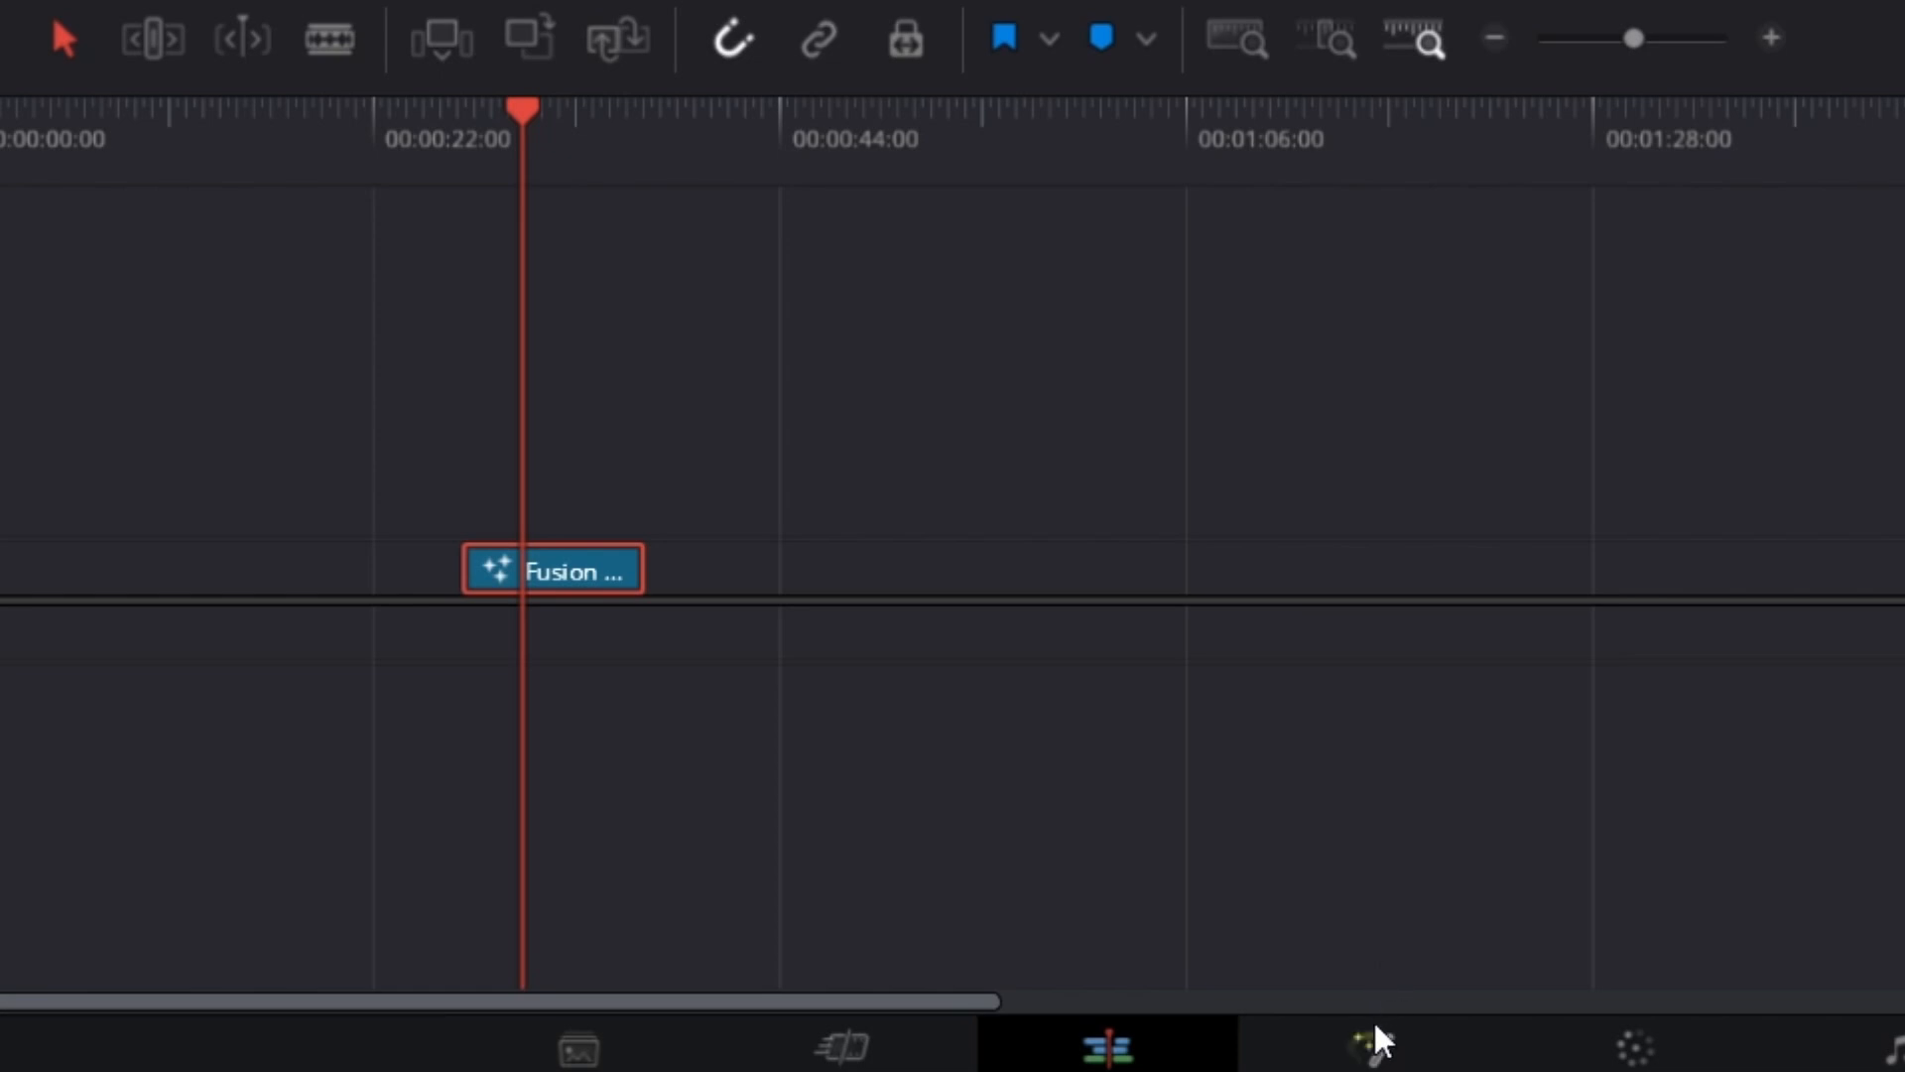
Step: Open the clip in Fusion, add a Rectangle mask node, and show it in the first viewer with the effects library hidden
left_click(1377, 1052)
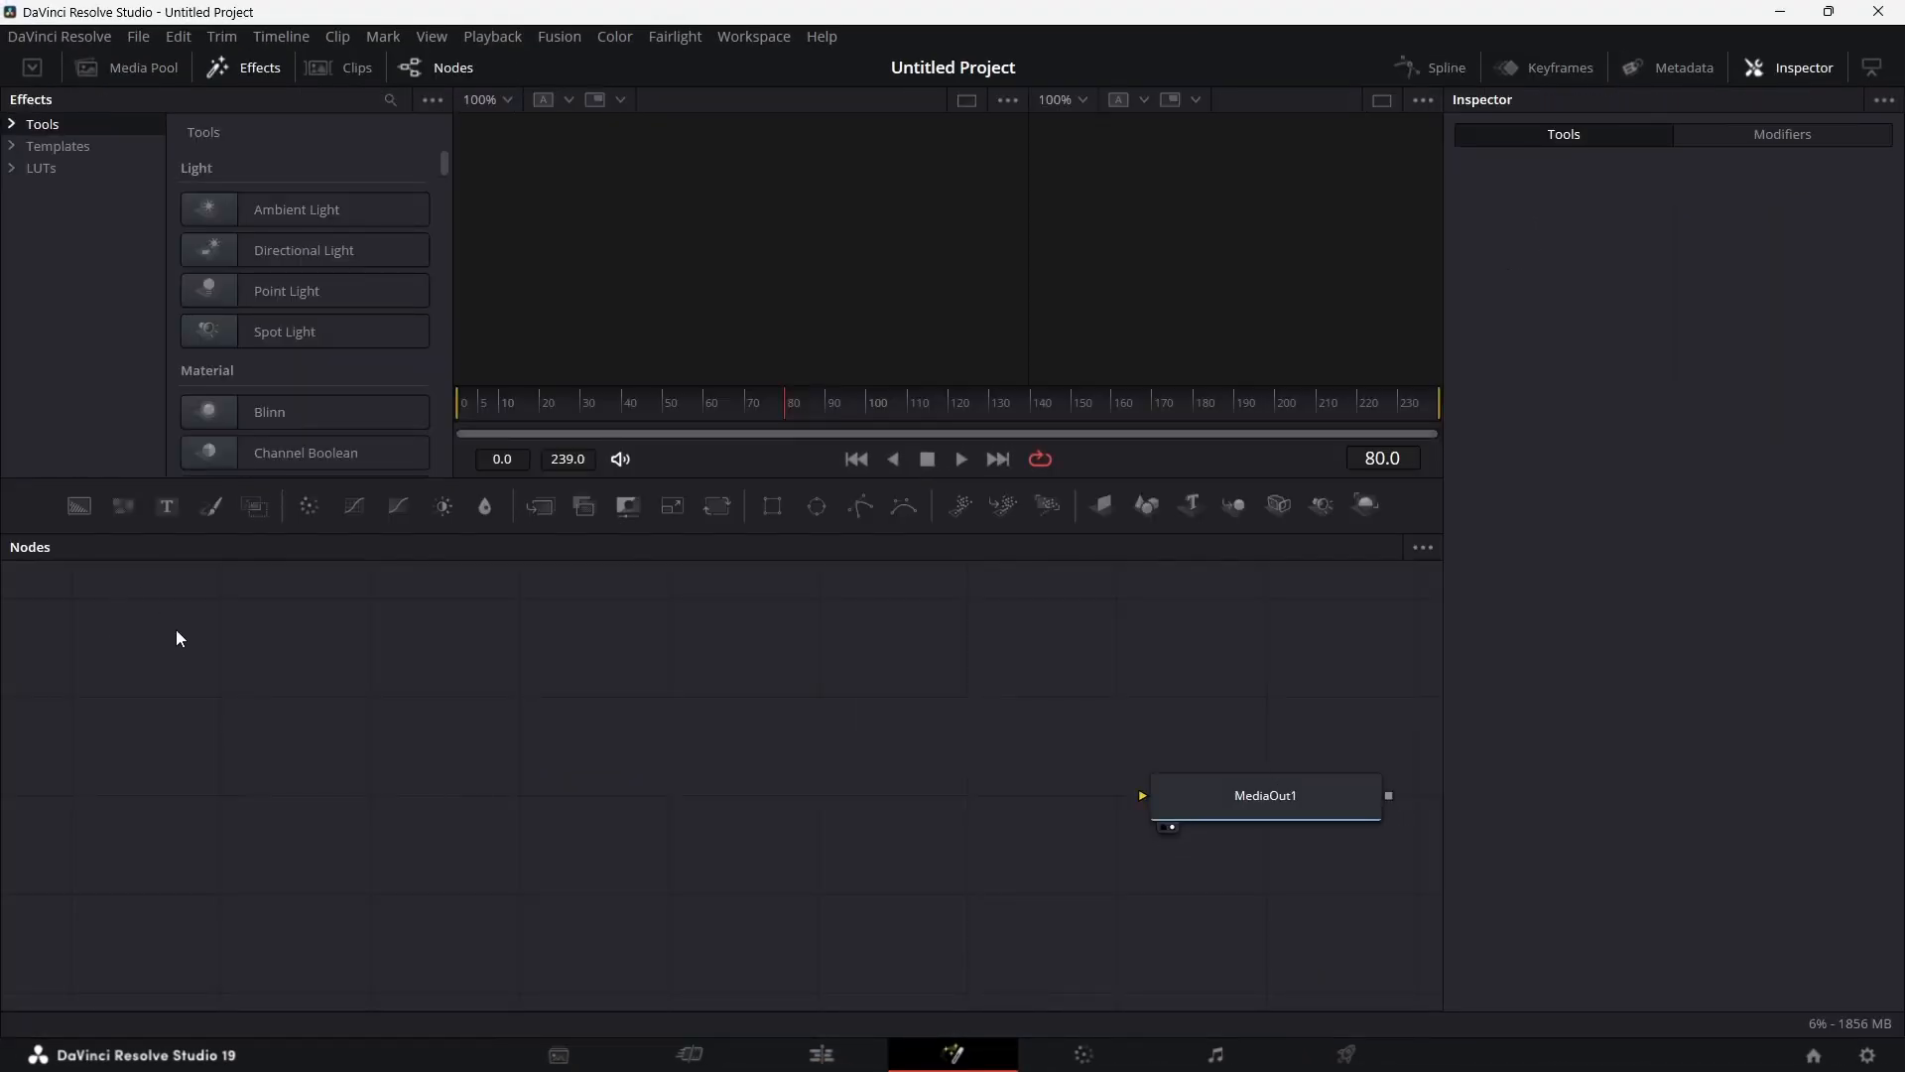
left_click_drag(775, 507, 248, 778)
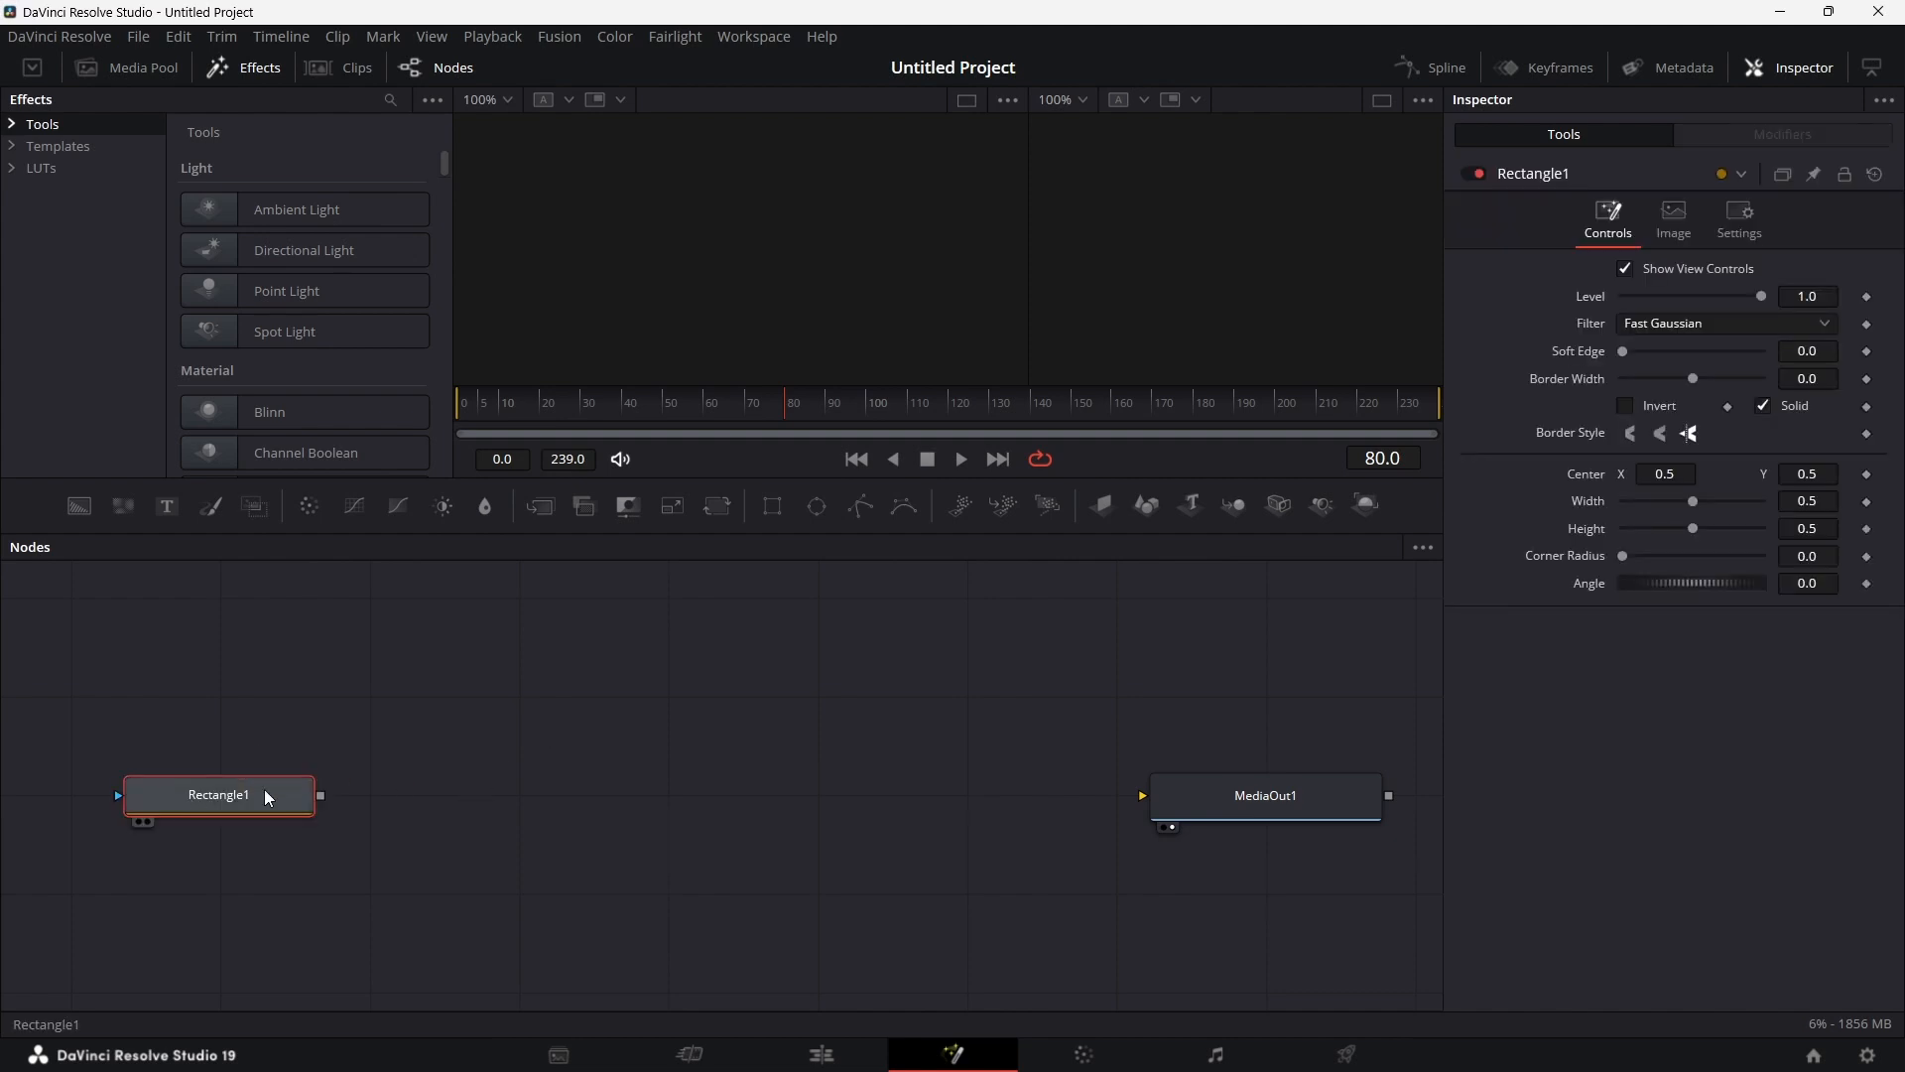
left_click_drag(277, 803, 627, 269)
left_click(264, 73)
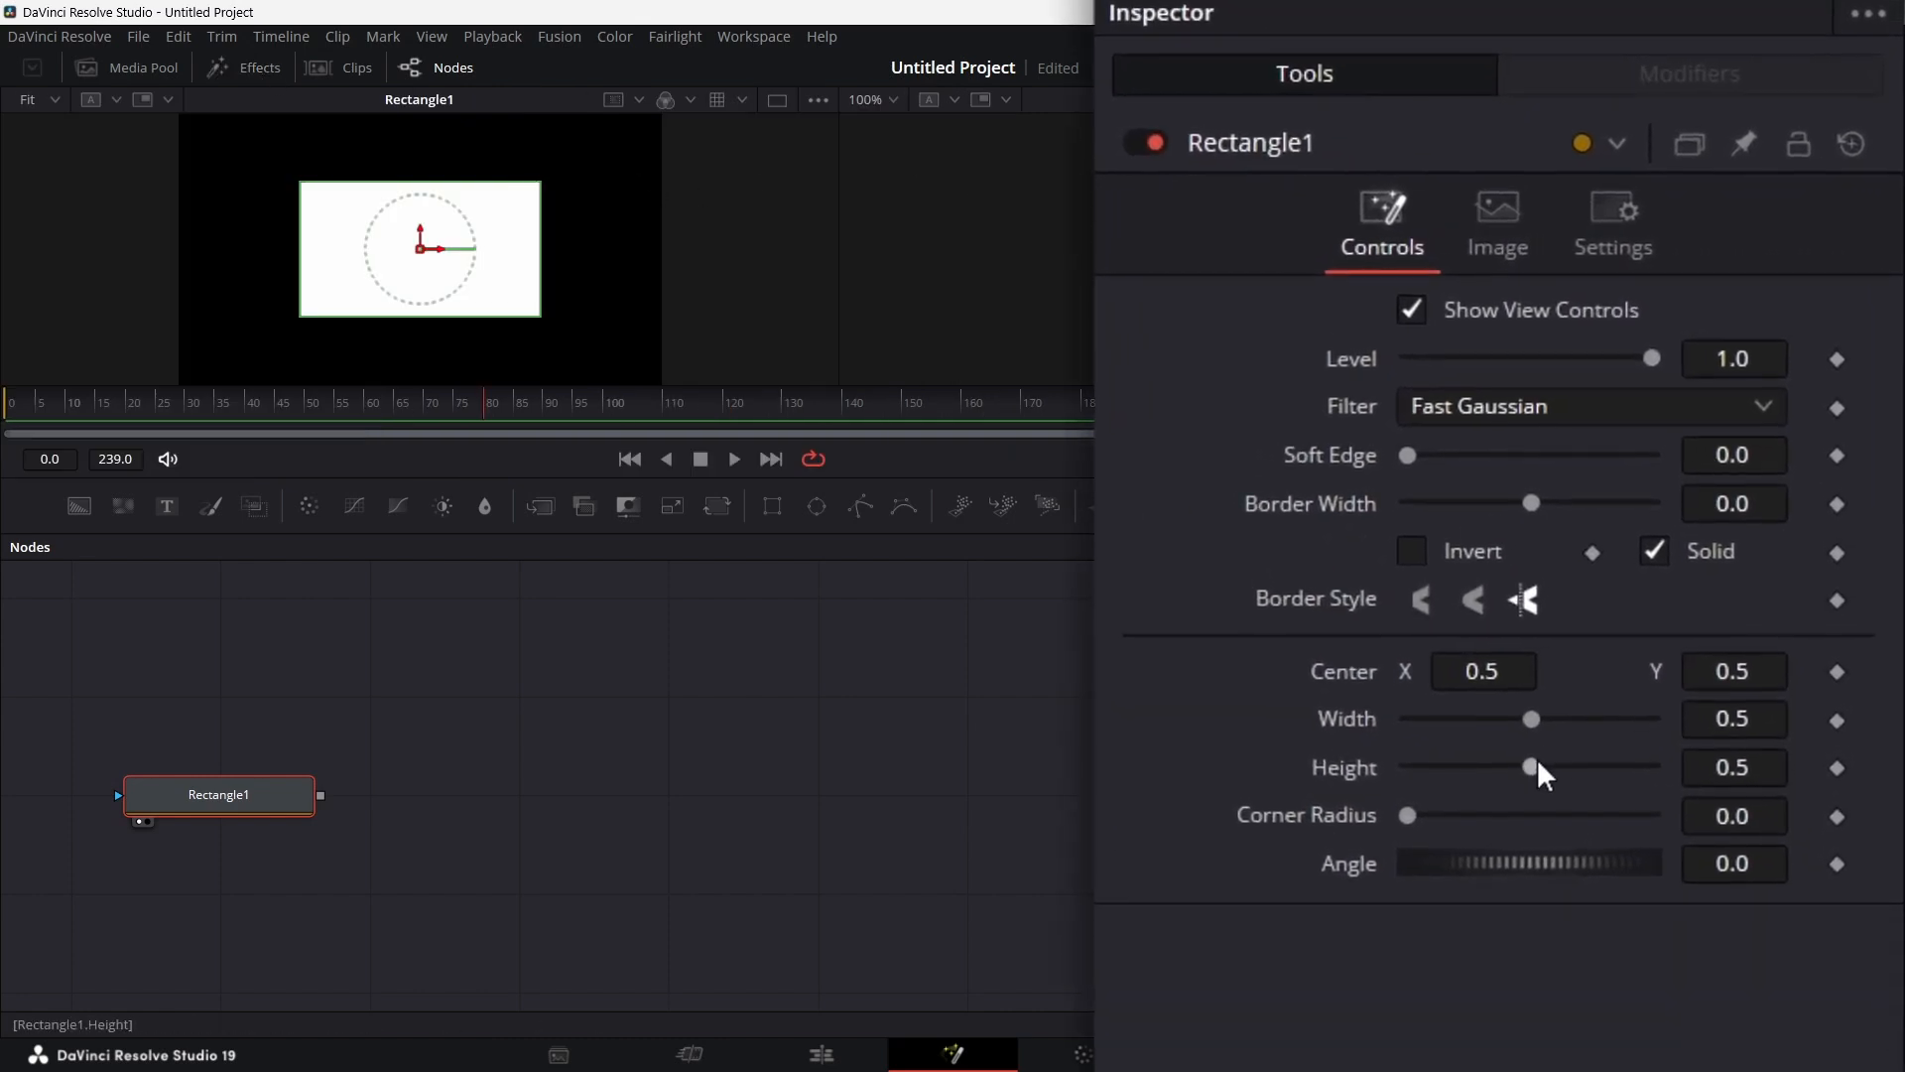
Step: Set the rectangle's height to 1.0 and its width to 1080/1920
left_click_drag(1531, 767, 1718, 770)
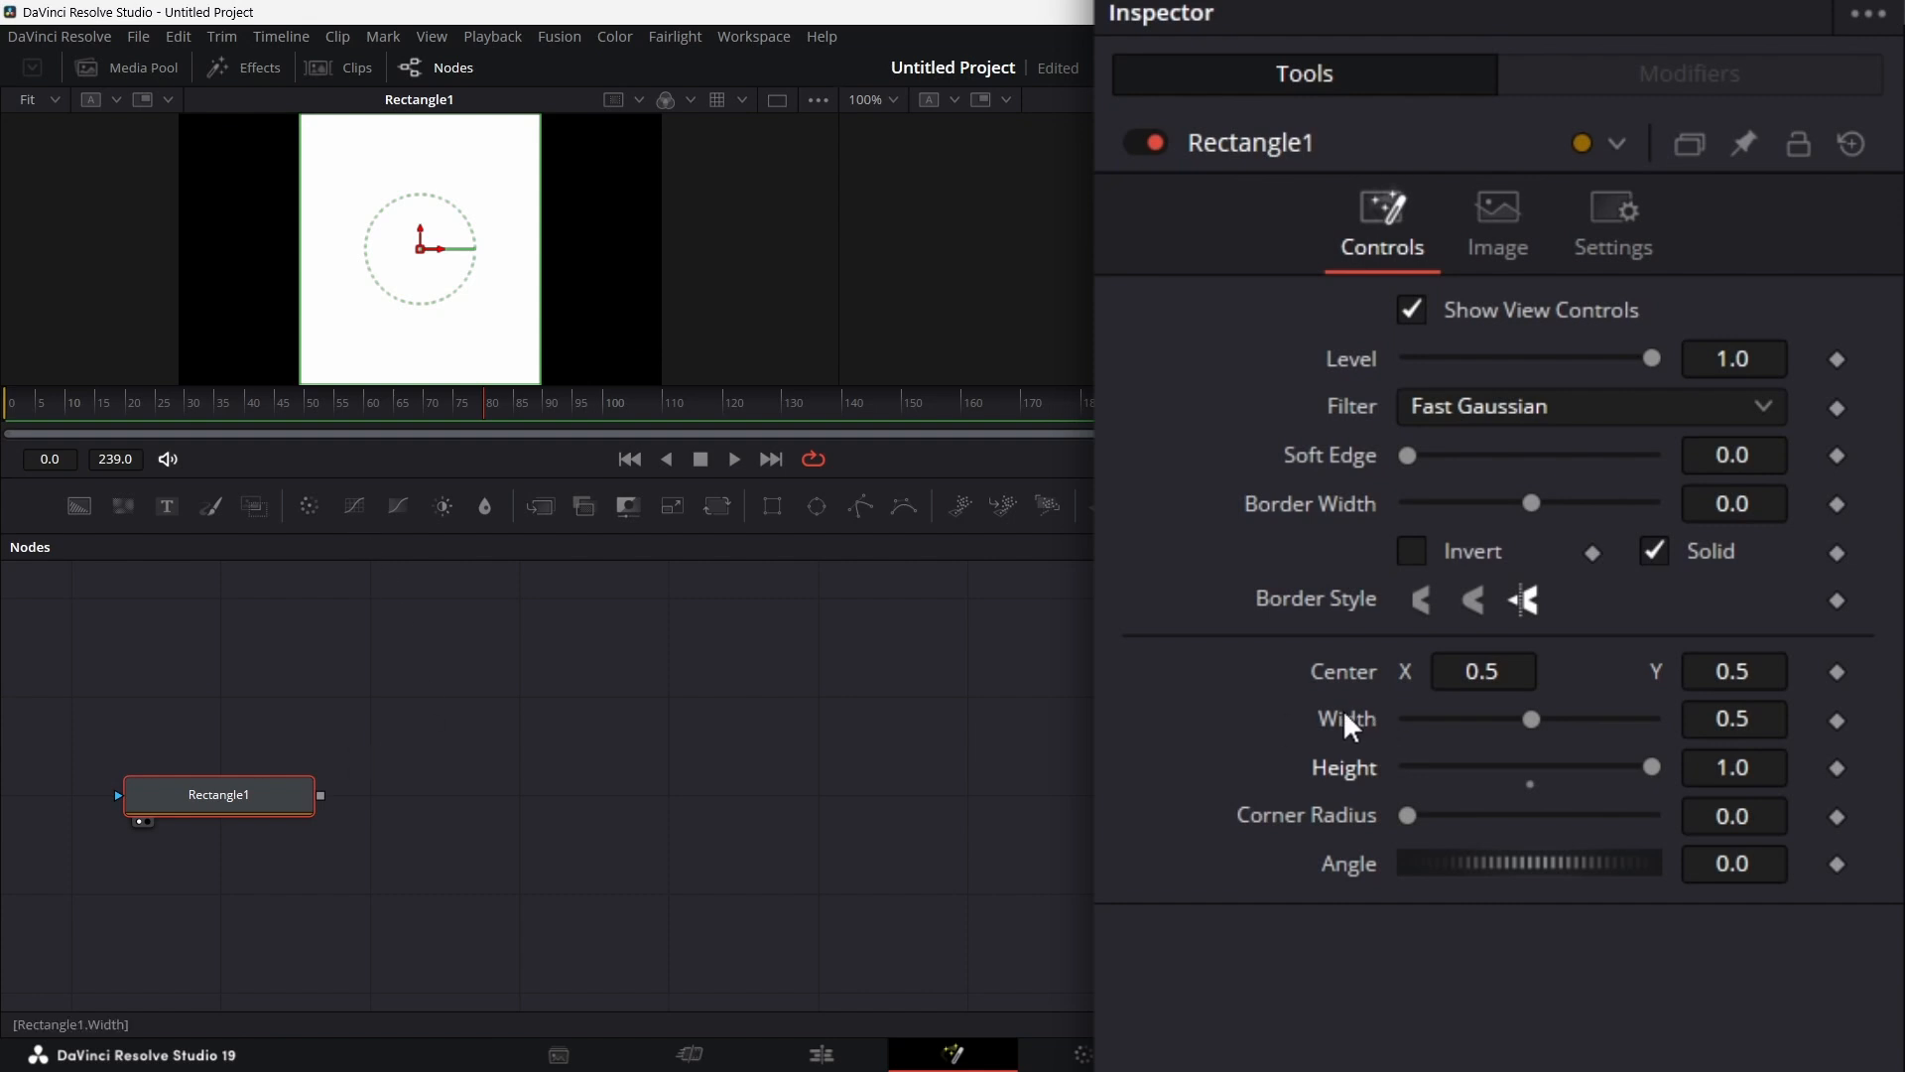
left_click(1761, 710)
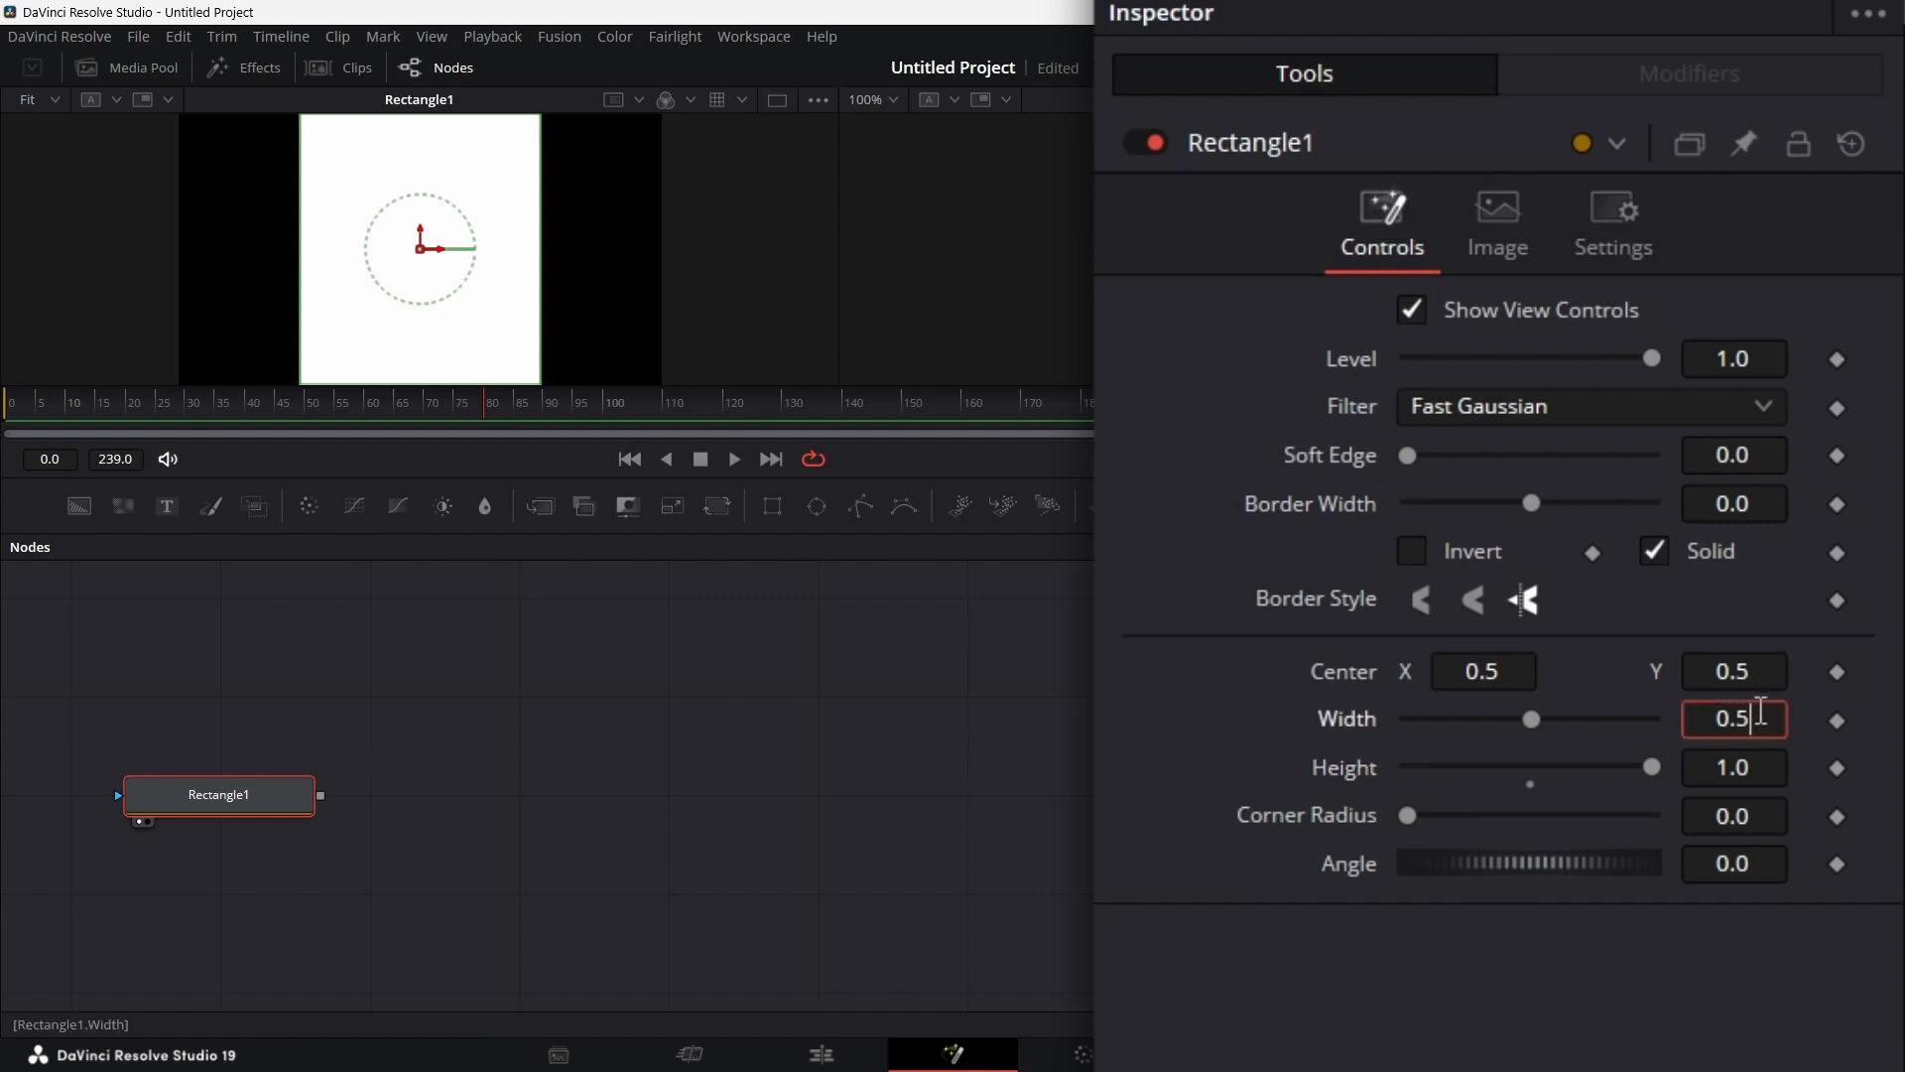
key("BackSpace")
scroll(689, 237, "up", 4)
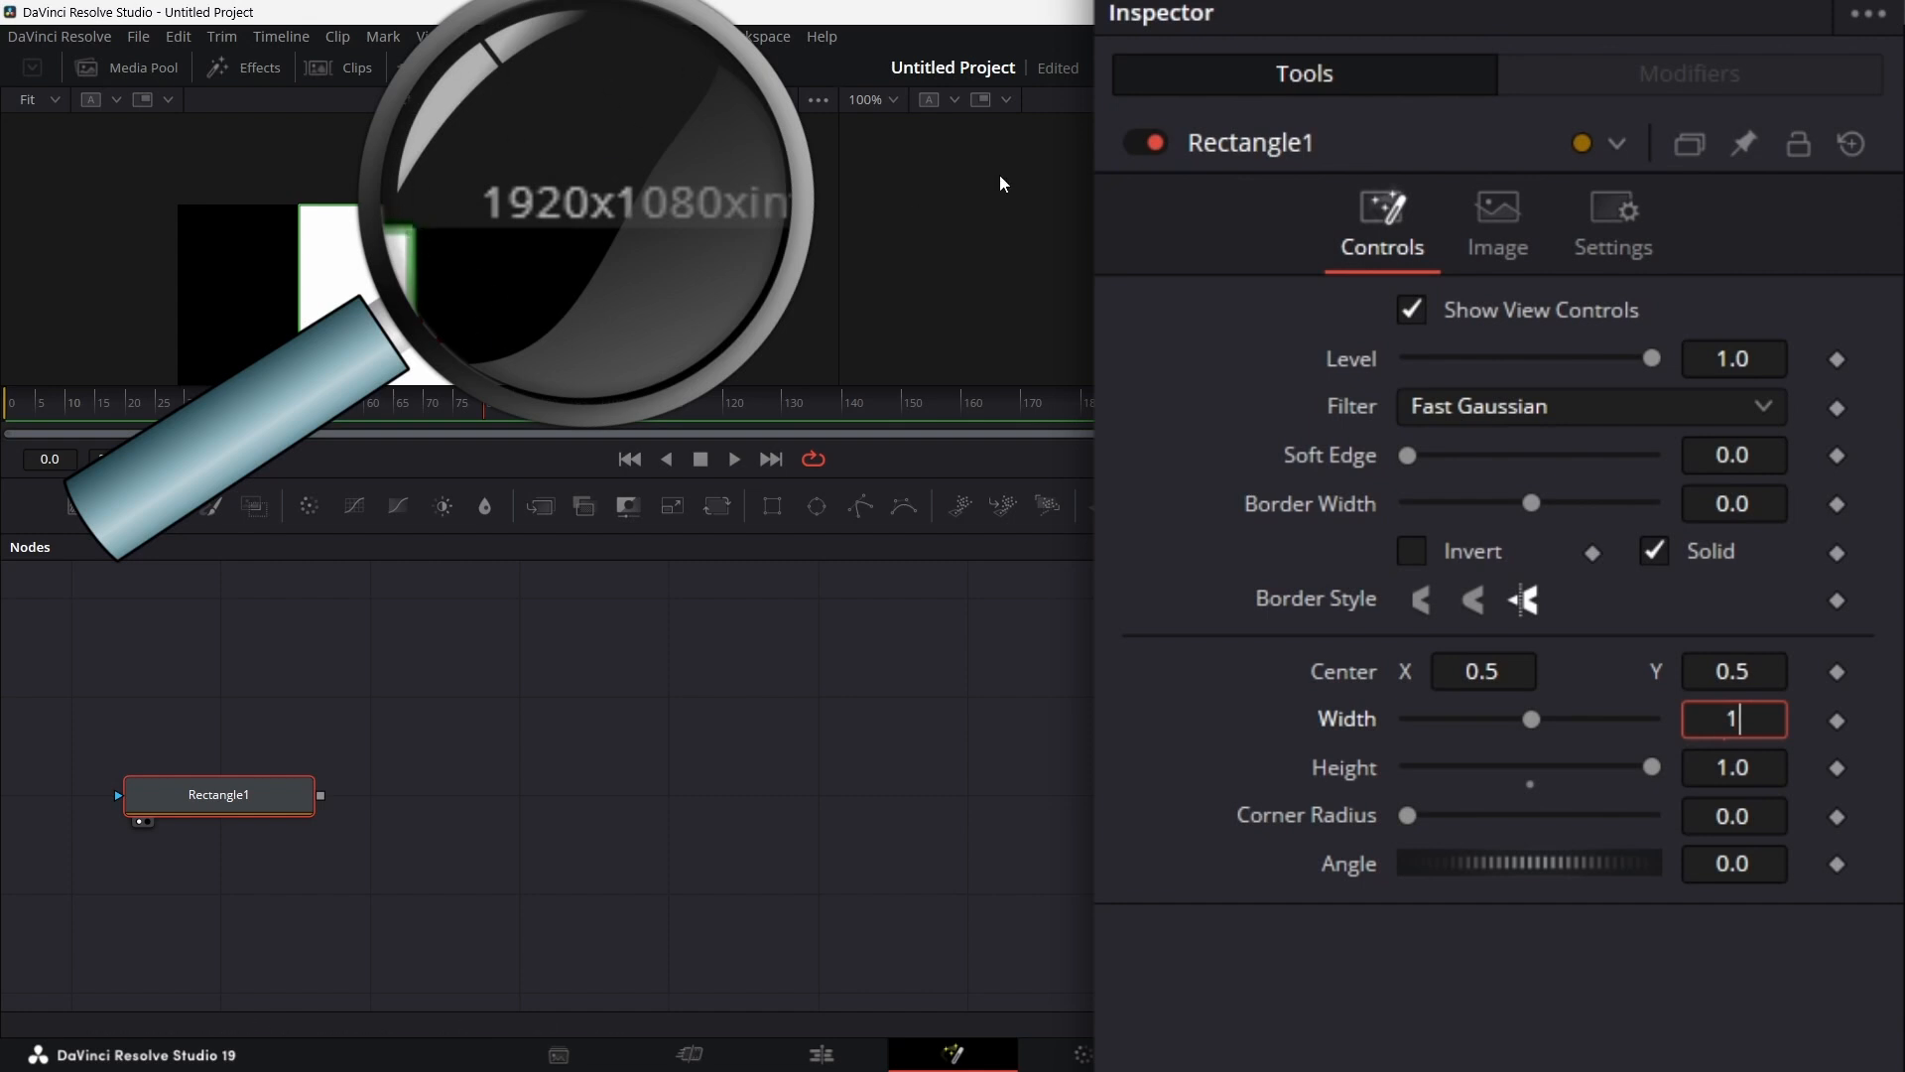
type("080")
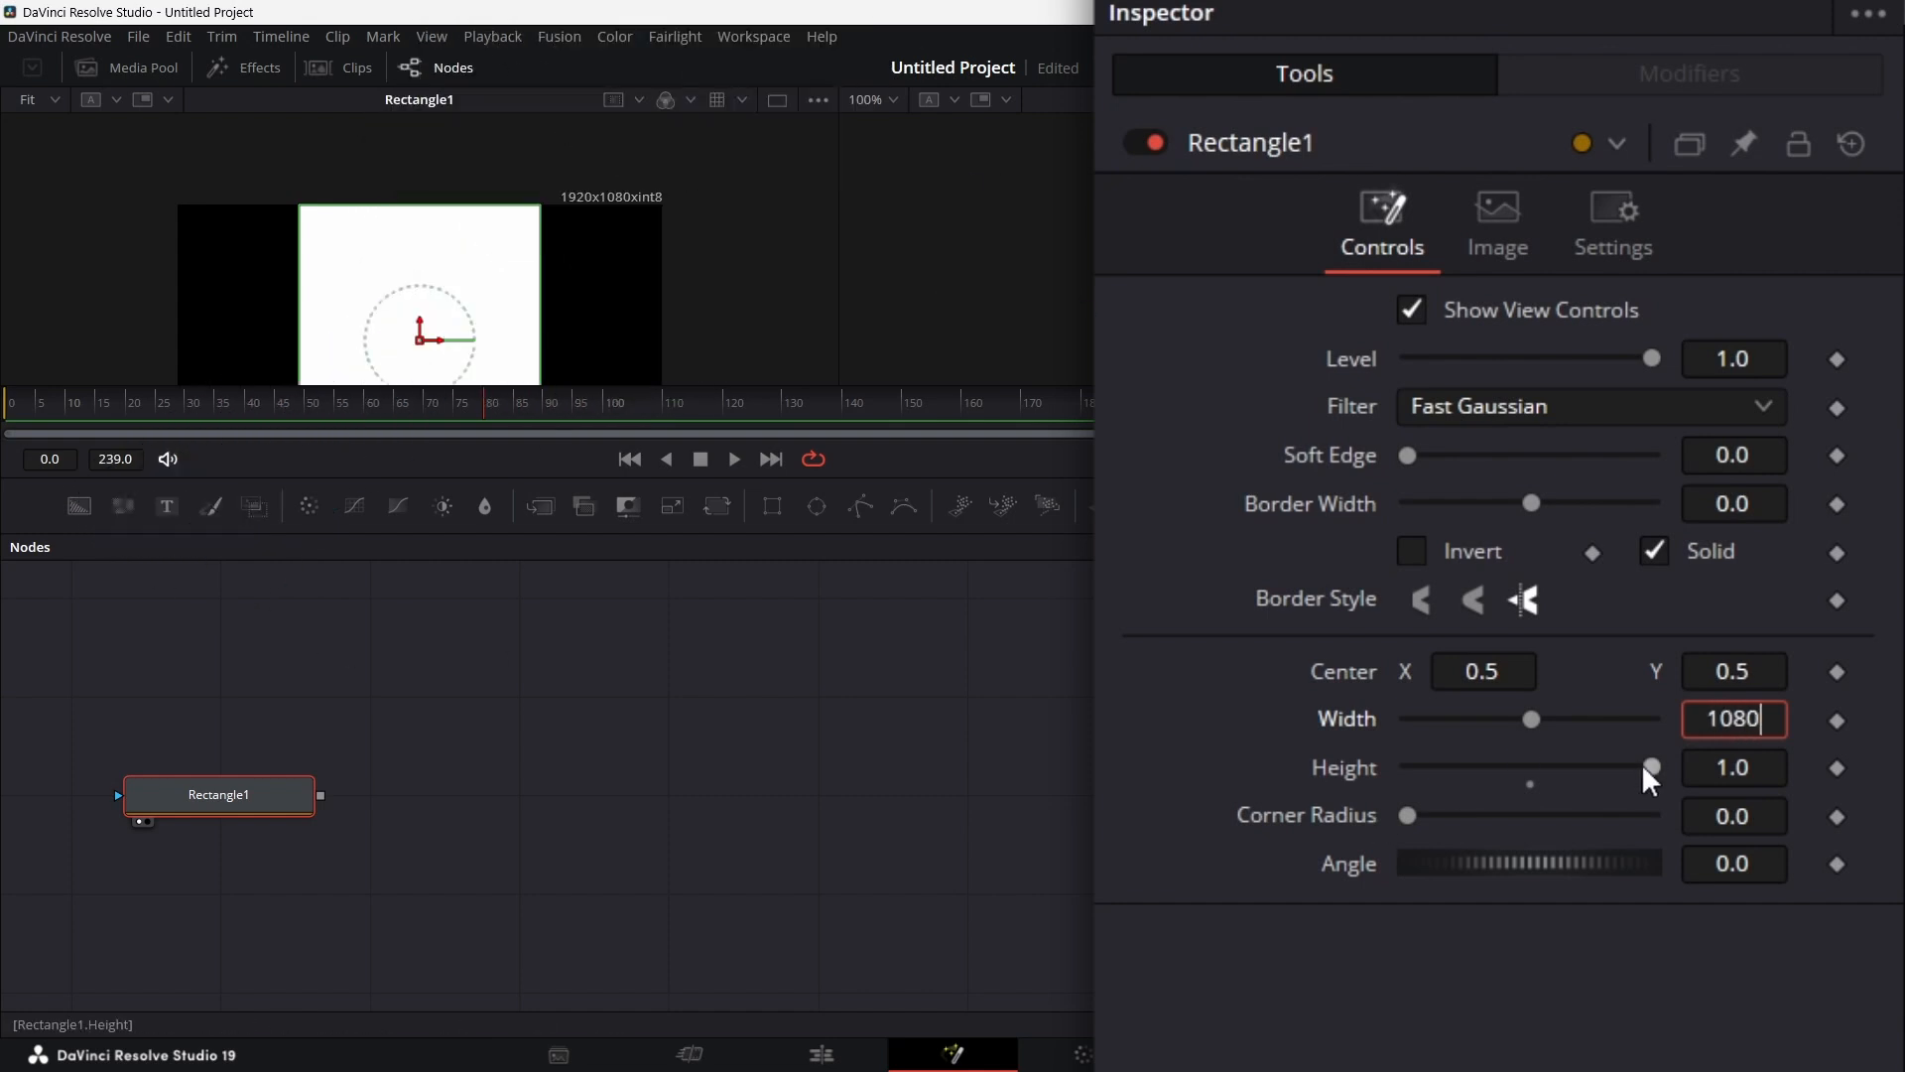
type("/1920")
key("Tab")
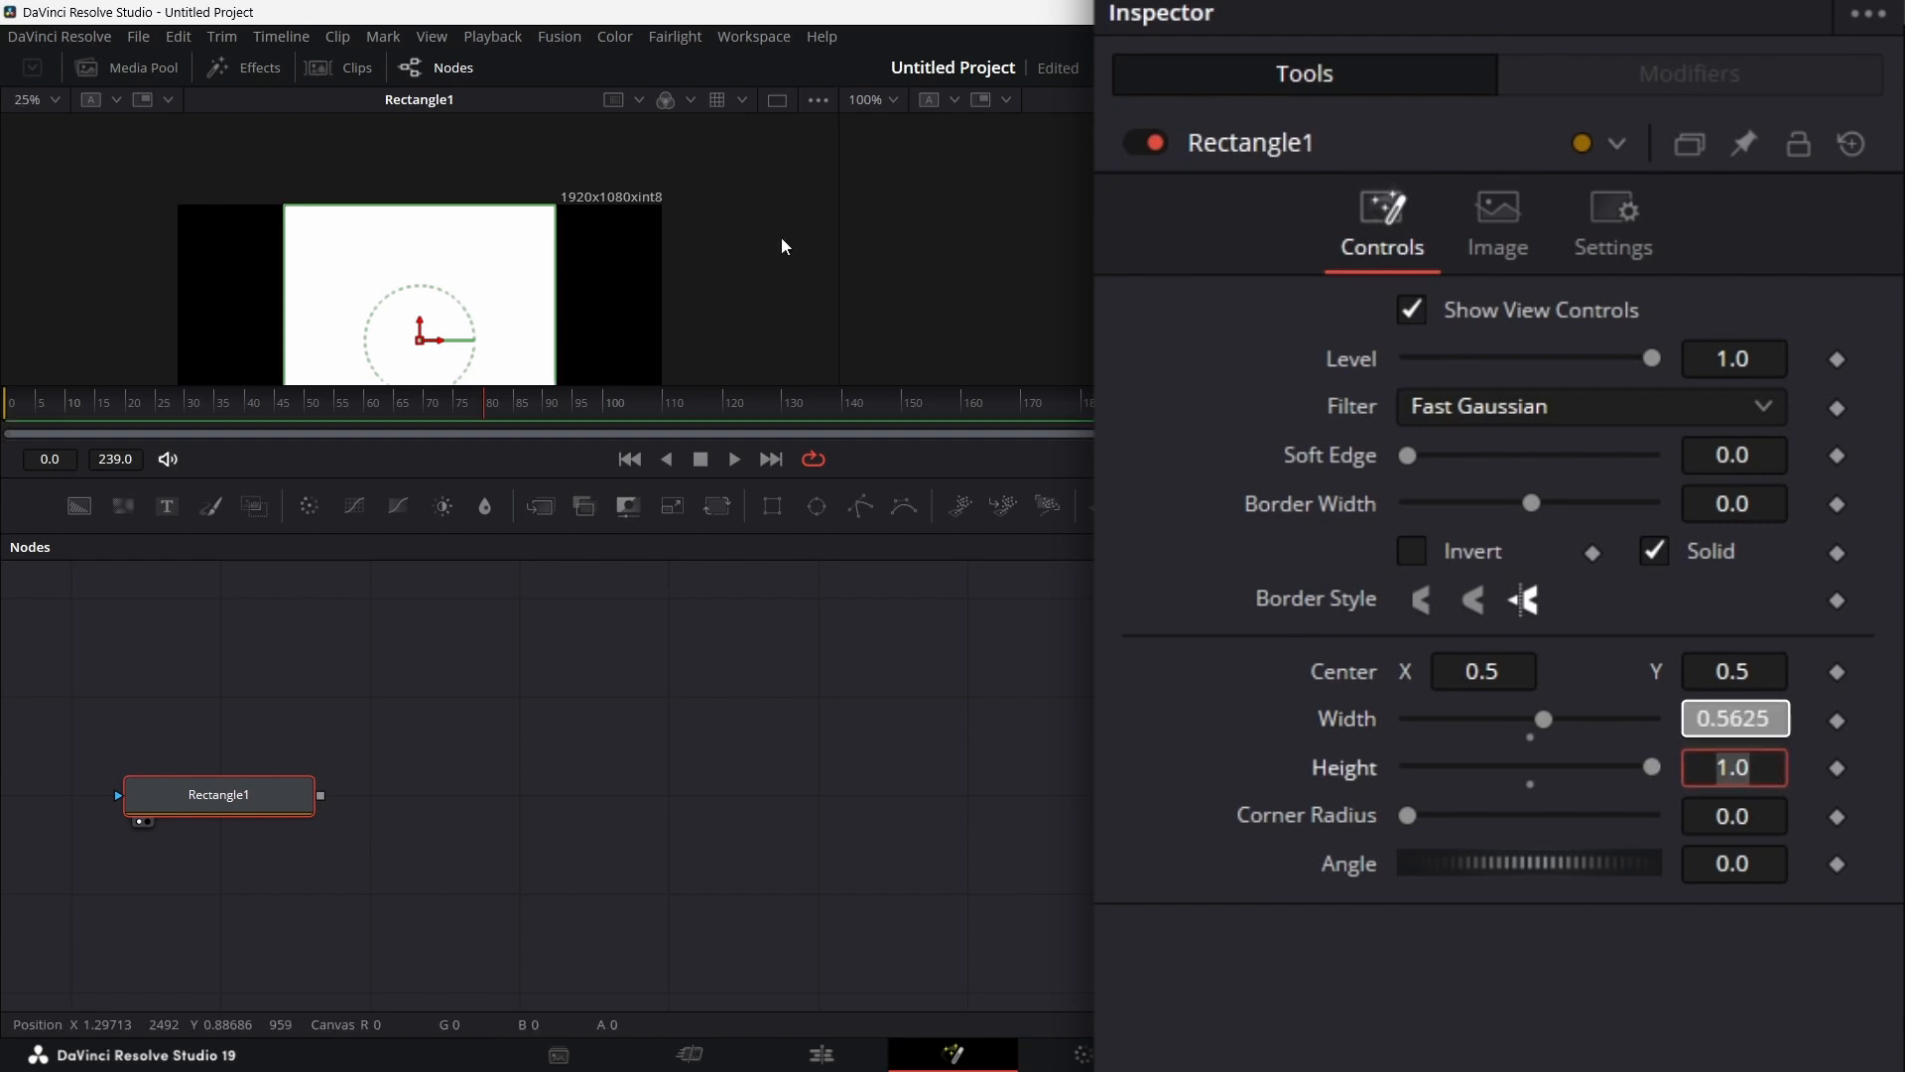
scroll(671, 253, "down", 5)
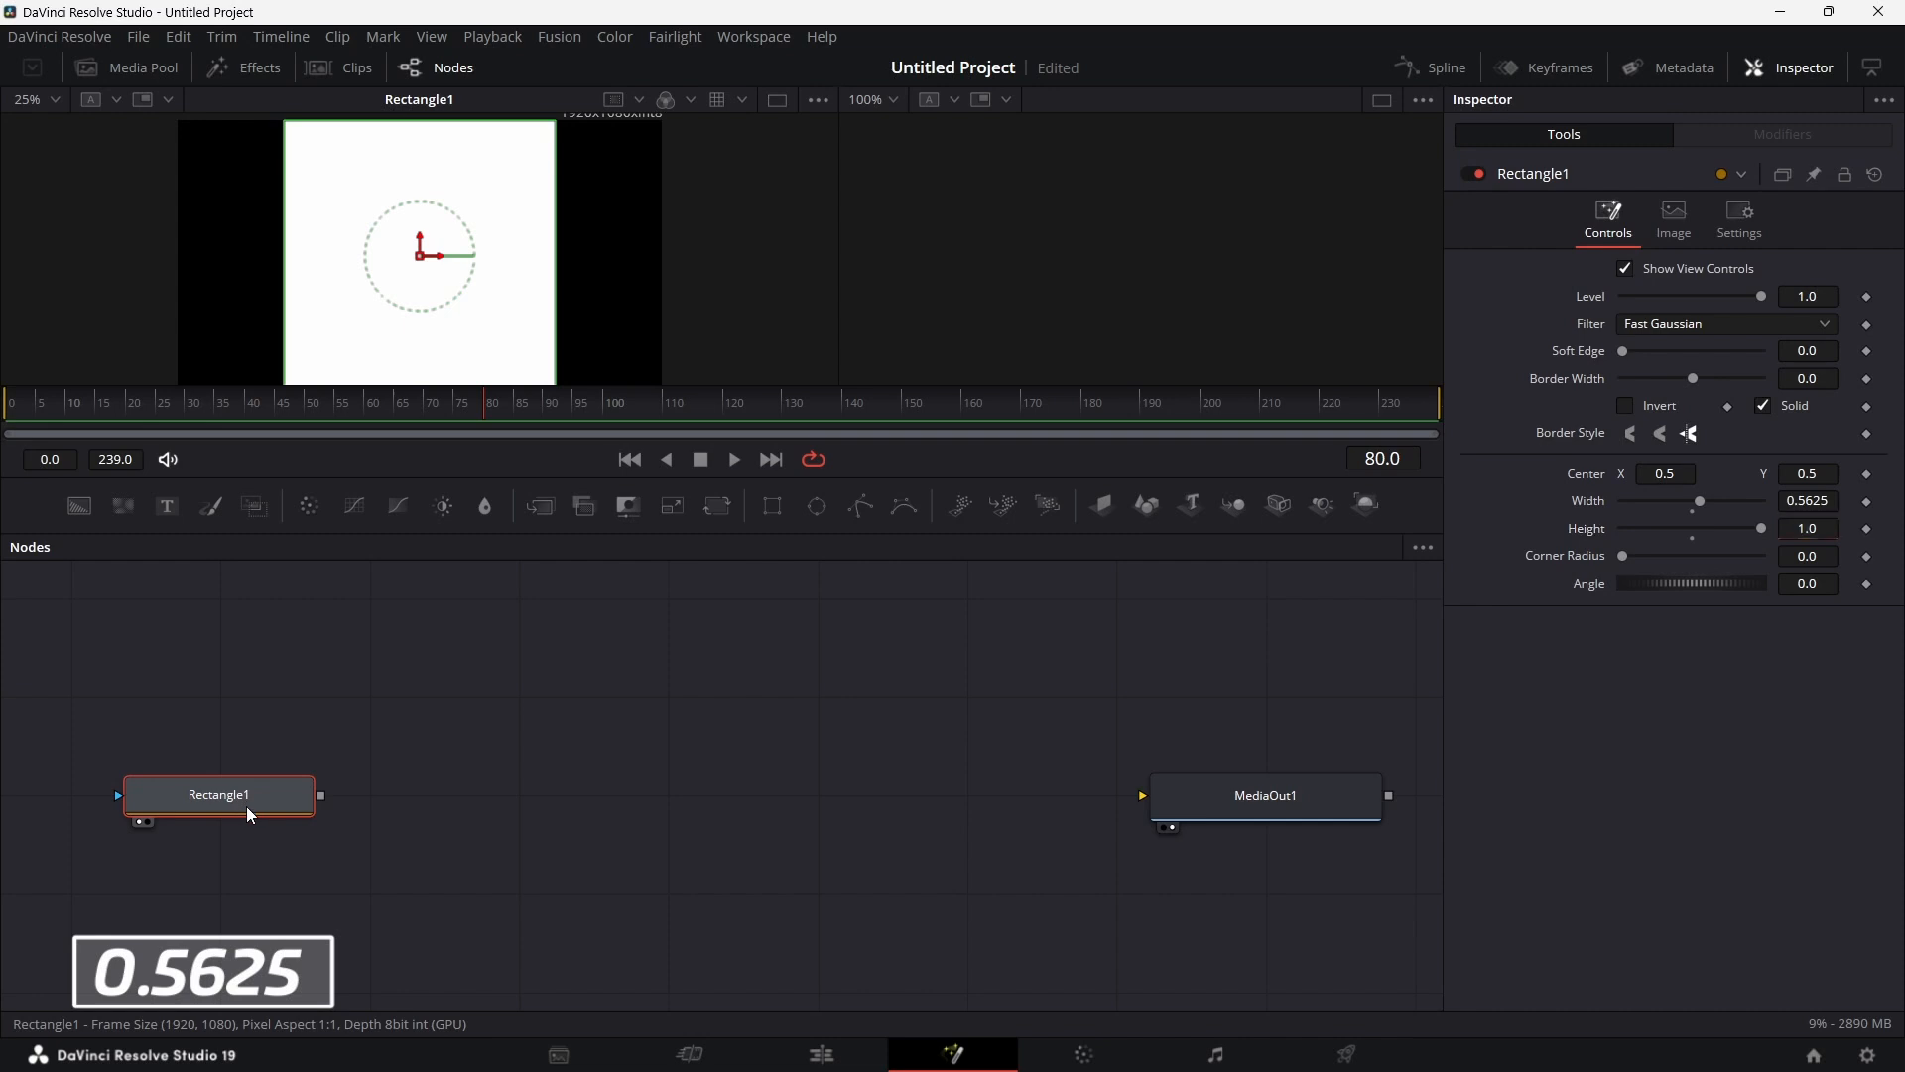
Step: Move Rectangle1 up in the node graph, attach an Image Plane 3D node after it, and show that node in the second viewer
left_click_drag(246, 806, 248, 758)
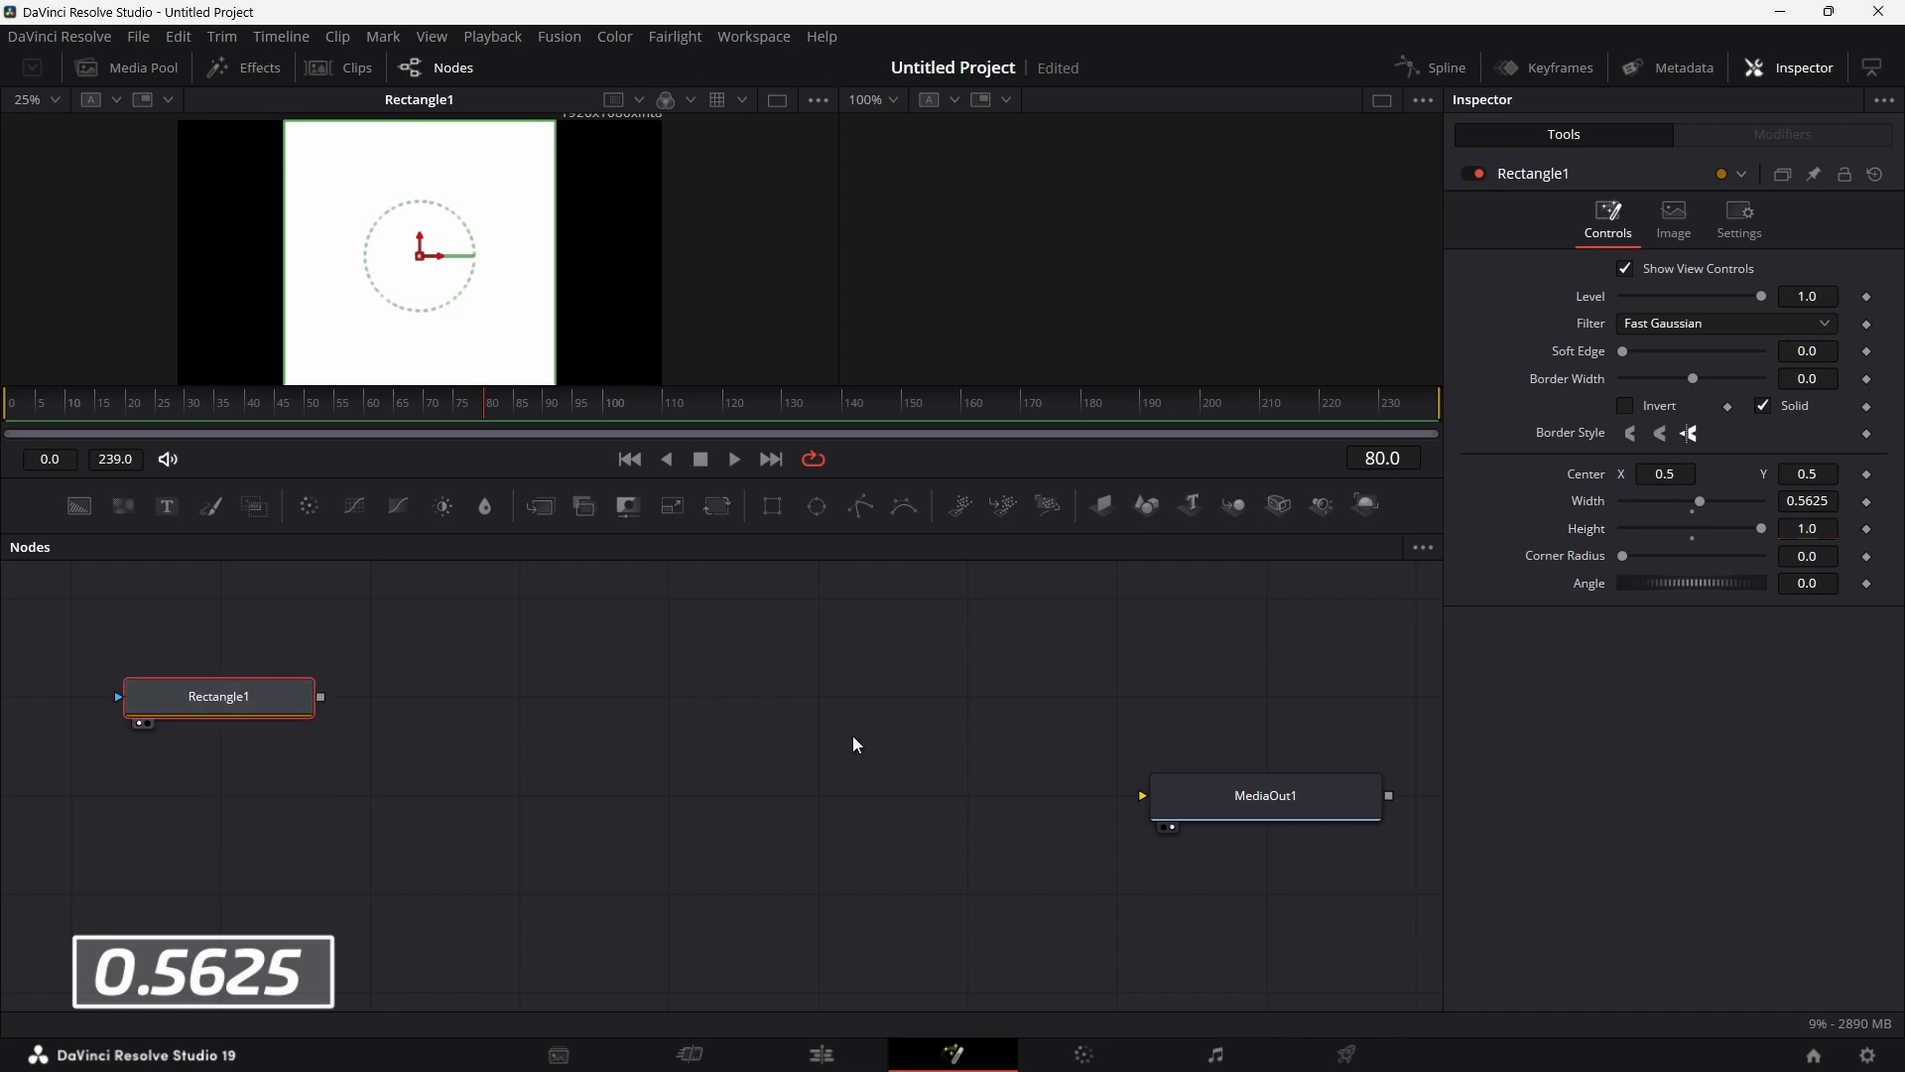
left_click(1103, 508)
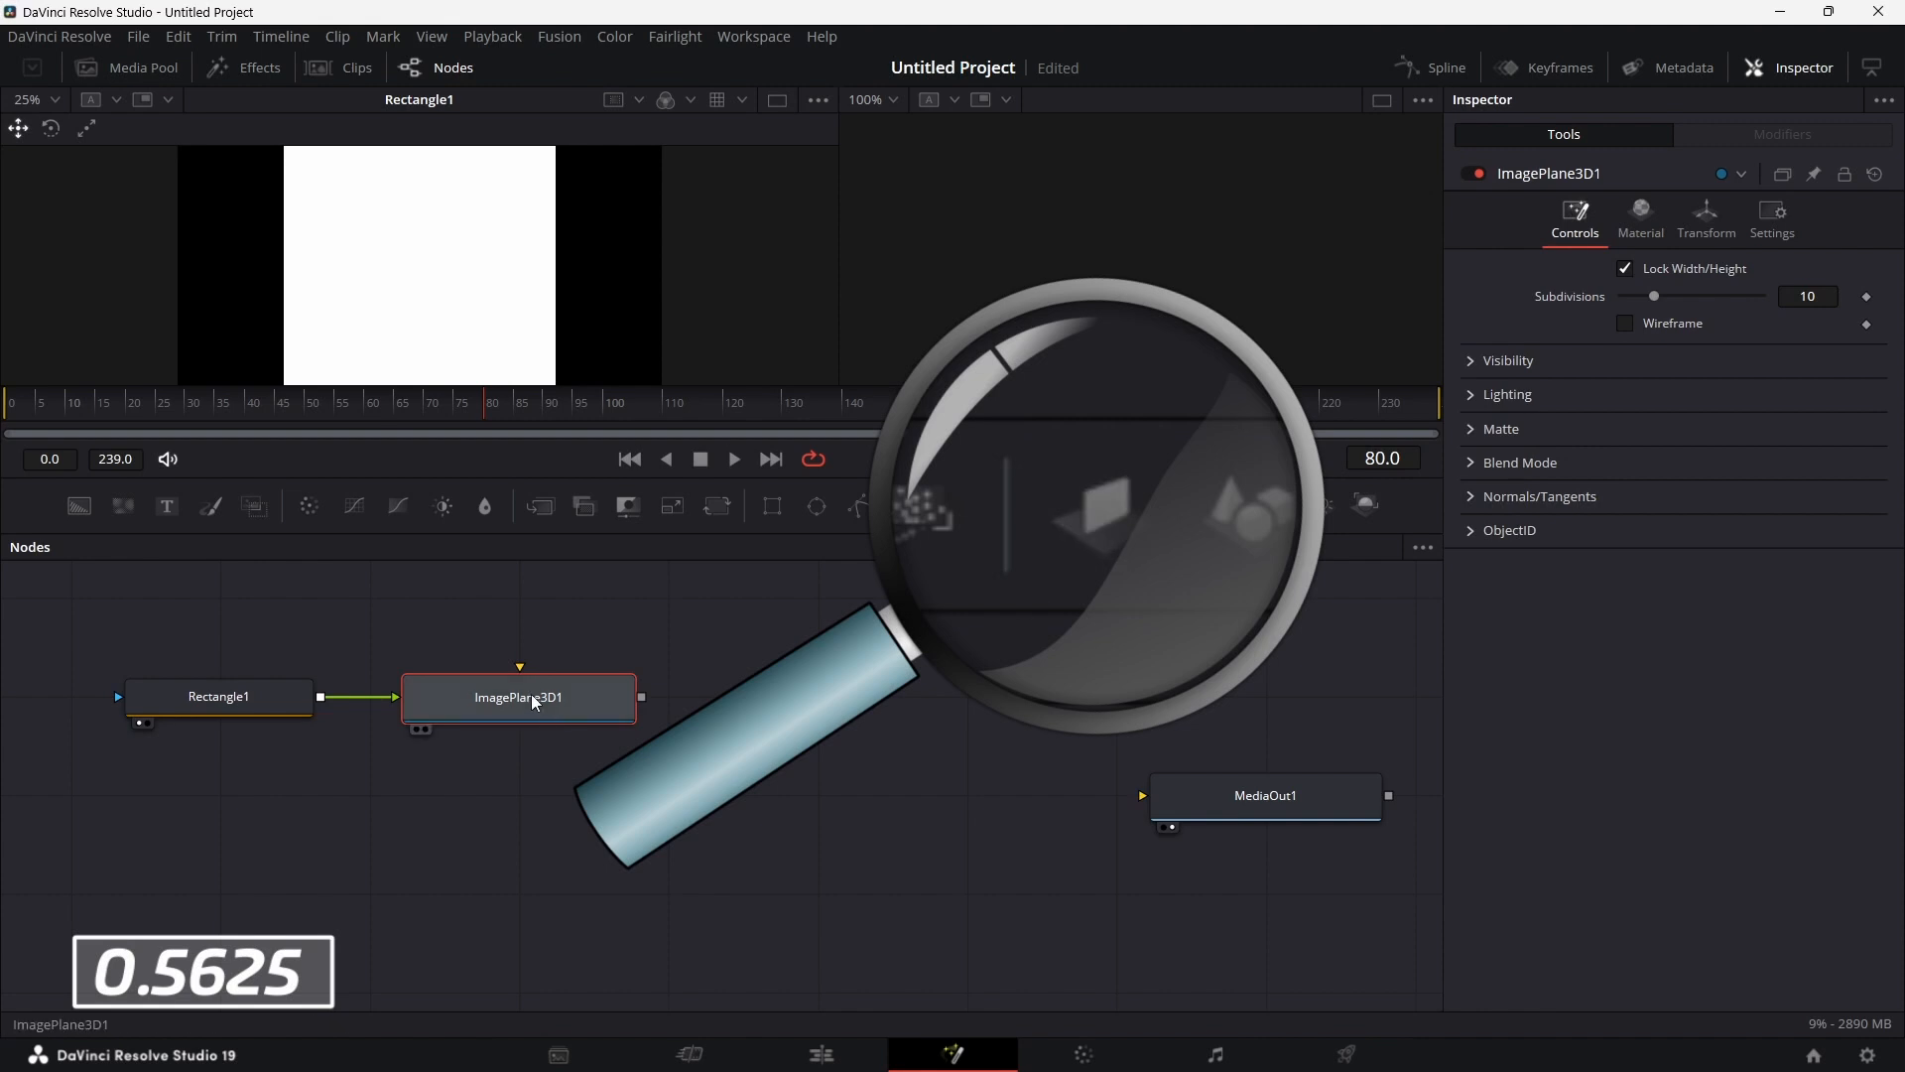
key("2")
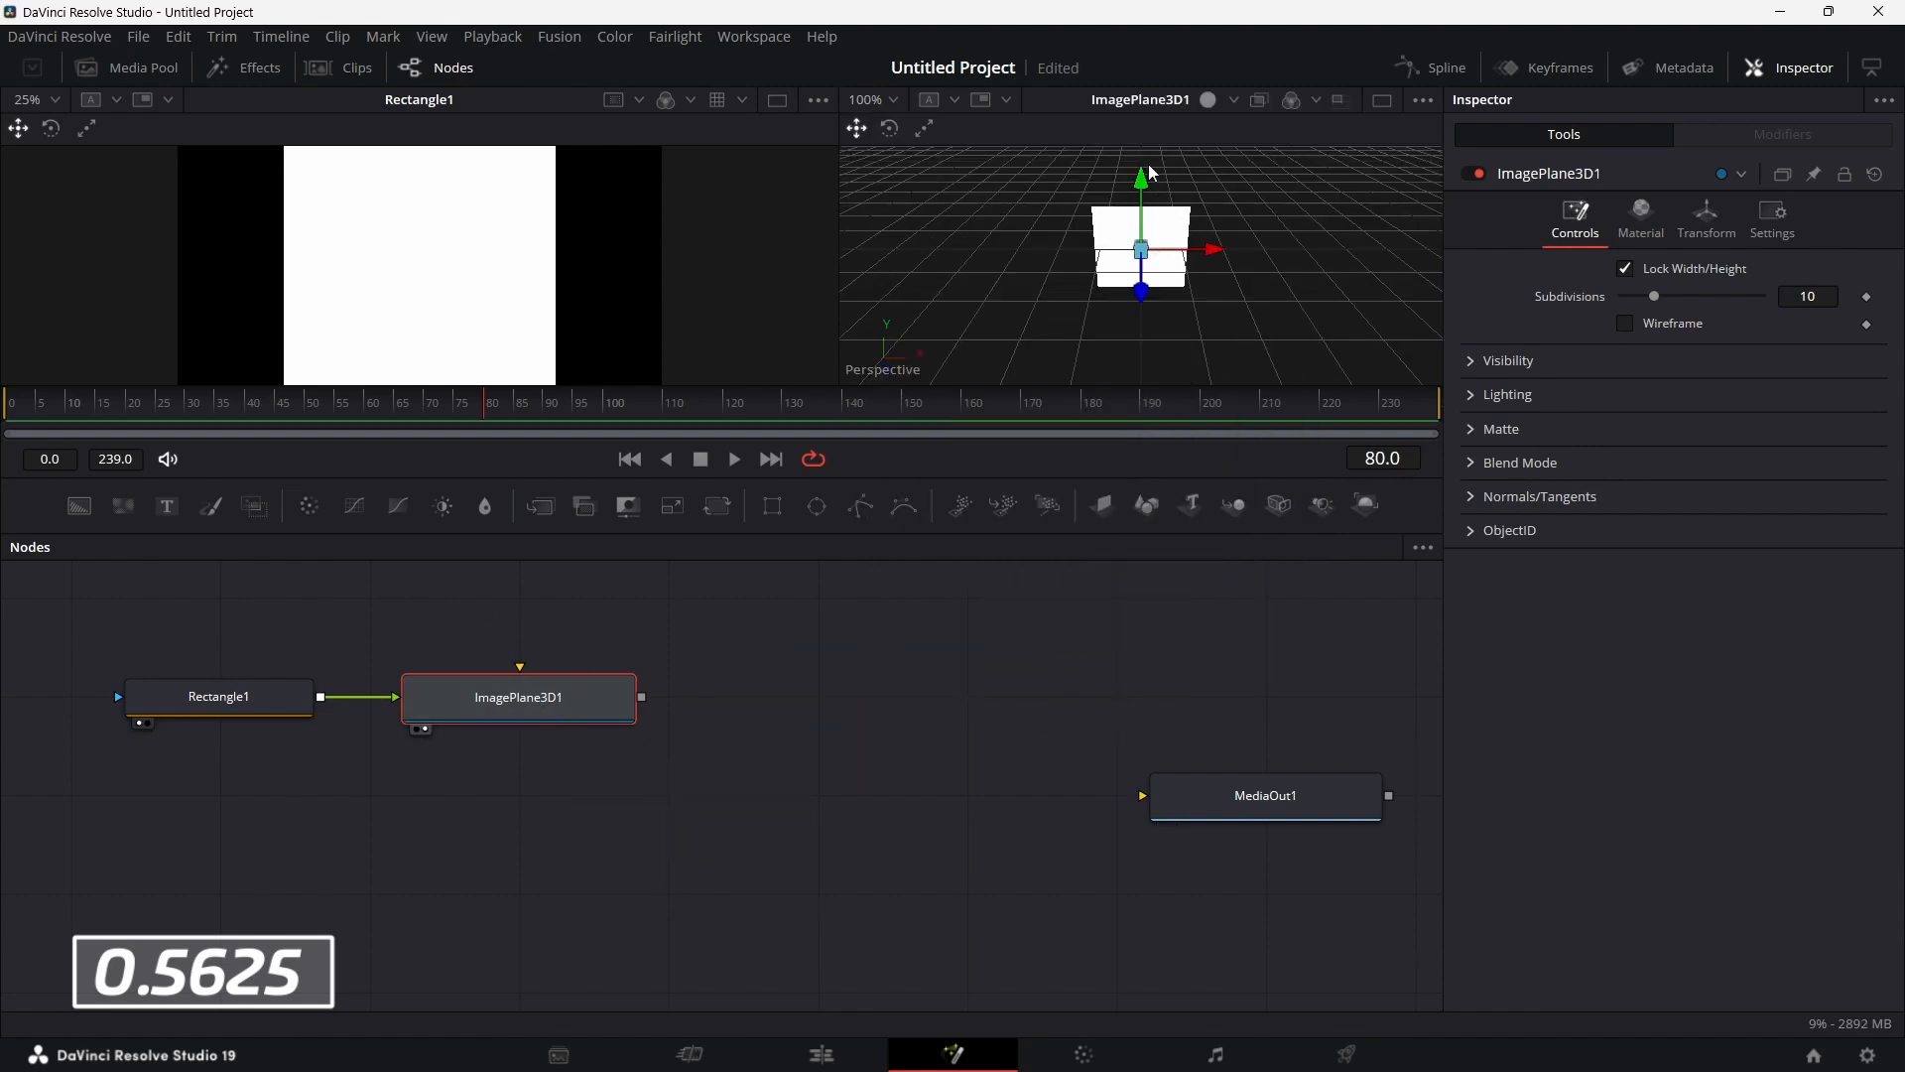
Step: Add floating headphones.mp4 from the media pool below Rectangle1 and preview its playback in the first viewer
left_click(139, 68)
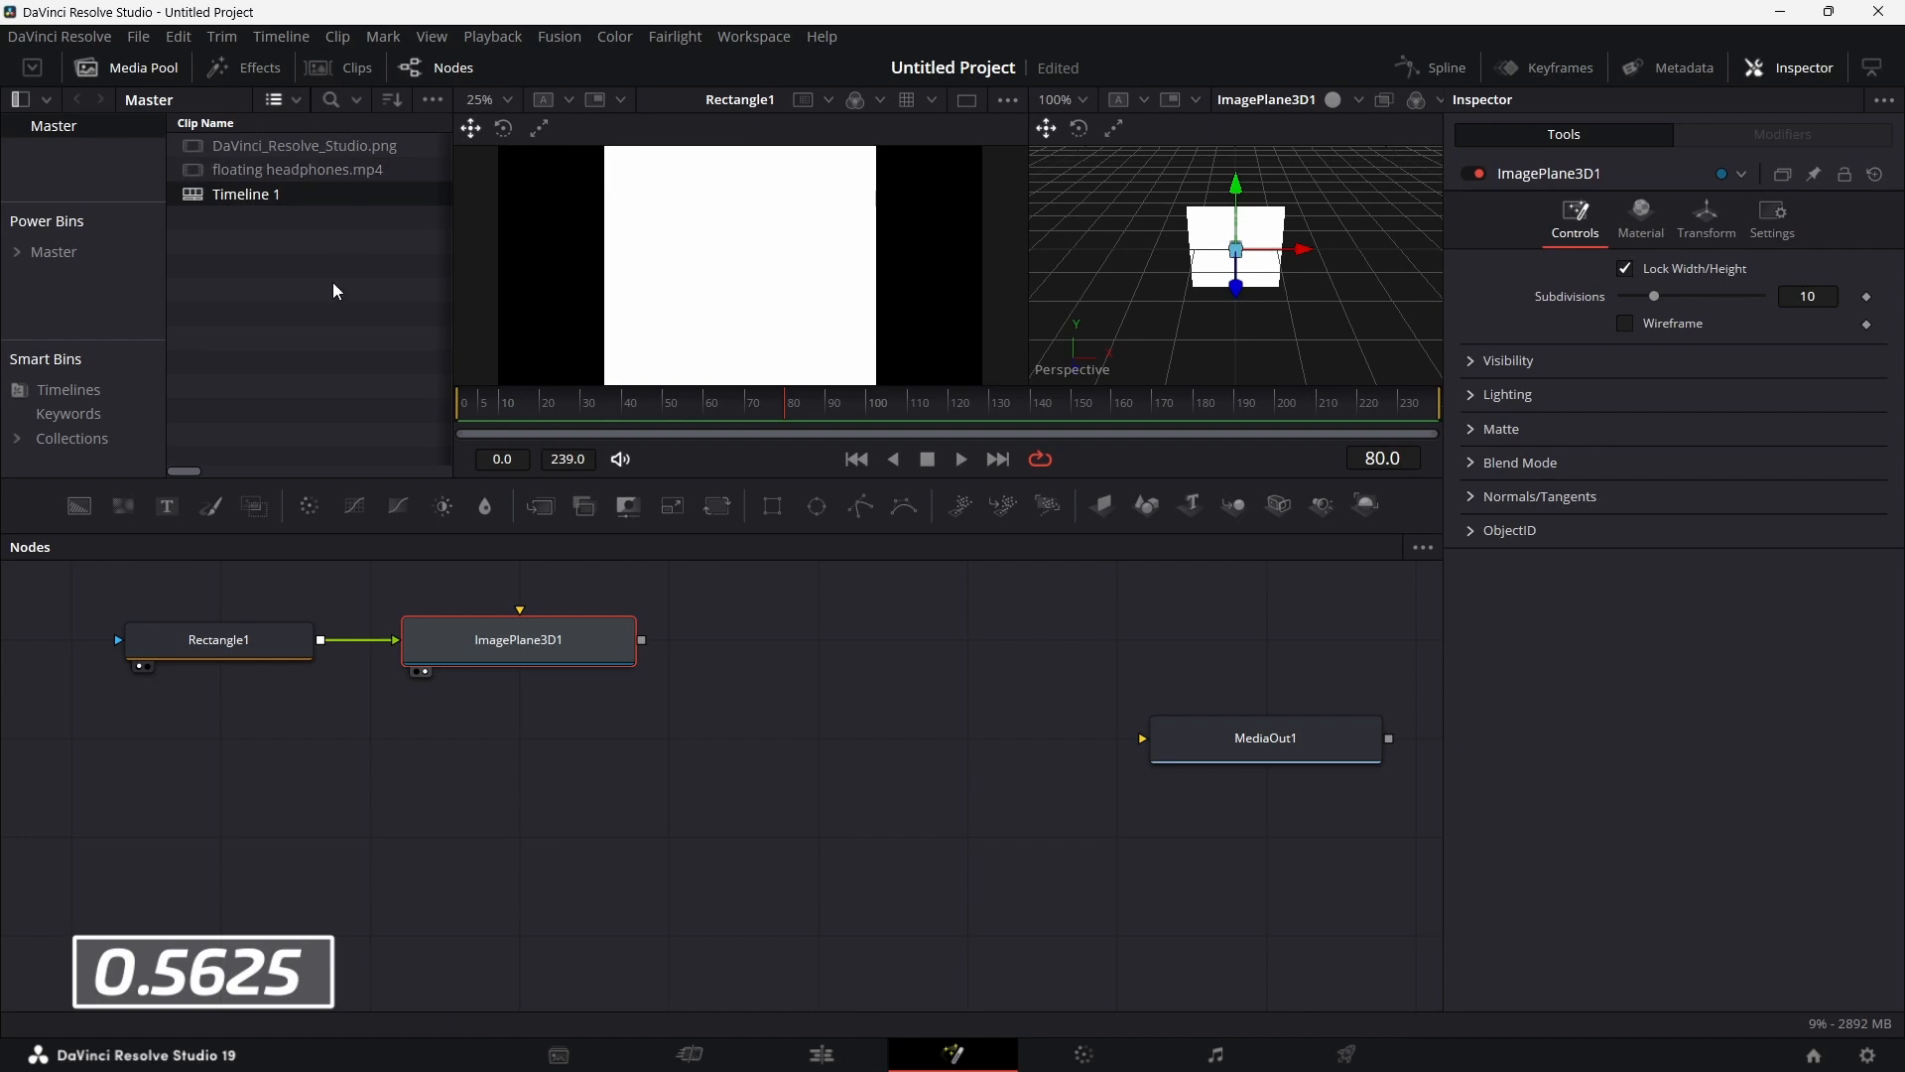
left_click_drag(258, 170, 168, 791)
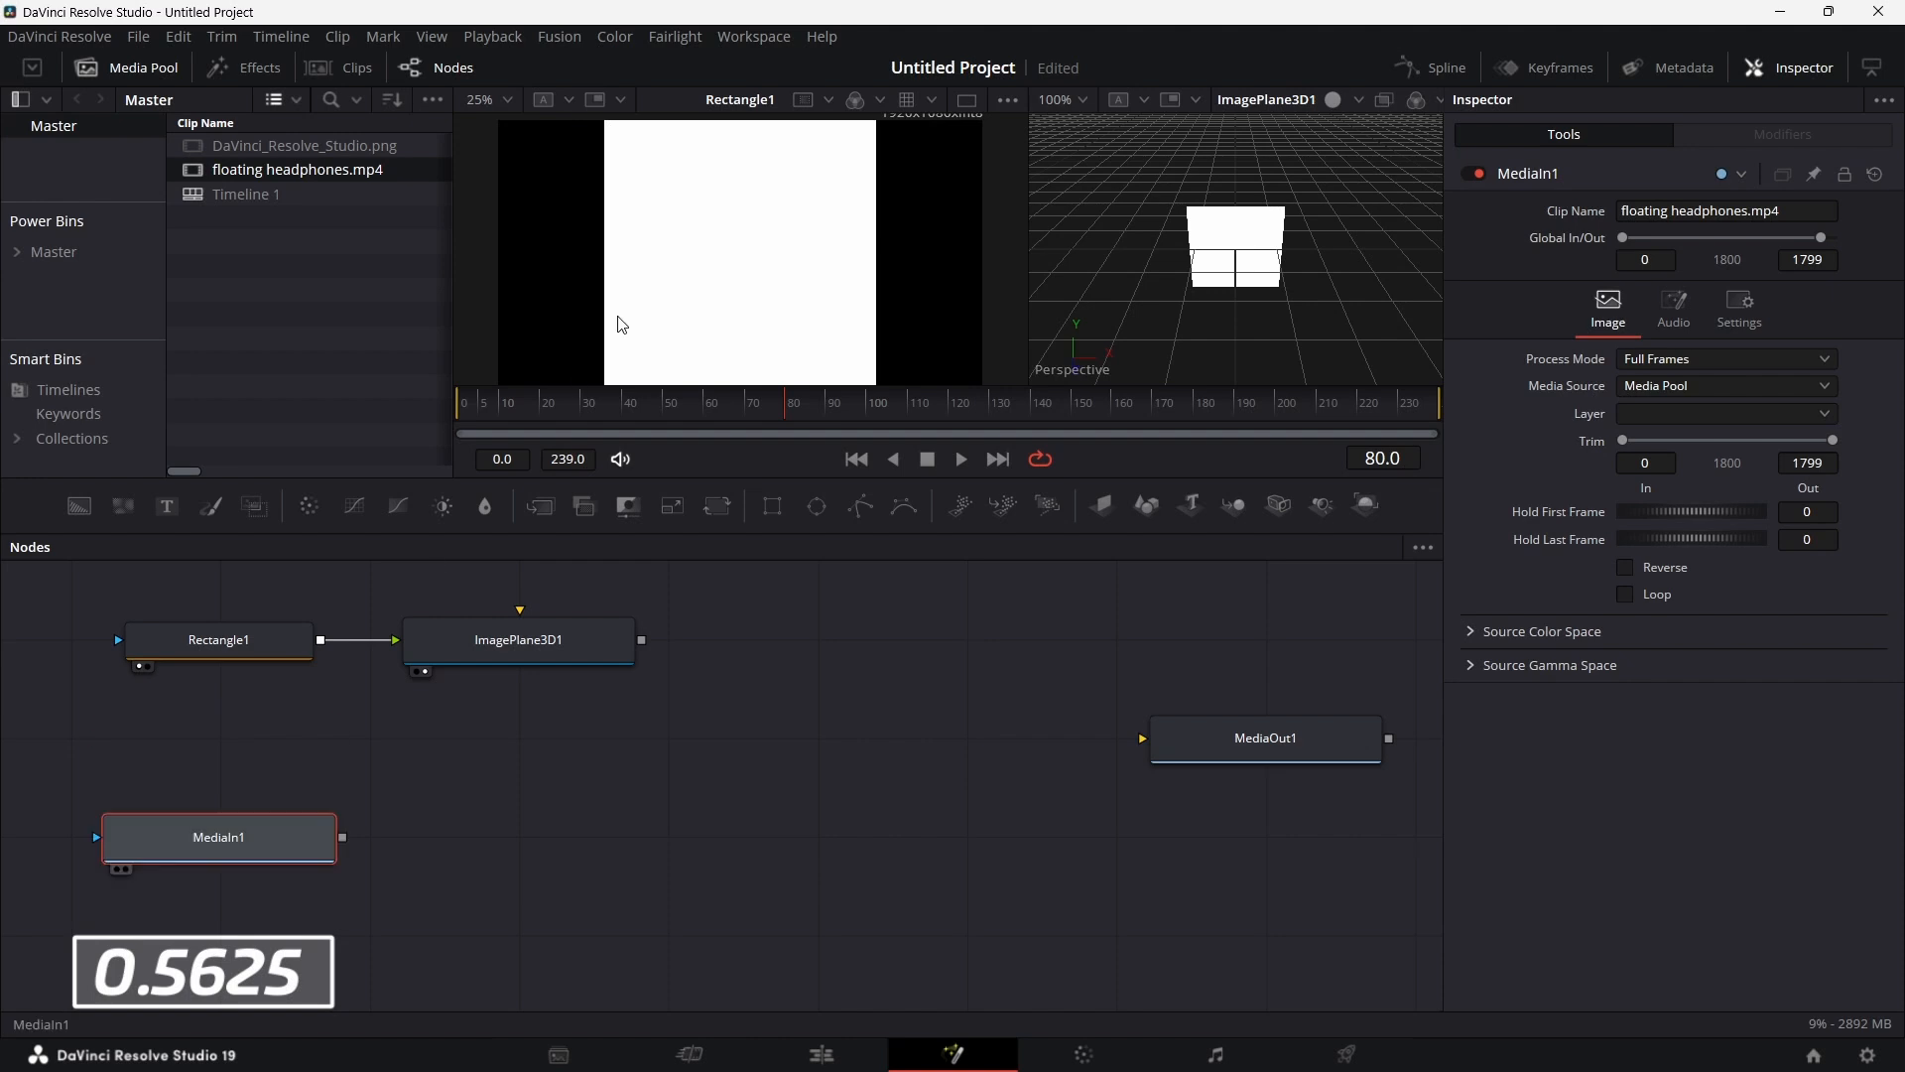
key("1")
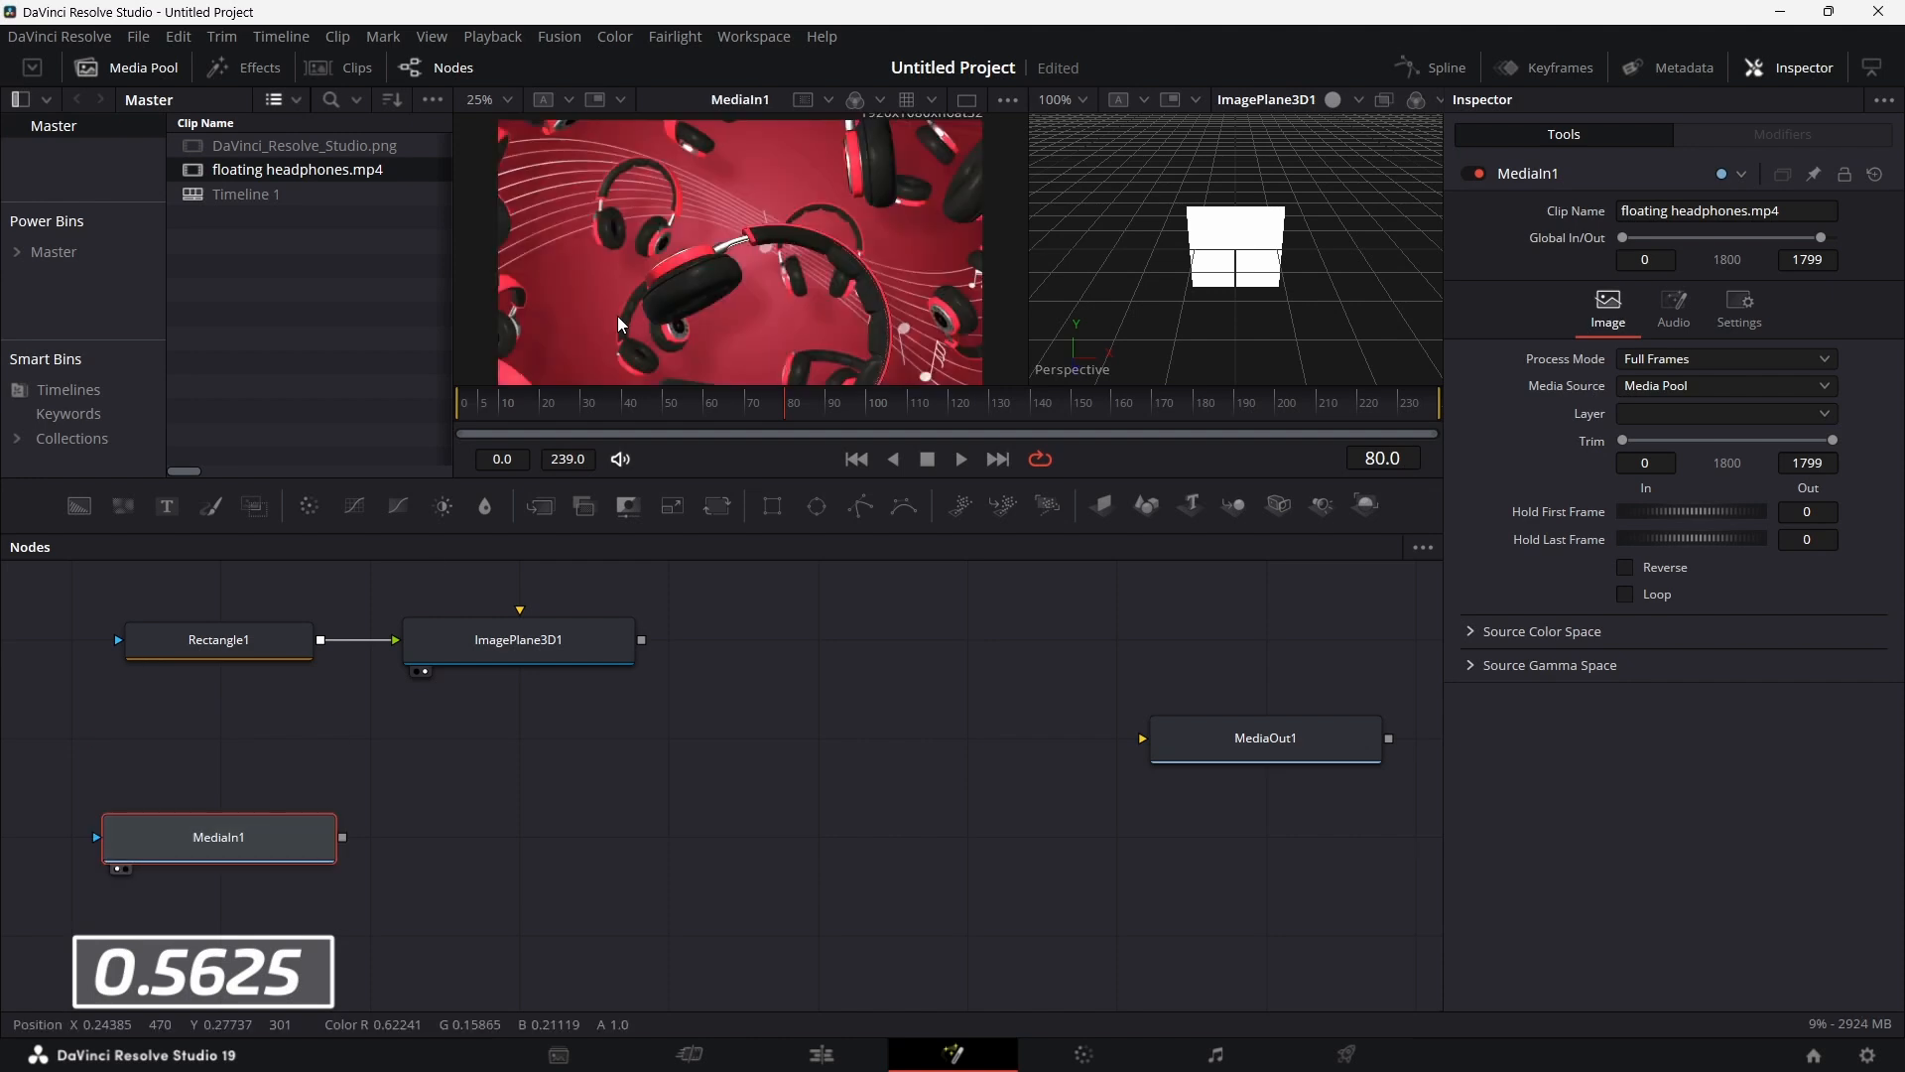
left_click(960, 459)
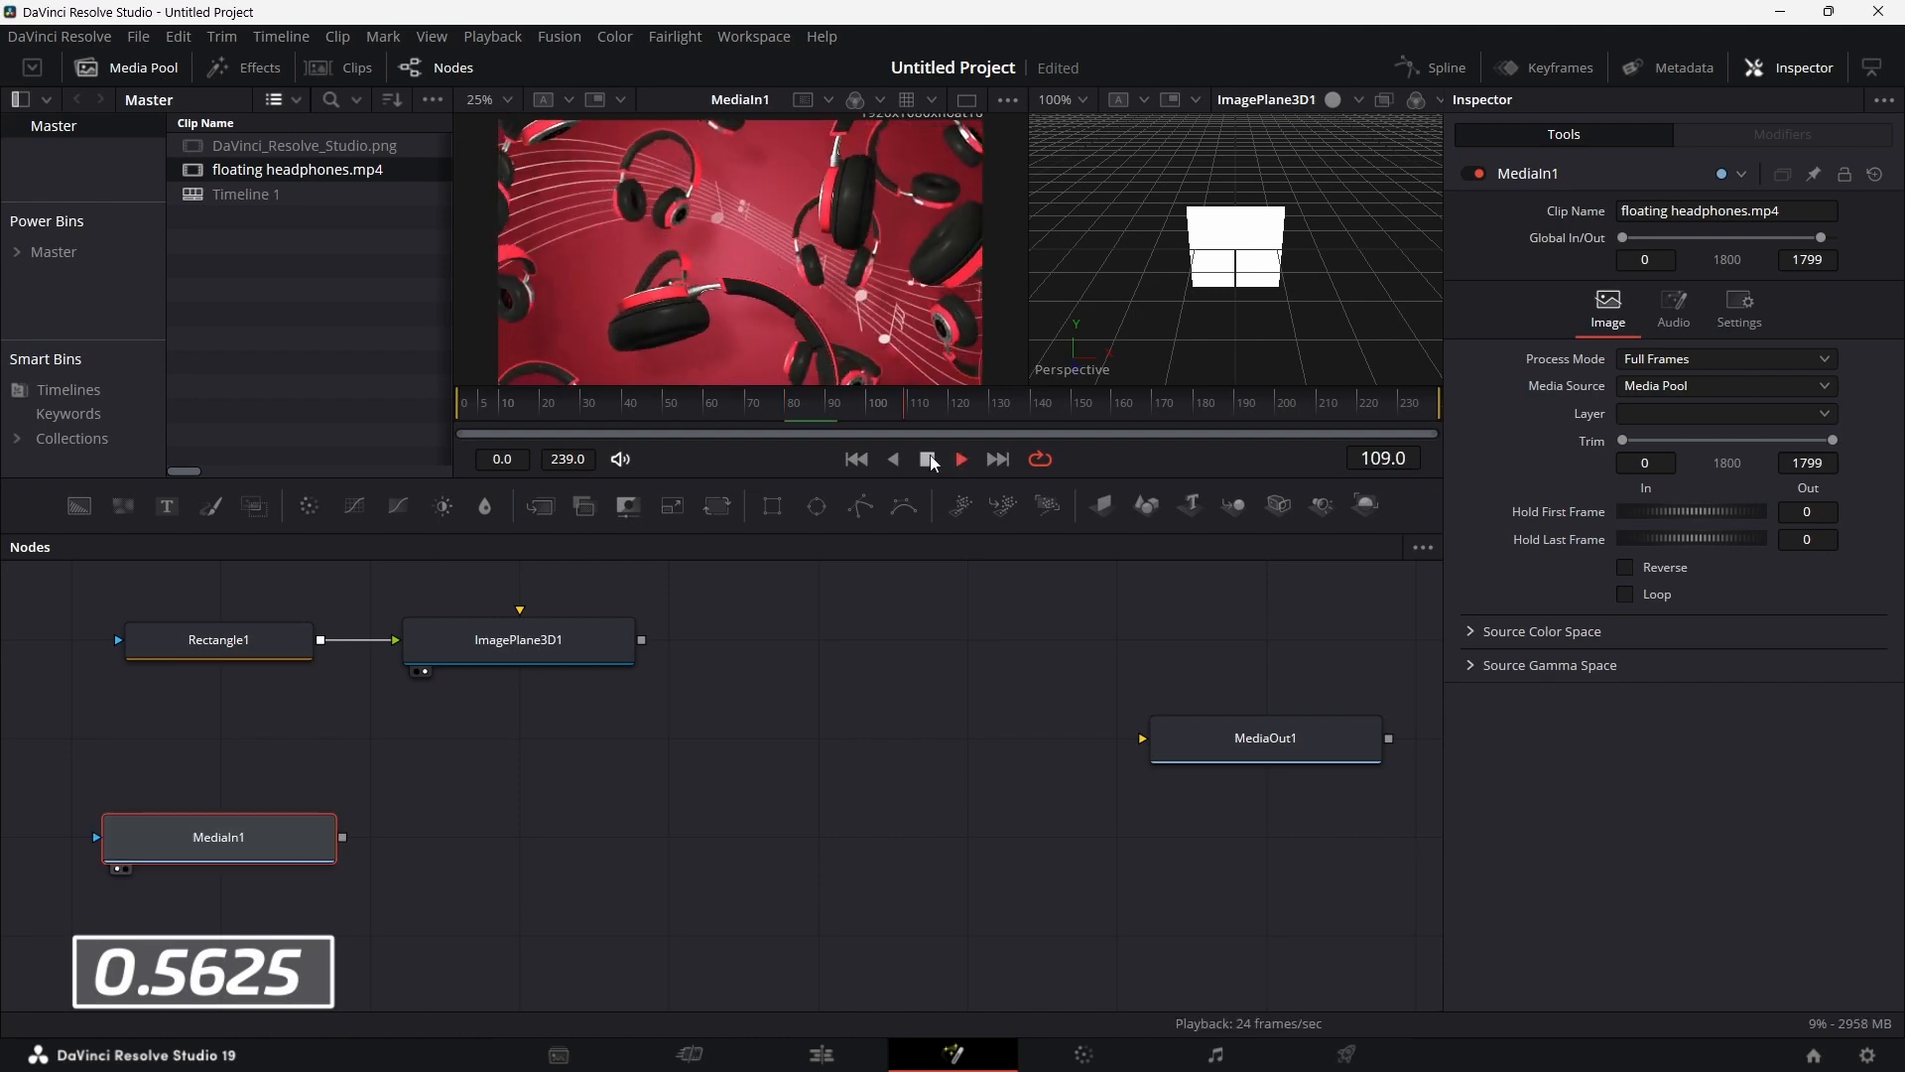
left_click(927, 459)
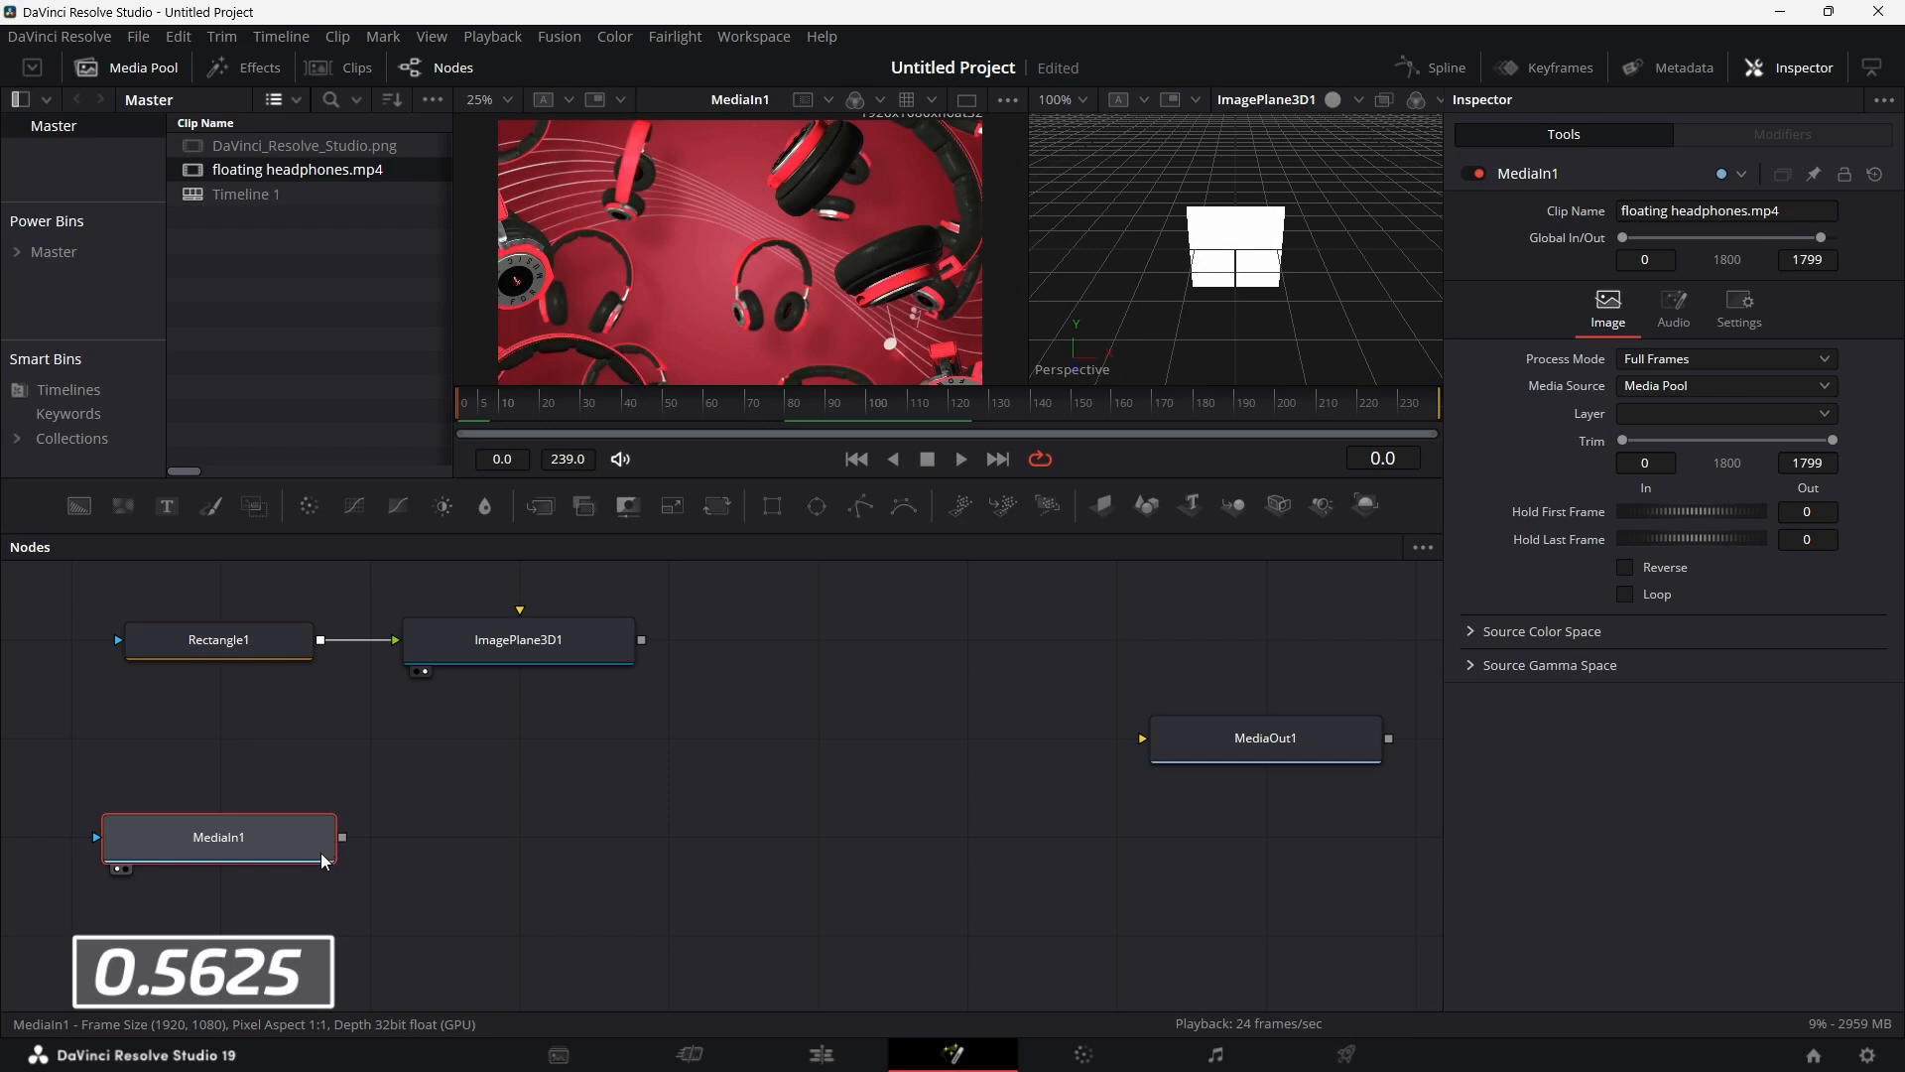
Step: Move Rectangle1 and ImagePlane3D1 further right in the node graph, leaving a wider gap between them
left_click_drag(271, 599, 826, 643)
left_click(748, 585)
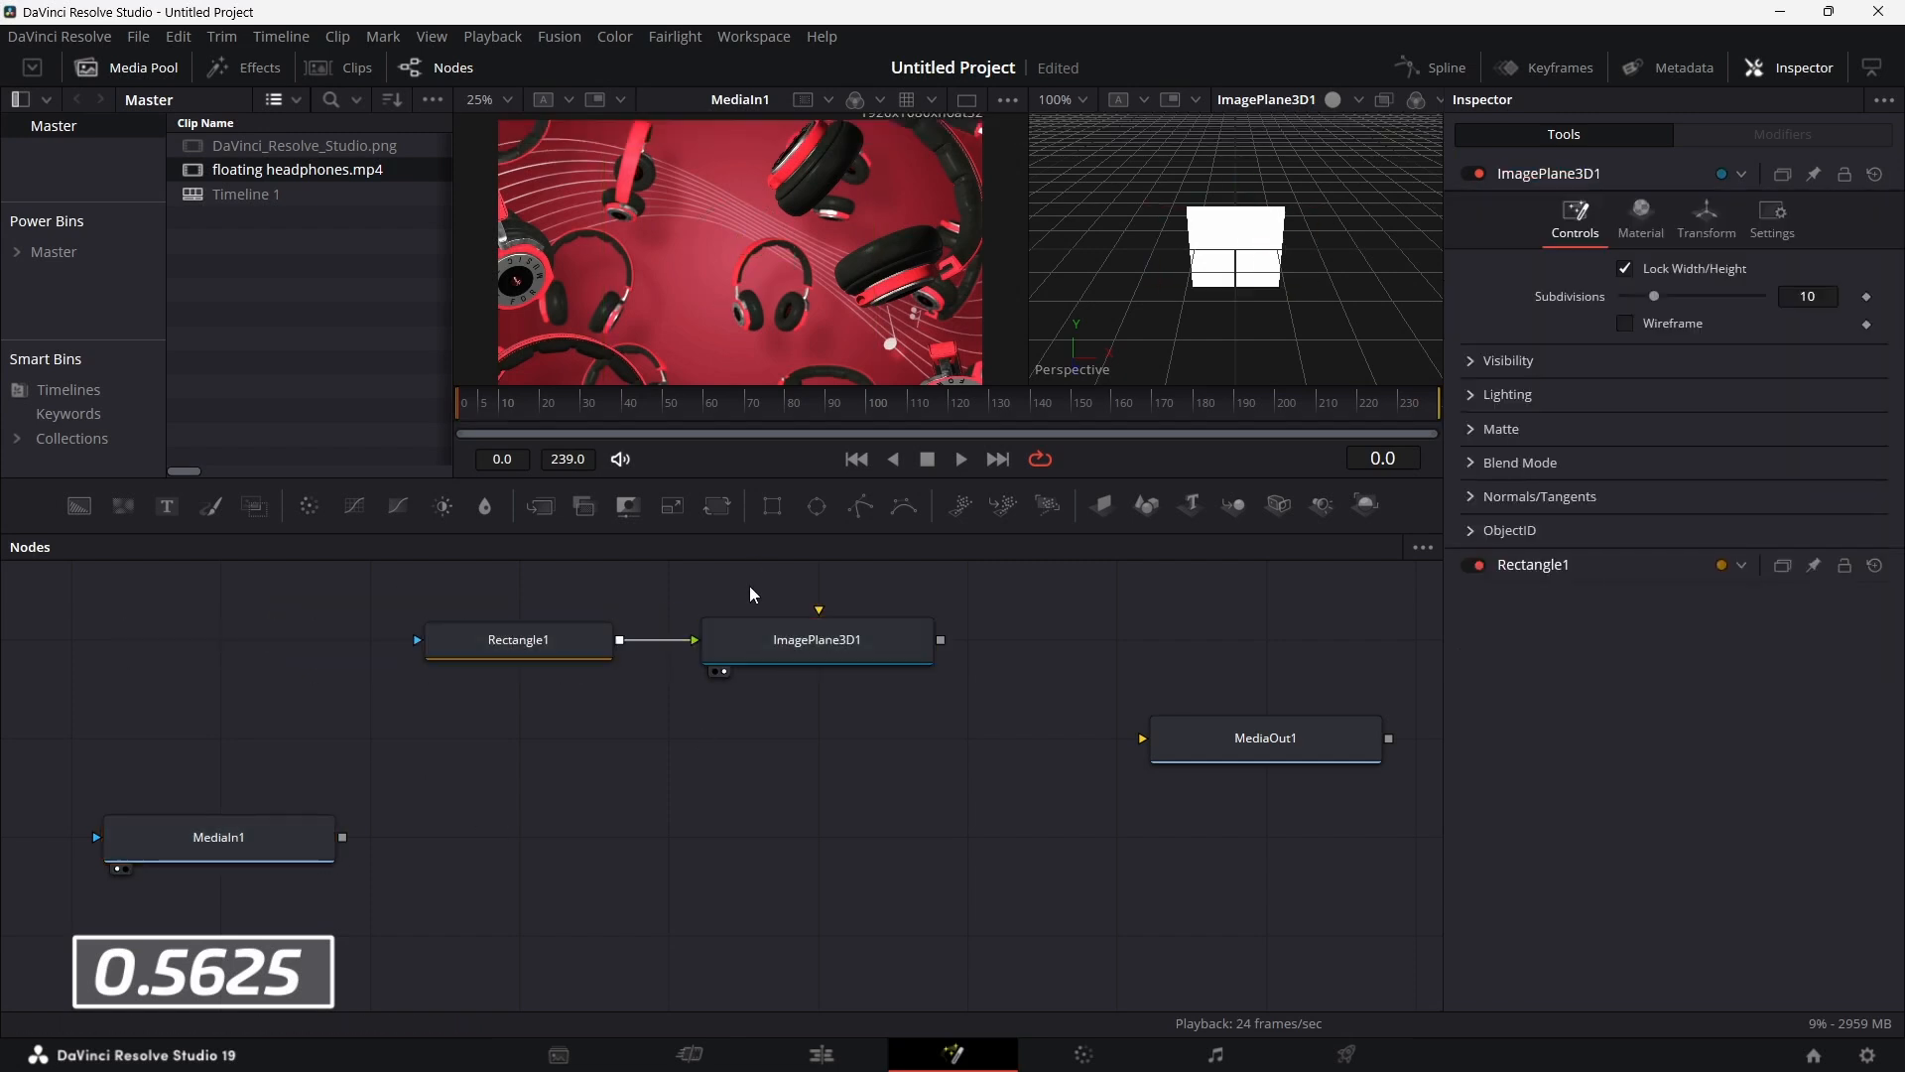
left_click_drag(513, 643, 420, 643)
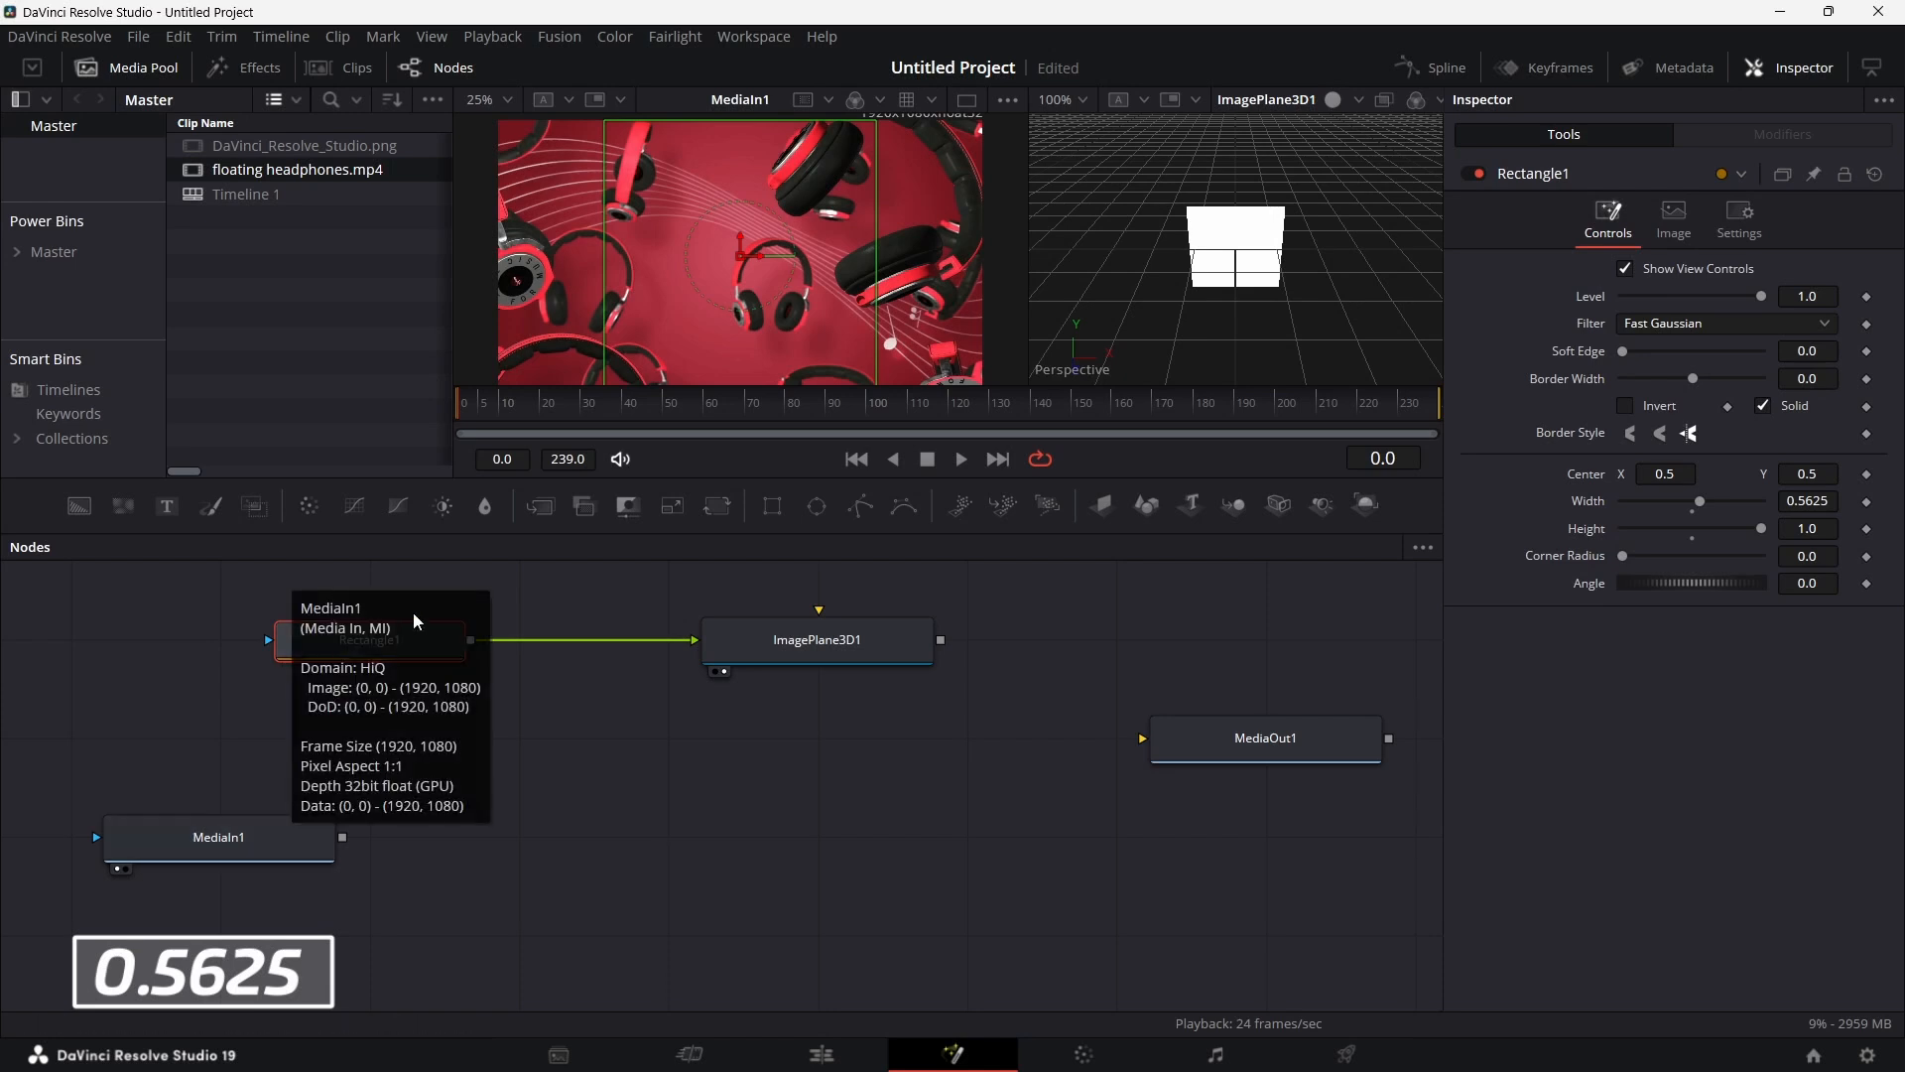
Step: Add a Matte Control node, connecting Rectangle1 as its garbage matte and MediaIn1 as its background
left_click_drag(634, 506, 615, 848)
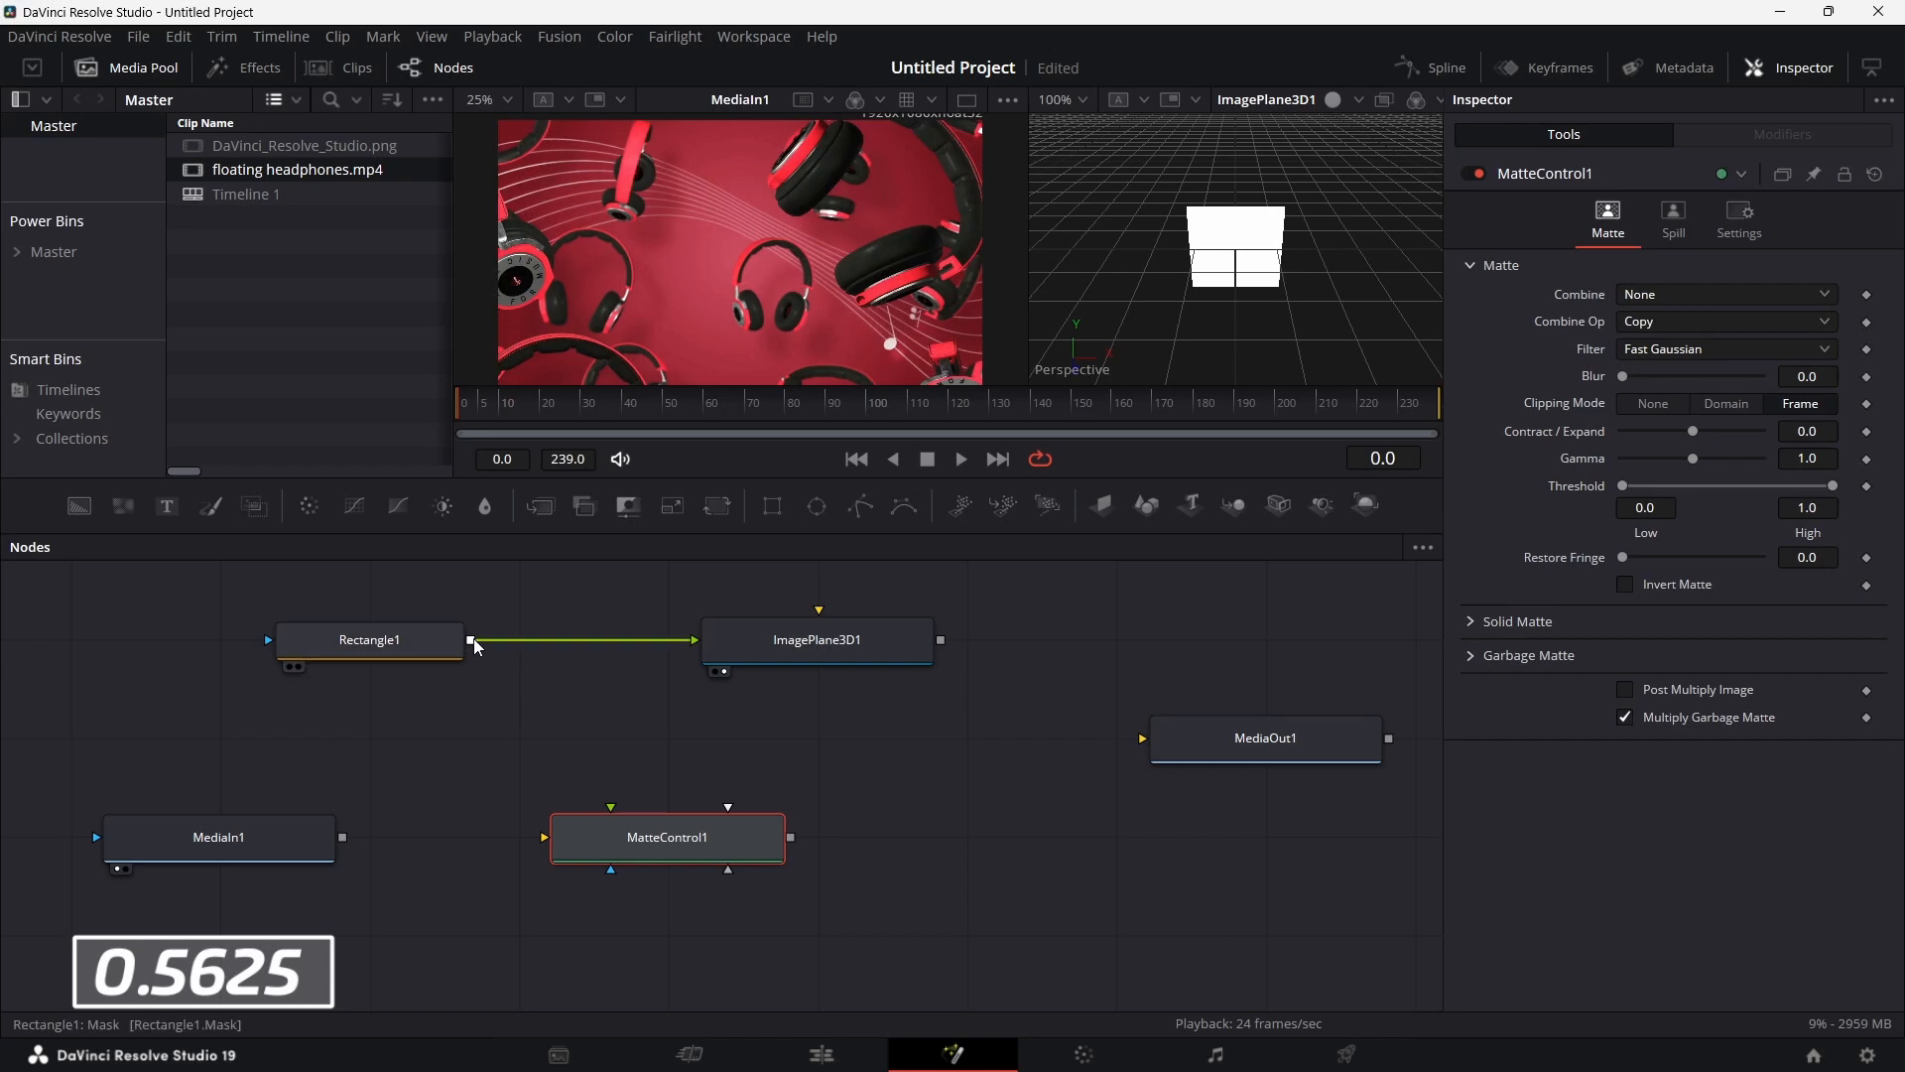
left_click_drag(472, 640, 556, 746)
left_click_drag(567, 673, 719, 839)
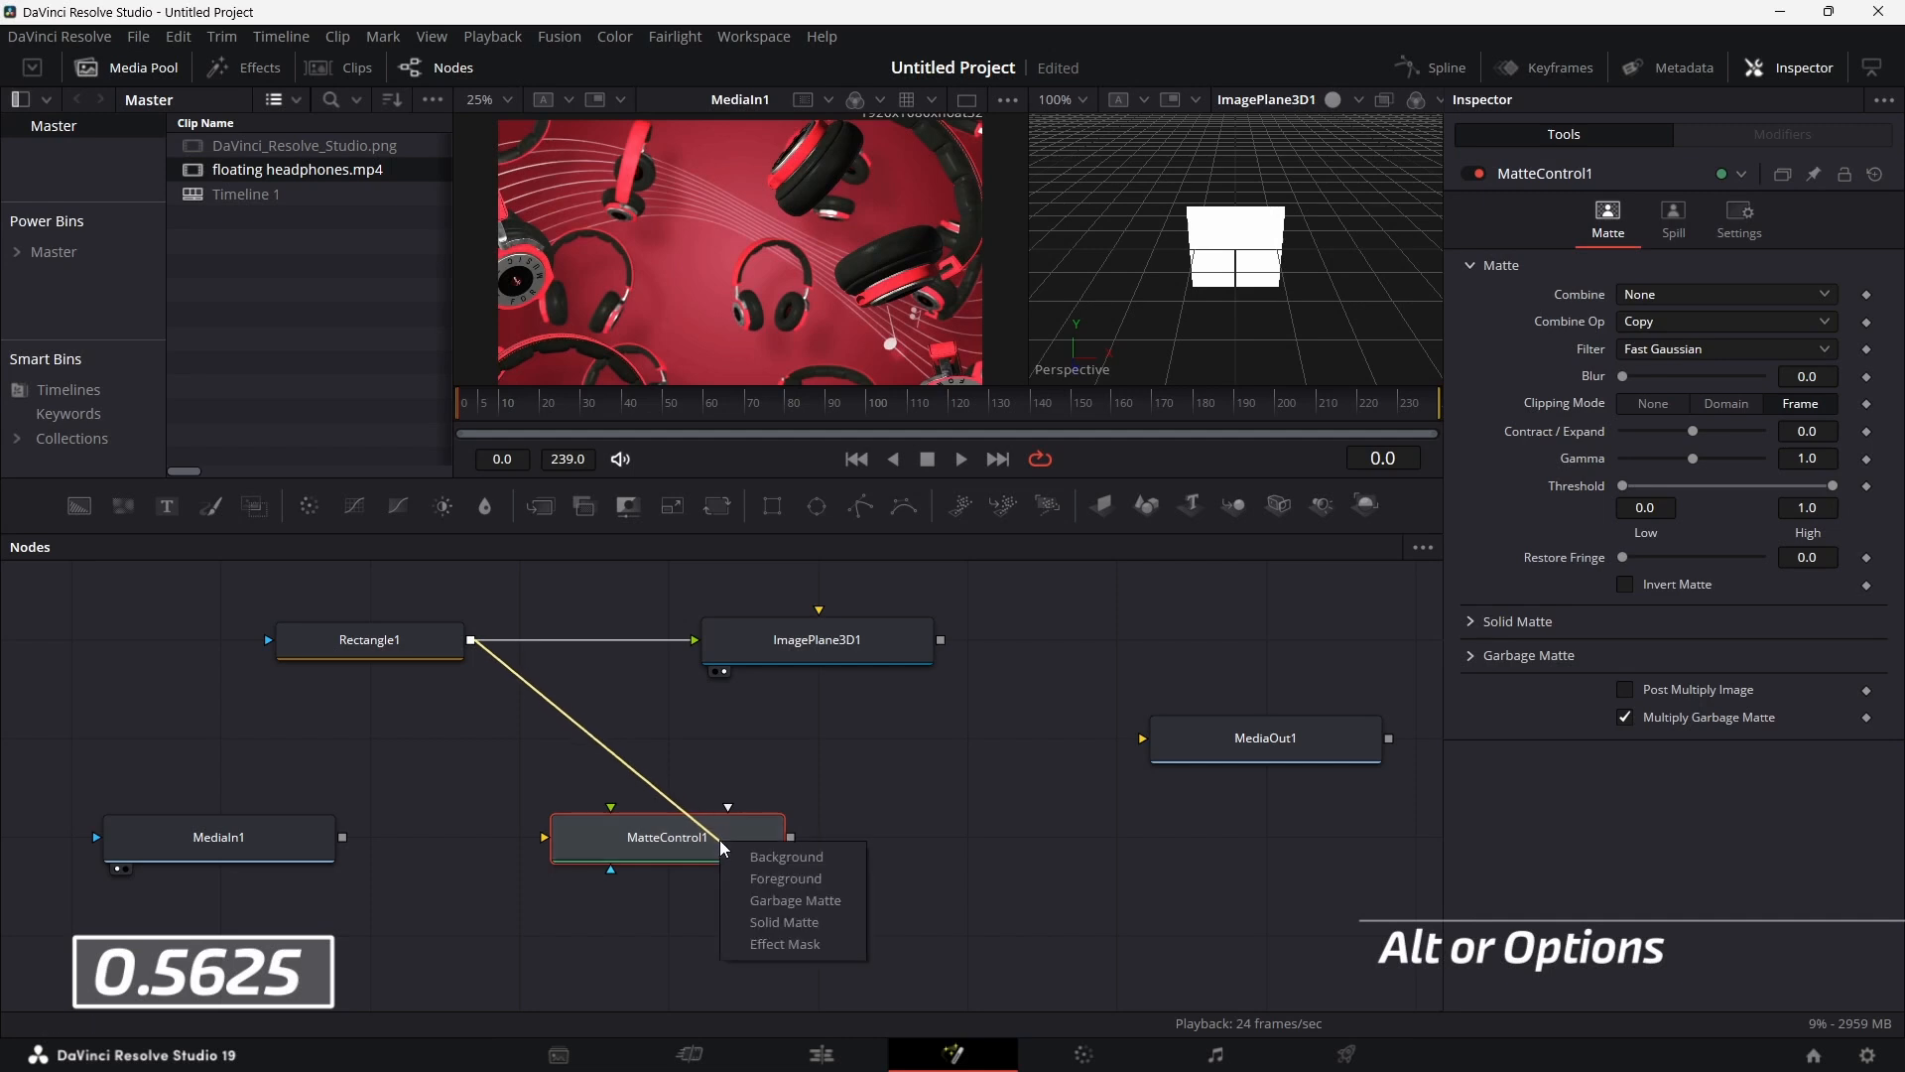
left_click(800, 901)
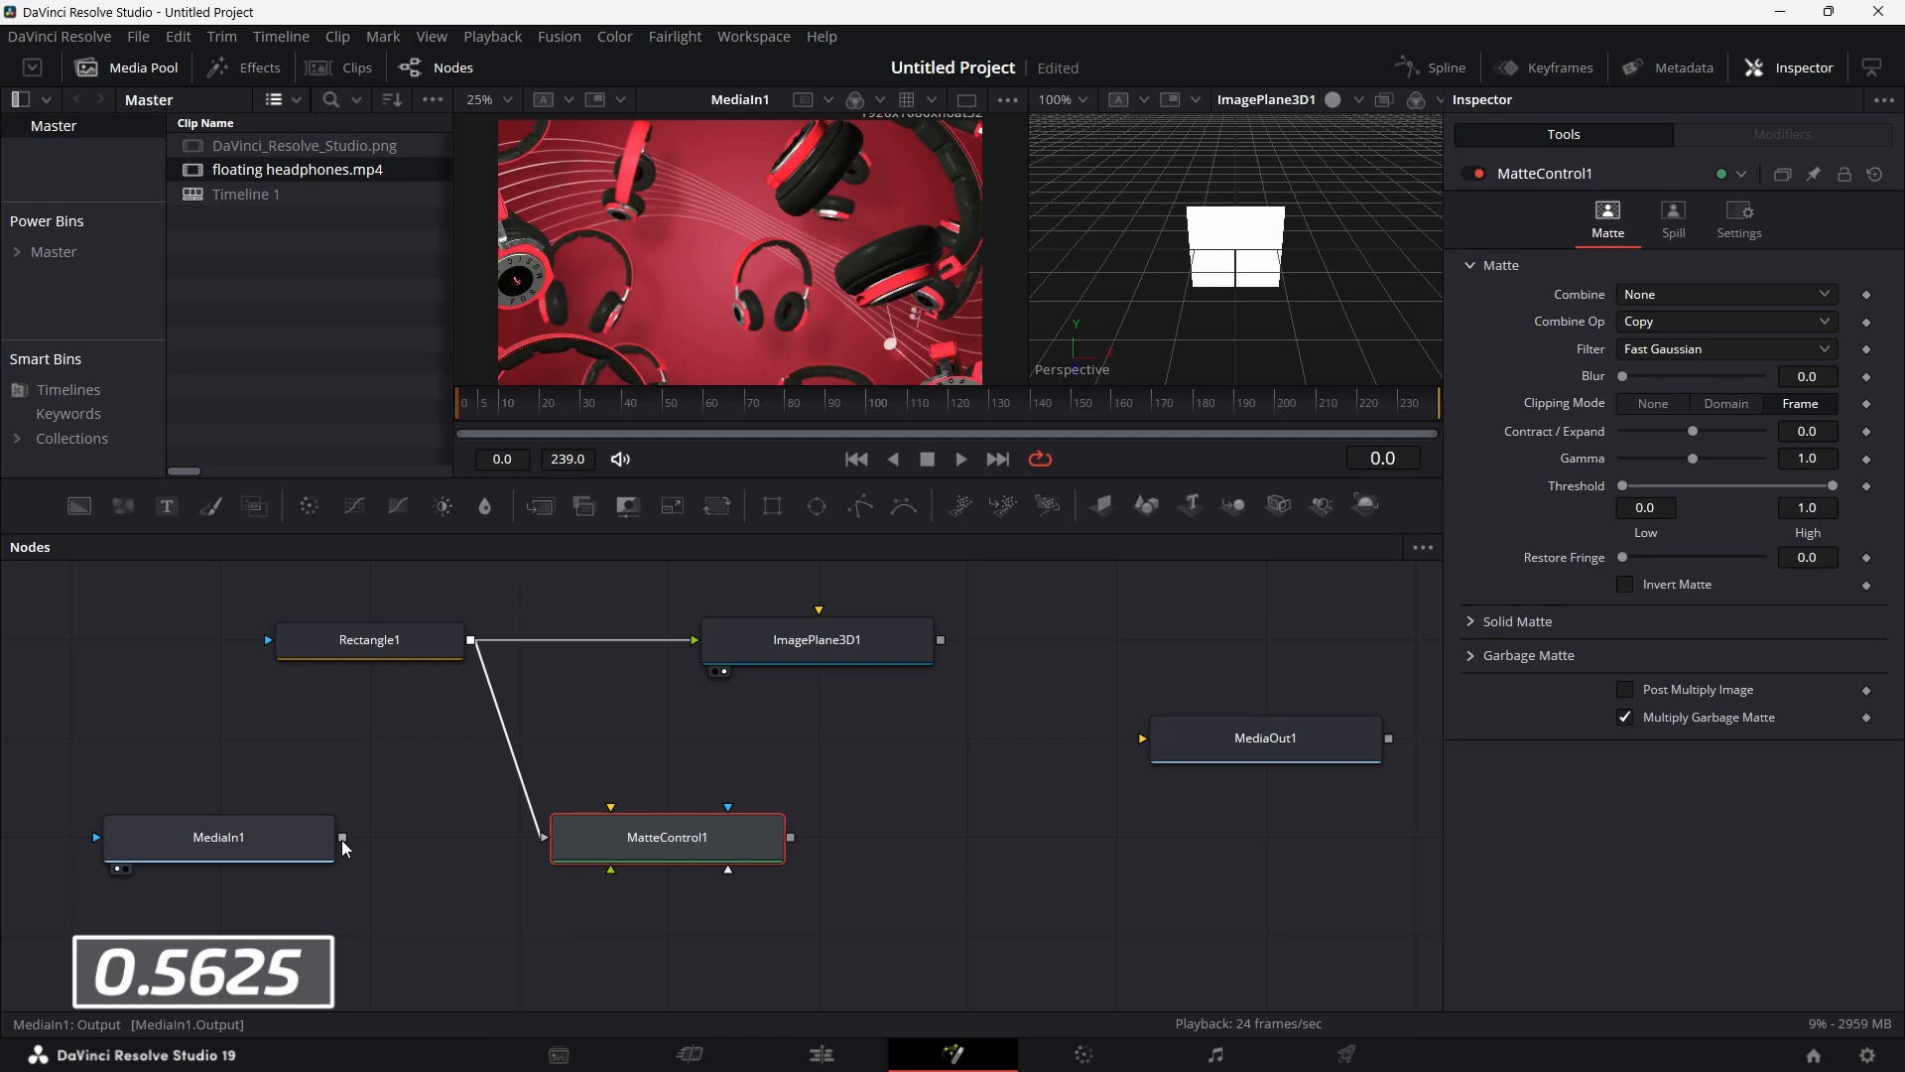
left_click_drag(344, 839, 613, 807)
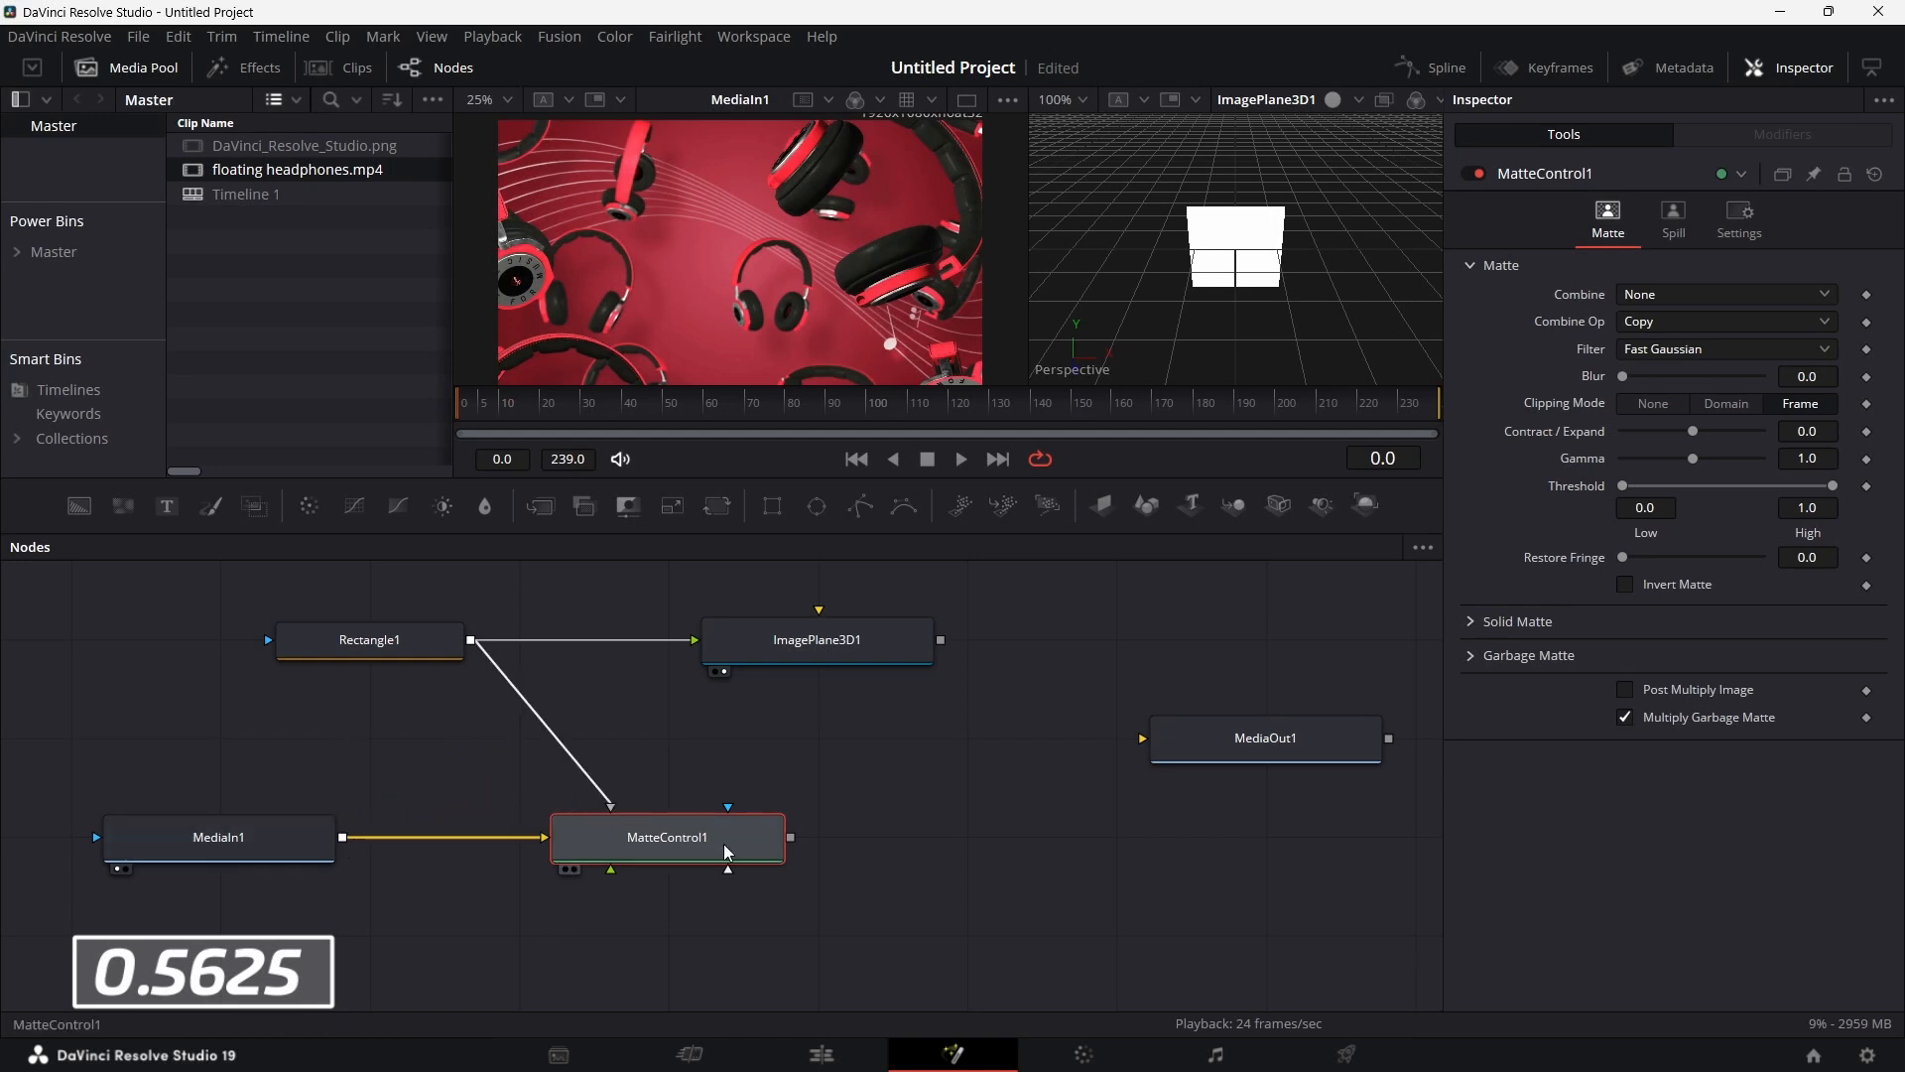
Step: Show MatteControl1 in the second viewer and invert its garbage matte, then hide the media pool
key("2")
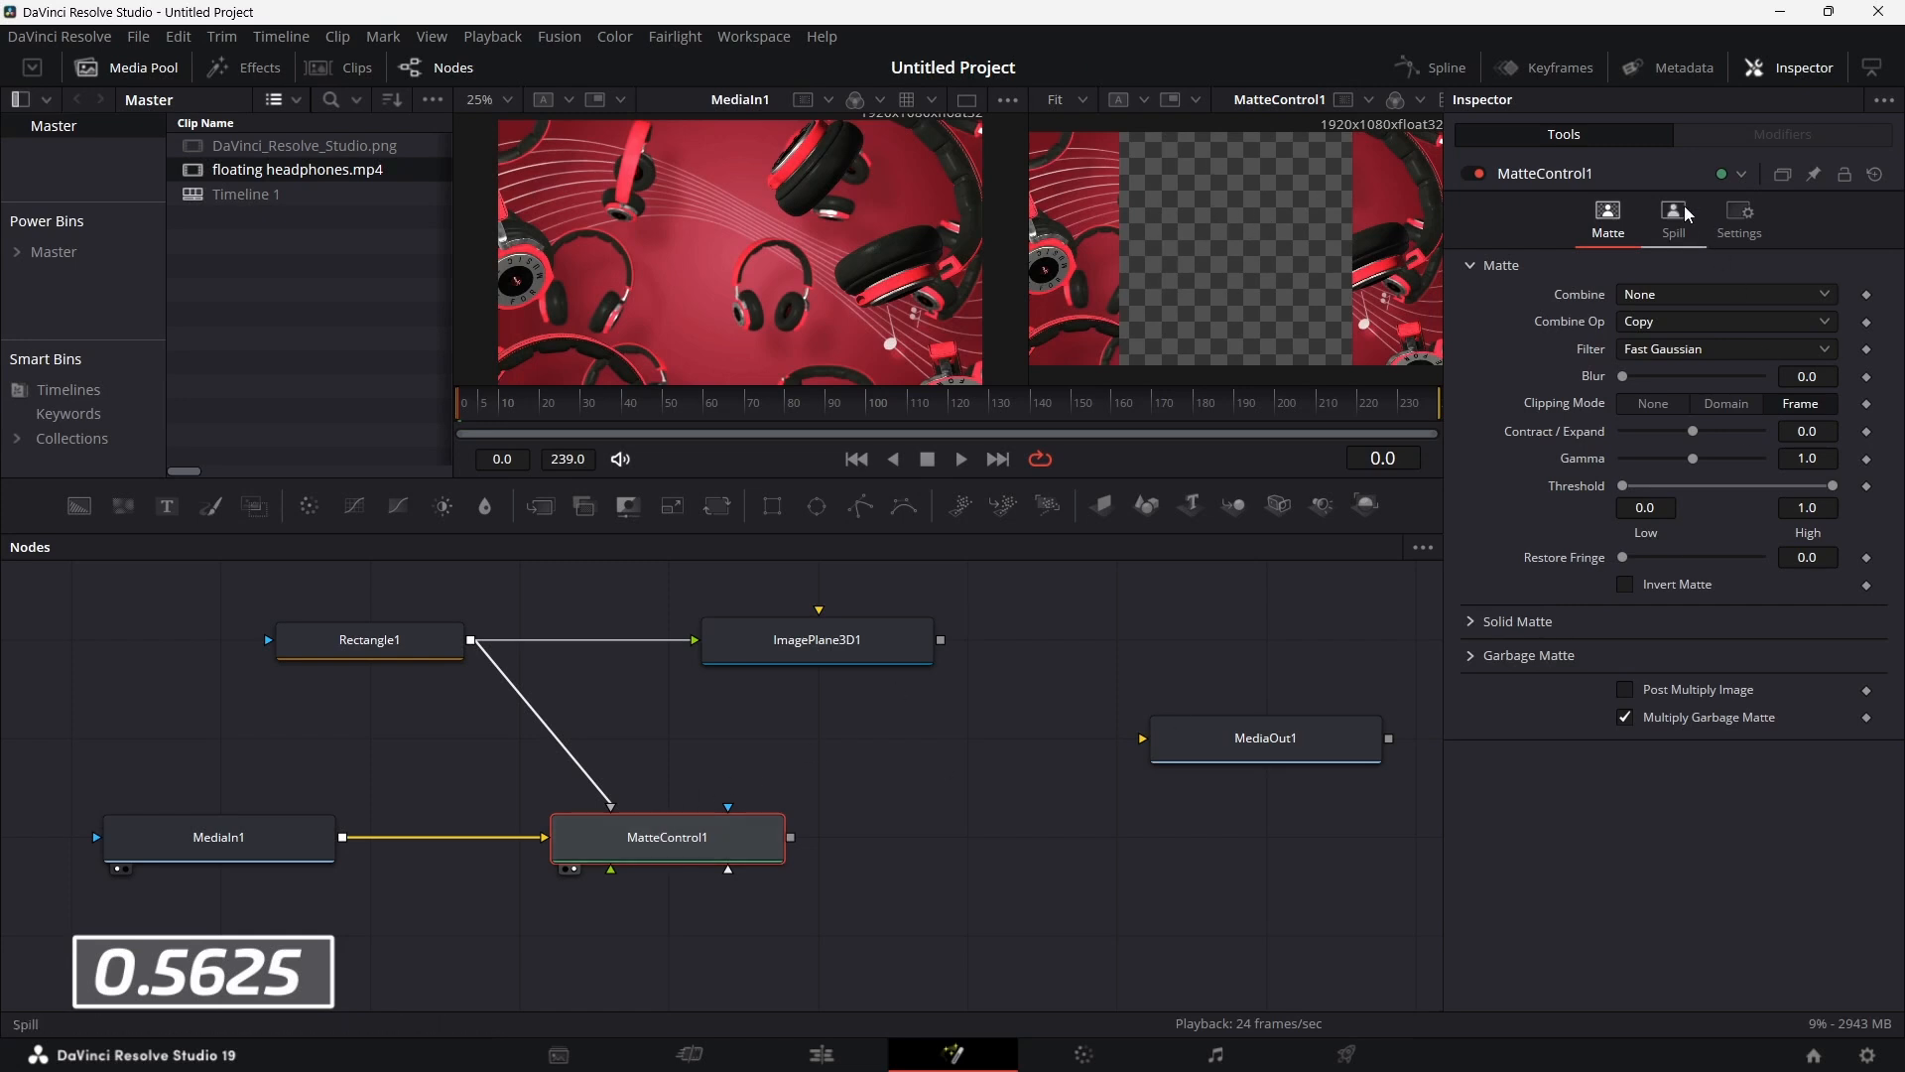
left_click(1470, 656)
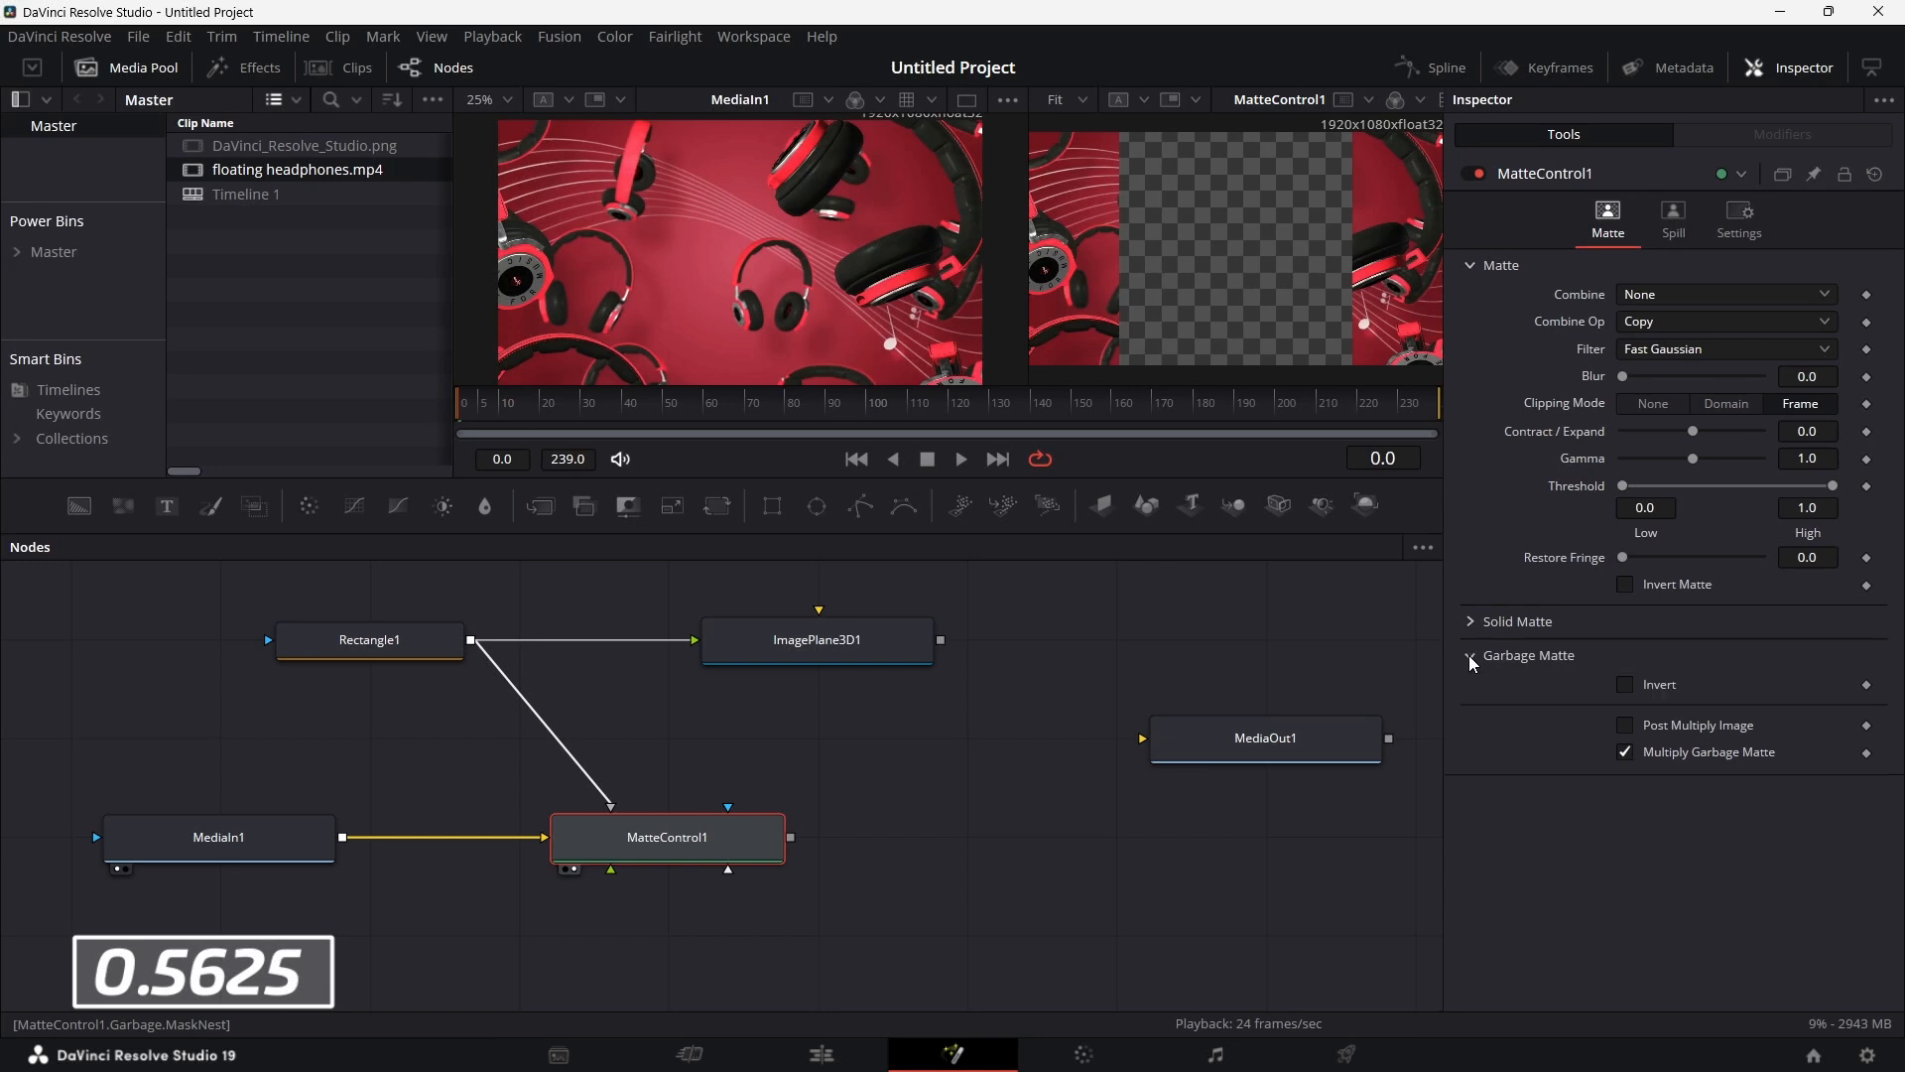
left_click(1626, 687)
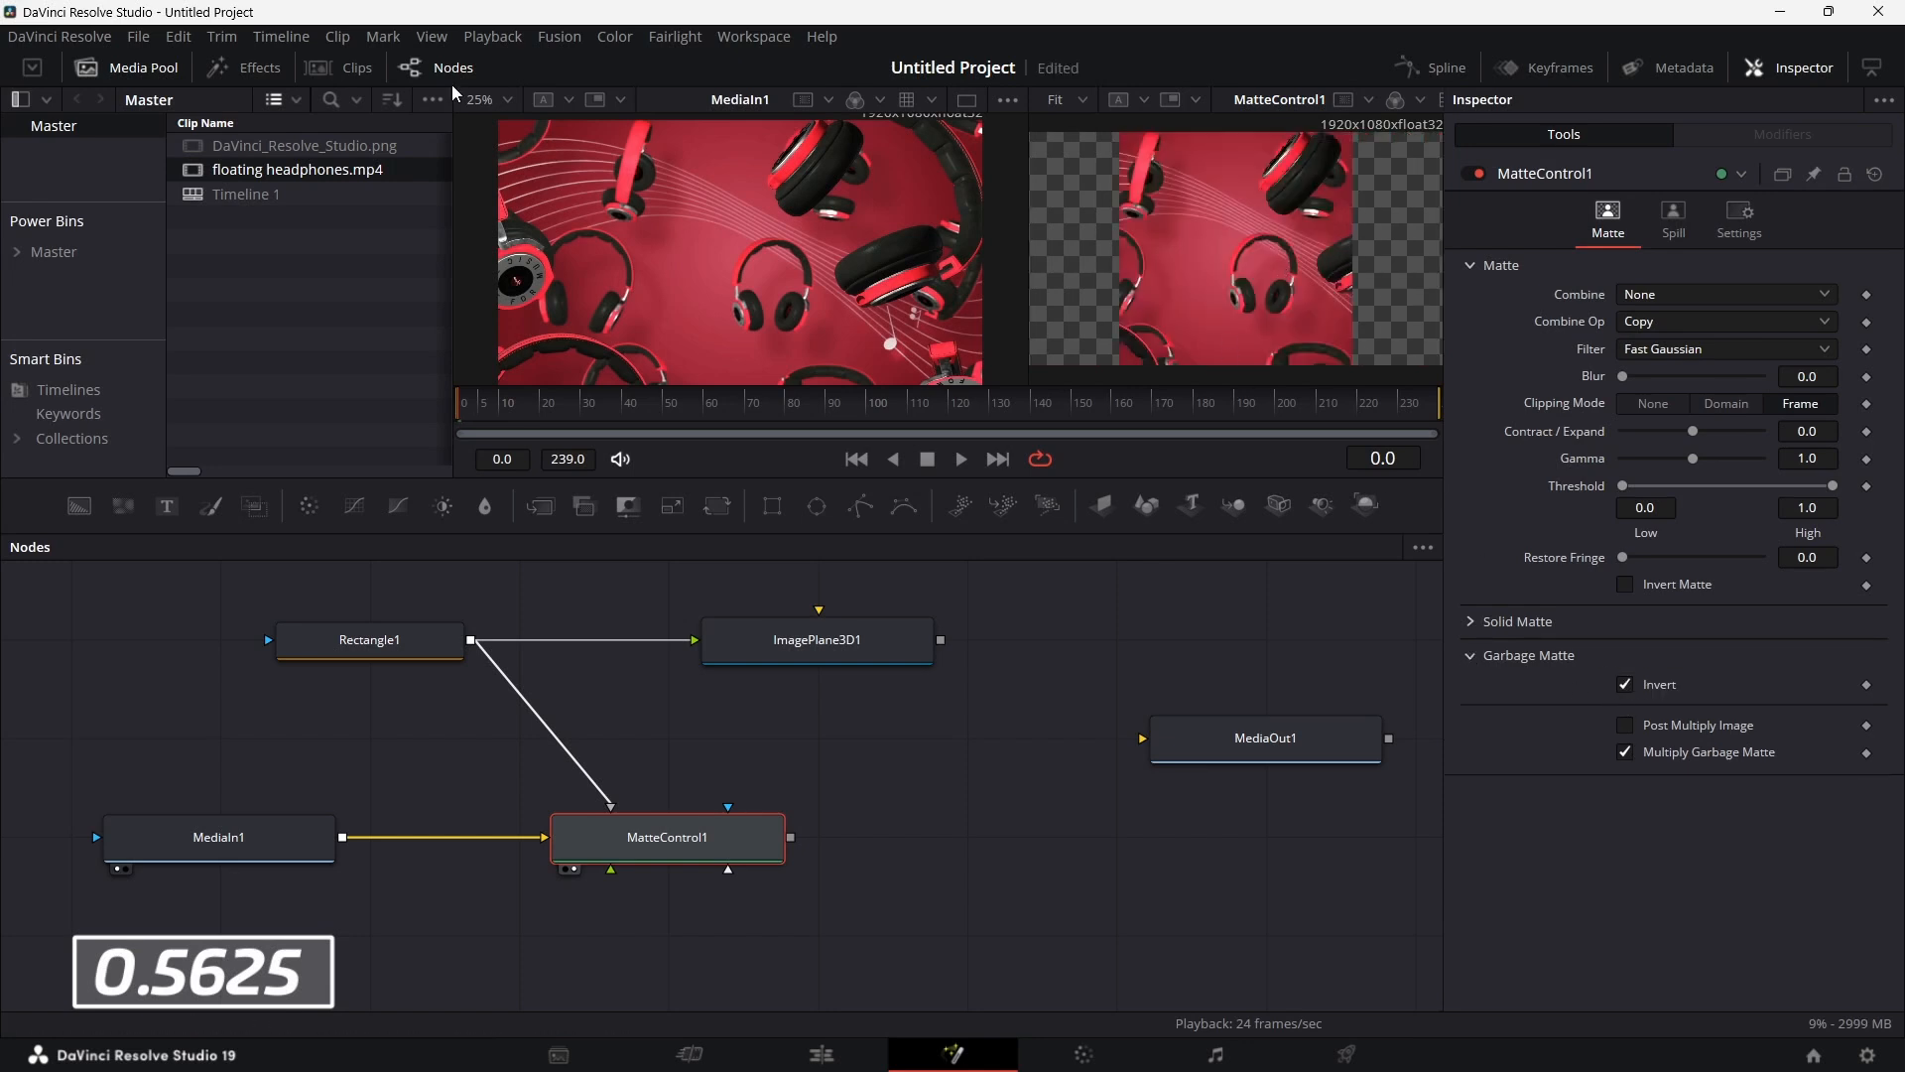
left_click(144, 68)
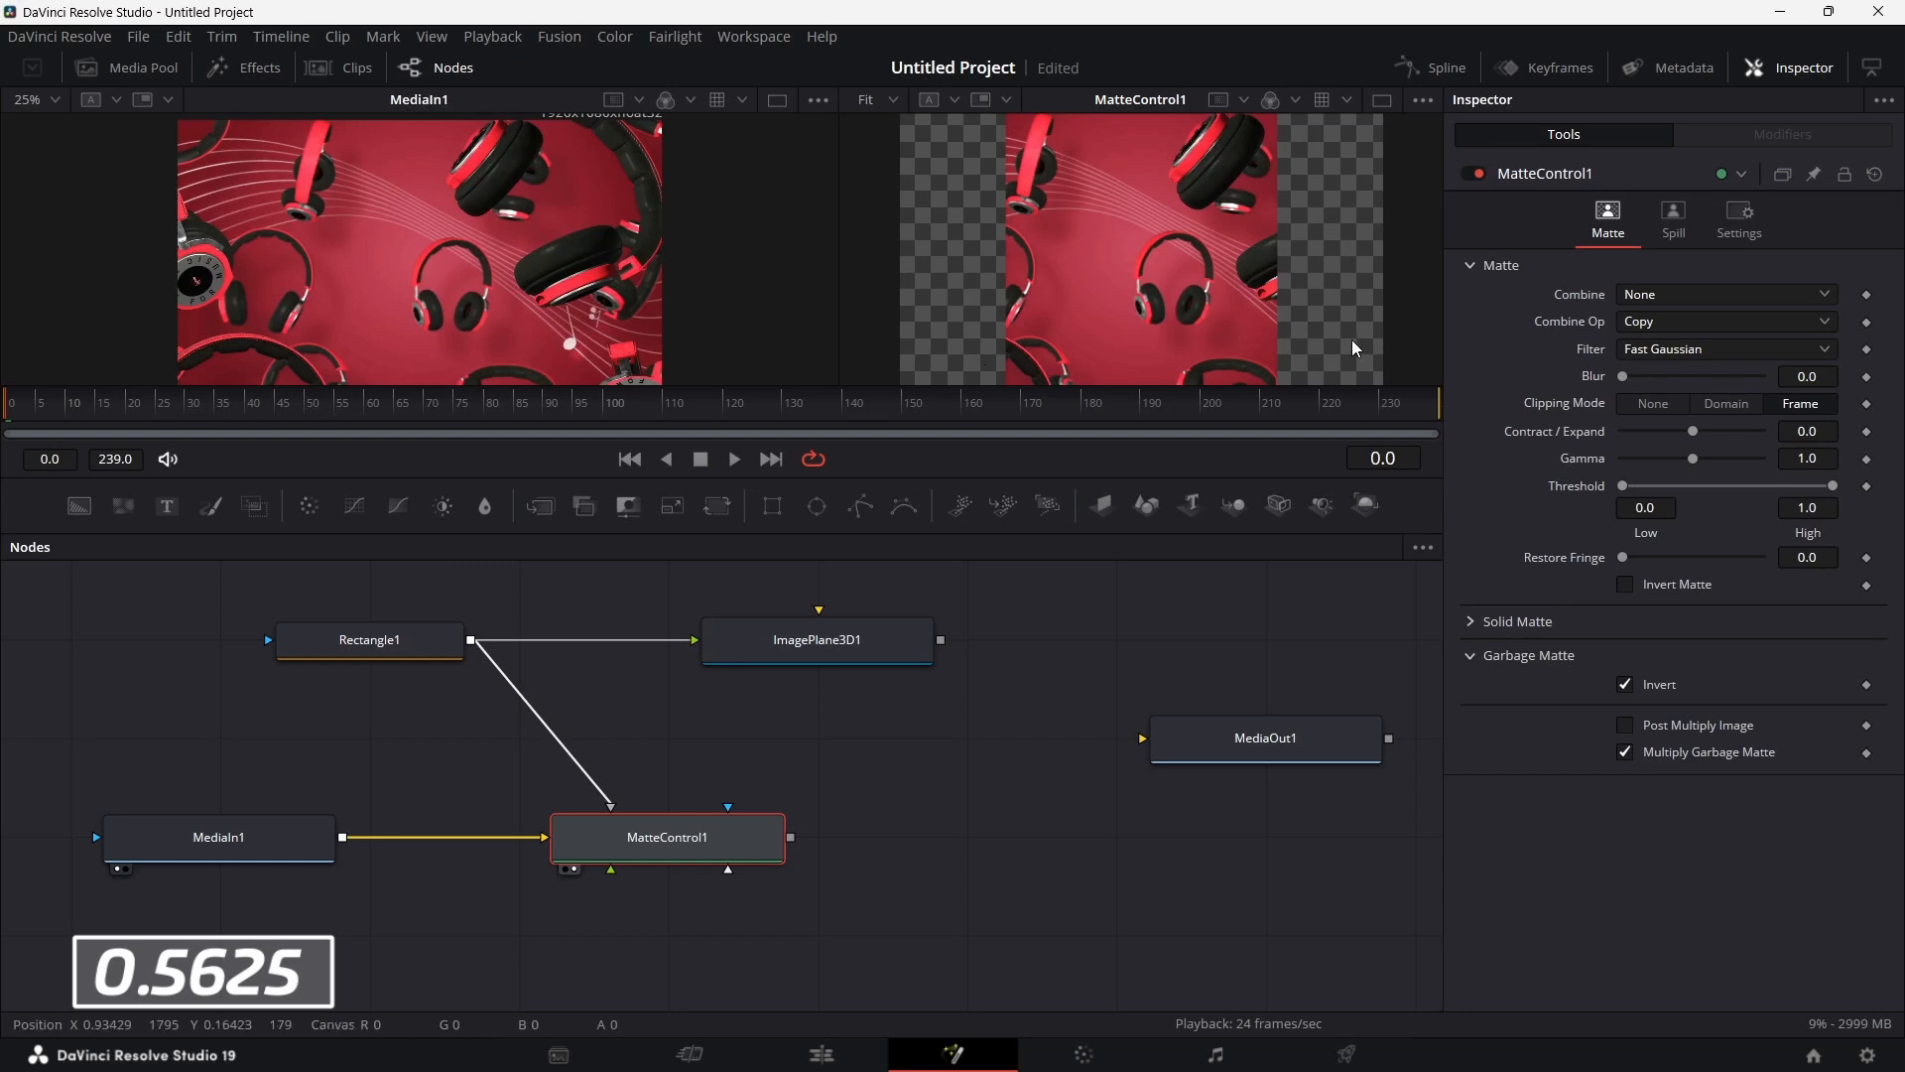
scroll(879, 793, "down", 2)
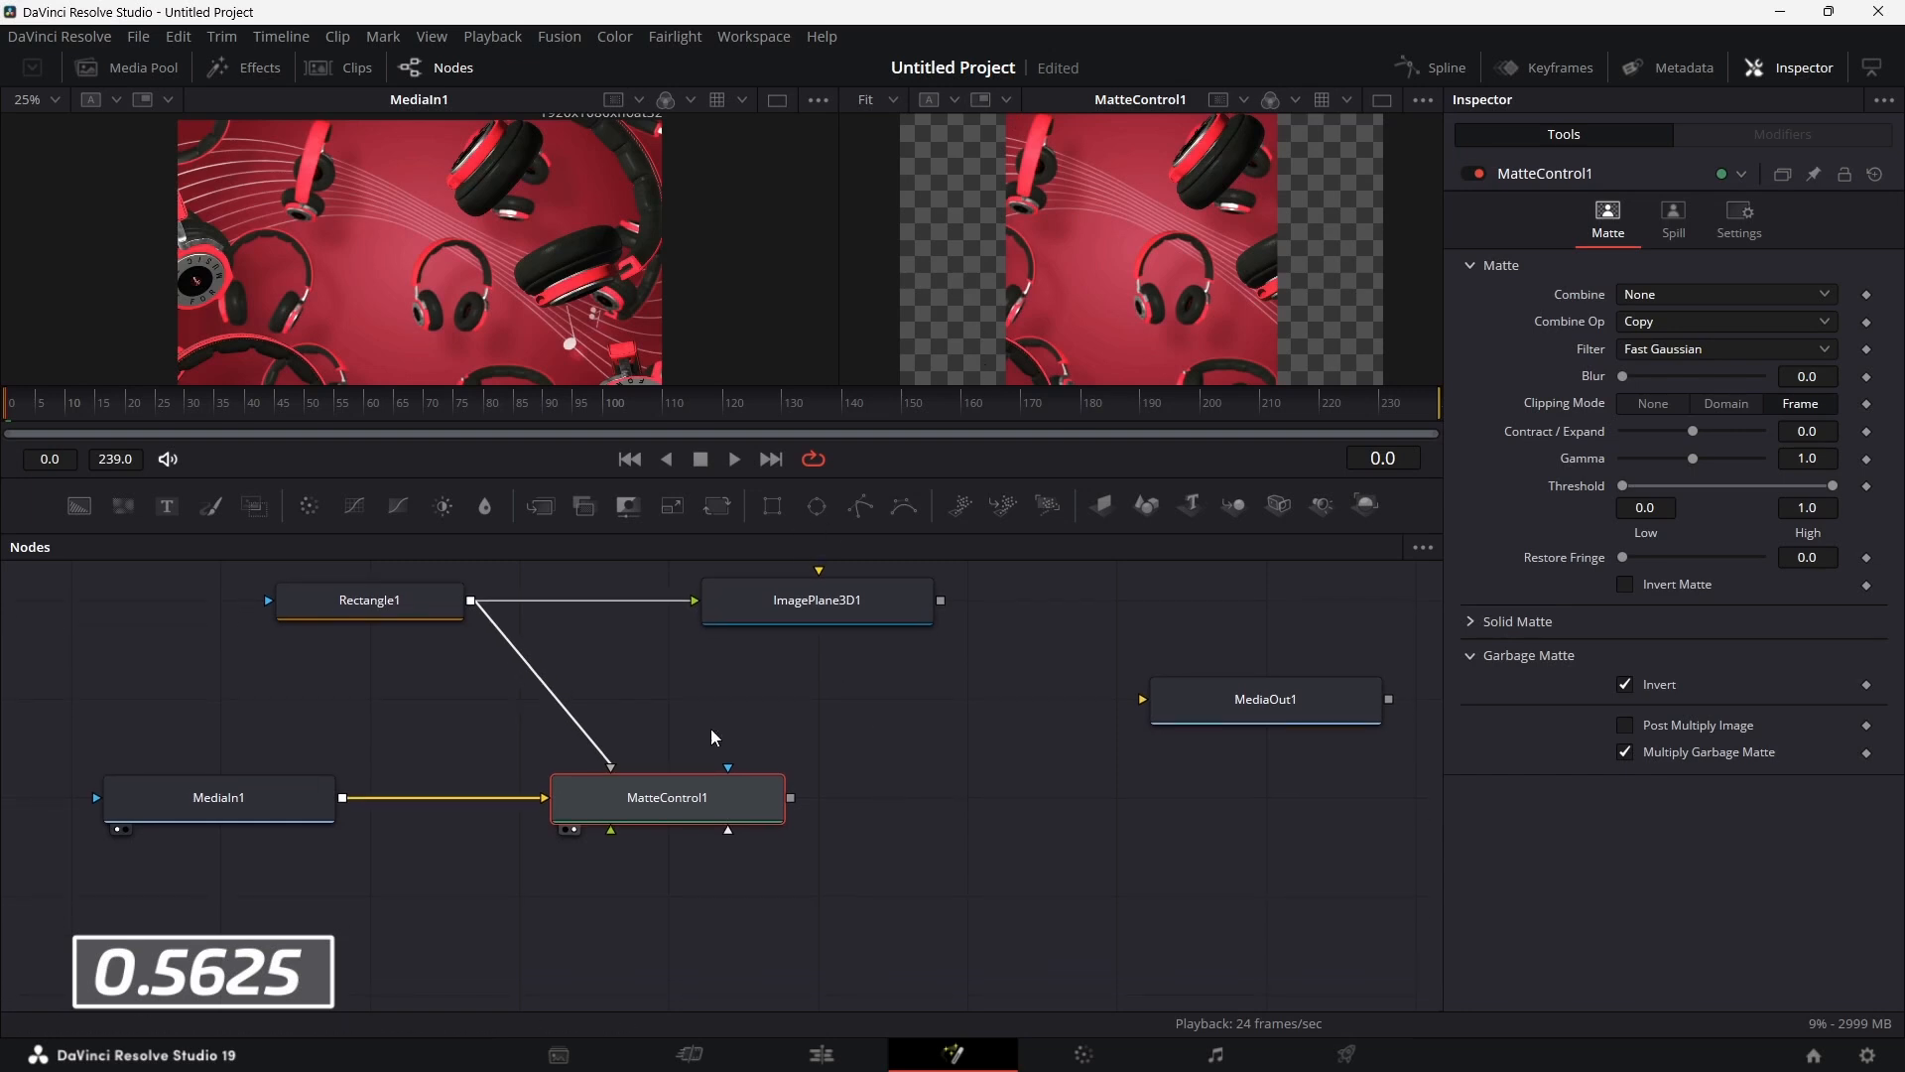
Step: Add two Transform nodes stacked below MatteControl1 and enlarge the node graph area
left_click(349, 606)
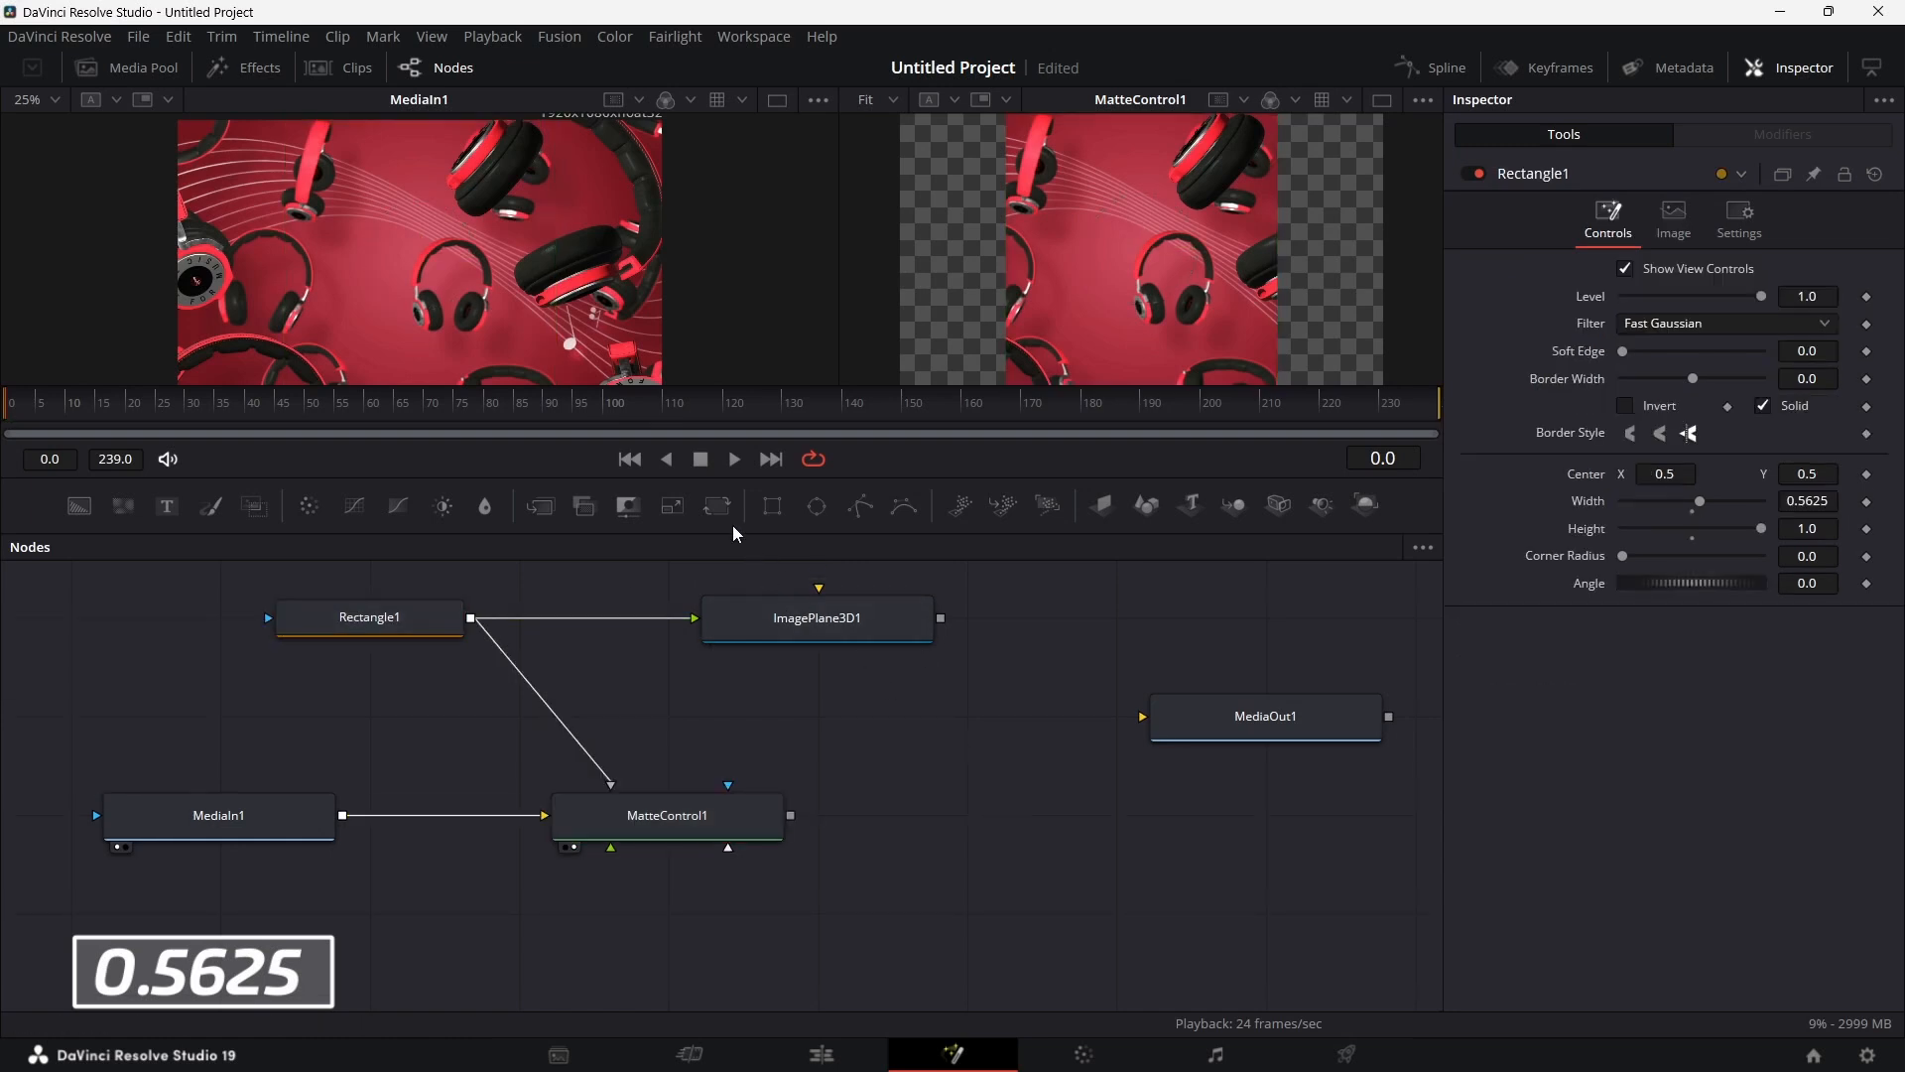
left_click_drag(718, 506, 657, 928)
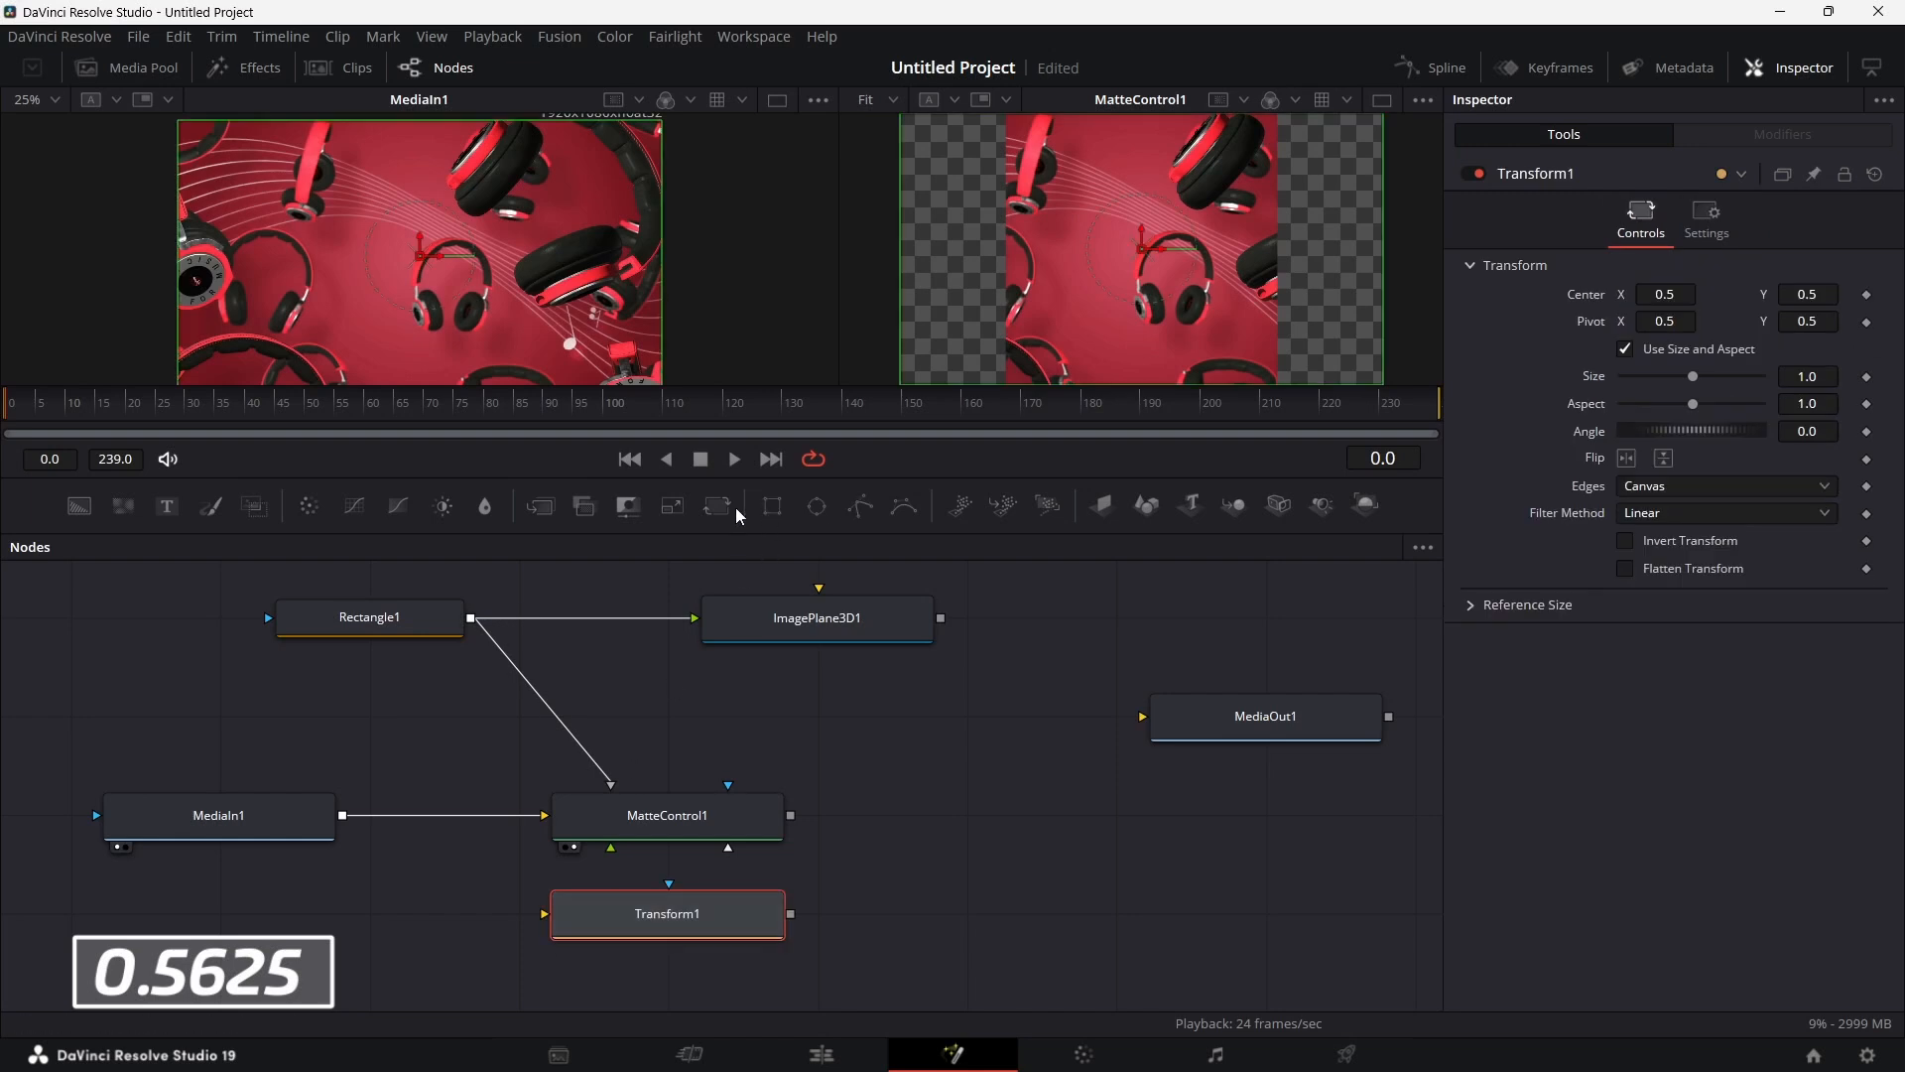
left_click_drag(731, 506, 707, 976)
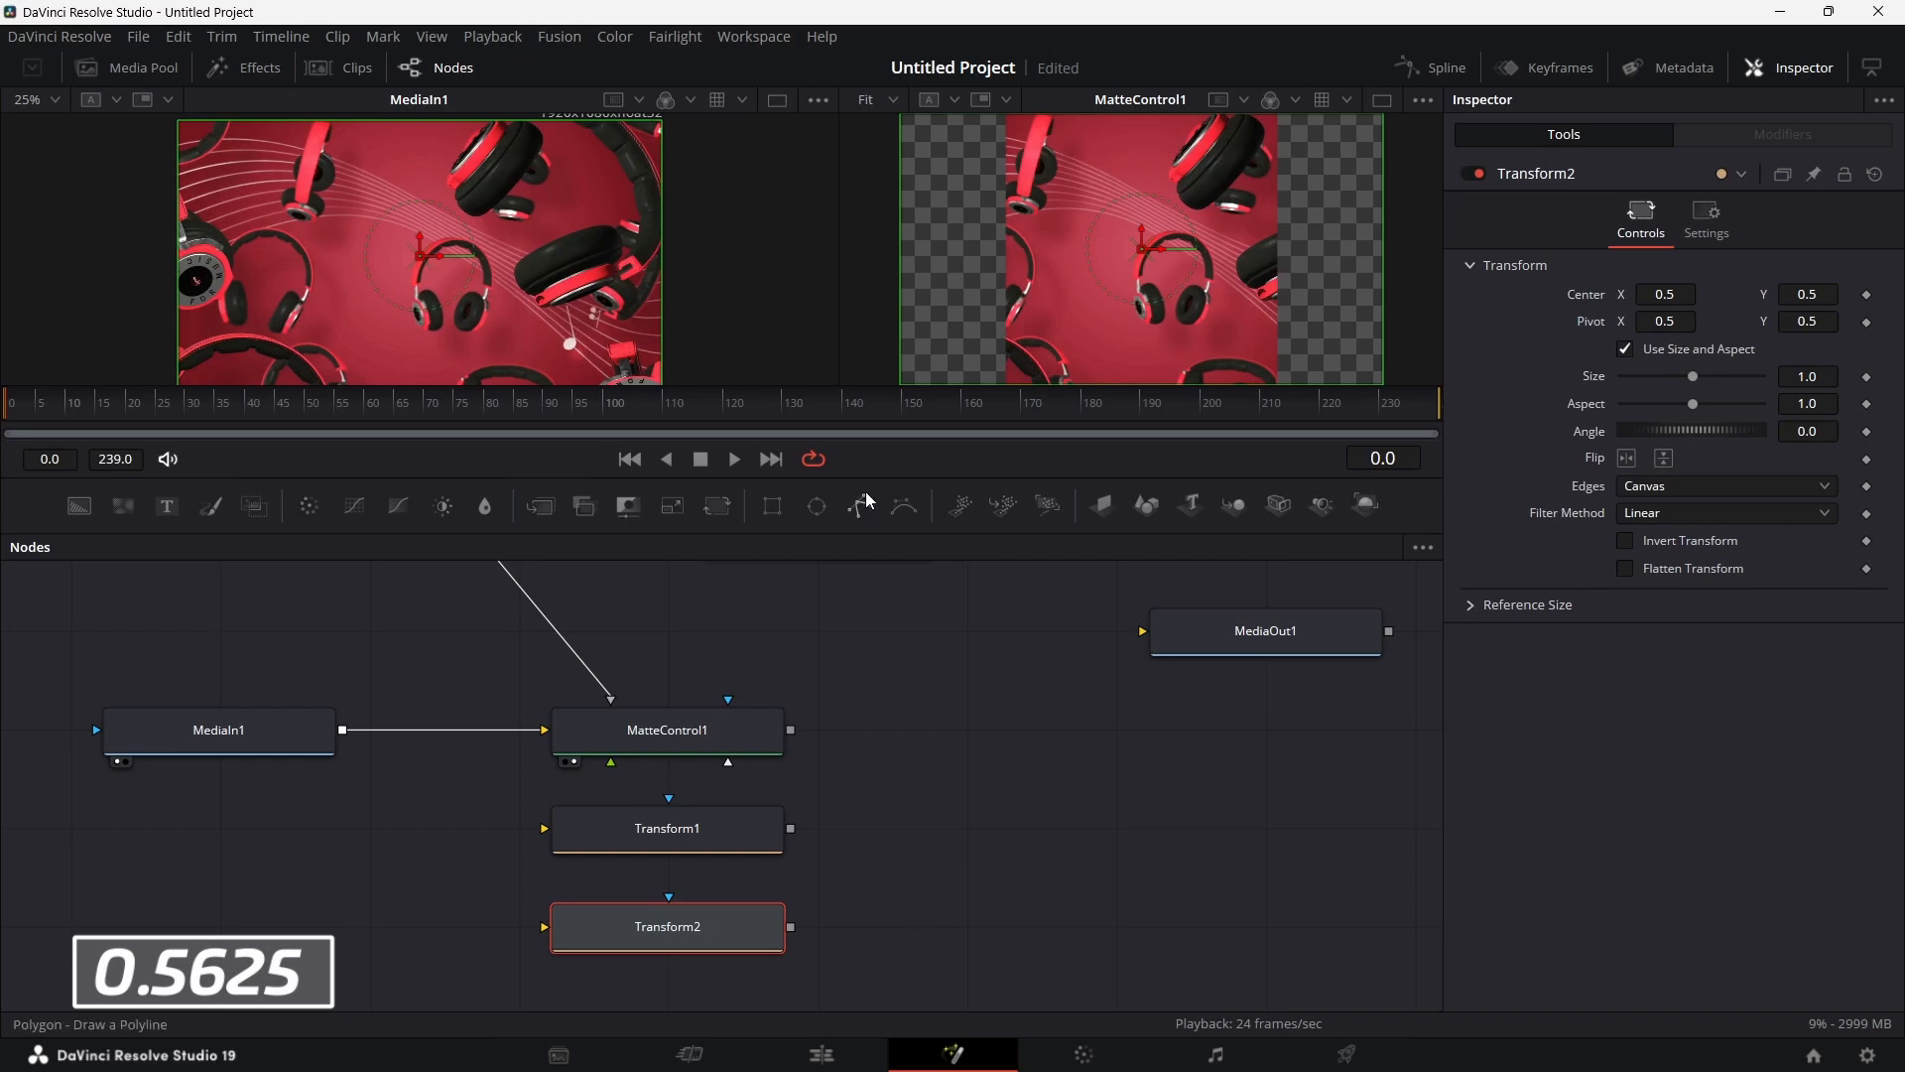
left_click_drag(883, 469, 884, 400)
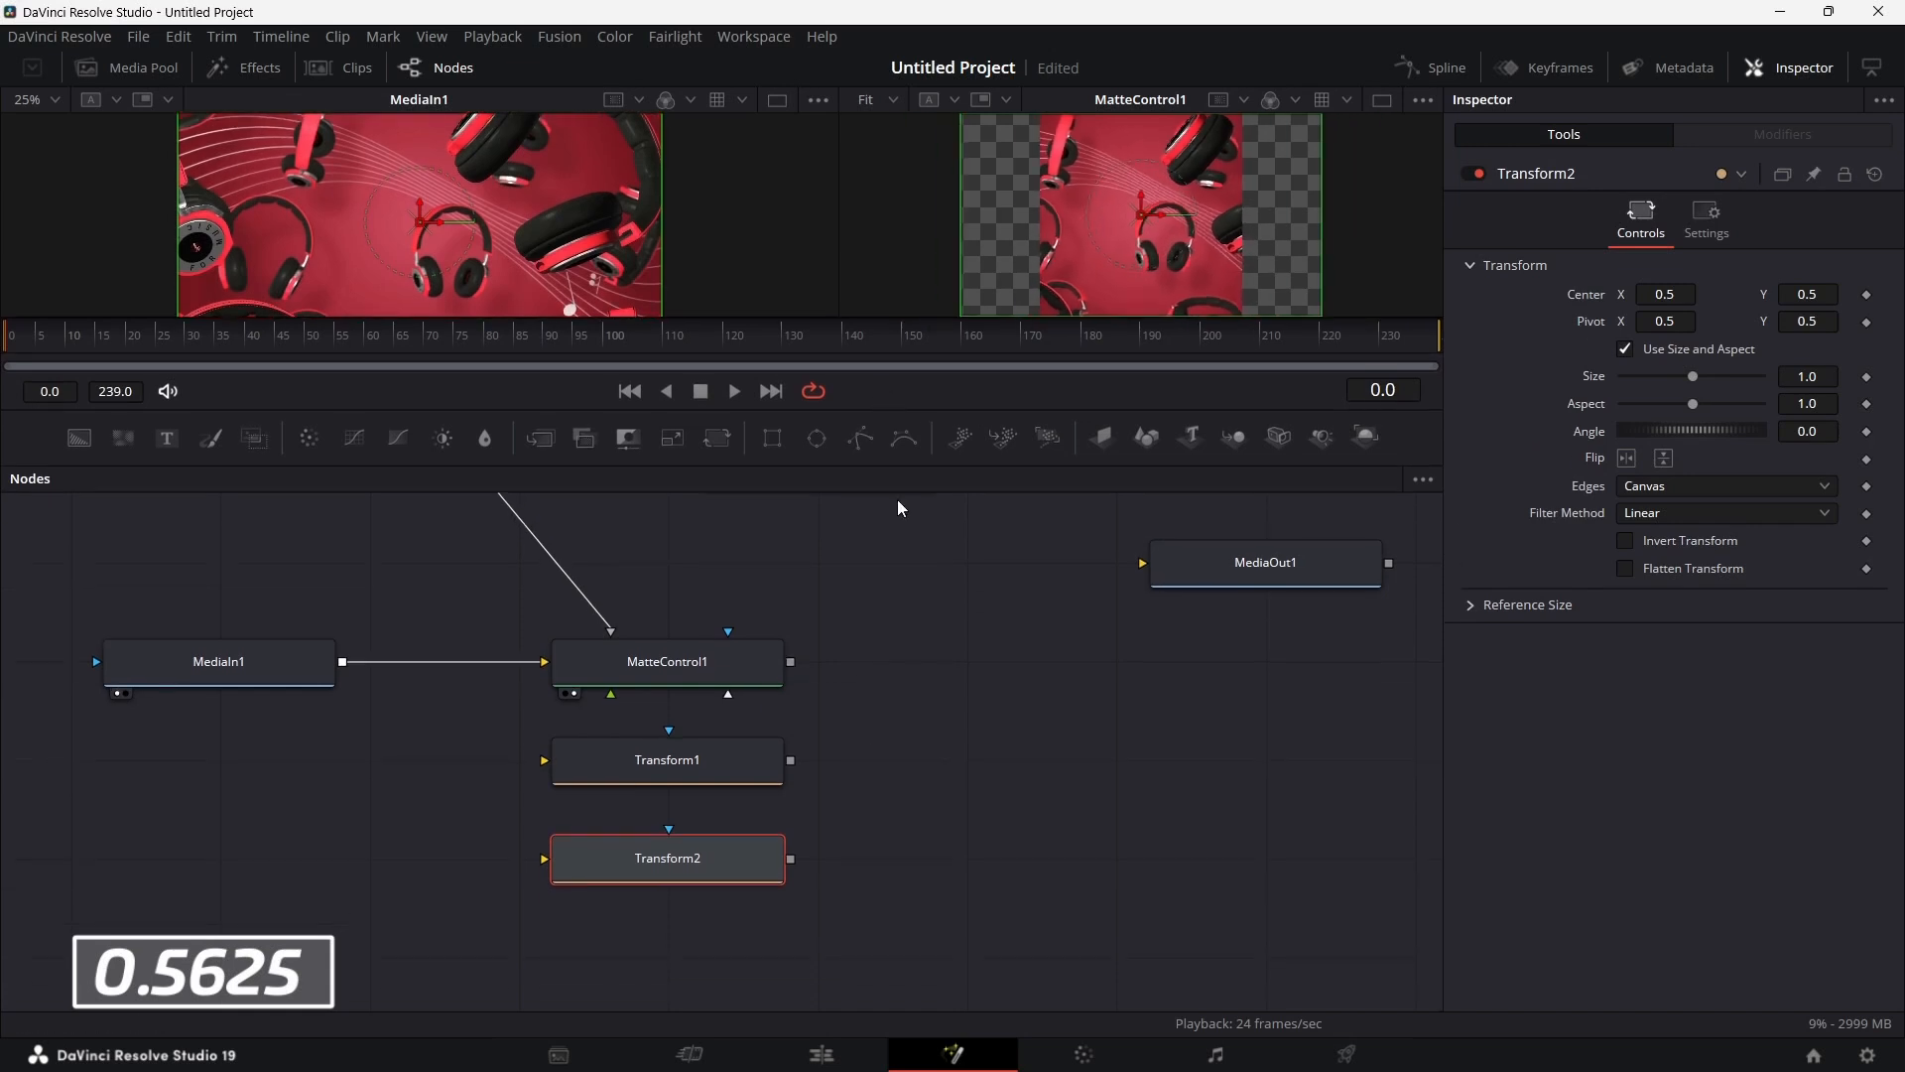
Step: Connect Rectangle1's output to both Transform1 and Transform2
scroll(949, 682, "up", 2)
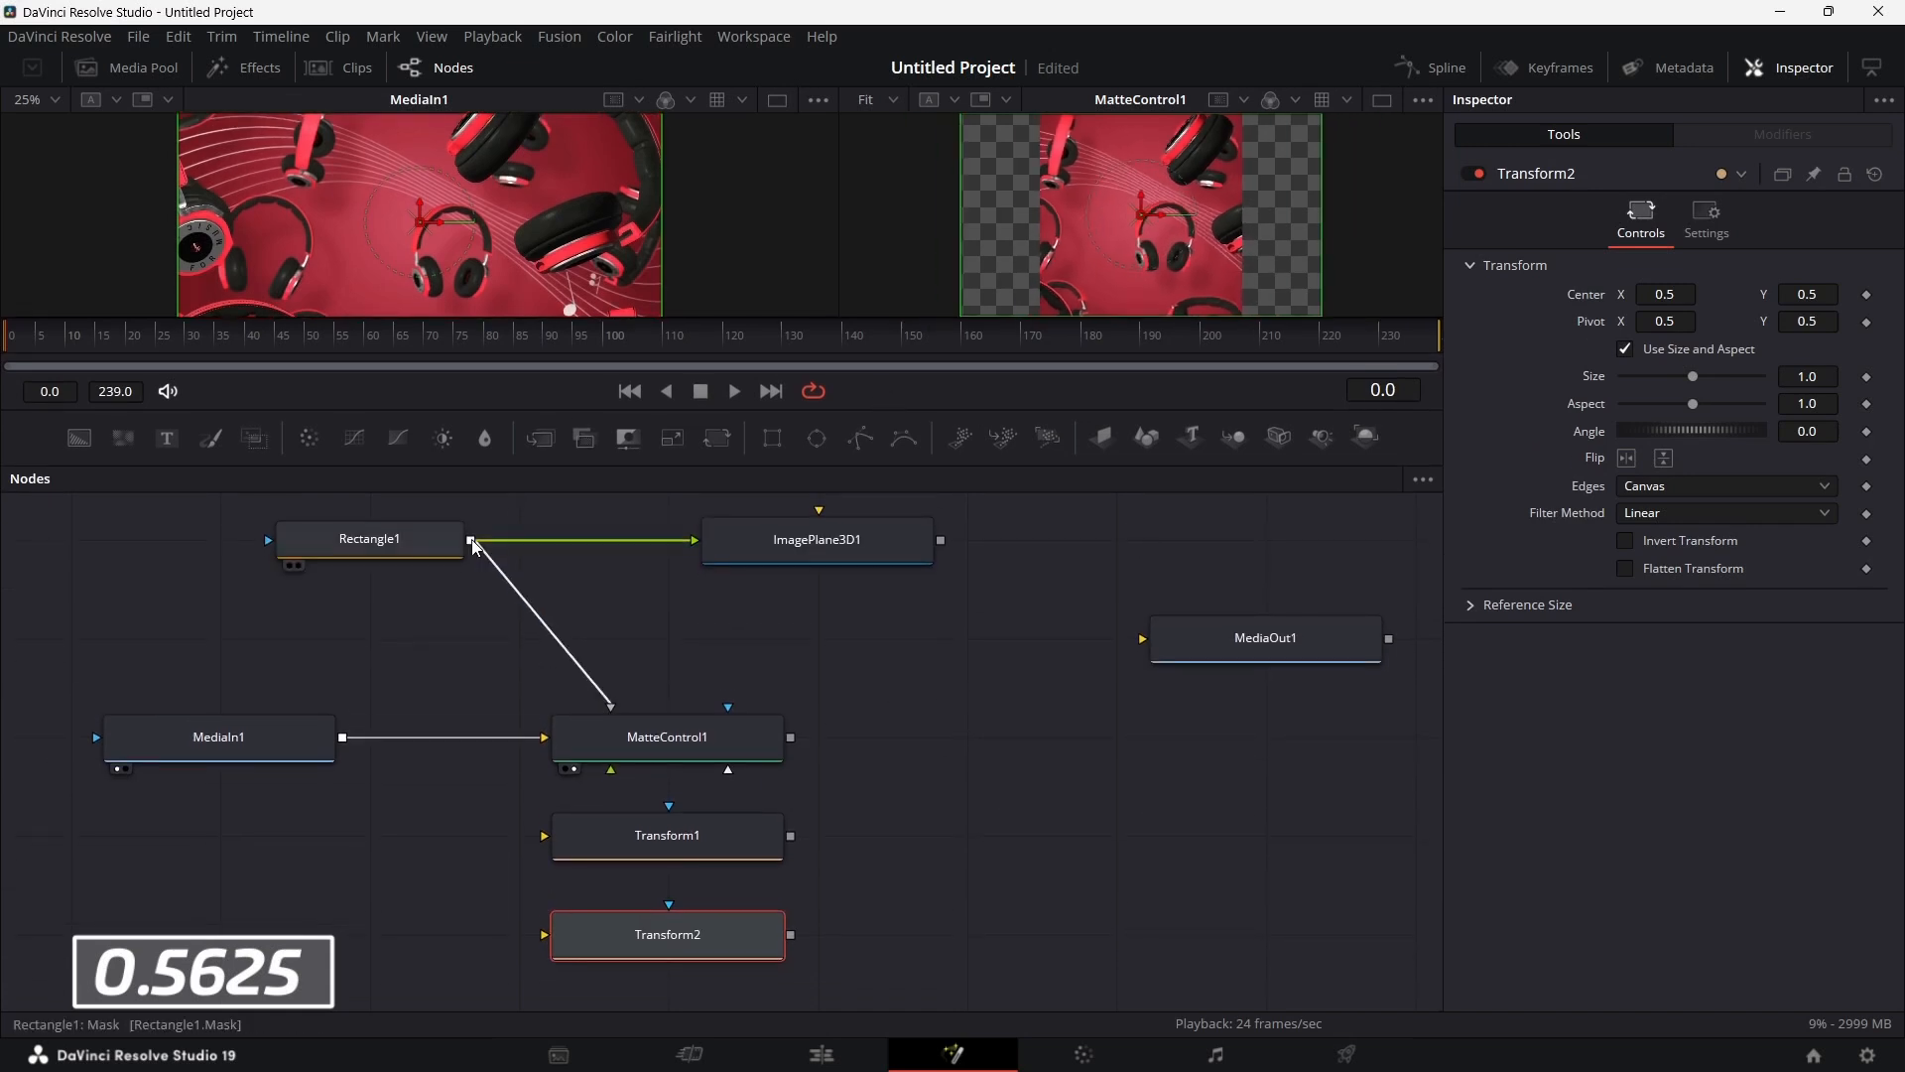
left_click_drag(472, 543, 550, 838)
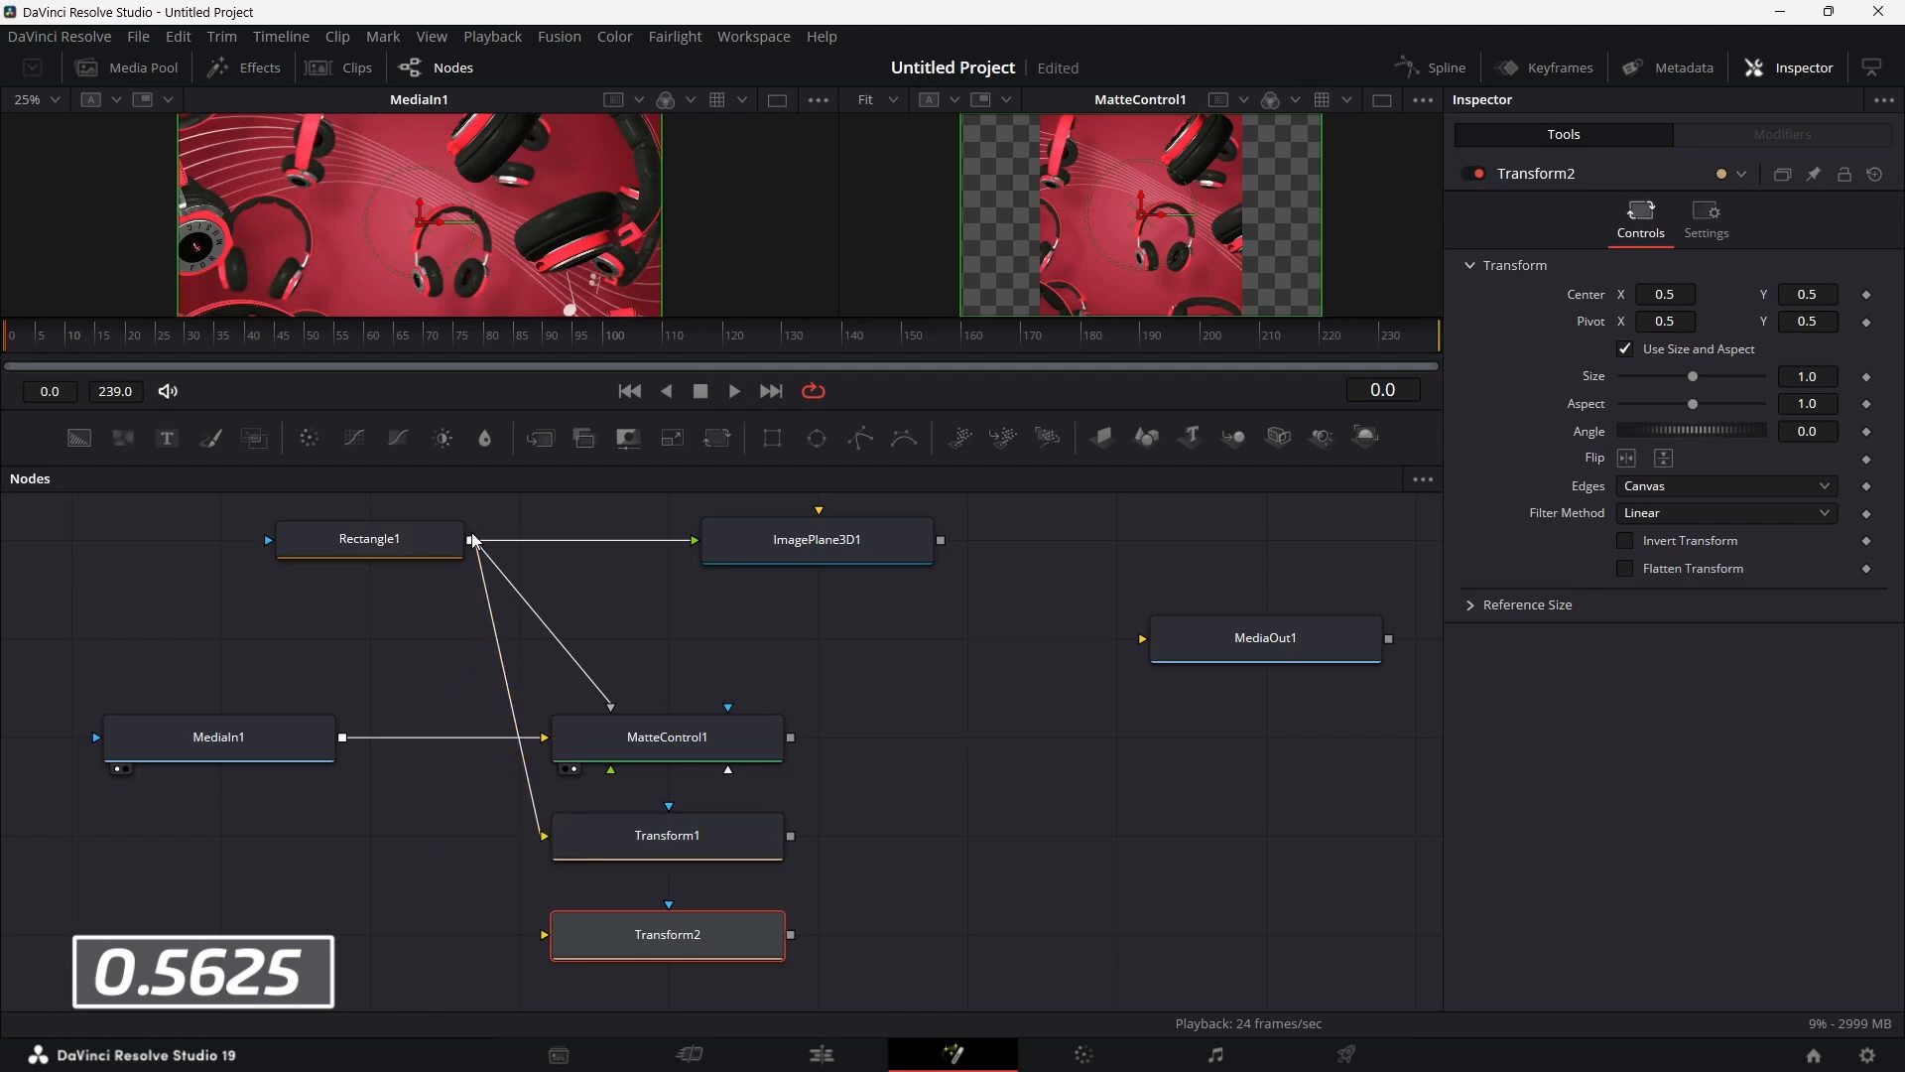
left_click_drag(472, 542, 609, 936)
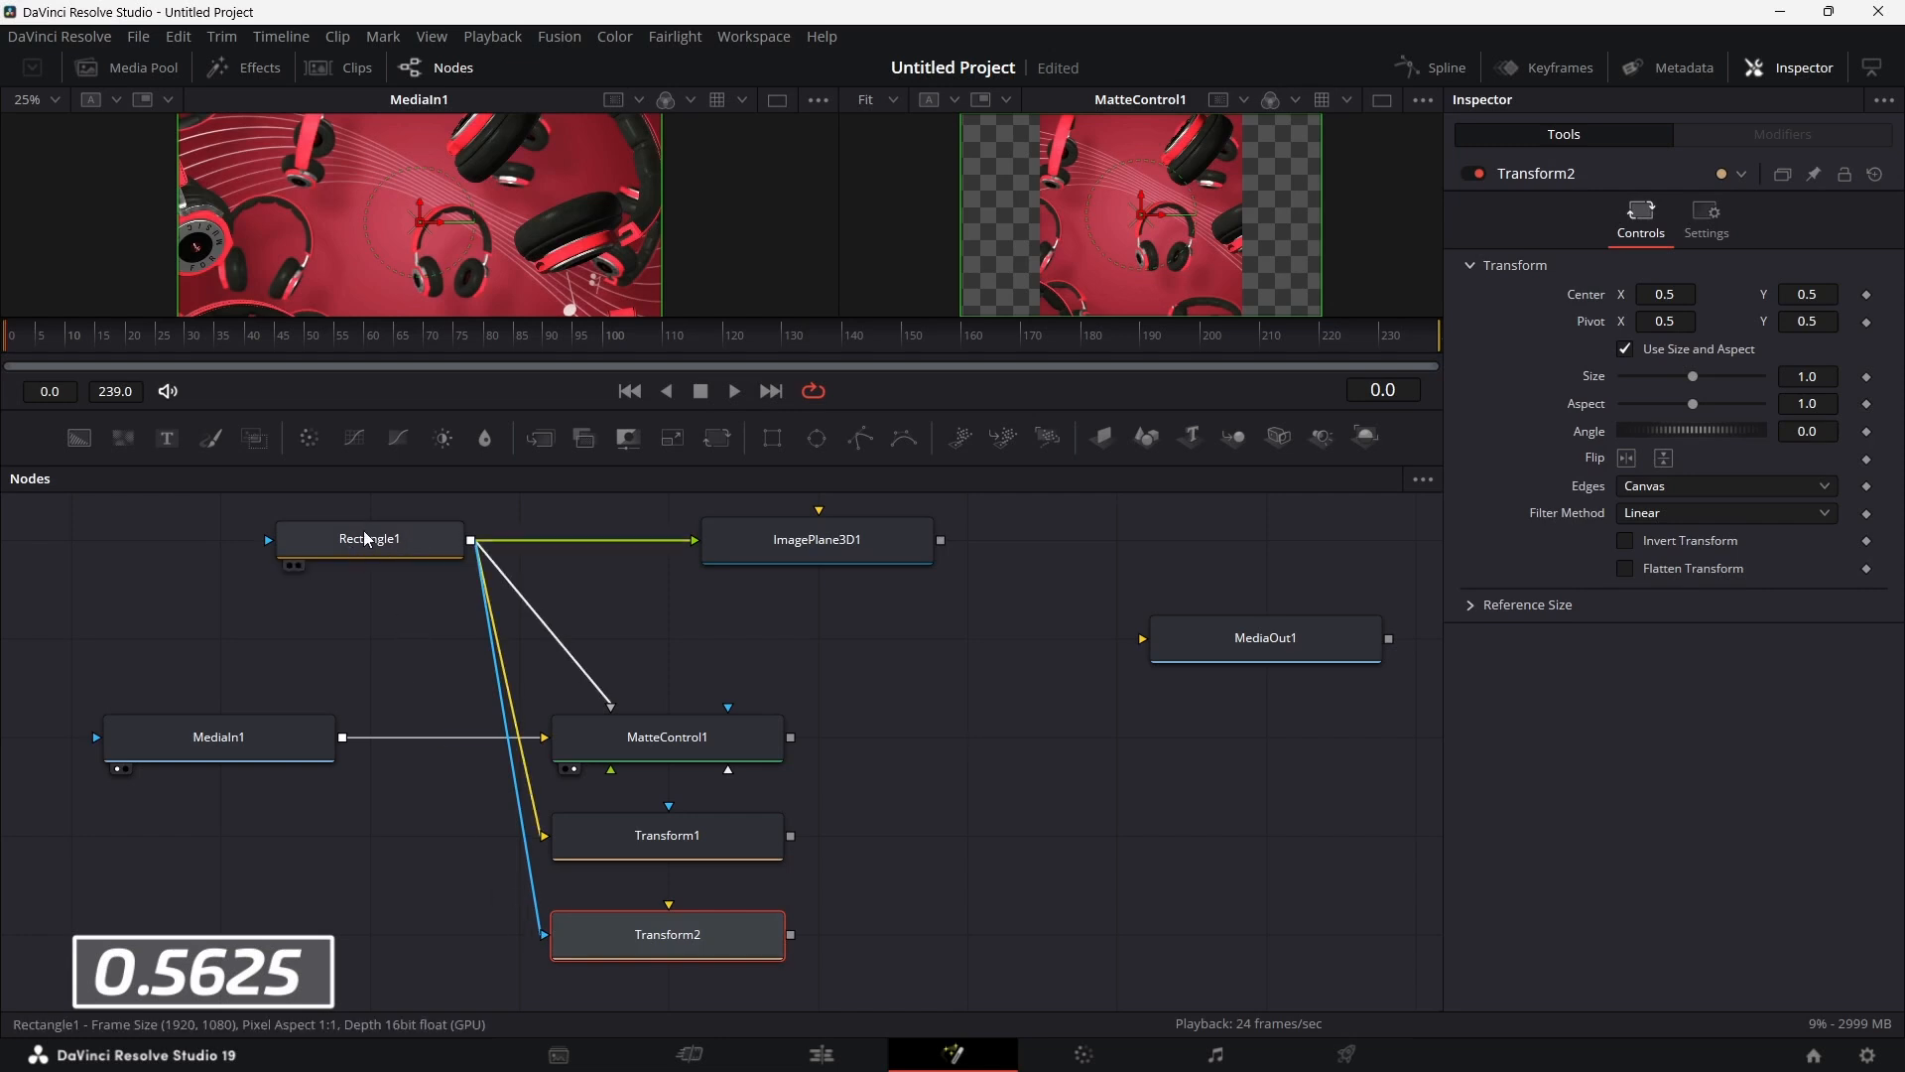
Step: Disconnect and reconnect Rectangle1's output to Transform2's input, and show Rectangle1 in the first viewer
left_click(533, 896)
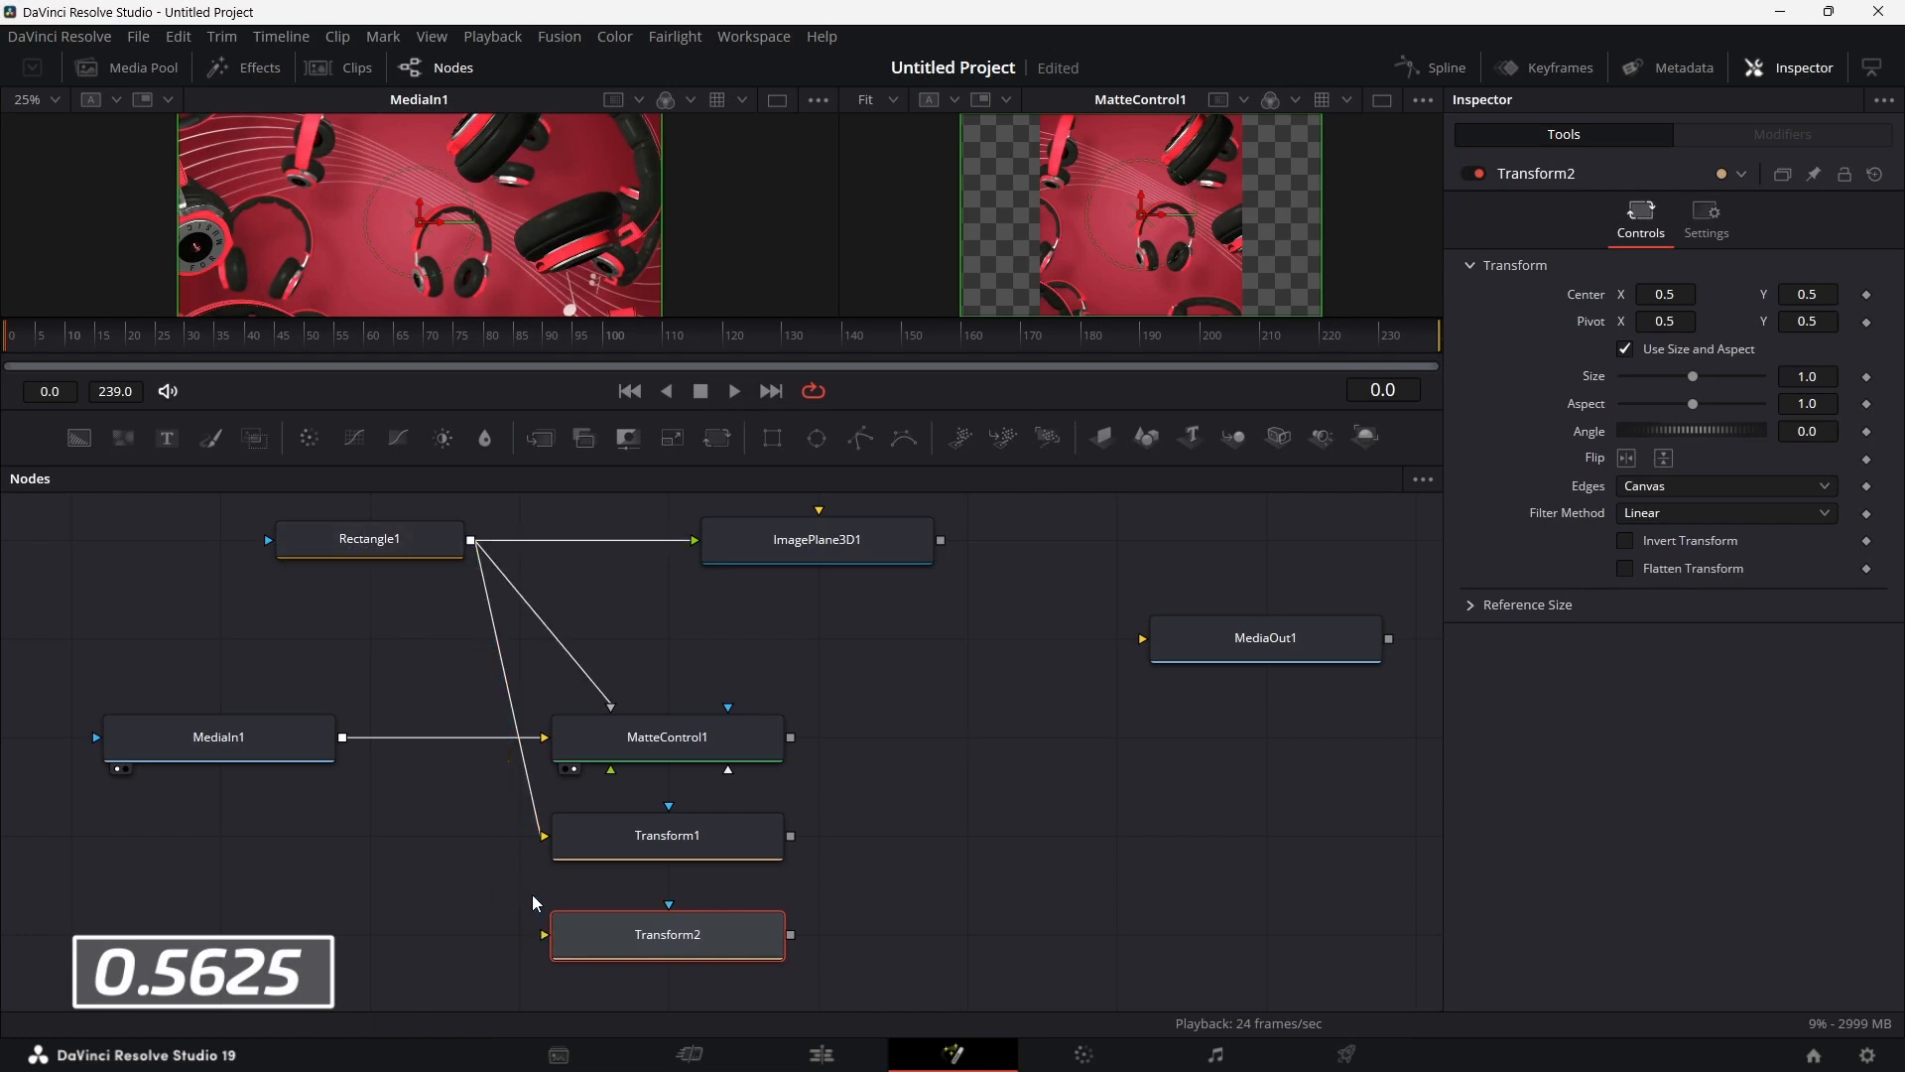
left_click_drag(473, 543, 547, 939)
key("1")
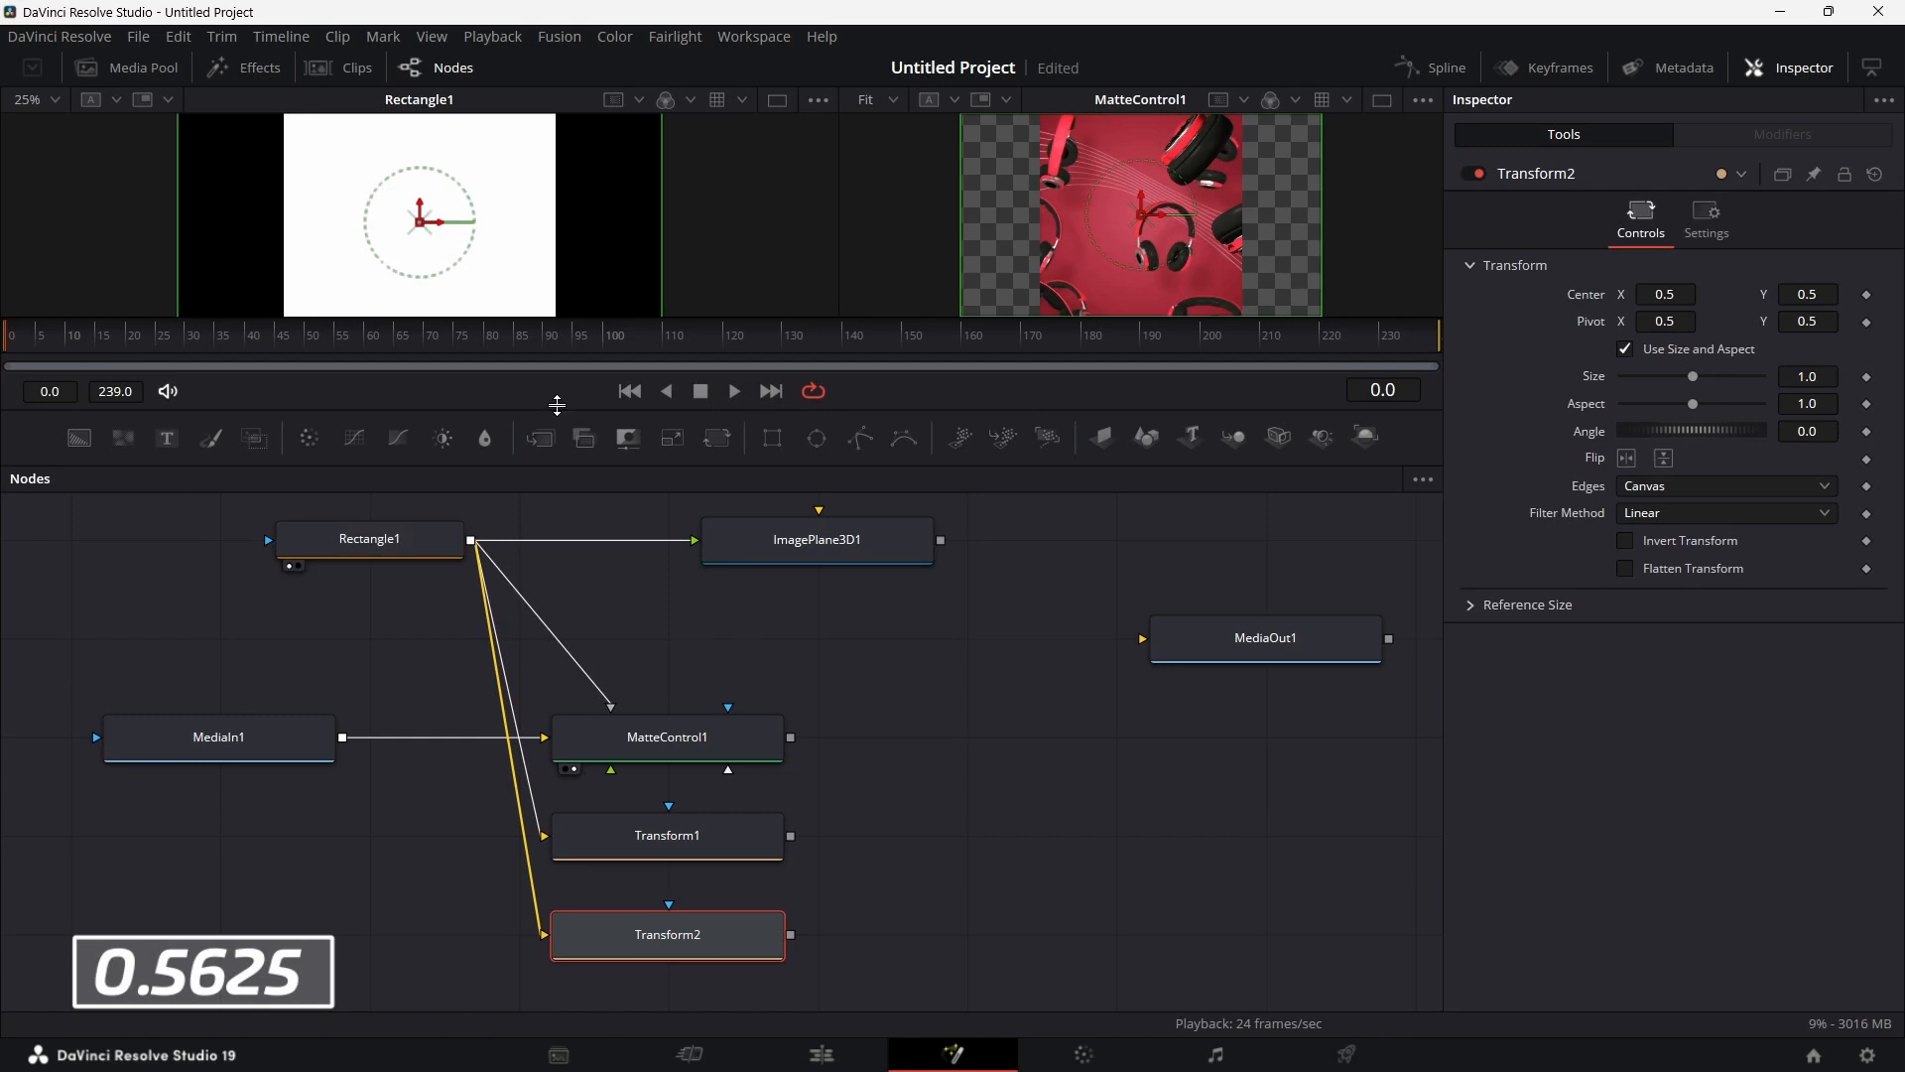
Step: Show Transform1 in the second viewer and offset its Center X by -0.5625 from 0.5
left_click(683, 853)
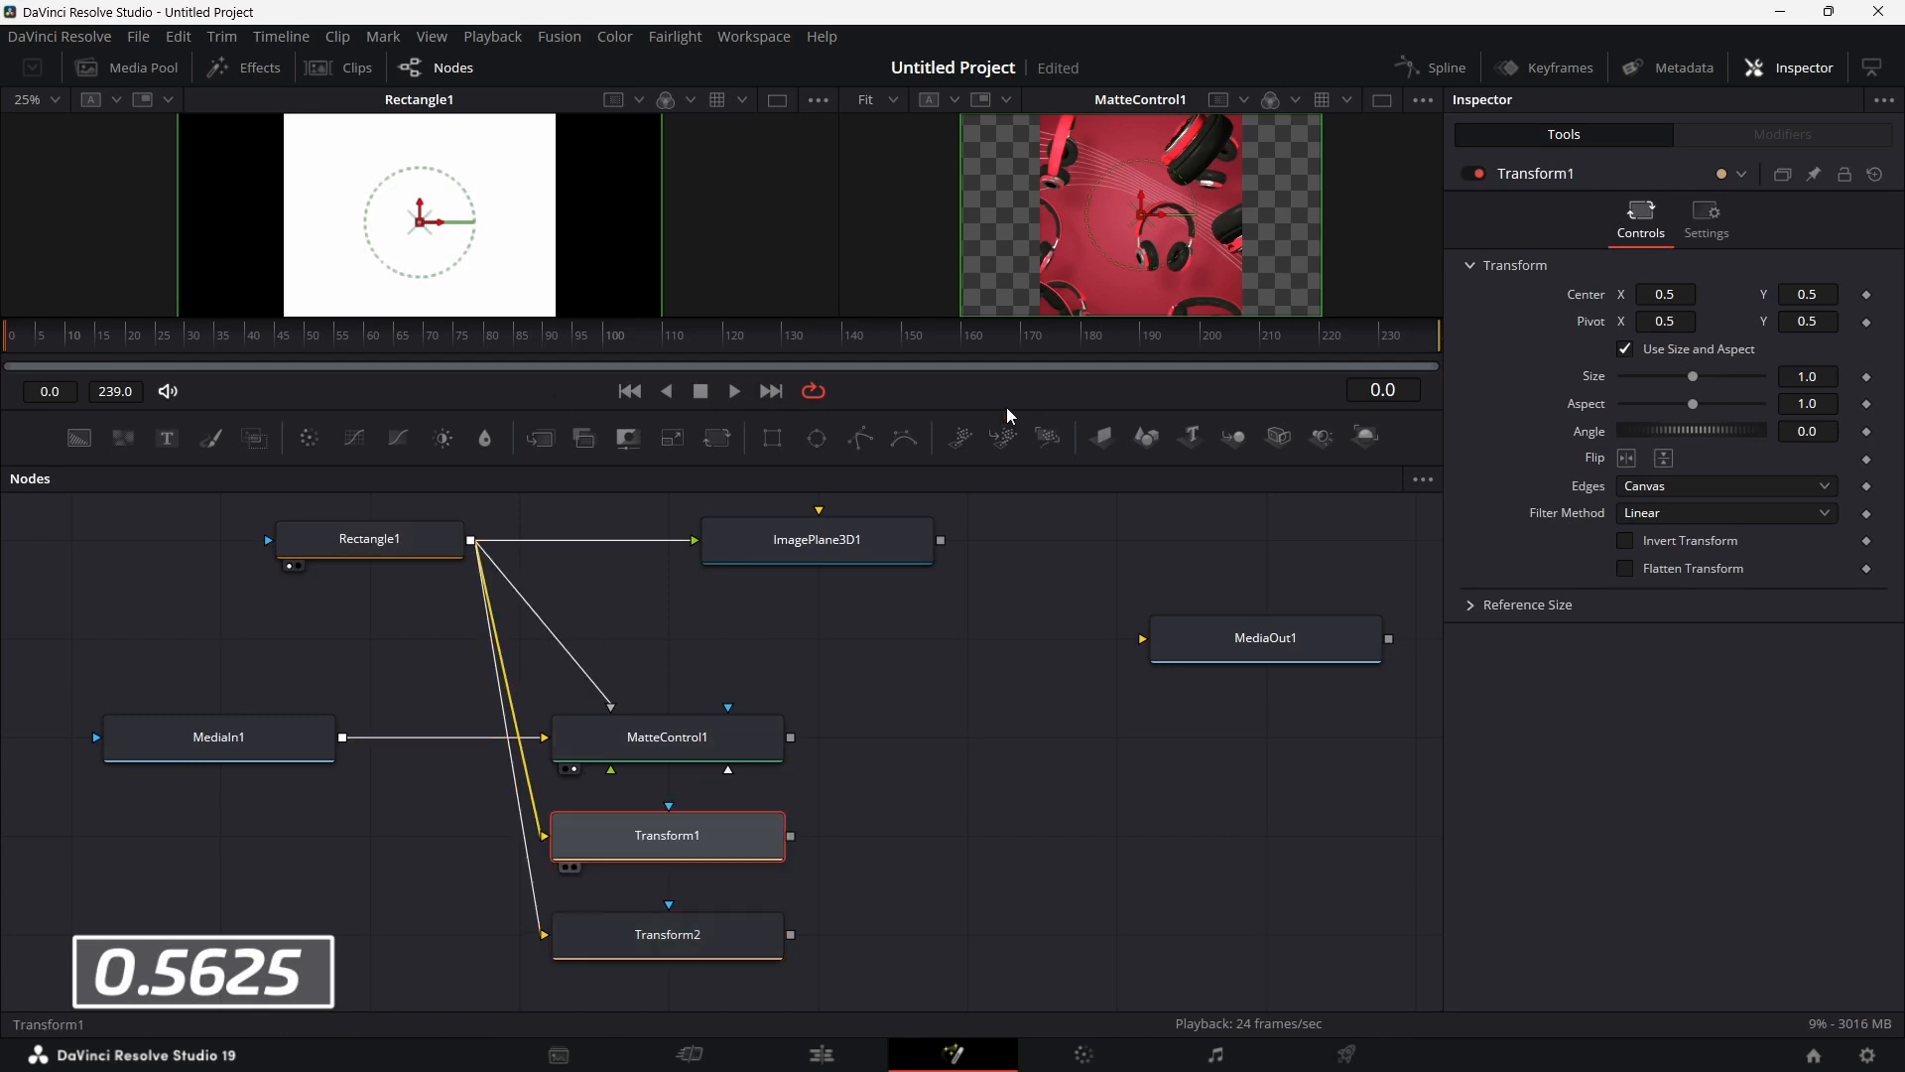
key("2")
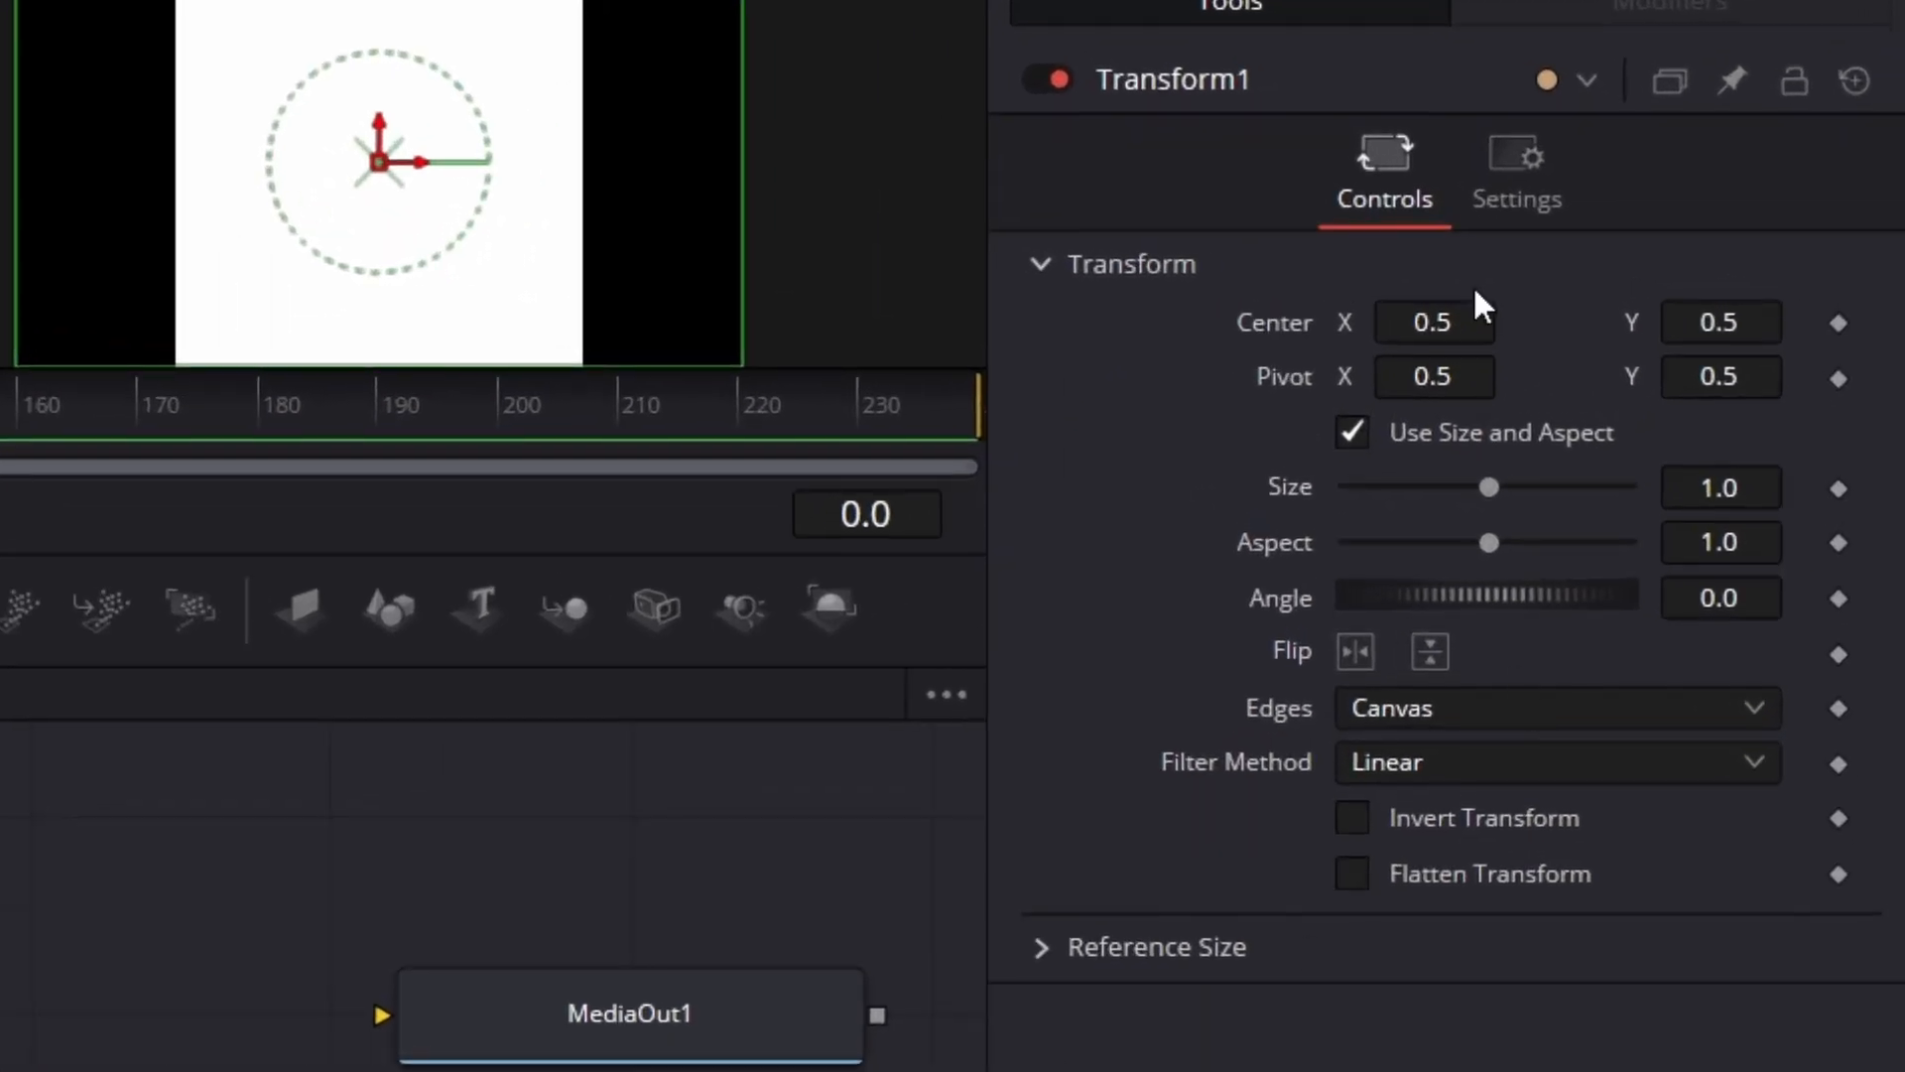
left_click(1469, 319)
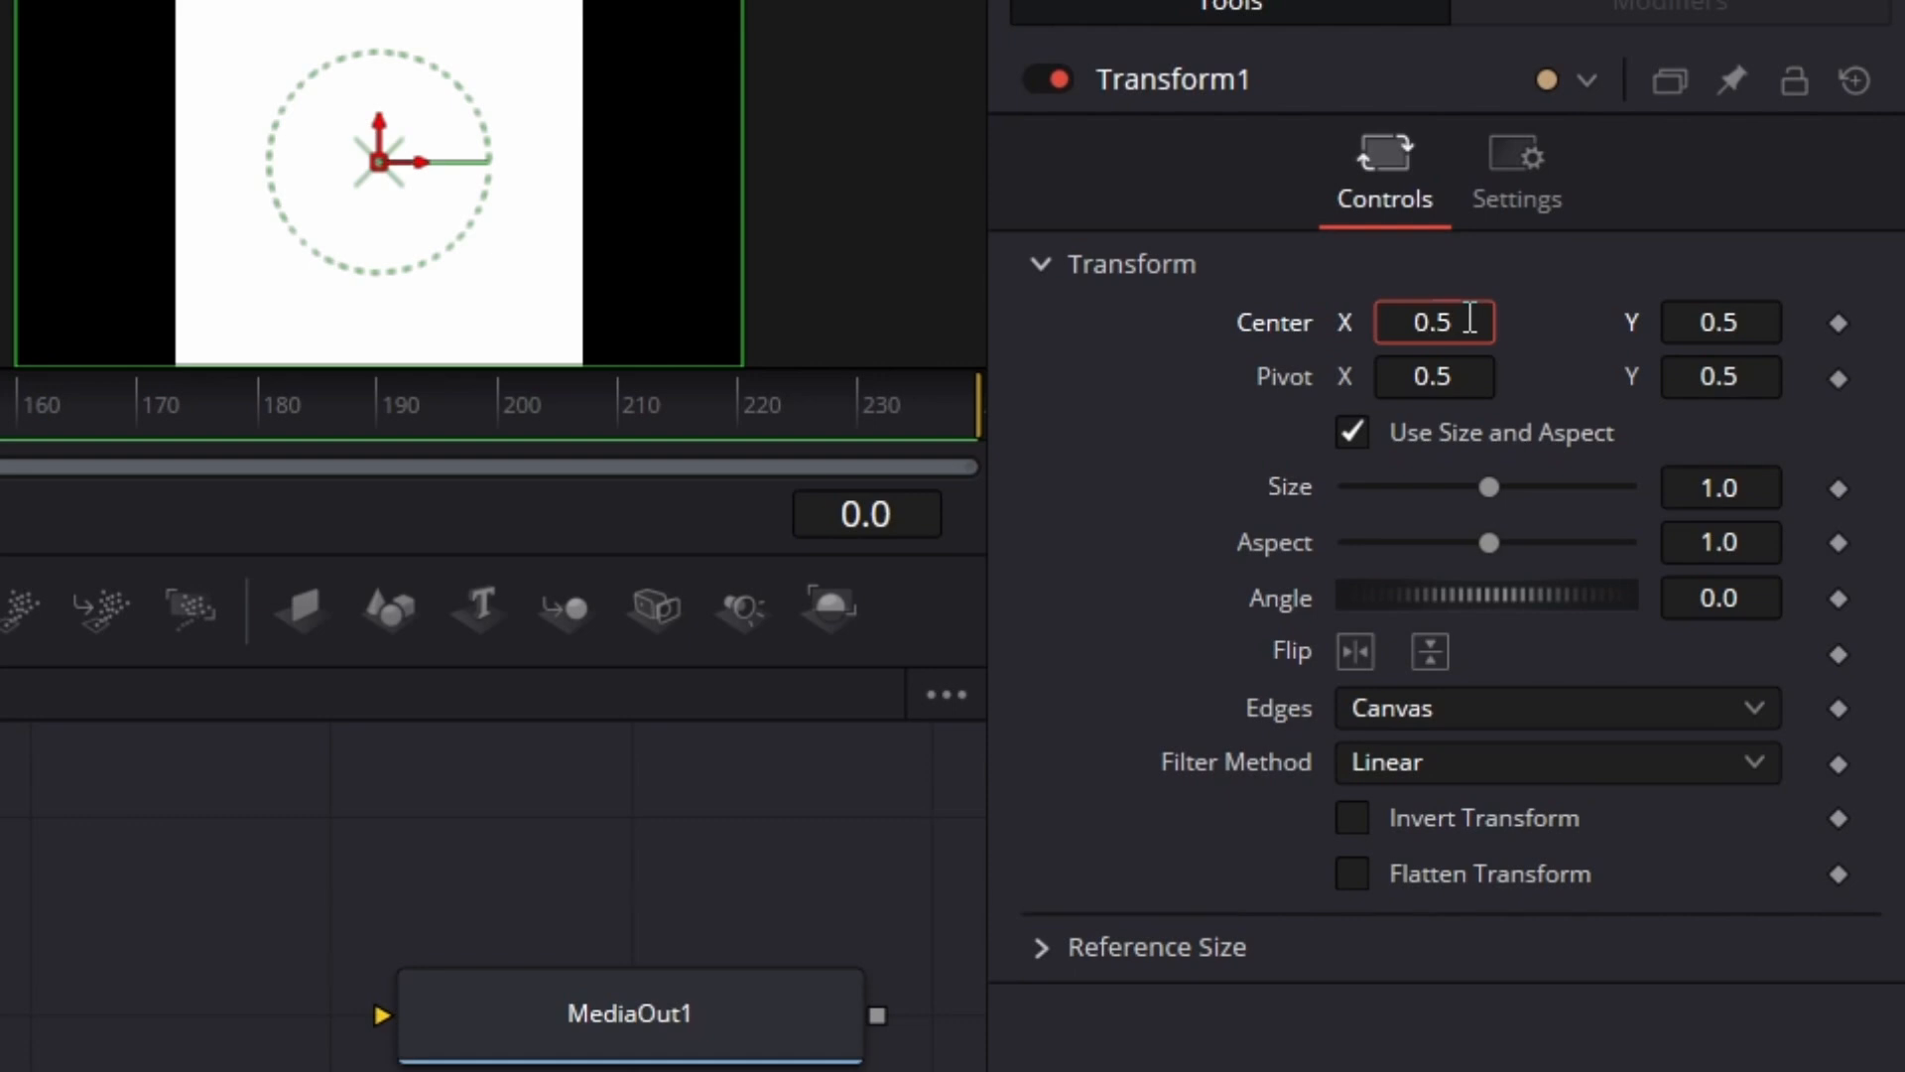
type("+")
type("0.562")
key("BackSpace")
key("BackSpace")
key("BackSpace")
key("BackSpace")
key("BackSpace")
key("BackSpace")
type("-0.5625")
key("Tab")
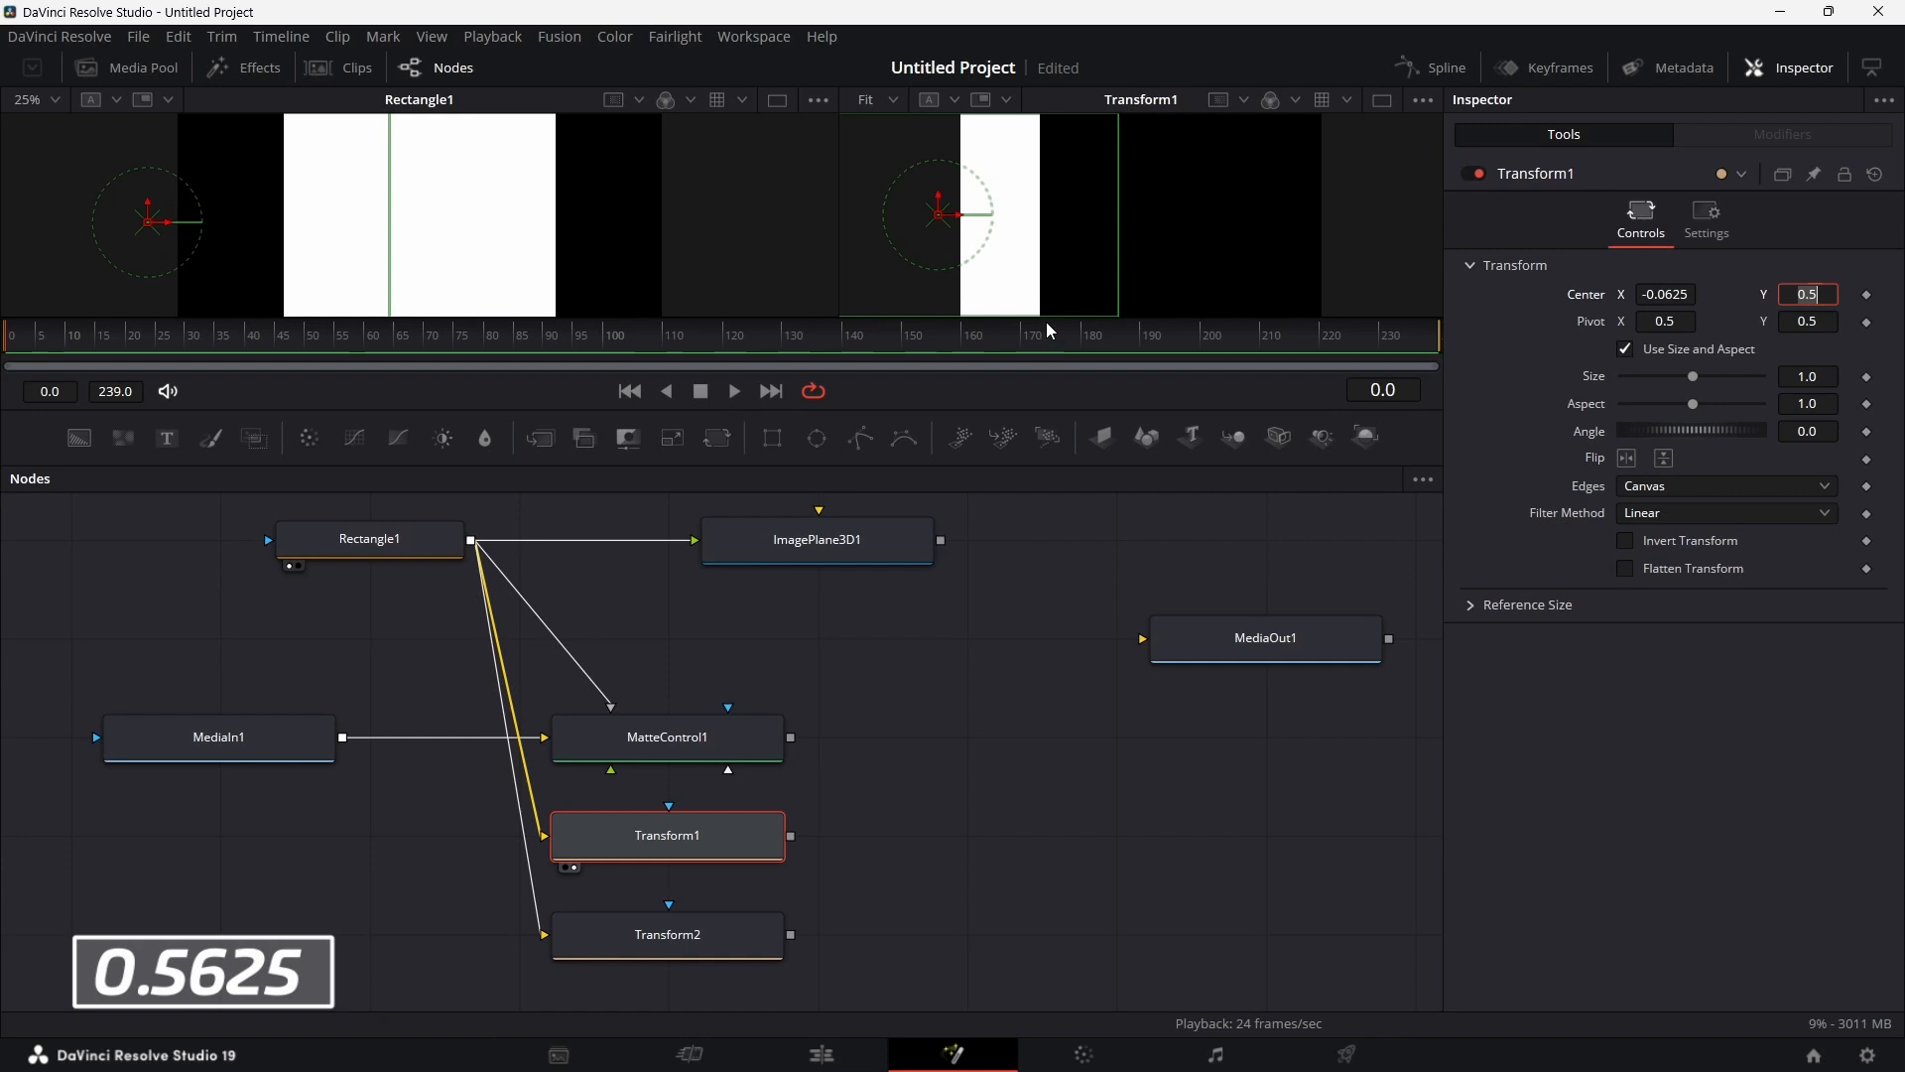
Step: Show Transform2 in the second viewer and offset its Center X by +0.5625 from 0.5
left_click(723, 939)
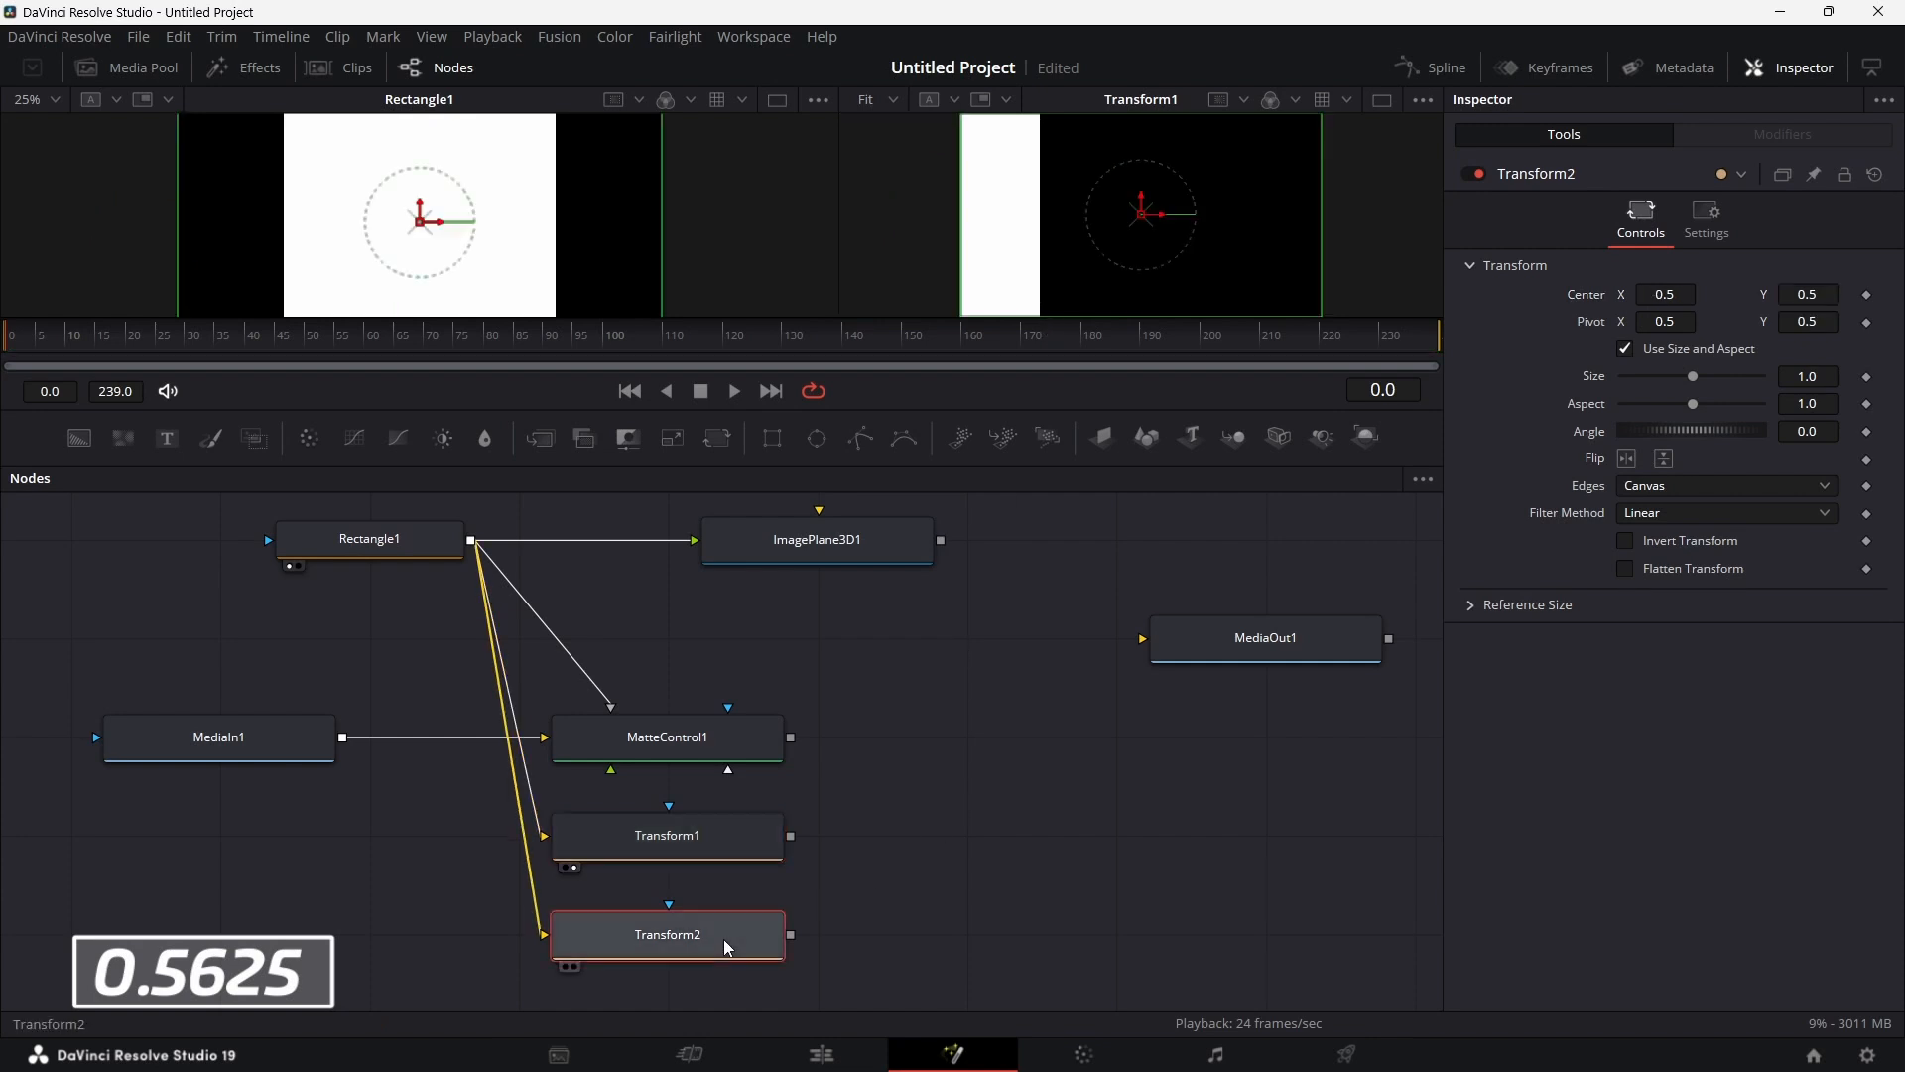
key("2")
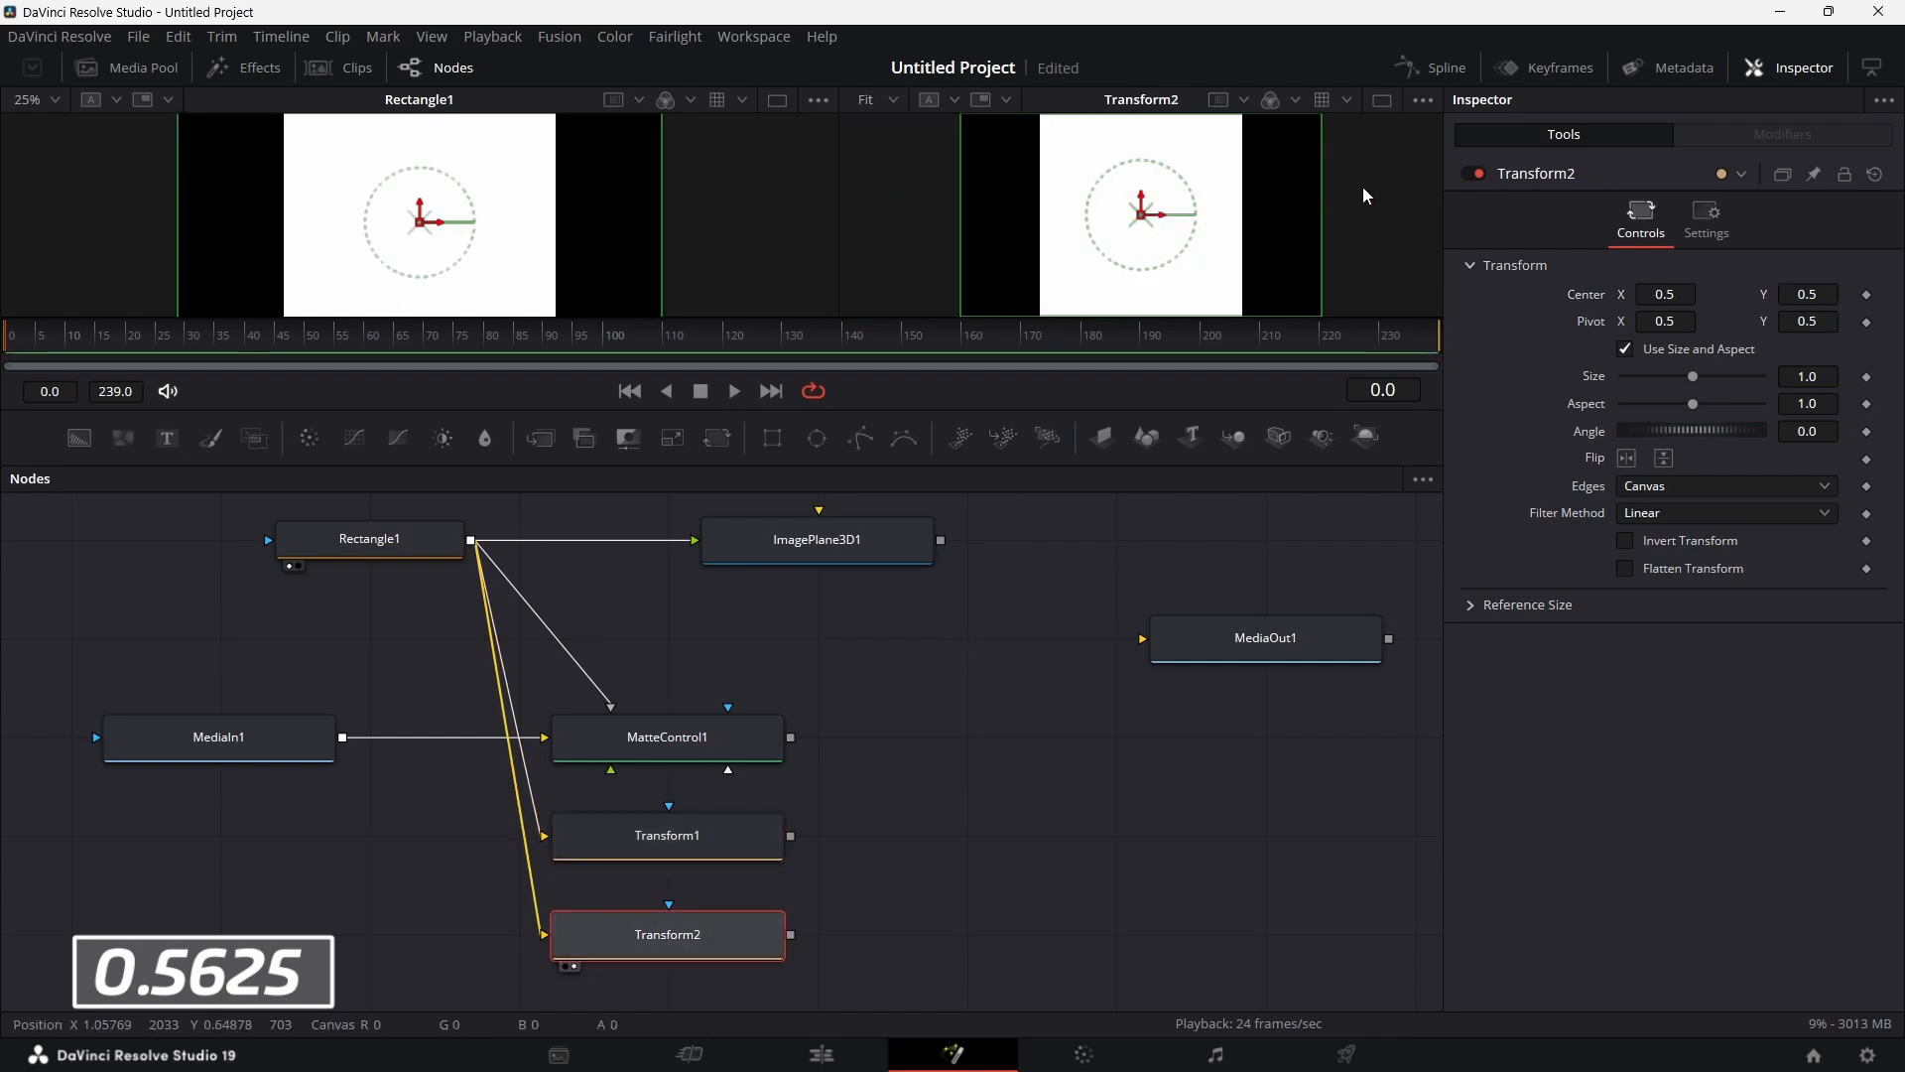
left_click(1684, 291)
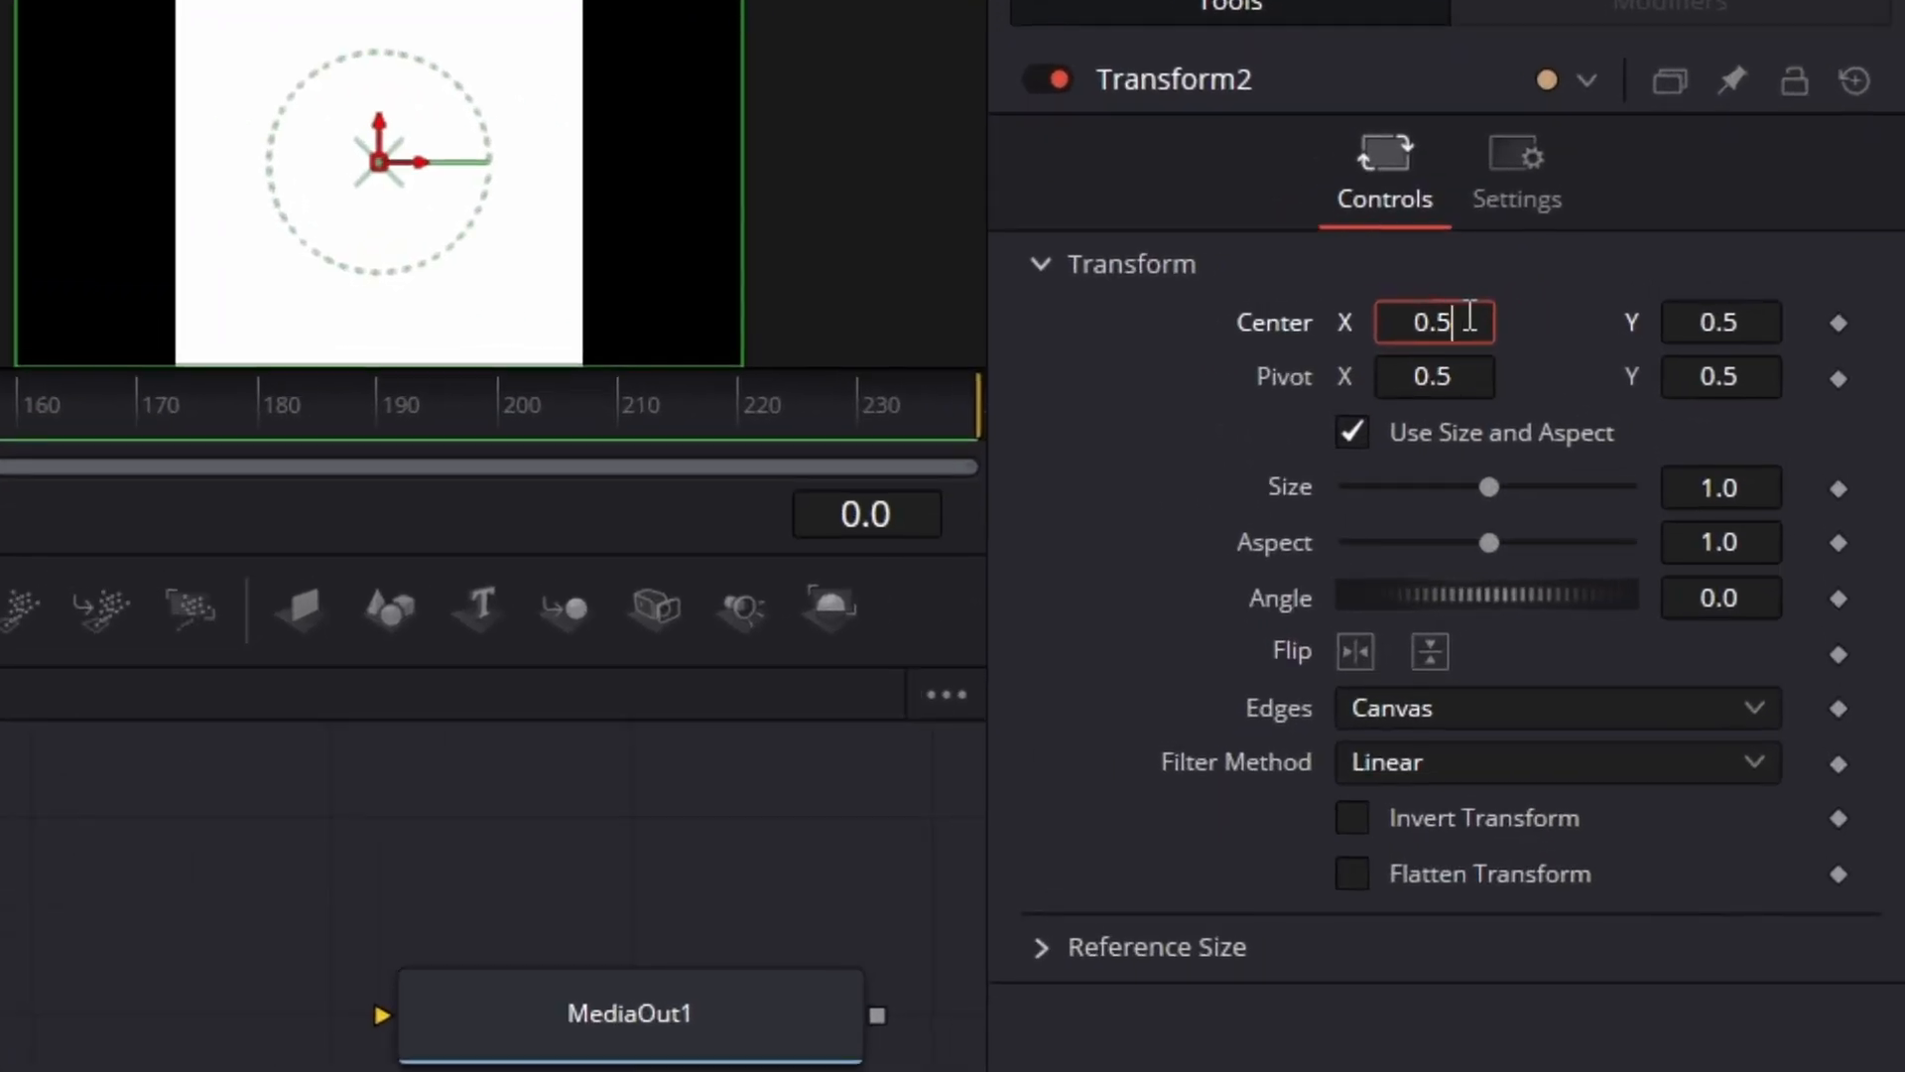
type("+0.5625")
key("Tab")
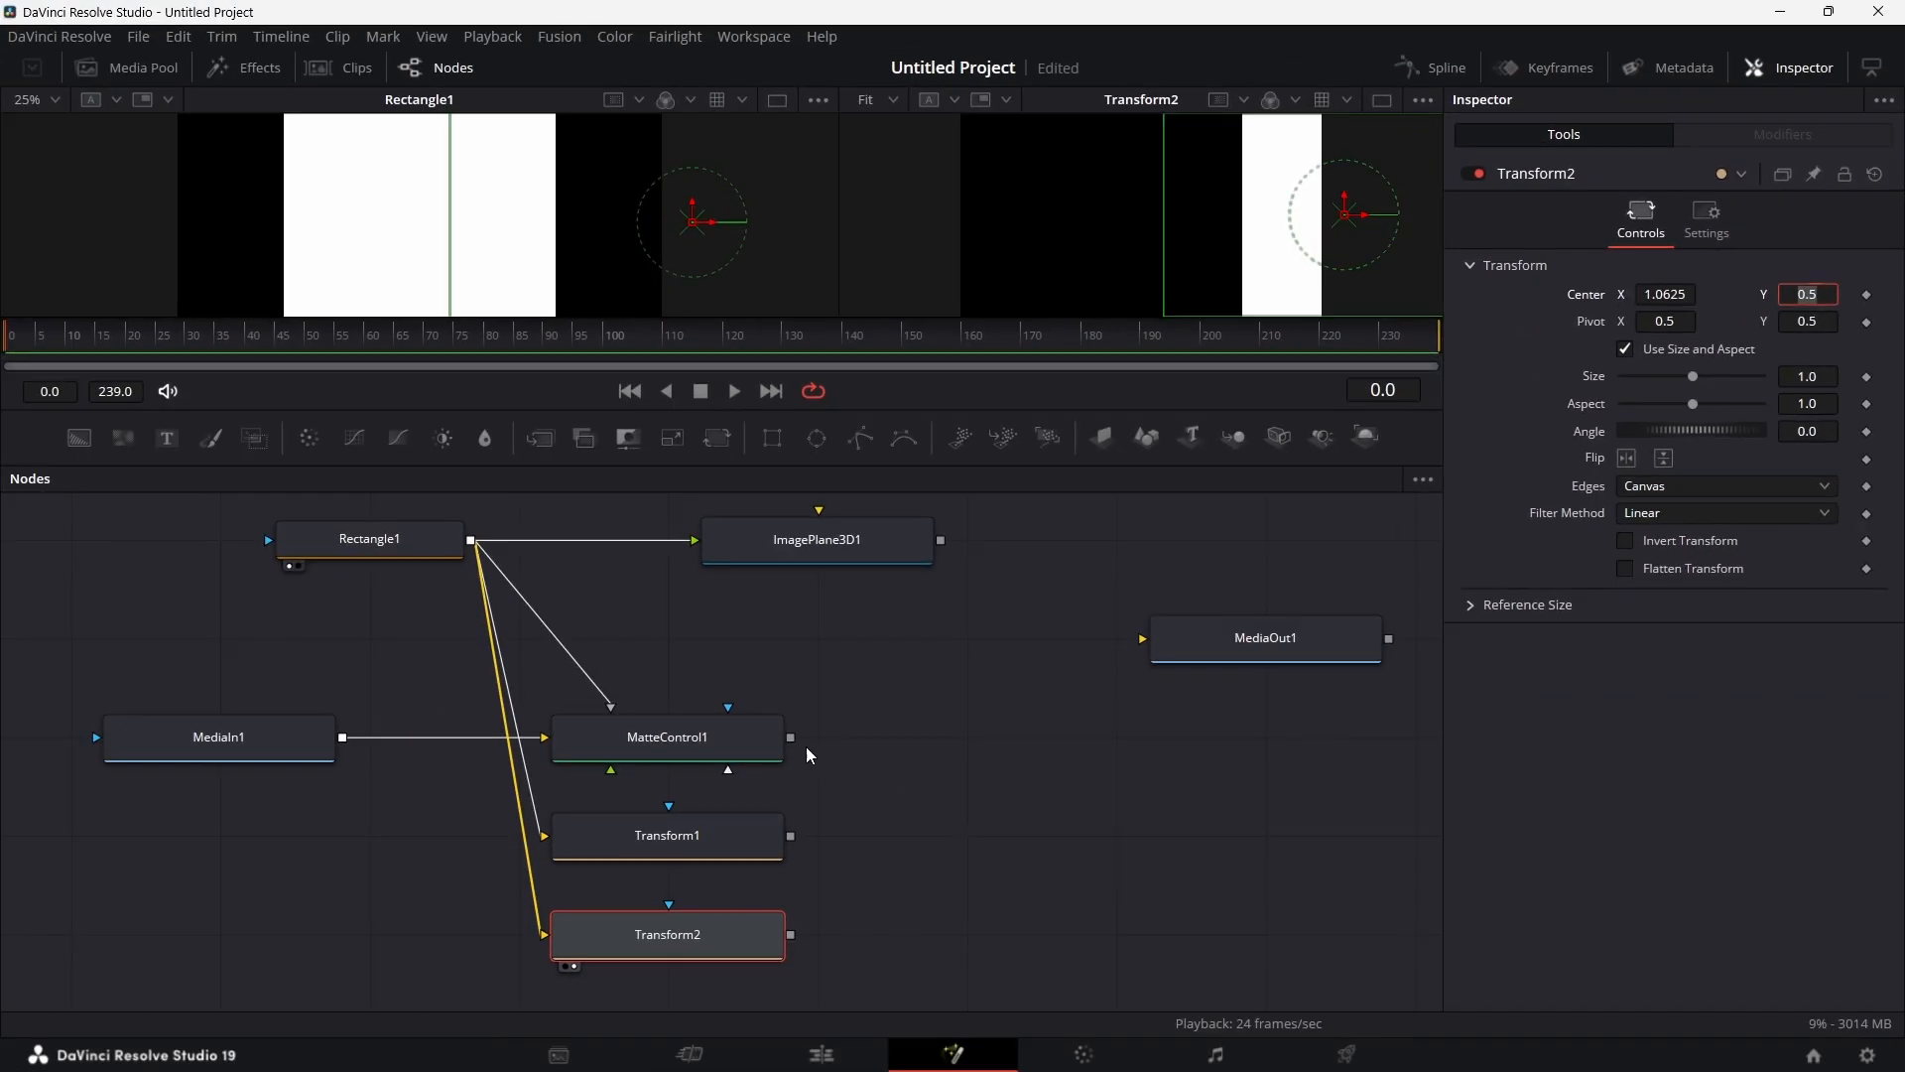
Step: Show MatteControl1 in the second viewer and compare it with Transform1 and Transform2 in the first viewer
left_click(701, 749)
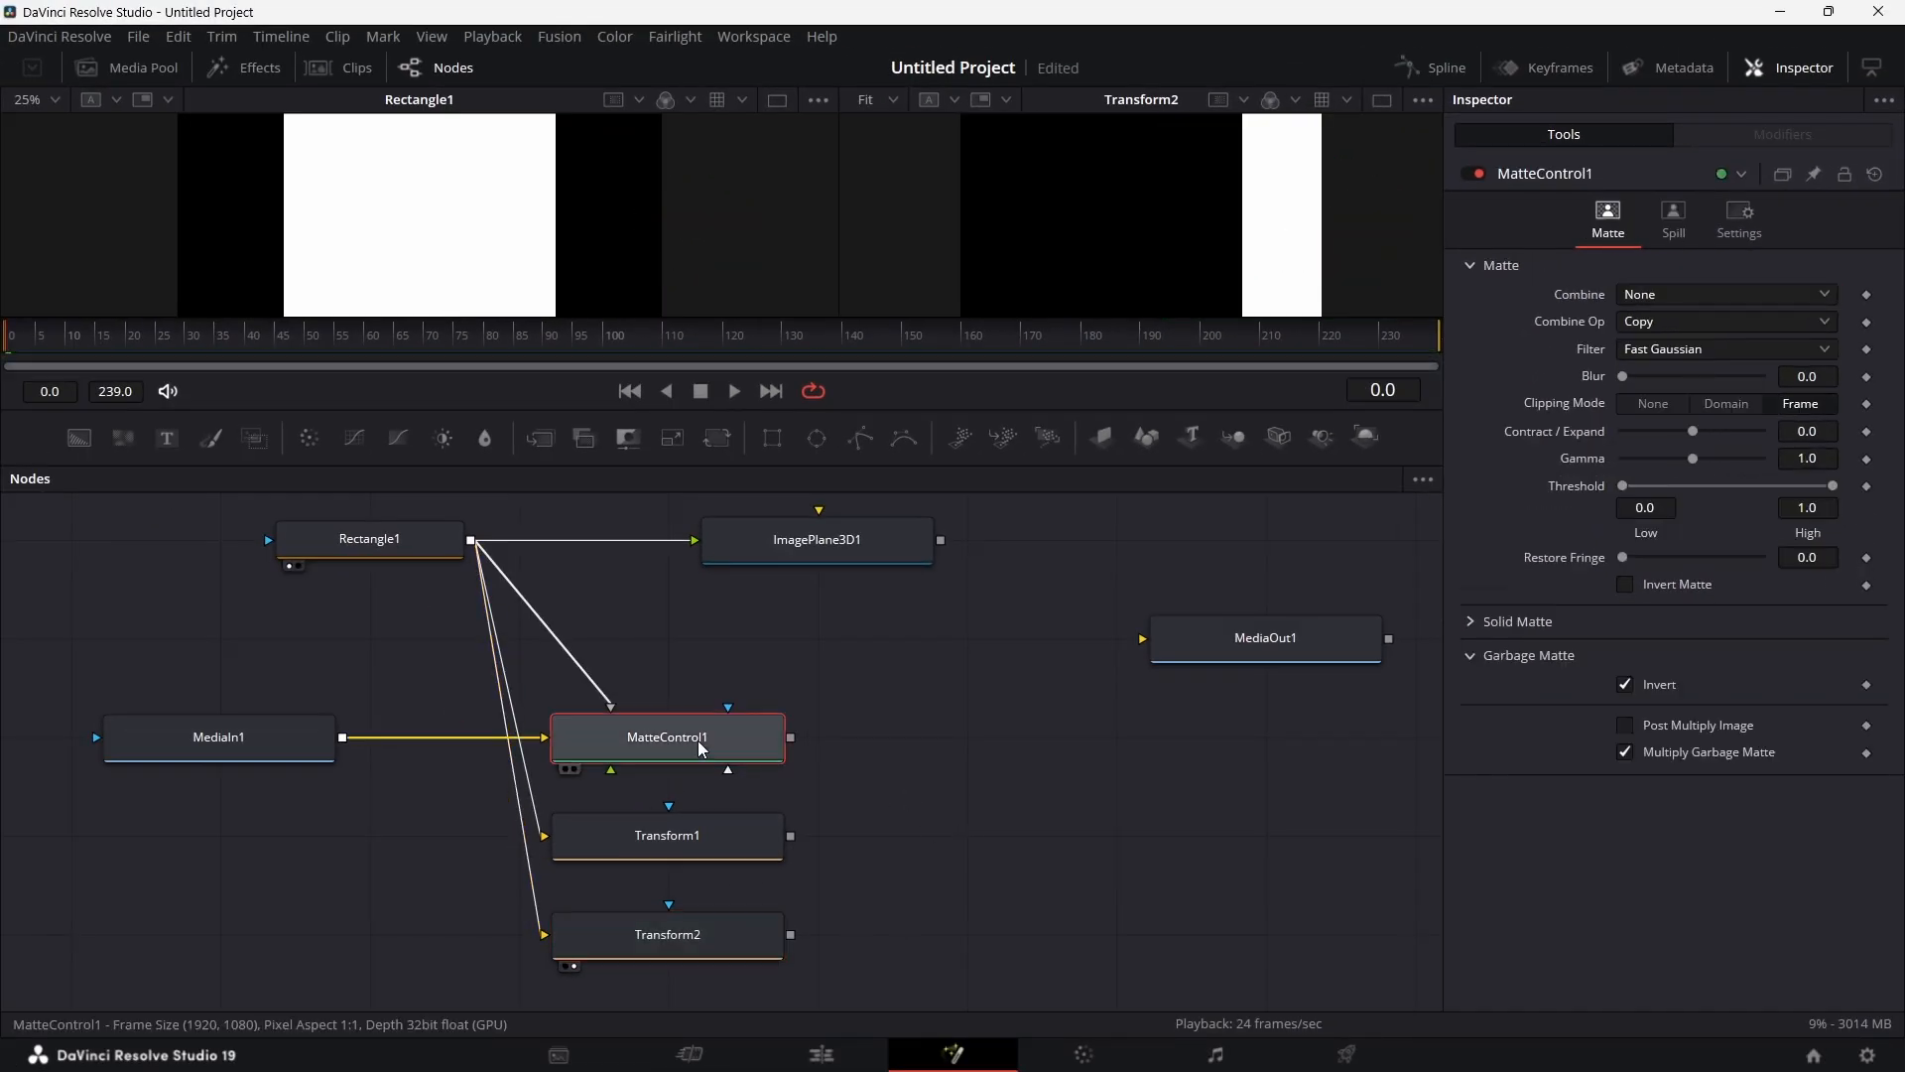
left_click_drag(933, 353, 1012, 246)
left_click_drag(662, 841, 288, 201)
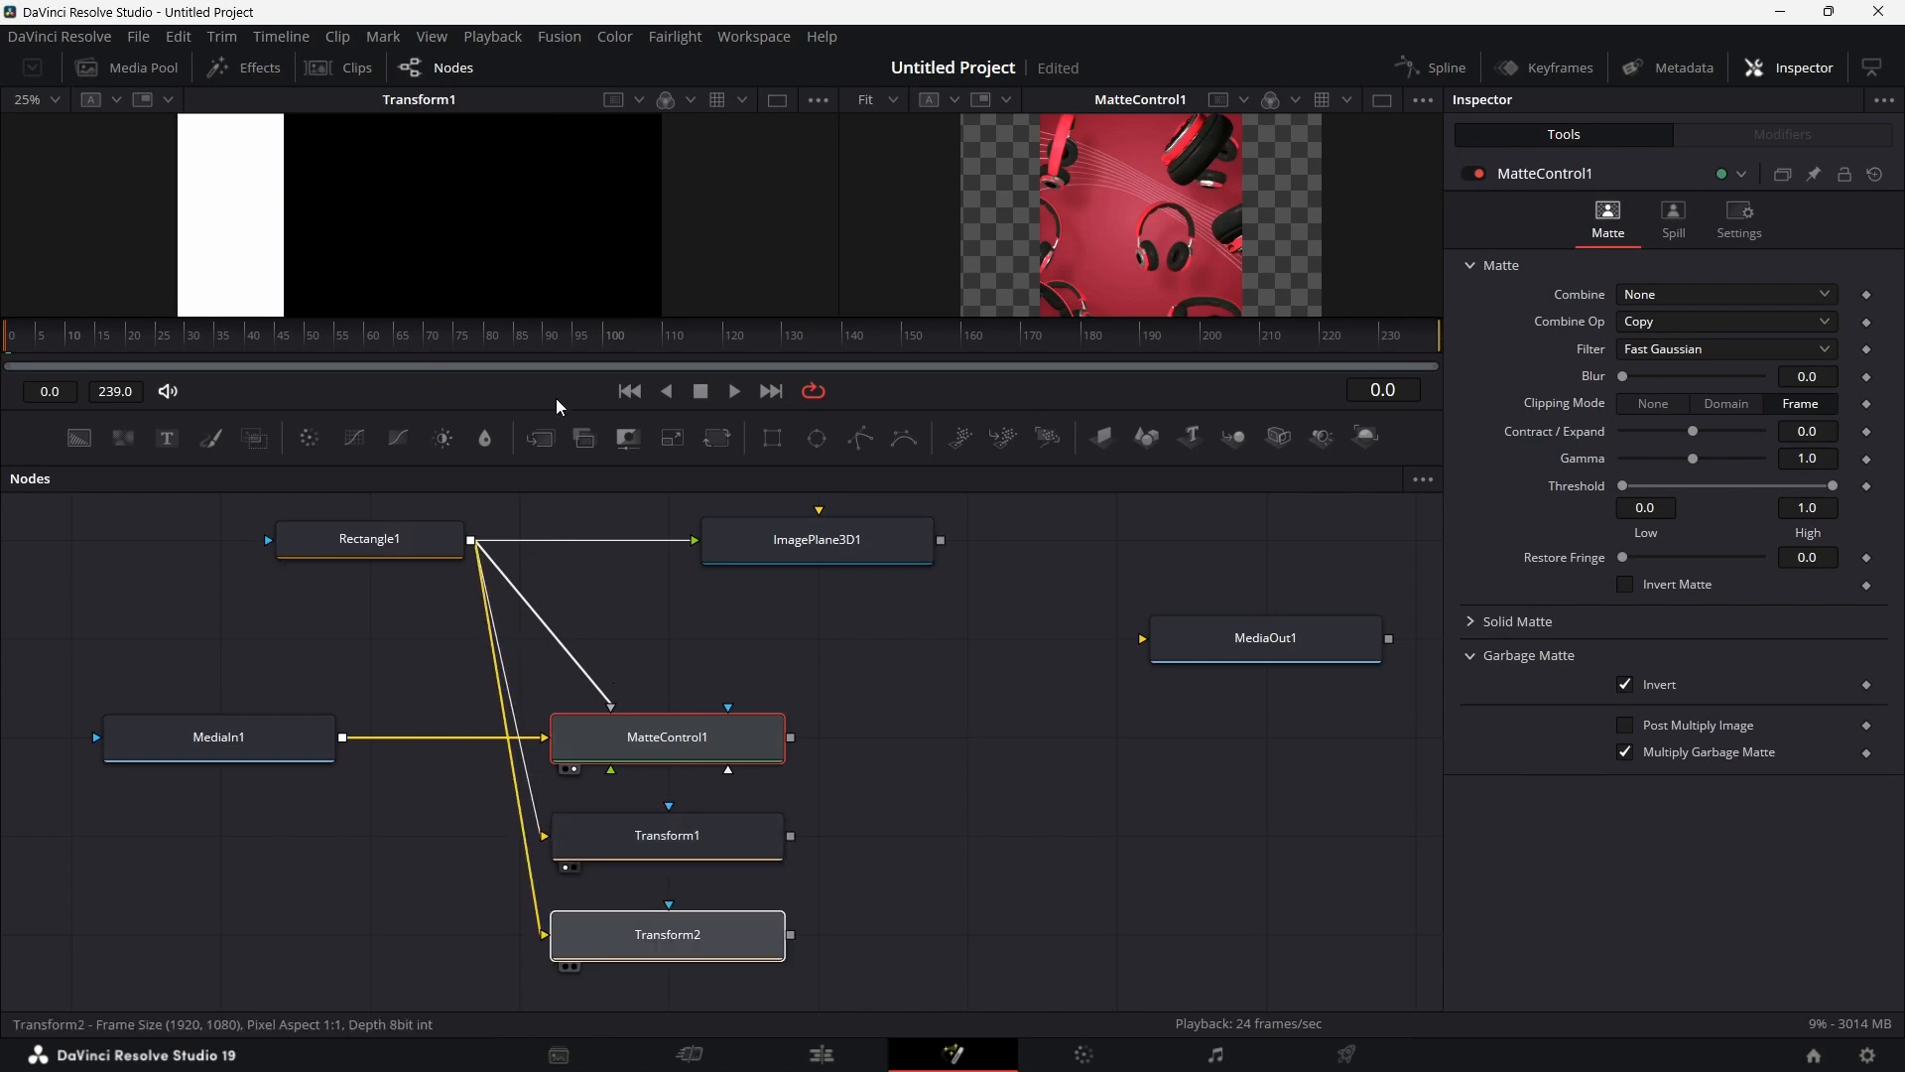
left_click_drag(512, 262, 512, 262)
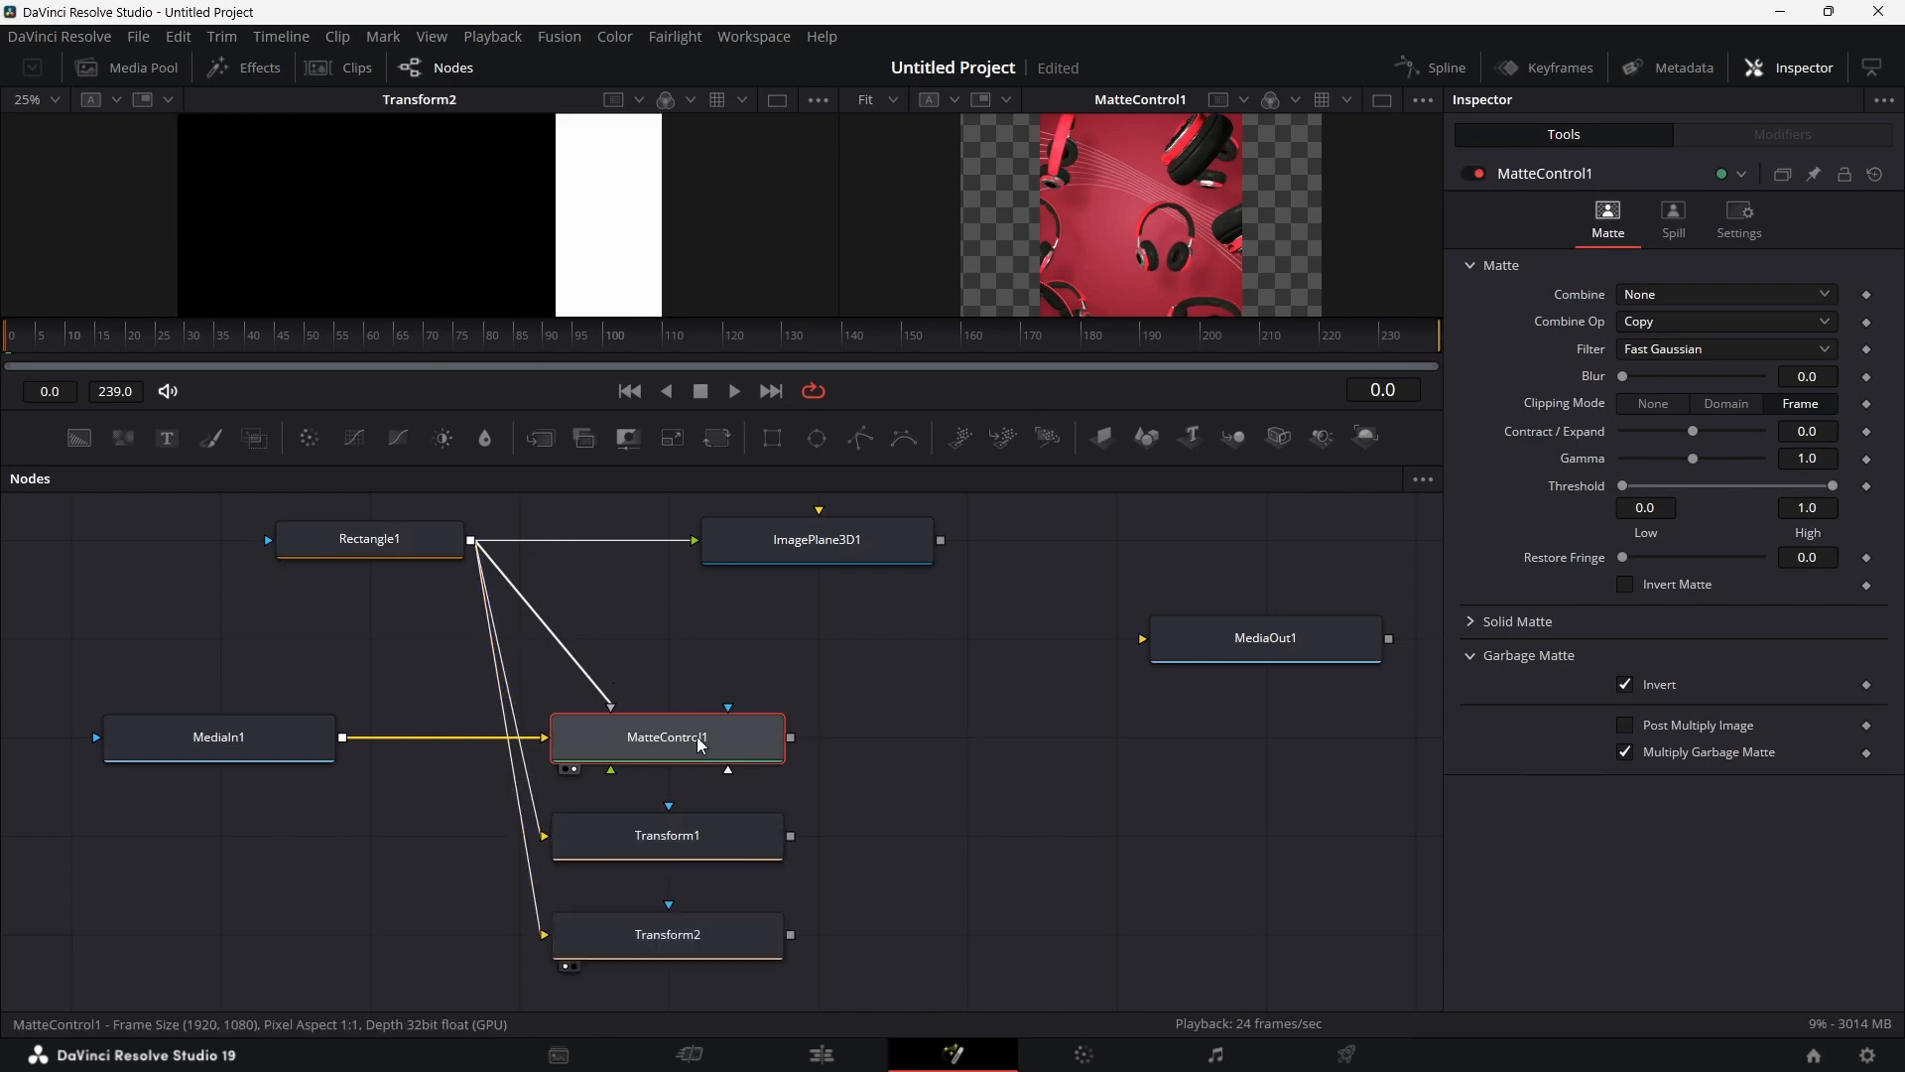
Step: Make room in the node graph by moving Rectangle1, both Transform nodes and MediaIn1 further left
left_click_drag(824, 808, 747, 964)
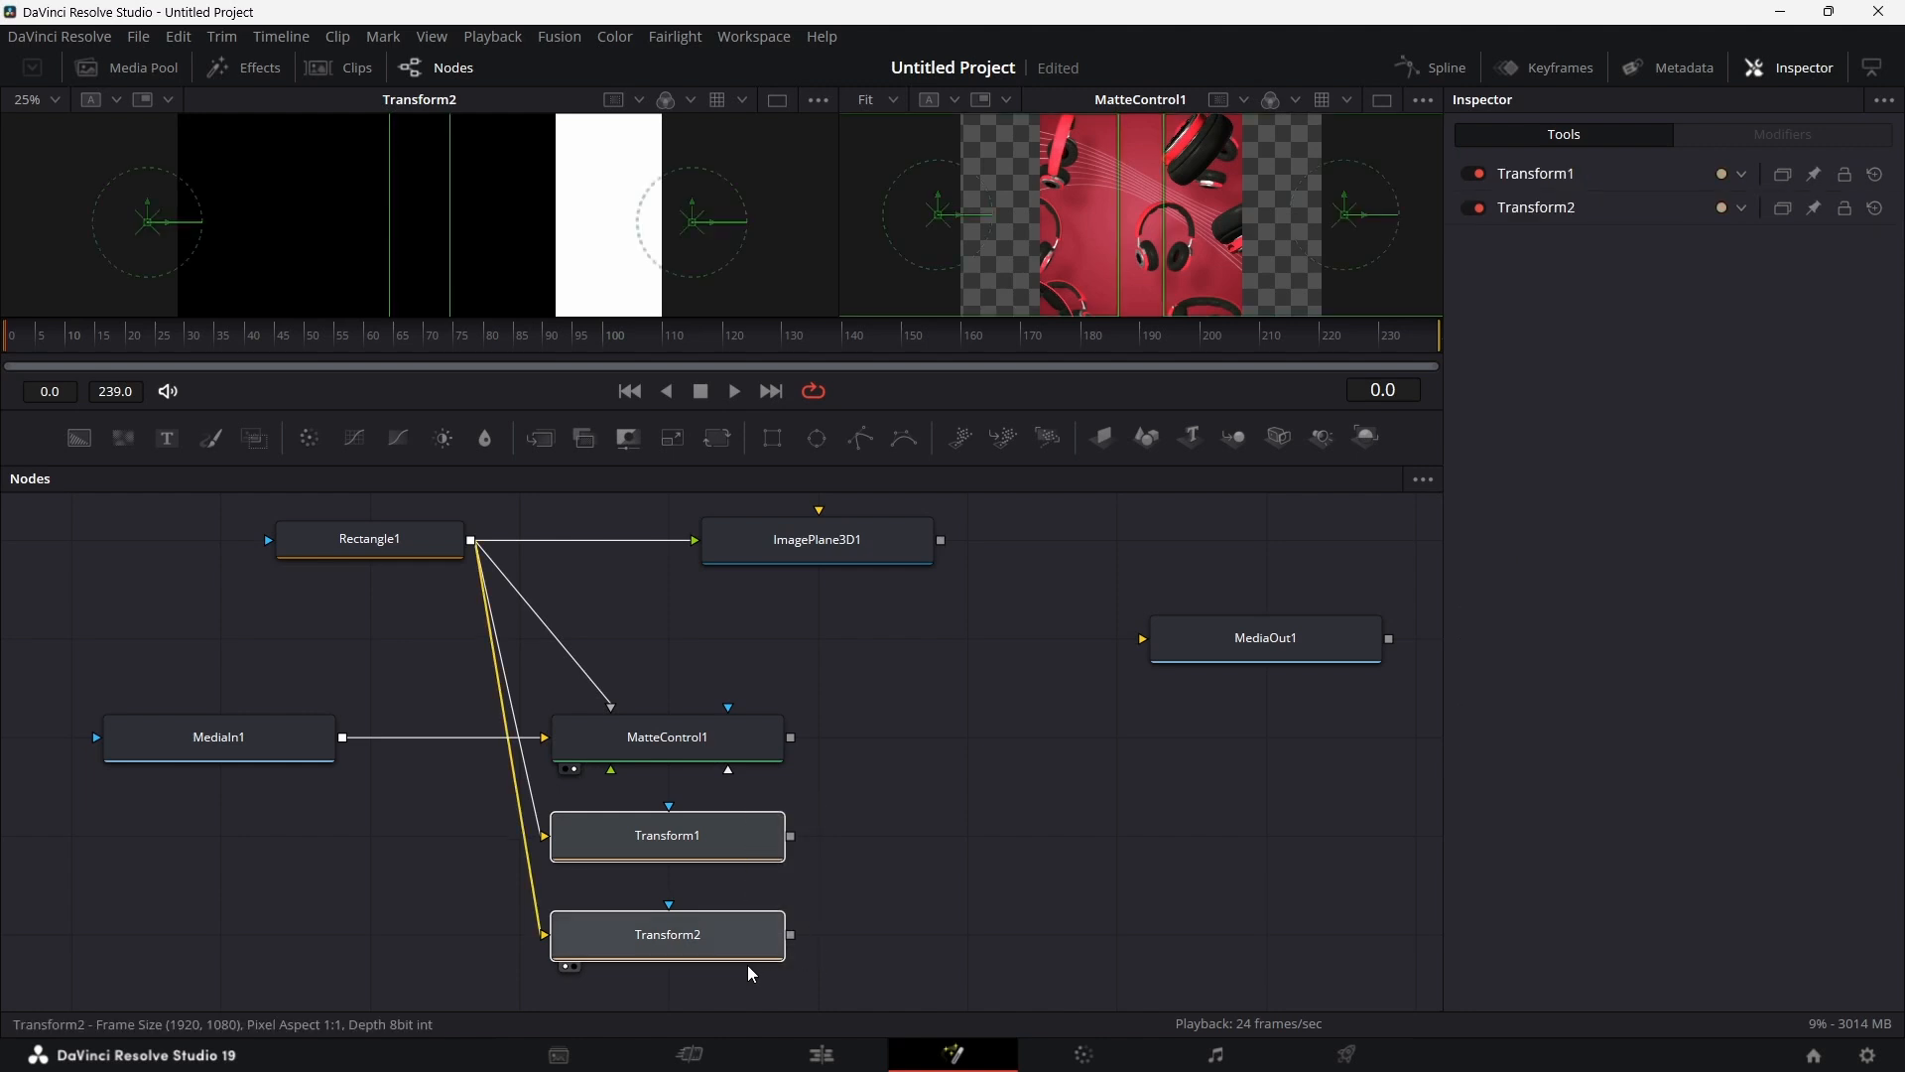
left_click_drag(361, 527, 246, 527)
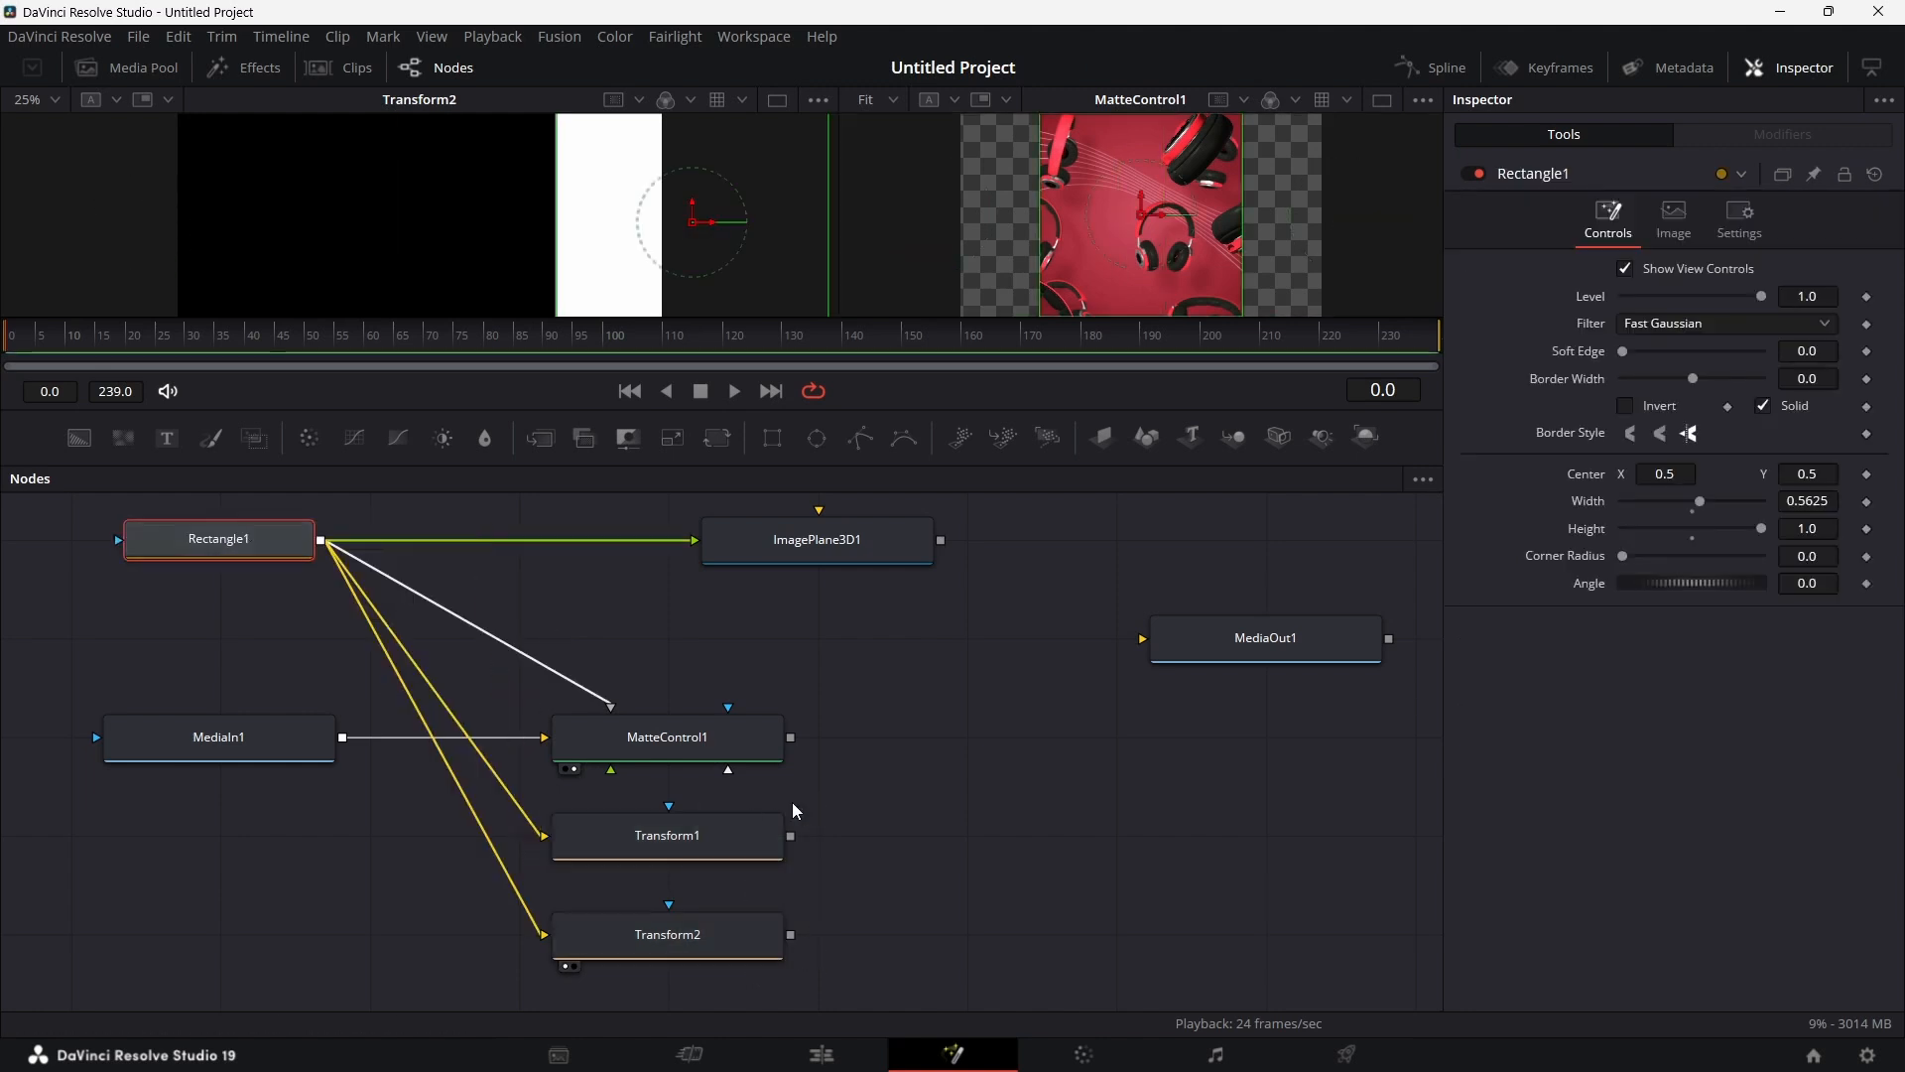
left_click_drag(827, 795, 746, 952)
left_click_drag(712, 839, 436, 844)
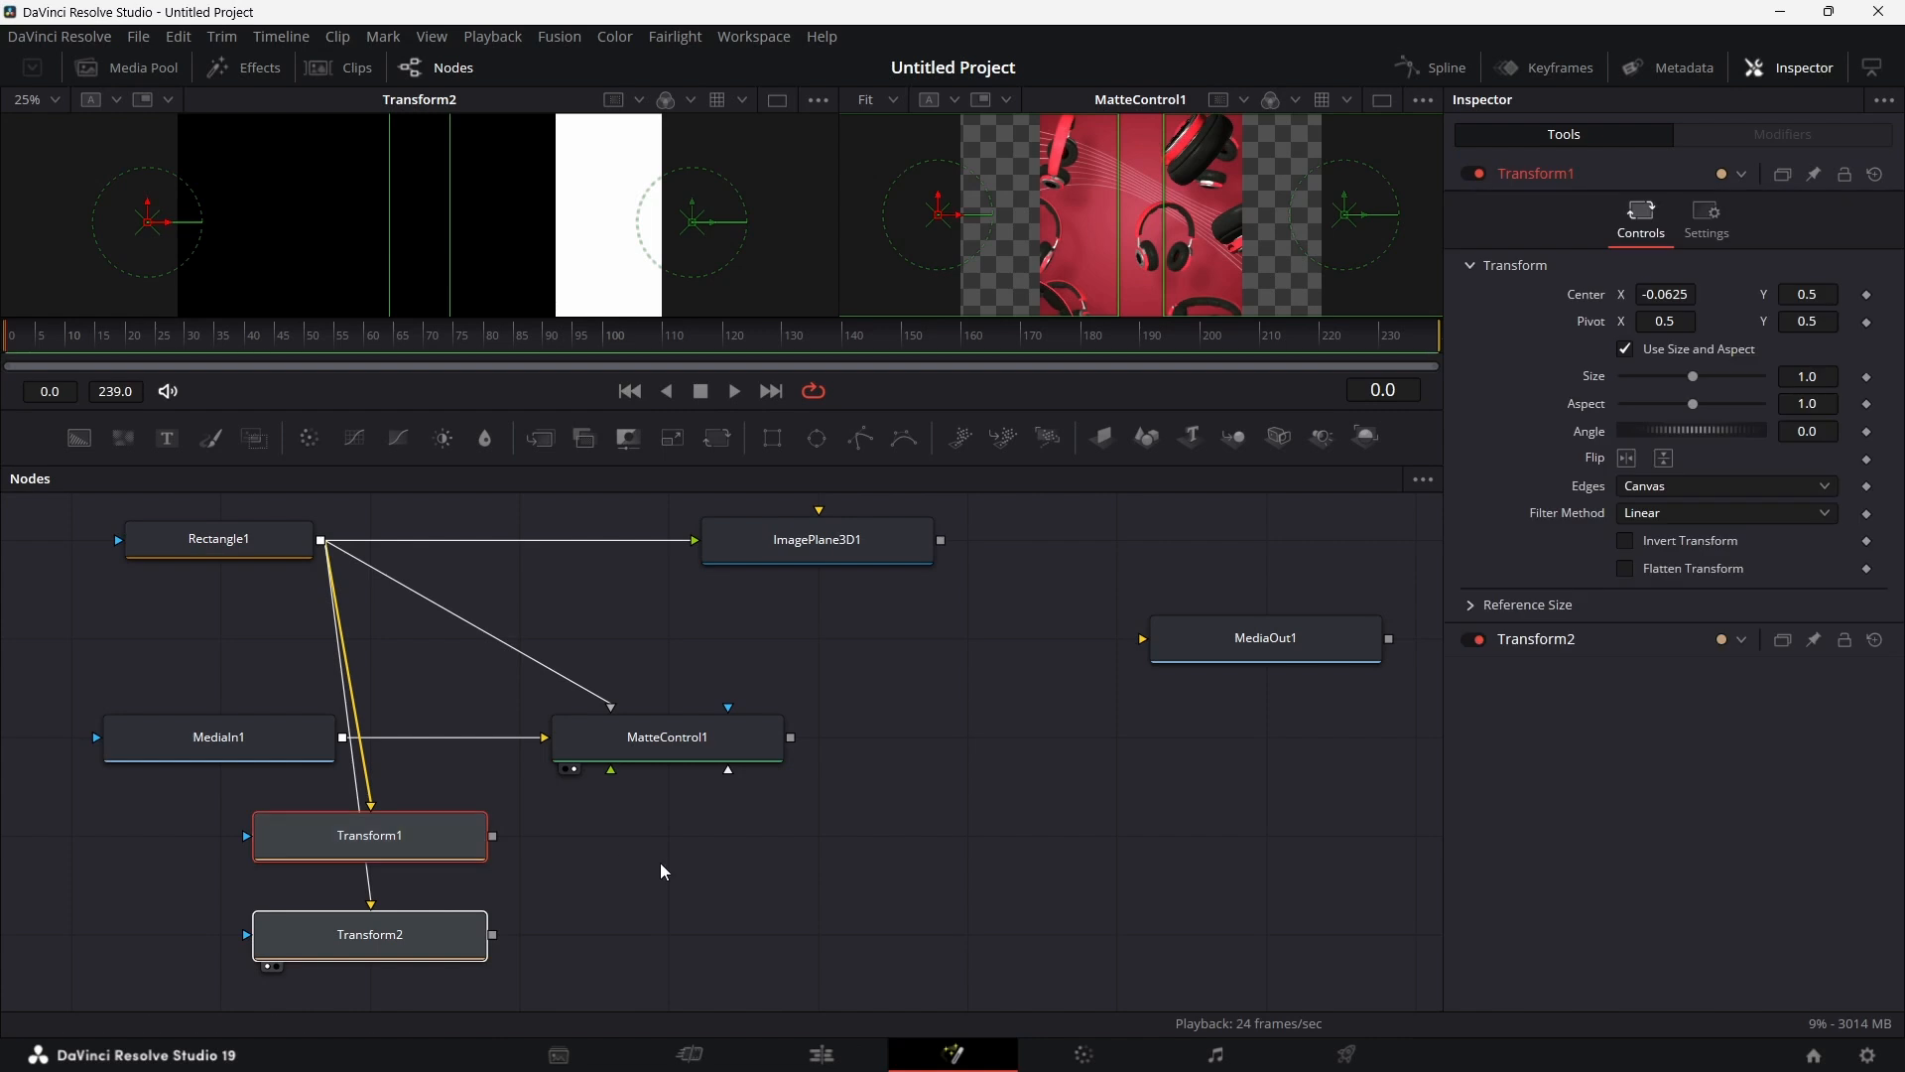
left_click_drag(298, 799, 461, 804)
left_click_drag(426, 736, 171, 718)
Step: Add two Matte Control nodes below MatteControl1, one beside Transform1 and one beside Transform2
scroll(932, 1000, "right", 2)
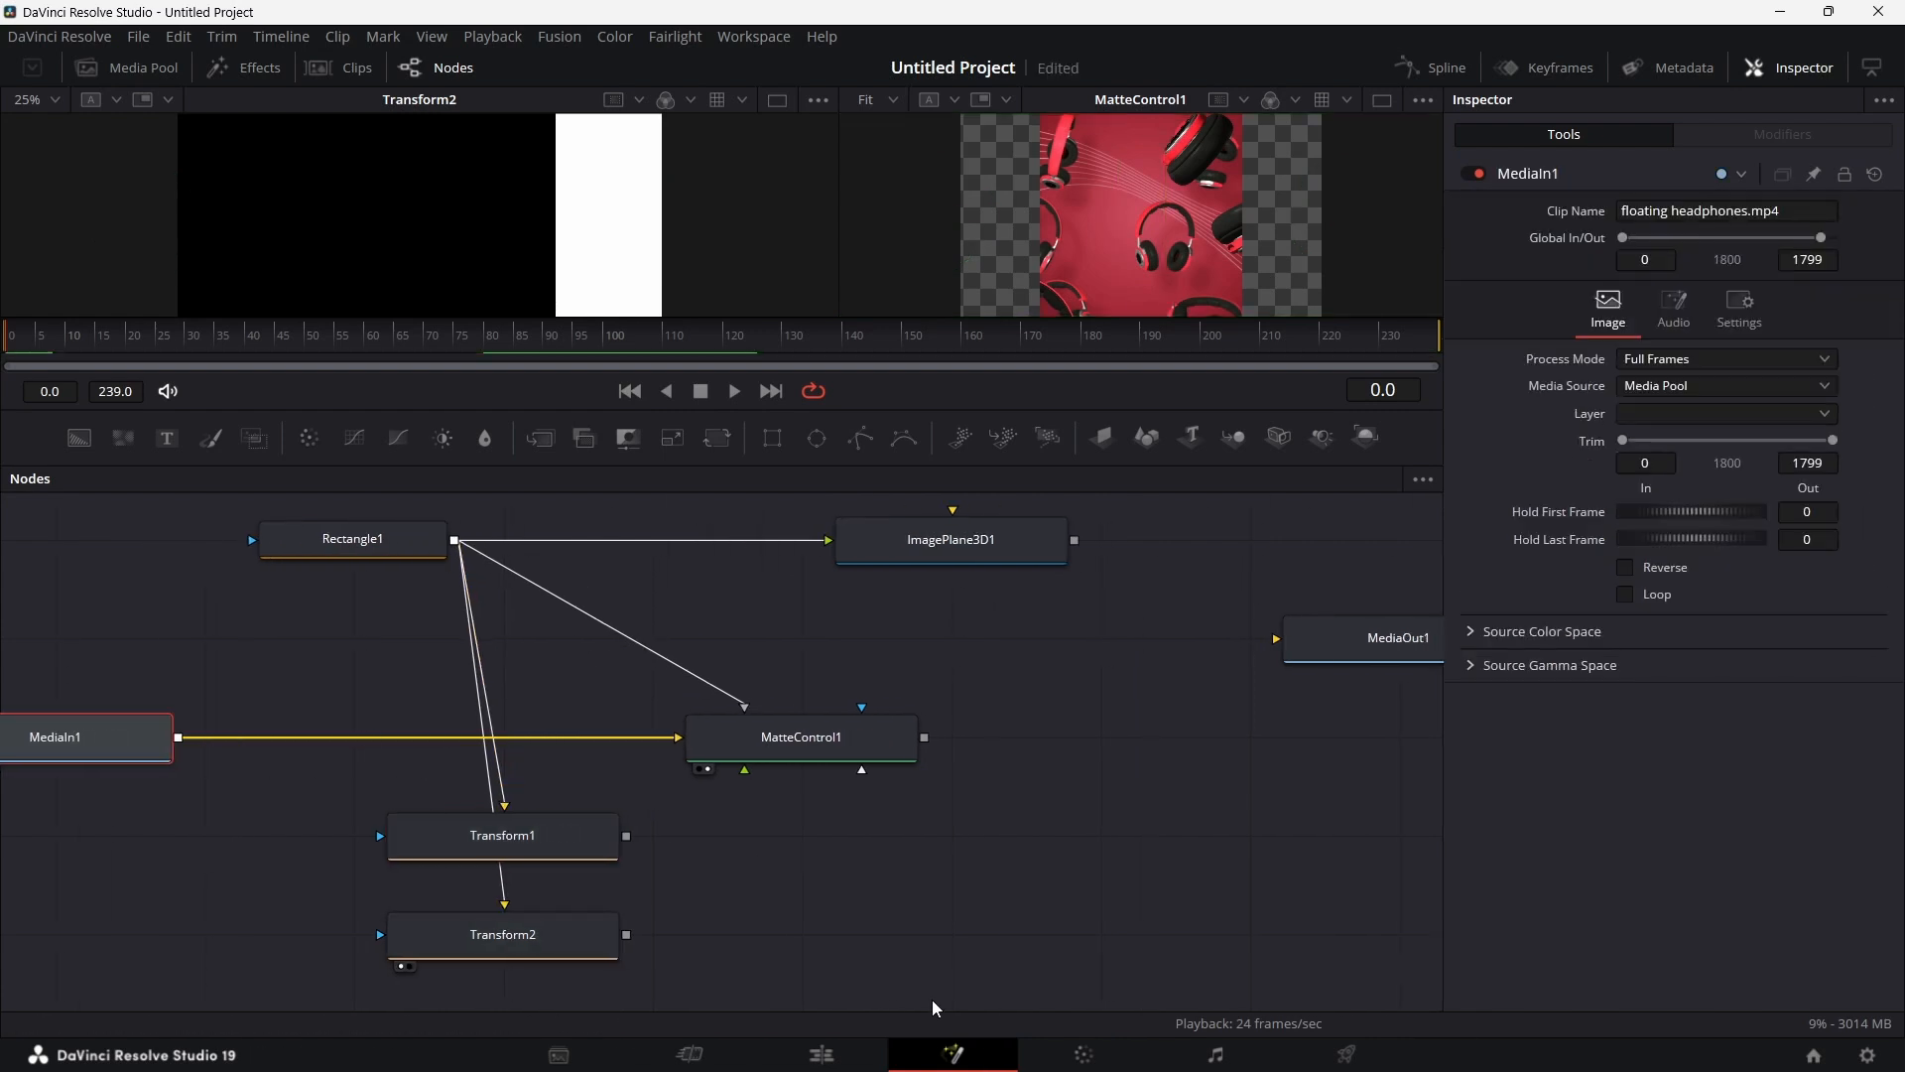
scroll(751, 848, "right", 3)
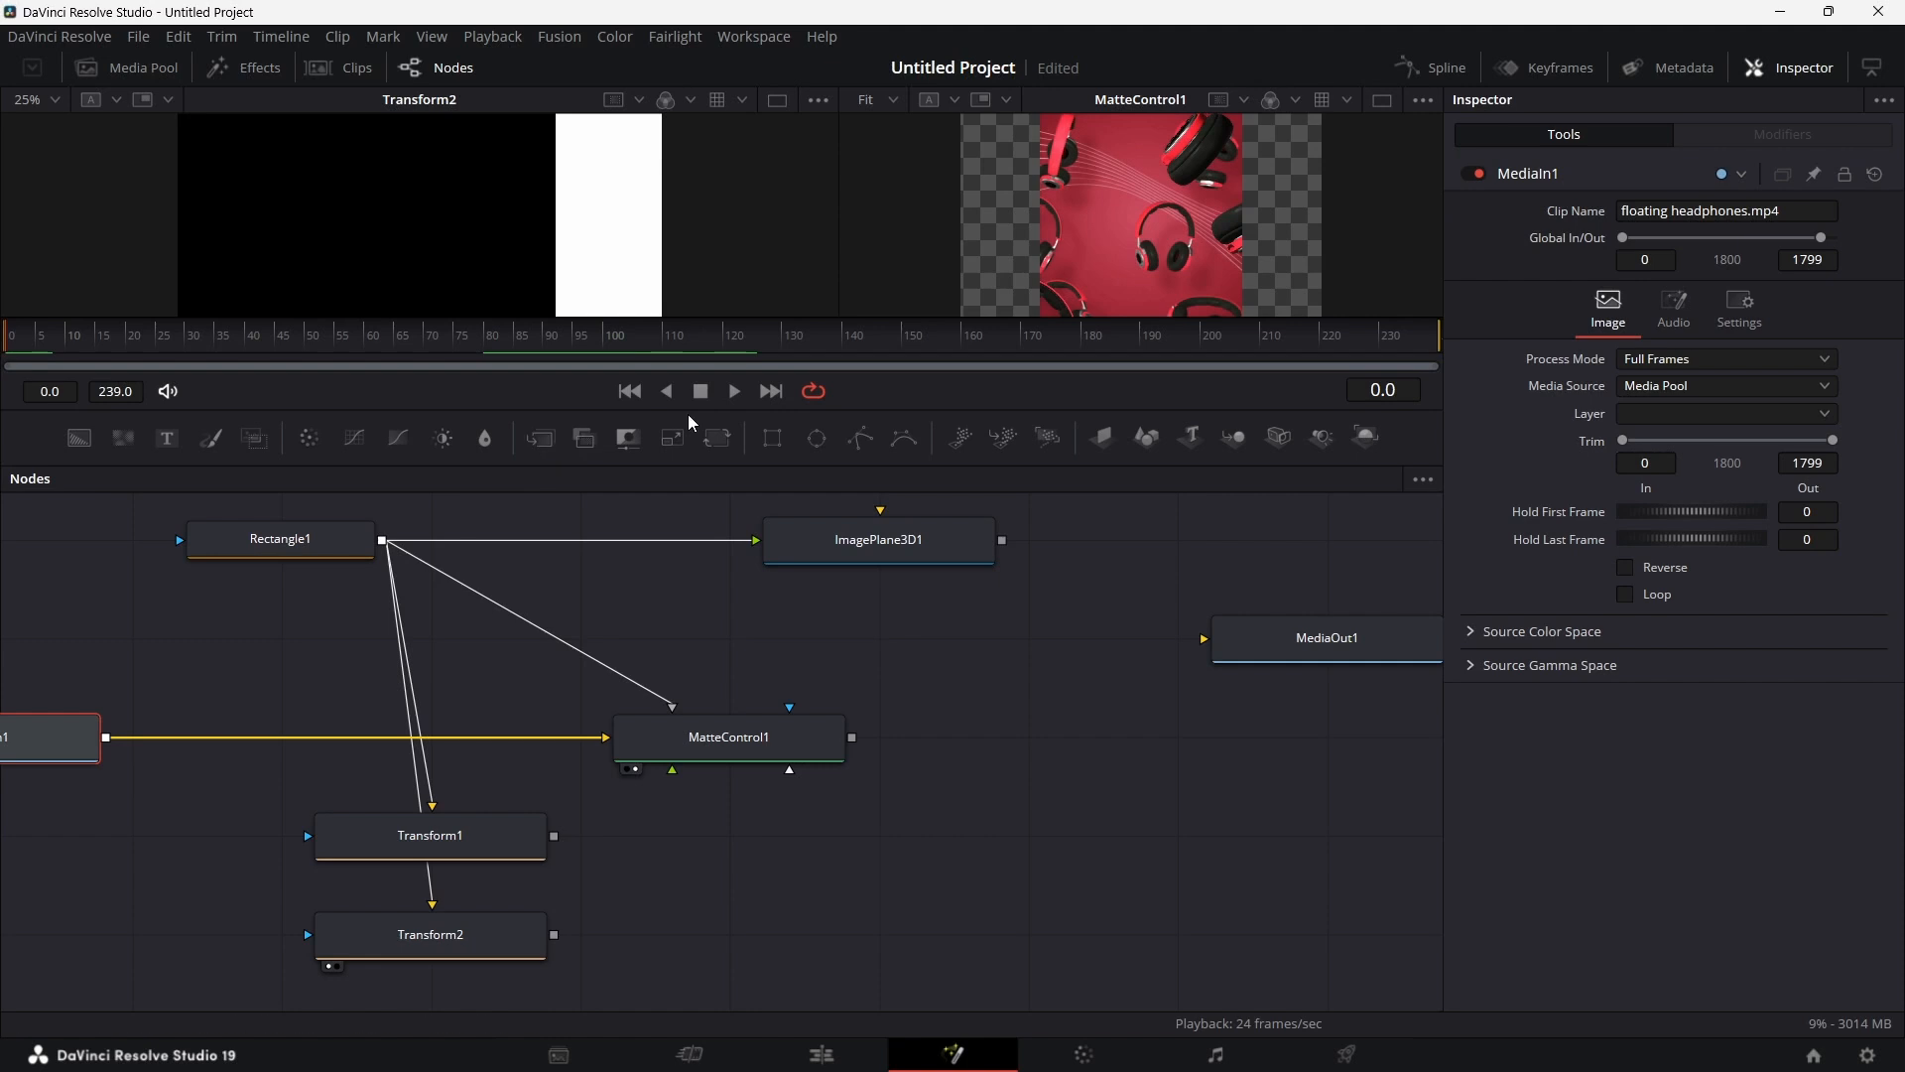
left_click_drag(636, 440, 744, 851)
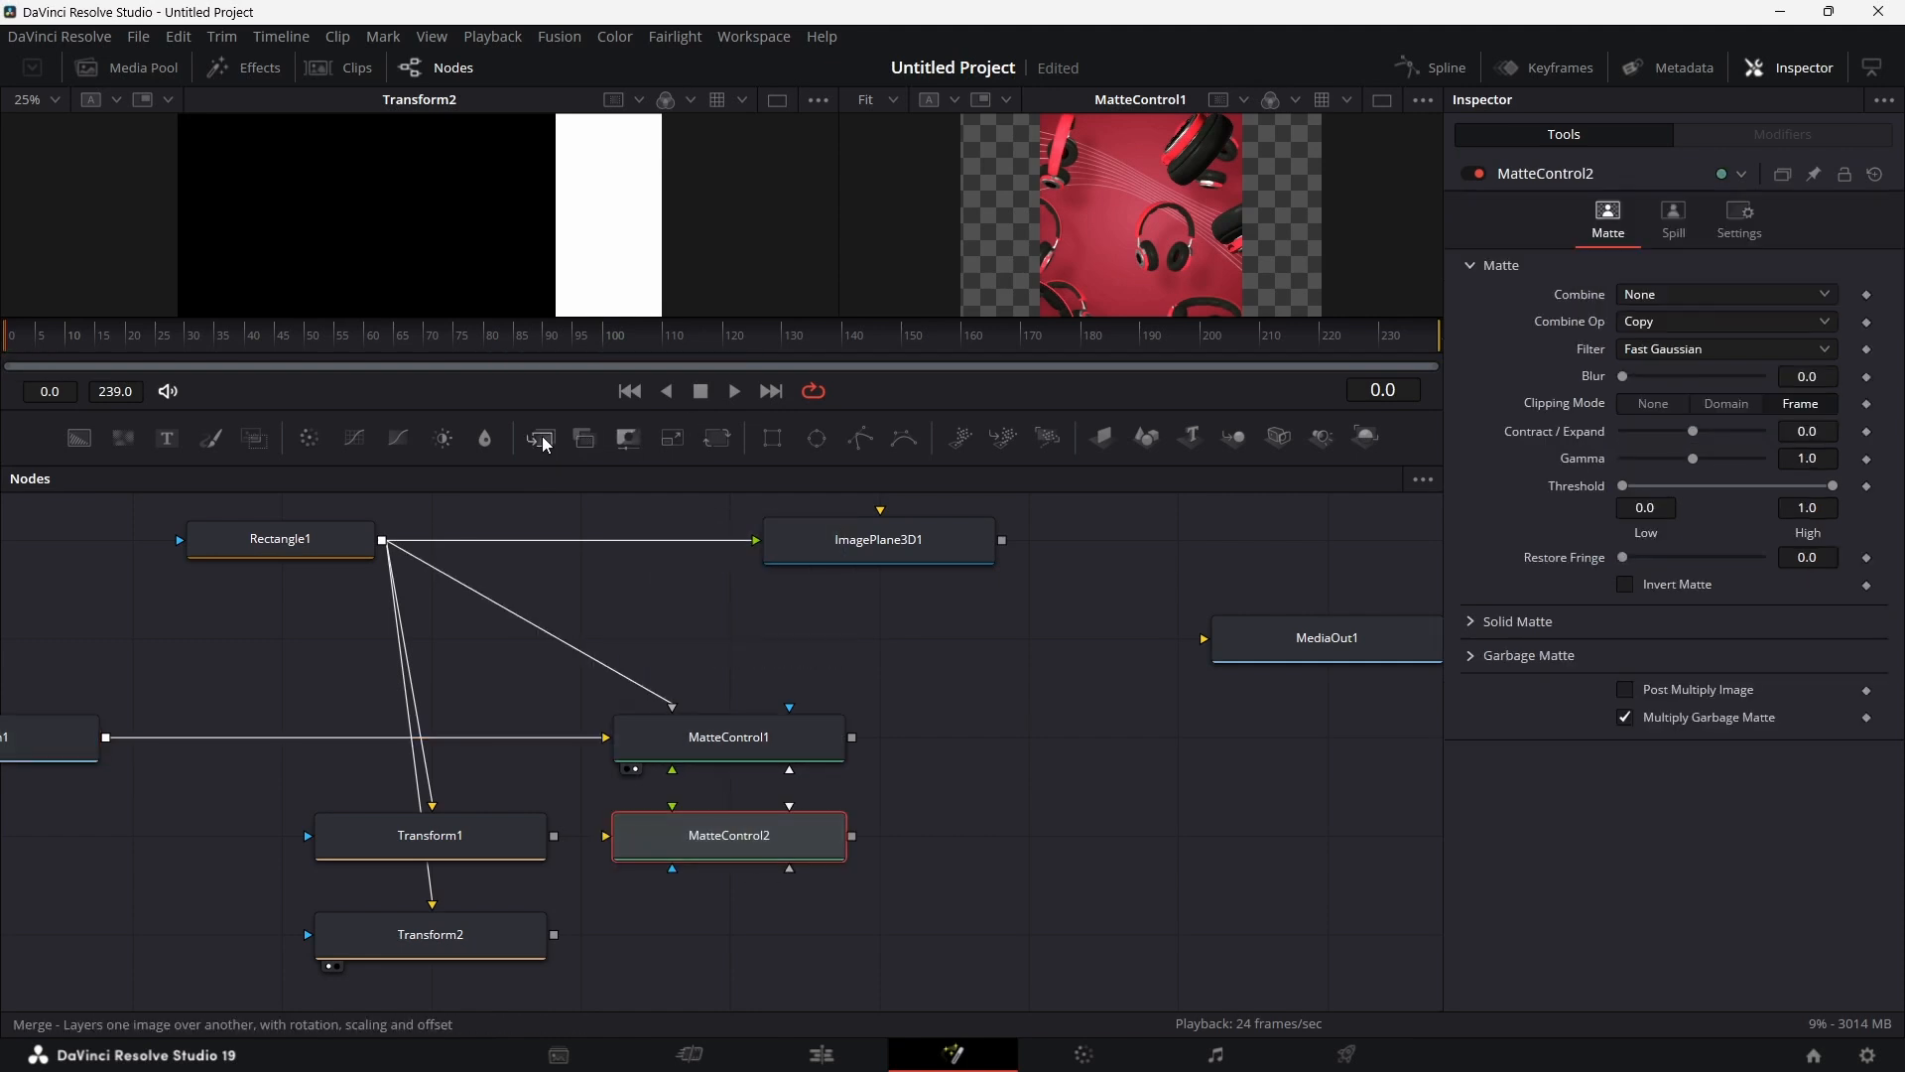
left_click_drag(628, 438, 691, 922)
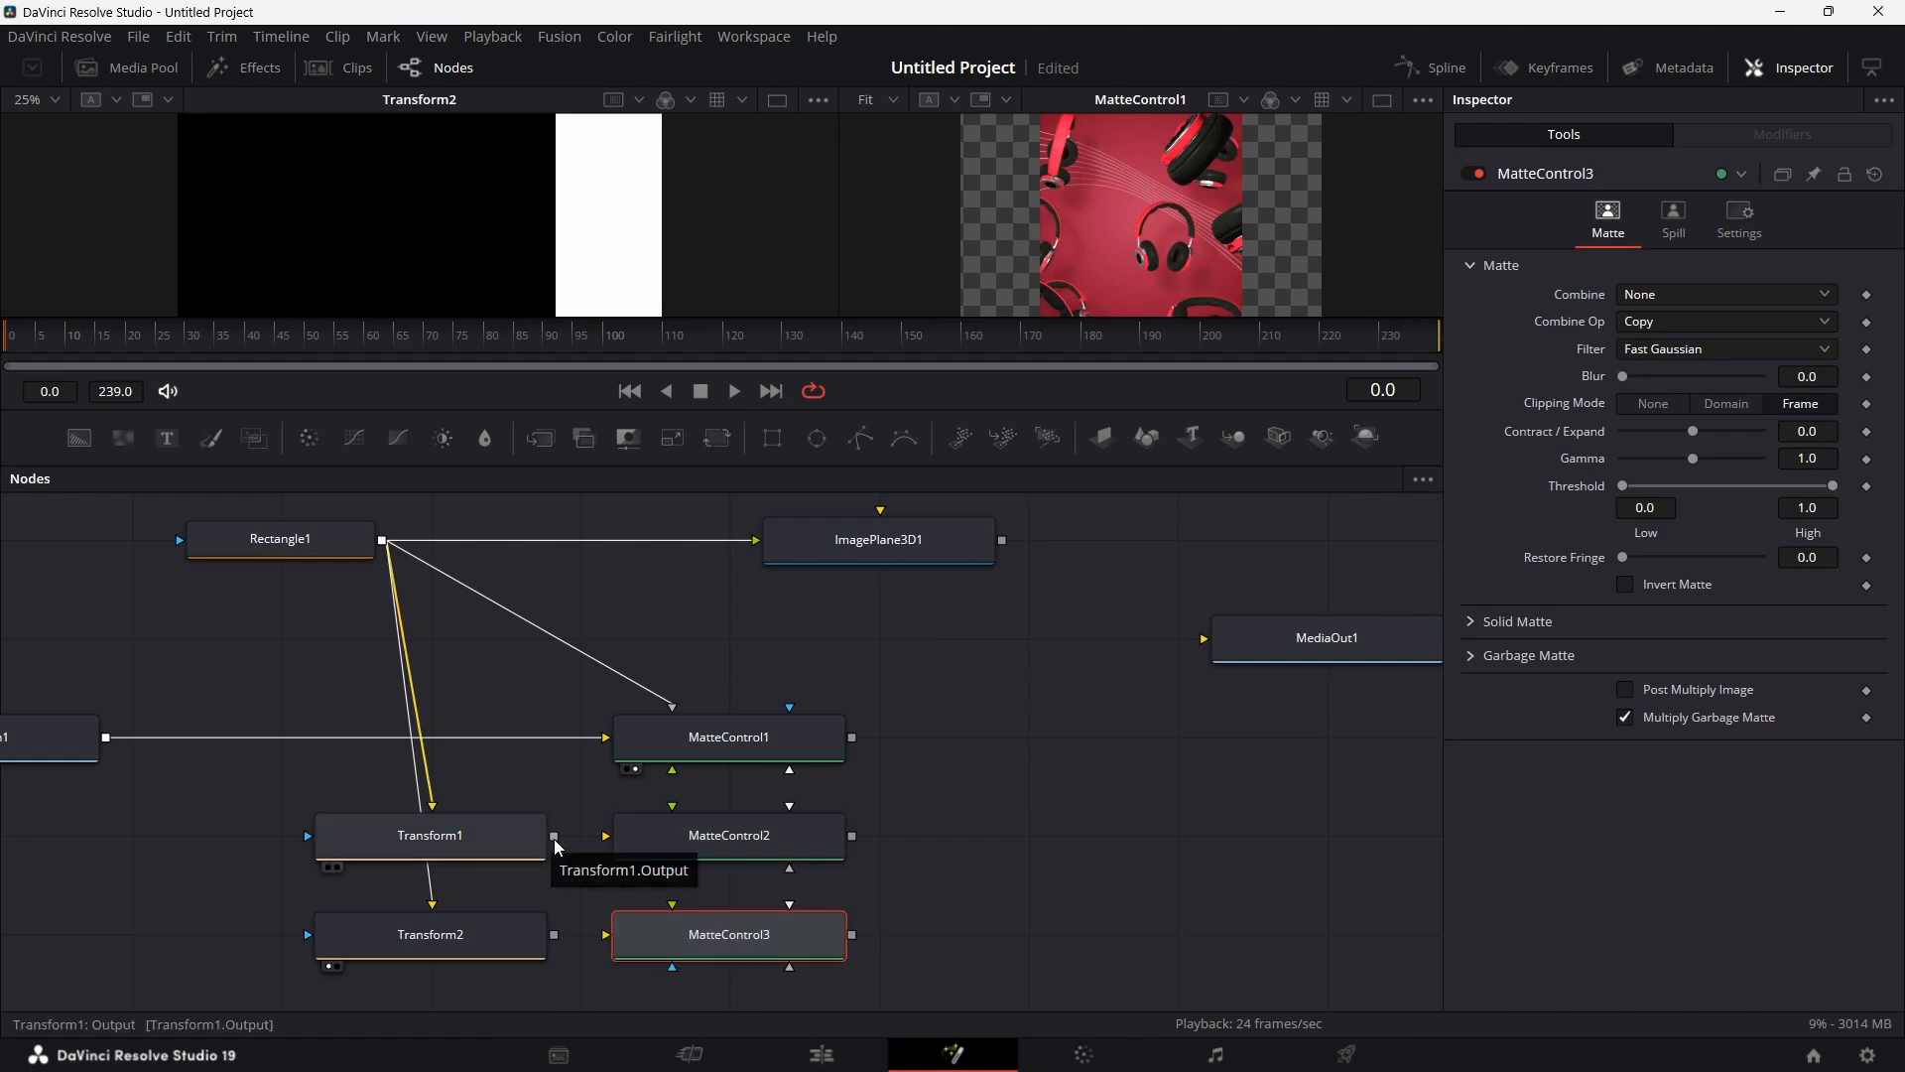
Step: Connect Transform1 to MatteControl2 and Transform2 to MatteControl3 as their garbage mattes
left_click_drag(554, 846, 791, 863)
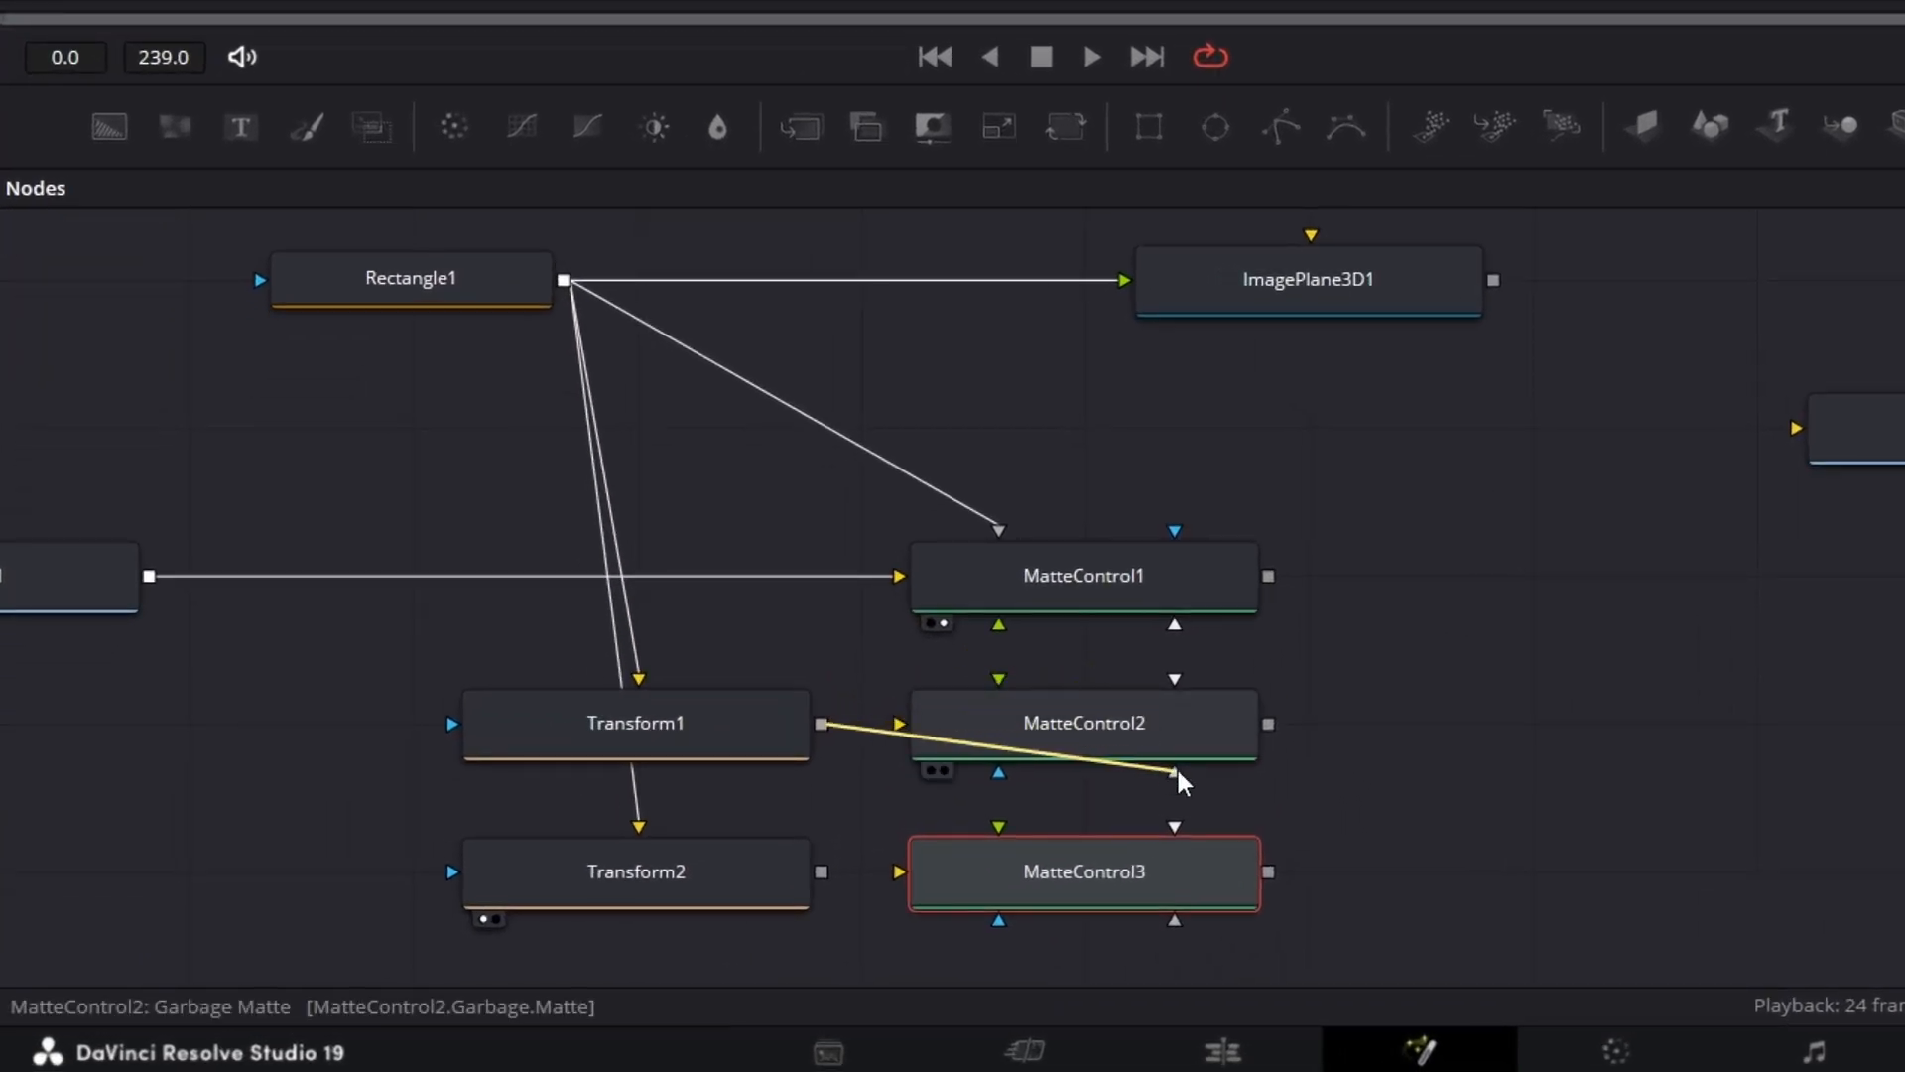
left_click_drag(1176, 766, 1177, 770)
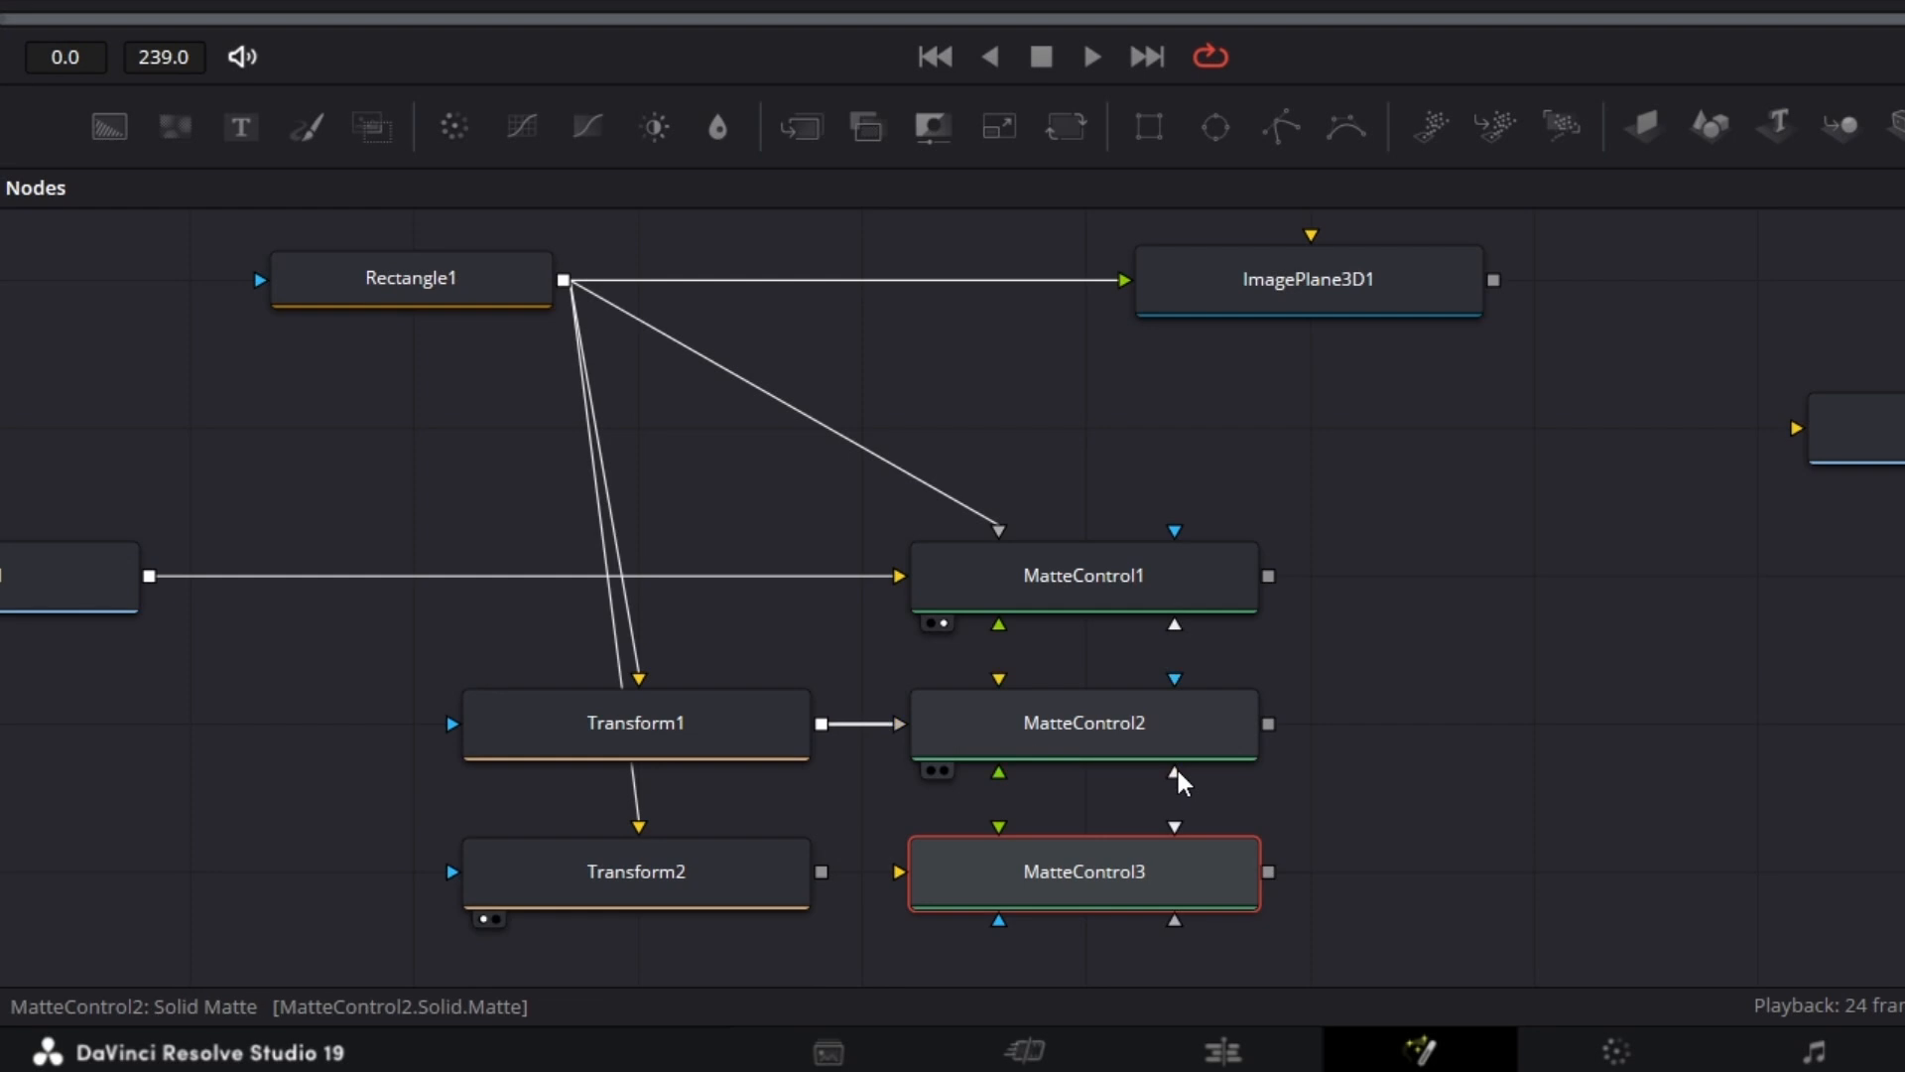
left_click_drag(821, 876, 1177, 913)
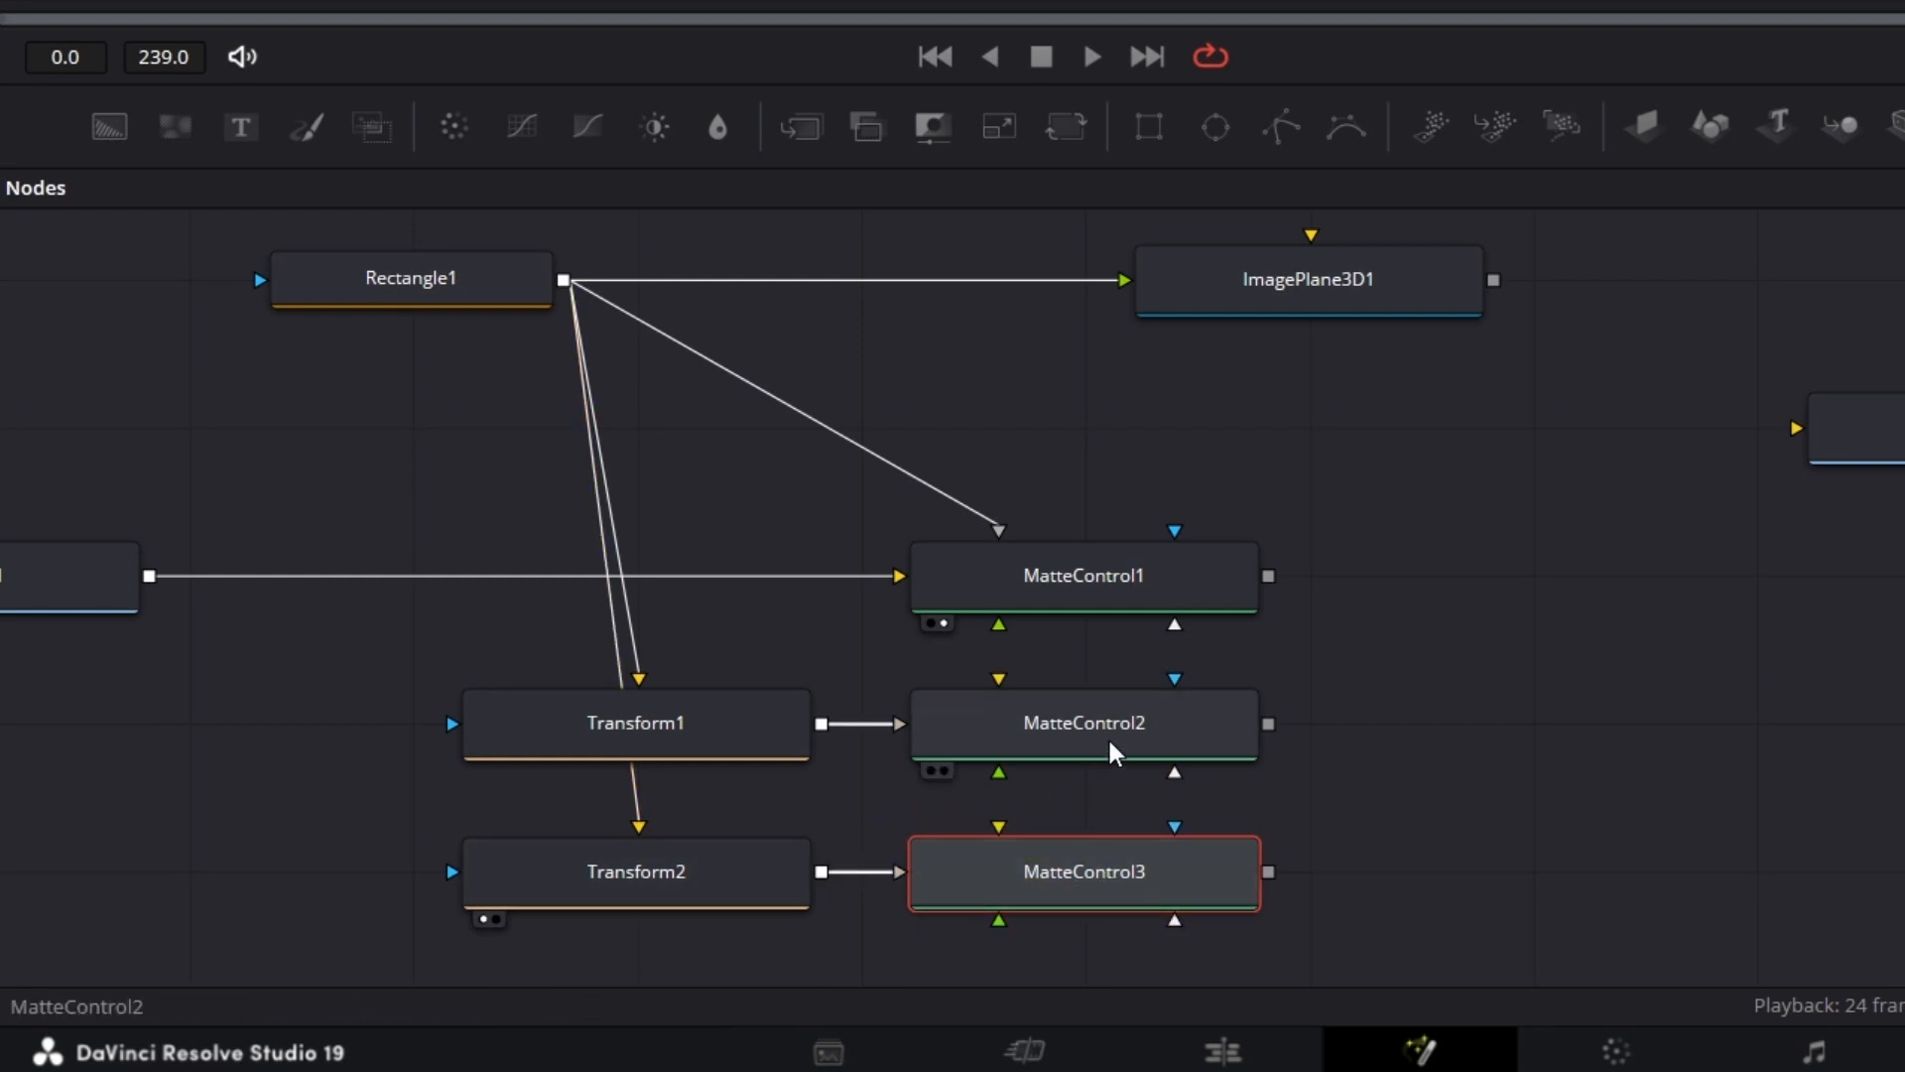
Step: Invert the garbage matte in both MatteControl2 and MatteControl3
left_click(1121, 730)
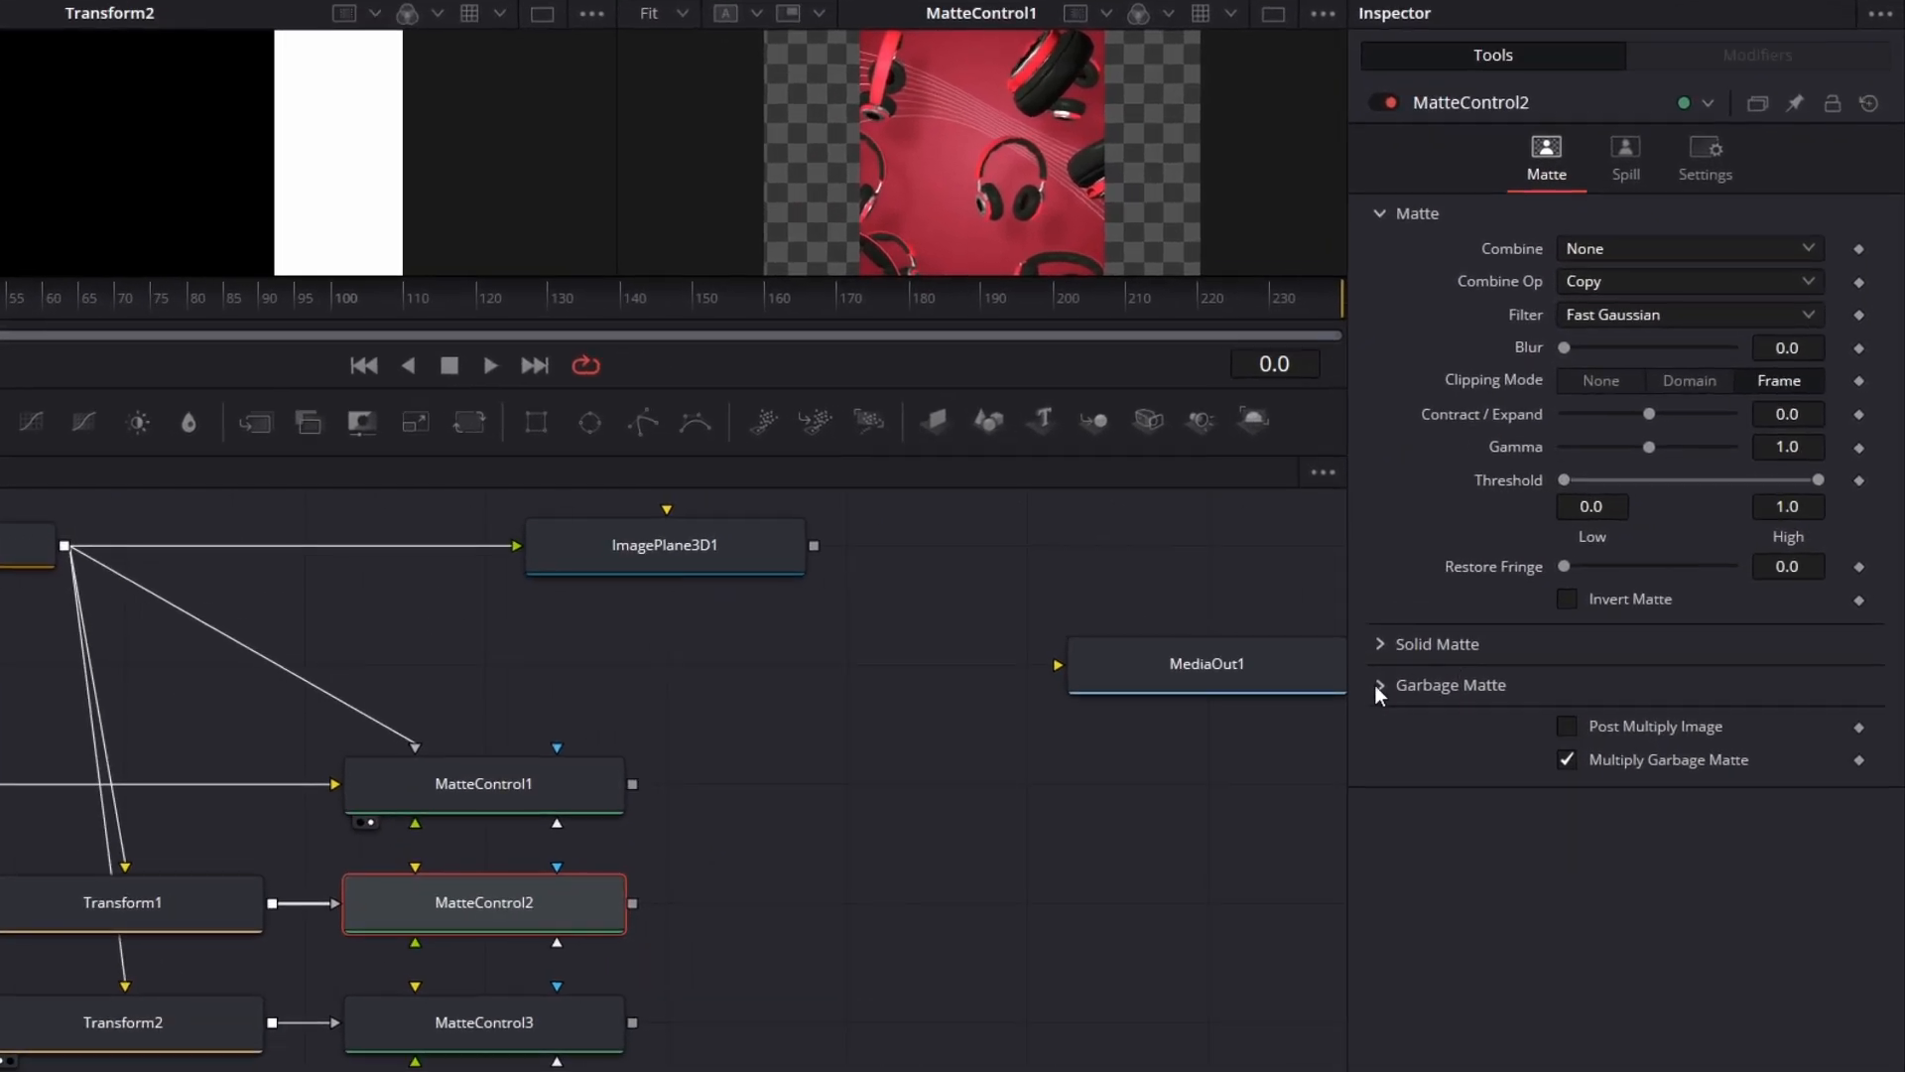
left_click(1377, 686)
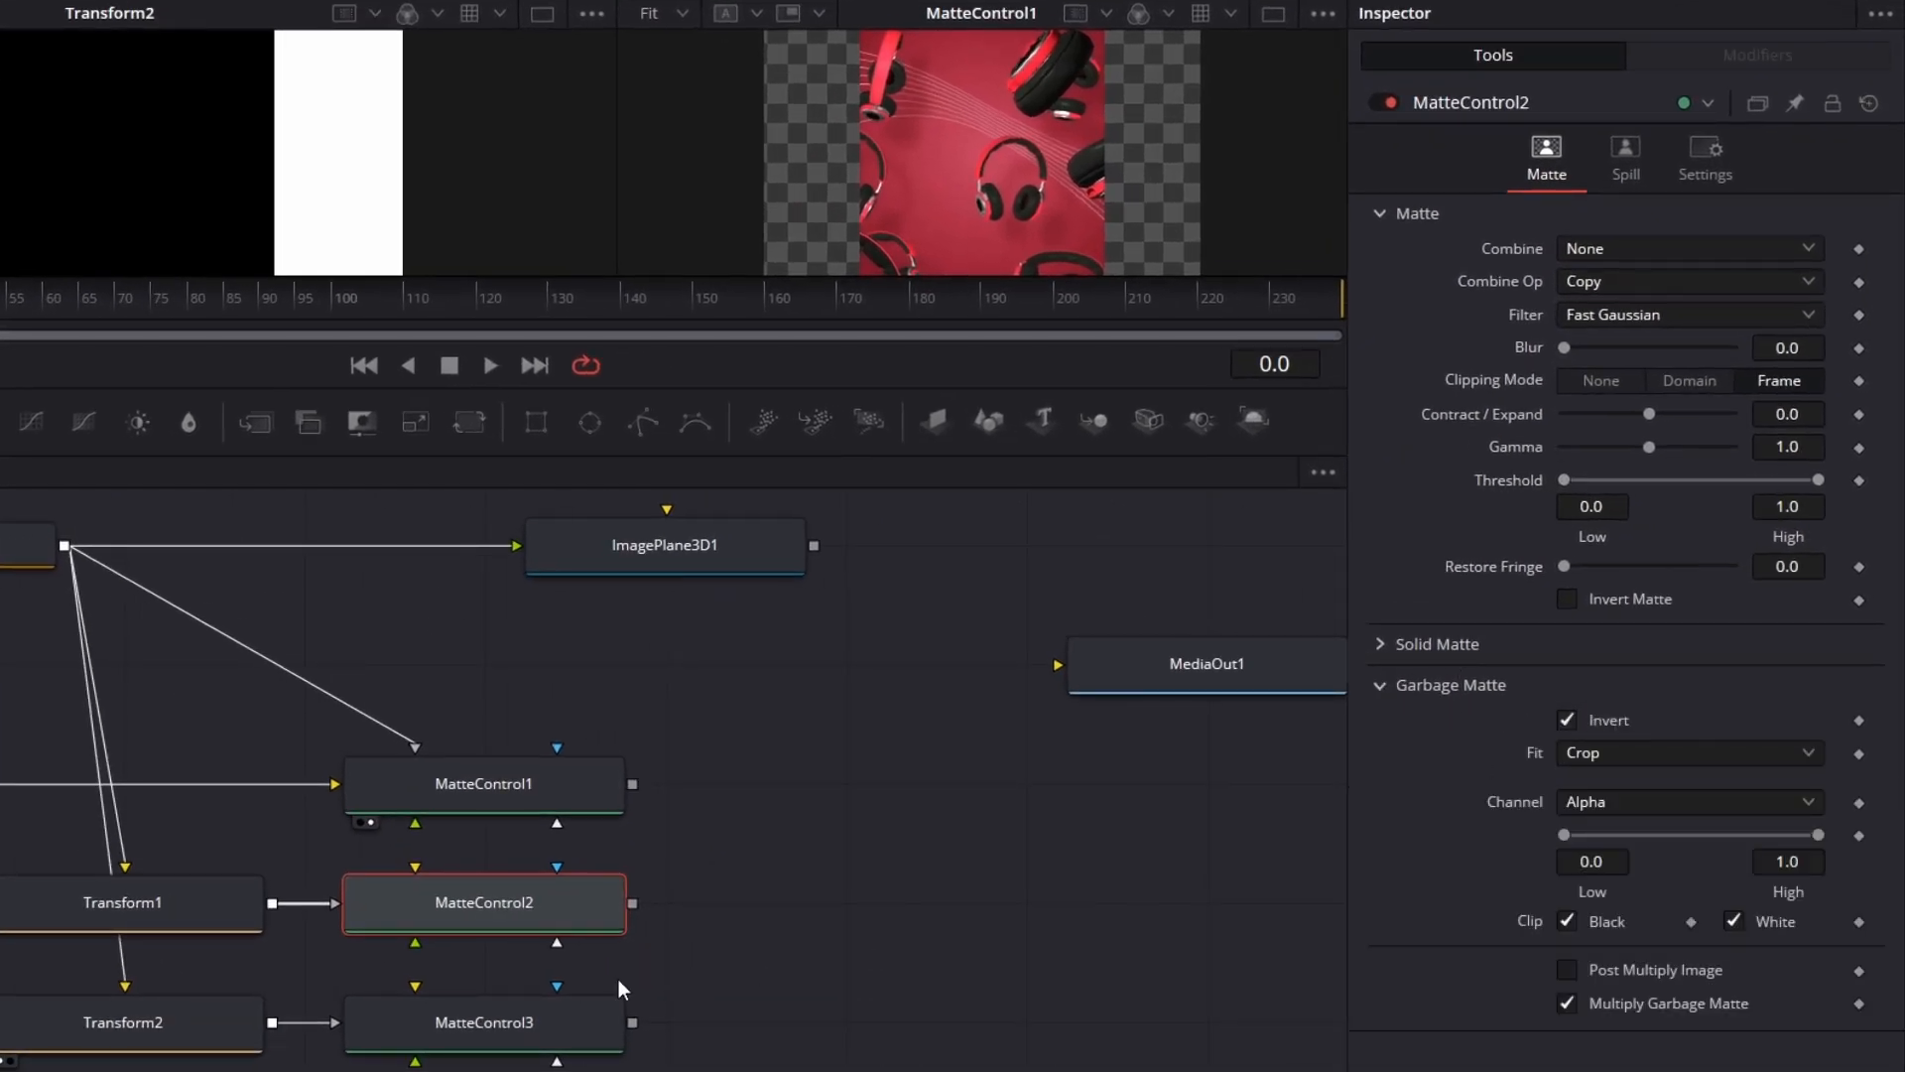
left_click(515, 1018)
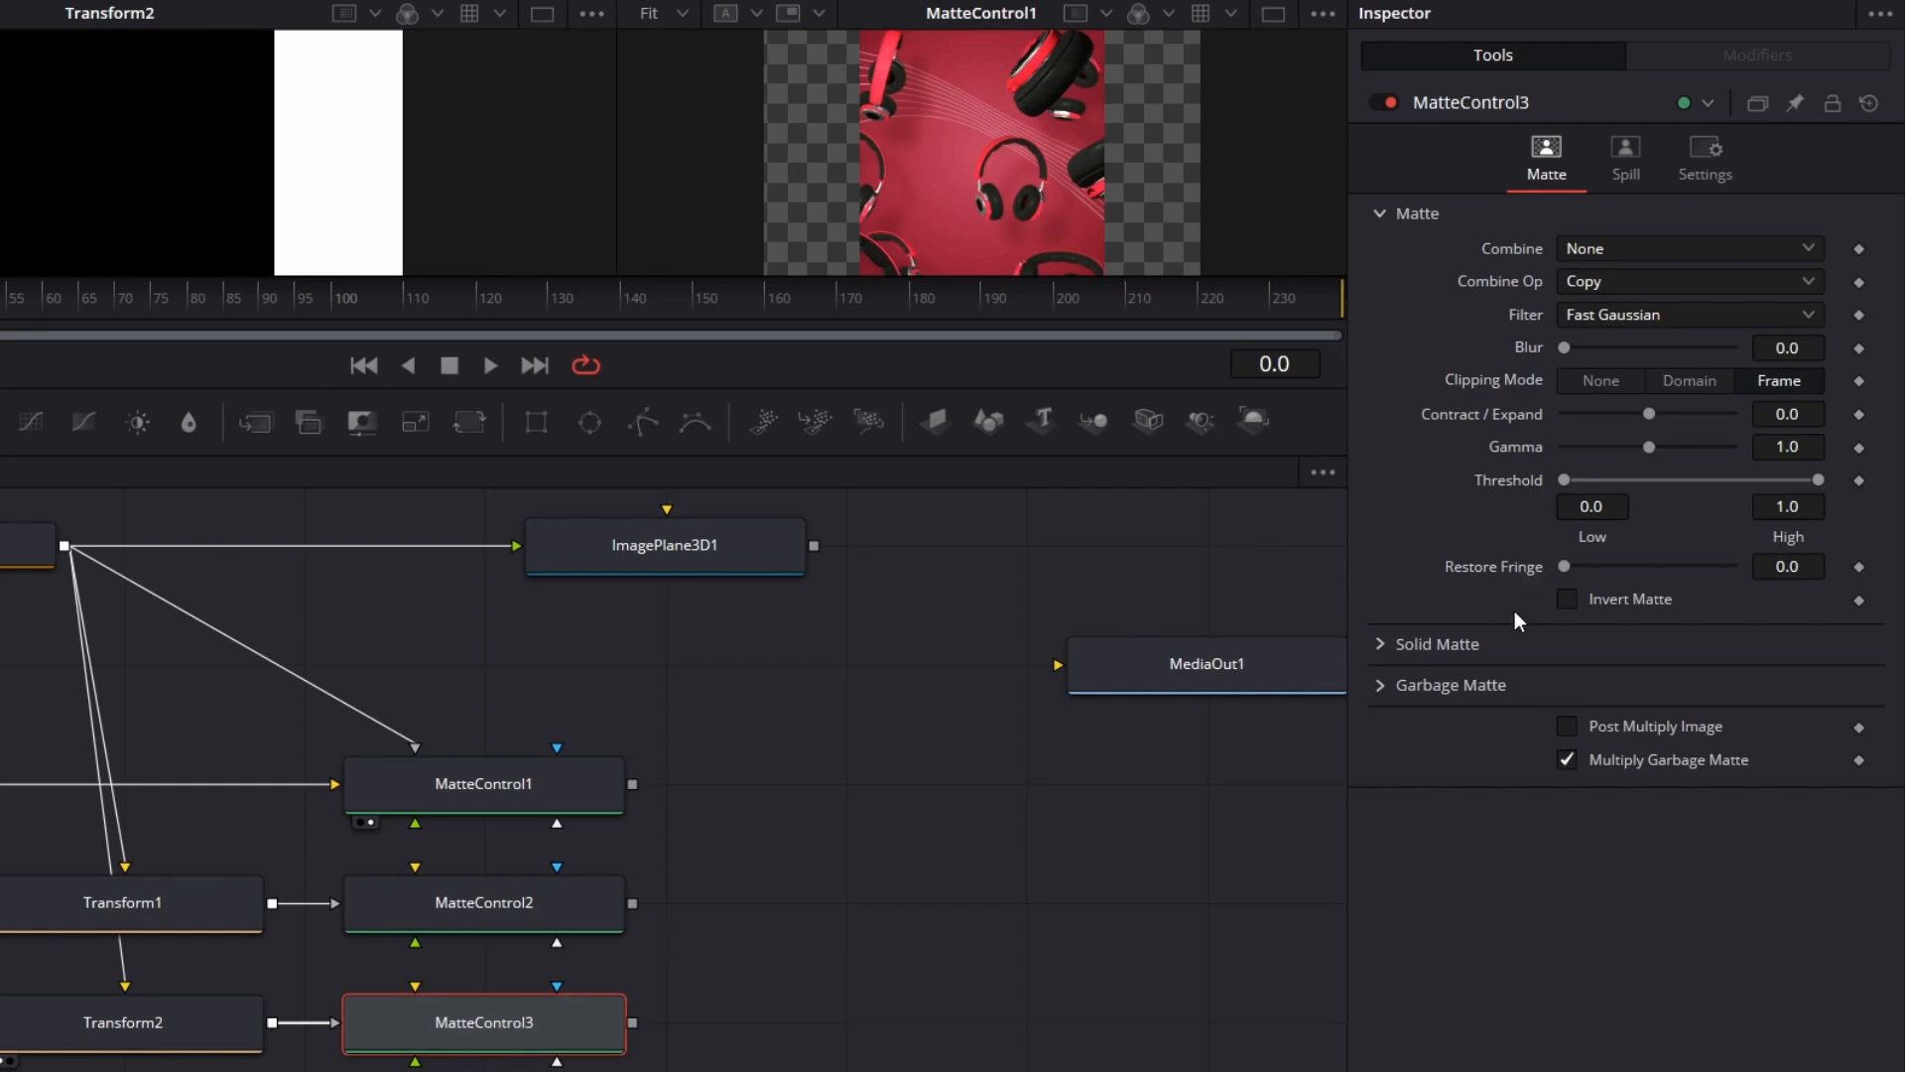
left_click(1381, 682)
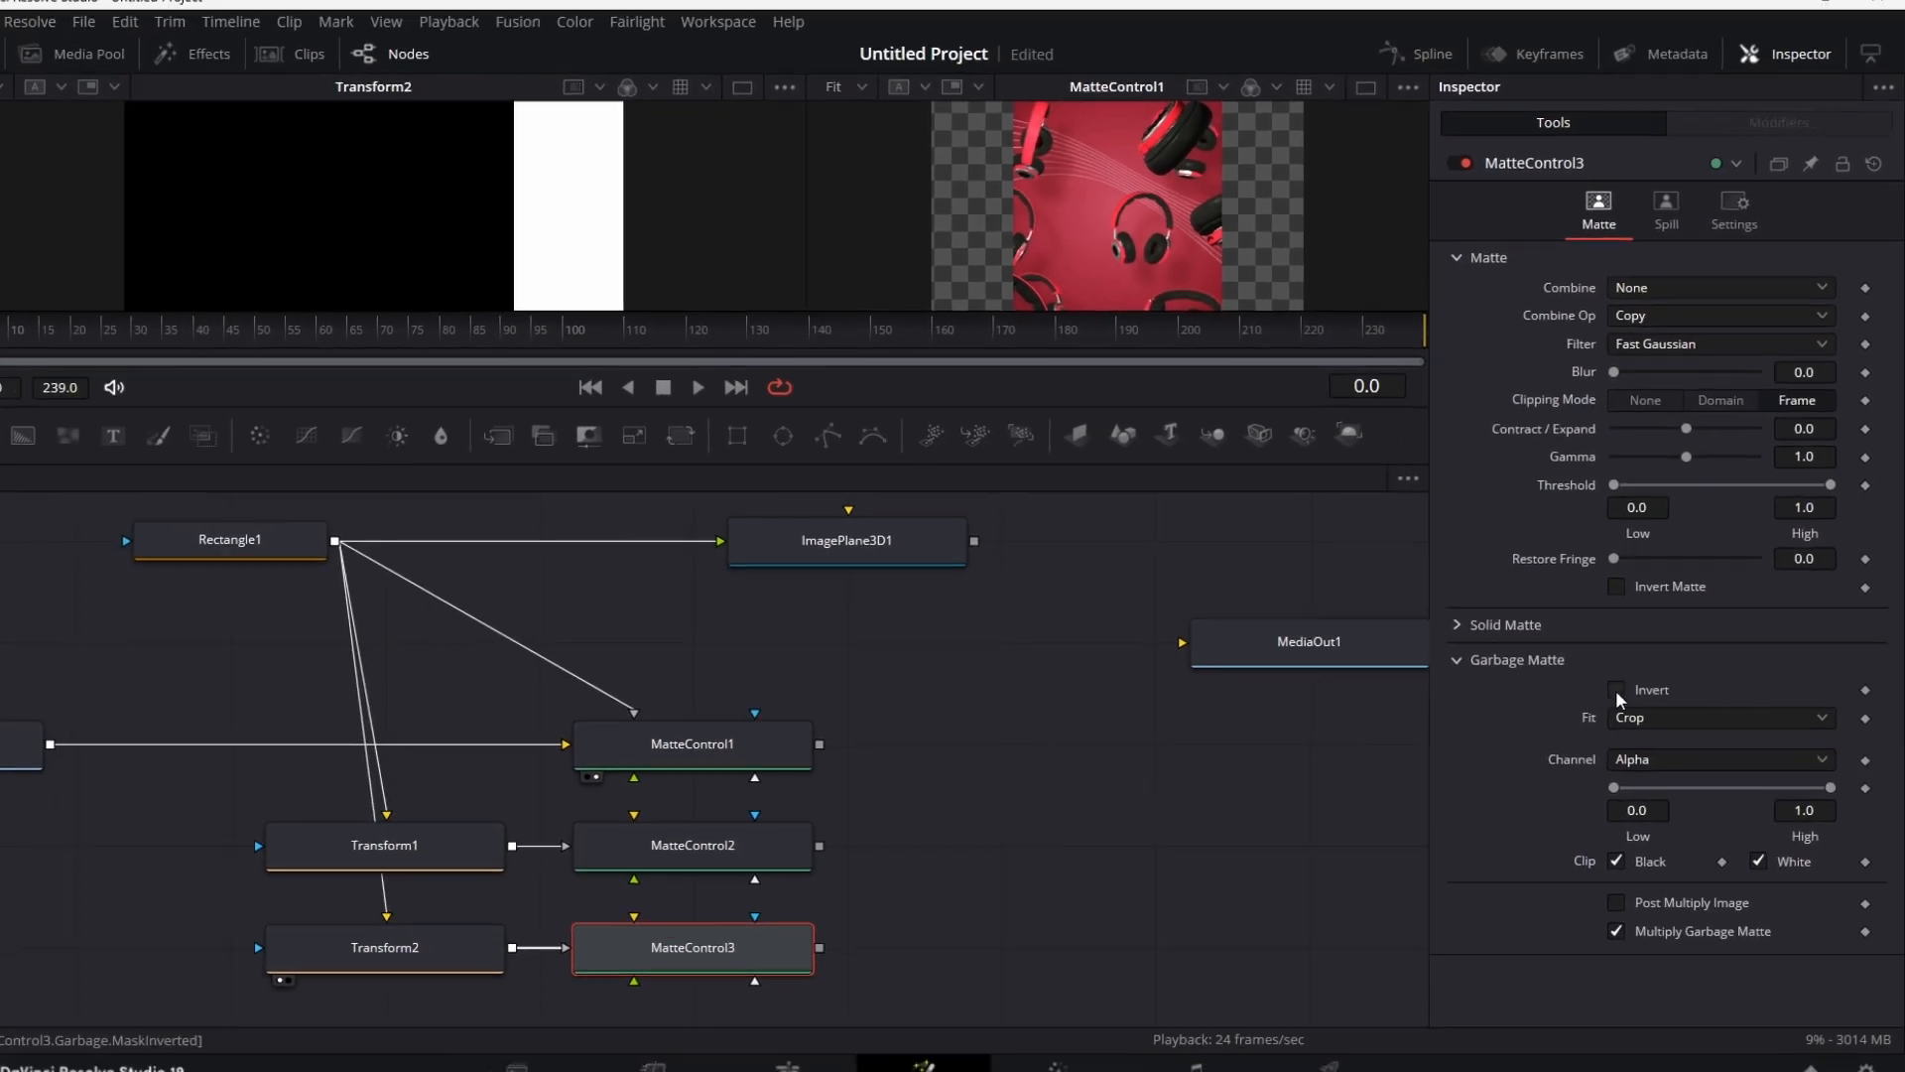
left_click(1626, 687)
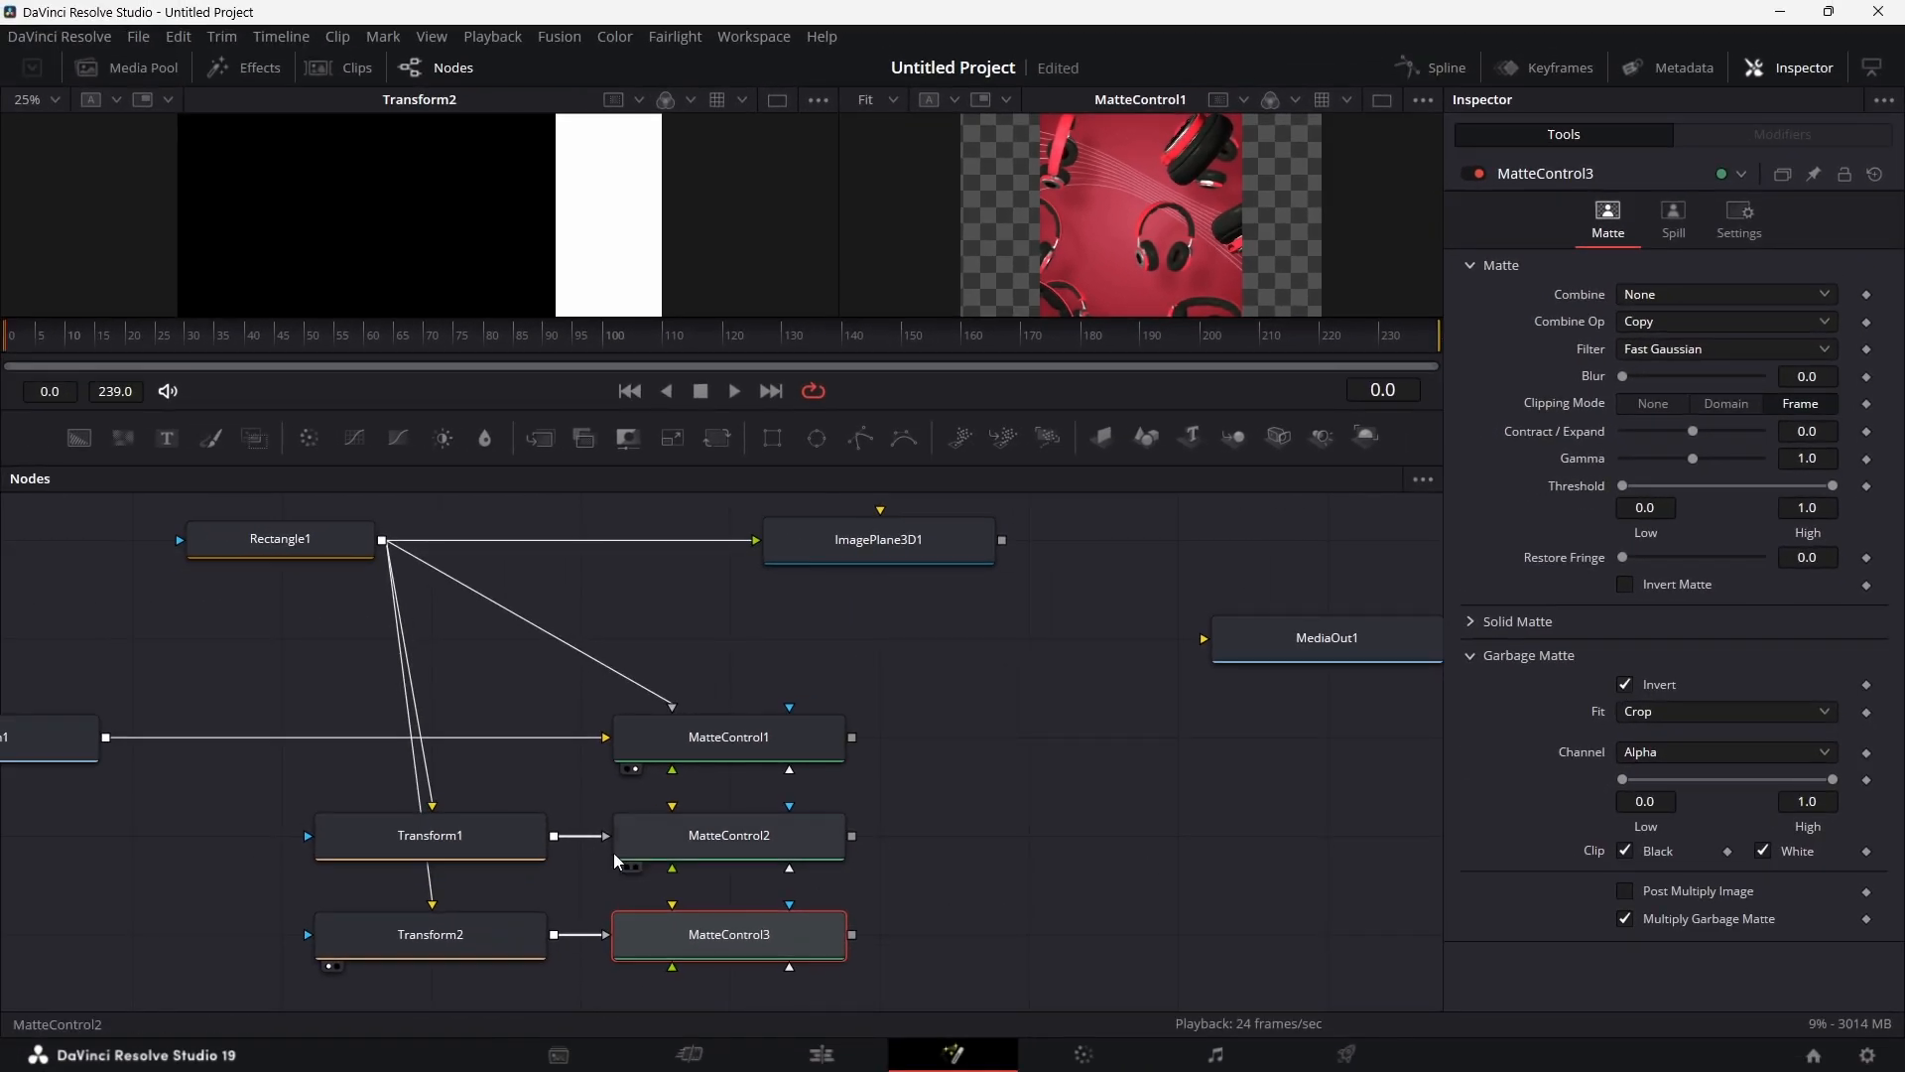
Step: Connect MediaIn1's output to the background inputs of MatteControl2 and MatteControl3
scroll(784, 830, "left", 3)
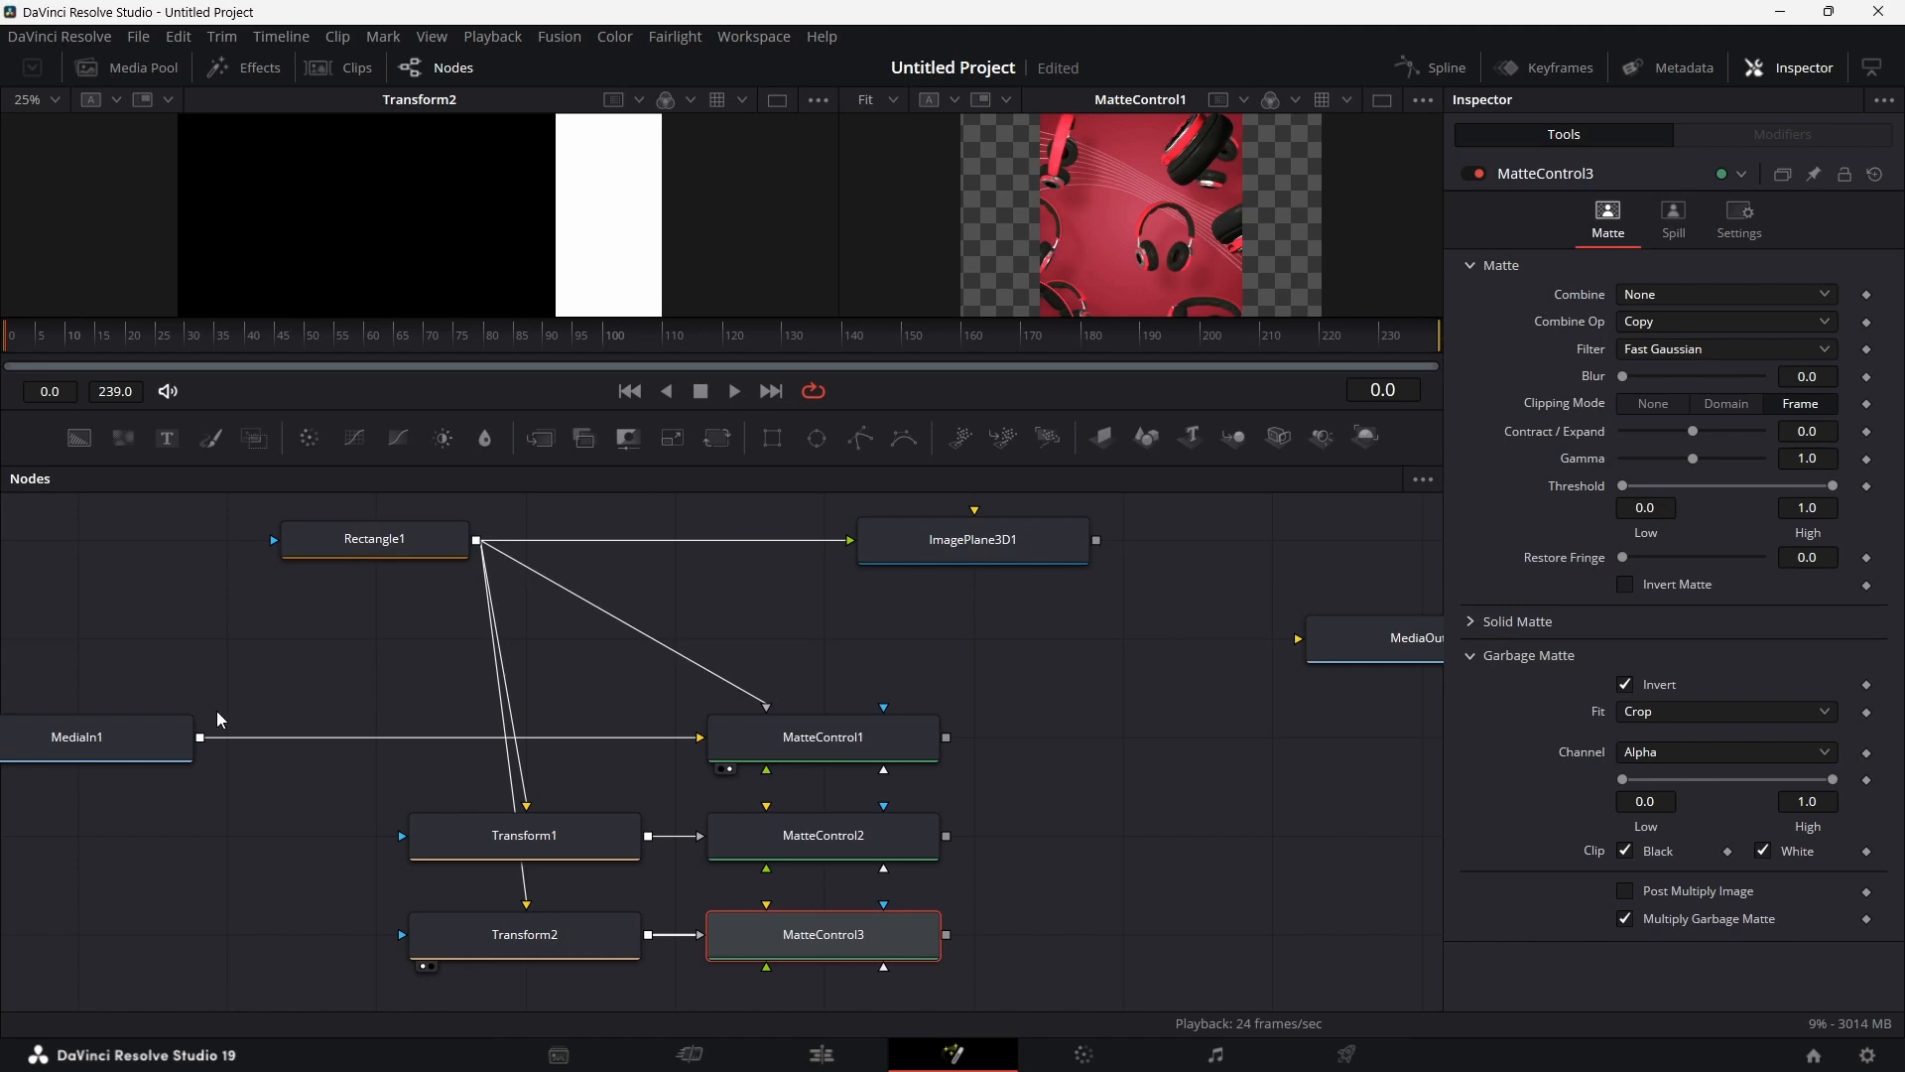
left_click_drag(202, 743, 764, 804)
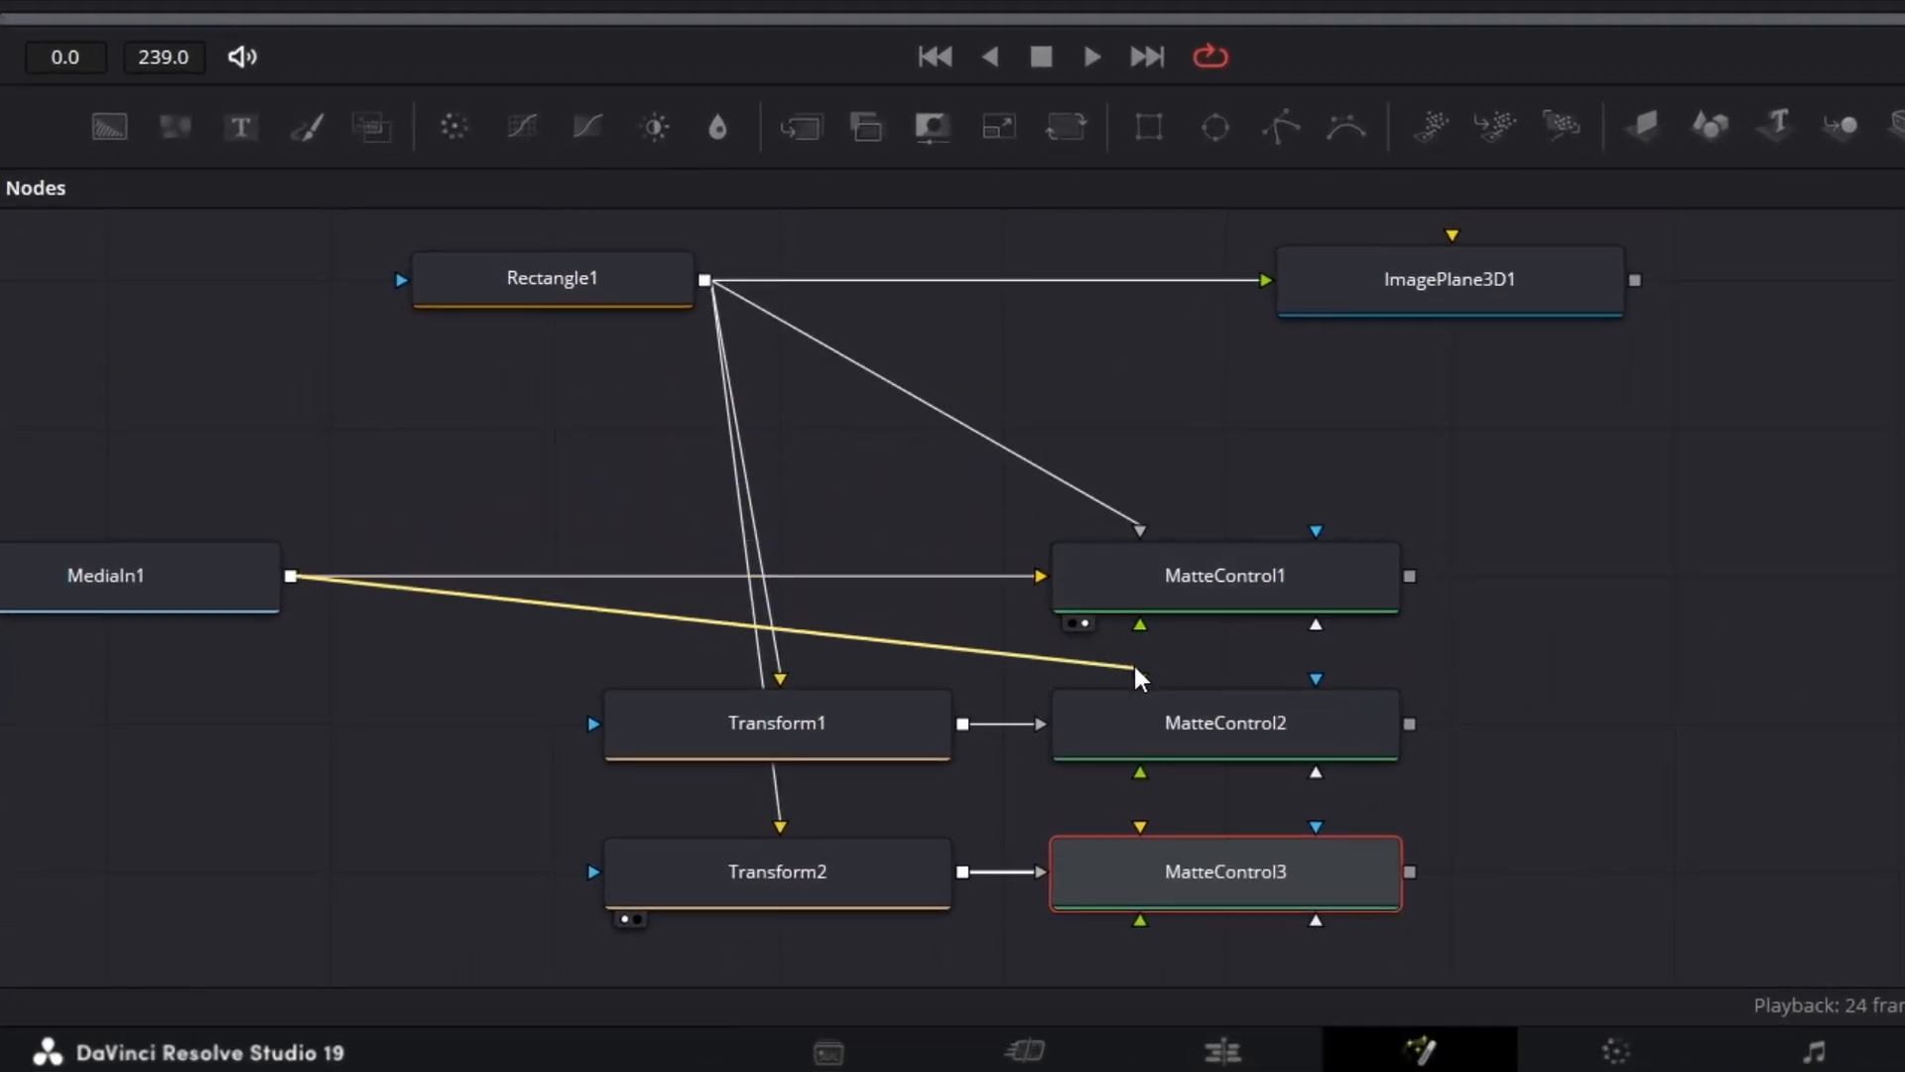
left_click_drag(1139, 678, 1139, 677)
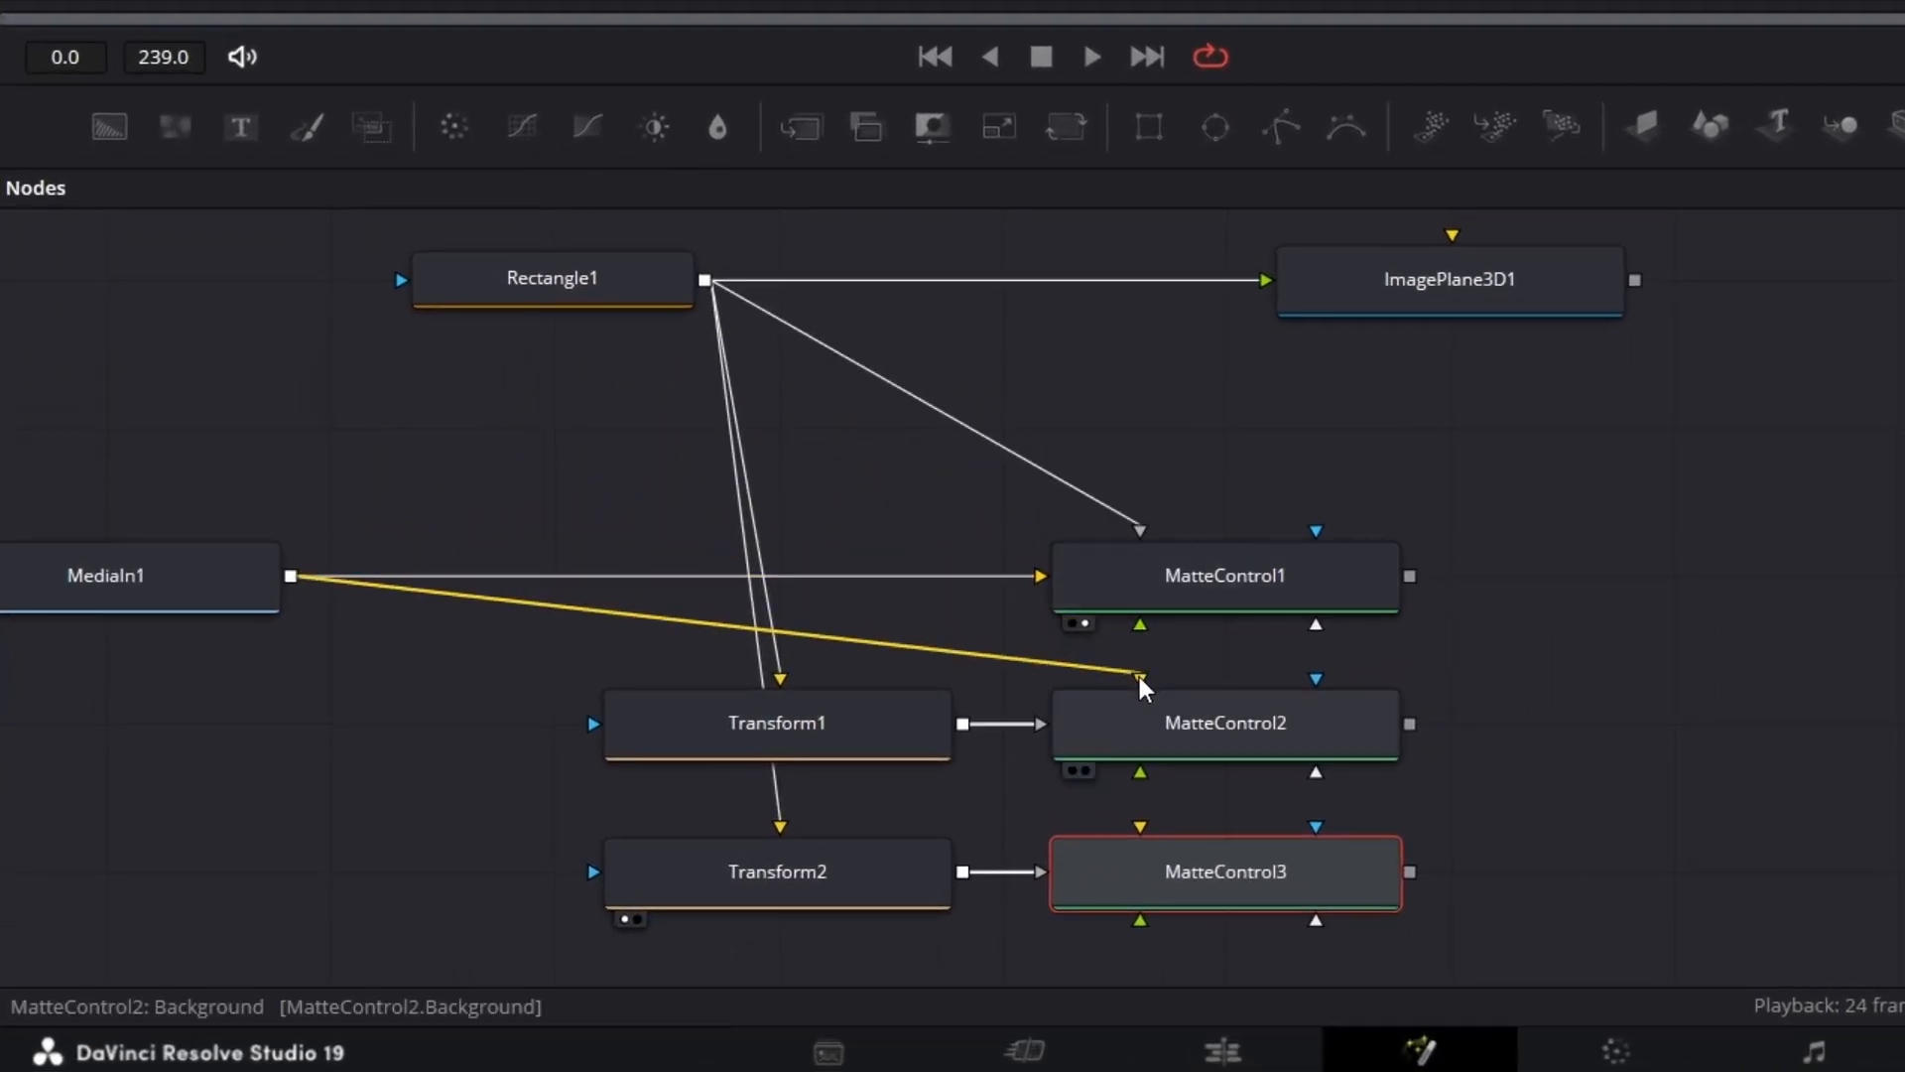
left_click_drag(293, 588, 1139, 823)
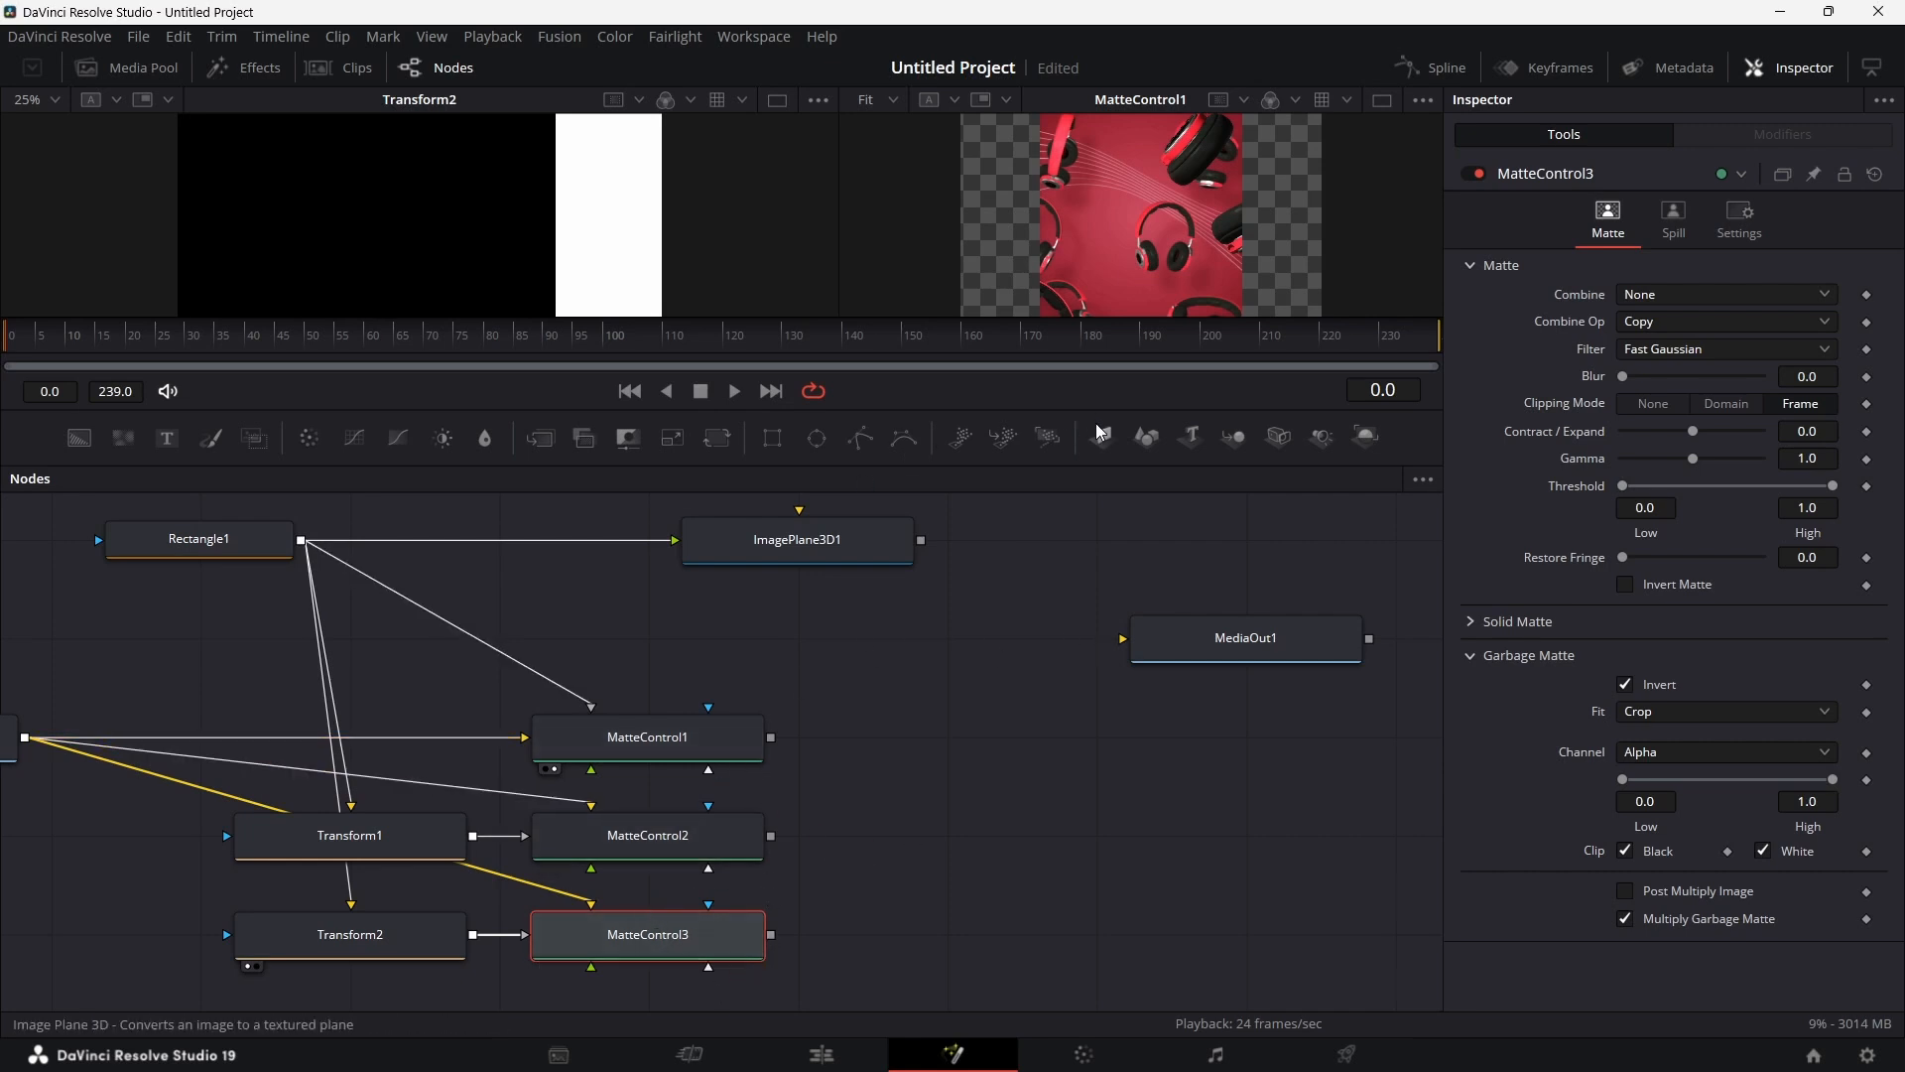
Step: Add an Image Plane 3D node after each of MatteControl1, MatteControl2 and MatteControl3
left_click(727, 734)
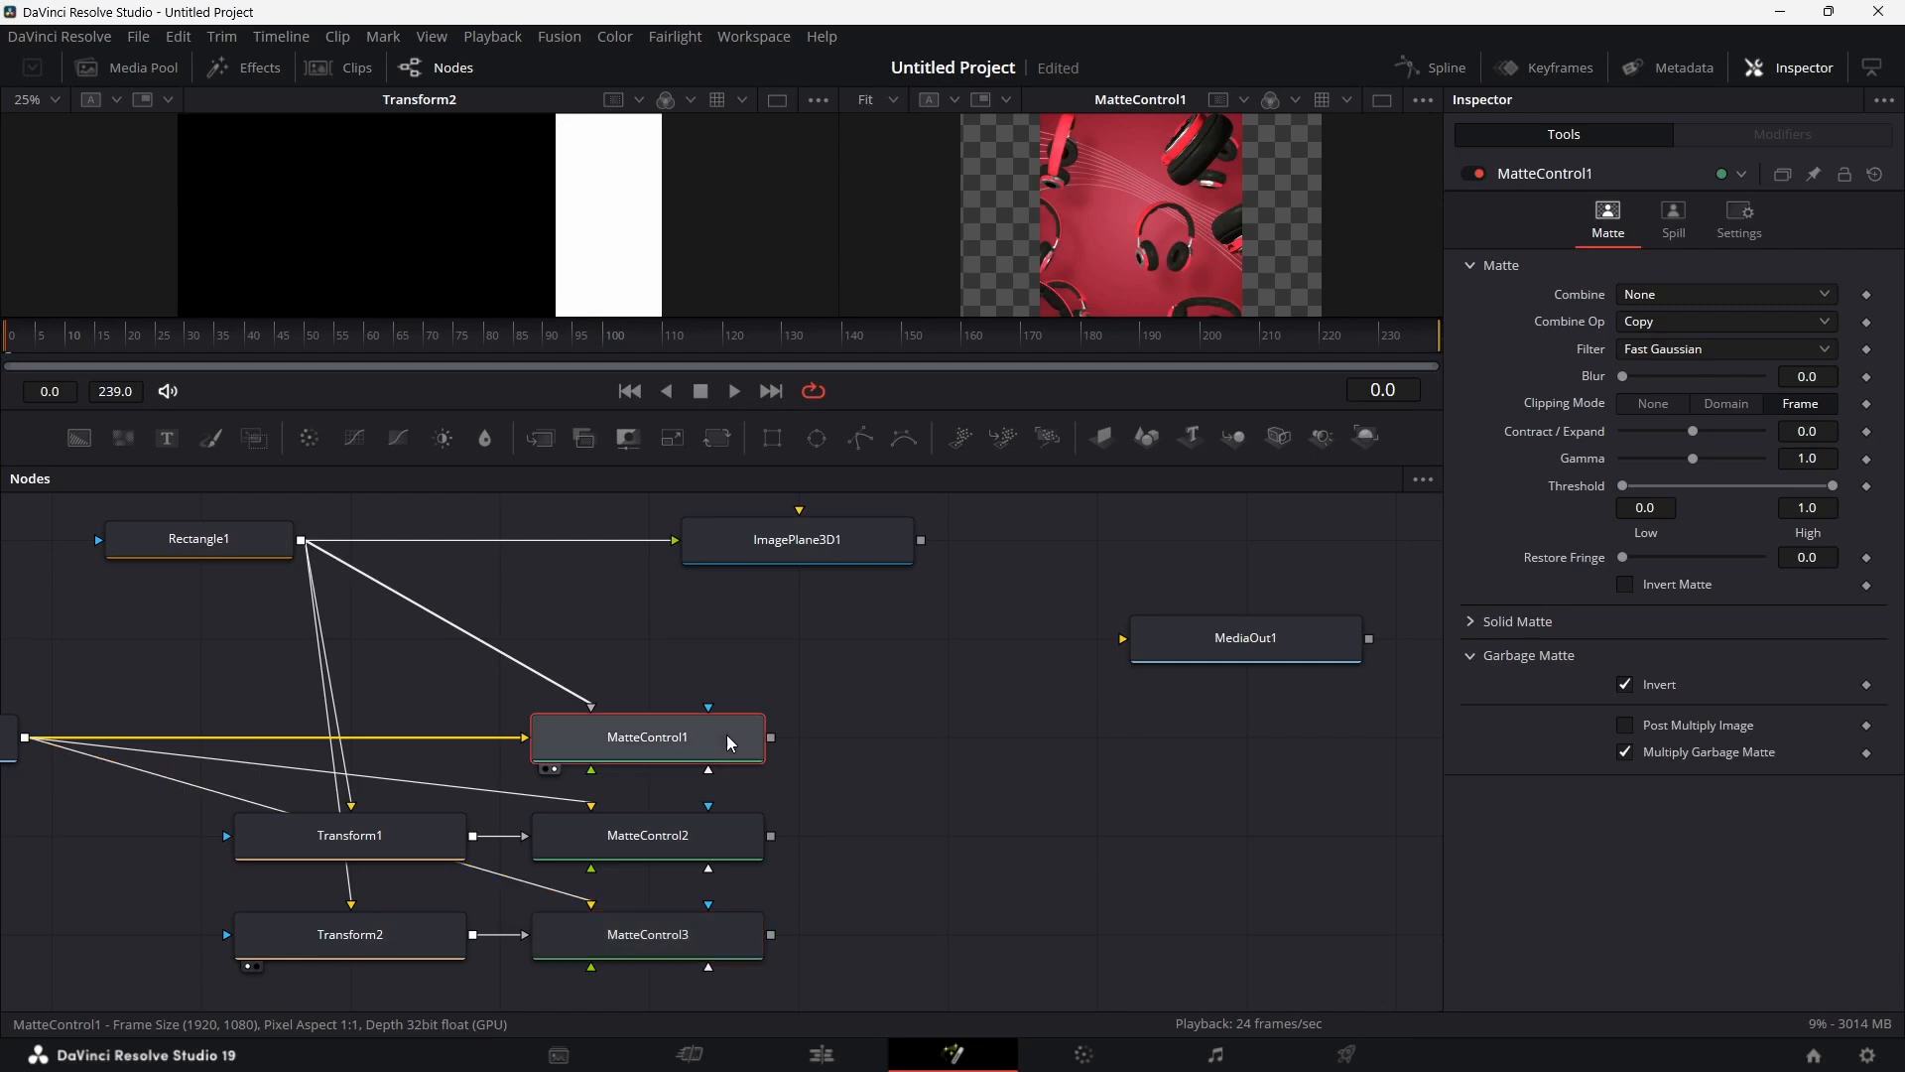
left_click(1103, 438)
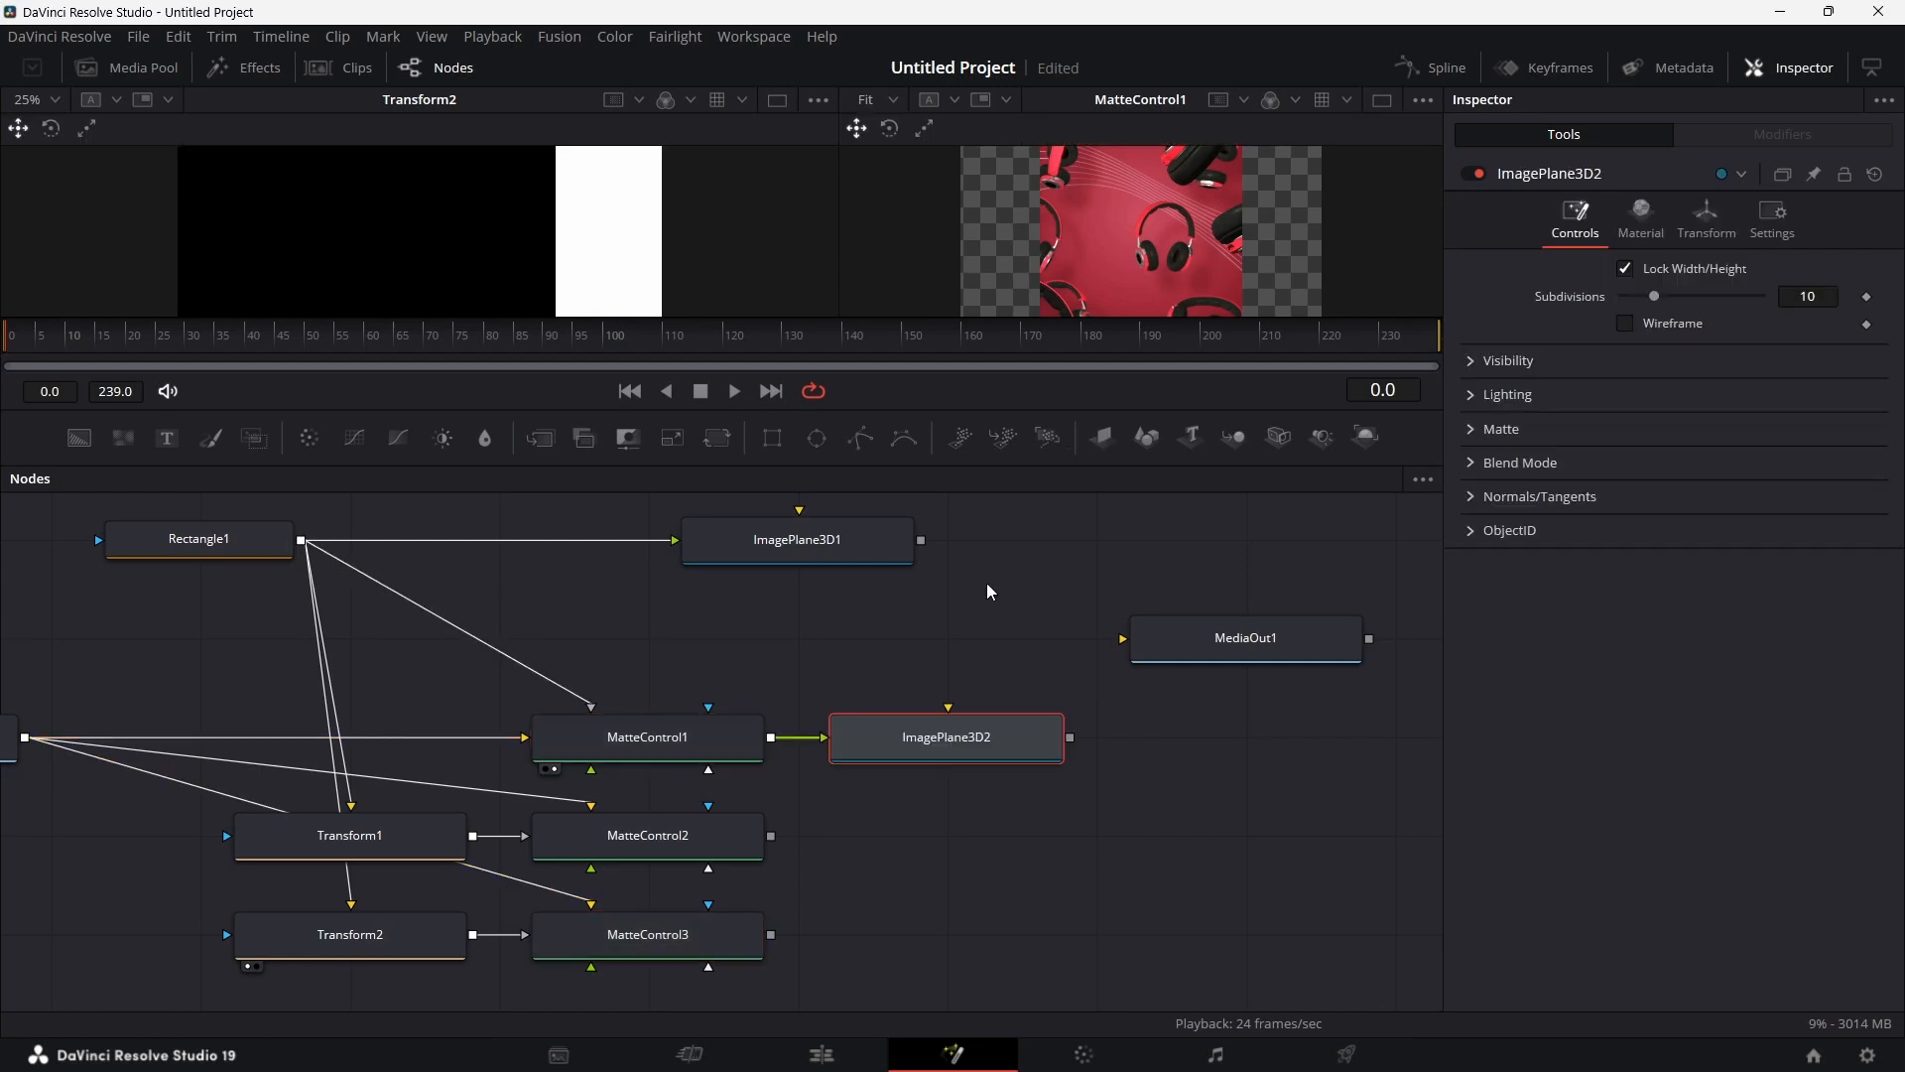
left_click(693, 841)
left_click(1102, 438)
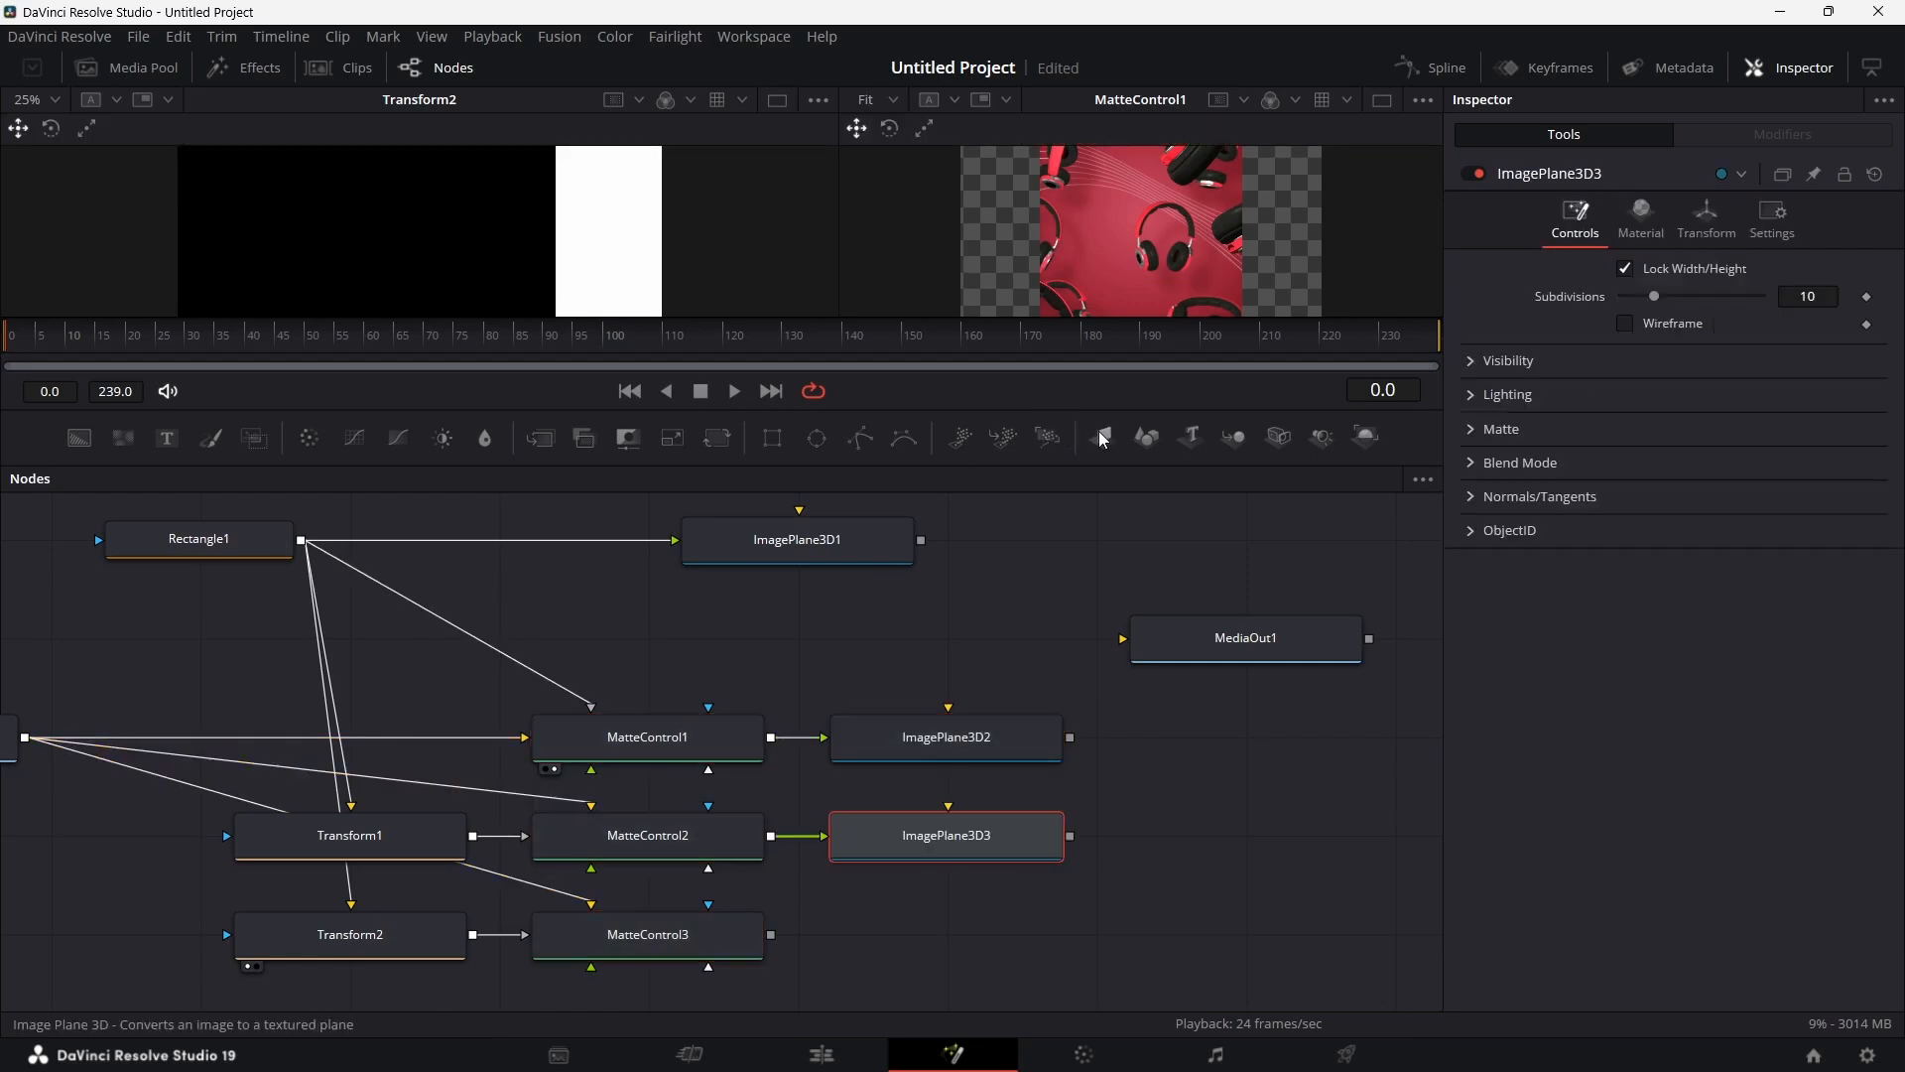
left_click(719, 933)
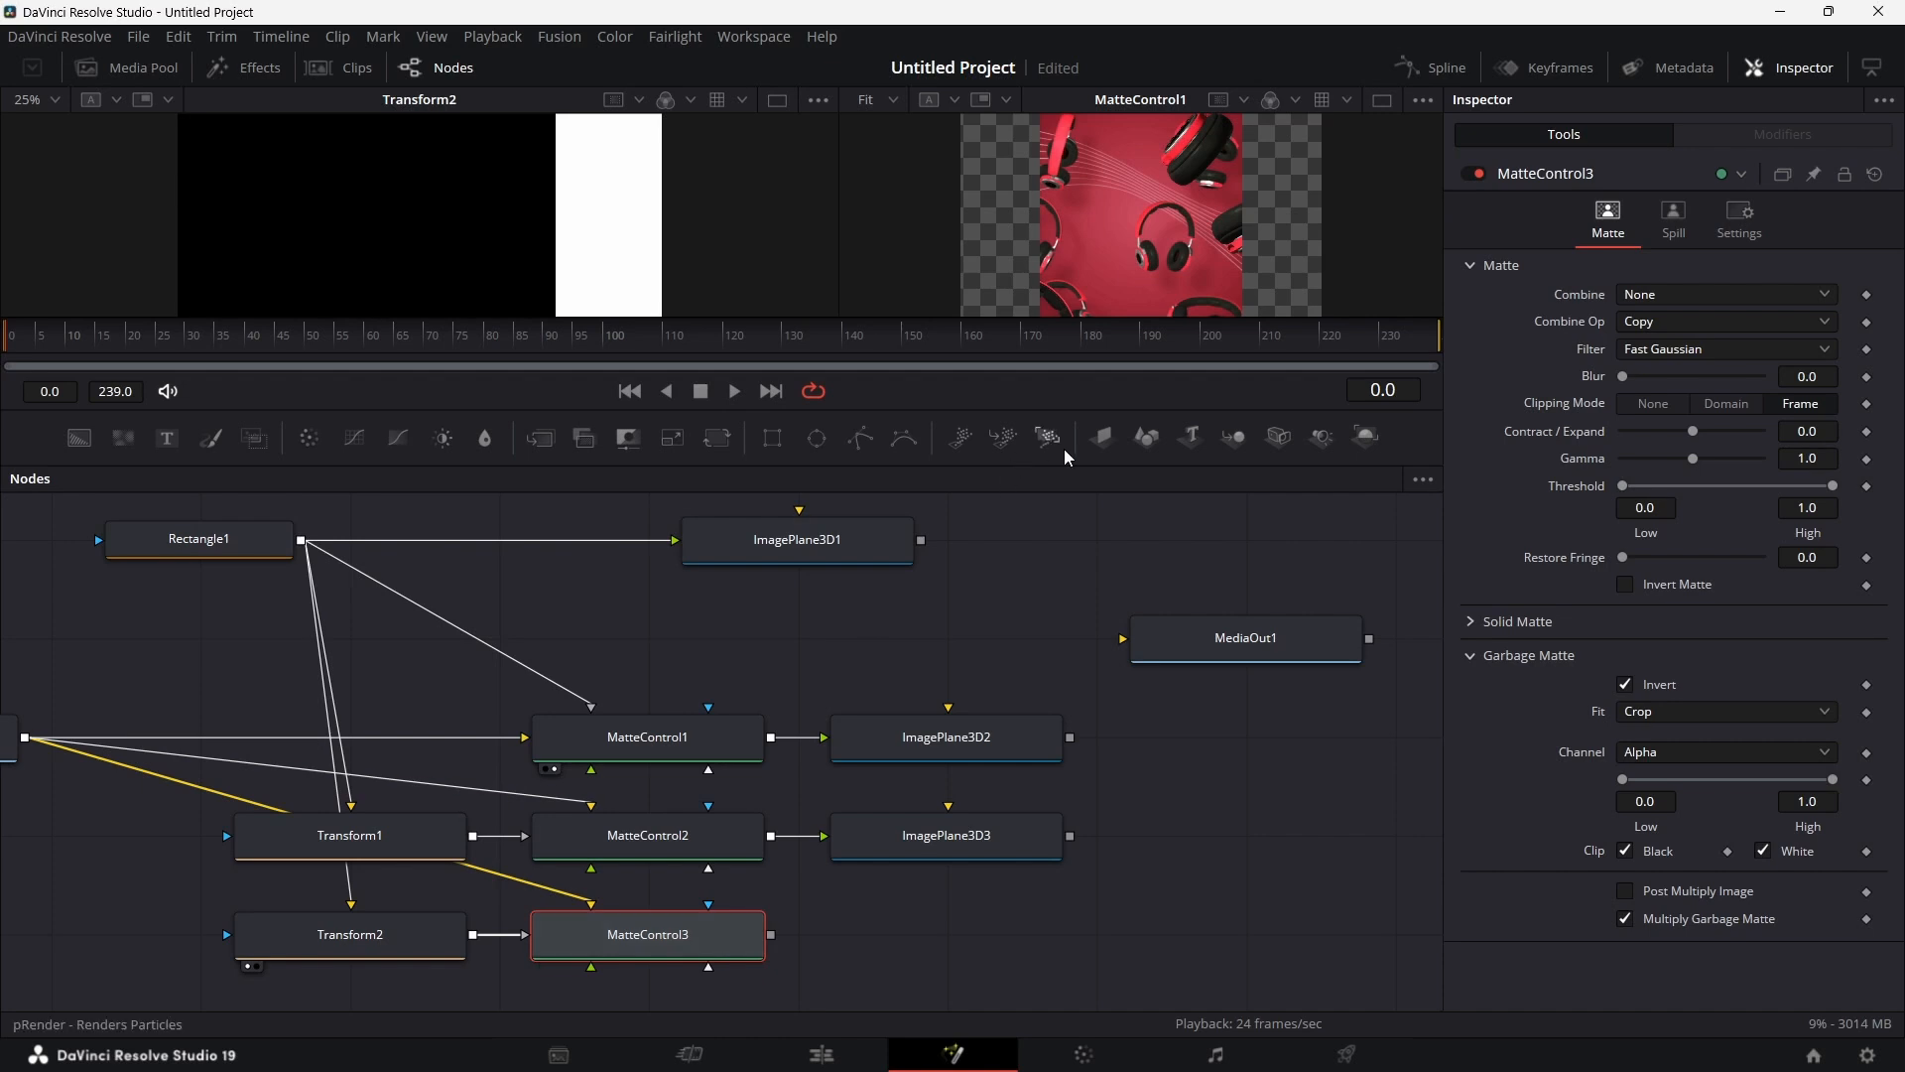
left_click(1101, 437)
Step: Shift the transform, matte control and lower image plane nodes closer to MediaIn1, and move Rectangle1 further left
scroll(1115, 791, "left", 3)
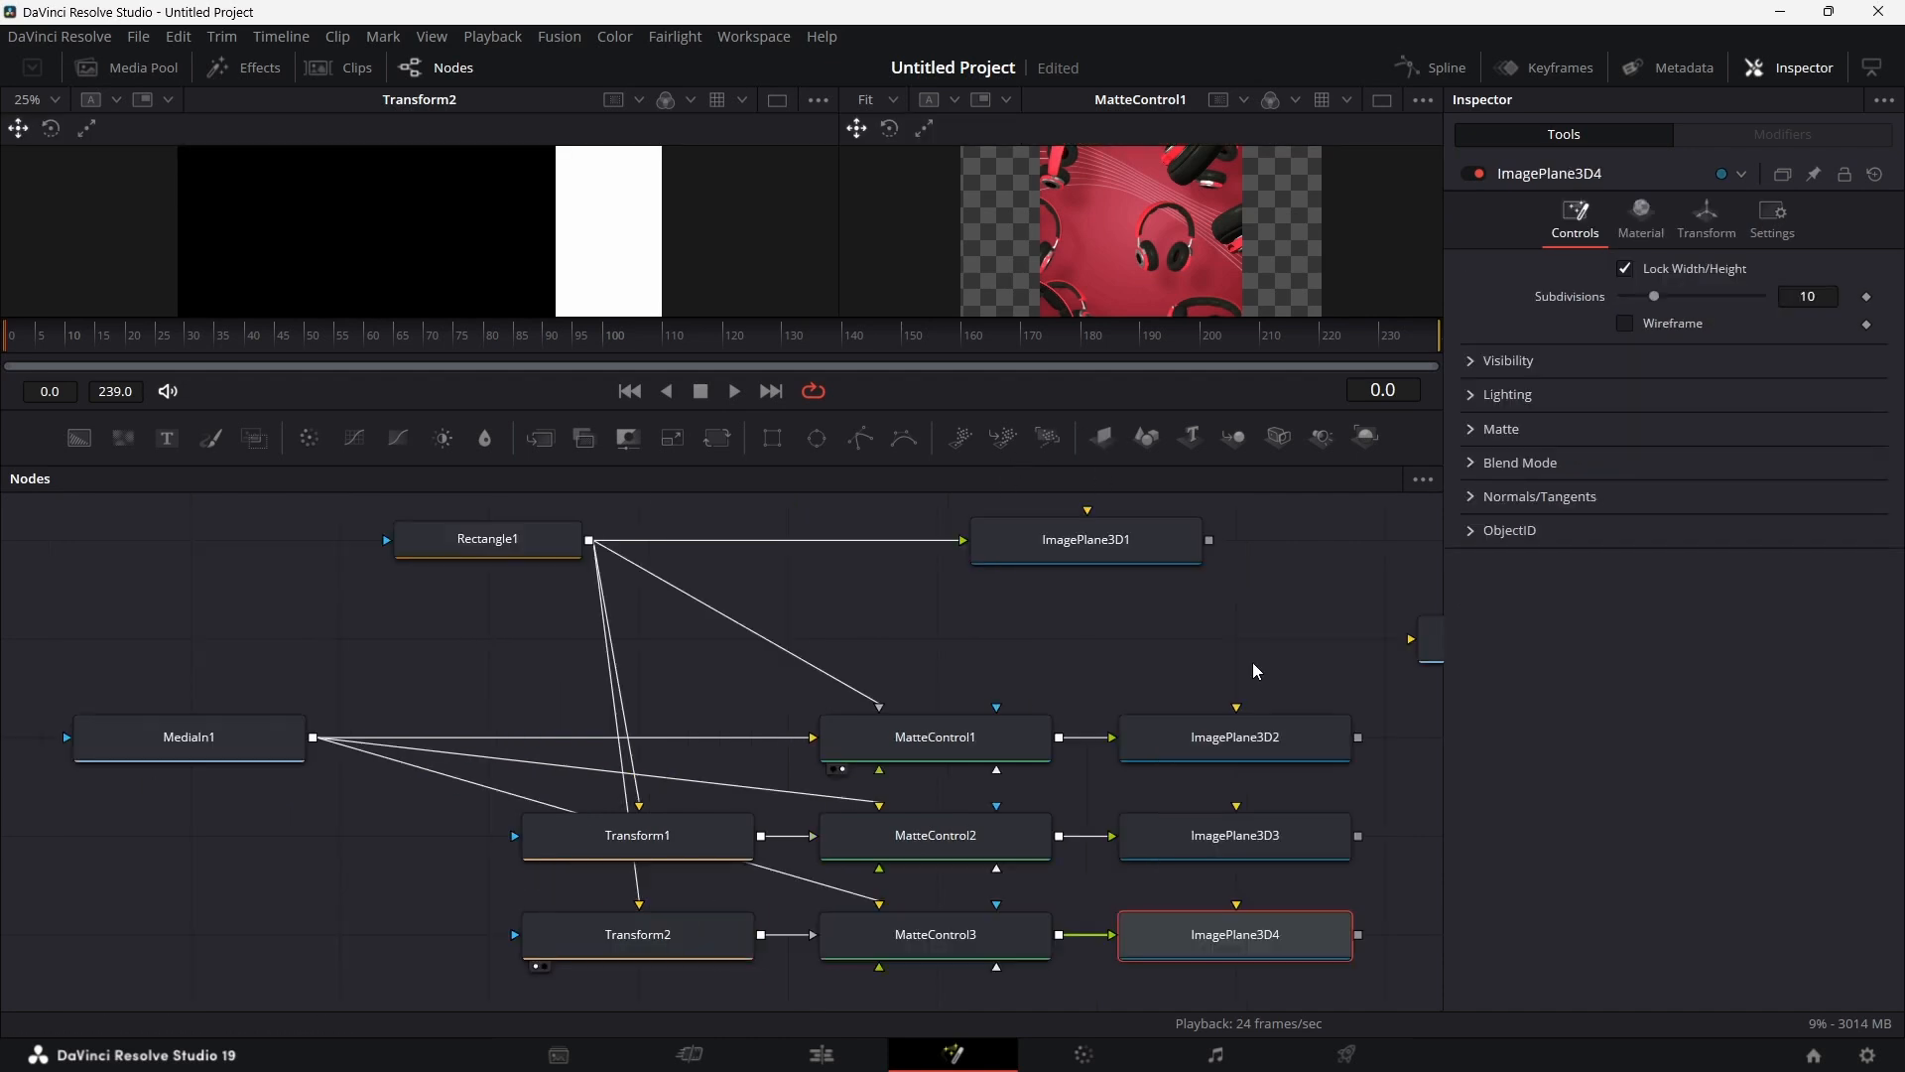
left_click_drag(1253, 661, 667, 980)
left_click_drag(715, 840, 564, 840)
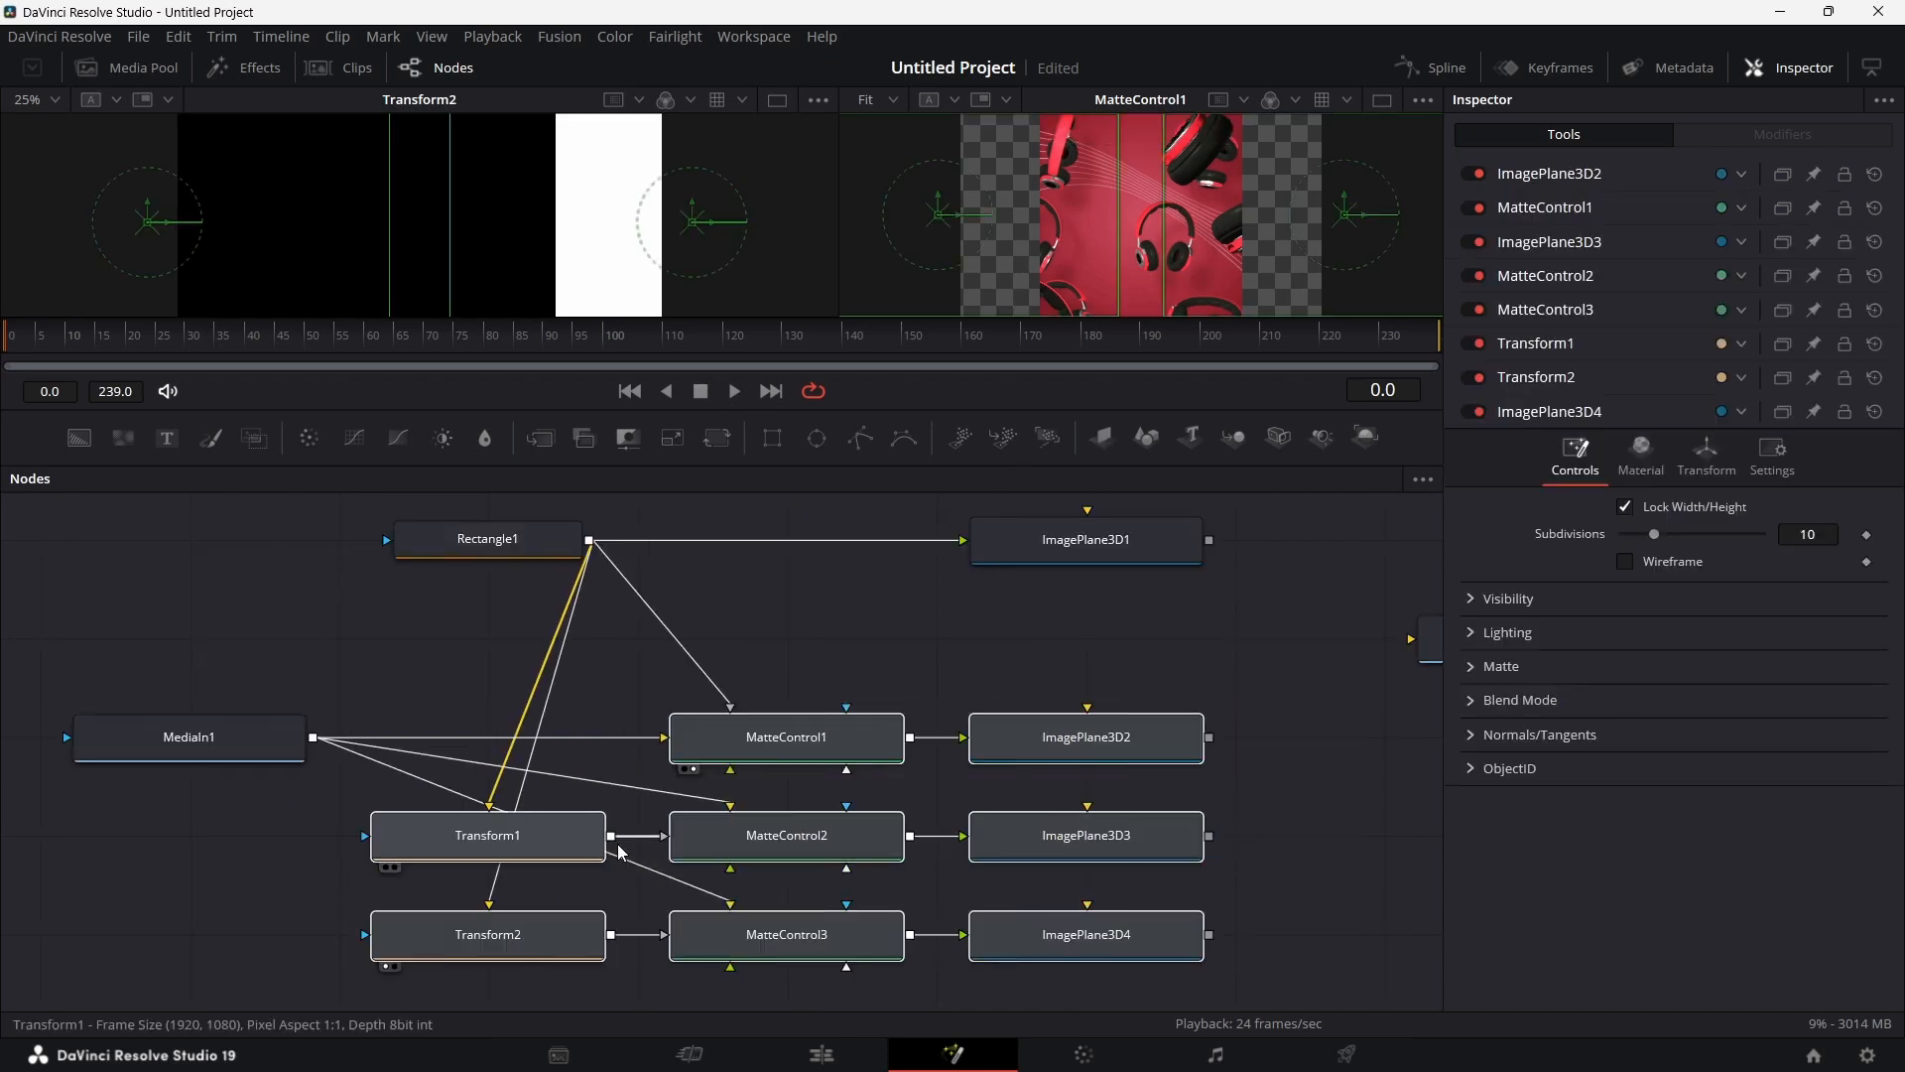
left_click_drag(488, 538, 340, 538)
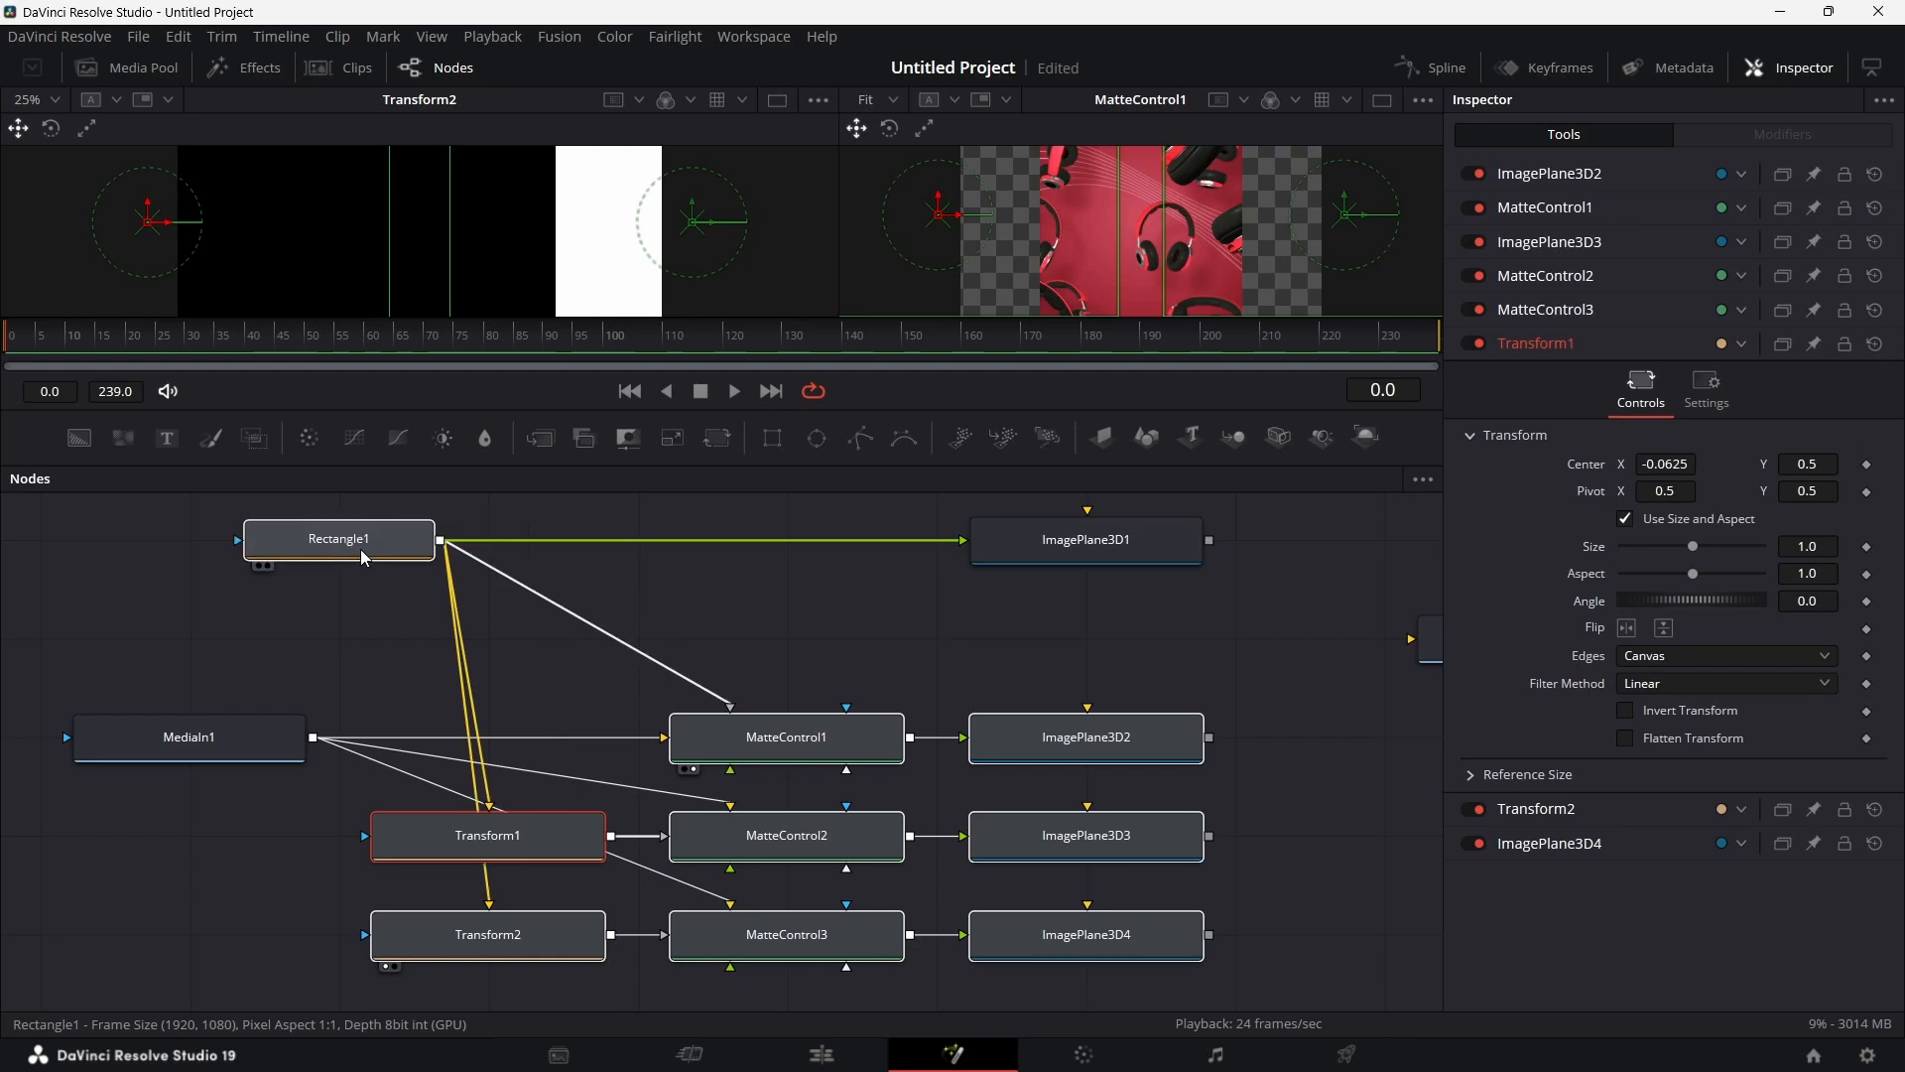
Step: Enlarge the viewers and preview ImagePlane3D2, ImagePlane3D3 and ImagePlane3D4 one after another in the second viewer
scroll(1184, 830, "right", 3)
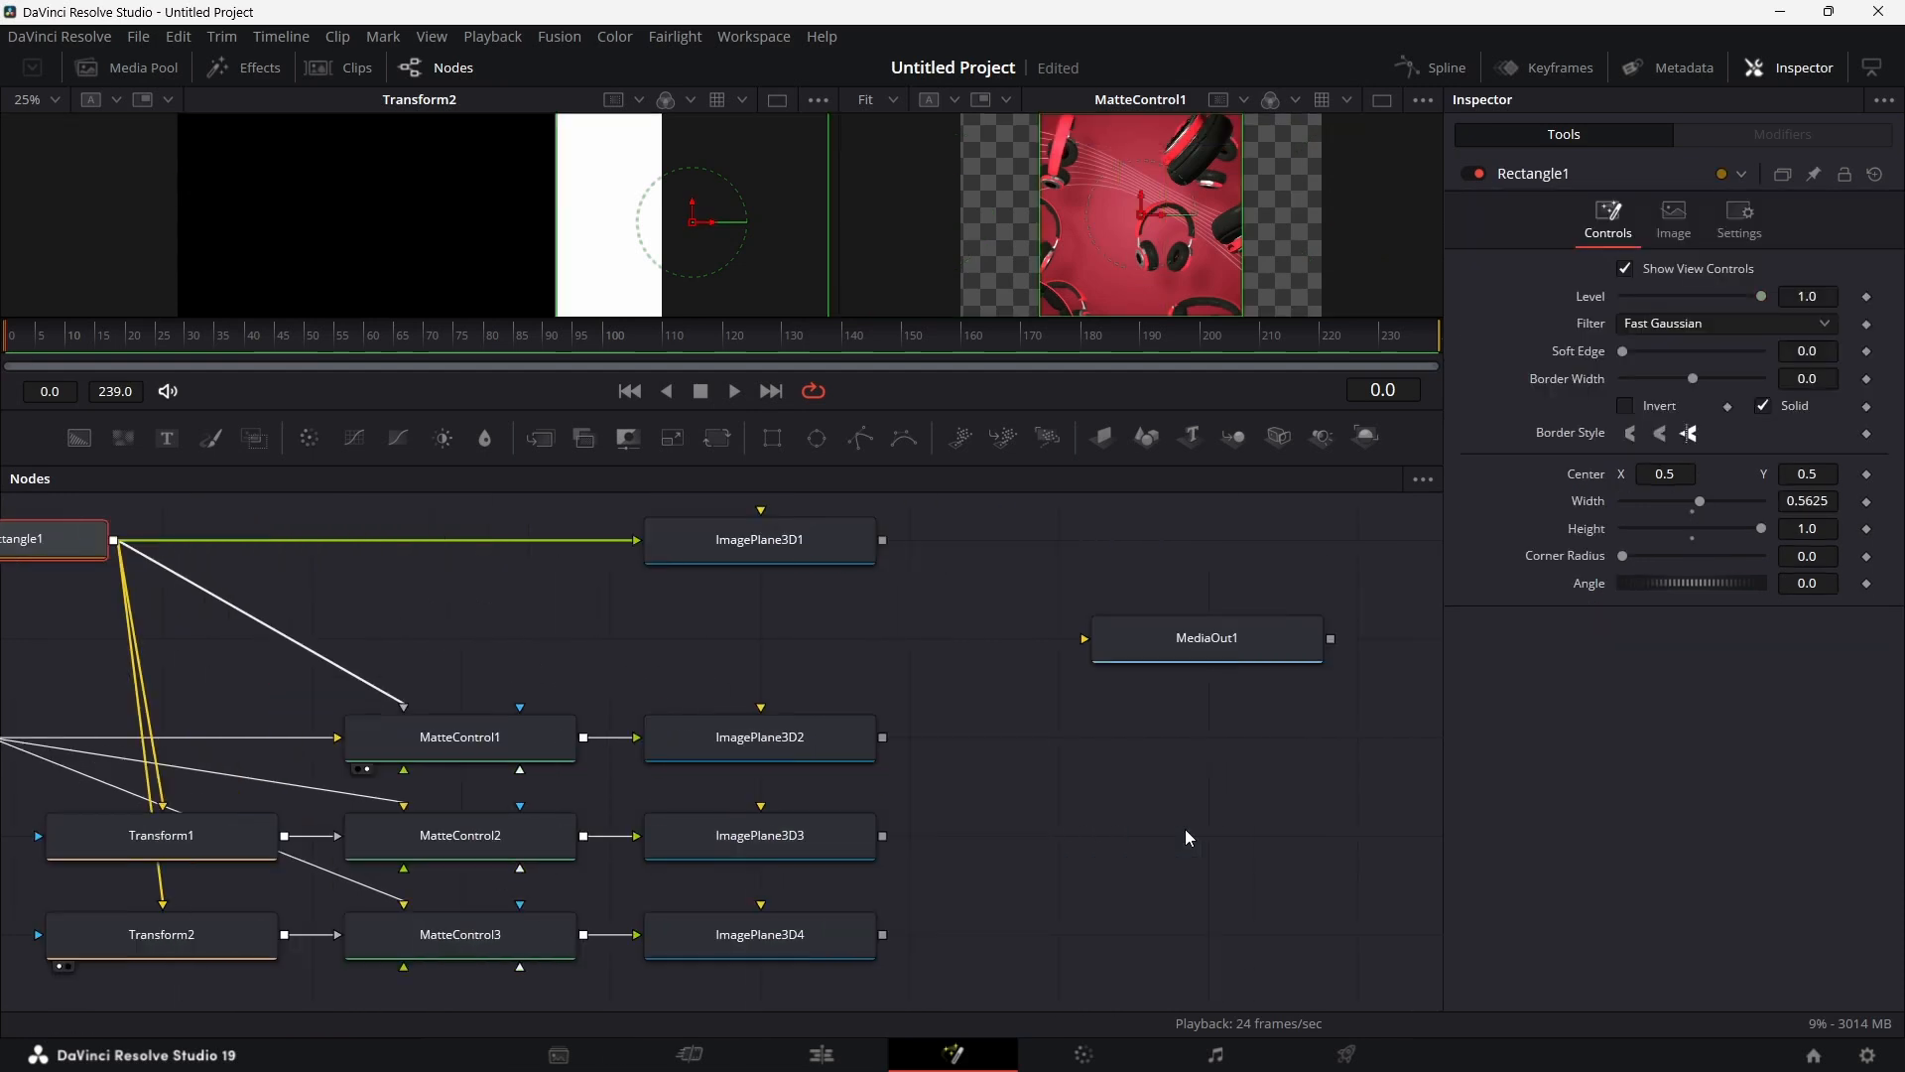
left_click(819, 743)
key("2")
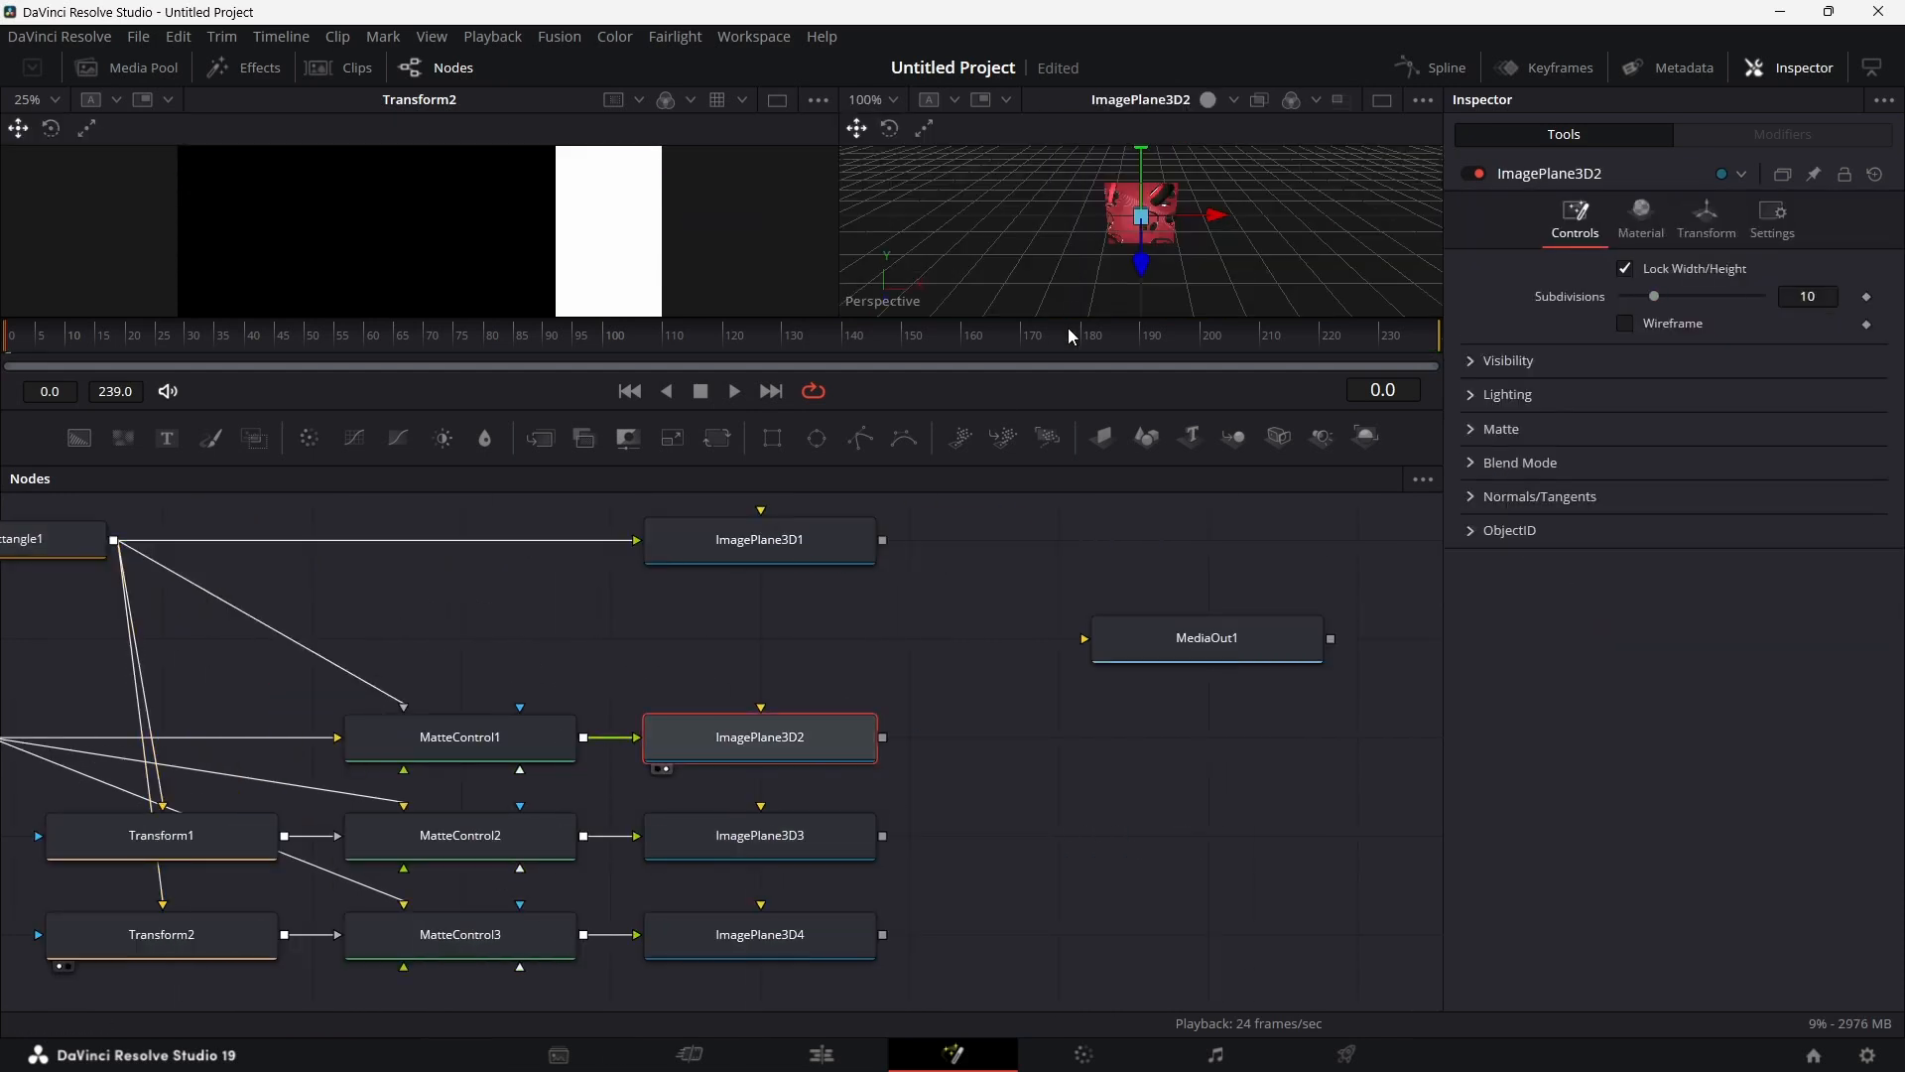
left_click_drag(1078, 408, 1078, 567)
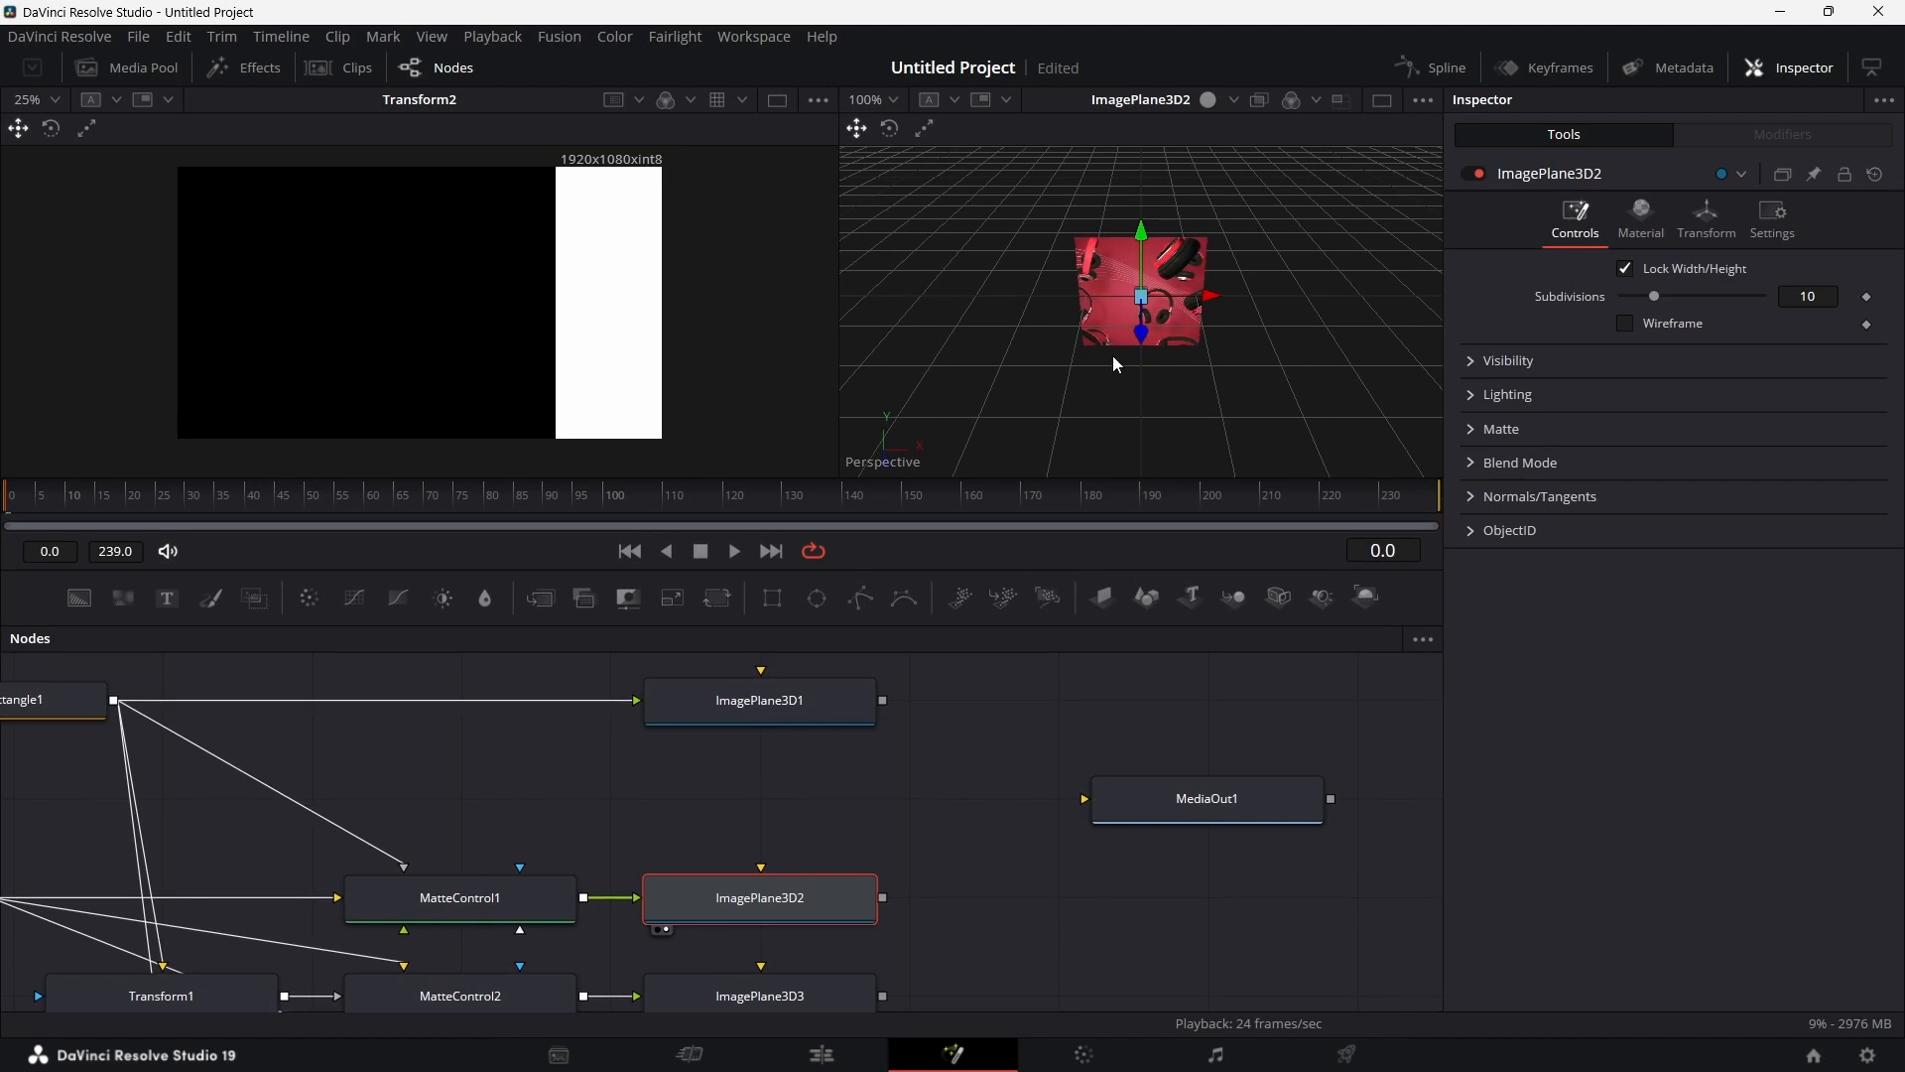
scroll(951, 839, "down", 2)
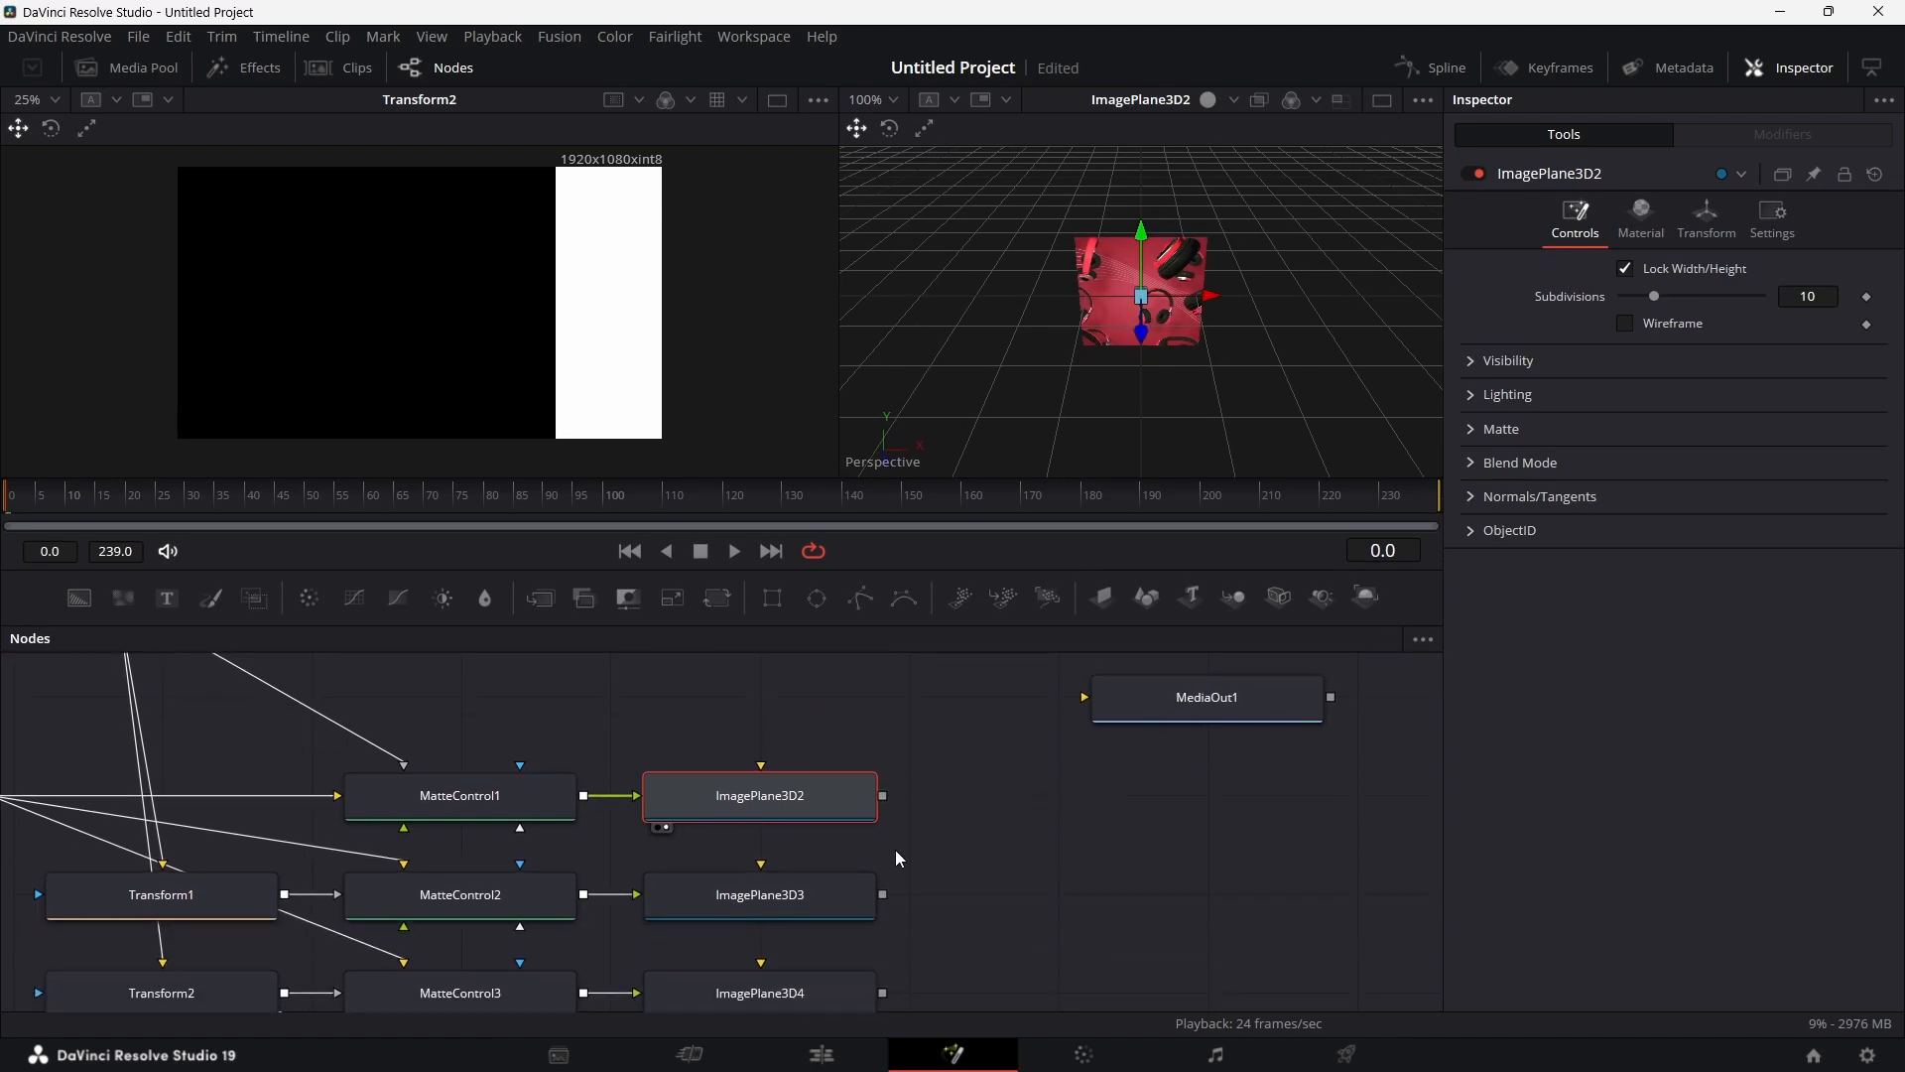
left_click_drag(842, 889, 1034, 362)
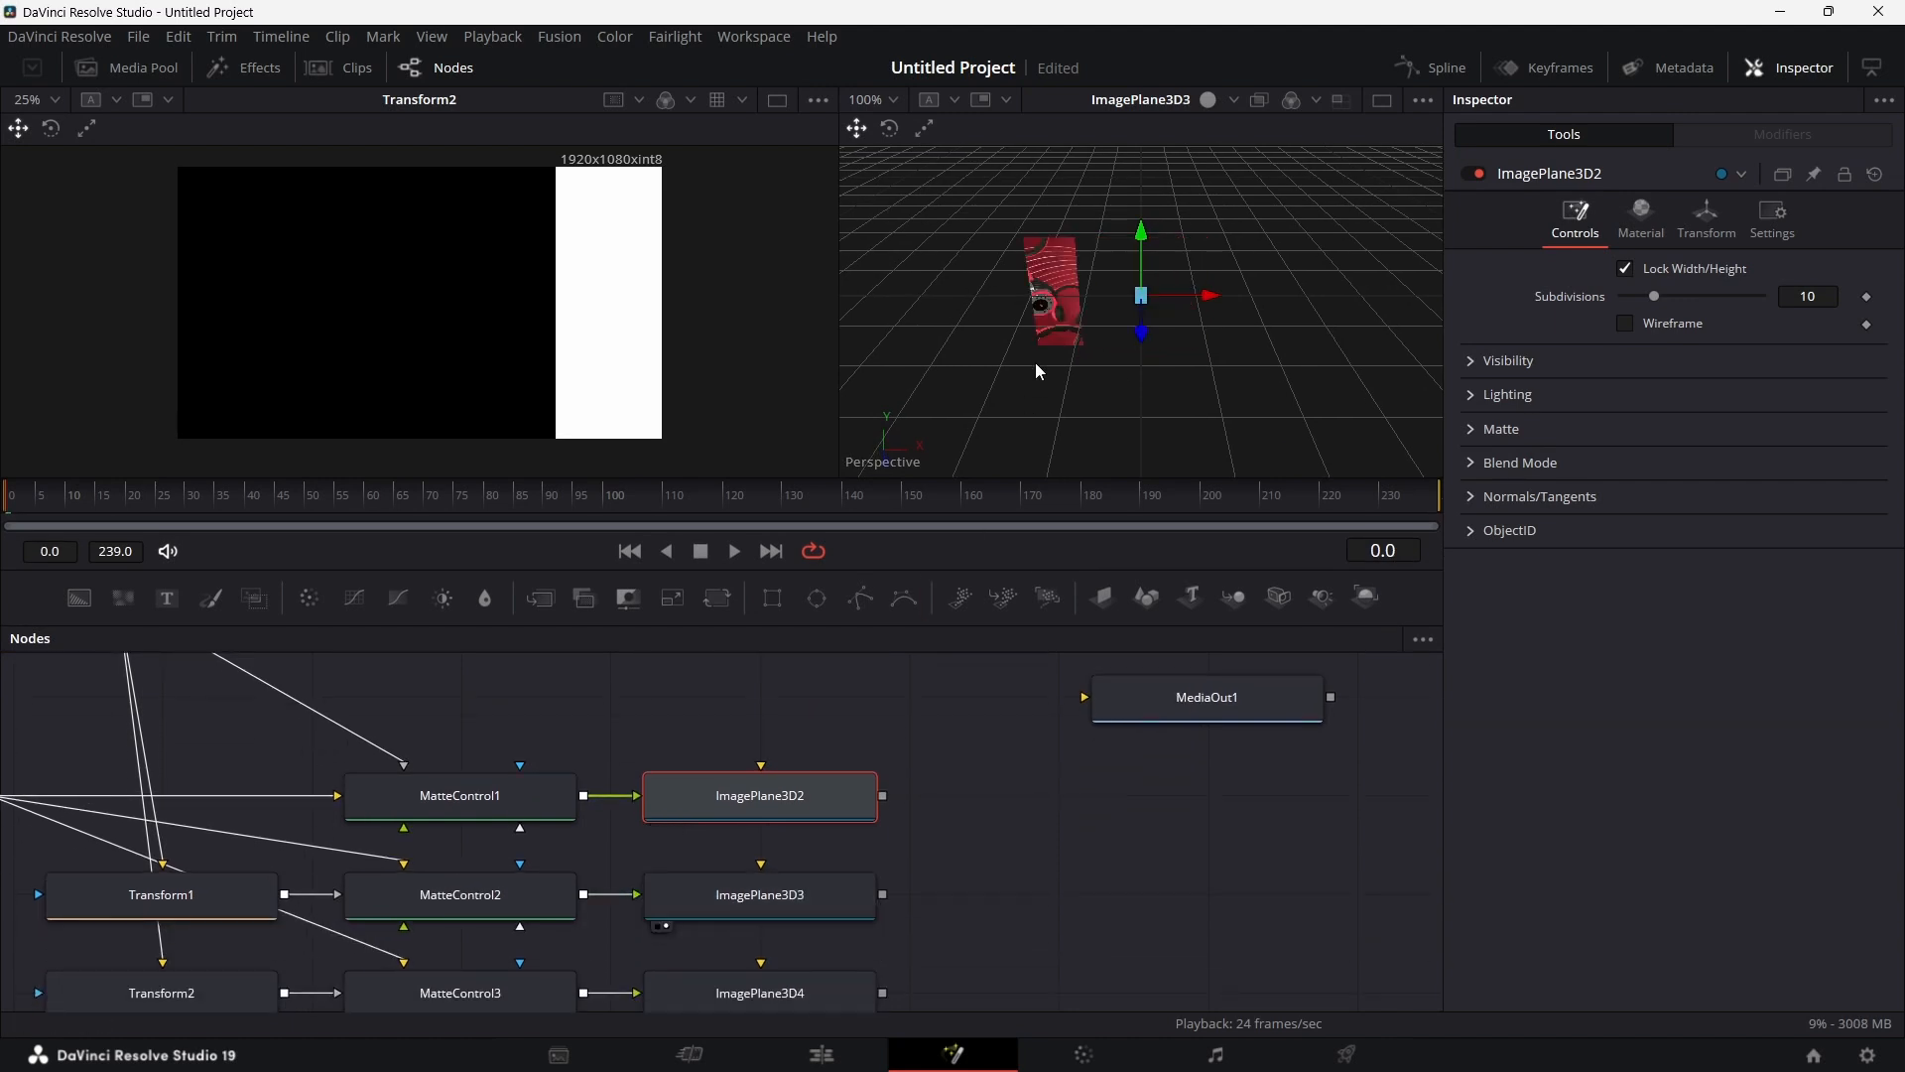
left_click(802, 990)
scroll(801, 991, "down", 1)
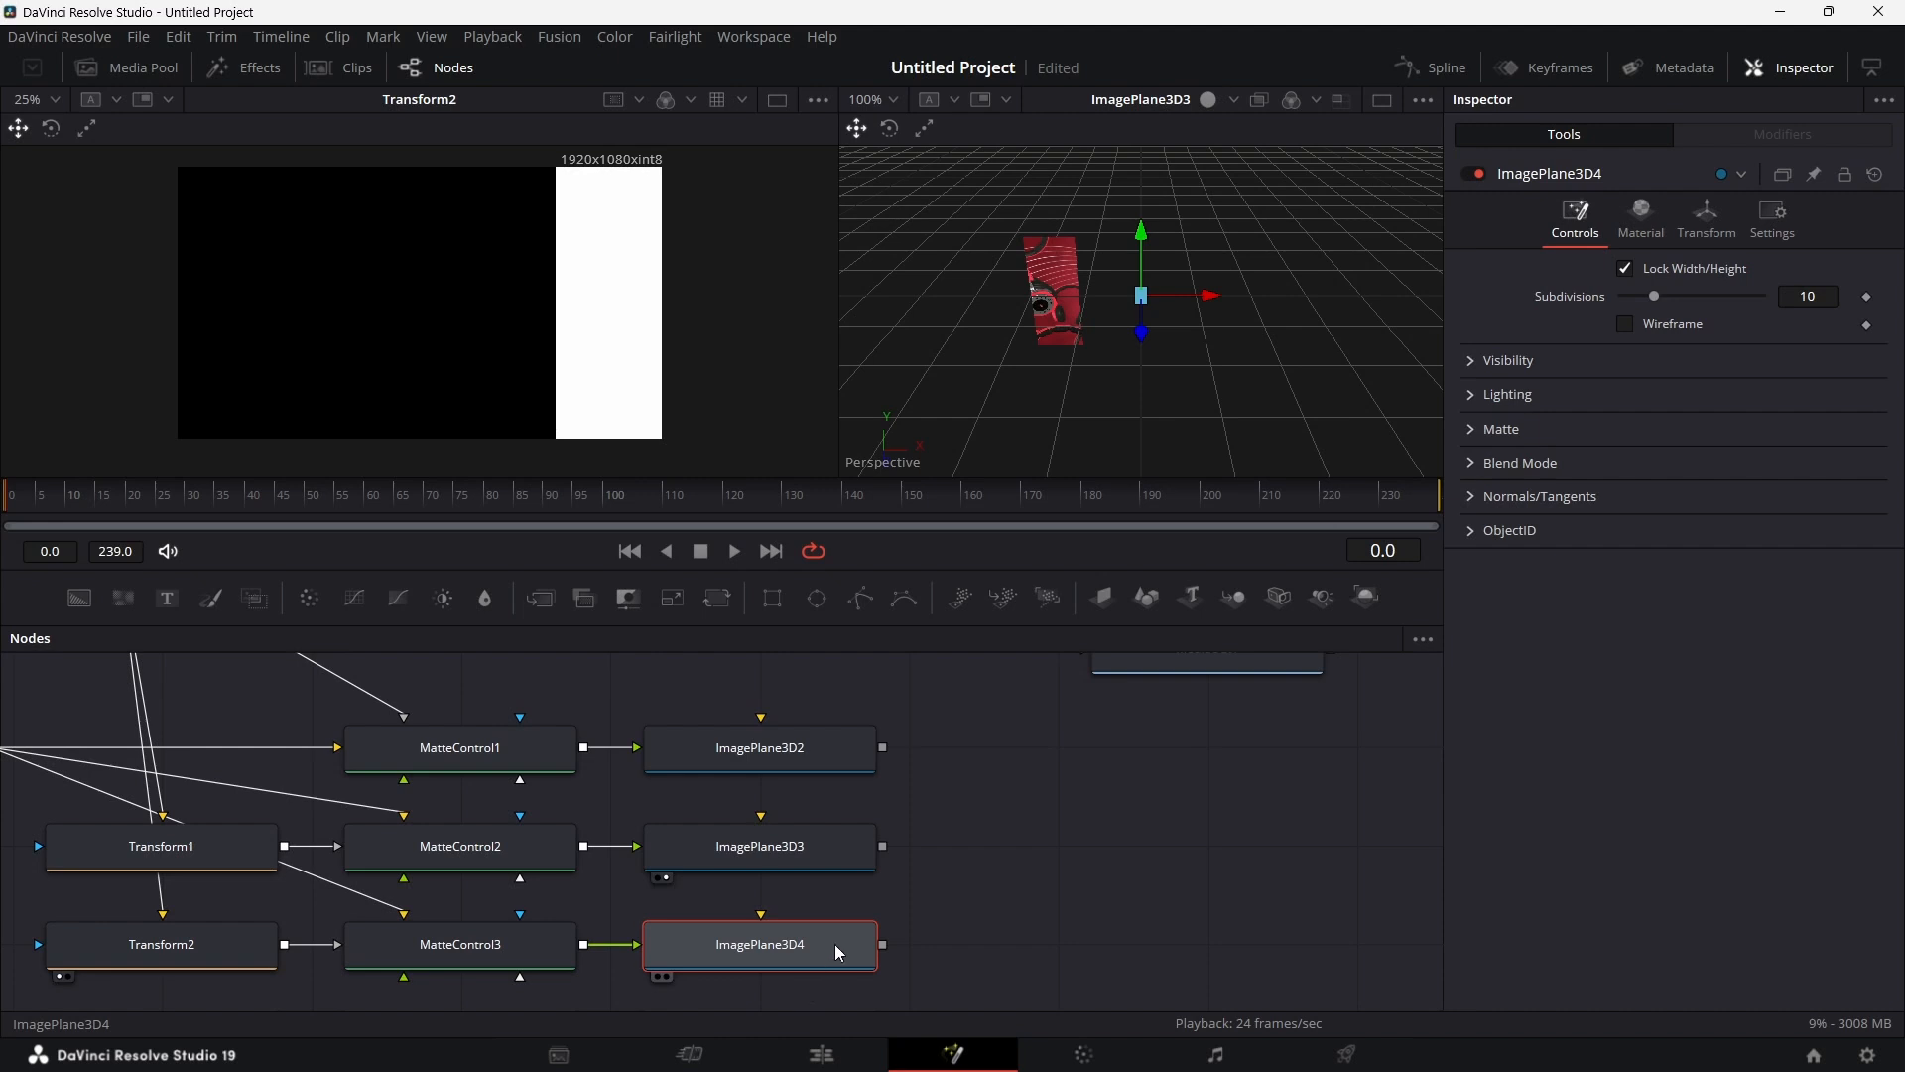
key("2")
Step: Add a Merge 3D node, connect ImagePlane3D2, ImagePlane3D3 and ImagePlane3D4 to it, and show it in the second viewer
scroll(860, 881, "right", 5)
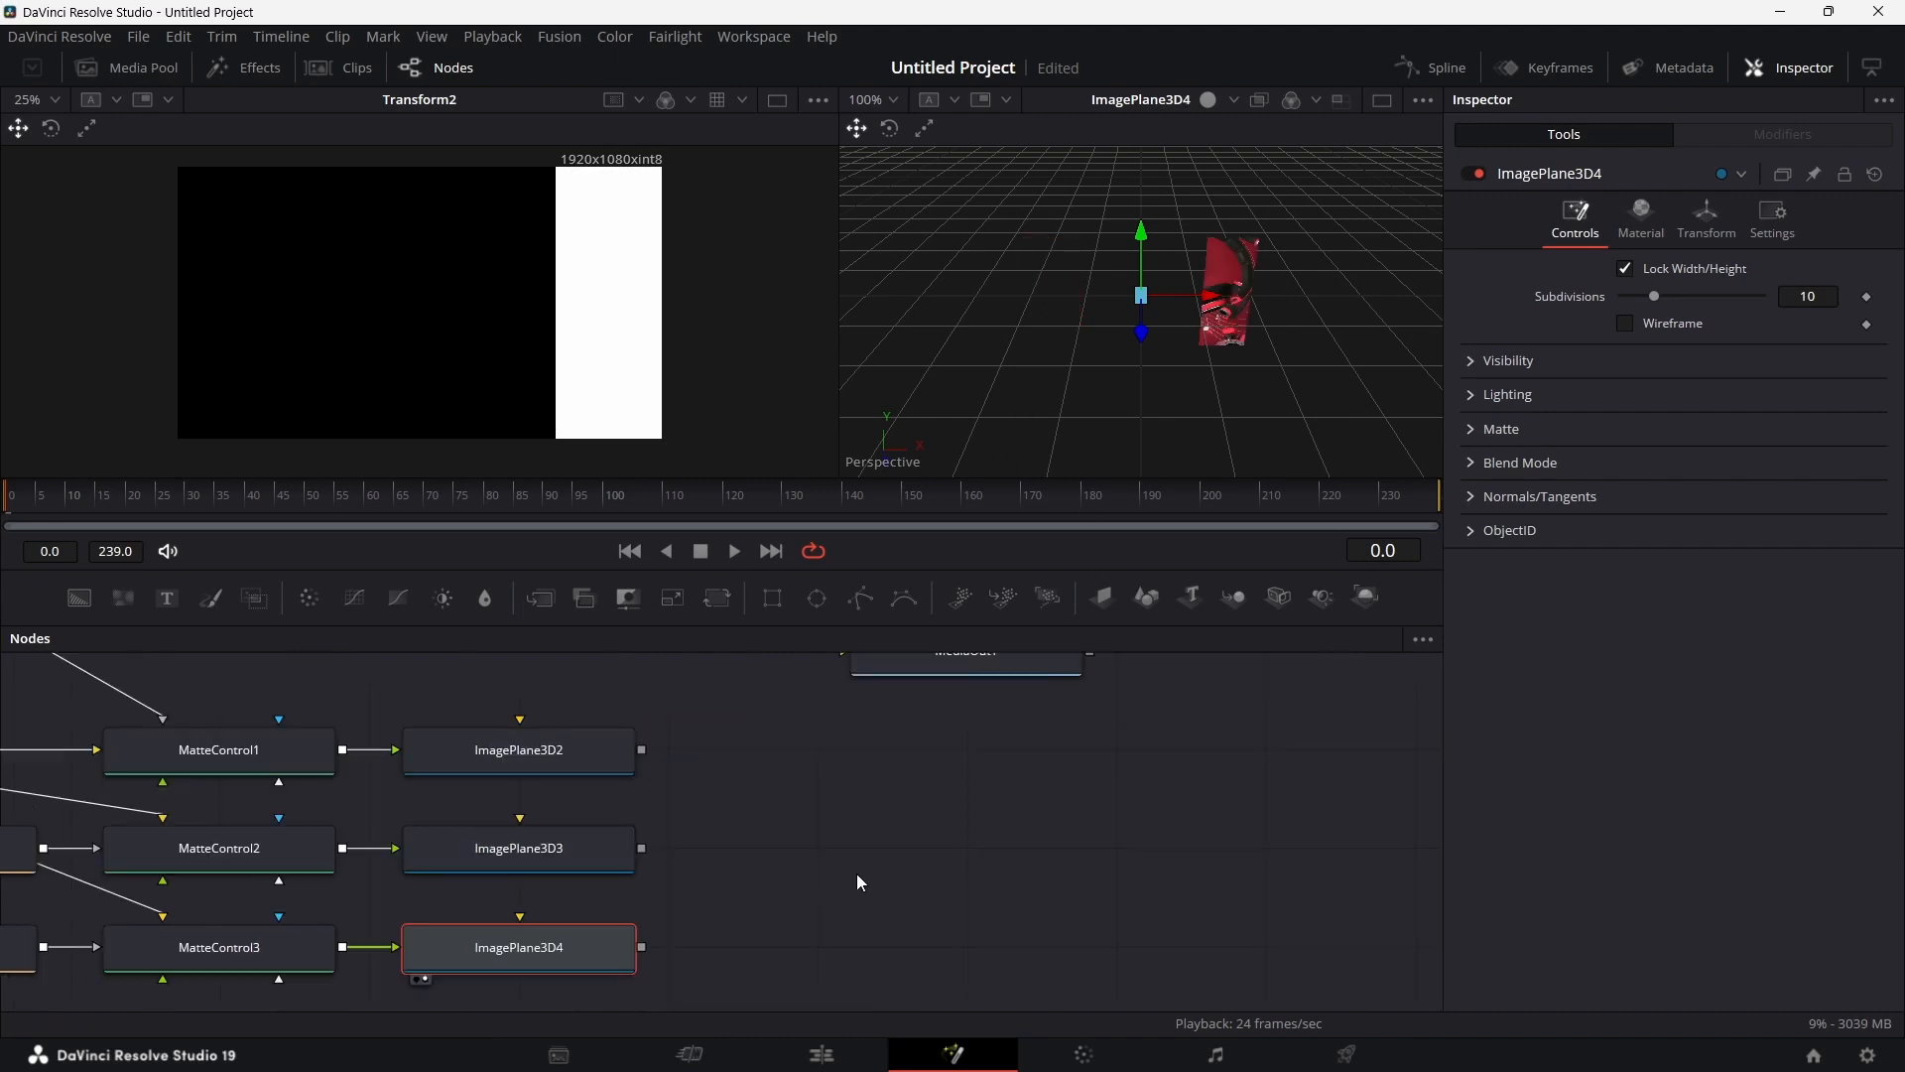
left_click_drag(1234, 592, 943, 760)
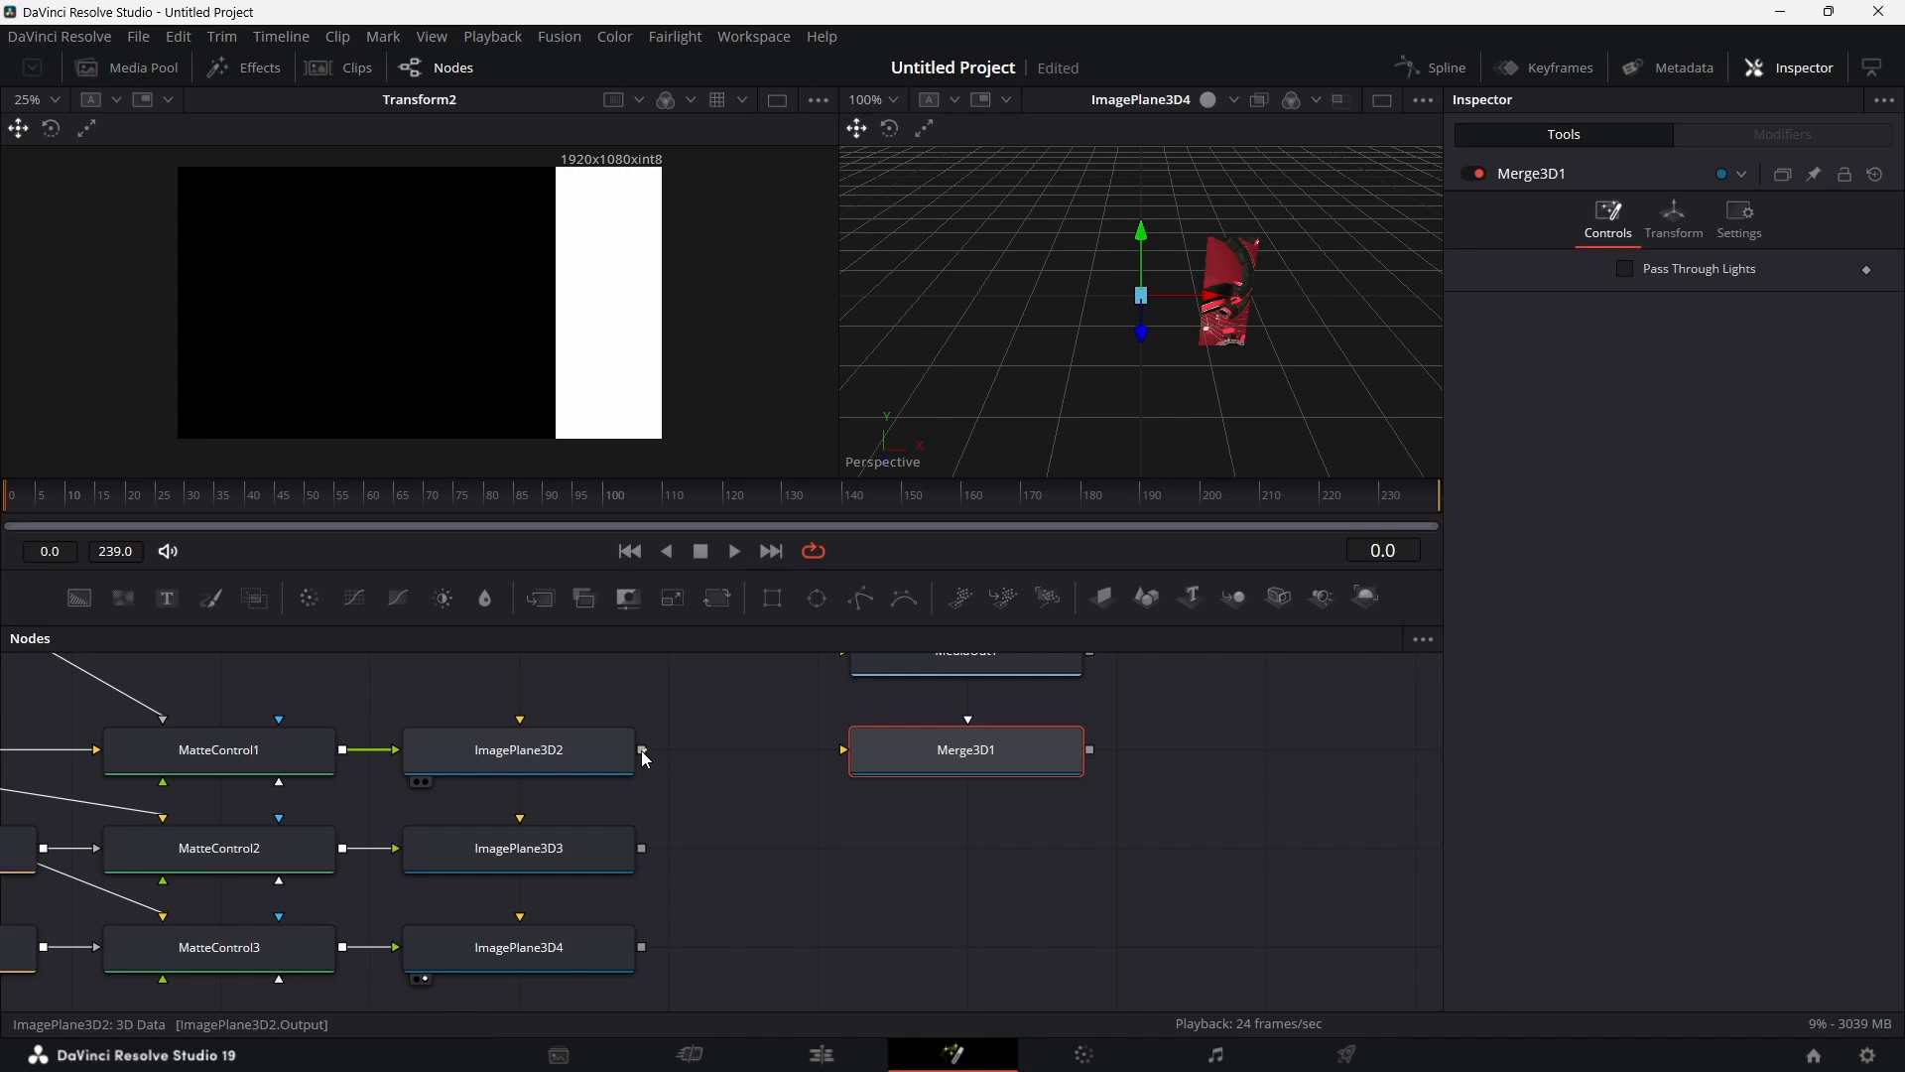
left_click_drag(643, 757, 873, 755)
left_click_drag(640, 850, 934, 773)
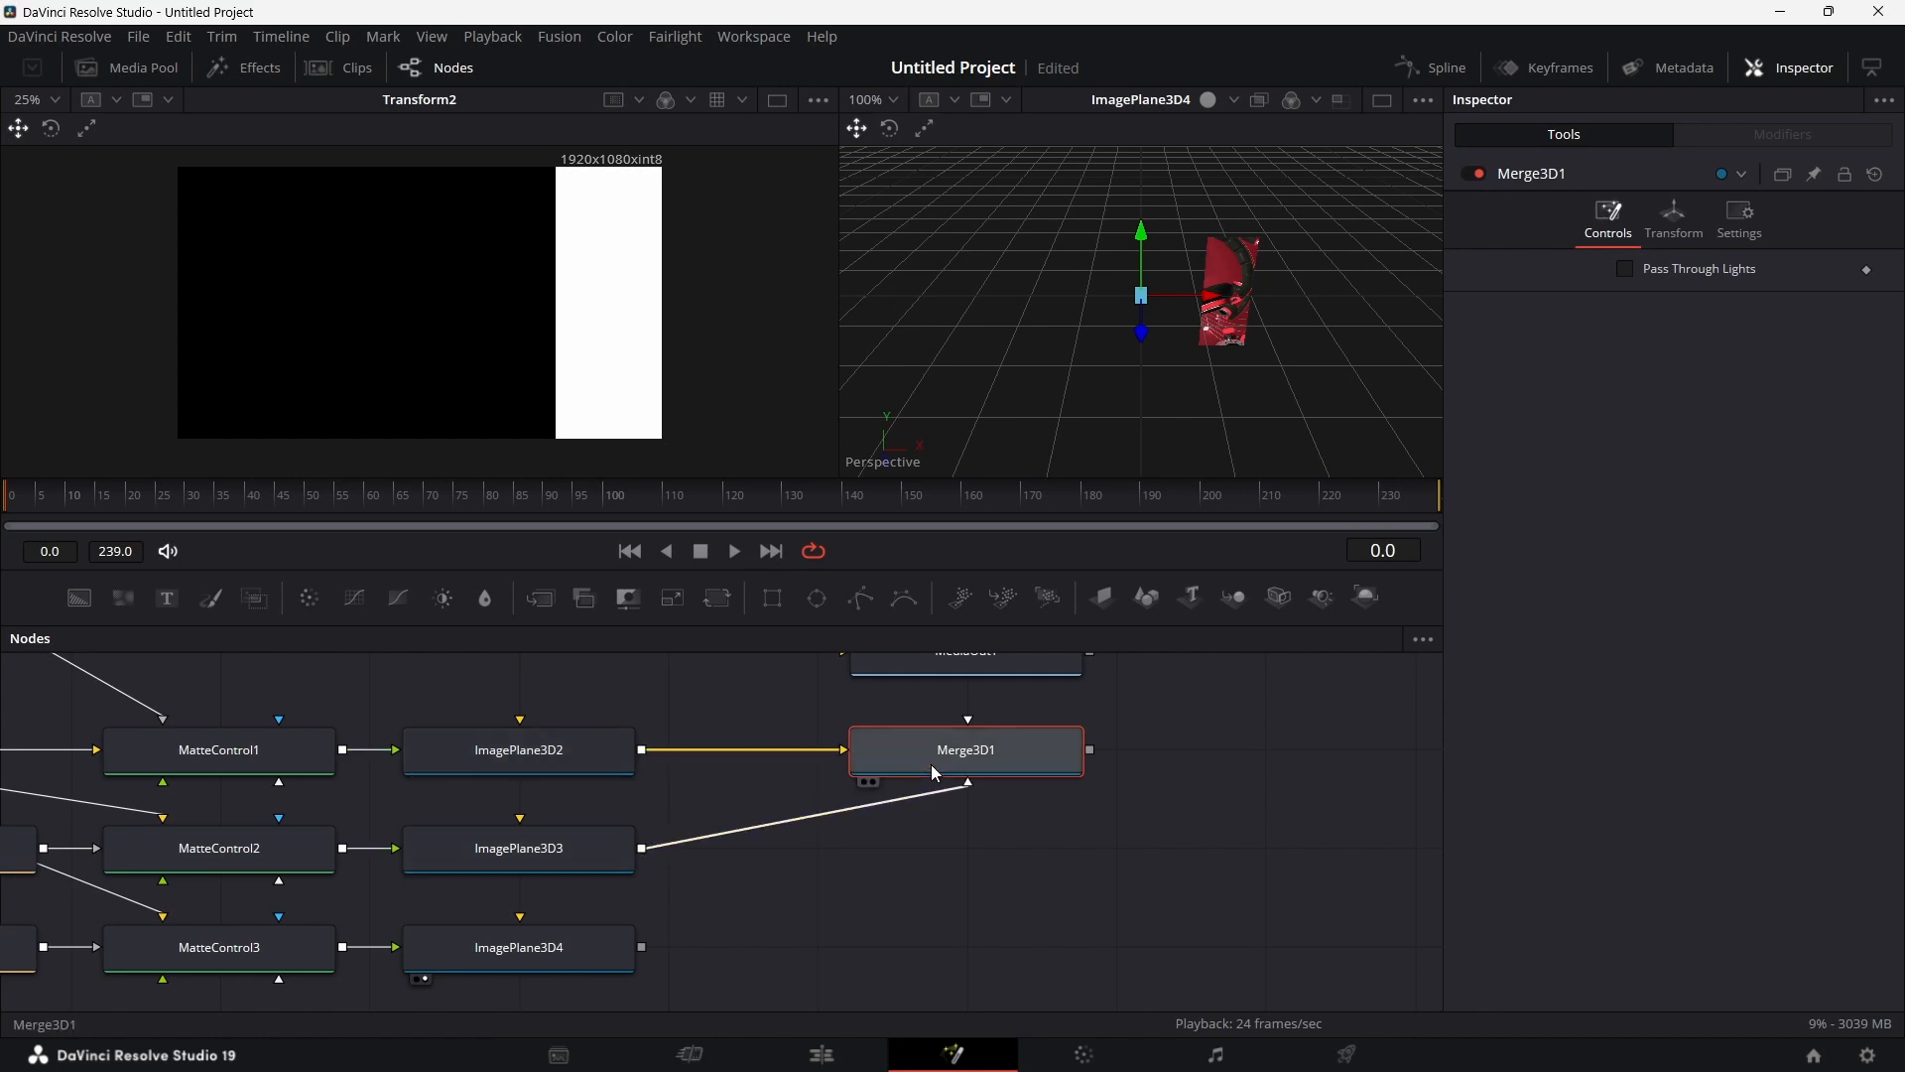
left_click_drag(642, 947, 943, 765)
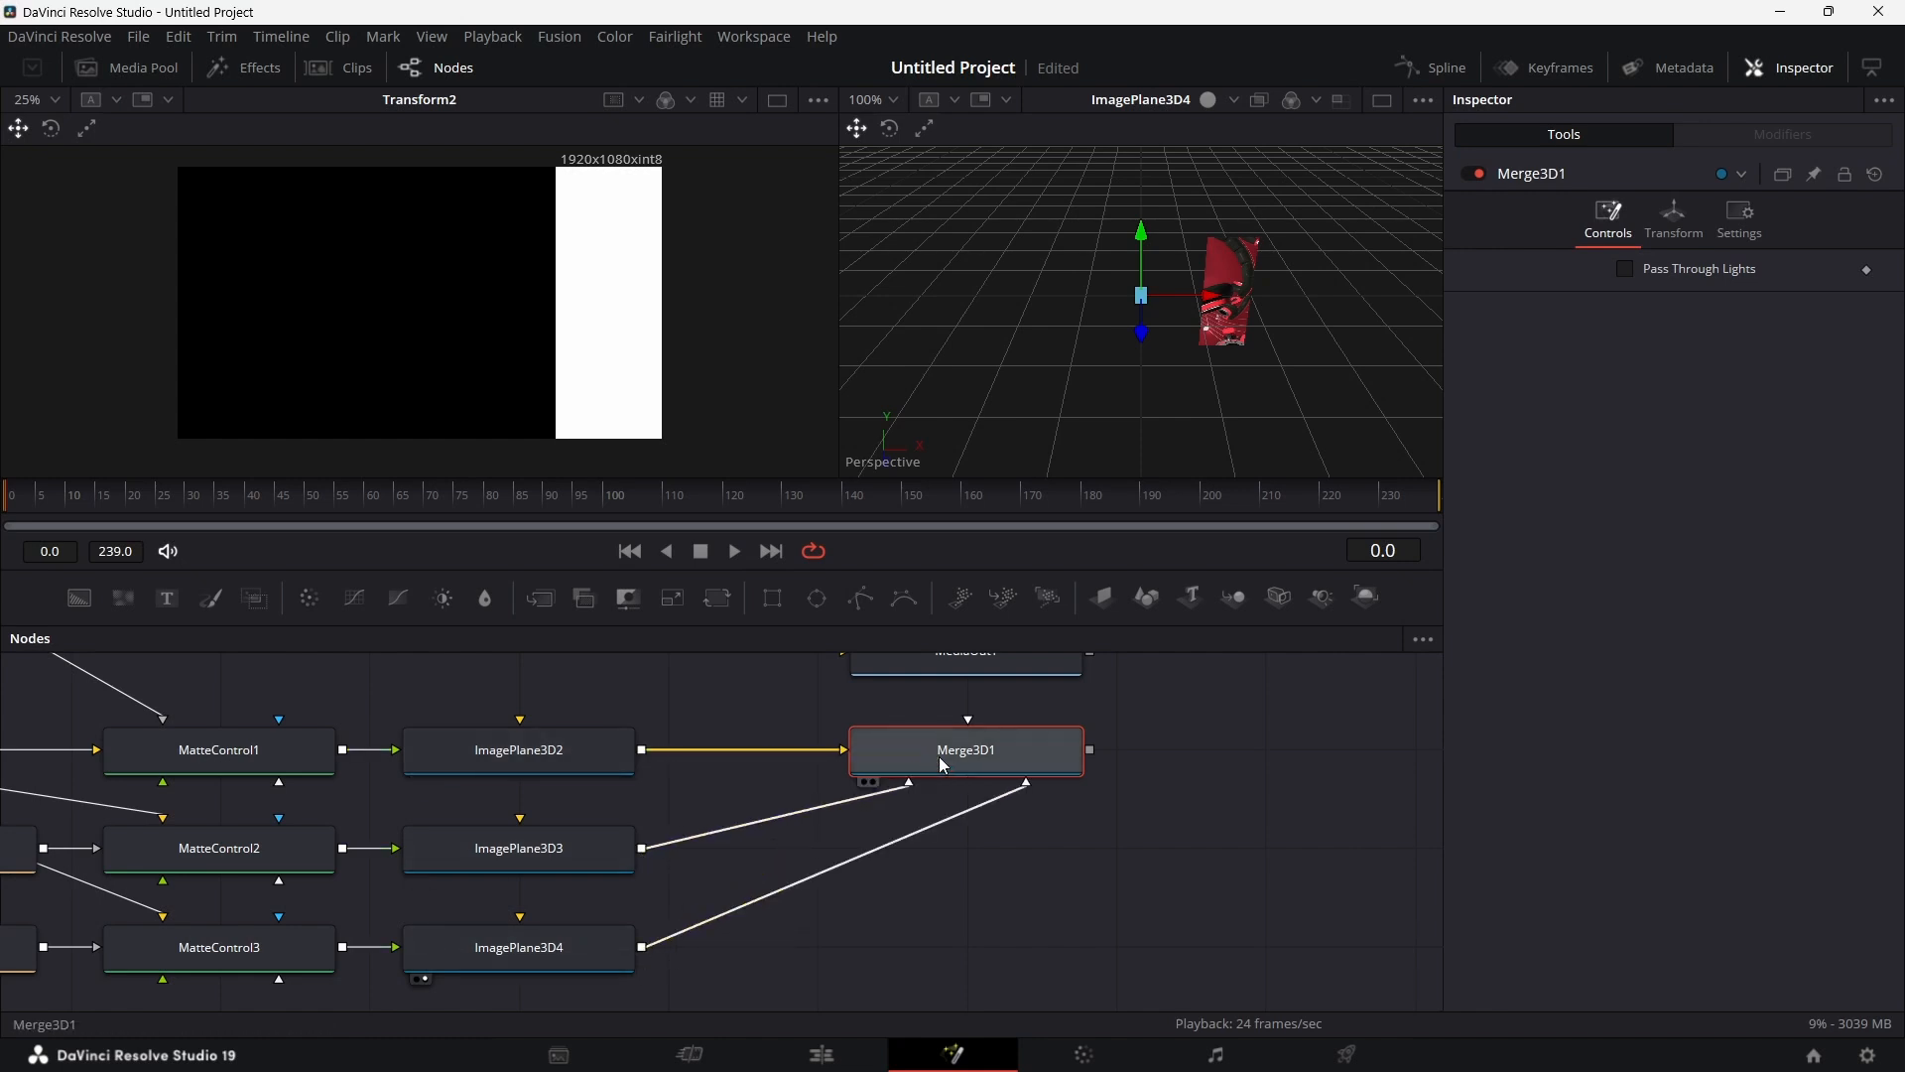
key("2")
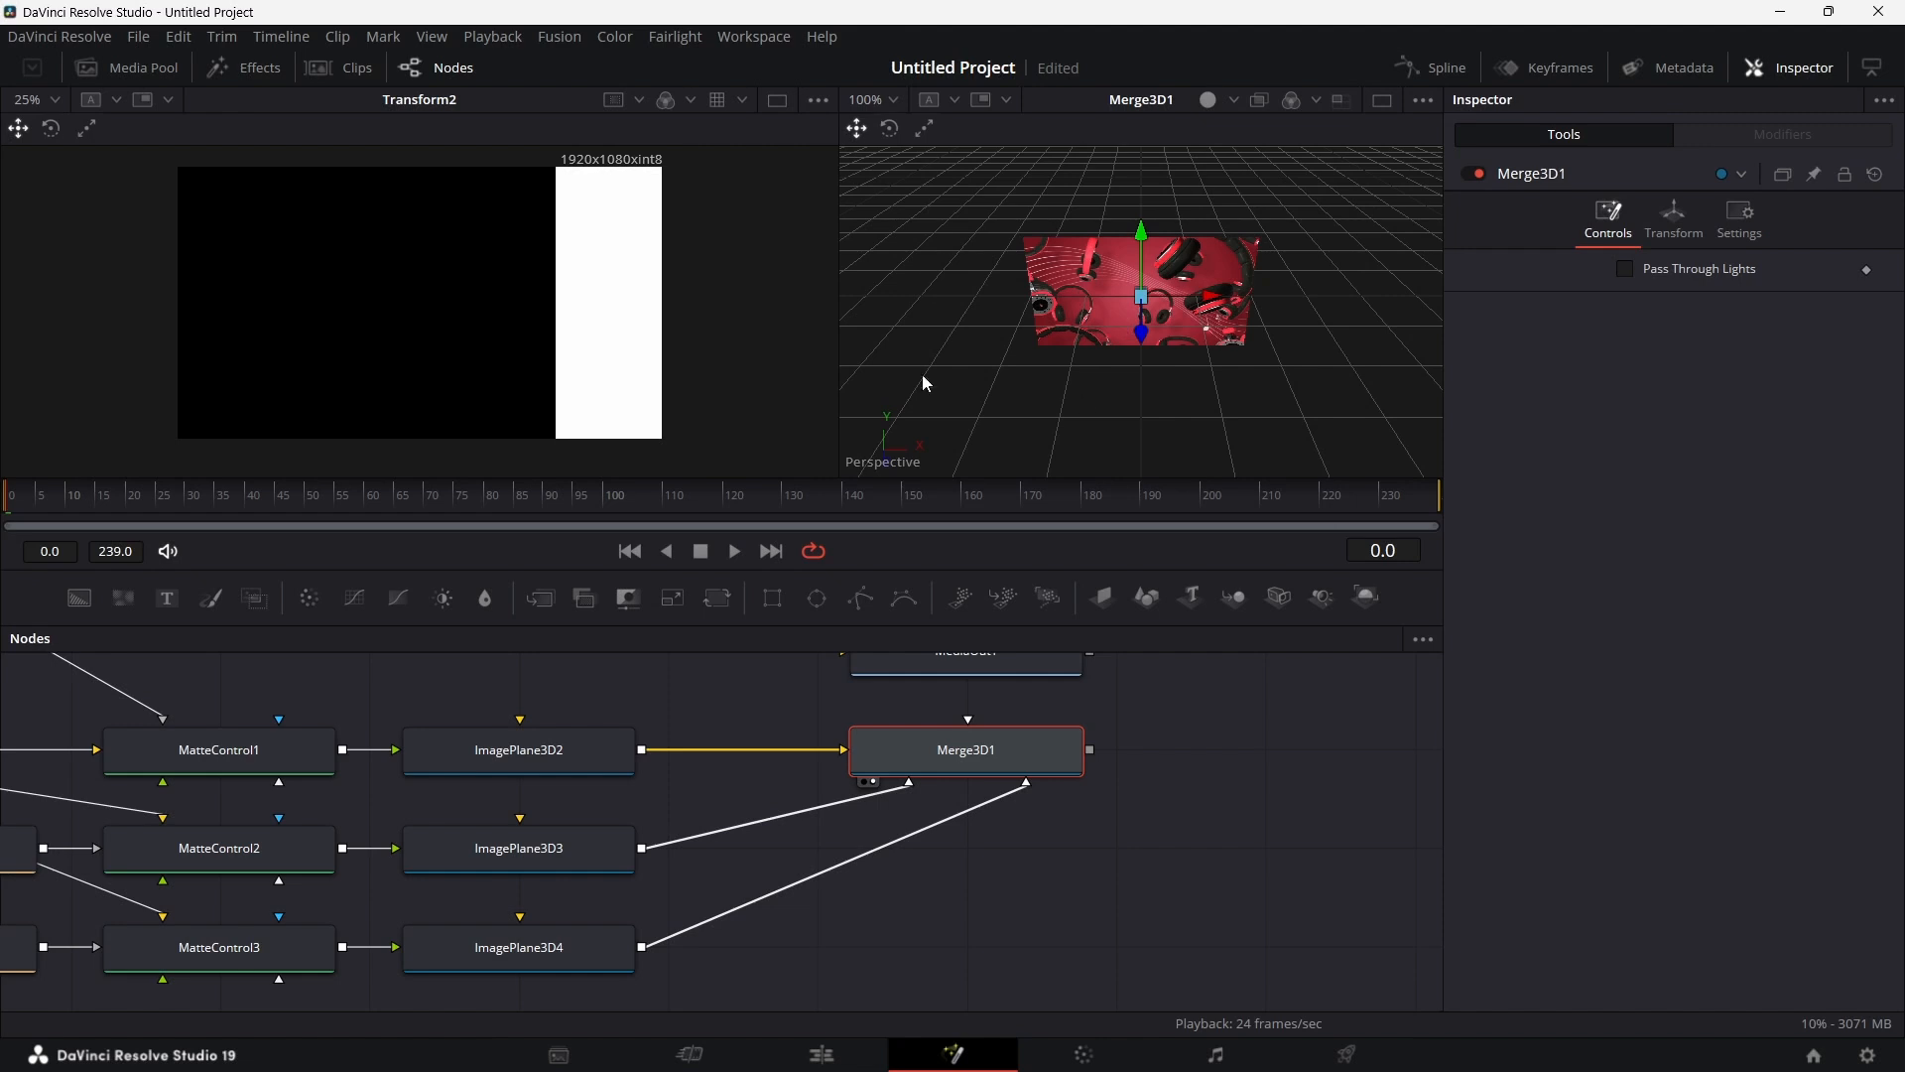
Step: Disconnect the three image planes from Merge3D1 and move MediaOut1 further right
scroll(991, 747, "up", 2)
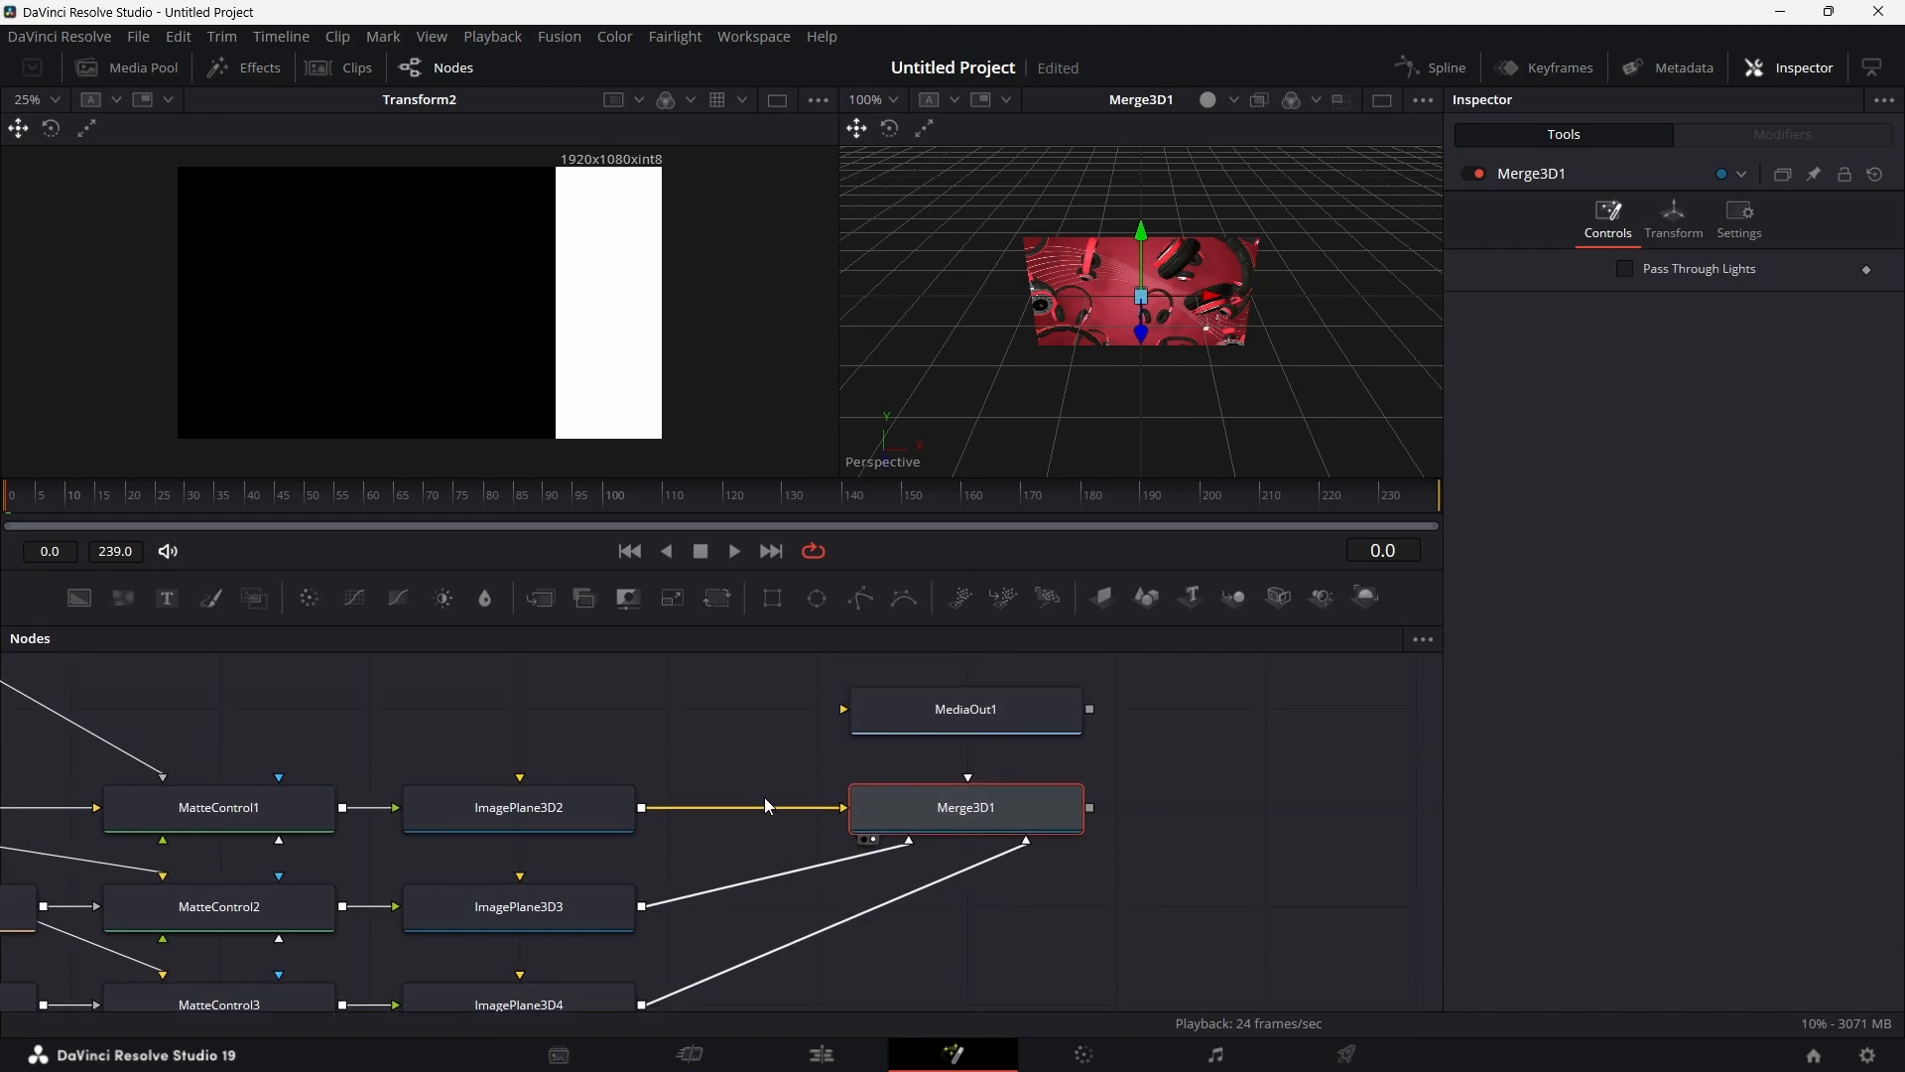
left_click_drag(782, 806, 845, 819)
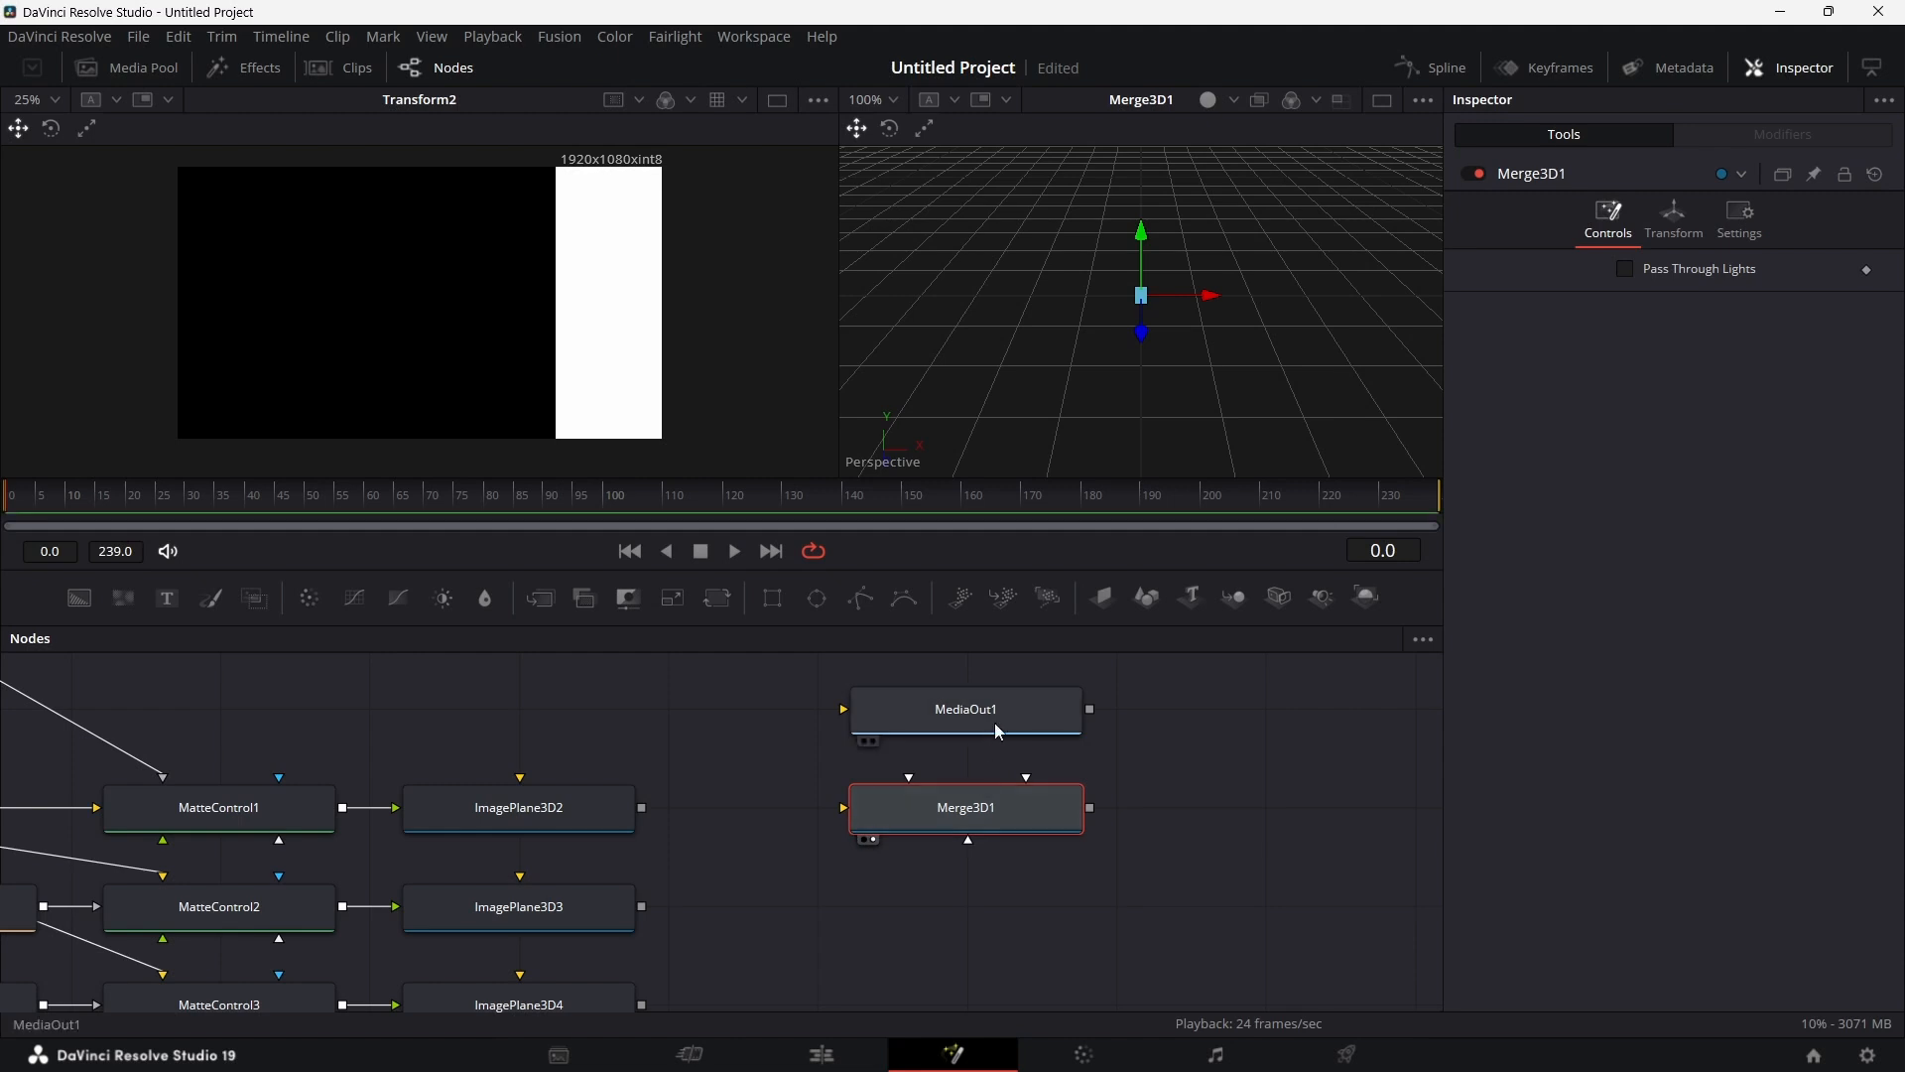
left_click_drag(1000, 710, 1298, 707)
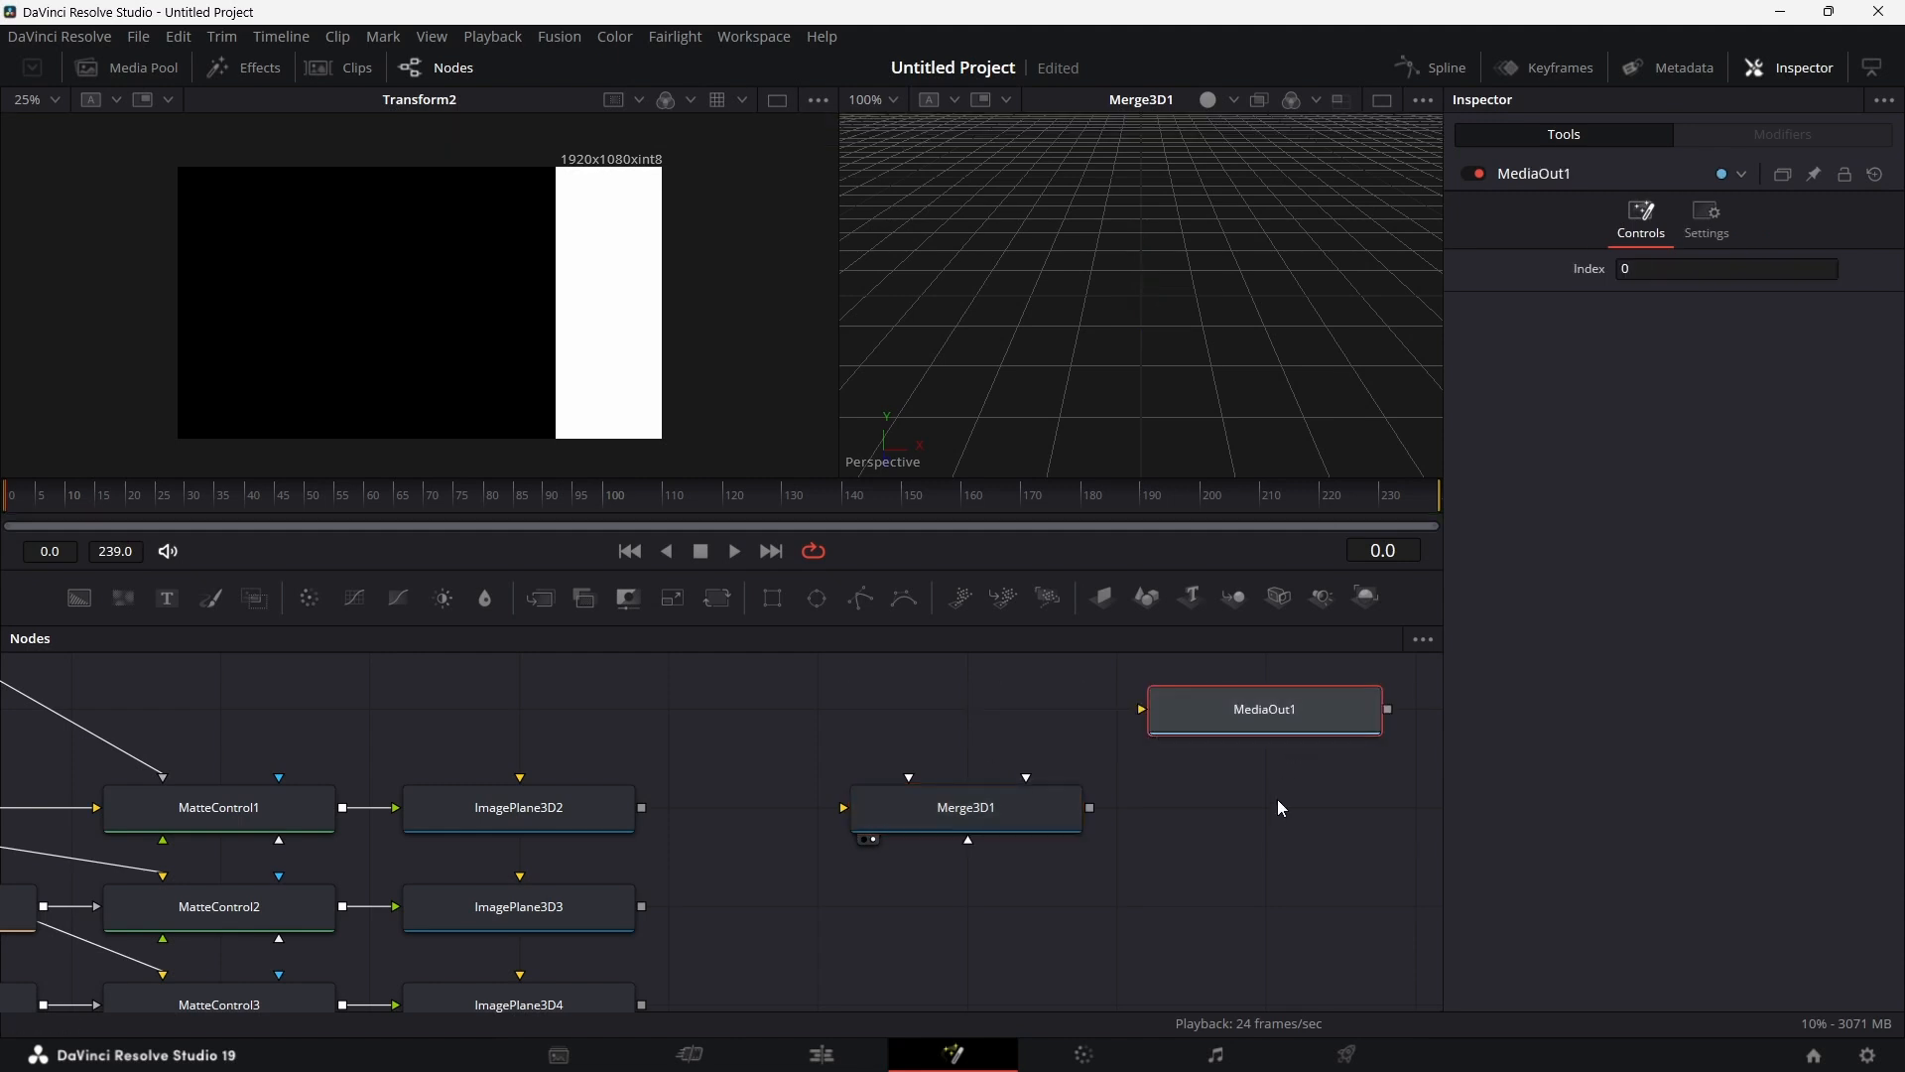
Step: Add an unconnected Image Plane 3D node between ImagePlane3D1 and ImagePlane3D2
scroll(1273, 804, "down", 2)
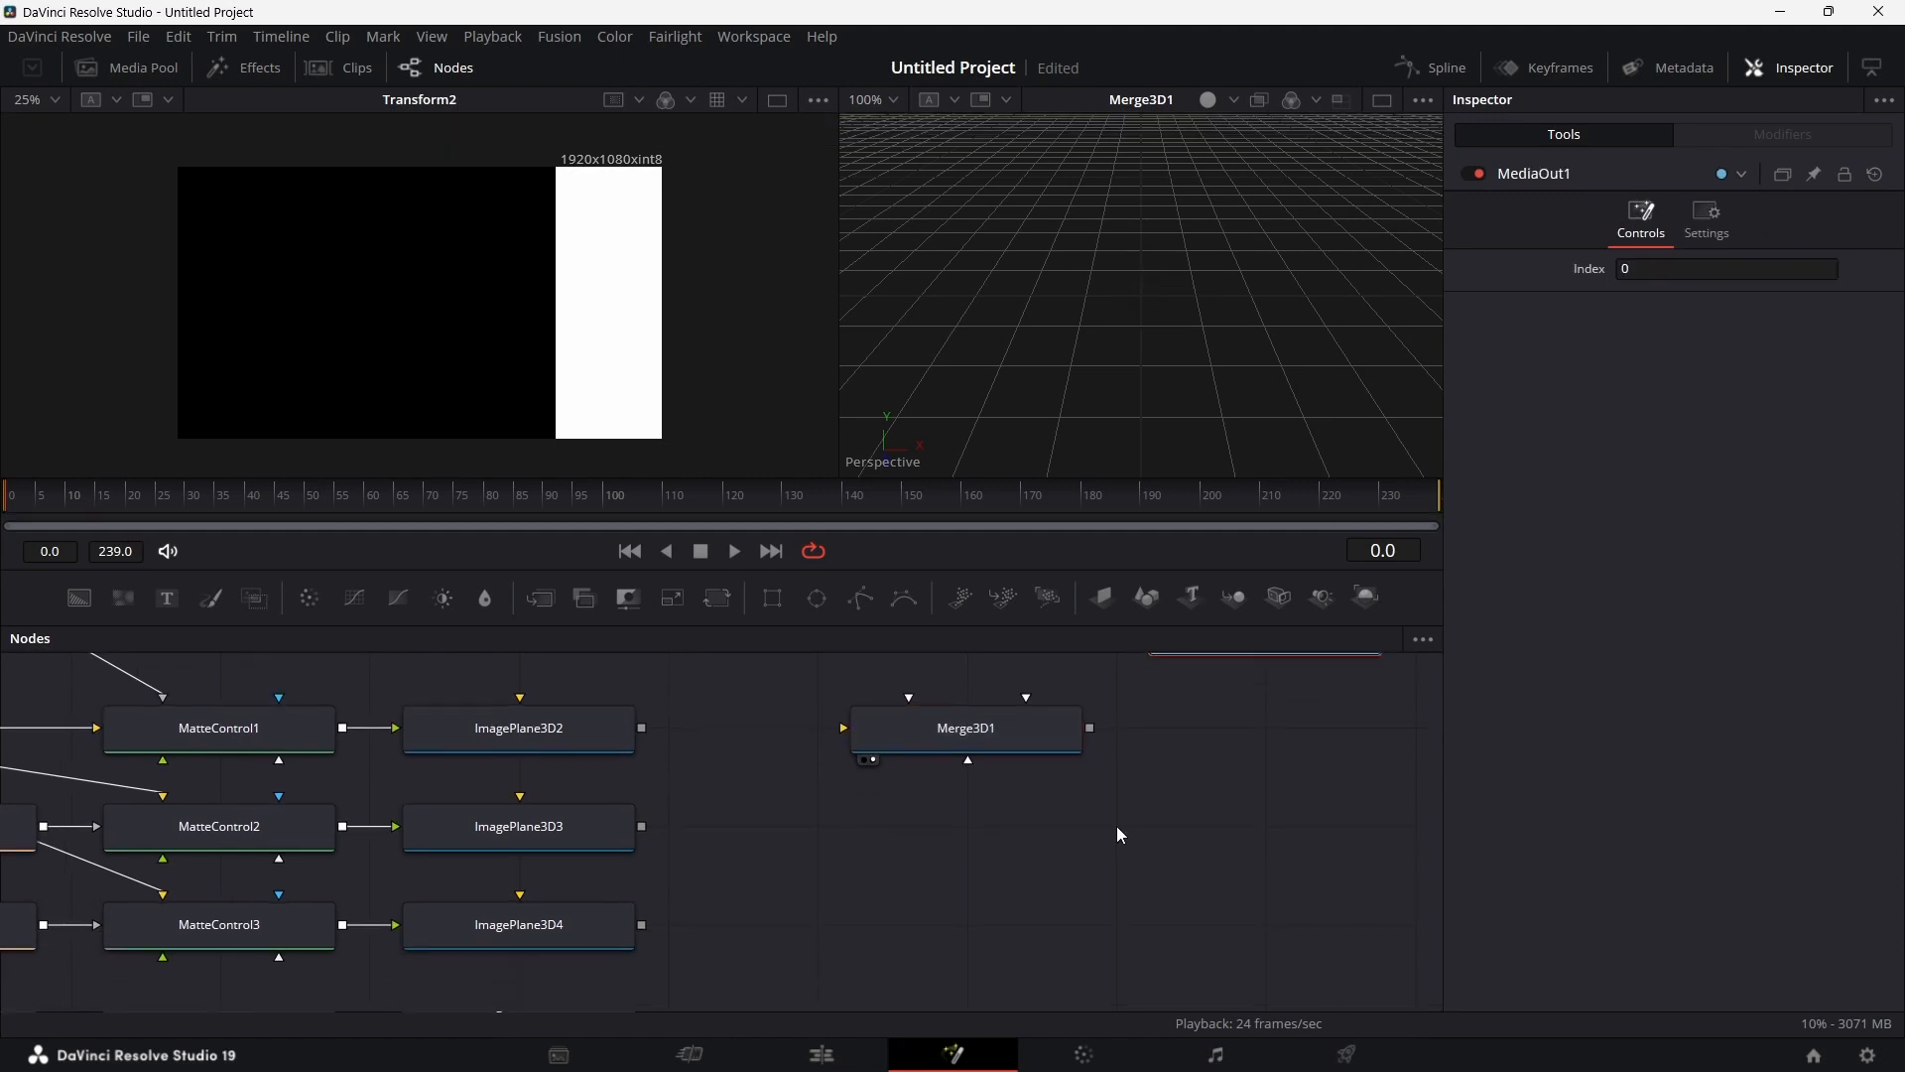
scroll(1116, 825, "down", 5)
scroll(1117, 826, "up", 1)
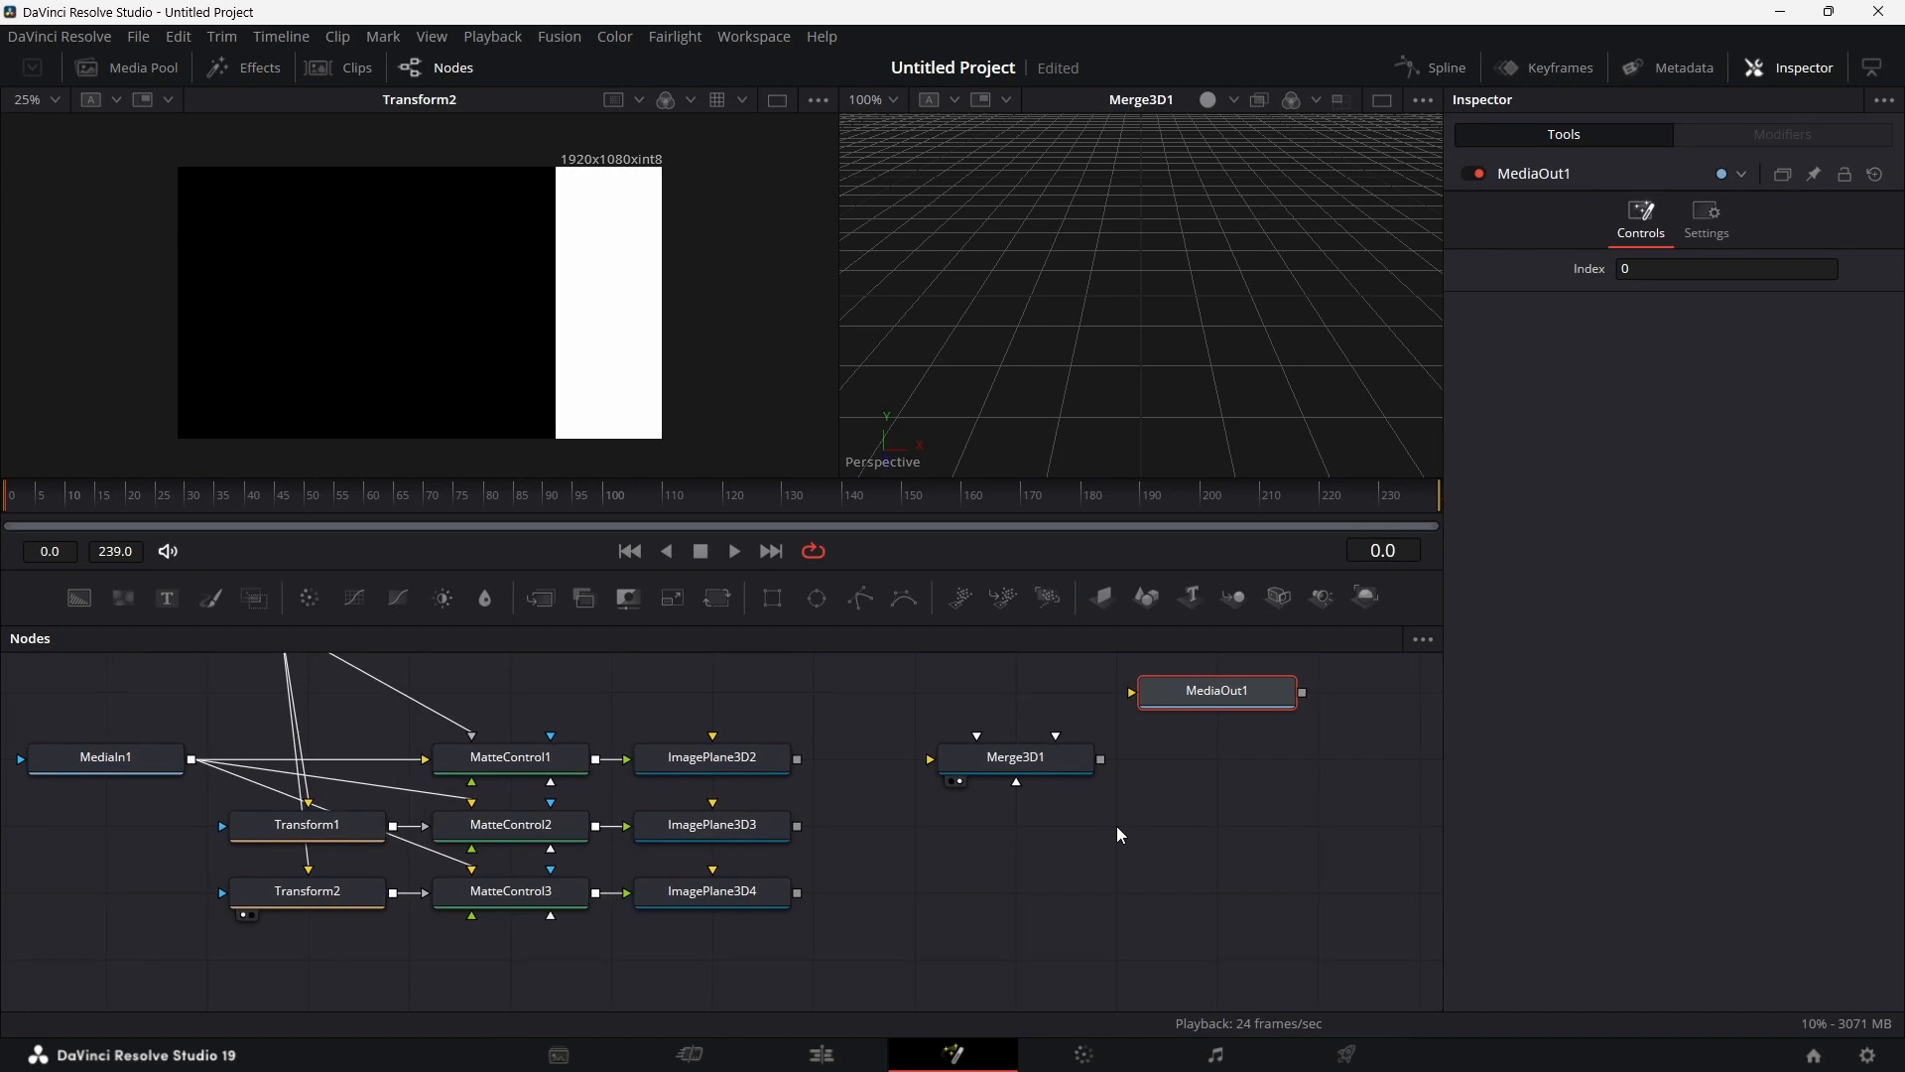
left_click_drag(1071, 859, 1026, 866)
scroll(1026, 866, "right", 3)
scroll(1026, 866, "up", 3)
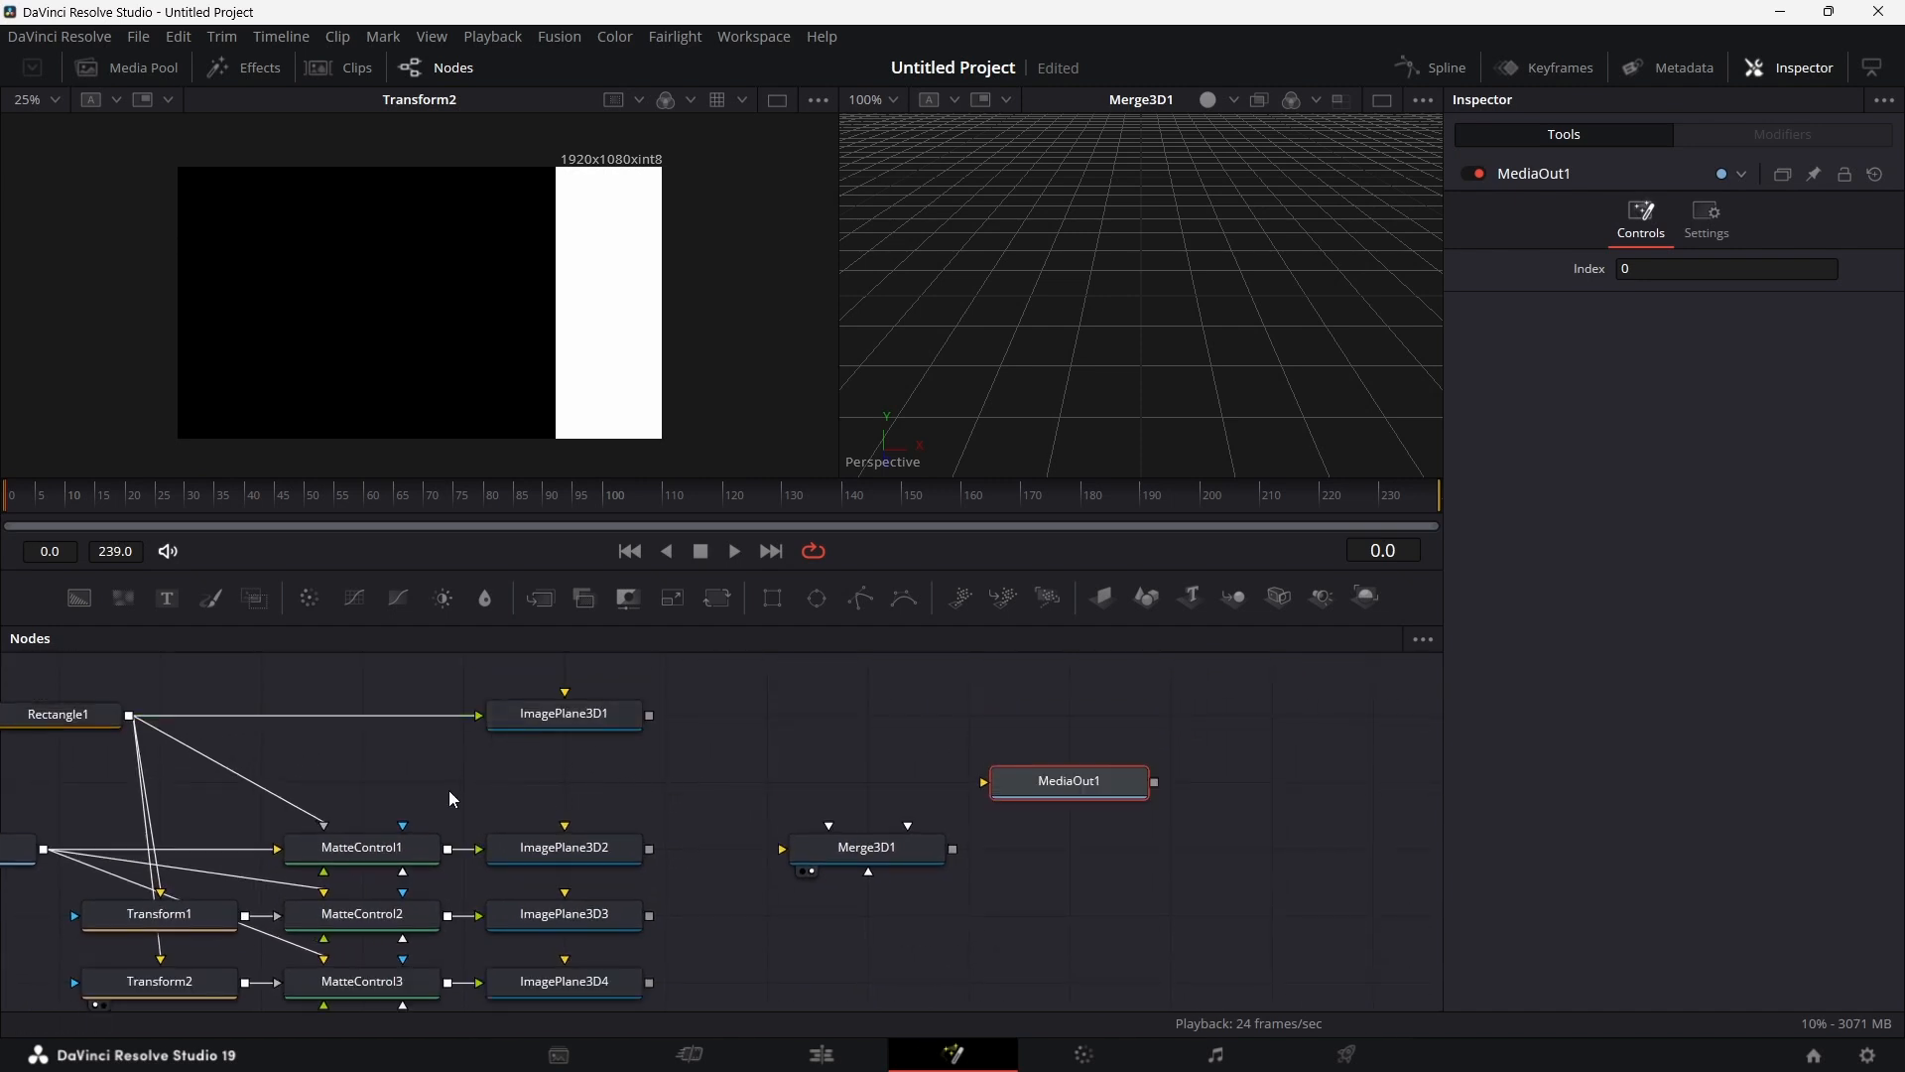
left_click_drag(1102, 596, 586, 780)
scroll(742, 736, "up", 2)
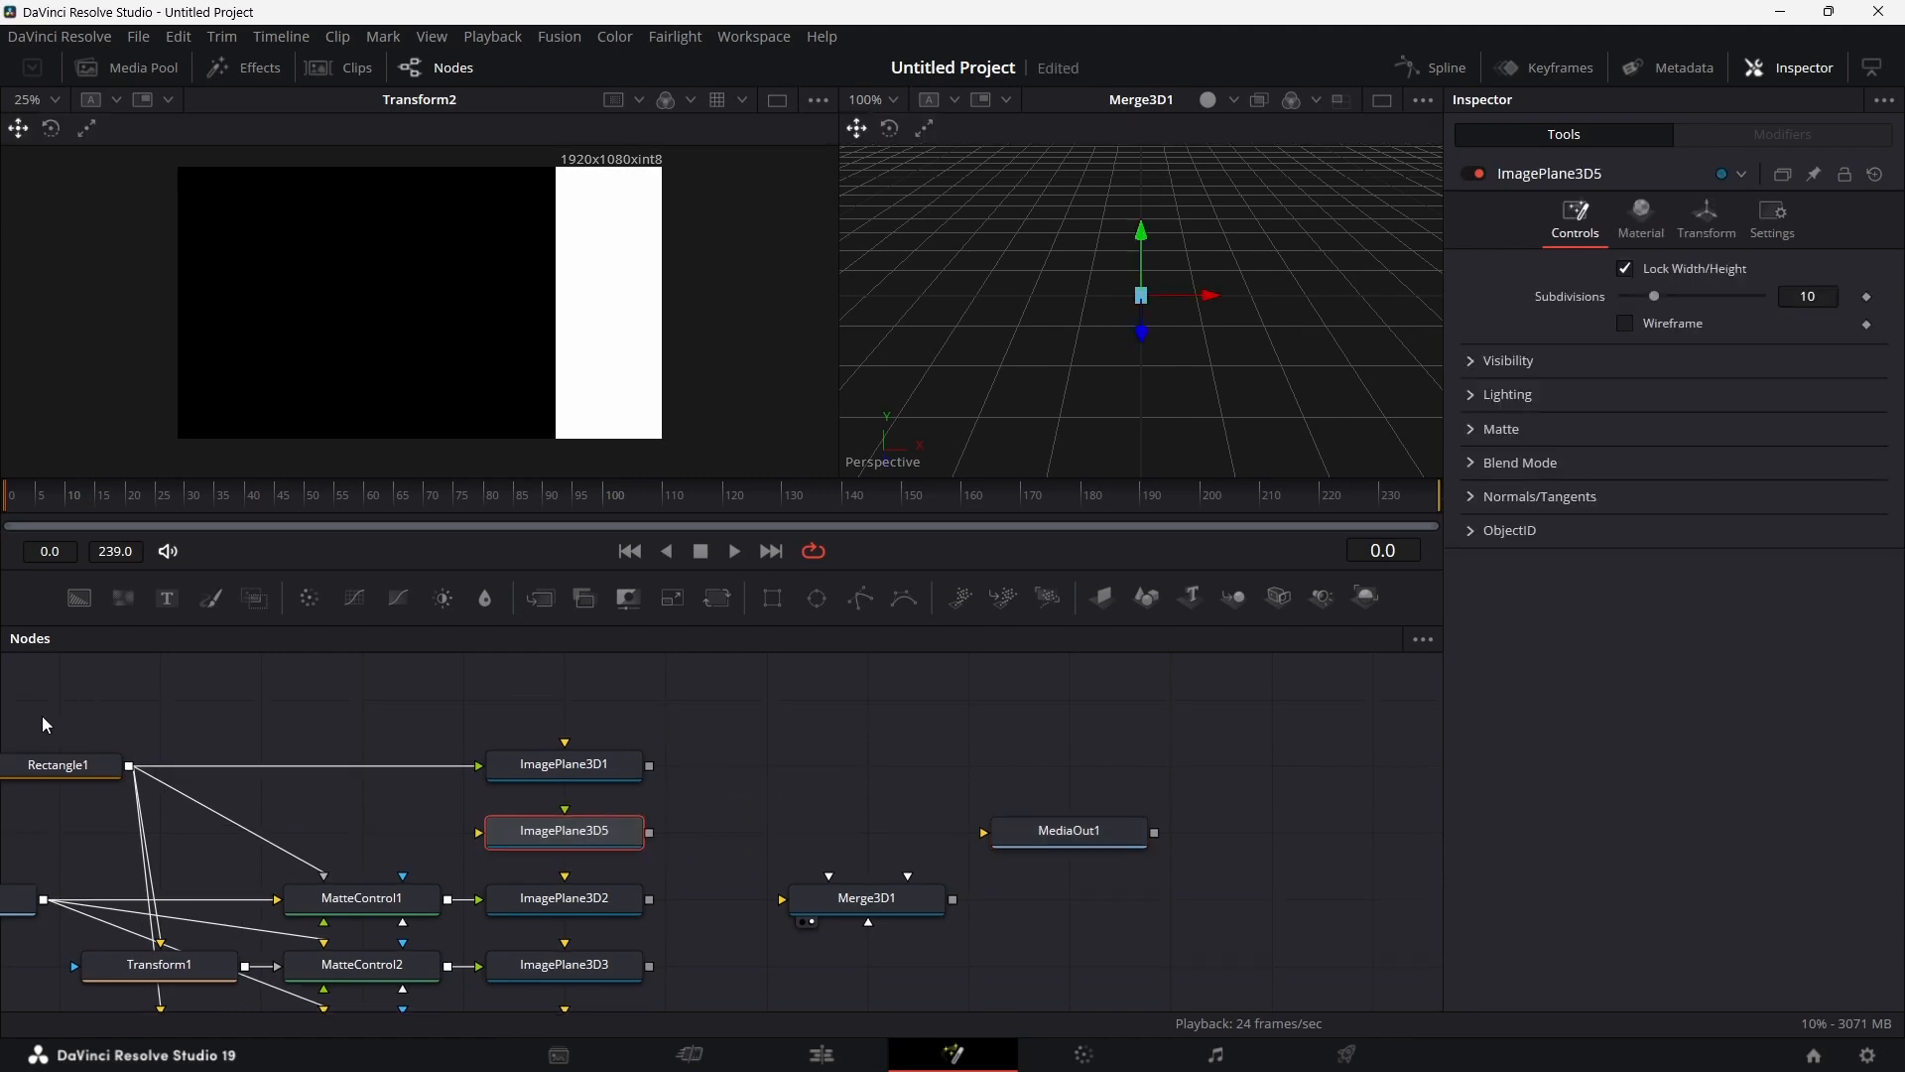
Step: Move Rectangle1, ImagePlane3D1 and ImagePlane3D5 up to make room, and add another Image Plane 3D node below them
left_click_drag(42, 714, 570, 731)
scroll(639, 746, "up", 4)
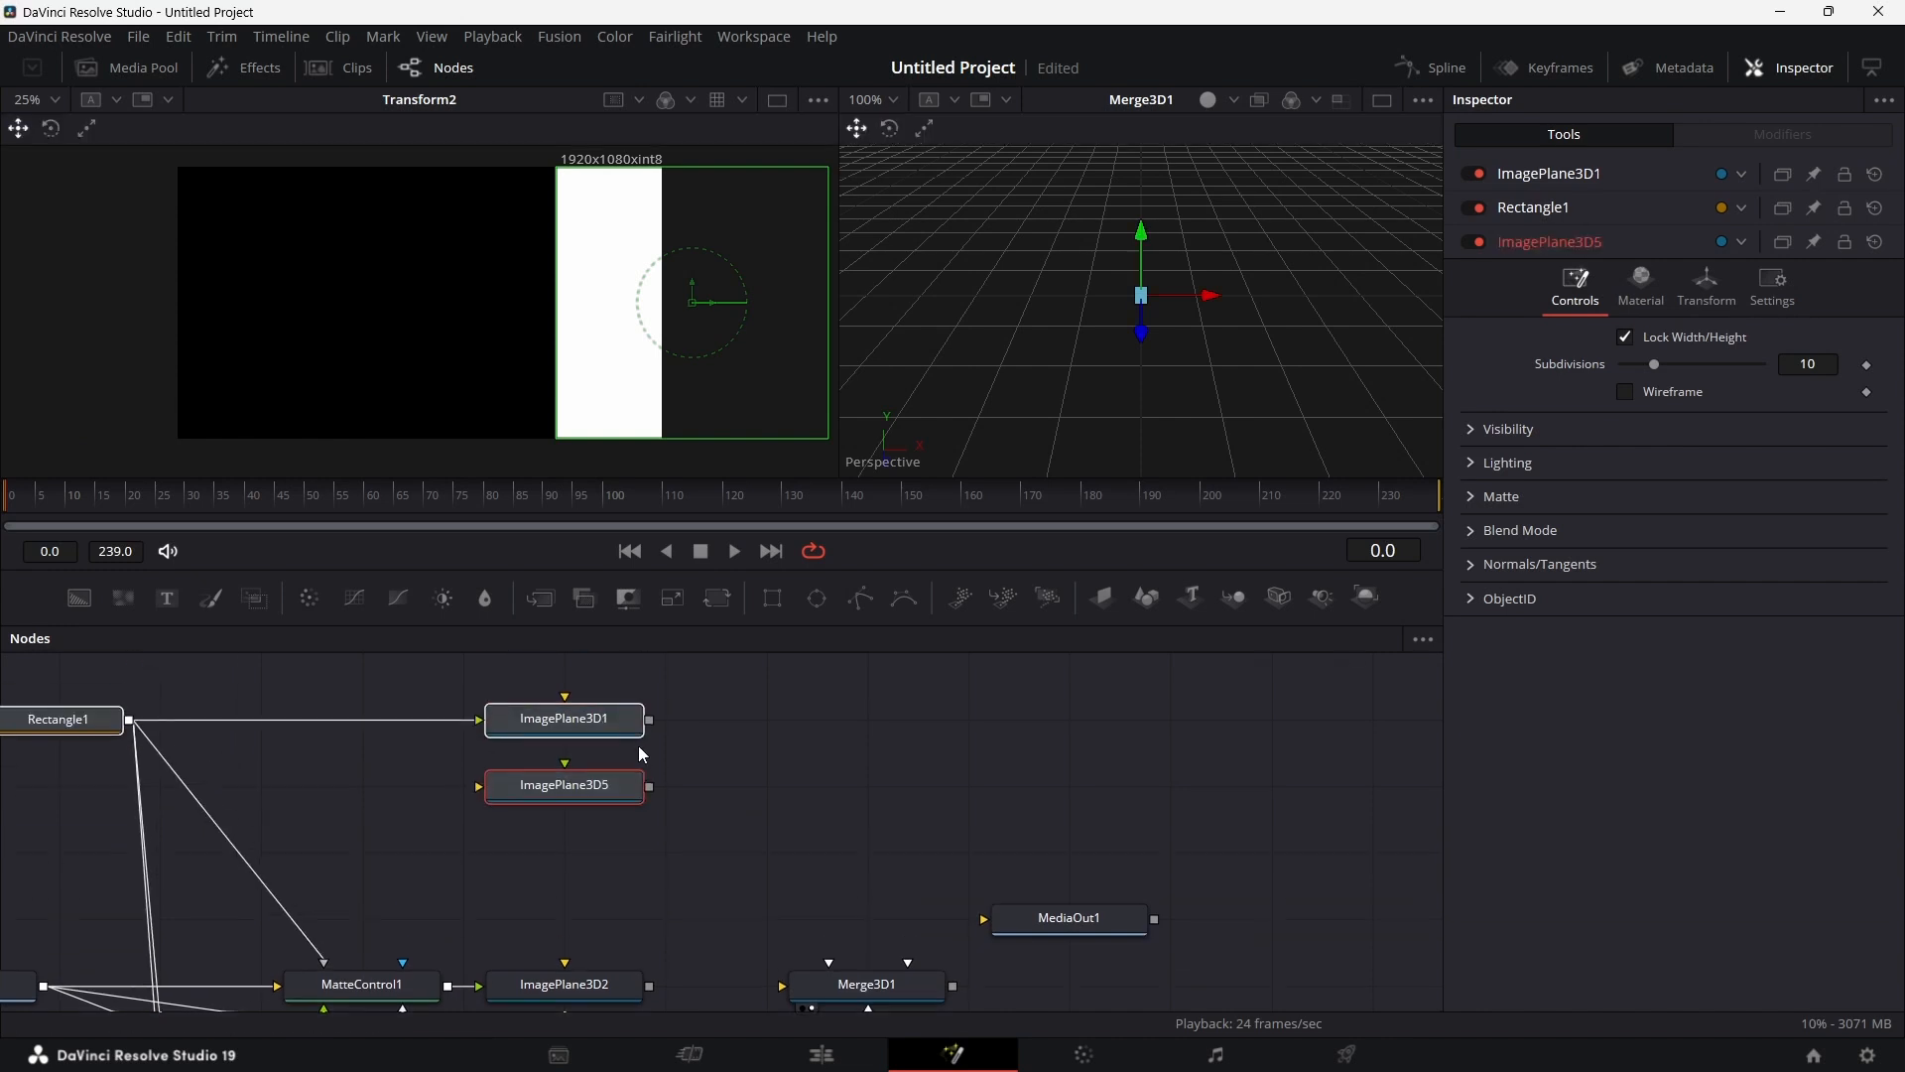
left_click(986, 782)
left_click_drag(1103, 597, 589, 861)
Step: Connect Rectangle1's output to ImagePlane3D5 and ImagePlane3D6
scroll(227, 740, "left", 2)
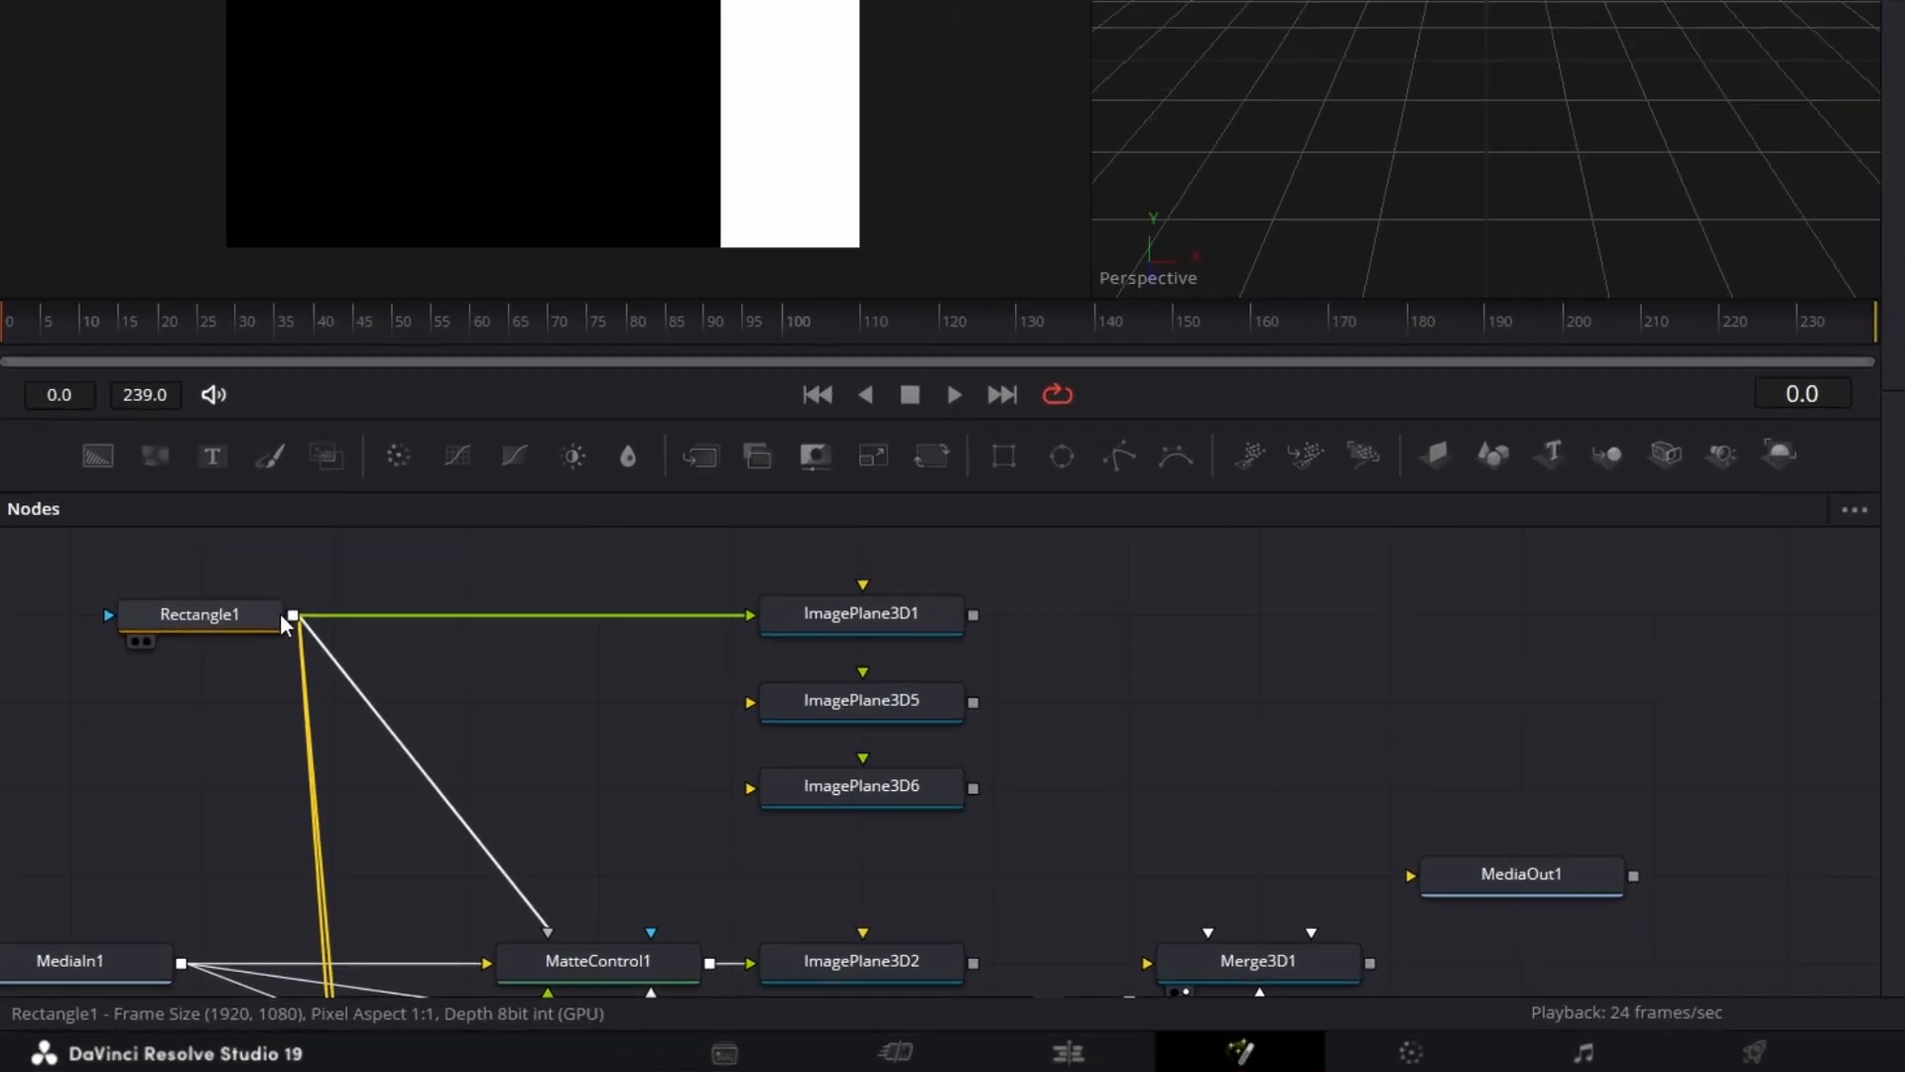
left_click_drag(338, 556, 876, 660)
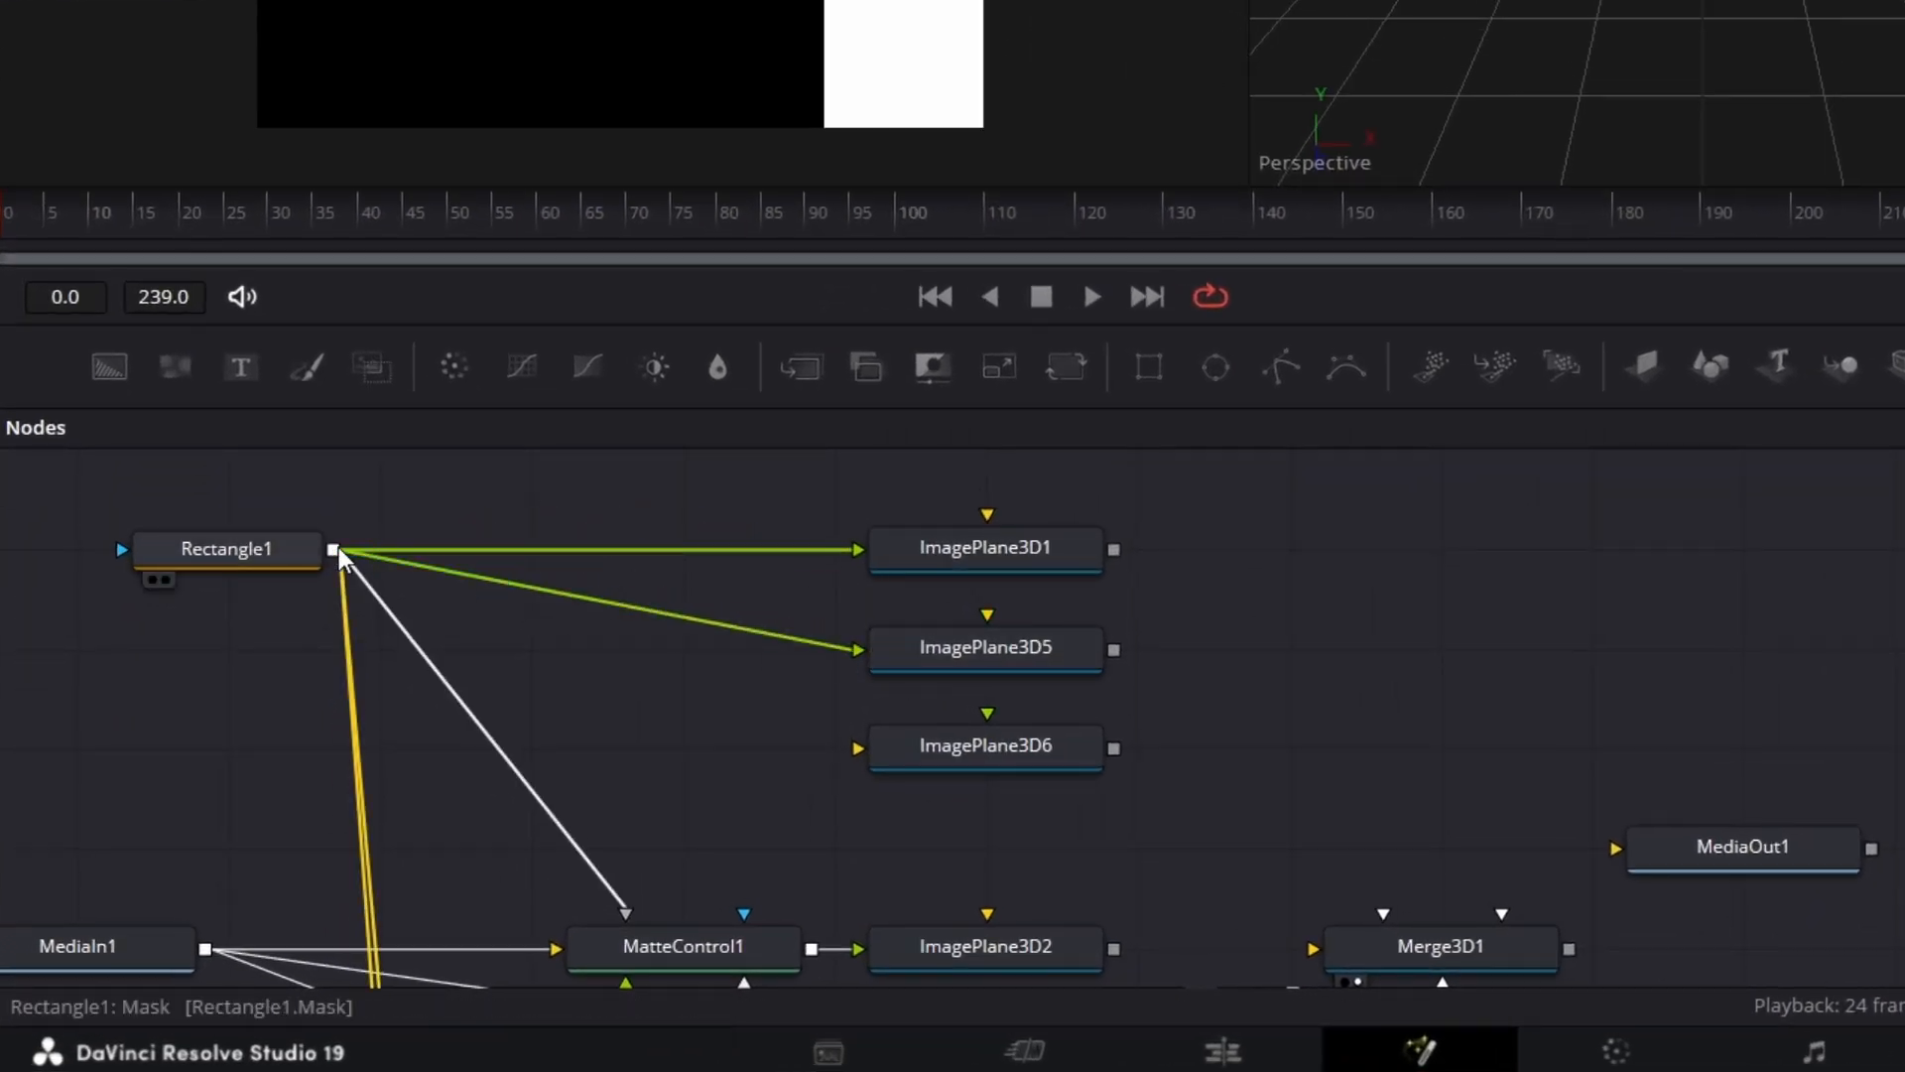
left_click_drag(333, 549, 893, 764)
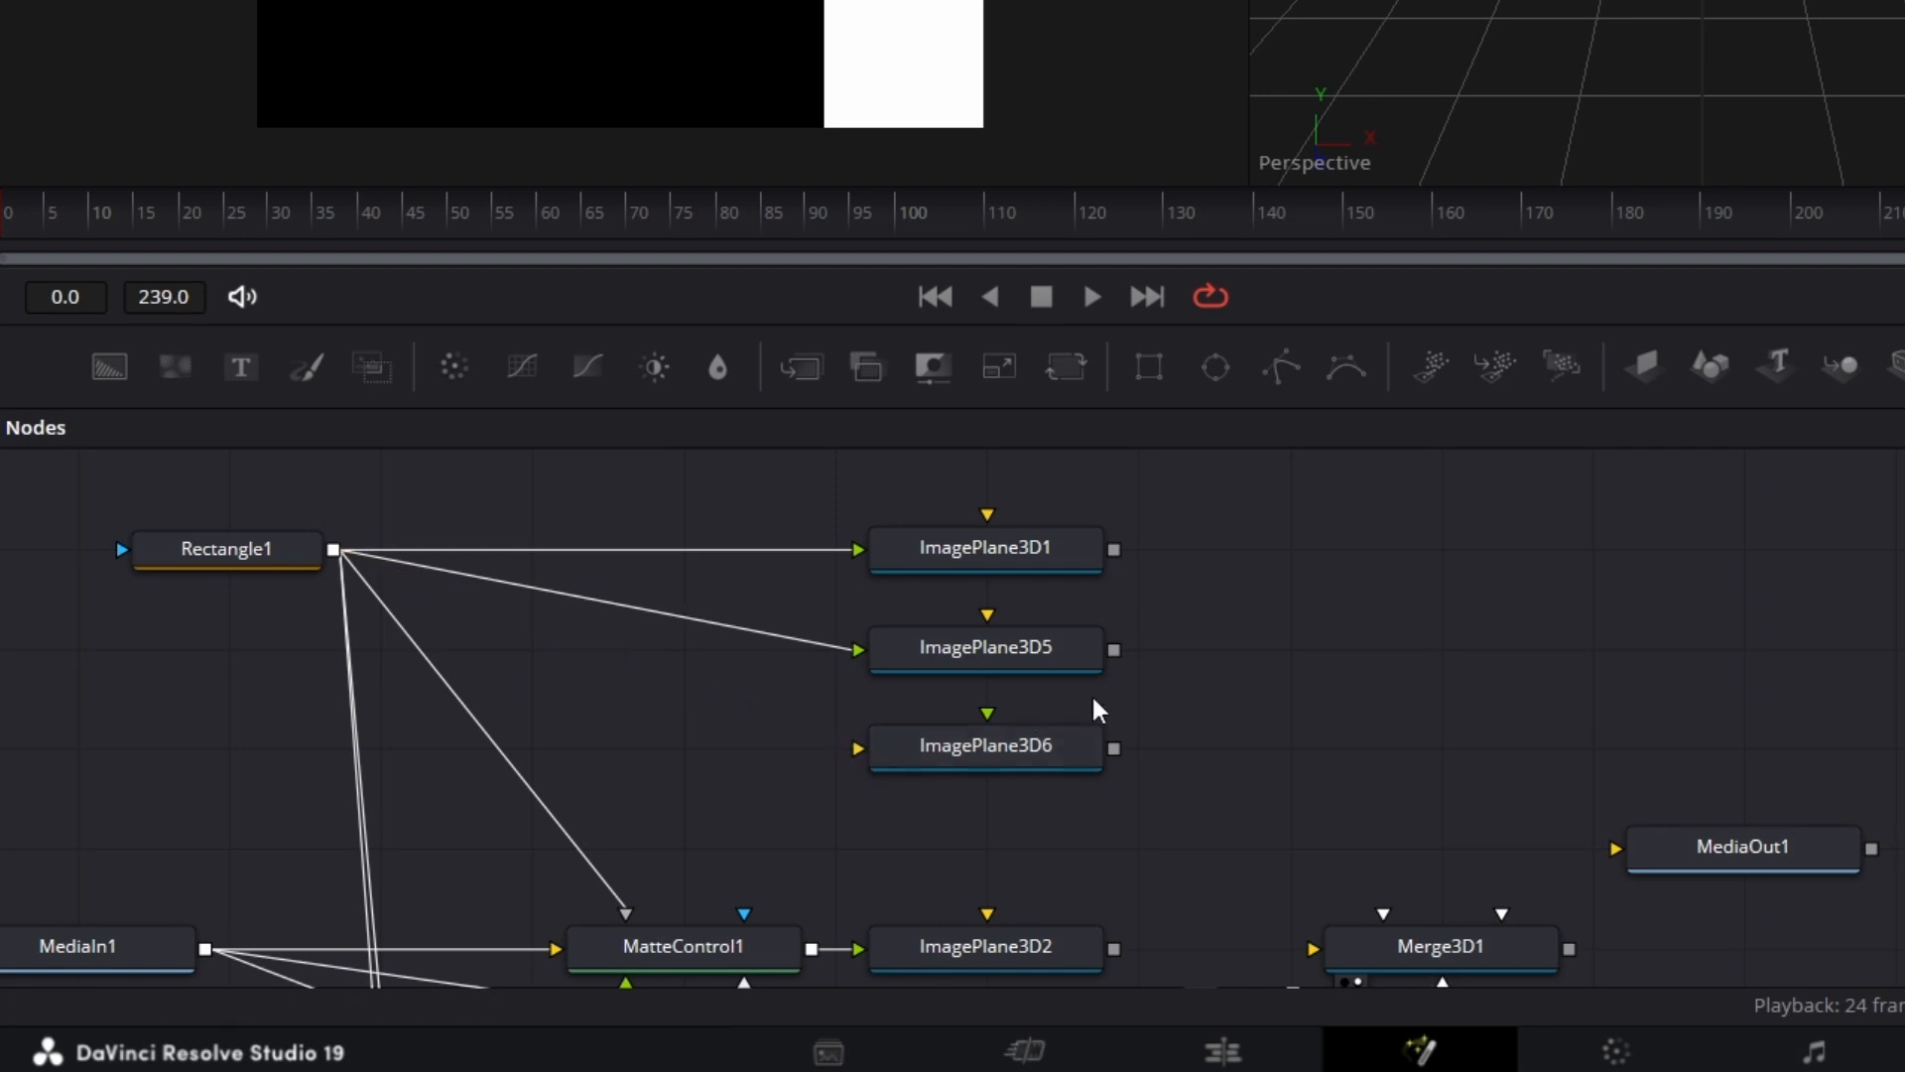
left_click_drag(338, 550, 874, 759)
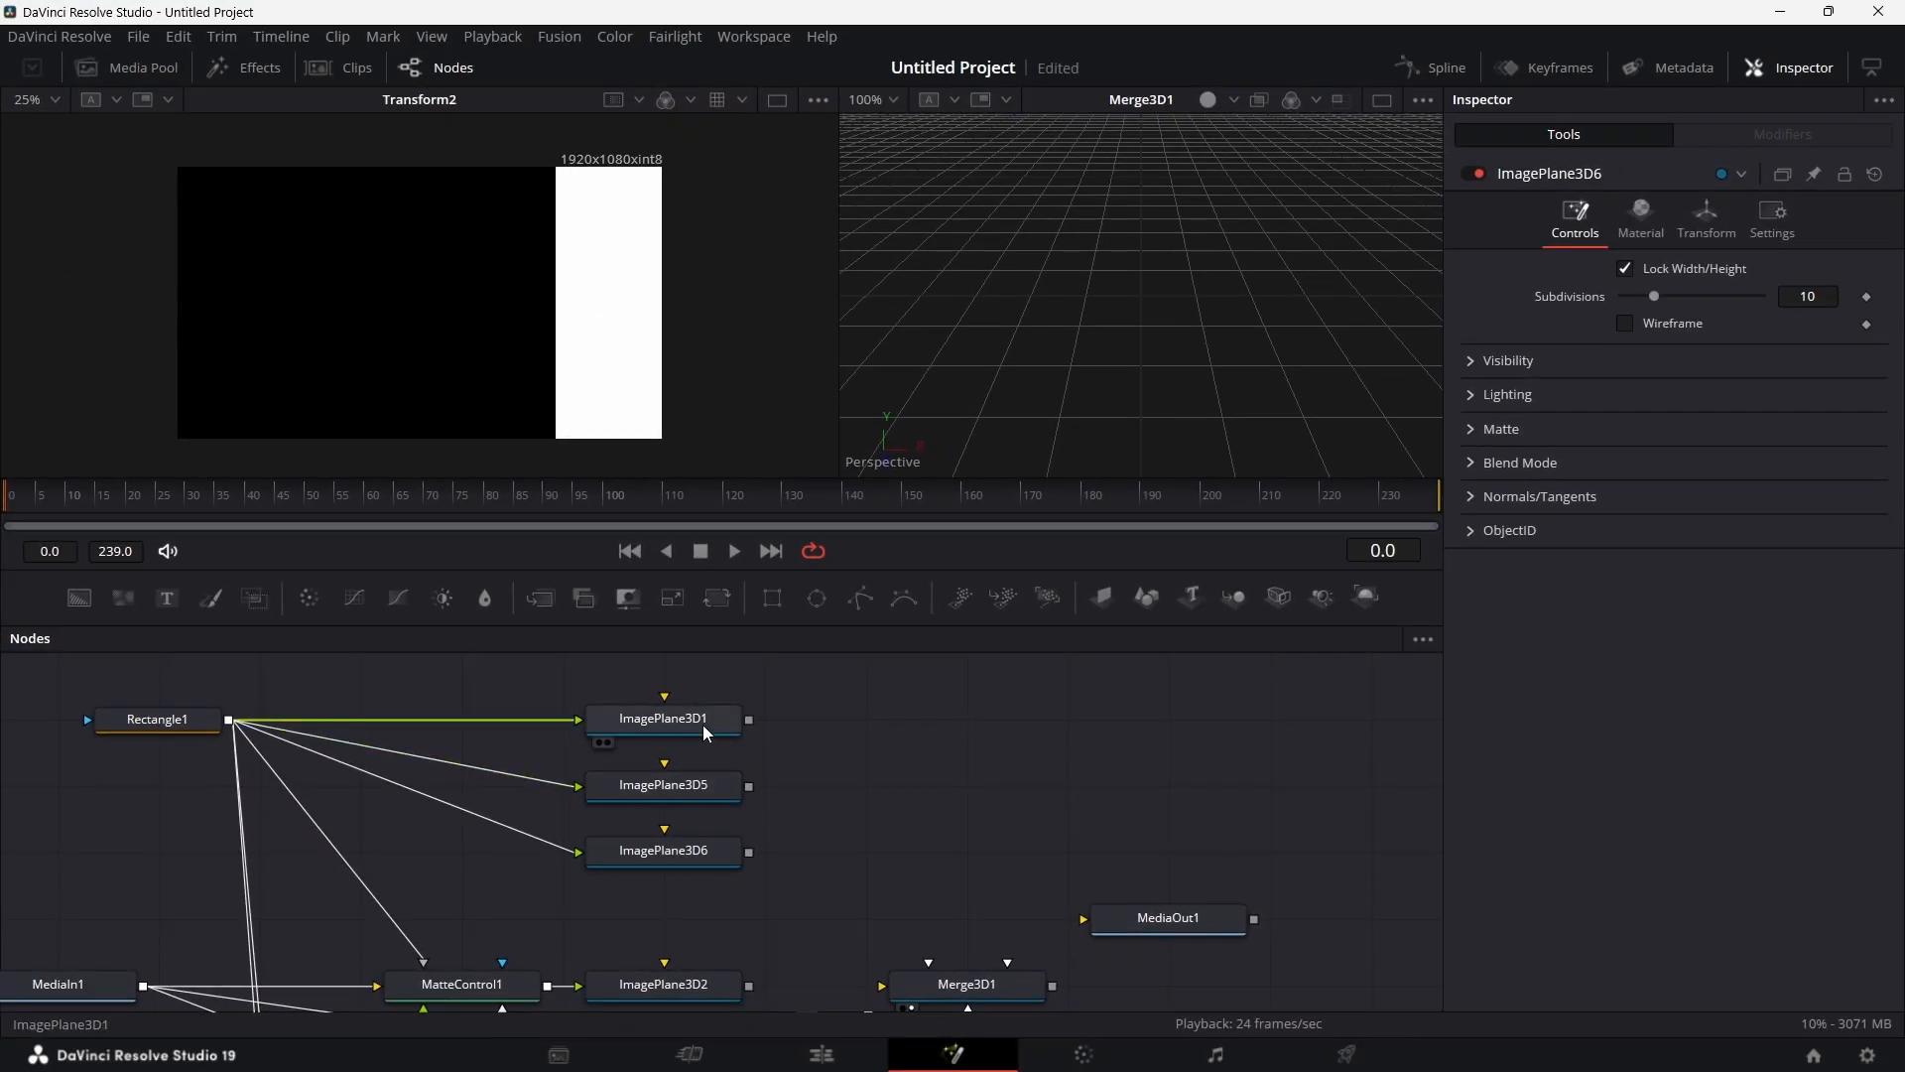
Step: Preview ImagePlane3D1, ImagePlane3D5 and ImagePlane3D6 one after another in the second viewer
left_click_drag(1043, 556, 1181, 371)
left_click_drag(794, 602, 936, 409)
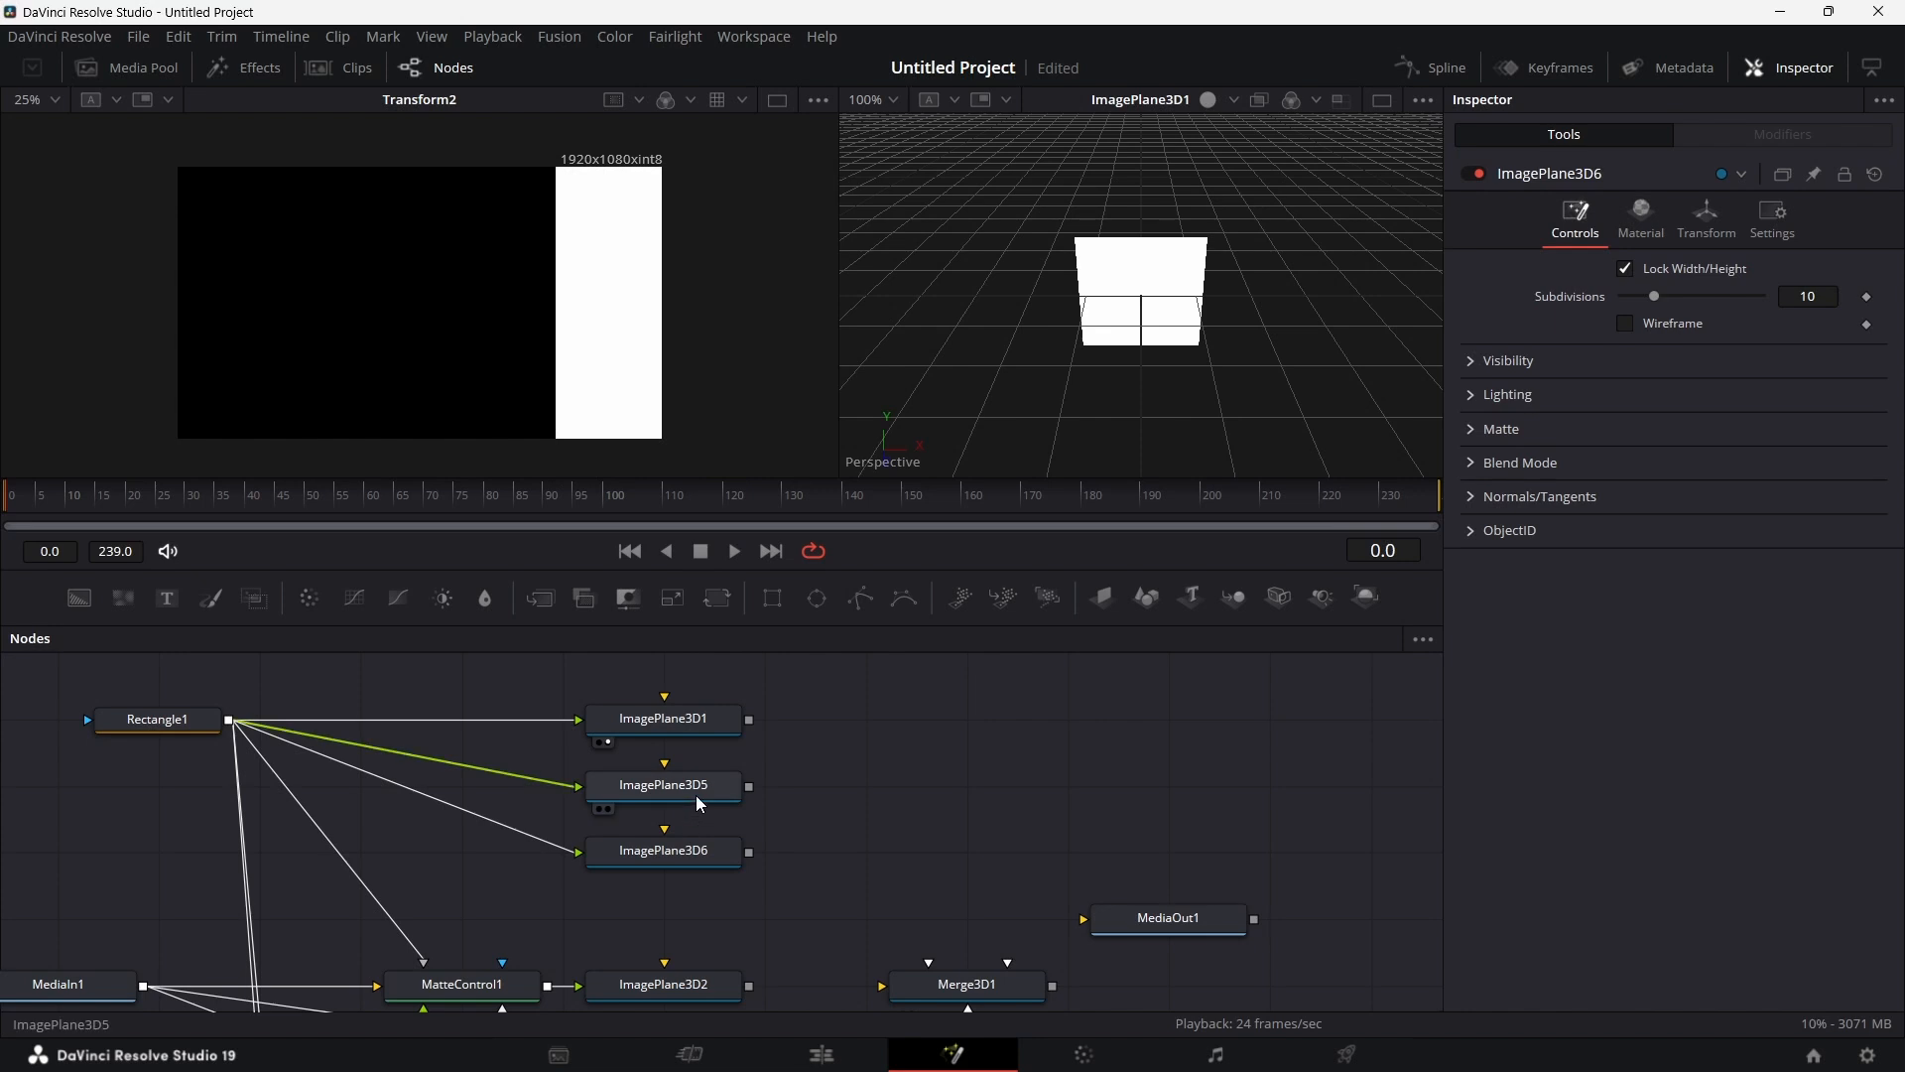
left_click_drag(698, 793, 999, 374)
left_click_drag(692, 866, 1017, 413)
Step: Add a Duplicate 3D node after ImagePlane3D1 and show it in the second viewer
scroll(1012, 859, "right", 4)
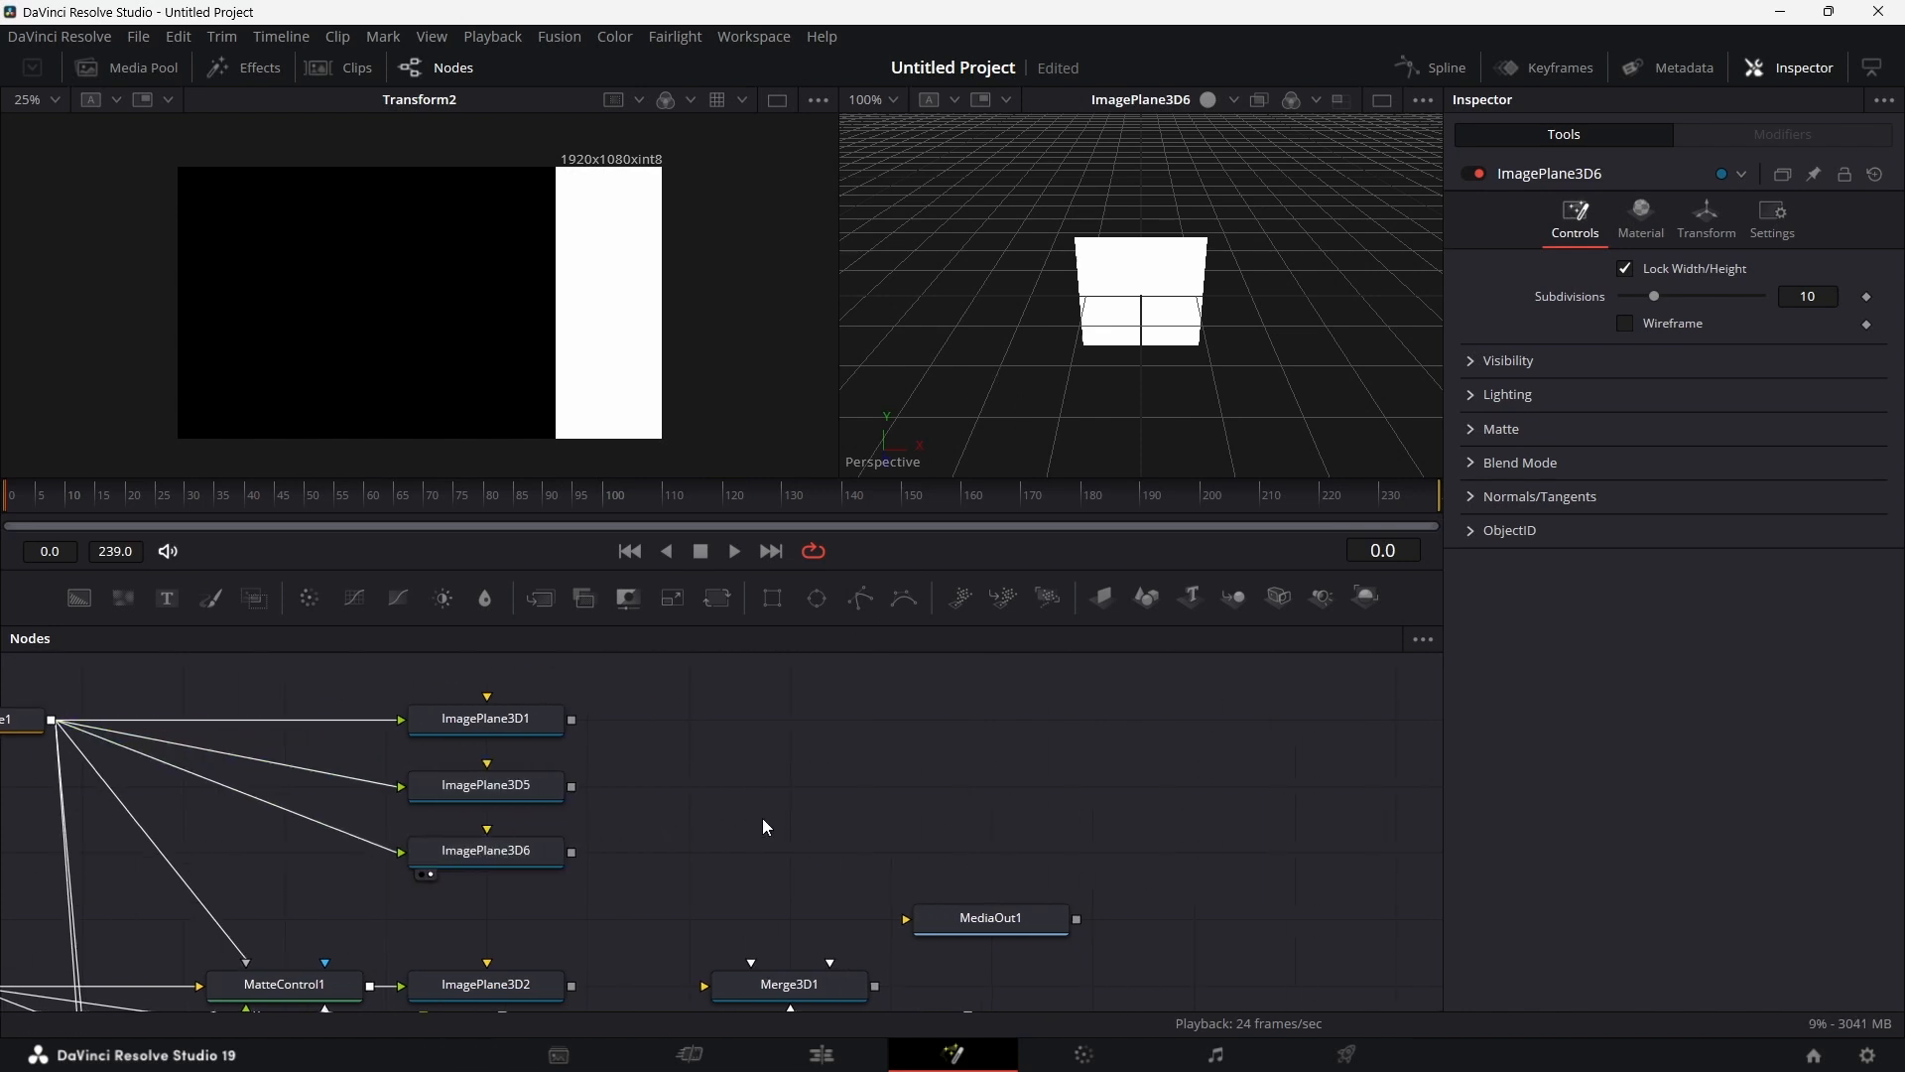
left_click(514, 716)
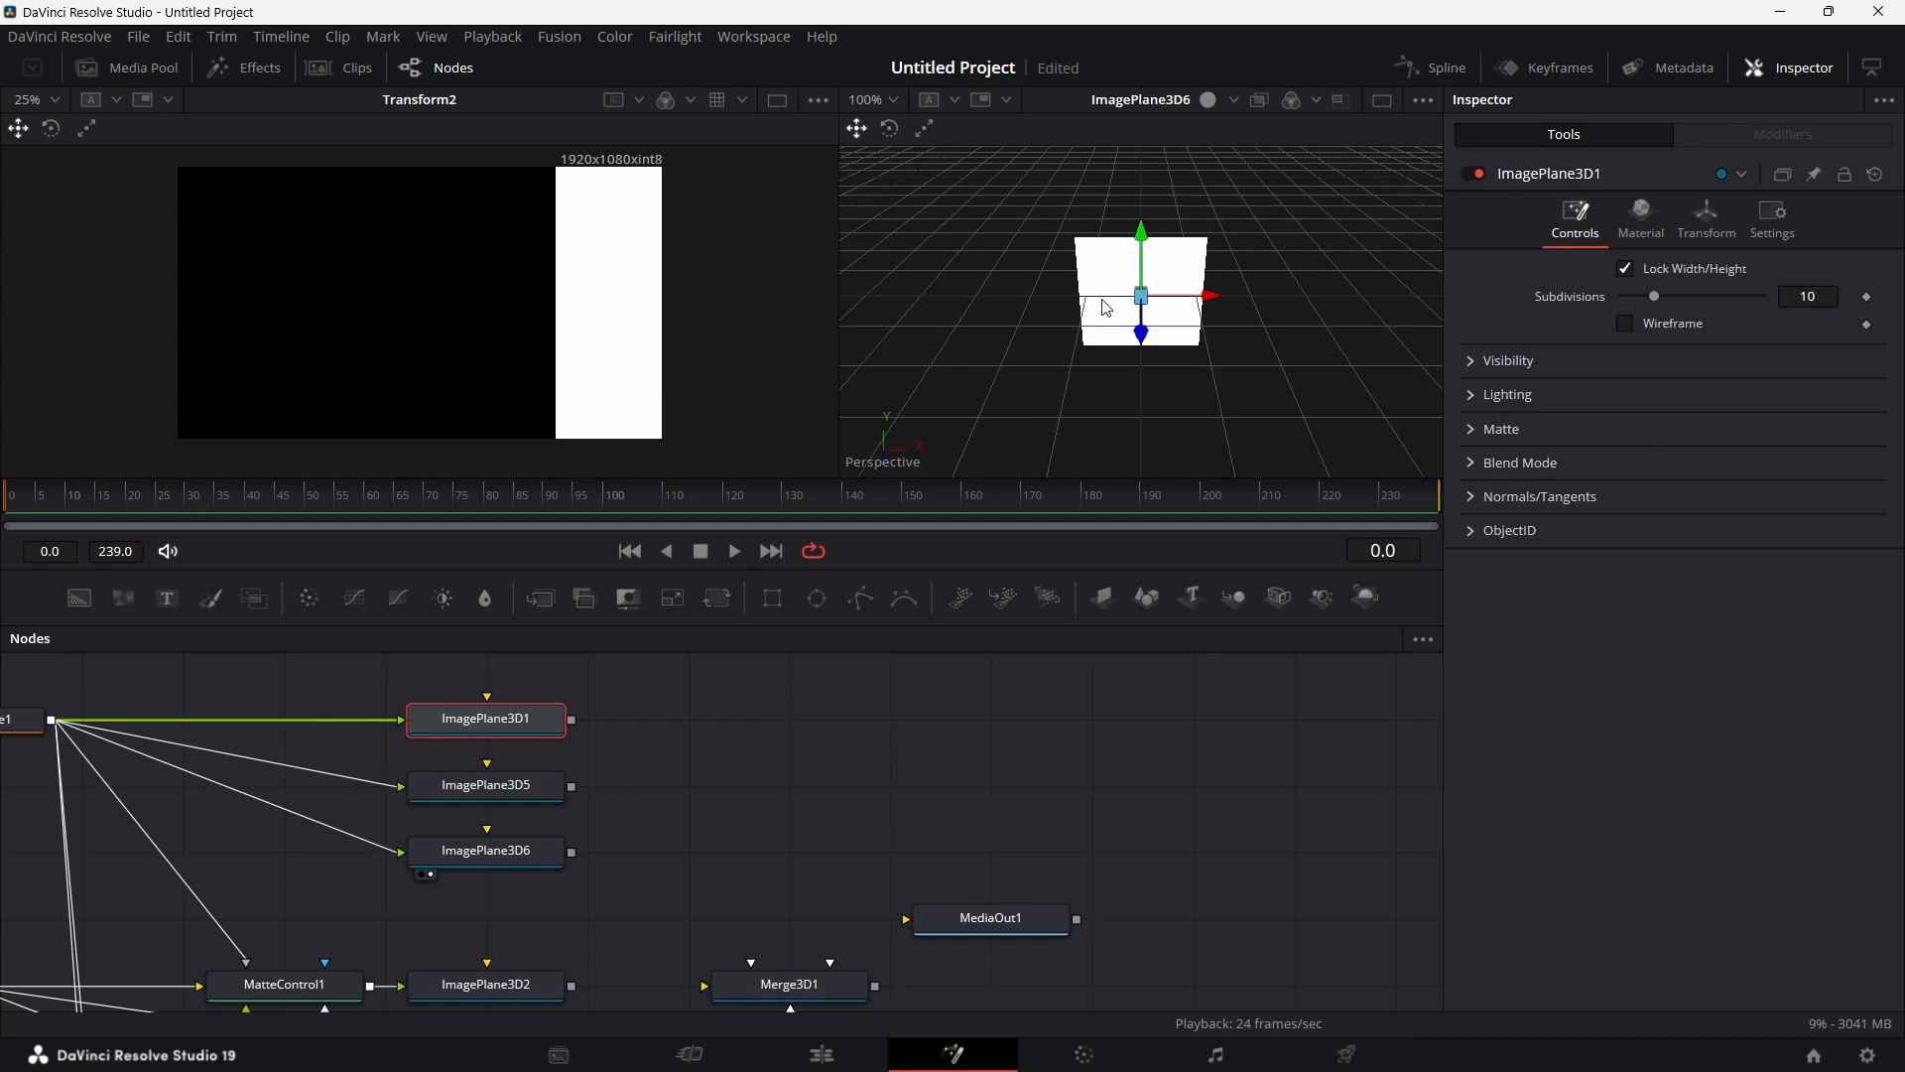
scroll(752, 742, "up", 1)
scroll(752, 741, "down", 2)
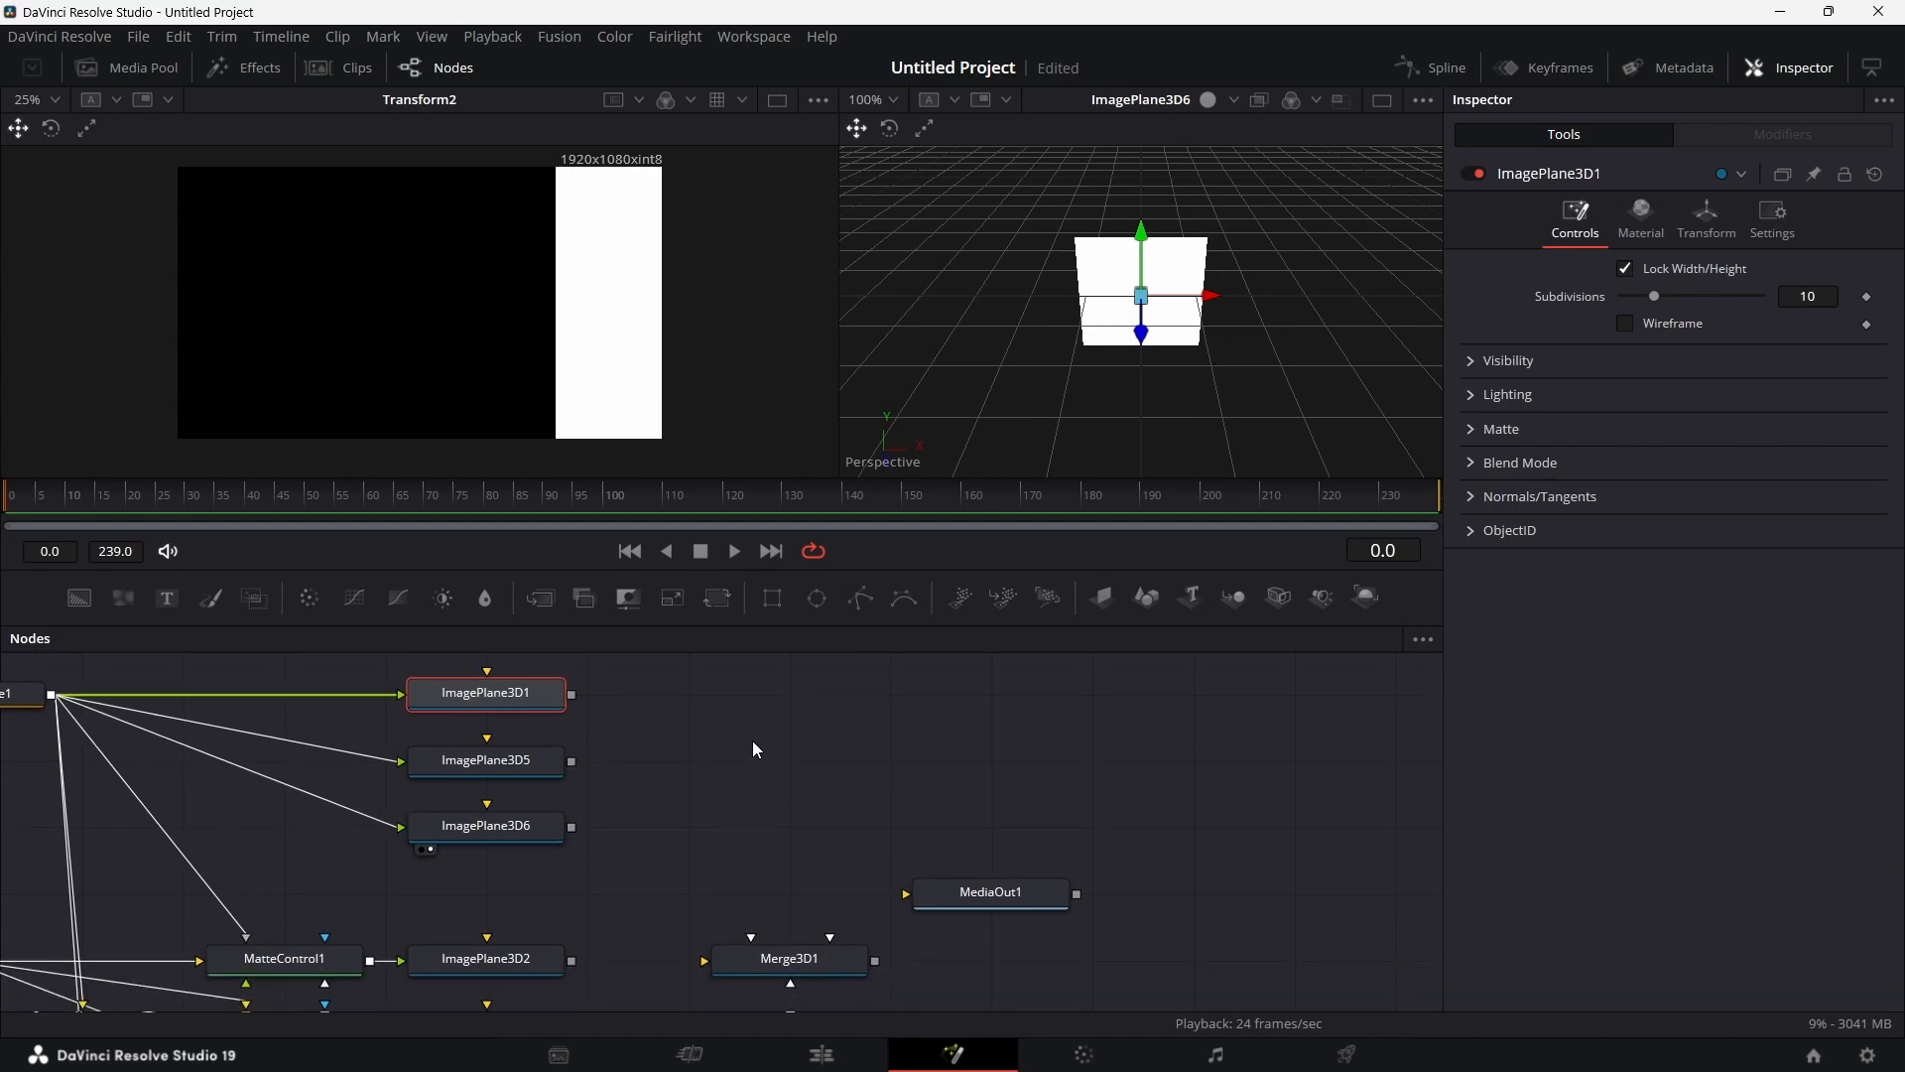
scroll(752, 742, "up", 1)
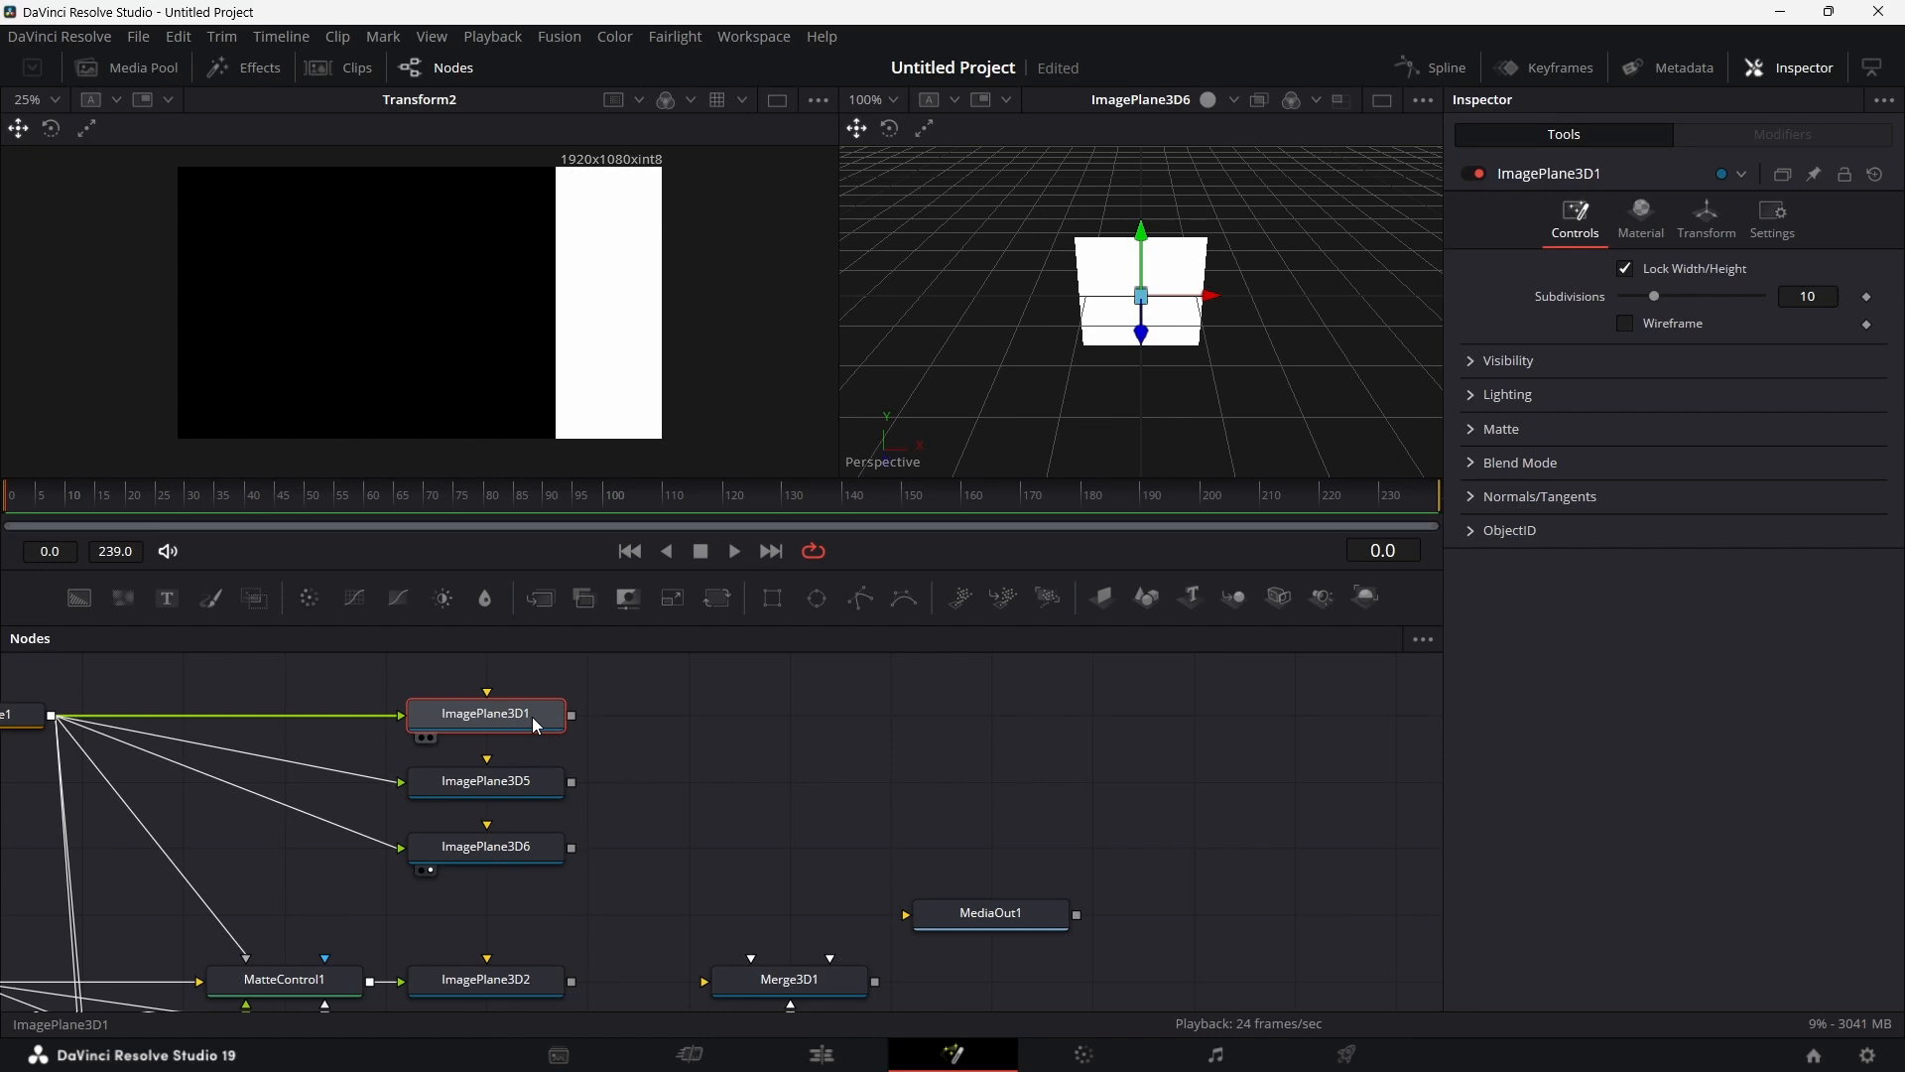
key("shift+space")
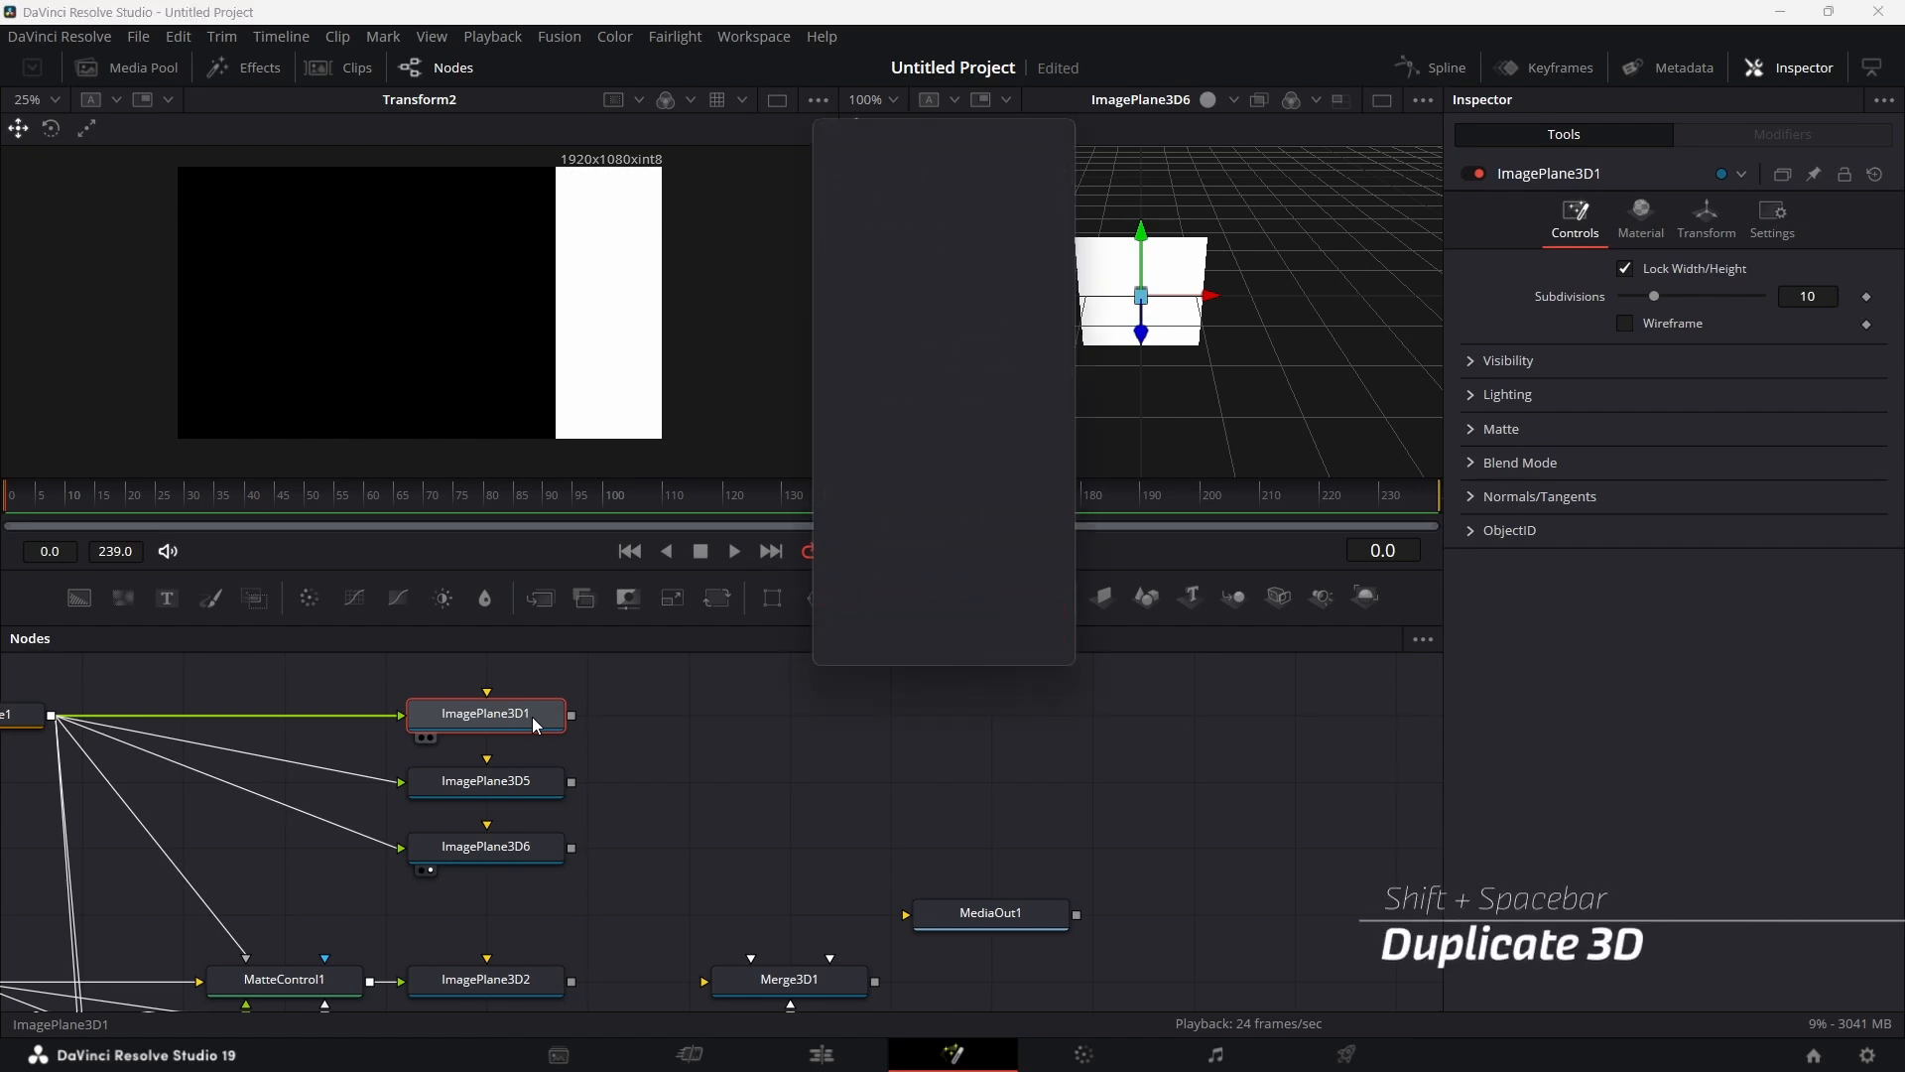
type("DUPL")
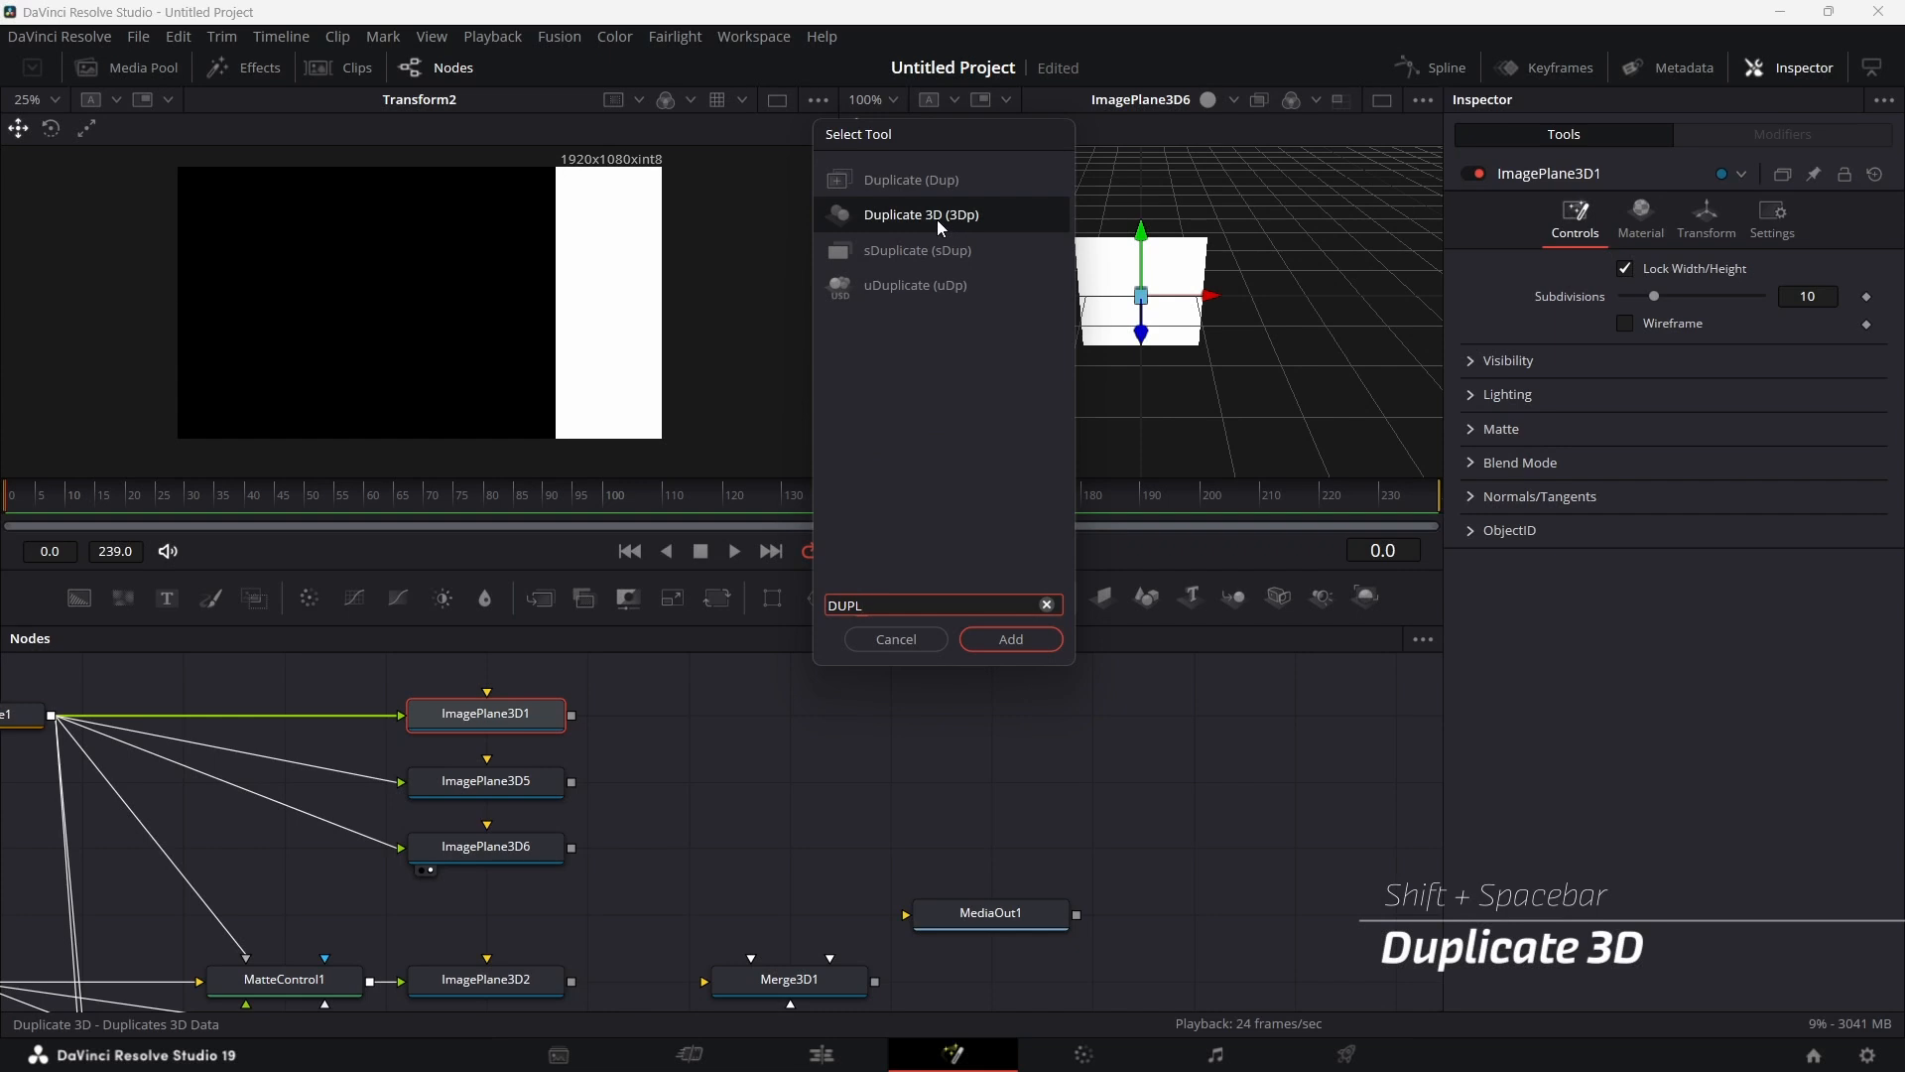
left_click(1014, 639)
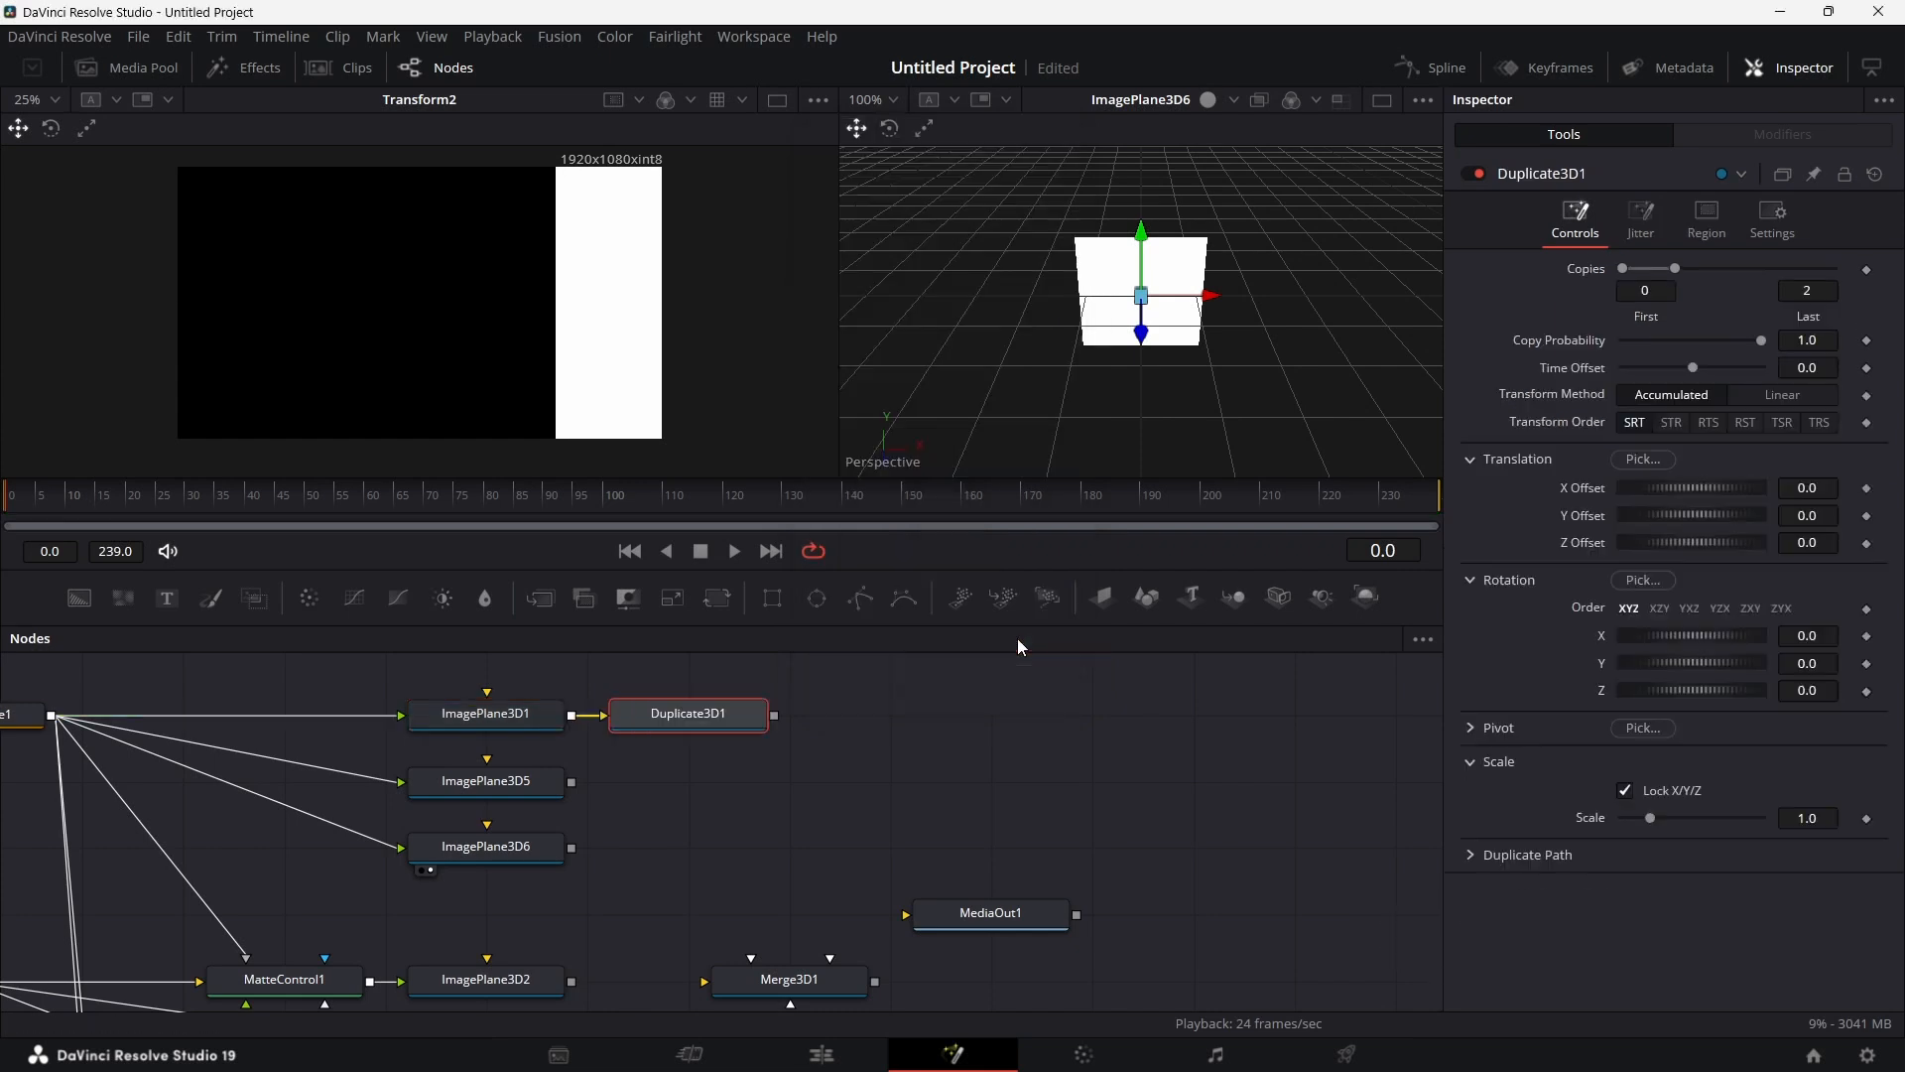
left_click_drag(719, 718, 990, 387)
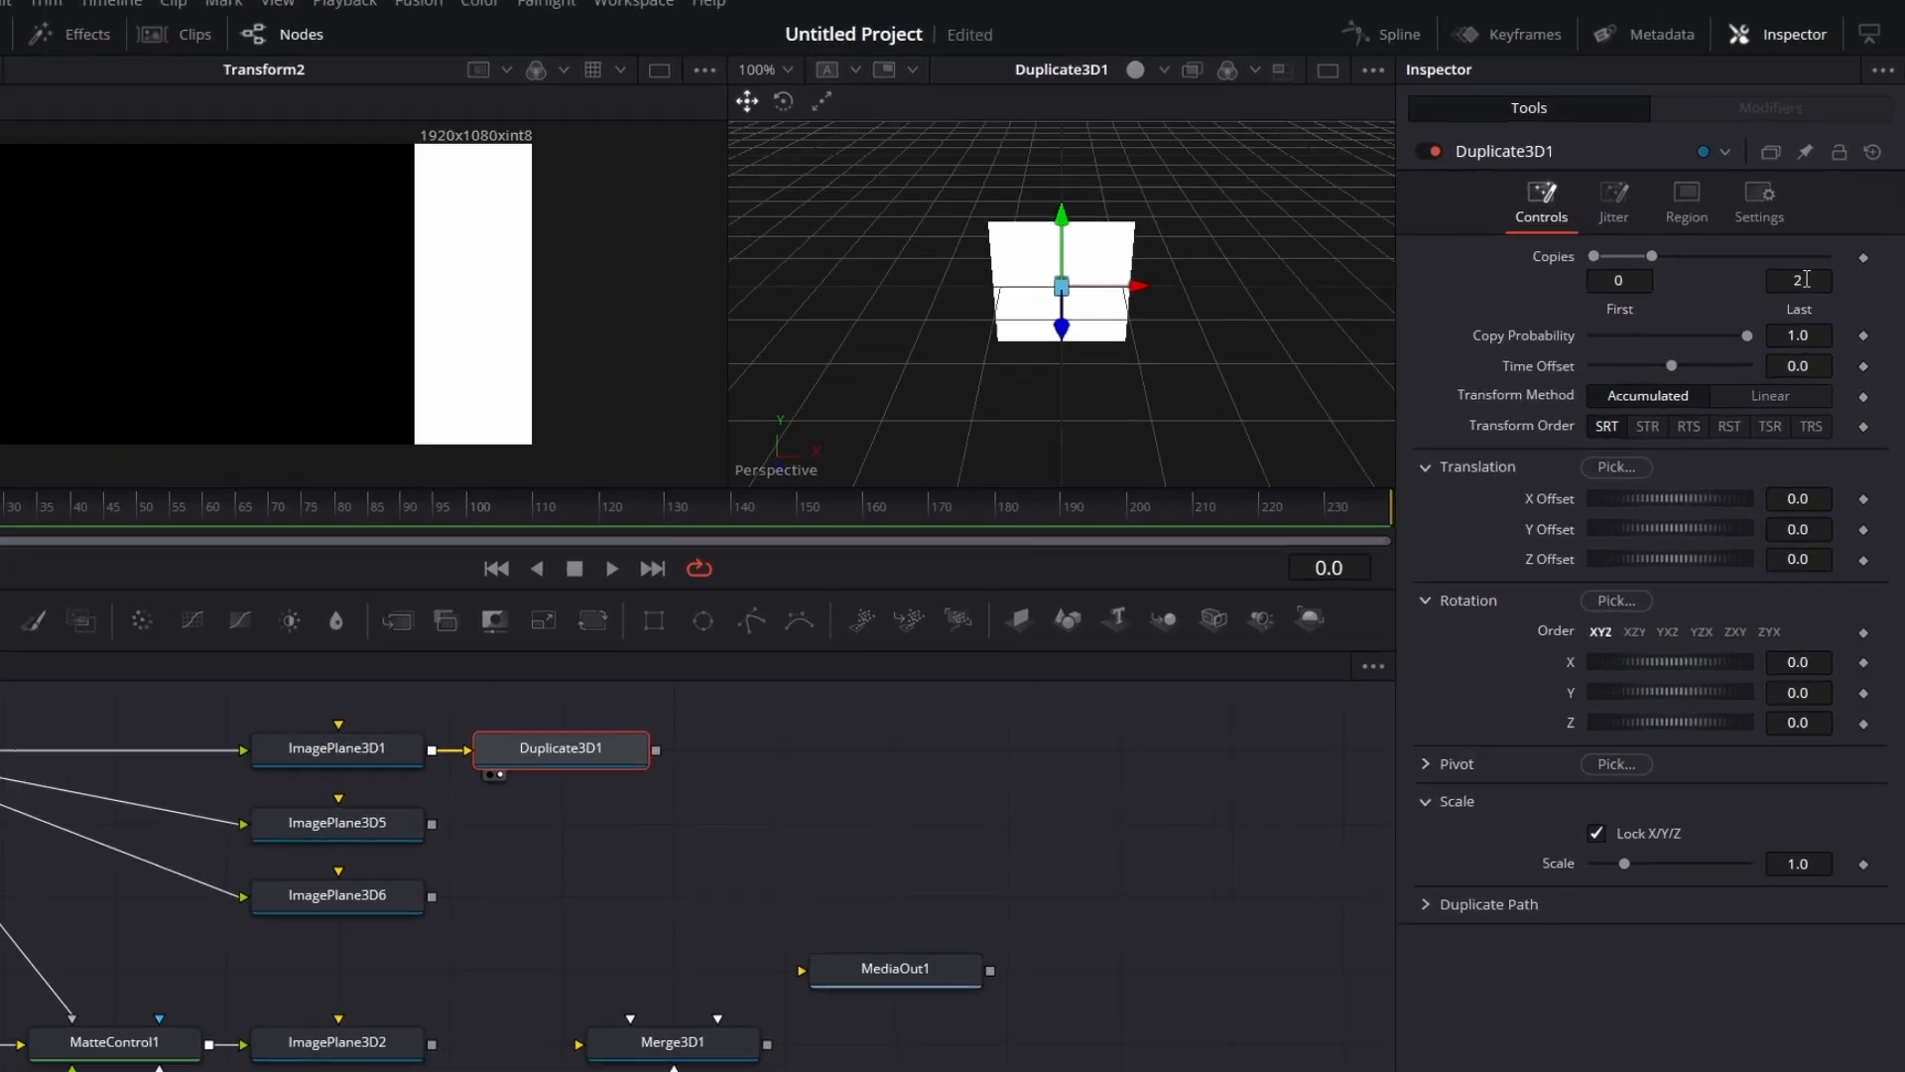
Step: Set Duplicate3D1's last copy to 4 and its translation Y Offset to 0.5625
left_click(1804, 279)
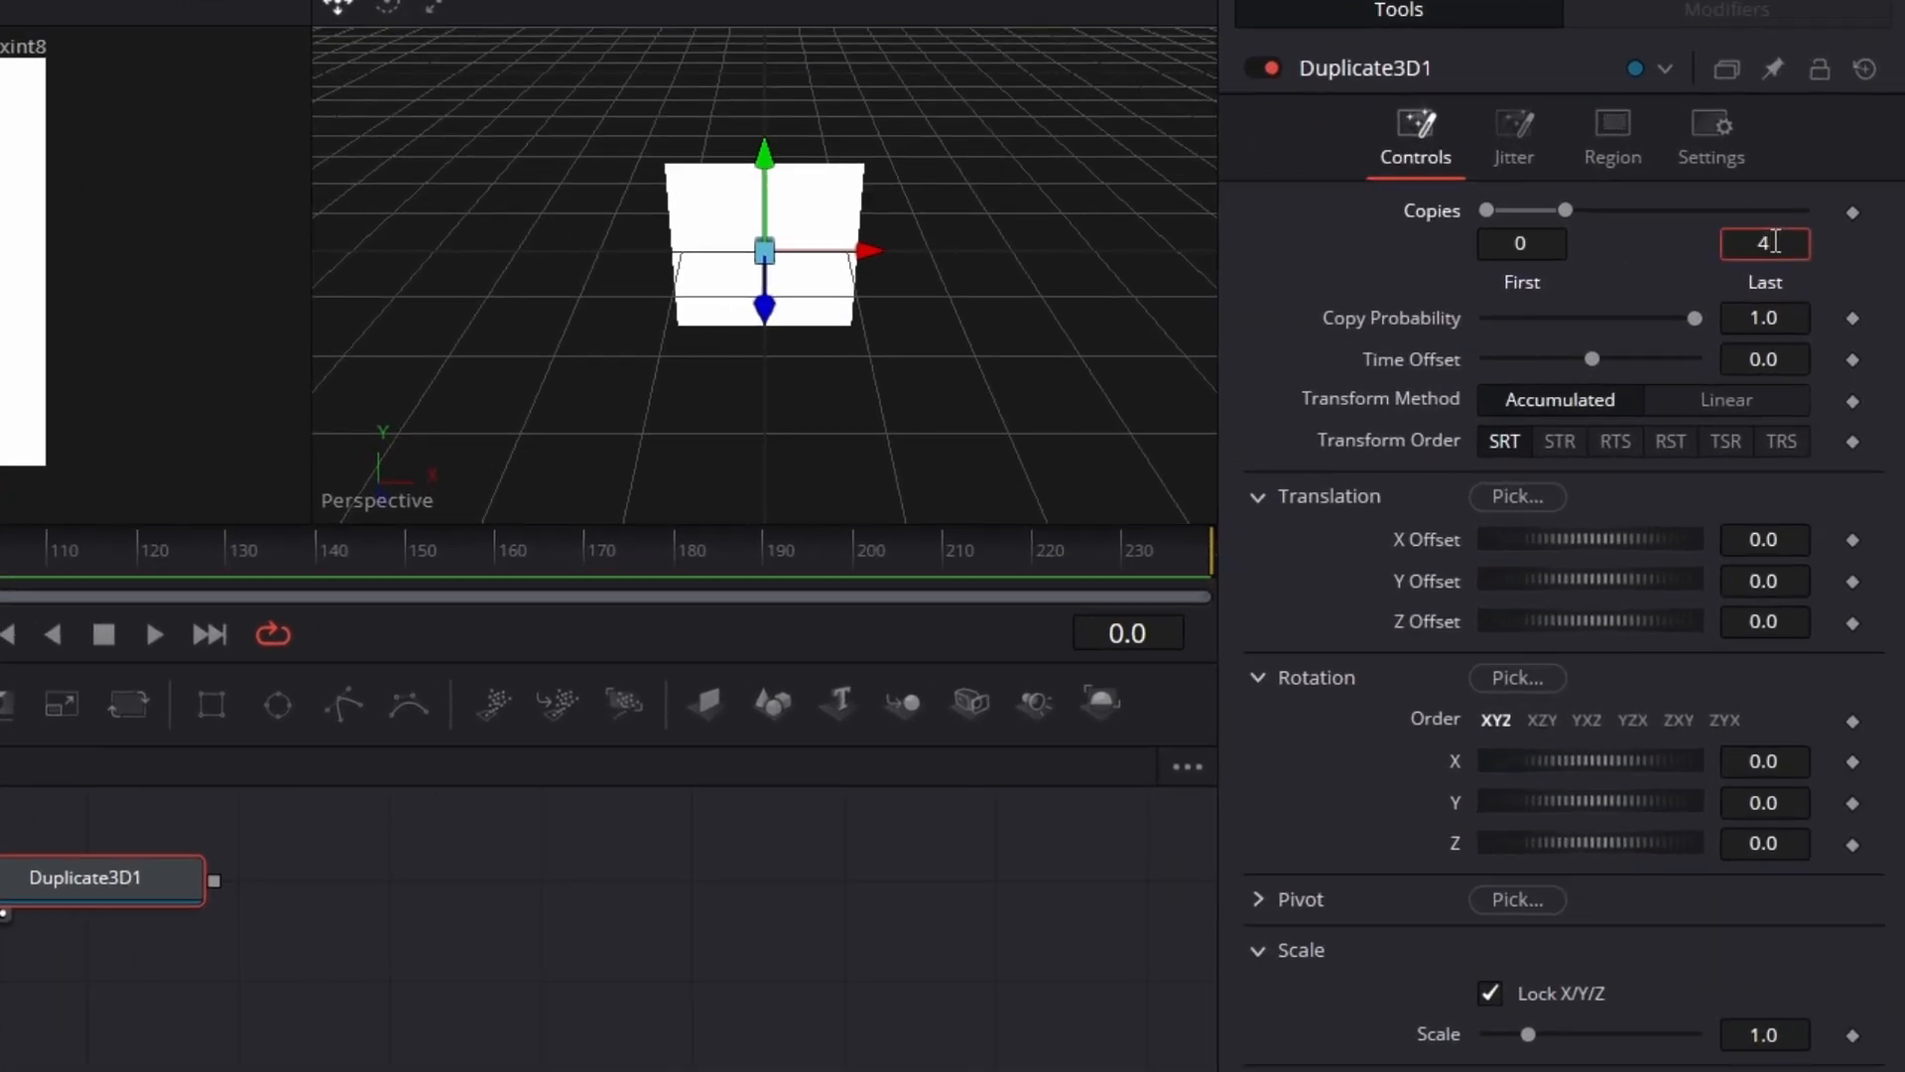
key("Tab")
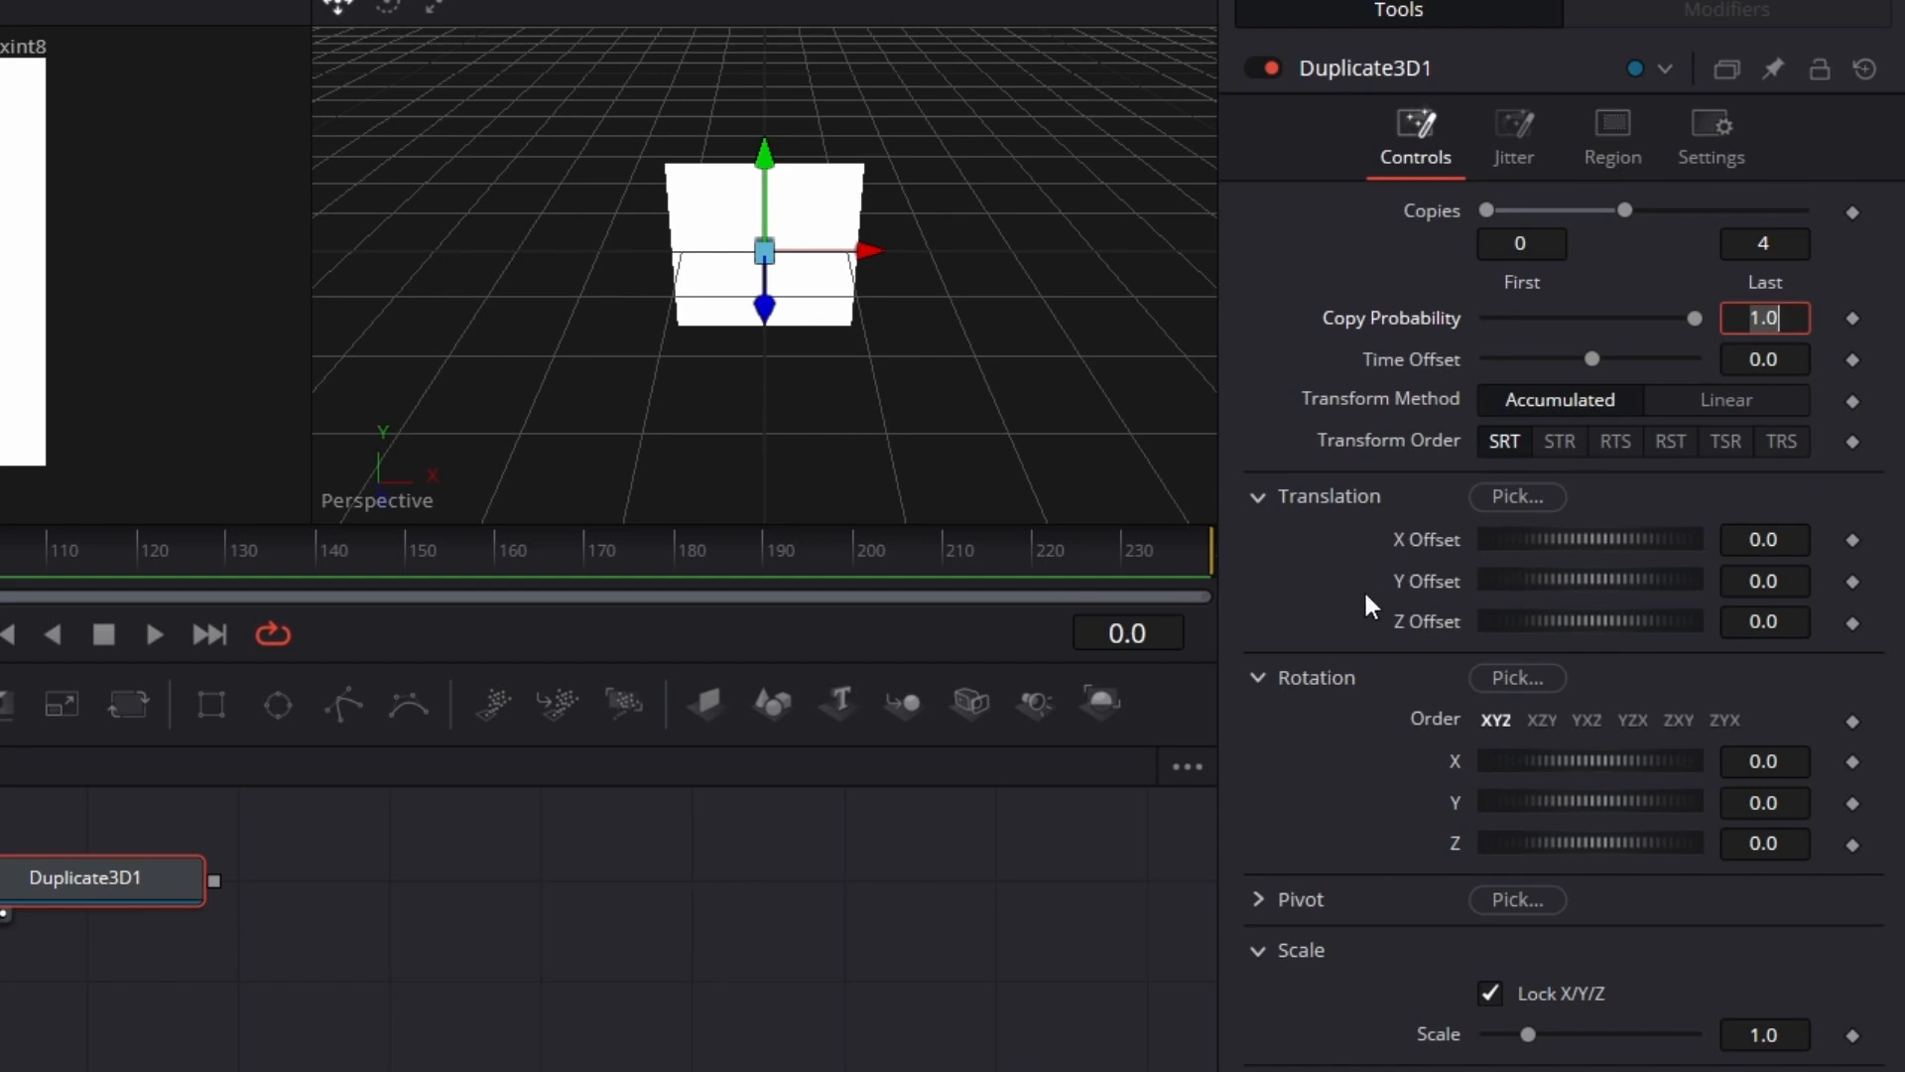
left_click(1775, 585)
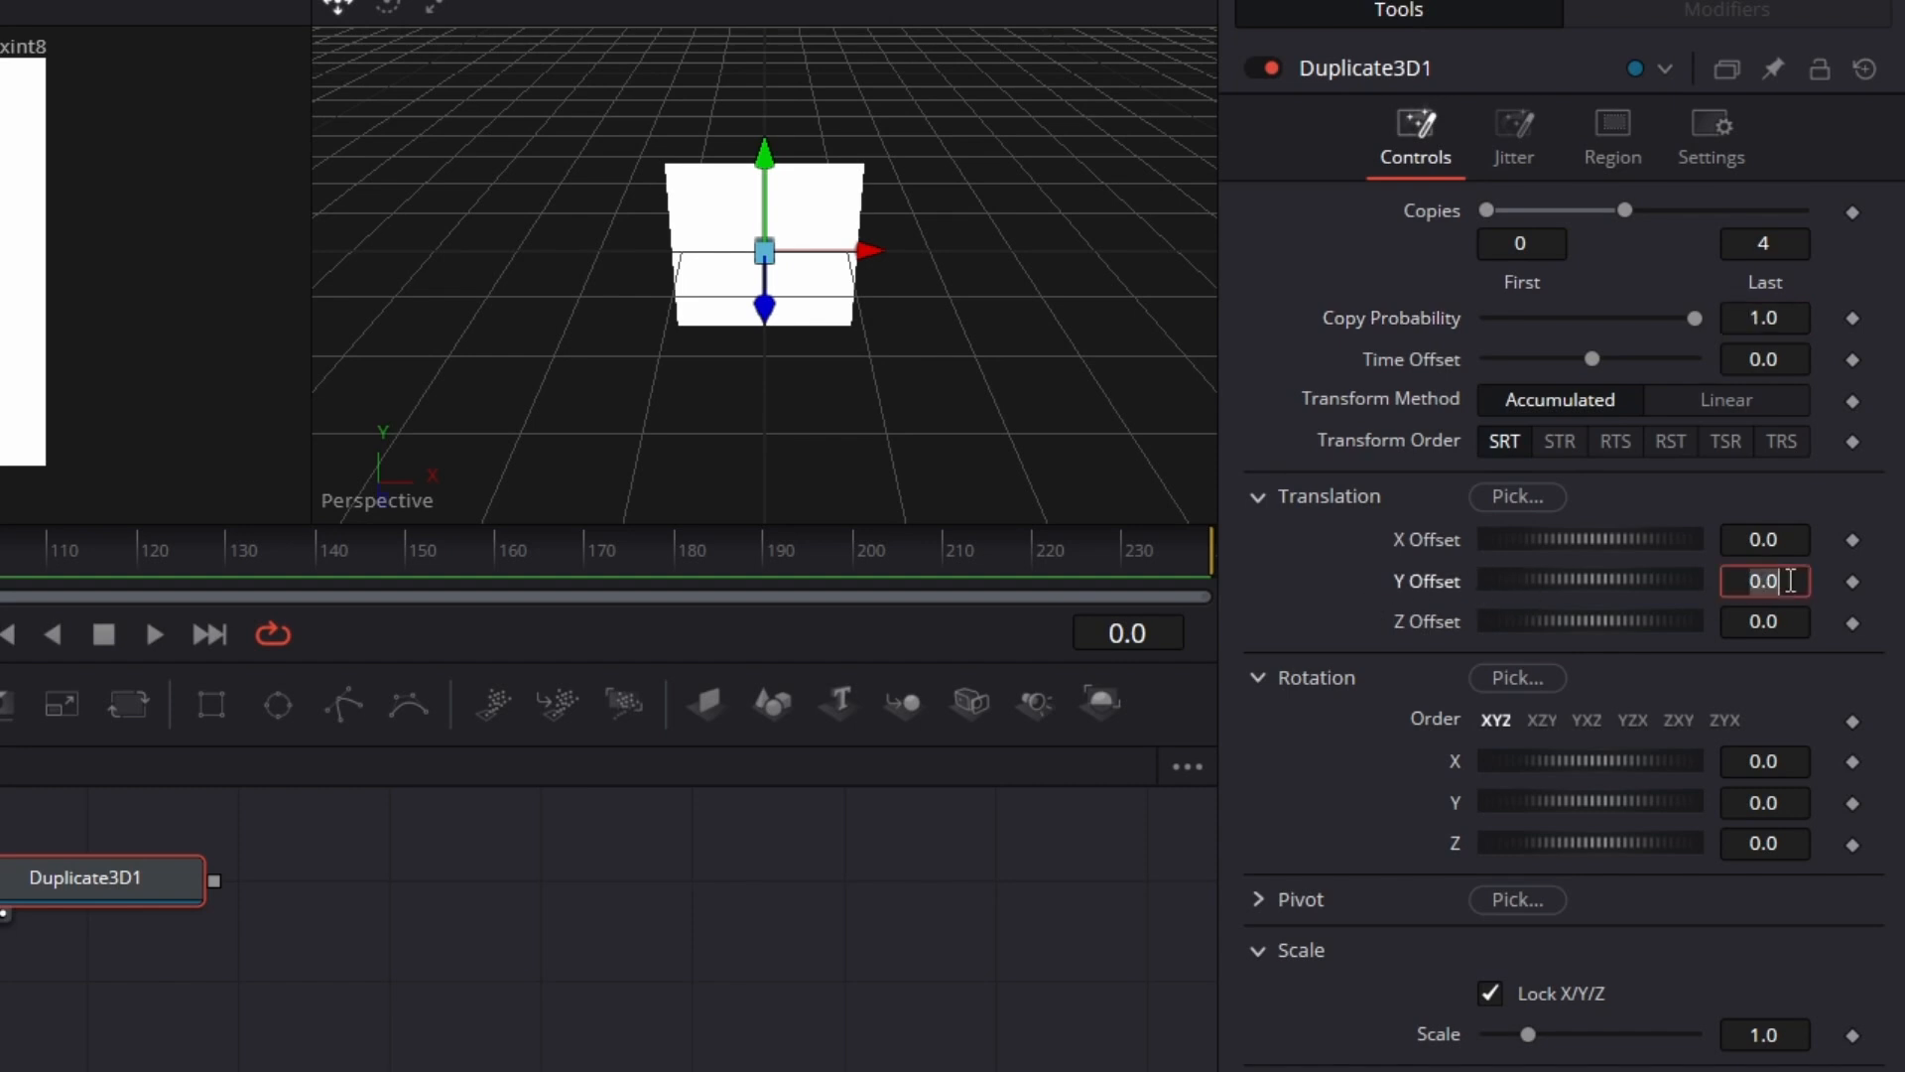
type("0.5625")
key("Tab")
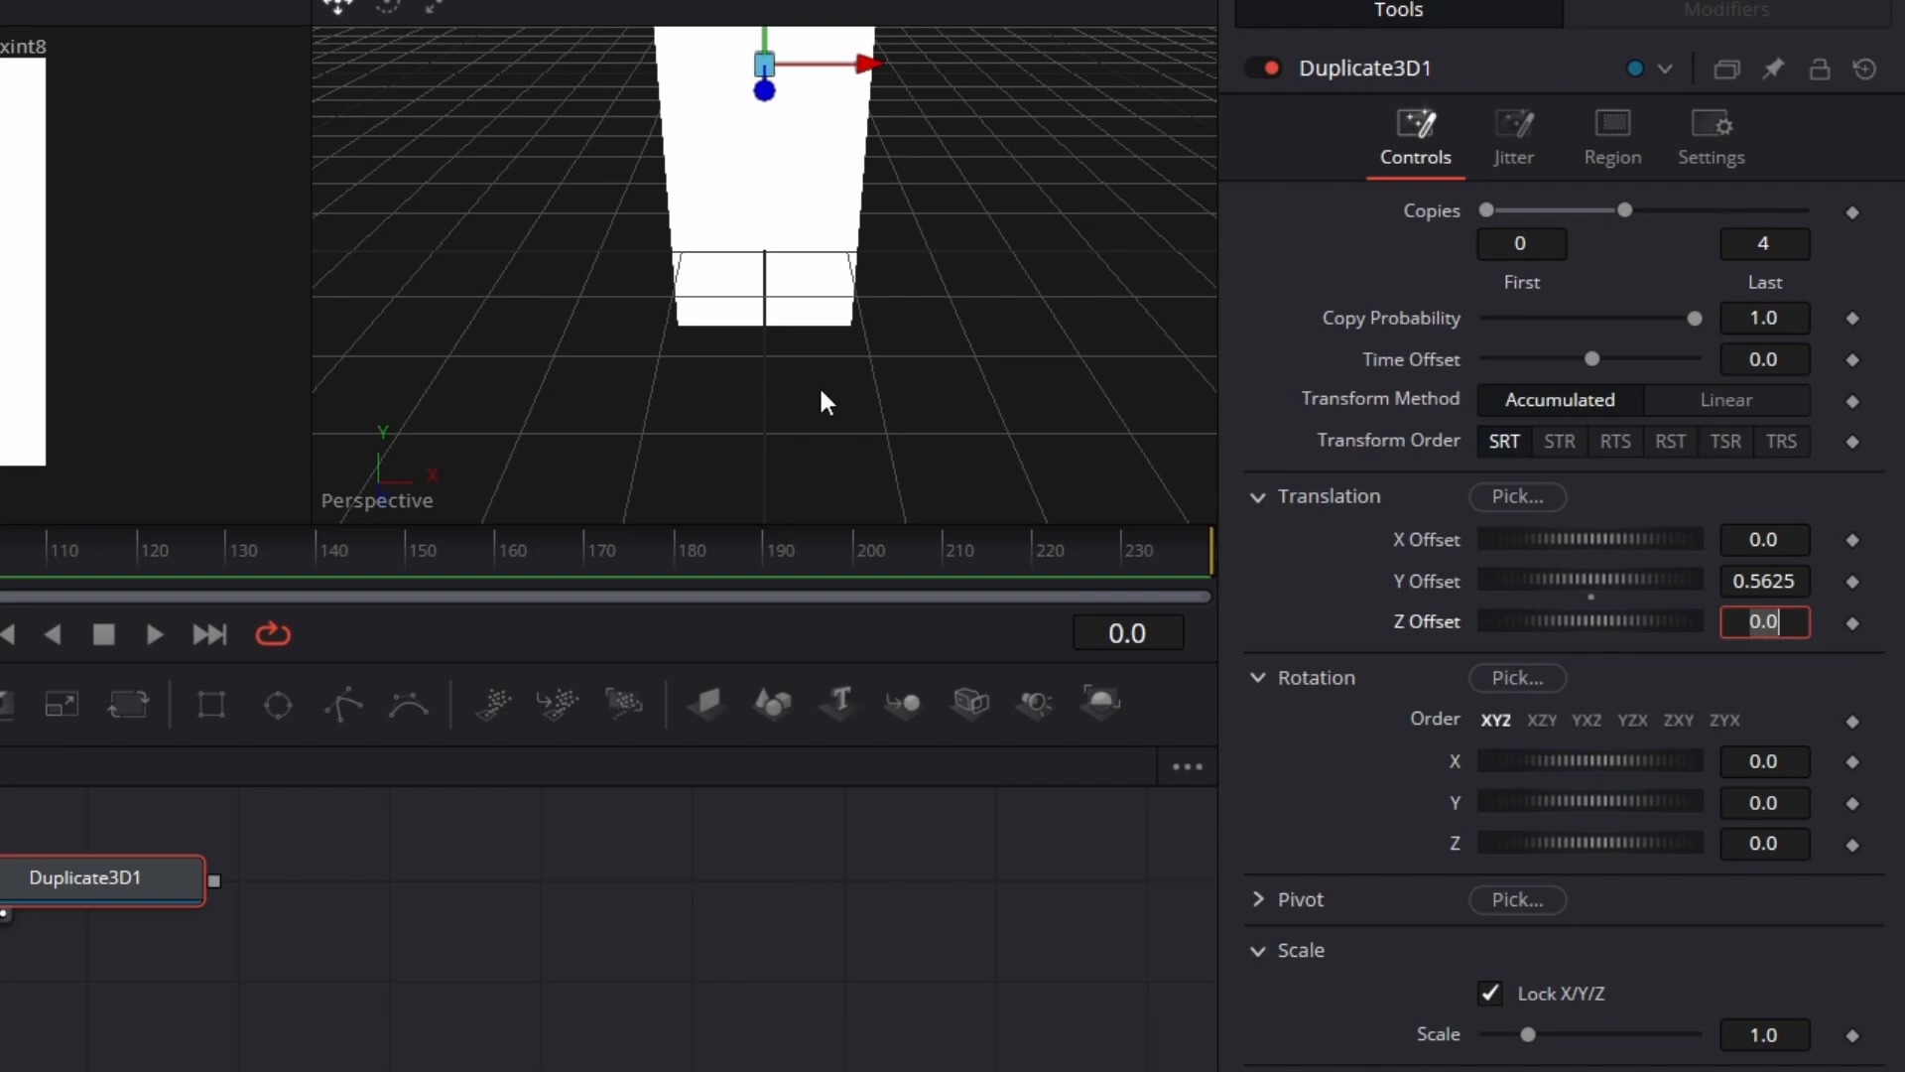
scroll(825, 377, "down", 3)
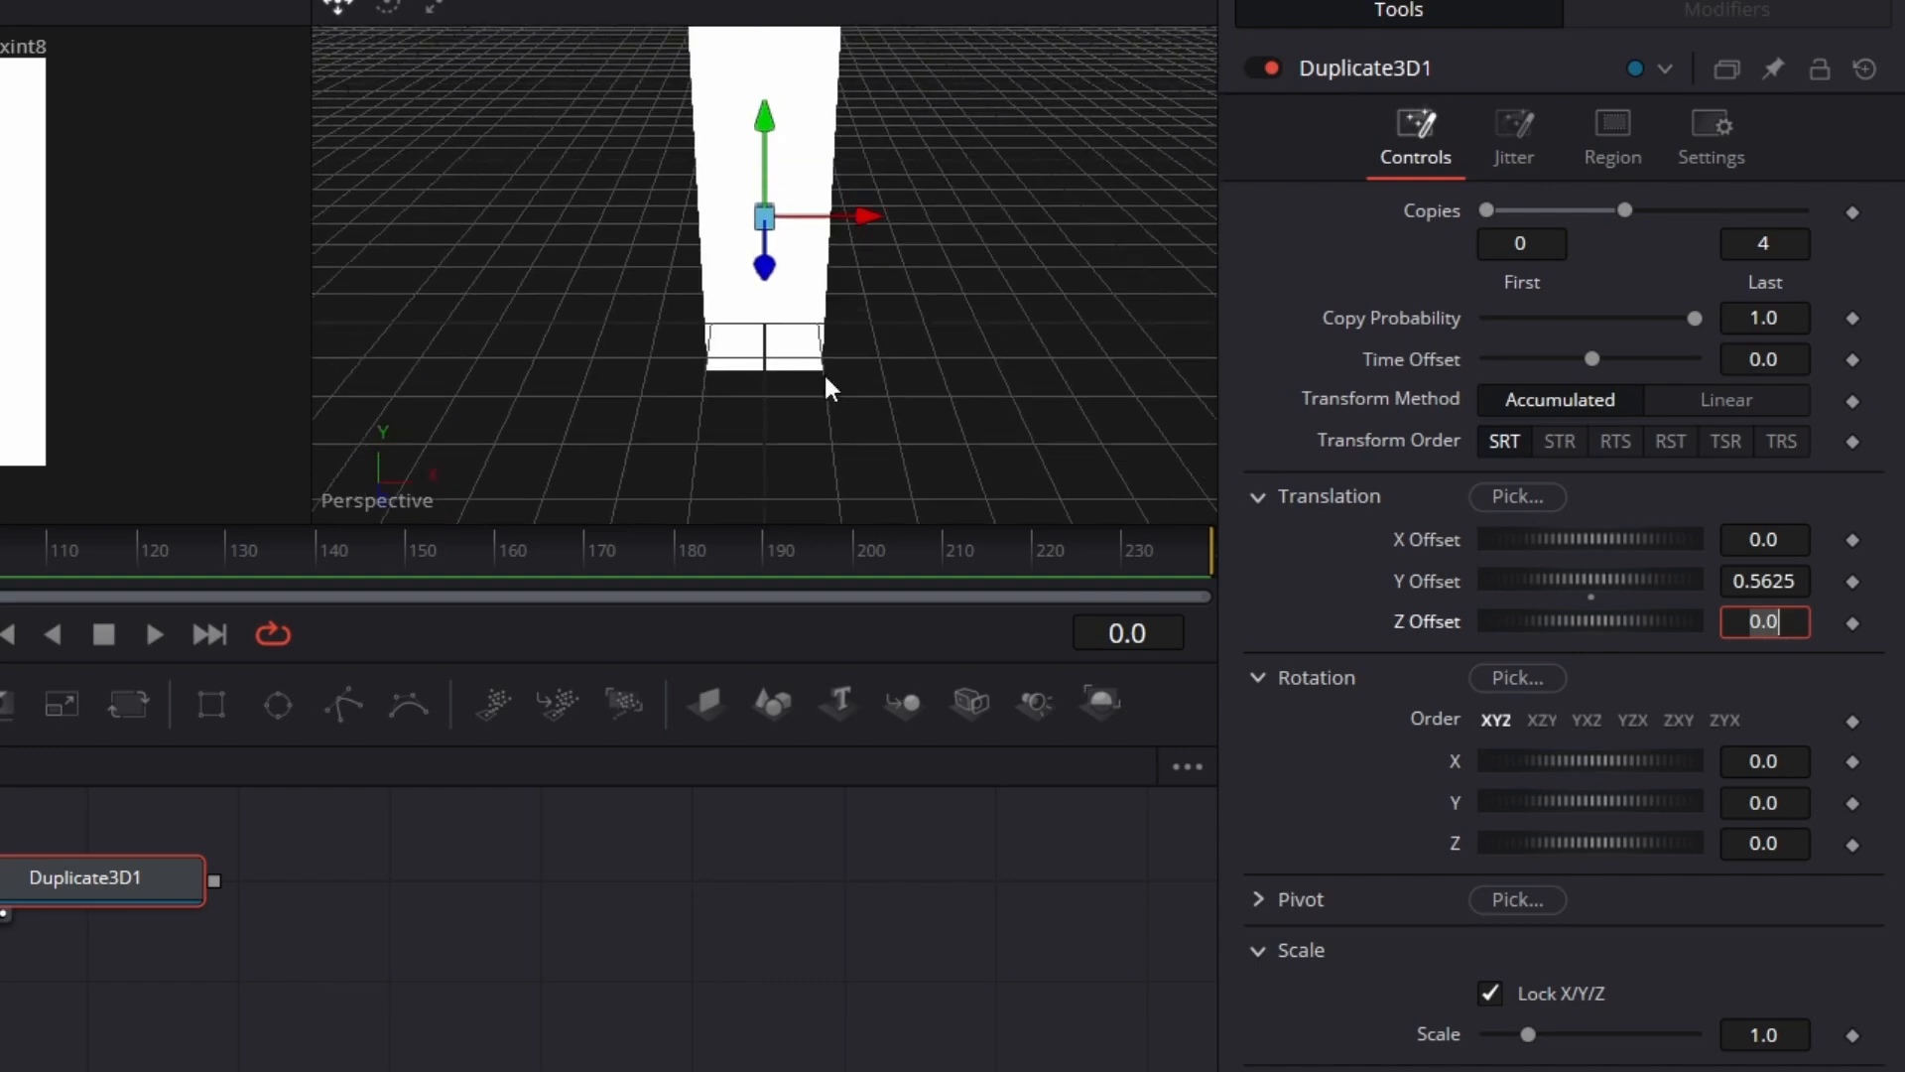
scroll(826, 378, "down", 3)
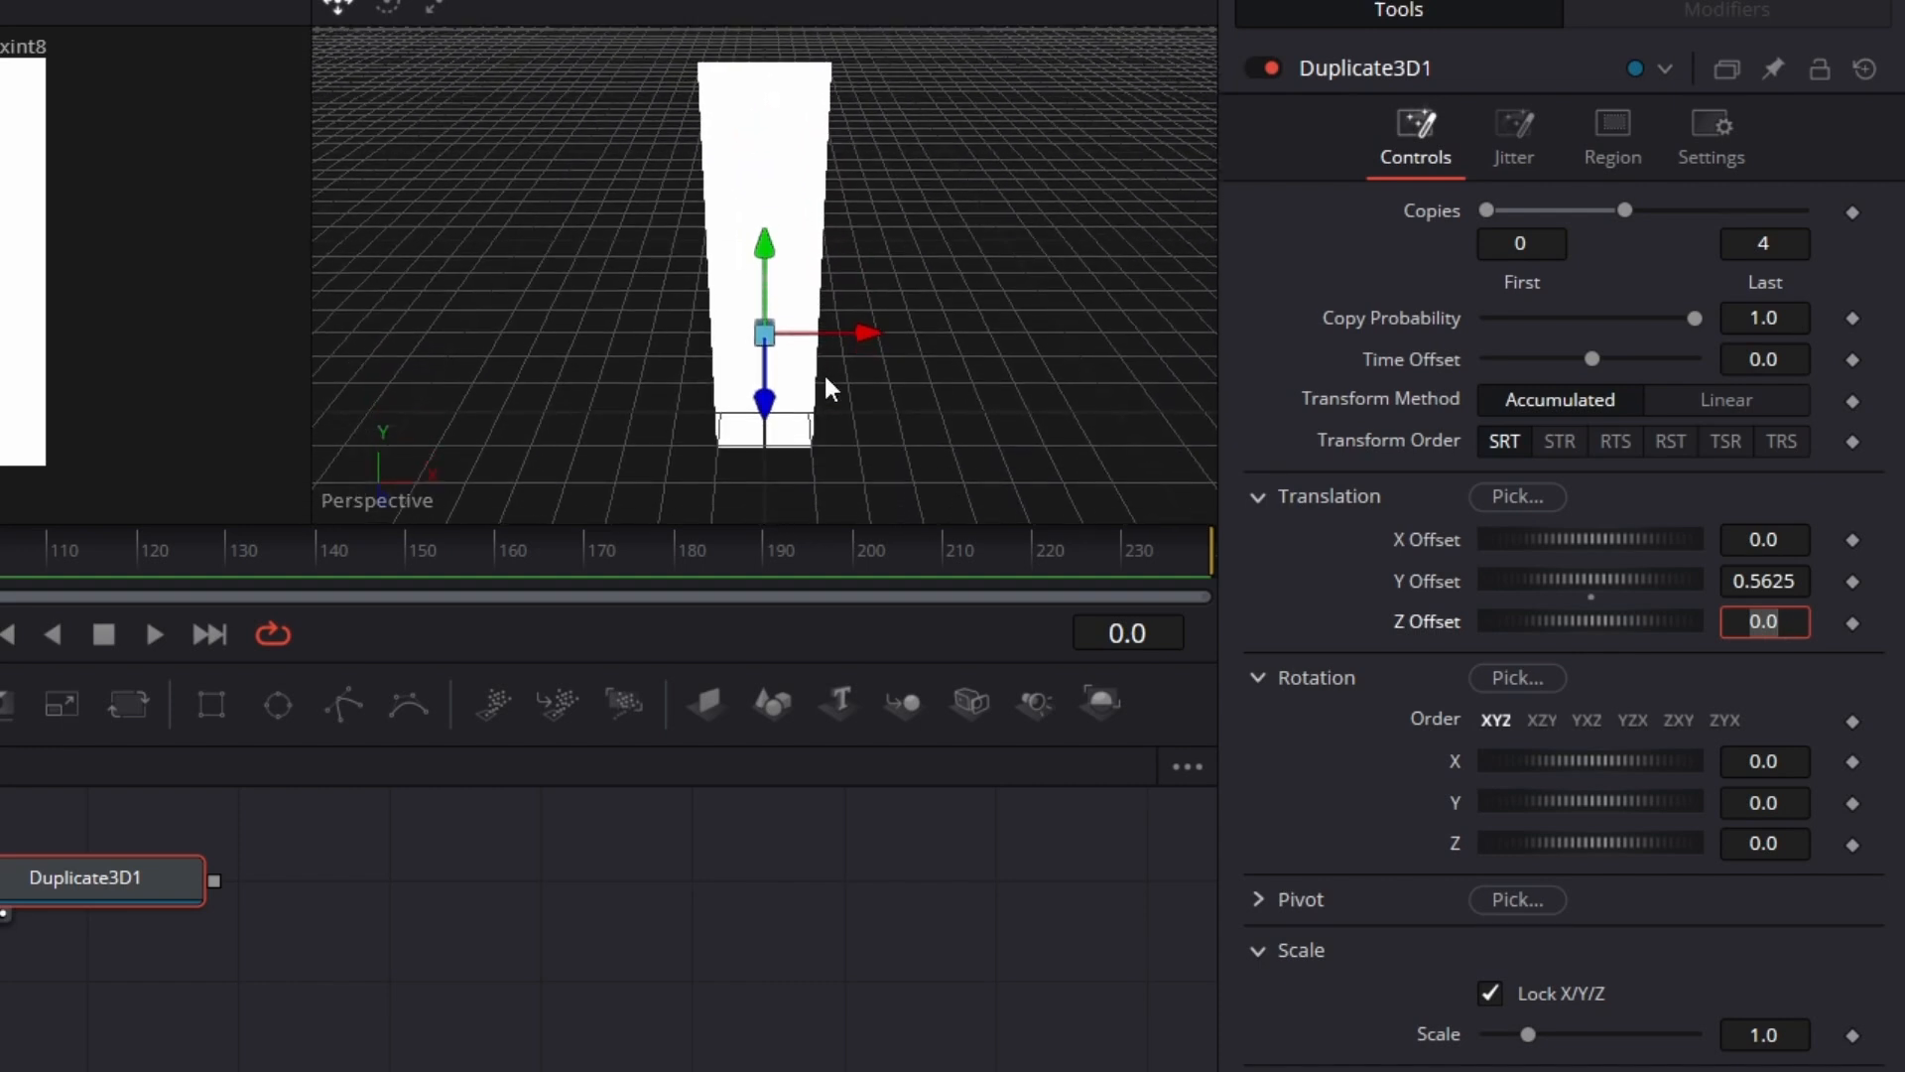
key("Return")
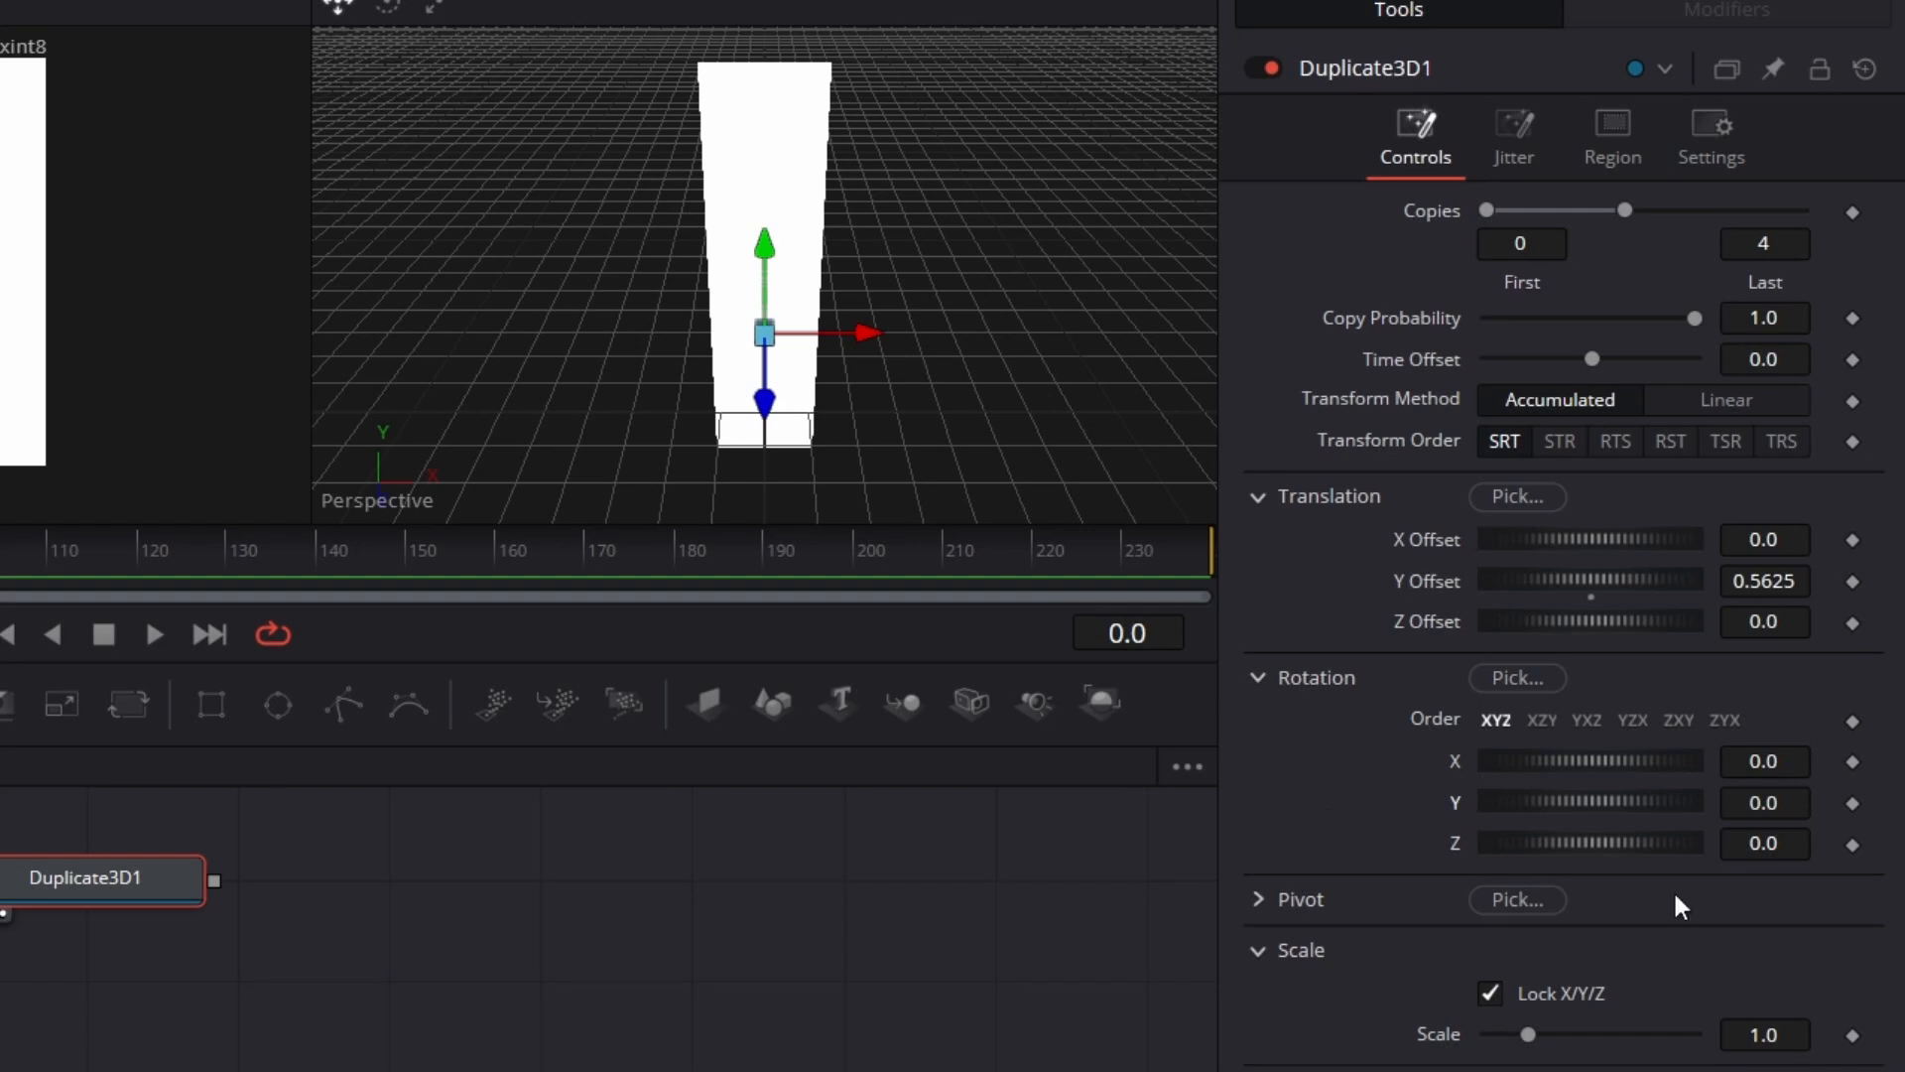
Step: Set Duplicate3D1's Y pivot to half the negative plane height, -0.5625/2
left_click(1257, 899)
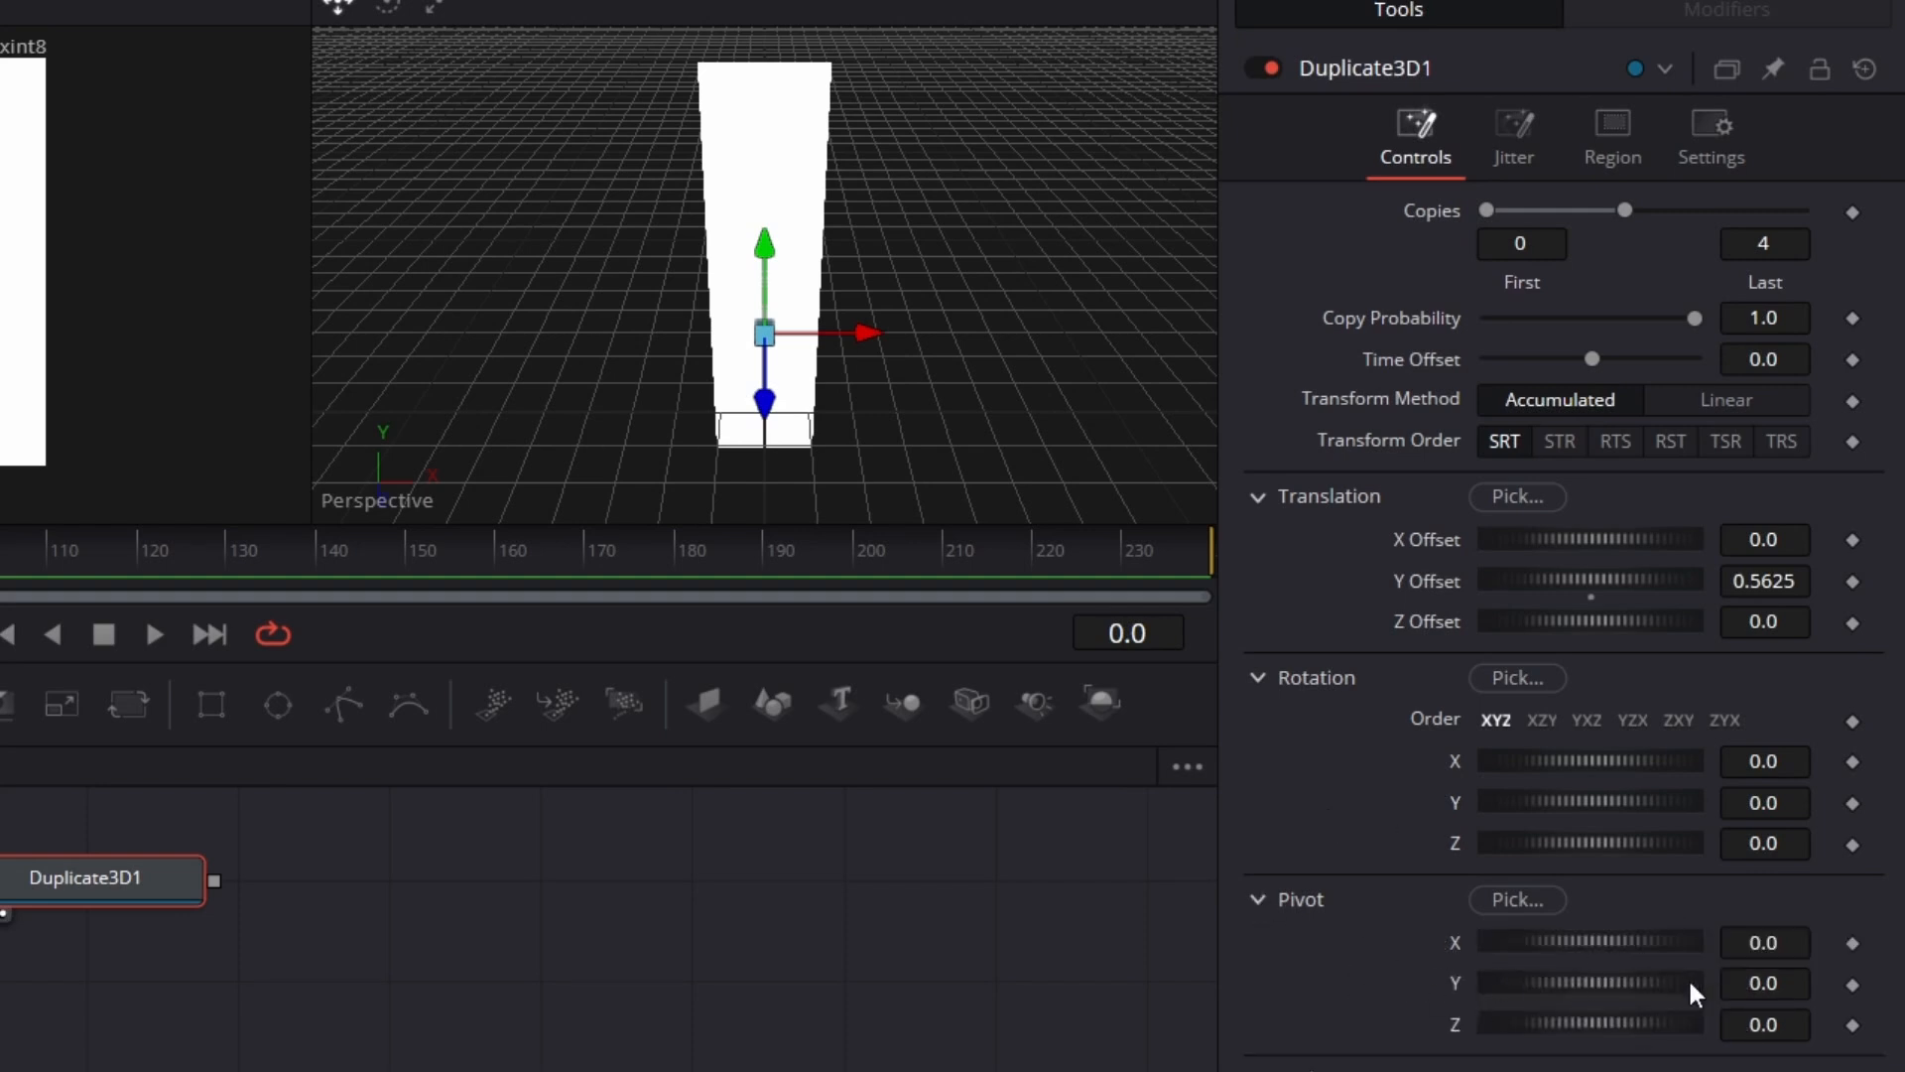
left_click(1789, 984)
type("-0.5625/2")
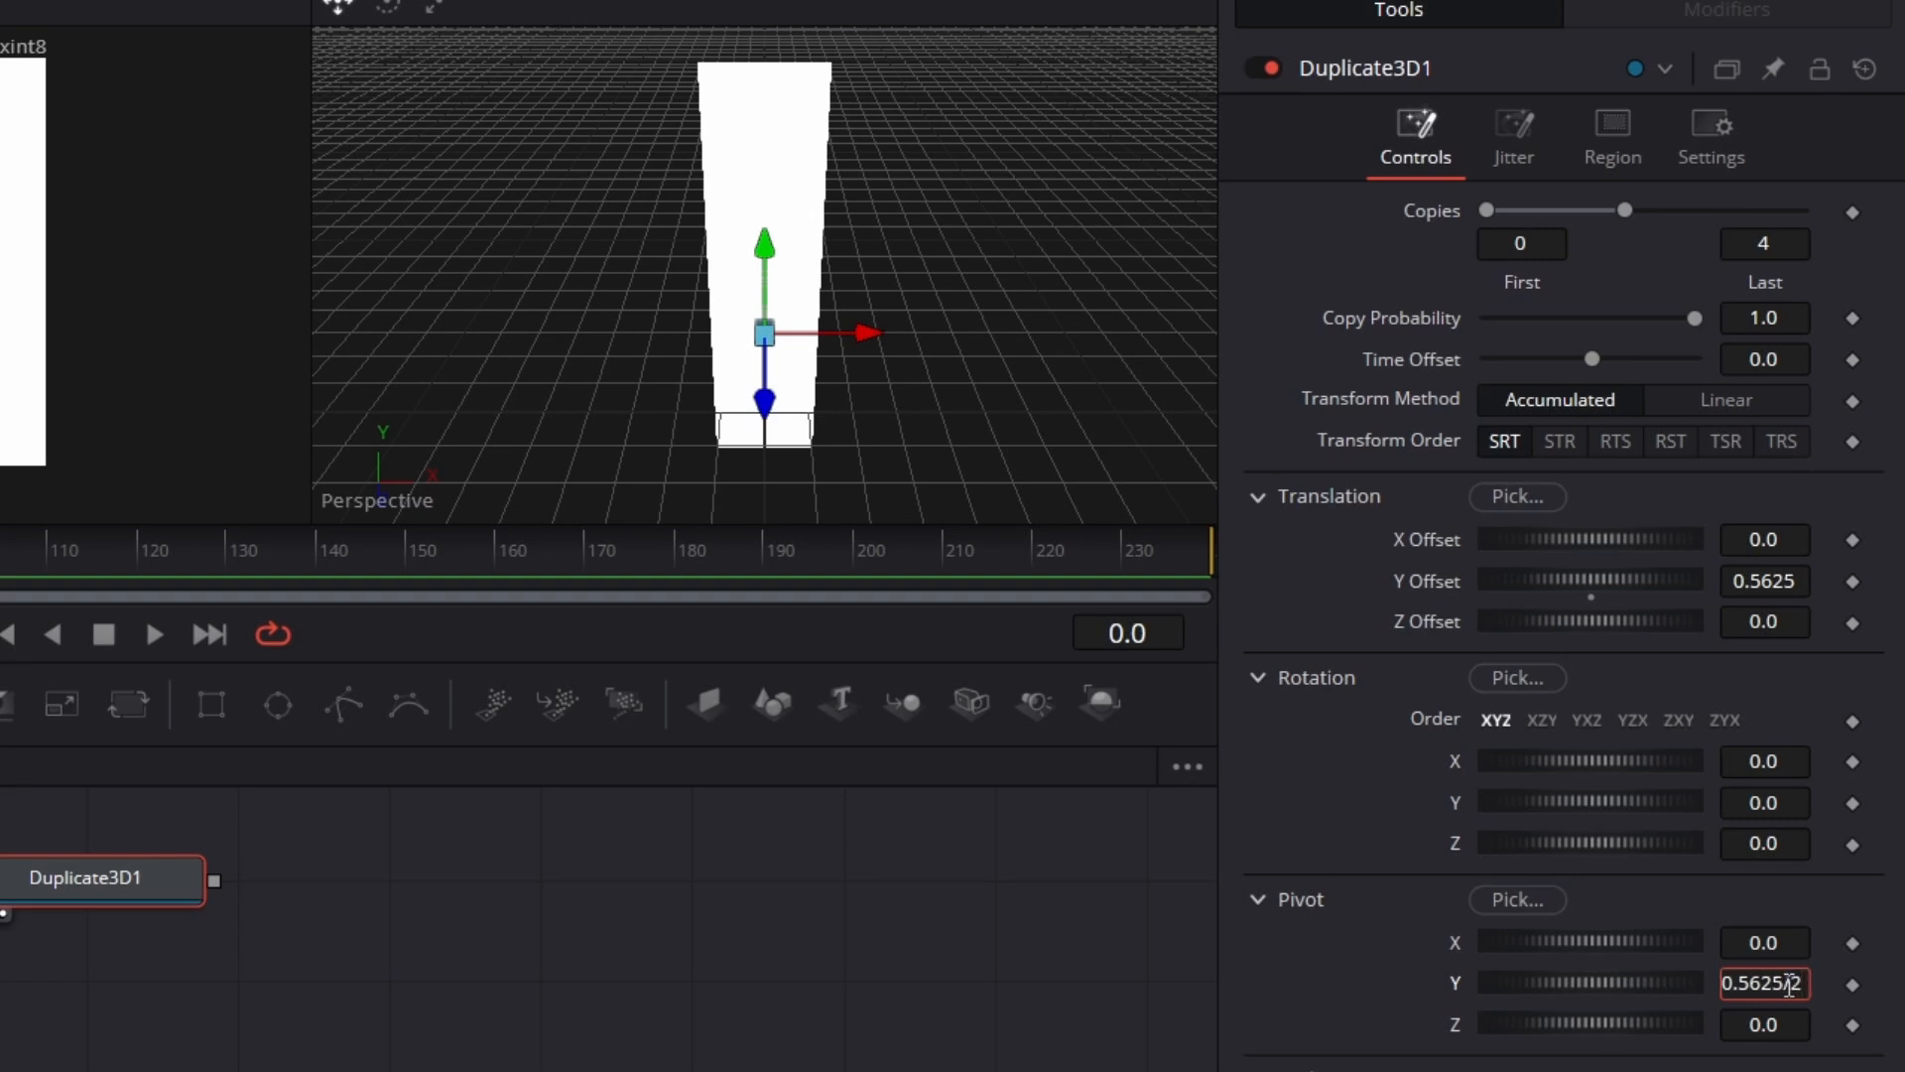
key("Tab")
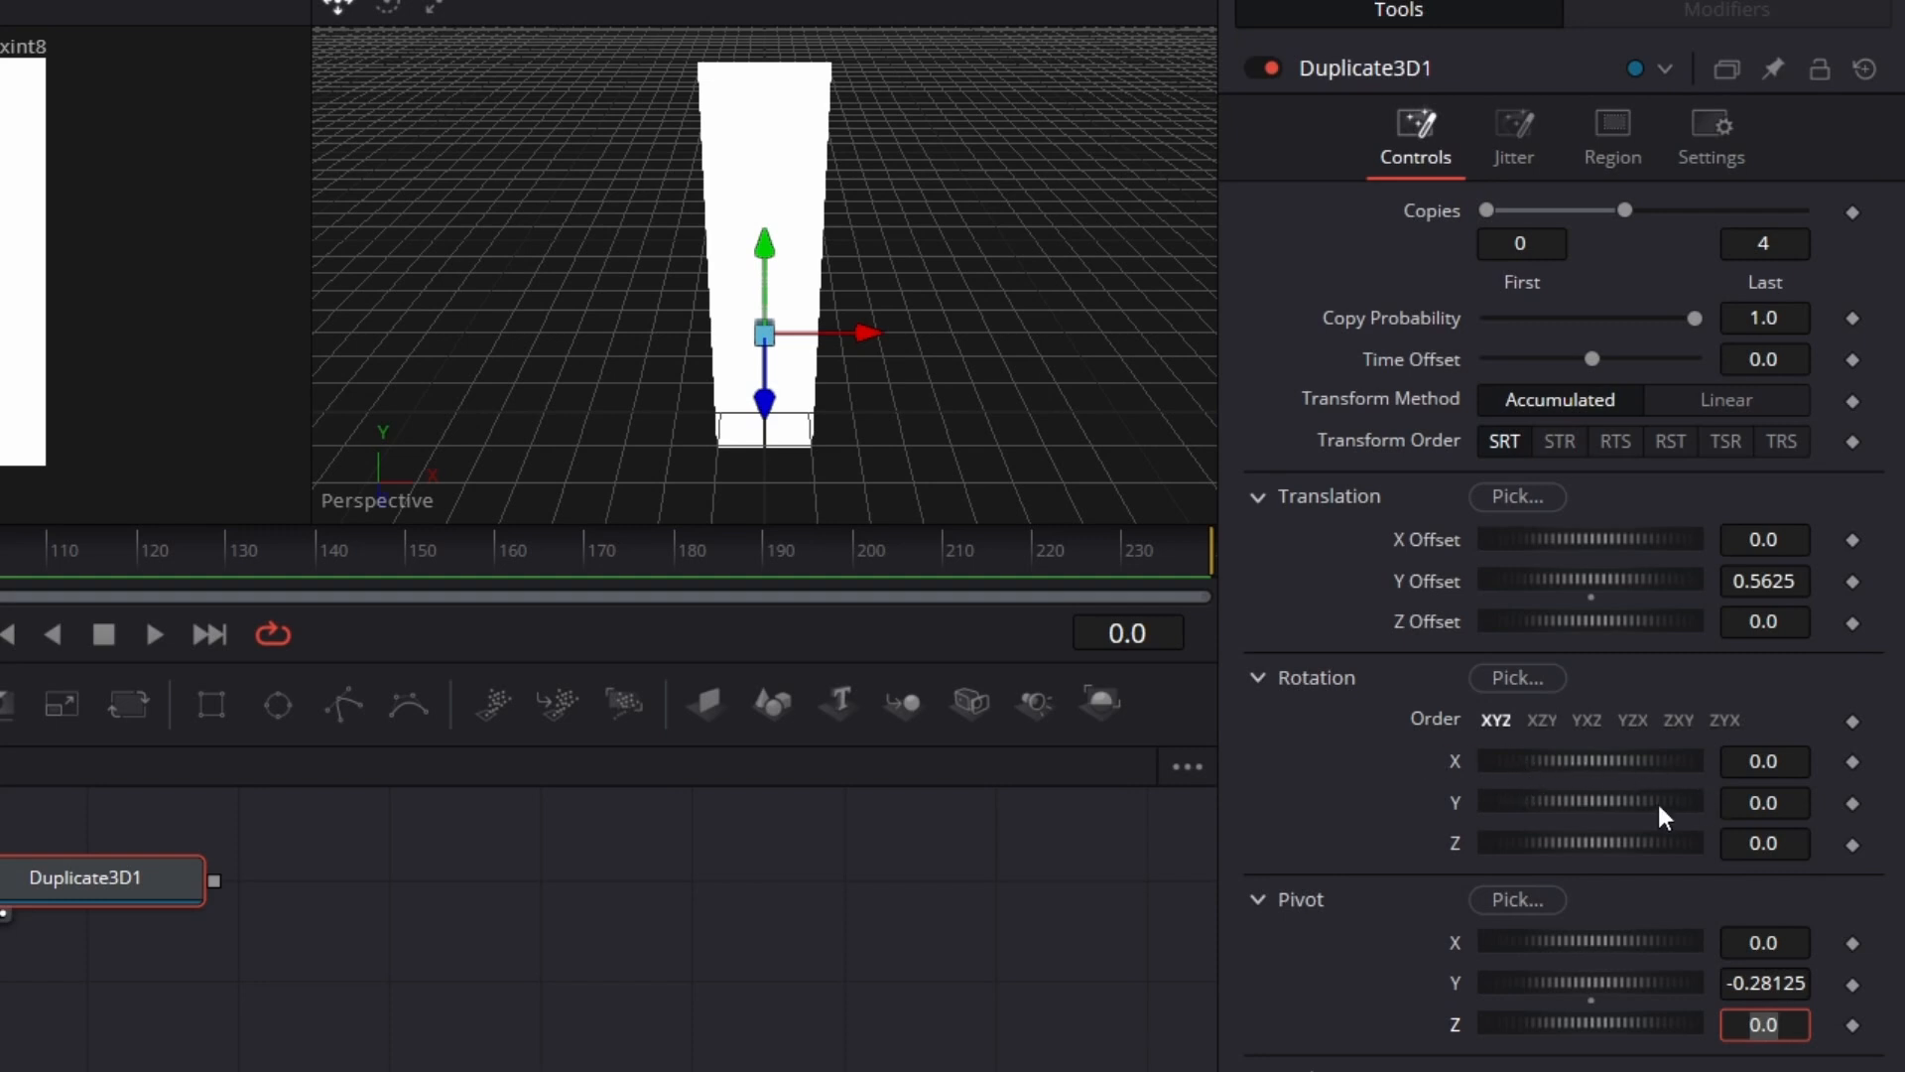
Step: Test Duplicate3D1's X rotation at values such as 60 and 5.2 while viewing the copies from the side, and reset it to 0
left_click_drag(1540, 772, 1579, 783)
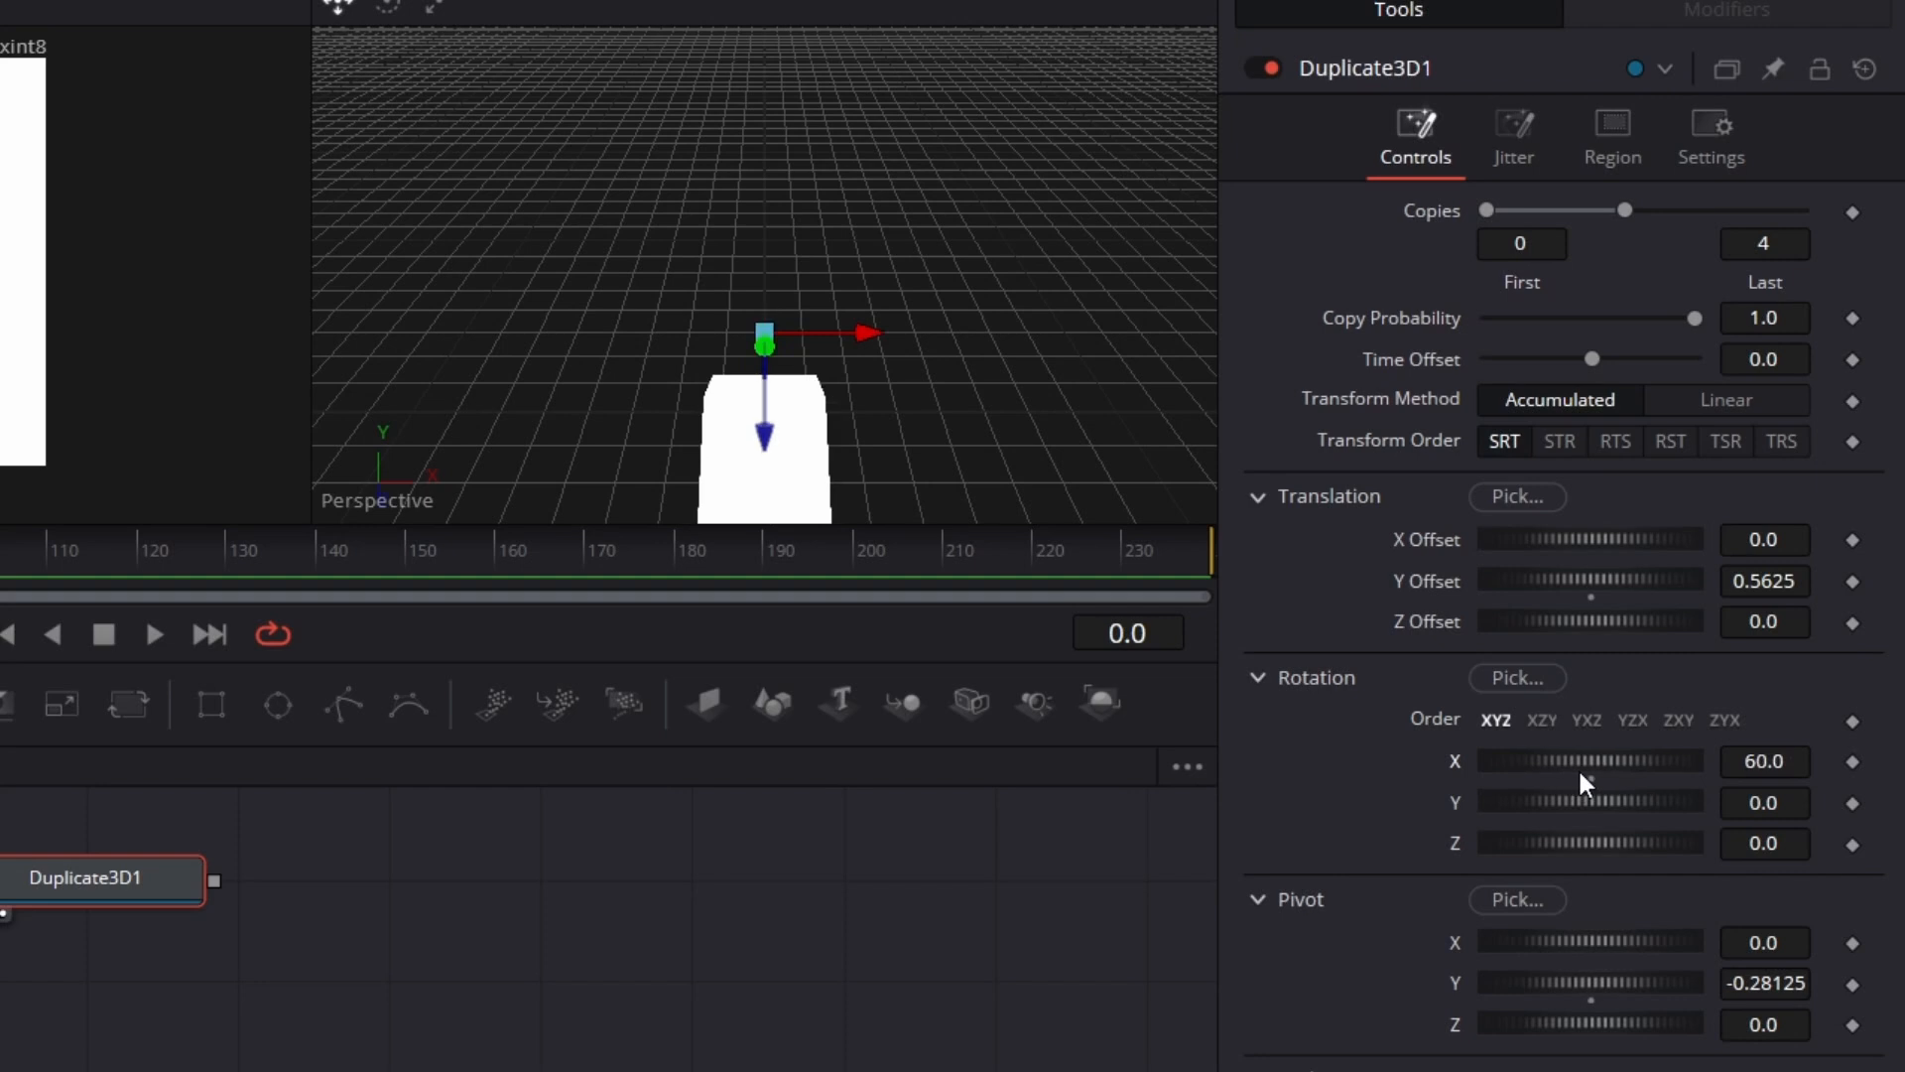
left_click_drag(887, 314, 888, 313)
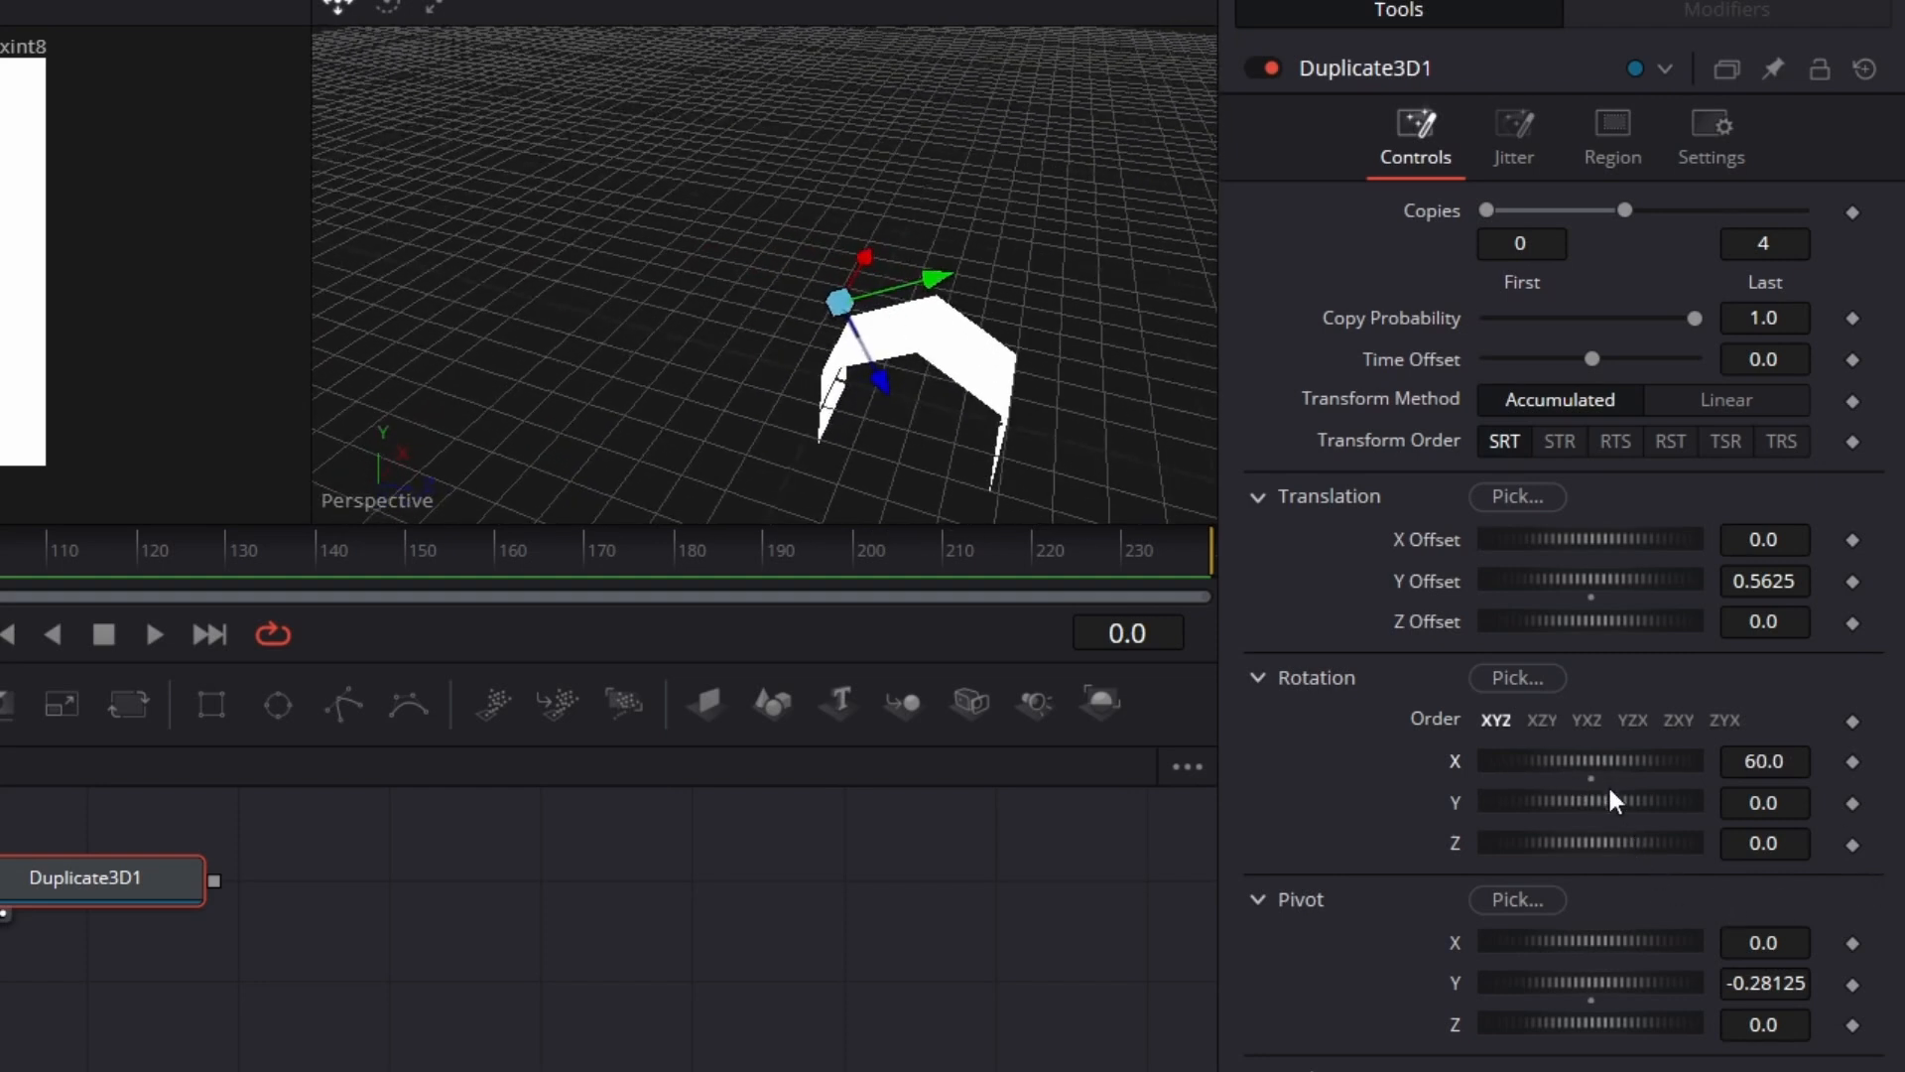
mouse_move(1585, 763)
left_mouse_down()
mouse_move(1607, 765)
mouse_move(1548, 764)
left_mouse_up()
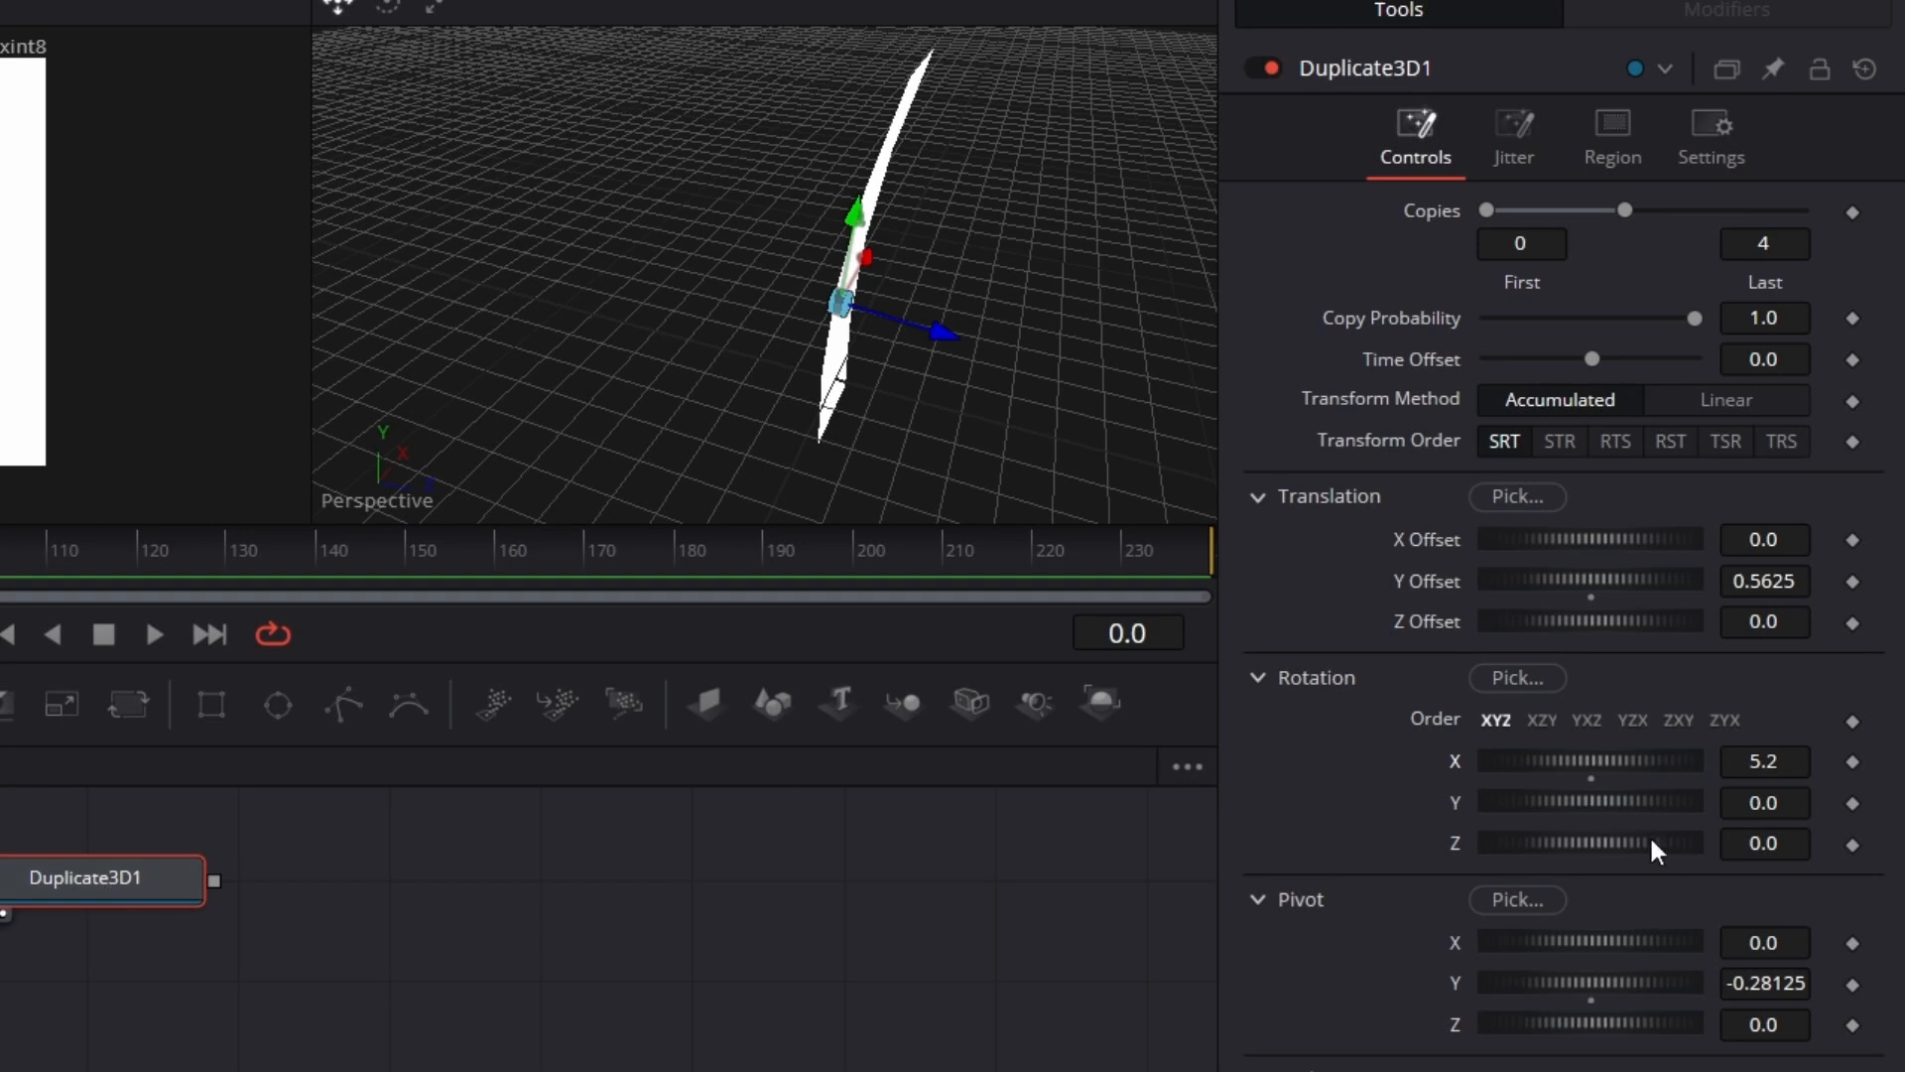
double_click(1454, 758)
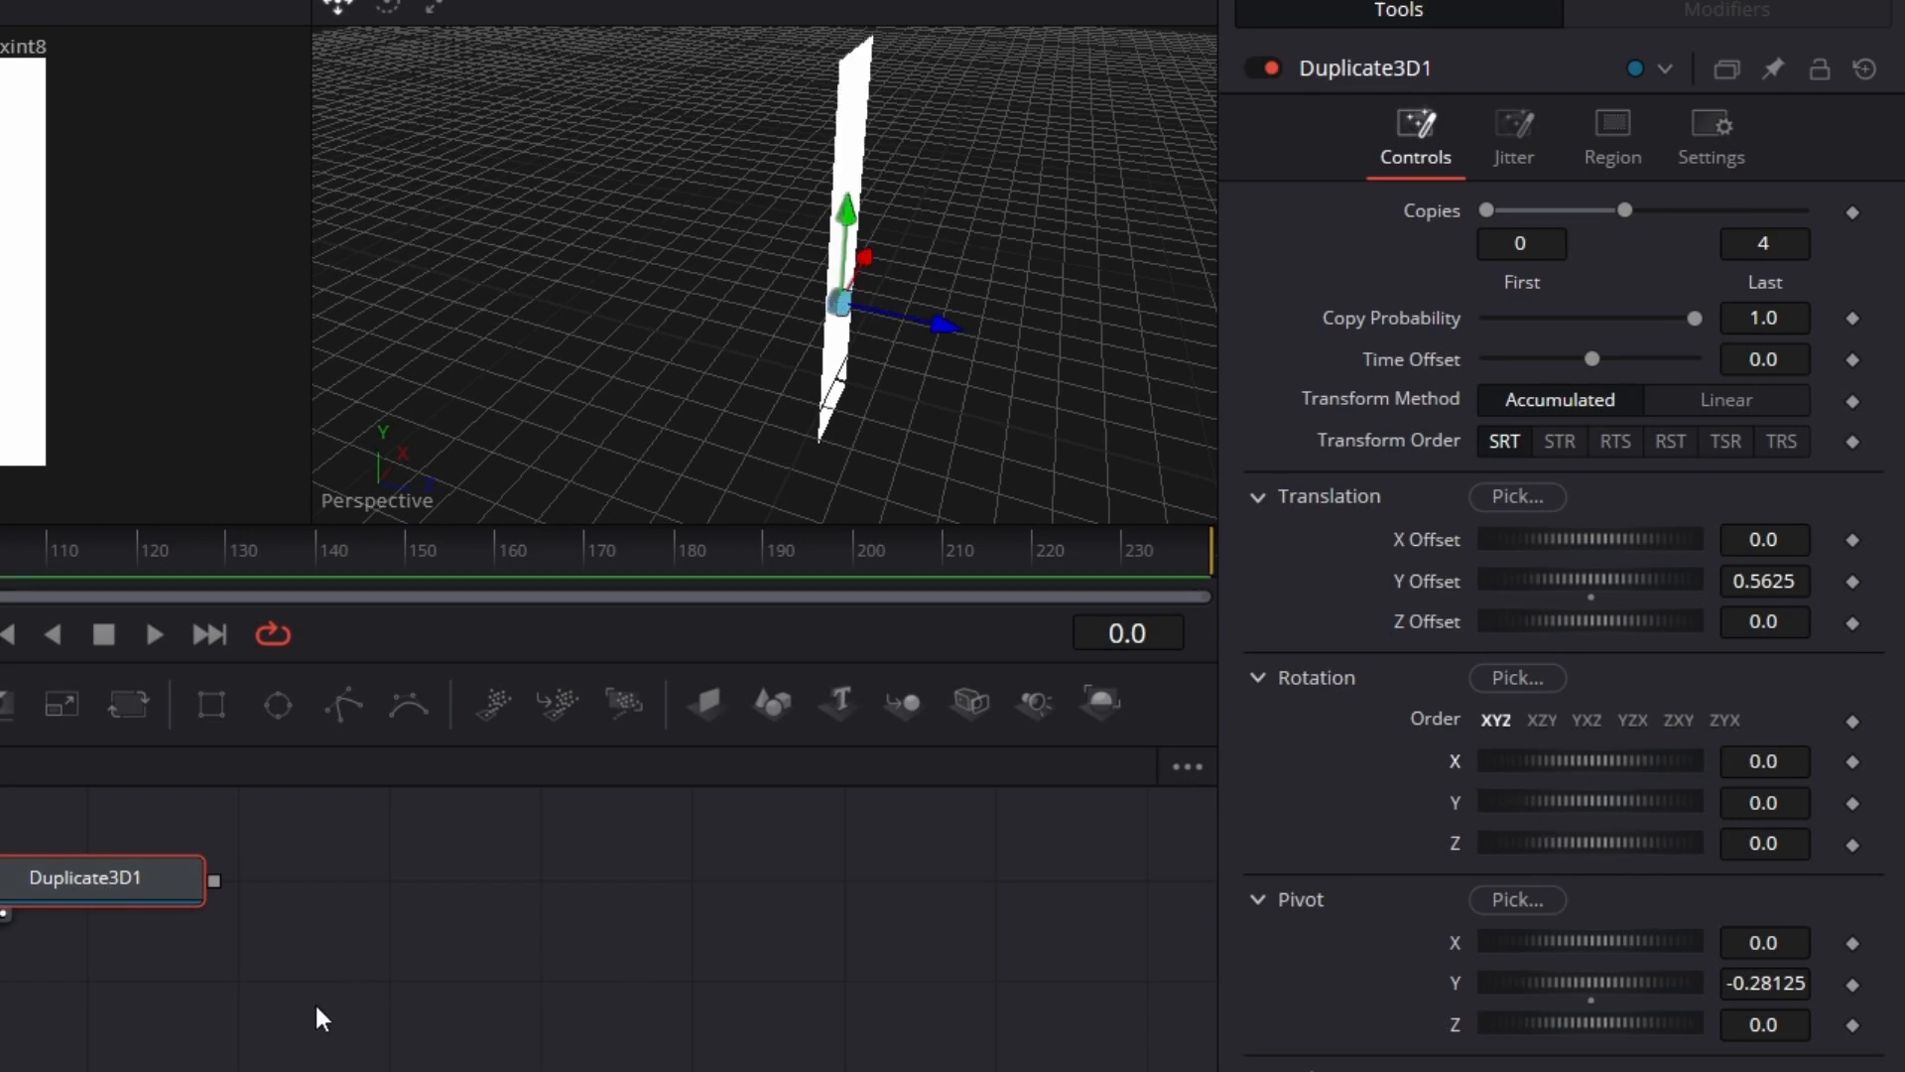
Step: Add an unconnected Merge 3D node beside Duplicate3D1
scroll(316, 1006, "right", 2)
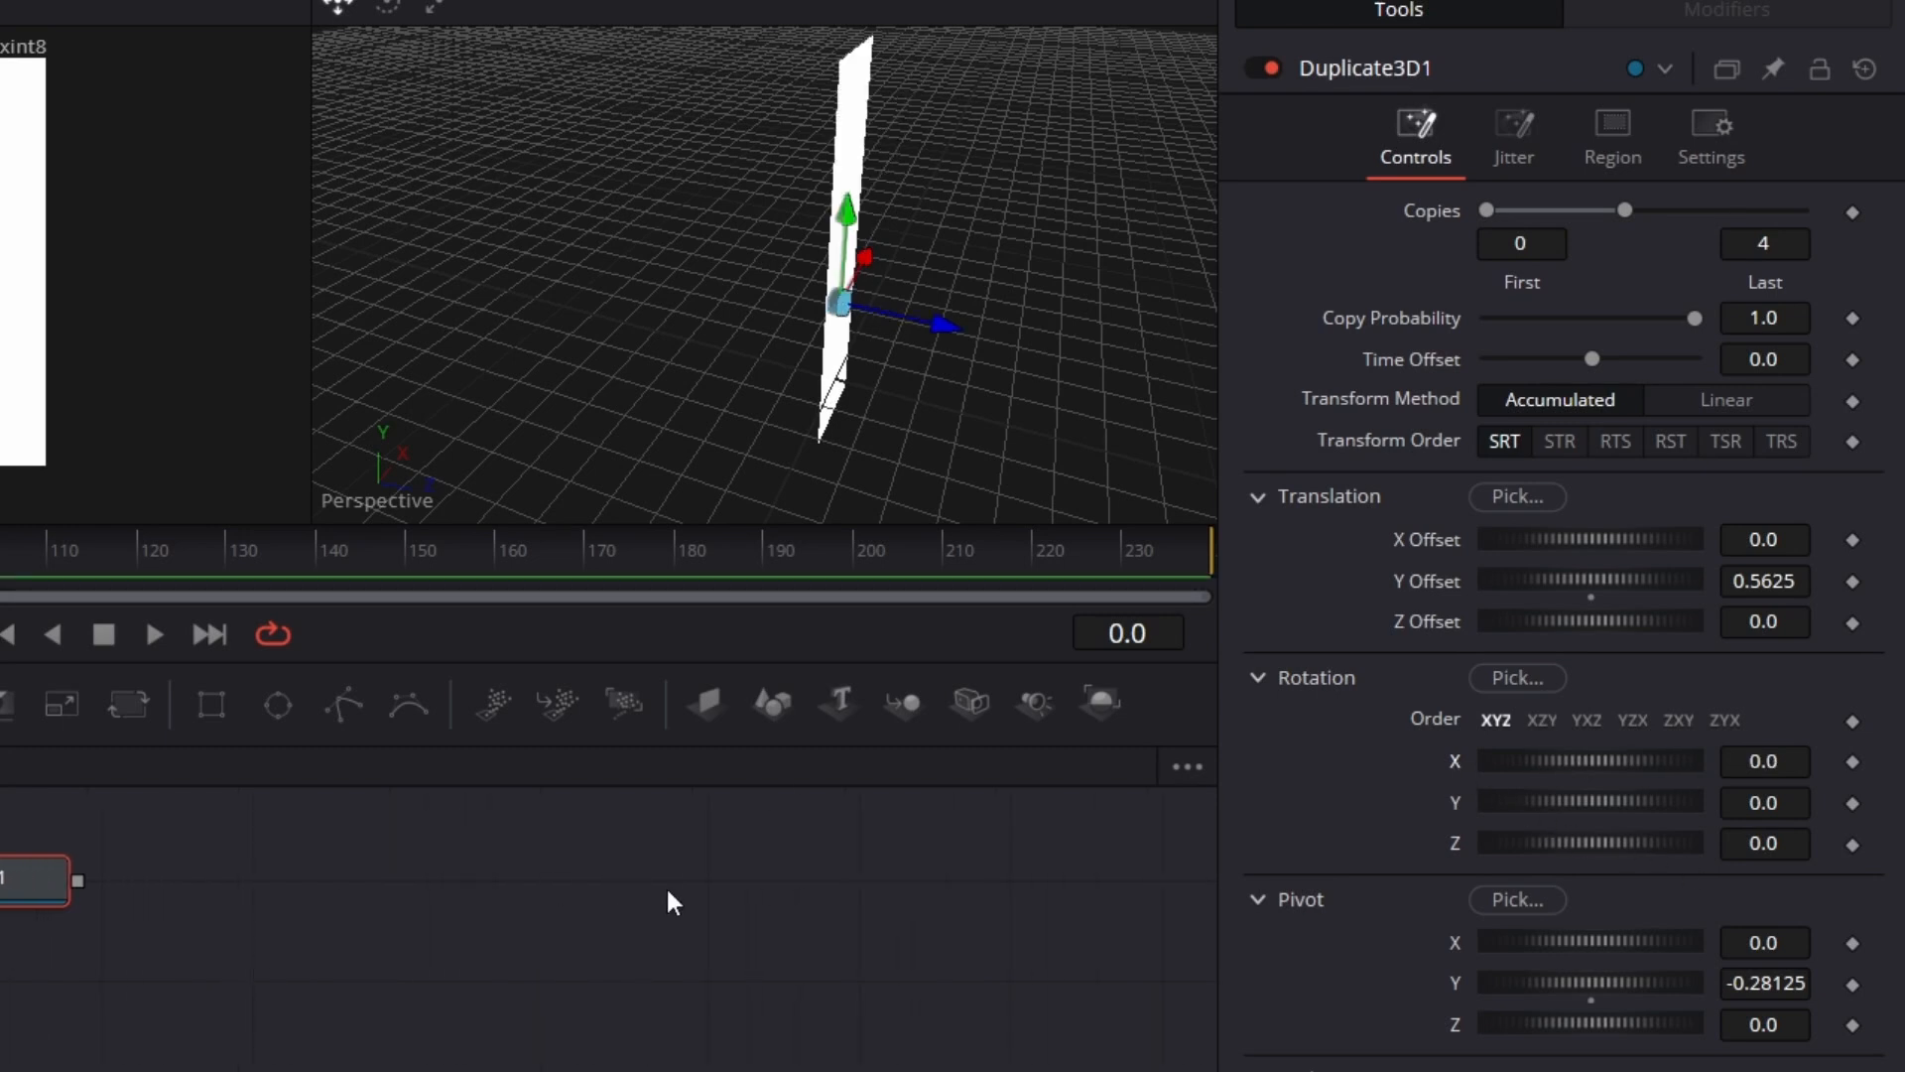
left_click_drag(837, 251, 836, 251)
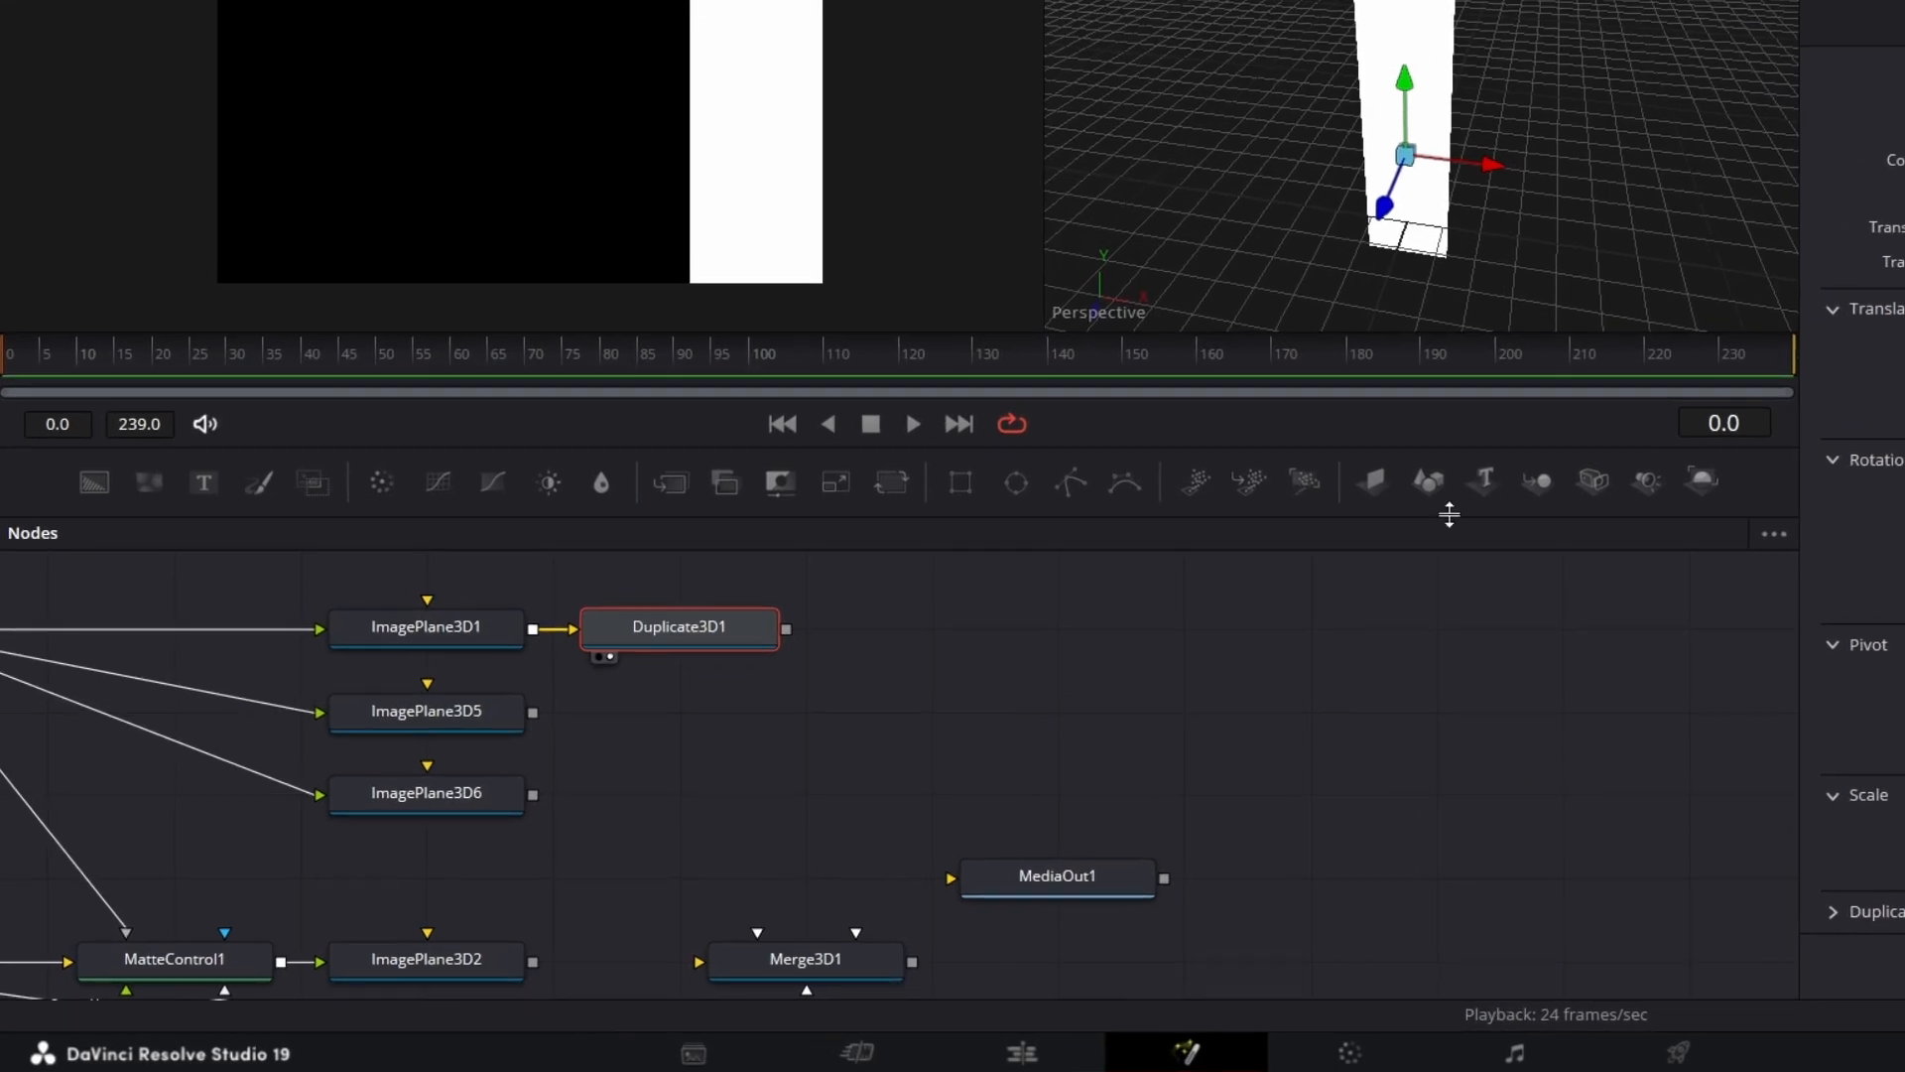
left_click_drag(1540, 484, 947, 642)
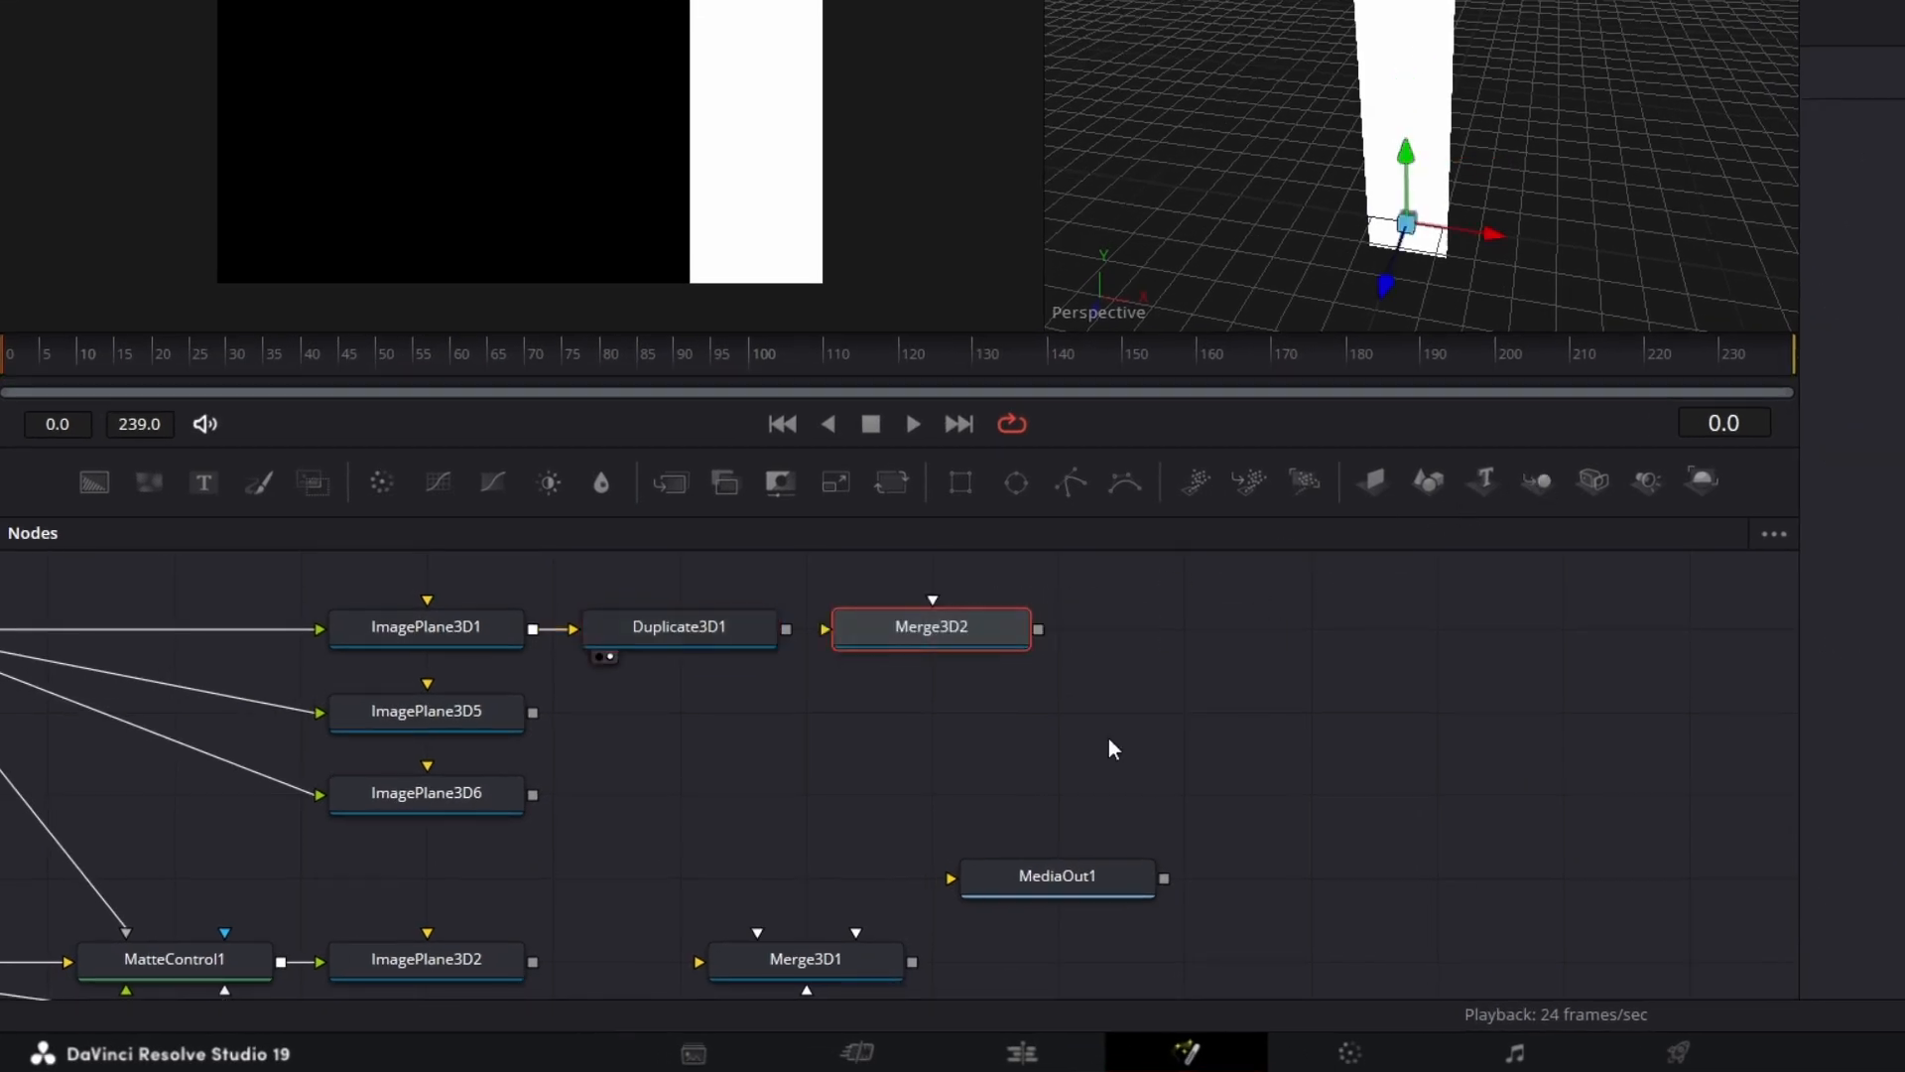
Step: Preview ImagePlane3D2 in the first viewer and select its node
scroll(1109, 739, "down", 2)
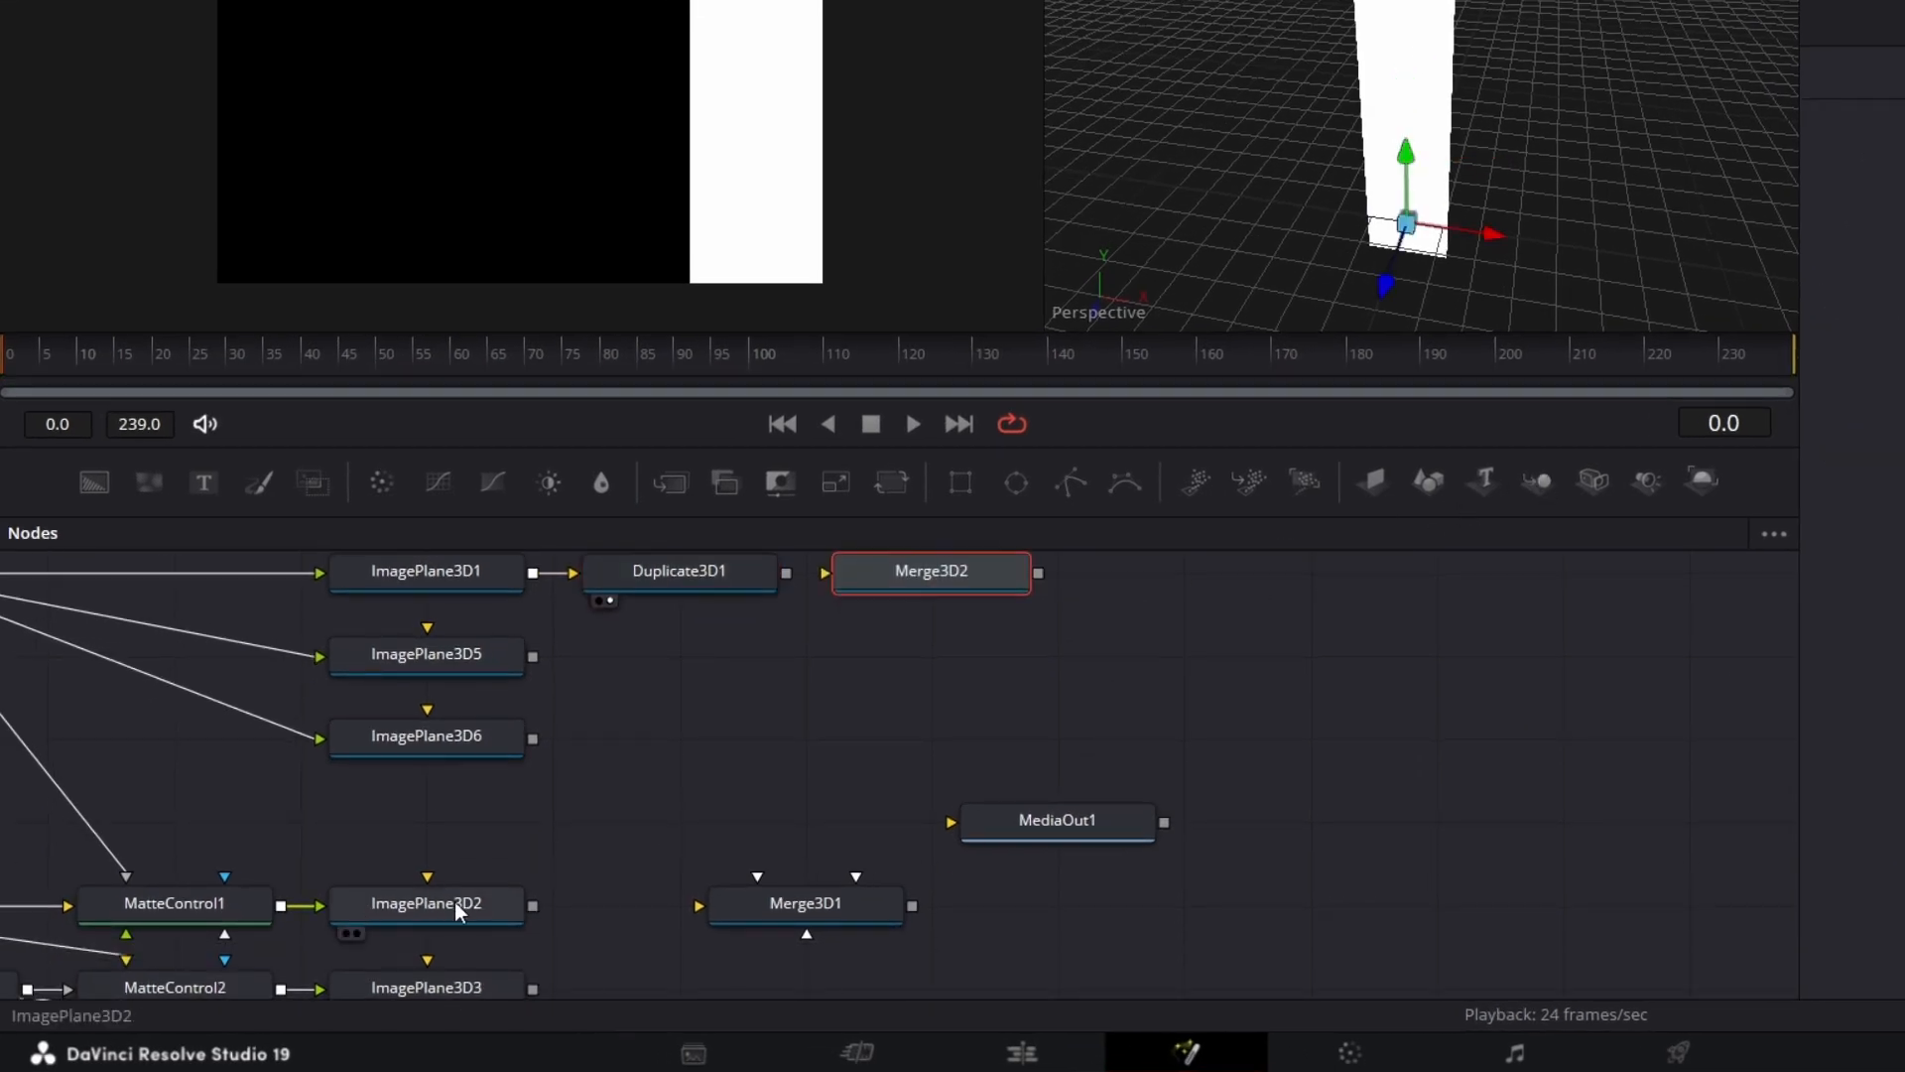
left_click_drag(460, 903, 478, 223)
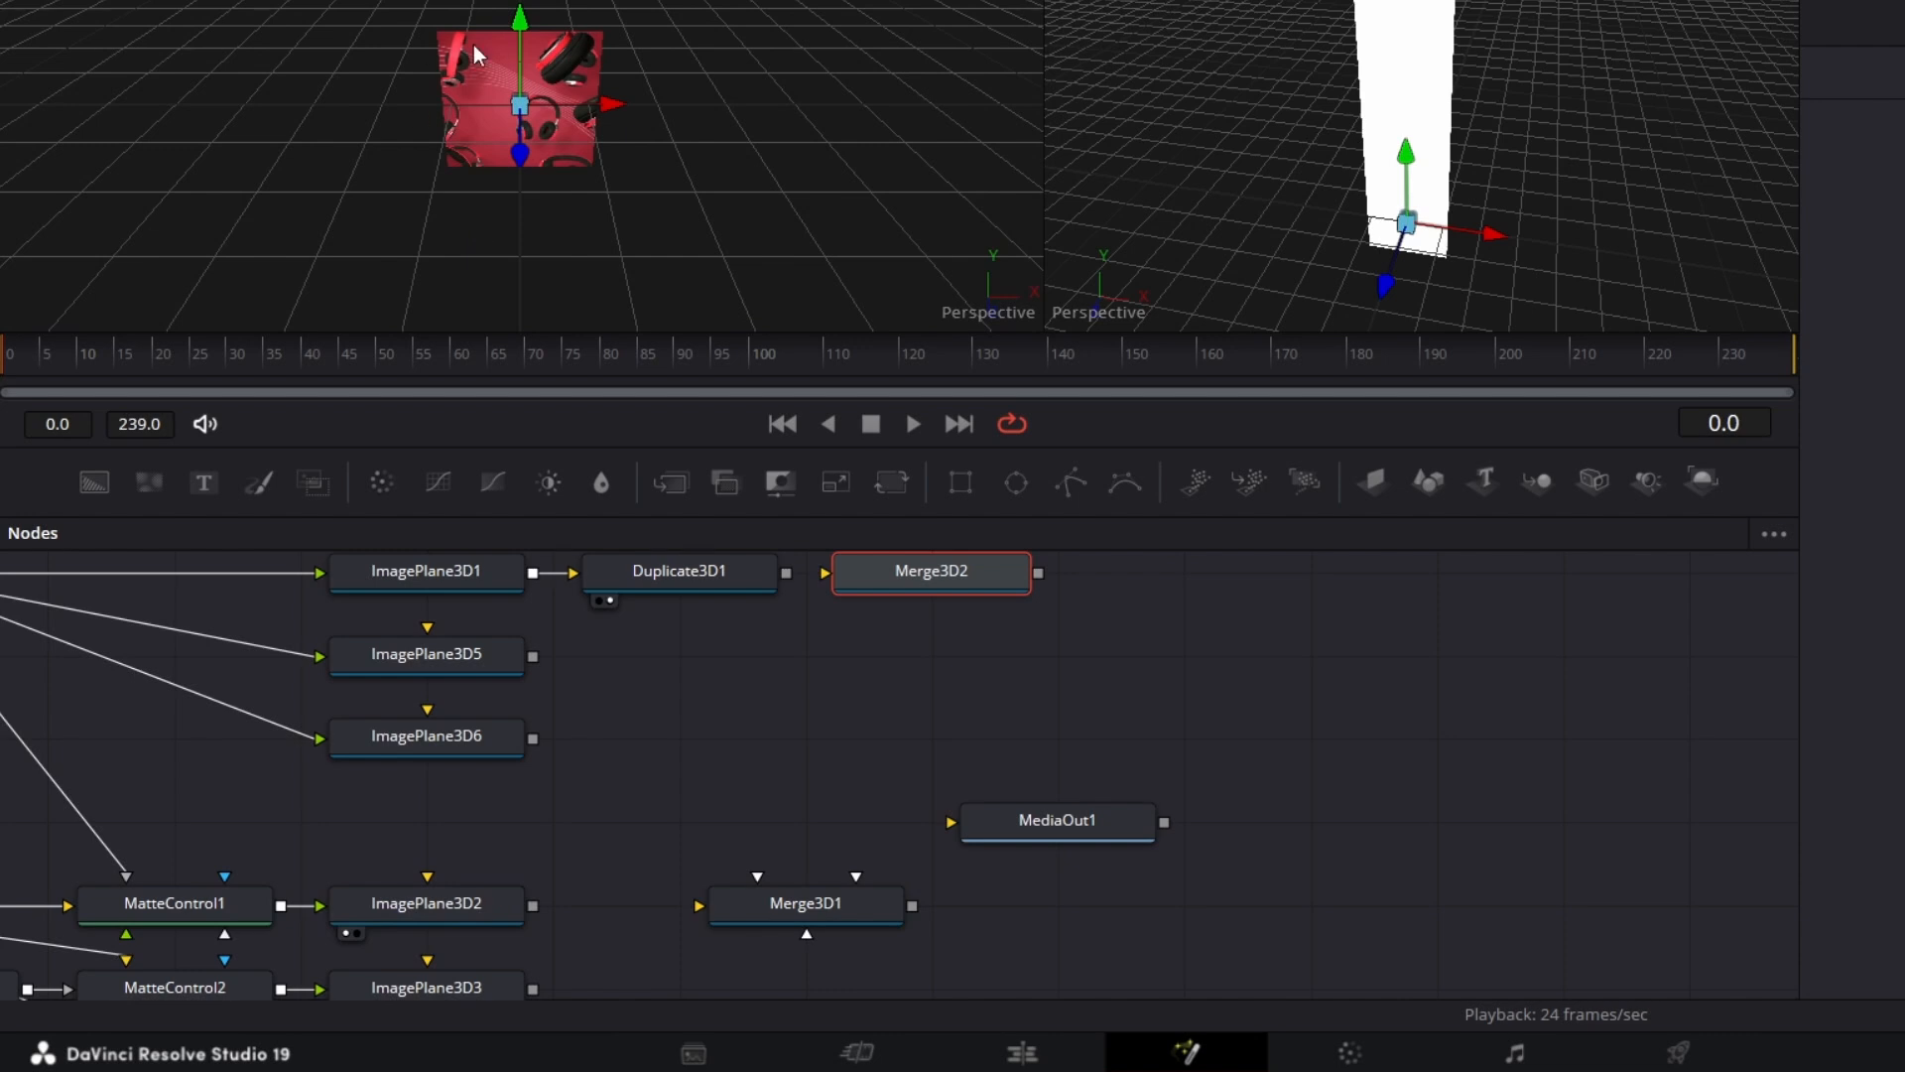
left_click(450, 903)
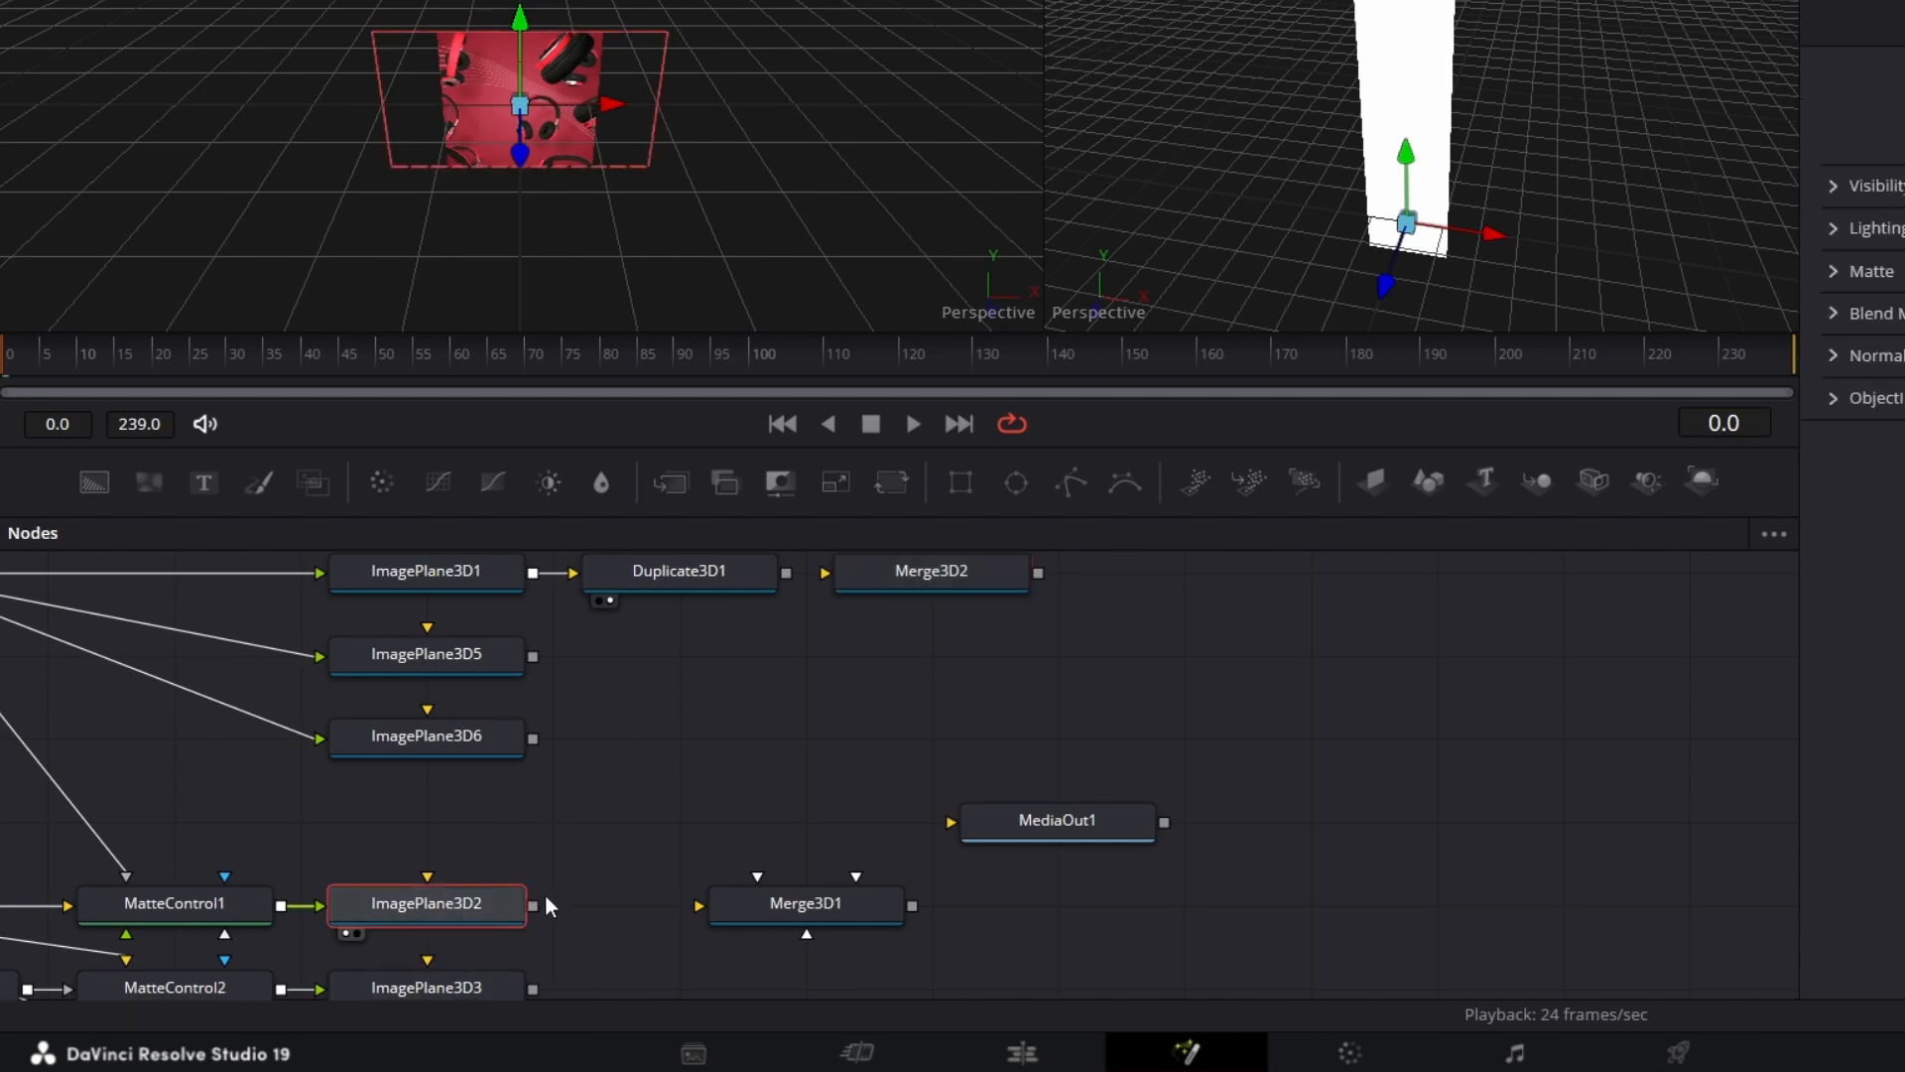
Step: Connect ImagePlane3D2 and Duplicate3D1 to Merge3D2, and inspect the merged scene in the second viewer
left_click_drag(533, 906, 896, 571)
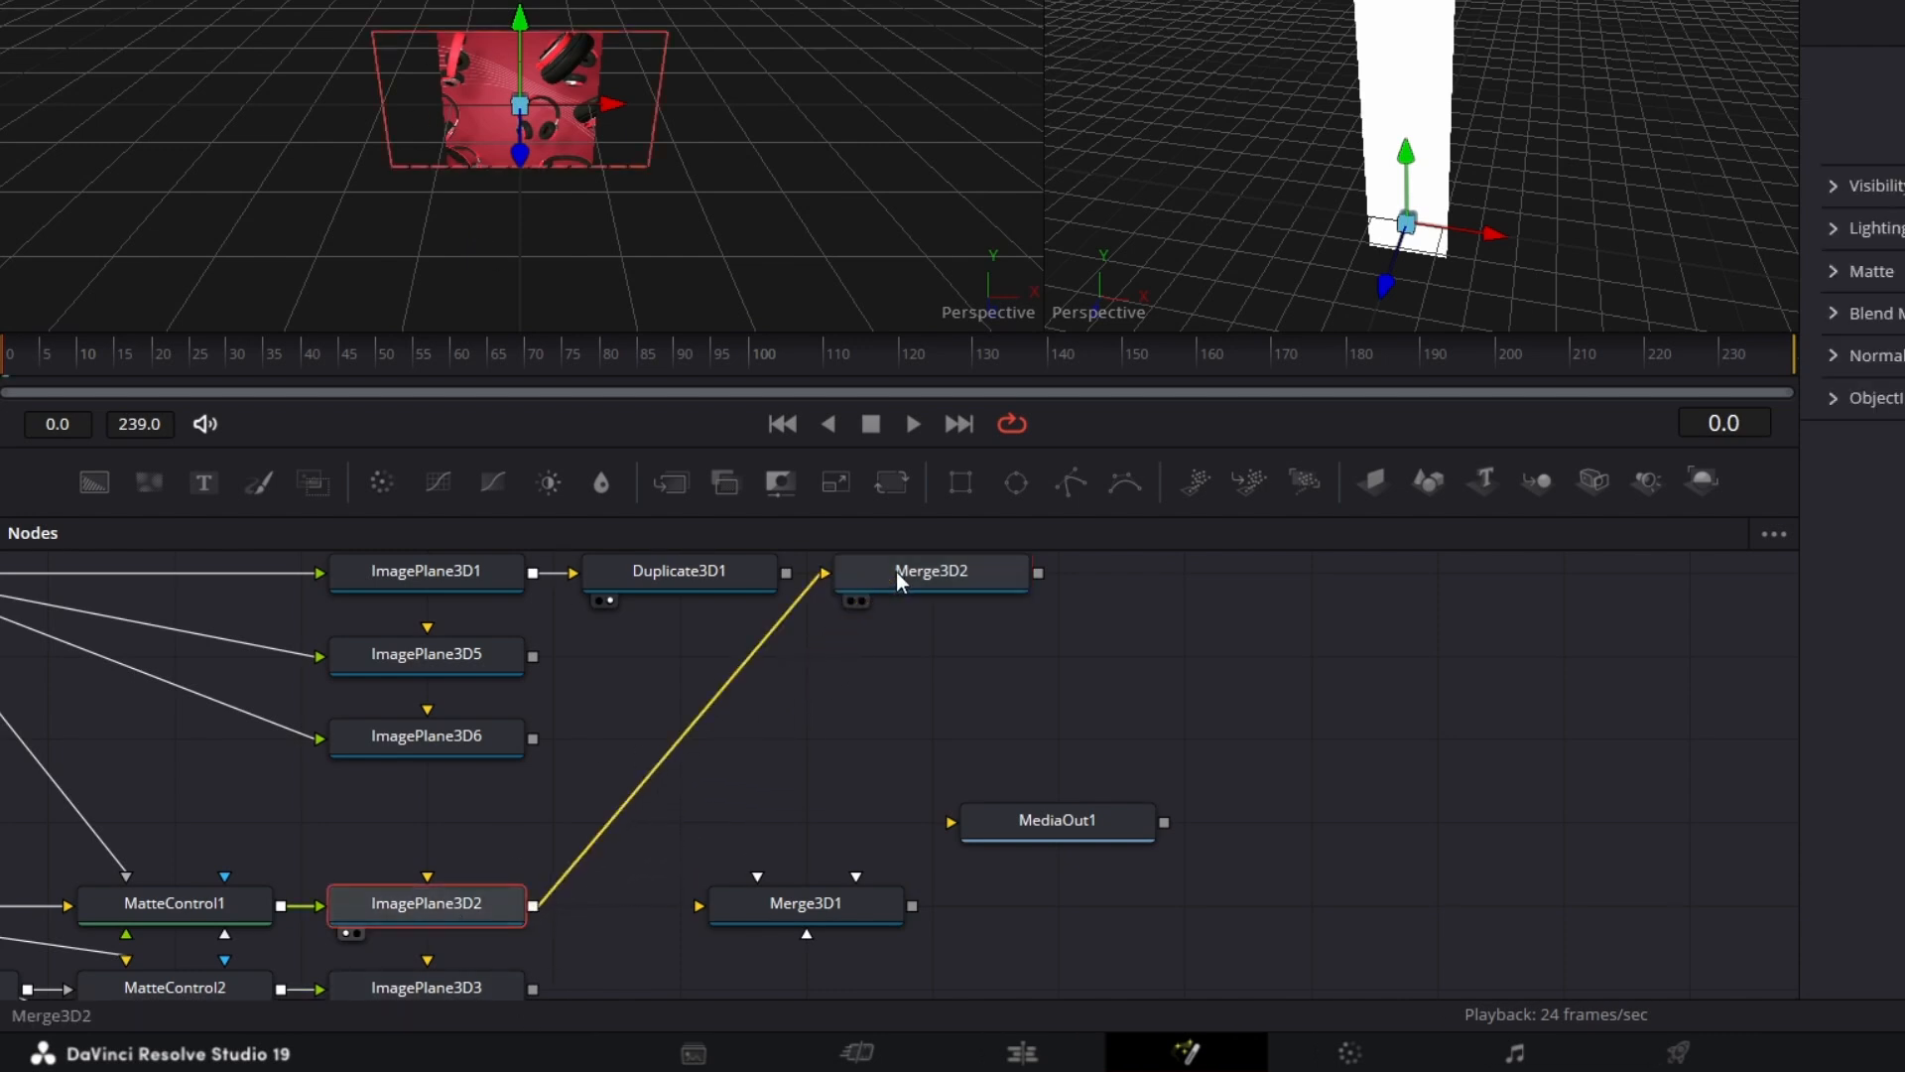
scroll(925, 658, "up", 2)
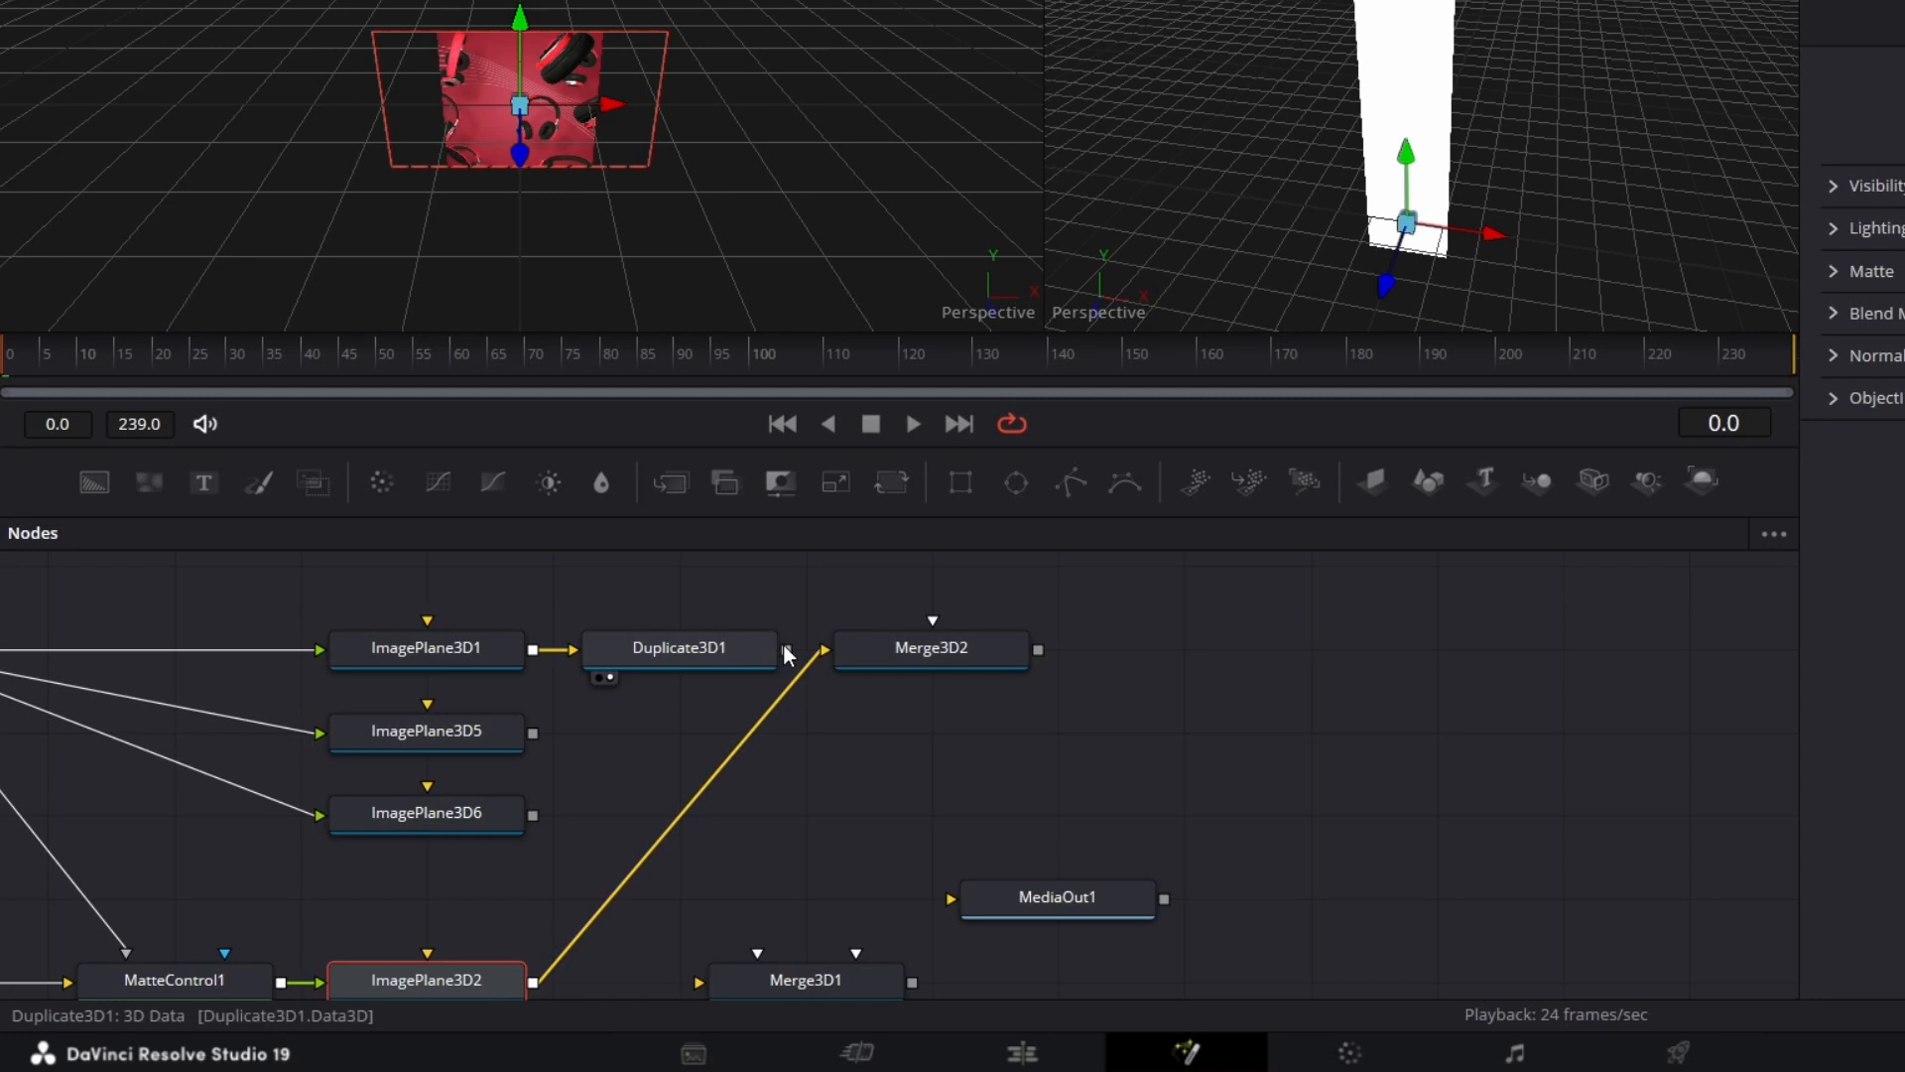
left_click_drag(786, 652, 1337, 218)
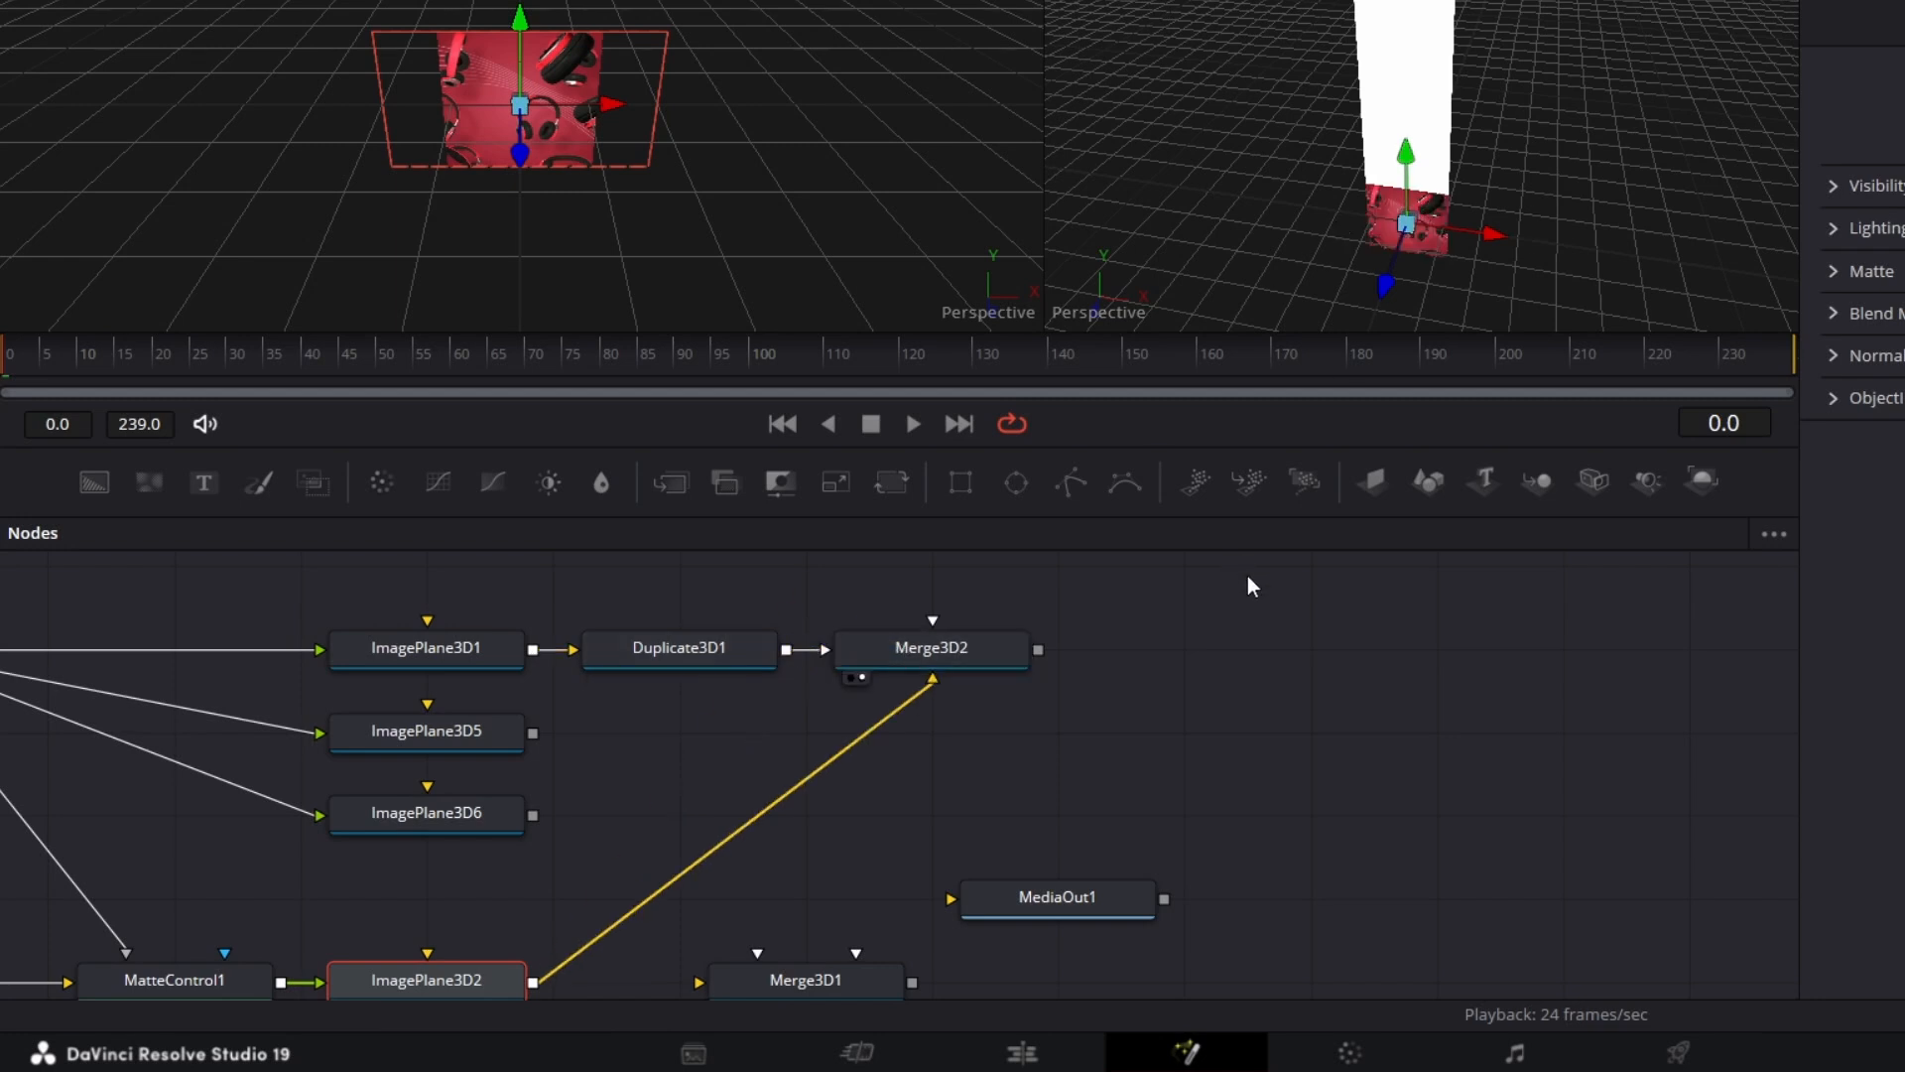
scroll(1475, 214, "down", 5)
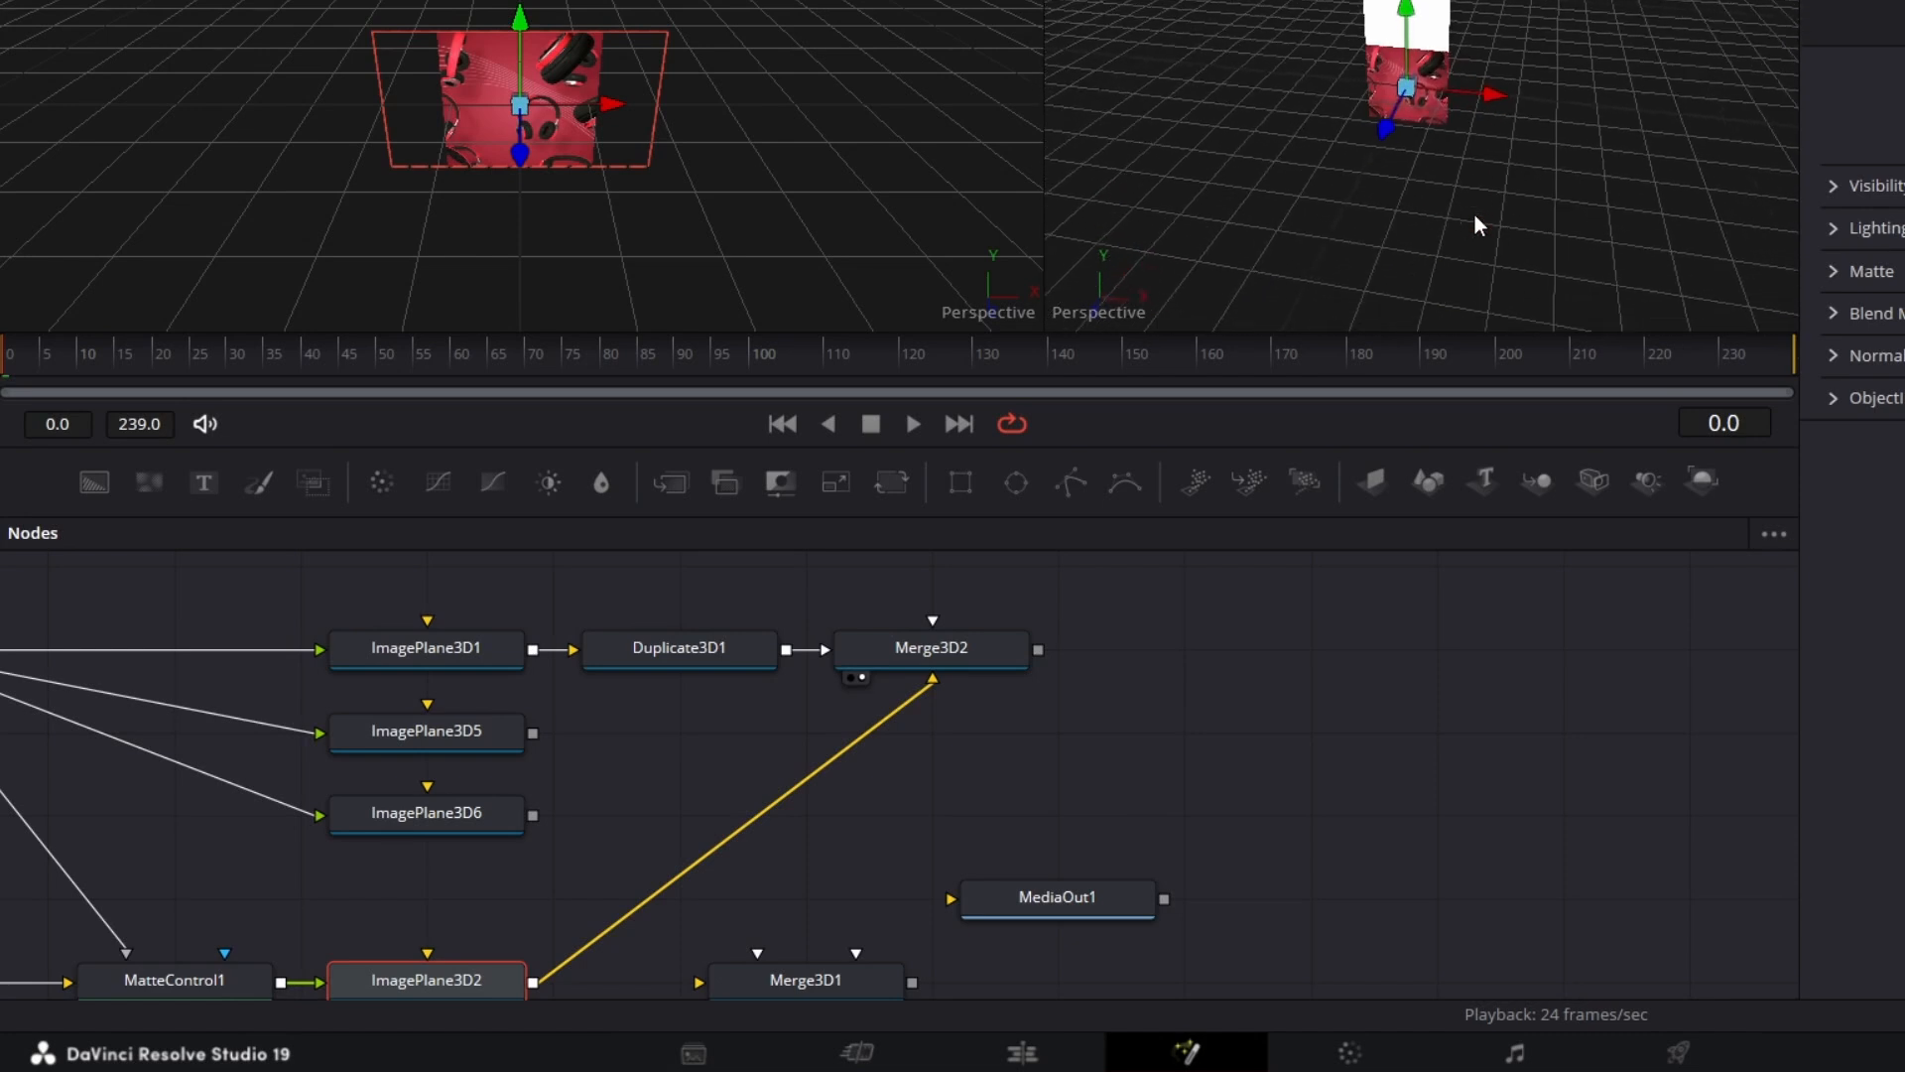
scroll(1474, 214, "up", 10)
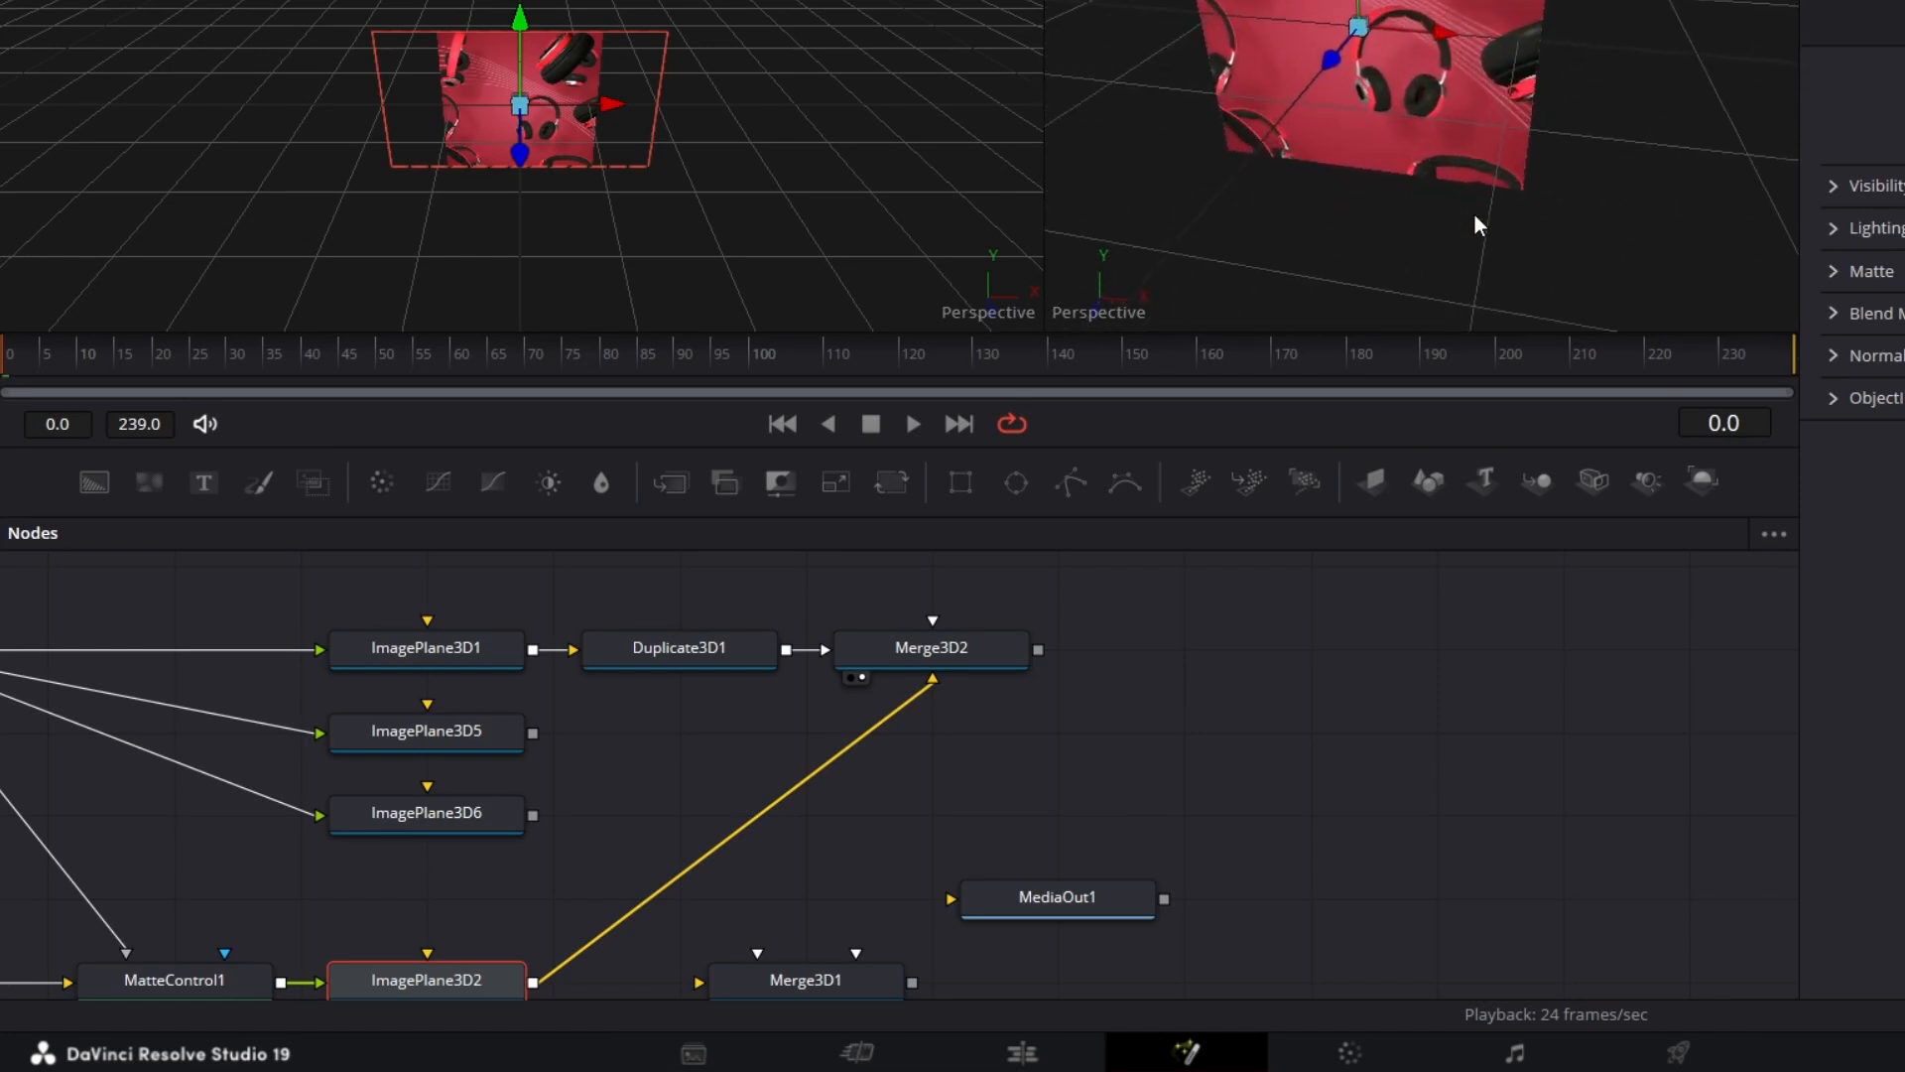
scroll(1475, 214, "down", 3)
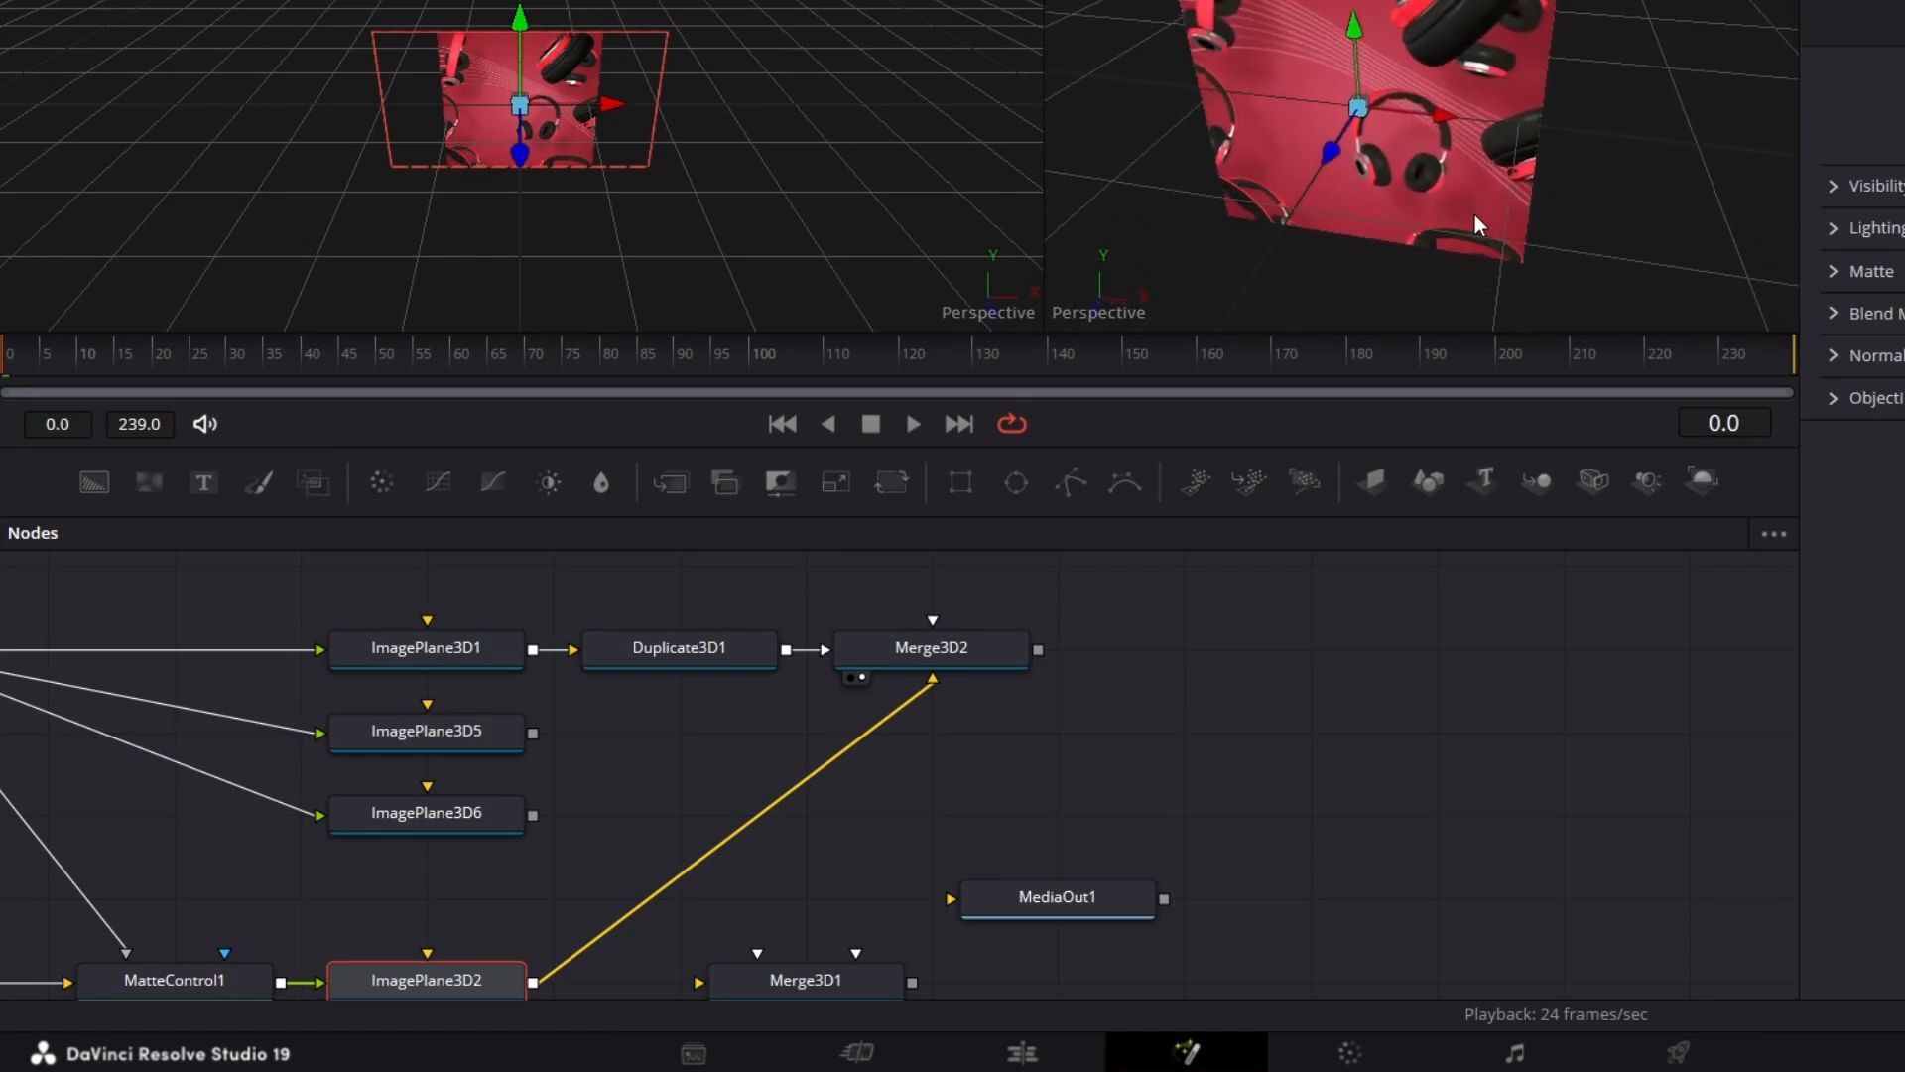
left_click(817, 806)
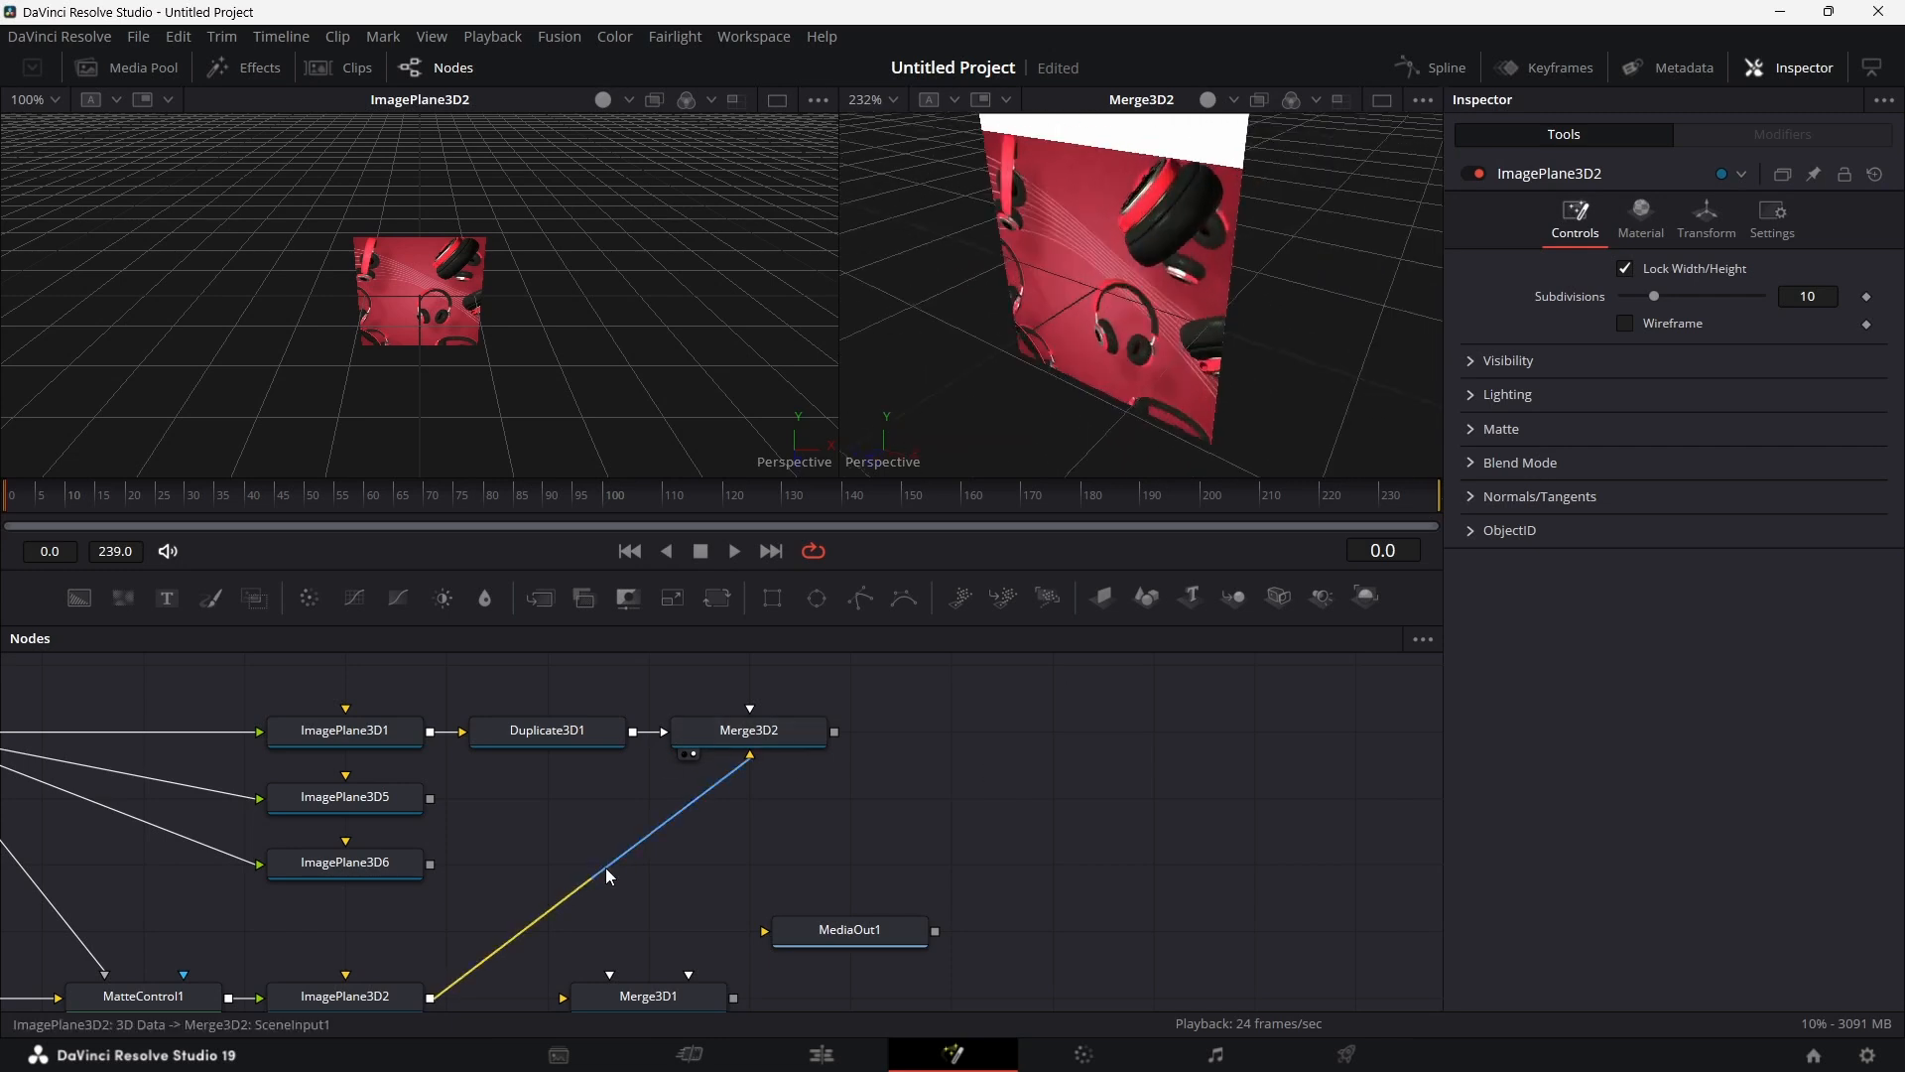
Step: Set ImagePlane3D2's Z translation to 0.0001 so it sits just in front of the white planes
scroll(605, 867, "down", 1)
left_click(378, 966)
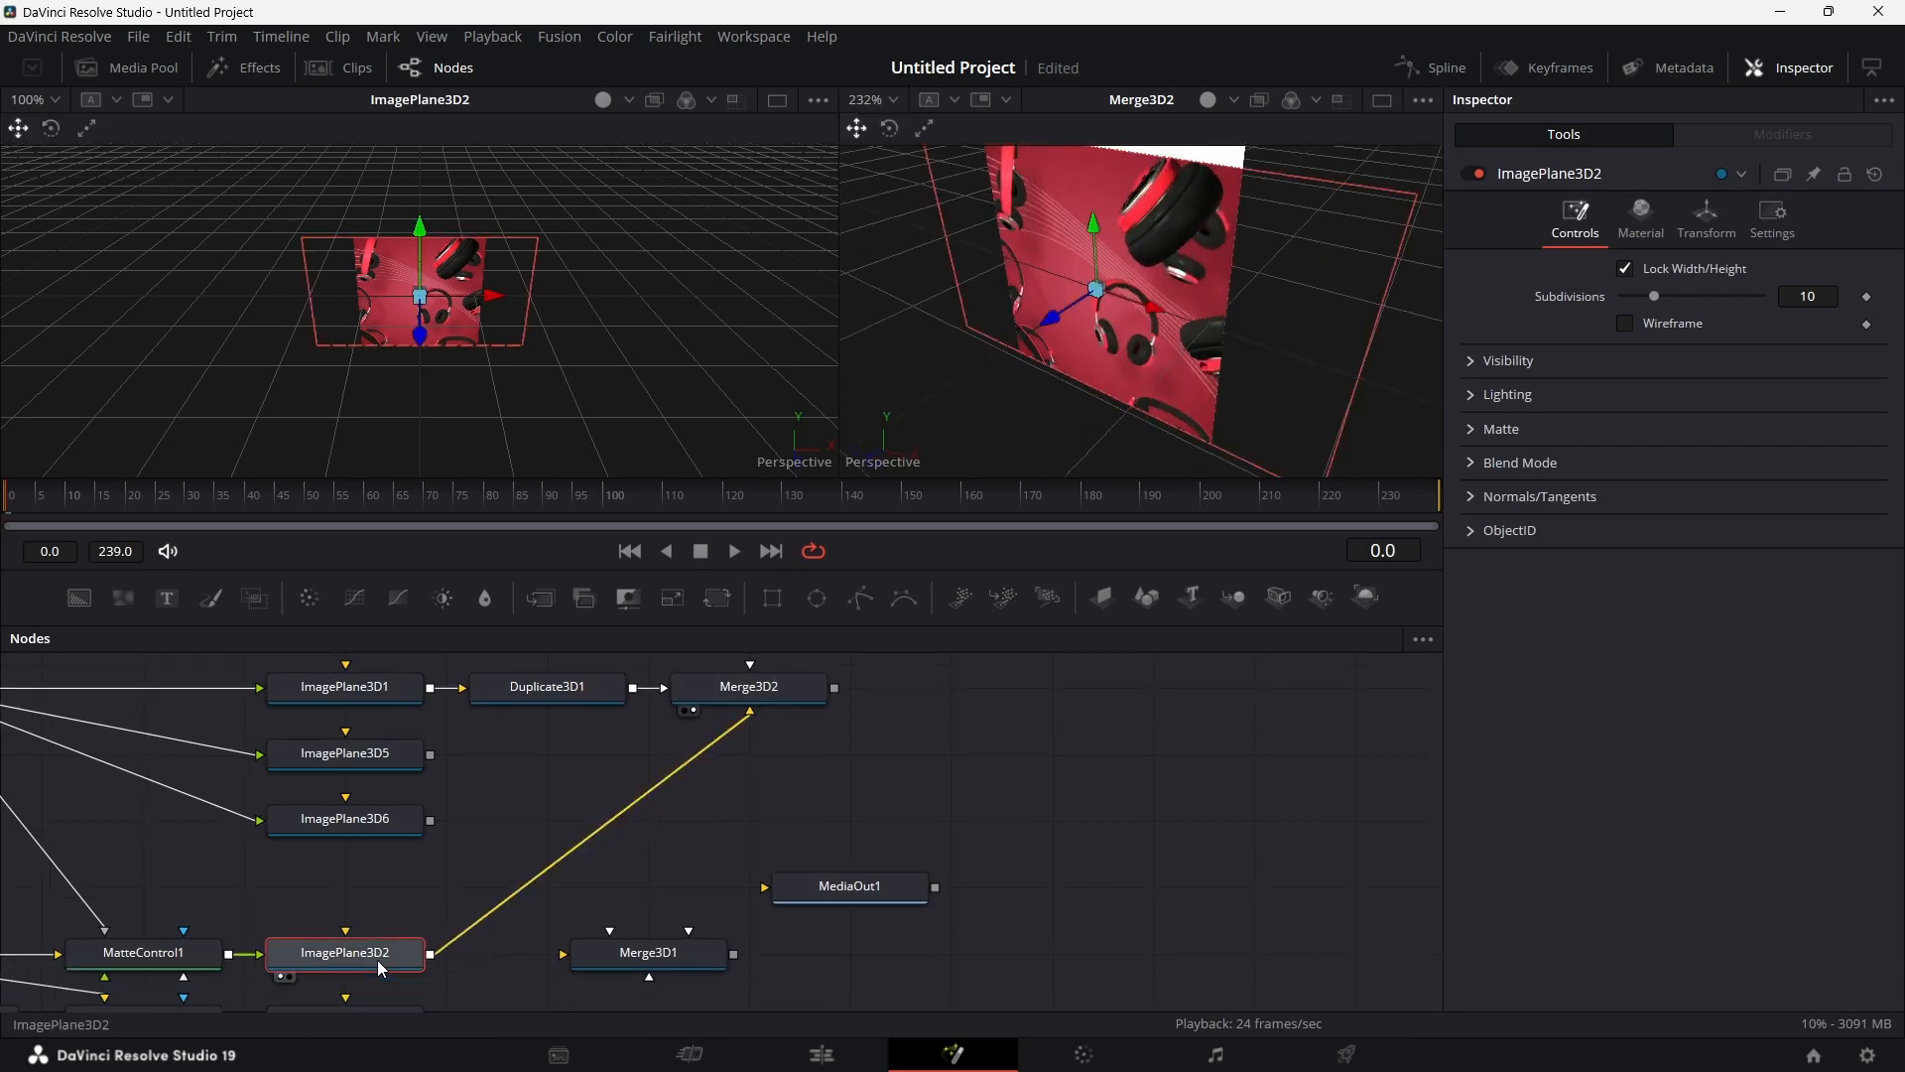
left_click(1713, 214)
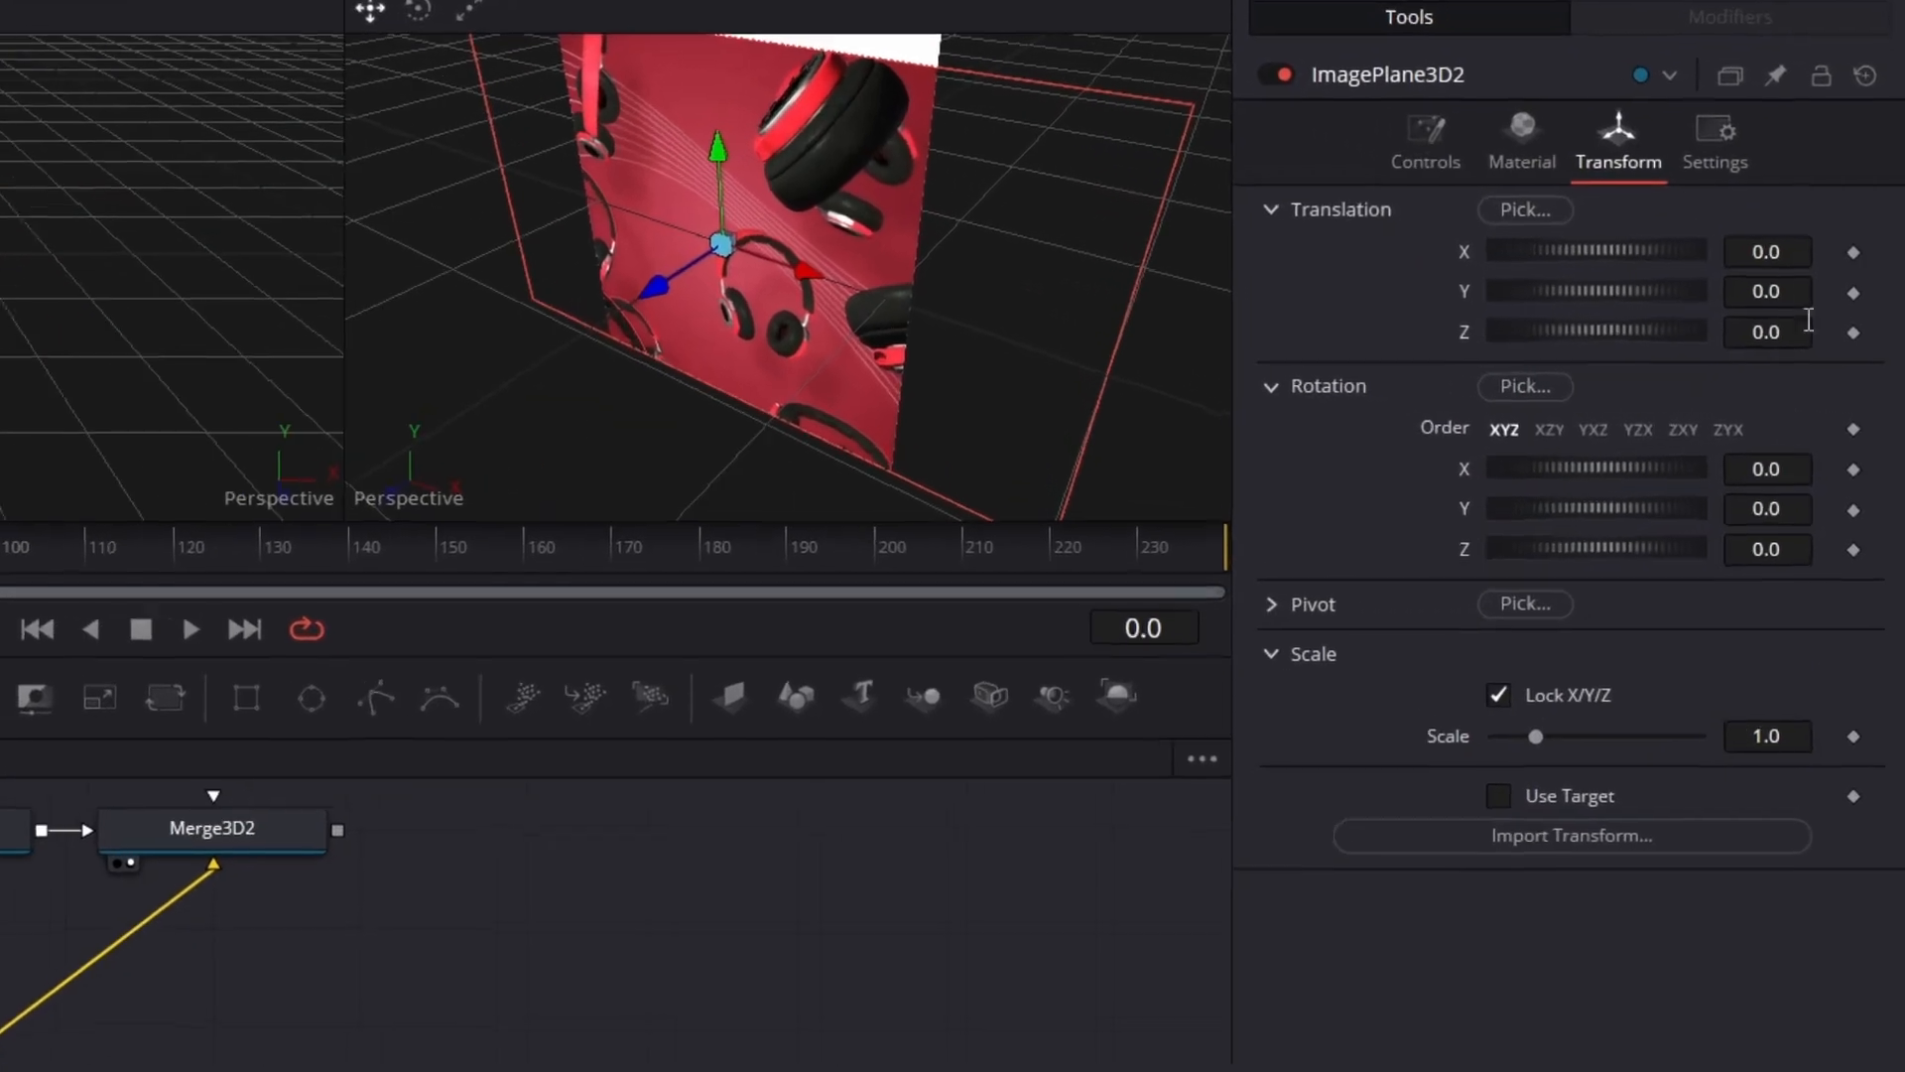
left_click(1826, 348)
type("00")
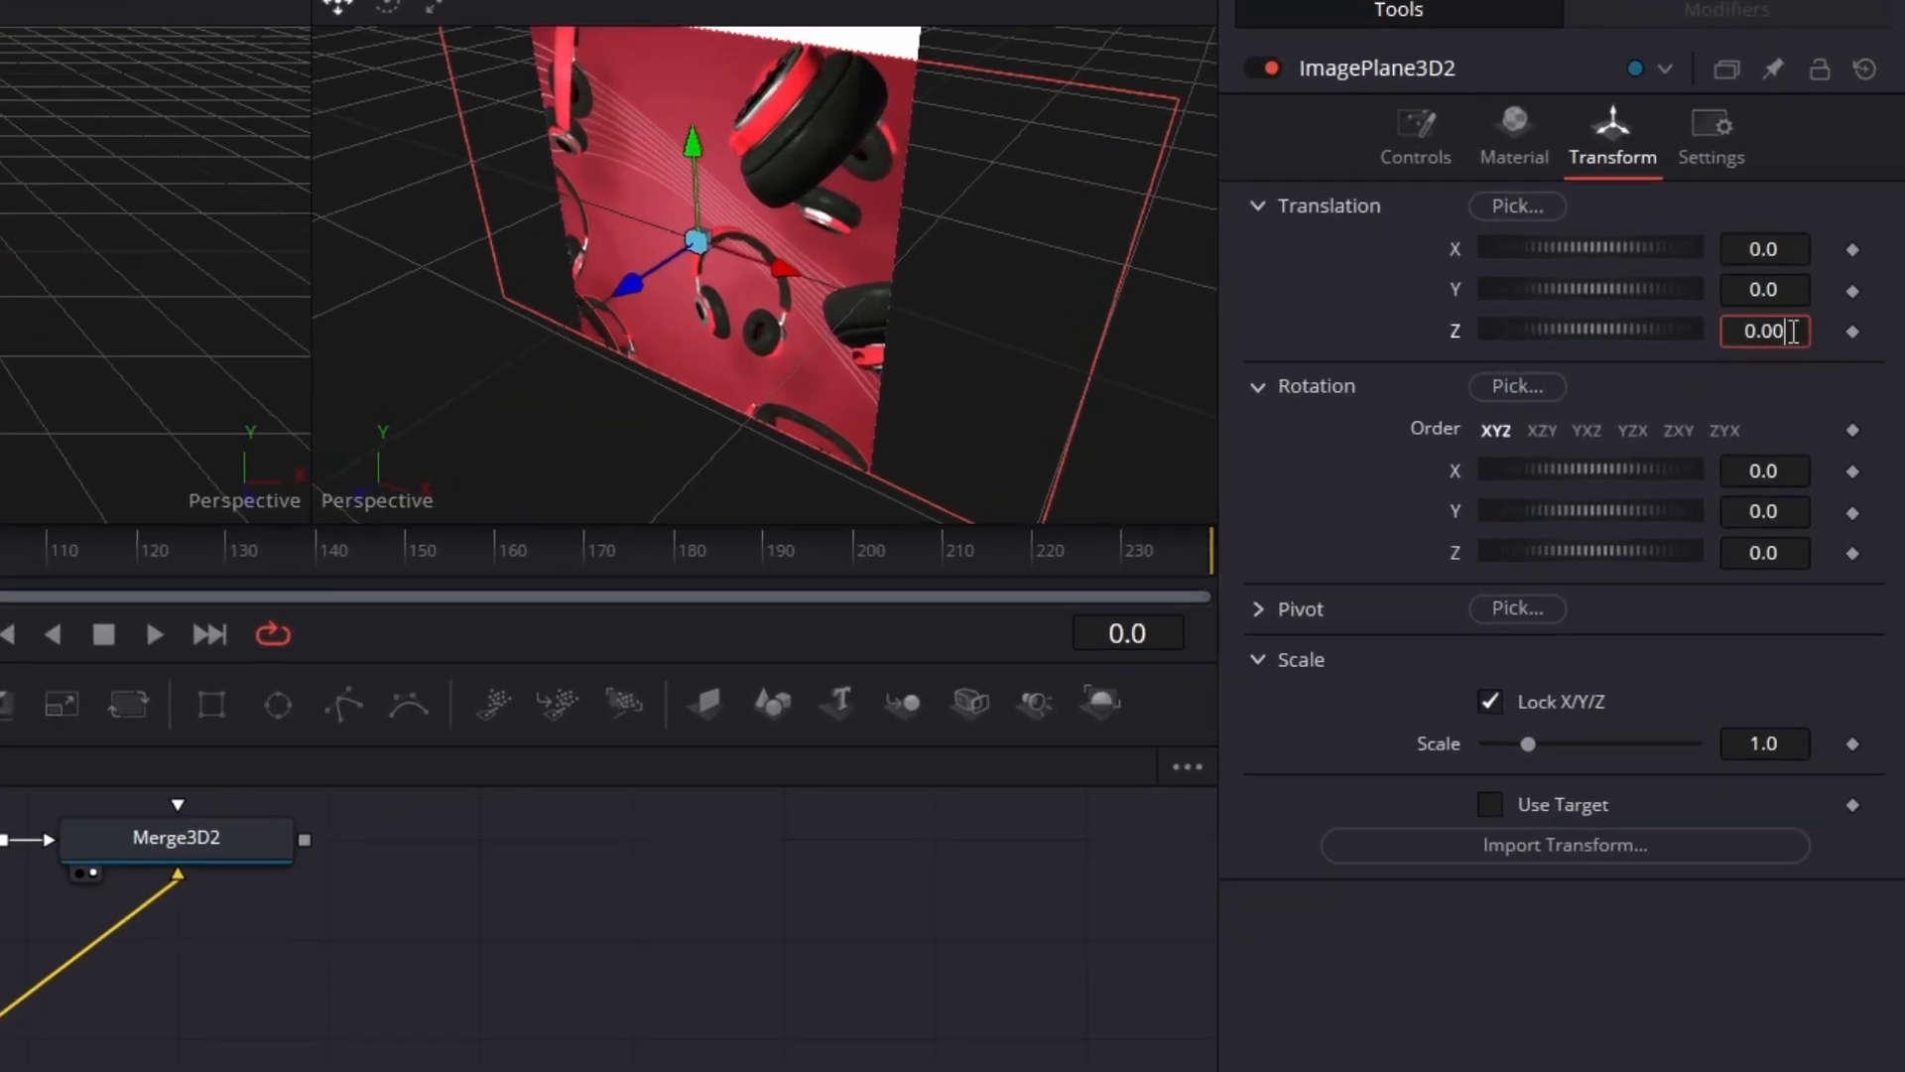
type("1")
key("Tab")
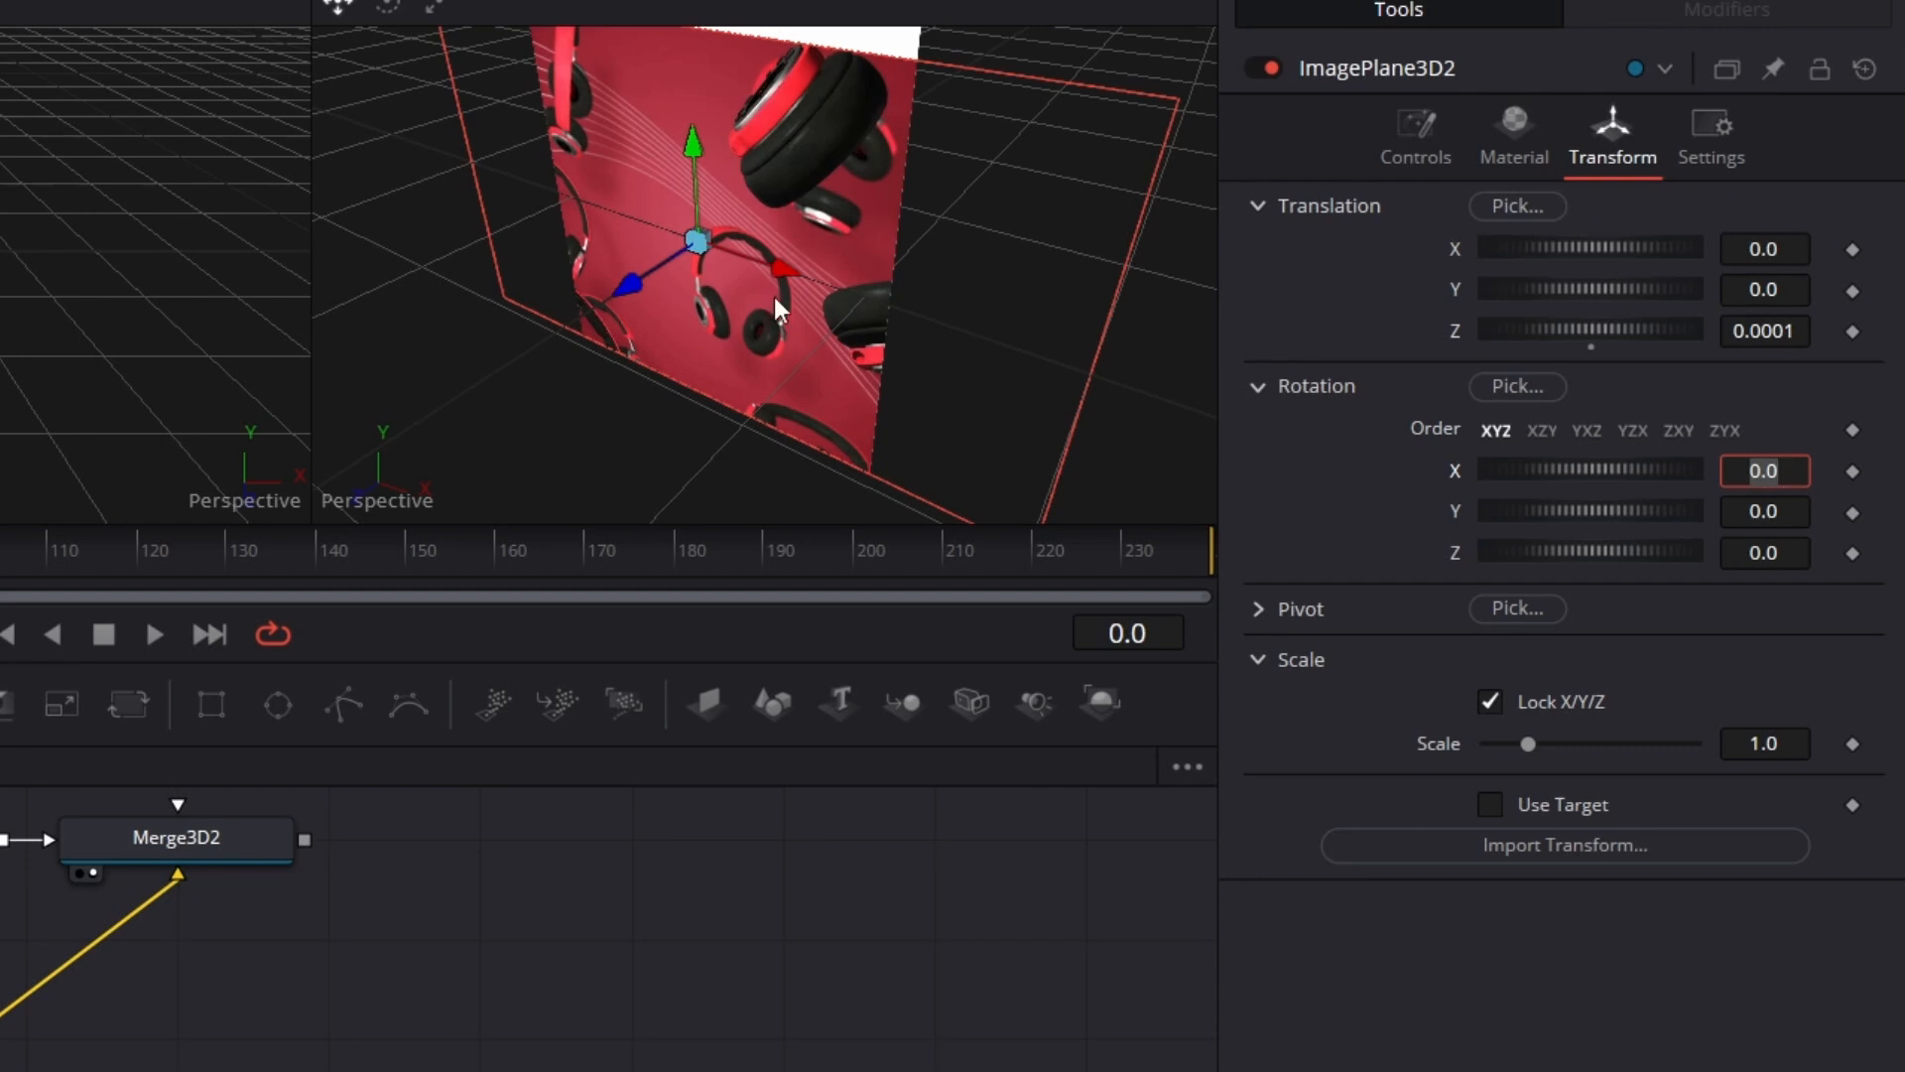
left_click_drag(774, 296, 774, 295)
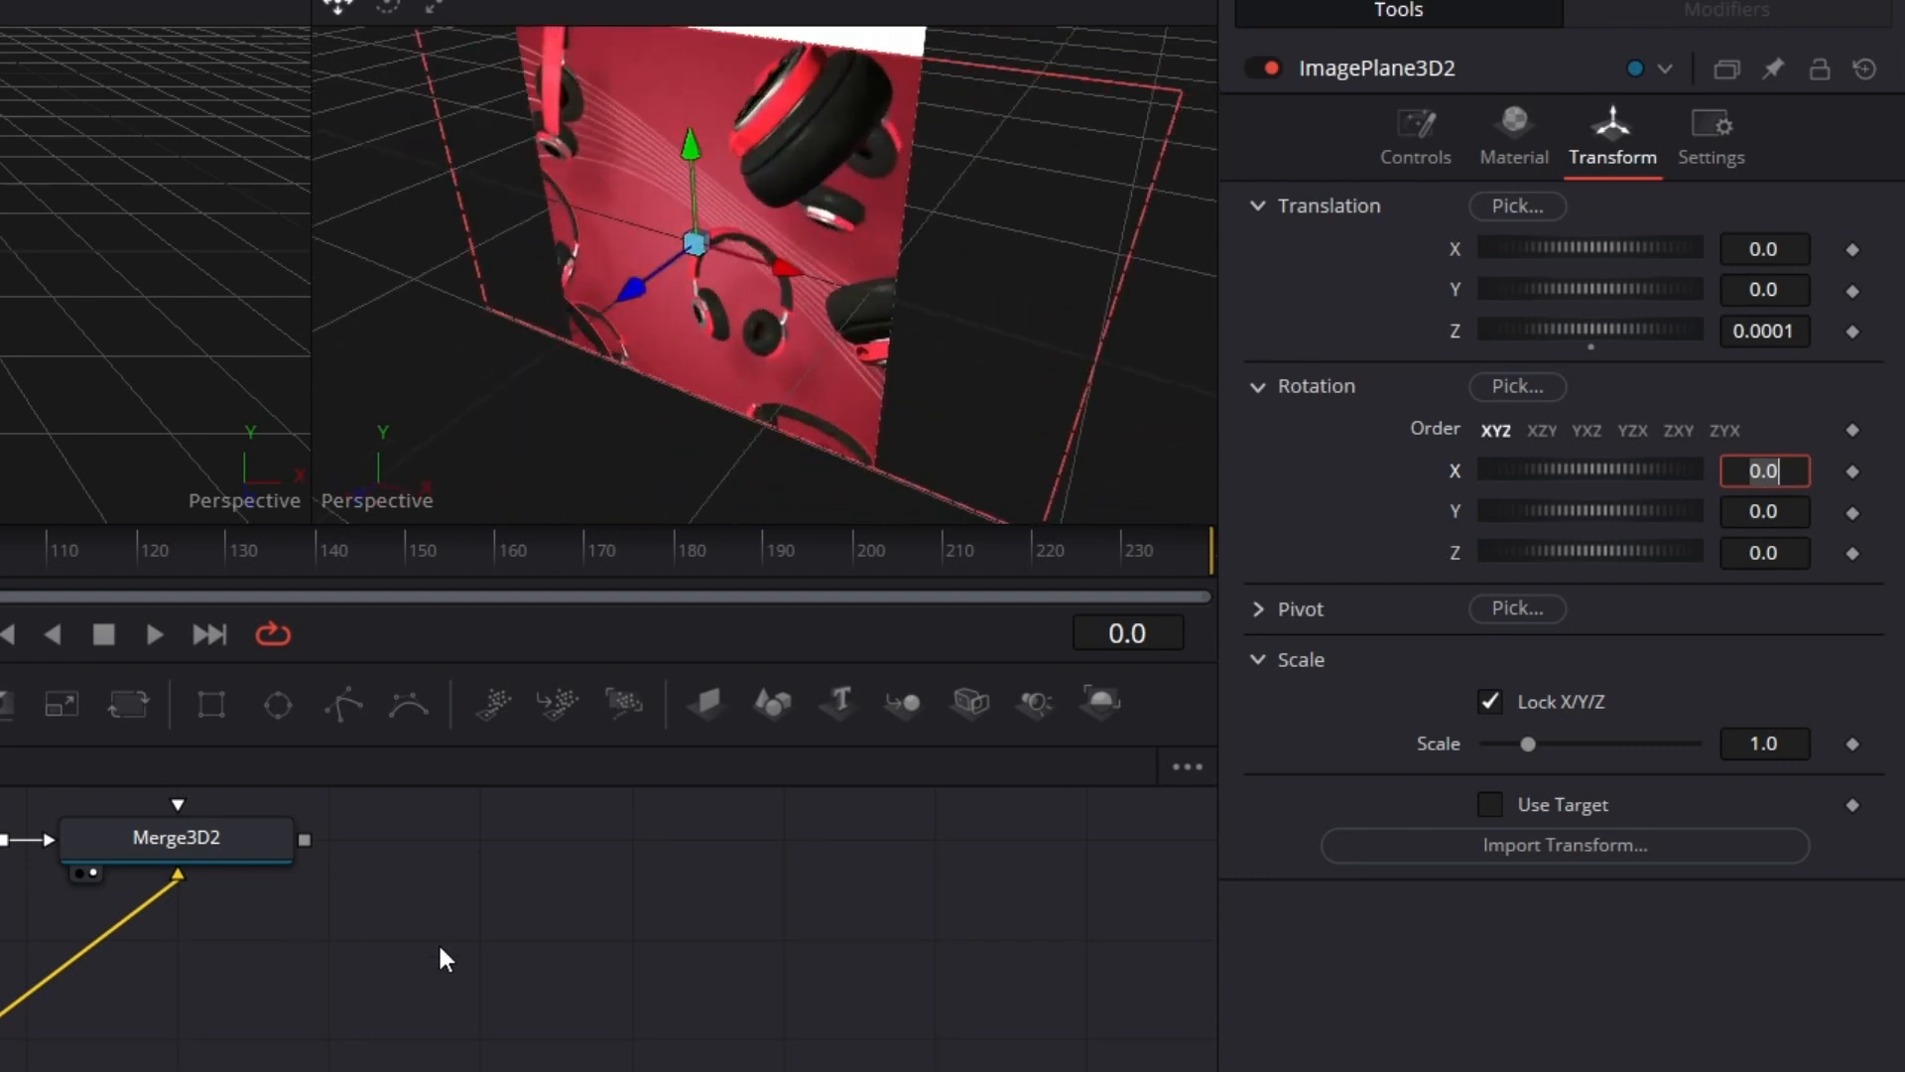
Step: Add a Merge 3D node in ImagePlane3D5's row and connect ImagePlane3D5 and ImagePlane3D3 to it
scroll(438, 942, "up", 2)
scroll(506, 1022, "down", 2)
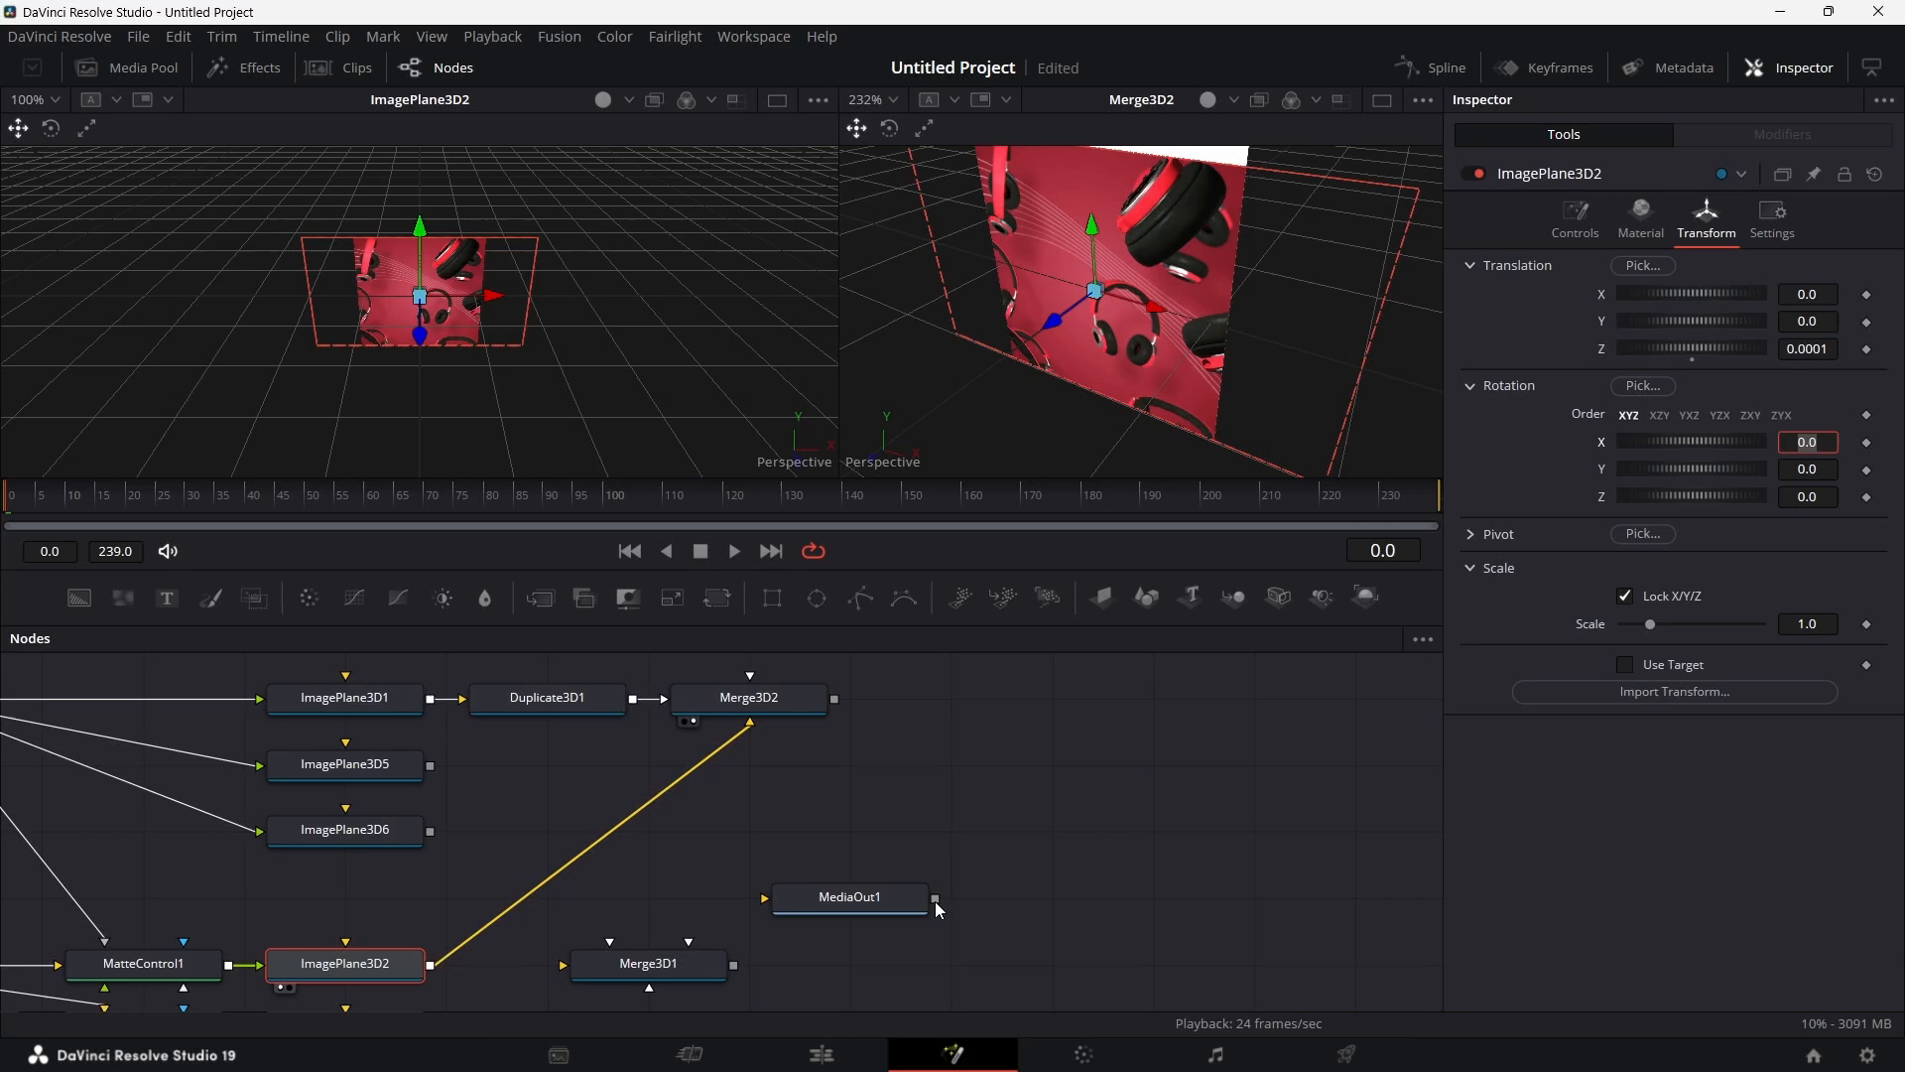
scroll(937, 908, "down", 1)
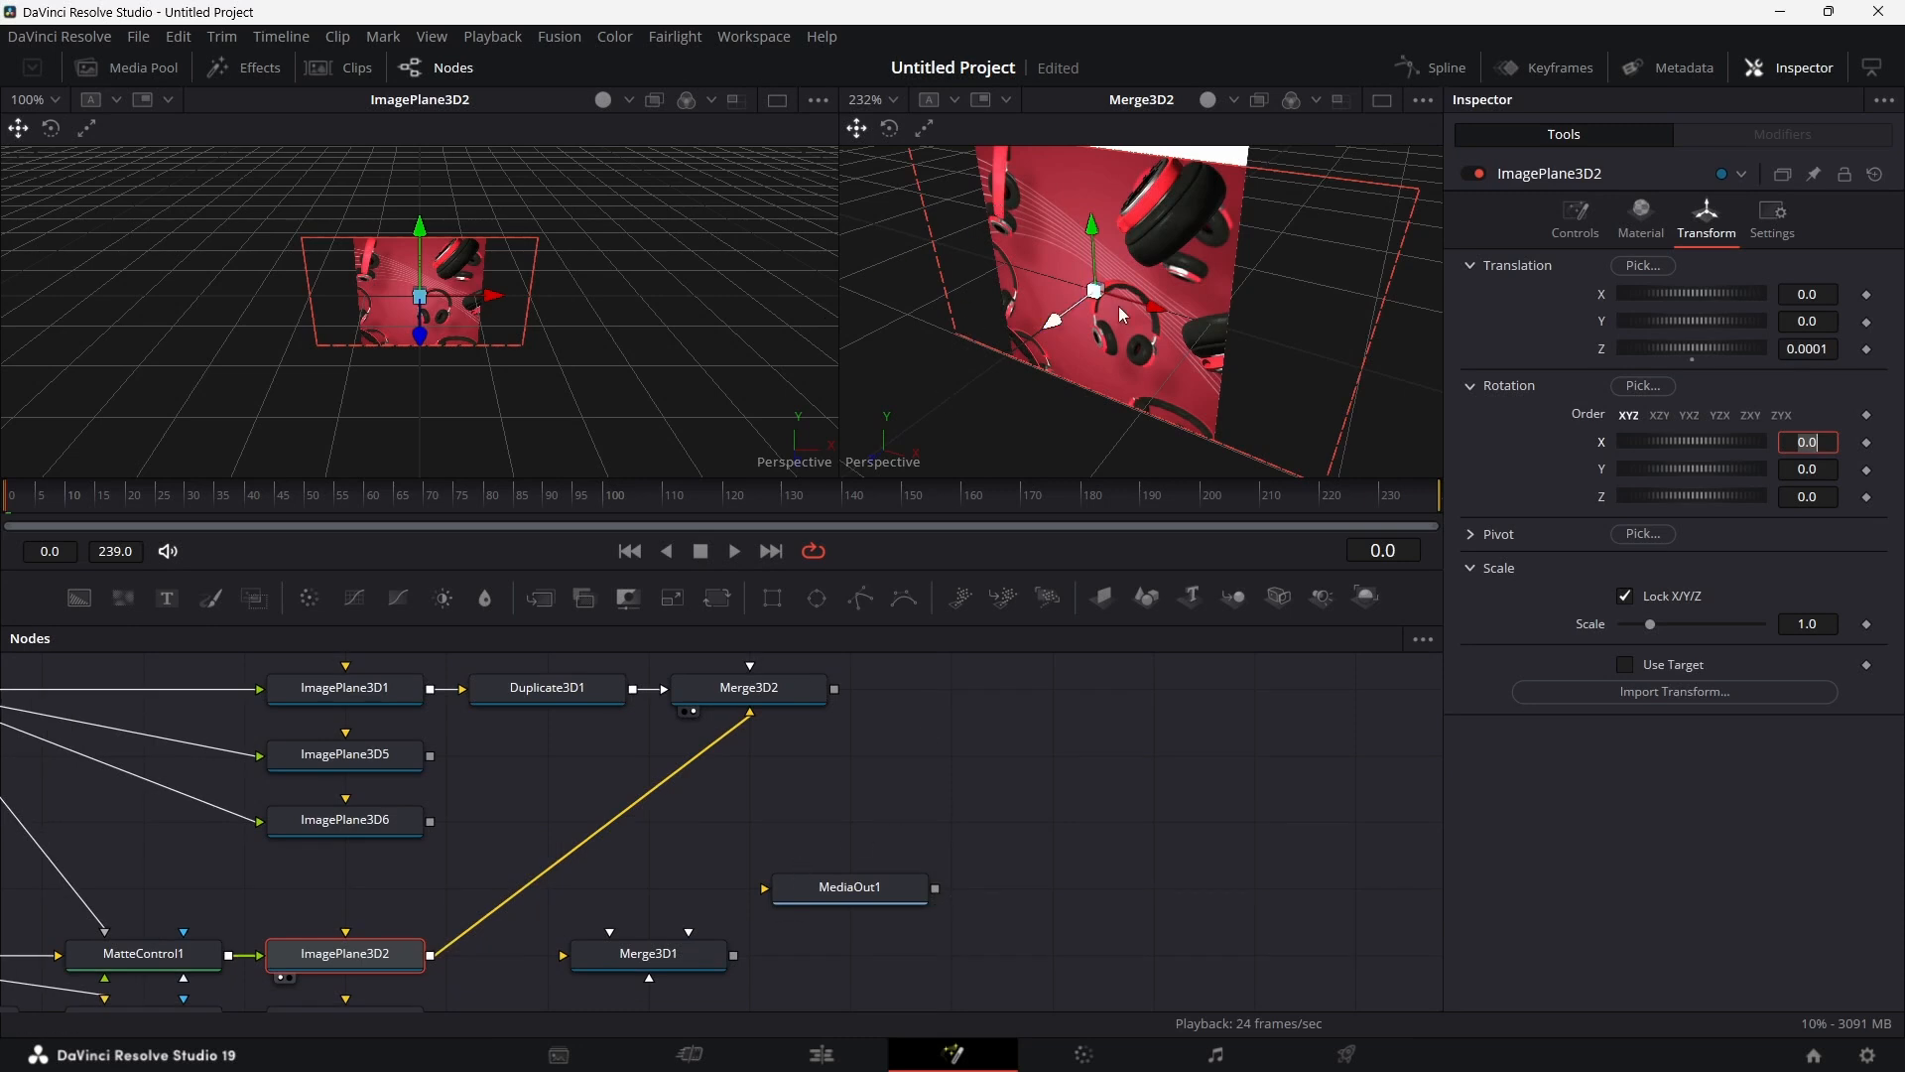
scroll(1018, 748, "down", 2)
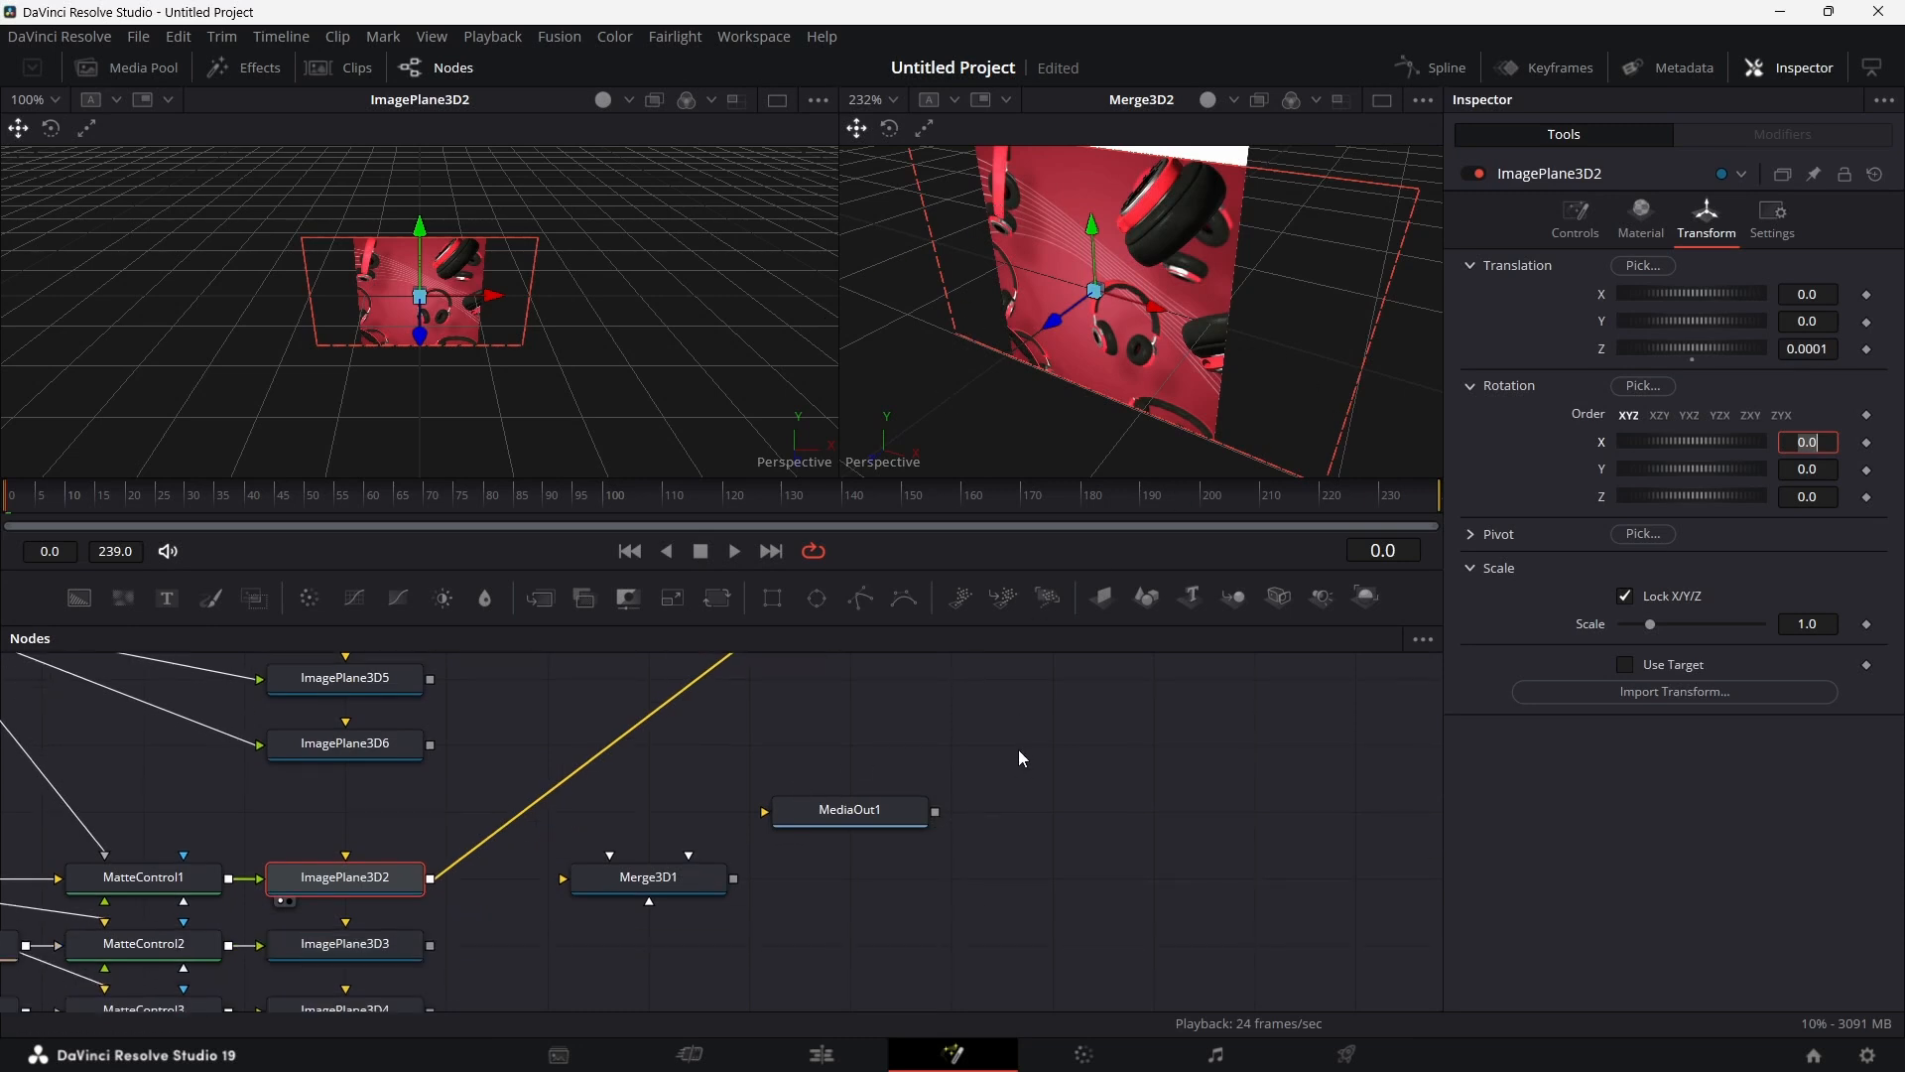
scroll(1018, 750, "up", 2)
left_click(352, 745)
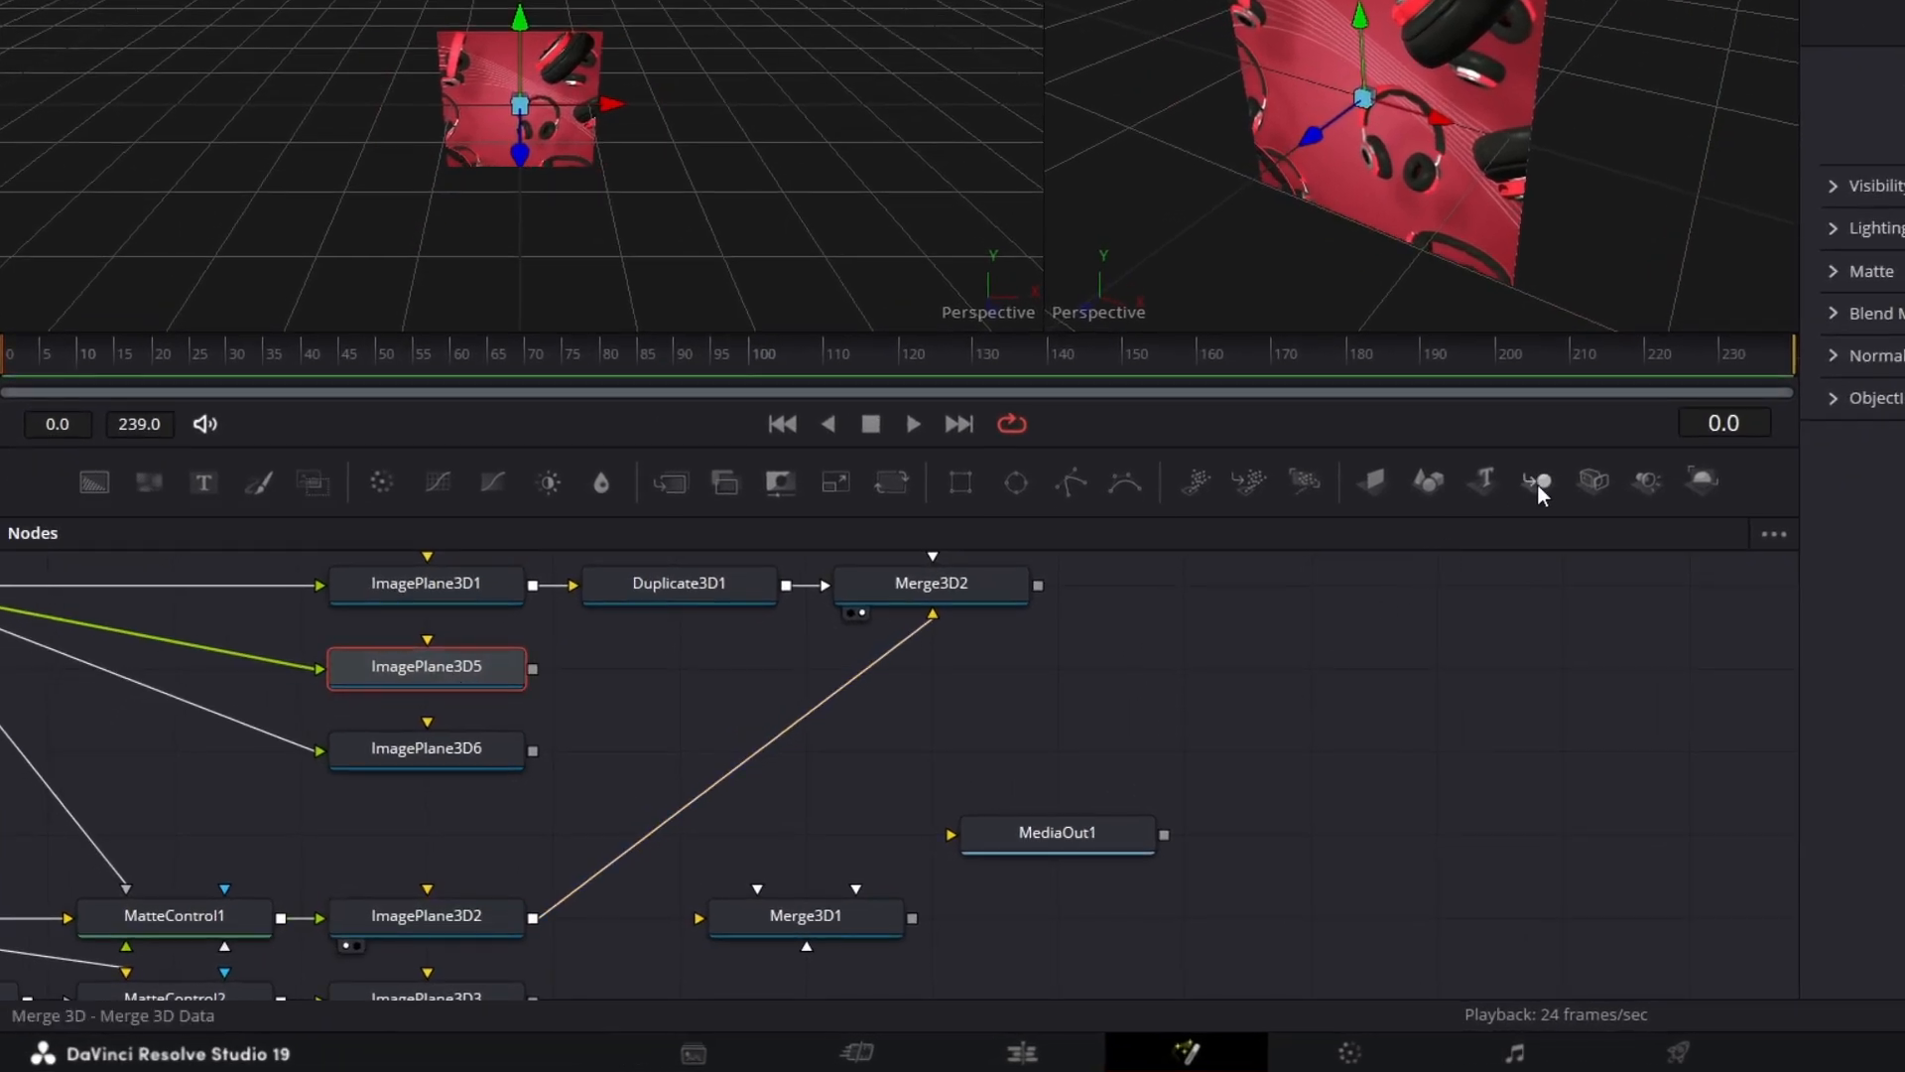
left_click_drag(1540, 484, 943, 681)
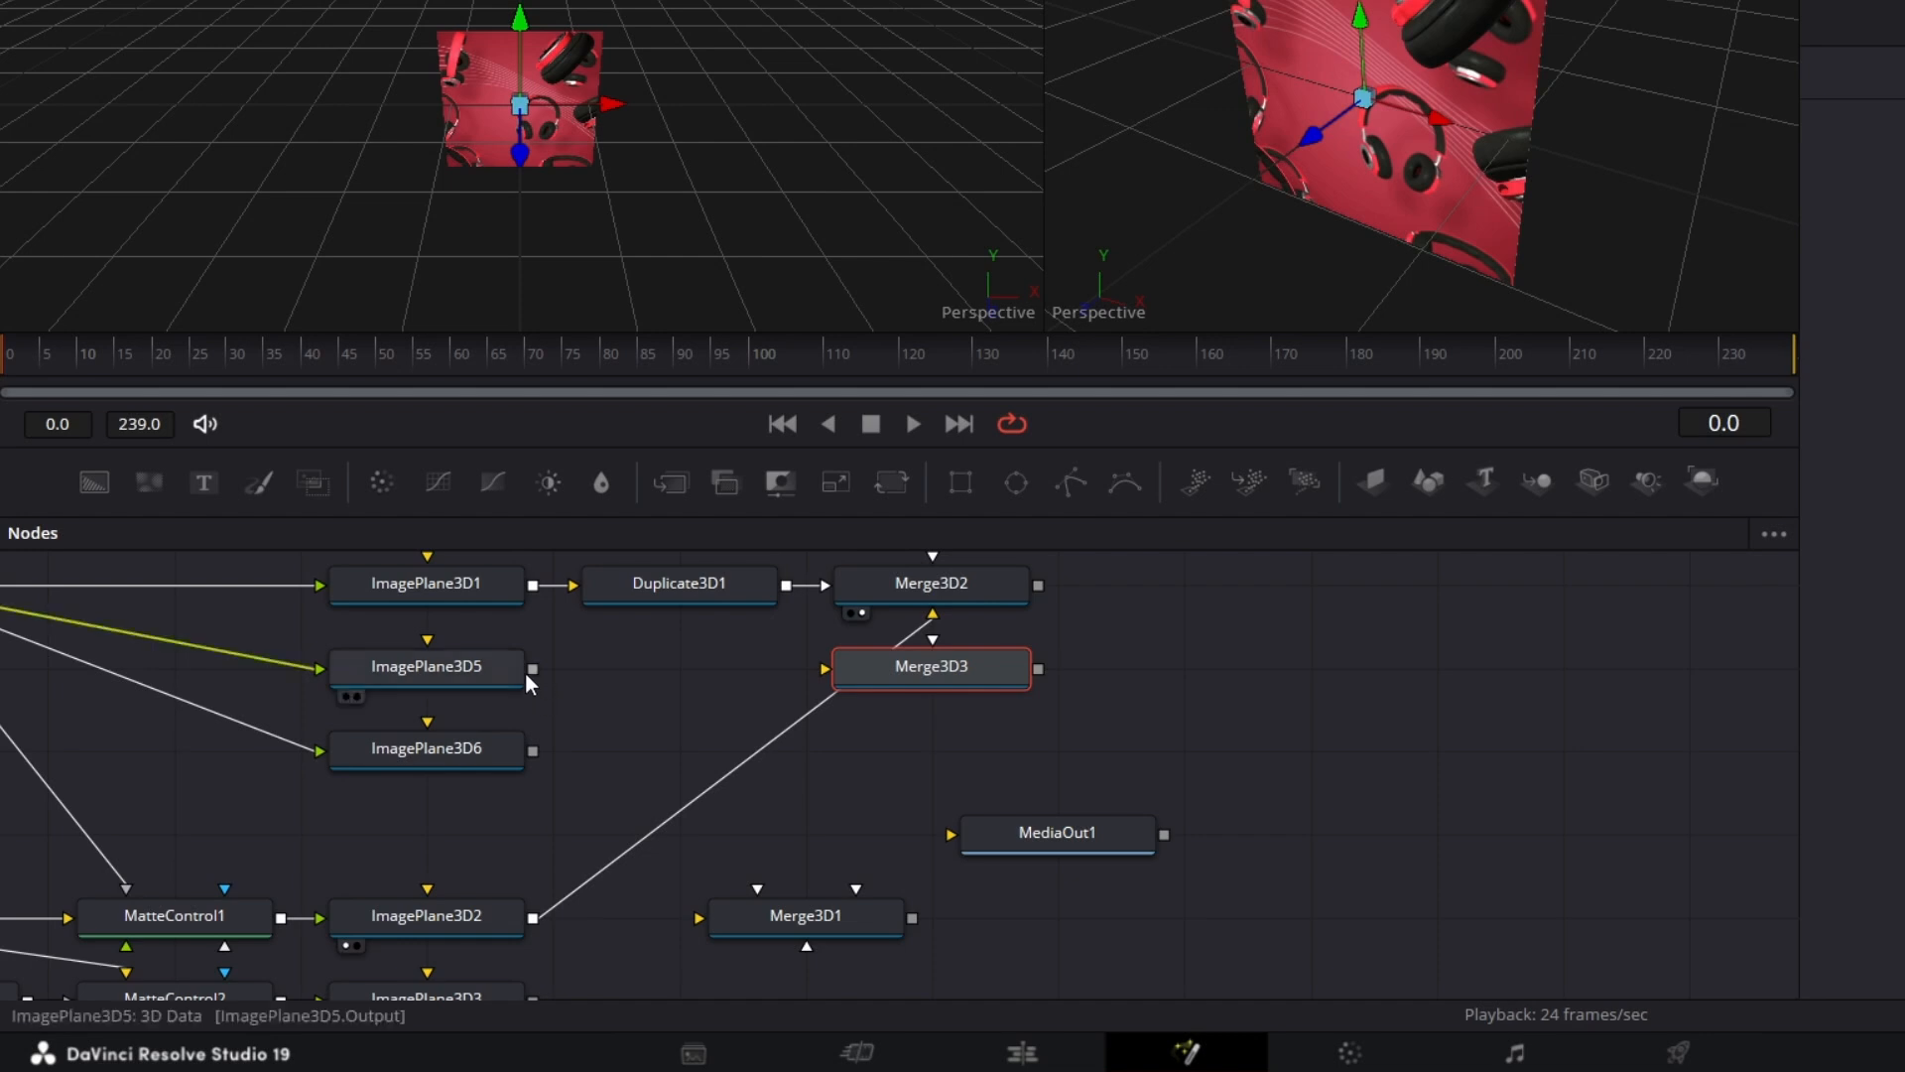
left_click_drag(533, 668, 848, 671)
scroll(793, 793, "down", 2)
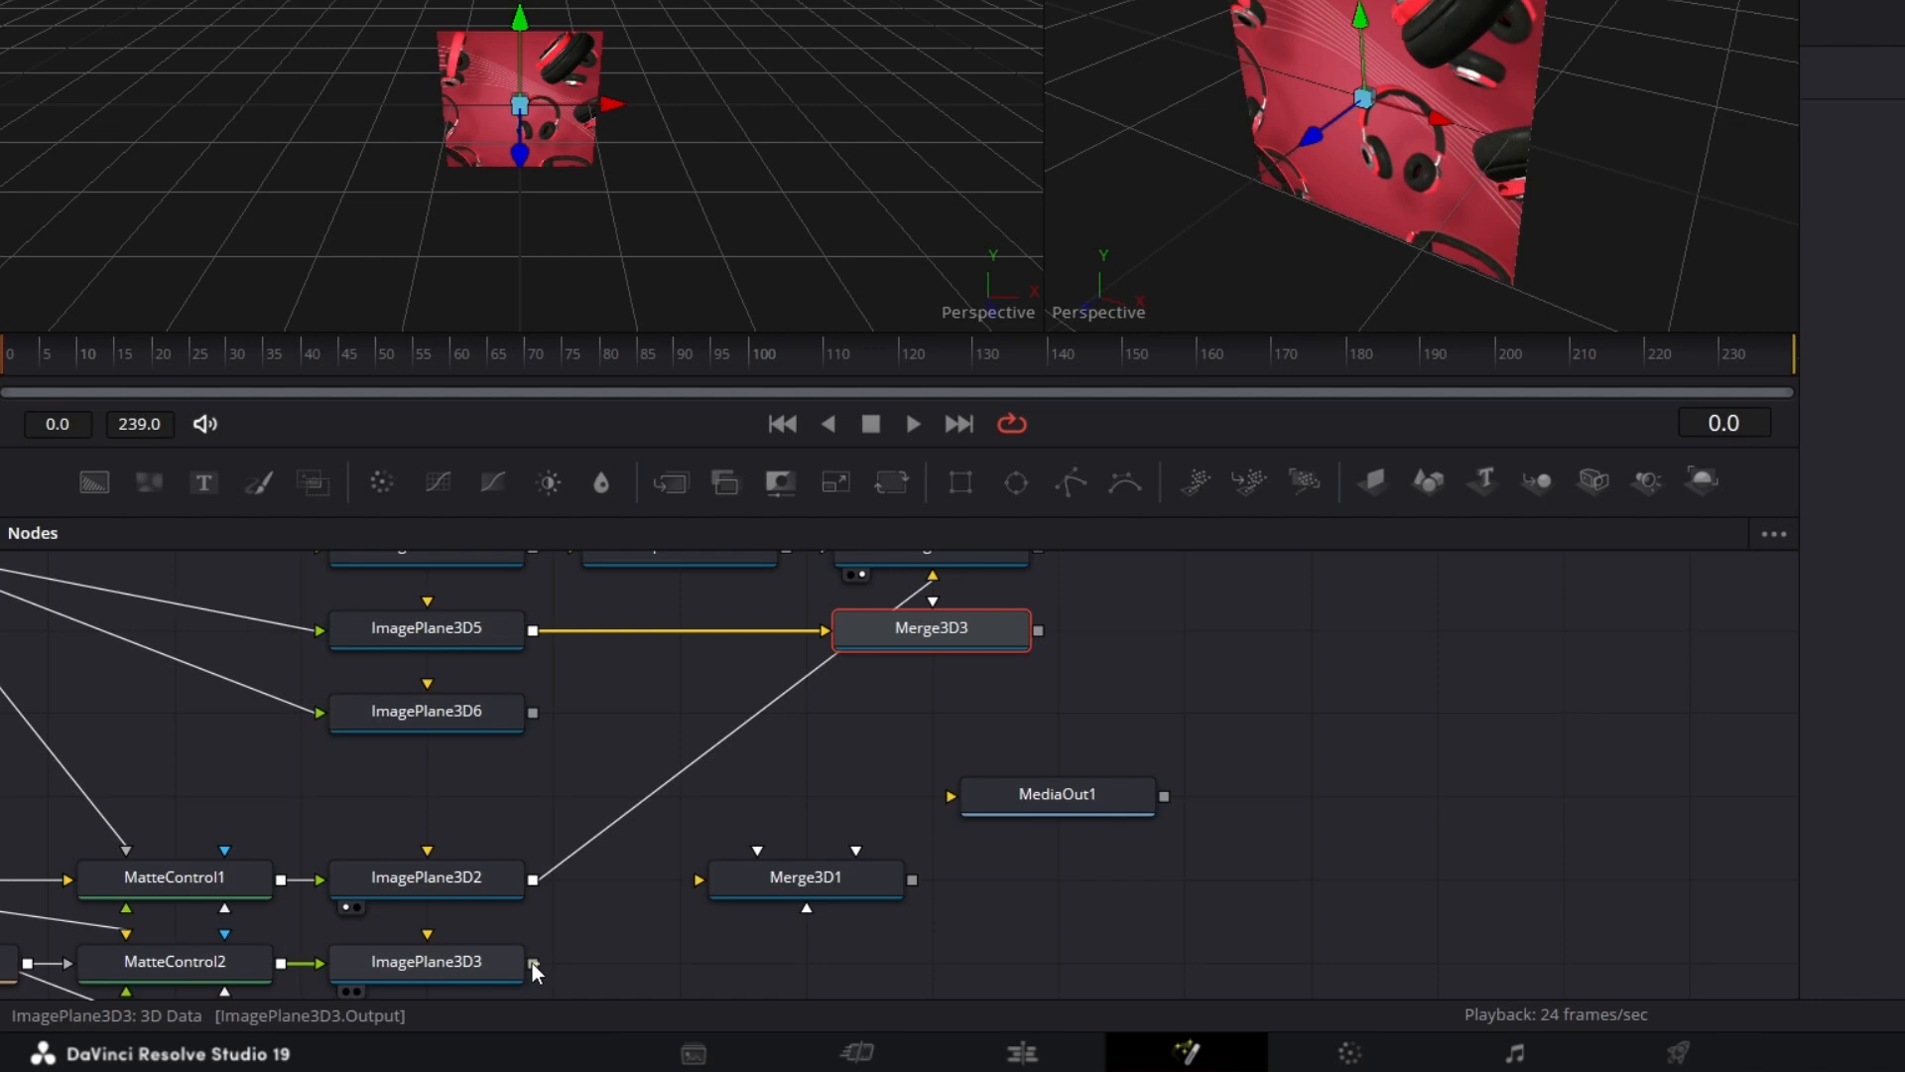
left_click_drag(532, 962, 1006, 627)
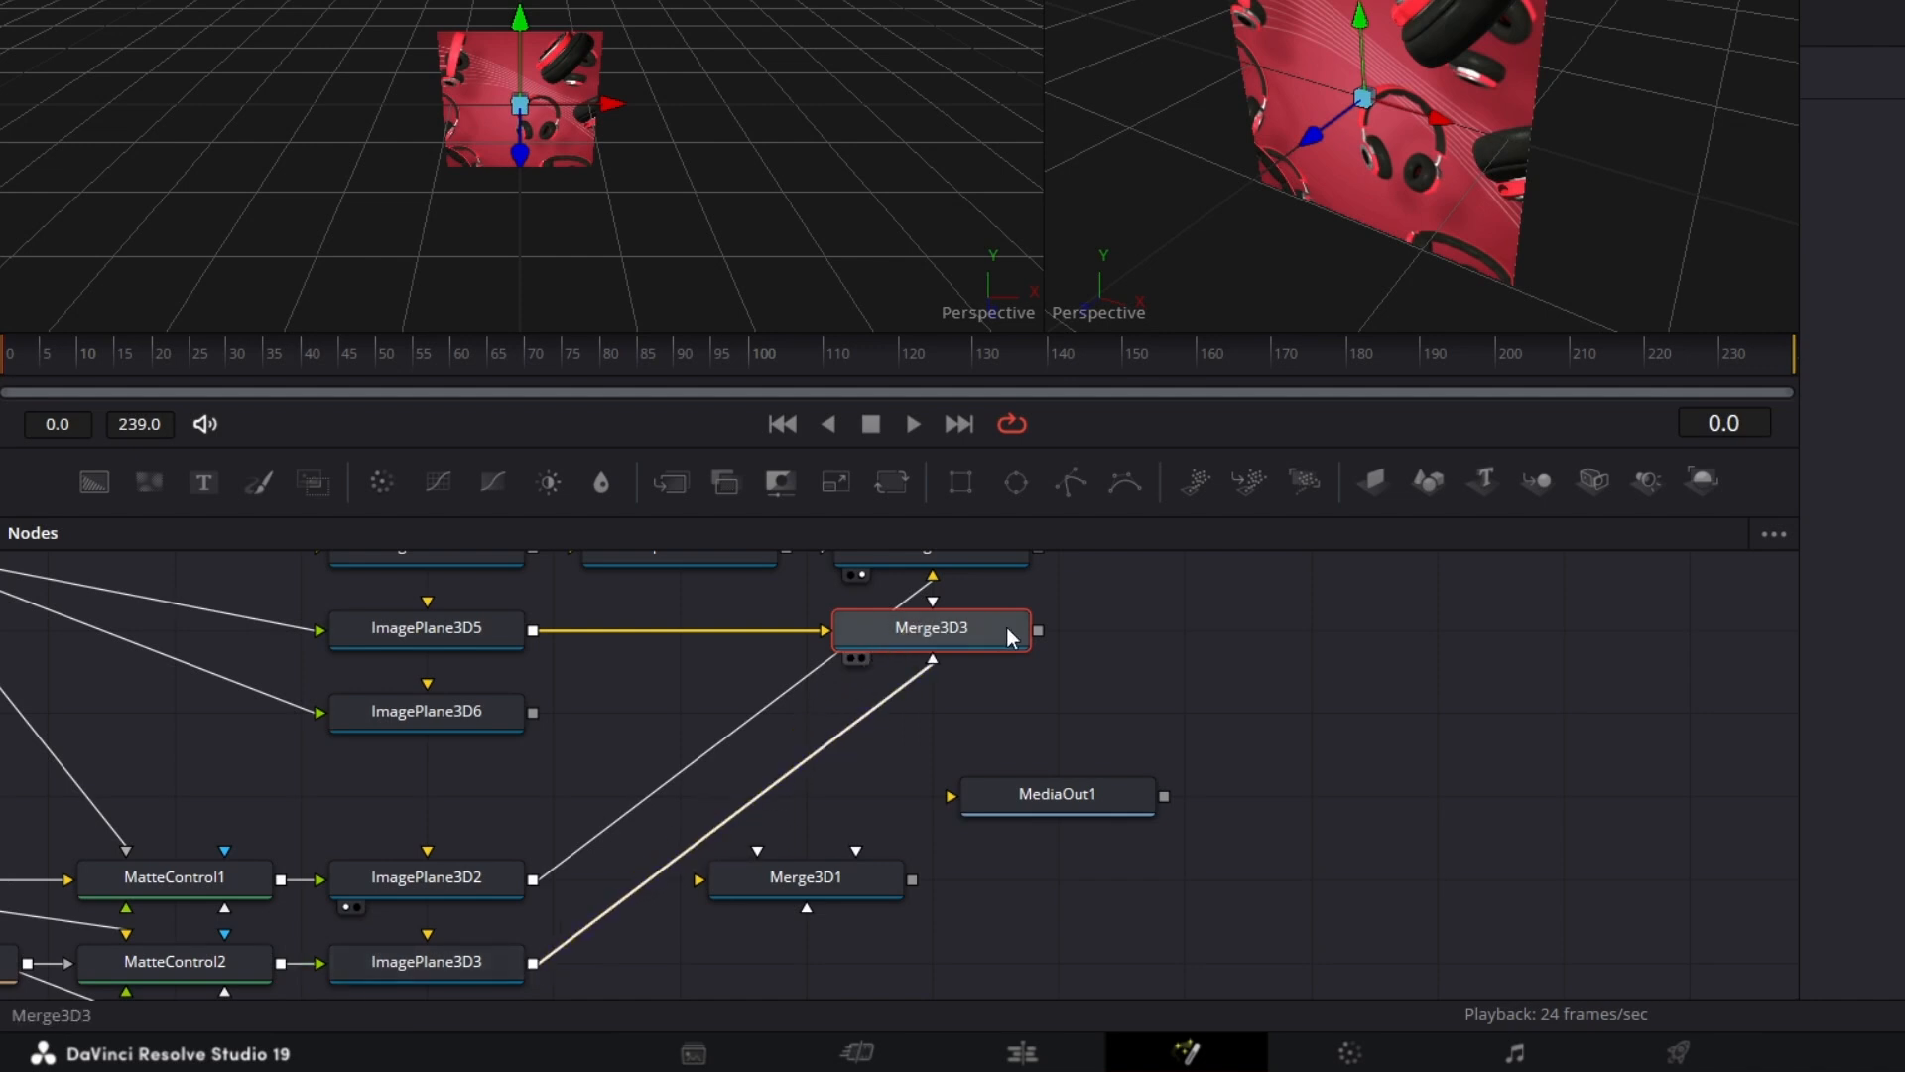
Step: Preview Merge3D3 in the second viewer and examine how the video section sits against the white plane
scroll(1385, 151, "up", 4)
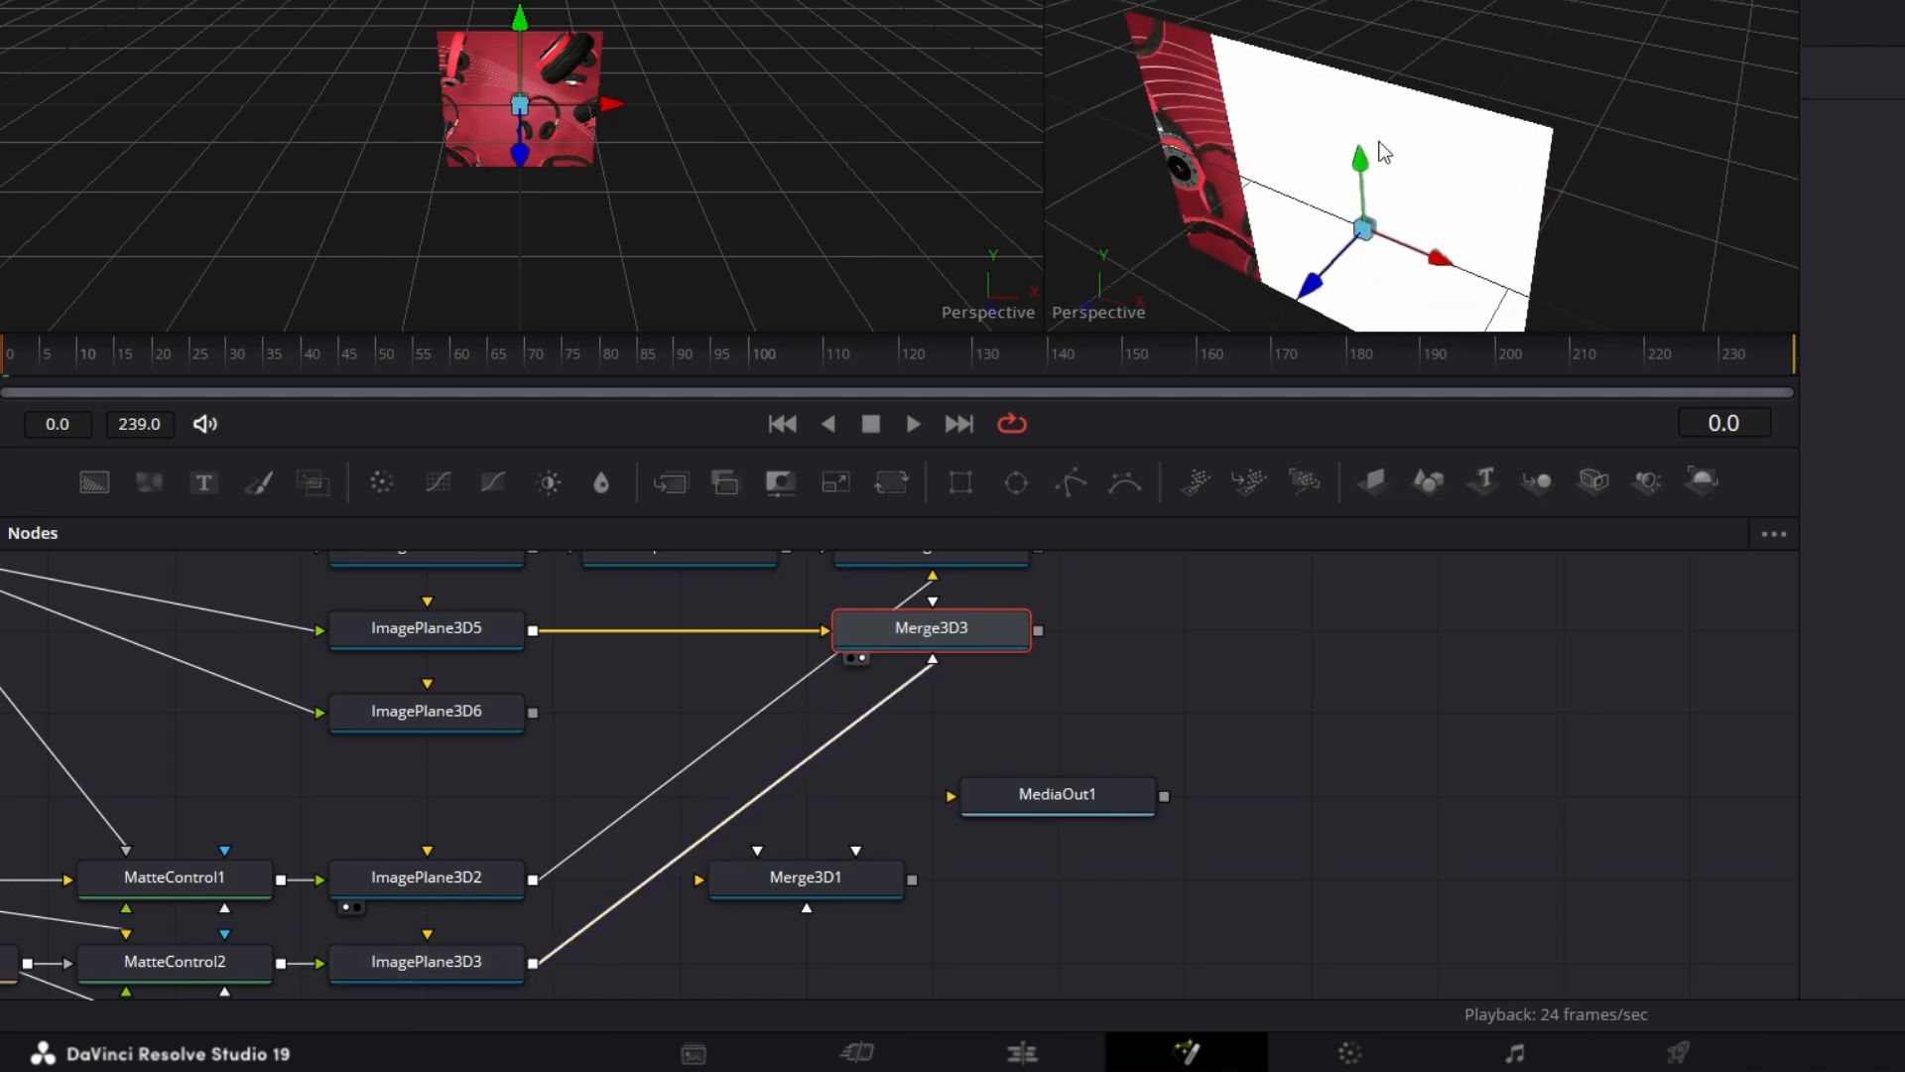
scroll(1385, 152, "down", 1)
left_click_drag(1385, 152, 1385, 152)
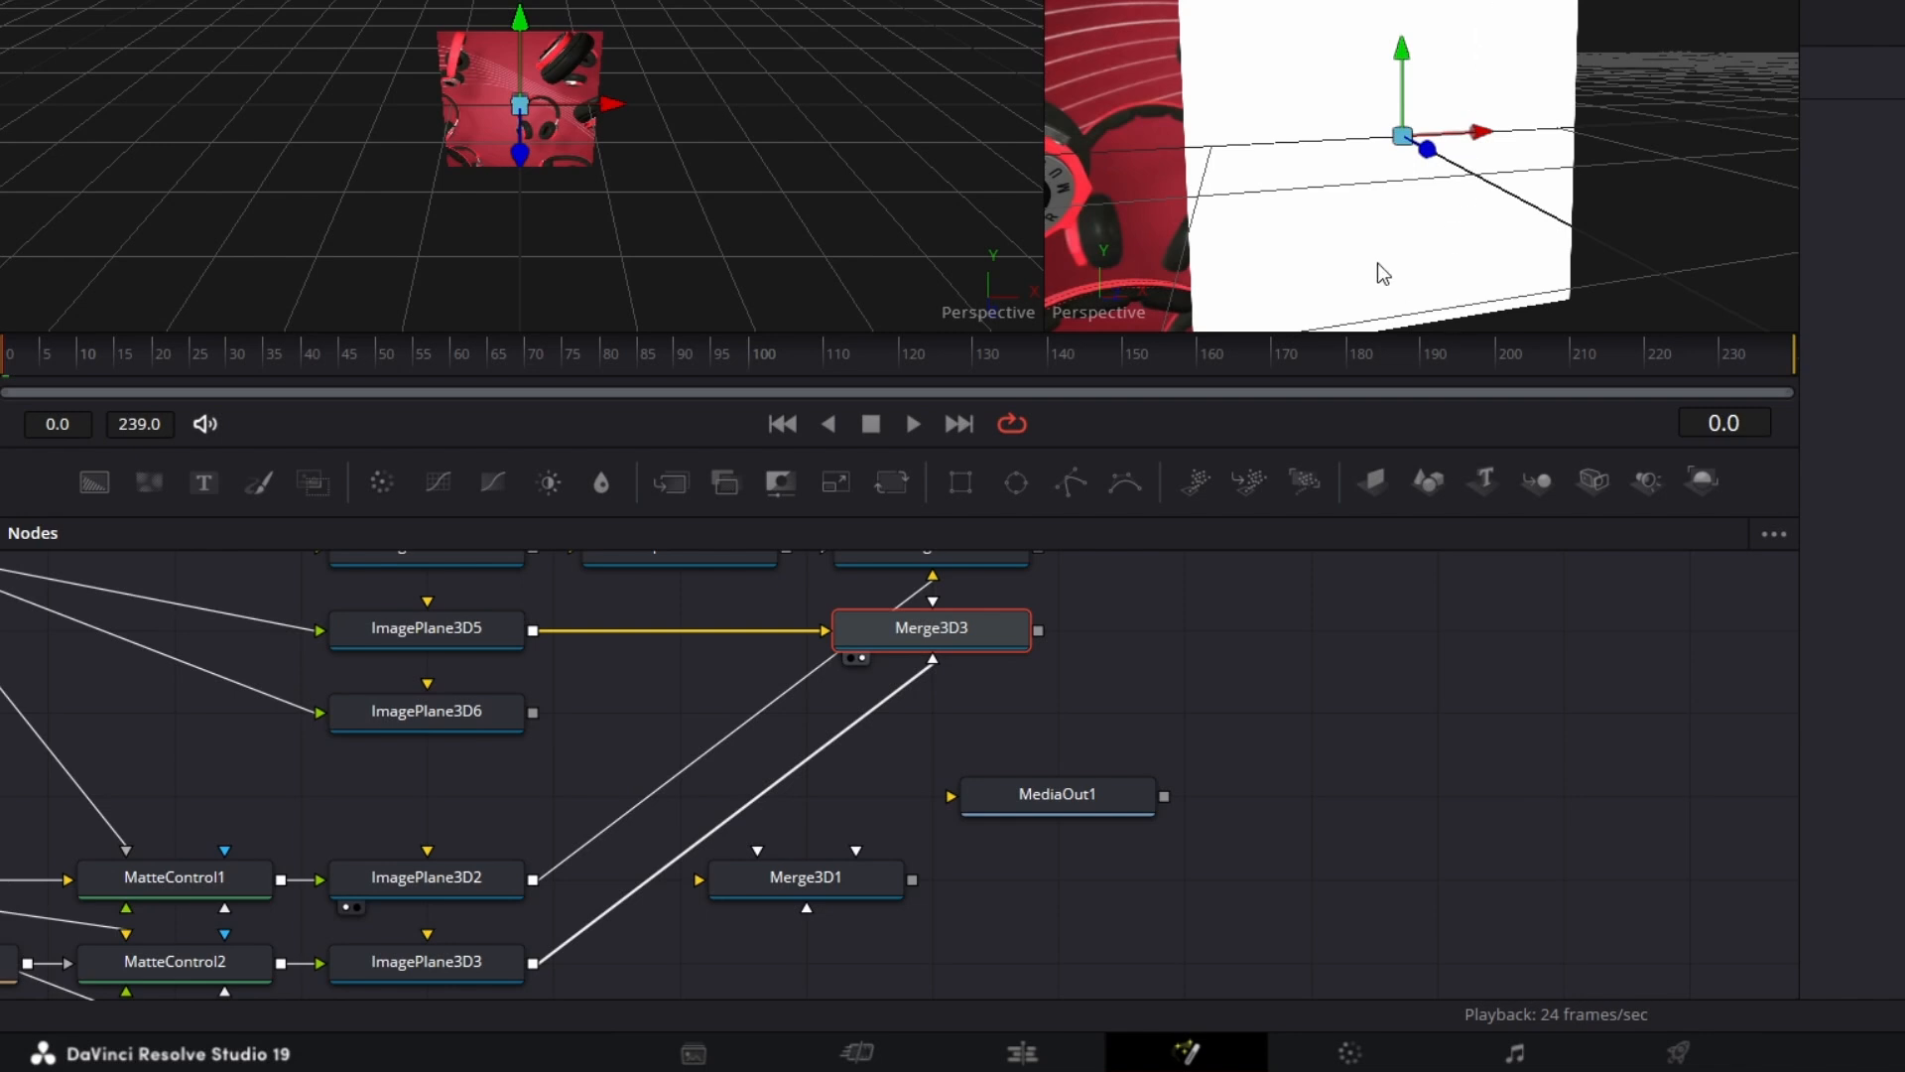
scroll(1377, 264, "down", 5)
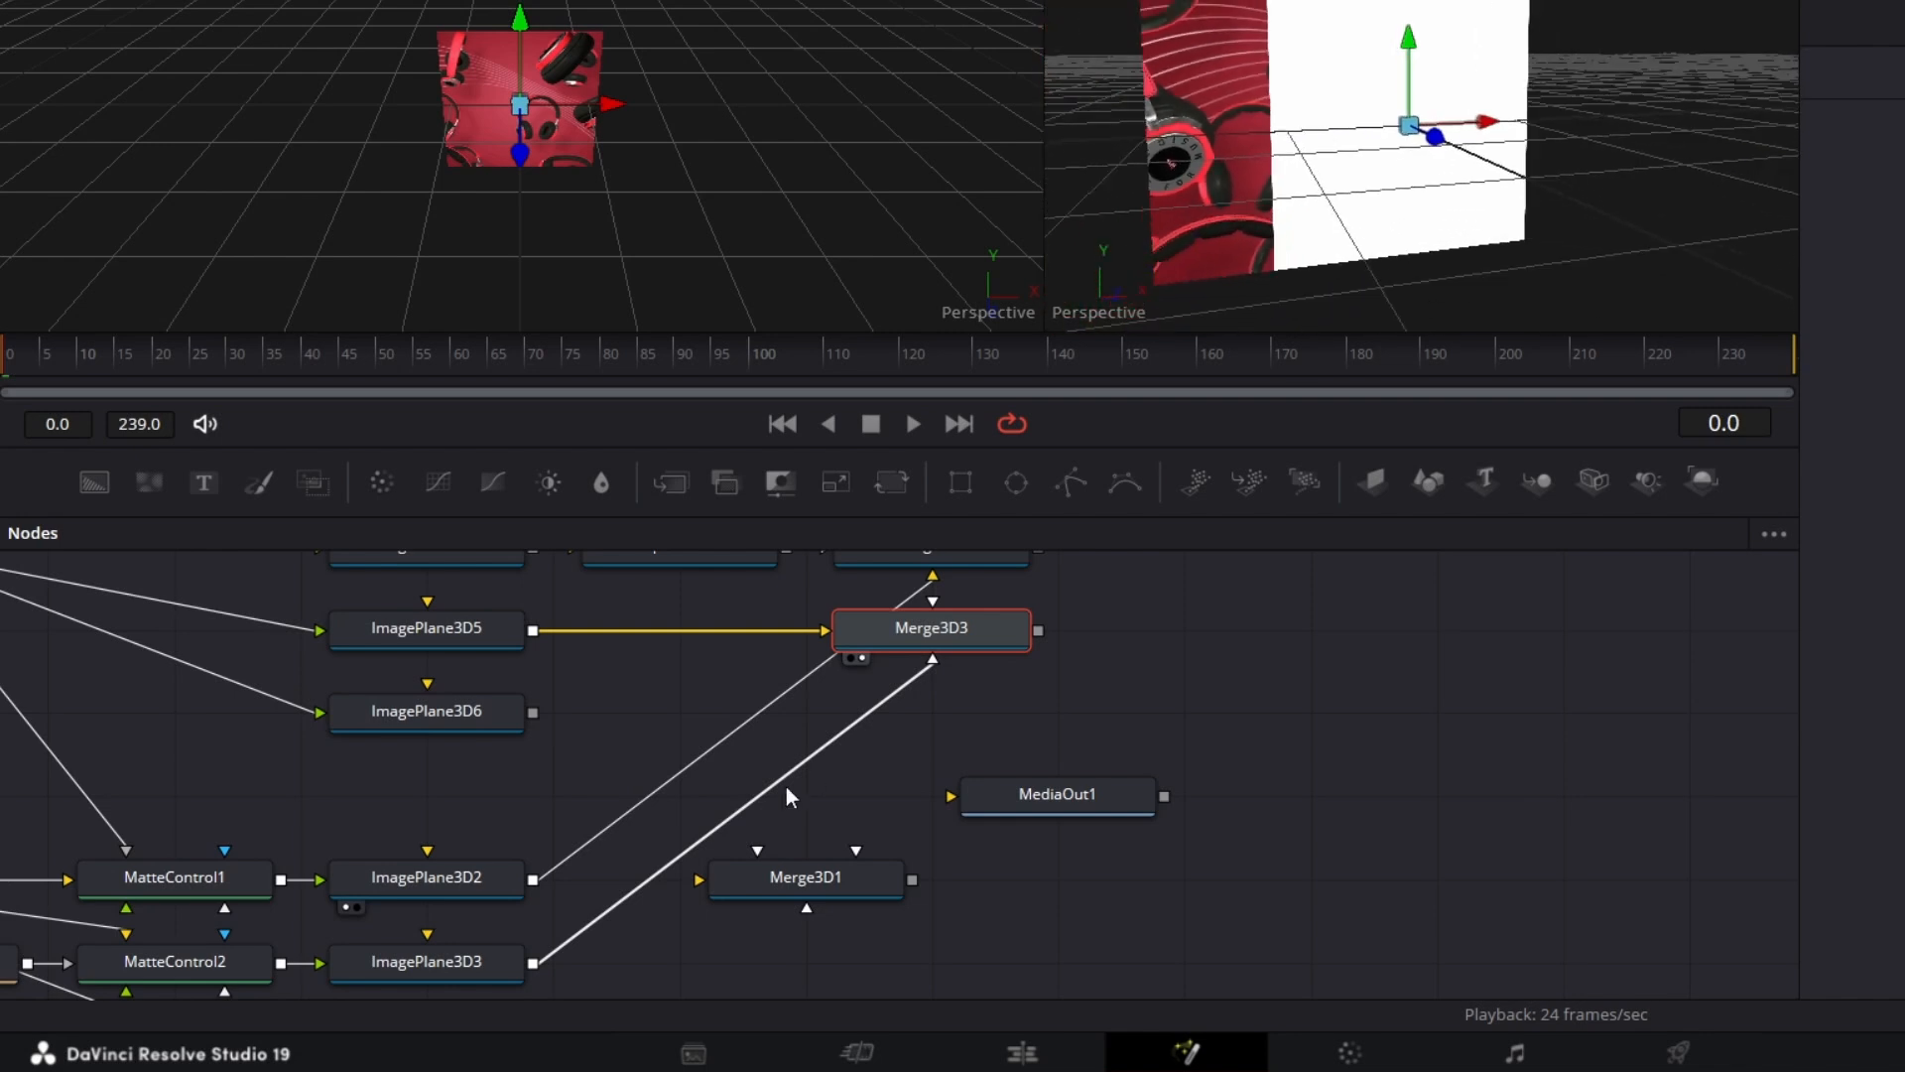
Step: Set ImagePlane3D3's X translation to 0.5625 and its Z translation to 0.0001
scroll(677, 844, "down", 3)
left_click(427, 871)
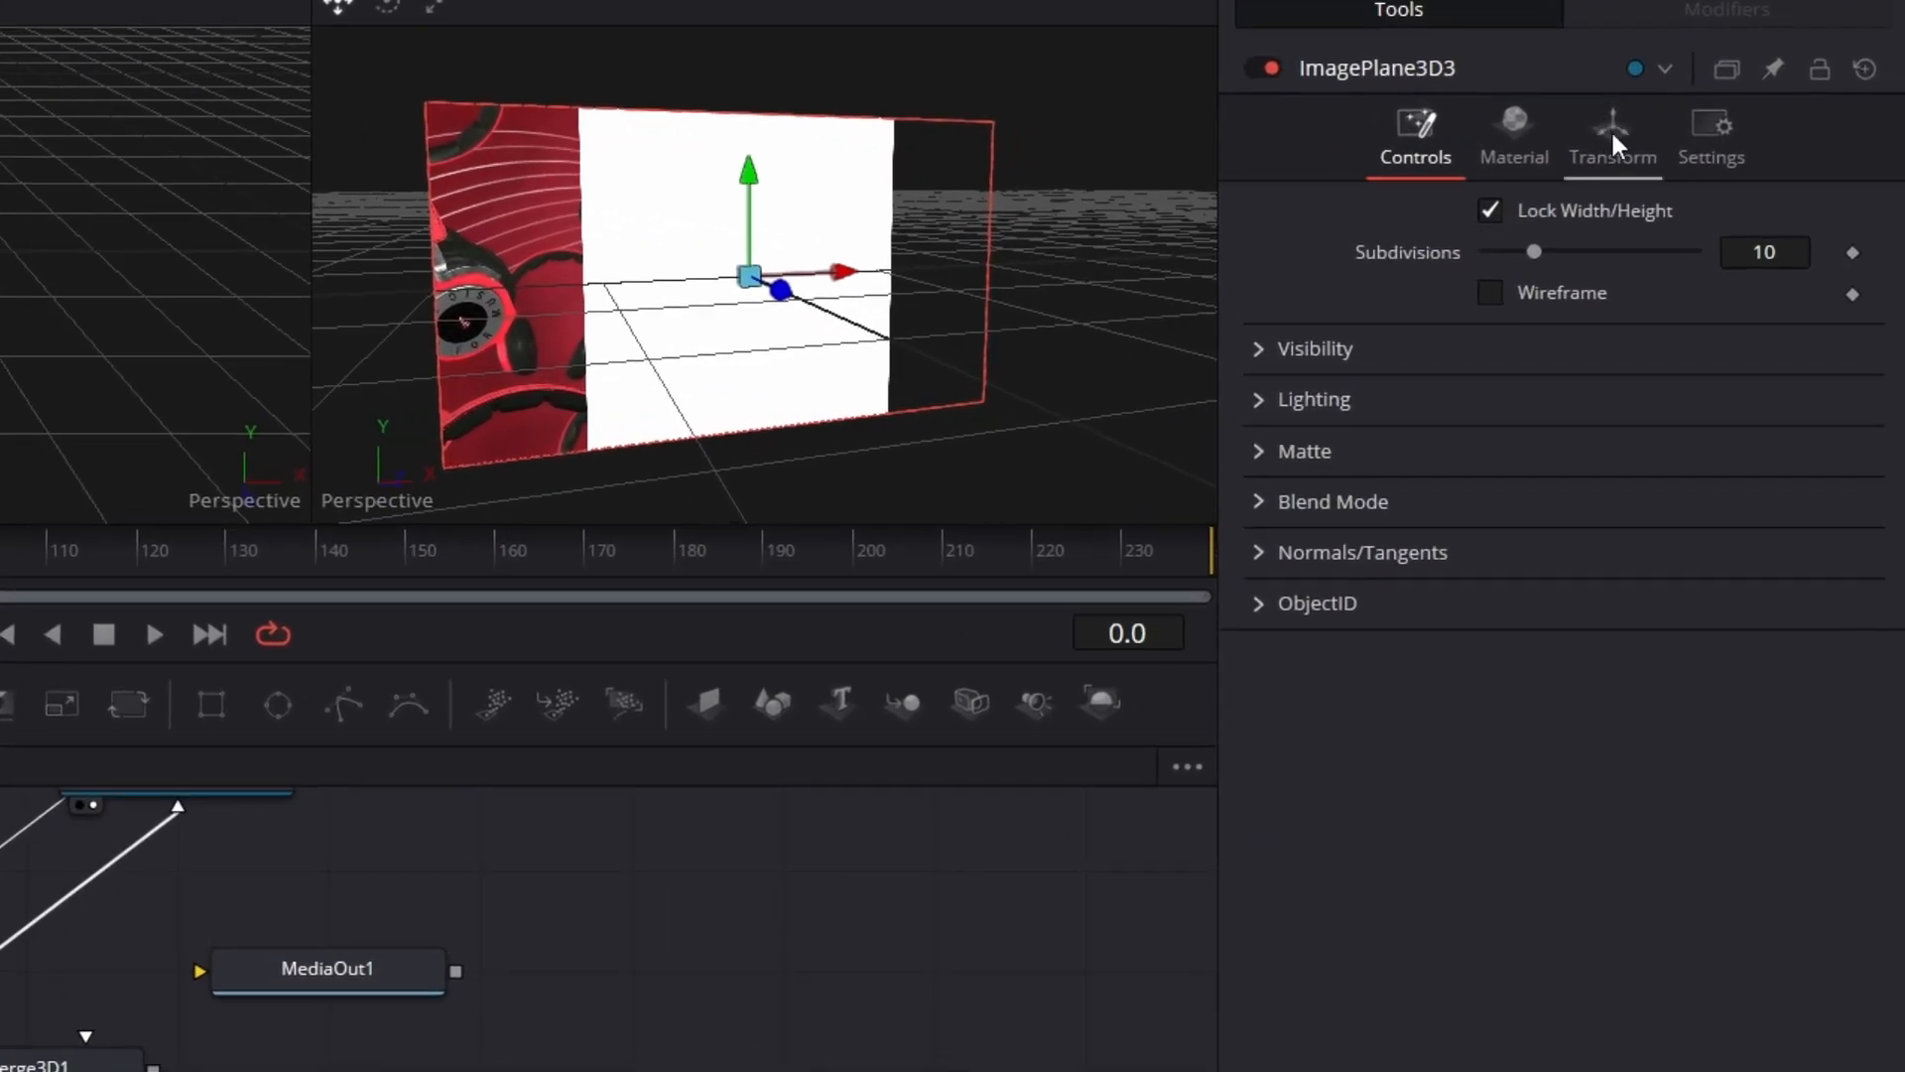
left_click(1613, 142)
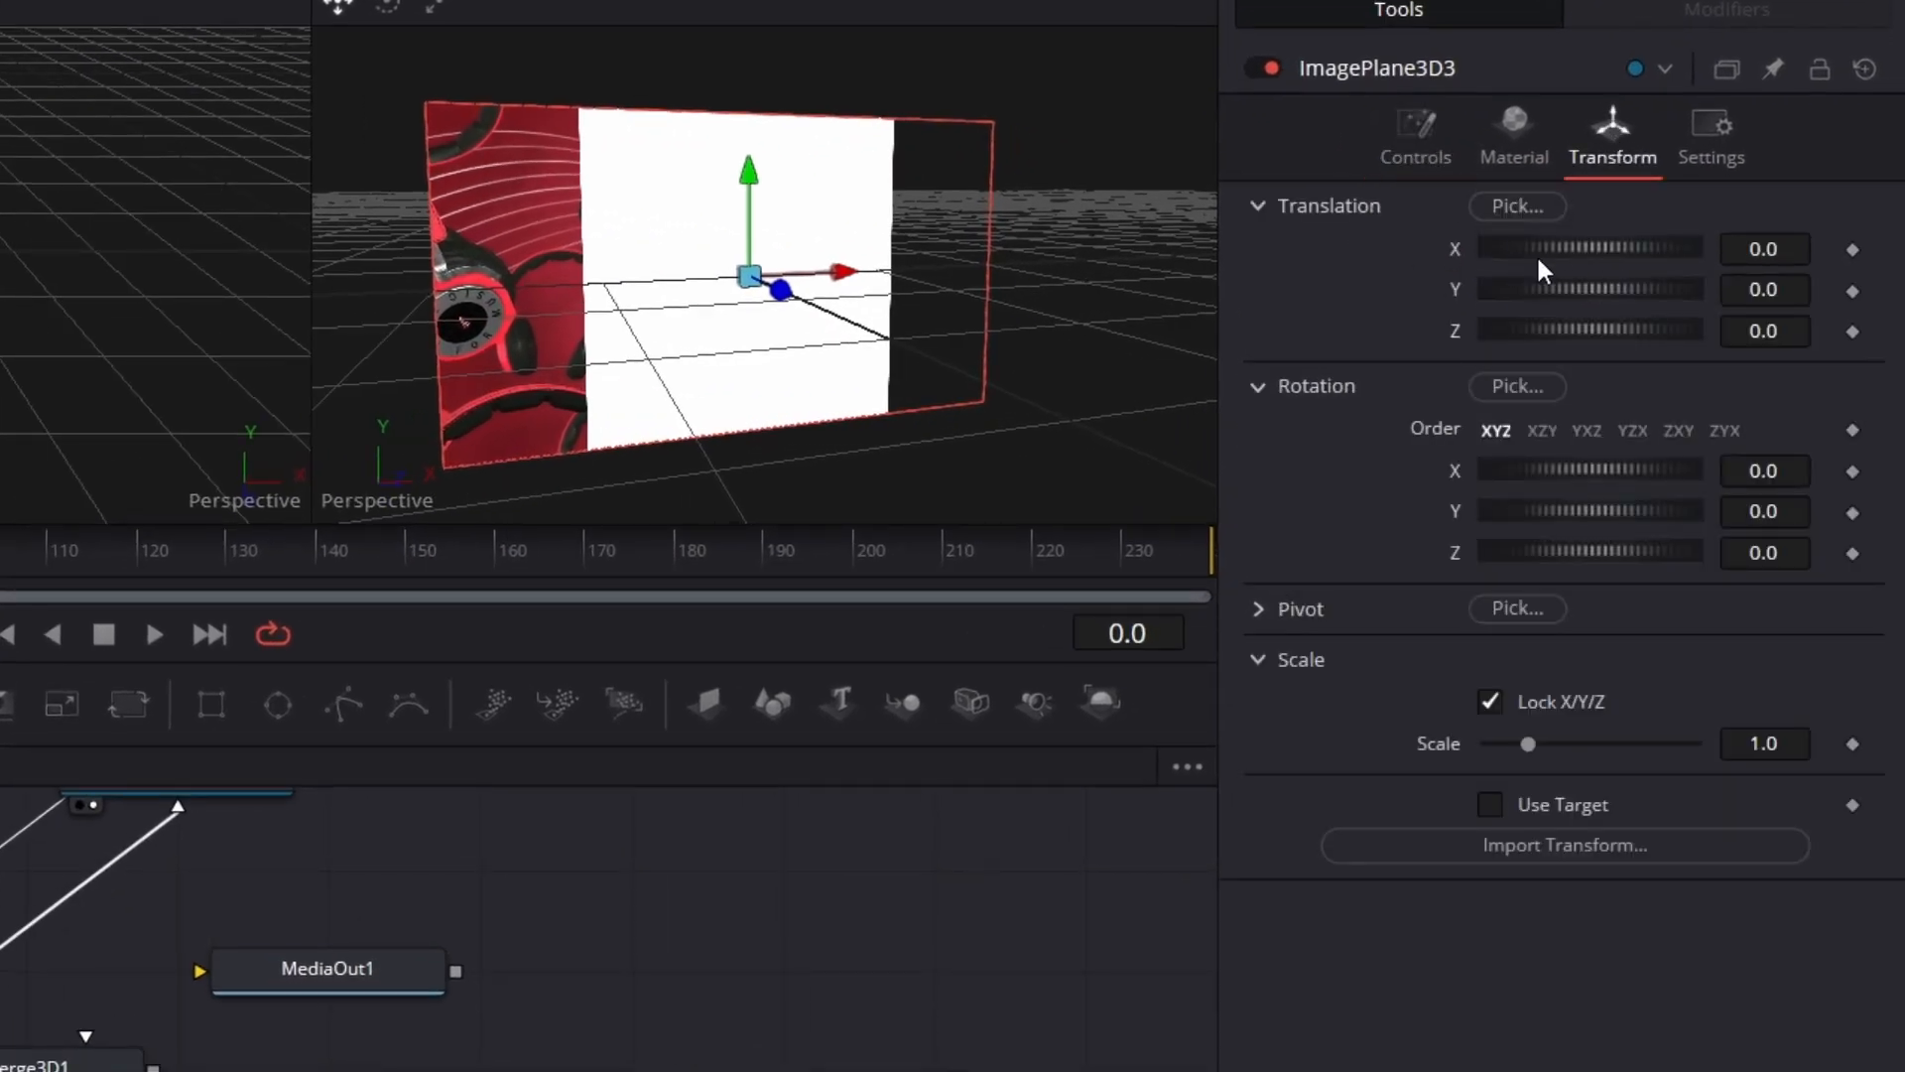
left_click(1789, 249)
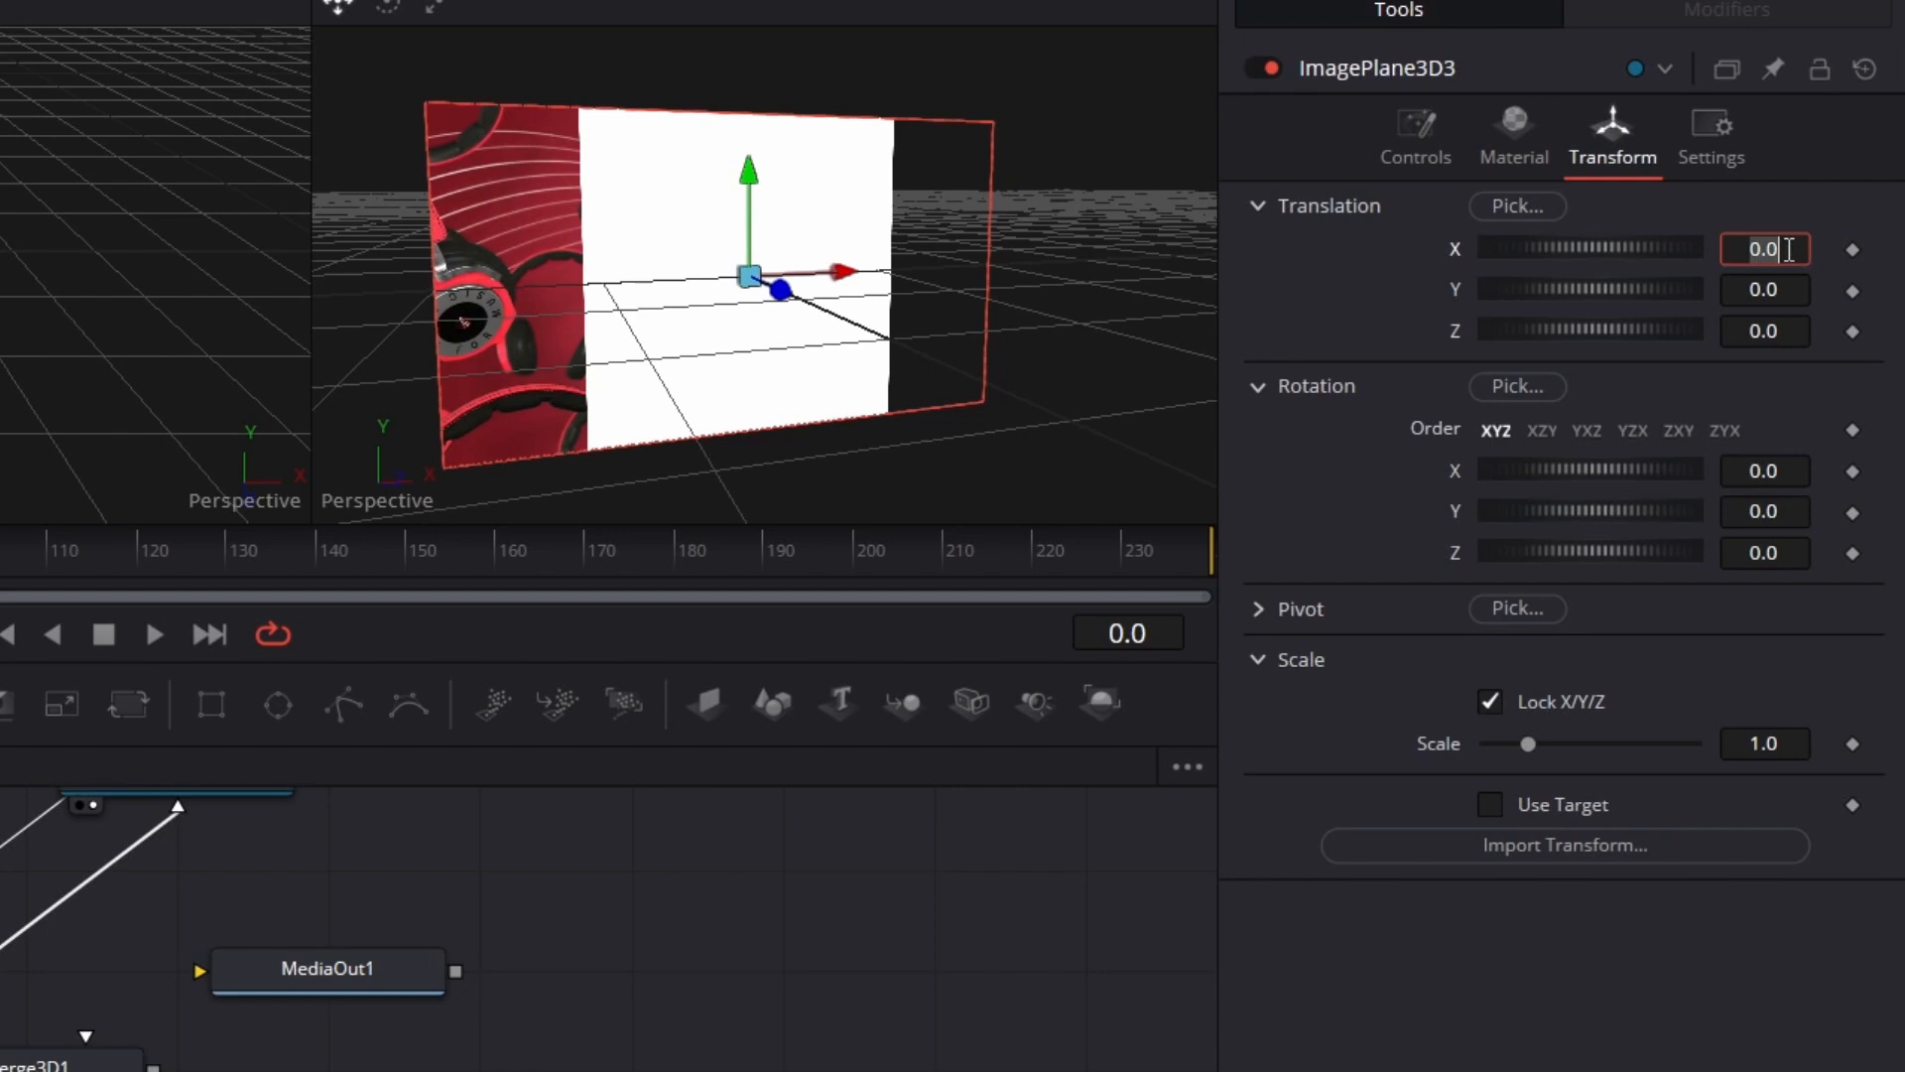
type("0.5625")
key("Tab")
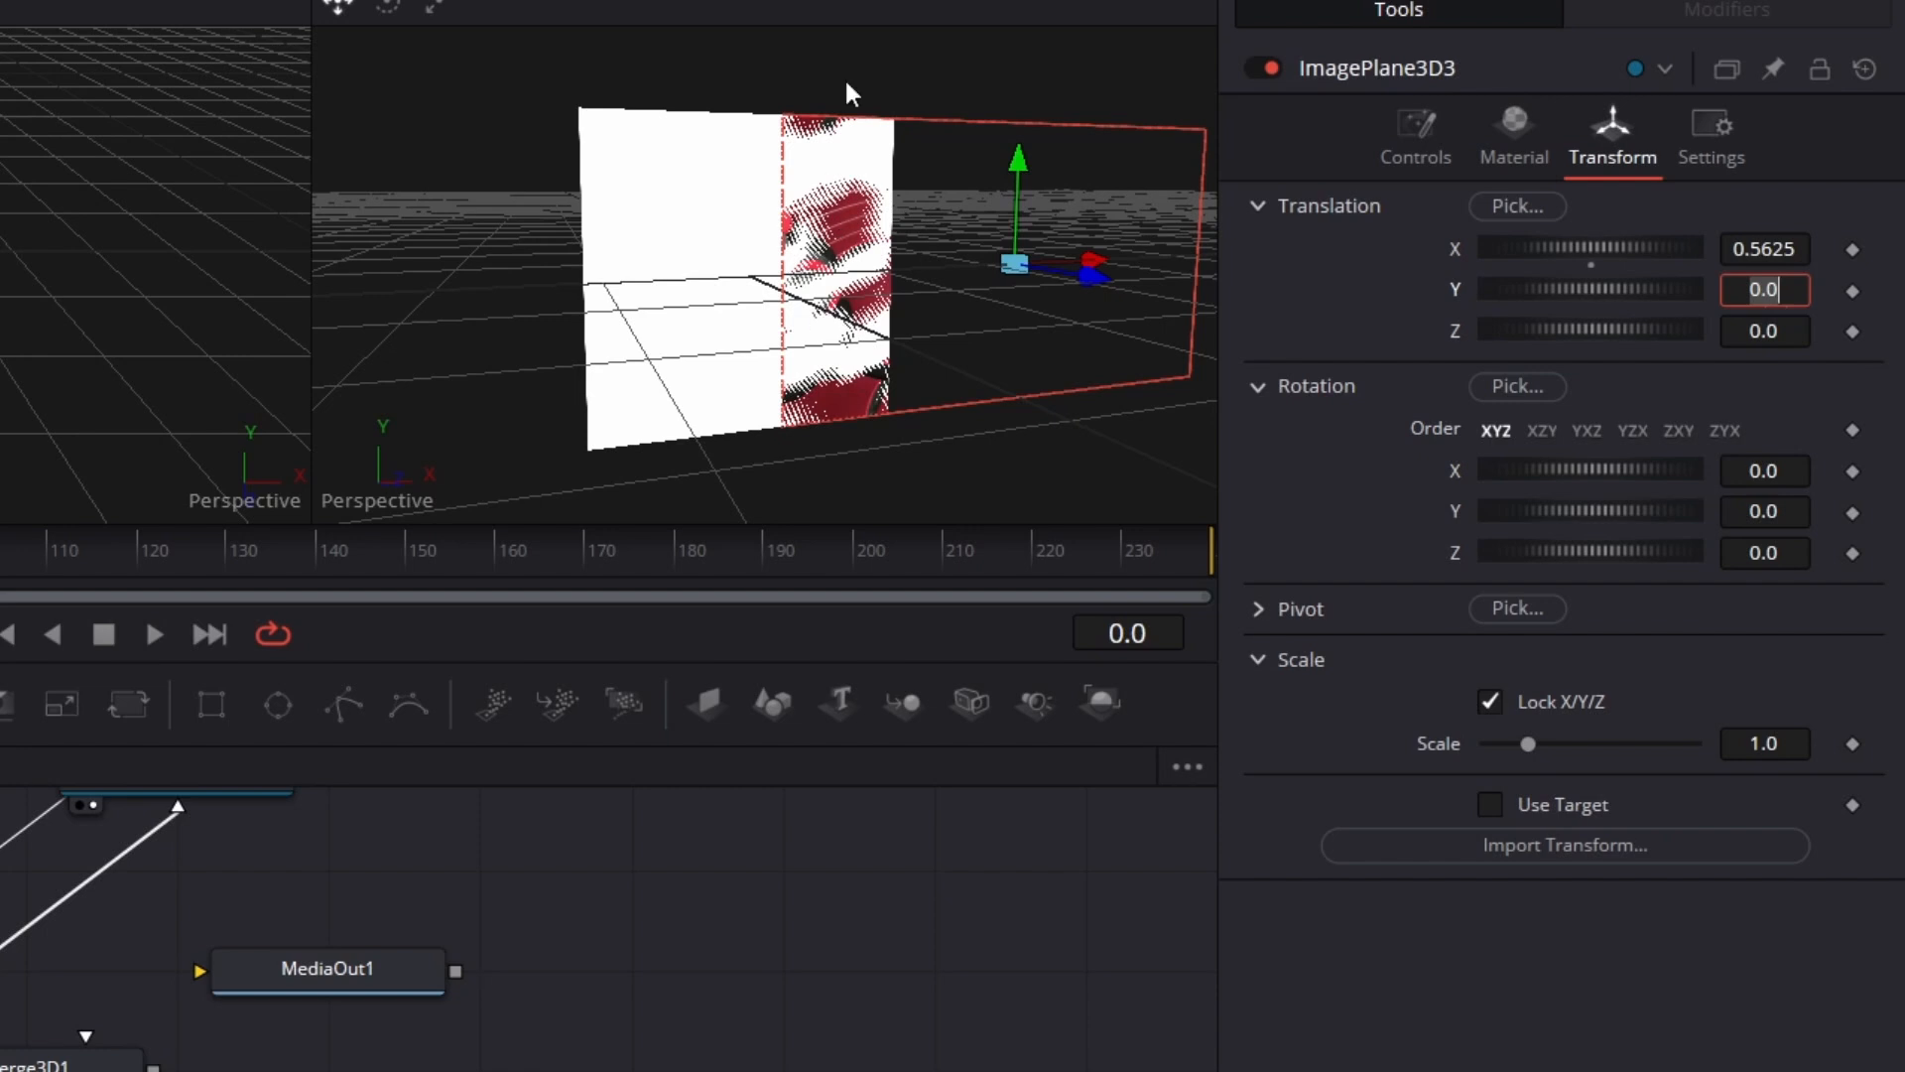
left_click(1787, 334)
left_click(1787, 334)
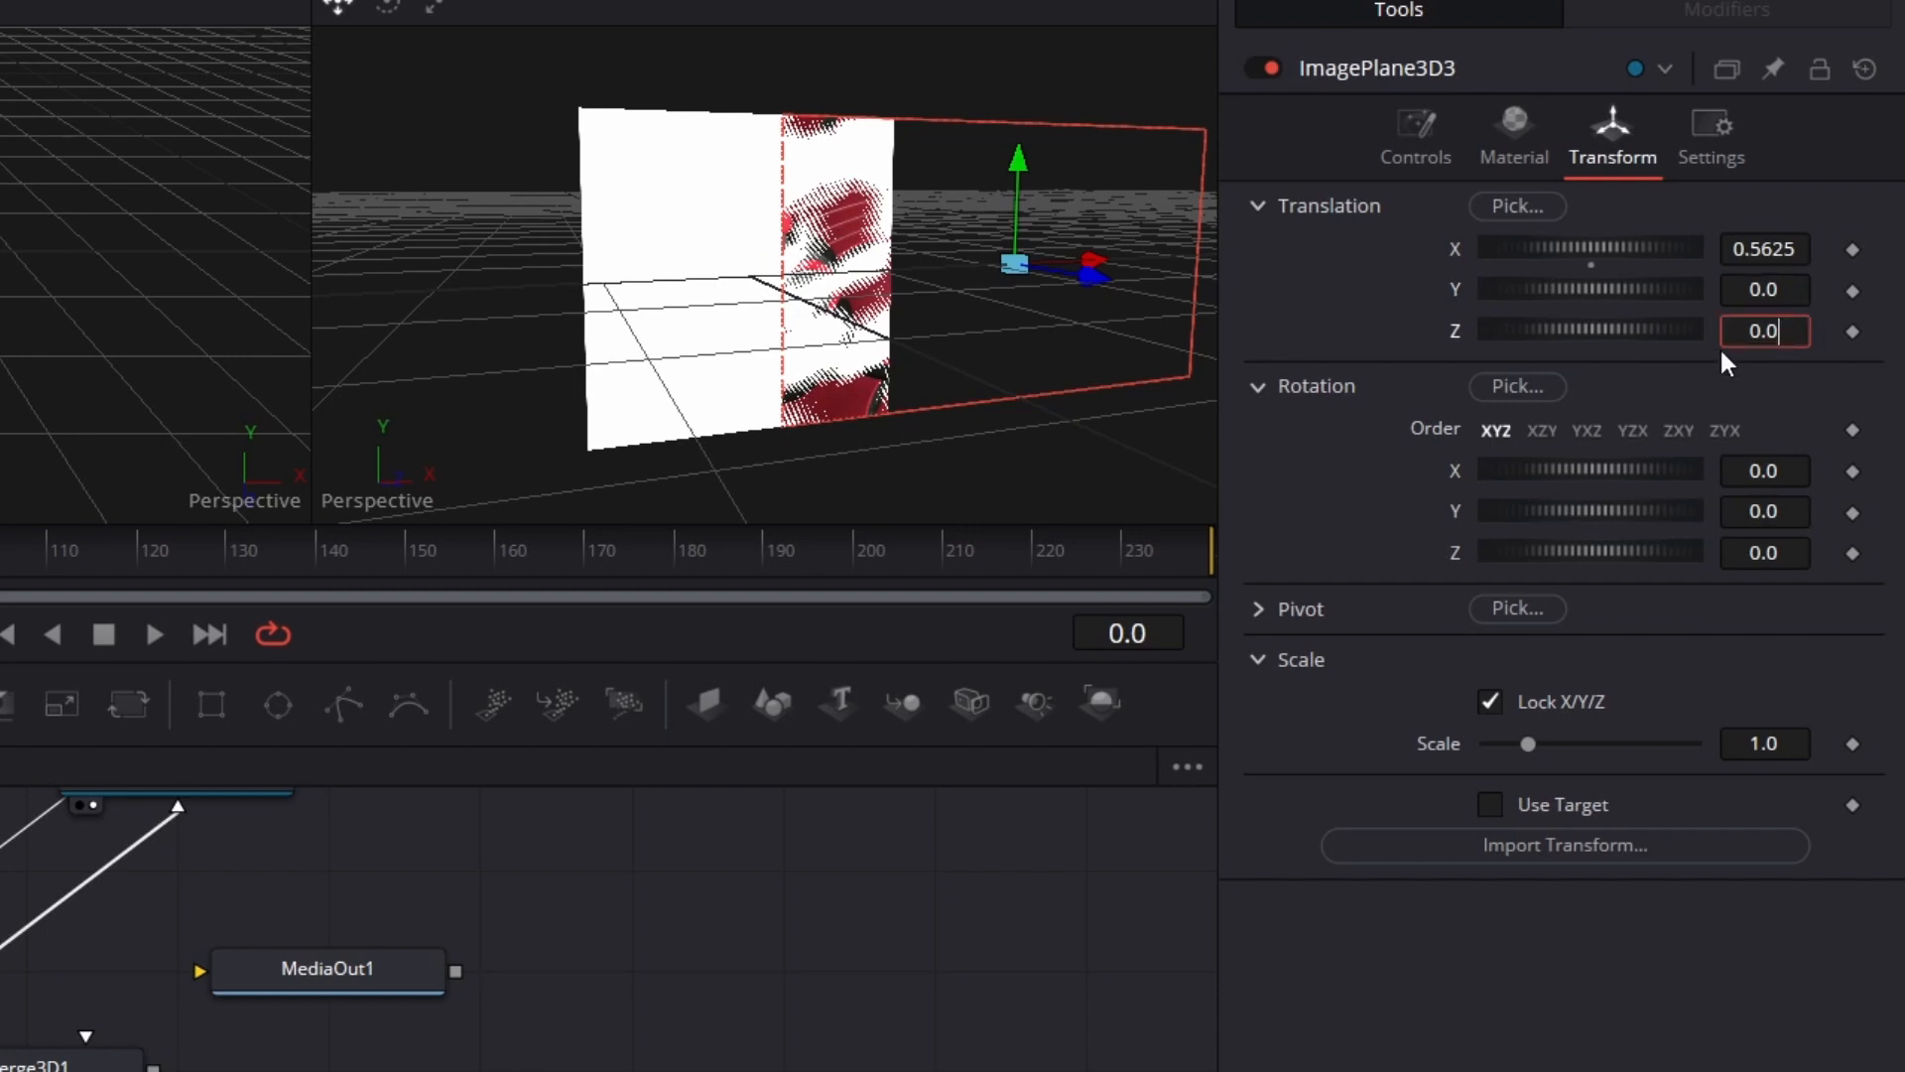
type("001")
key("Tab")
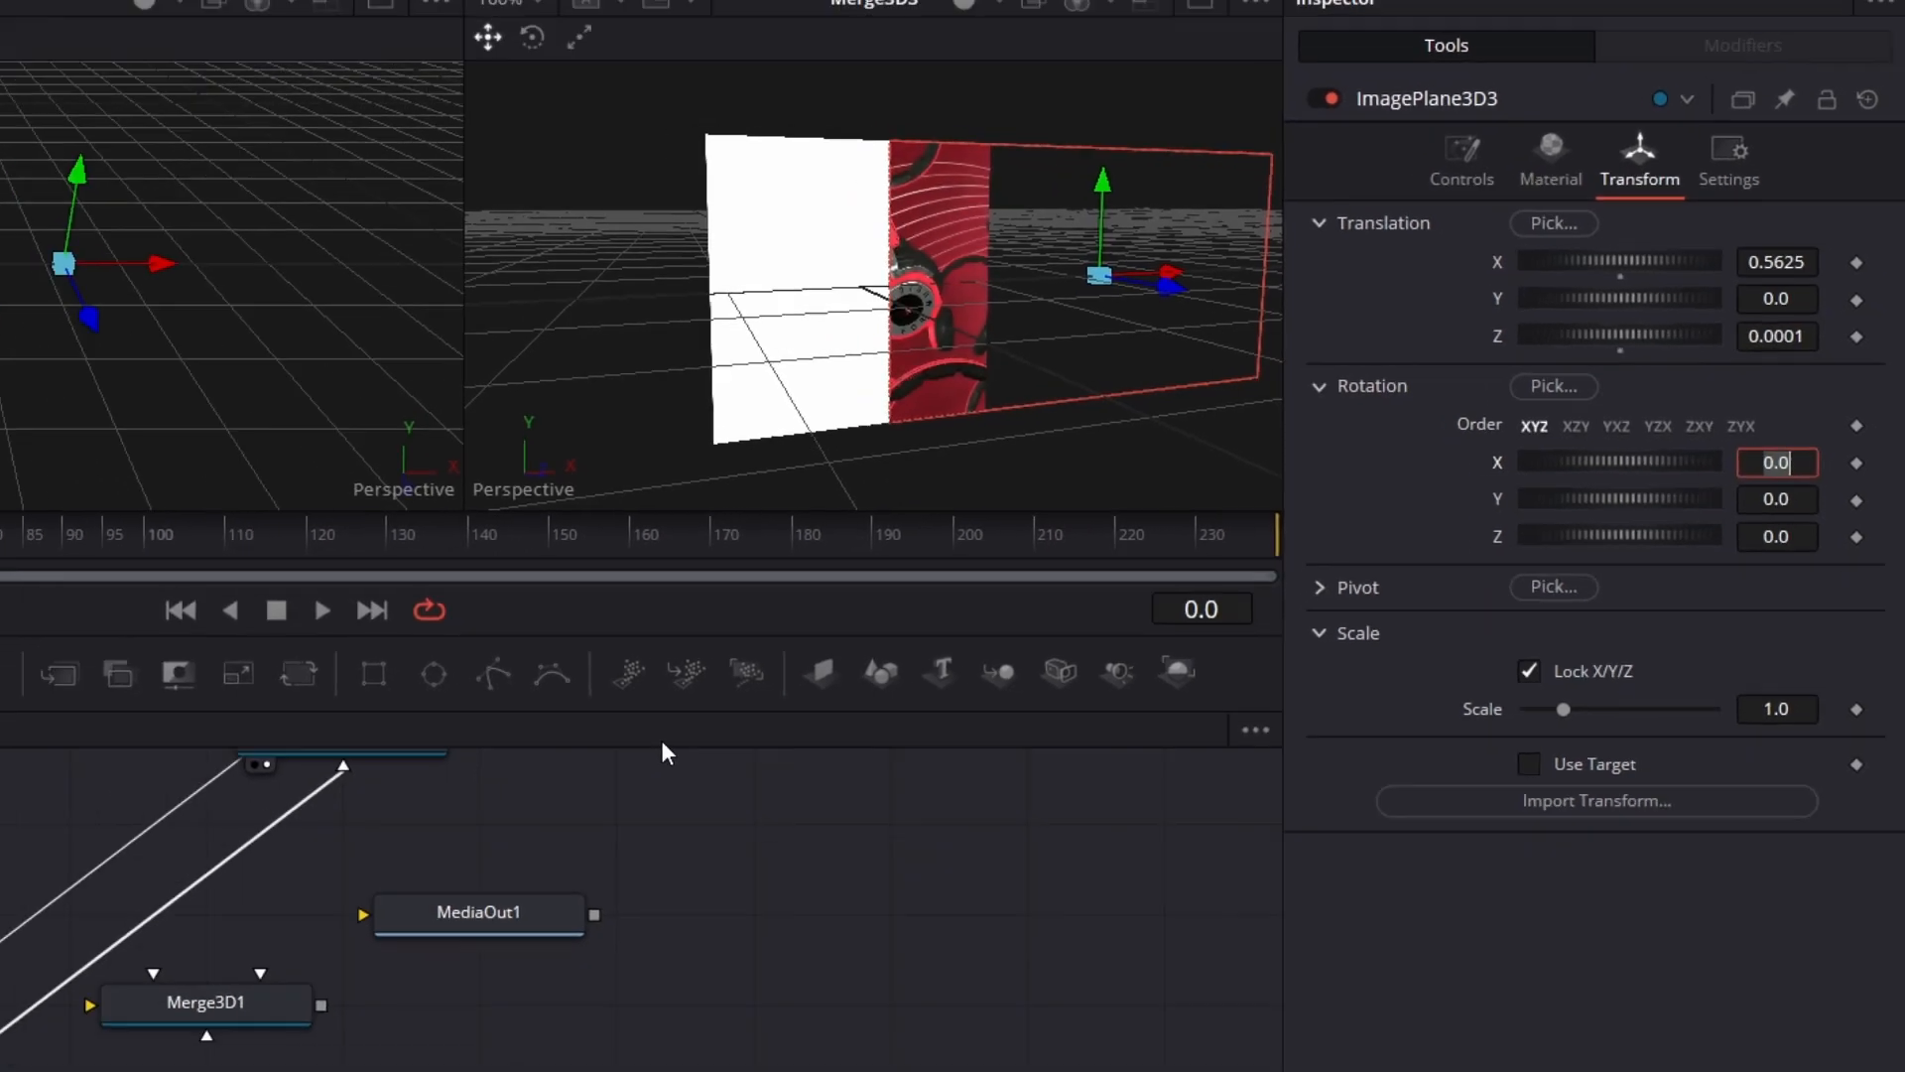
Step: Move Merge3D1 directly below Merge3D3 and connect ImagePlane3D4 and ImagePlane3D6 to it
scroll(708, 909, "up", 3)
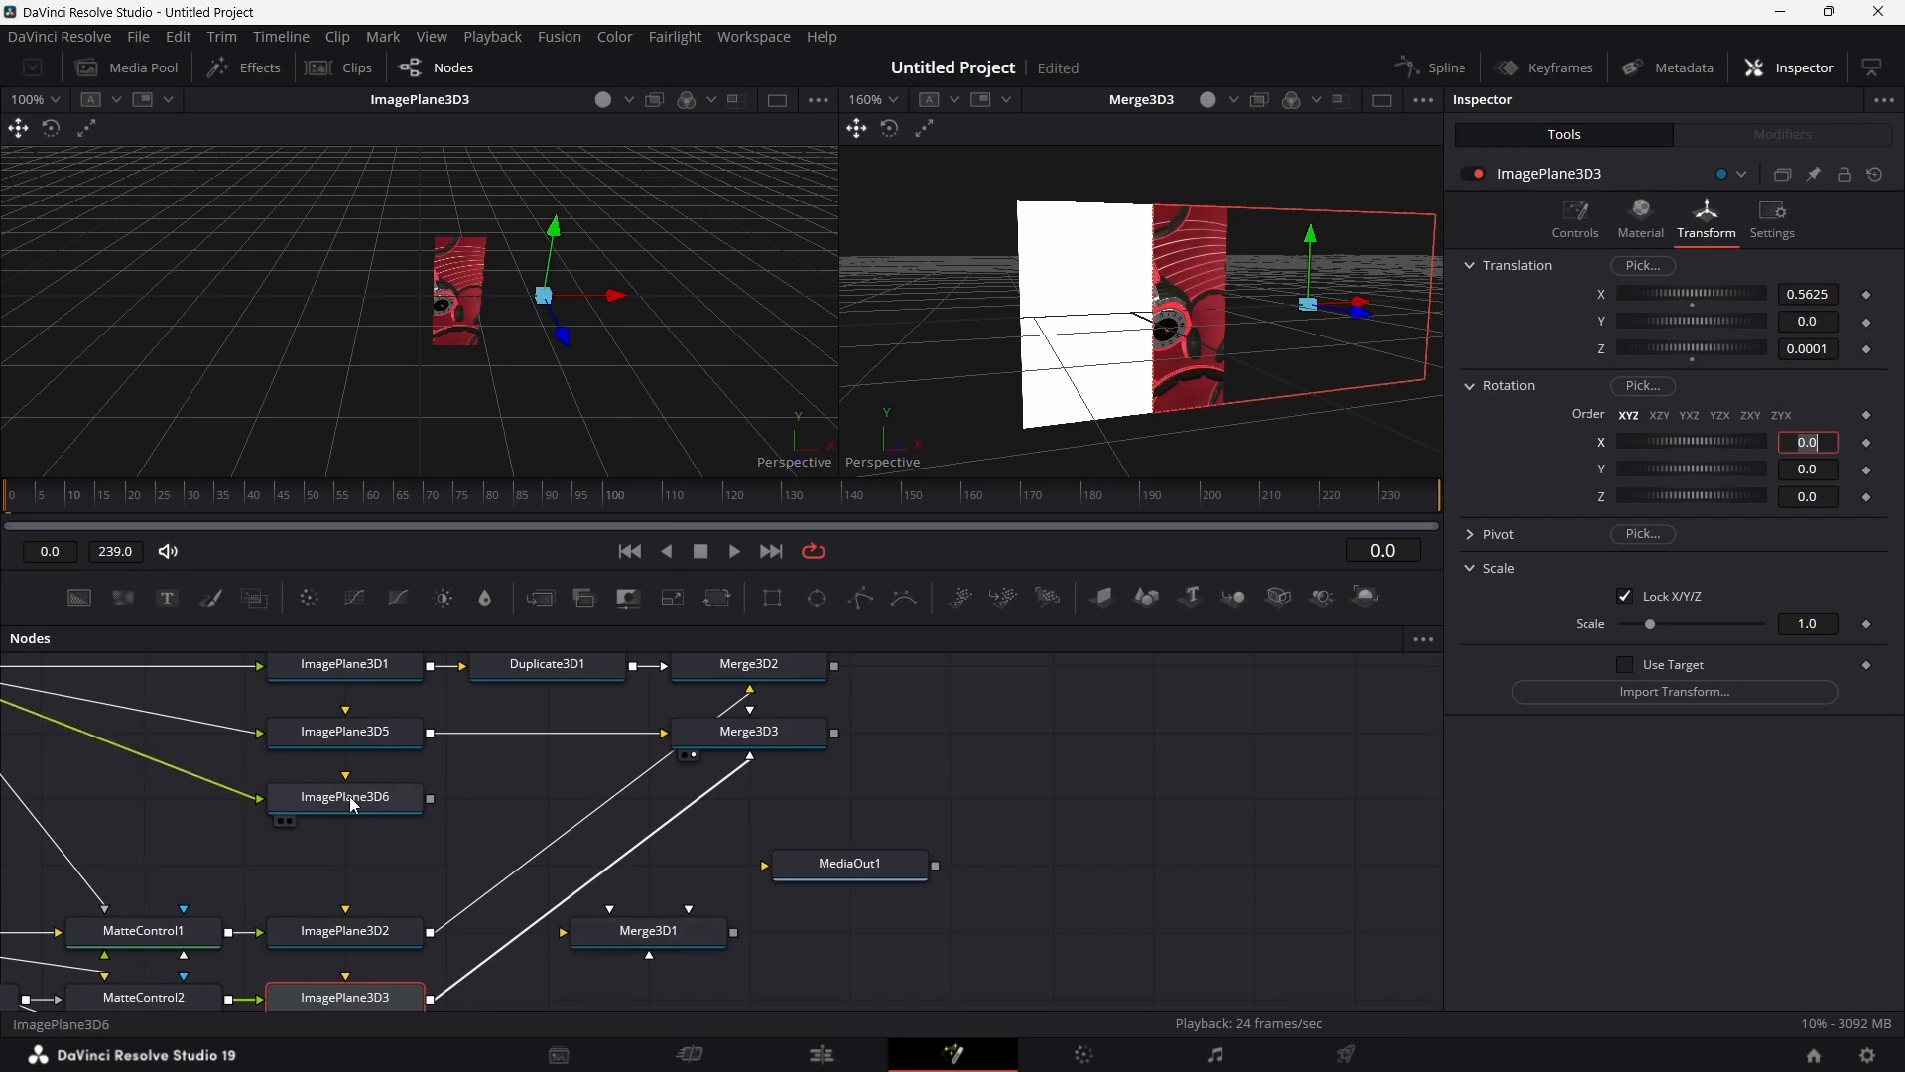
left_click_drag(676, 936, 778, 804)
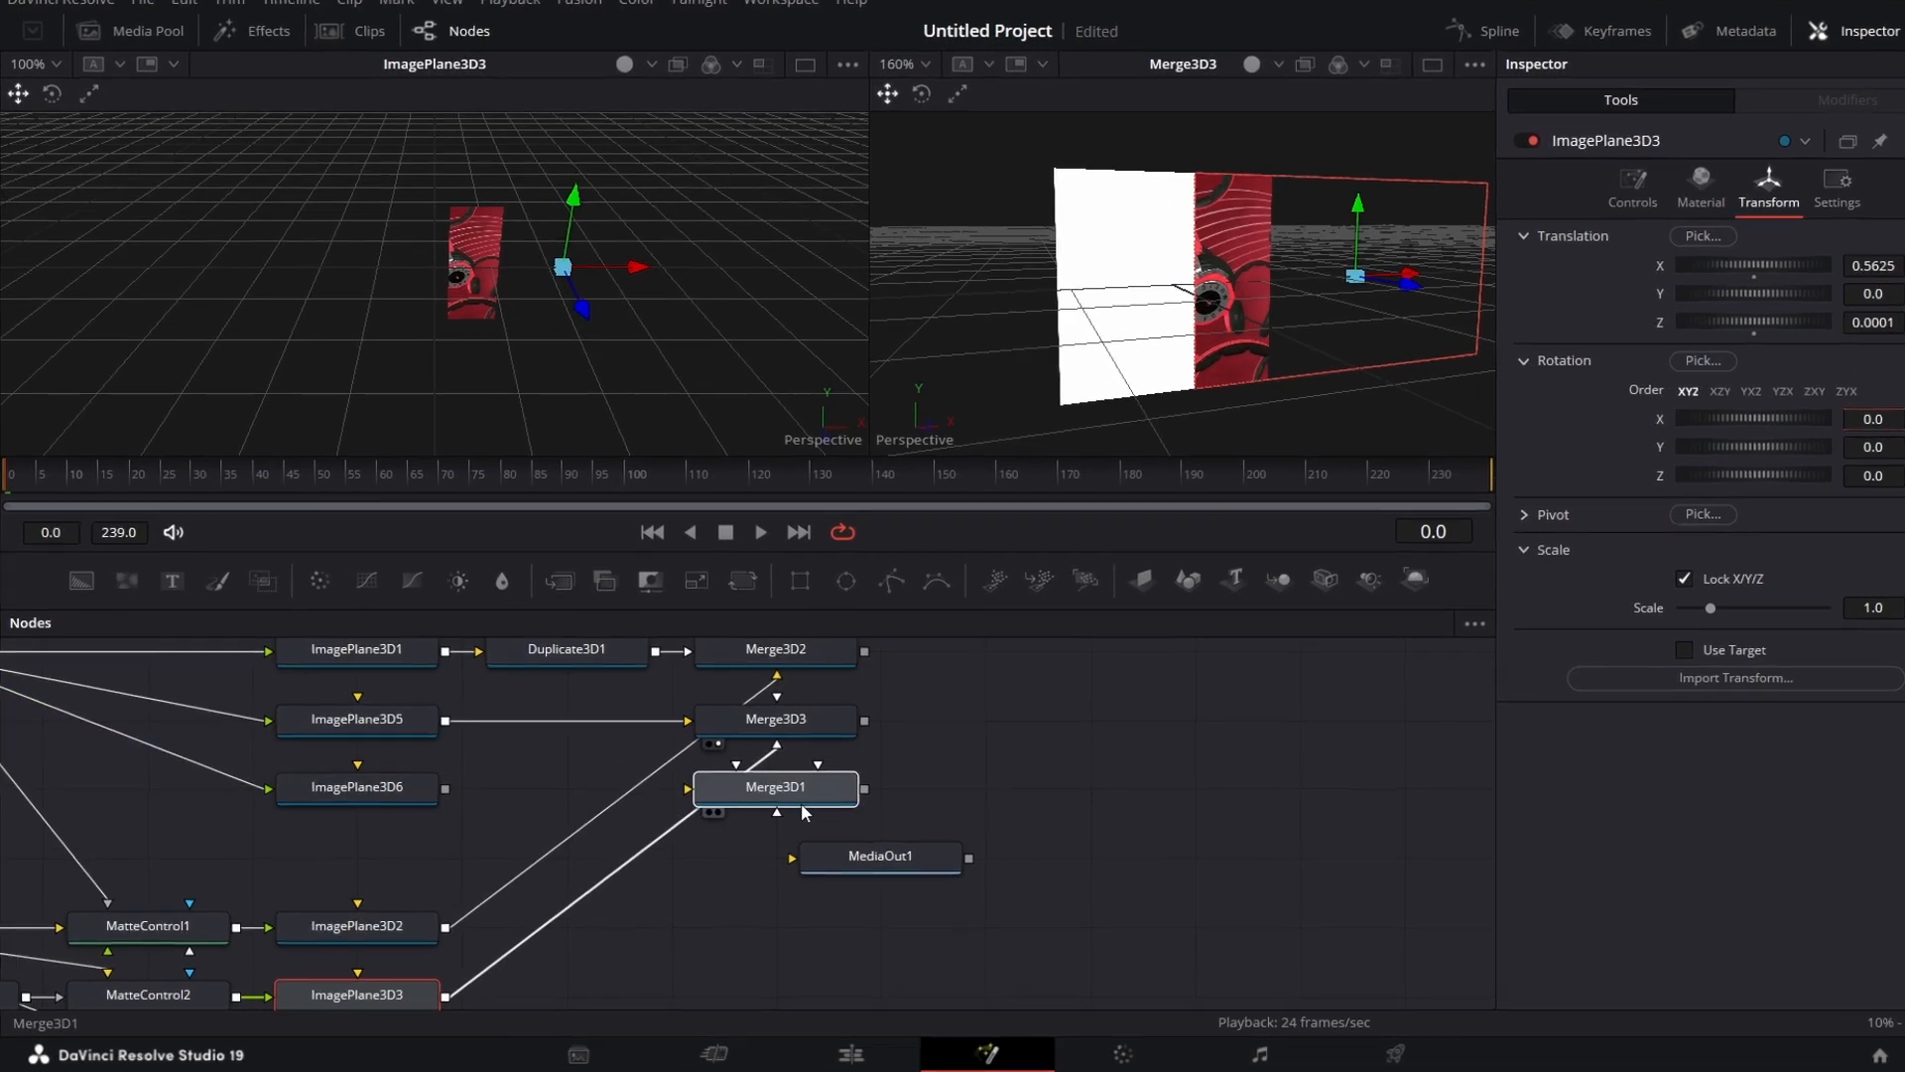
scroll(764, 865, "down", 4)
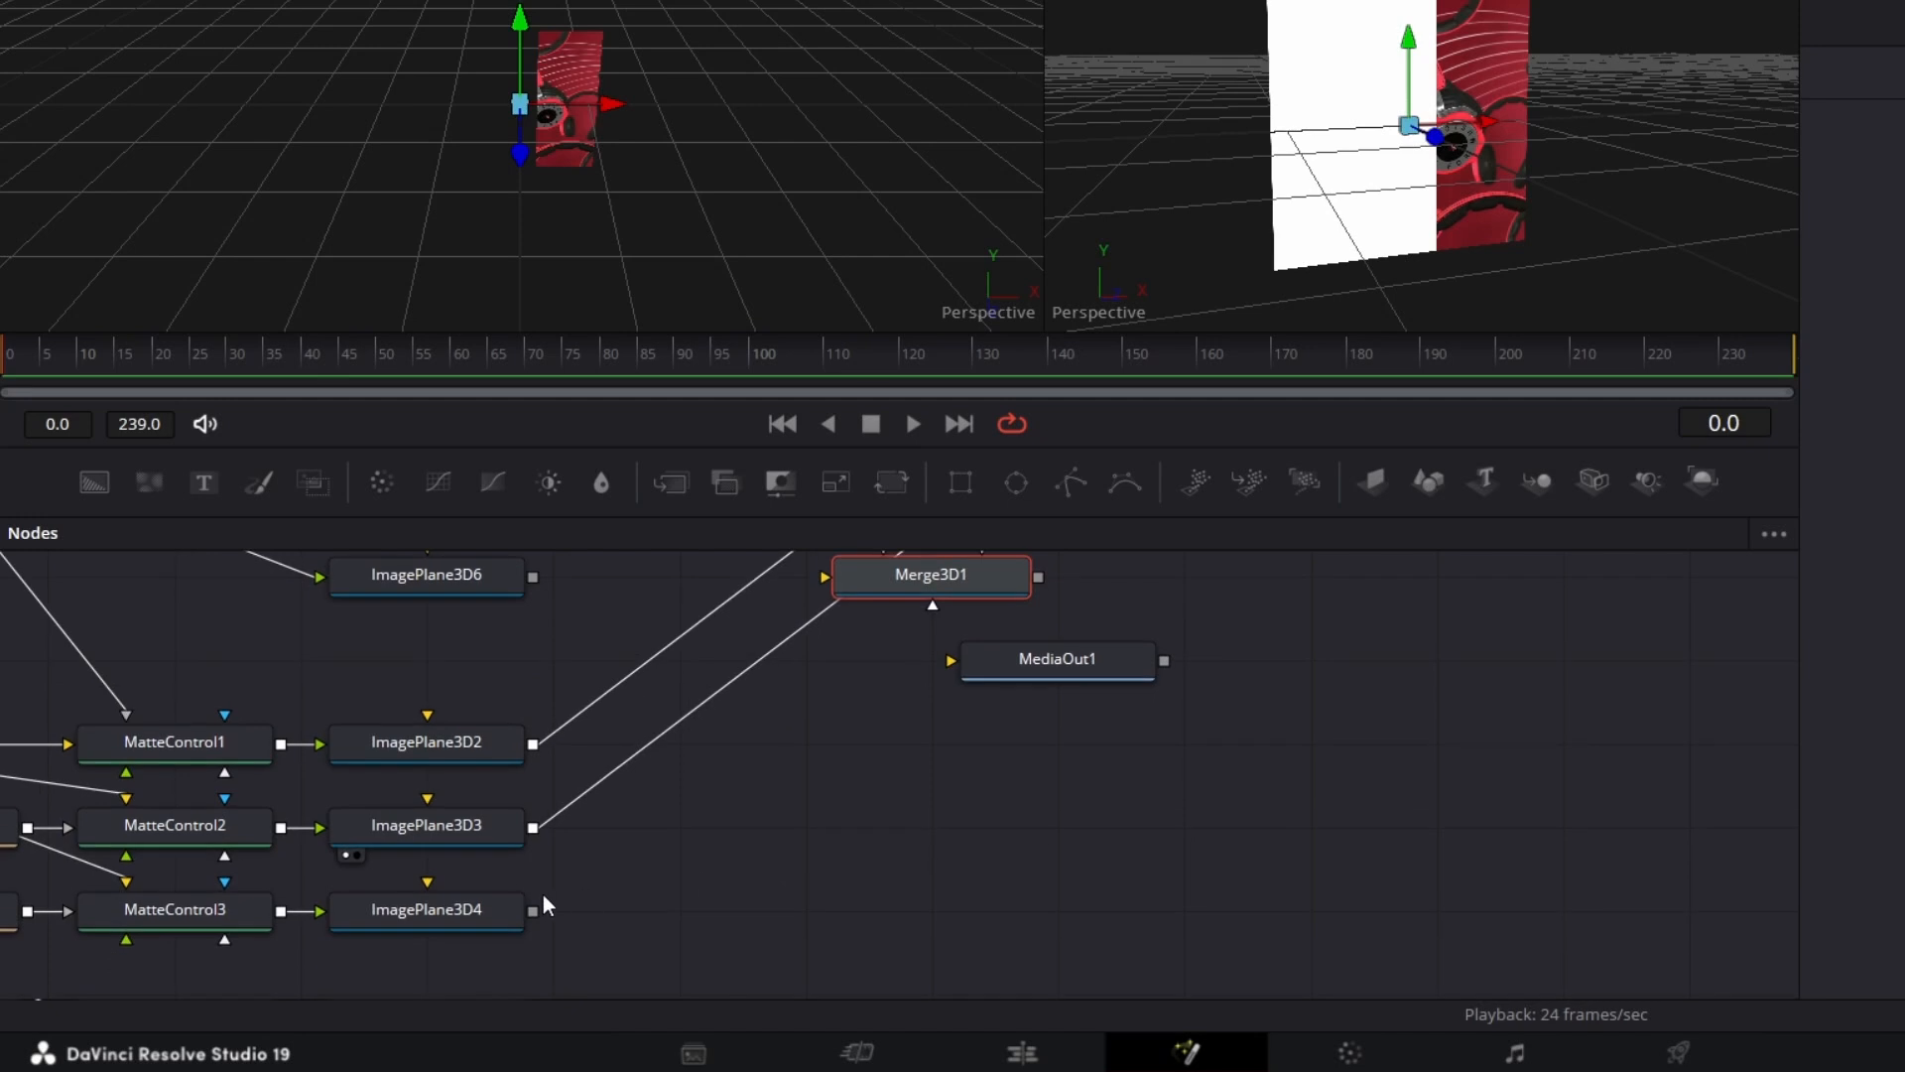
left_click_drag(532, 912, 915, 585)
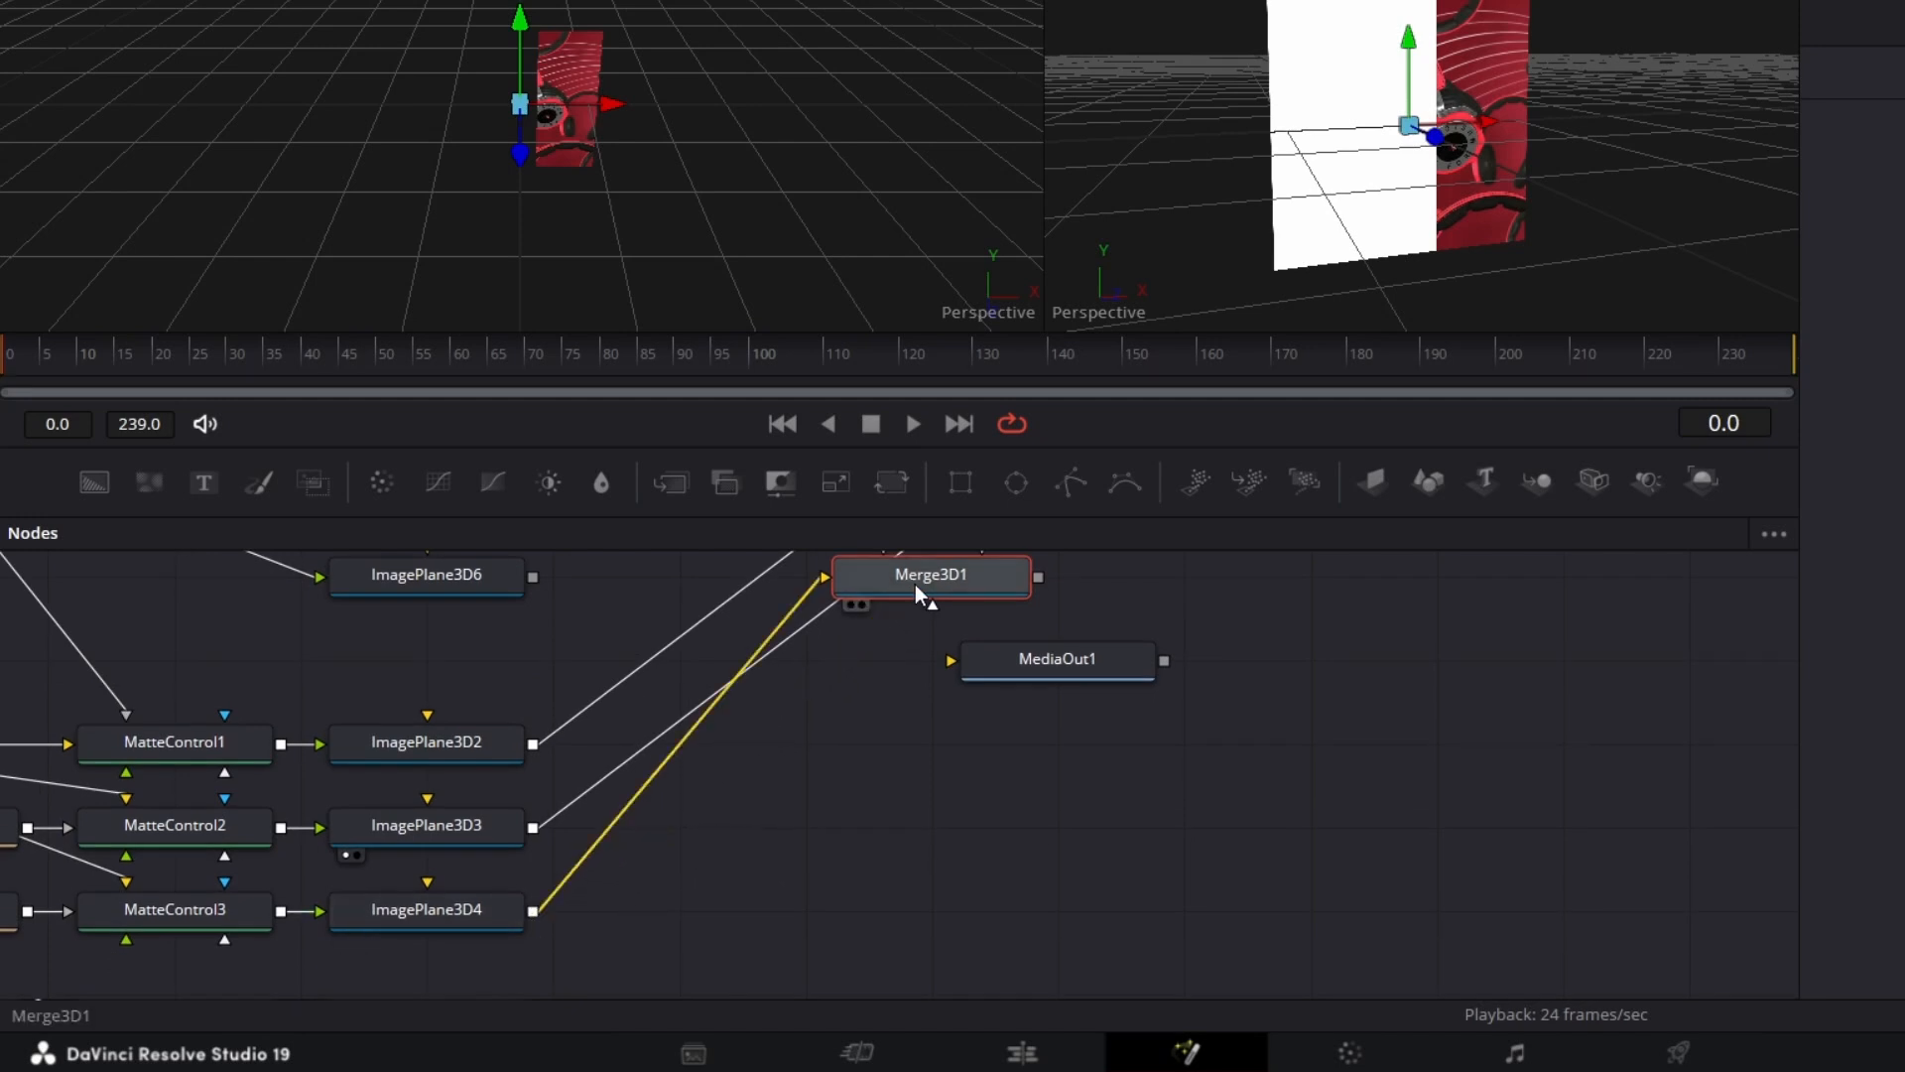
left_click_drag(533, 576, 879, 576)
Step: Show Merge3D1 in the second viewer
scroll(1215, 610, "up", 3)
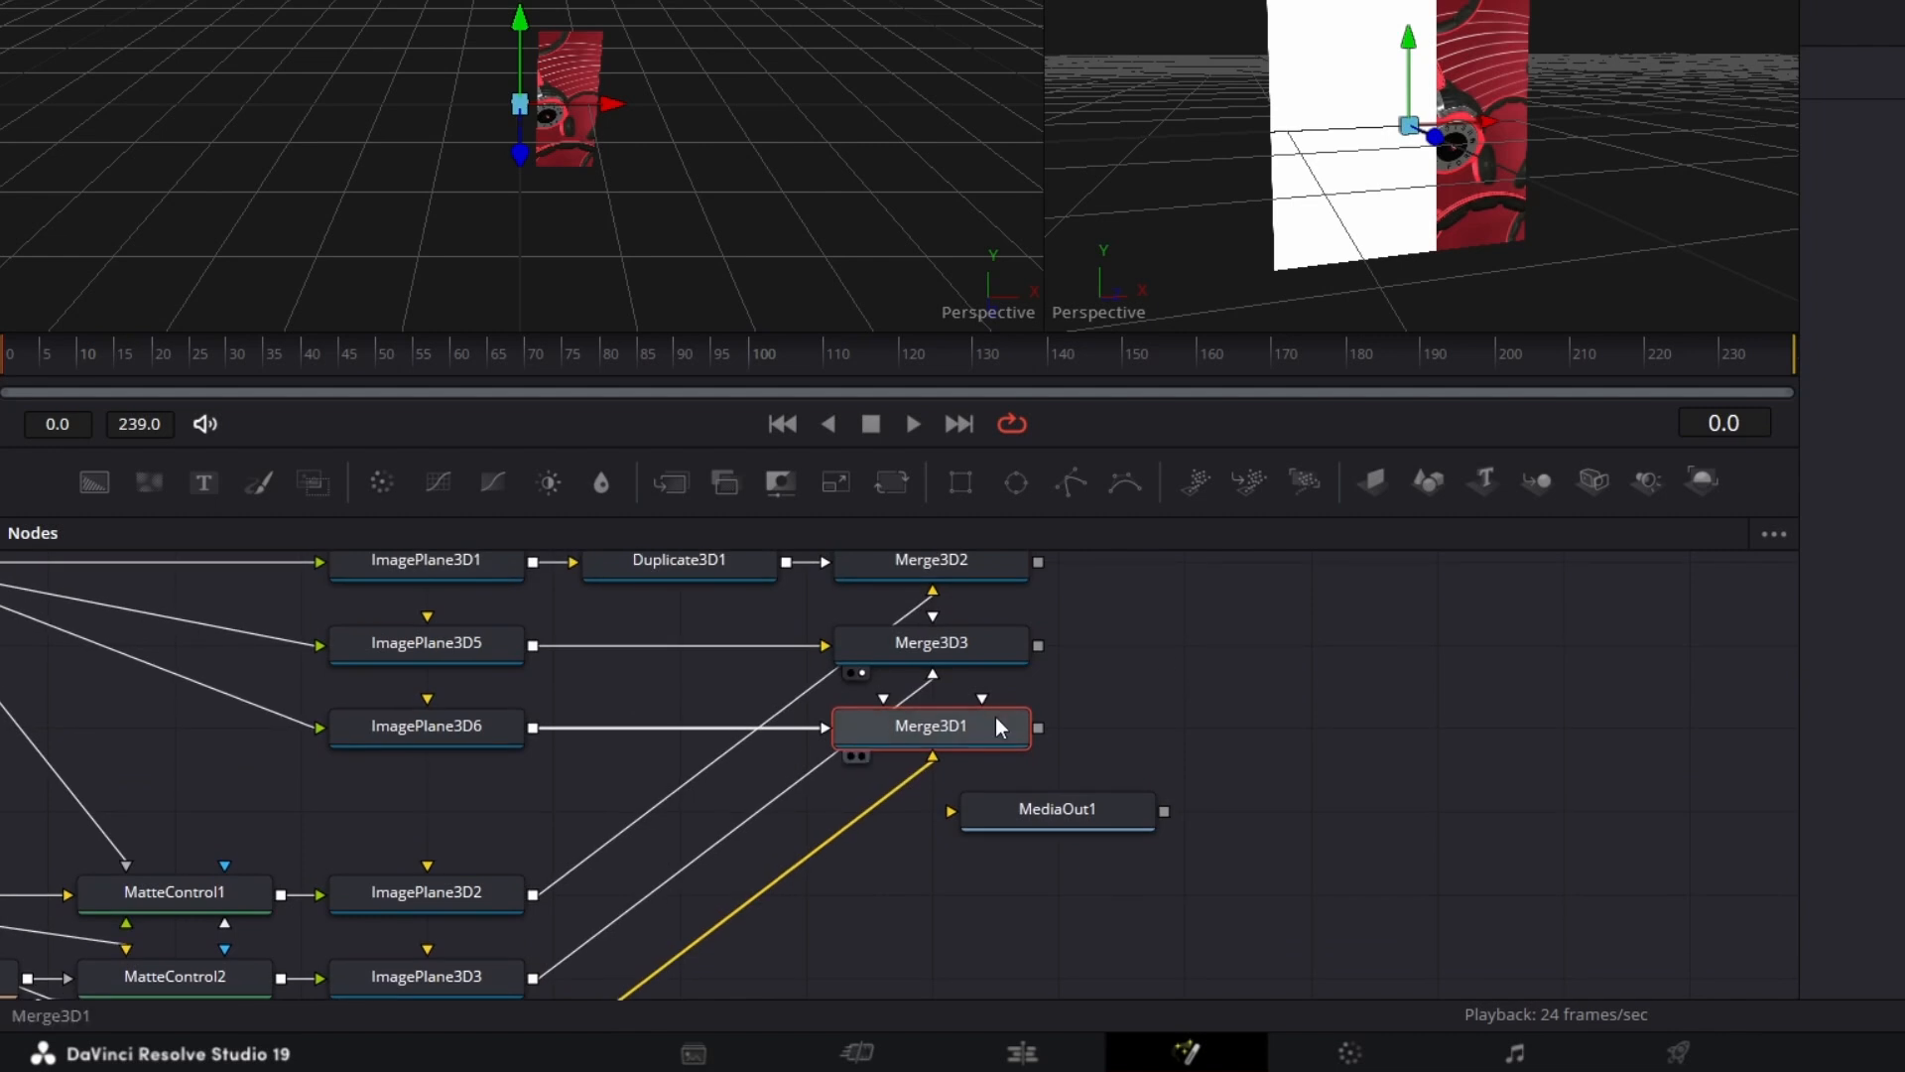
left_click_drag(953, 730, 1389, 164)
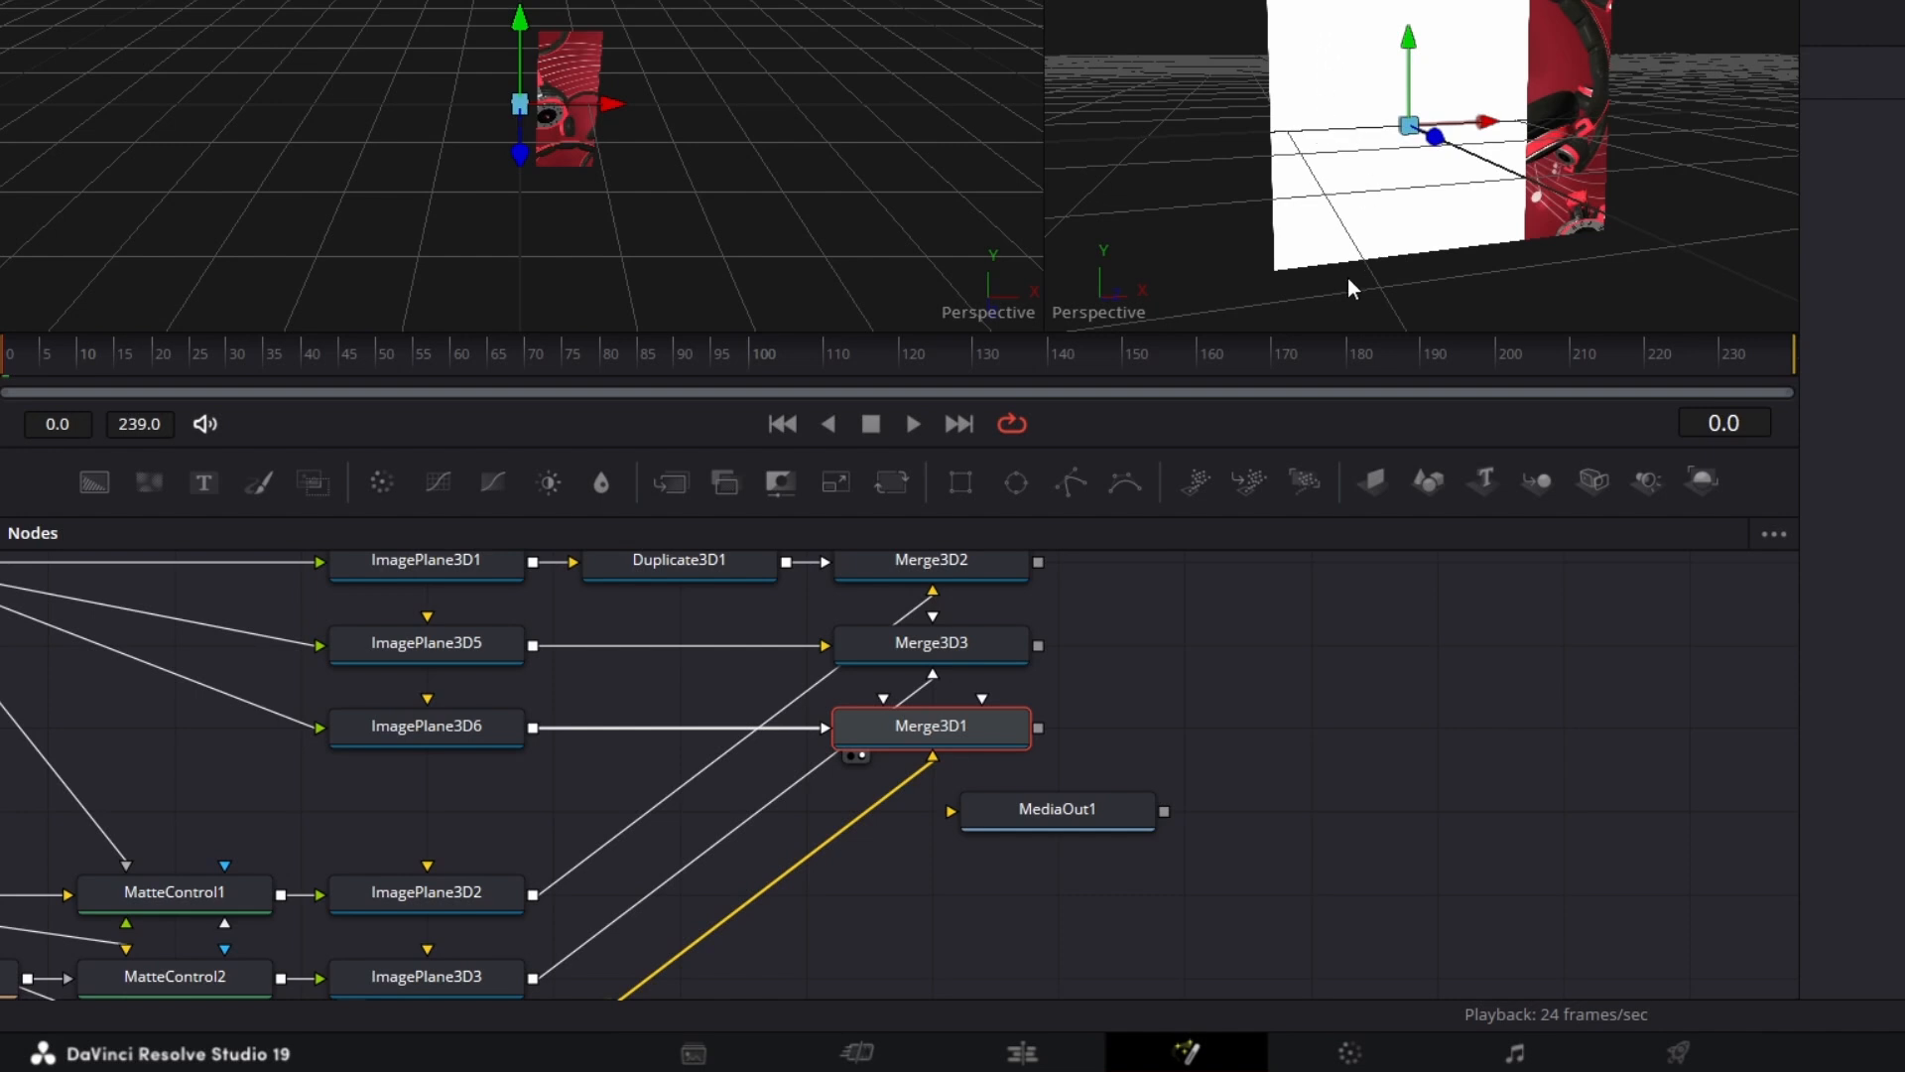
Step: Set ImagePlane3D4's X translation to -0.5625 and its Z translation to 0.0001
scroll(908, 884, "down", 4)
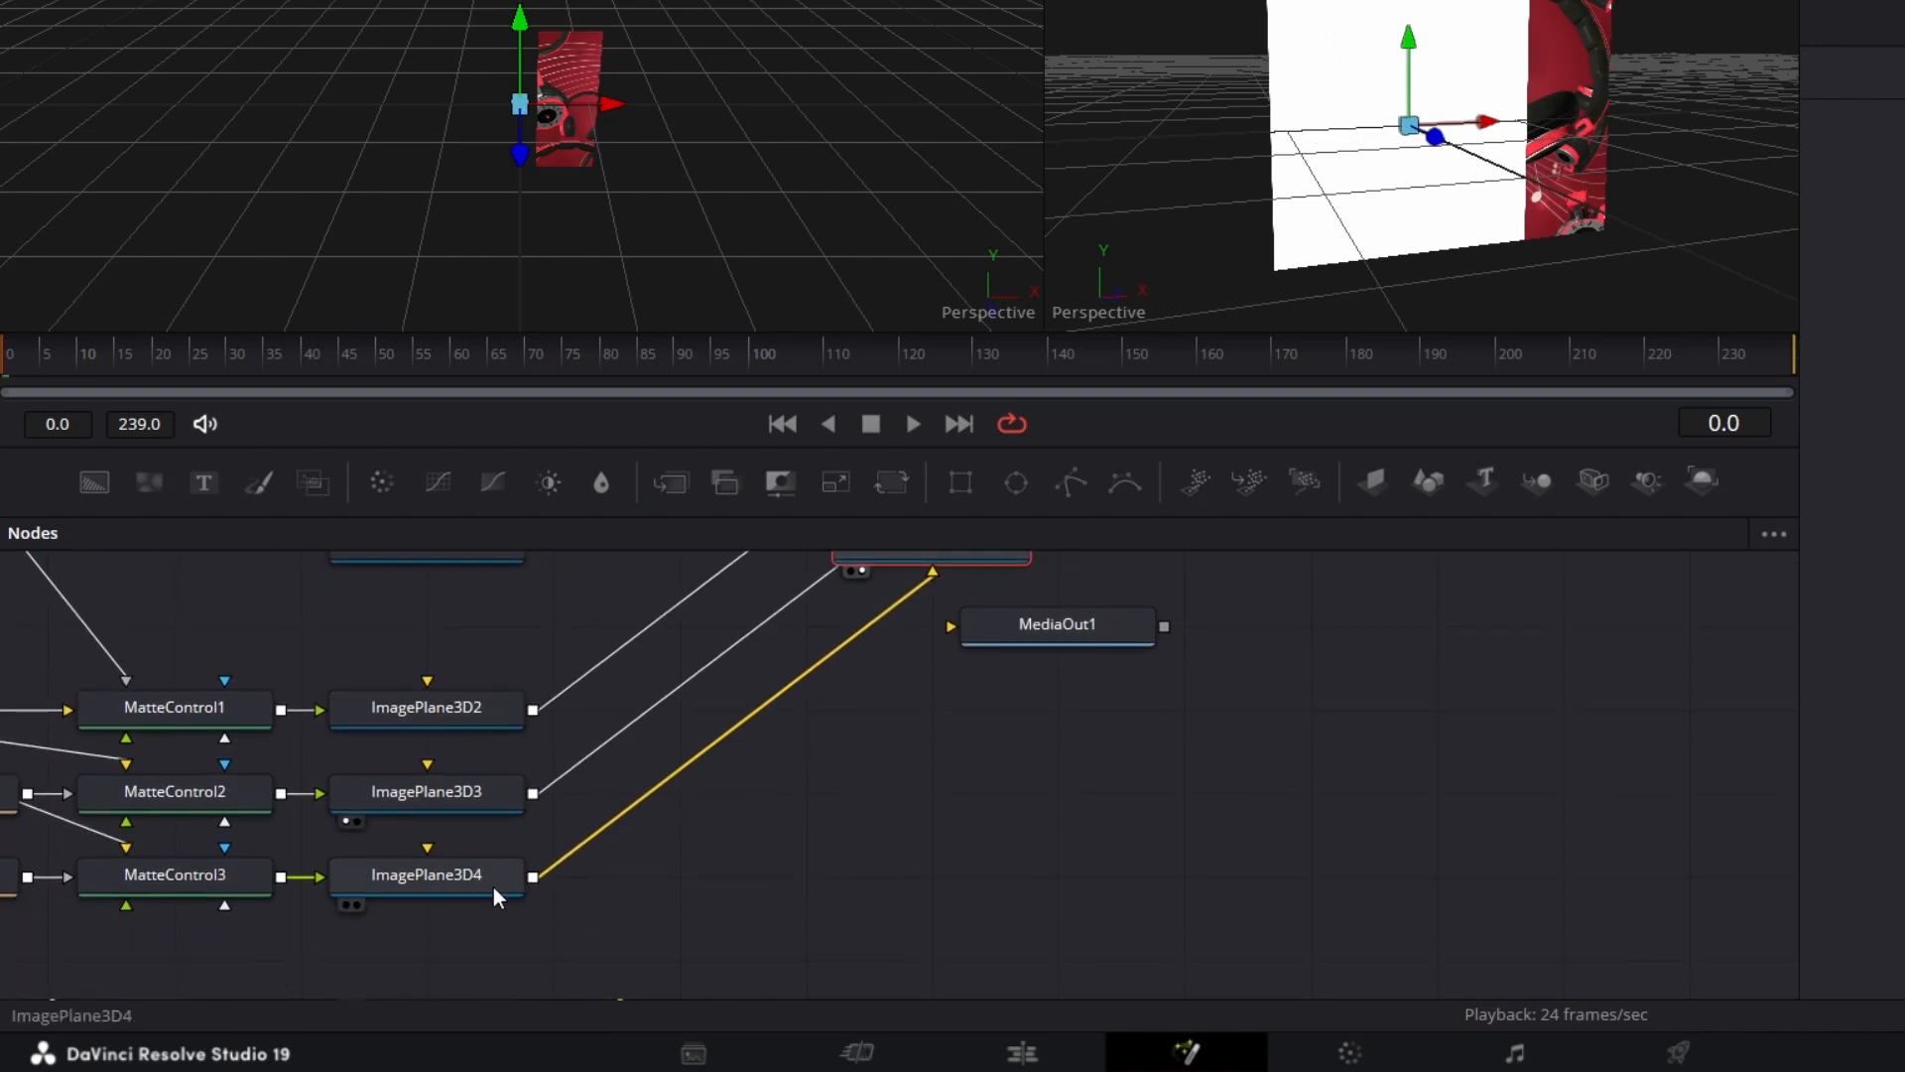
left_click(493, 878)
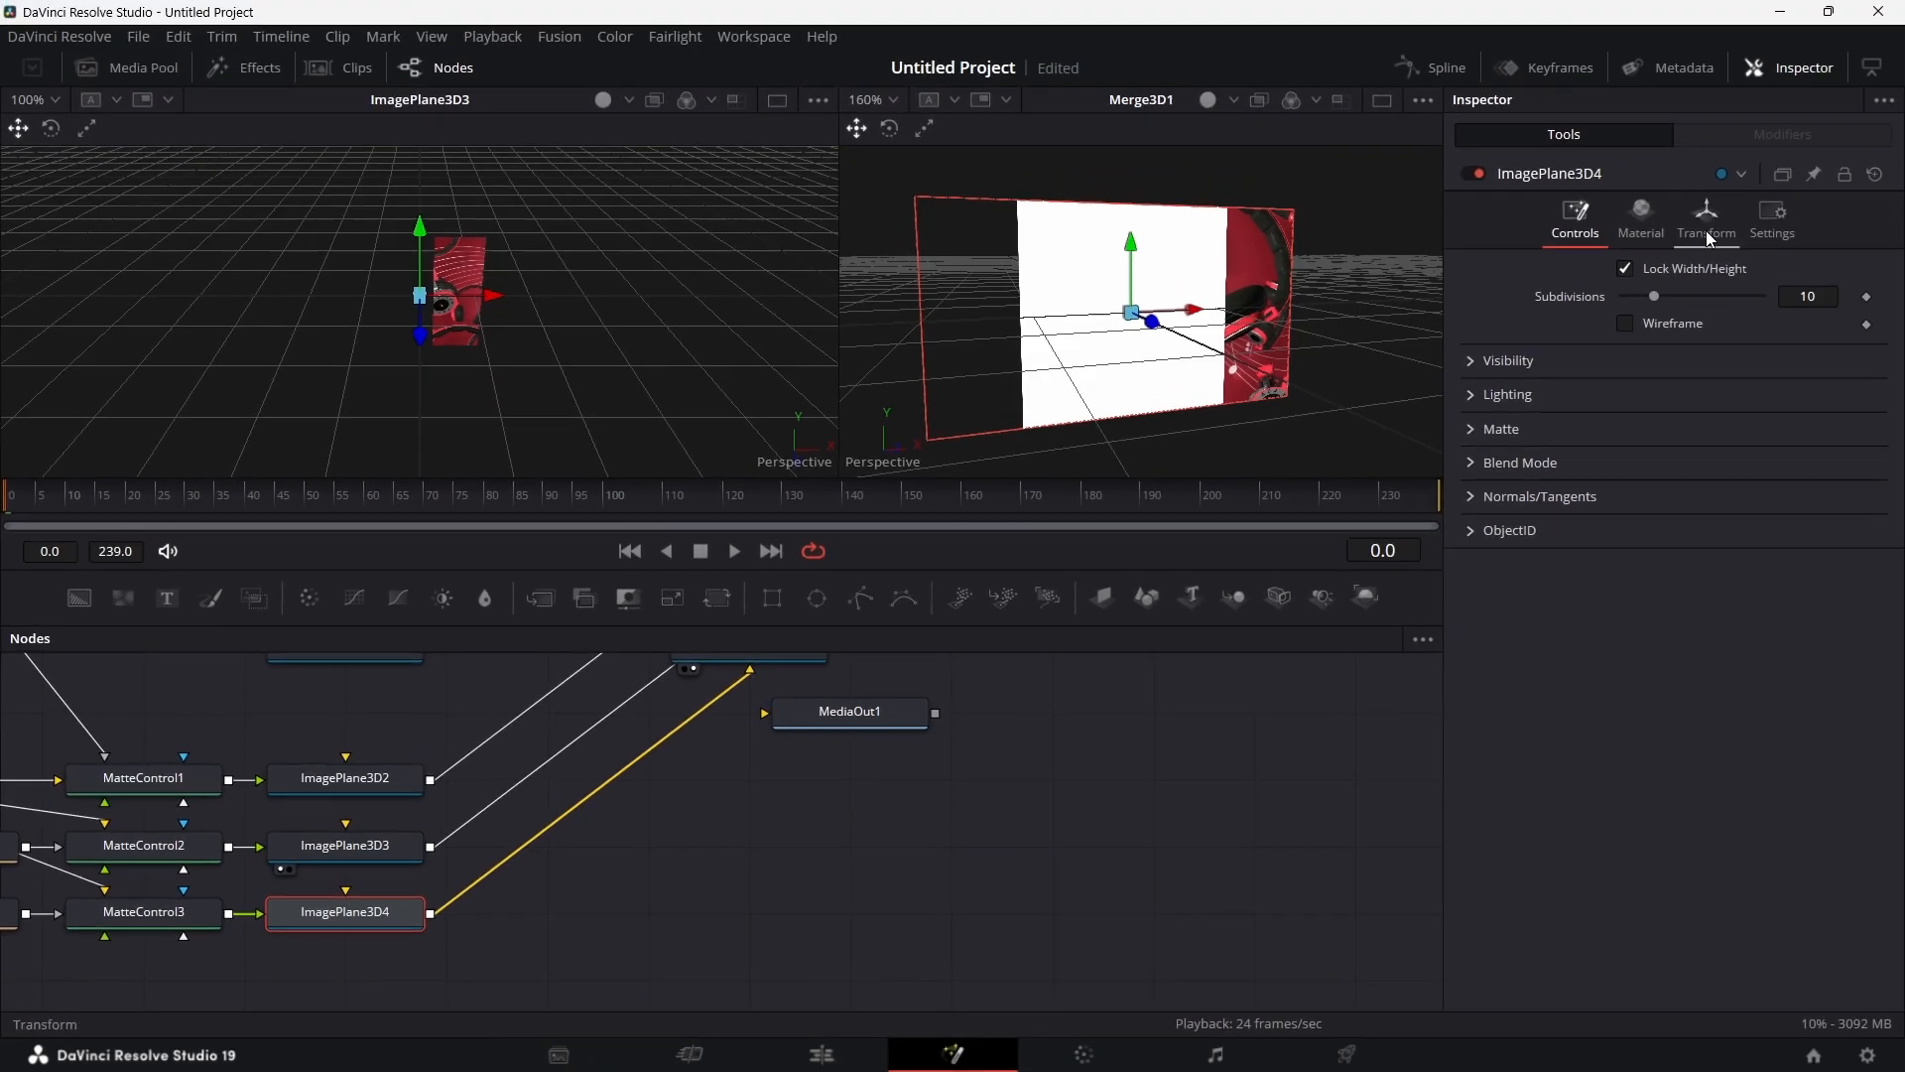
left_click(1690, 210)
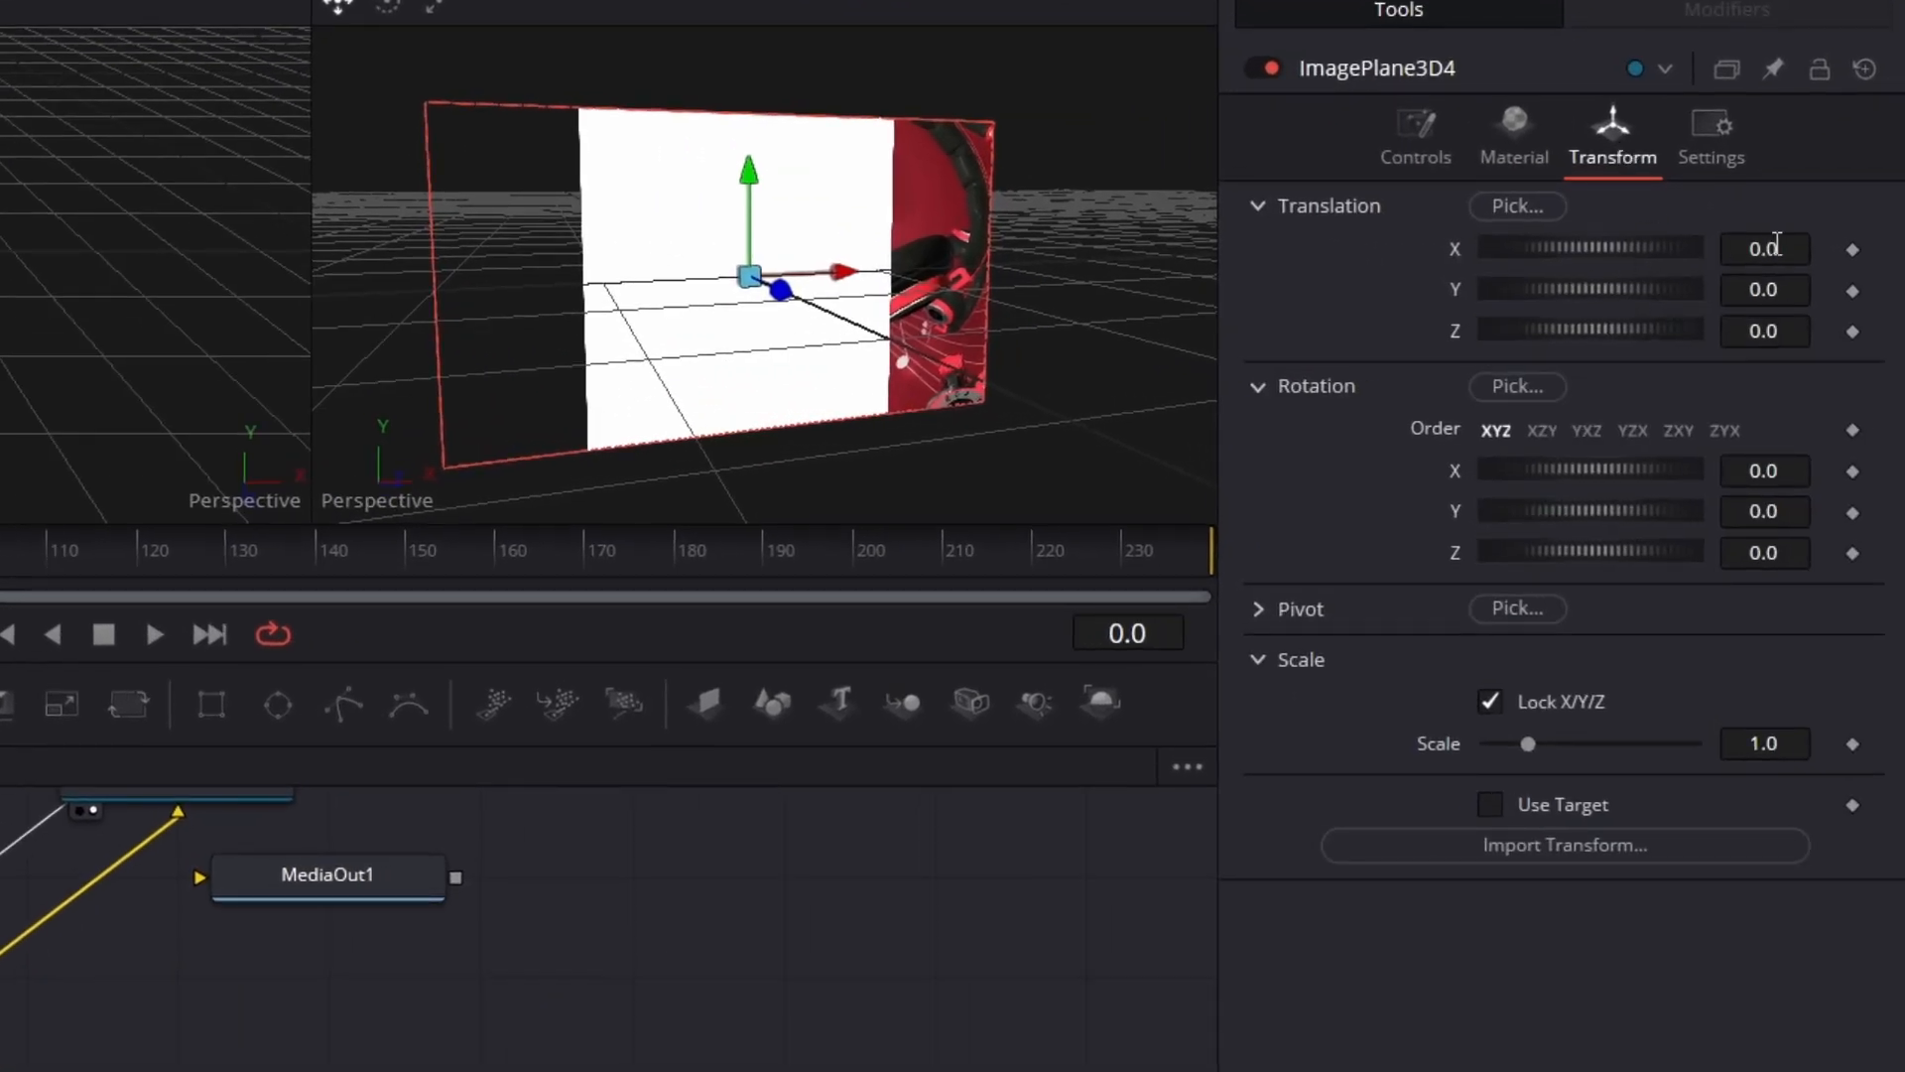
left_click(1784, 244)
type("-0.5625")
key("Tab")
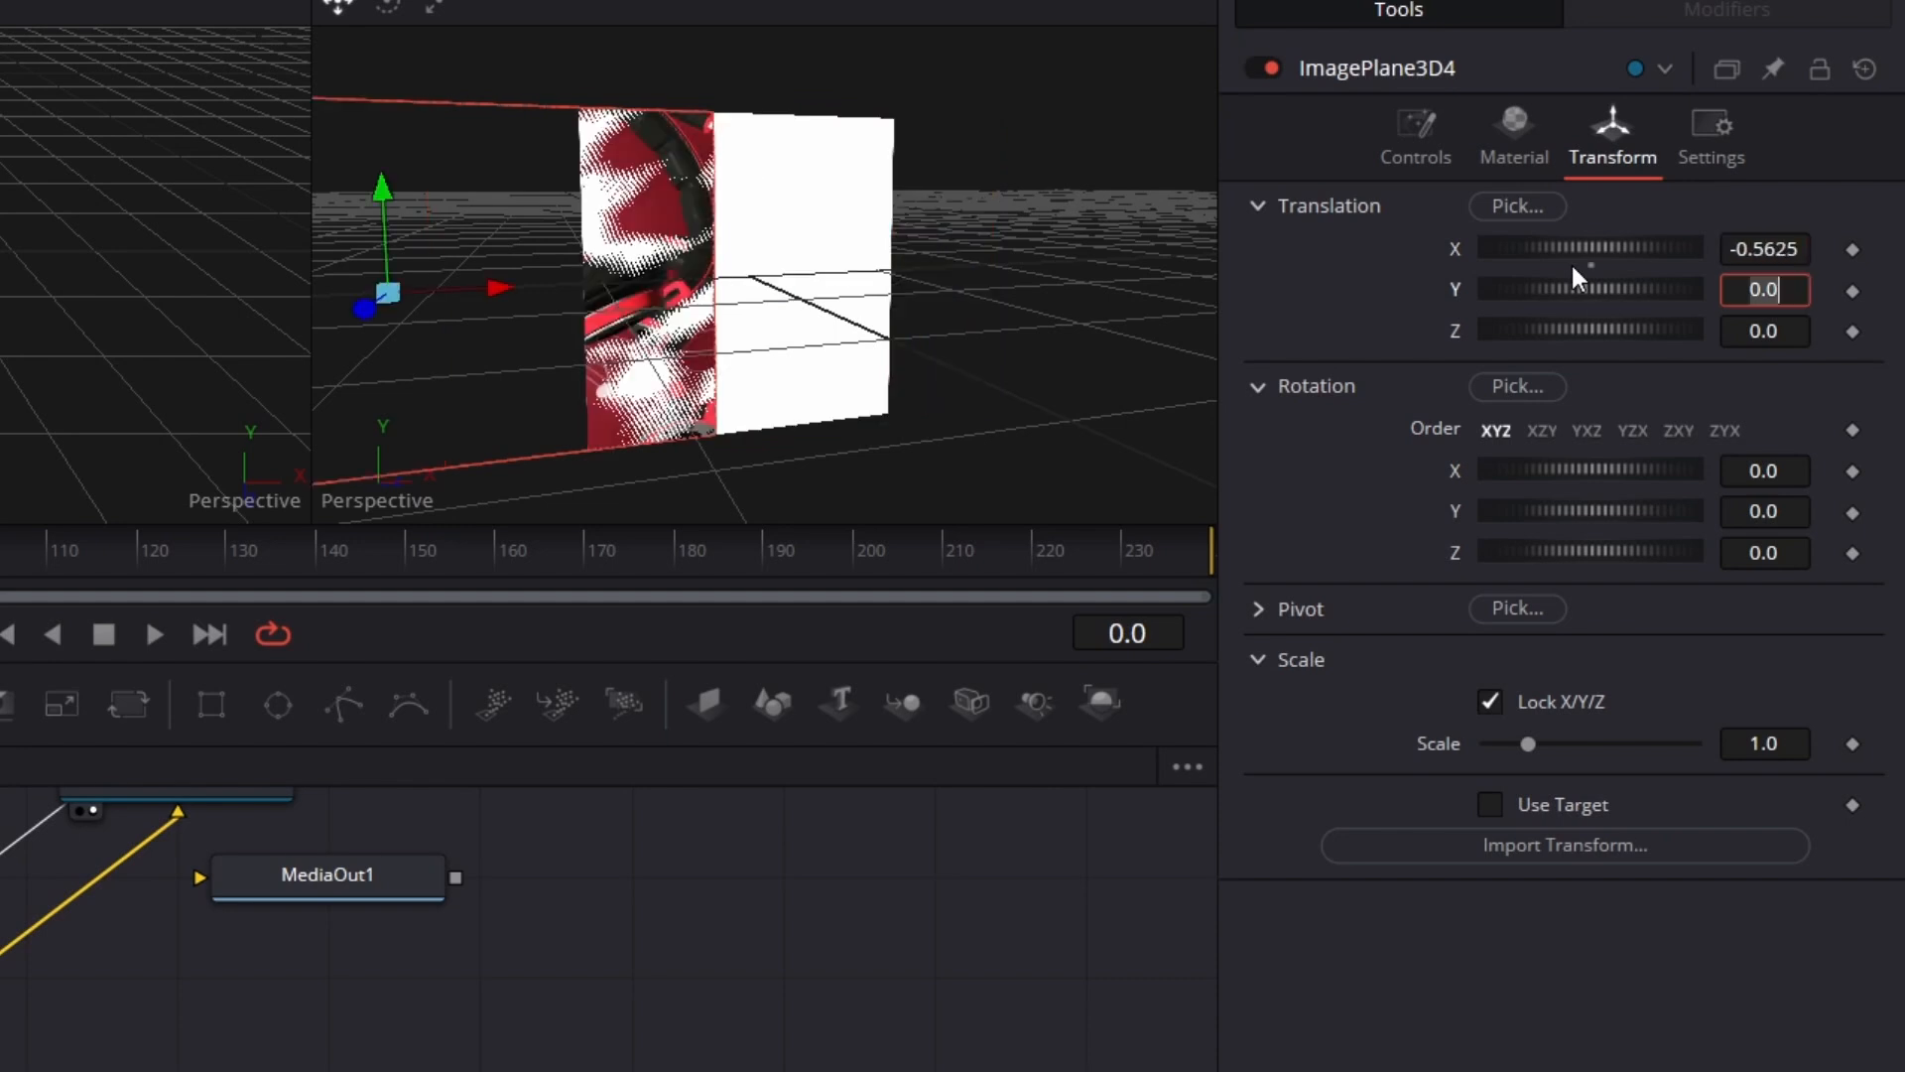
left_click(1791, 330)
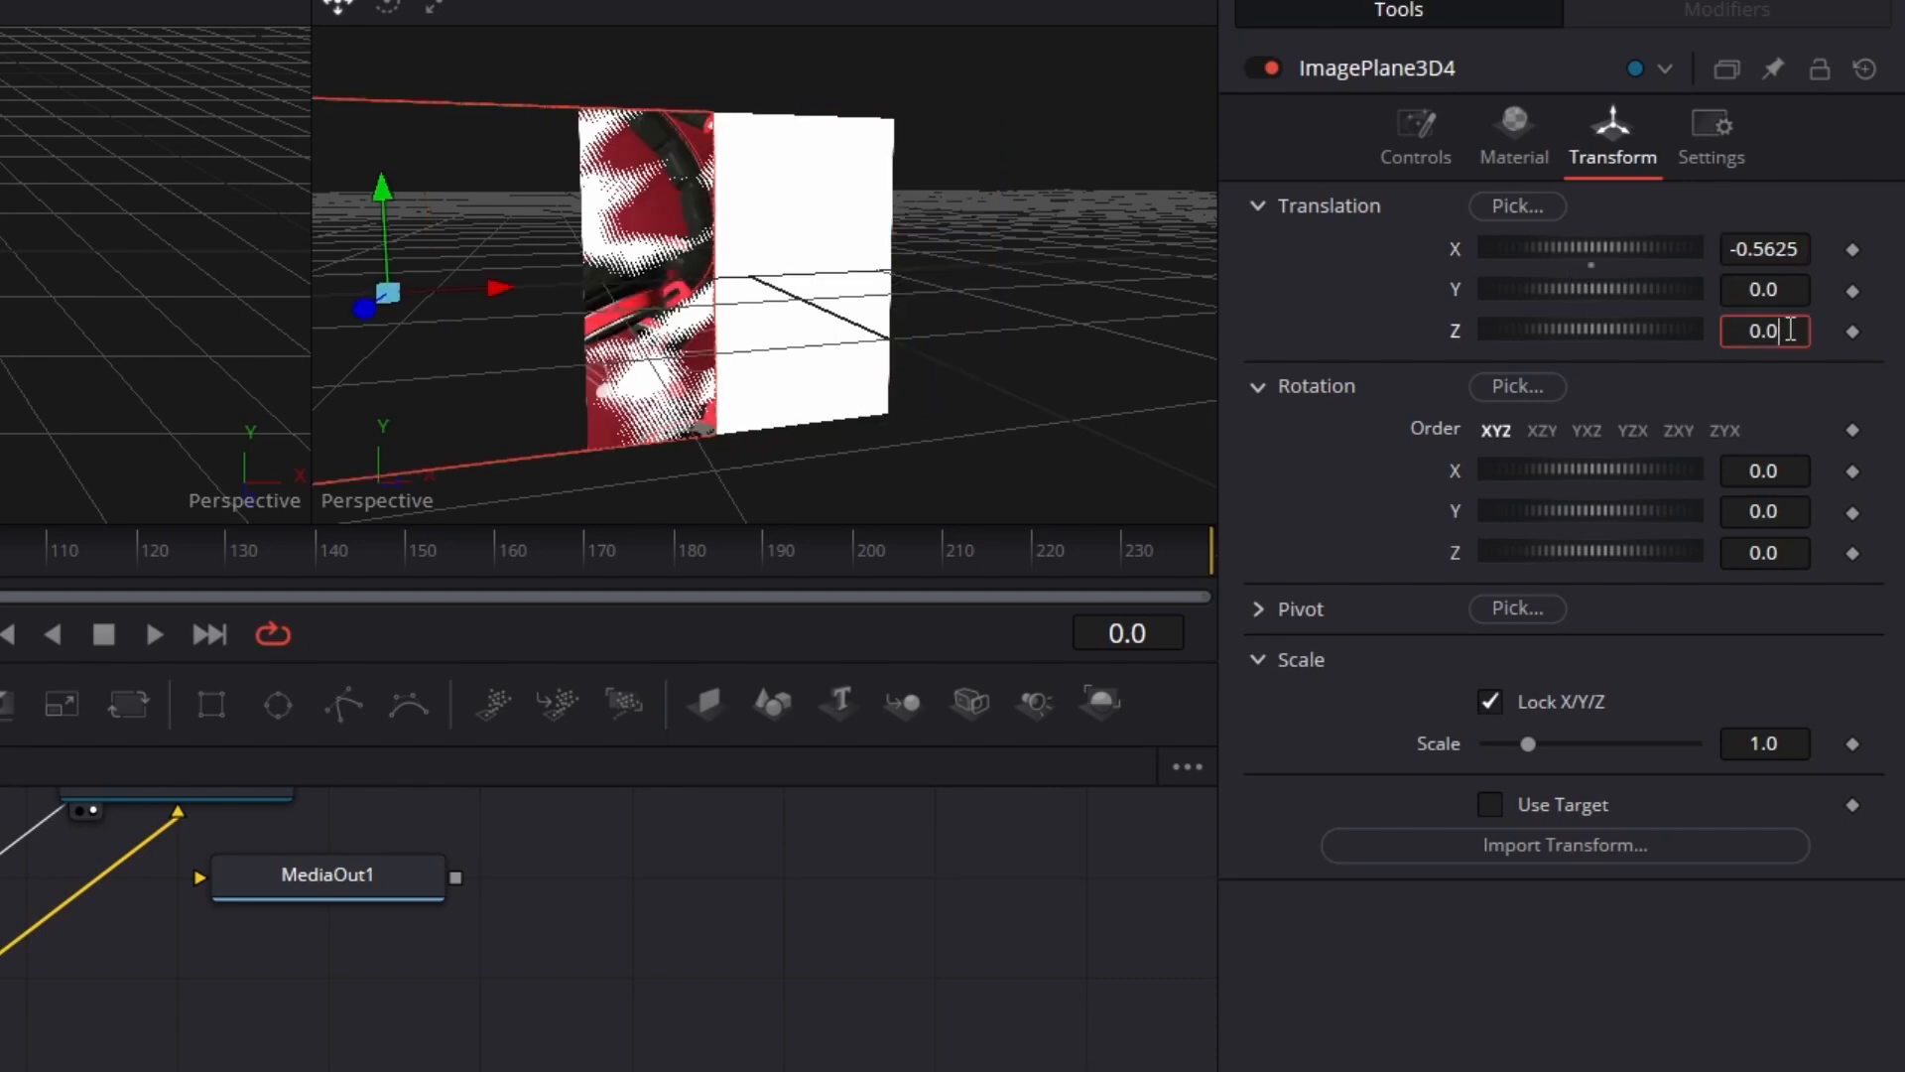
type("001")
key("Tab")
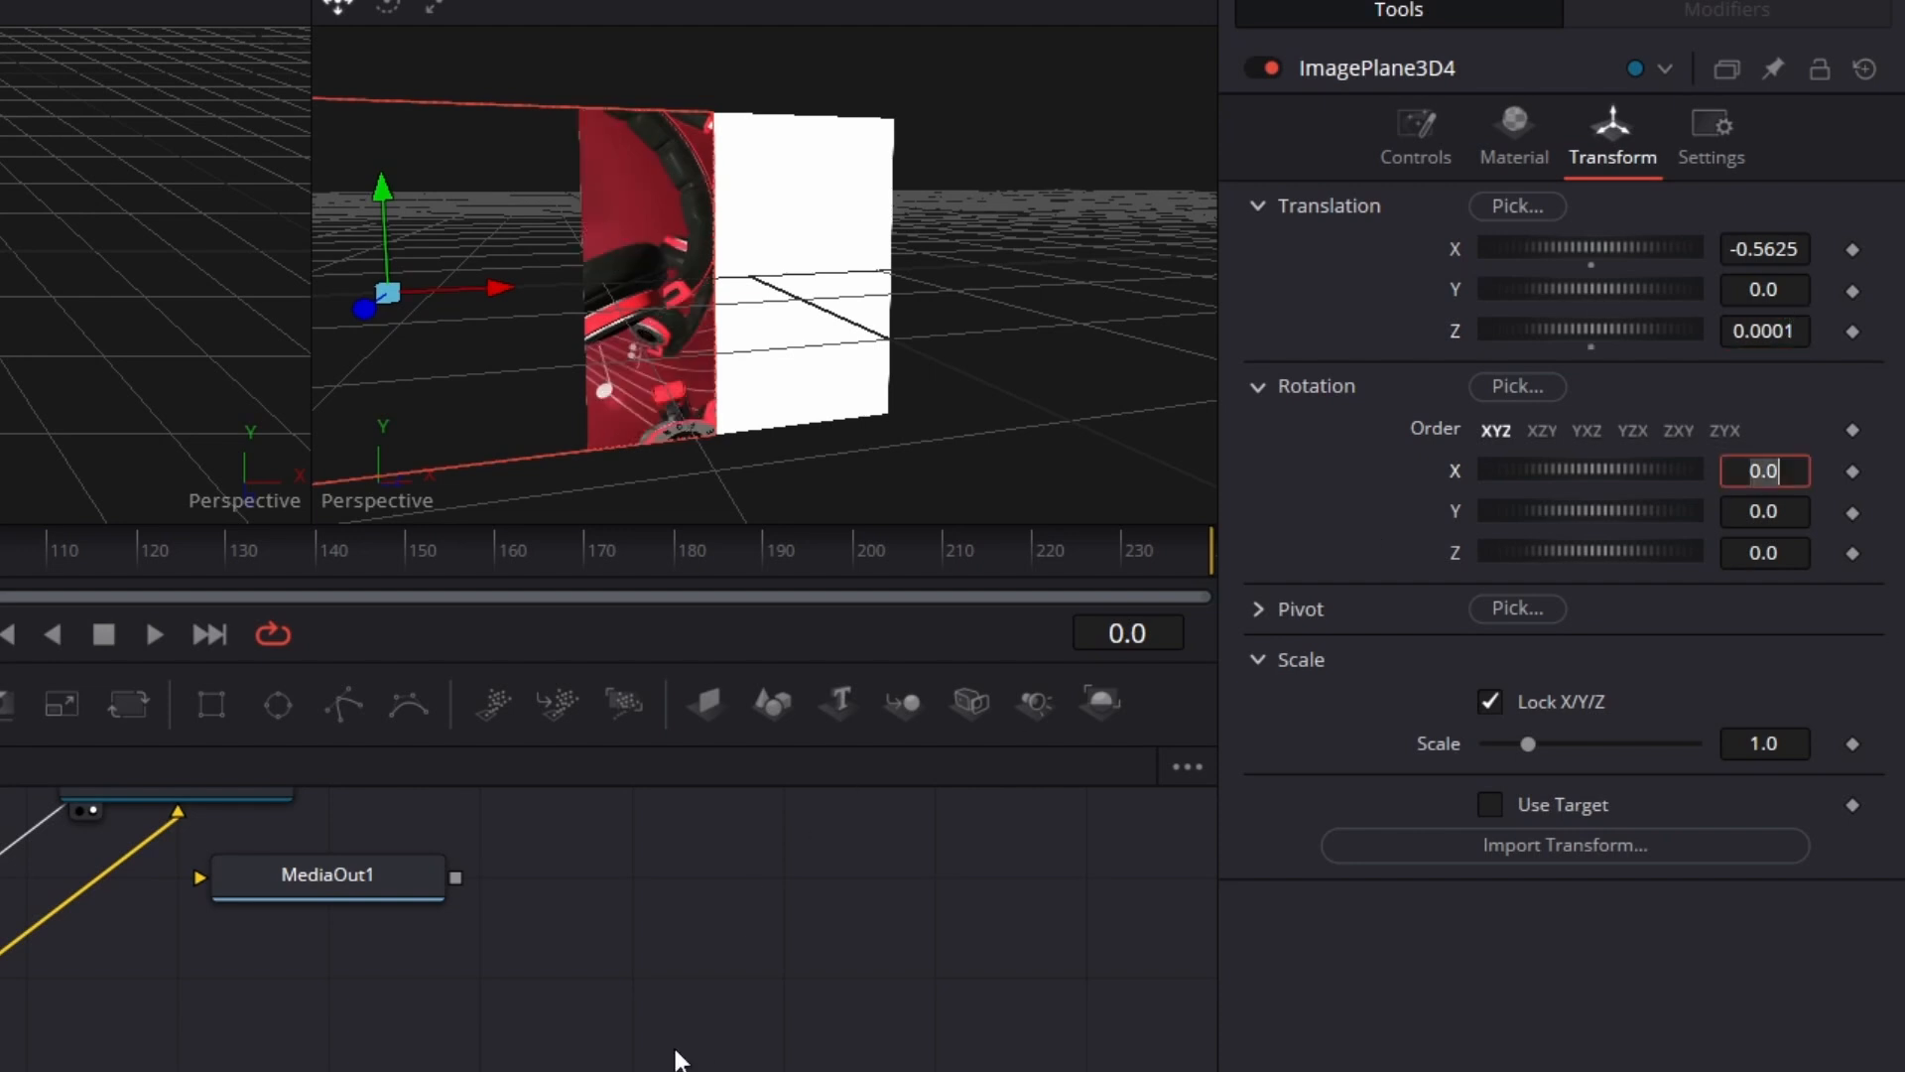
Step: Move Merge3D3 and Merge3D1 closer to their image planes, stacking them directly below Duplicate3D1
scroll(635, 1032, "up", 4)
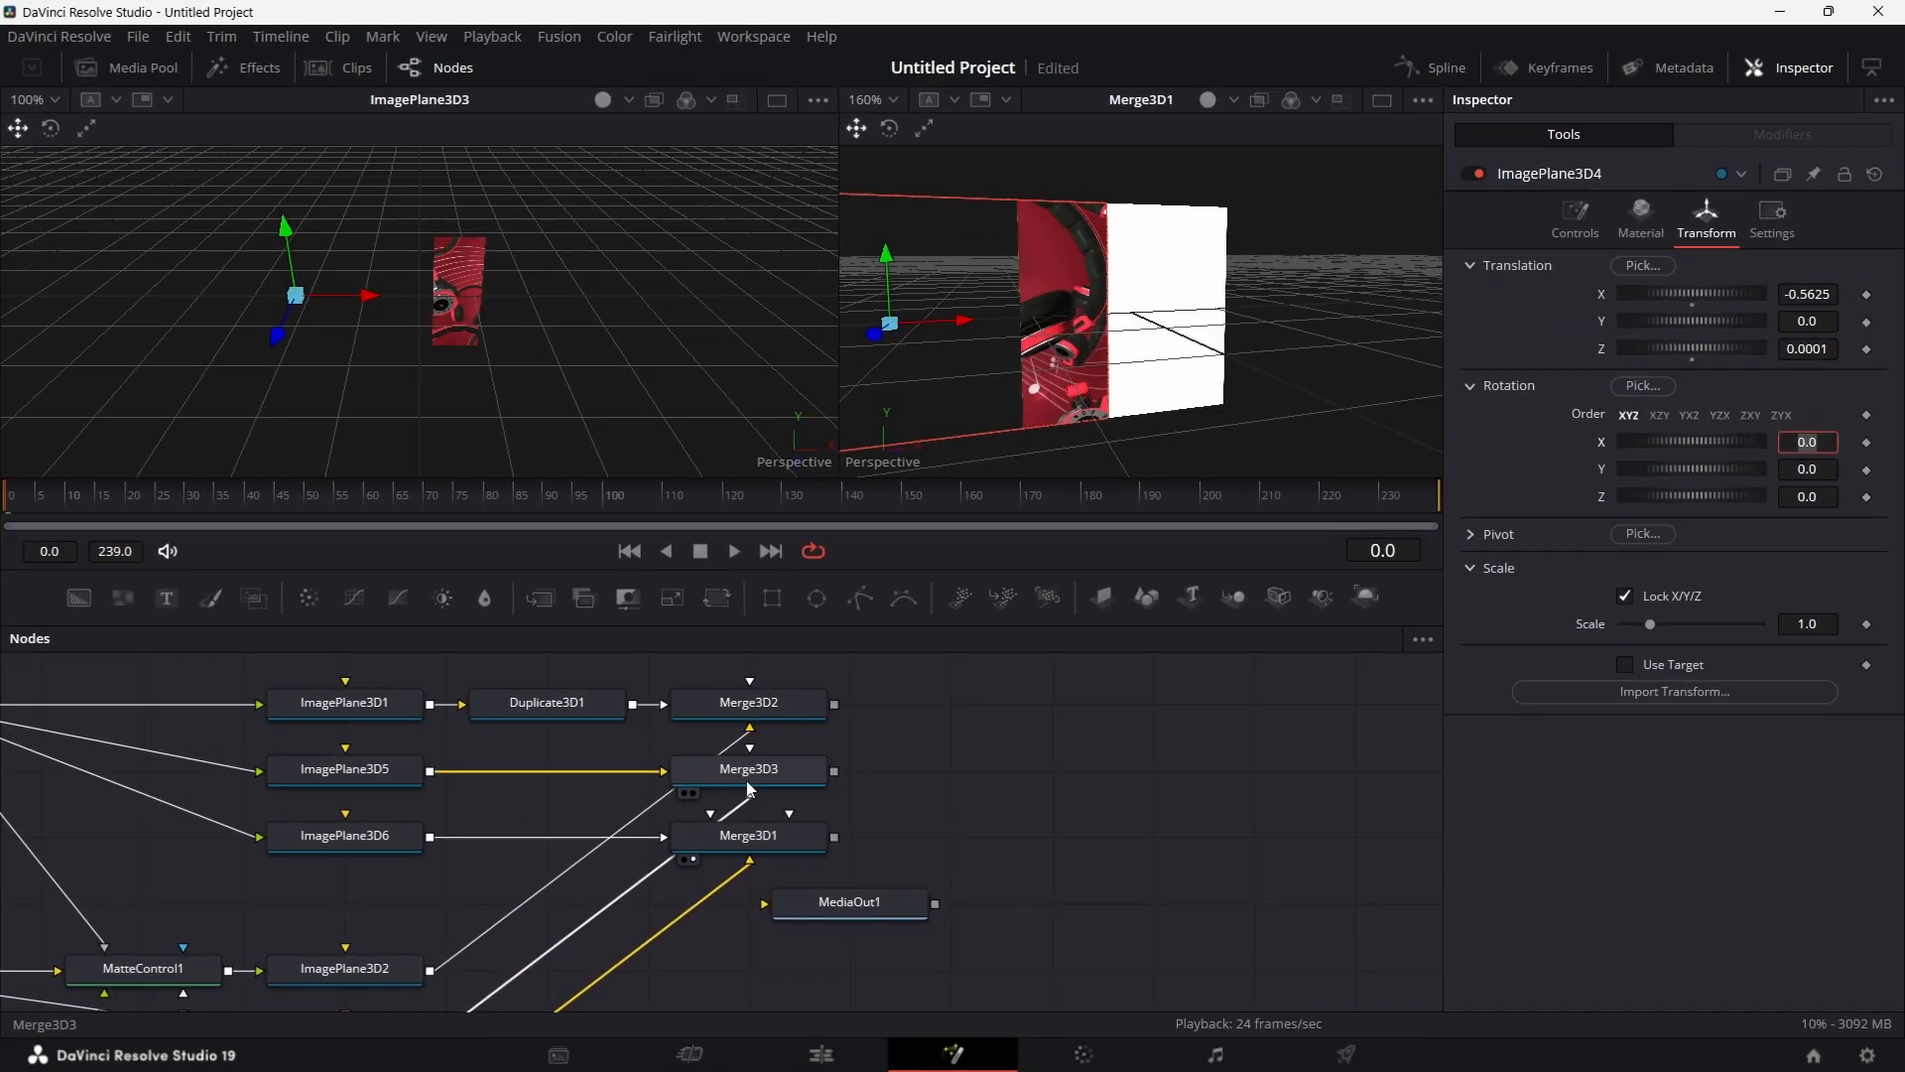
left_click_drag(749, 788, 574, 792)
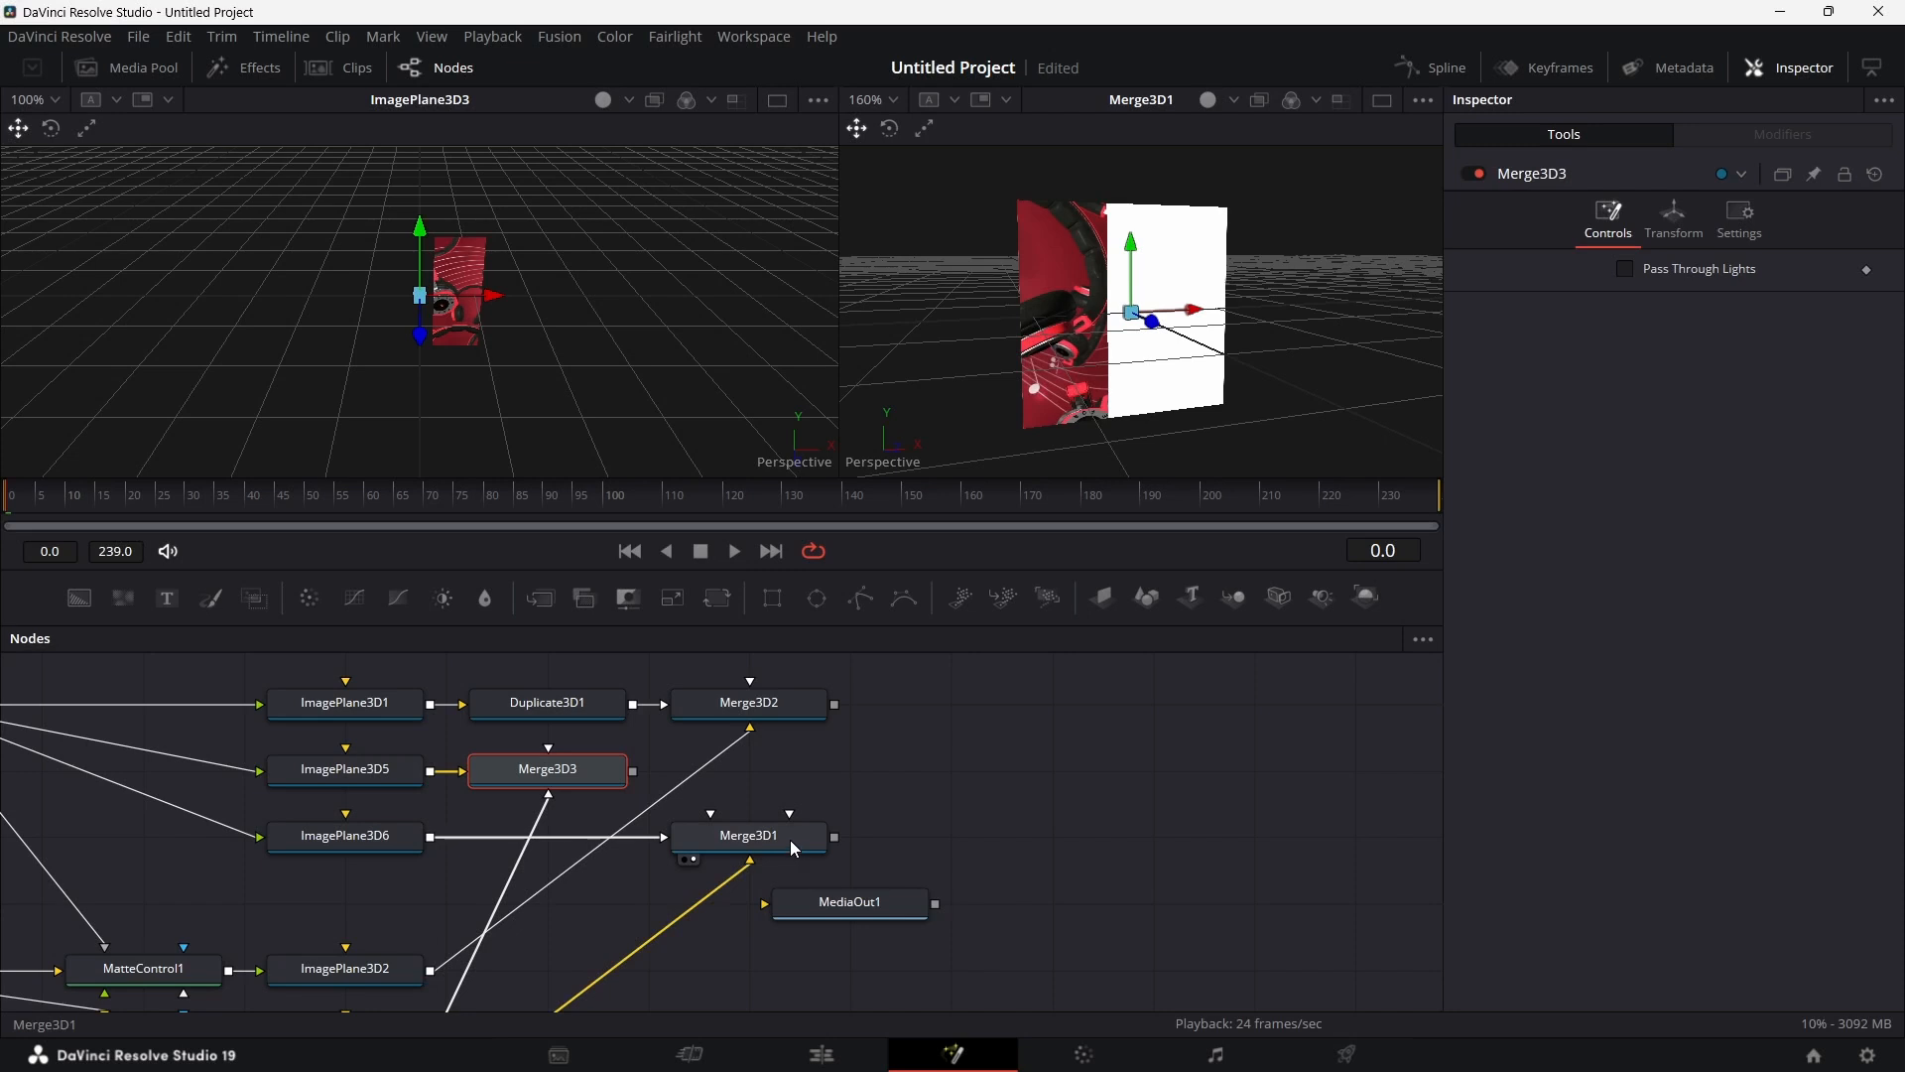
left_click_drag(790, 839, 587, 840)
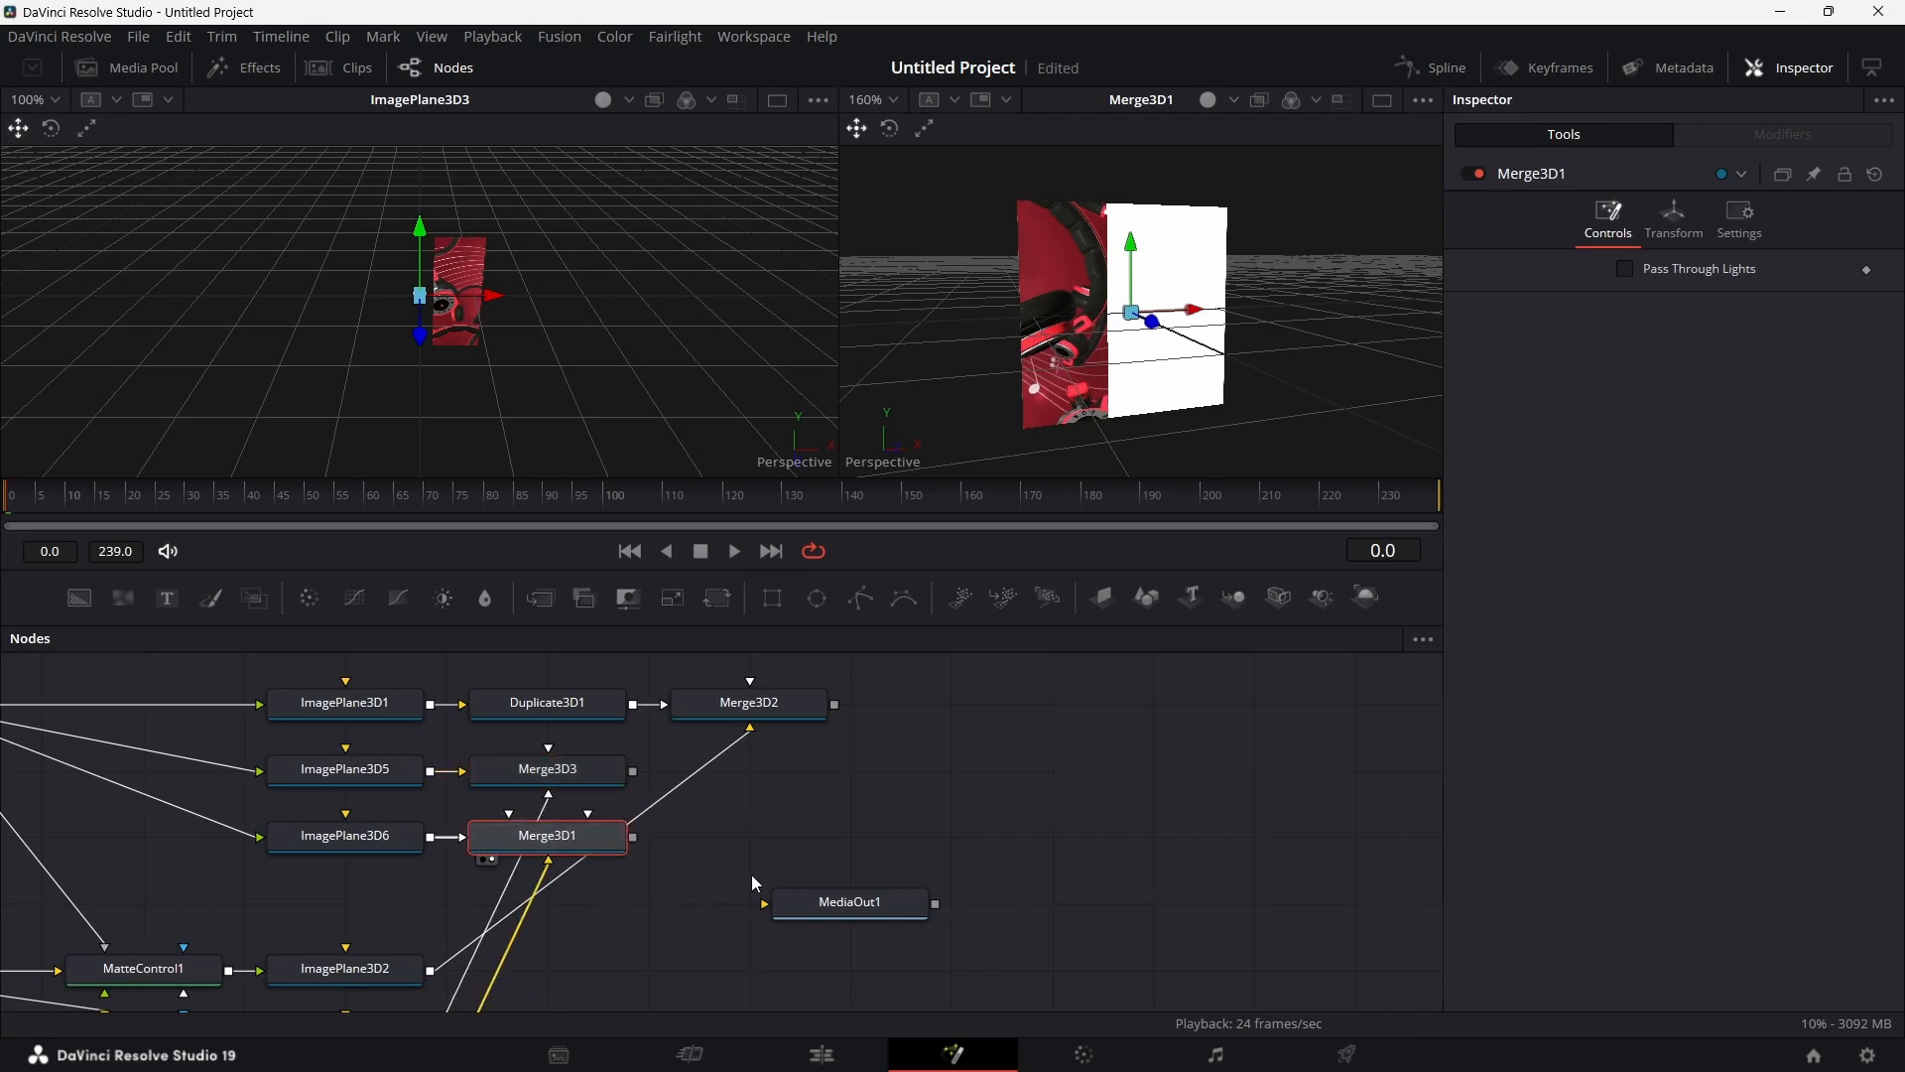
scroll(752, 873, "up", 1)
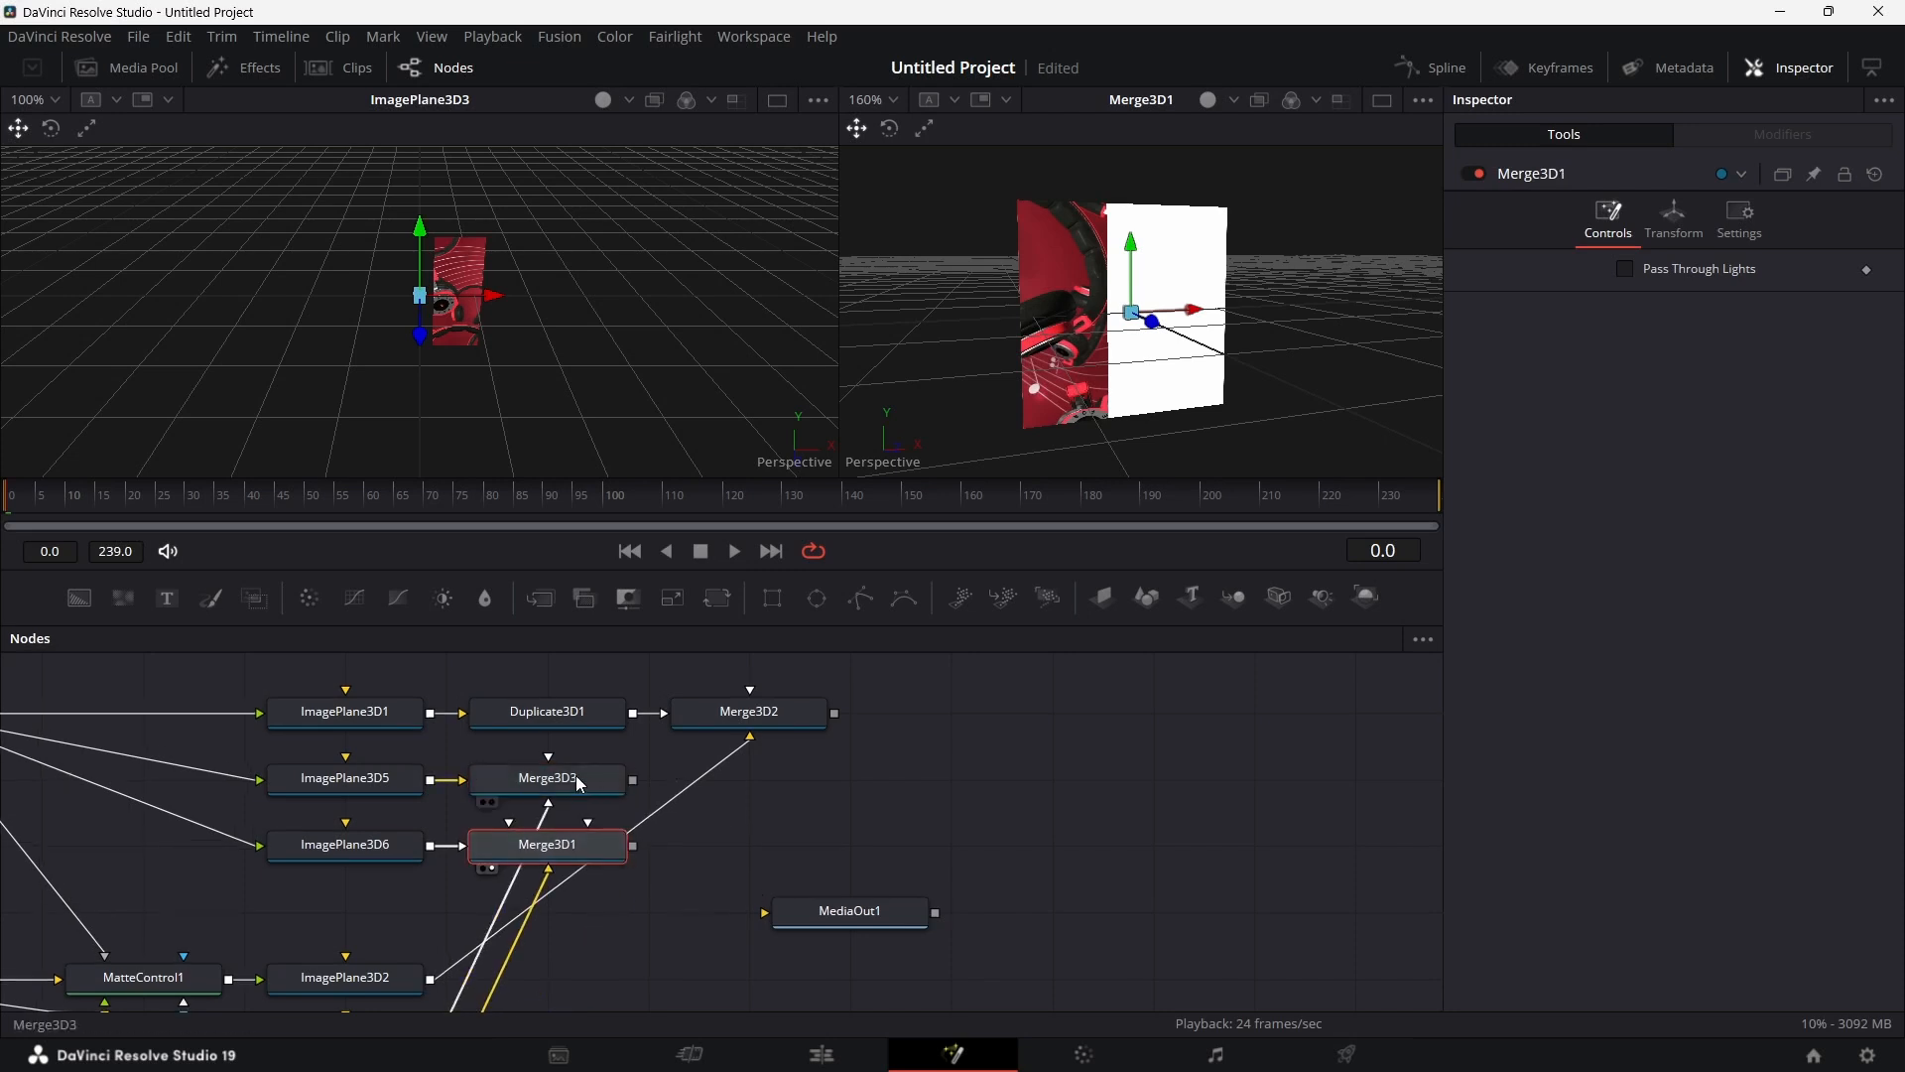
Step: Add a Transform 3D node after Merge3D3
left_click(576, 776)
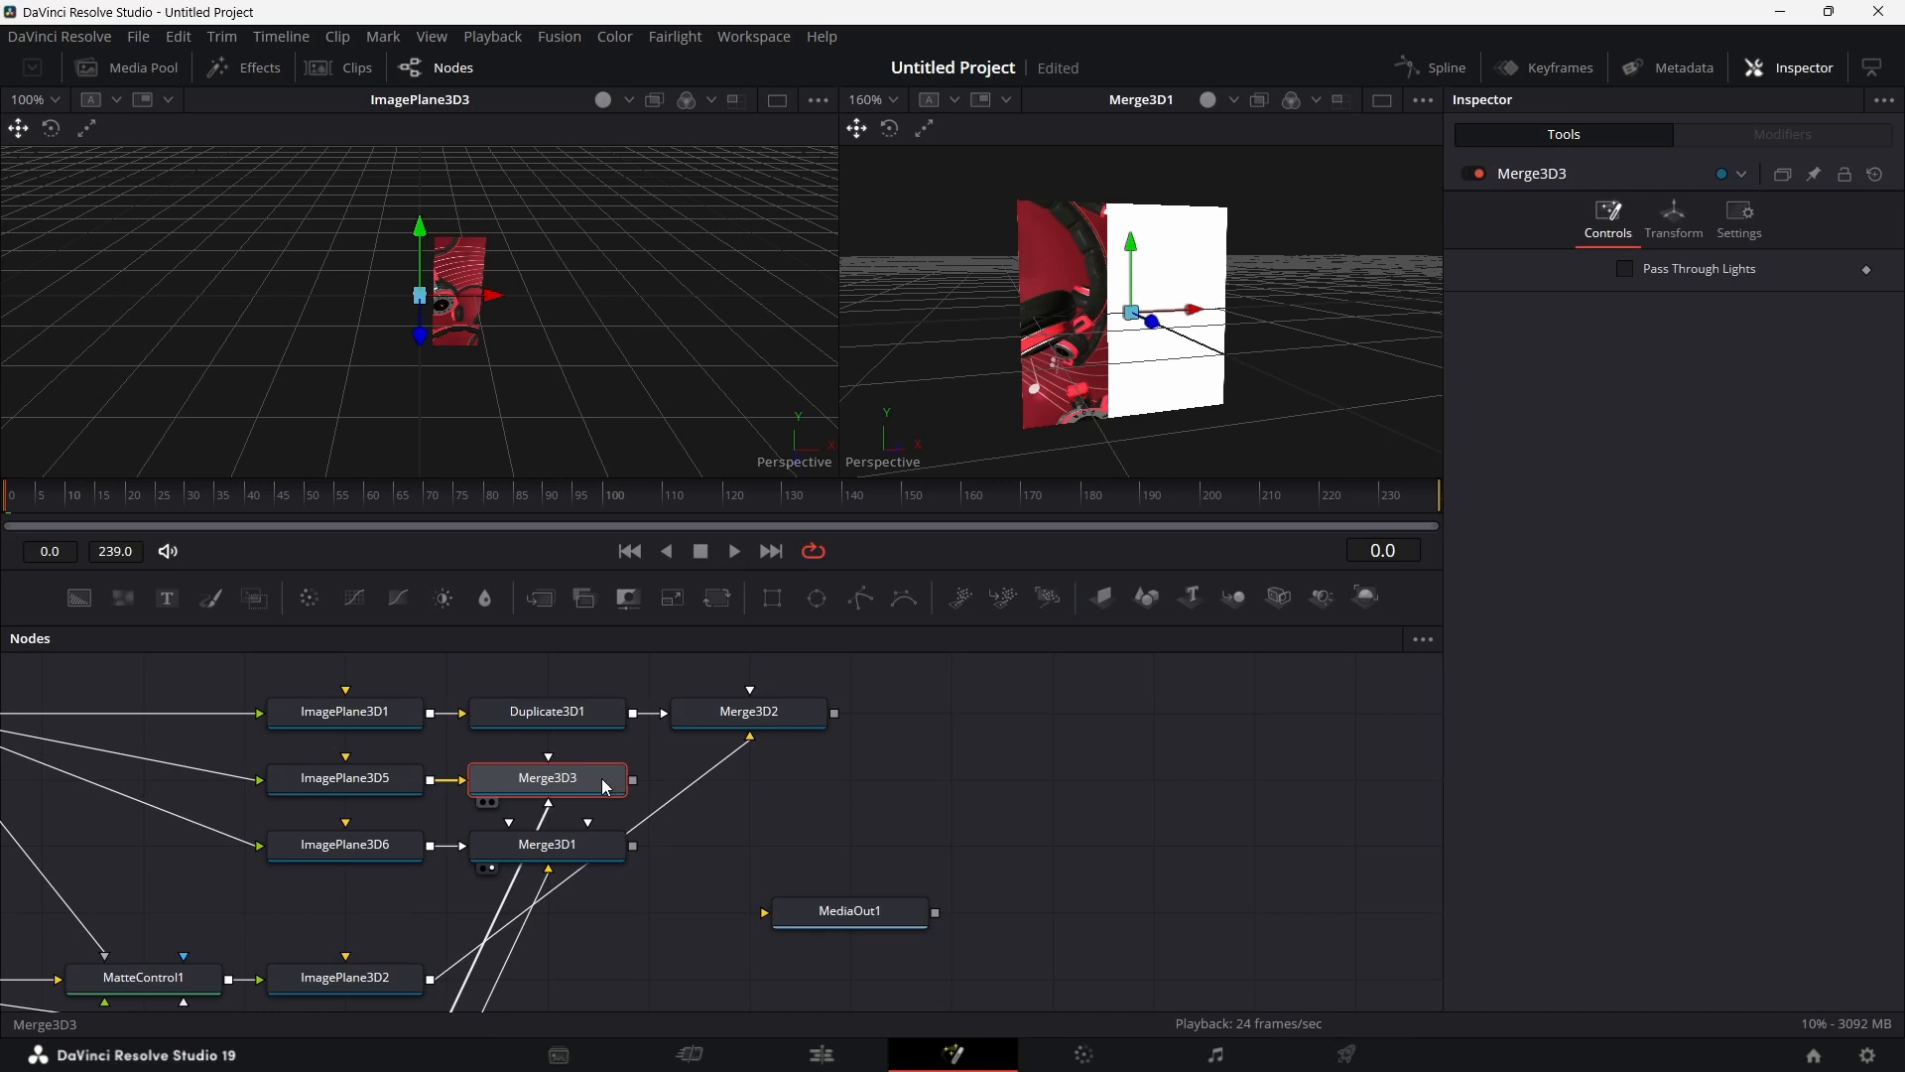
key("shift+space")
type("TR")
key("Down")
key("Down")
key("Down")
key("Down")
key("Down")
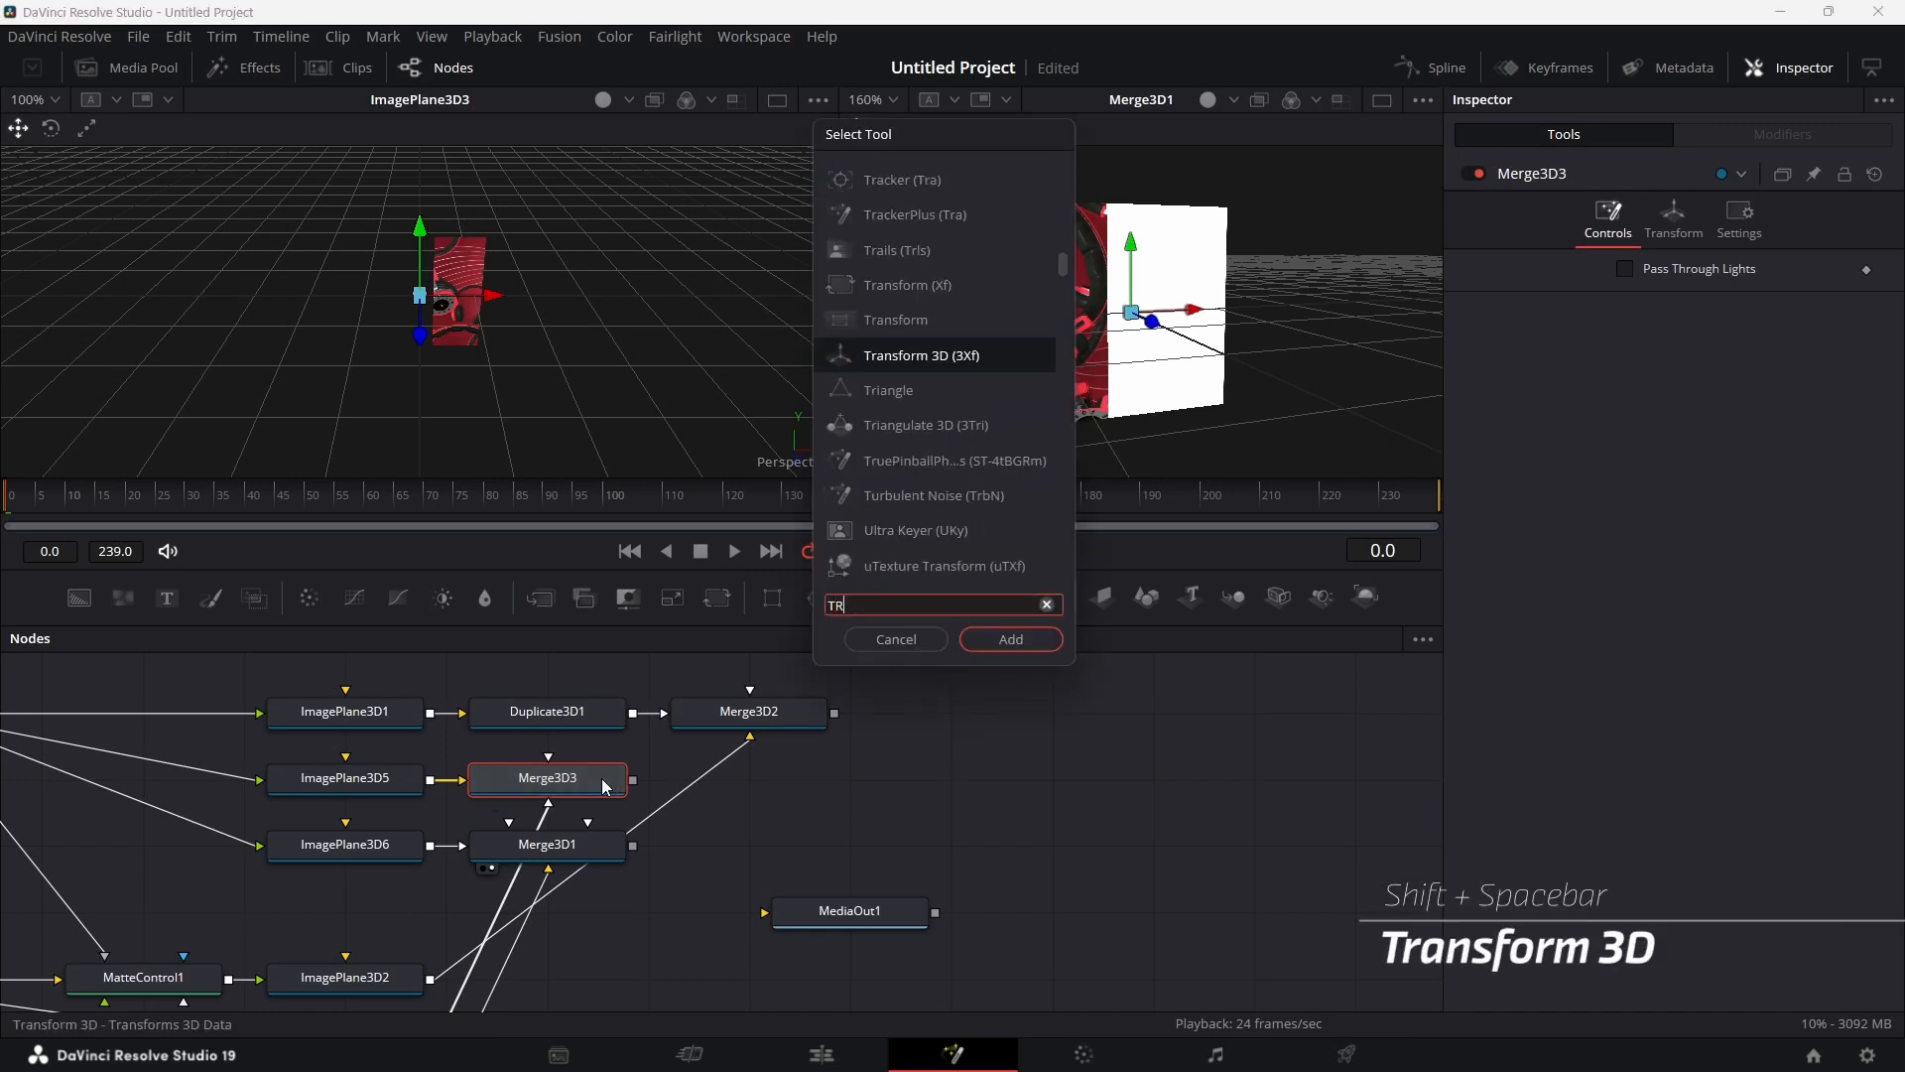
type("A")
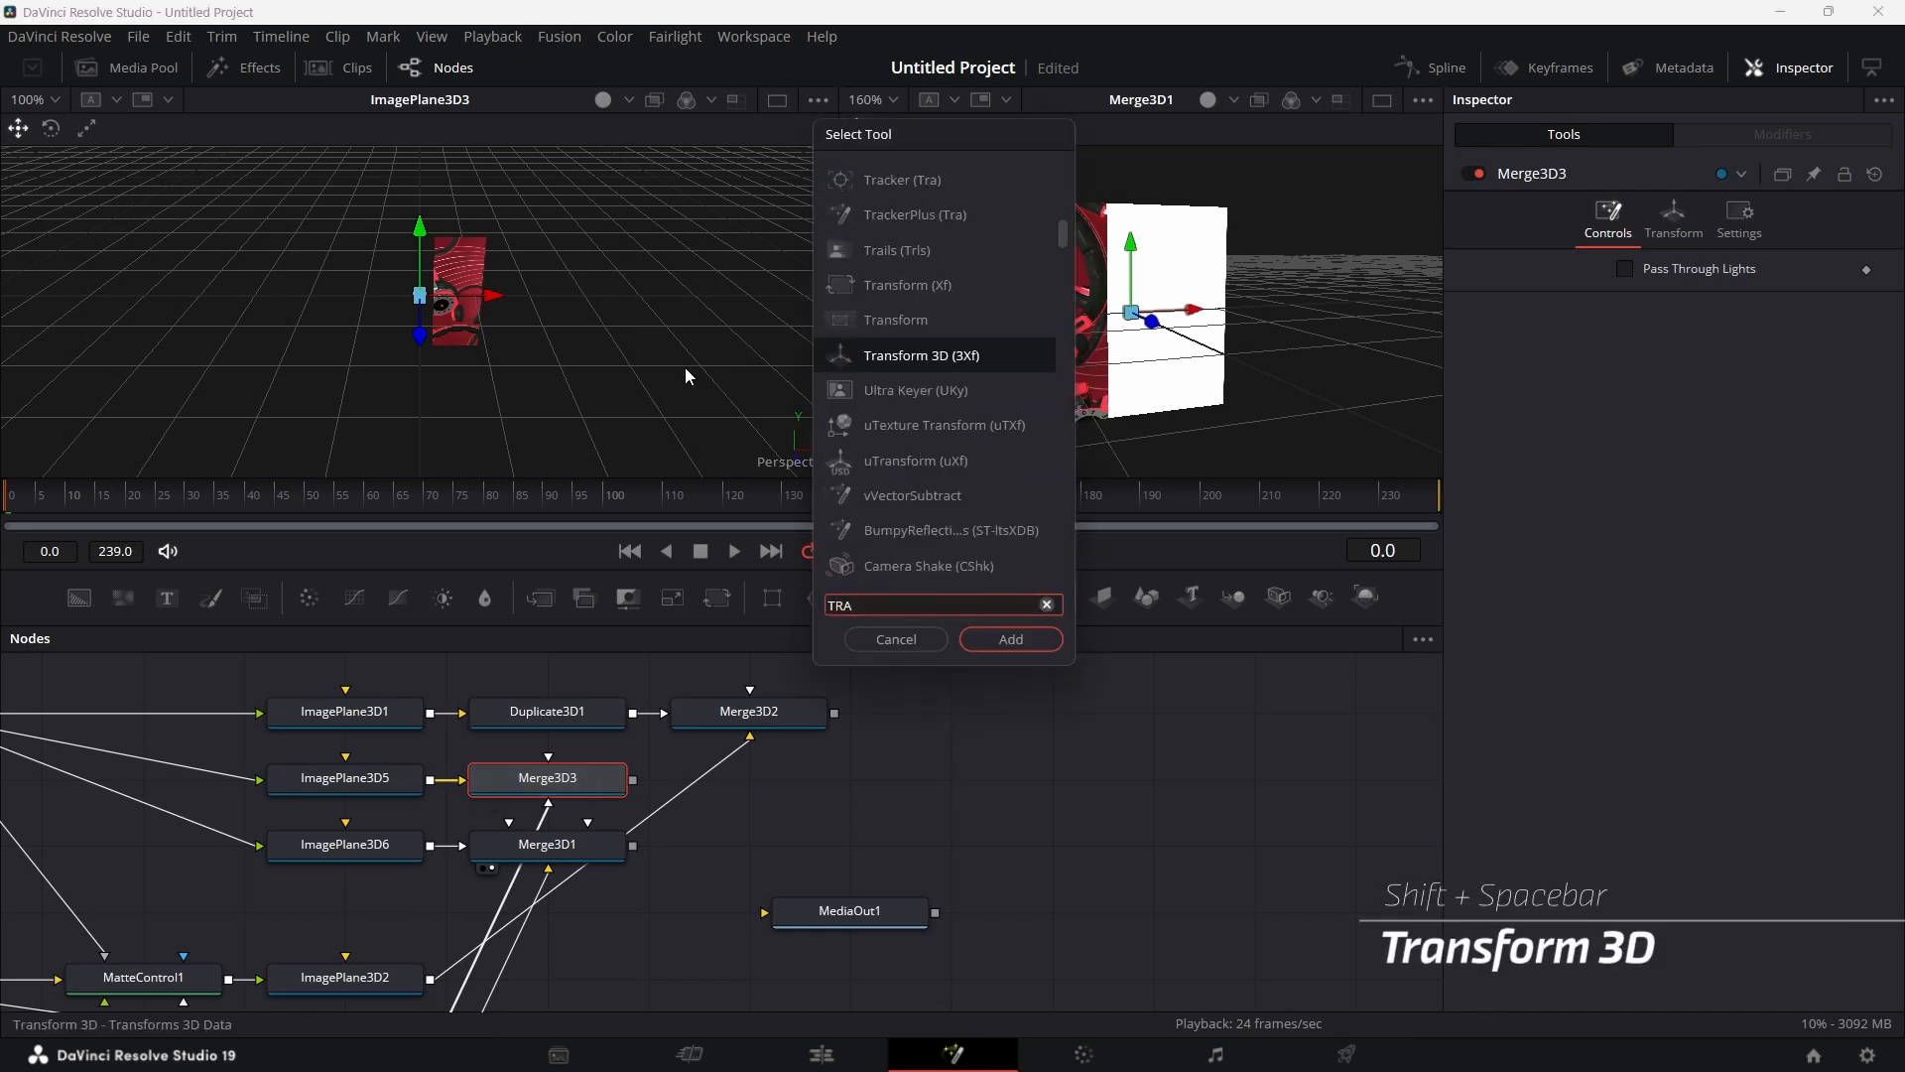
left_click(1007, 642)
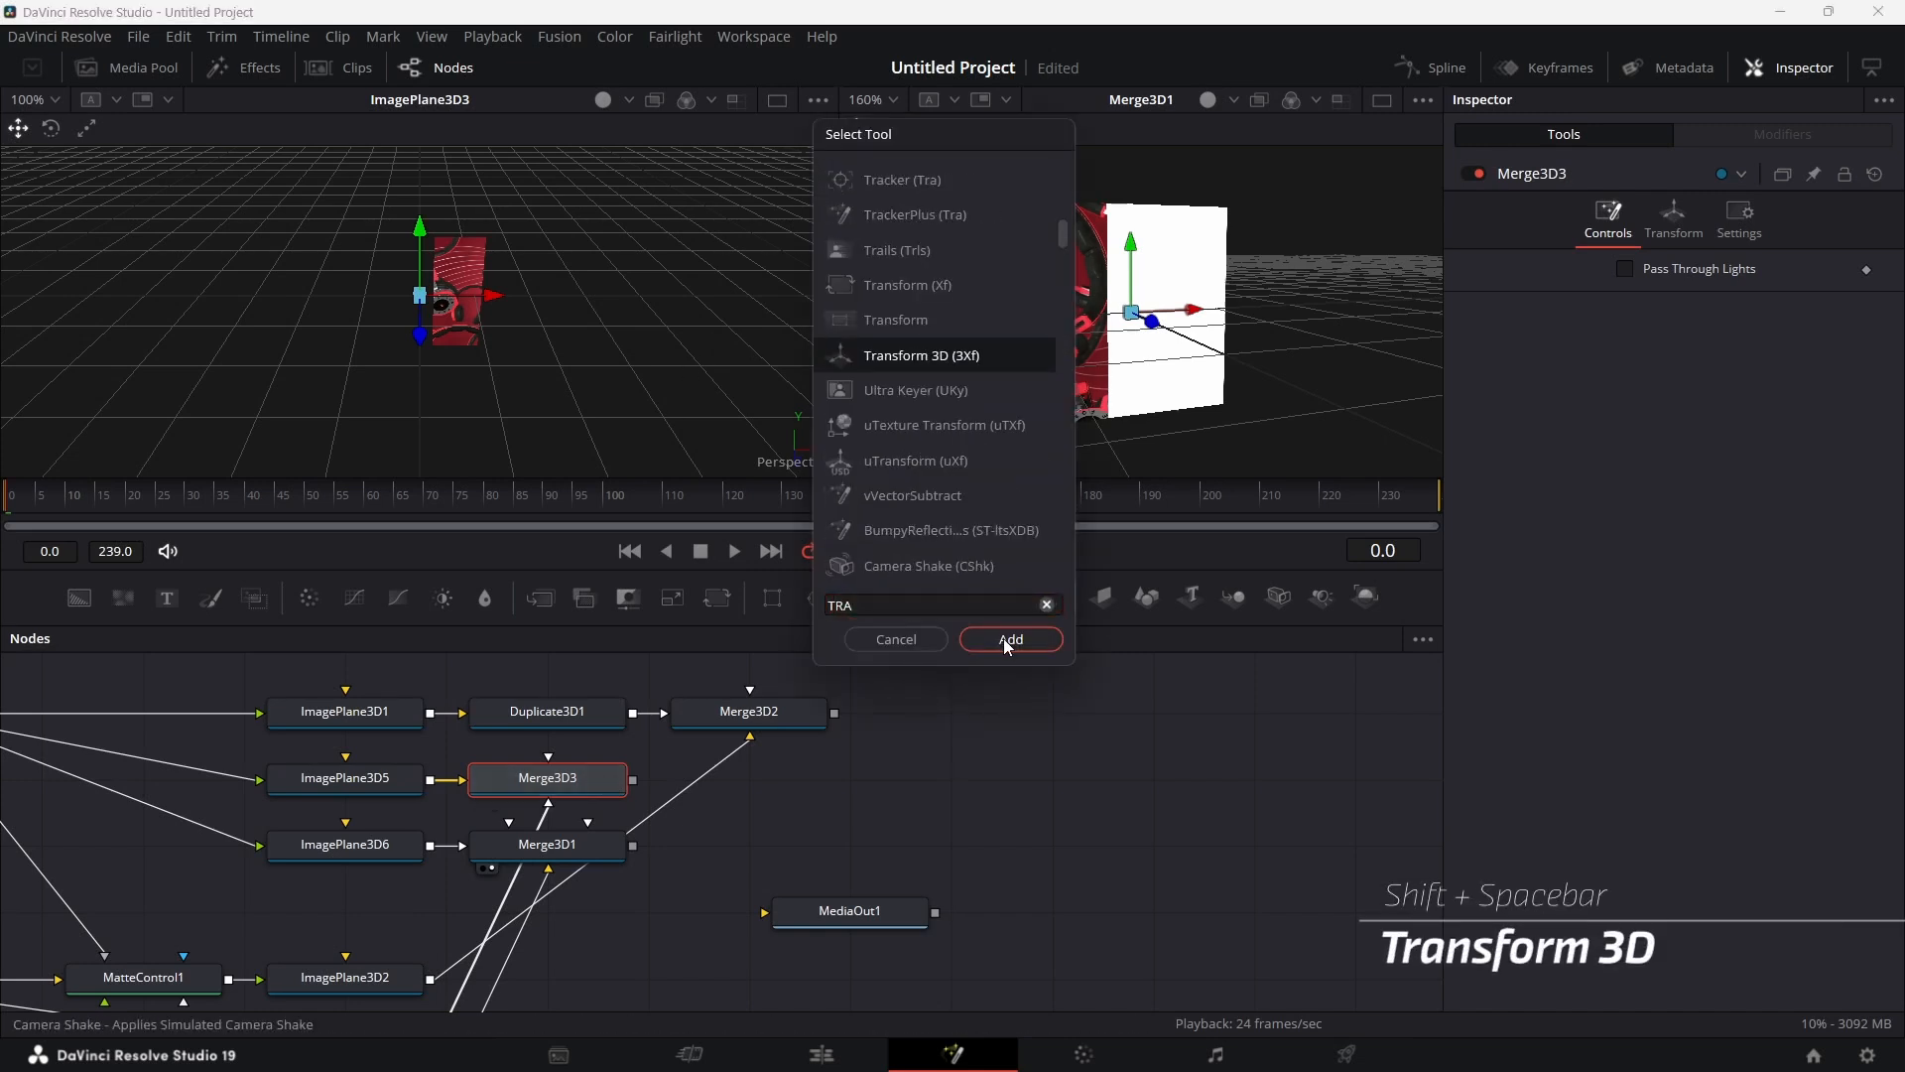
Step: Add a Transform 3D node after Merge3D1
left_click(583, 845)
key("shift+space")
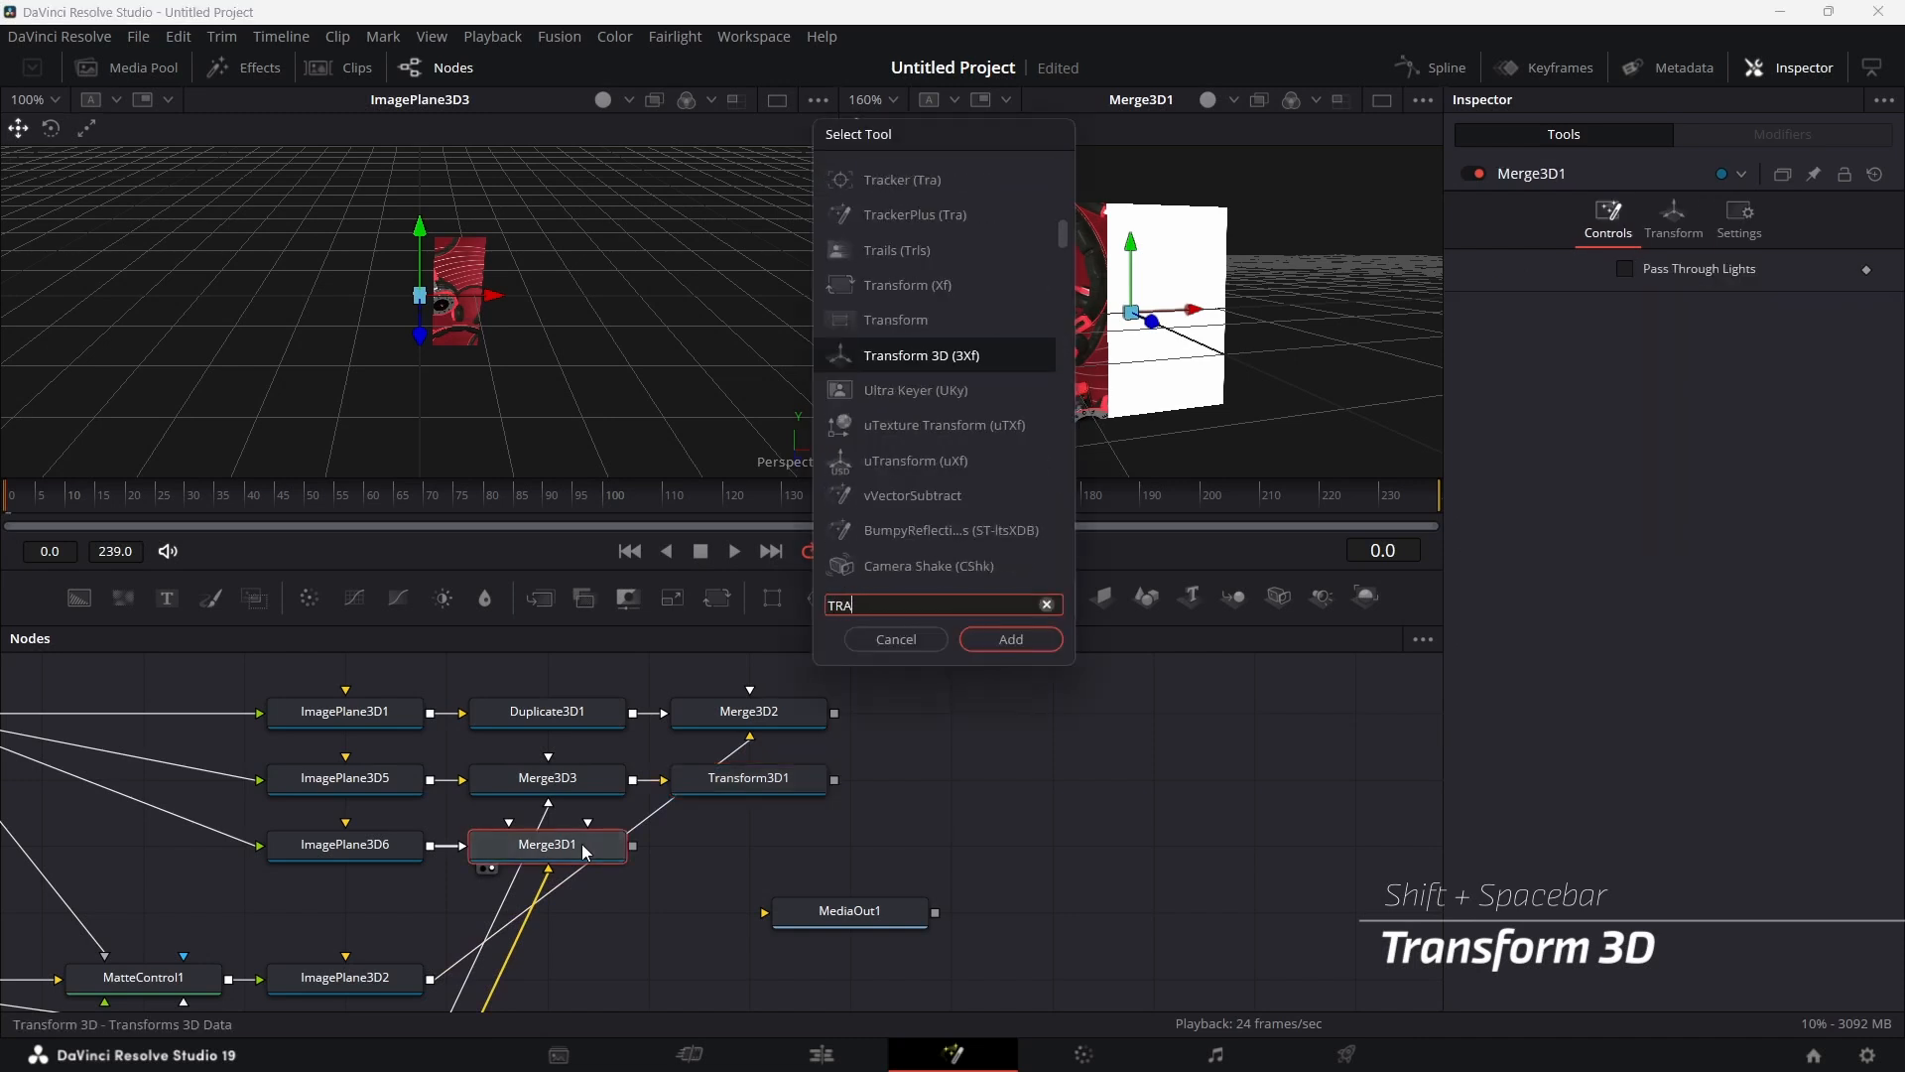
left_click(1032, 643)
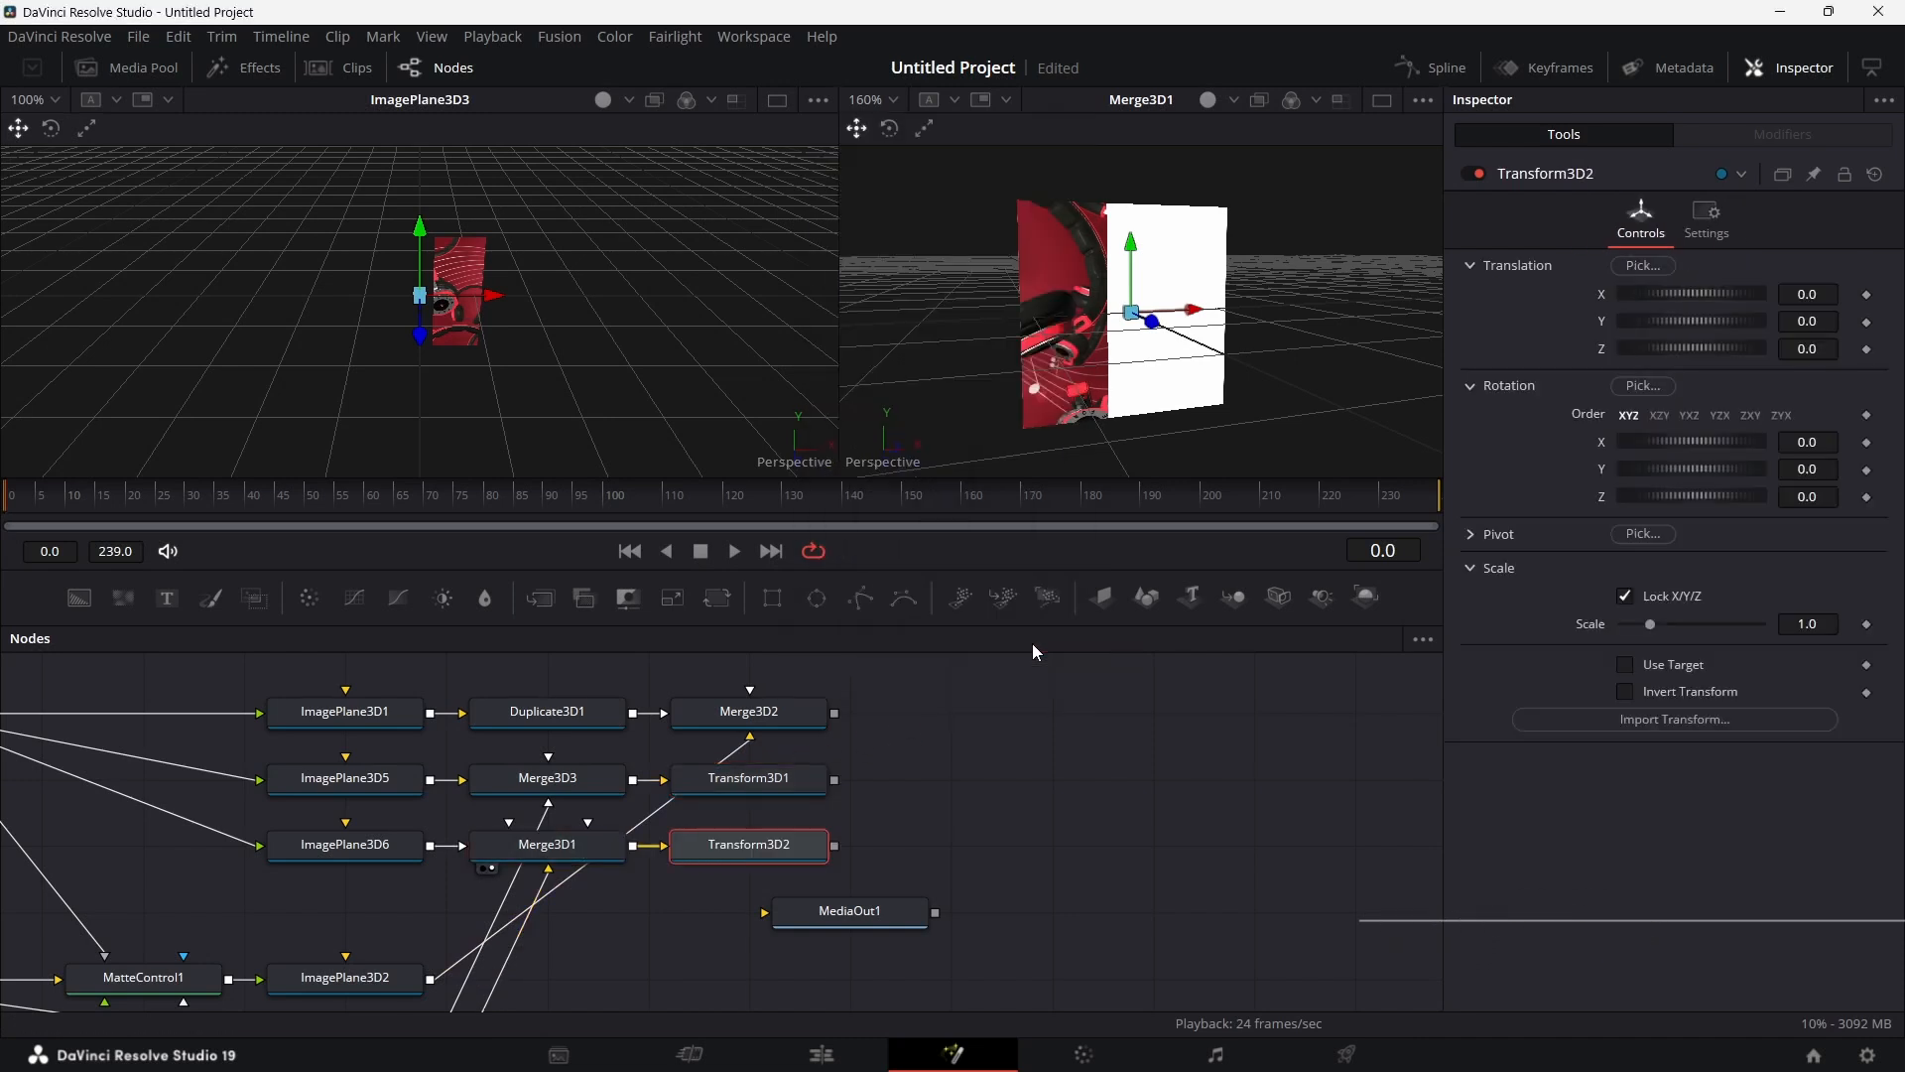
Step: Add a Merge 3D node beyond Merge3D2, connect Merge3D2, Transform3D1 and Transform3D2 to it, and show it in the second viewer
left_click_drag(1241, 598, 862, 726)
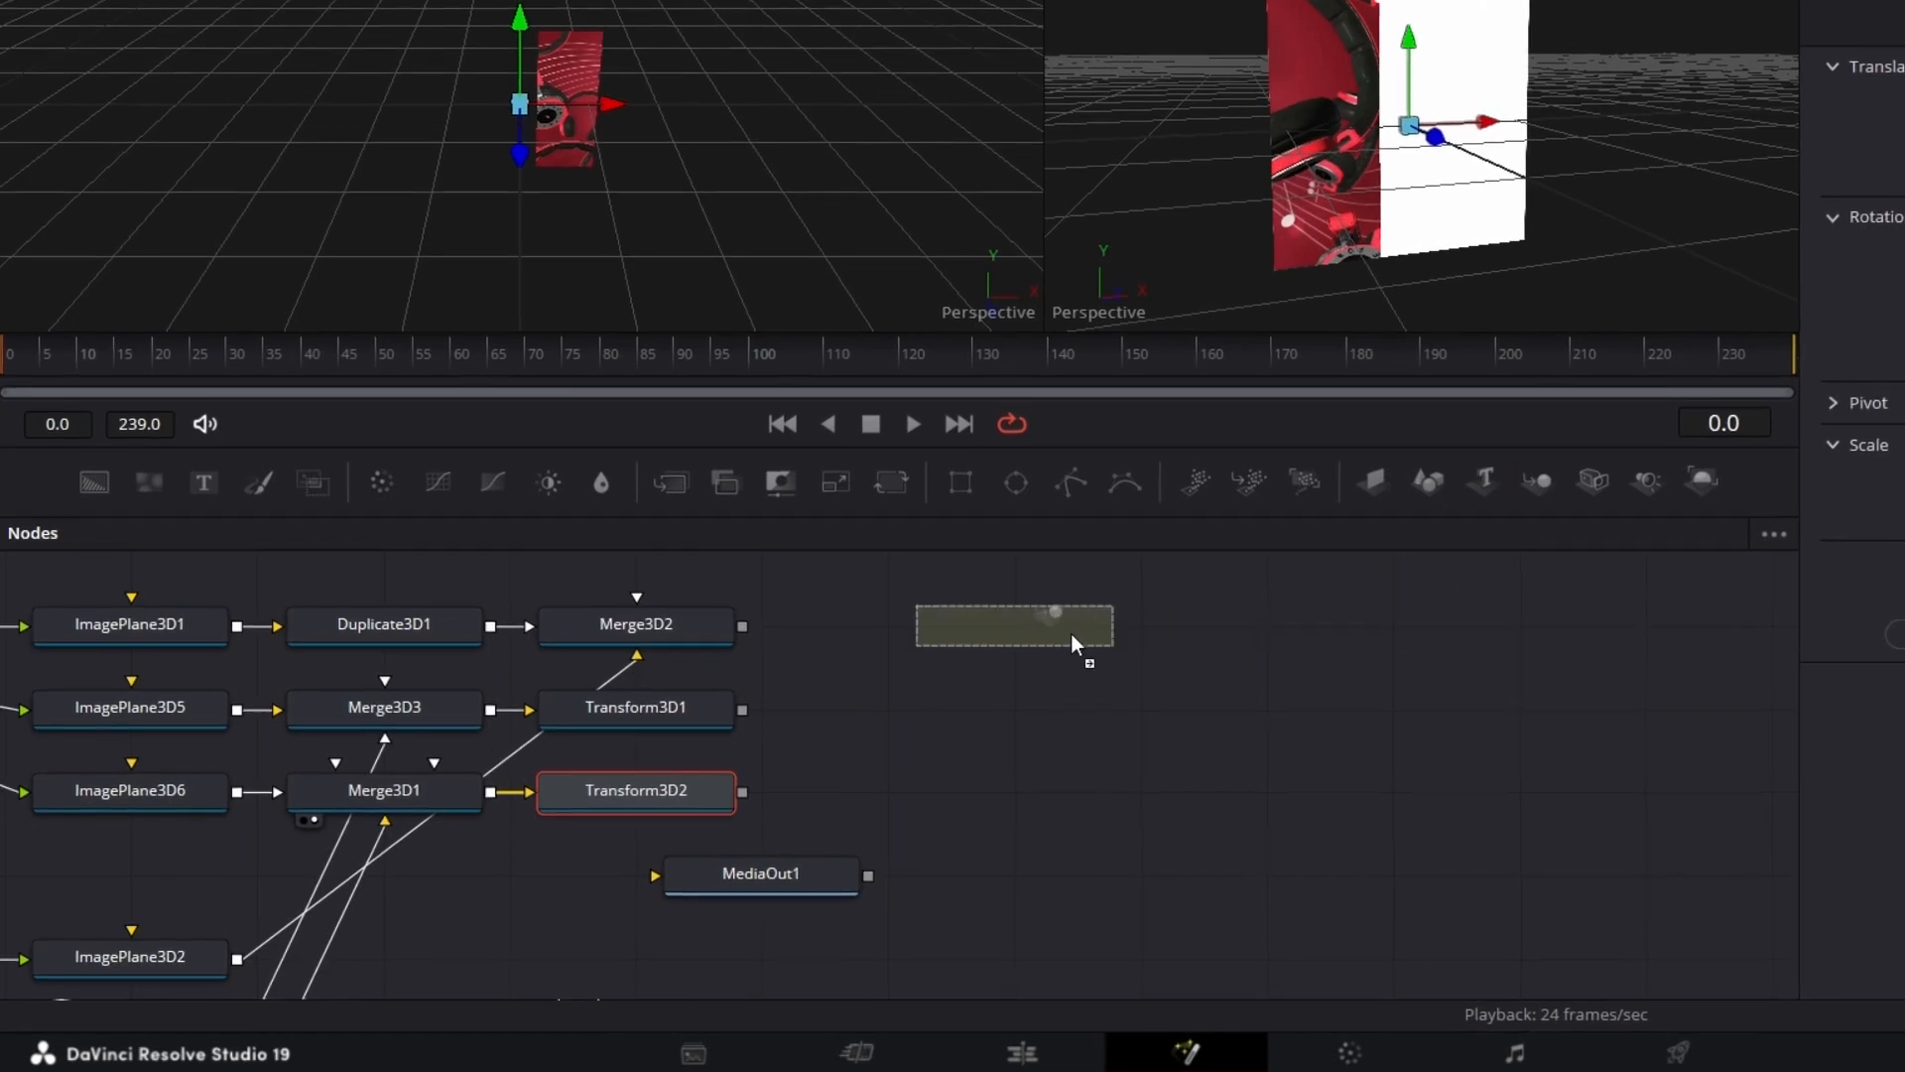
left_click_drag(980, 653, 977, 645)
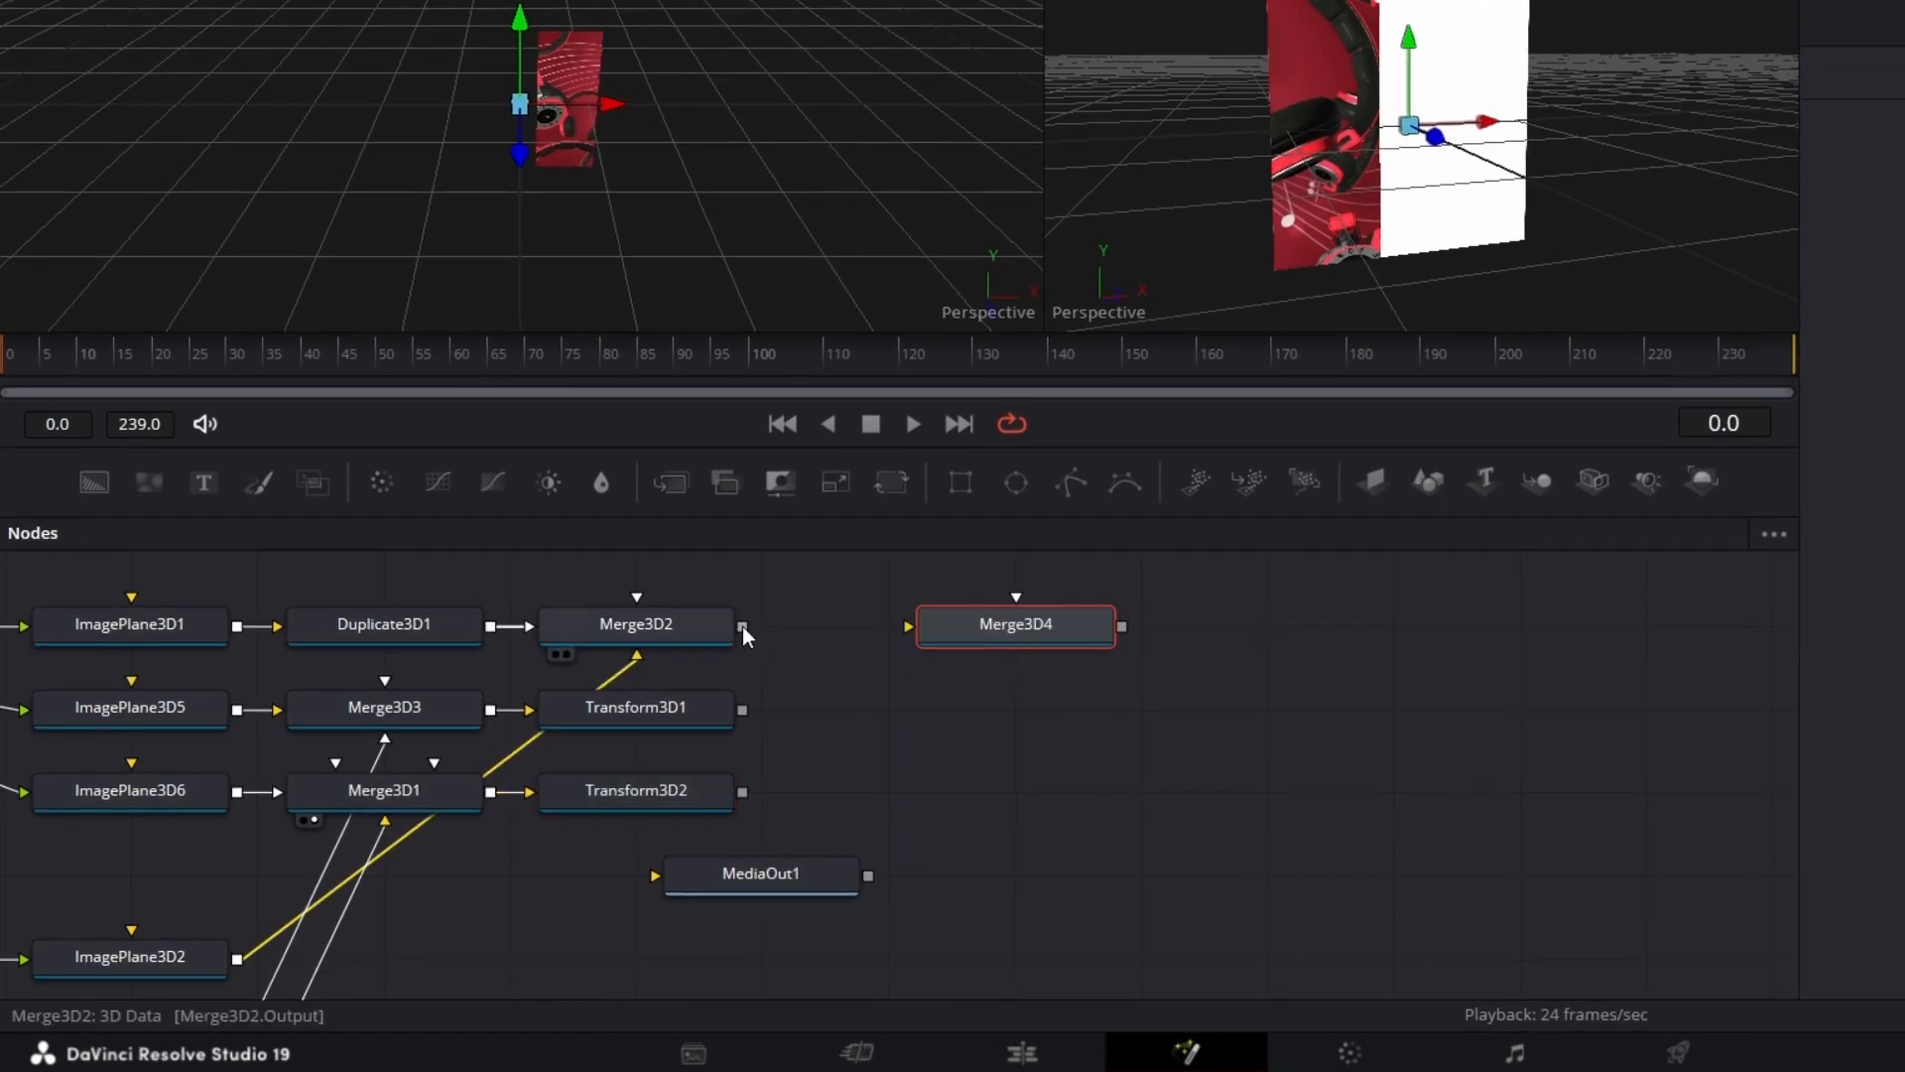
left_click_drag(743, 627, 936, 621)
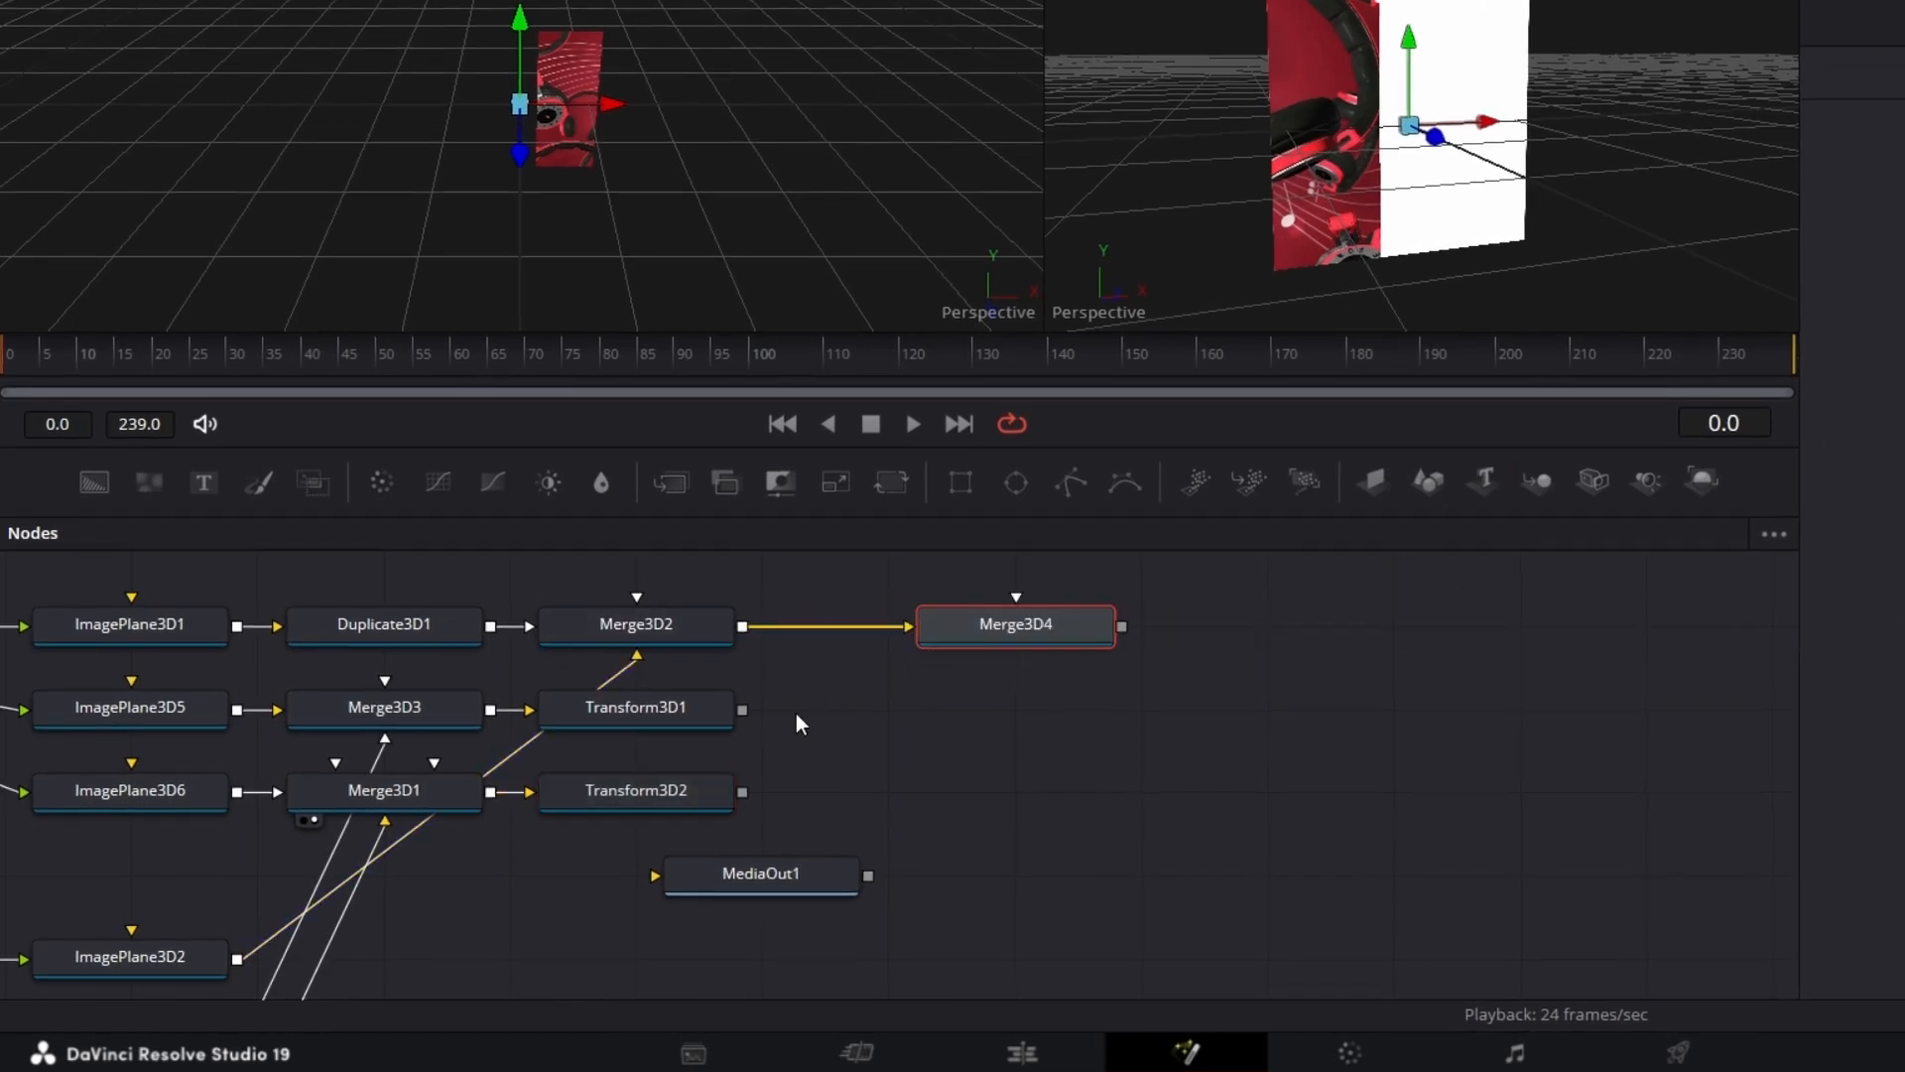
left_click_drag(742, 711, 986, 617)
left_click_drag(747, 790, 1030, 617)
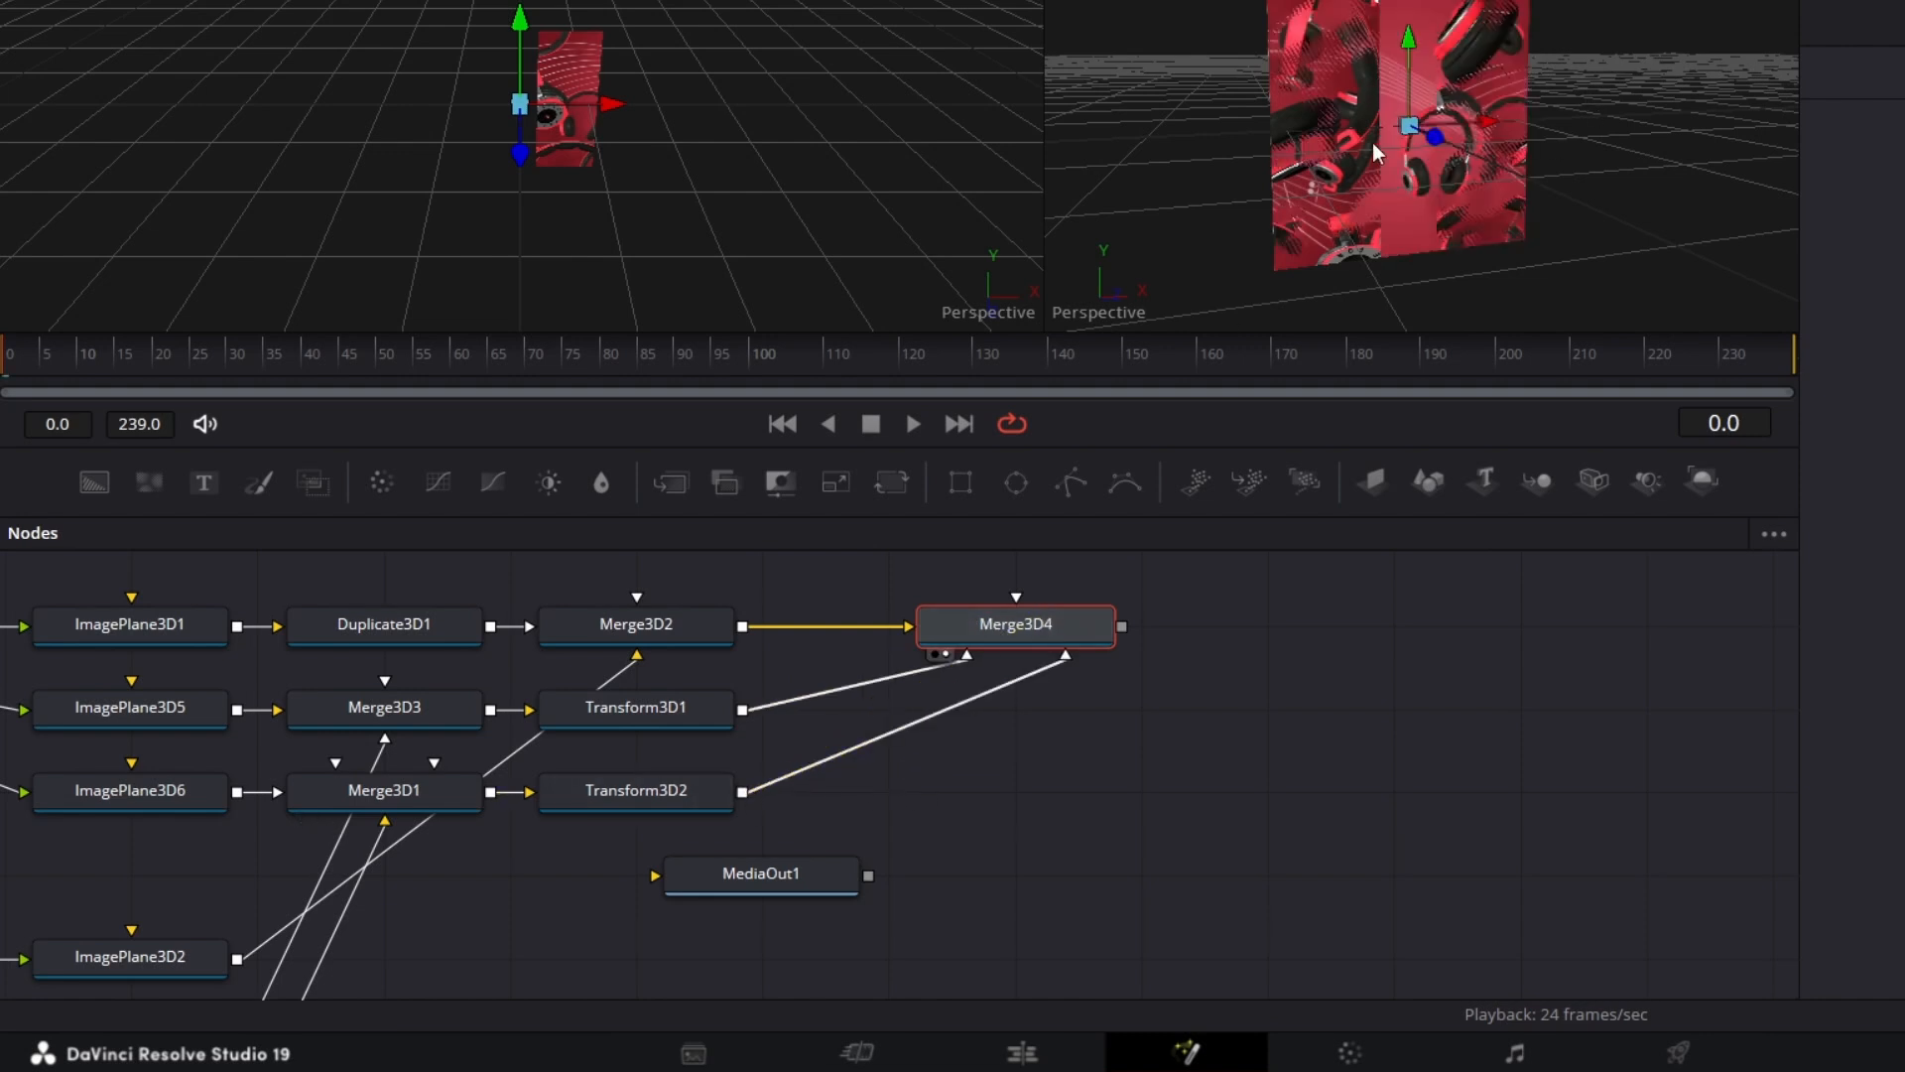
scroll(1373, 141, "up", 3)
scroll(1372, 141, "down", 2)
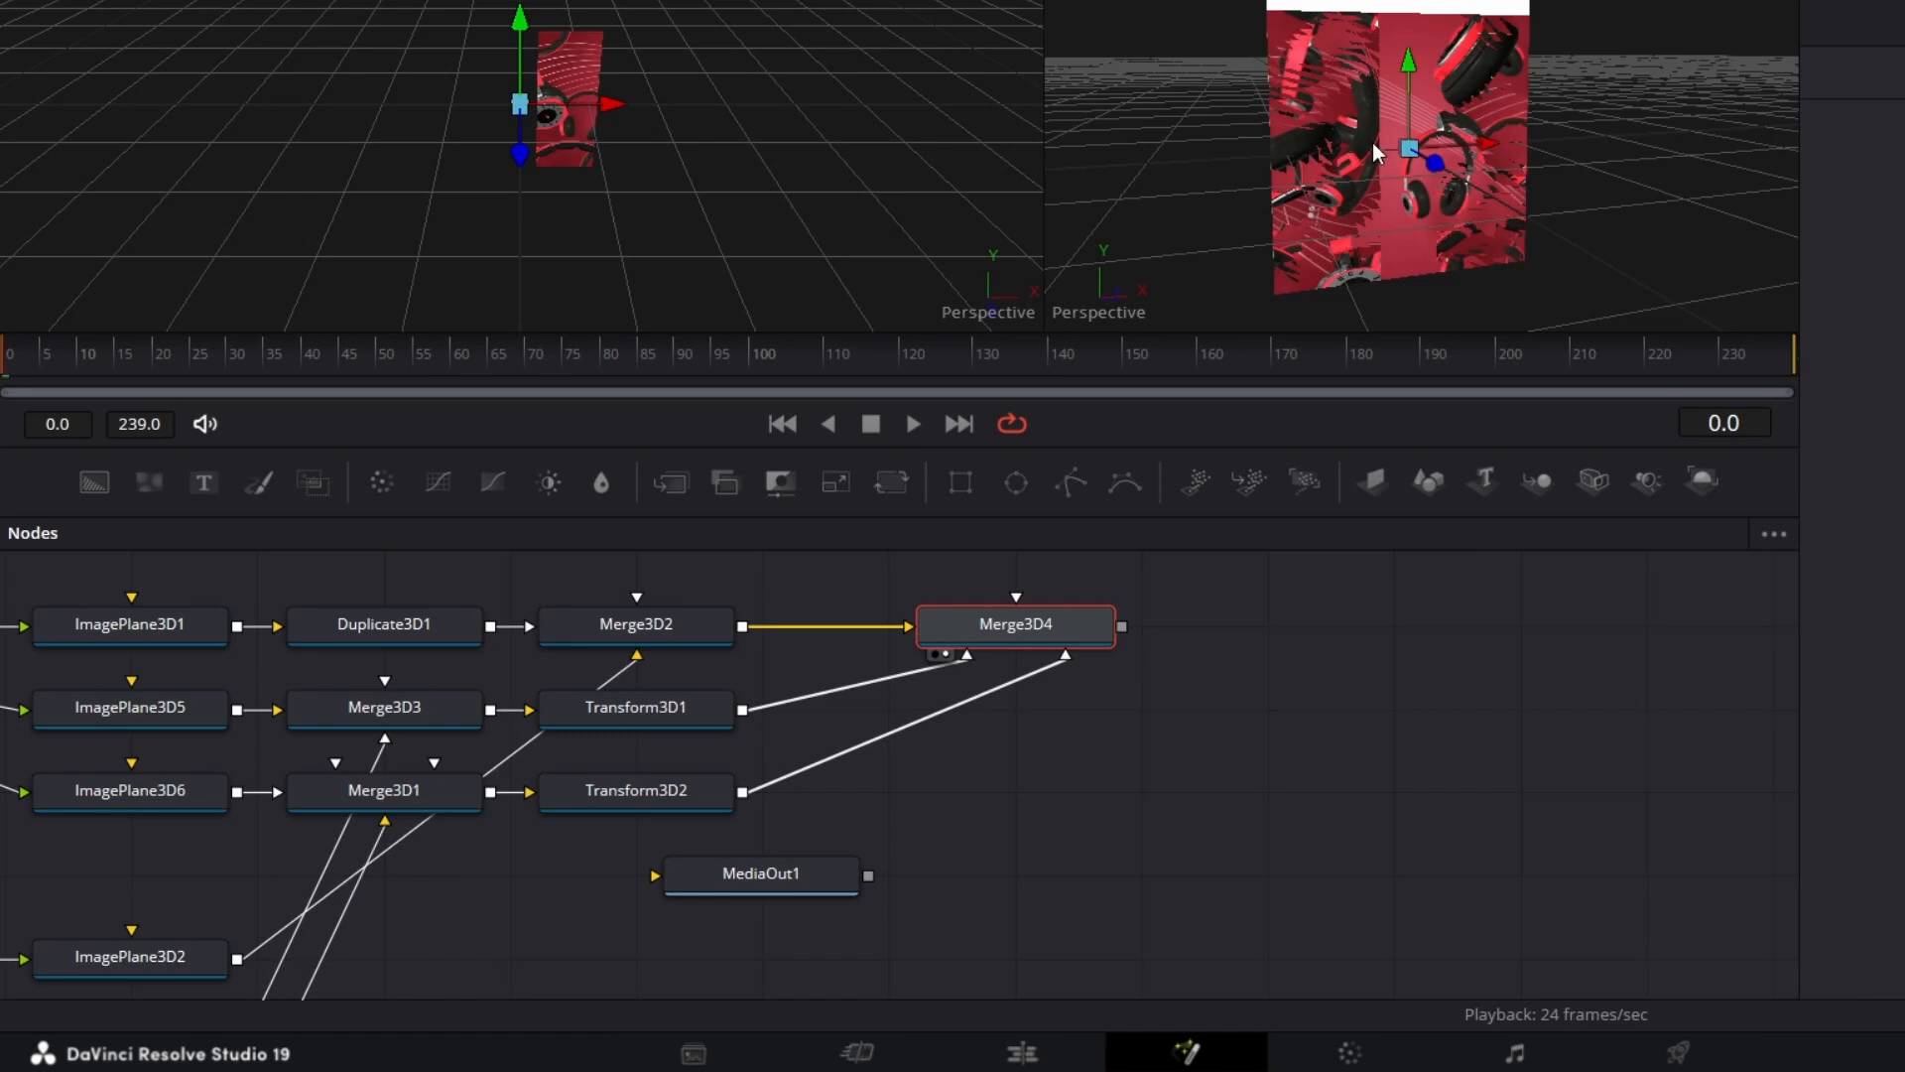
Step: Set Transform3D1's X translation to -0.5625
left_click(668, 723)
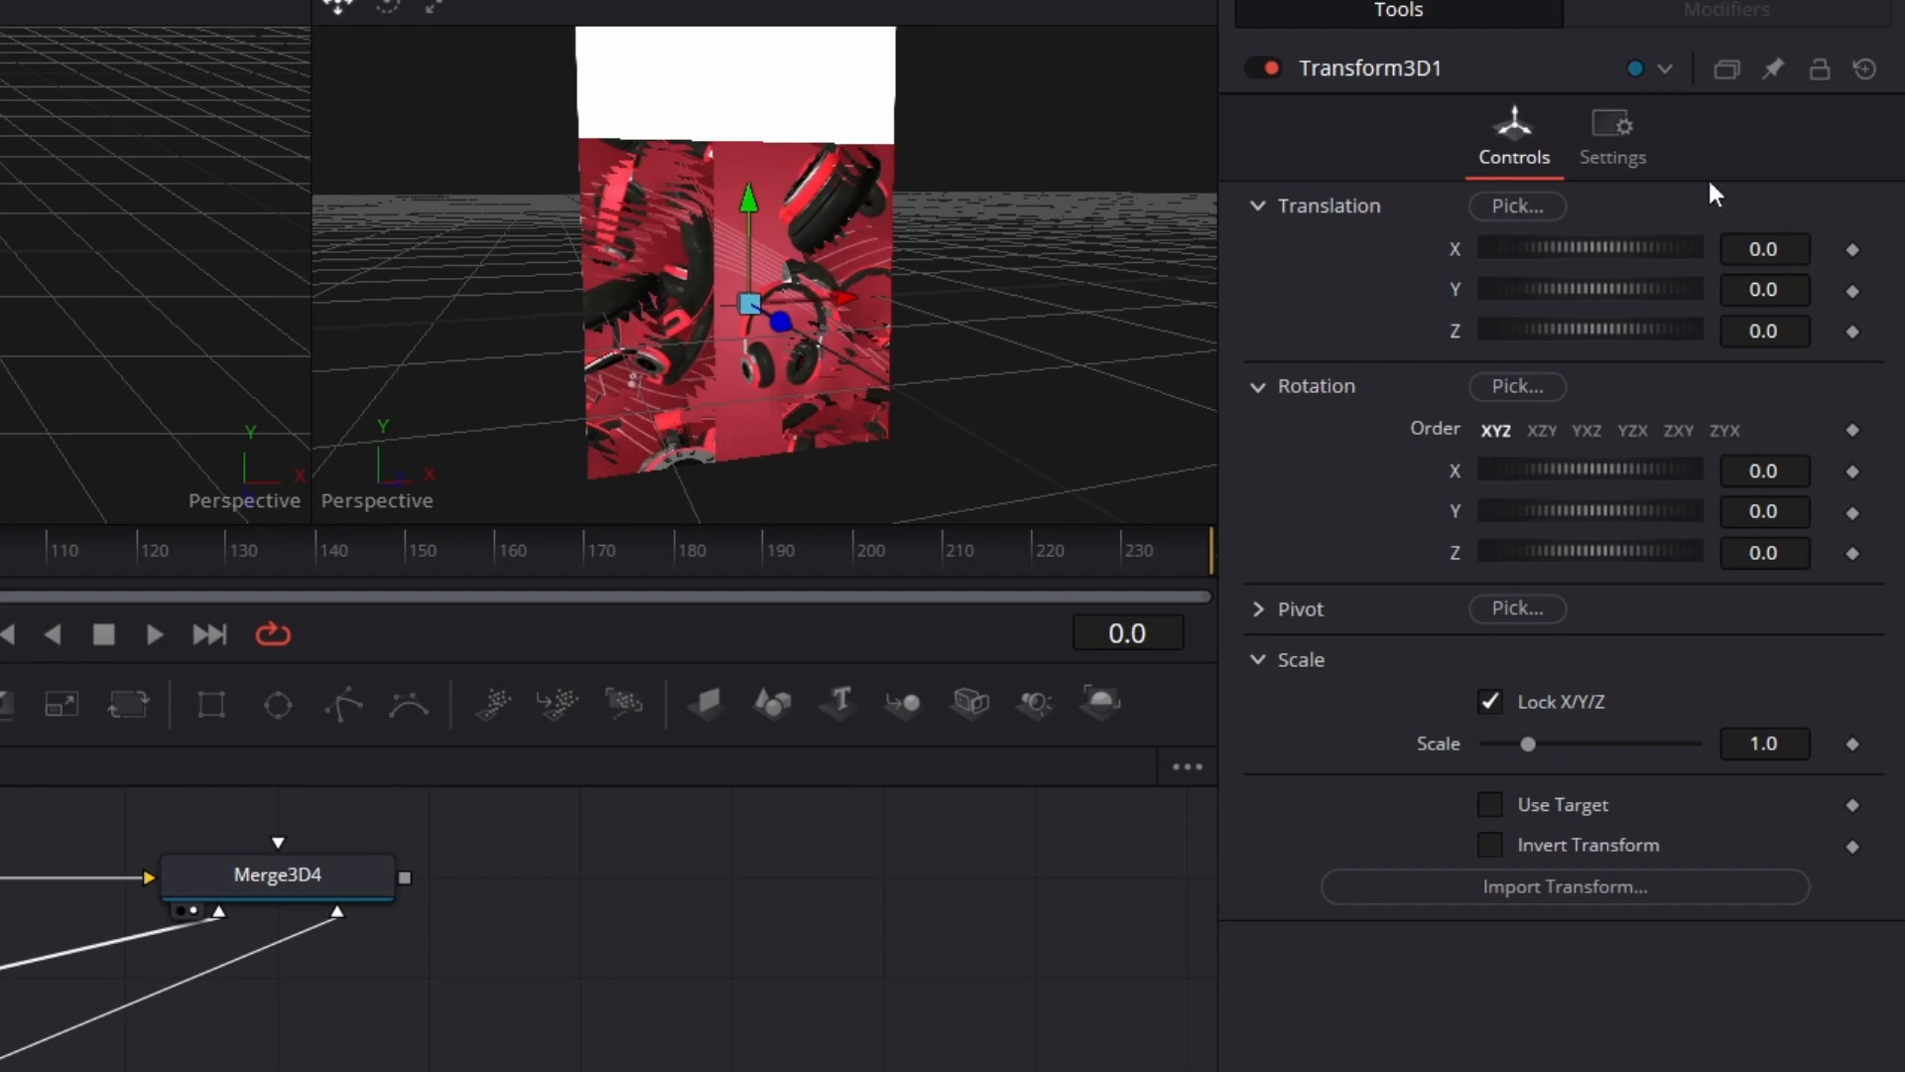
left_click(1792, 243)
key("BackSpace")
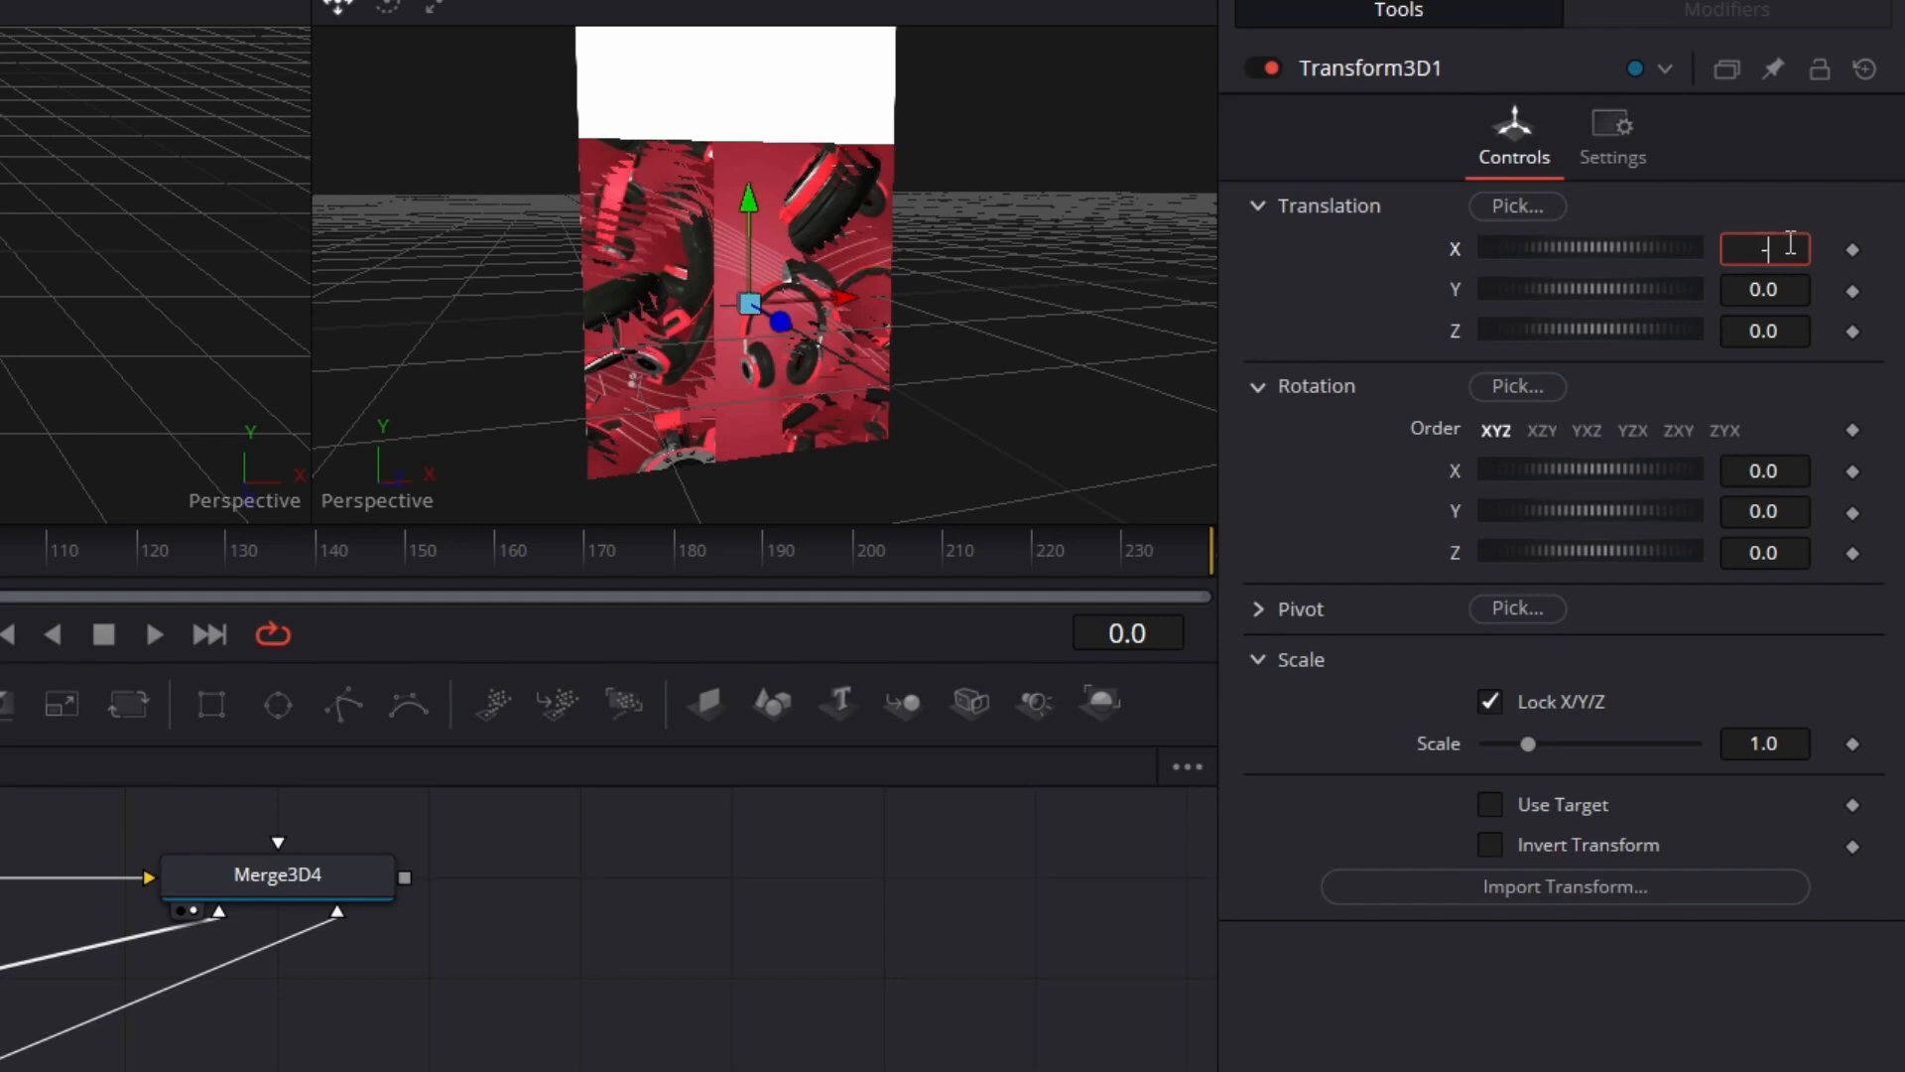
type("-0.5625")
key("Tab")
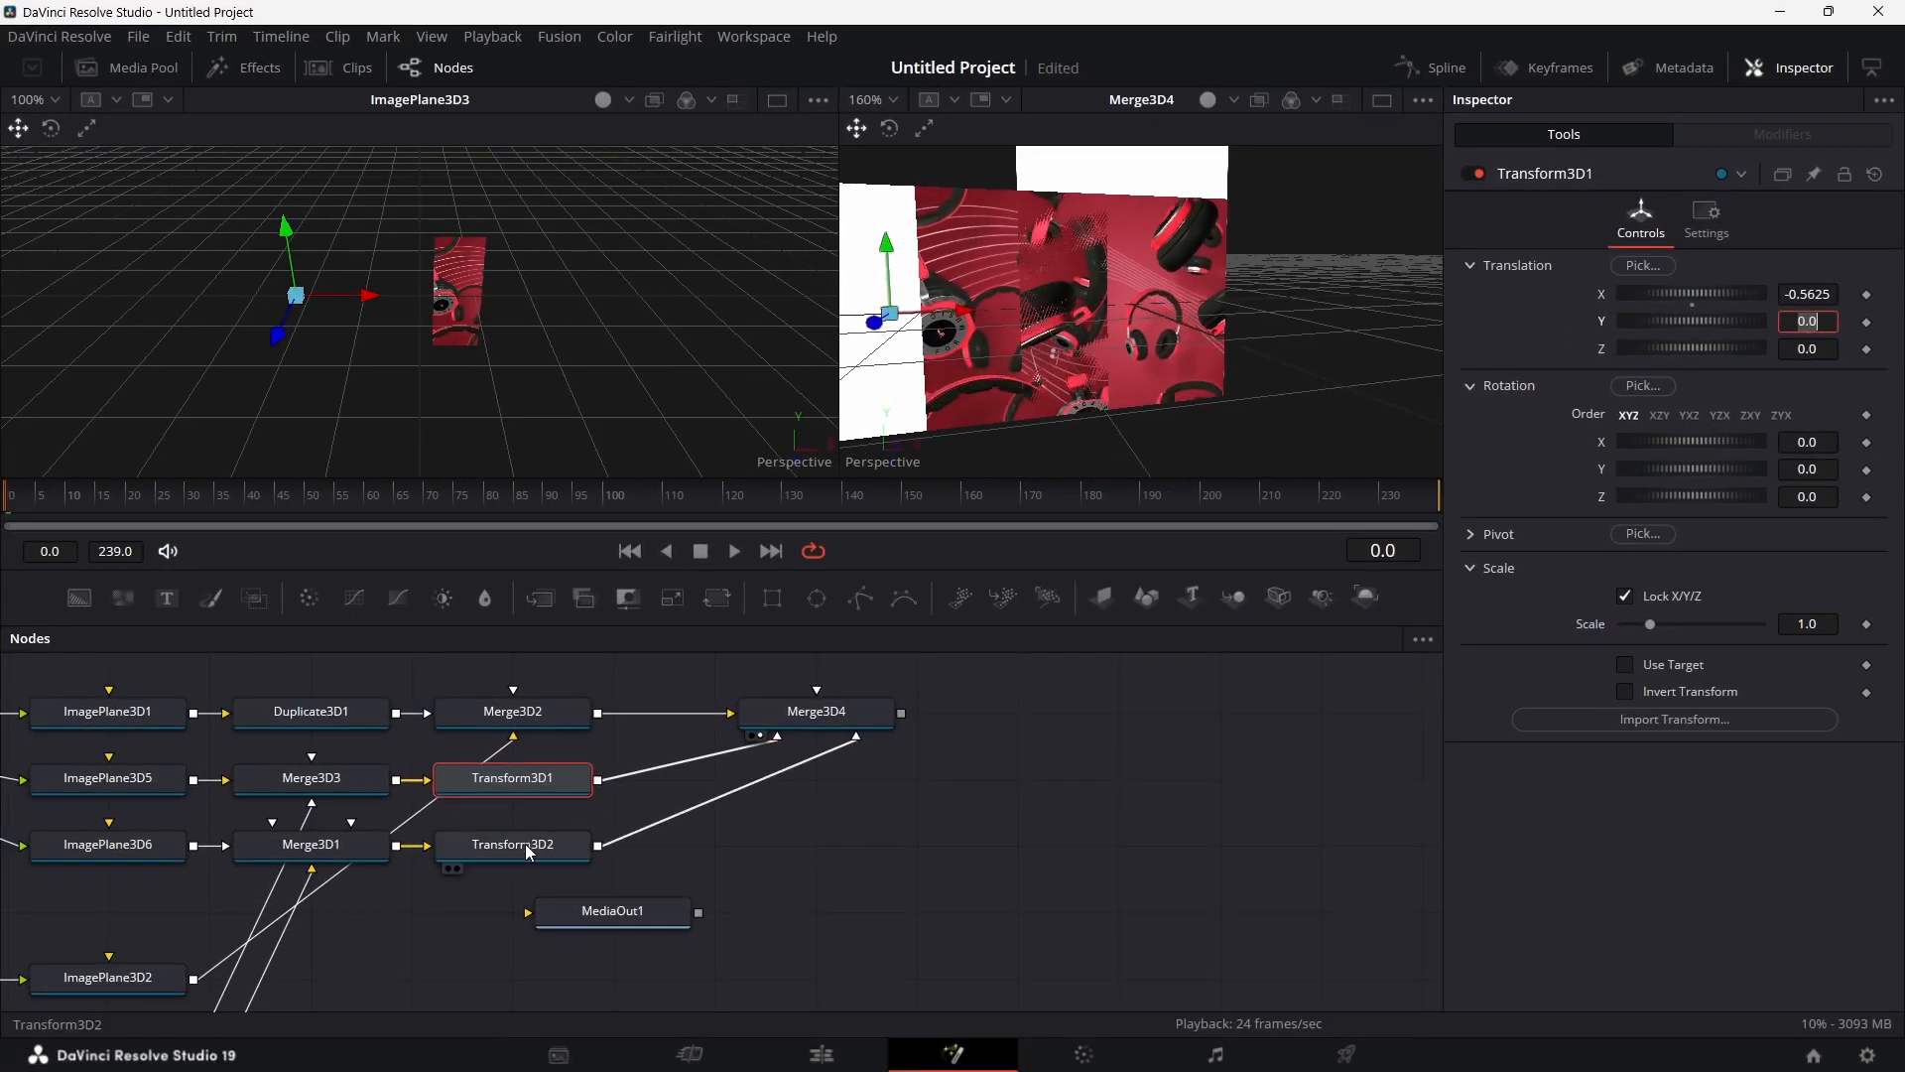
Step: Set Transform3D2's X translation to 0.5625
left_click(528, 845)
left_click(1816, 295)
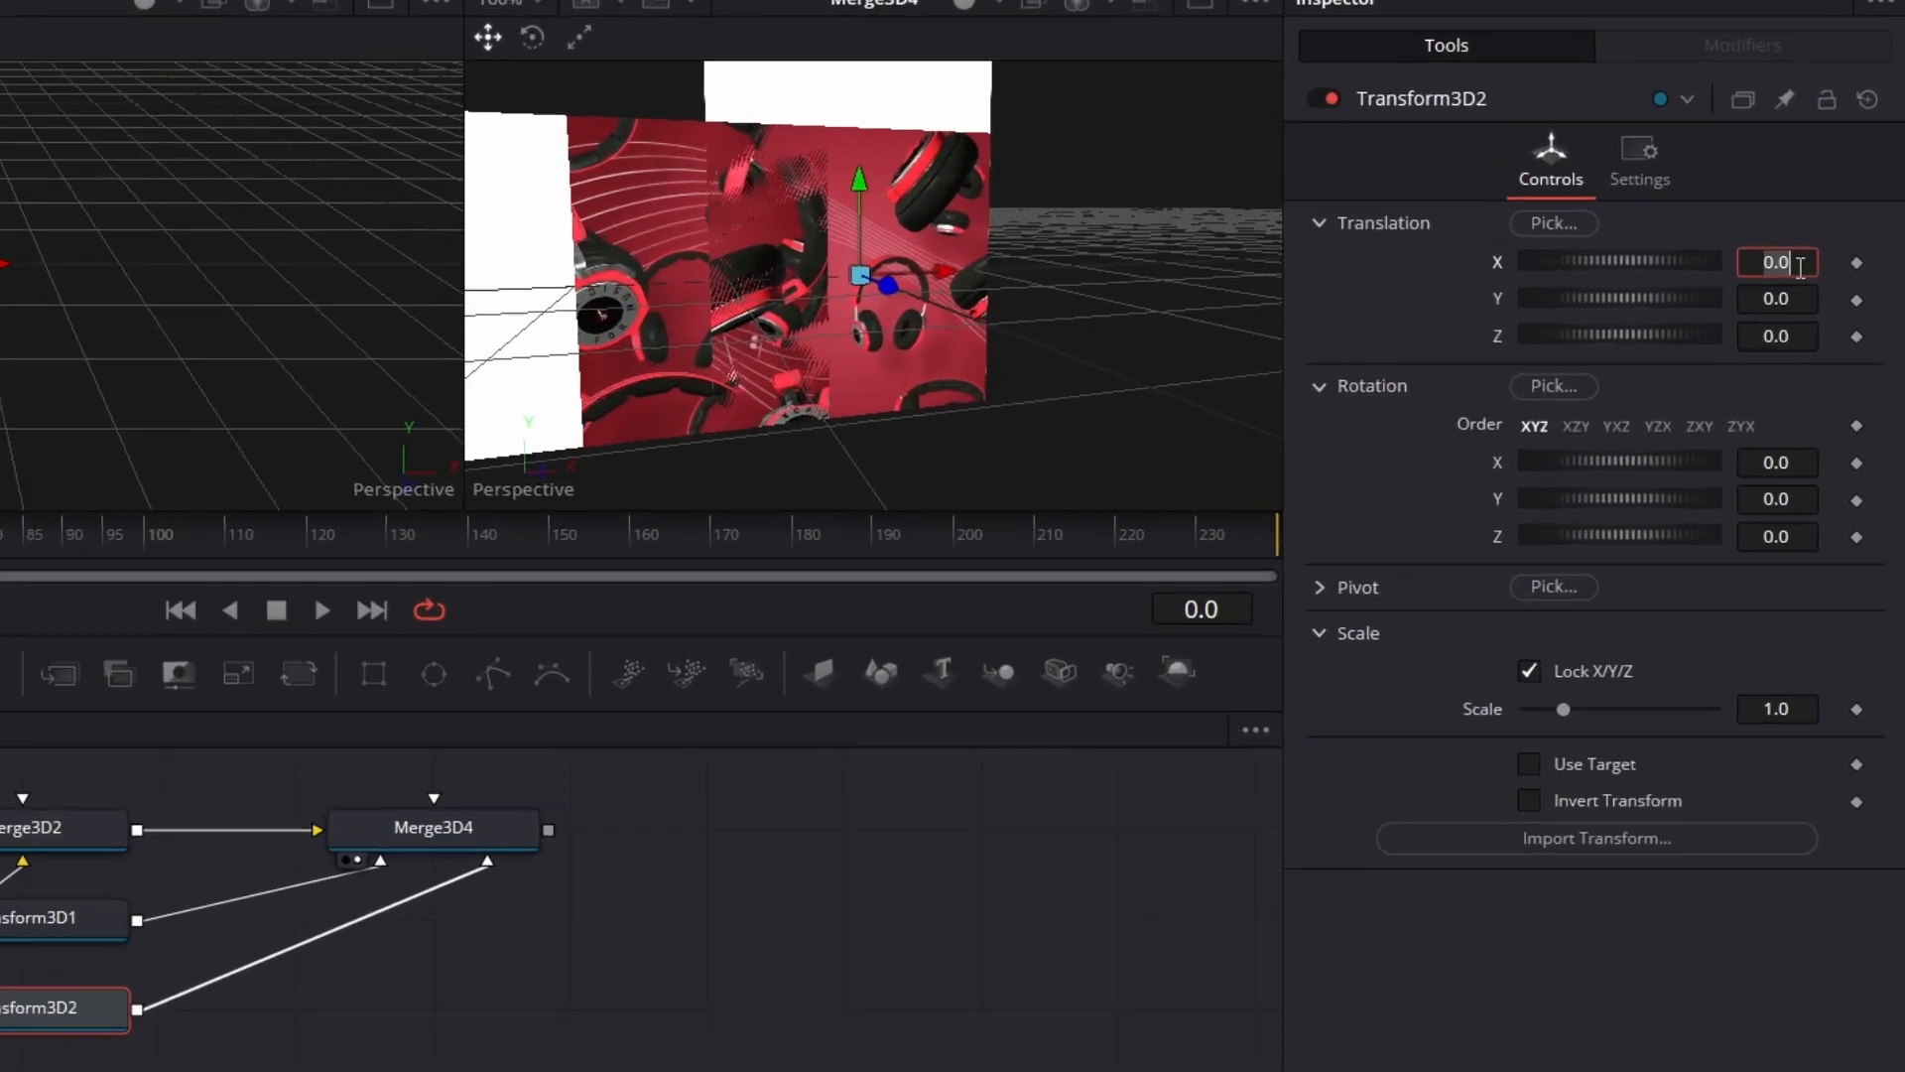
type("0.562")
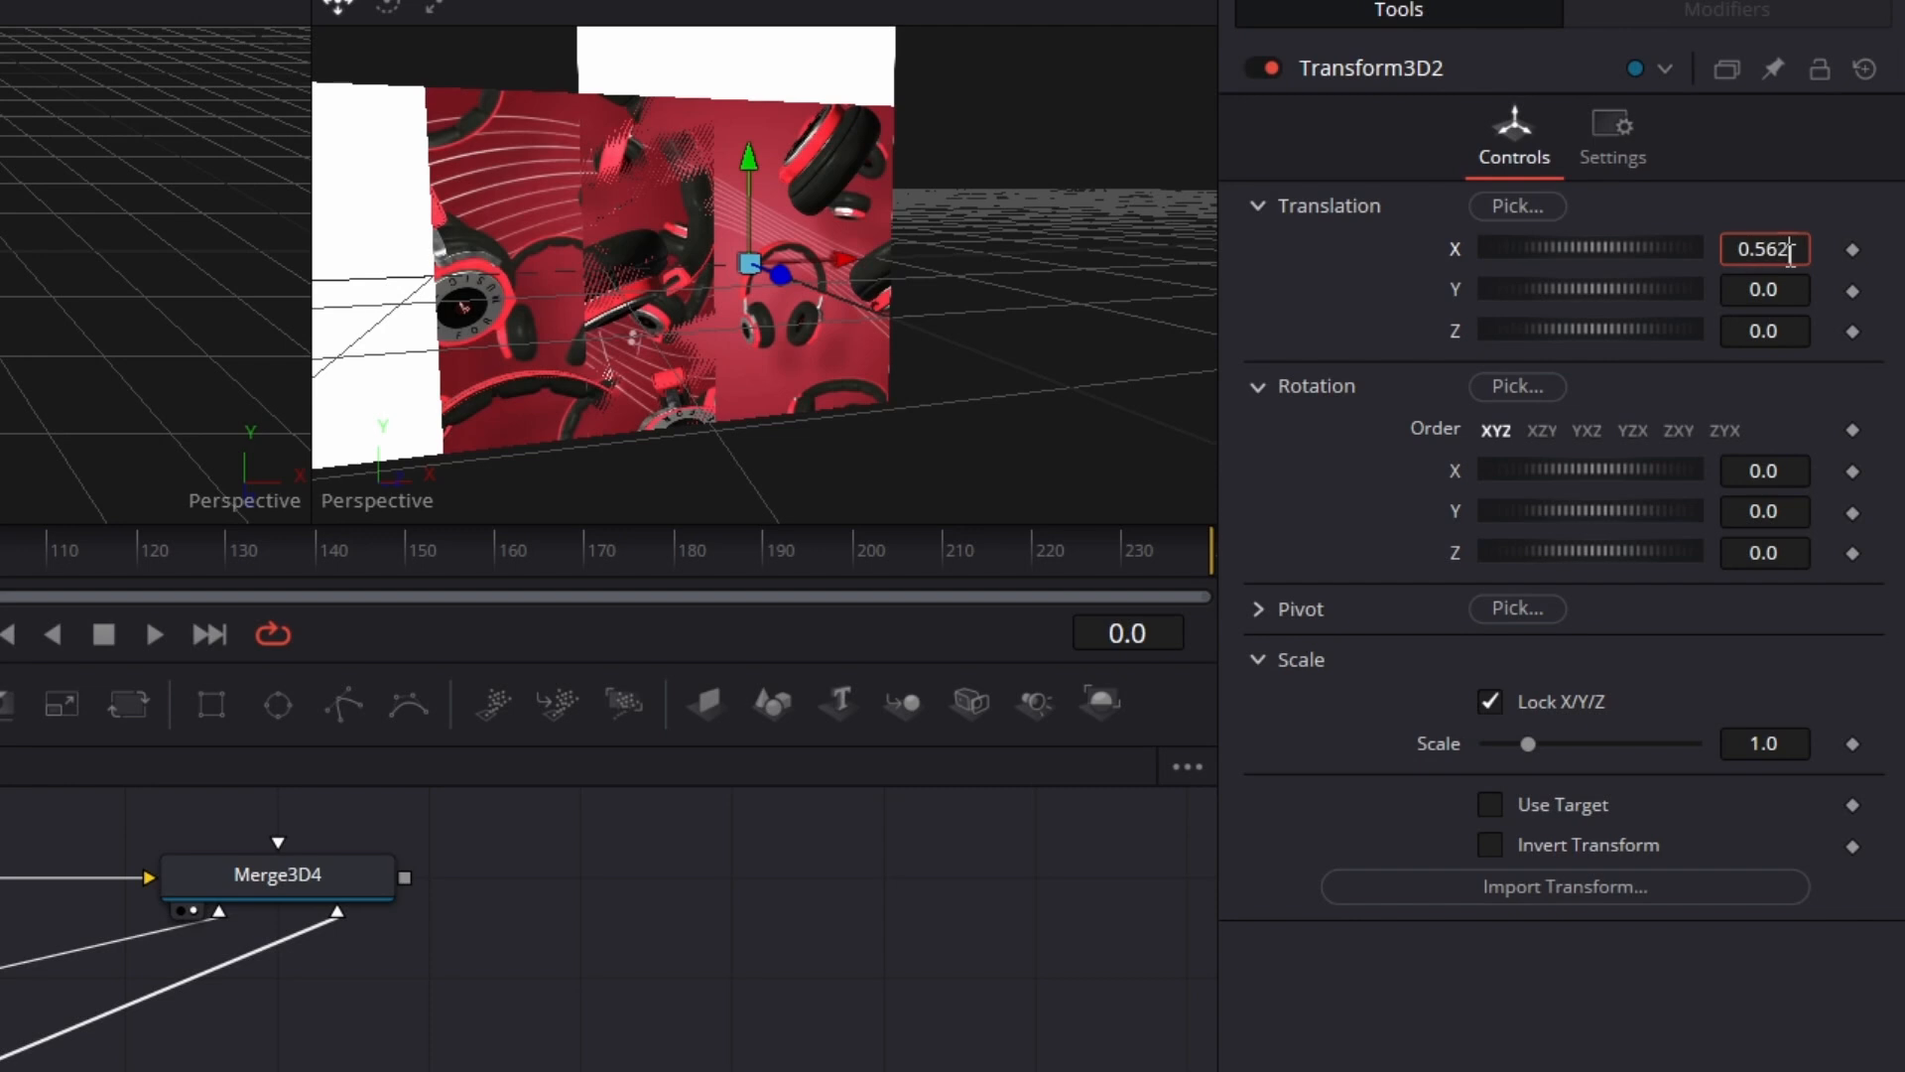
type("5")
key("Tab")
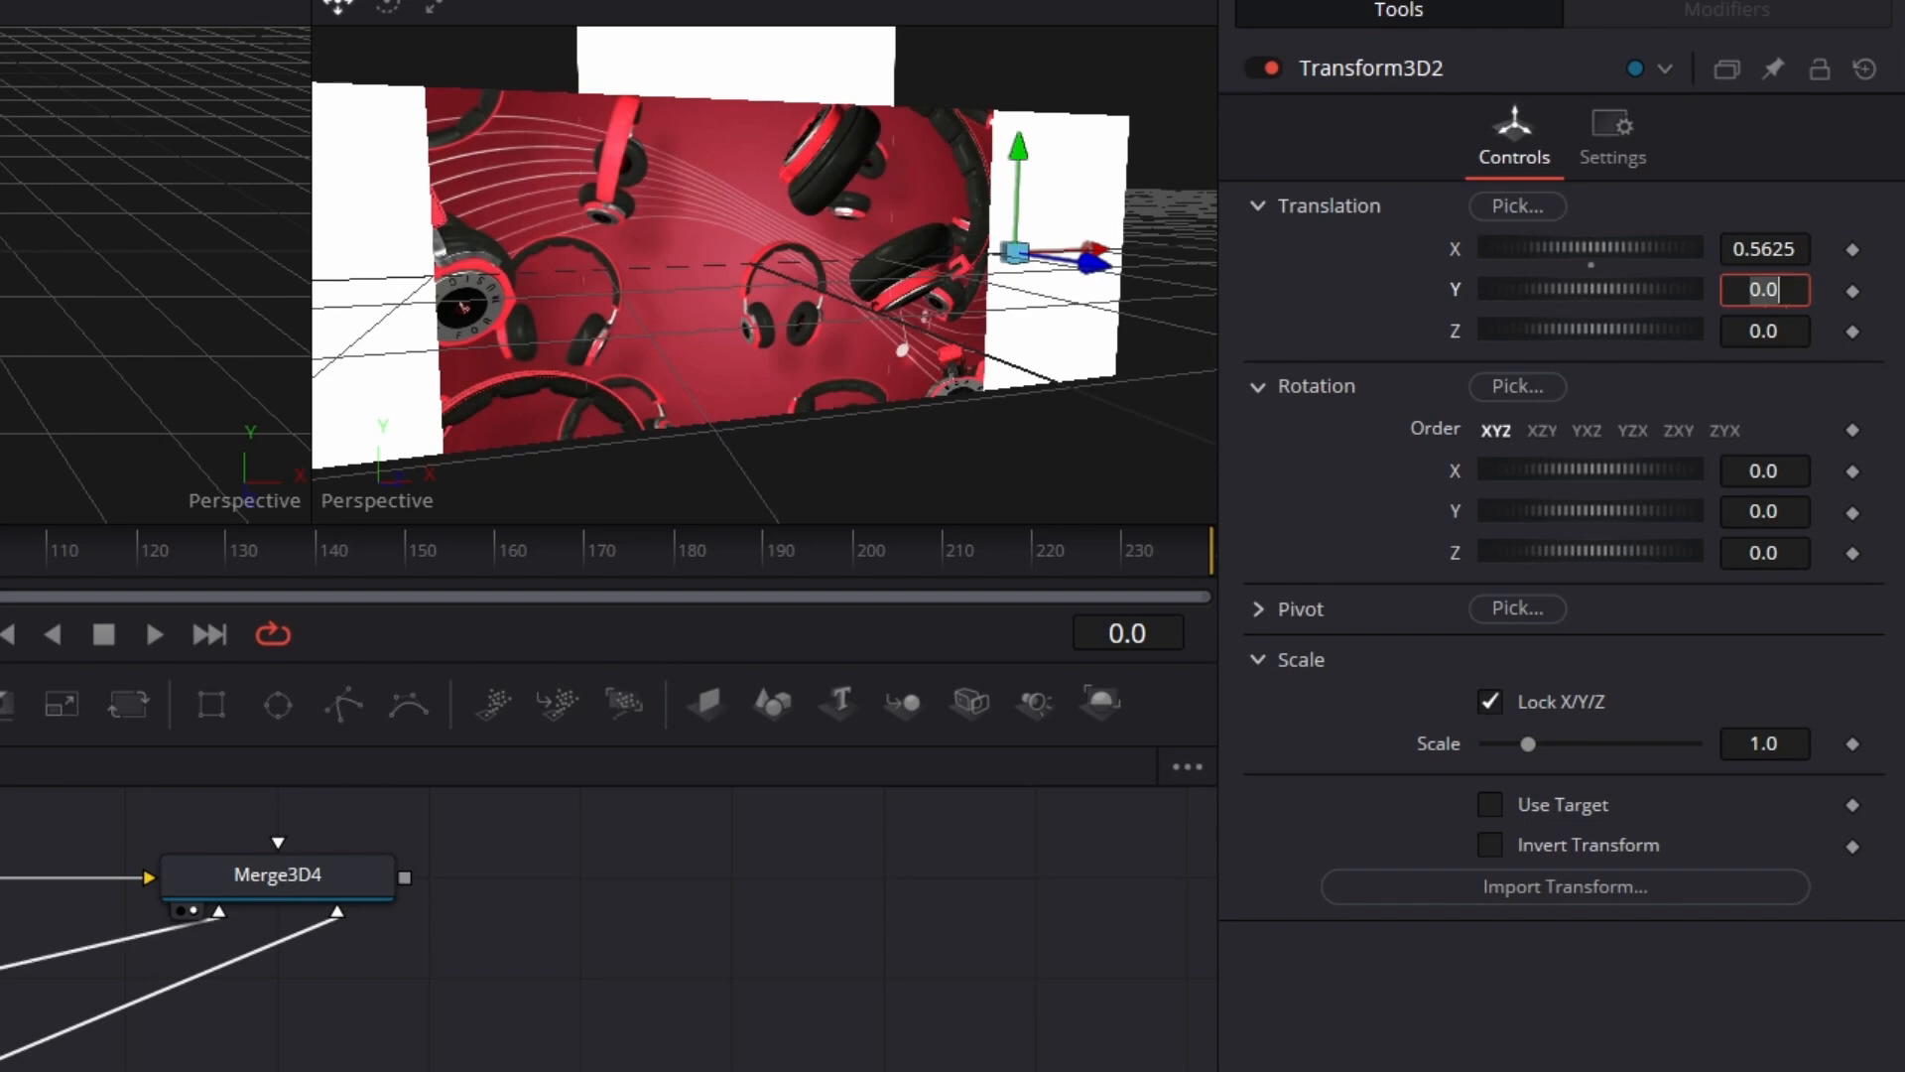
Step: Try rotating Transform3D1 about Y by about 15.7 degrees, and reset the rotation
left_click(507, 779)
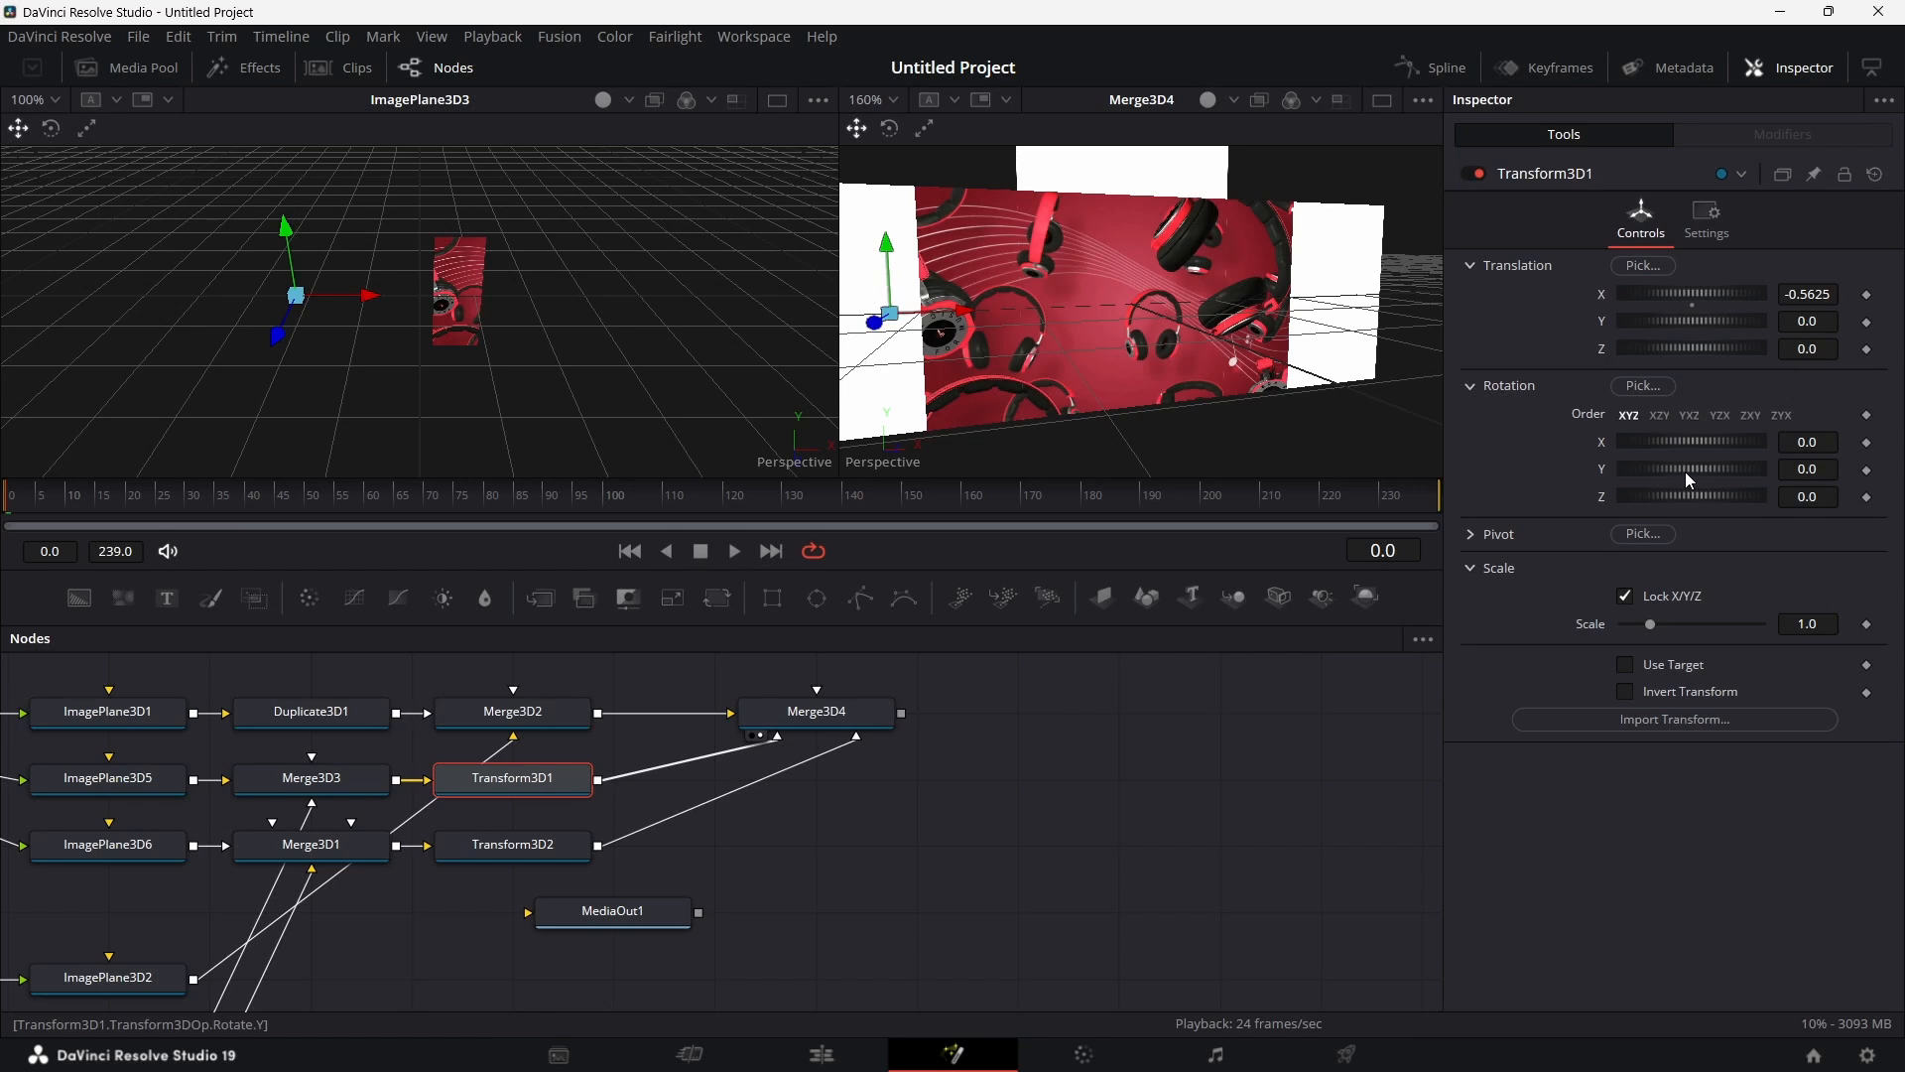
mouse_move(1684, 472)
left_mouse_down()
mouse_move(1711, 473)
mouse_move(1693, 475)
left_mouse_up()
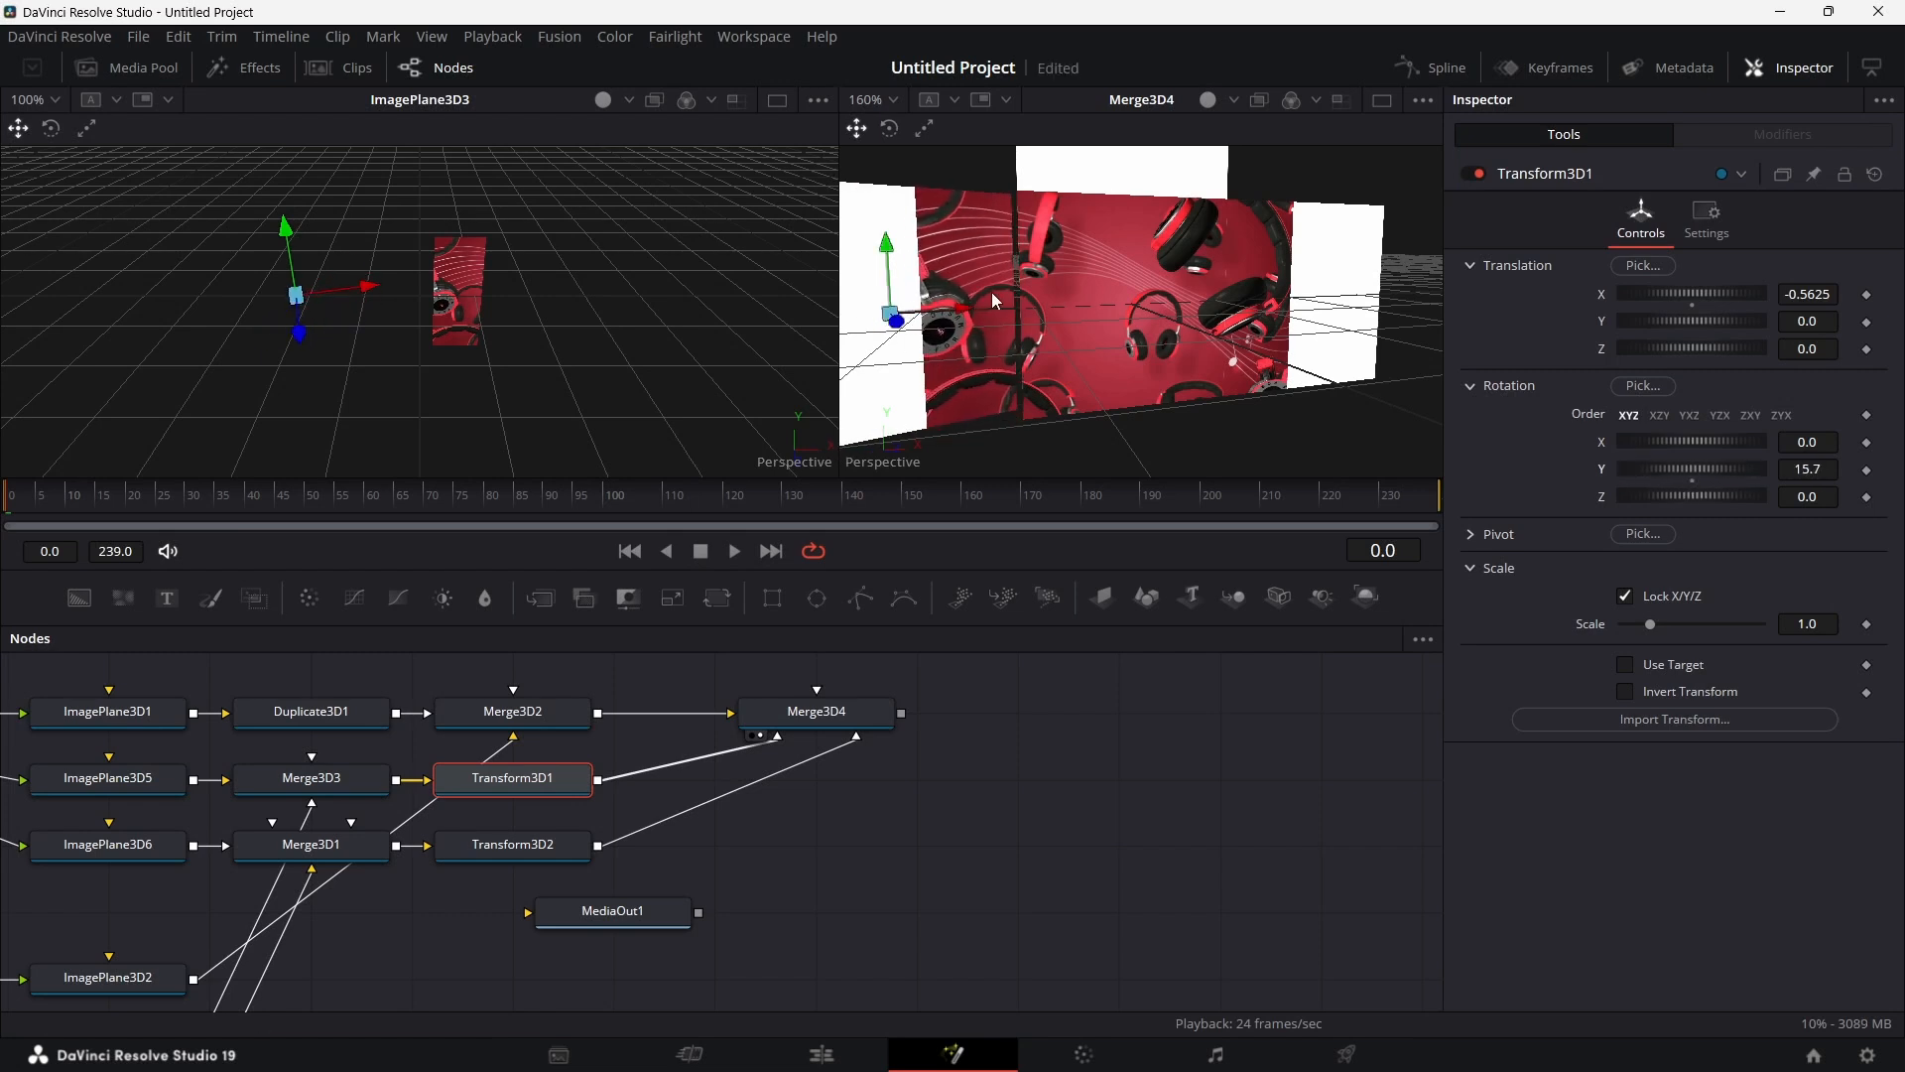
double_click(1600, 465)
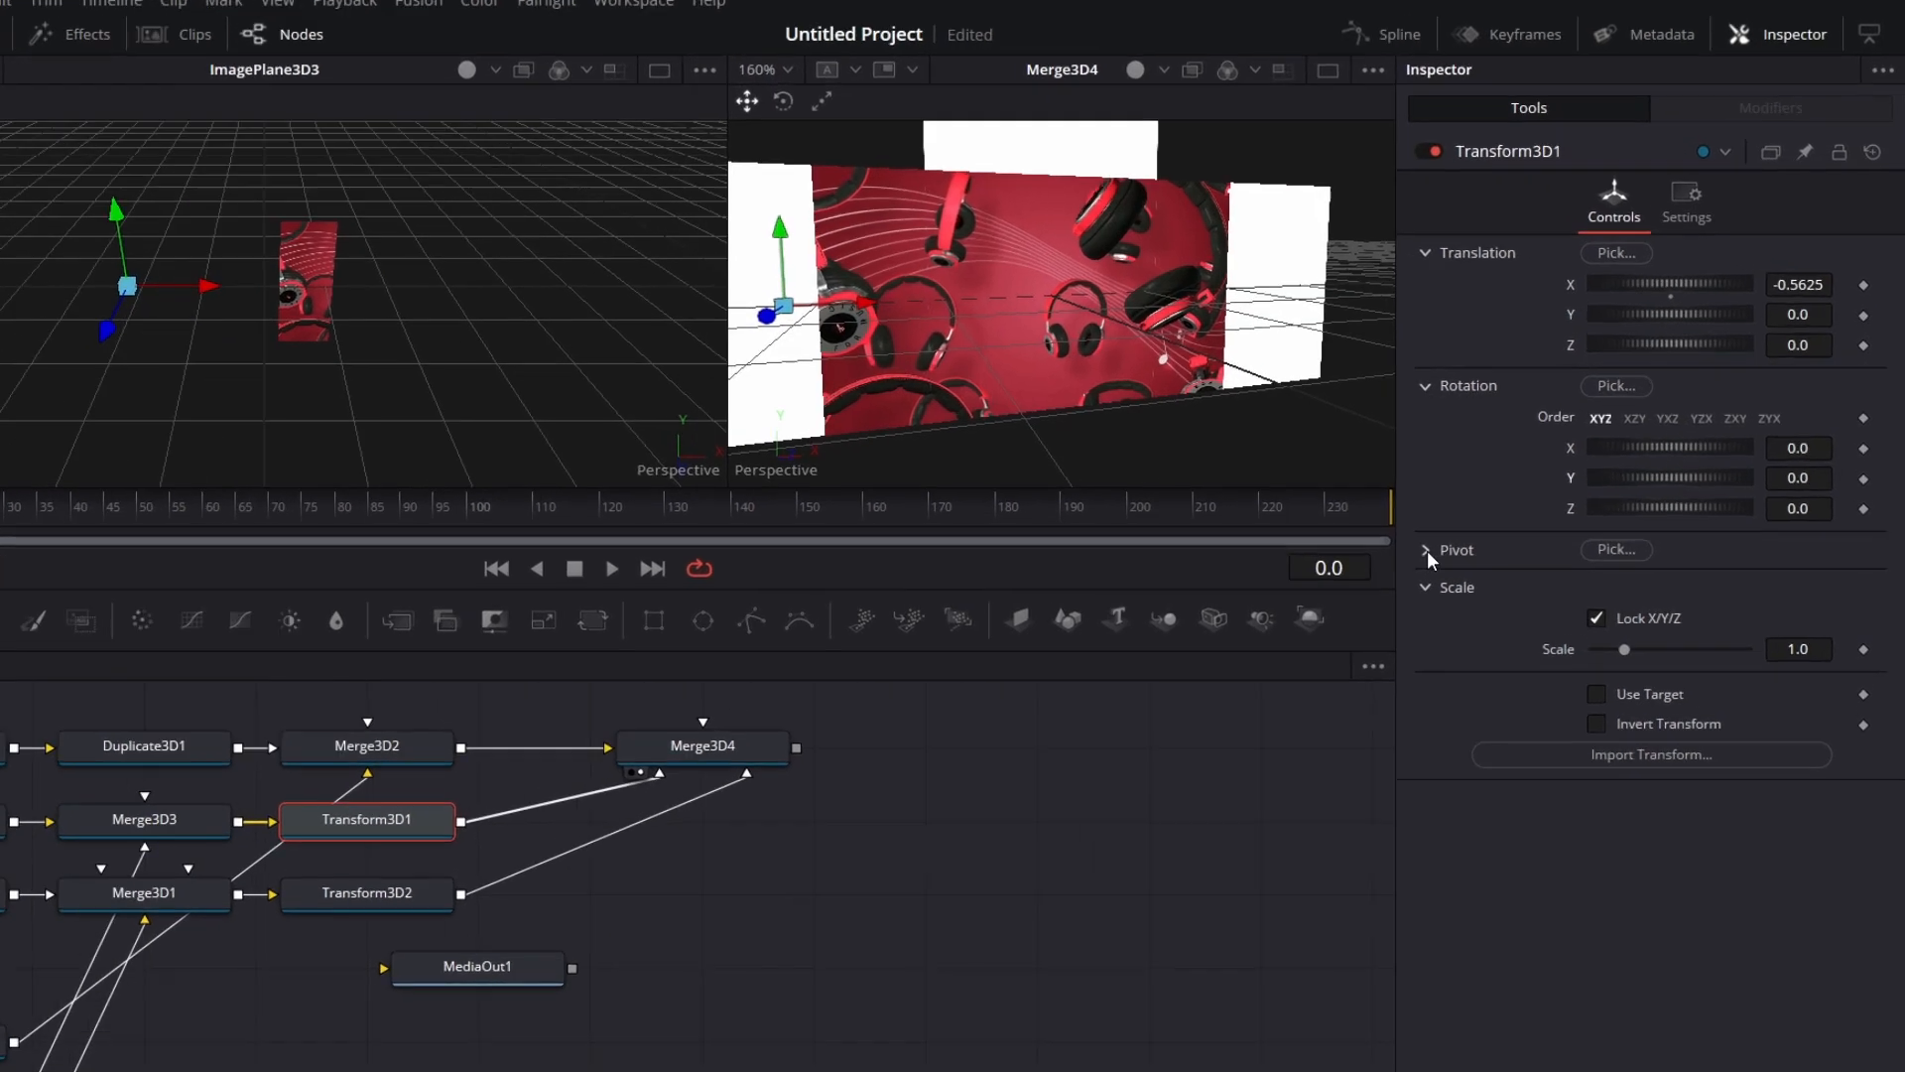
Step: Set Transform3D1's X pivot to 0.5625/2, and test its Y rotation before resetting it to 0
left_click(1427, 549)
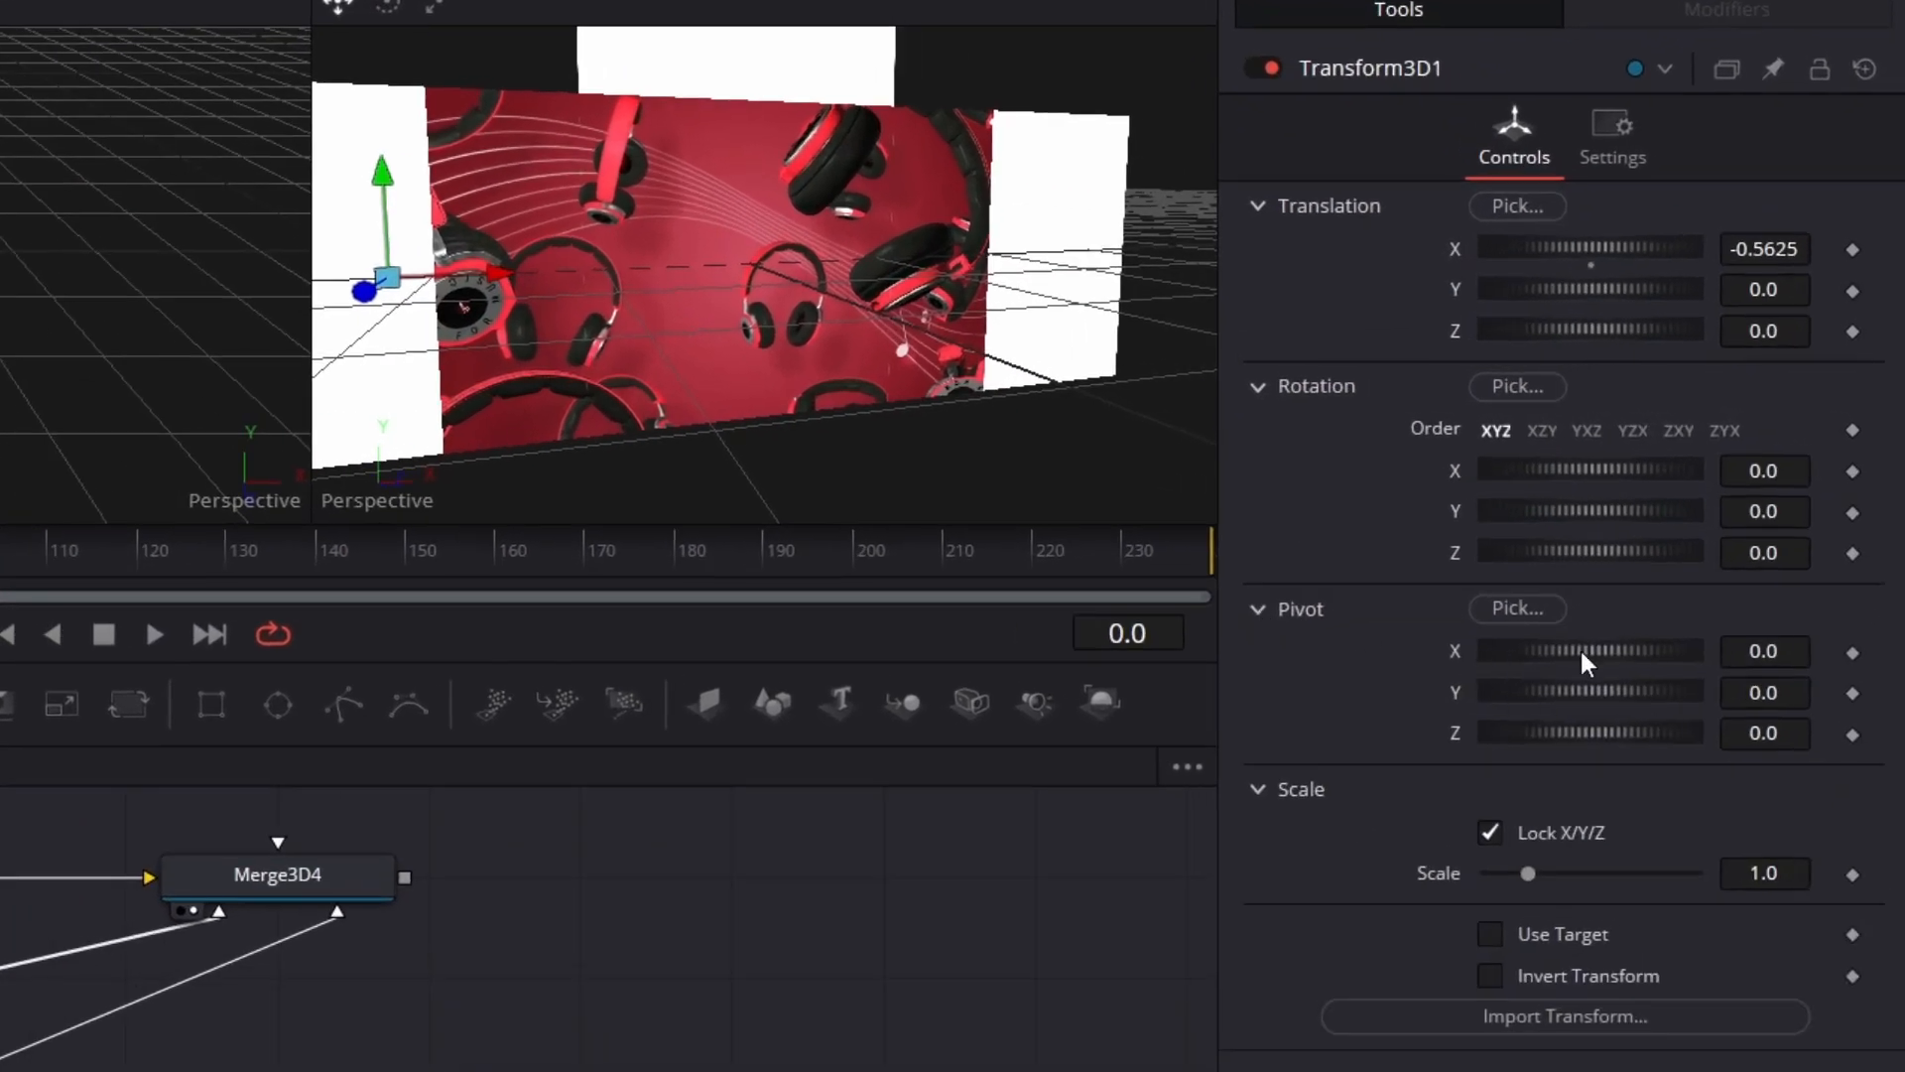
left_click(1789, 647)
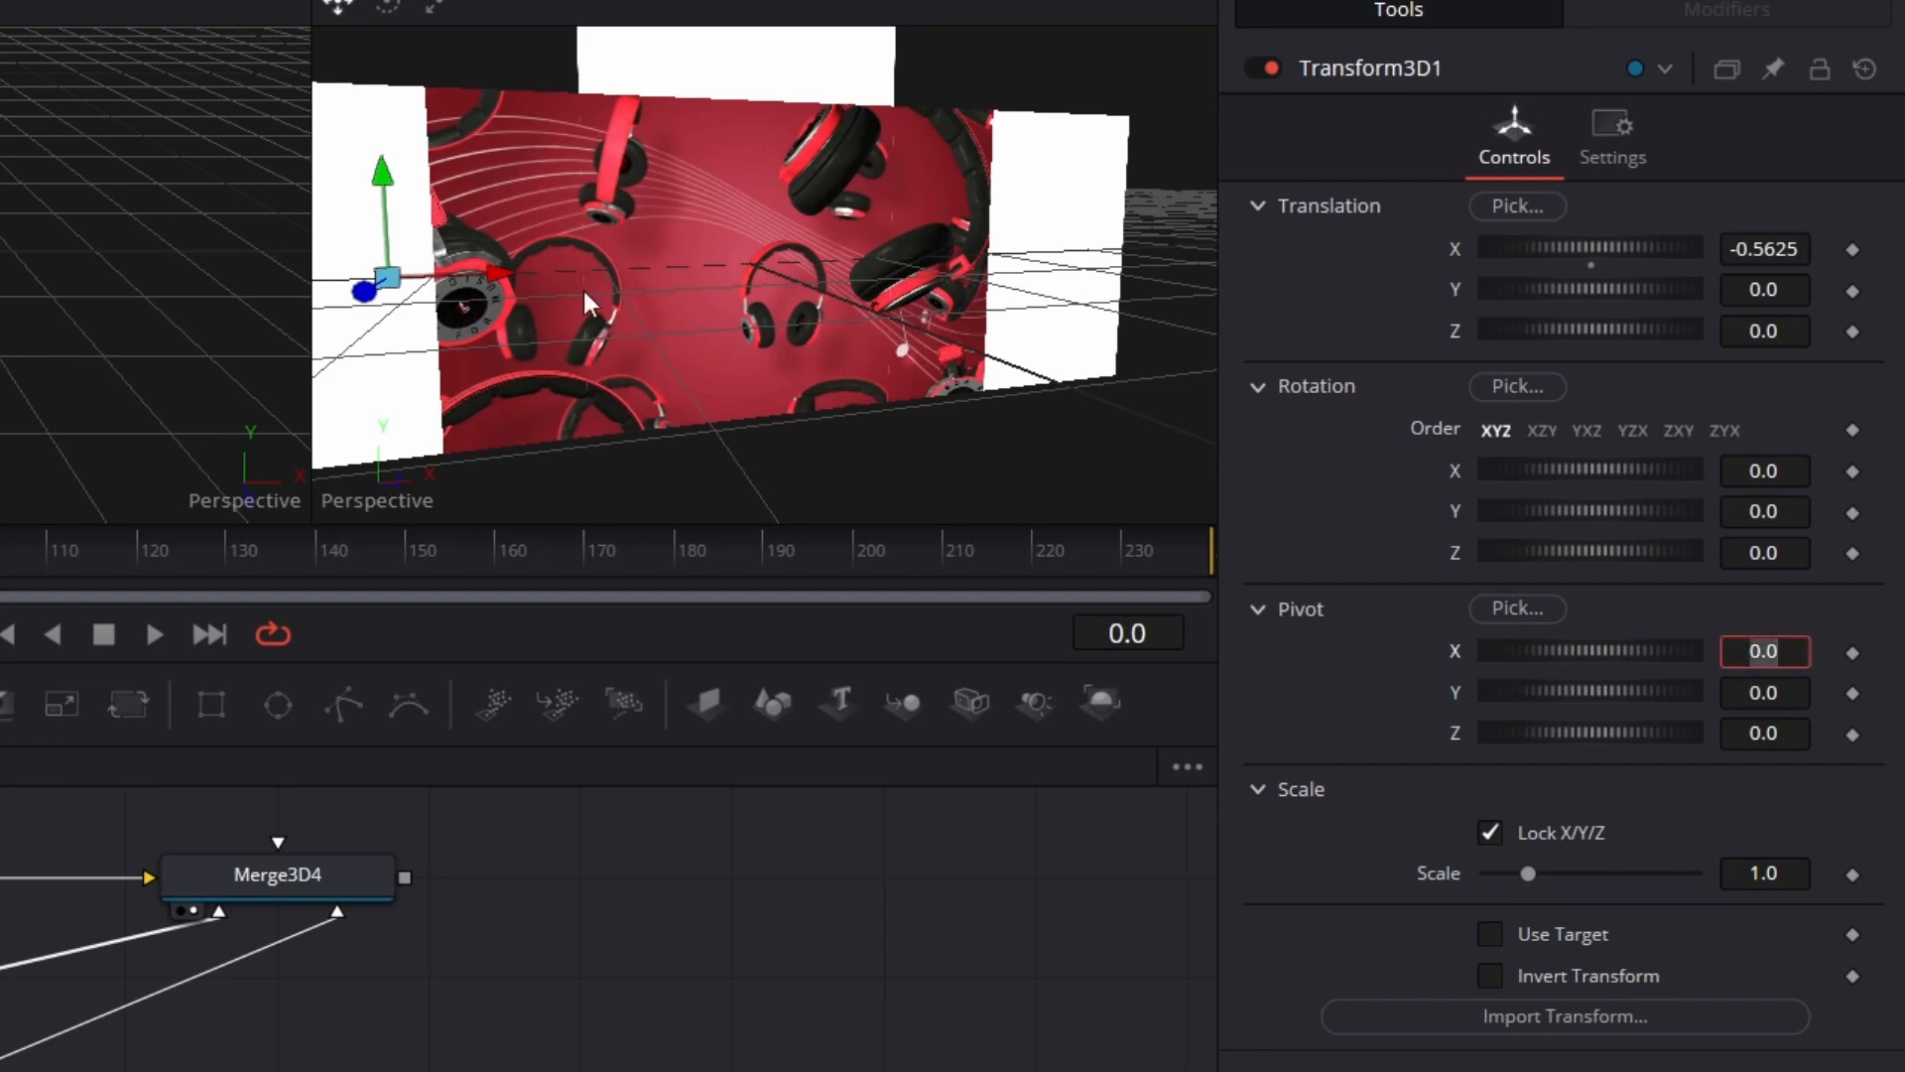
type("0.5625/2")
key("Tab")
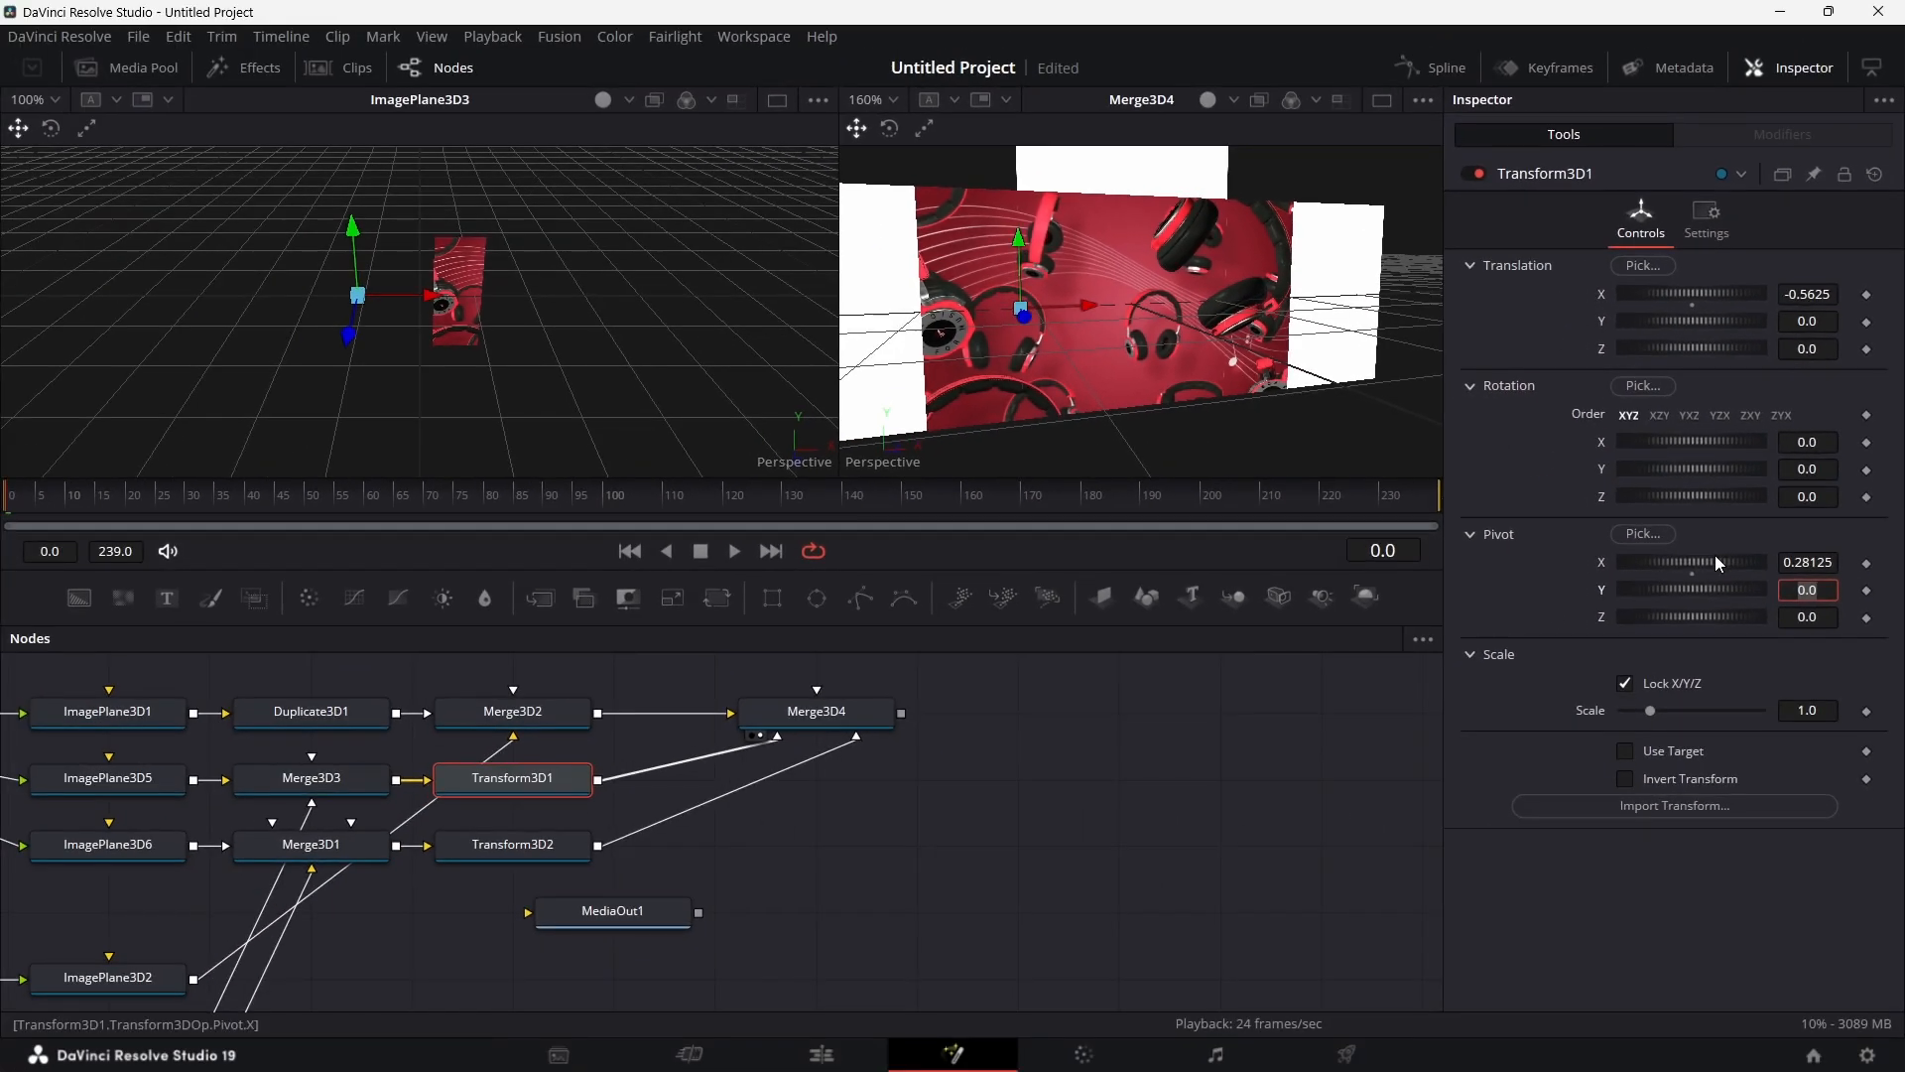
mouse_move(1671, 466)
left_mouse_down()
mouse_move(1711, 467)
mouse_move(1655, 471)
left_mouse_up()
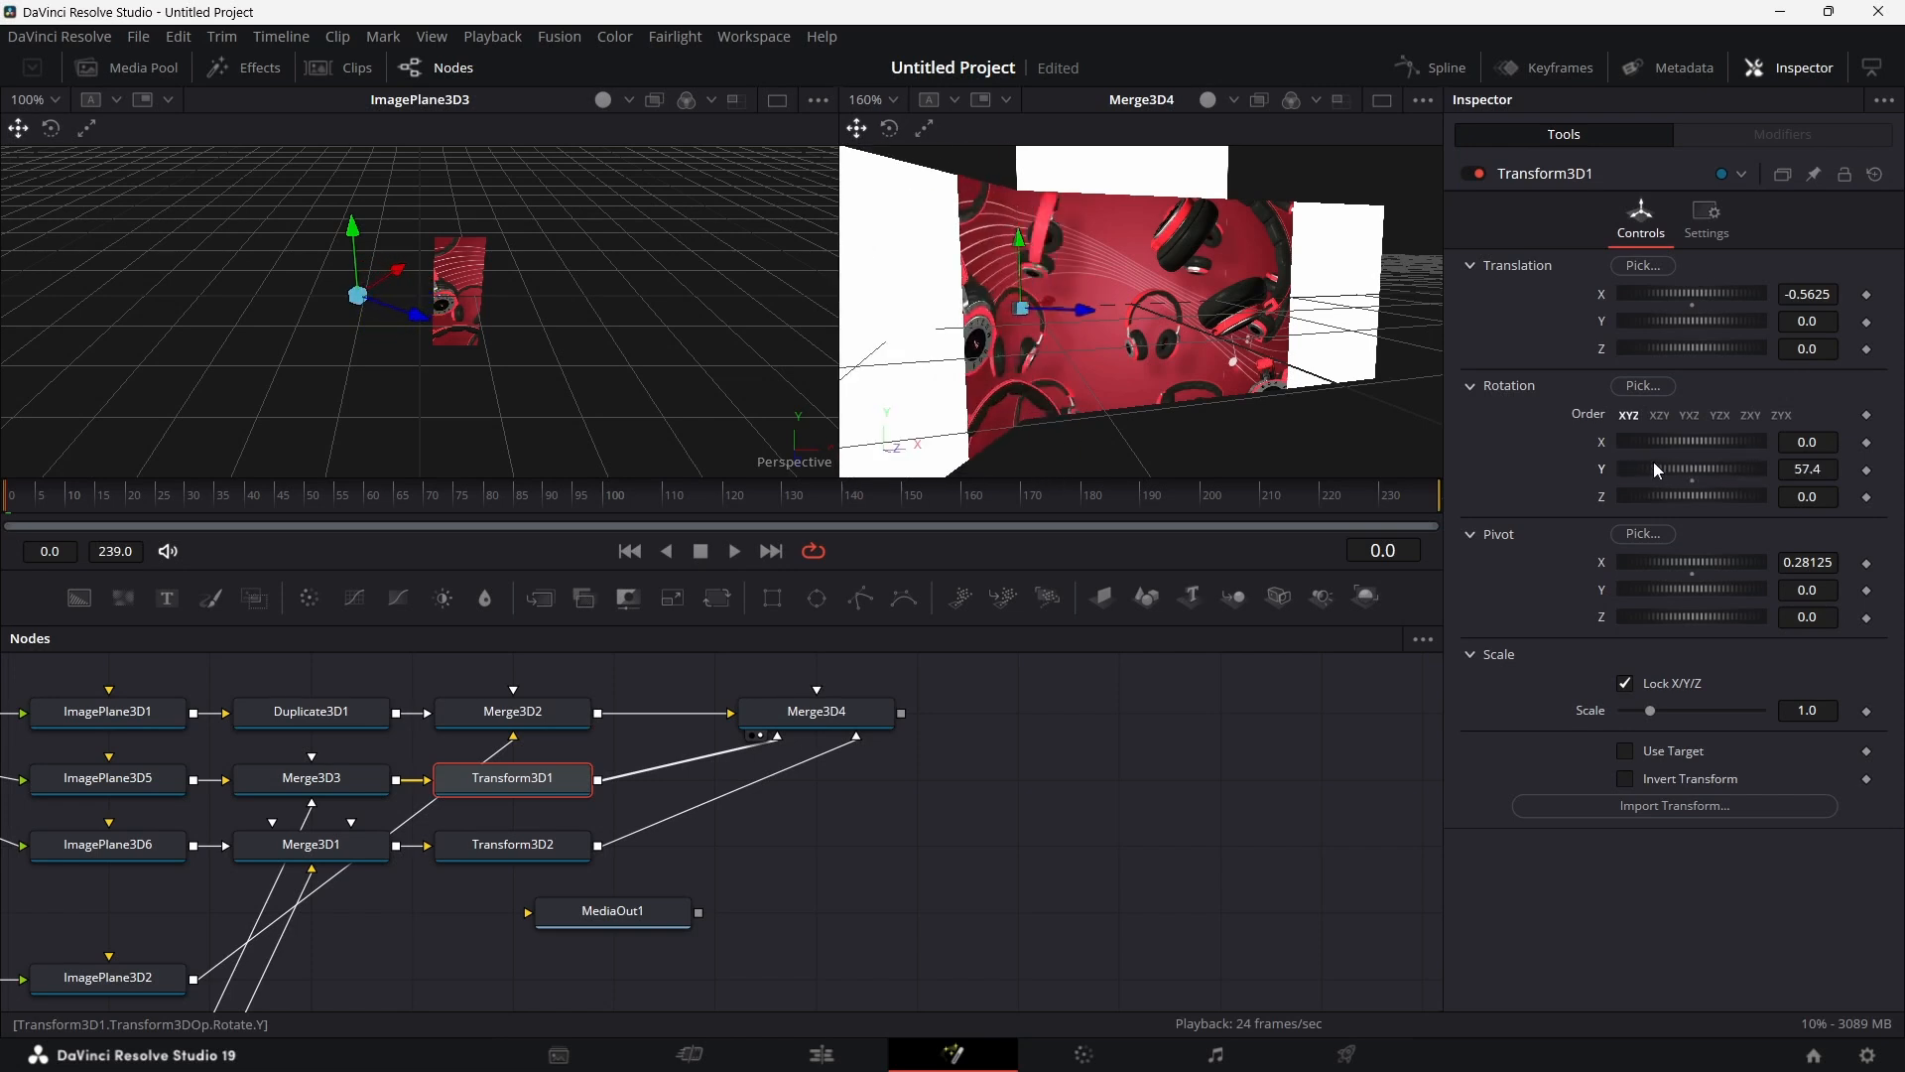
double_click(1606, 466)
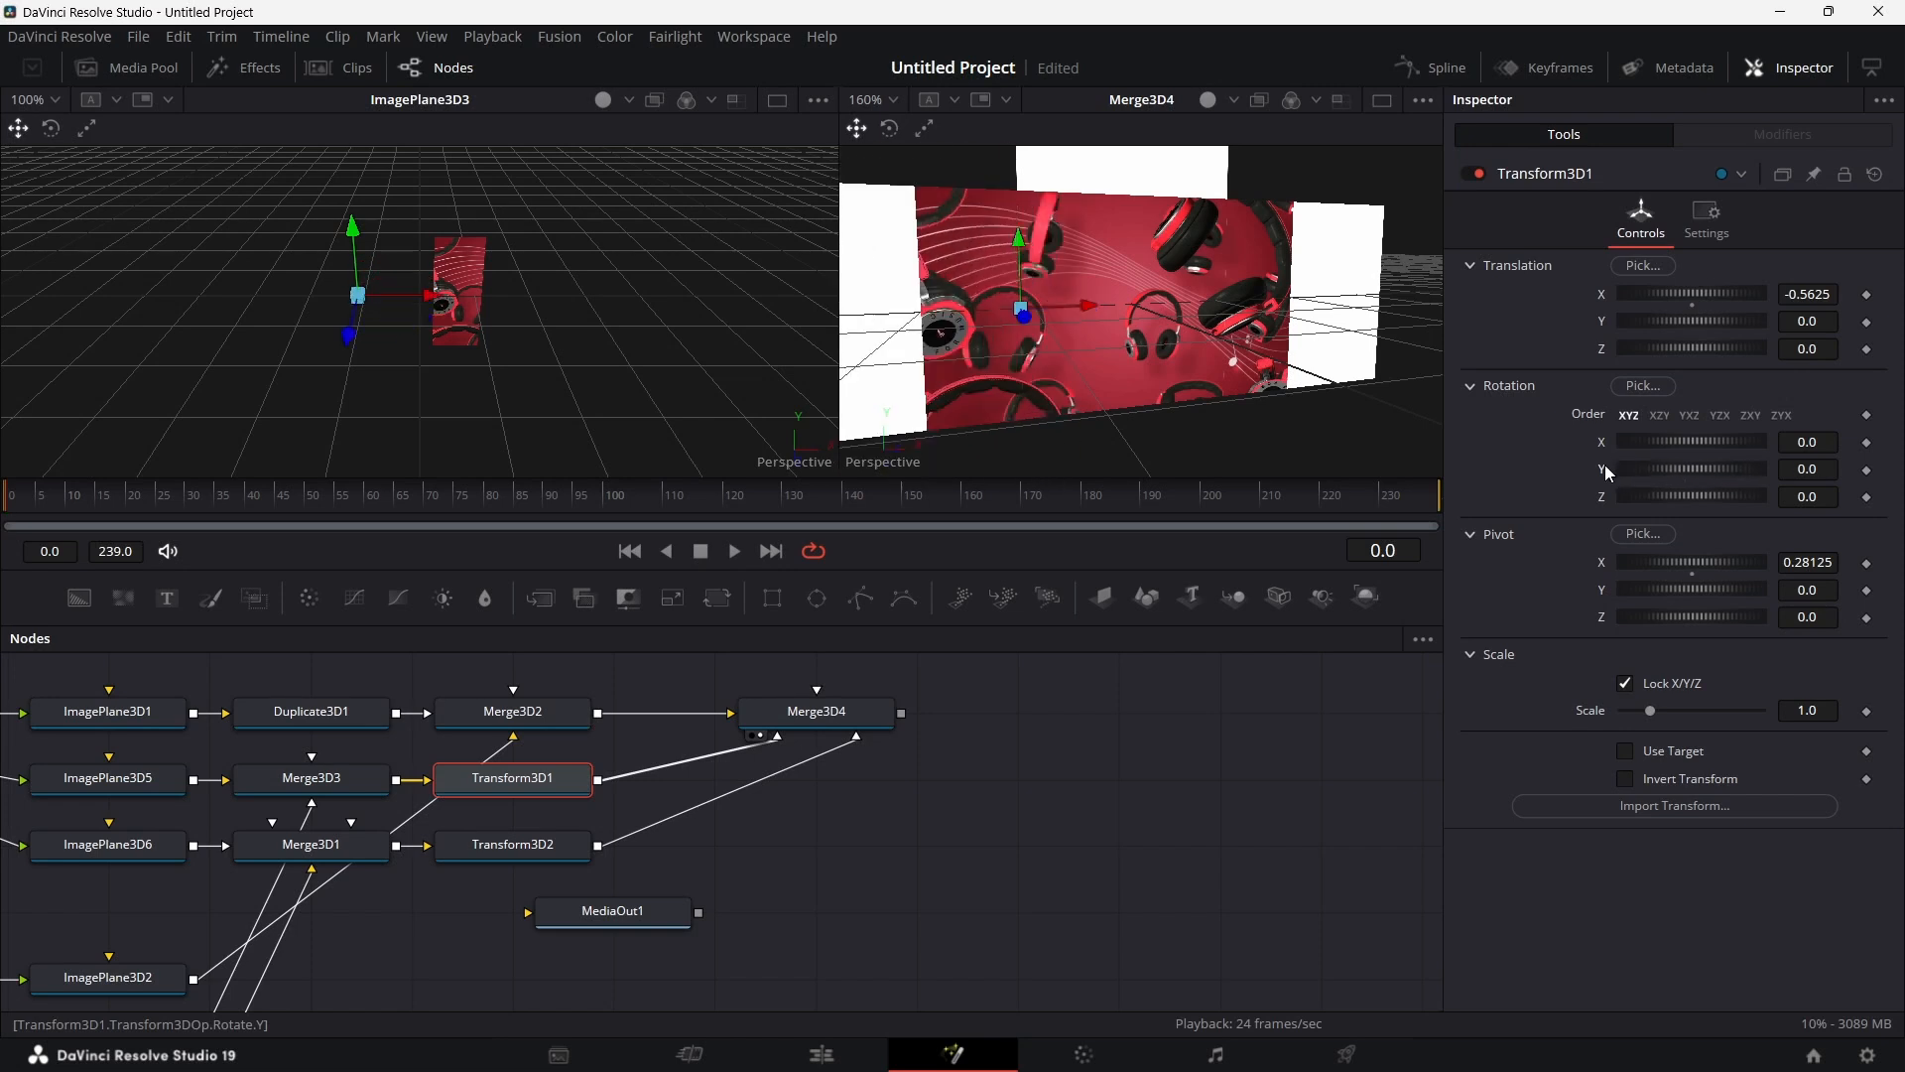
Step: Set Transform3D2's X pivot to -0.5625/2 and turn its Y rotation to about -10.4
left_click(533, 855)
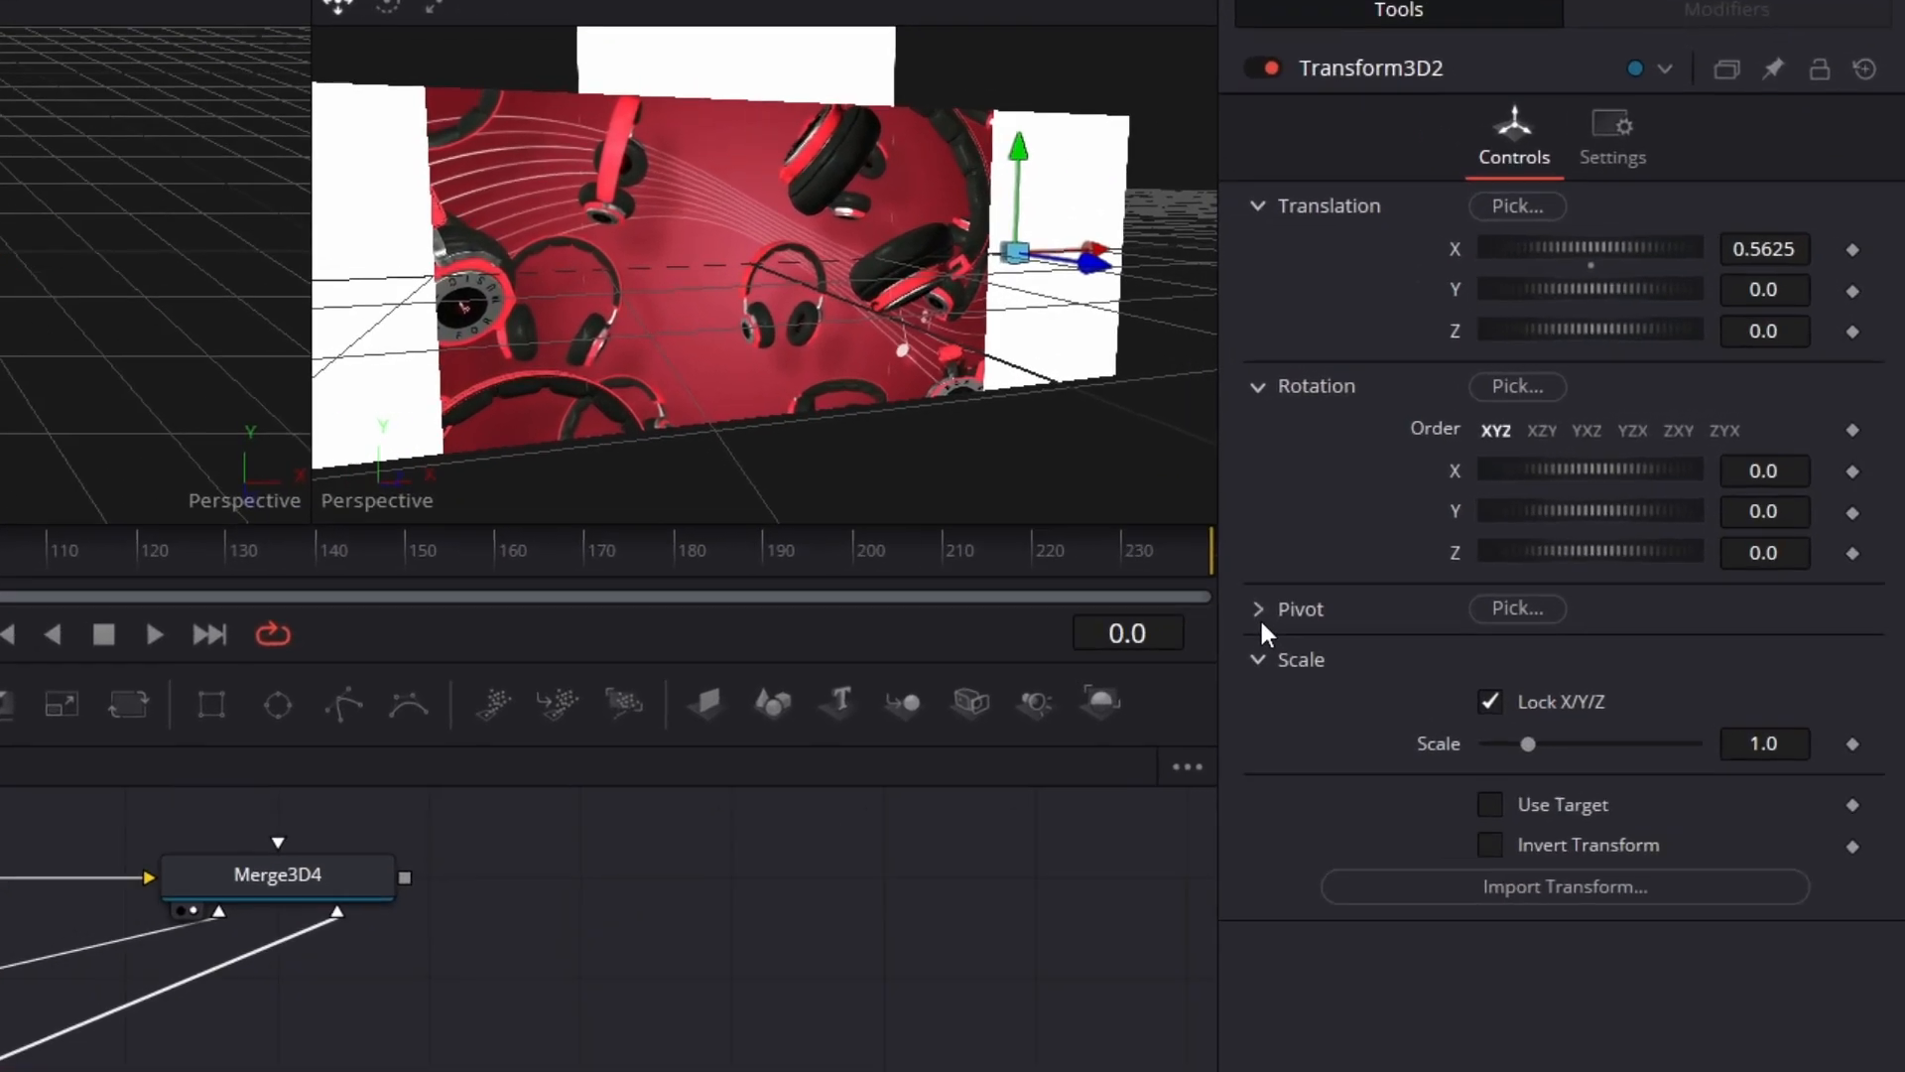
left_click(1471, 538)
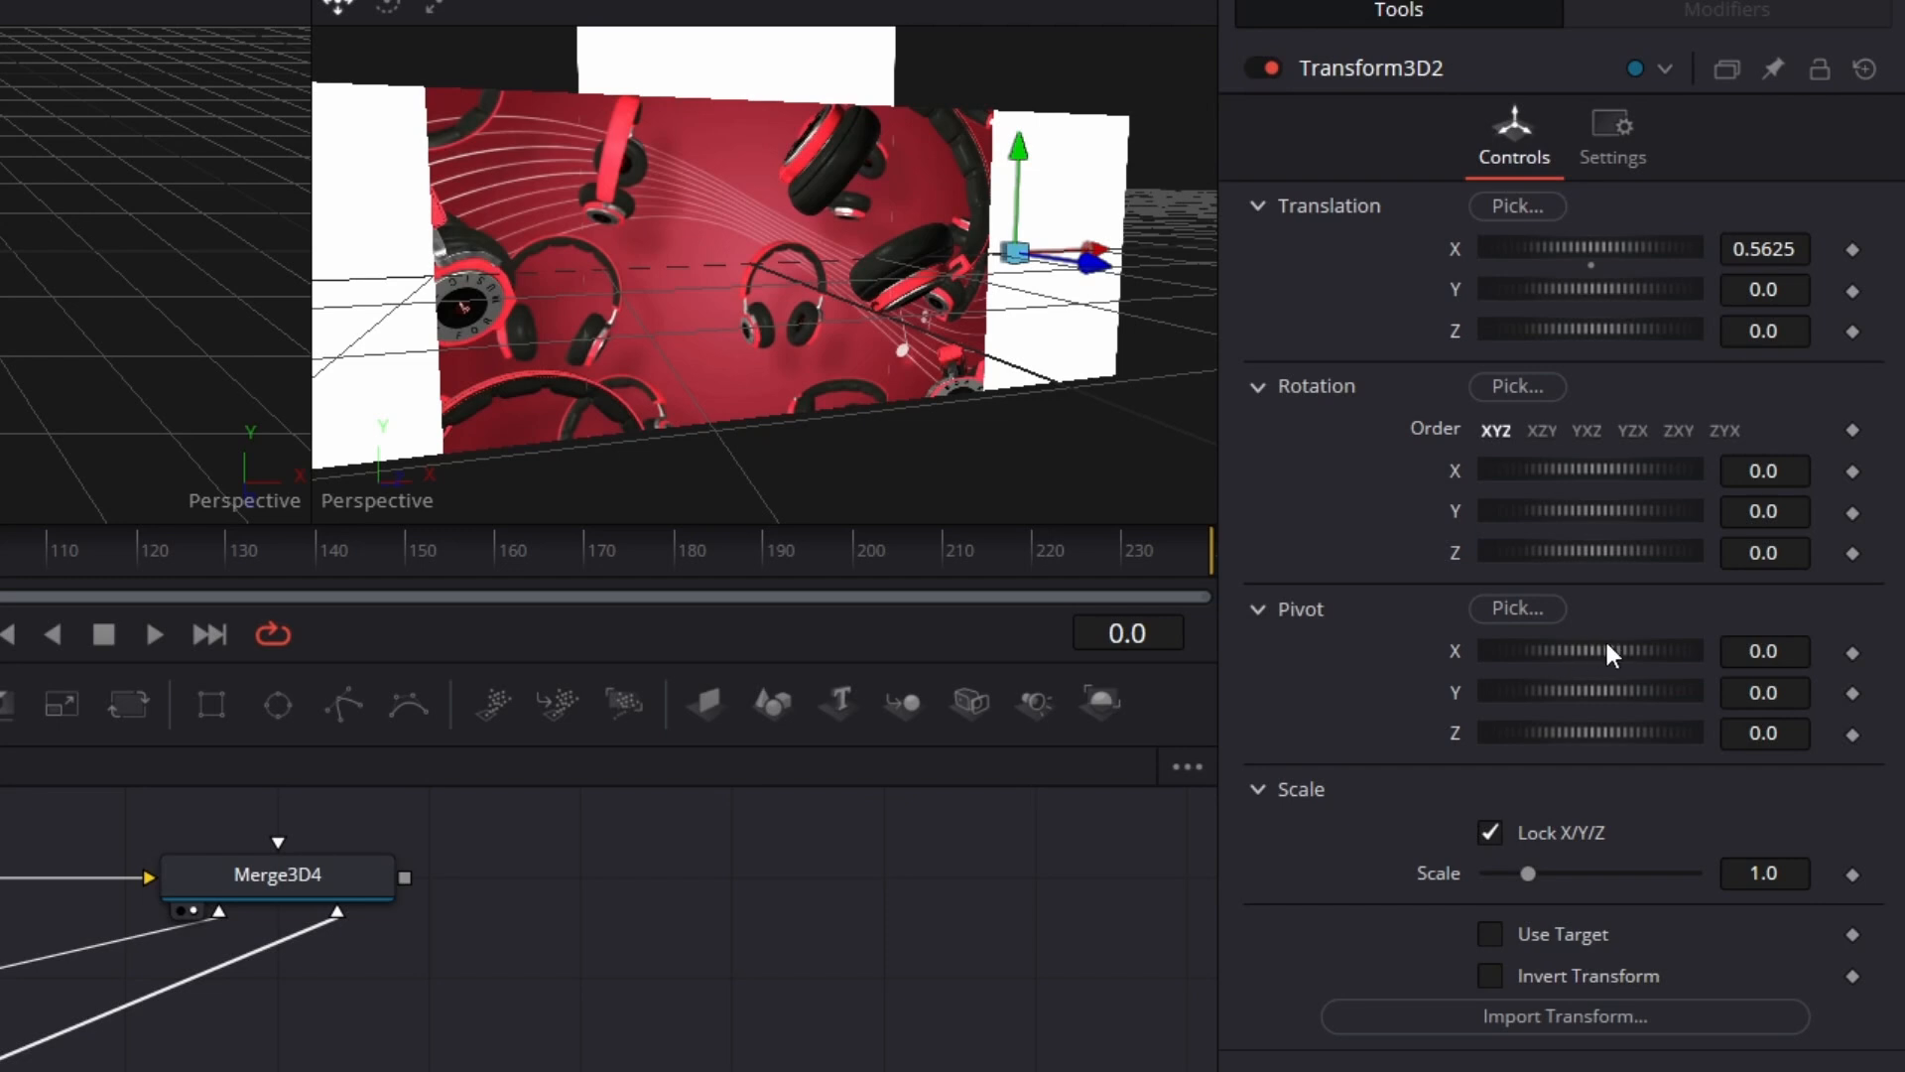
left_click(1786, 653)
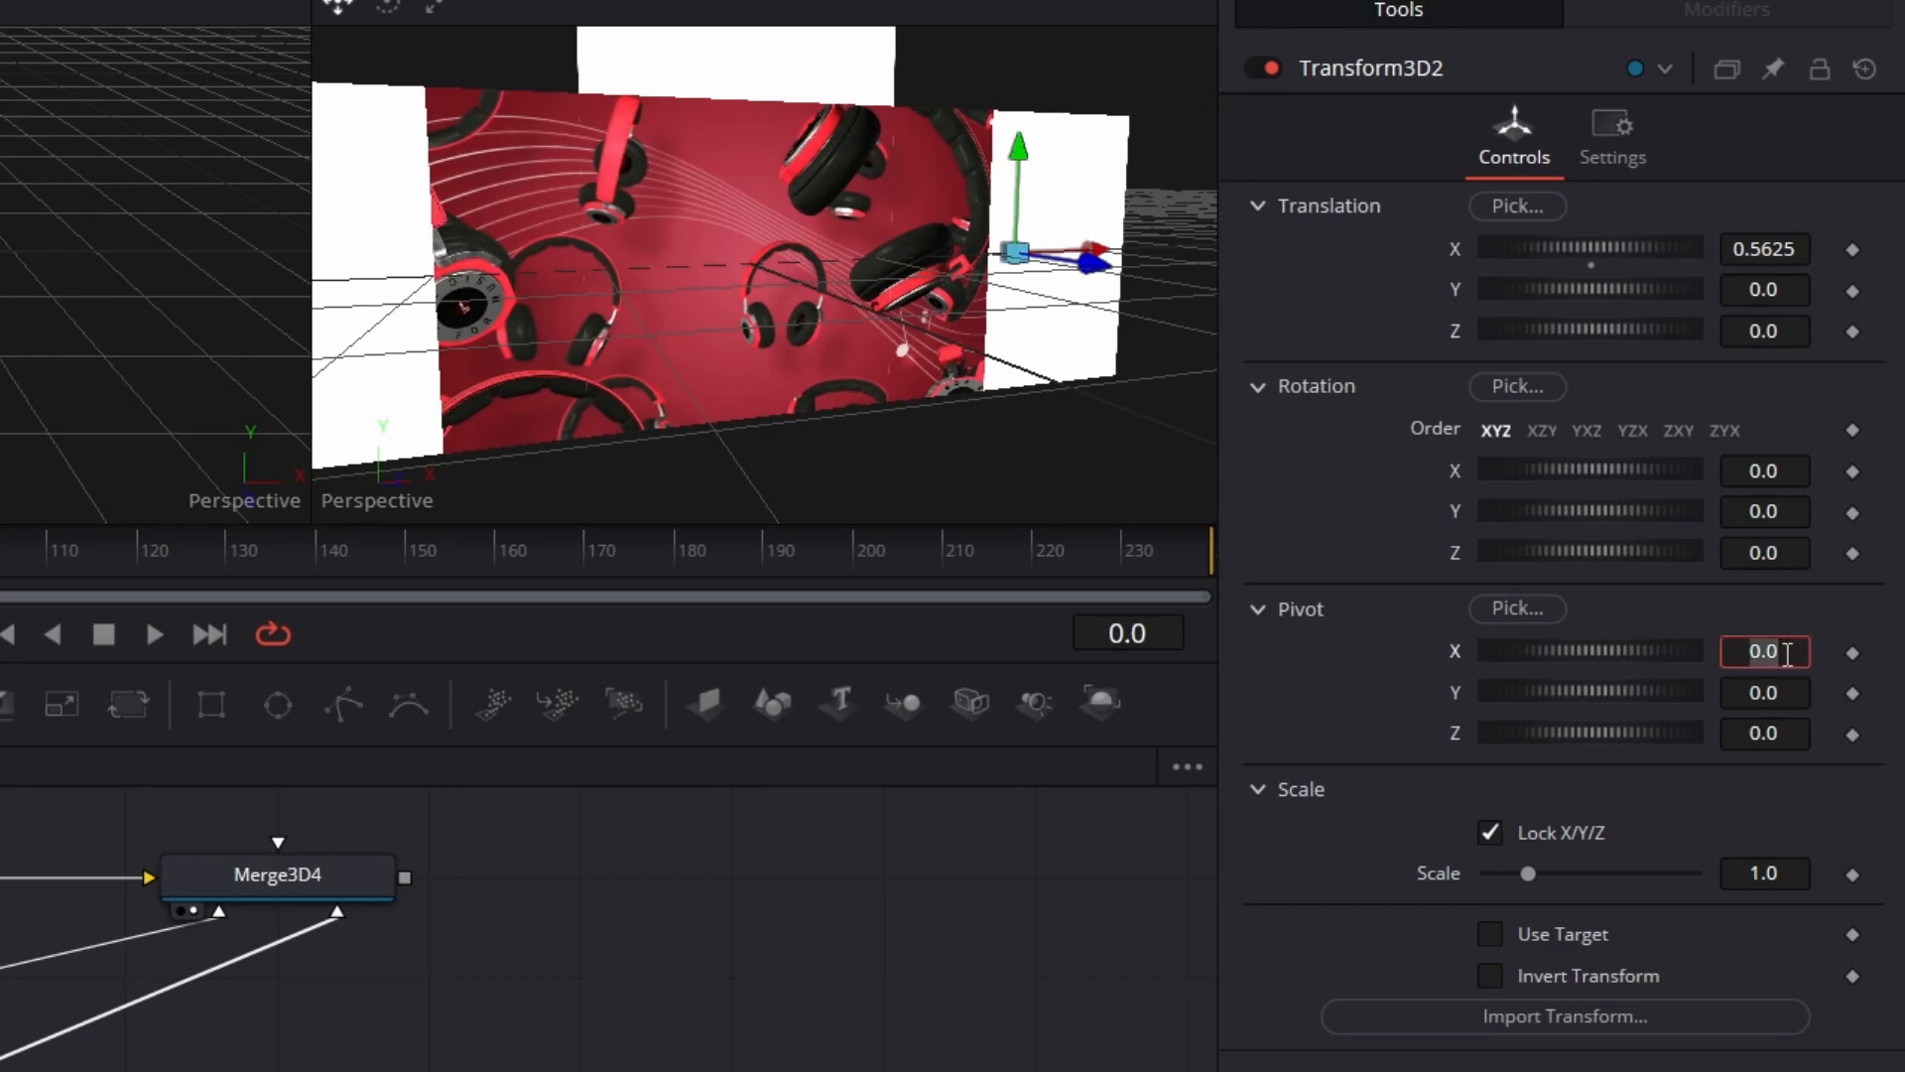
type("-0.5625/2")
key("Tab")
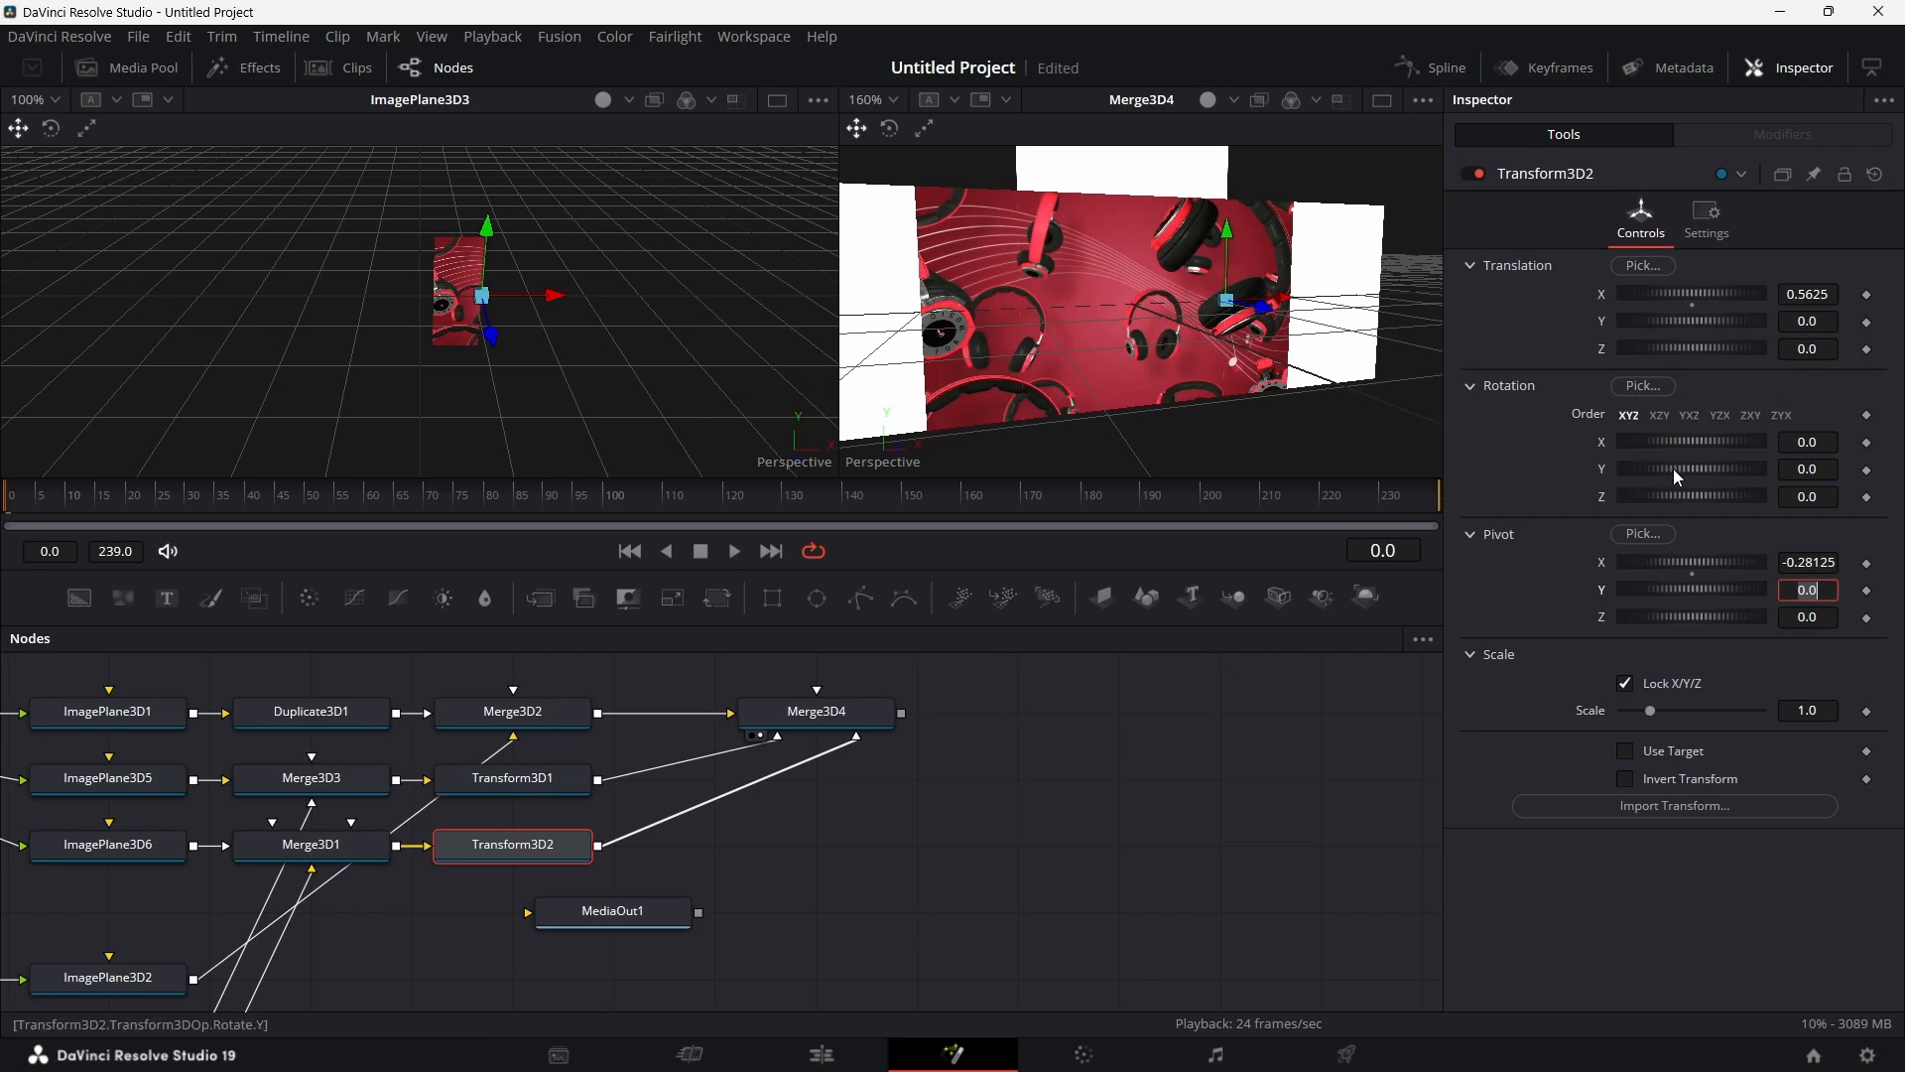
mouse_move(1681, 468)
left_mouse_down()
mouse_move(1699, 468)
mouse_move(1659, 478)
mouse_move(1676, 473)
left_mouse_up()
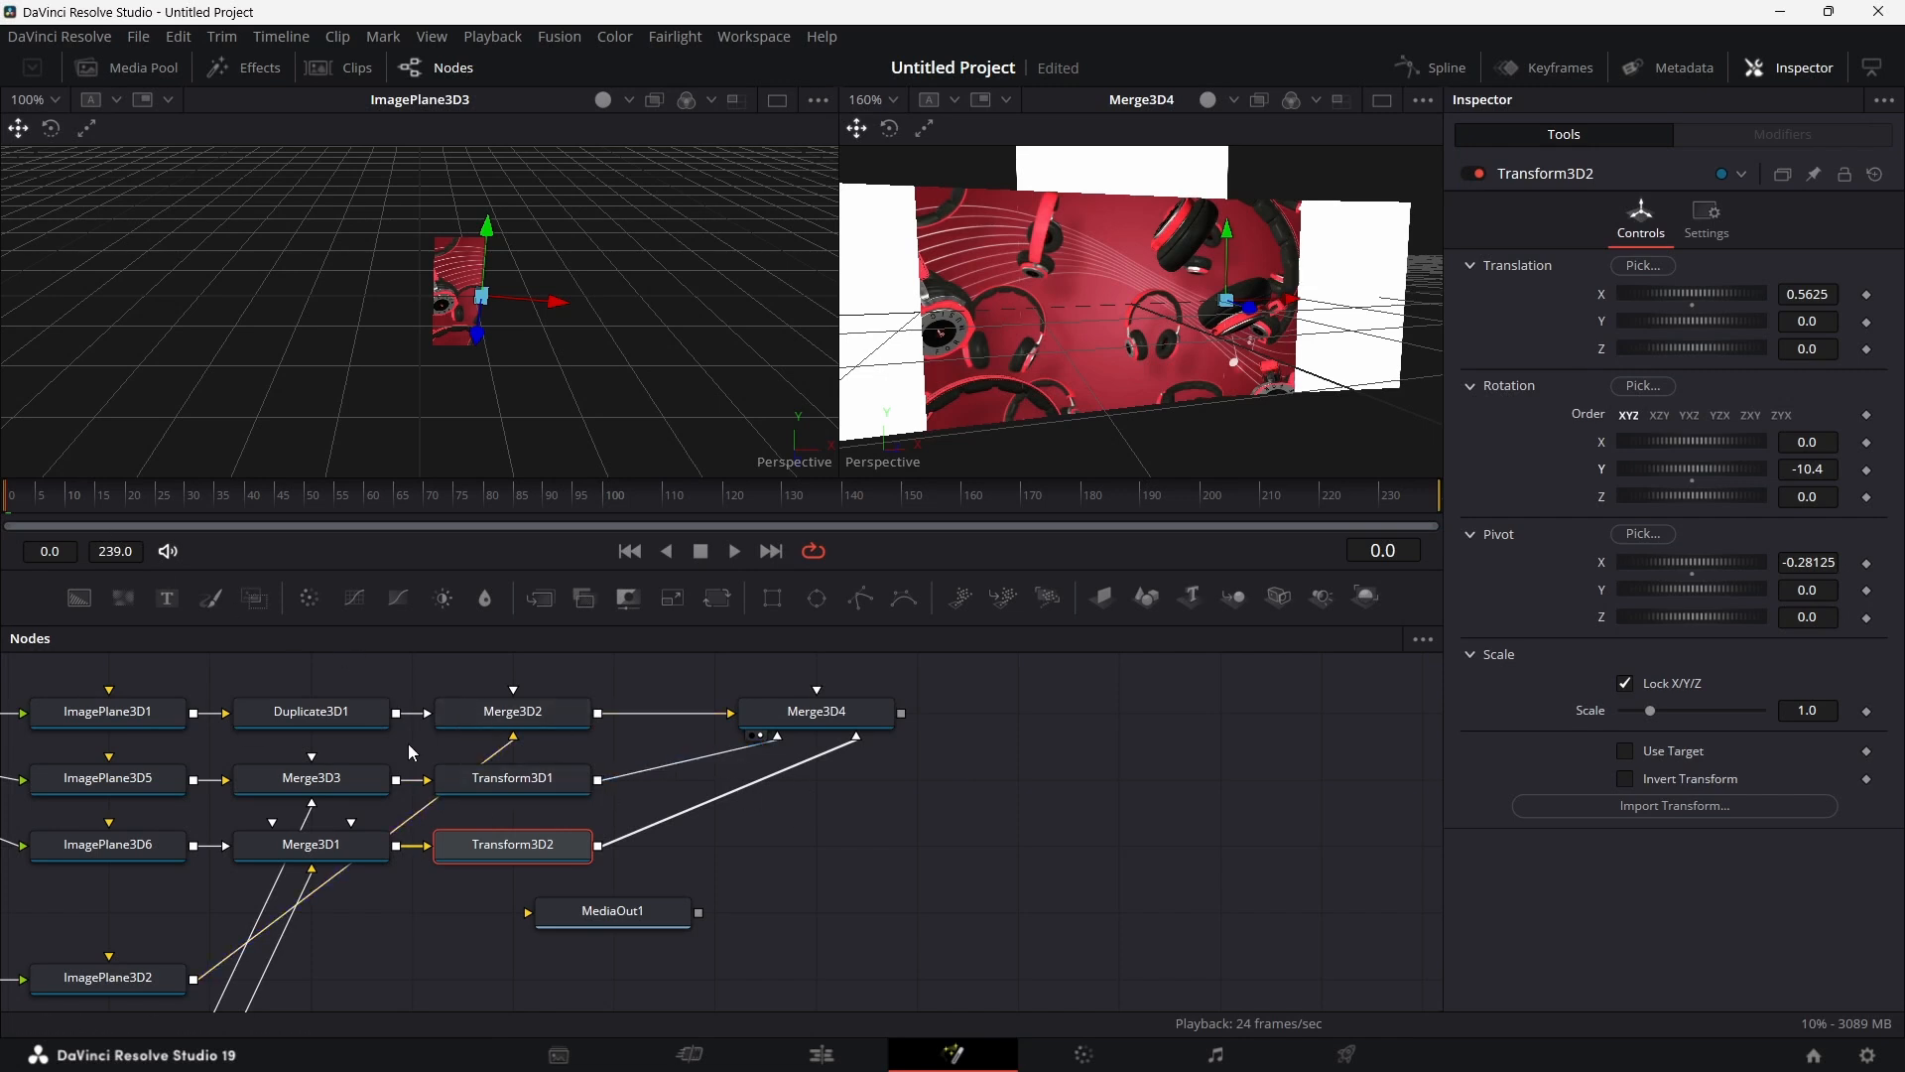
Step: Keyframe Duplicate3D1's X rotation at 0 on frame 0 and at 90 on frame 100
left_click(319, 711)
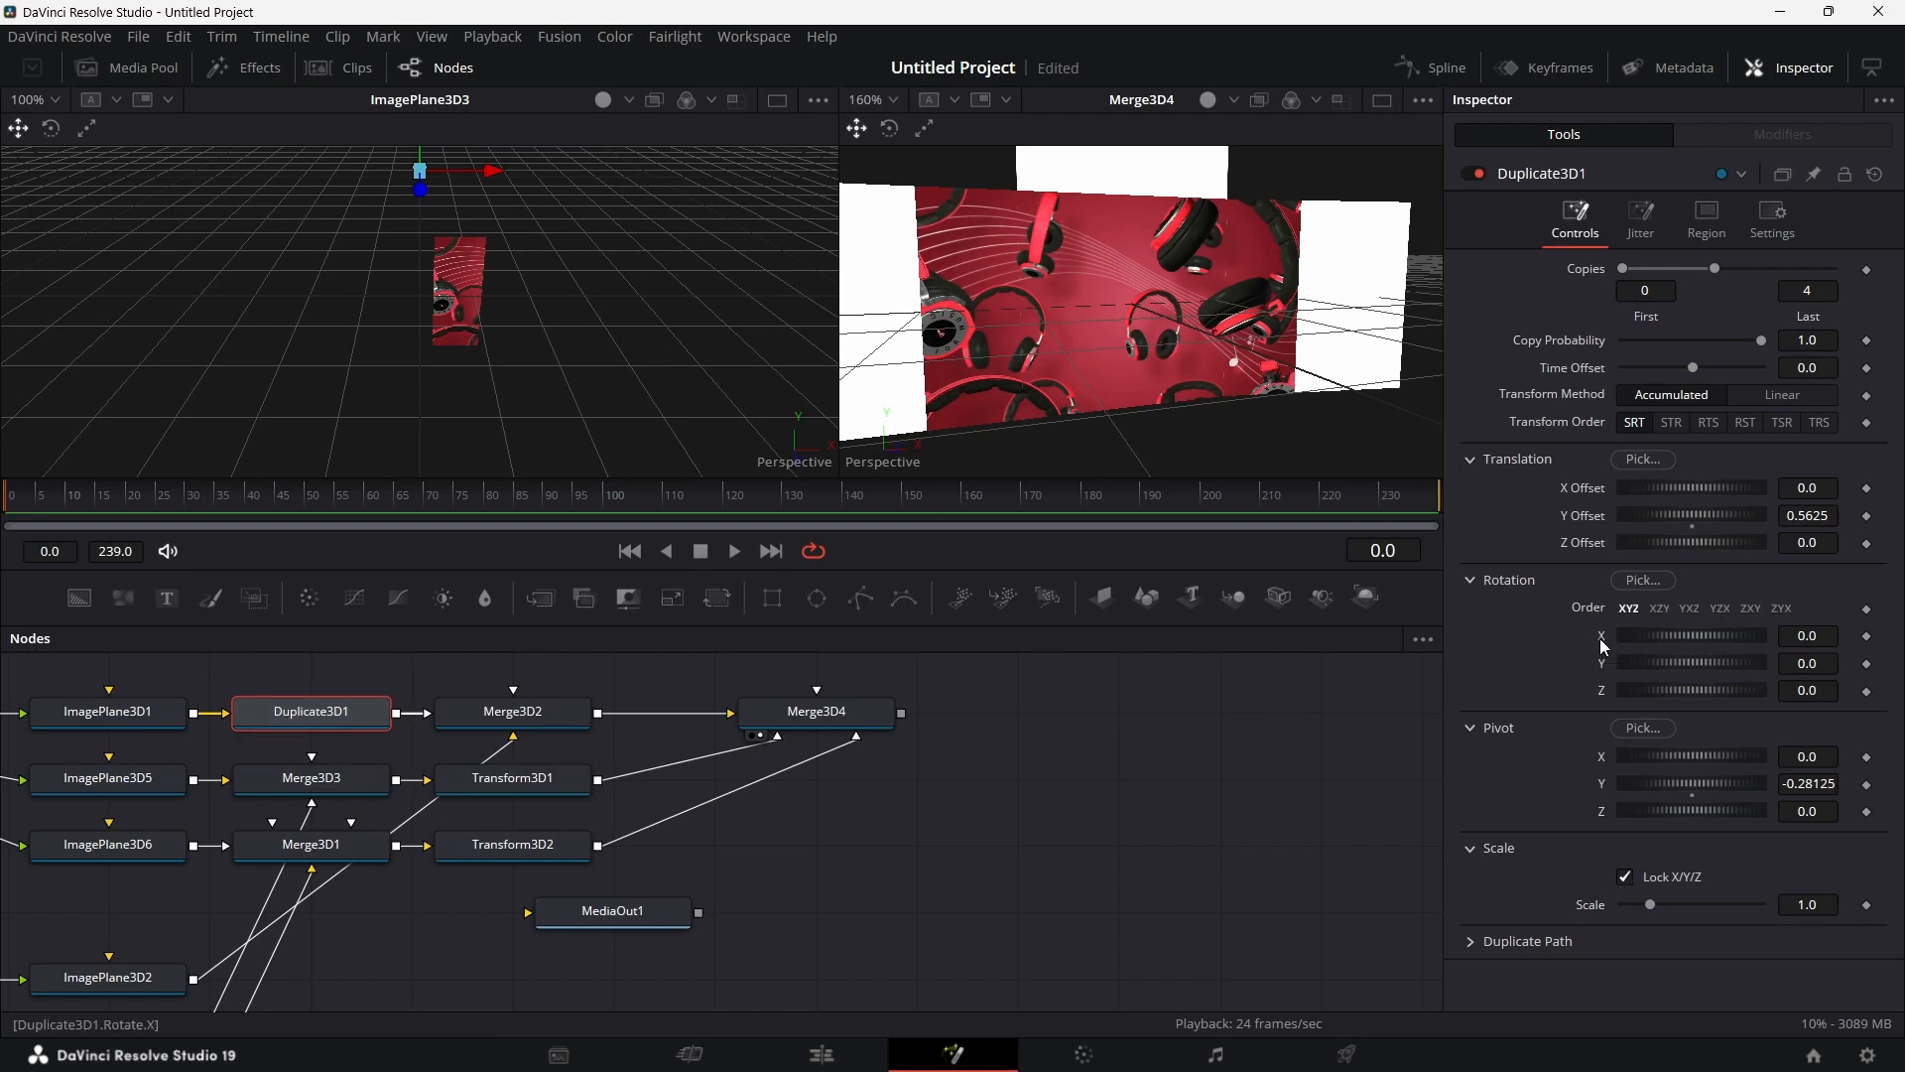
left_click(1866, 636)
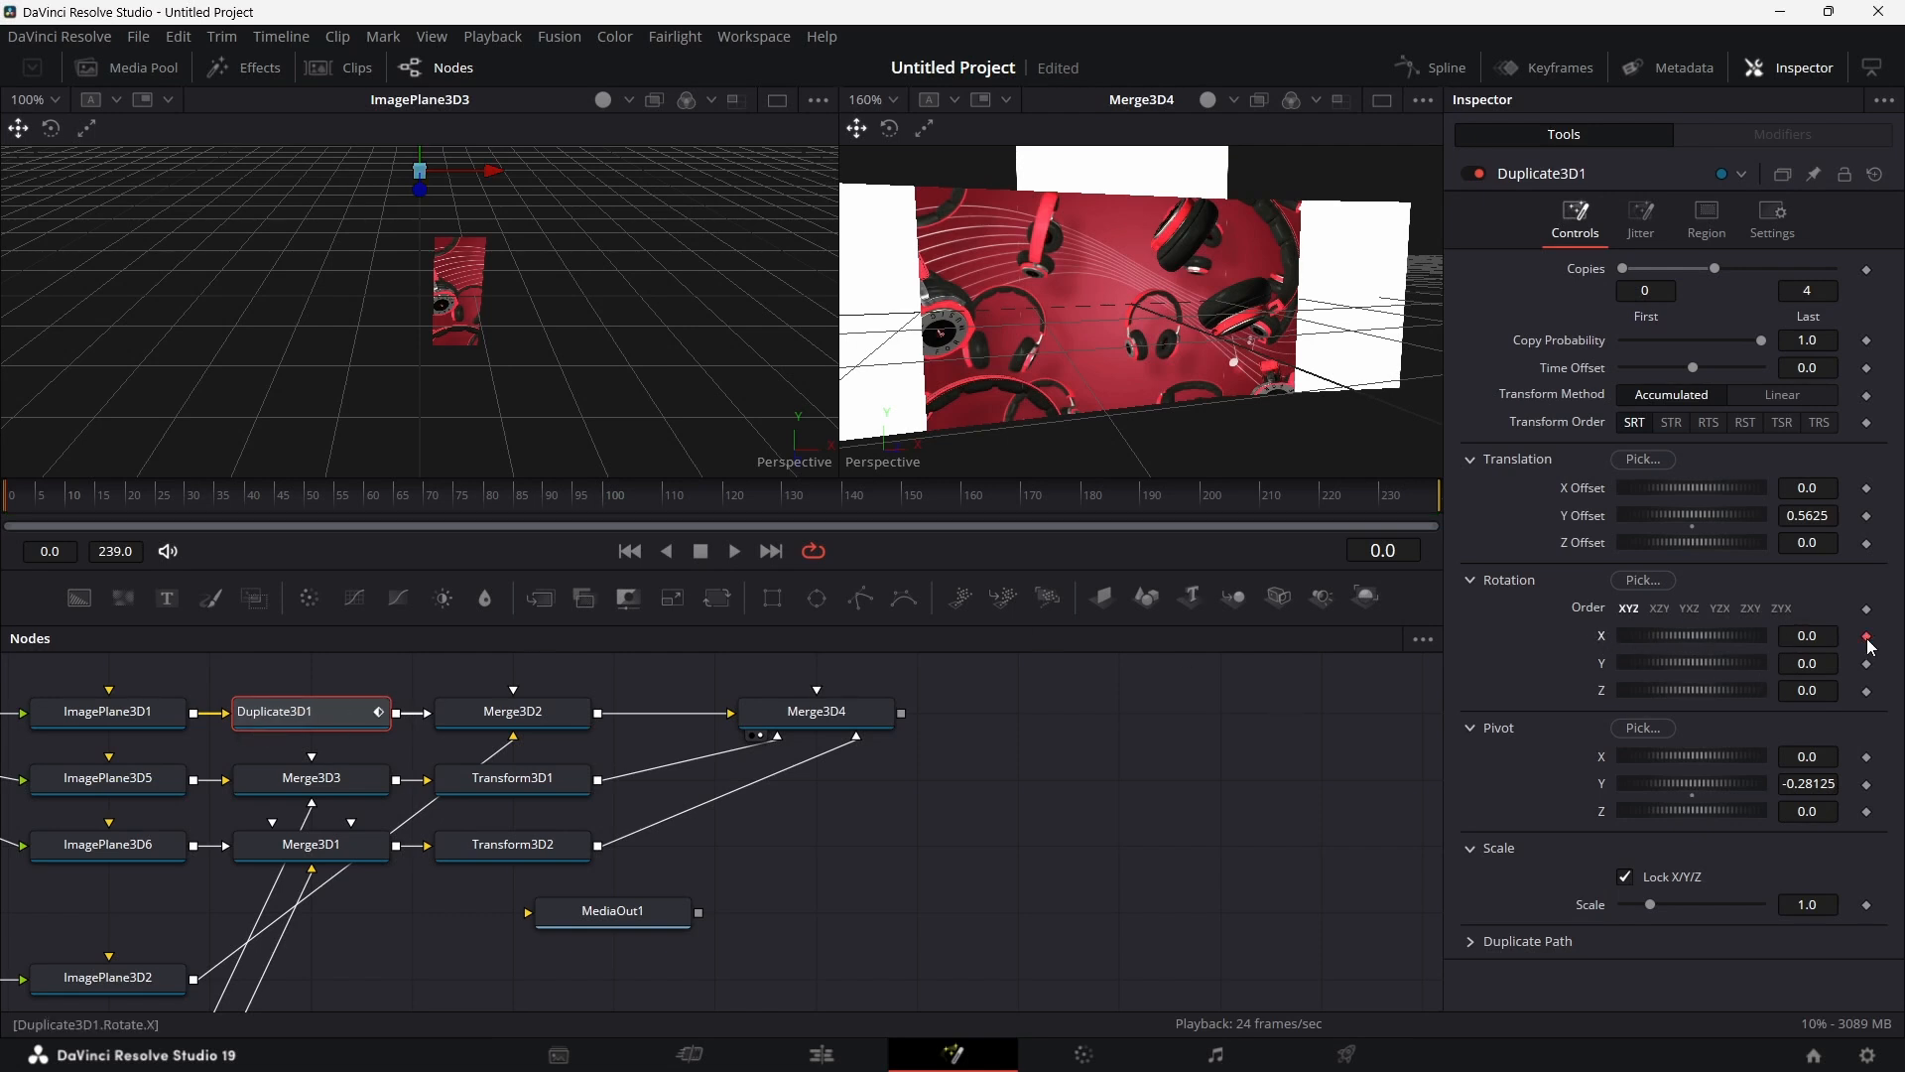
left_click(603, 492)
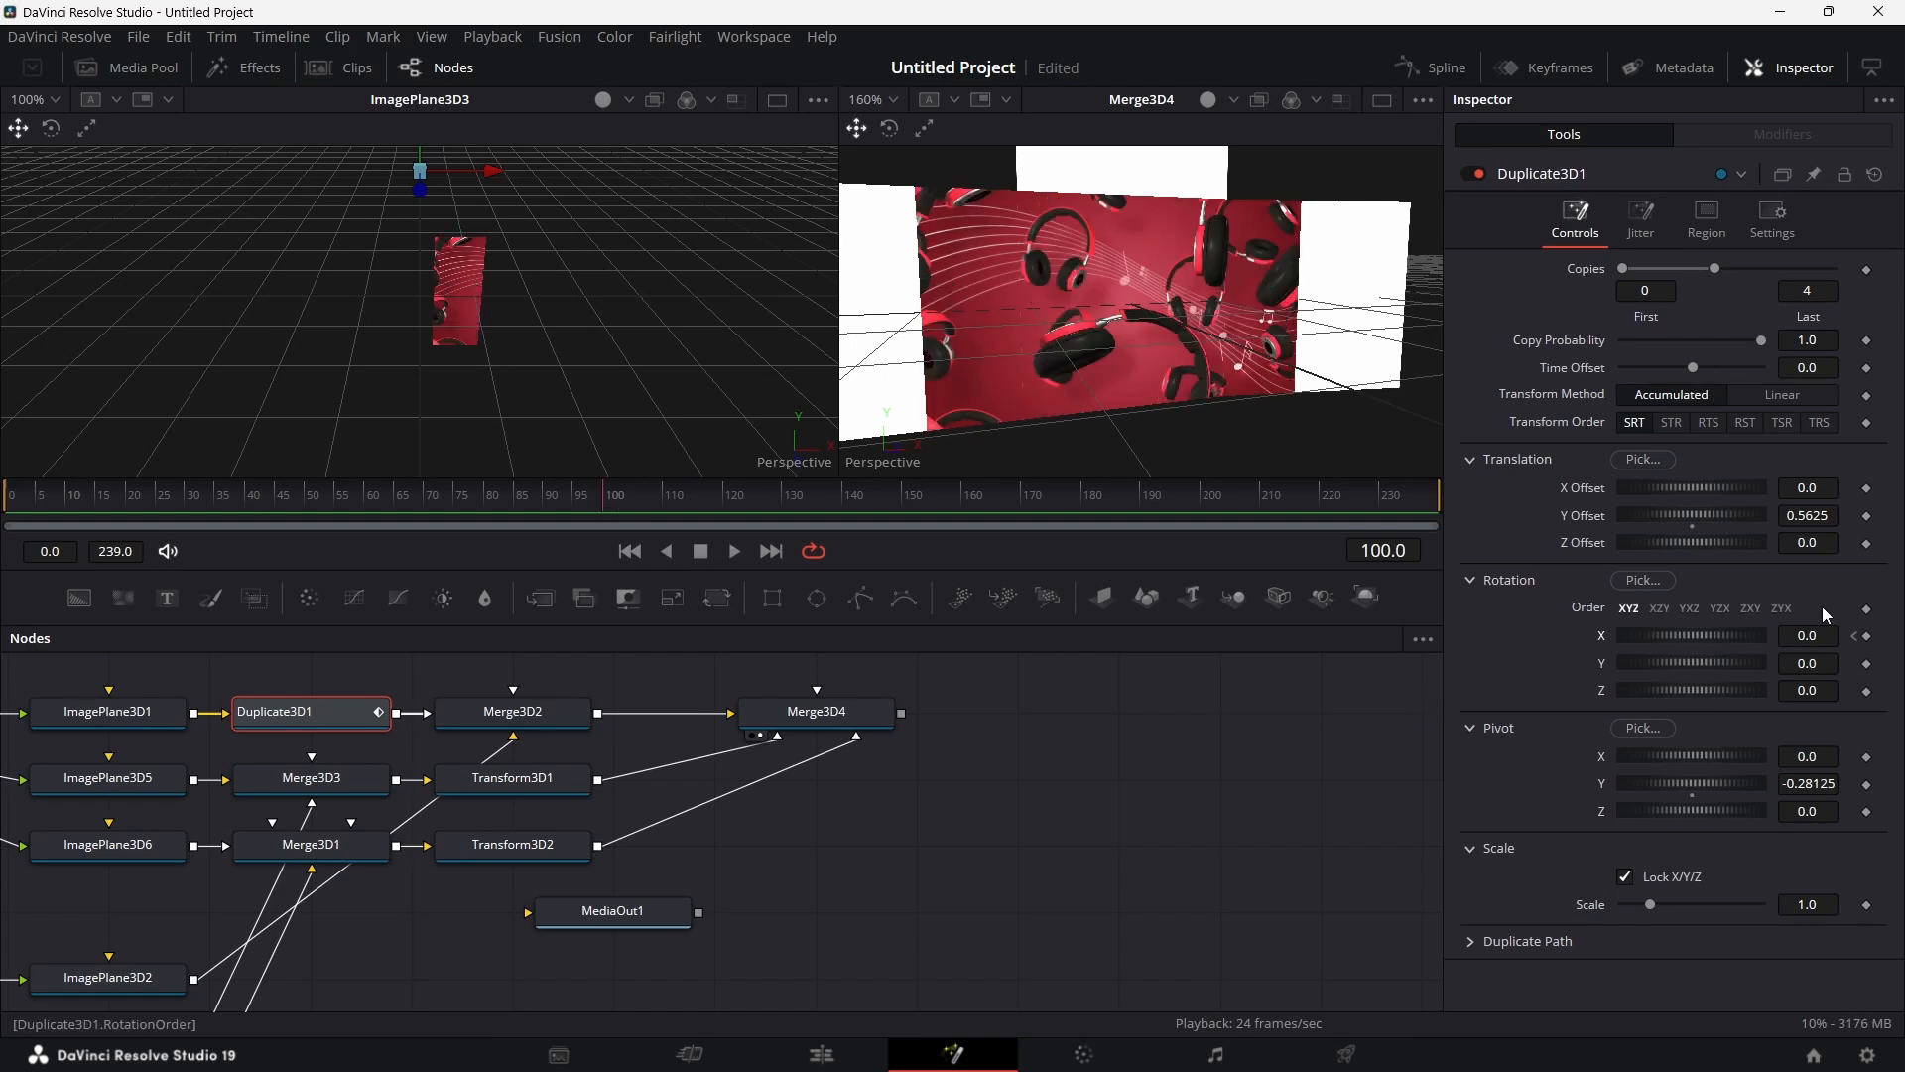
left_click(1828, 636)
type("90")
key("Tab")
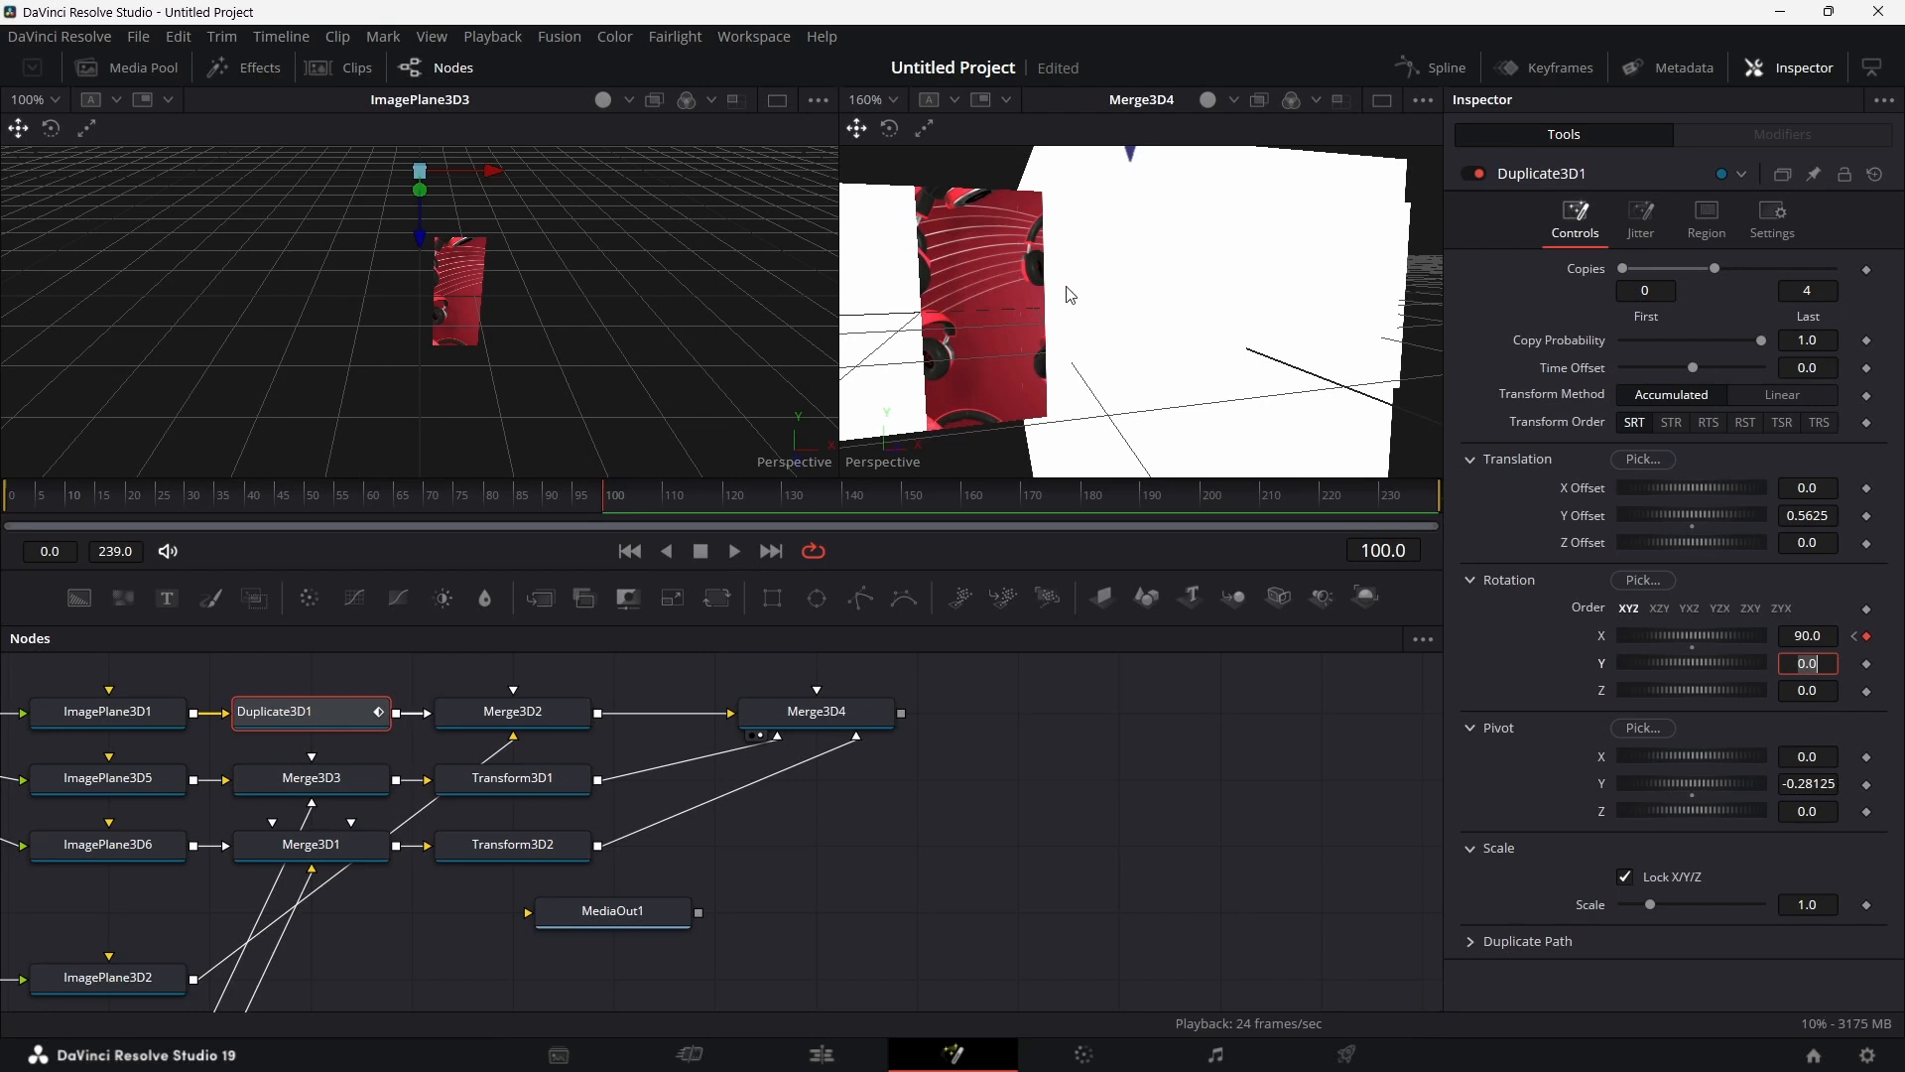
Step: Inspect the folded image planes in the Merge3D4 view from a wider, angled viewpoint
scroll(1209, 325, "down", 5)
left_click(1210, 327)
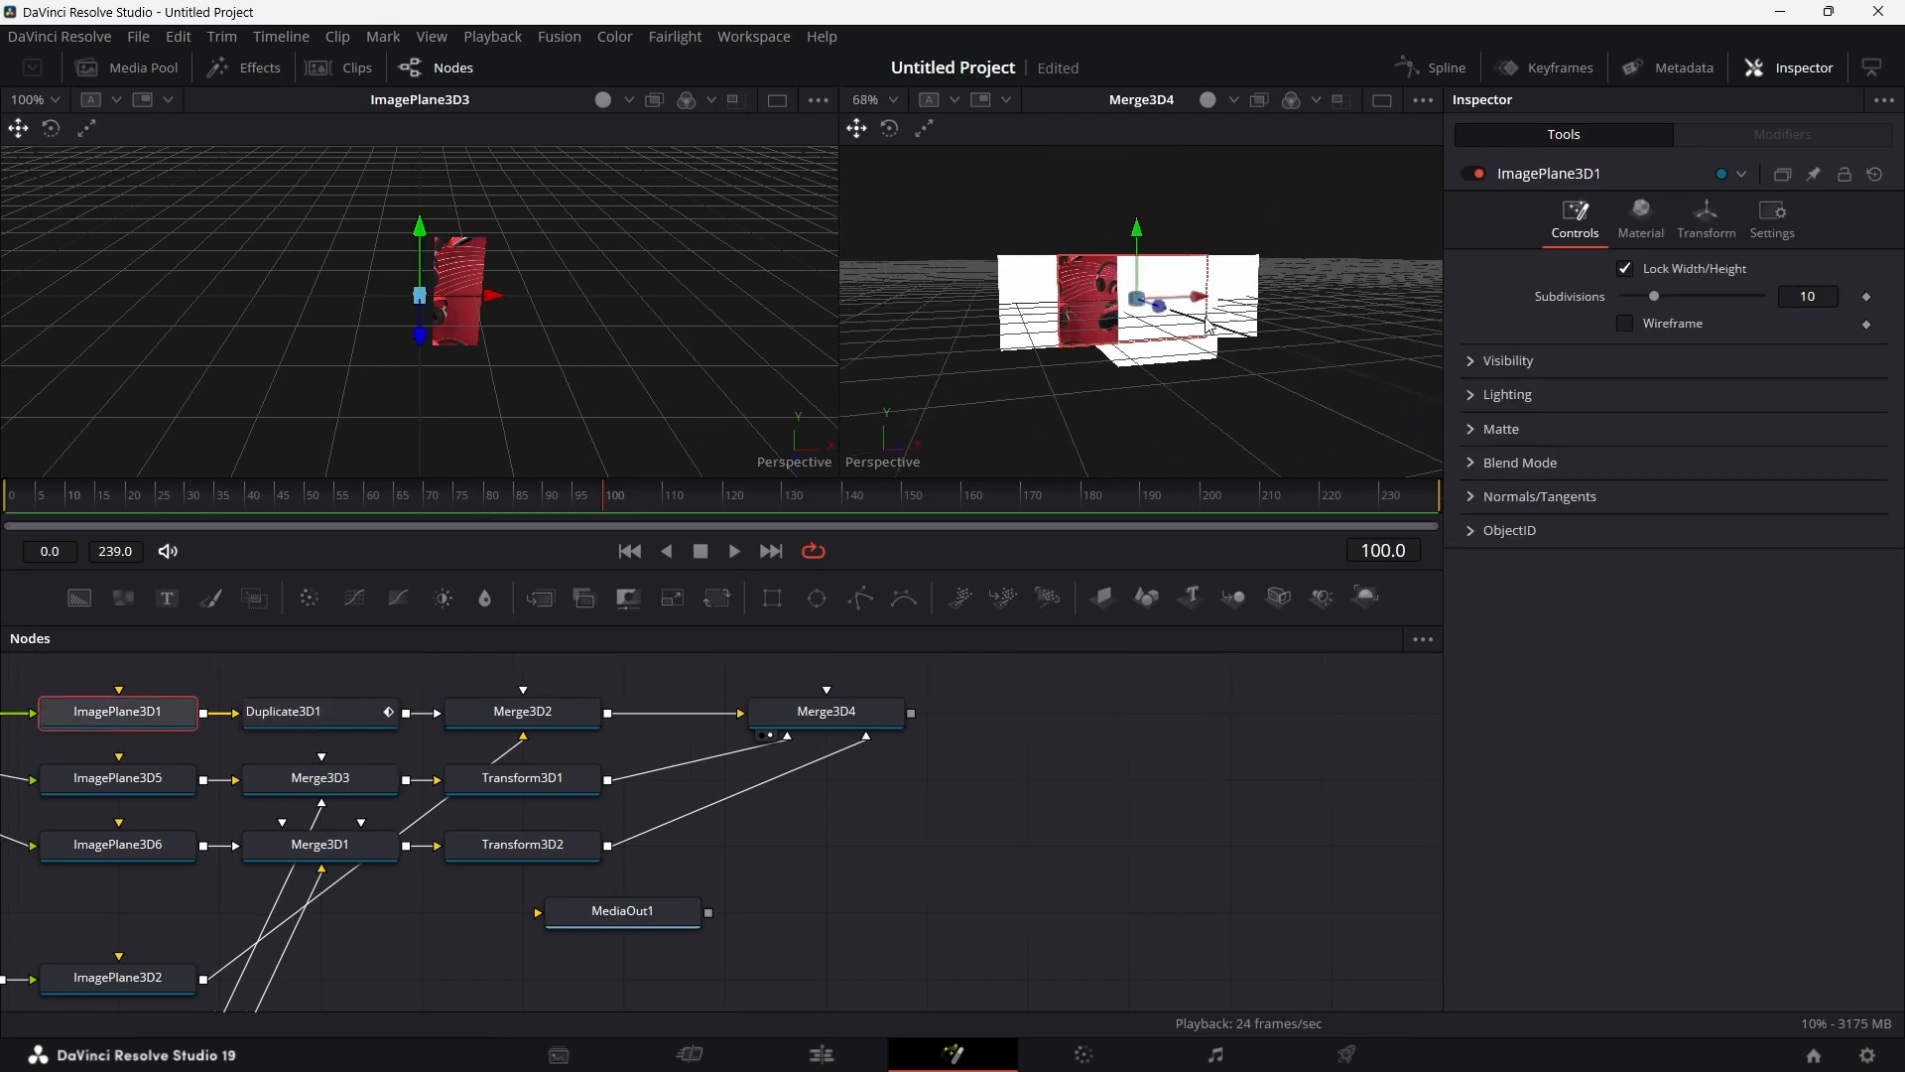
scroll(1208, 325, "down", 2)
right_click(1208, 326)
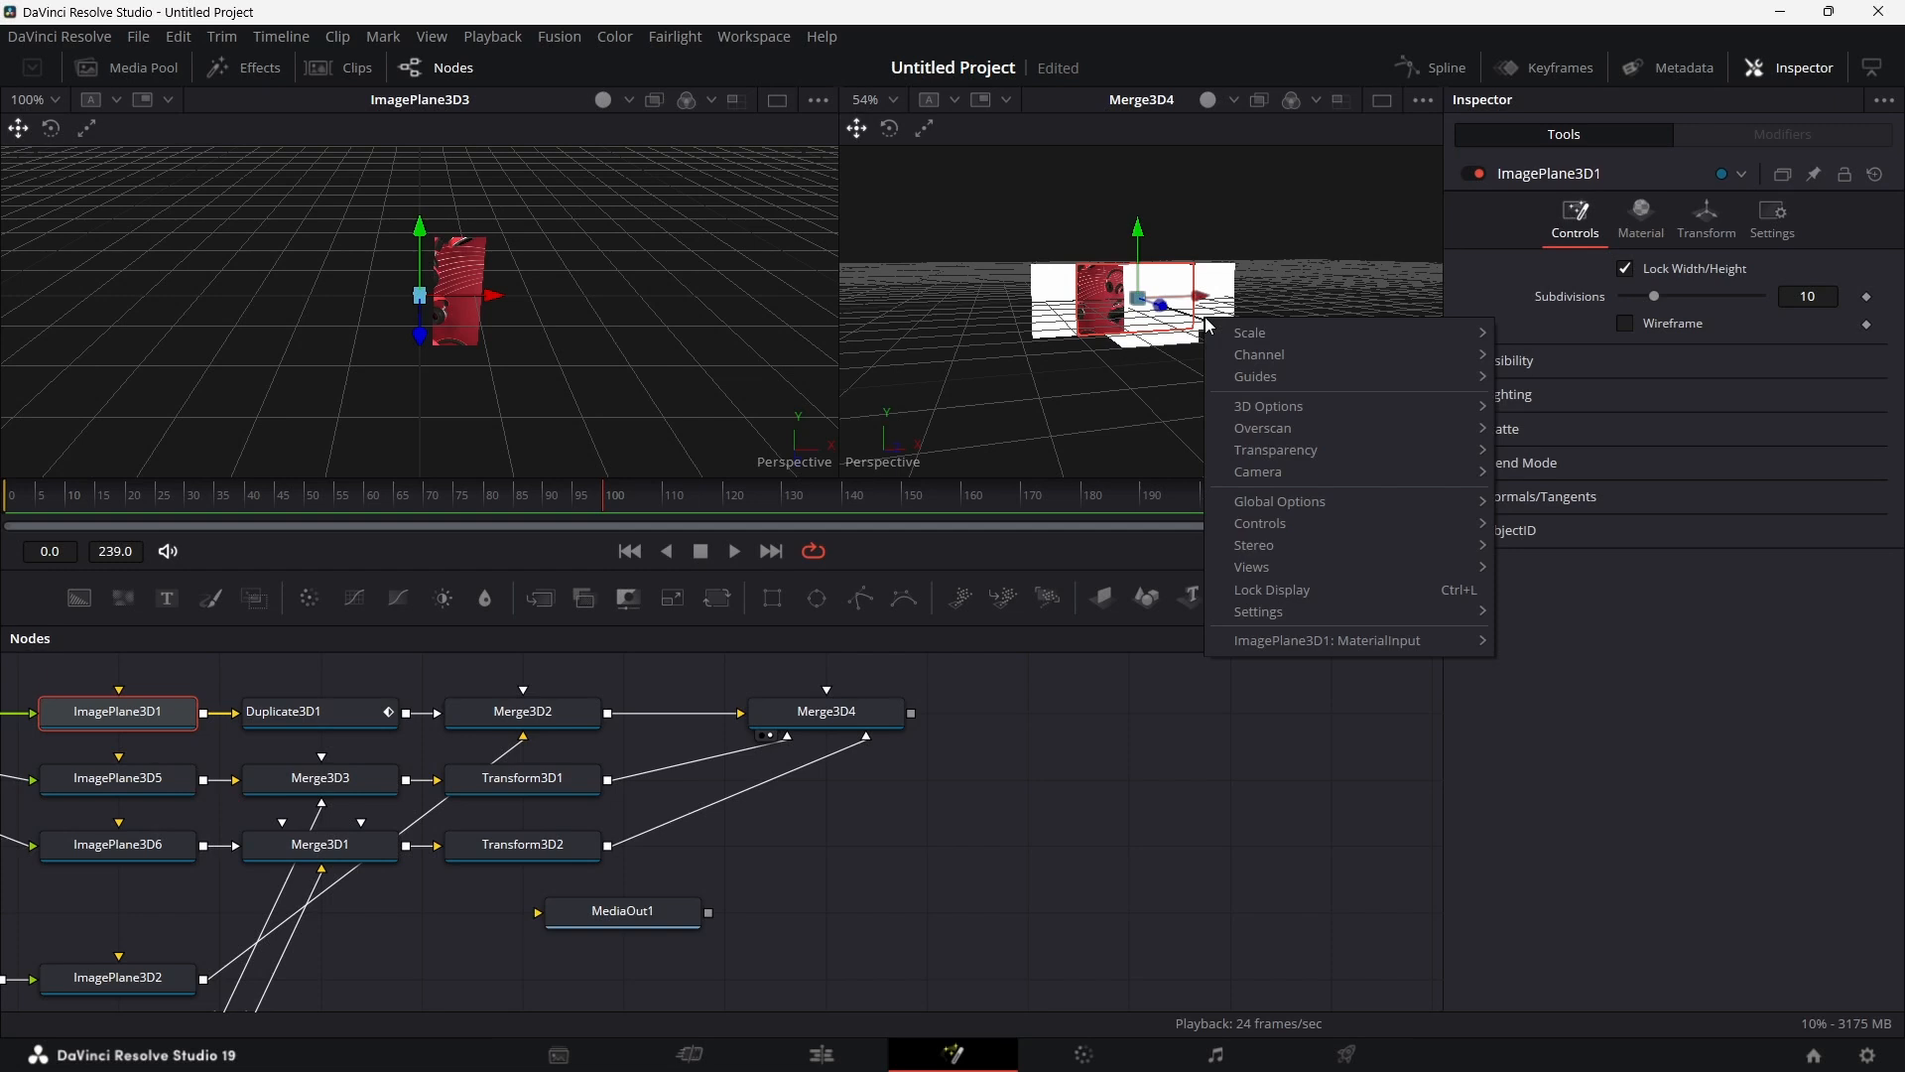
left_click(1061, 386)
left_click_drag(1061, 386, 1062, 386)
scroll(1061, 392, "up", 5)
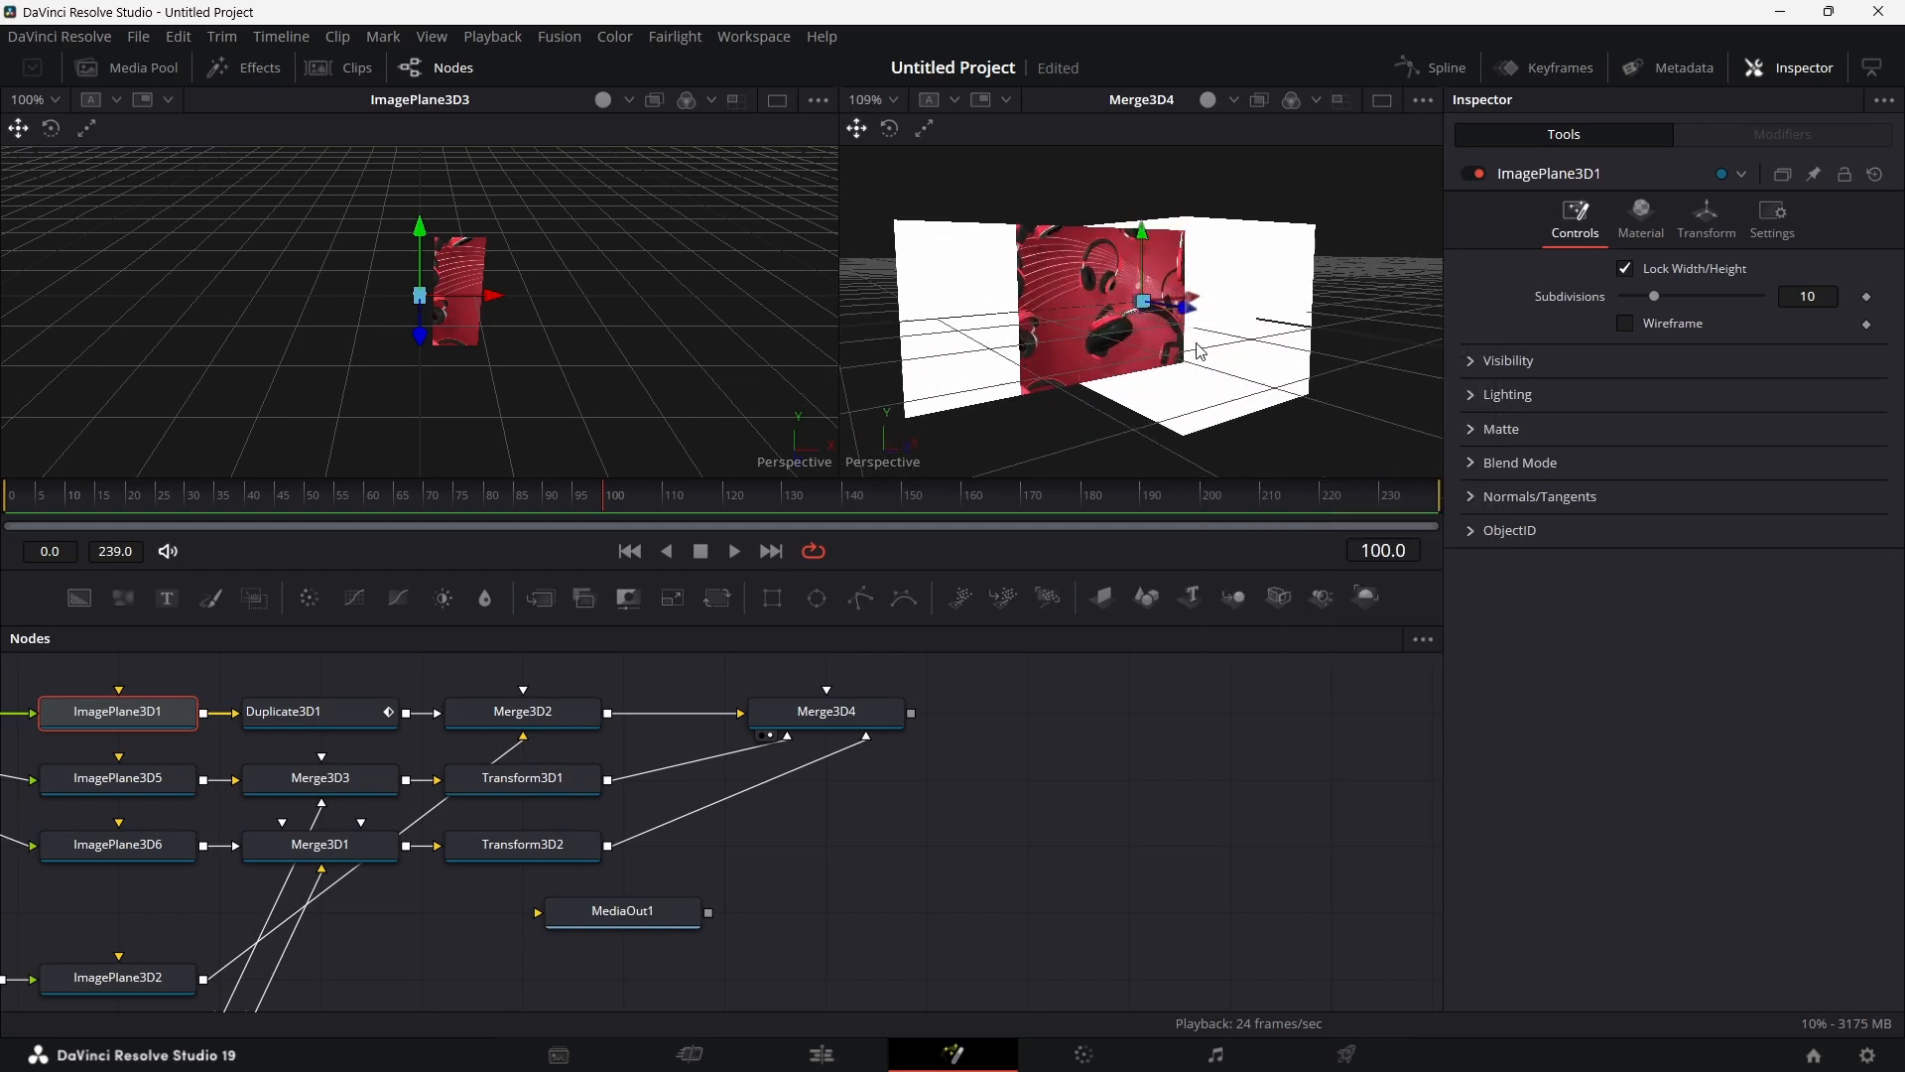
Step: At frame 110, set Transform3D1's Y rotation to 90 and keyframe it
left_click(514, 782)
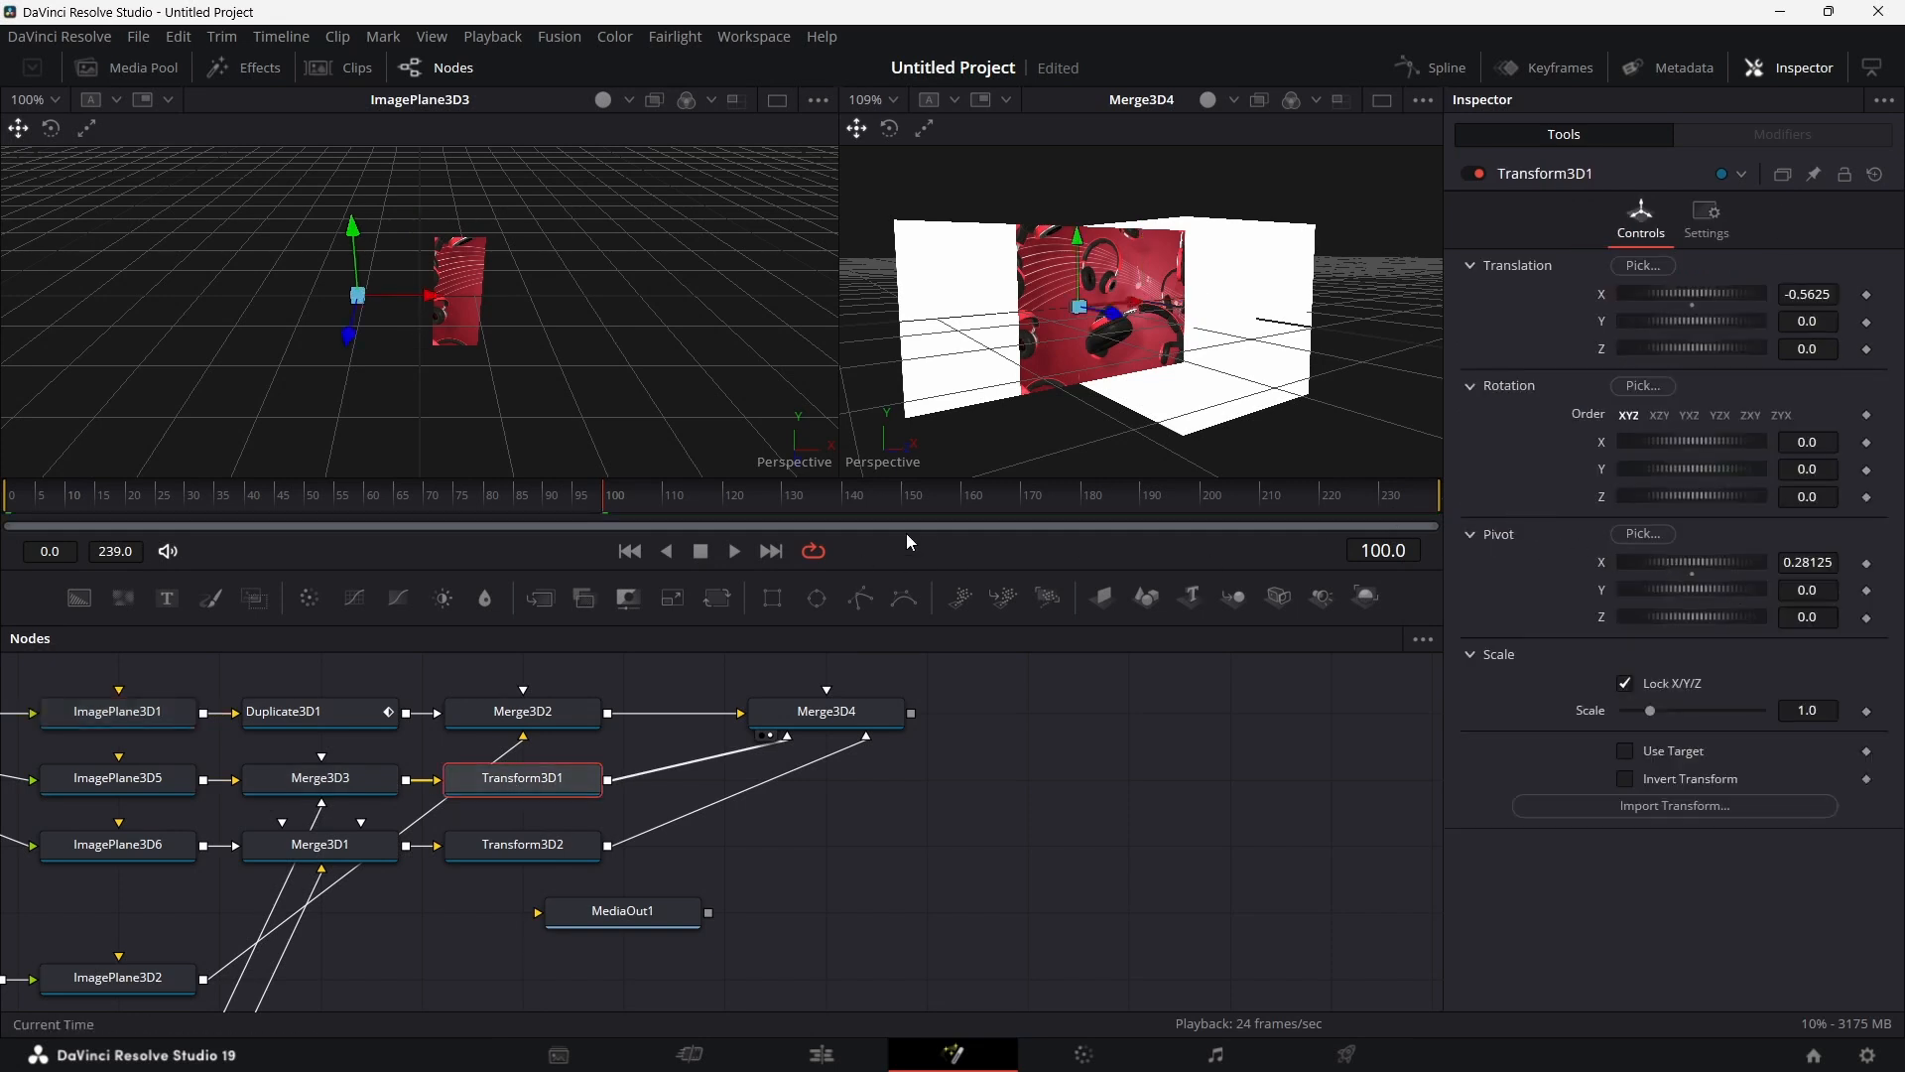
left_click(661, 498)
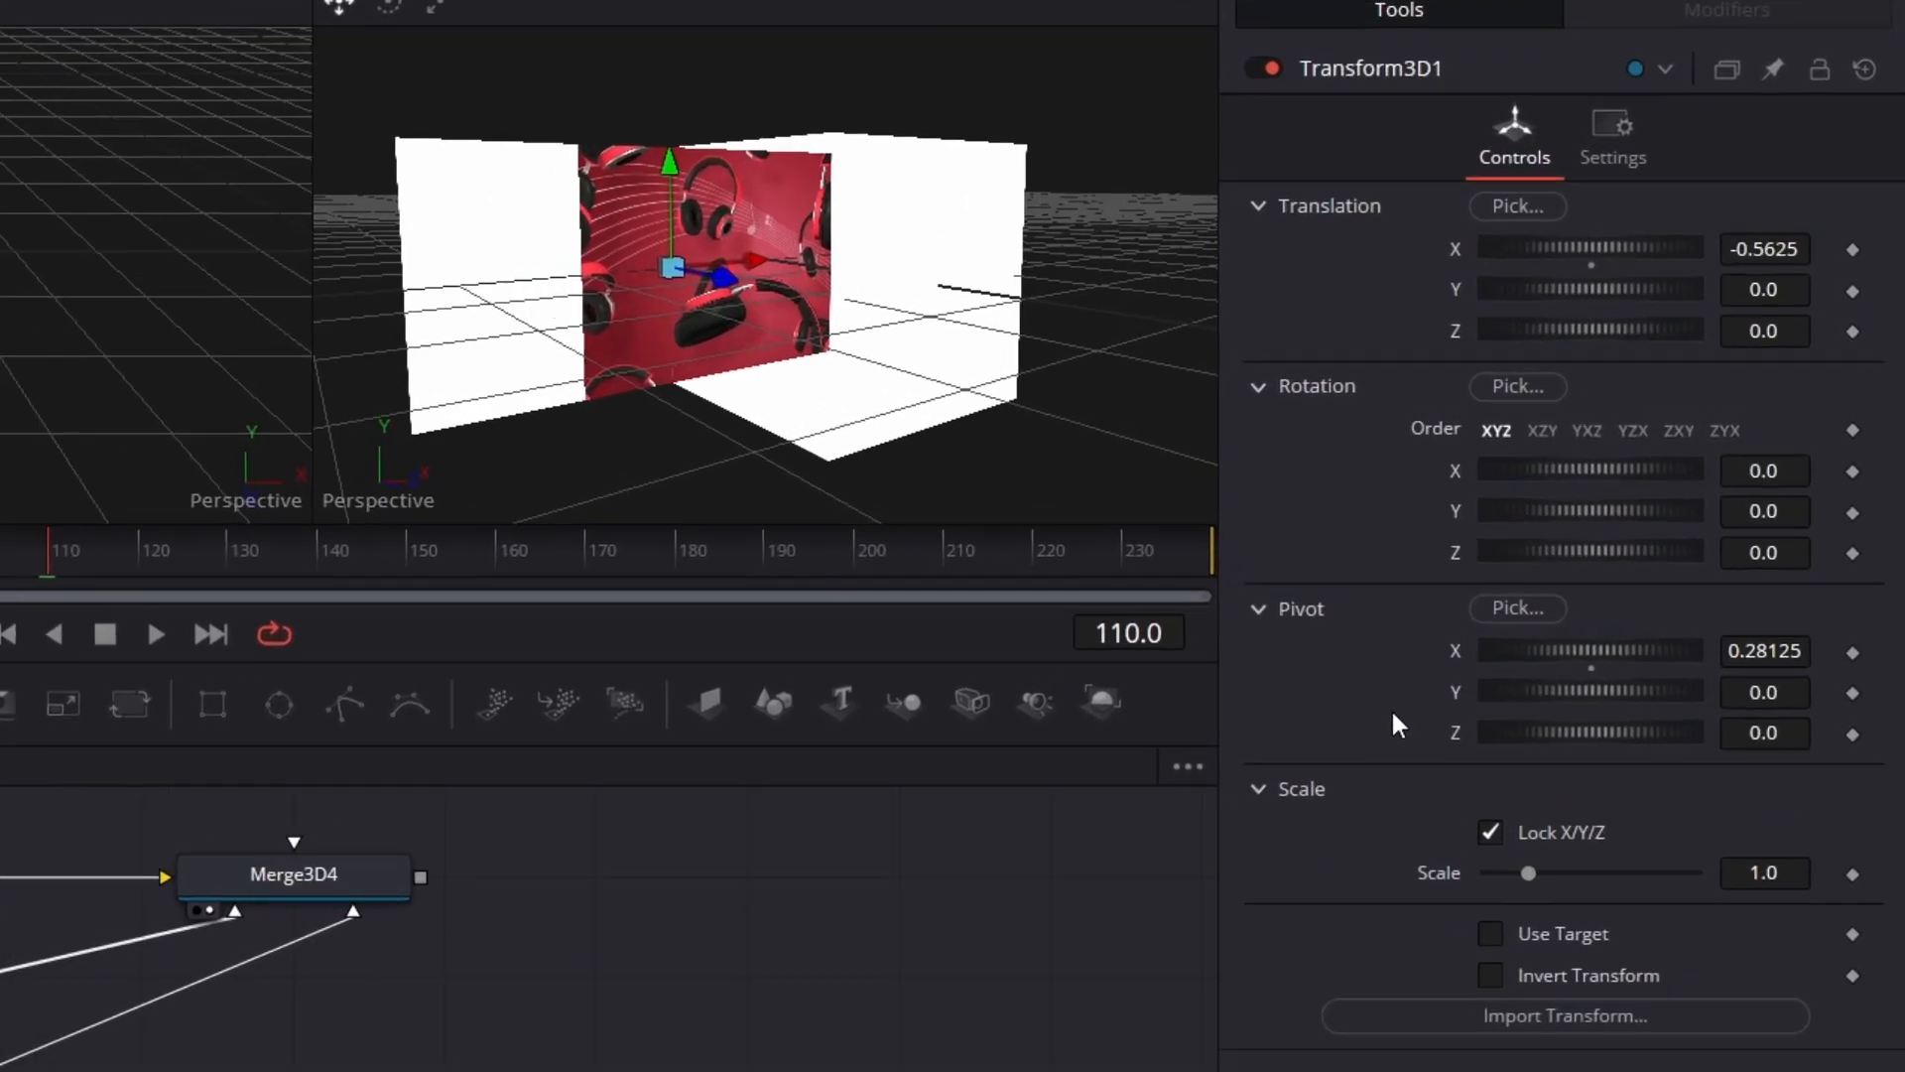
left_click(1792, 511)
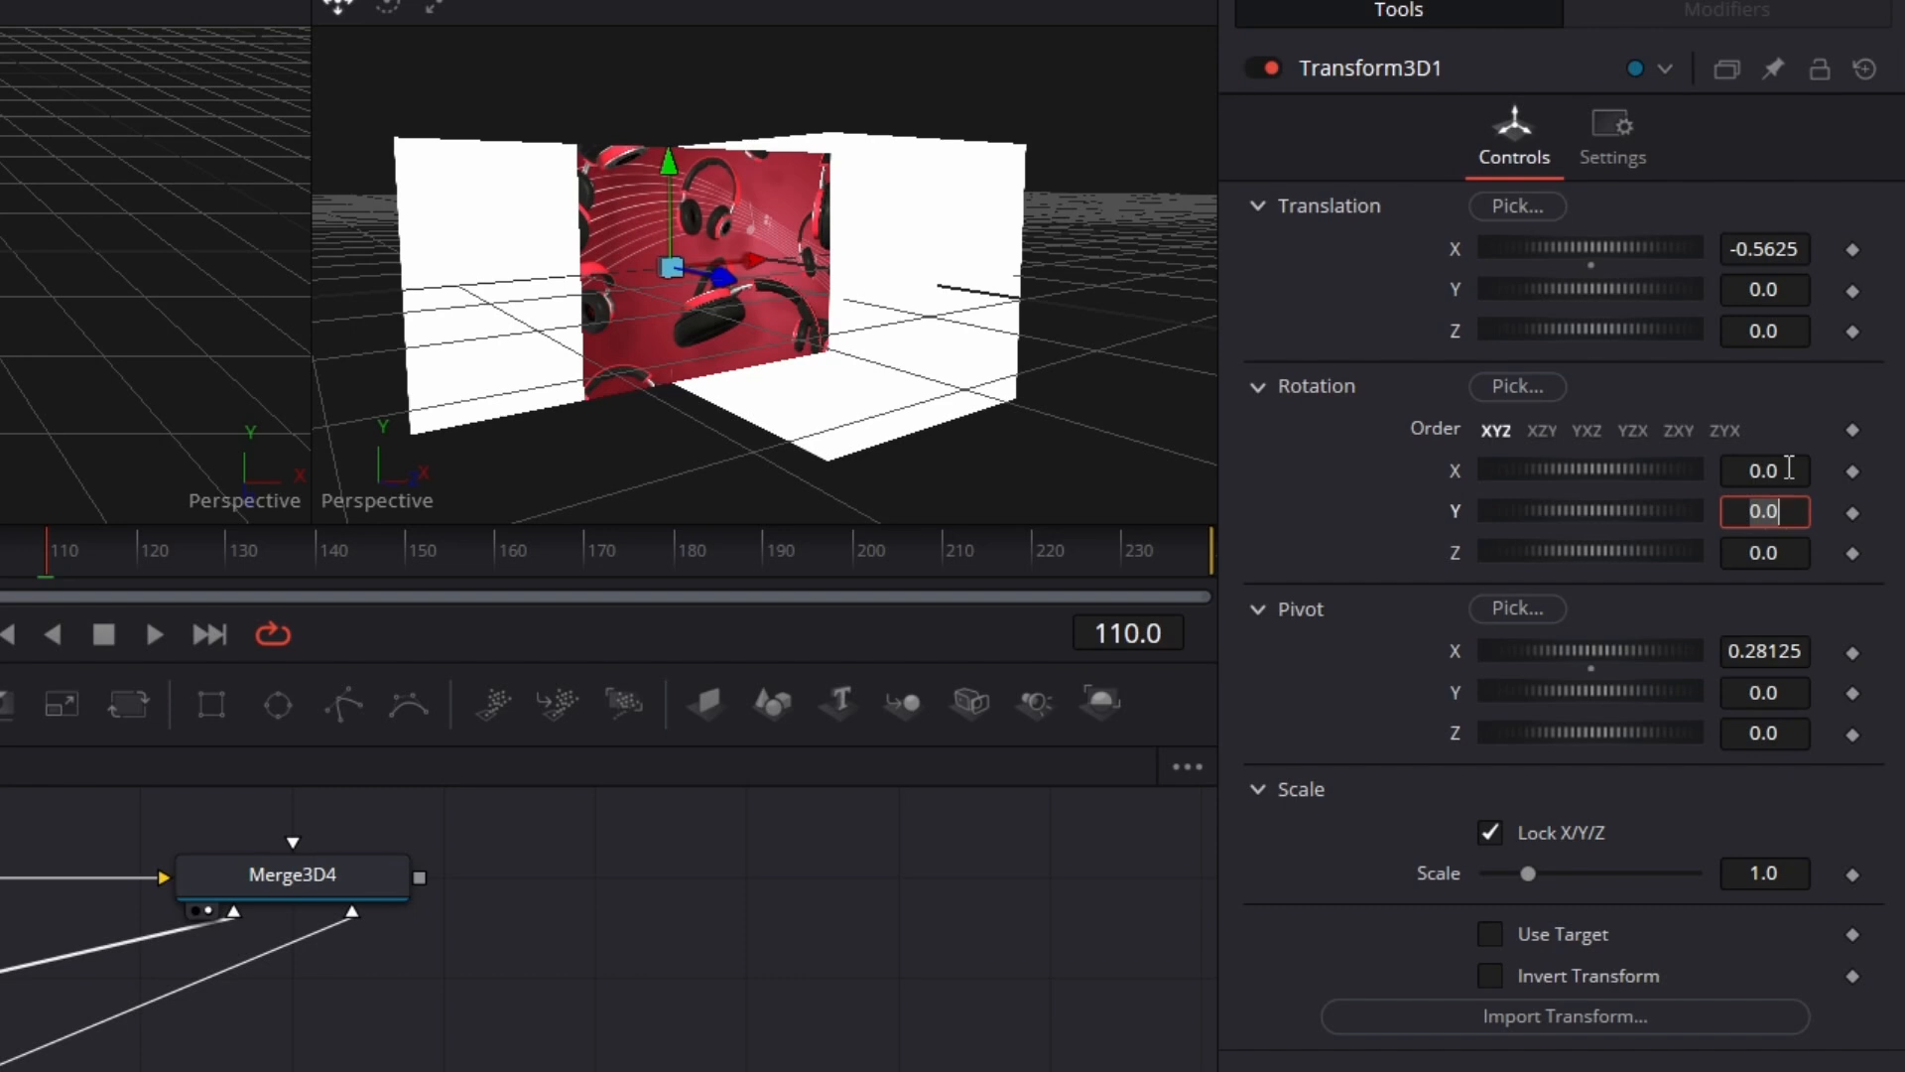
type("90")
key("Tab")
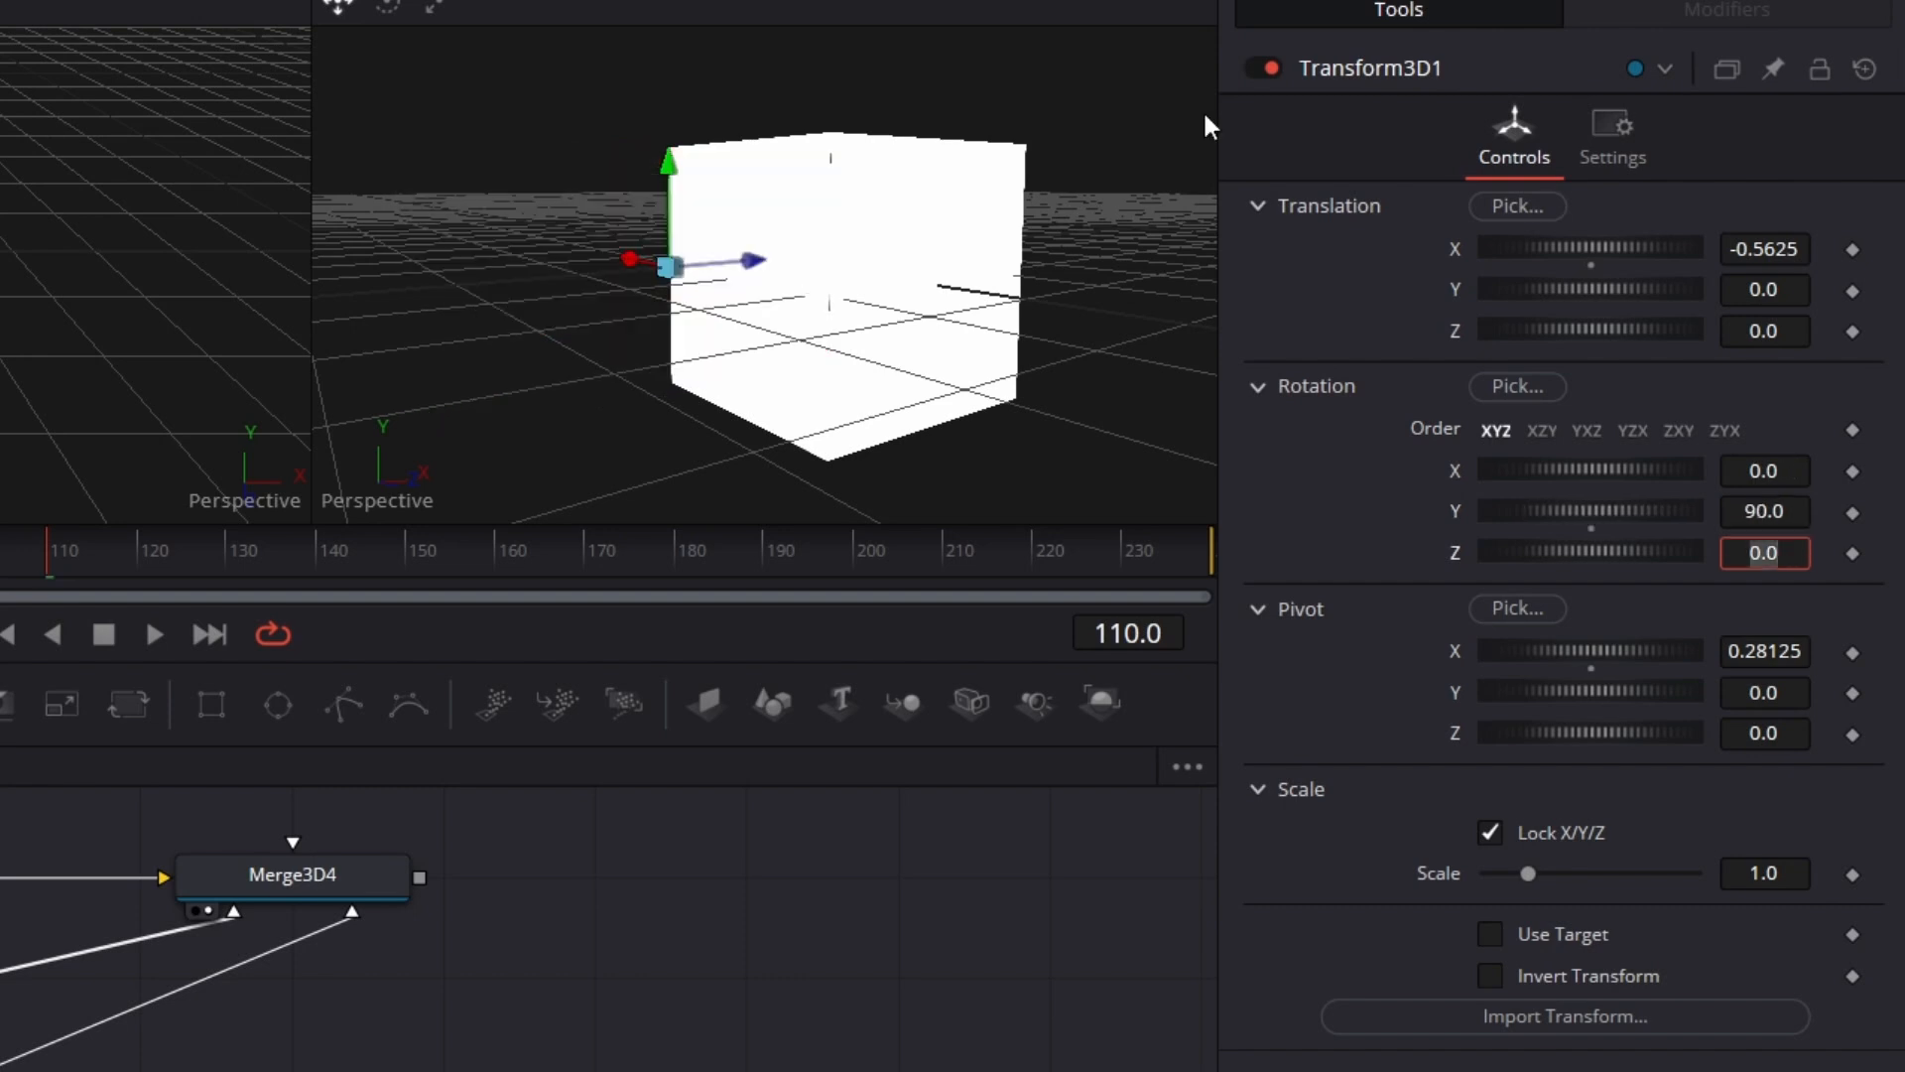
left_click(1851, 512)
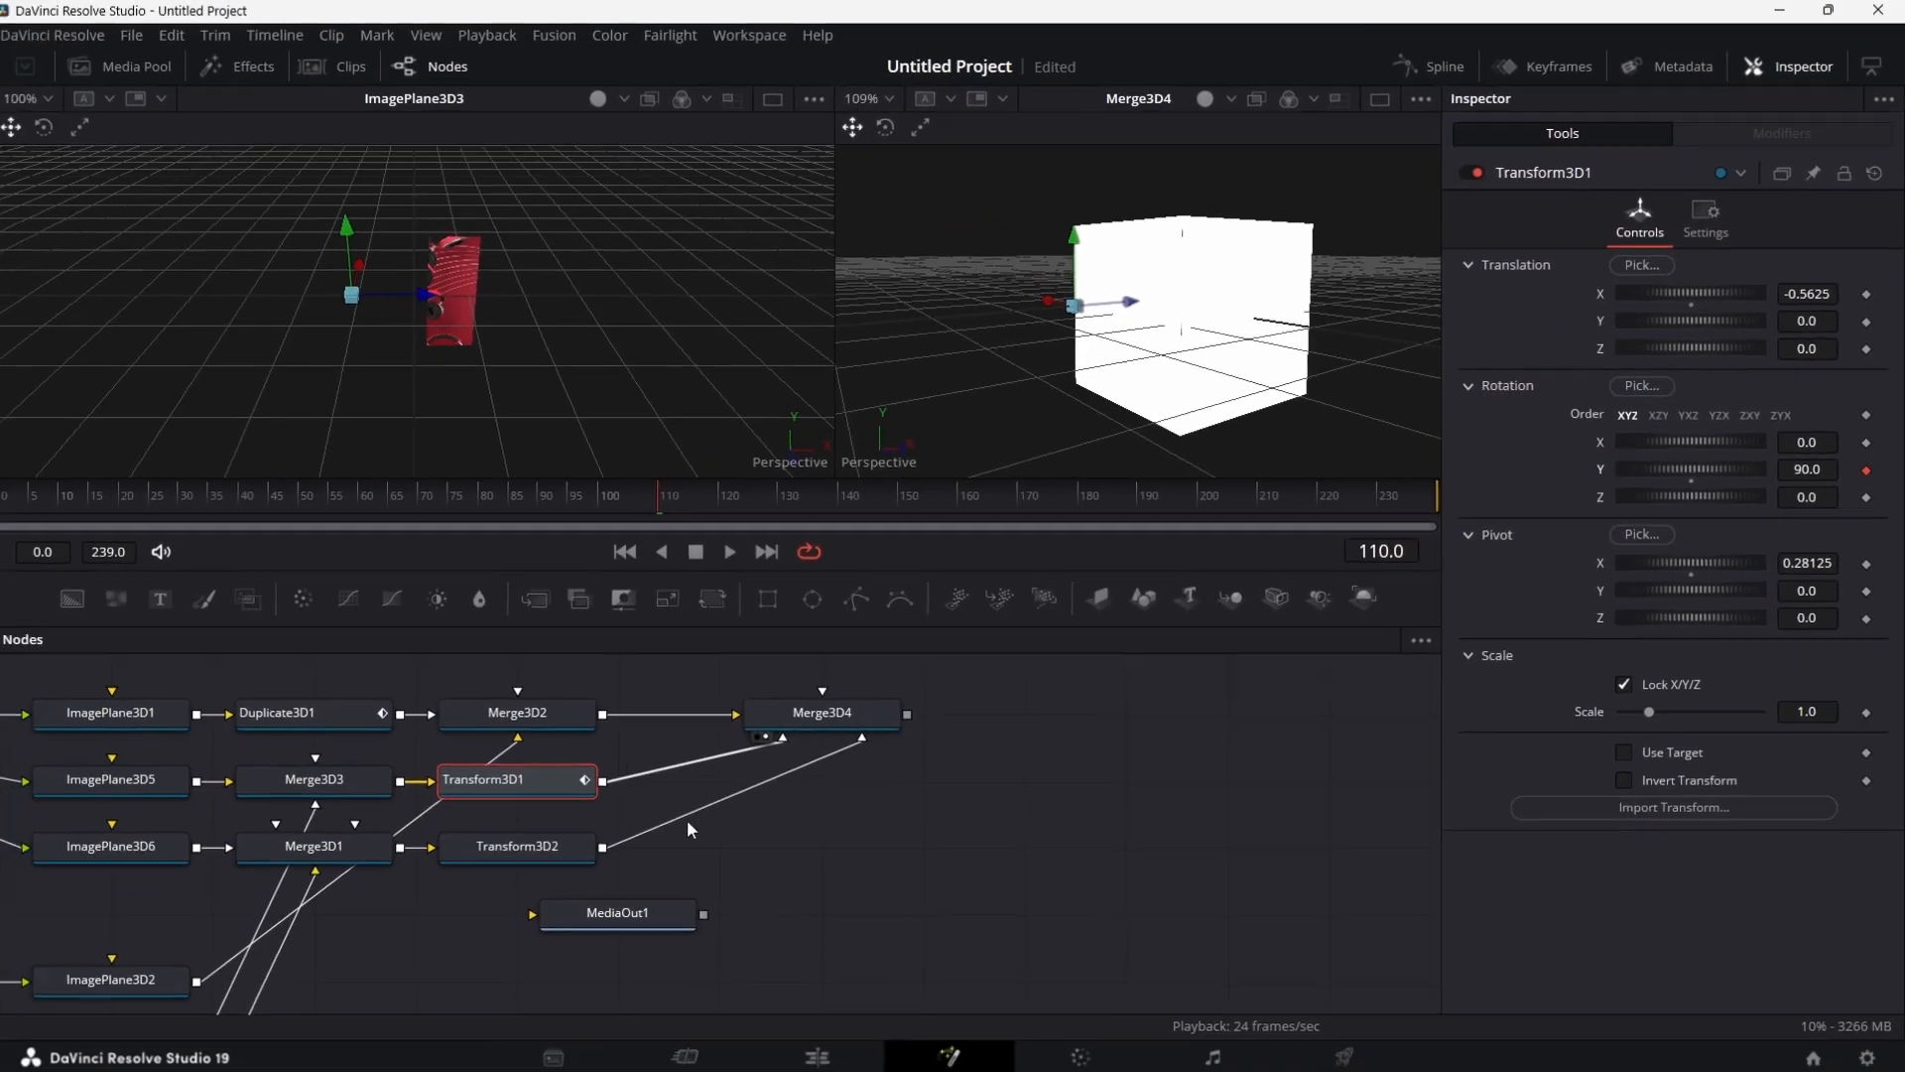
Step: Set Transform3D2's Y rotation to -90 and keyframe it at frame 110
left_click(540, 848)
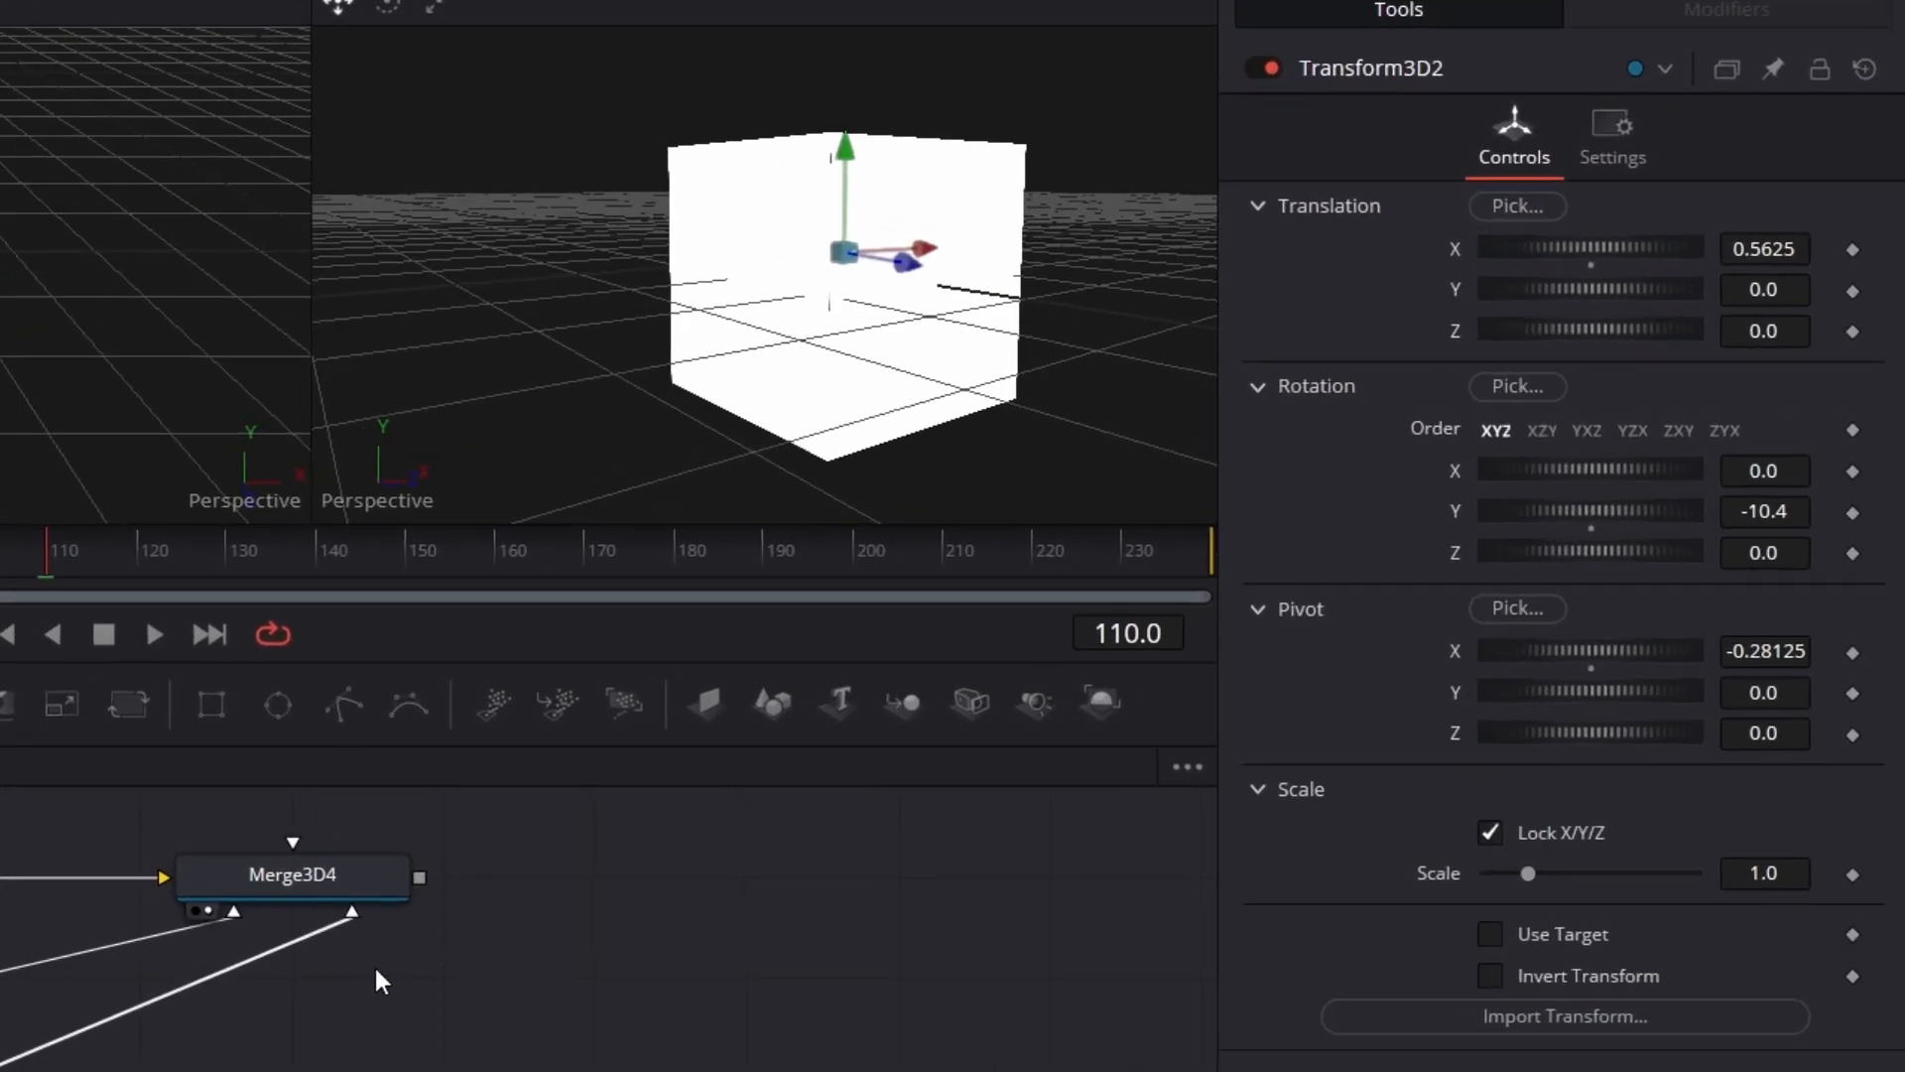
double_click(1801, 510)
type("-90")
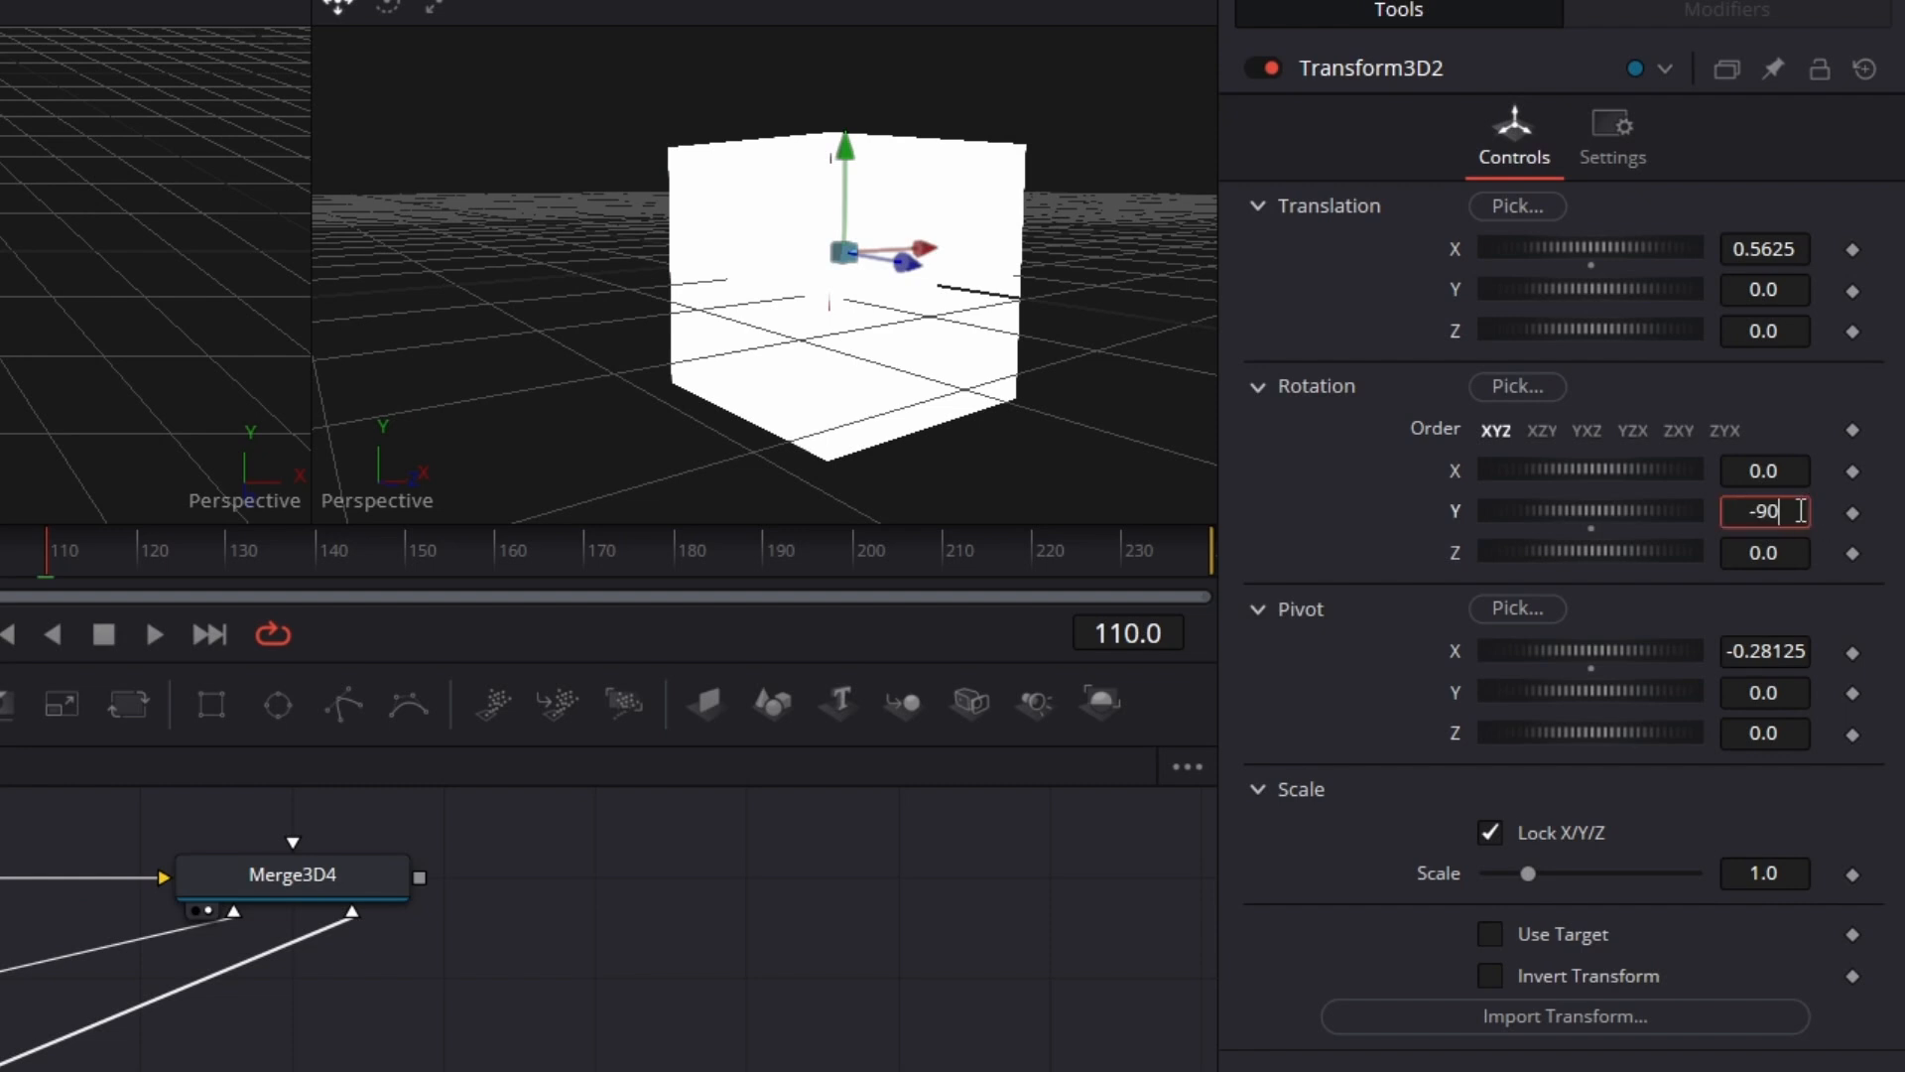
key("Tab")
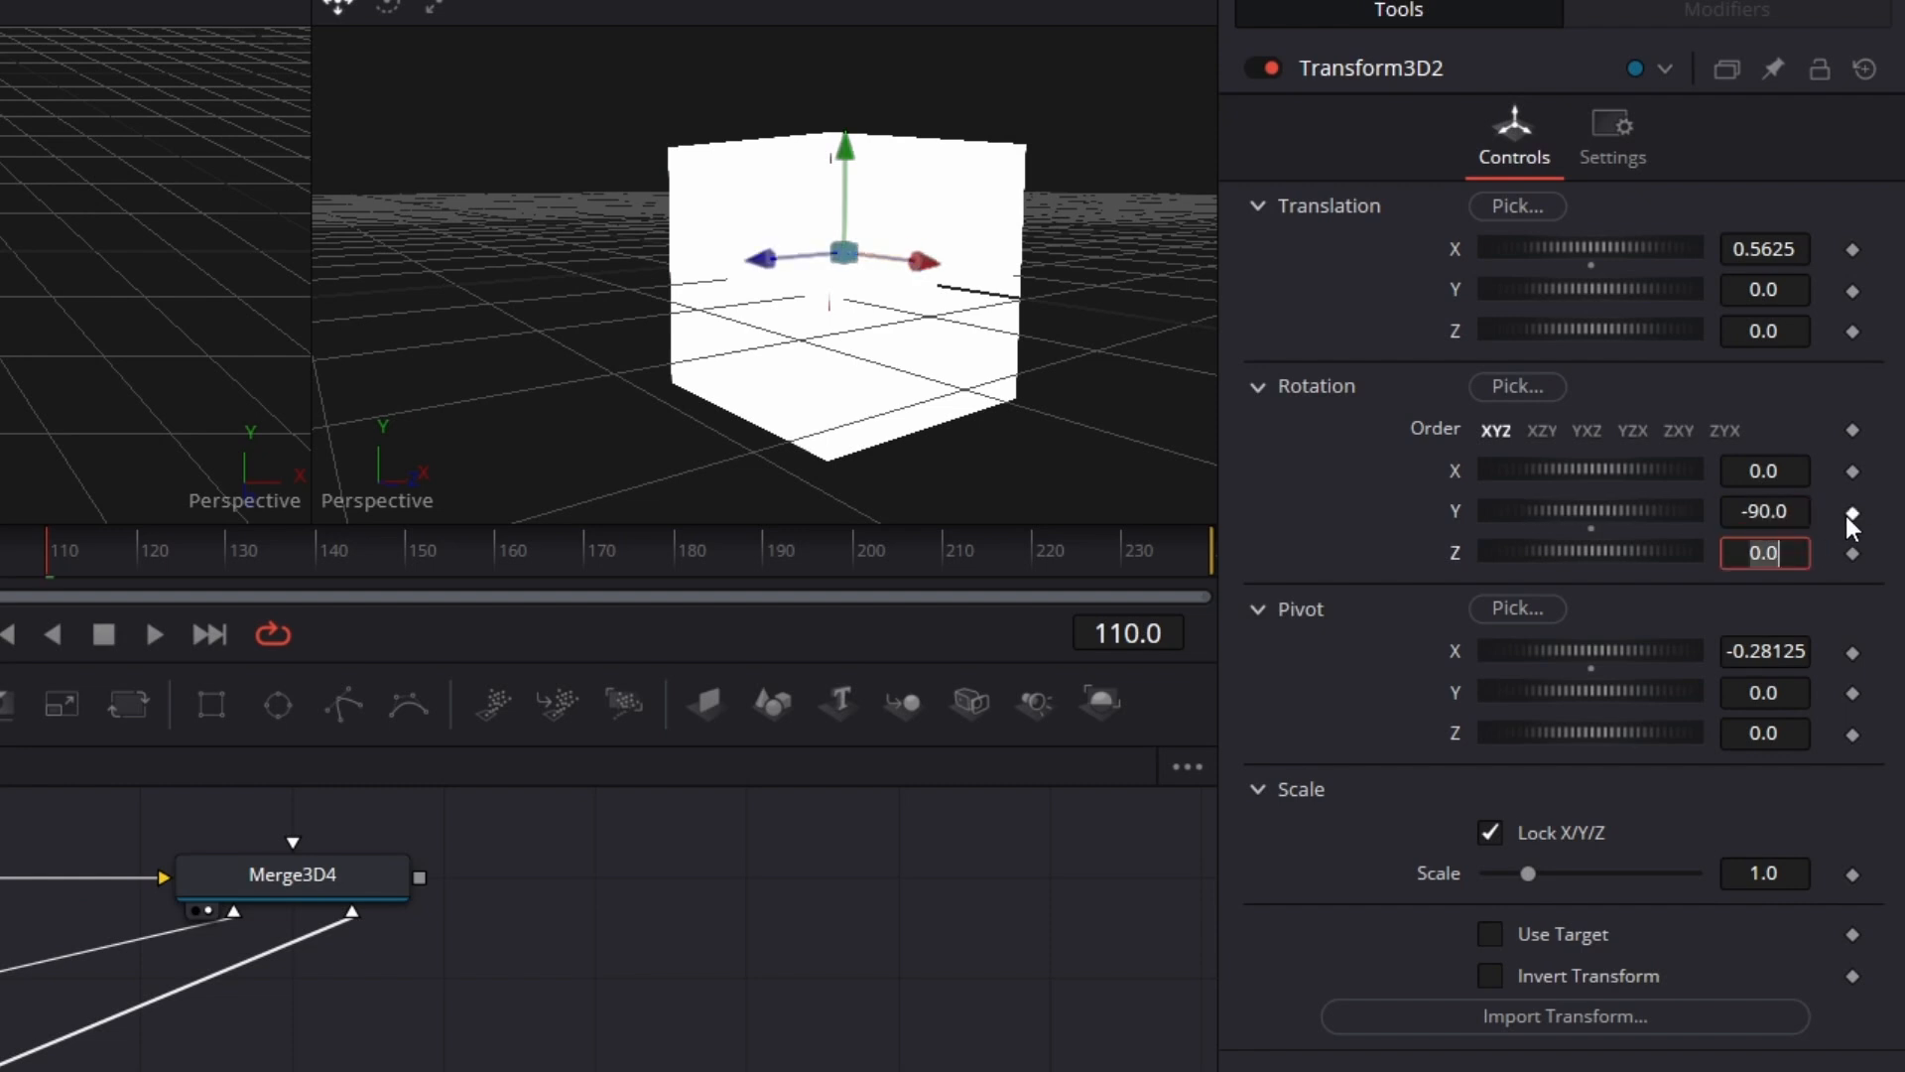
left_click(1850, 513)
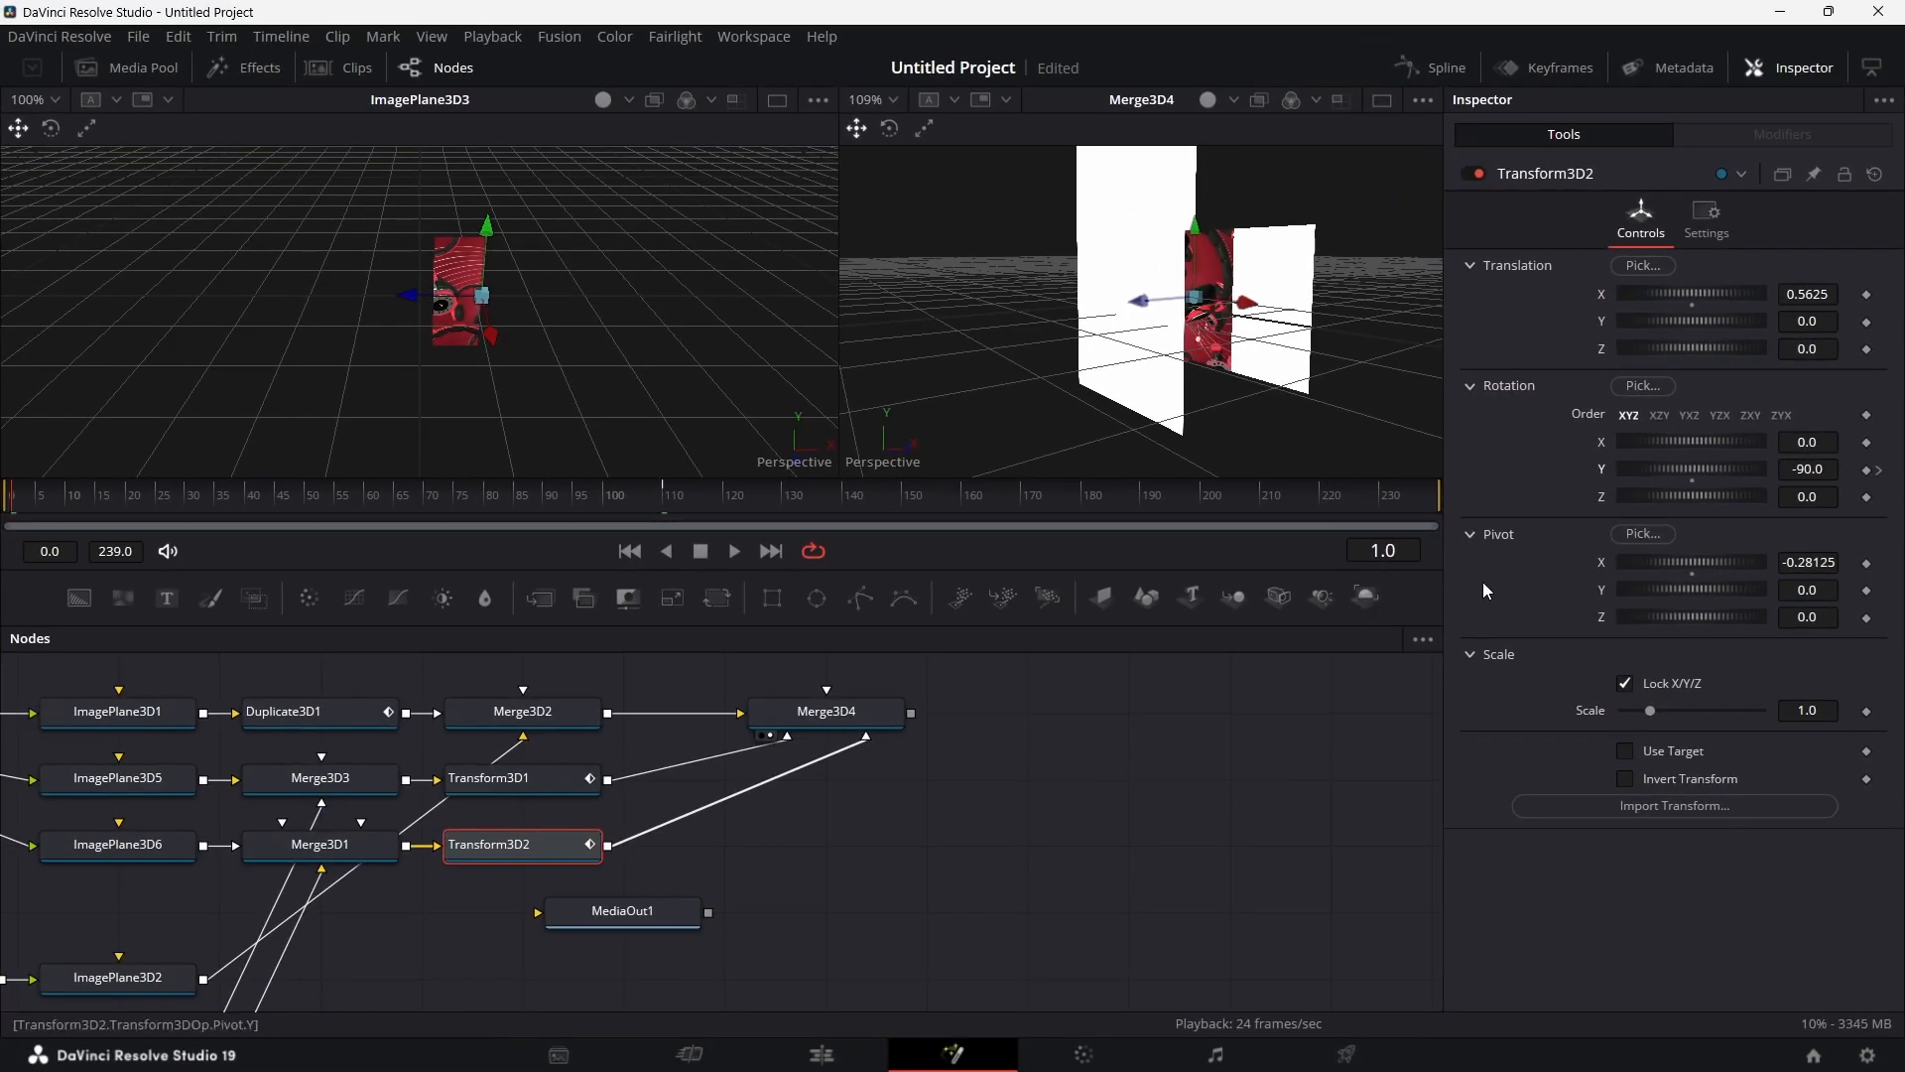
Step: At frame 0, set the Y rotation of Transform3D2 and Transform3D1 to 0, and play back the folding animation
left_click(635, 553)
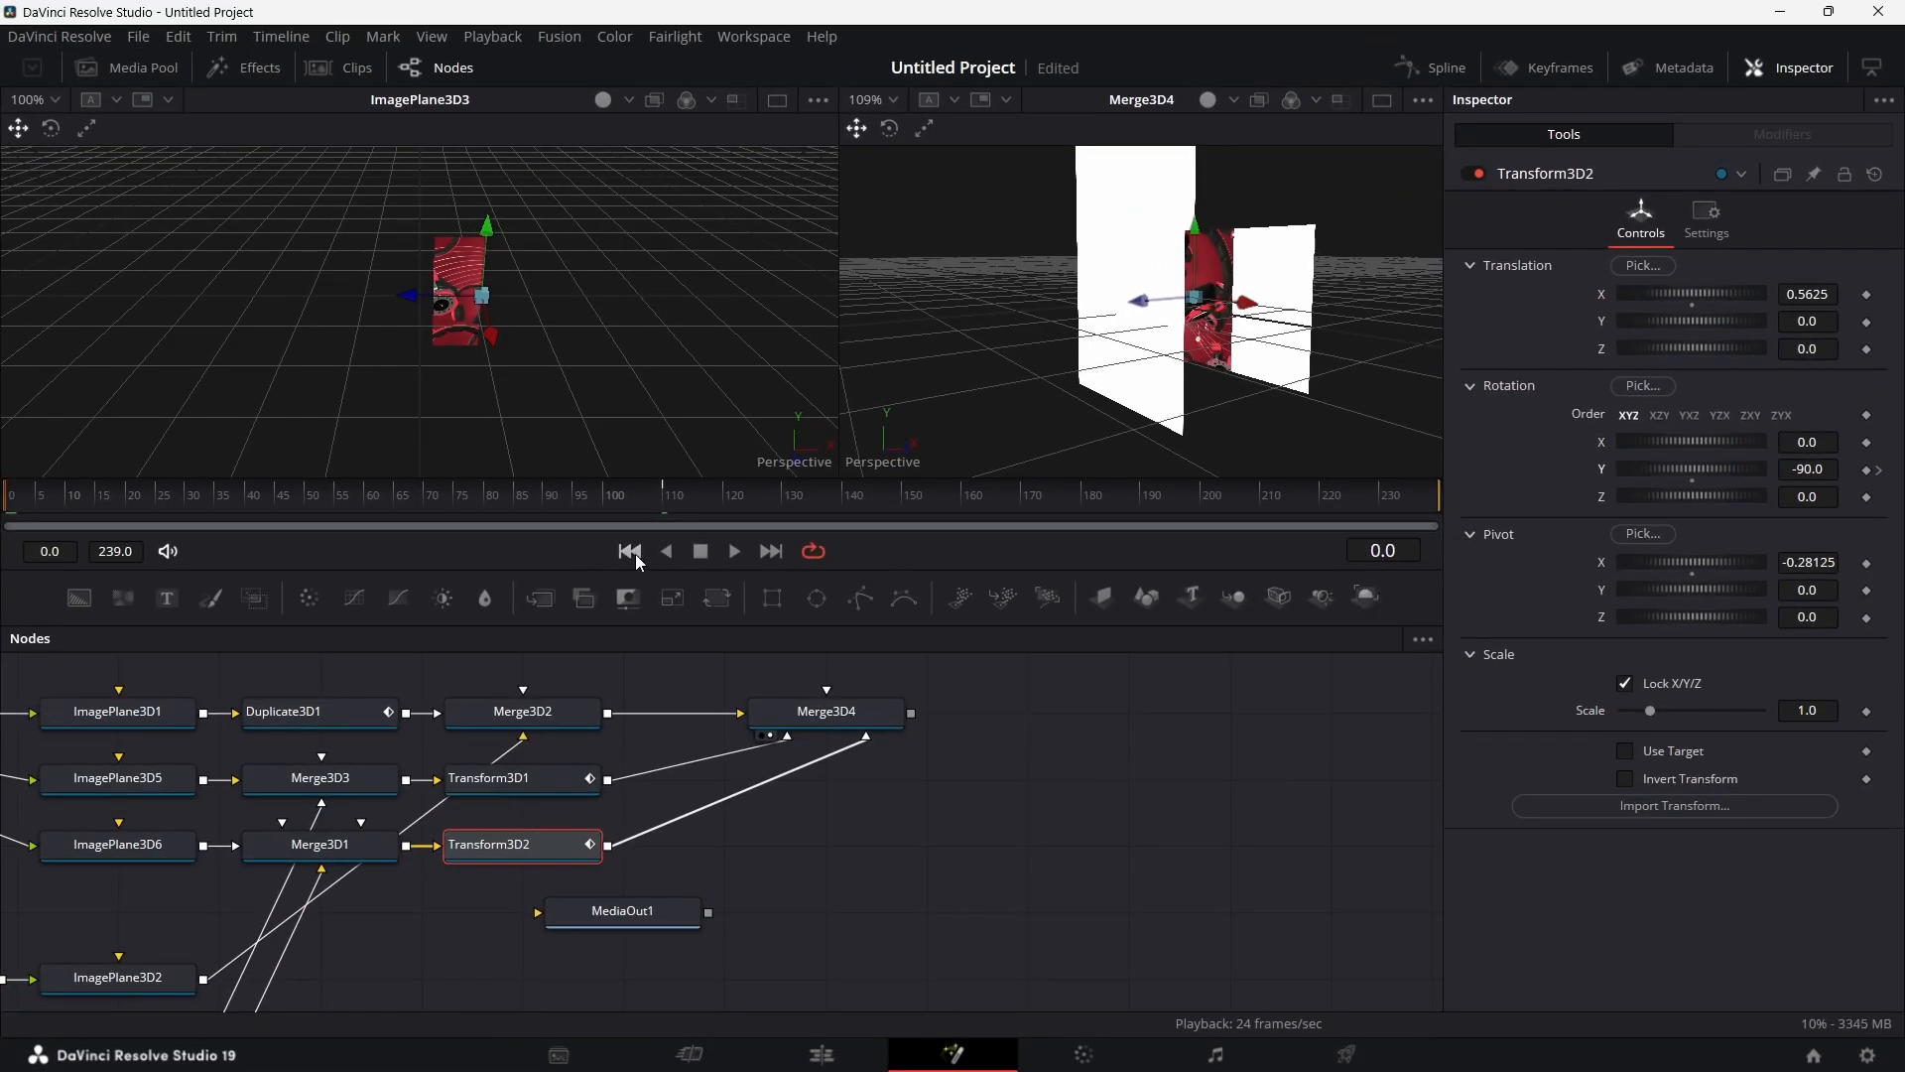
left_click(1829, 470)
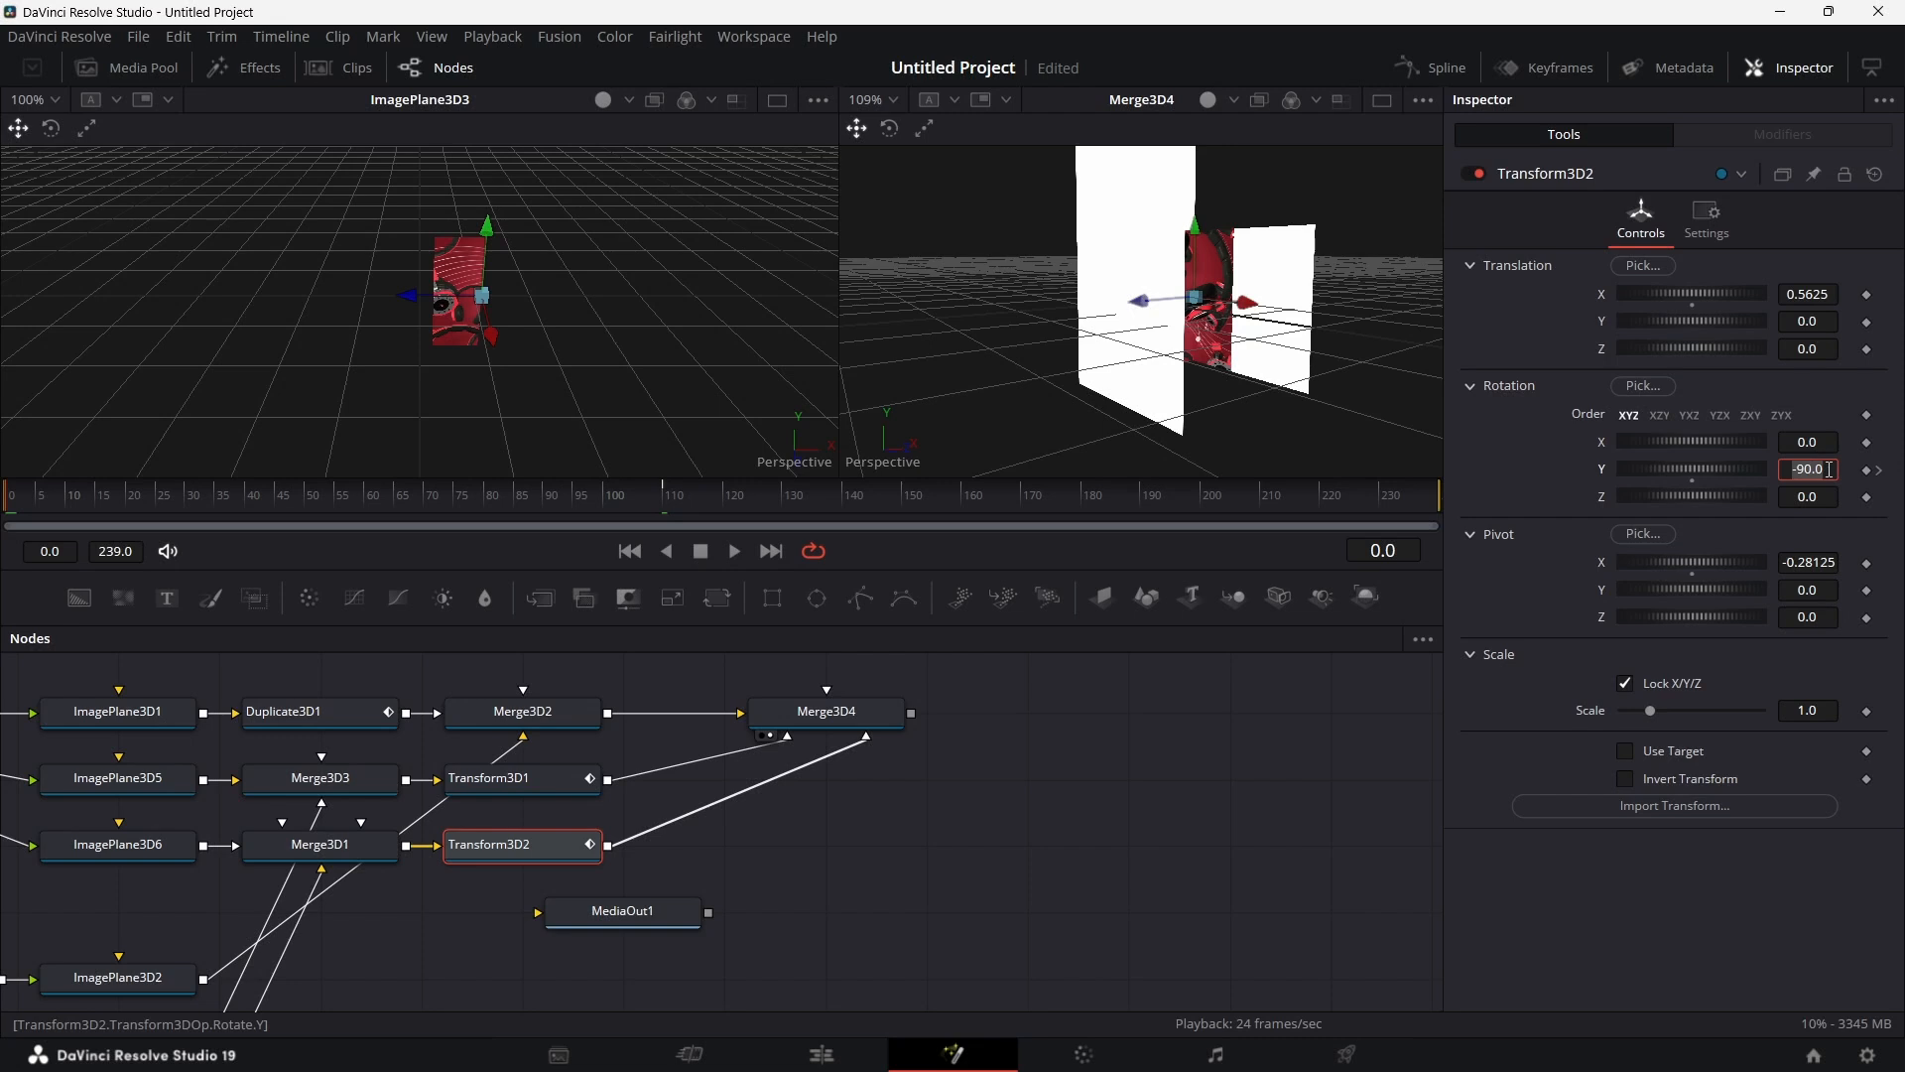
type("0")
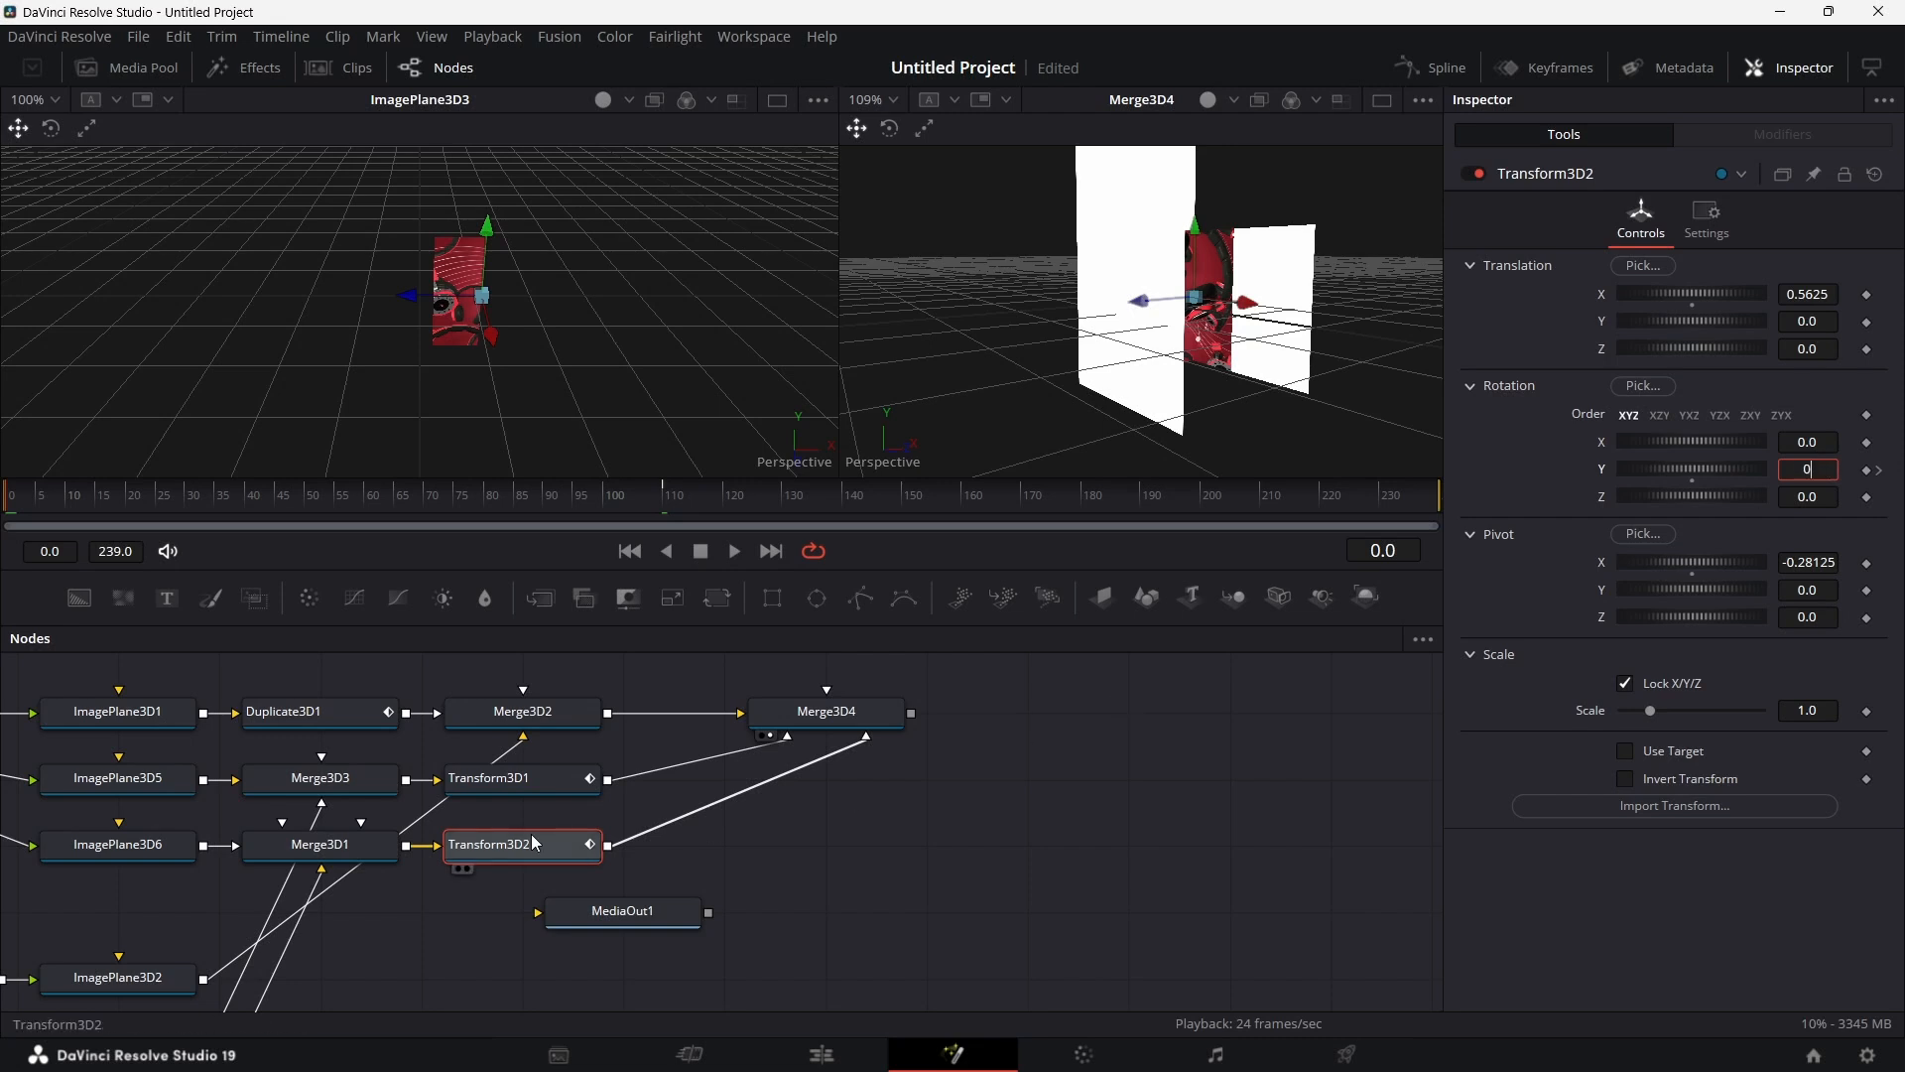
left_click(532, 784)
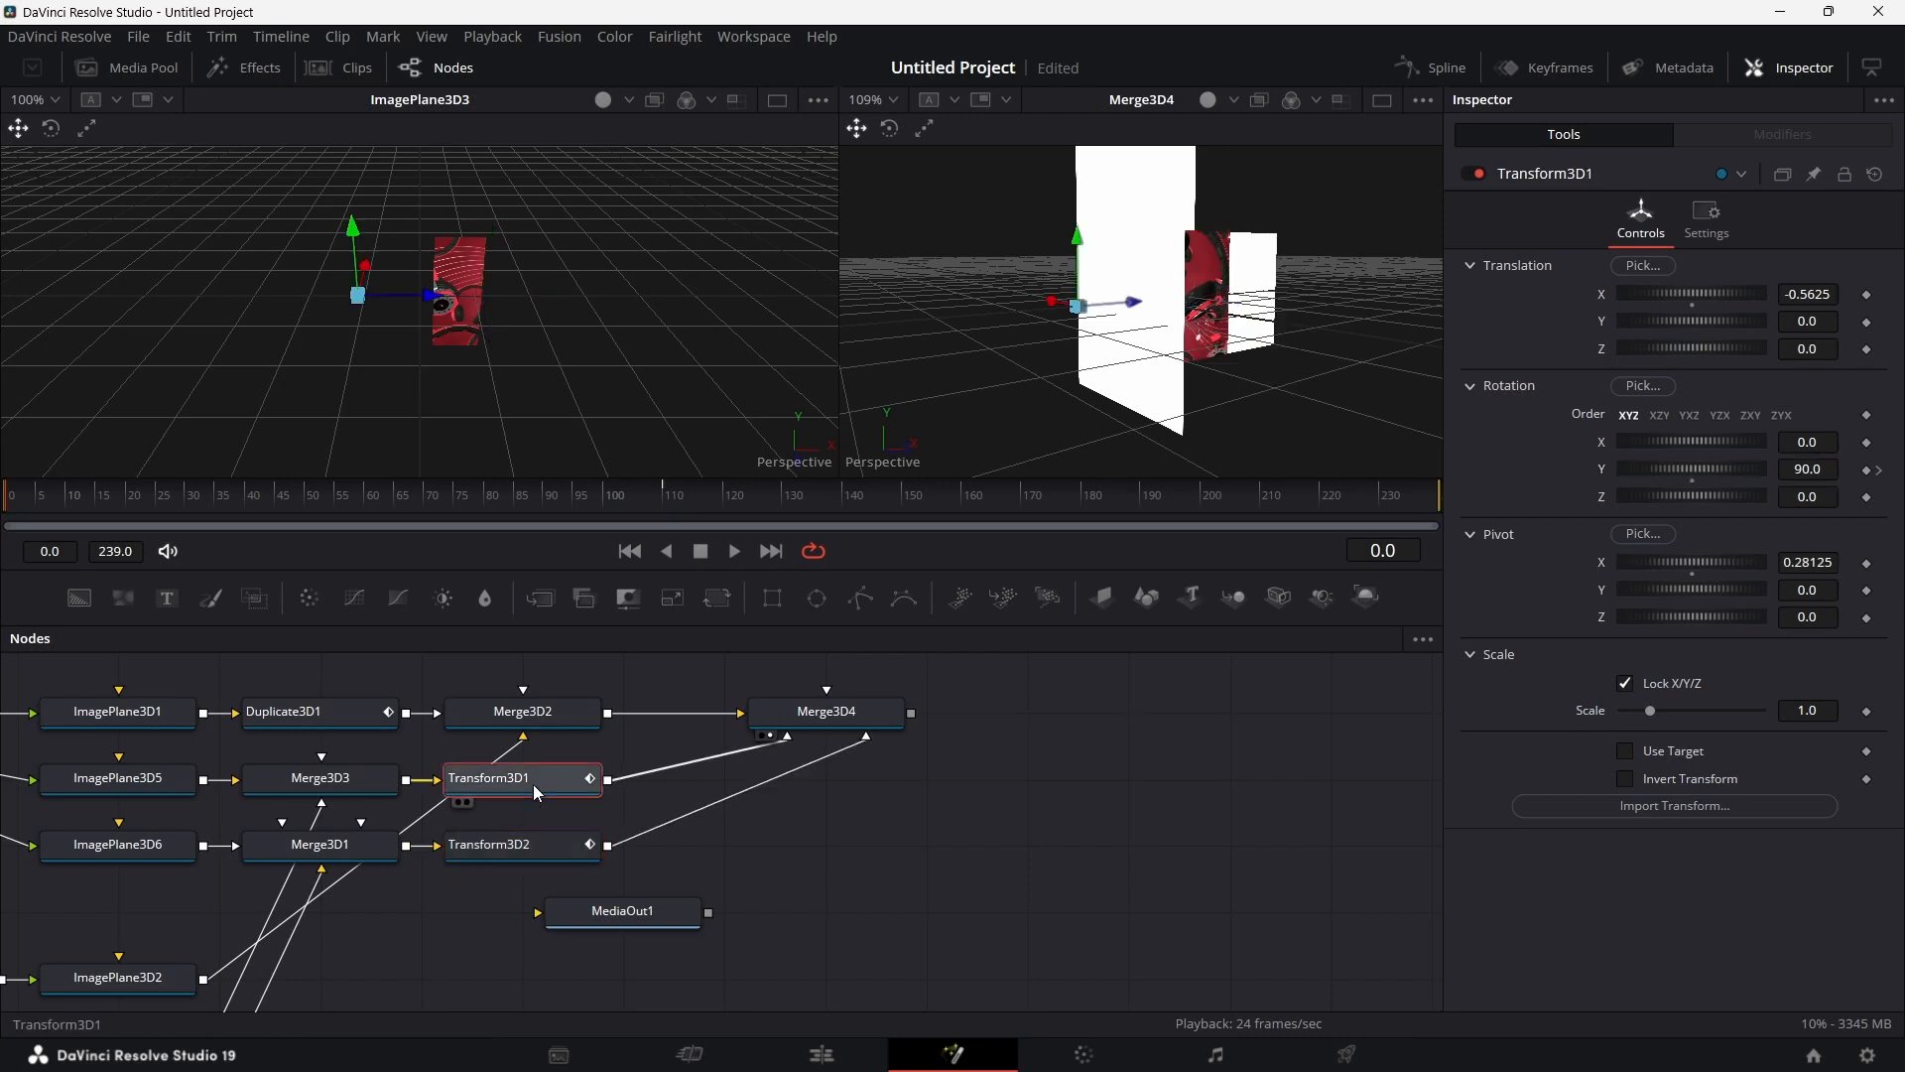
left_click(1824, 471)
key("Tab")
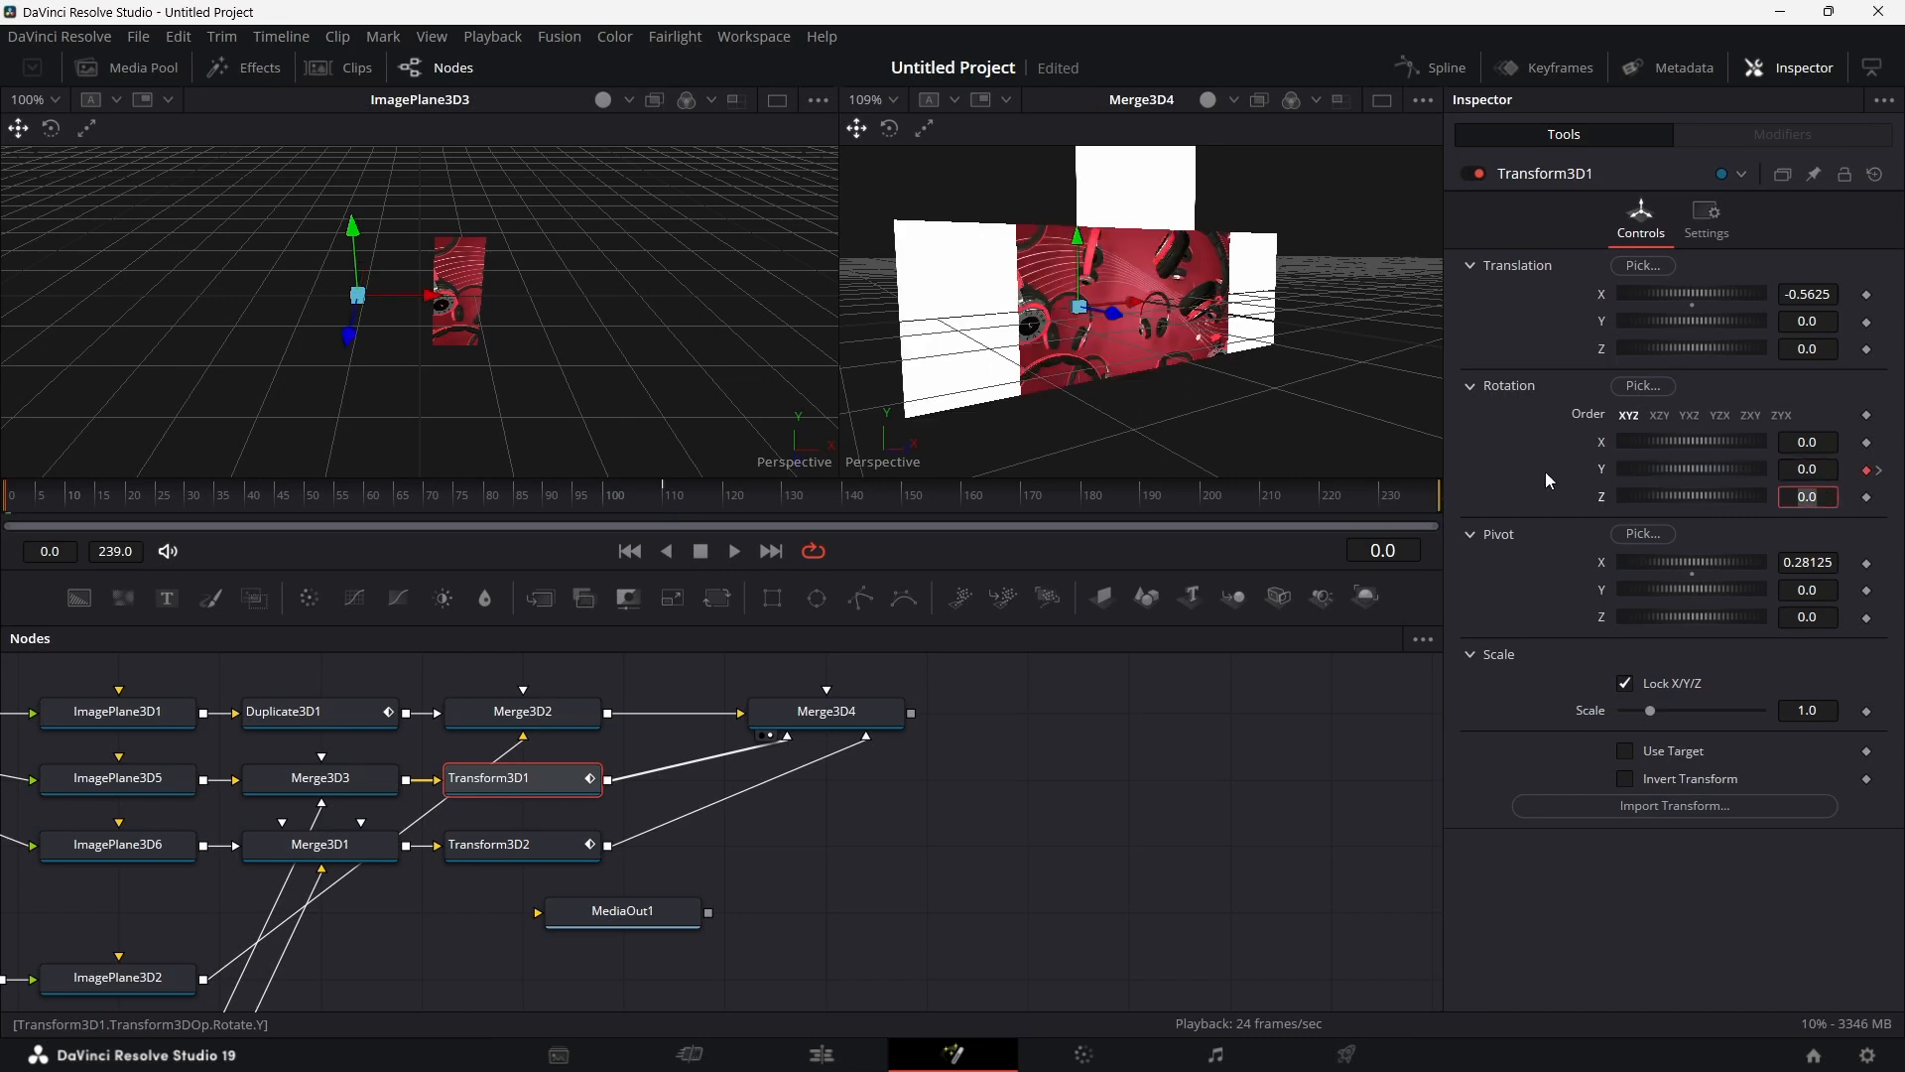
left_click(736, 551)
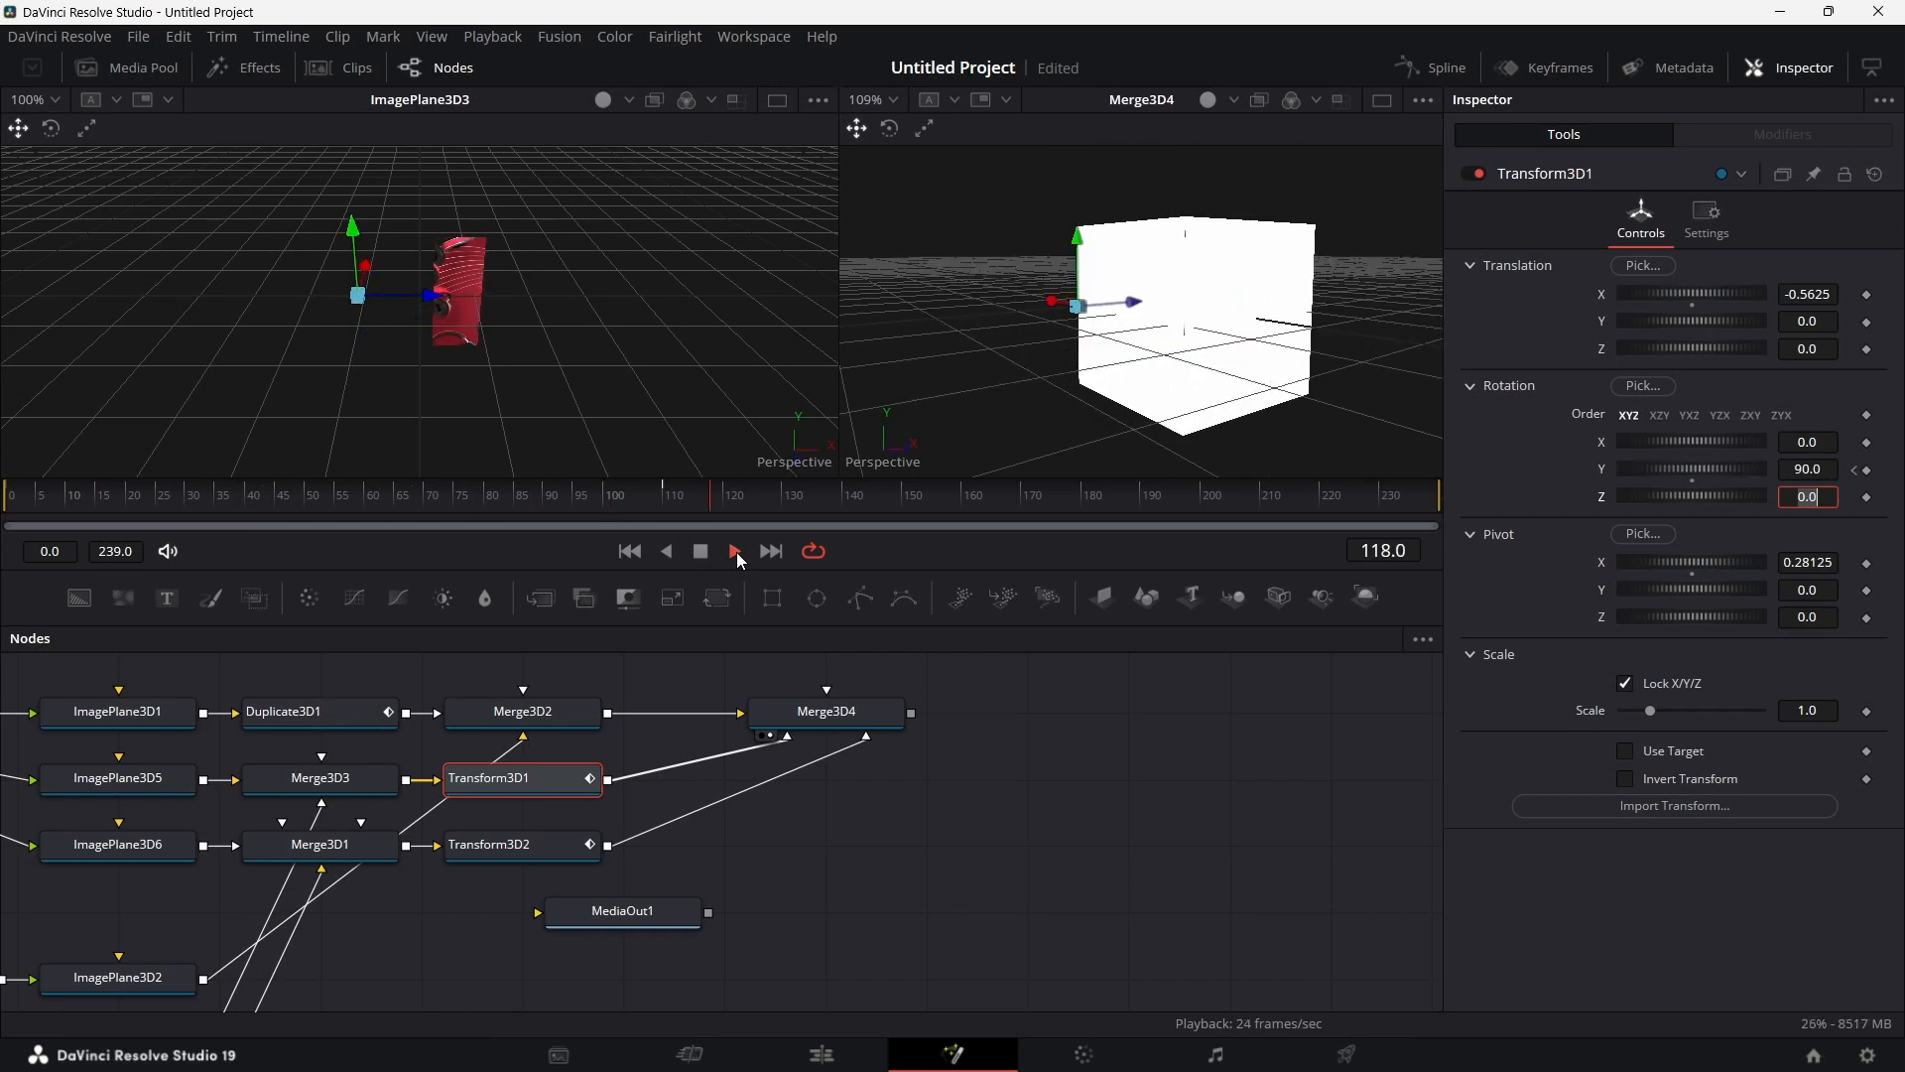
left_click(703, 554)
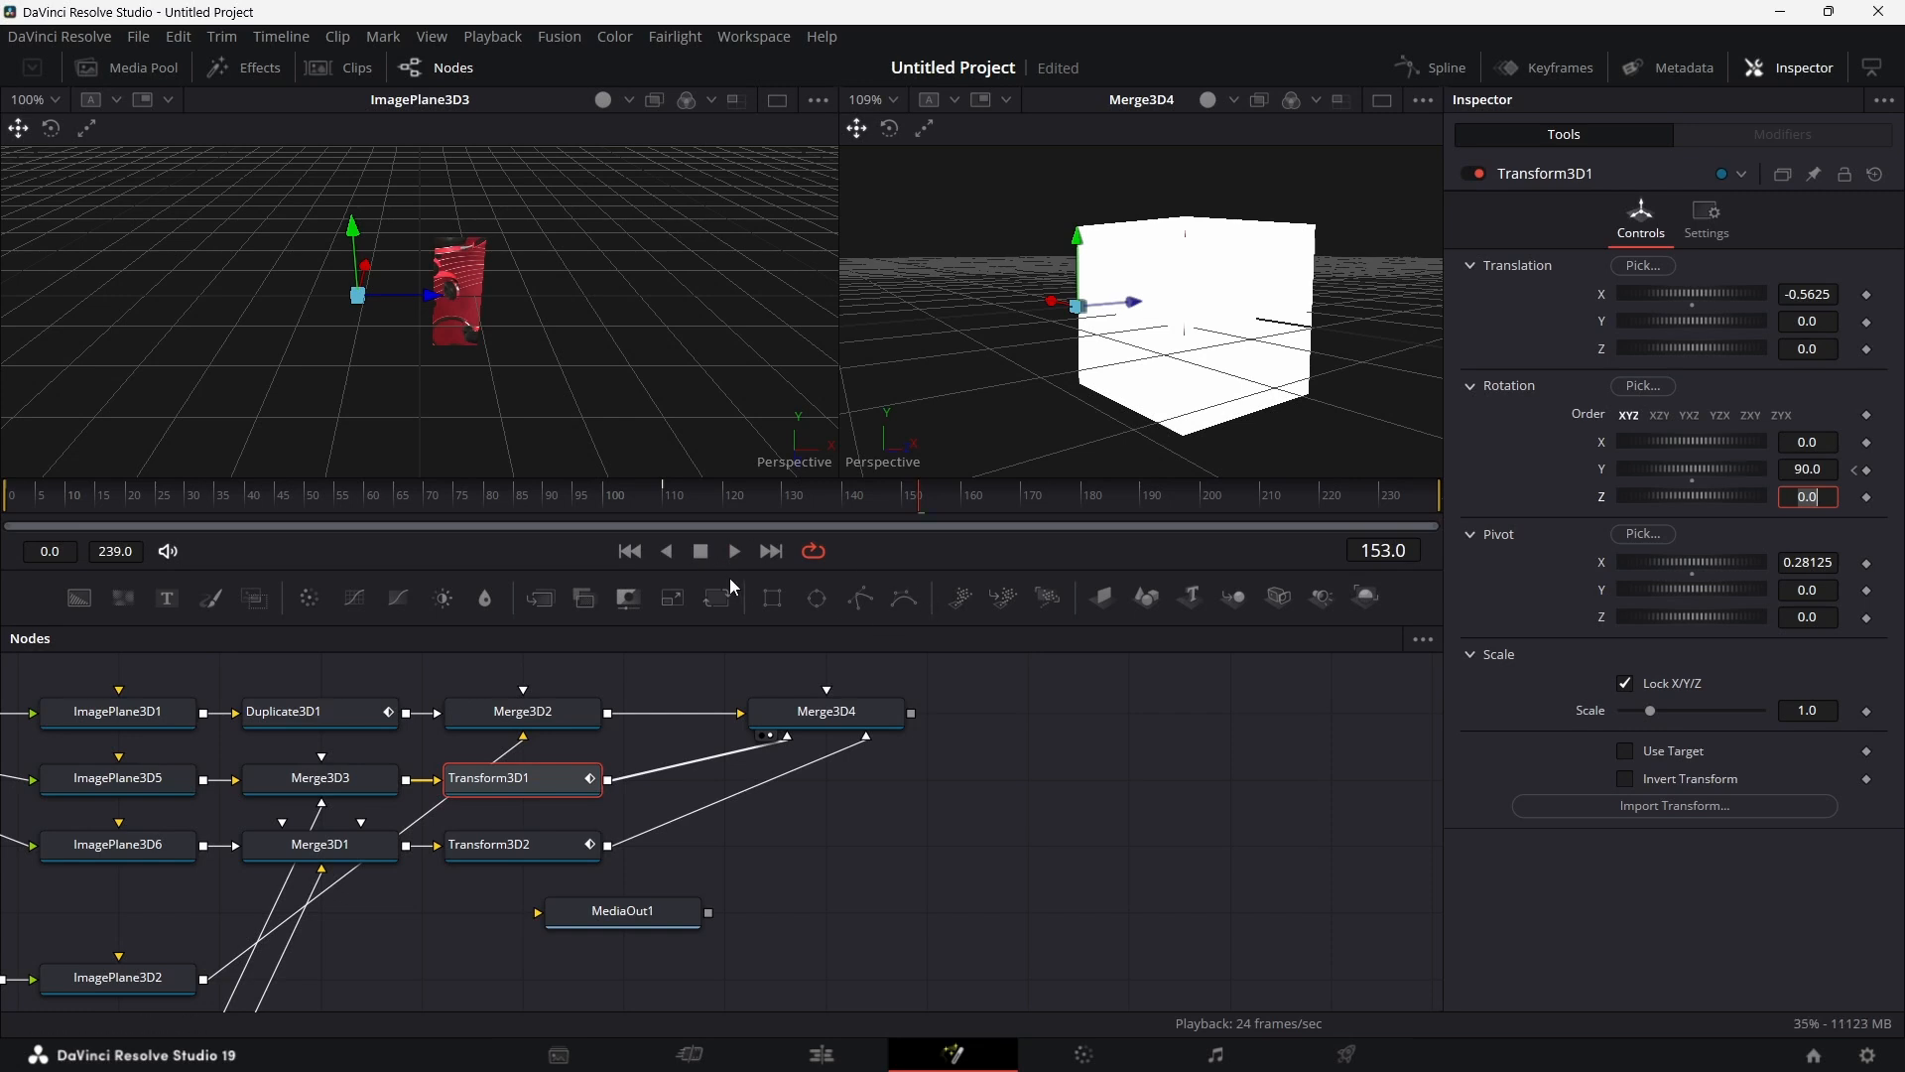
Step: Show the rotation curves of Duplicate3D1, Transform3D2 and Transform3D1 together in the Spline editor, zoomed to fit
scroll(899, 752, "down", 1)
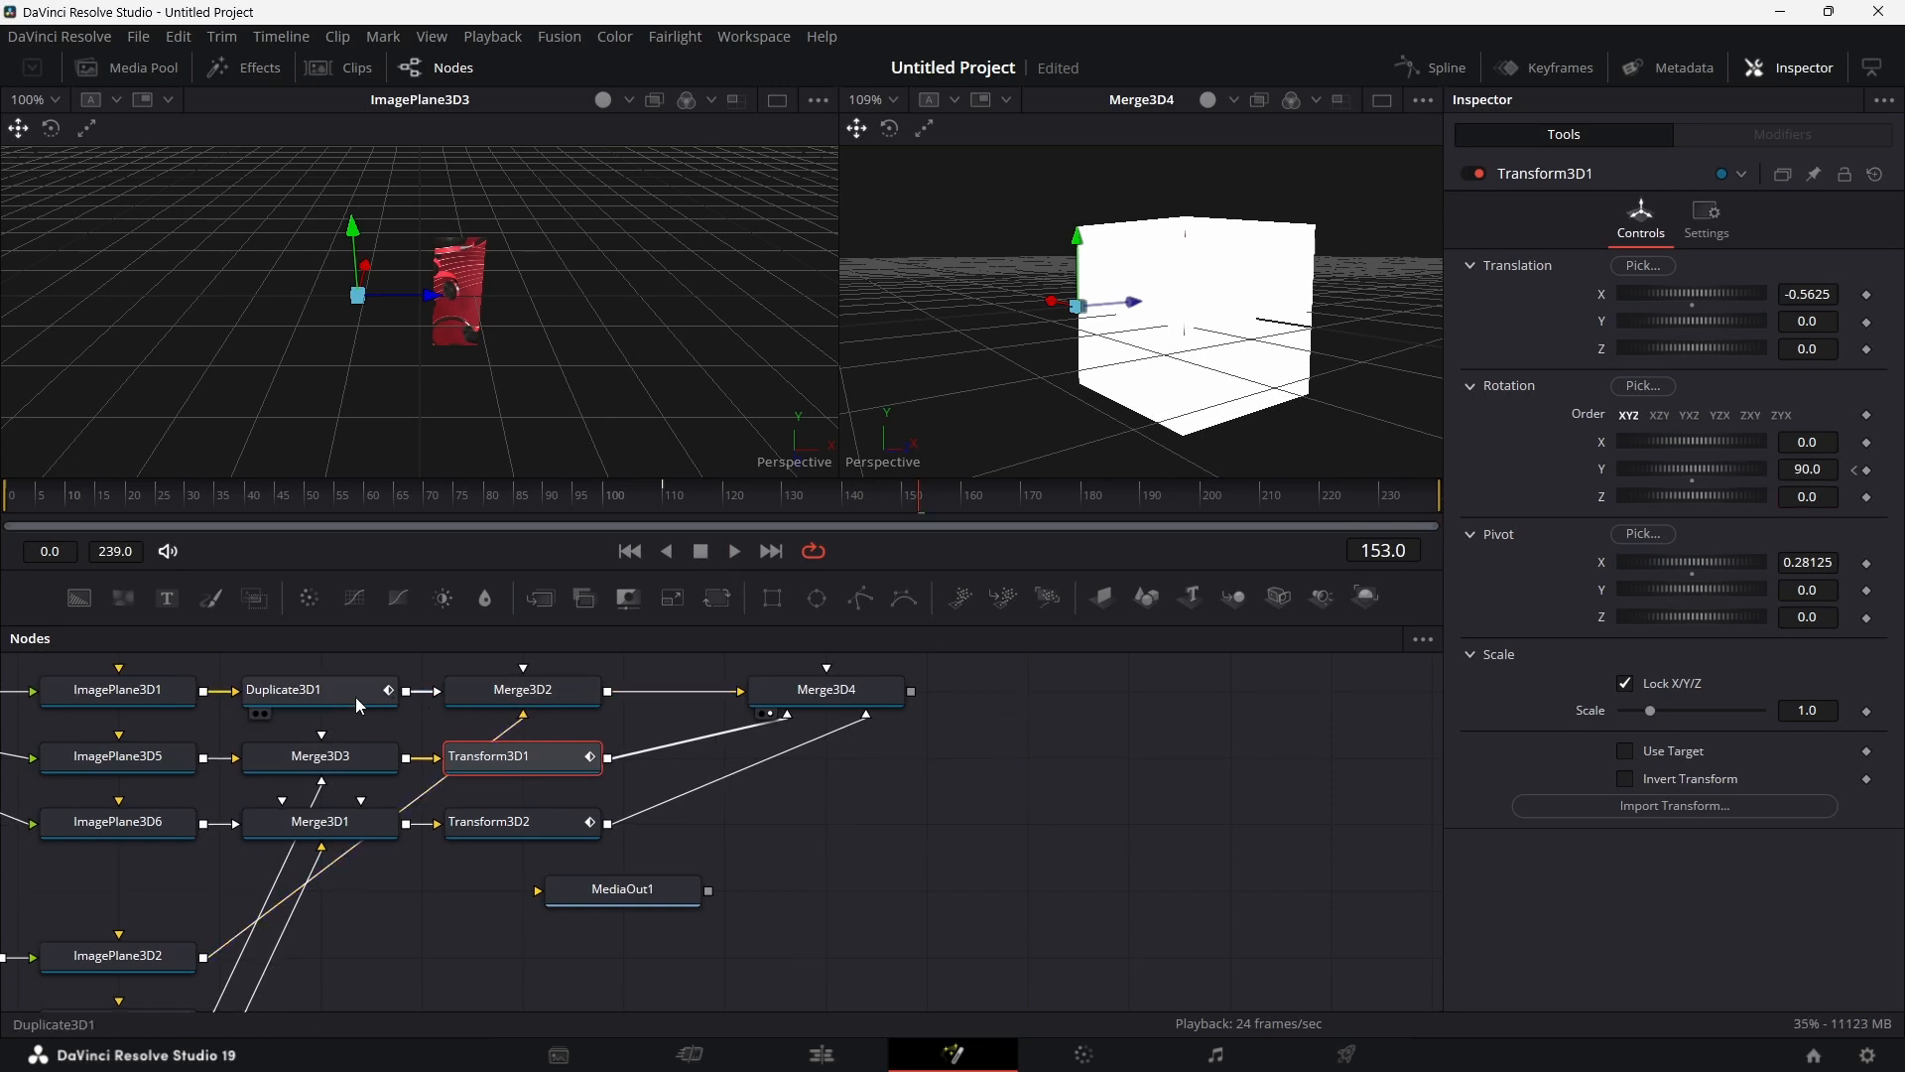
left_click(260, 698, "ctrl")
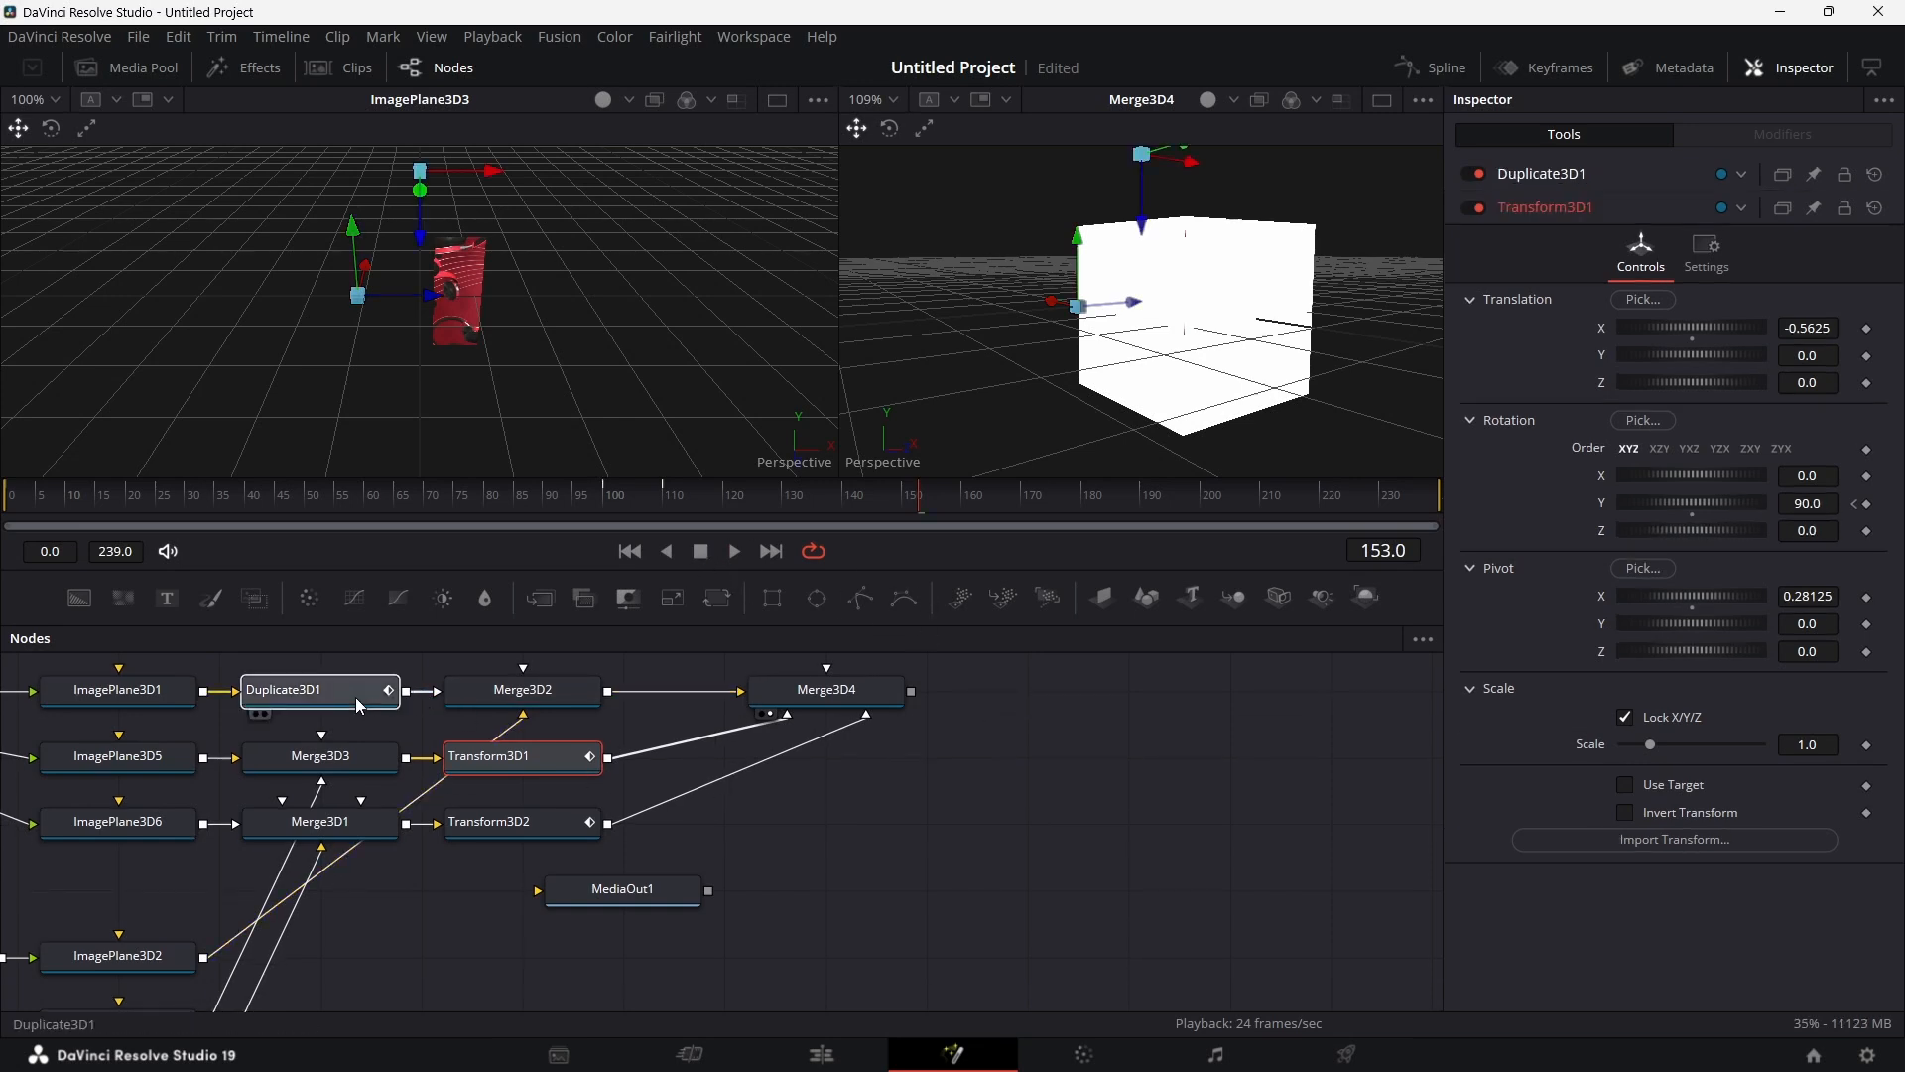
left_click(520, 832, "ctrl")
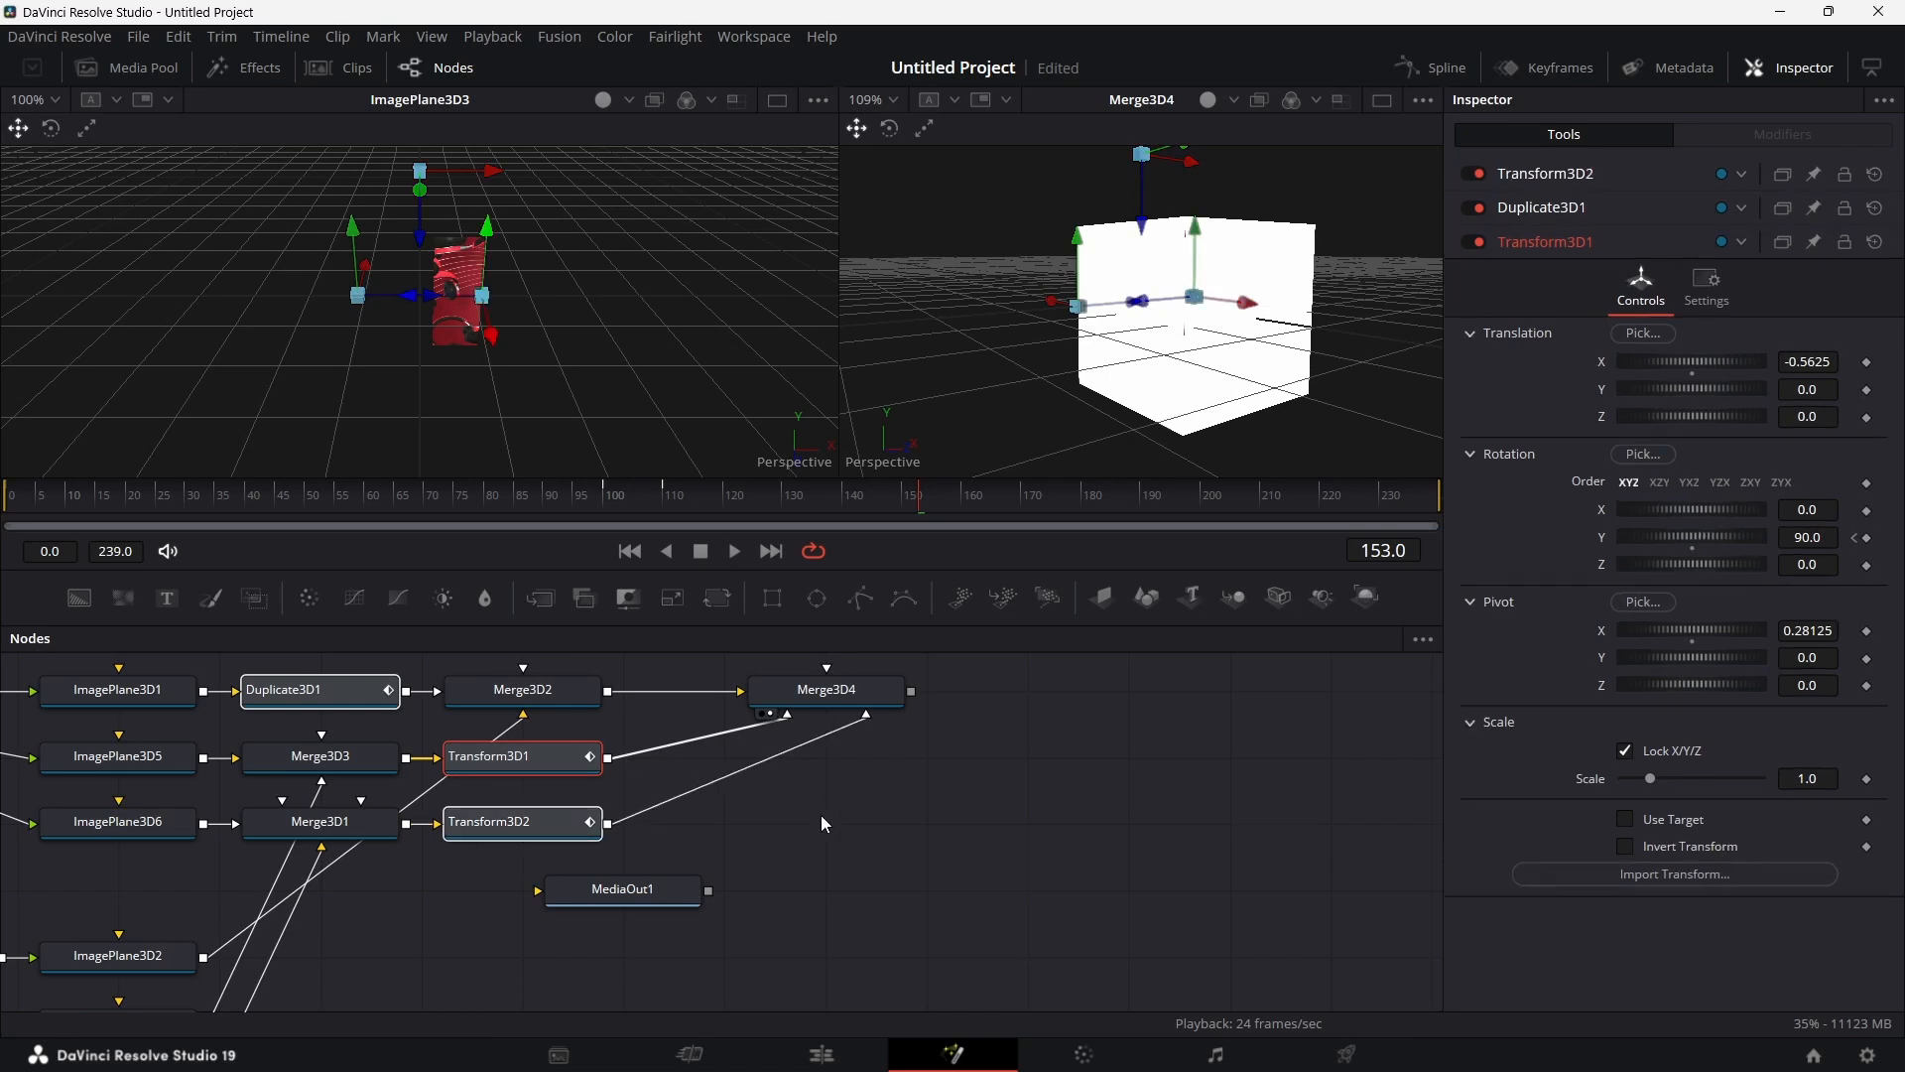
left_click(1435, 67)
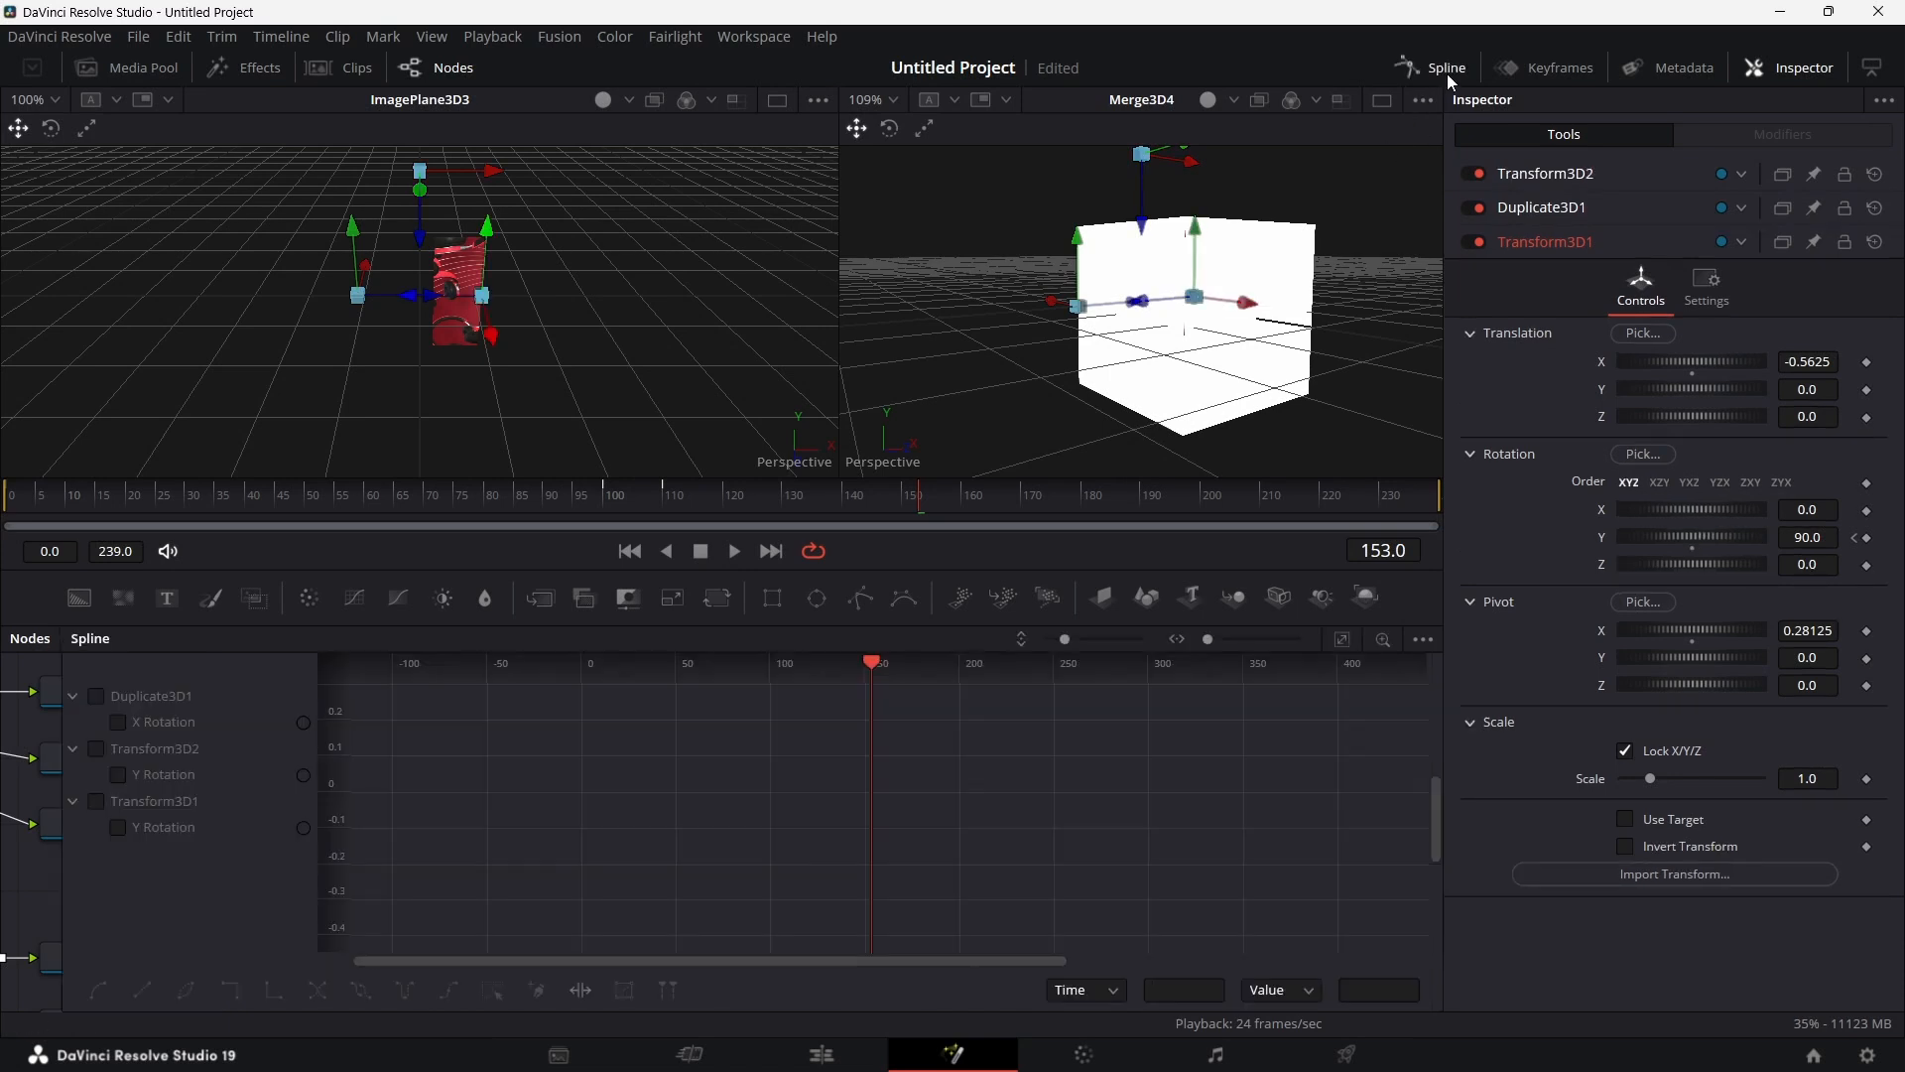
left_click(118, 721)
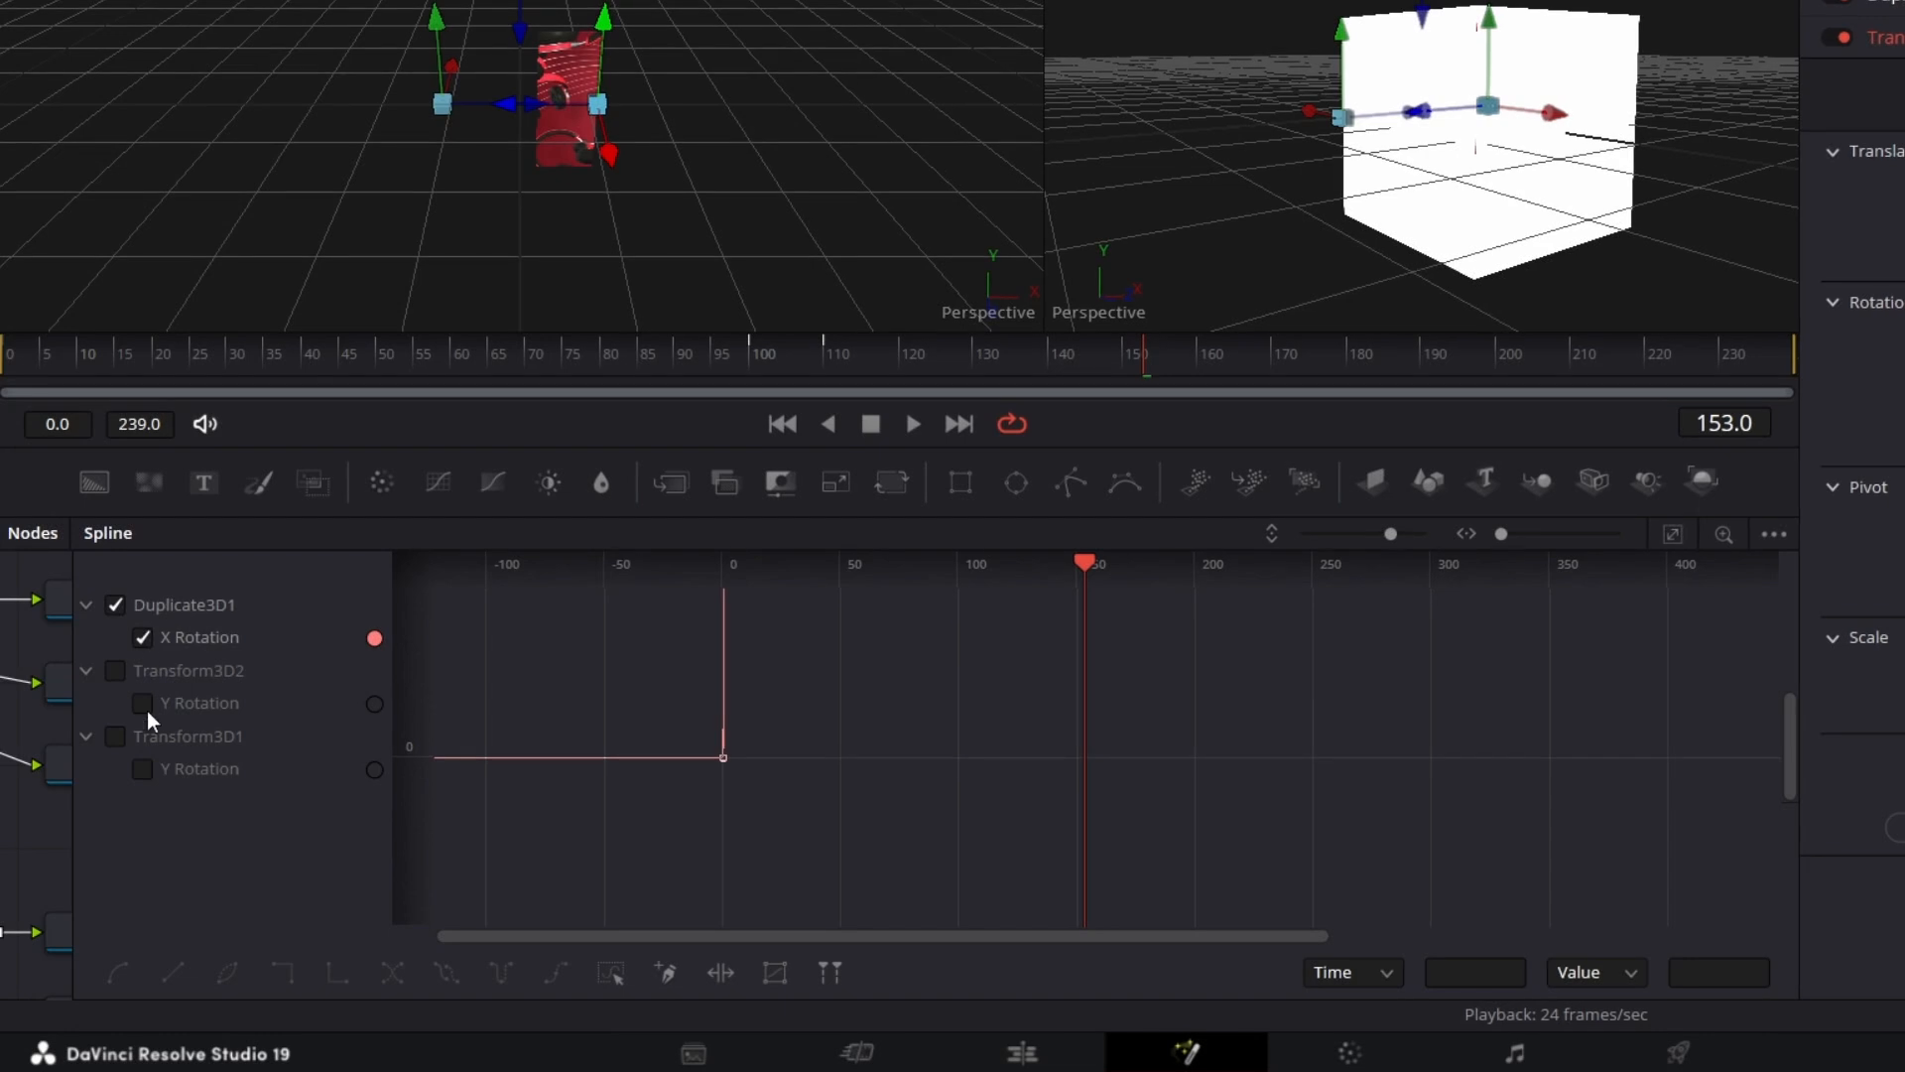
left_click(119, 776)
left_click(143, 769)
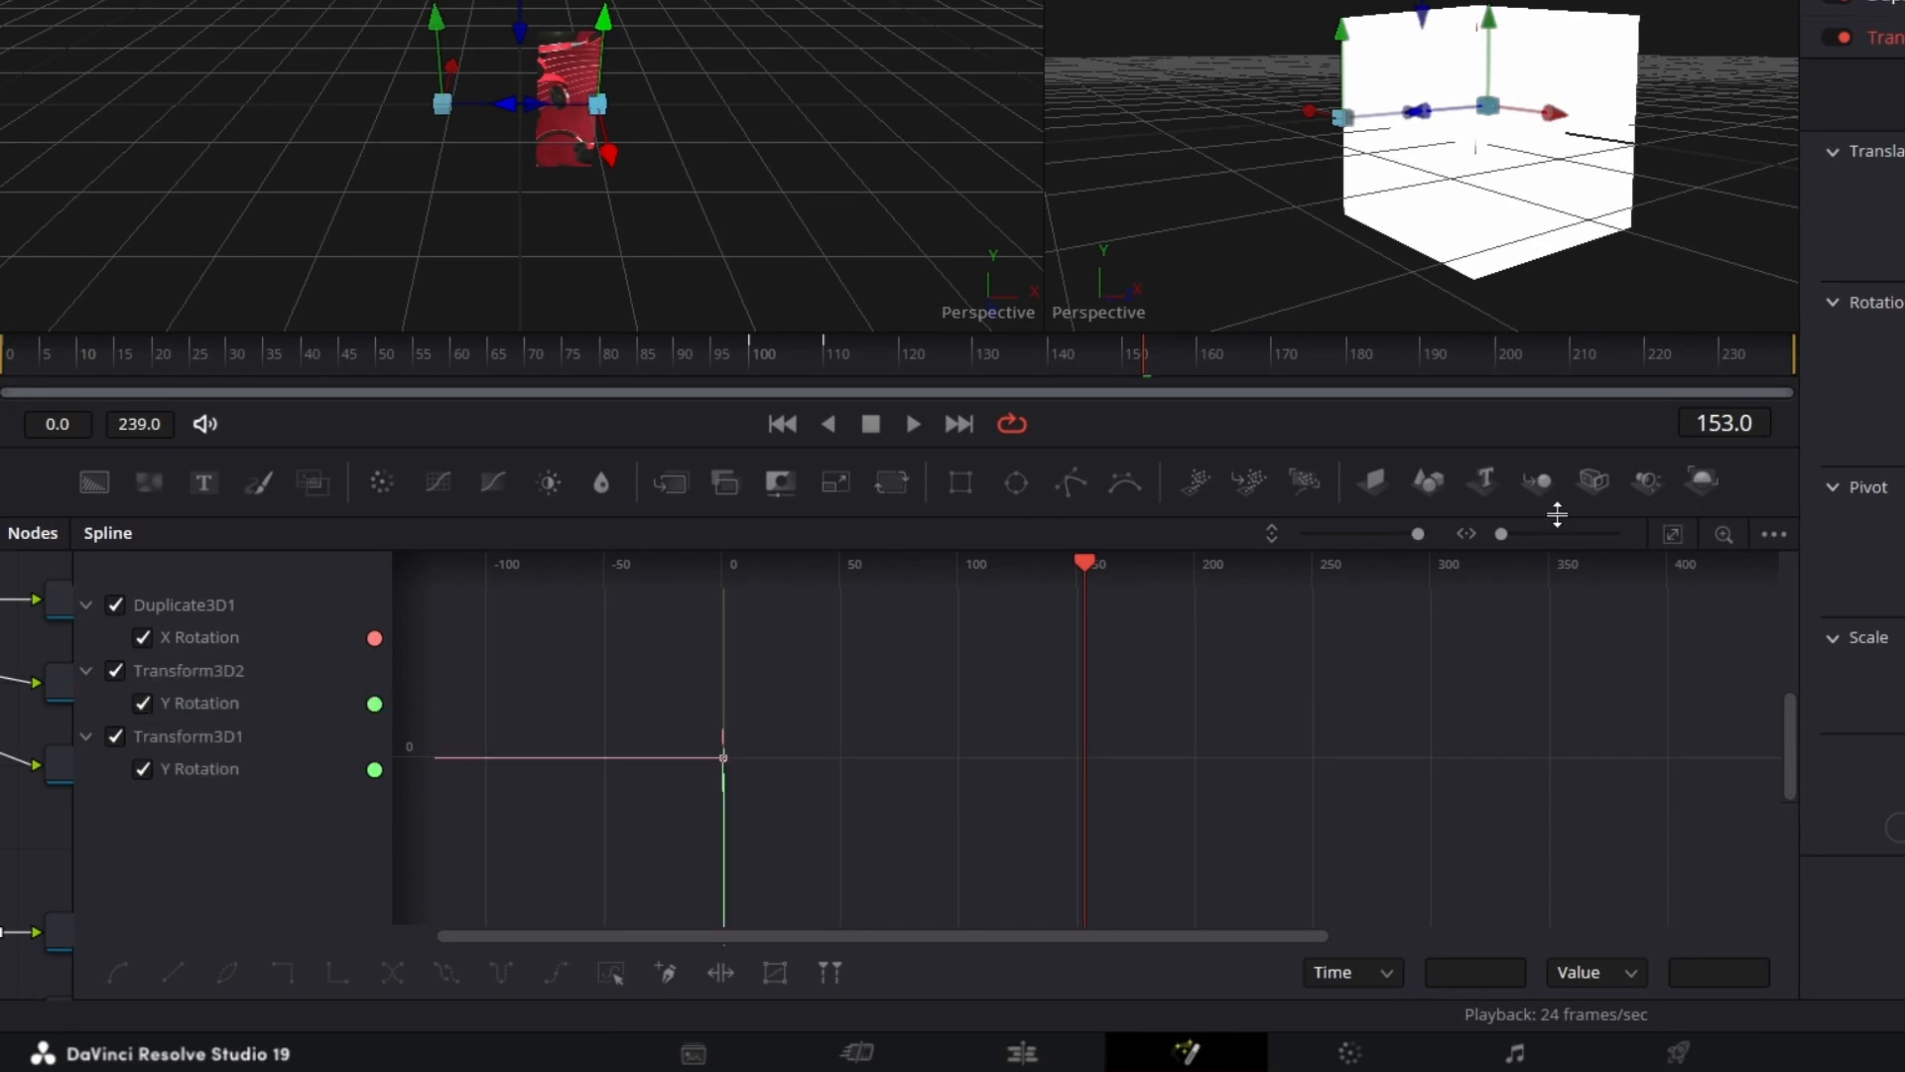
left_click(1671, 536)
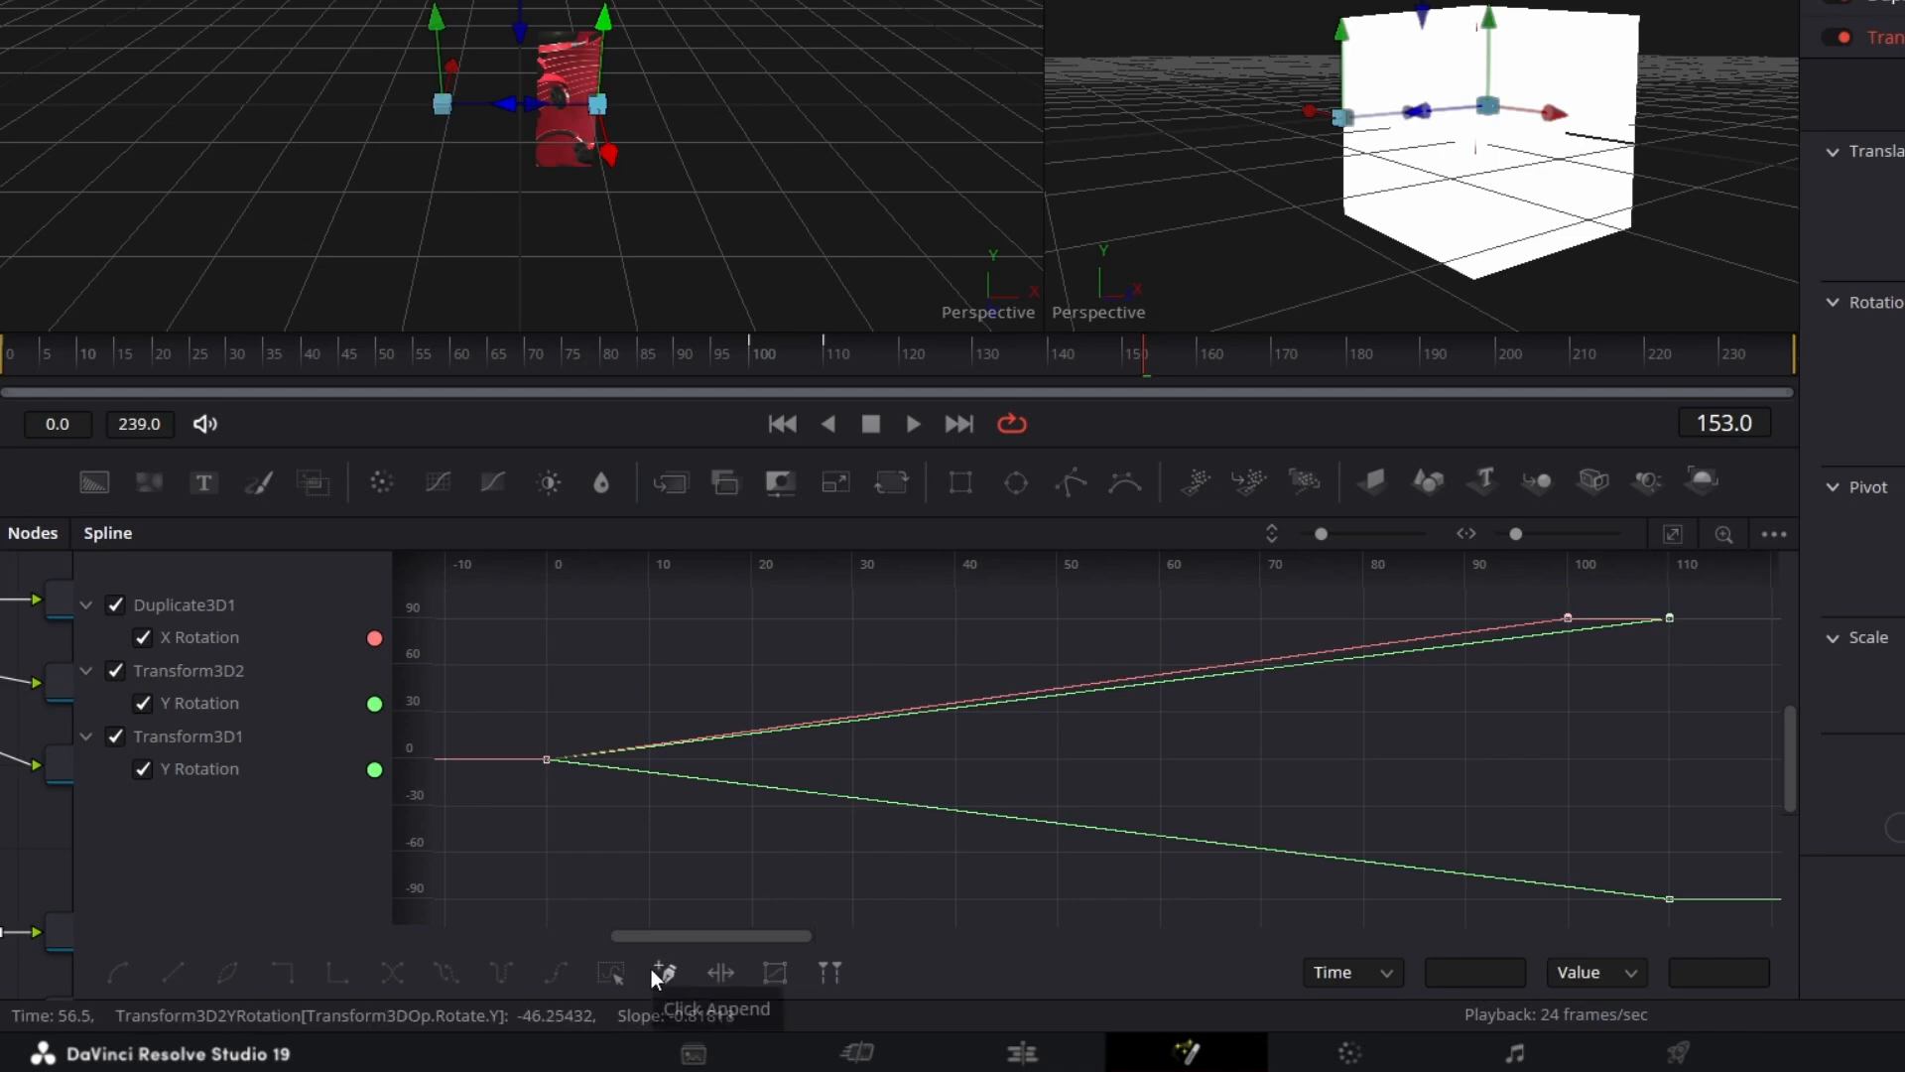
Step: Select all keyframes on the three rotation curves, try Out Cubic easing on them, and make them flat
left_click(605, 977)
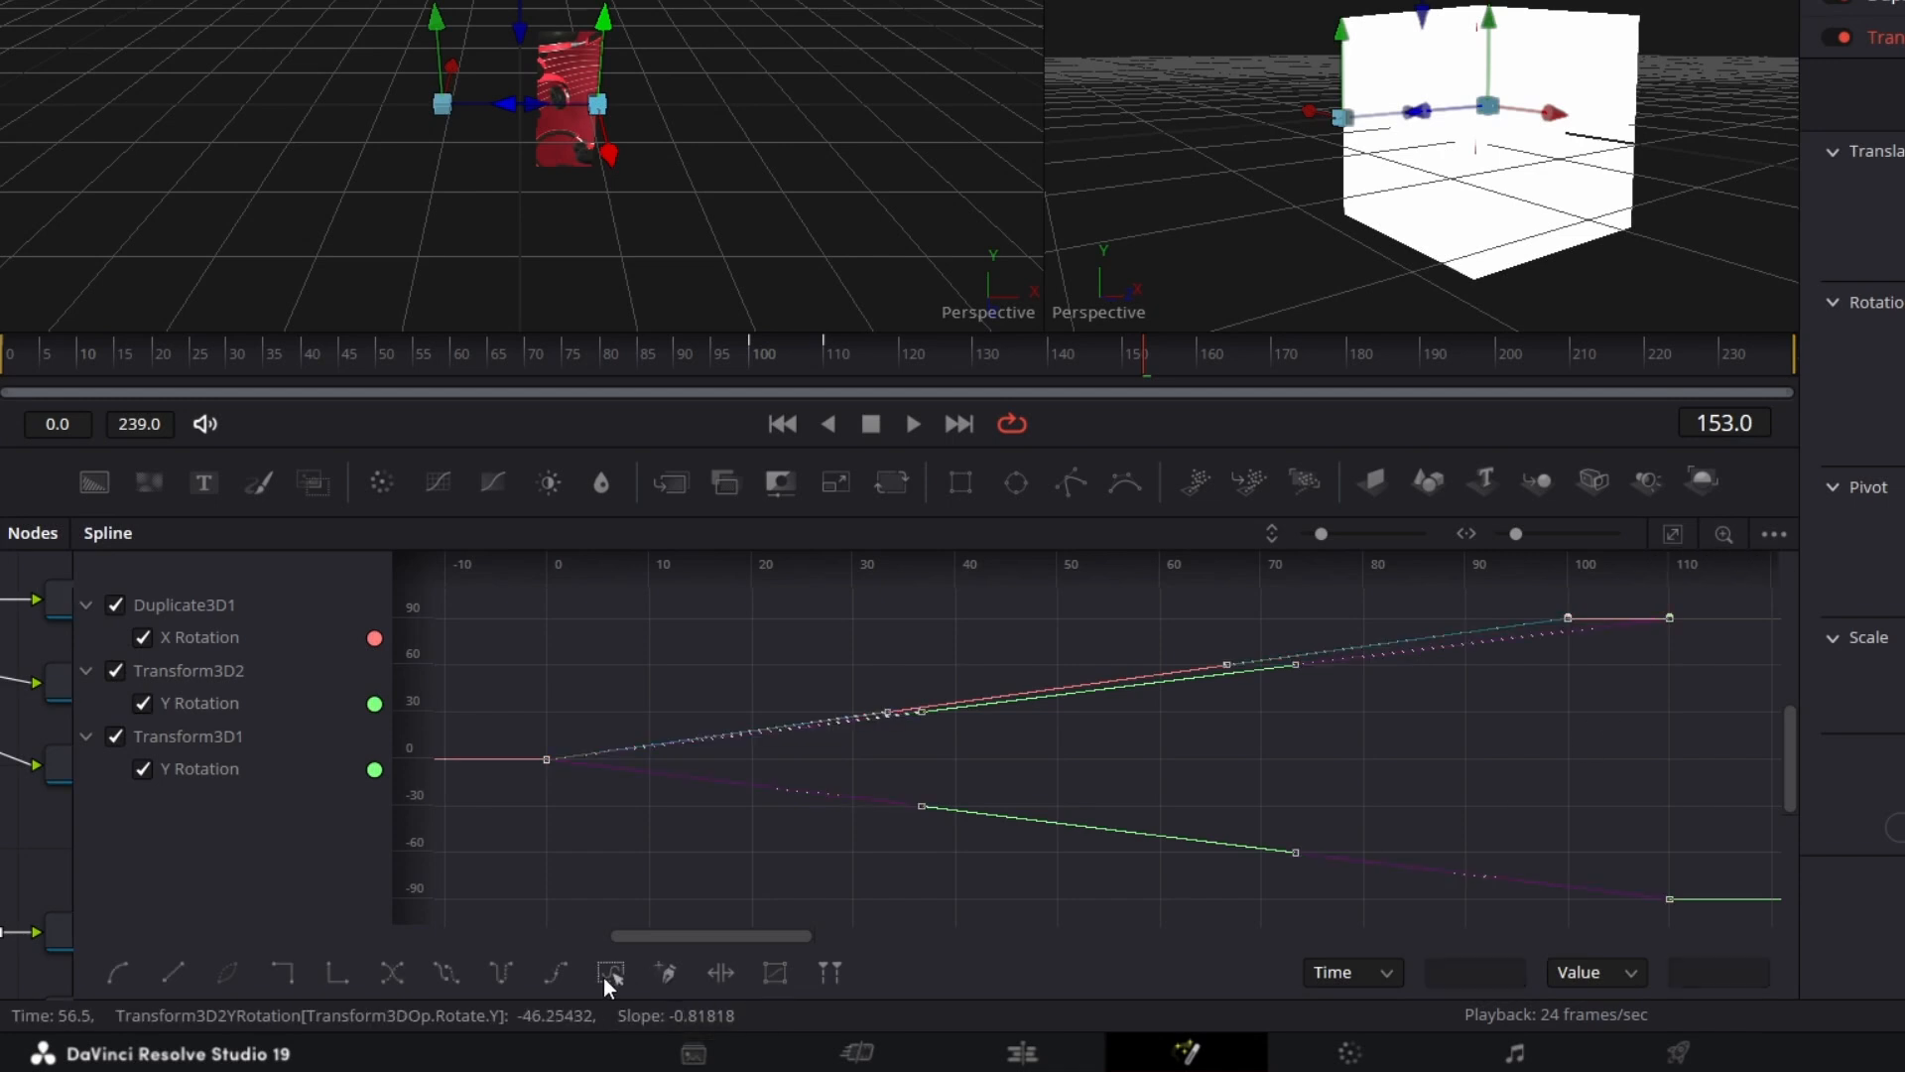
right_click(1141, 743)
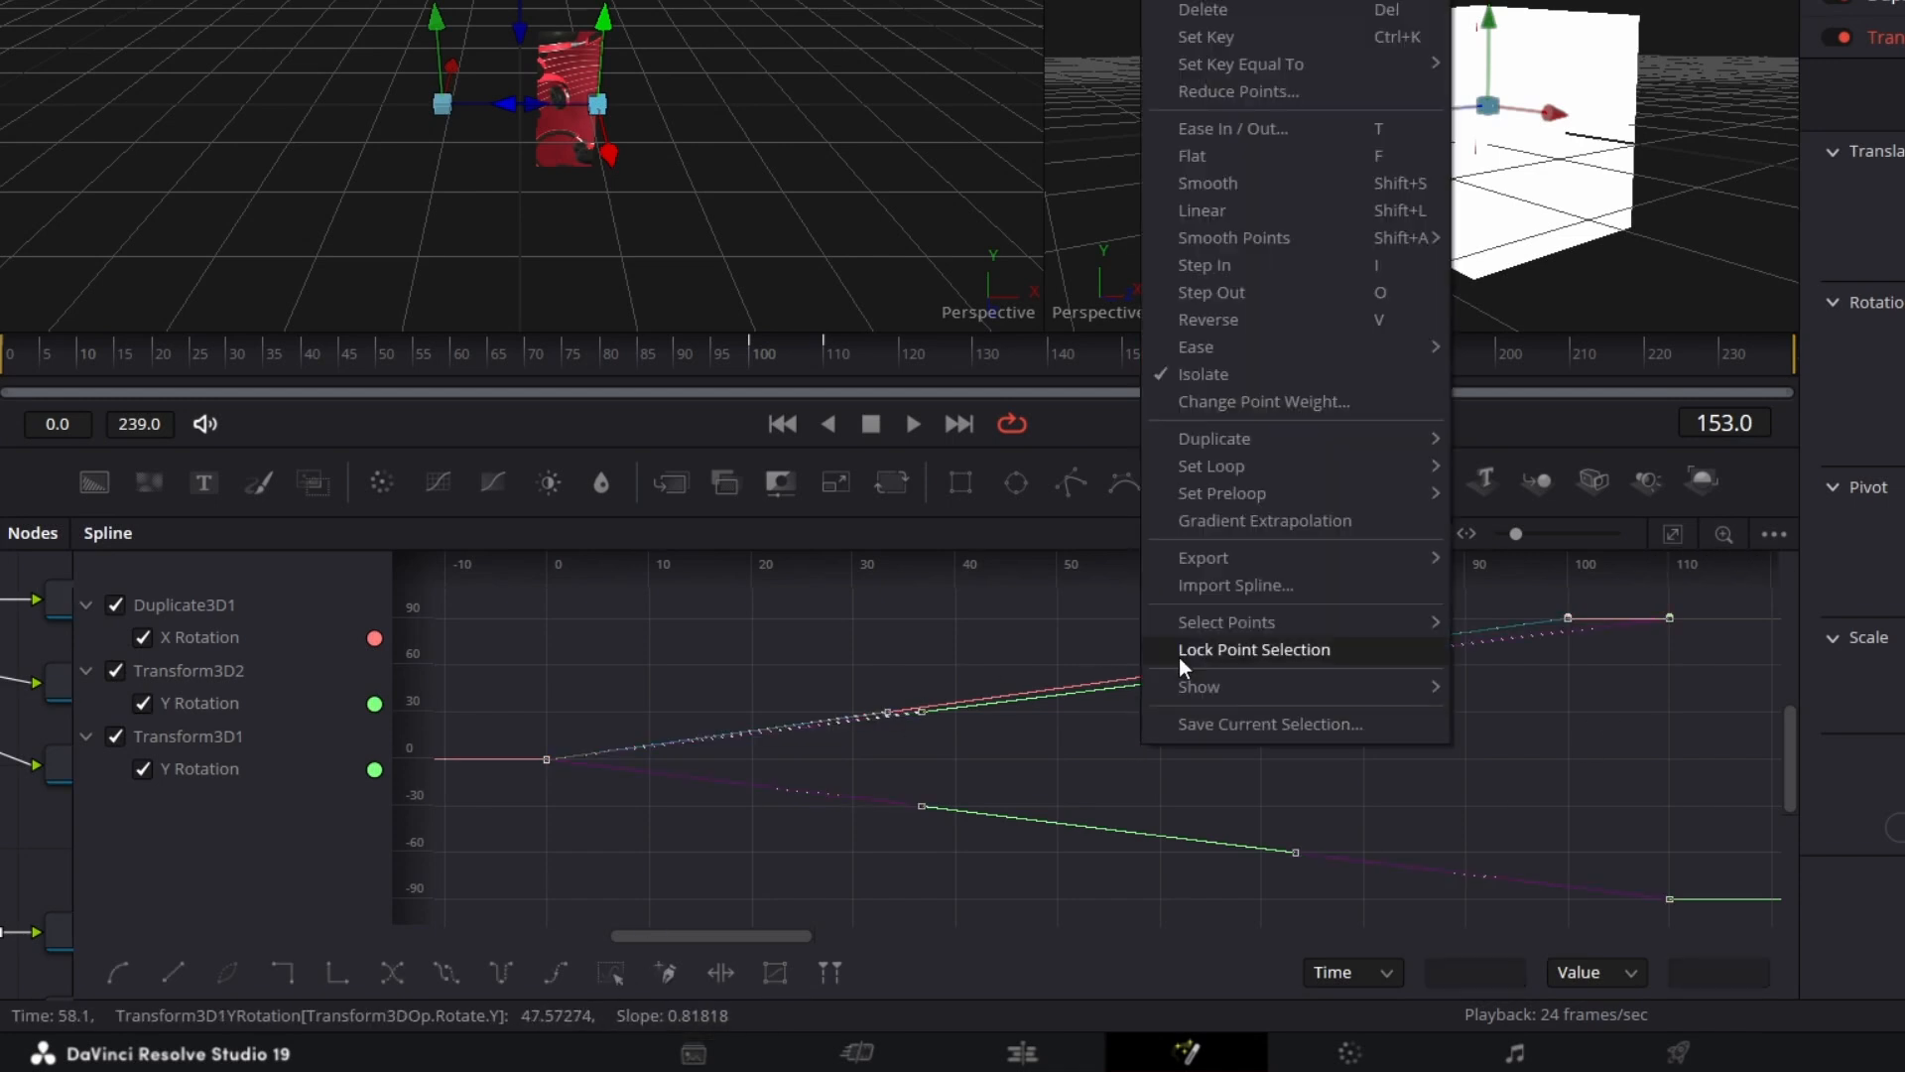
mouse_move(1358, 350)
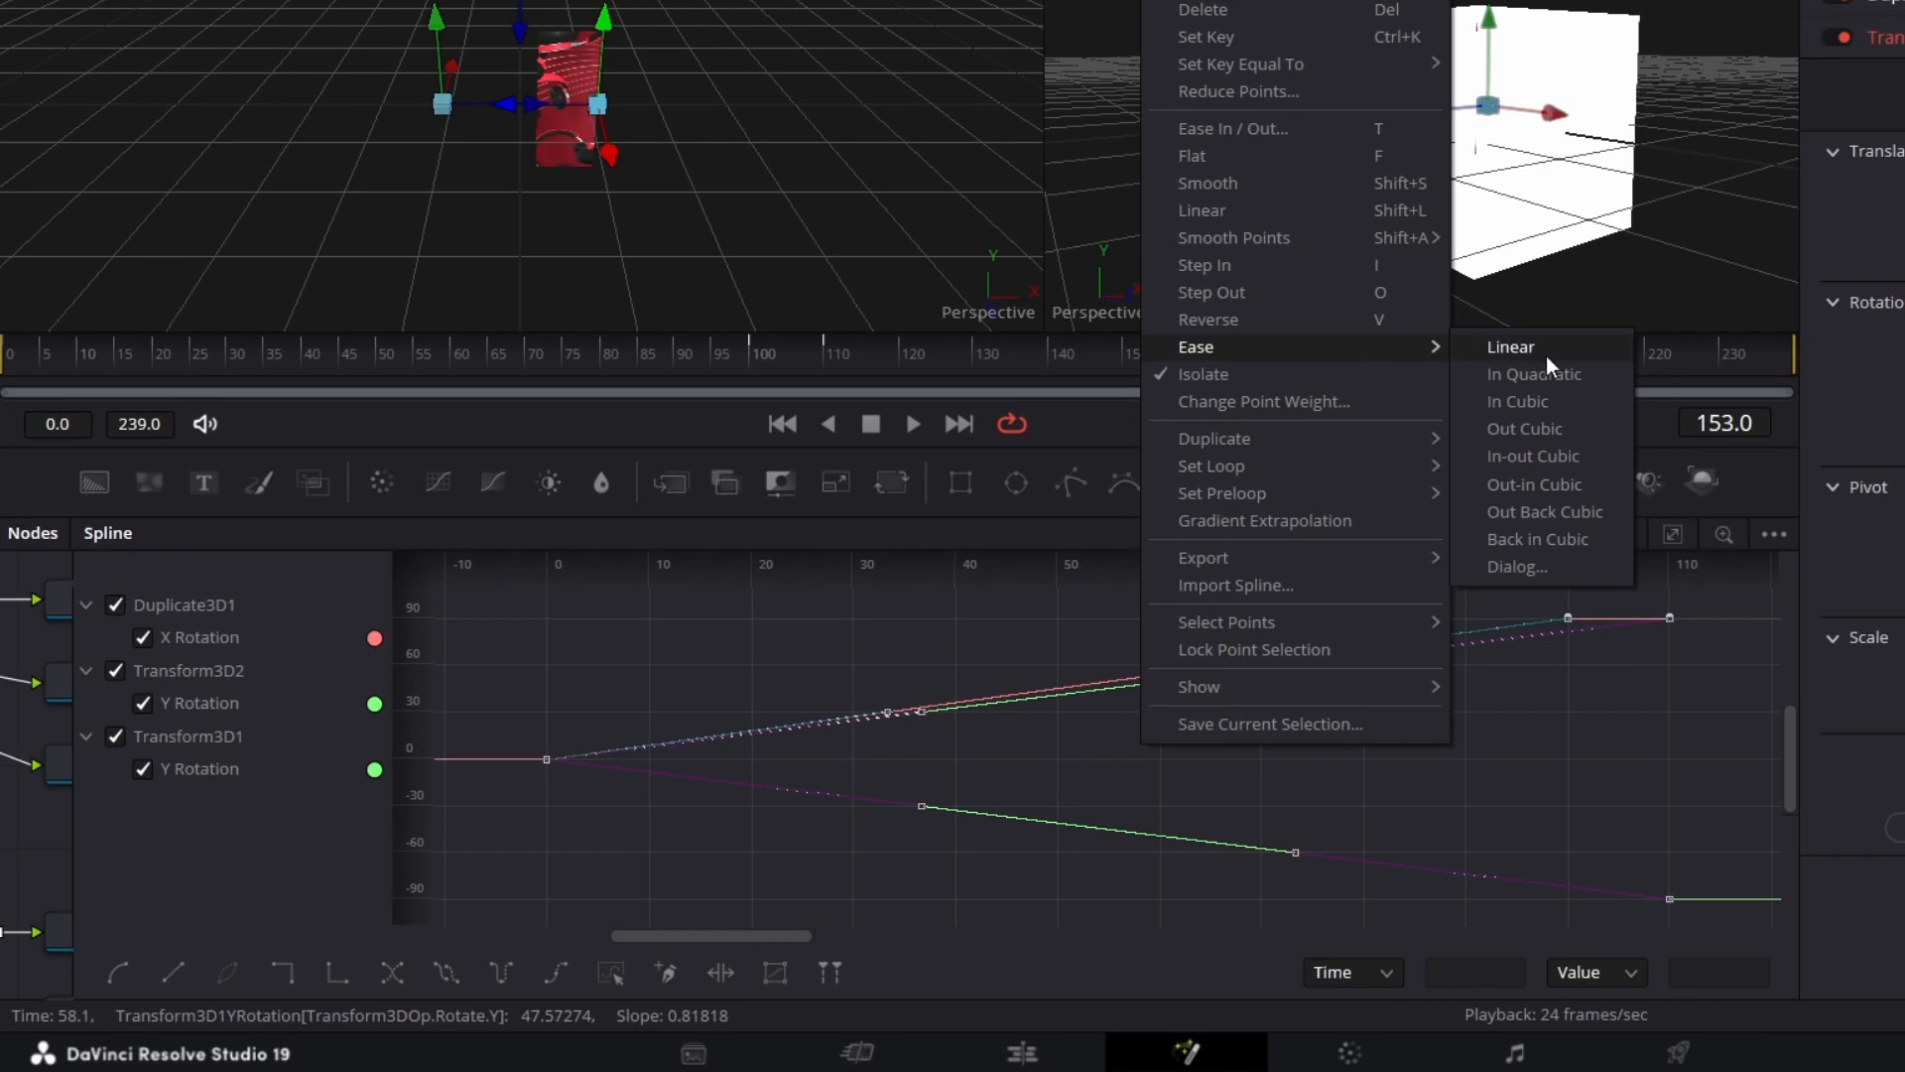
left_click(1562, 429)
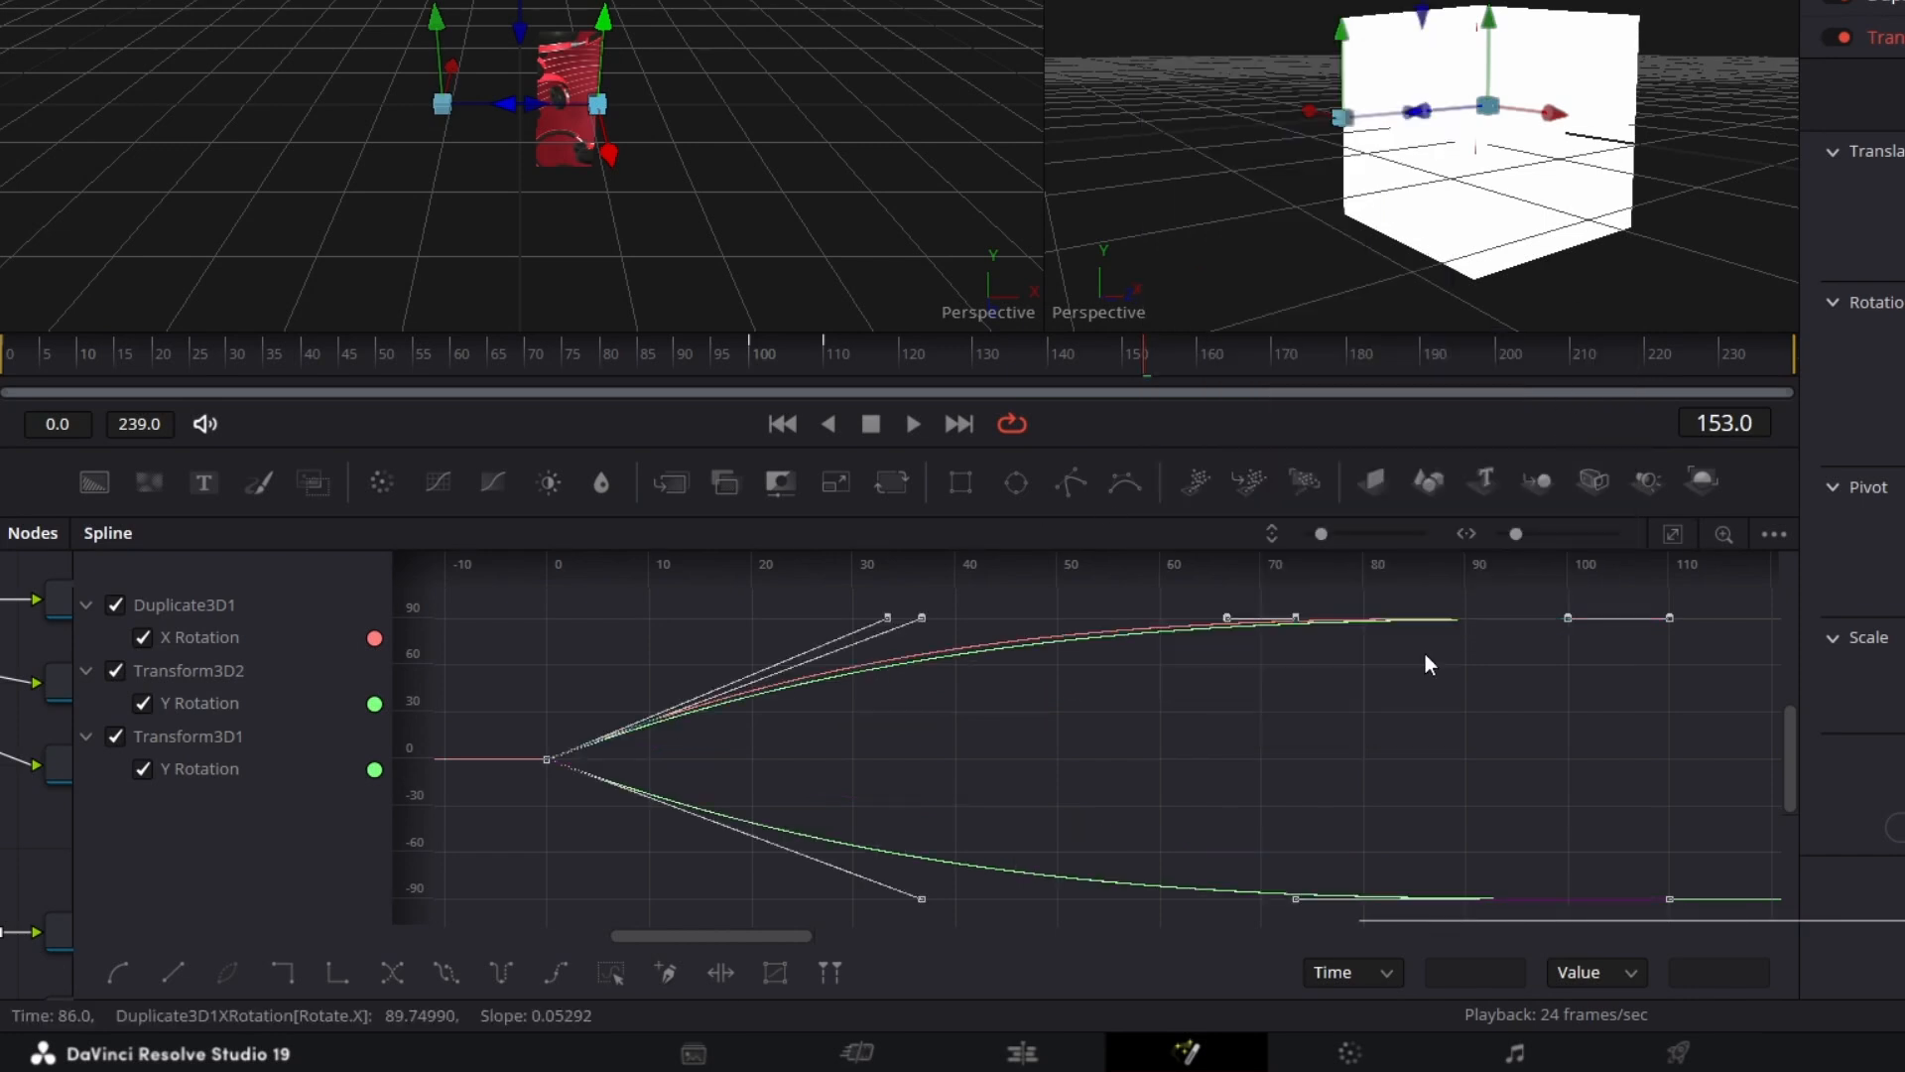
key("f")
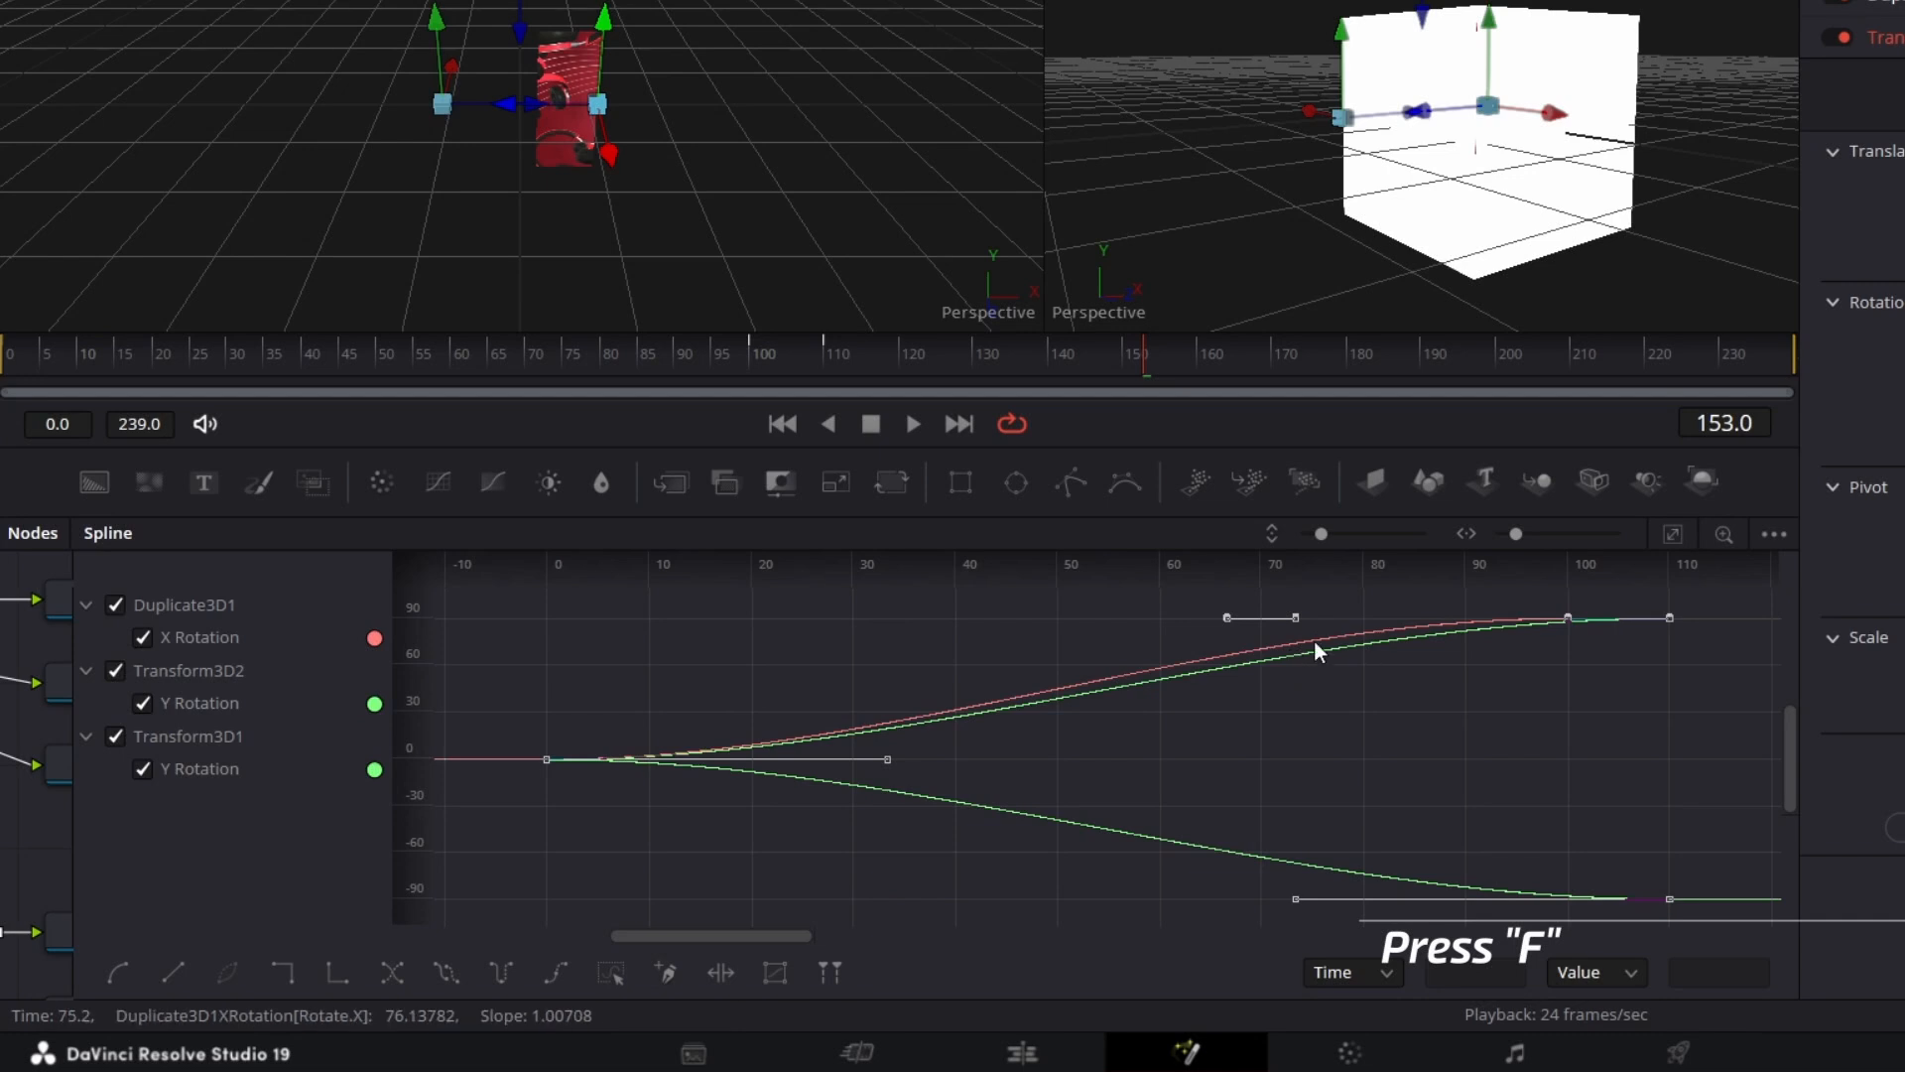
Step: Set the Ease In of the selected rotation keyframes to 79.6 and close the Spline editor
key("t")
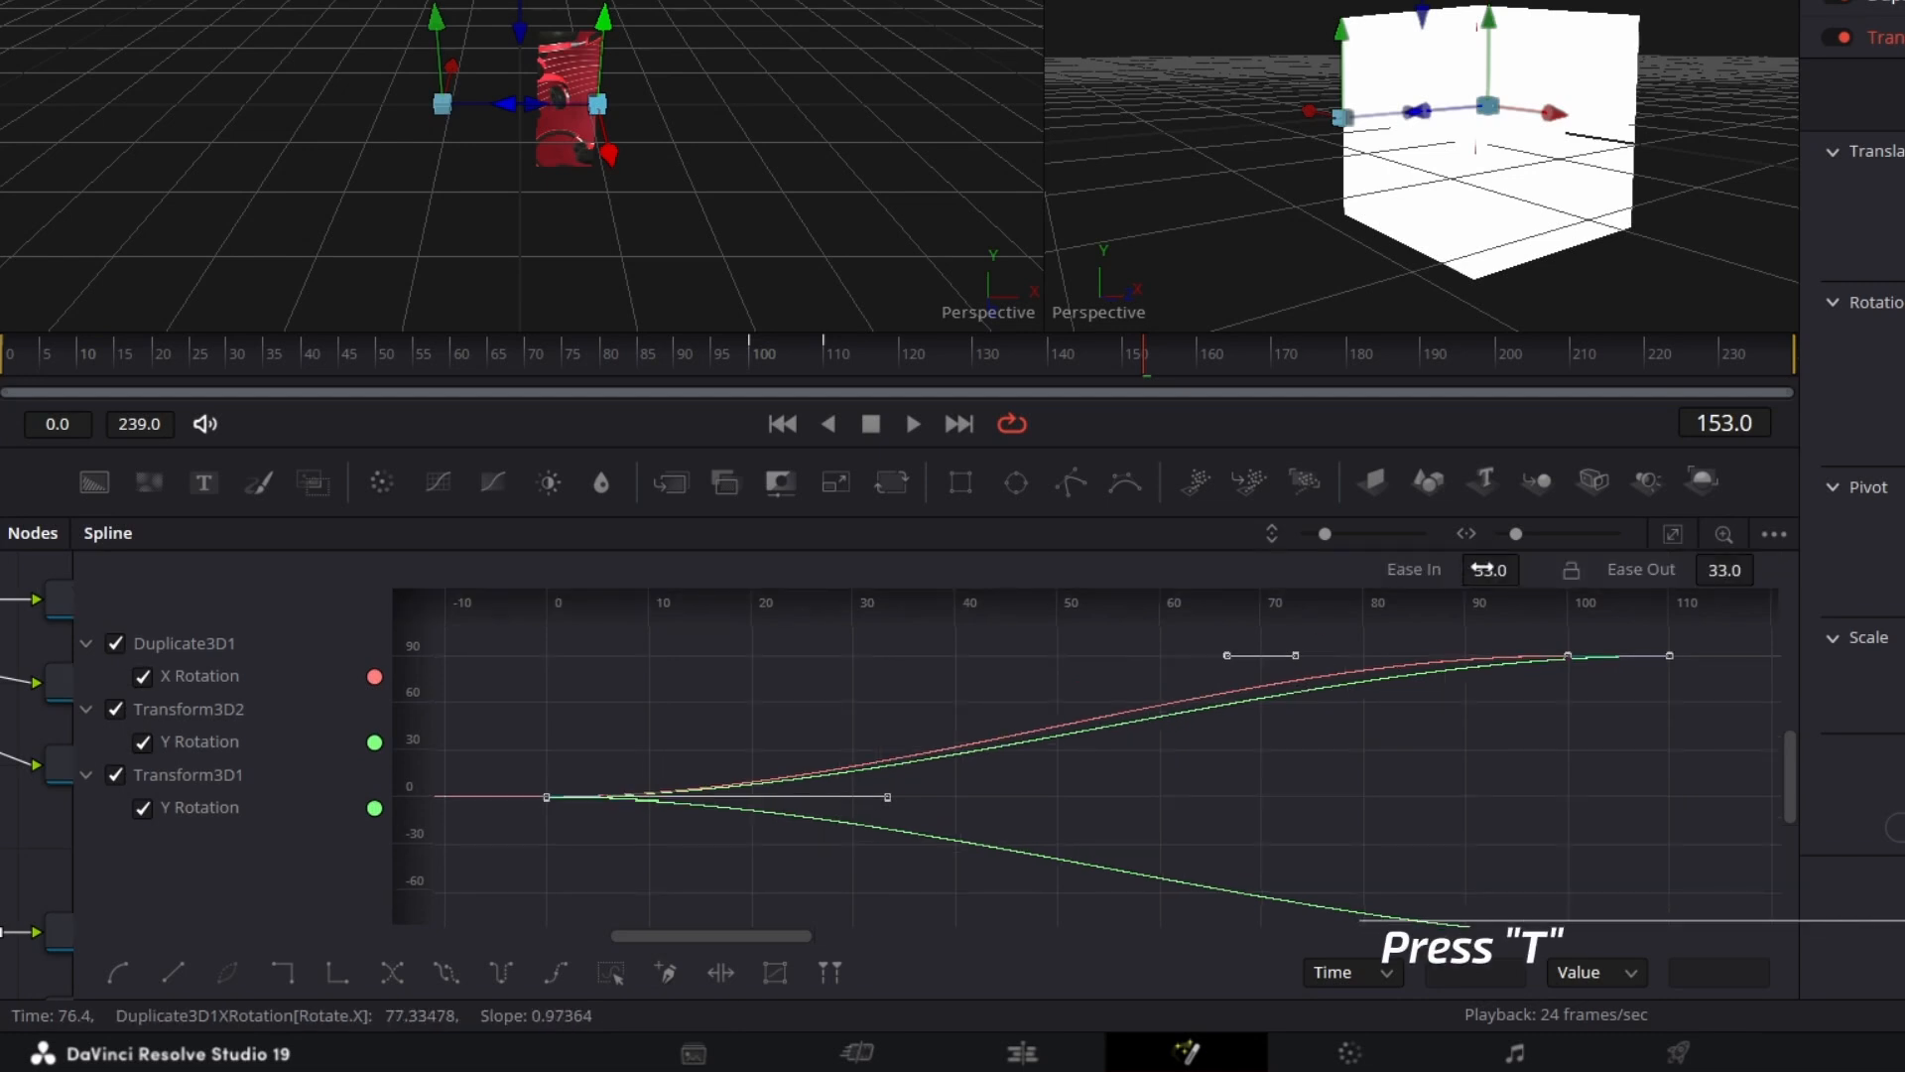
mouse_move(1483, 569)
left_mouse_down()
mouse_move(1563, 568)
mouse_move(1473, 570)
left_mouse_up()
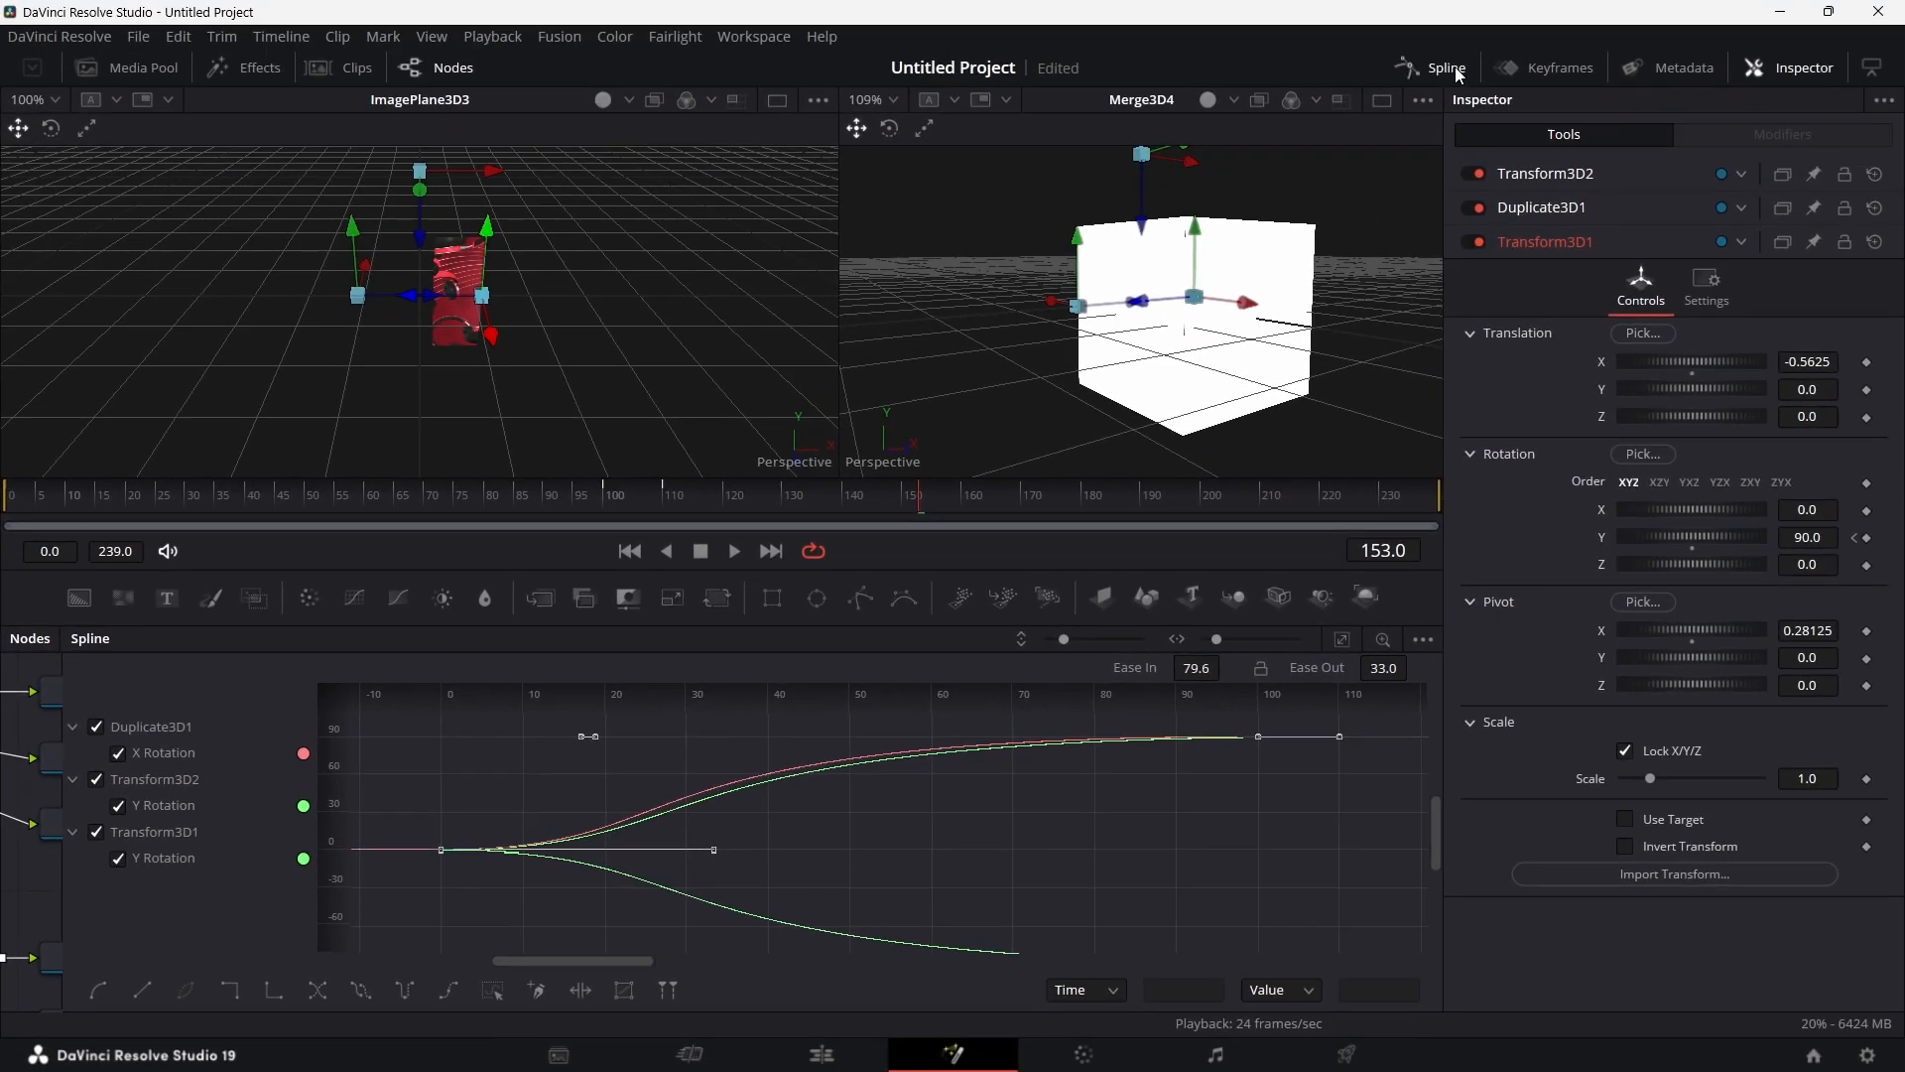
left_click(1457, 72)
Step: Play back the folding animation from frame 0 to check the new easing
scroll(874, 802, "left", 2)
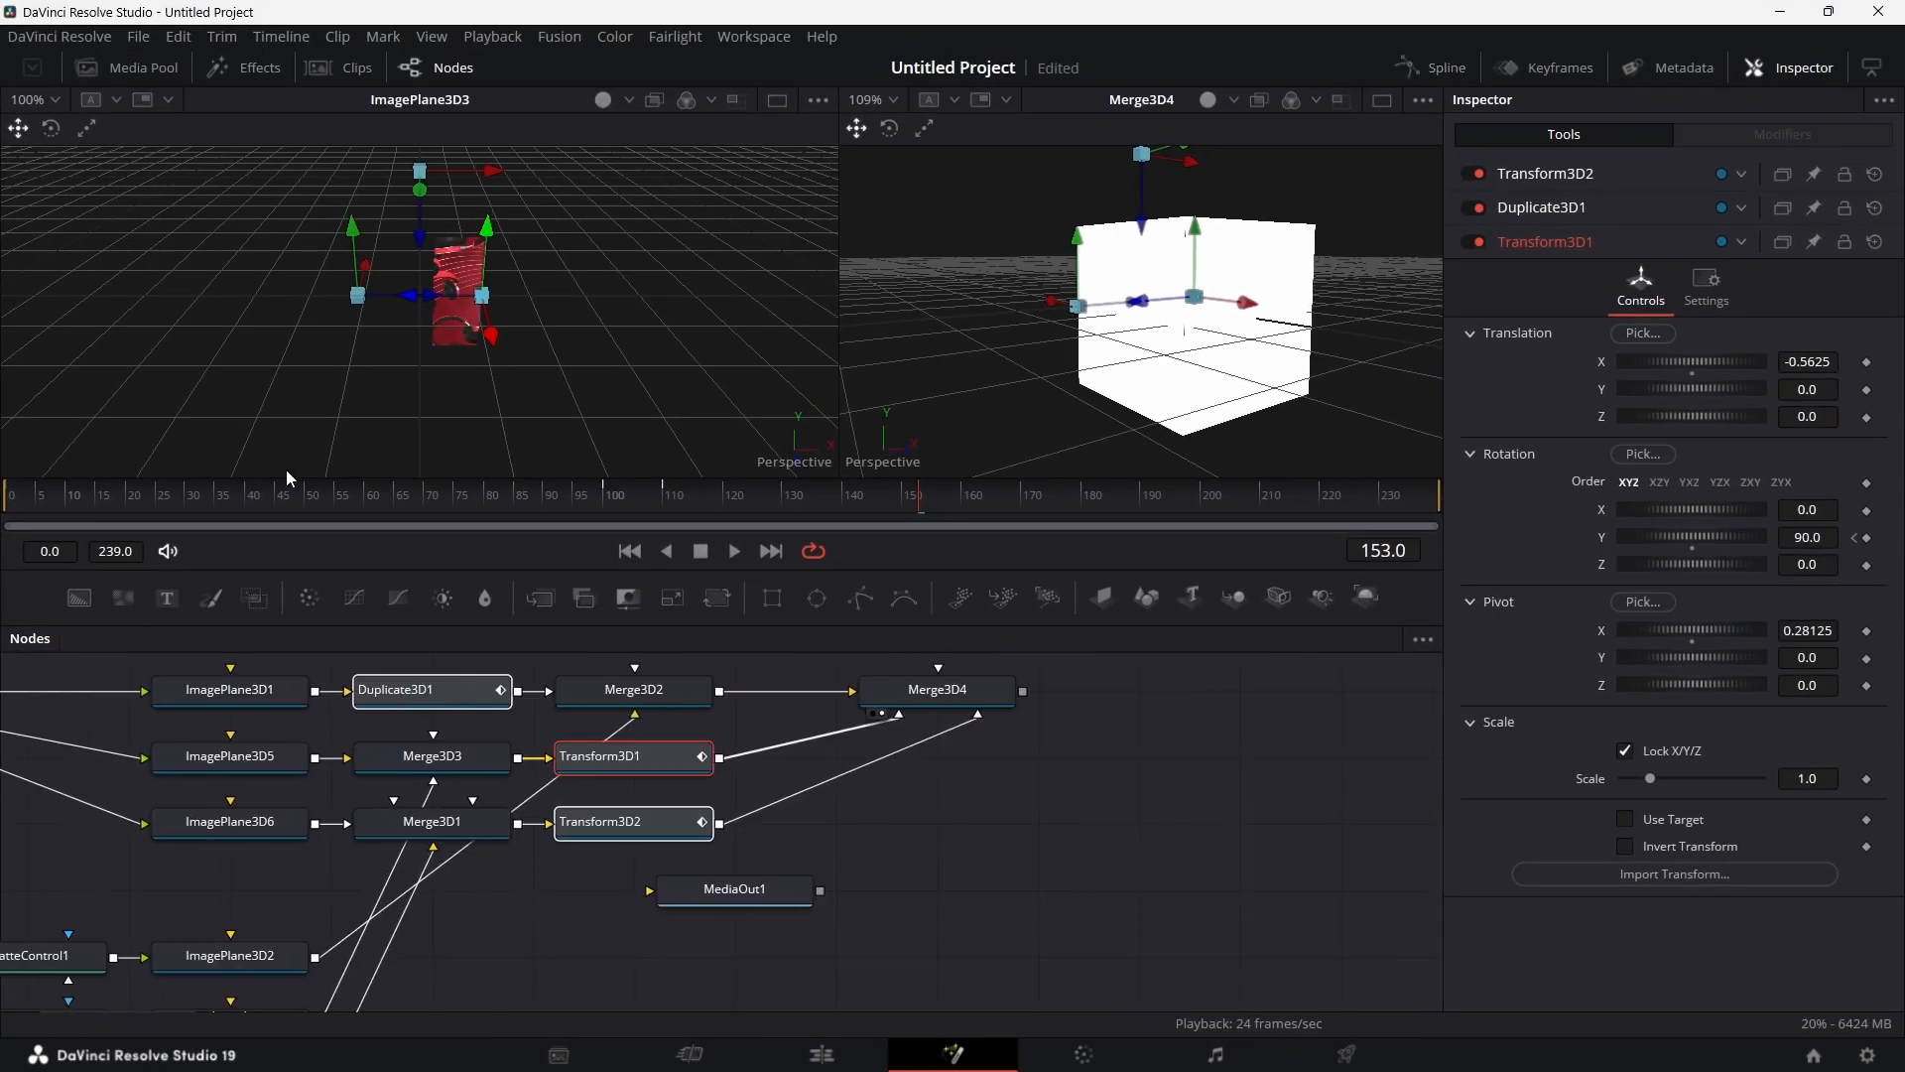
left_click(29, 492)
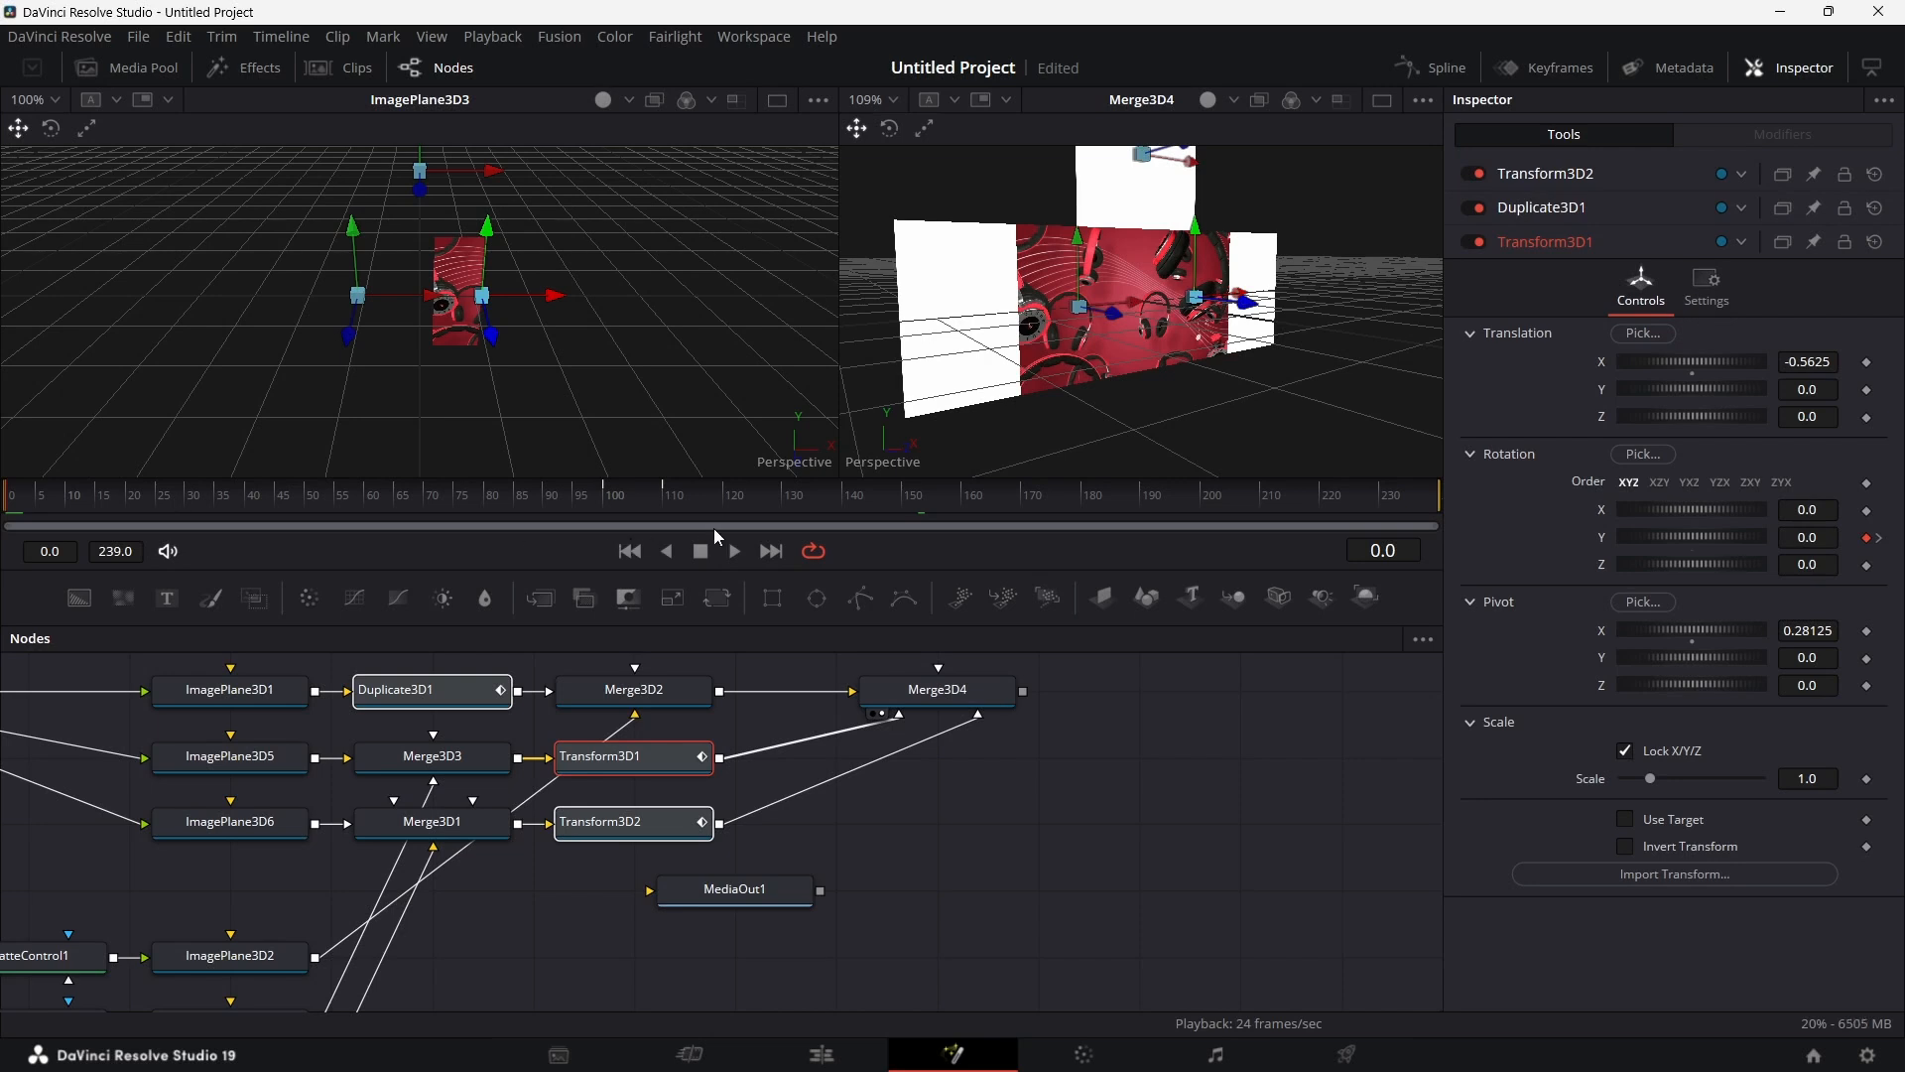
left_click(734, 554)
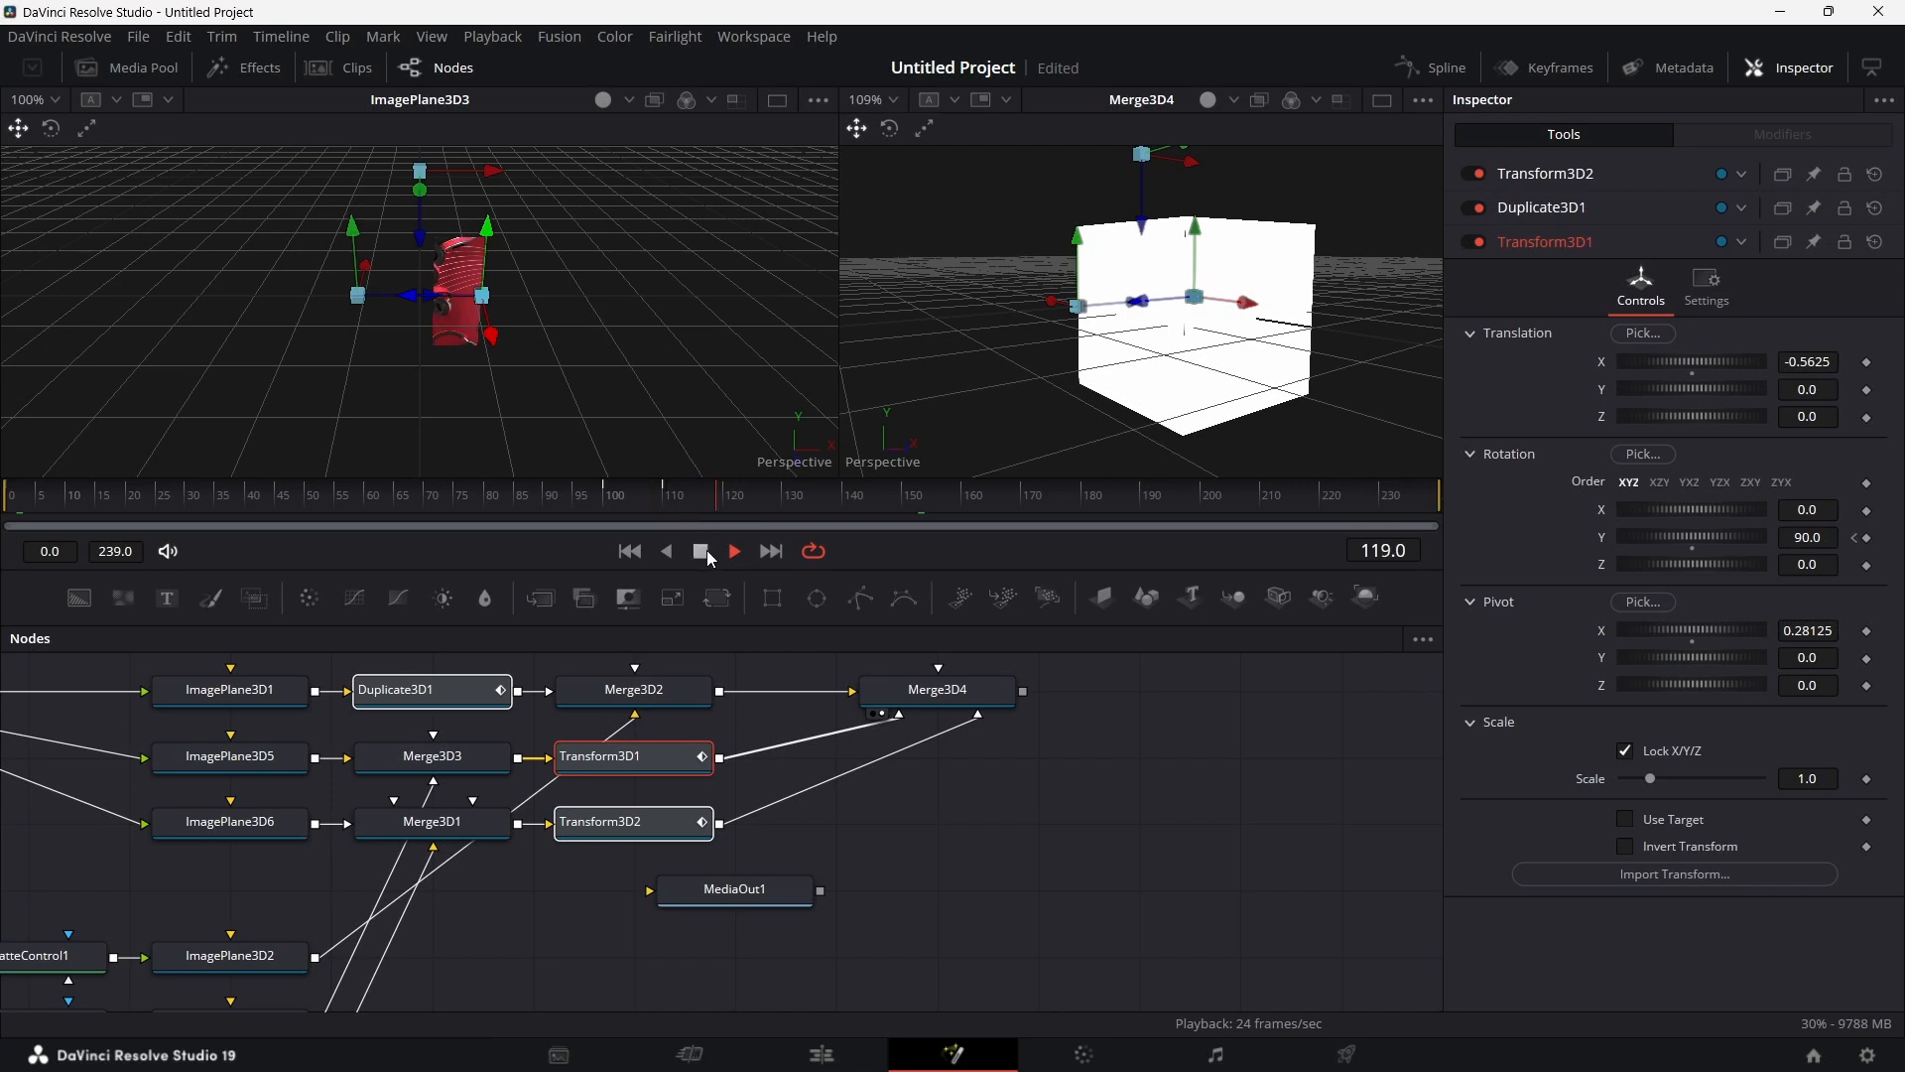
scroll(1026, 791, "up", 2)
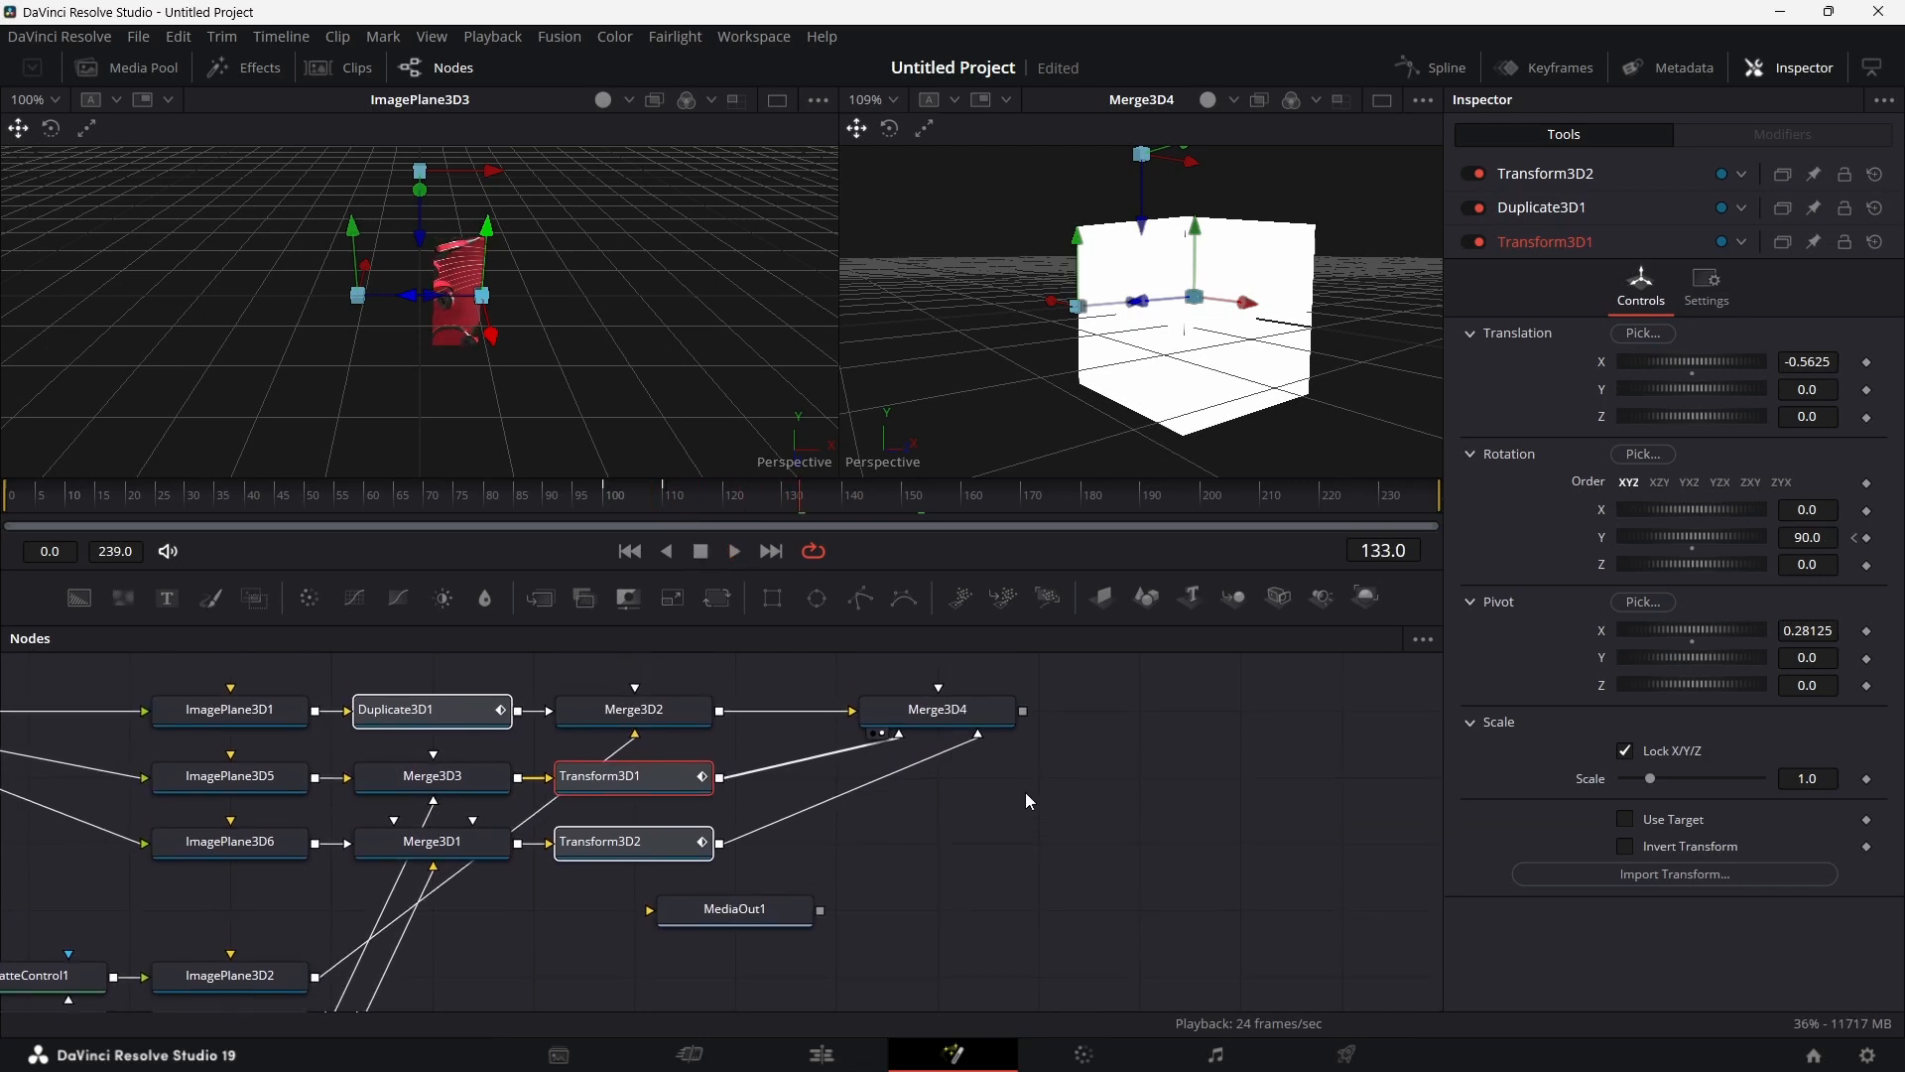
scroll(1015, 828, "left", 3)
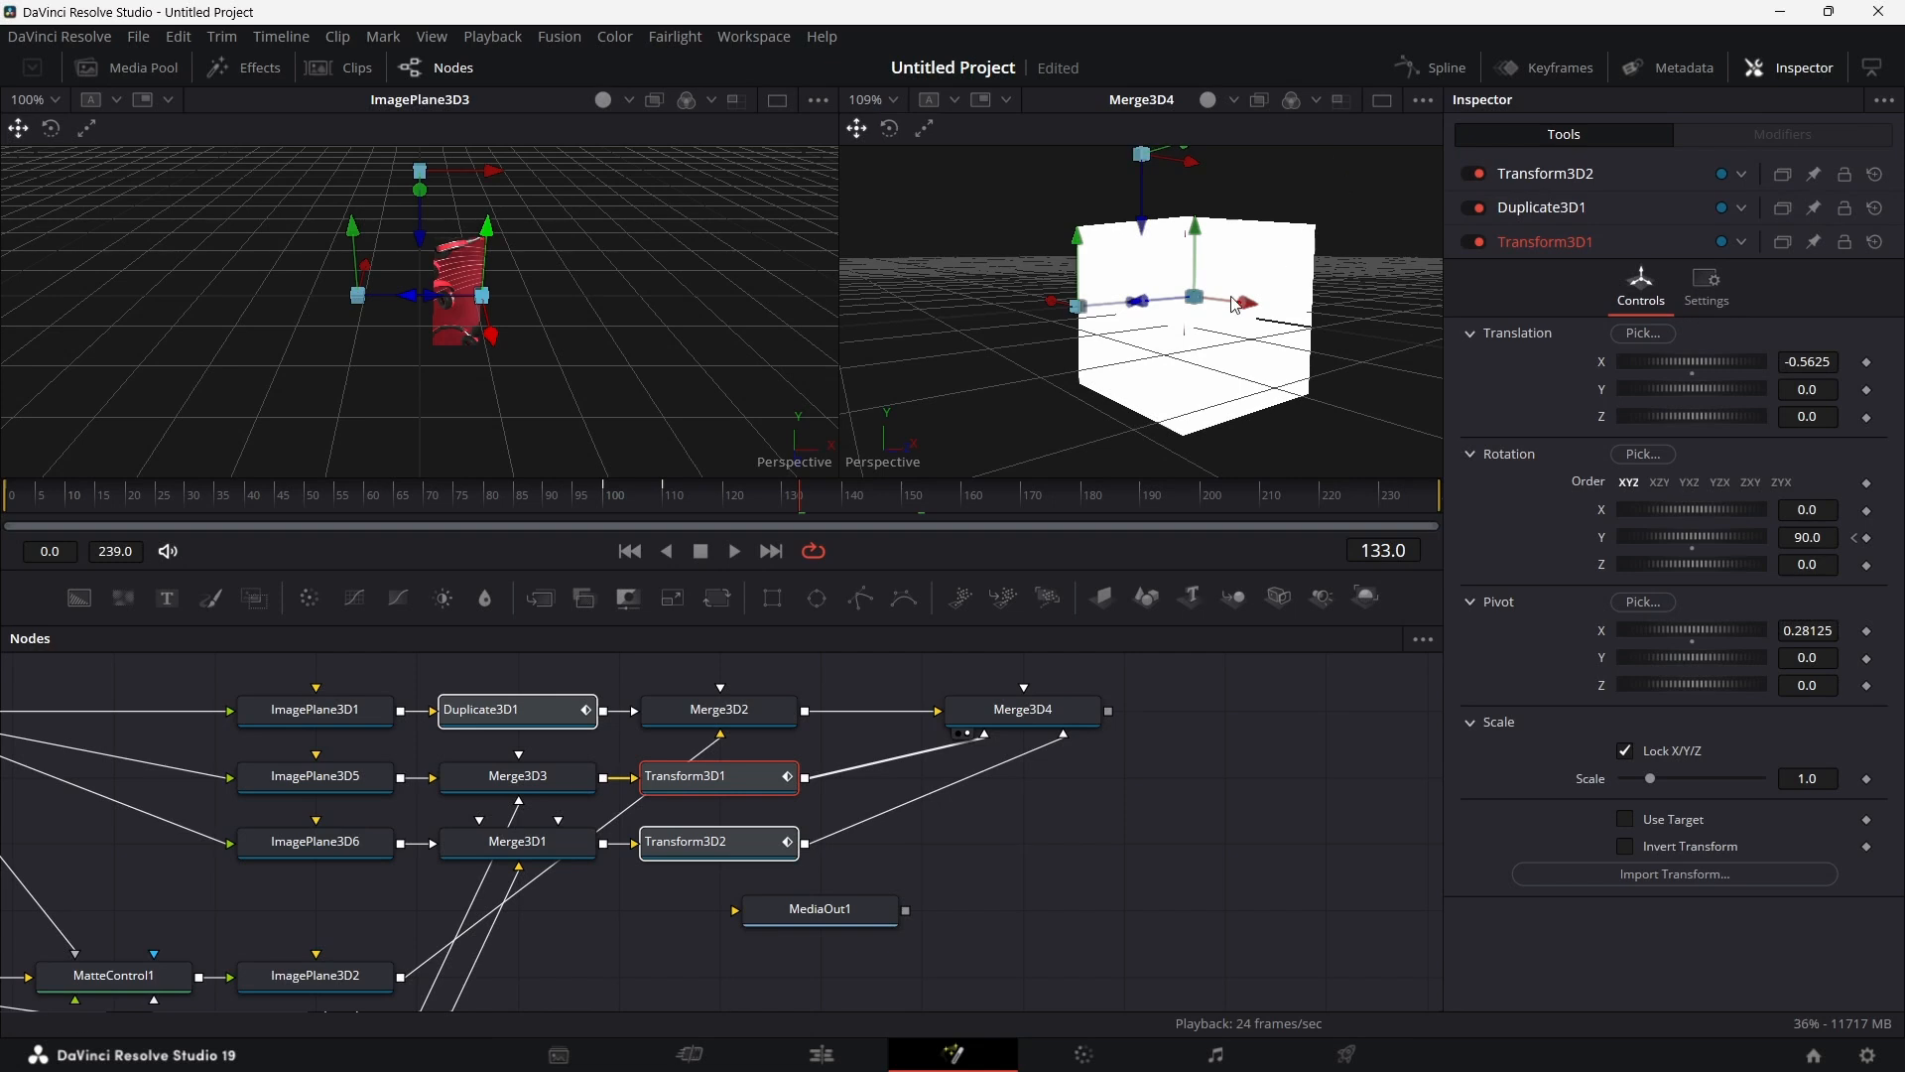
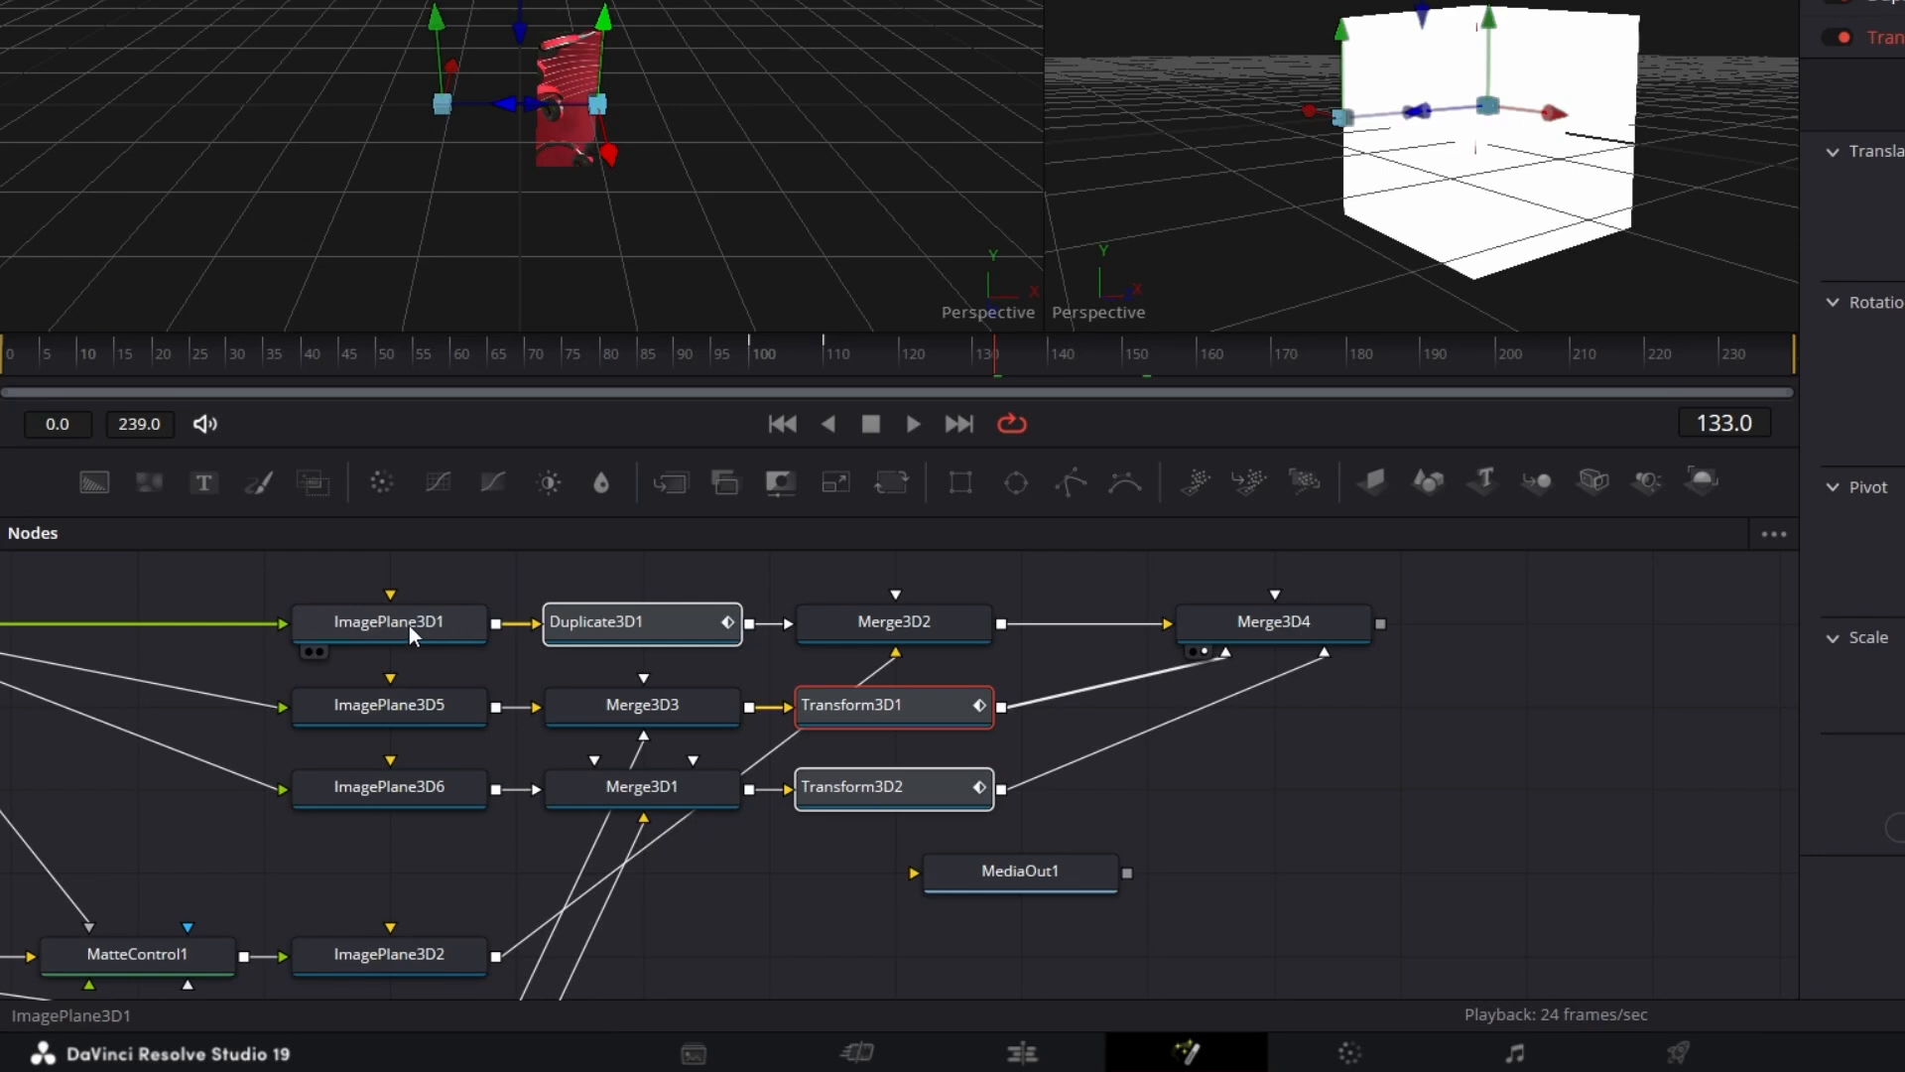
Step: Connect ImagePlane3D1 to Merge3D3 and Merge3D1 in place of ImagePlane3D5 and ImagePlane3D6, and delete those two nodes
scroll(409, 625, "left", 3)
left_click(469, 621)
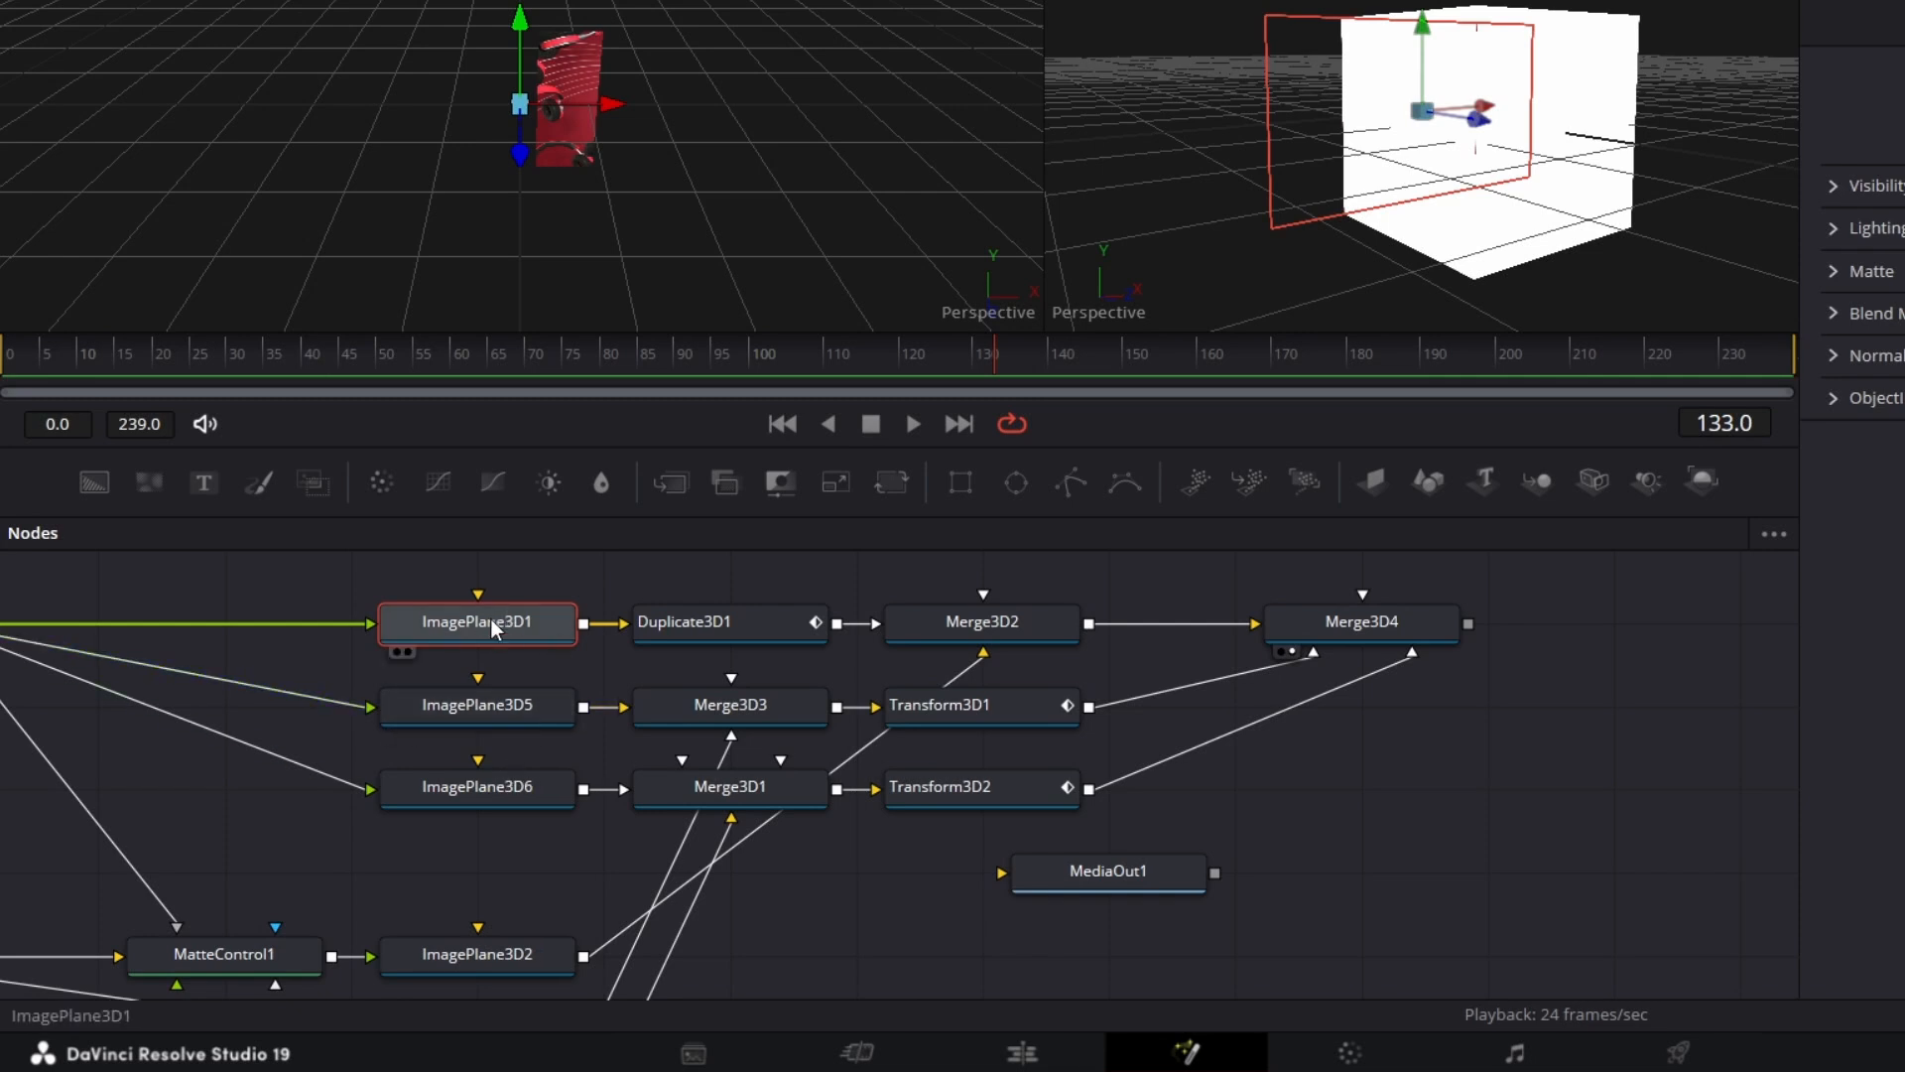
left_click_drag(583, 624, 625, 684)
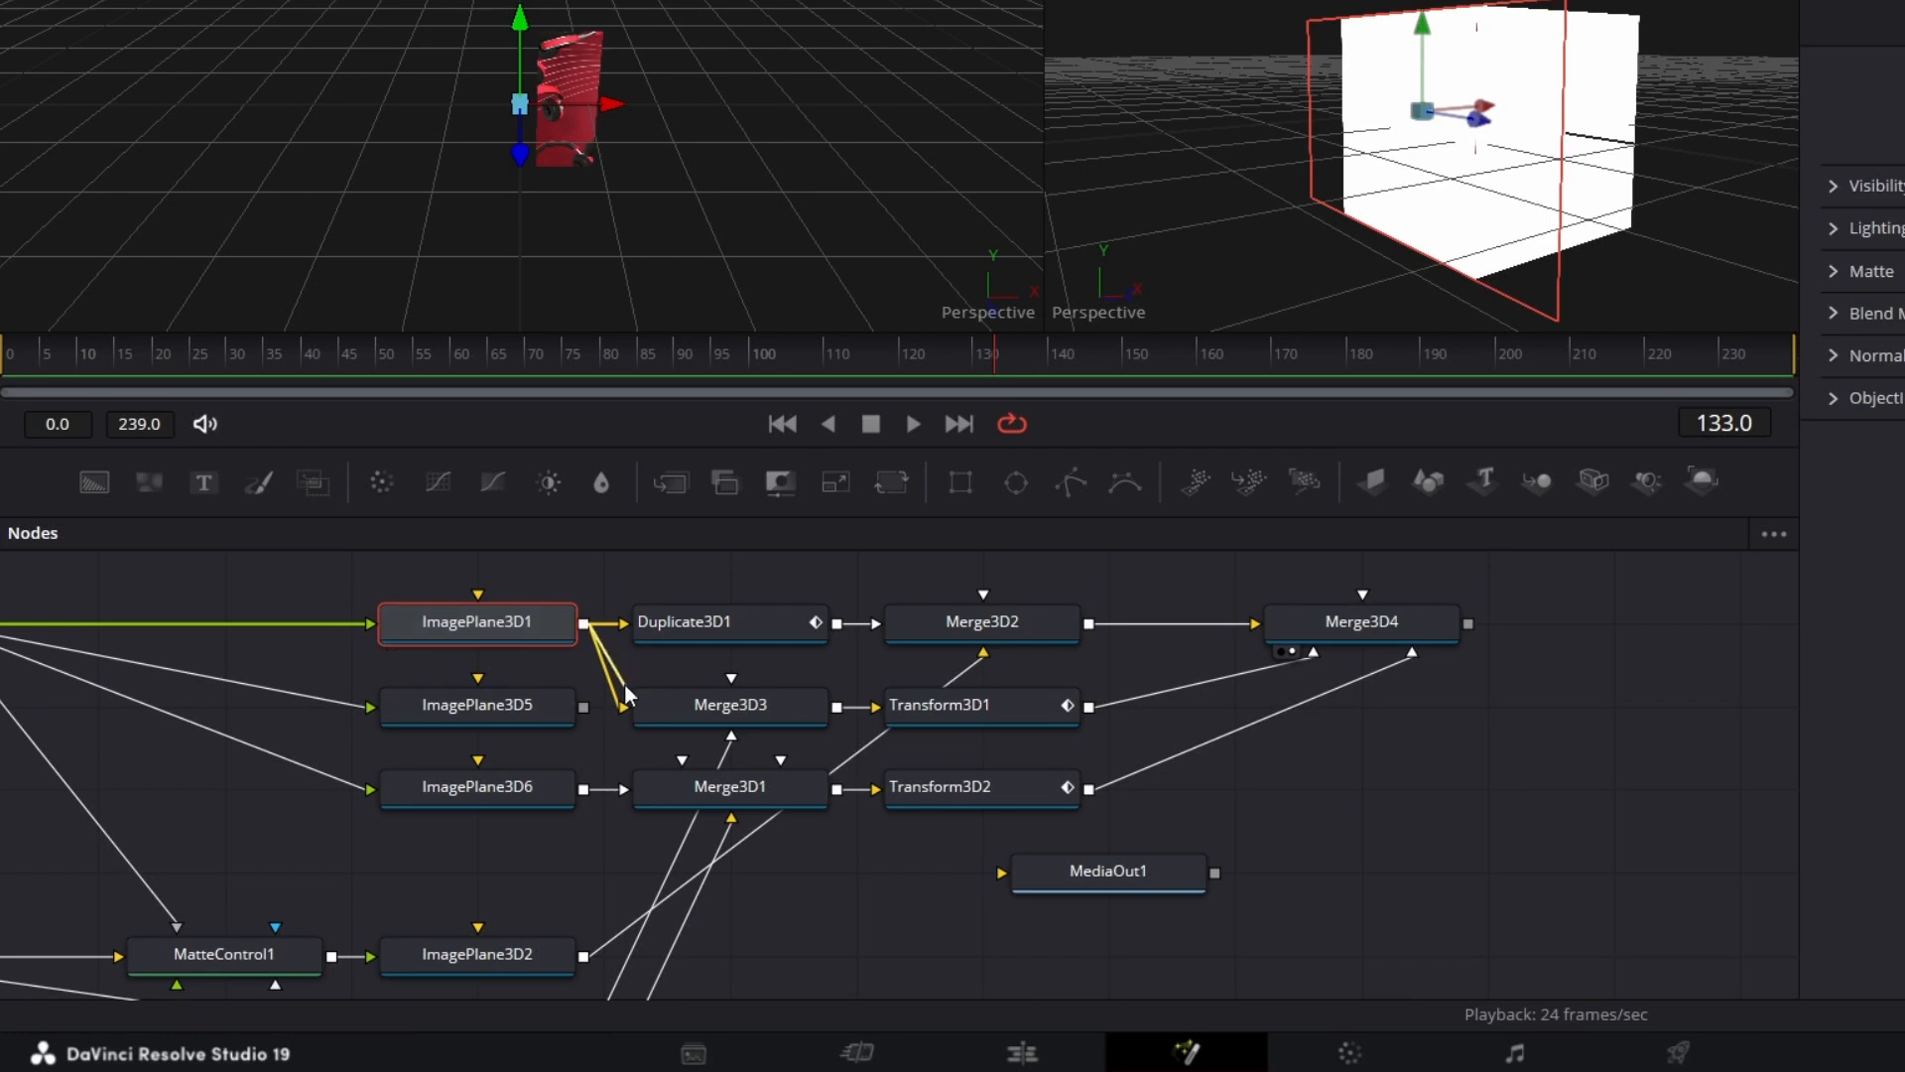
left_click_drag(629, 780, 628, 791)
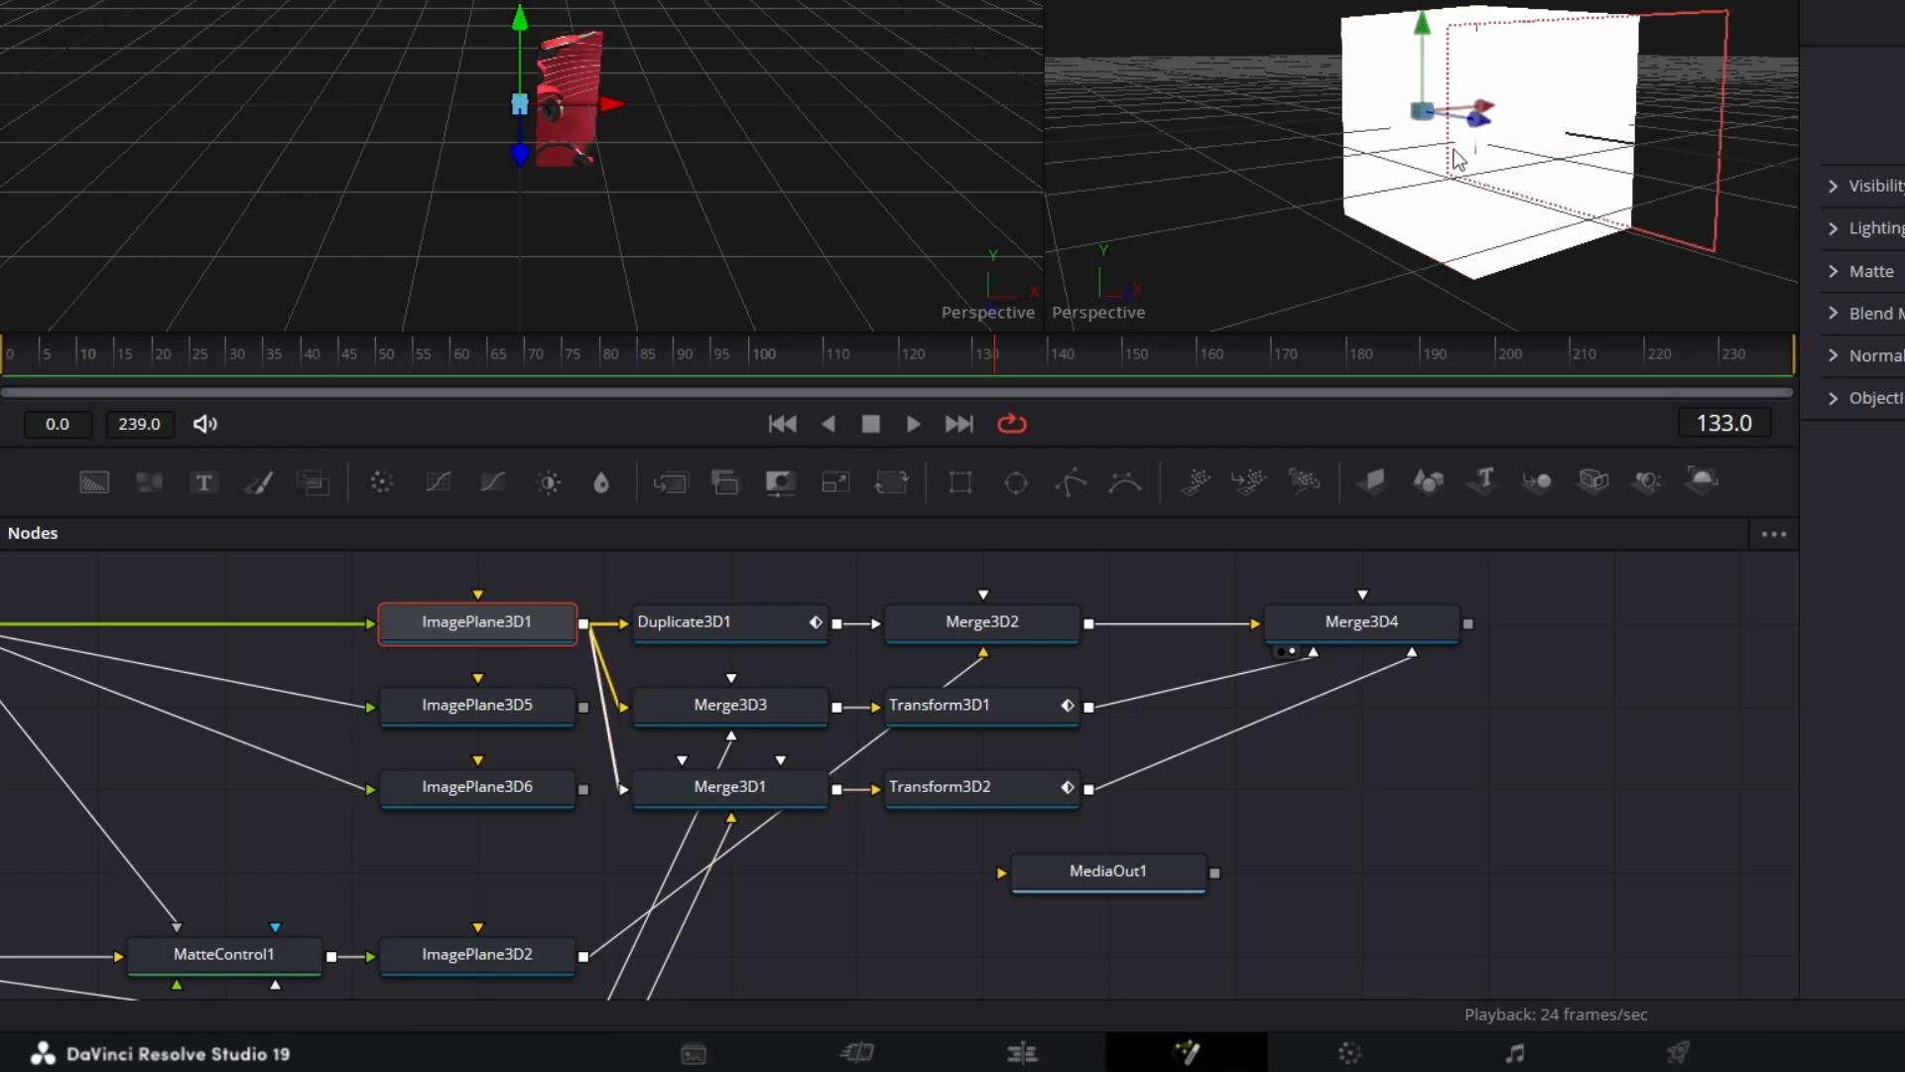
left_click_drag(405, 871, 510, 706)
key("Delete")
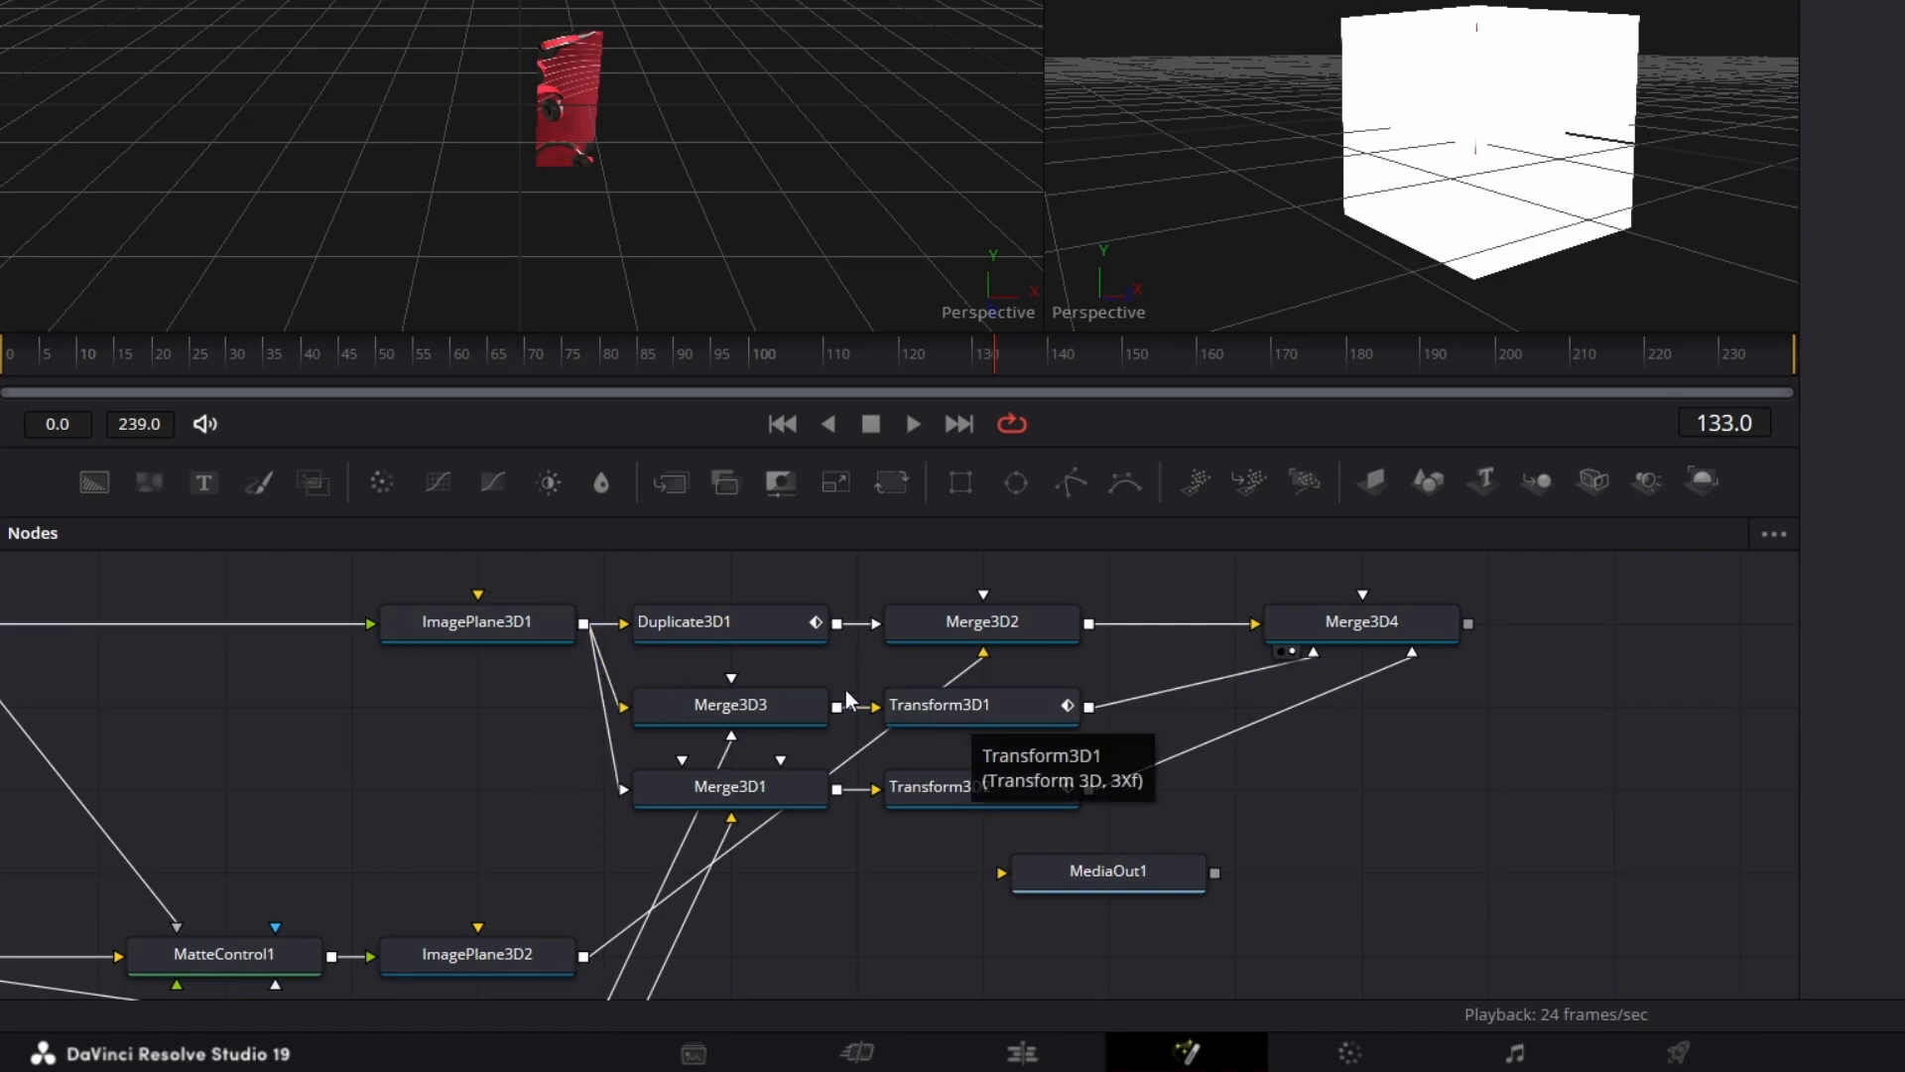
Step: Set the diffuse material color of ImagePlane3D1 to pink #ff55ff
scroll(1101, 730, "right", 1)
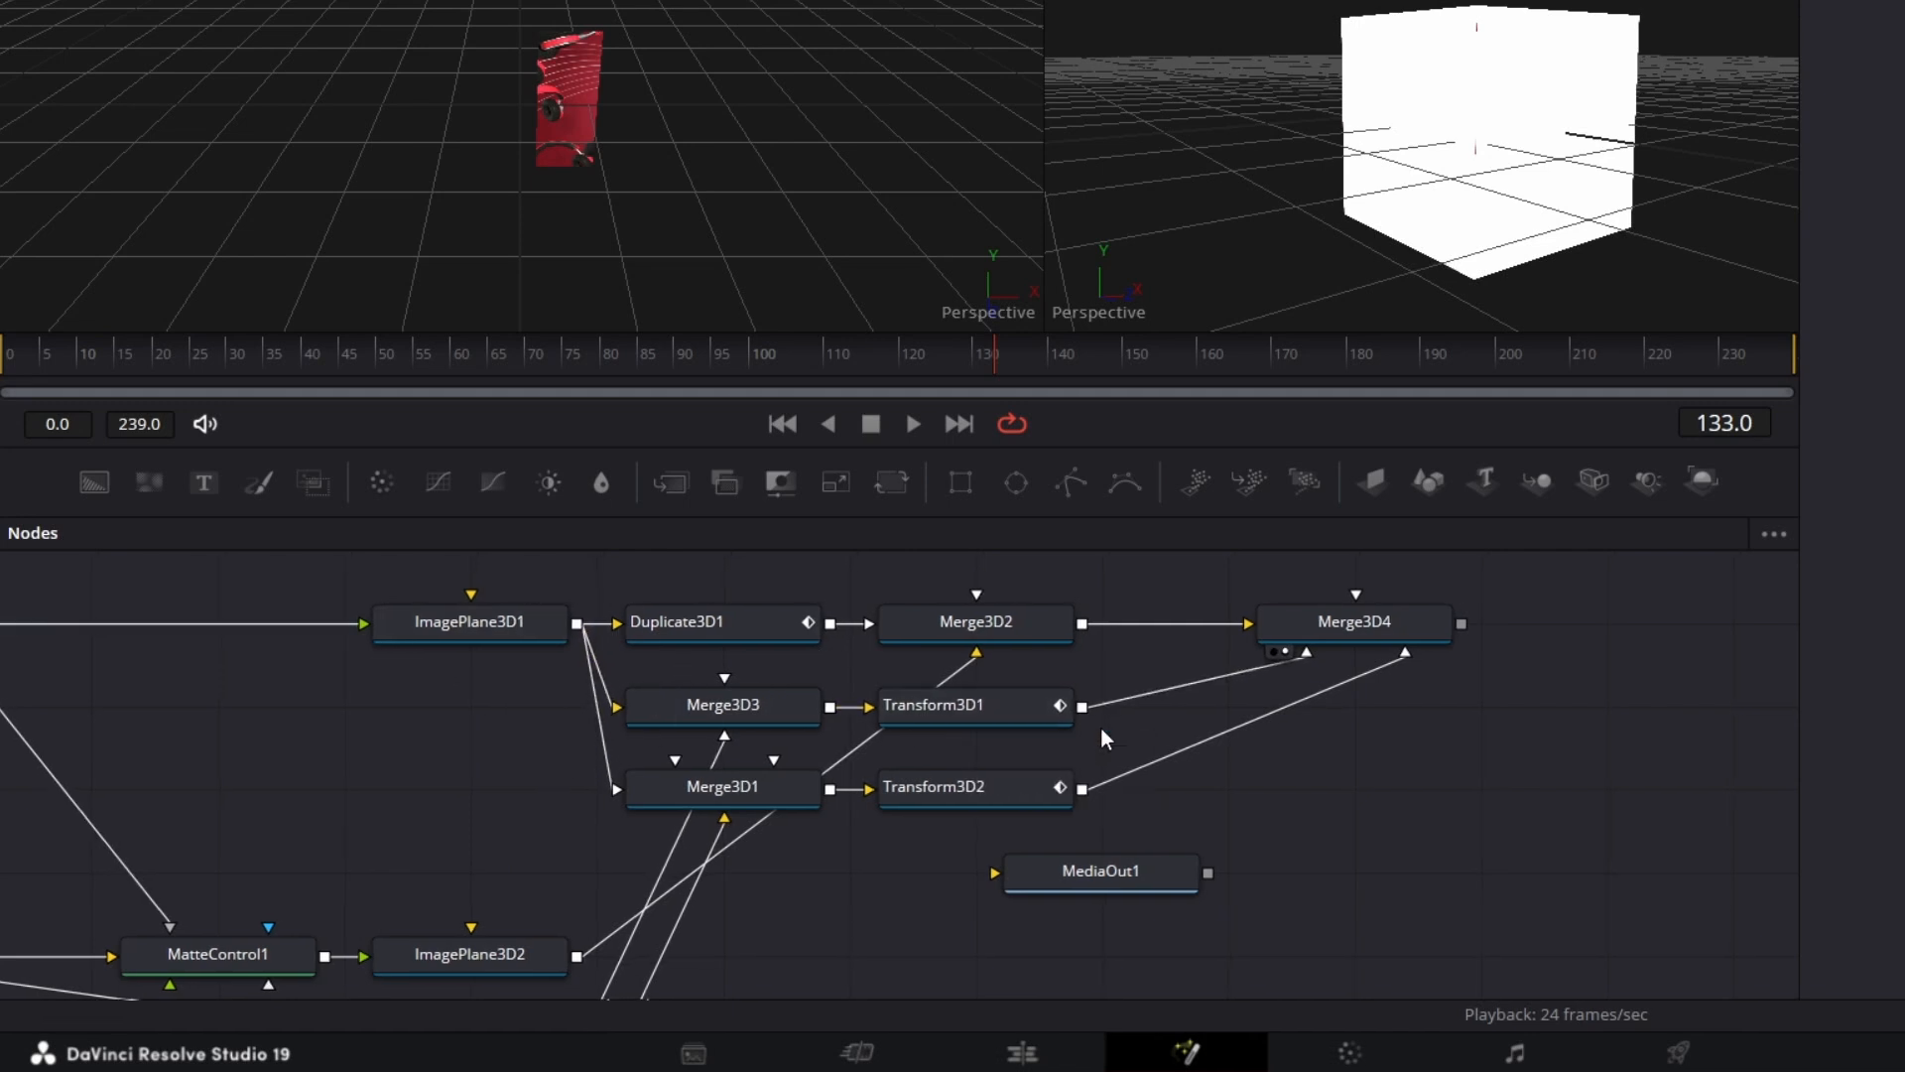
left_click(462, 623)
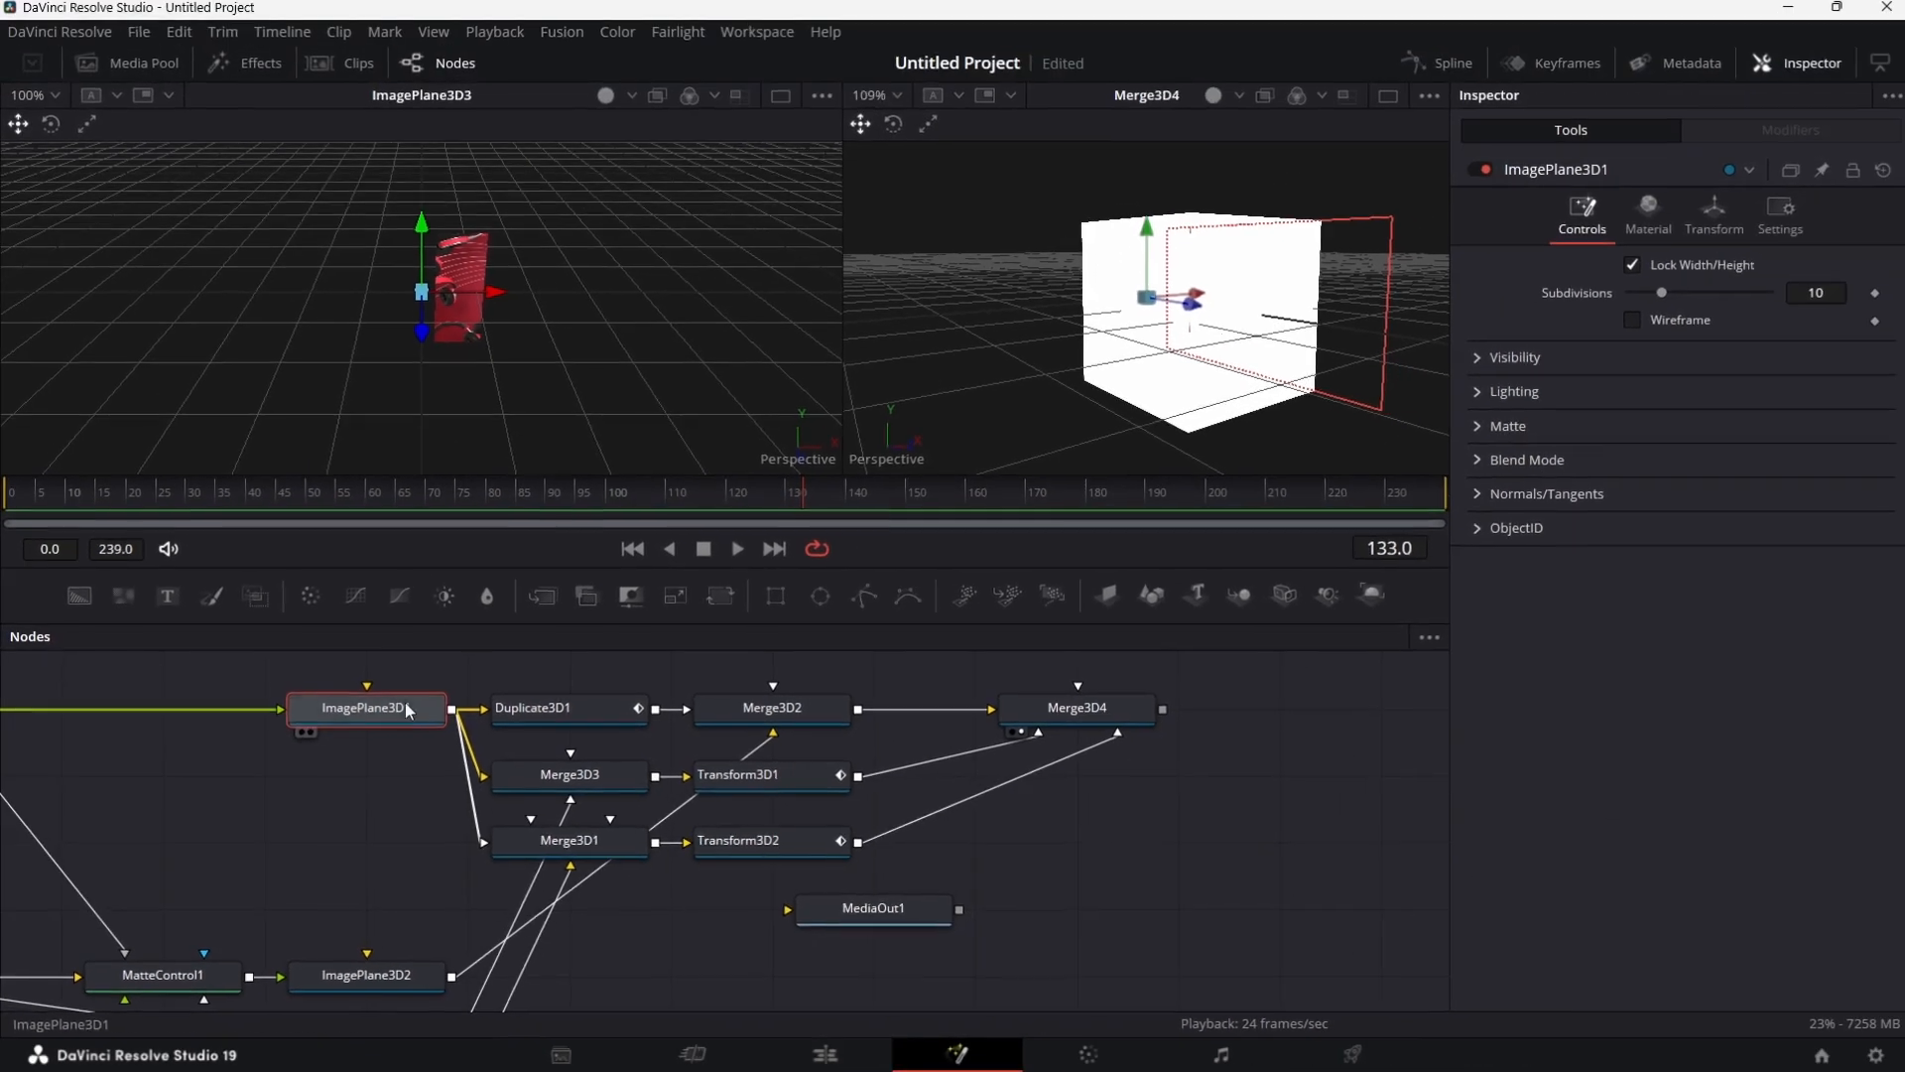
left_click(1640, 221)
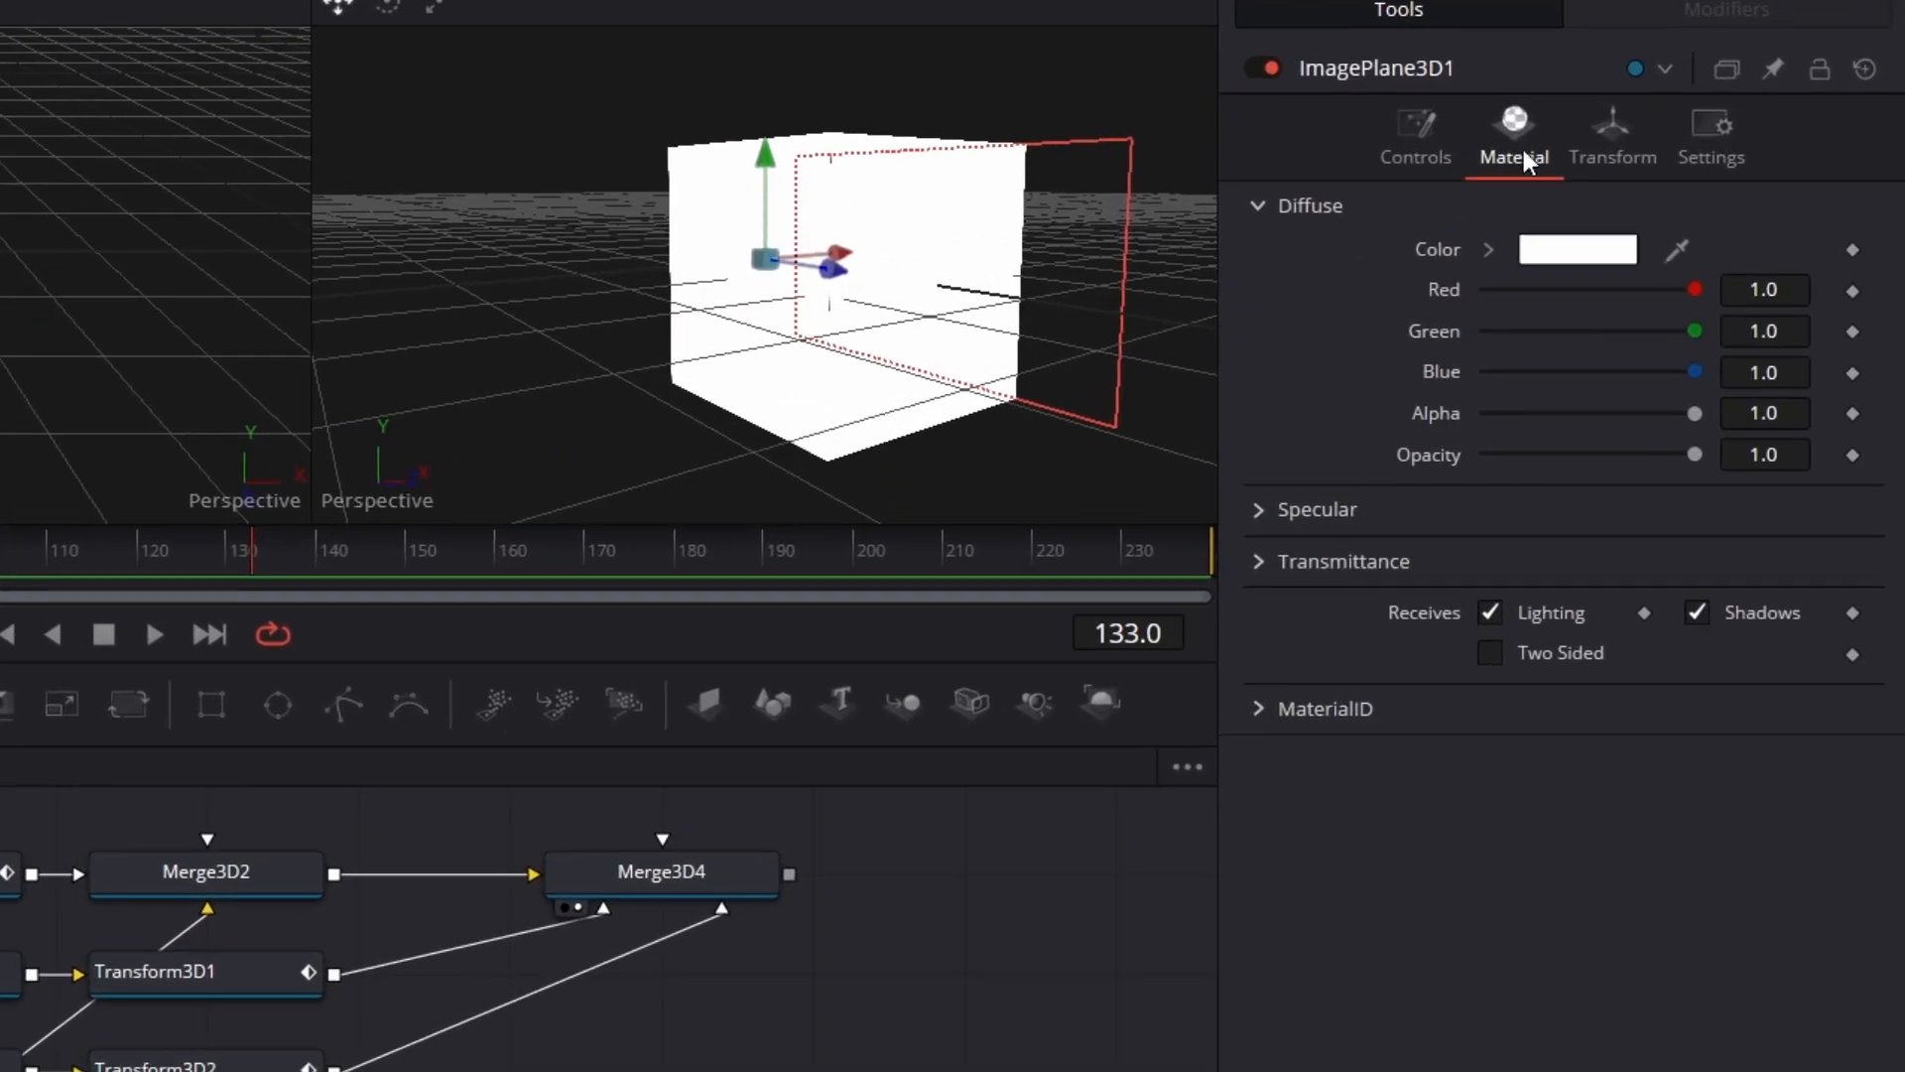
left_click(1582, 252)
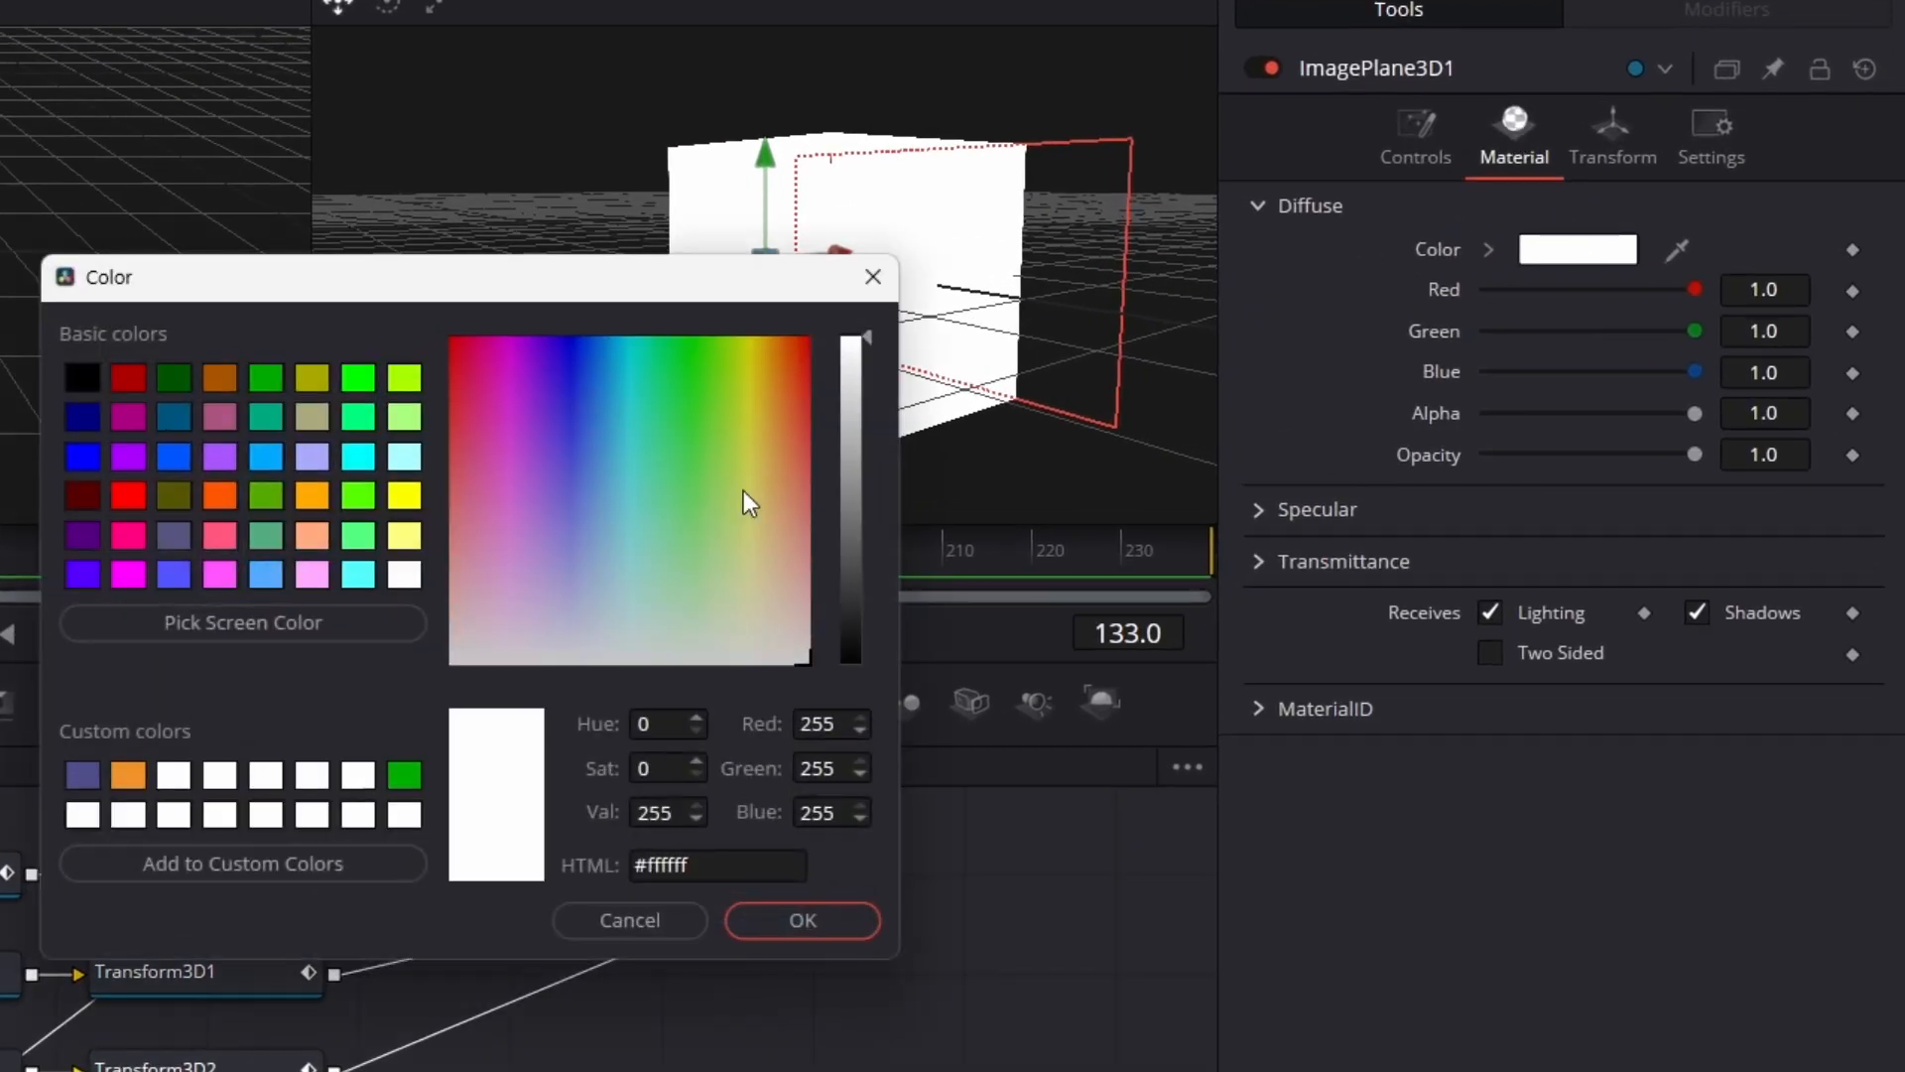
left_click(220, 574)
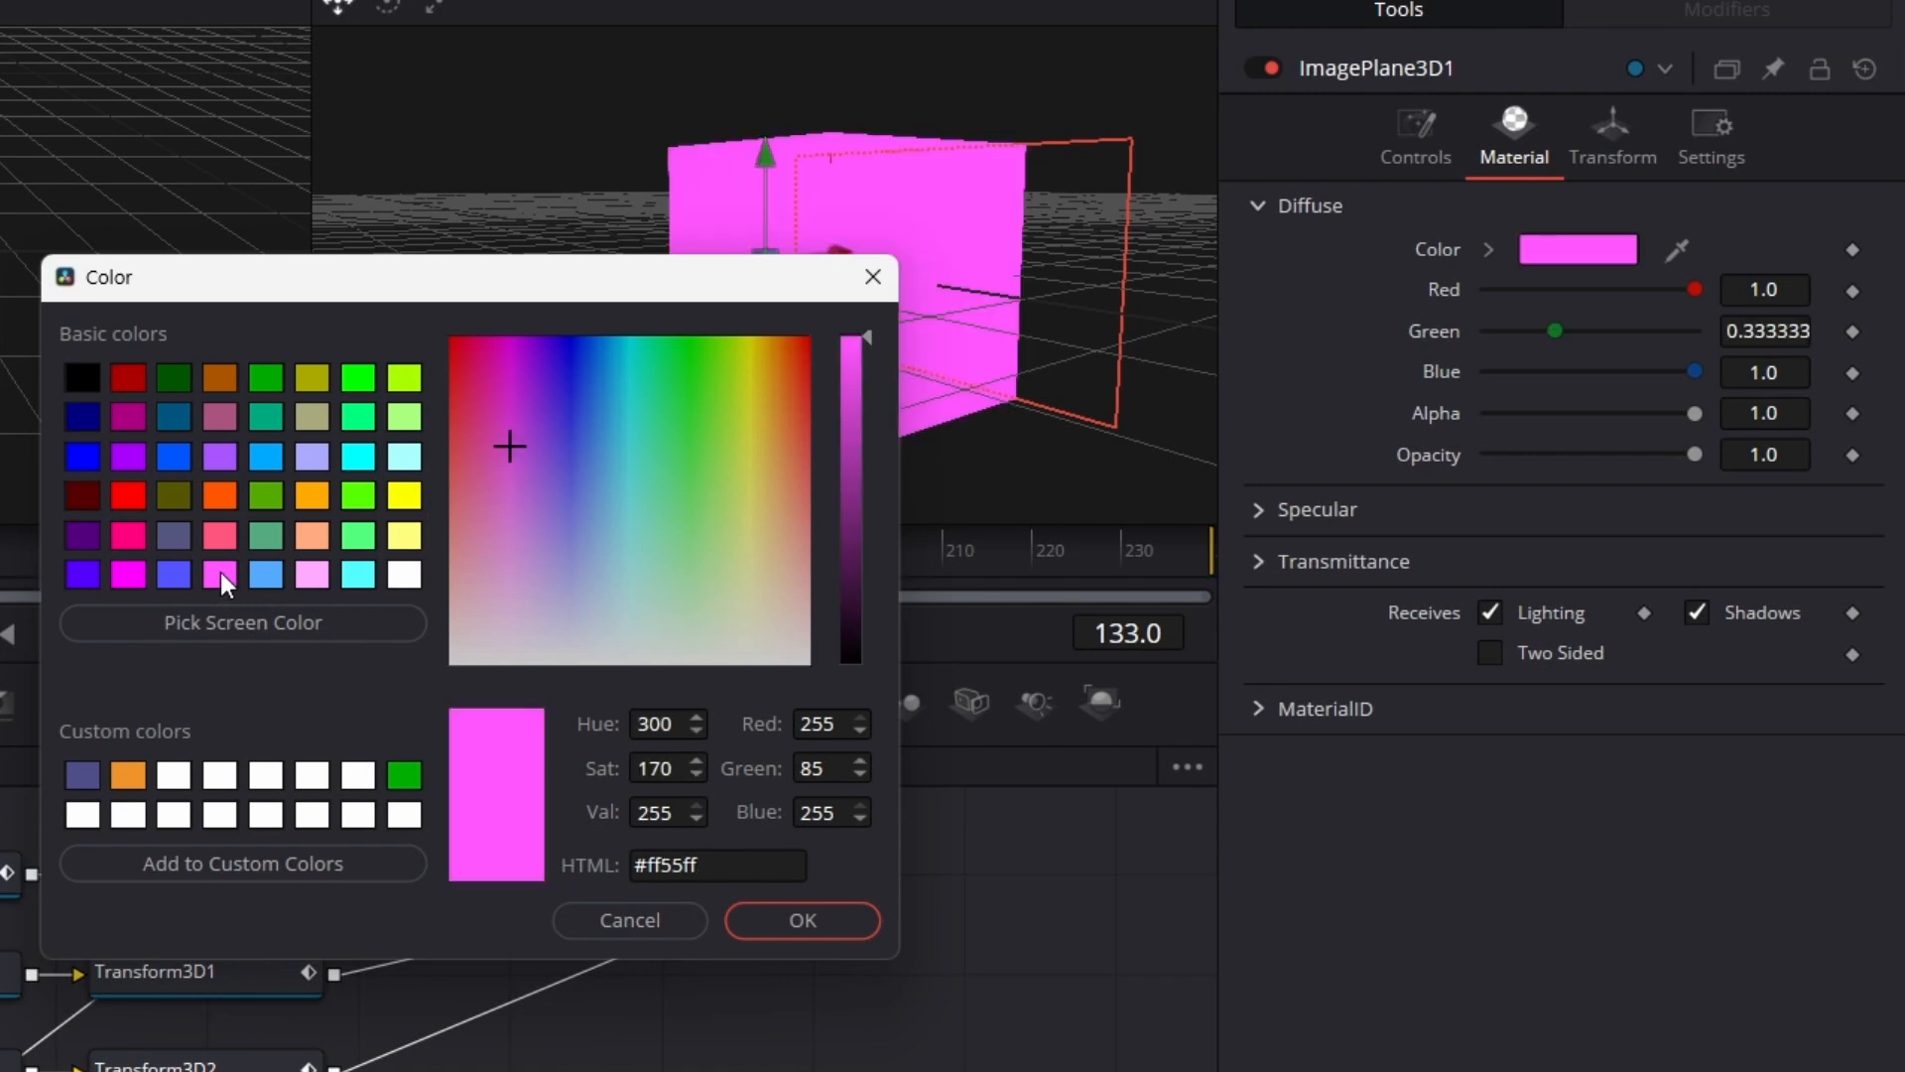
left_click(836, 919)
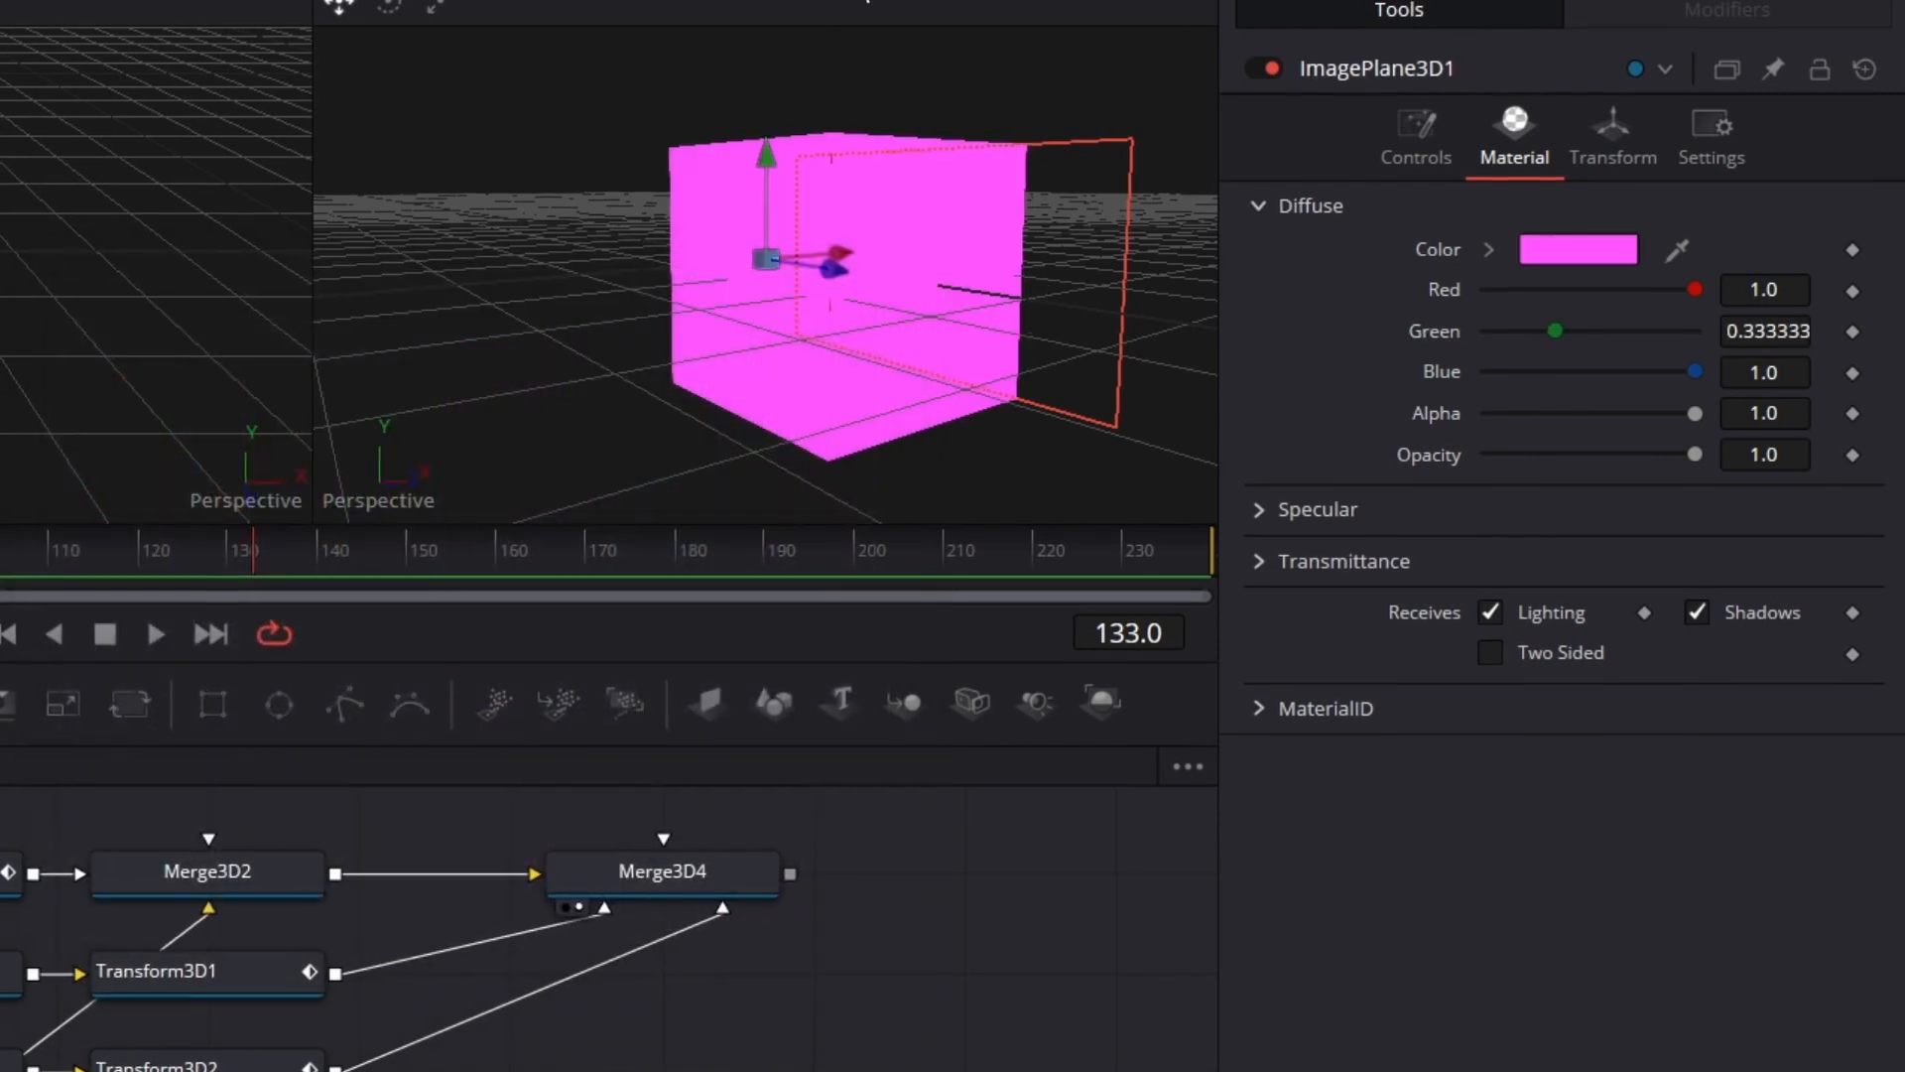
Step: Turn on lighting in the Merge3D4 viewer and move the Merge3D4 node closer to Merge3D2
left_click(1210, 99)
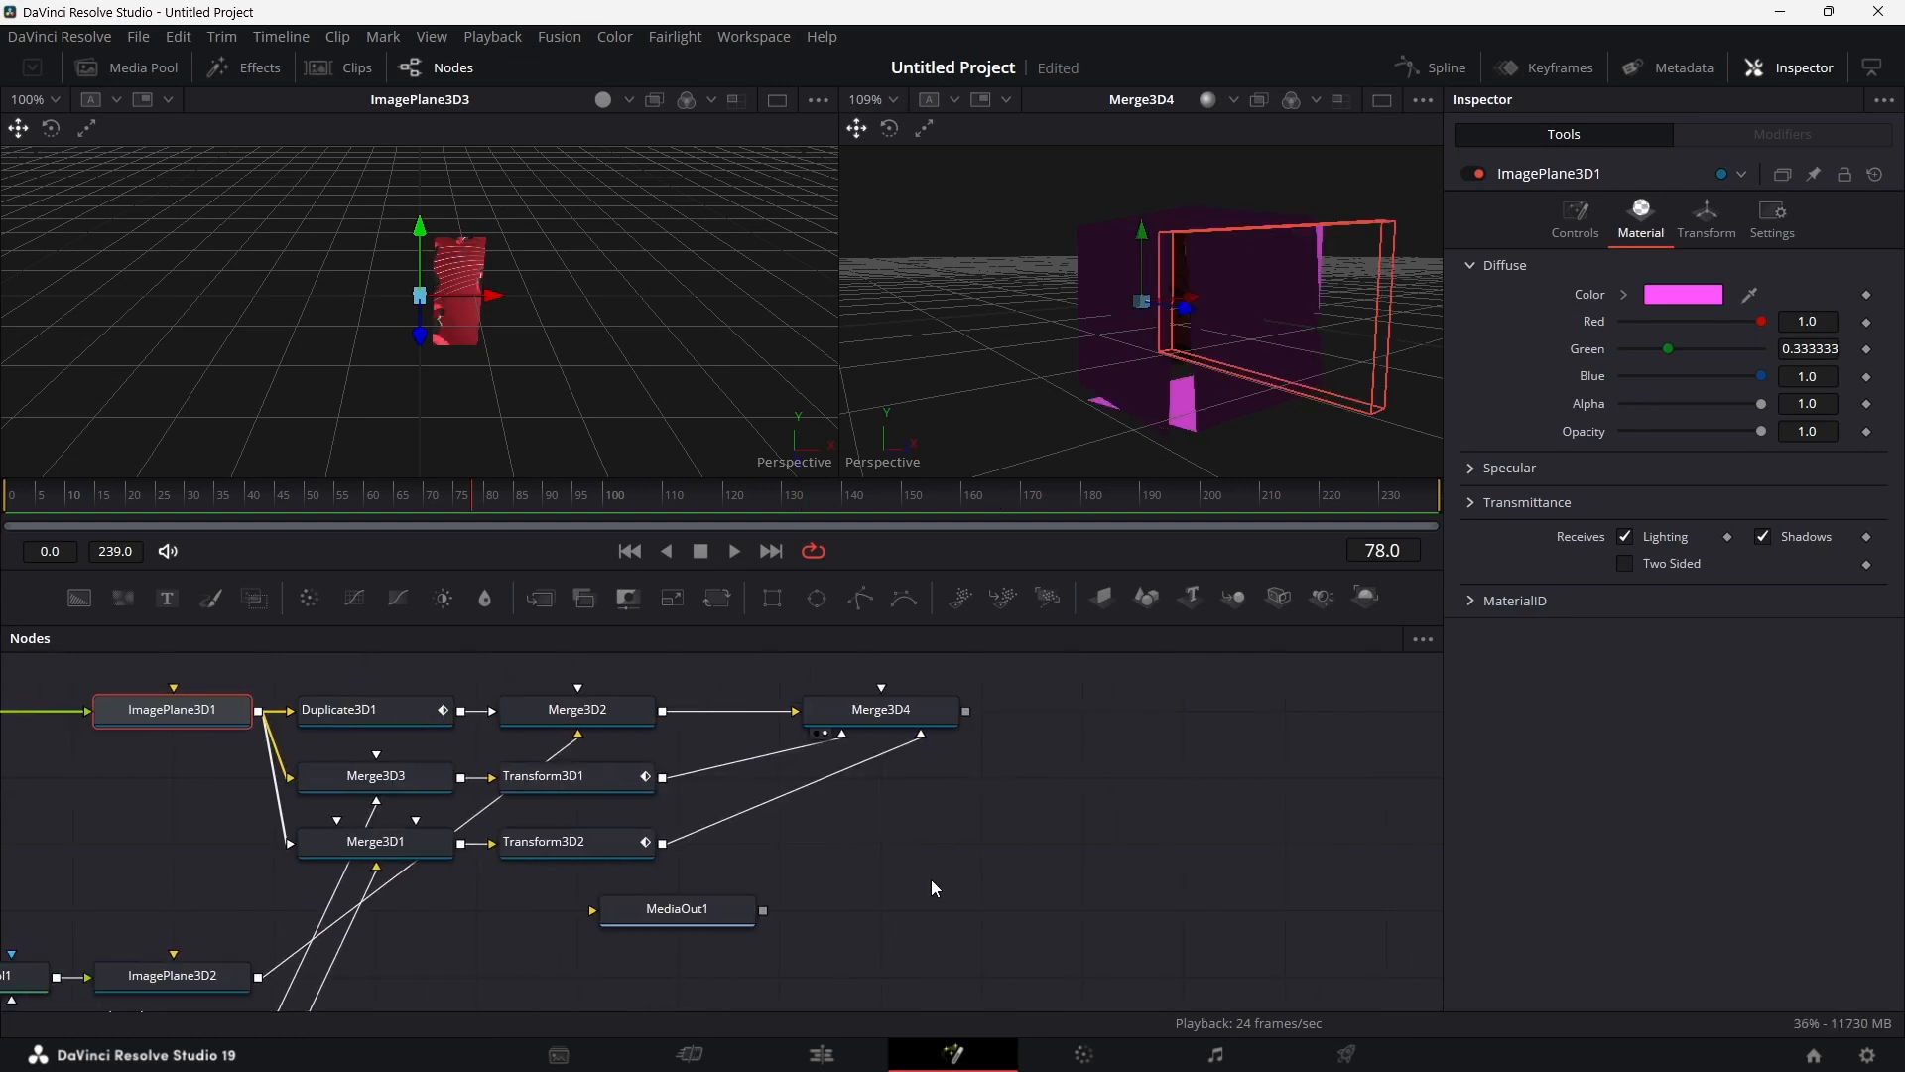
left_click(835, 721)
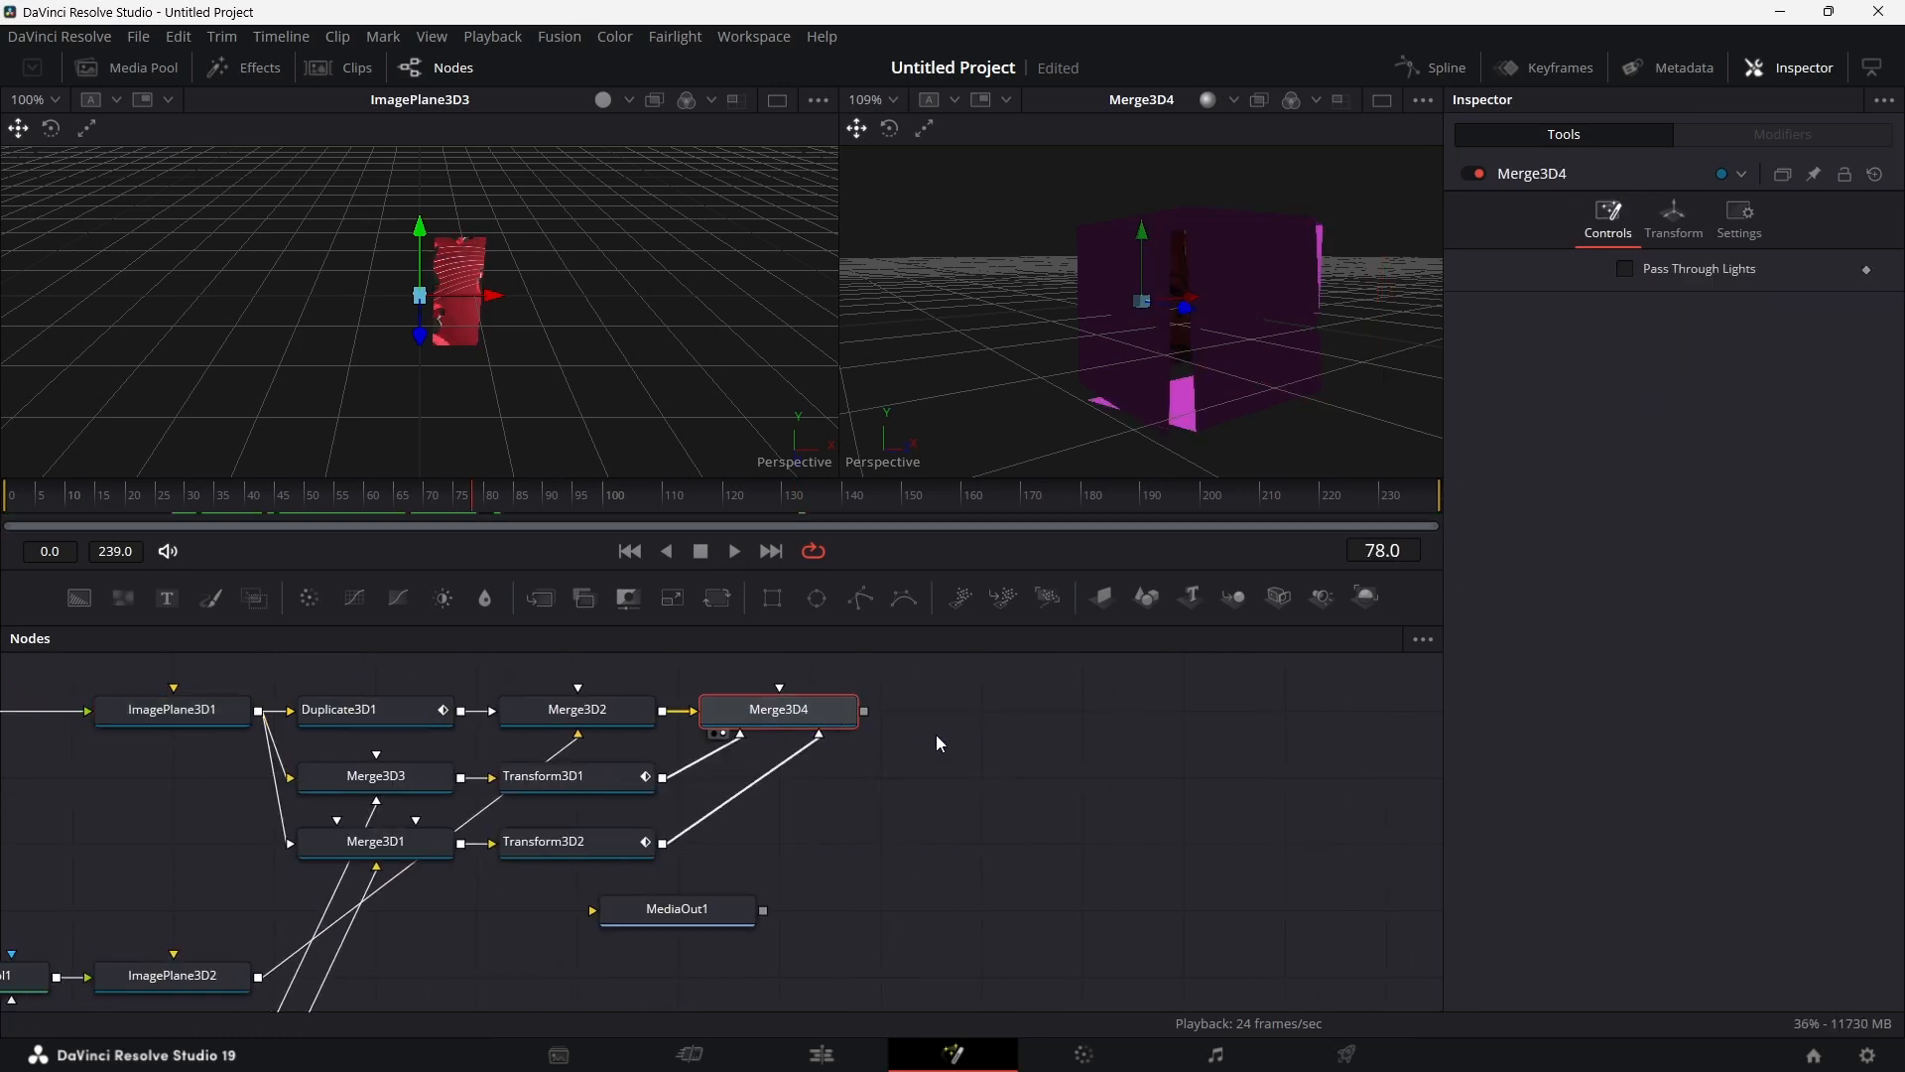
Step: Add DaVinci_Resolve_Studio.png from the media pool to the node graph above Duplicate3D1 and show it in the first viewer
scroll(939, 742, "up", 5)
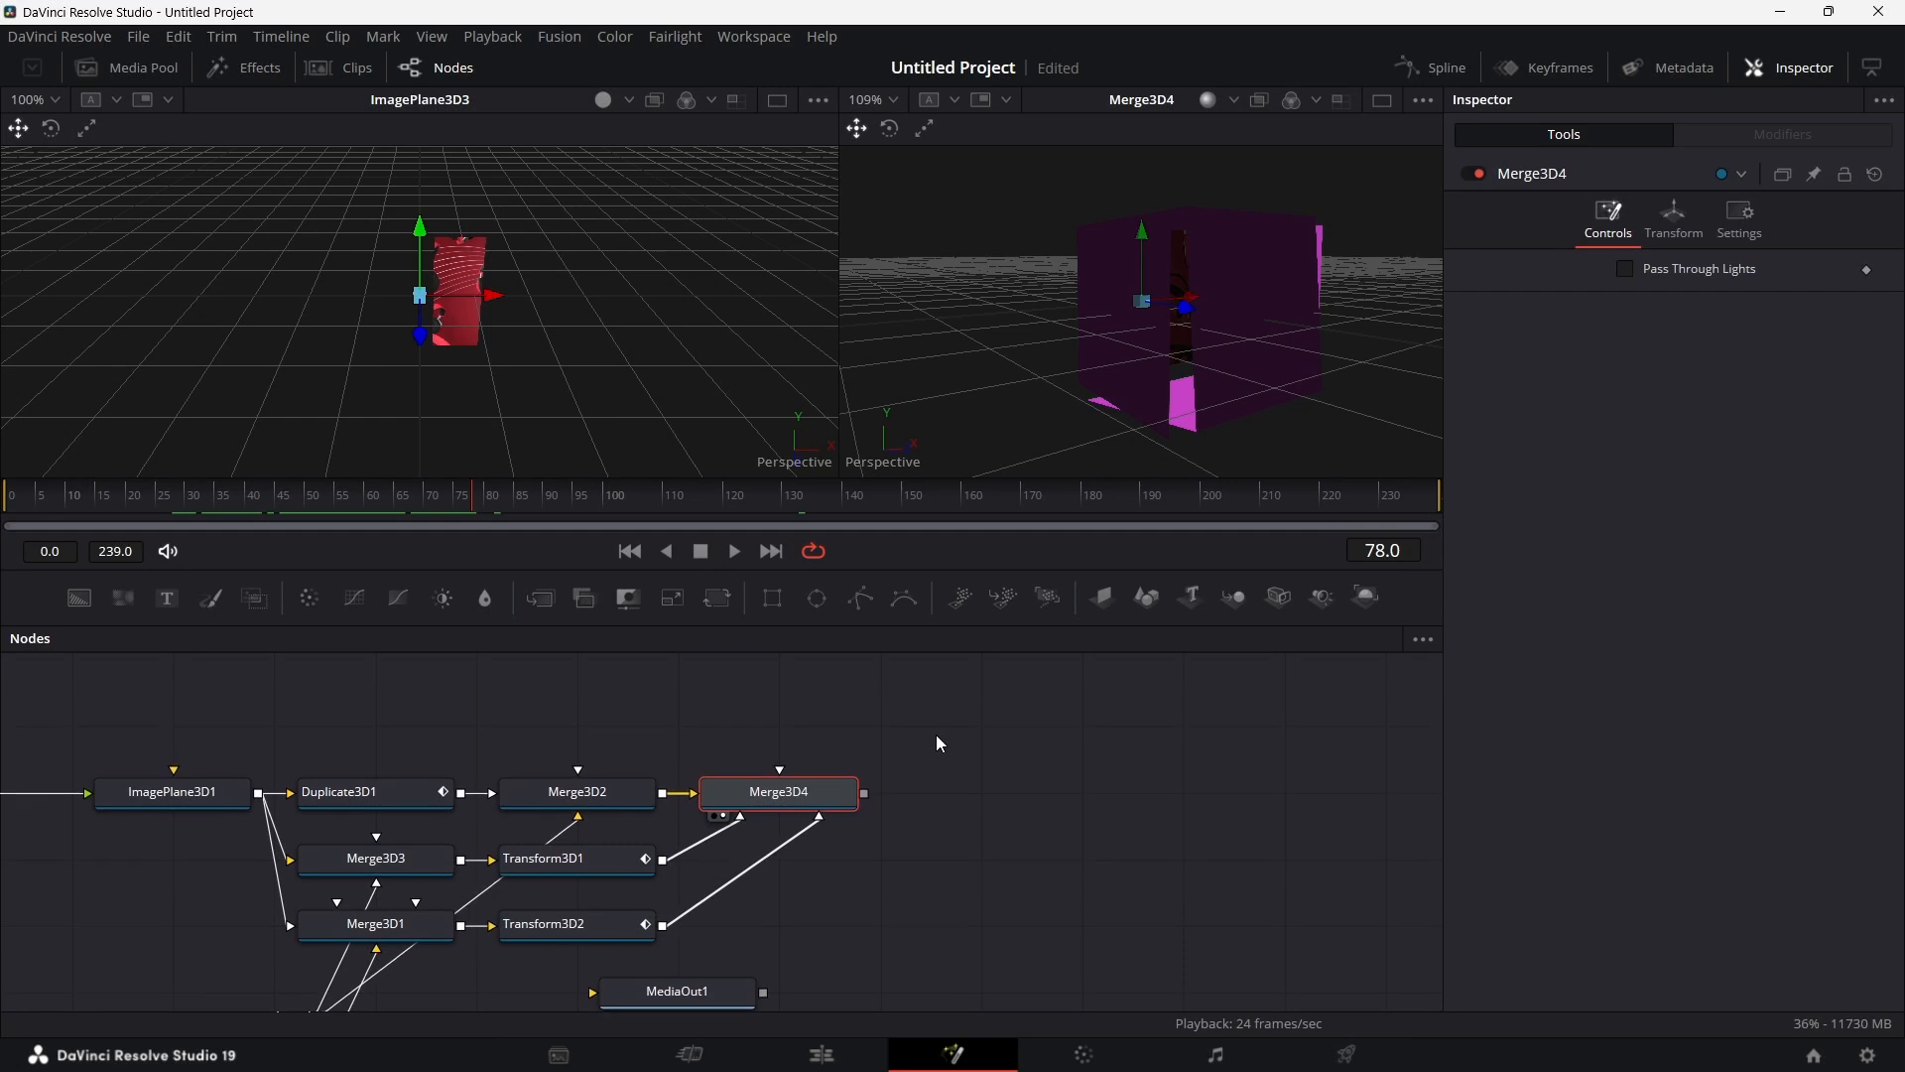
left_click(140, 66)
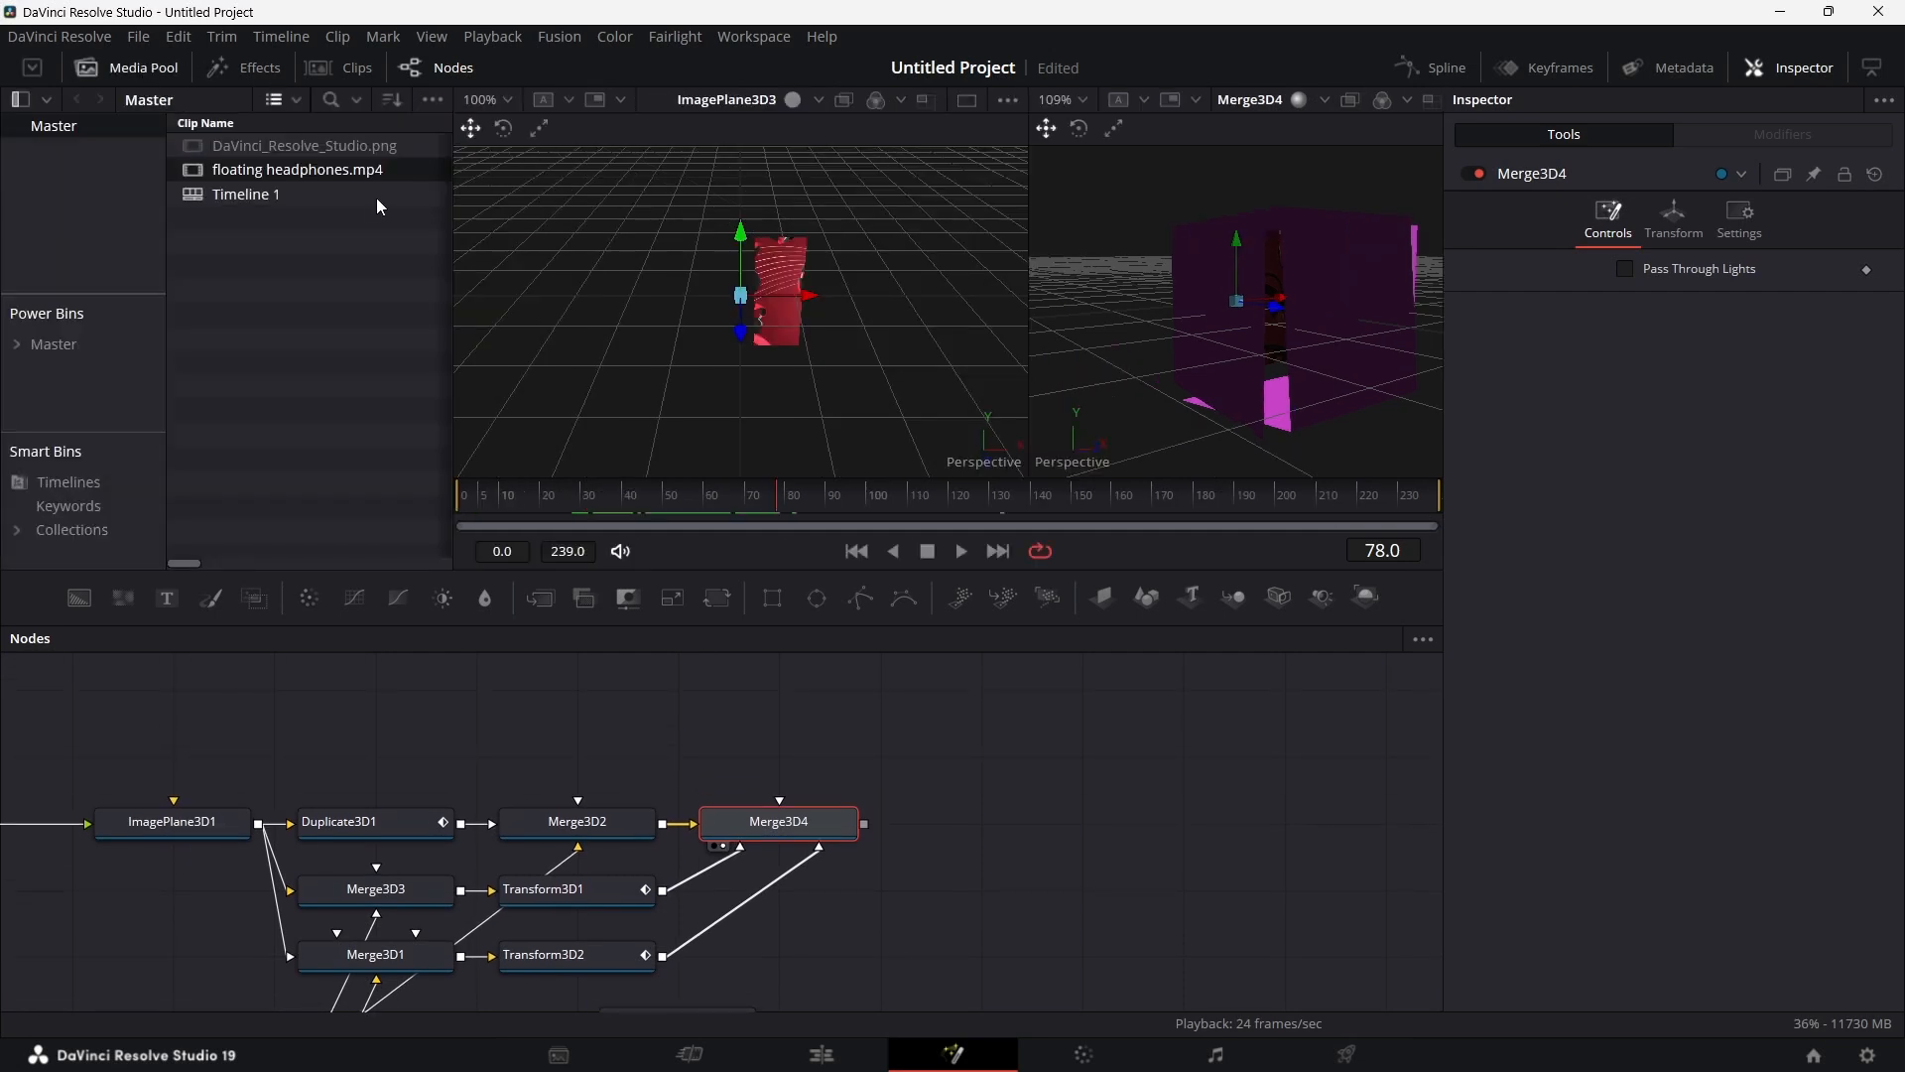
left_click_drag(288, 146, 377, 700)
scroll(611, 758, "up", 4)
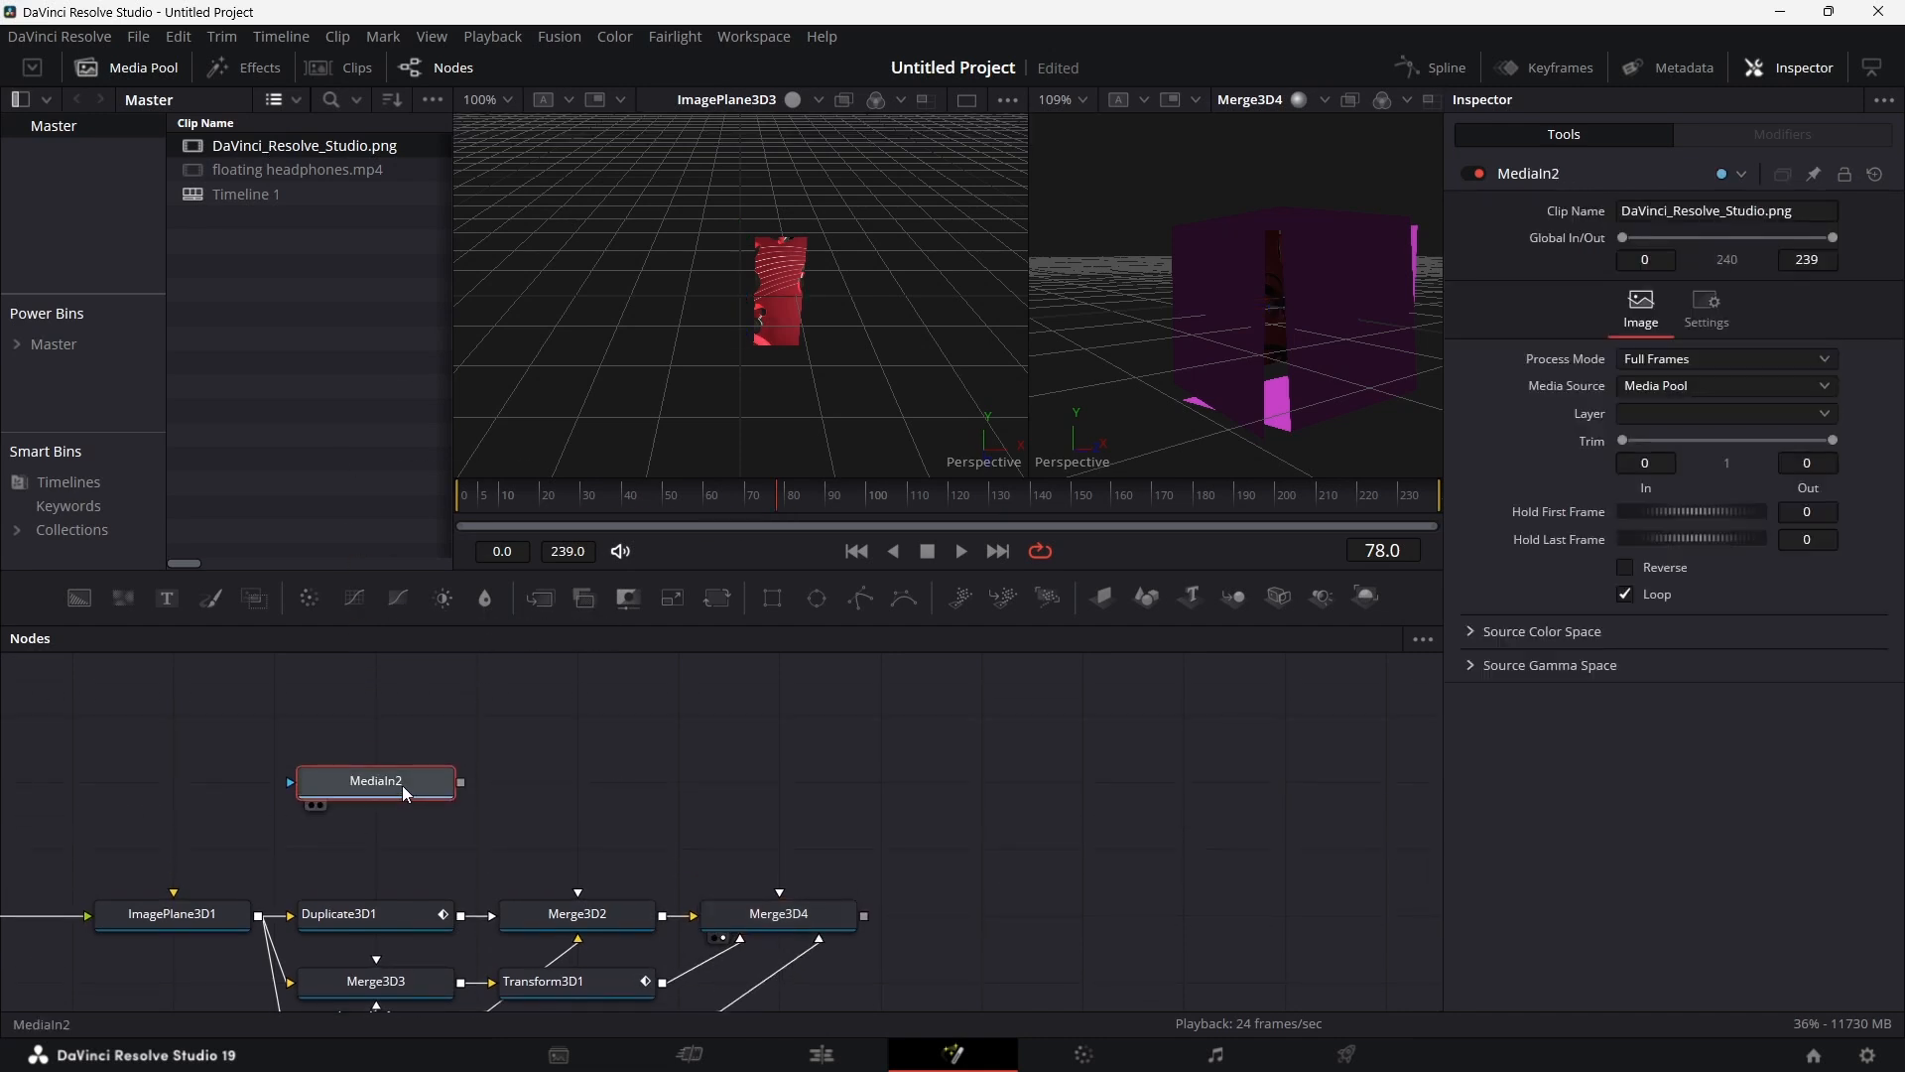
left_click_drag(402, 784, 655, 377)
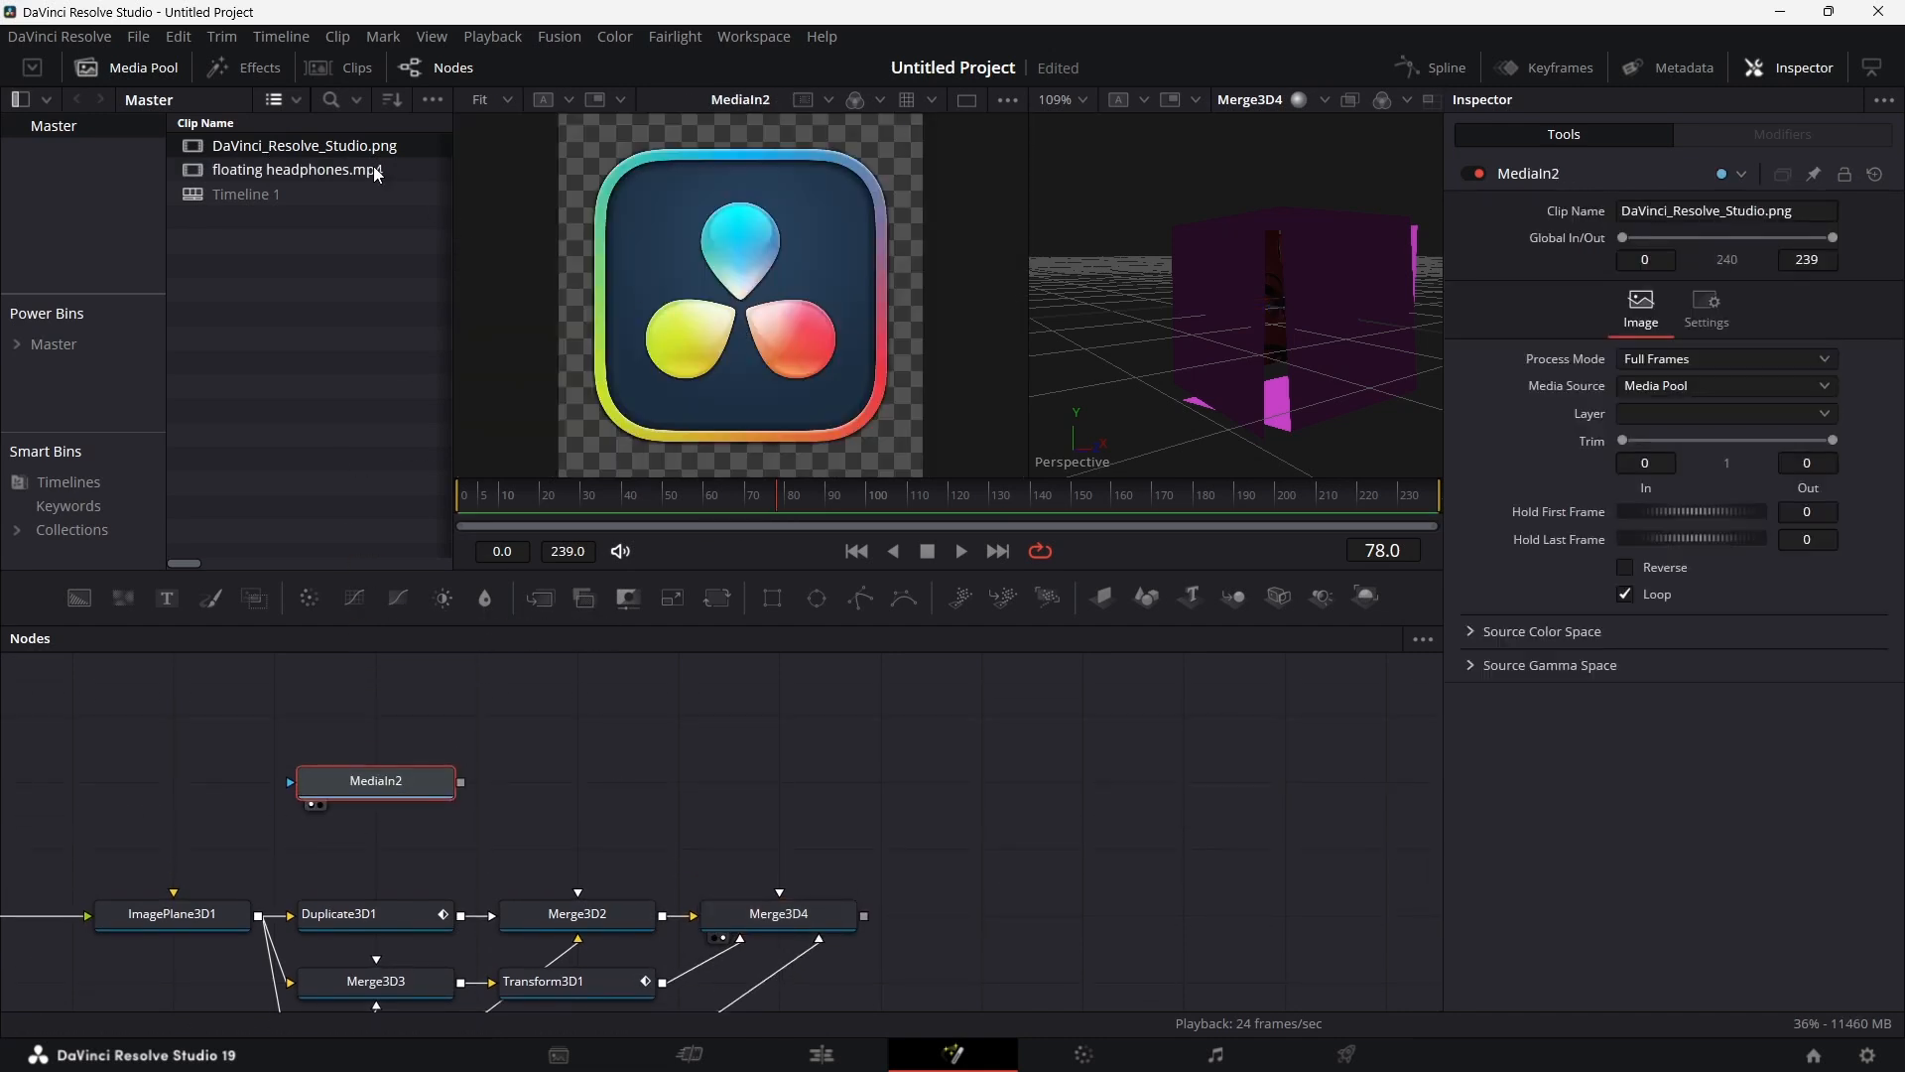
Step: Check the logo image's resolution in the viewer and hide the media pool
scroll(816, 288, "up", 3)
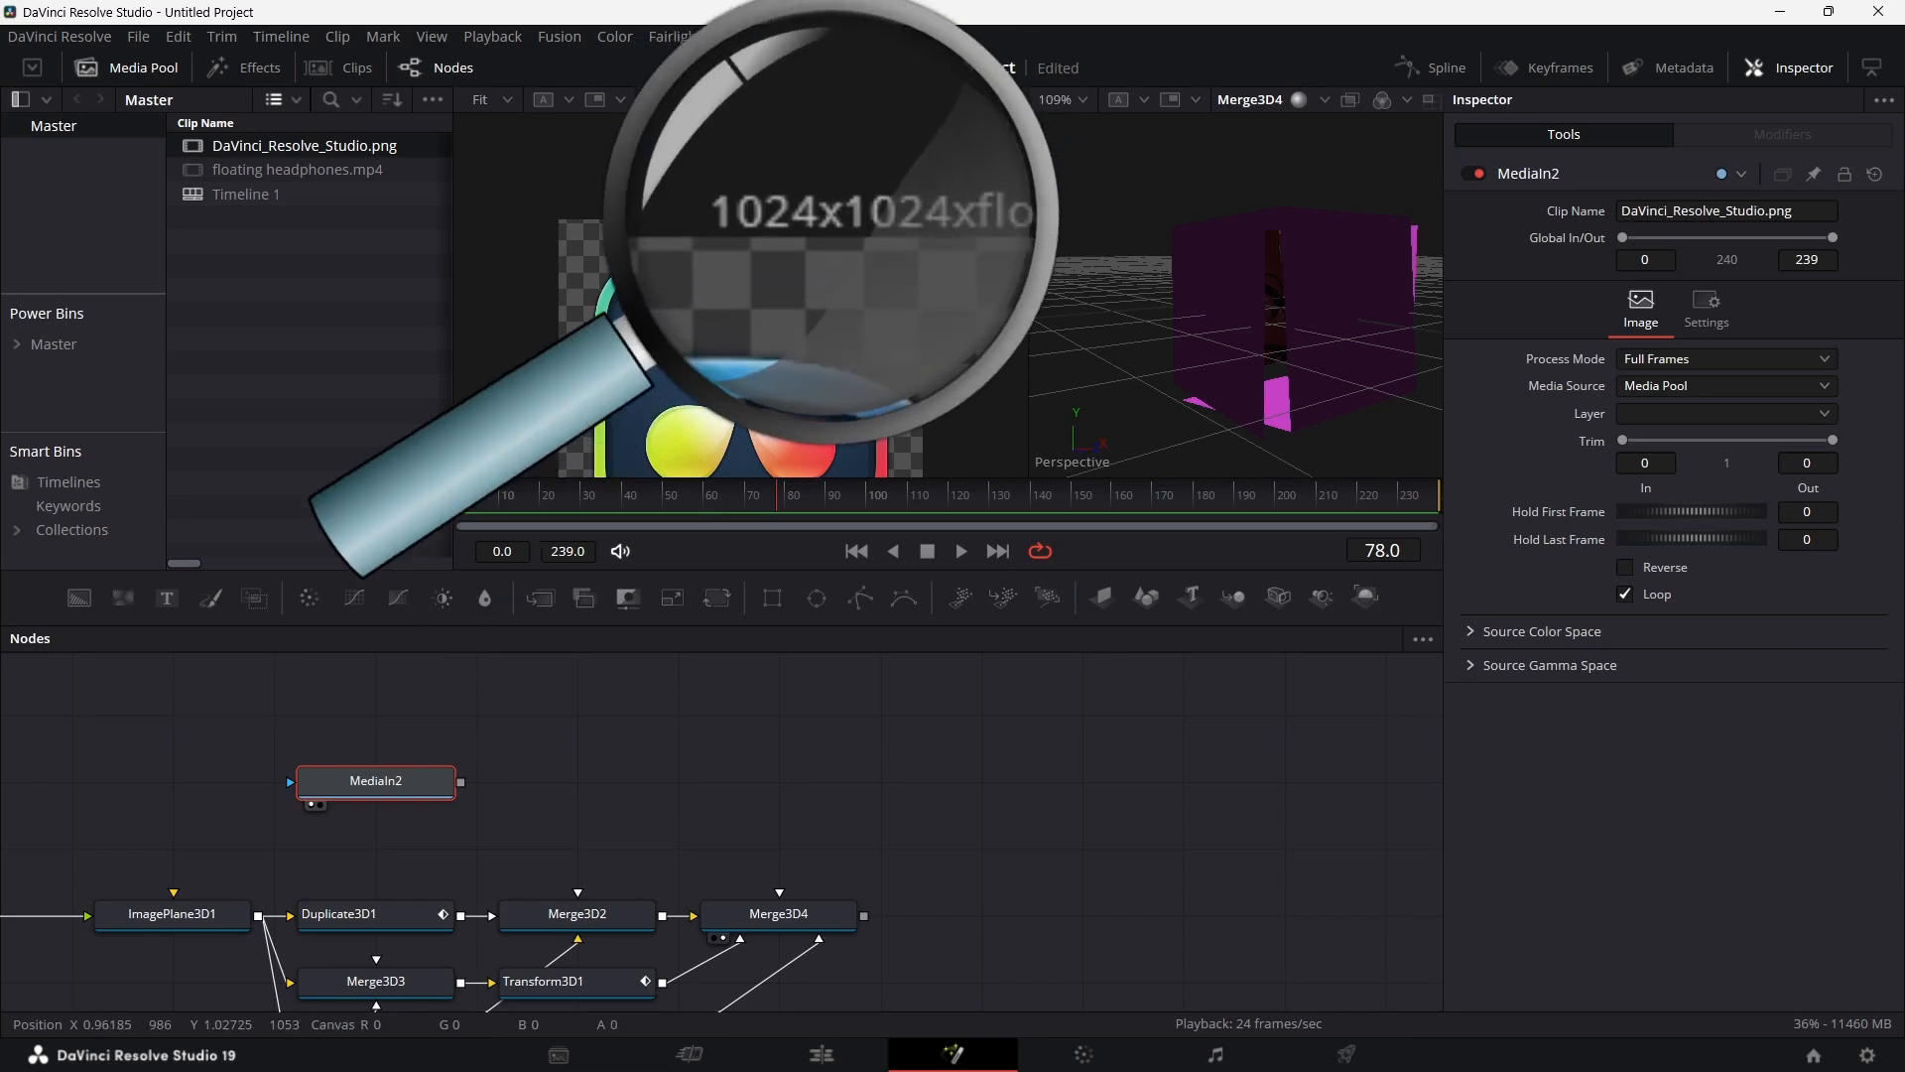
scroll(750, 268, "down", 2)
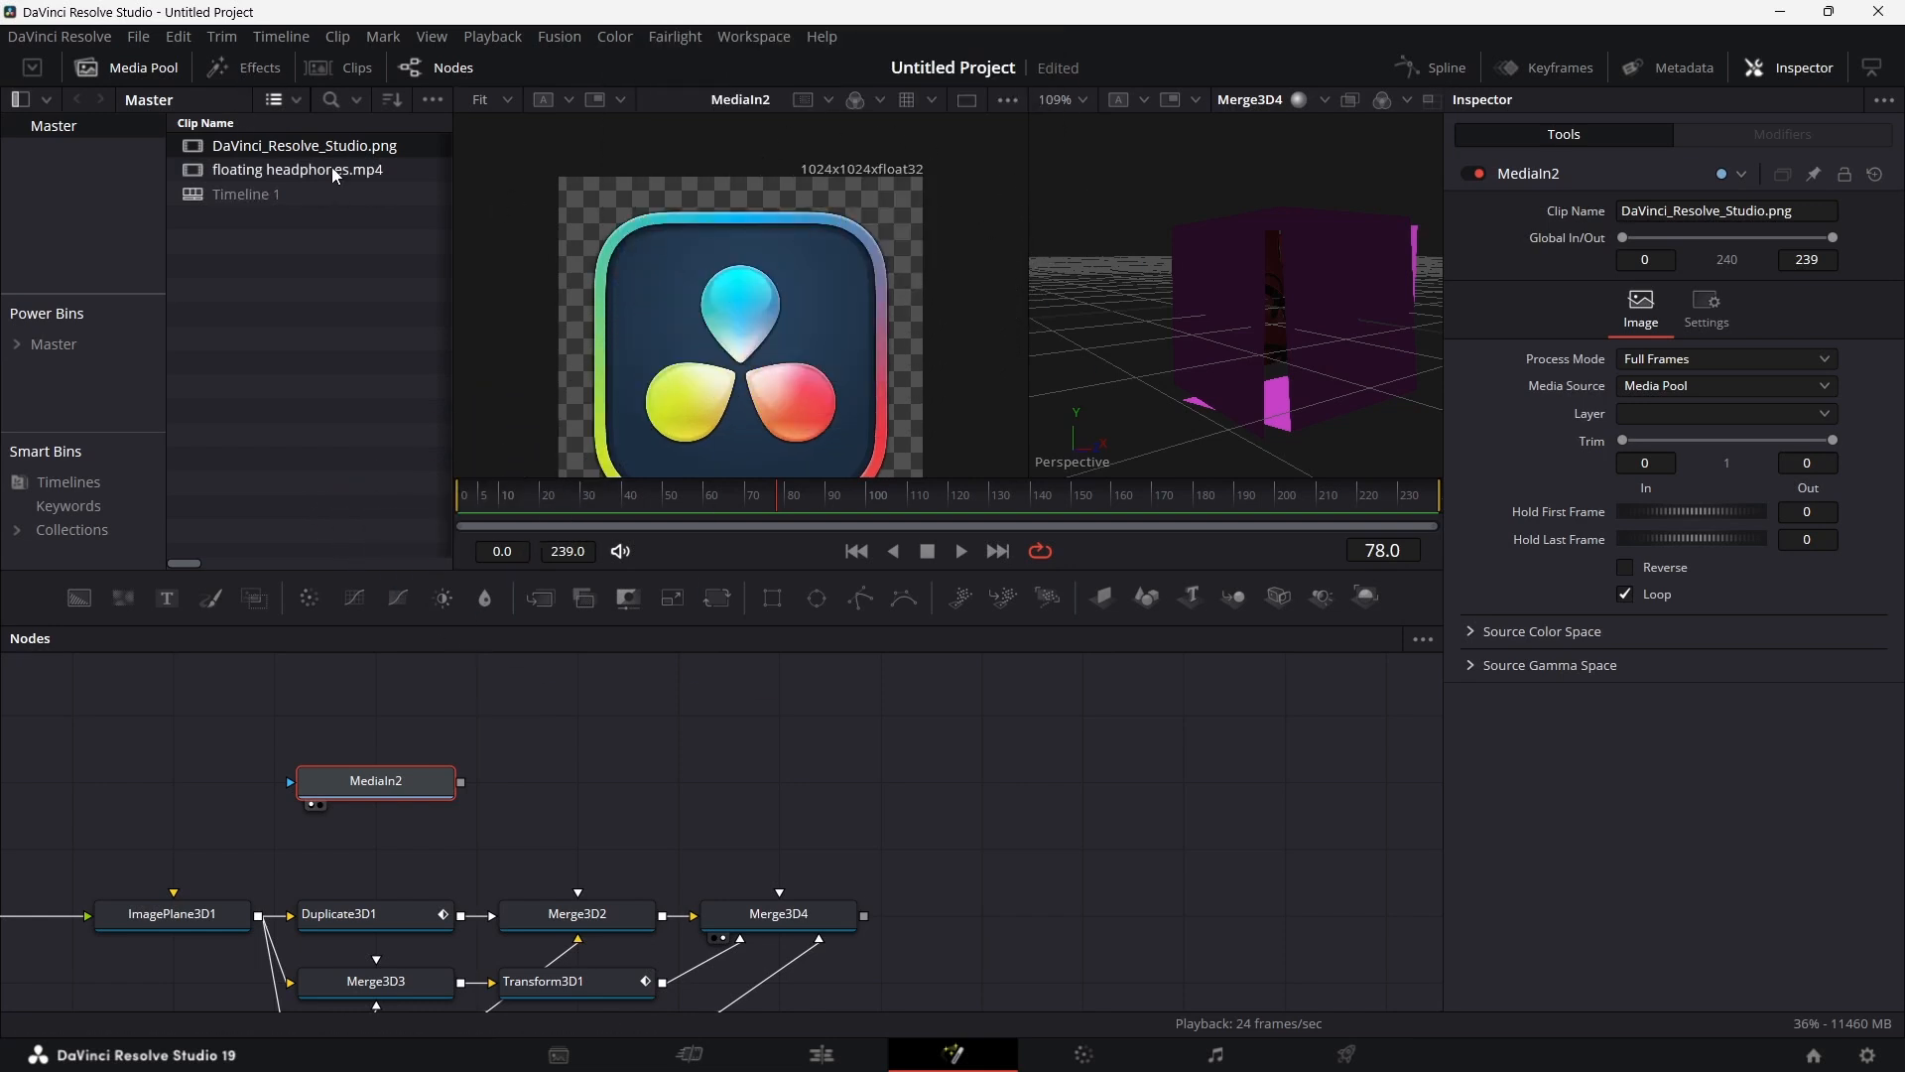
left_click(139, 70)
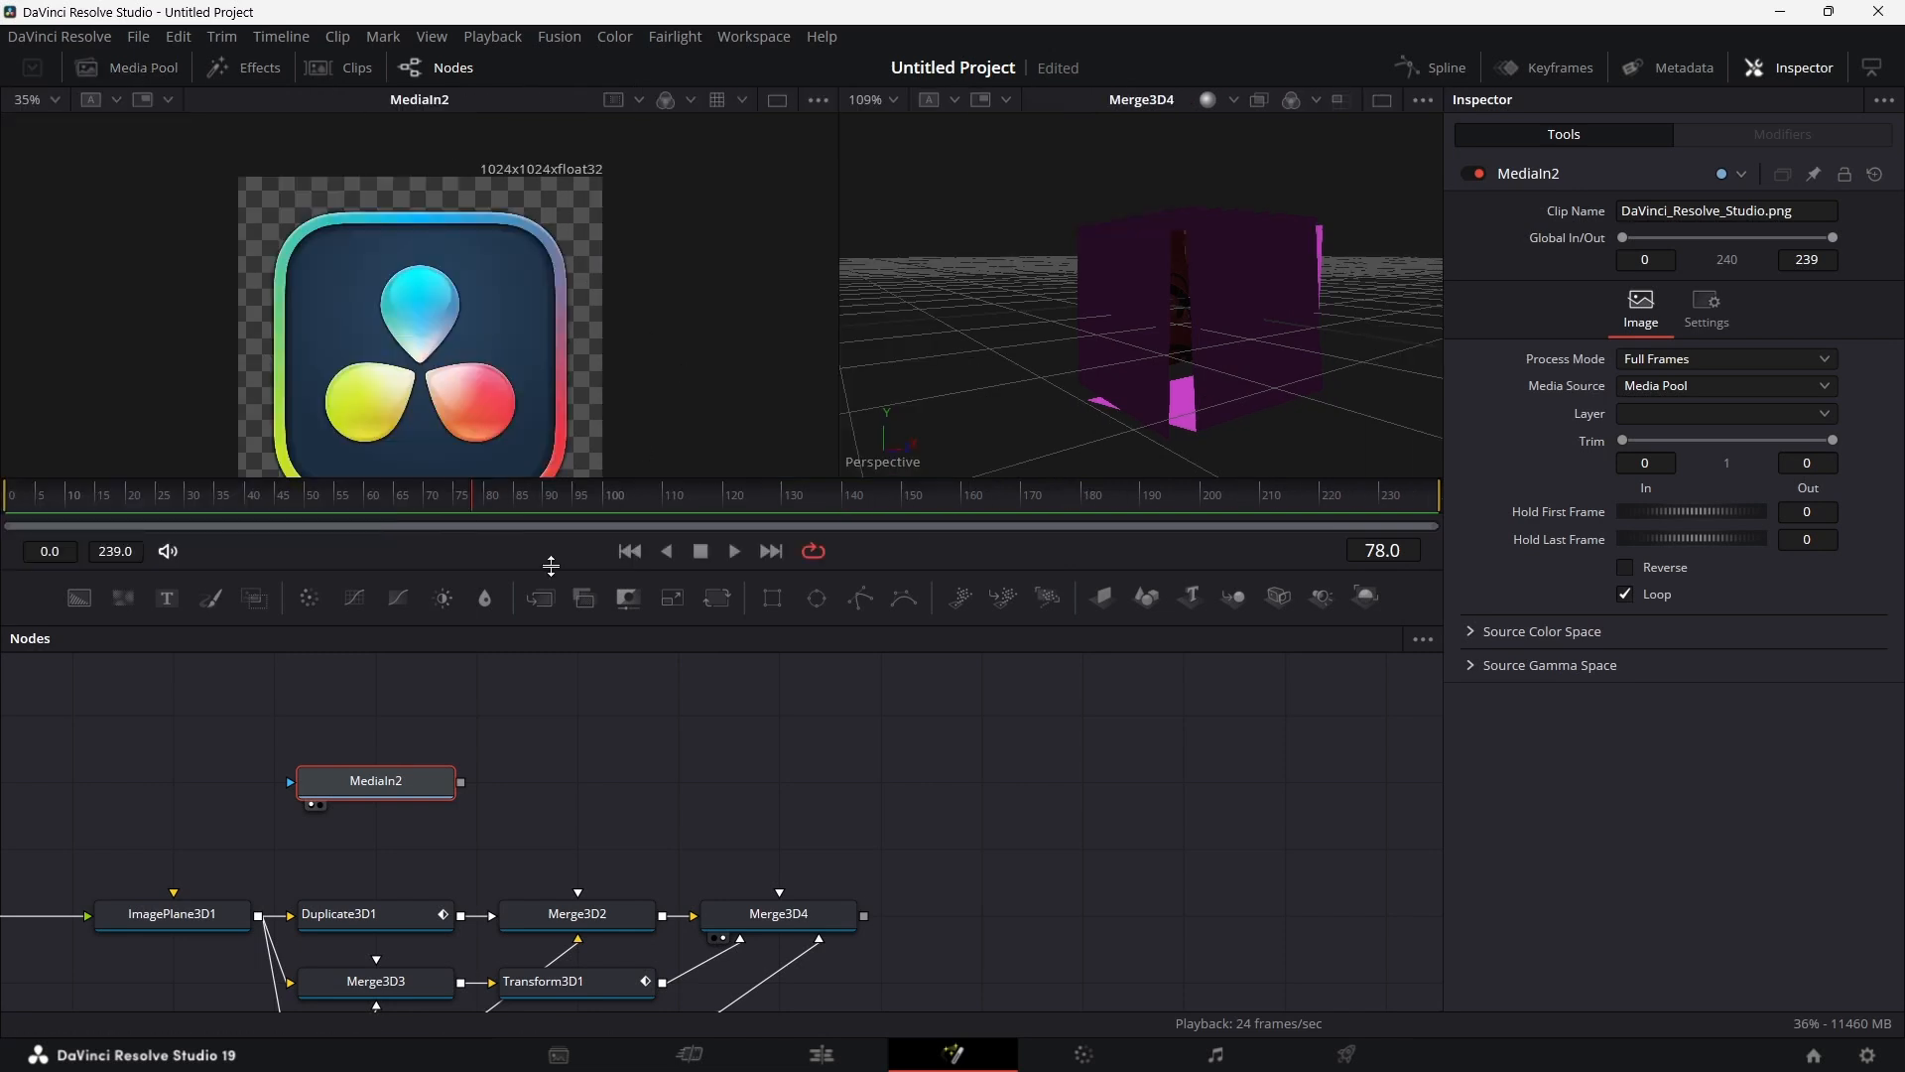
Step: Move MediaIn2 nearer above ImagePlane3D1 and add an sRectangle node beside it
left_click_drag(356, 779, 254, 780)
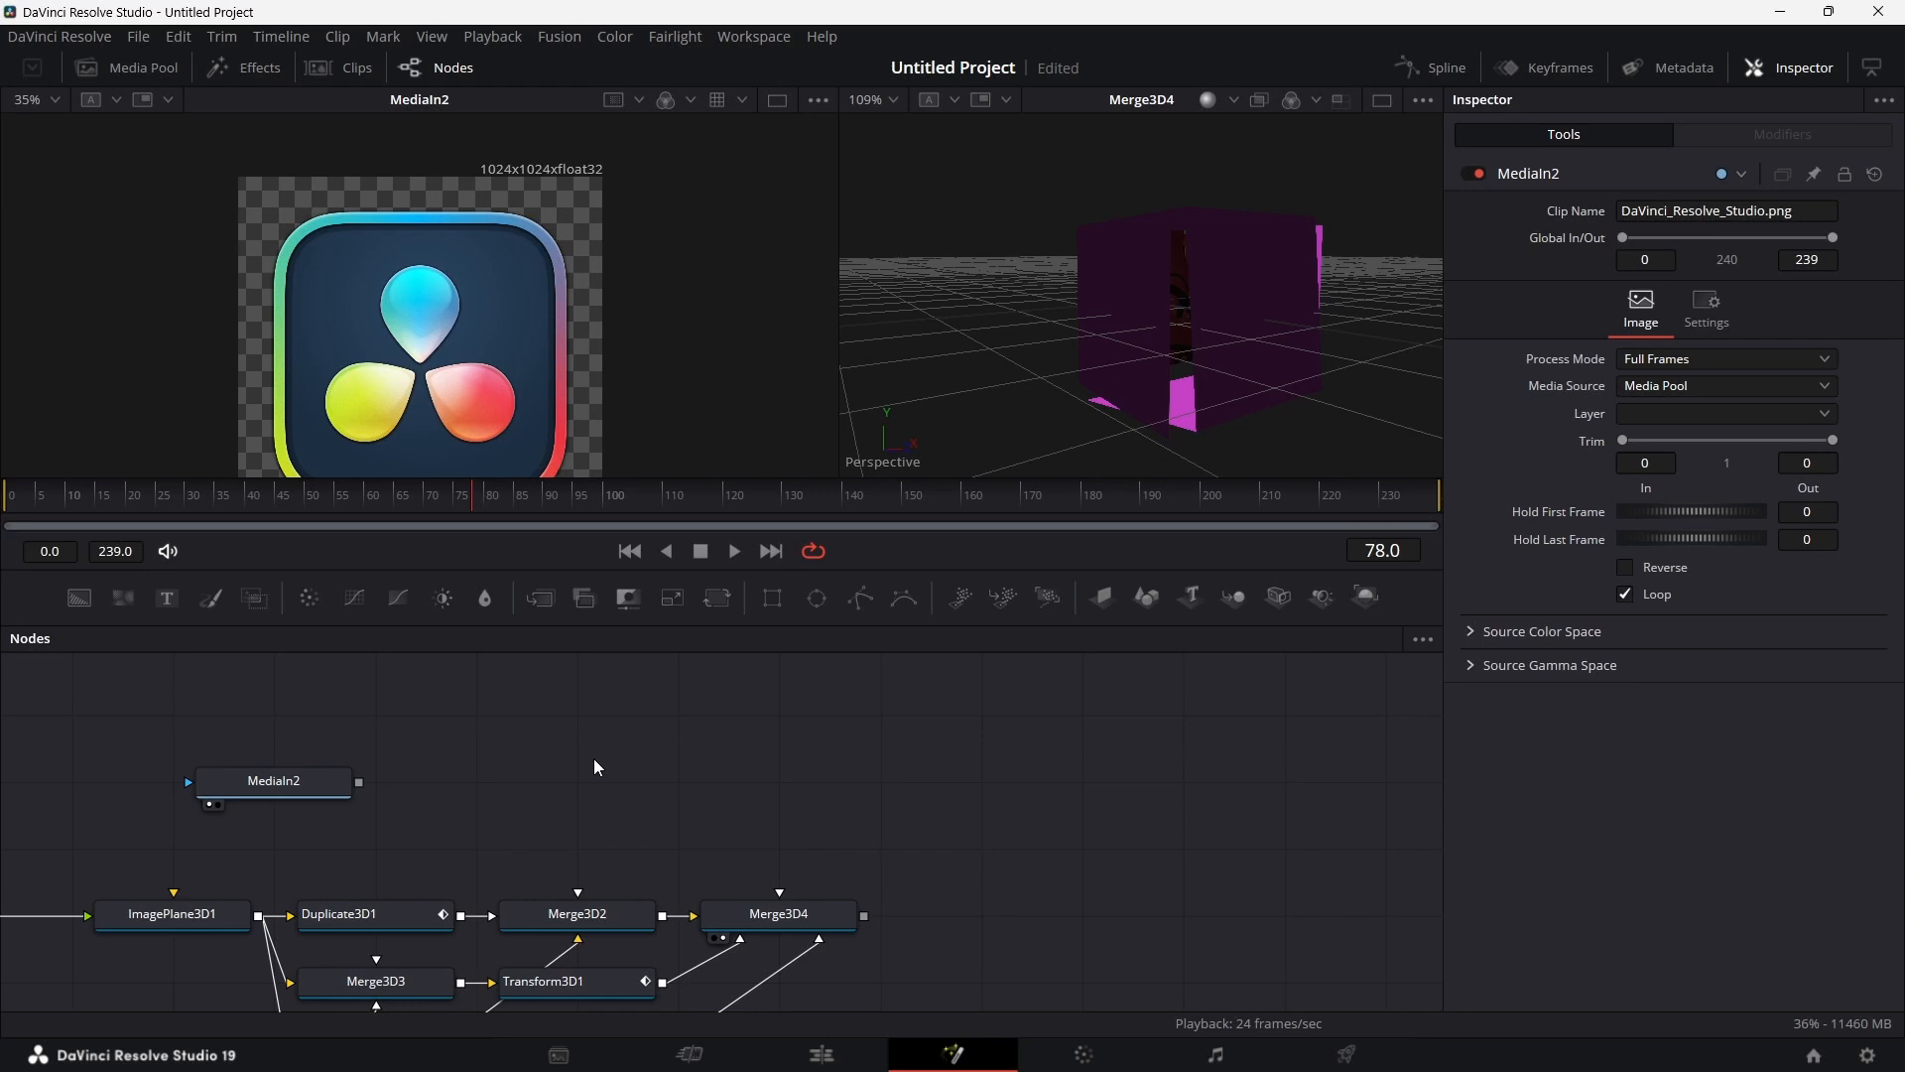
key("shift+space")
type("S")
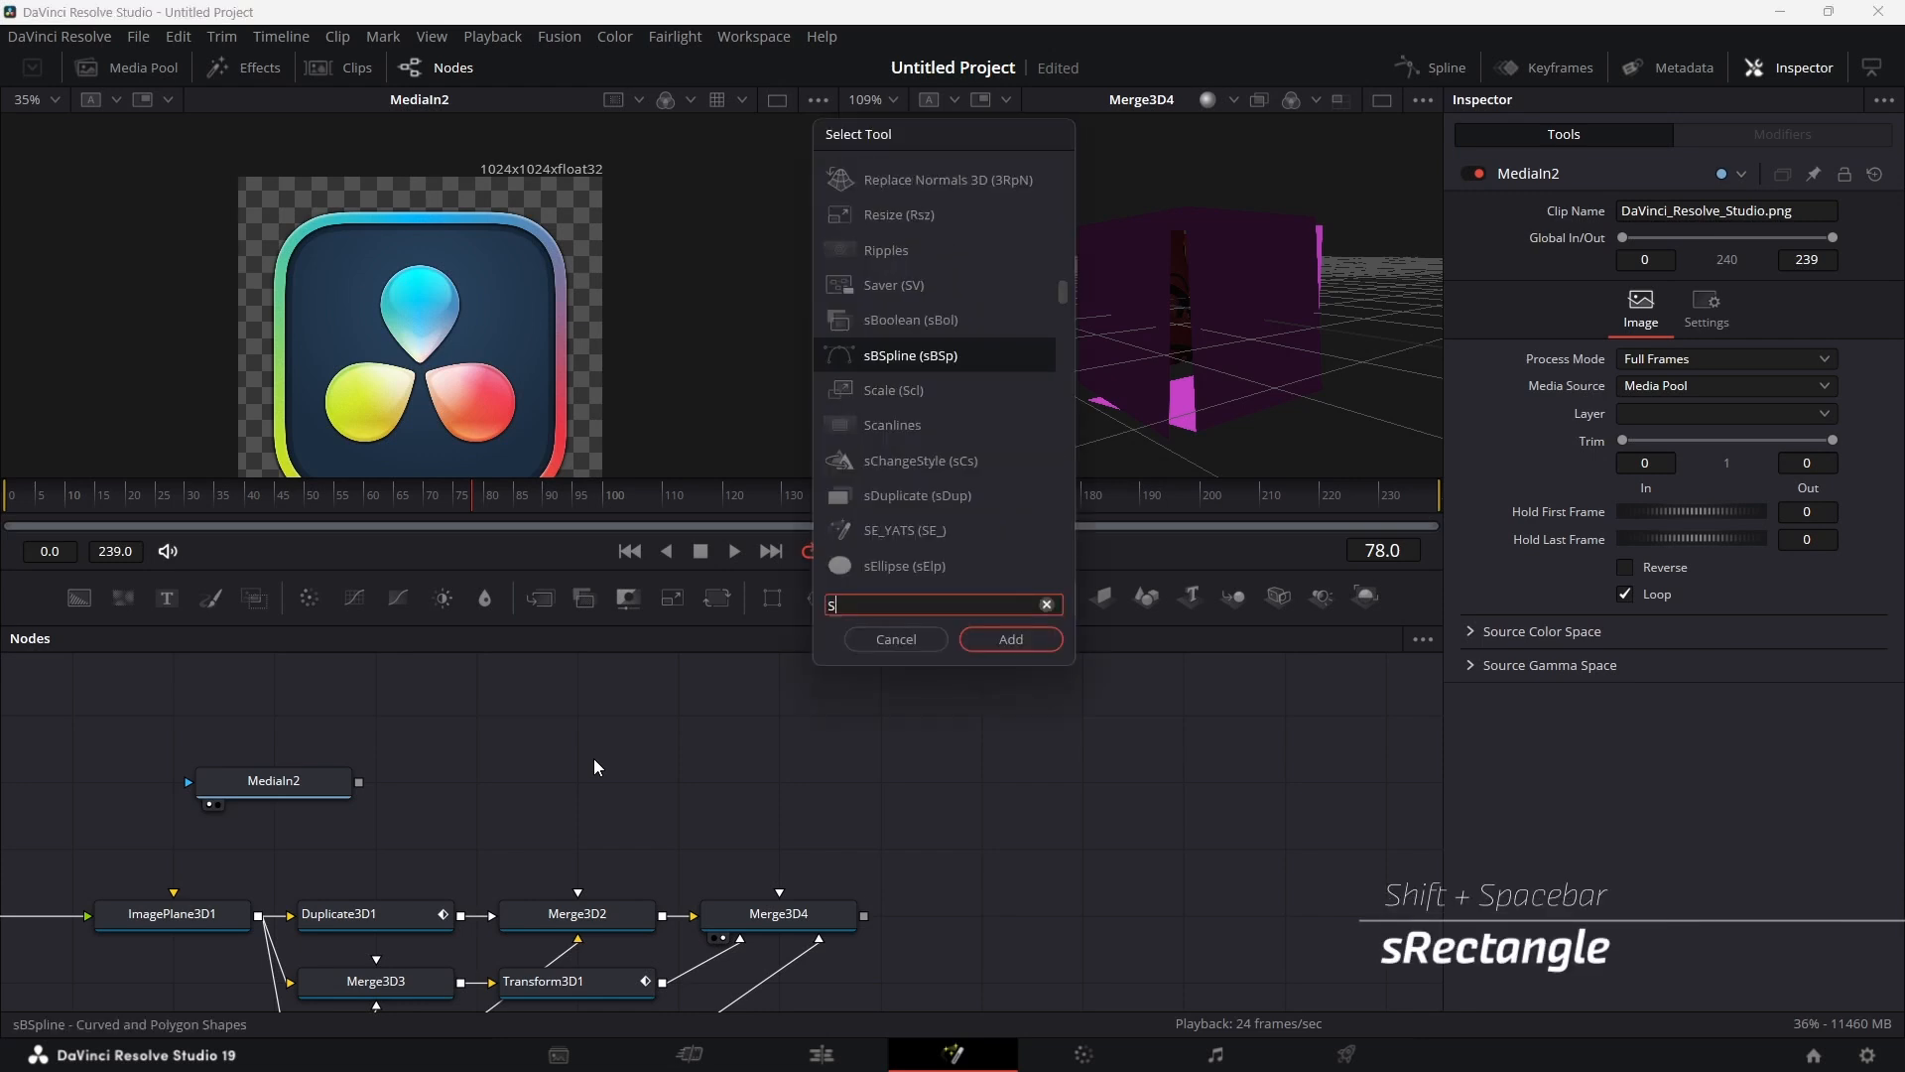
type("E")
key("BackSpace")
type("REC")
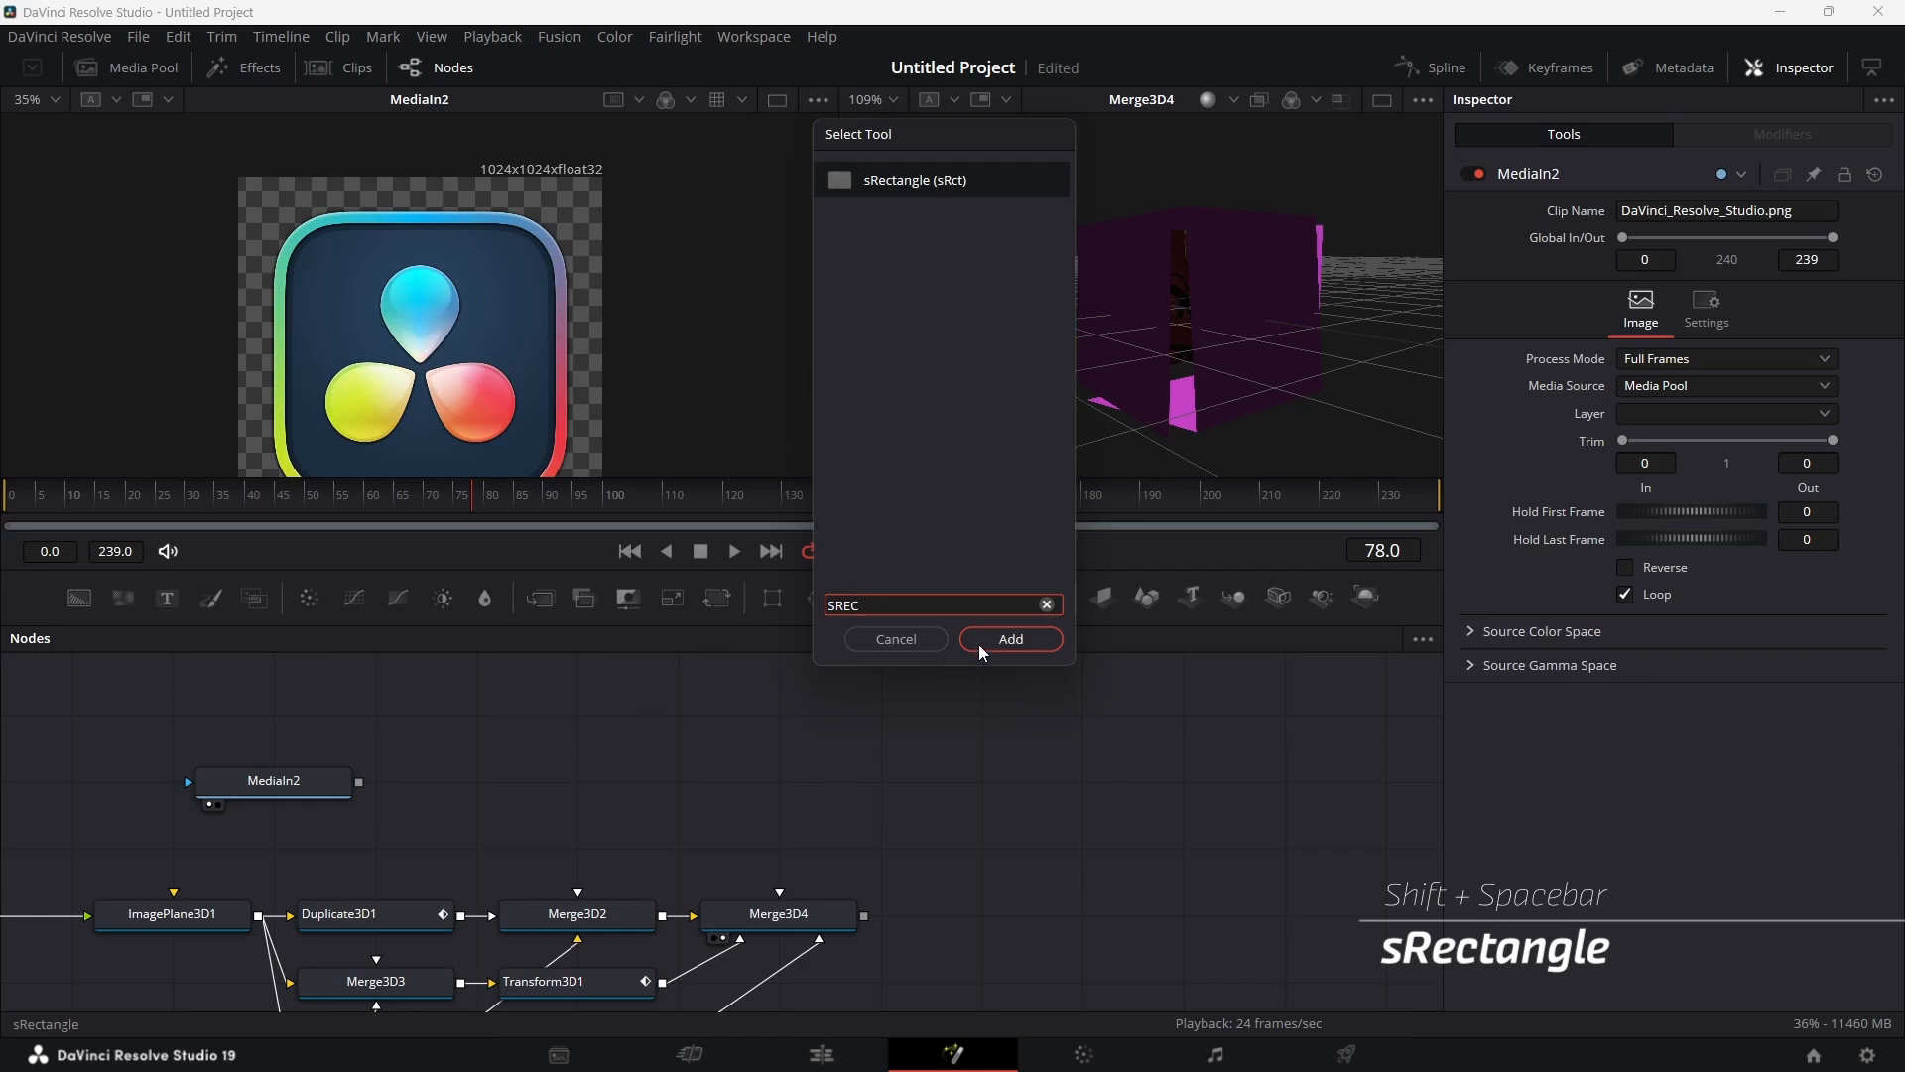
left_click(1011, 640)
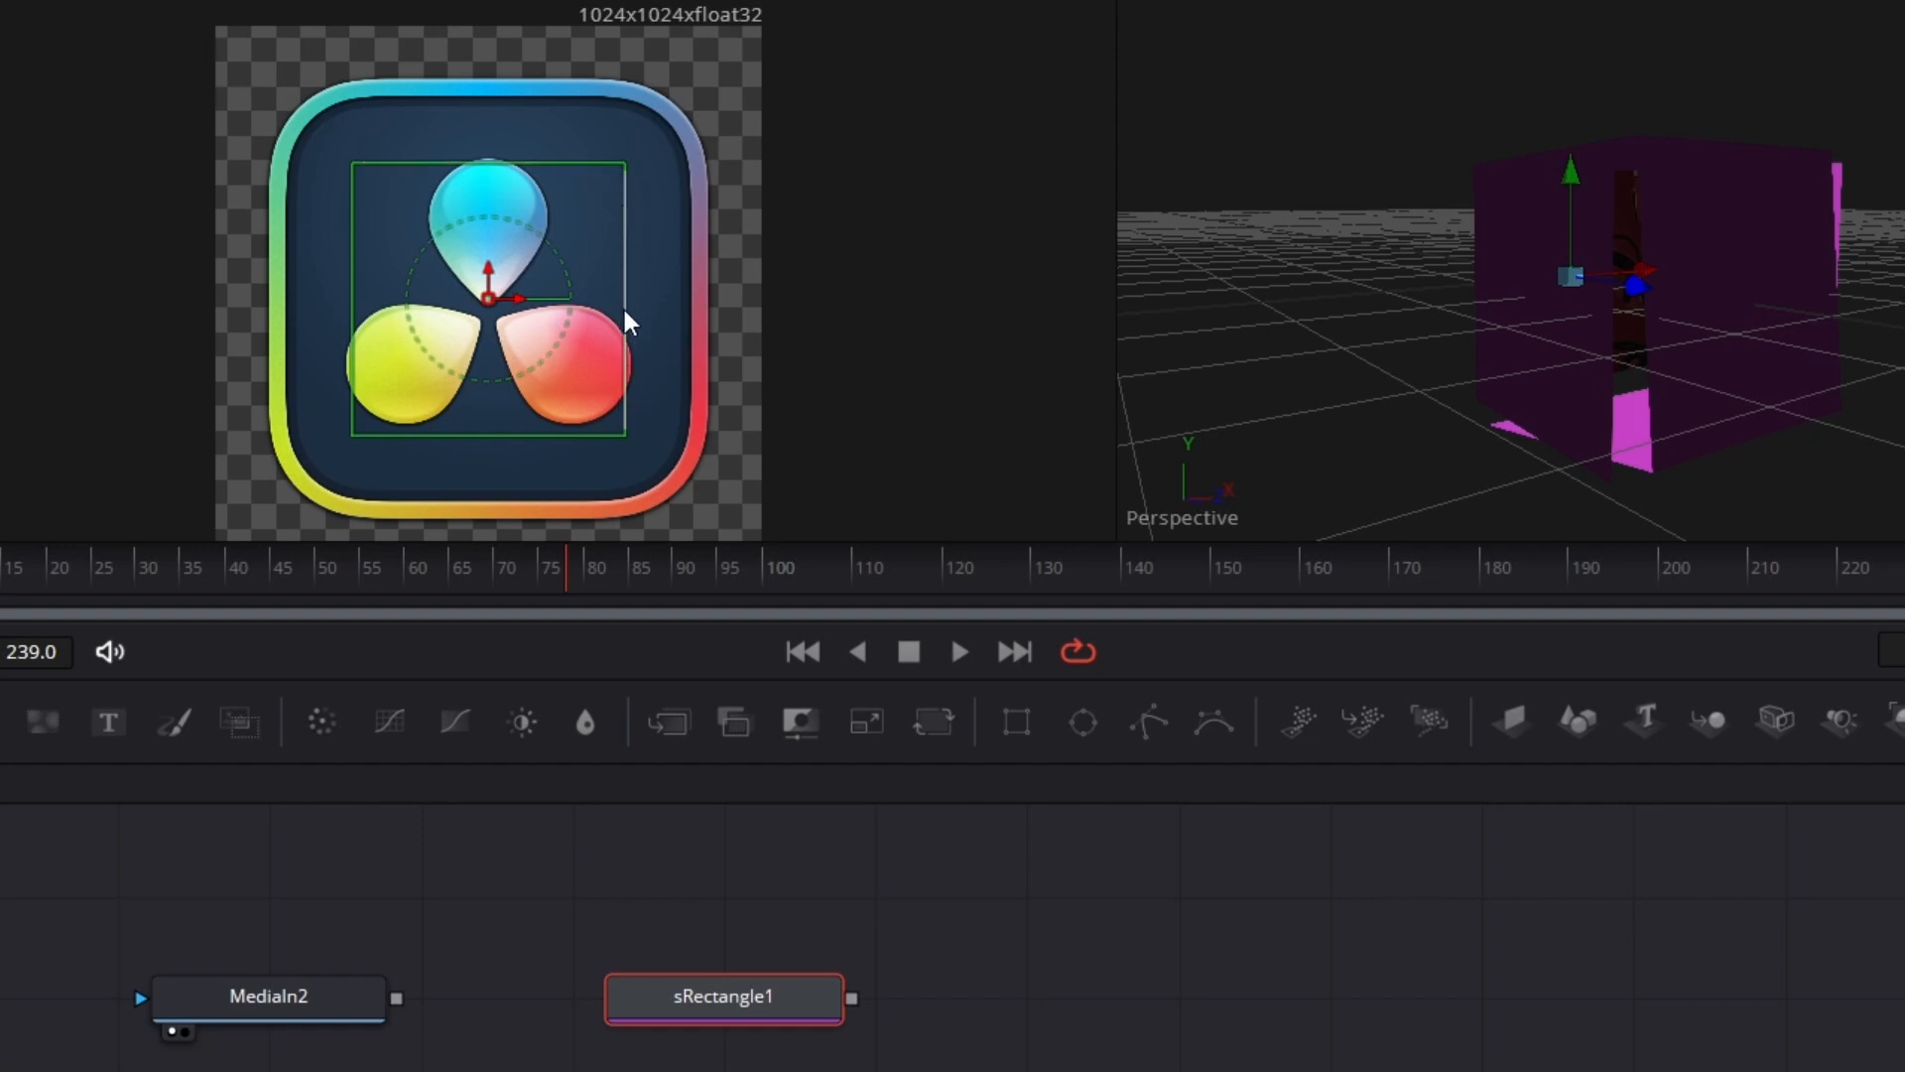
Step: Widen sRectangle1 to the outer side edges of the logo, to a width of about 0.81
left_click_drag(628, 323, 711, 326)
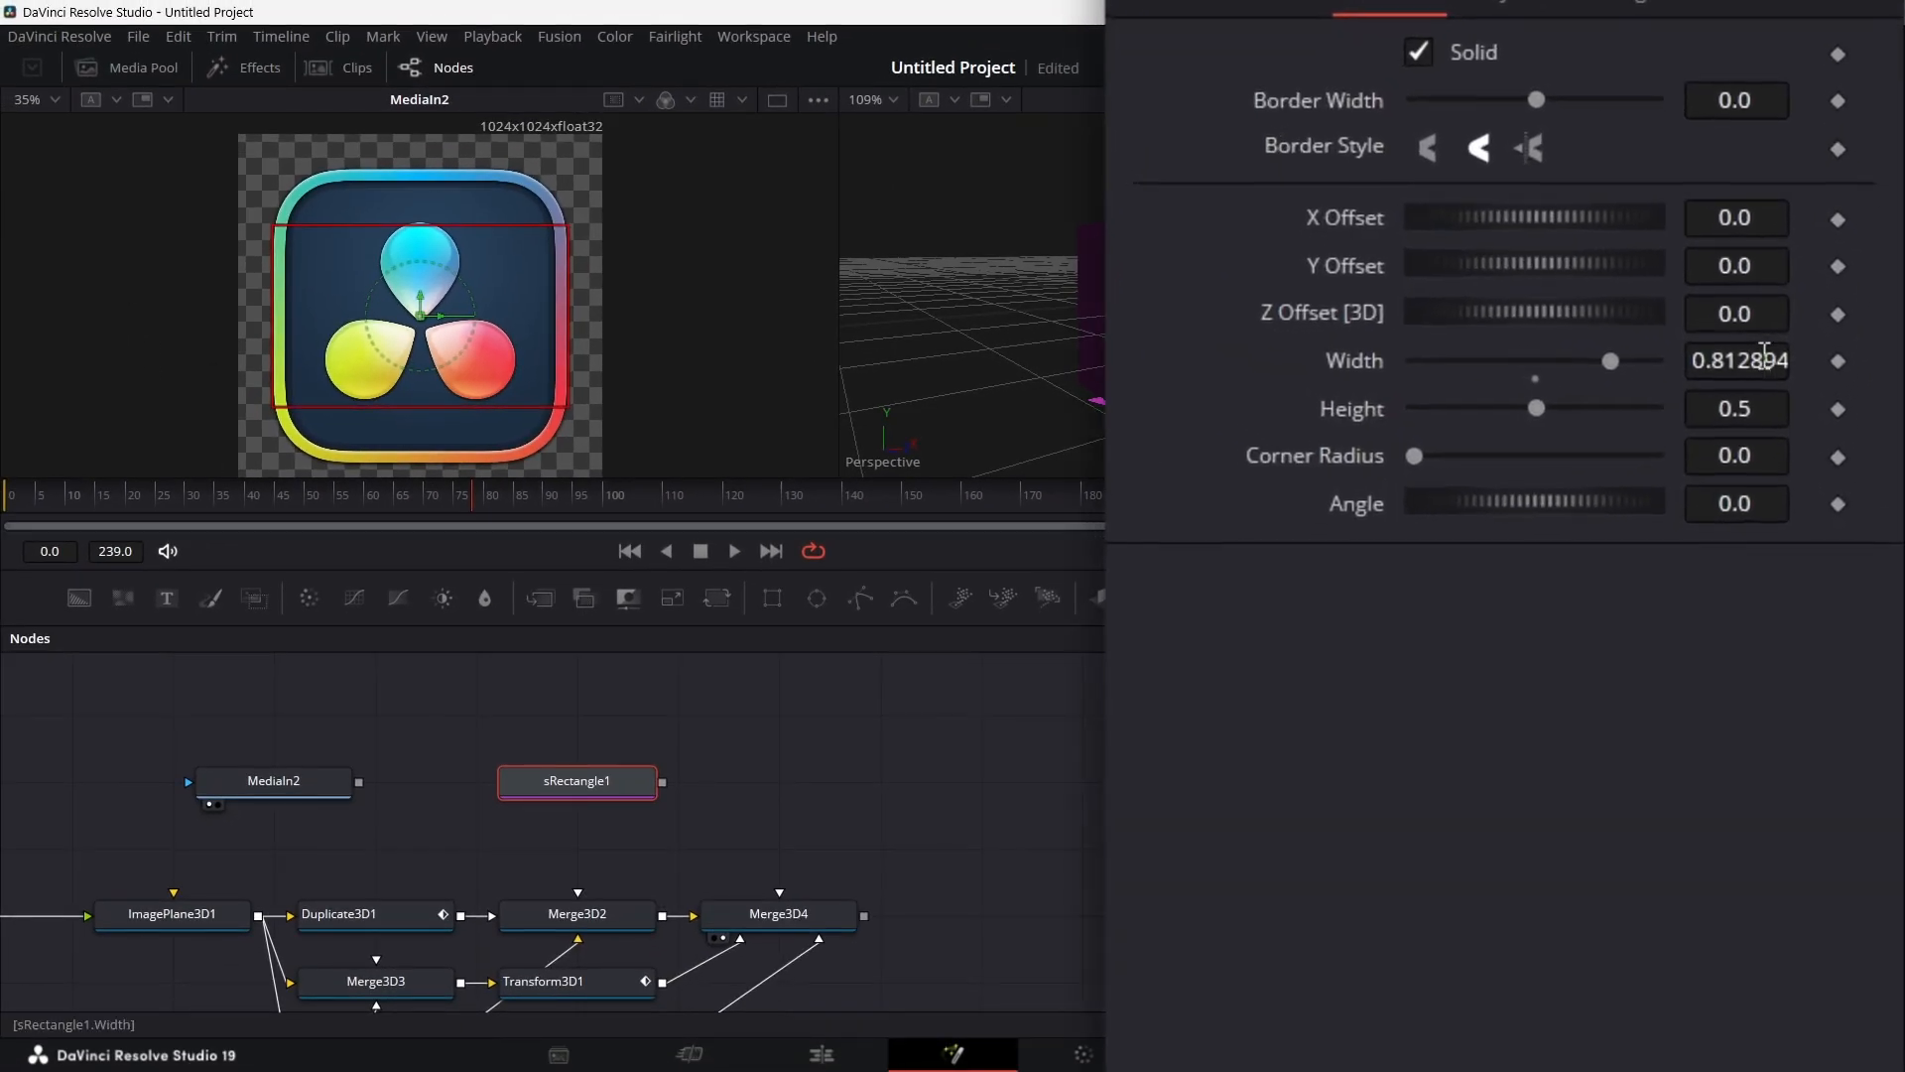
Step: Copy sRectangle1's width value, 0.812894, into its height and set the corner radius to 0.45
left_click(1765, 354)
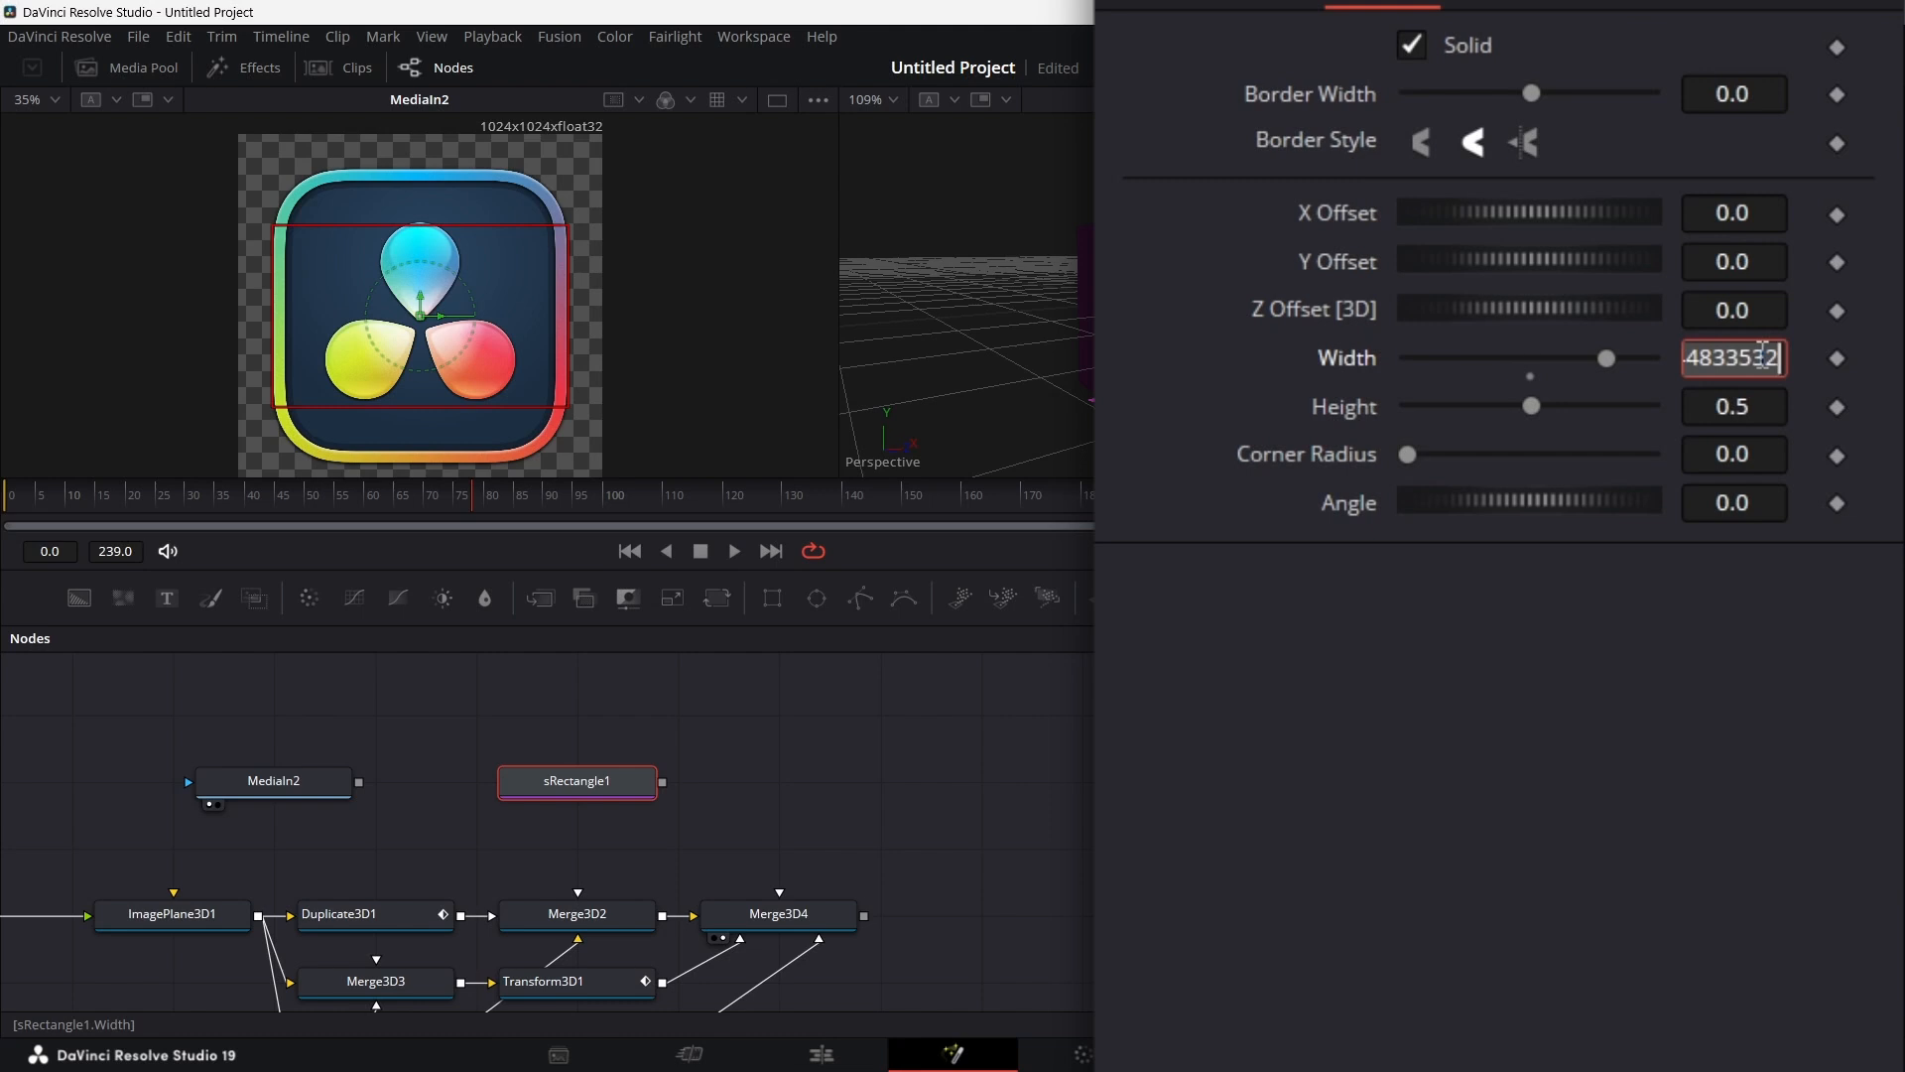
left_click(1762, 421)
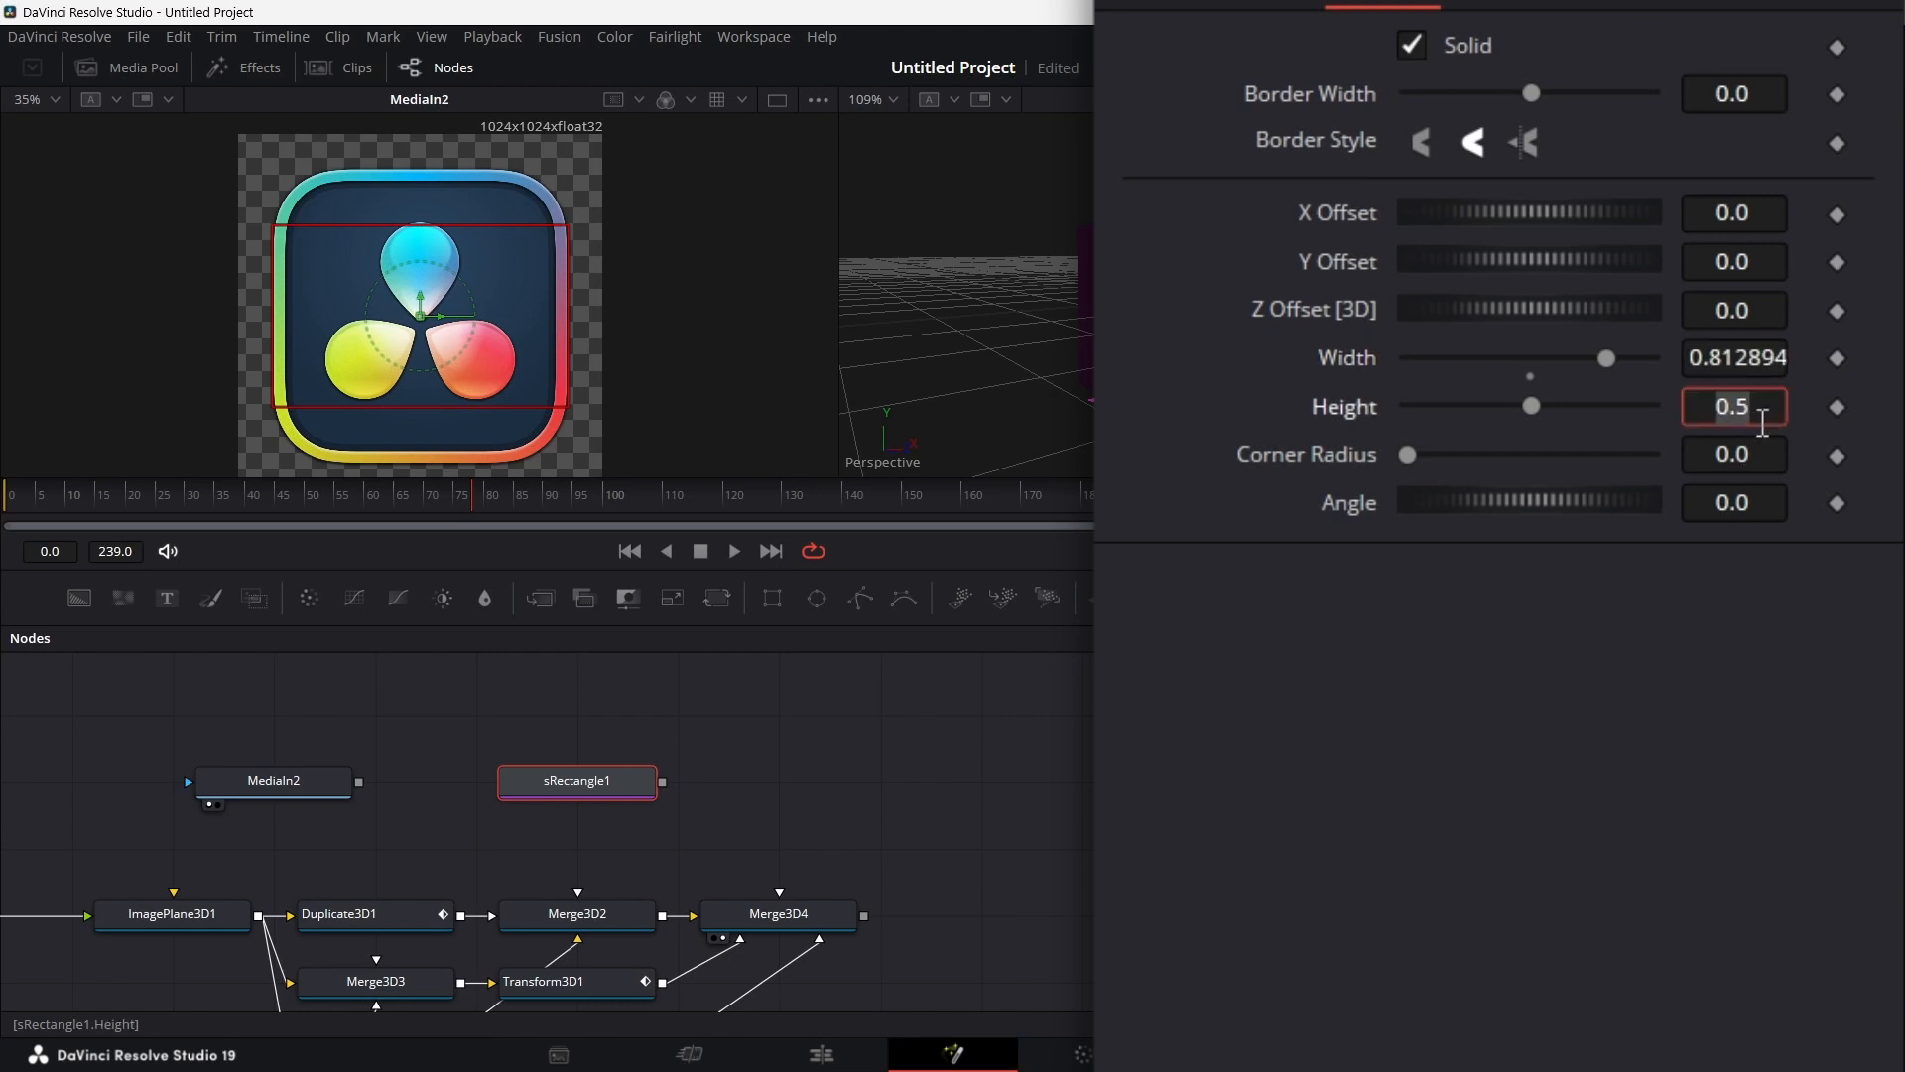
type("0.812894483352")
key("Tab")
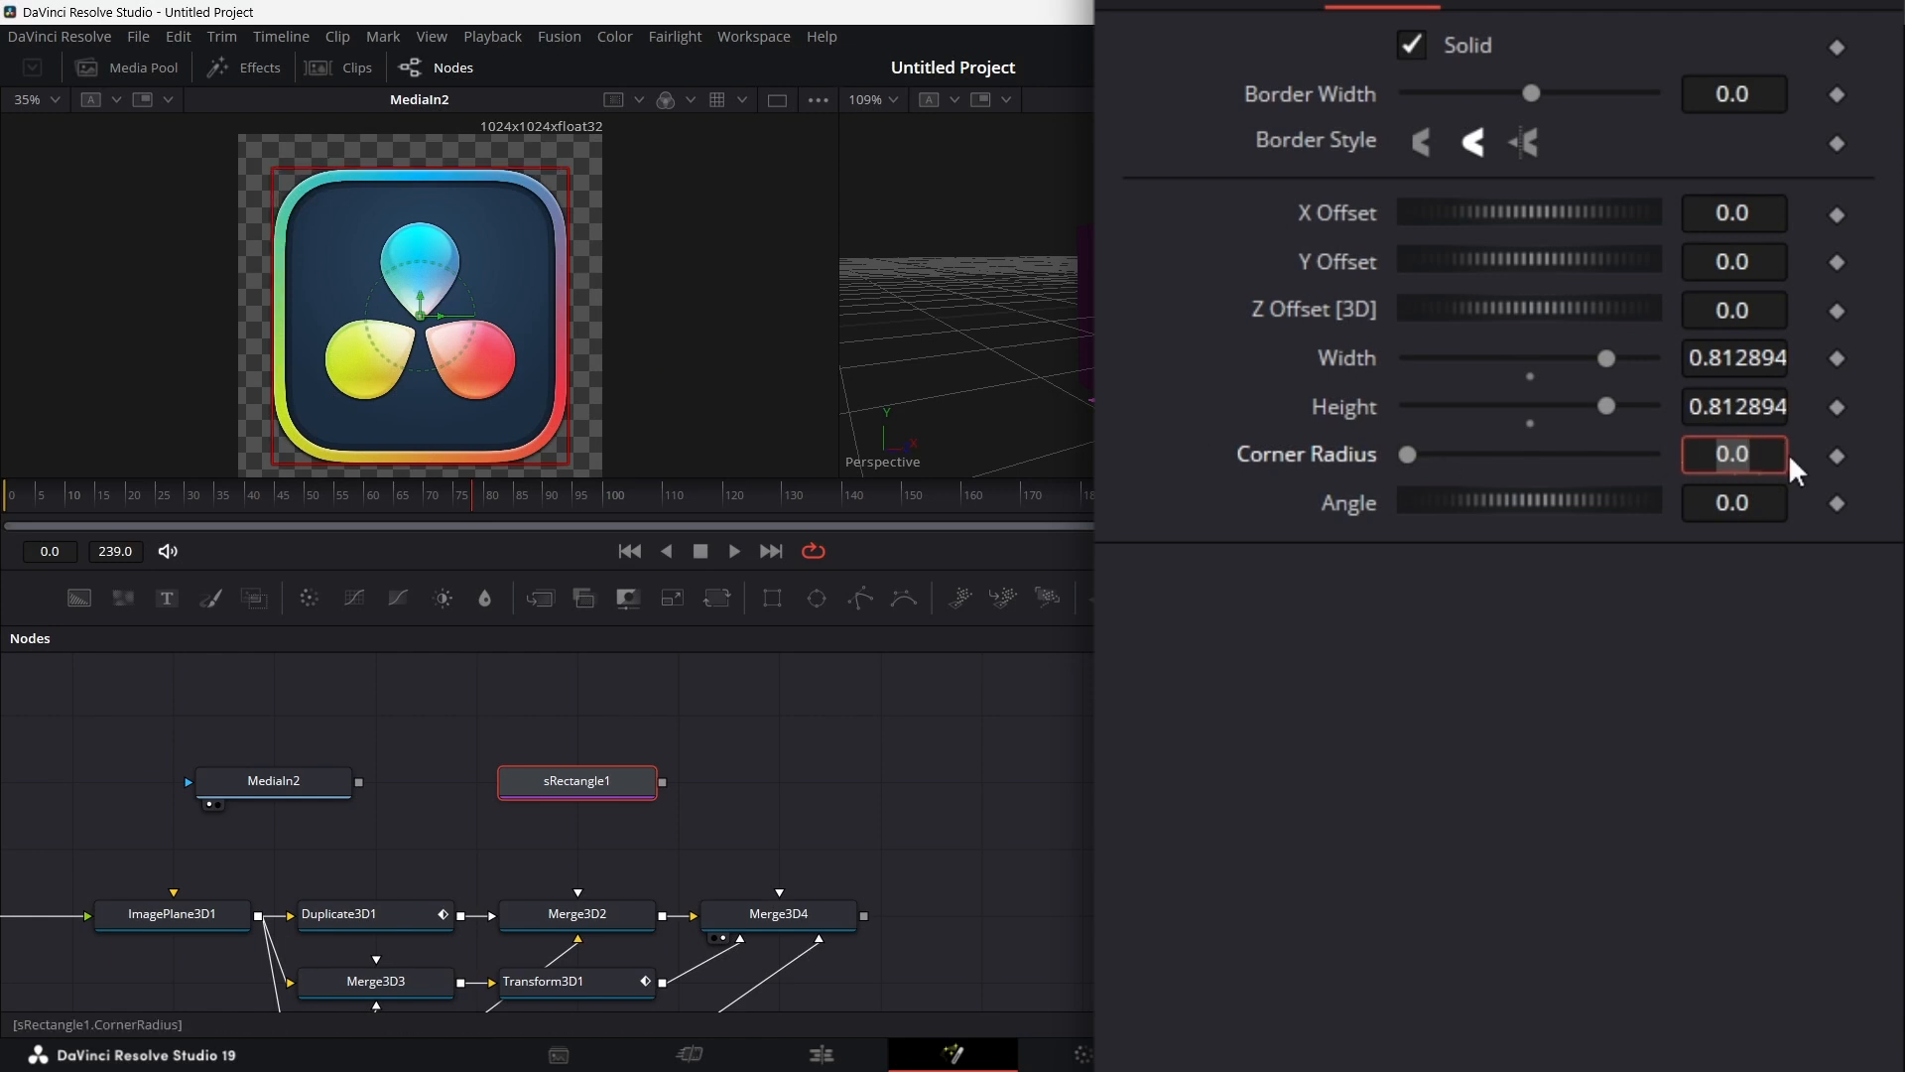
type("0.45")
key("Tab")
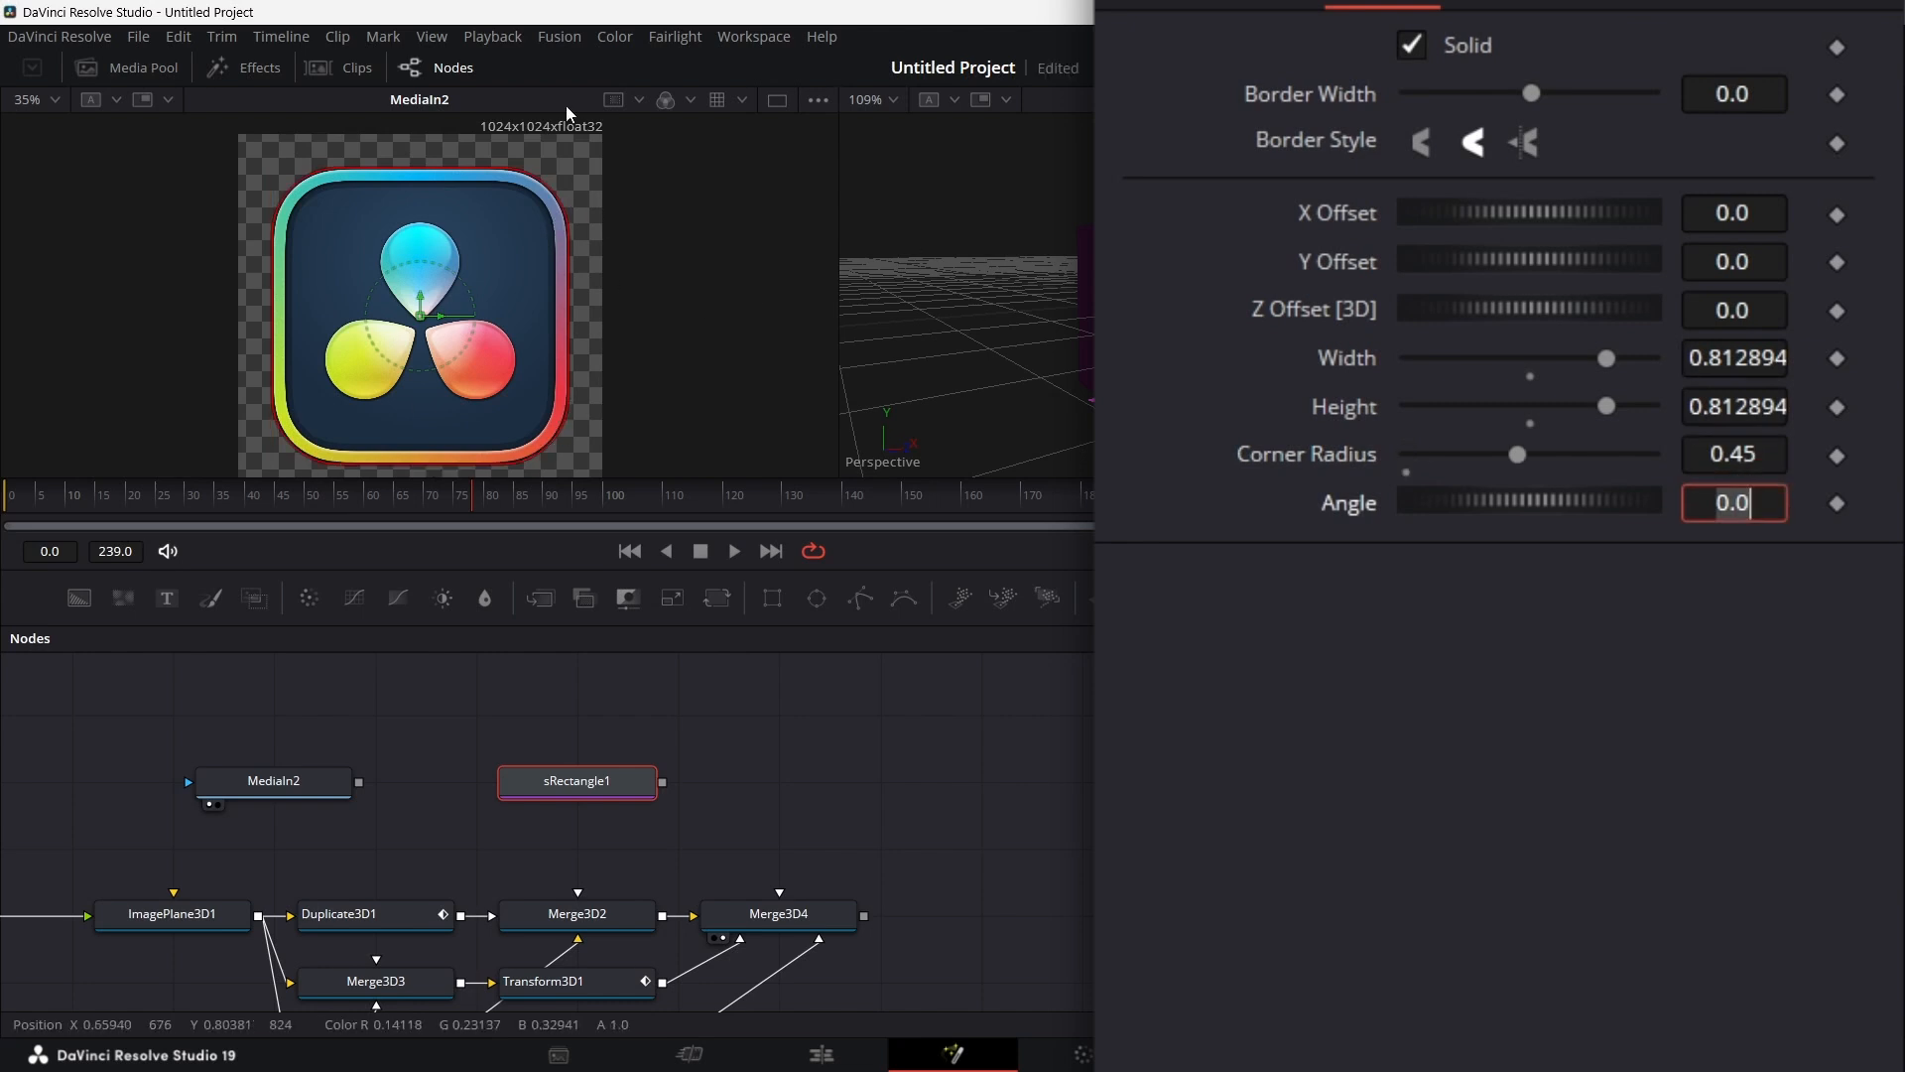
Step: Move sRectangle1 up to the row above MediaIn2 and attach an Extrude 3D node to its output
left_click_drag(572, 777, 571, 734)
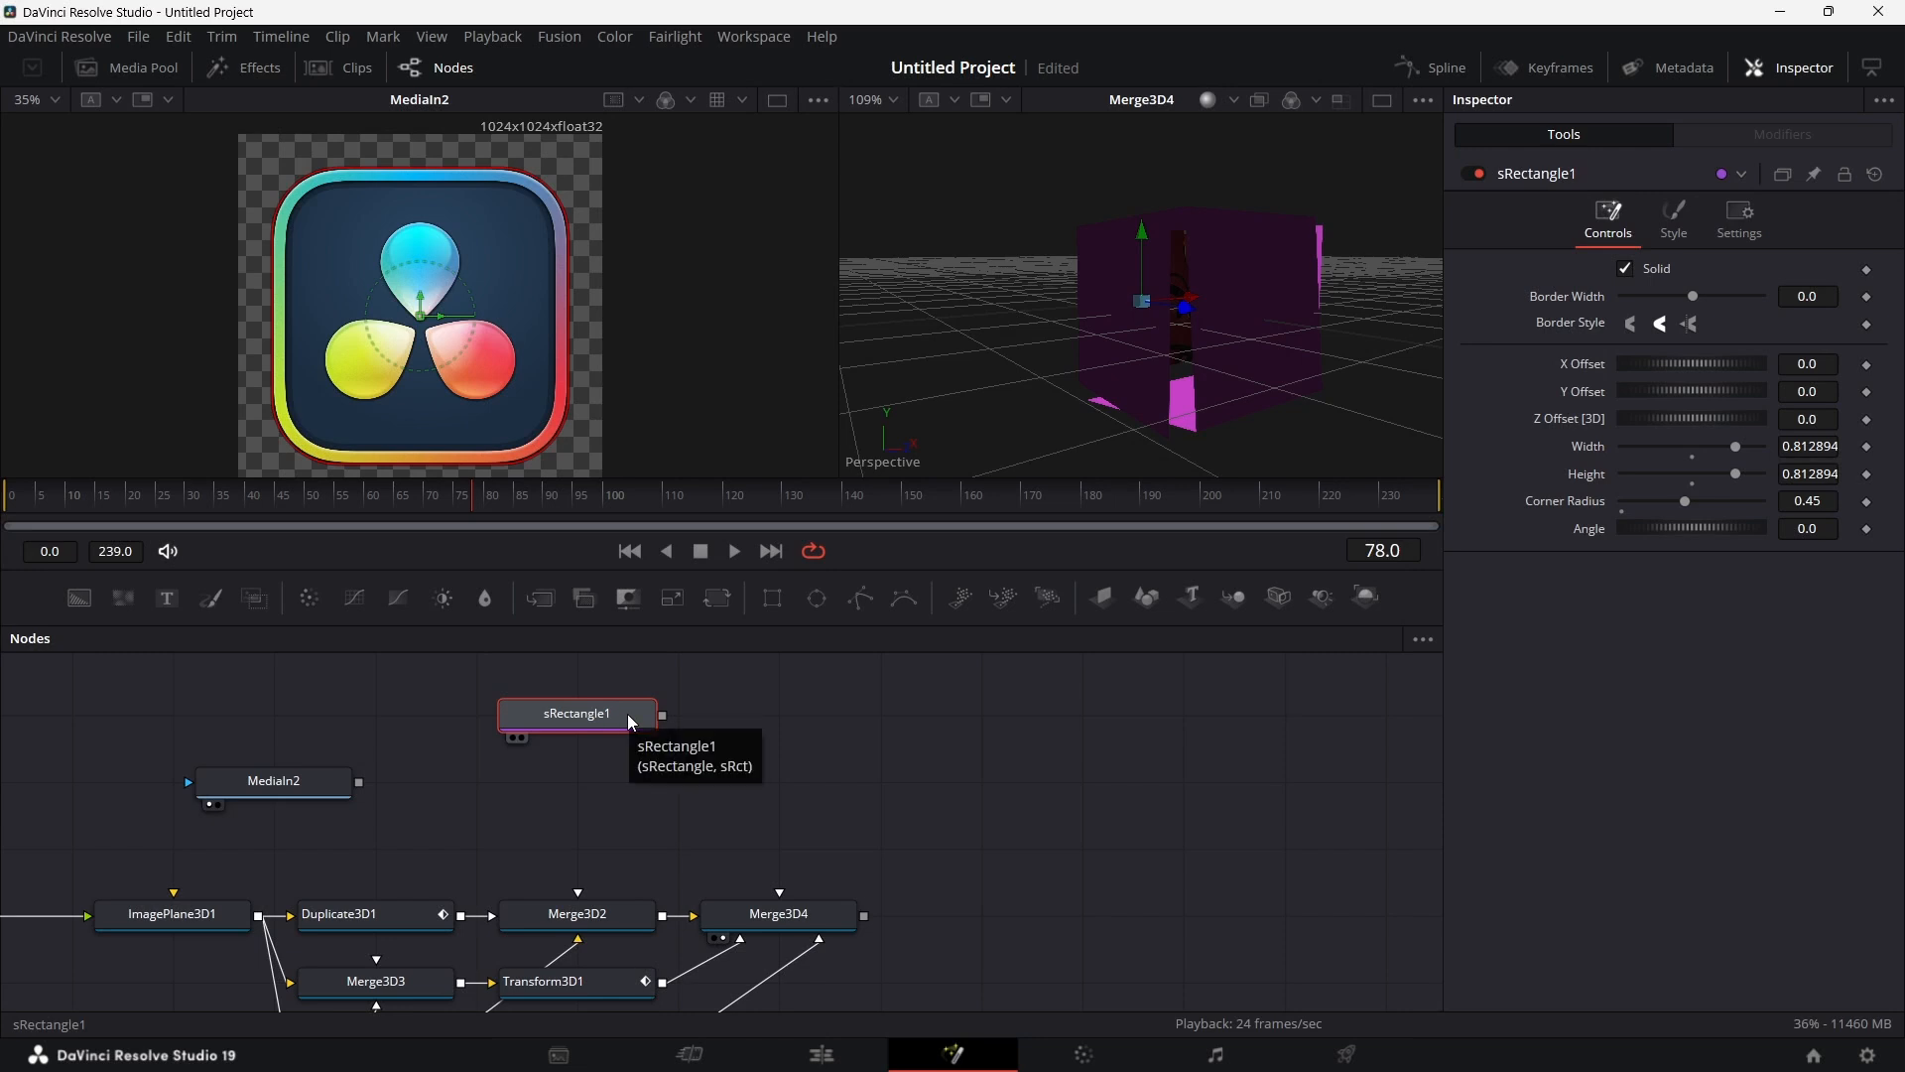
key("BackSpace")
key("BackSpace")
key("BackSpace")
key("BackSpace")
type("EXTRUDE")
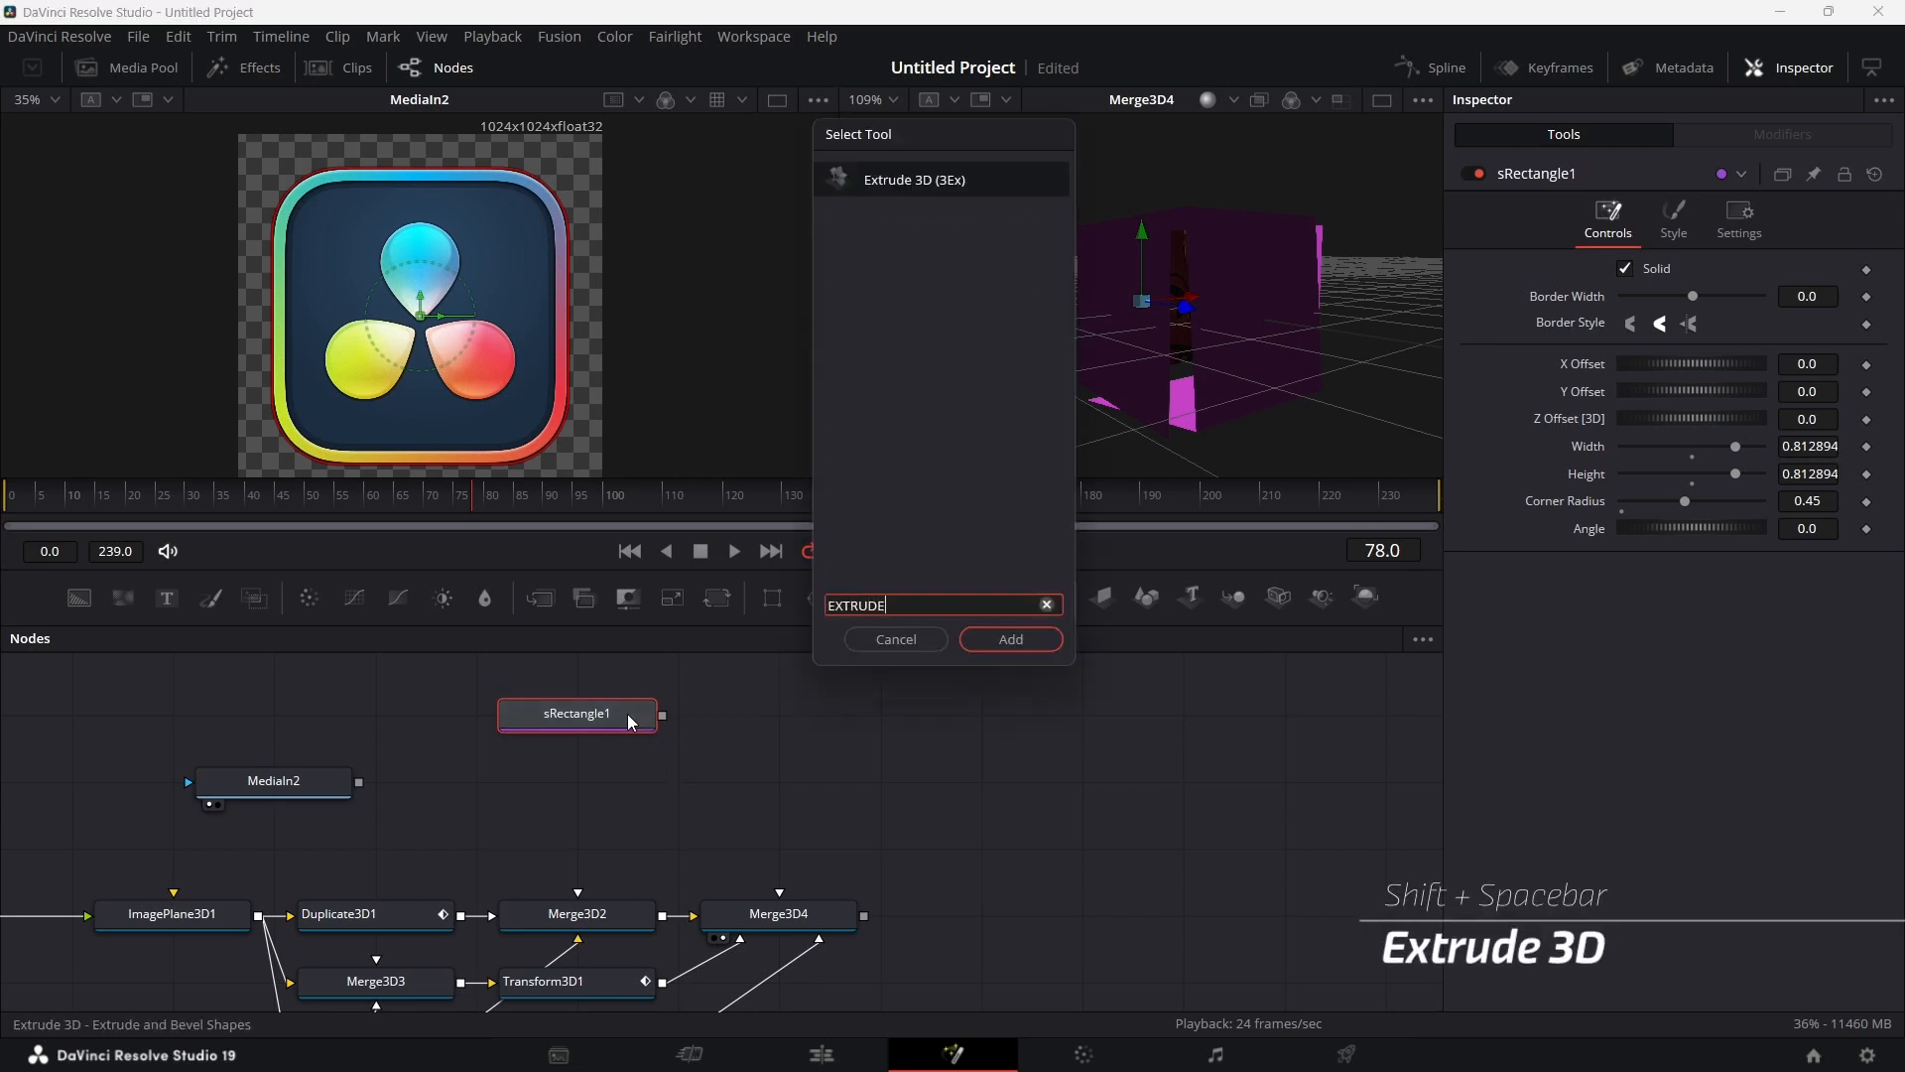
key("Return")
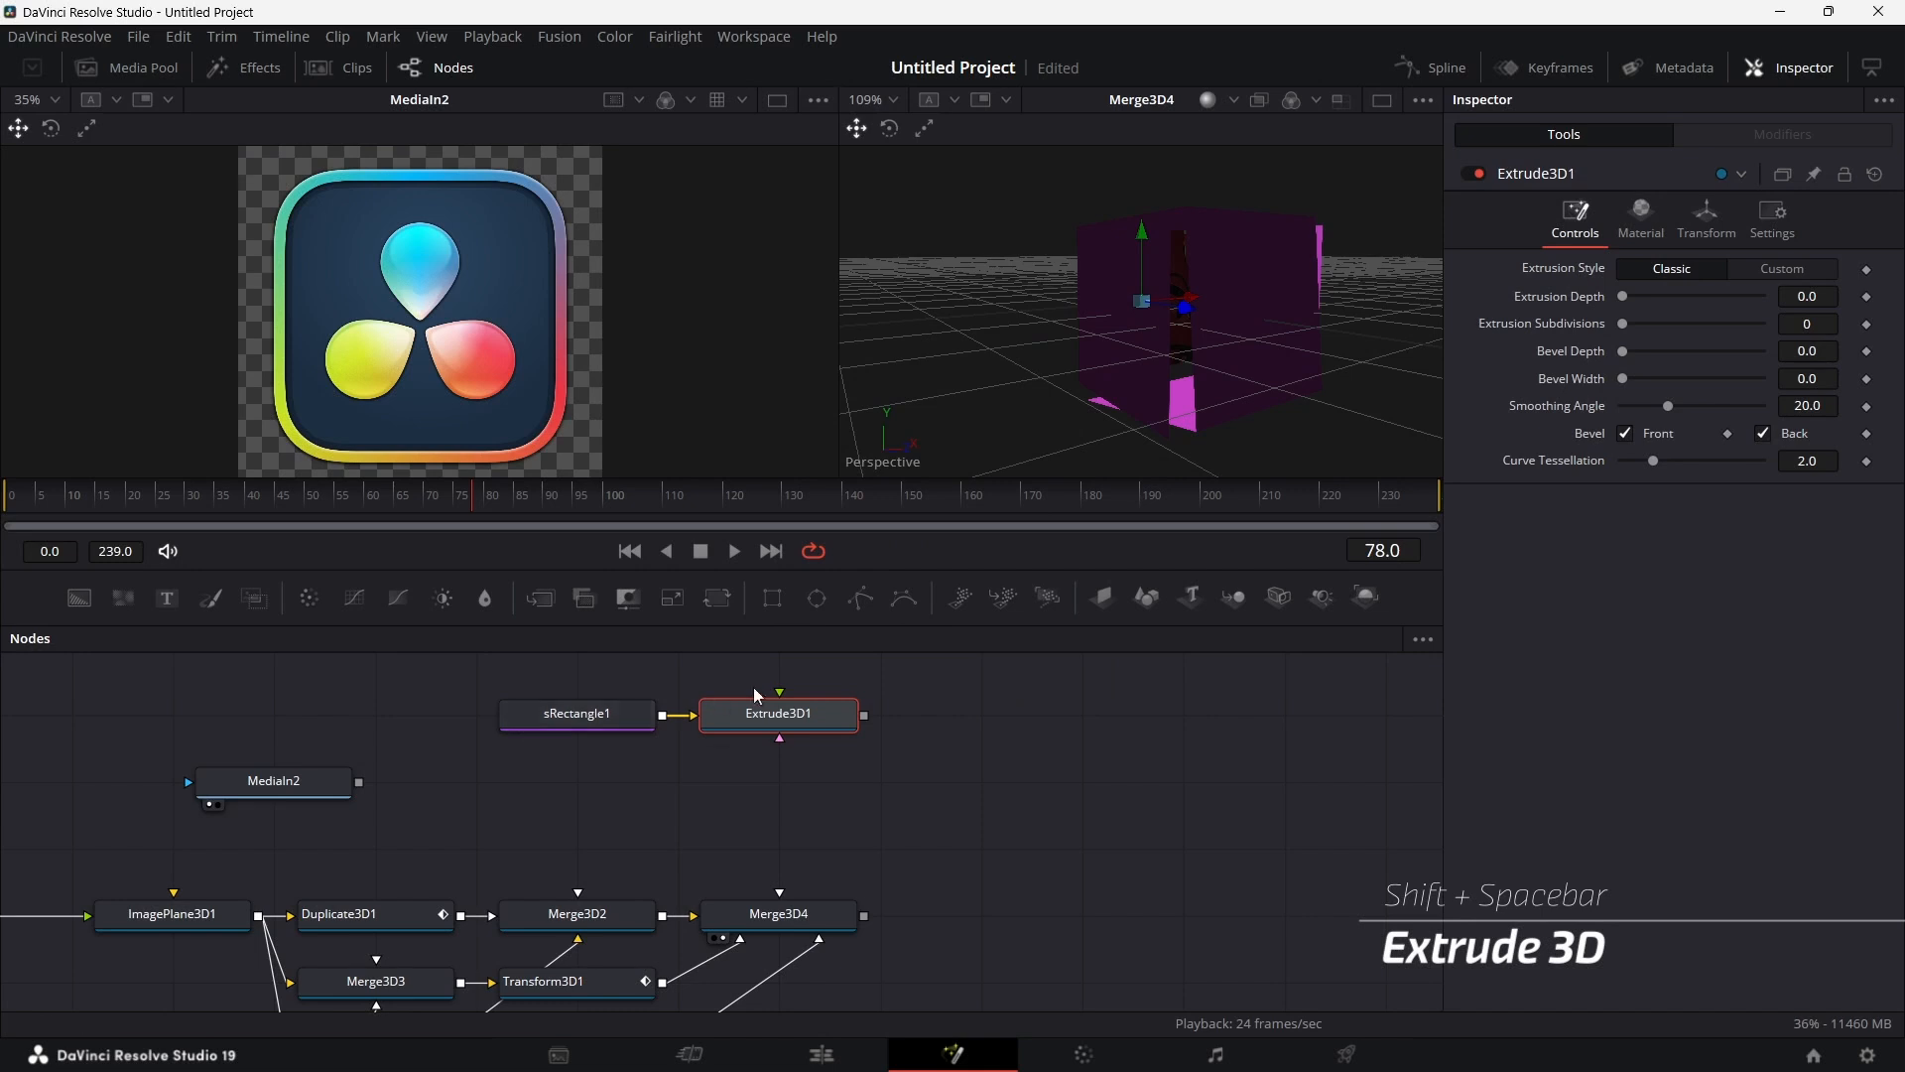
Step: View Extrude3D1 with lighting enabled and set its extrusion depth to 0.1, bevel depth to 0.01 and bevel width to 0.01
key("1")
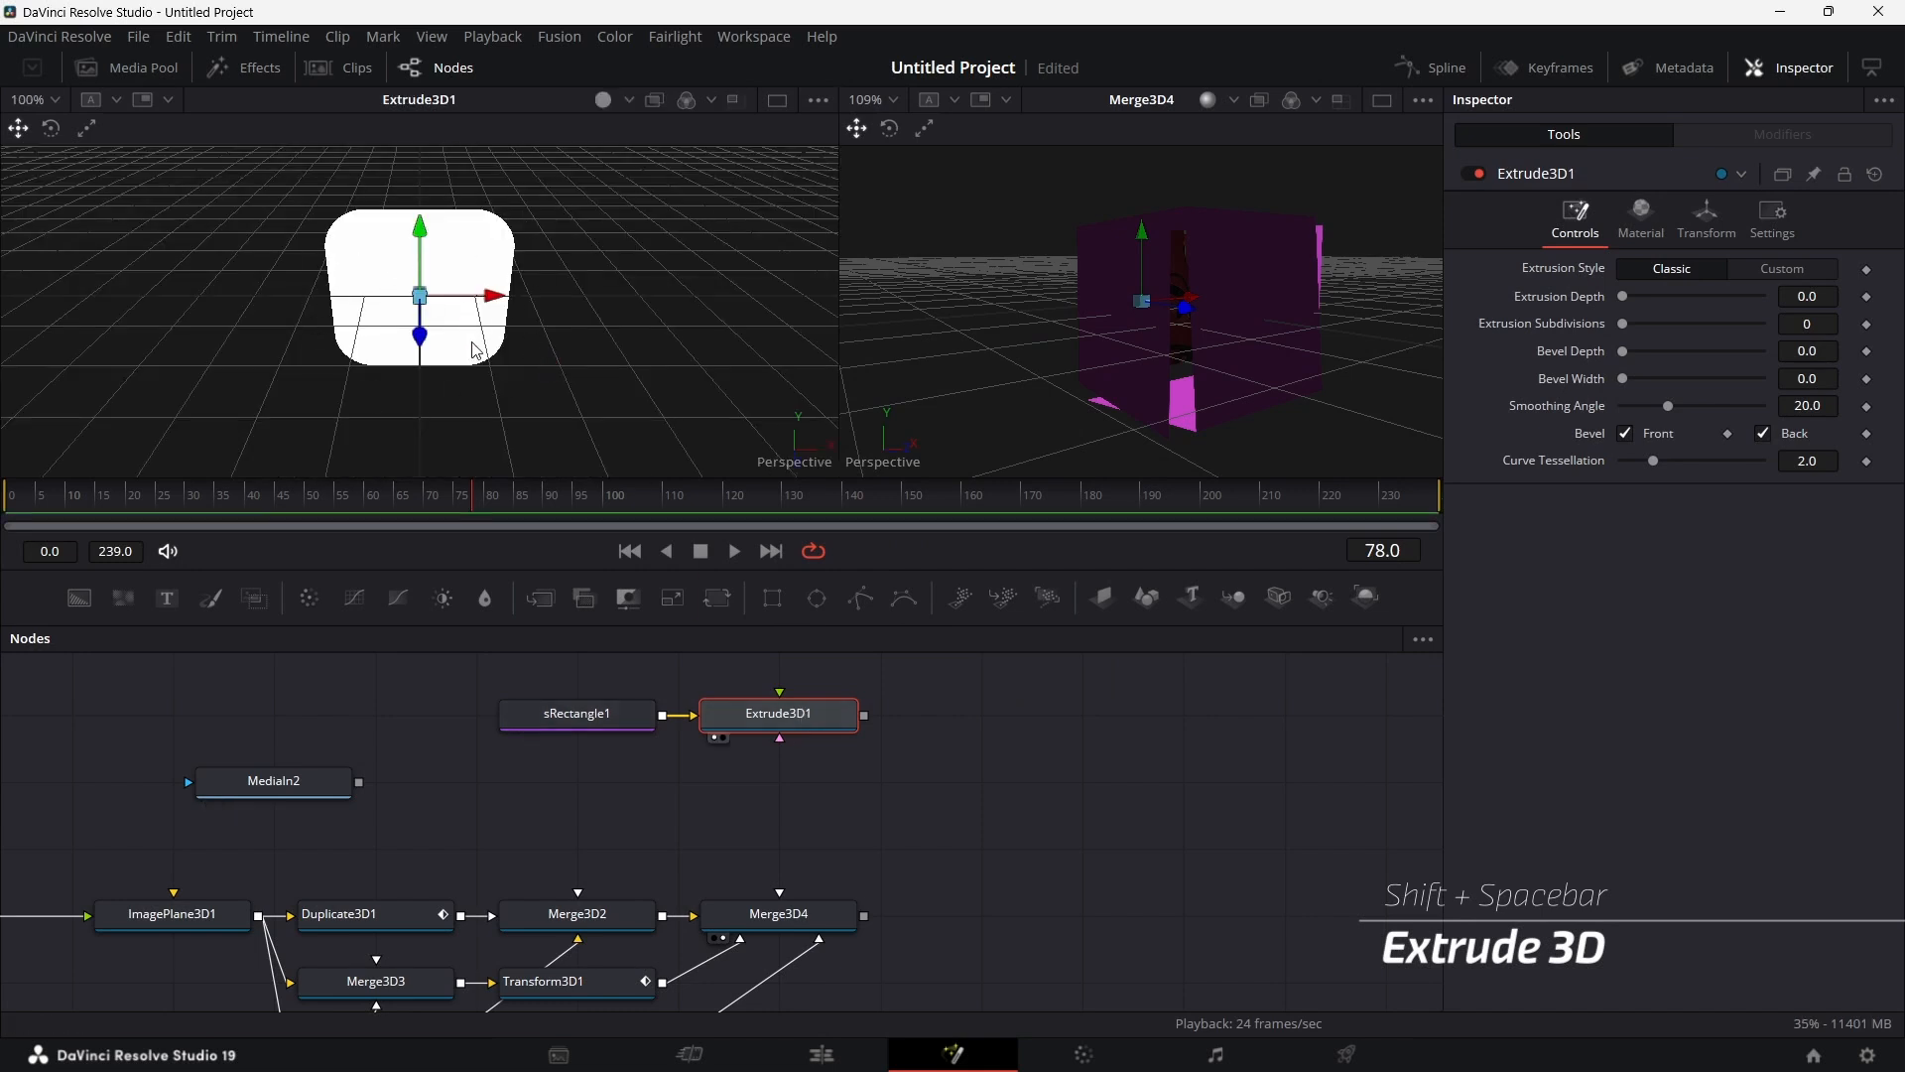
left_click(602, 99)
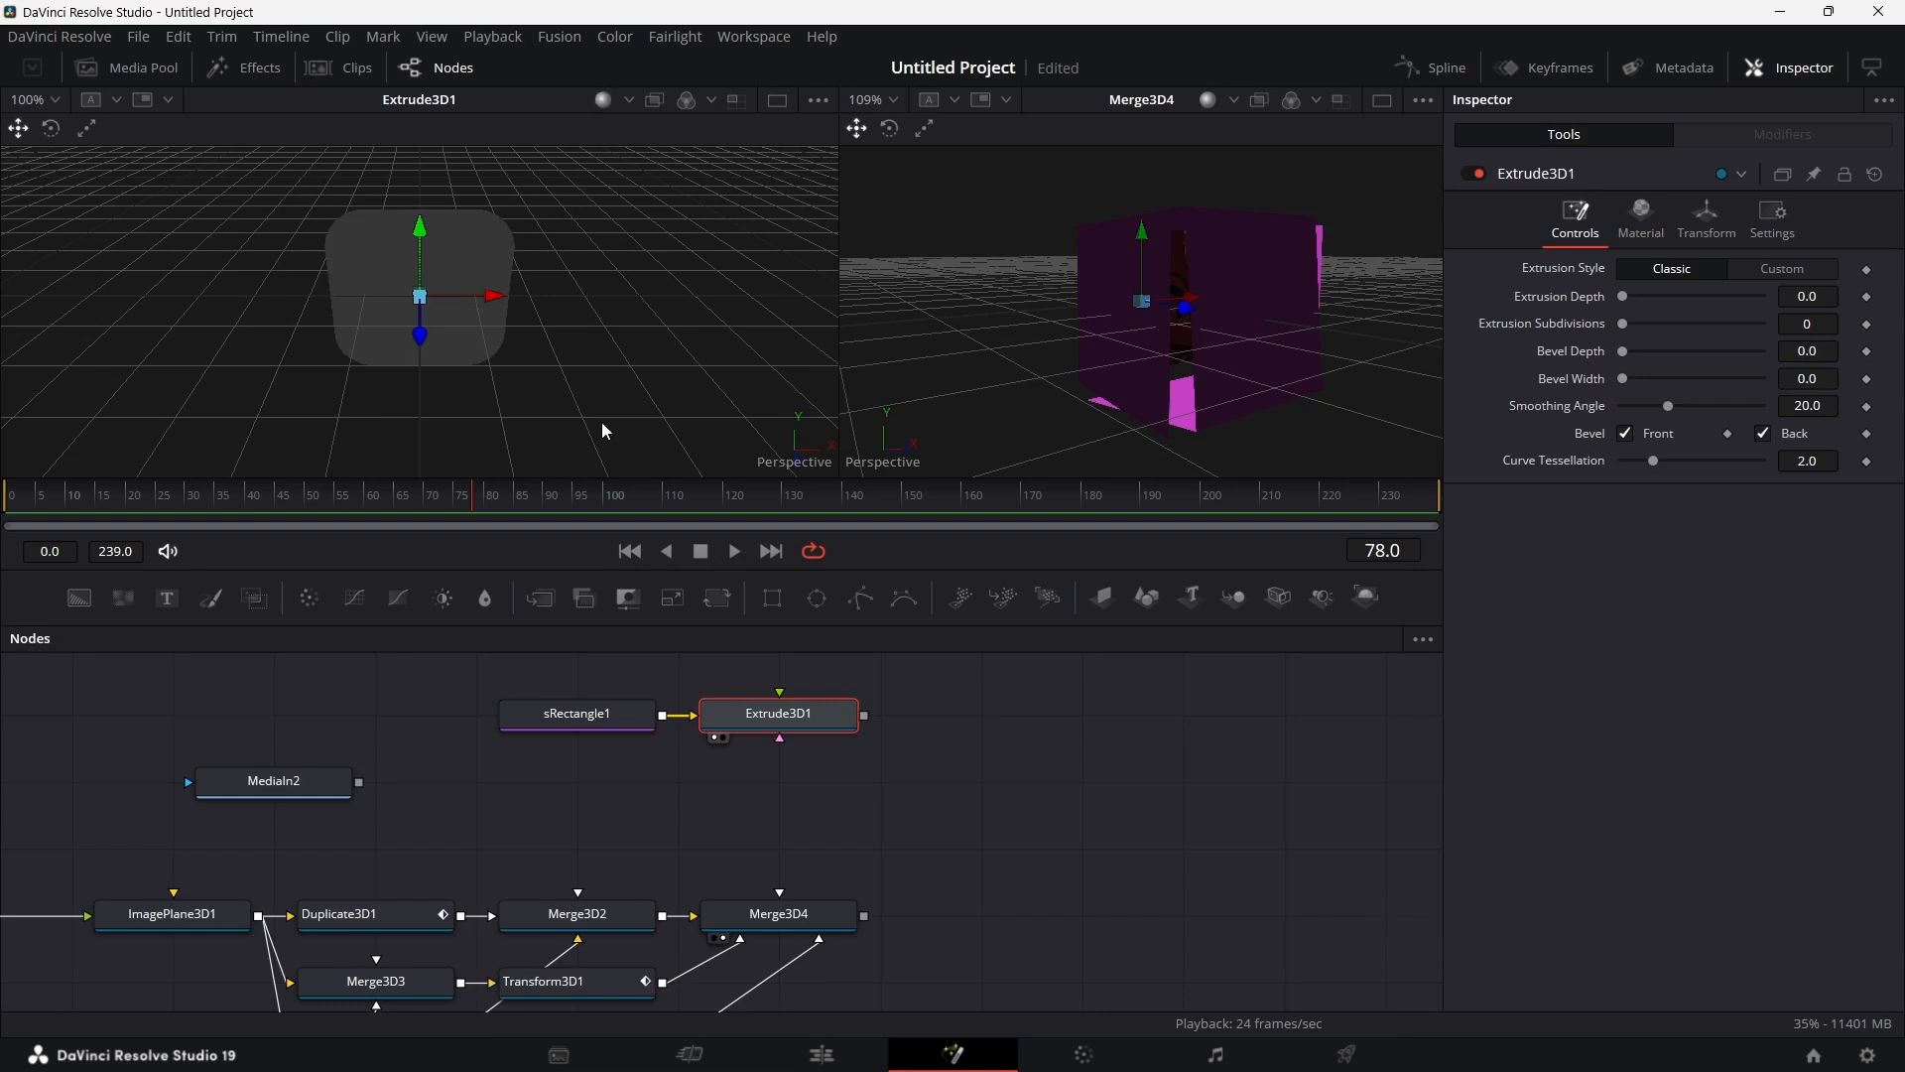
left_click(1821, 295)
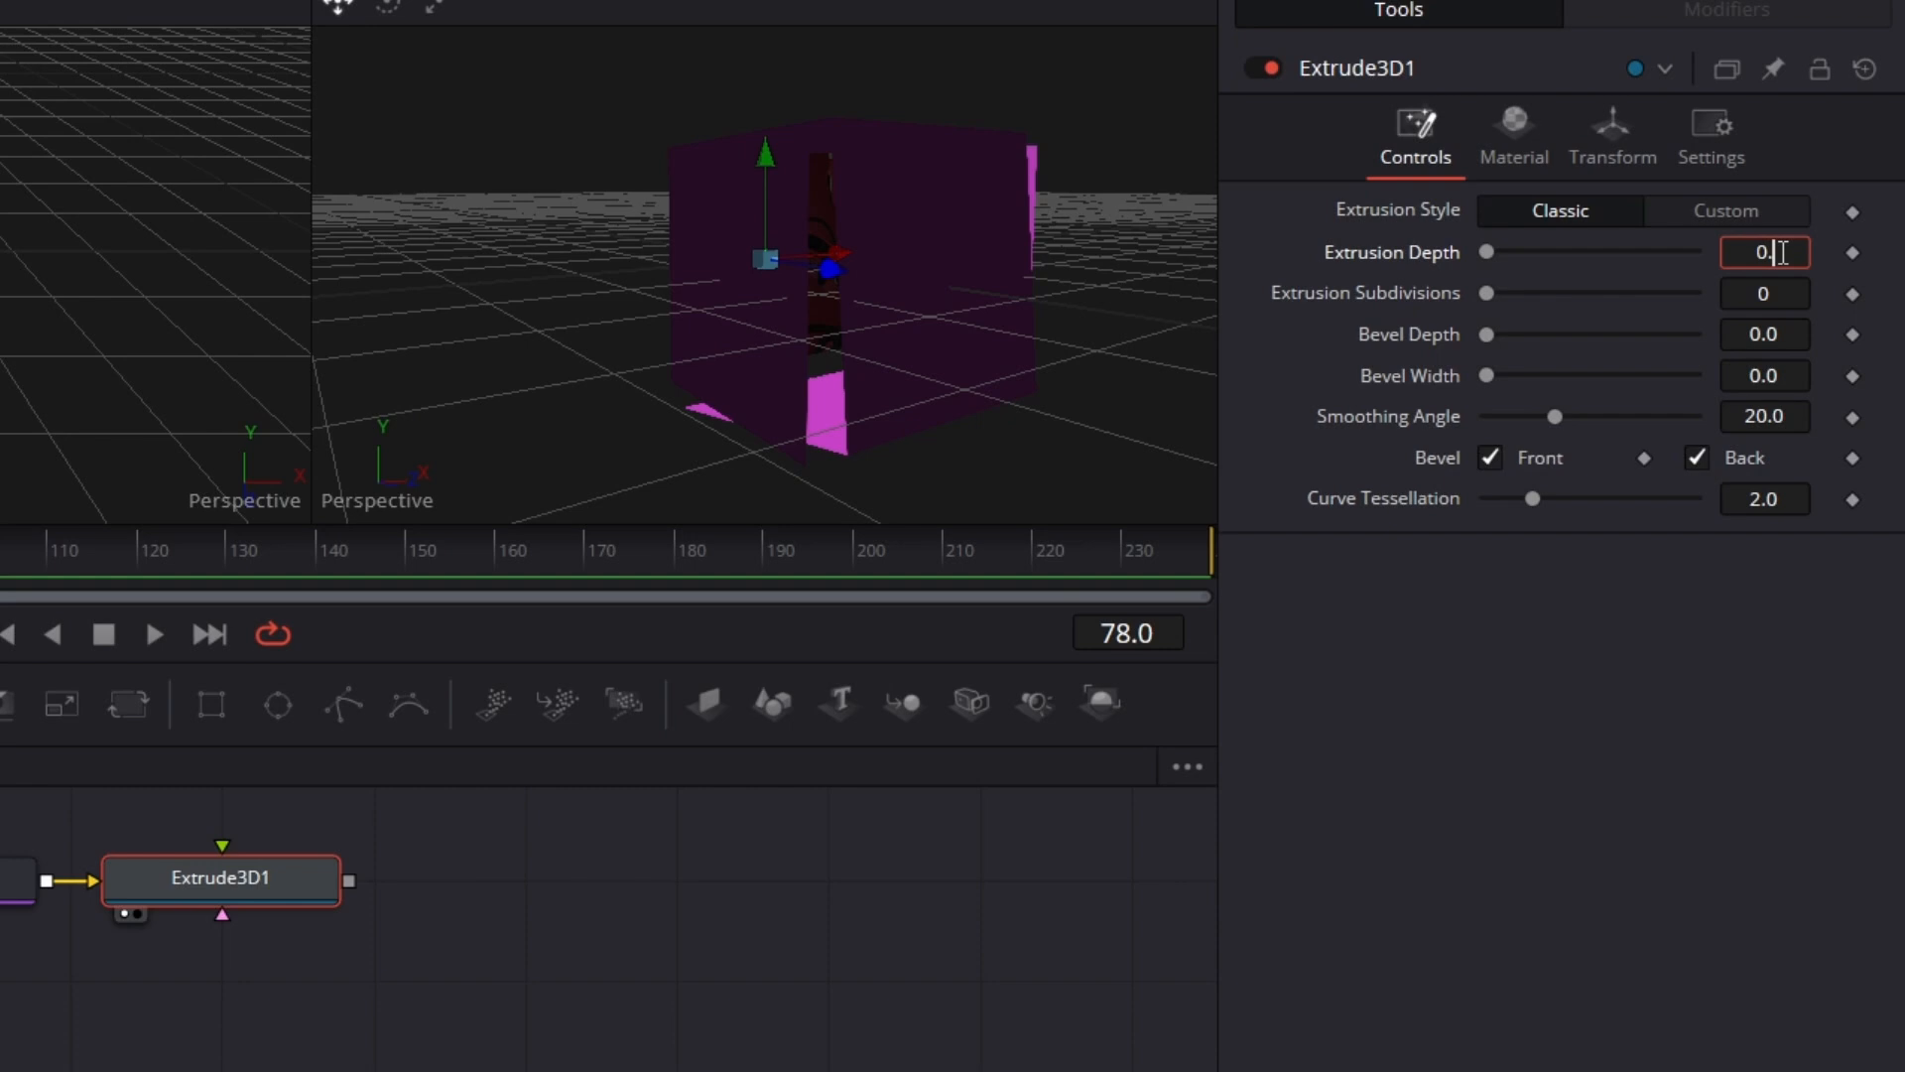
type("1")
key("Tab")
left_click(1792, 334)
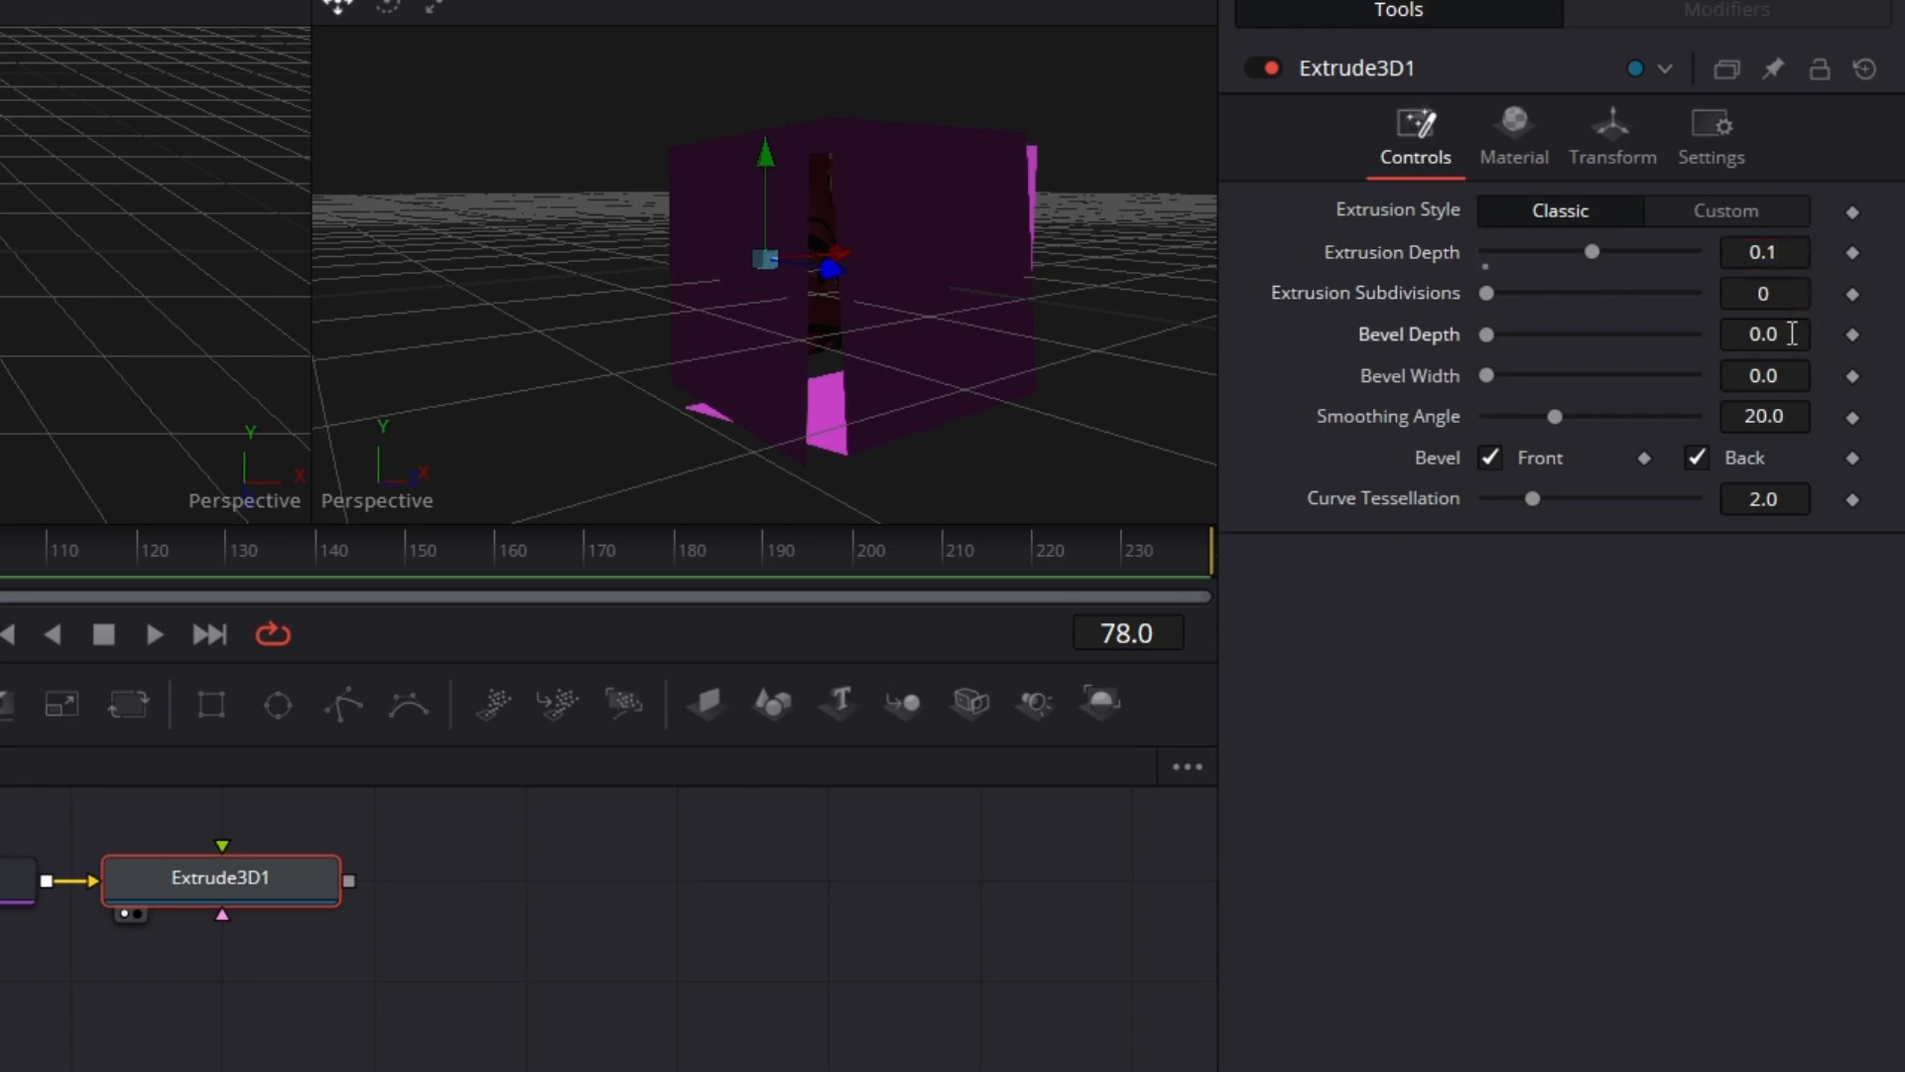
type("1")
left_click(1789, 375)
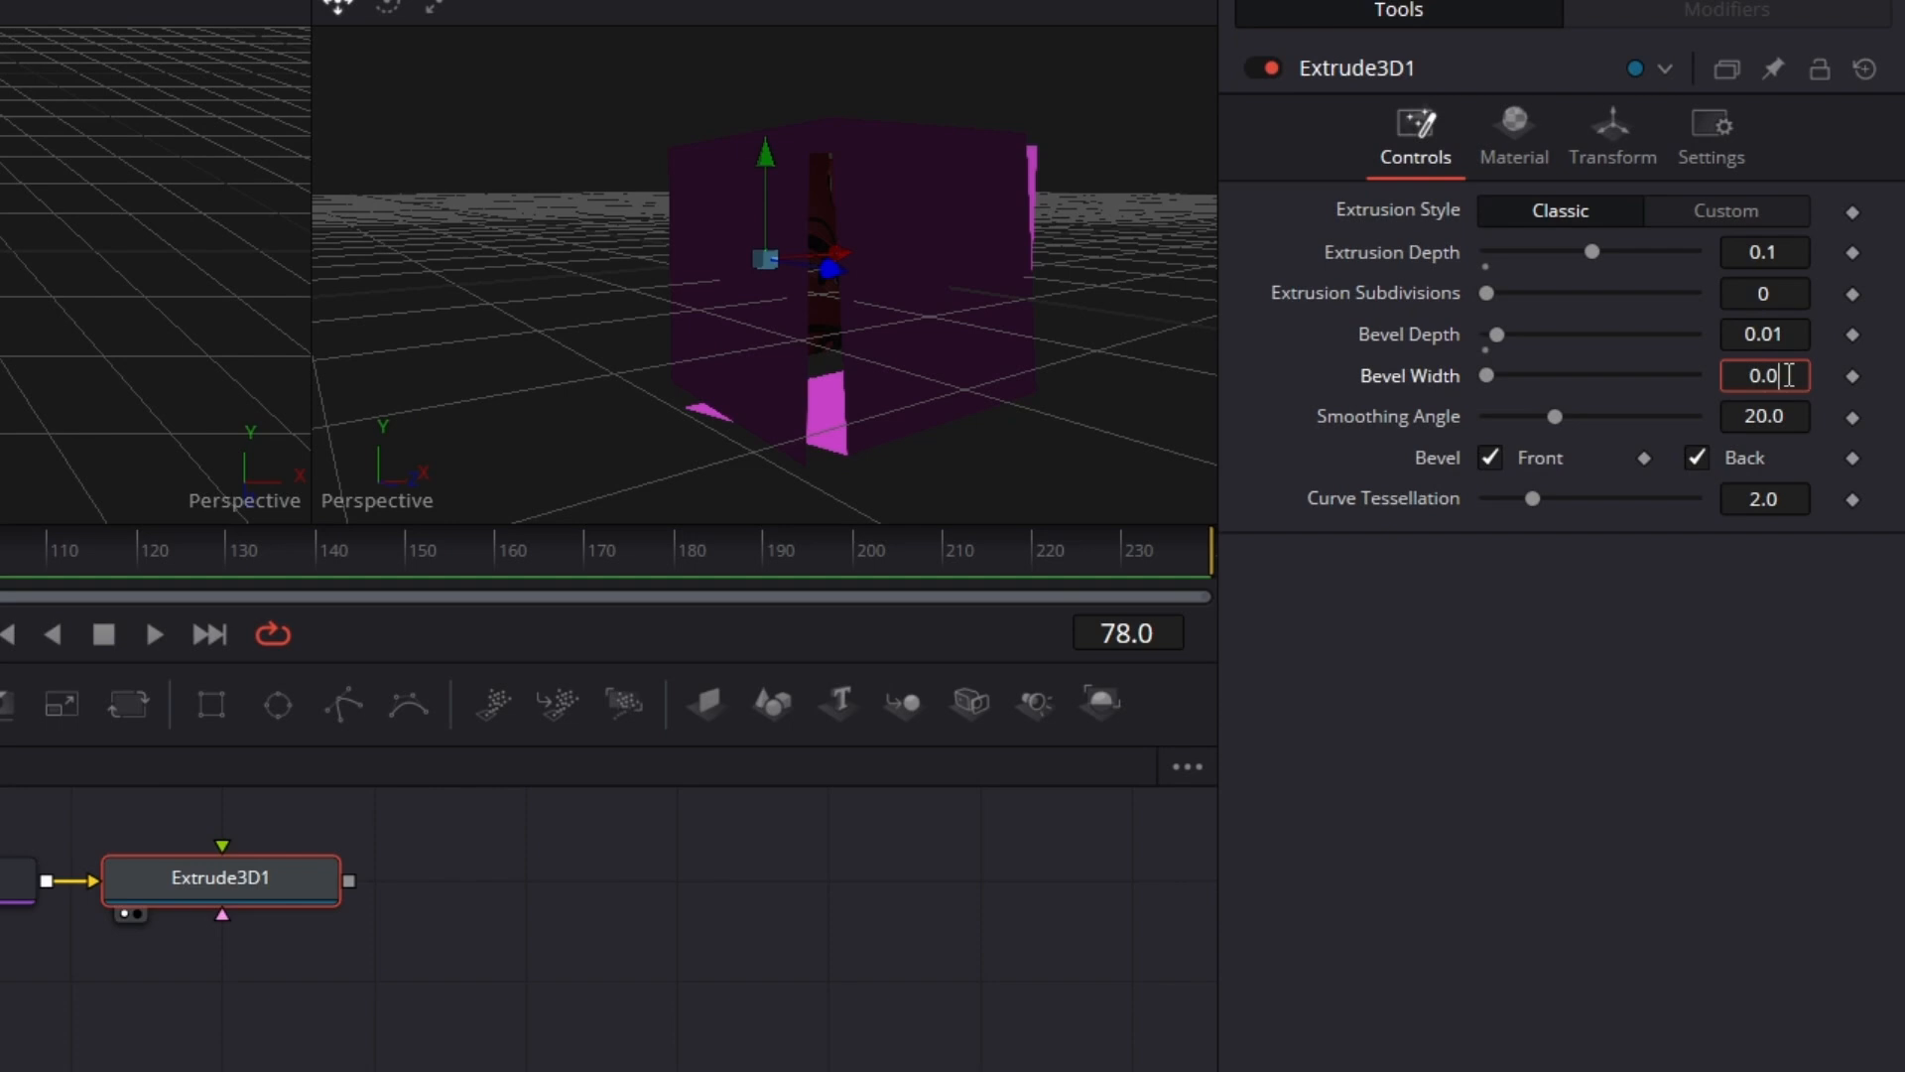
type("1")
key("Tab")
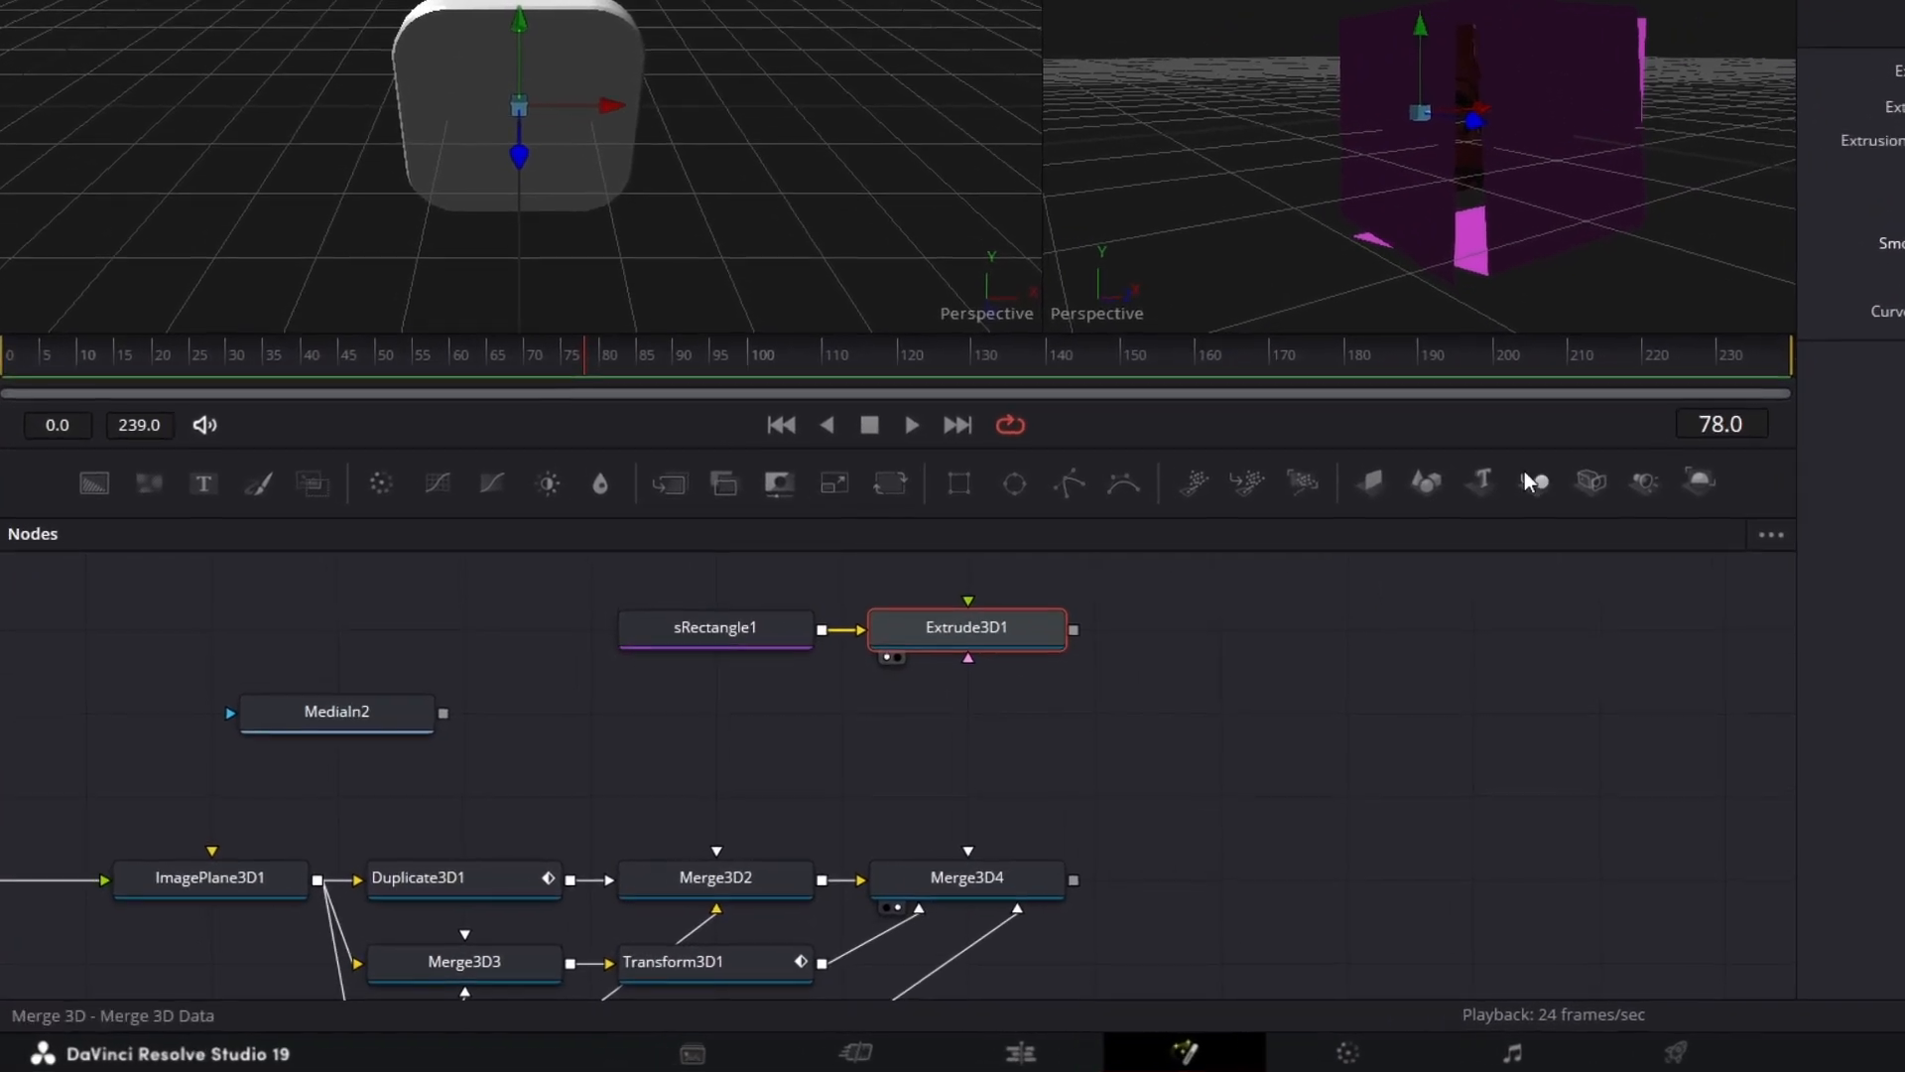
Step: Add a Merge 3D node below Extrude3D1 and an Image Plane 3D node beside it, and display MediaIn2 and Extrude3D1 in separate viewers
left_click_drag(1542, 479, 1021, 713)
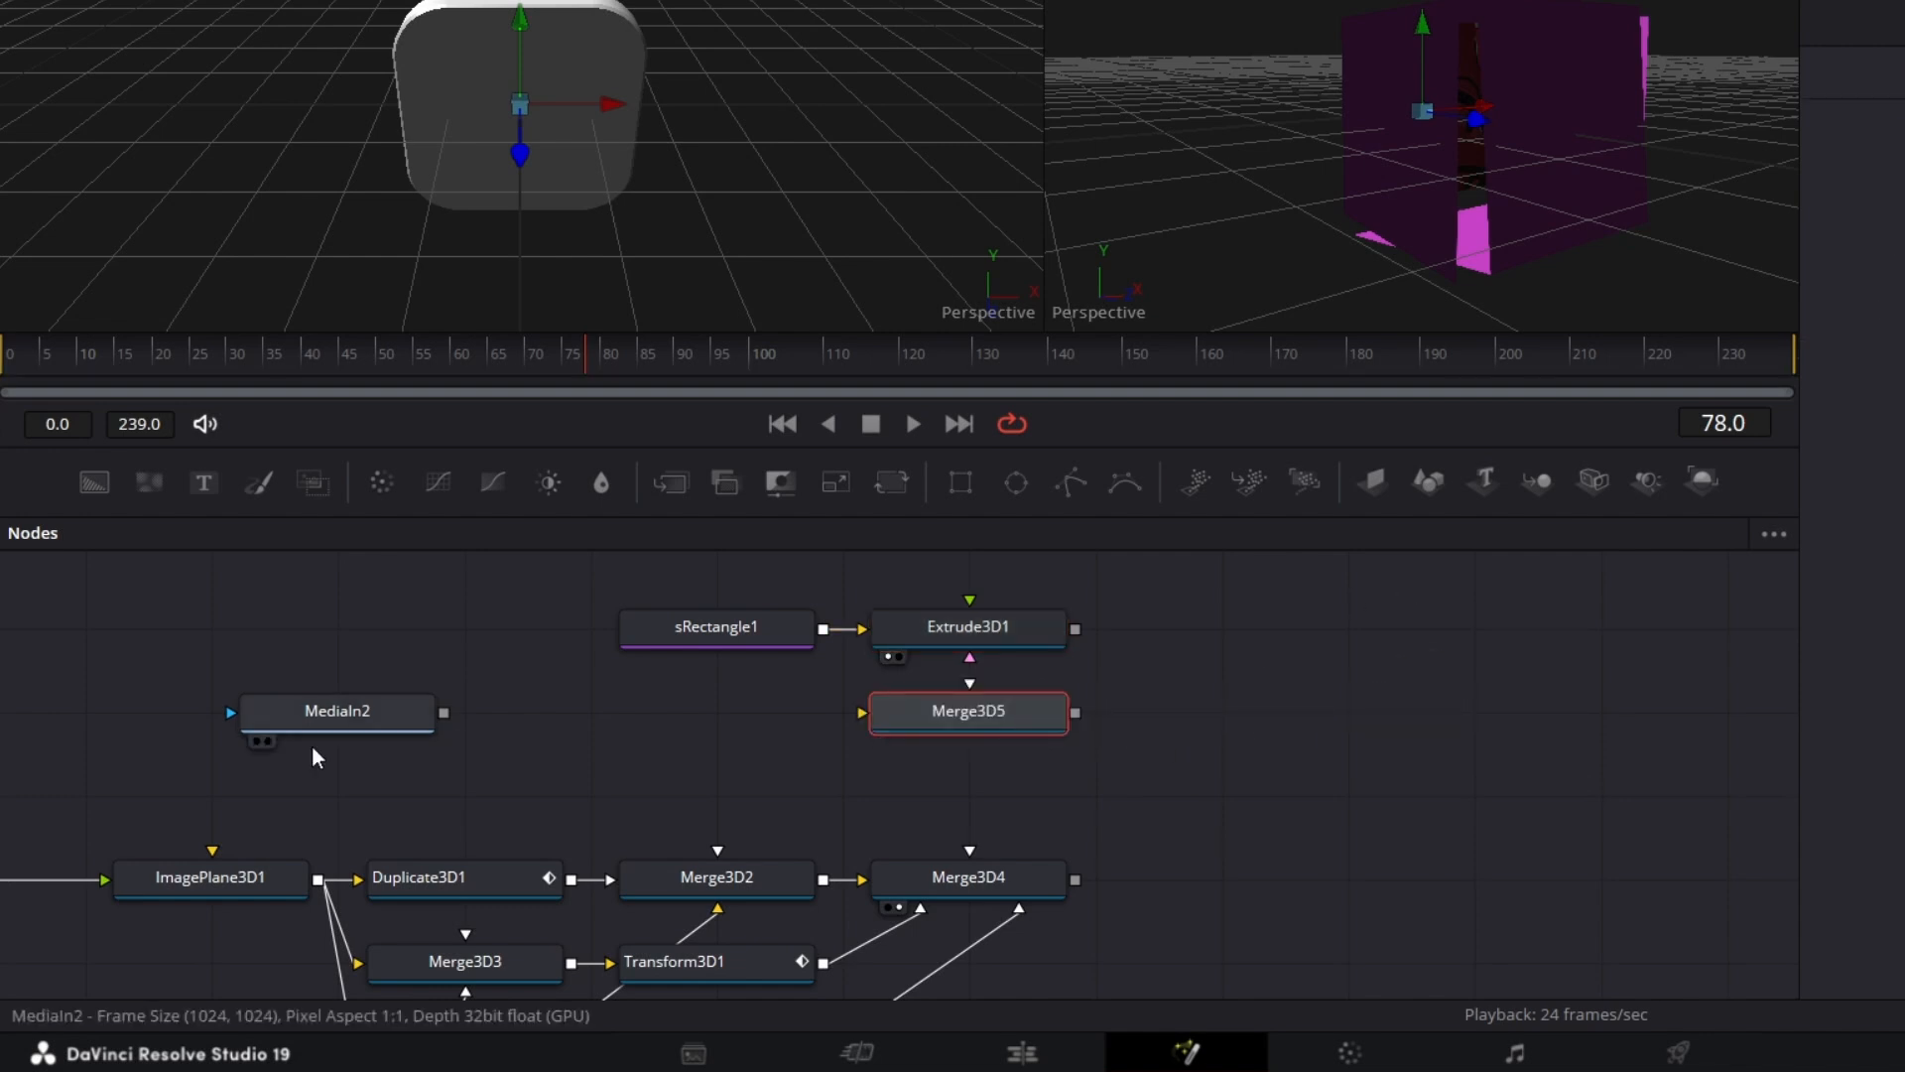
left_click_drag(1378, 483, 718, 722)
left_click_drag(385, 722, 426, 194)
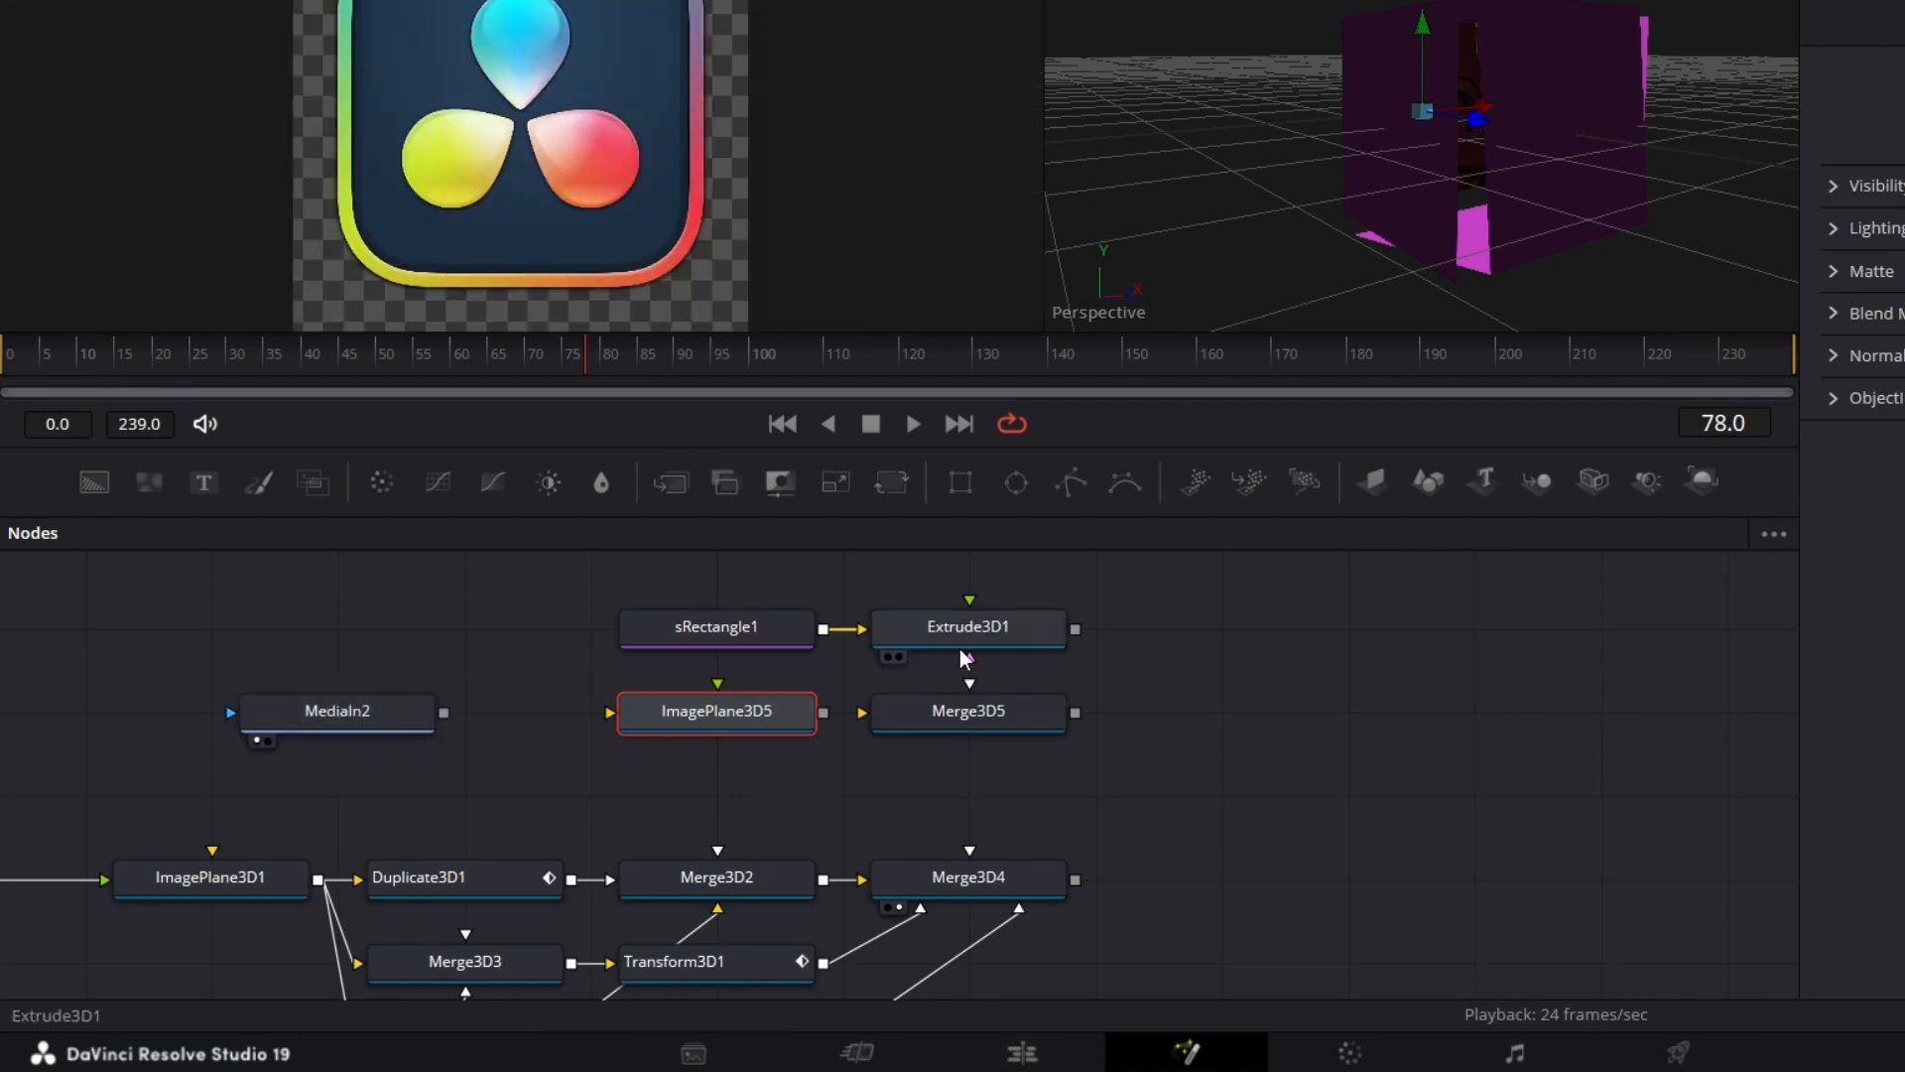
left_click_drag(1010, 625, 1328, 171)
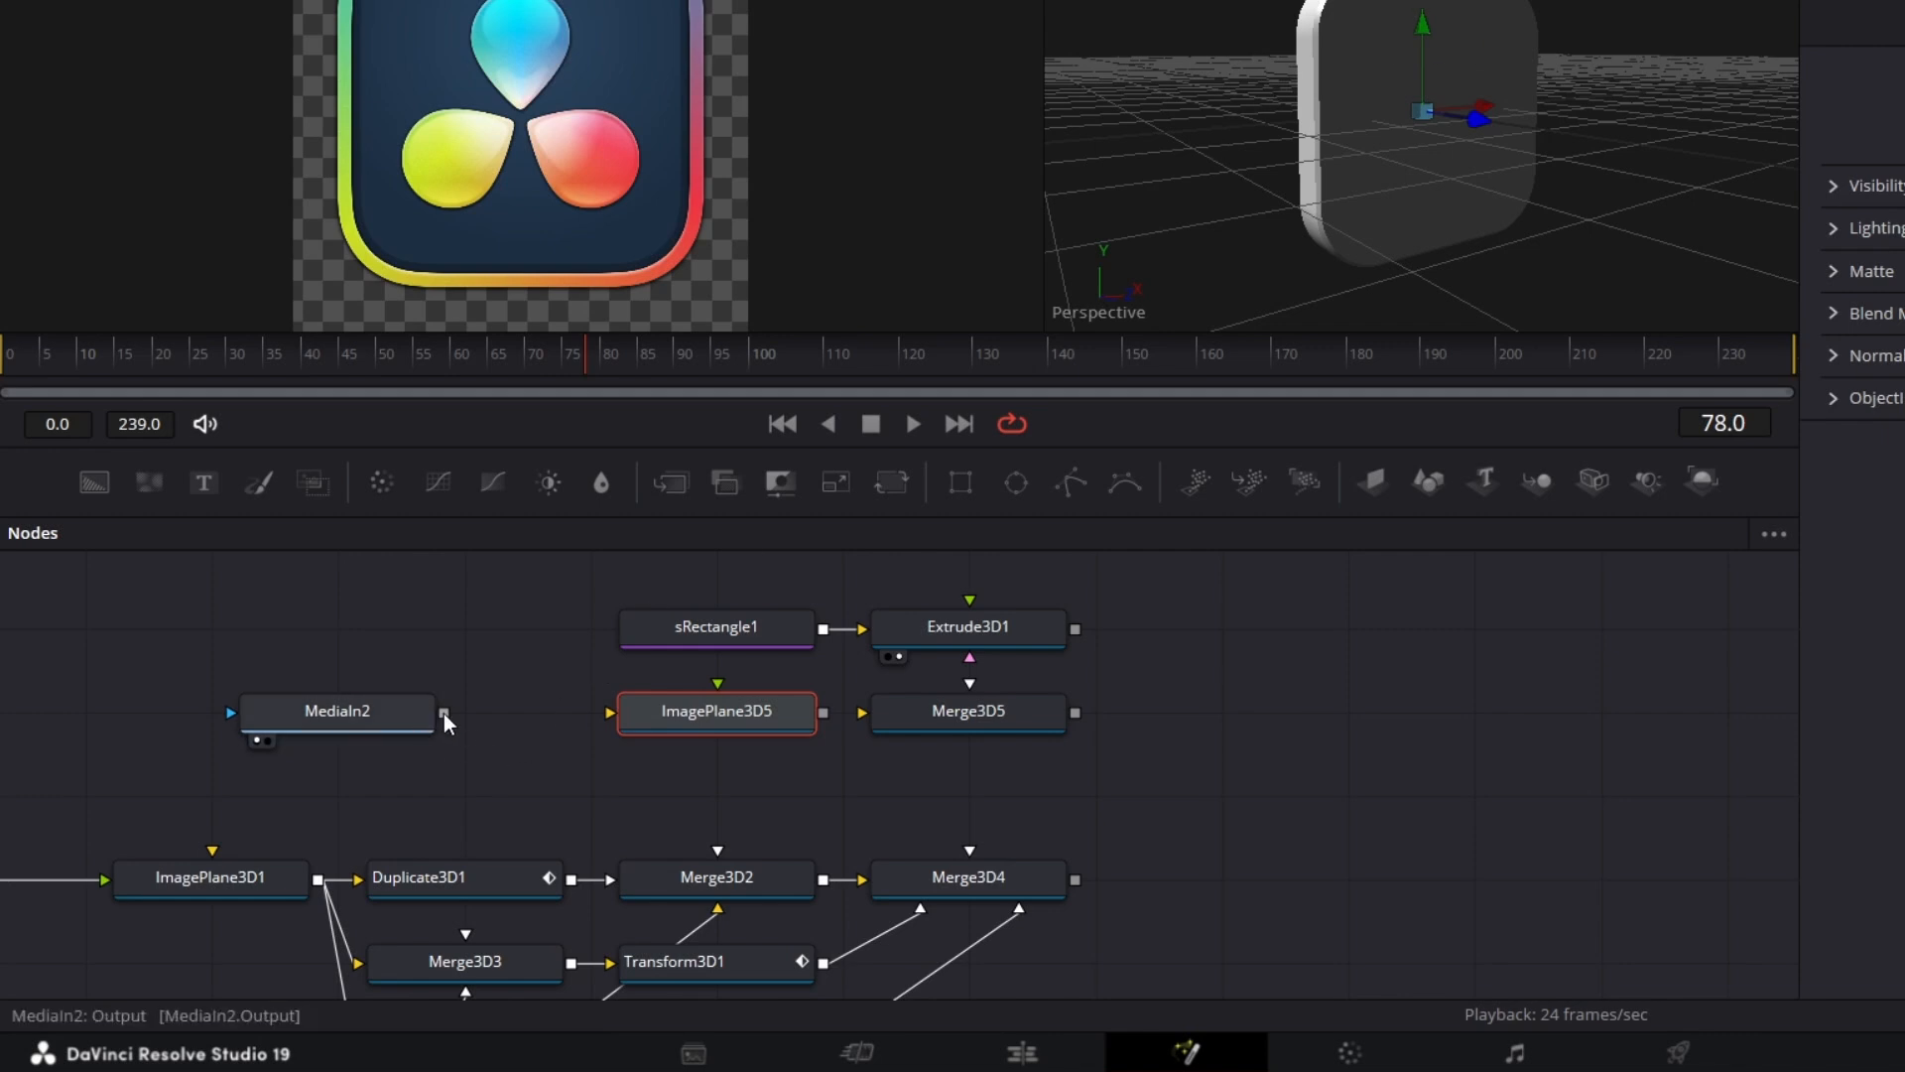
Step: Connect MediaIn2 to ImagePlane3D5, feed that plane and Extrude3D1 into Merge3D5, and view the merged result
left_click_drag(444, 712, 618, 723)
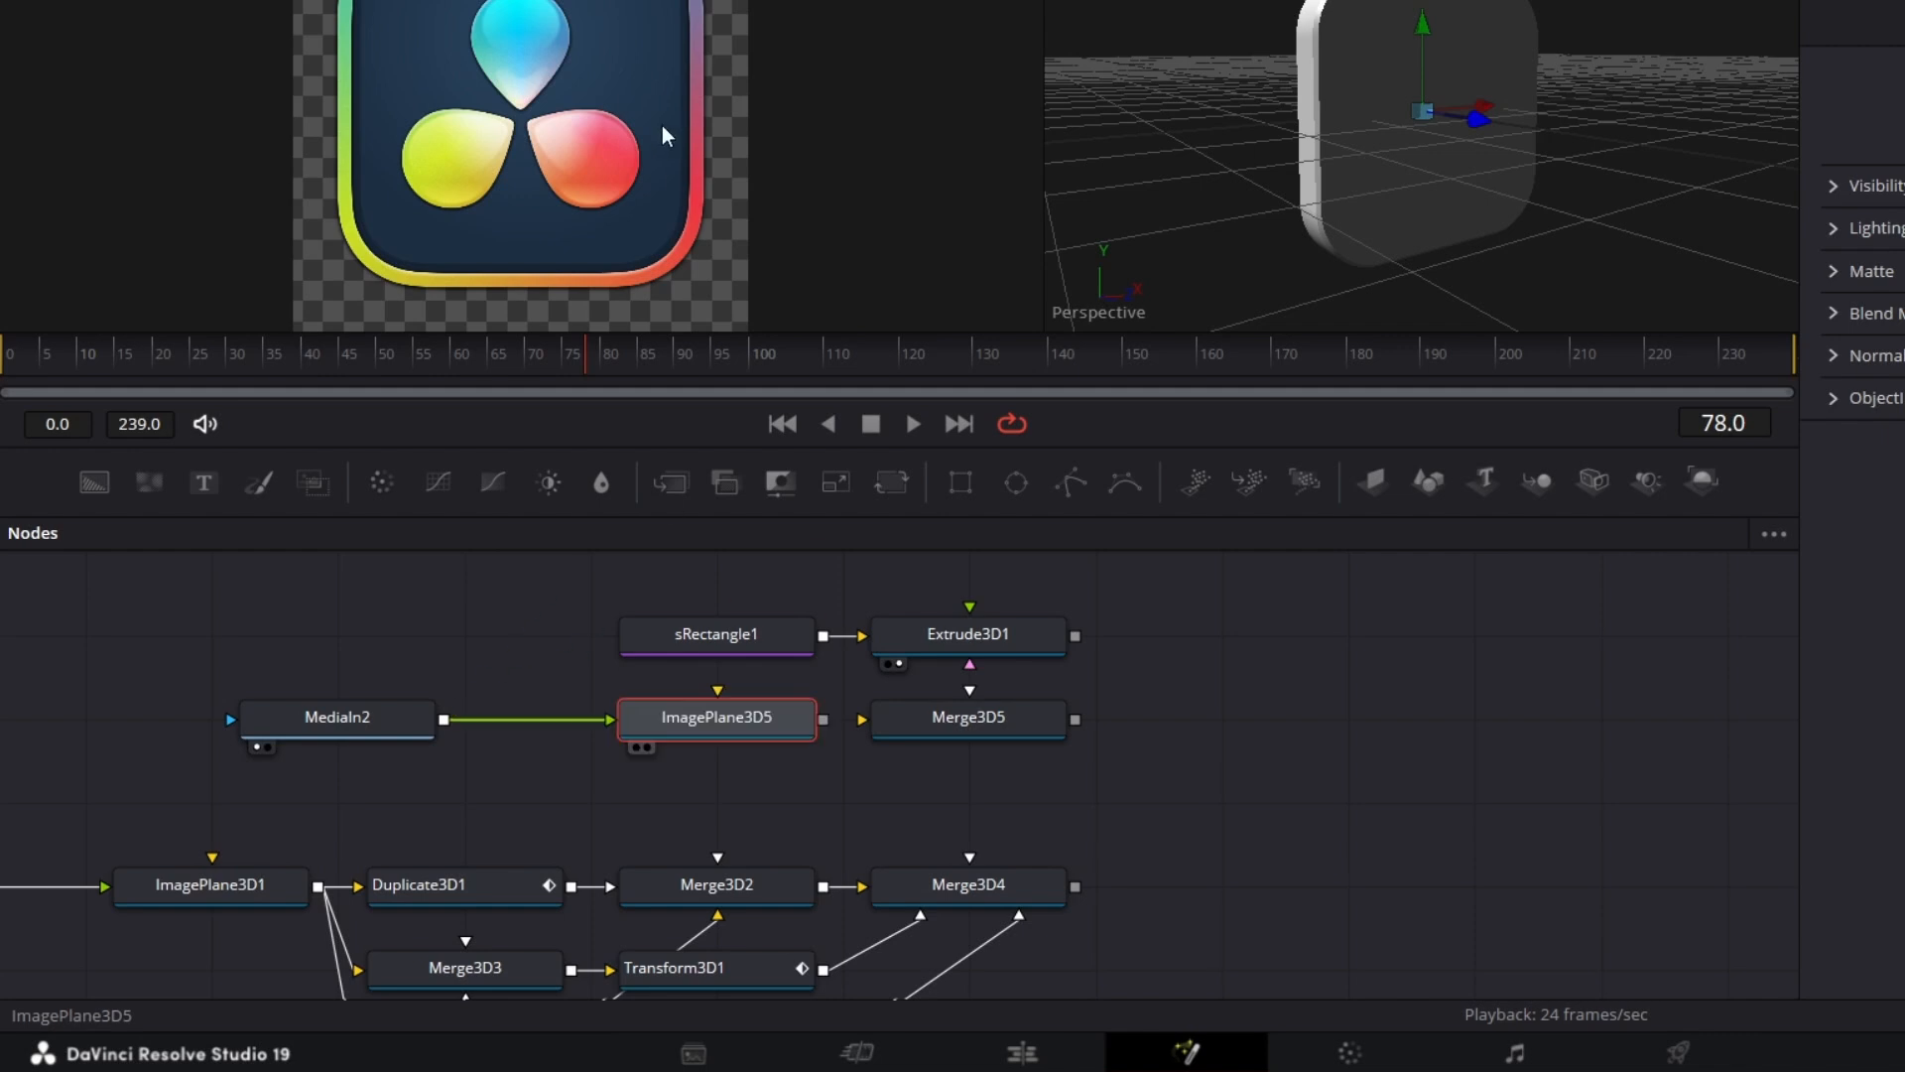
key("1")
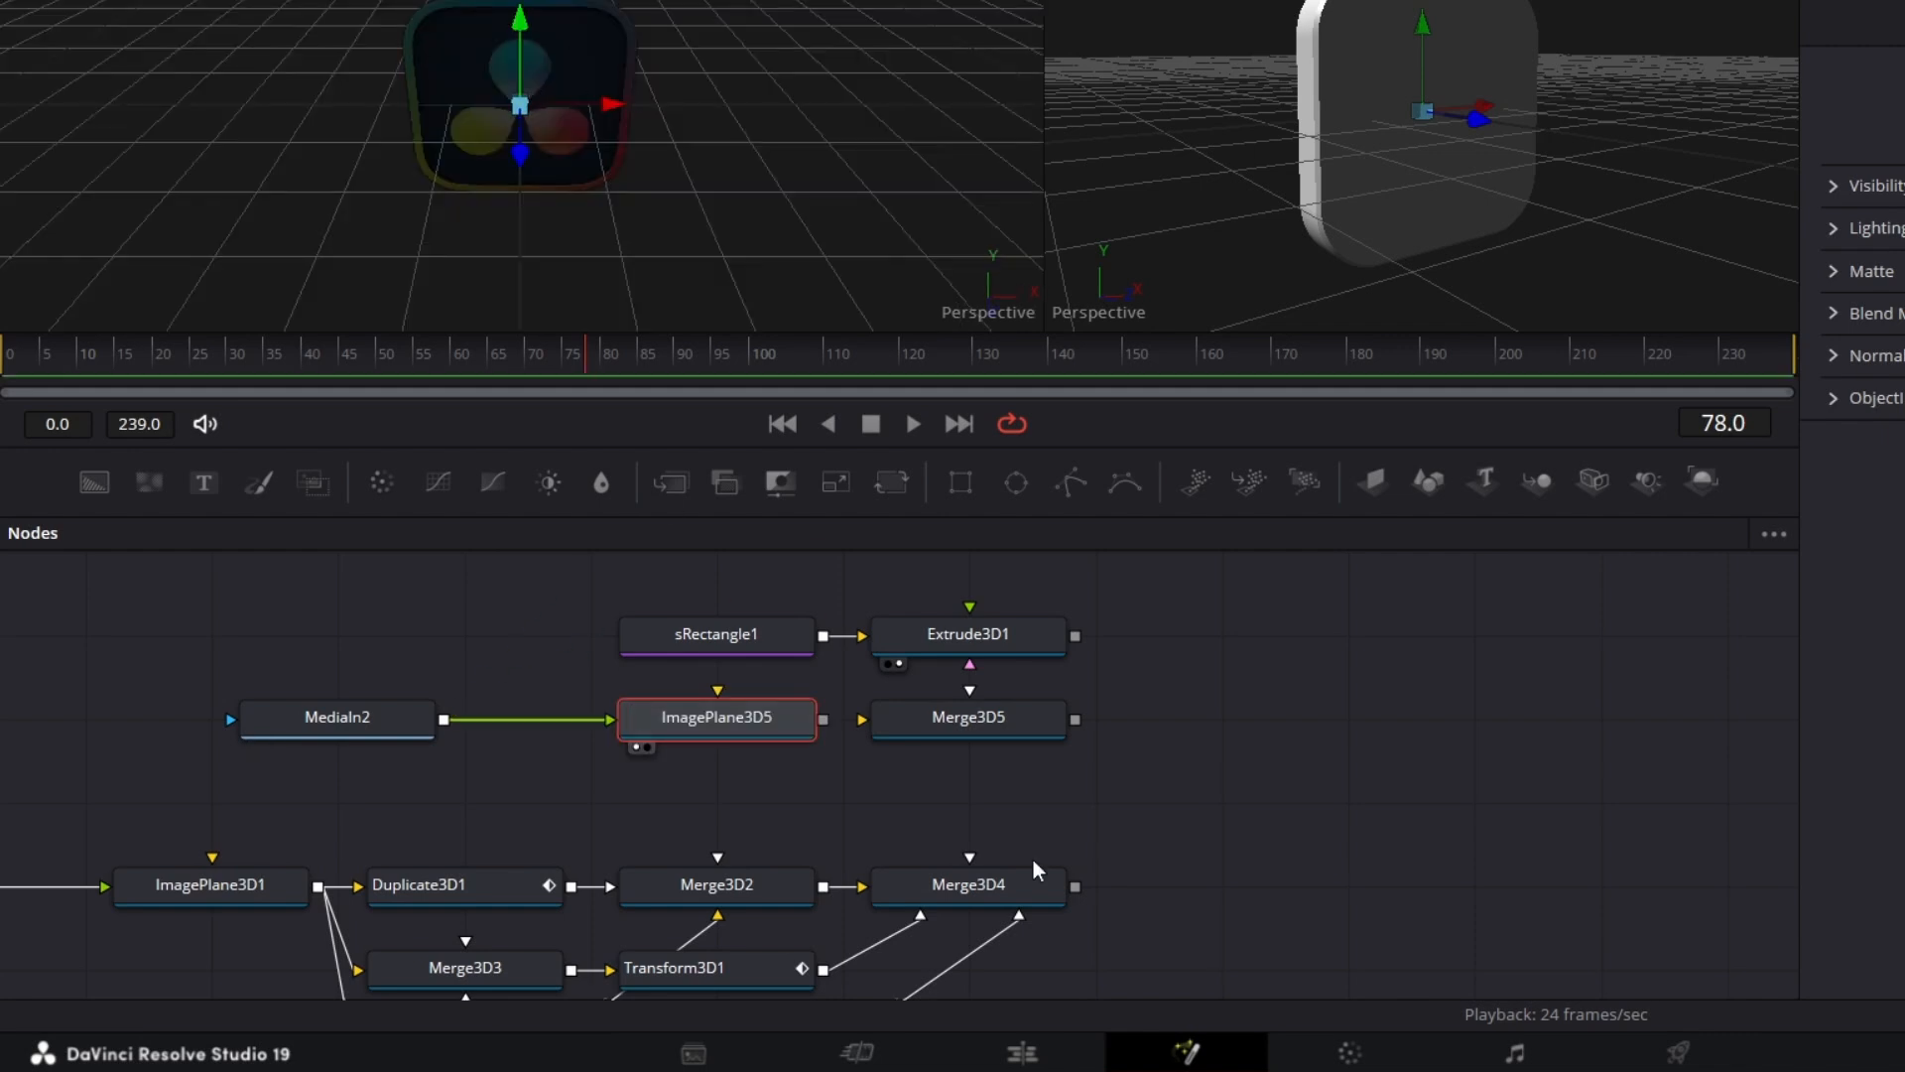
left_click_drag(825, 717, 901, 714)
left_click_drag(1075, 635, 985, 710)
left_click(997, 721)
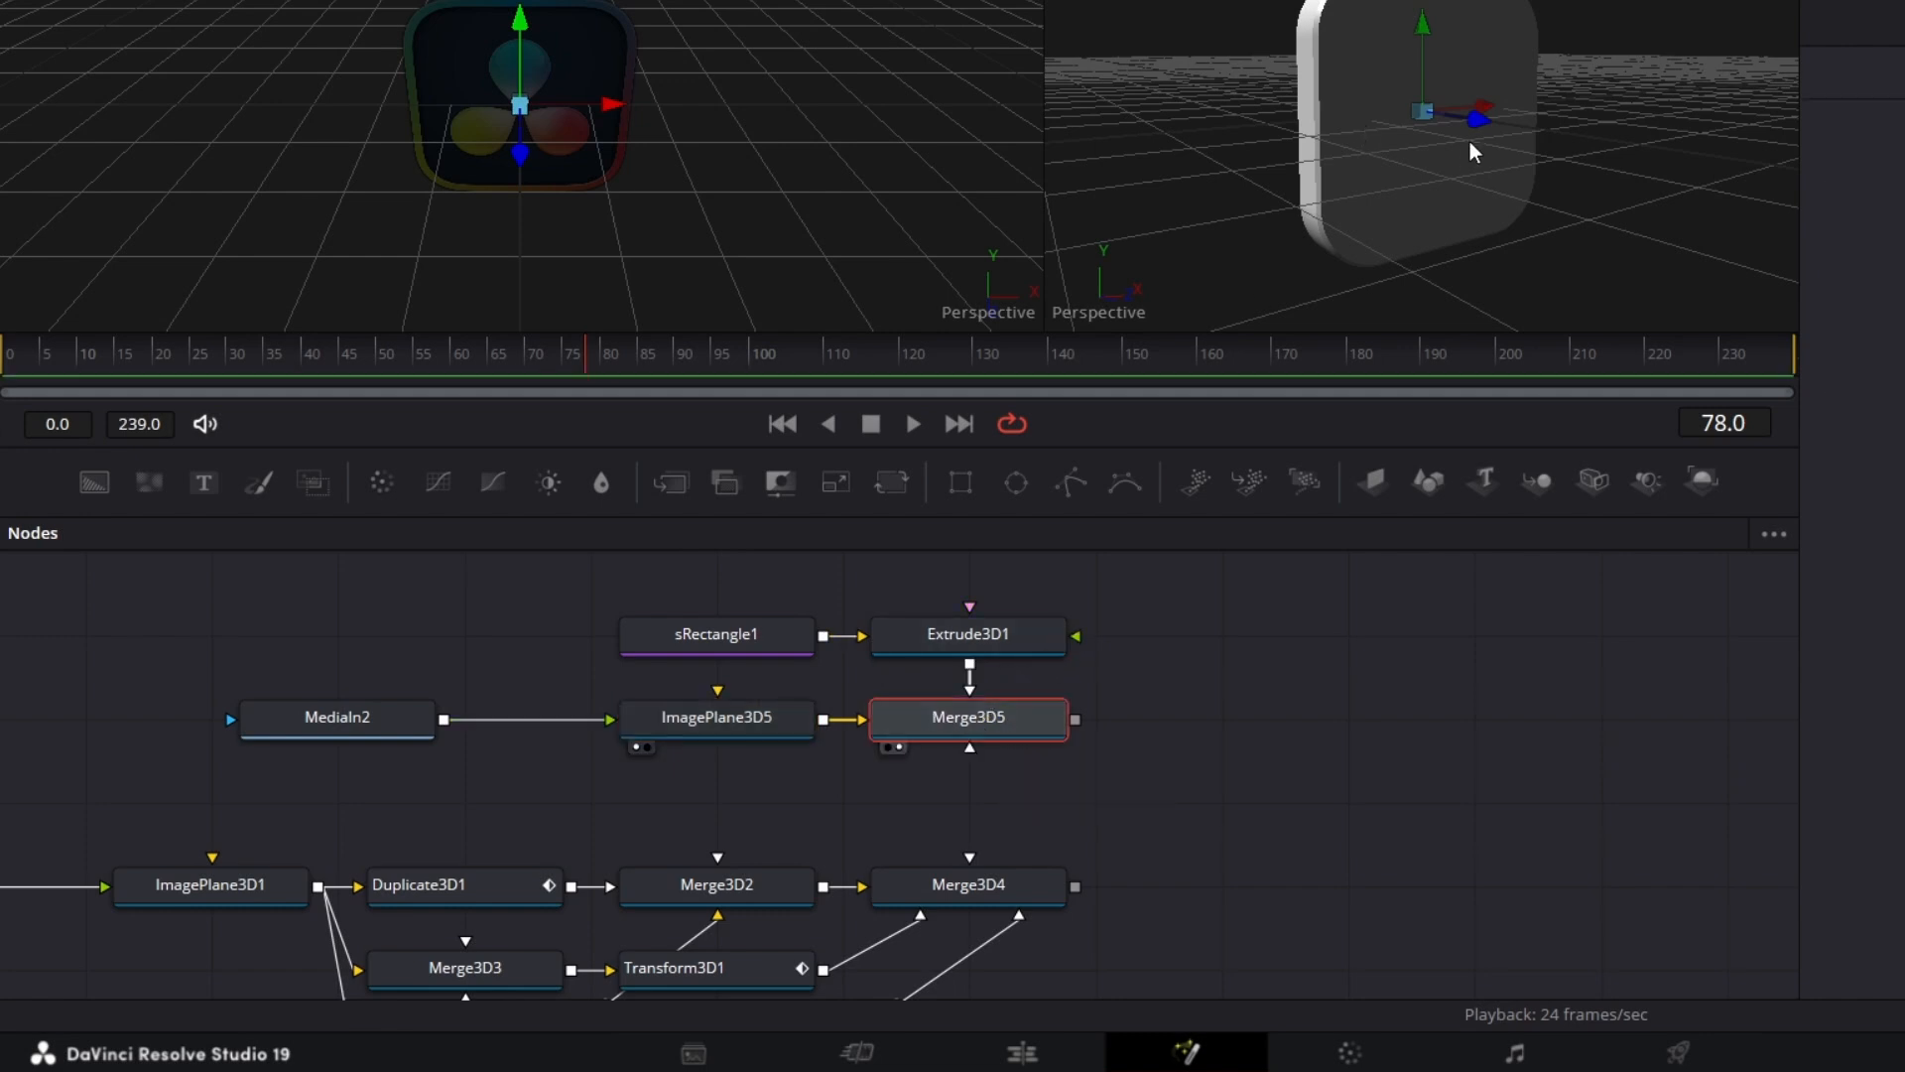
left_click_drag(1468, 141, 1469, 151)
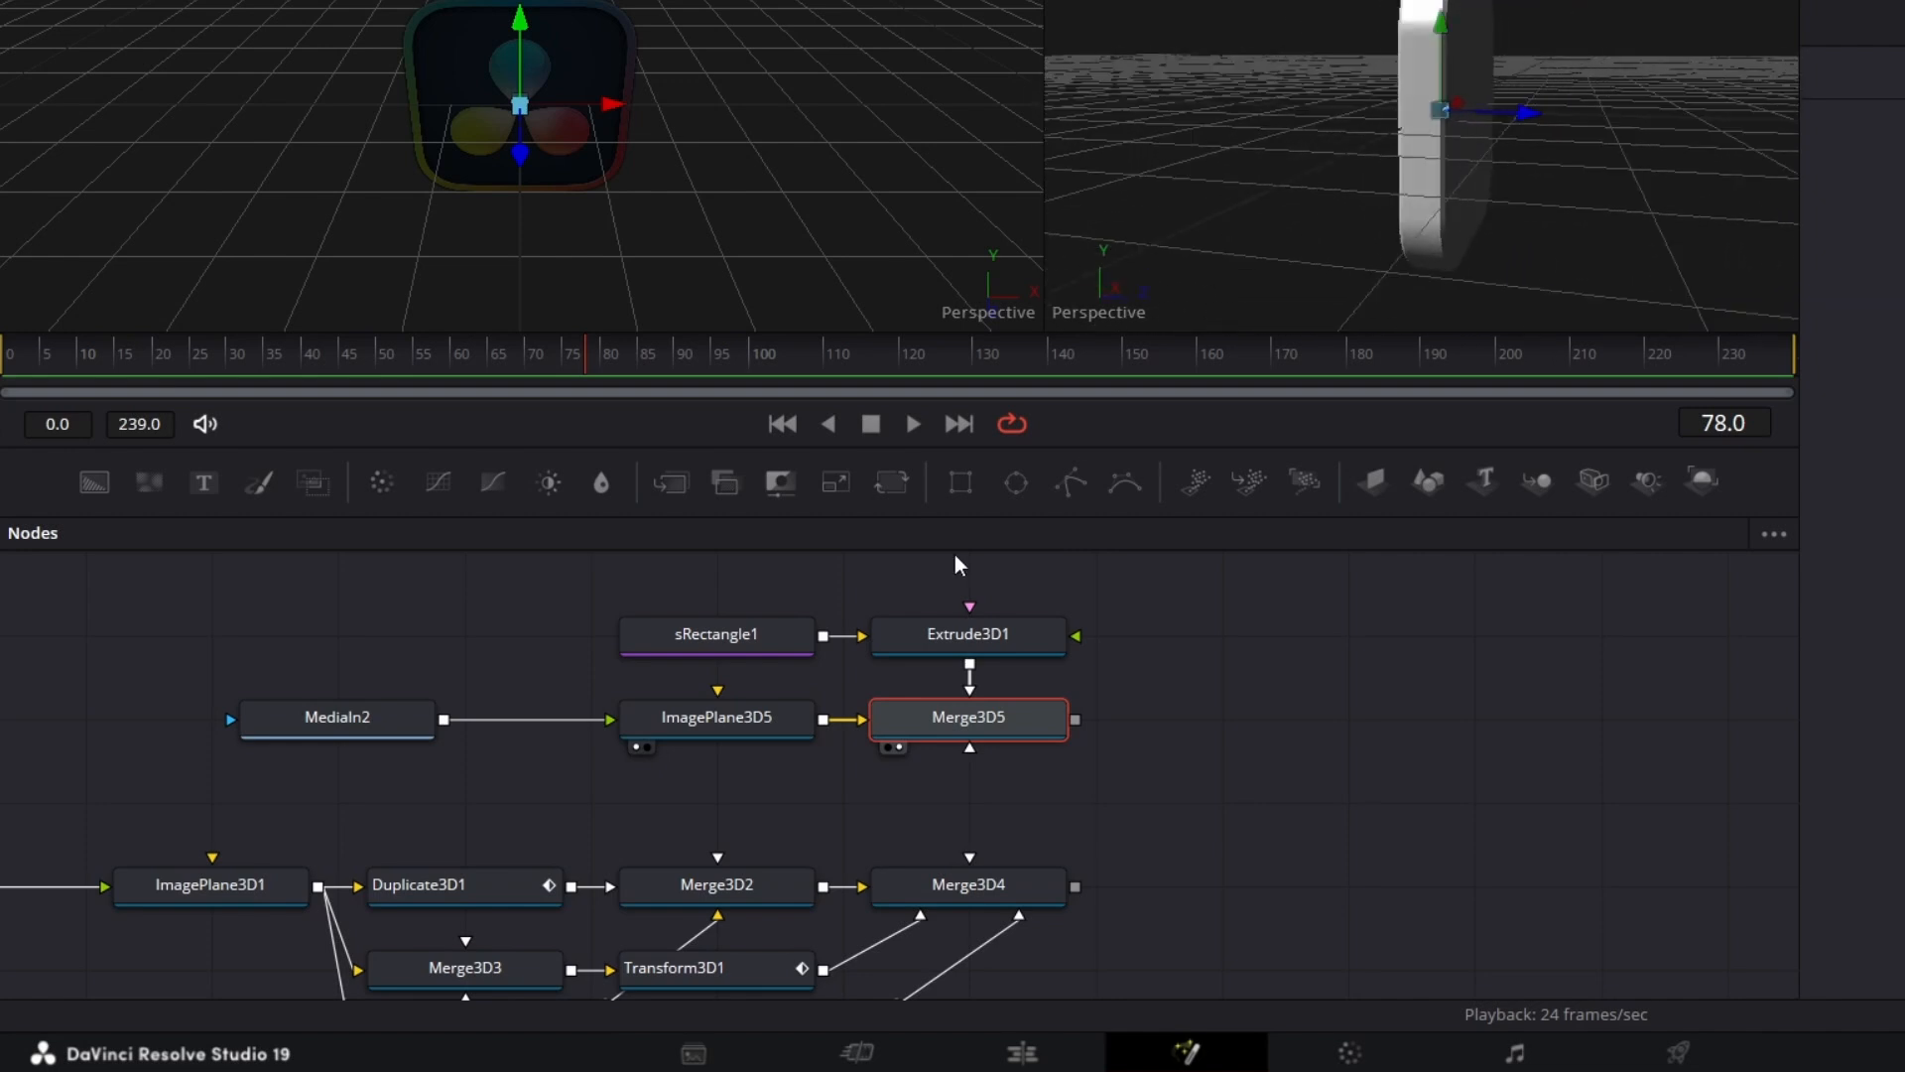
Step: Set ImagePlane3D5's Z translation to -0.011 so the logo sits just off the extruded shape's face
left_click(746, 711)
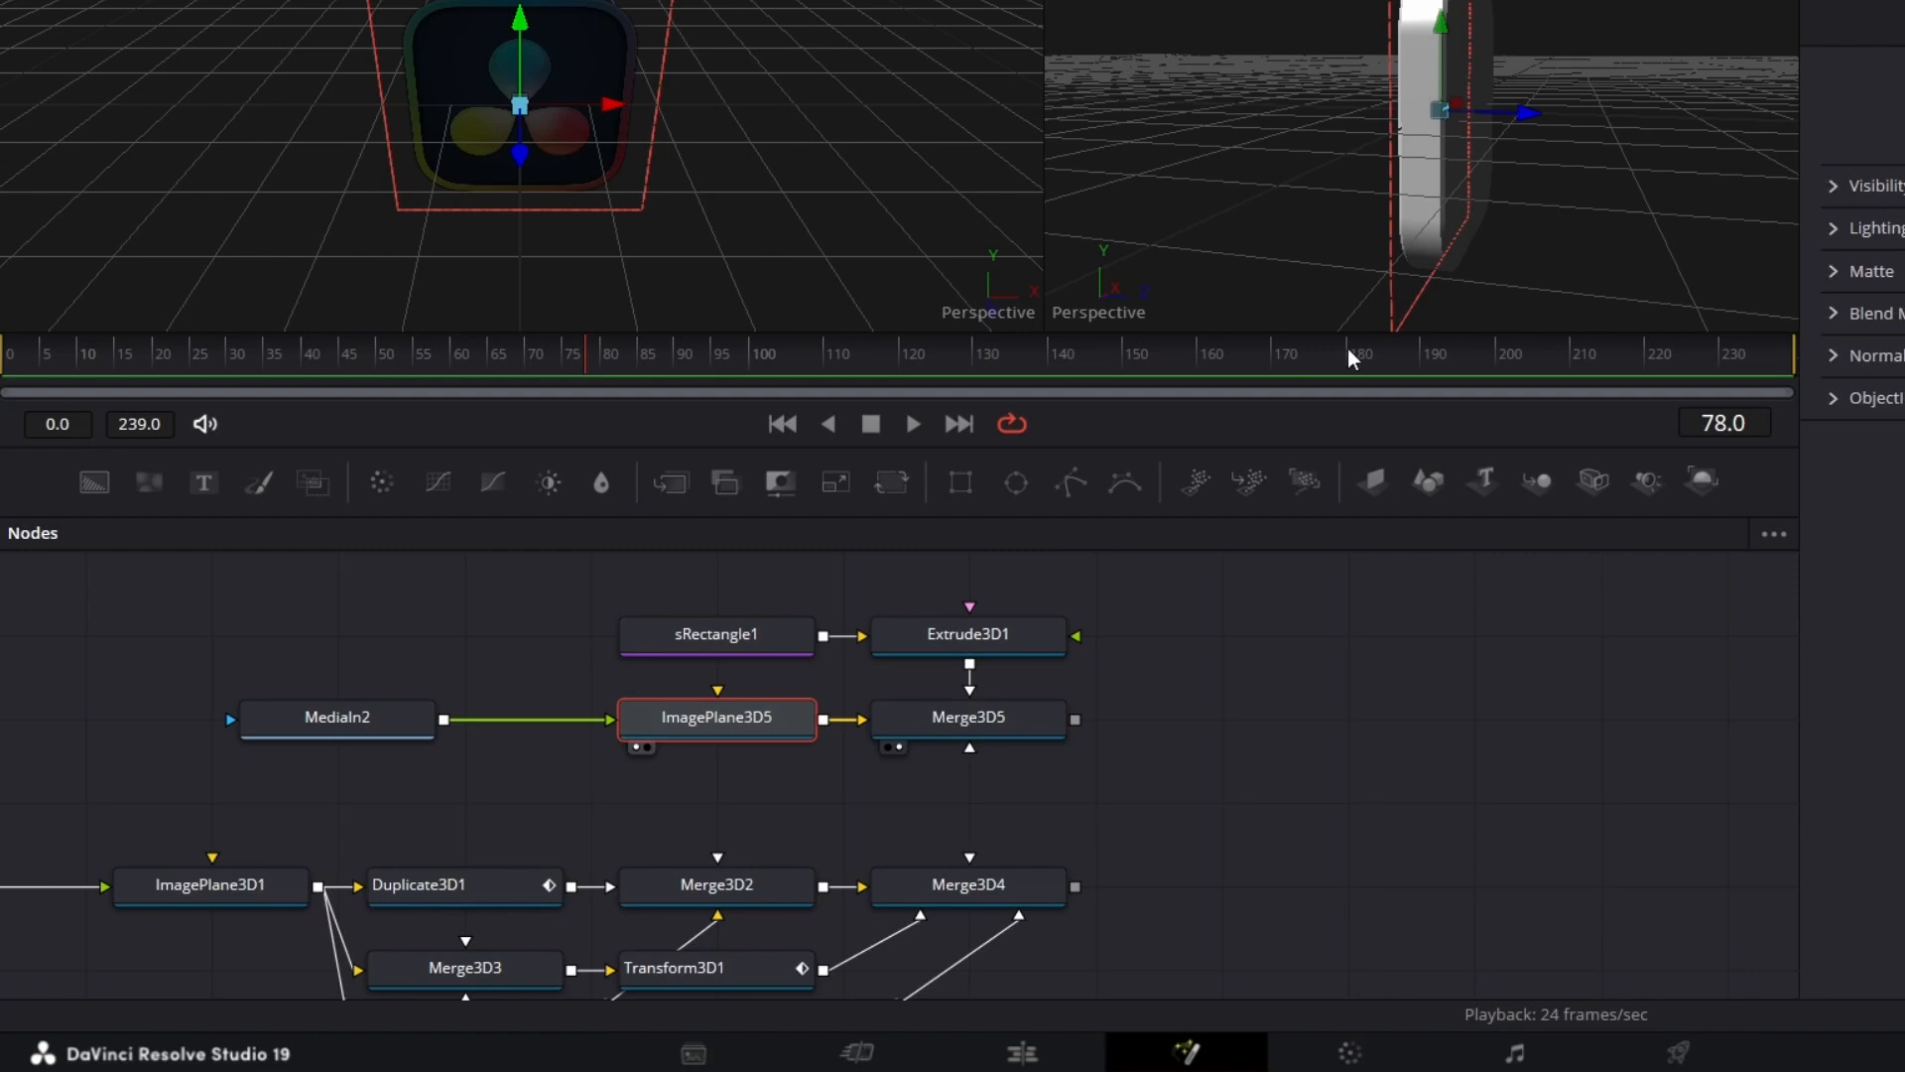
left_click_drag(1526, 244, 1524, 242)
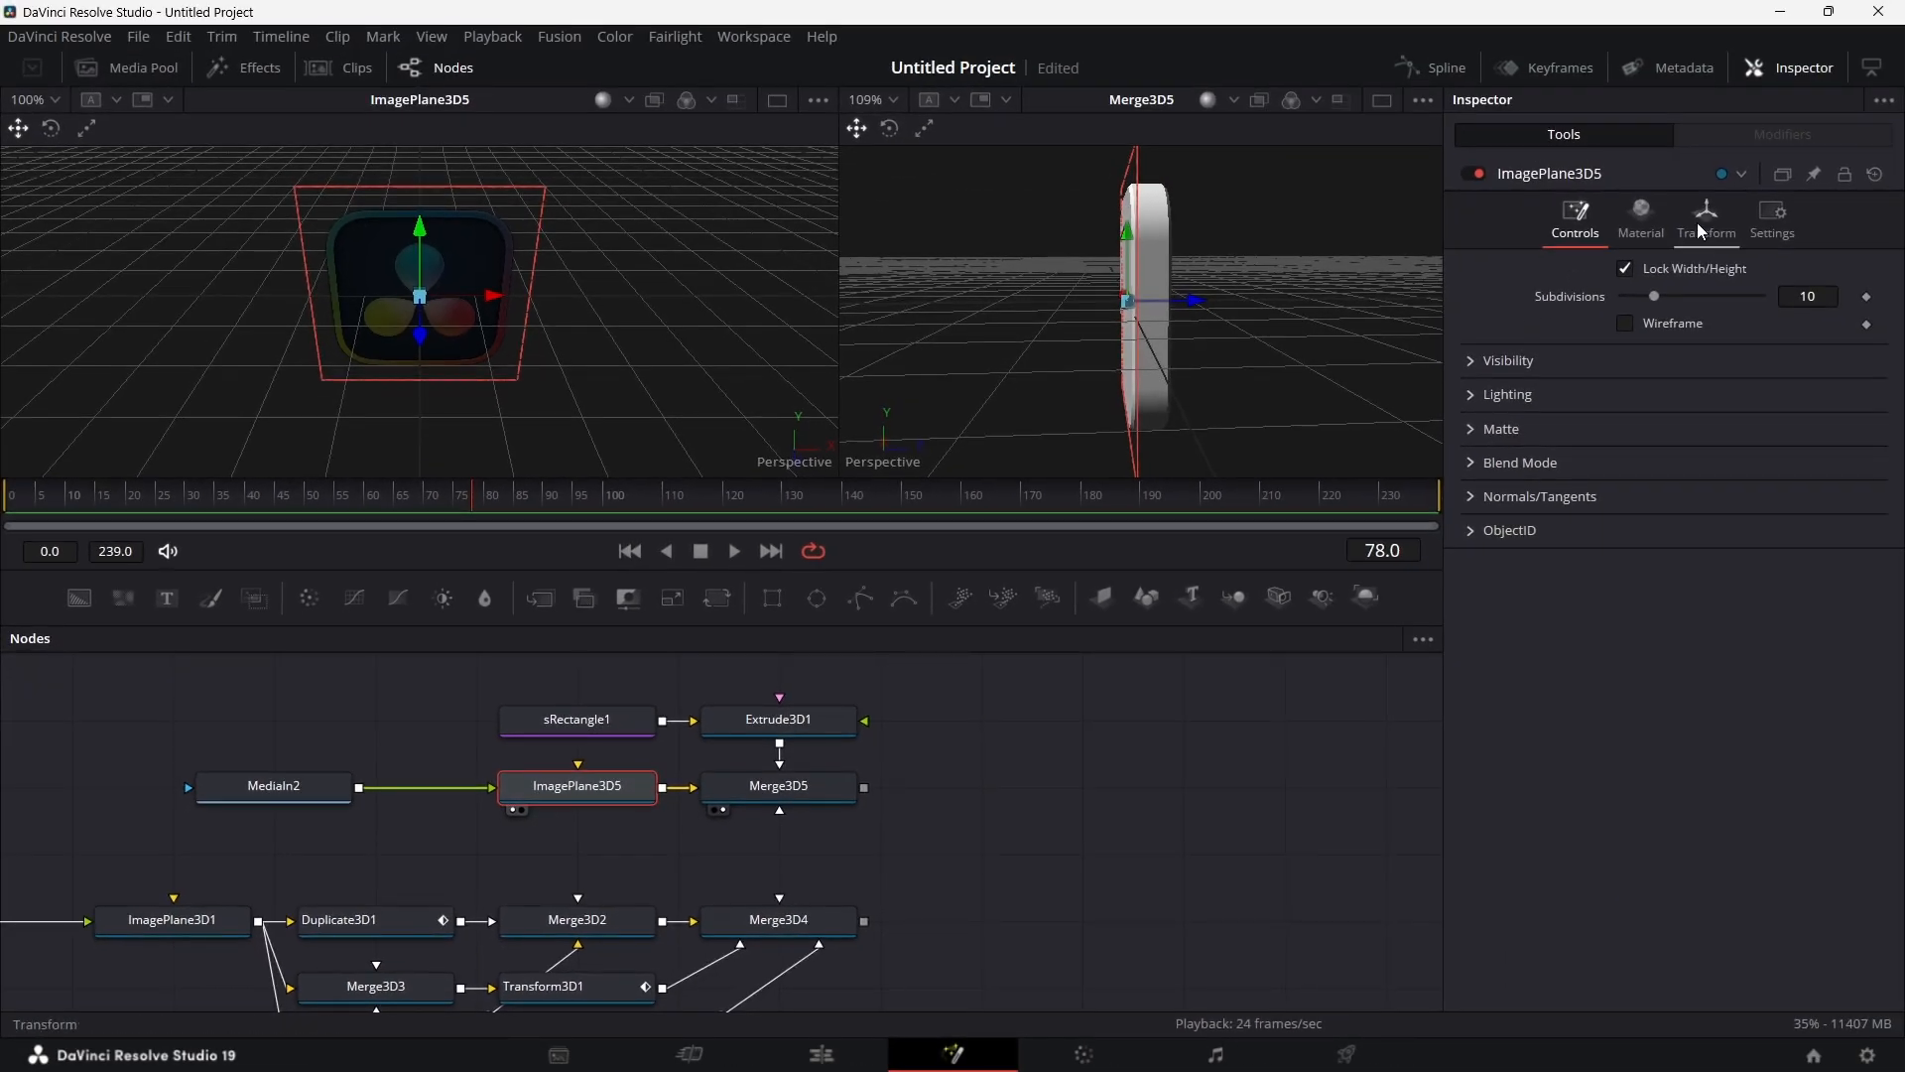
left_click(1708, 226)
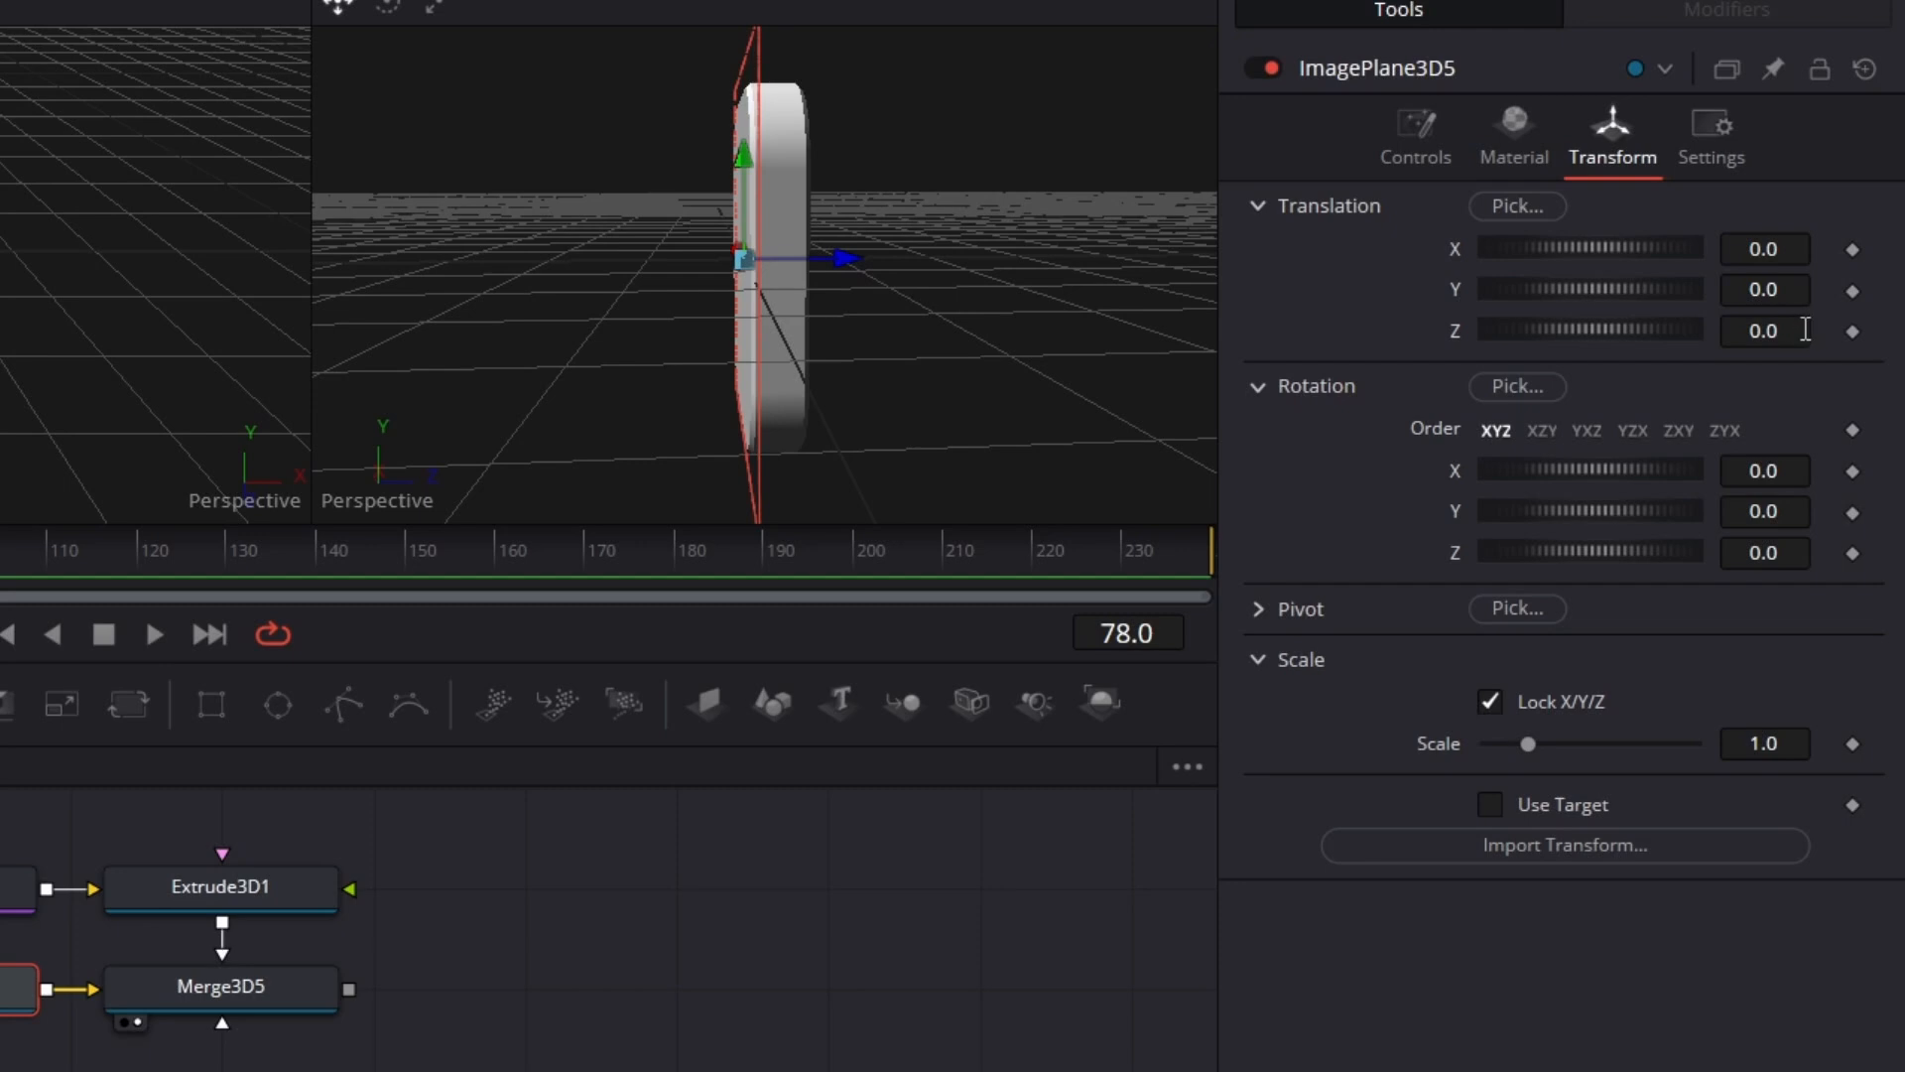
left_click_drag(1780, 331, 1771, 331)
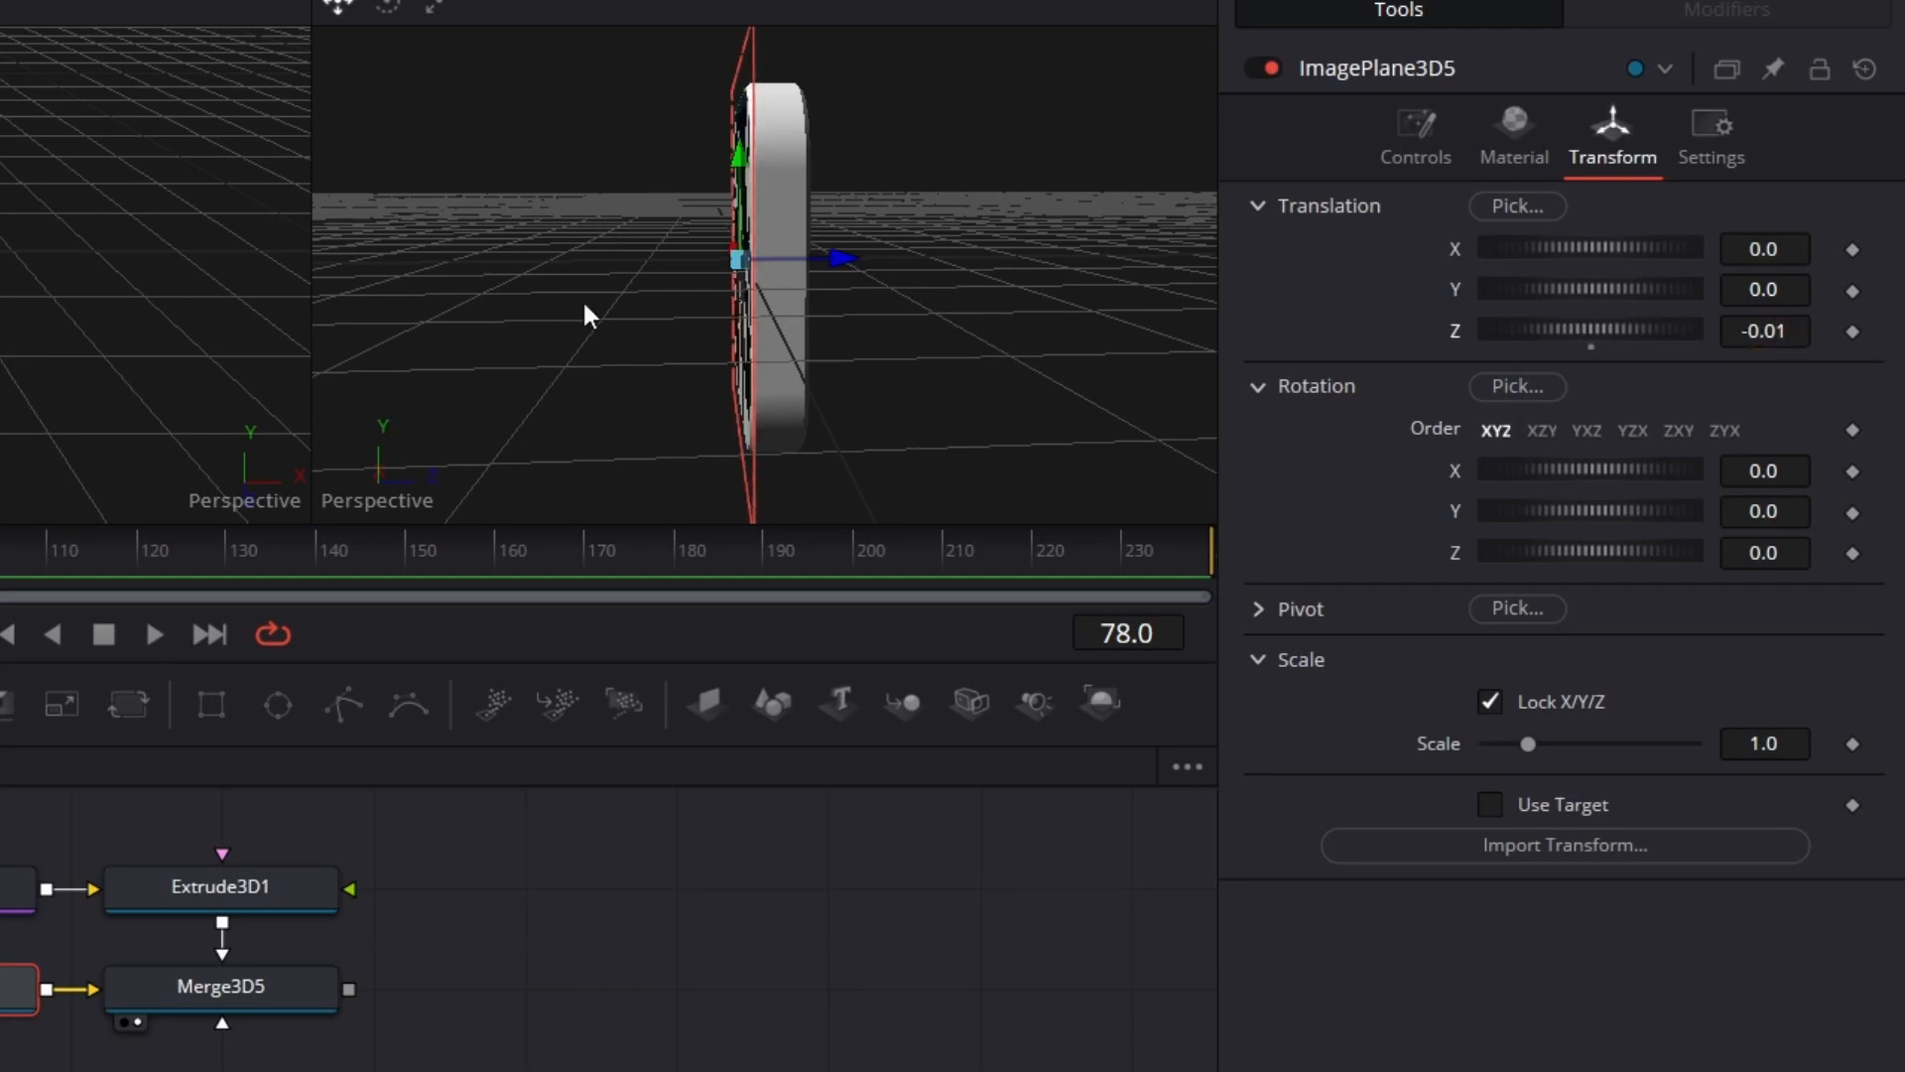
left_click_drag(584, 316, 771, 295)
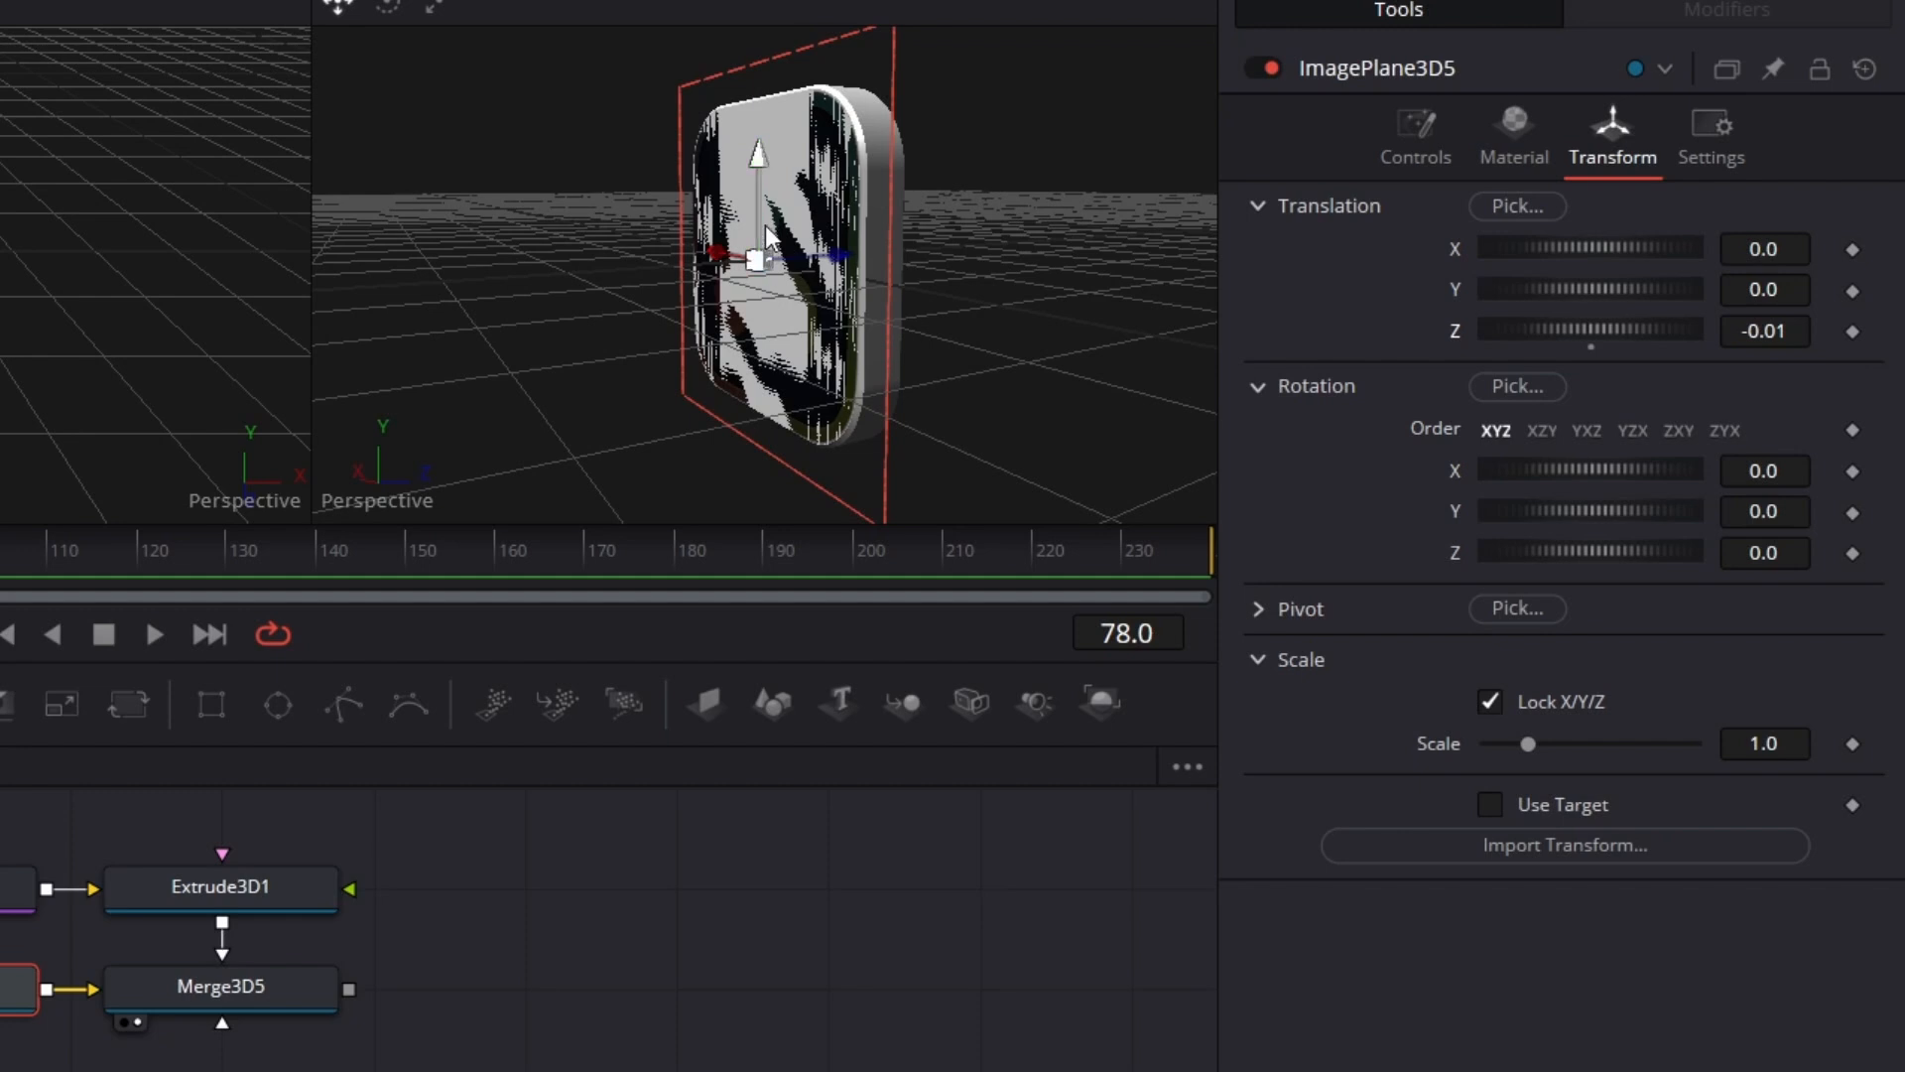
left_click(1796, 328)
type("1")
key("Tab")
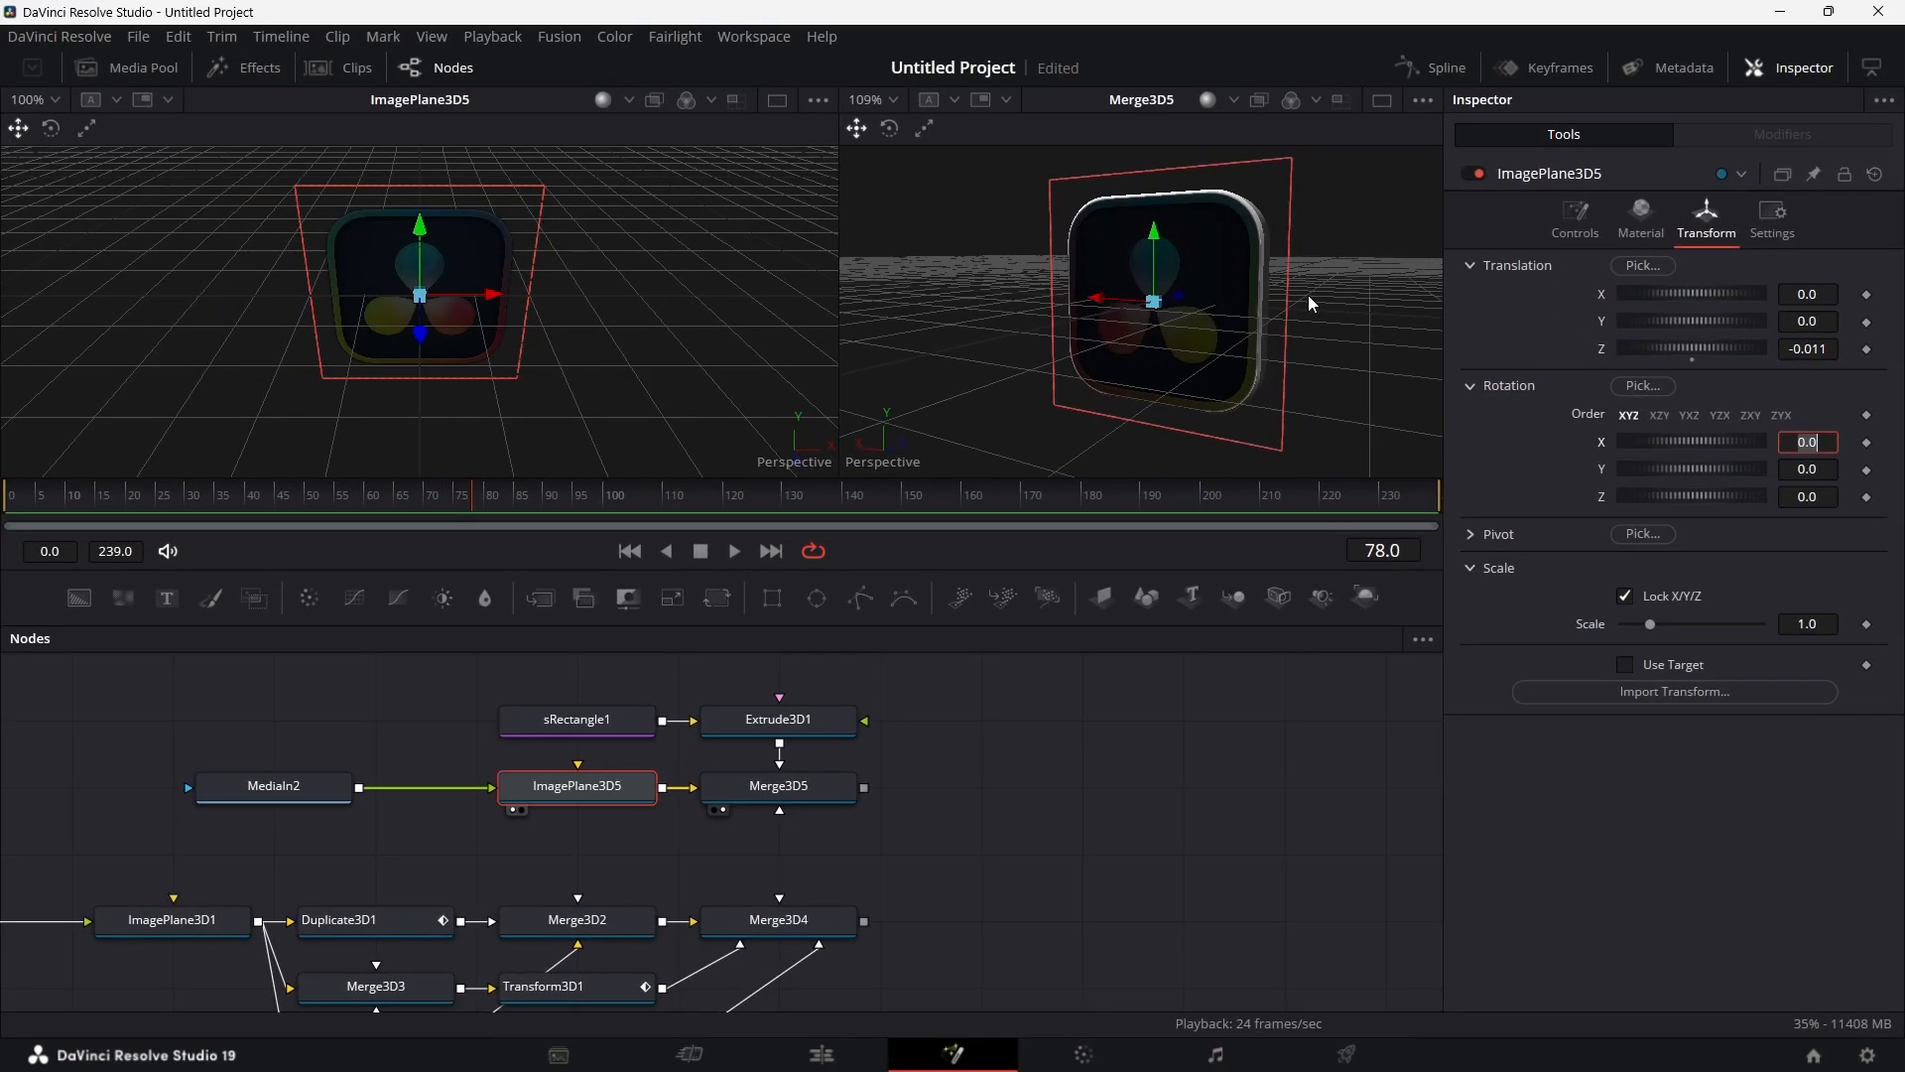
Step: Turn on the Two Sided option in ImagePlane3D5's material
left_click(582, 800)
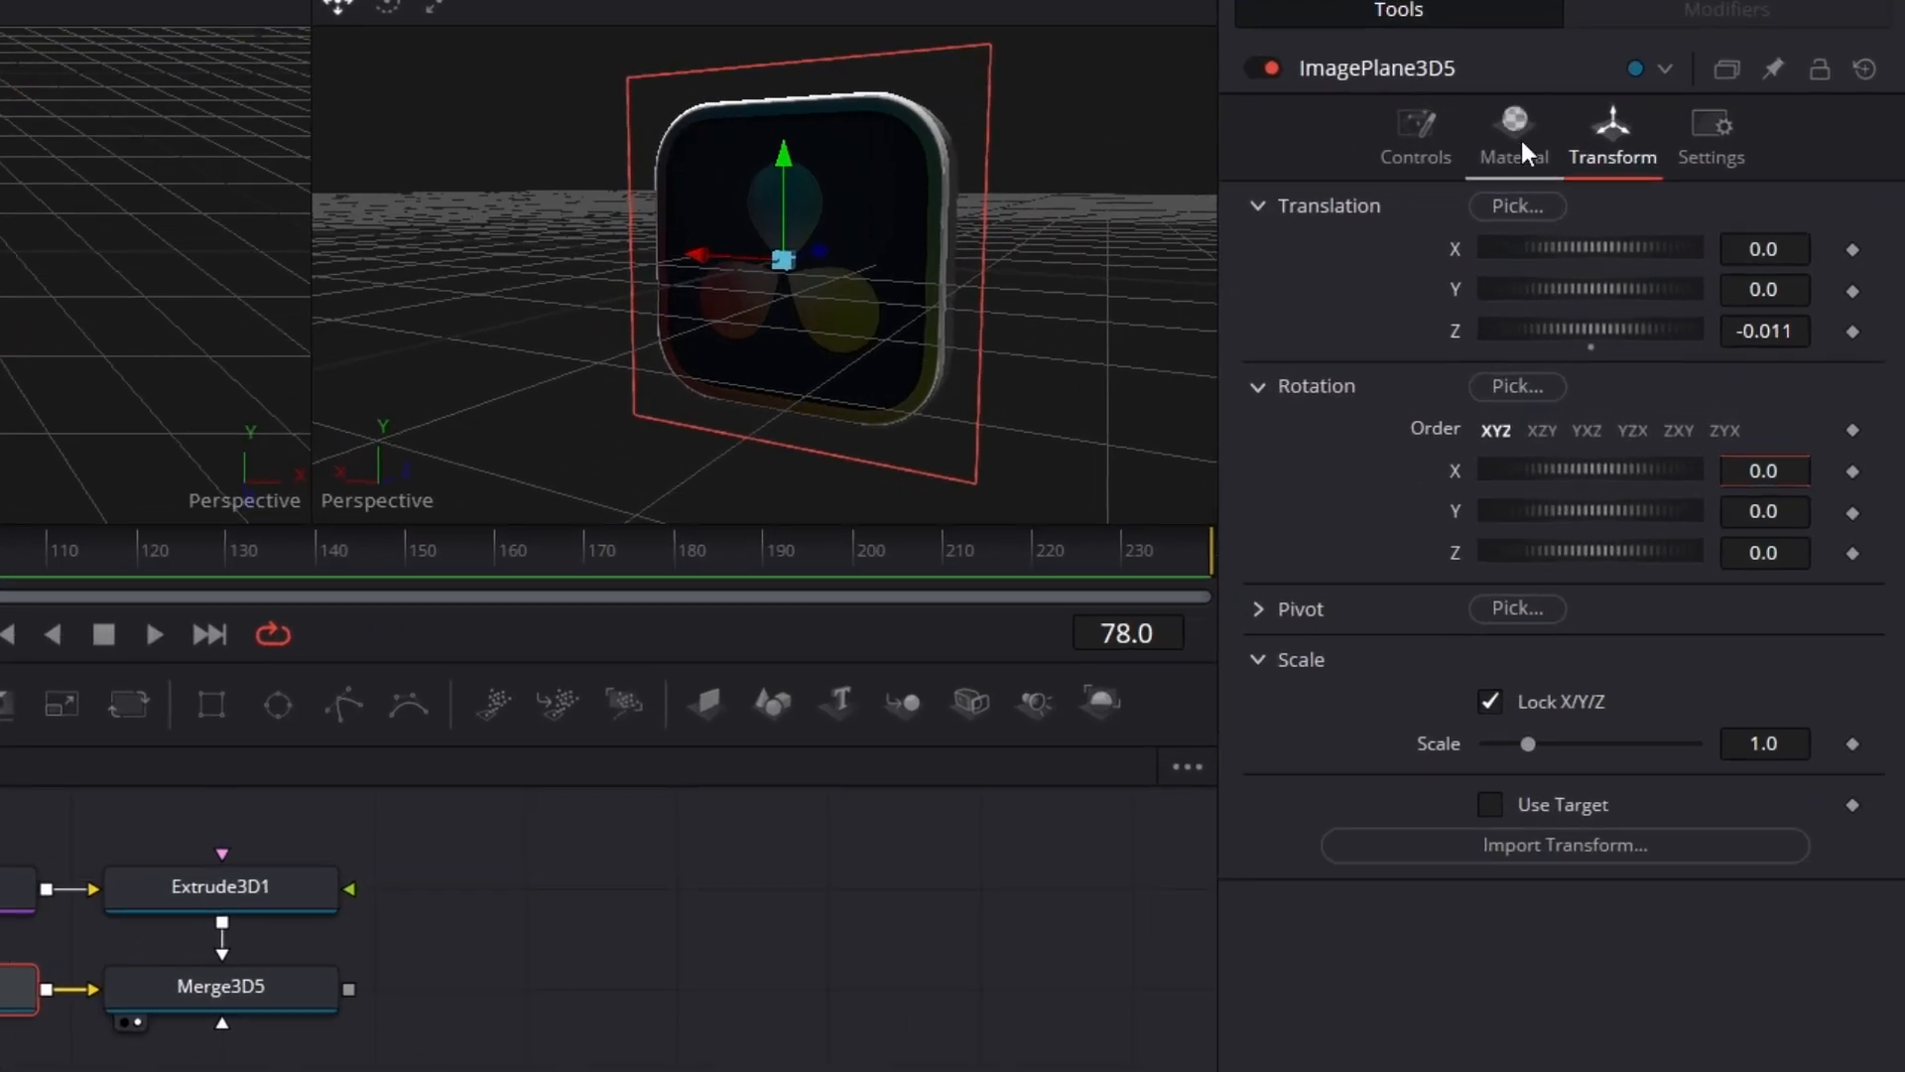
left_click(1523, 151)
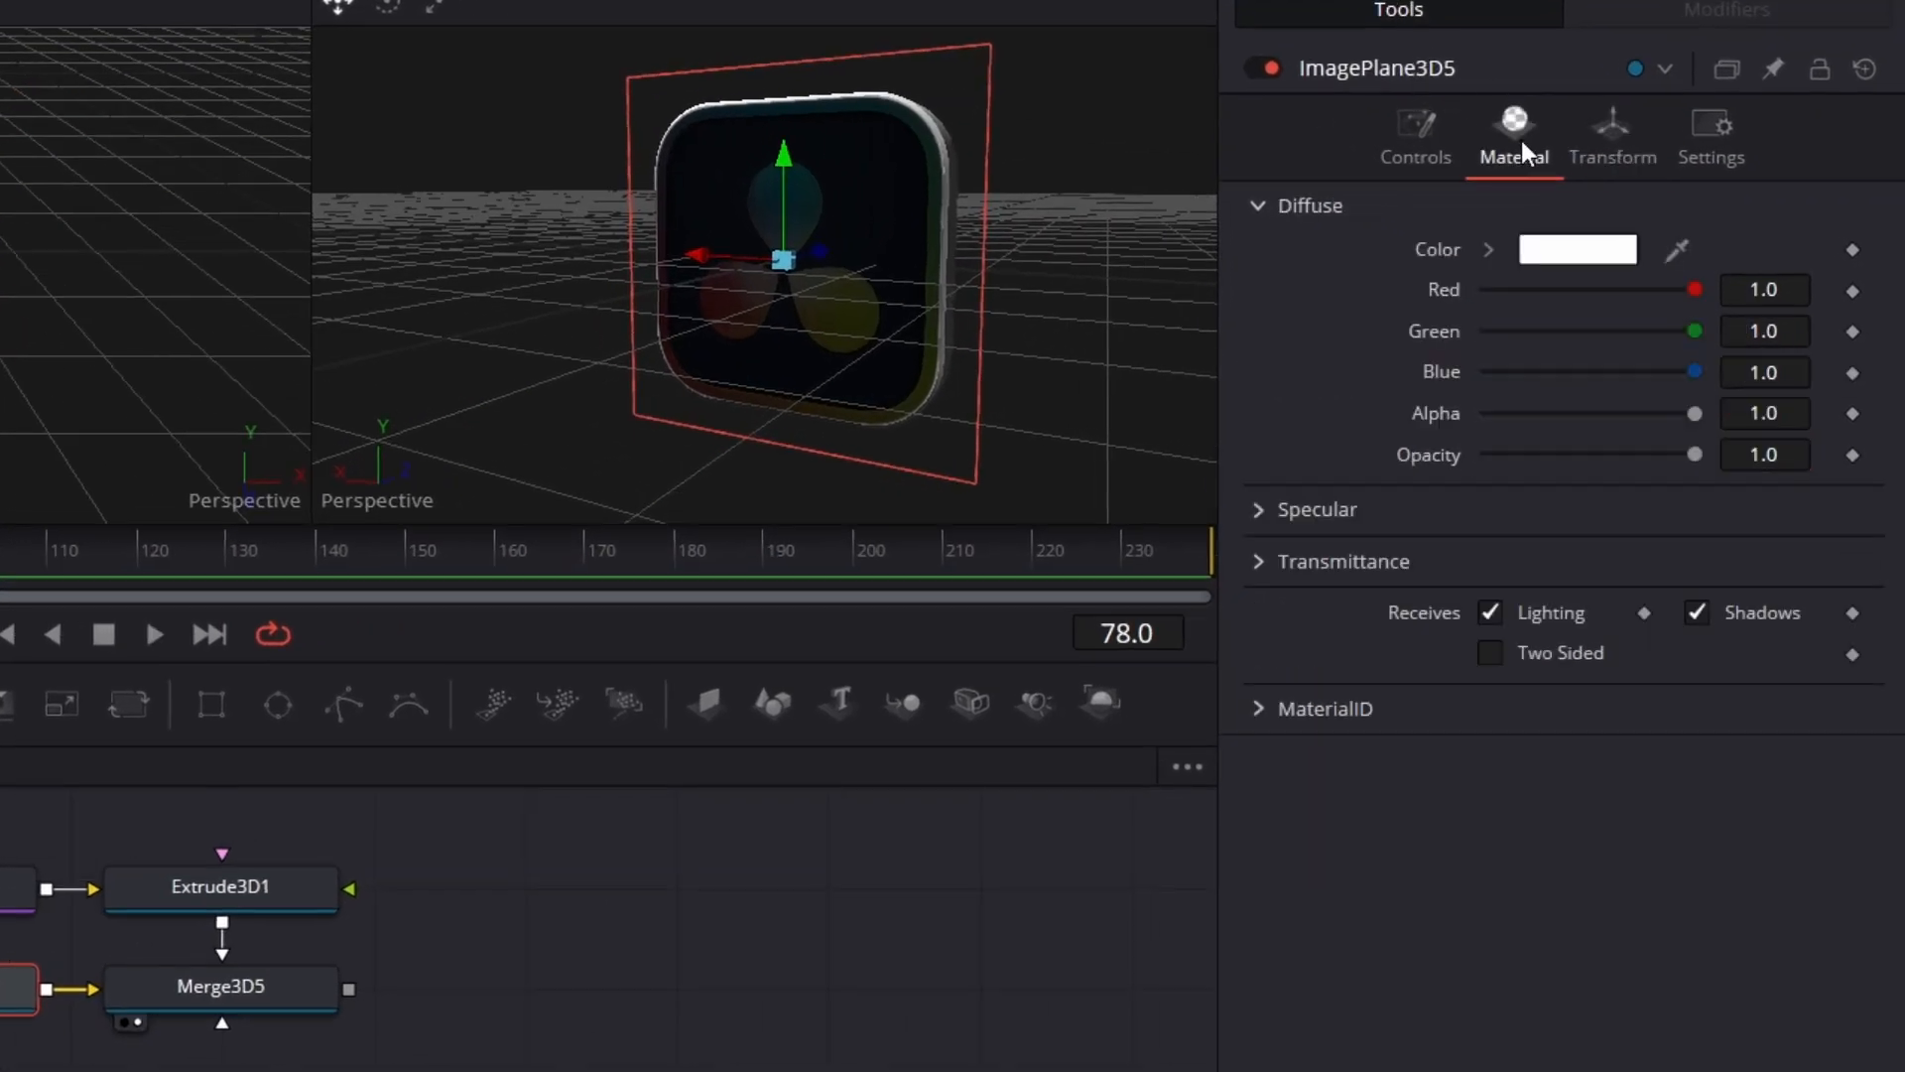
left_click(1490, 652)
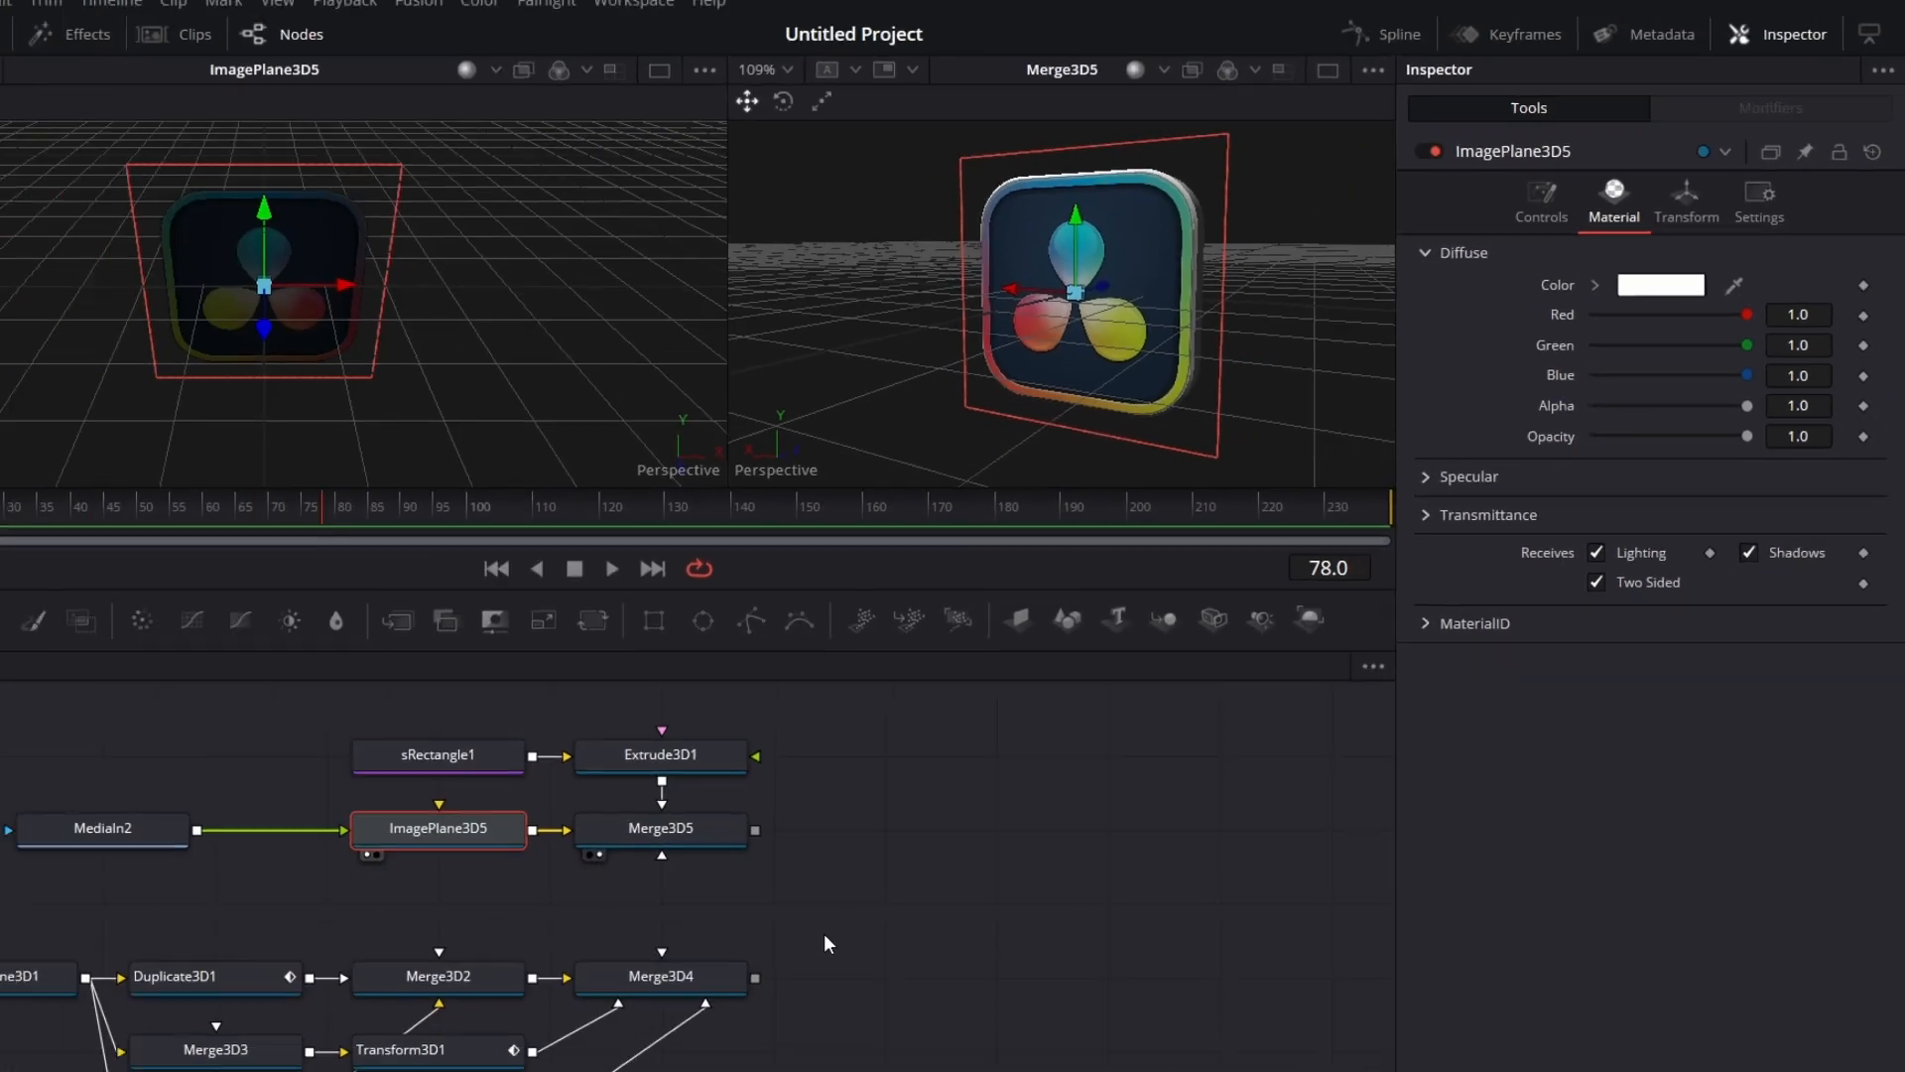
Step: Examine ImagePlane3D1's material settings and the rest of the node graph, including the matte control and transform branches
scroll(926, 881, "down", 3)
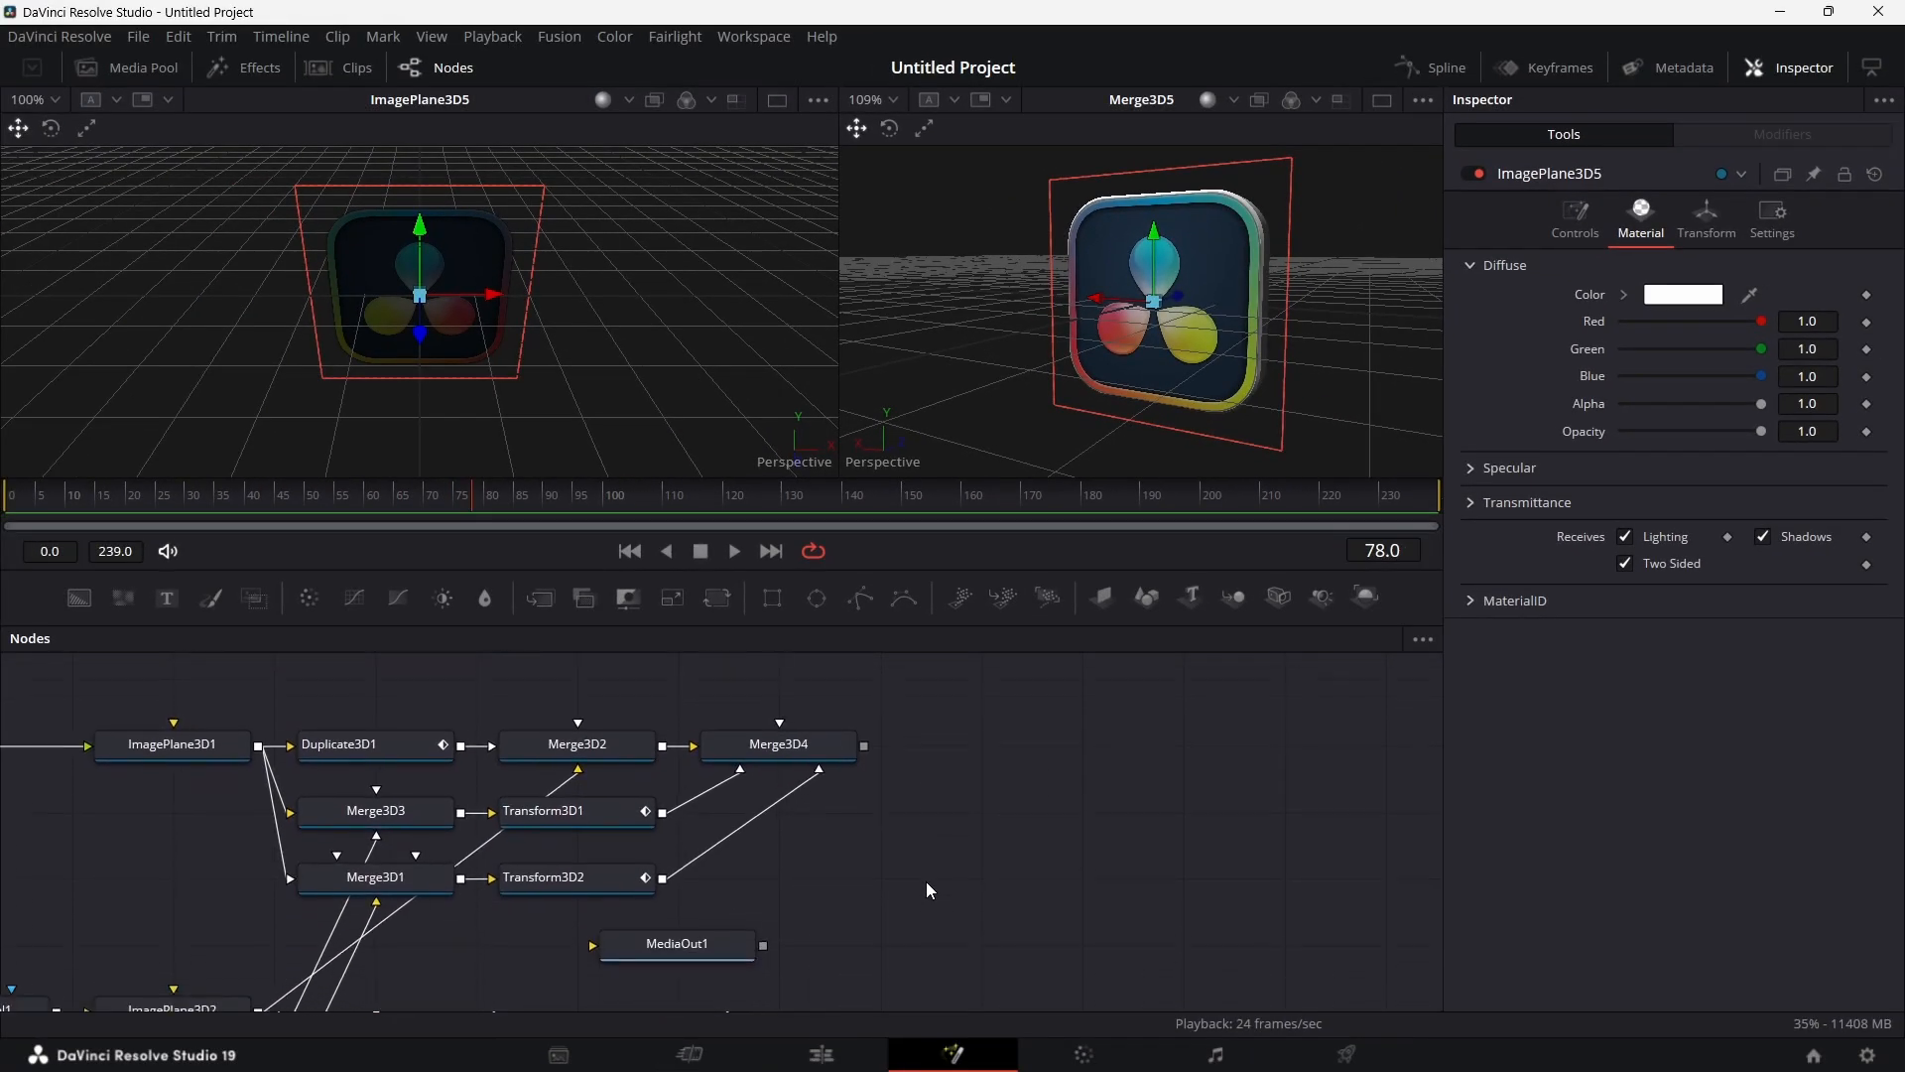
left_click(182, 735)
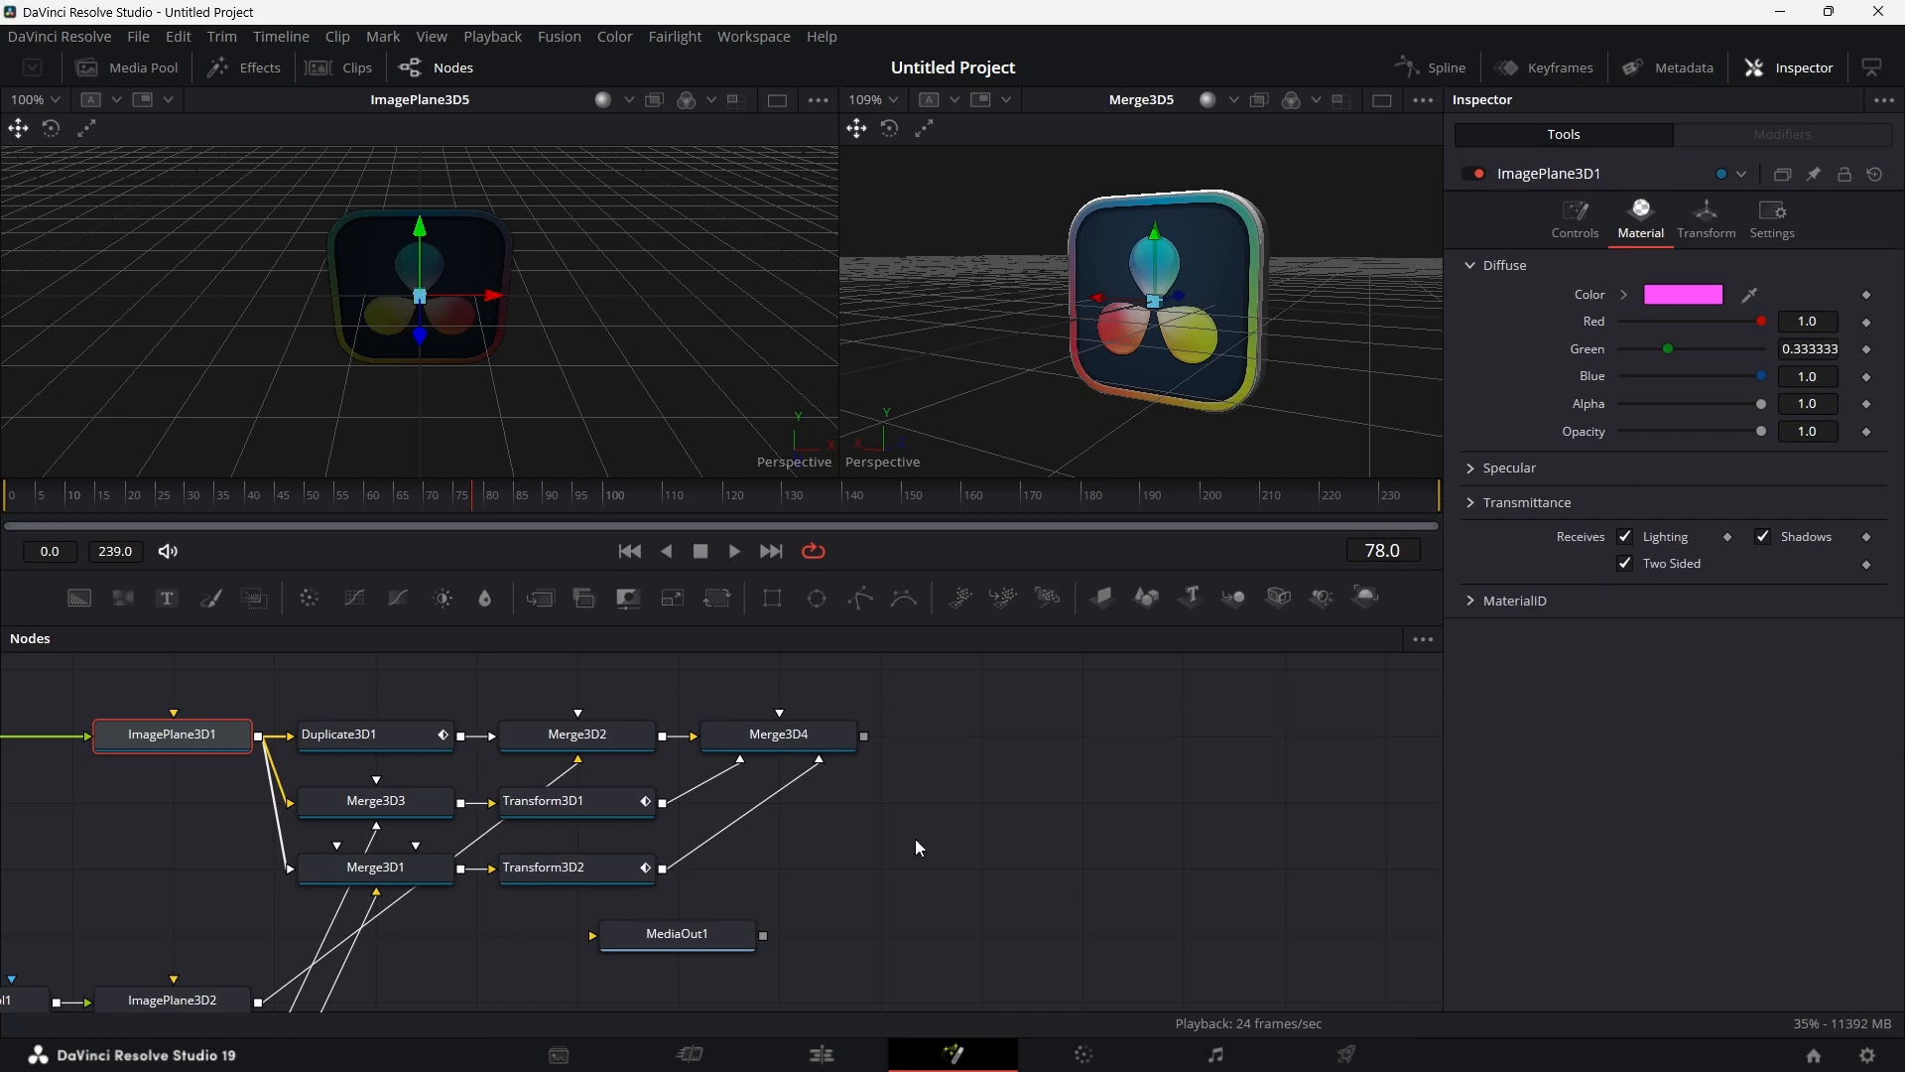
scroll(804, 898, "down", 5)
scroll(804, 898, "left", 8)
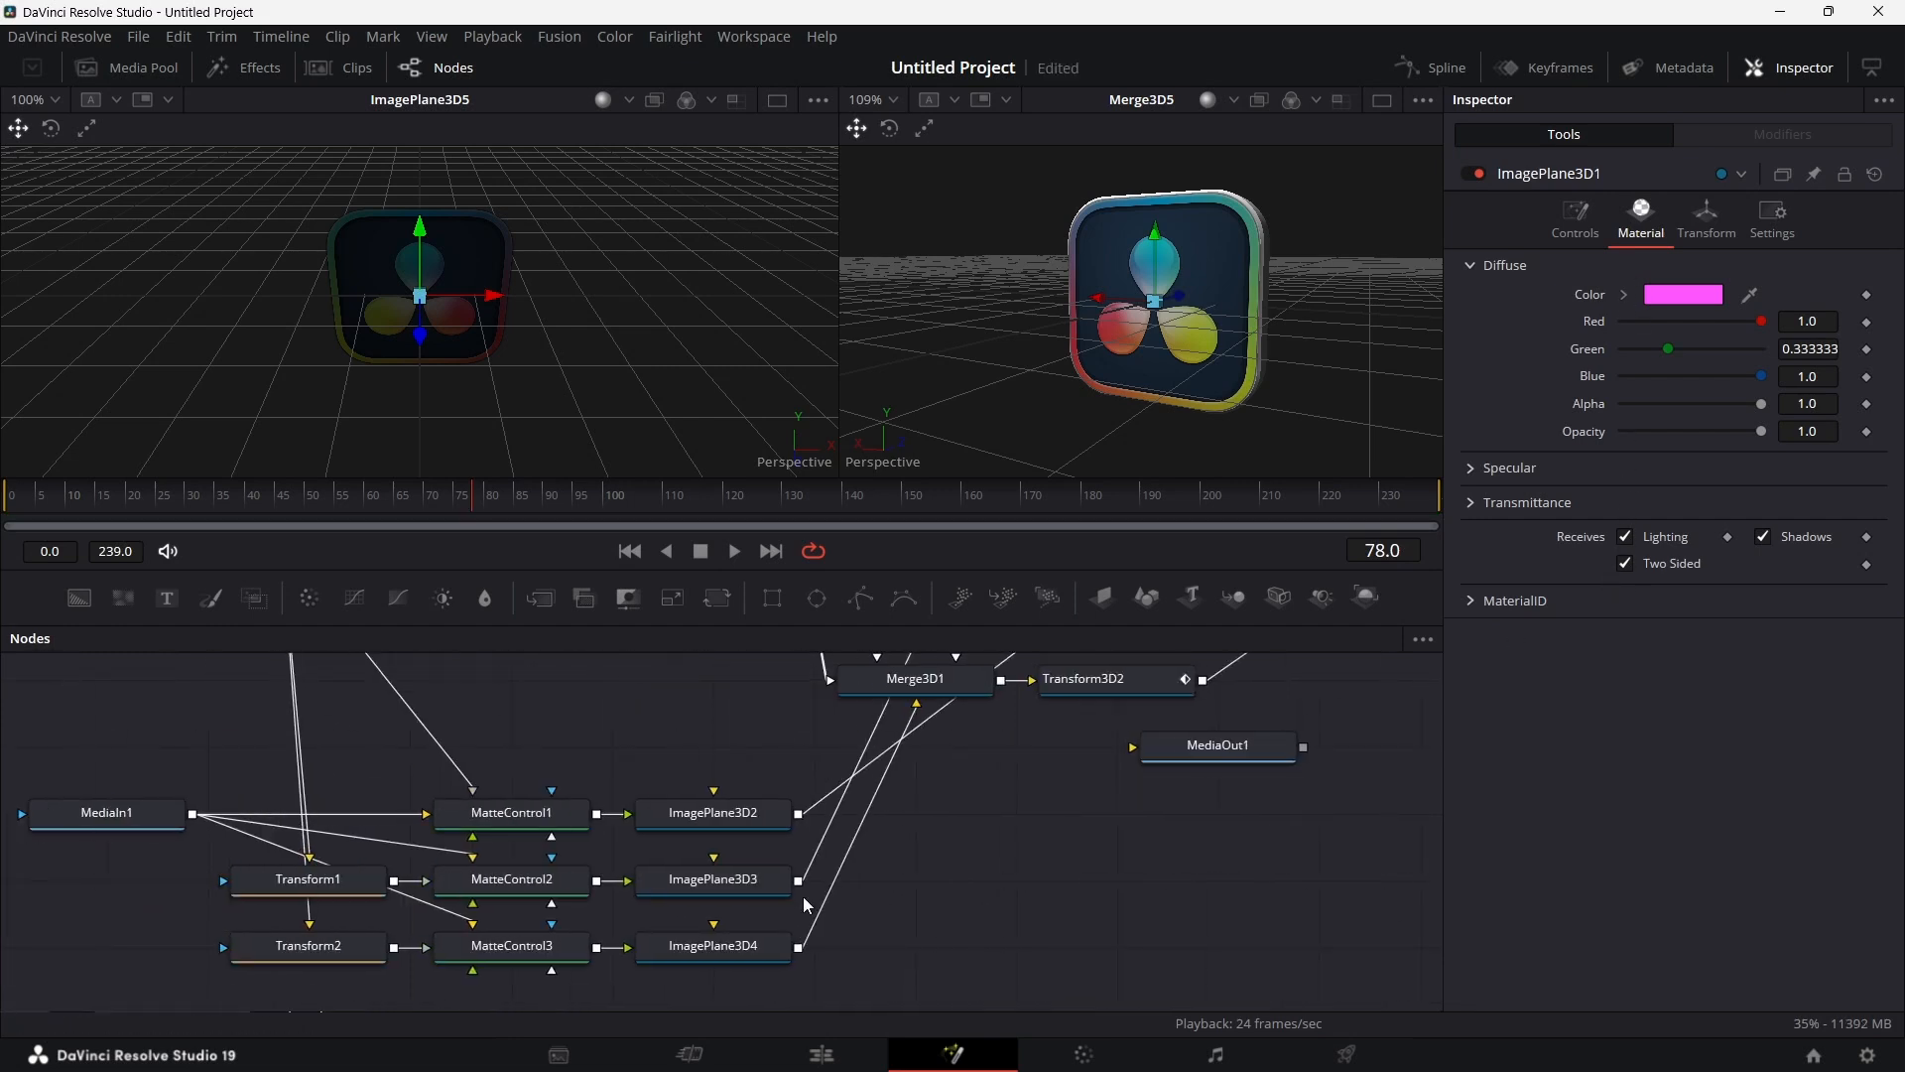
scroll(804, 898, "up", 4)
scroll(802, 896, "right", 5)
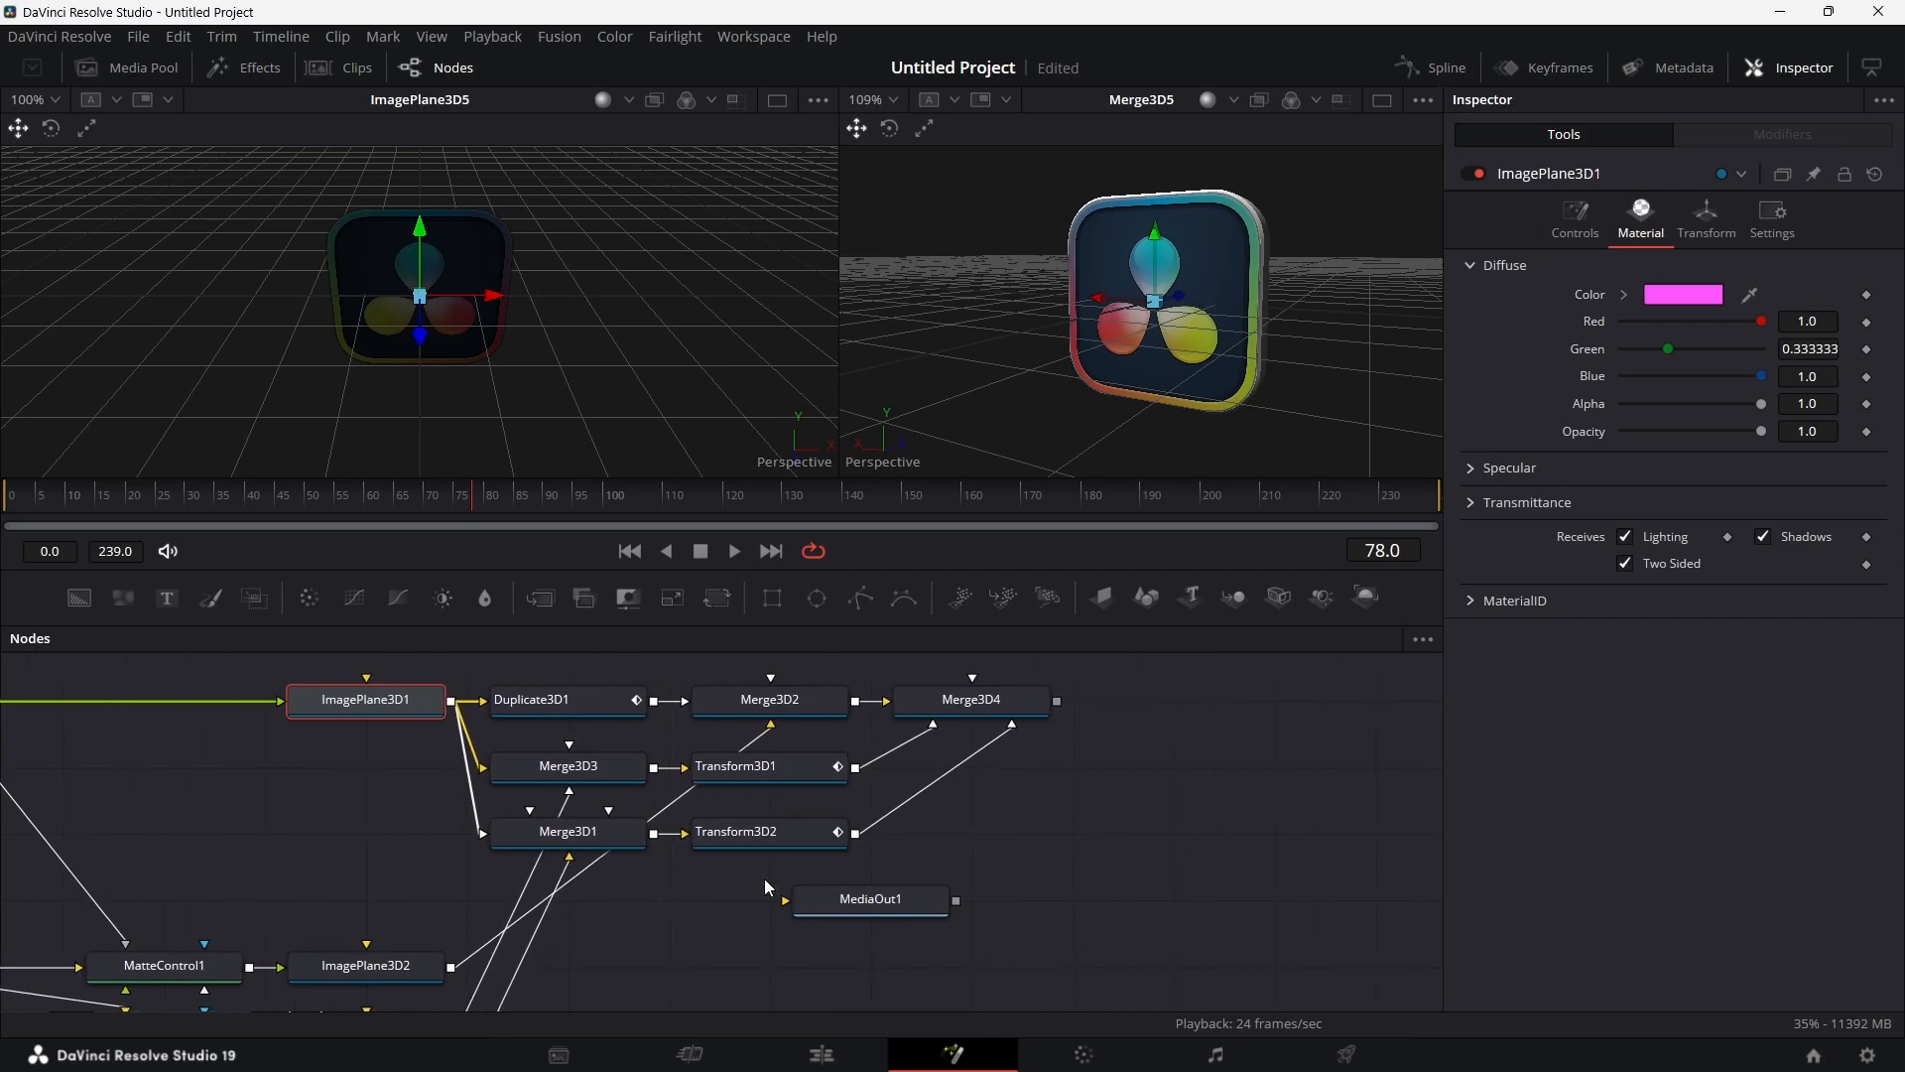
scroll(740, 741, "up", 4)
scroll(793, 758, "right", 3)
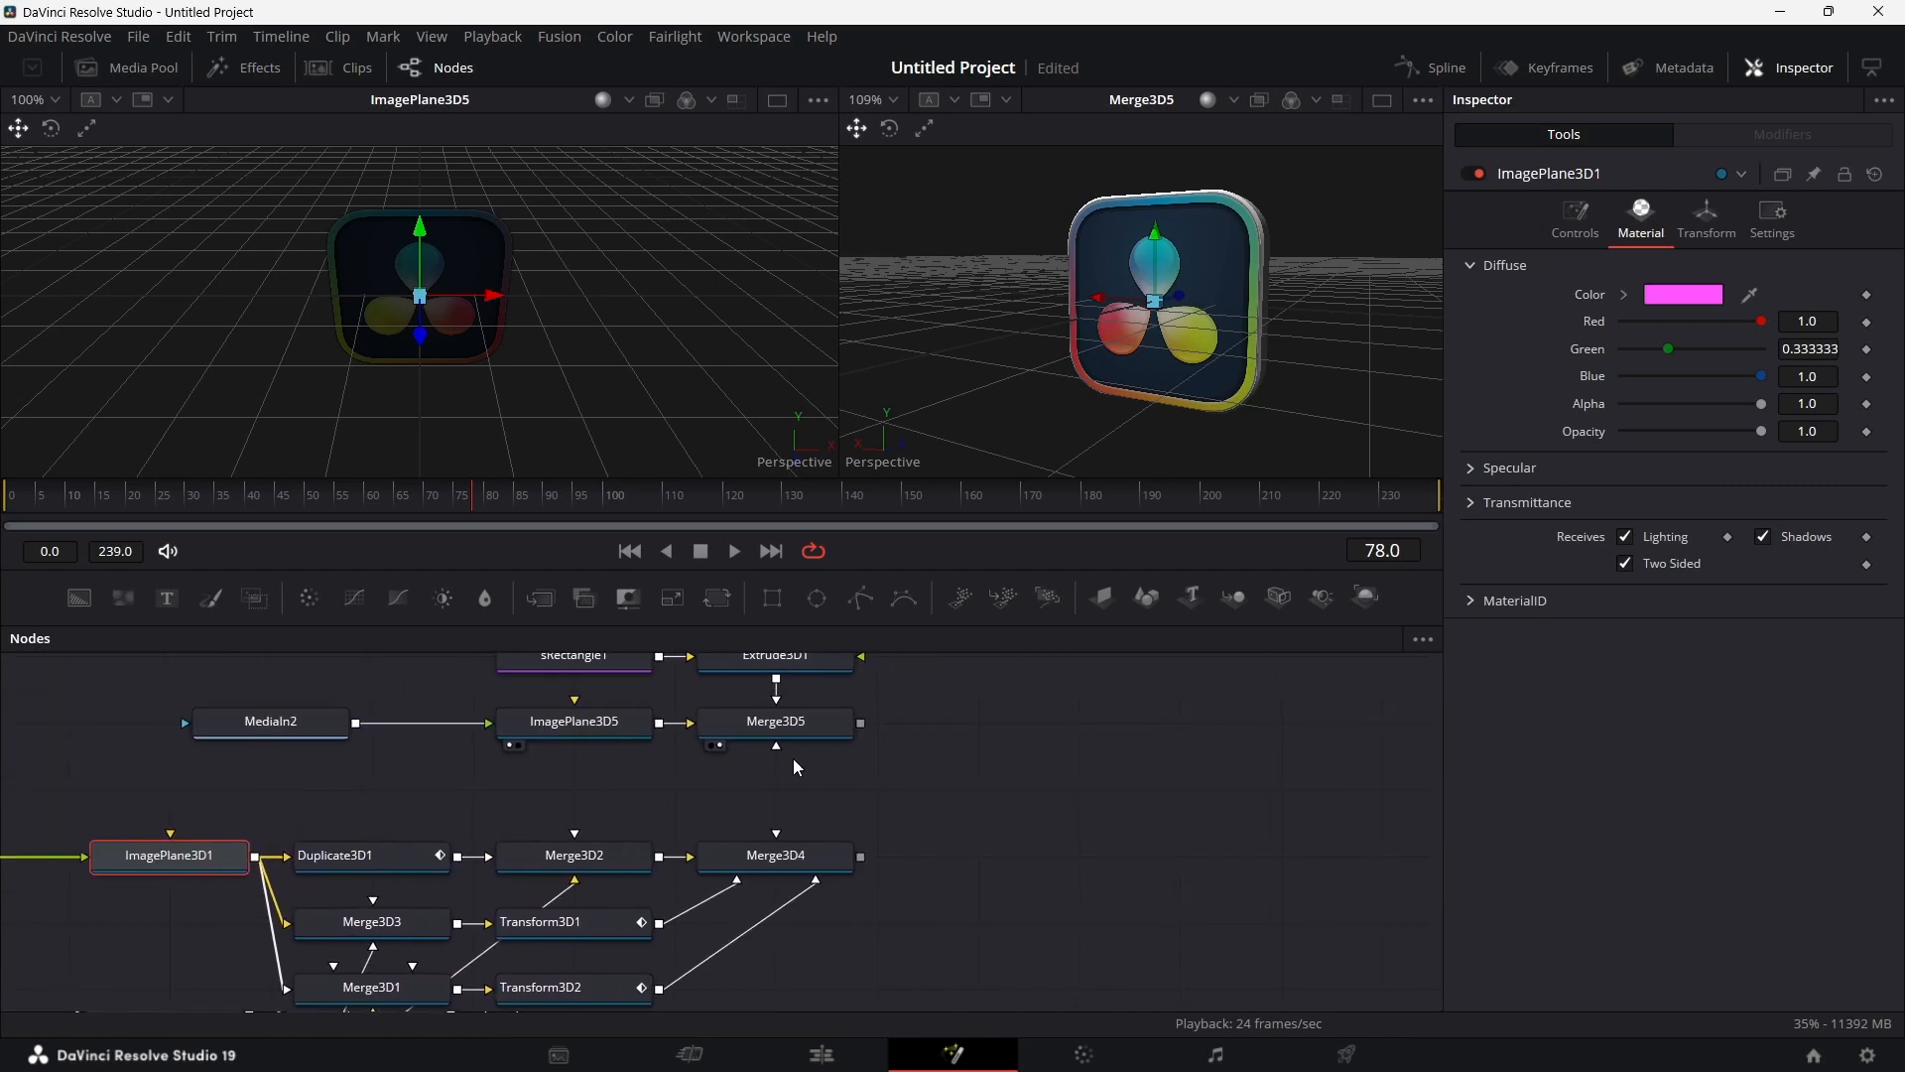
scroll(794, 758, "up", 1)
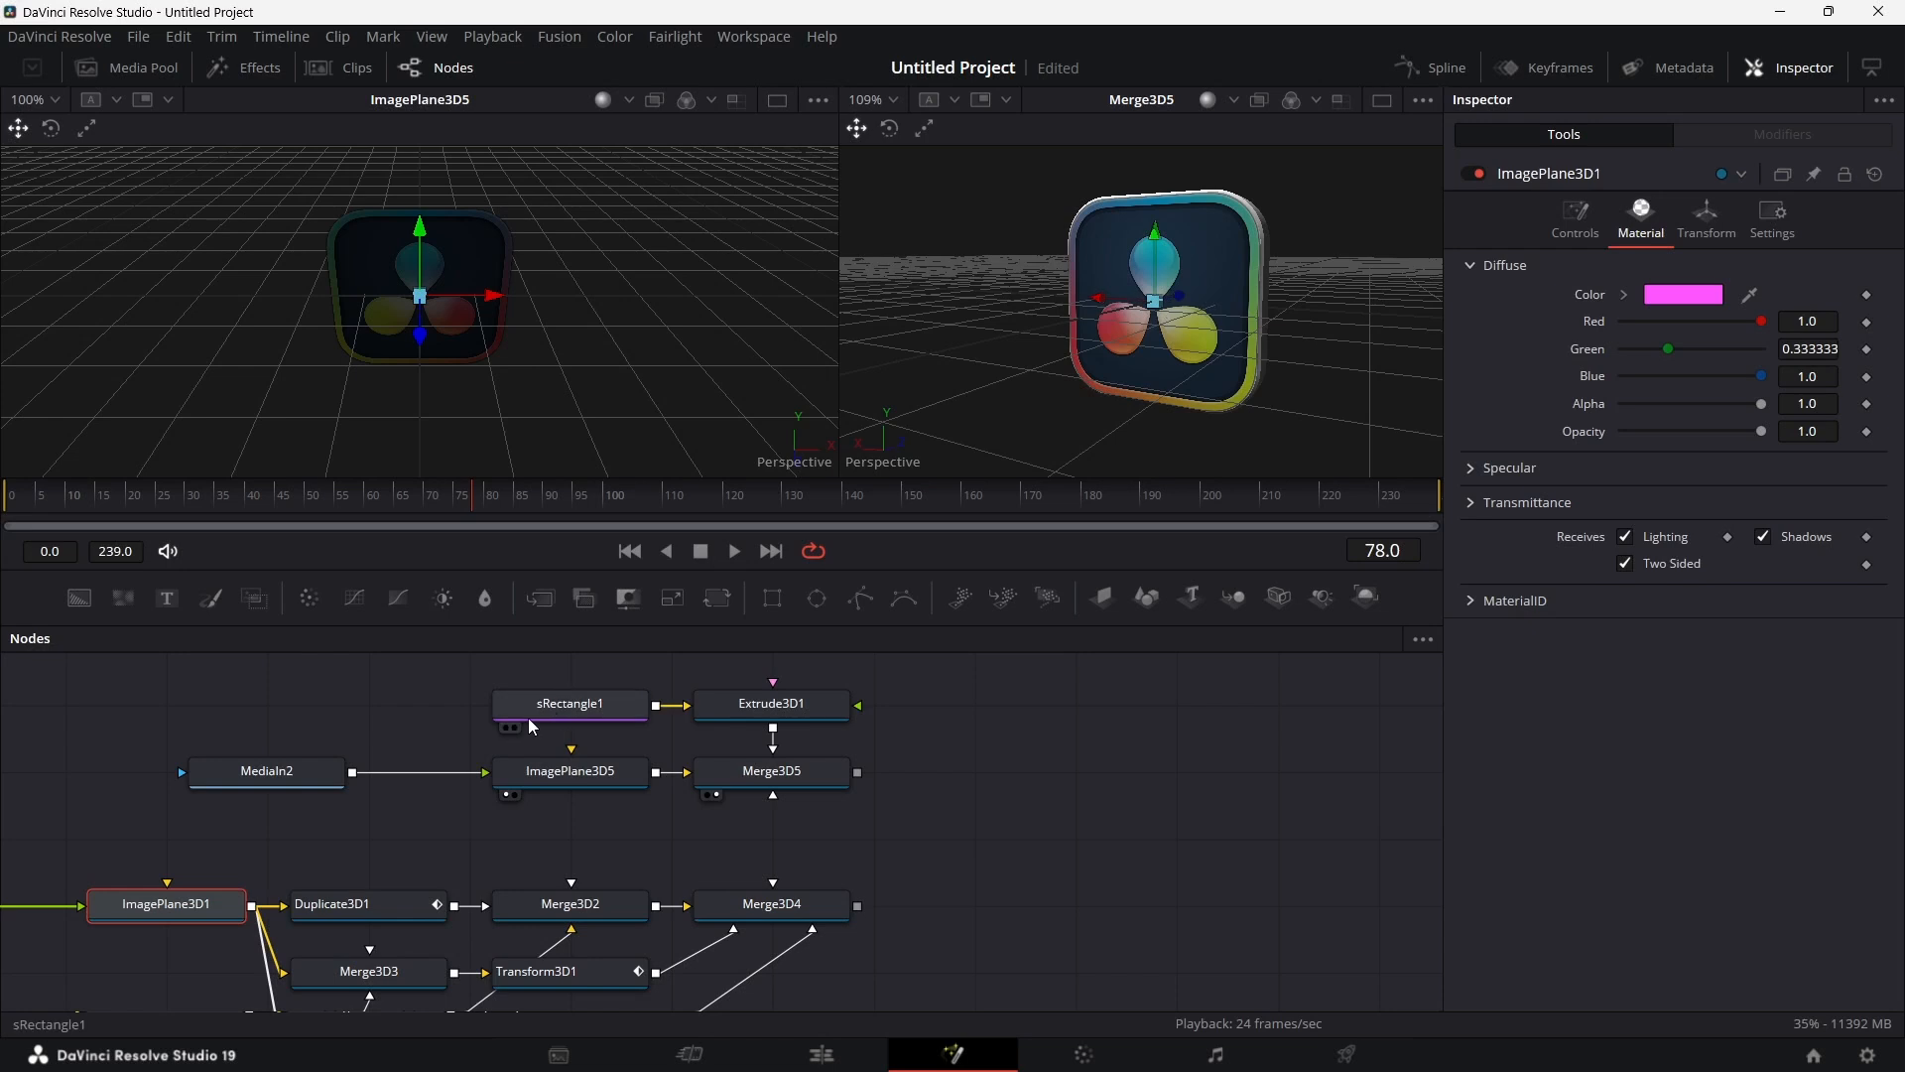
Step: Add a Transform 3D node fed by ImagePlane3D5's output and connect its result into Merge3D5 as a second copy of the logo image
left_click_drag(1178, 281, 1178, 280)
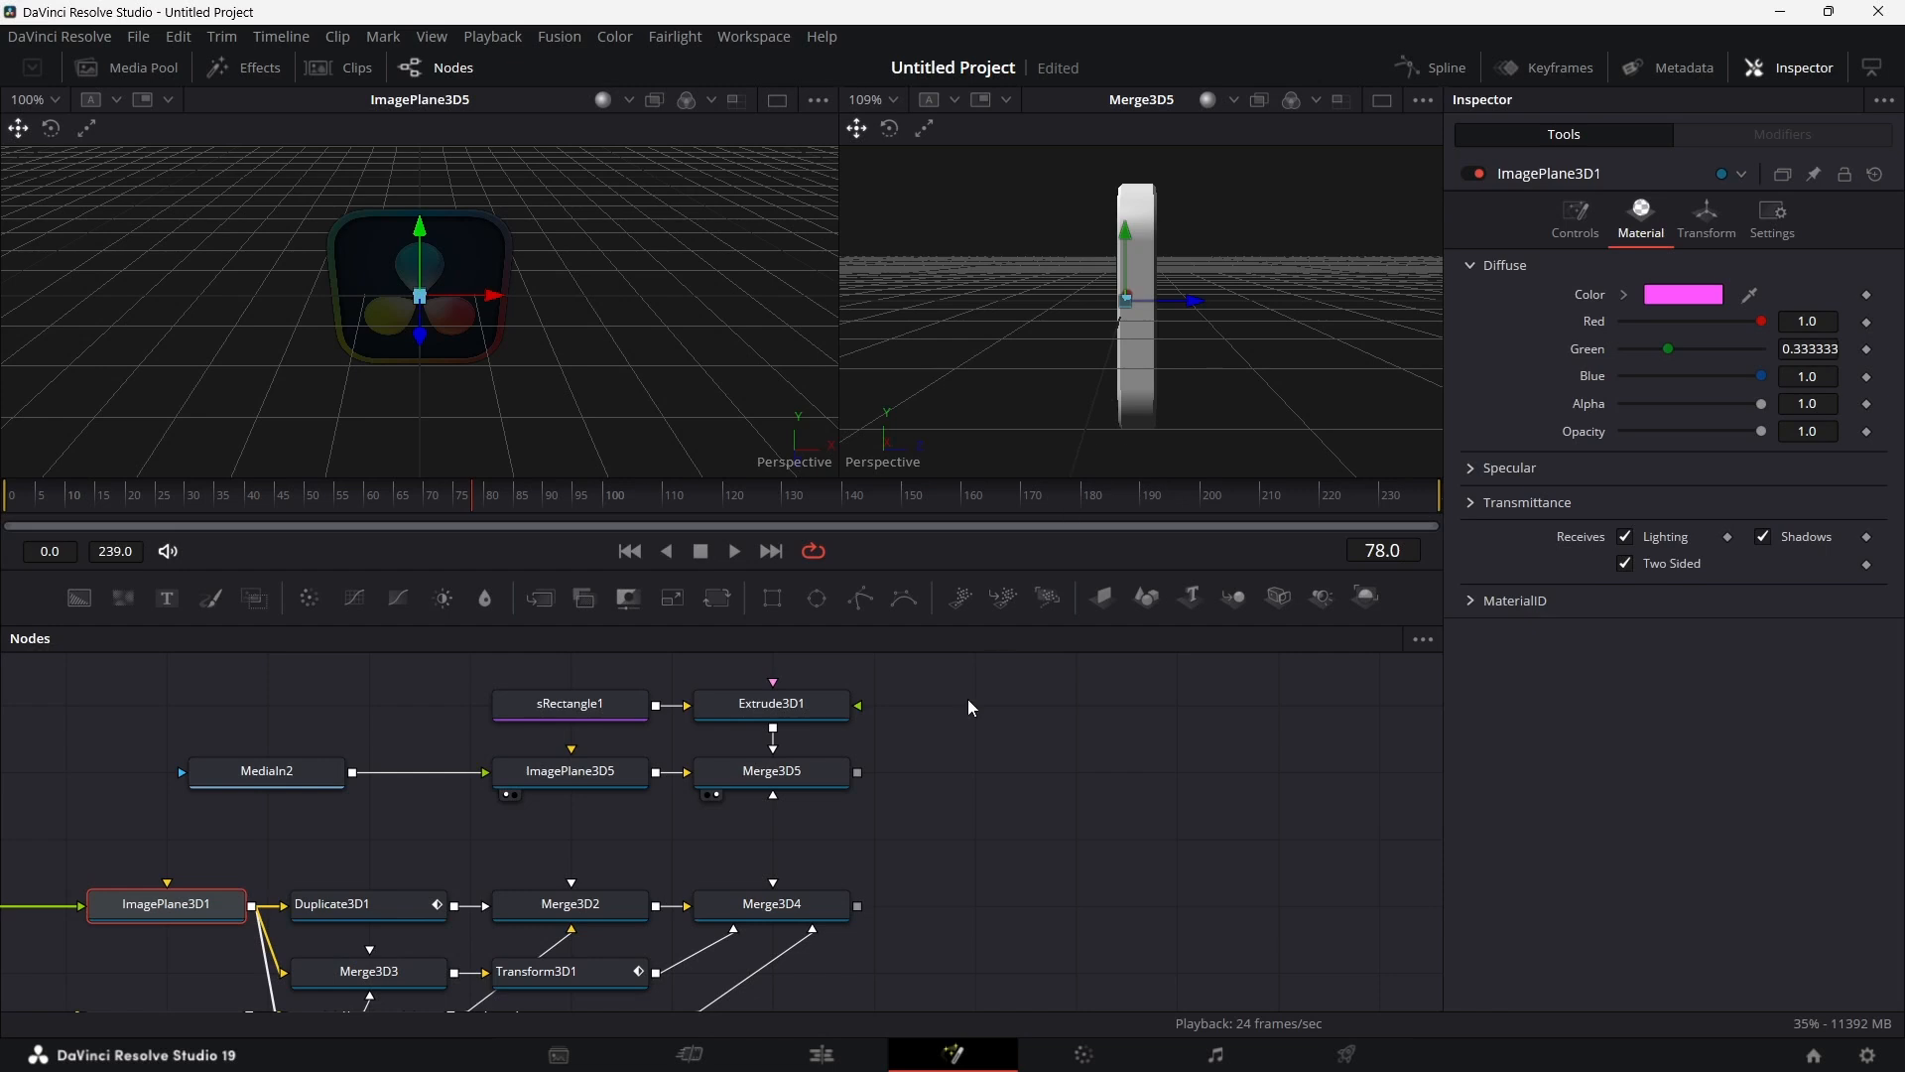
left_click(775, 831)
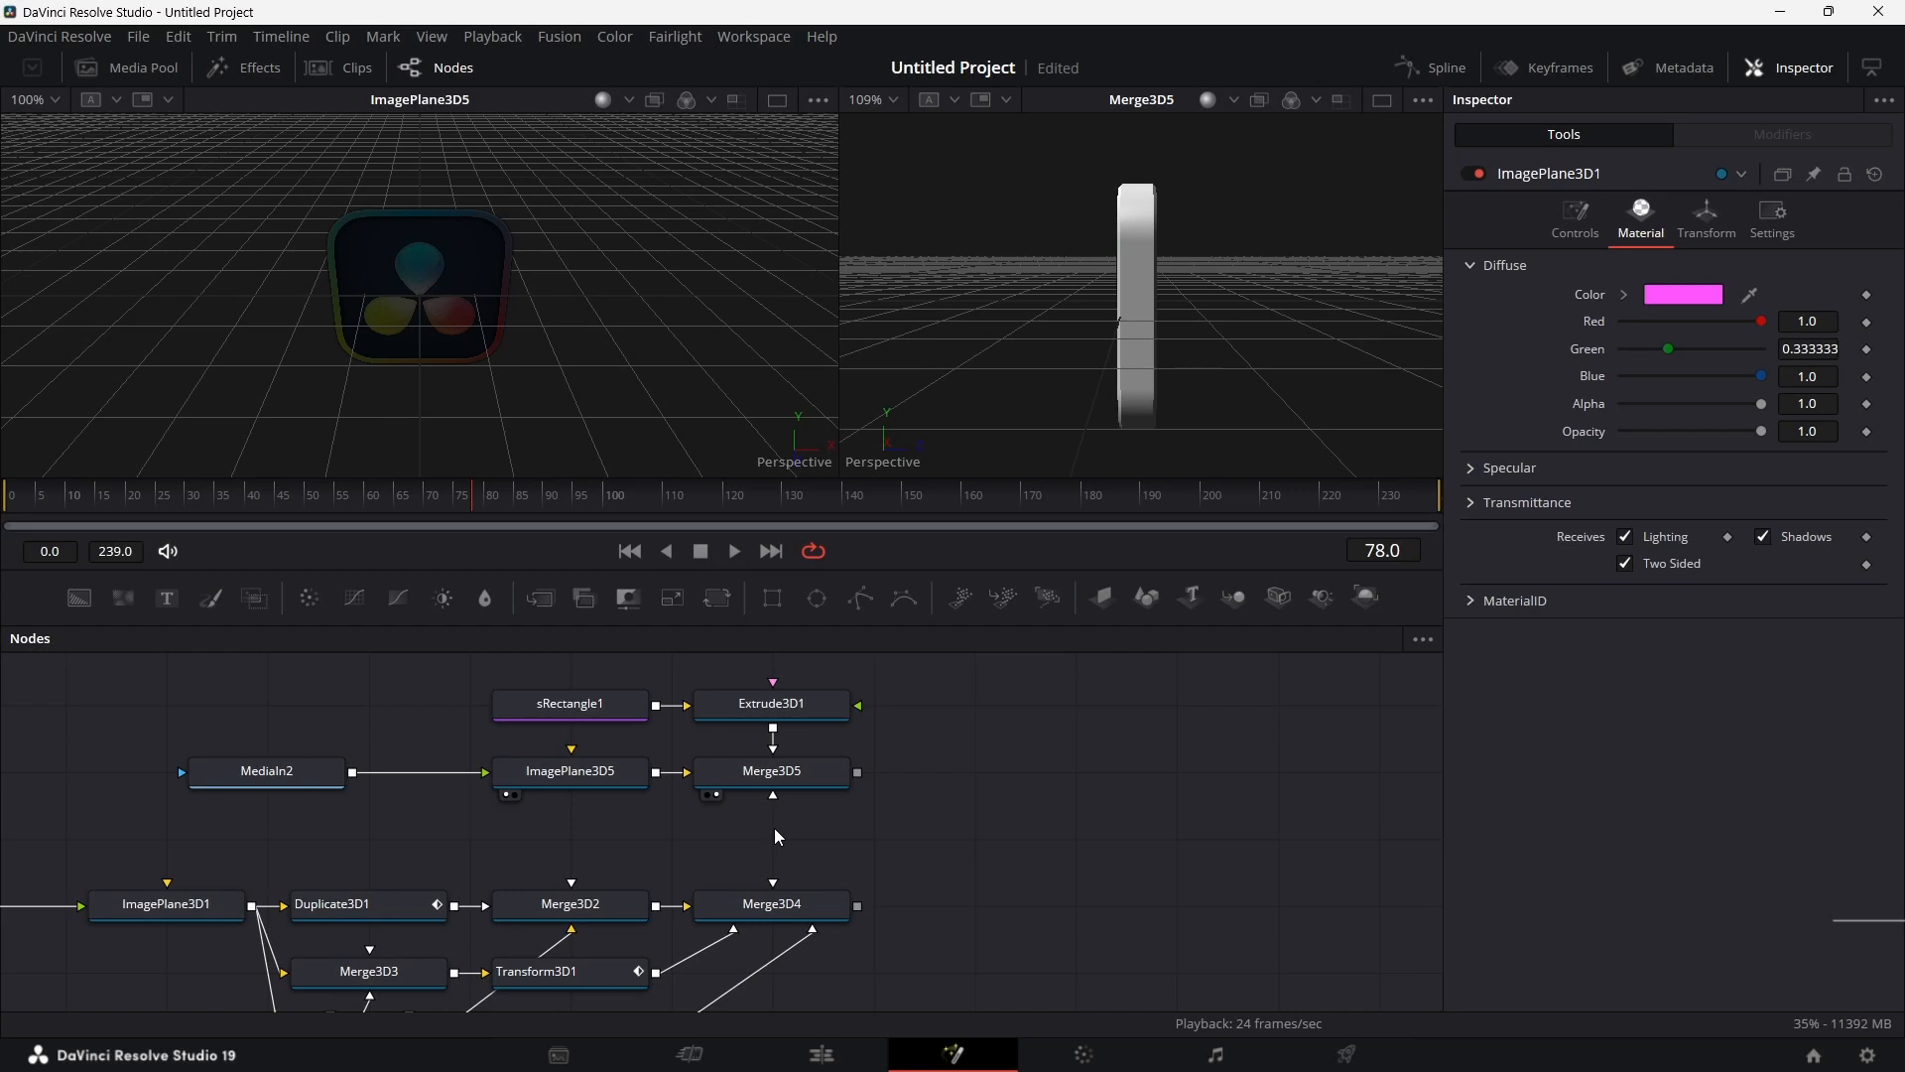
key("shift+space")
type("TRANSF")
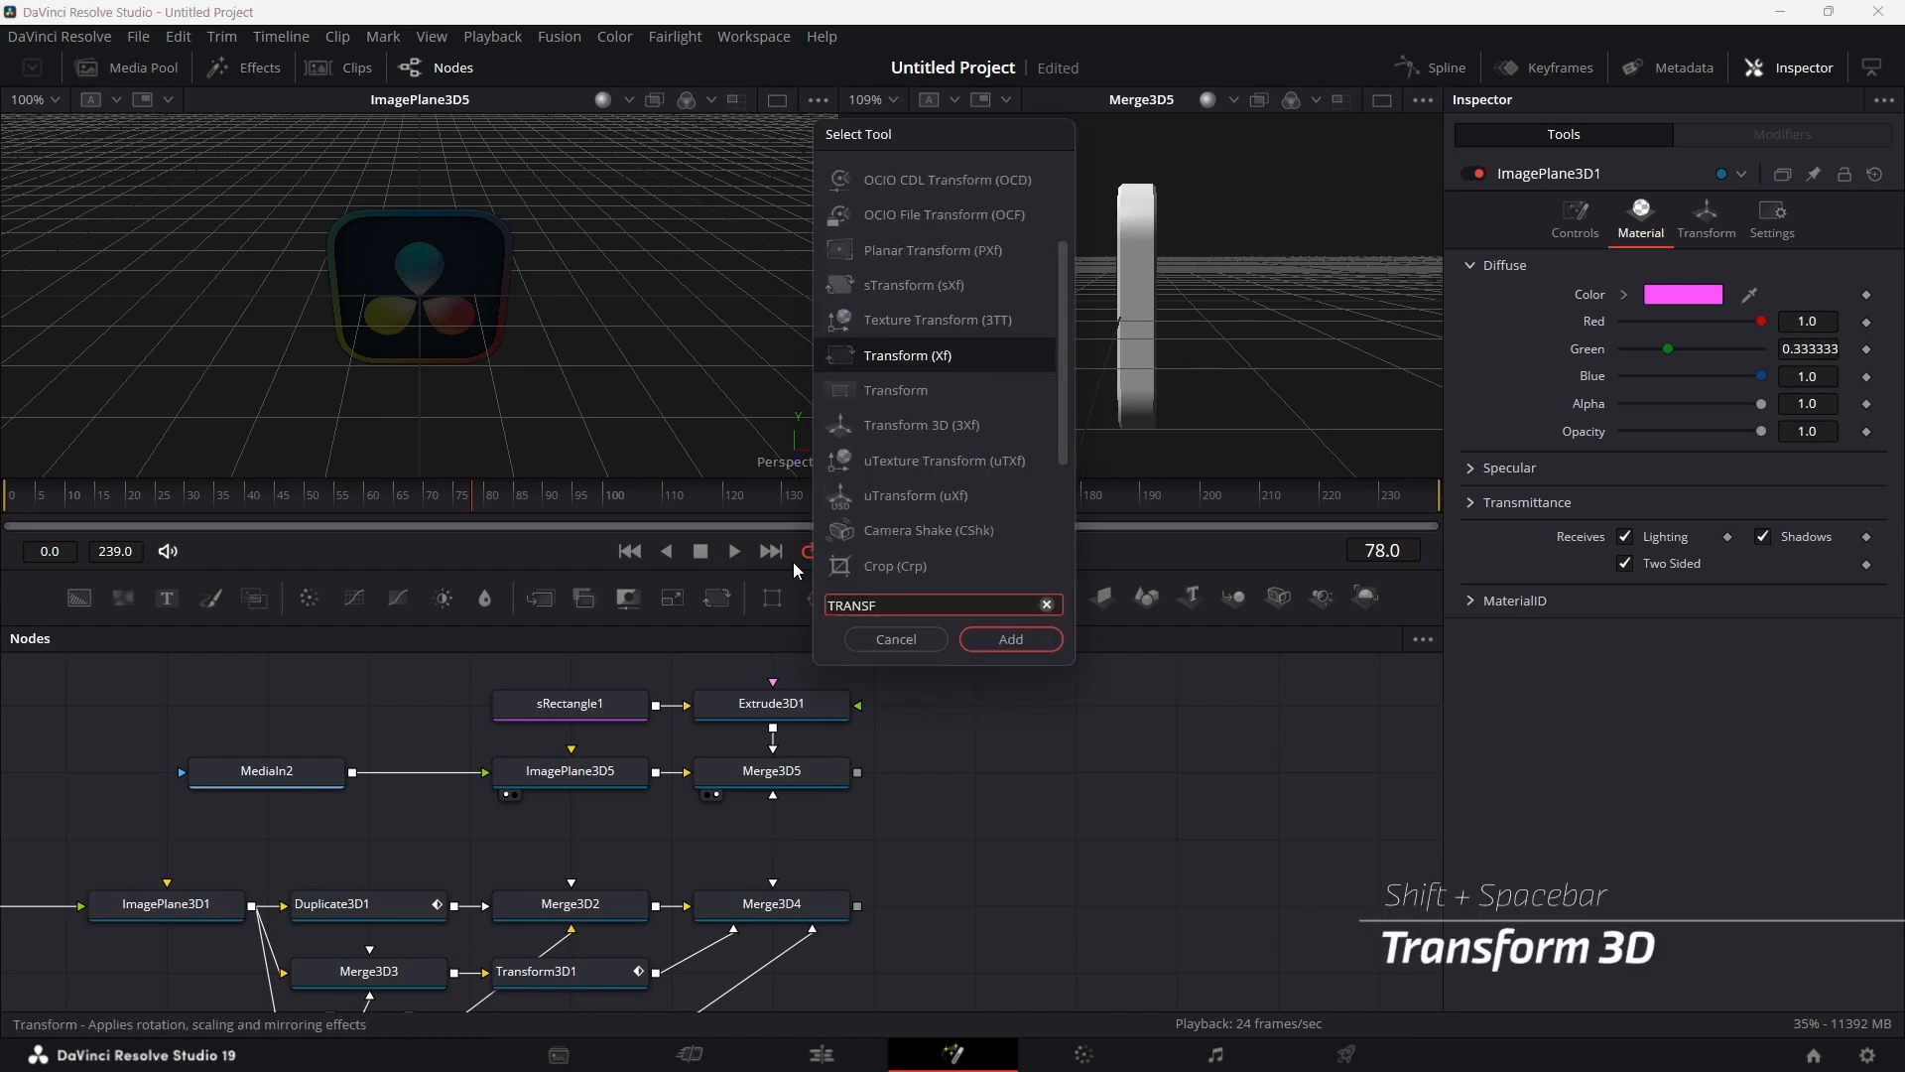
left_click(948, 424)
left_click(996, 635)
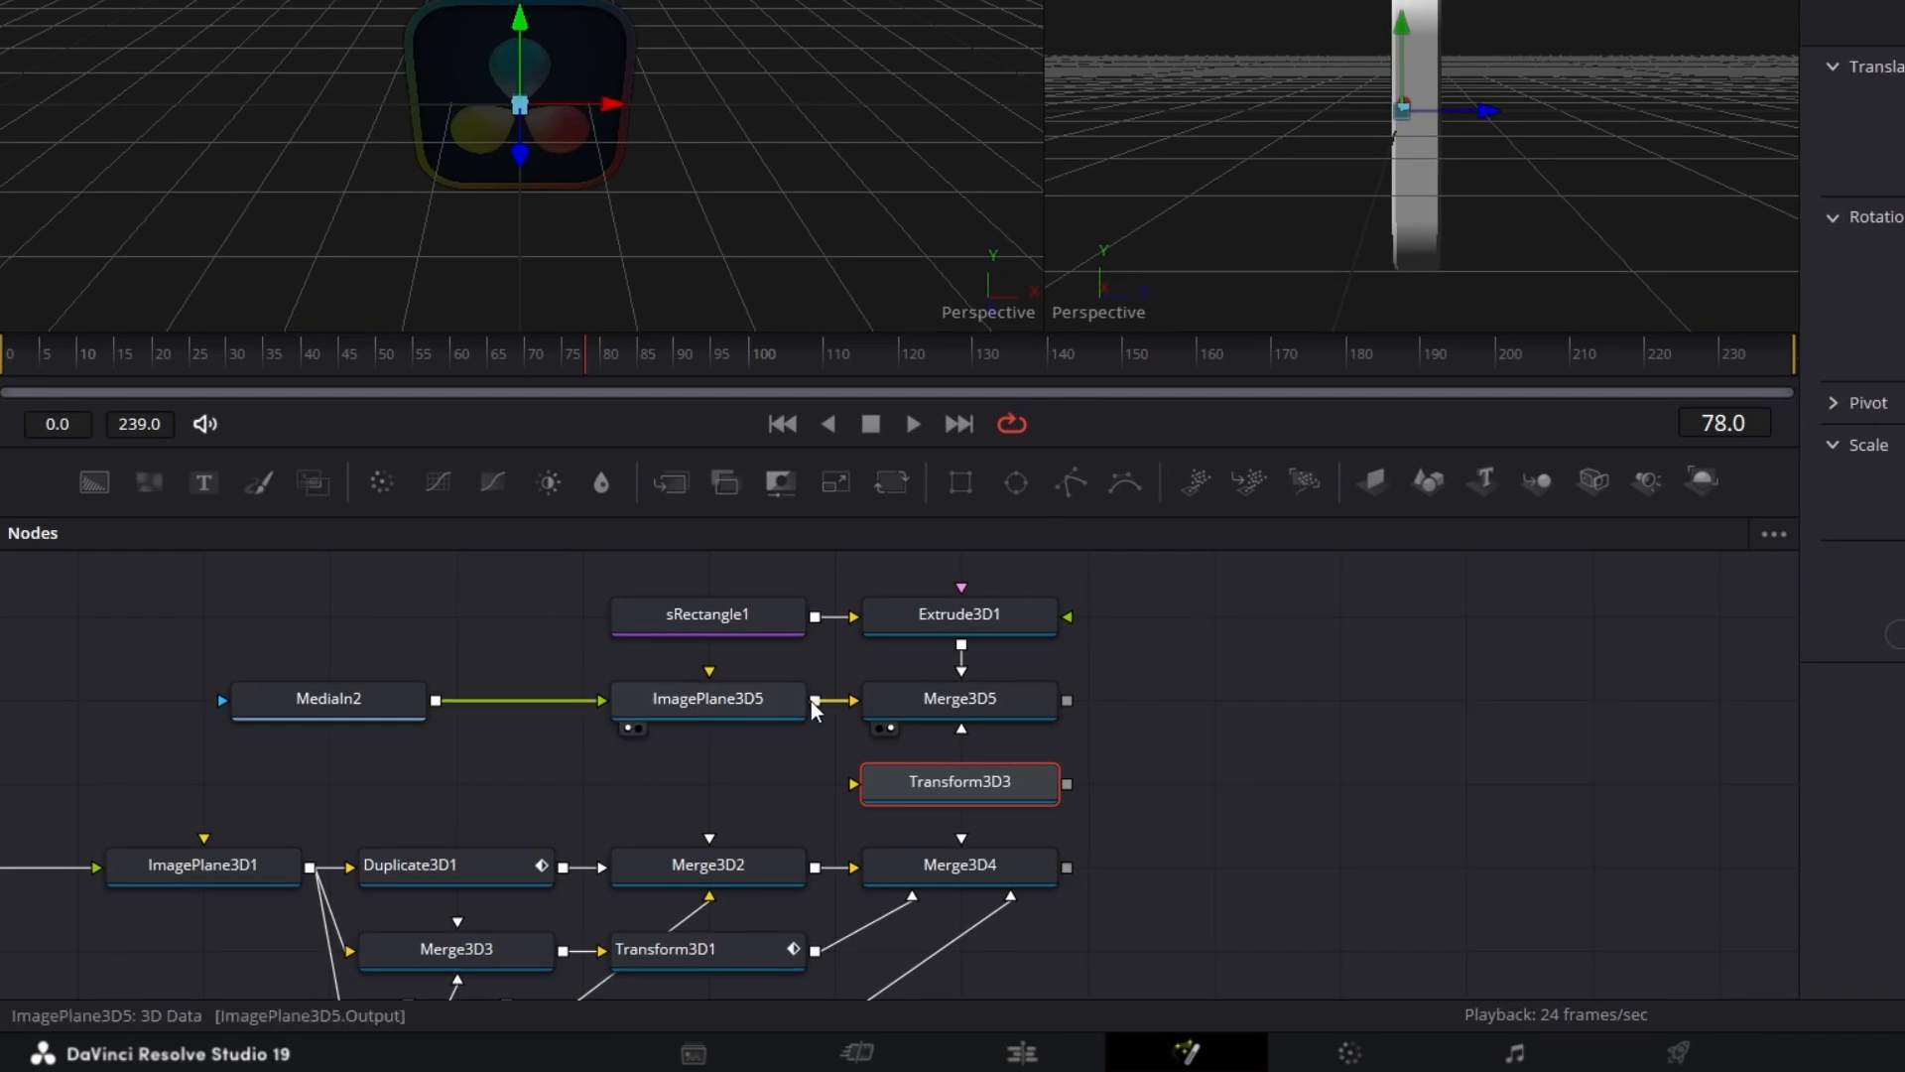
left_click_drag(816, 700, 873, 784)
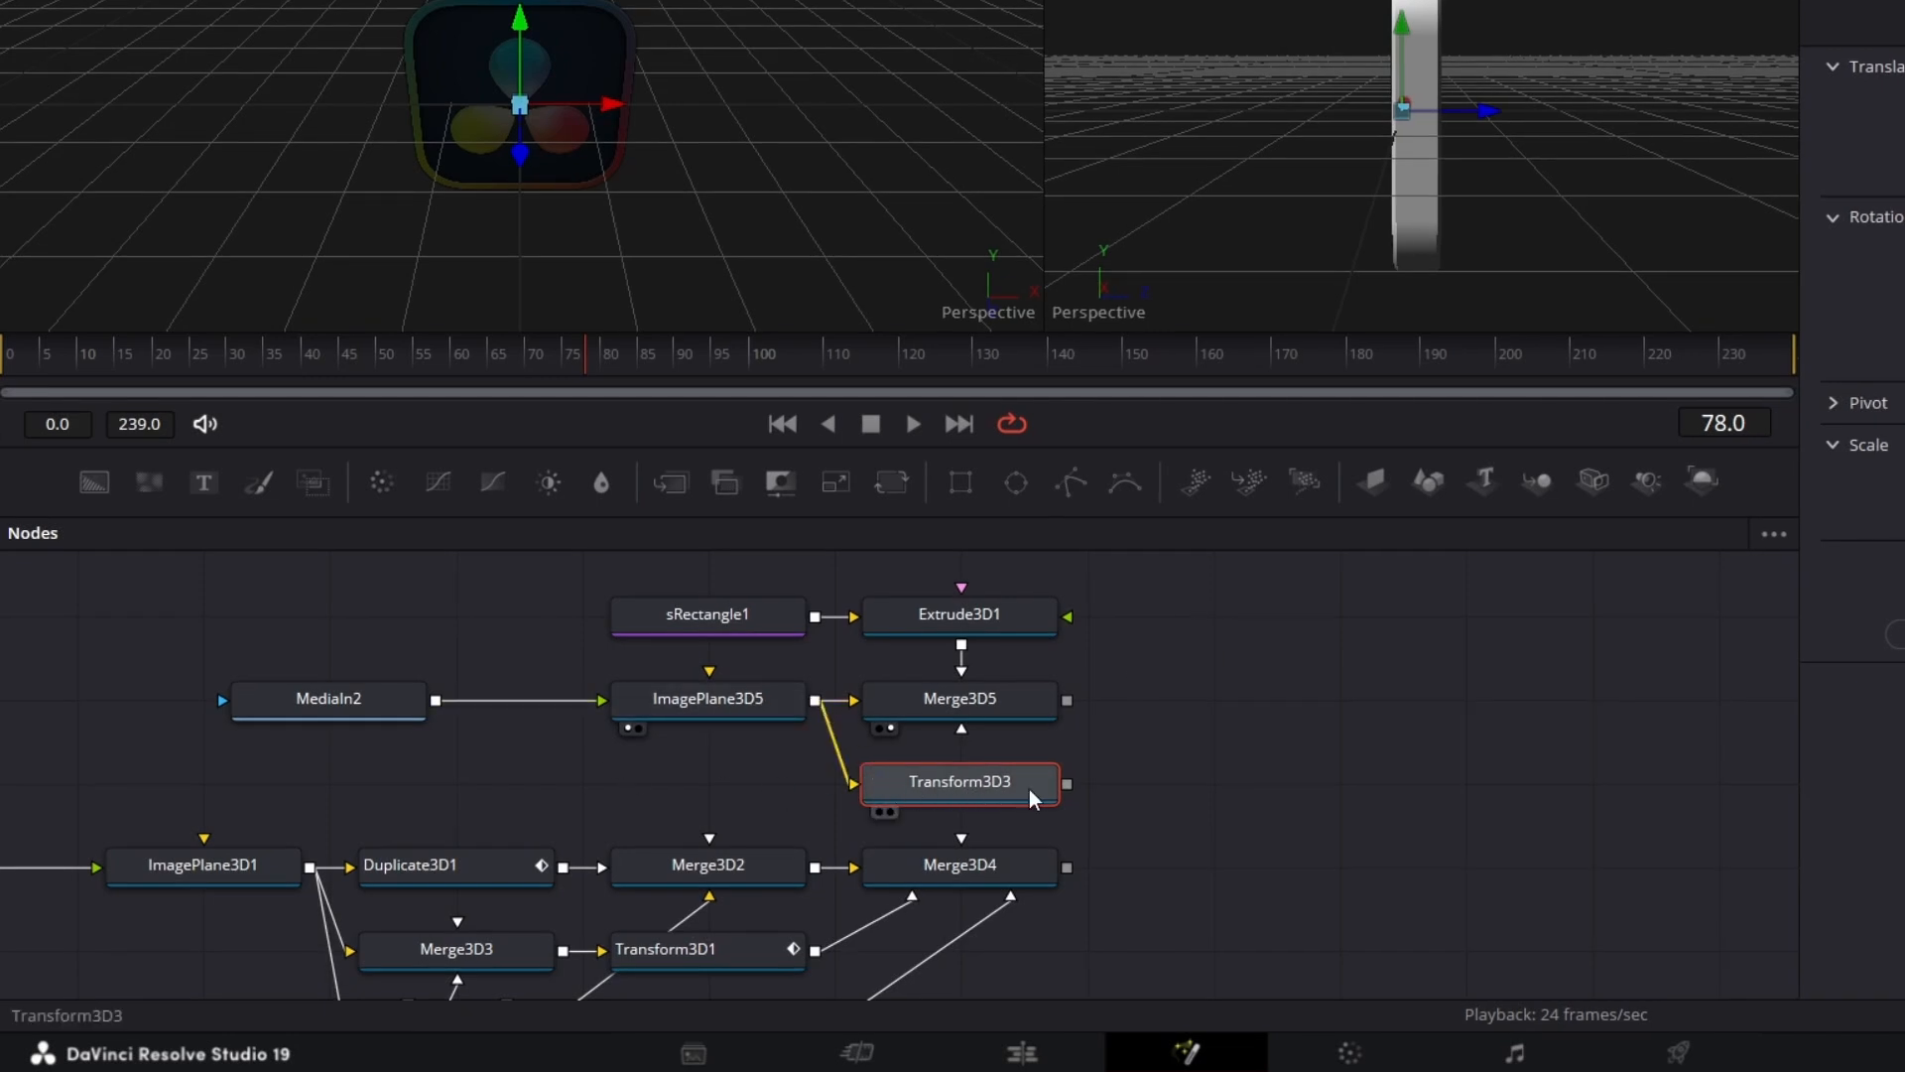
left_click_drag(1068, 784, 983, 711)
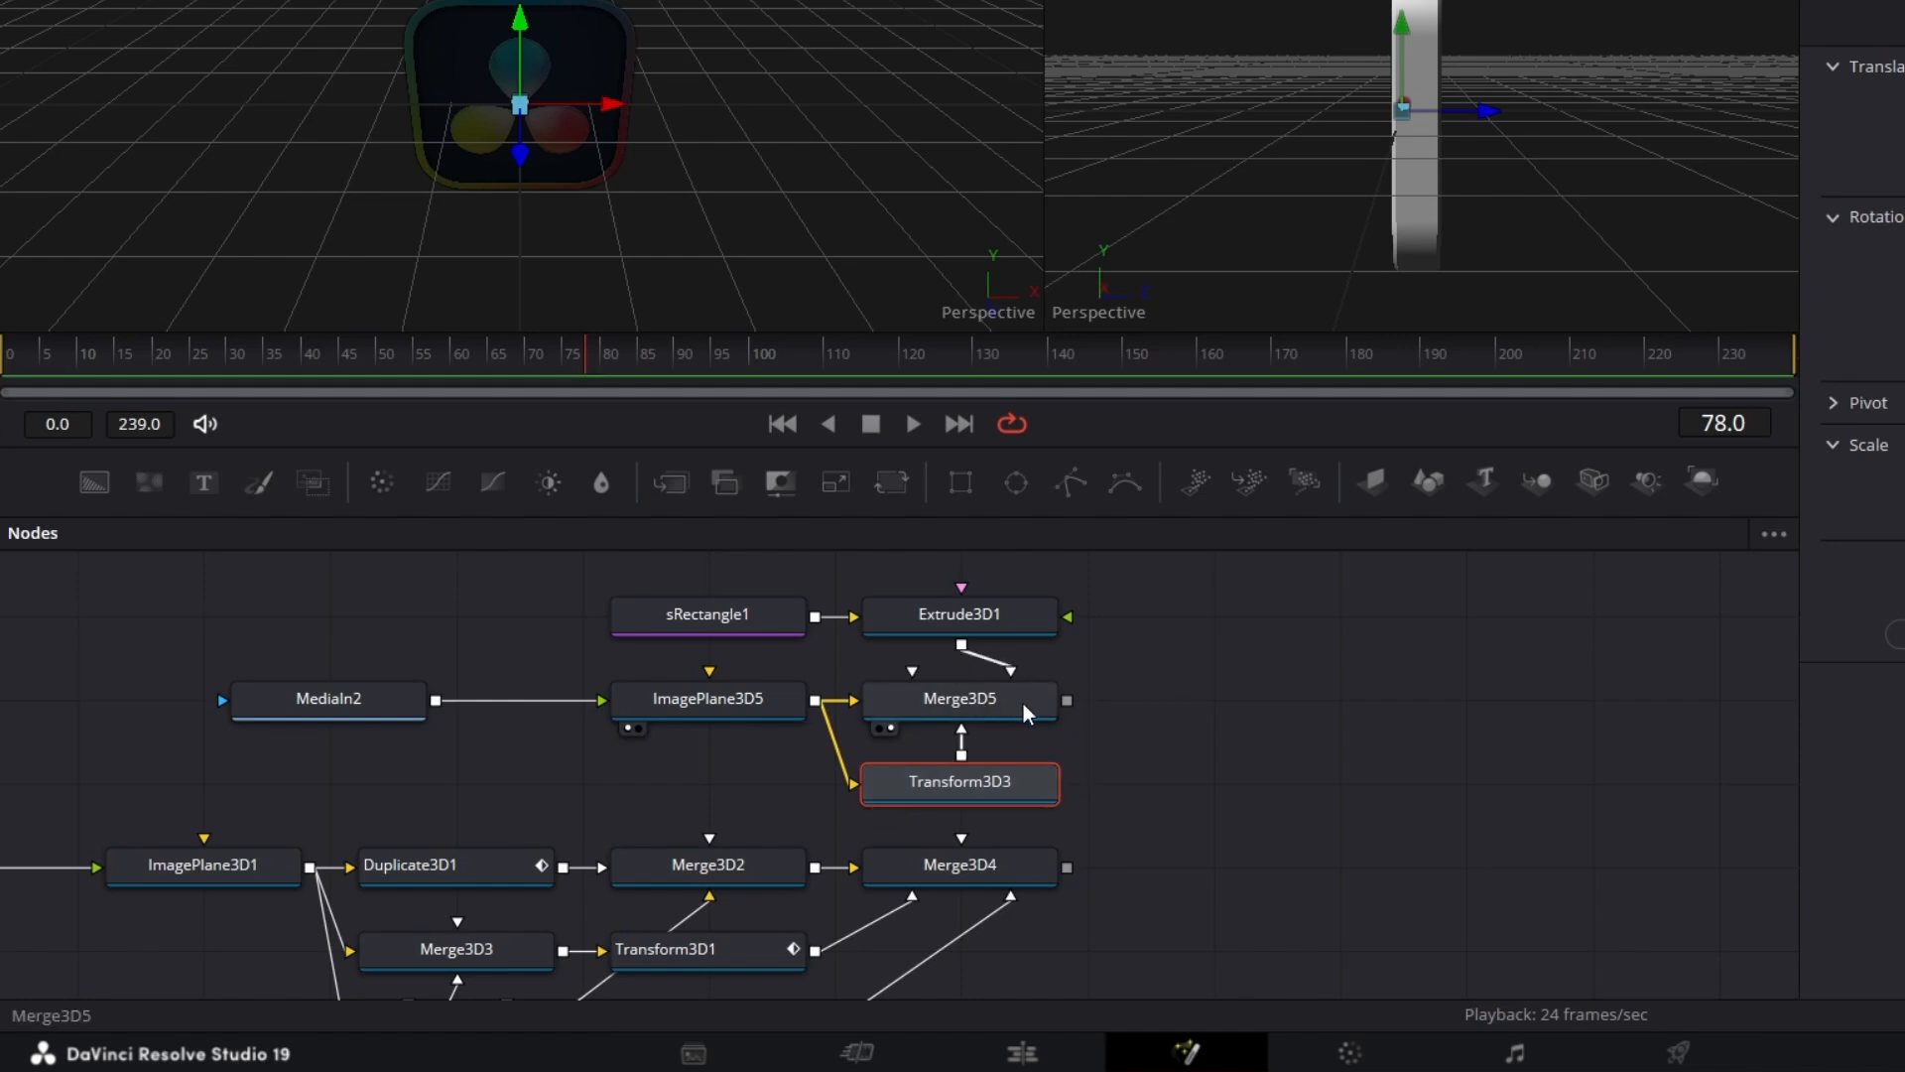
Step: Set Transform3D3's Z translation to 0.1211 to place the second logo image on the opposite face of the extruded shape
left_click_drag(1514, 108, 1514, 107)
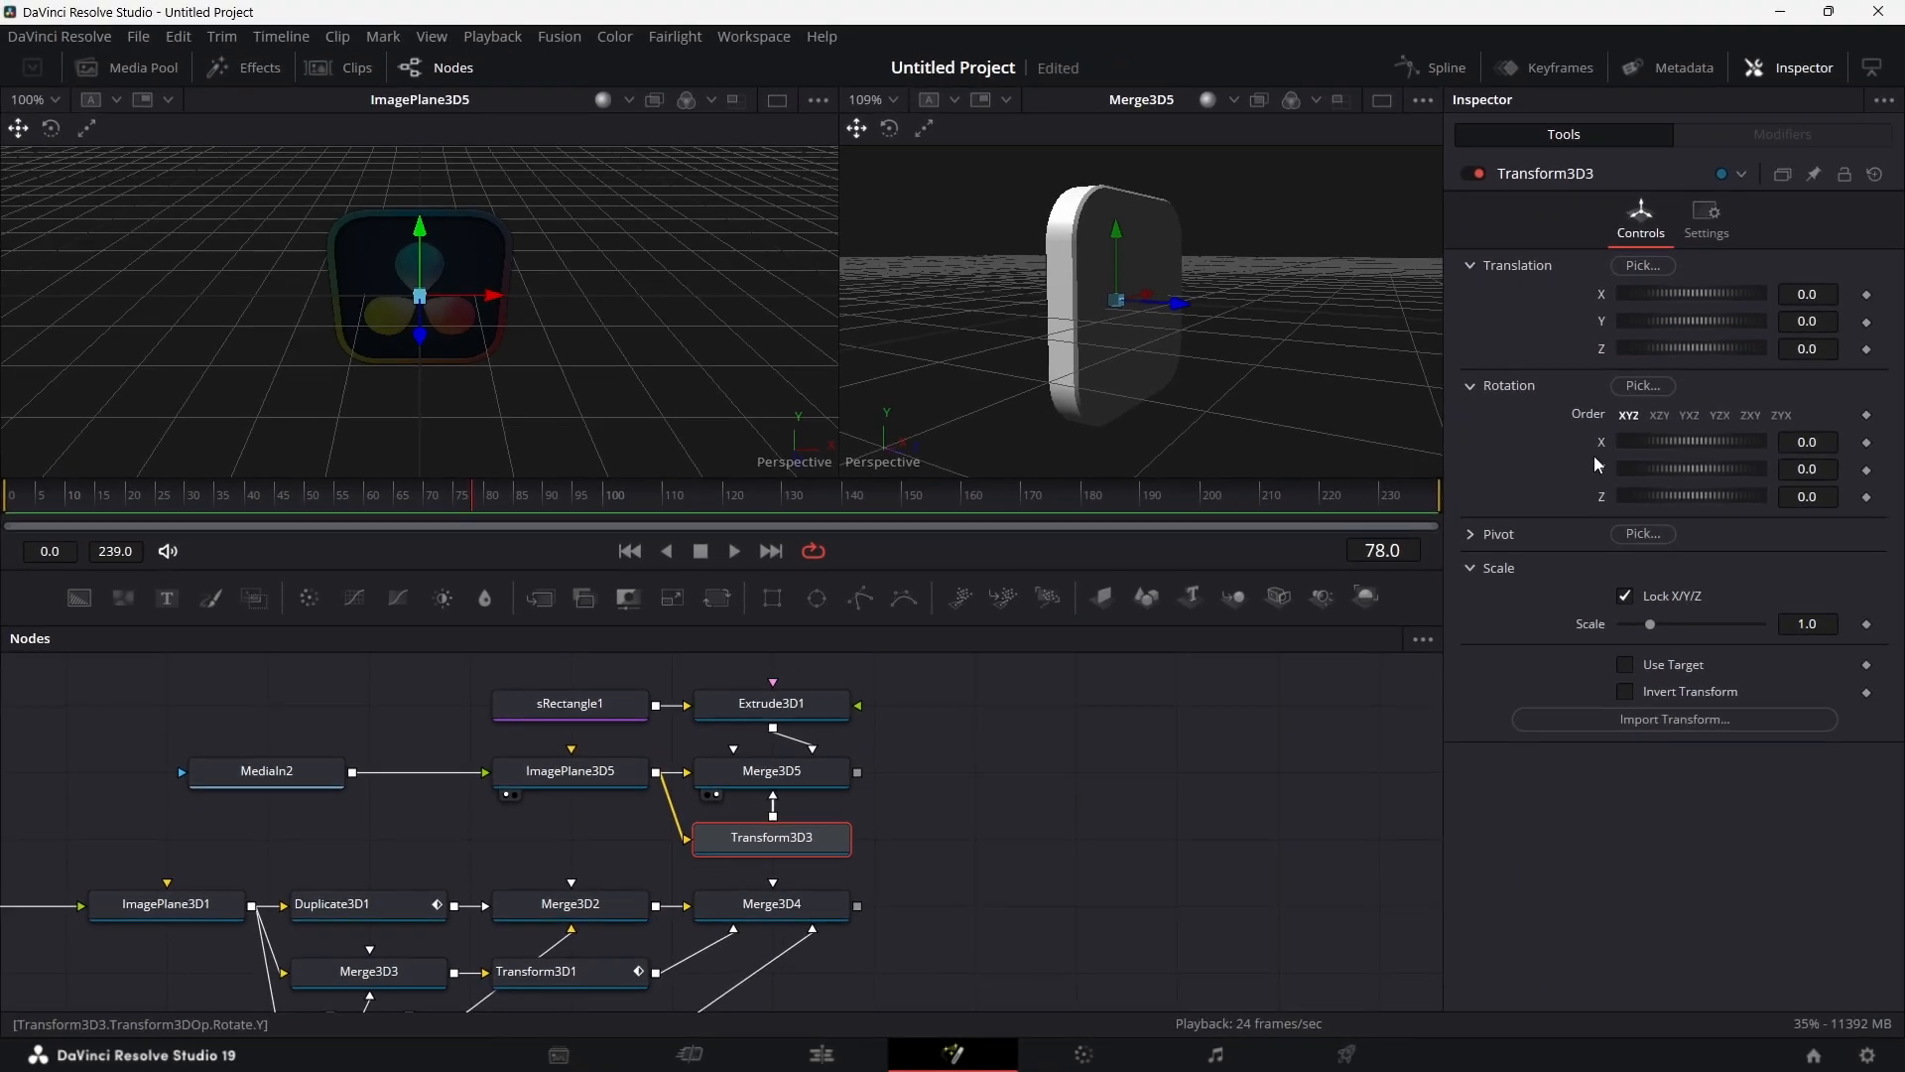
left_click_drag(1806, 348, 1795, 335)
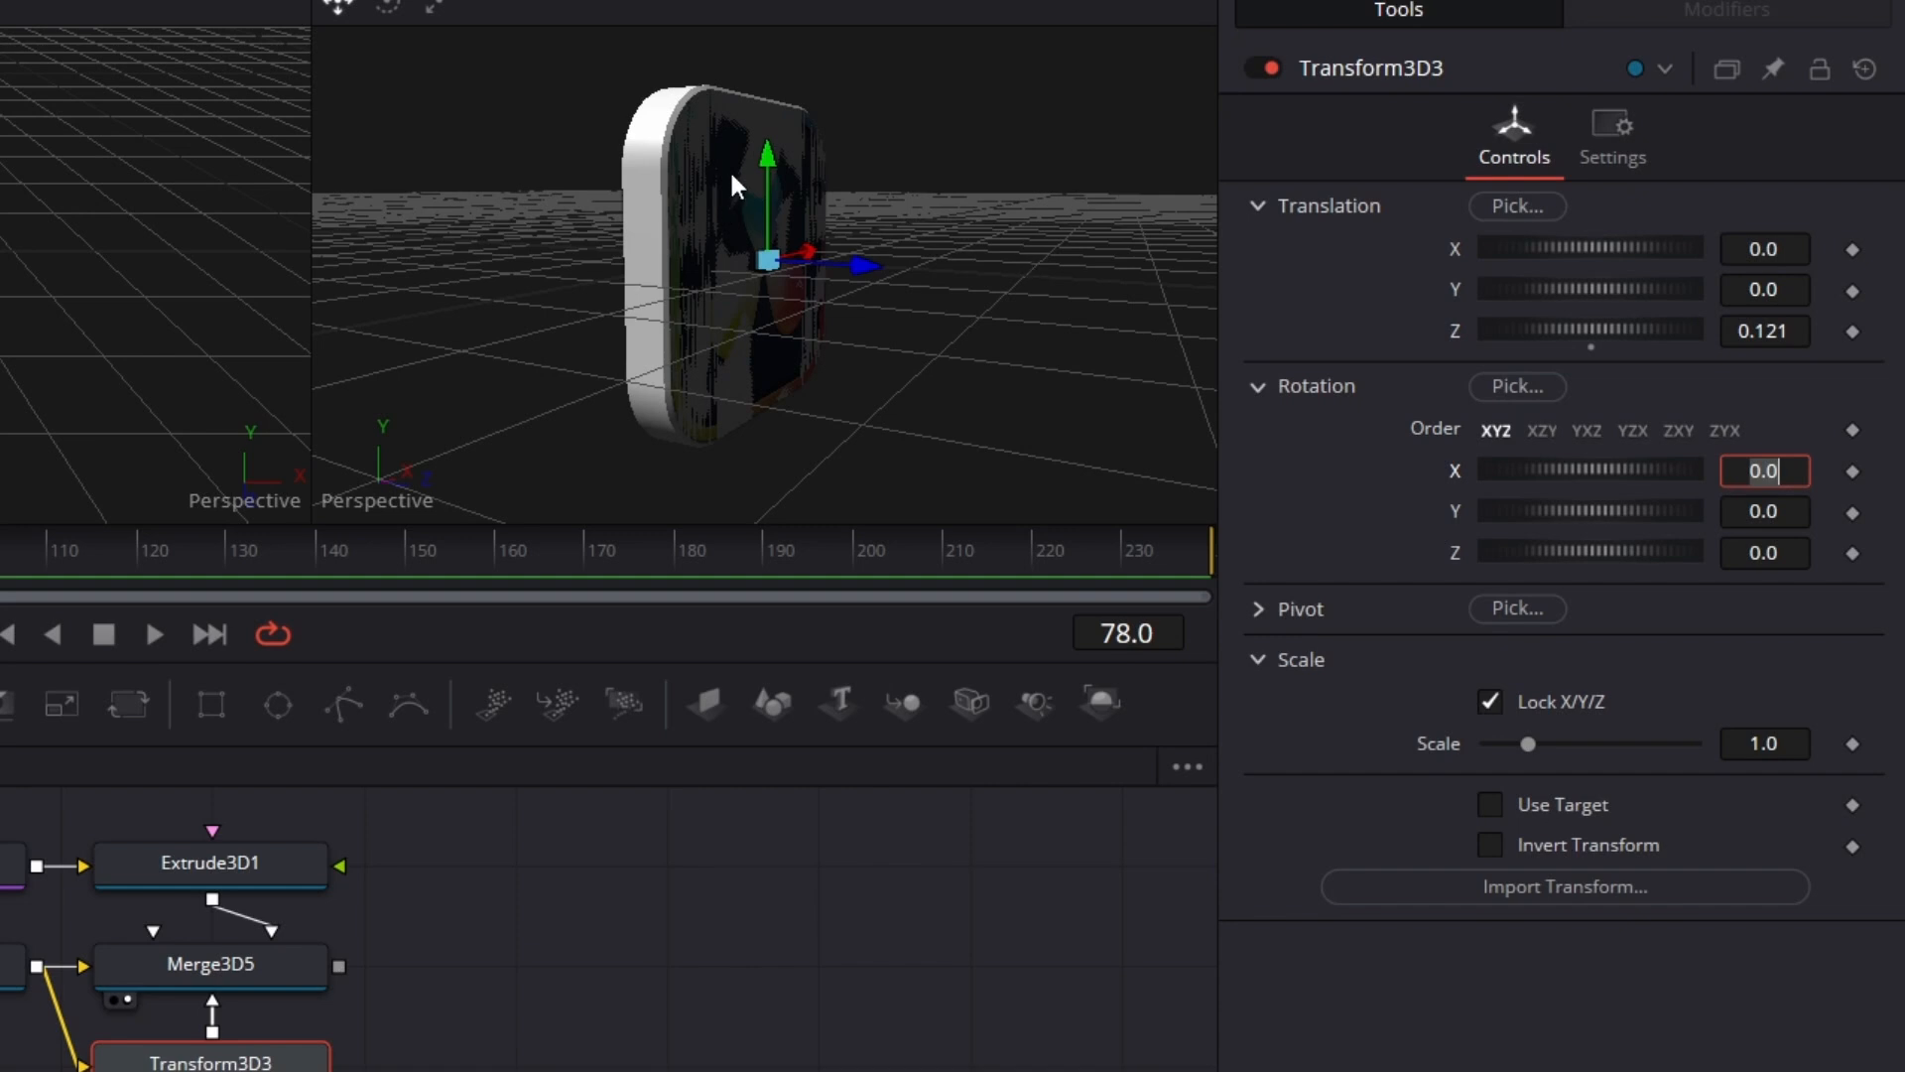
left_click(1791, 331)
type("1")
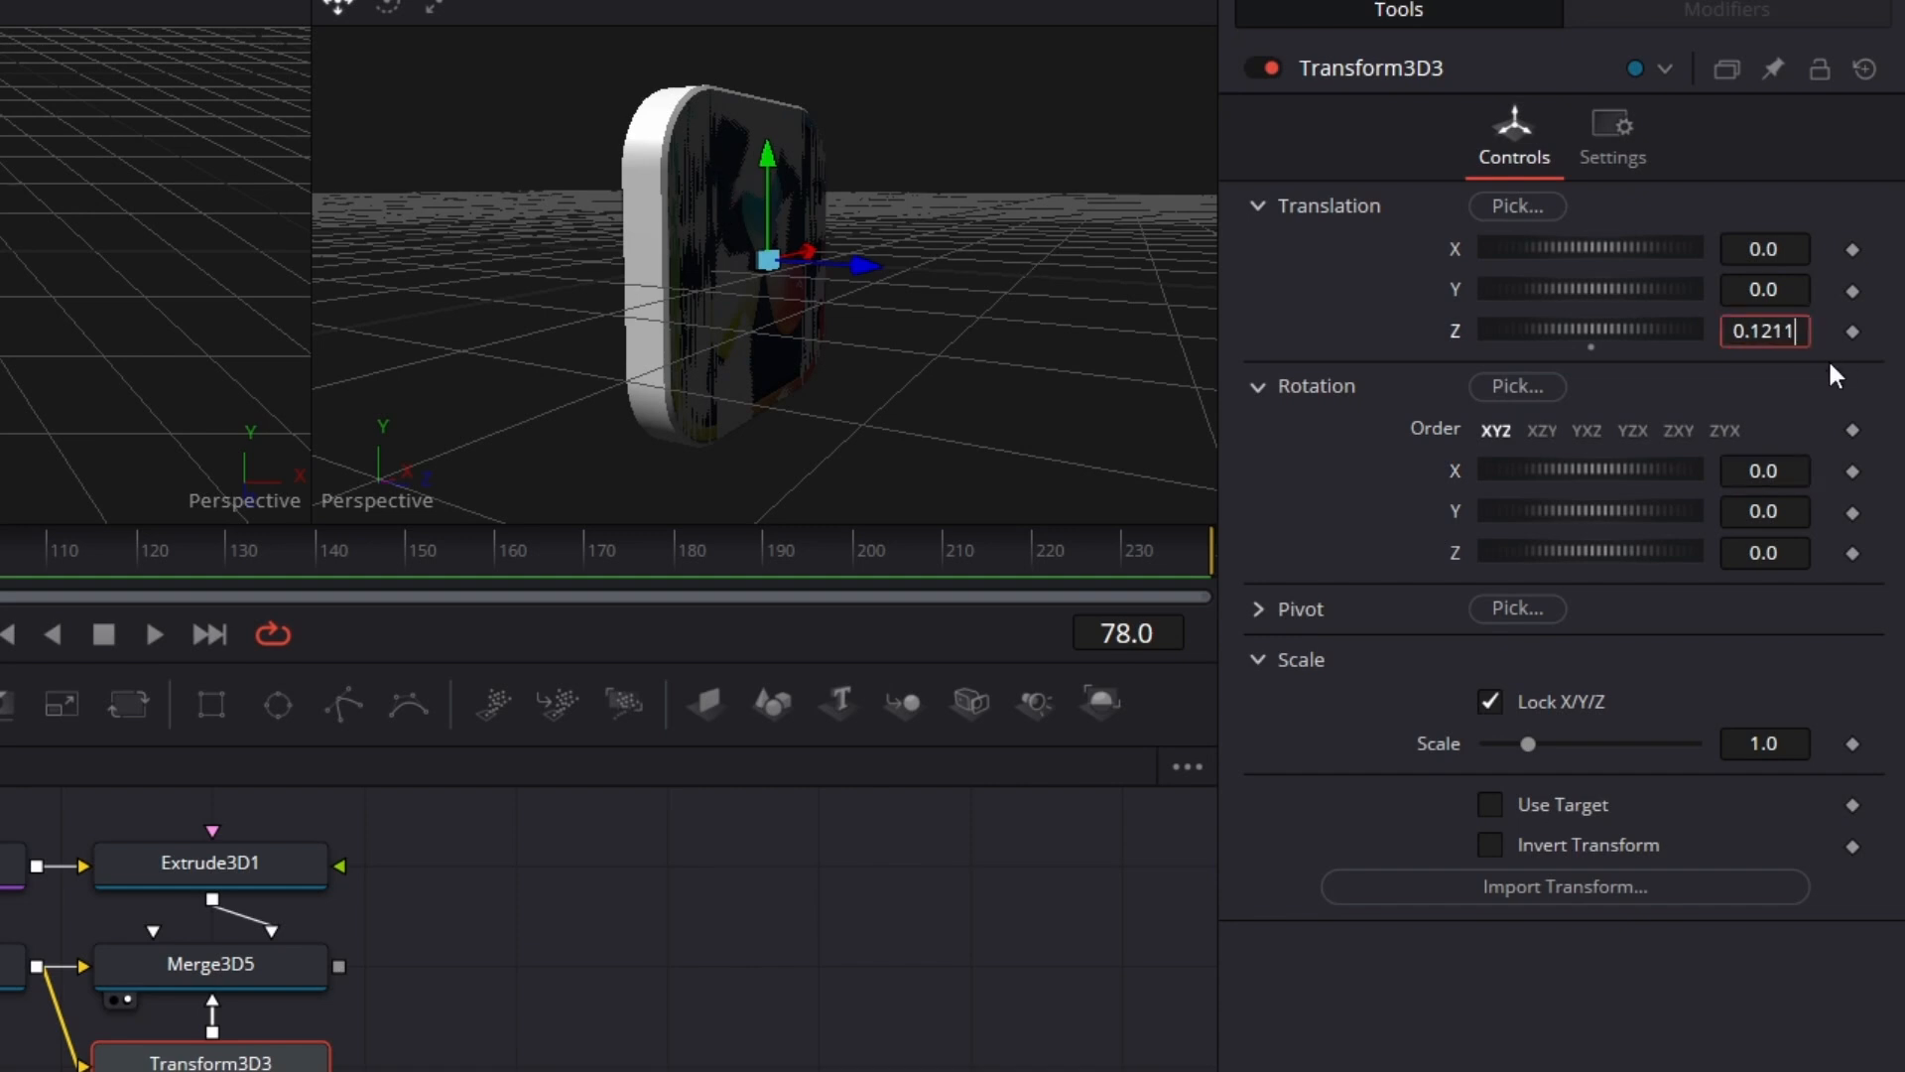
key("Tab")
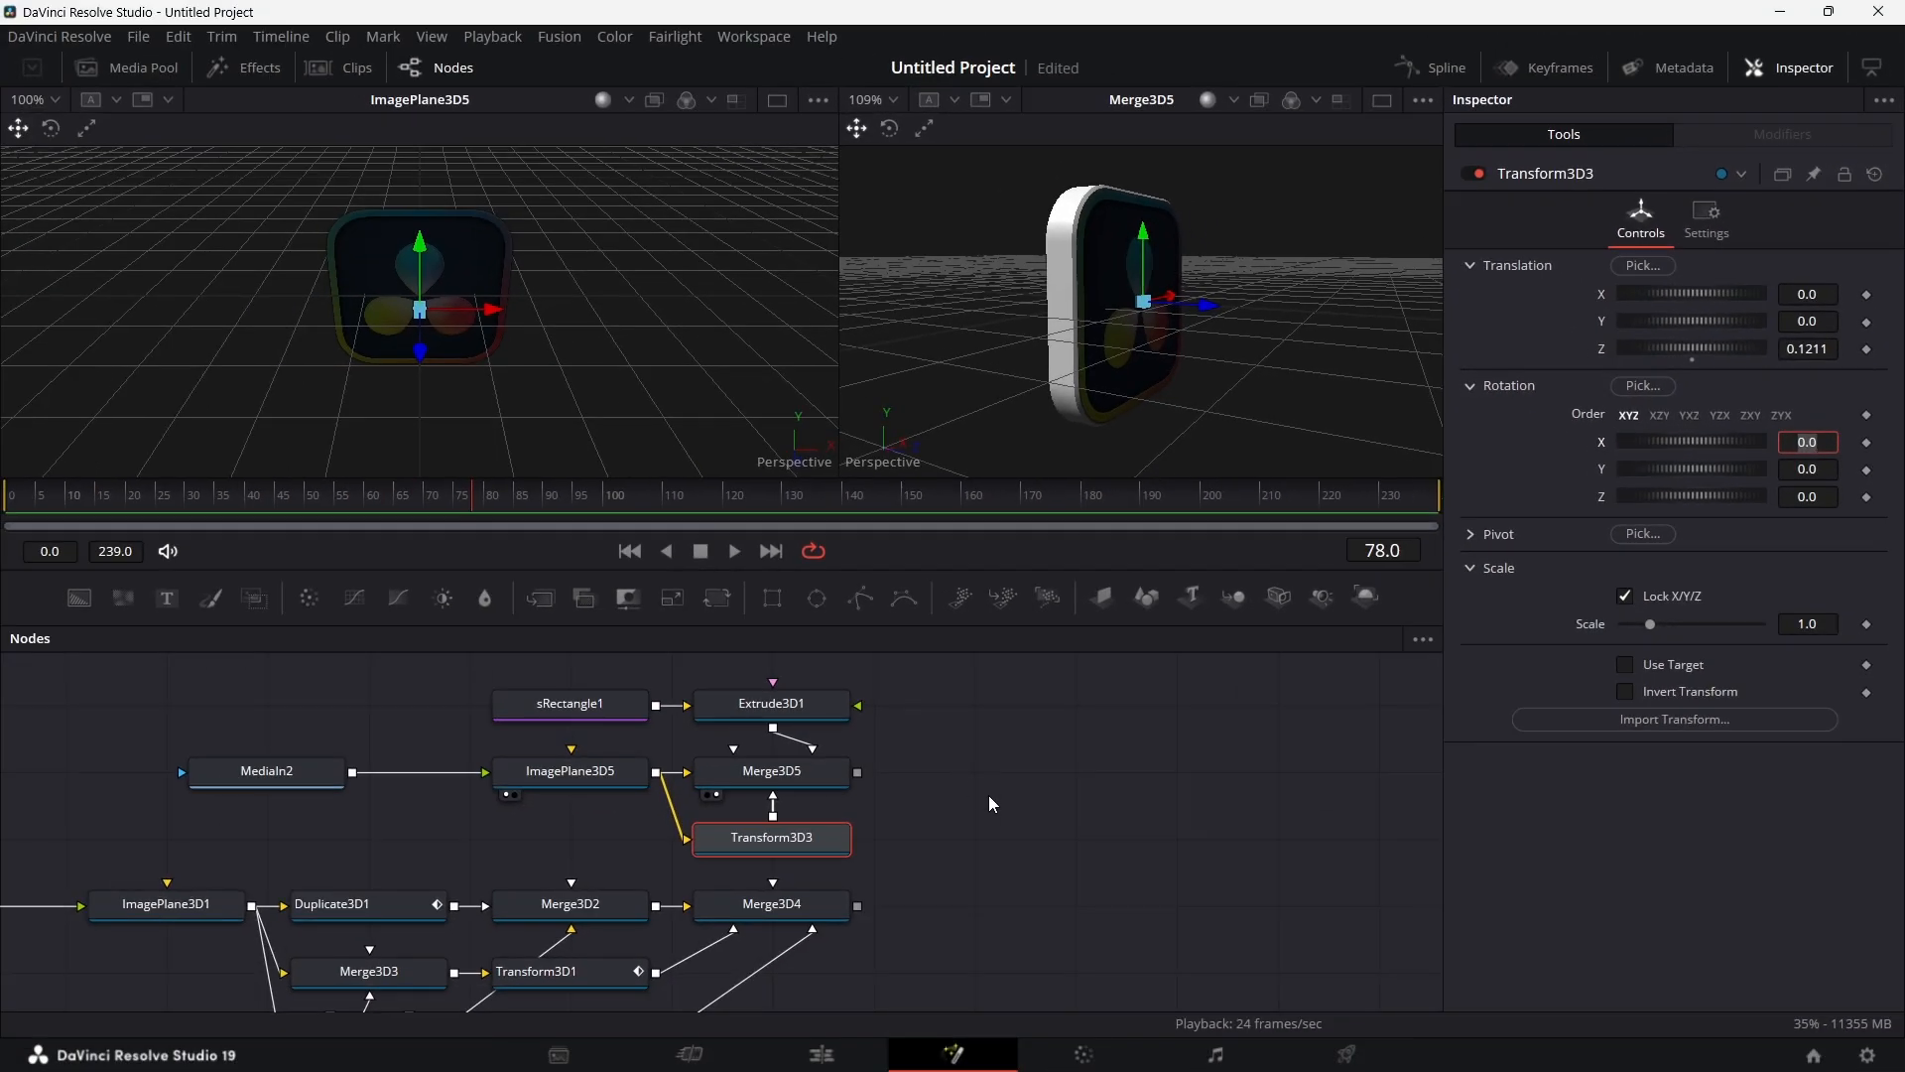
Step: Move sRectangle1 and Extrude3D1 up to make room, and insert a Replace Material 3D node between Extrude3D1 and Merge3D5
scroll(989, 795, "right", 3)
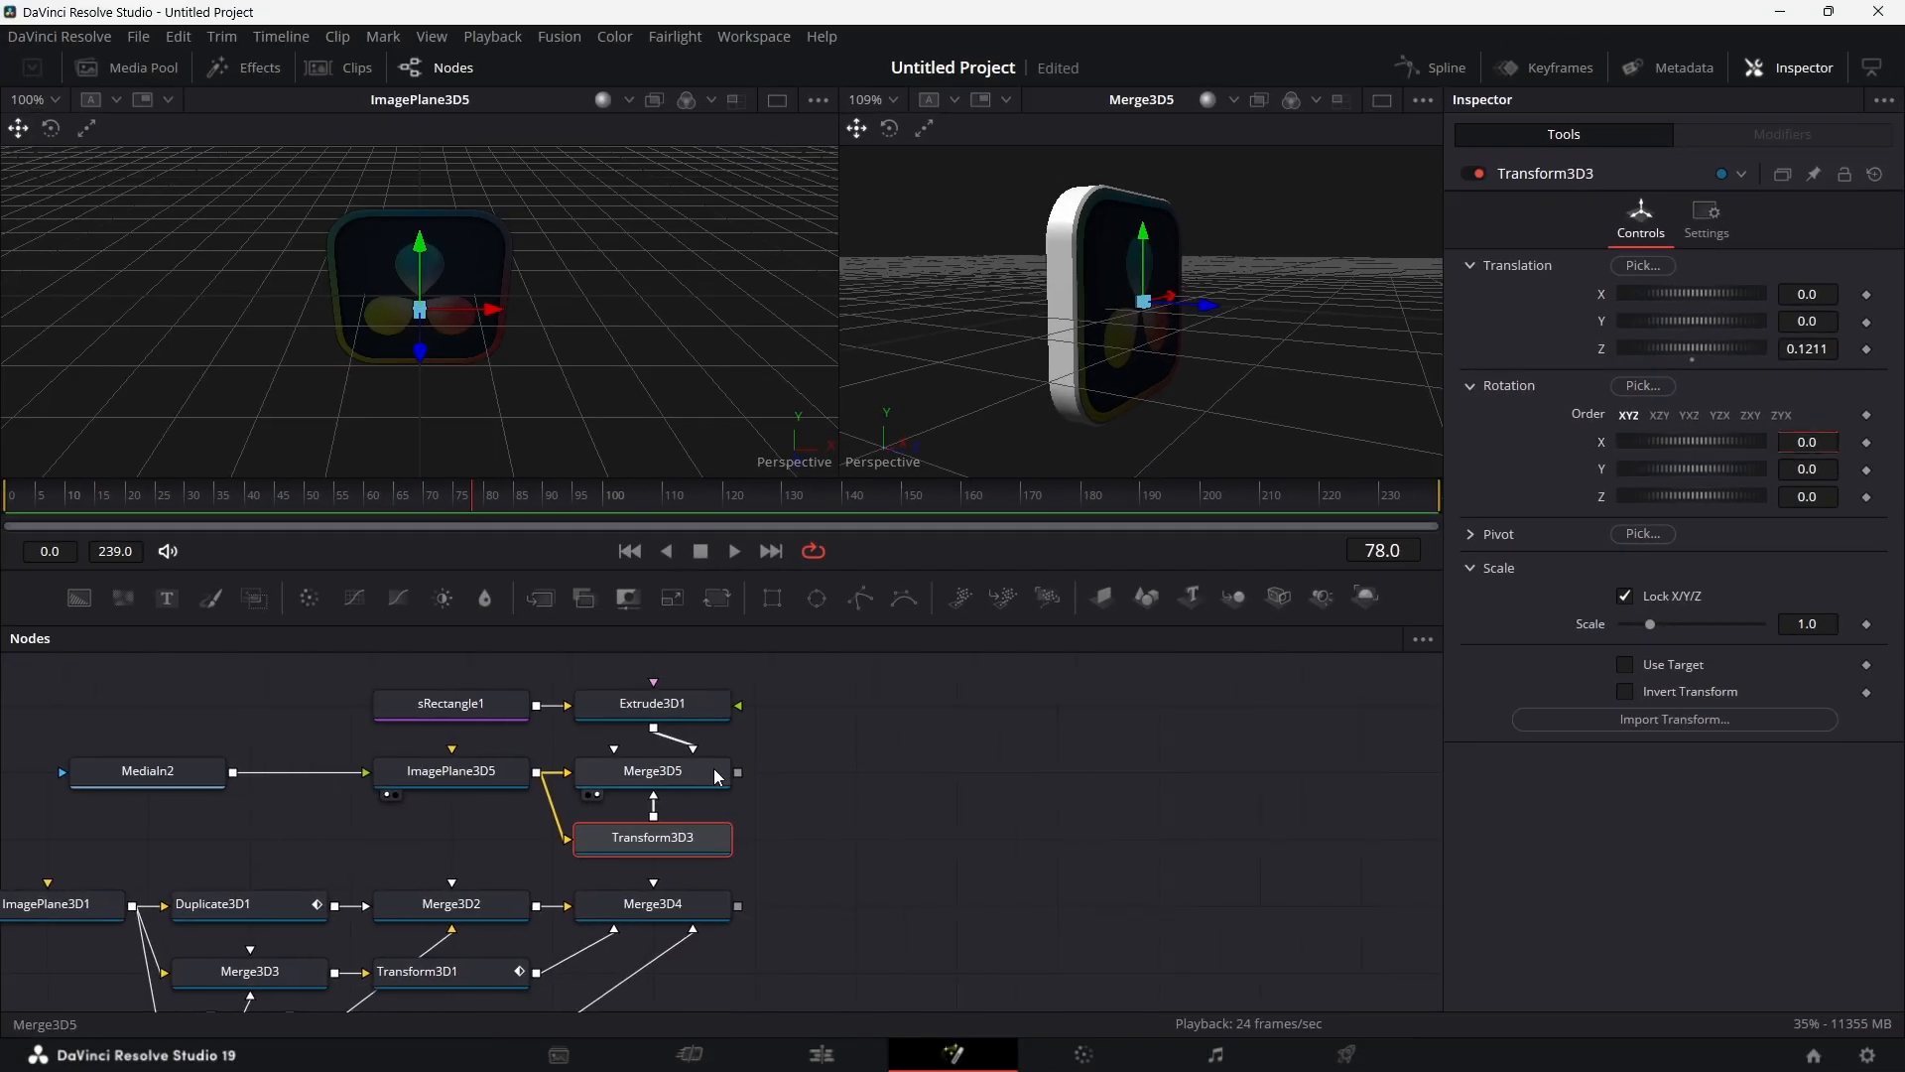
left_click_drag(1154, 287, 1154, 287)
scroll(873, 739, "up", 2)
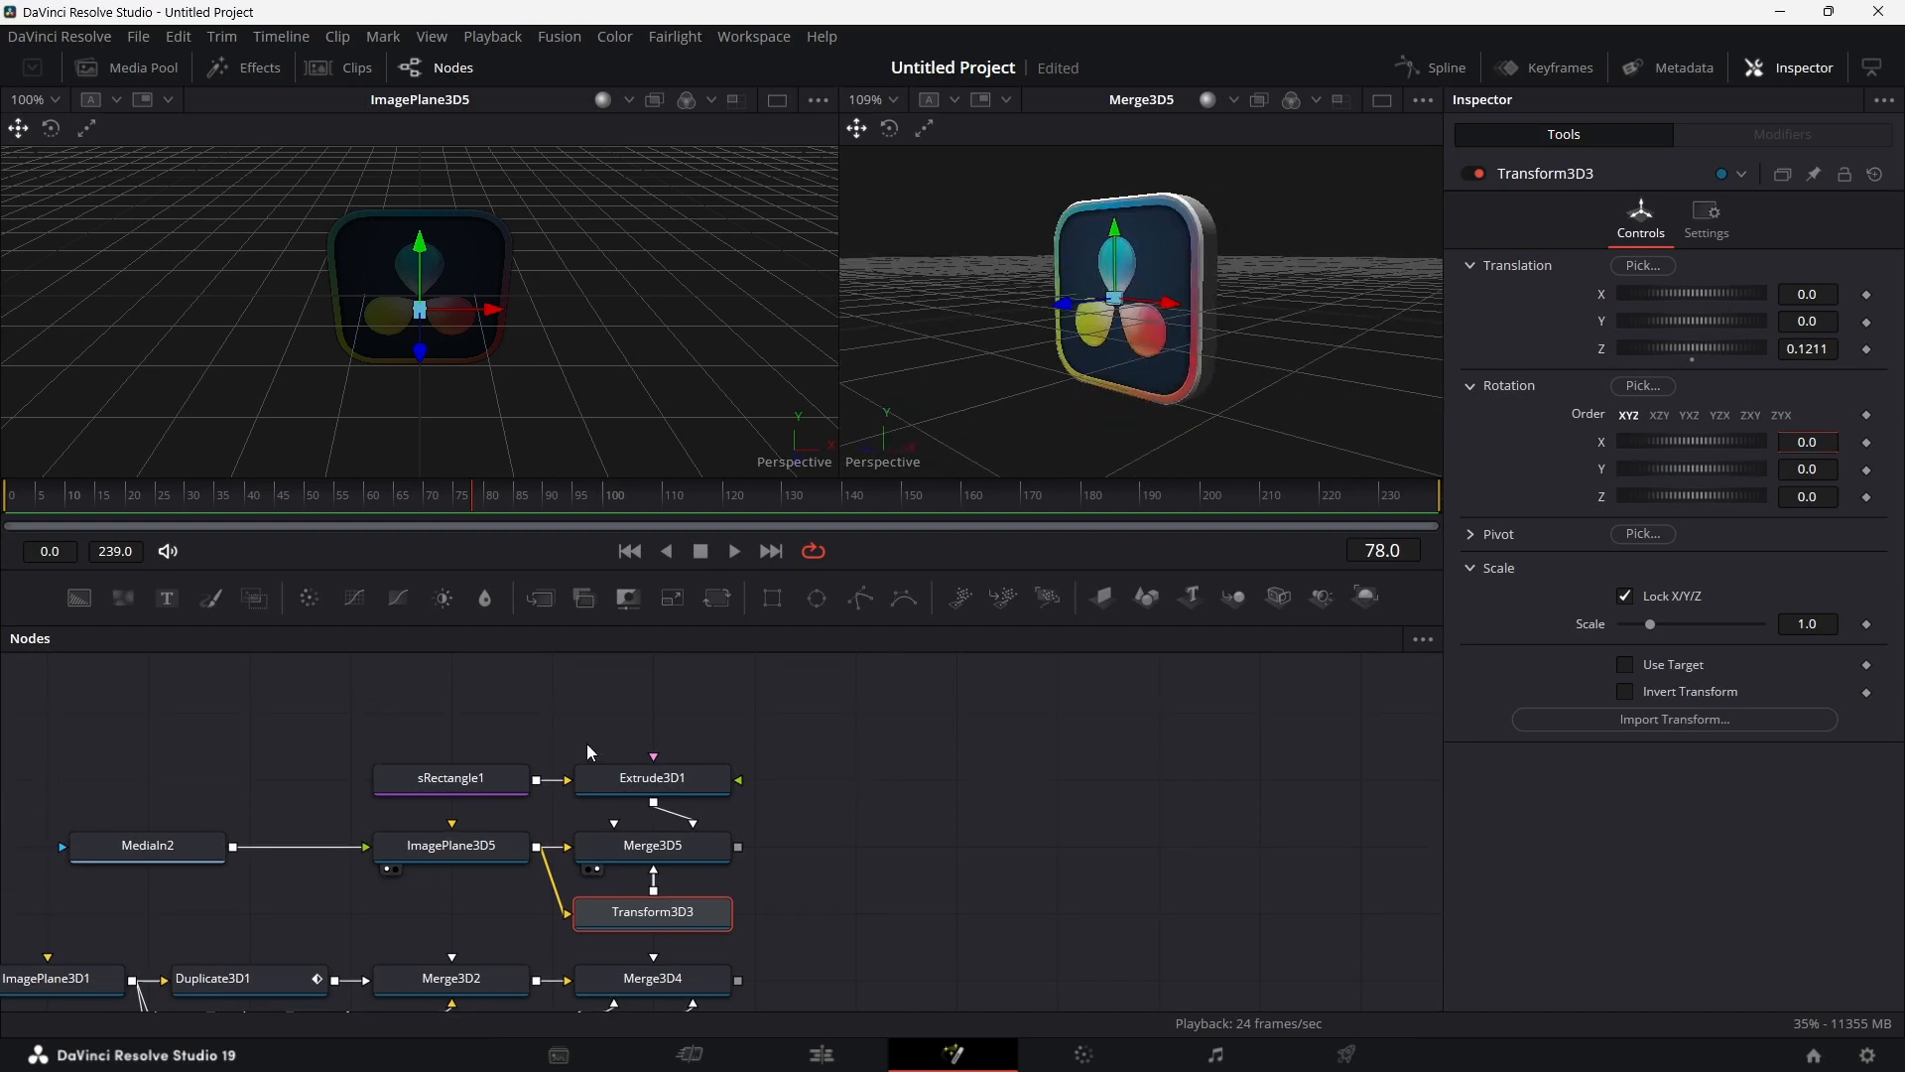
left_click_drag(433, 720, 670, 718)
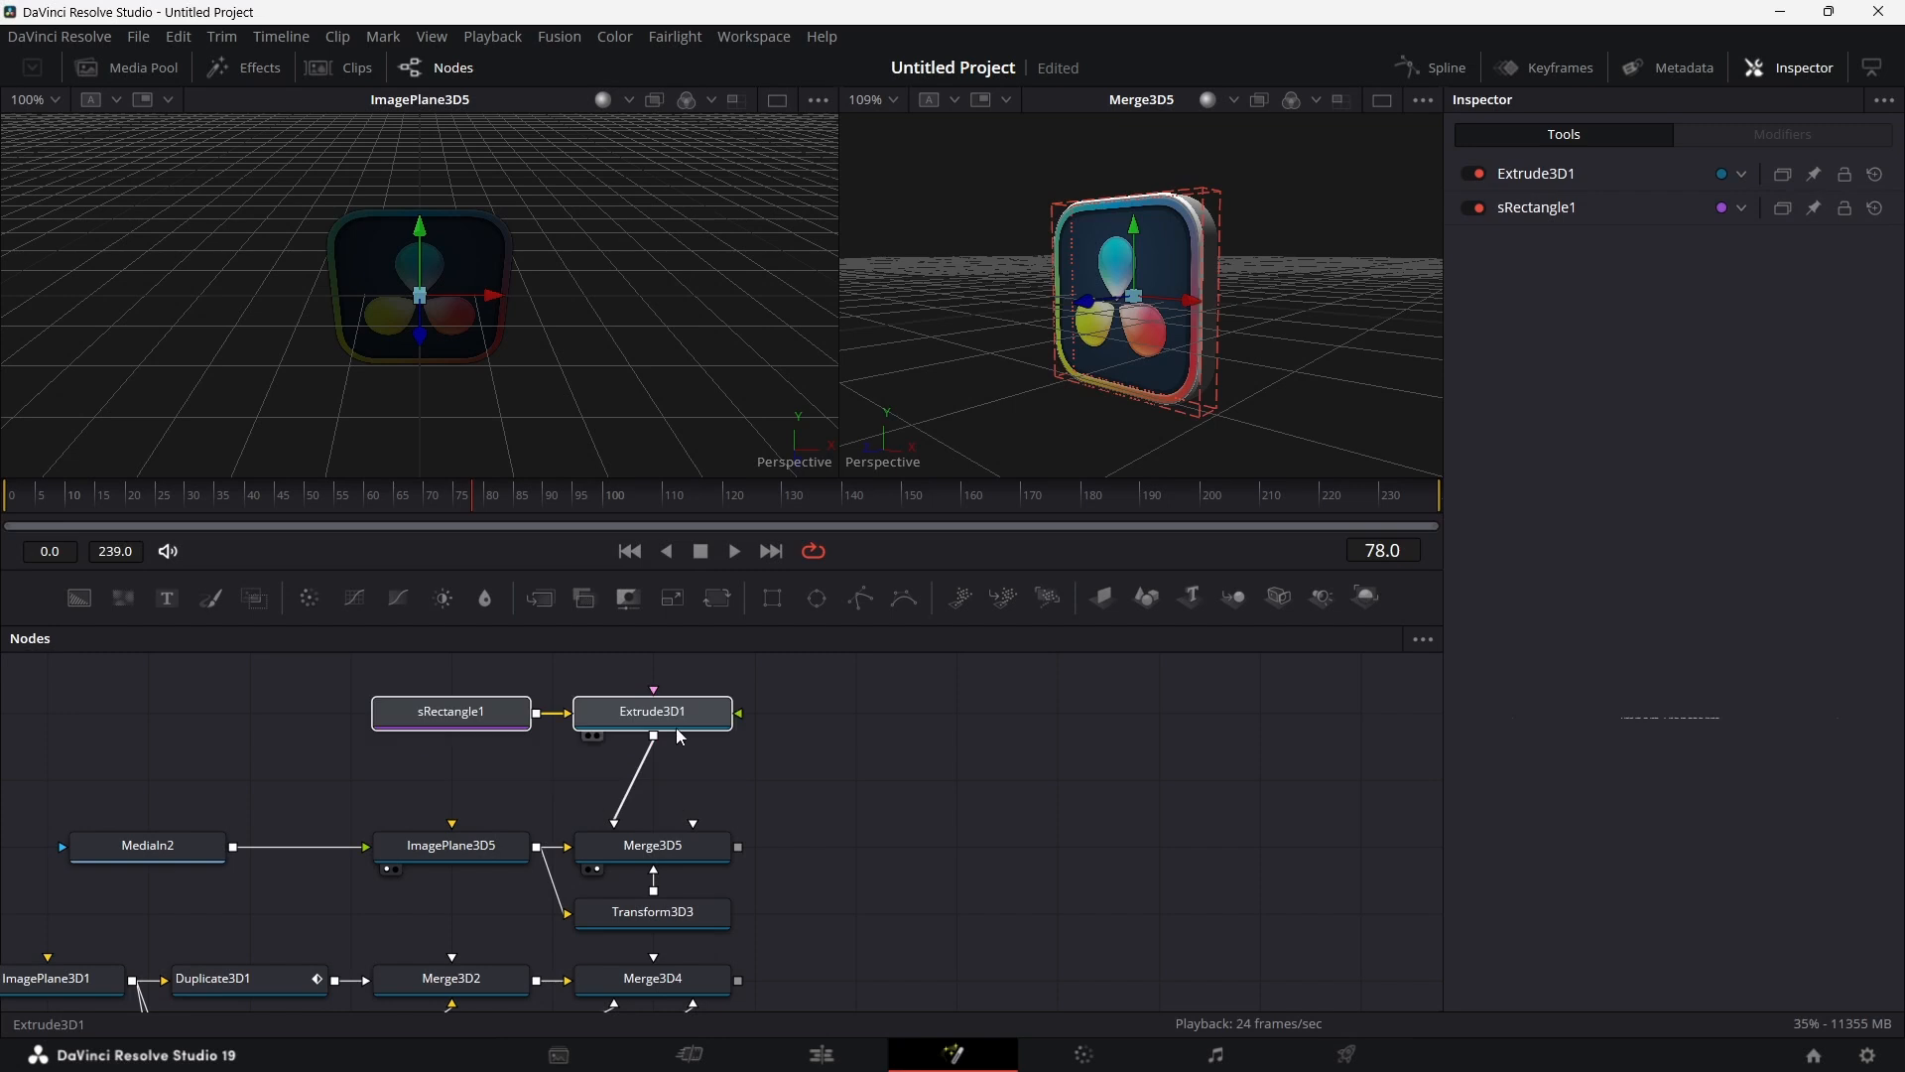
left_click(800, 701)
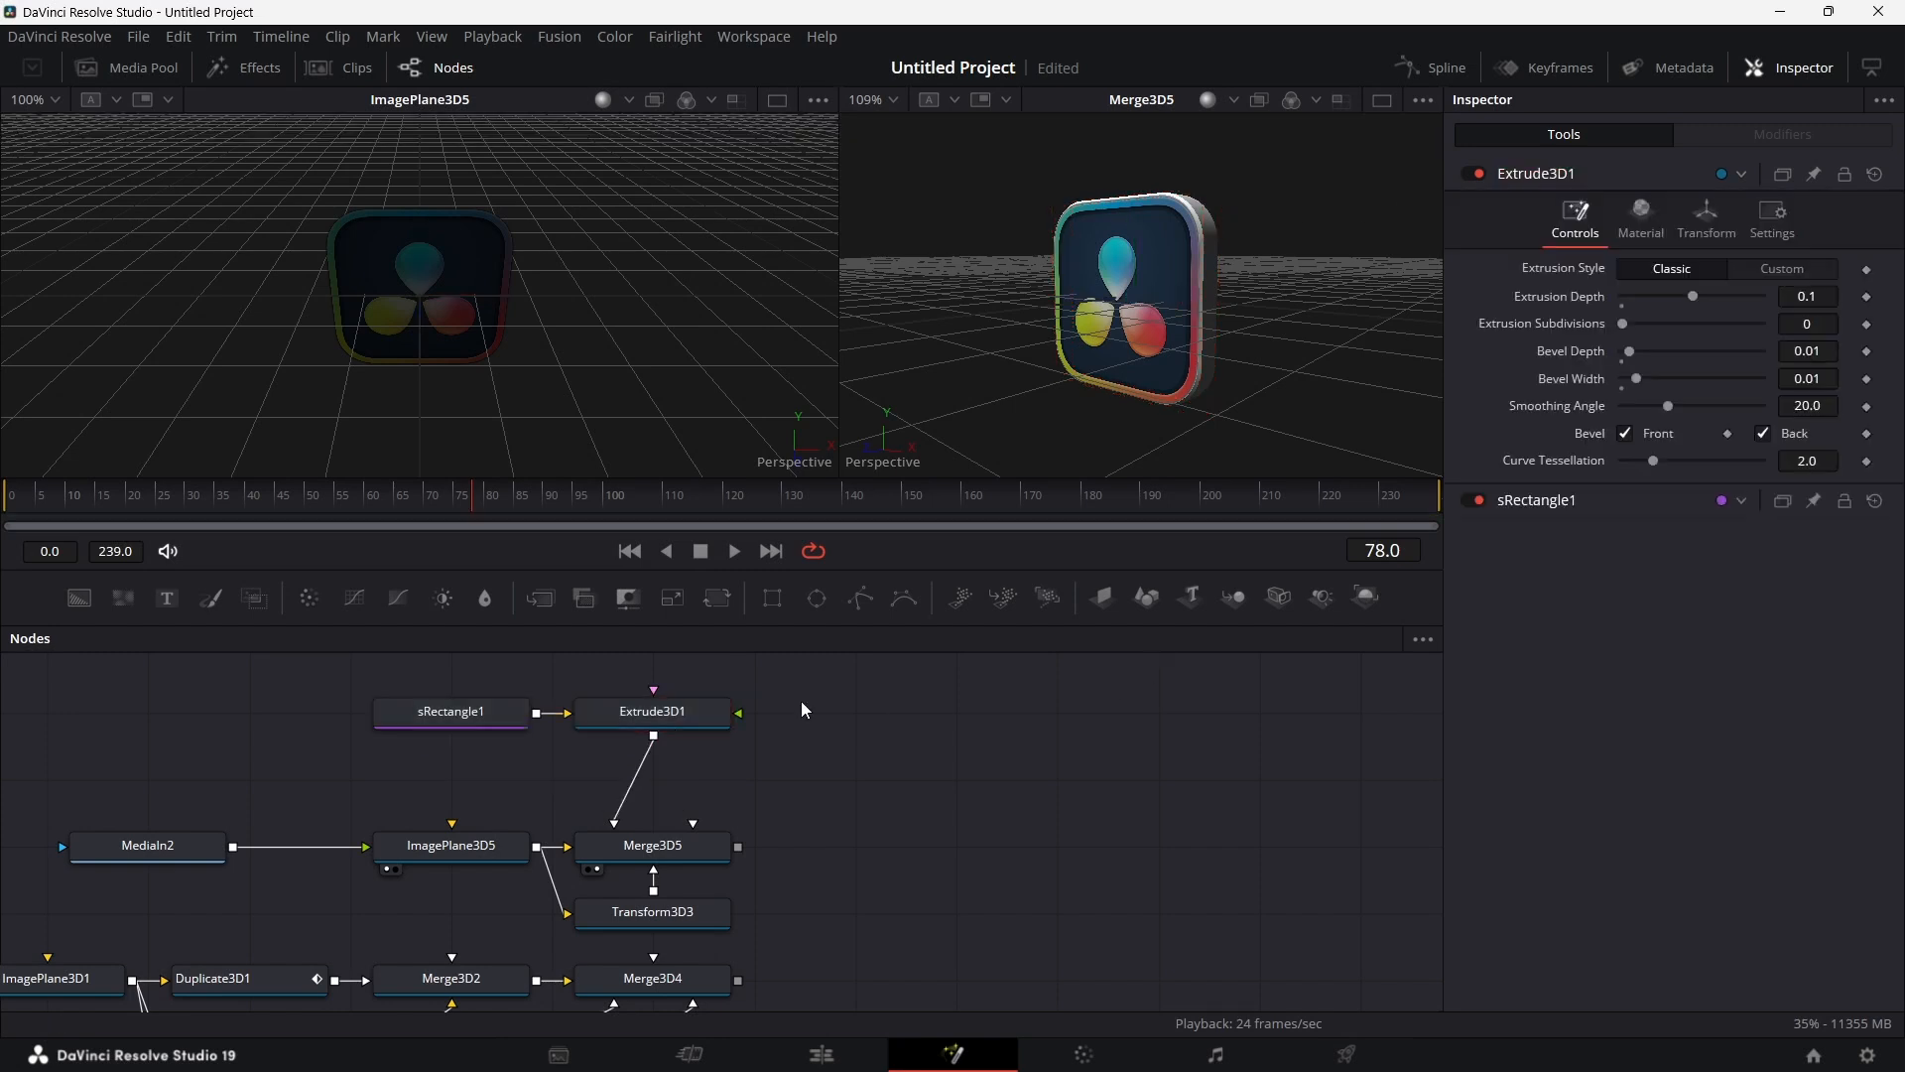
left_click(693, 710)
key("shift+space")
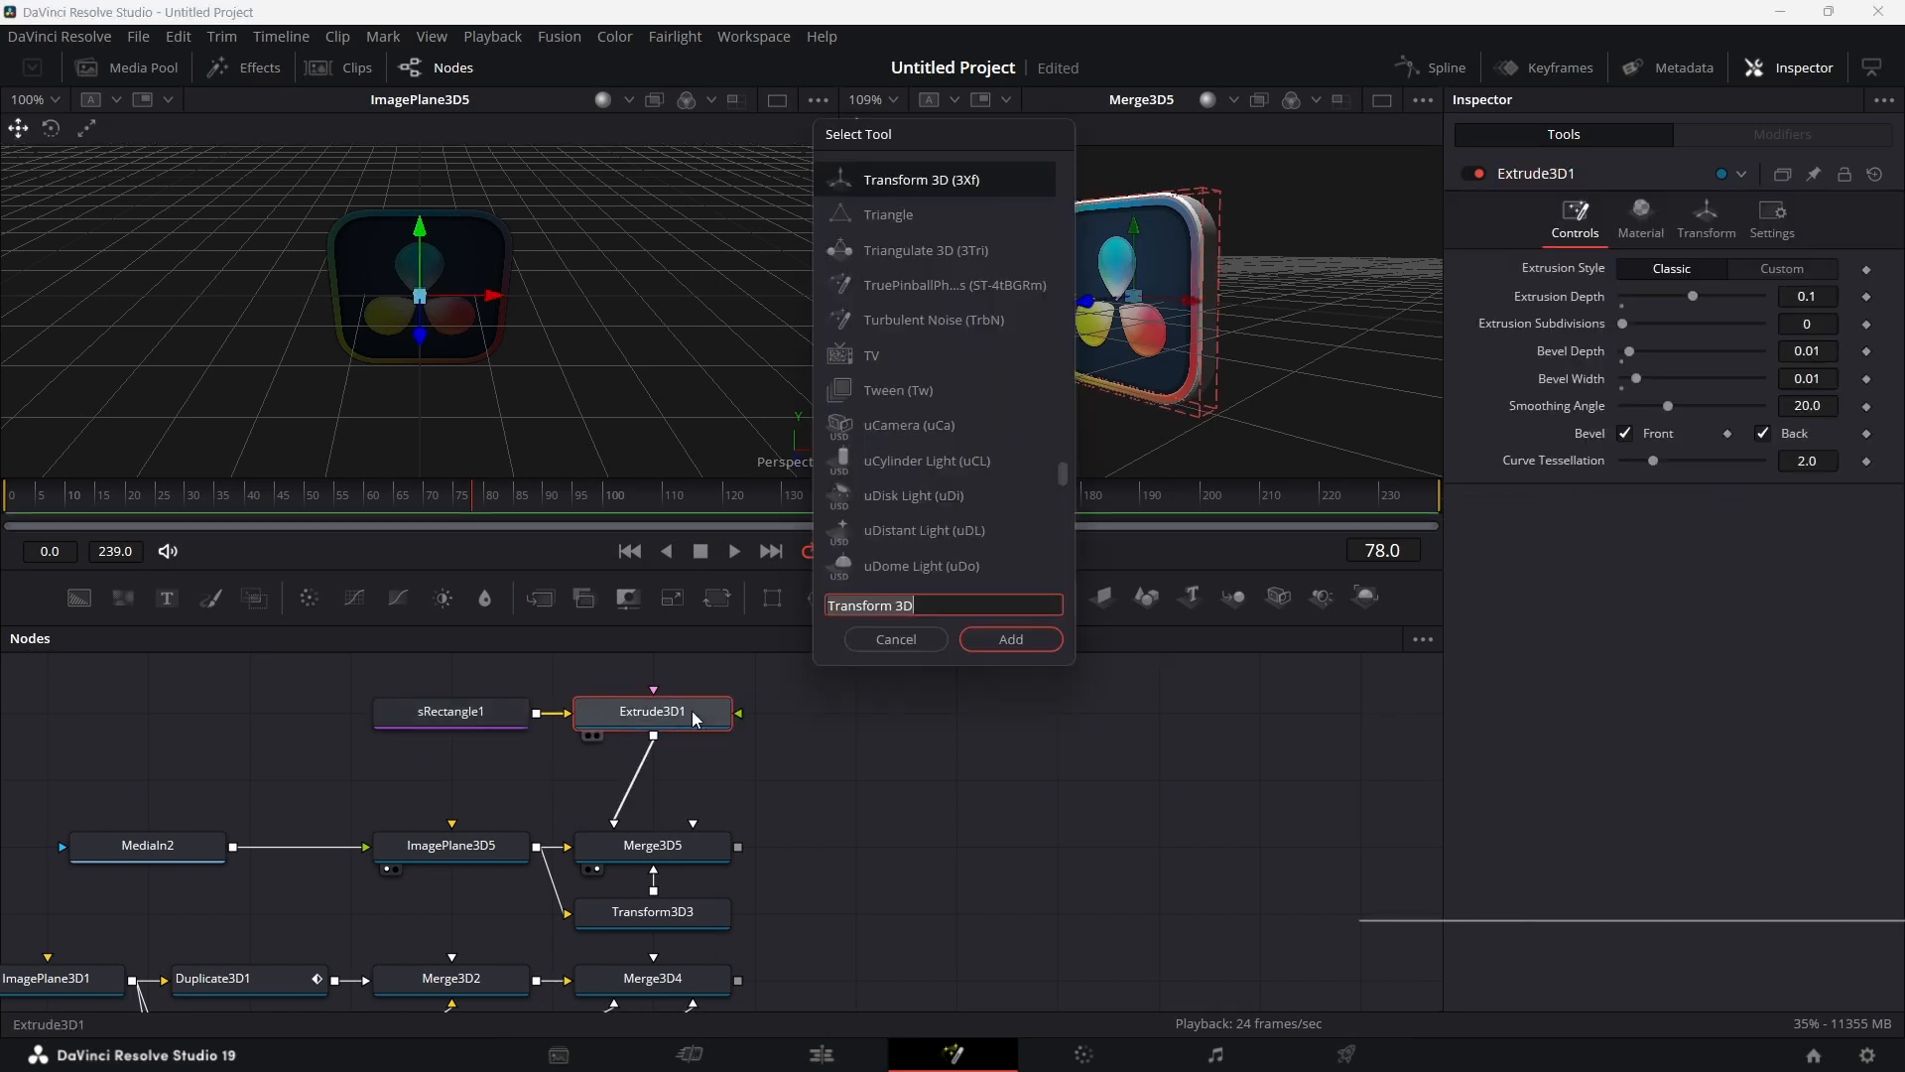
type("REPLACE")
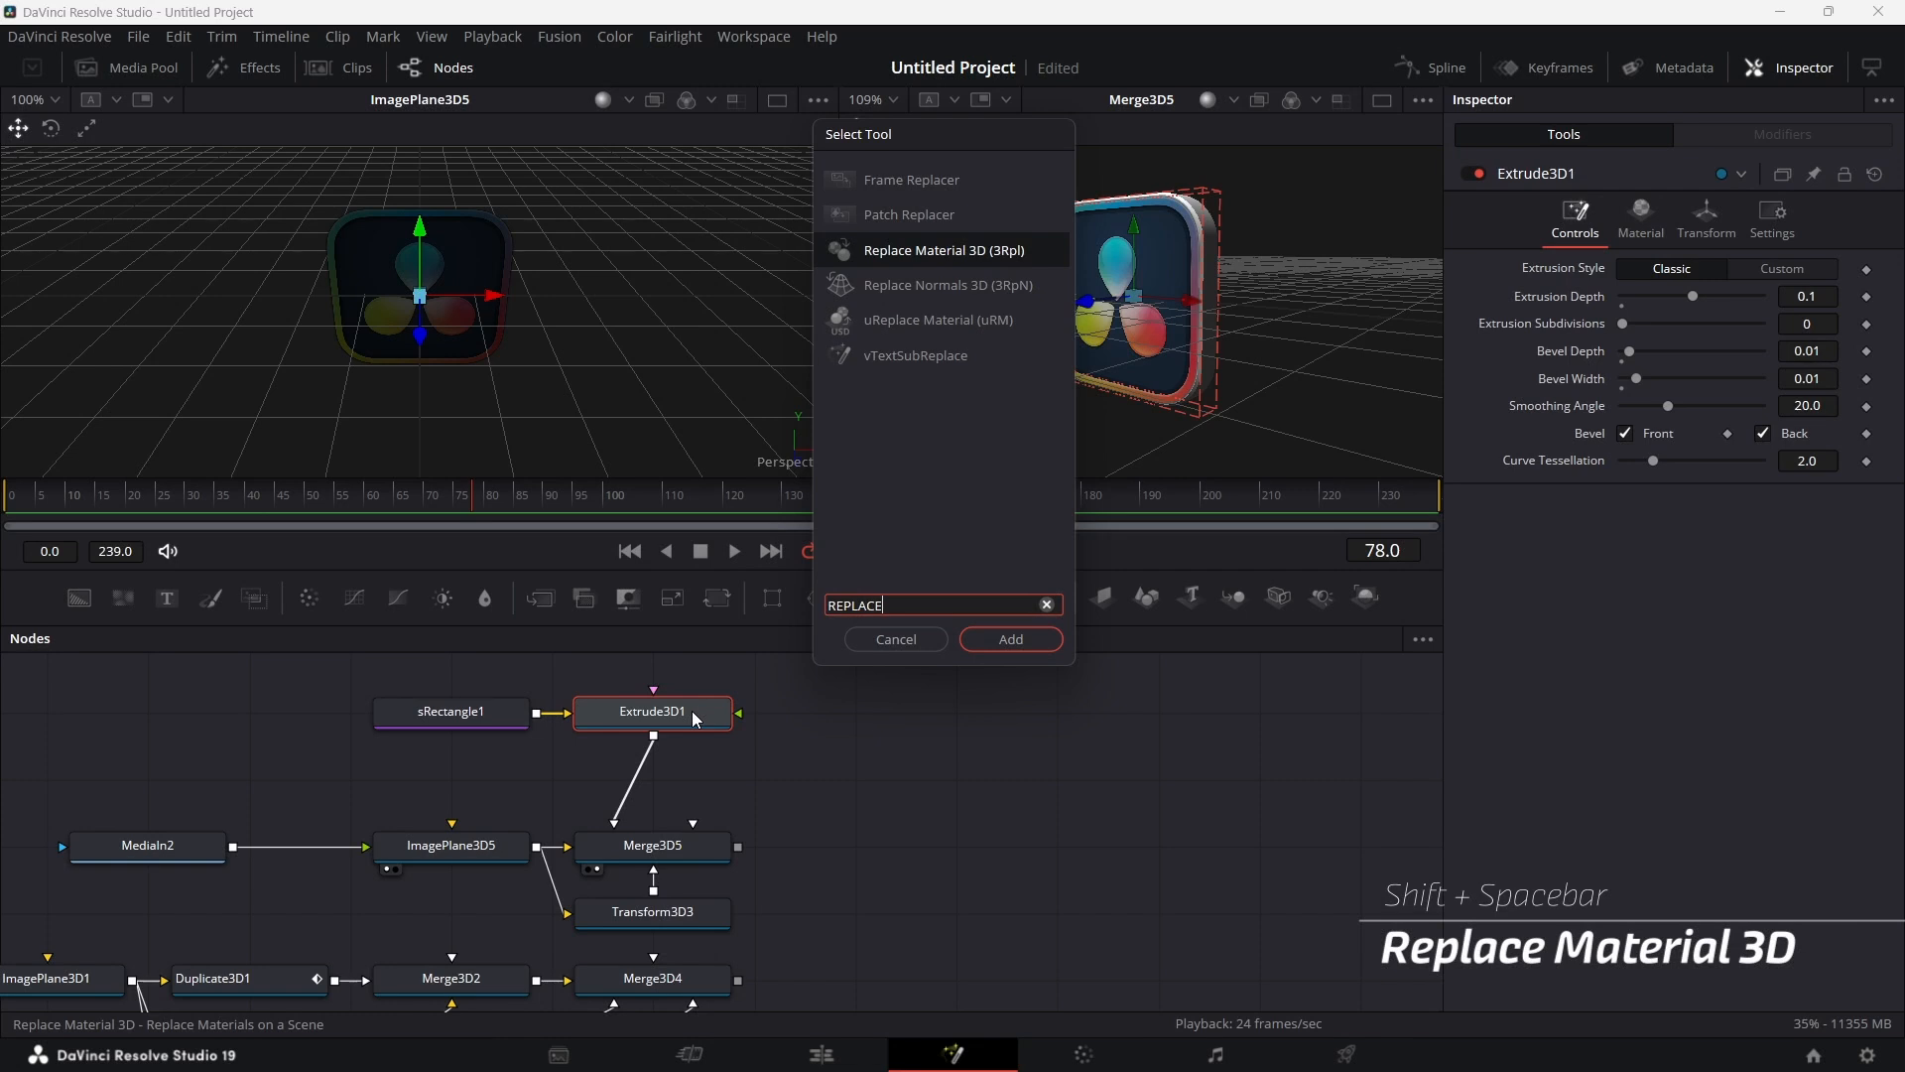
key("Return")
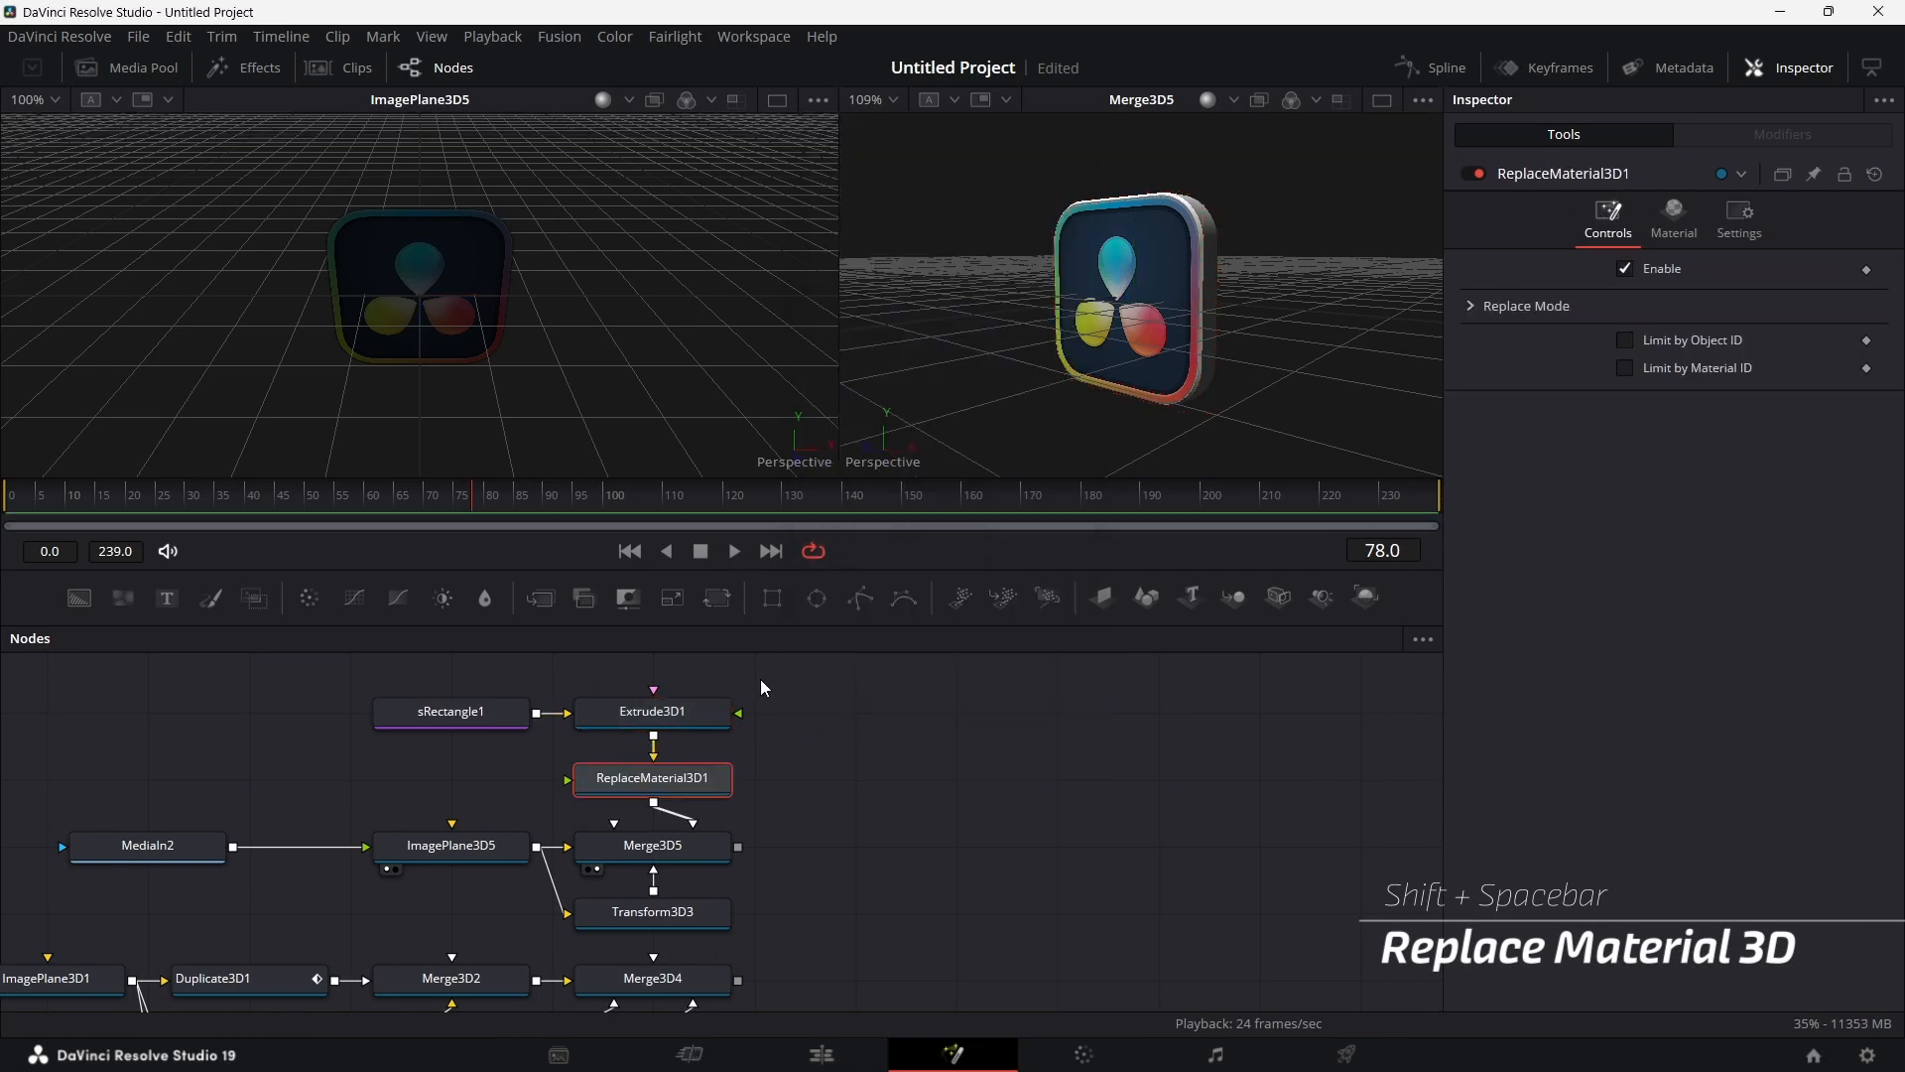
Step: Add the Chrome shader from the Fusion templates and feed it into ReplaceMaterial3D1 as its material
left_click(269, 68)
left_click(14, 147)
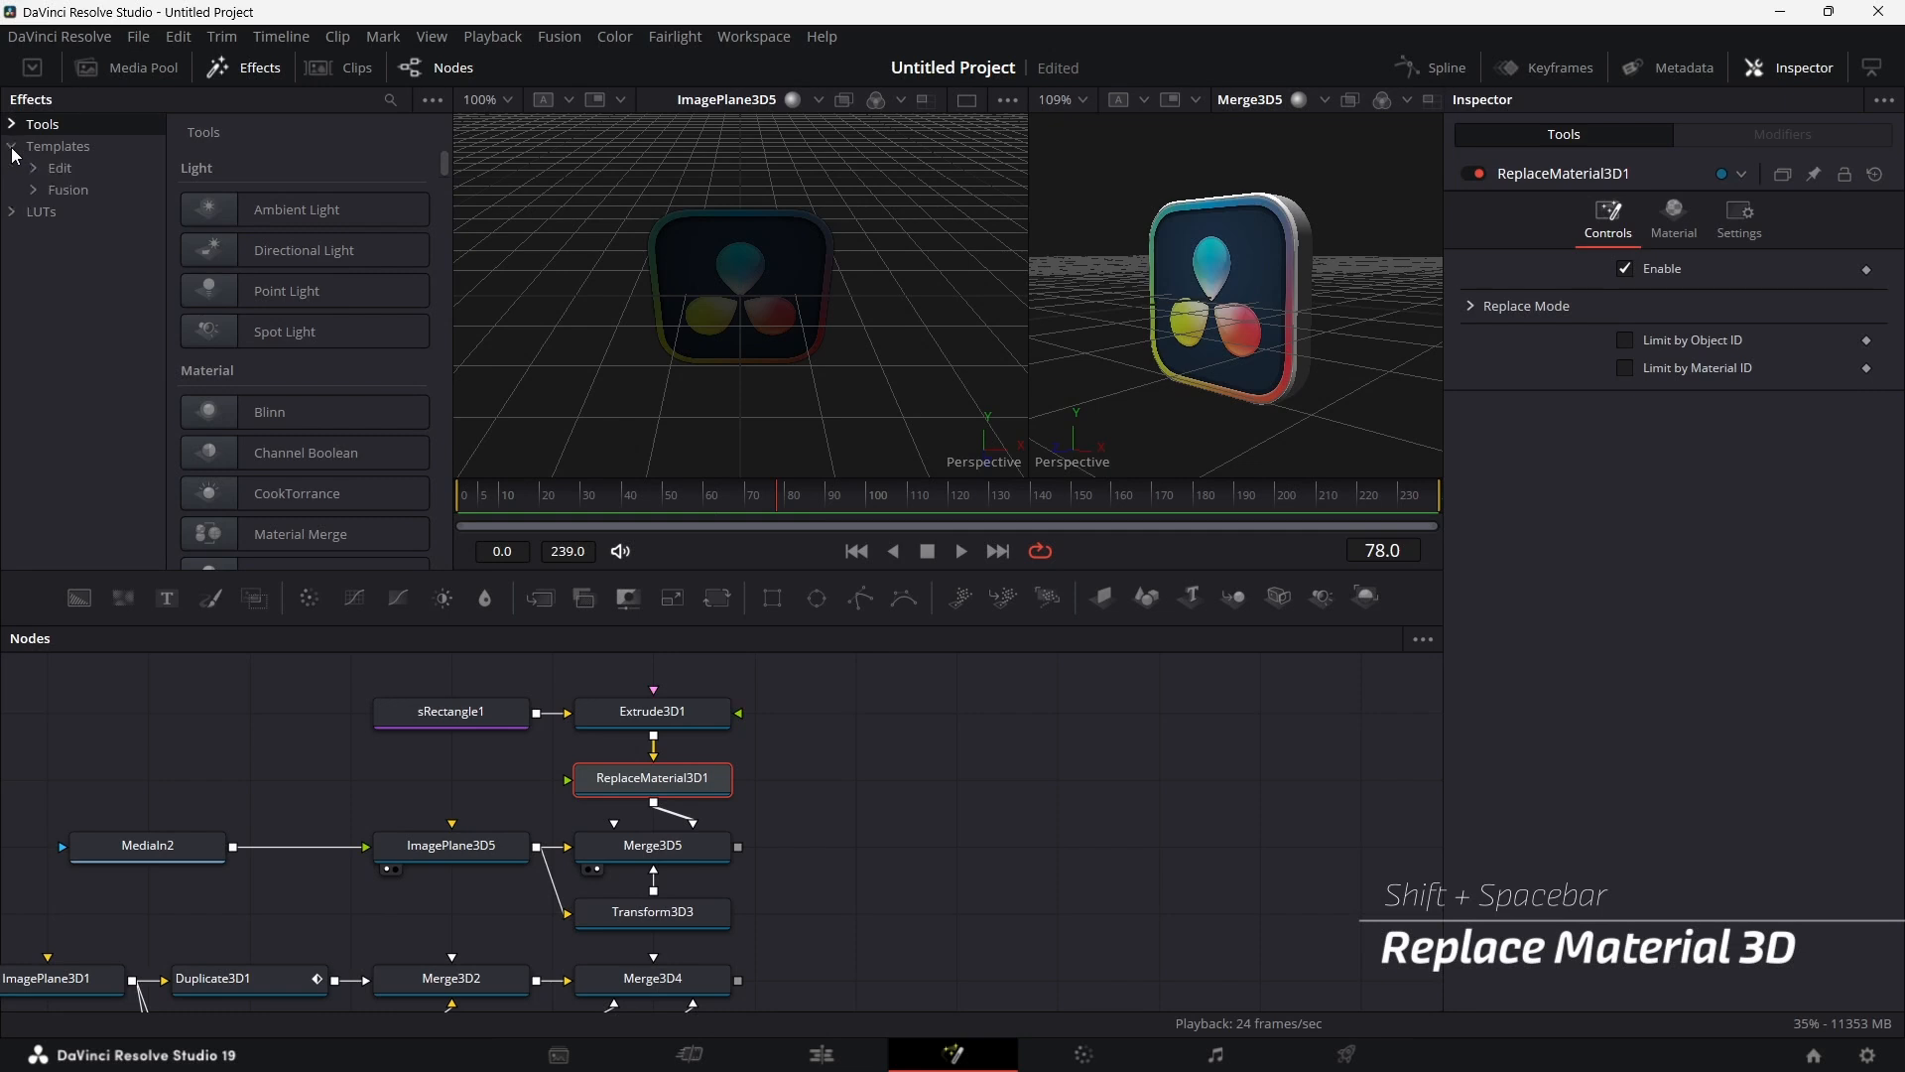
left_click(31, 191)
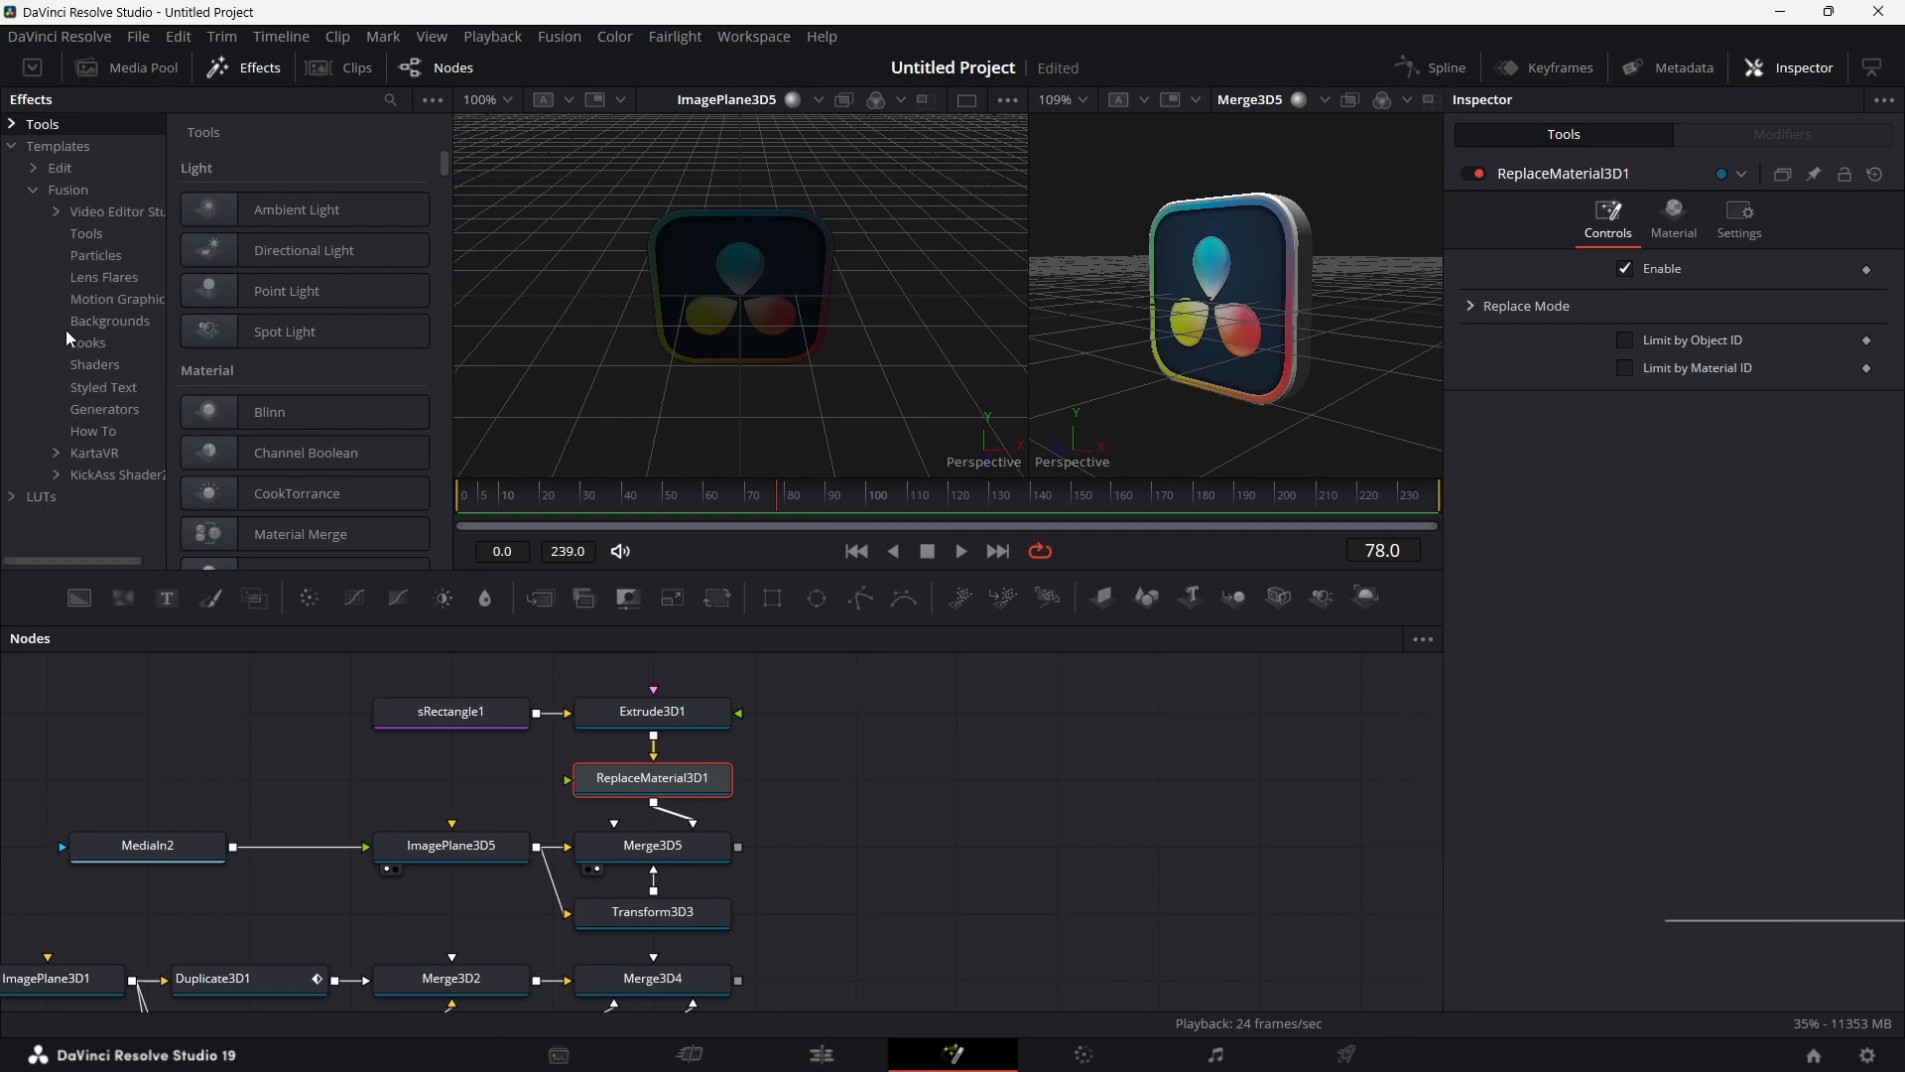
left_click(80, 363)
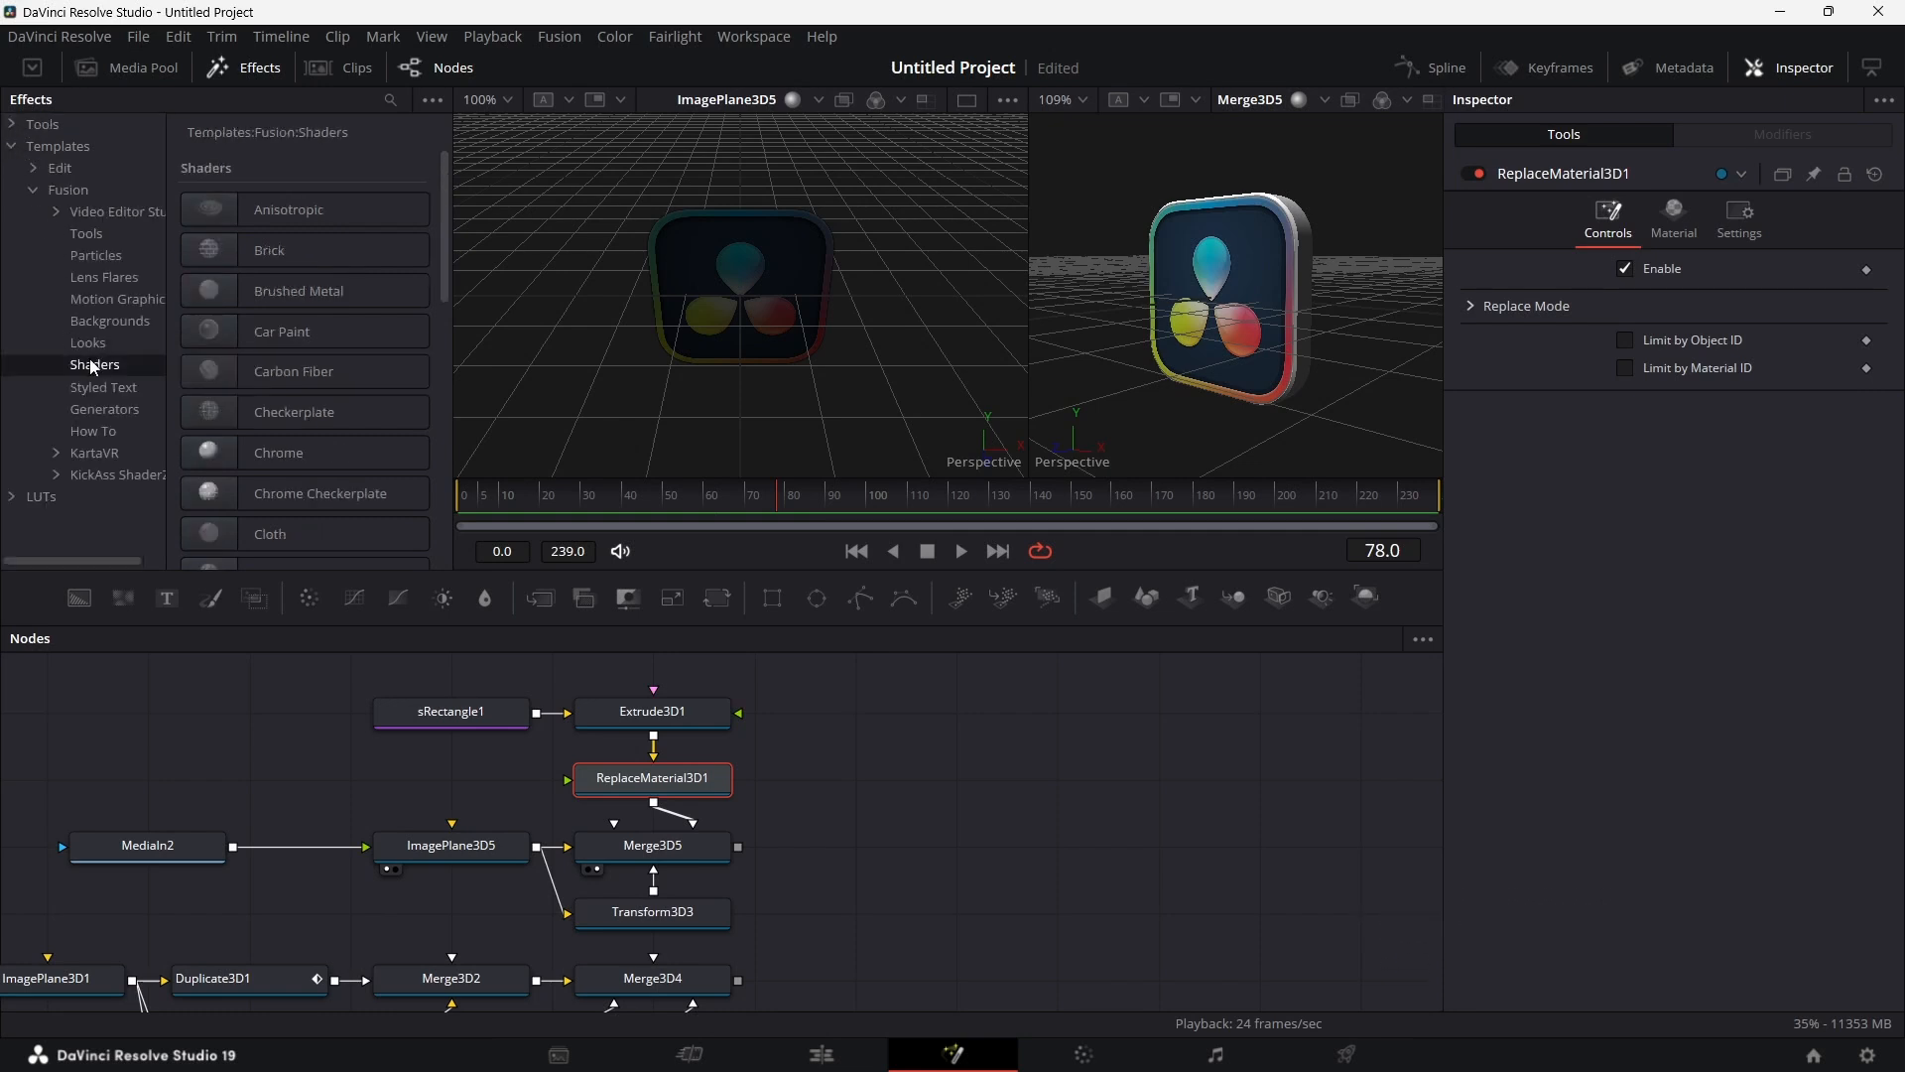
left_click(289, 454)
left_click_drag(290, 455, 627, 776)
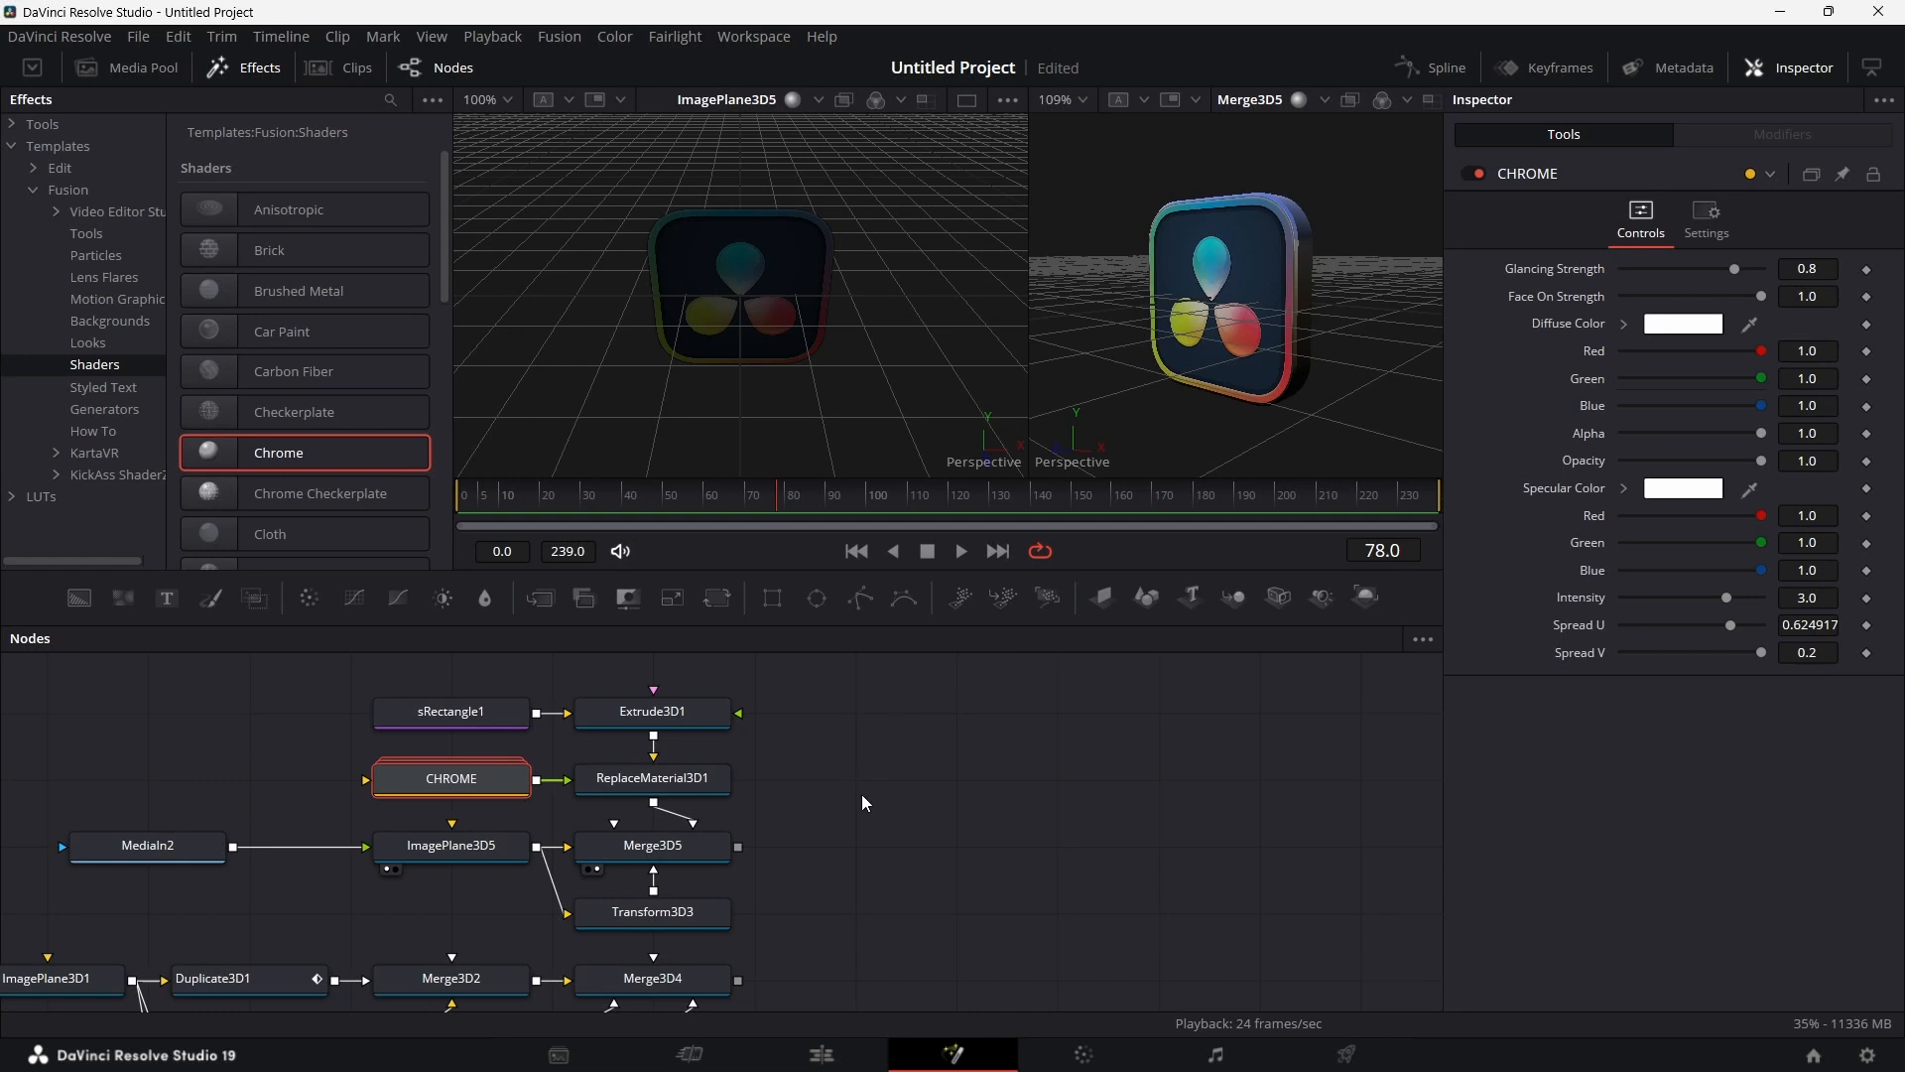
Step: Move MediaIn2 aside and group the rectangle, extrude, chrome, replace material, image plane, transform and Merge3D5 nodes
scroll(861, 802, "down", 1)
scroll(937, 762, "down", 3)
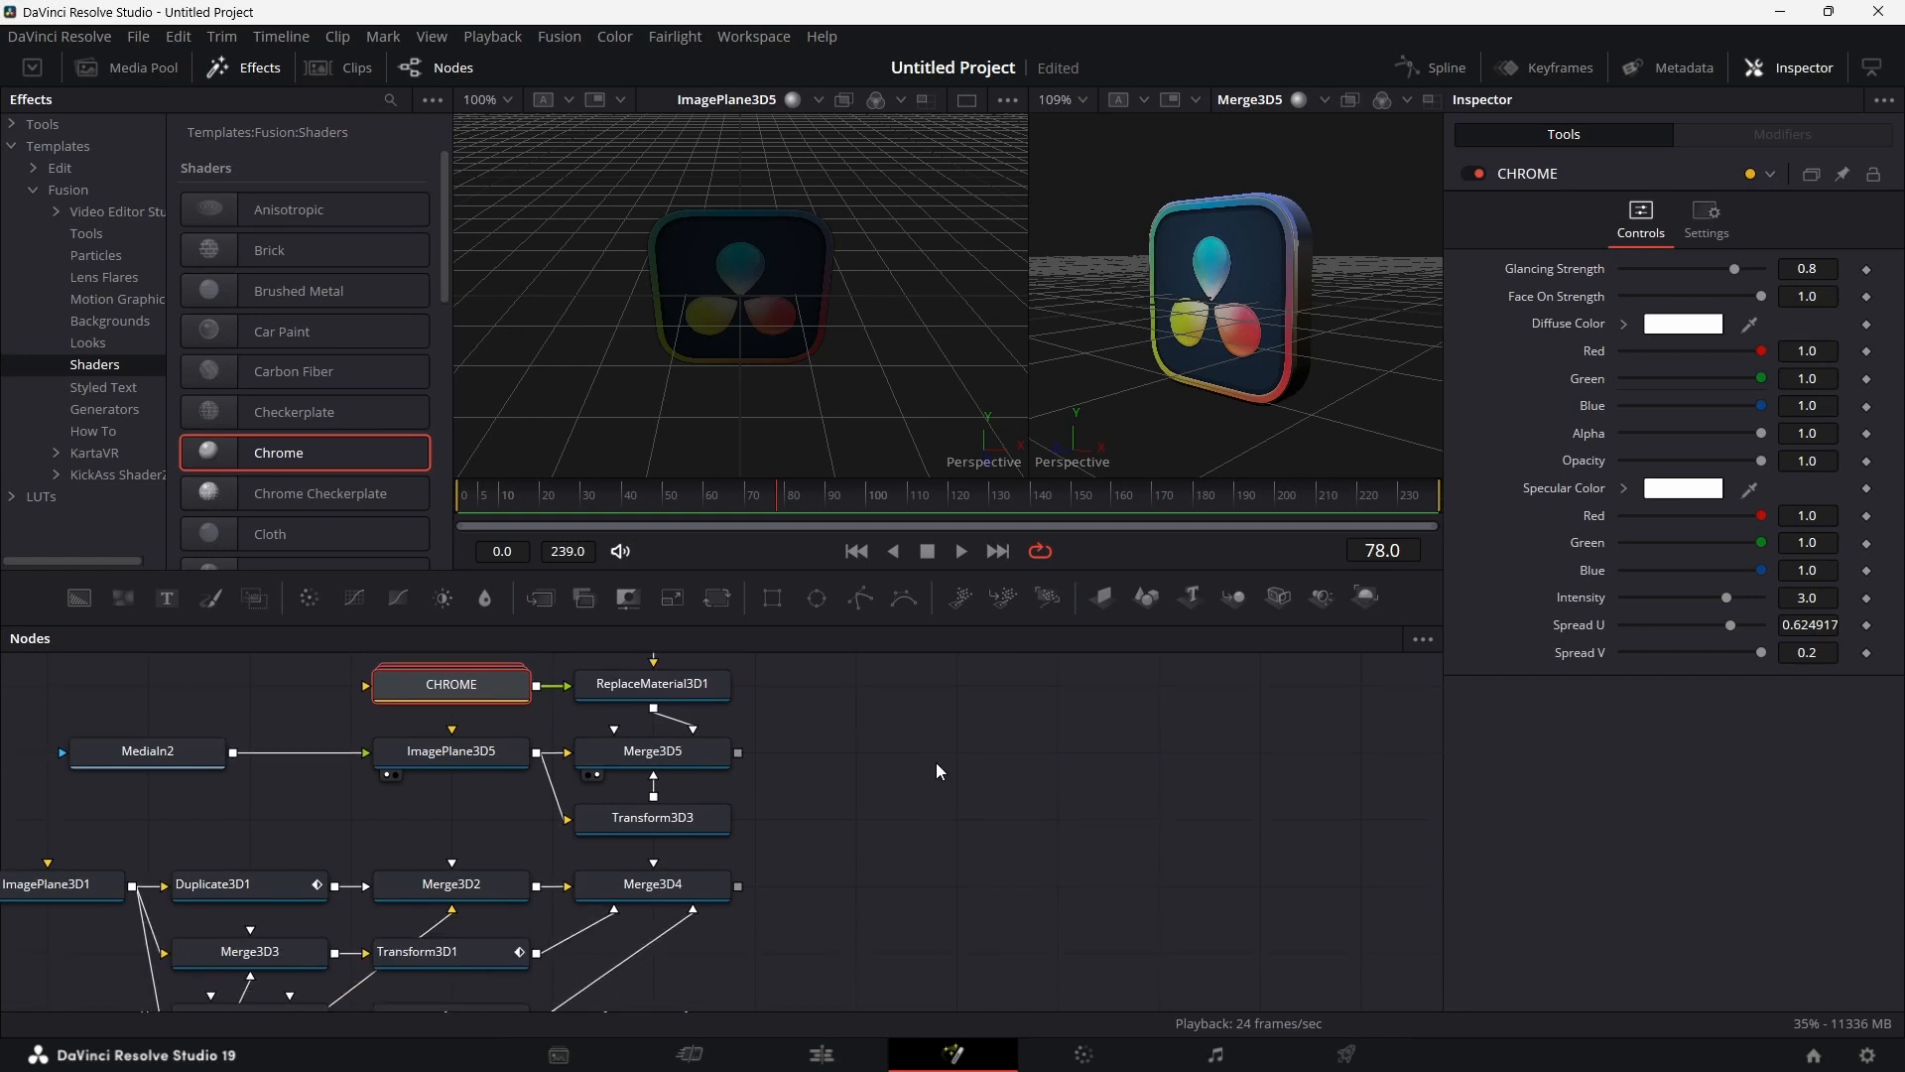
scroll(937, 762, "up", 4)
left_click_drag(187, 852, 70, 853)
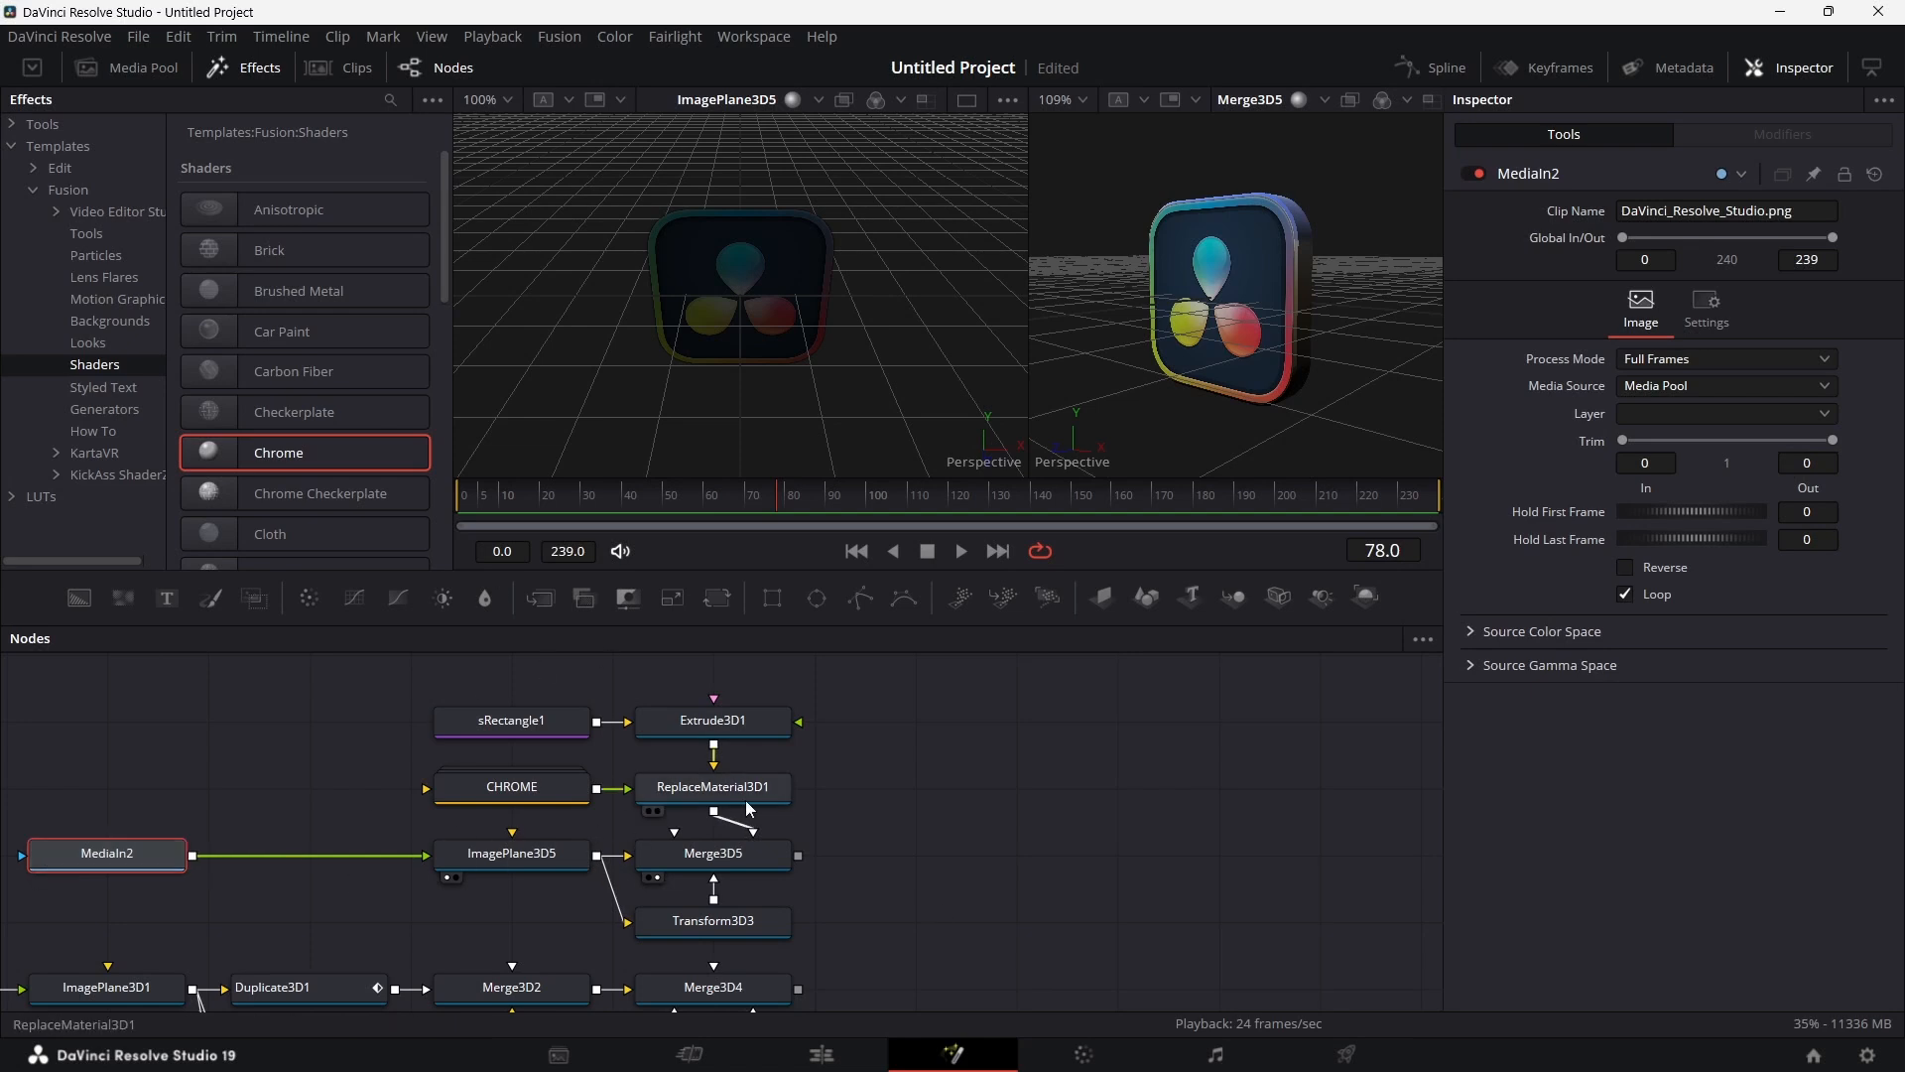
left_click_drag(483, 666, 740, 931)
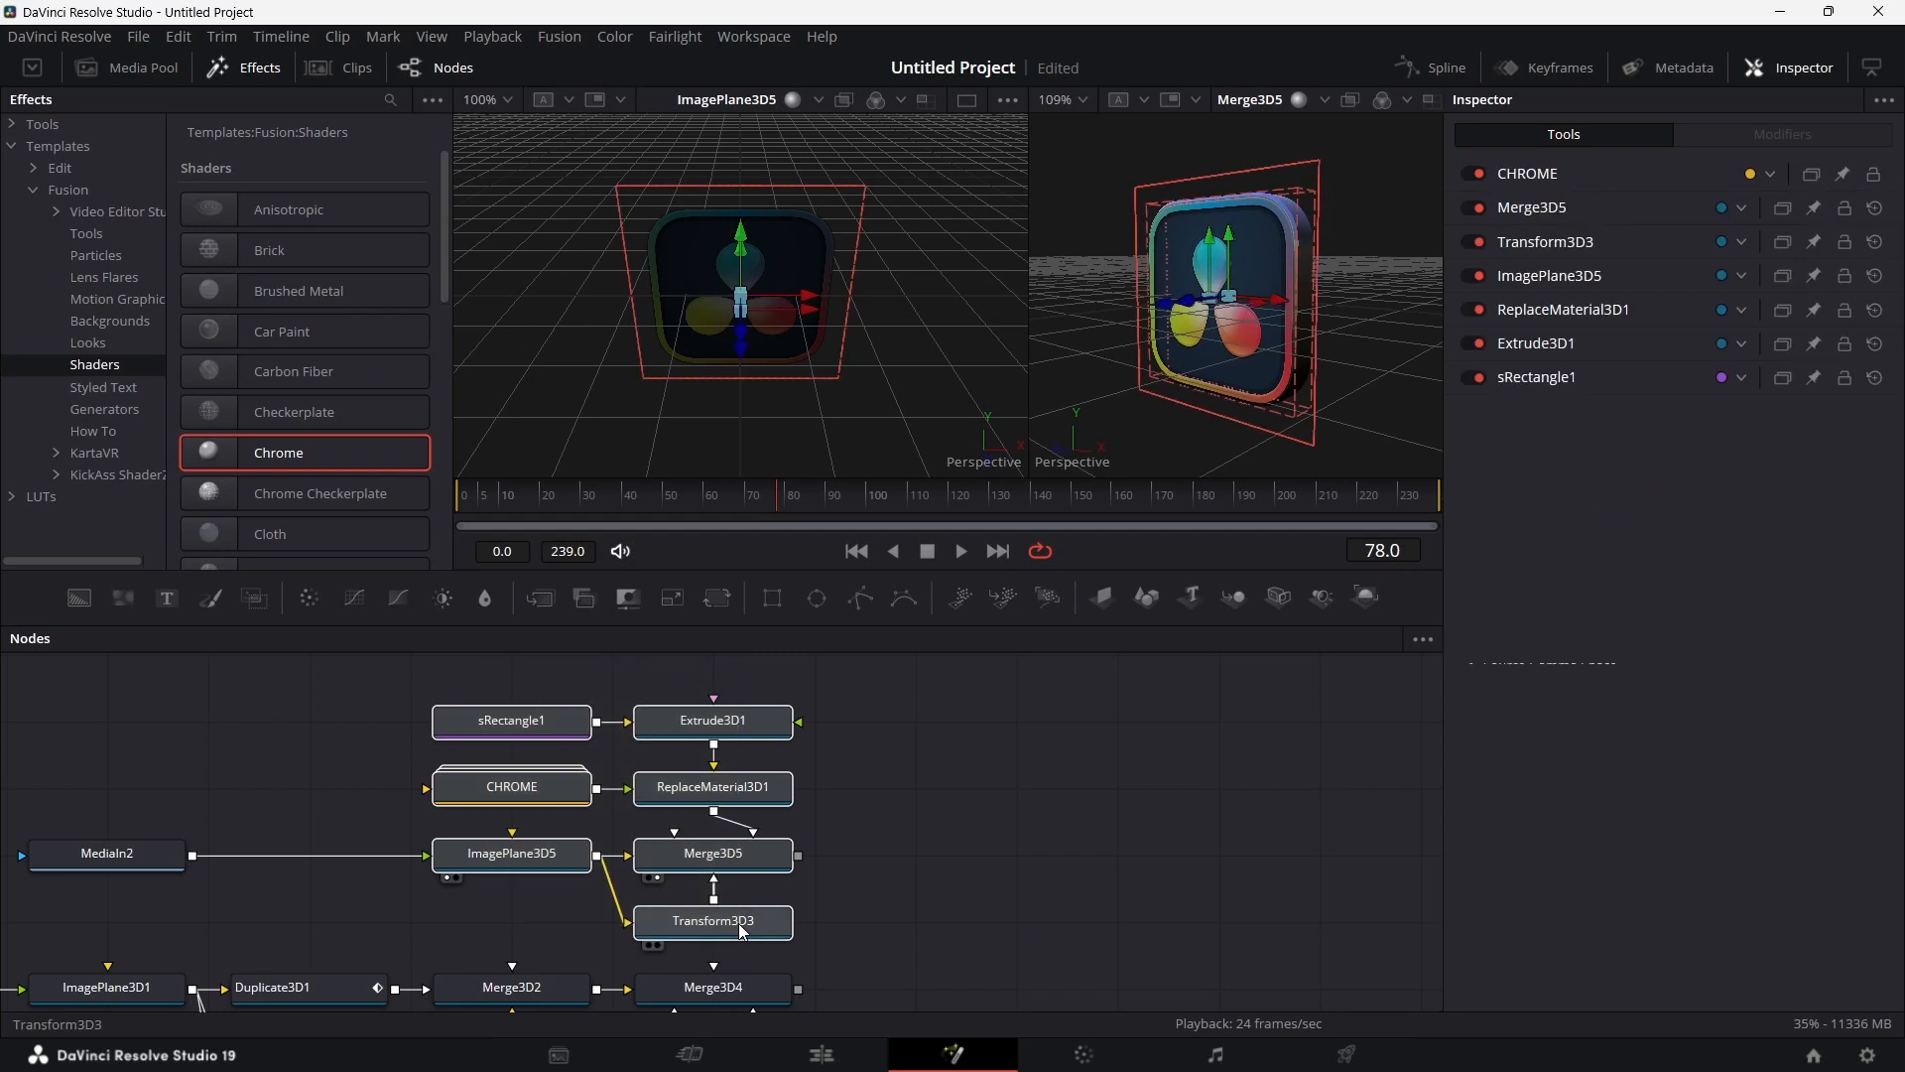
right_click(740, 928)
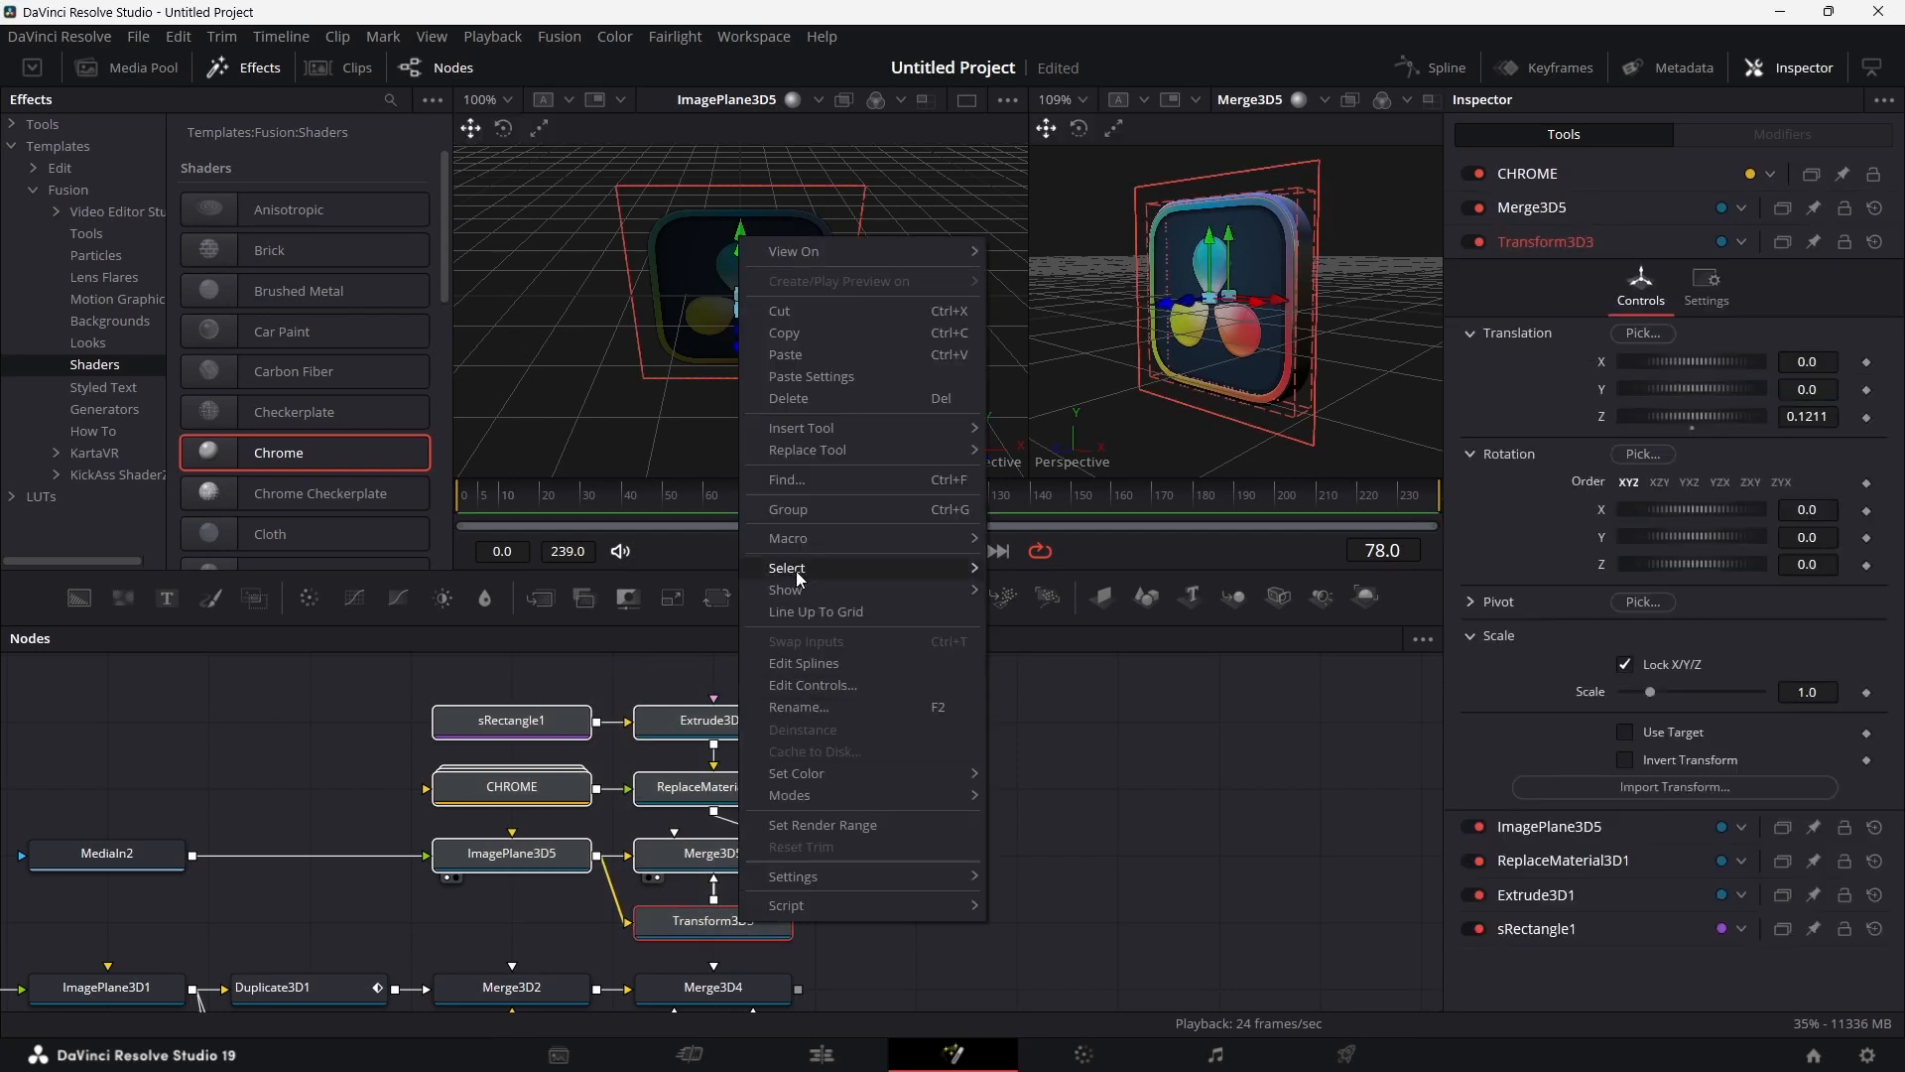
left_click(820, 509)
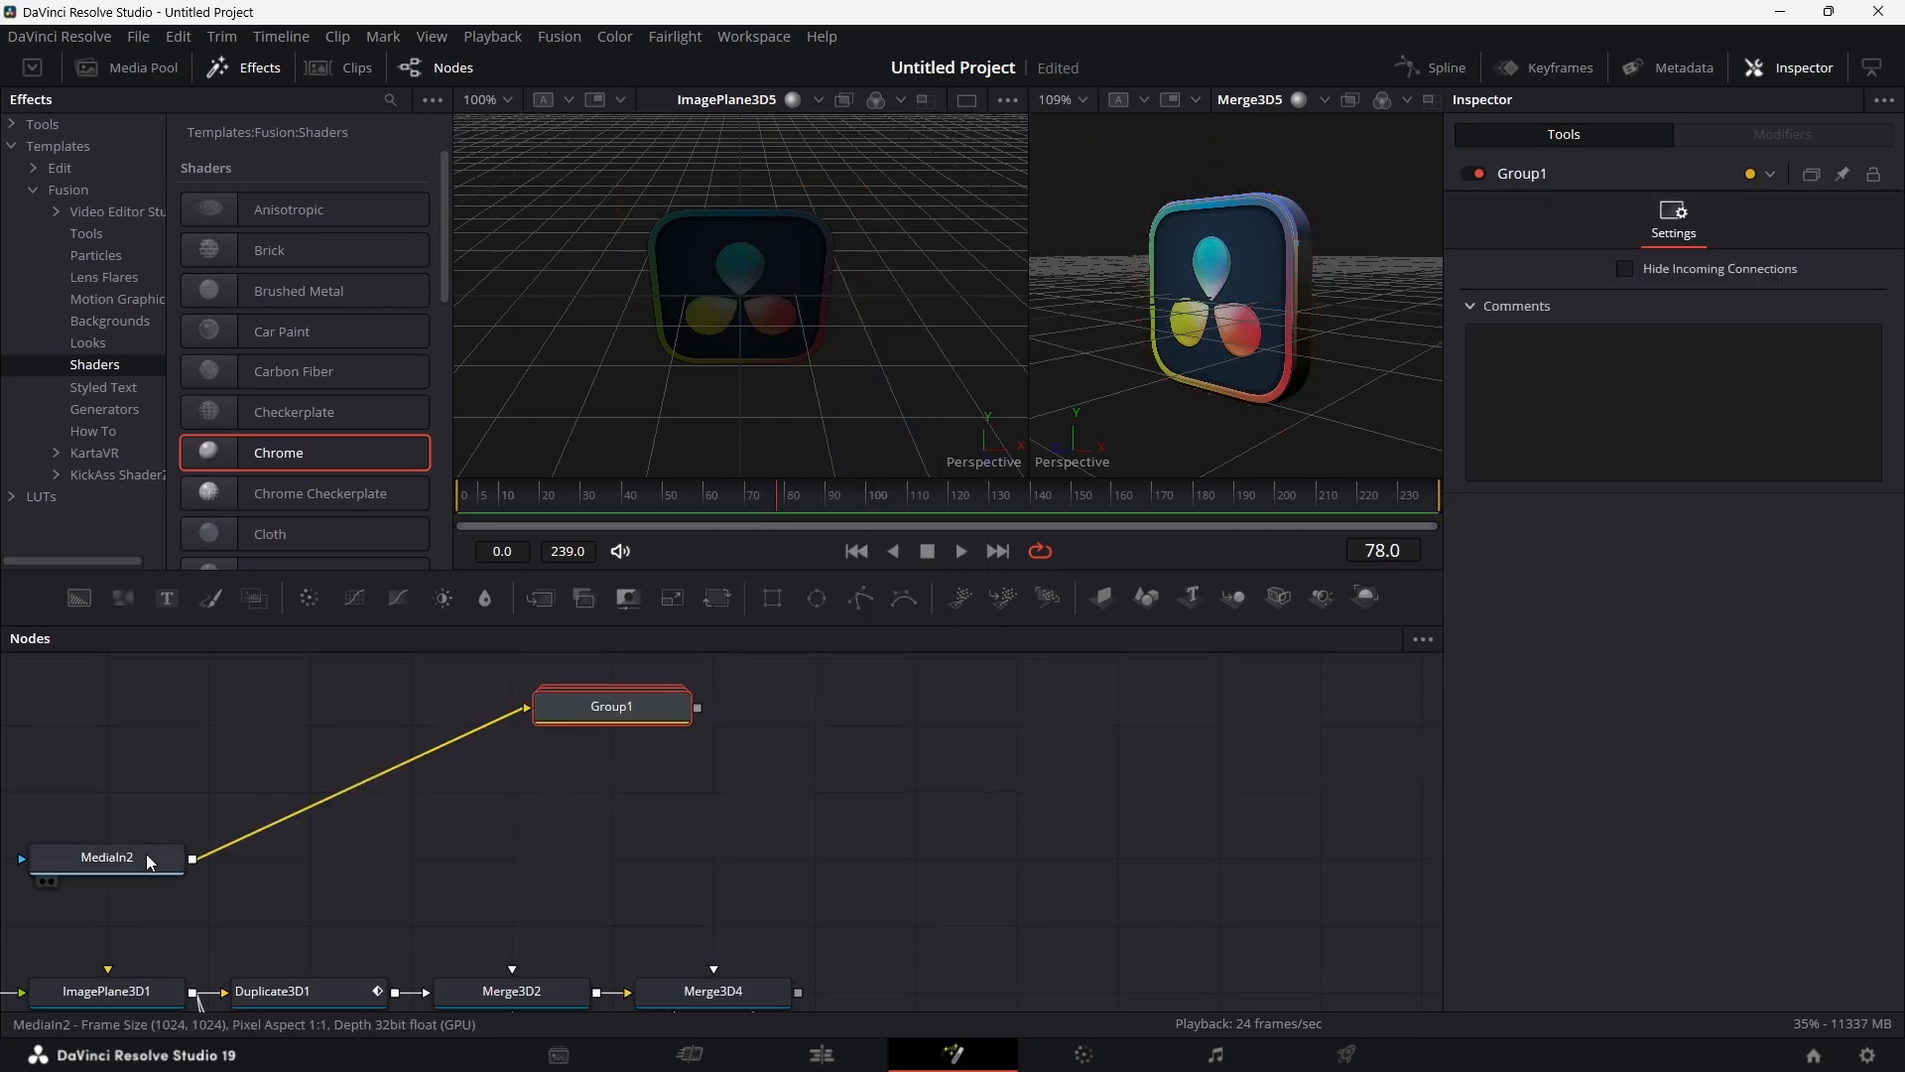
Step: Place MediaIn2 directly before Group1 and move the pair to the free area above and beyond Merge3D4
left_click_drag(146, 853, 427, 695)
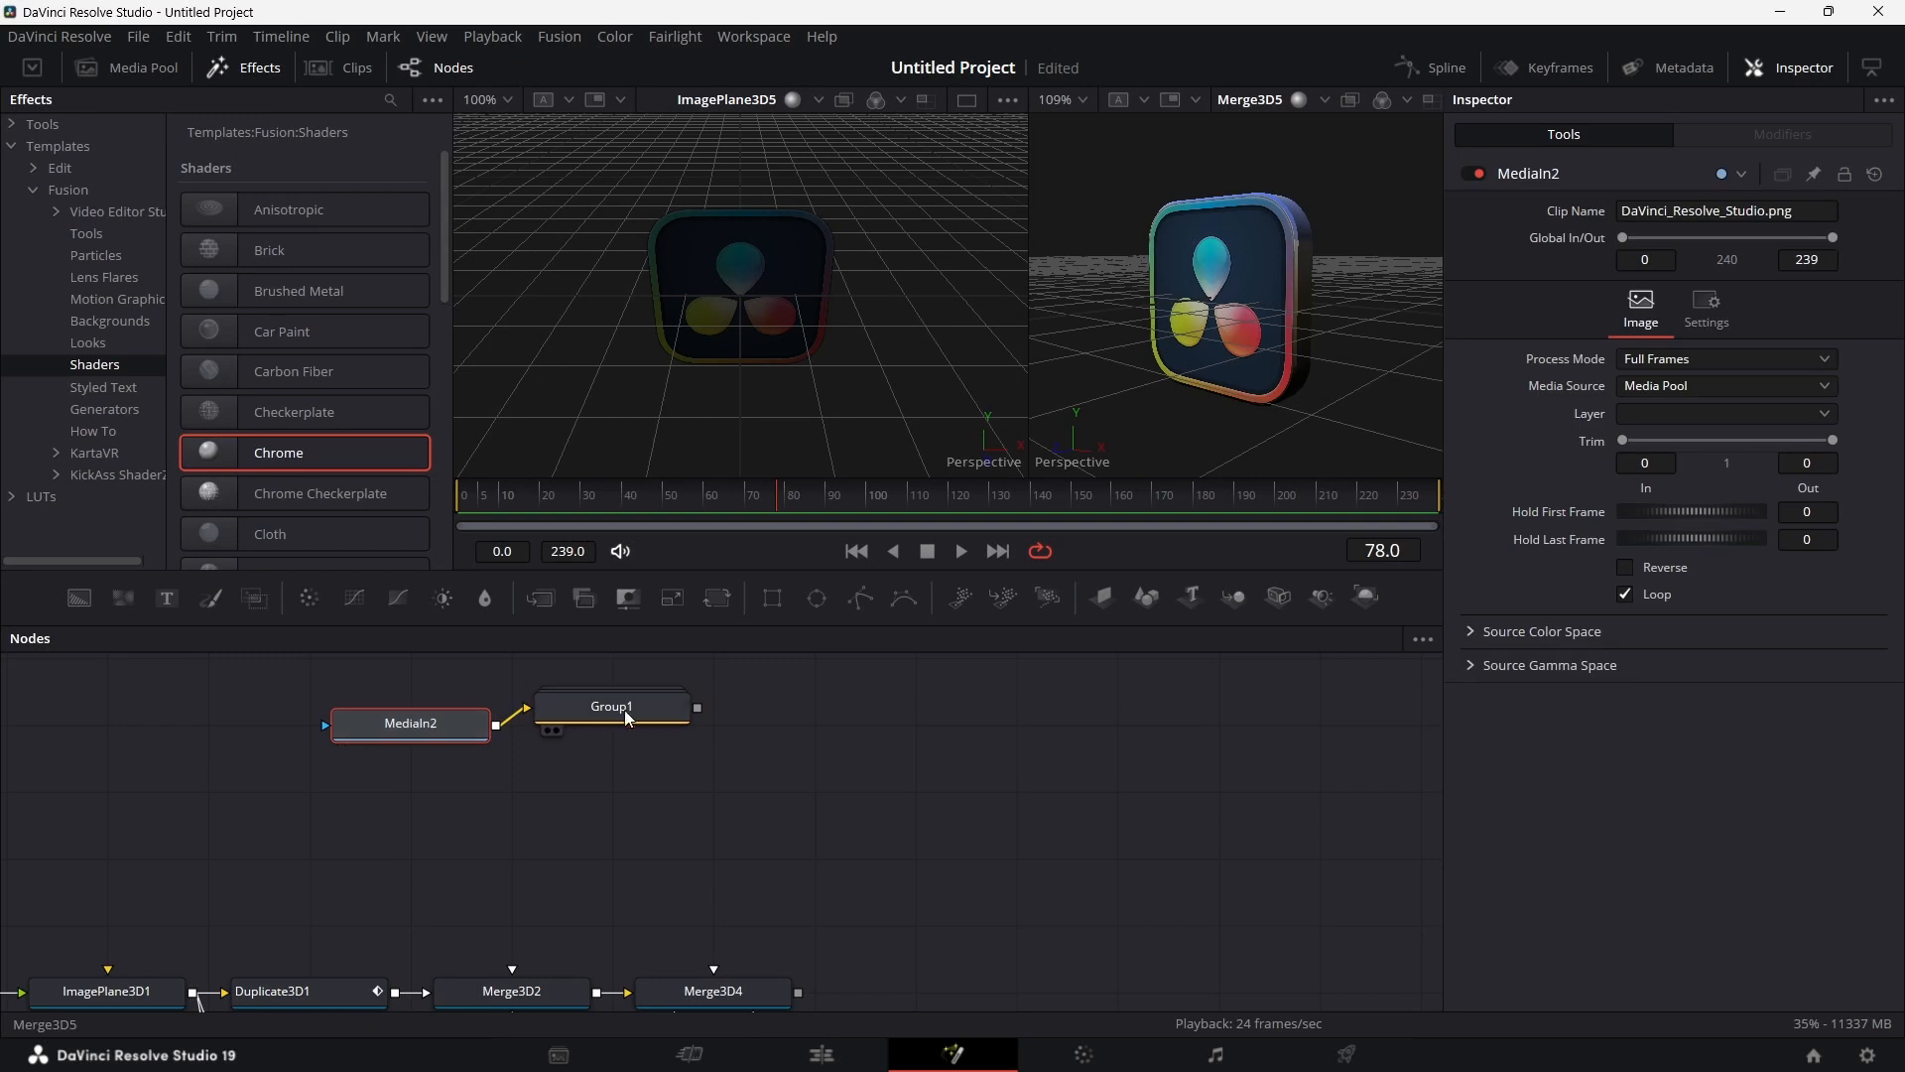
left_click_drag(632, 714, 631, 730)
left_click_drag(314, 673, 977, 856)
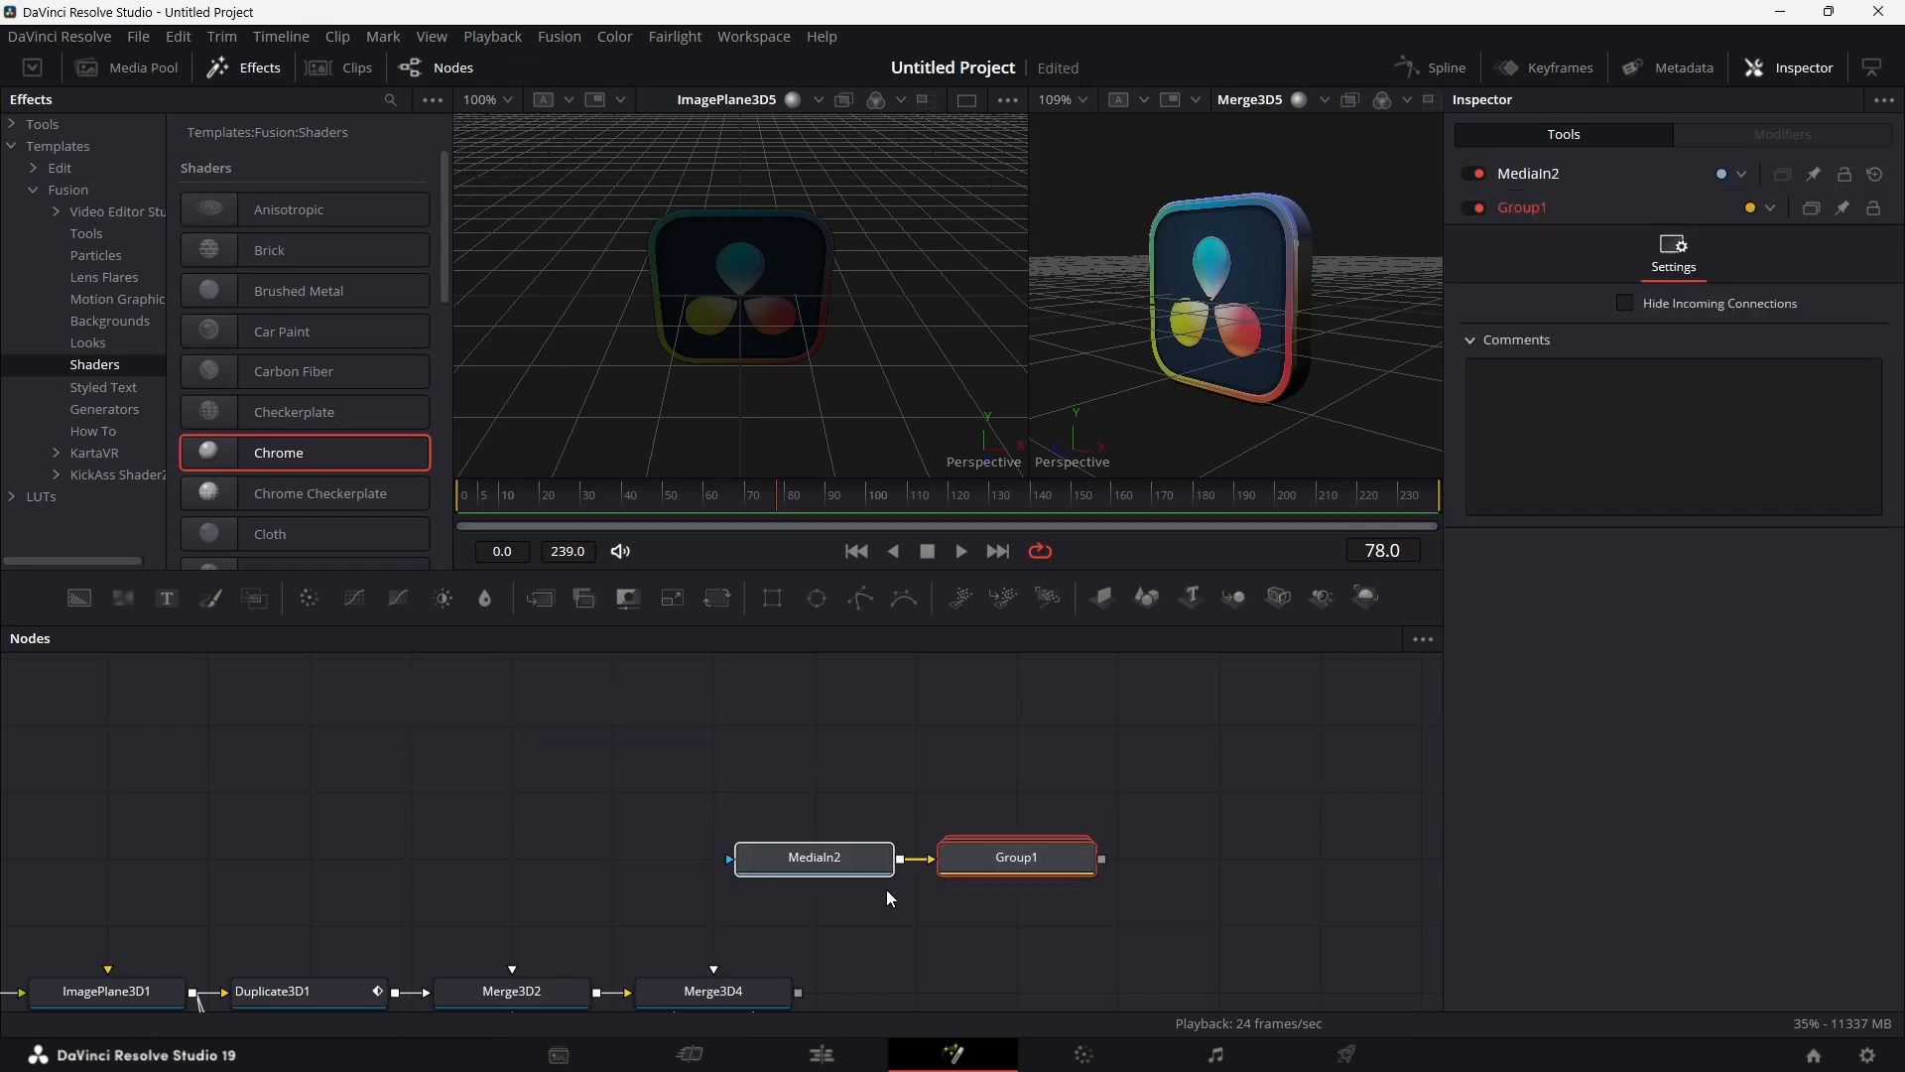
Step: Add a Merge 3D node beside Merge3D4 and connect Group1's output to it
scroll(944, 935, "down", 4)
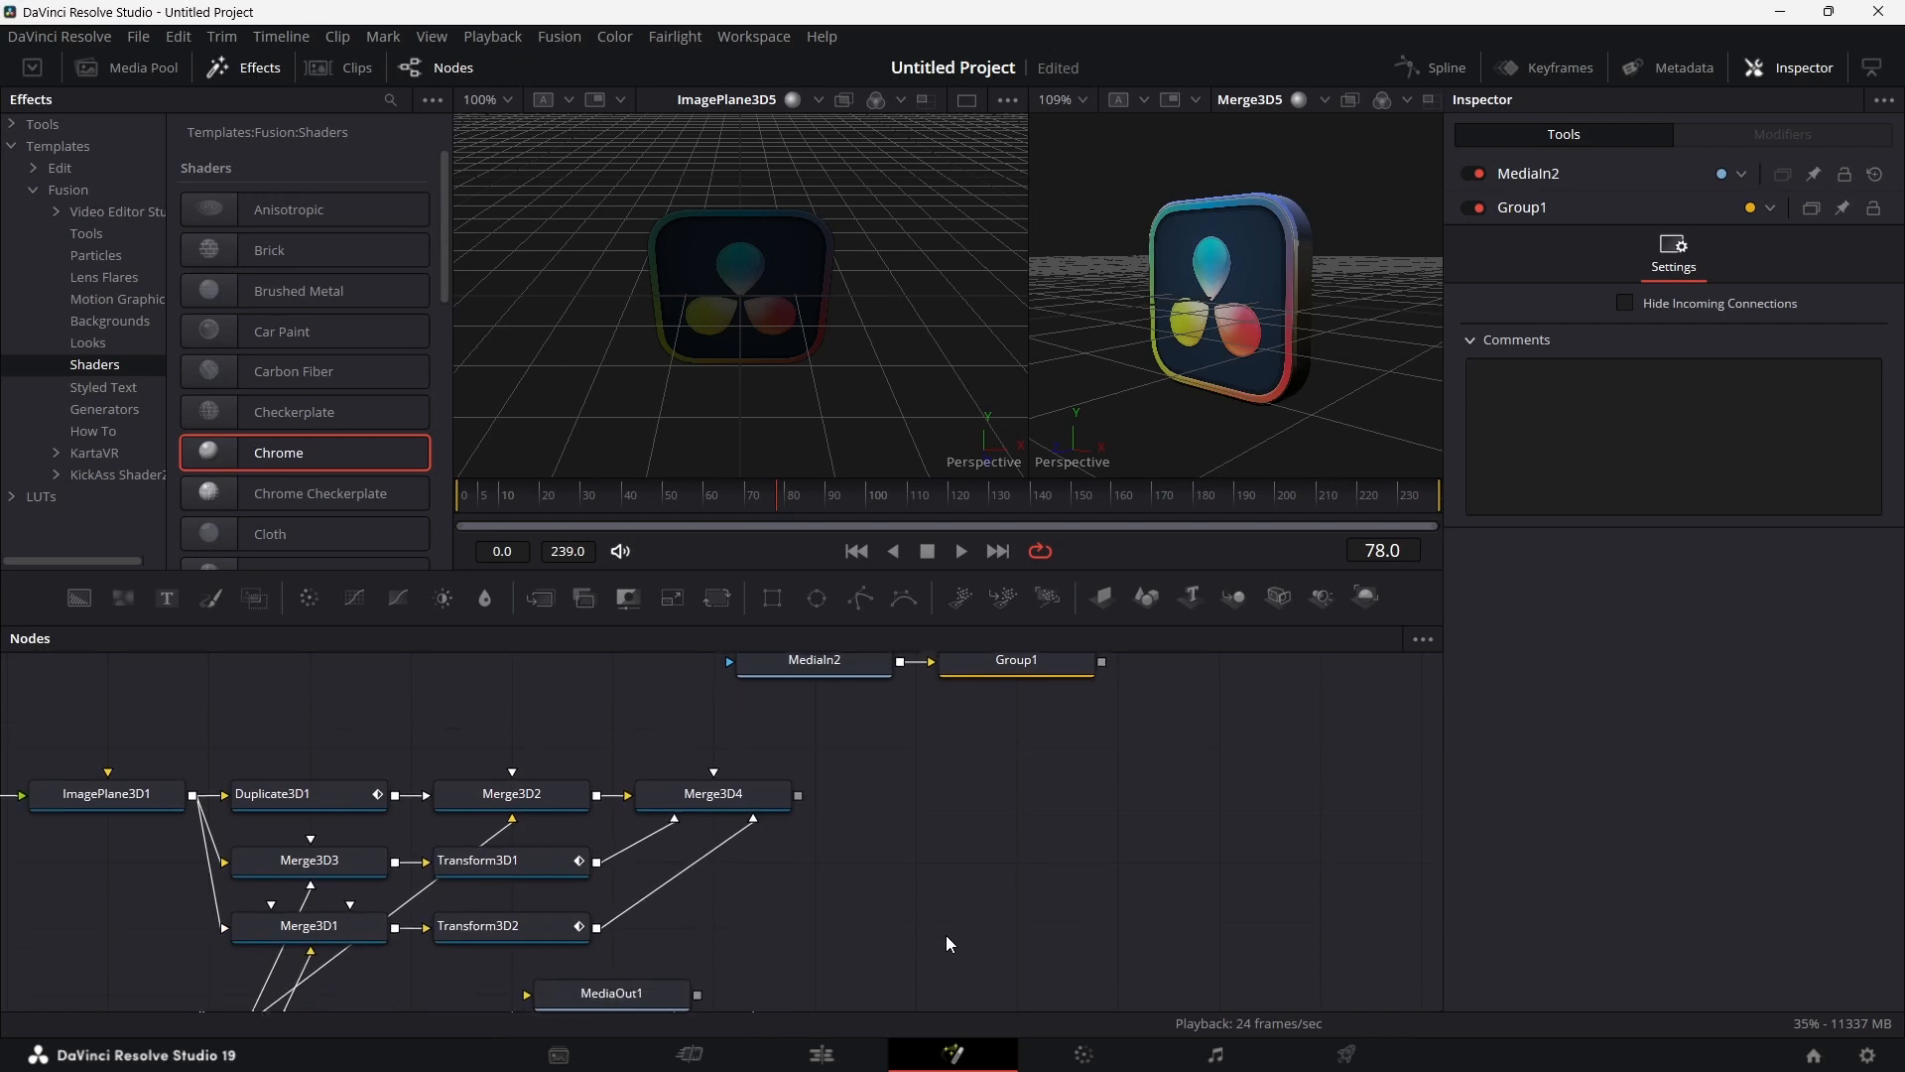
scroll(979, 908, "down", 5)
scroll(980, 907, "up", 5)
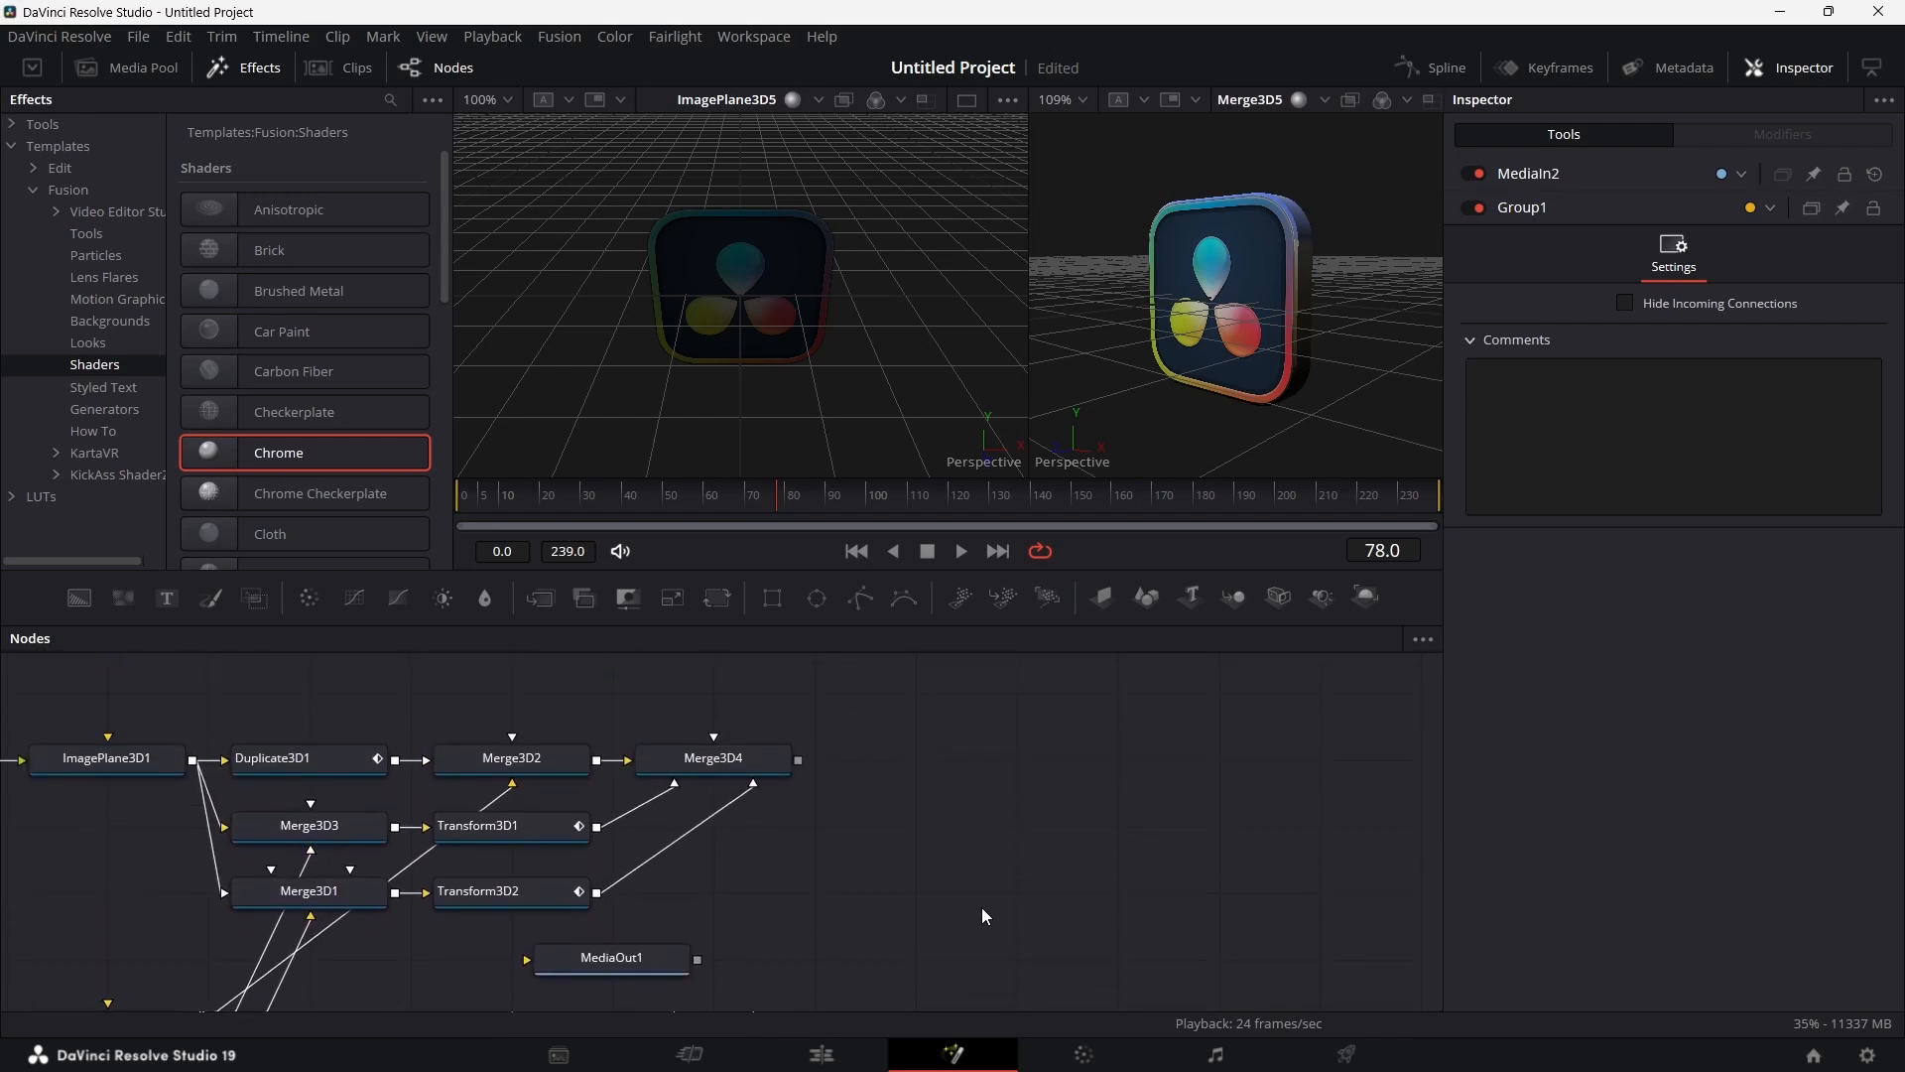
scroll(981, 907, "down", 2)
scroll(980, 907, "down", 1)
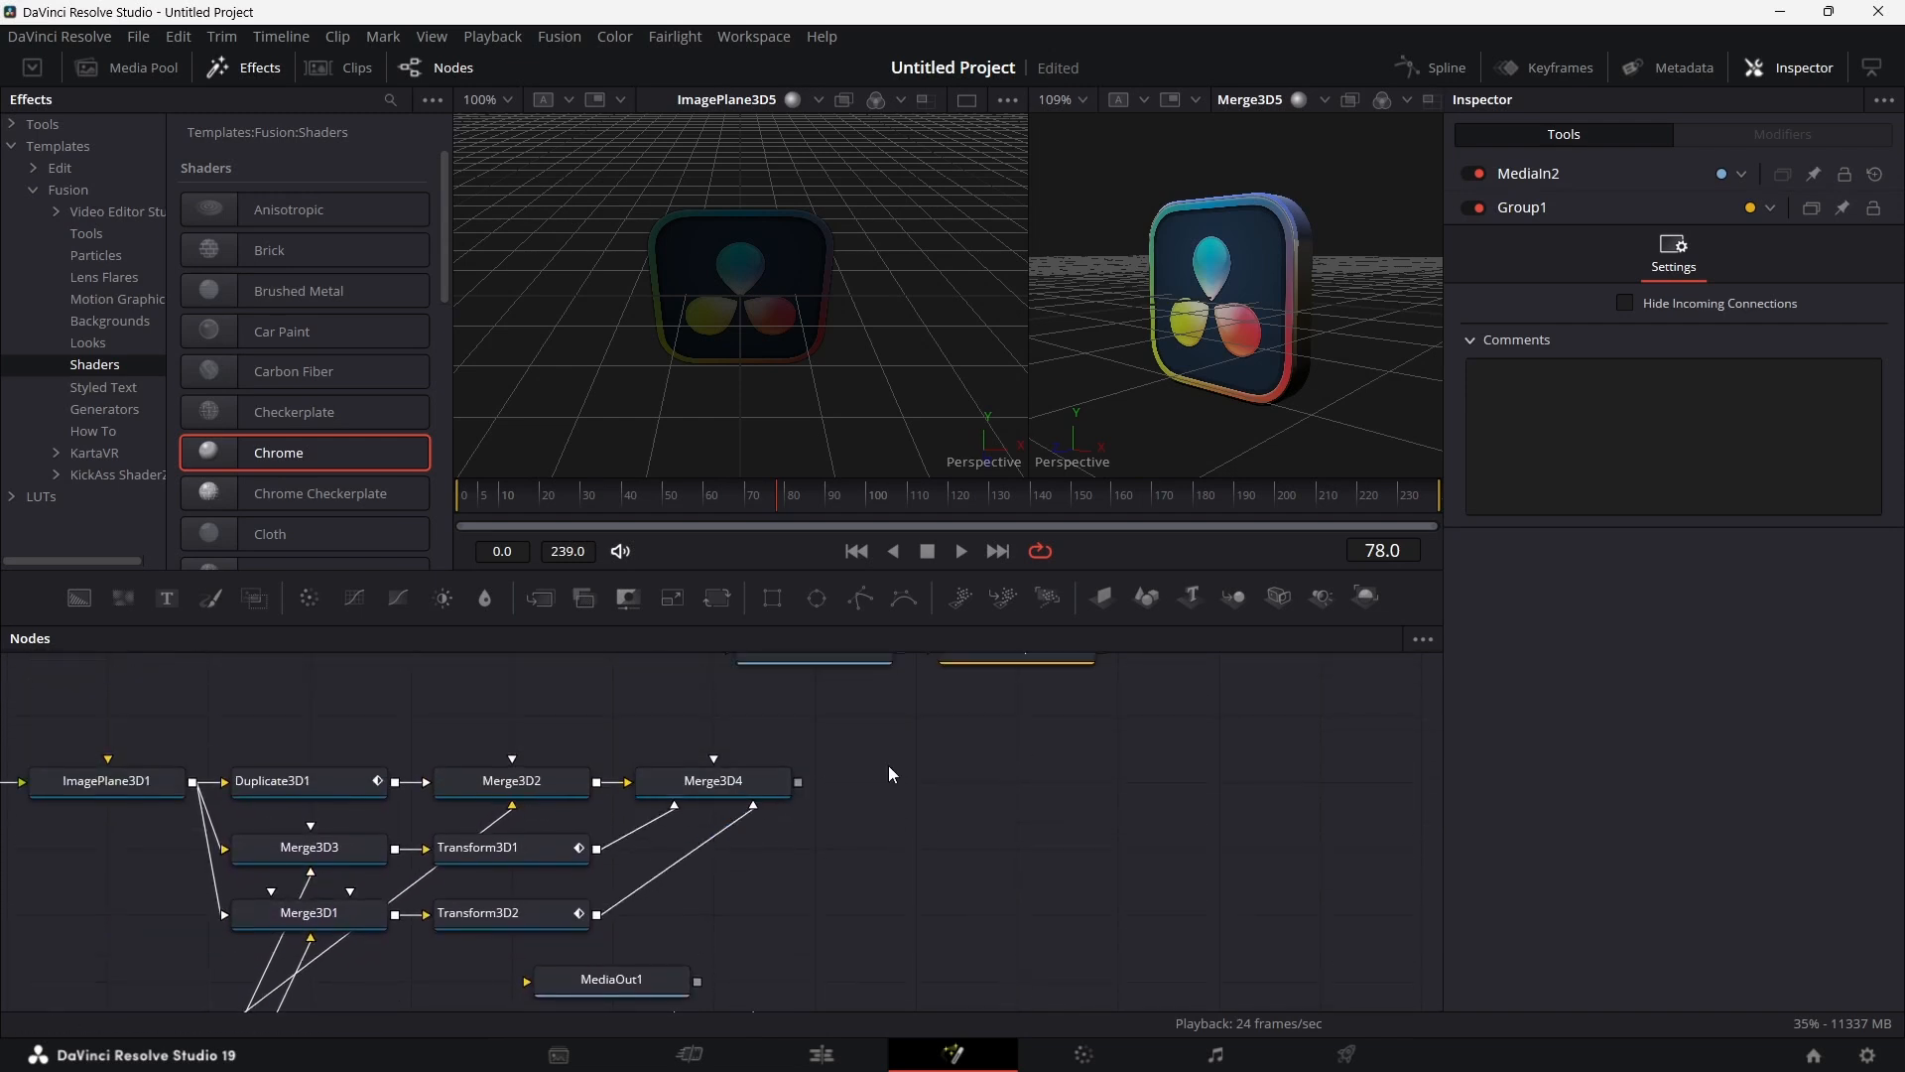
scroll(889, 765, "up", 4)
left_click_drag(1230, 593, 950, 829)
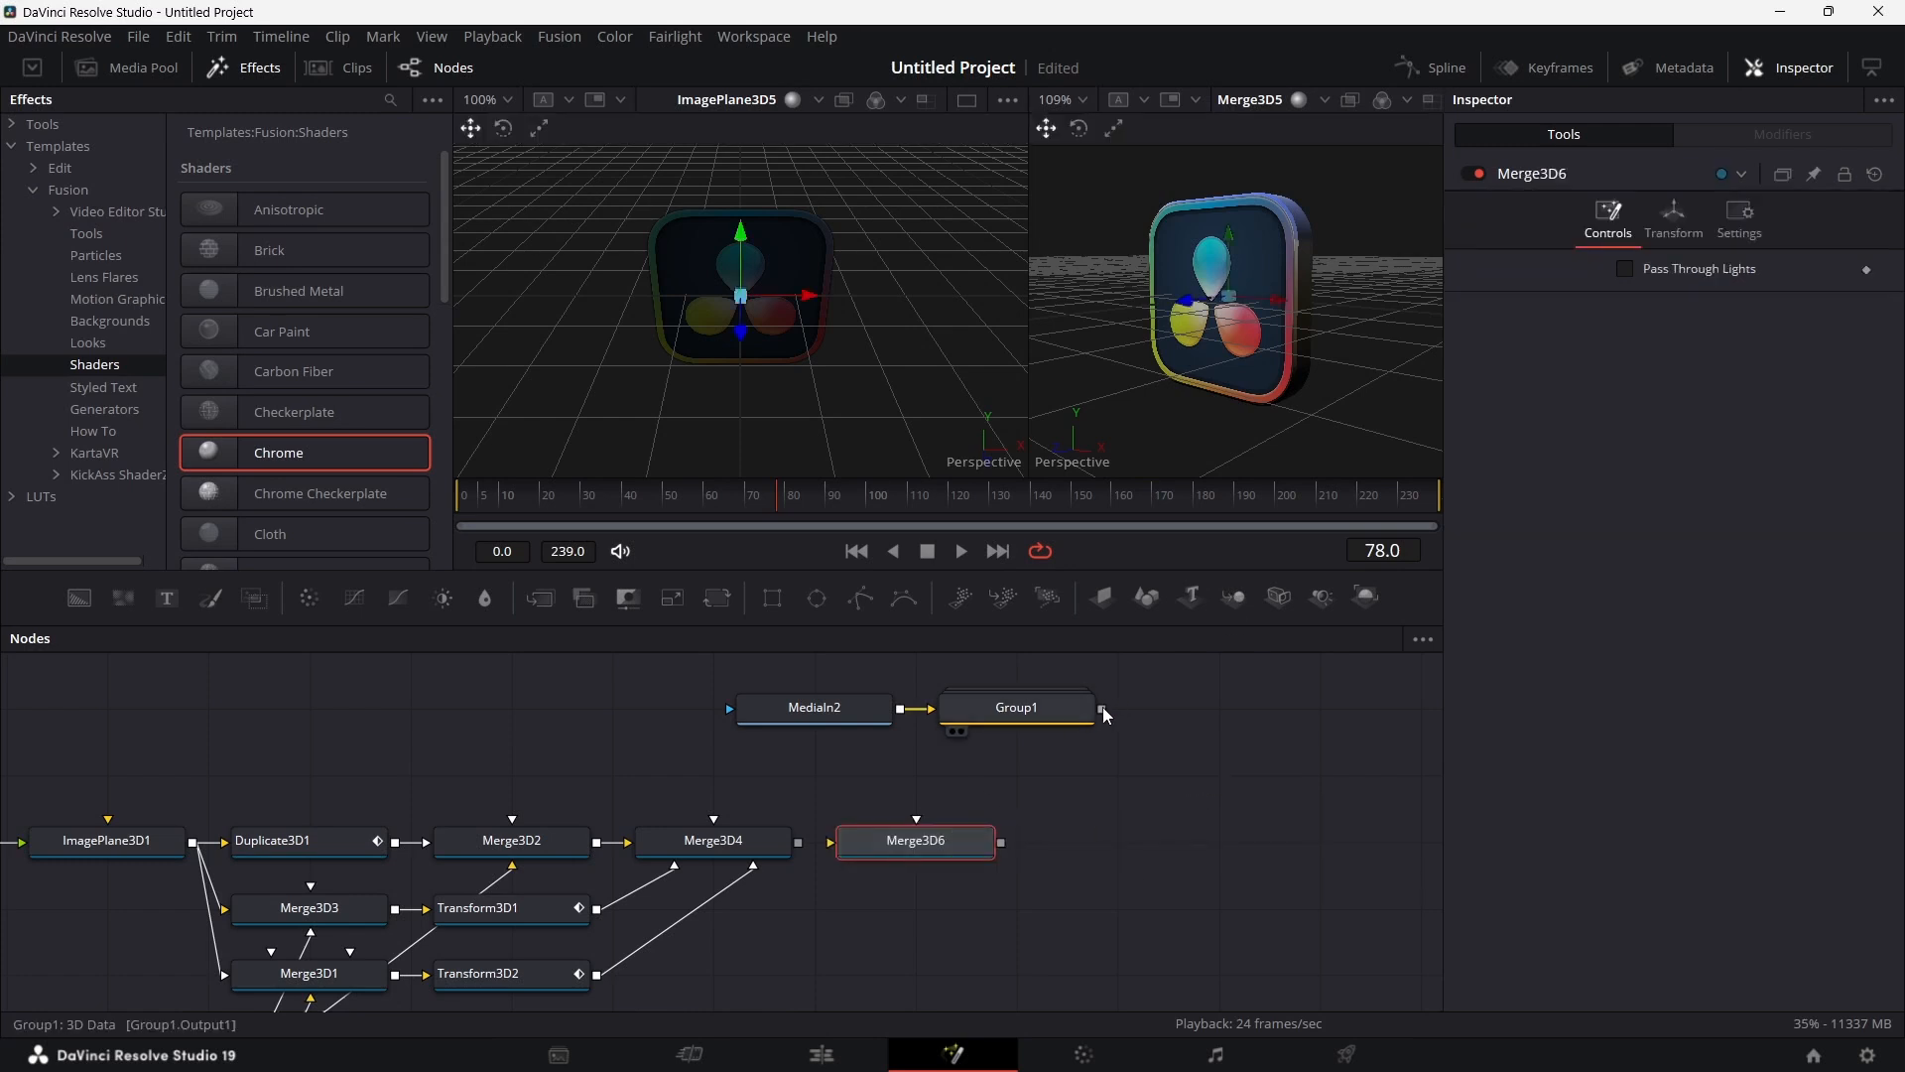
left_click_drag(1103, 711, 914, 818)
Step: Stack MediaIn2 and Group1 vertically above the new Merge 3D node, leaving a one-row gap between Group1 and the merge
left_click_drag(1038, 704, 937, 770)
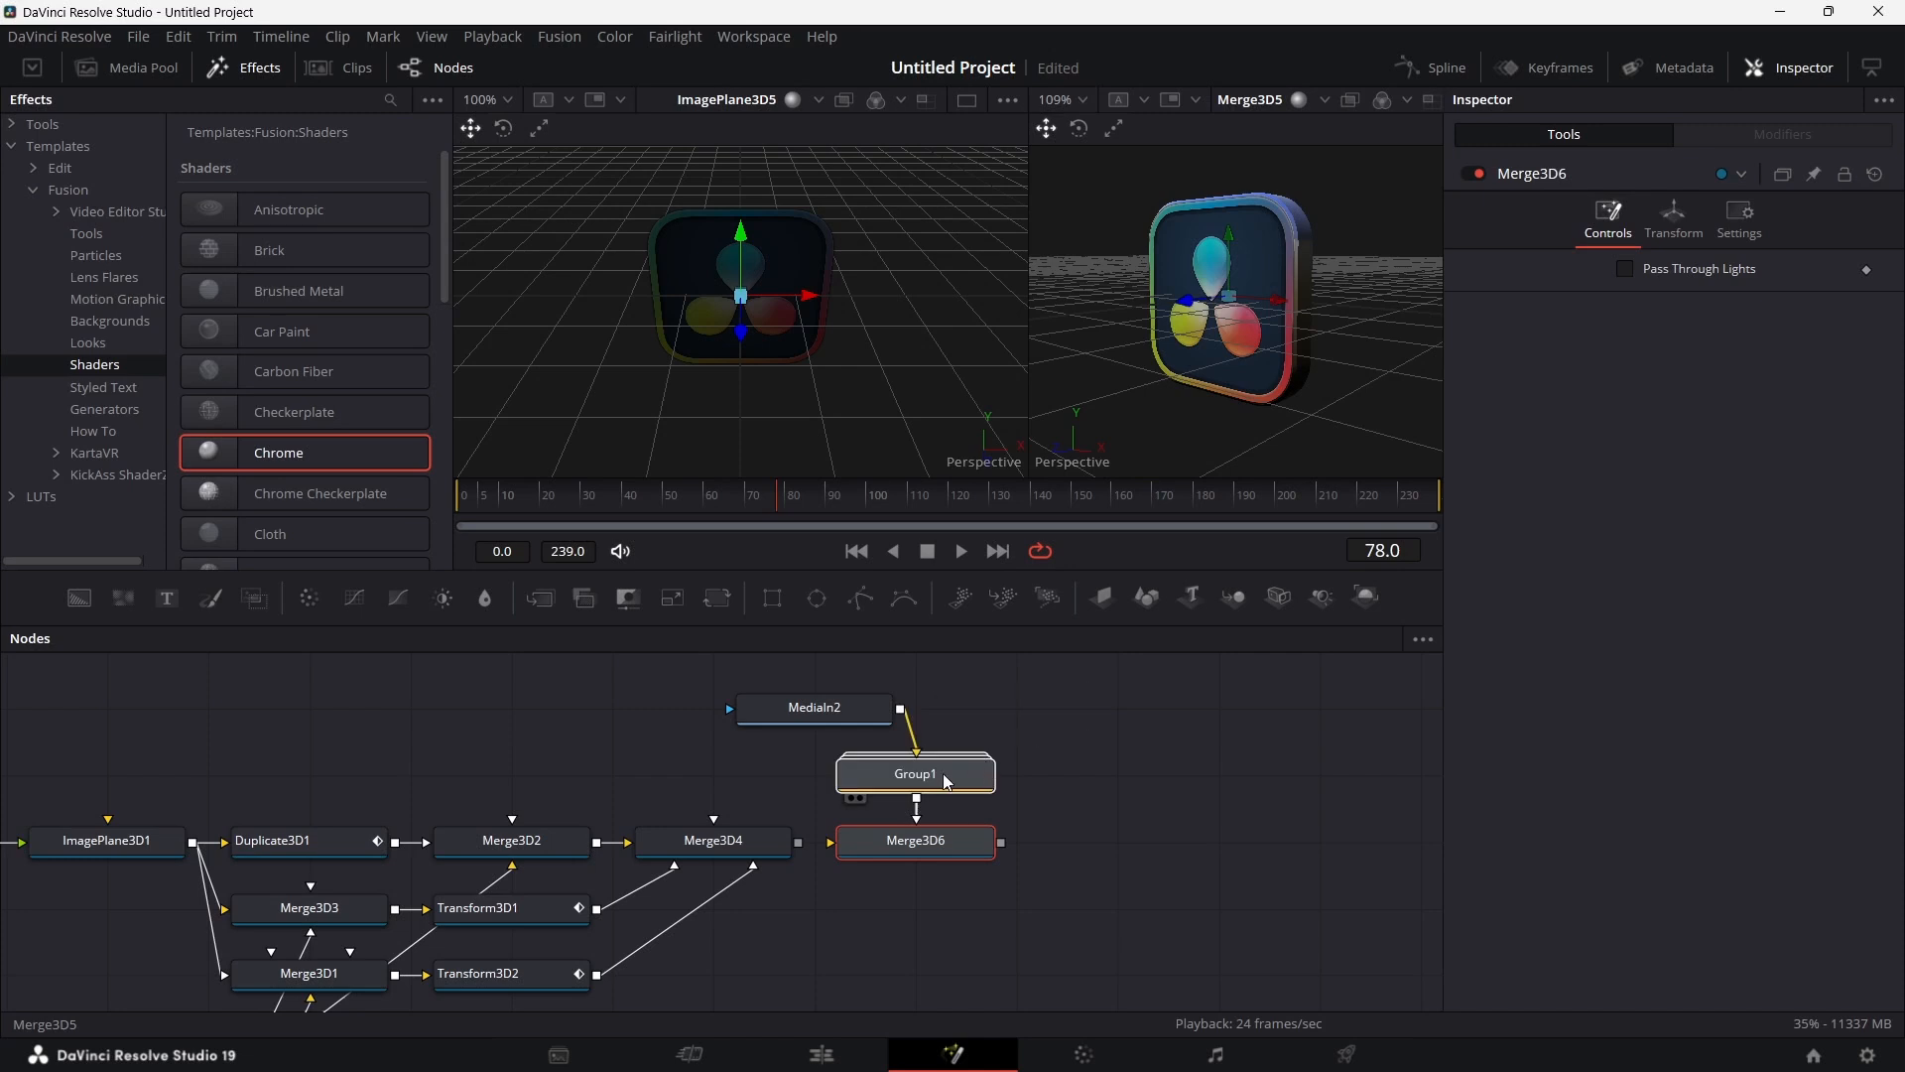
left_click_drag(841, 716, 942, 716)
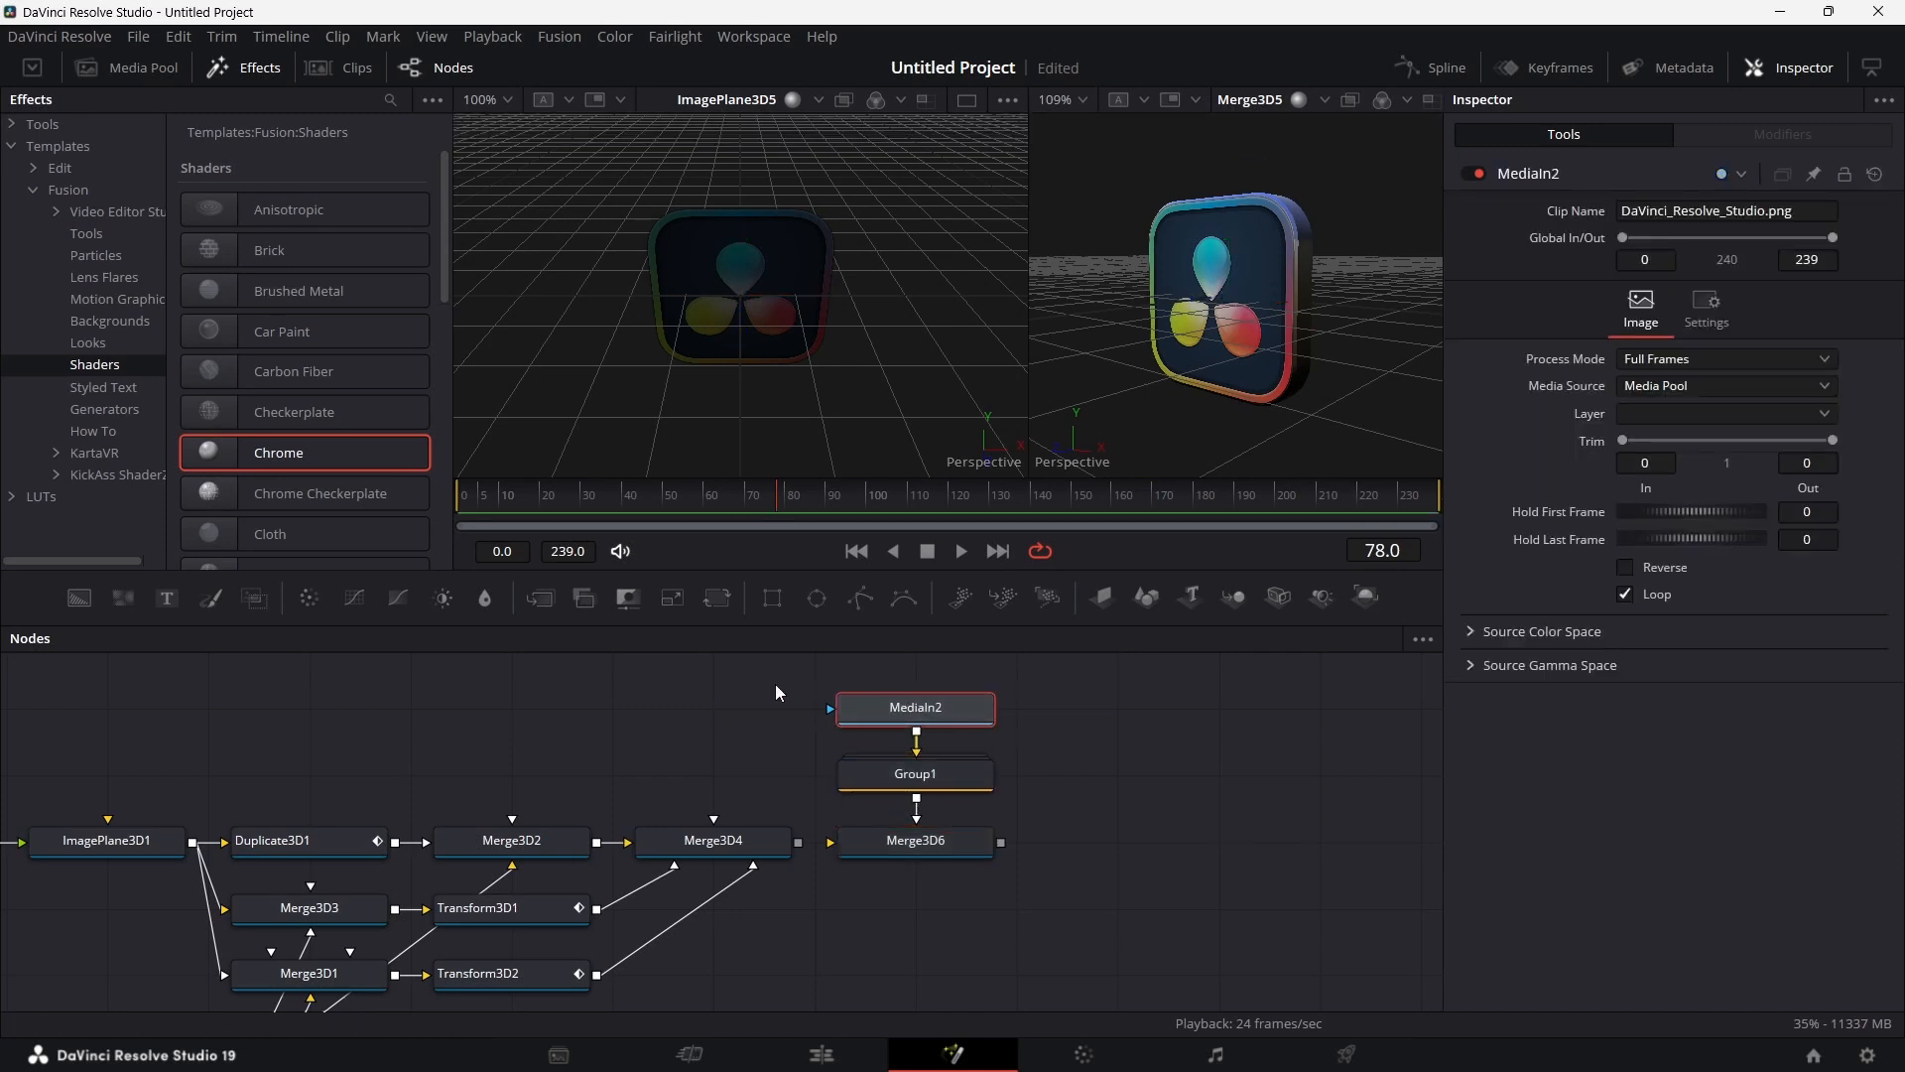
left_click_drag(776, 683, 977, 723)
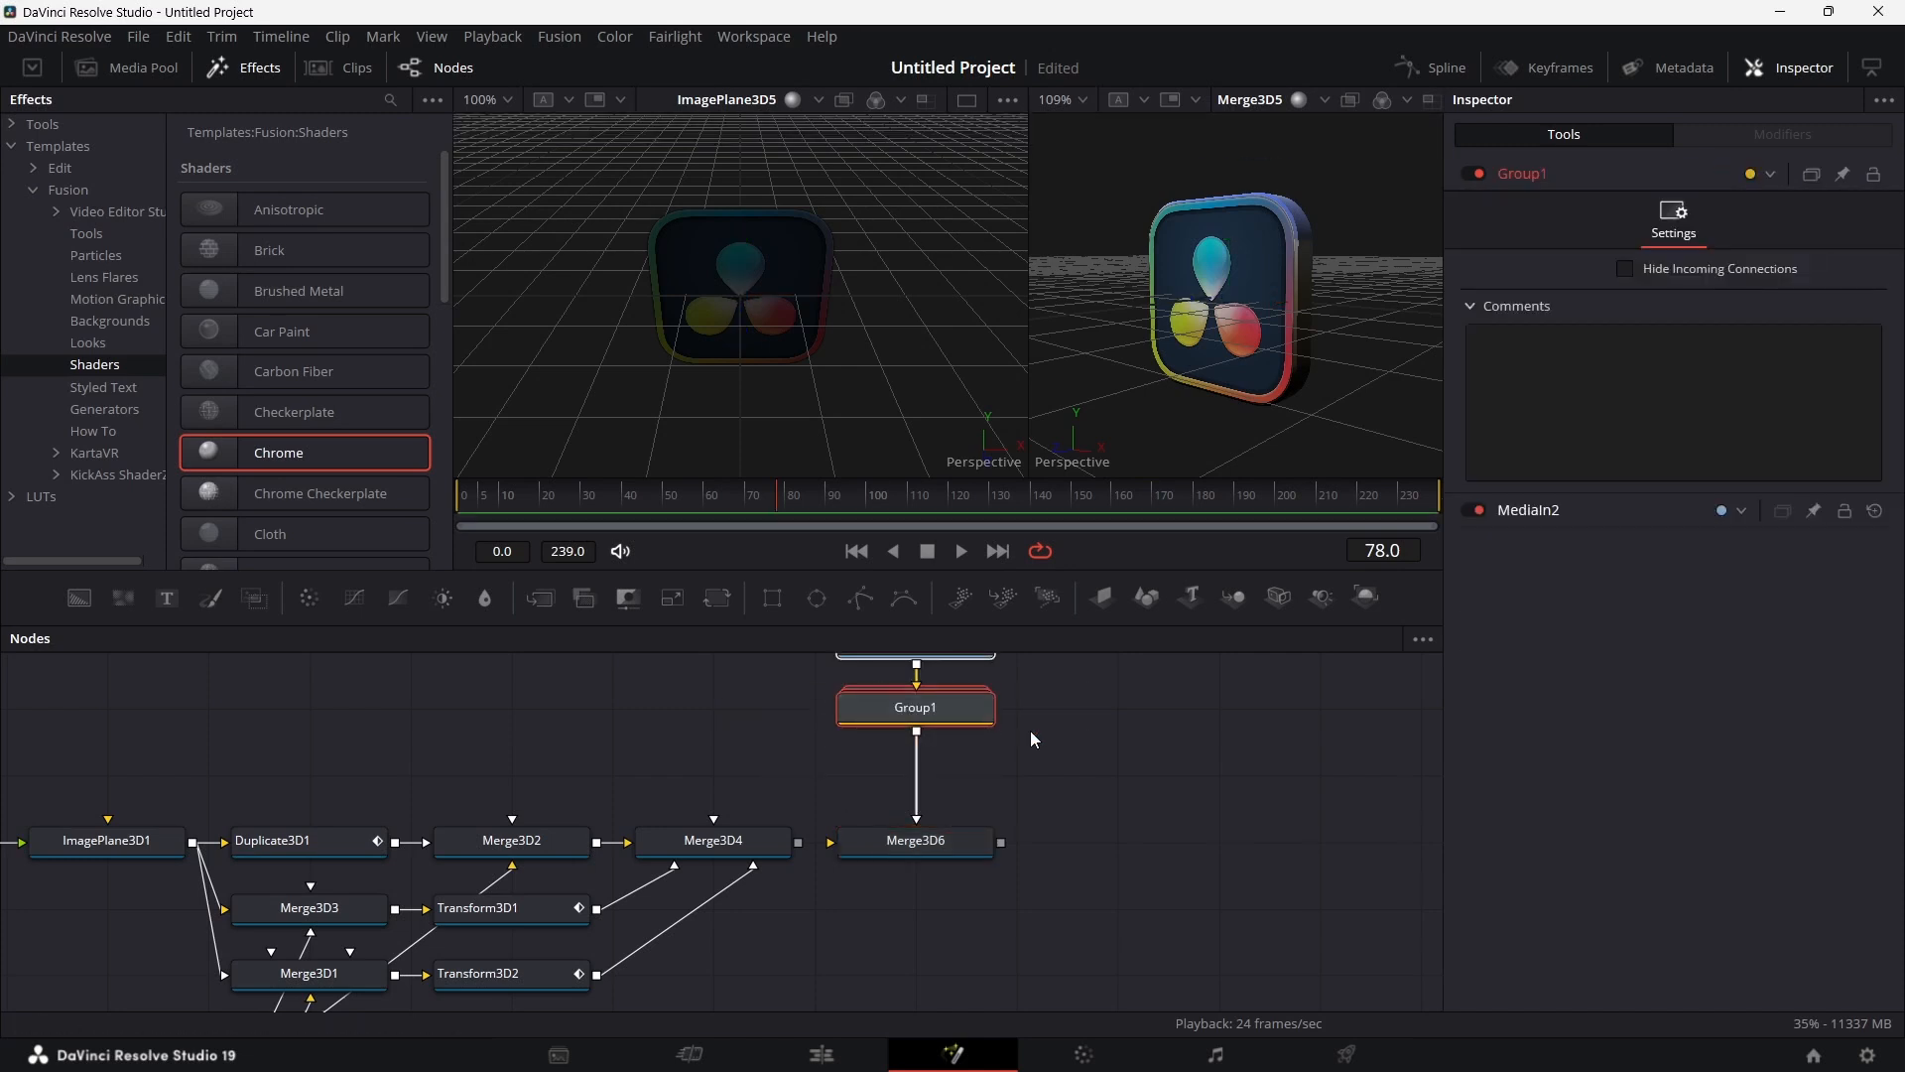
Step: Insert a Transform 3D node between Group1 and Merge3D6
left_click(946, 710)
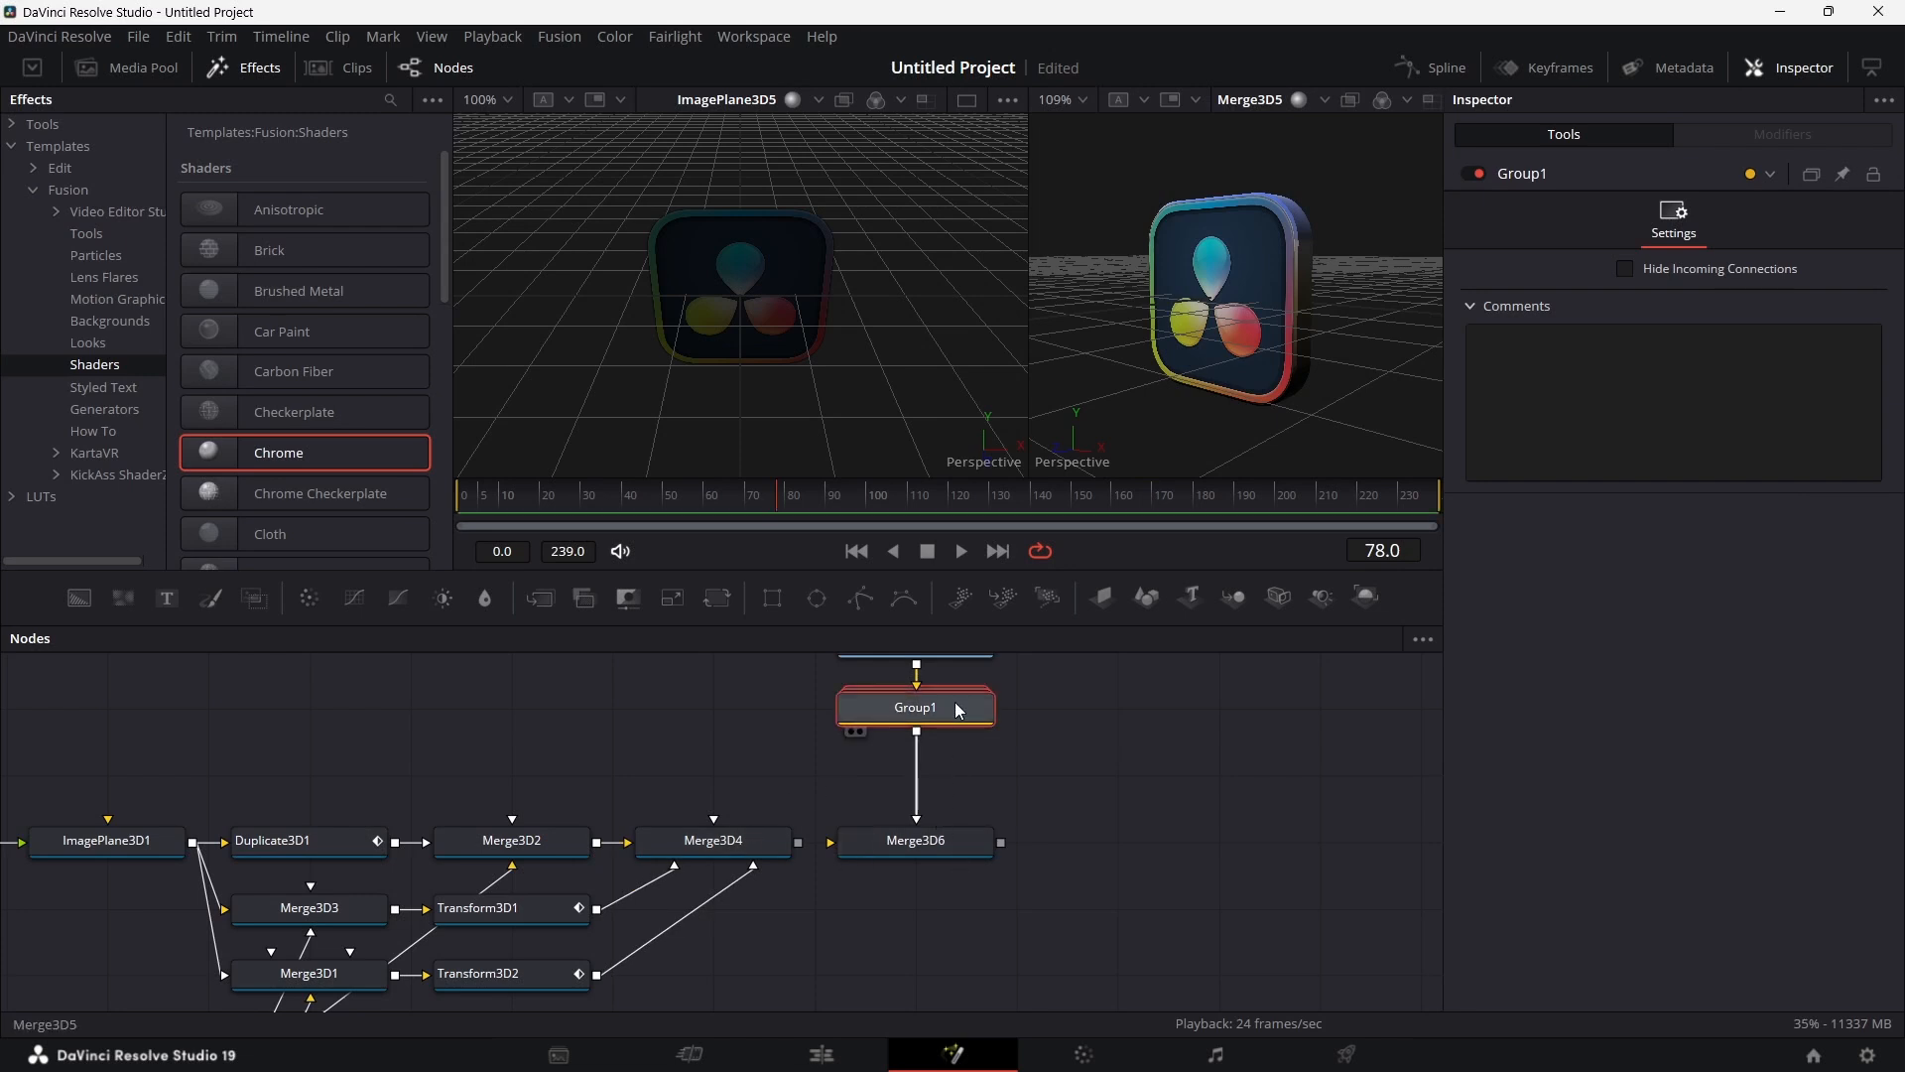
key("shift+space")
type("T")
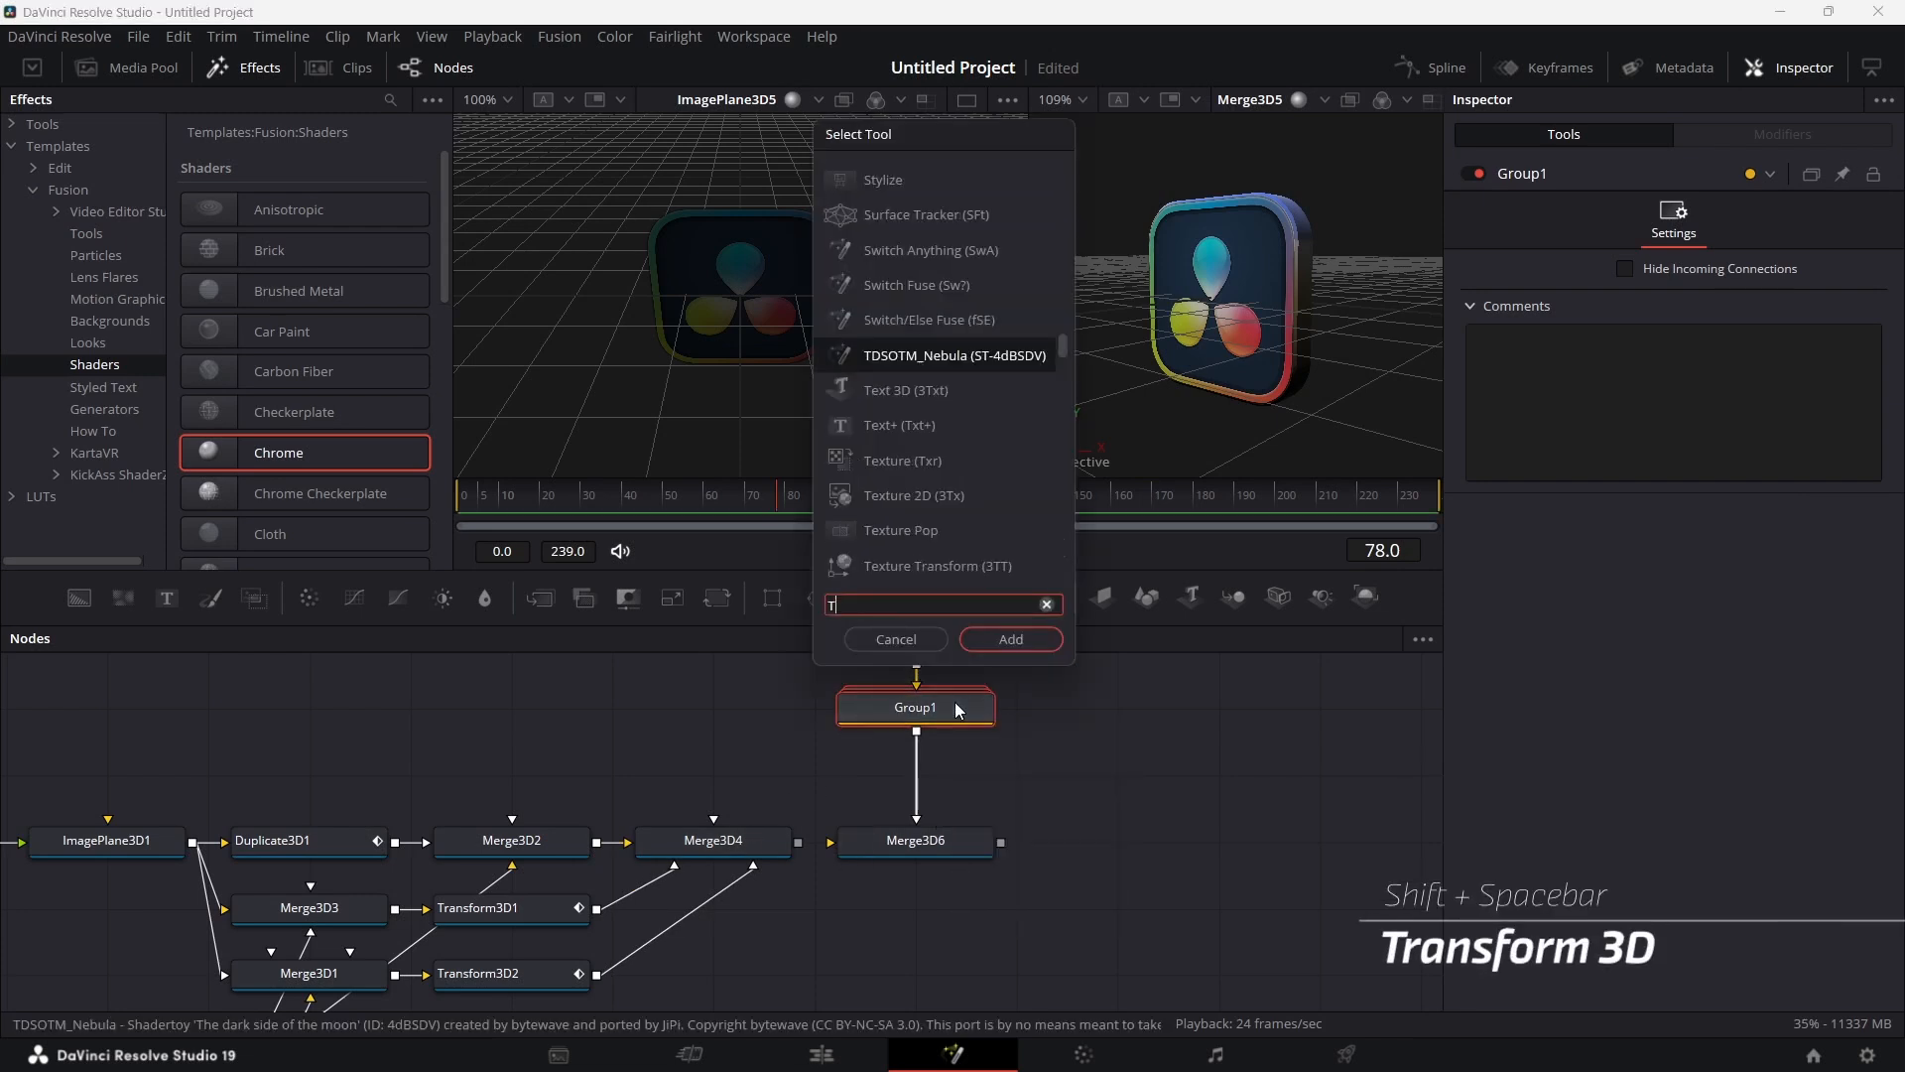
type("RA")
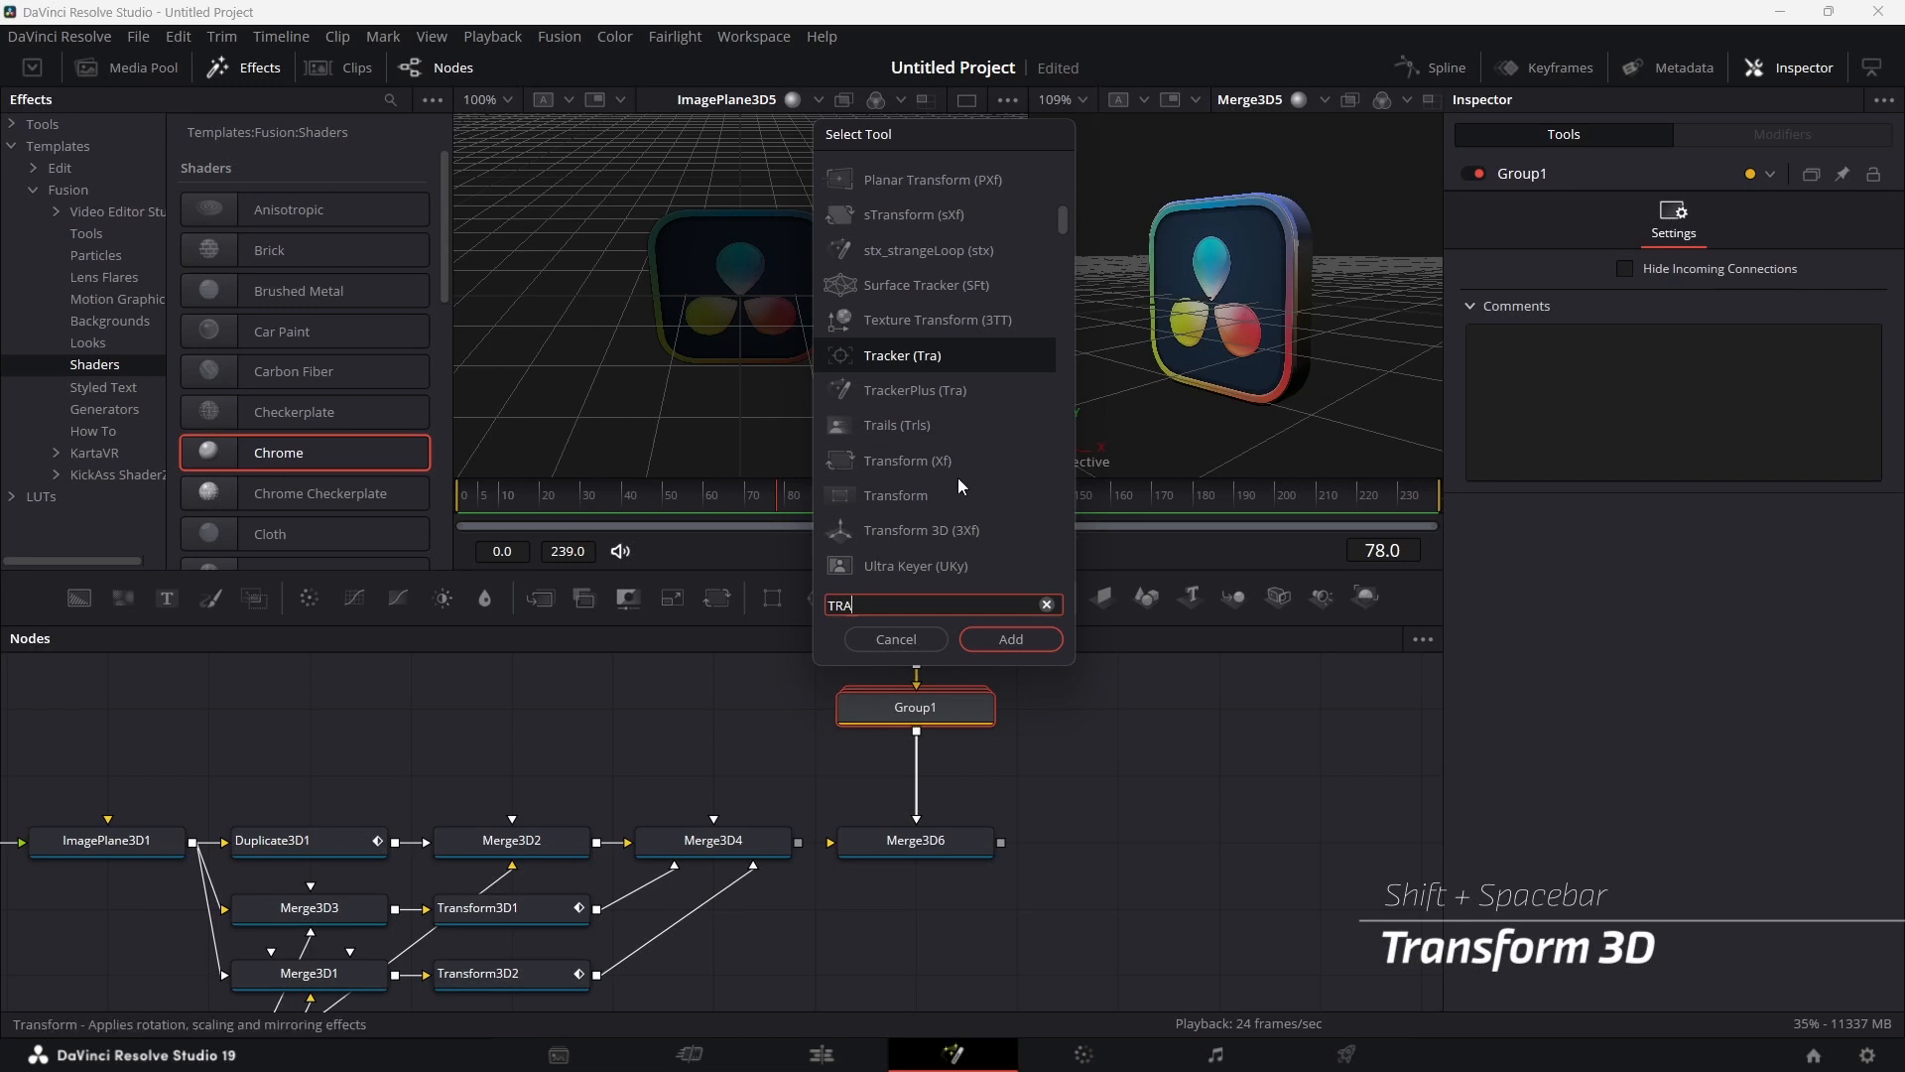
left_click(941, 532)
left_click(1020, 638)
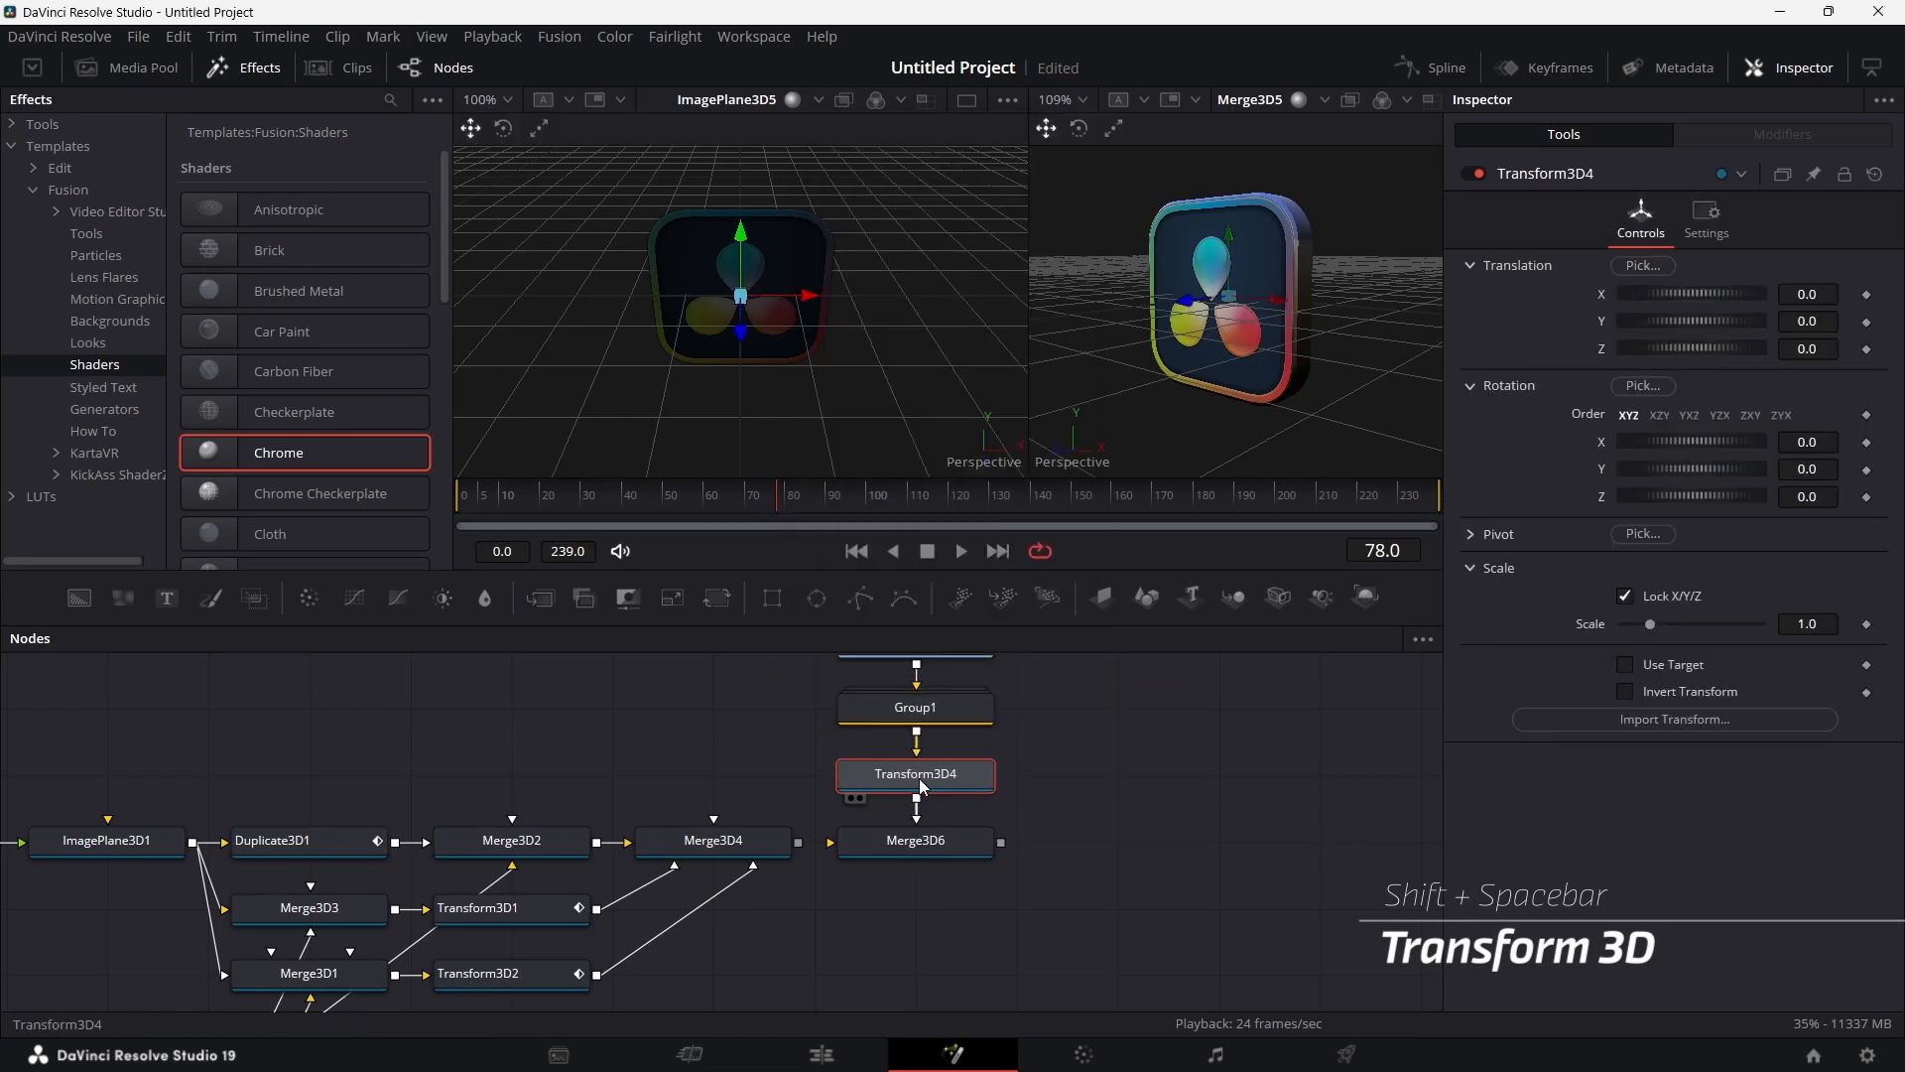
Step: Shift MediaIn2, Group1 and Transform3D4 up one row and insert a second Transform 3D node between Transform3D4 and Merge3D6
scroll(950, 797, "up", 3)
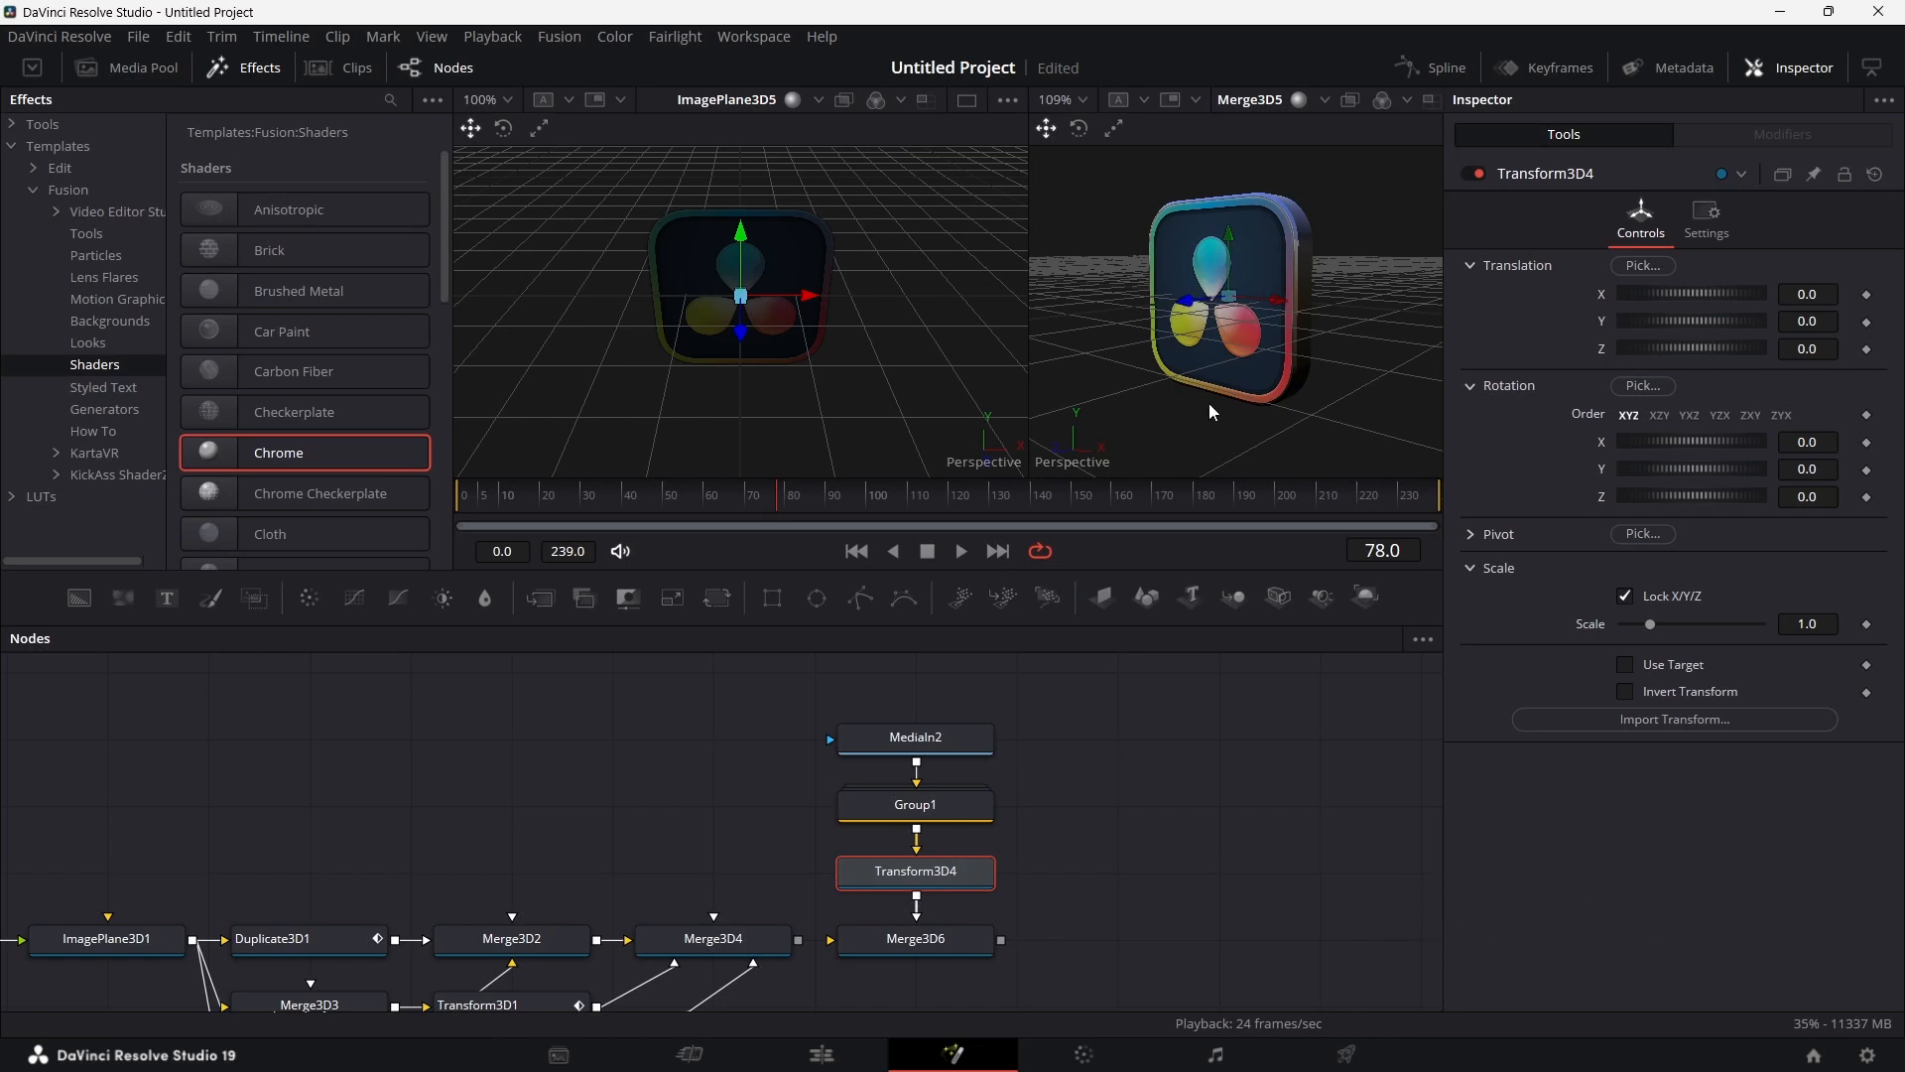
left_click_drag(756, 717, 938, 807)
left_click(1040, 816)
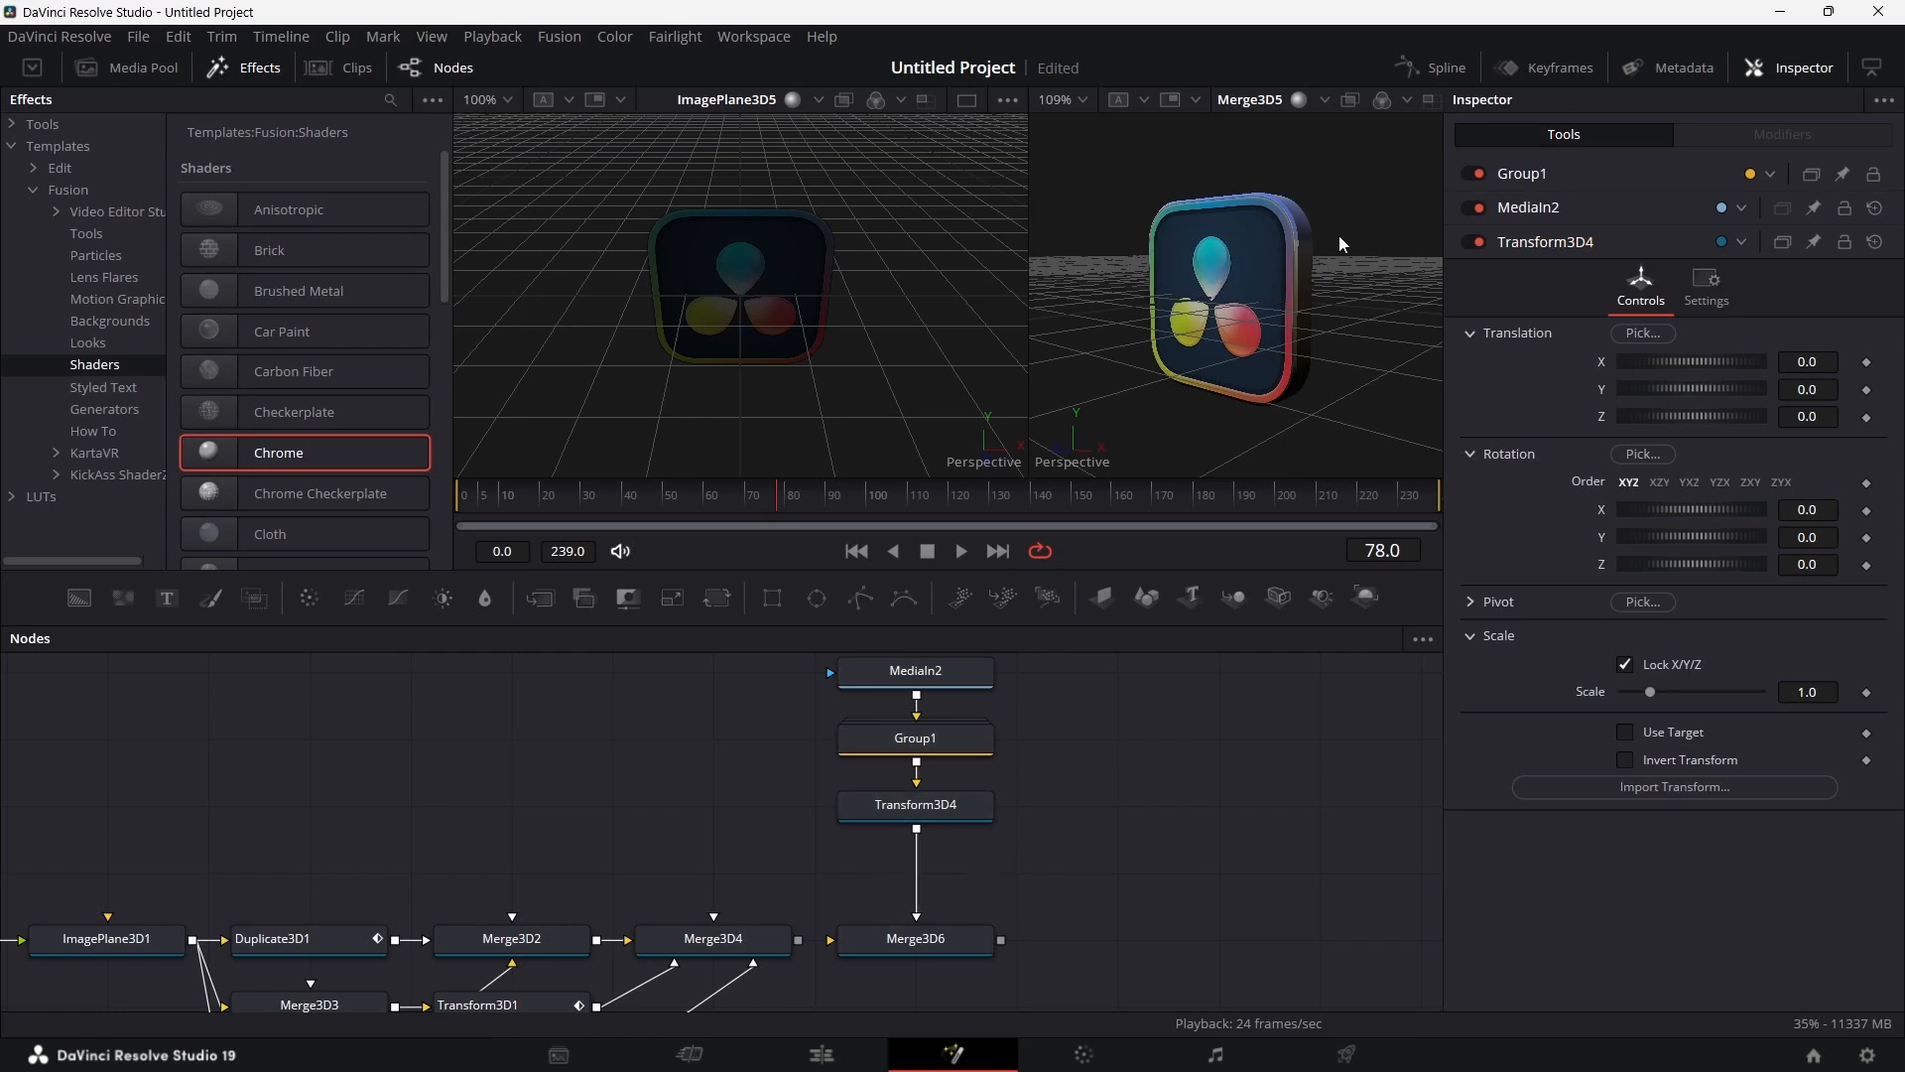
left_click(937, 816)
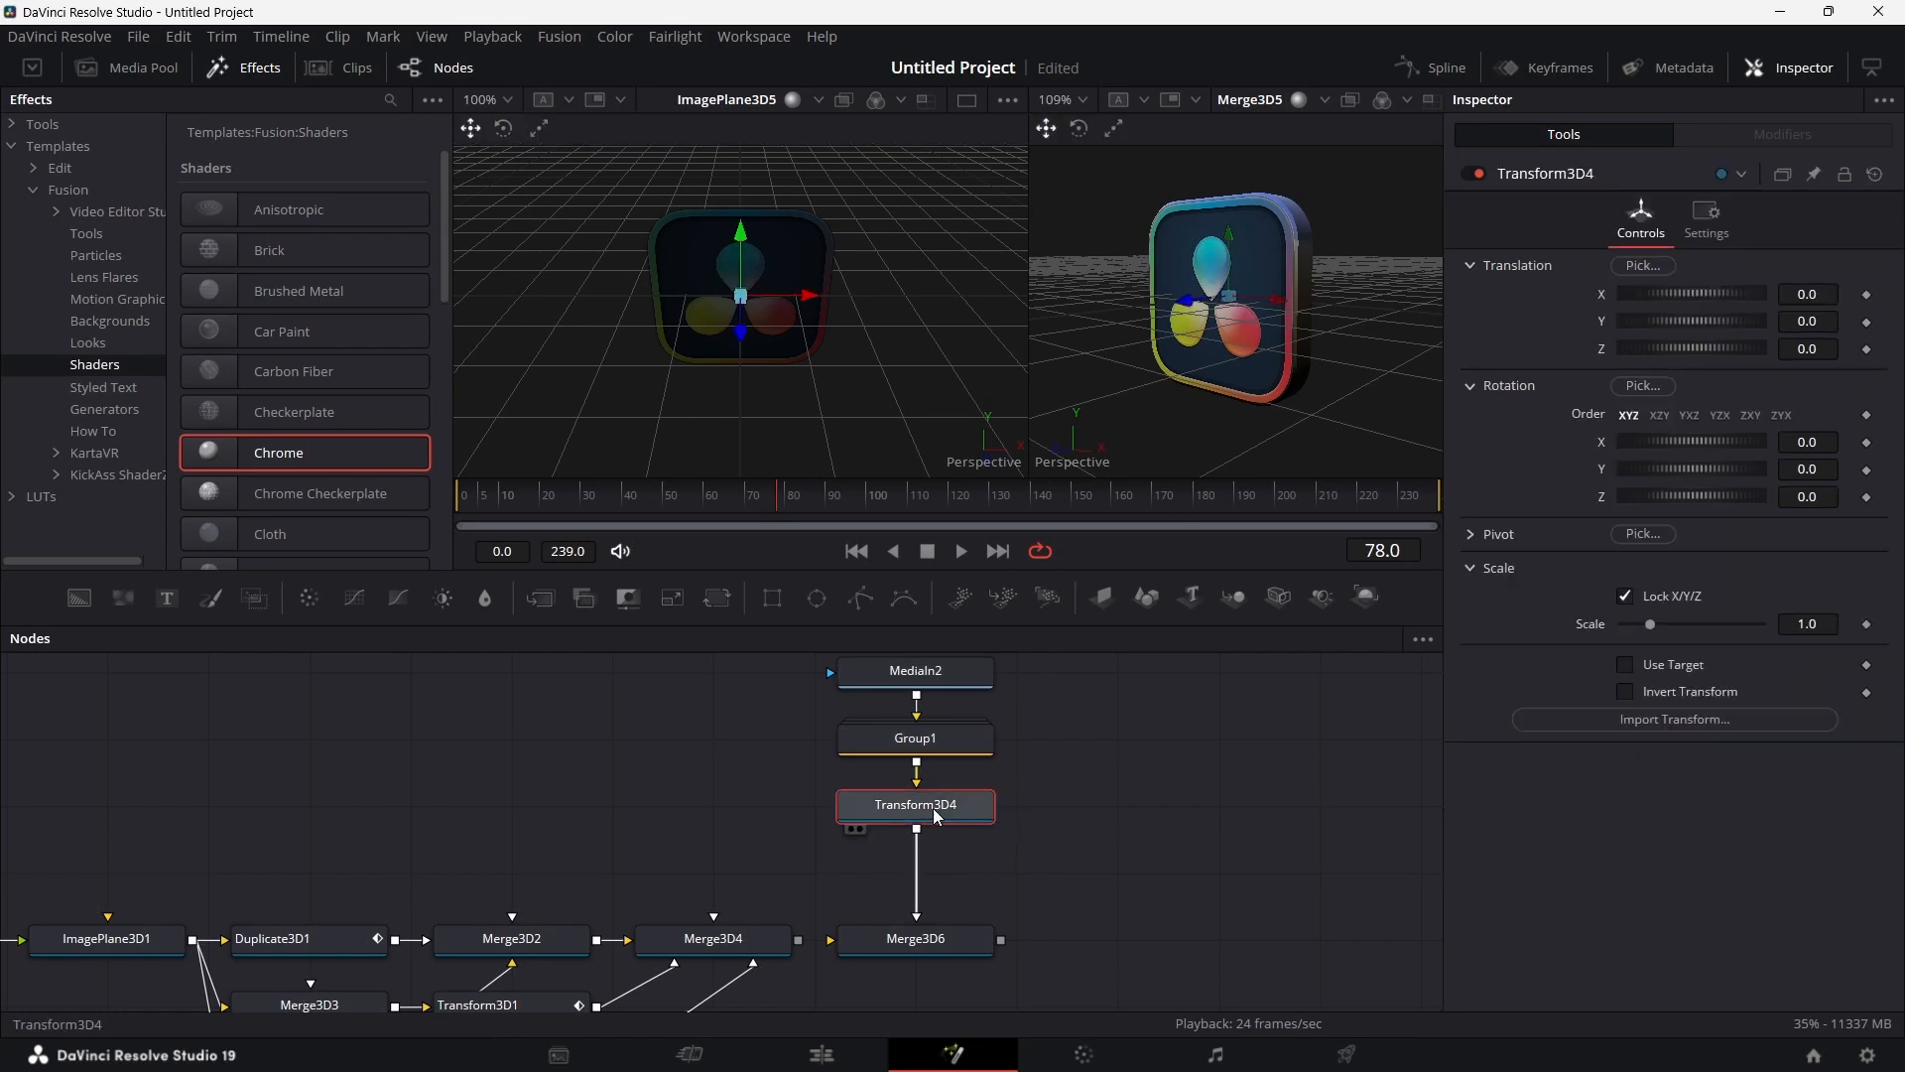
key("shift+space")
type("3xf")
key("Return")
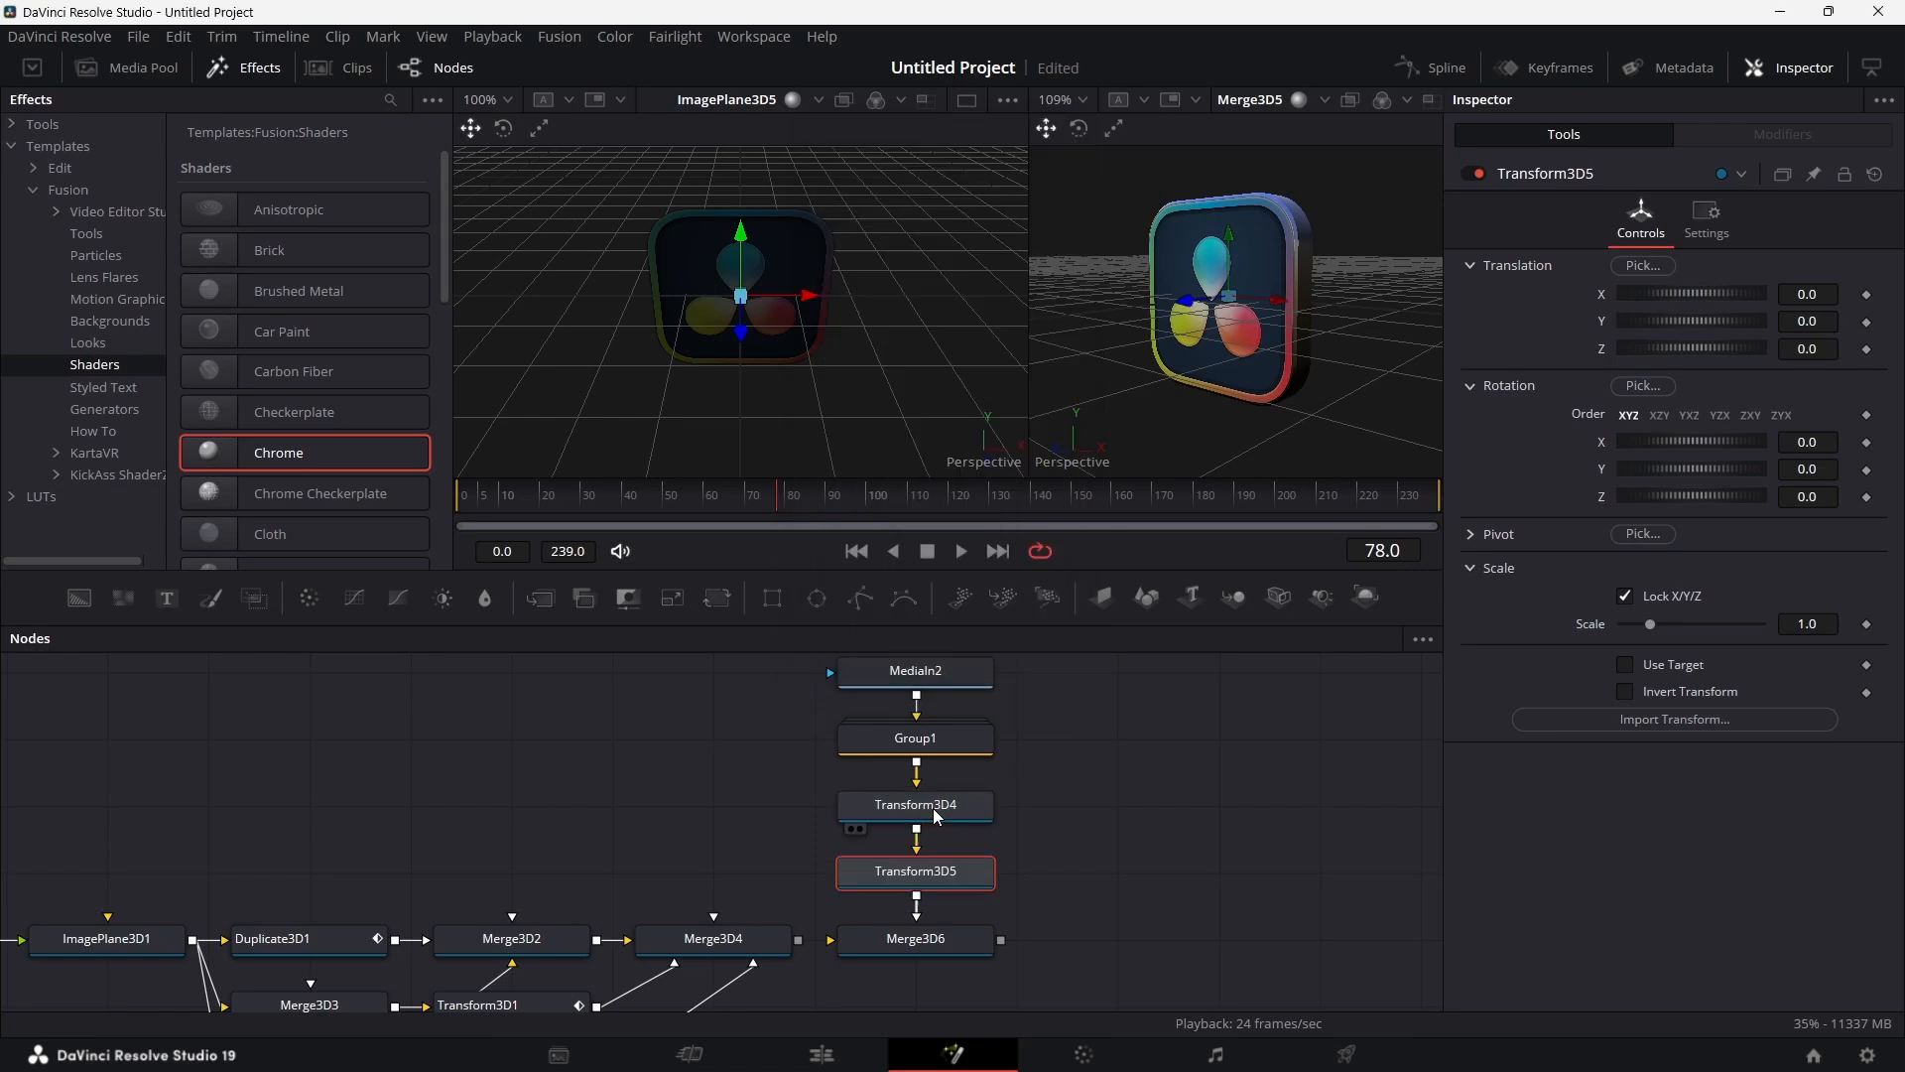
Step: Connect Merge3D4's output to Merge3D6 and show Merge3D6 in the second viewer
scroll(1075, 846, "up", 1)
scroll(1075, 845, "down", 3)
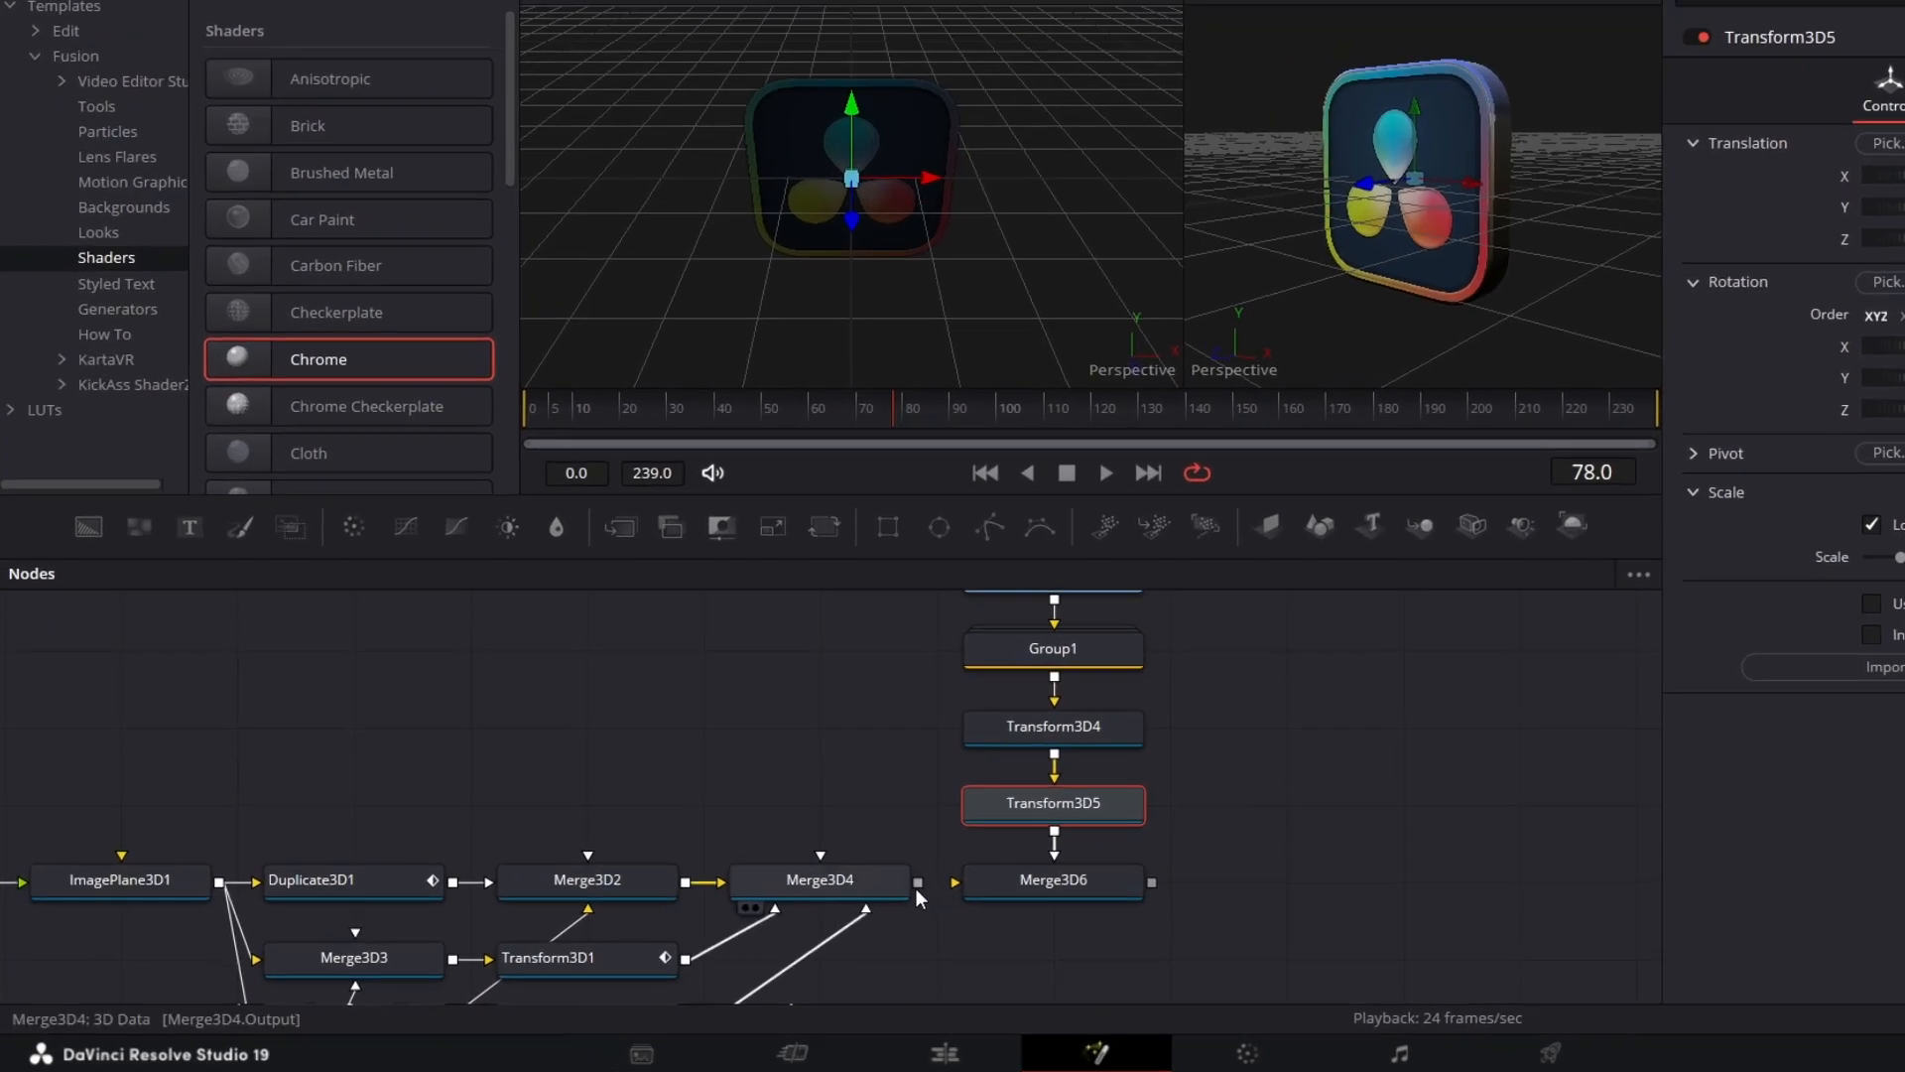
left_click_drag(916, 886, 980, 893)
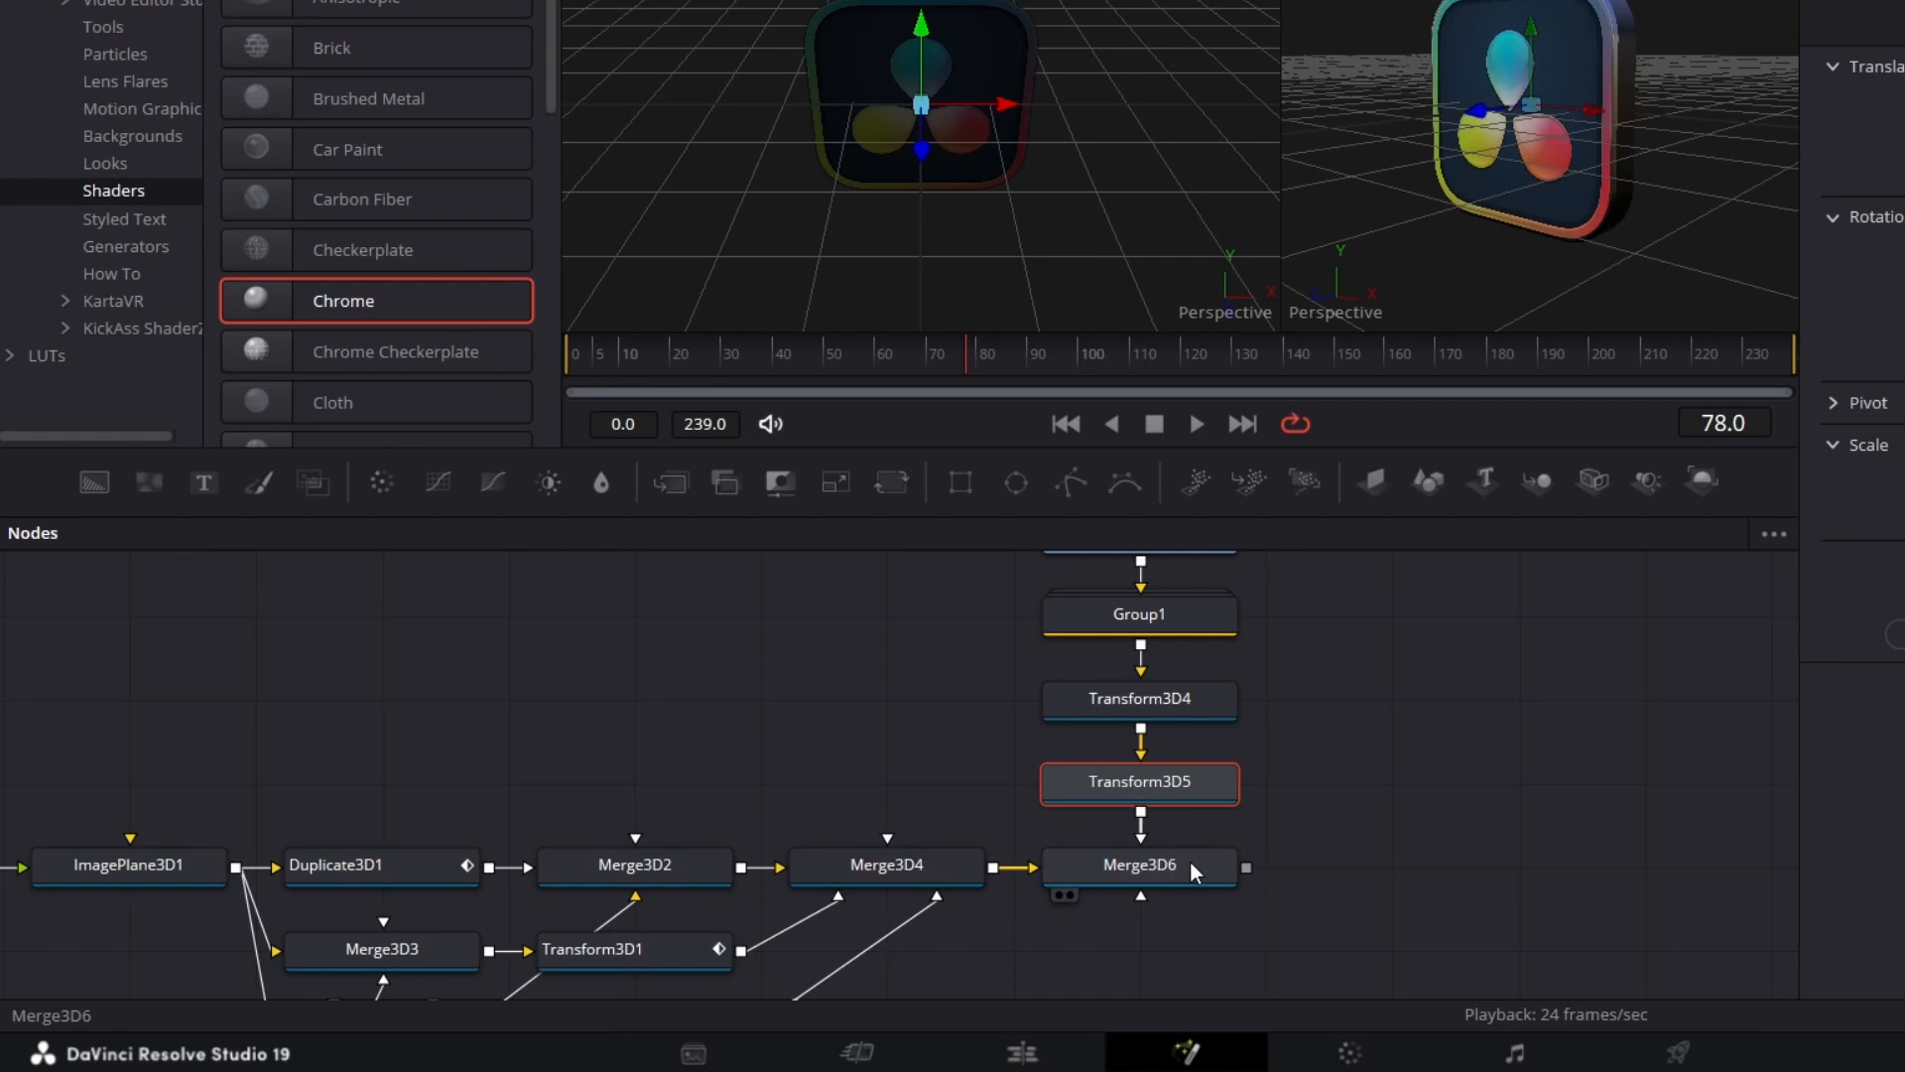
left_click_drag(1190, 865, 1502, 221)
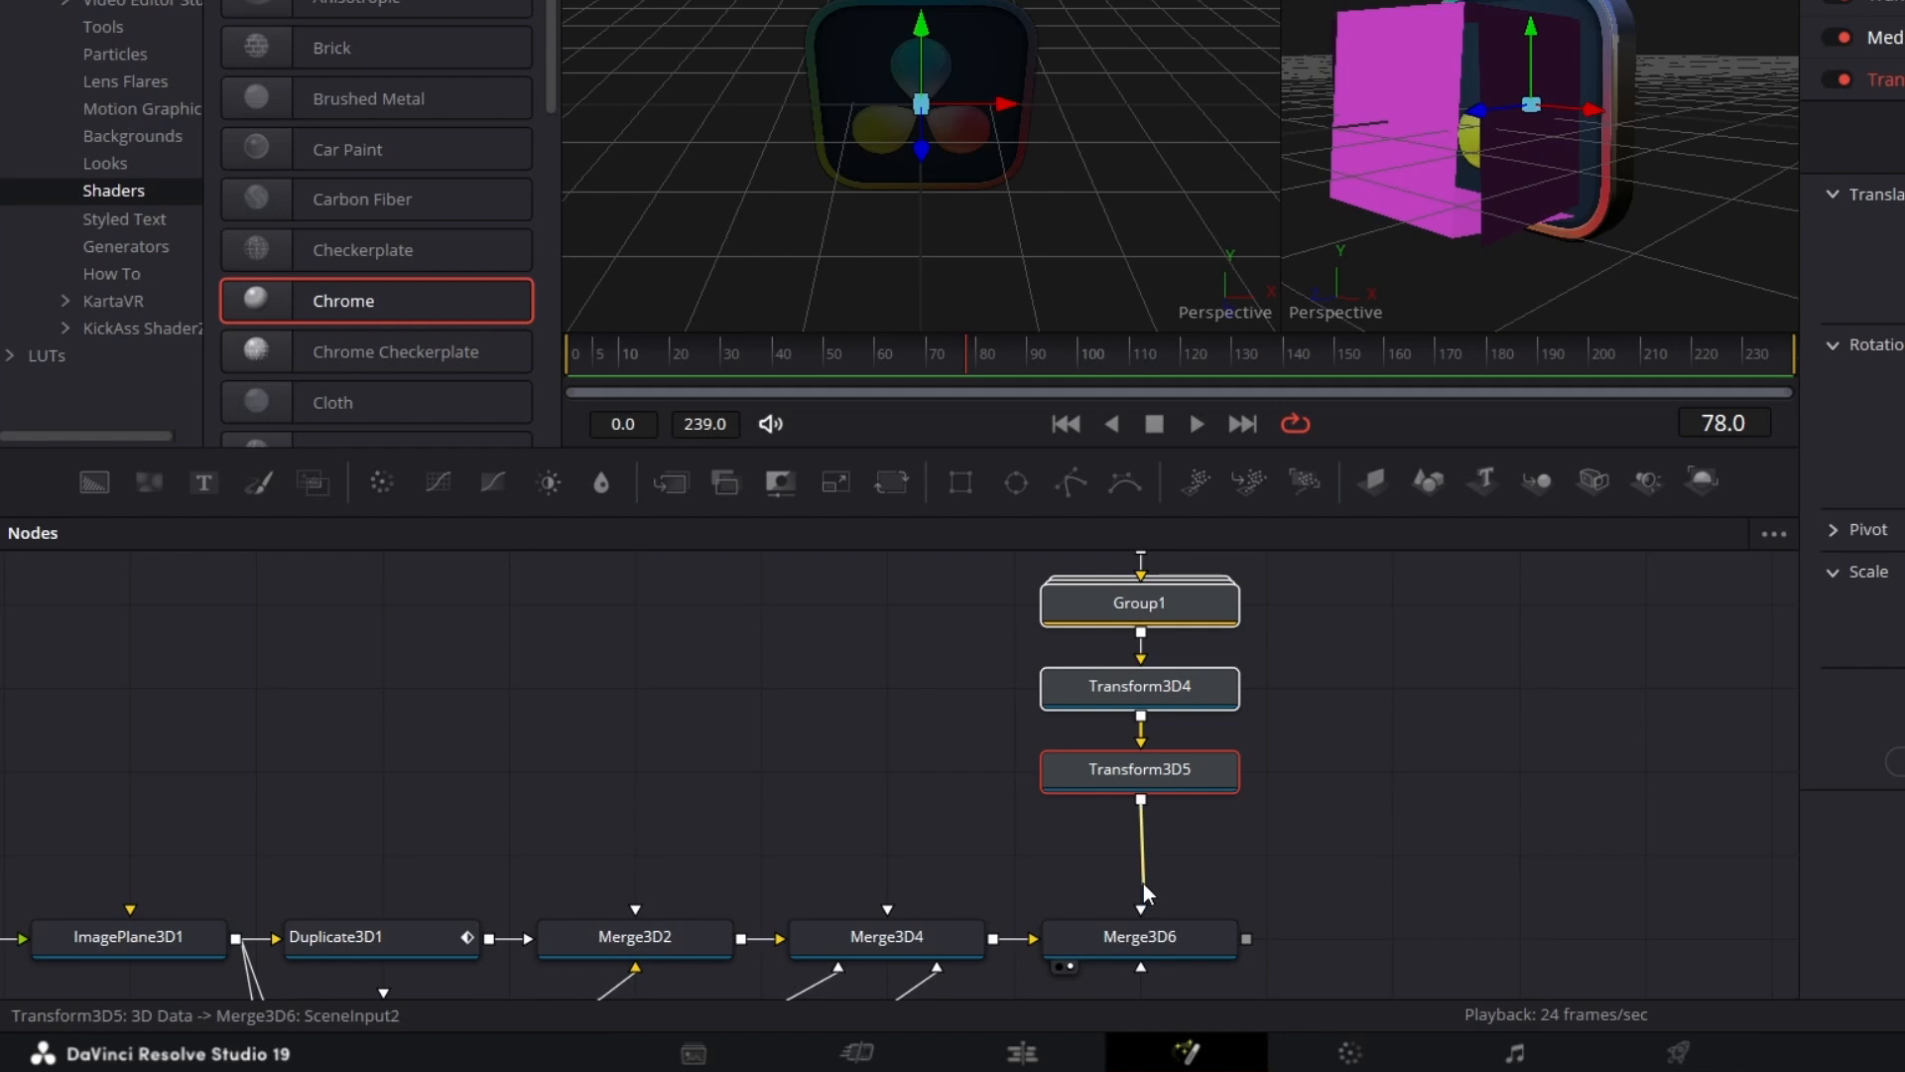
Step: Disconnect Transform3D5 from Merge3D6 and hide the effects library
left_click(1143, 887)
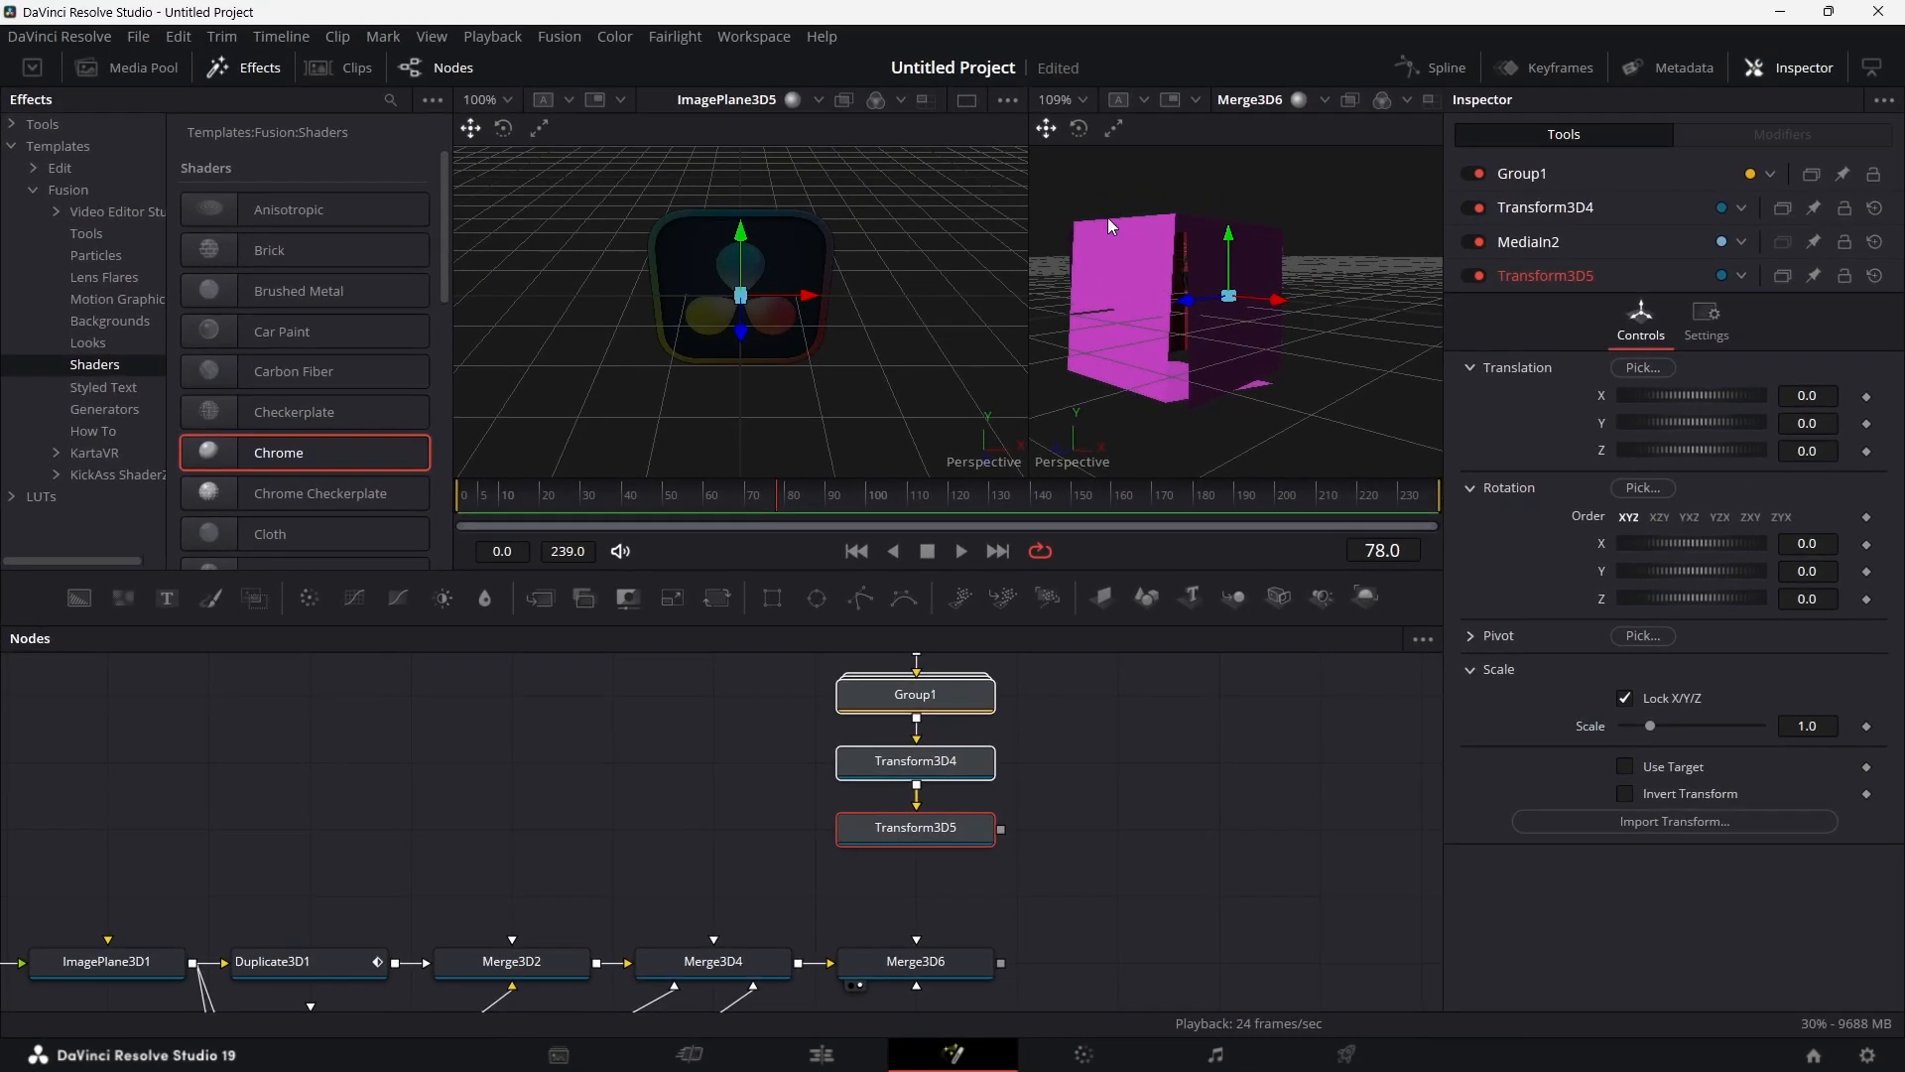
left_click(255, 78)
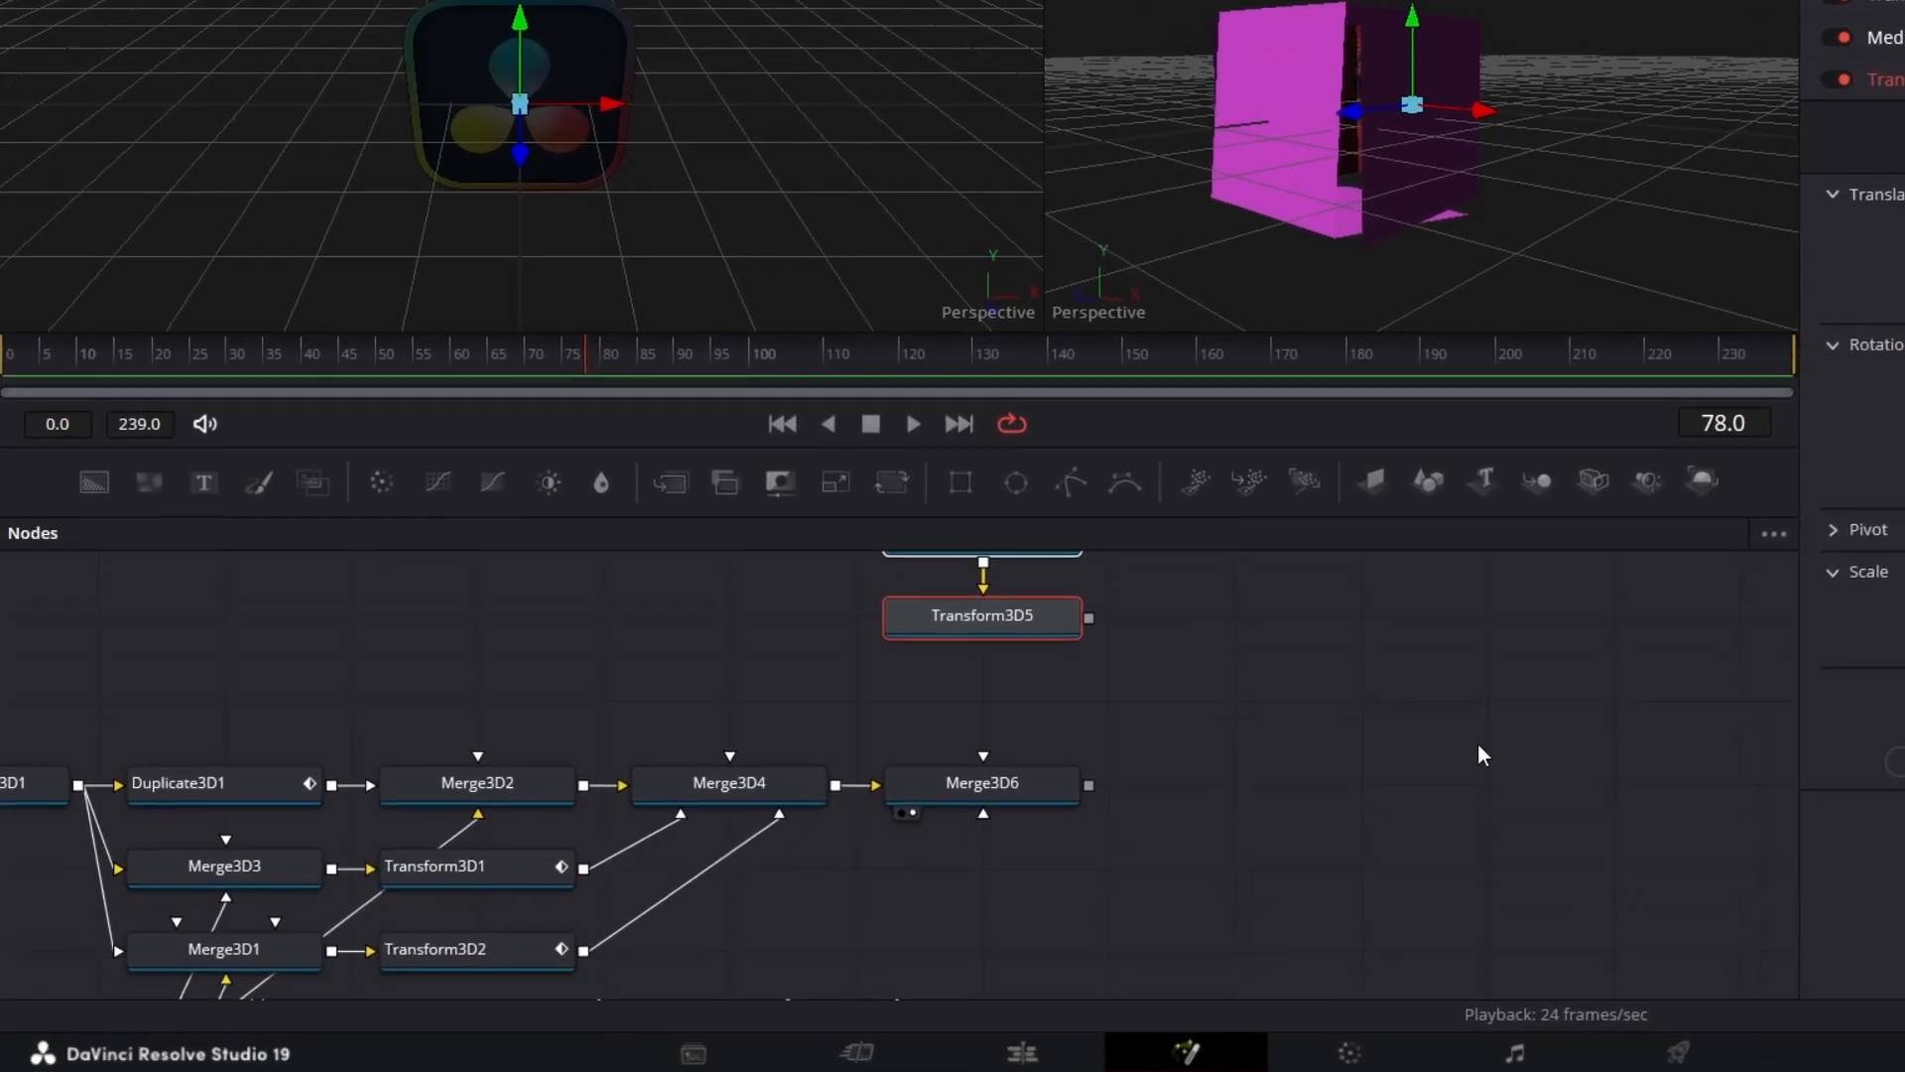
Step: Add an unconnected Renderer 3D node well beyond Merge3D6 and append a Merge 3D node to Merge3D6, placing it just before the renderer
left_click_drag(1701, 484, 1545, 808)
left_click(1022, 790)
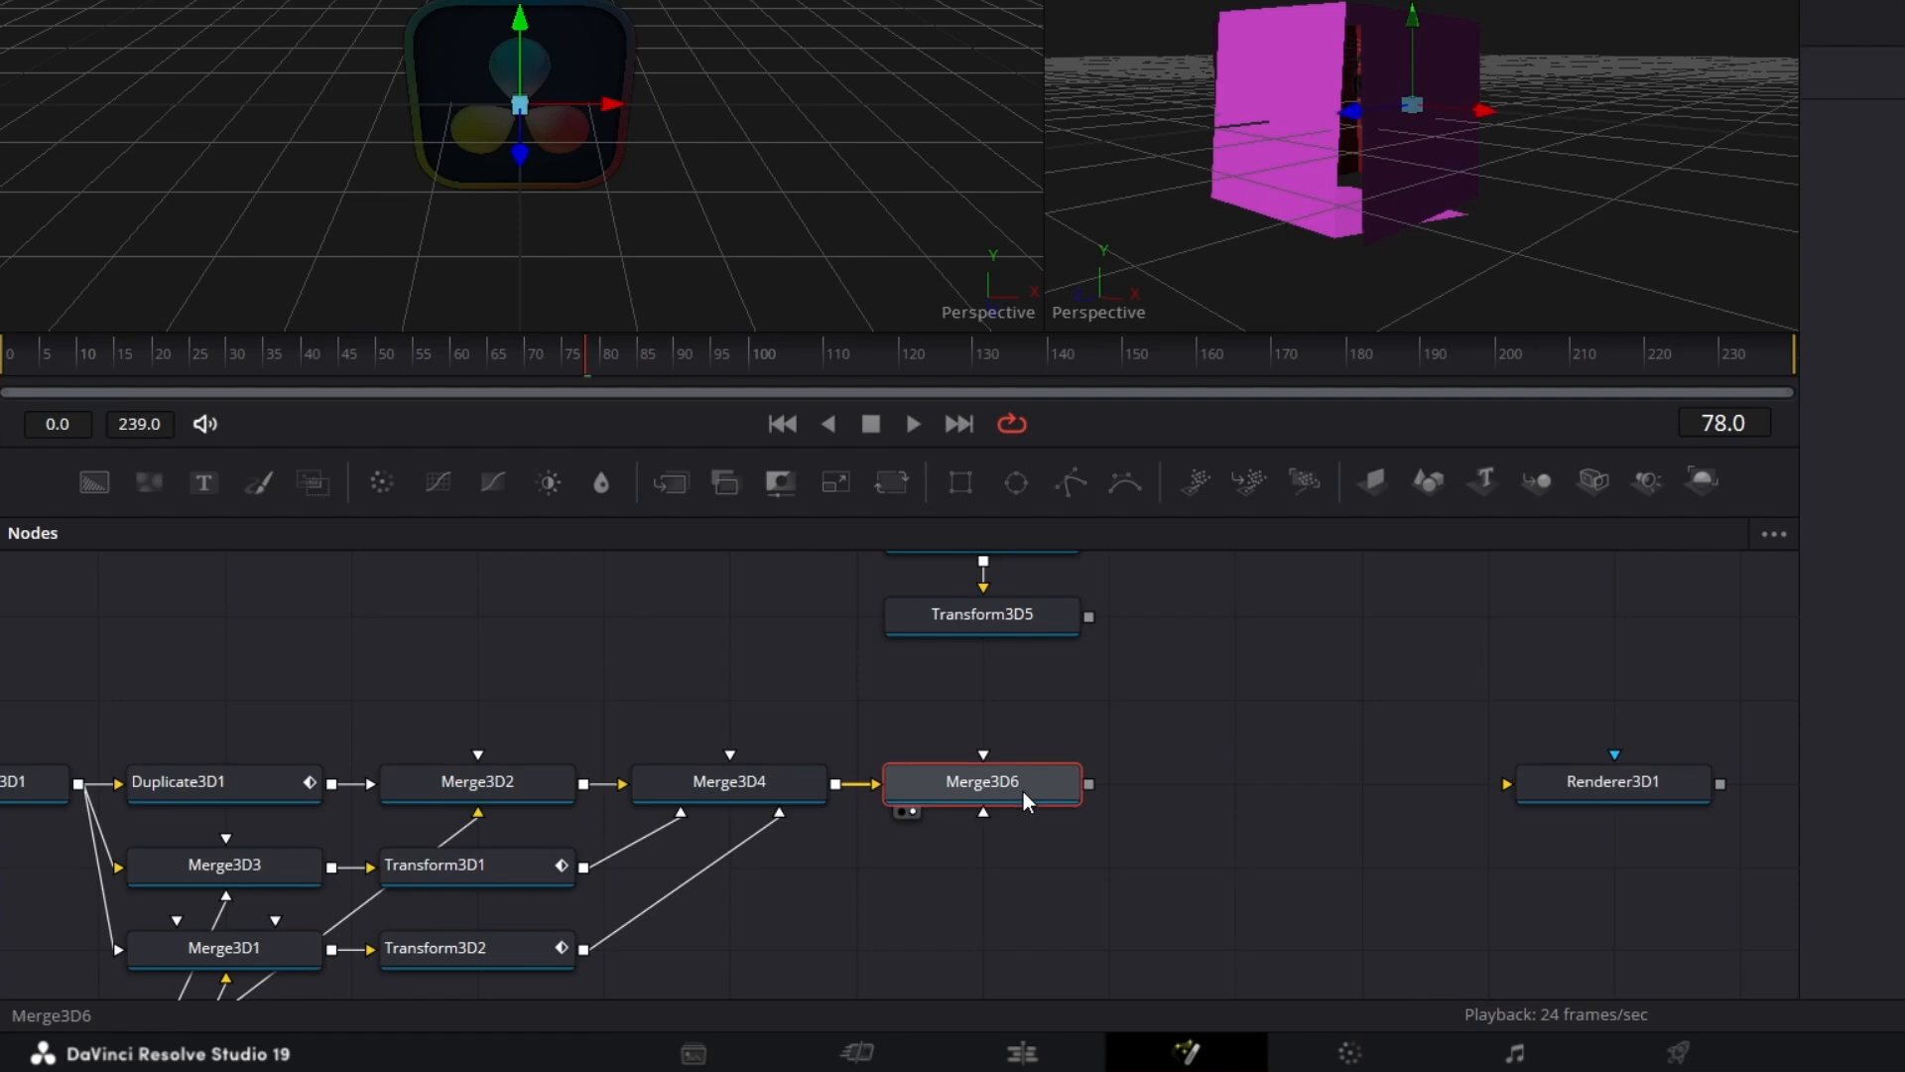
key("shift+space")
type("M")
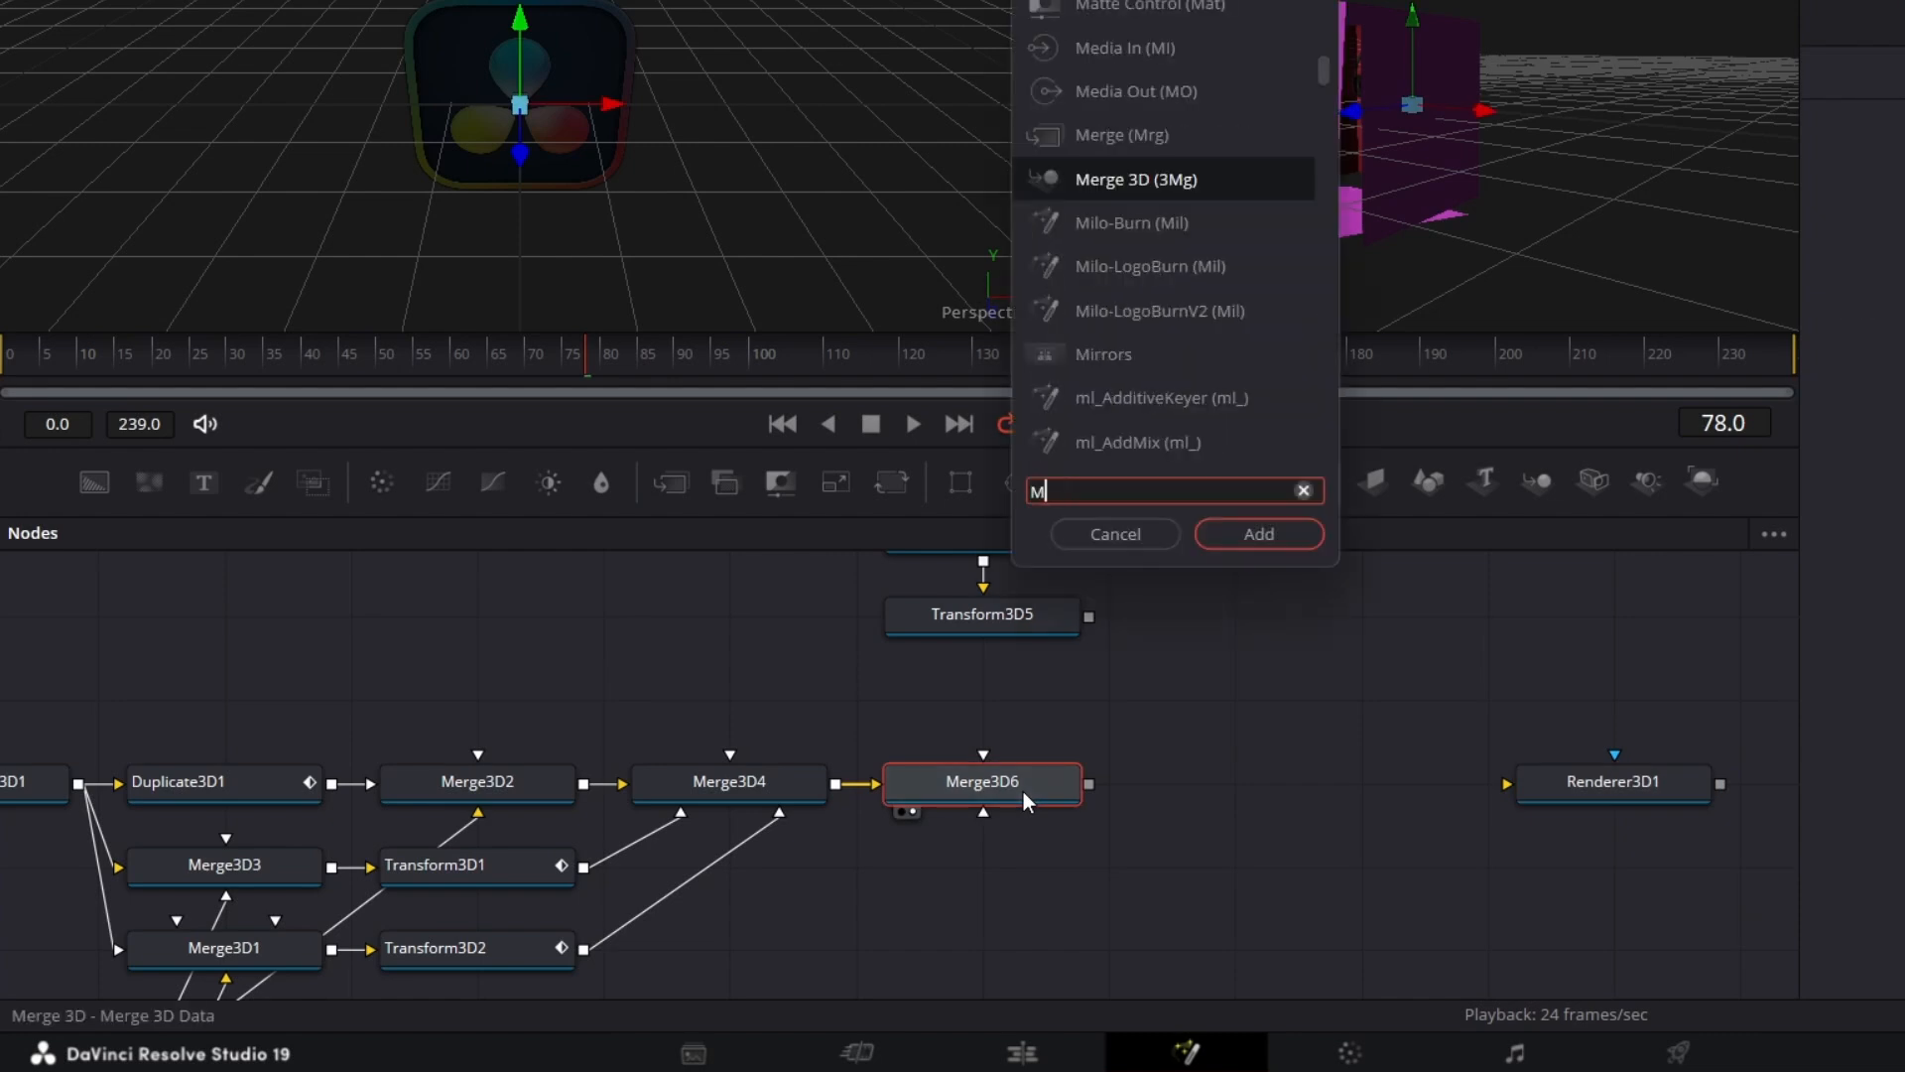
type("erge")
key("Return")
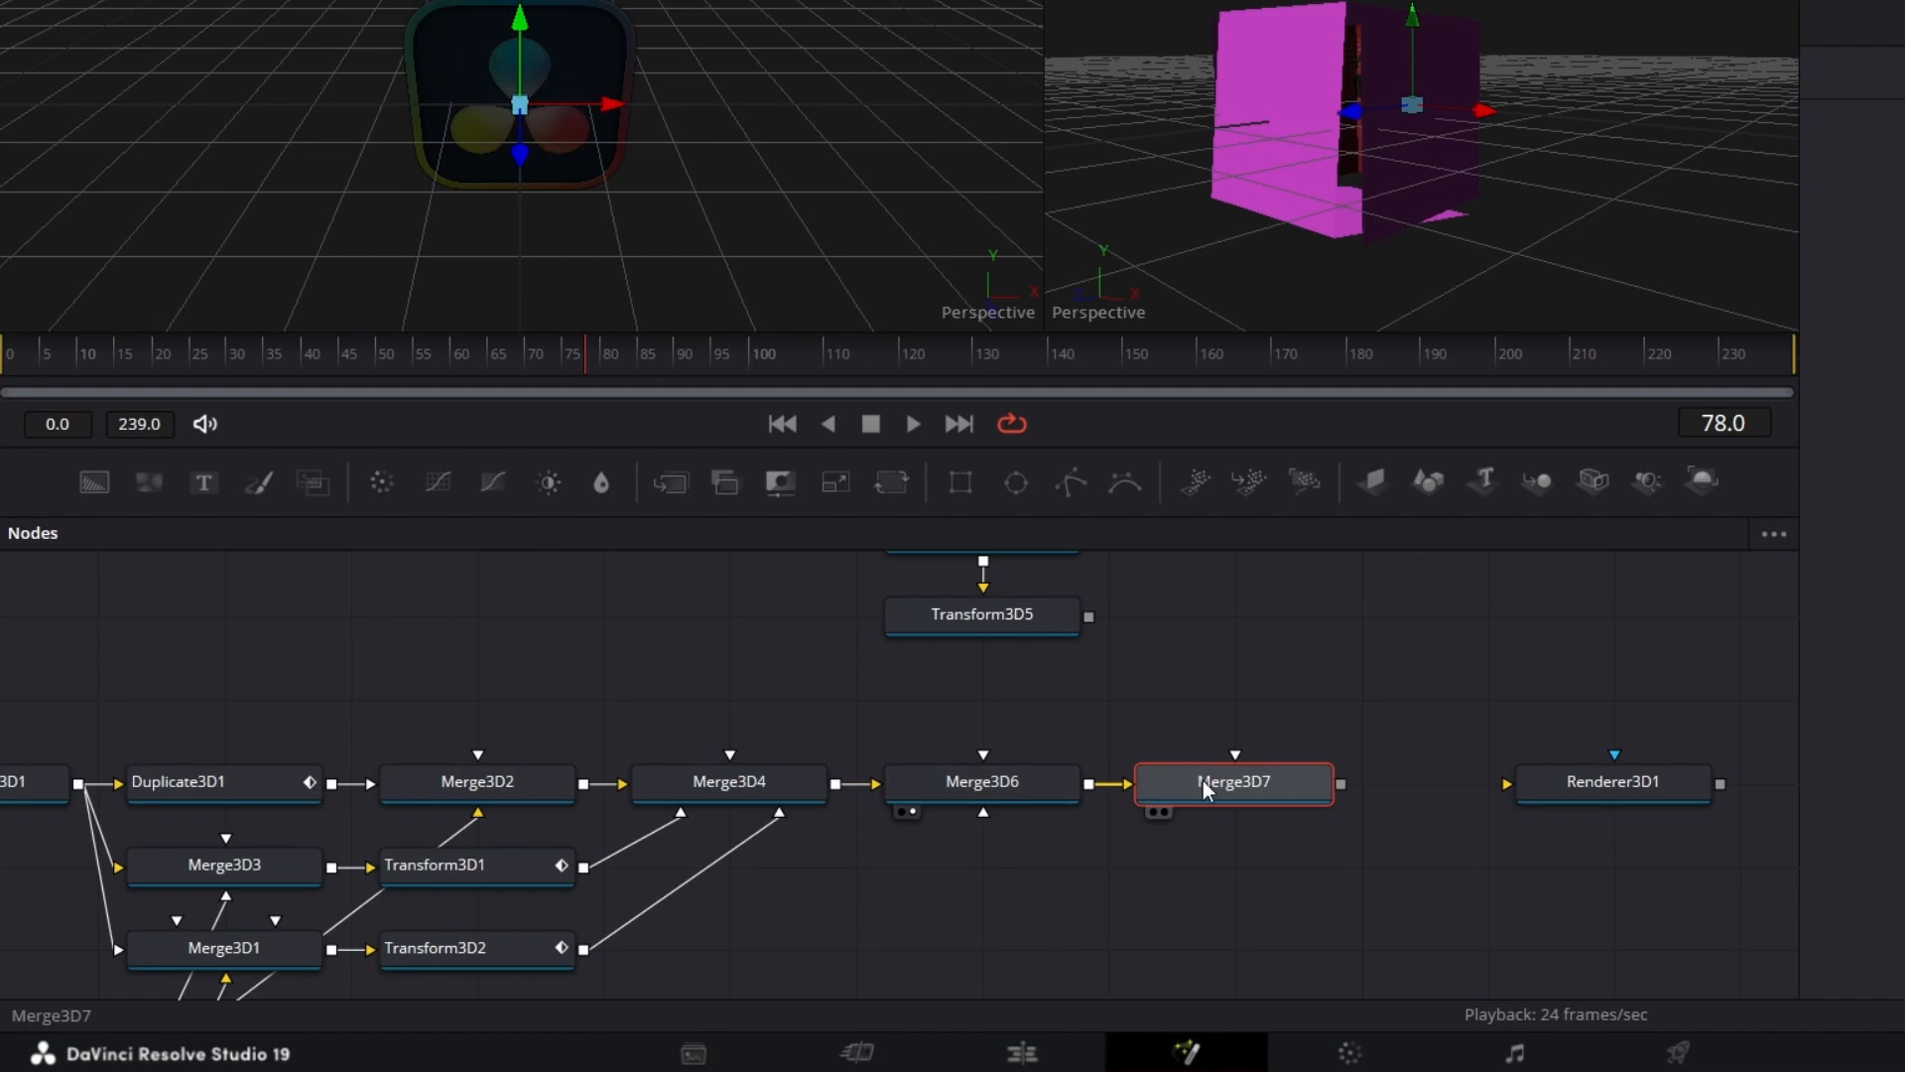
left_click_drag(1313, 790, 1368, 778)
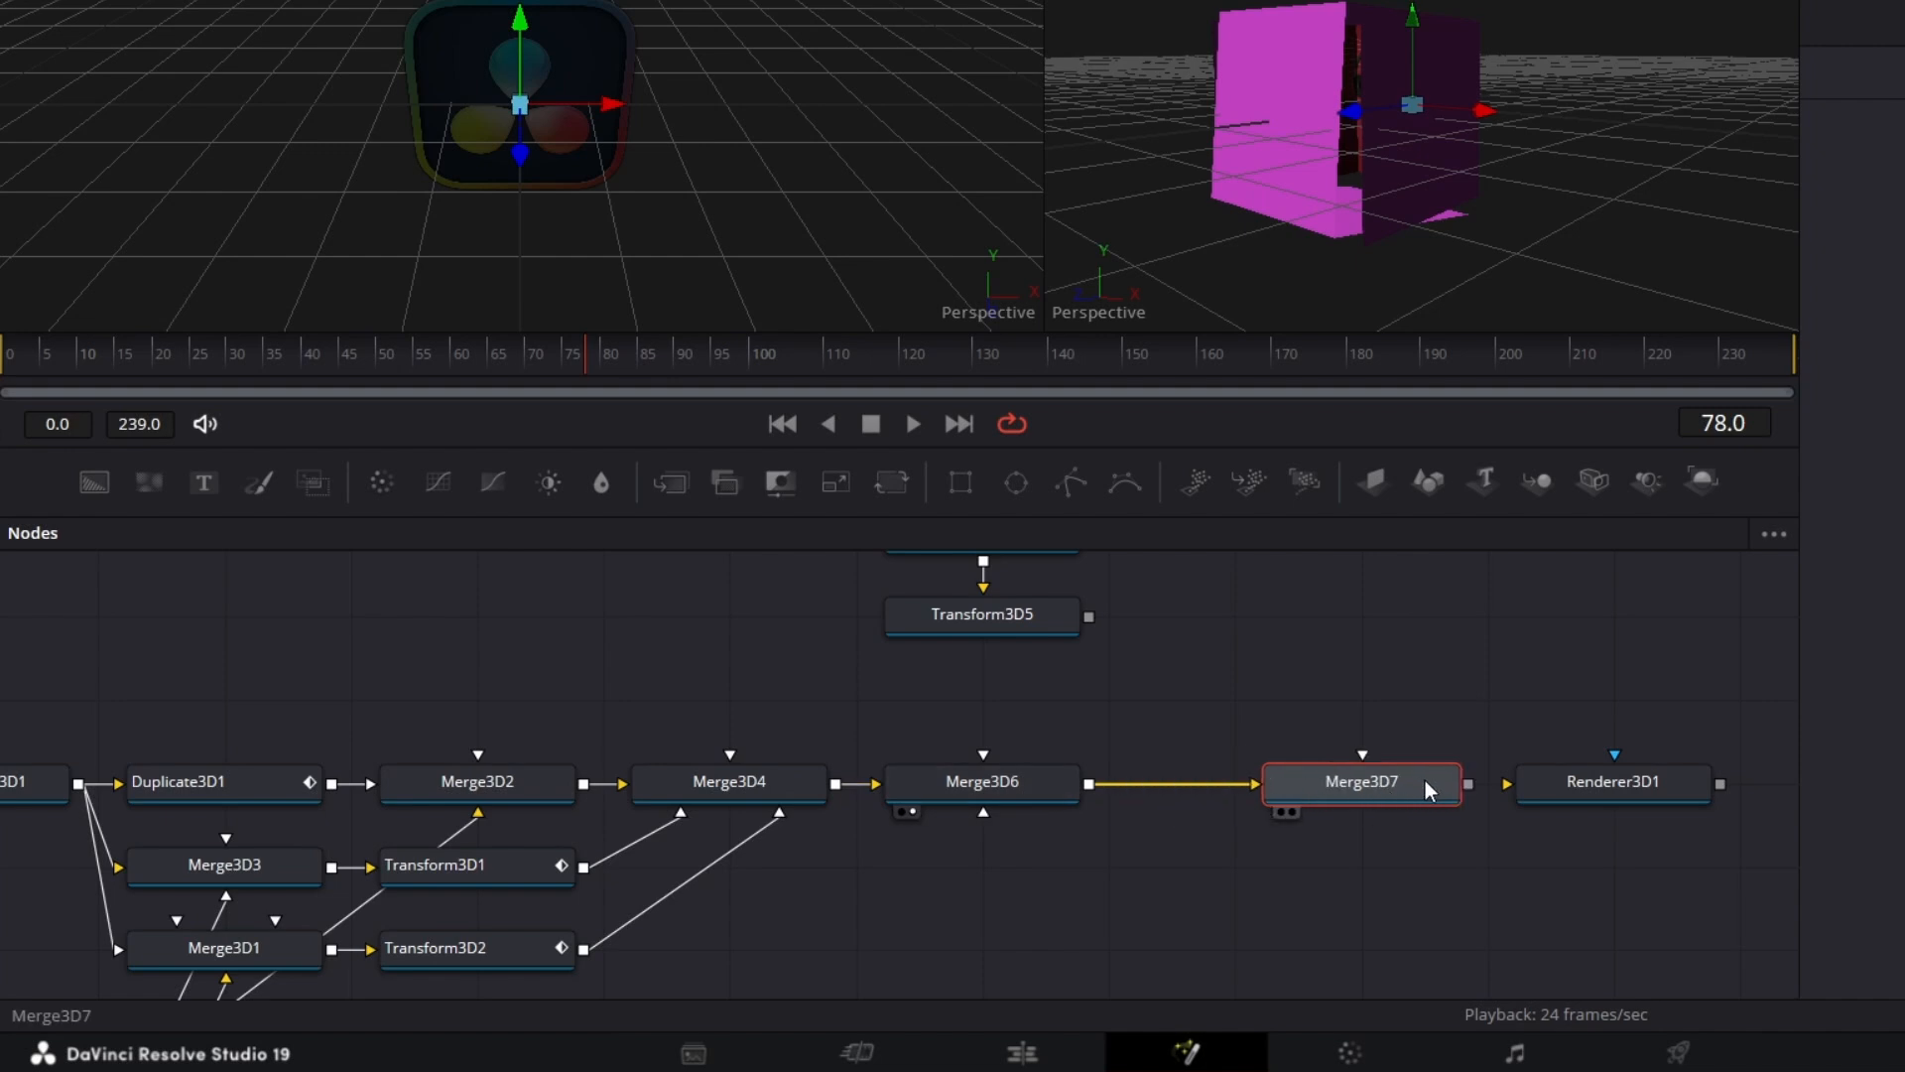
Step: Move Renderer3D1 and Merge3D7 further along the row, leaving room for one node between Merge3D6 and Merge3D7
scroll(1600, 790, "right", 2)
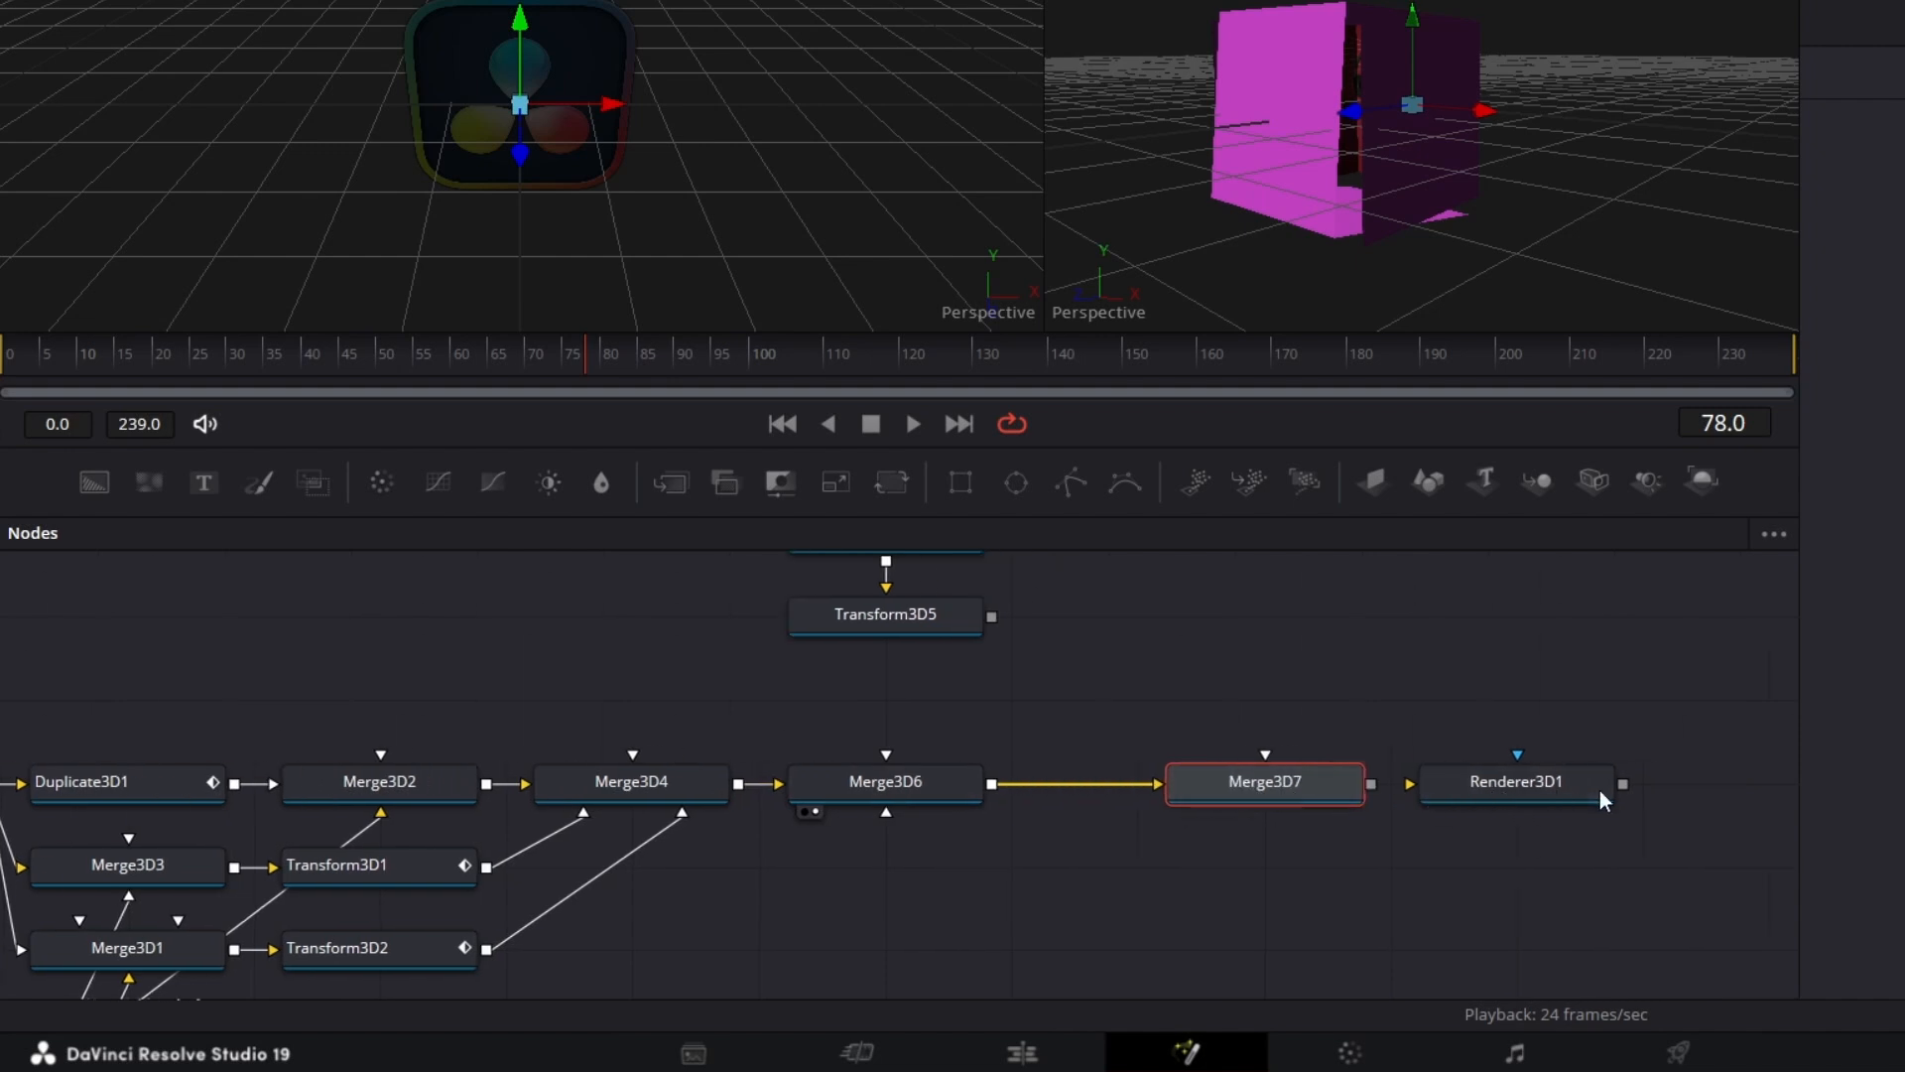
scroll(1599, 790, "right", 5)
left_click_drag(1249, 782, 1407, 772)
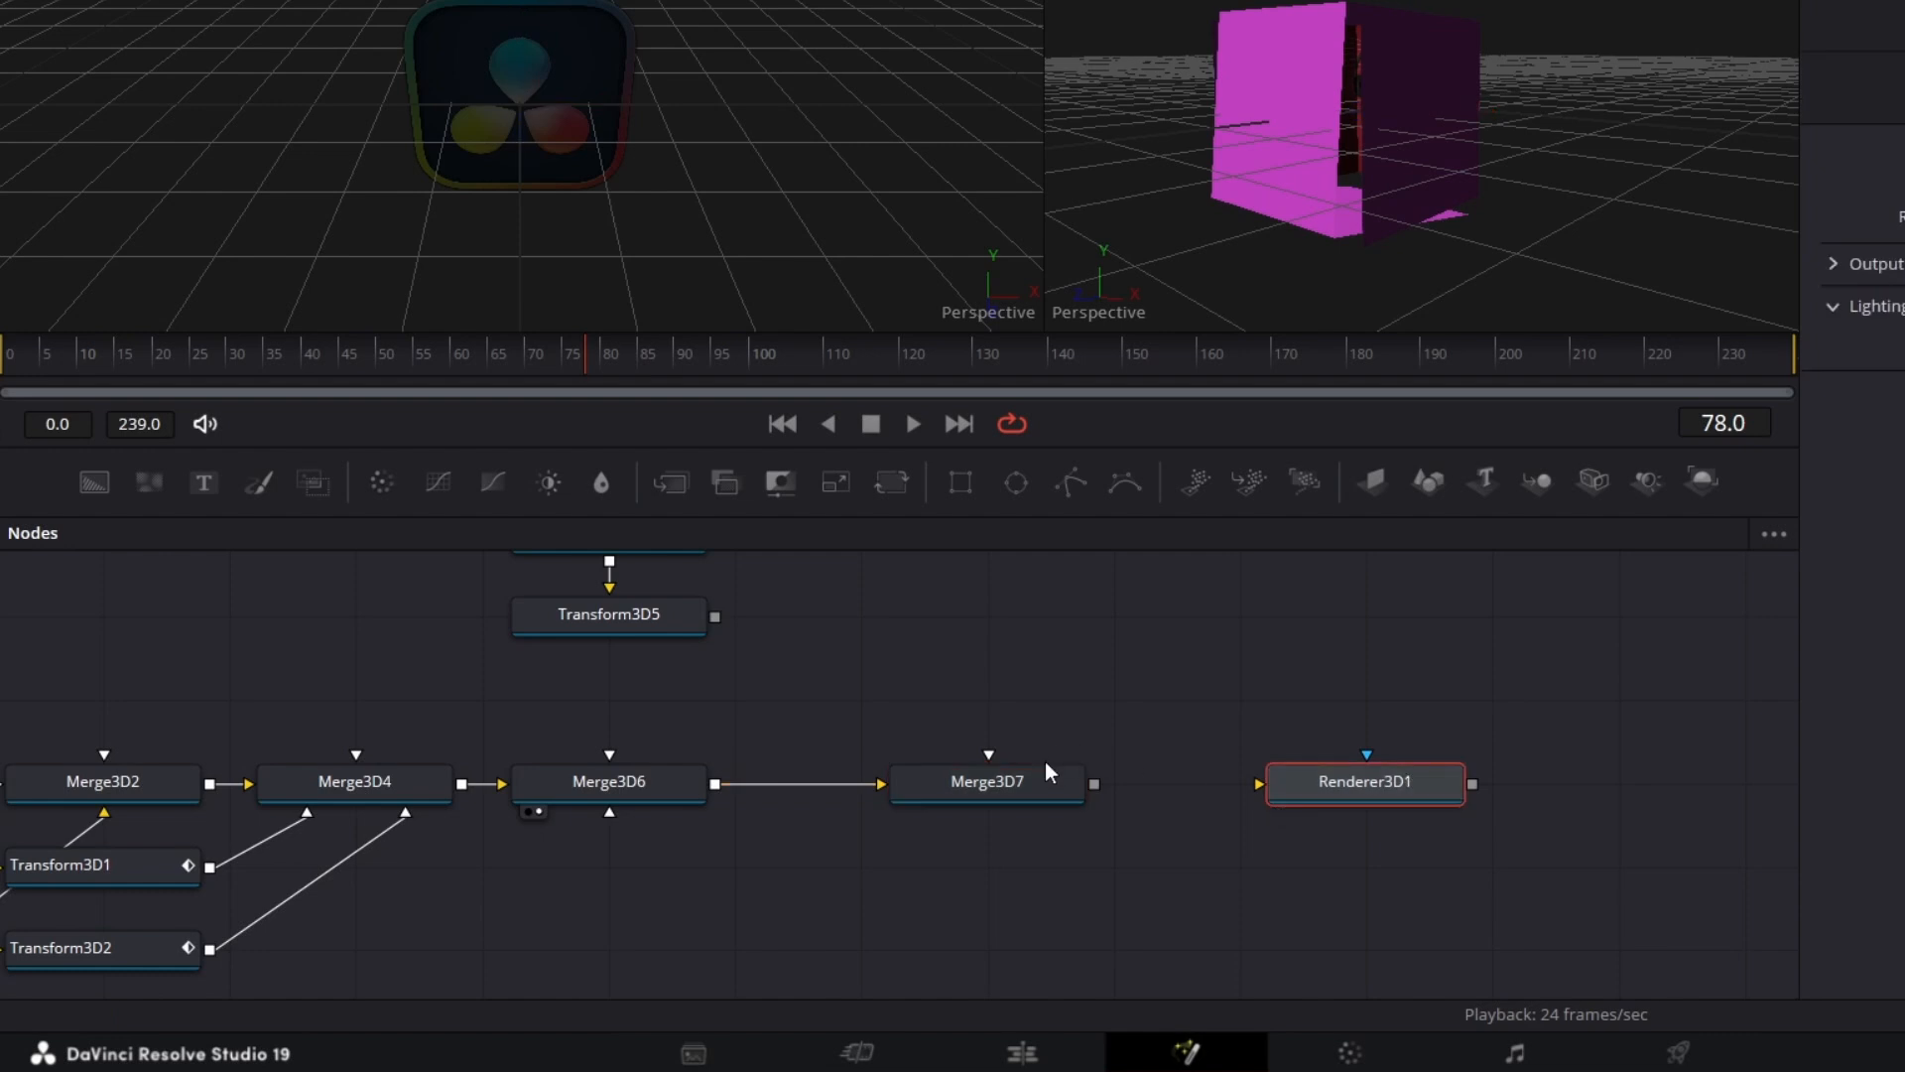
left_click_drag(1036, 768, 1123, 776)
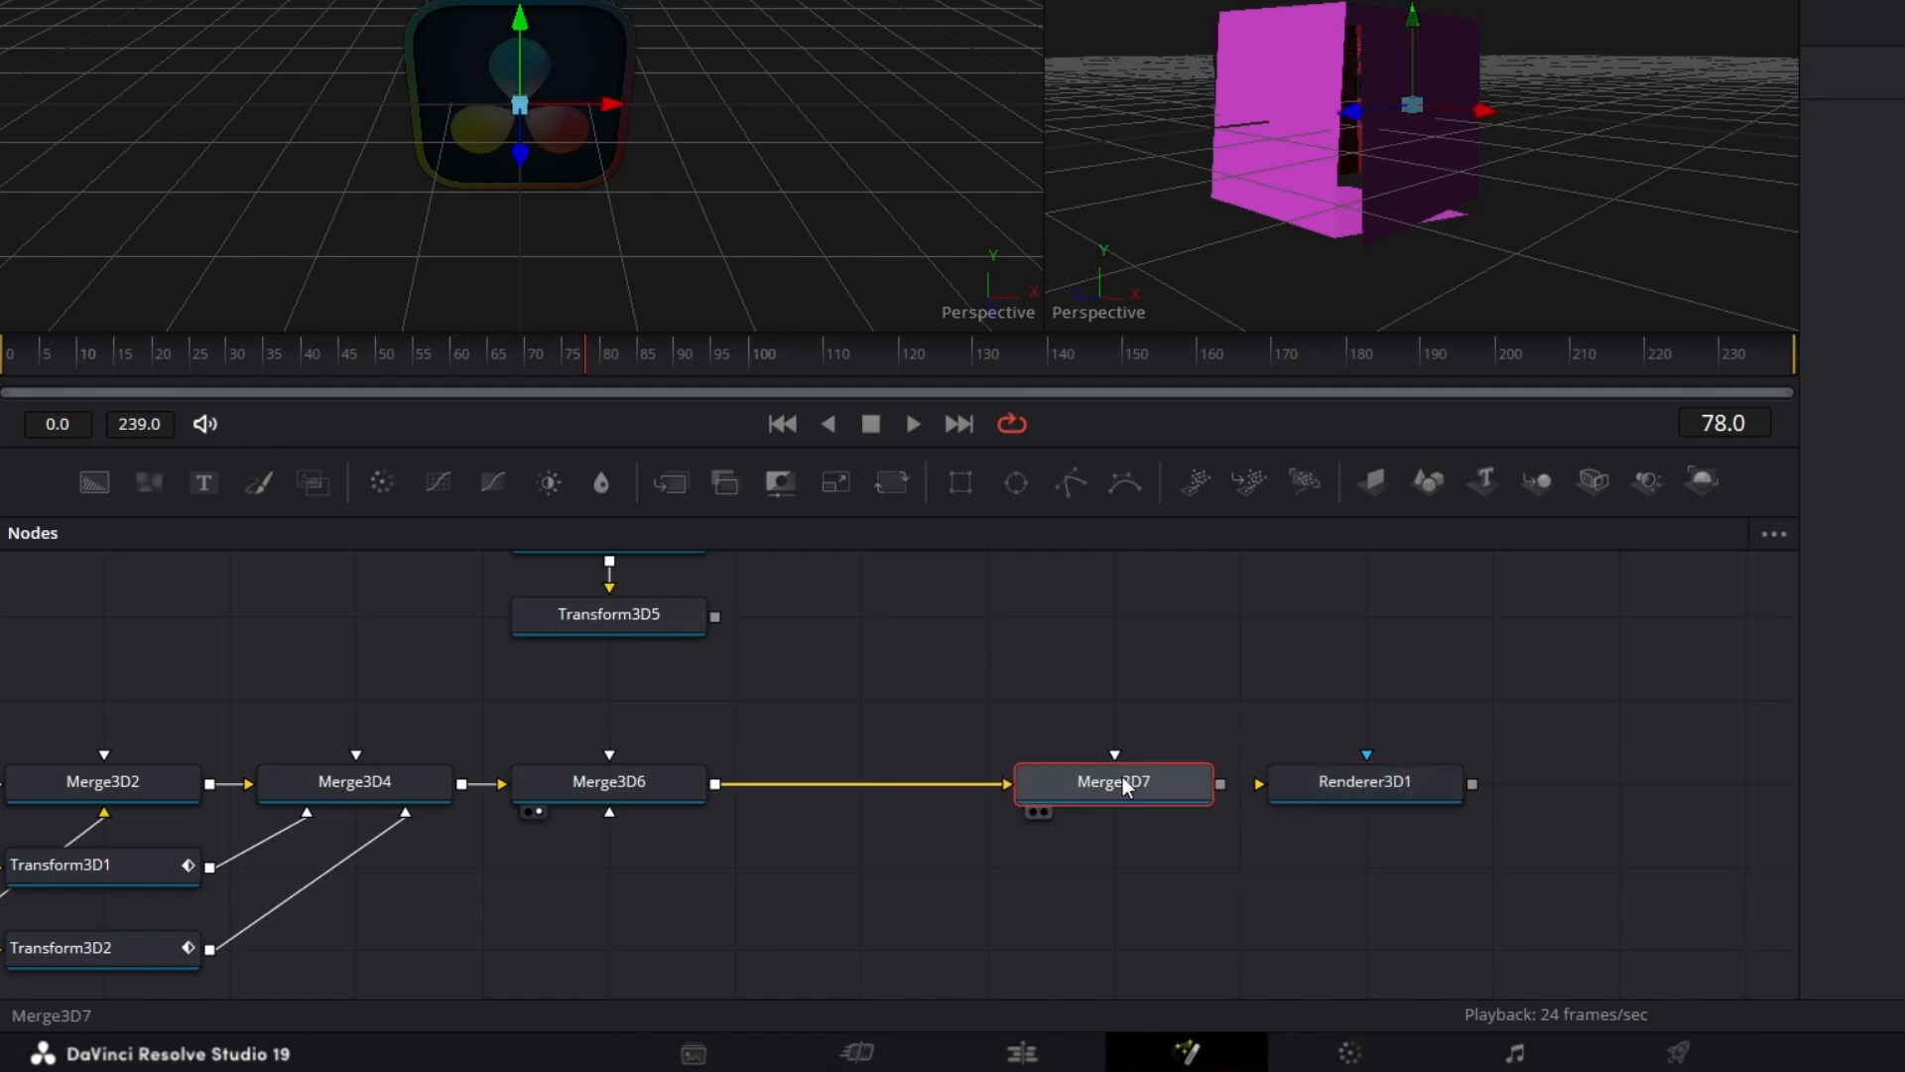
Step: Insert a Transform 3D node between Merge3D6 and Merge3D7
left_click(671, 786)
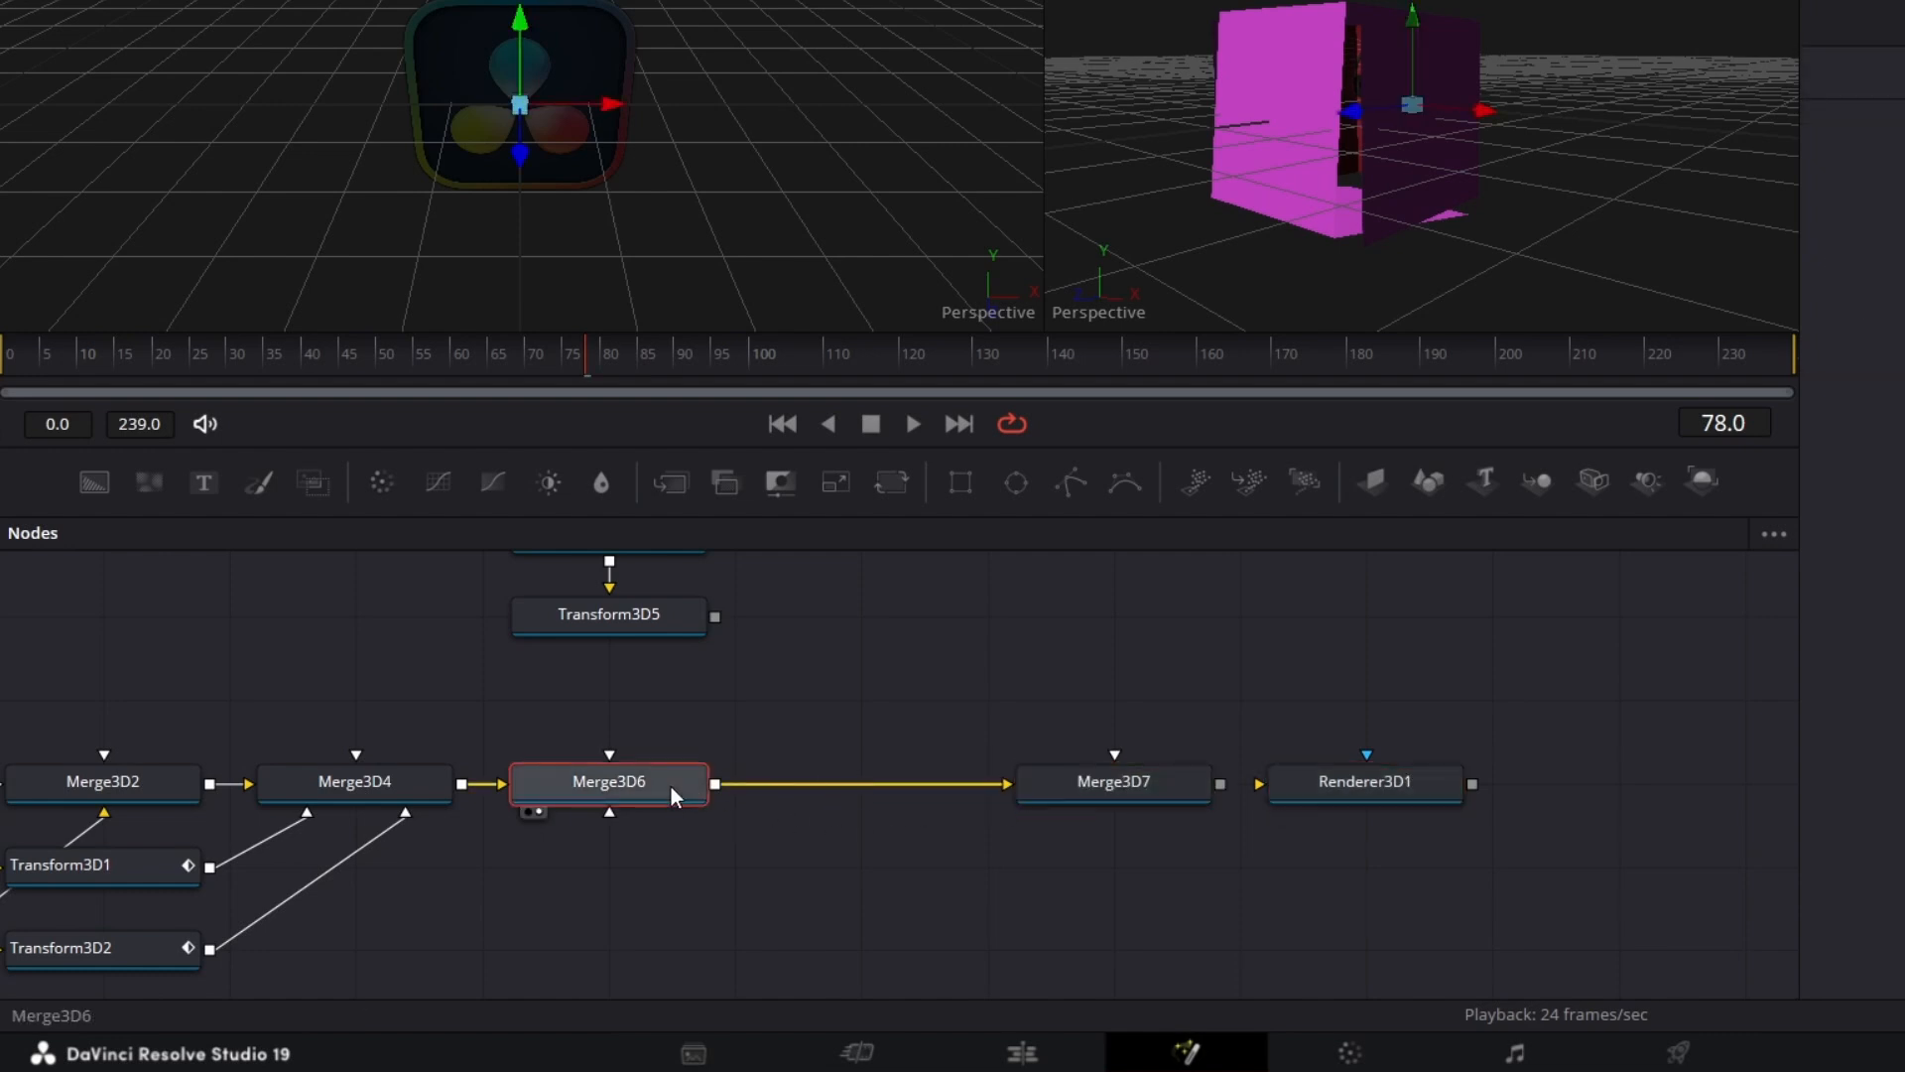
key("shift+space")
type("tra")
key("Return")
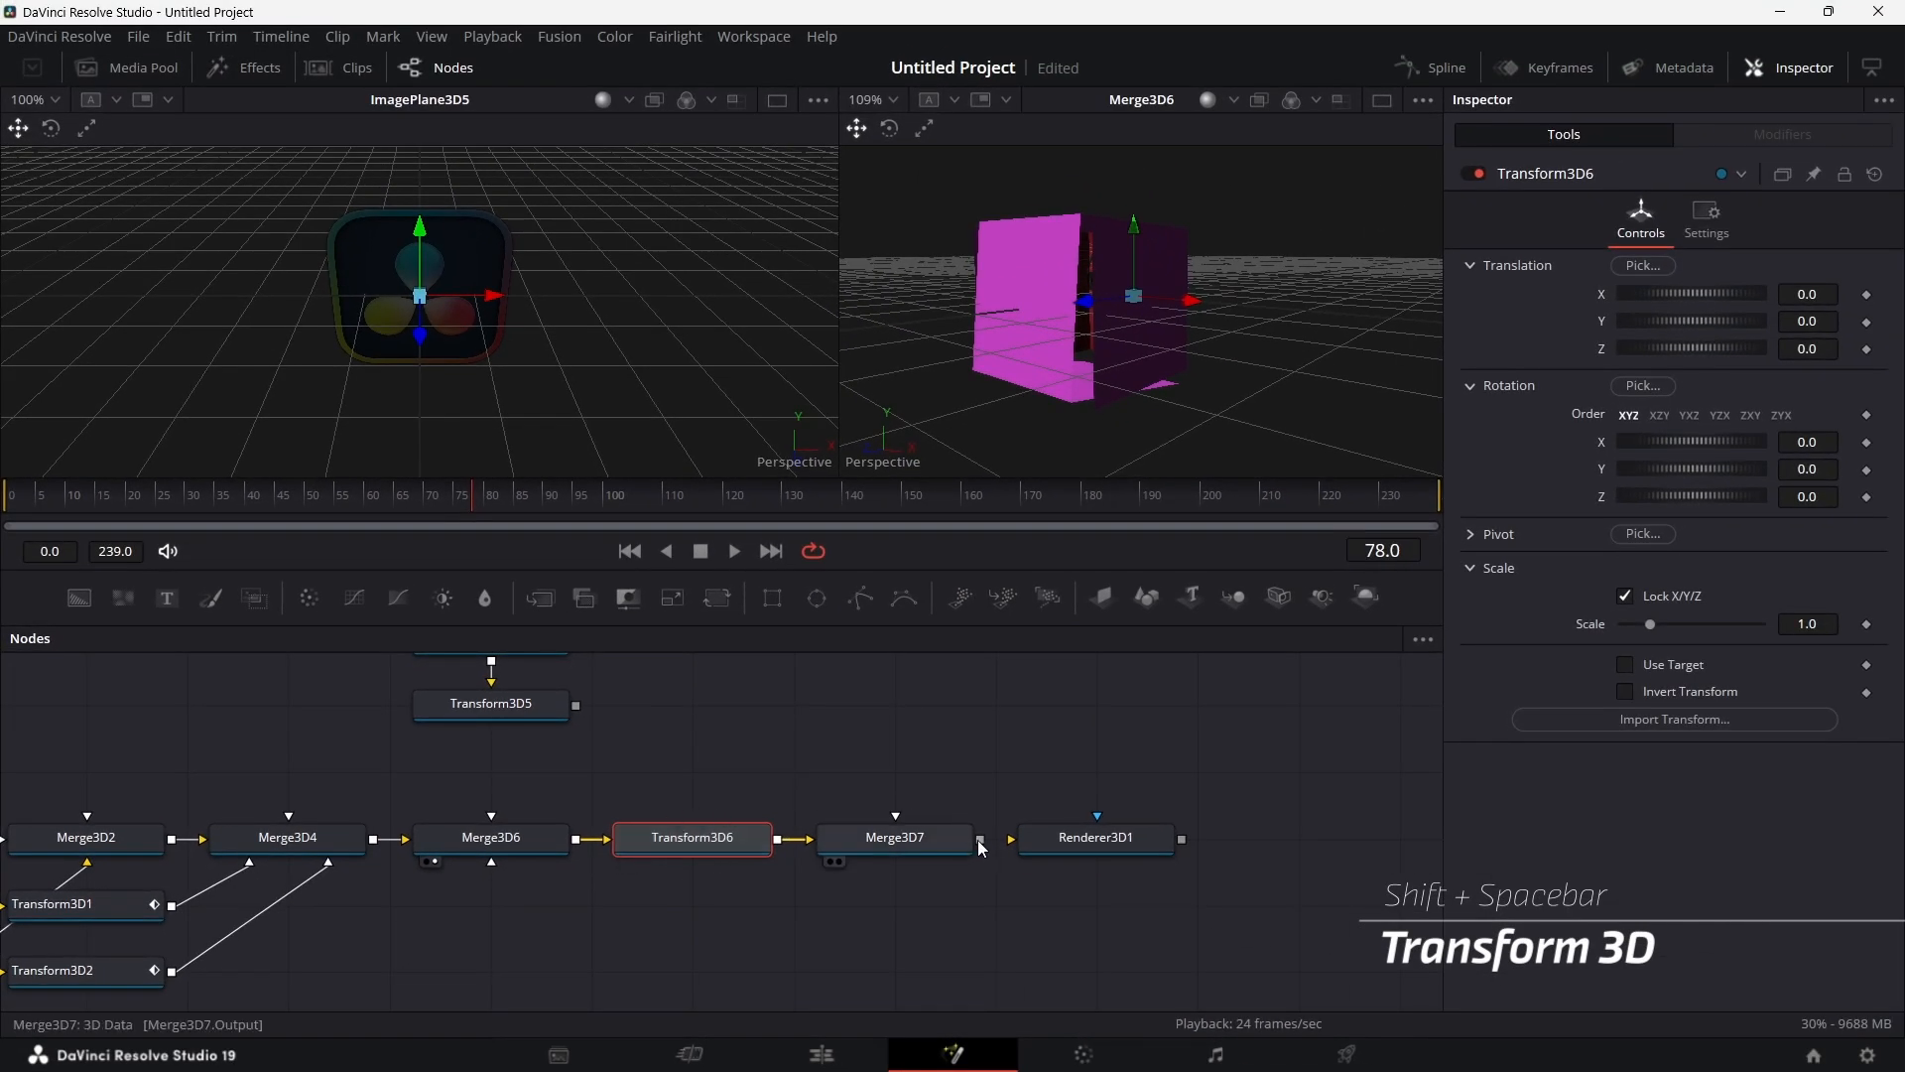
Step: Connect Merge3D7's output to Renderer3D1 and show the renderer in the second viewer
left_click_drag(980, 839, 1066, 837)
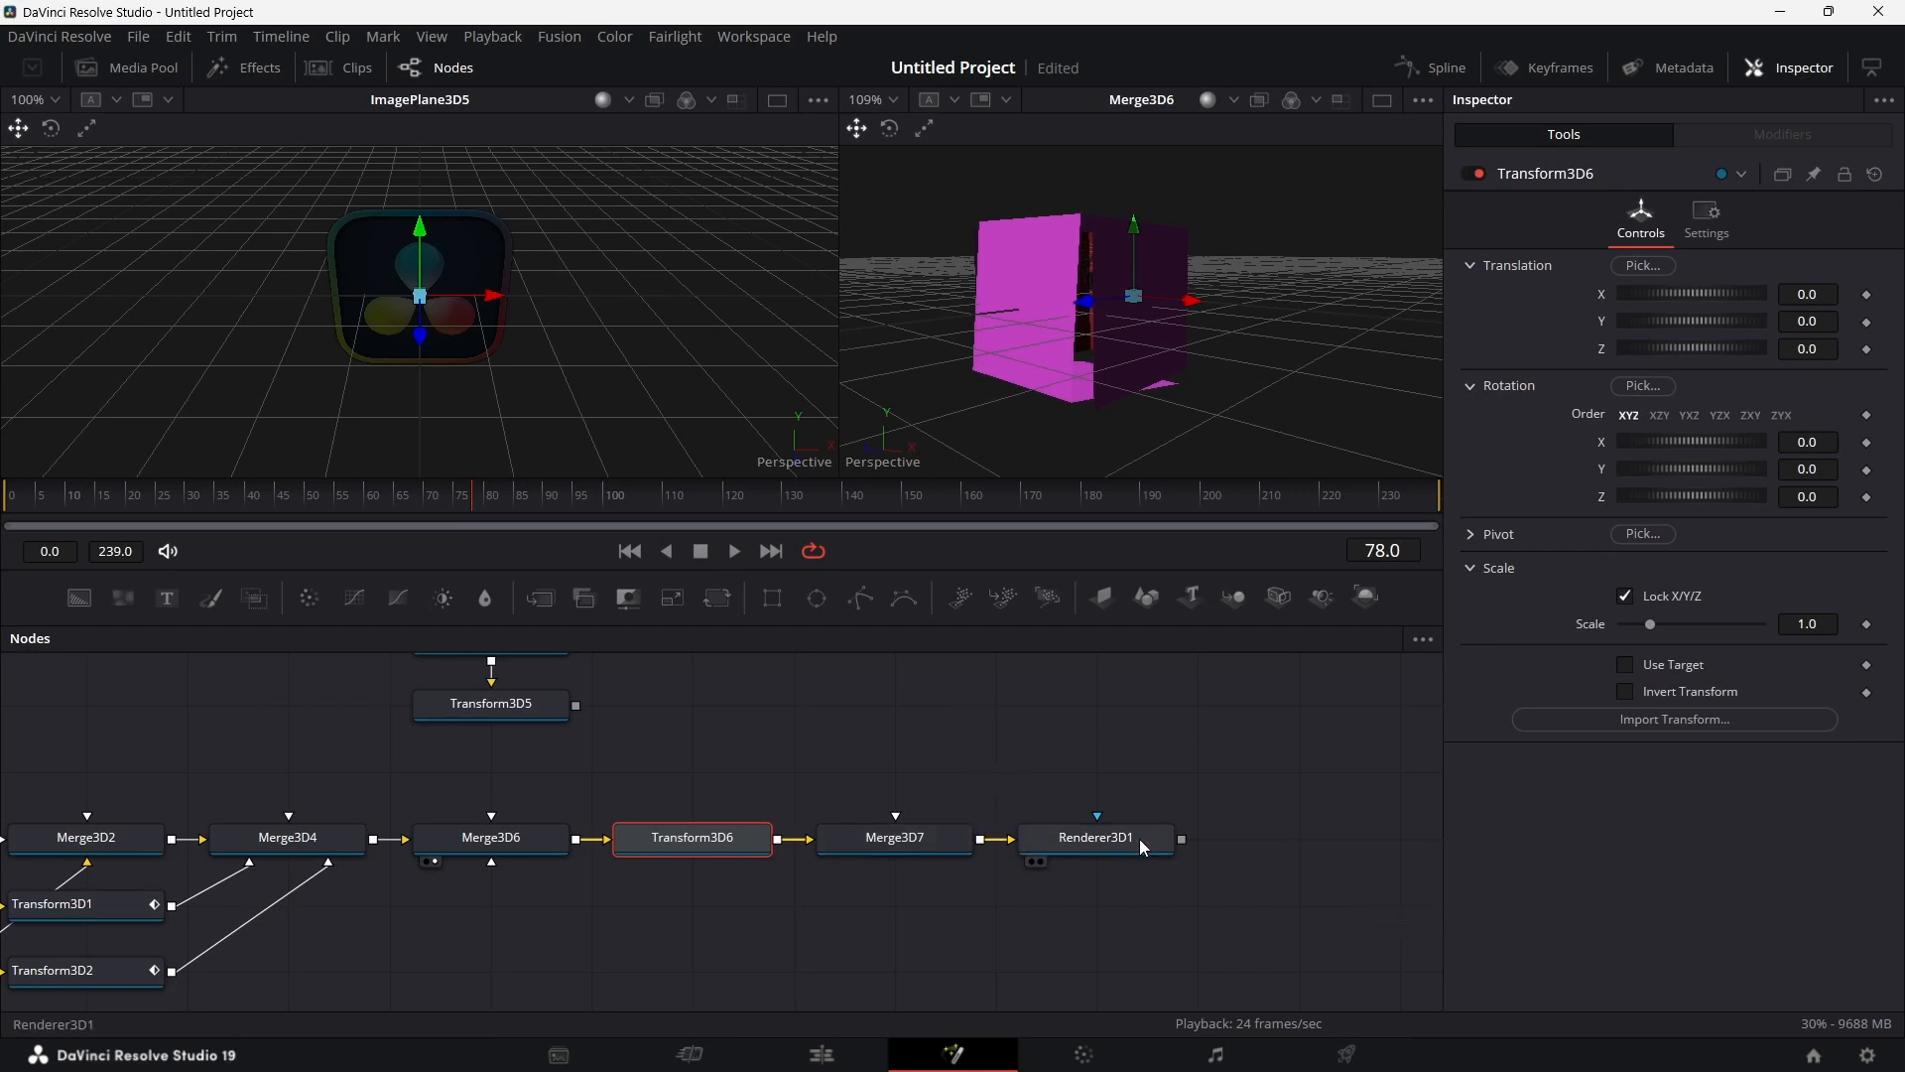
key("2")
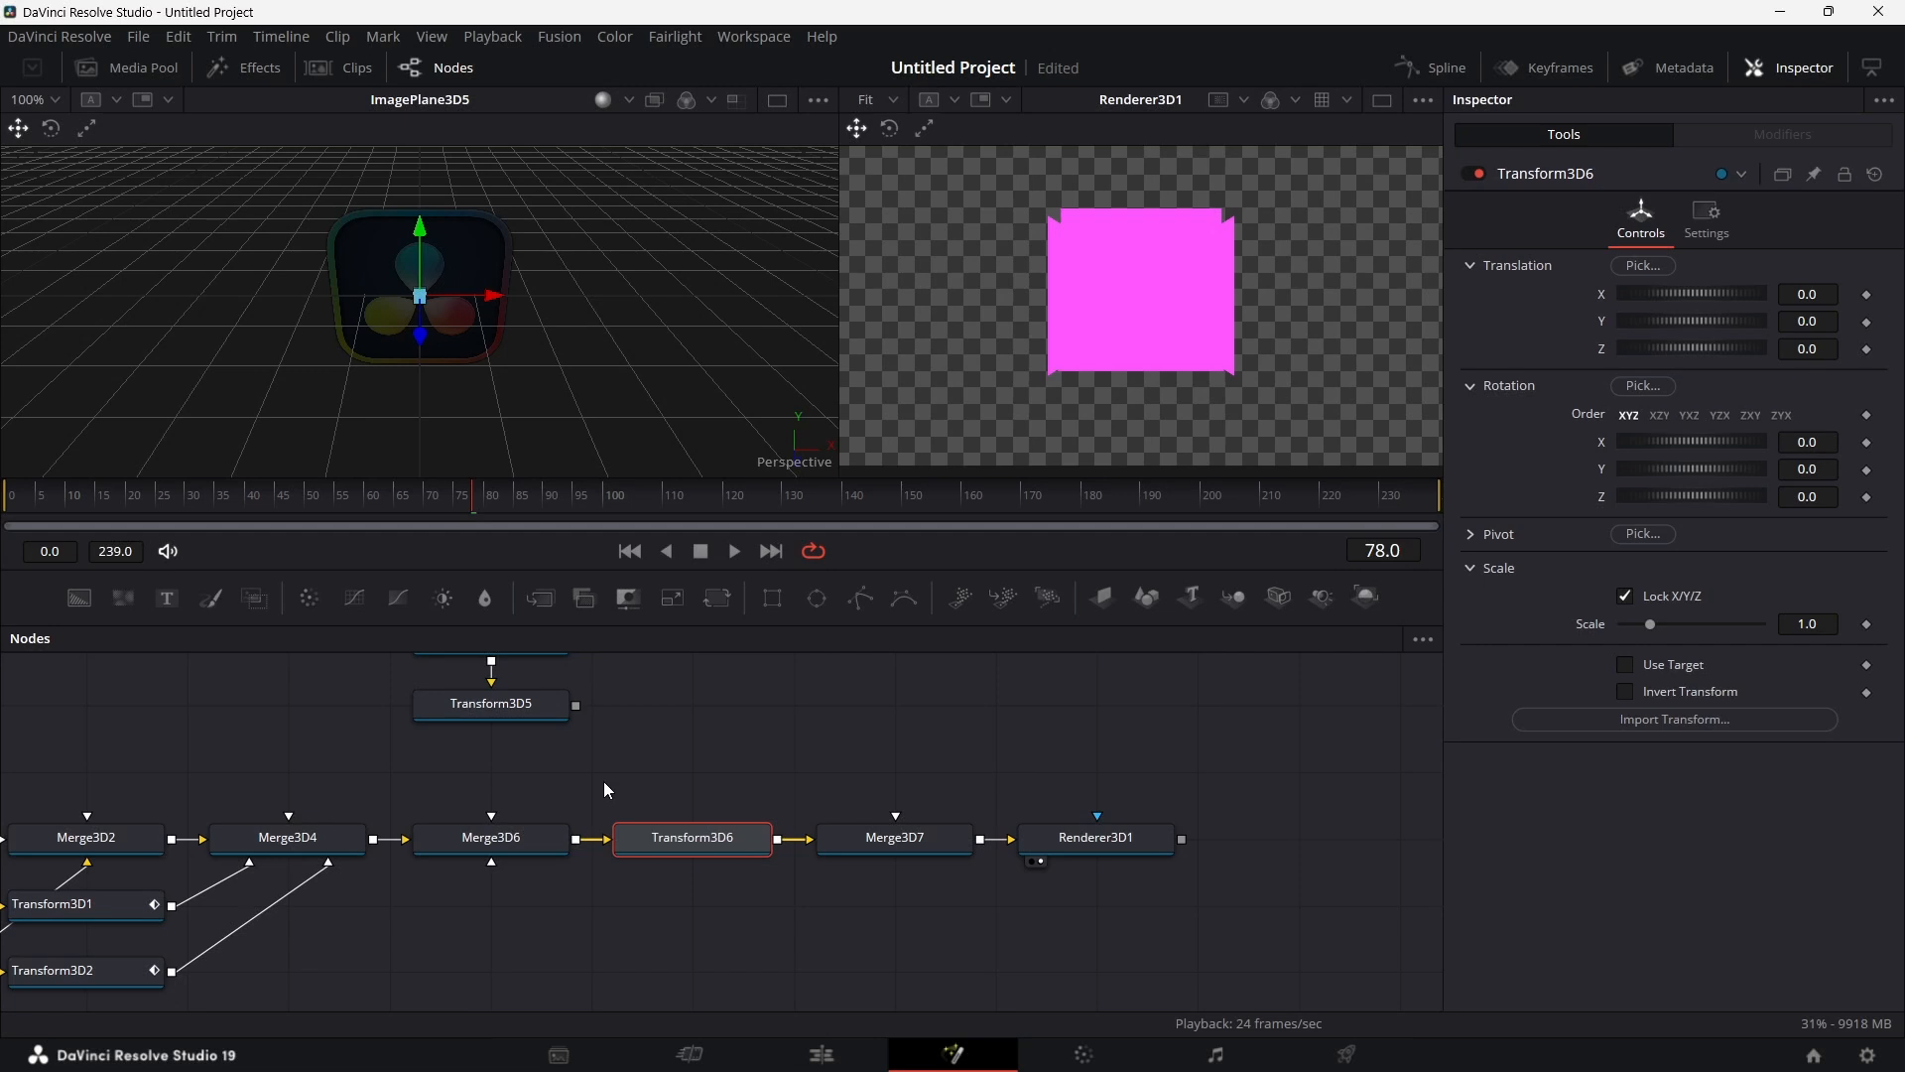
Step: Go to frame 0 and set Transform3D6's Z translation to 1.321
scroll(626, 779, "left", 5)
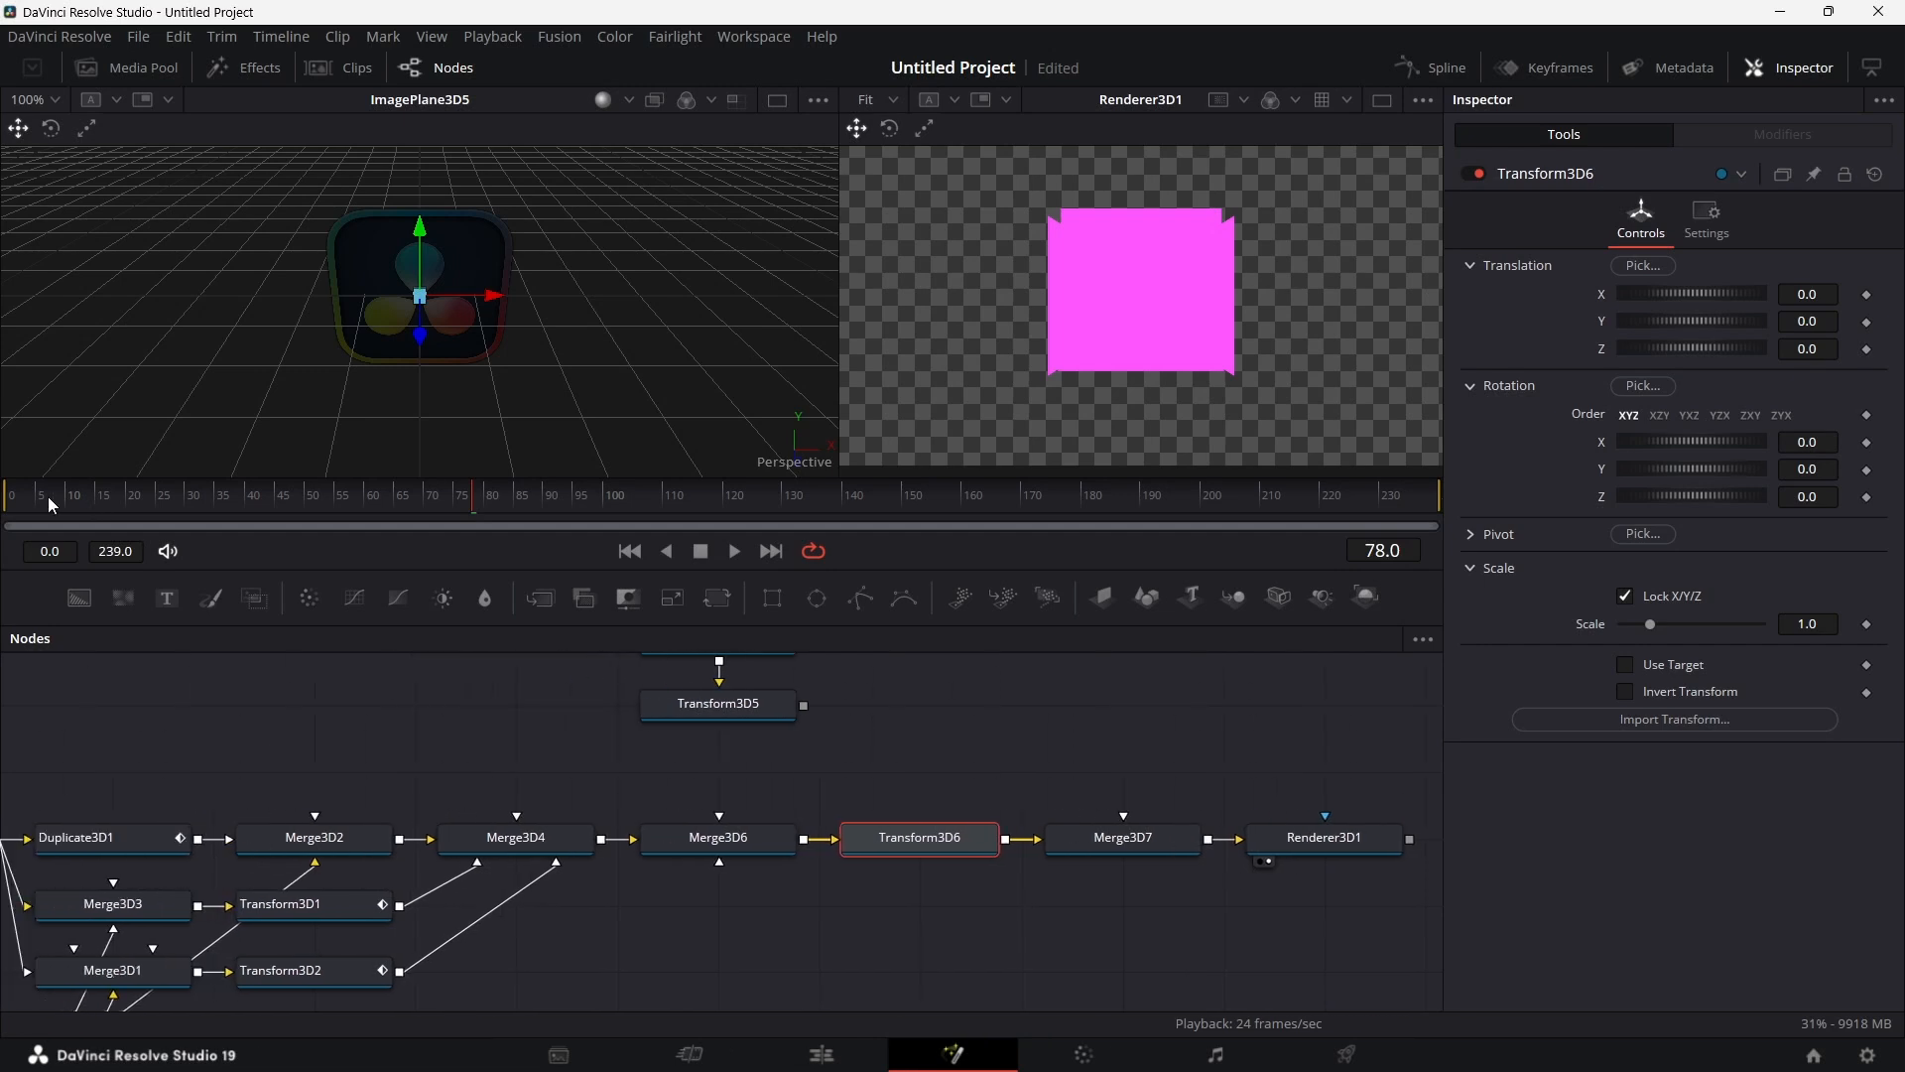
left_click_drag(48, 498, 2, 503)
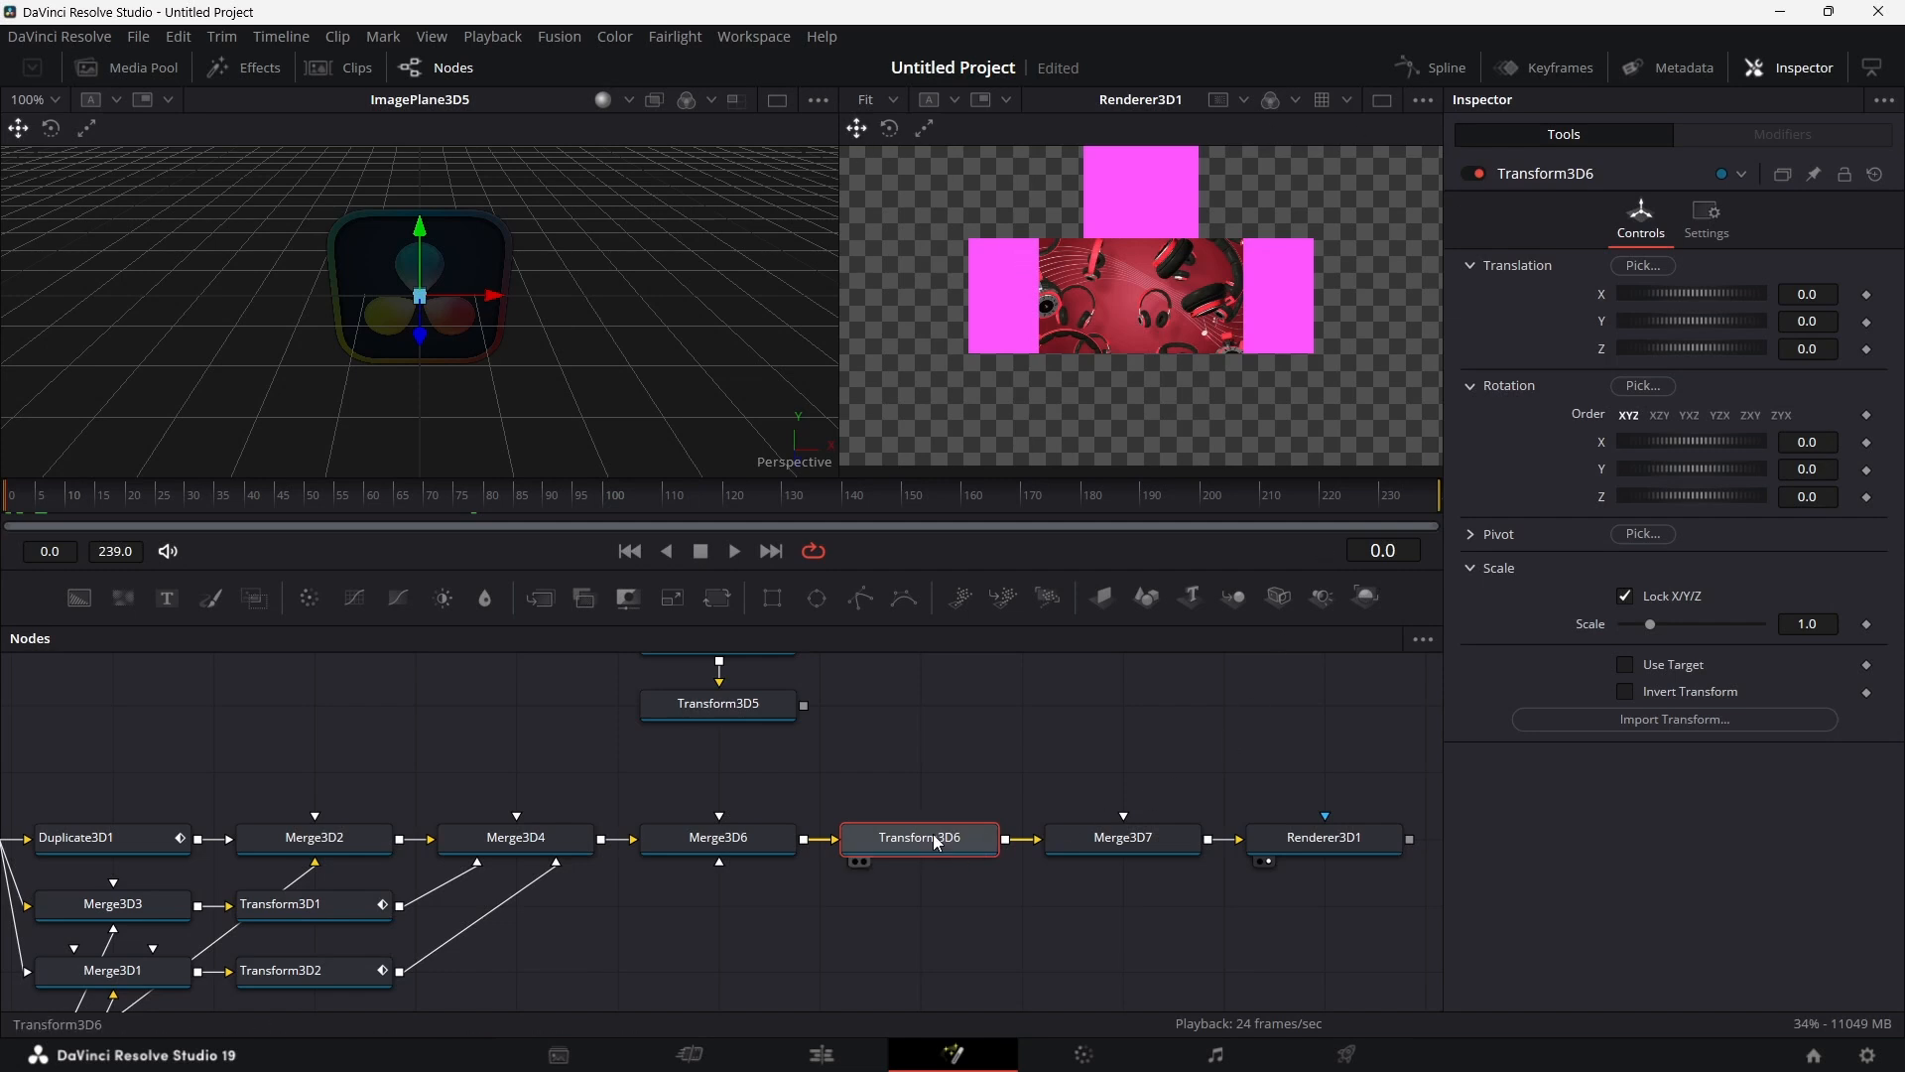
double_click(1827, 354)
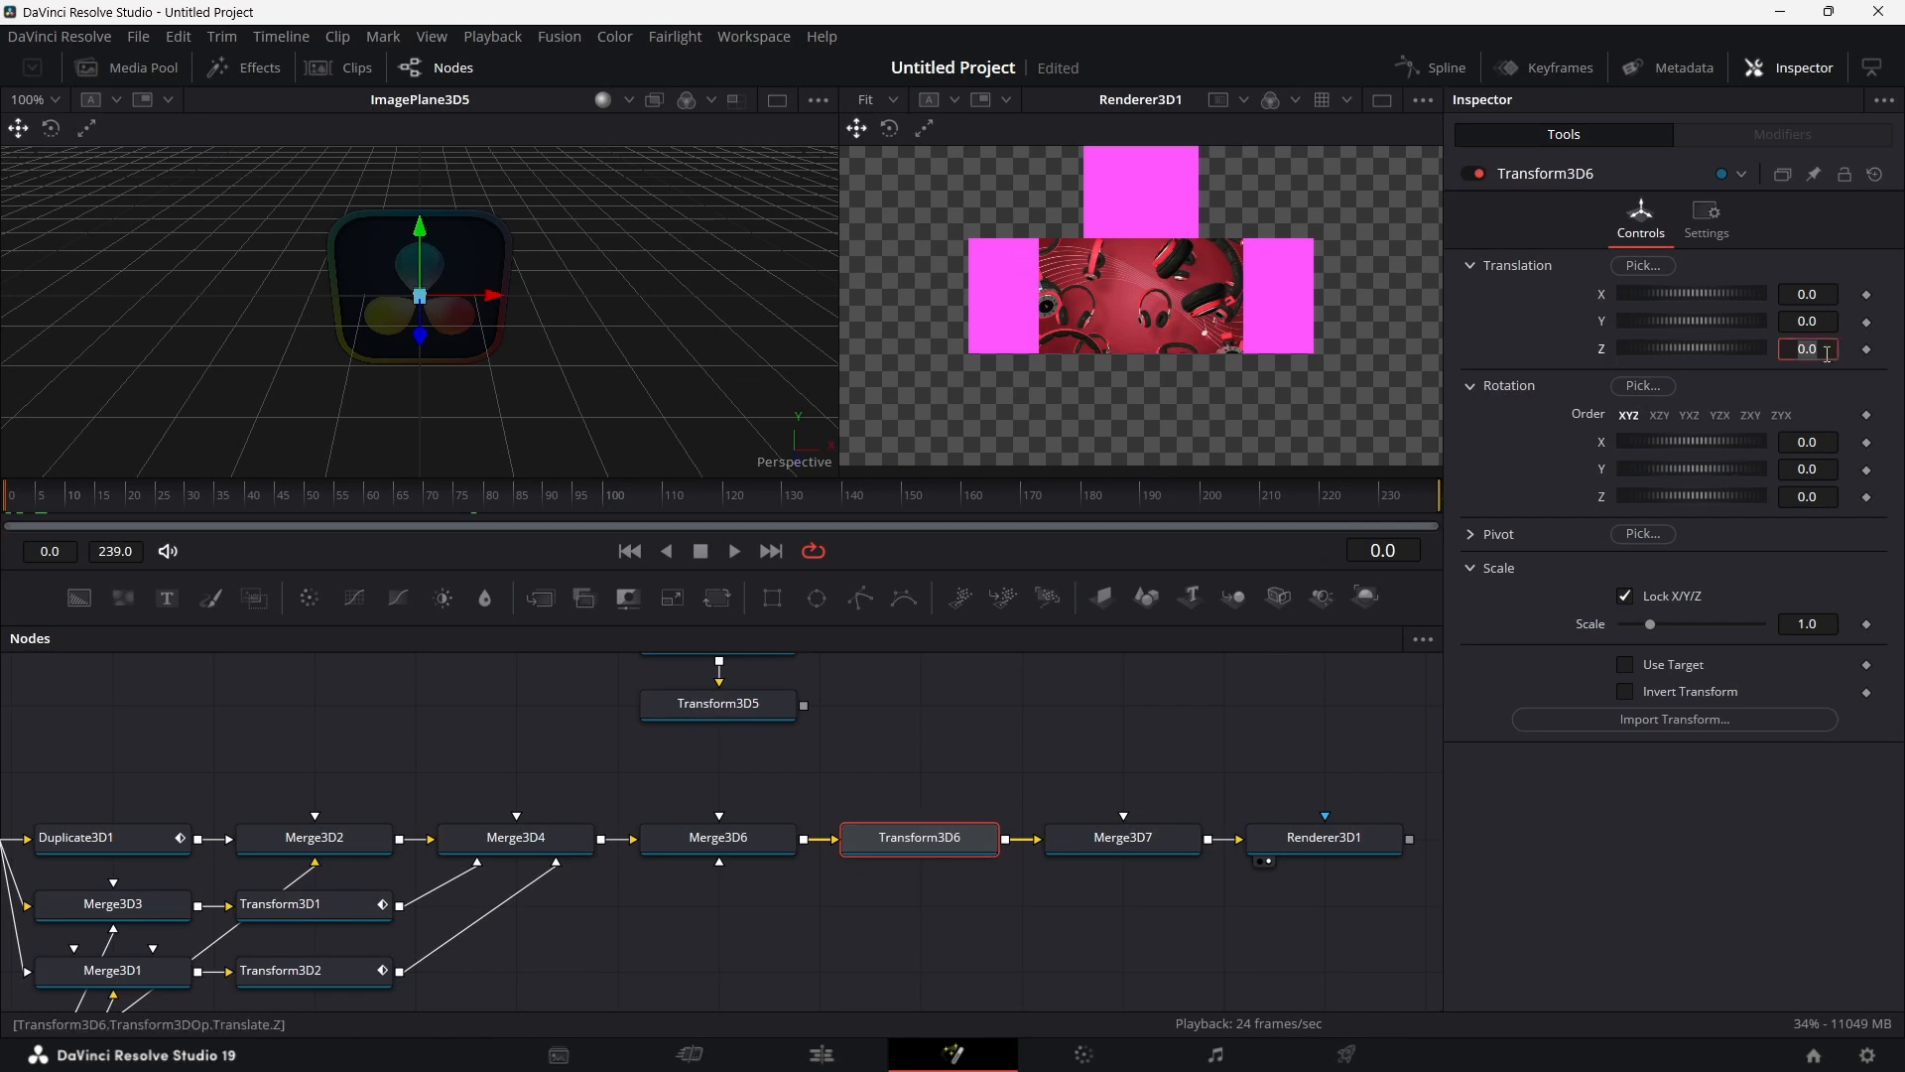
type("1.321")
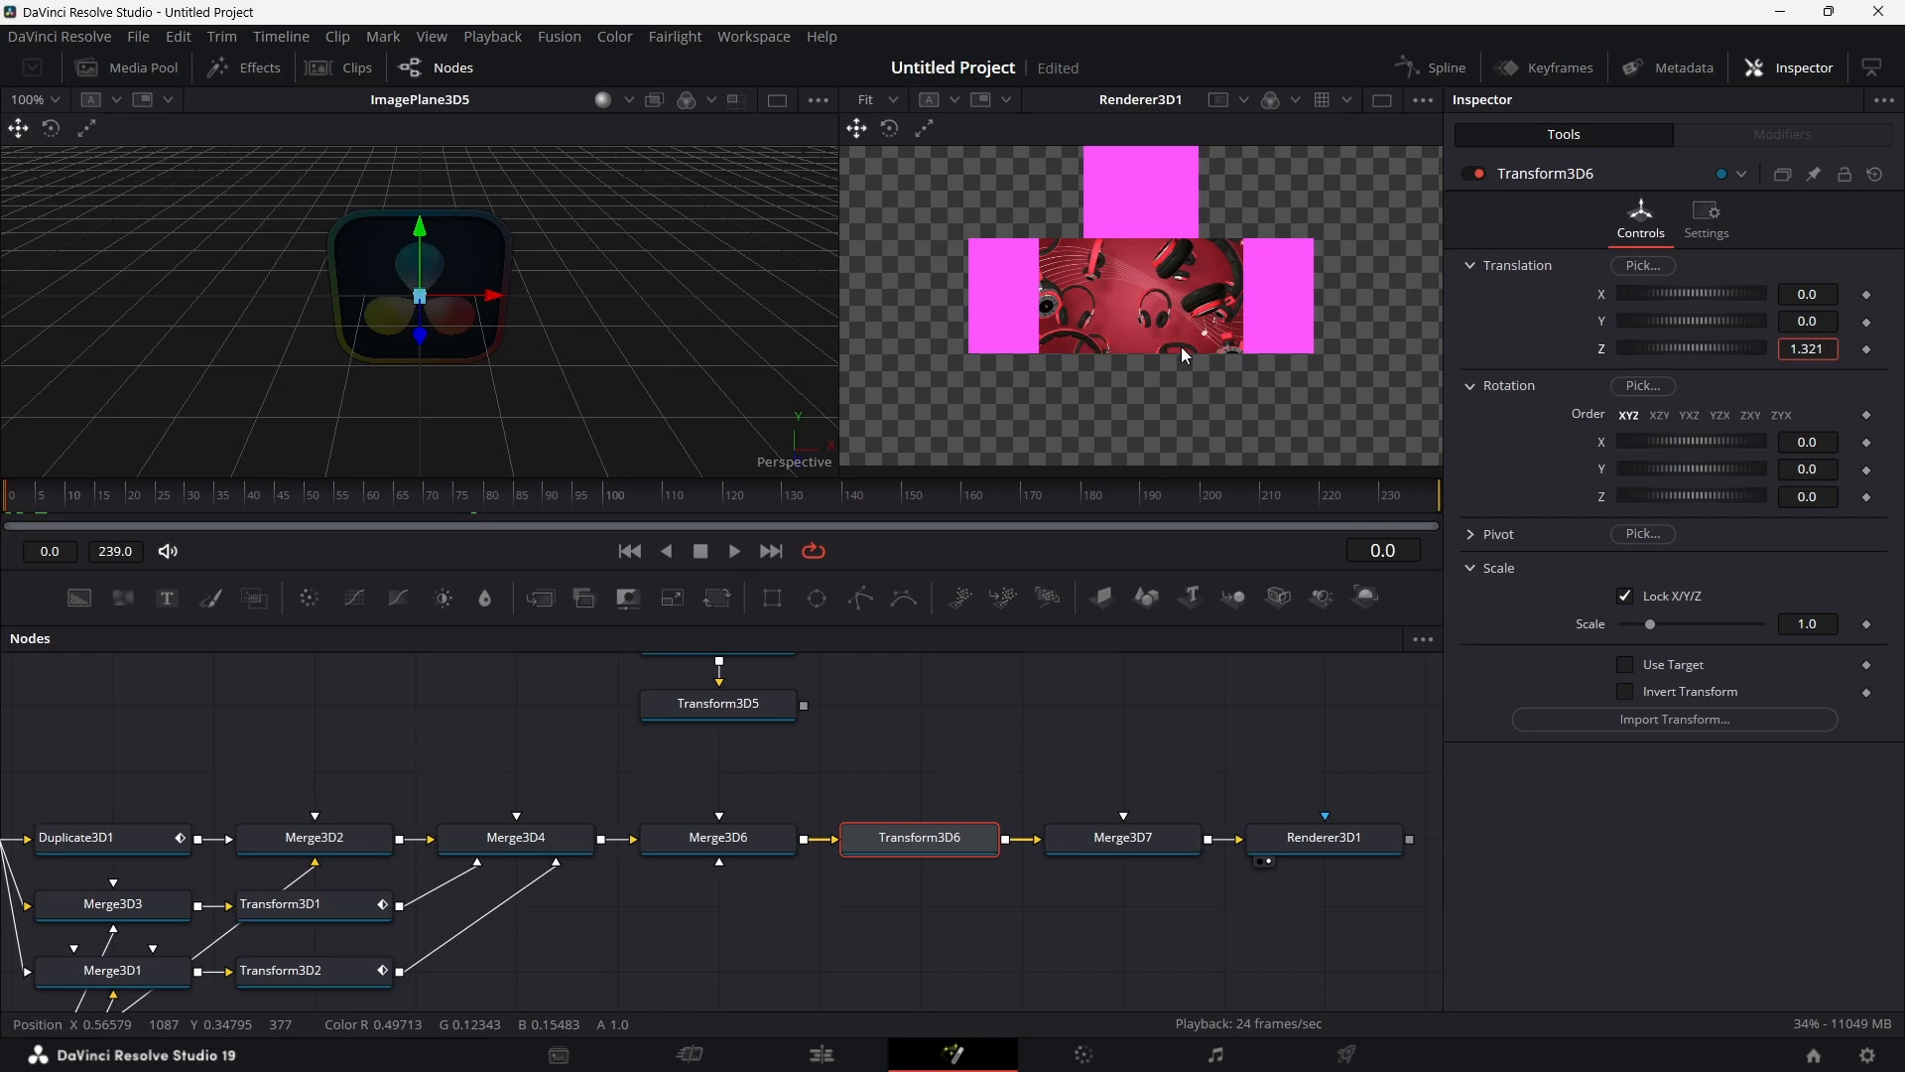
key("Tab")
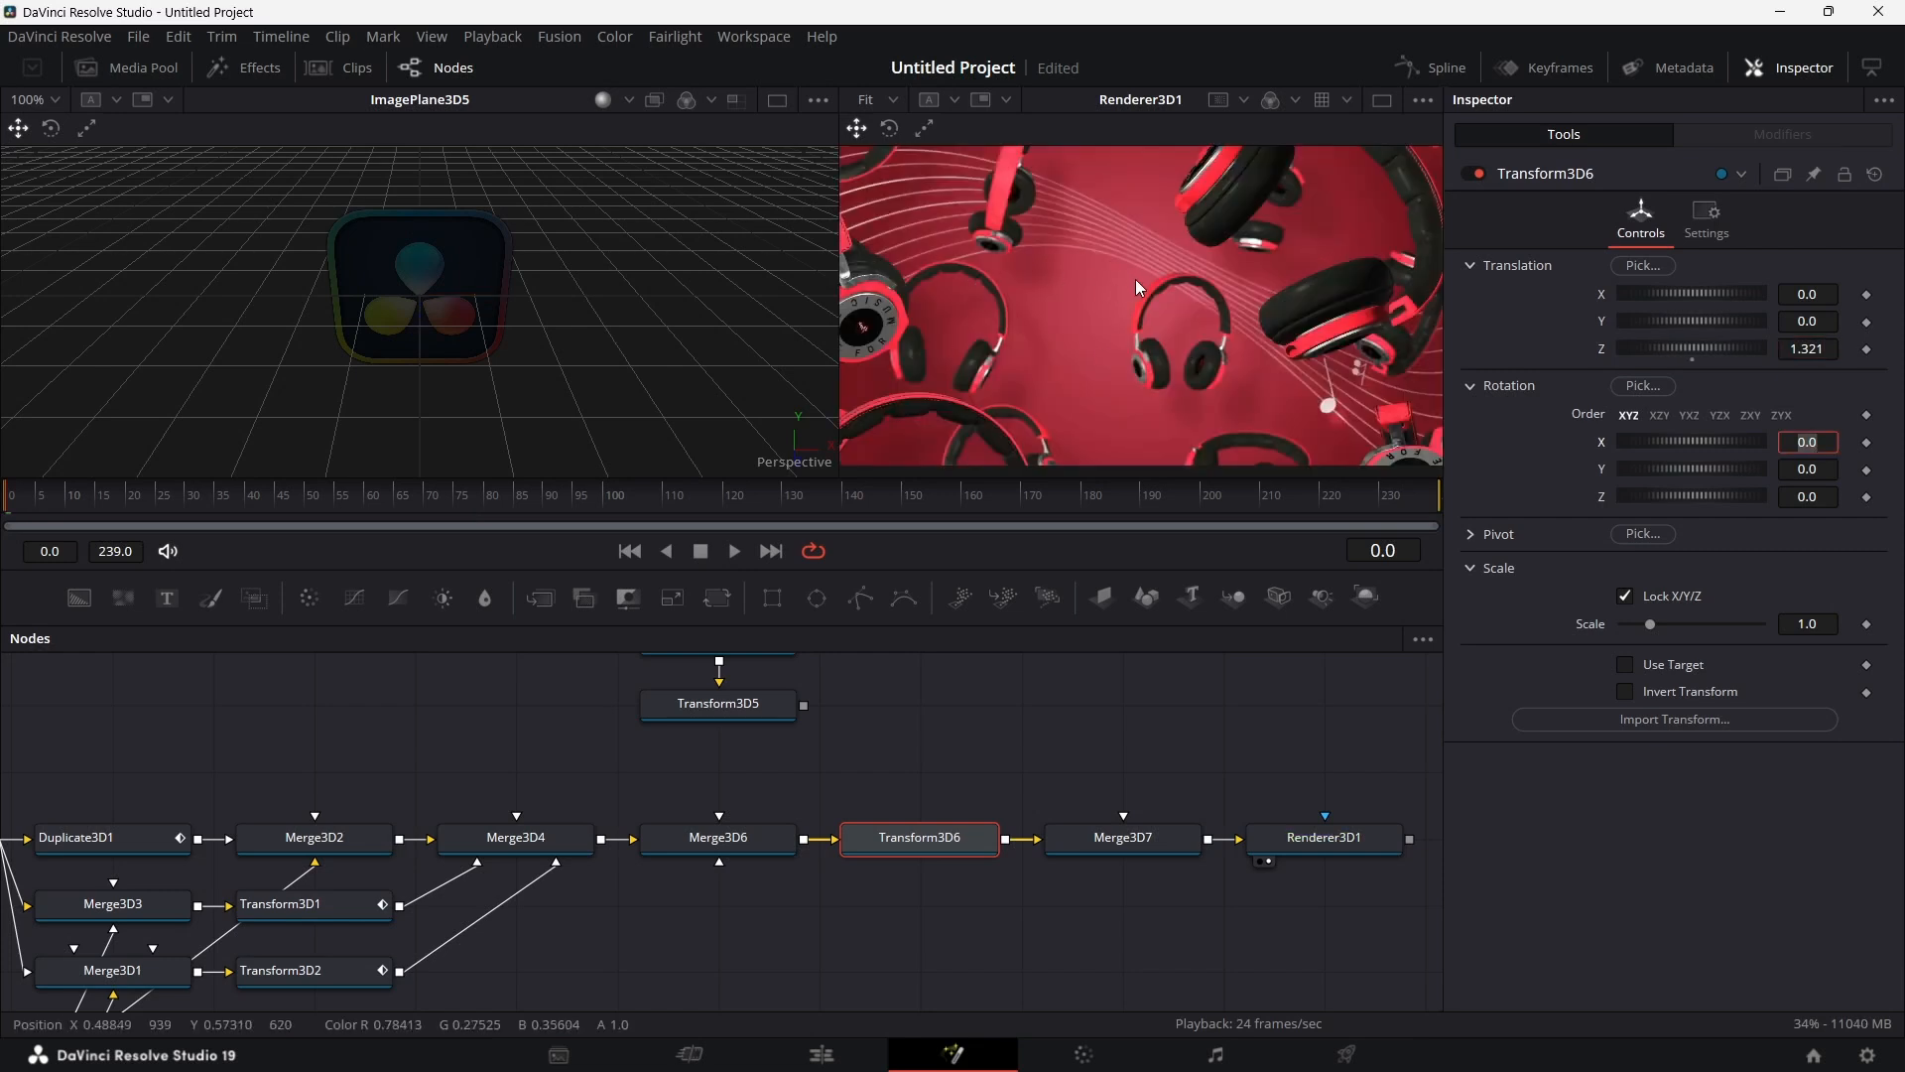
Step: Fit the rendered image to its viewer and scrub from frame 0 to frame 75 to check the box animation
scroll(1136, 288, "down", 1)
scroll(1136, 295, "up", 3)
scroll(1135, 294, "down", 3)
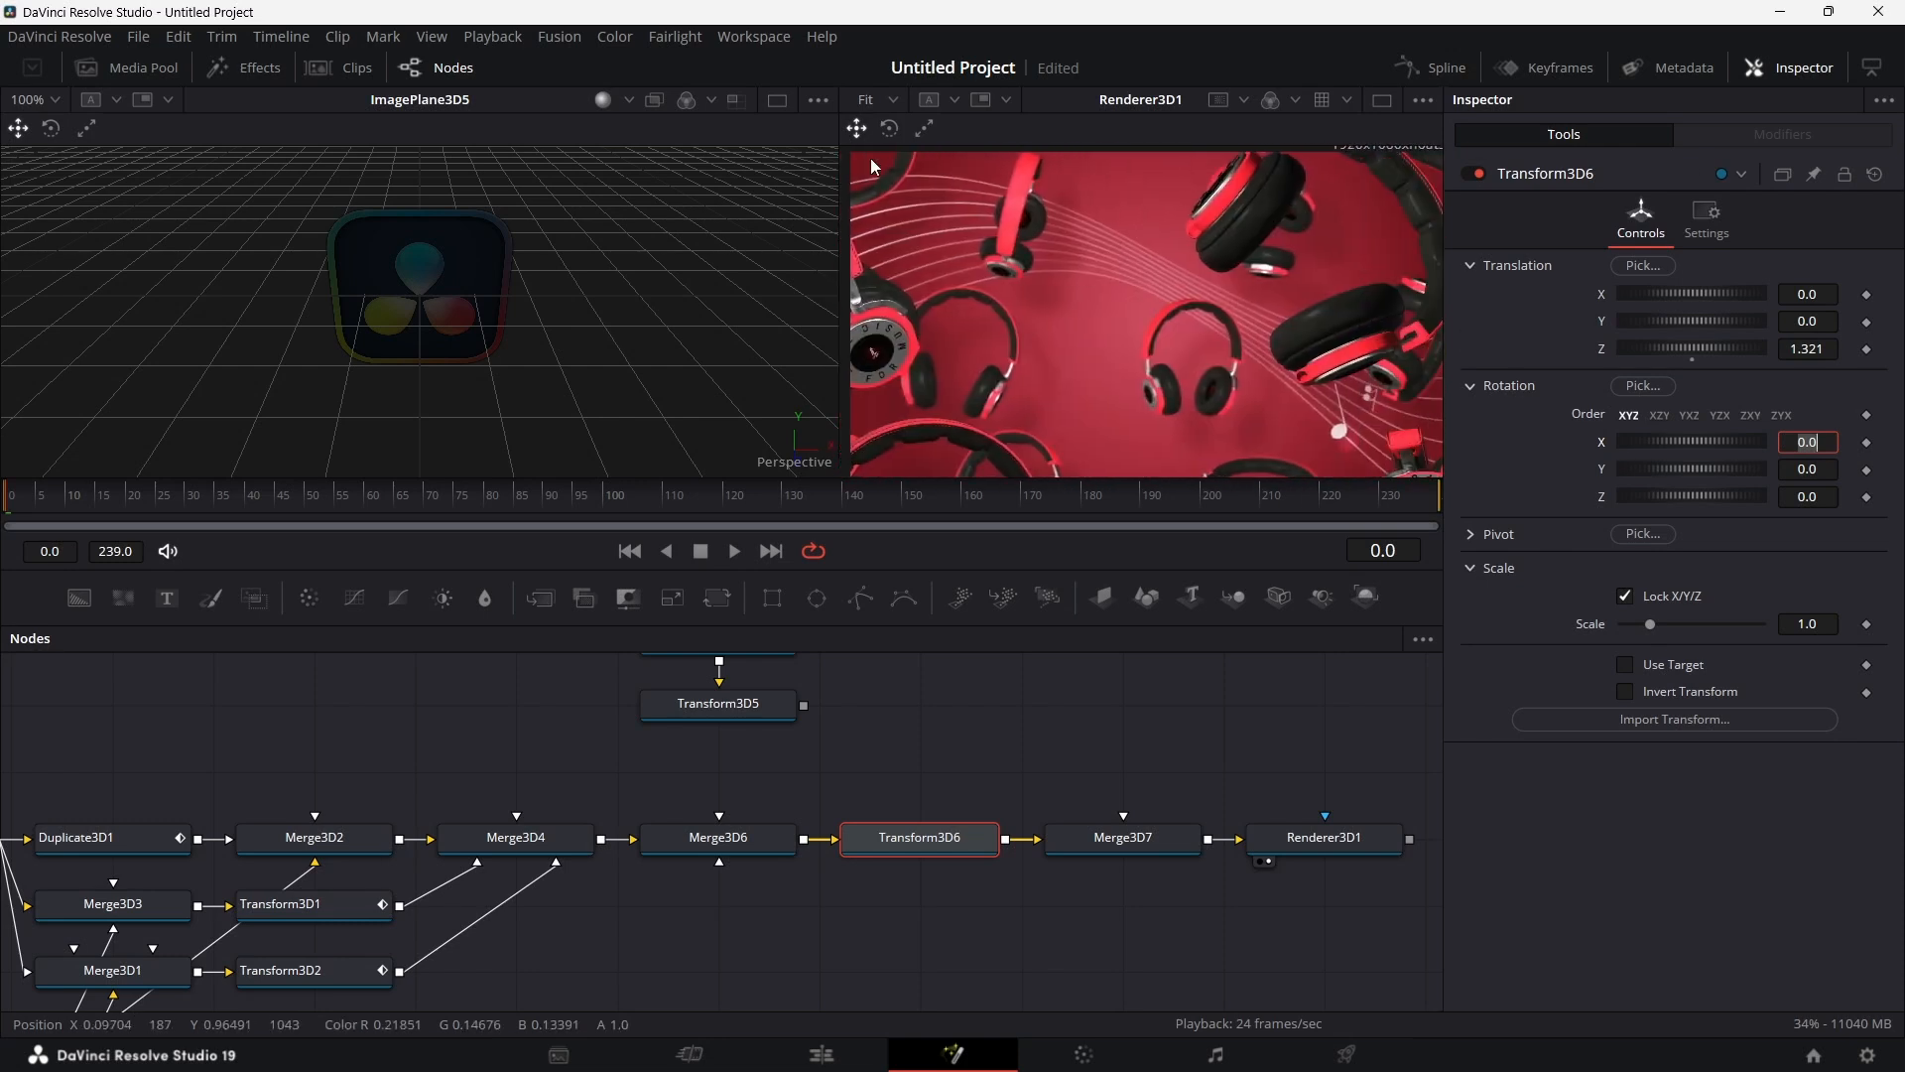
left_click(866, 100)
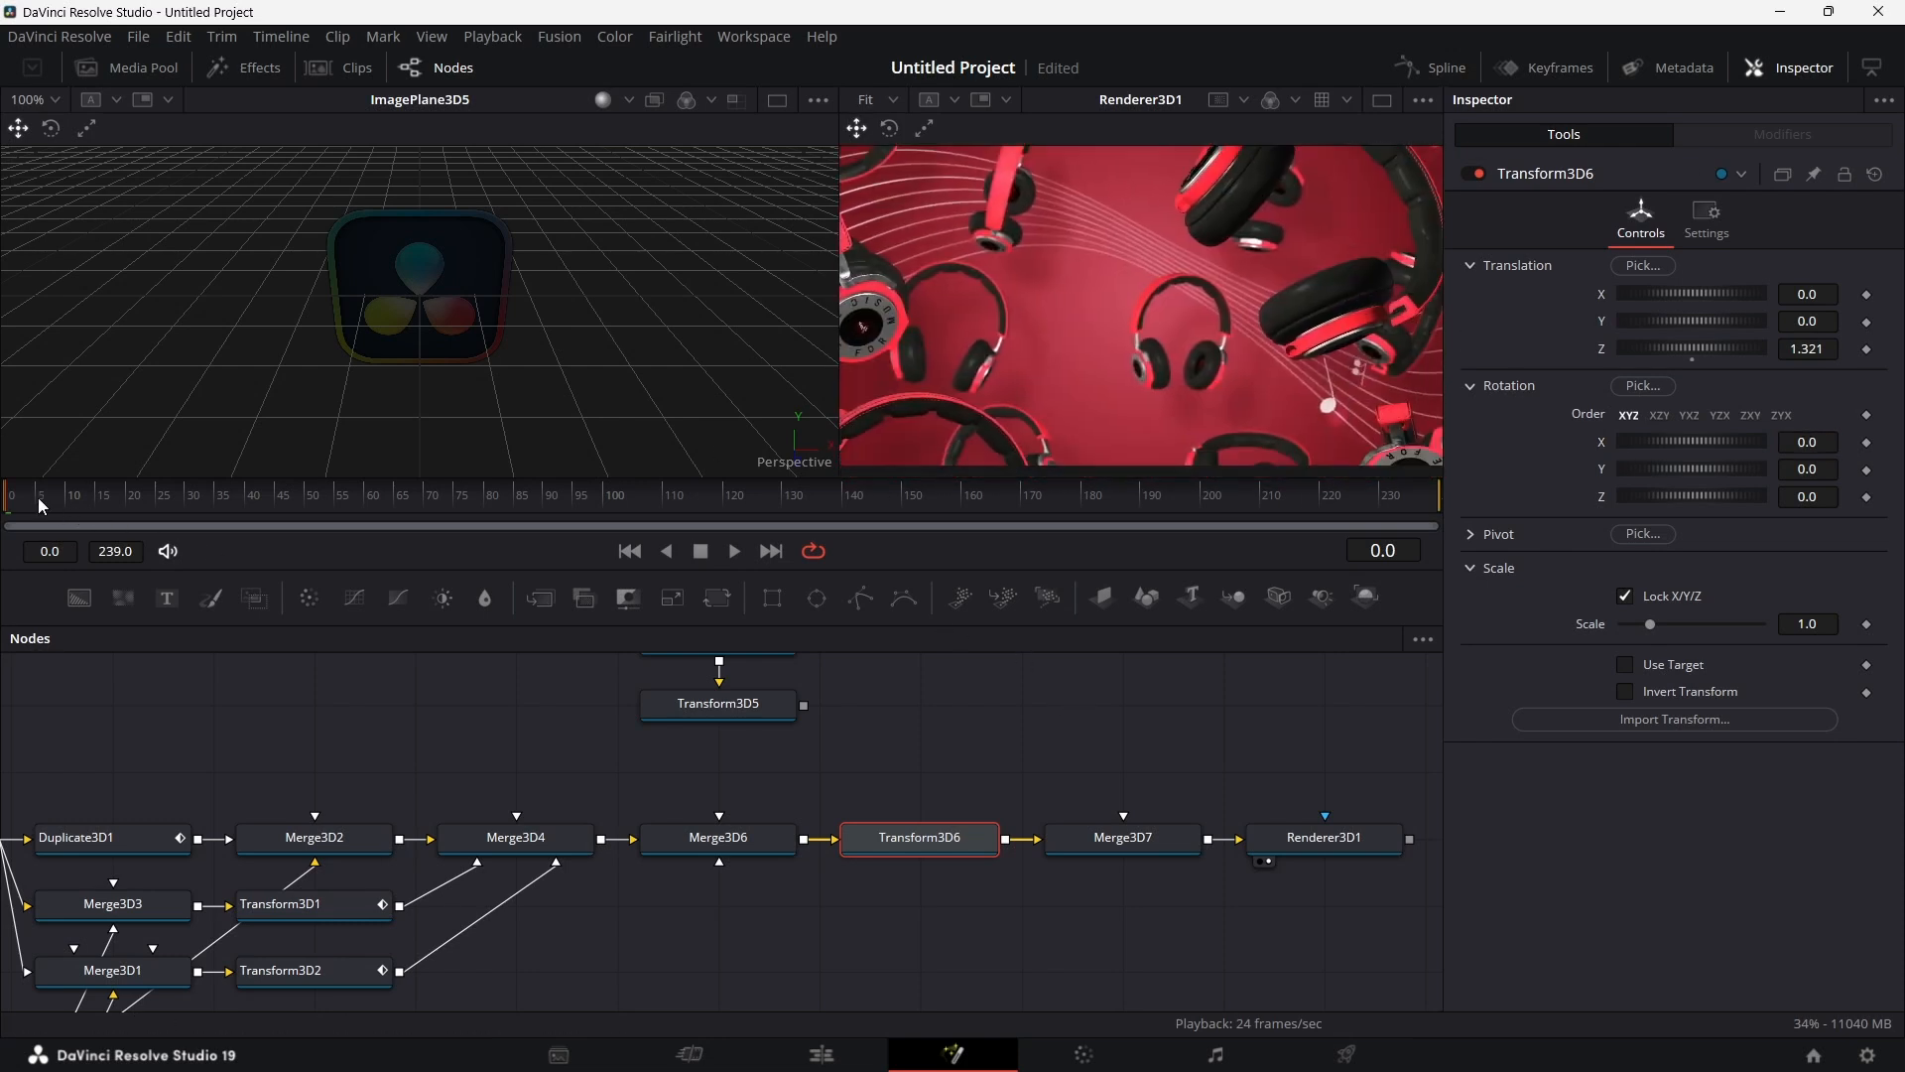
left_click_drag(43, 506, 452, 501)
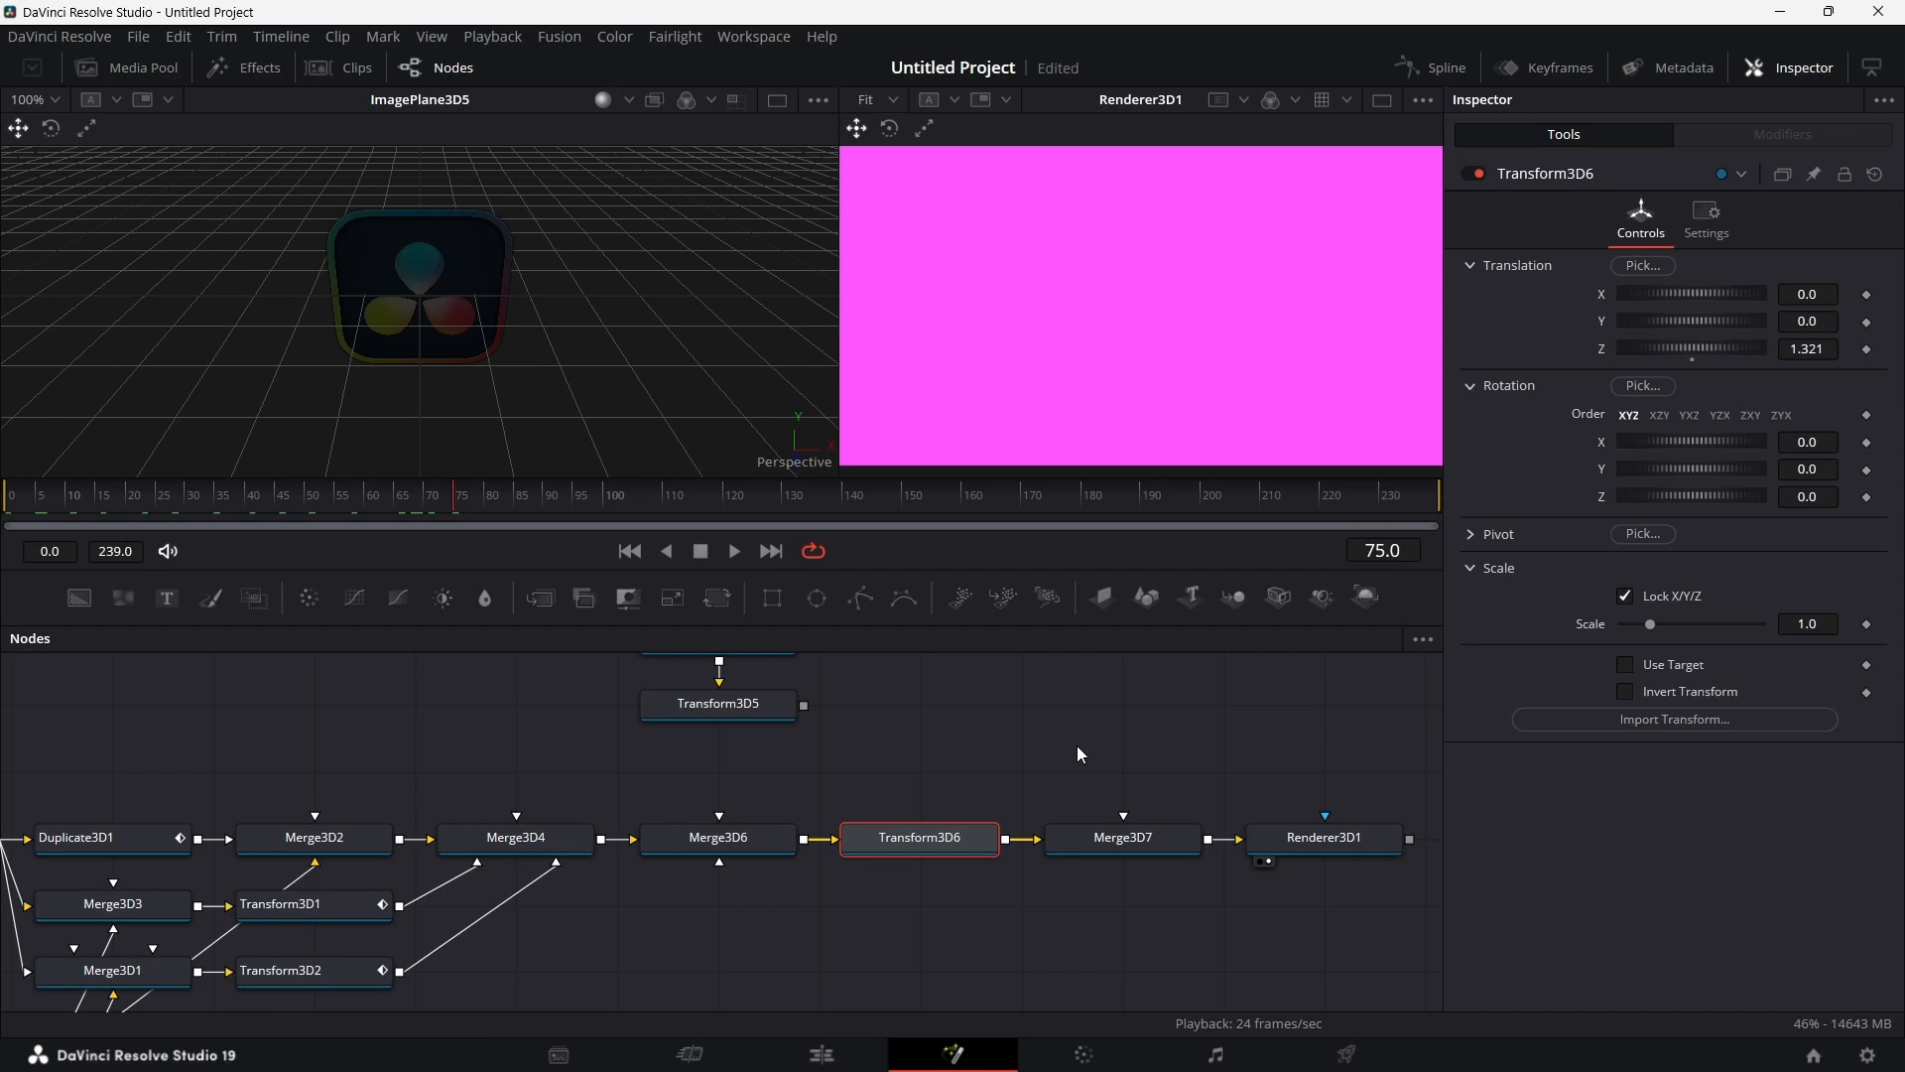
scroll(1079, 754, "right", 1)
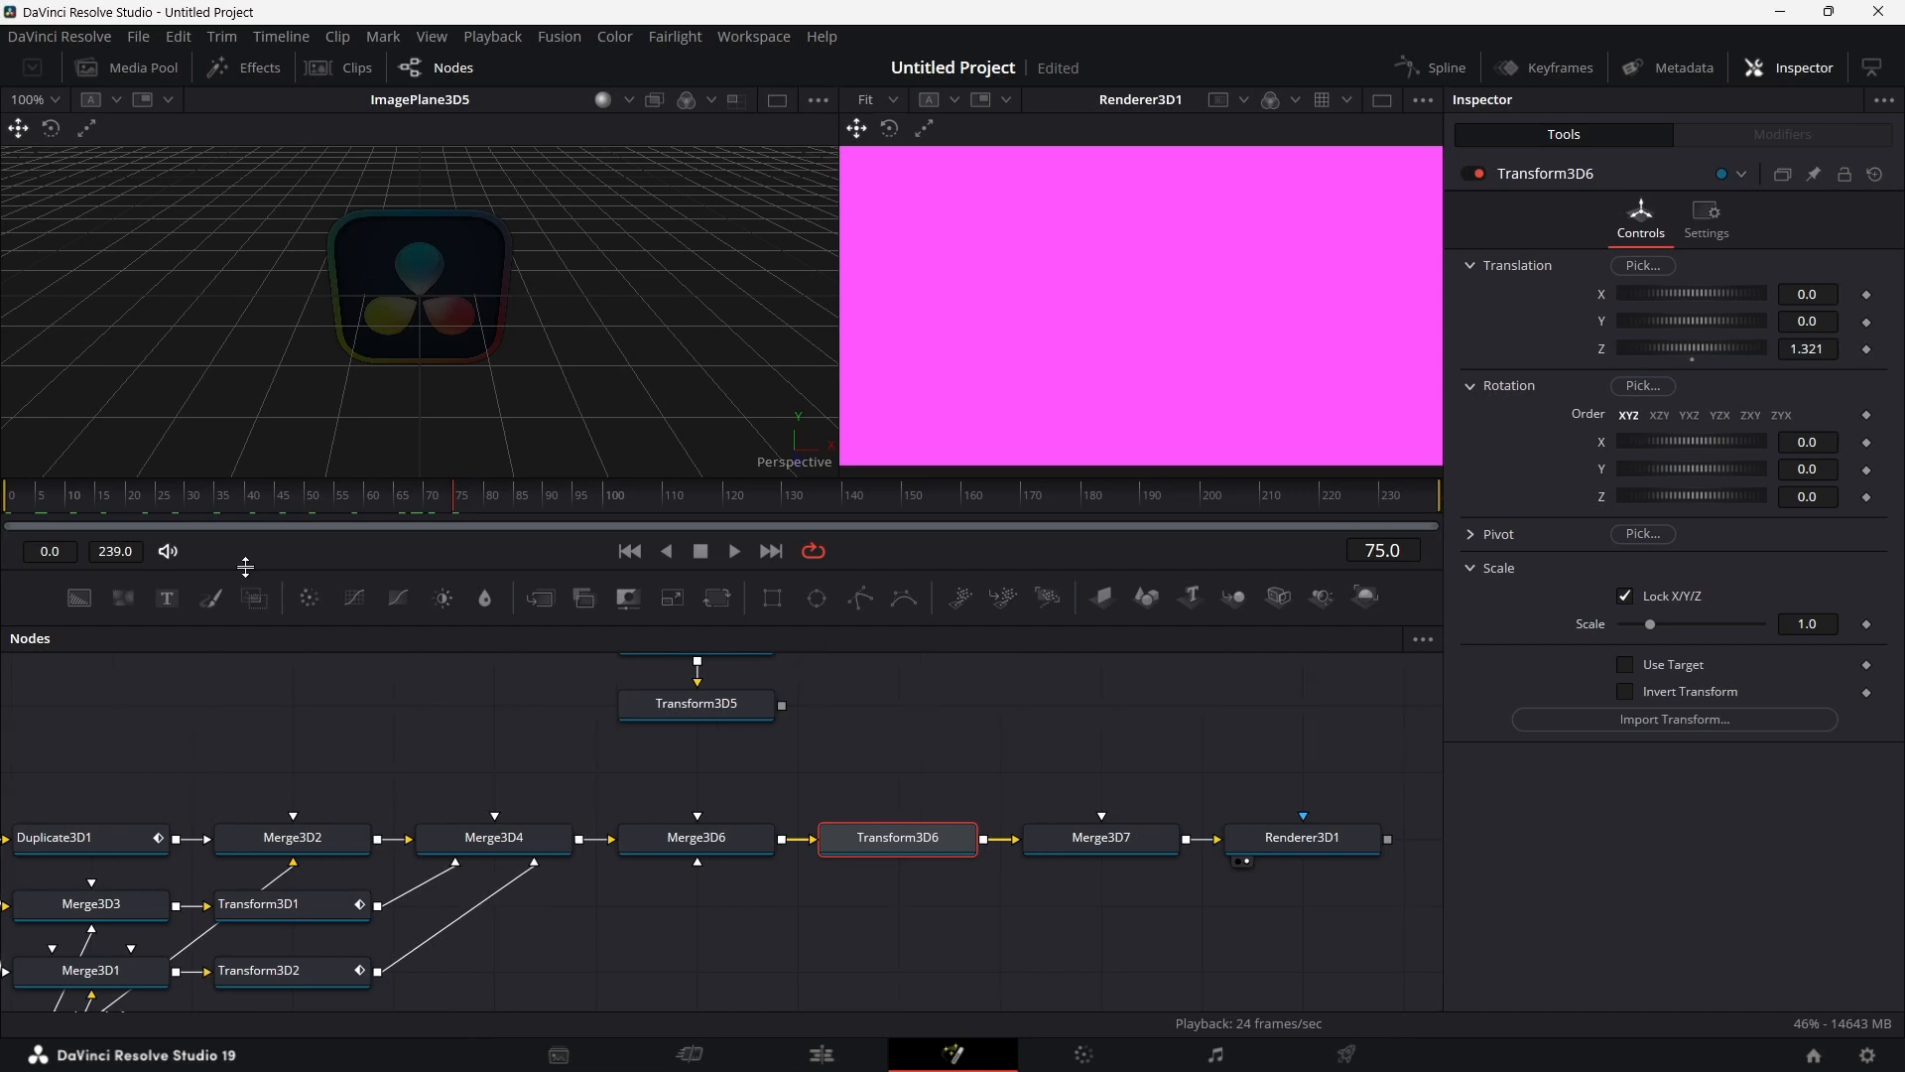
Step: Return to frame 0 and show Merge3D4 in the first viewer
left_click(20, 504)
left_click(12, 506)
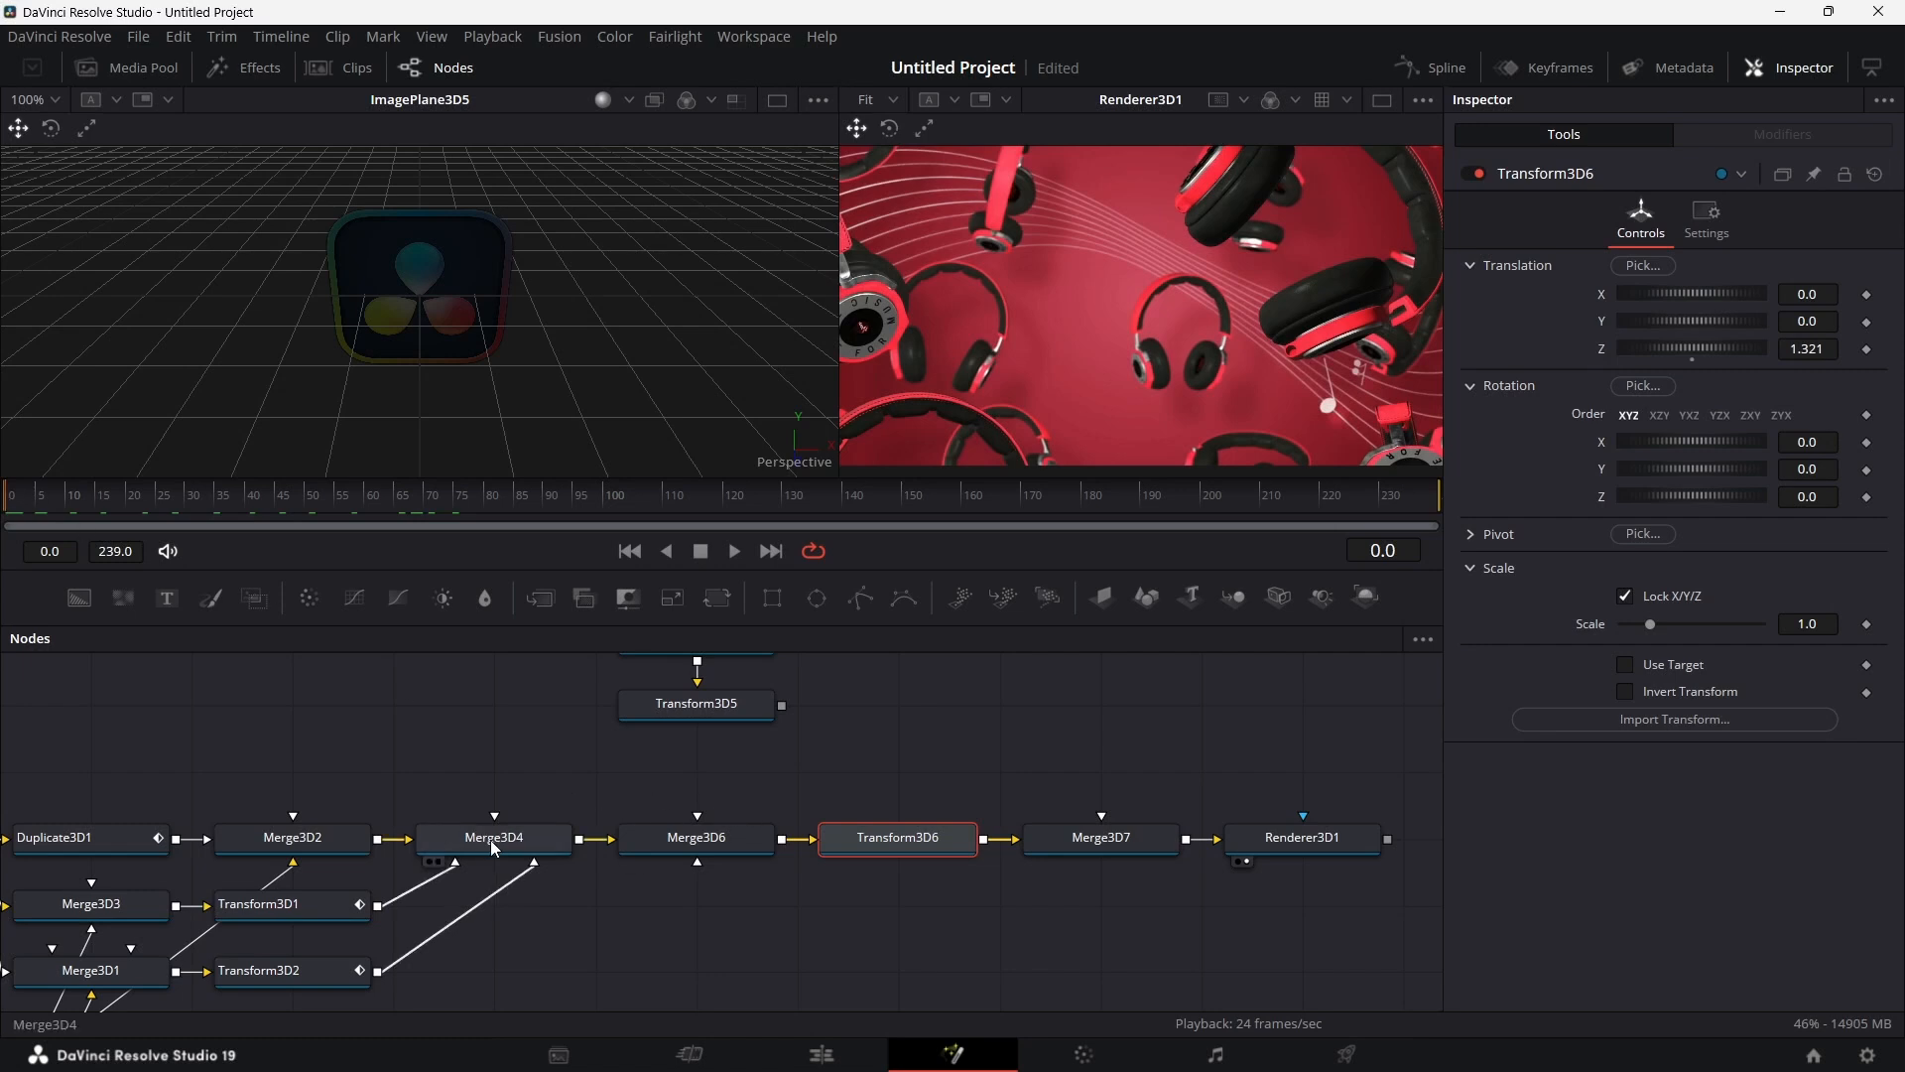
left_click_drag(490, 839, 564, 259)
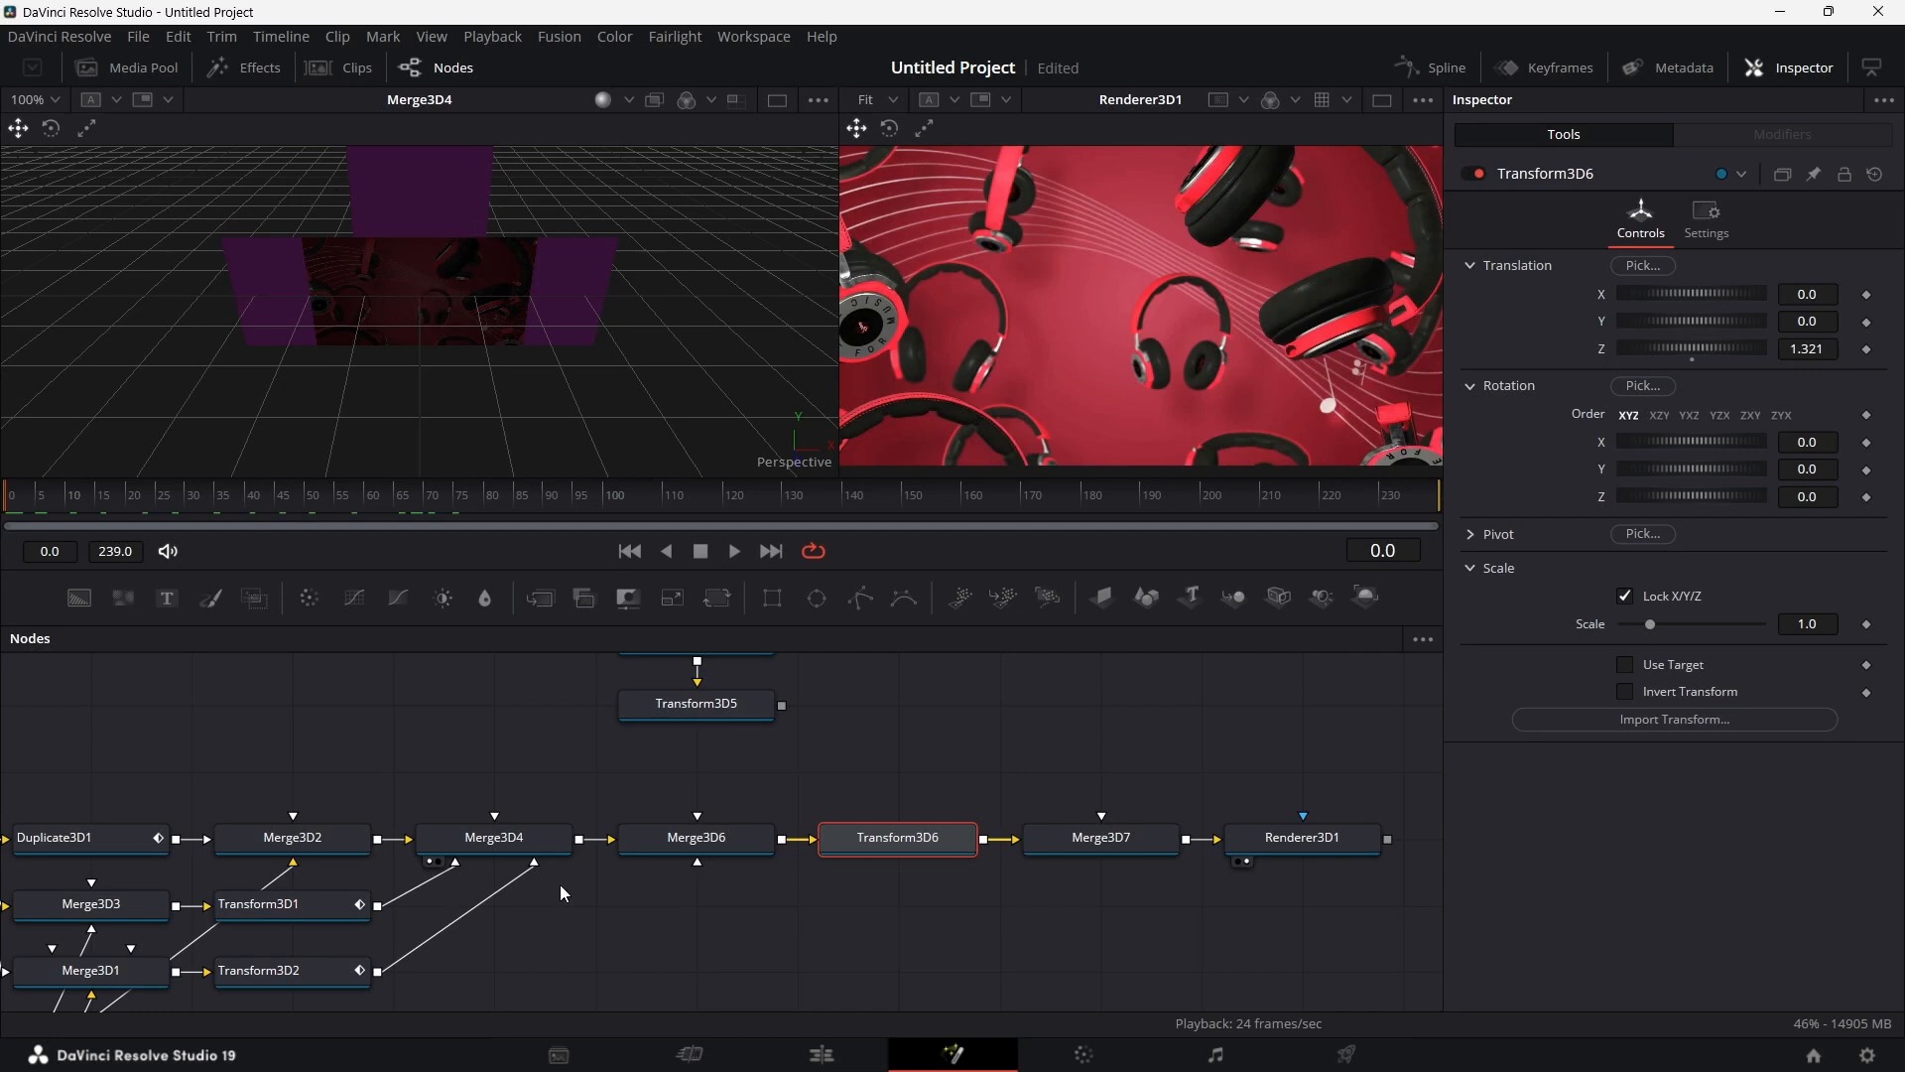
Step: Move Merge3D6, Transform3D6, Merge3D7 and Renderer3D1 together one node space further from Merge3D4
scroll(596, 897, "left", 5)
scroll(596, 900, "down", 1)
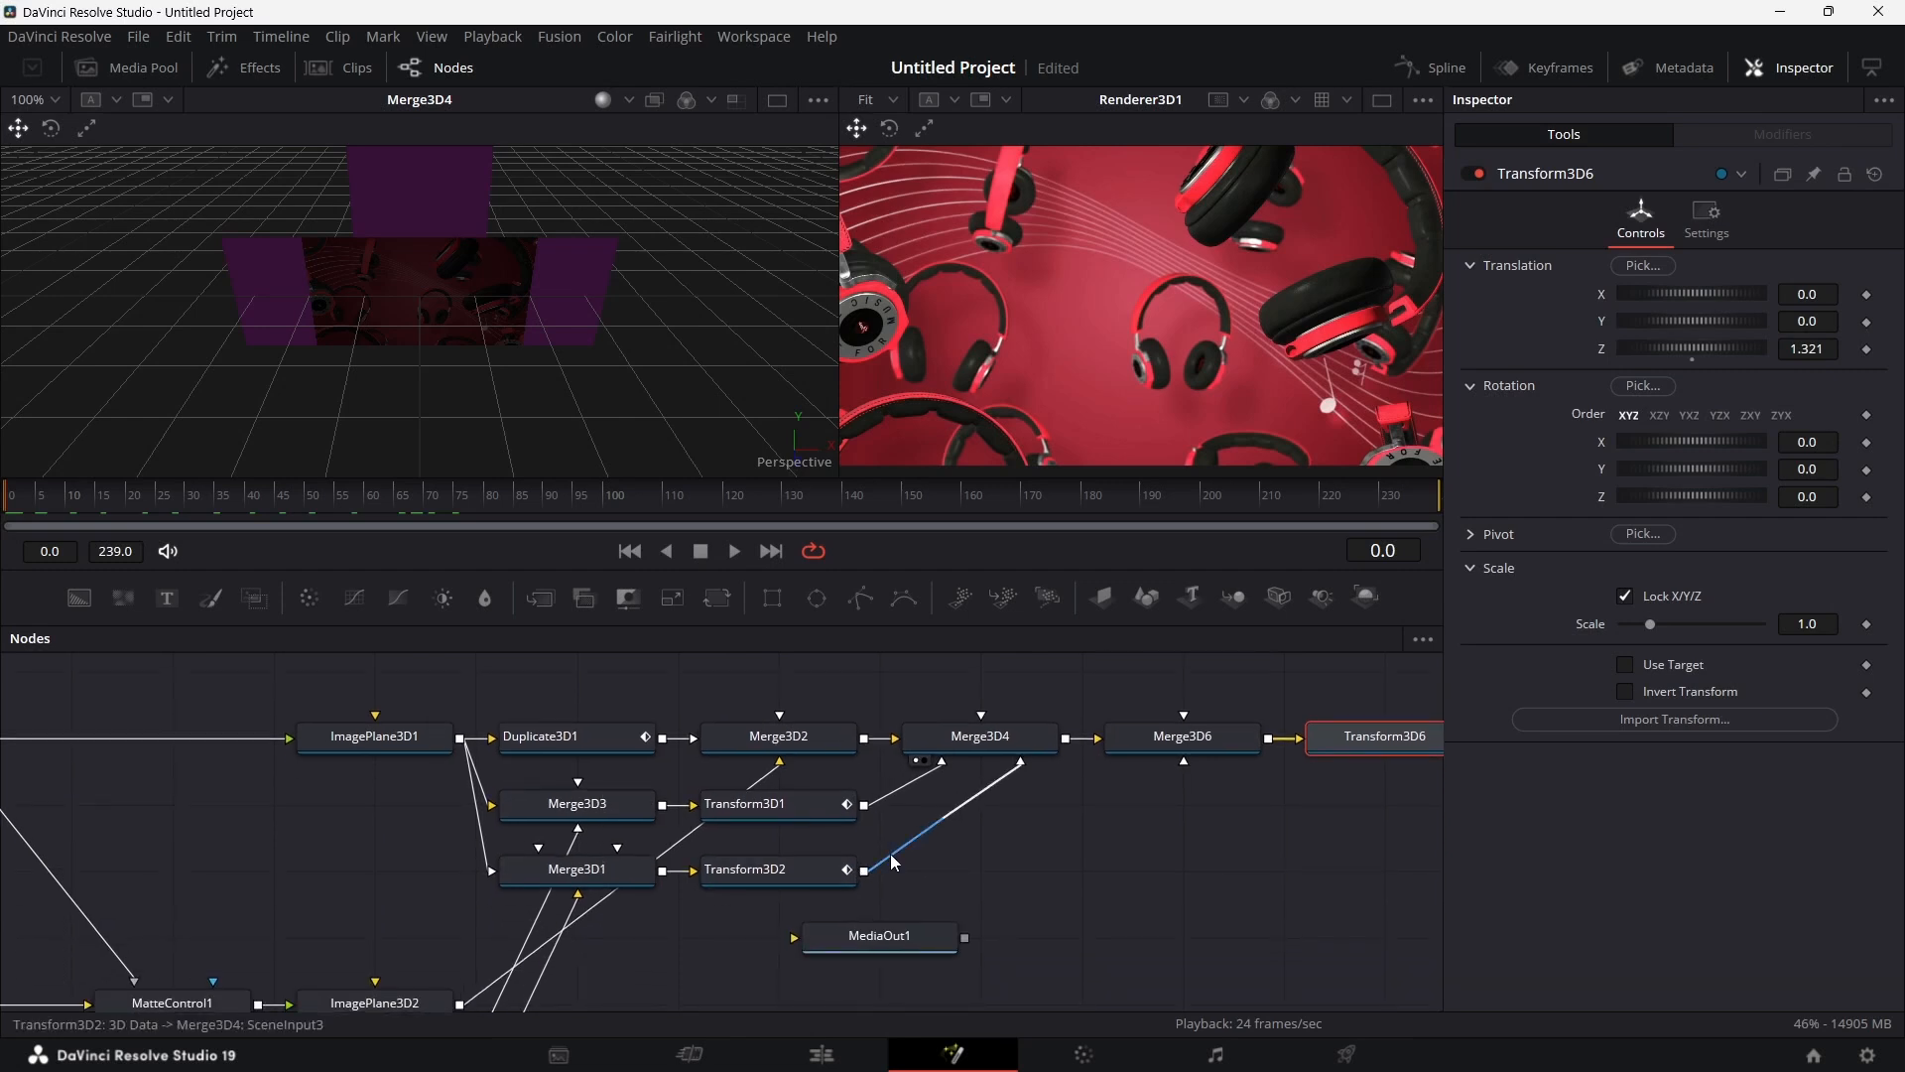
scroll(890, 853, "down", 2)
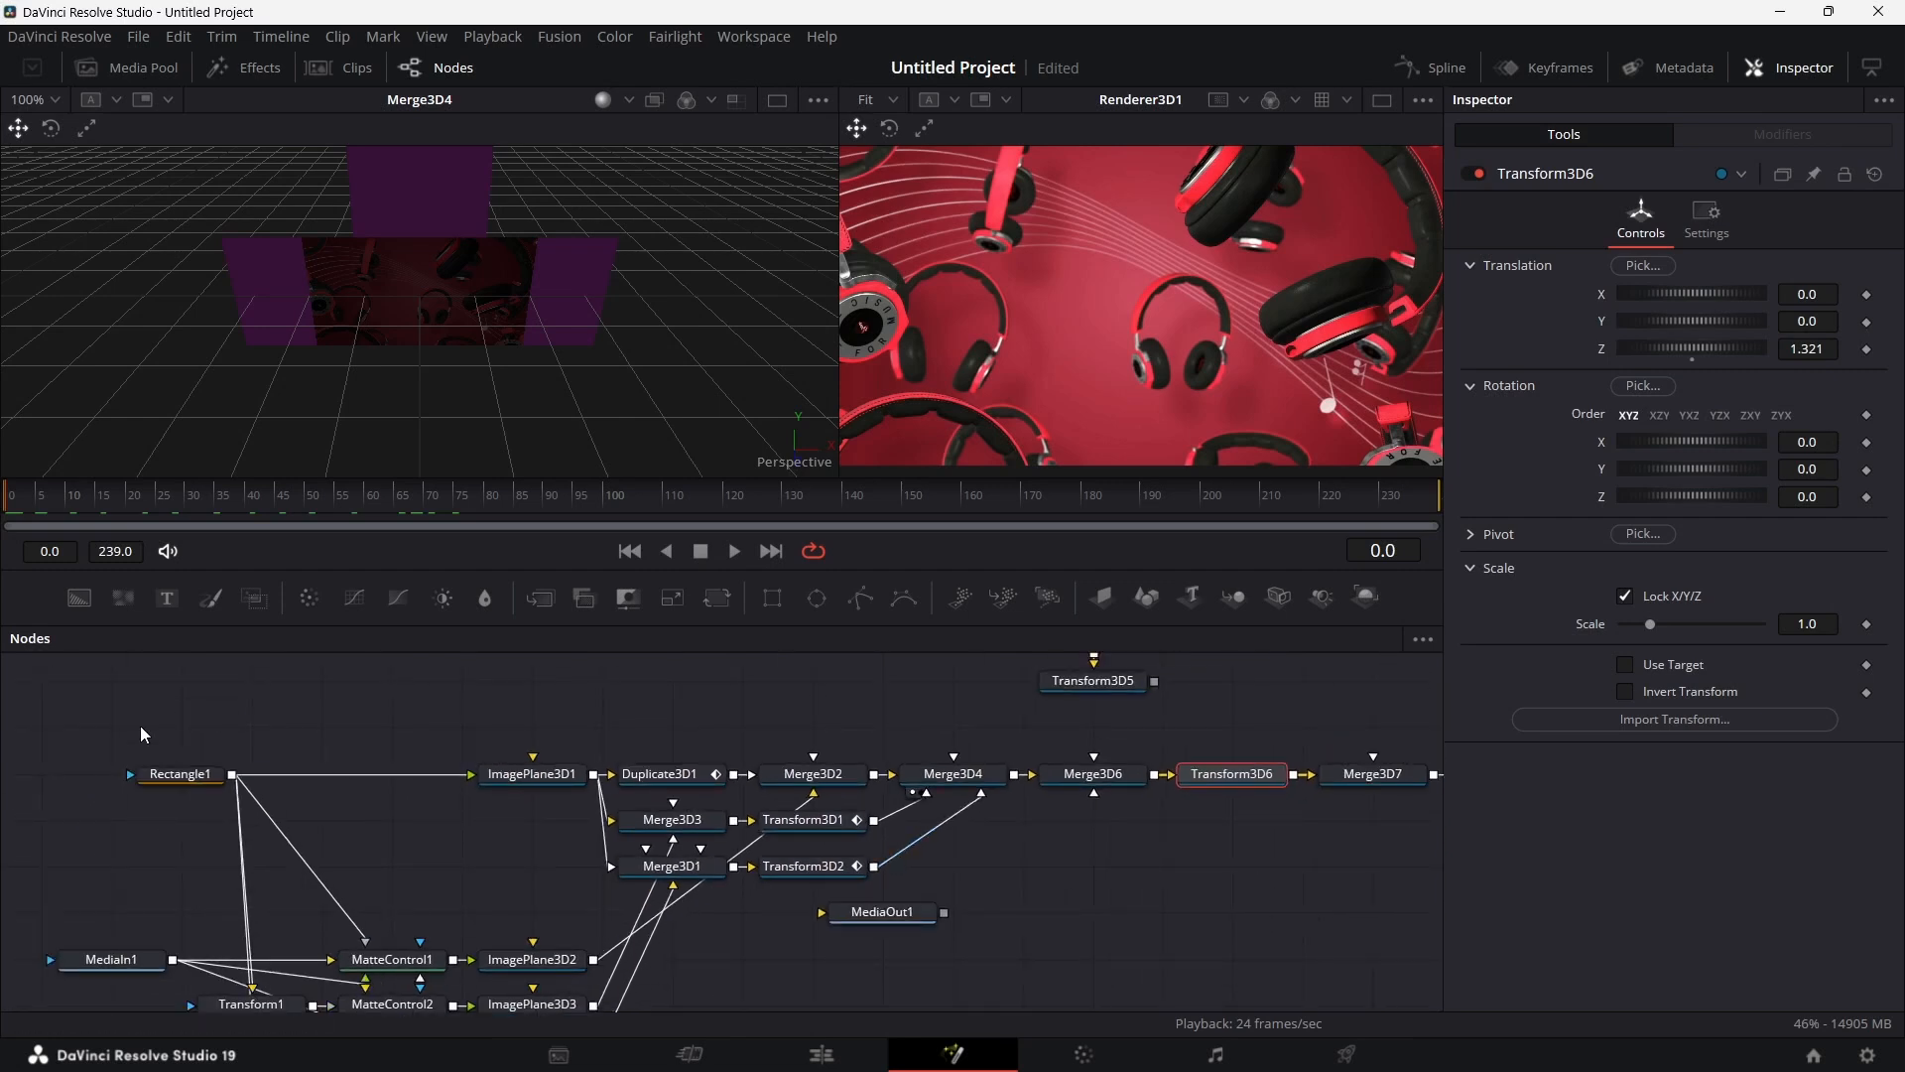
scroll(913, 891, "right", 3)
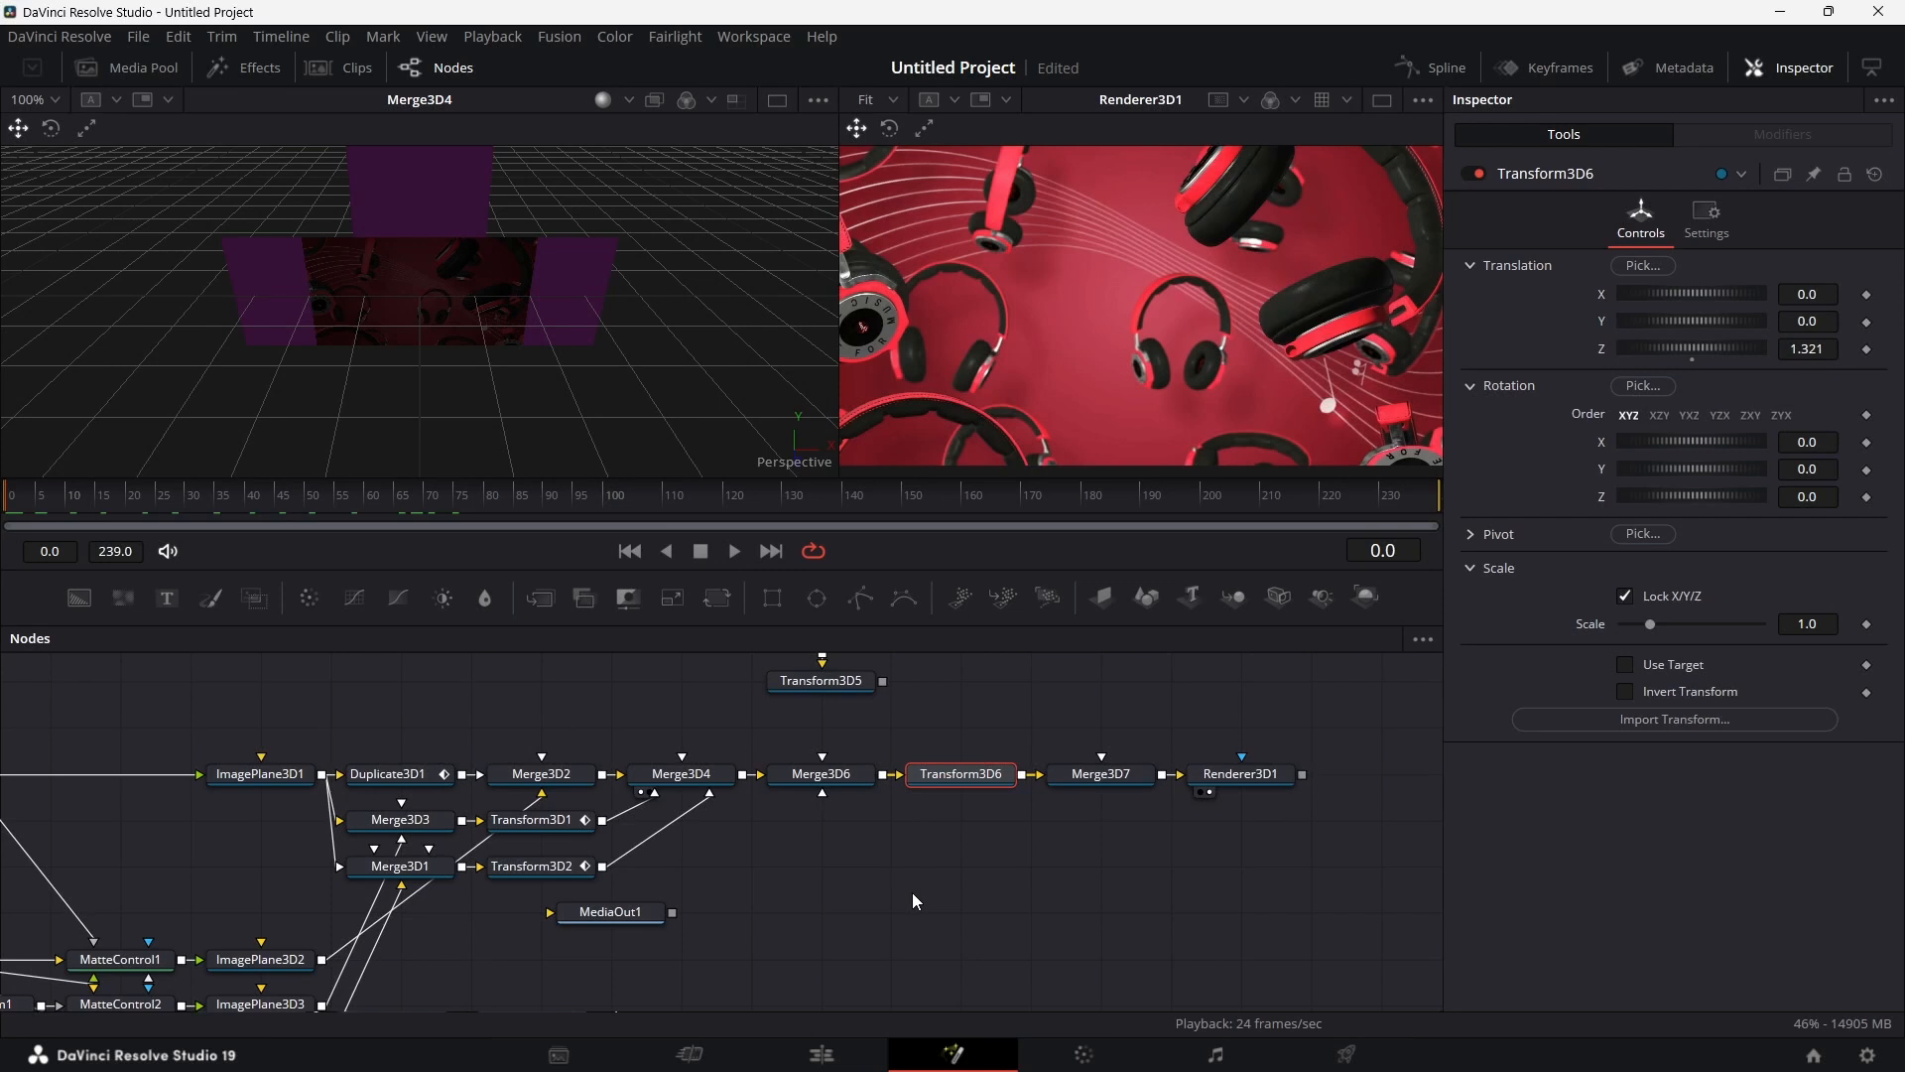
scroll(913, 891, "up", 3)
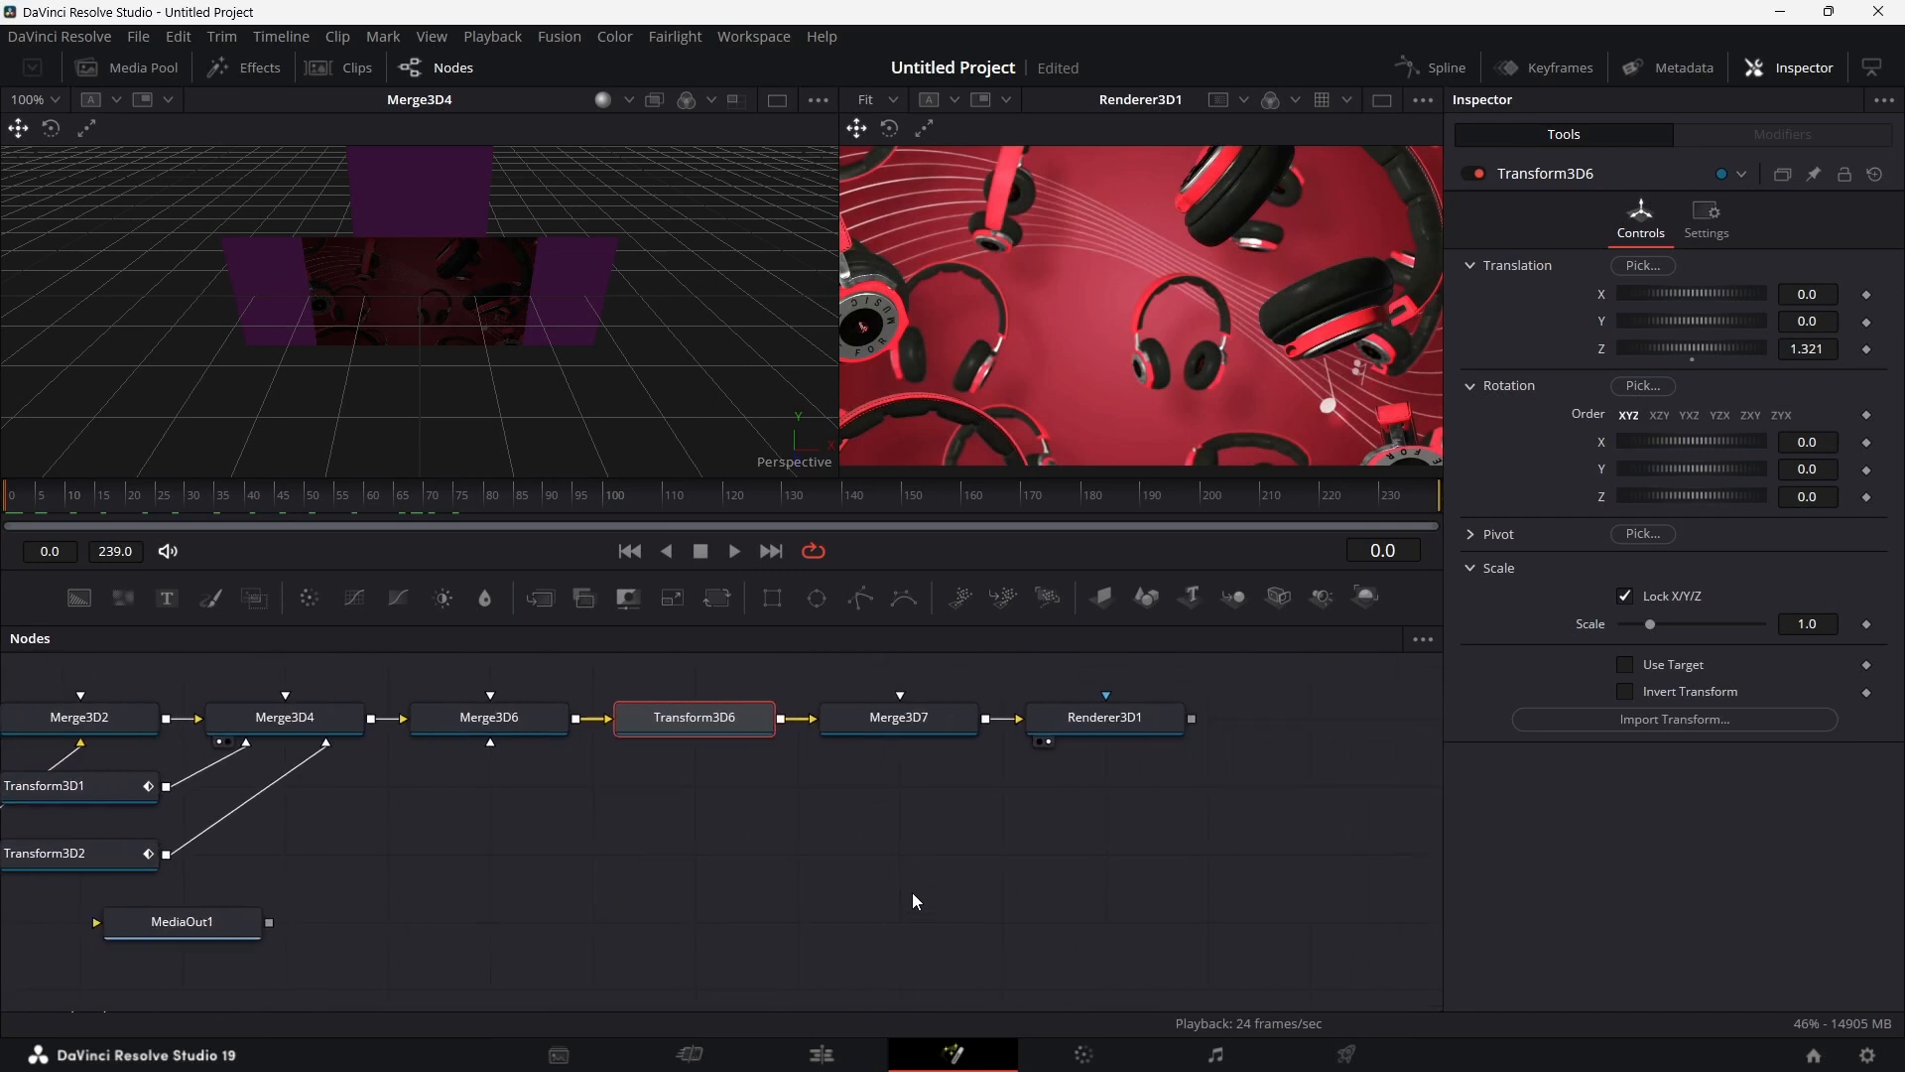
scroll(913, 892, "up", 1)
left_click_drag(465, 741, 1146, 861)
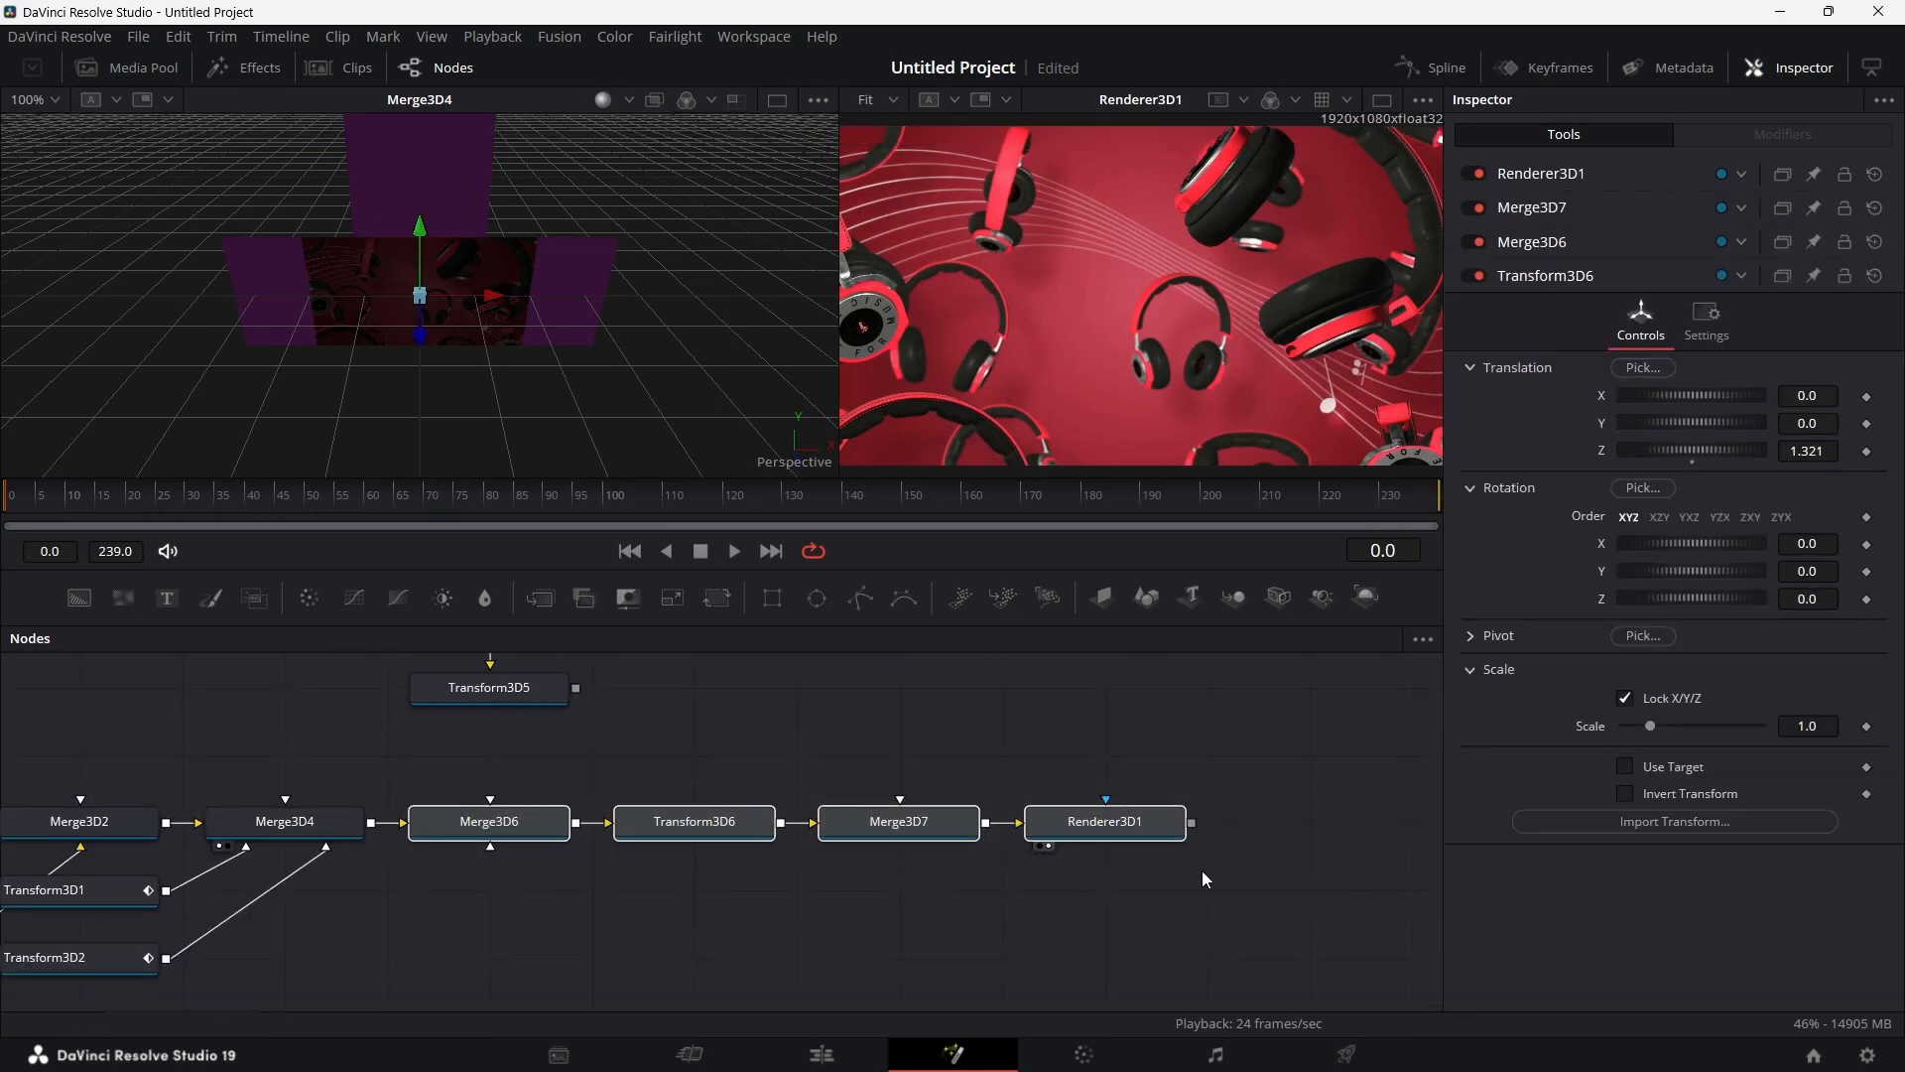
left_click_drag(533, 819, 738, 819)
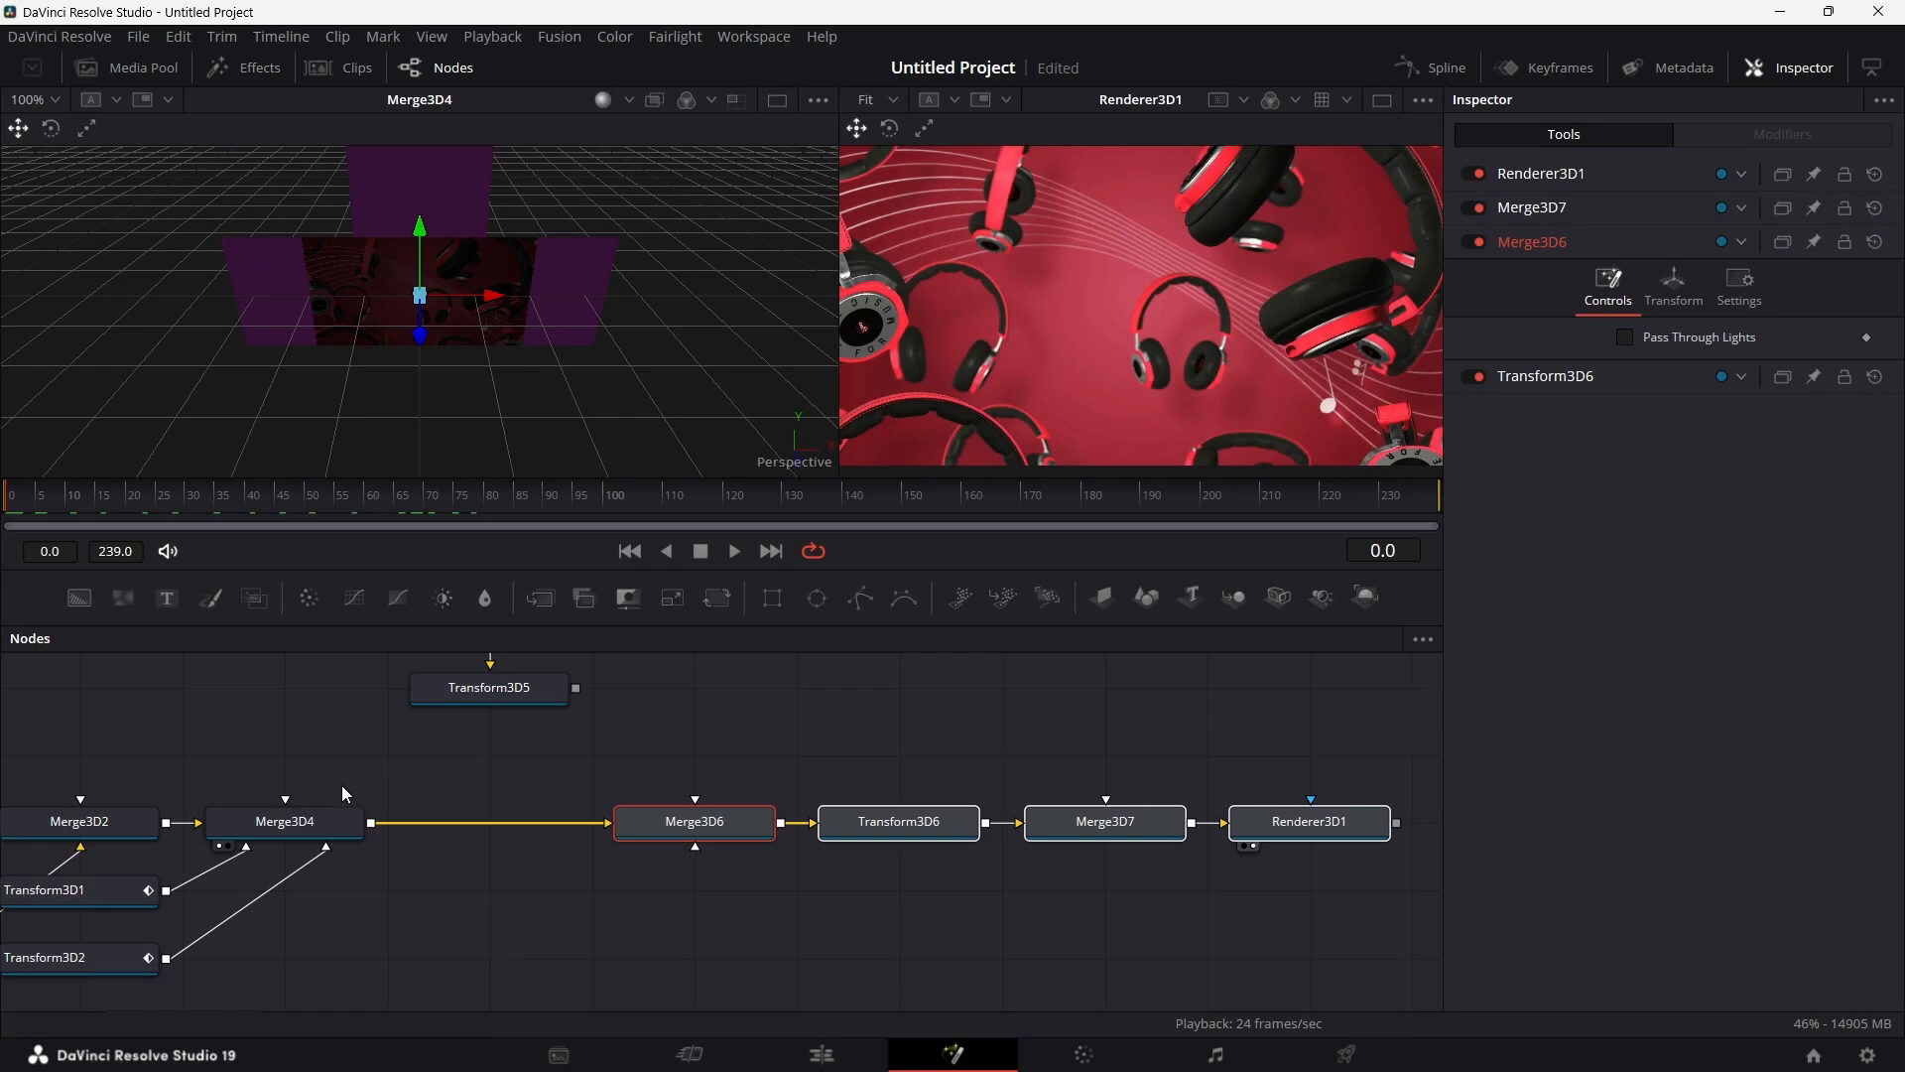
Step: Insert a Transform 3D node between Merge3D4 and Merge3D6
left_click(323, 820)
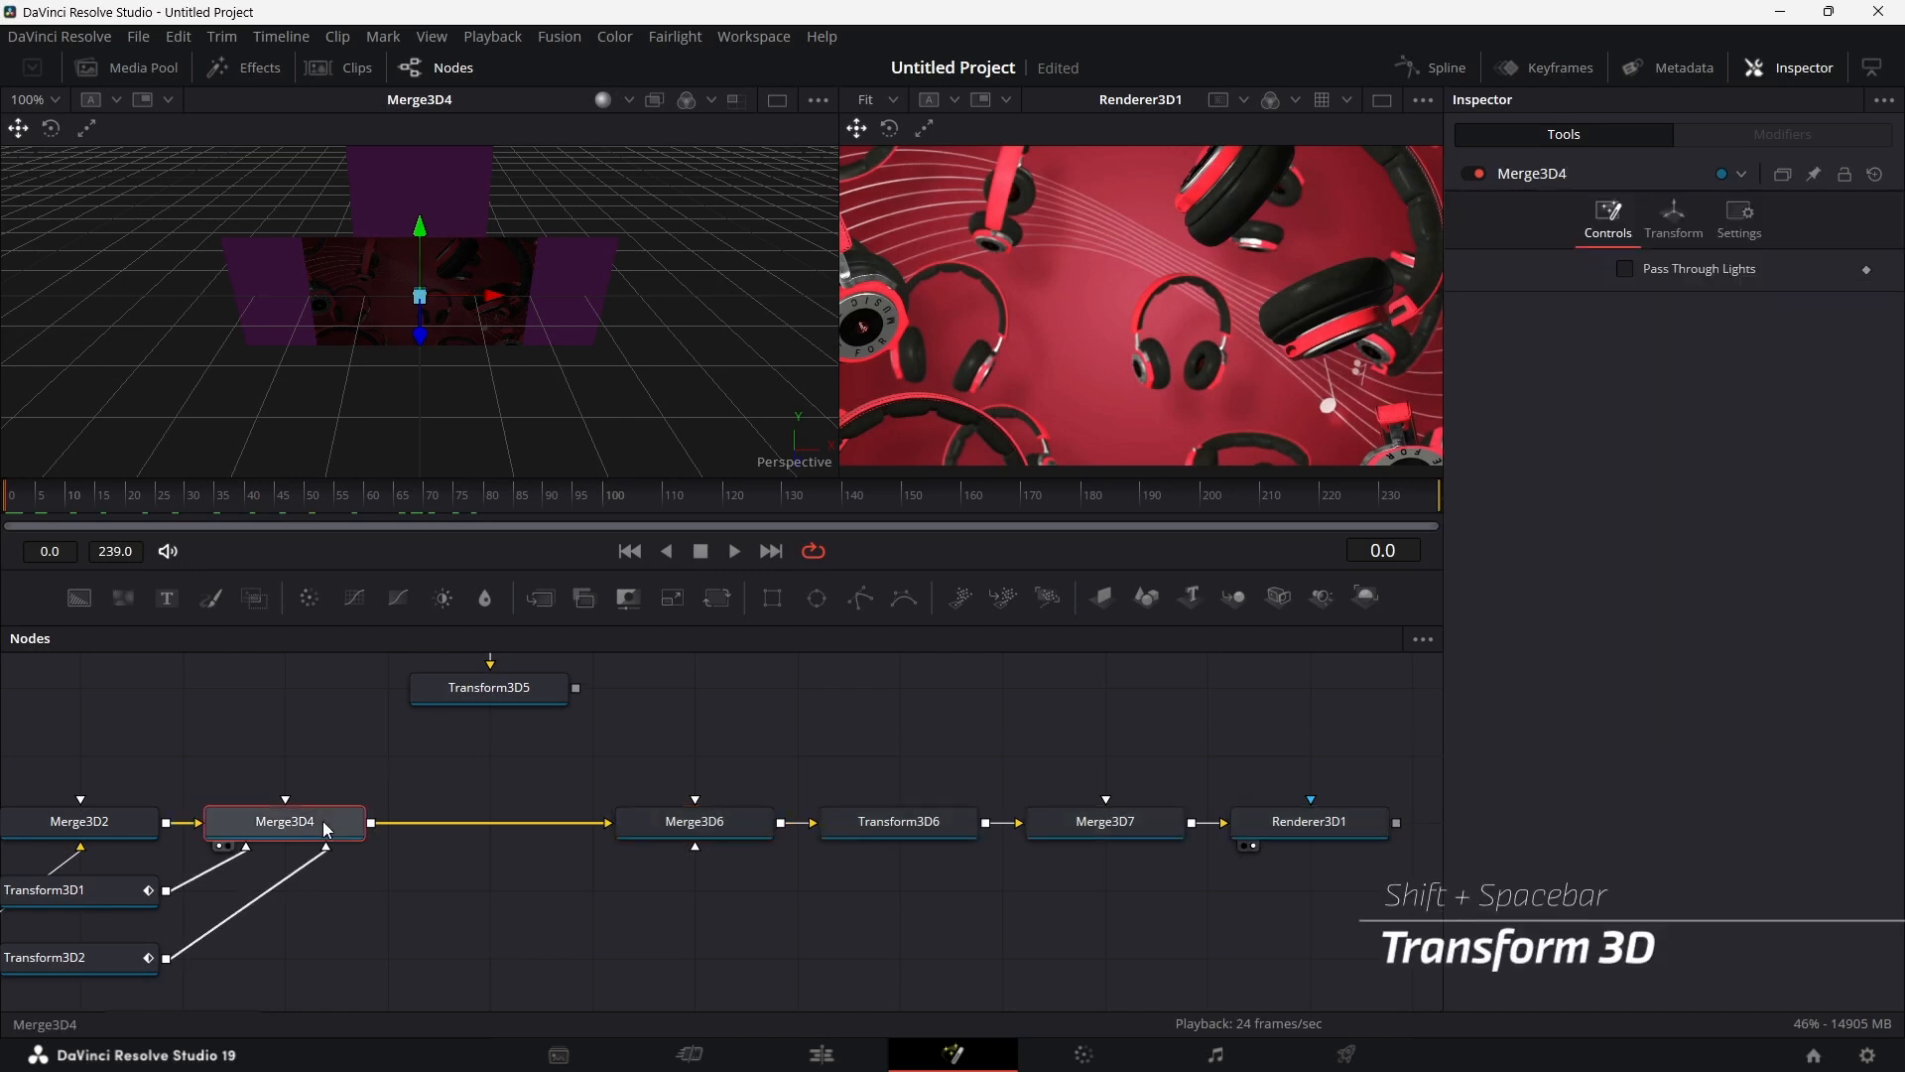
key("shift+space")
type("trans")
key("Return")
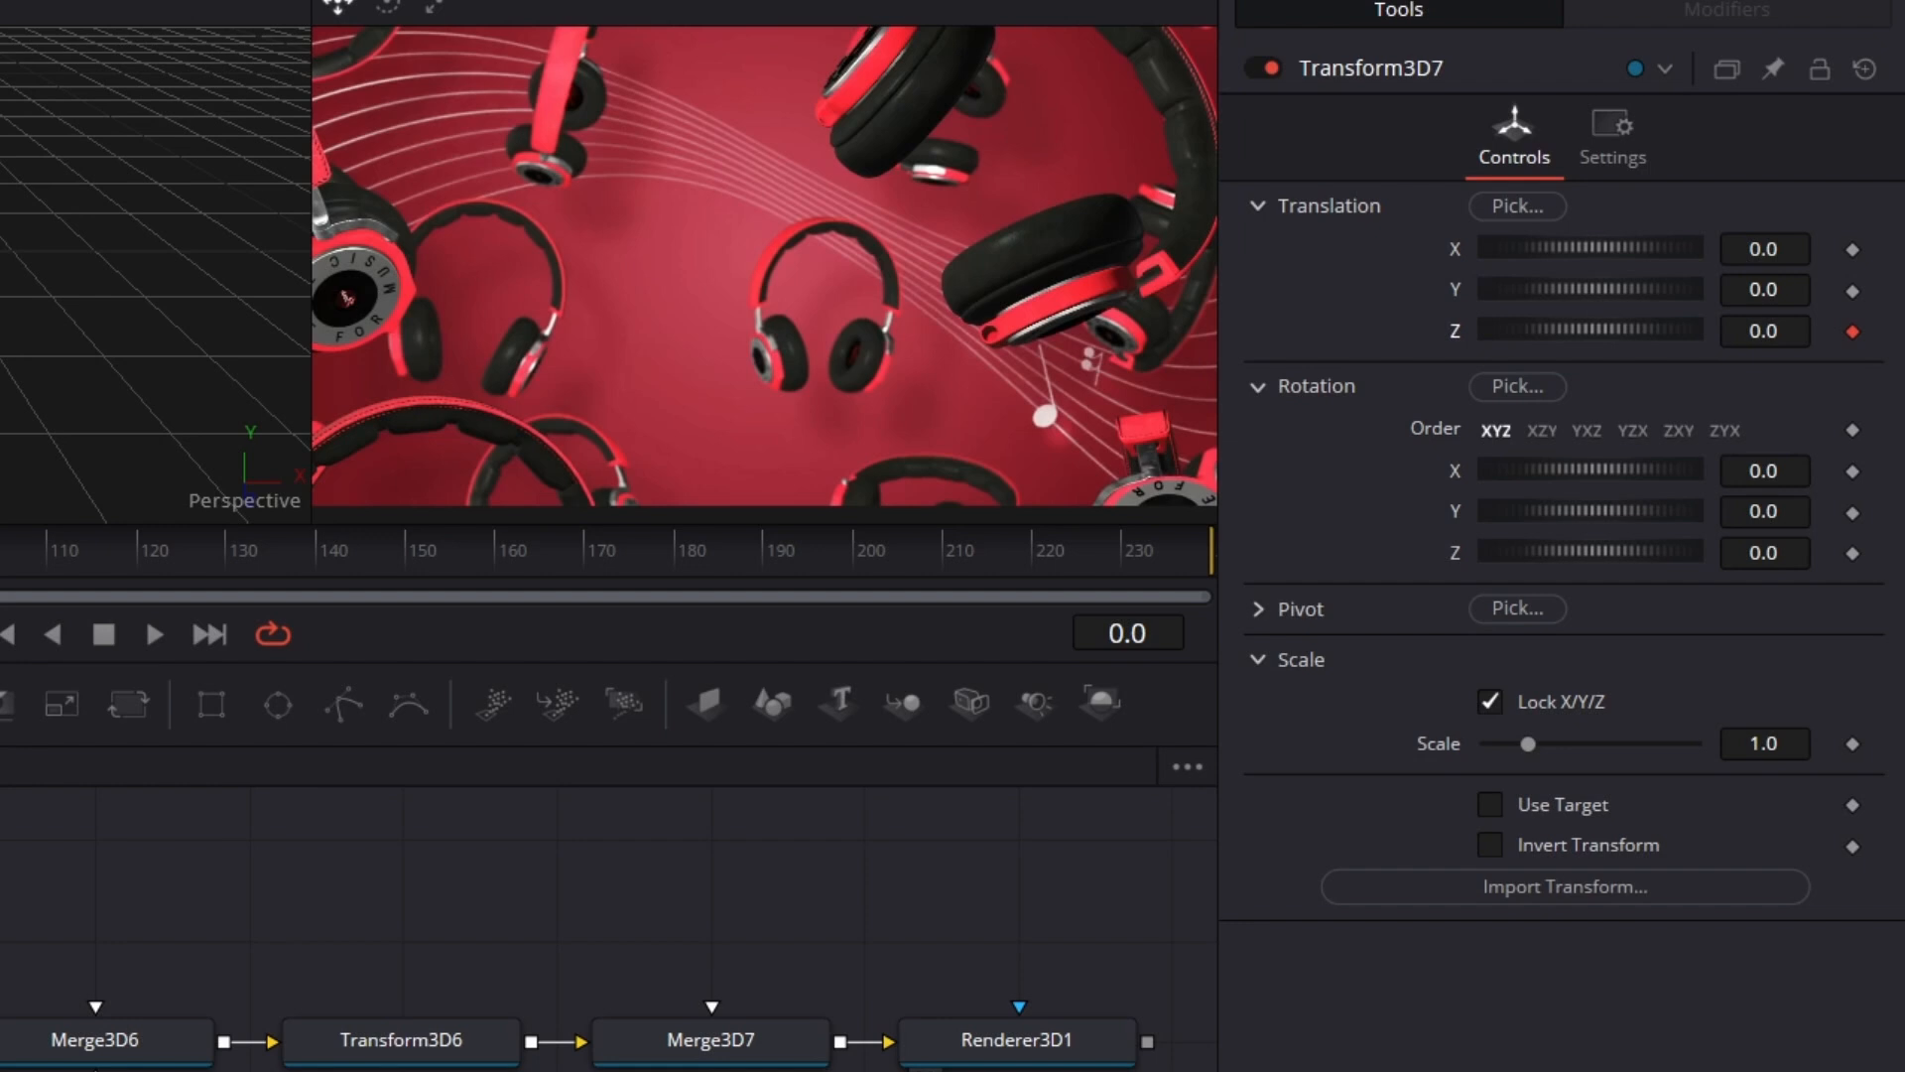
Step: Animate Transform3D7's Z translation from its frame 0 keyframe to -4 at frame 140
left_click(319, 540)
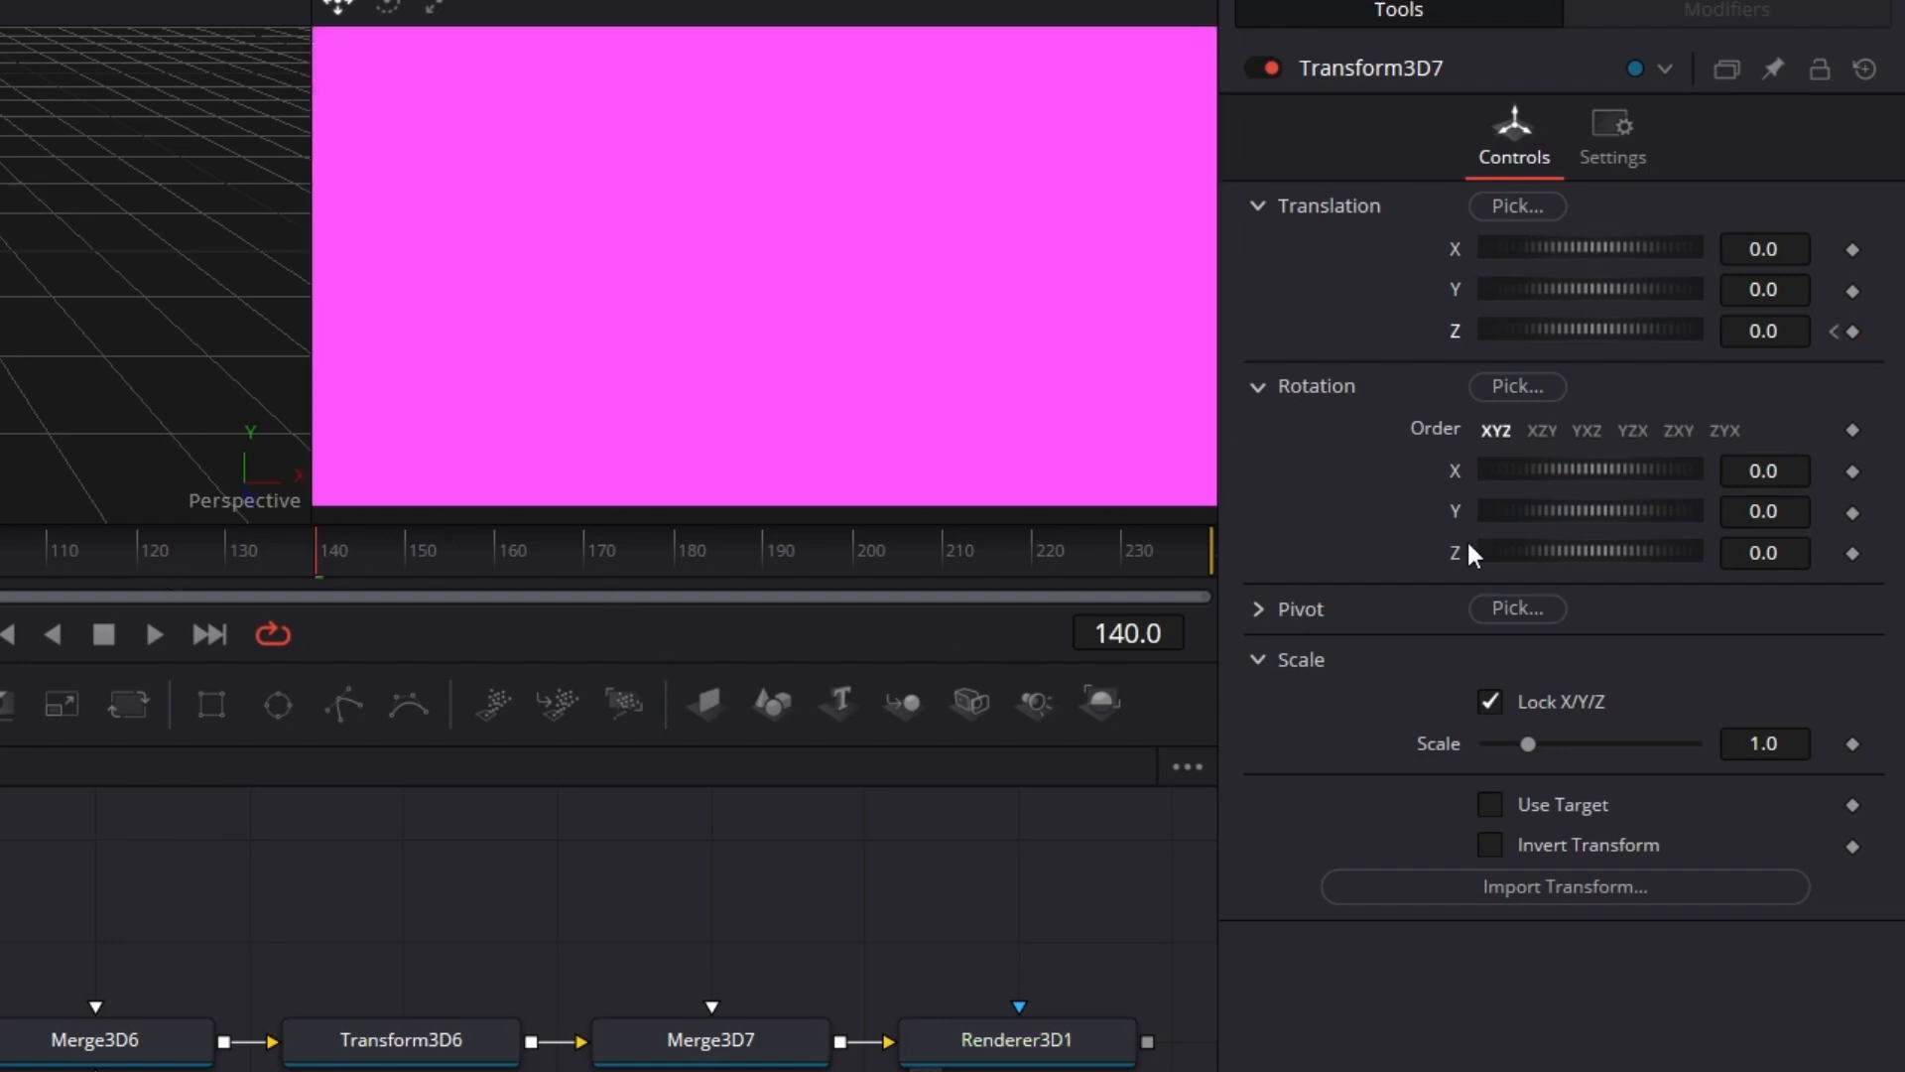
left_click(1784, 338)
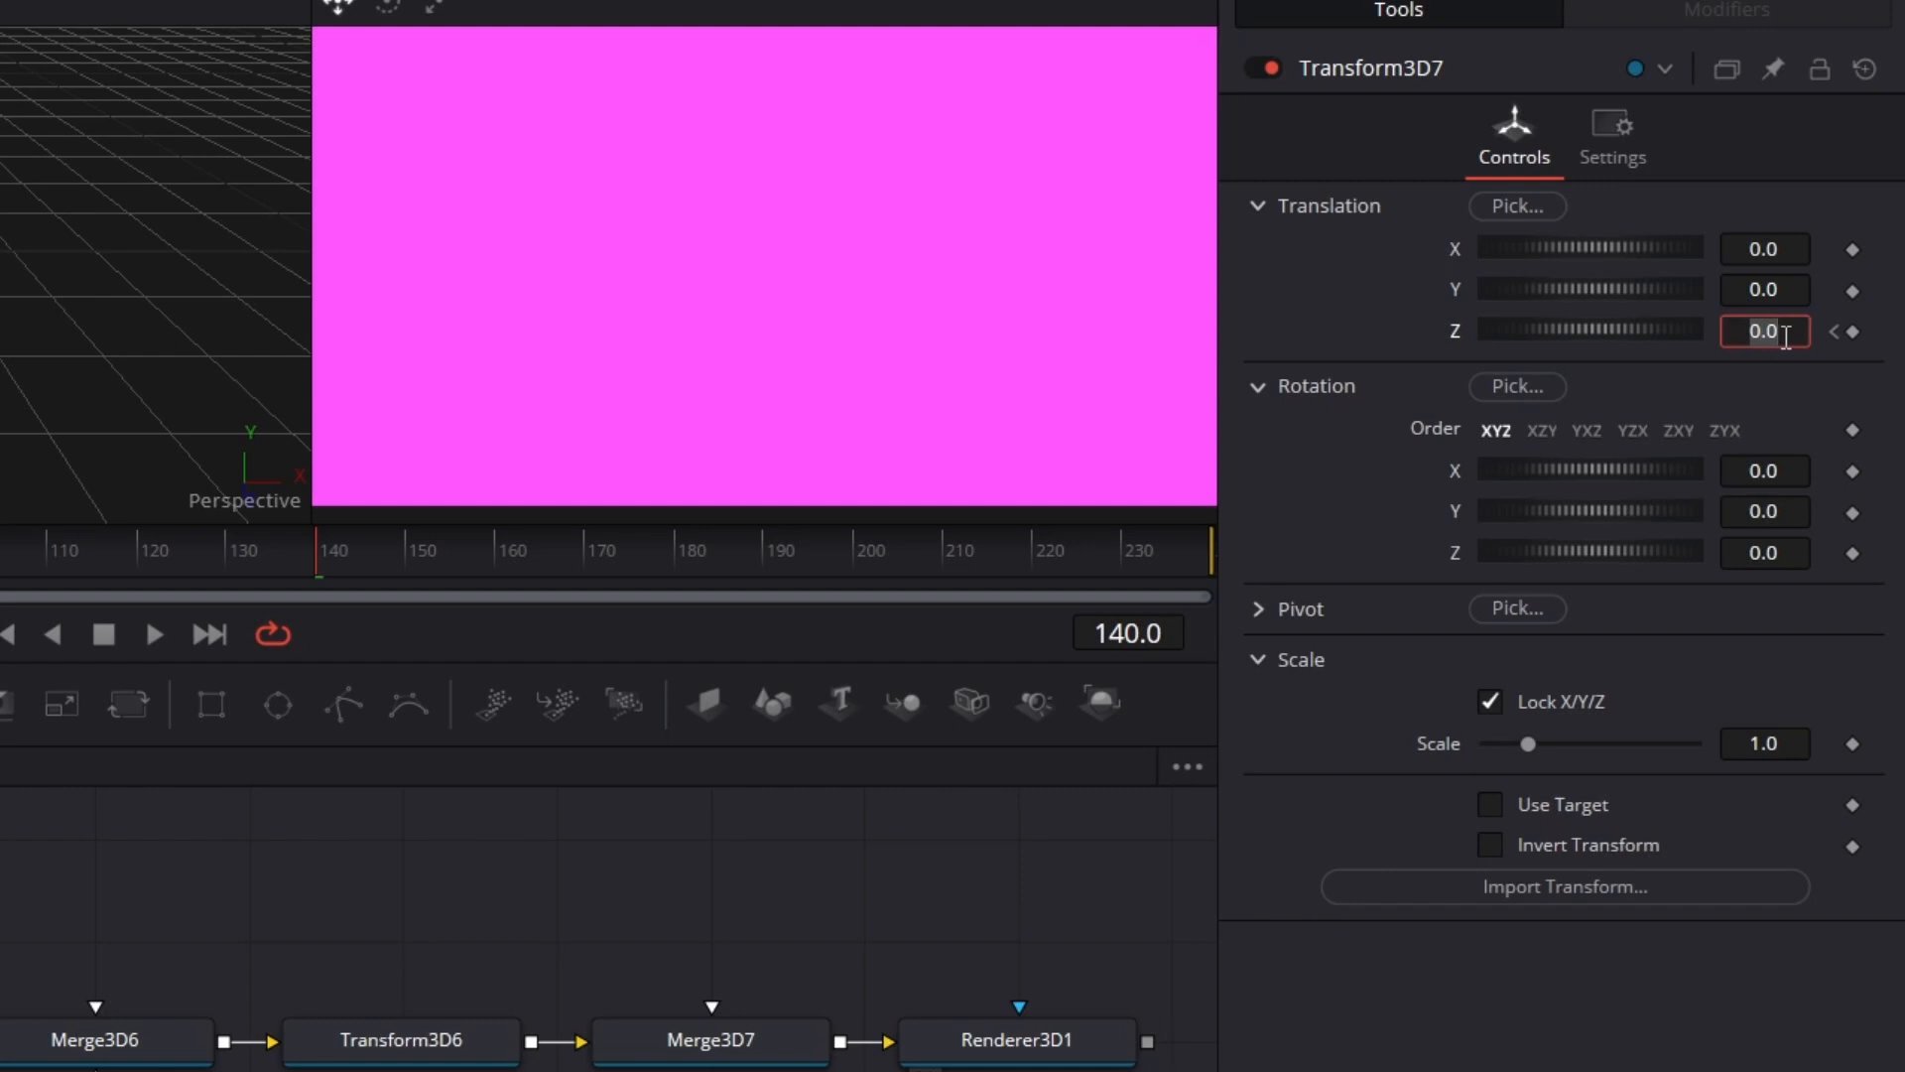
type("-4")
key("Tab")
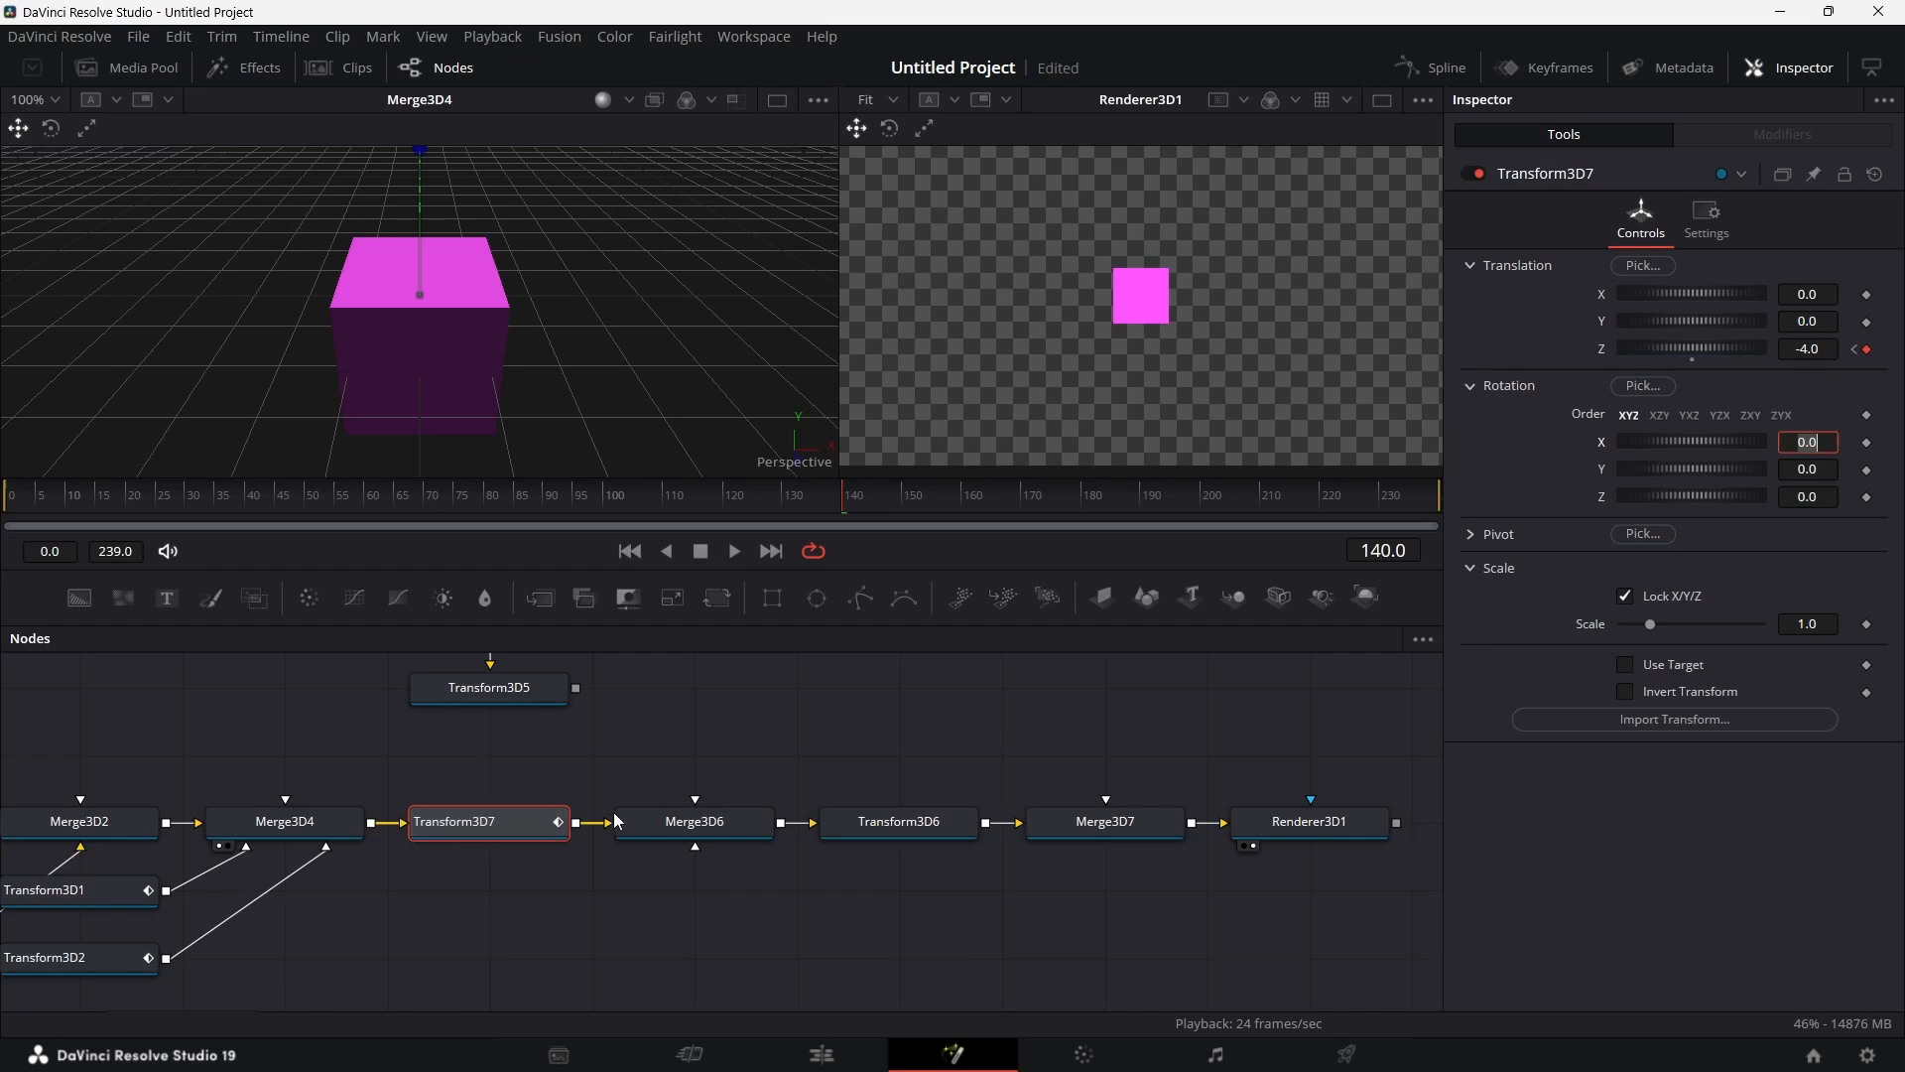
left_click(1176, 312)
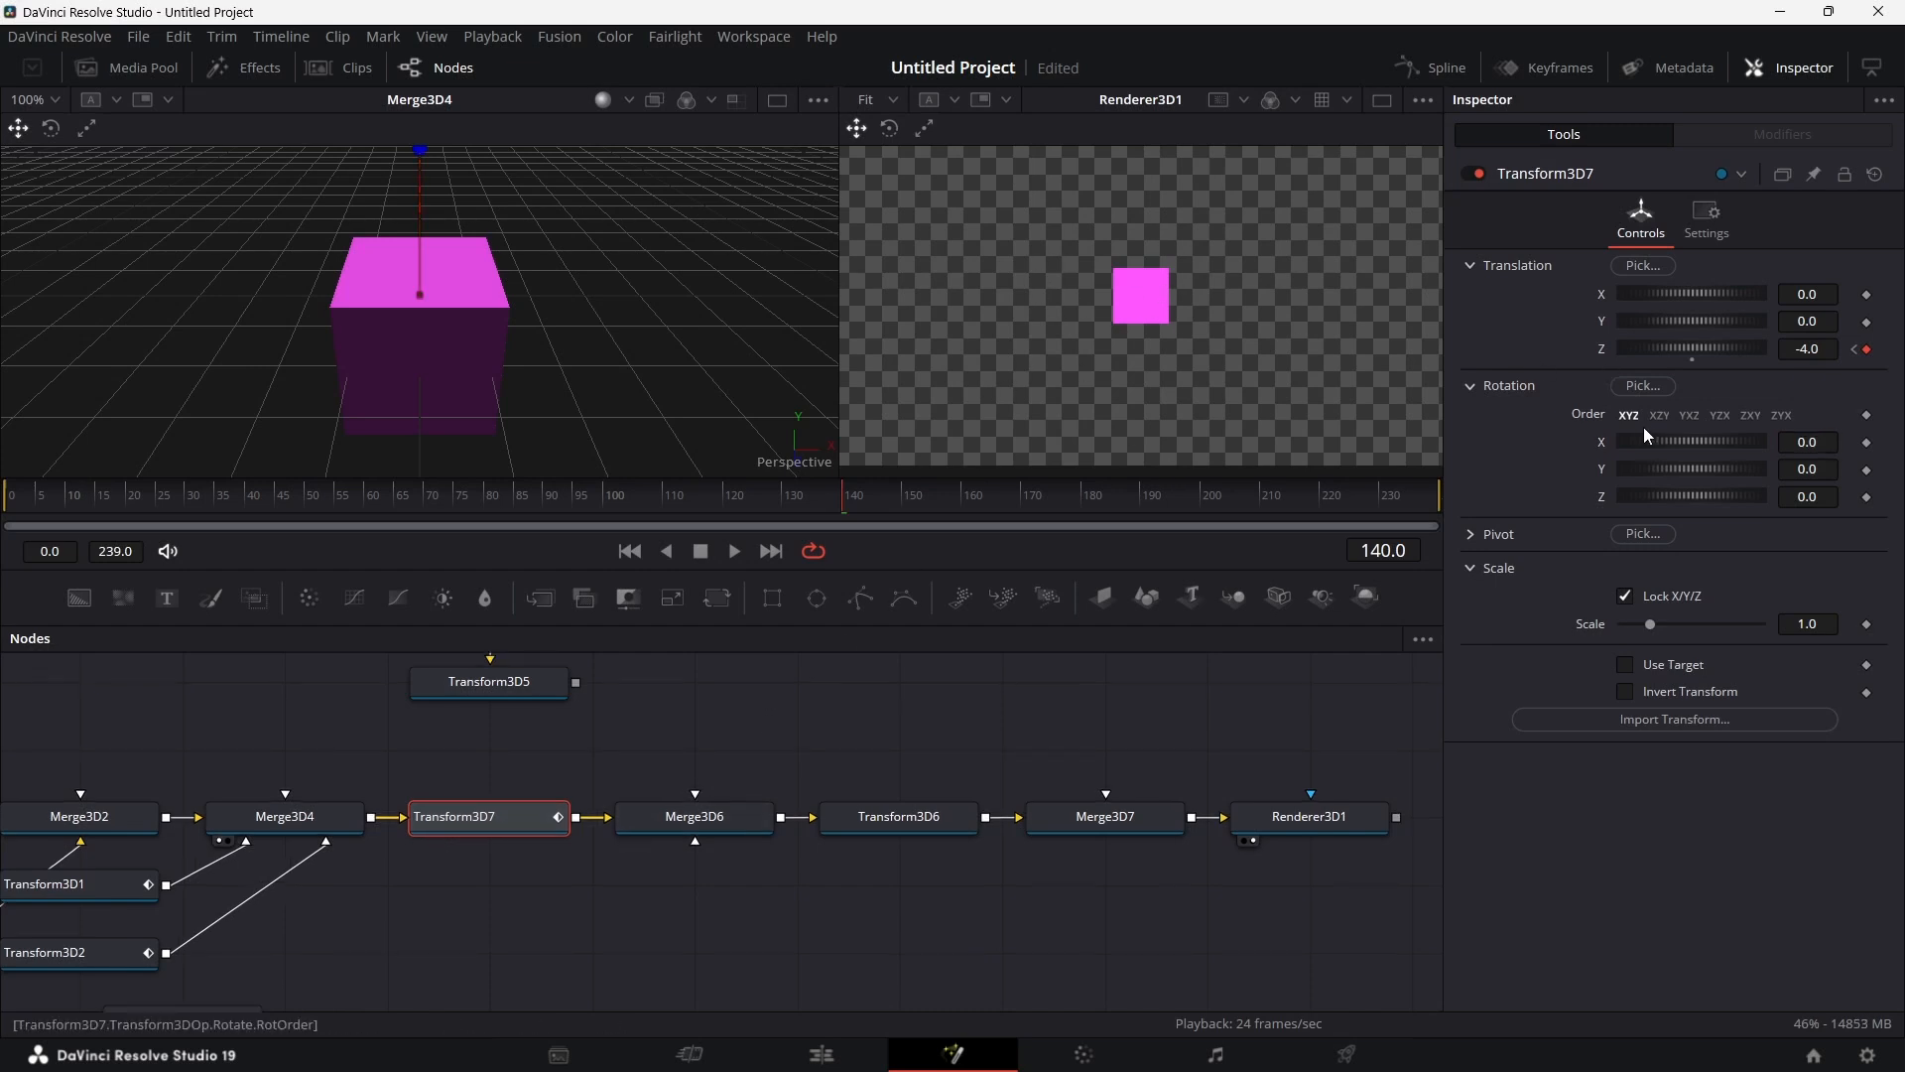
Step: Set Transform3D7's Z pivot to 0.5625/2, testing the Y rotation before and after to check the box's rotation centre
mouse_move(1658, 468)
left_mouse_down()
mouse_move(1774, 454)
mouse_move(1641, 468)
mouse_move(1740, 468)
mouse_move(1646, 473)
mouse_move(1683, 467)
left_mouse_up()
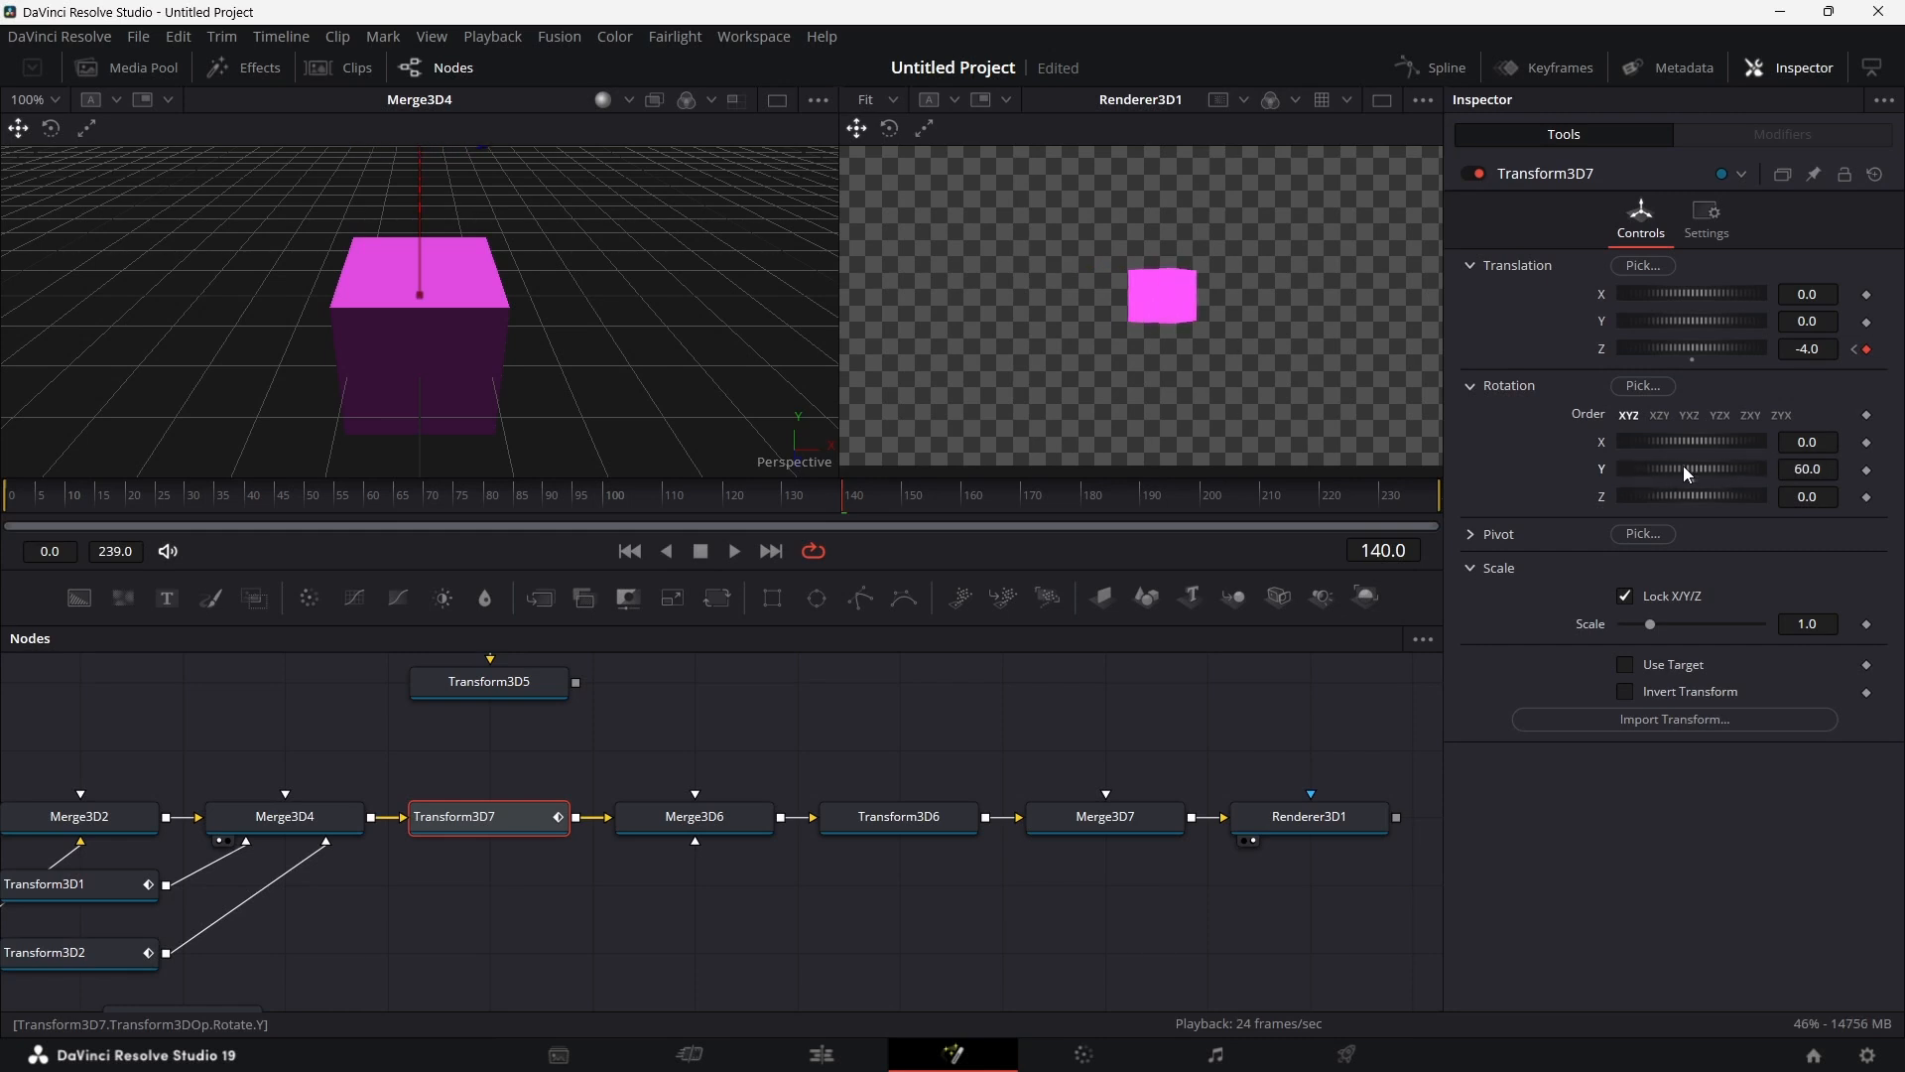
double_click(1599, 467)
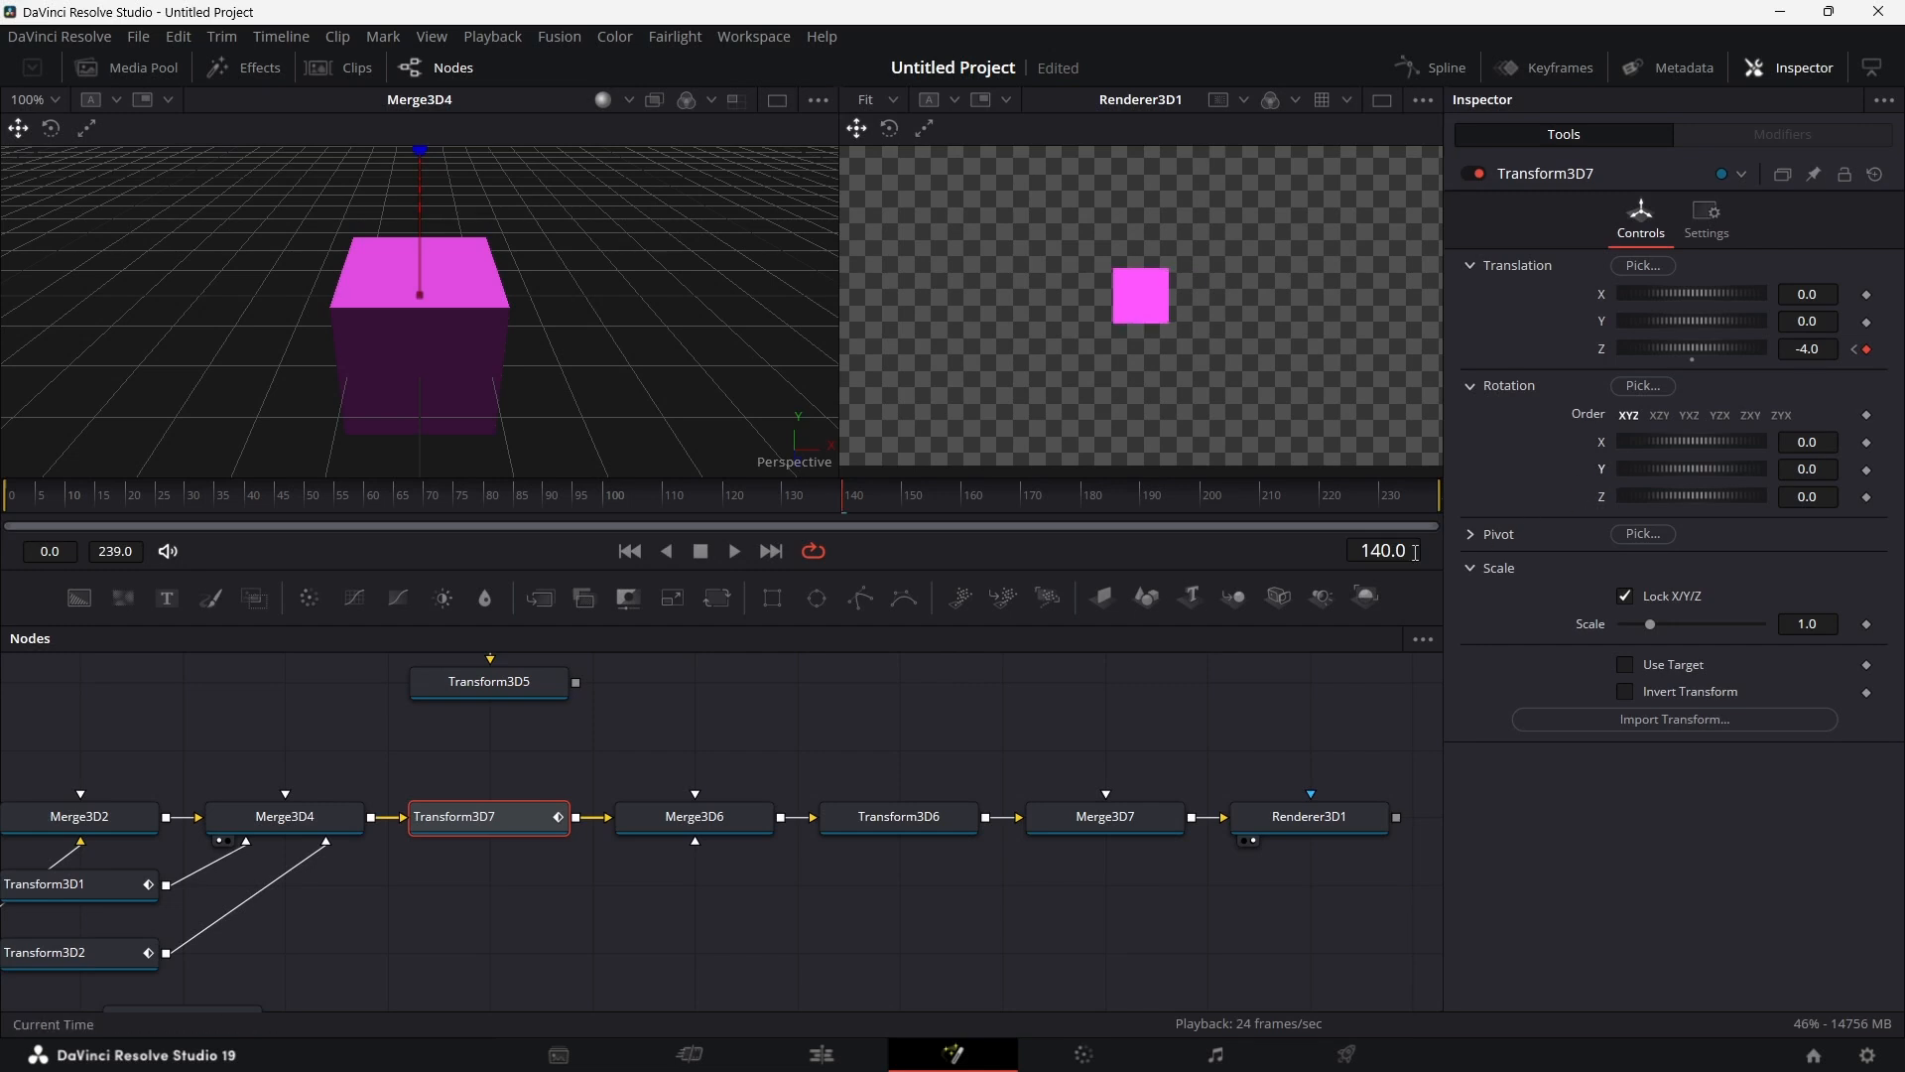
left_click(1470, 534)
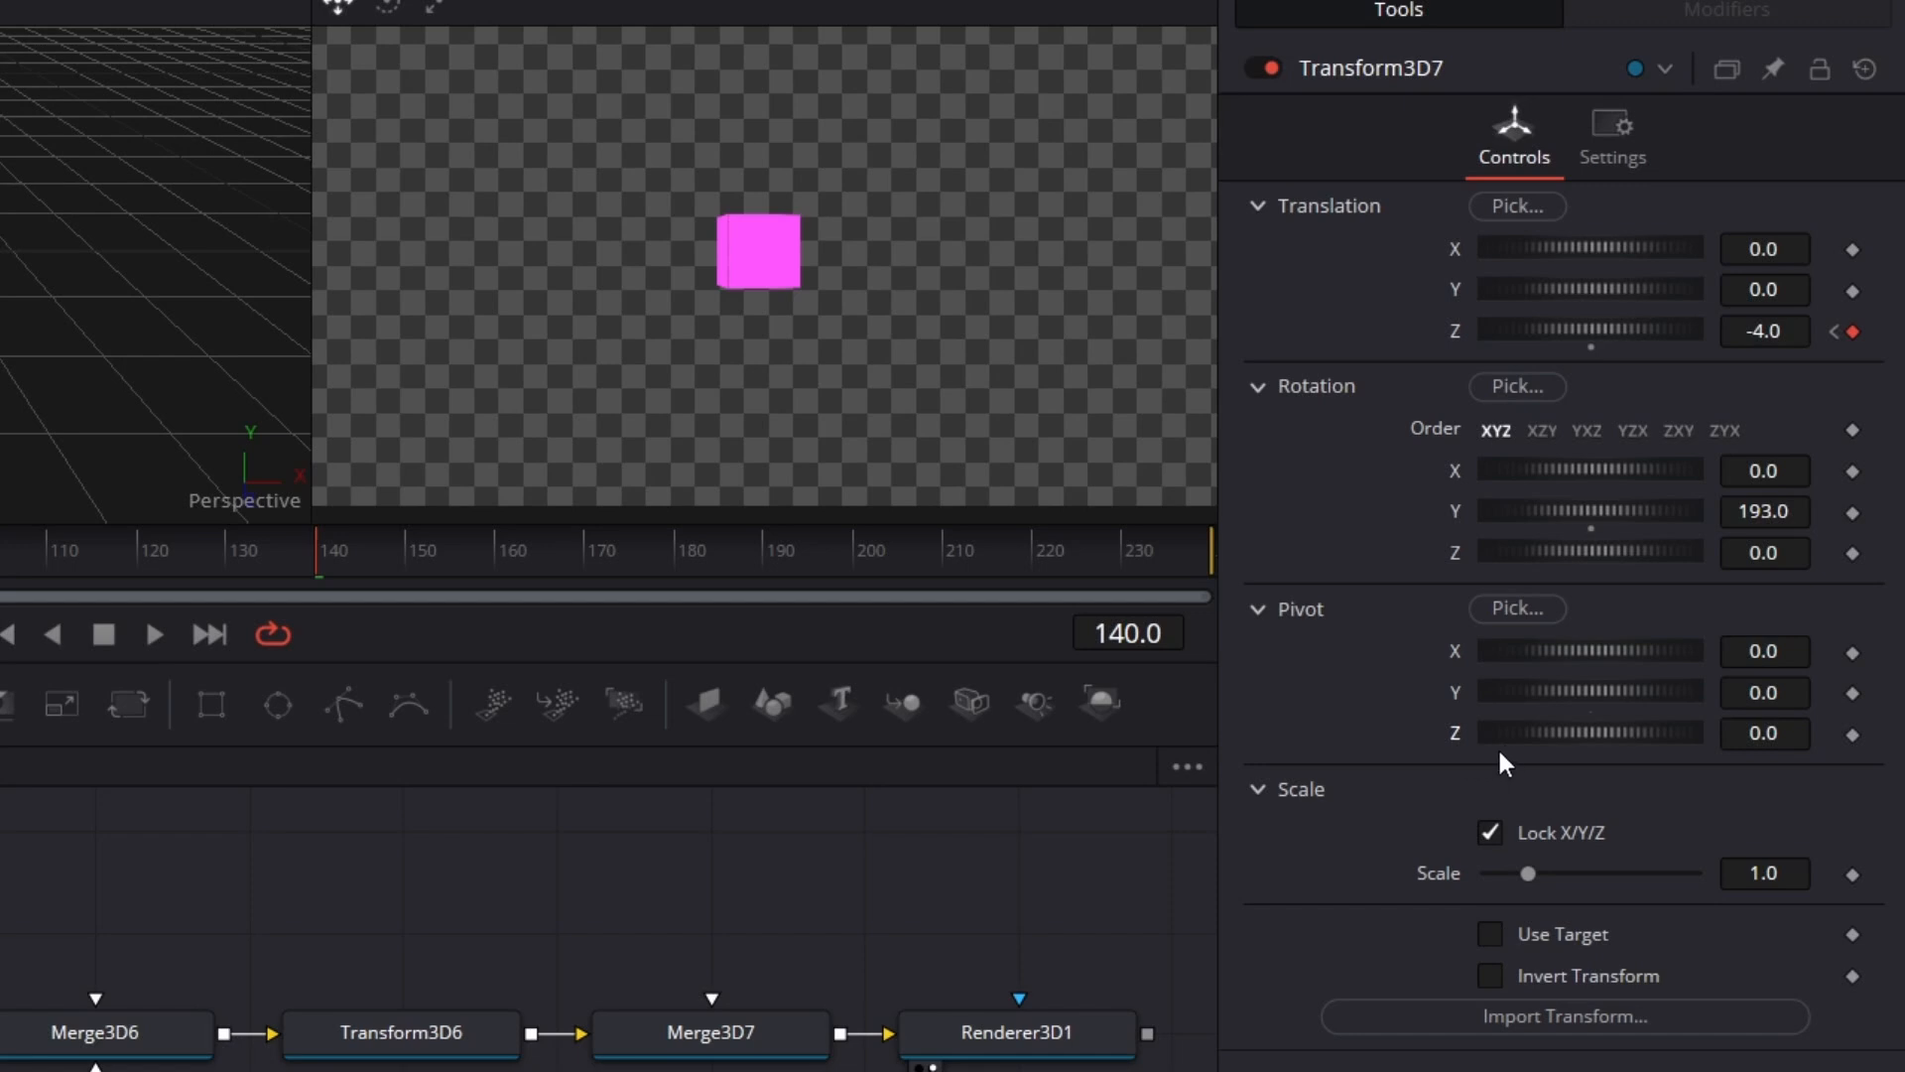
left_click(1782, 735)
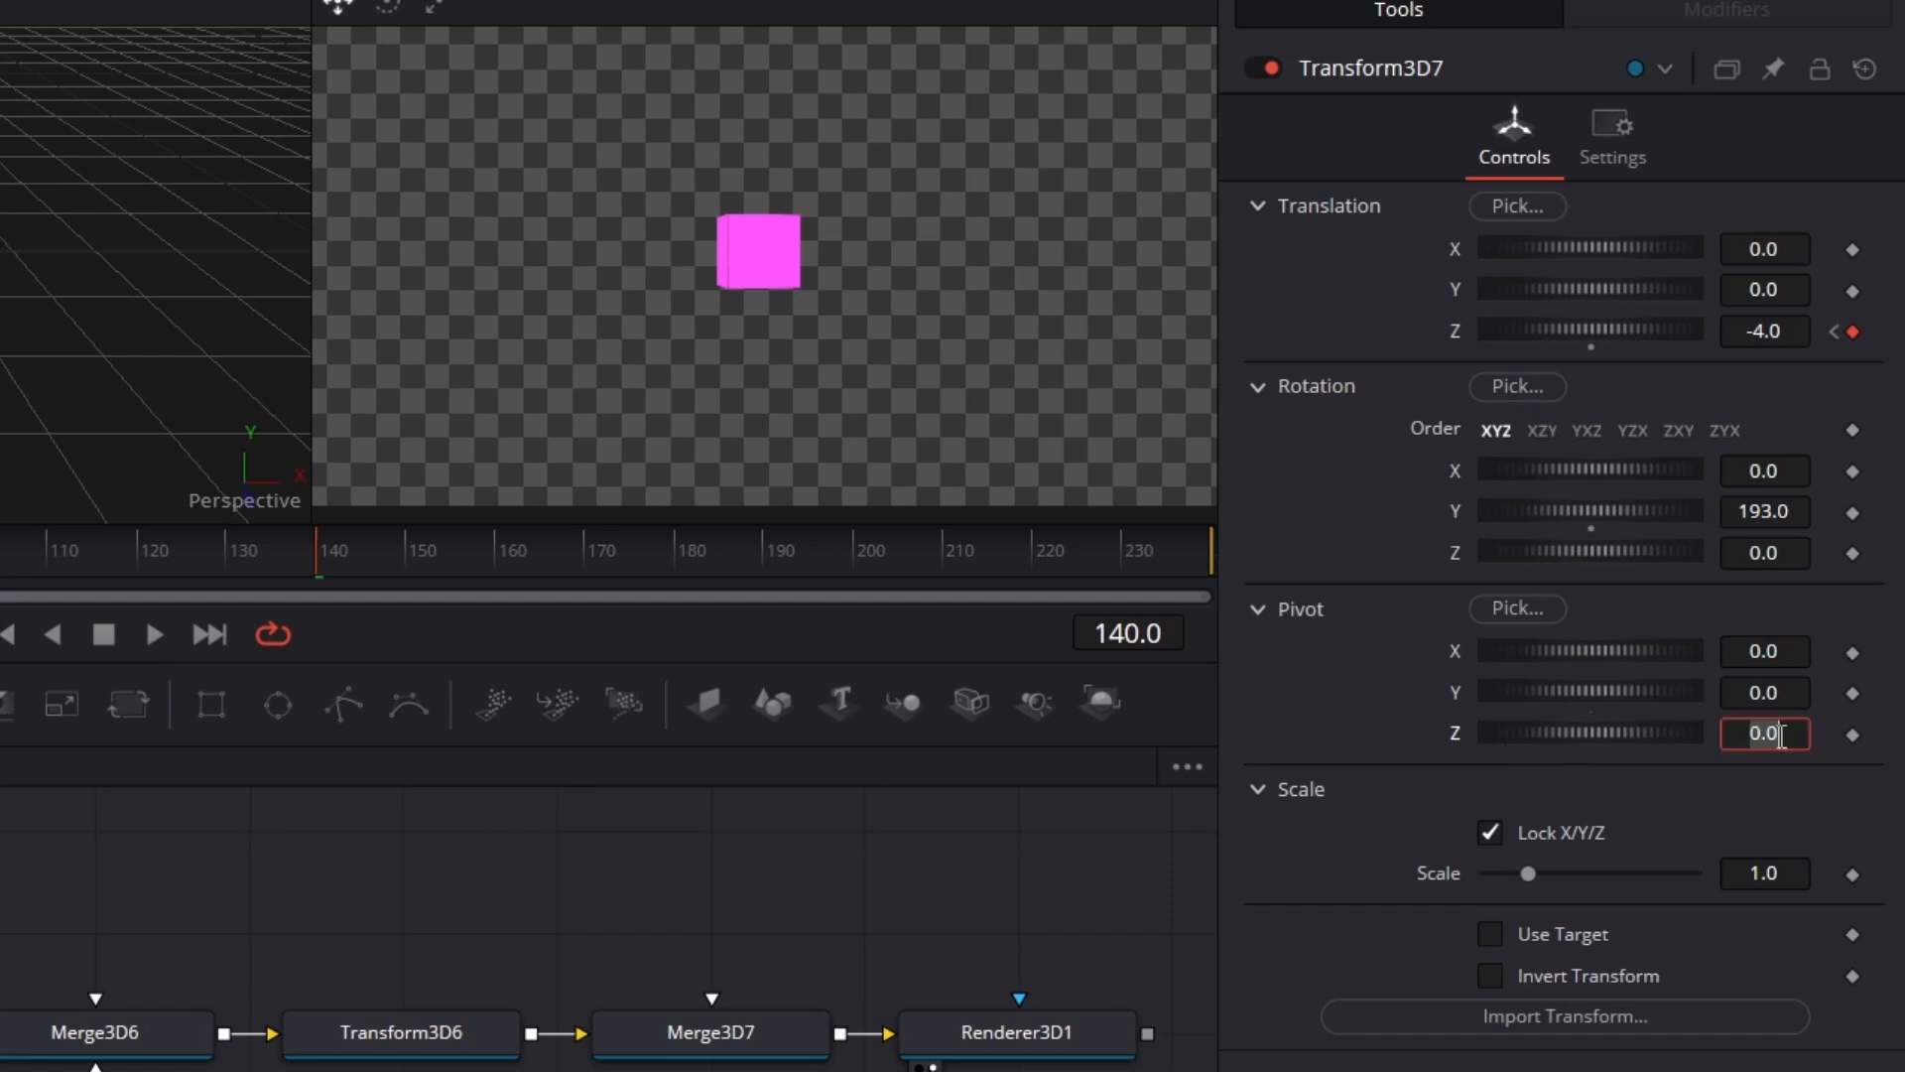
type("0.5625/2")
key("Tab")
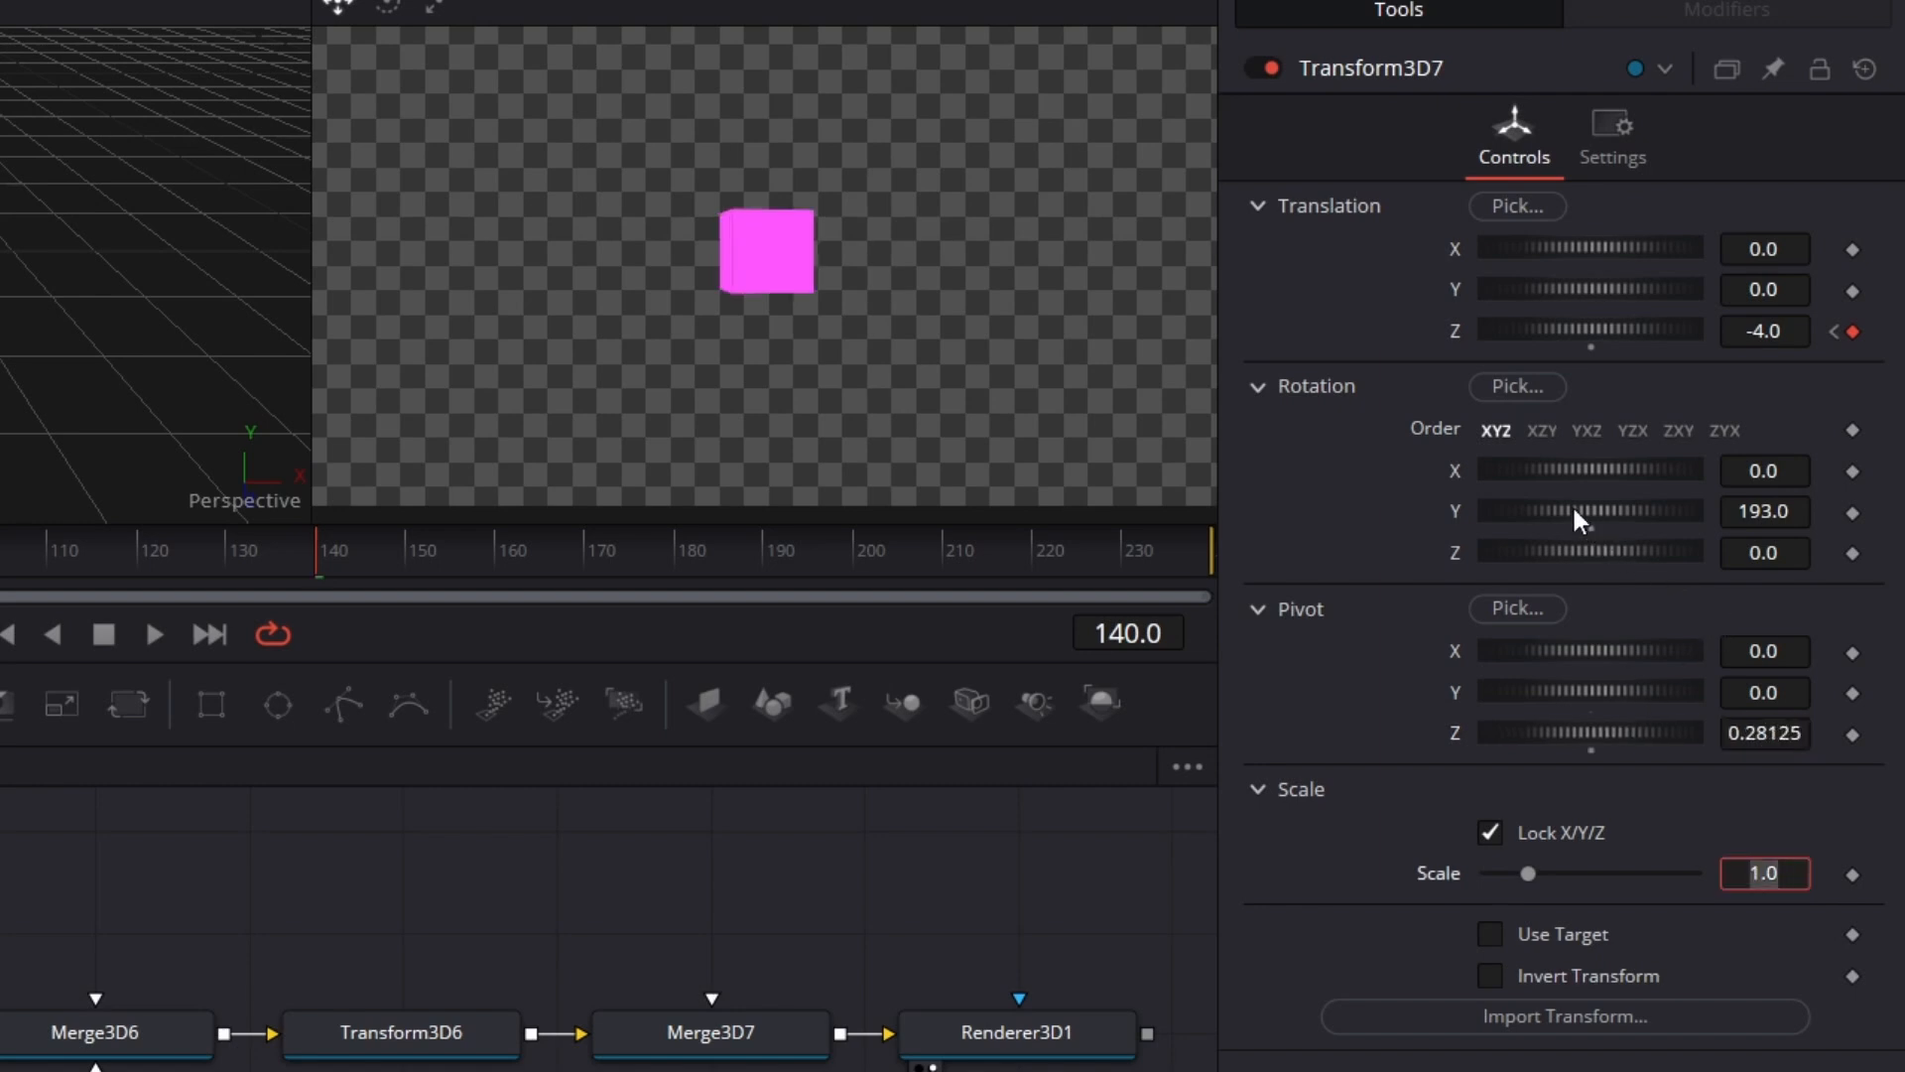
mouse_move(1575, 509)
left_mouse_down()
mouse_move(1703, 541)
mouse_move(1464, 531)
mouse_move(1649, 530)
mouse_move(1553, 539)
left_mouse_up()
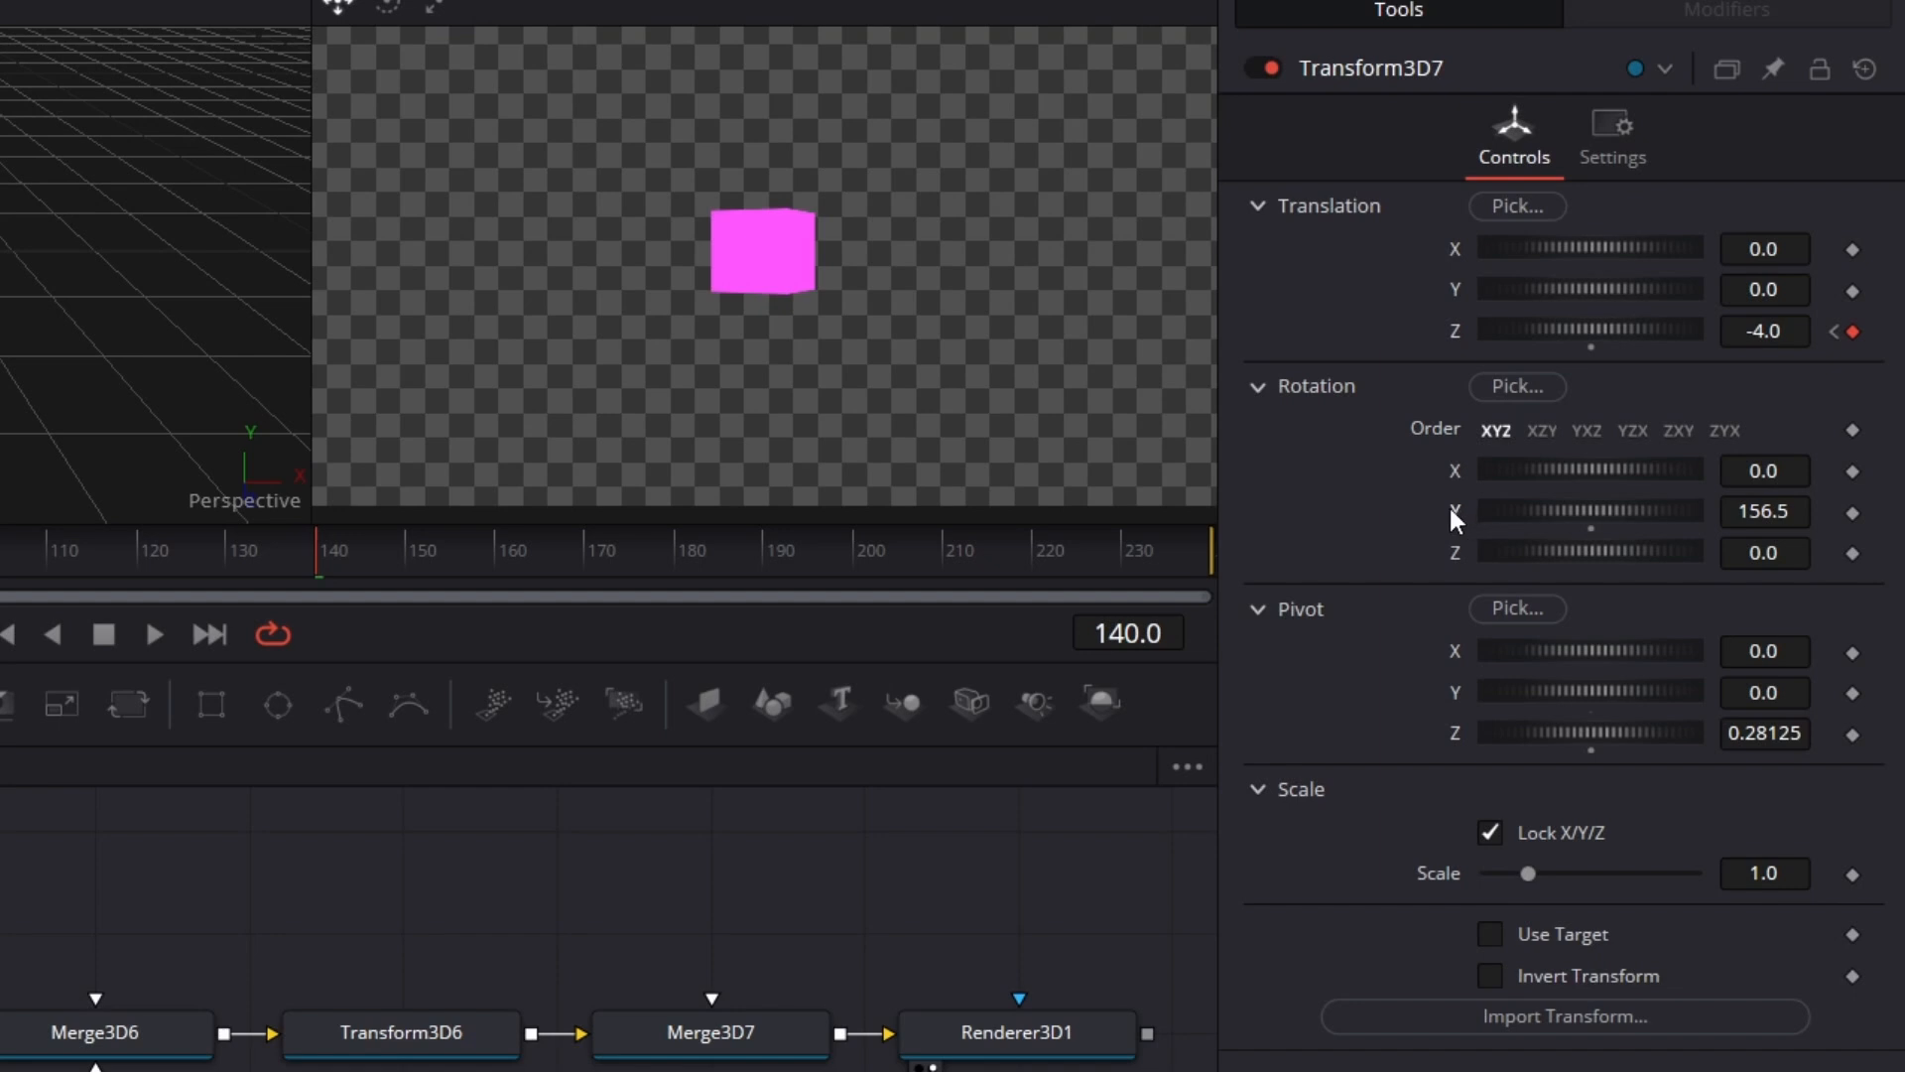
Step: Drive Transform3D7's Y rotation with the expression time
left_click(1788, 510)
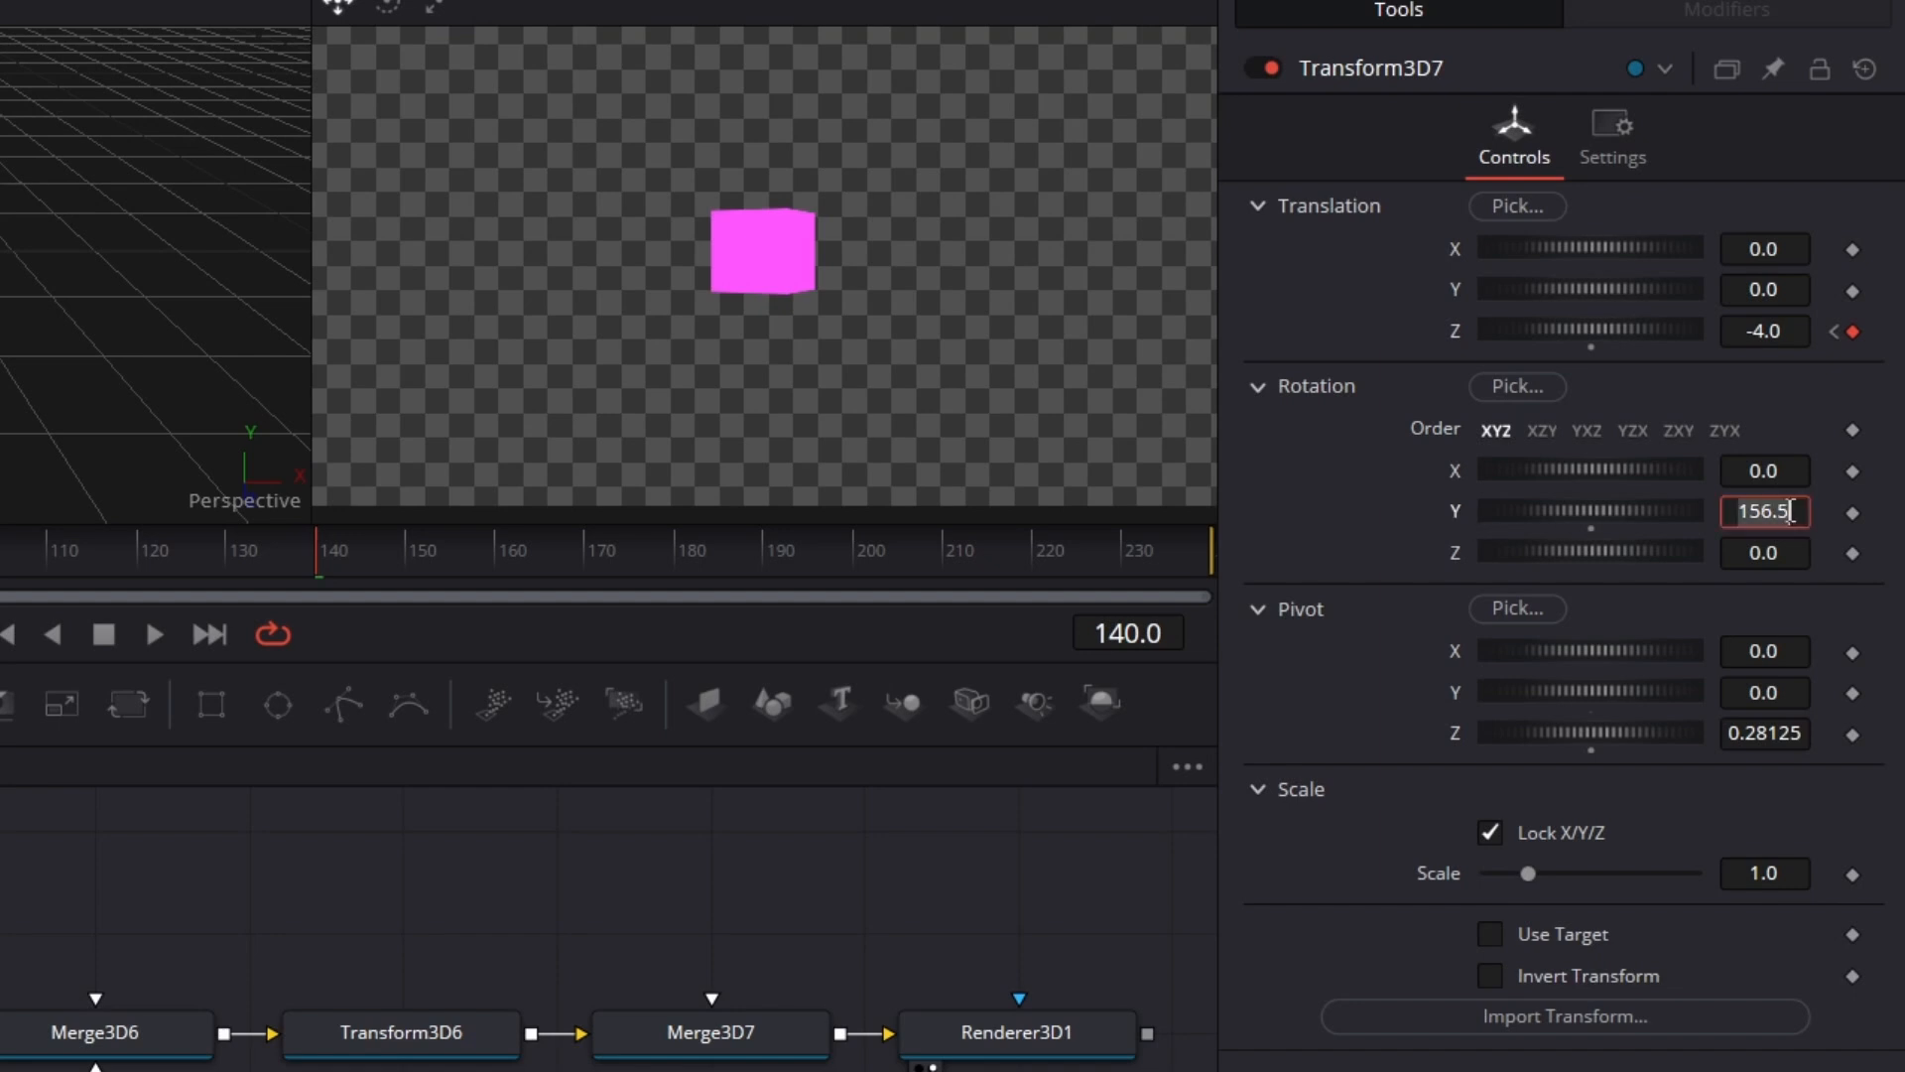
type("=TIME")
key("BackSpace")
key("BackSpace")
key("BackSpace")
key("BackSpace")
type("time")
key("Tab")
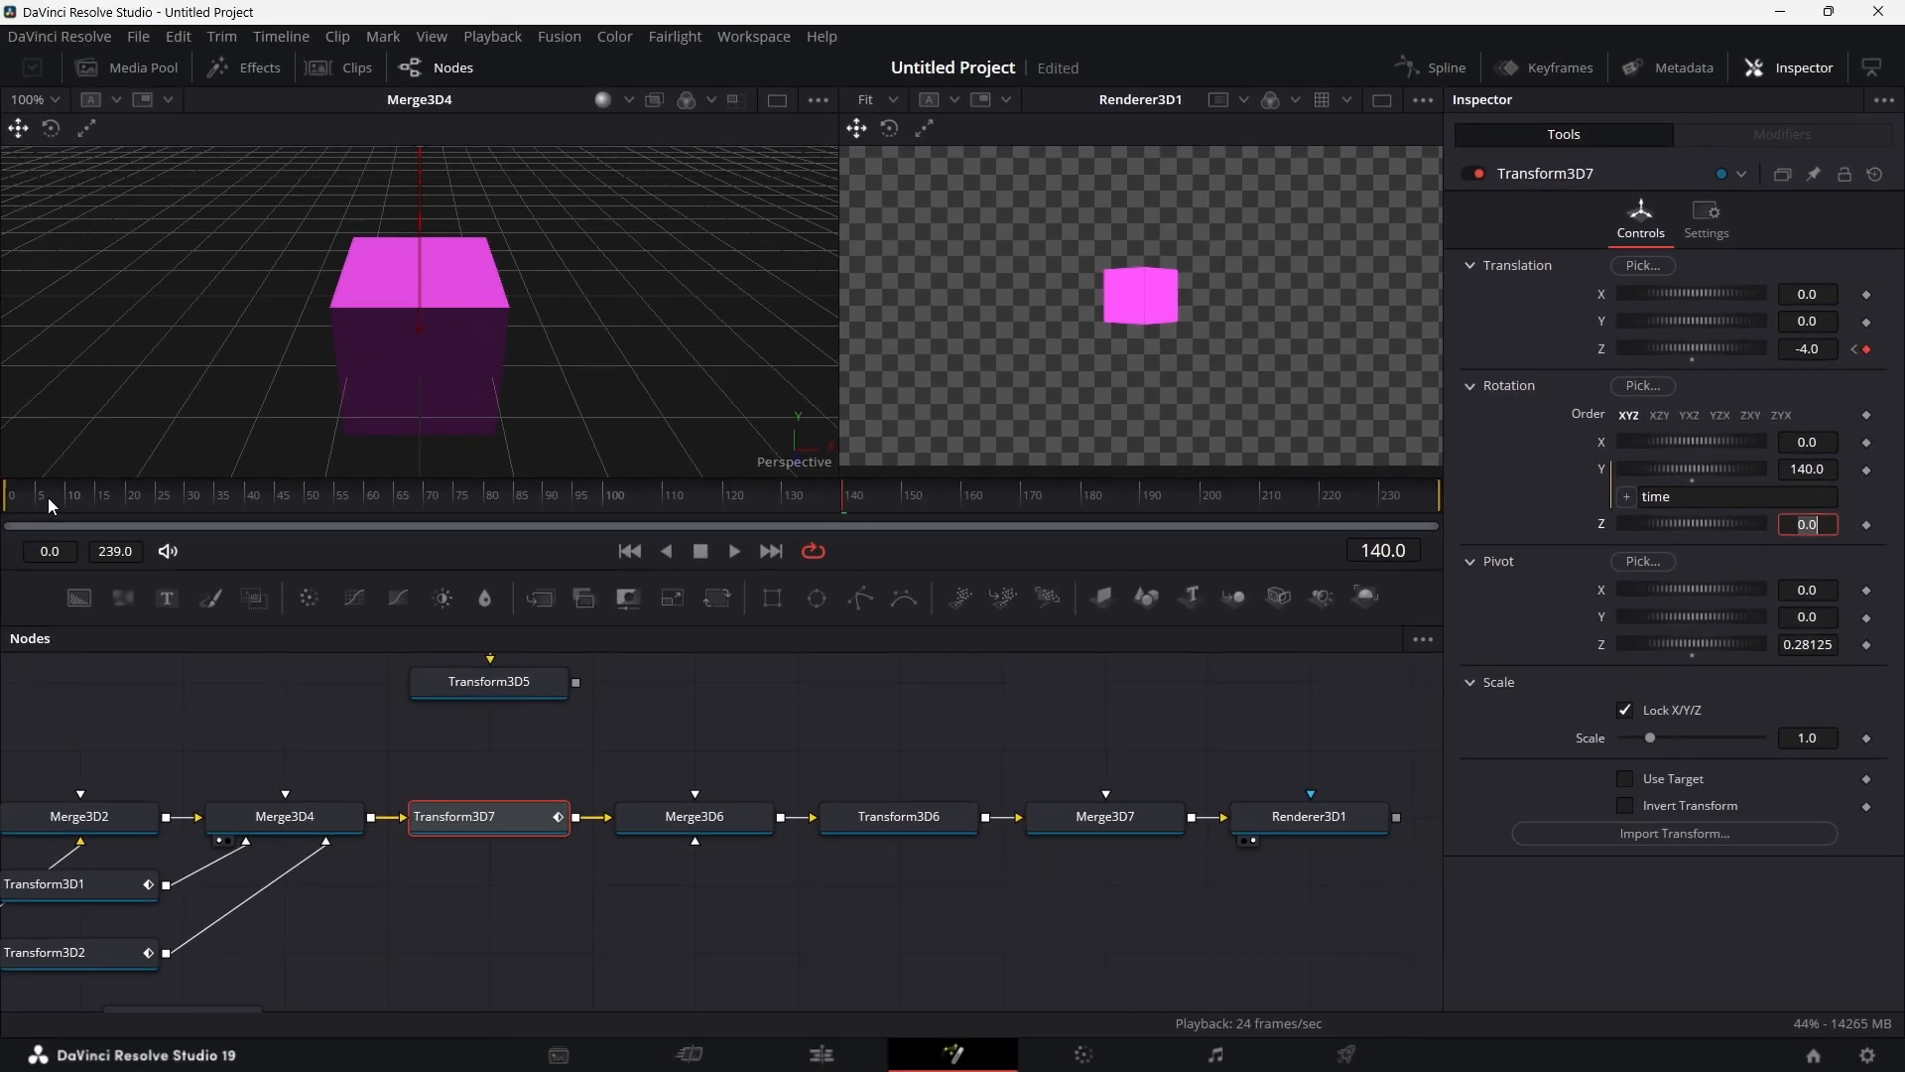
Step: Scrub the early frames and play the animation to check the box's folding and rotation
left_click_drag(44, 499, 221, 502)
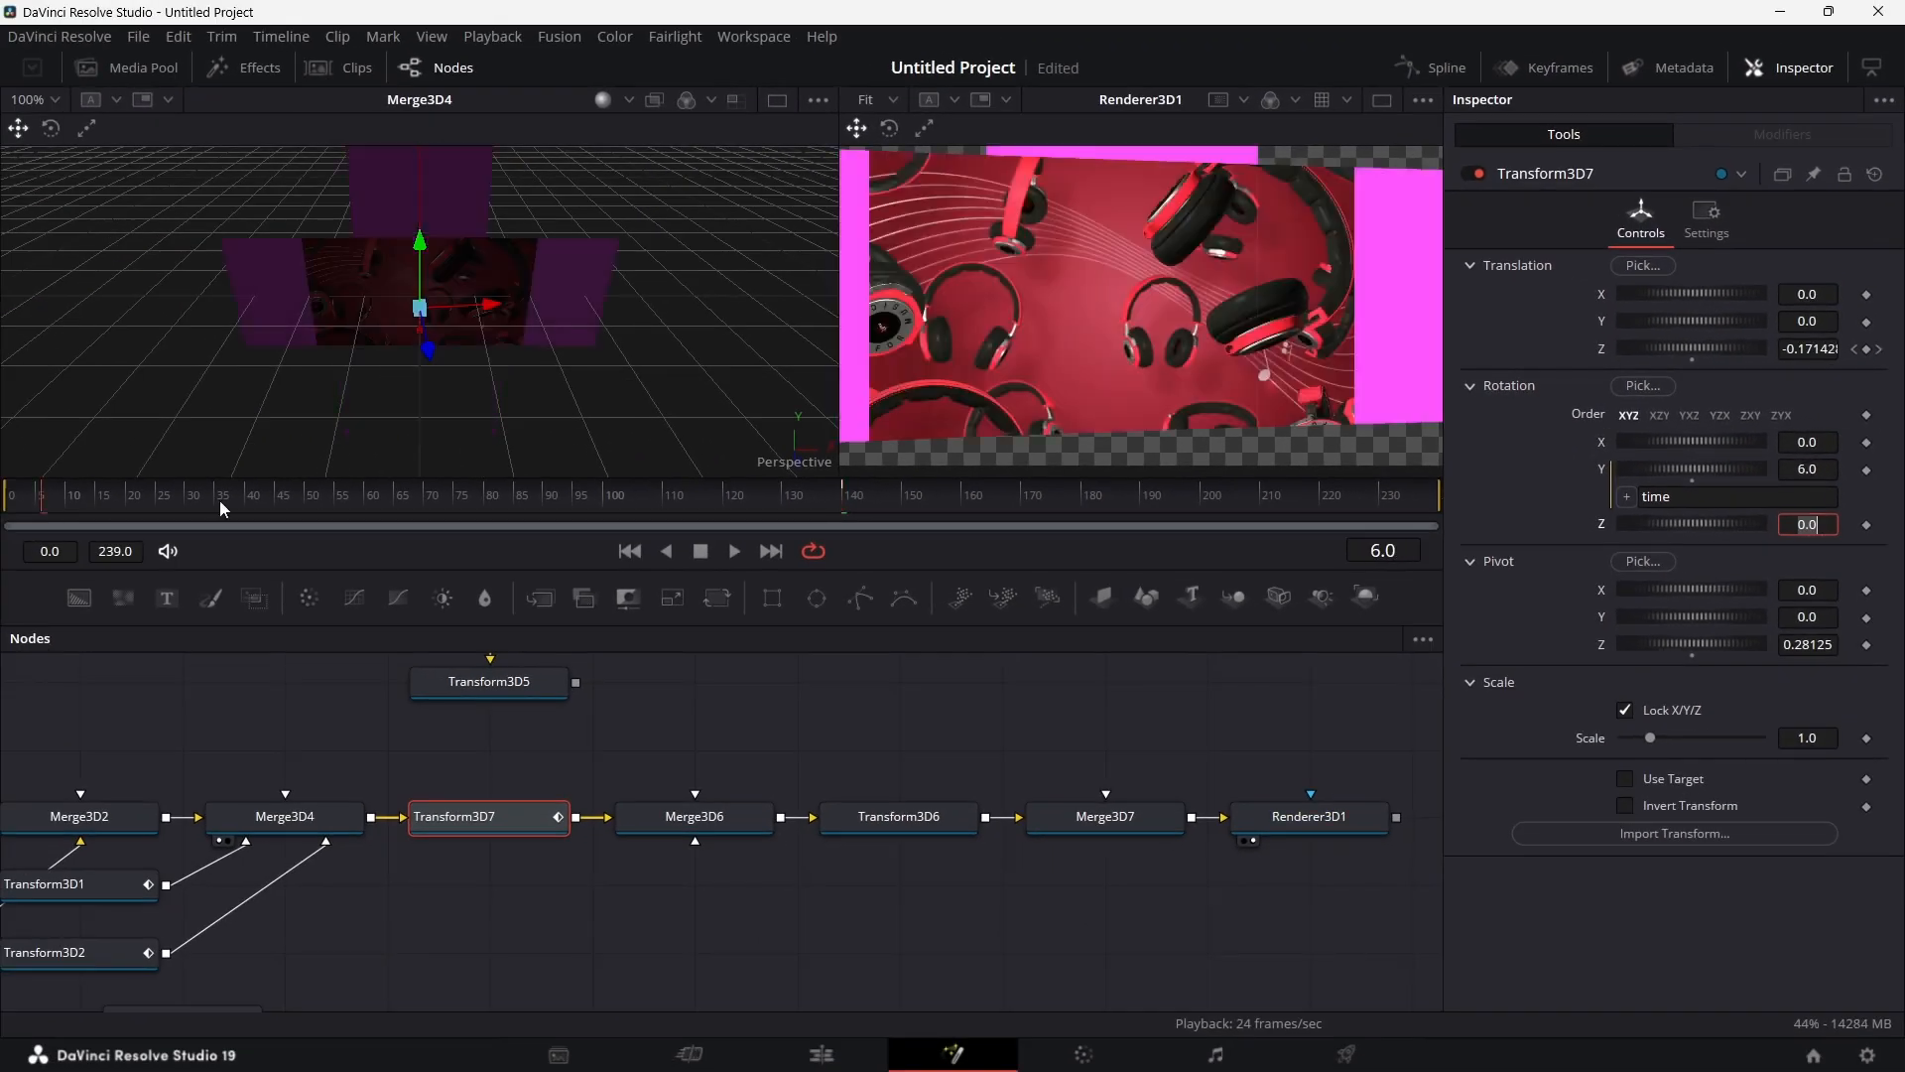
left_click(734, 551)
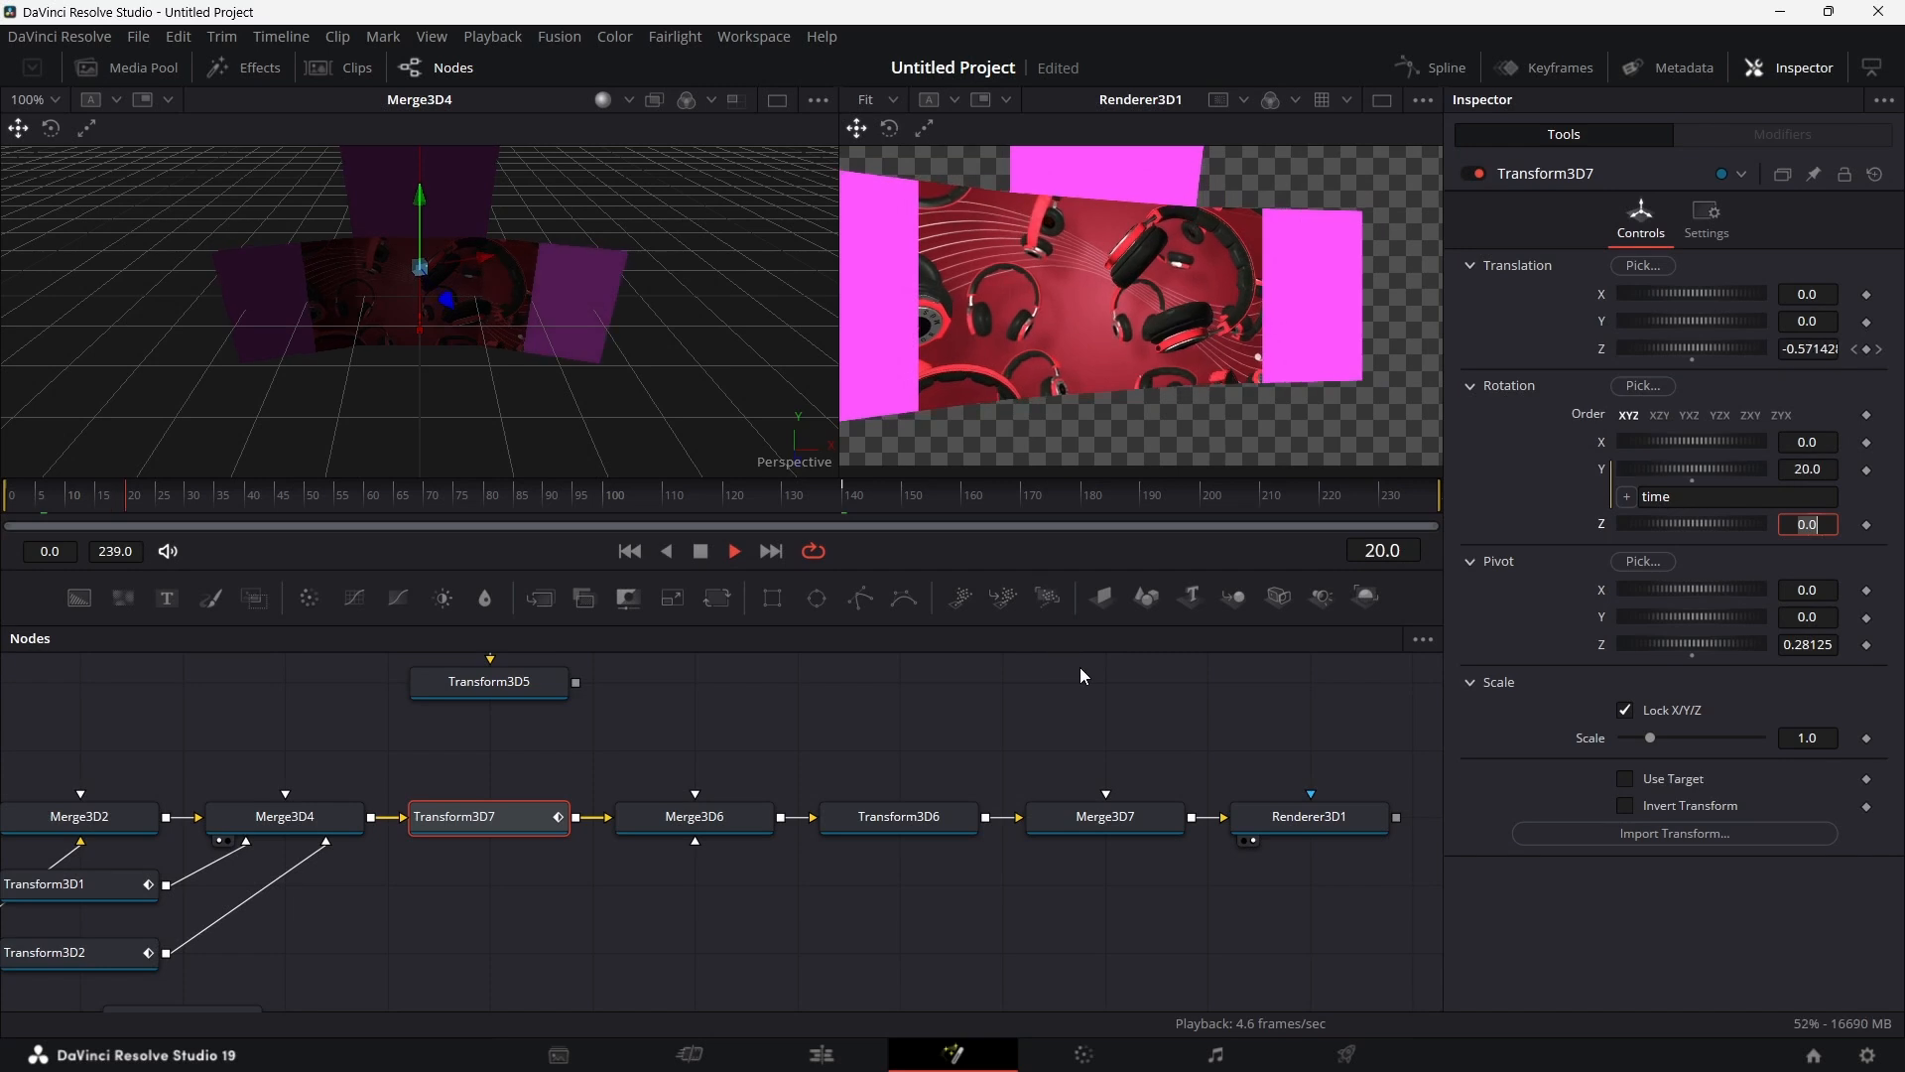
left_click(701, 551)
Step: Change Renderer3D1's renderer type to Hardware Renderer and replay the animation up to frame 181
left_click(1284, 812)
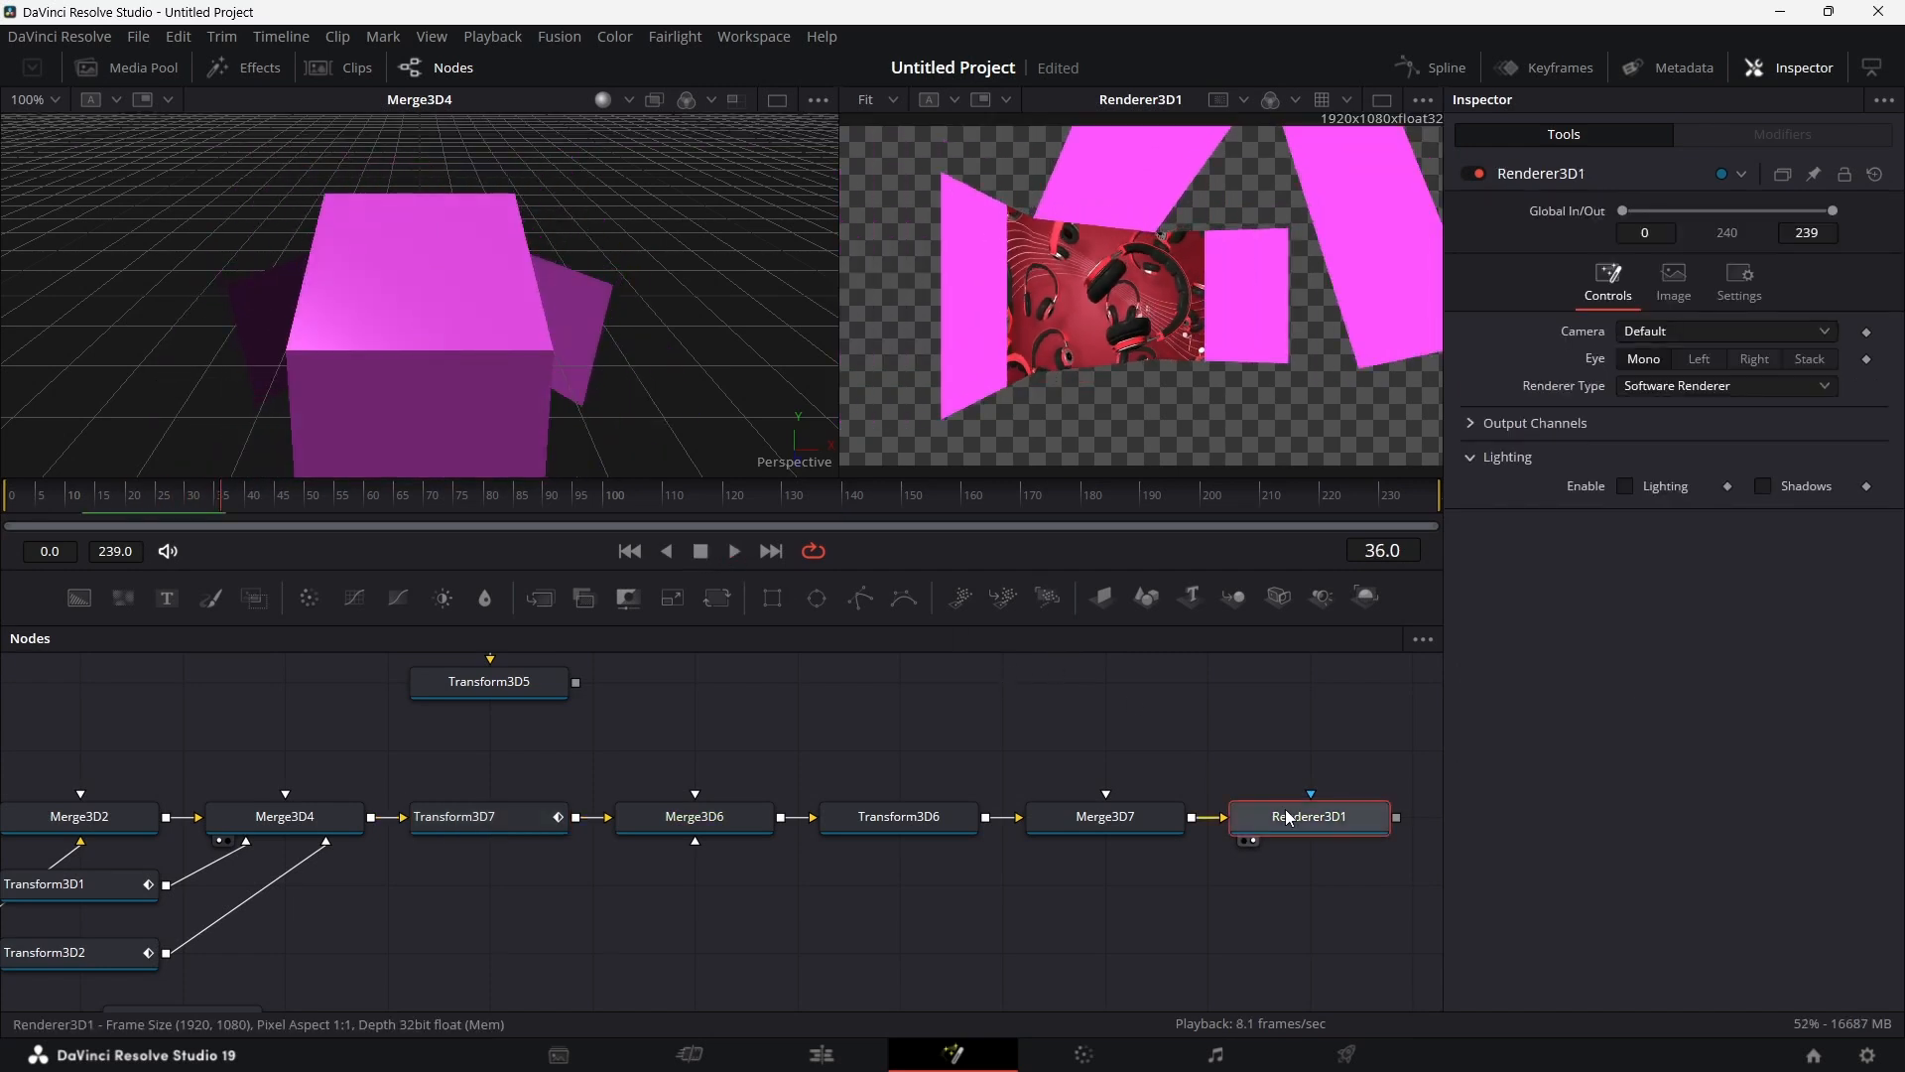
left_click(1697, 385)
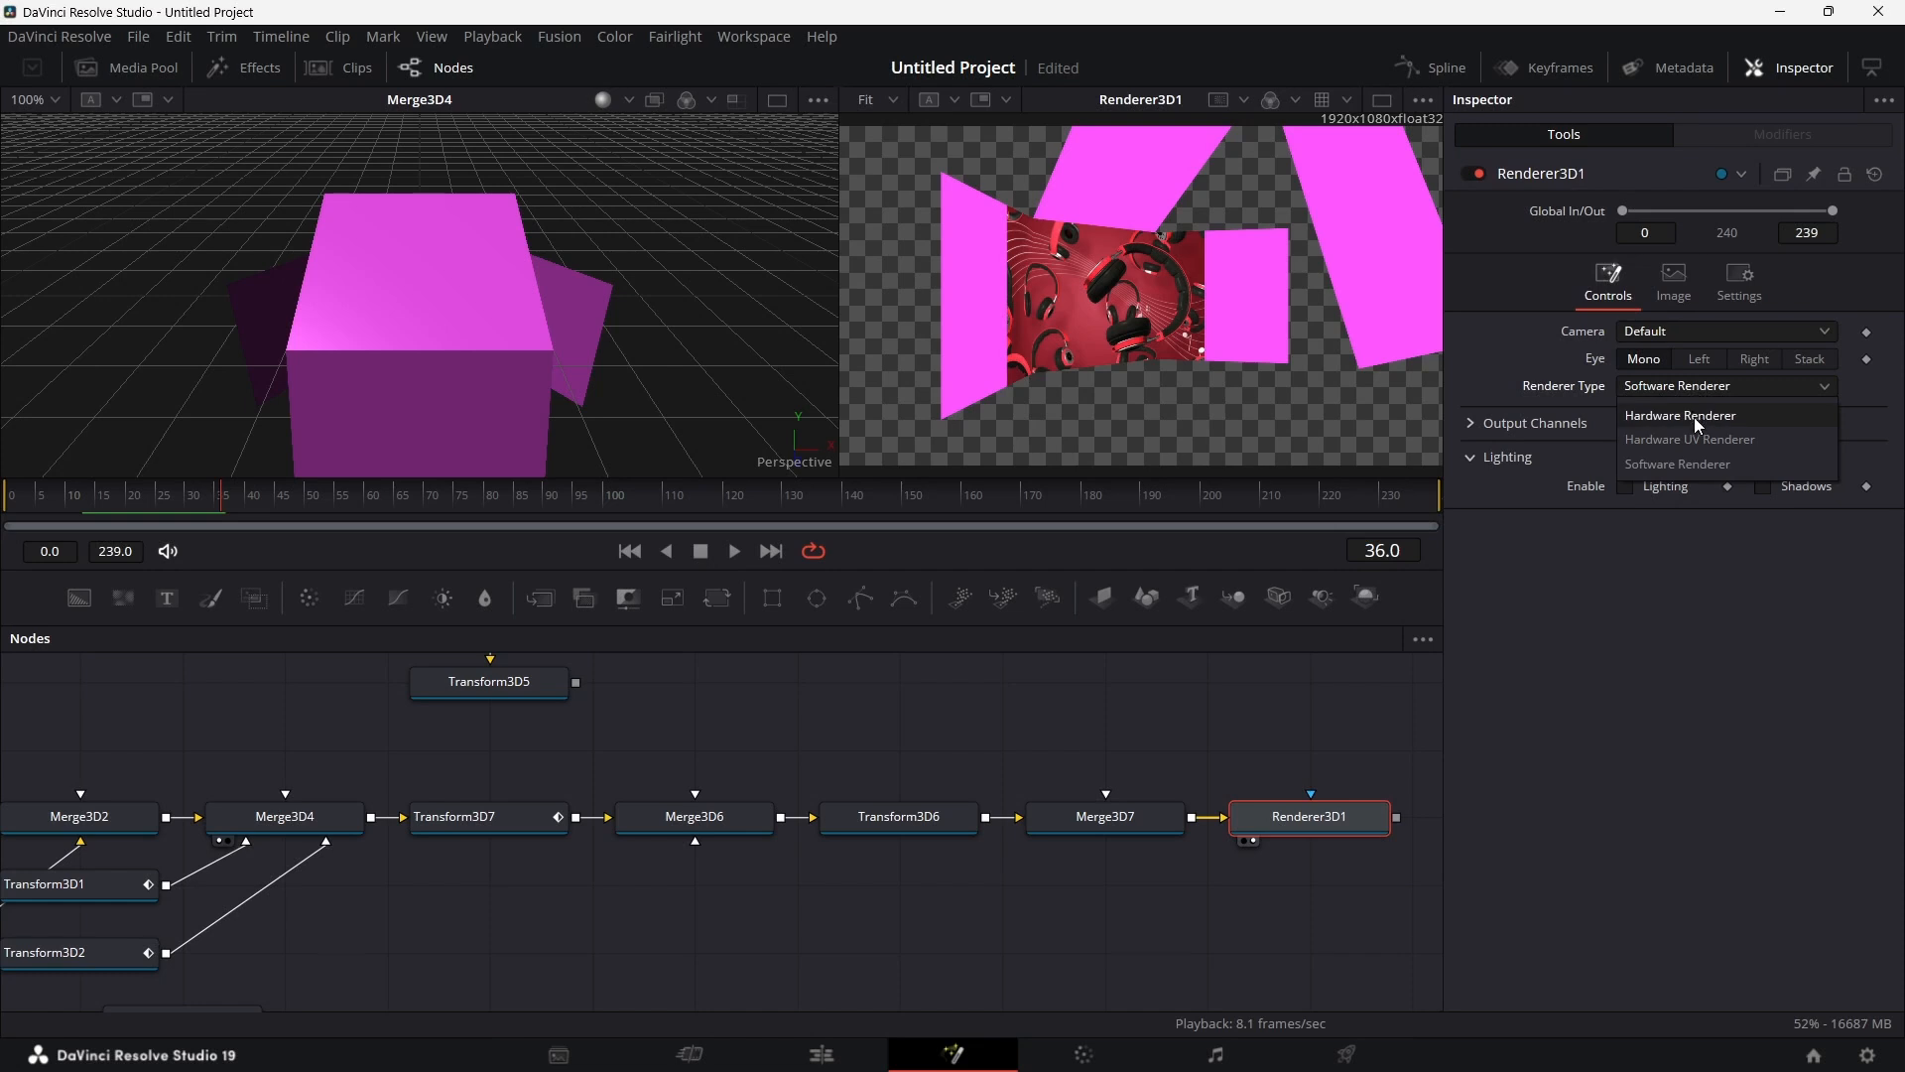
left_click(1694, 417)
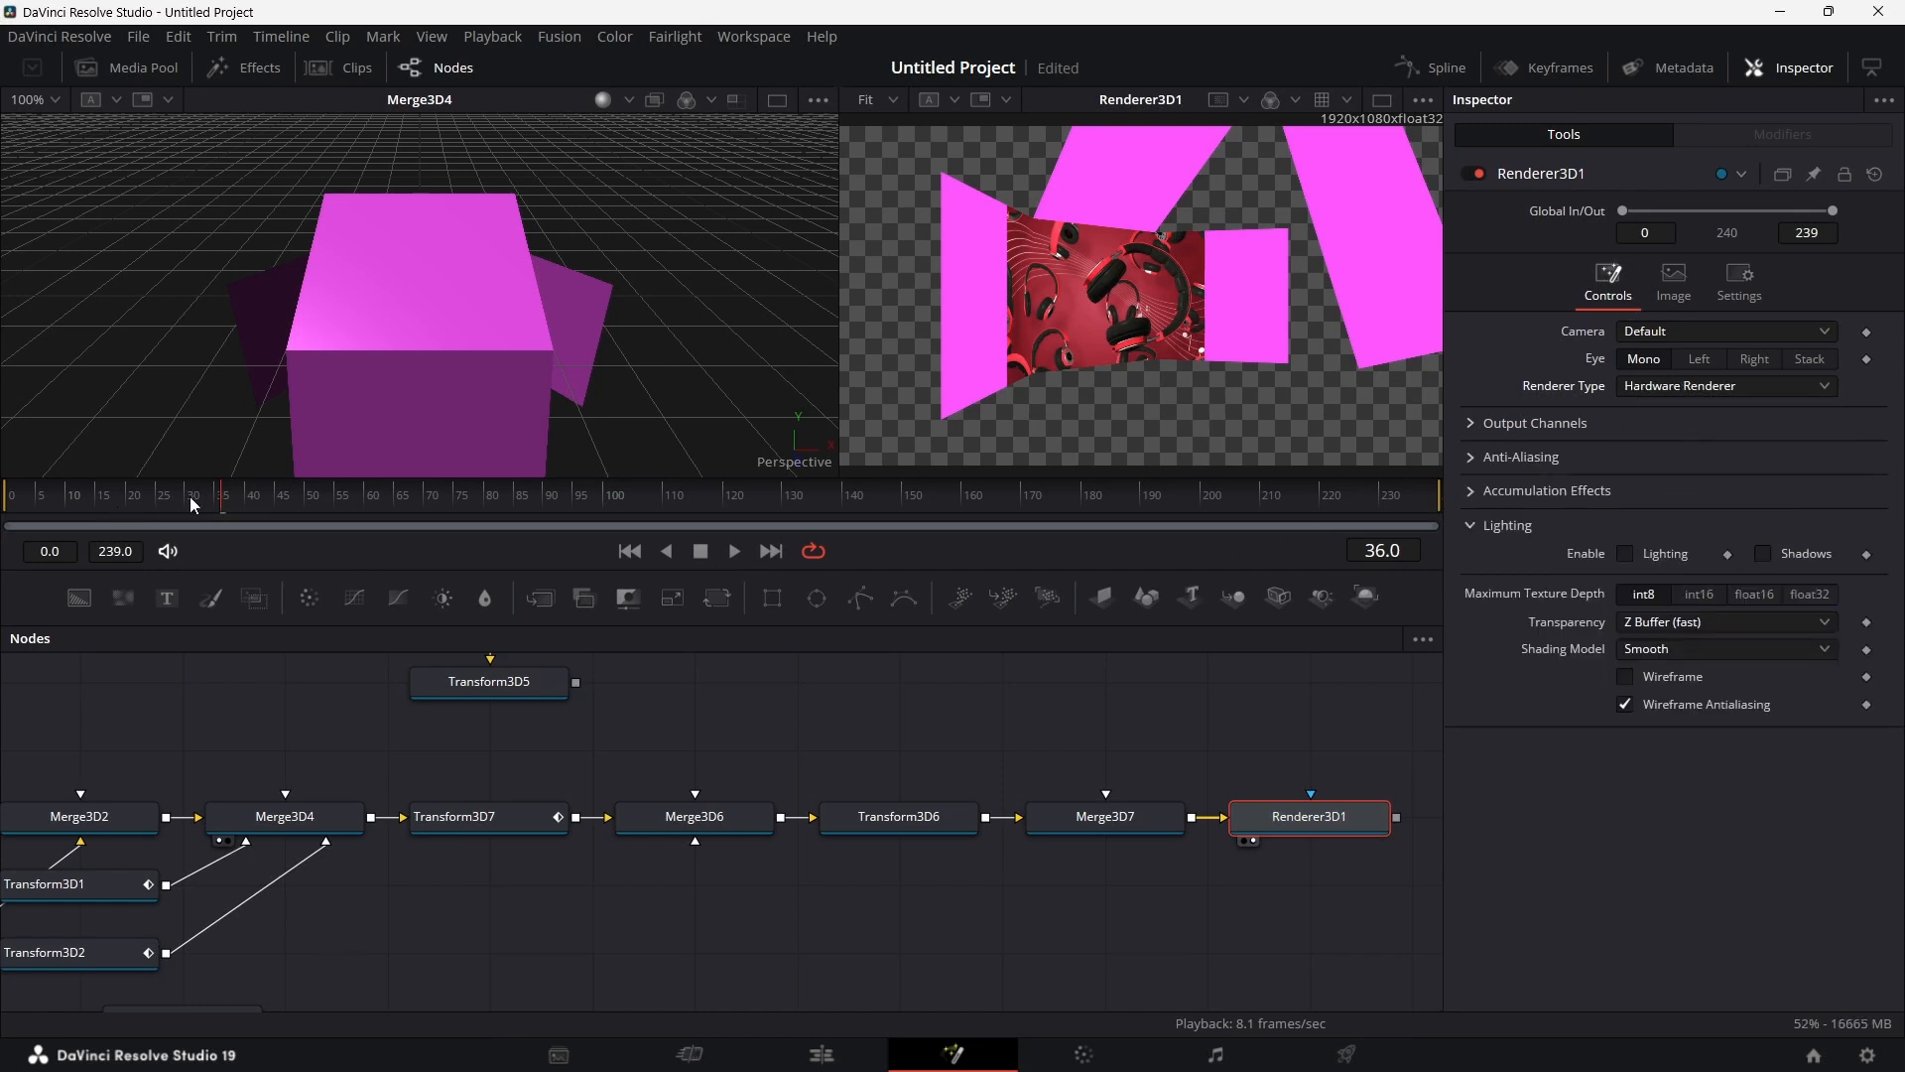
left_click(699, 552)
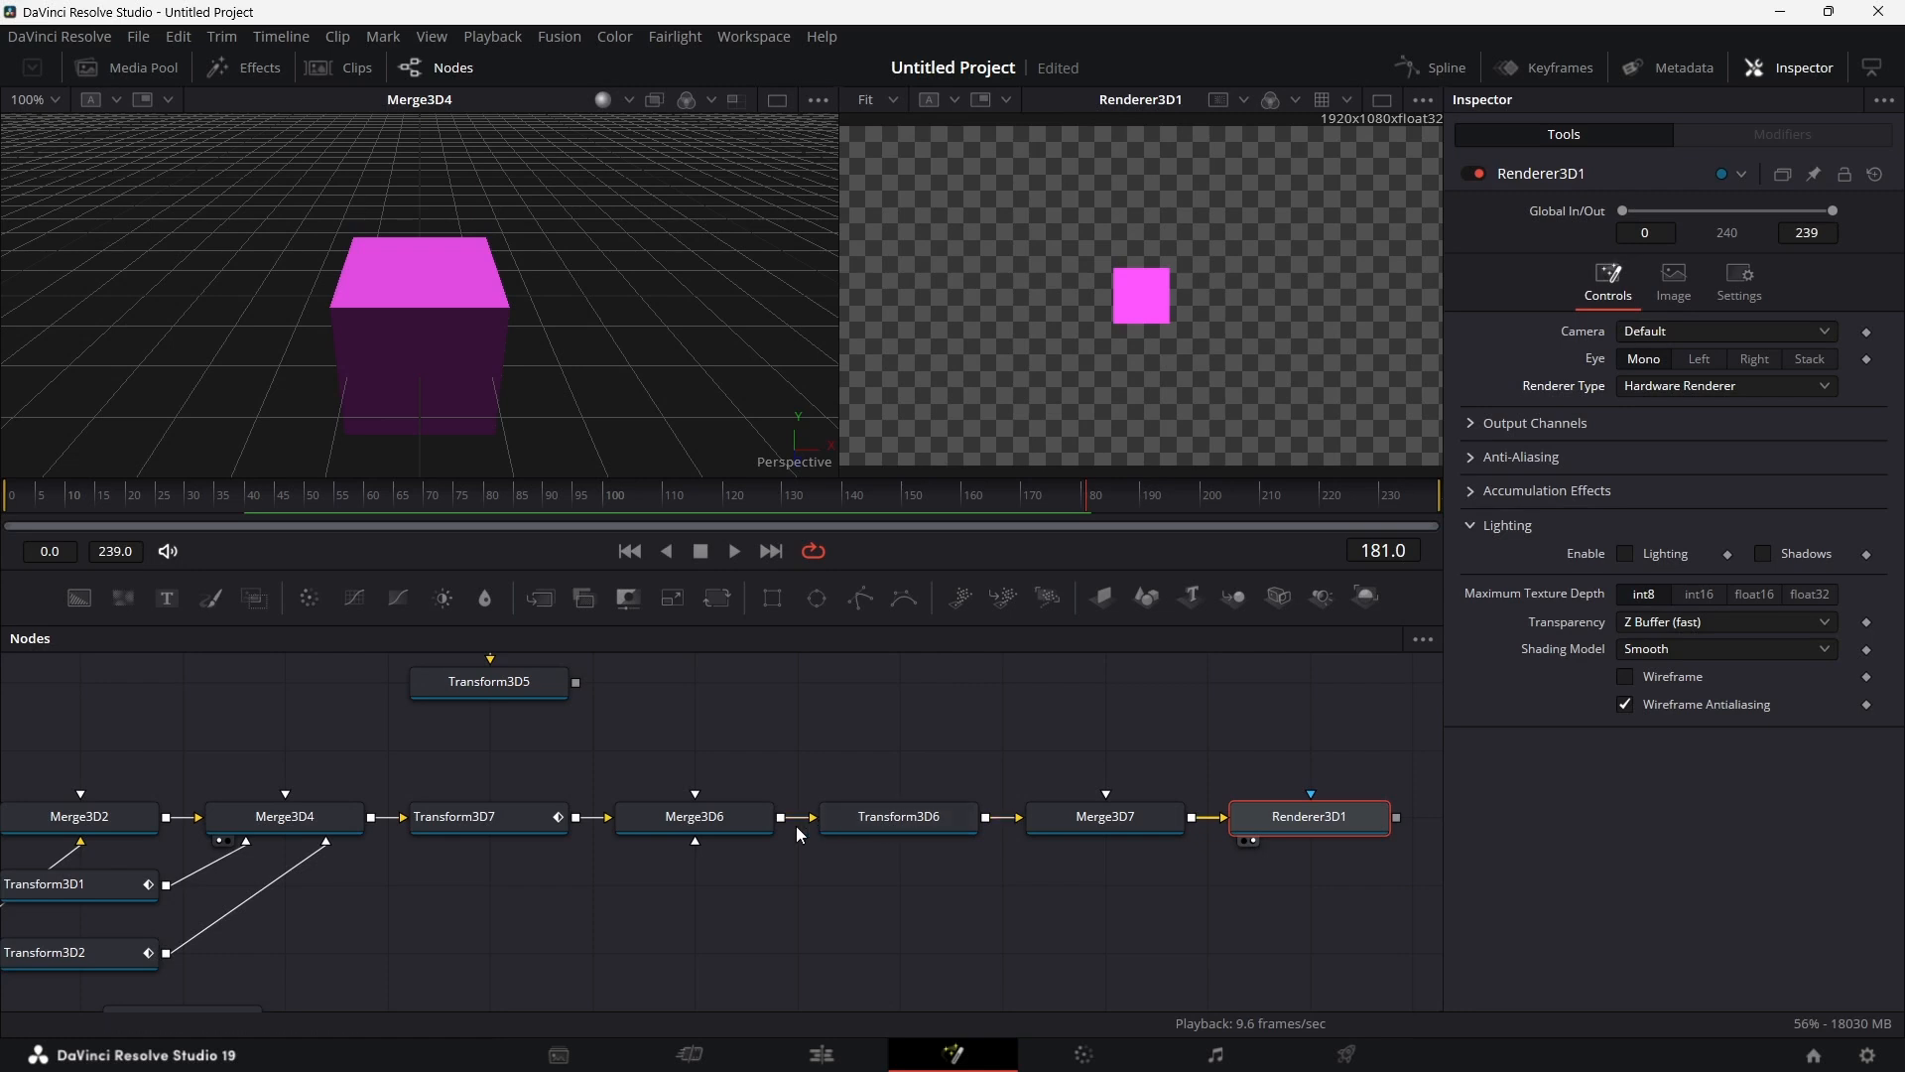
Step: Change Transform3D7's Y rotation expression to time*2
left_click(544, 824)
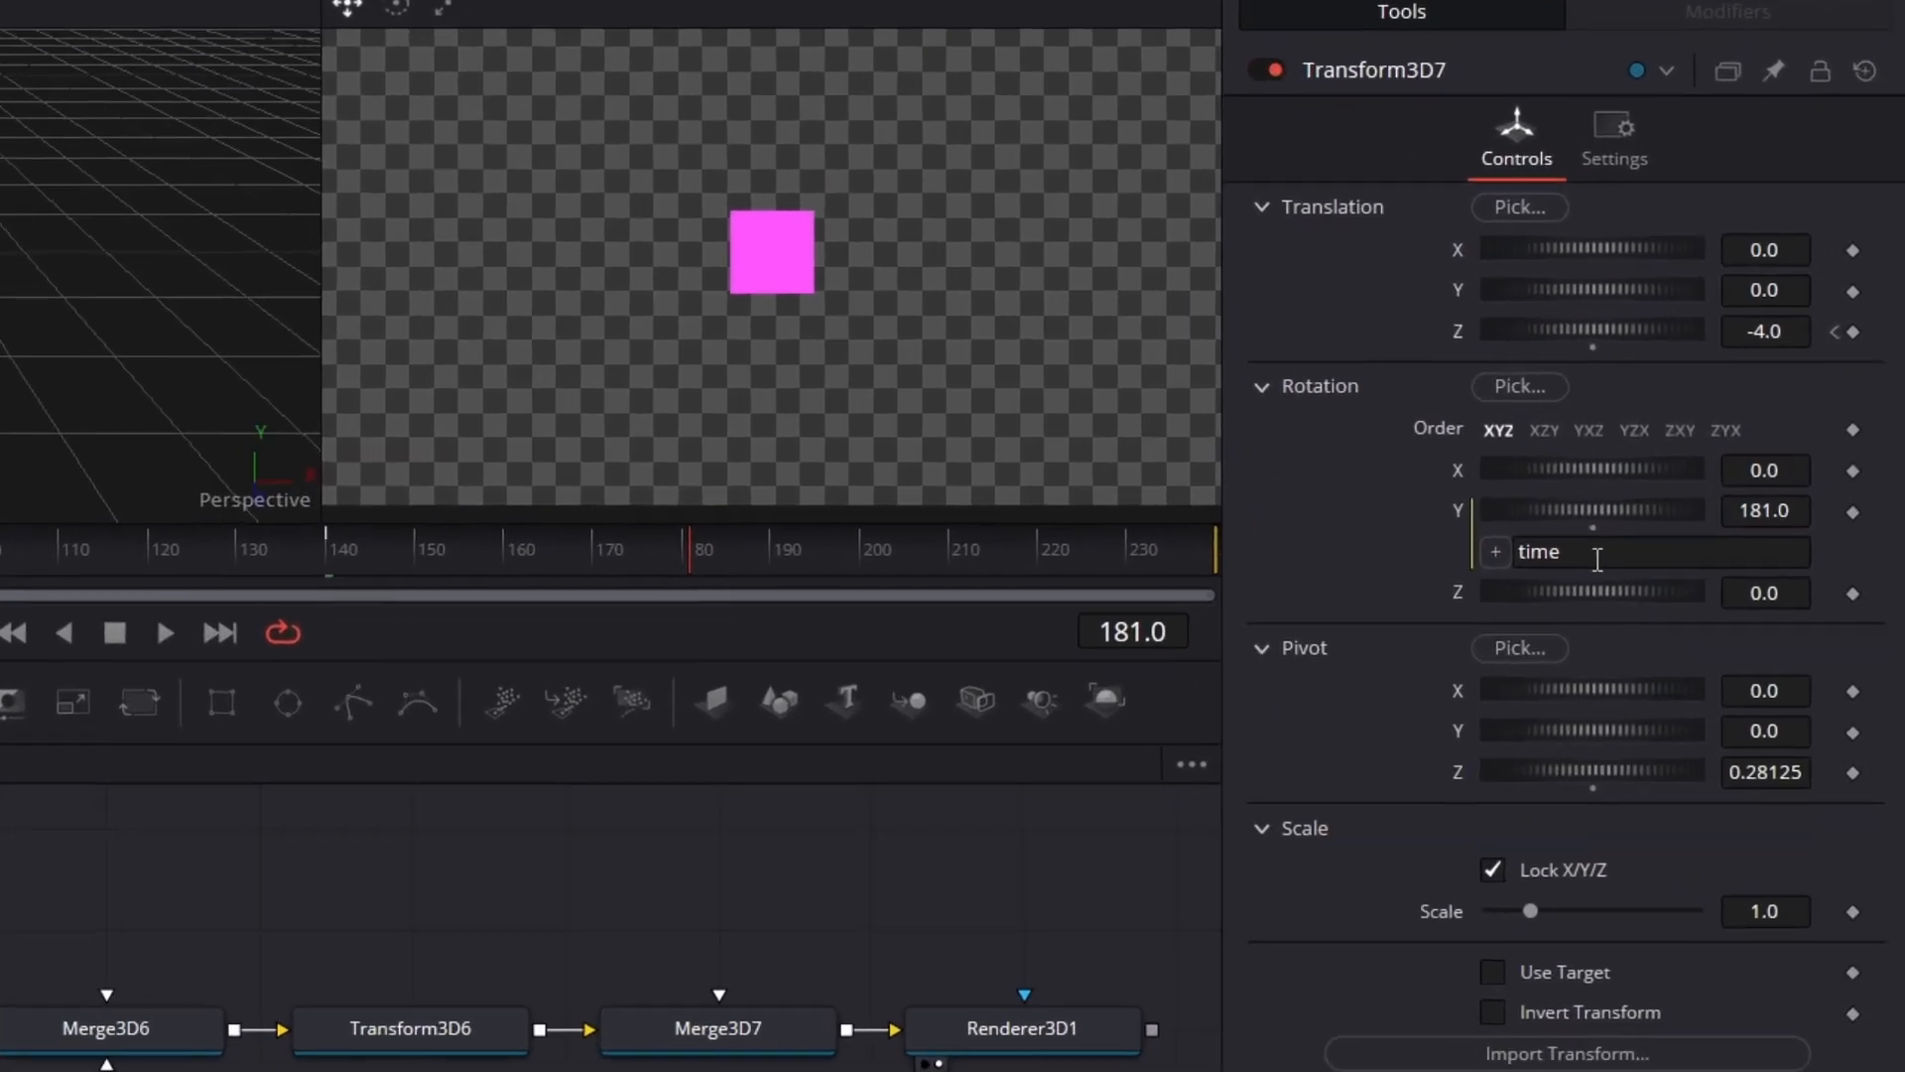
left_click(1597, 560)
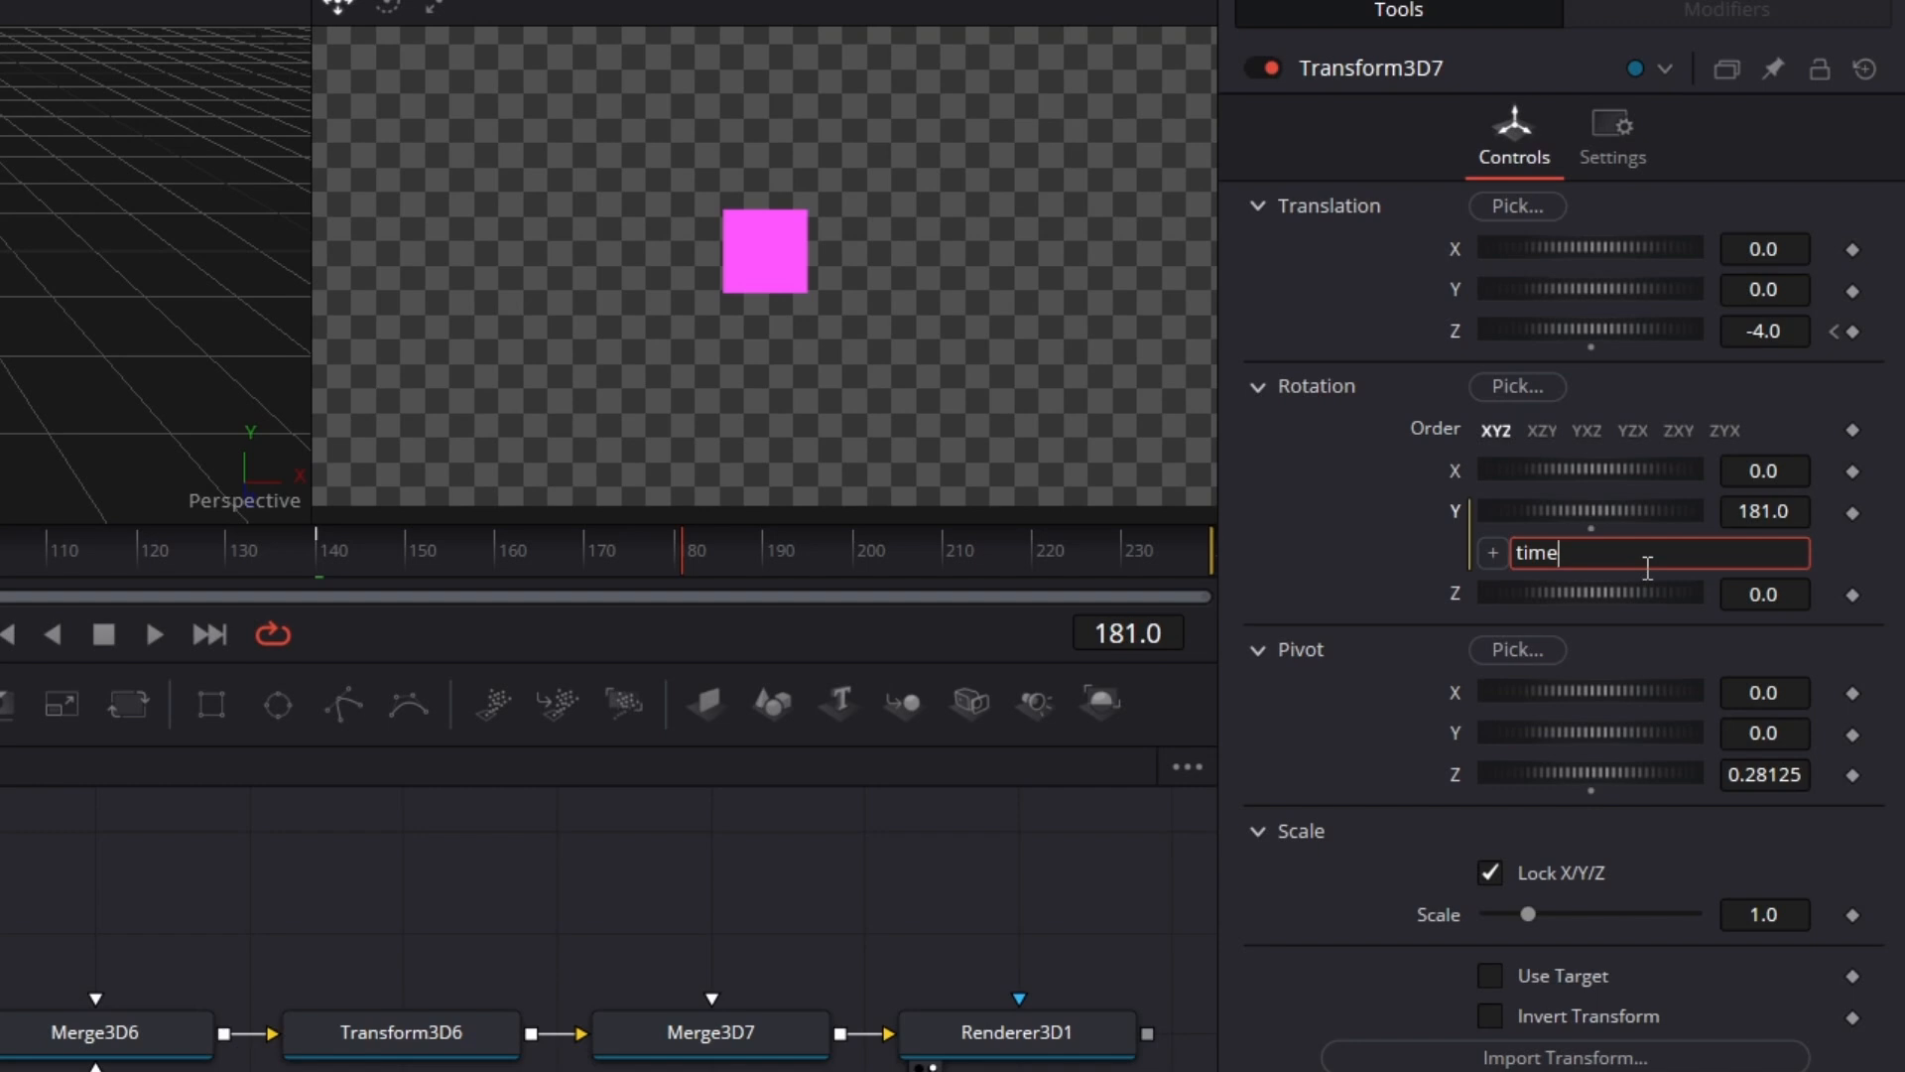
type("*2")
key("Tab")
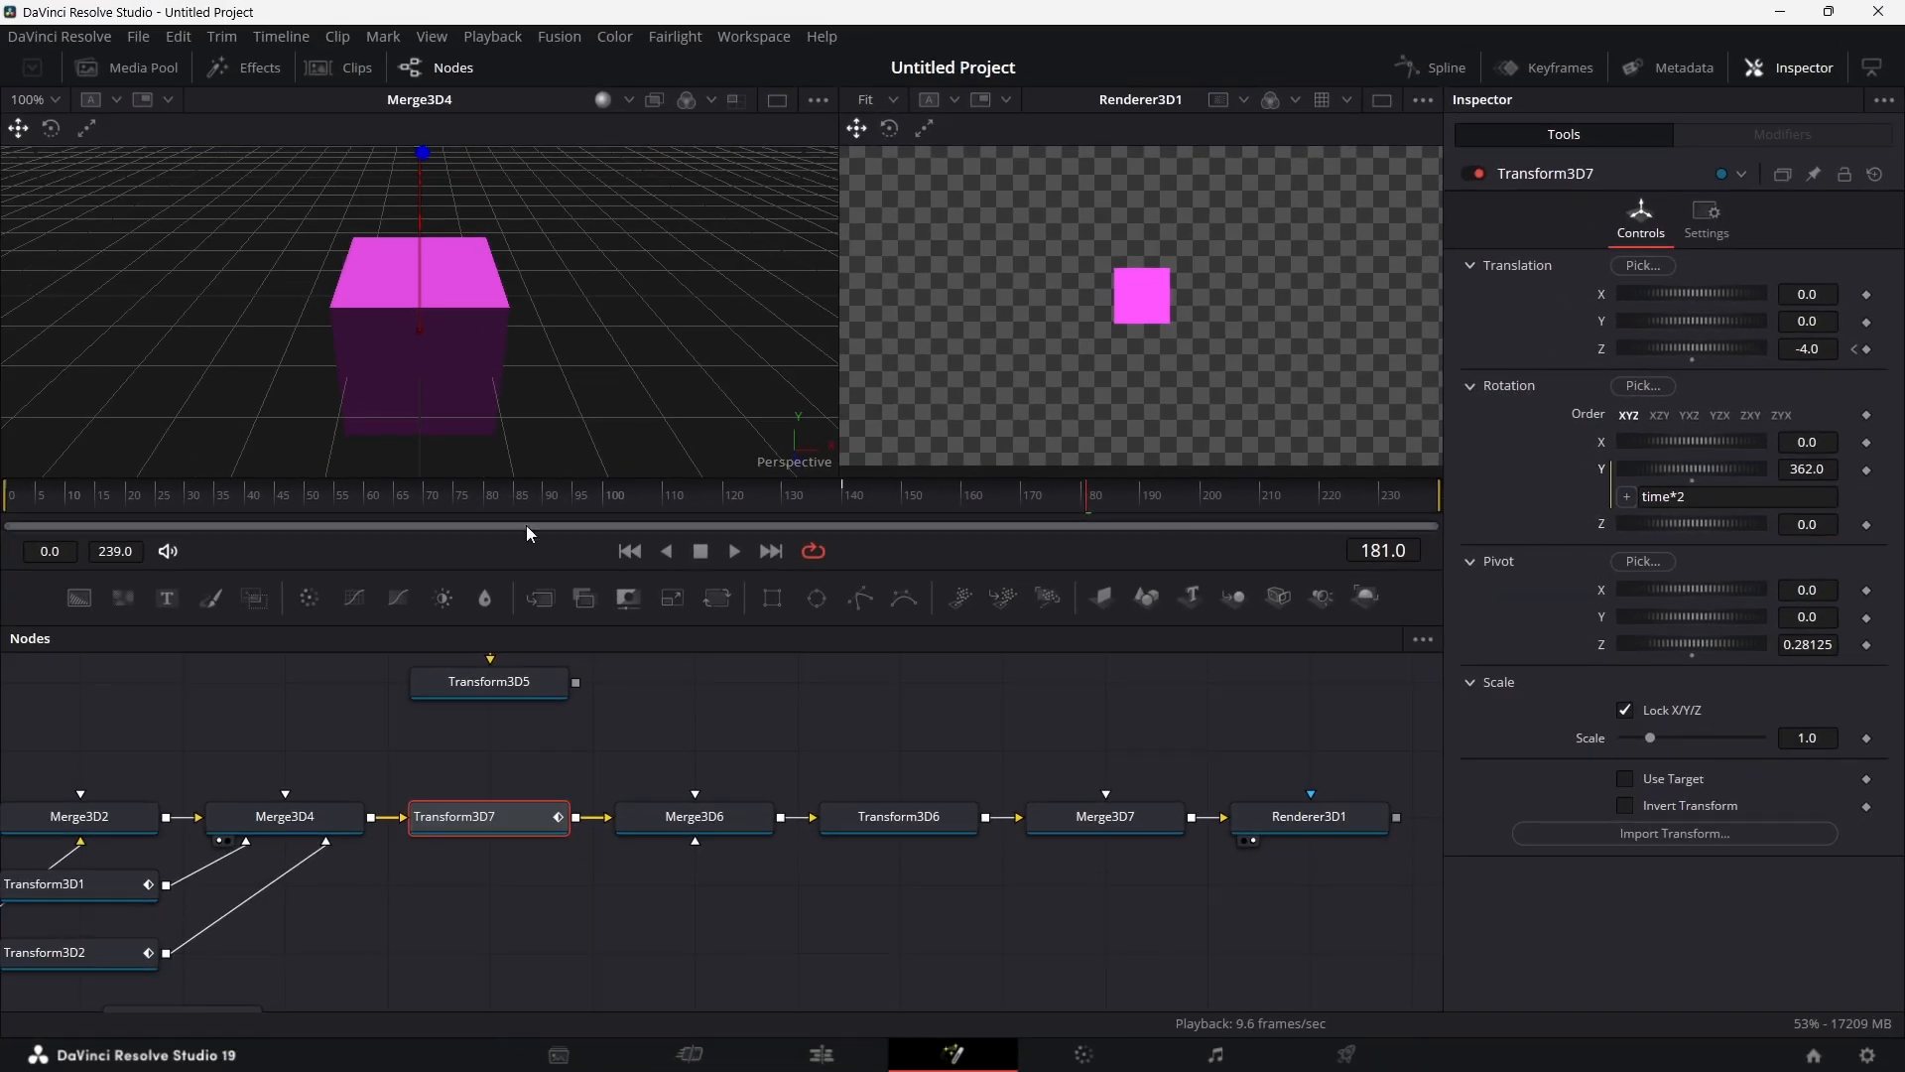
Step: Keyframe Transform3D7's Z rotation at 0 on frame 0 and set it to 60 at frame 140
left_click(13, 504)
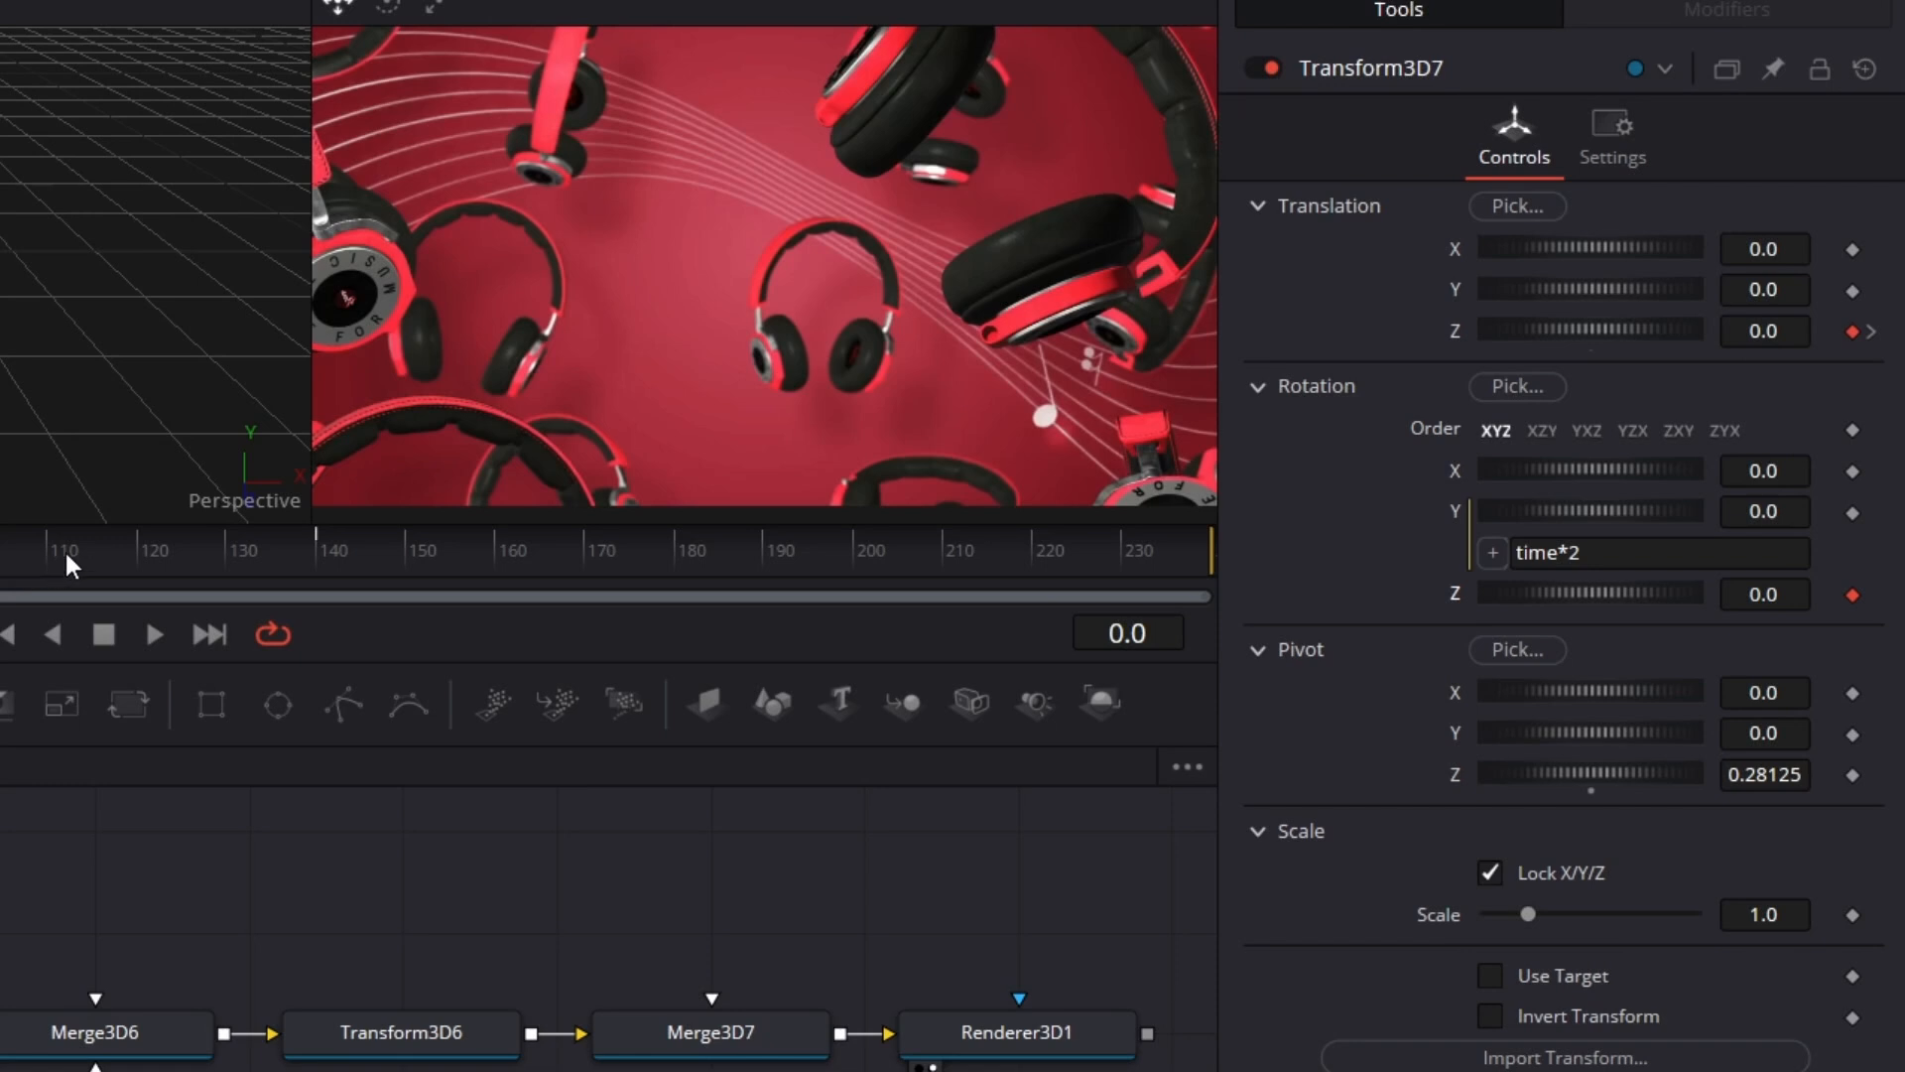
left_click(317, 562)
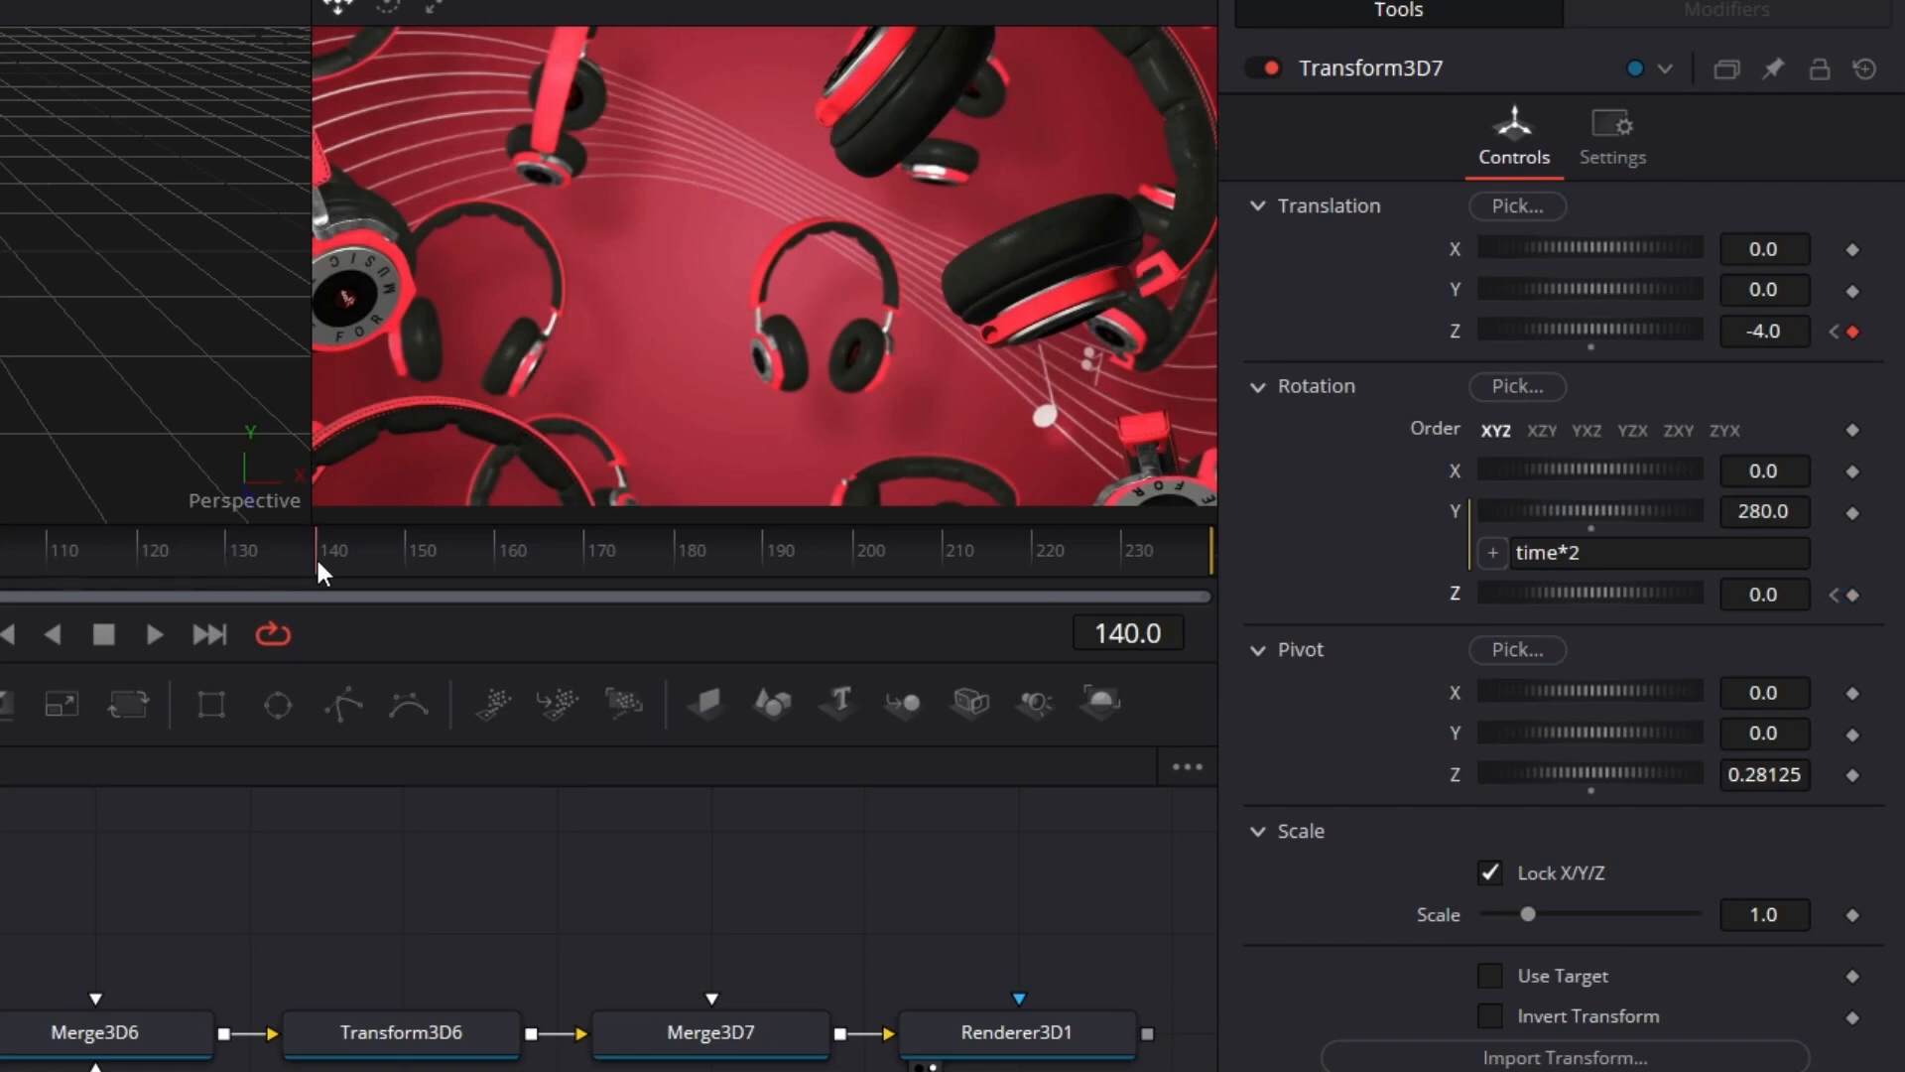
left_click(1796, 600)
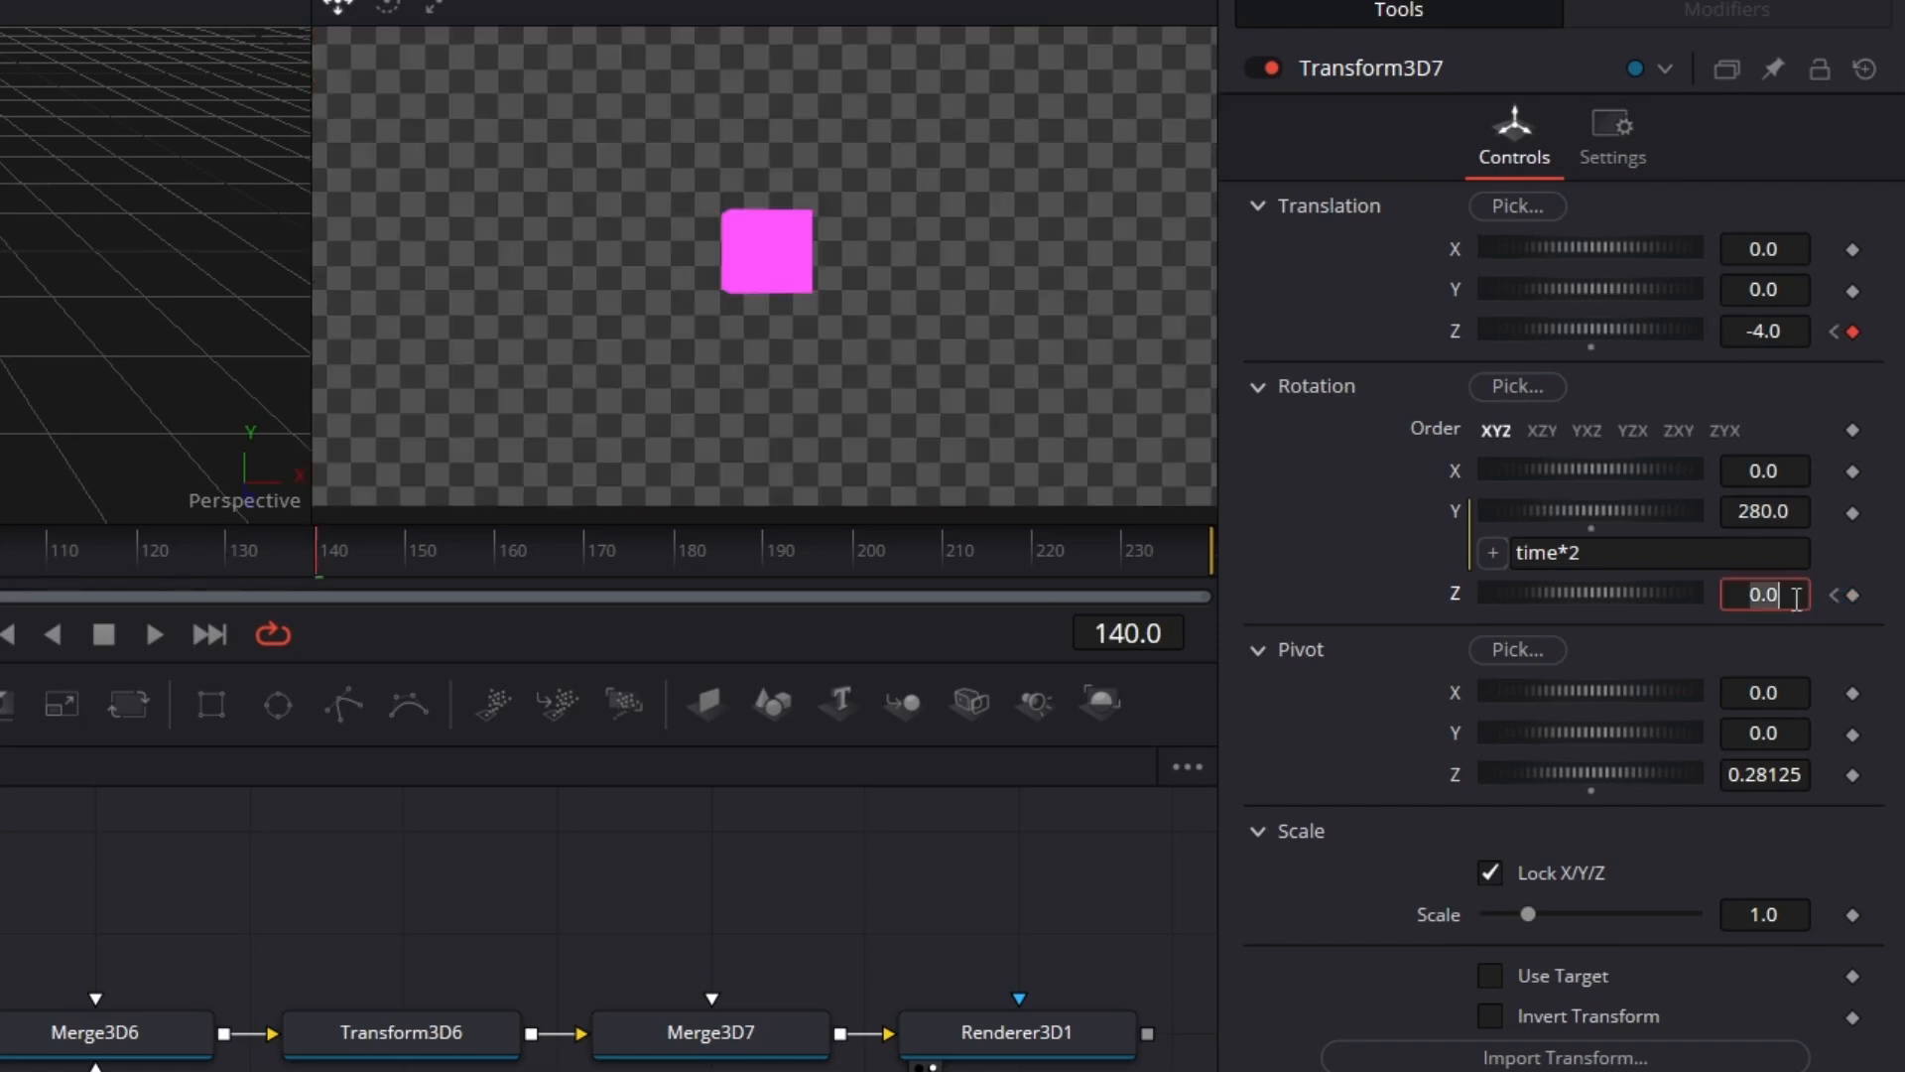
type("60")
key("Tab")
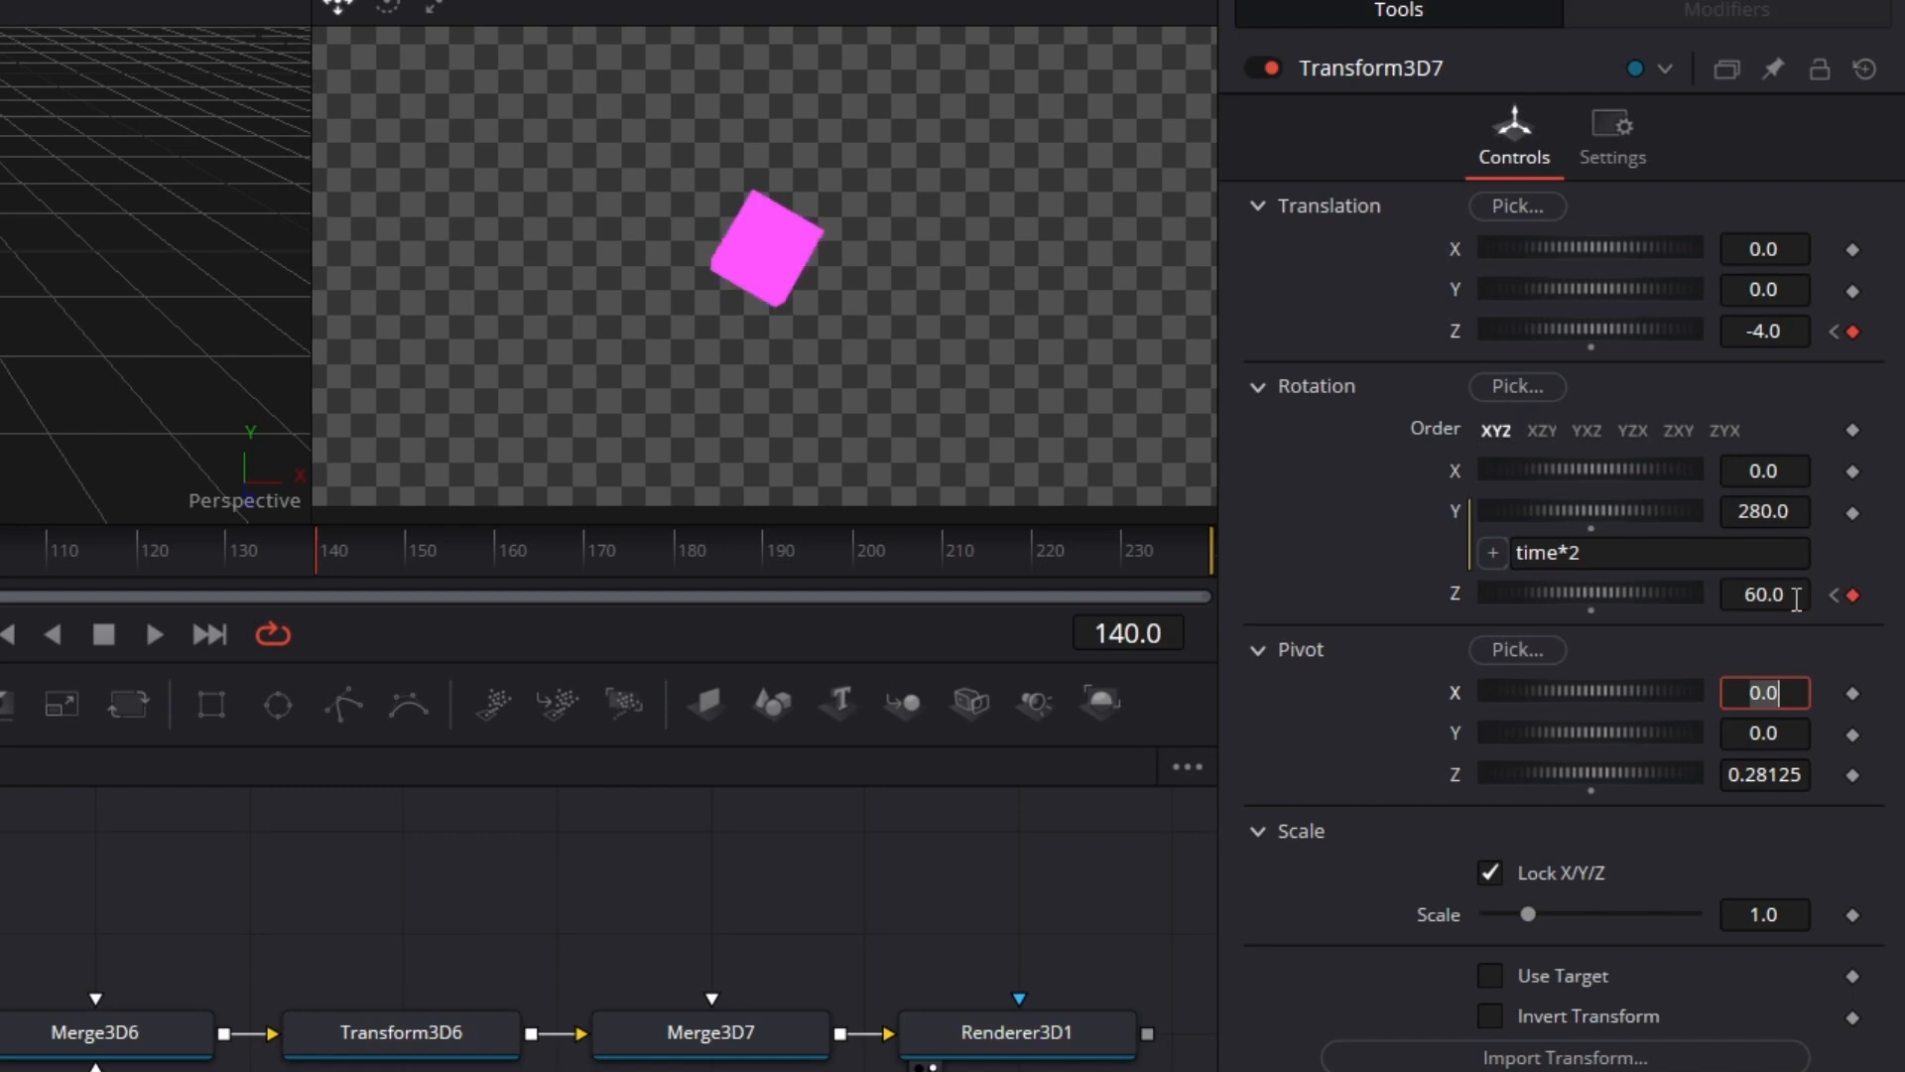
Step: Play back the rotating box animation and switch to the Edit page
left_click(154, 634)
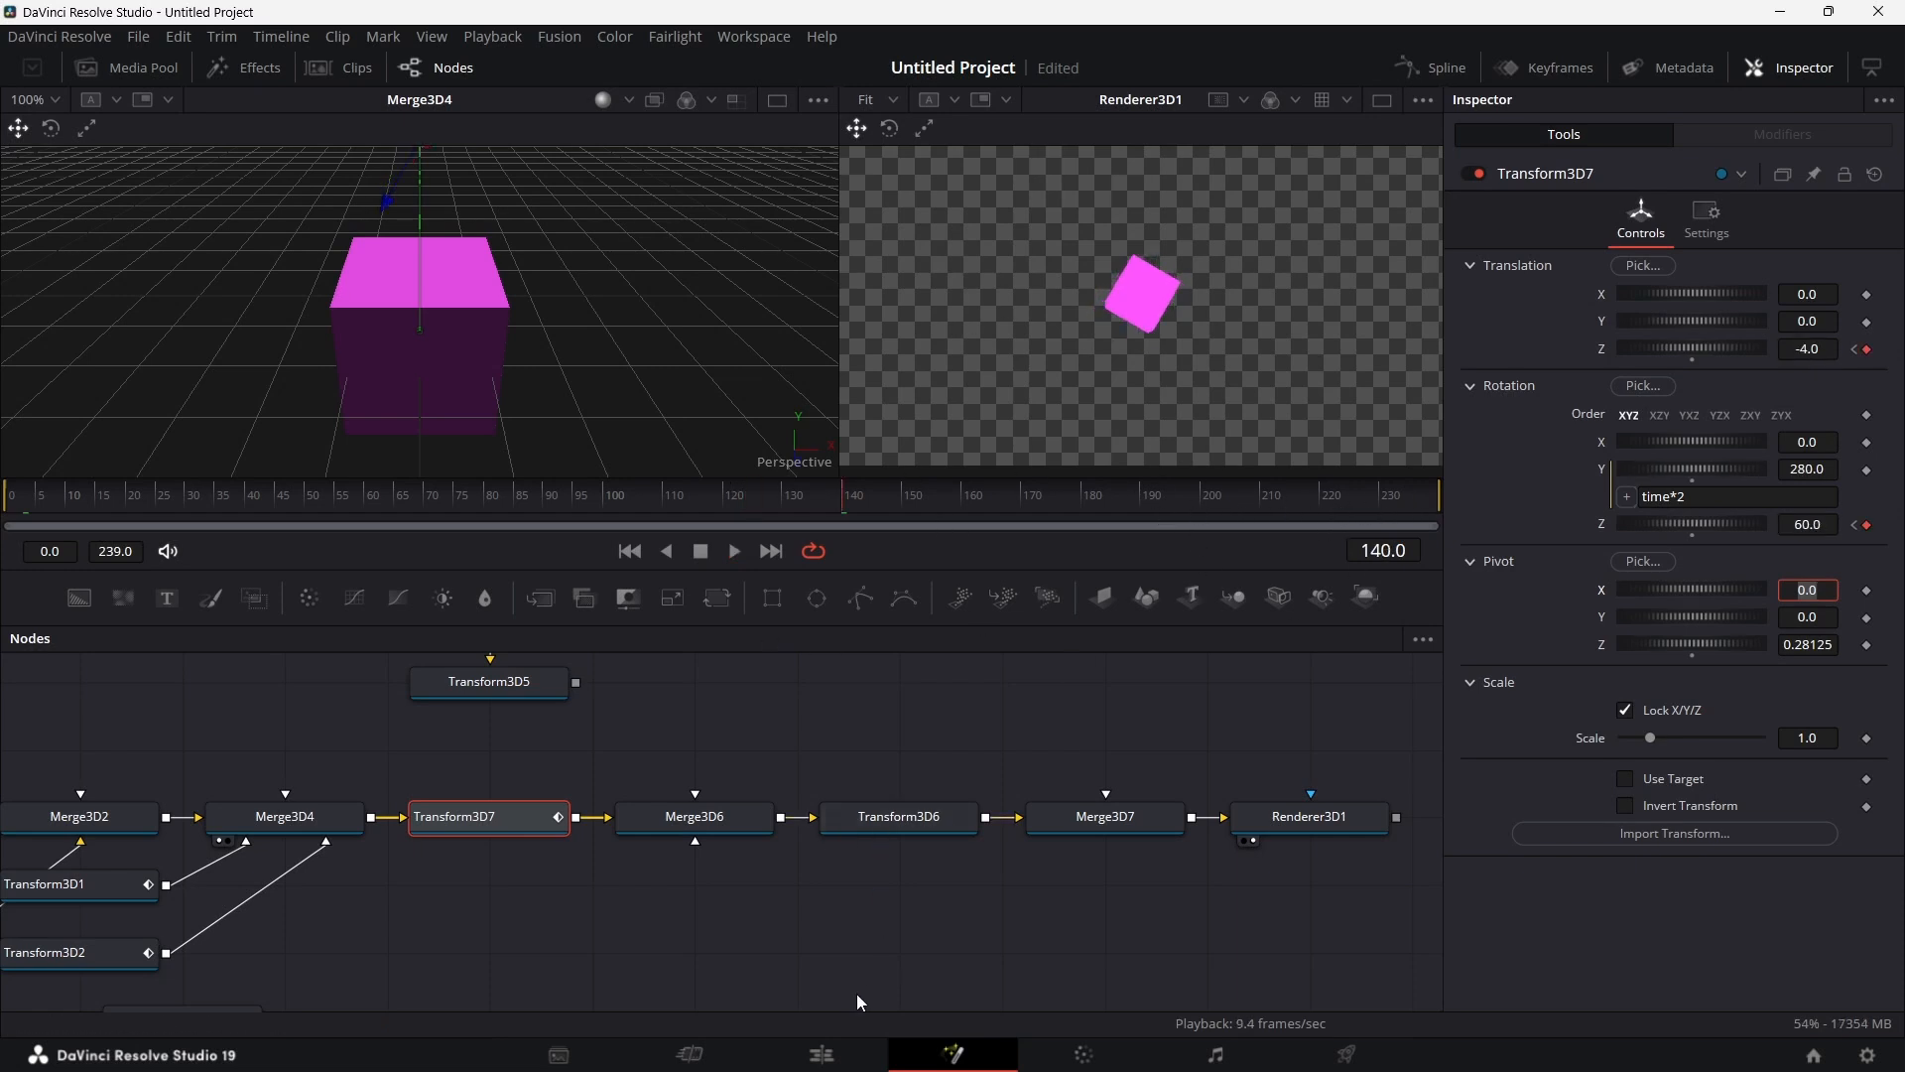
left_click(821, 1054)
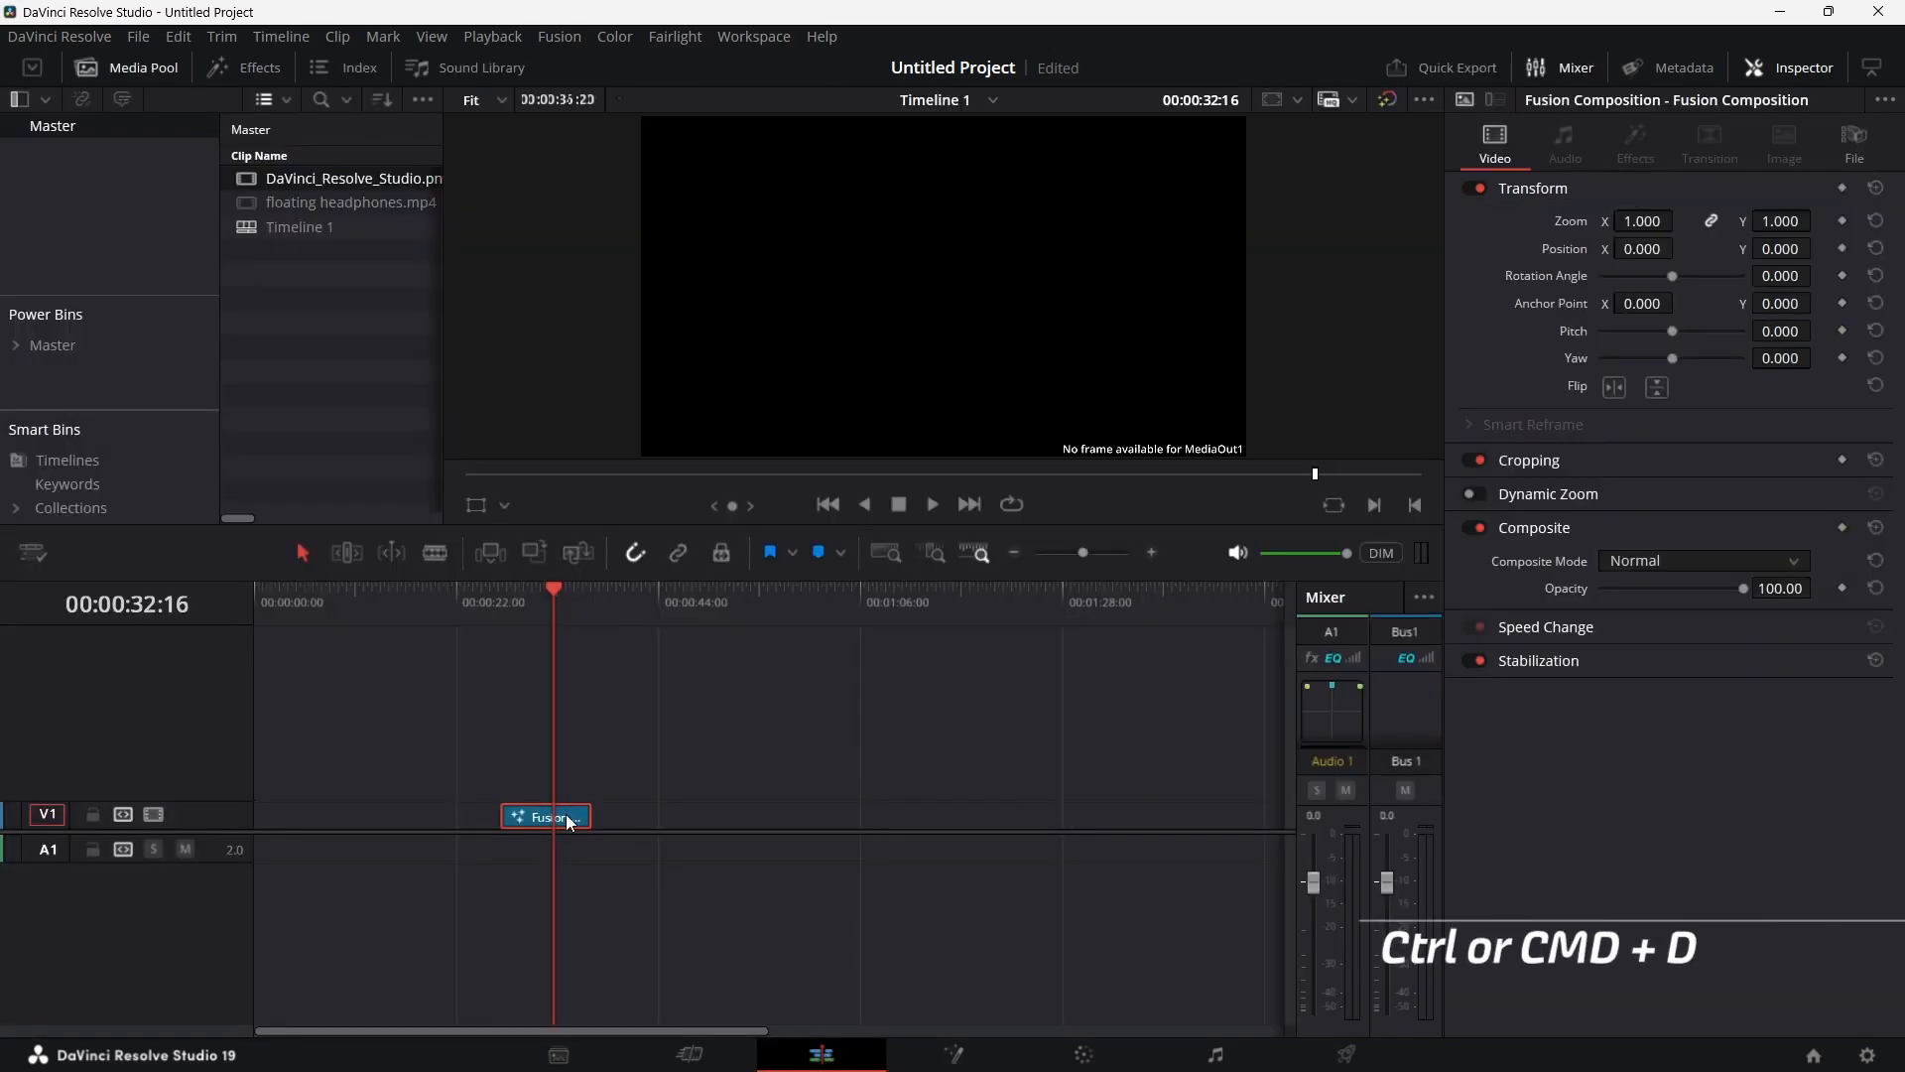
Step: Set the Fusion Composition clip's duration to 15:00 on the timeline
key("ctrl+d")
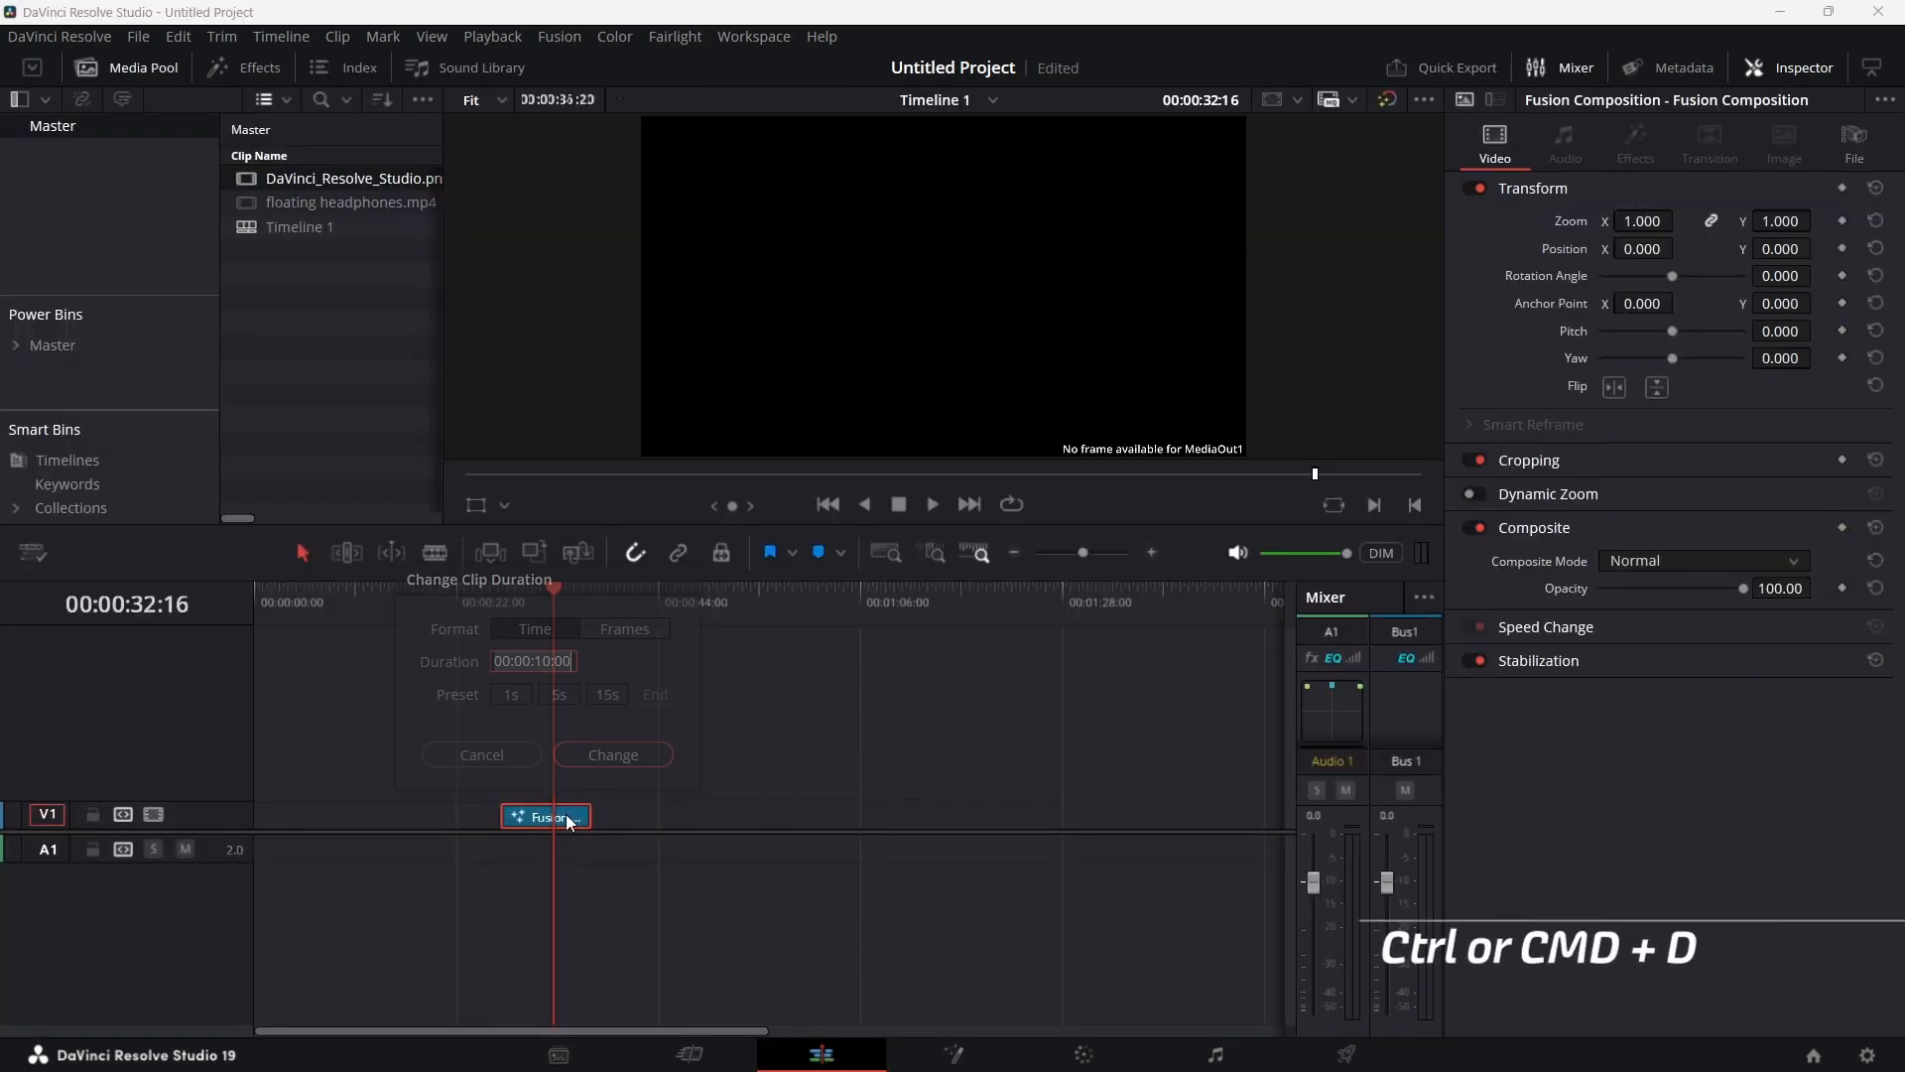
type("15")
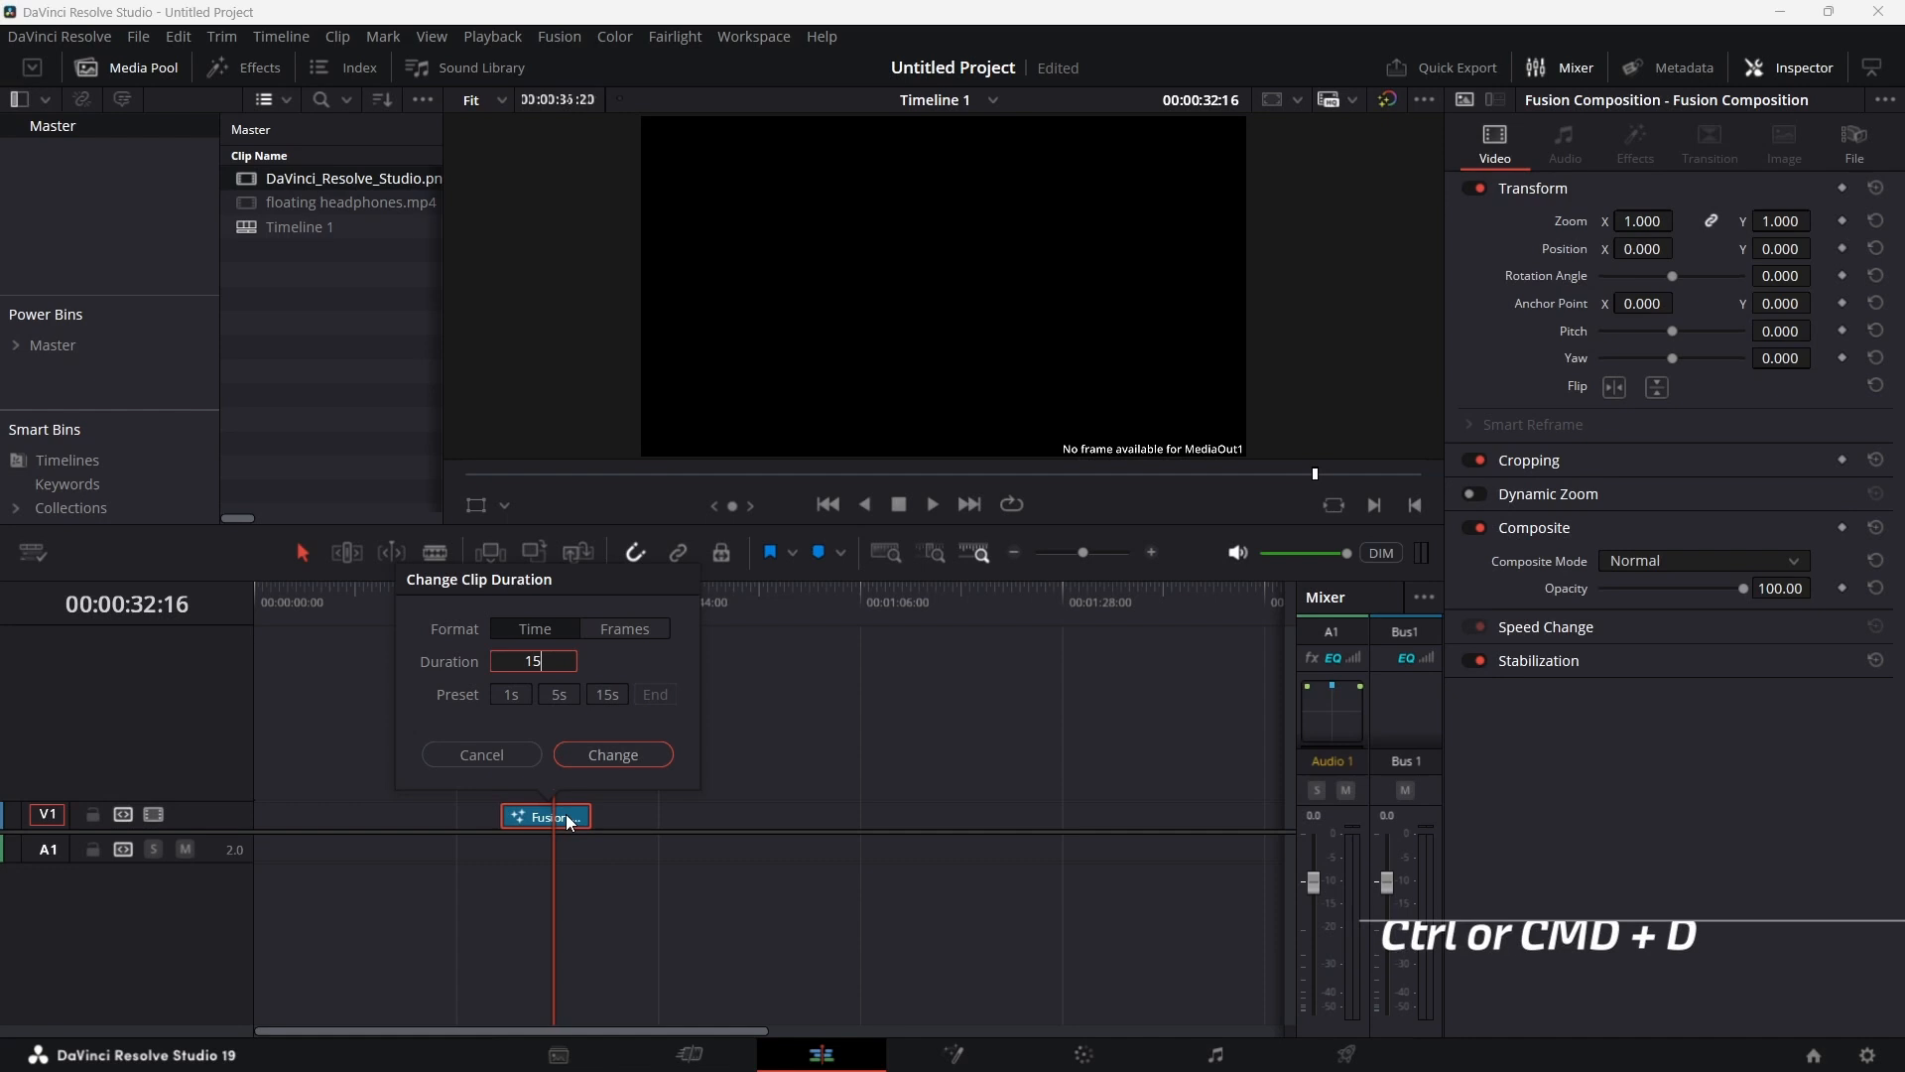
type(":00")
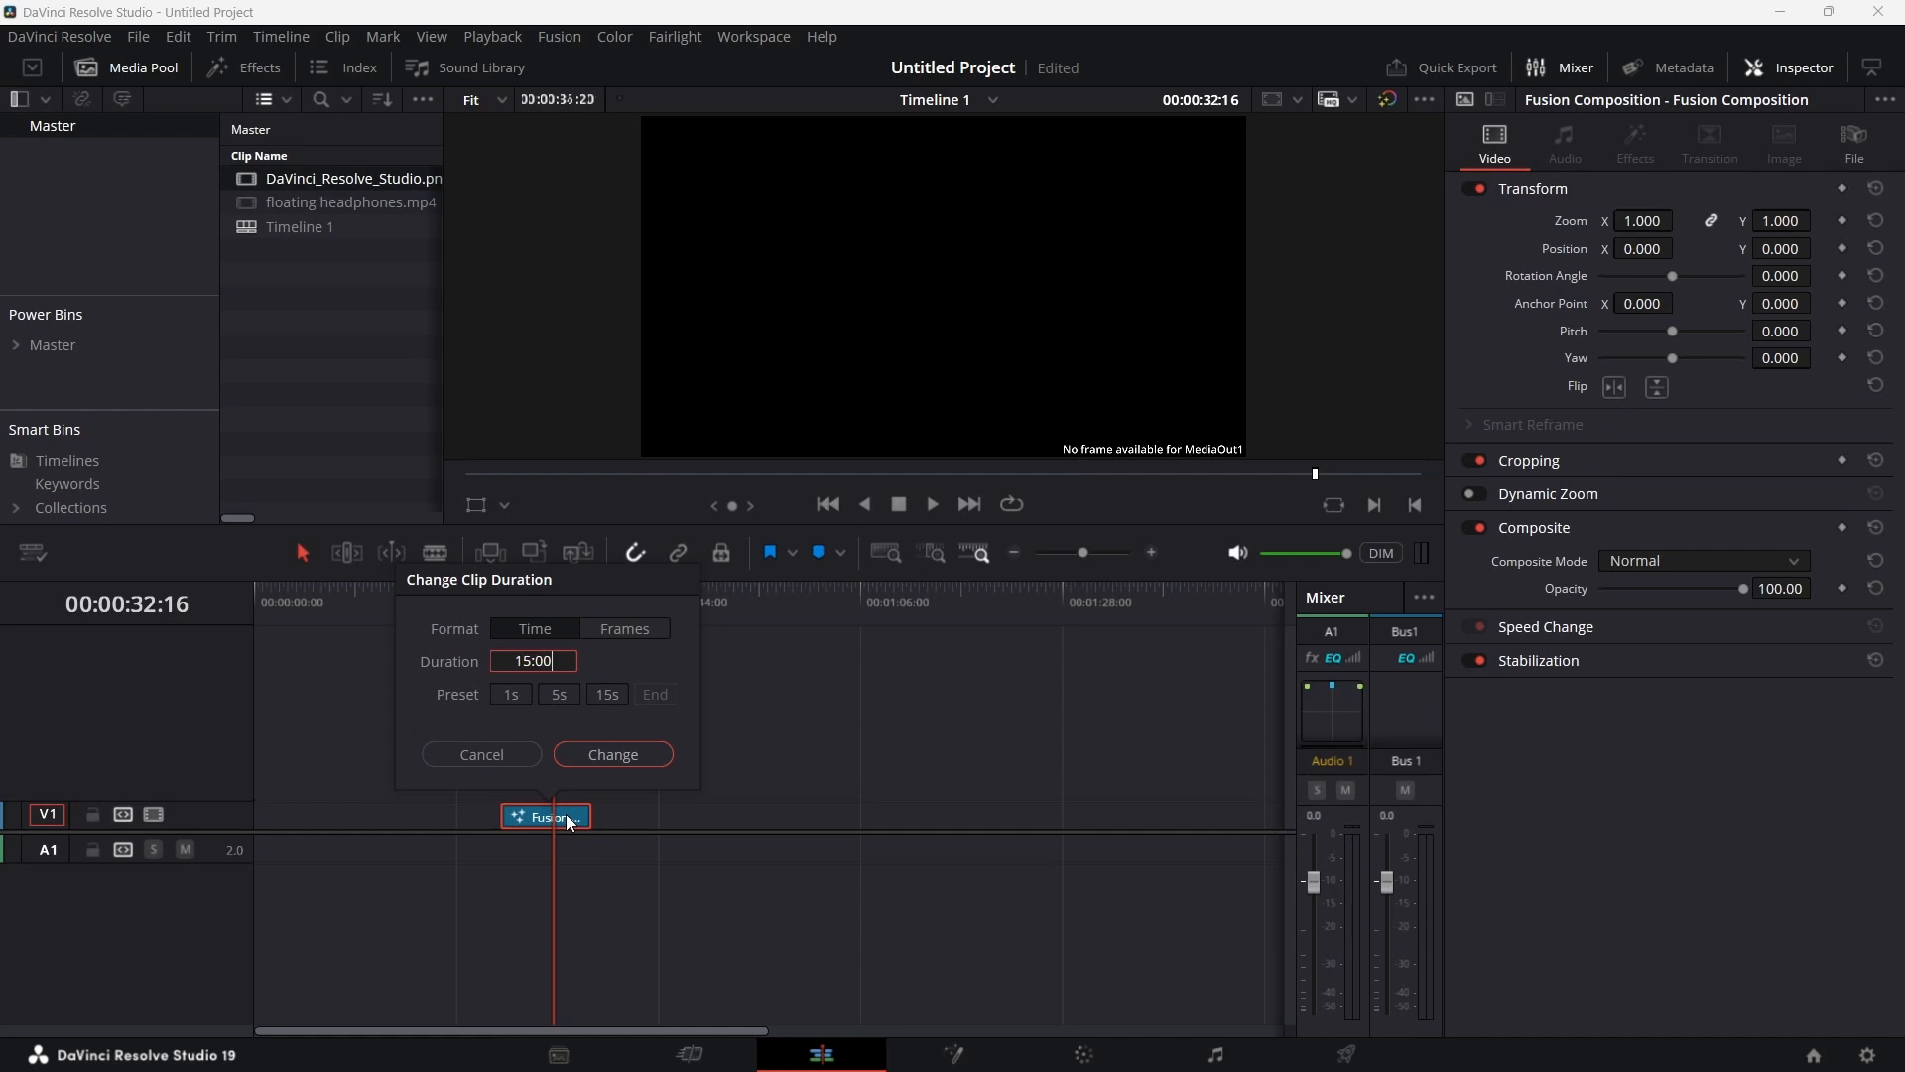
key("Return")
Step: Return to the Fusion page and show Renderer3D1 in the second viewer
left_click(953, 1054)
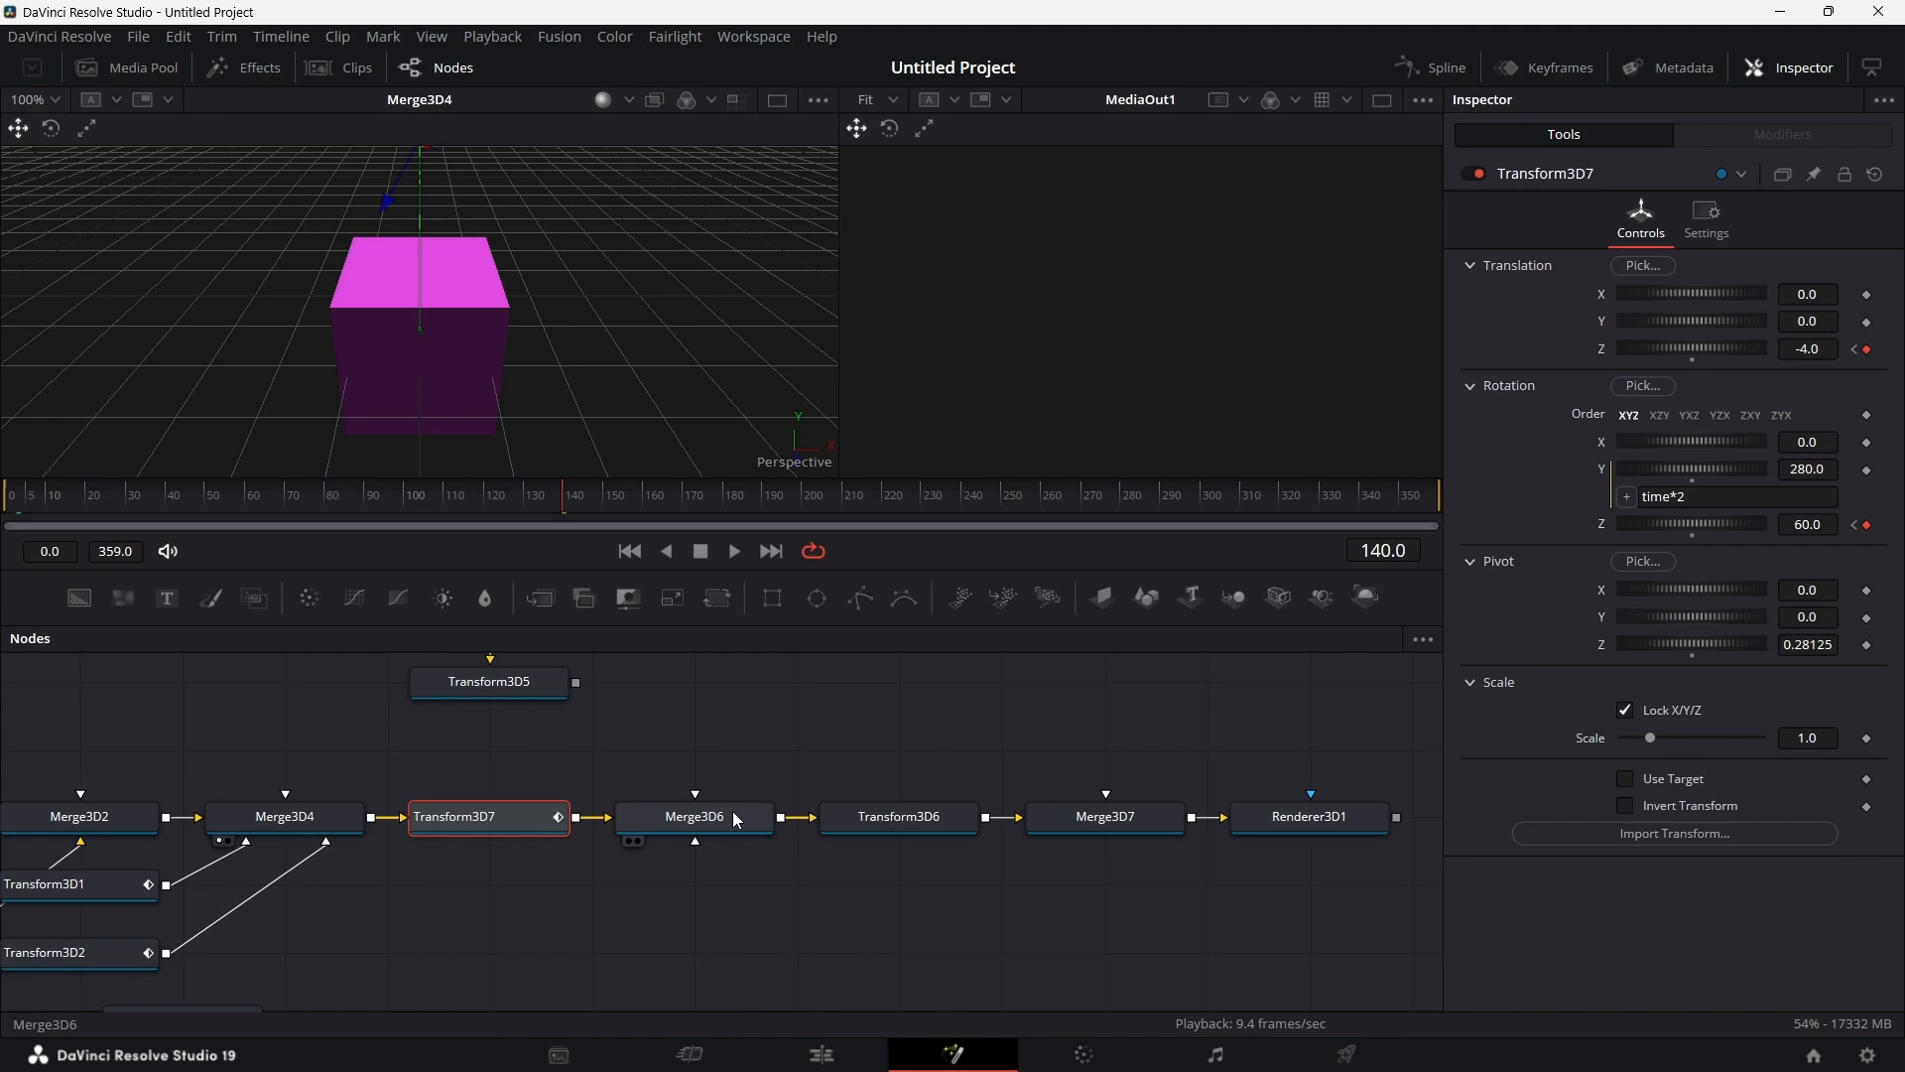
scroll(820, 772, "up", 1)
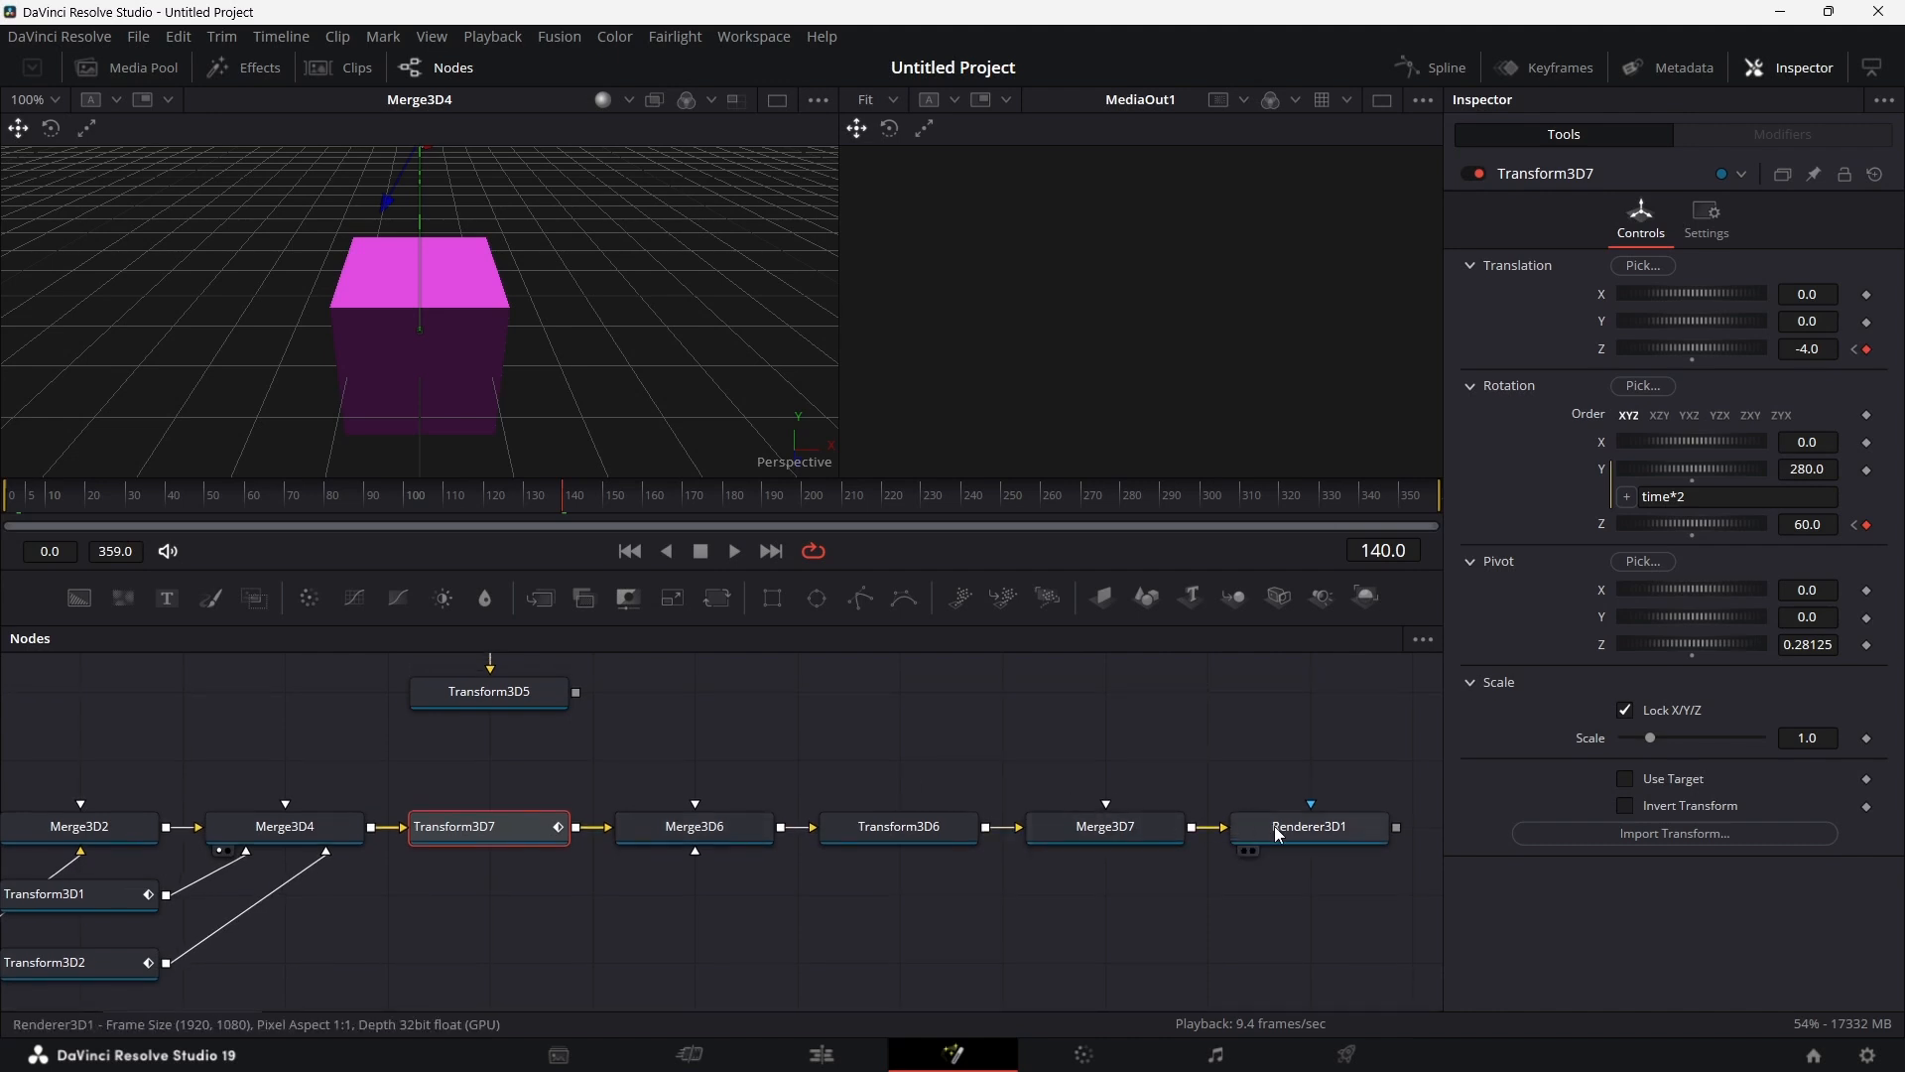
left_click_drag(1281, 826, 1266, 372)
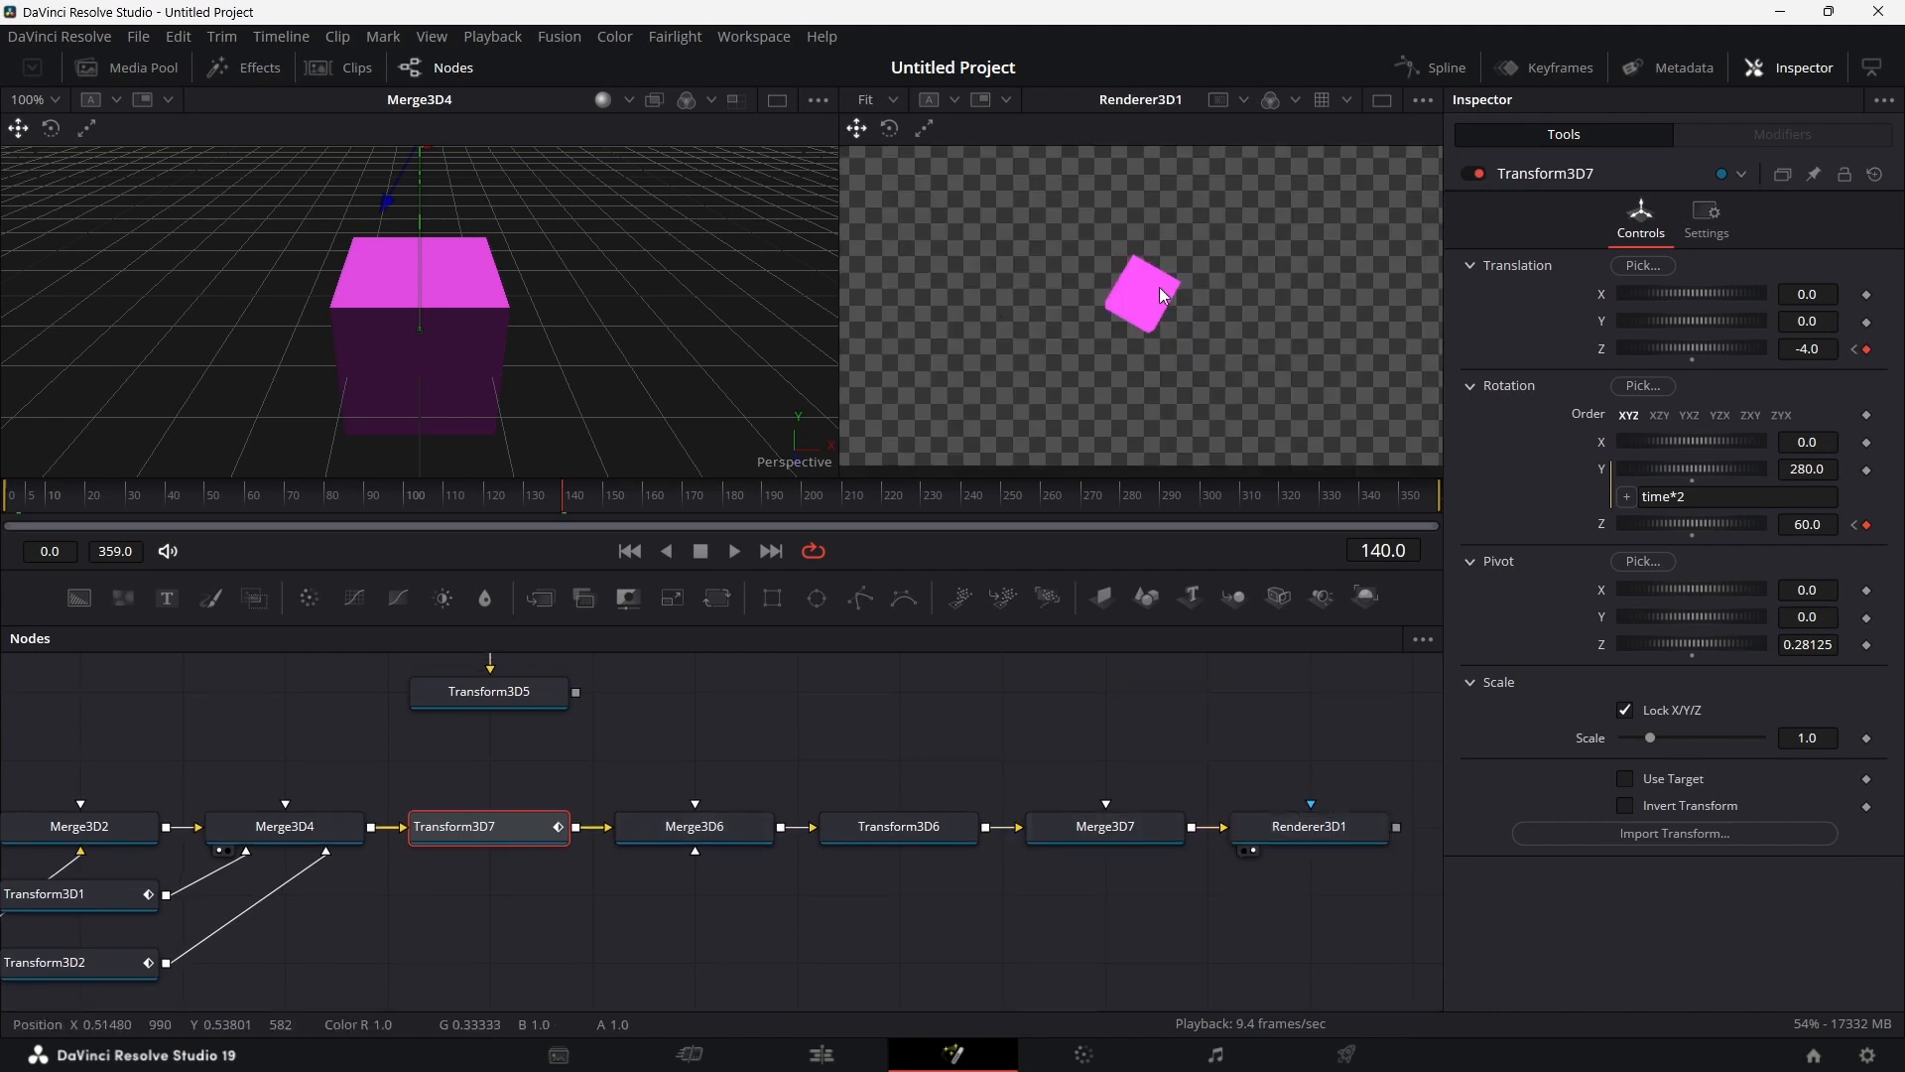
Step: Scrub through the box opening to frame 40 and keyframe Transform3D7's X translation at 0
left_click_drag(89, 496, 127, 510)
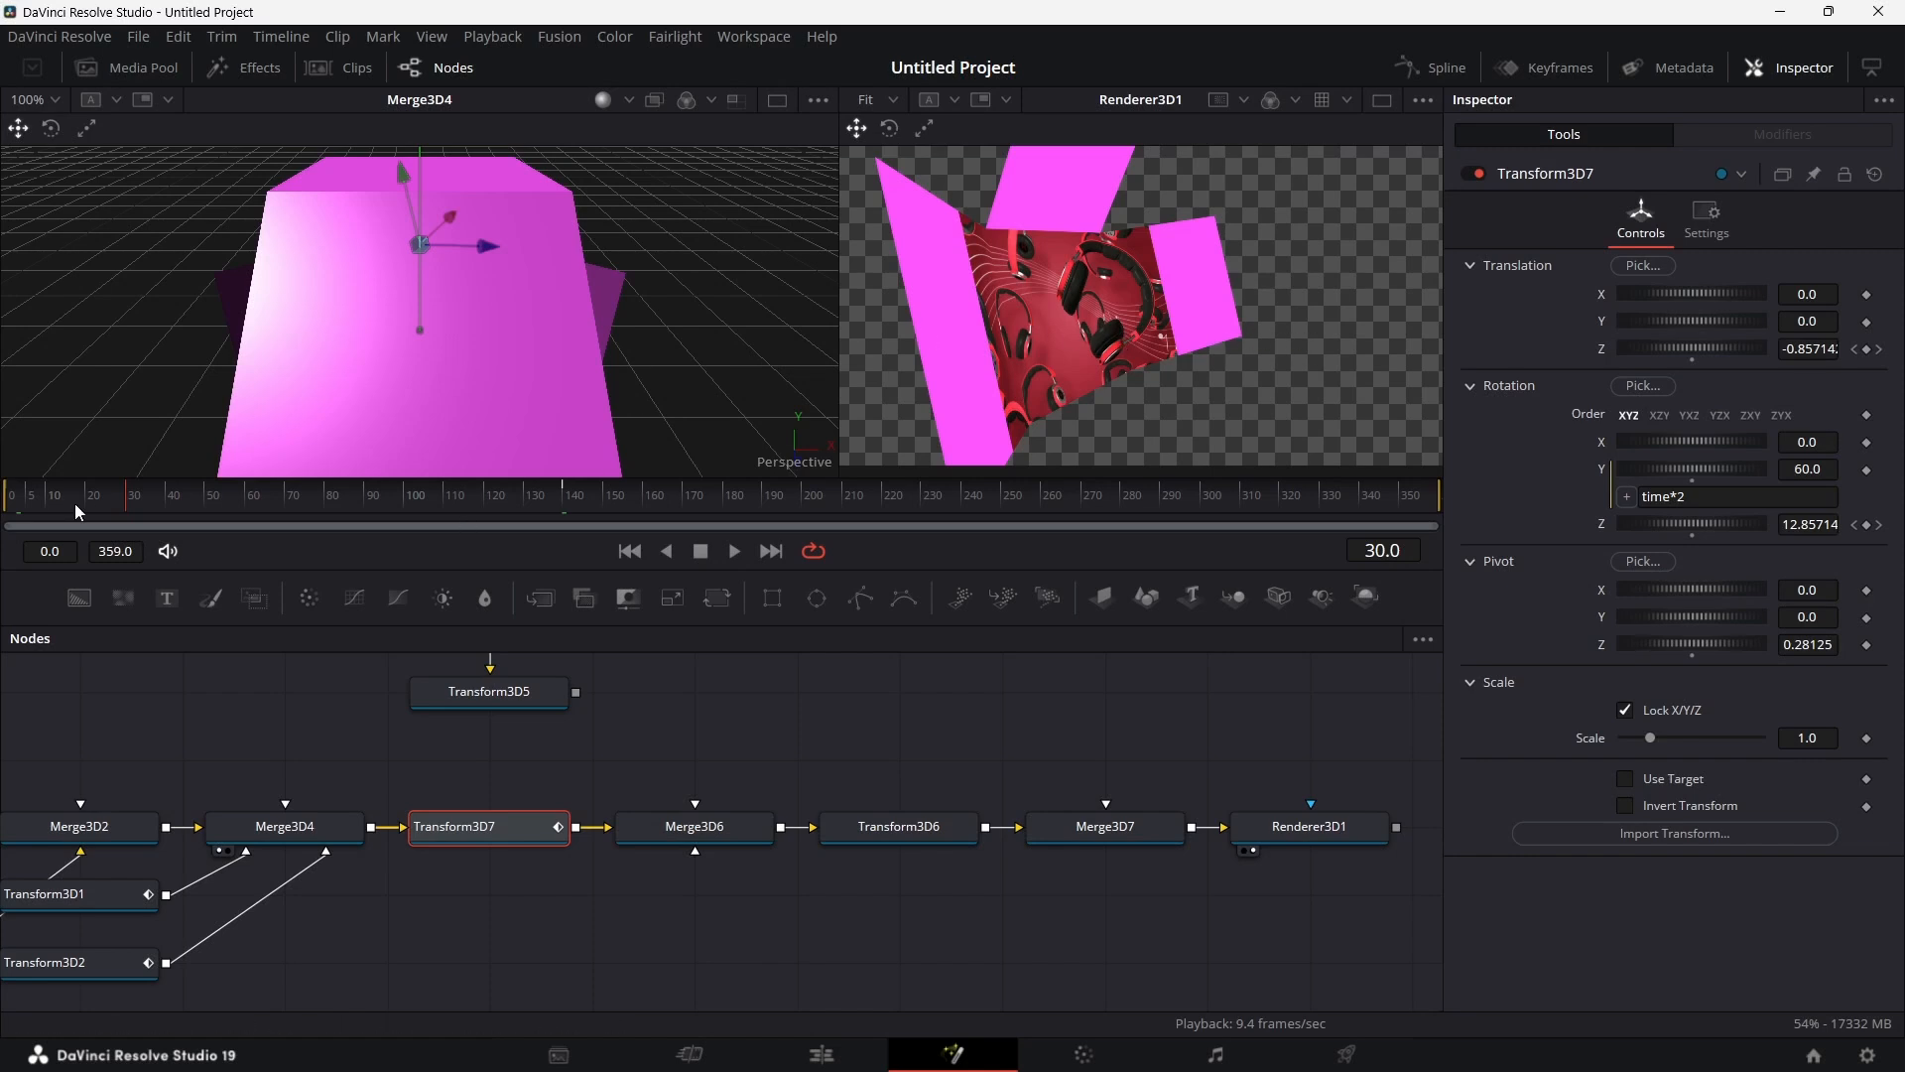
left_click_drag(133, 502, 172, 508)
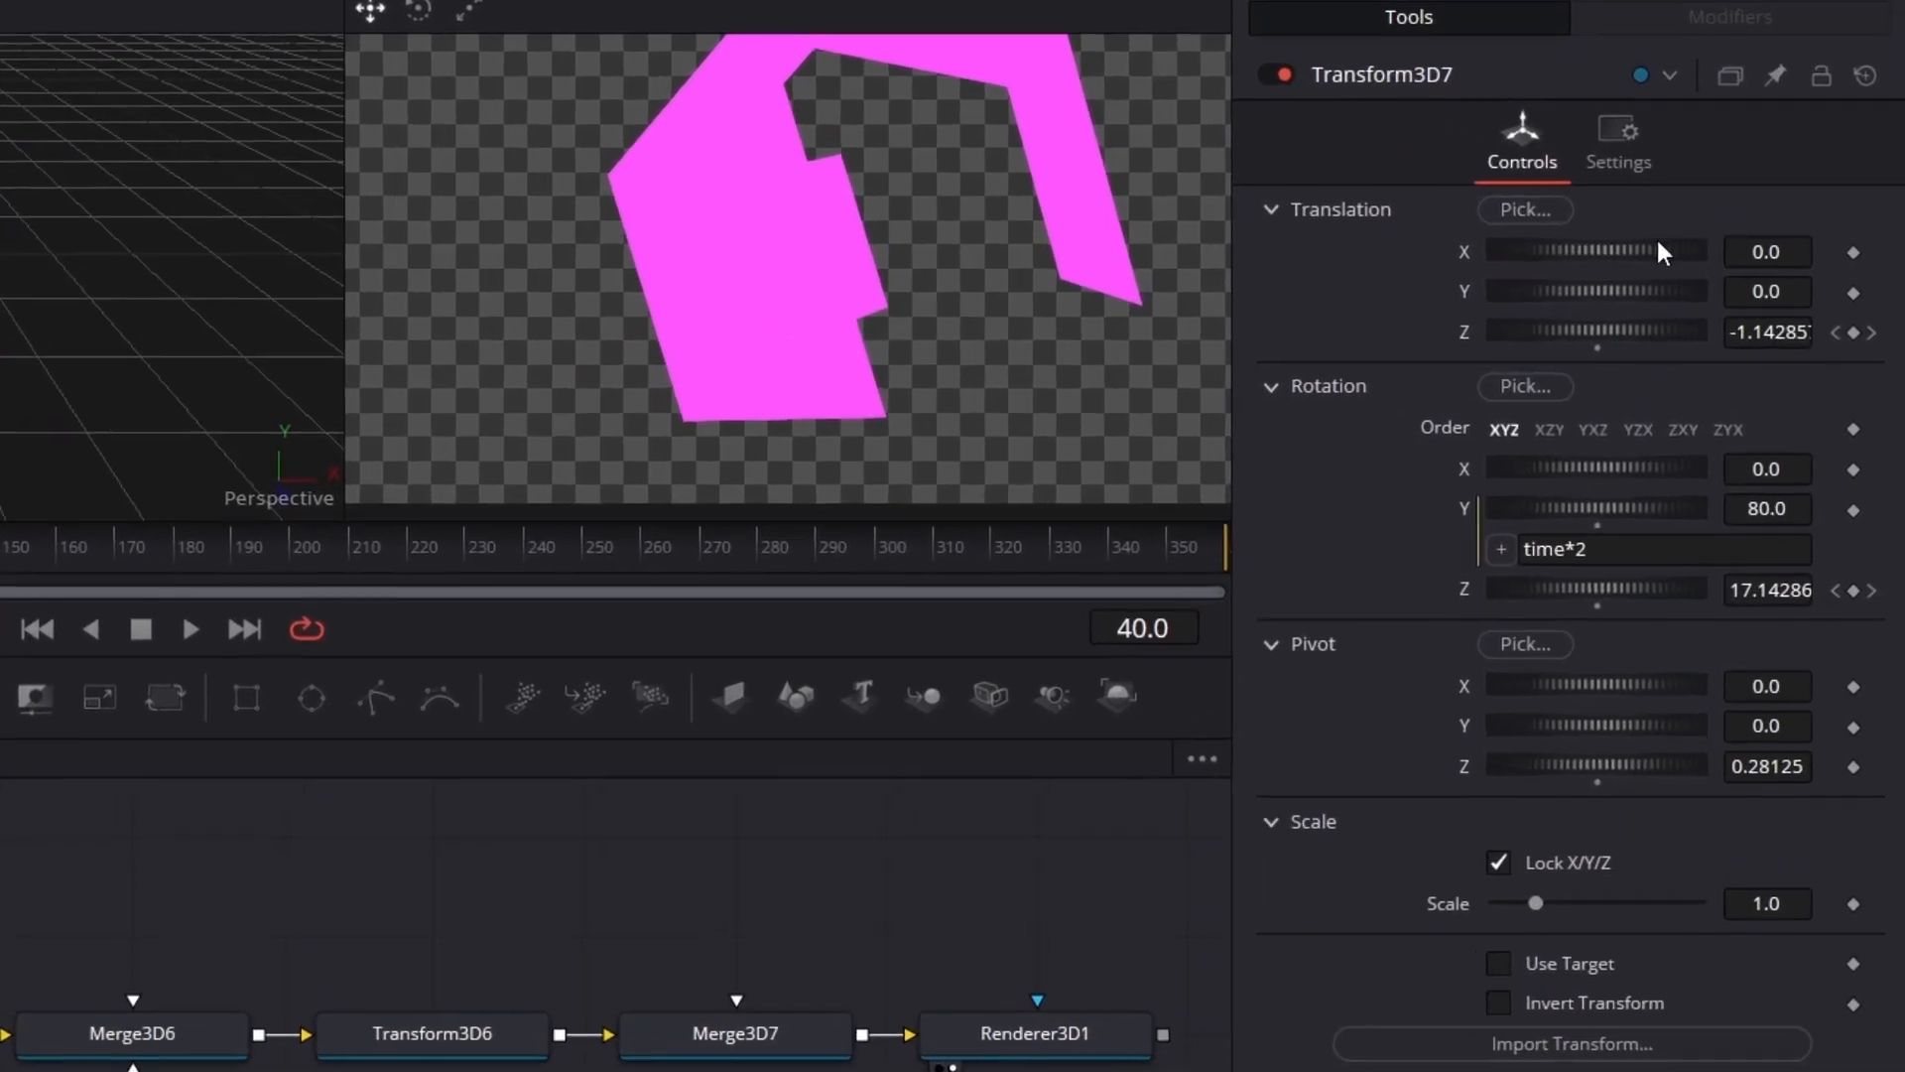
left_click(1851, 249)
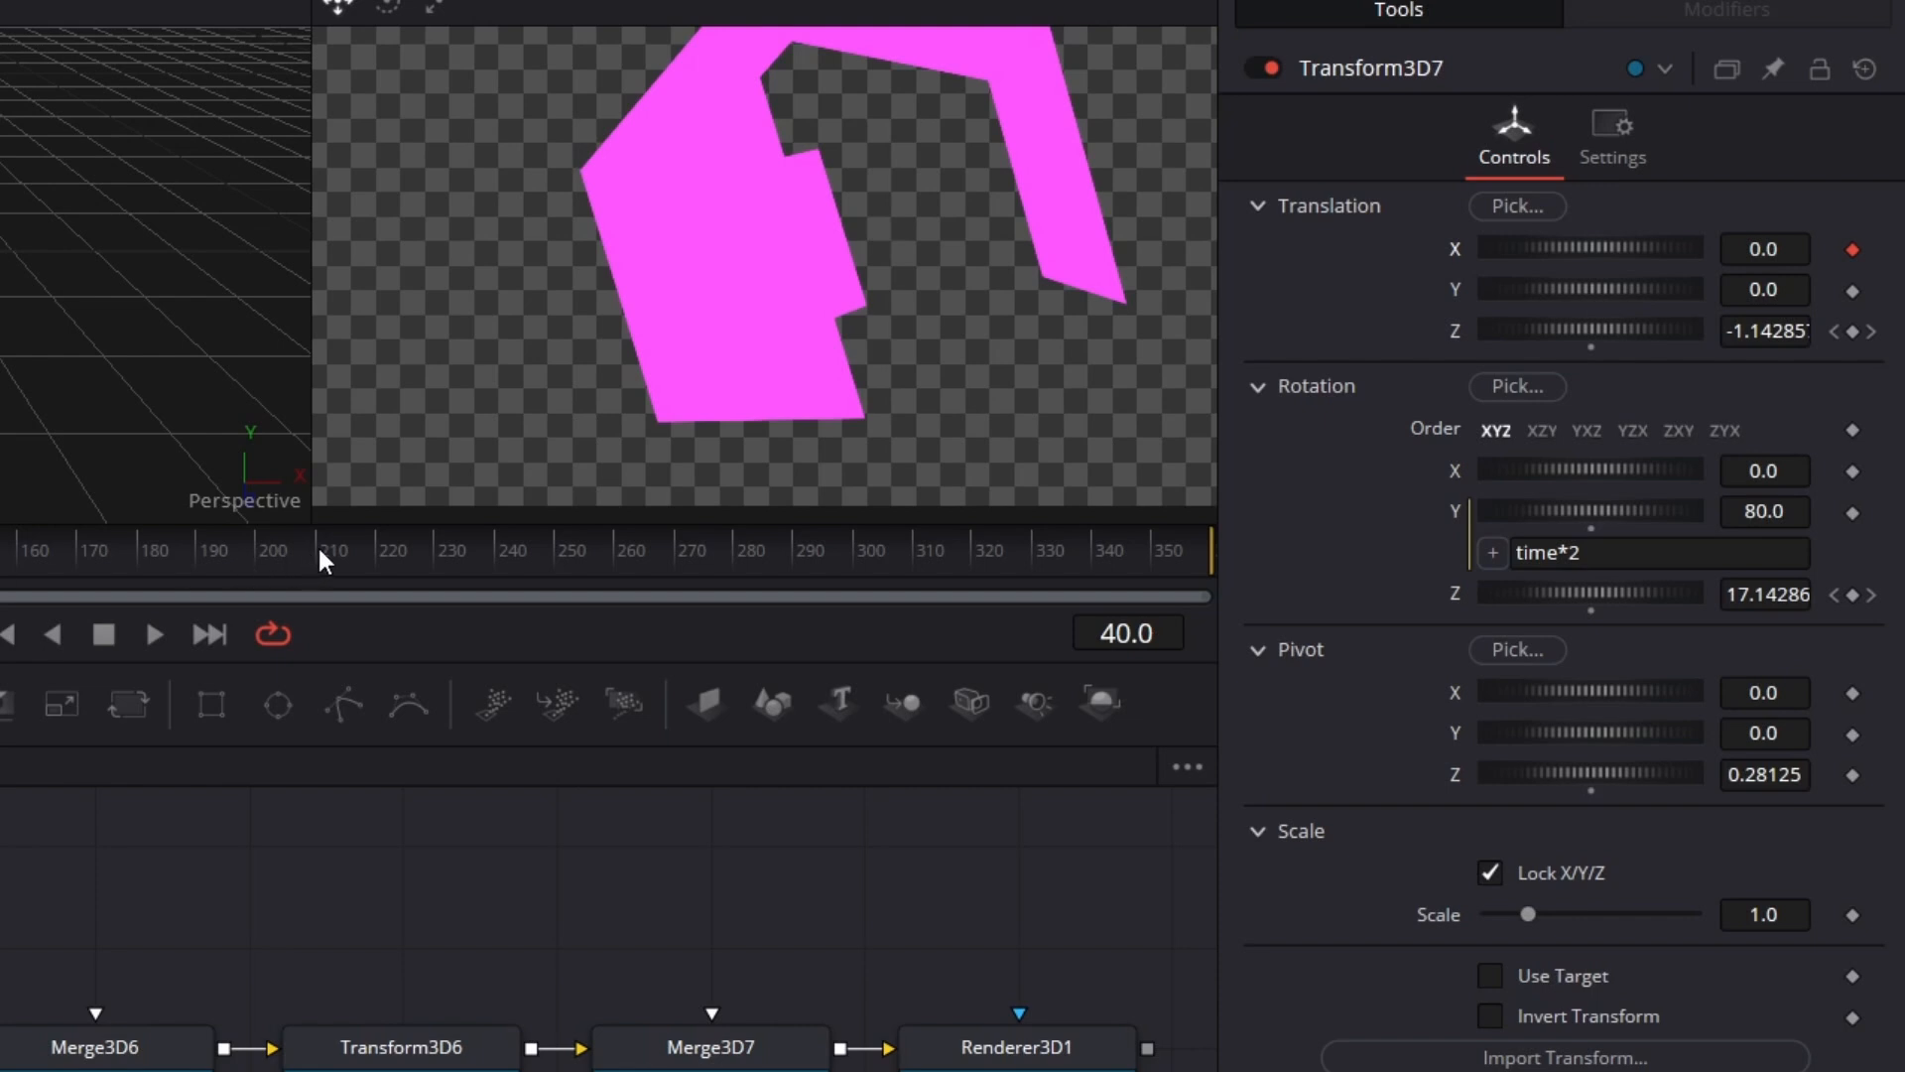
Step: At frame 250, set Transform3D7's X translation to -1.3
left_click(555, 552)
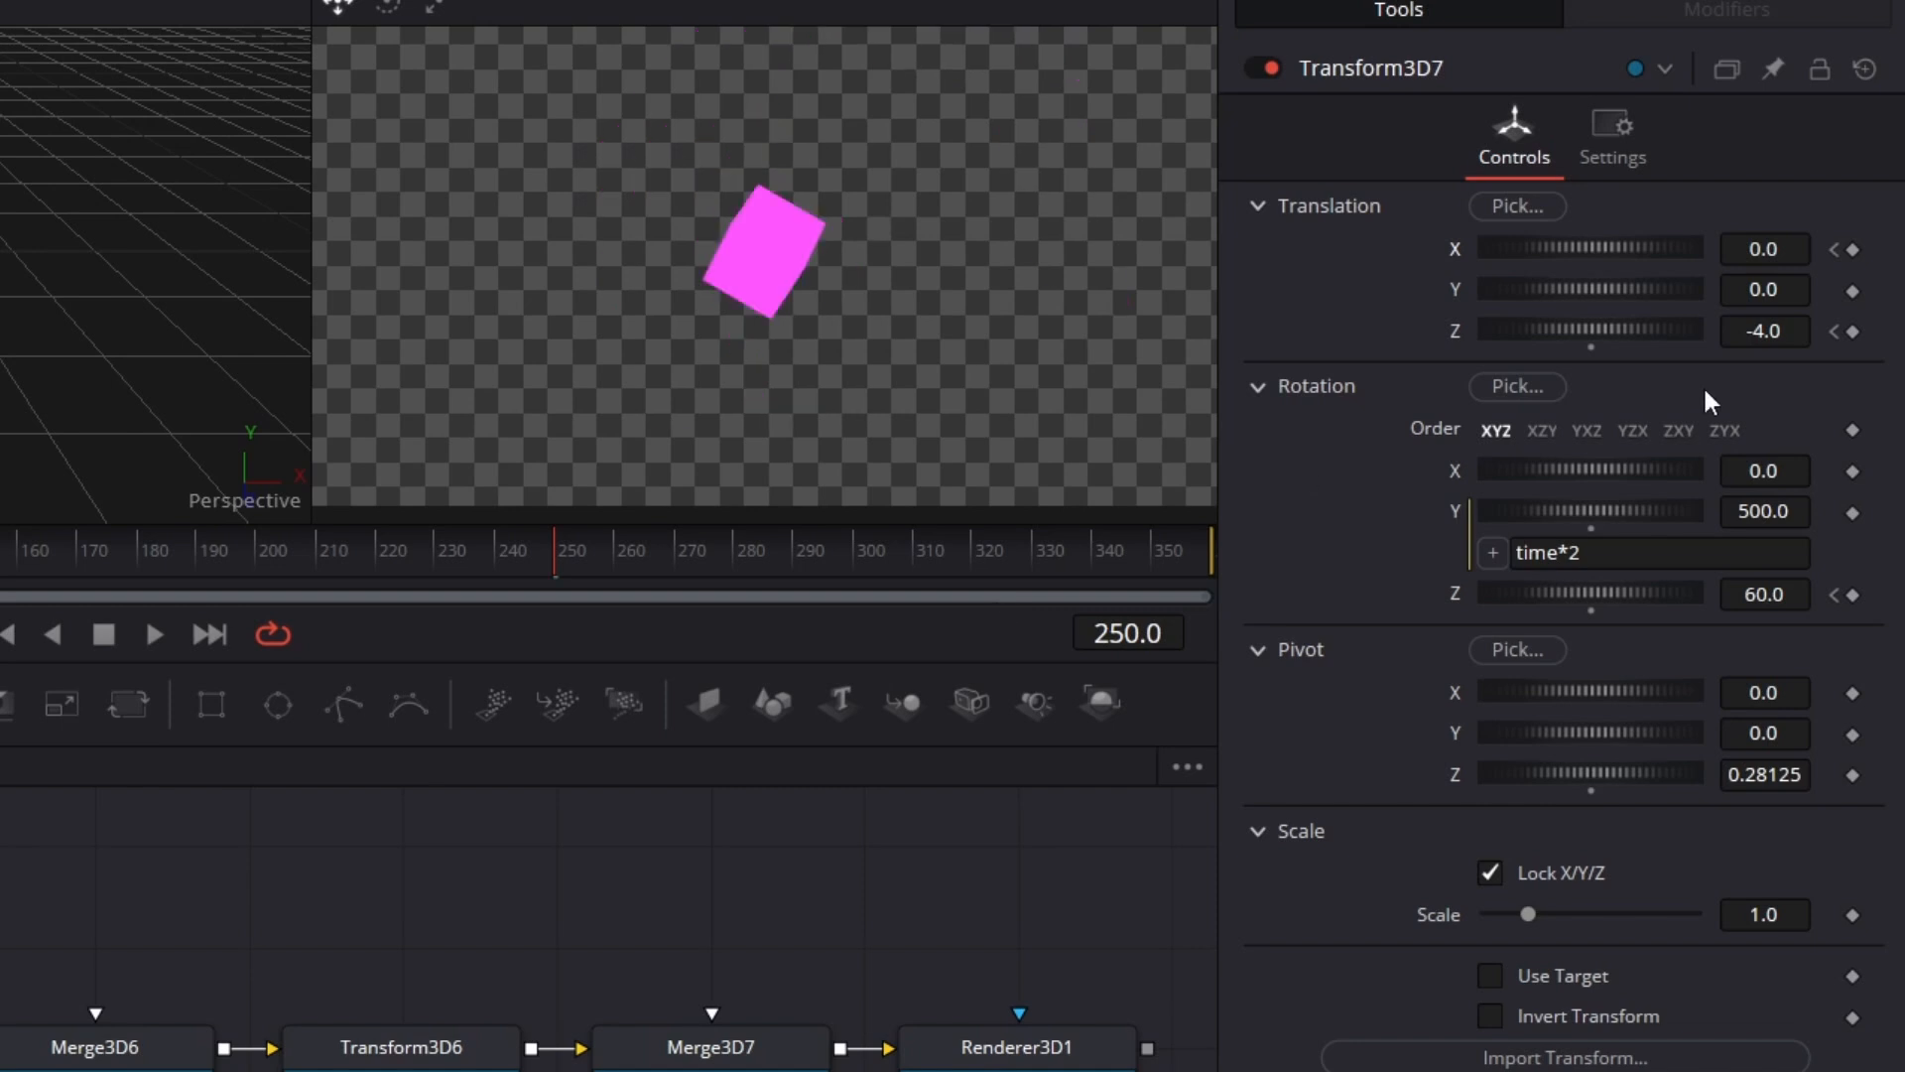
mouse_move(1781, 249)
left_mouse_down()
mouse_move(1731, 249)
mouse_move(1779, 256)
left_mouse_up()
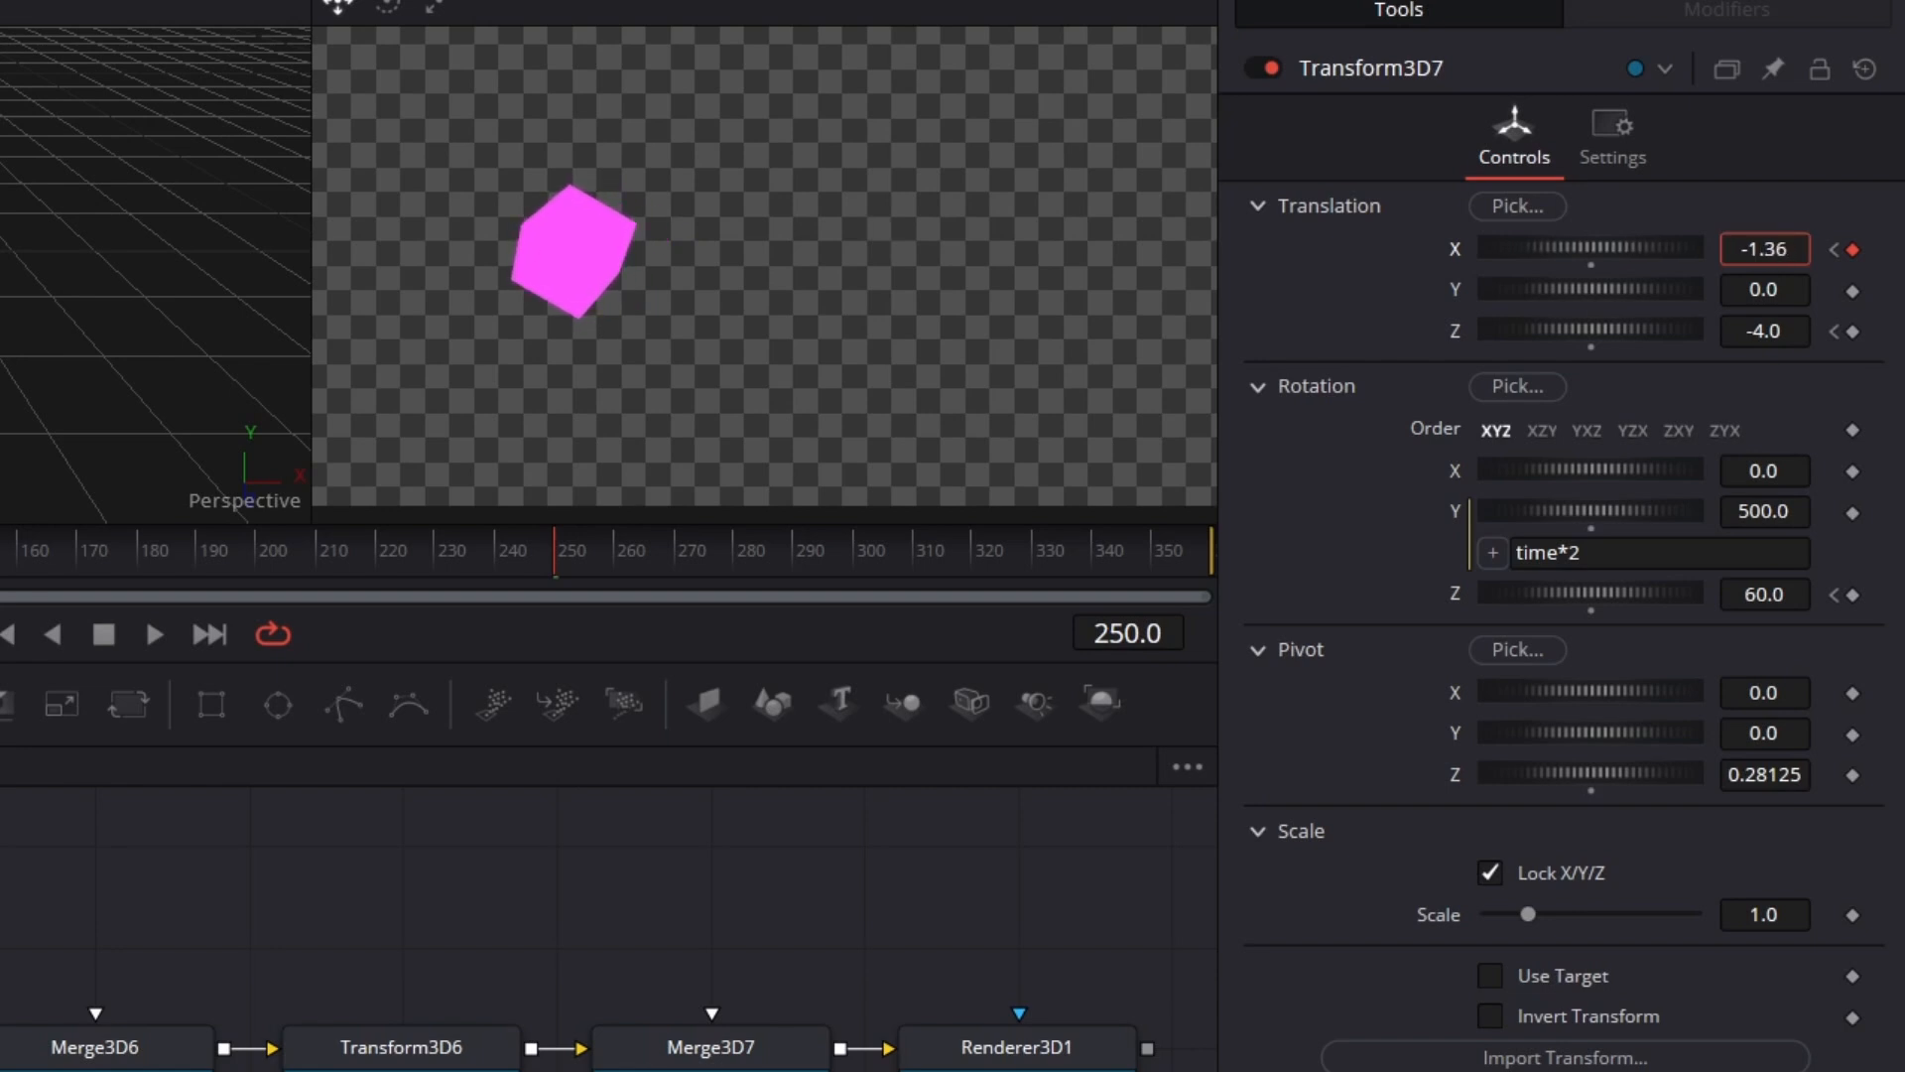
left_click(1807, 251)
key("BackSpace")
key("BackSpace")
type("25")
key("Tab")
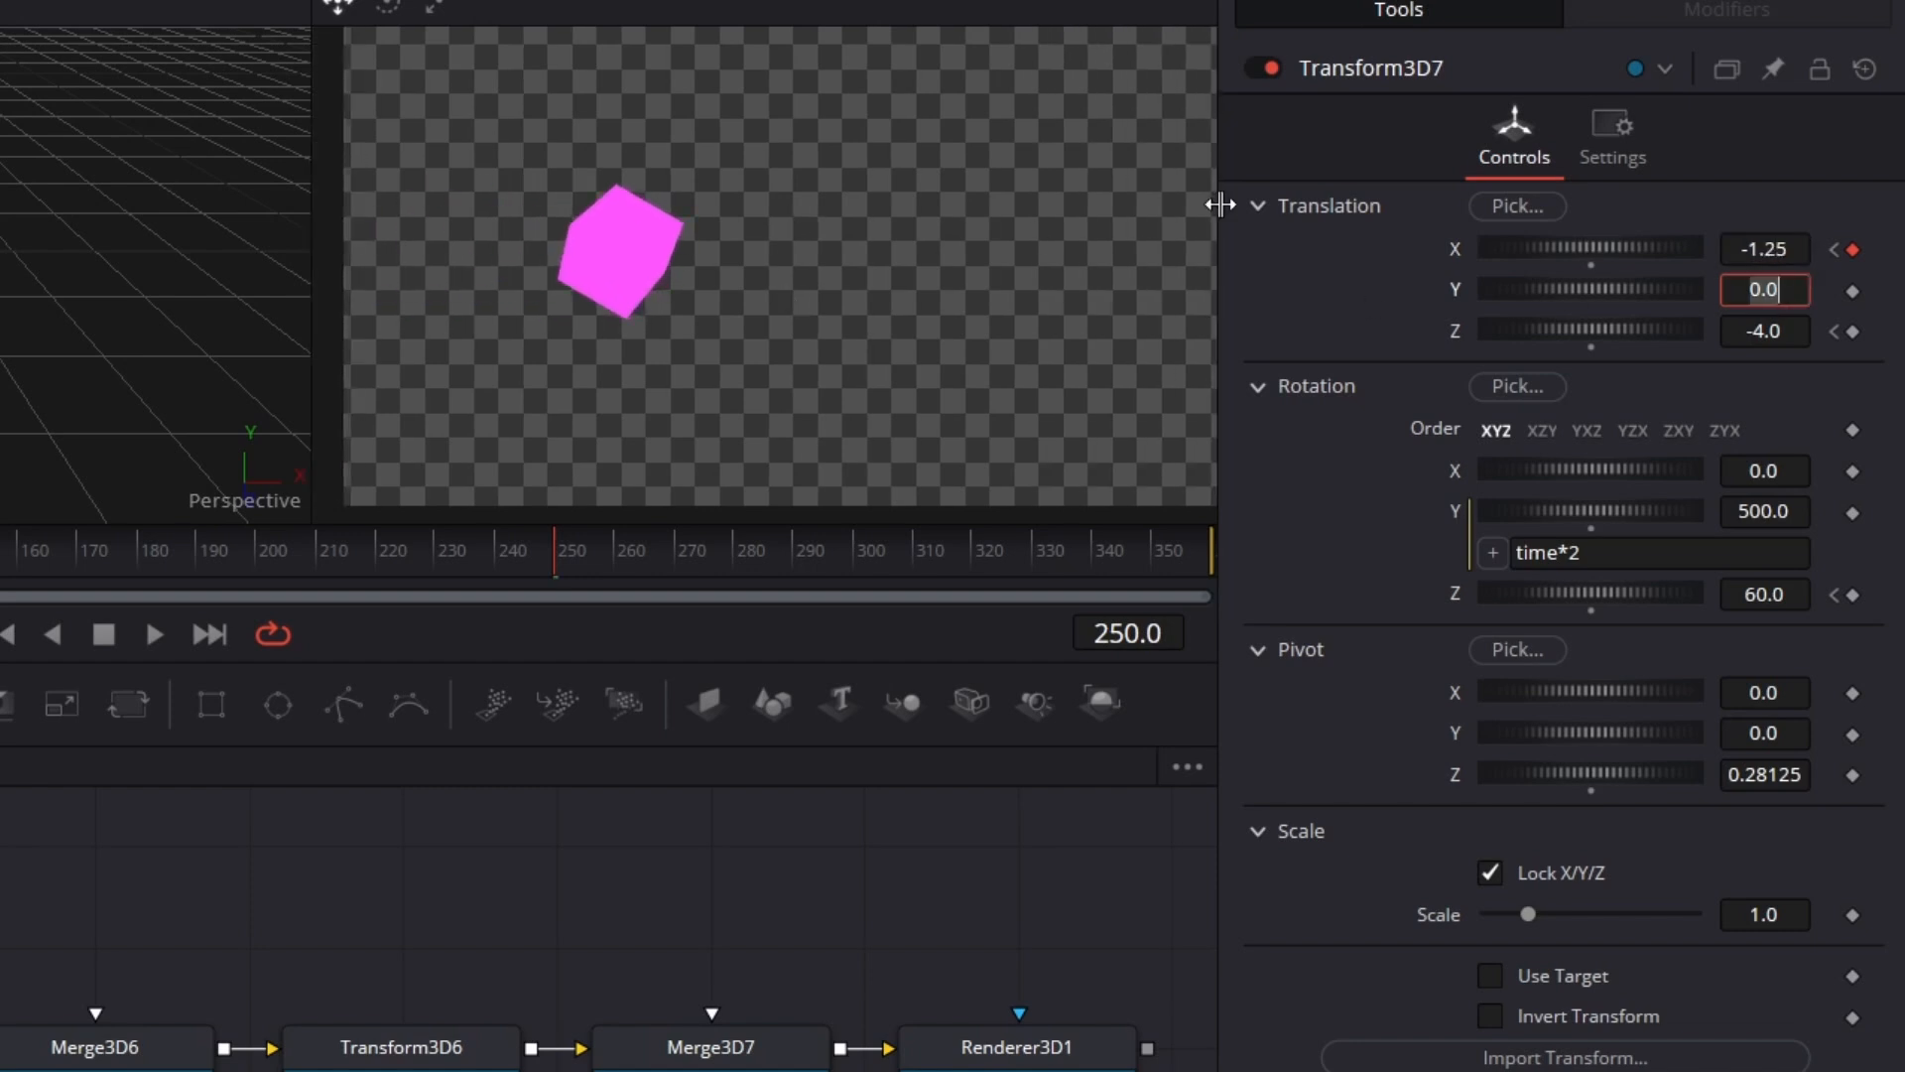
left_click(1781, 250)
key("BackSpace")
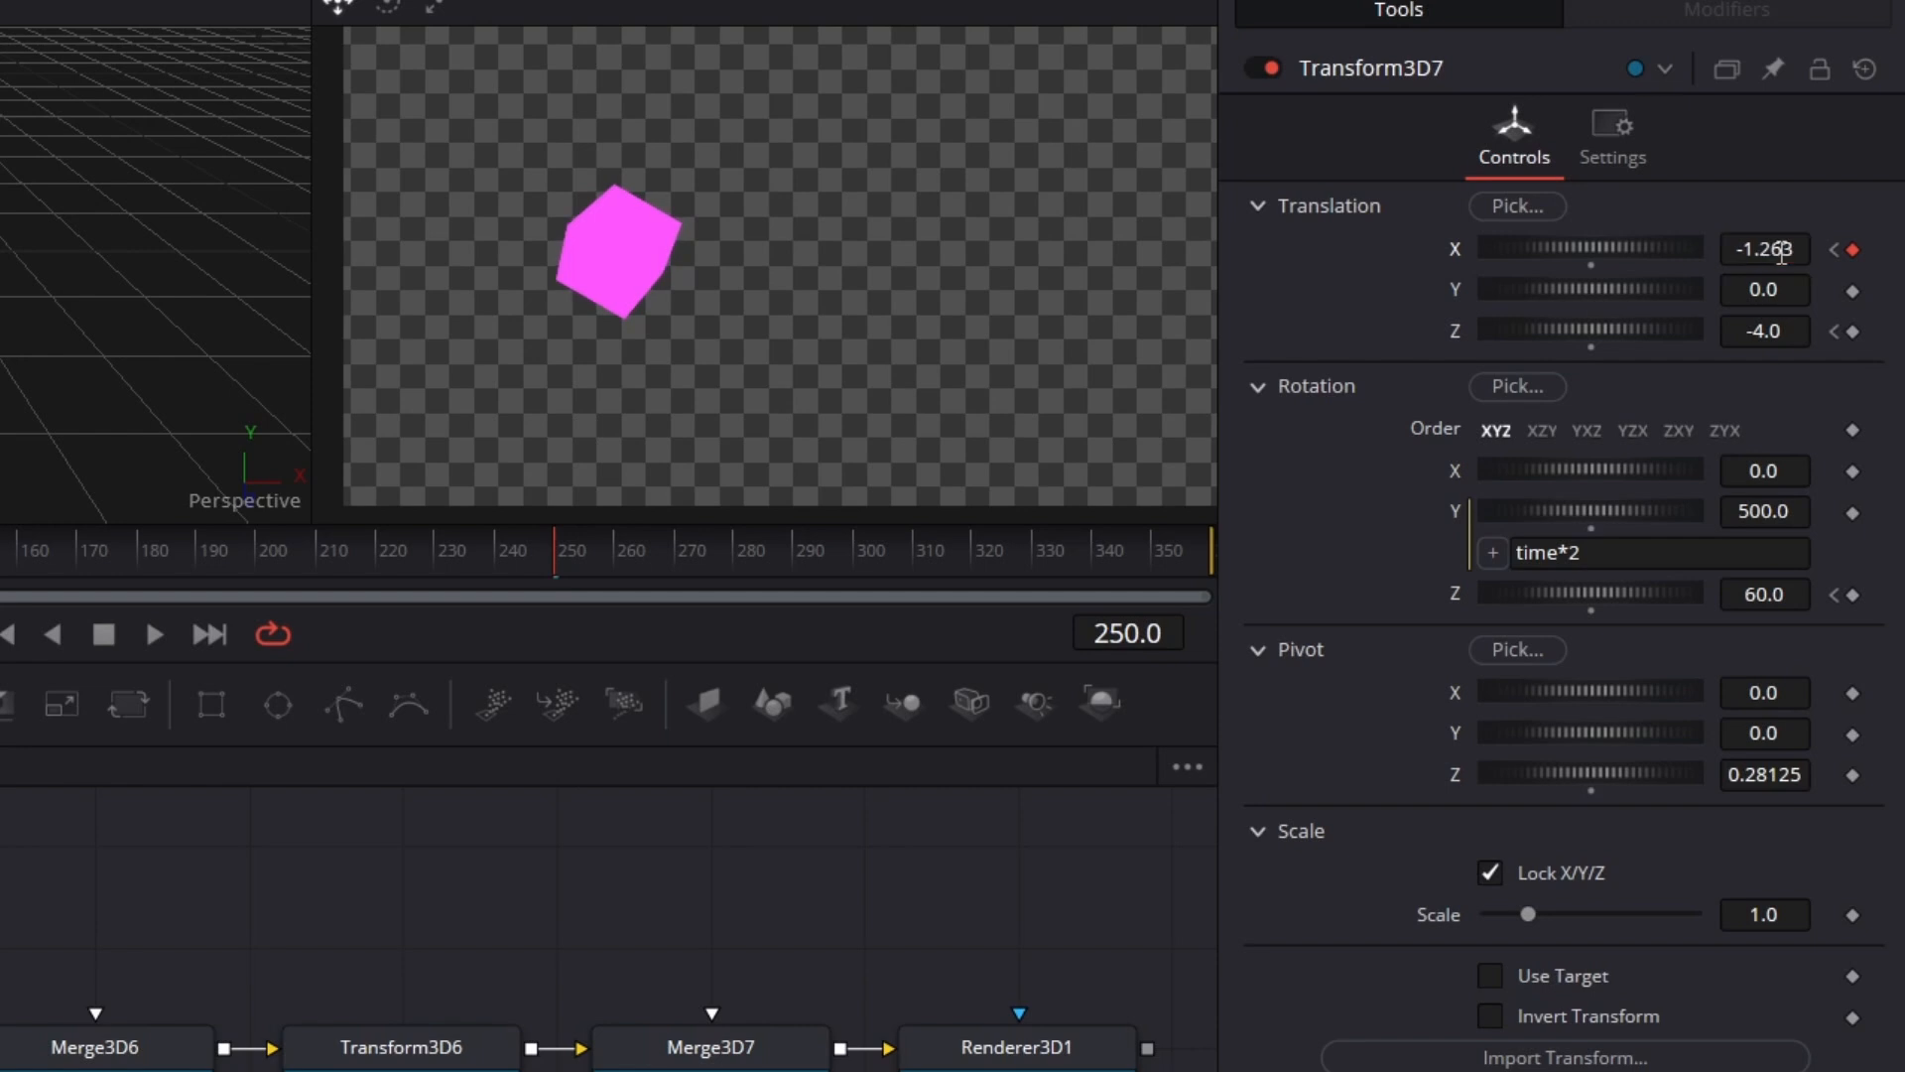
type("63")
key("BackSpace")
key("BackSpace")
key("BackSpace")
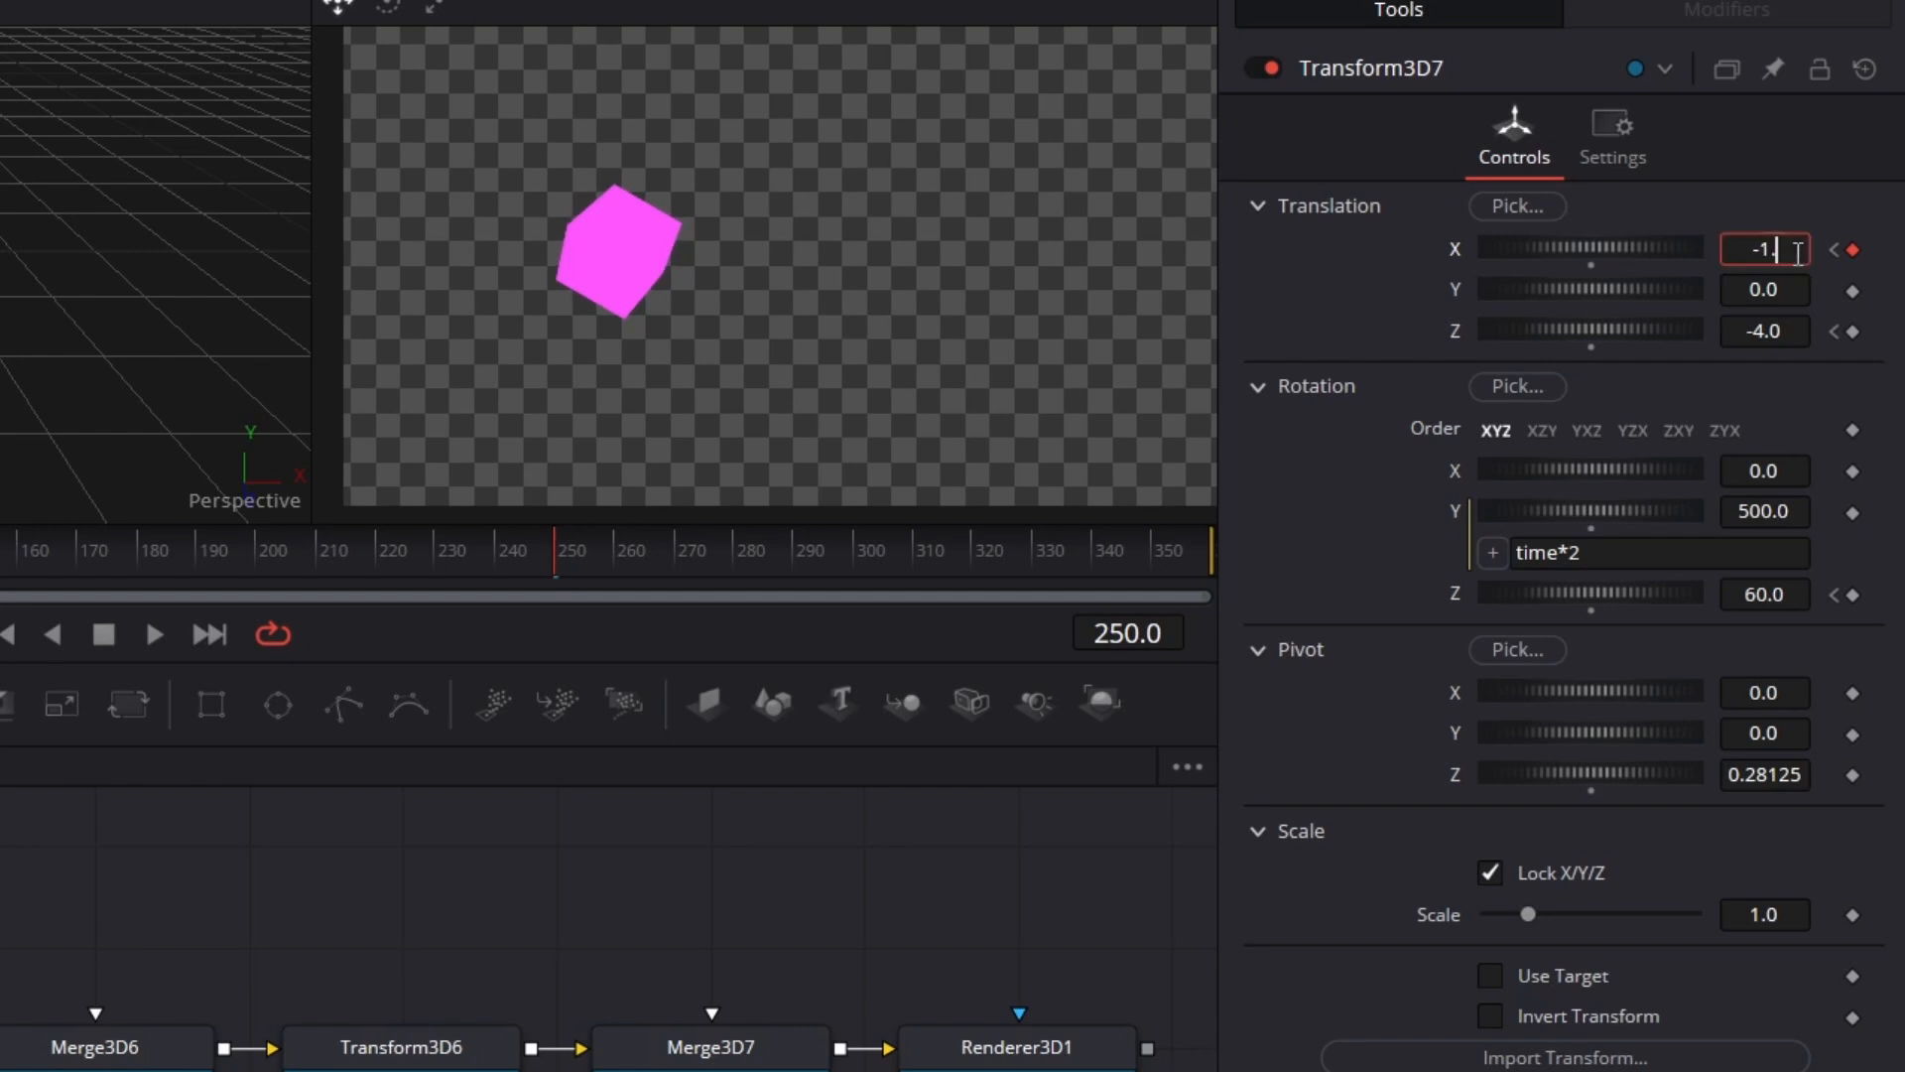
type("3")
key("Tab")
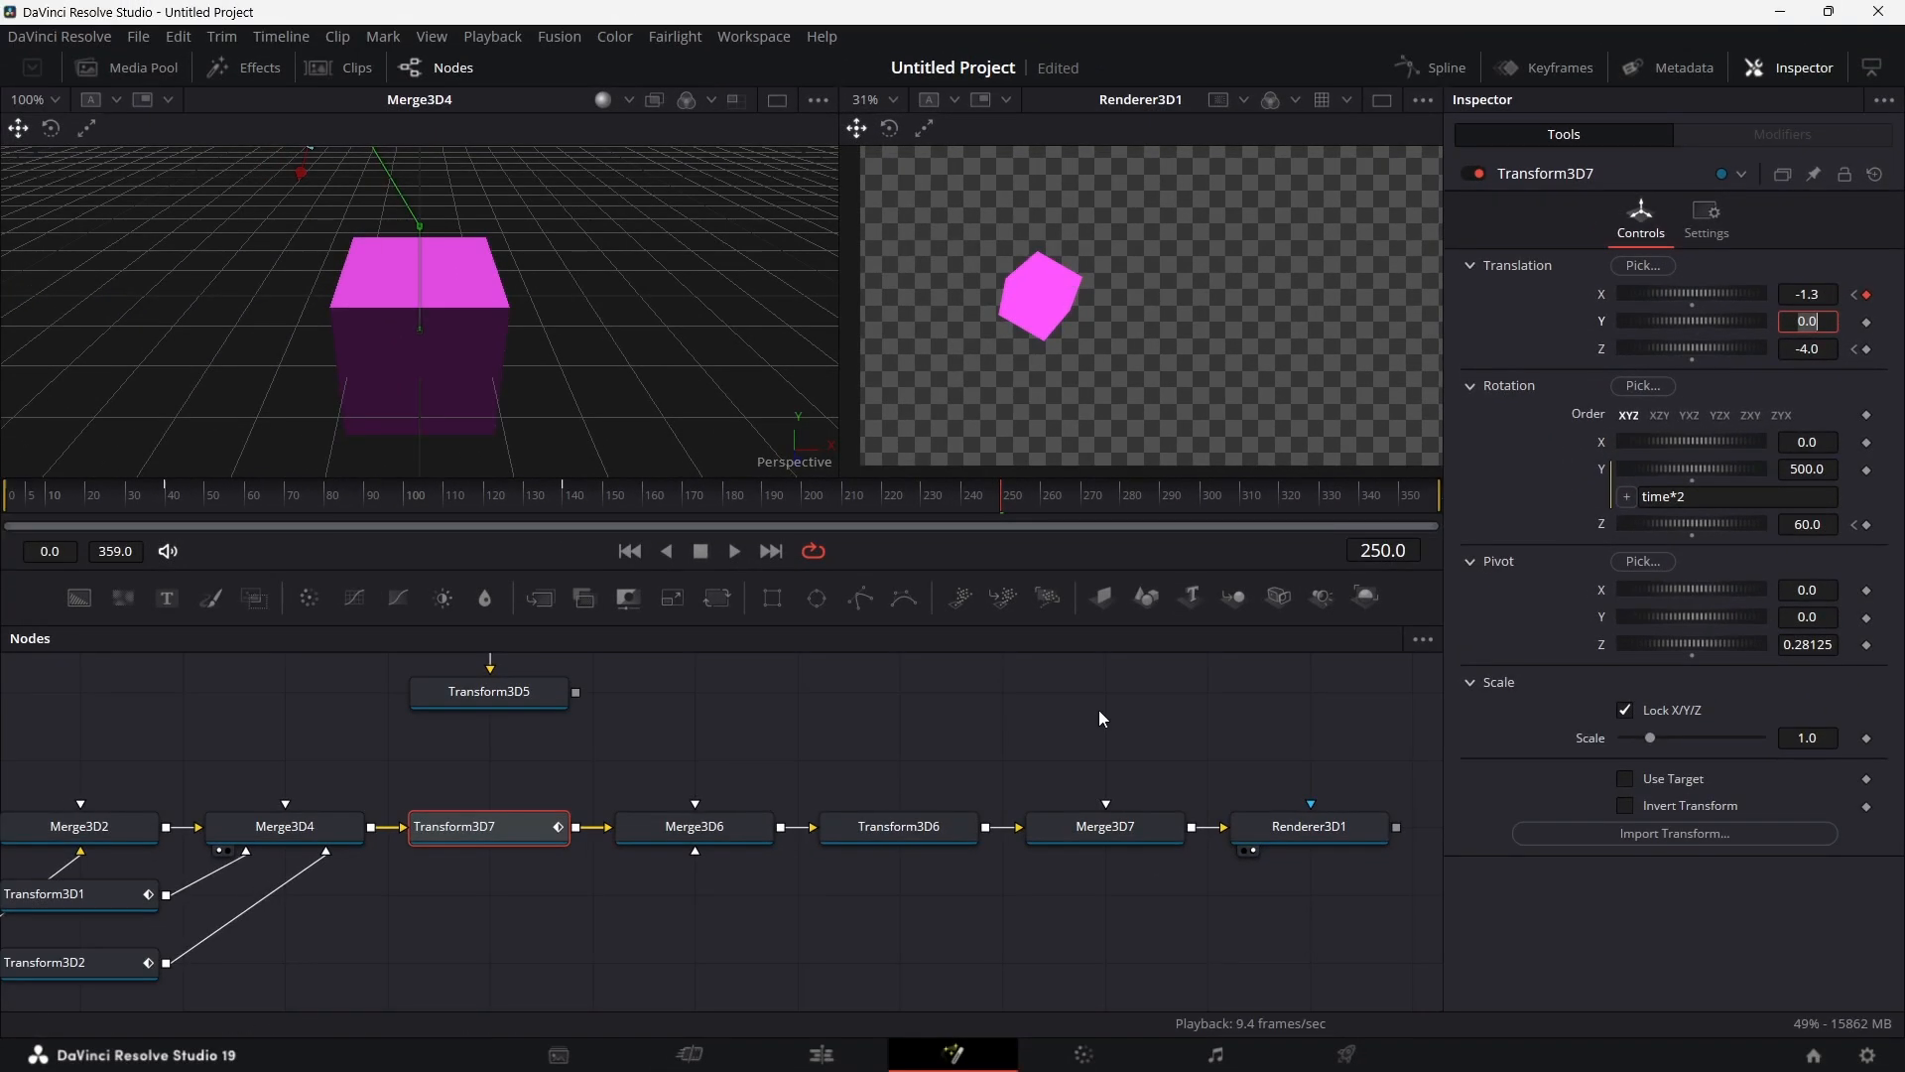
Step: Add a Text+ node beside Renderer3D1 and merge it over the renderer's output
scroll(913, 754, "right", 1)
scroll(1046, 754, "right", 2)
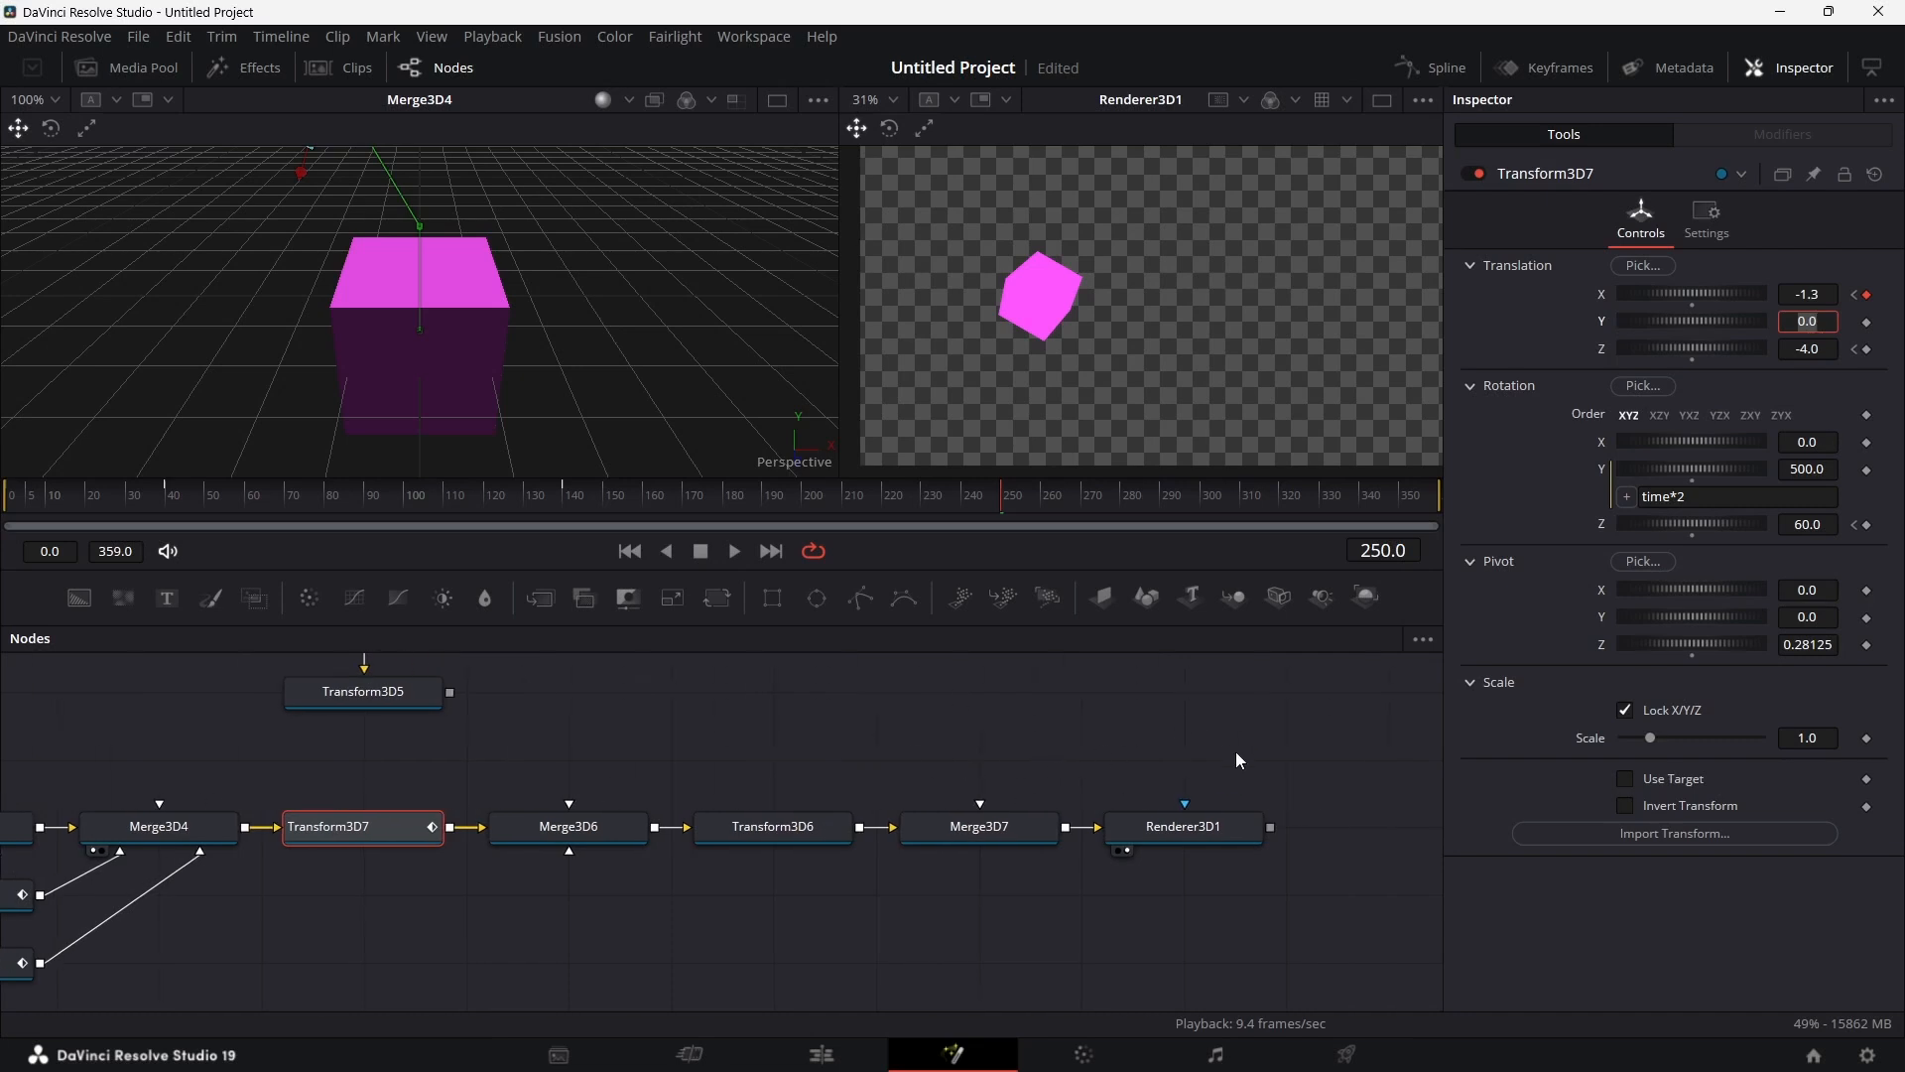
scroll(1236, 756, "right", 1)
left_click_drag(166, 599, 1294, 703)
left_click_drag(1384, 707, 1175, 844)
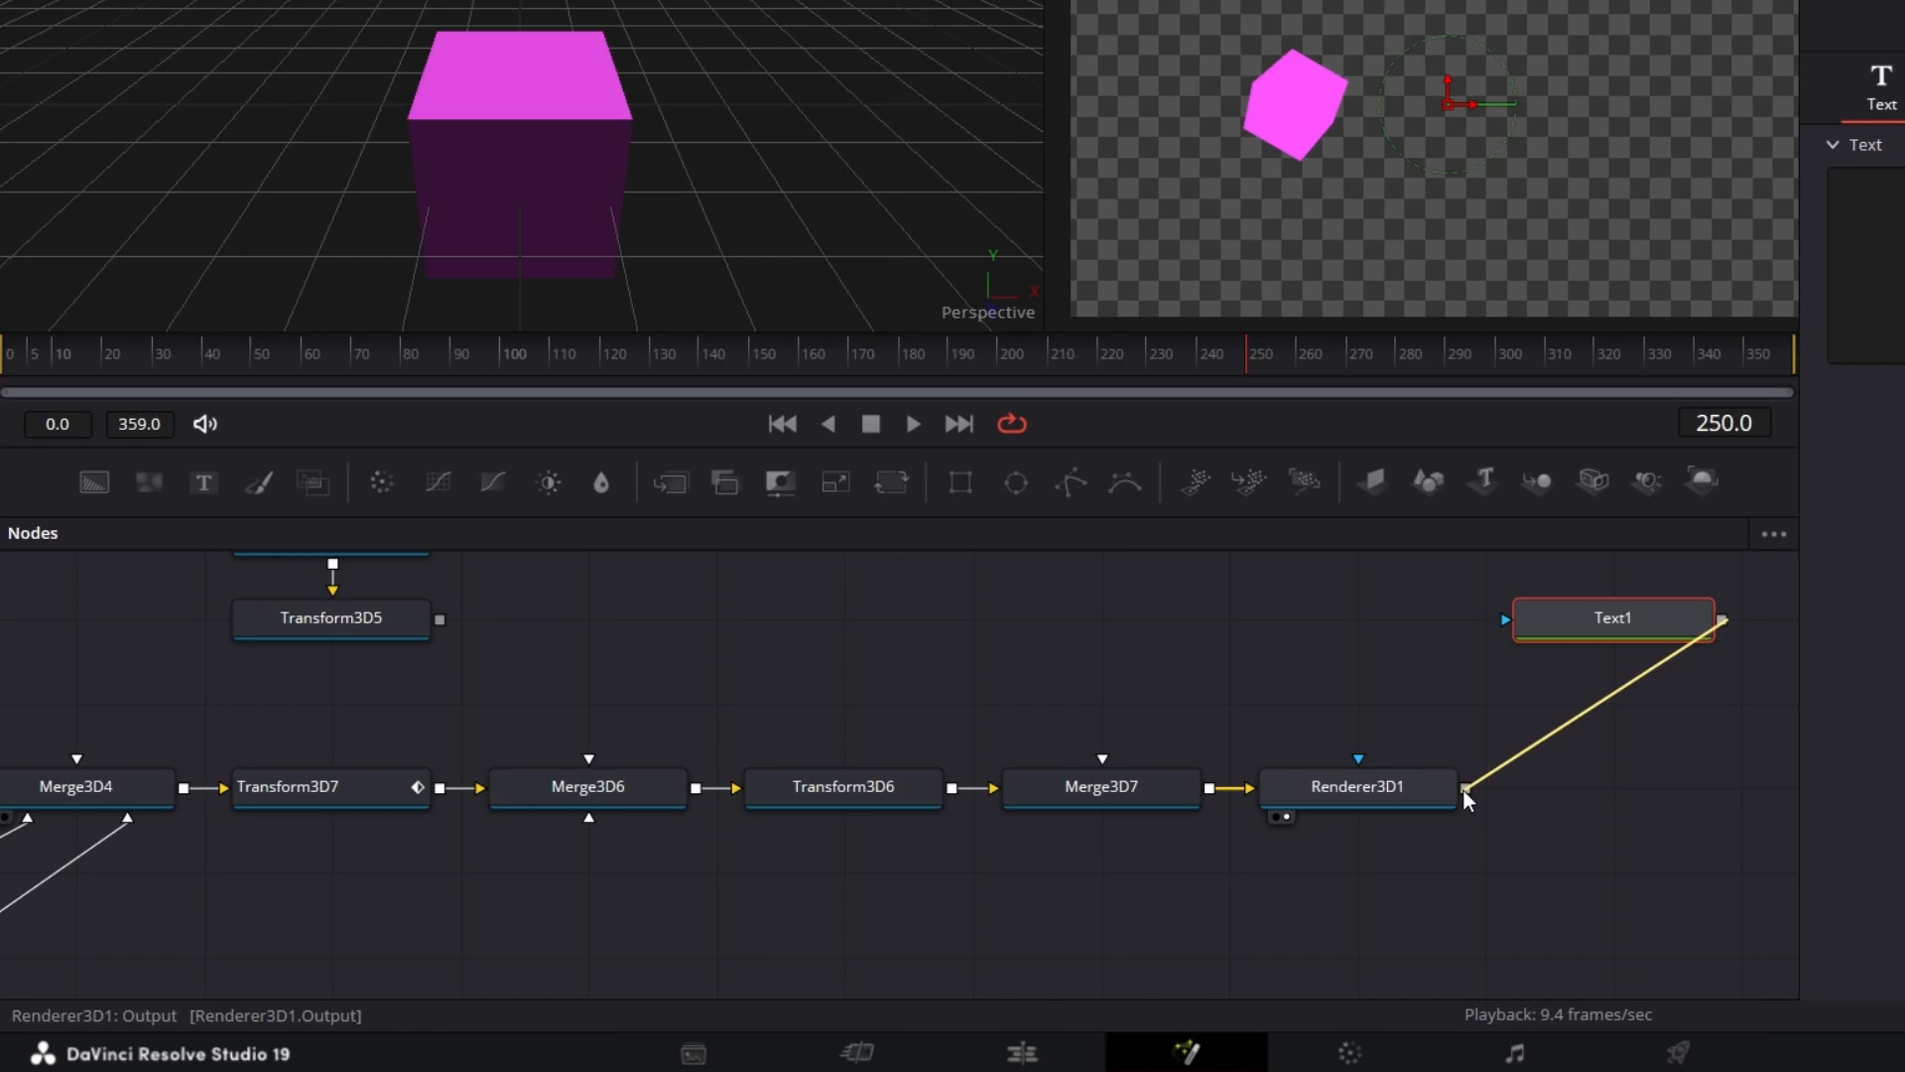
left_click_drag(1462, 790, 1463, 790)
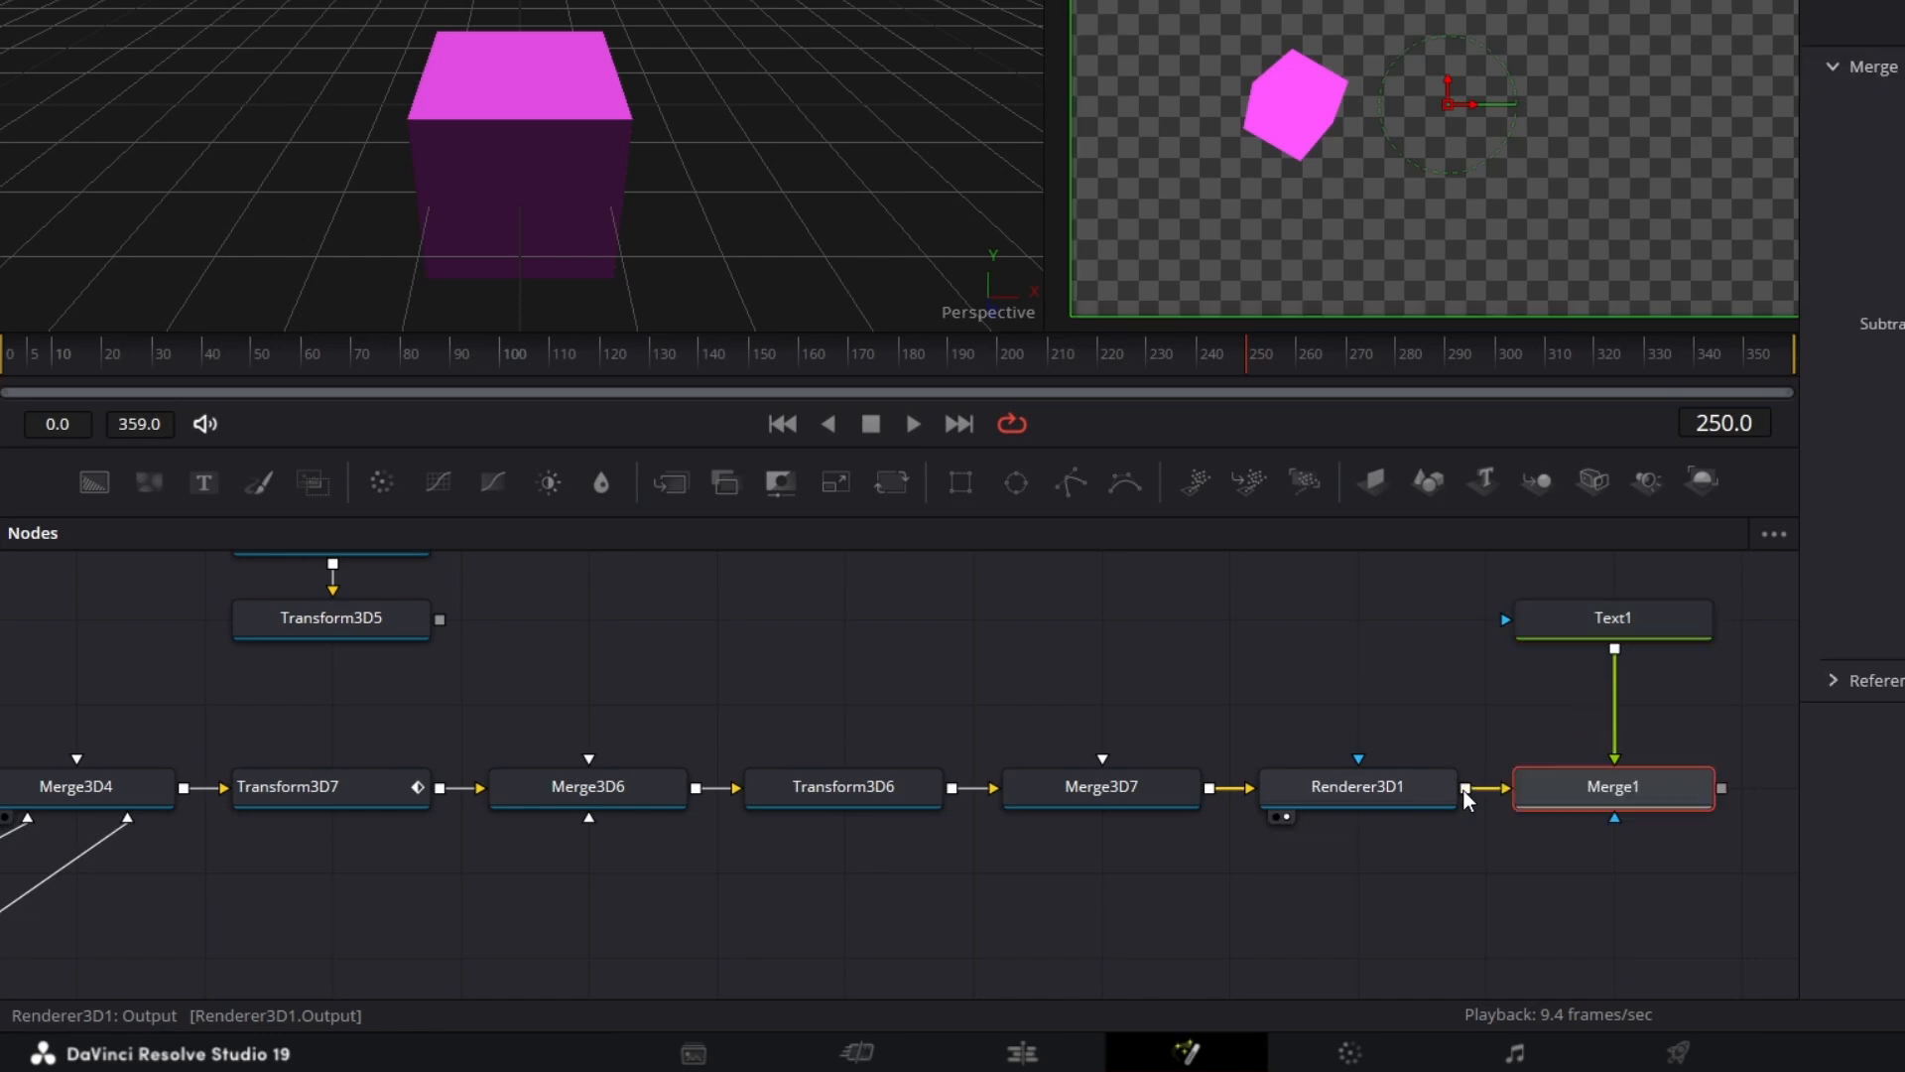
Step: Enter RESOLVE as Text1's text and set its font to Nulshock
left_click(1648, 615)
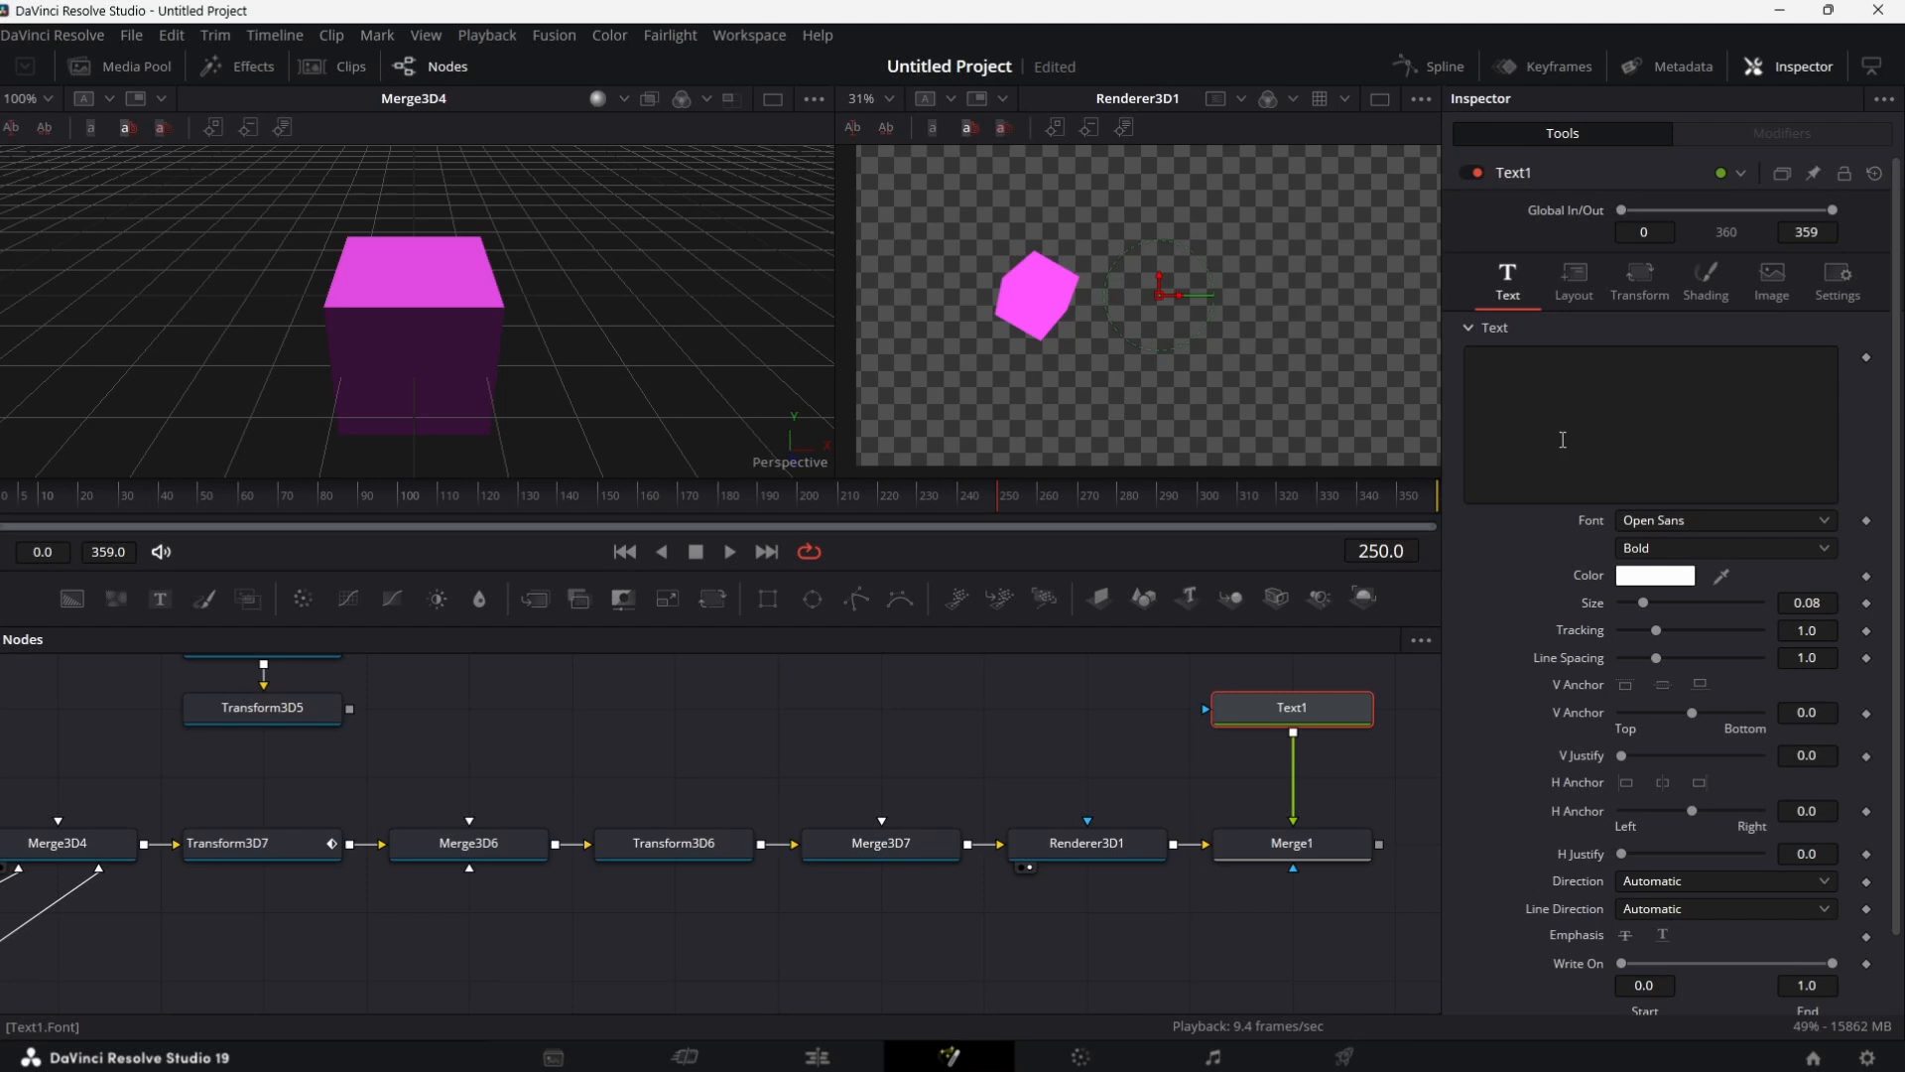
left_click(1561, 416)
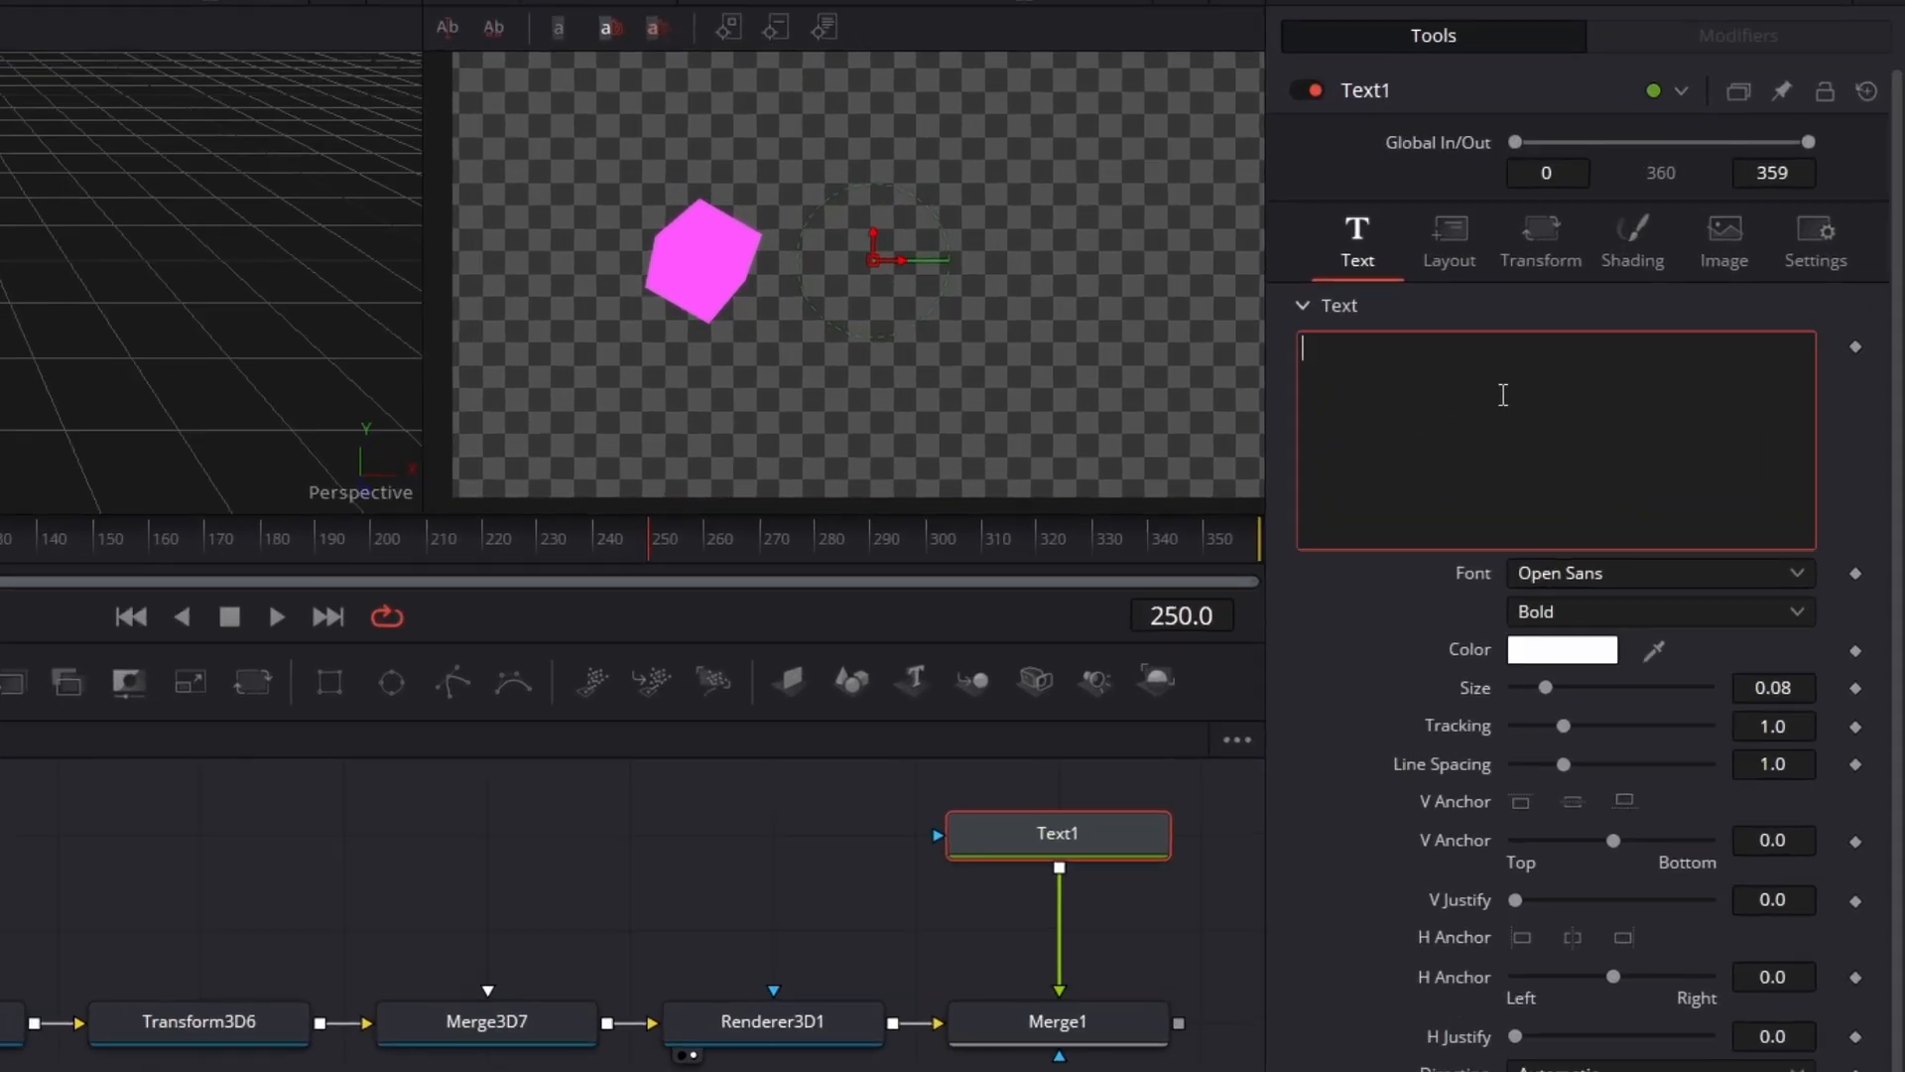
type("RESOLVE")
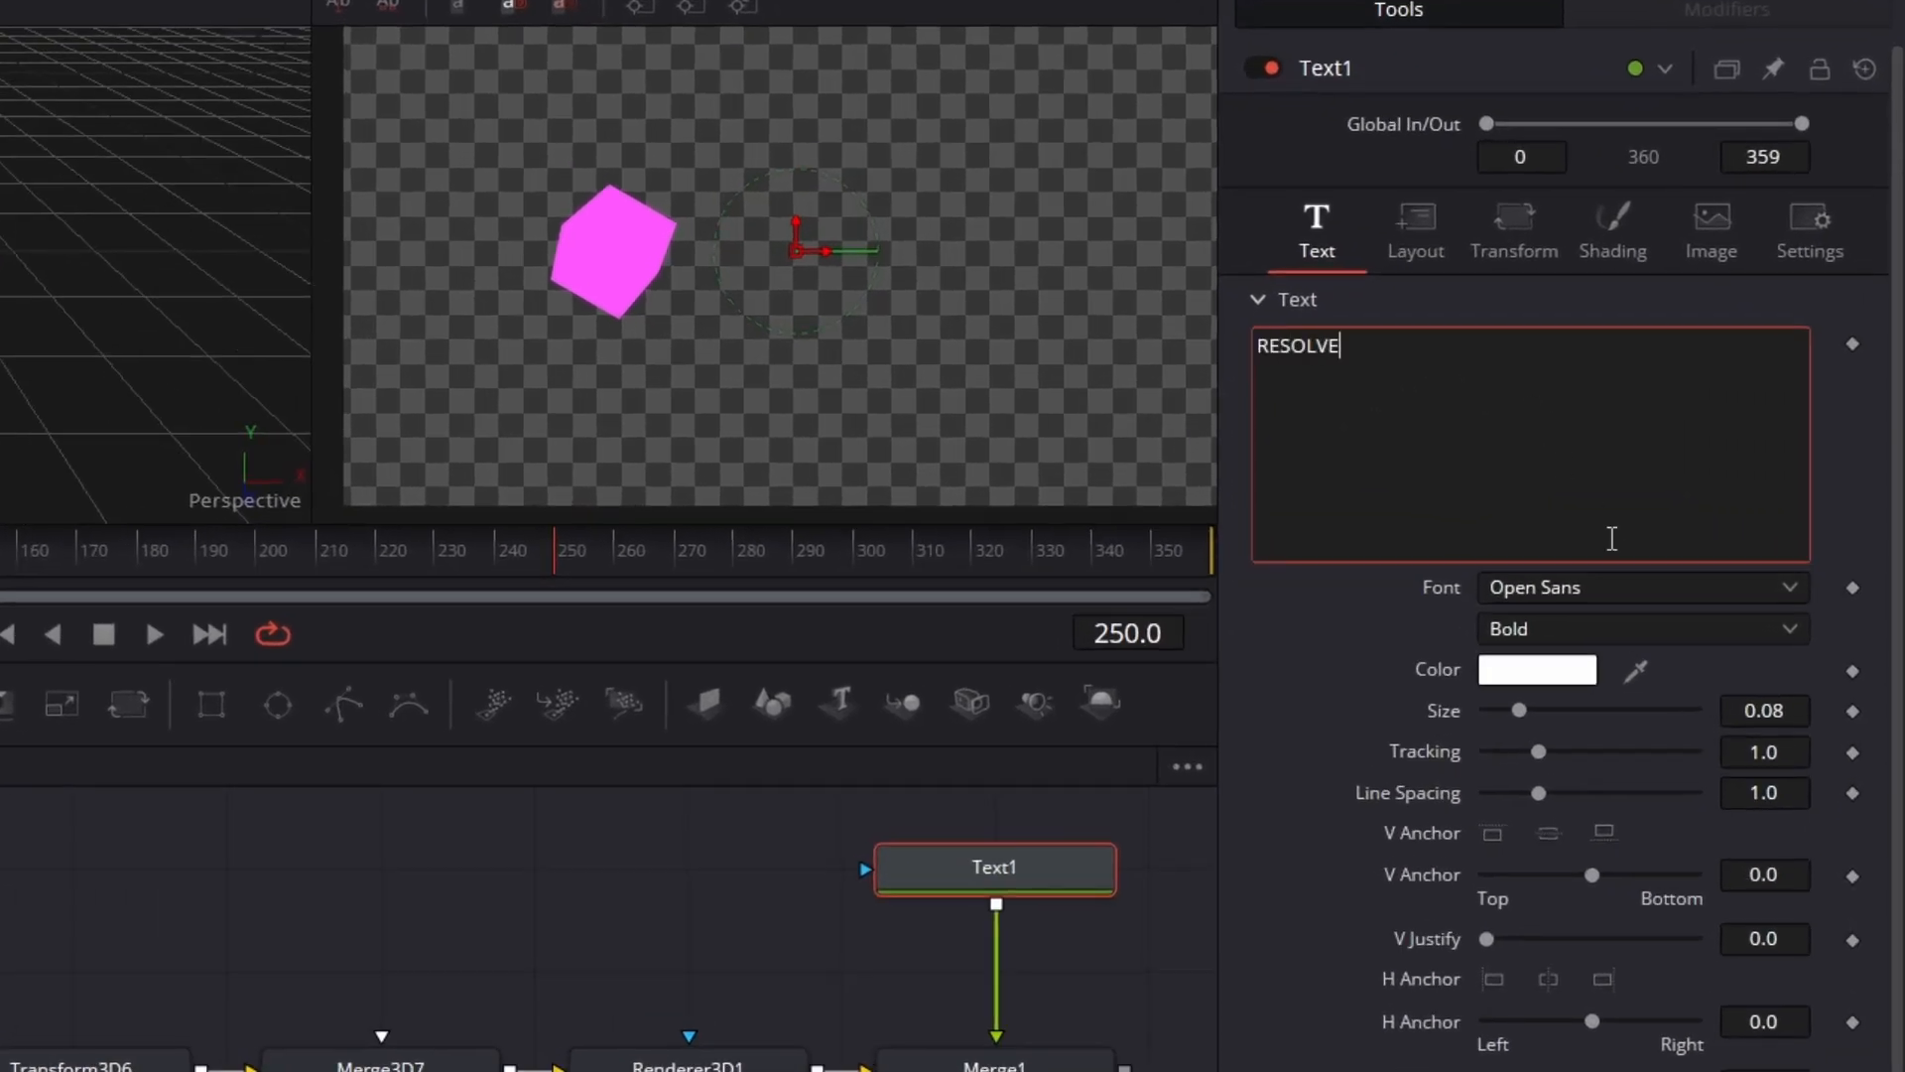
left_click(1635, 581)
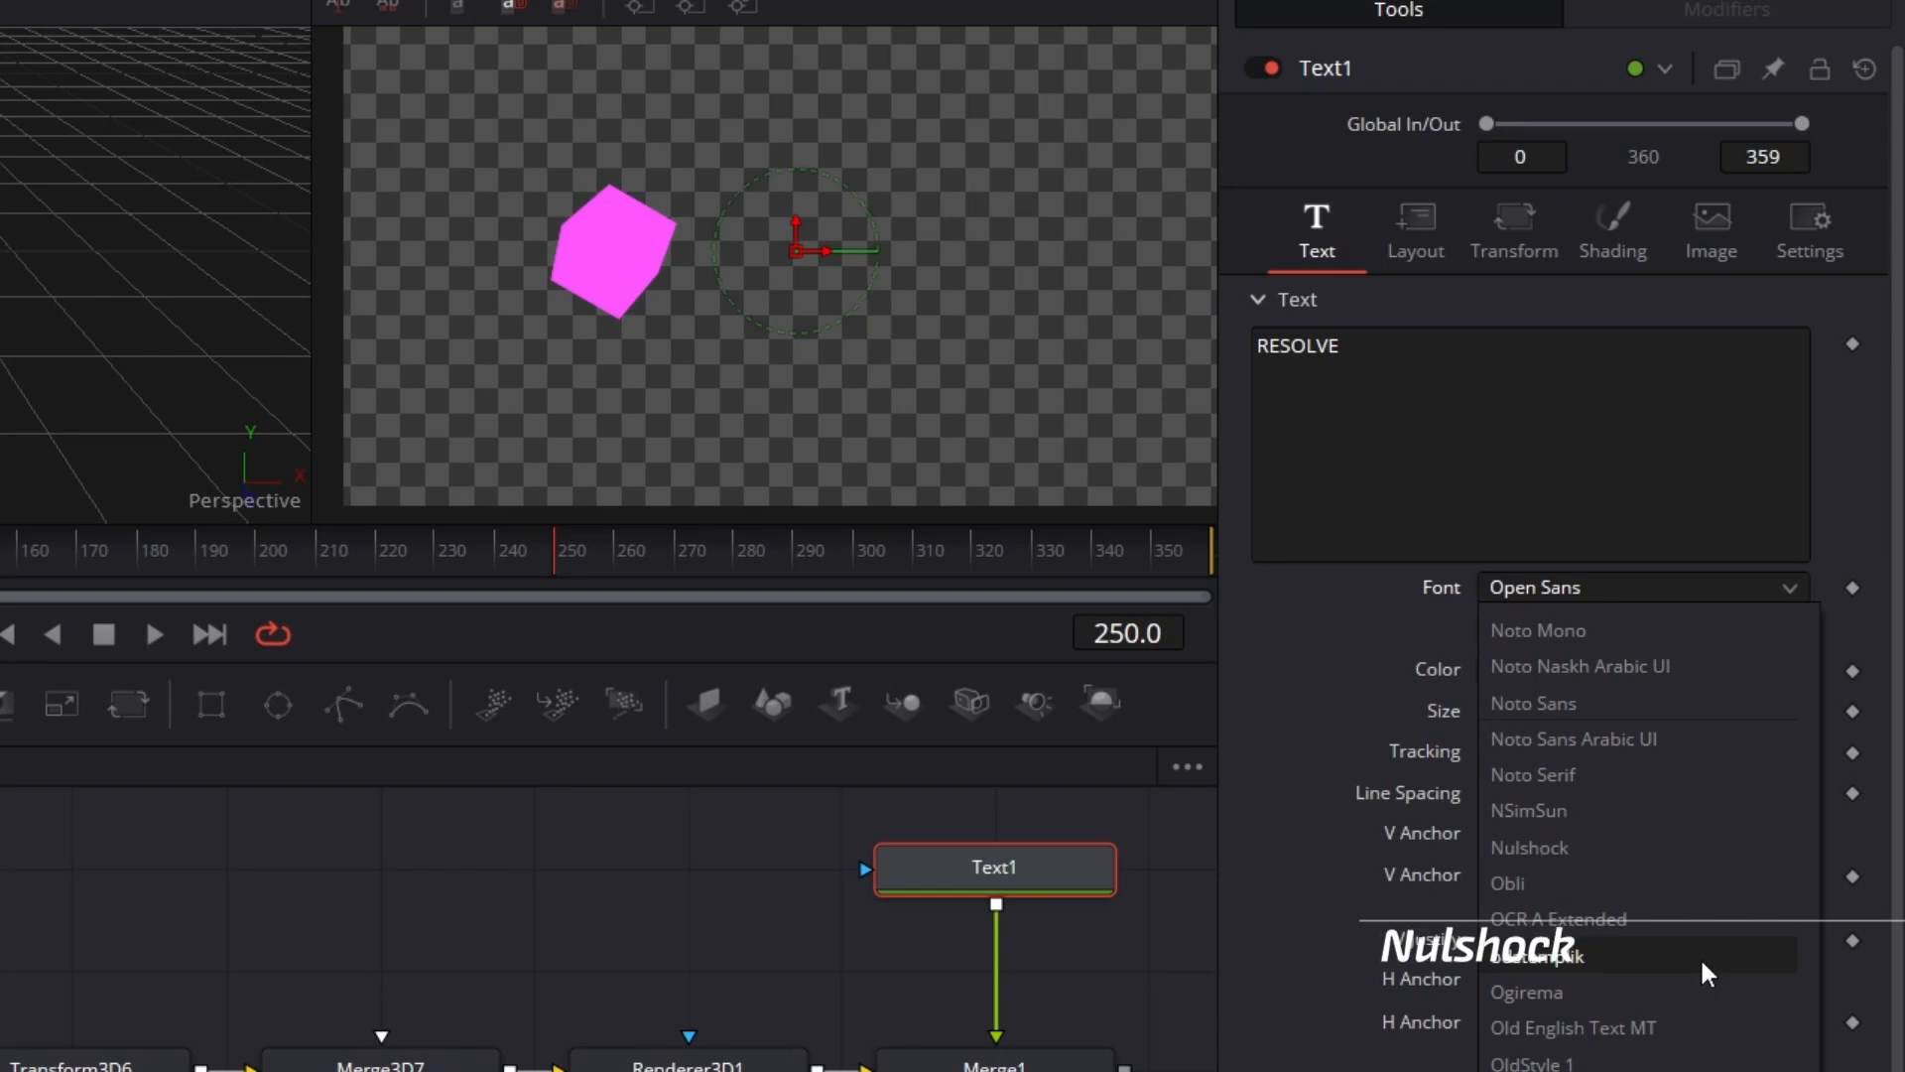
scroll(1700, 957, "up", 5)
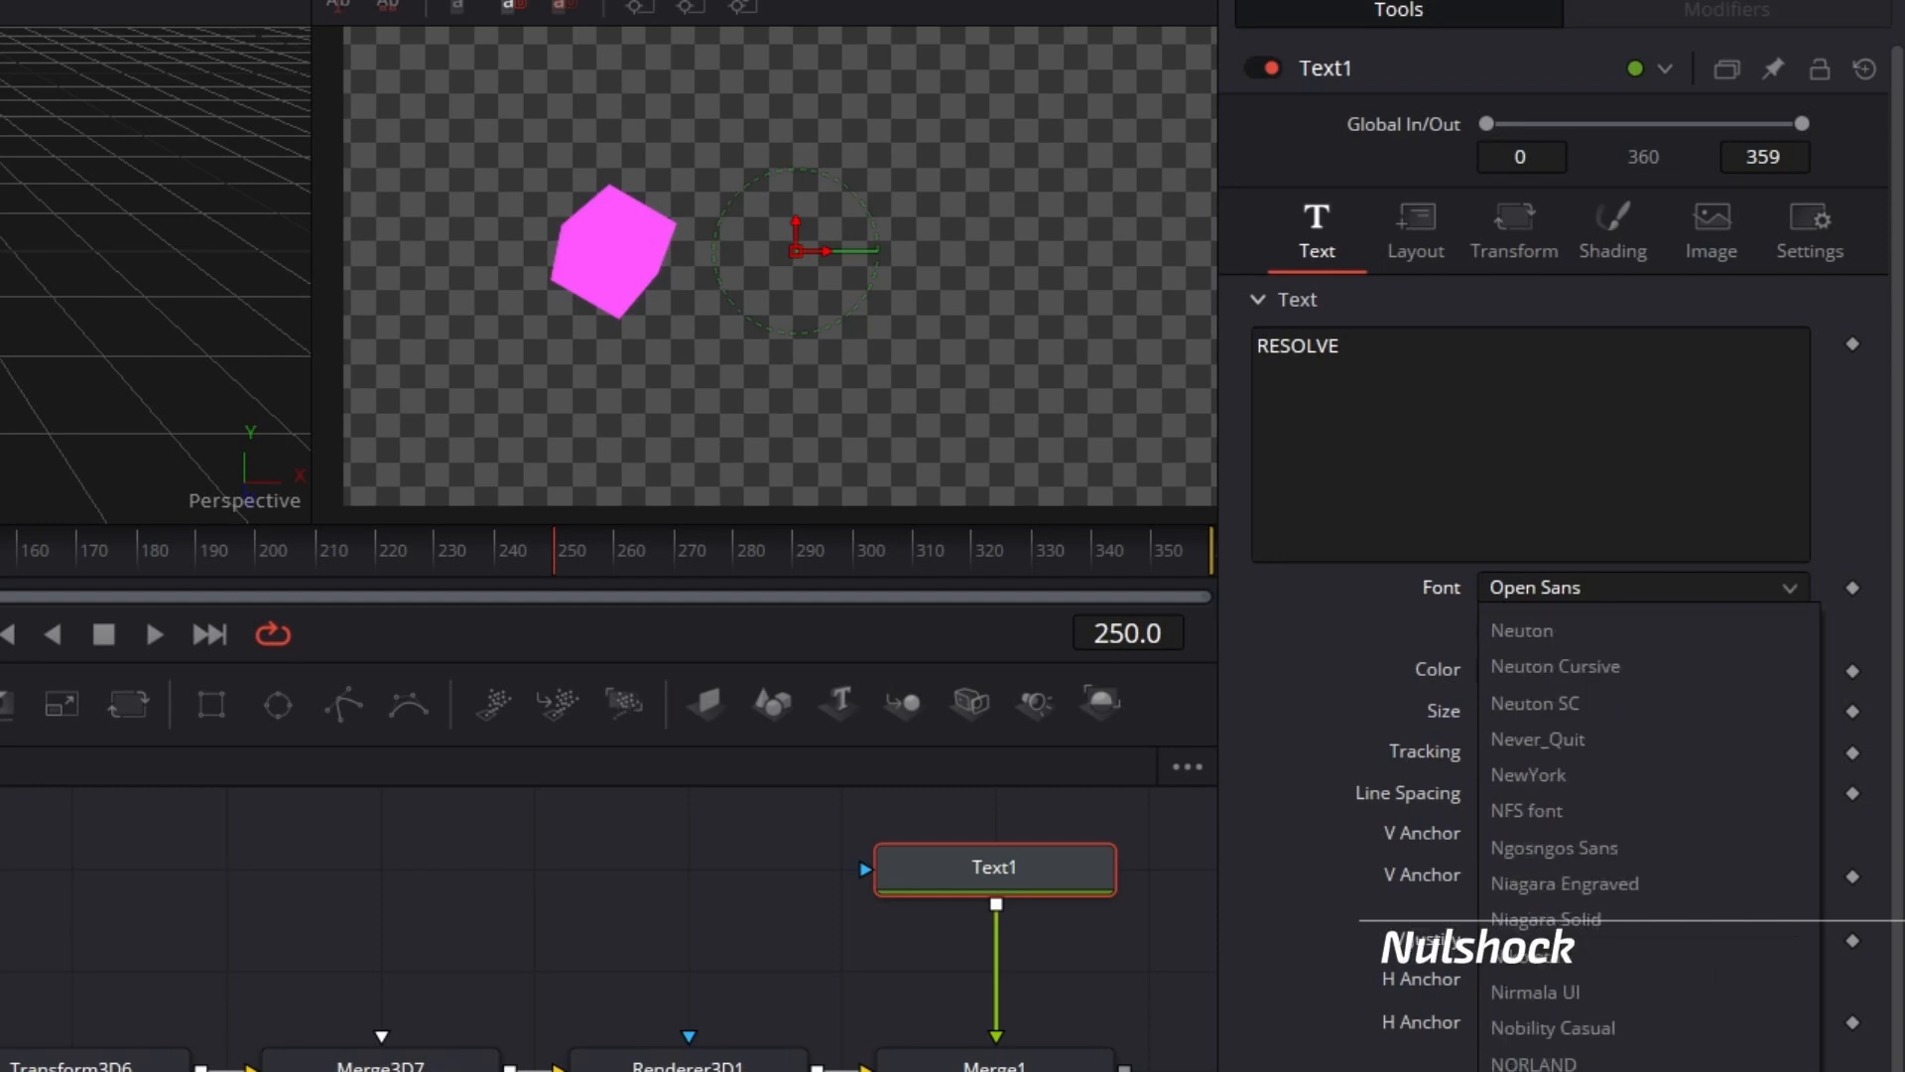
left_click(1548, 956)
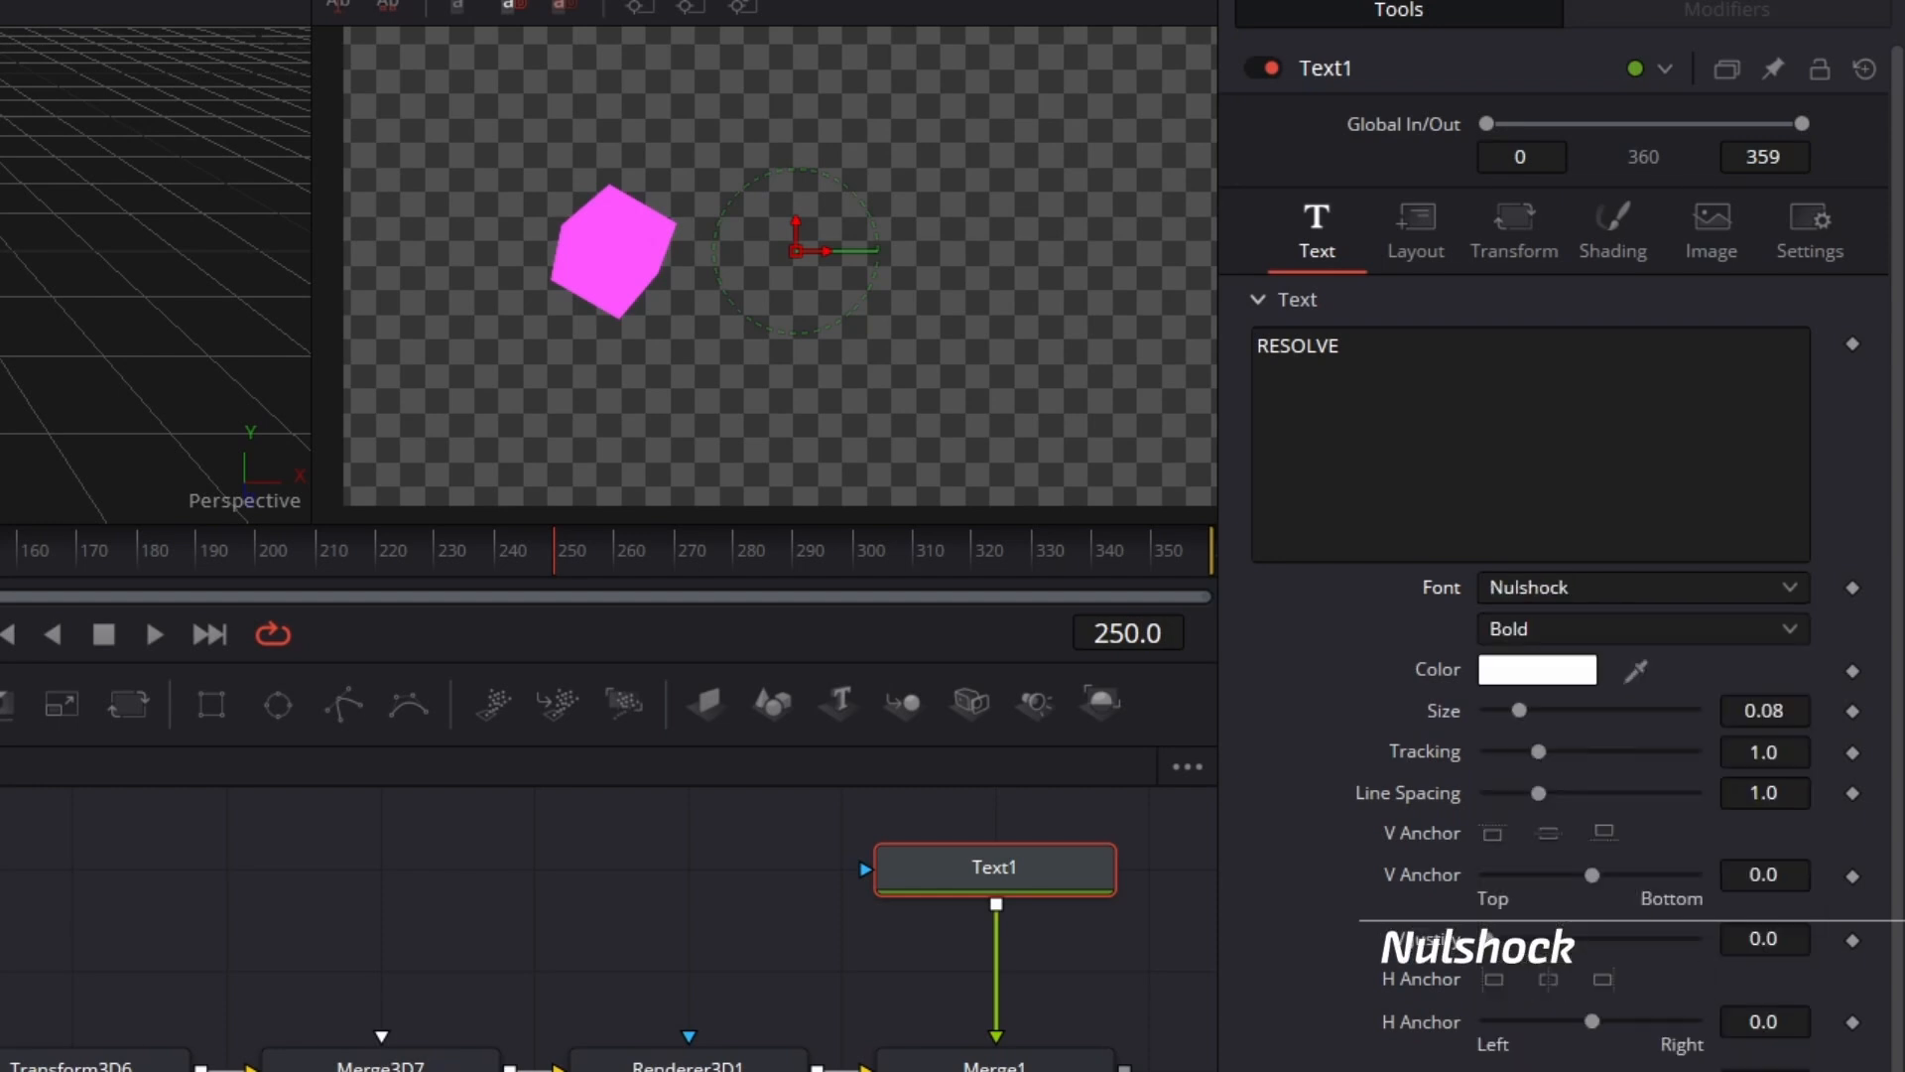
Step: Set the RESOLVE text's size to 0.125 and shift the text to the right of the frame's centre
left_click(1796, 711)
key("BackSpace")
key("BackSpace")
type("12")
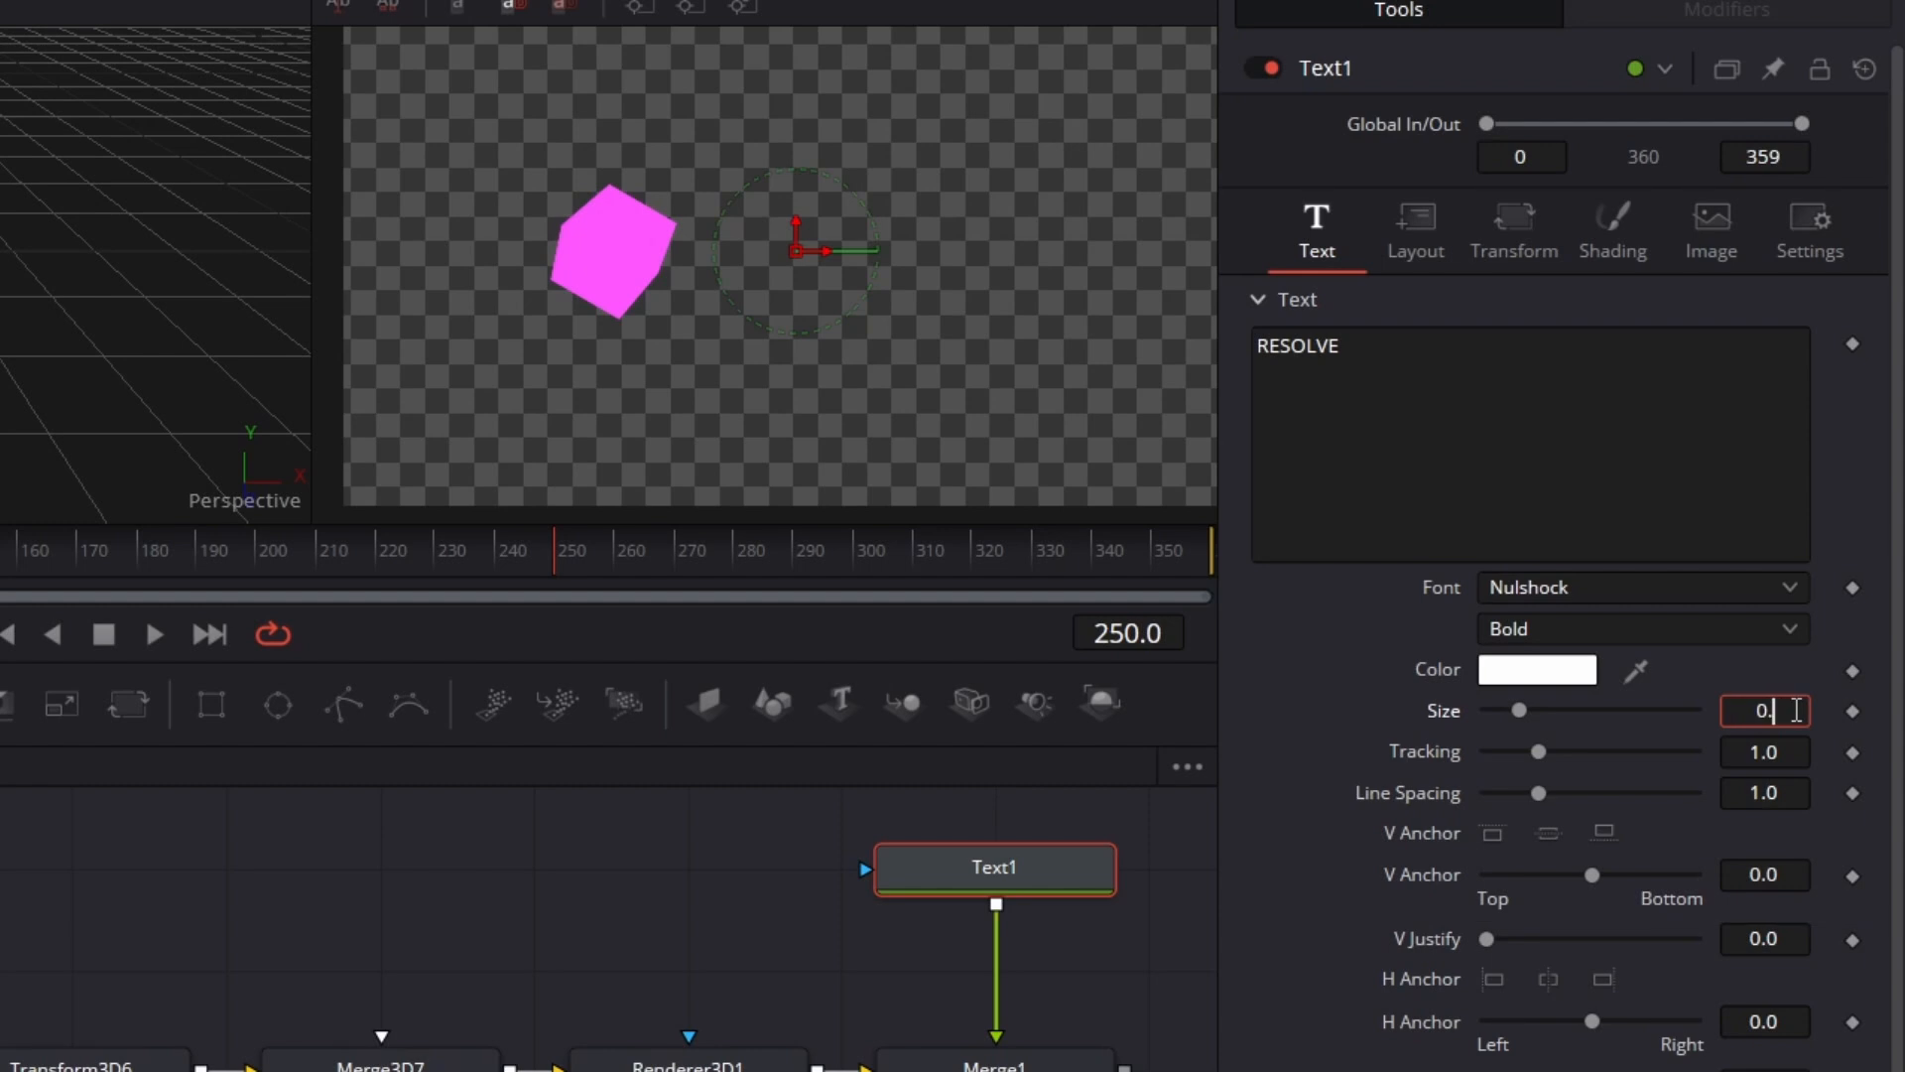
type("5")
key("Tab")
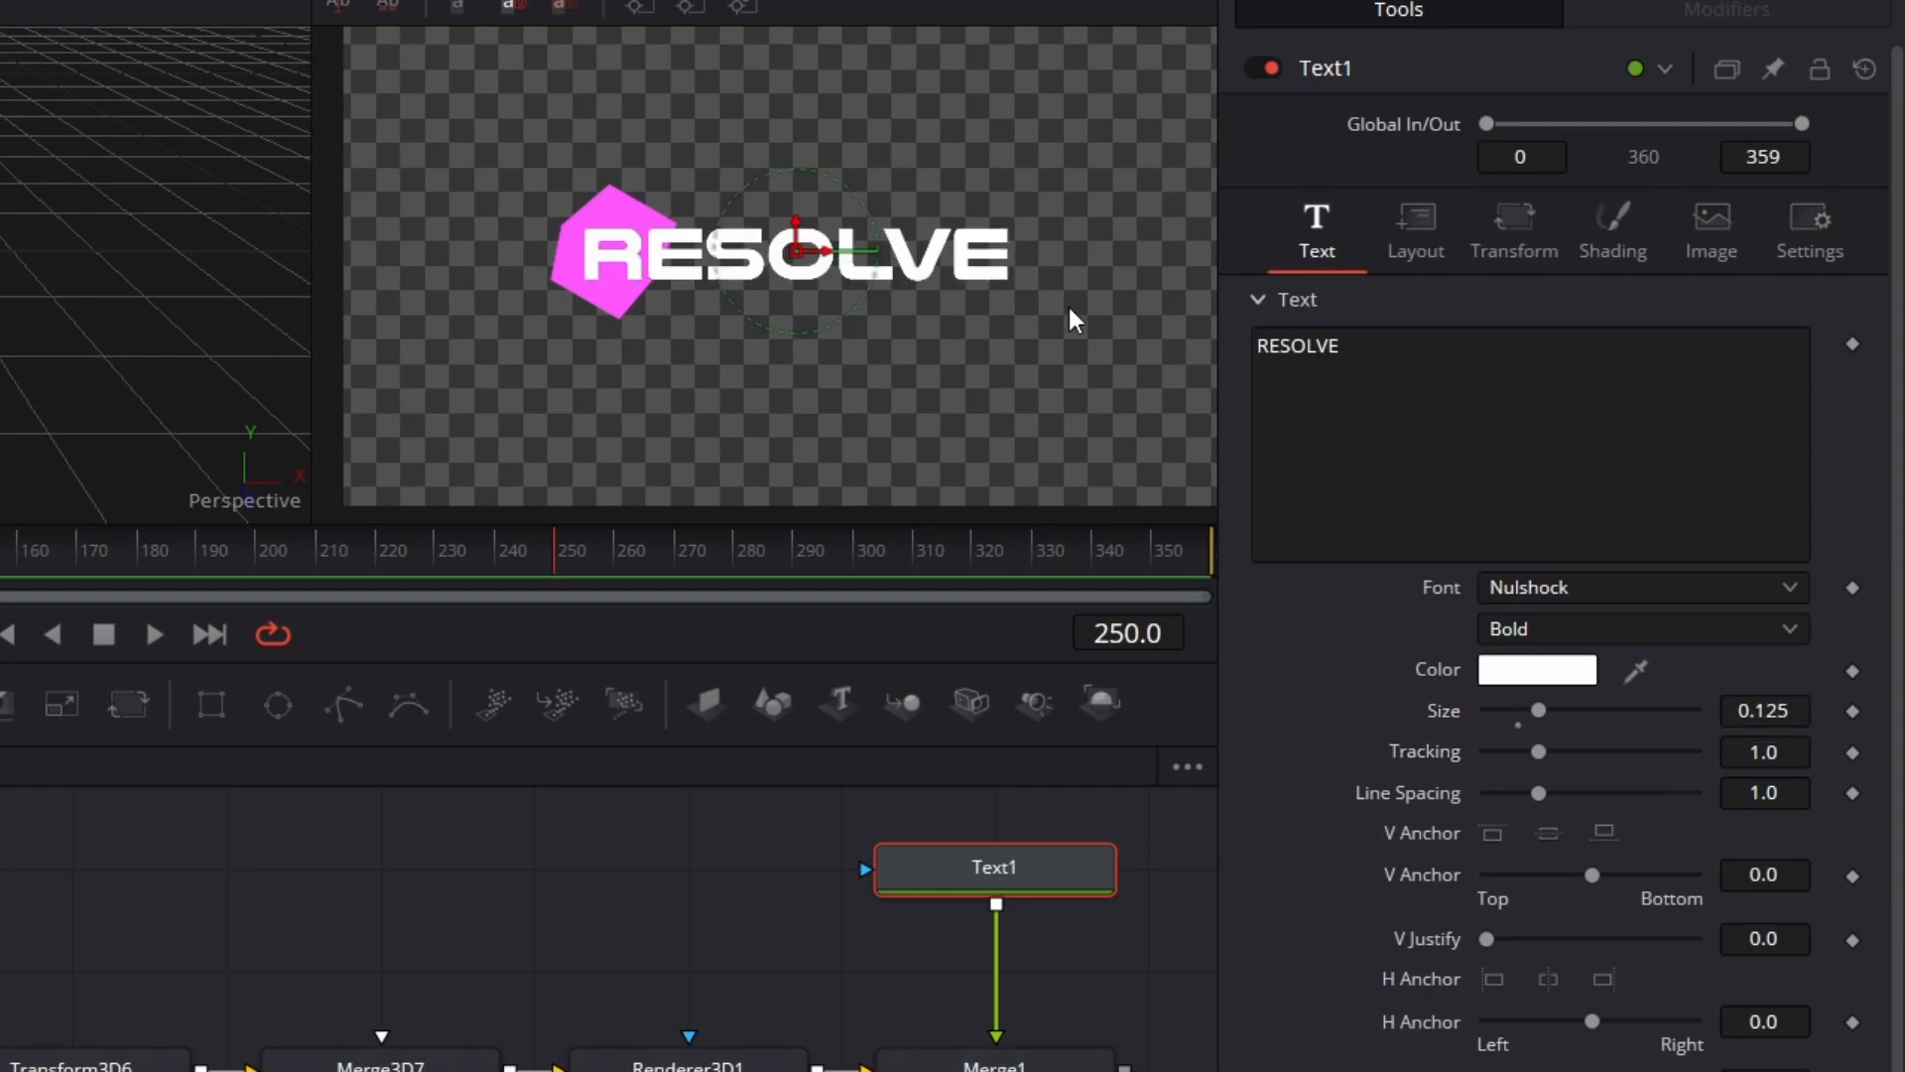
left_click_drag(826, 260, 890, 266)
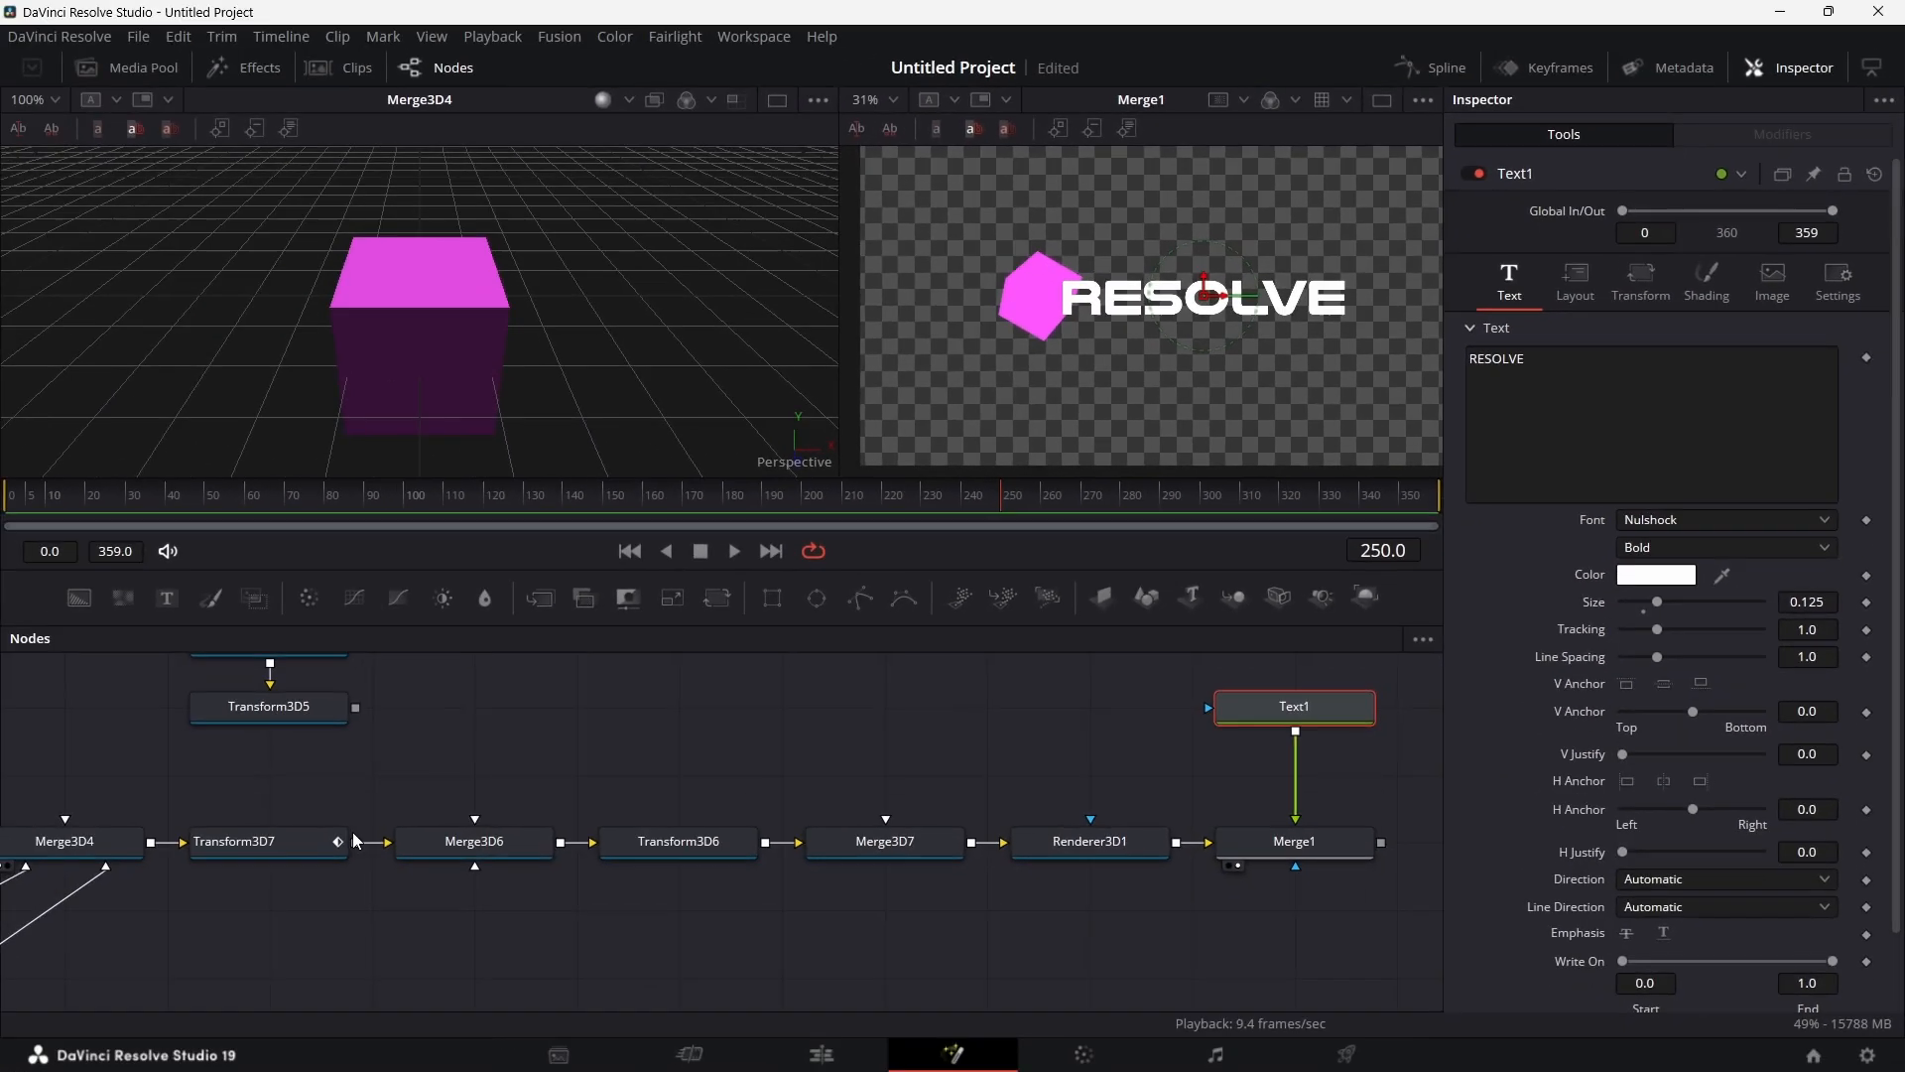
Step: Move the box clear of the text by setting Transform3D7's X translation to -1.70 at frame 250
left_click(20, 923)
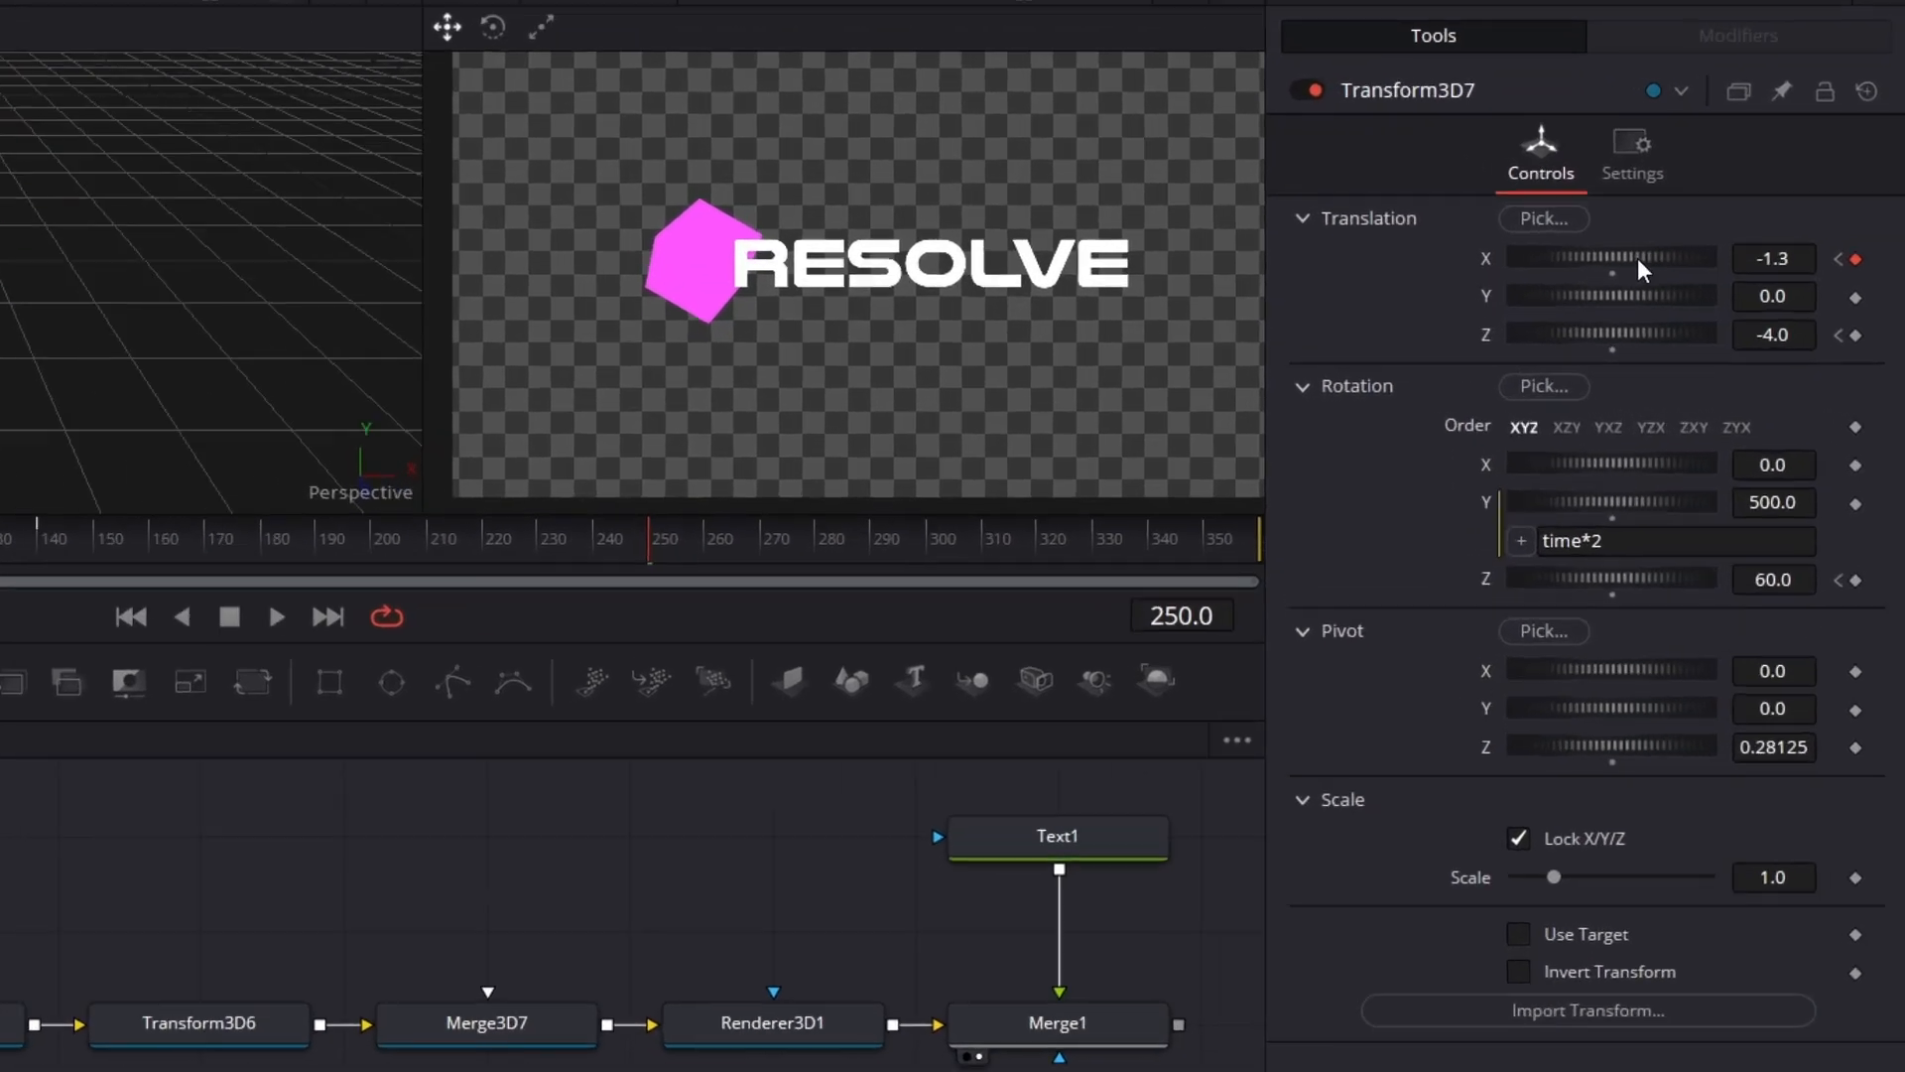
left_click_drag(1709, 295, 1688, 299)
left_click_drag(1581, 252, 1593, 258)
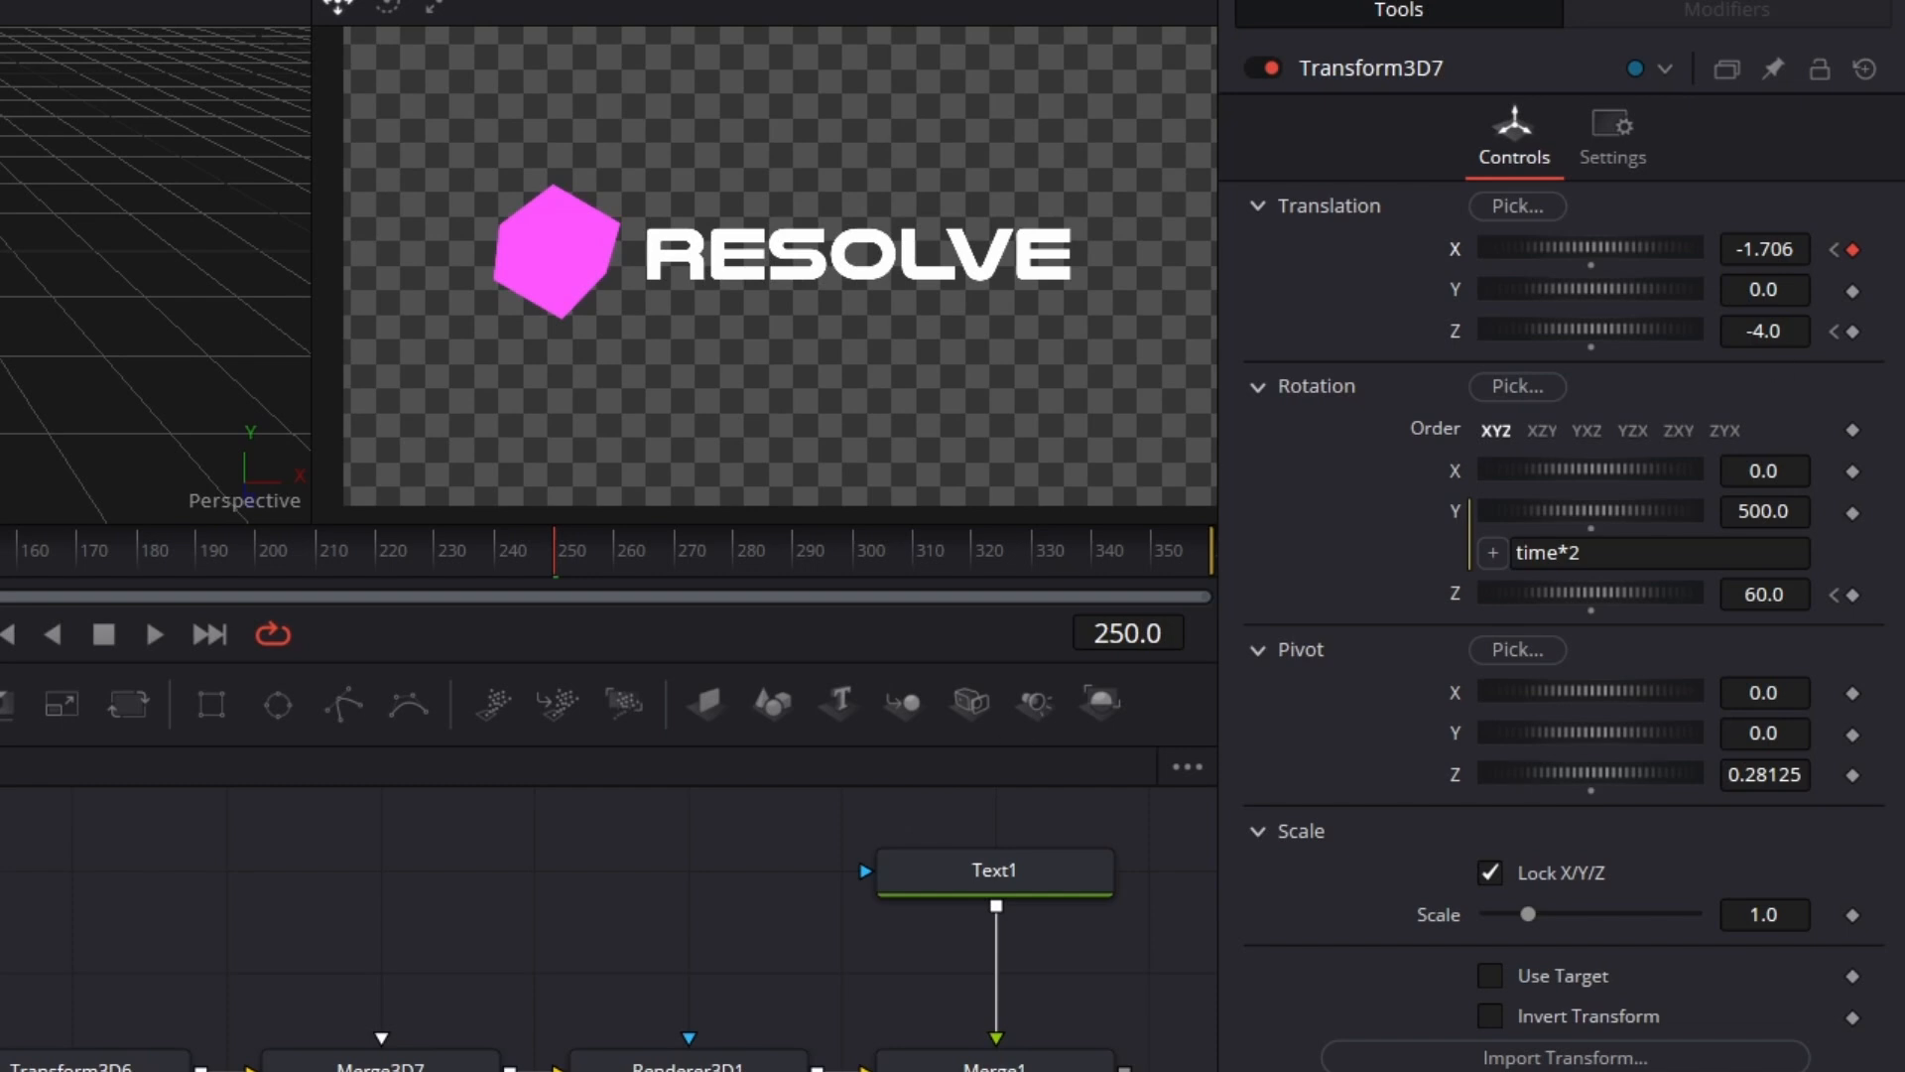
left_click(1798, 238)
key("BackSpace")
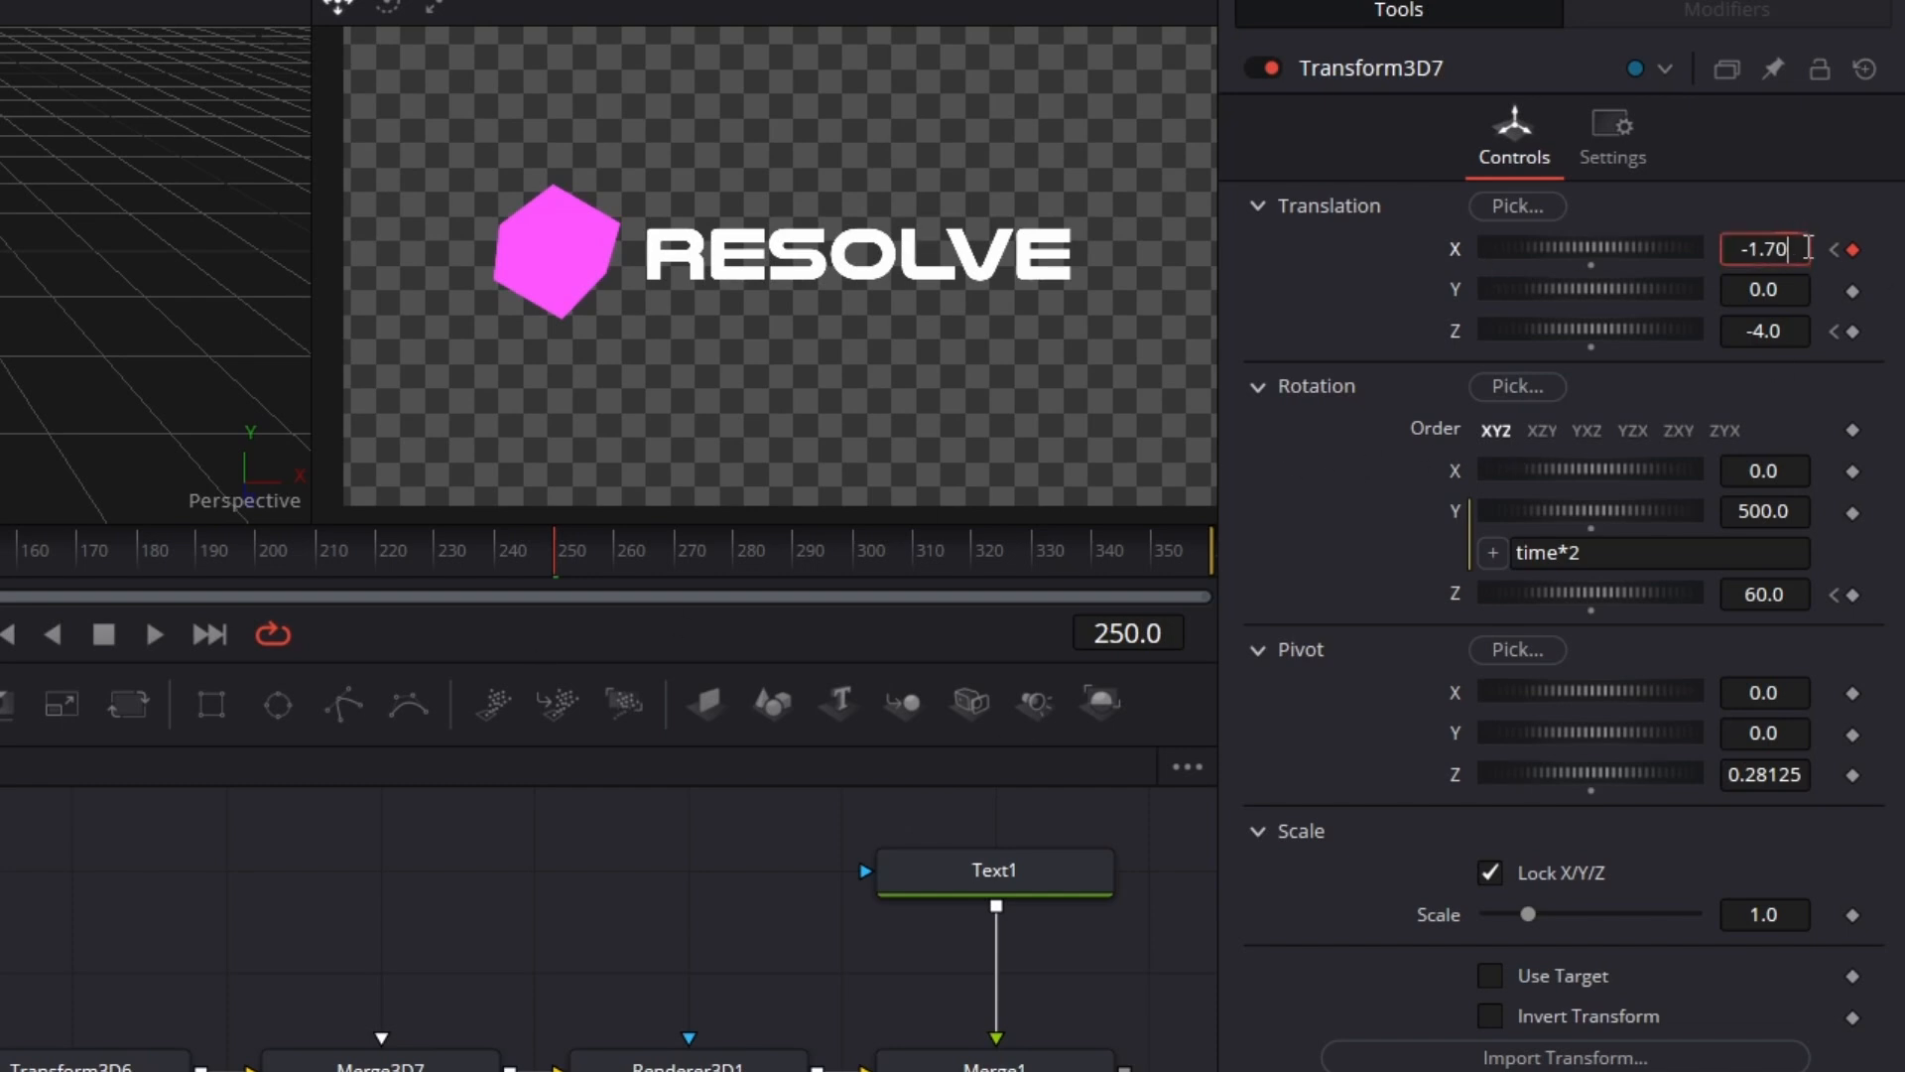
Step: Nudge the RESOLVE text slightly farther right, away from the box
left_click(969, 865)
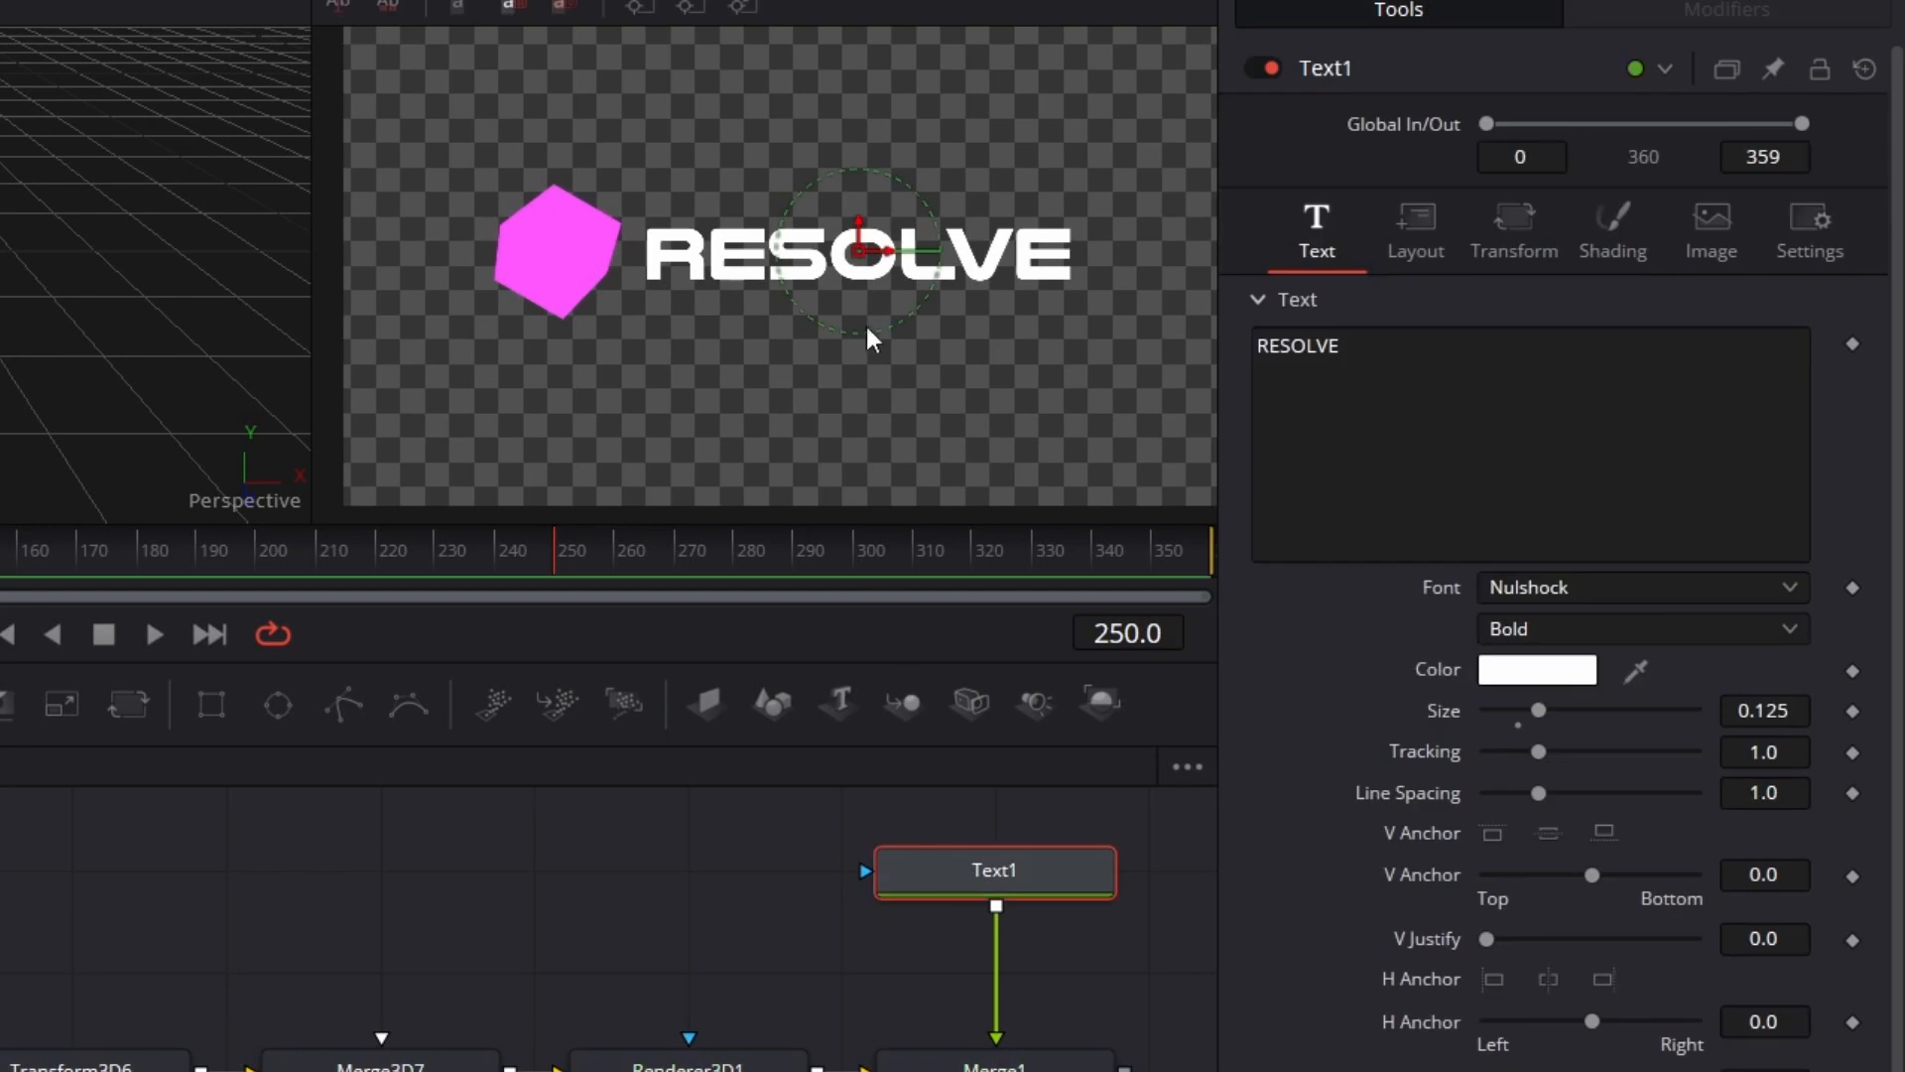
left_click_drag(891, 263, 907, 260)
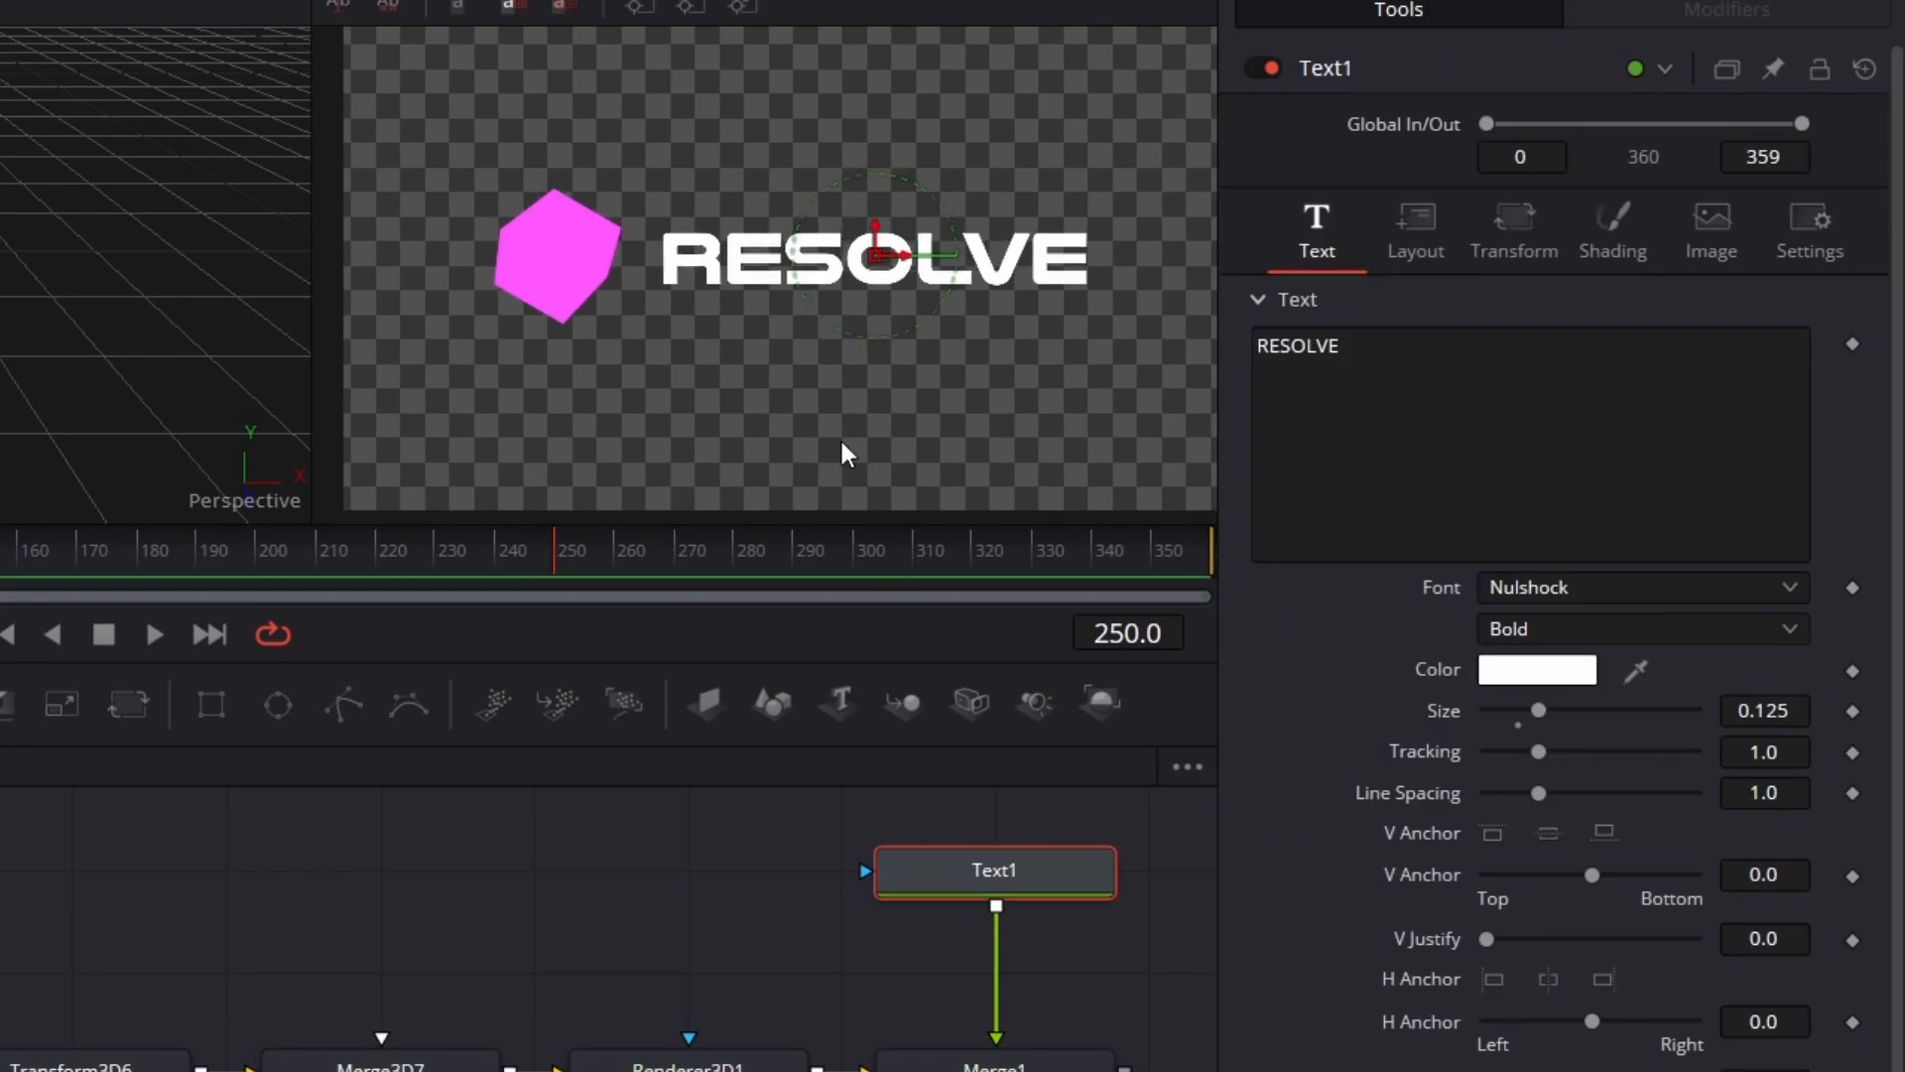
scroll(839, 437, "down", 2)
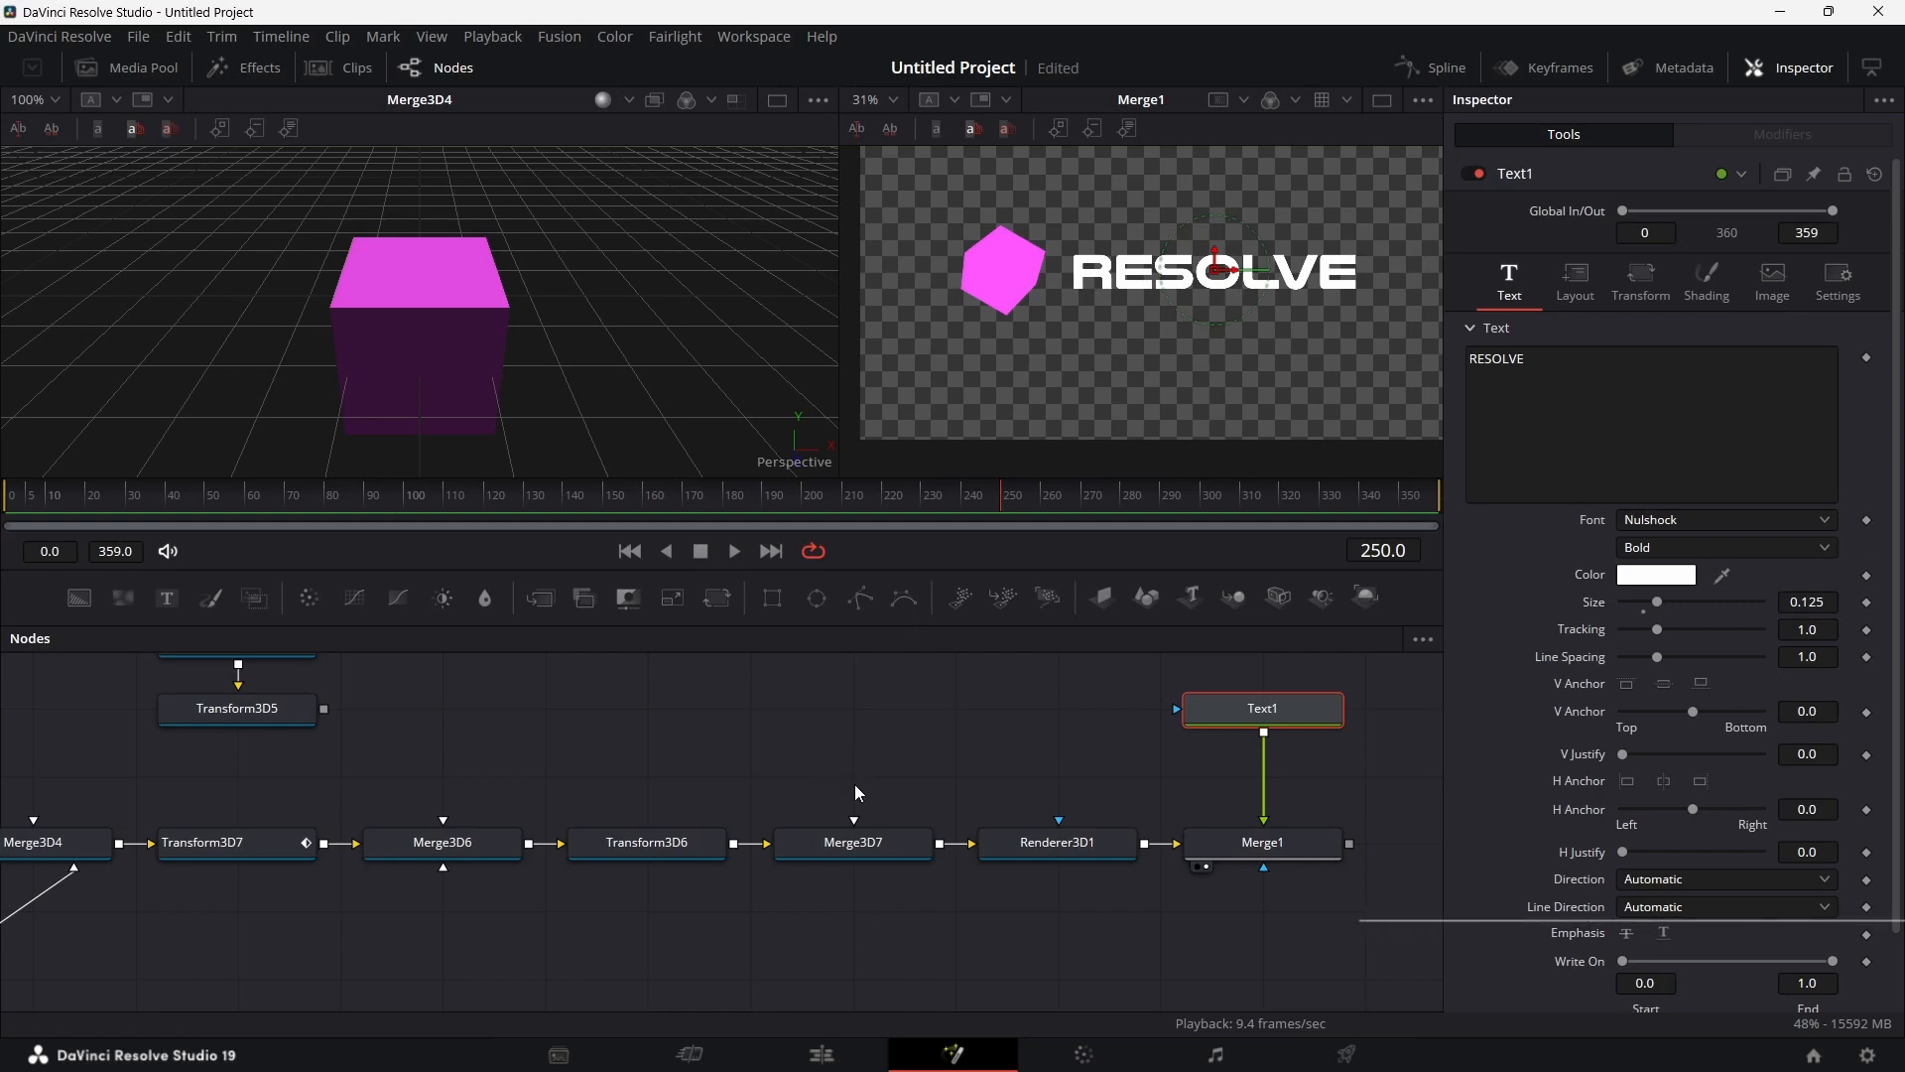
Step: Add a Directional Light feeding into Merge3D7 and enable lighting in Renderer3D1
key("shift+space")
type("DI")
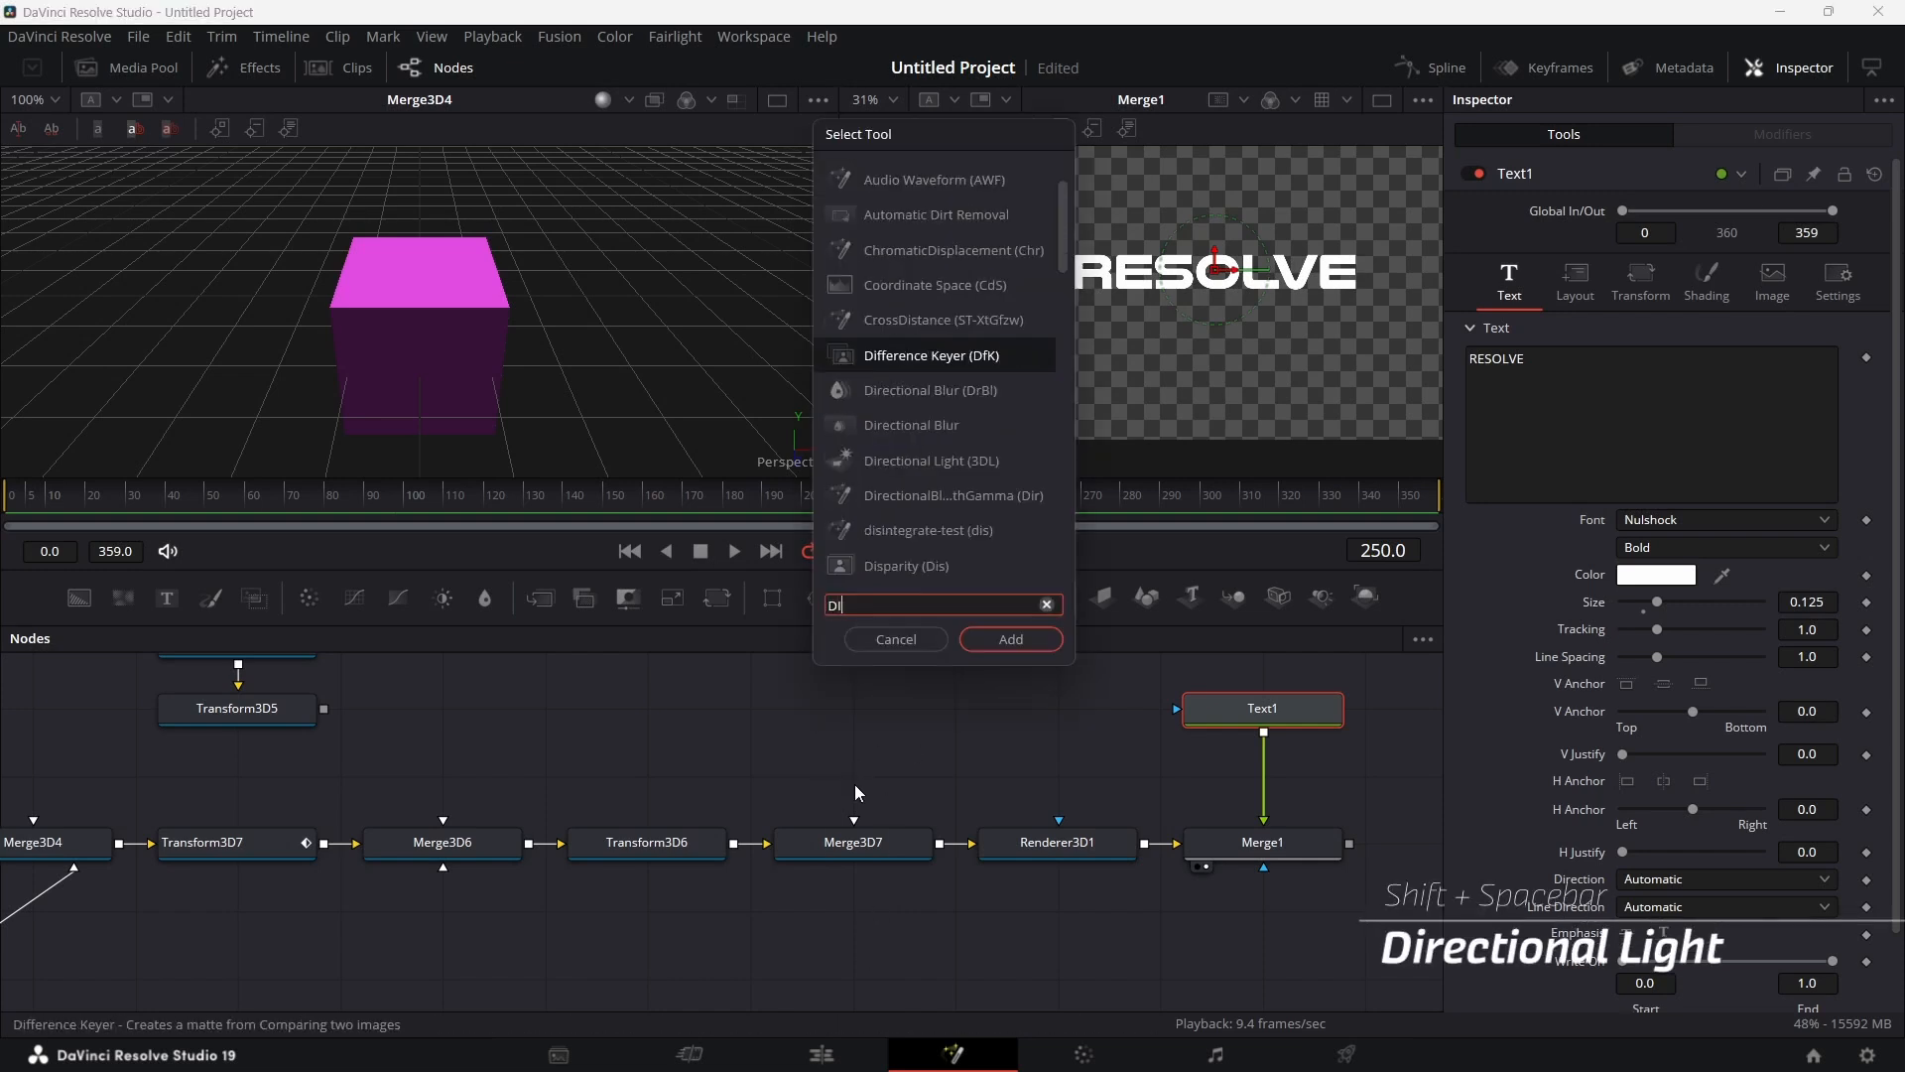
type("RECTION")
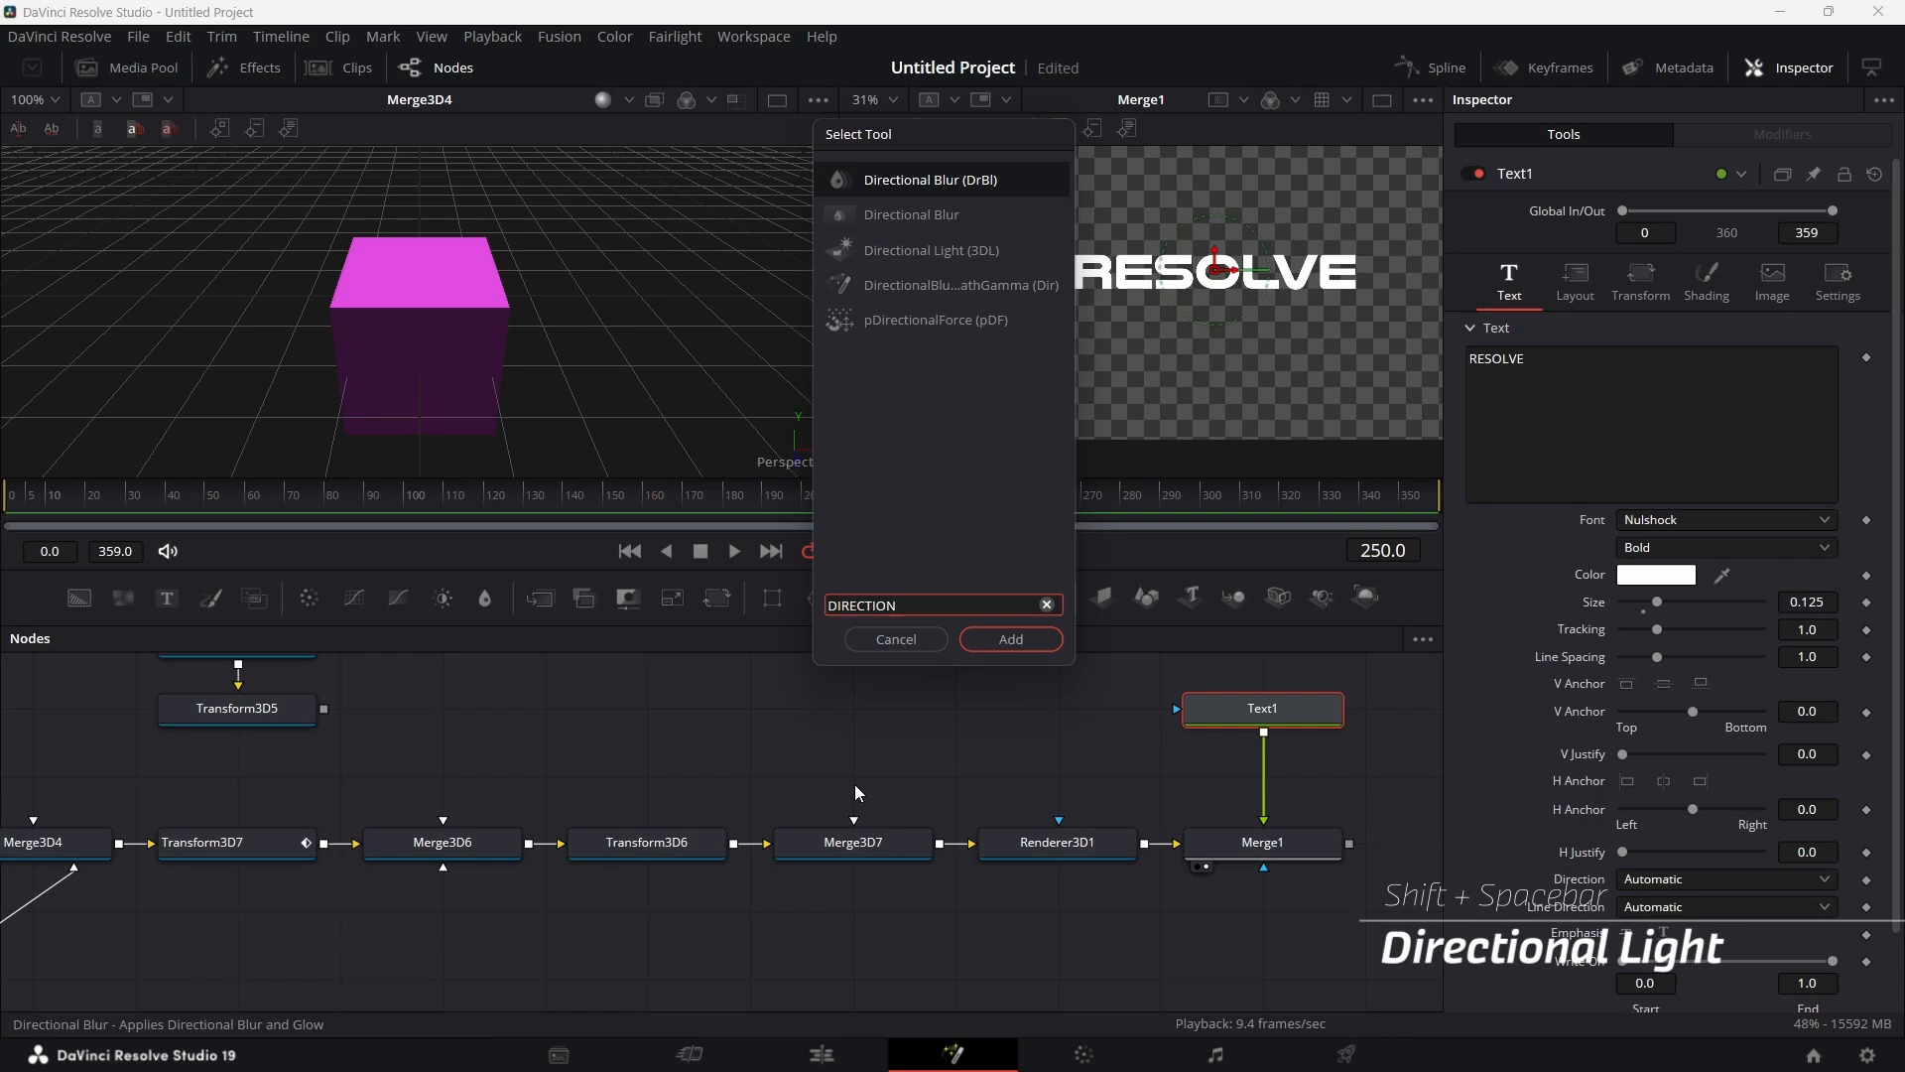
key("Down")
key("Down")
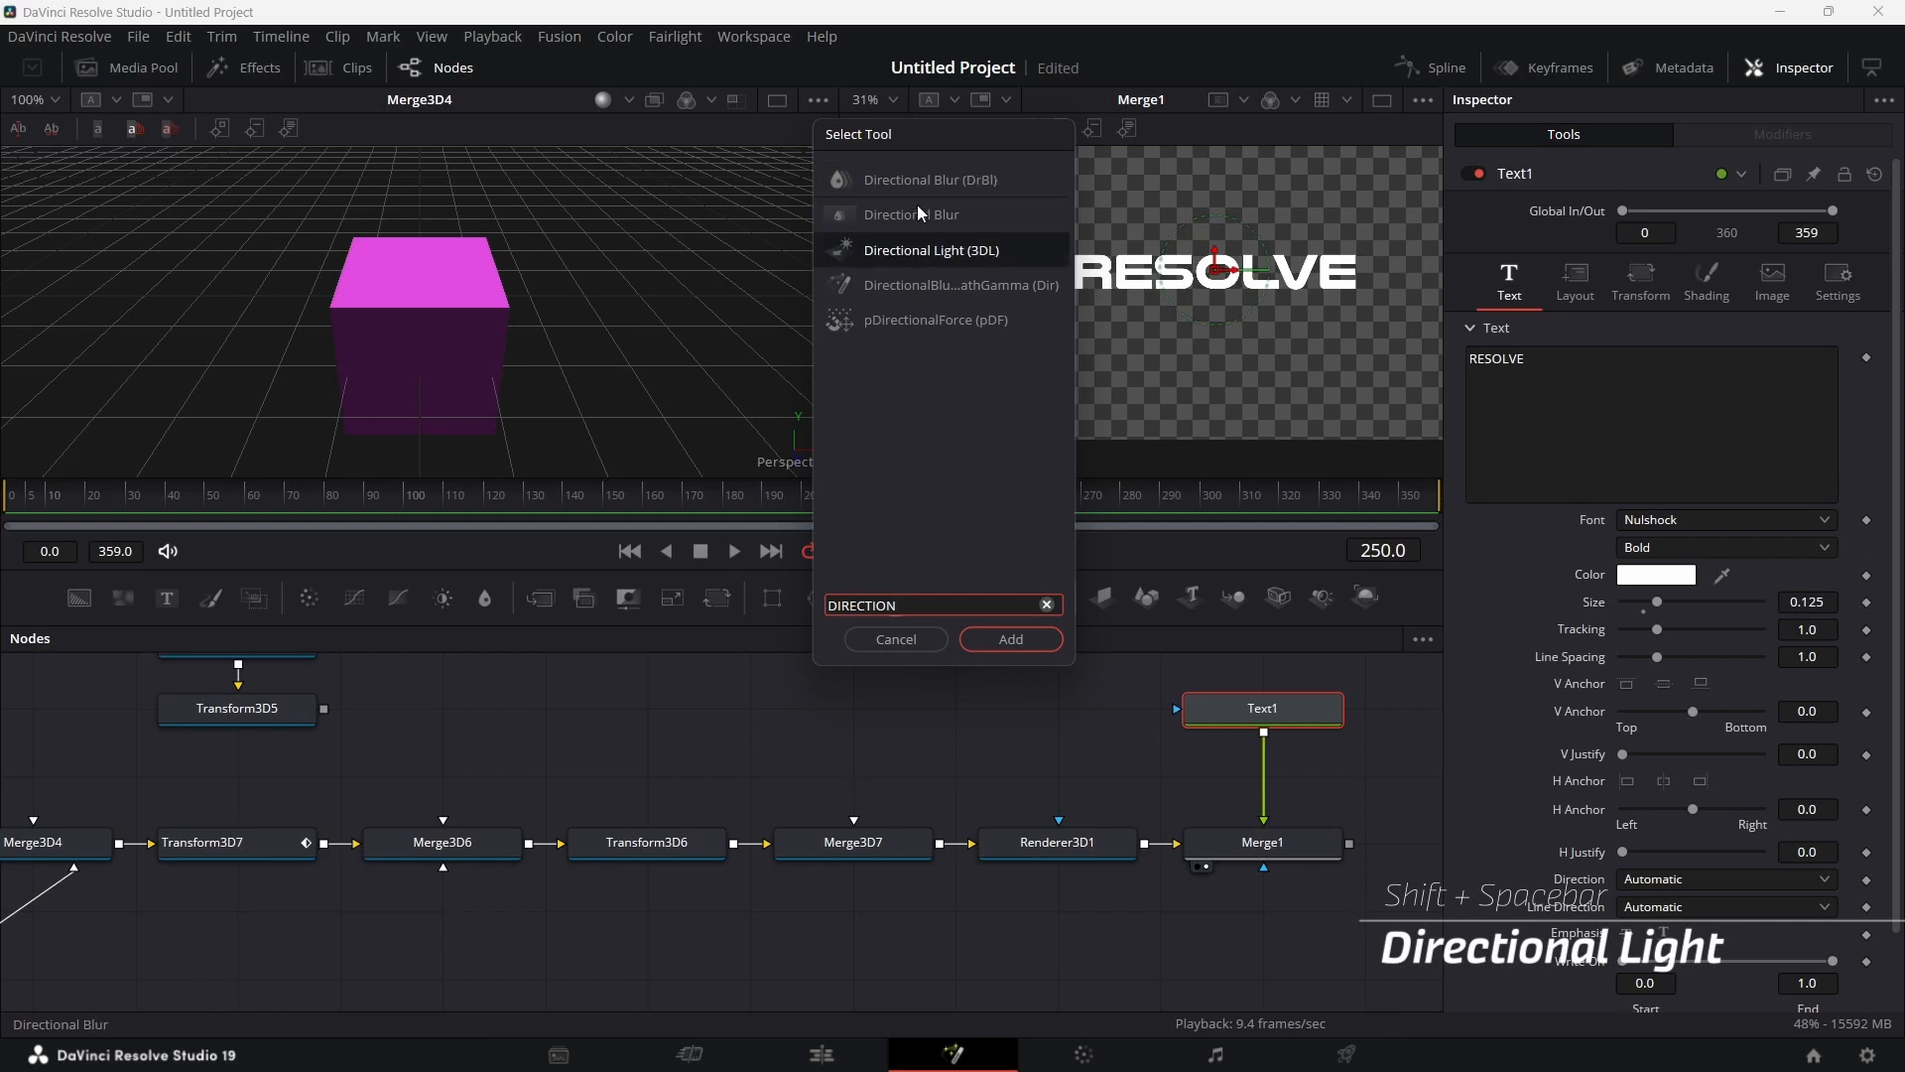
left_click(1010, 643)
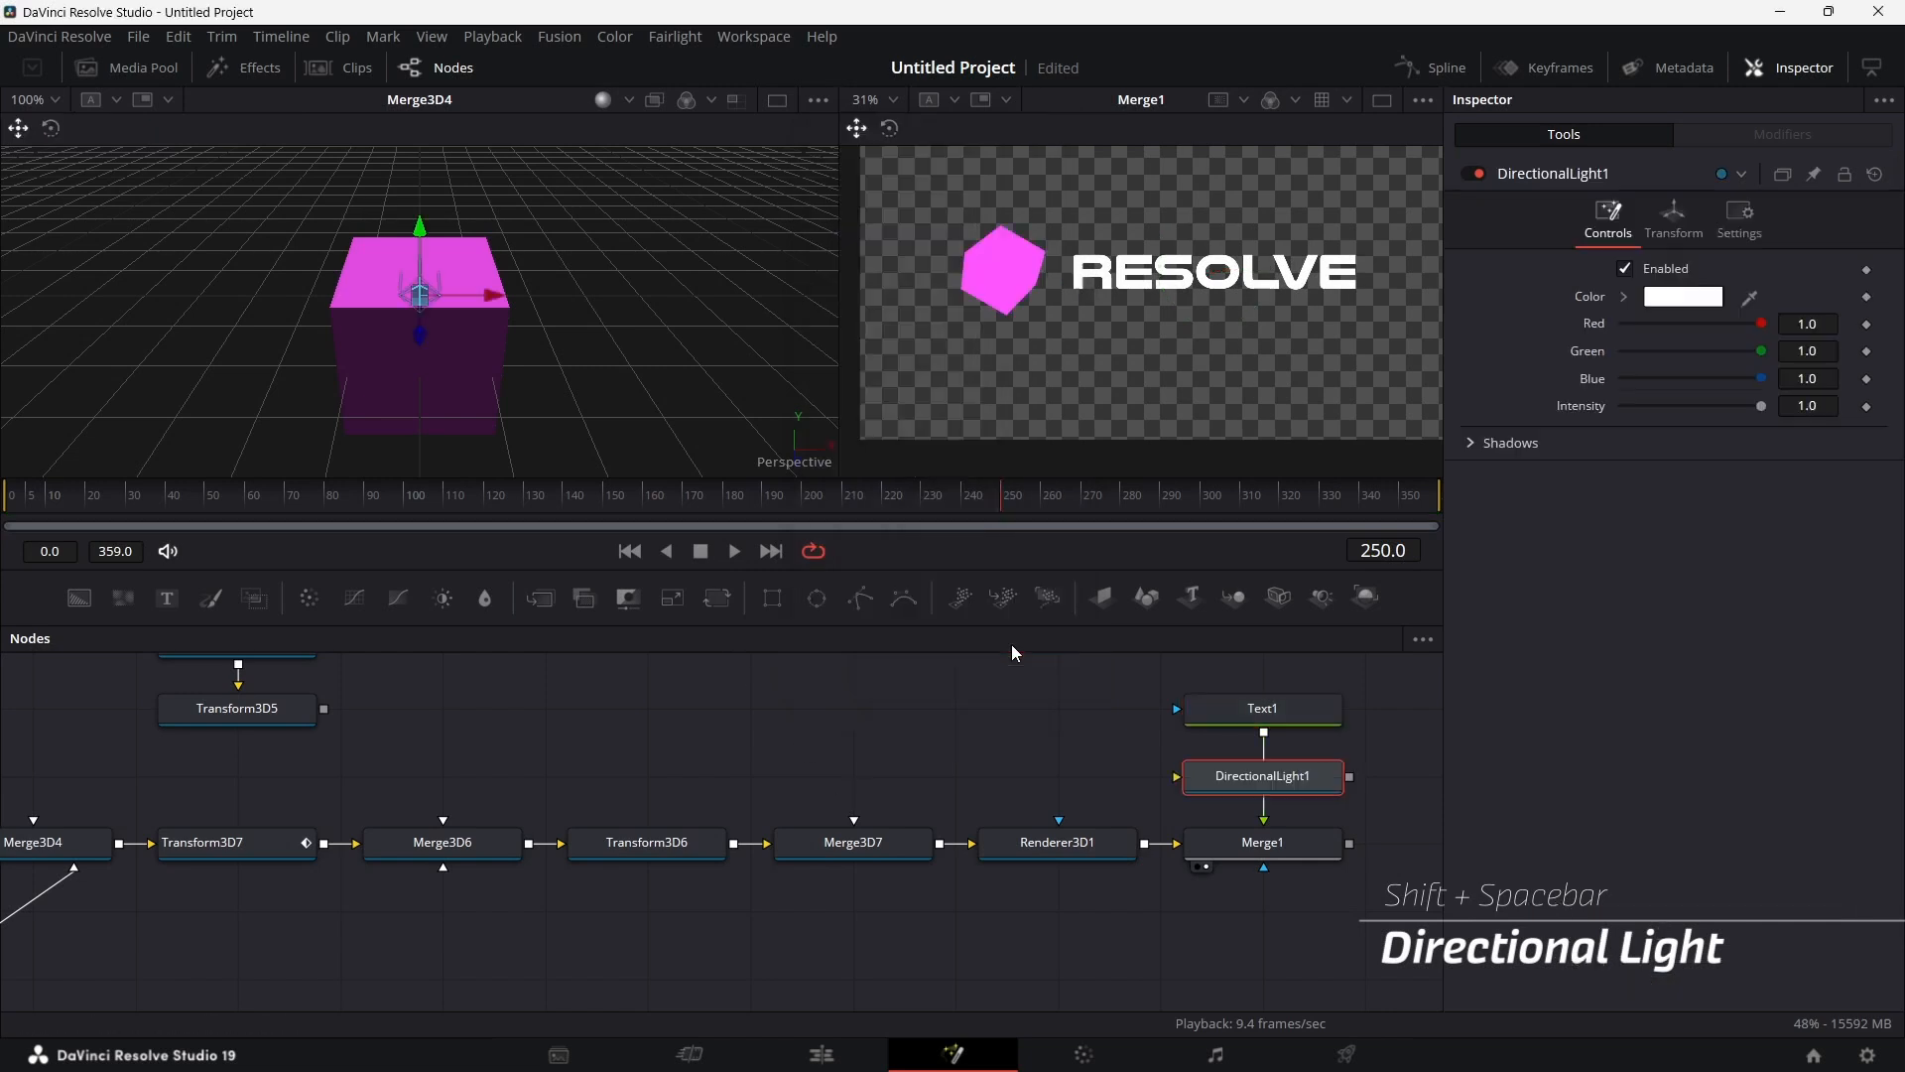
left_click_drag(1247, 791, 863, 859)
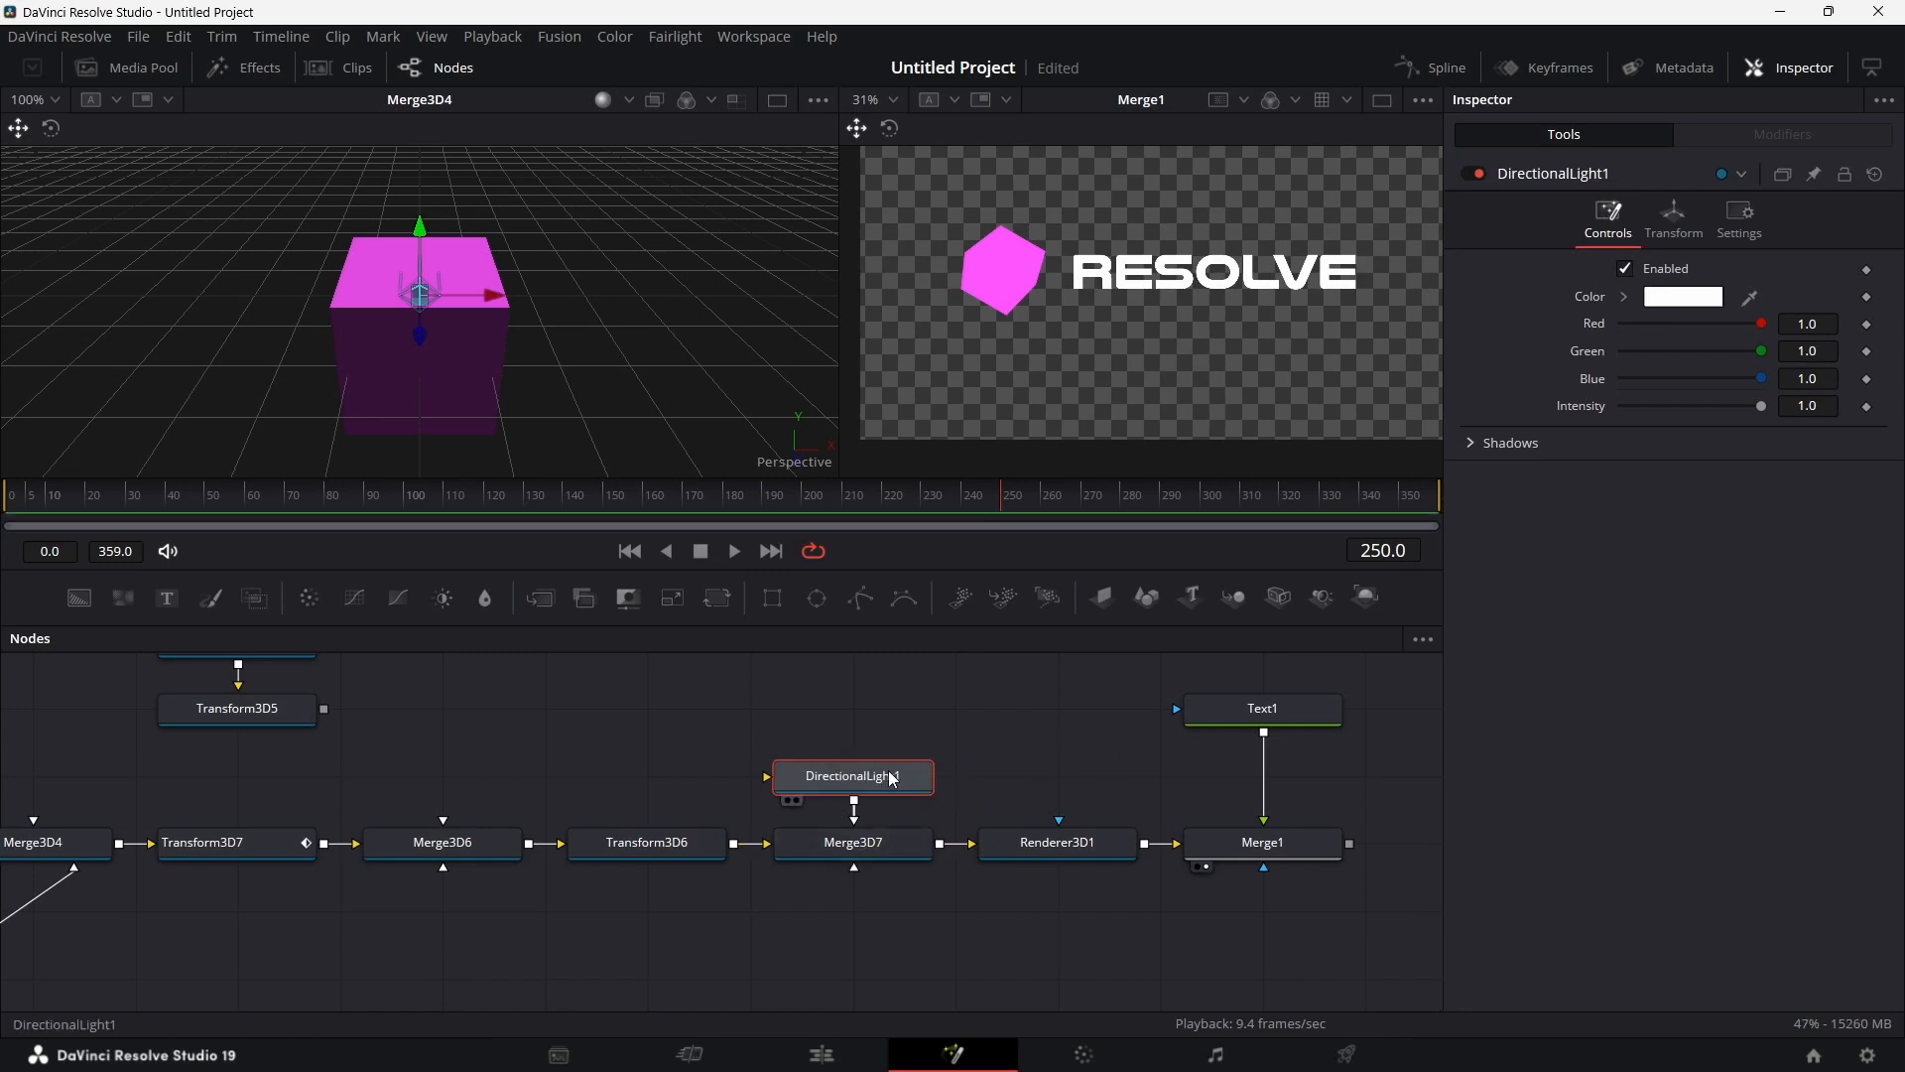
left_click(1075, 843)
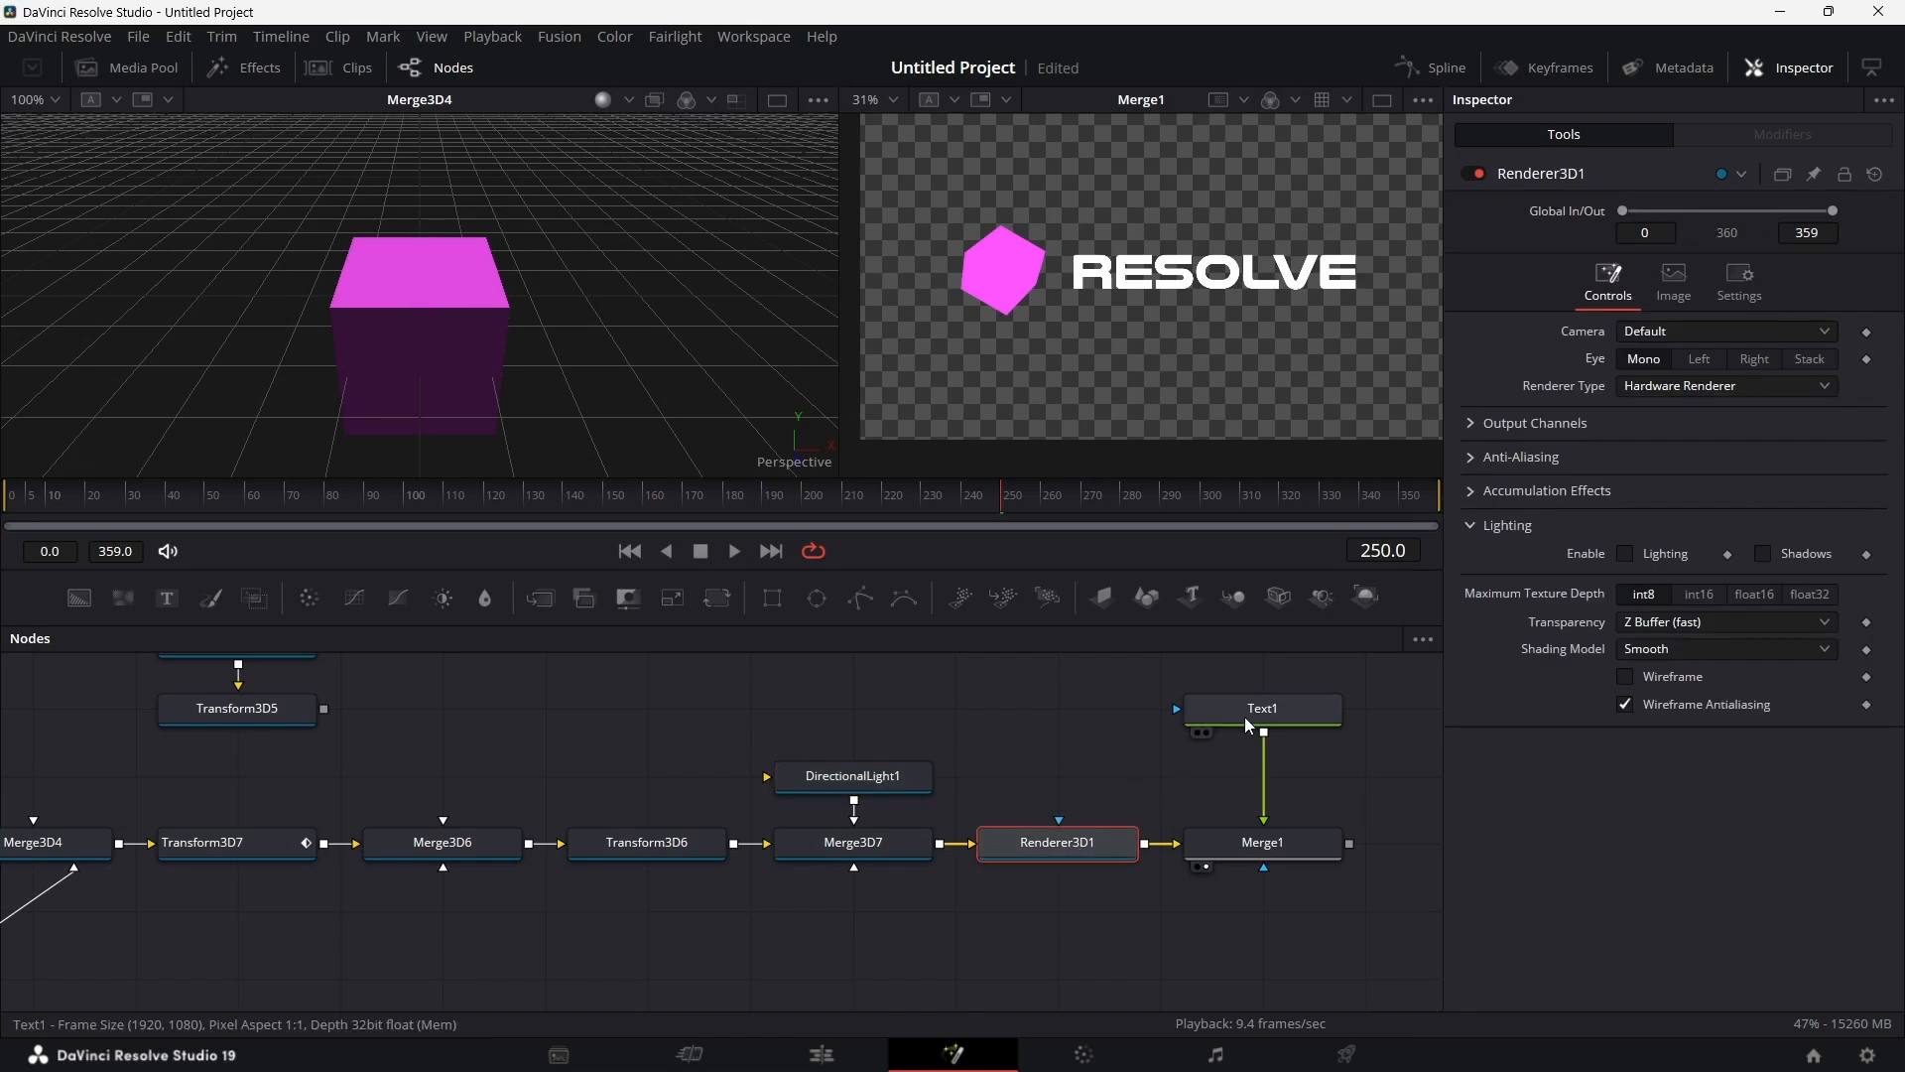
left_click(1625, 553)
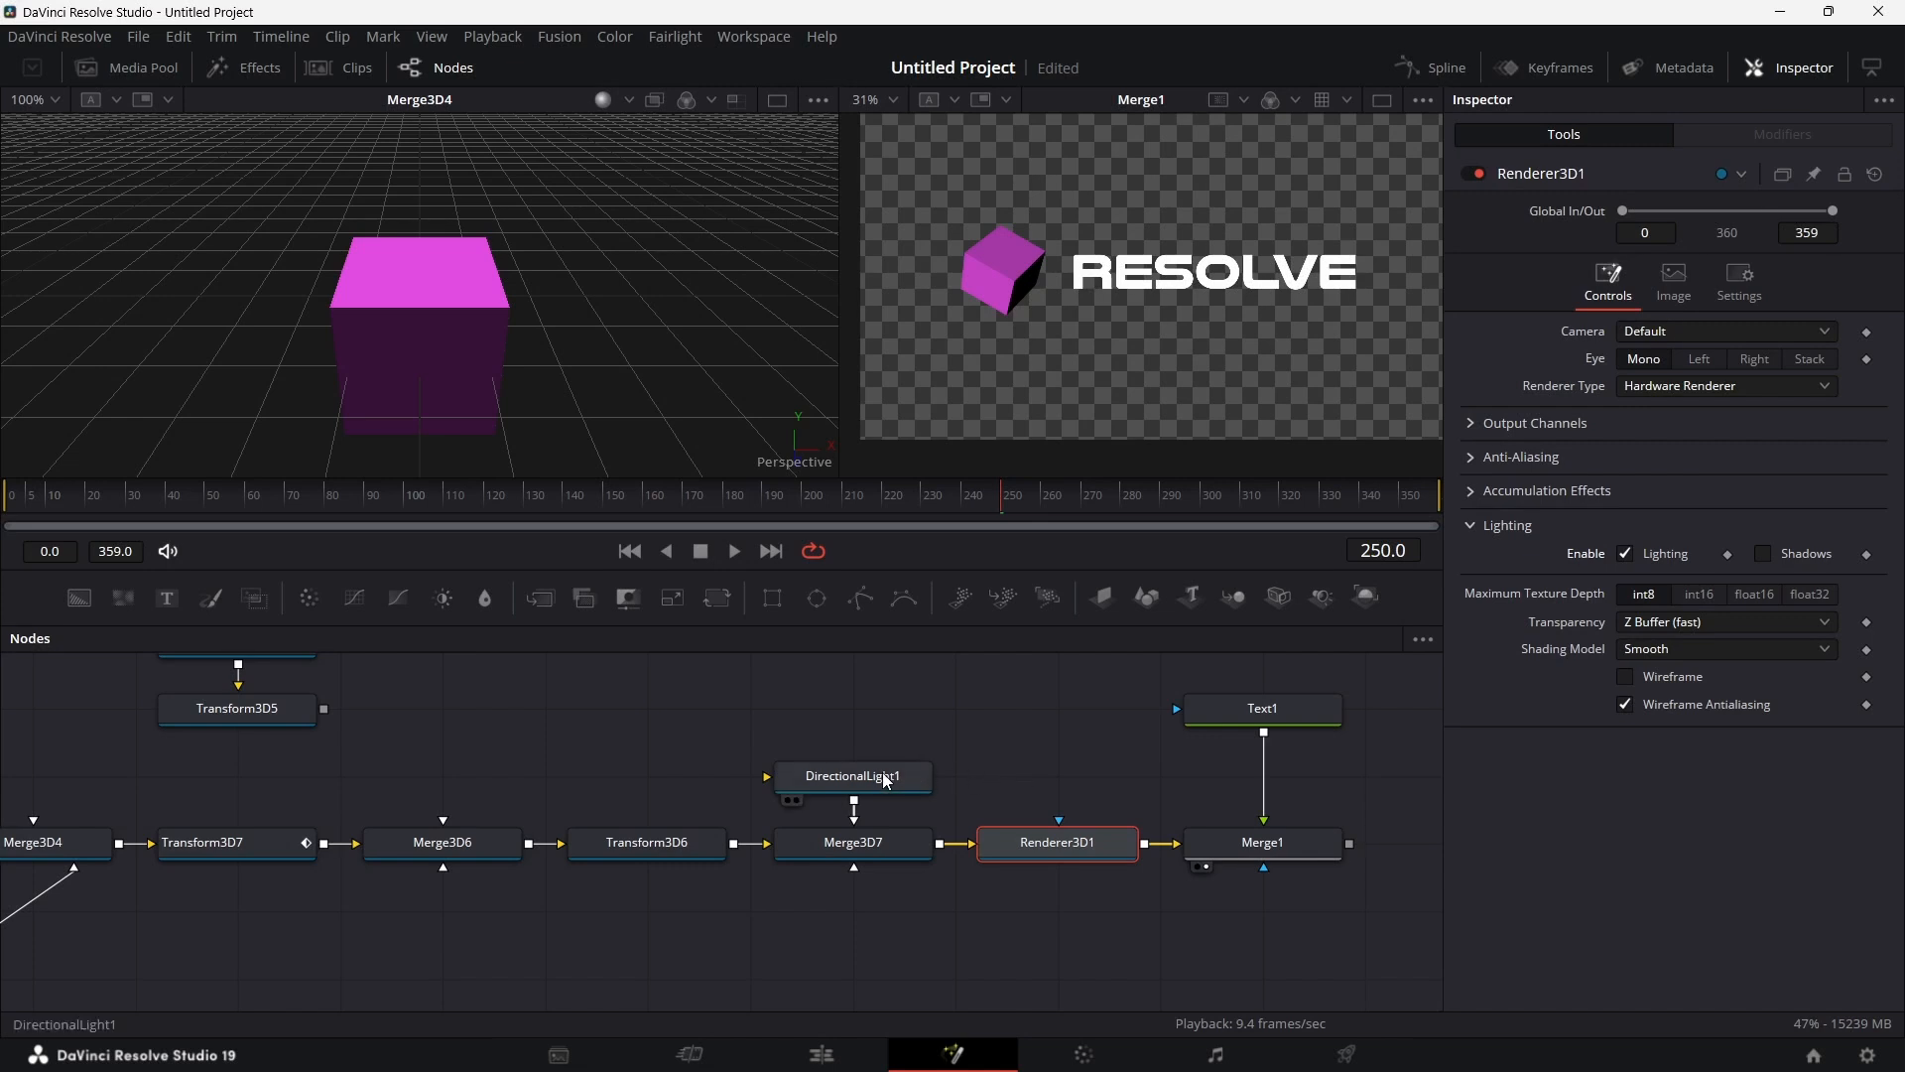
Step: Set DirectionalLight1's rotation to X 30, Y 30 and Z -30
left_click(849, 775)
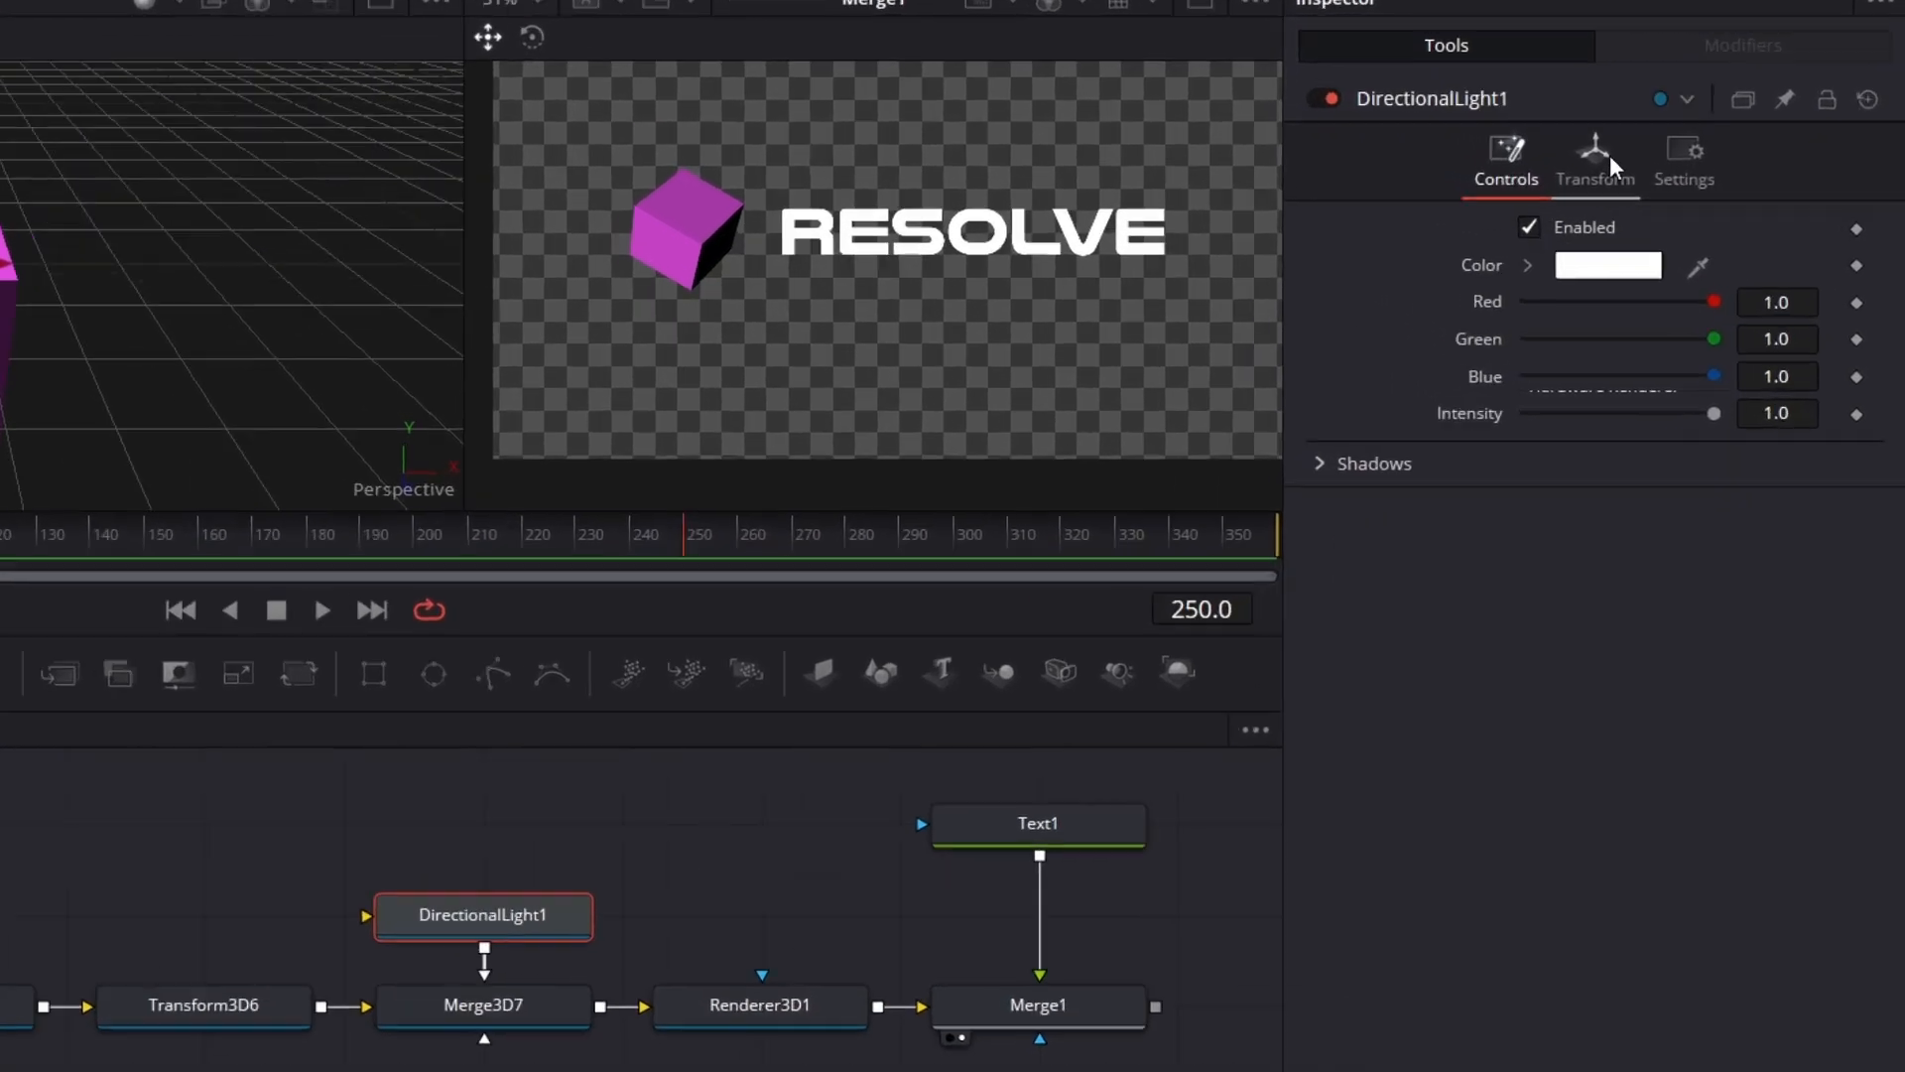
left_click(1677, 217)
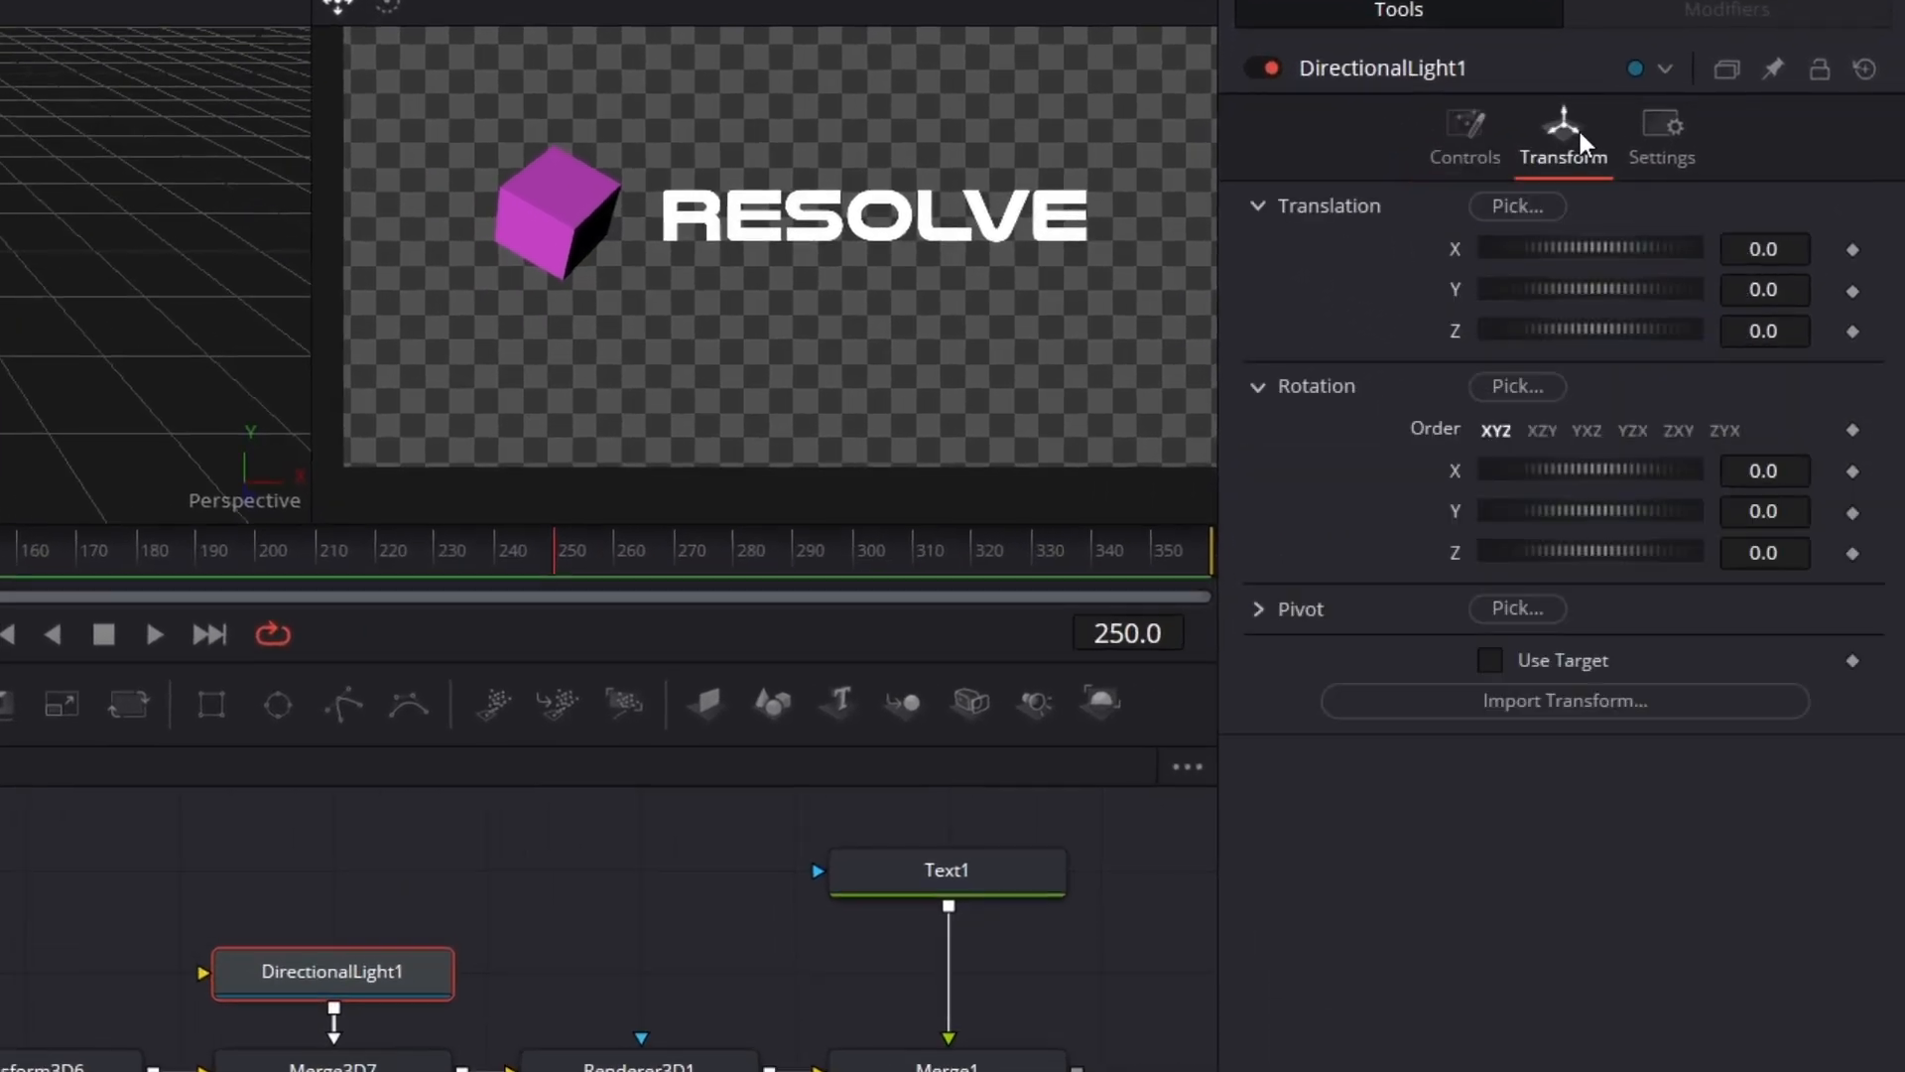
left_click(1781, 470)
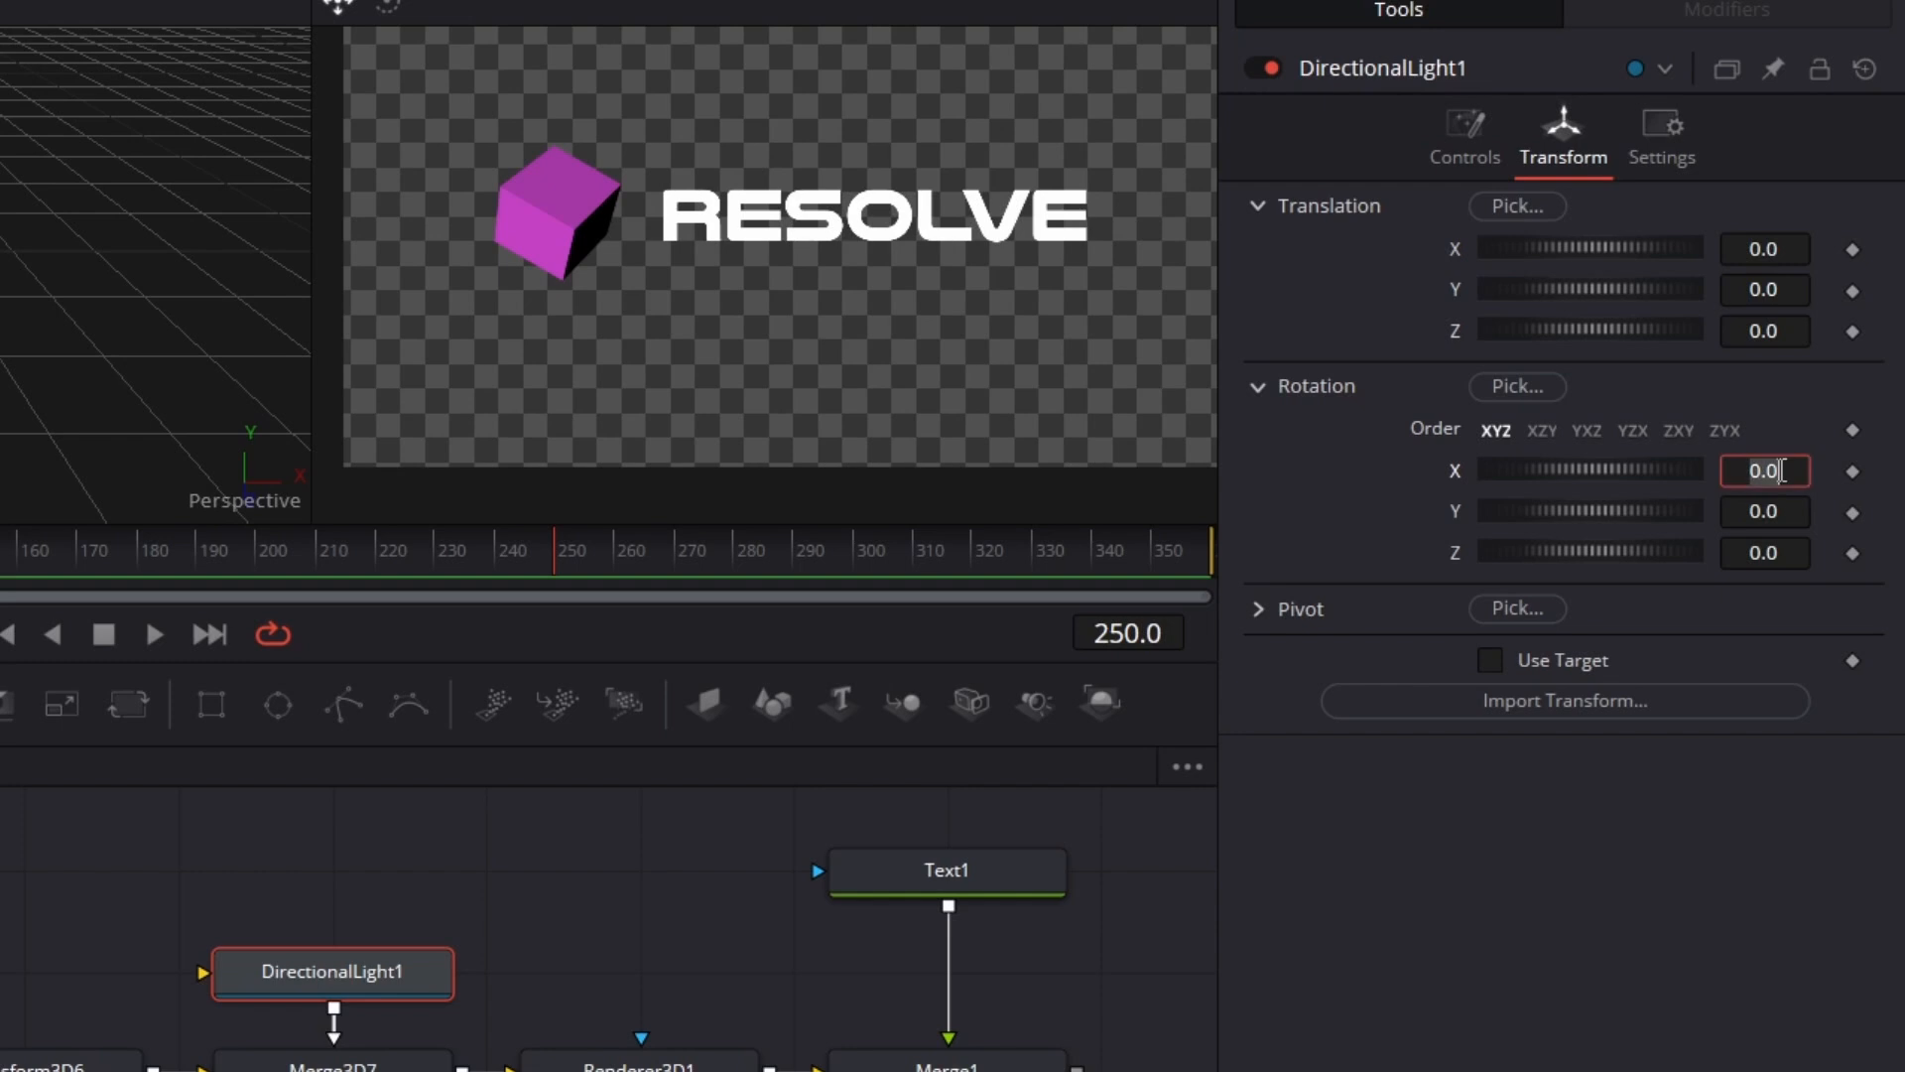
type("30")
key("Tab")
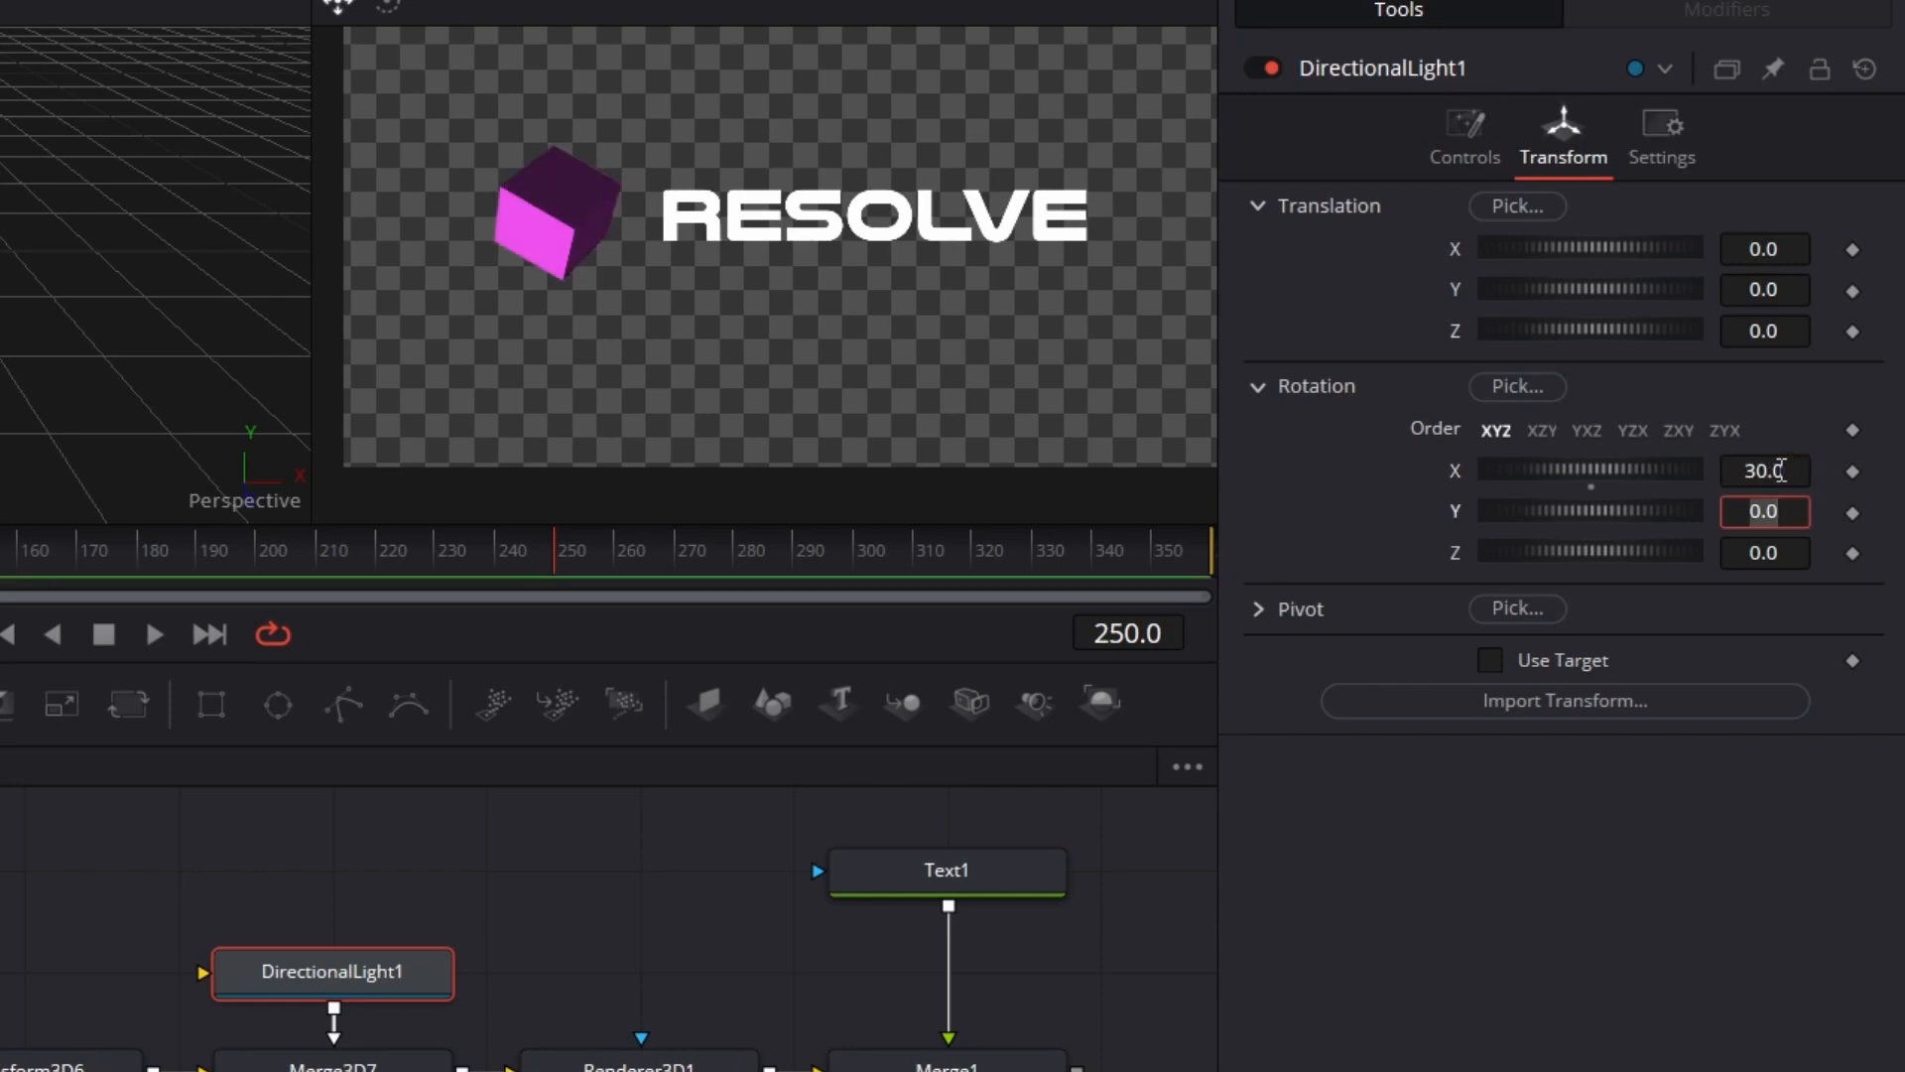
type("30")
key("Tab")
key("BackSpace")
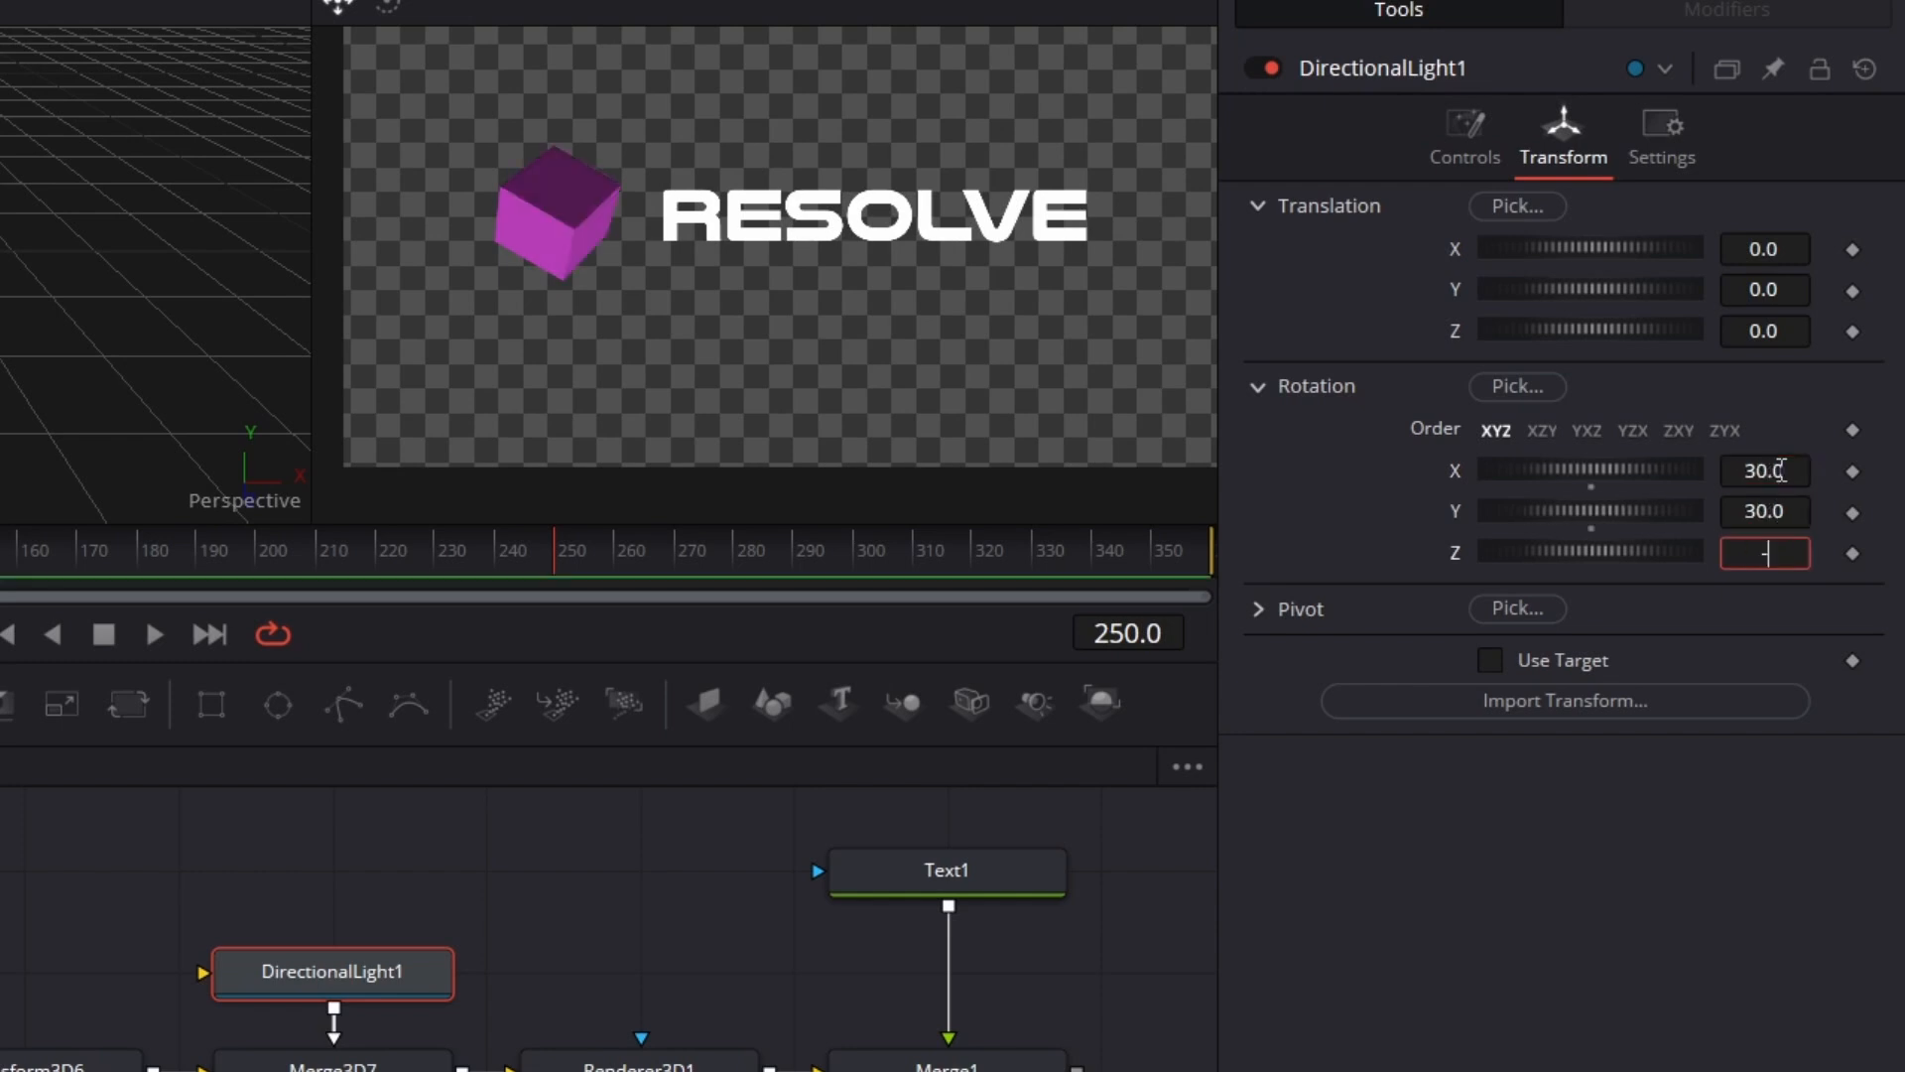
type("-30")
key("Tab")
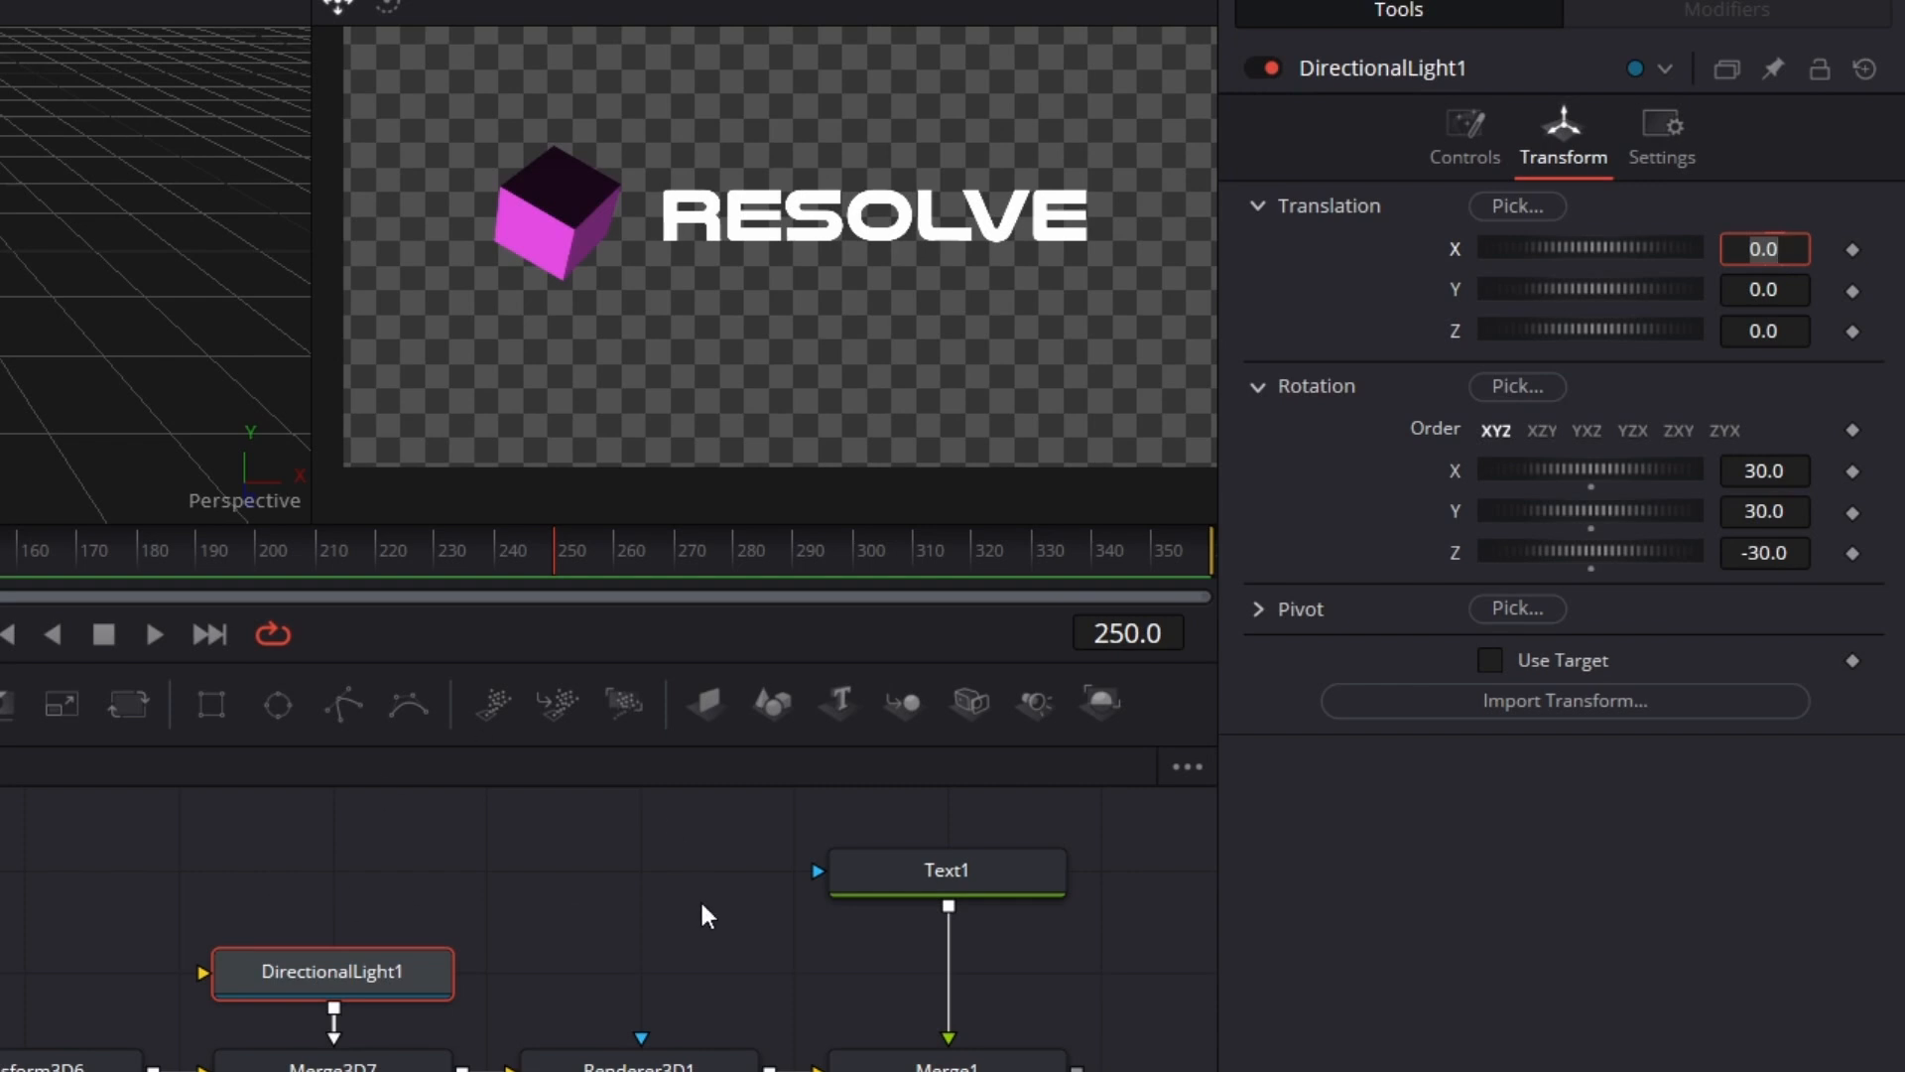
left_click(540, 913)
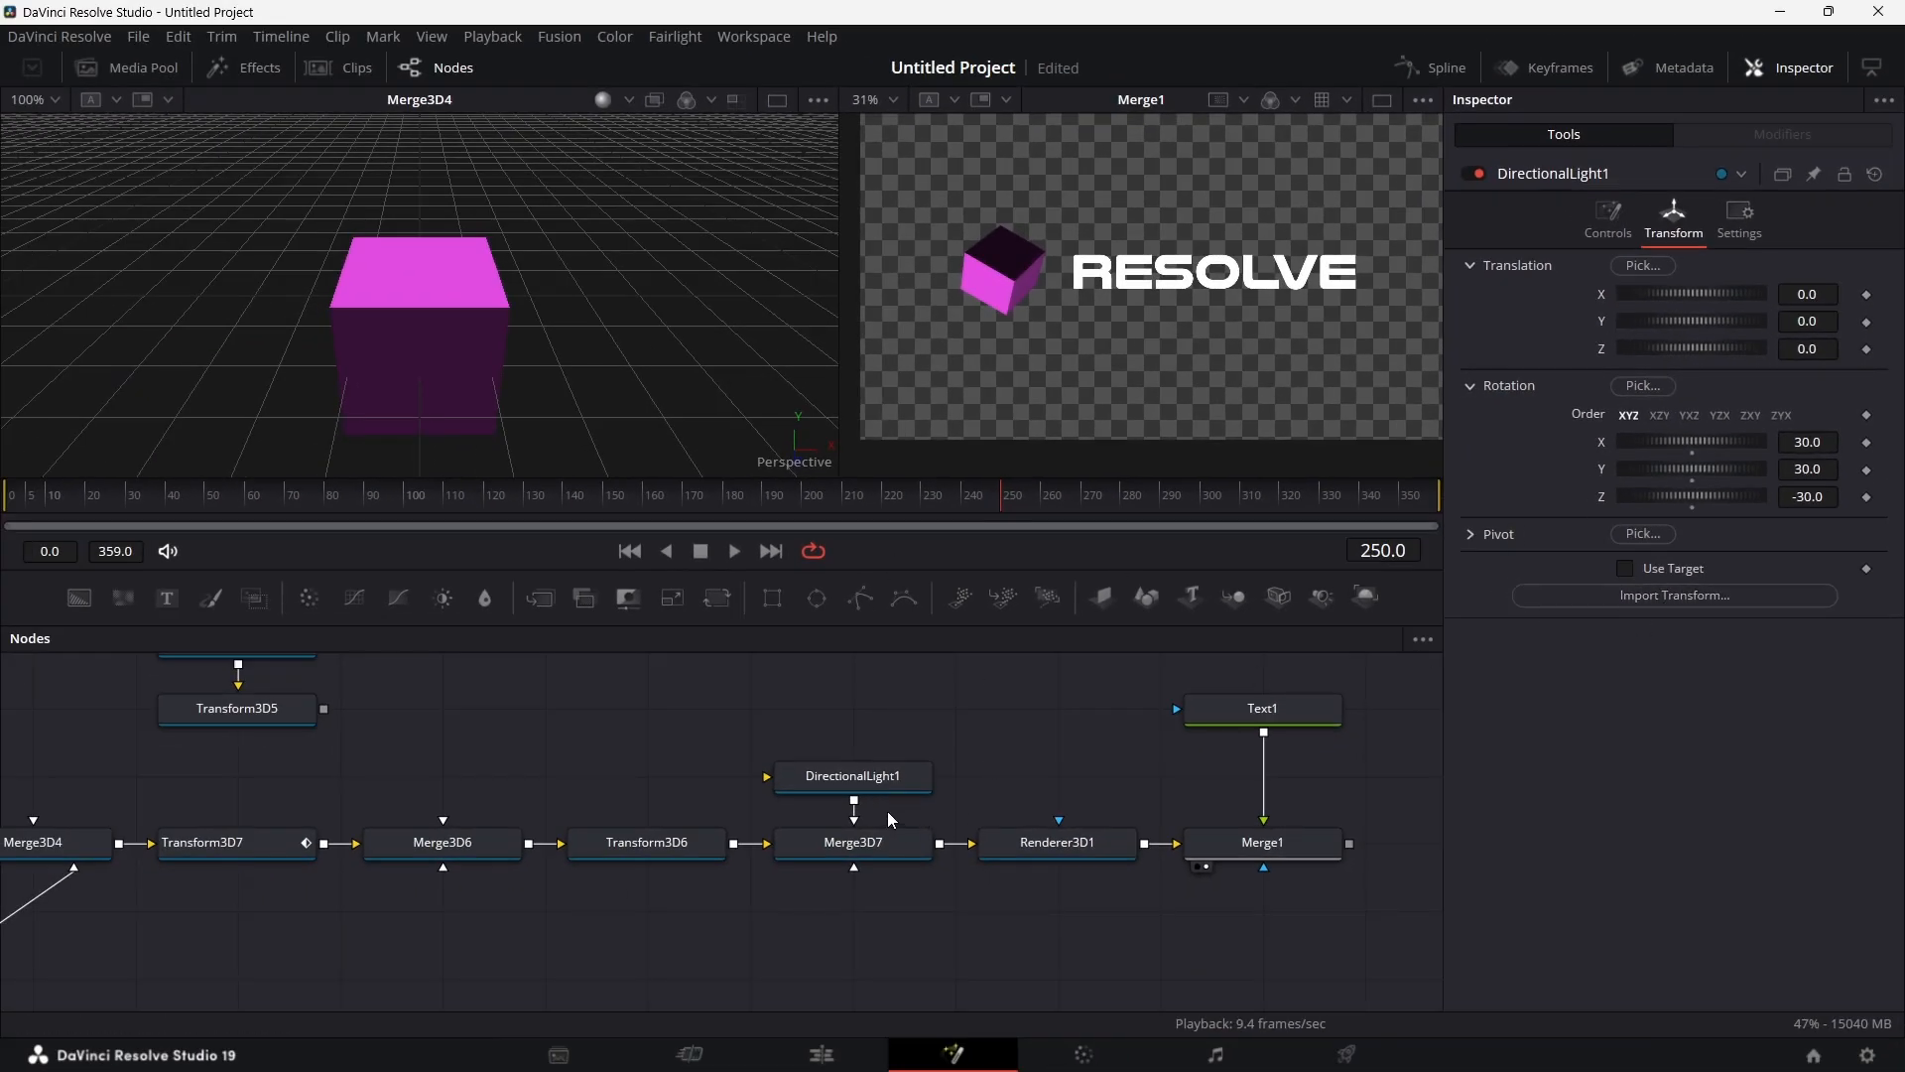
Step: Smooth all of Transform3D7's keyframed offset and rotation curves in the spline editor and raise their Ease In to 70.2
left_click(266, 496)
left_click_drag(266, 496, 795, 496)
scroll(494, 712, "left", 2)
scroll(494, 712, "left", 3)
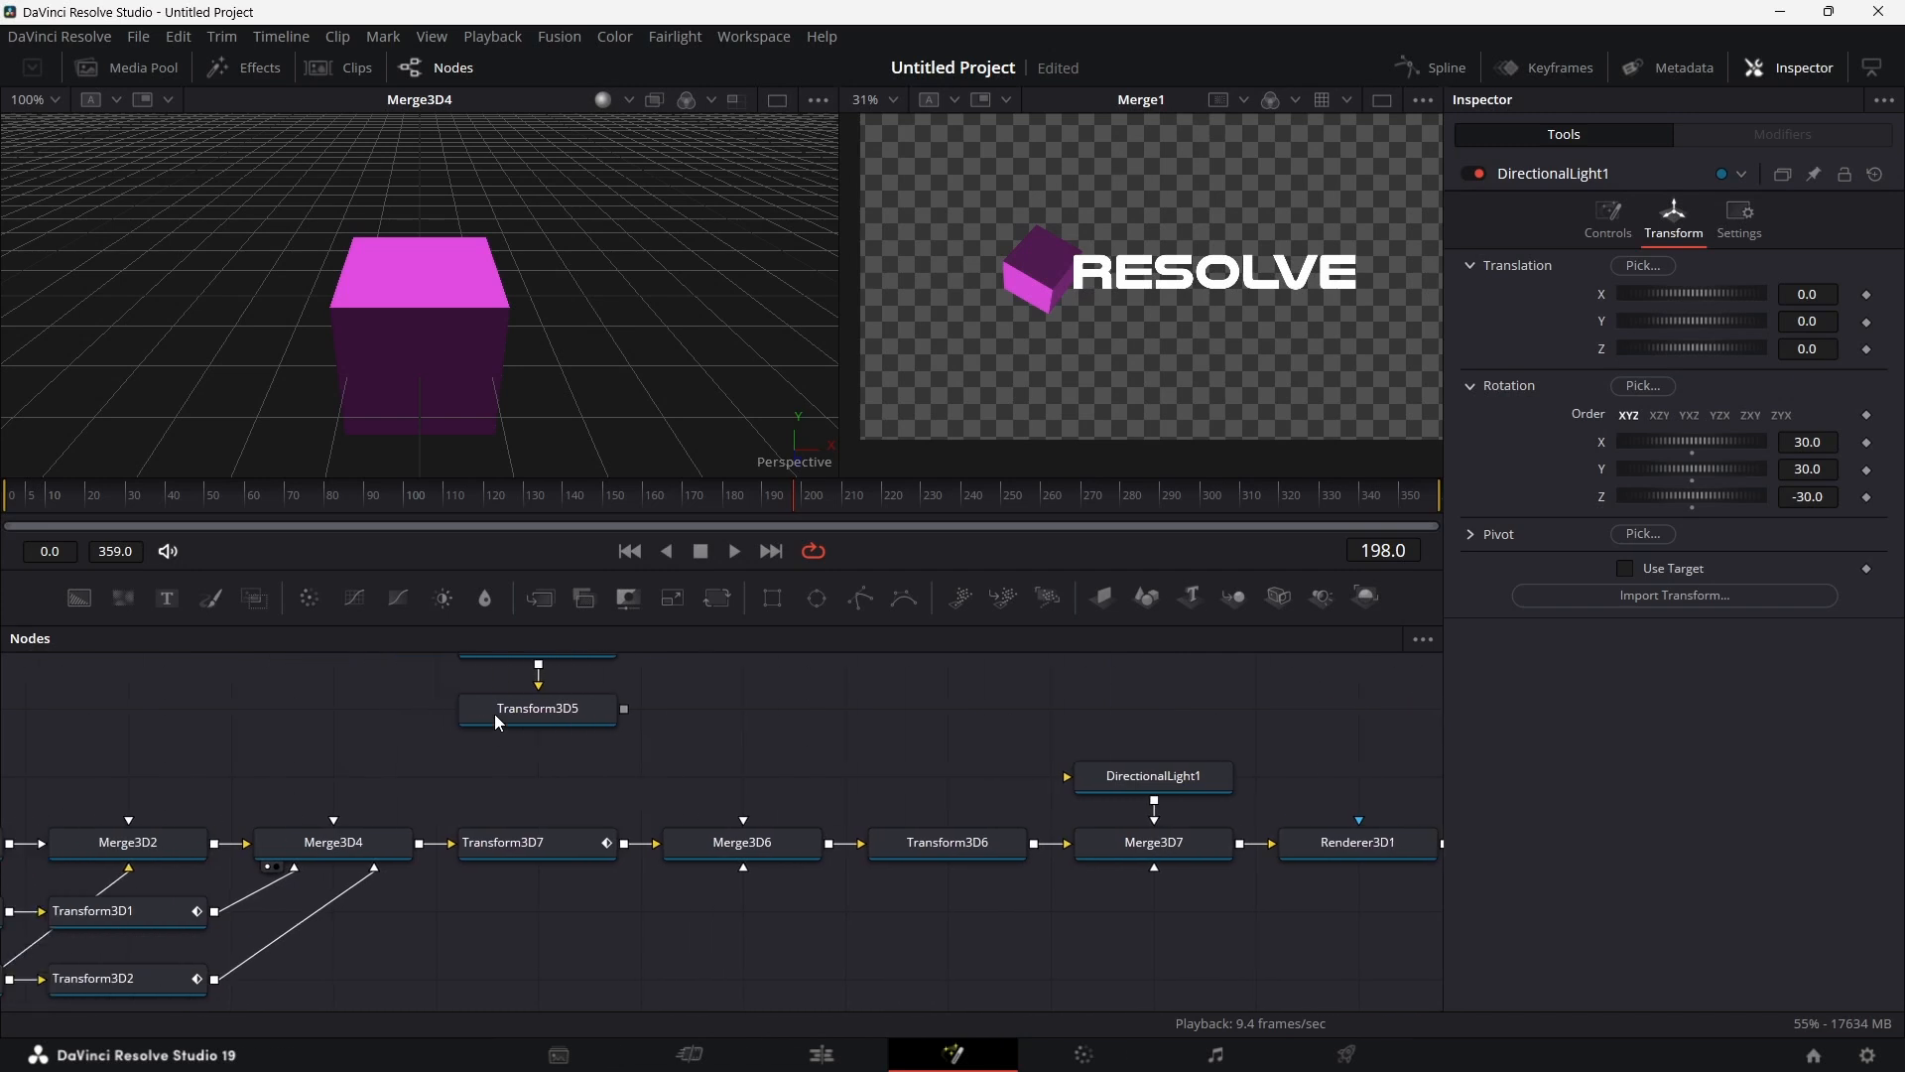
left_click(539, 841)
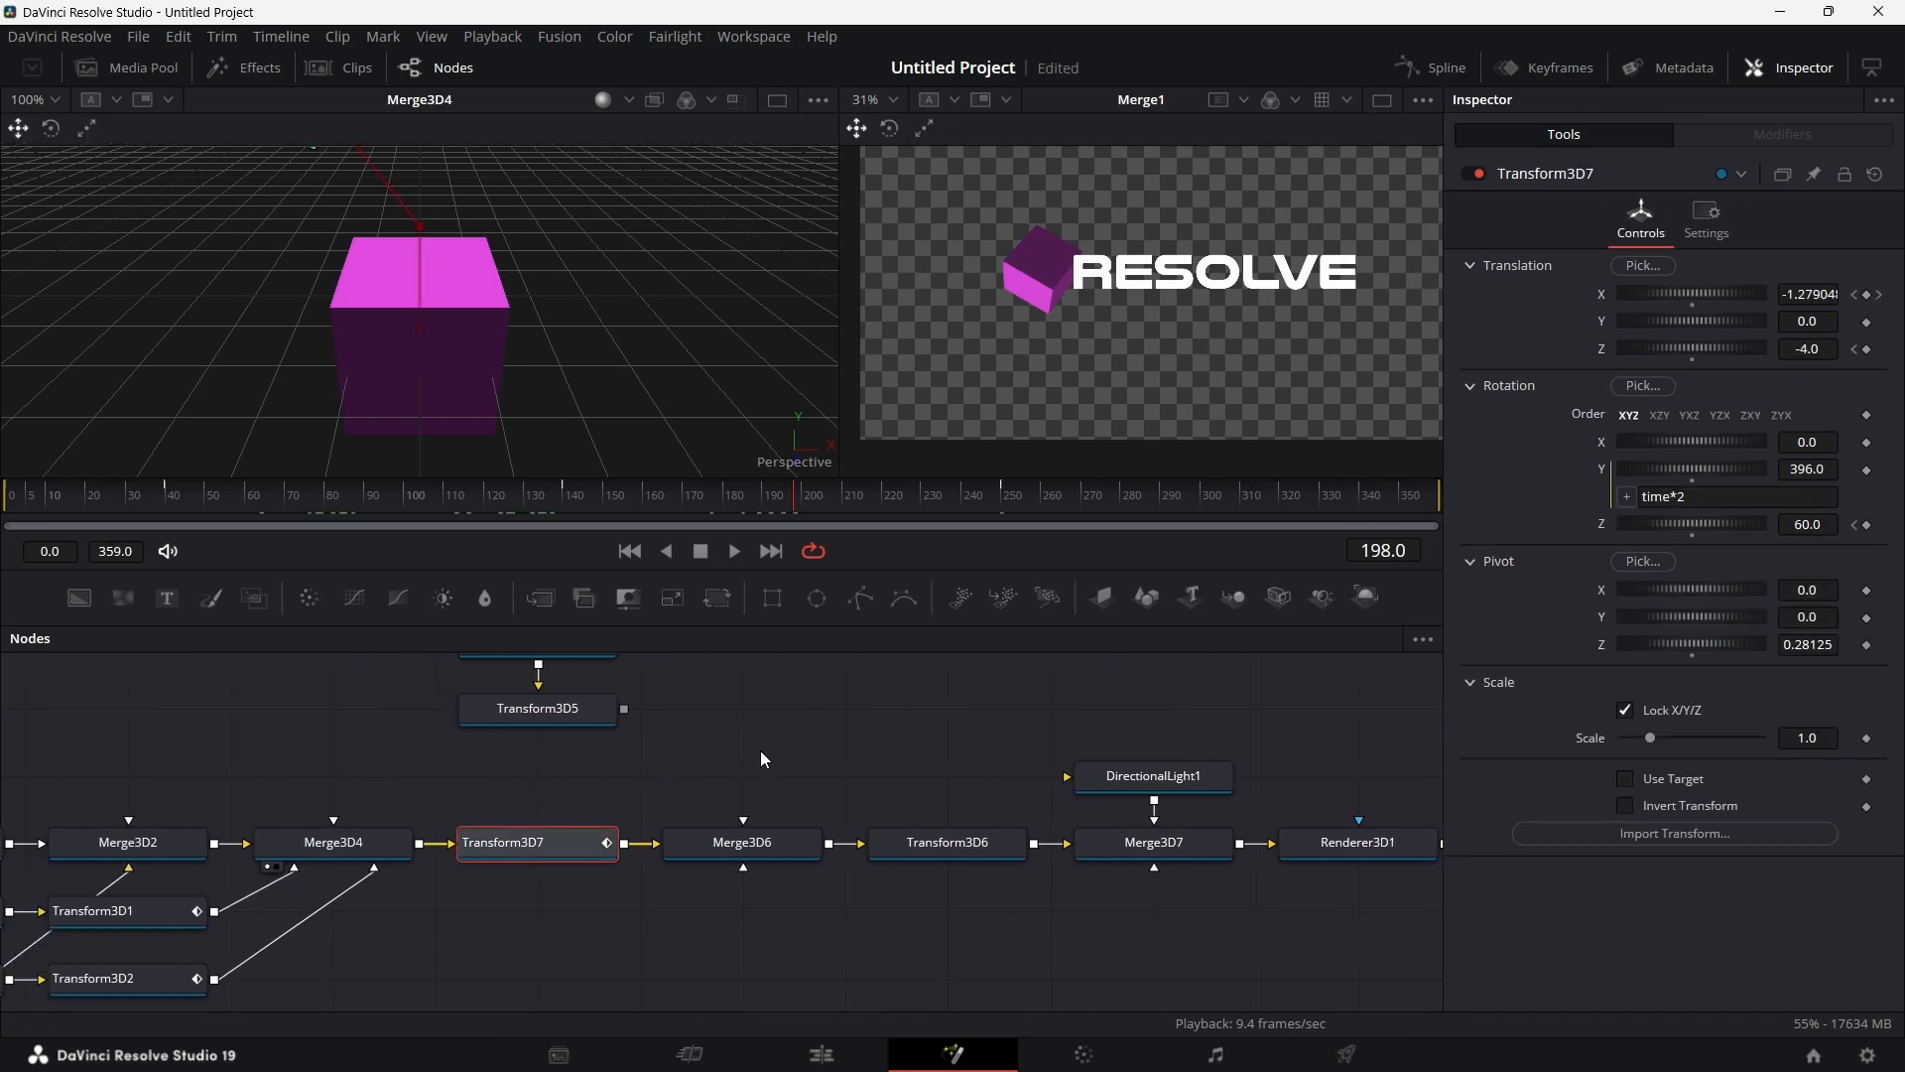
left_click(1451, 74)
left_click(1341, 639)
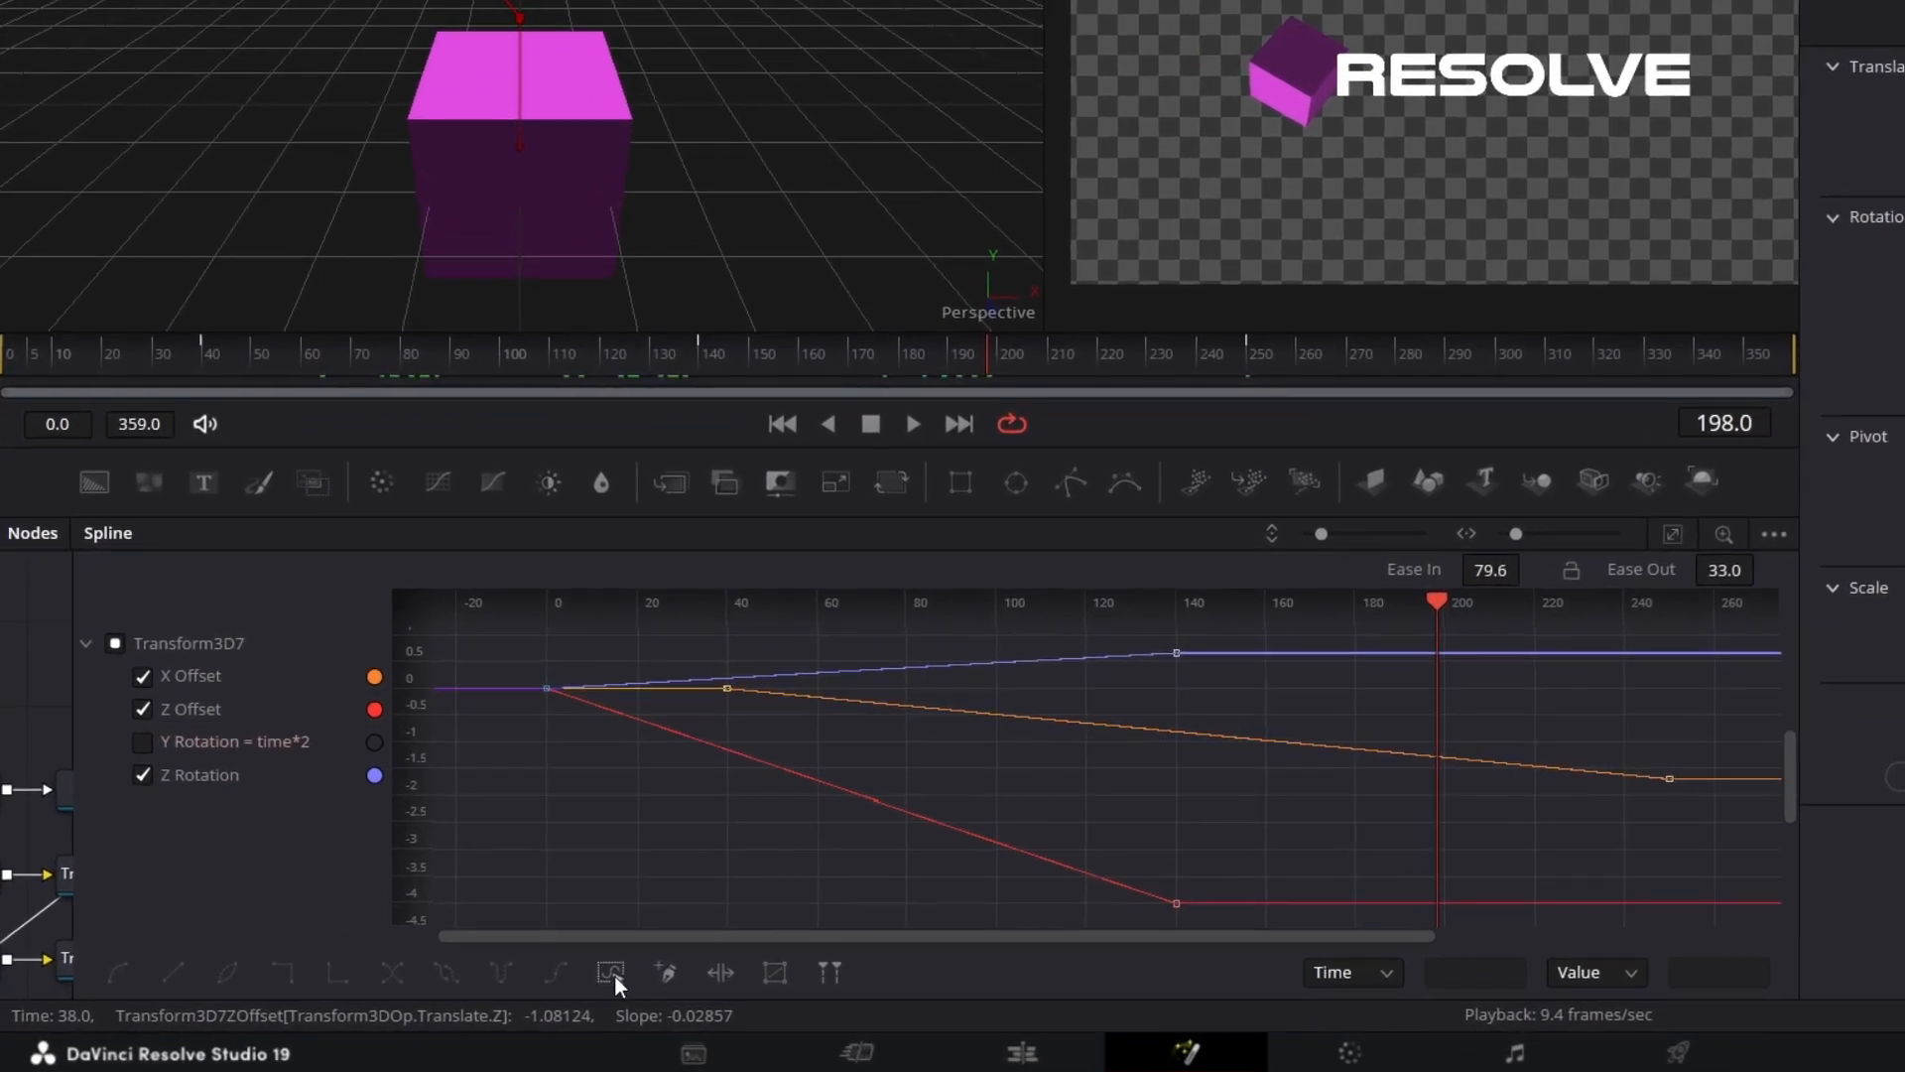
left_click(566, 980)
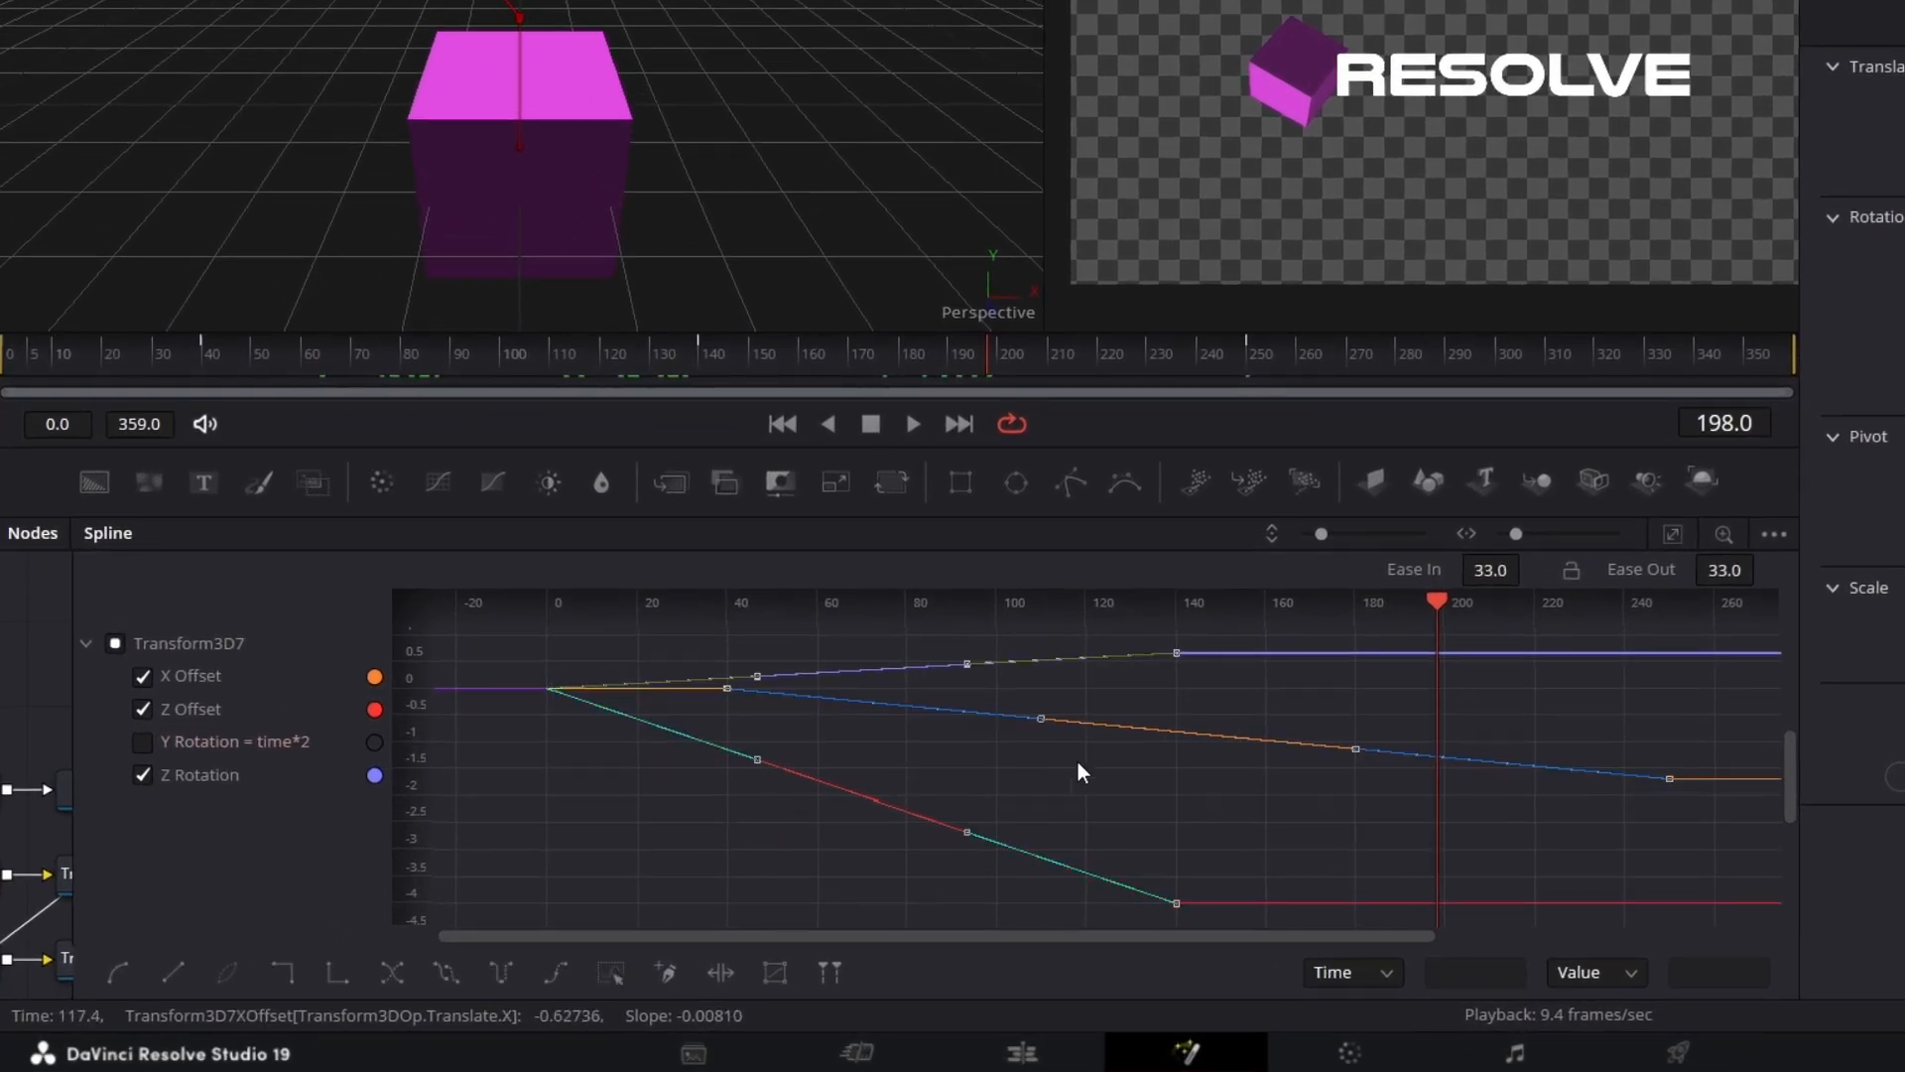
key("shift+s")
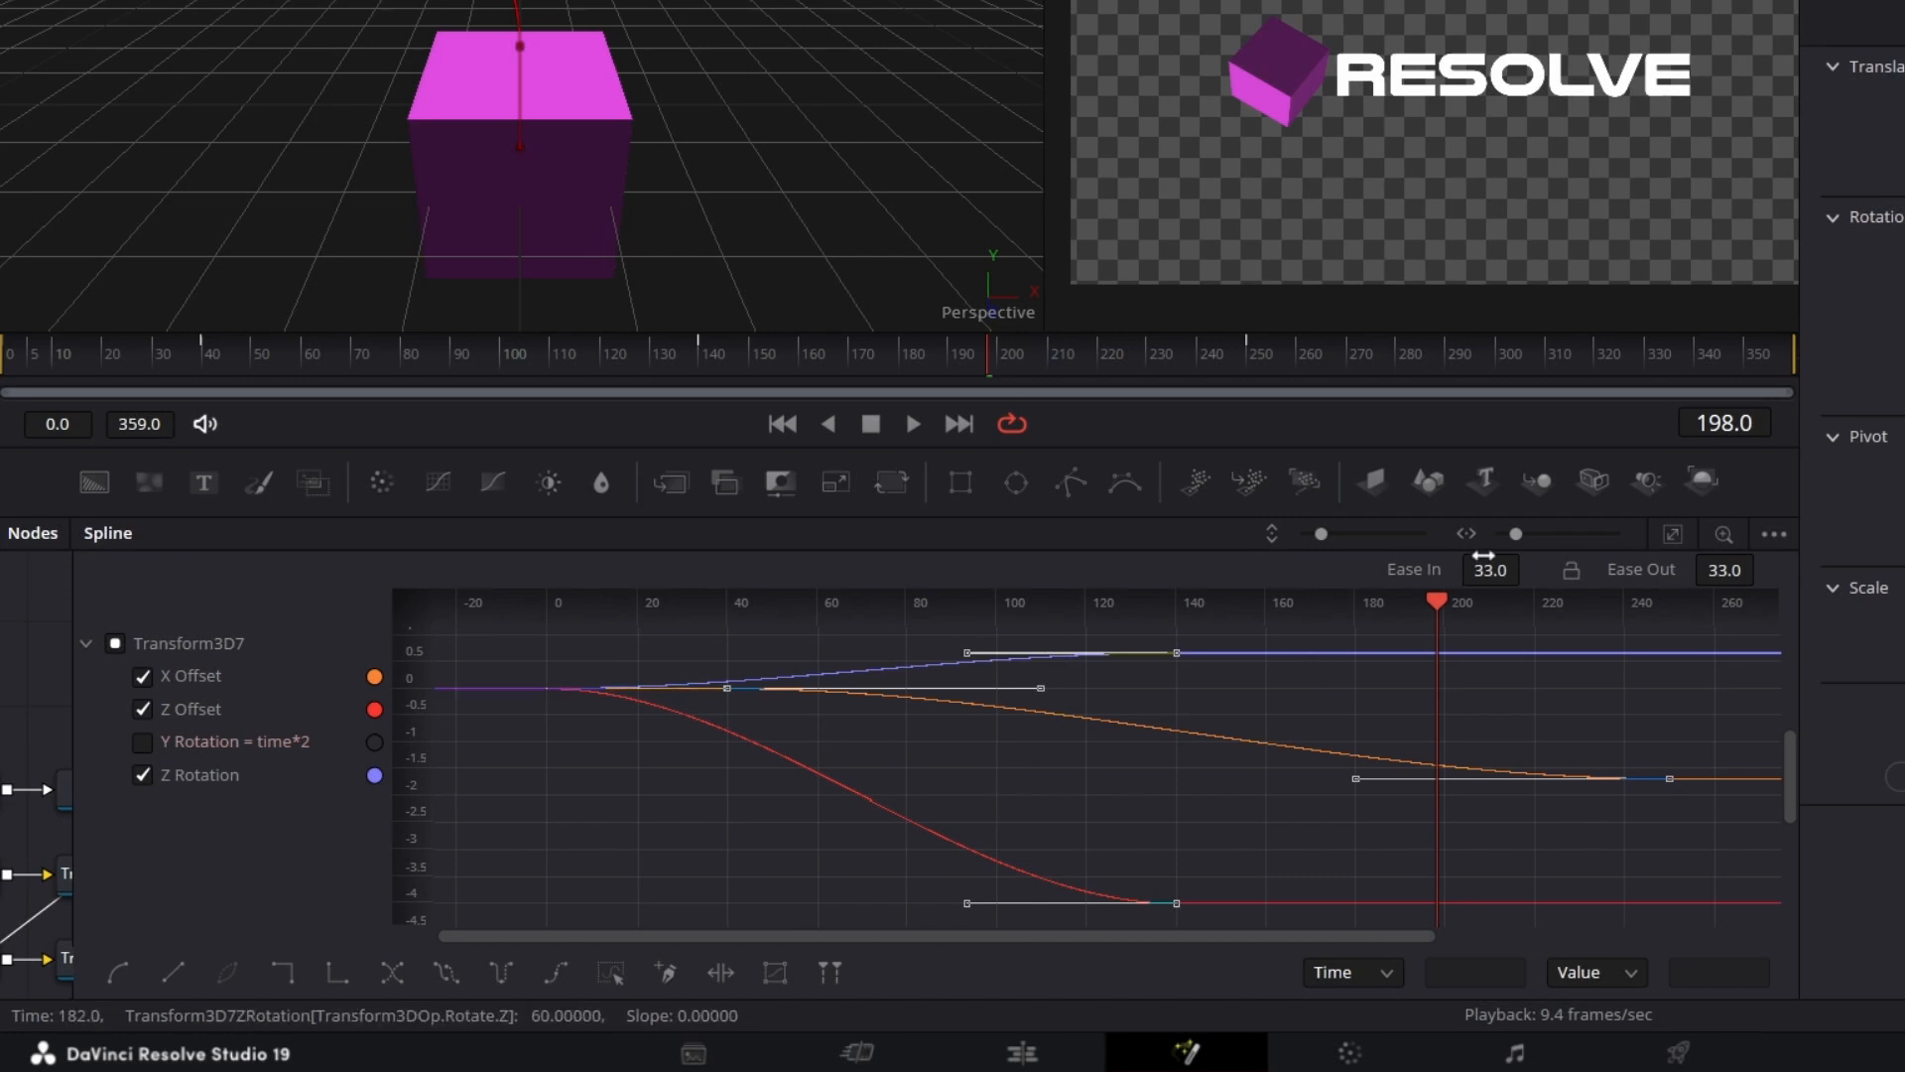
left_click_drag(1482, 555, 1528, 564)
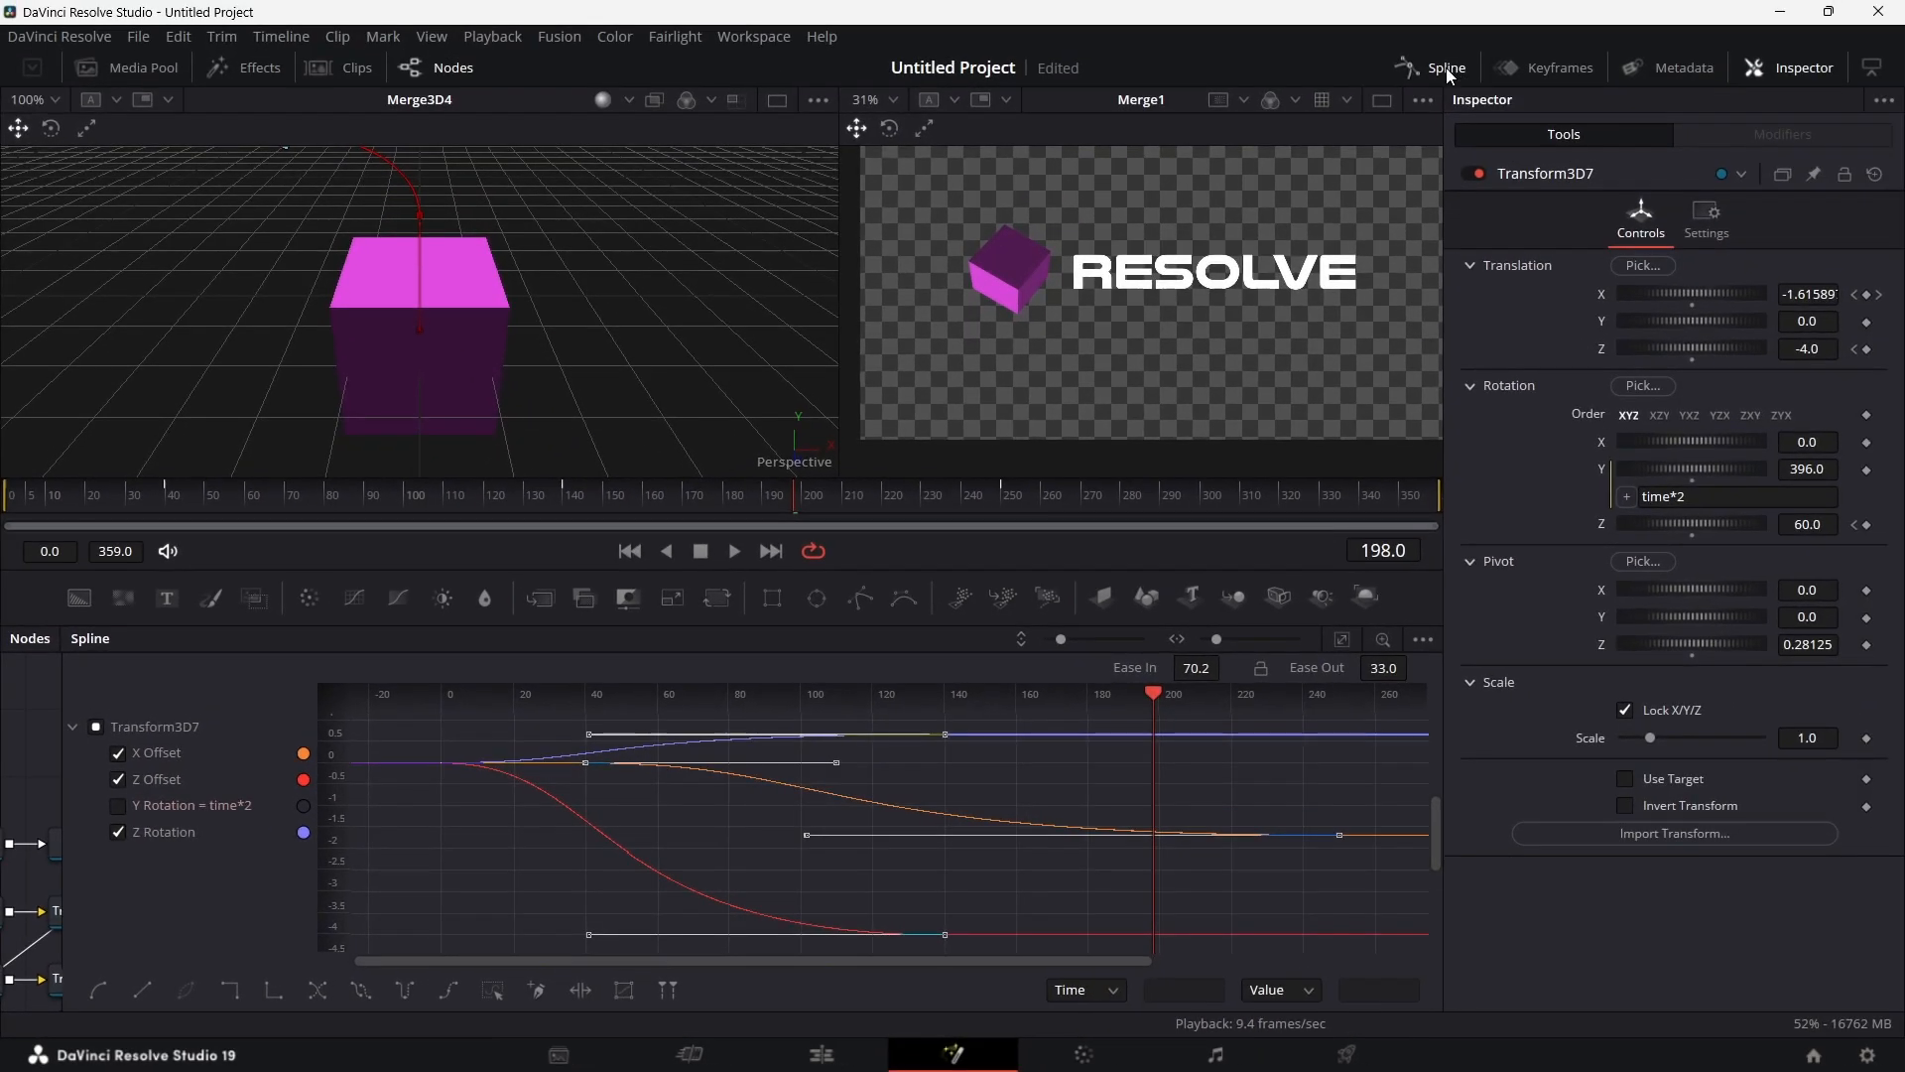
left_click(1445, 67)
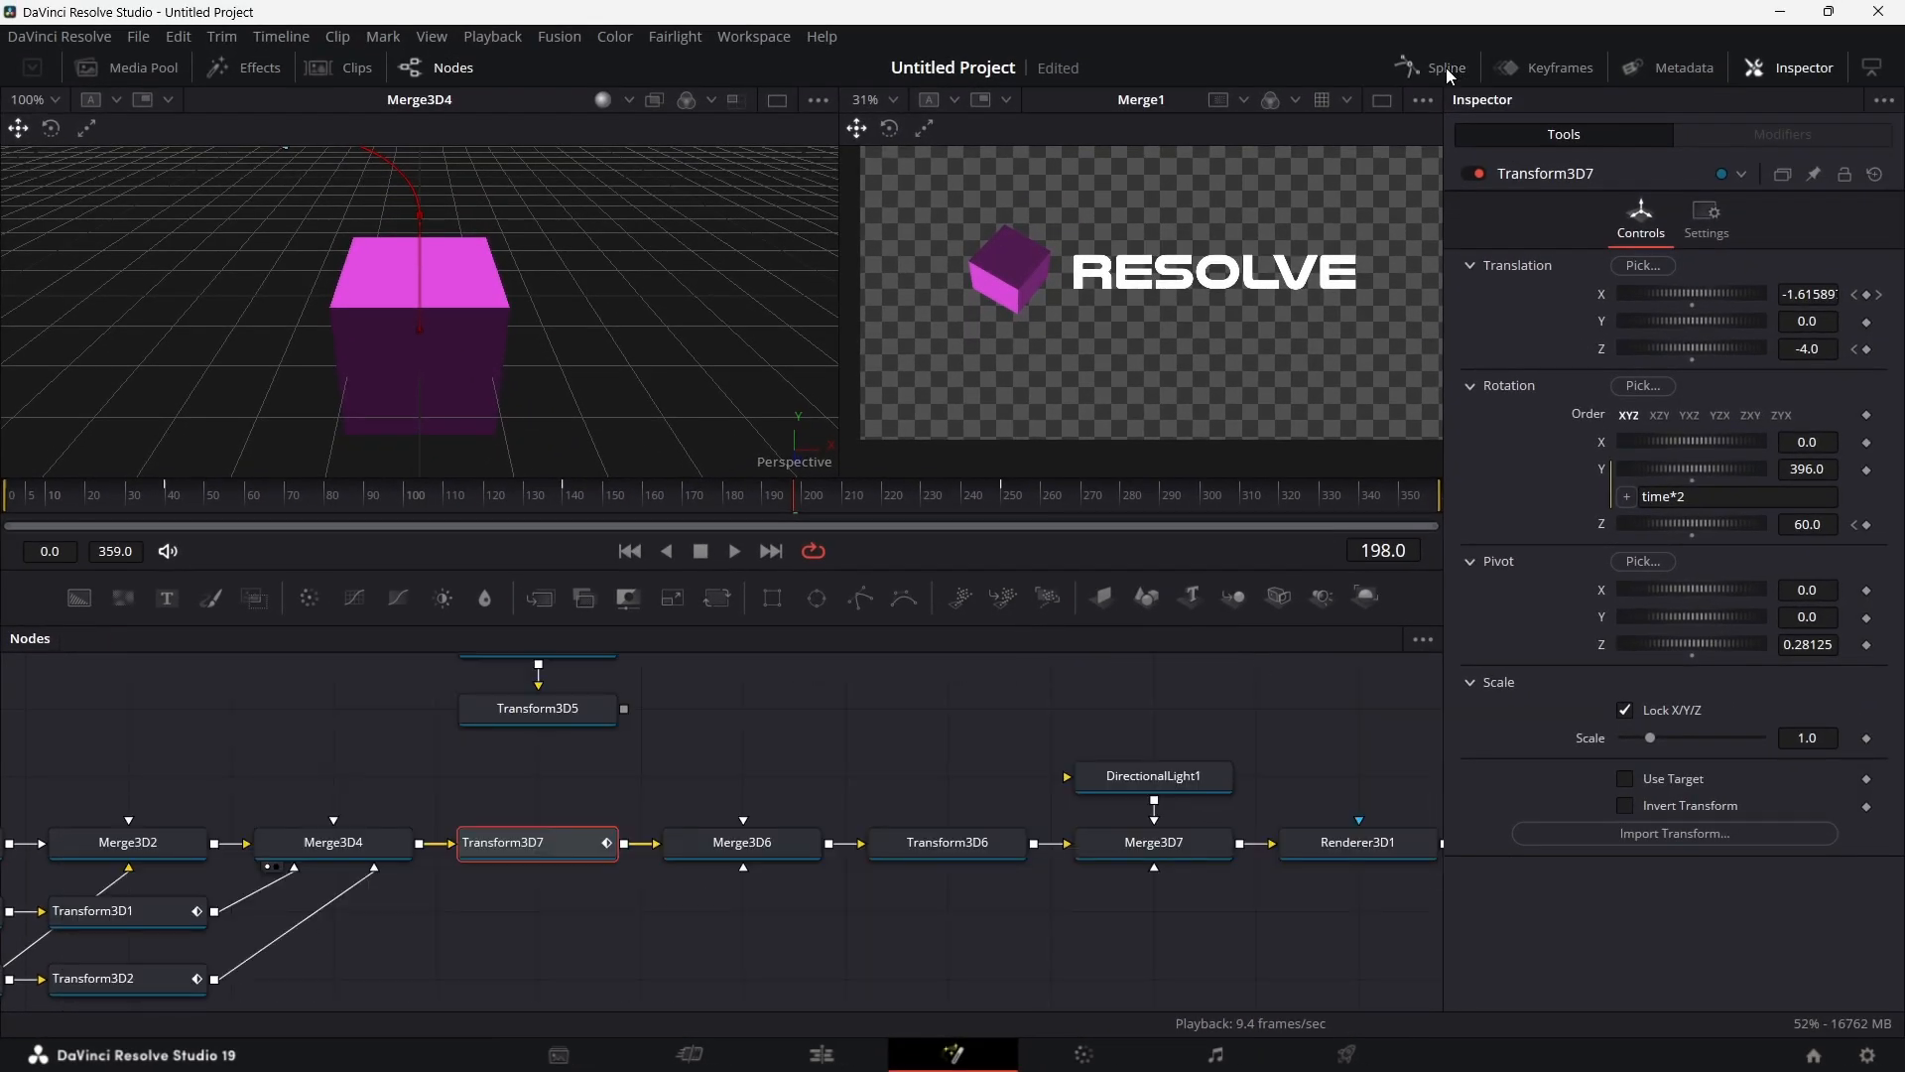
Step: Add a Rectangle mask node beneath Merge1 with width 1.5, height 1.0 and soft edge 0.1
mouse_move(138, 503)
left_mouse_down()
mouse_move(189, 498)
mouse_move(105, 498)
mouse_move(157, 520)
left_mouse_up()
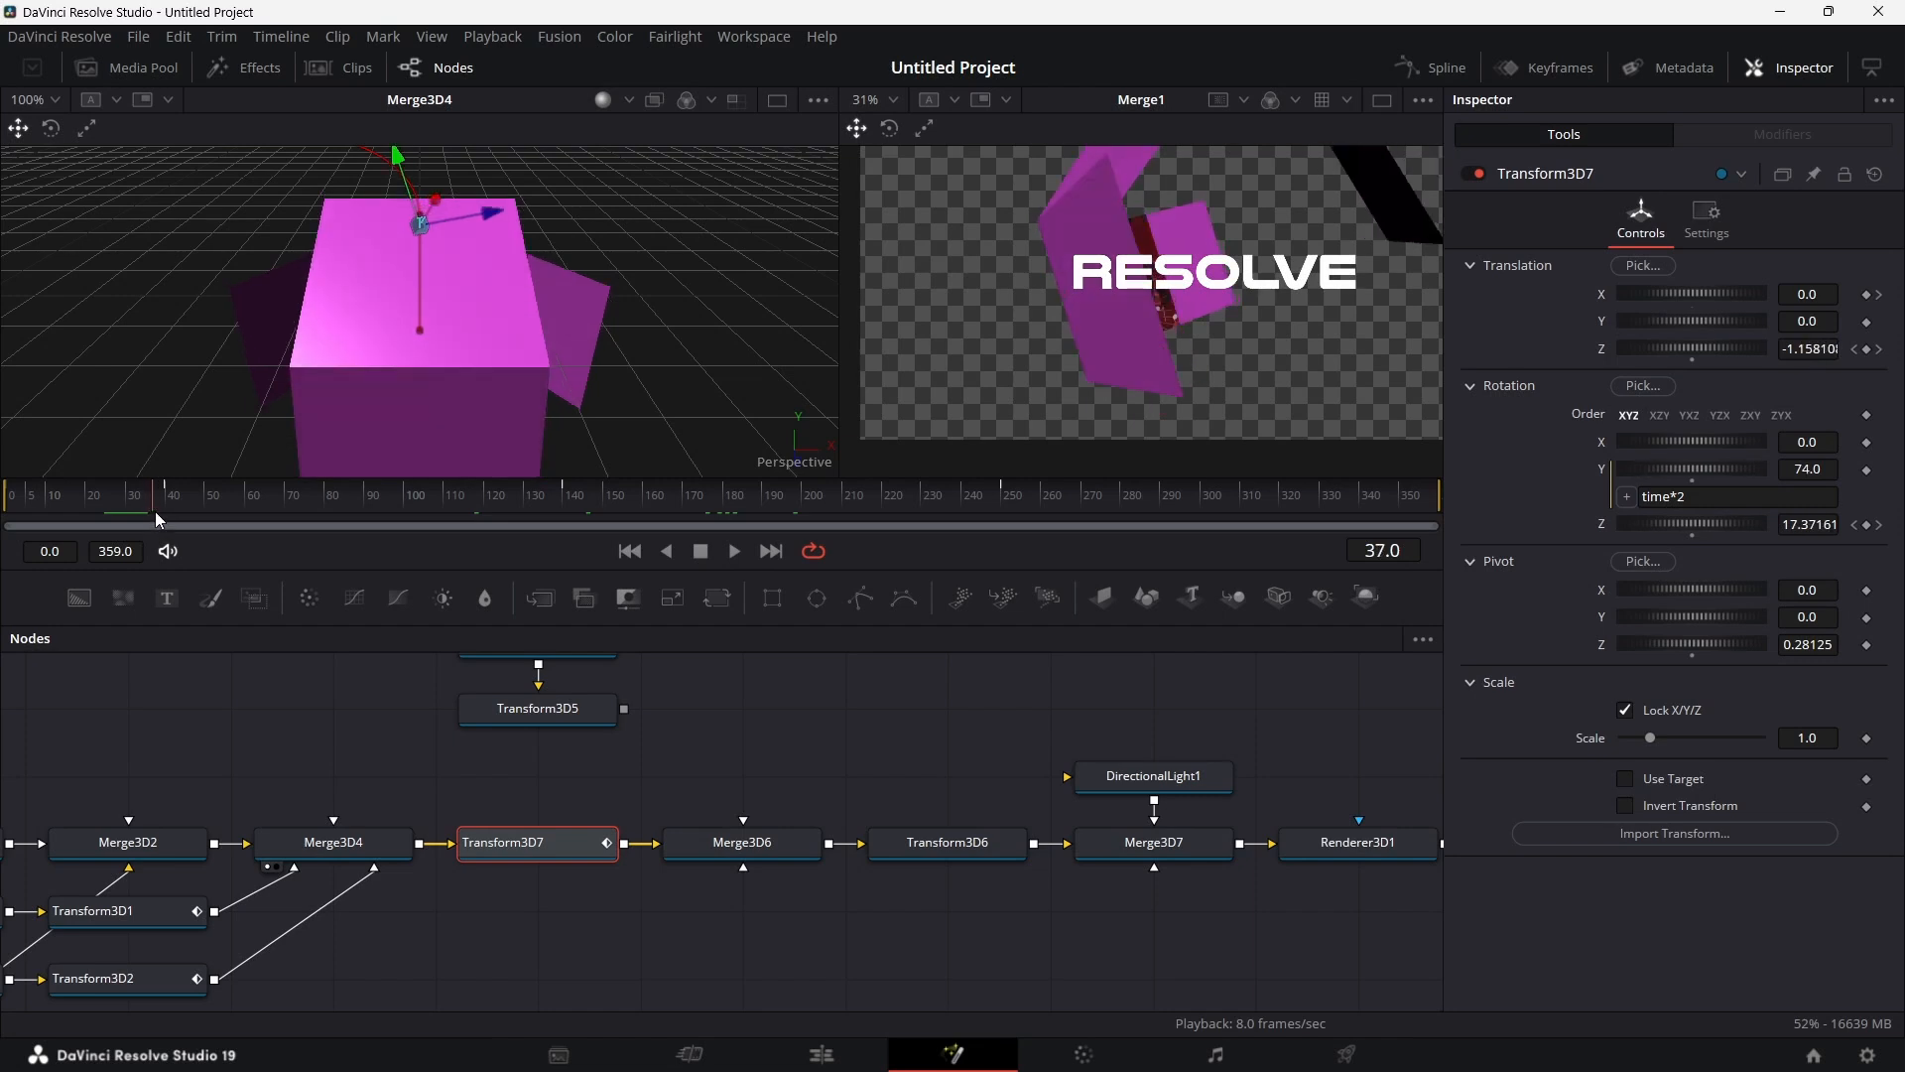
scroll(995, 729, "right", 7)
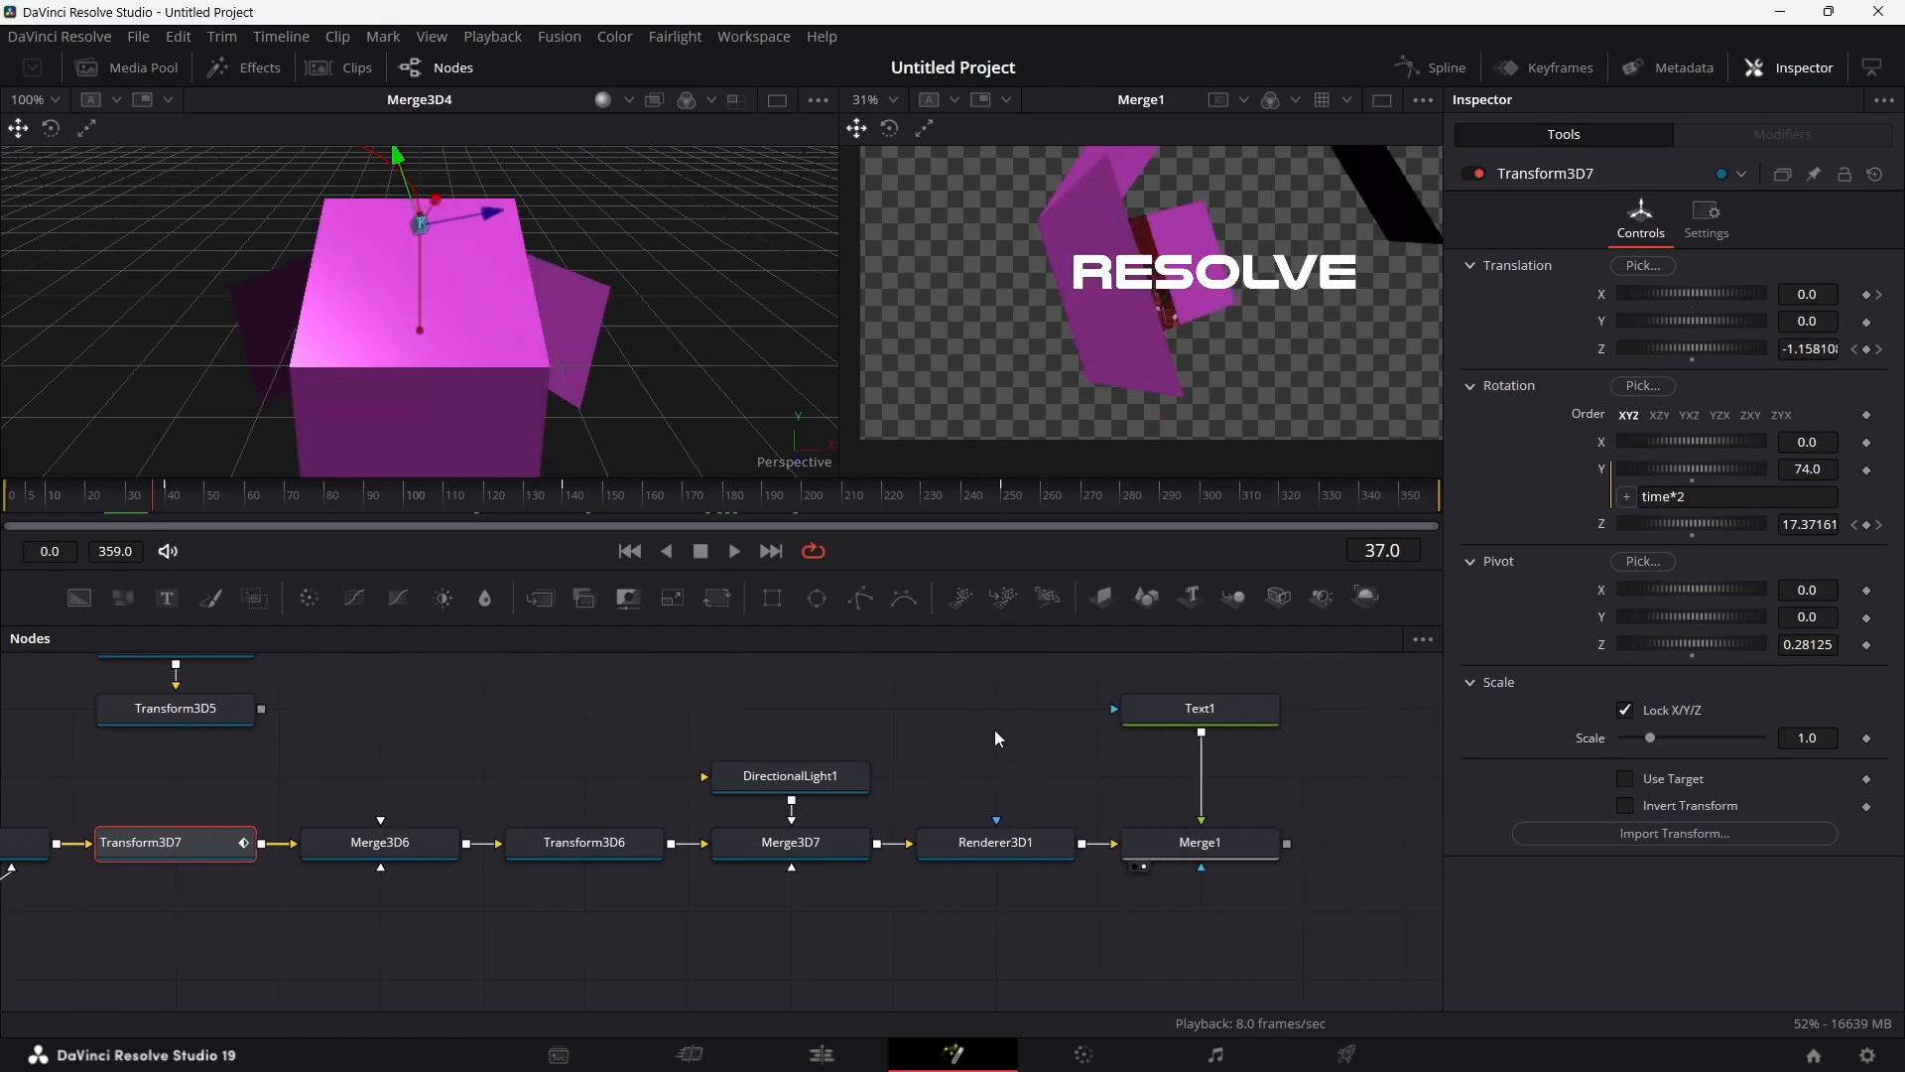
left_click_drag(772, 597, 1247, 931)
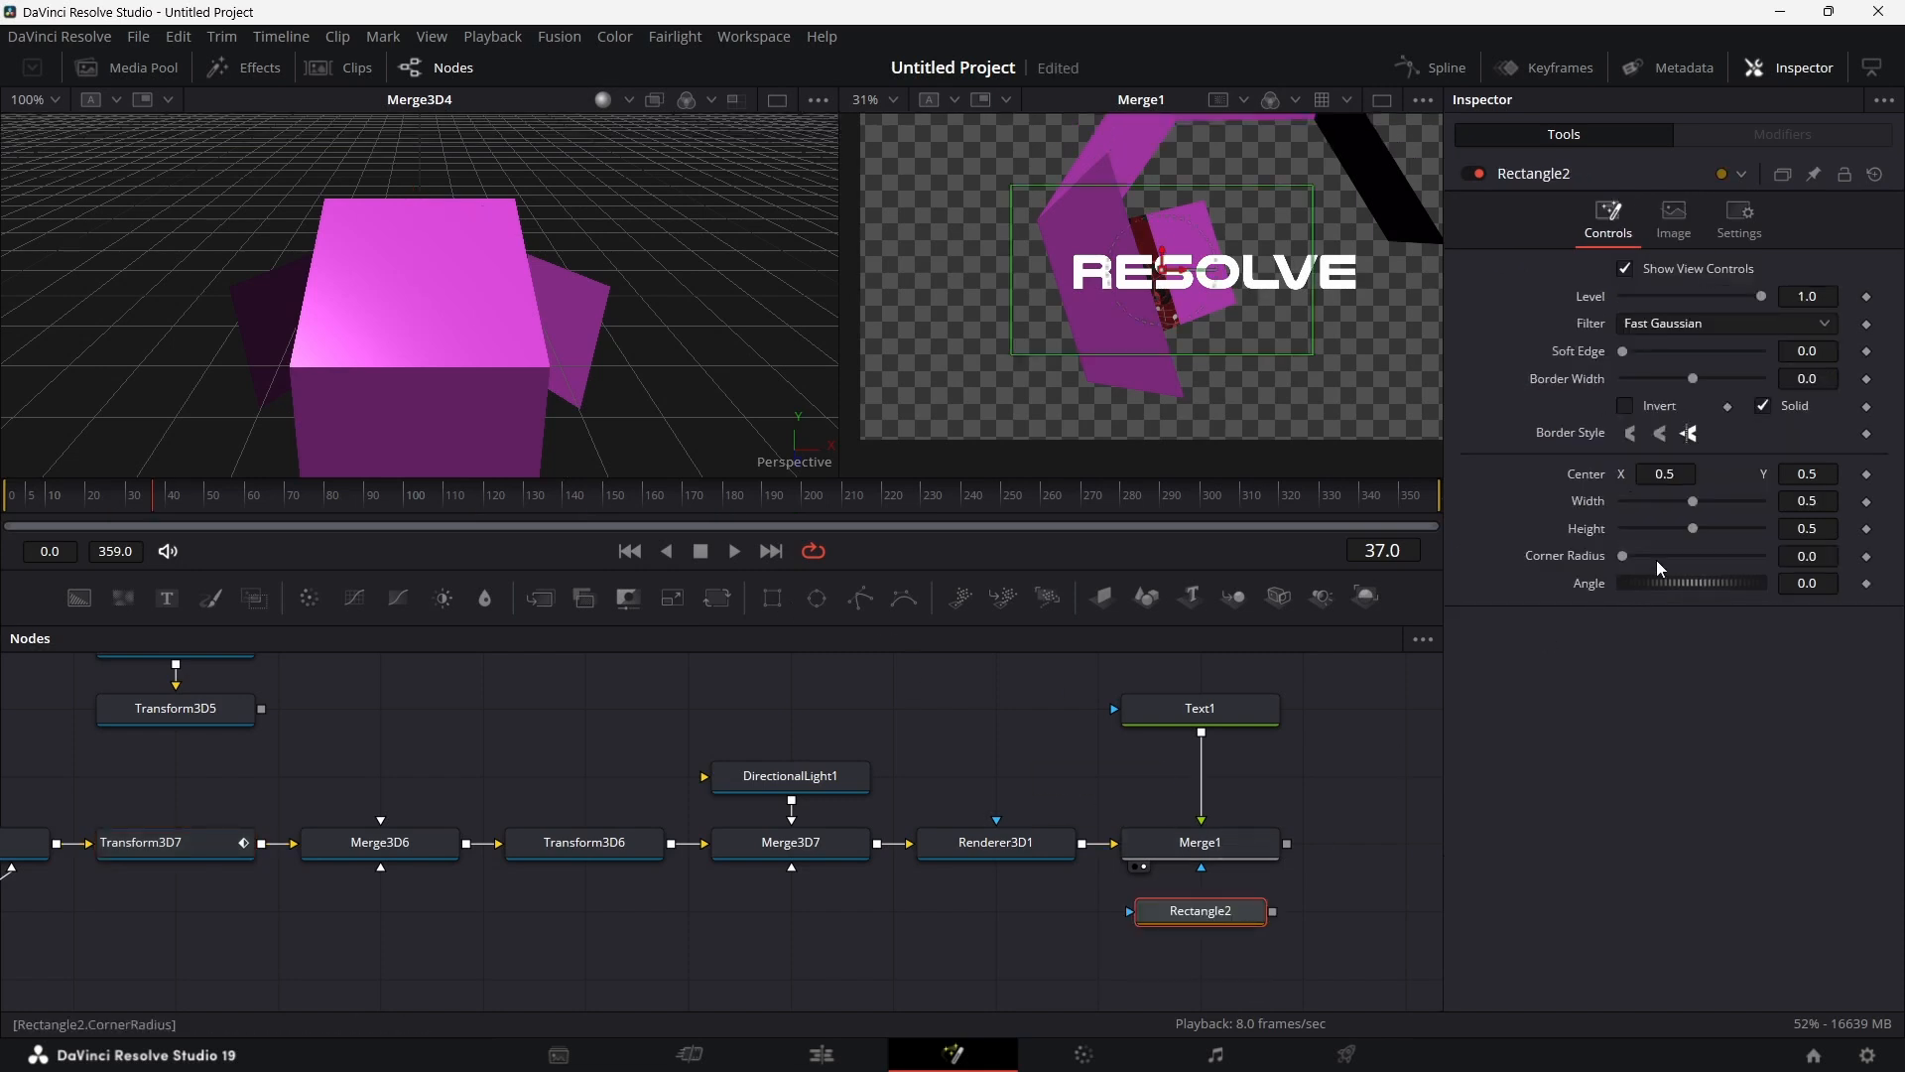
left_click(1821, 500)
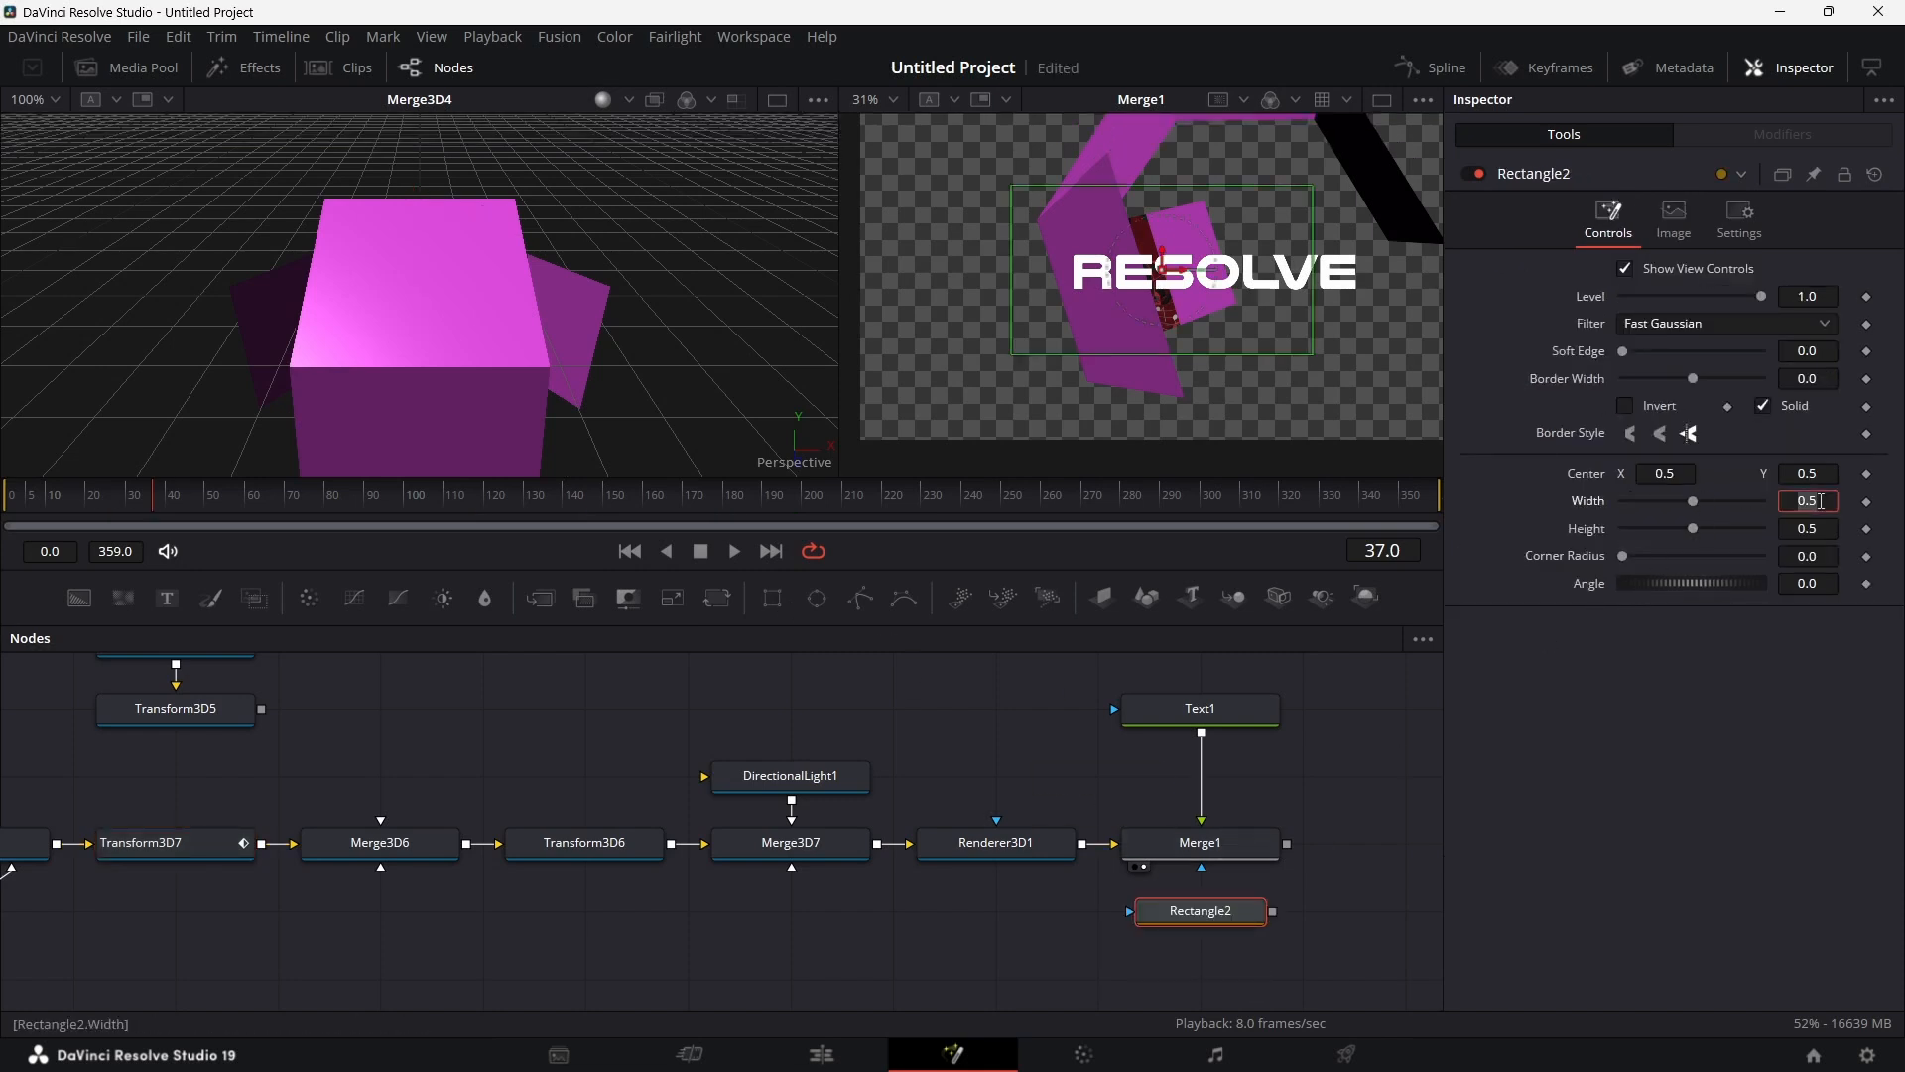
type("1.5")
key("Tab")
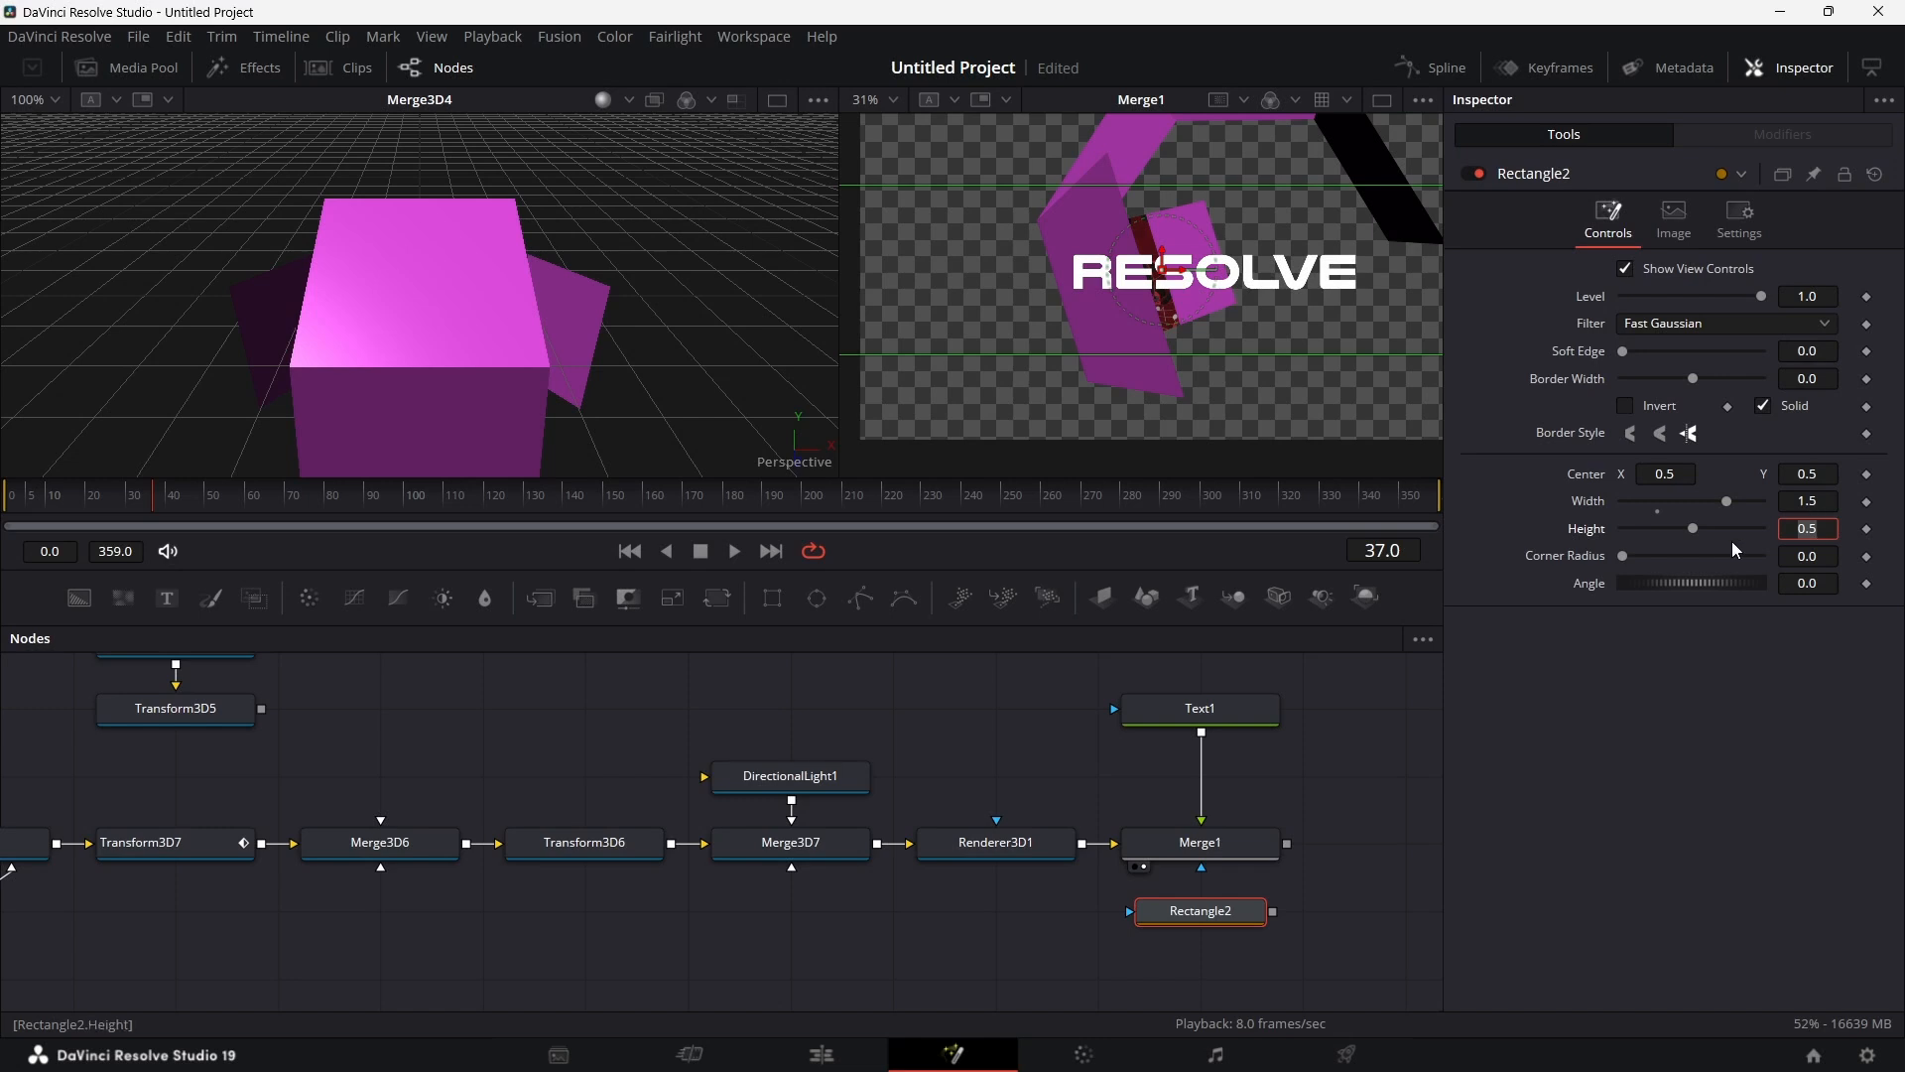
type("1")
key("Tab")
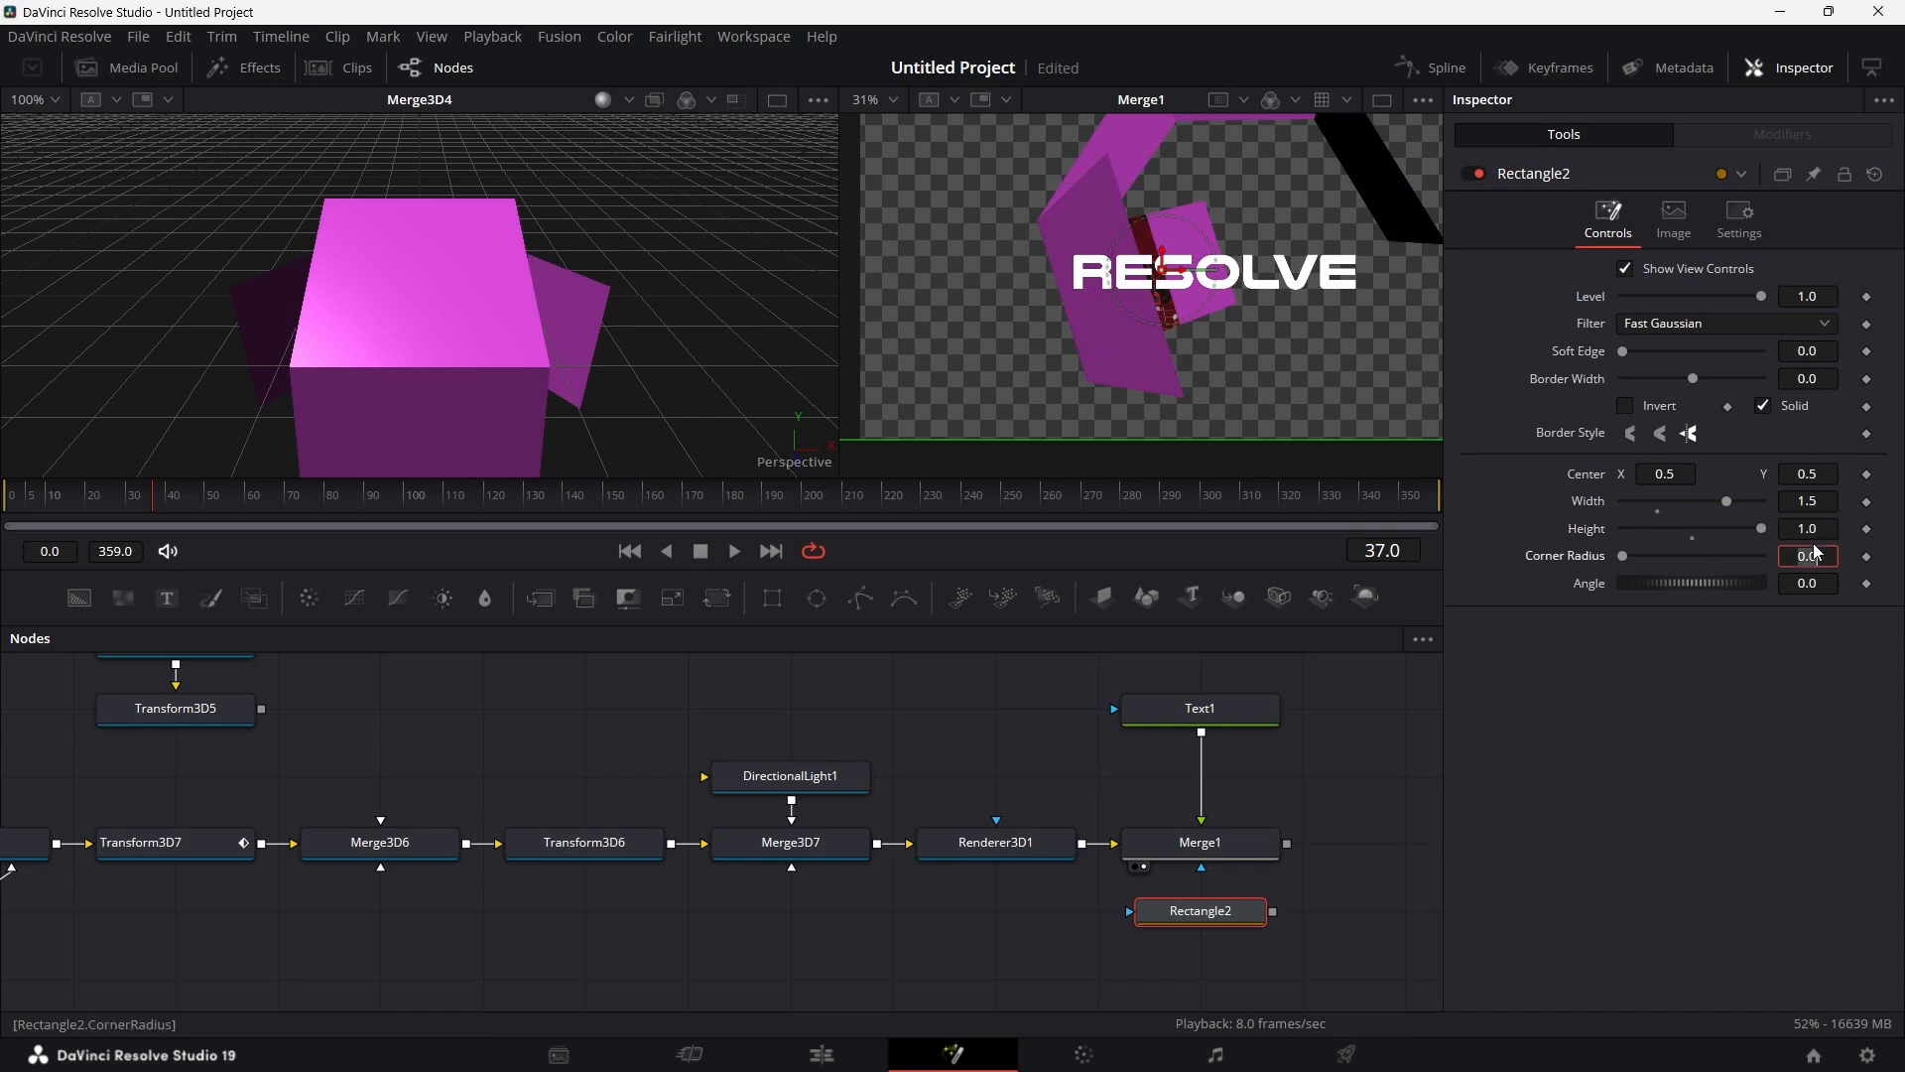
left_click(1818, 351)
type("0.")
key("Tab")
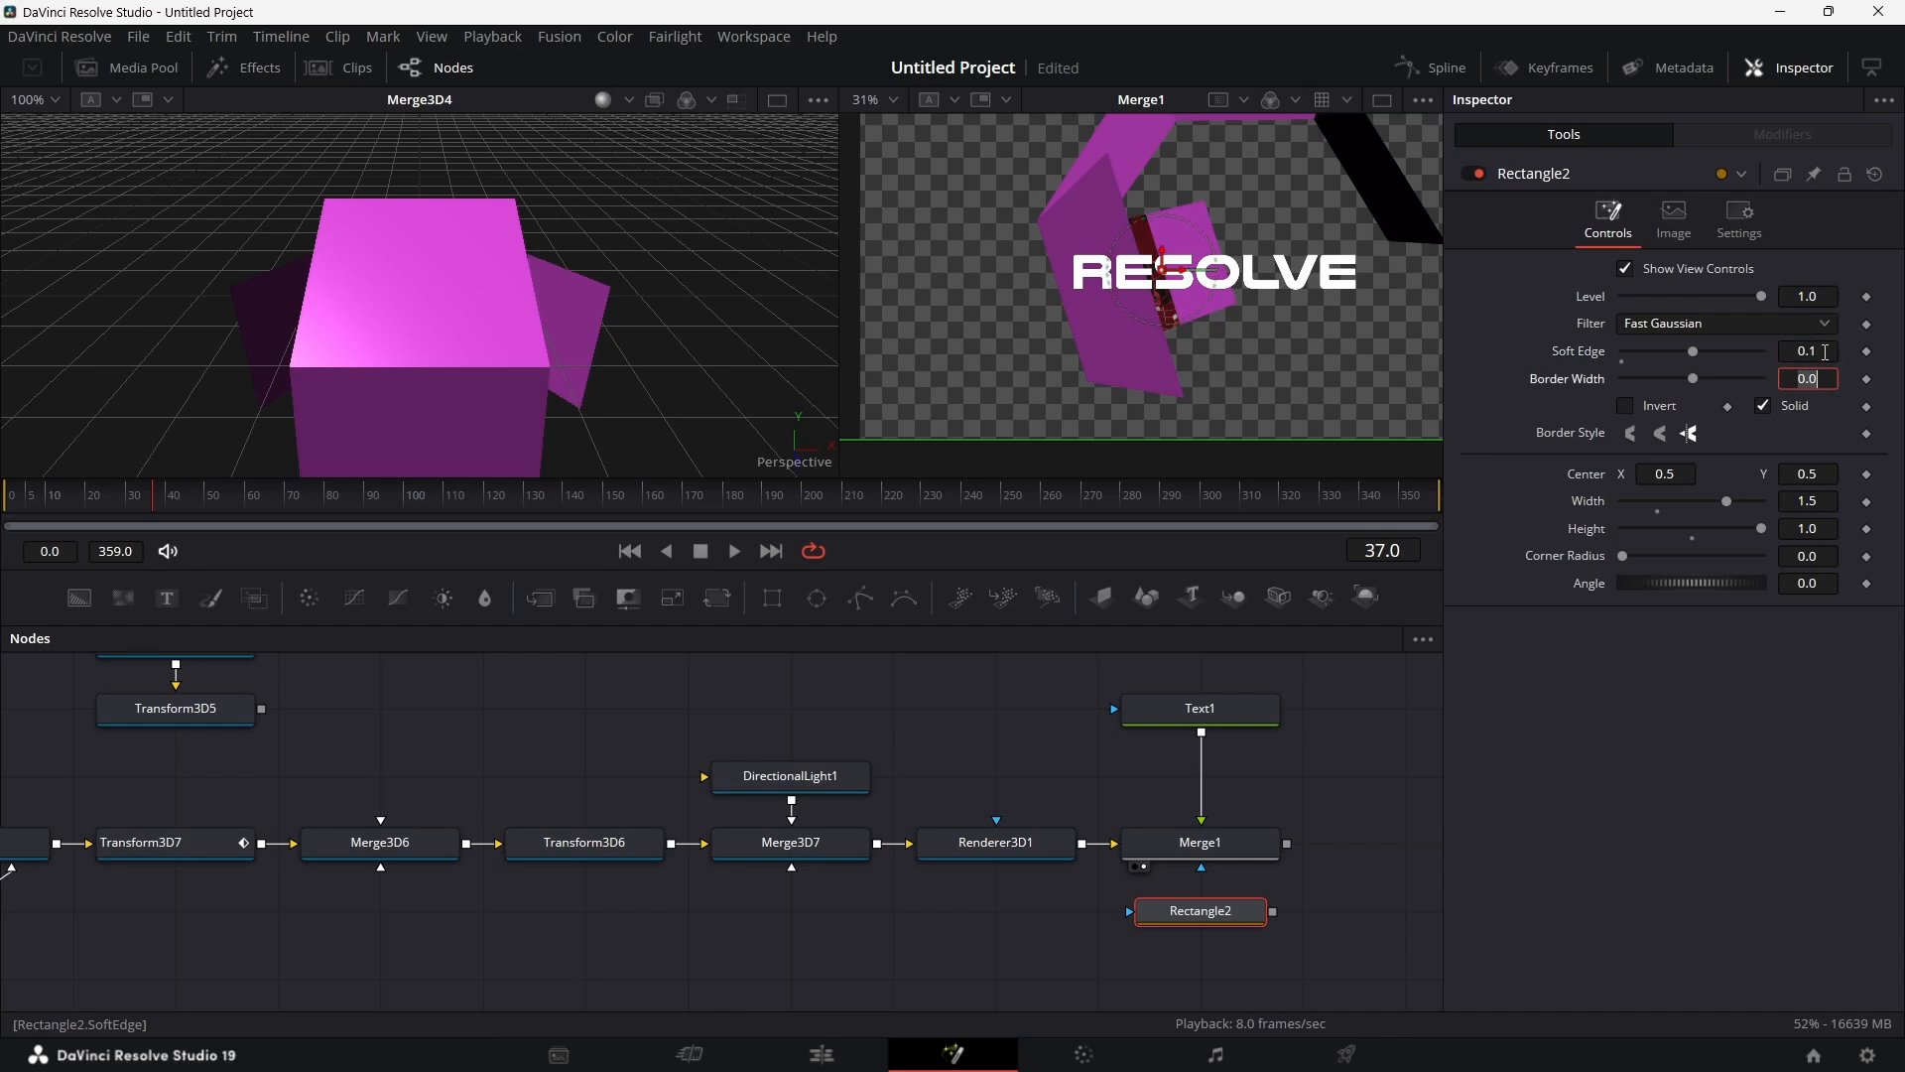
Step: Preview Rectangle2, connect it as Merge1's effect mask, and keyframe its Center X at 1.72 on frame 40 to hide the text
left_click_drag(1212, 923, 633, 374)
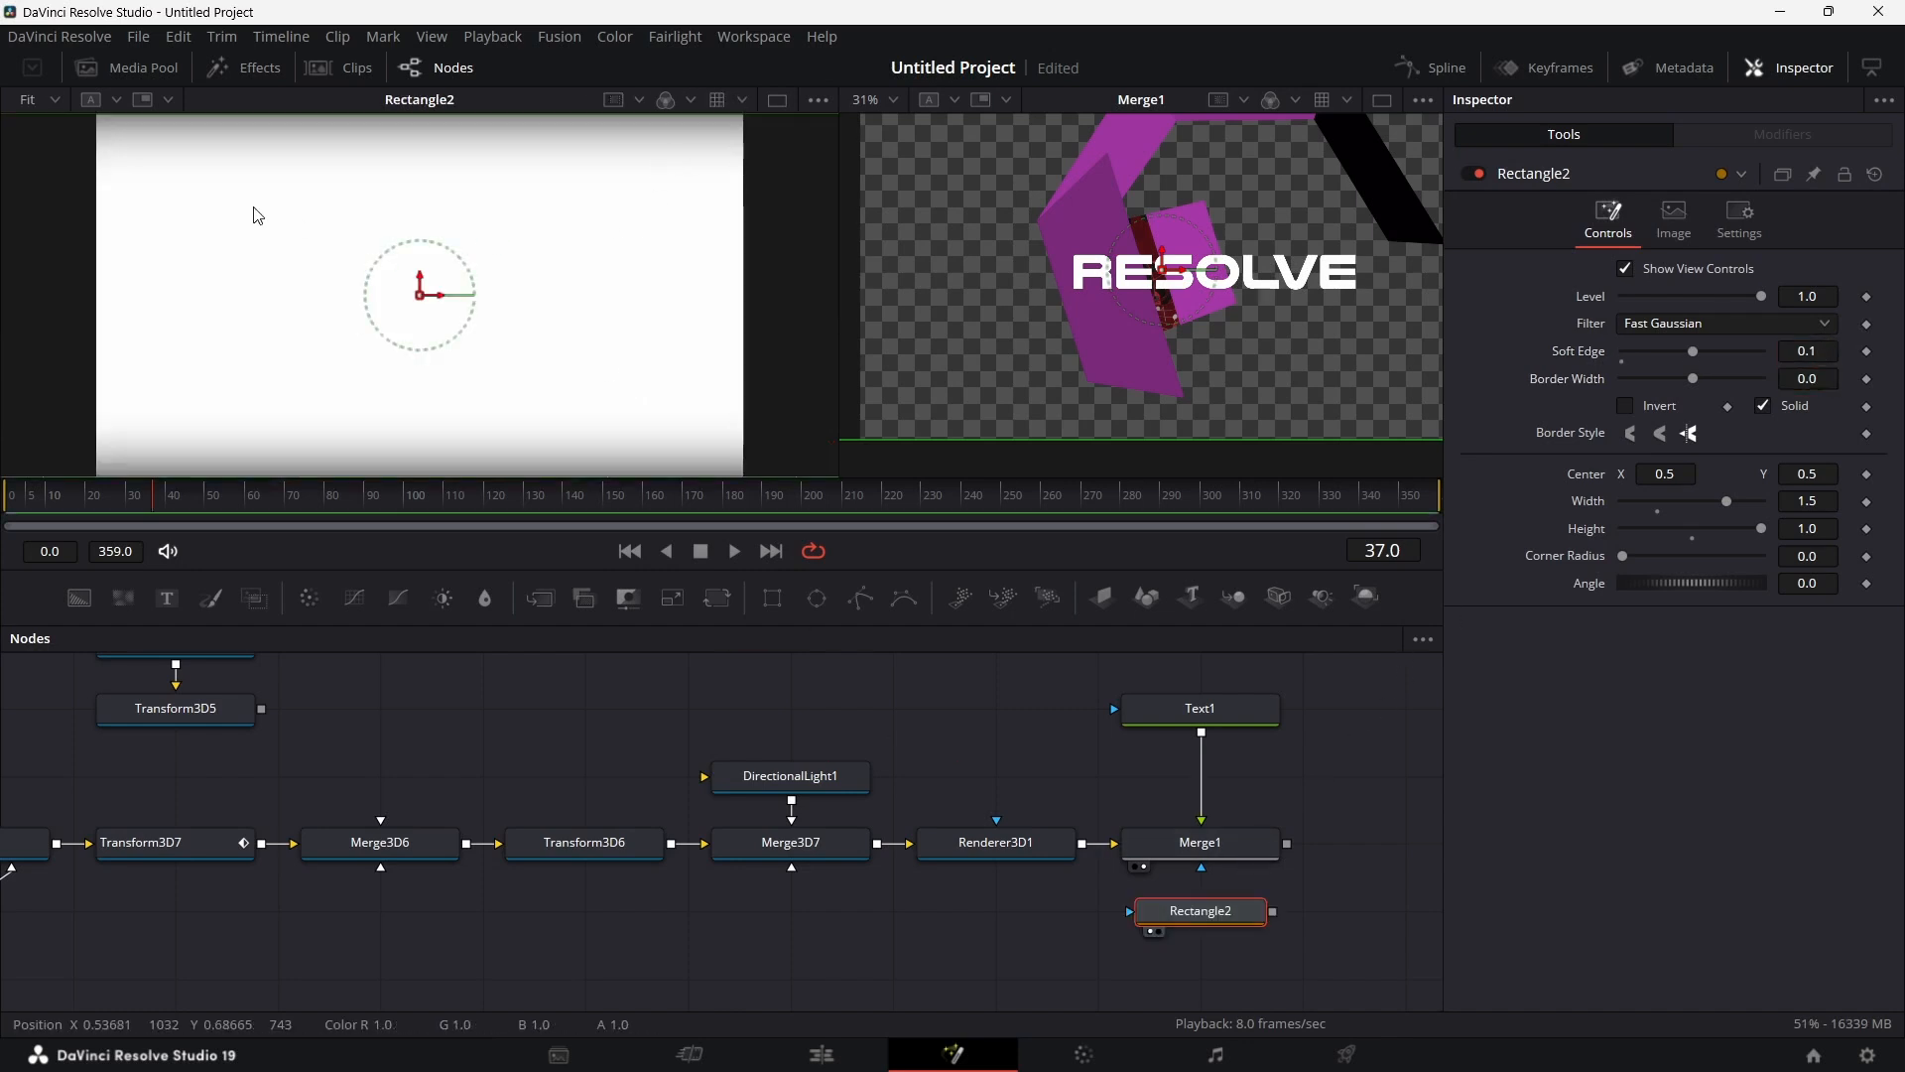
left_click_drag(1272, 913, 1202, 870)
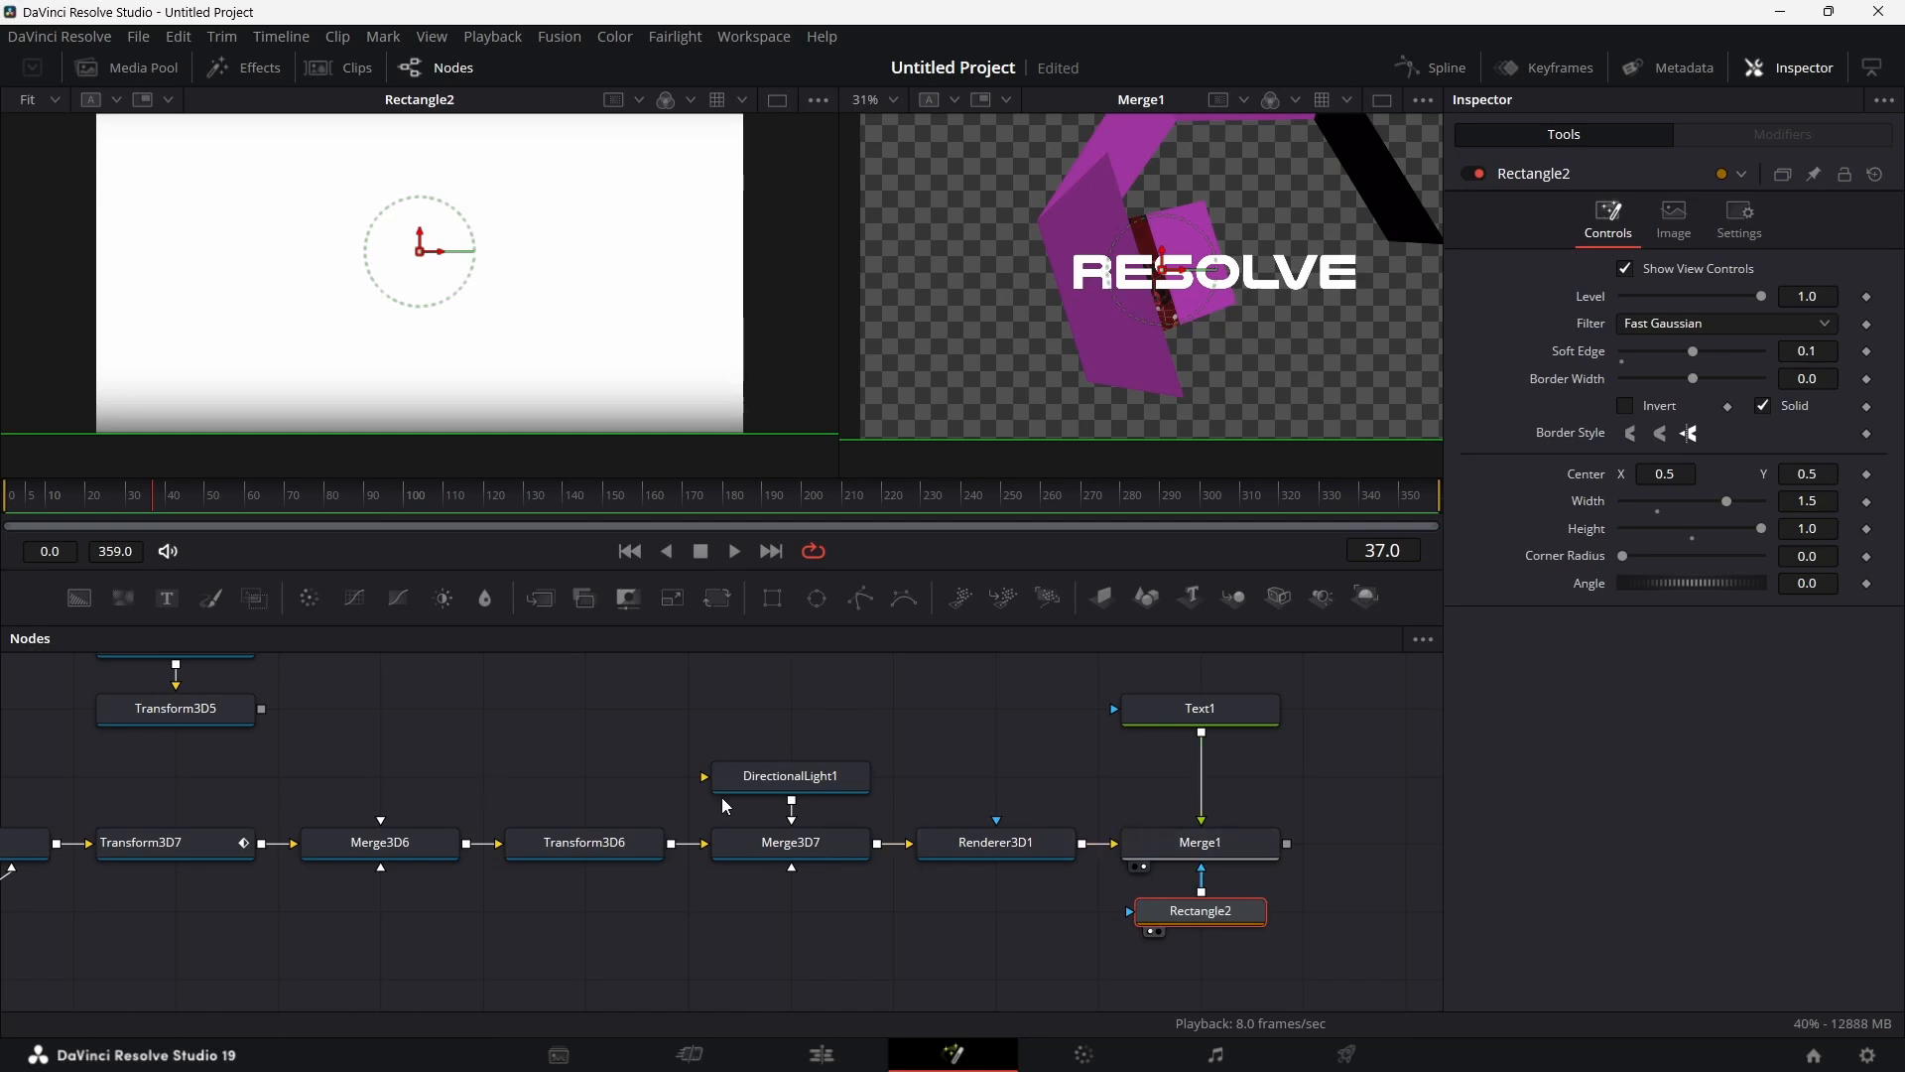
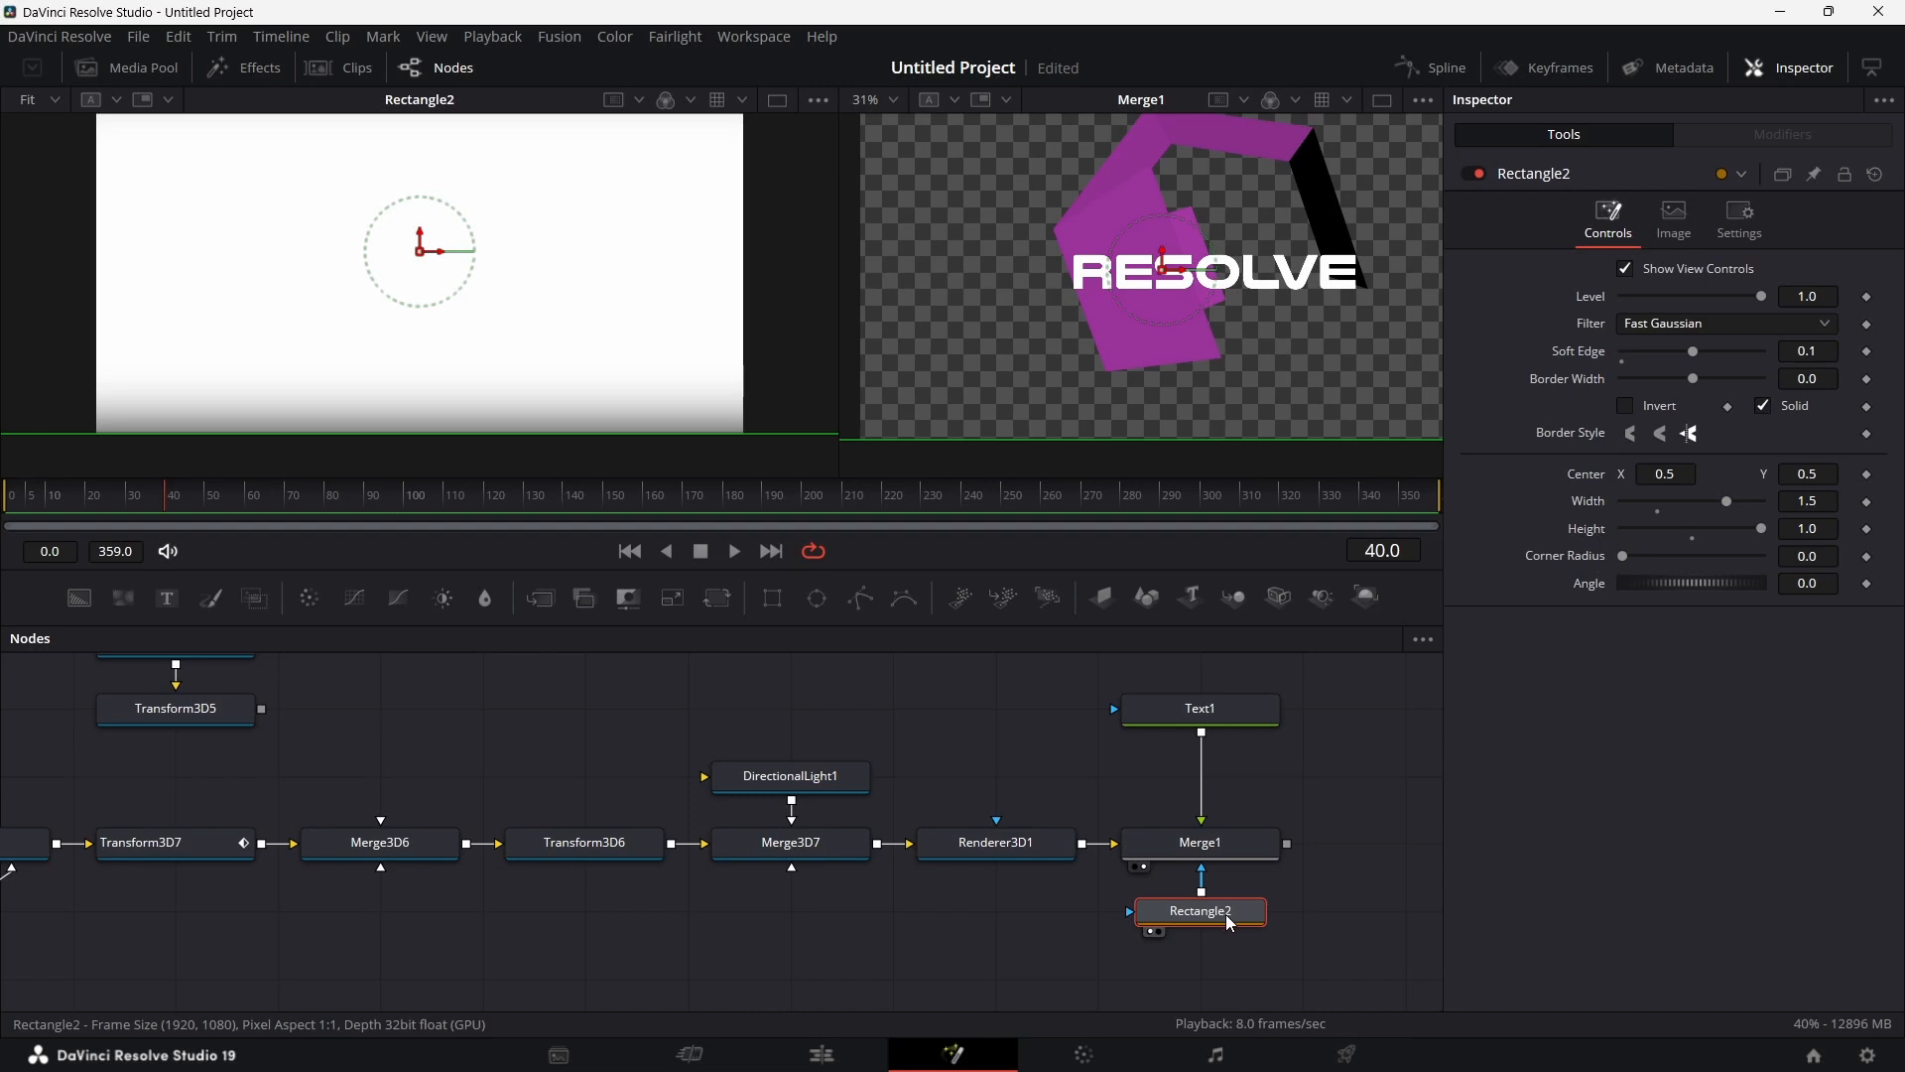
left_click_drag(1667, 476, 1762, 475)
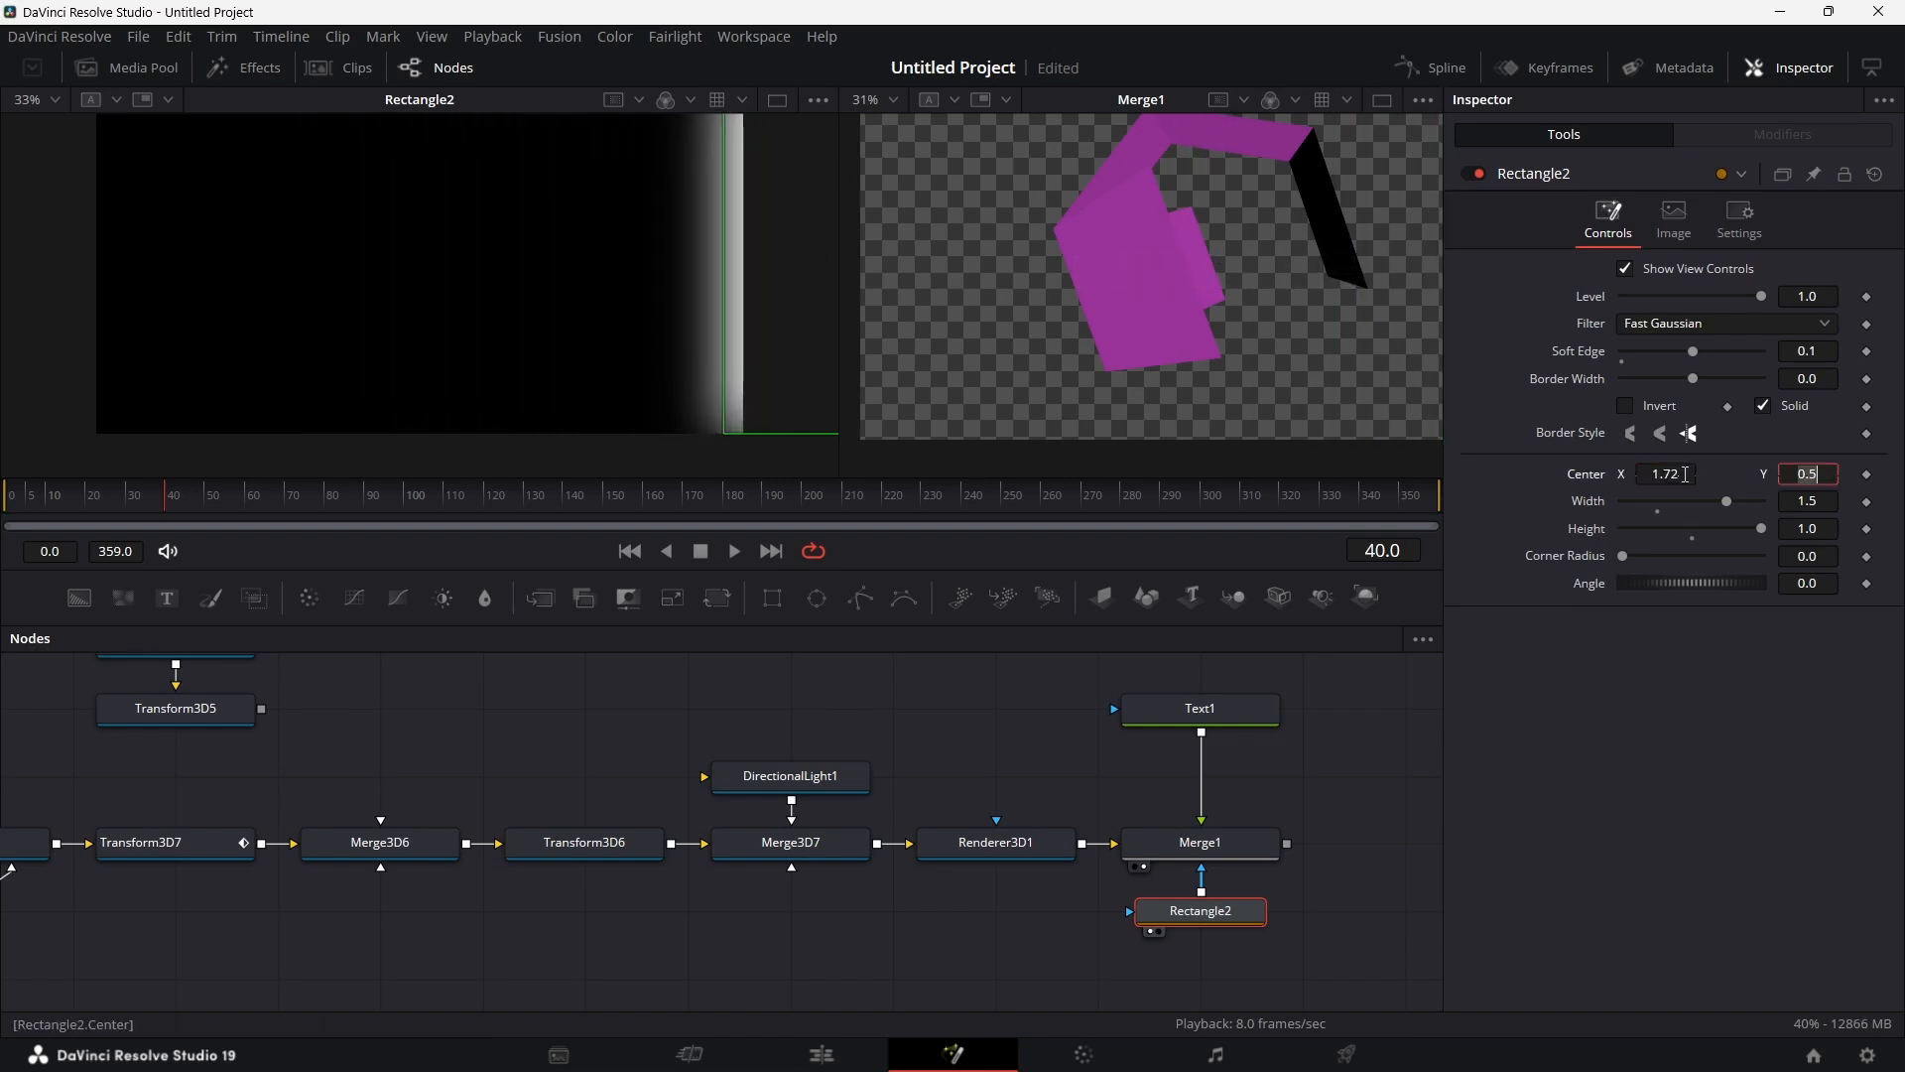
left_click(1868, 476)
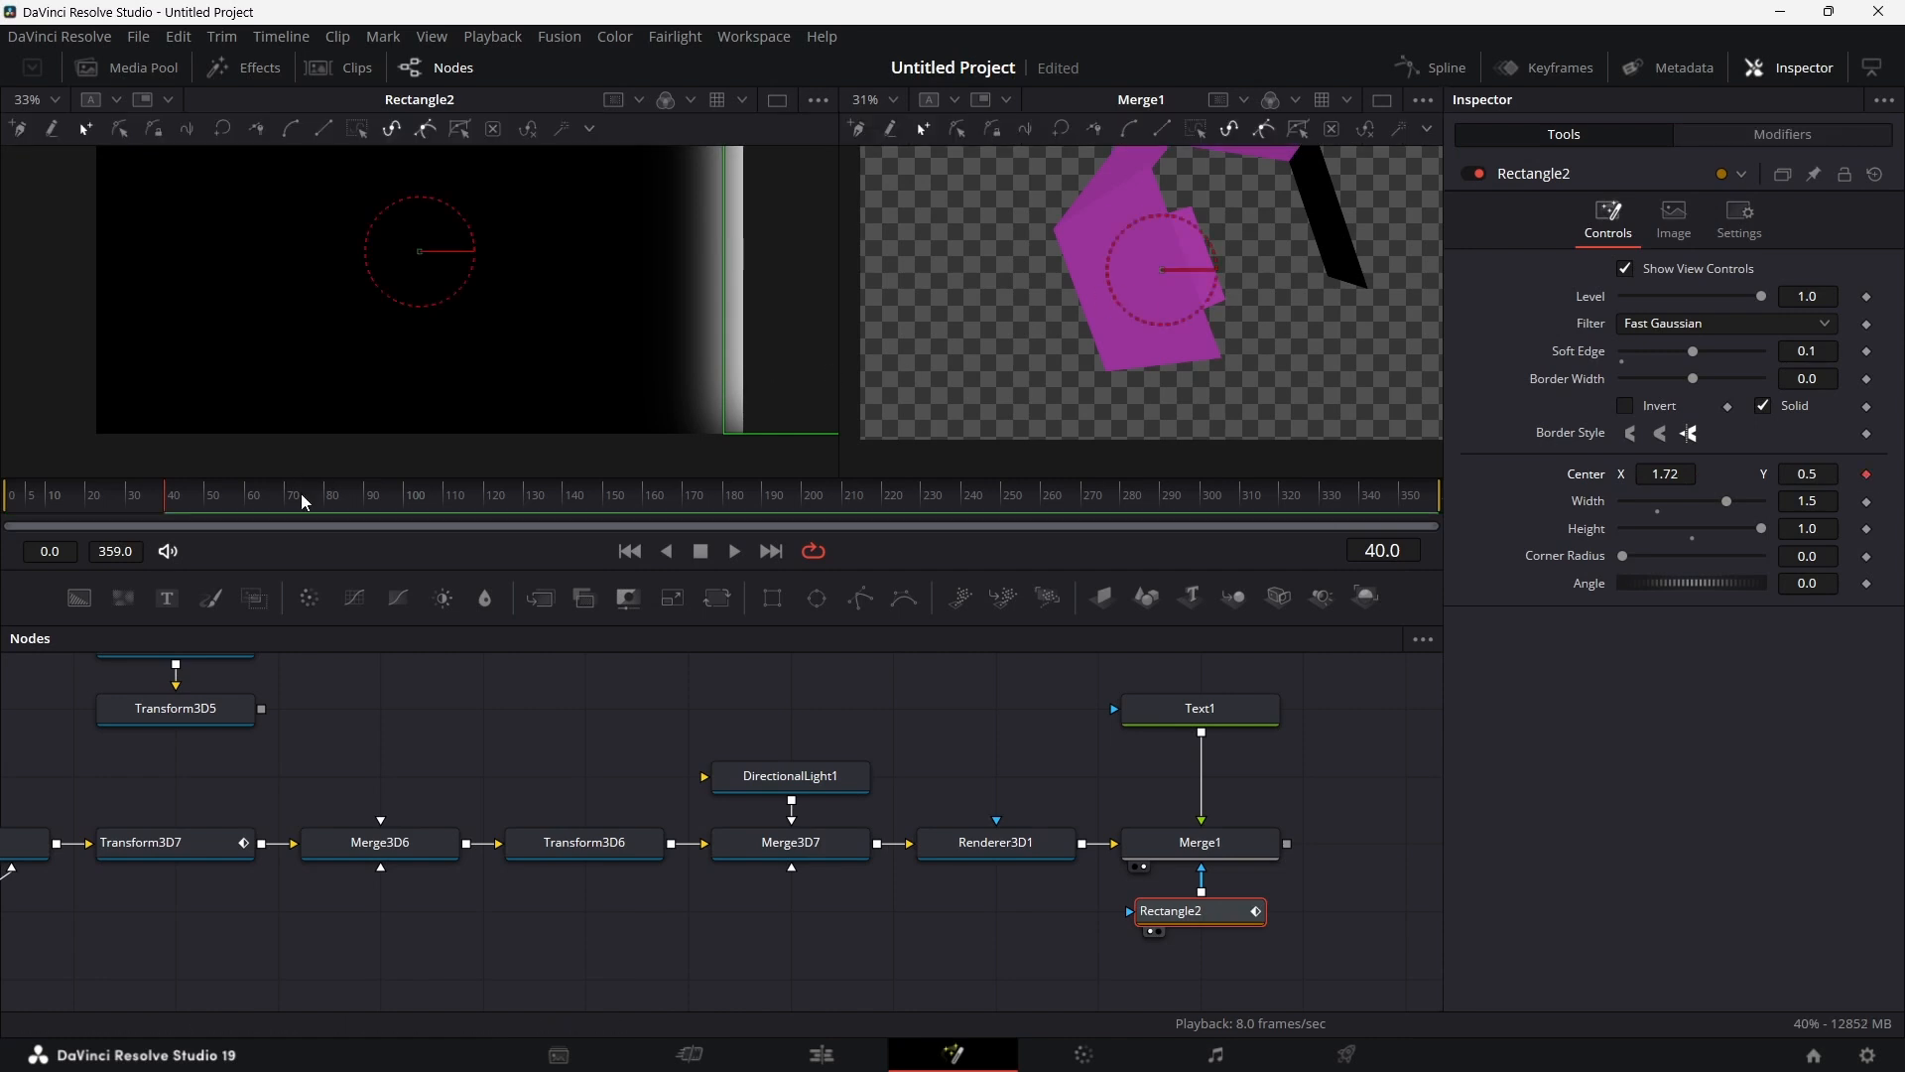
Step: Find Transform3D7's last X translation keyframe and park the playhead on it at frame 250
left_click_drag(302, 493, 1005, 512)
scroll(893, 804, "up", 1)
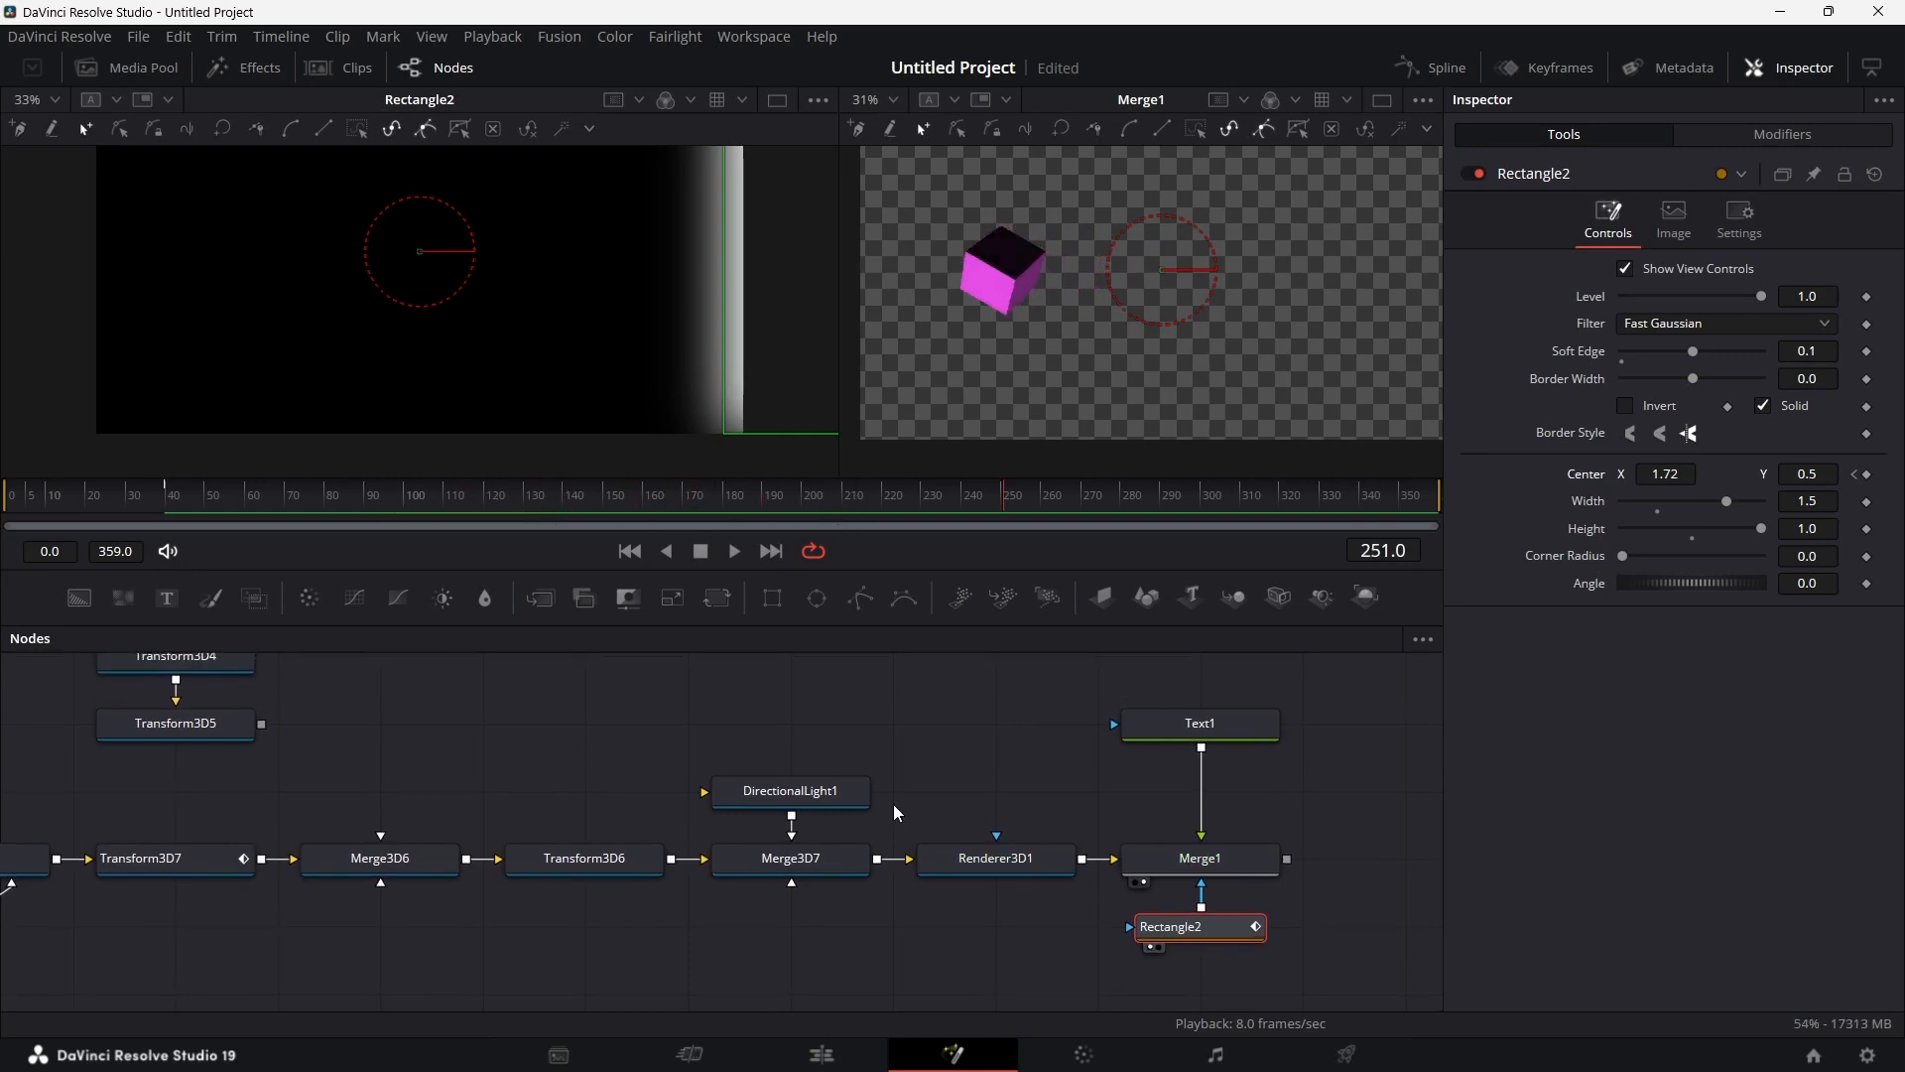
scroll(893, 804, "left", 5)
left_click(392, 867)
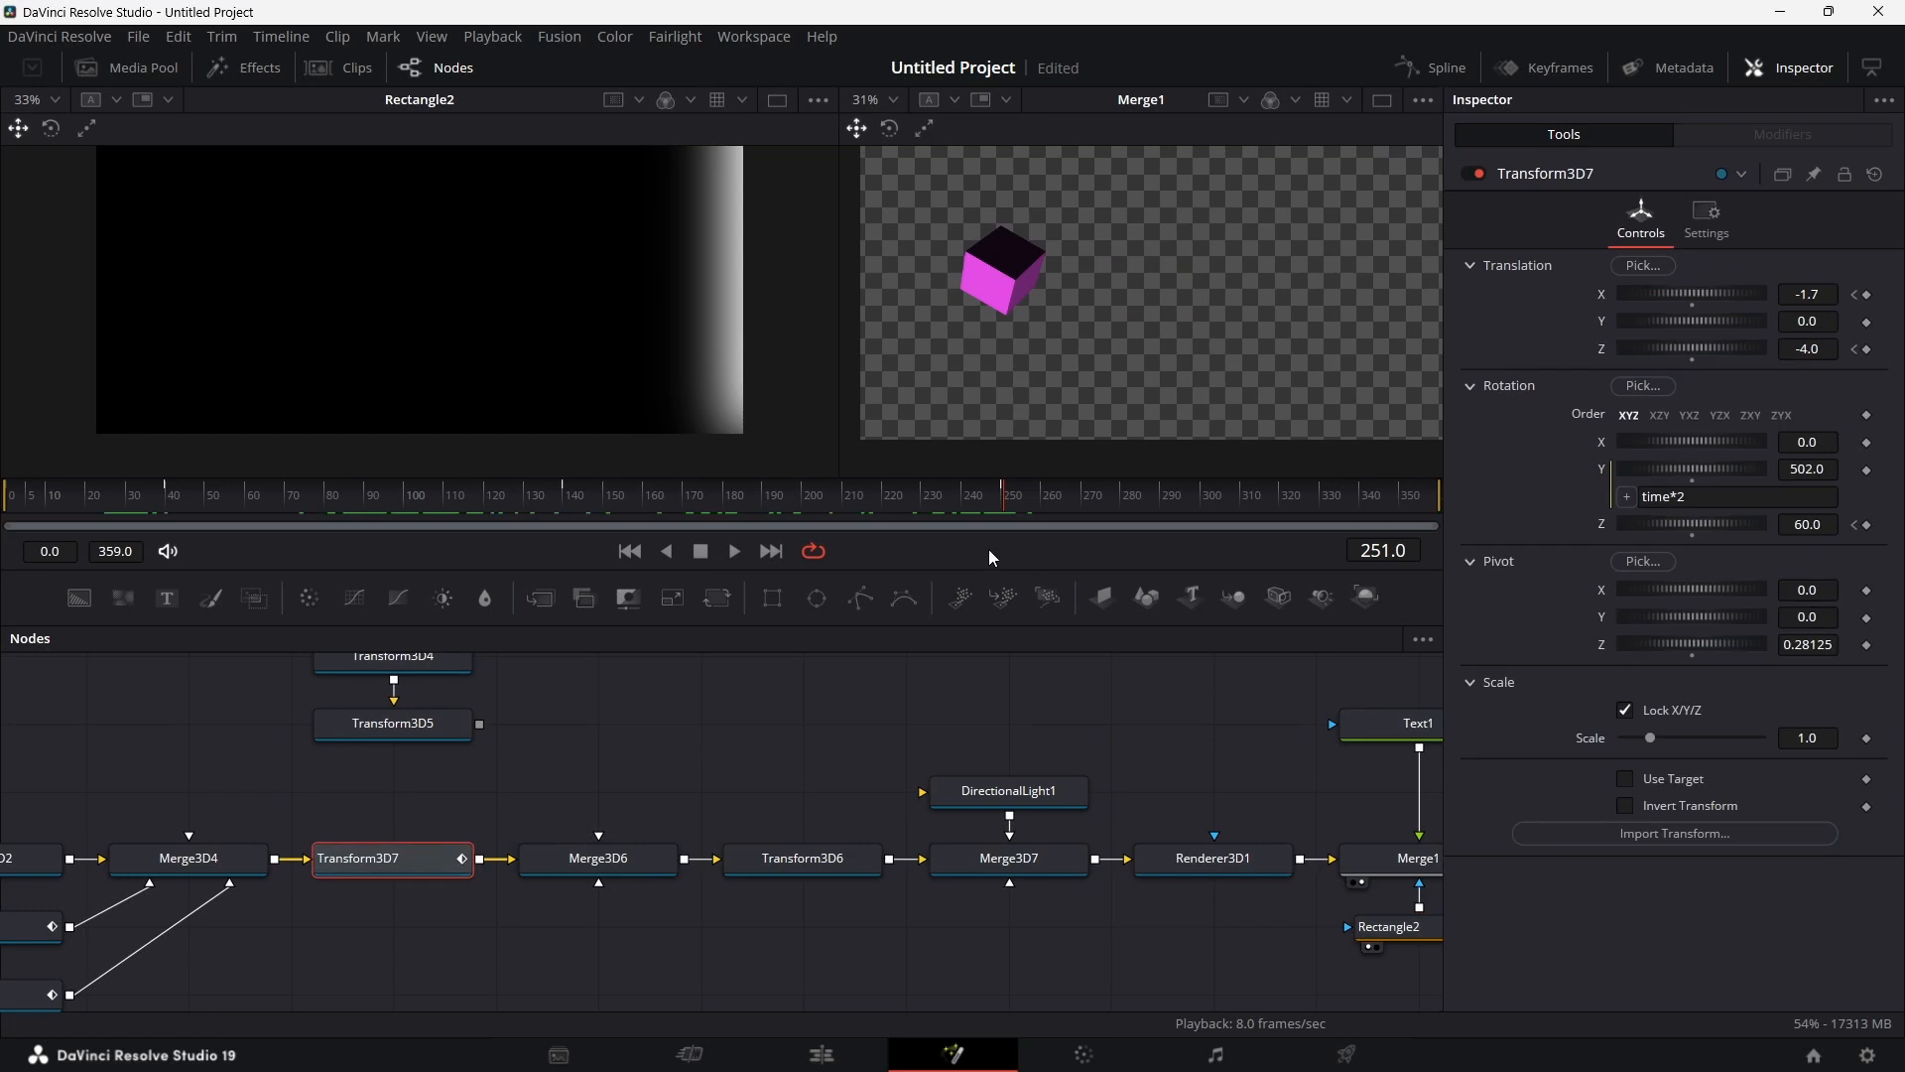
key("Left")
key("Left")
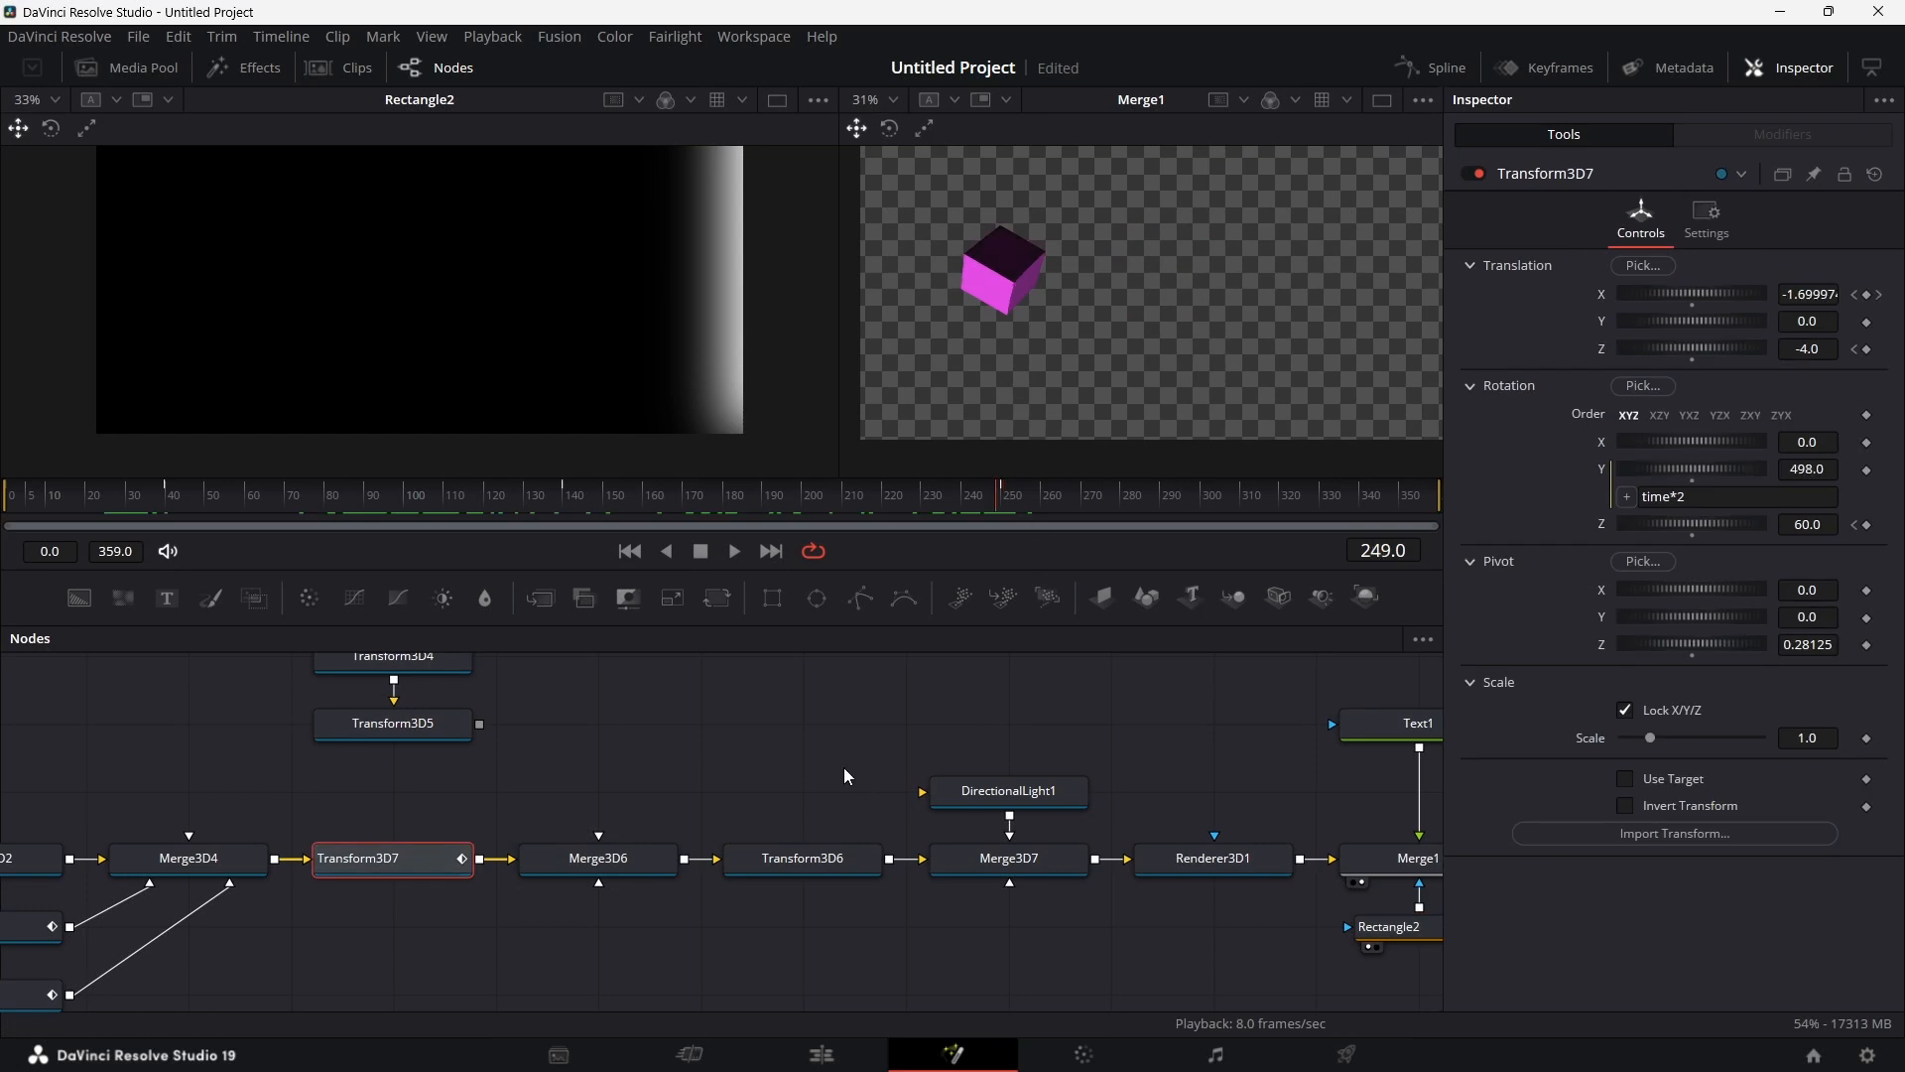
key("Right")
scroll(1014, 803, "right", 7)
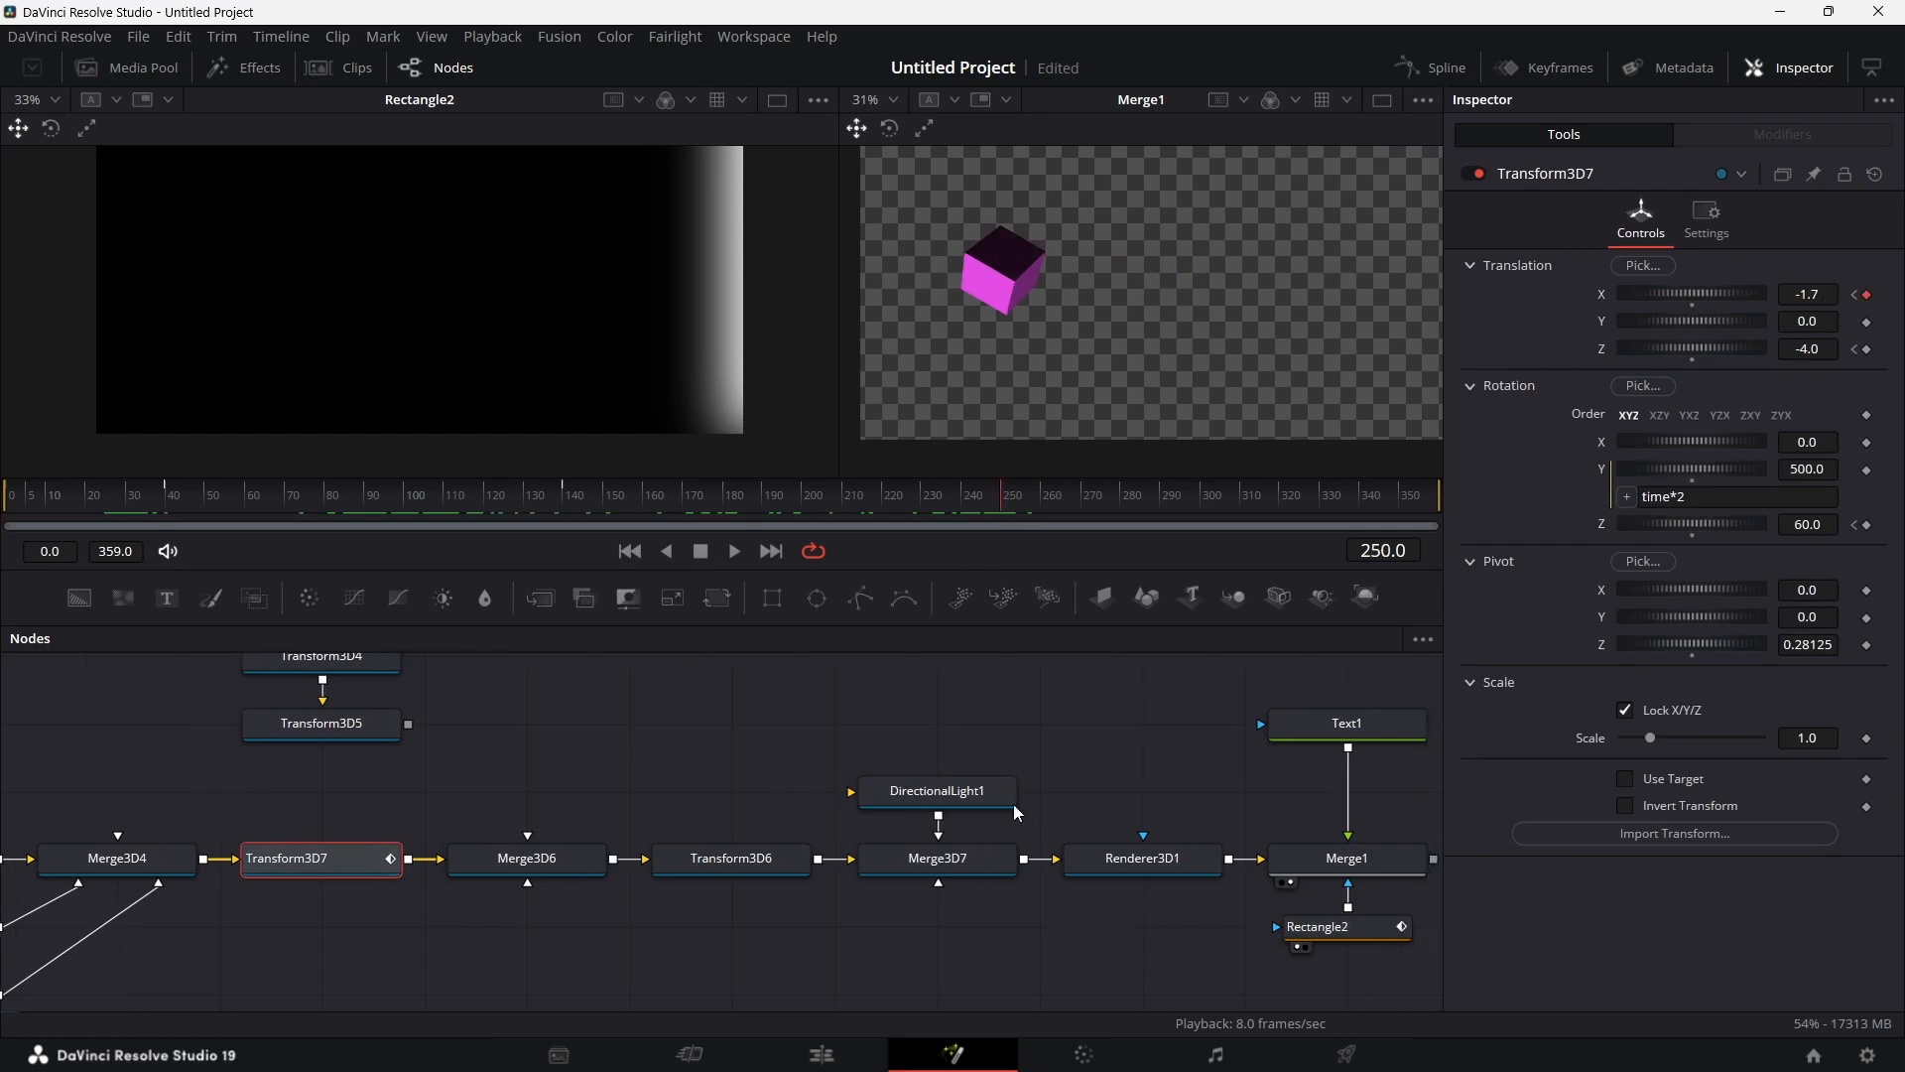
Step: Keyframe Rectangle2's Center X at 0.95 on frame 250 so the mask reveals the whole RESOLVE text
left_click(1104, 934)
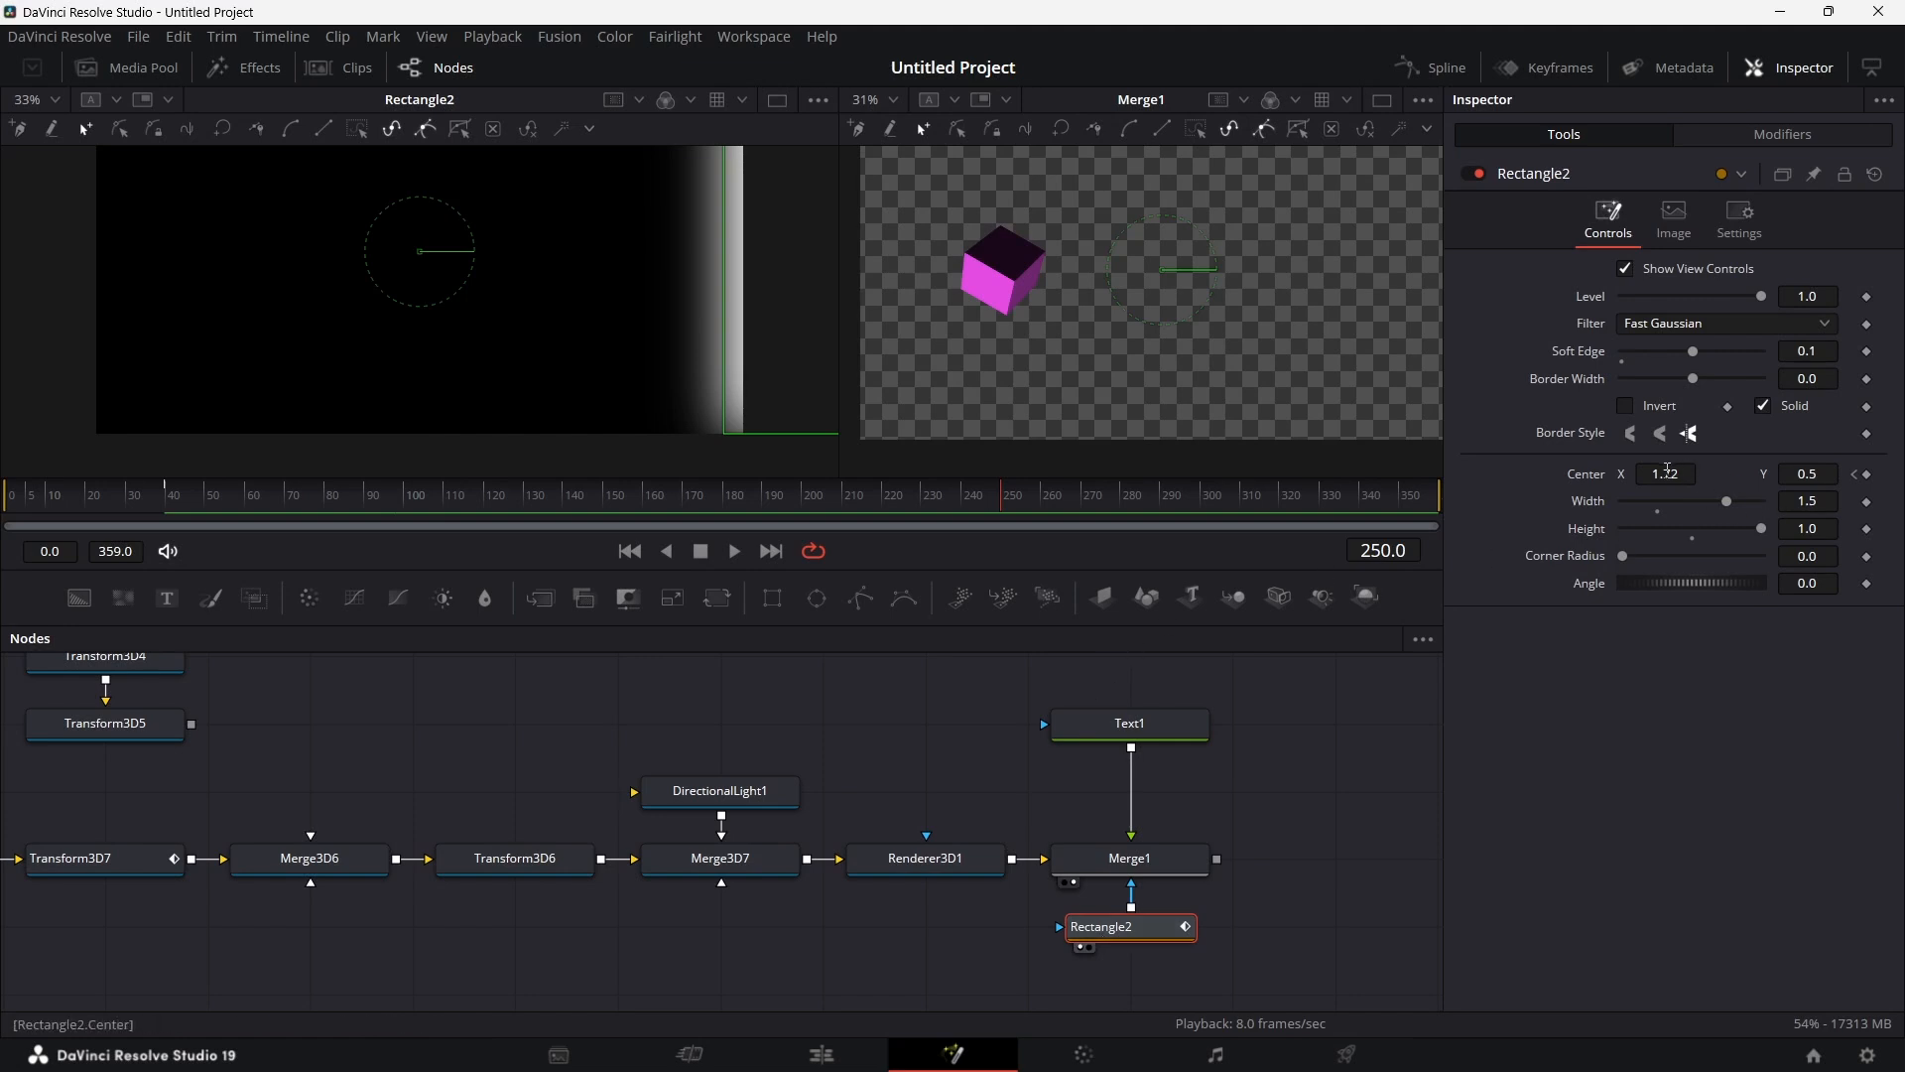
left_click_drag(1671, 471, 1103, 471)
left_click_drag(1677, 479, 1397, 474)
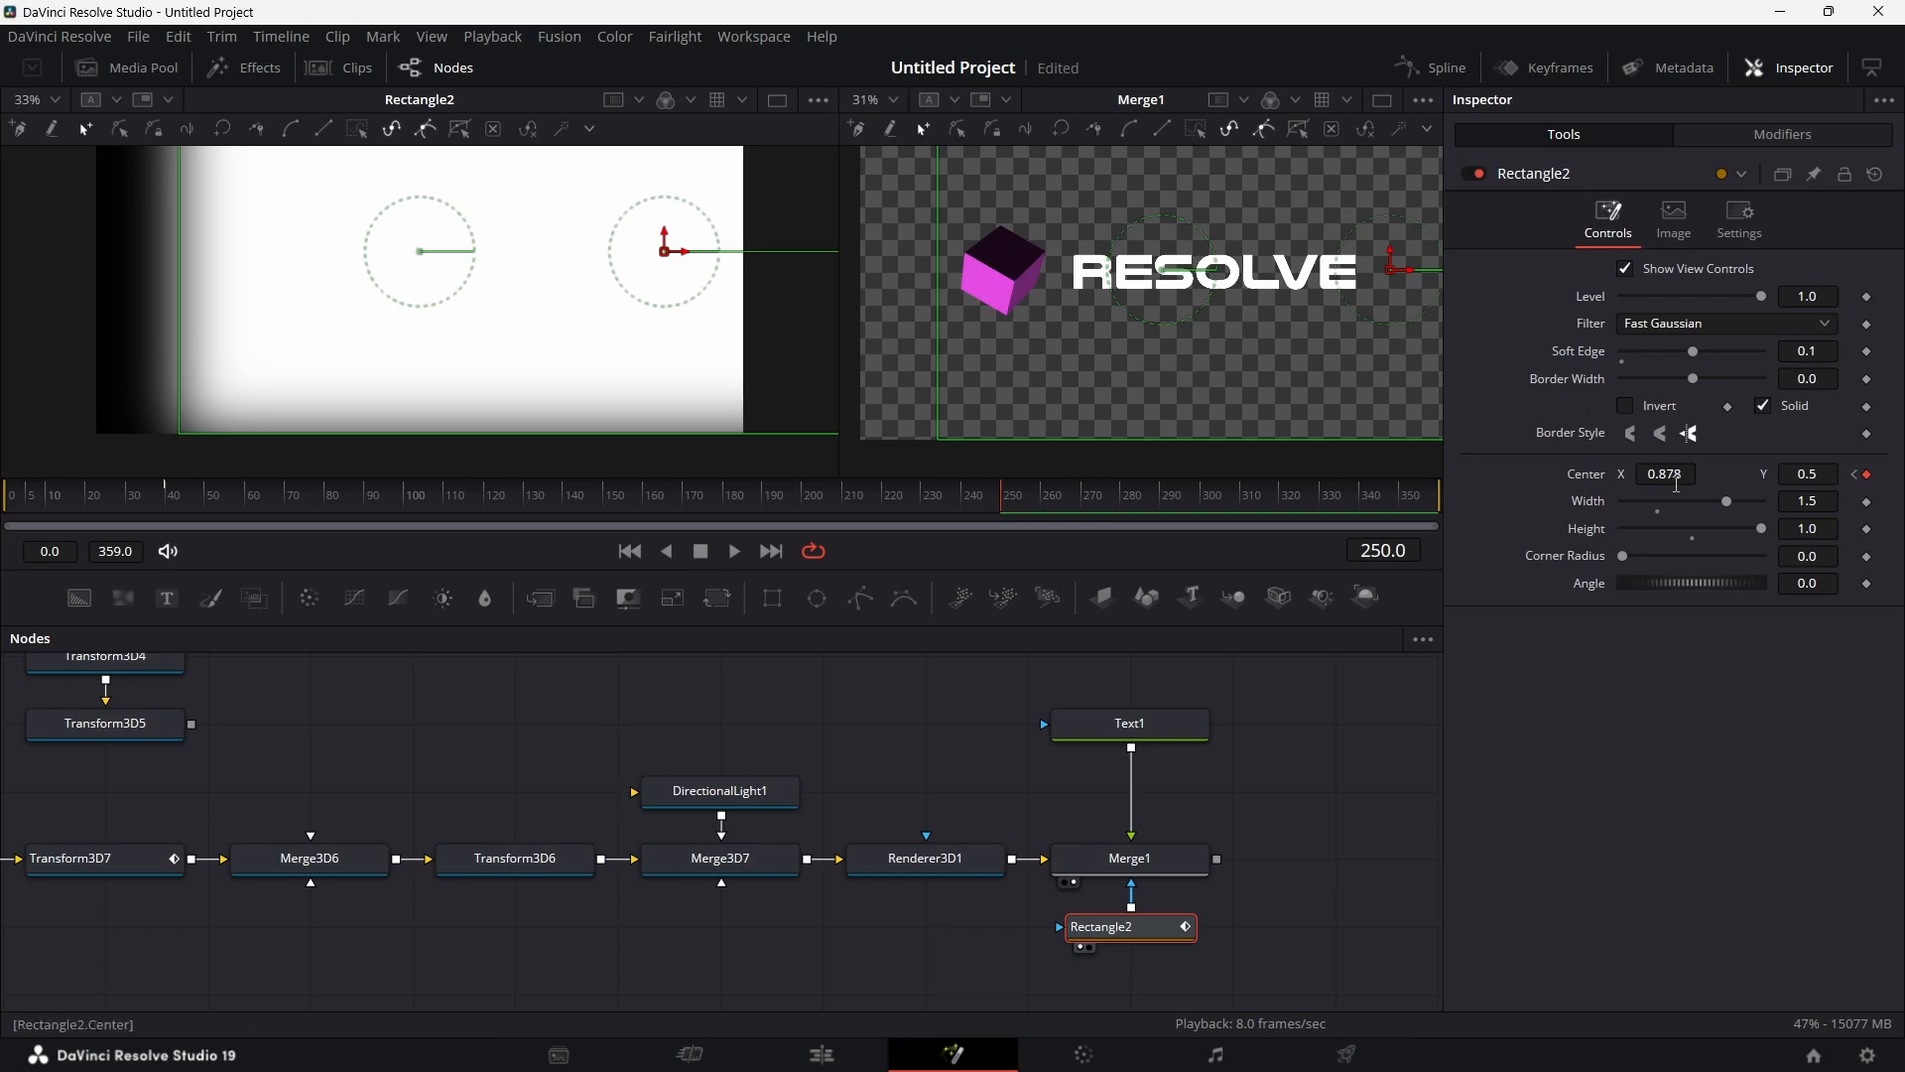
left_click_drag(1675, 482, 1759, 483)
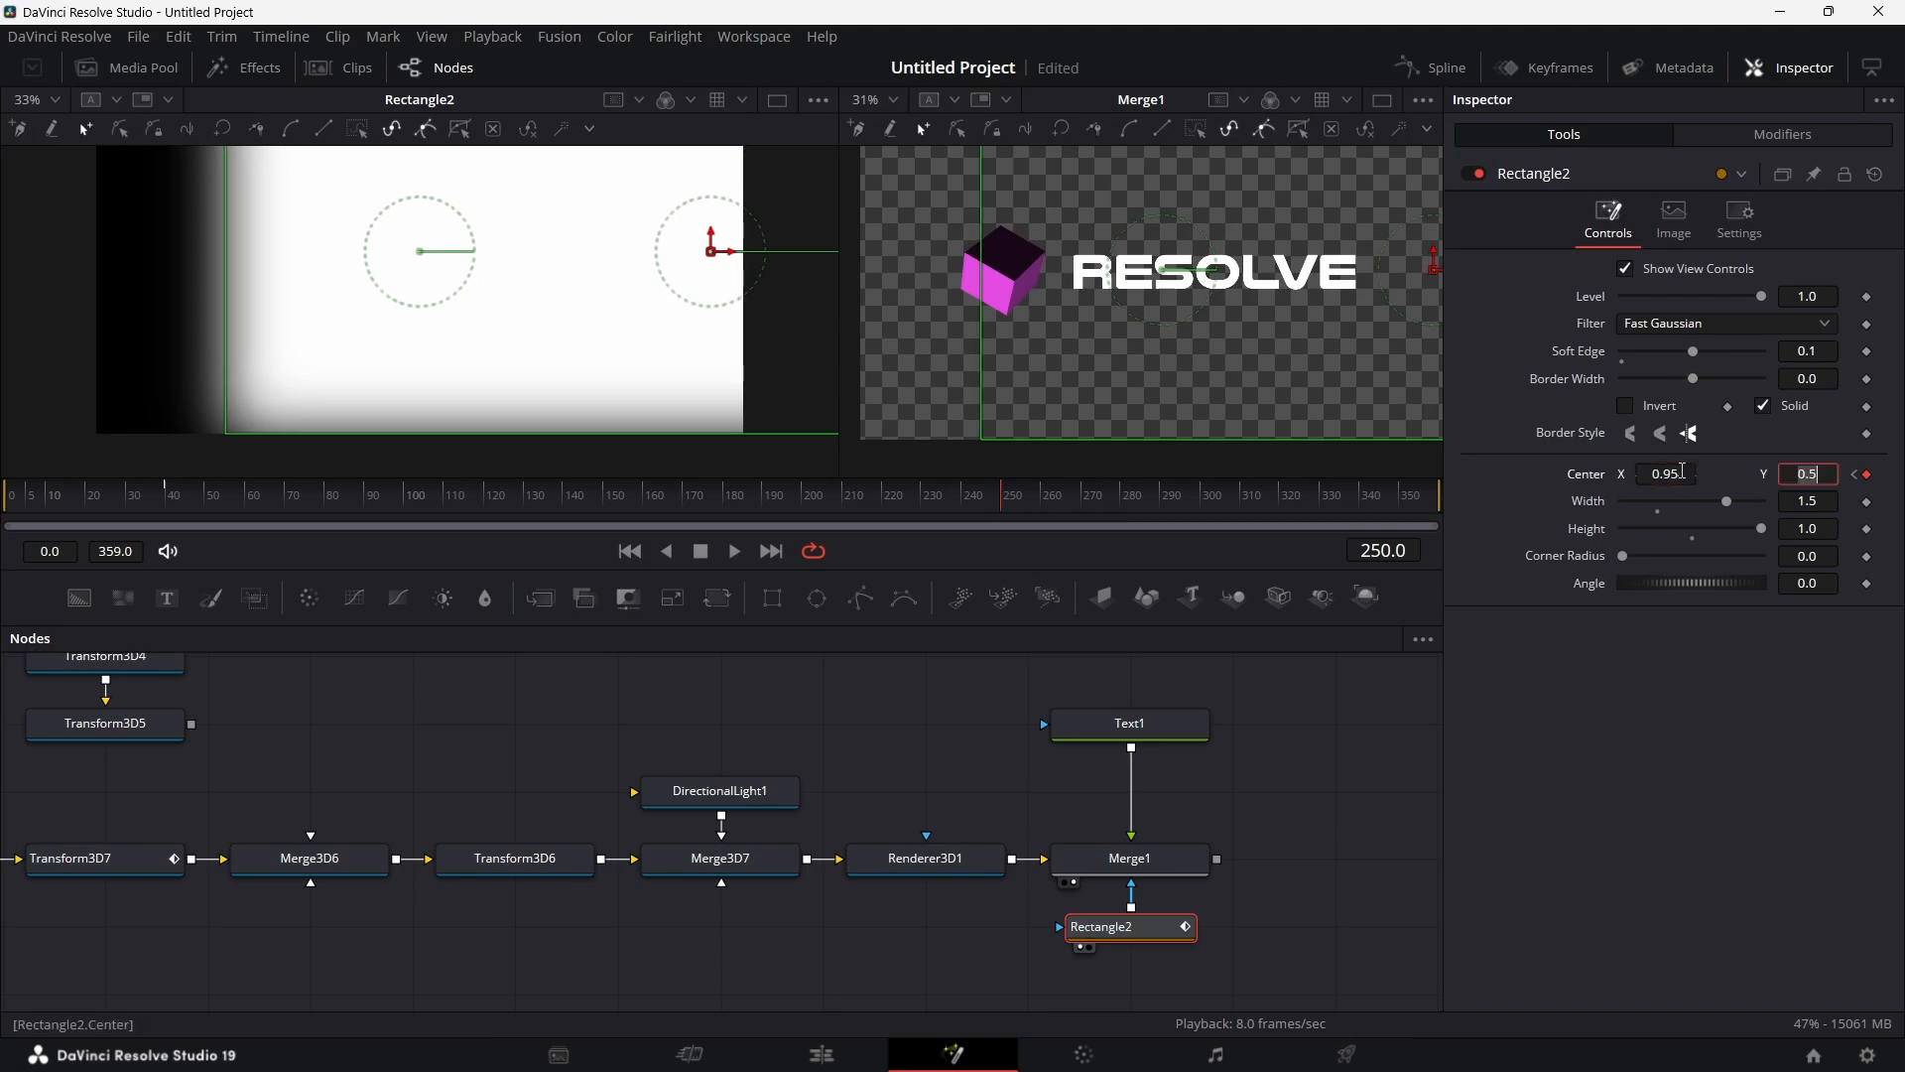
key("Tab")
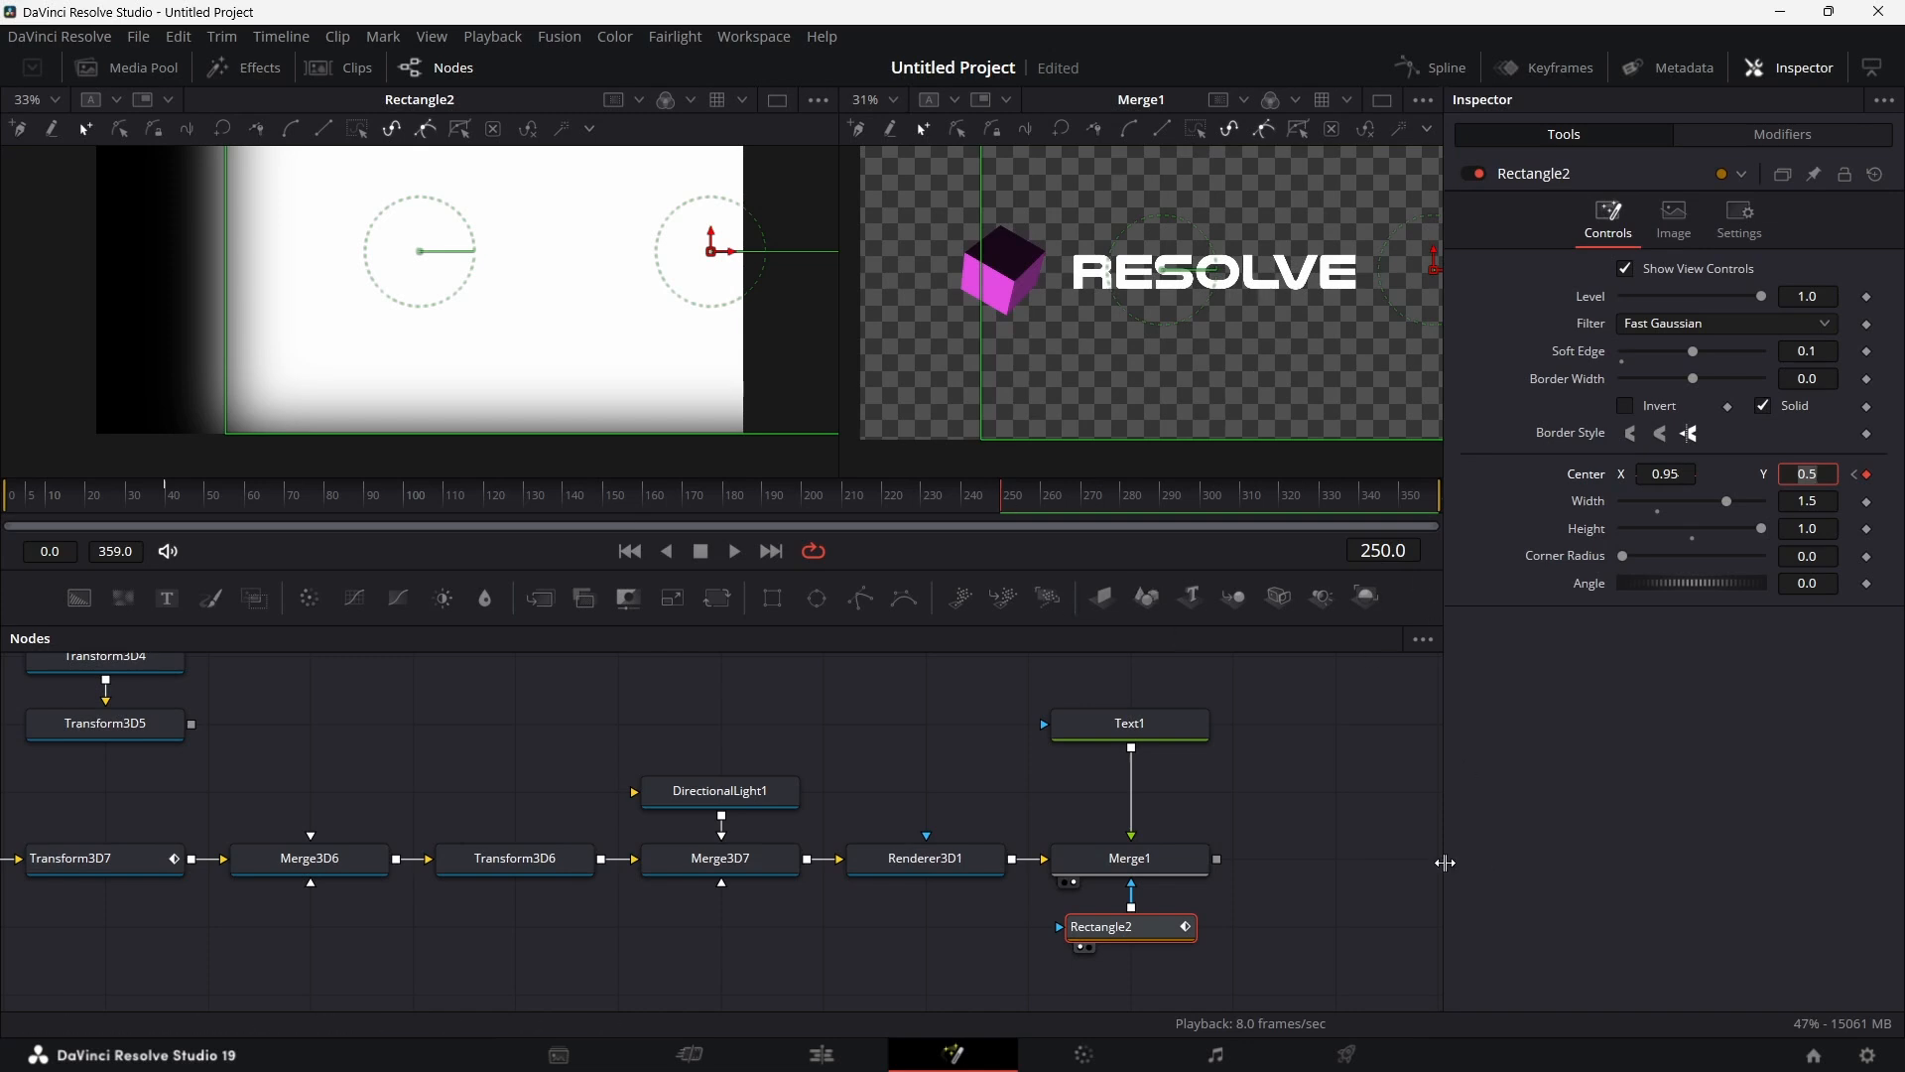
Step: Smooth both keyframes of Rectangle2's Center displacement curve in the spline editor and raise their Ease In to 40.9
left_click(1153, 933)
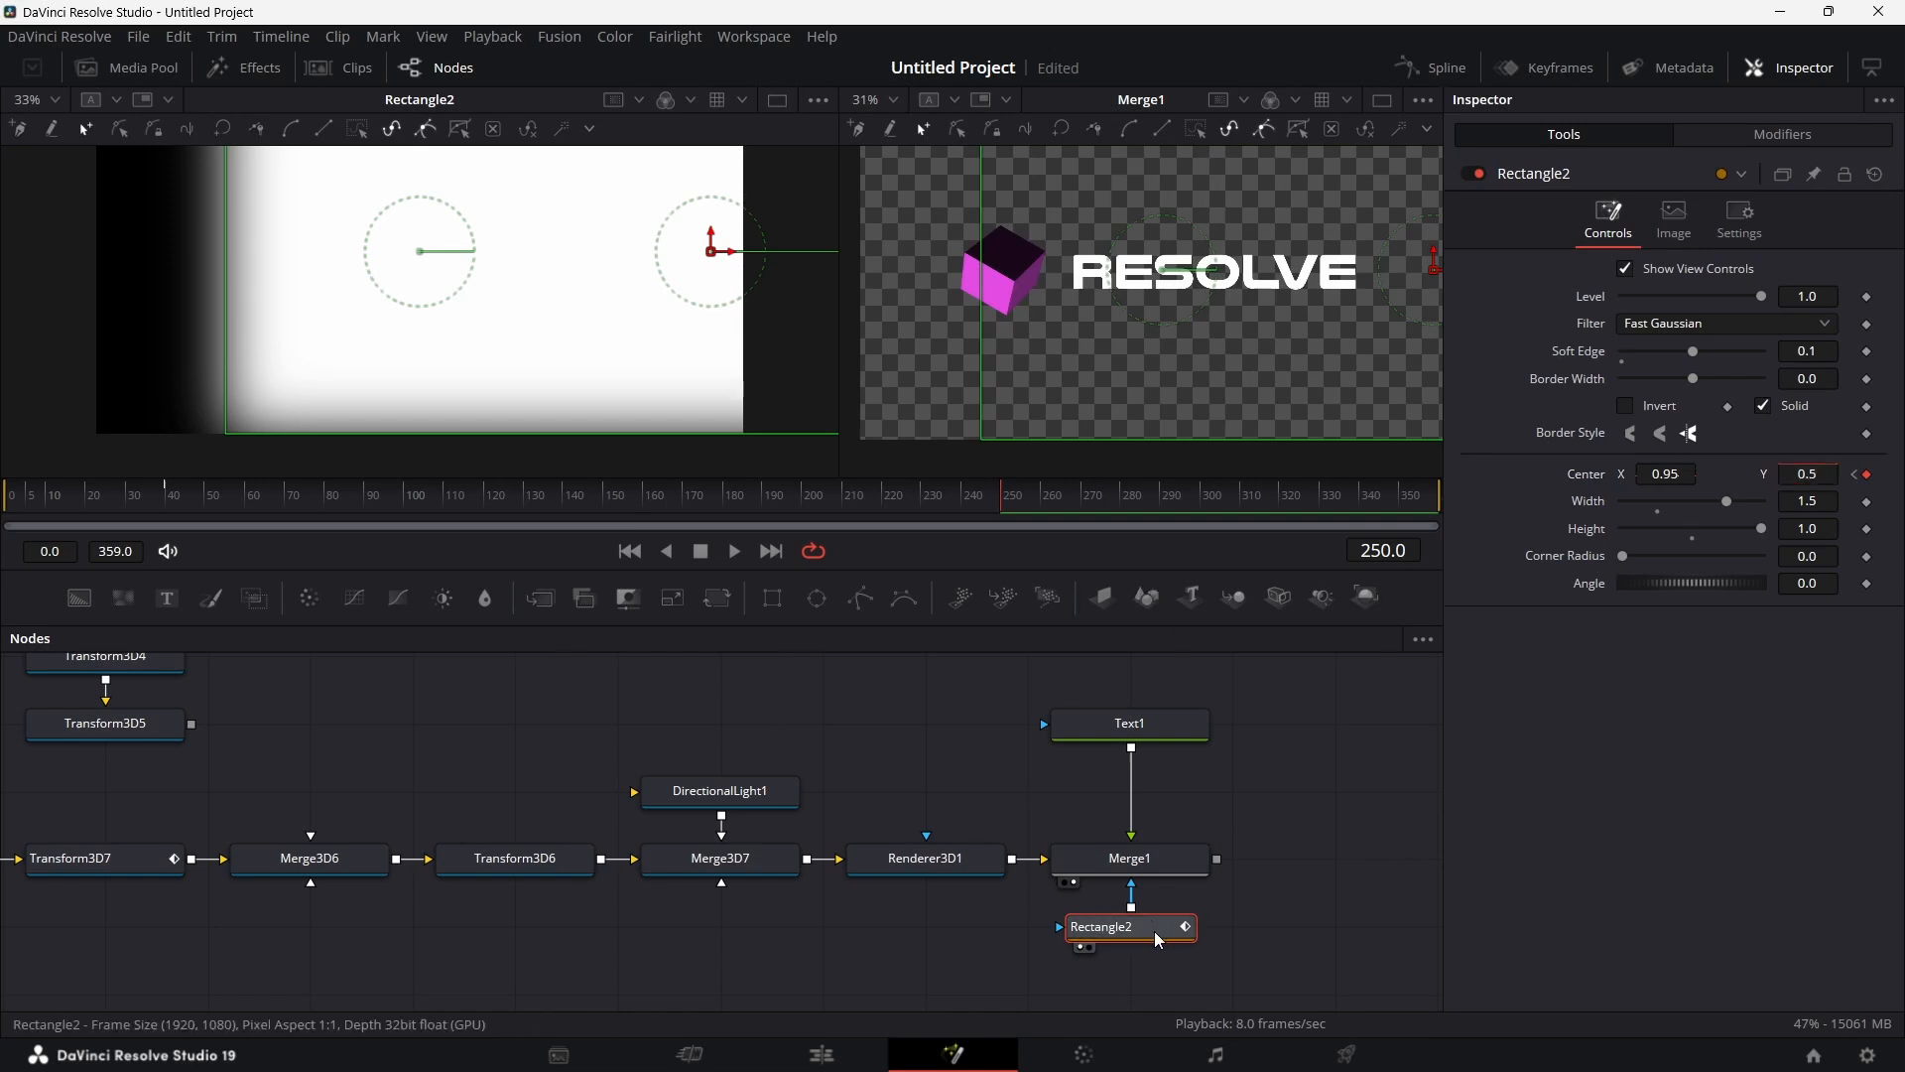
left_click(1437, 67)
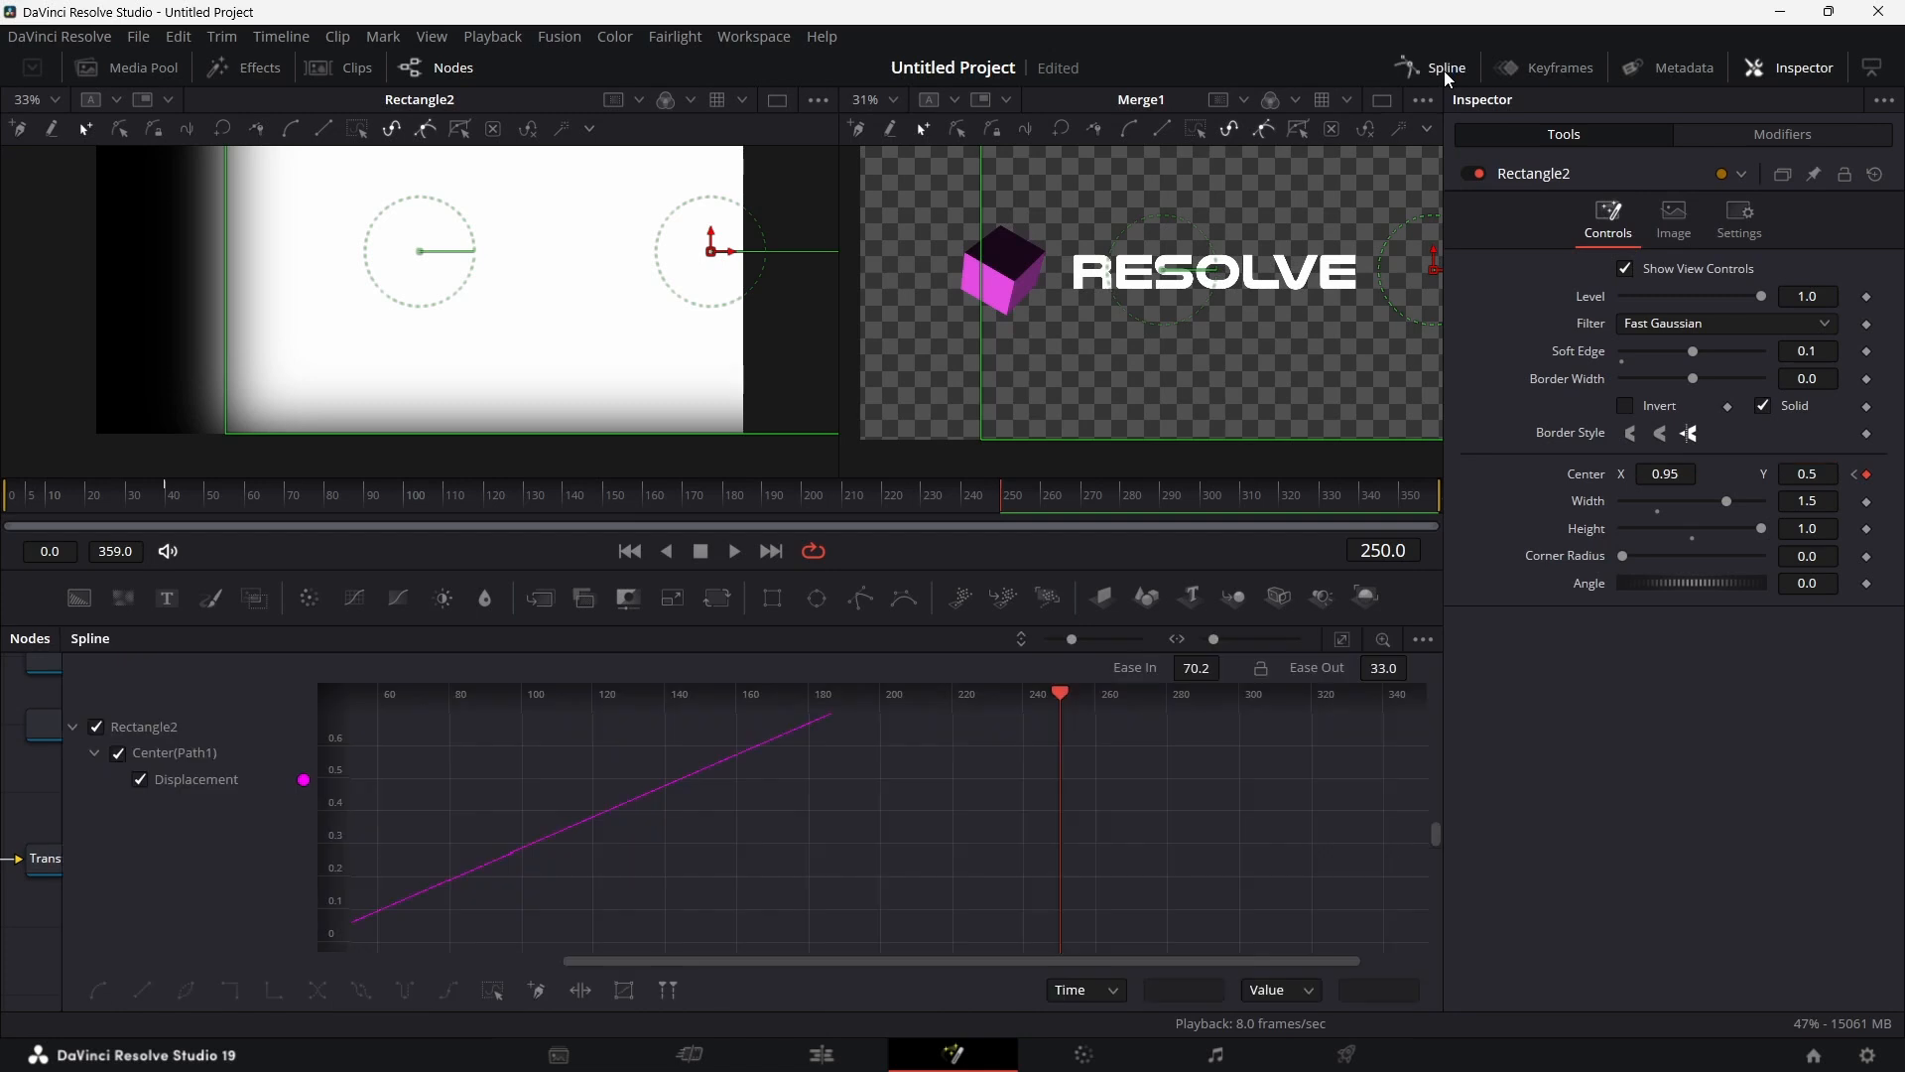
left_click(1342, 639)
left_click(492, 991)
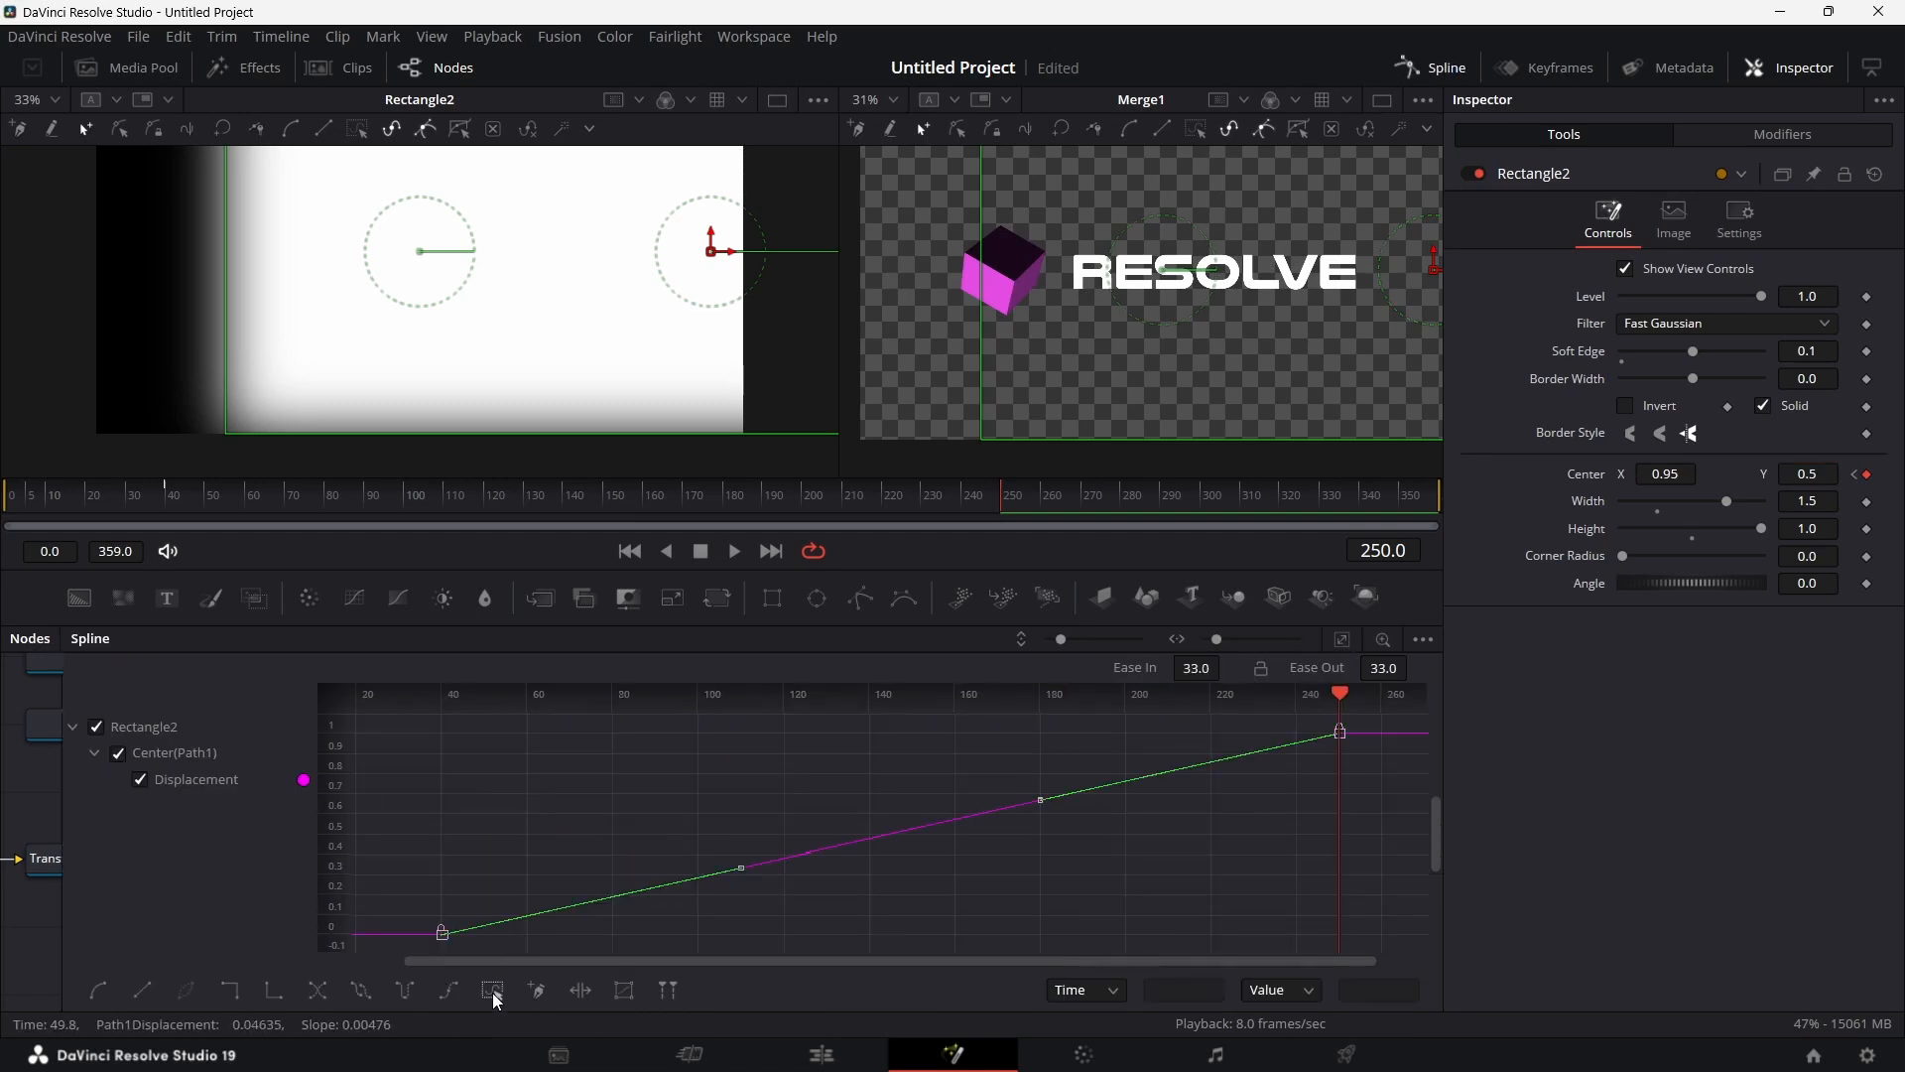
key("f")
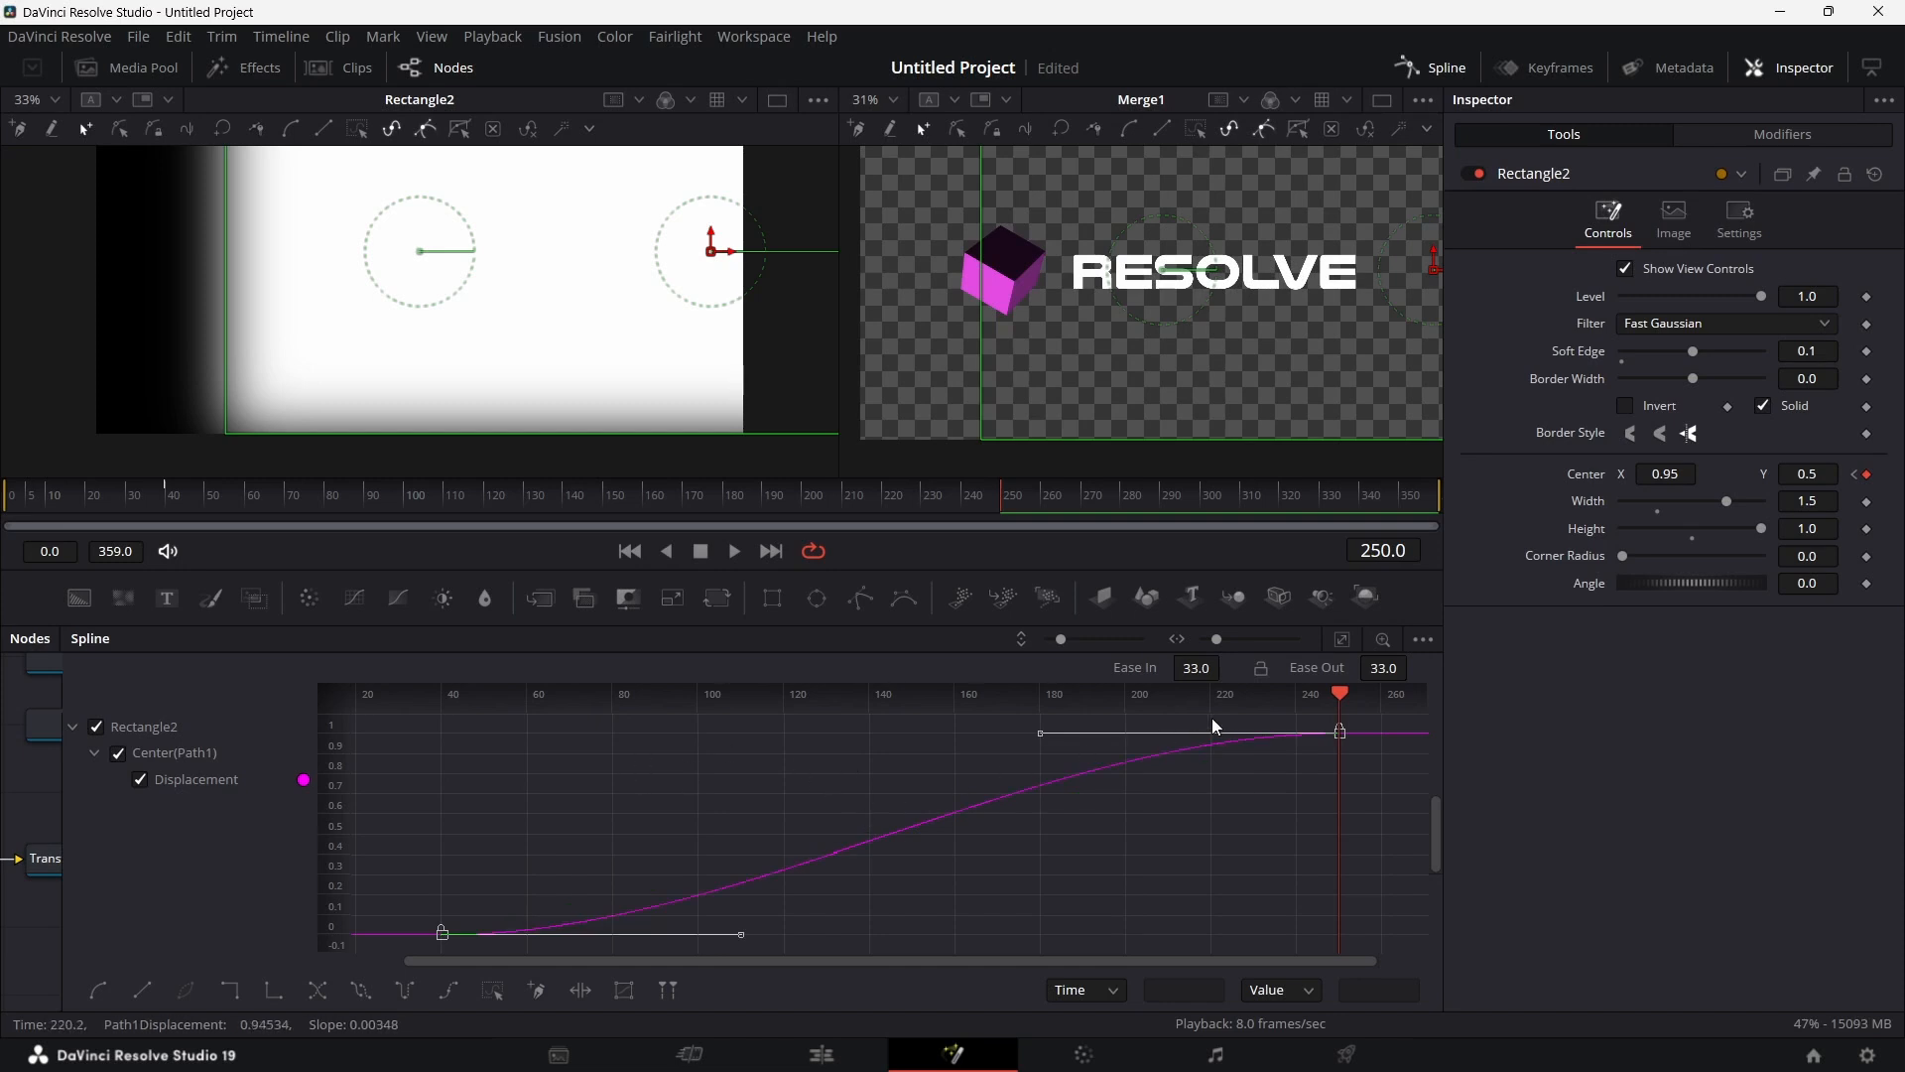
left_click_drag(1196, 669, 1227, 666)
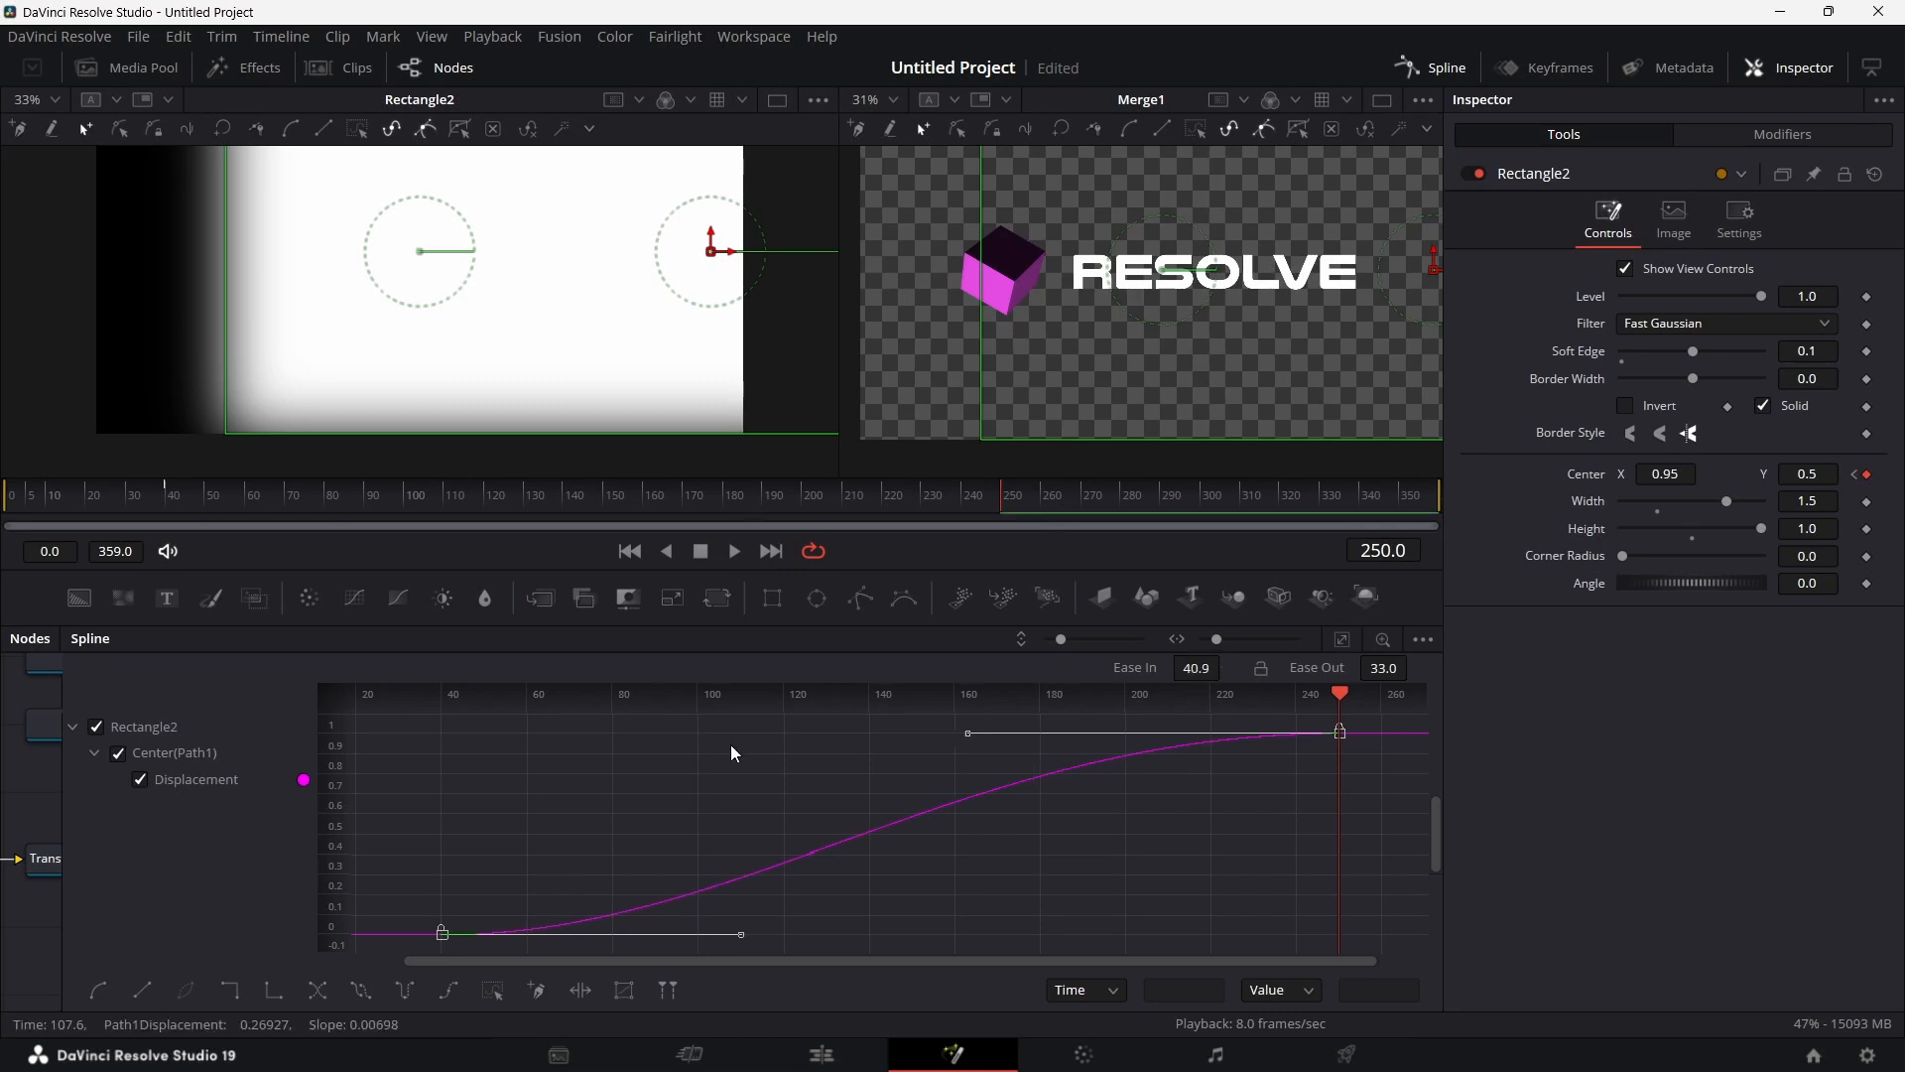
Step: Steepen the start of Rectangle2's displacement curve by raising the first keyframe's handle to an Ease Out of 16, checking the text reveal against the box
left_click(161, 498)
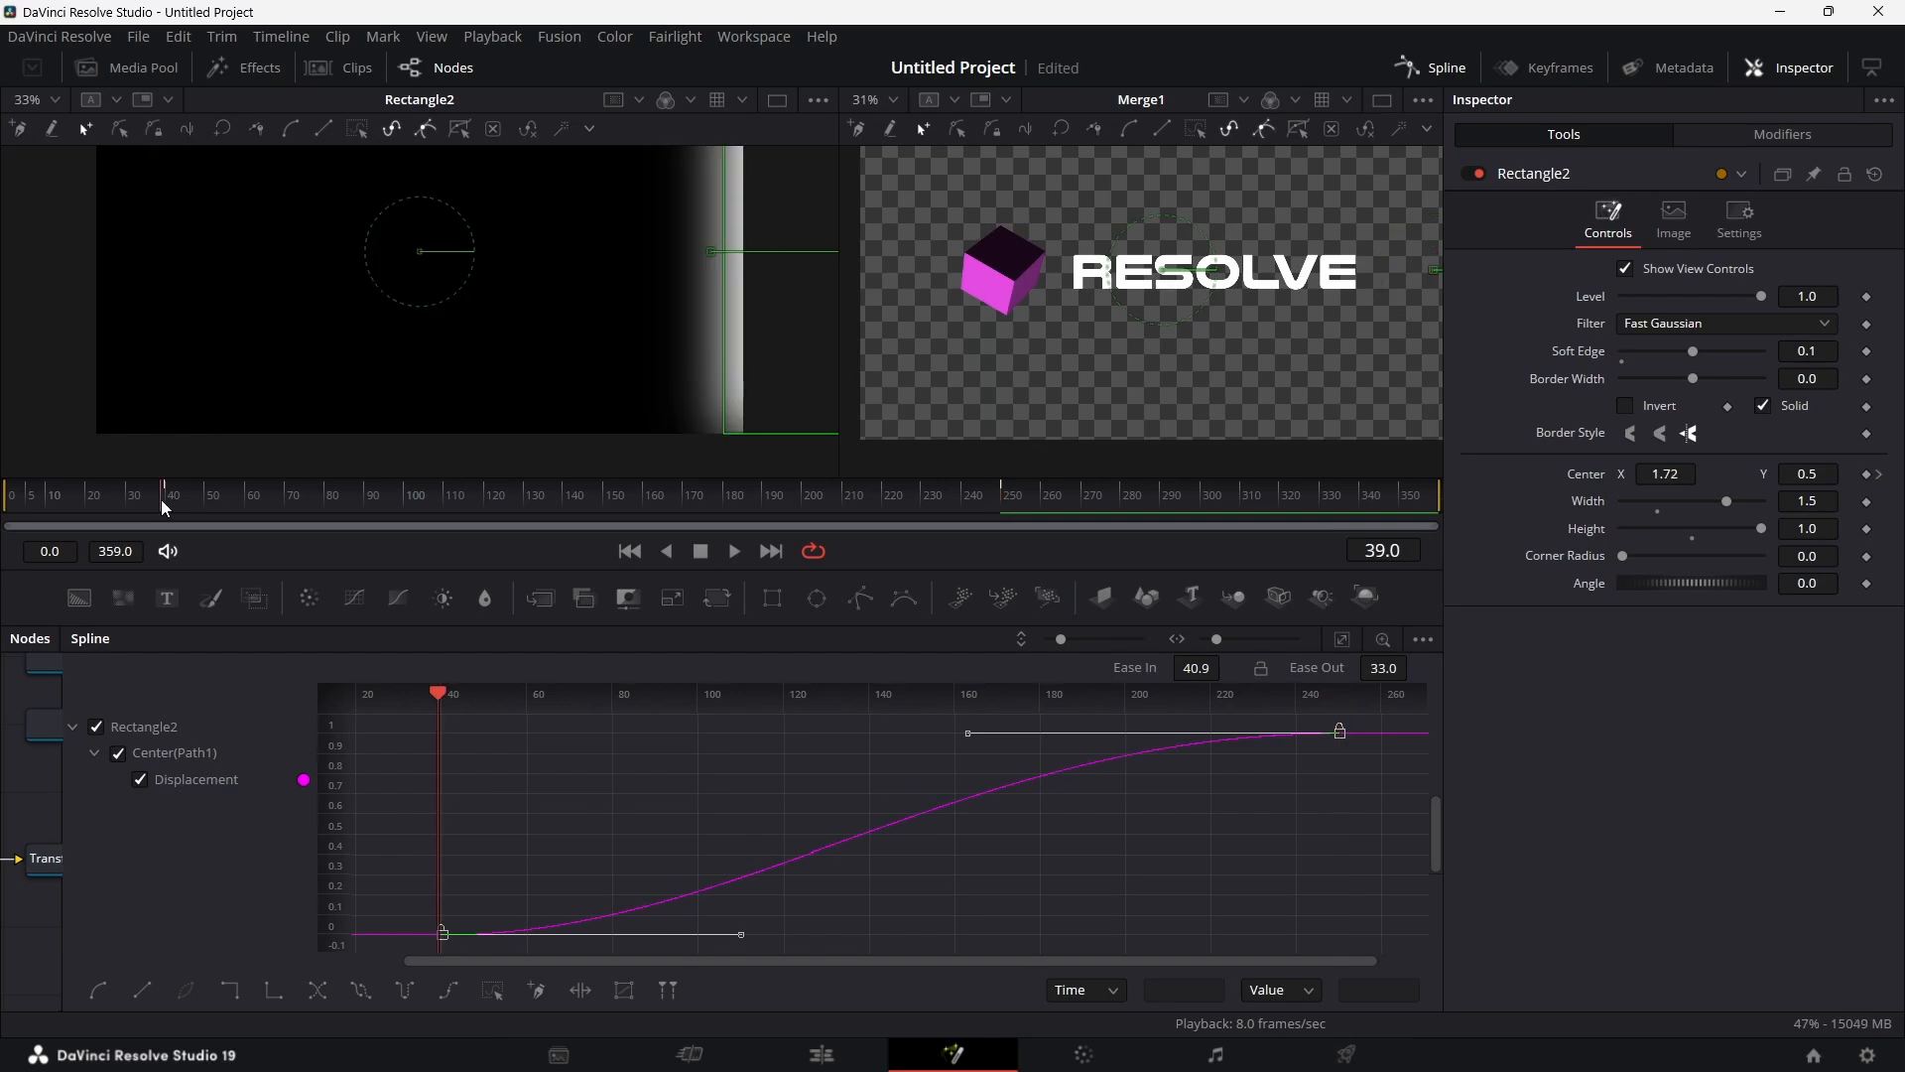
left_click(167, 498)
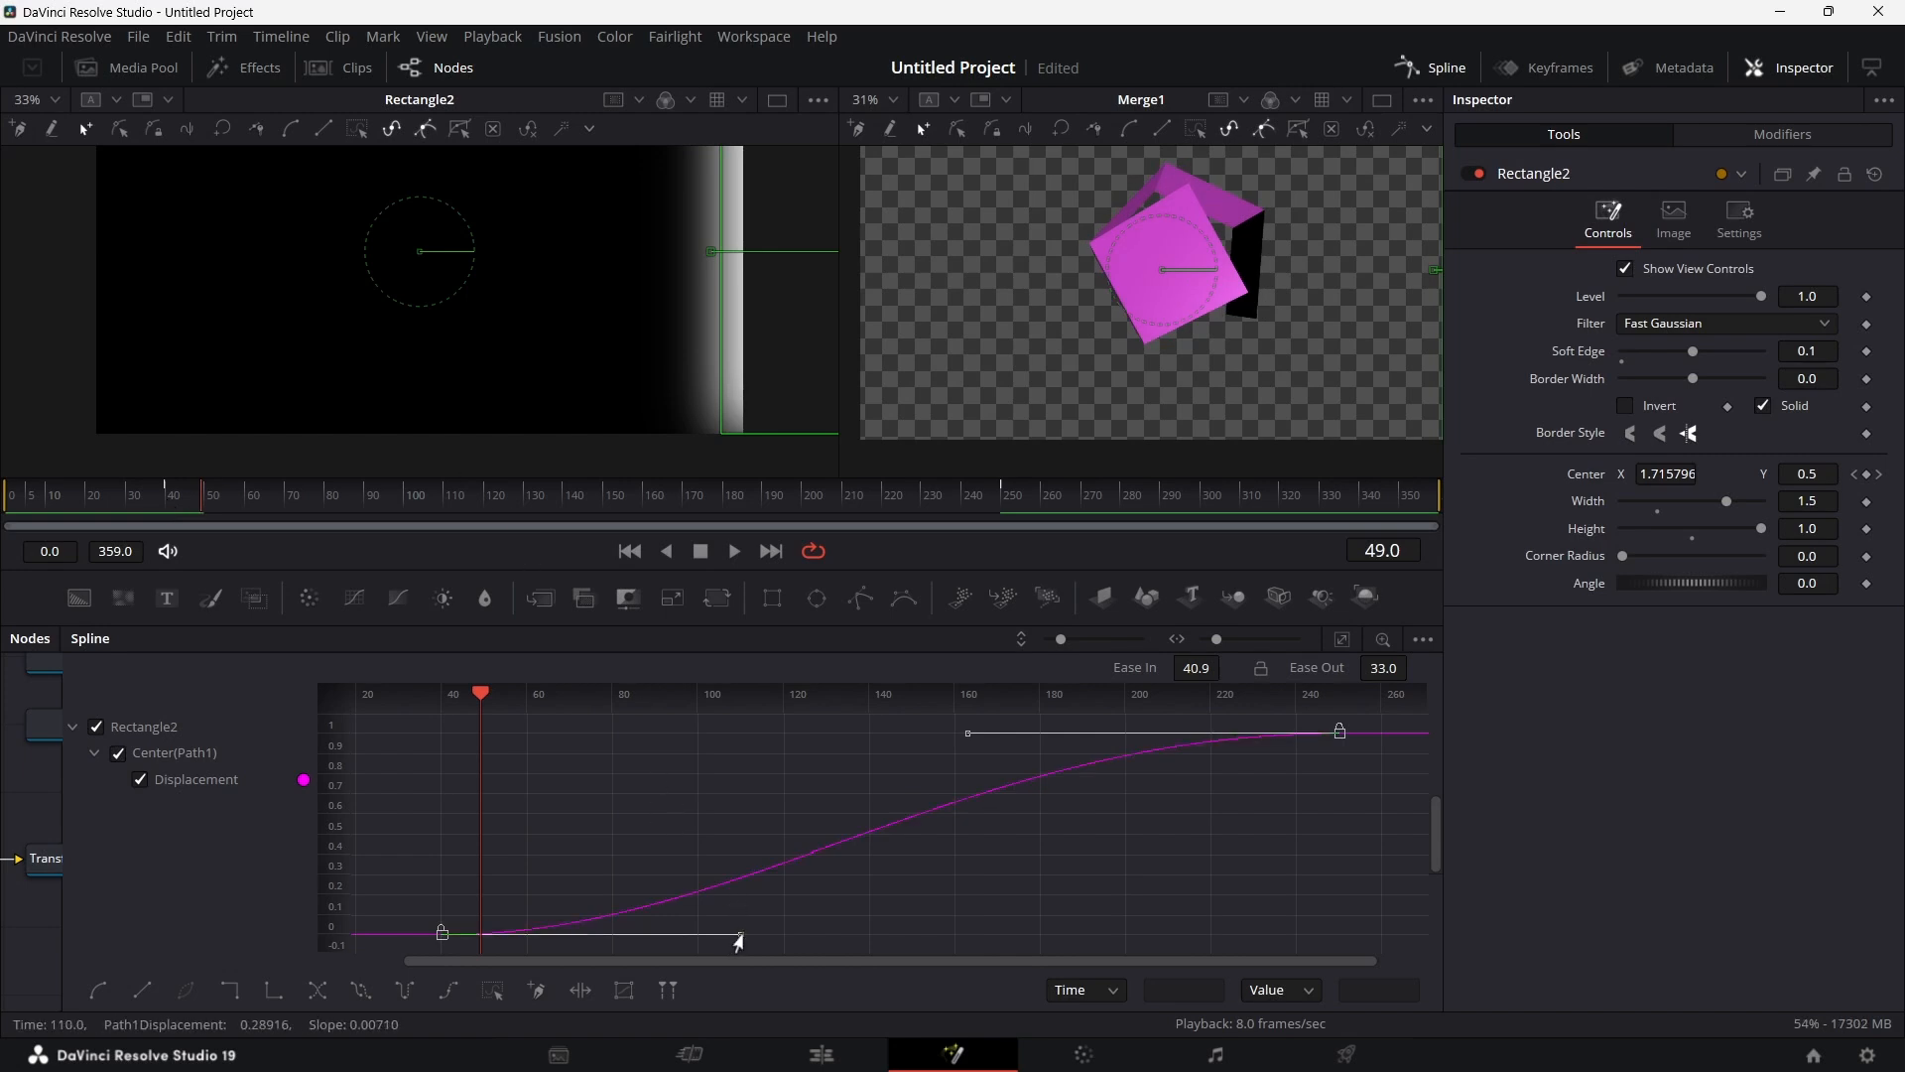
left_click_drag(739, 938, 615, 754)
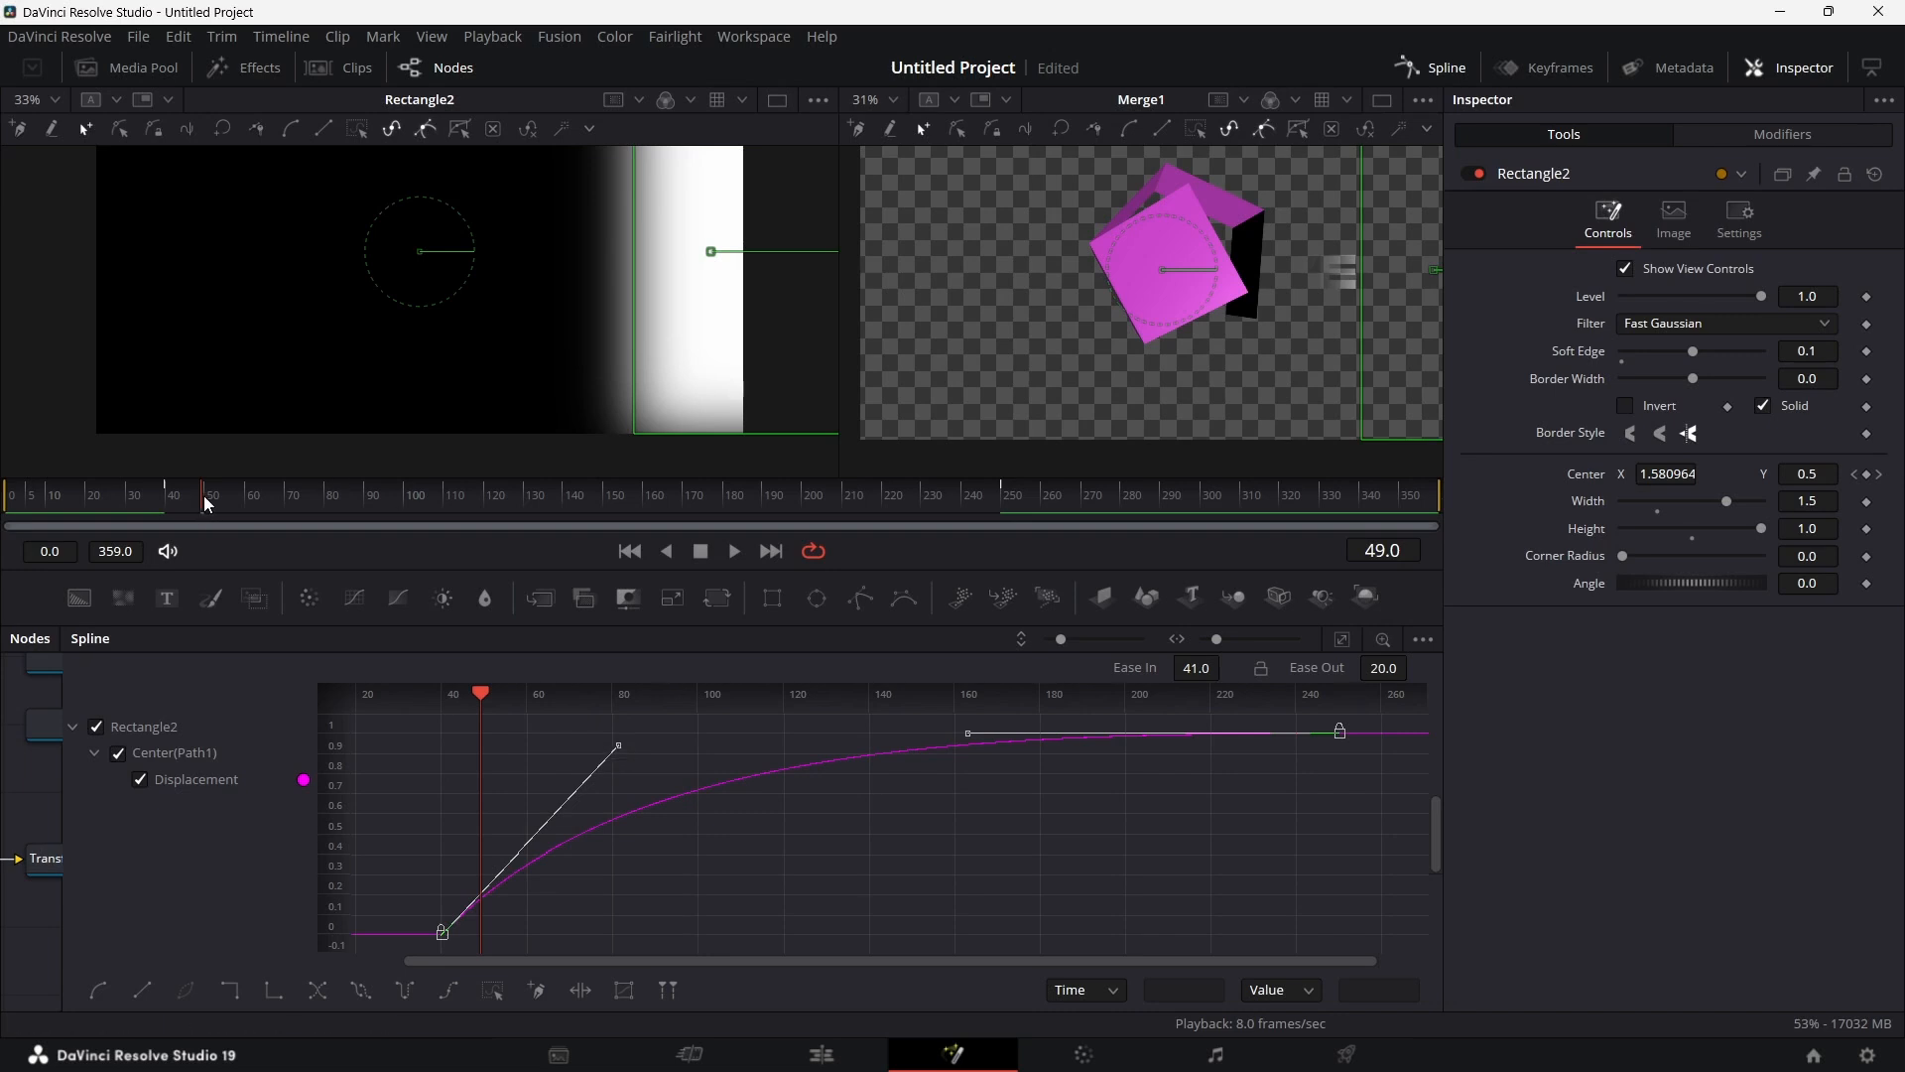
left_click_drag(208, 503, 256, 497)
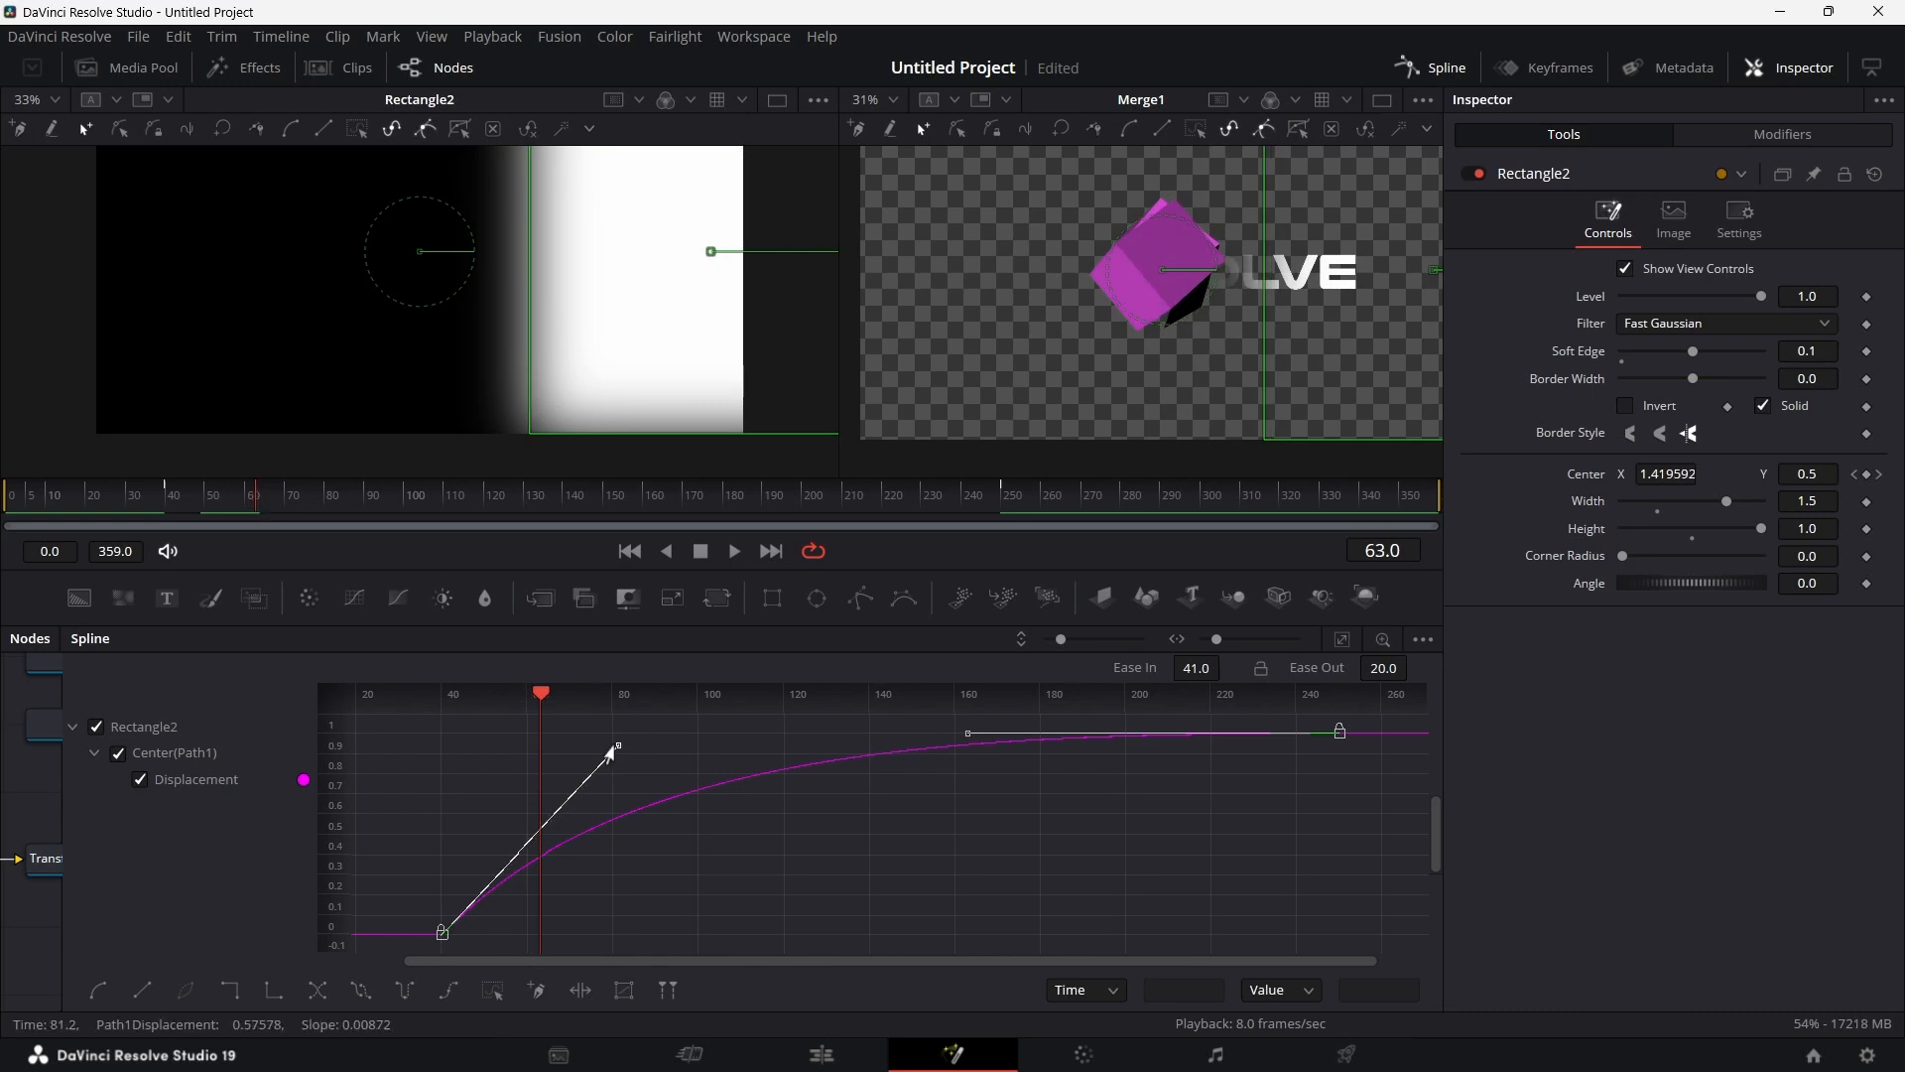
left_click_drag(617, 753, 585, 808)
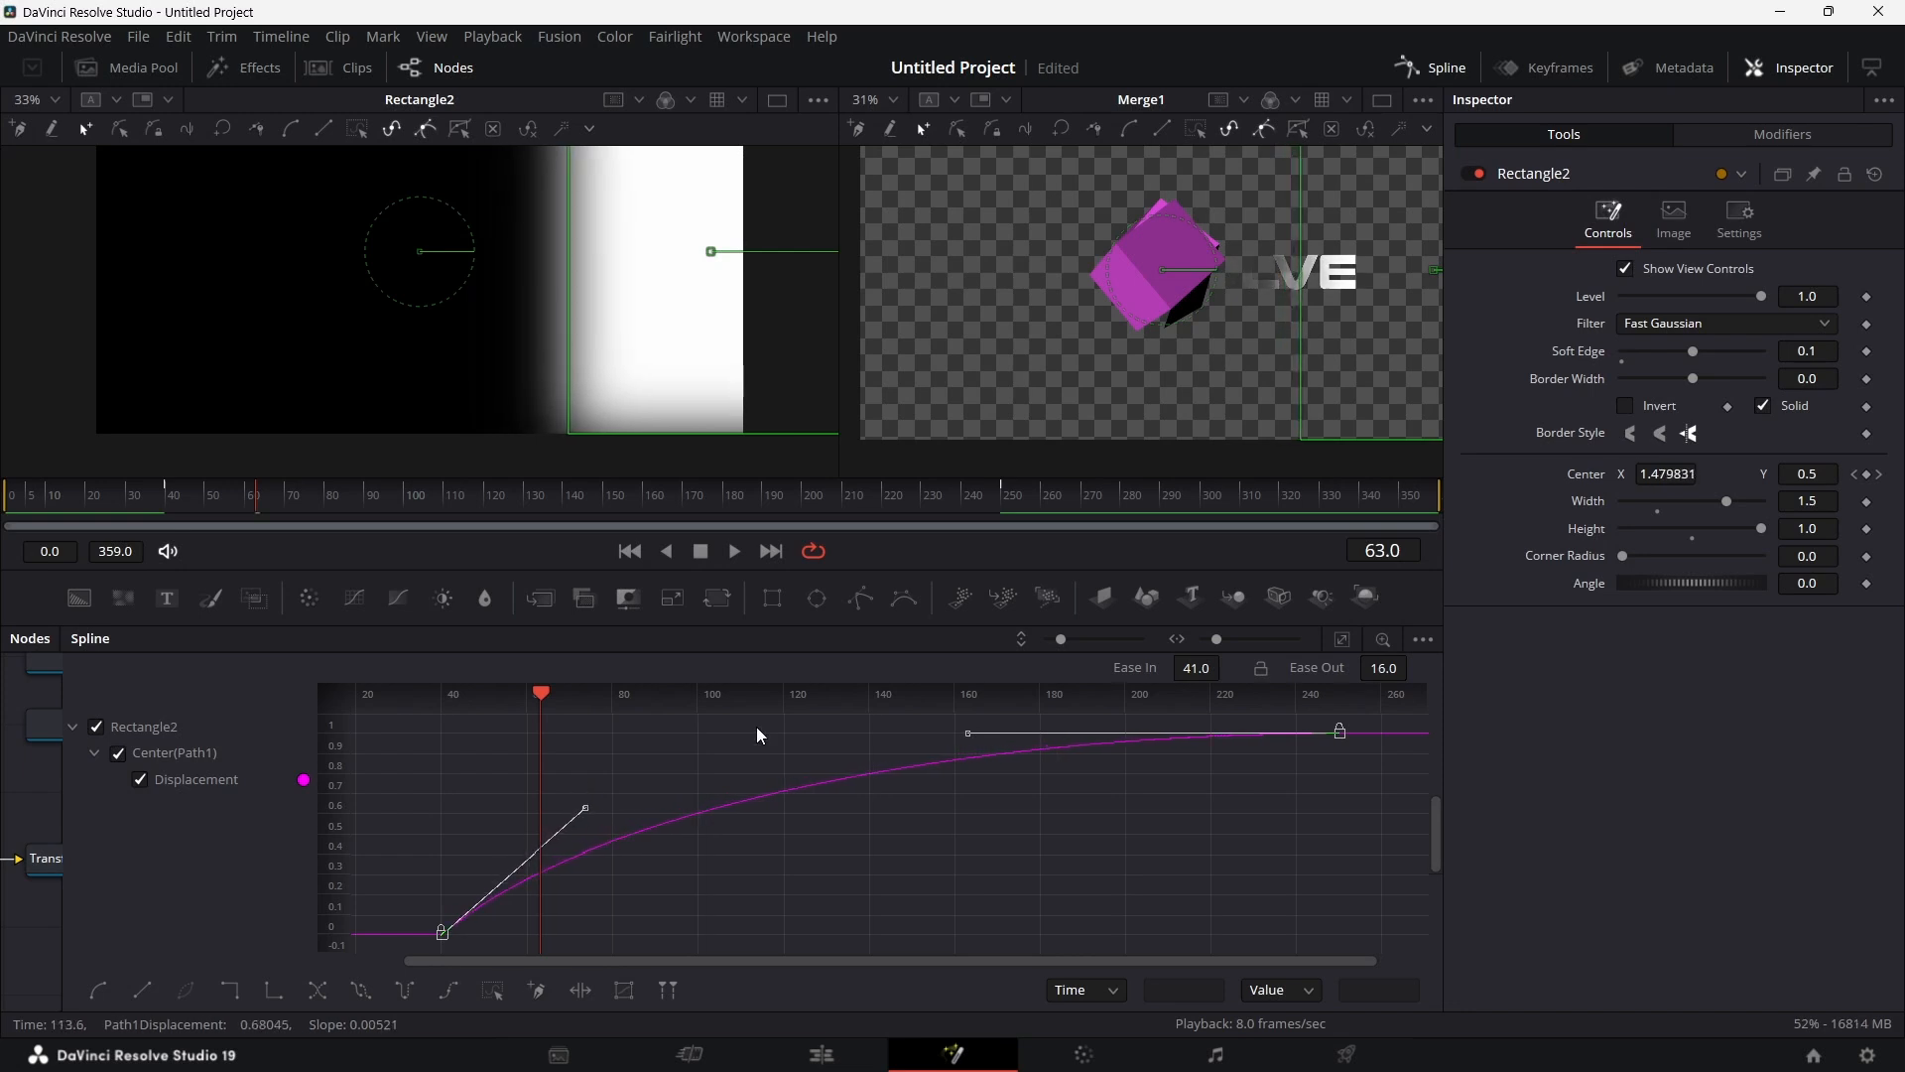
left_click(264, 503)
left_click_drag(264, 503, 426, 516)
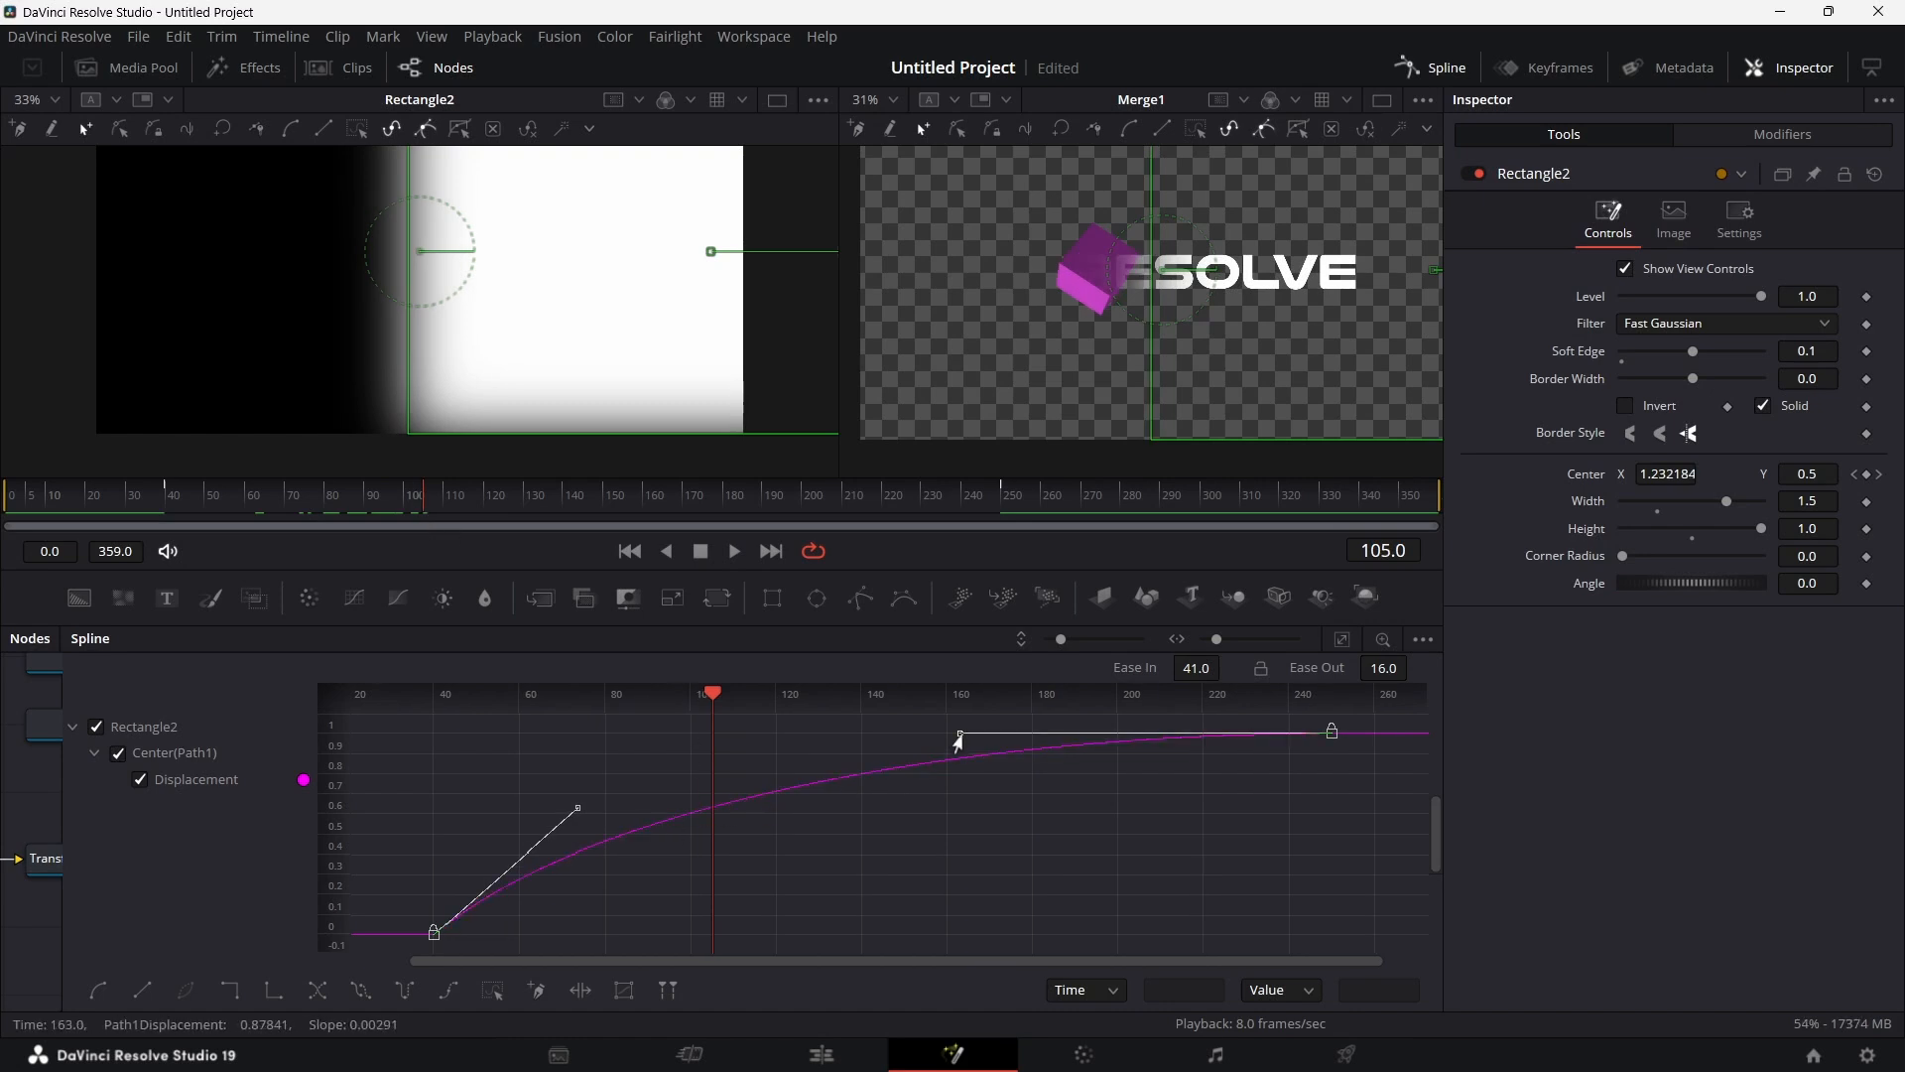
Step: Refine both curve handles to Ease In 24 and Ease Out 26 so the reveal follows the box, and close the spline editor
left_click_drag(959, 742, 1121, 763)
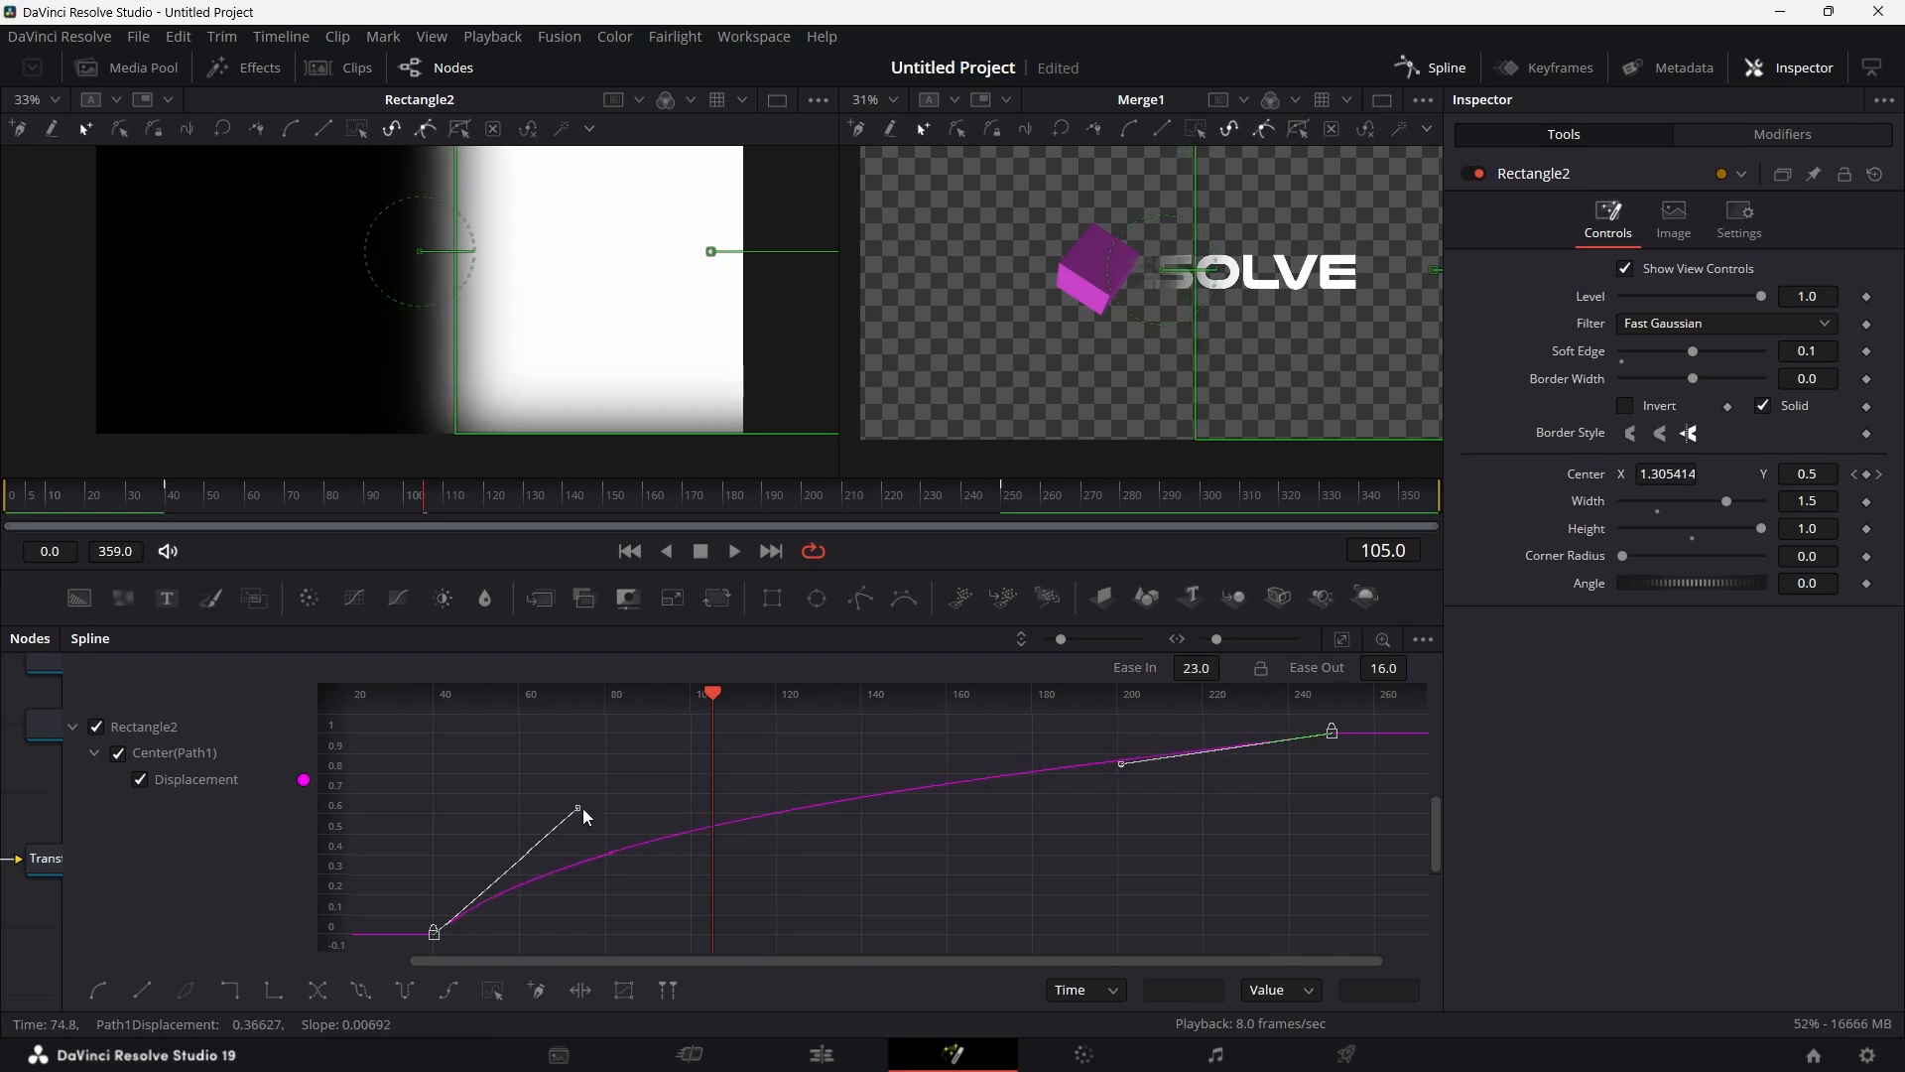
left_click_drag(577, 814, 598, 820)
left_click_drag(200, 490, 620, 517)
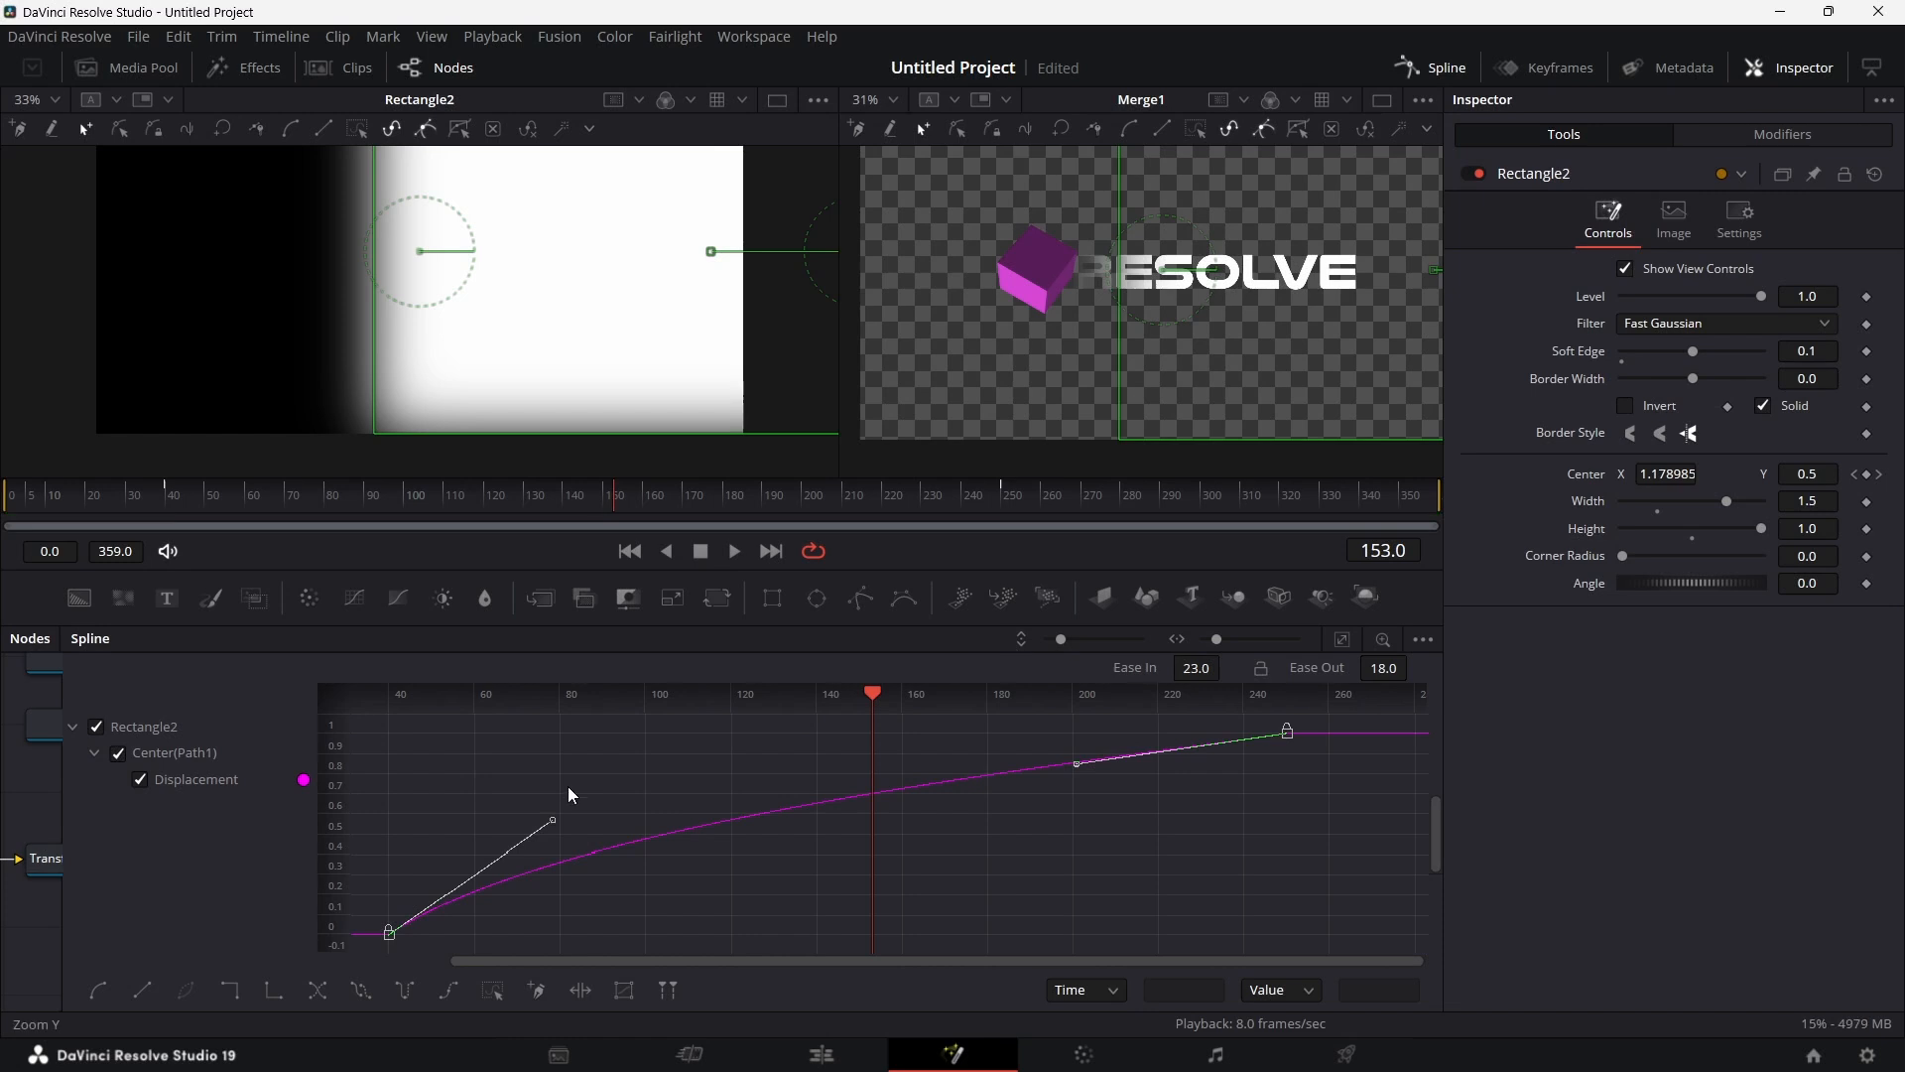
left_click_drag(553, 820, 615, 839)
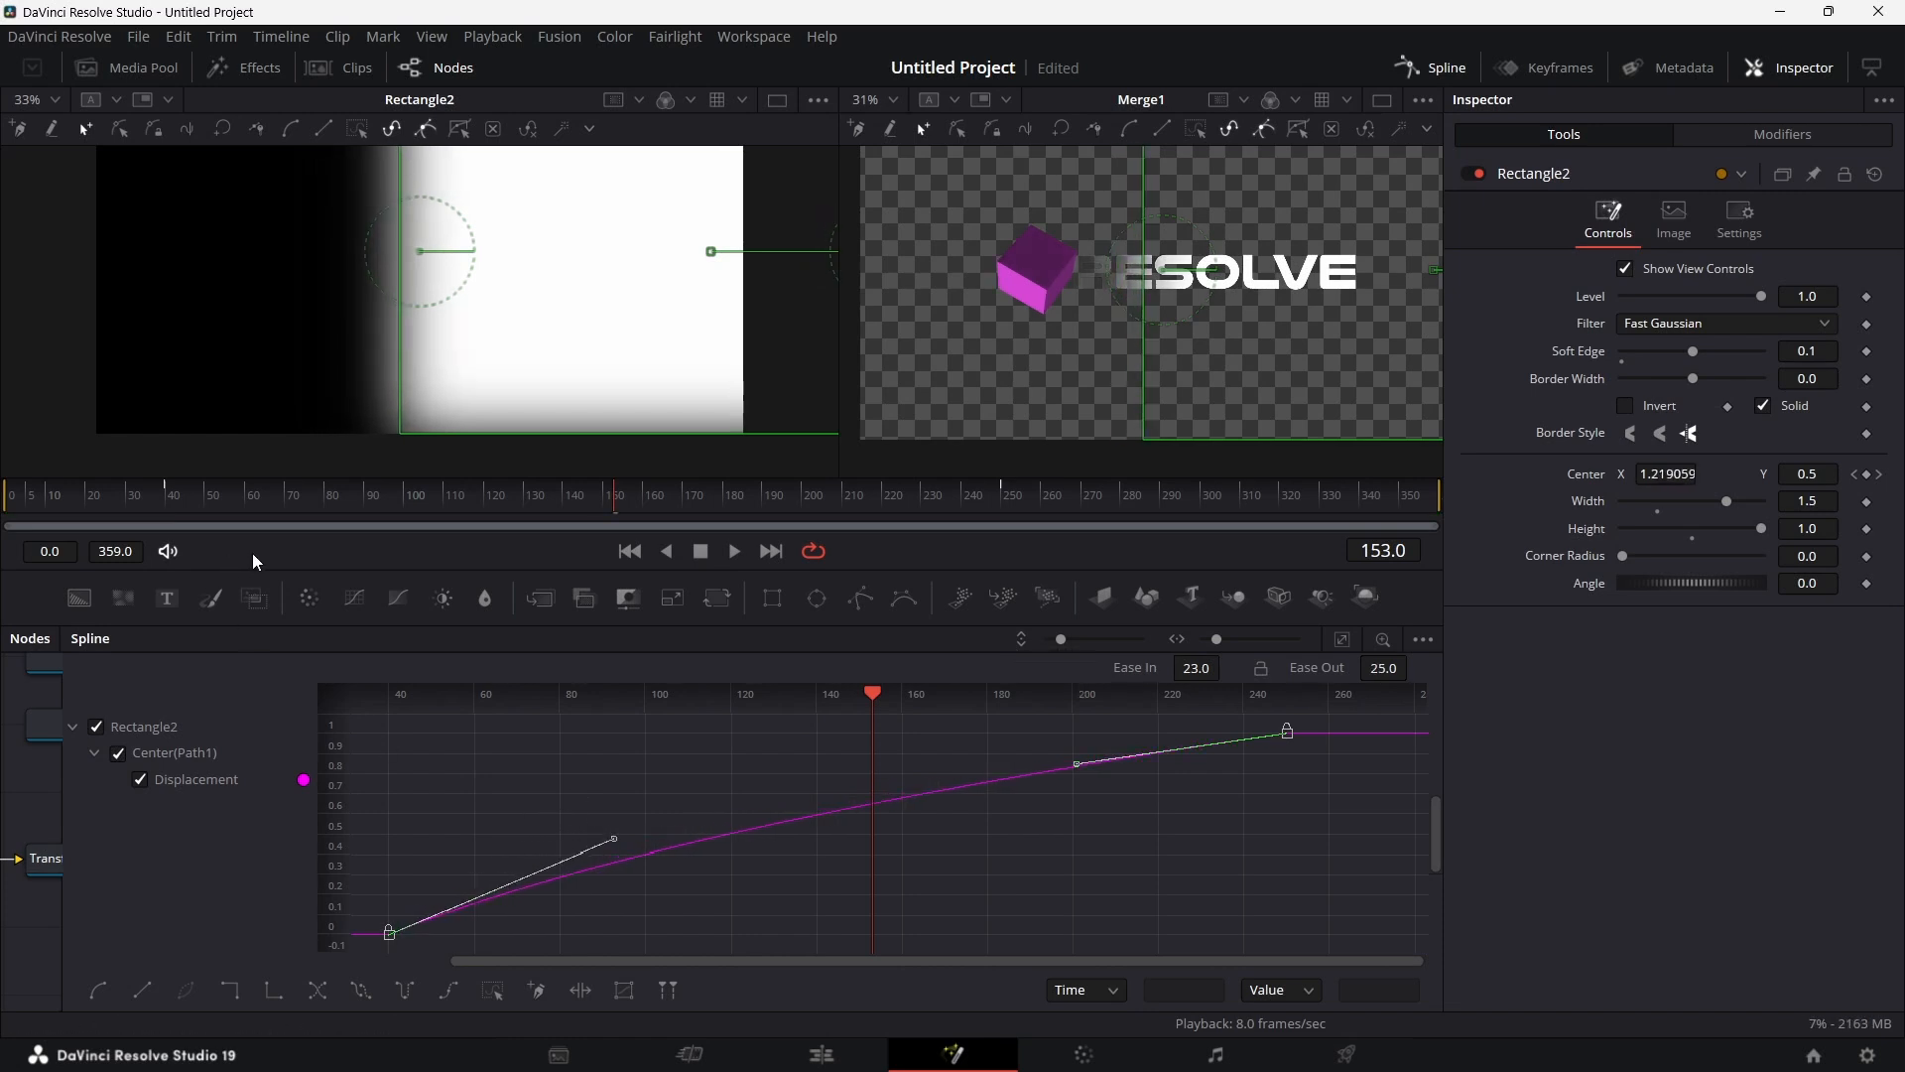
left_click_drag(1073, 767, 1068, 751)
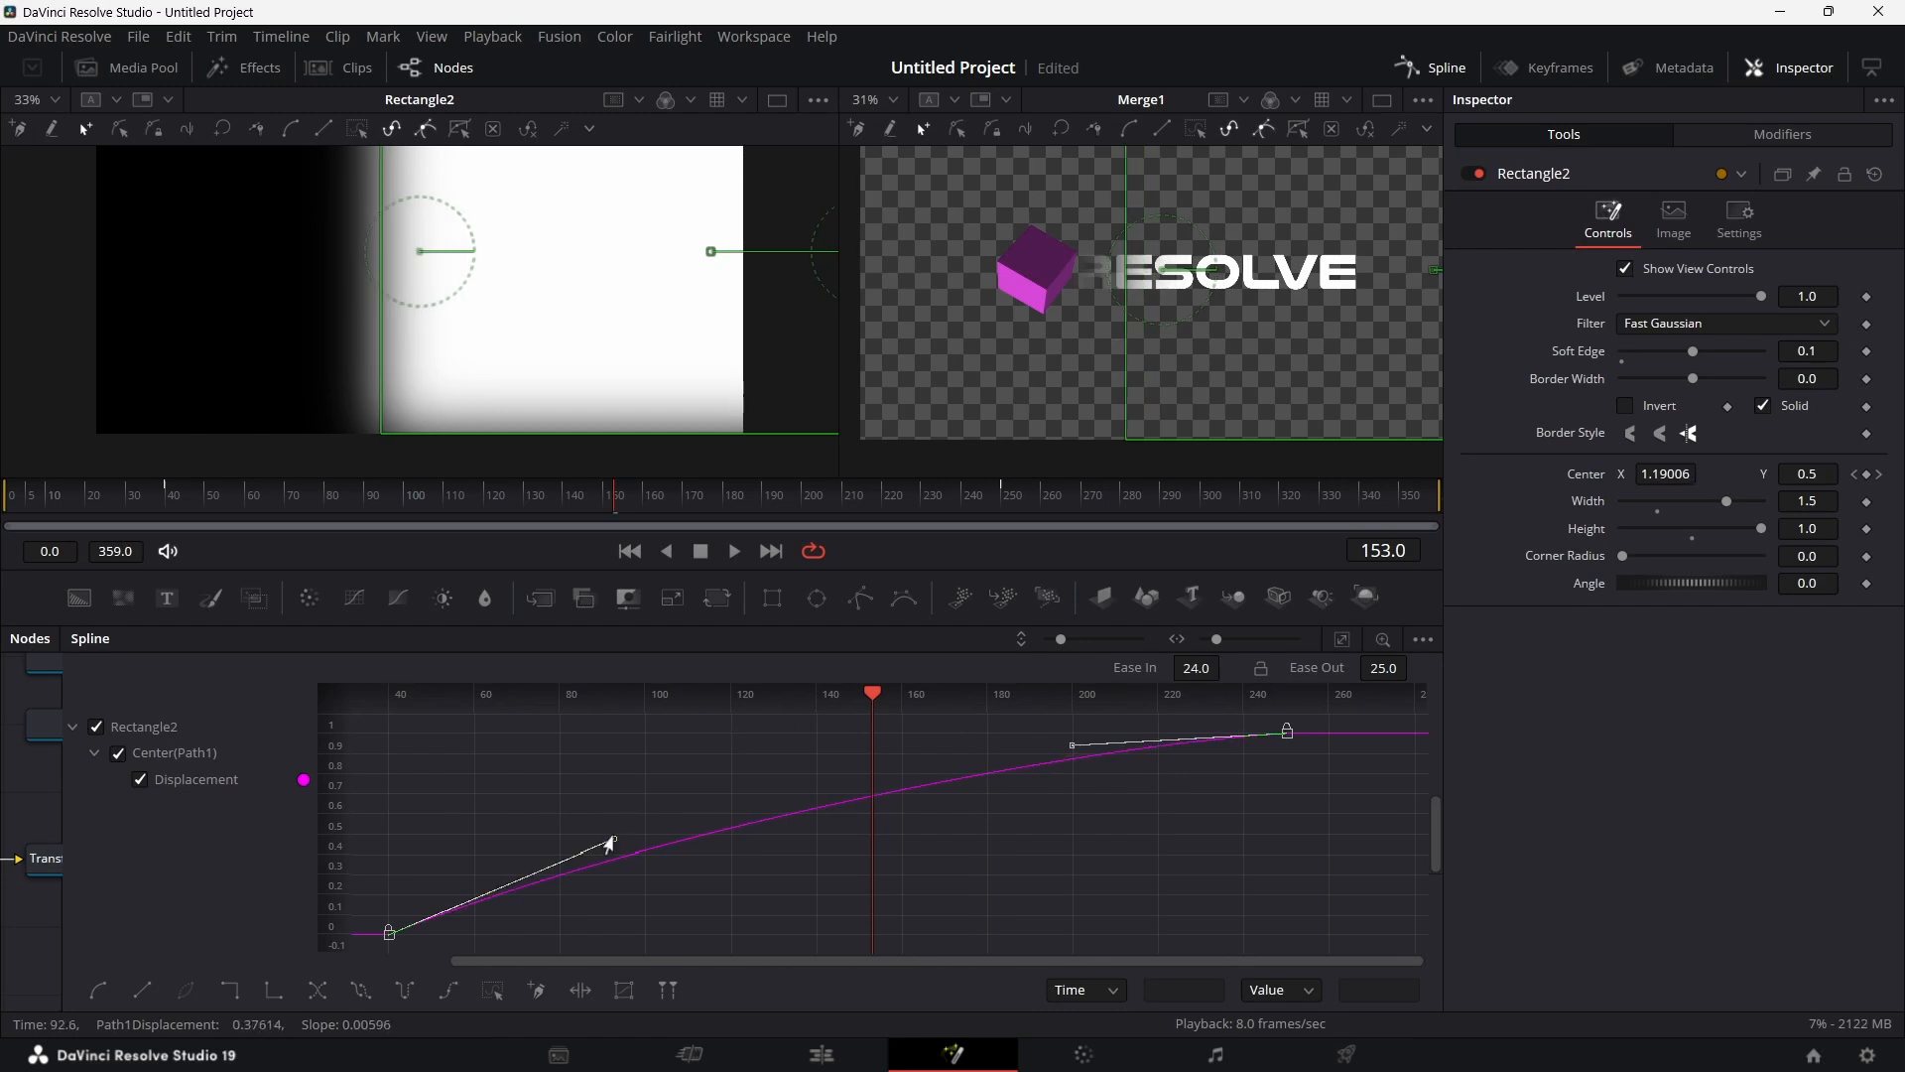
left_click_drag(609, 843, 617, 851)
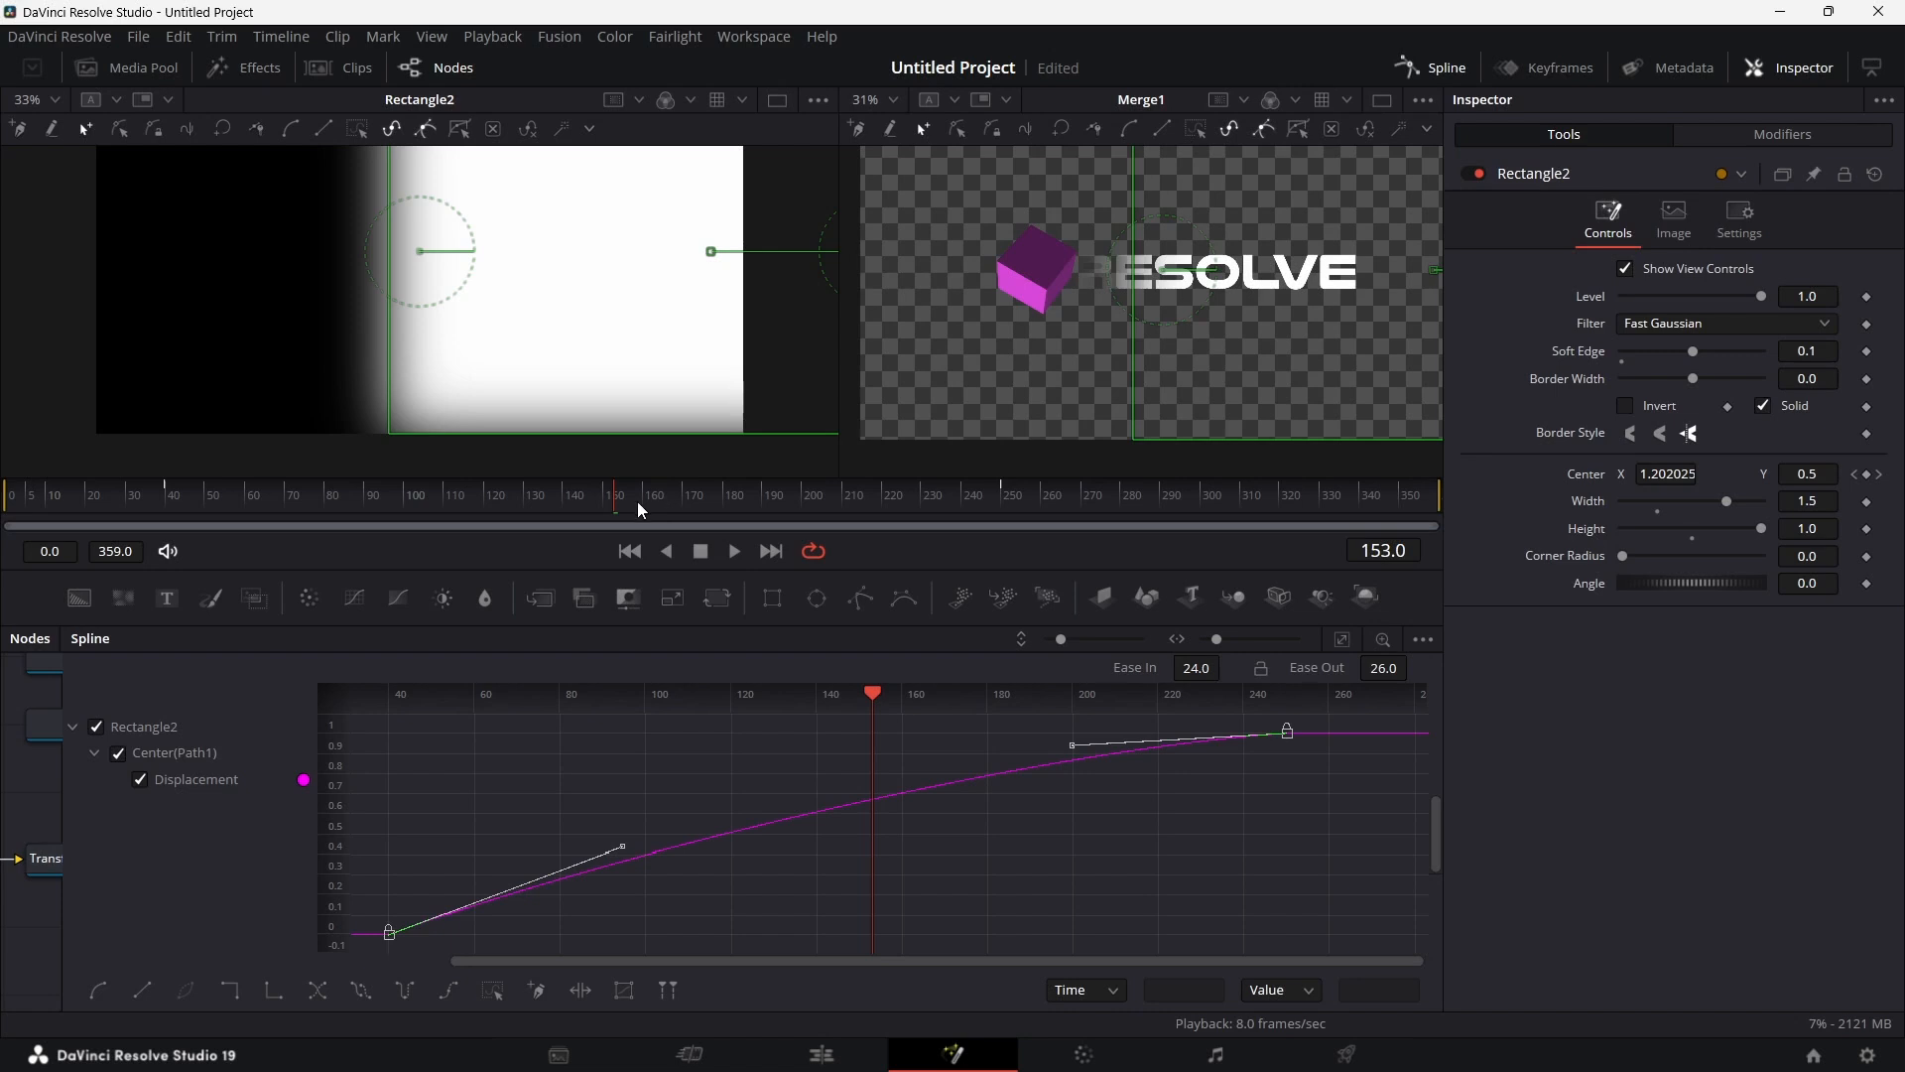
left_click_drag(637, 503, 229, 482)
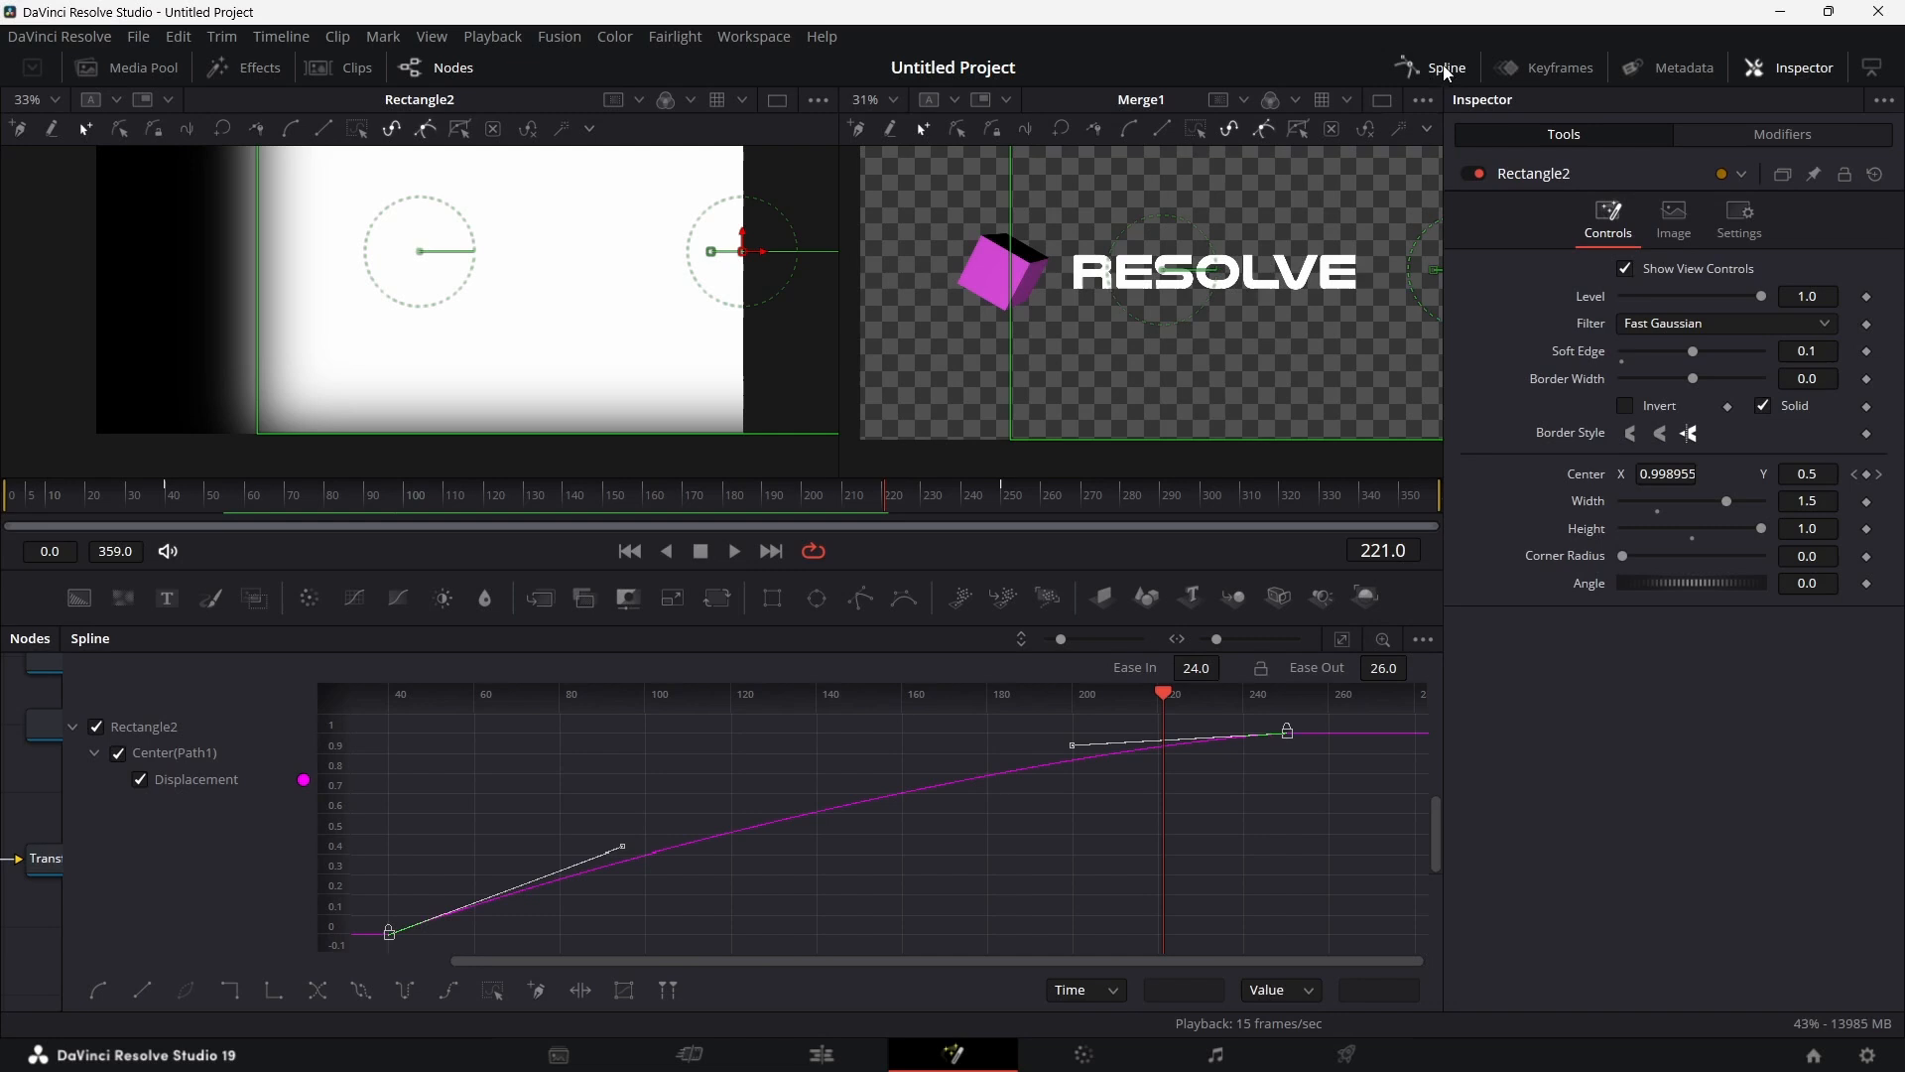
left_click(1444, 65)
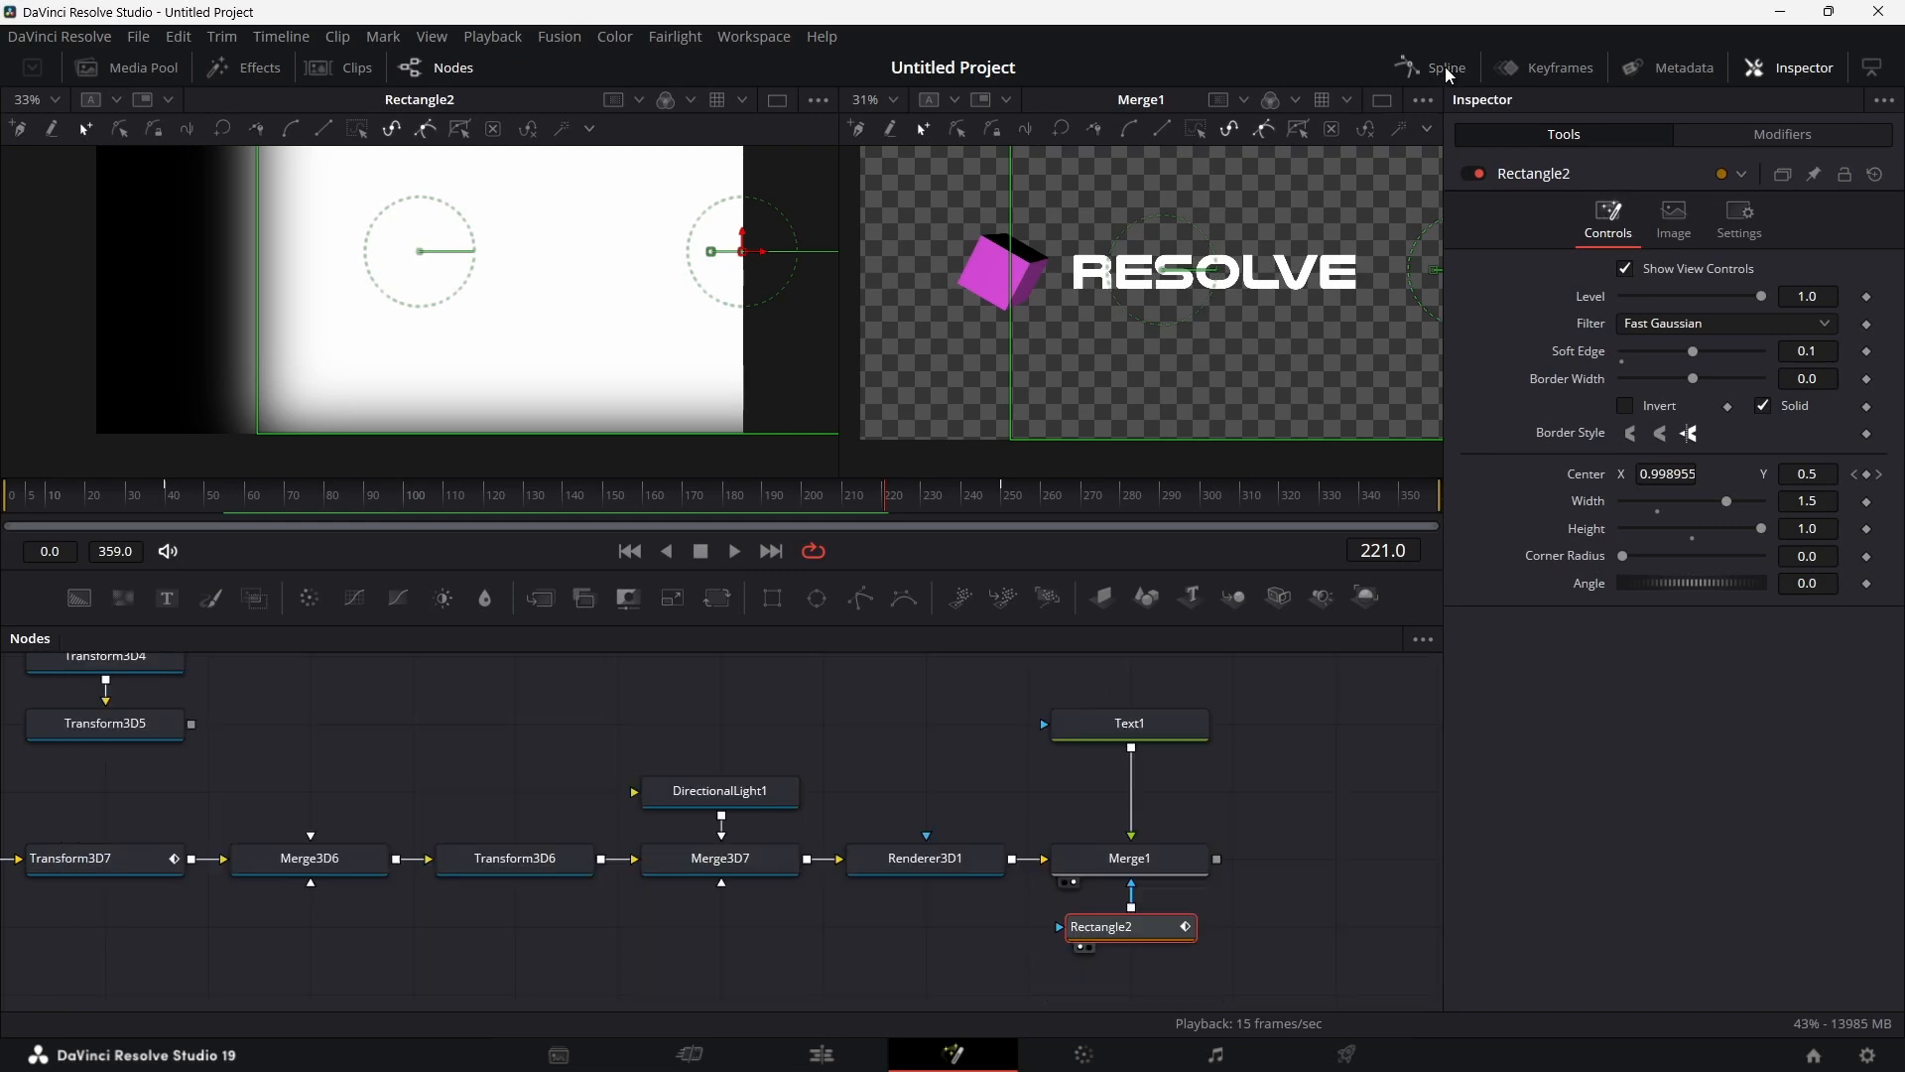
Step: Change Text1's shading fill to a gradient and set its start colour to light pink #ffaaff
left_click(1159, 723)
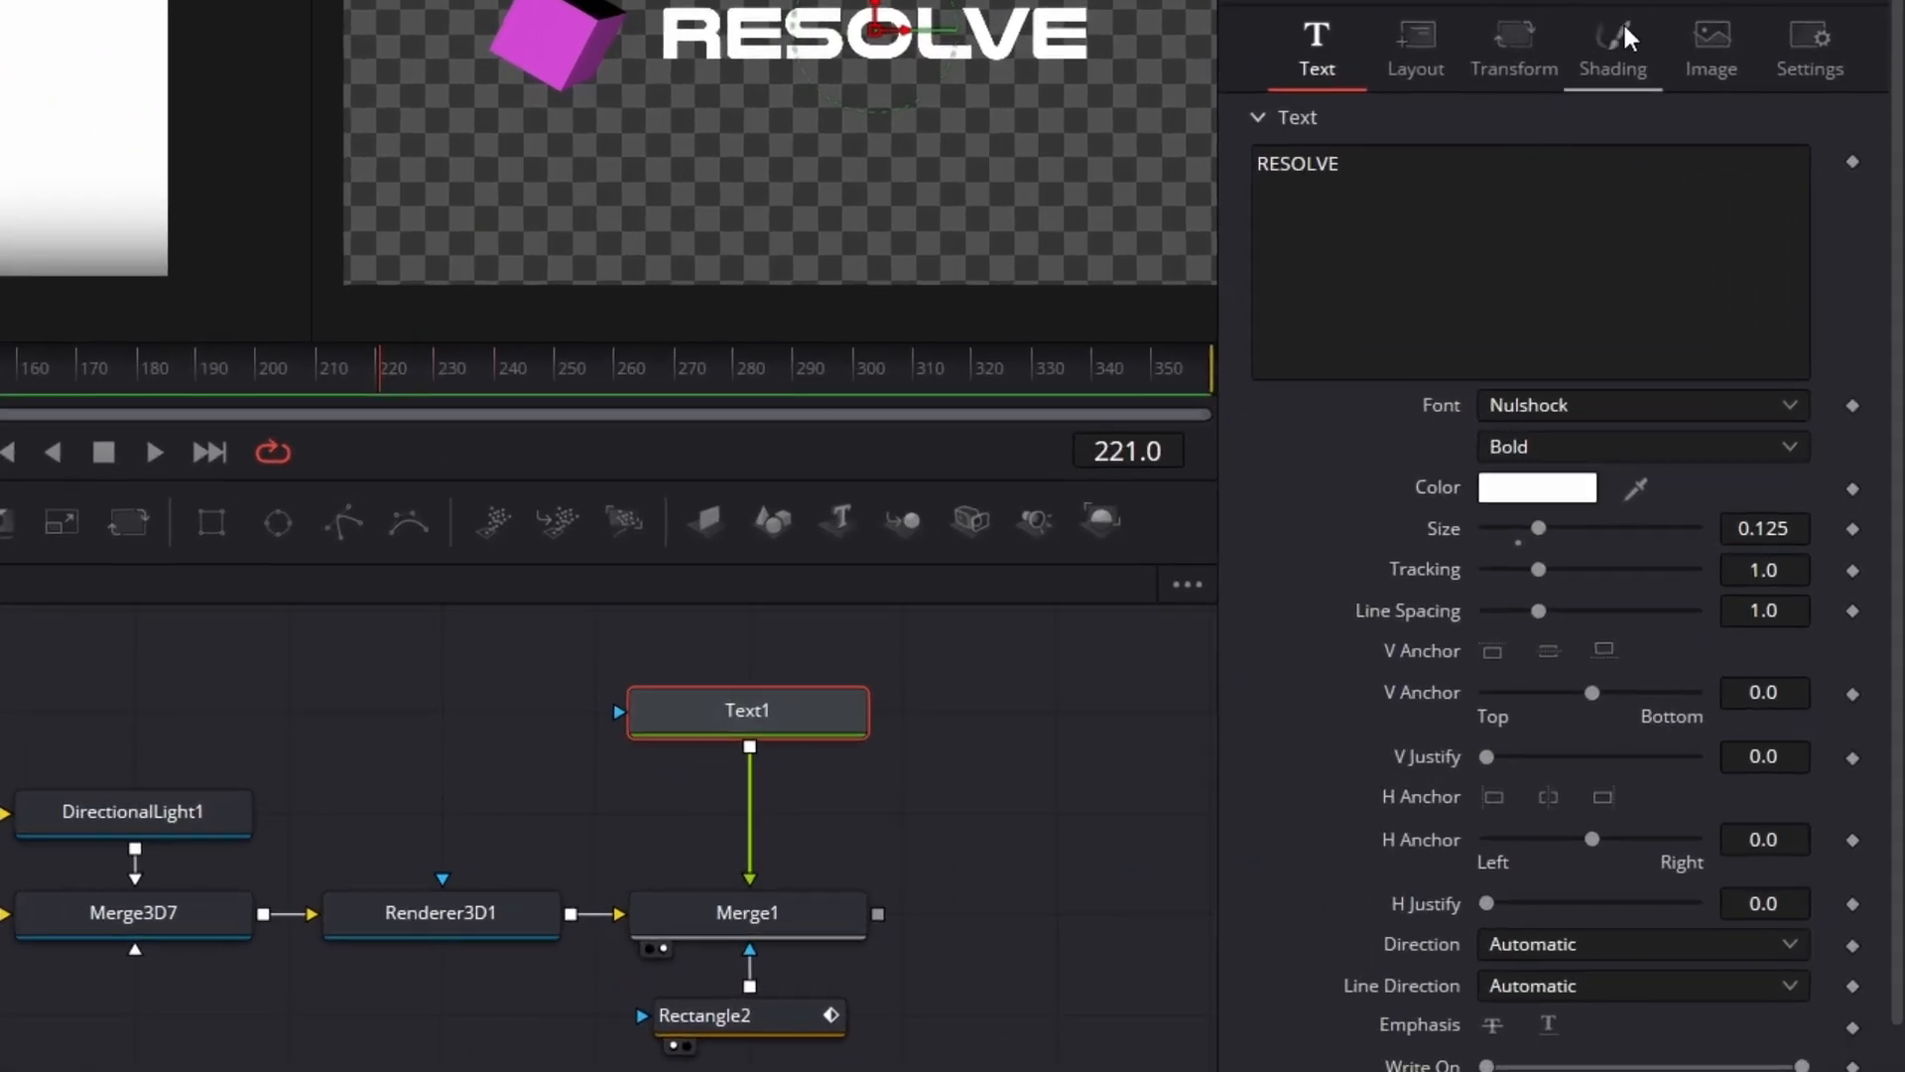
left_click(1622, 24)
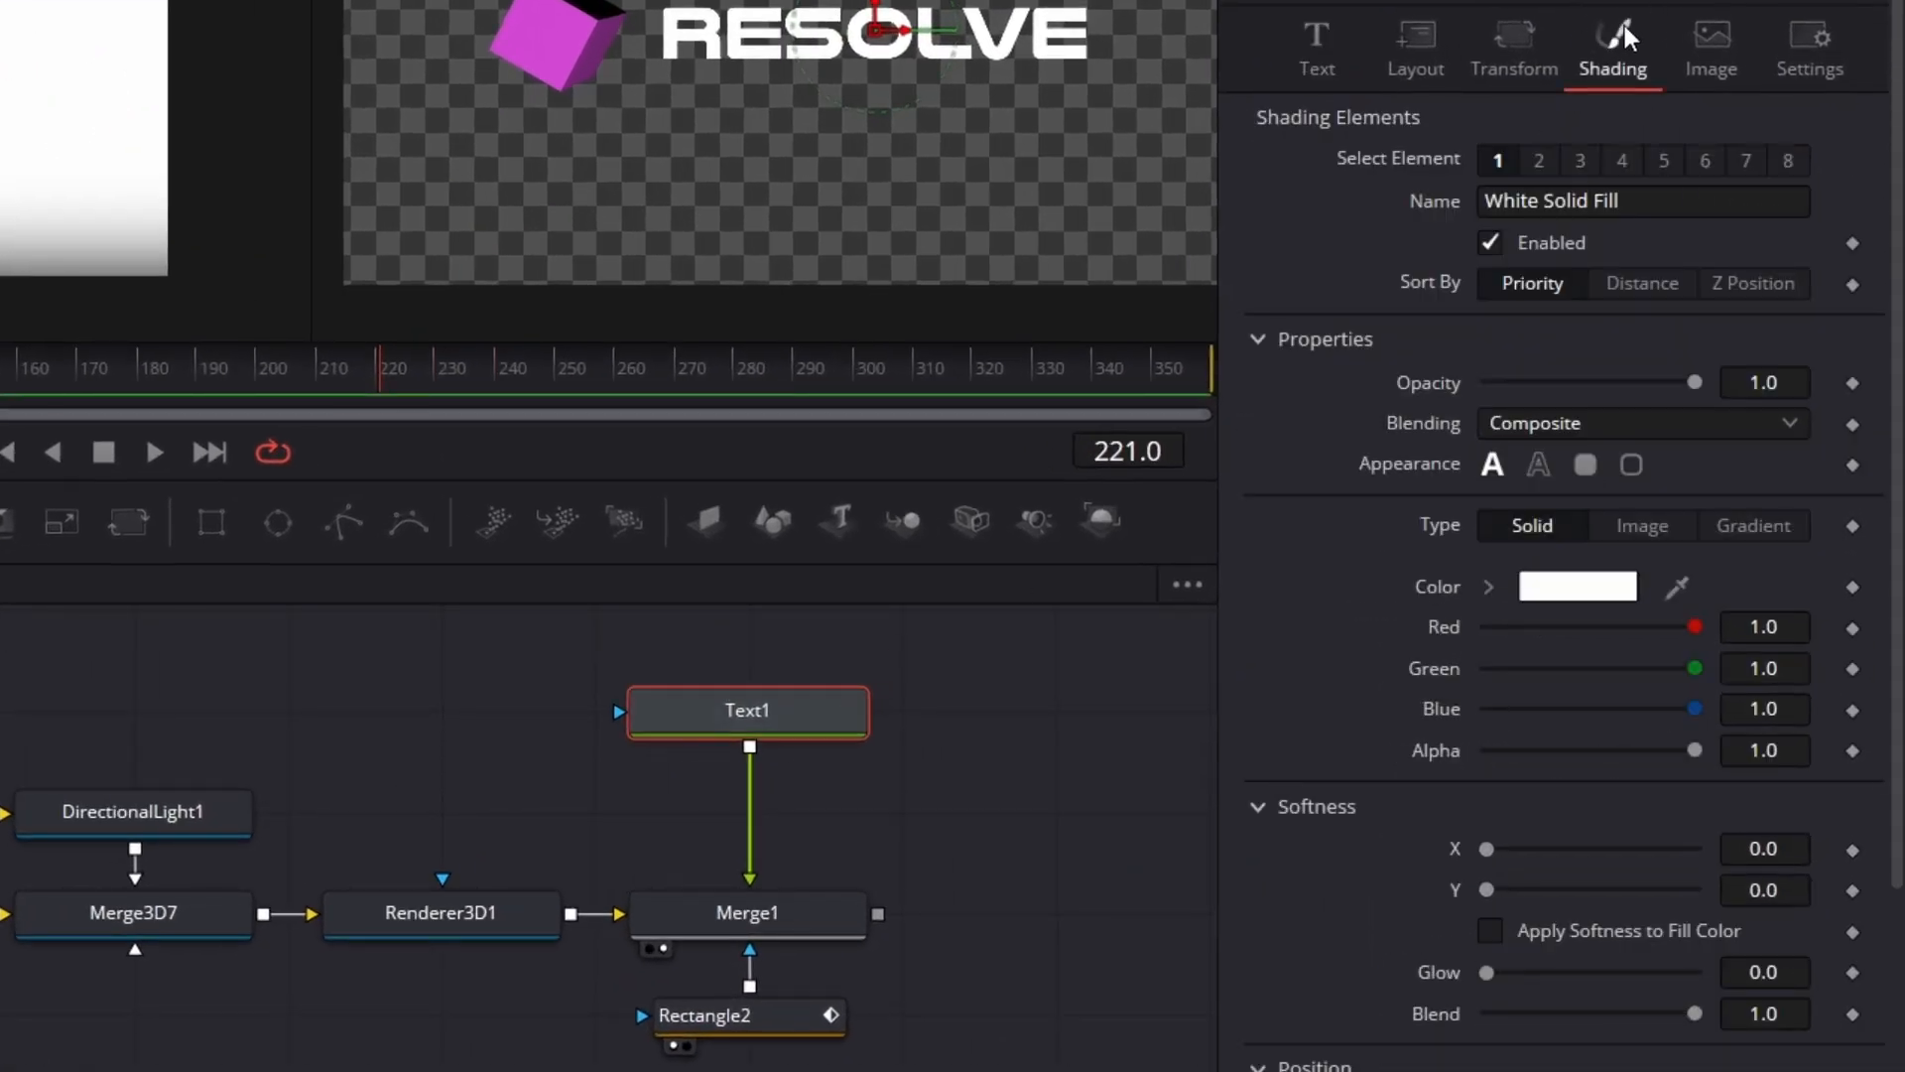
left_click(1760, 527)
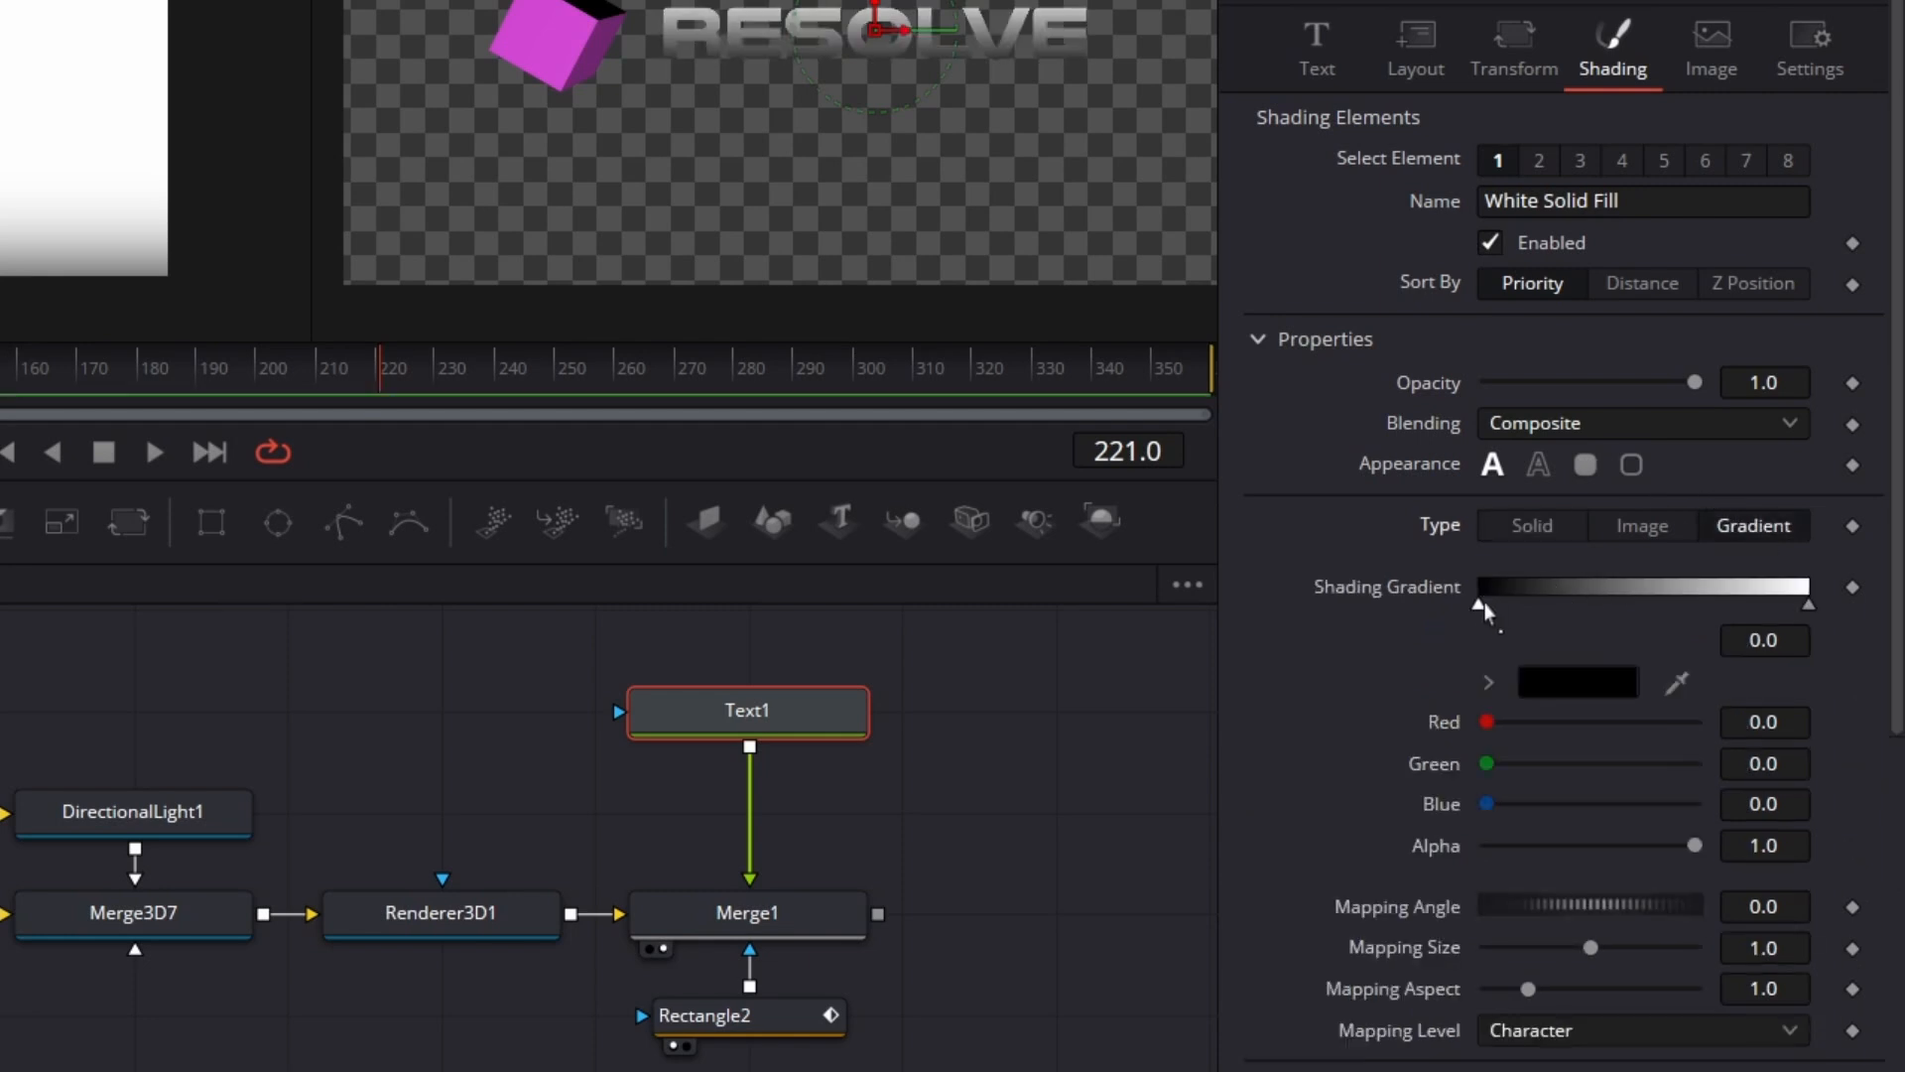
left_click(1593, 681)
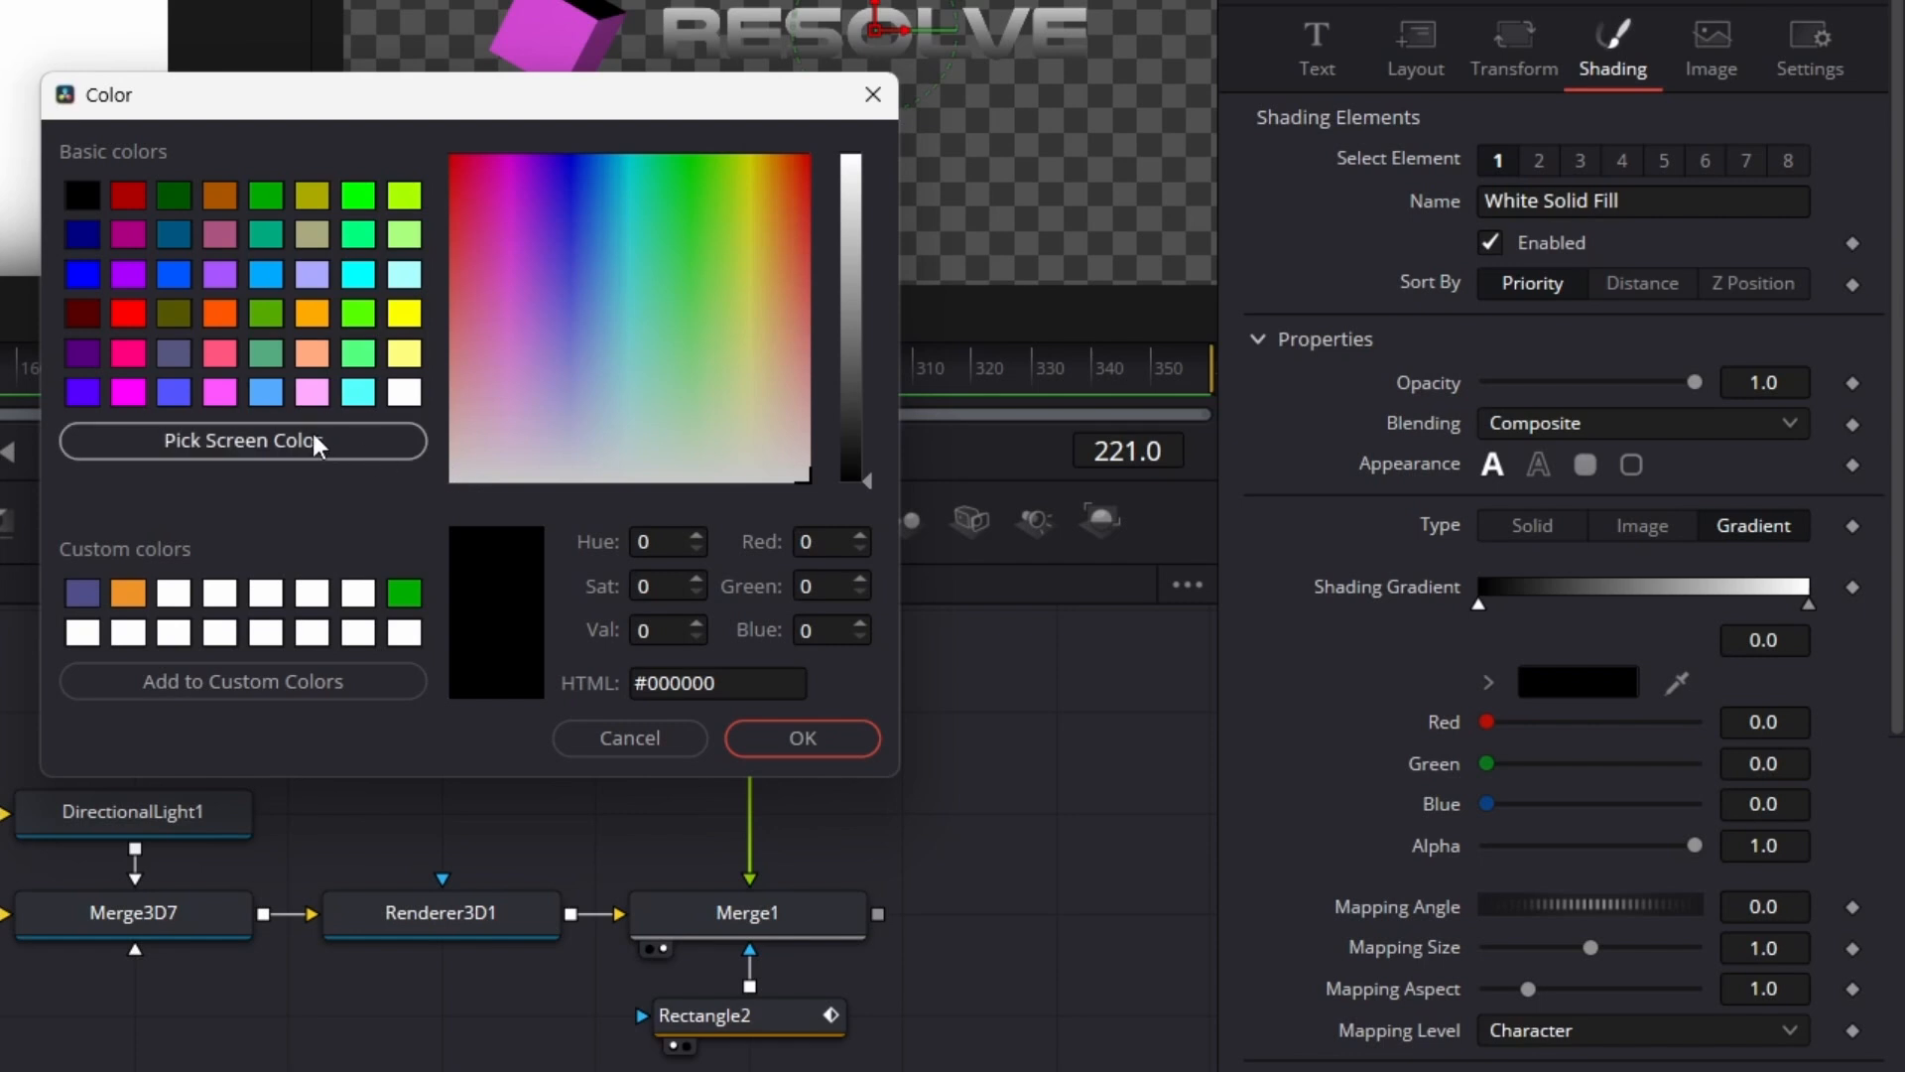
left_click(312, 393)
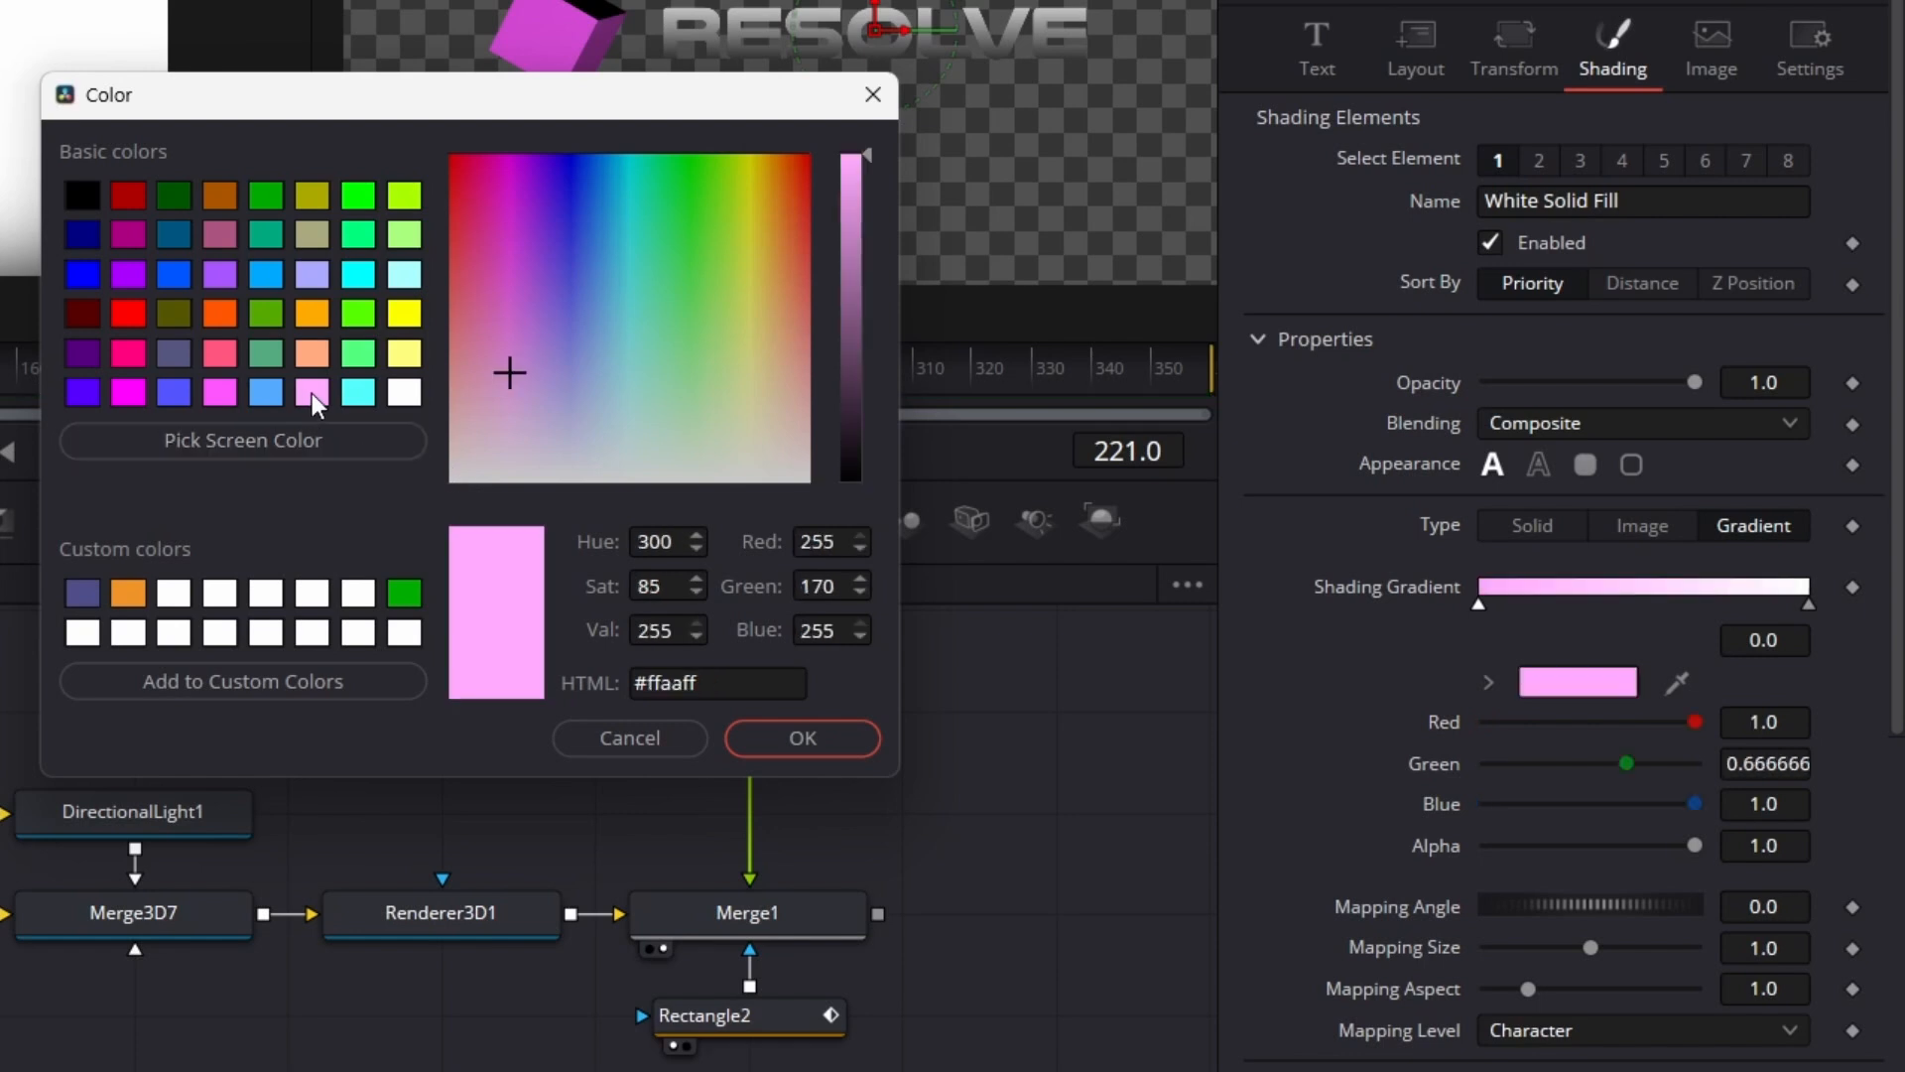
left_click(838, 748)
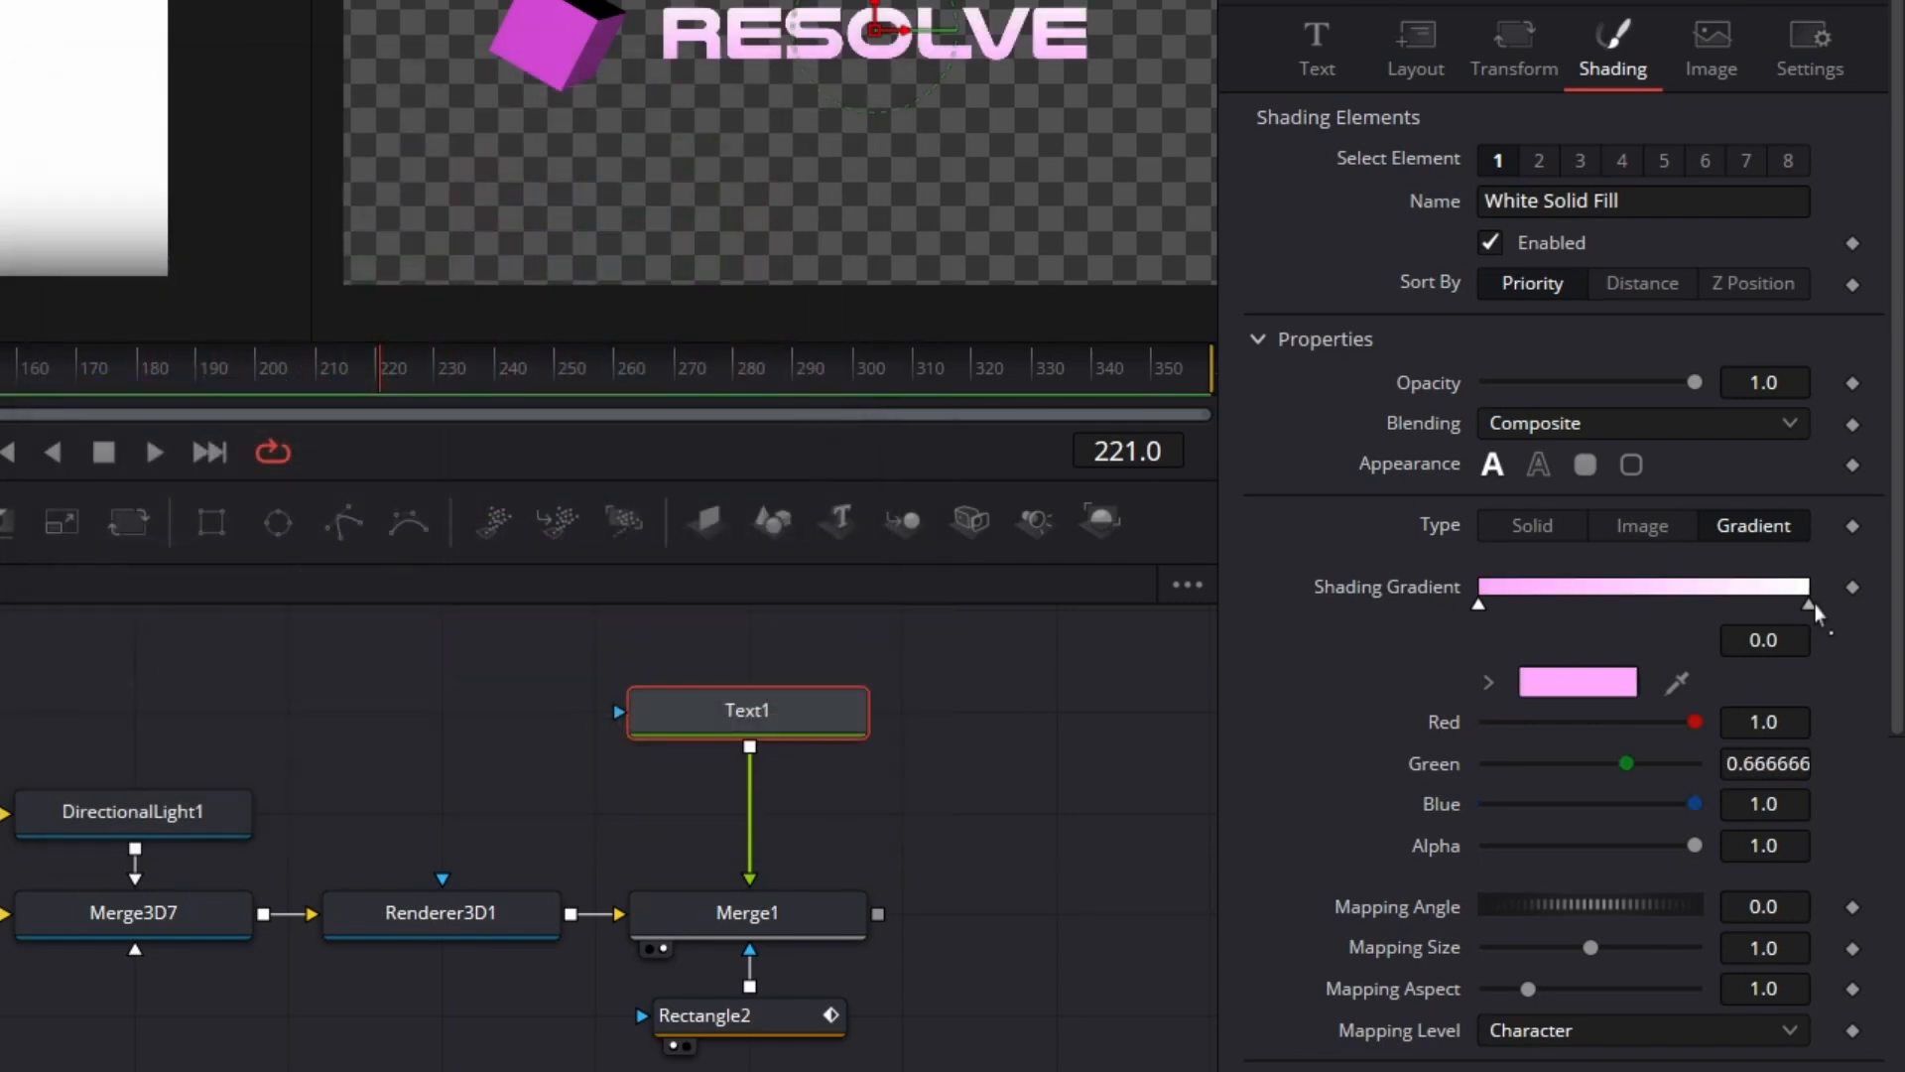
Step: Set the end colour of Text1's shading gradient to magenta #ff00ff
left_click(1807, 605)
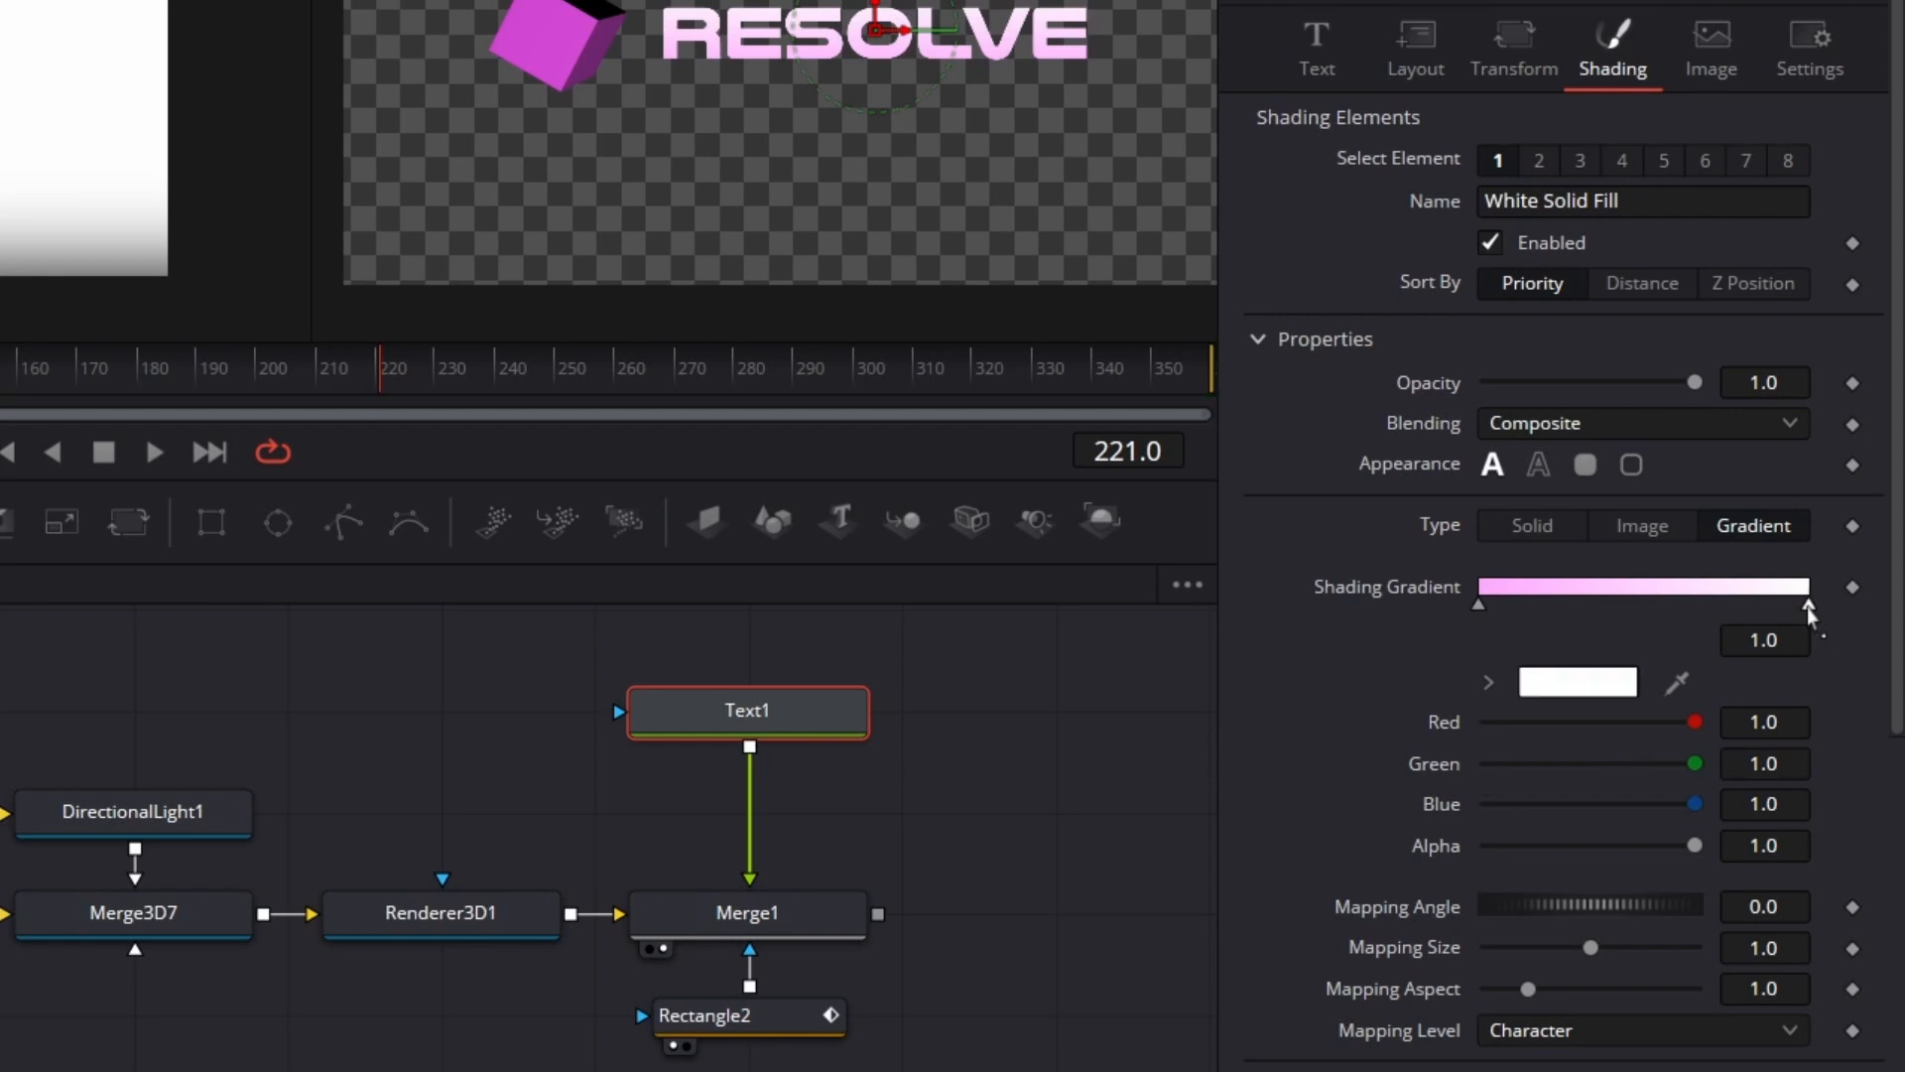
left_click(1570, 681)
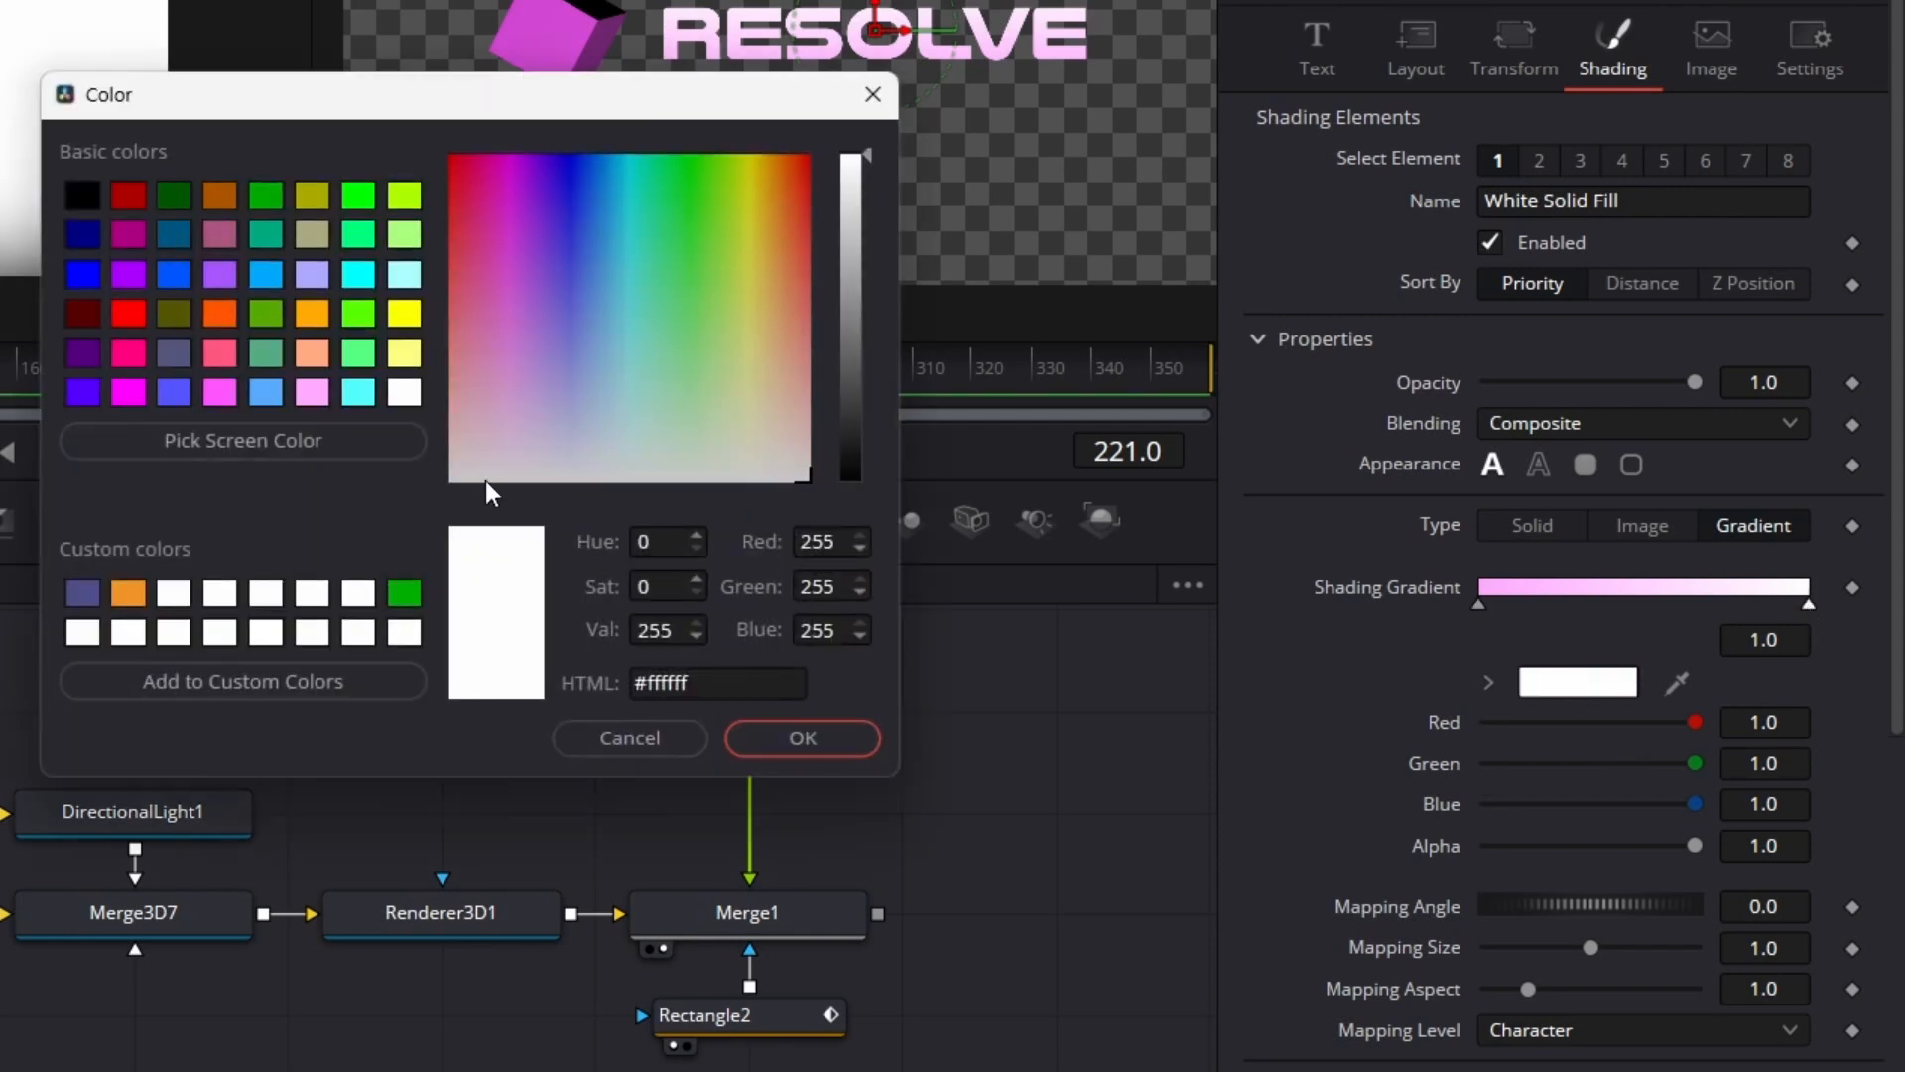
left_click(133, 389)
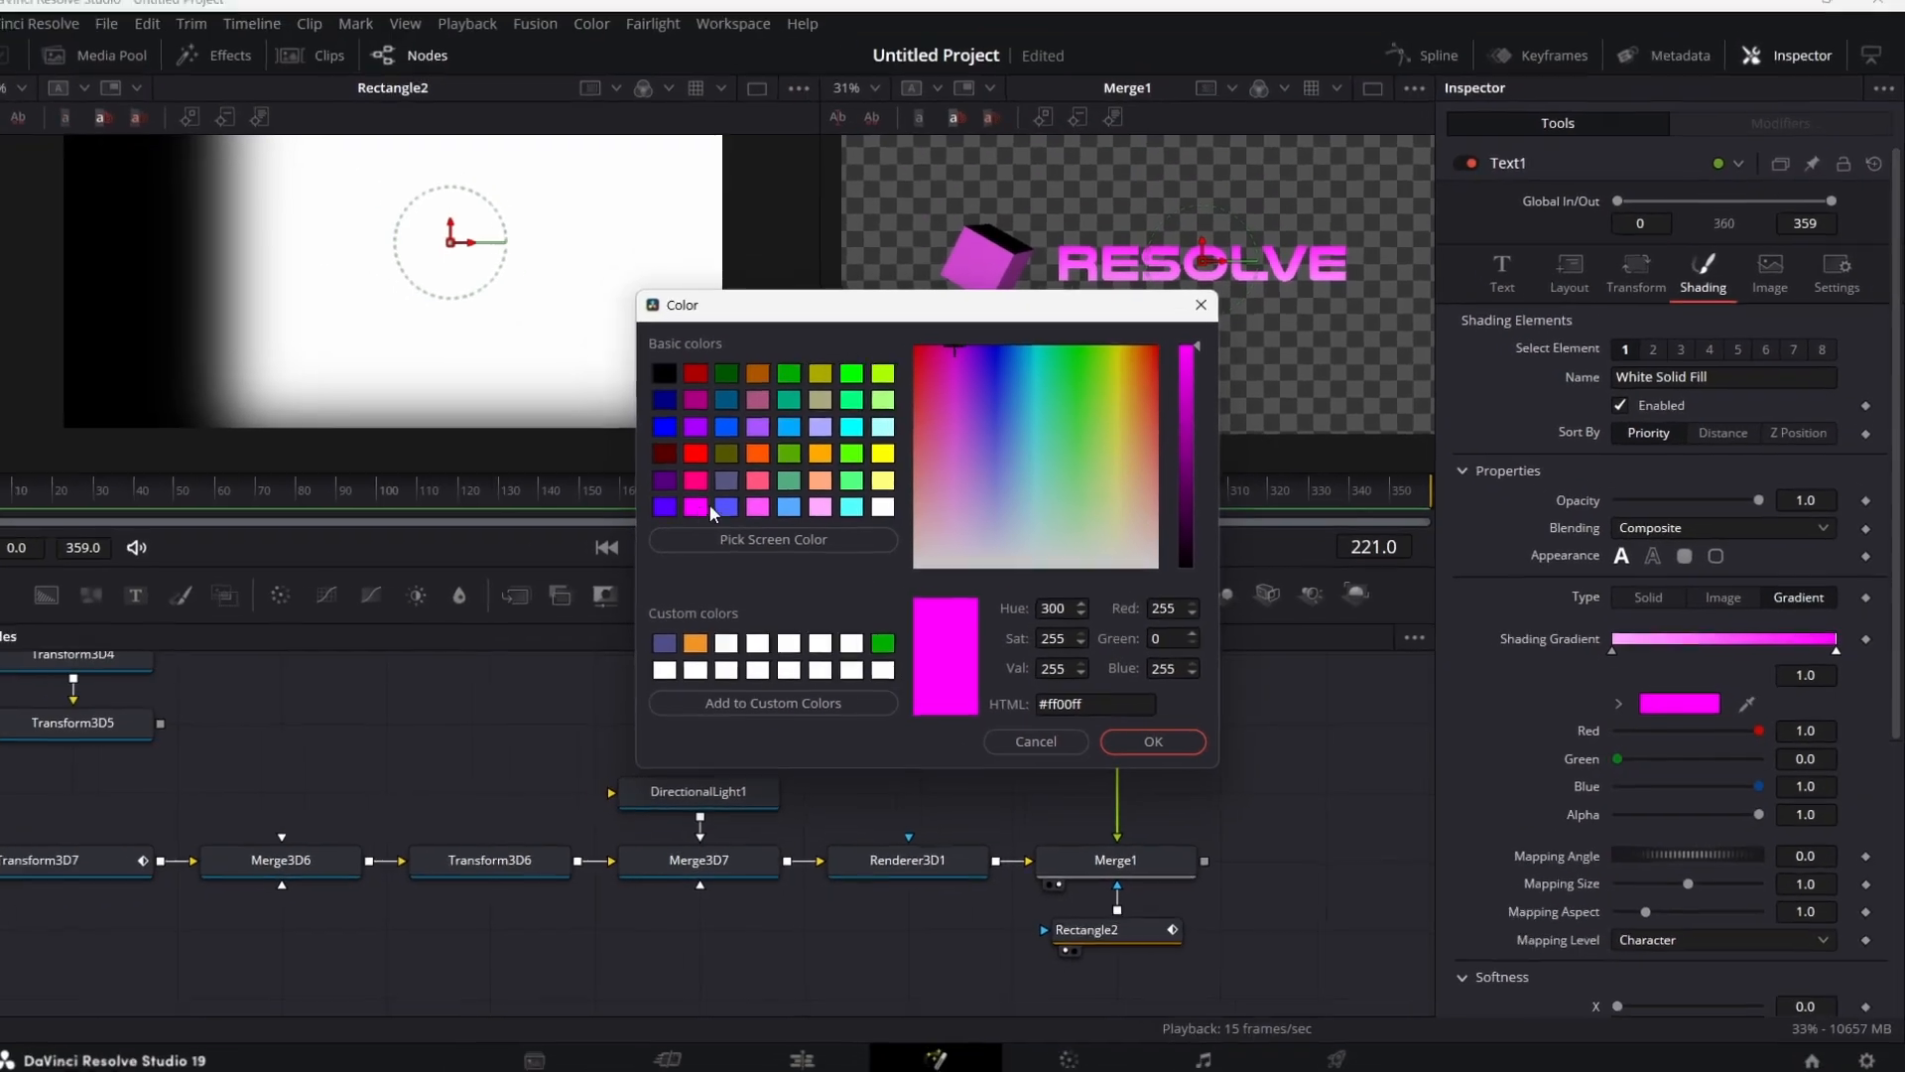
left_click(1167, 739)
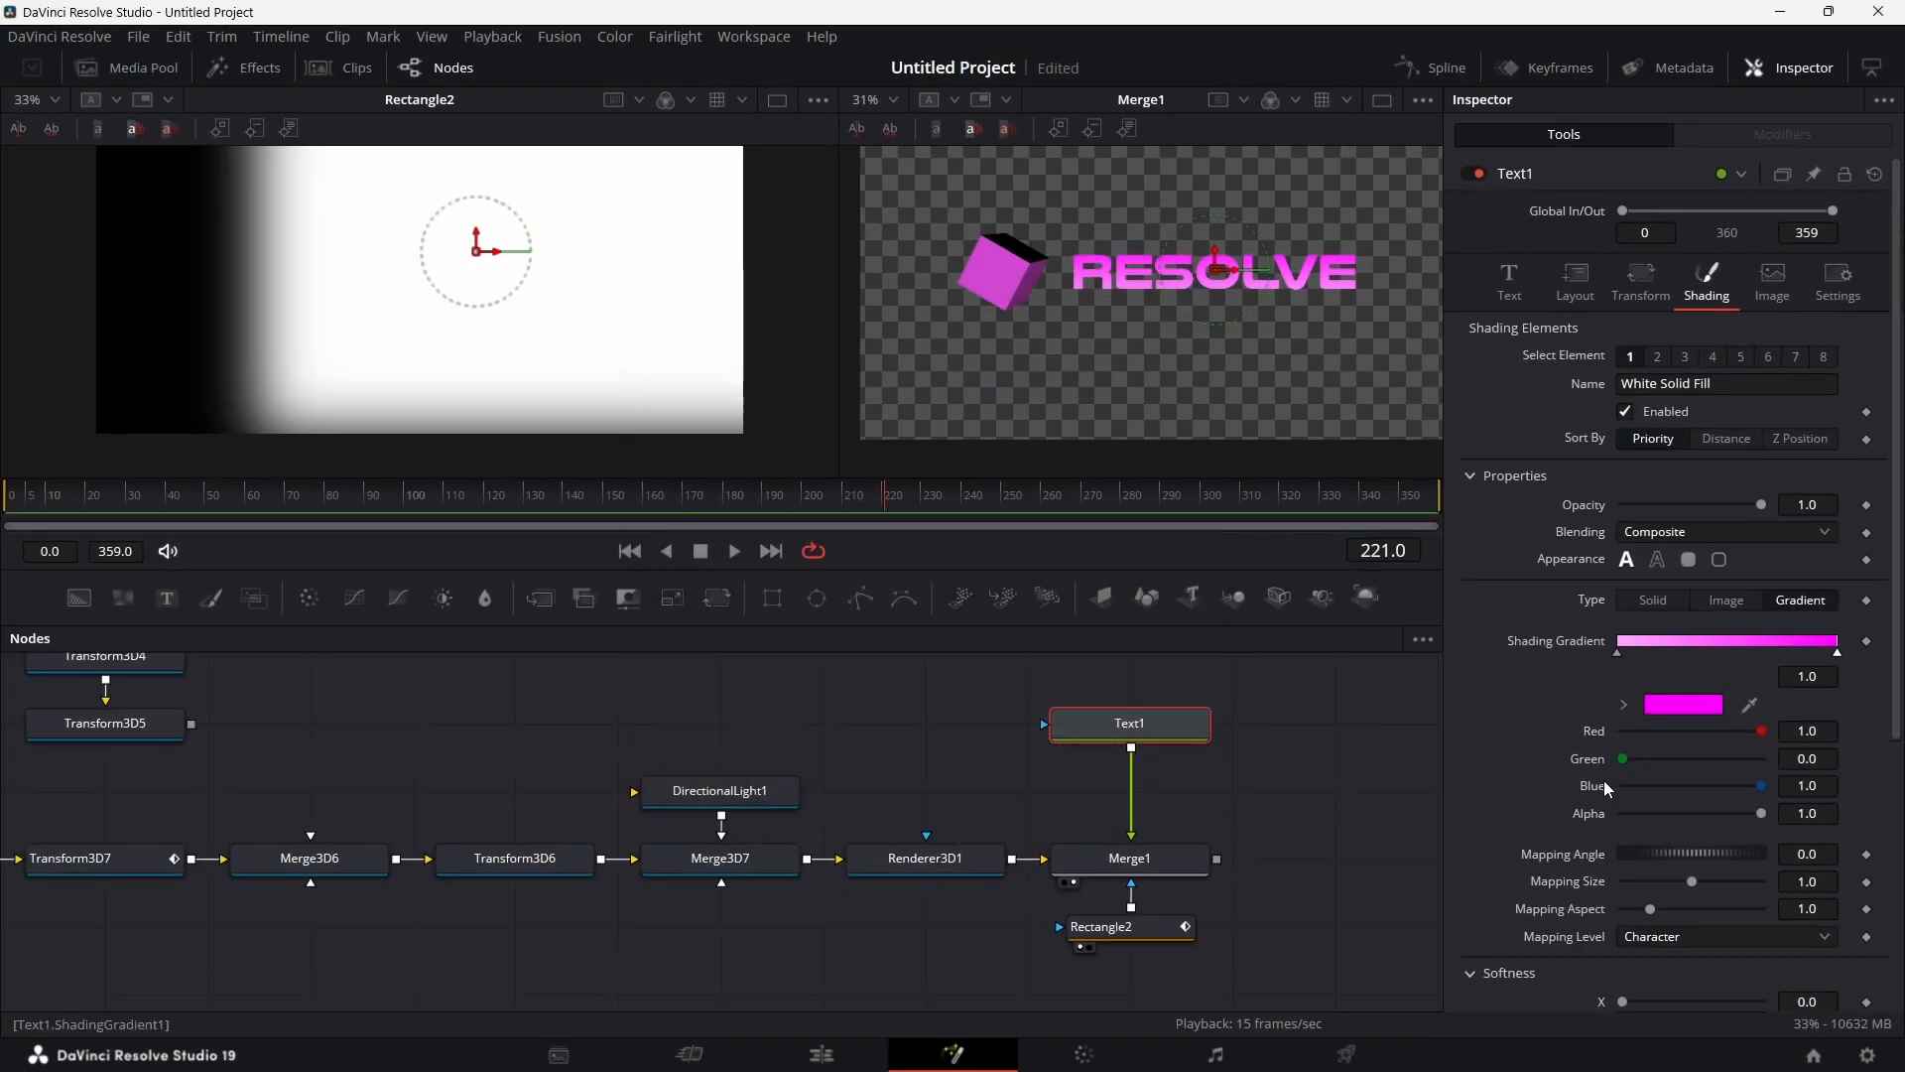
Step: Set the gradient's Mapping Level to Text and its Mapping Angle to 45, trying an angle of 30 first
scroll(1570, 826, "down", 1)
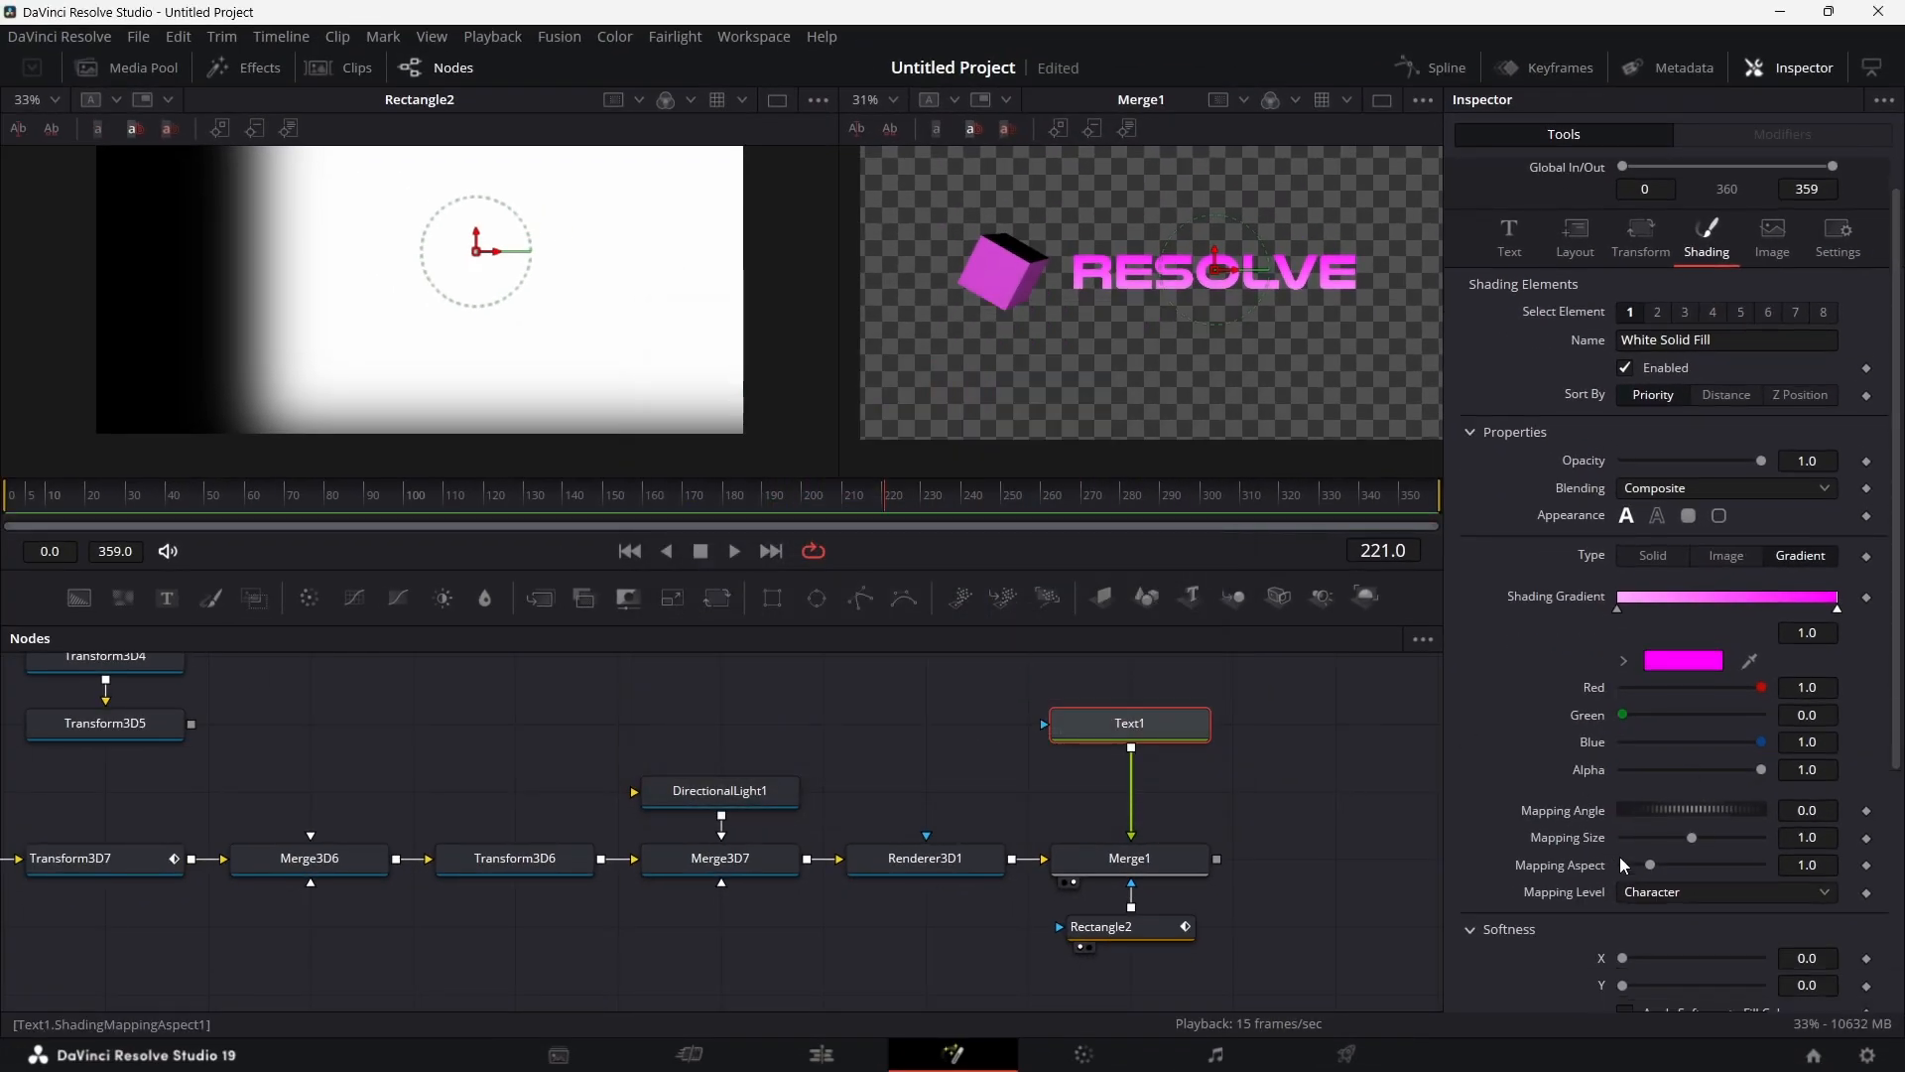
left_click(1717, 894)
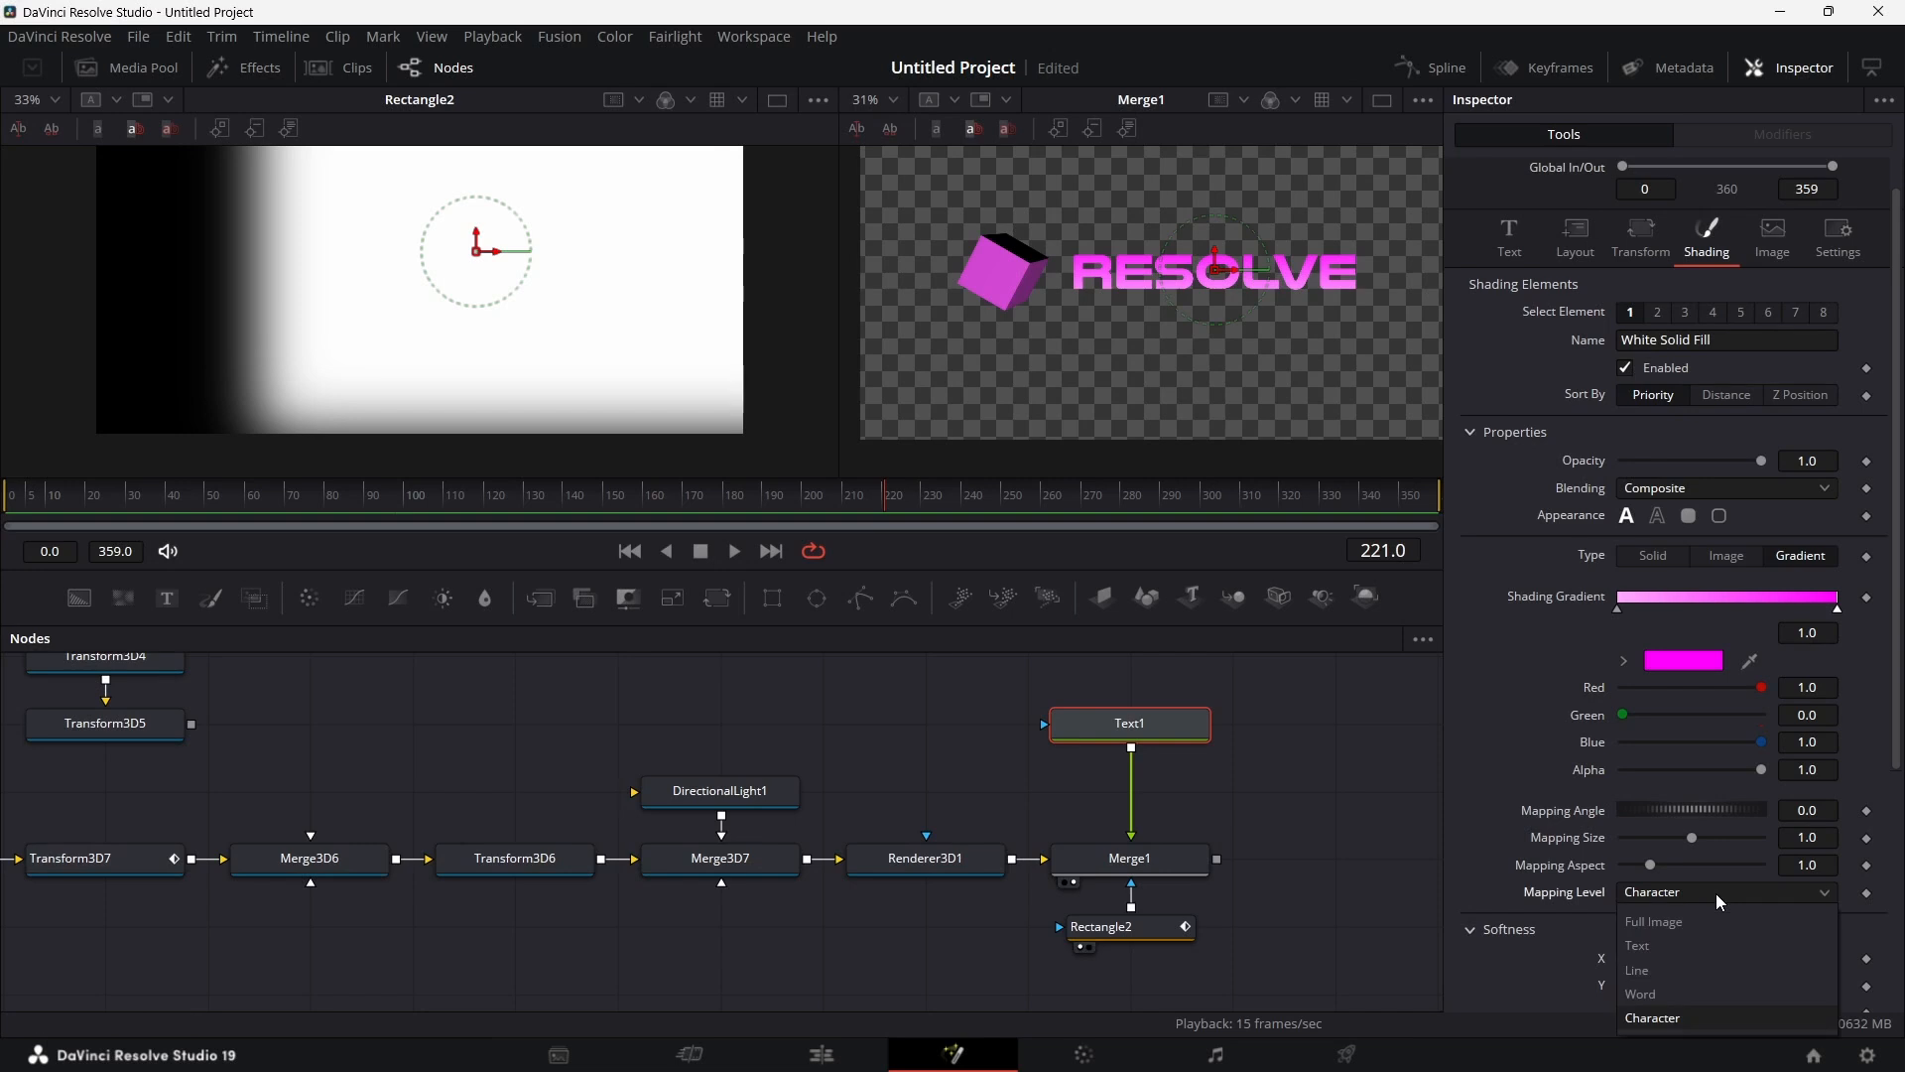
left_click(1699, 952)
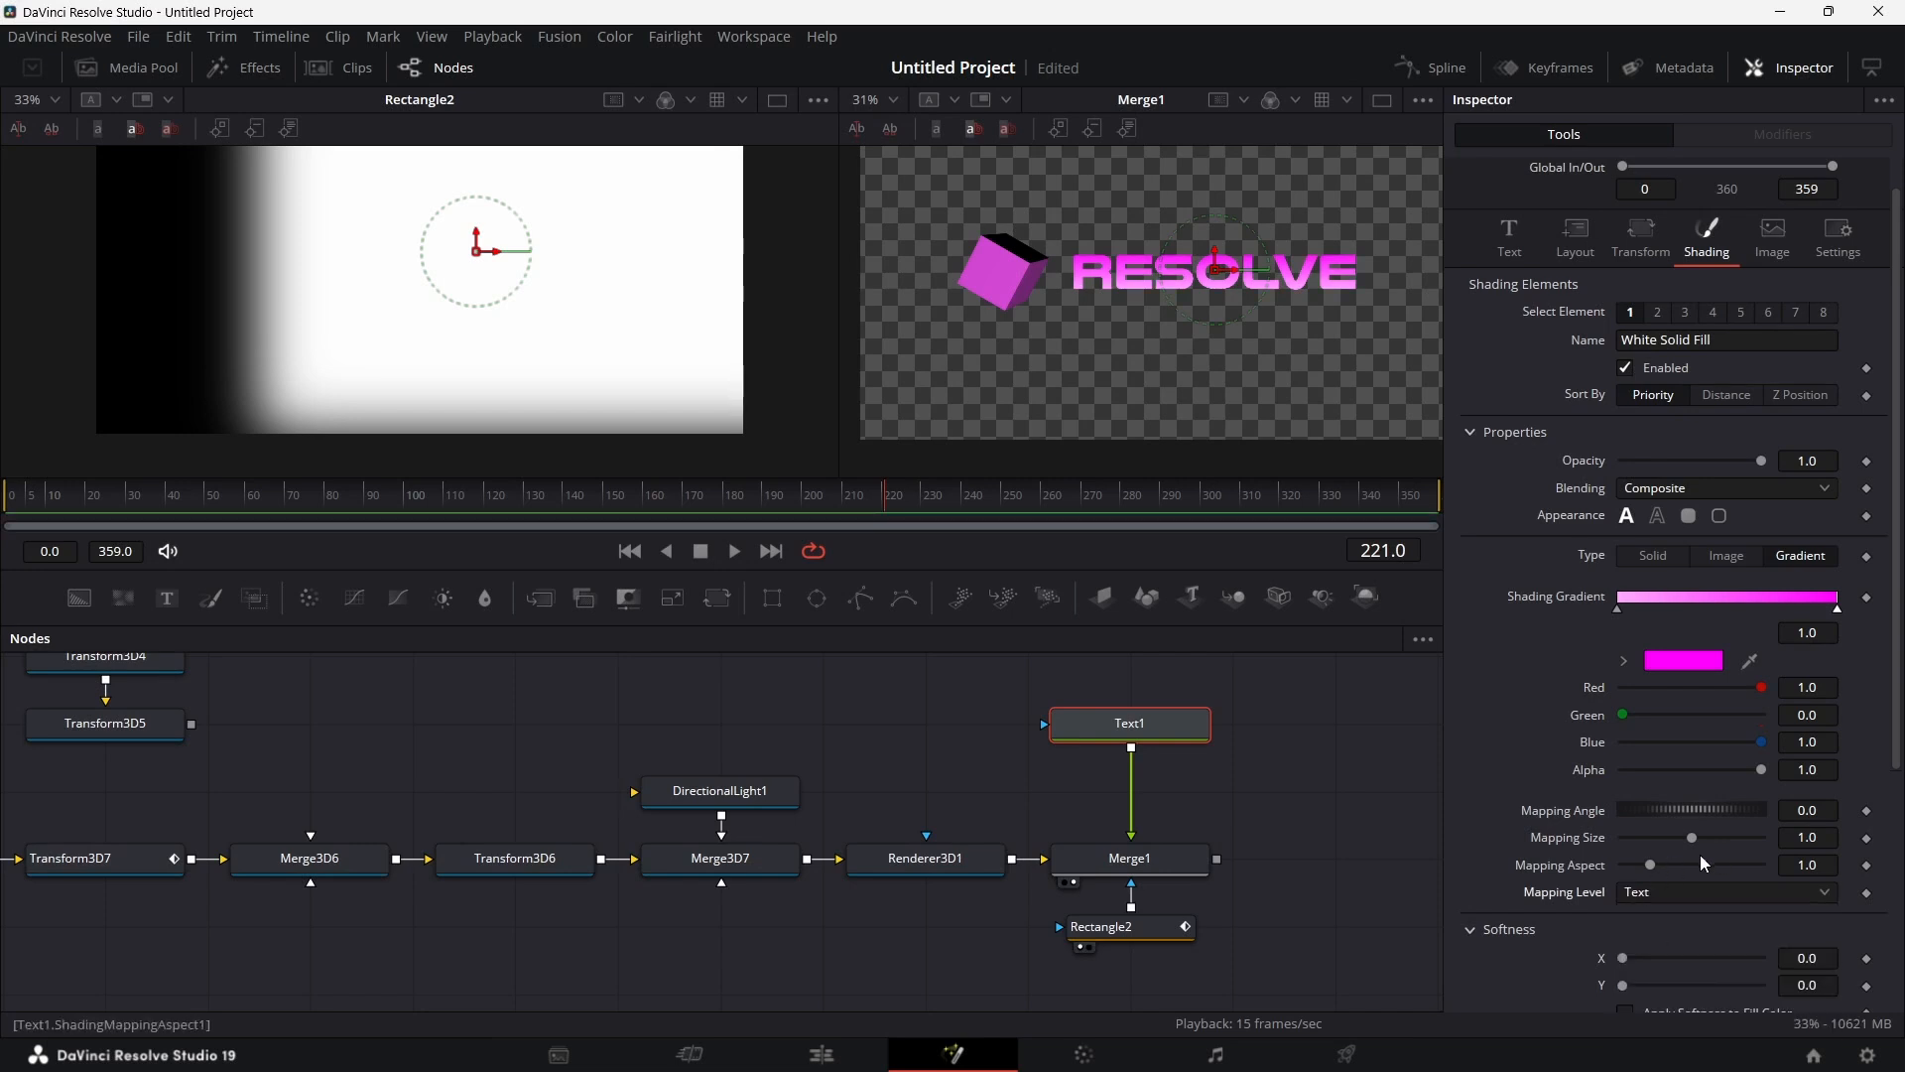
left_click(1821, 811)
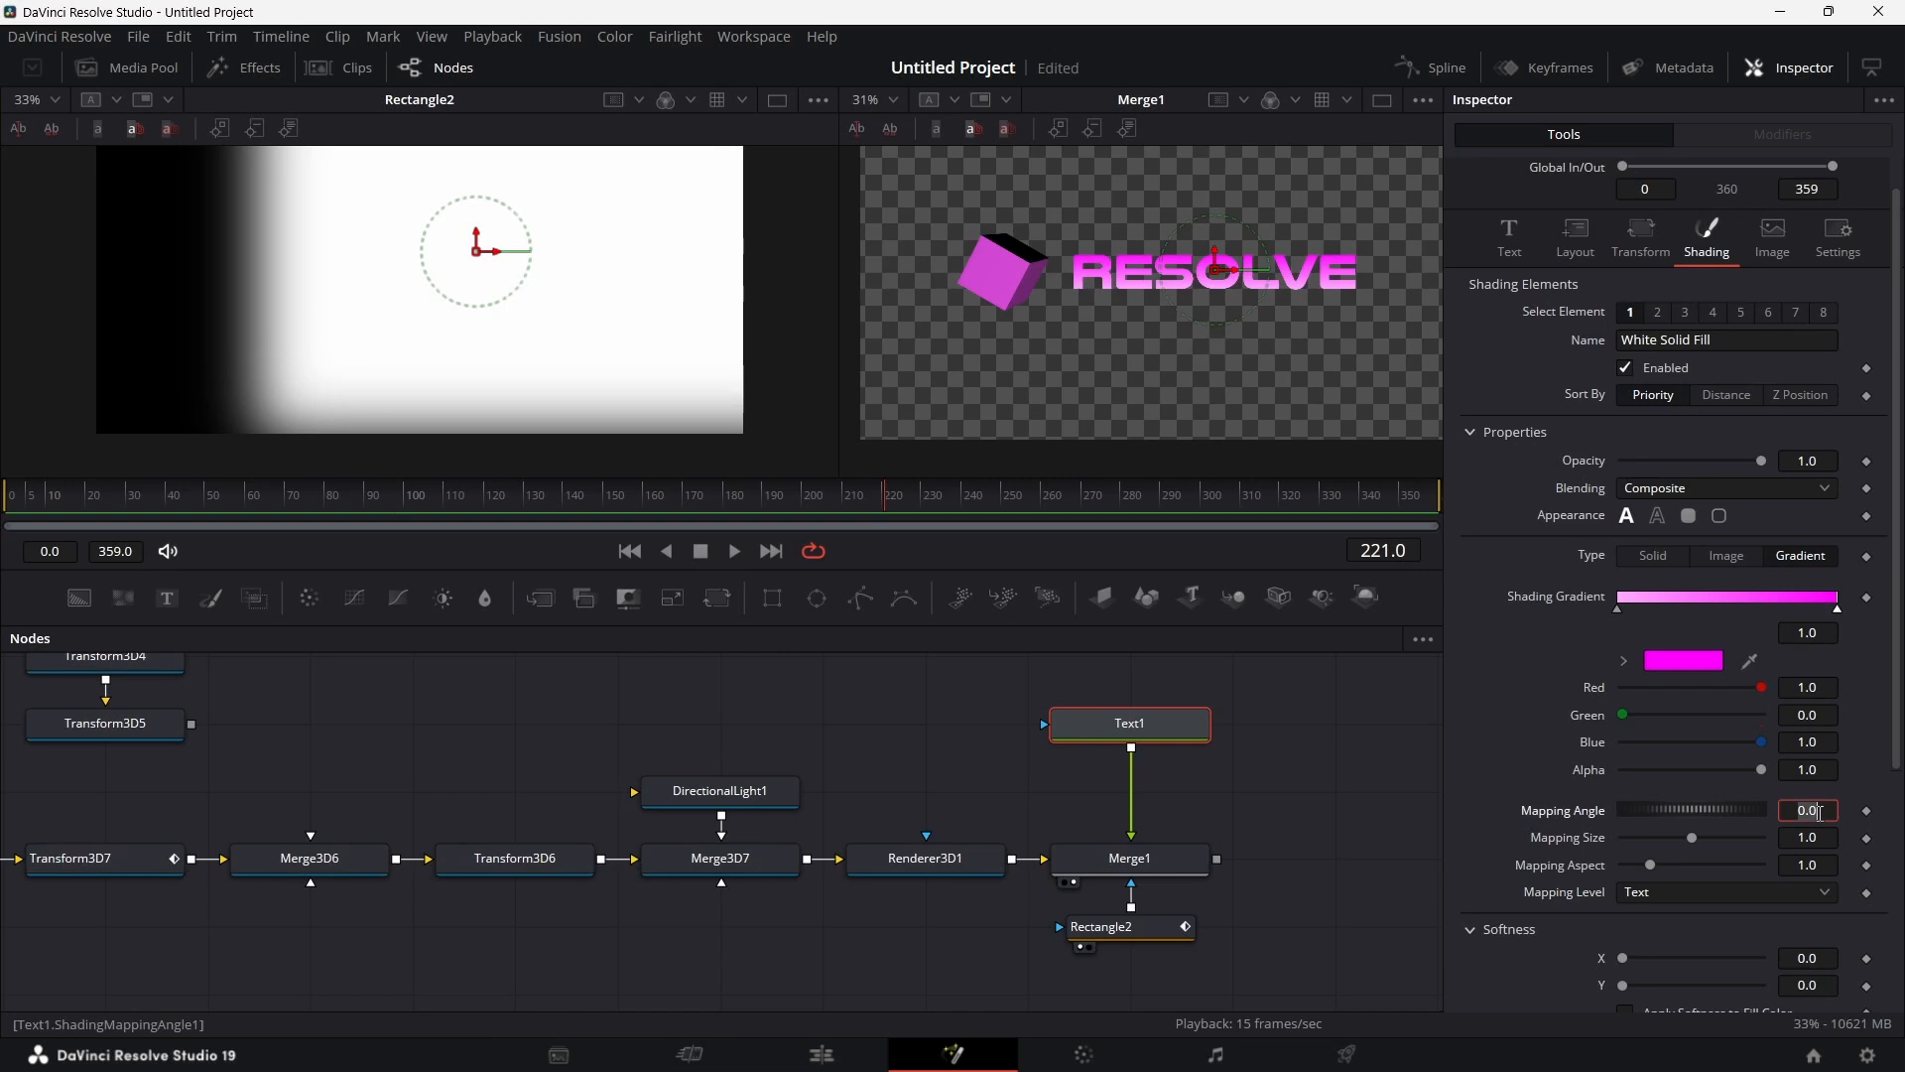
type("30")
key("Tab")
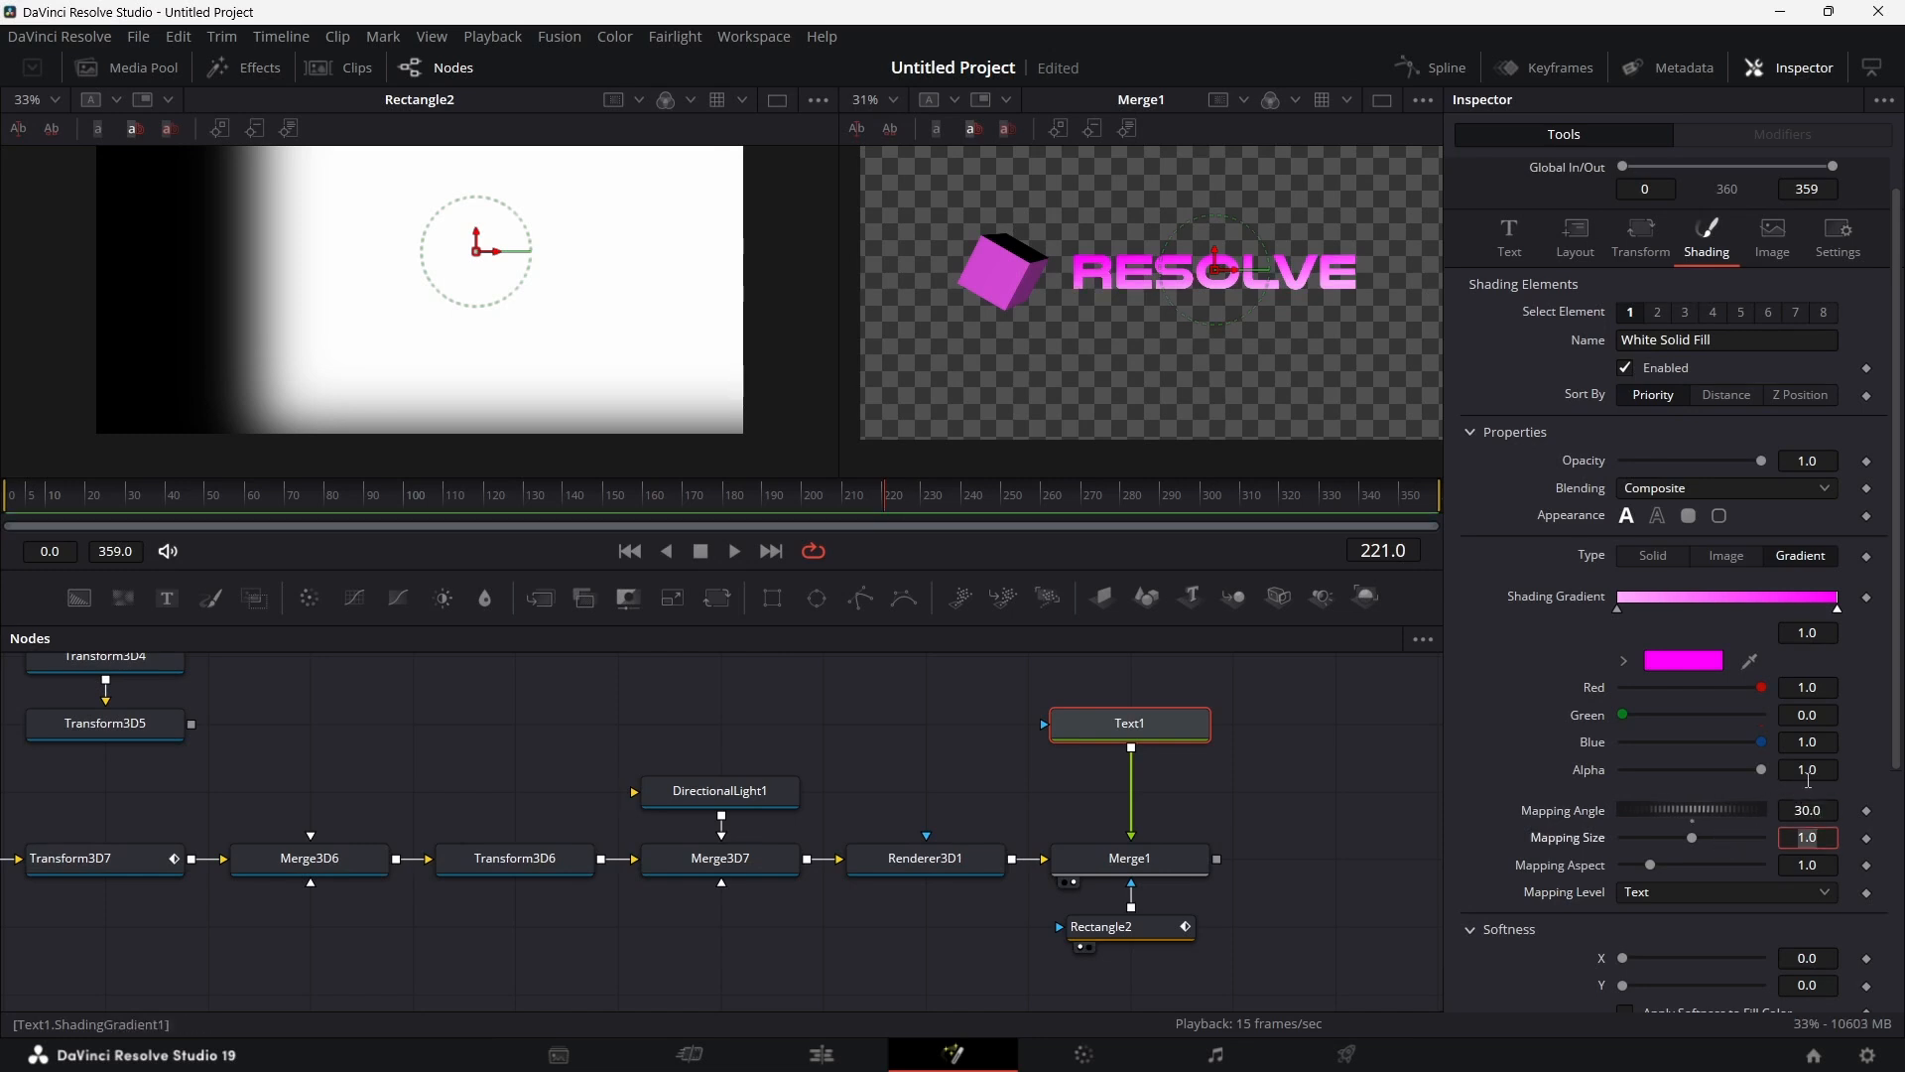
left_click(1824, 807)
type("45")
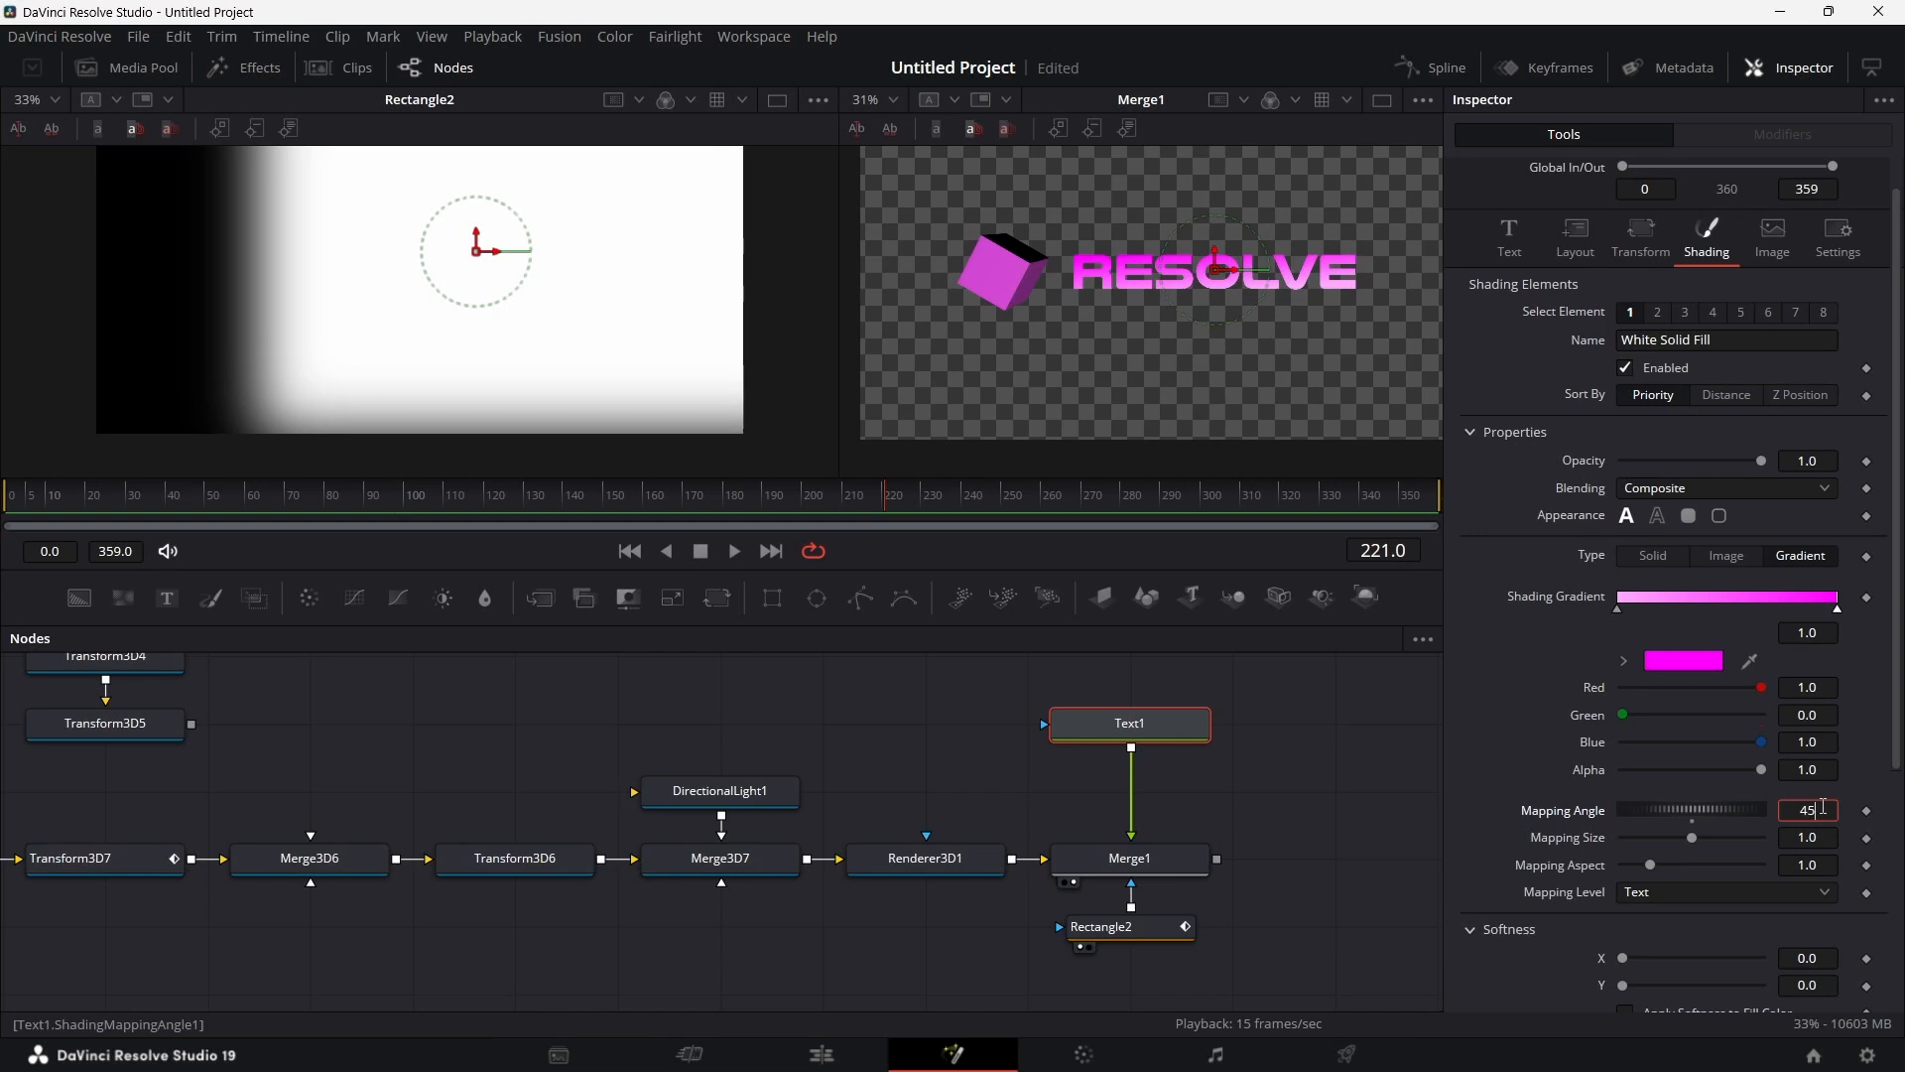
key("Tab")
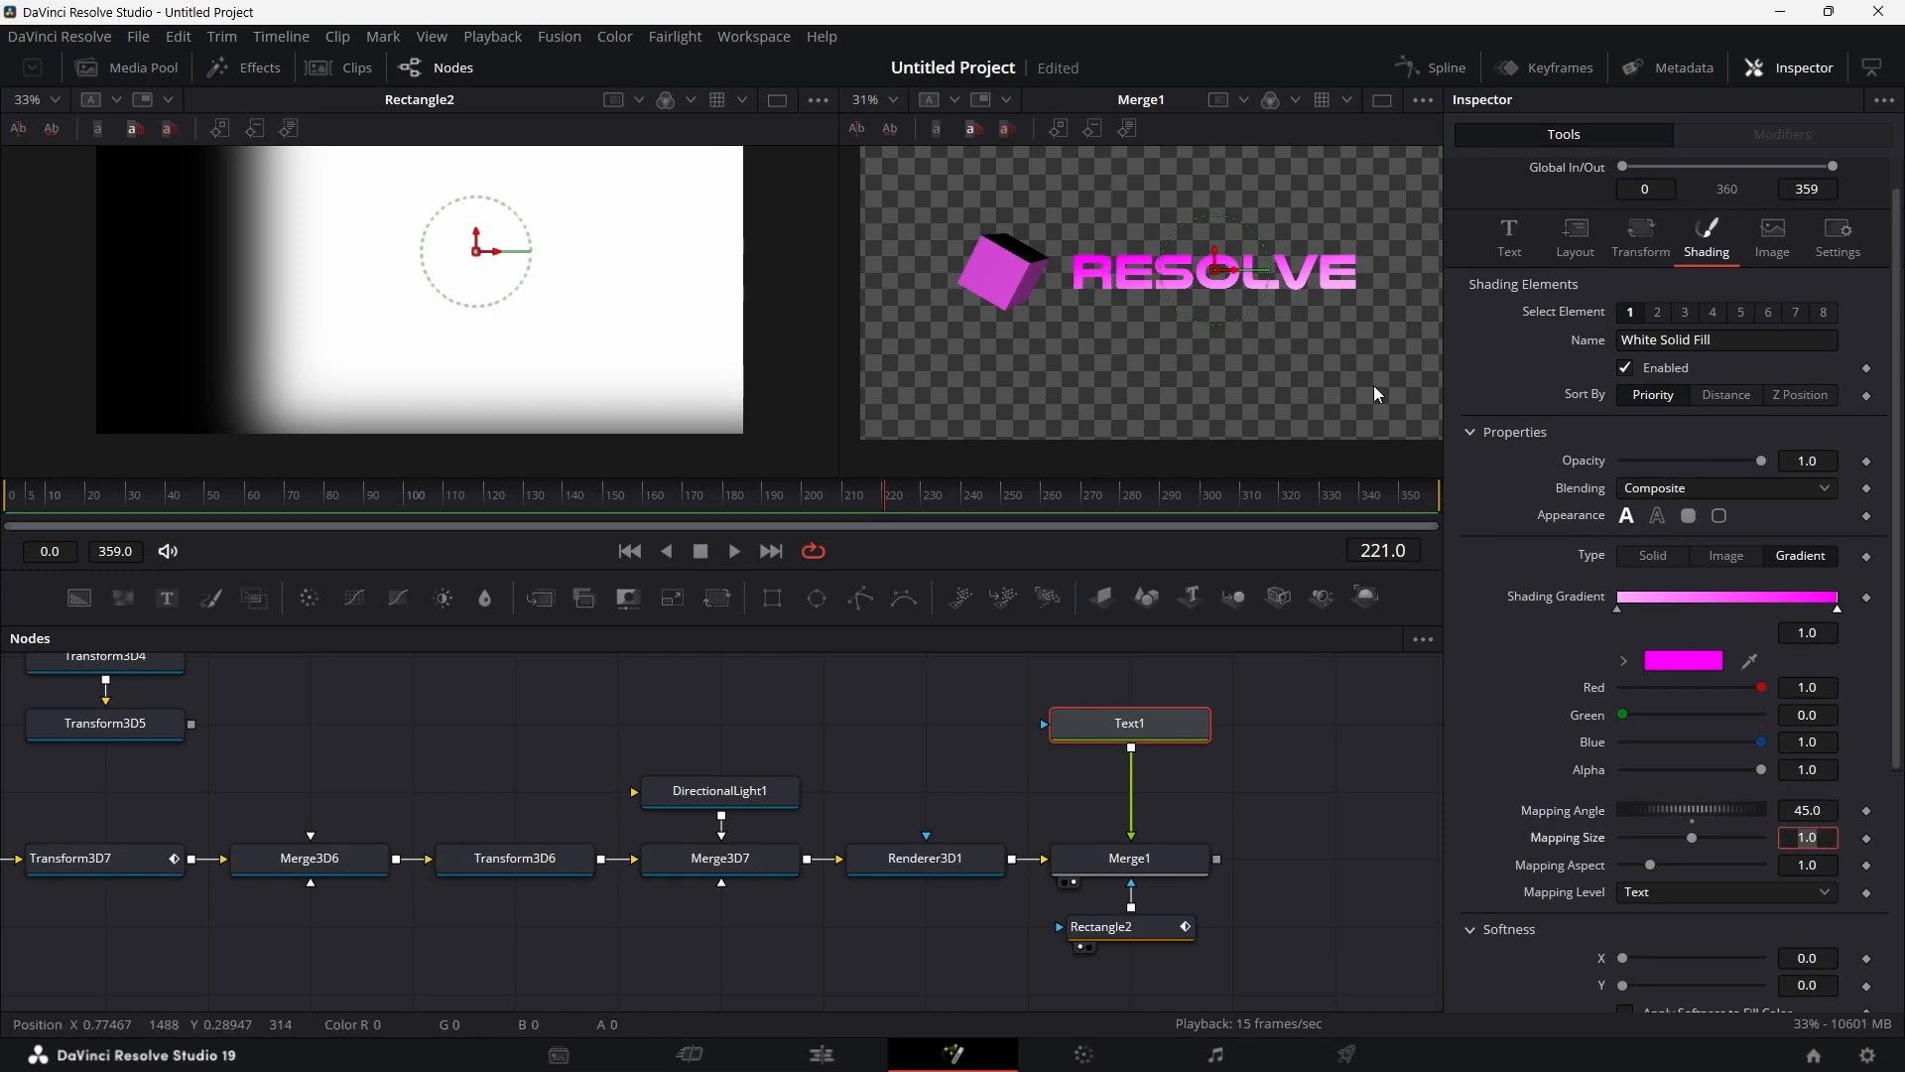
Step: Insert the MR-Bevel effect from the DT edit effects templates between Text1 and Merge1, and close the effects library
left_click(1173, 732)
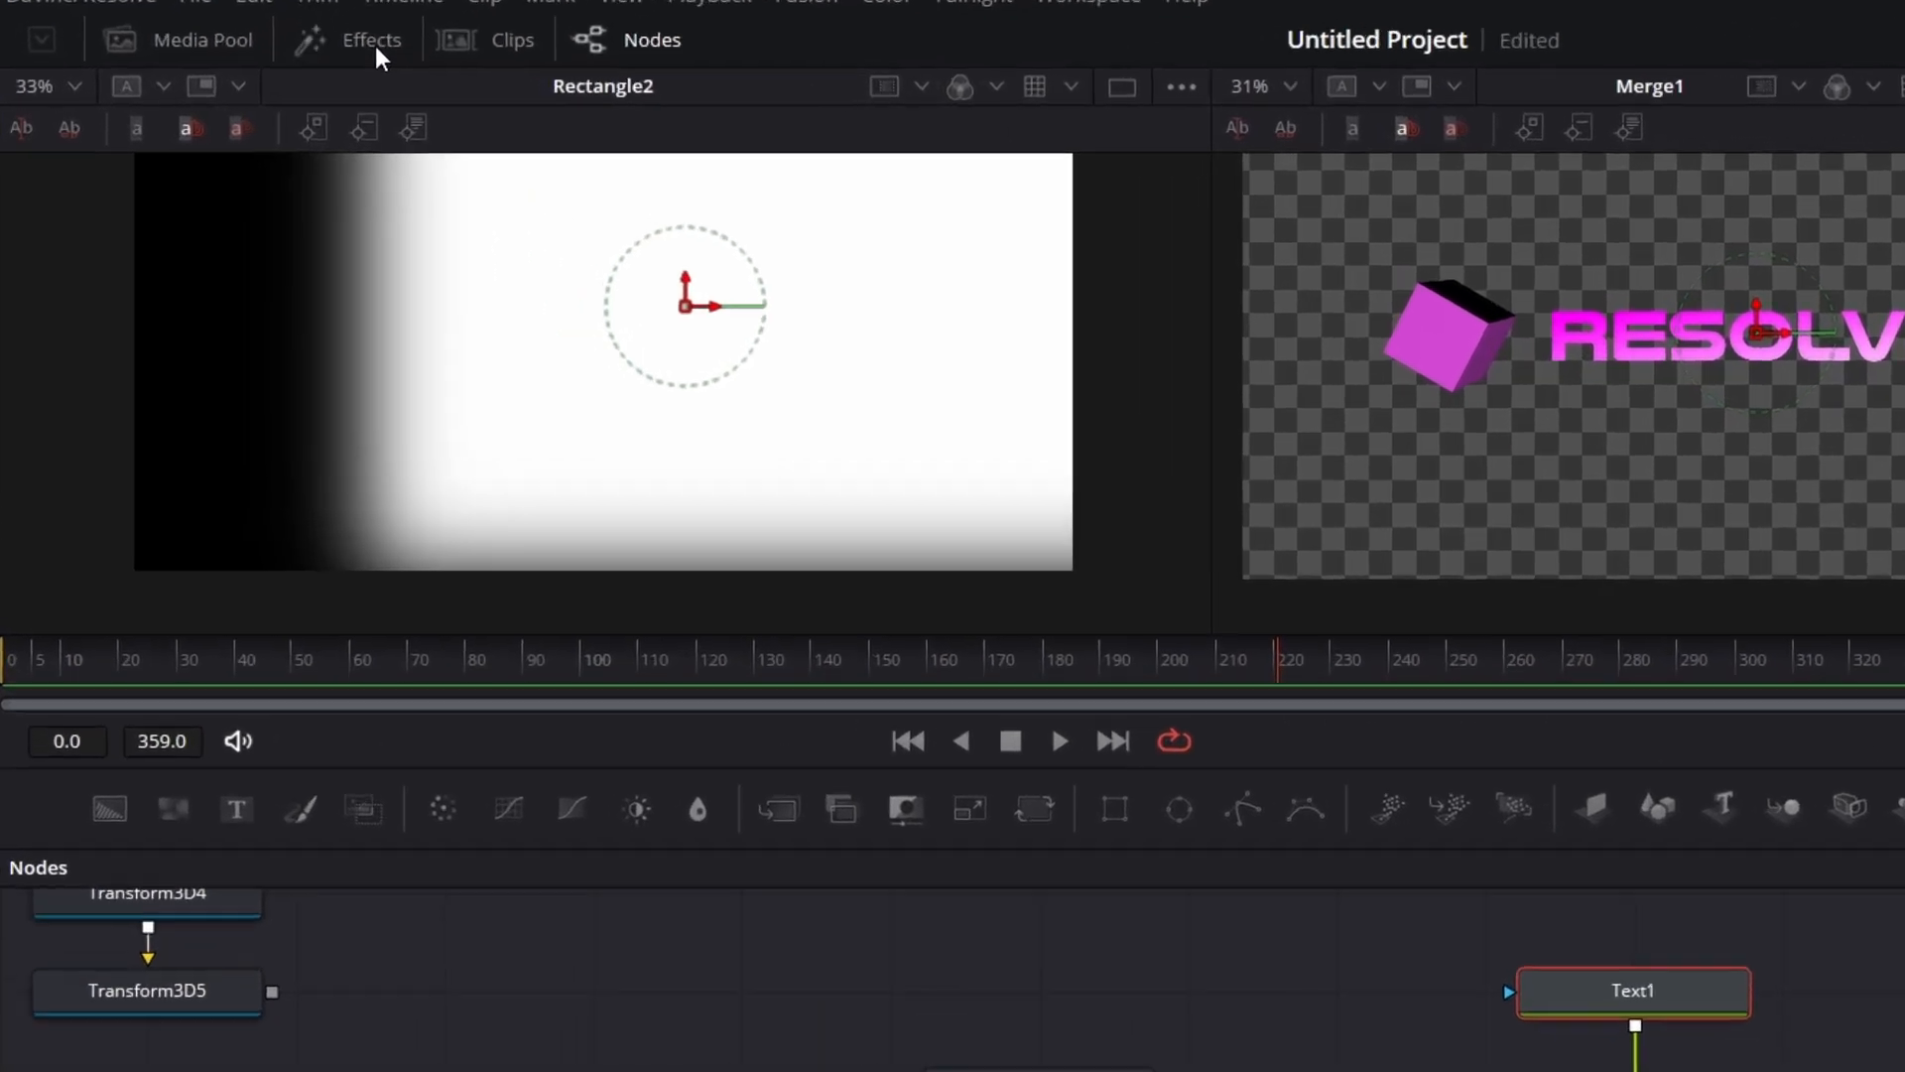
left_click(256, 70)
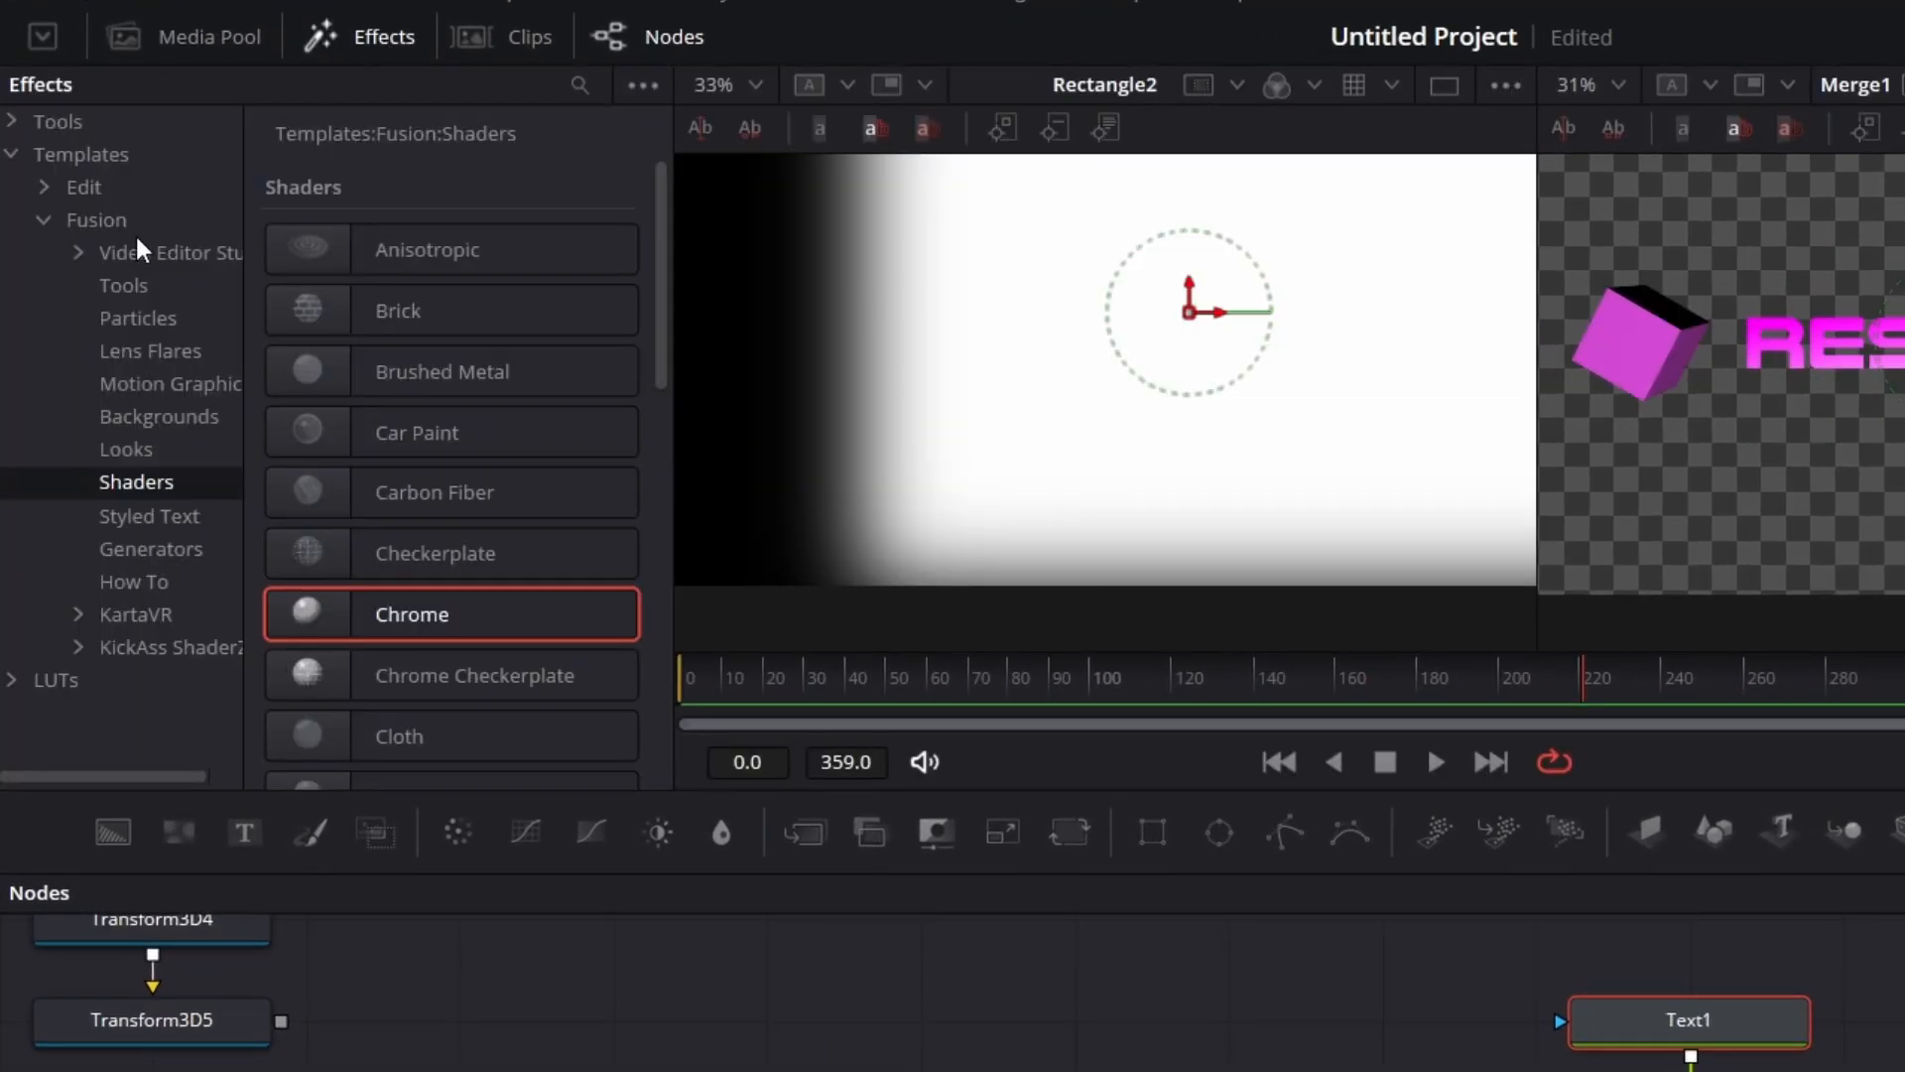
left_click(45, 188)
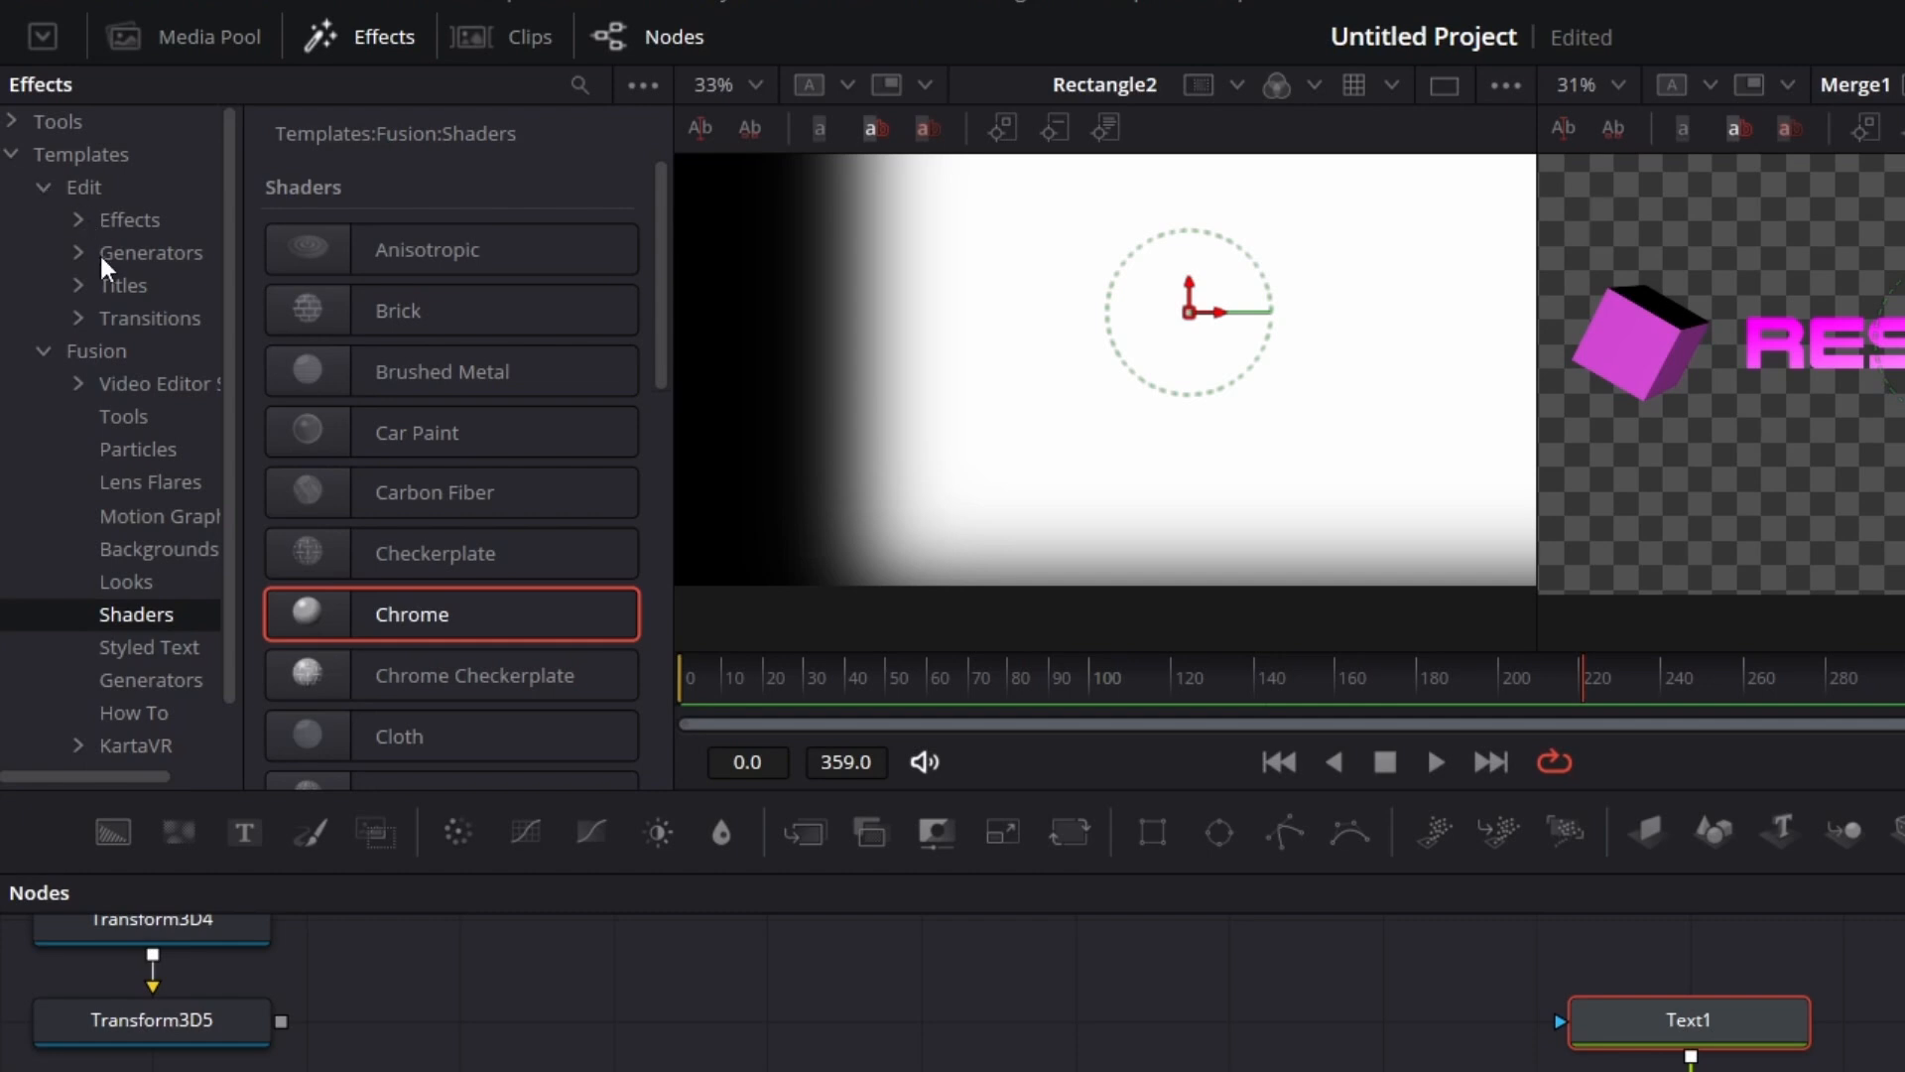
left_click(77, 222)
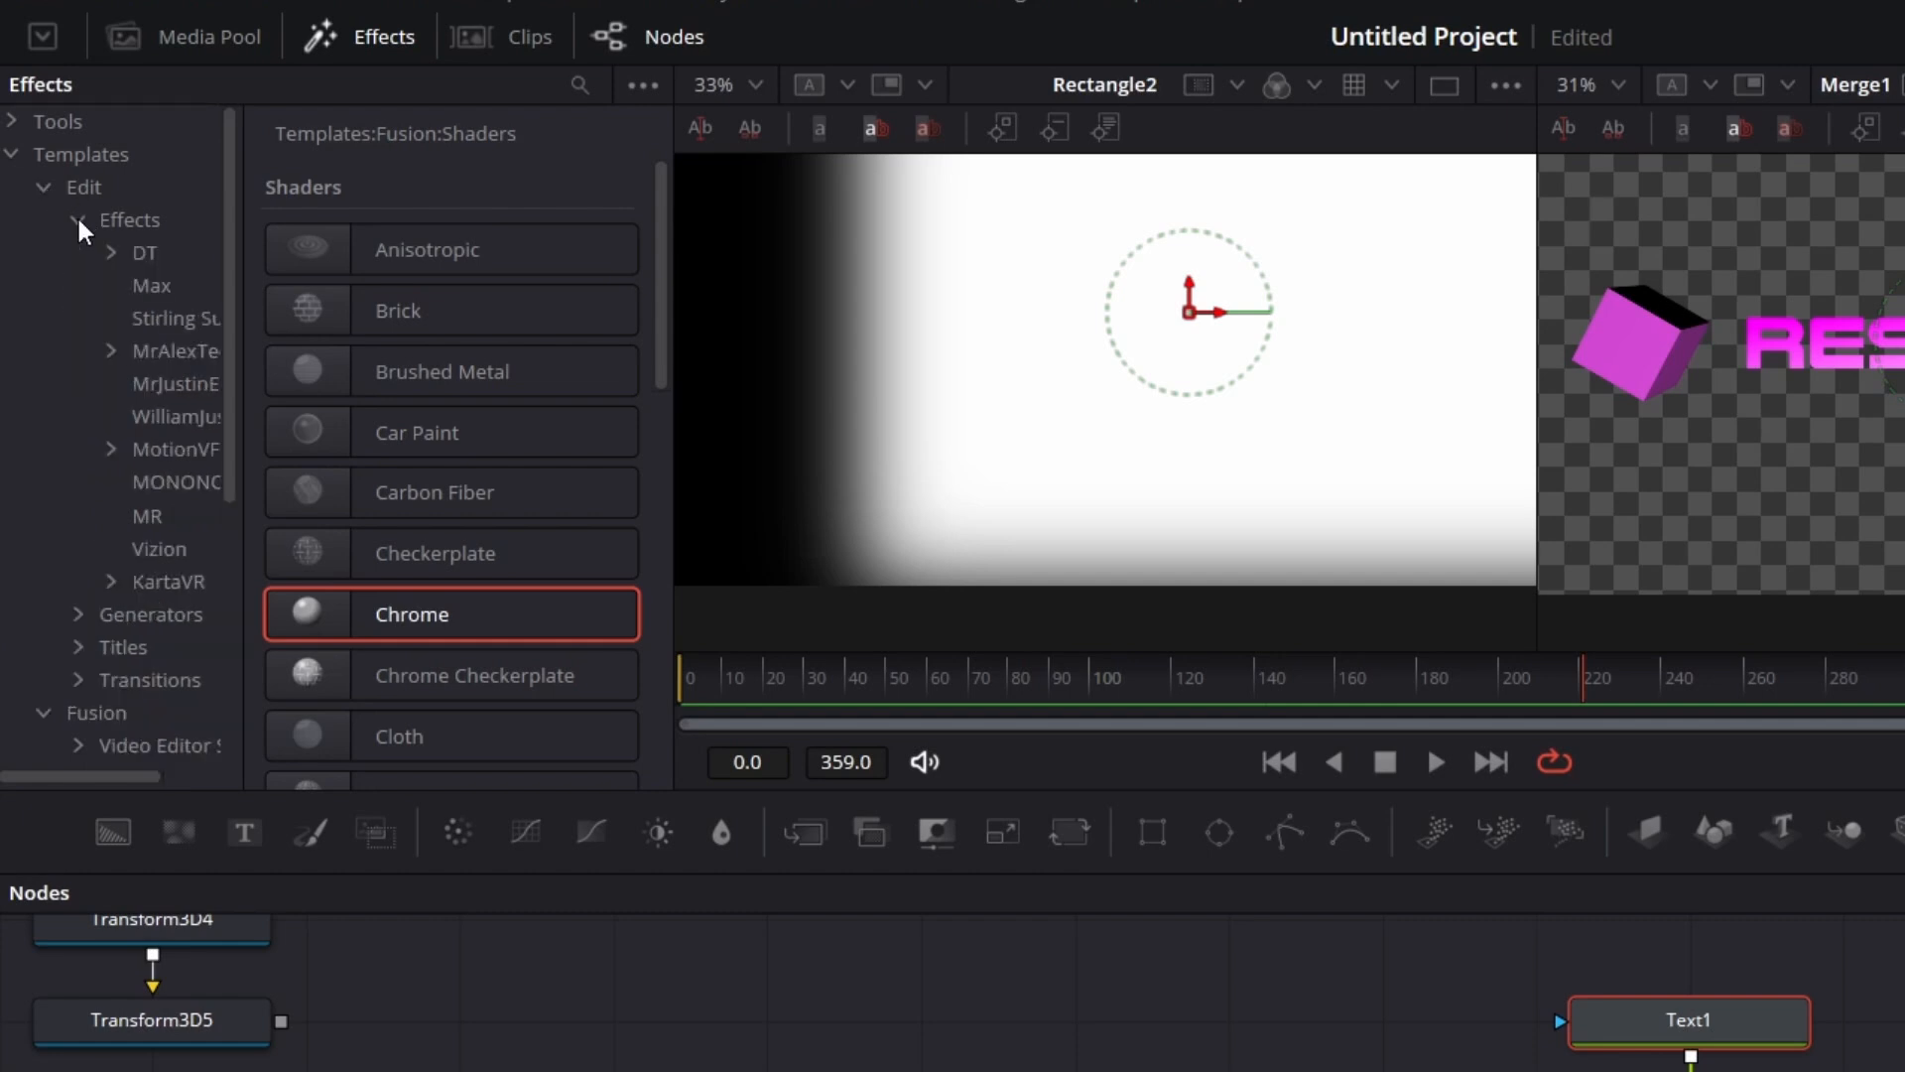
left_click(139, 254)
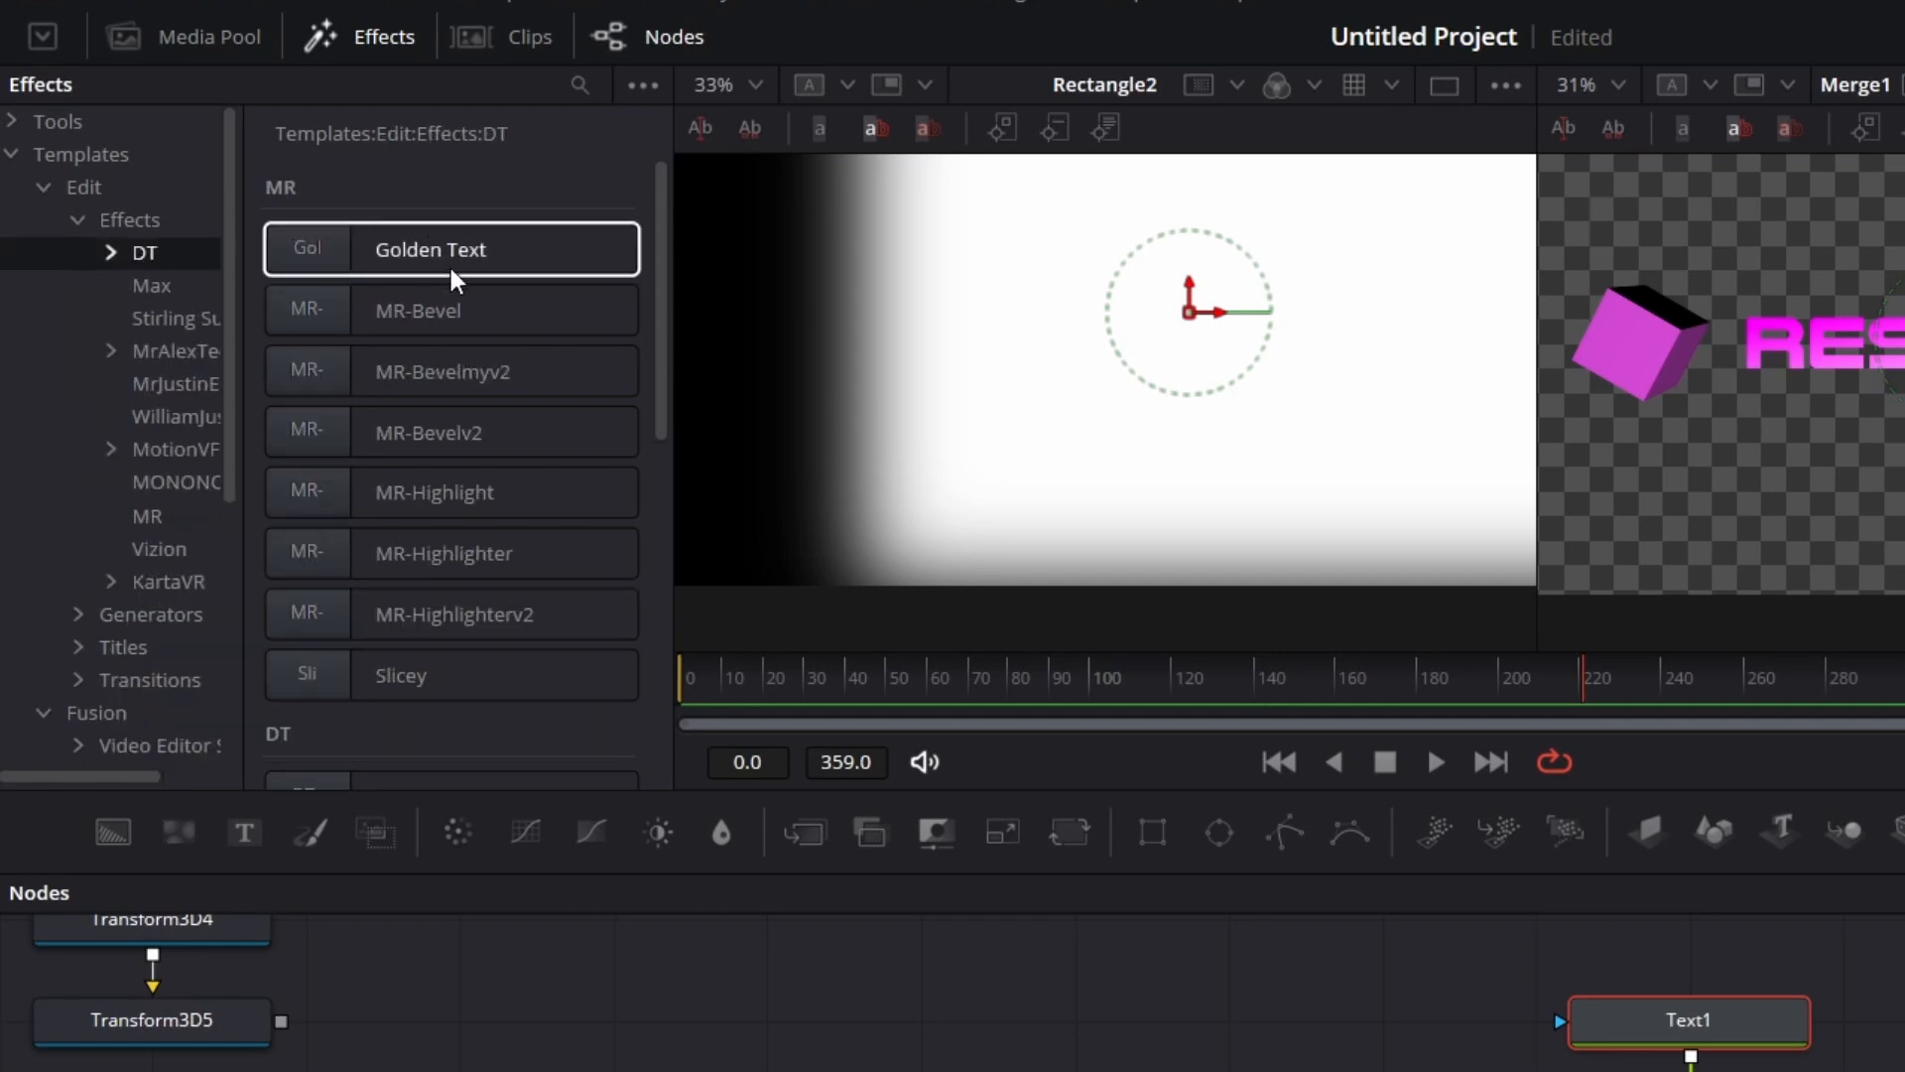
left_click_drag(442, 320, 1133, 797)
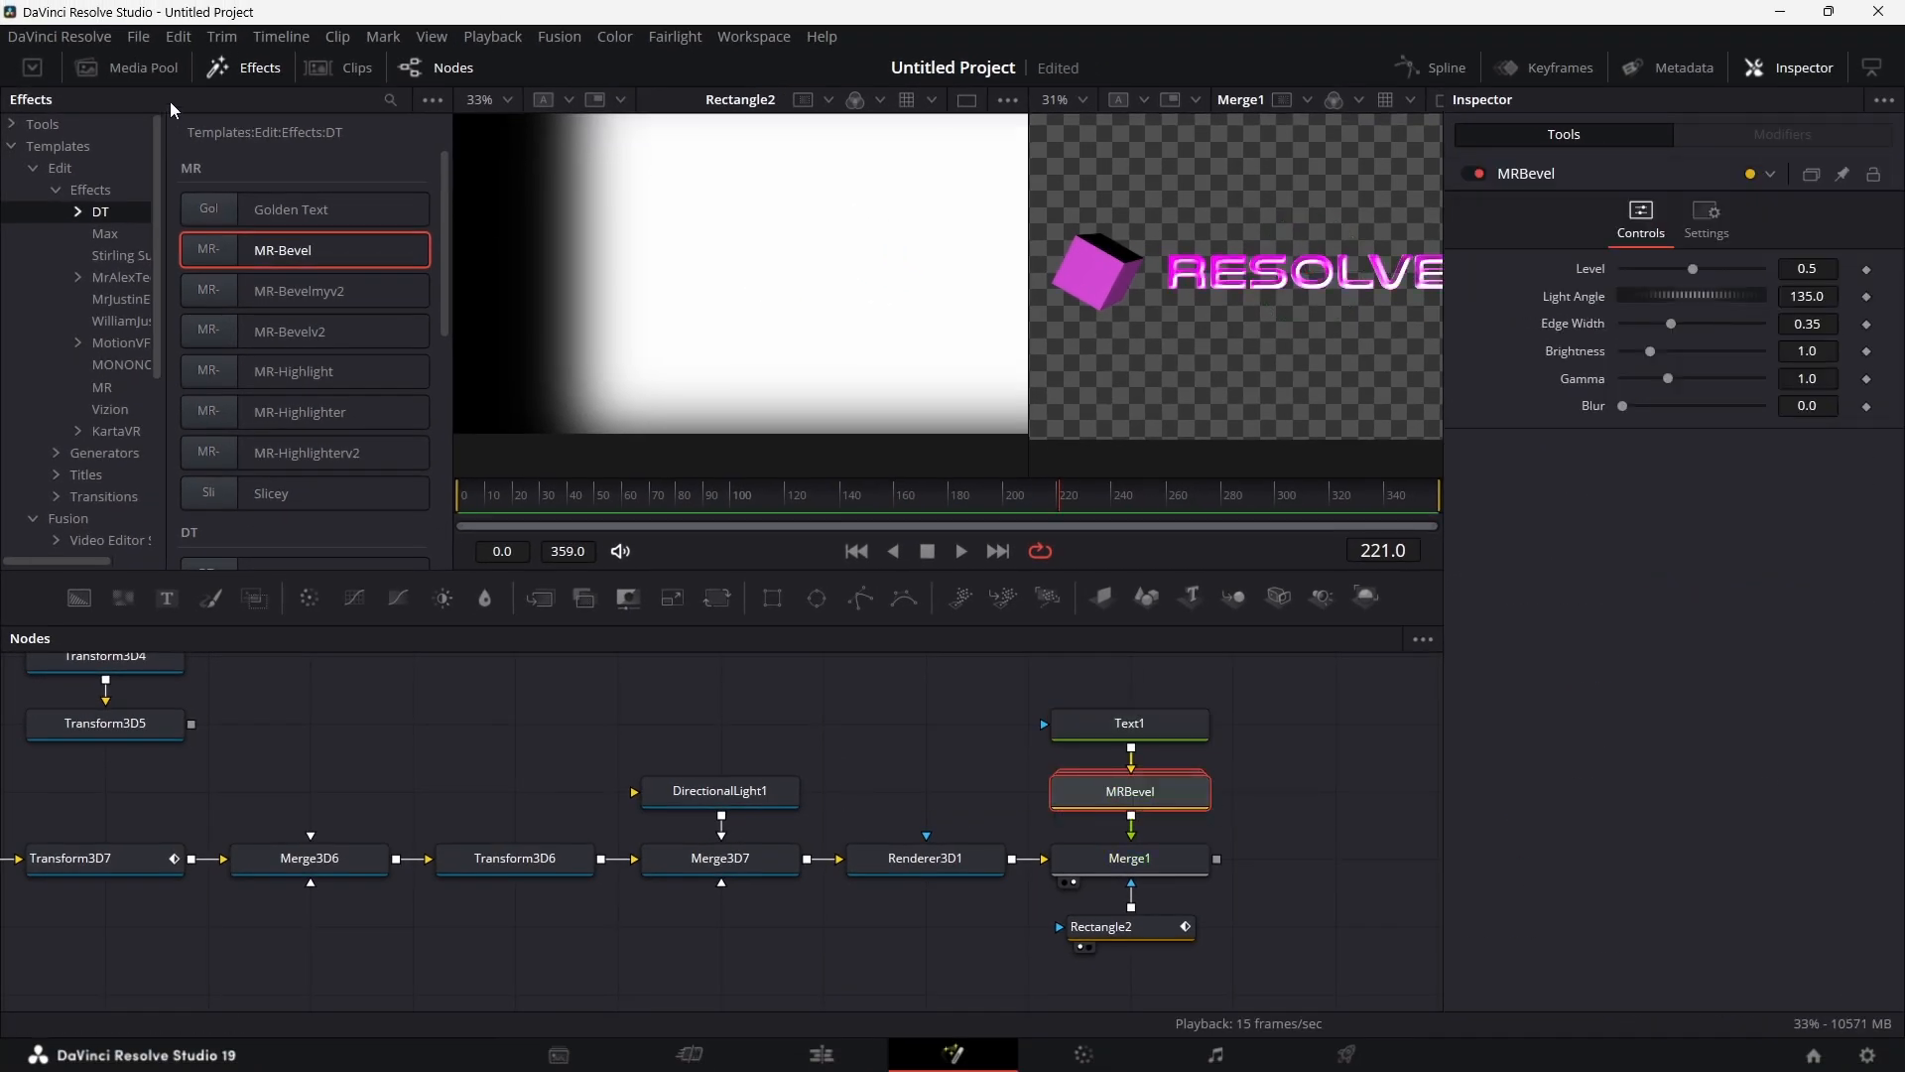
left_click(260, 69)
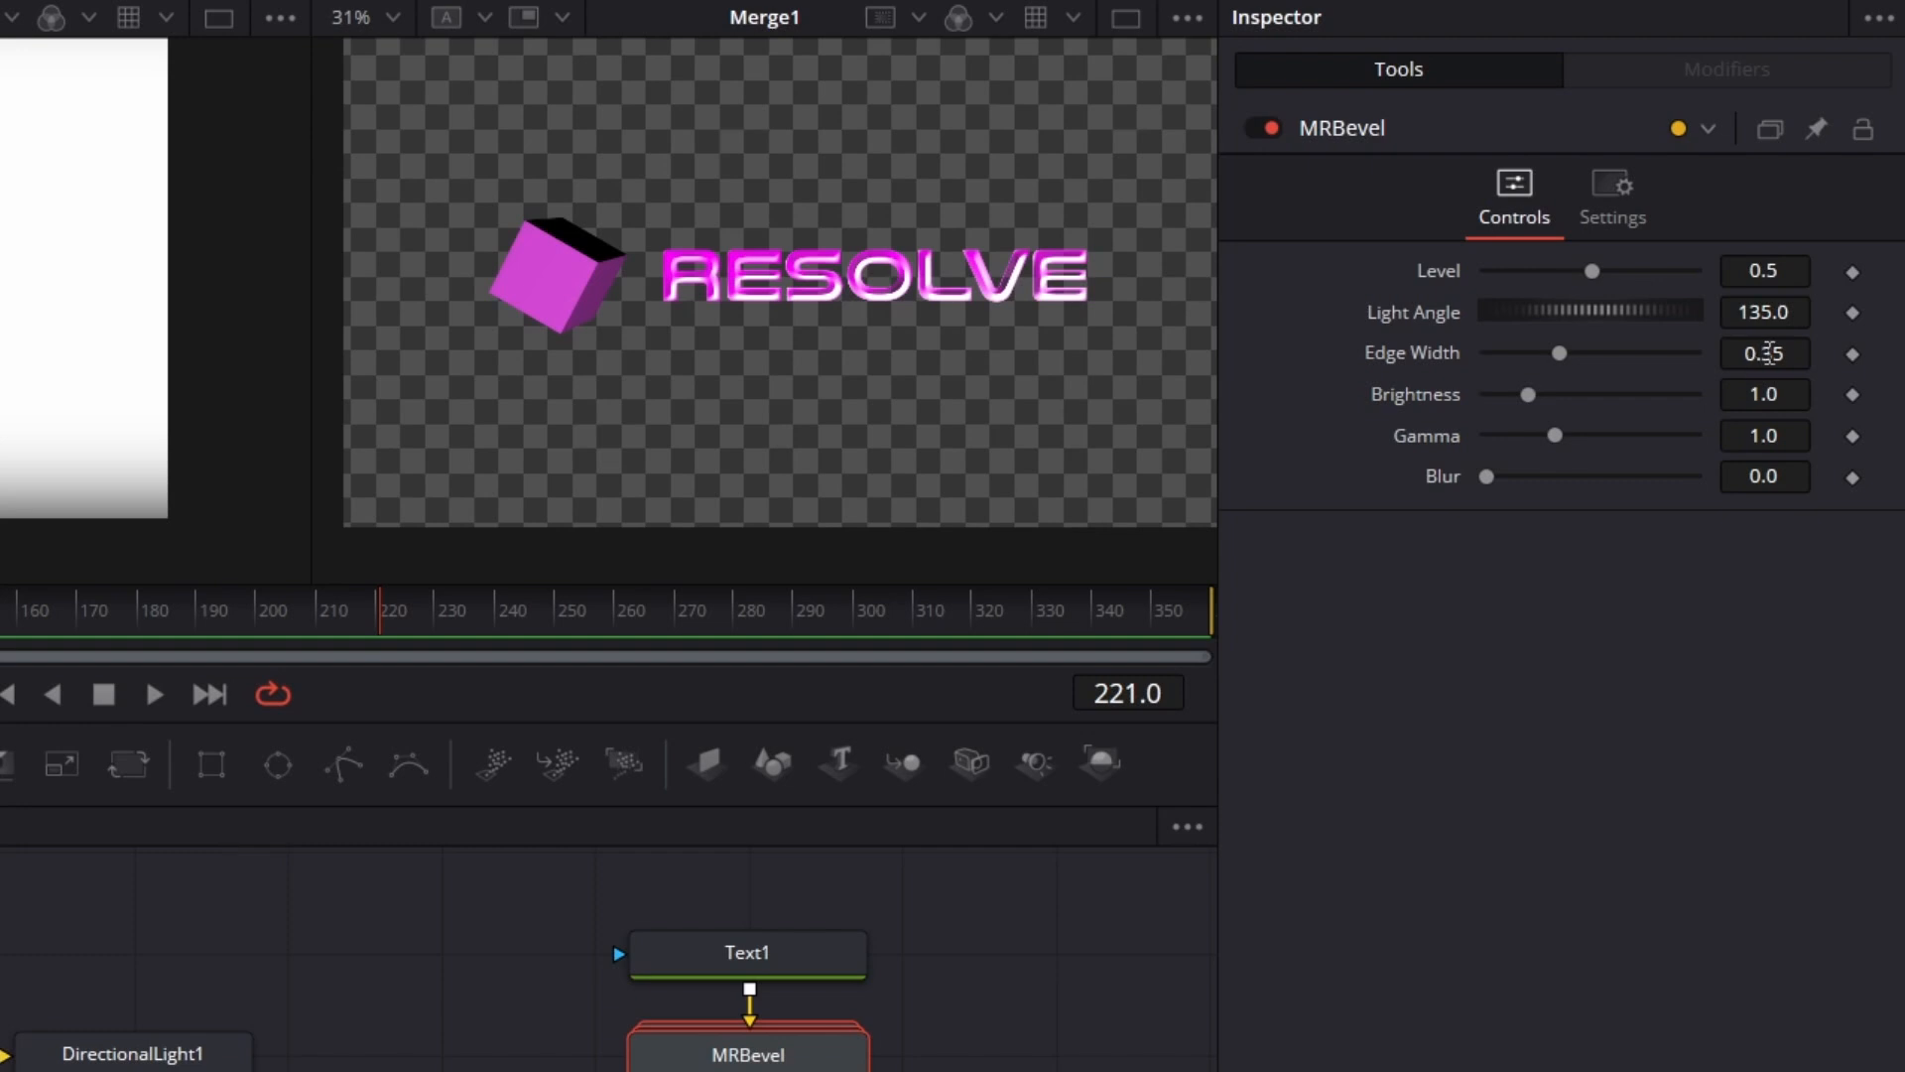
Step: Set MRBevel's Edge Width to 0.1 and its Brightness to 0.5
left_click(1792, 360)
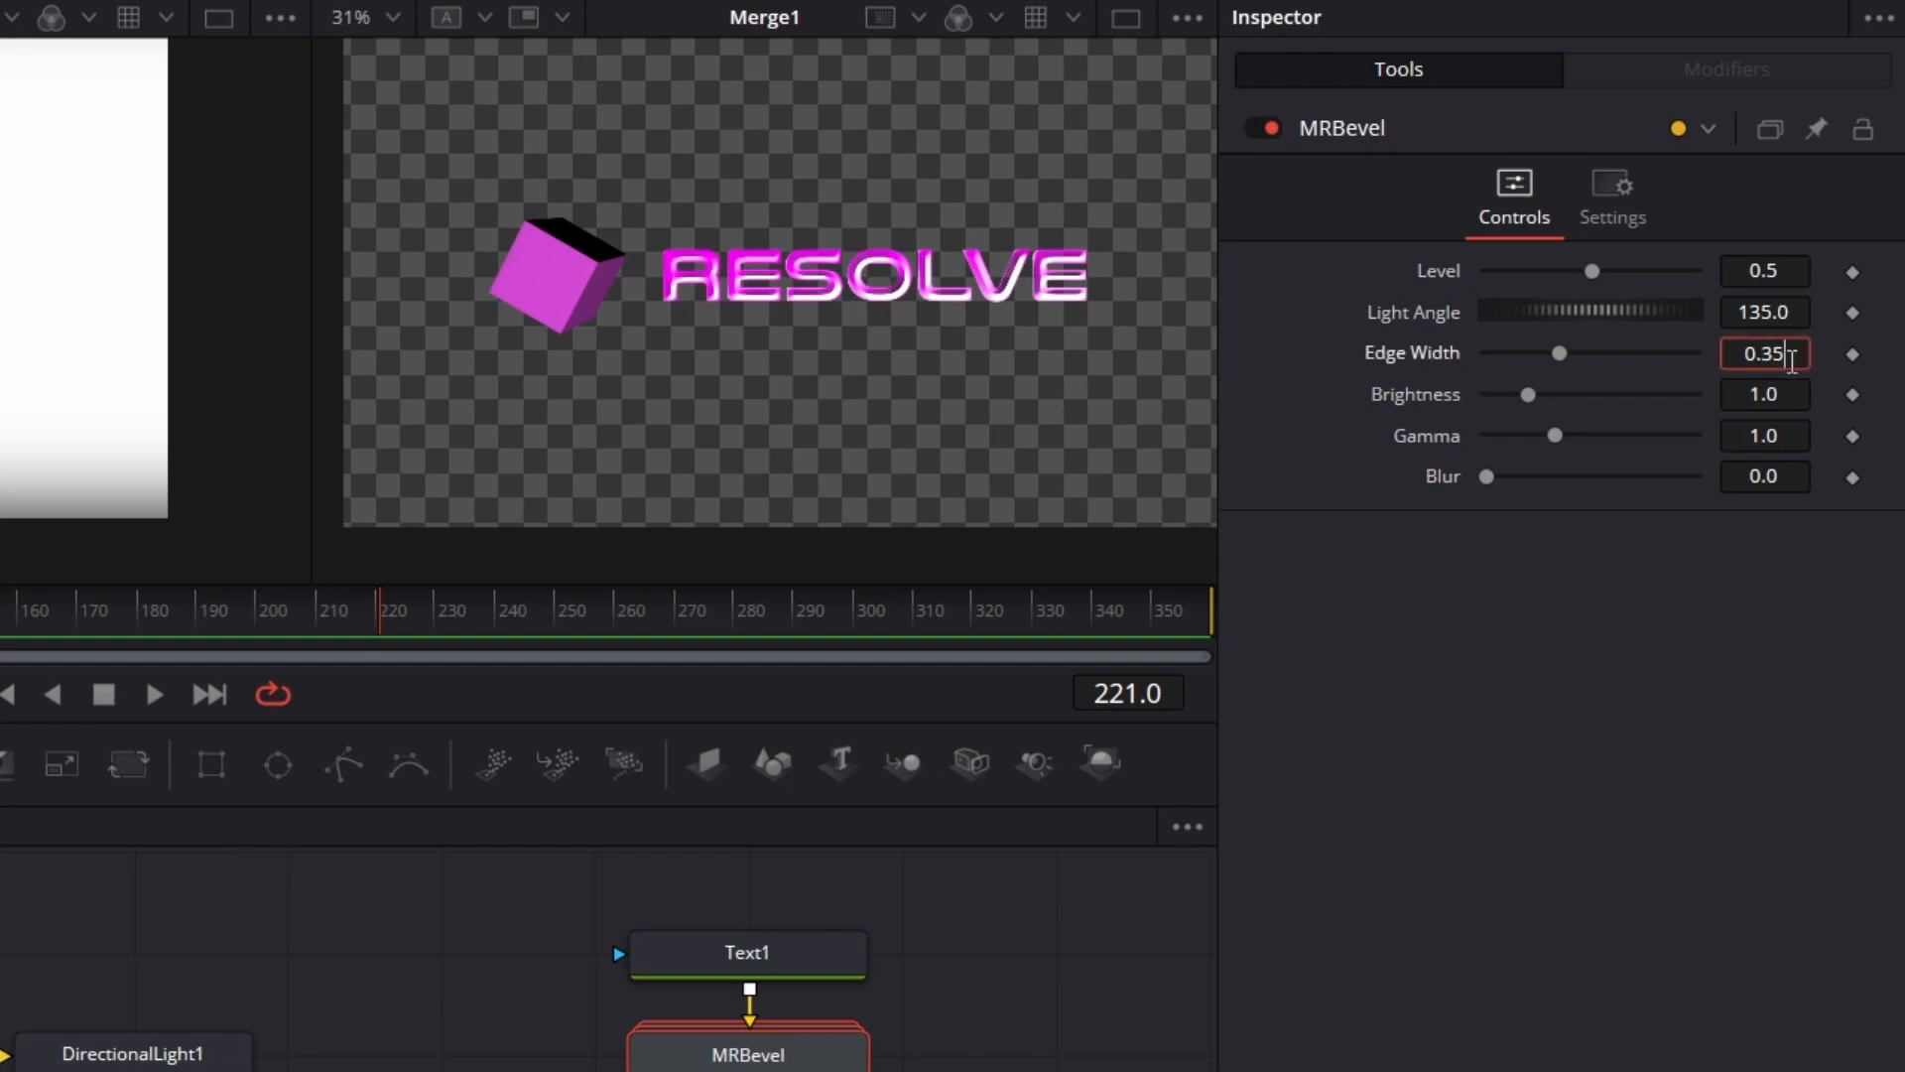
type("0.1")
key("Tab")
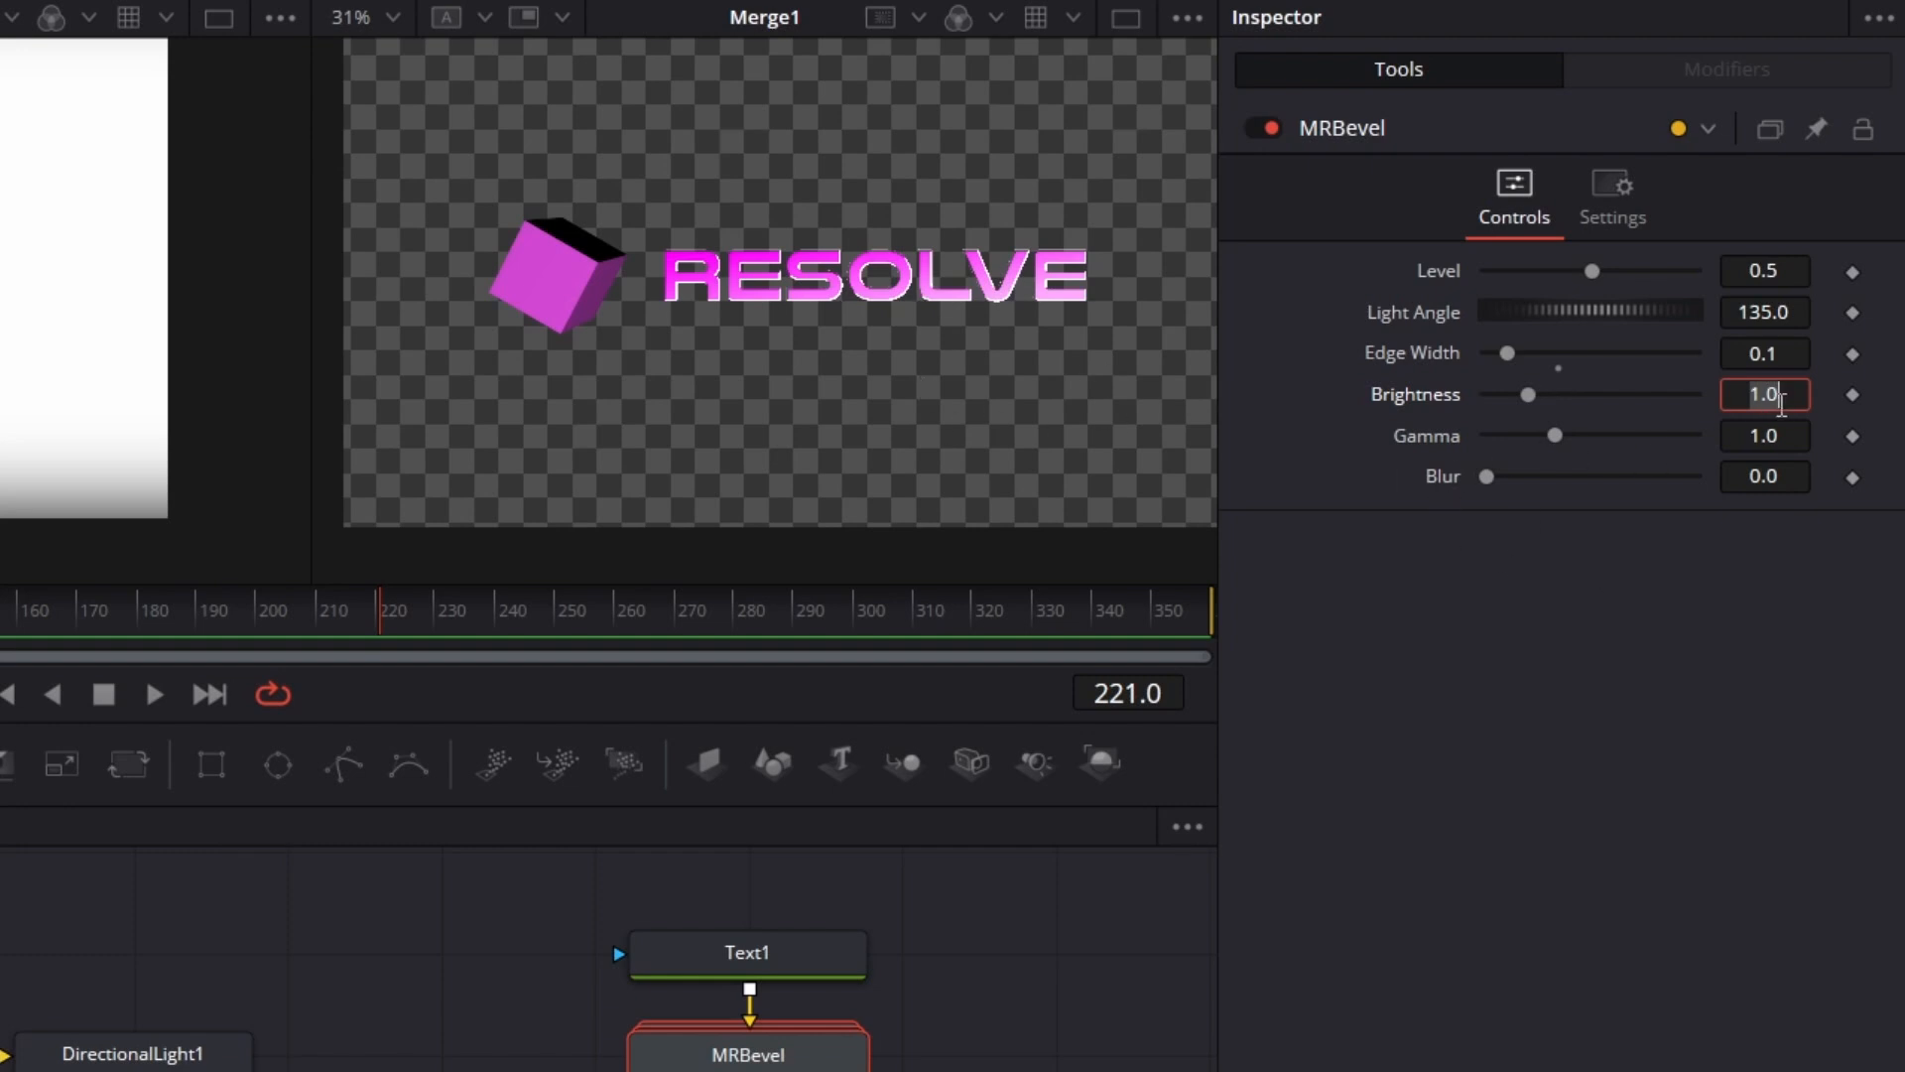
type("0.5")
key("Tab")
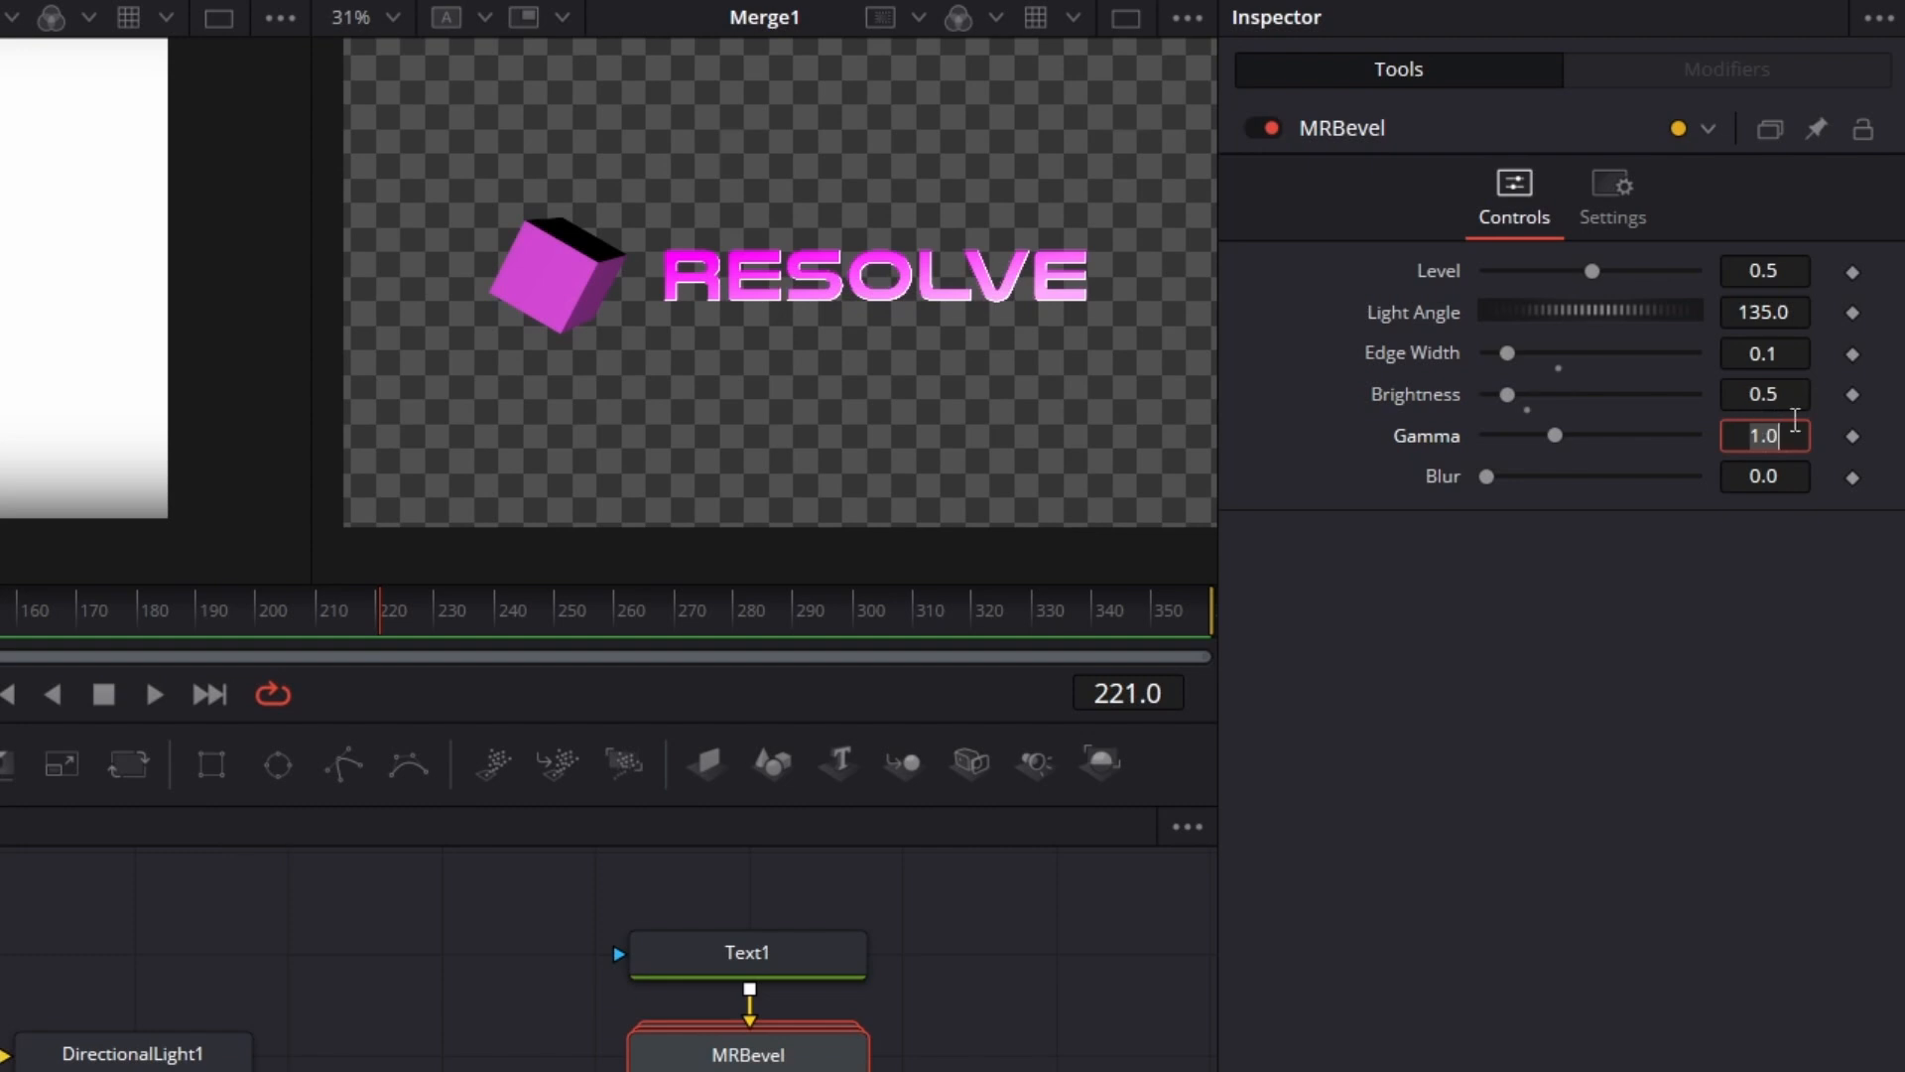
Step: Reduce MRBevel's Brightness to 0.2, trying 0.1 first
left_click(1793, 399)
type("0.1")
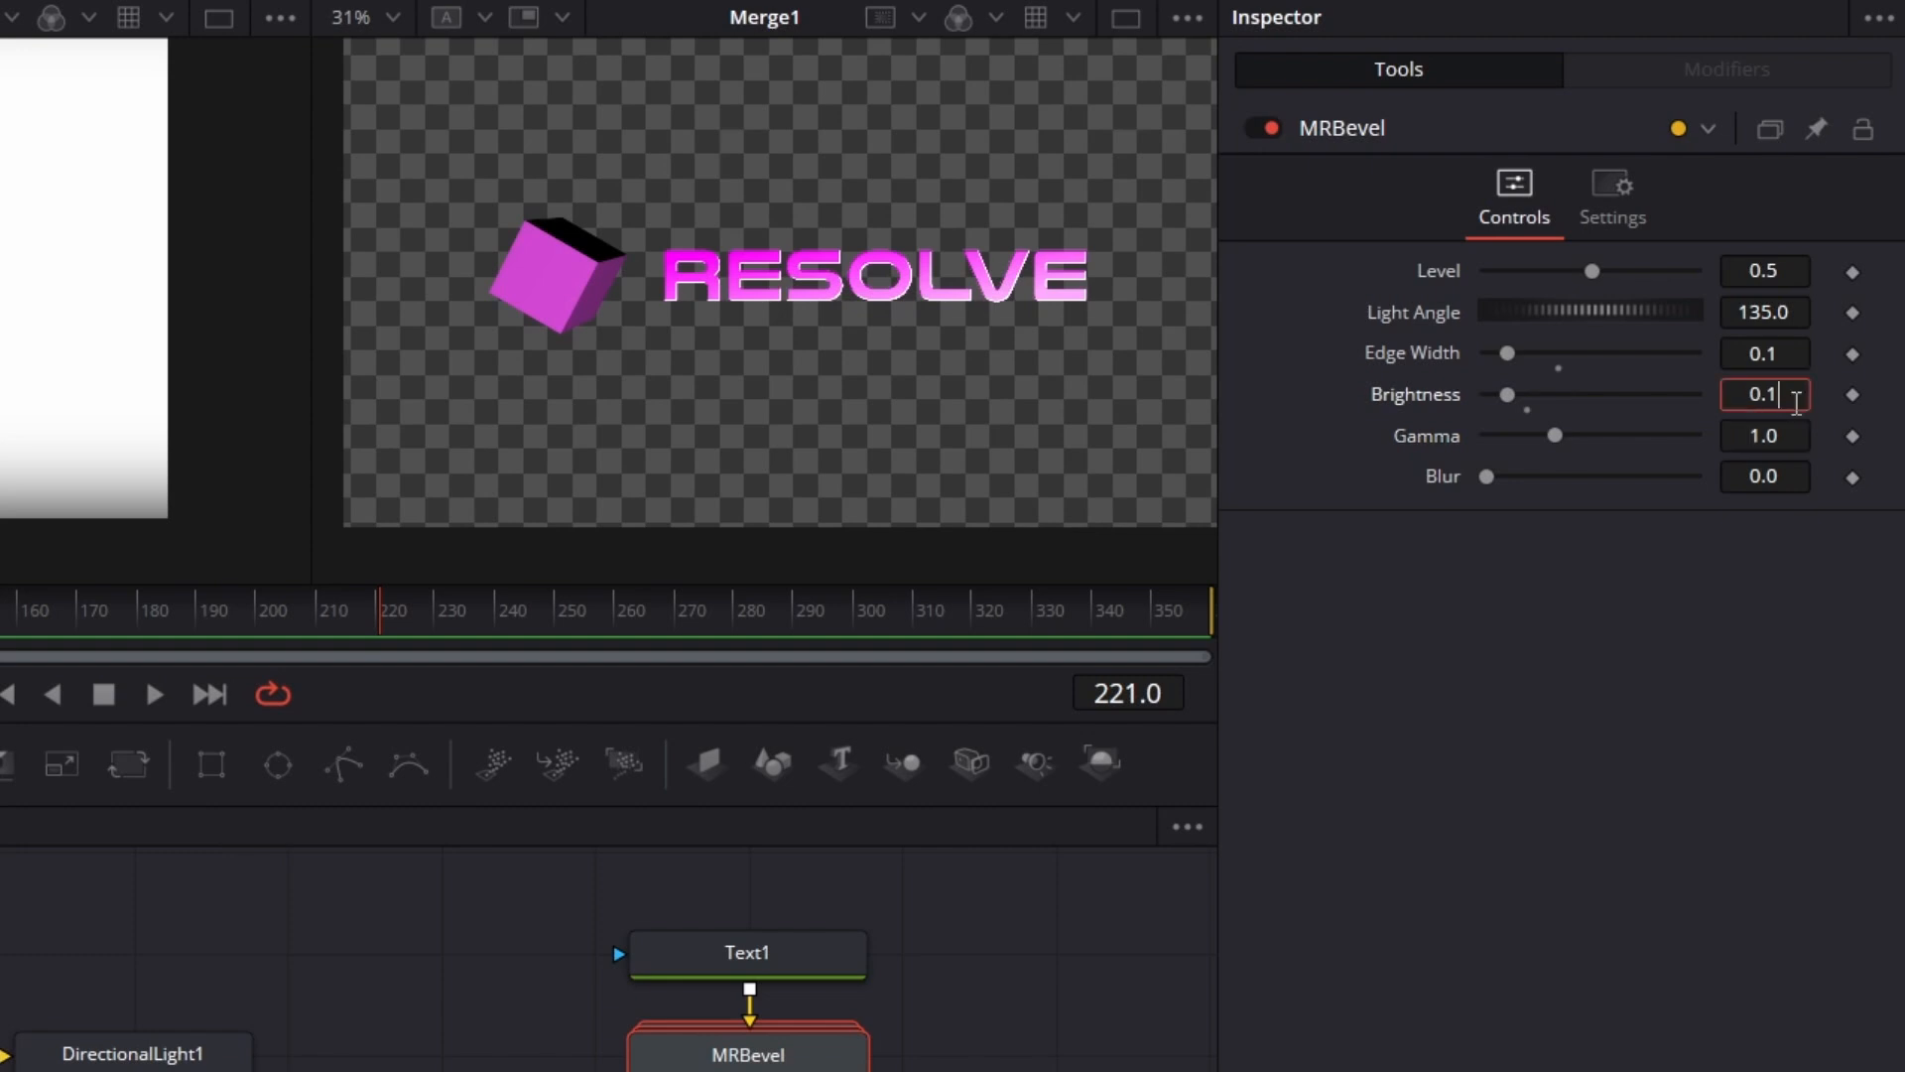
key("Tab")
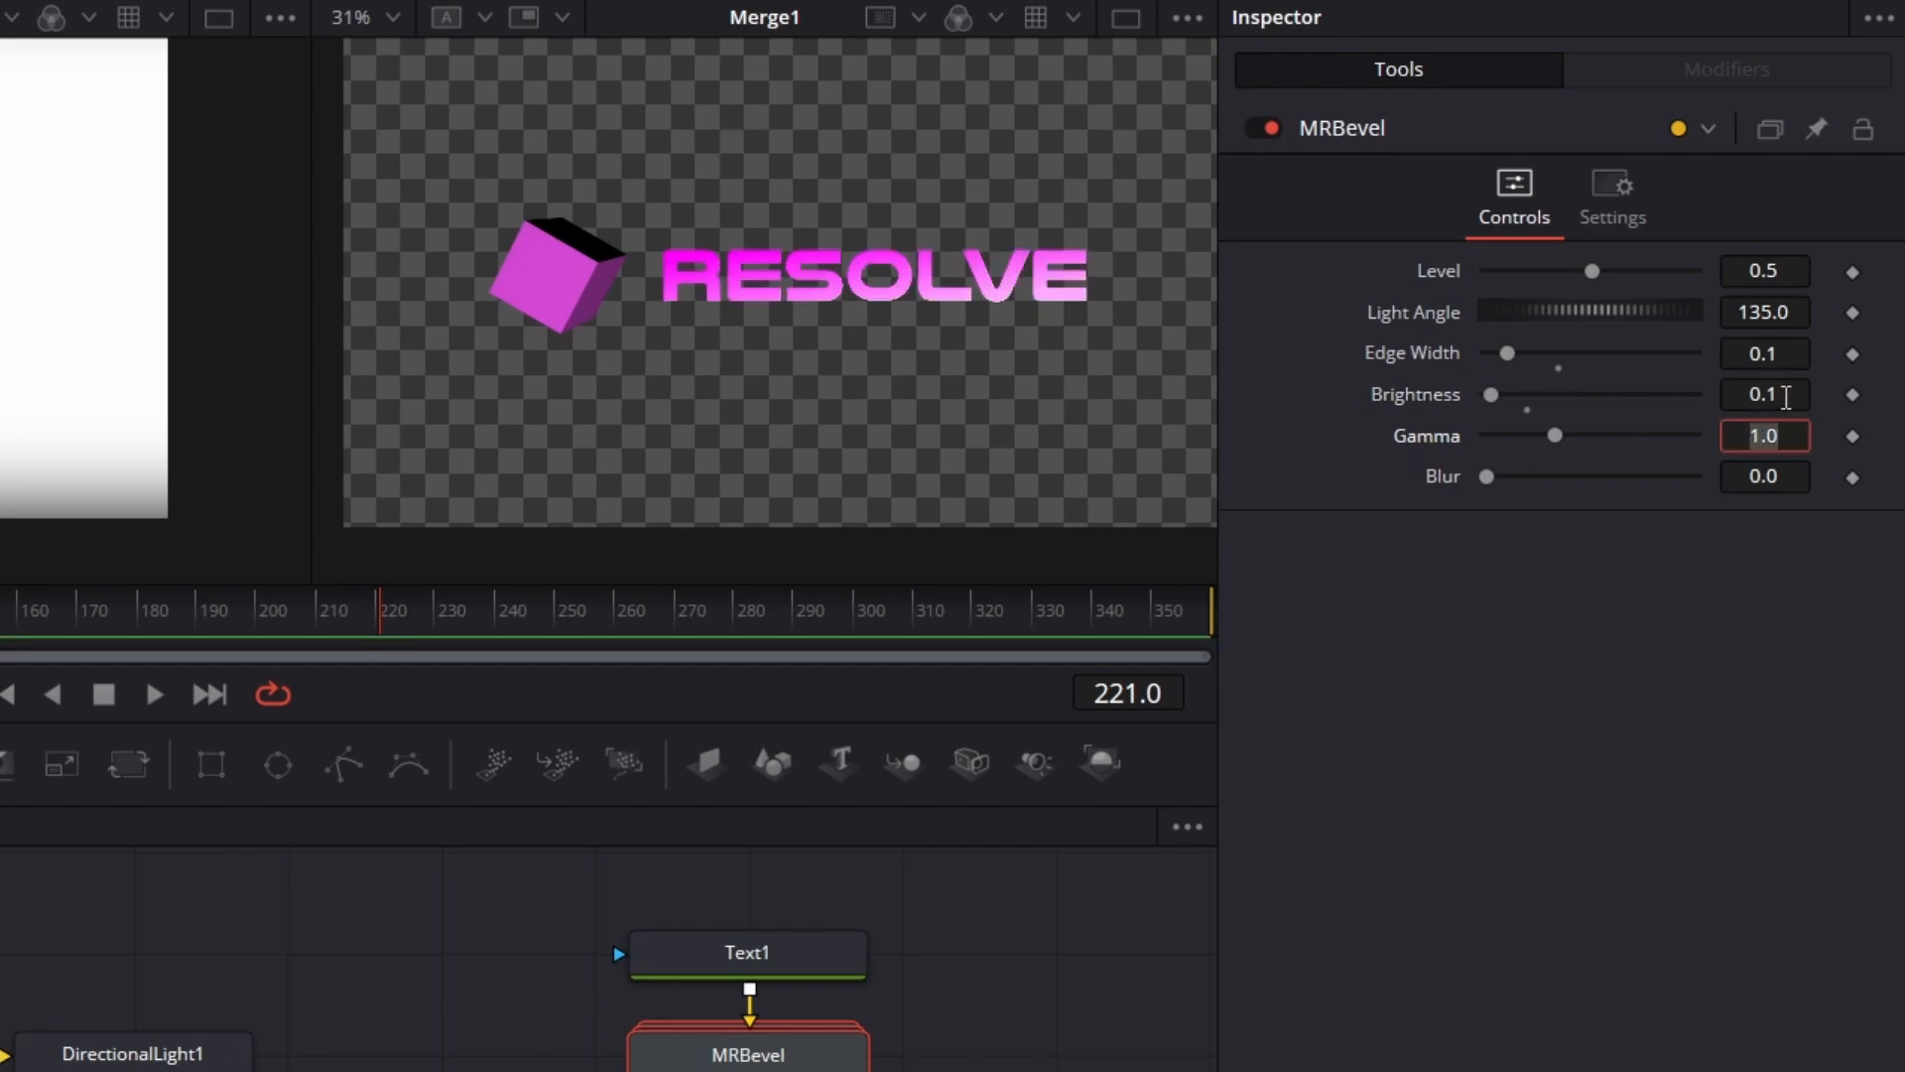
left_click(1787, 398)
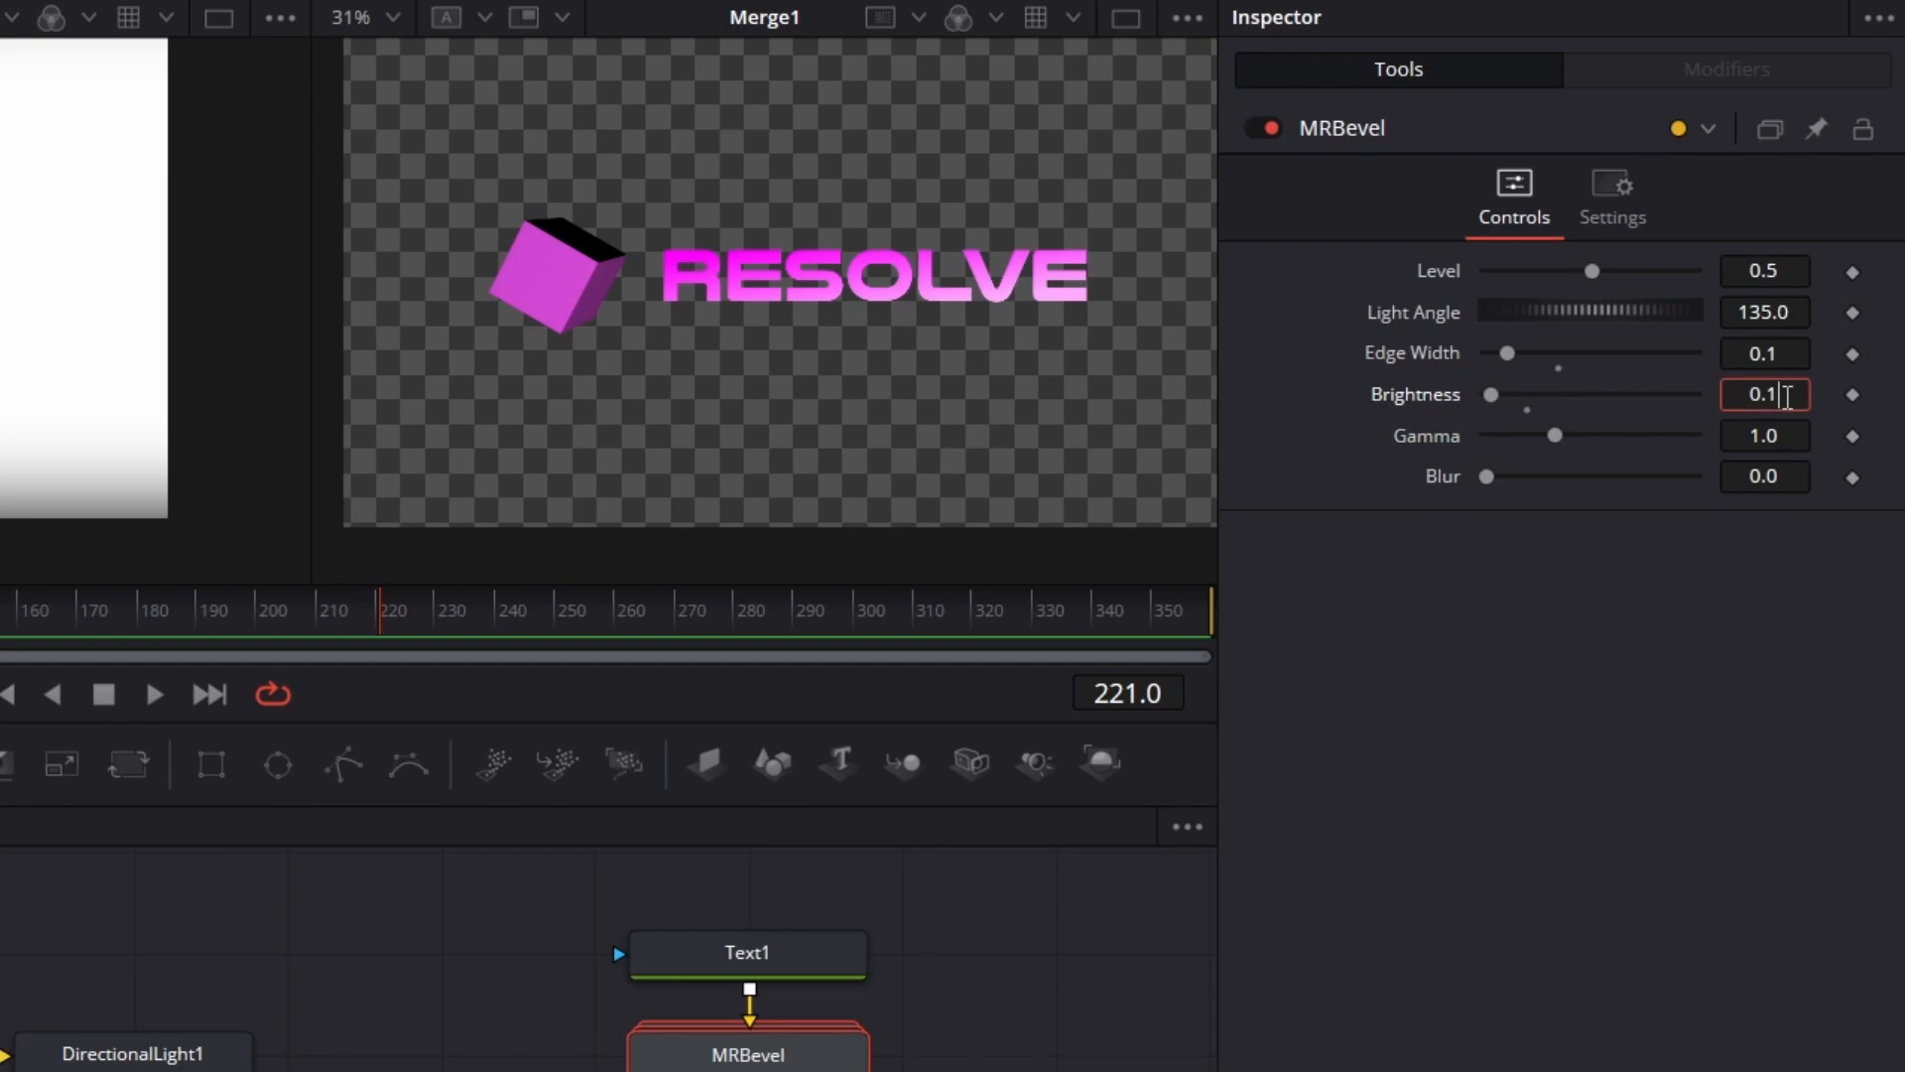
key("BackSpace")
type("2")
key("Tab")
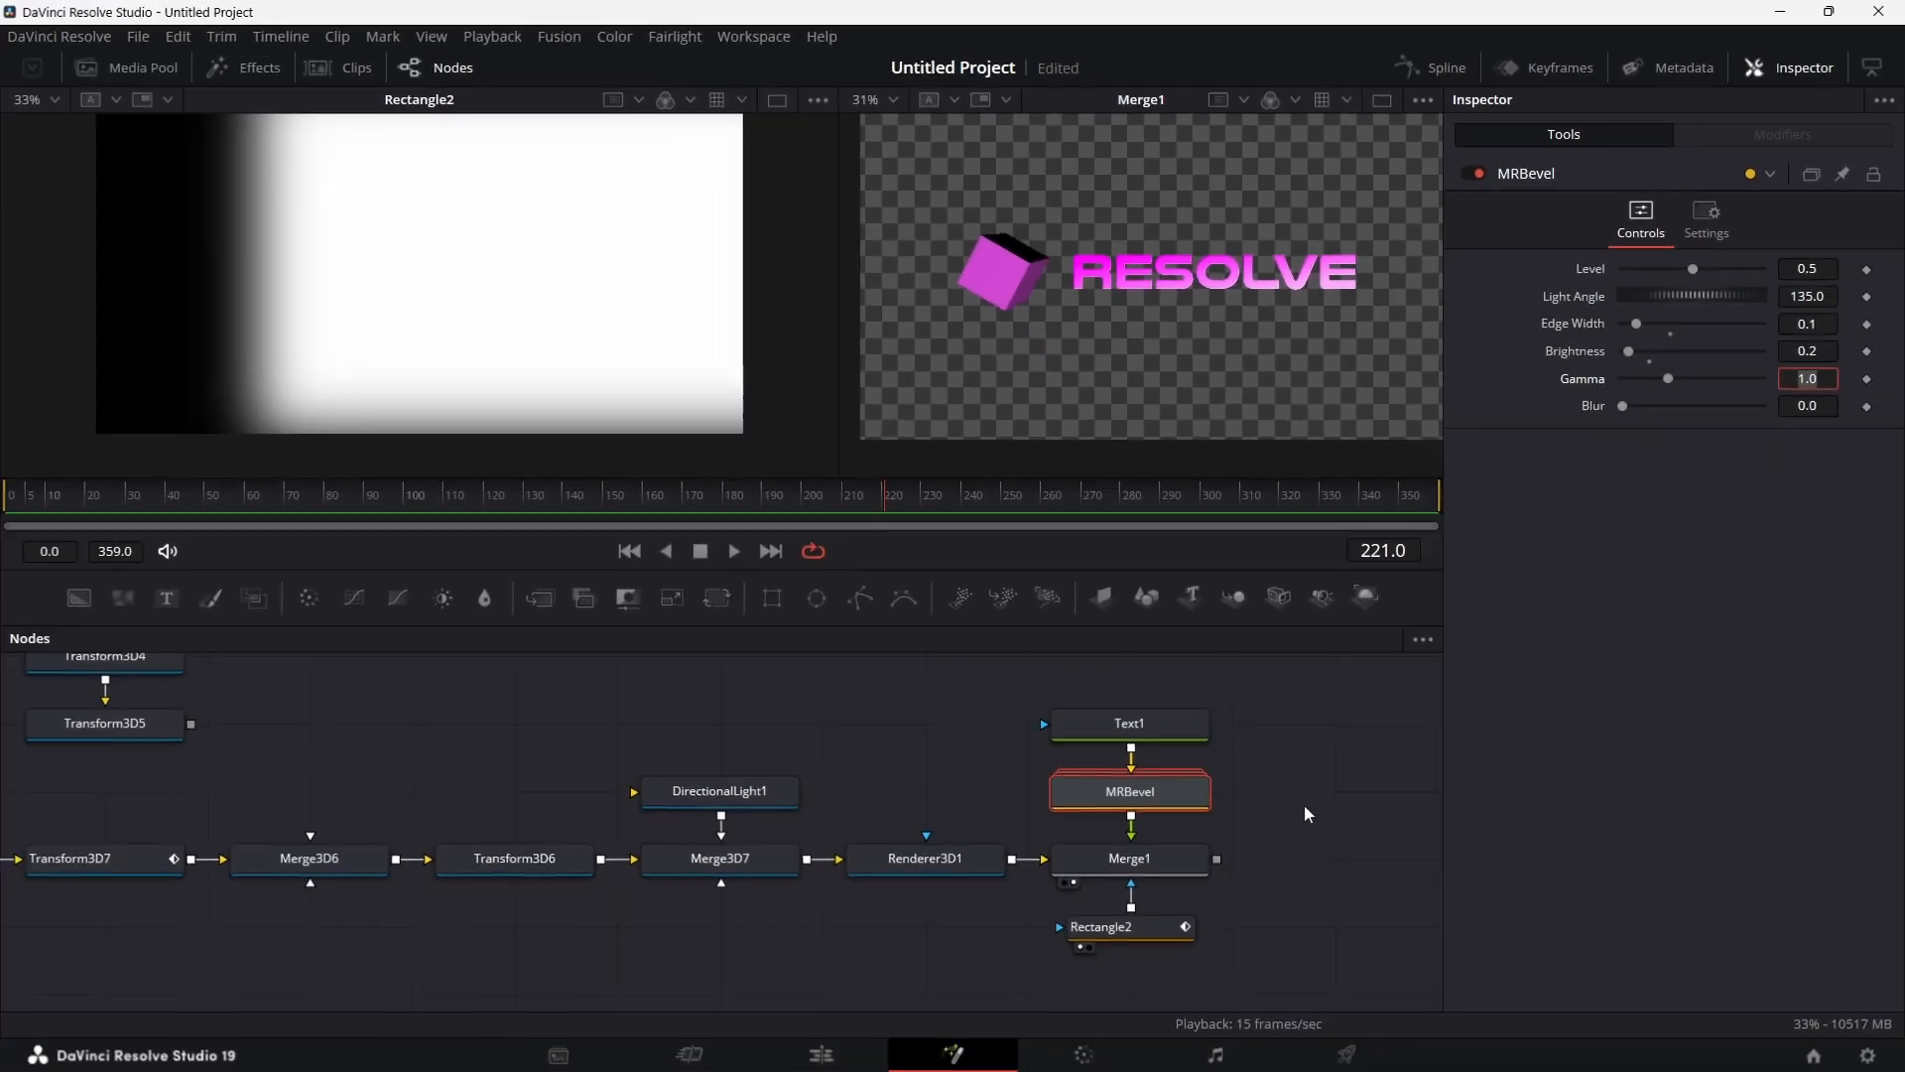
Step: Move the Text1 and MRBevel nodes up together to leave space above Merge1, and clear the selection
scroll(1304, 806, "right", 2)
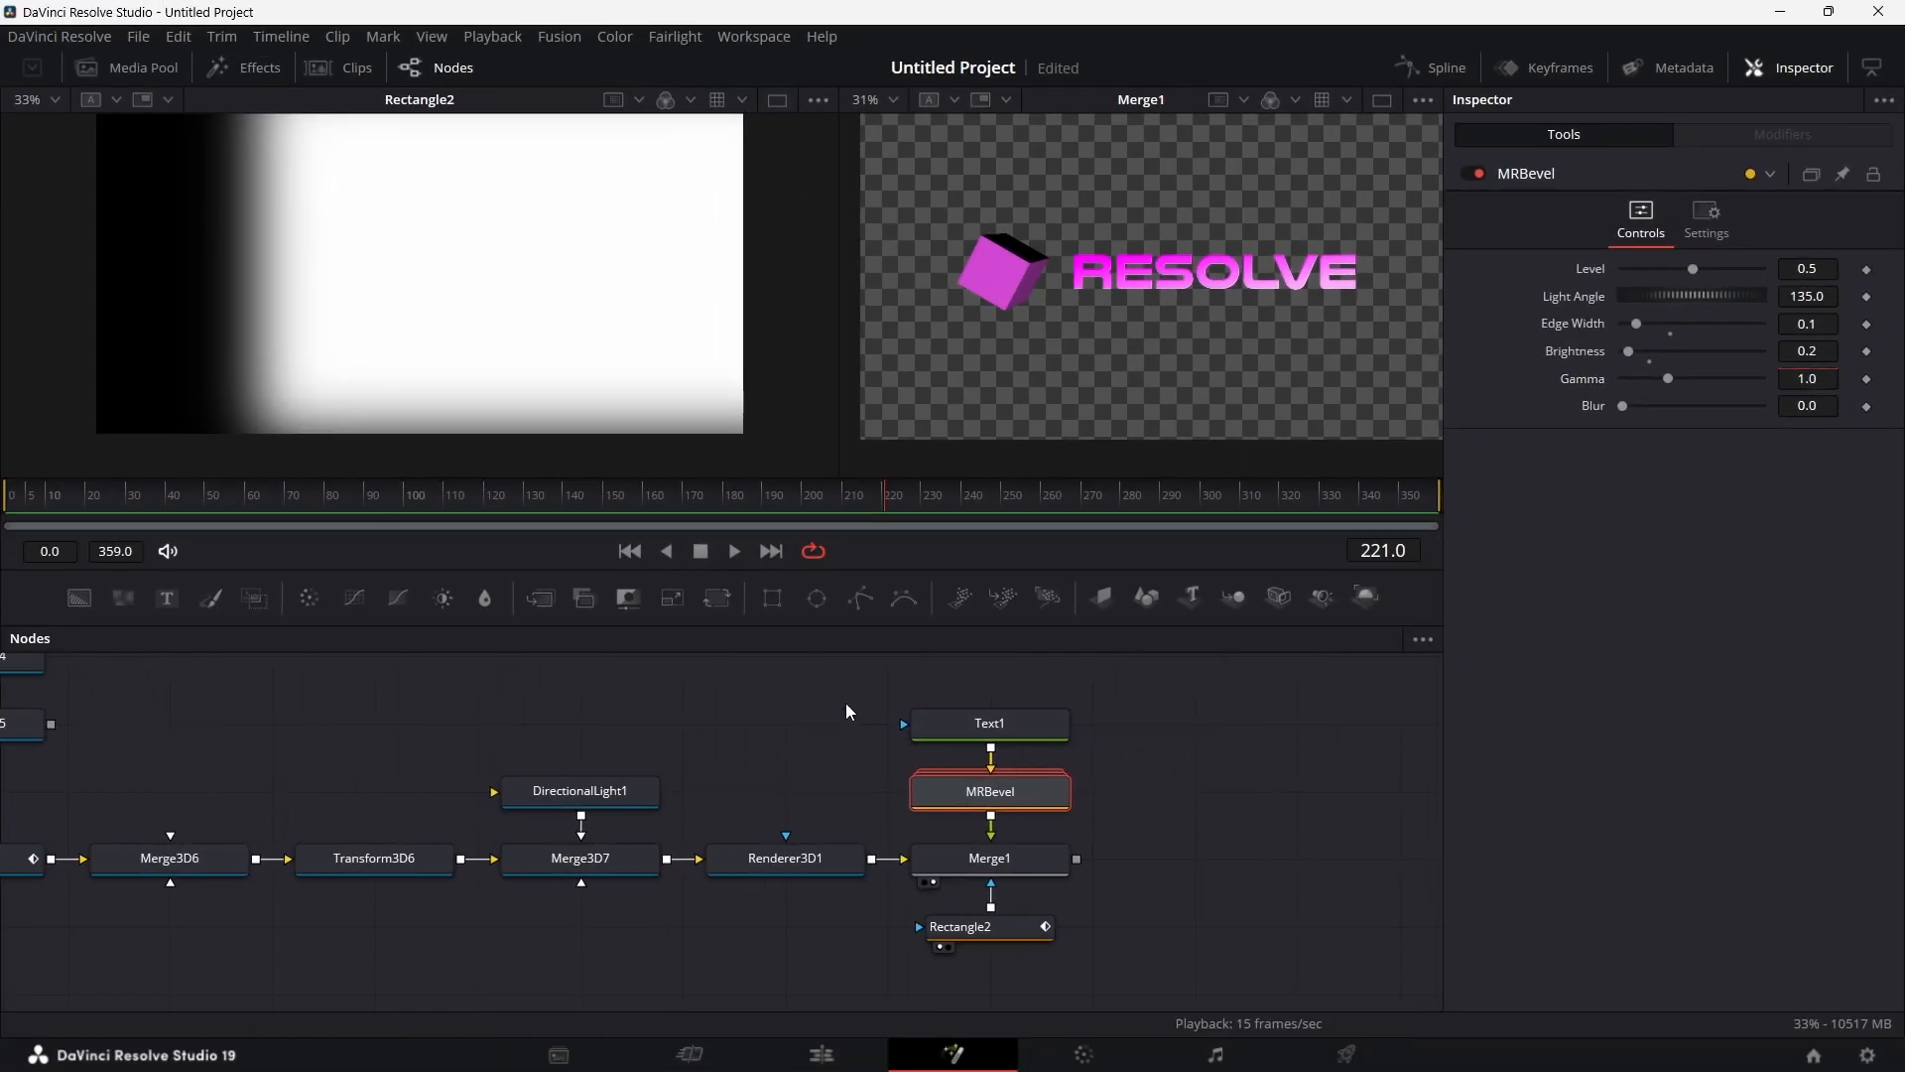
mouse_move(845, 703)
left_mouse_down()
mouse_move(1012, 800)
mouse_move(1009, 751)
left_mouse_up()
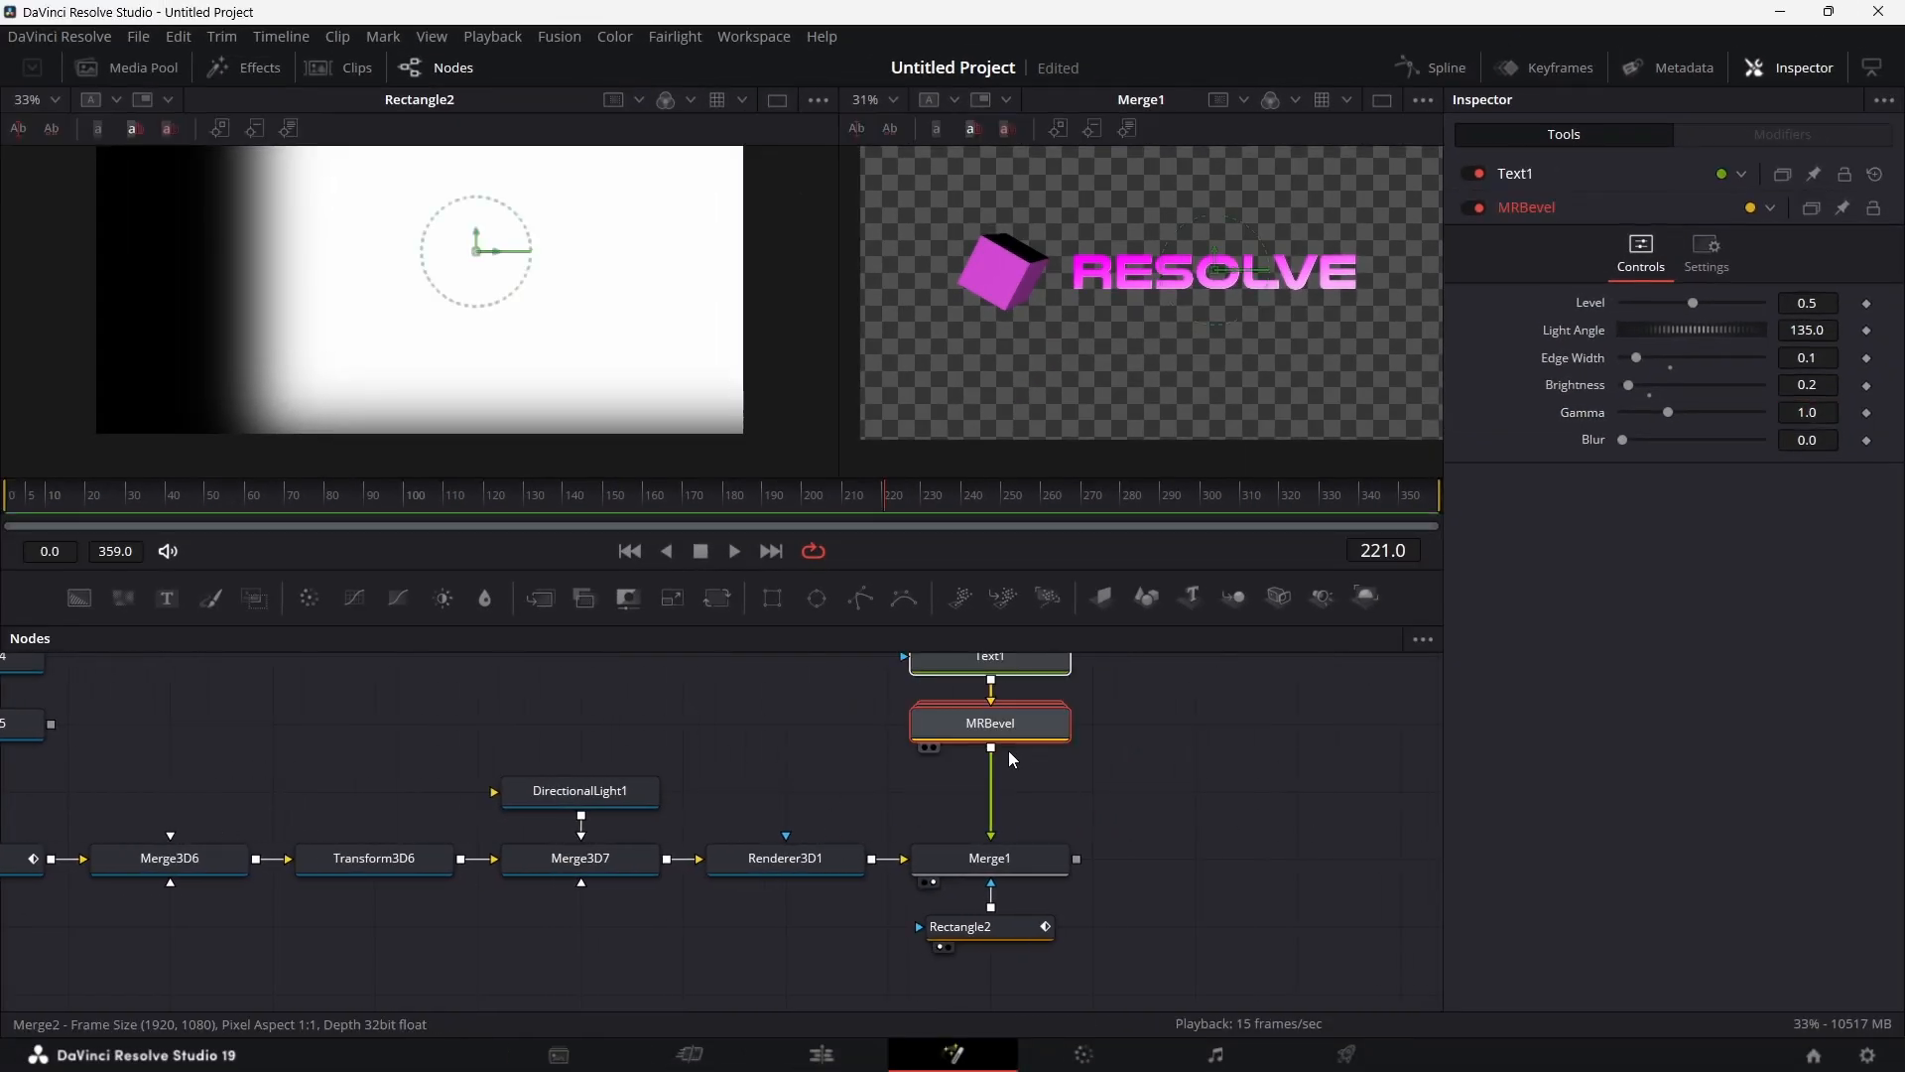
left_click(1106, 760)
scroll(1047, 739, "up", 1)
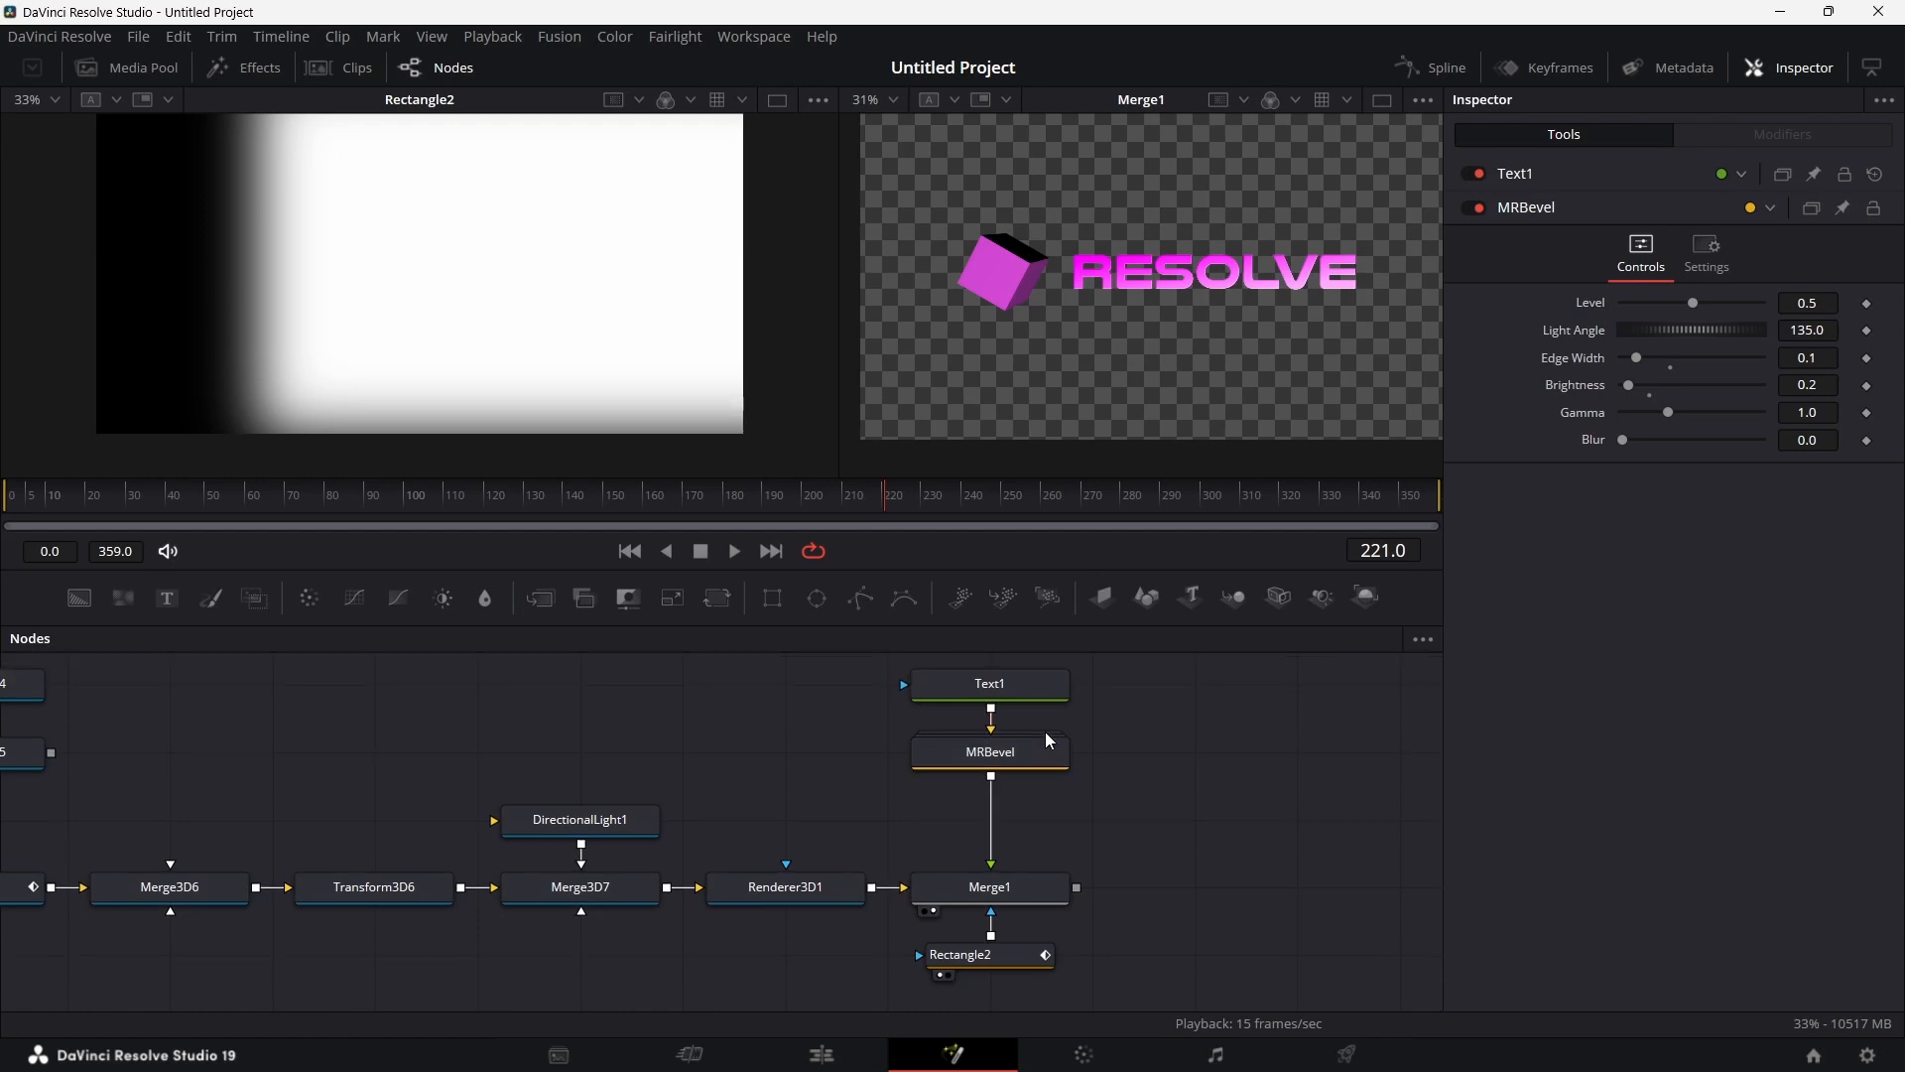
Step: Move the playhead to frame 60 and insert a Transform node between MRBevel and Merge1
left_click(577, 501)
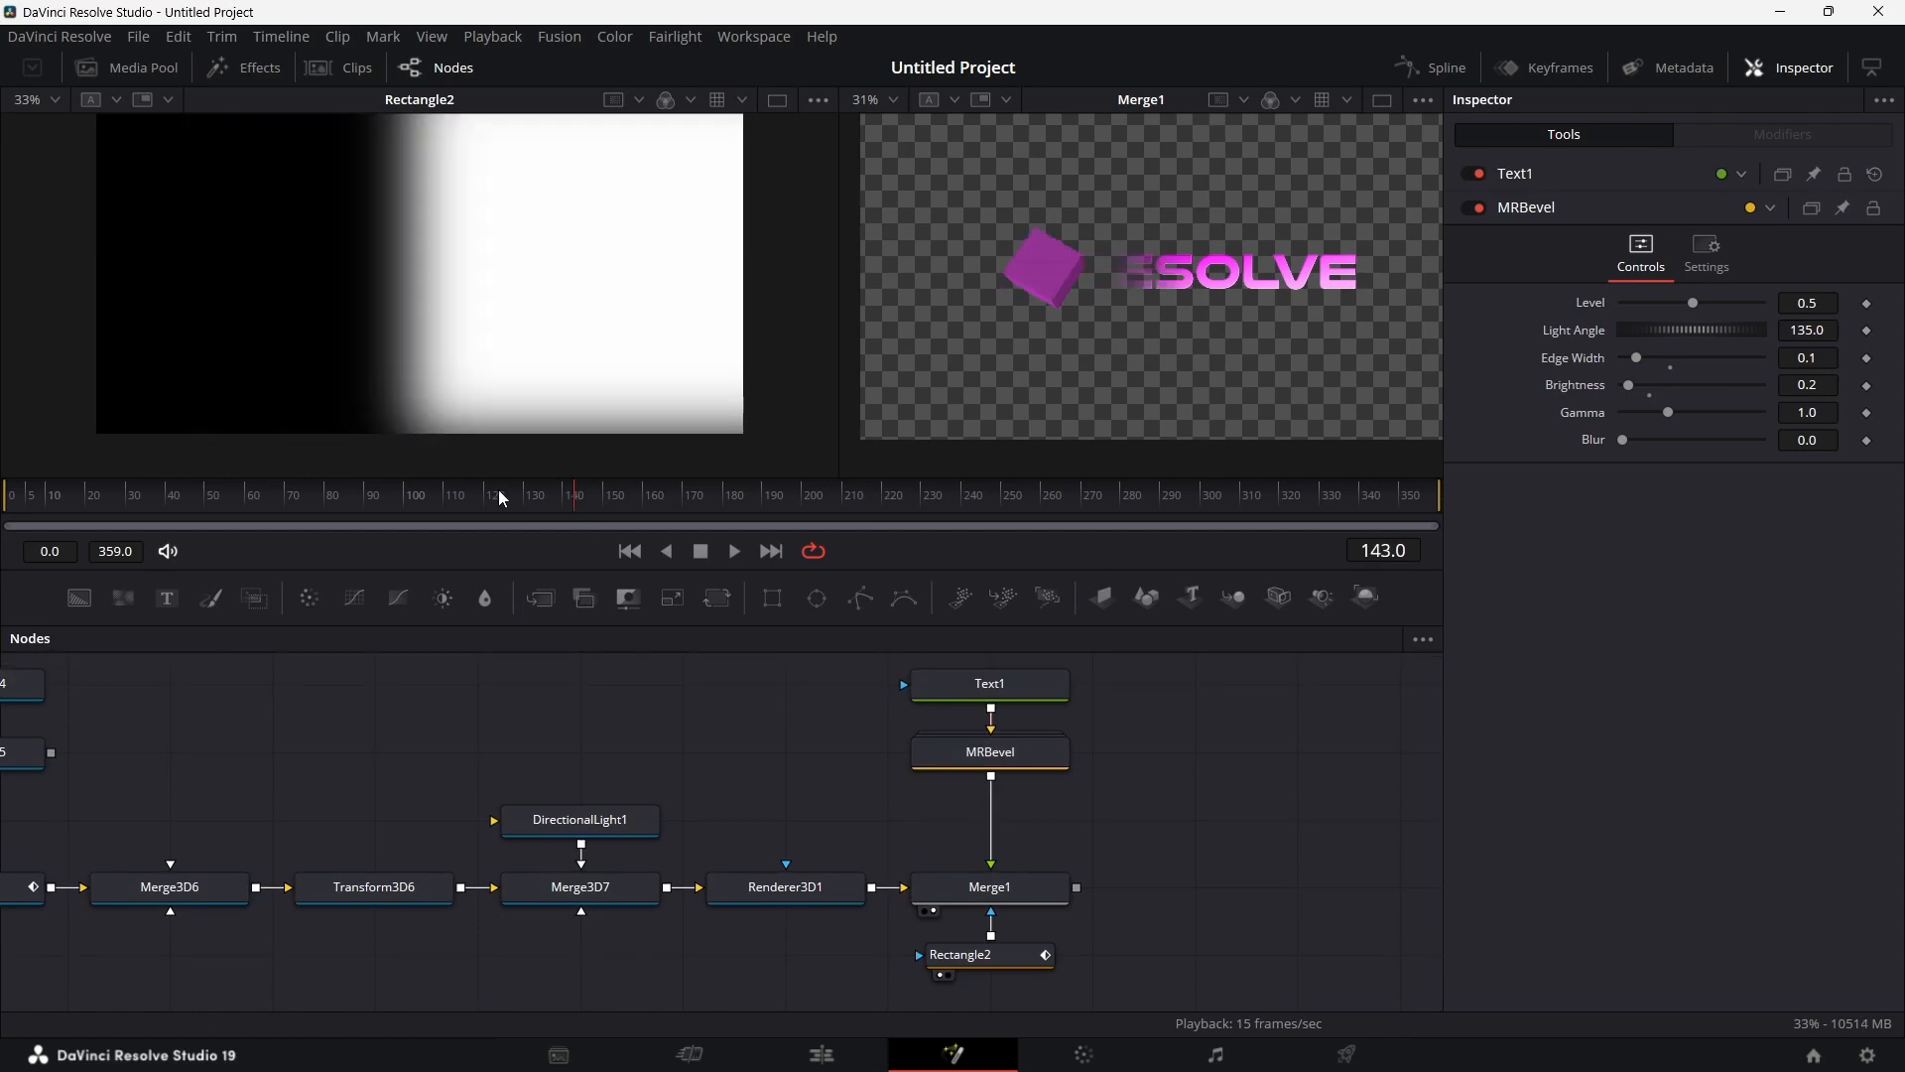
left_click_drag(321, 488, 248, 503)
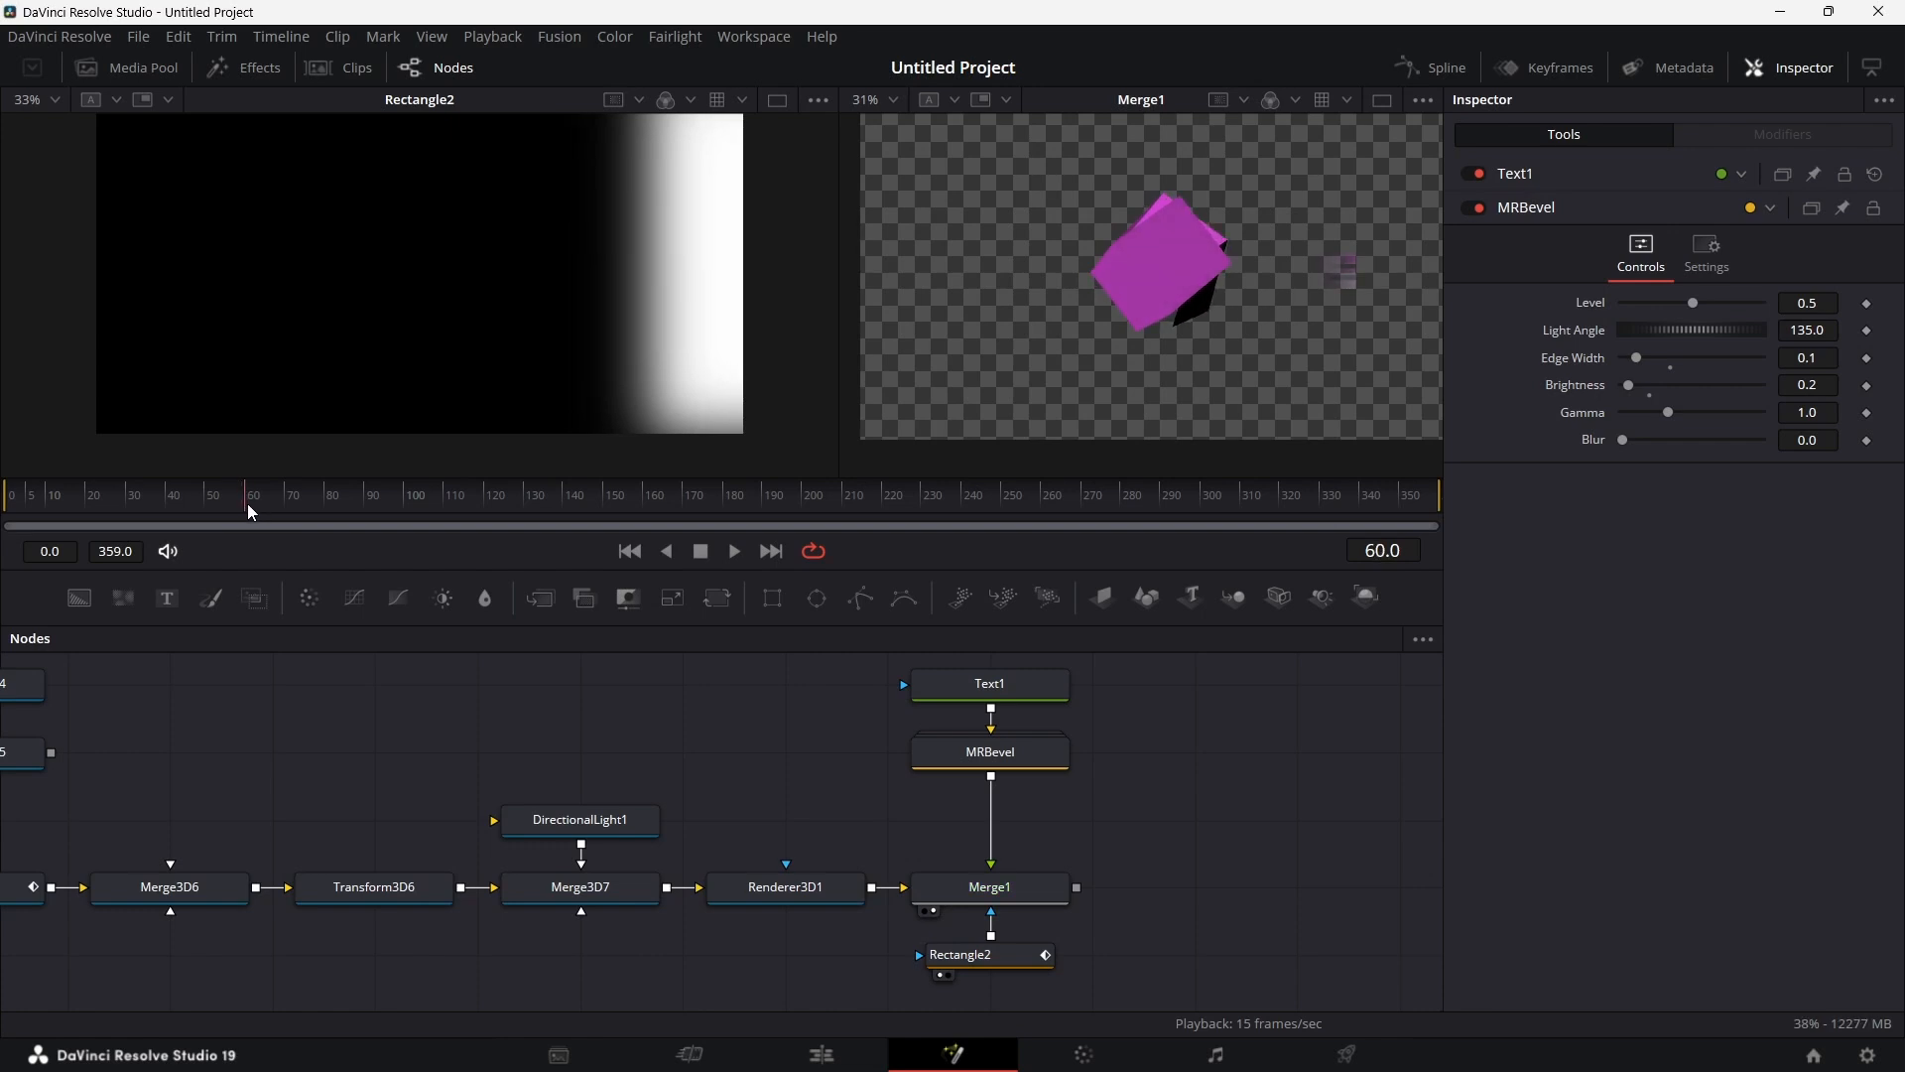
left_click(1027, 764)
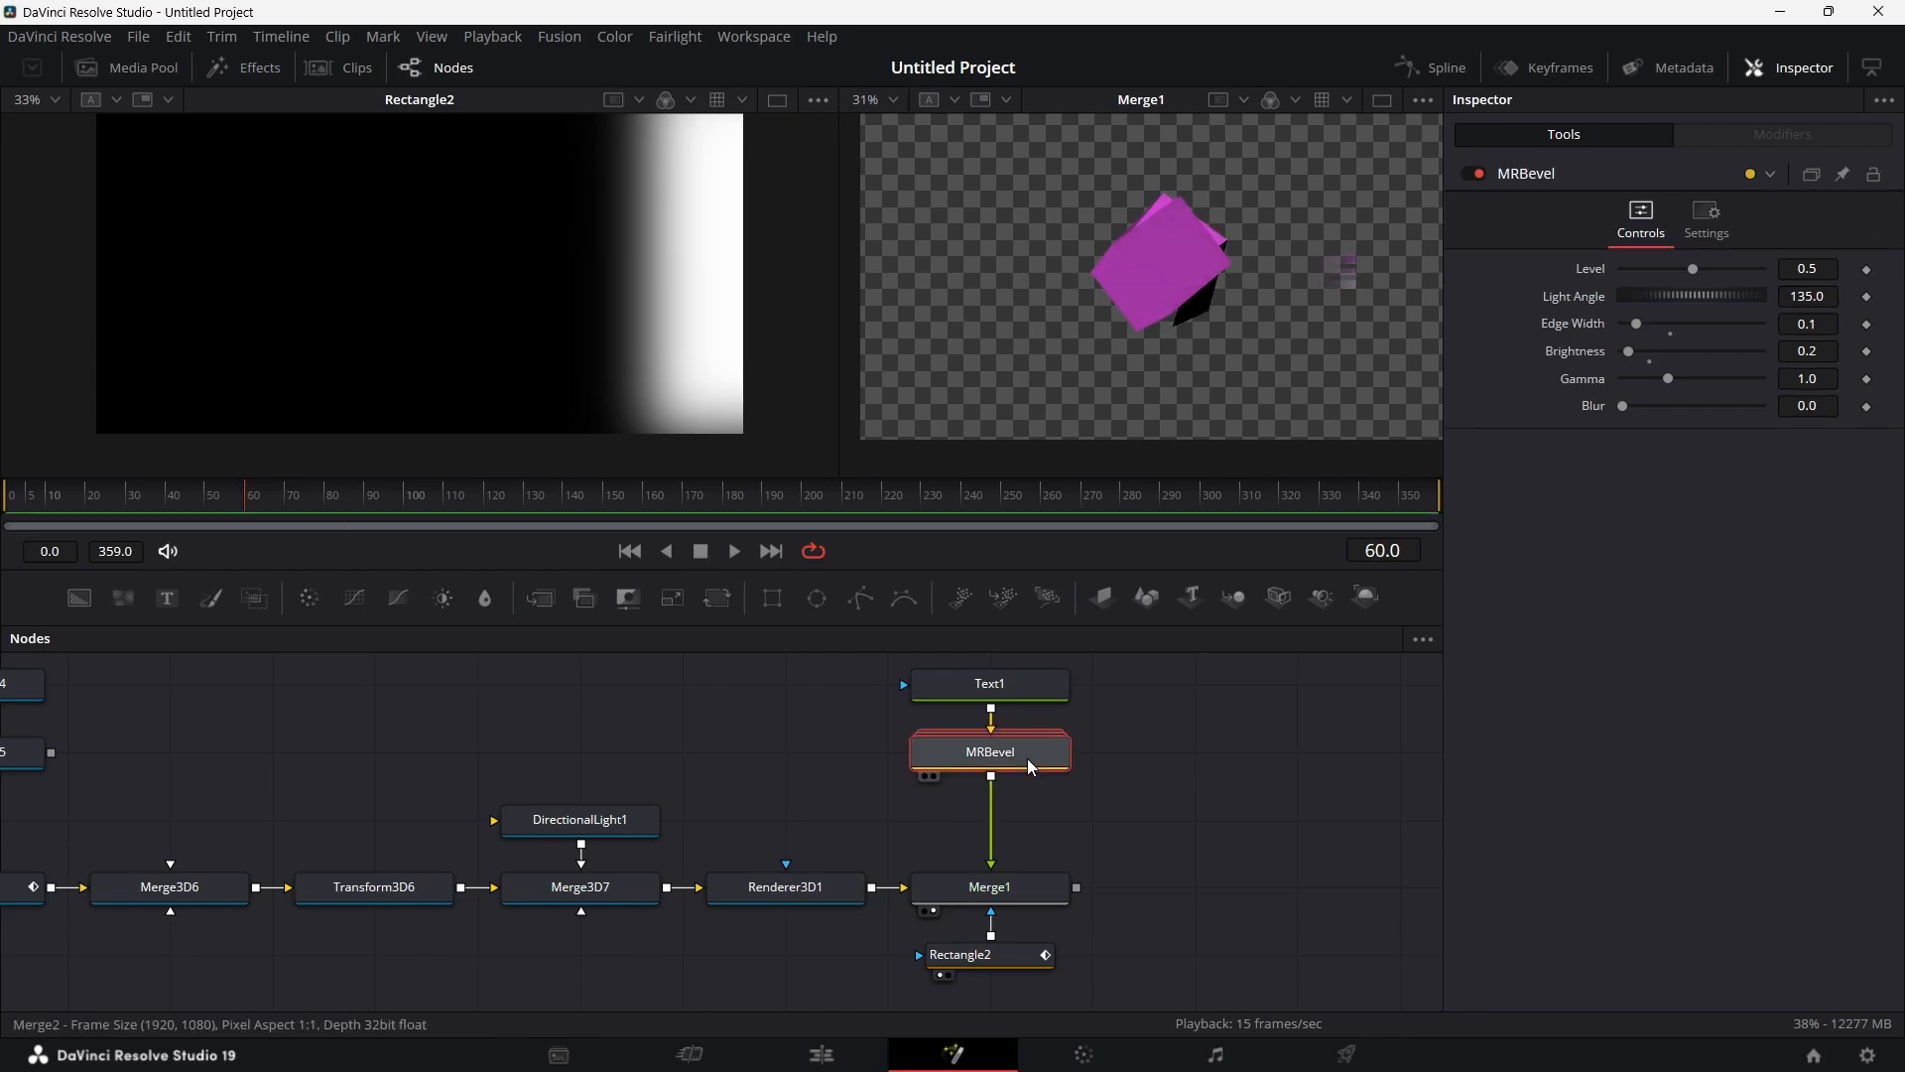
key("shift+space")
type("TR")
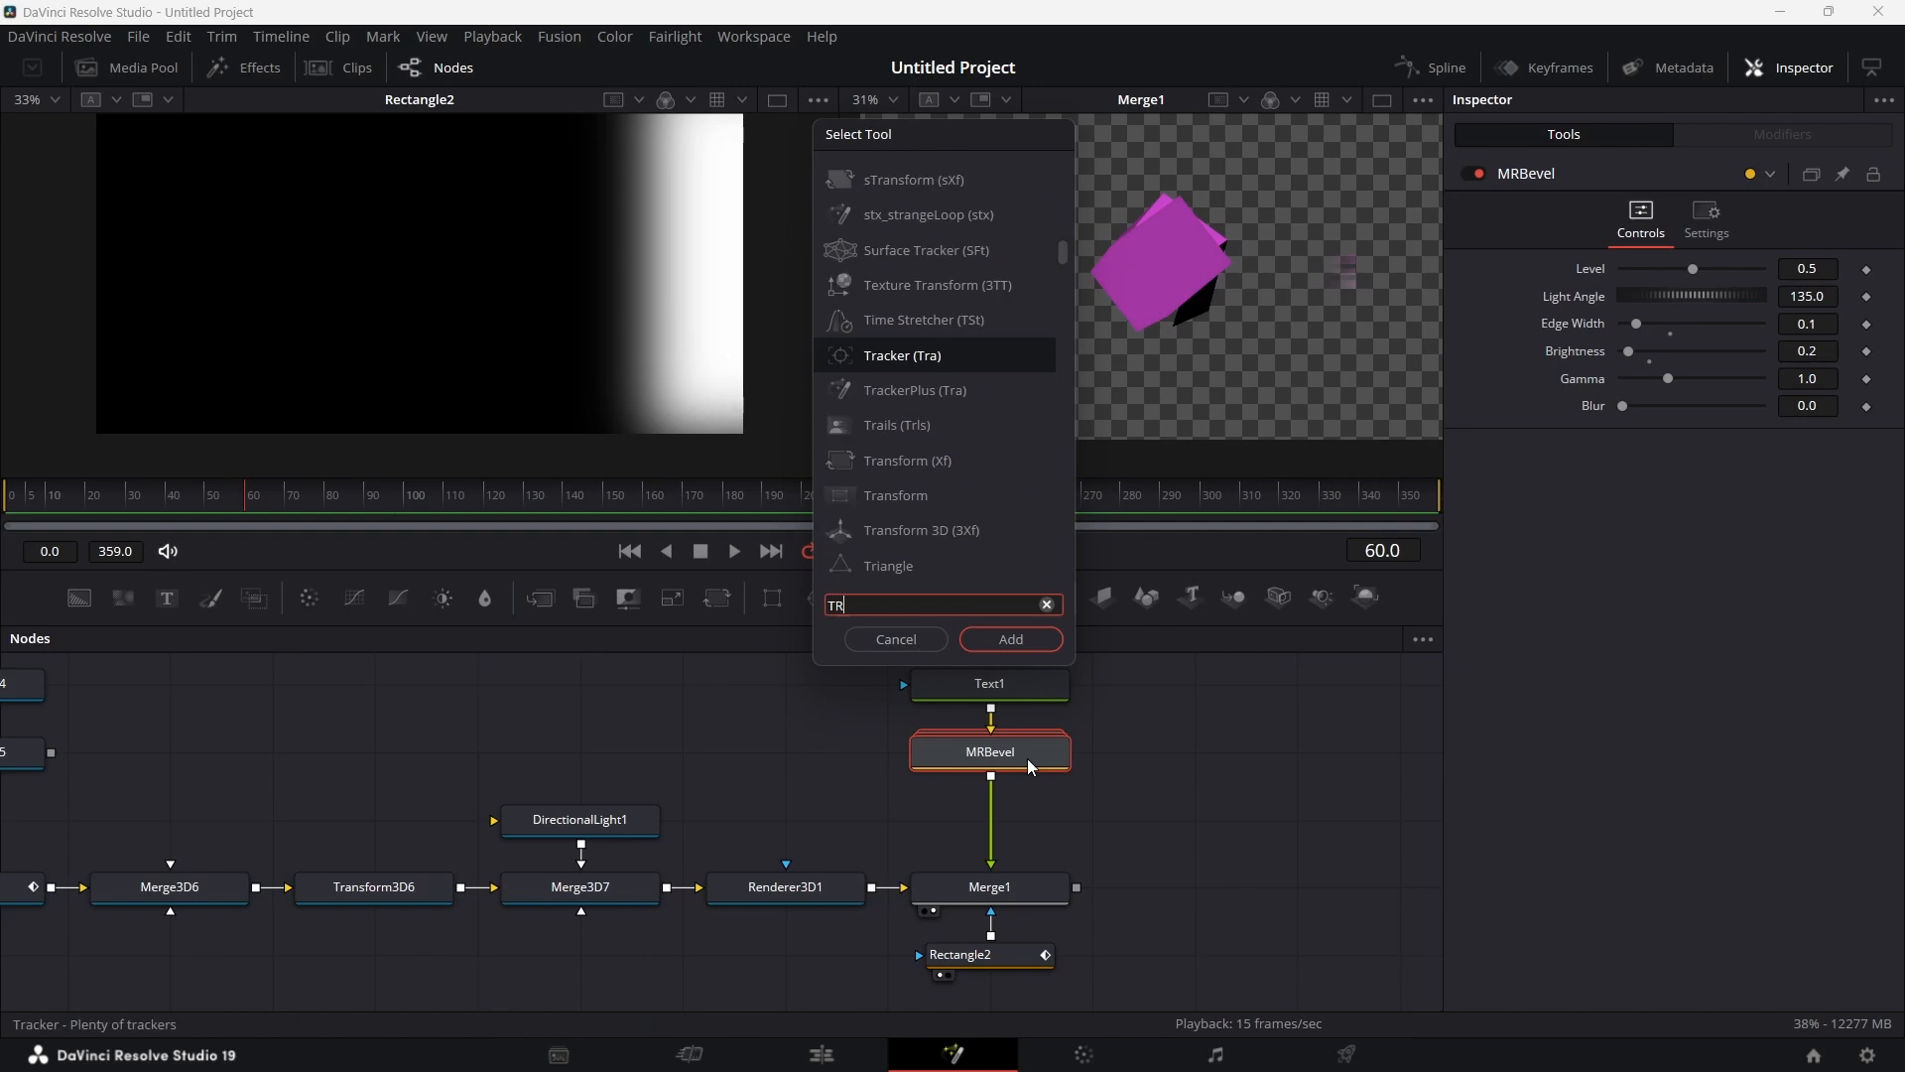
type("AN")
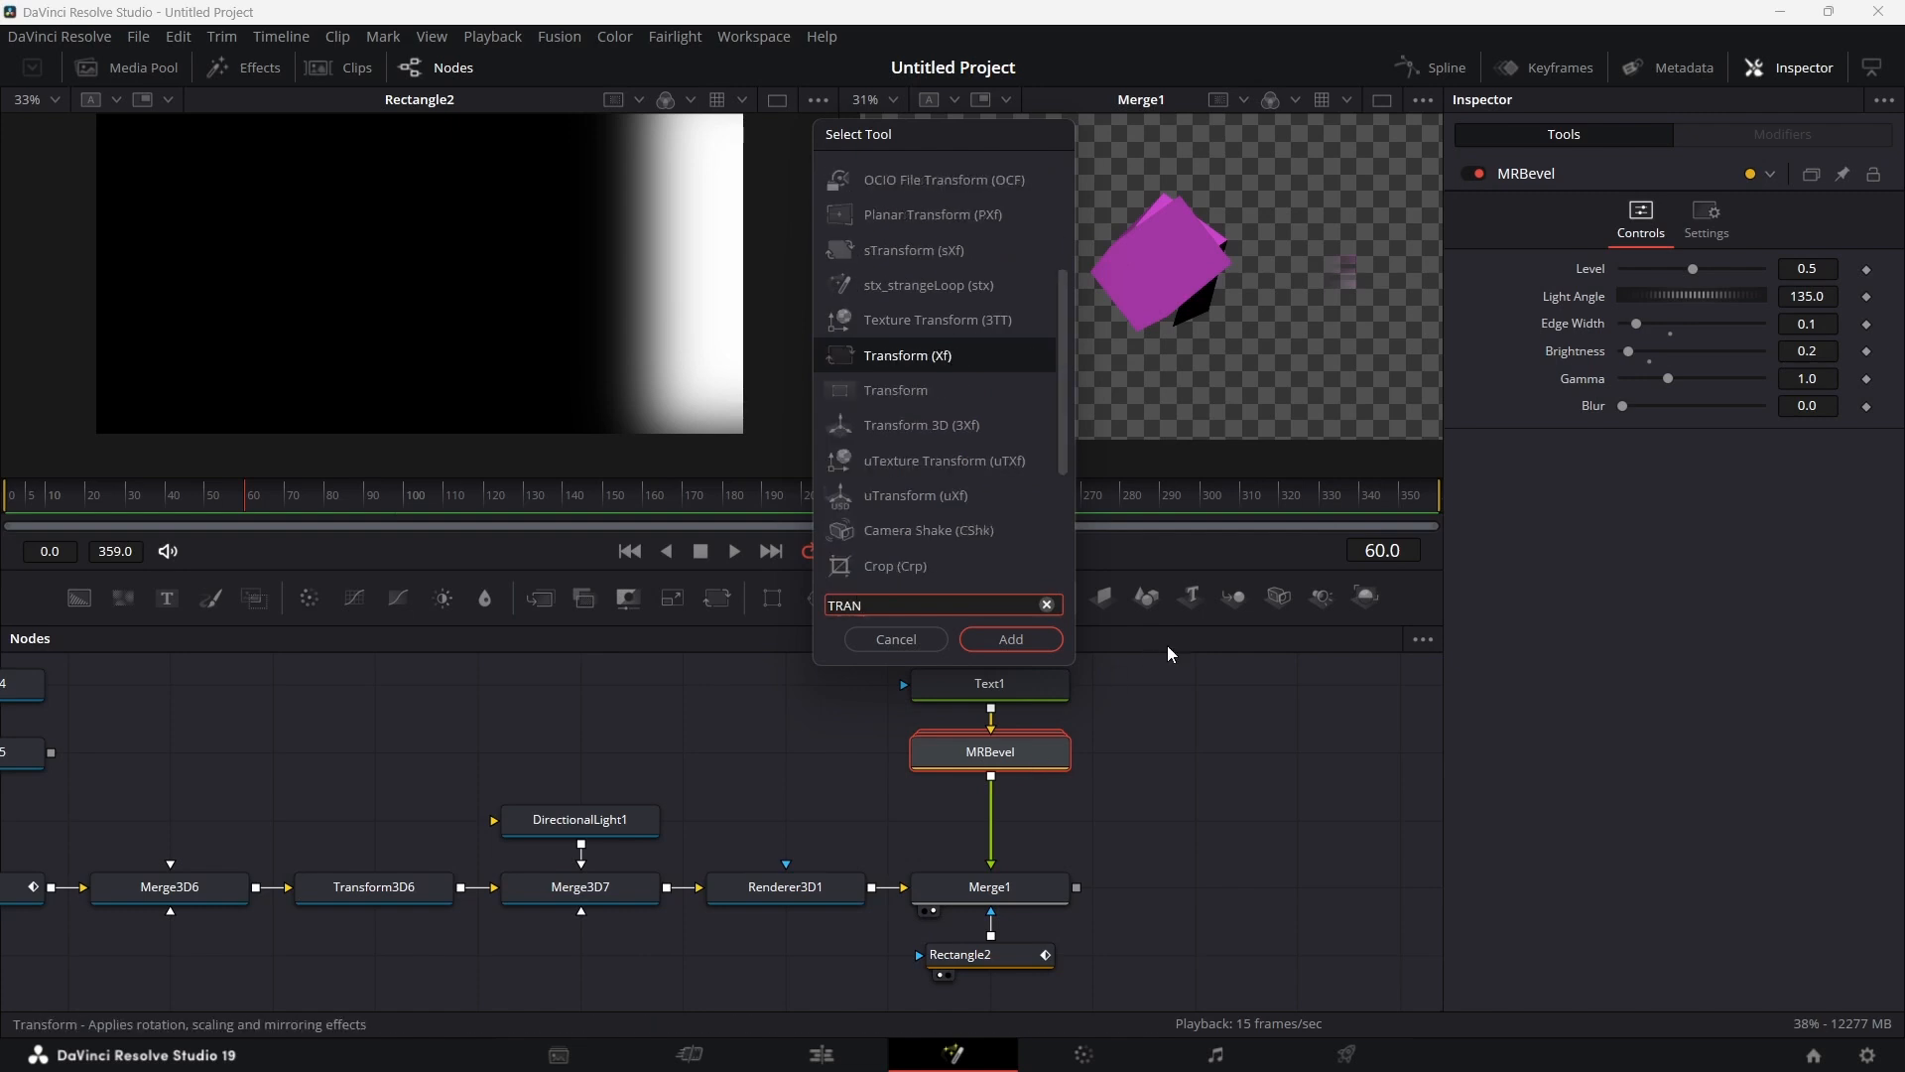
left_click(1012, 638)
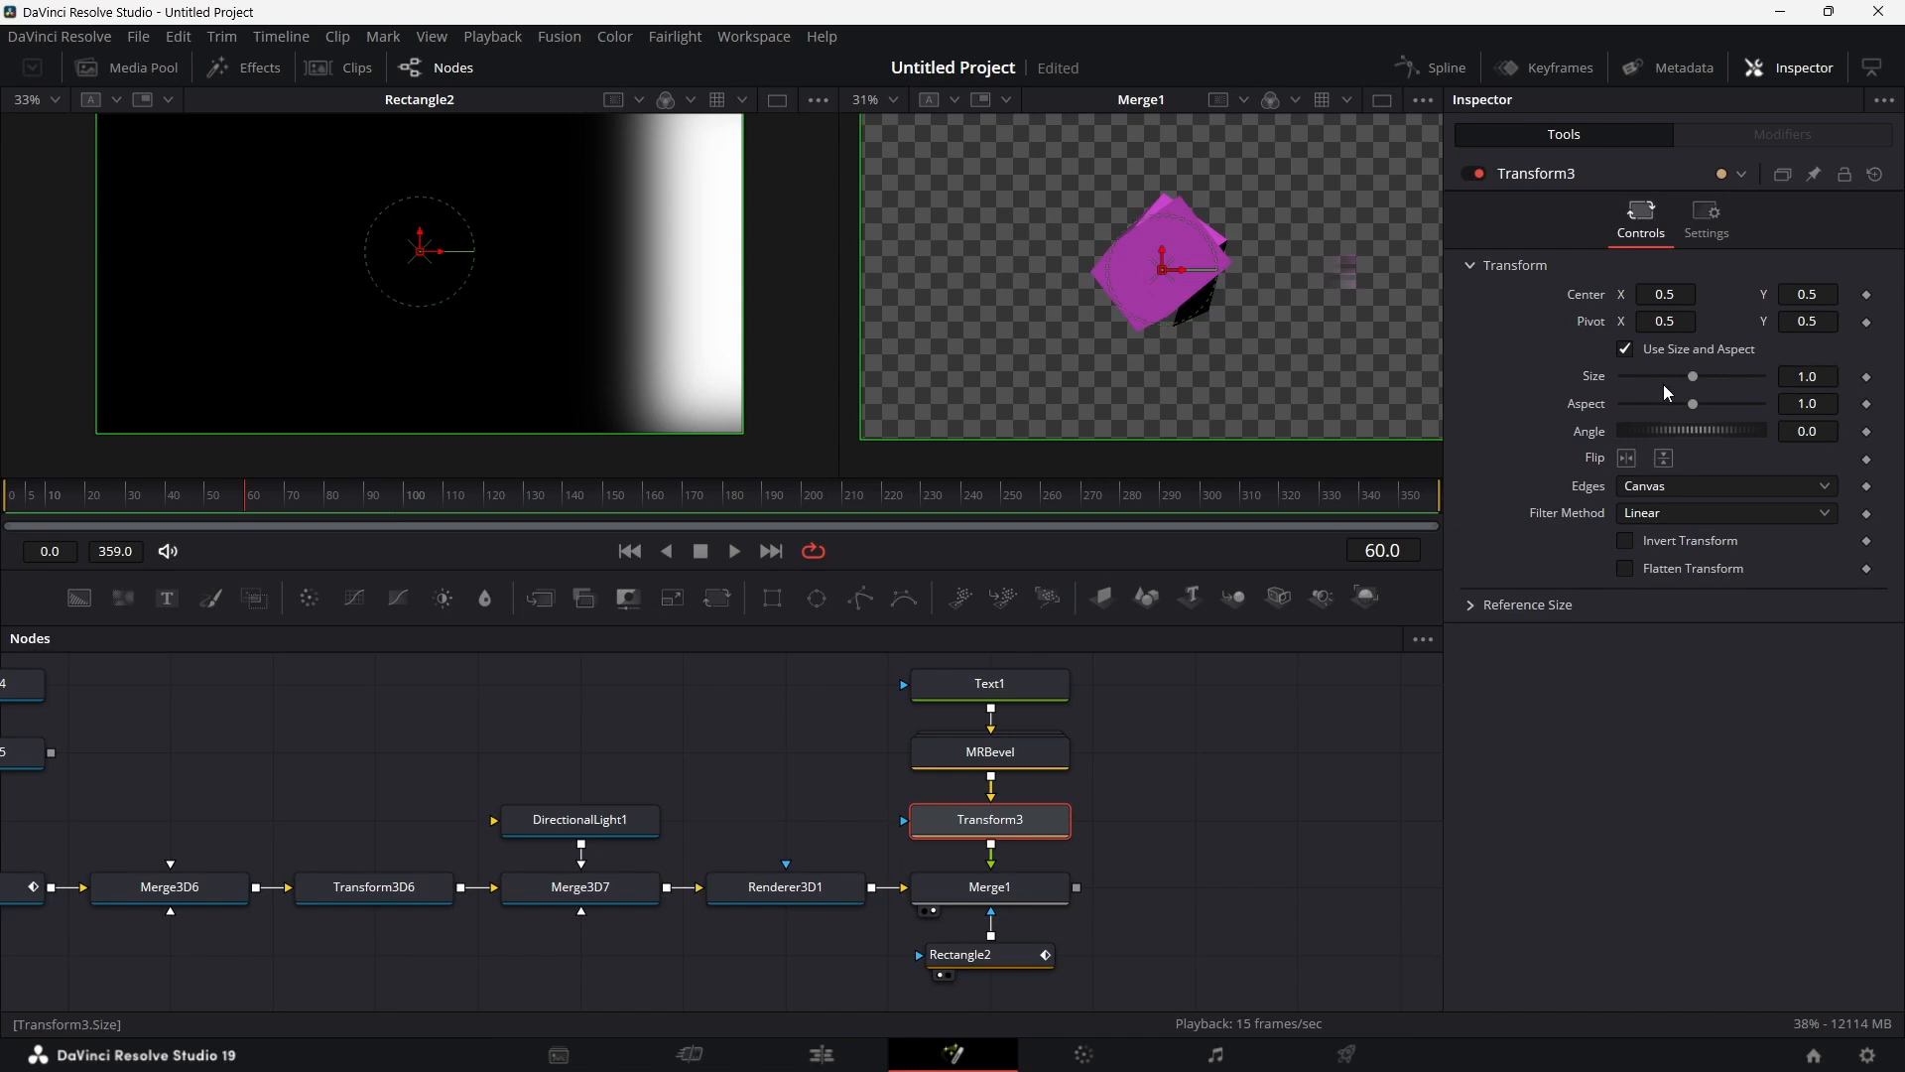
Step: Keyframe the Transform3 size and center at frame 60, setting Center X to 0.6
left_click(1869, 379)
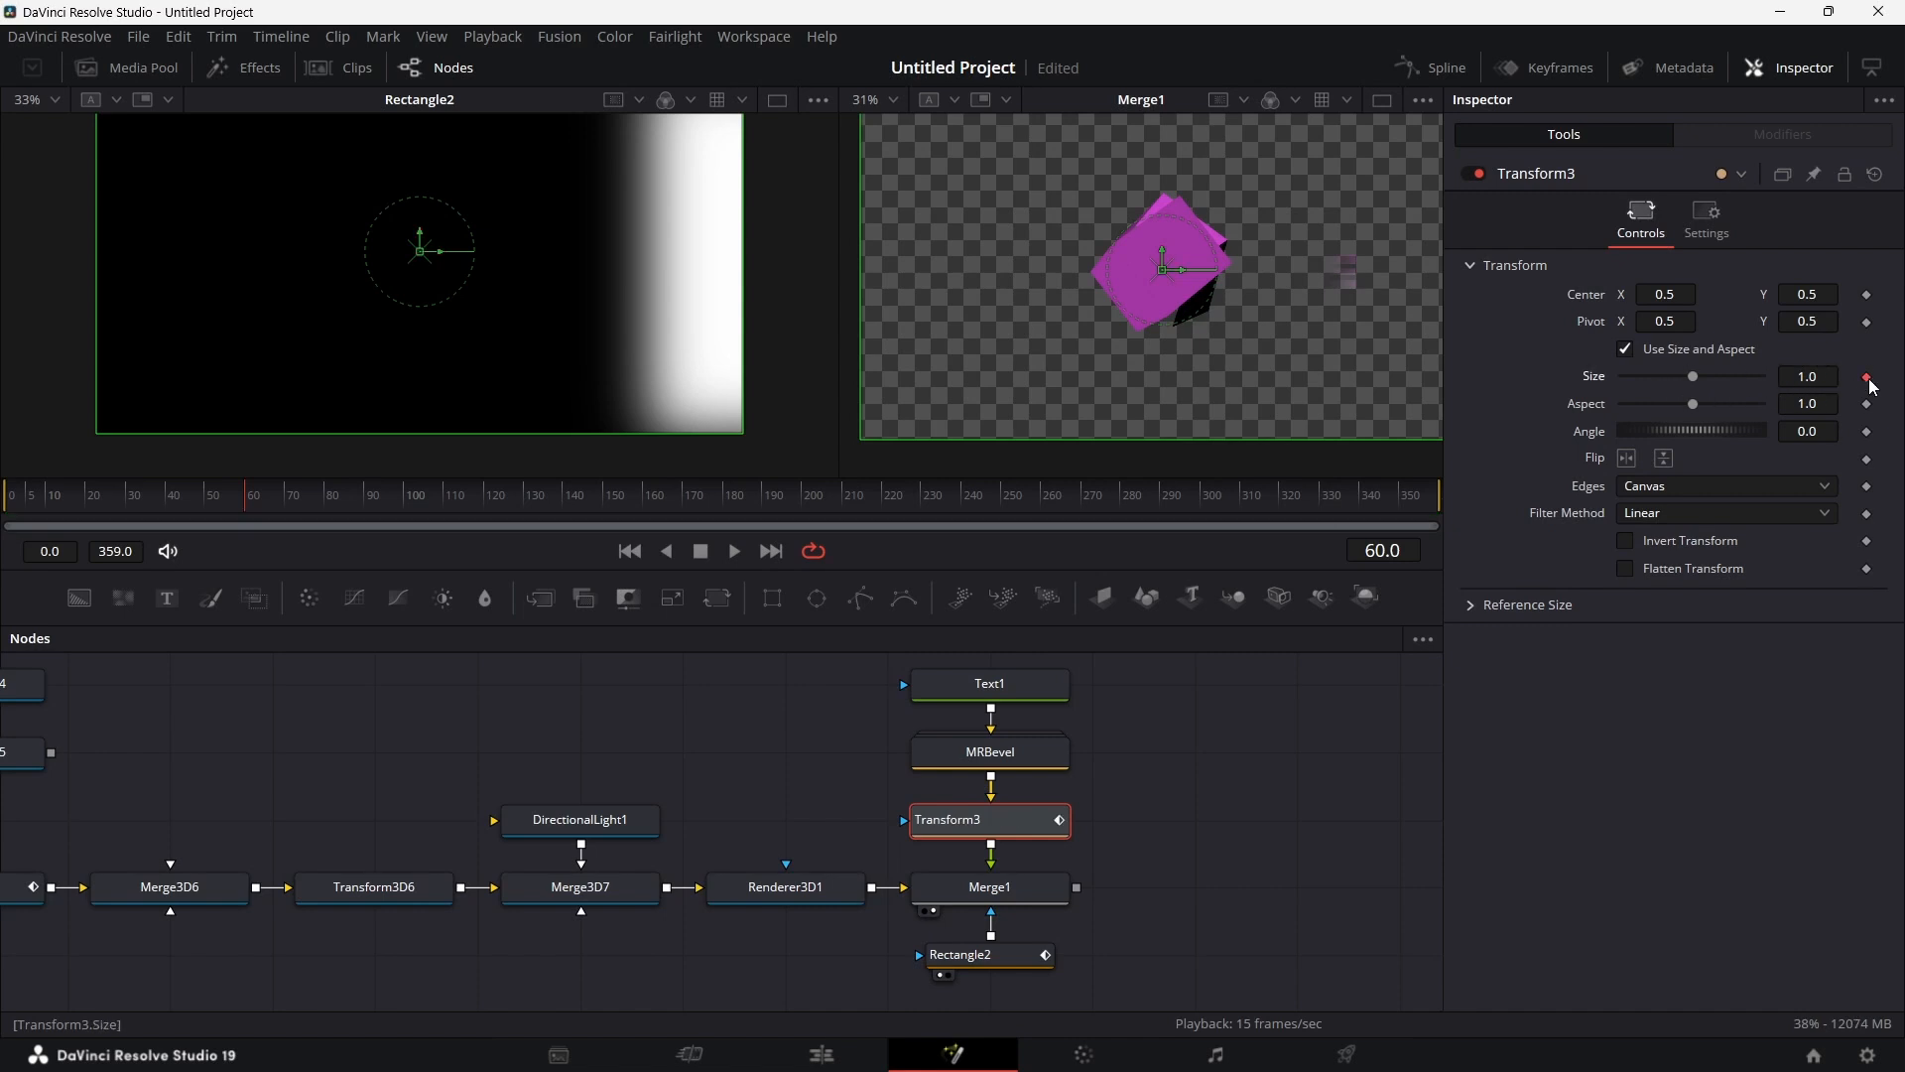
left_click(1867, 296)
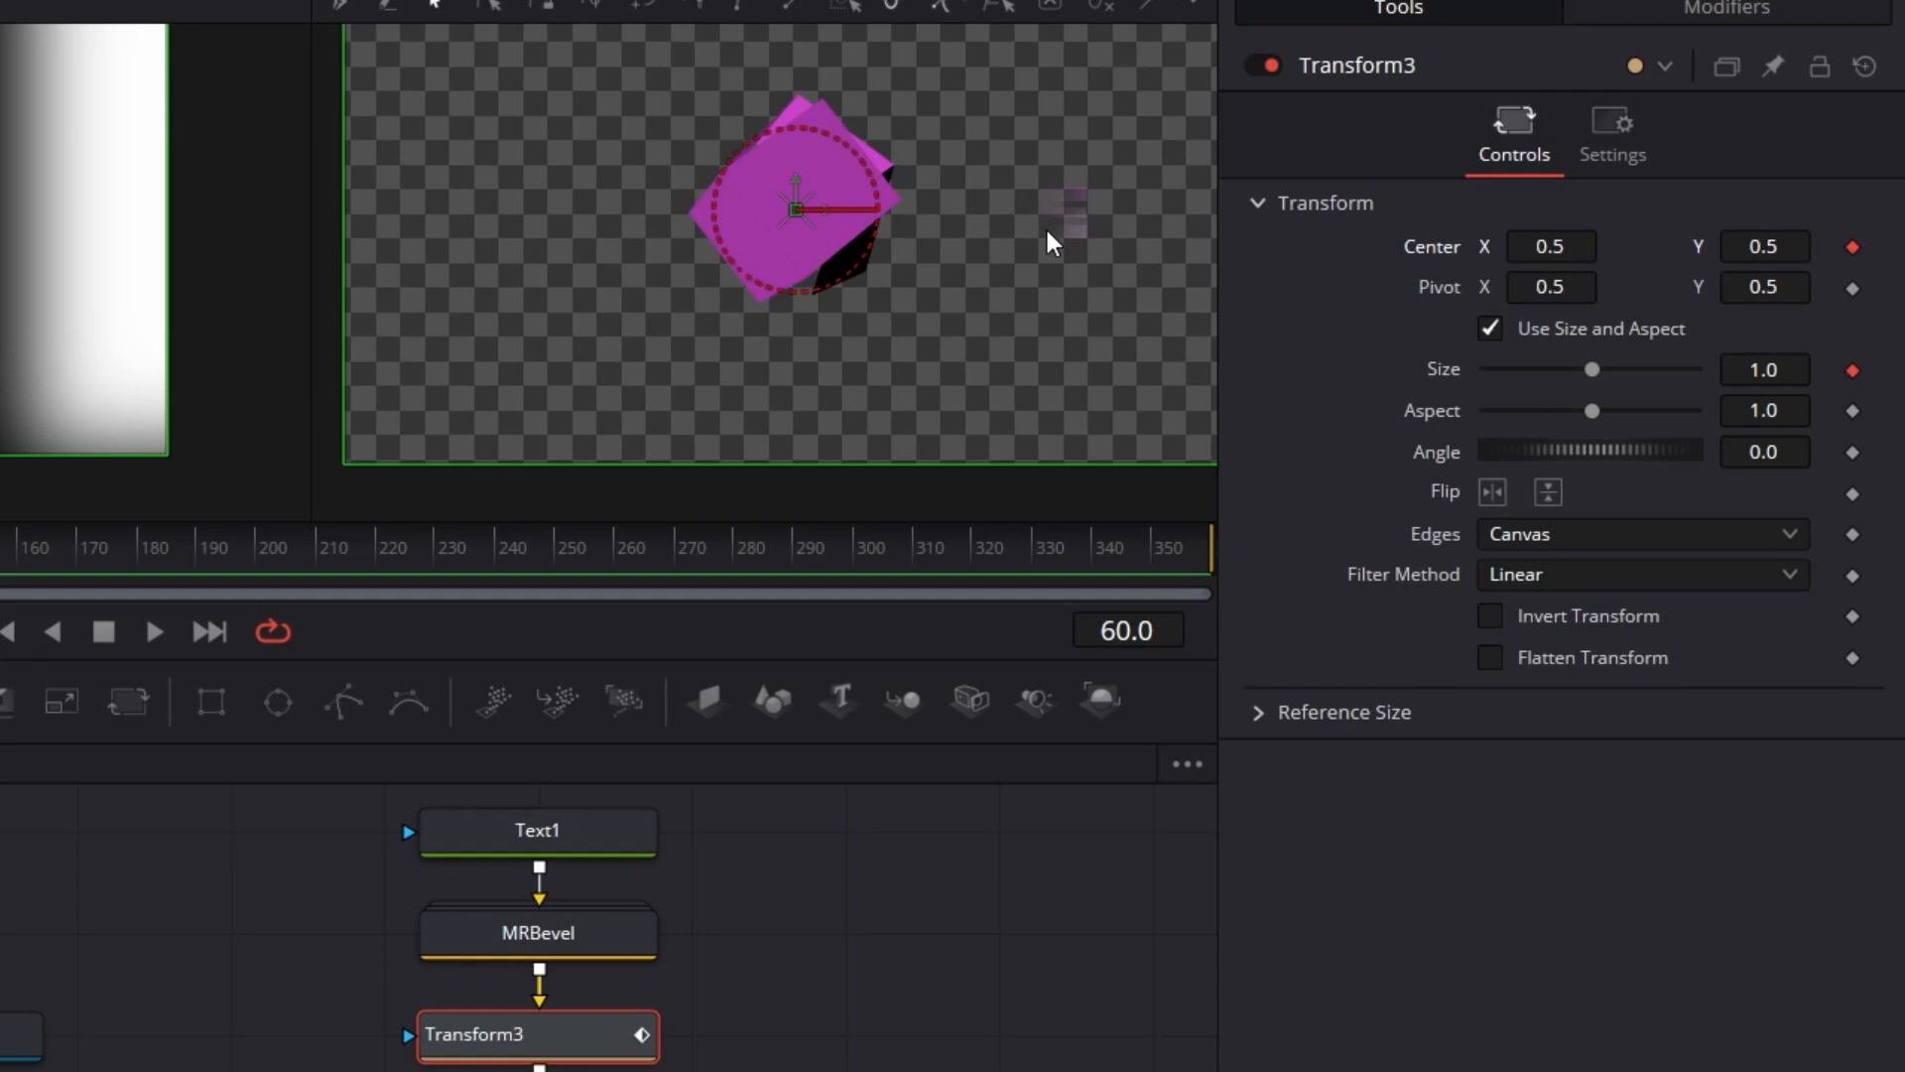
left_click(1576, 245)
type("0.6")
key("Tab")
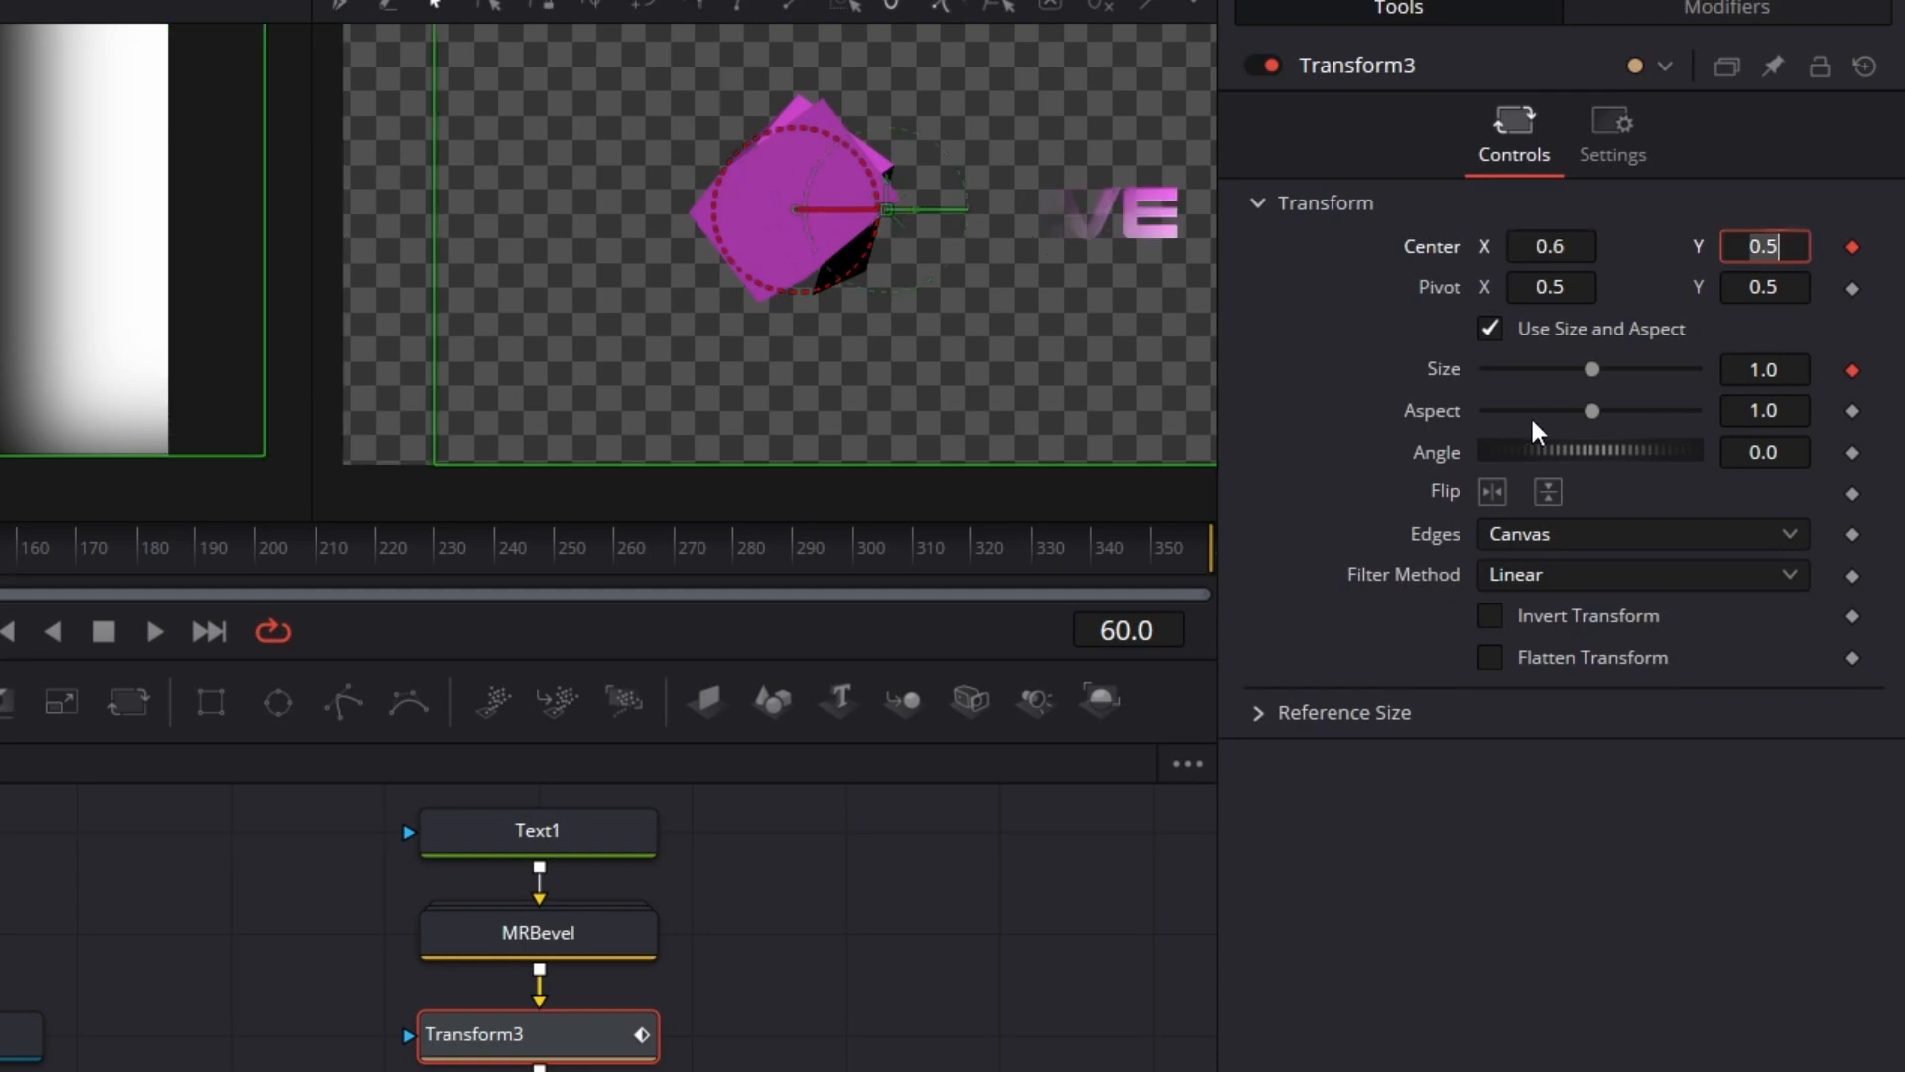
Step: Set the Transform3 size at frame 60 to 1.1 after trying 1.2
left_click(1790, 370)
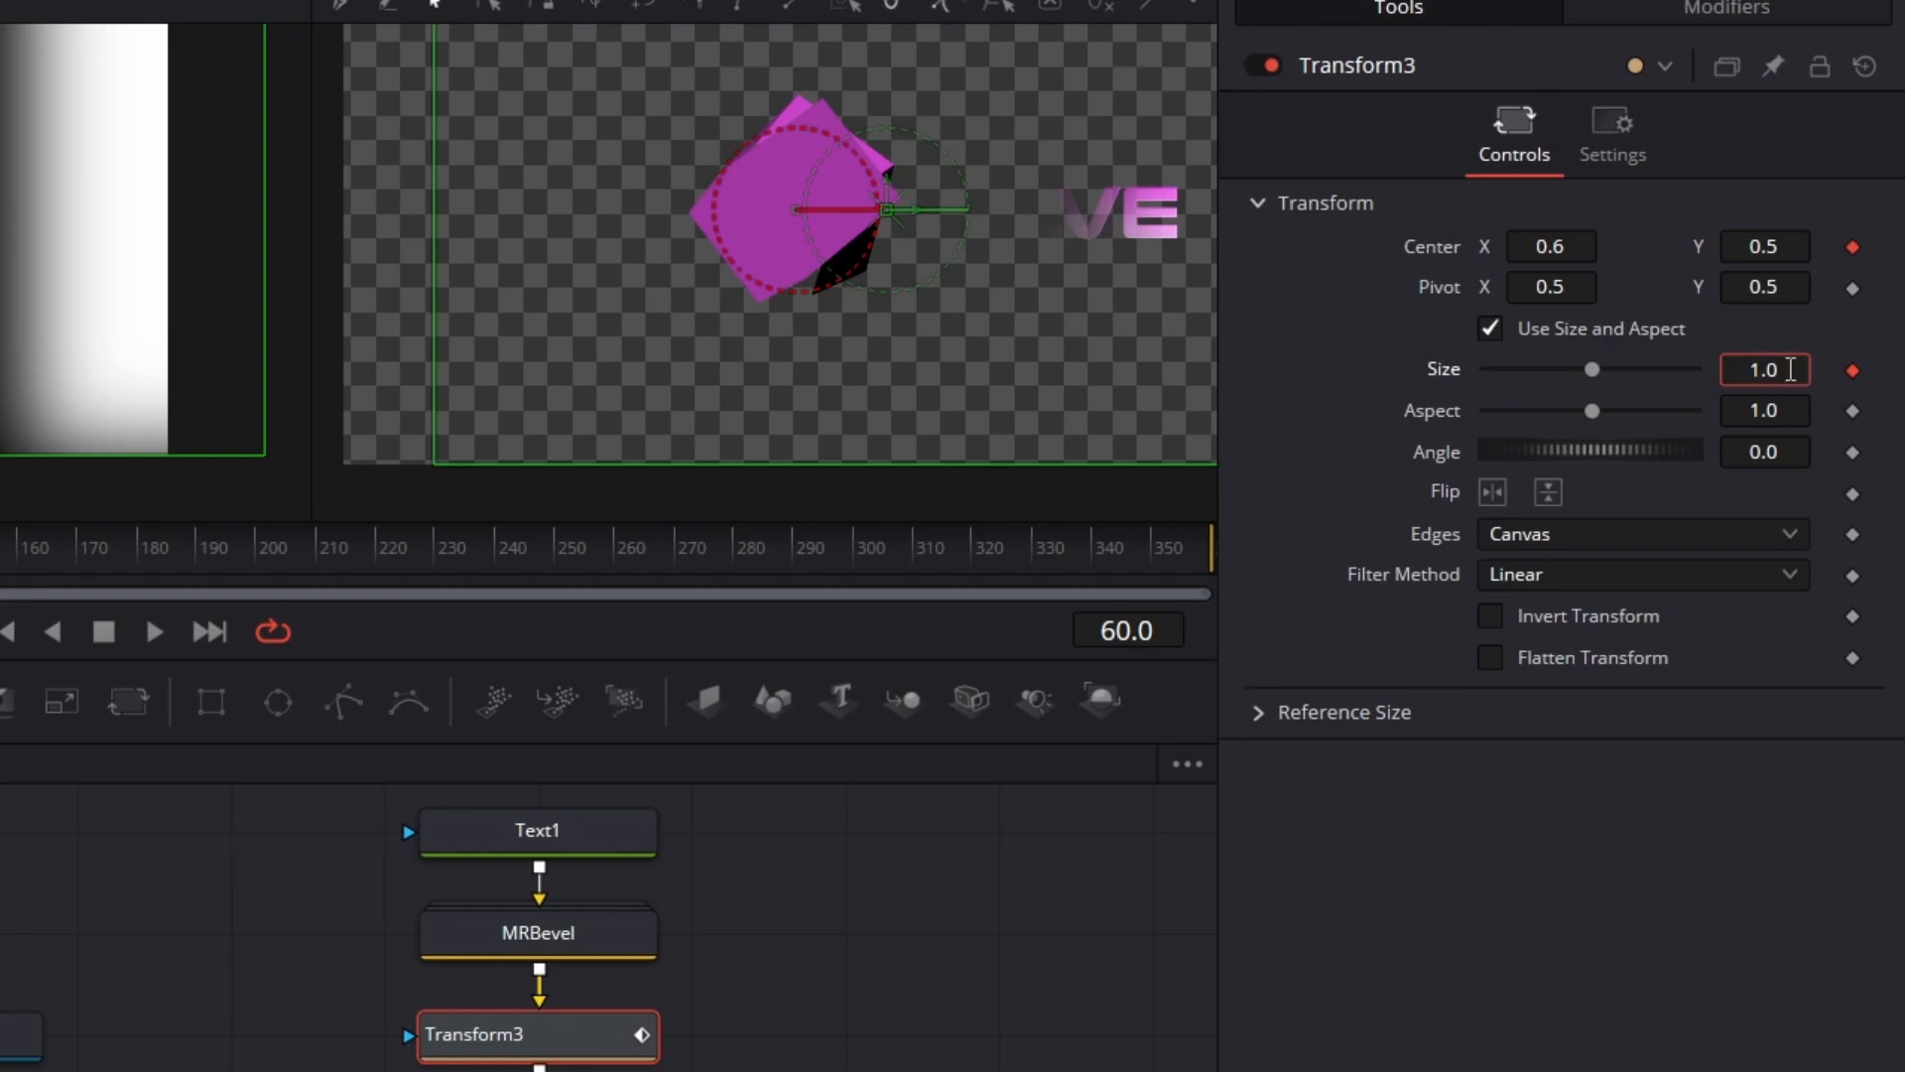
key("BackSpace")
key("BackSpace")
type(".2")
key("Tab")
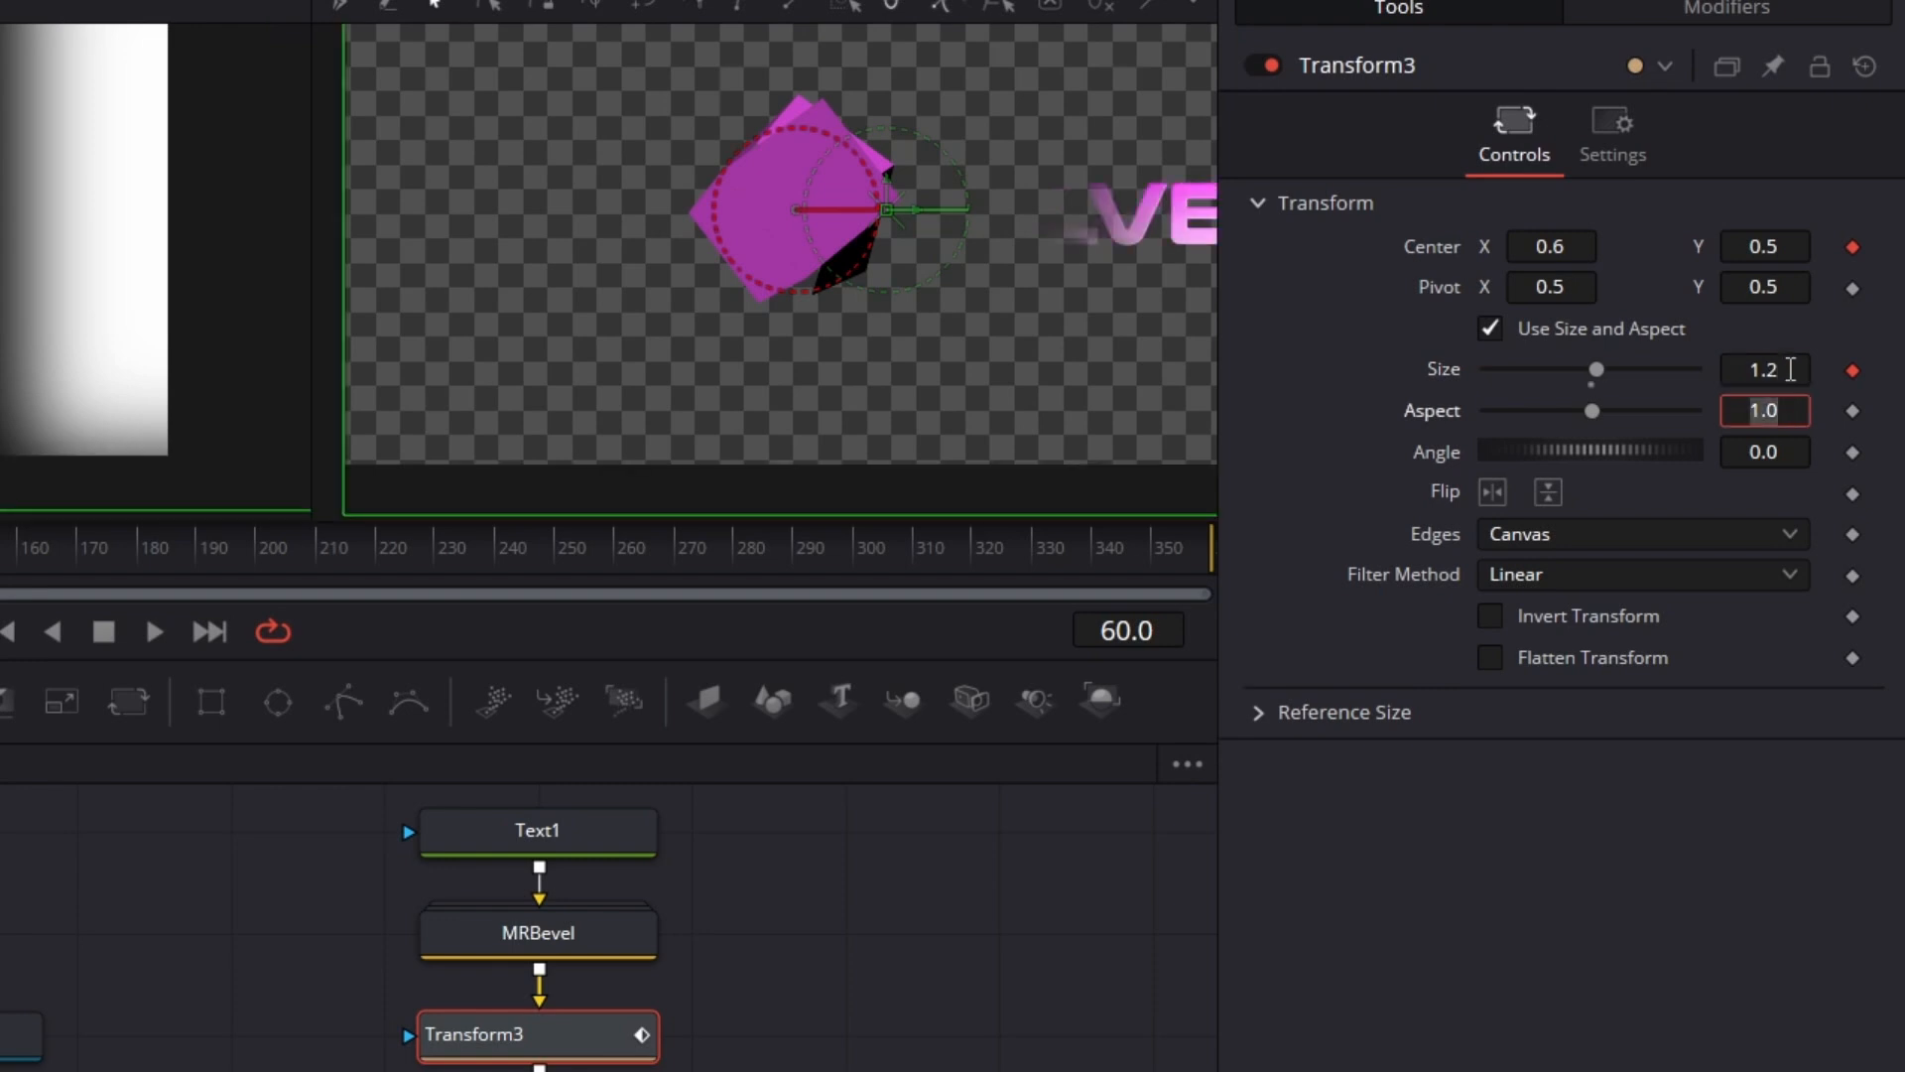
left_click(1779, 370)
key("BackSpace")
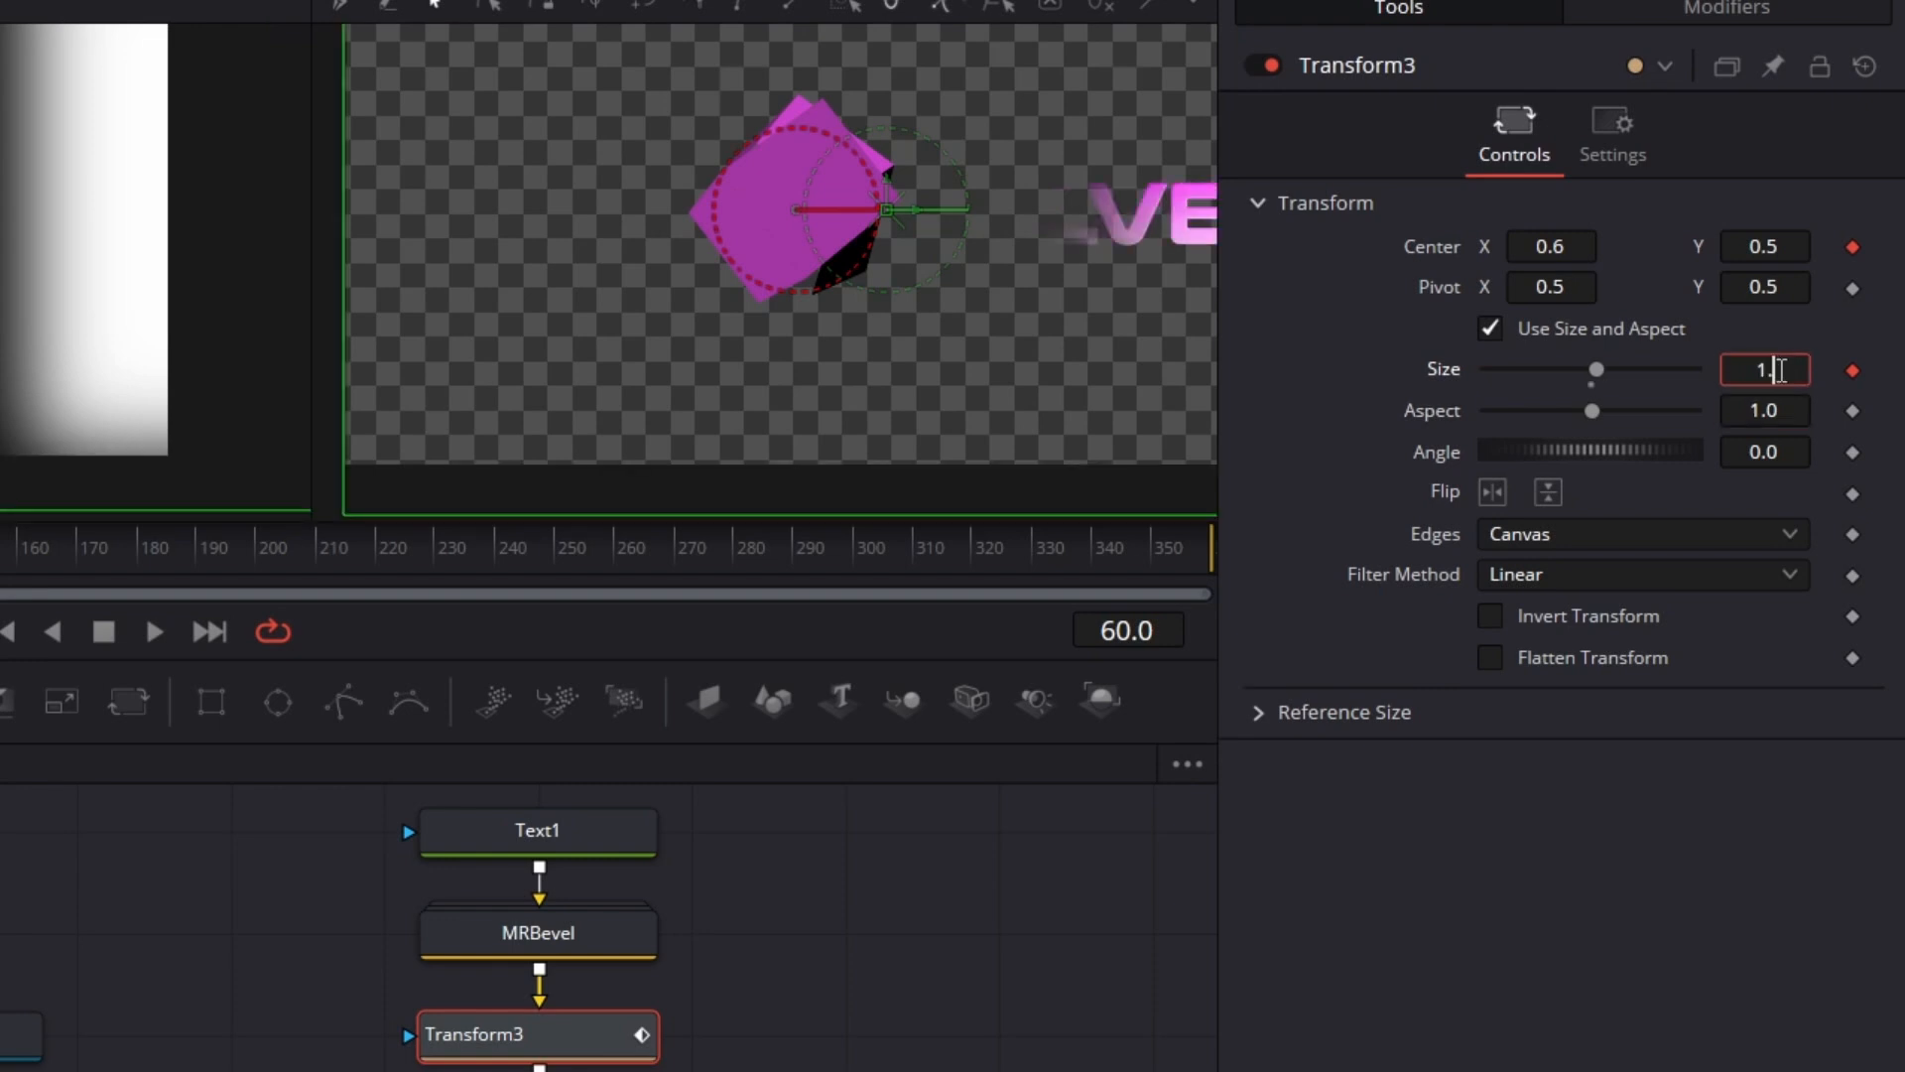
type("1")
key("Tab")
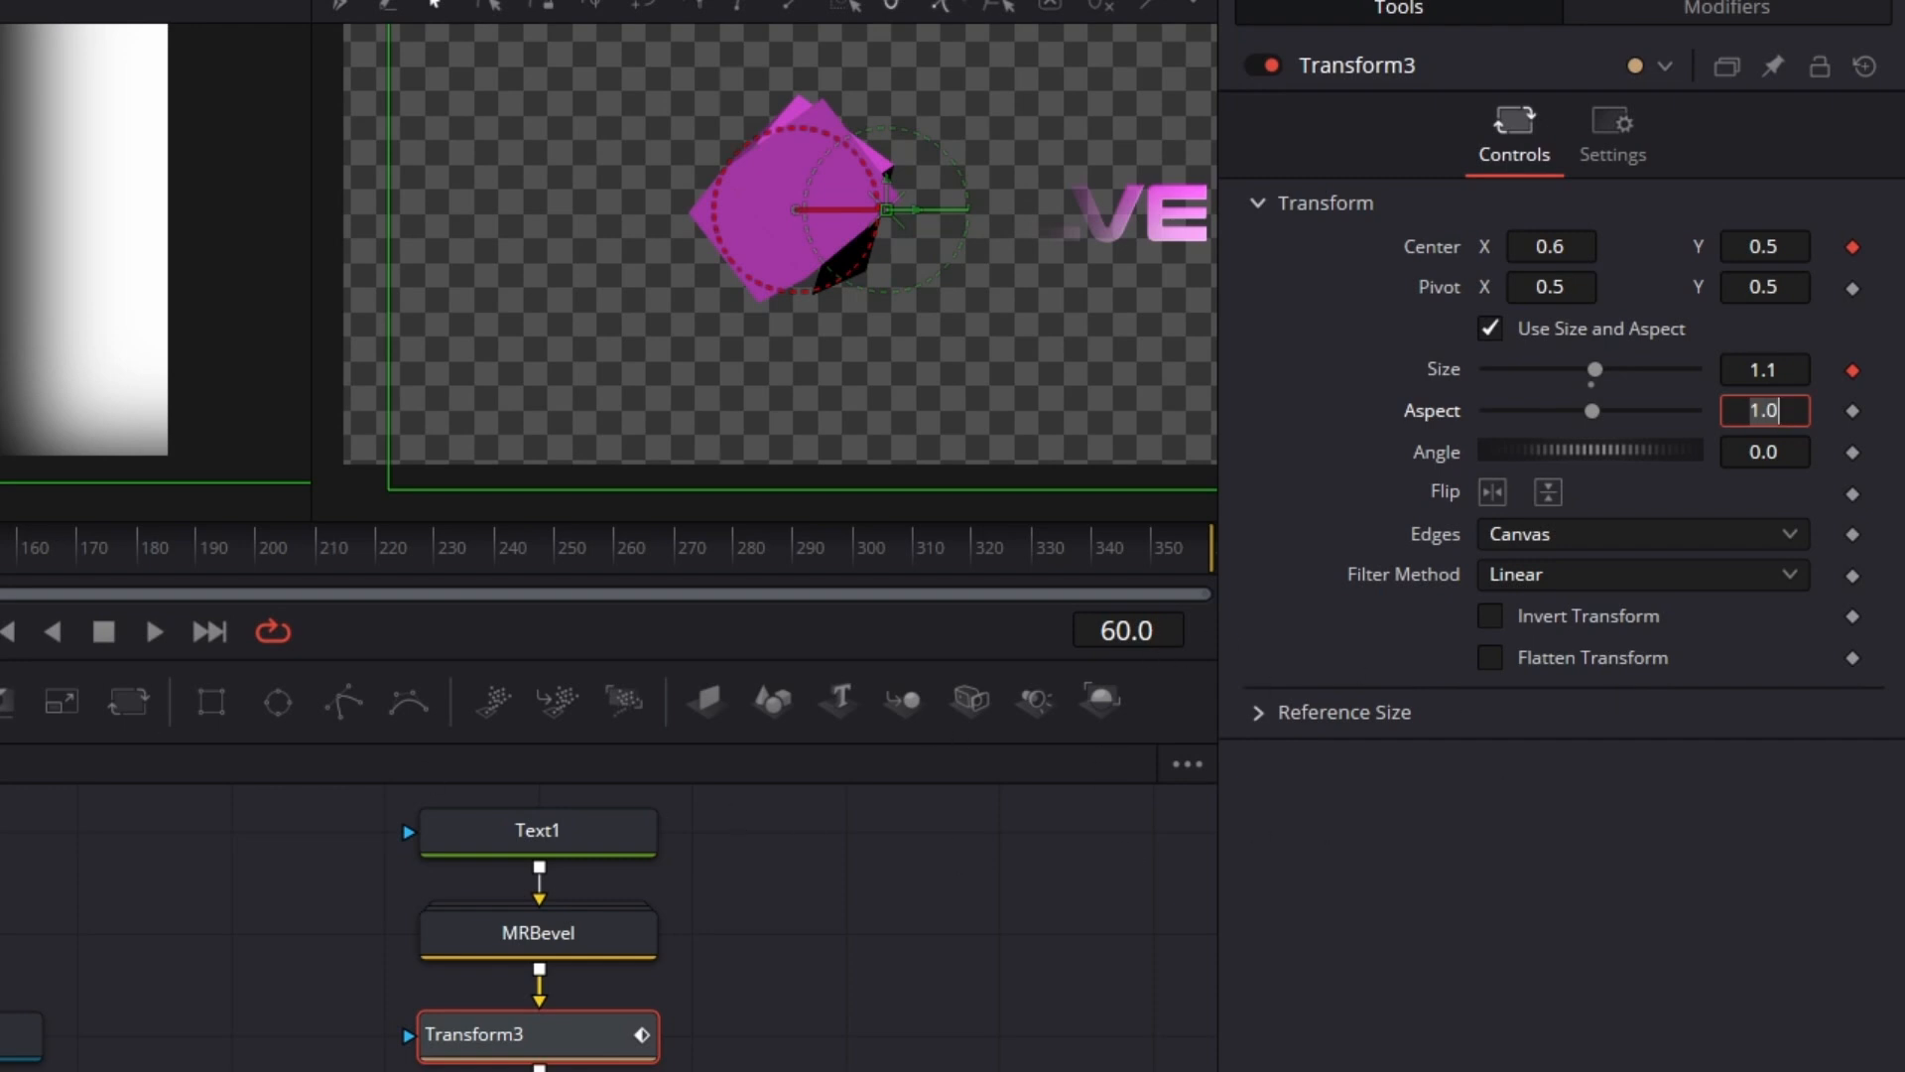
Step: At frame 320, keyframe Transform3 with a size of 1.0 and Center X of 0.5
left_click_drag(0, 548, 669, 606)
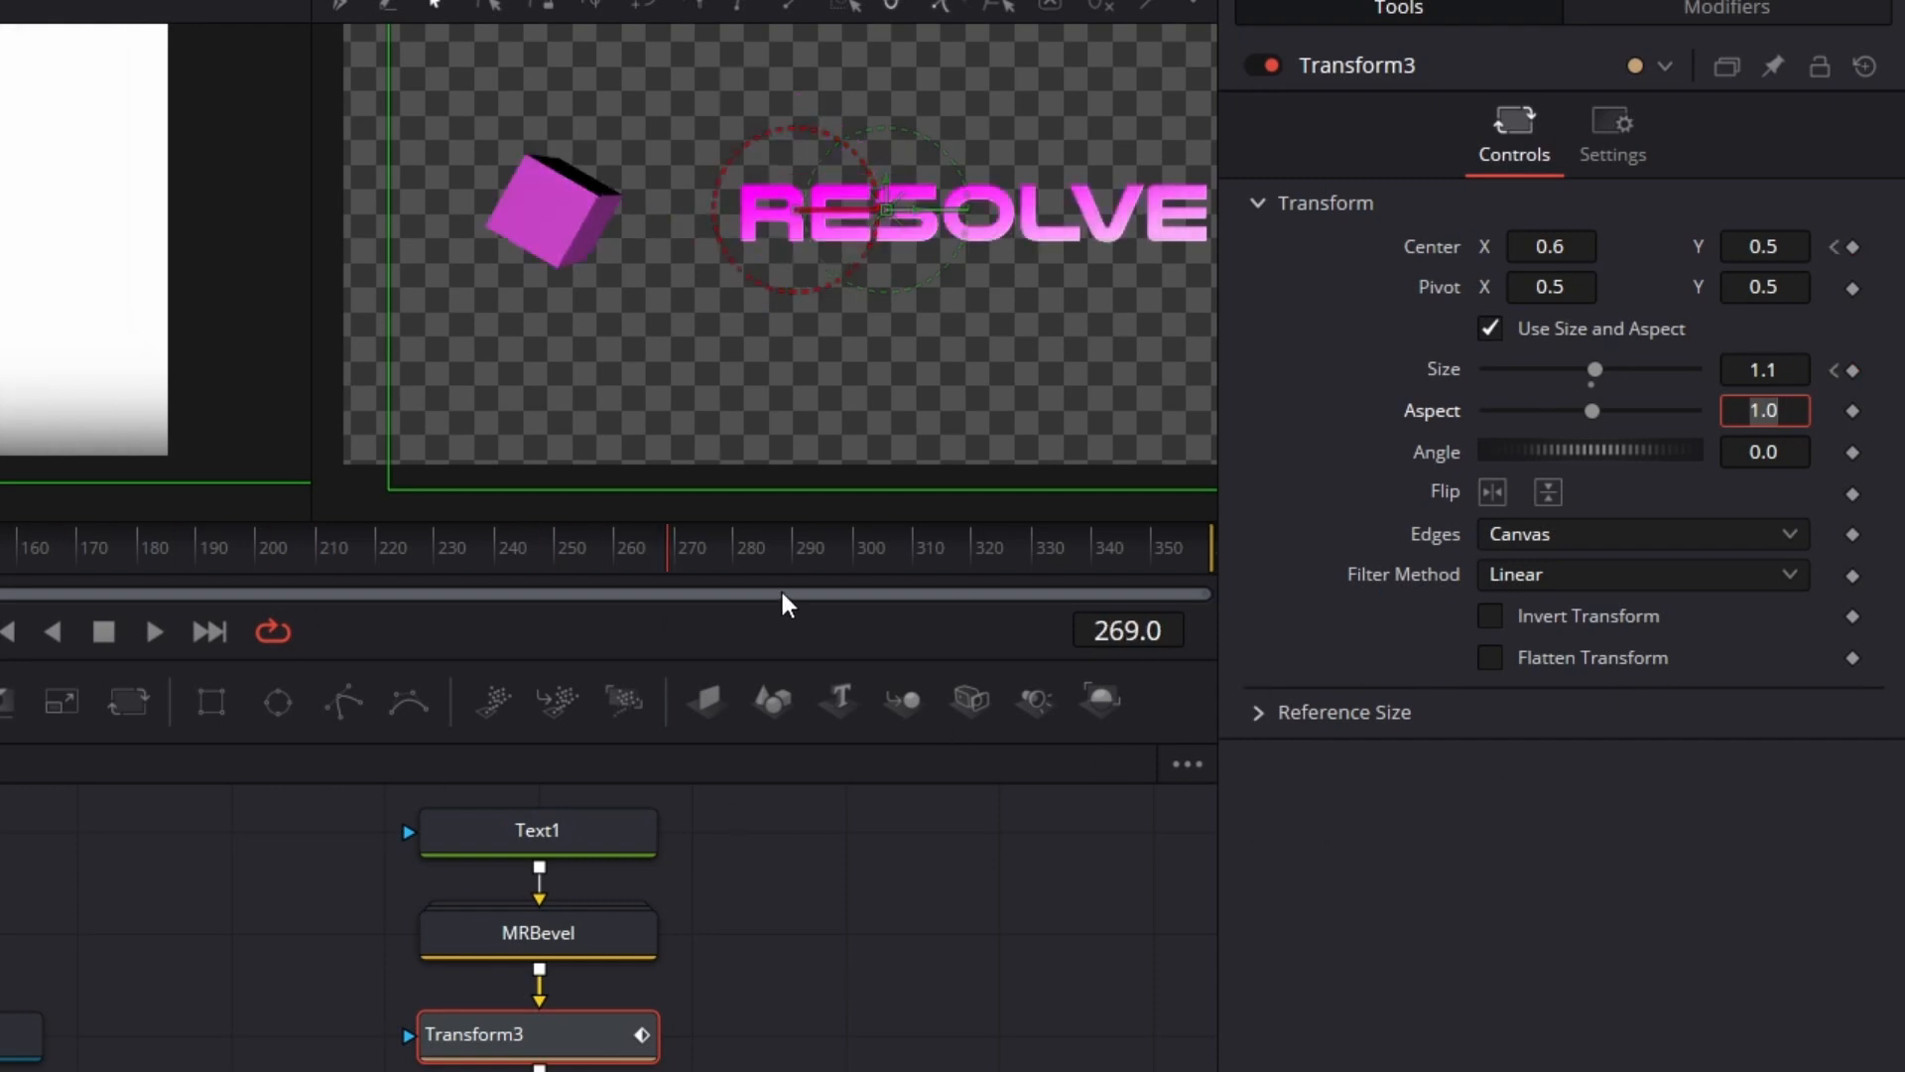
left_click(975, 548)
left_click(1790, 363)
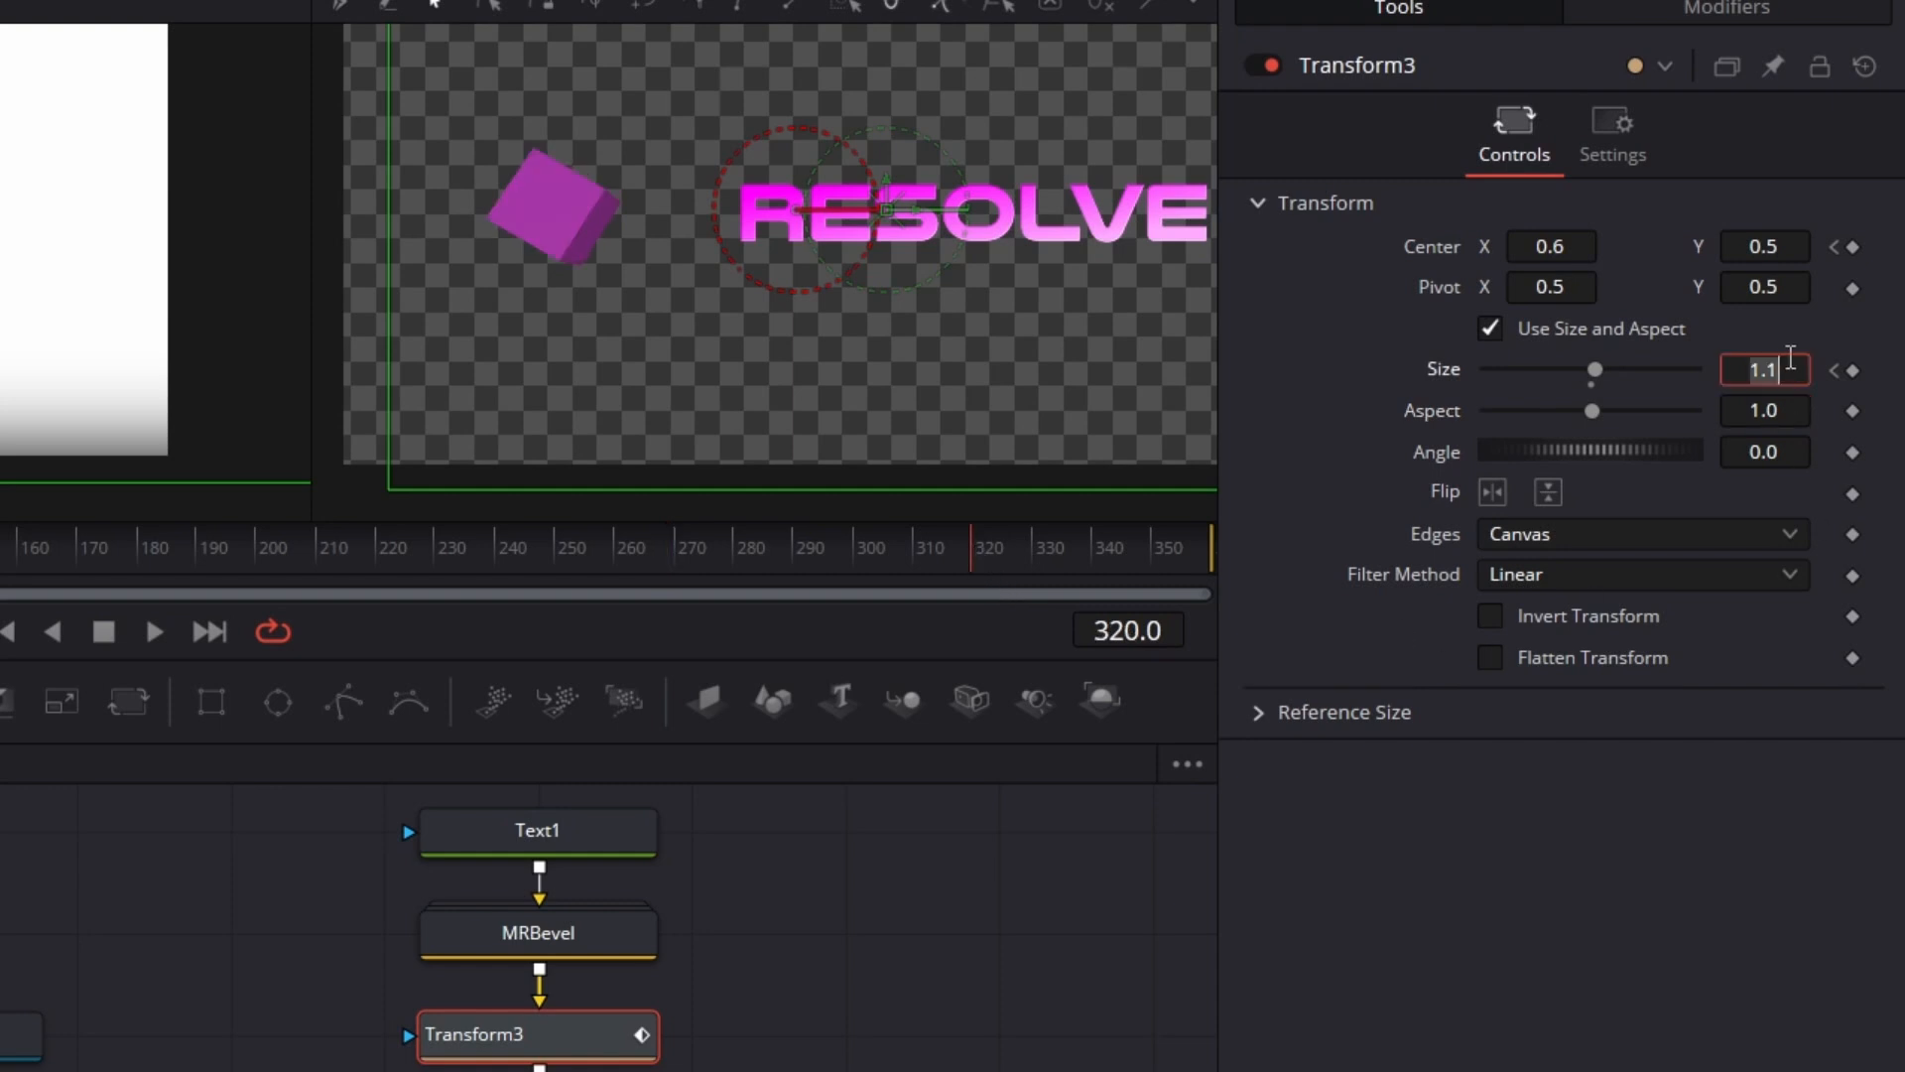
type("1.0")
key("Tab")
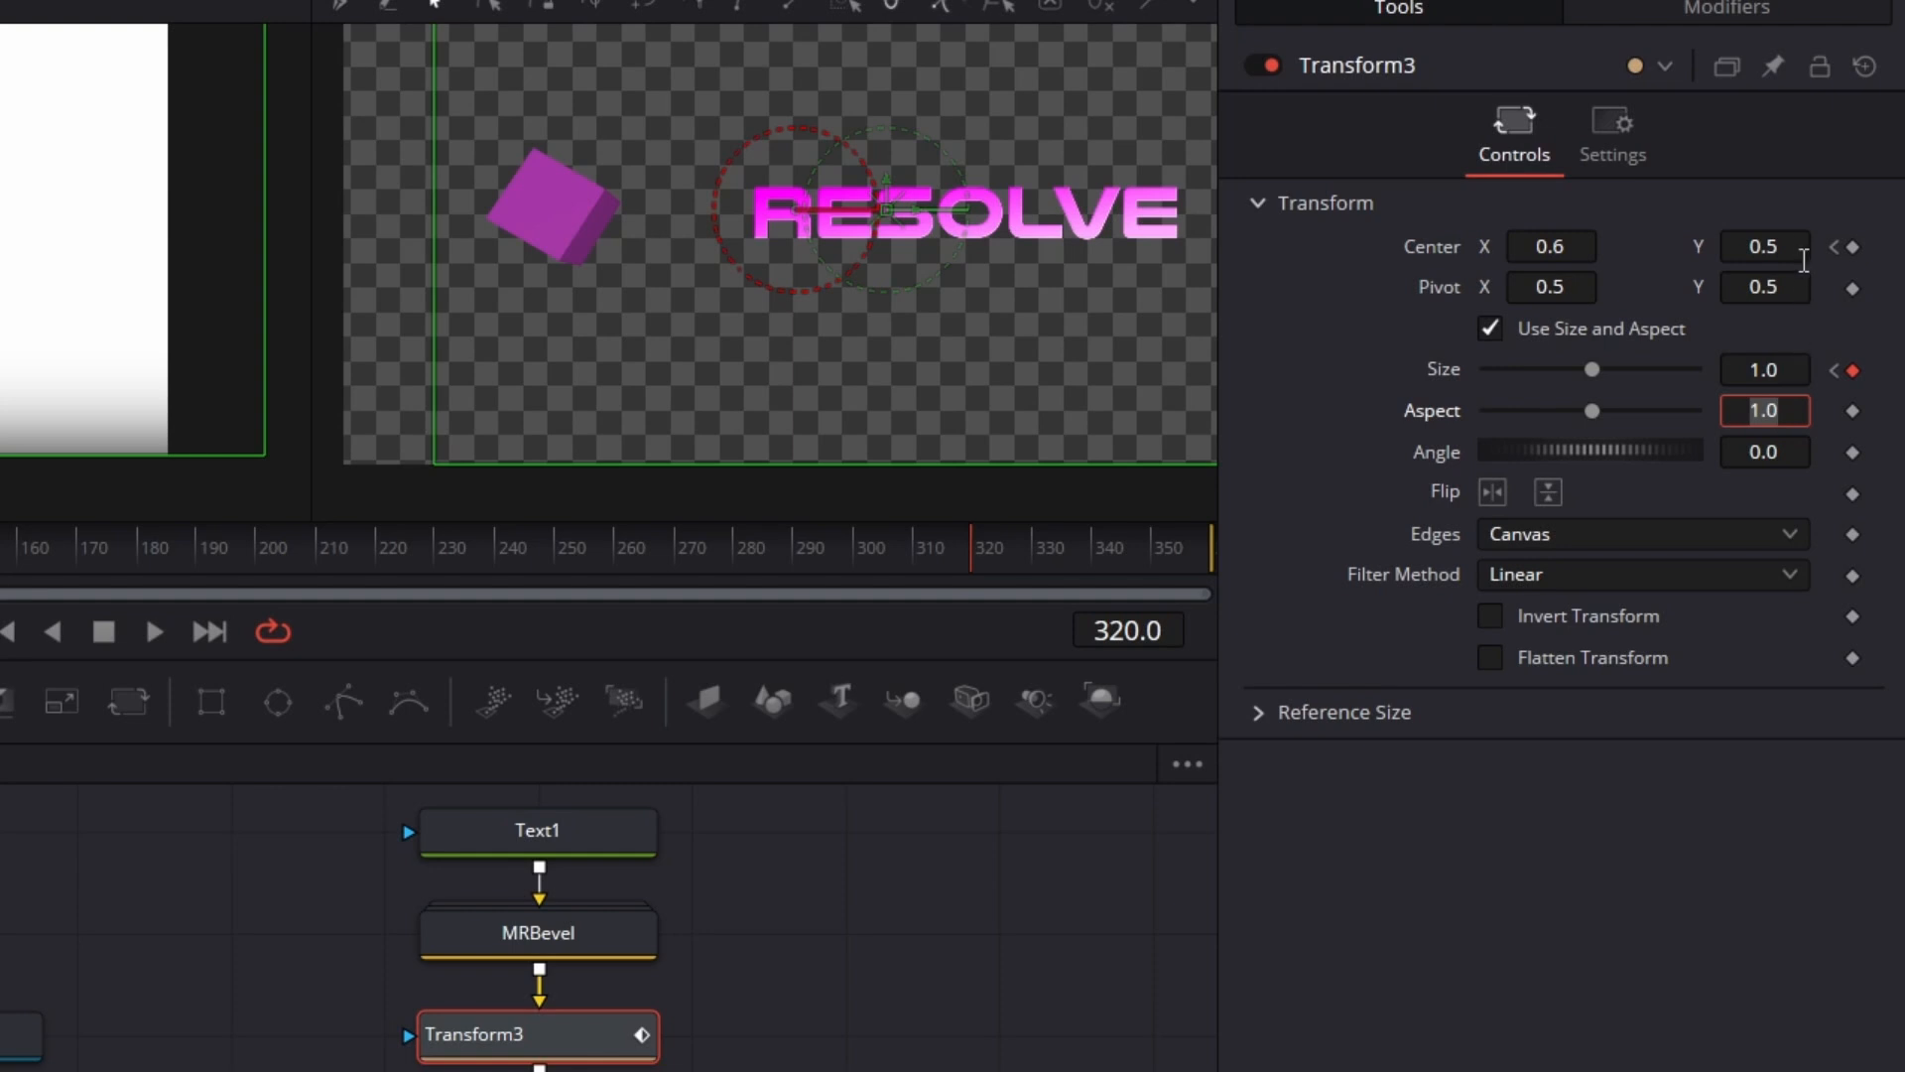
left_click(1578, 246)
type("0.")
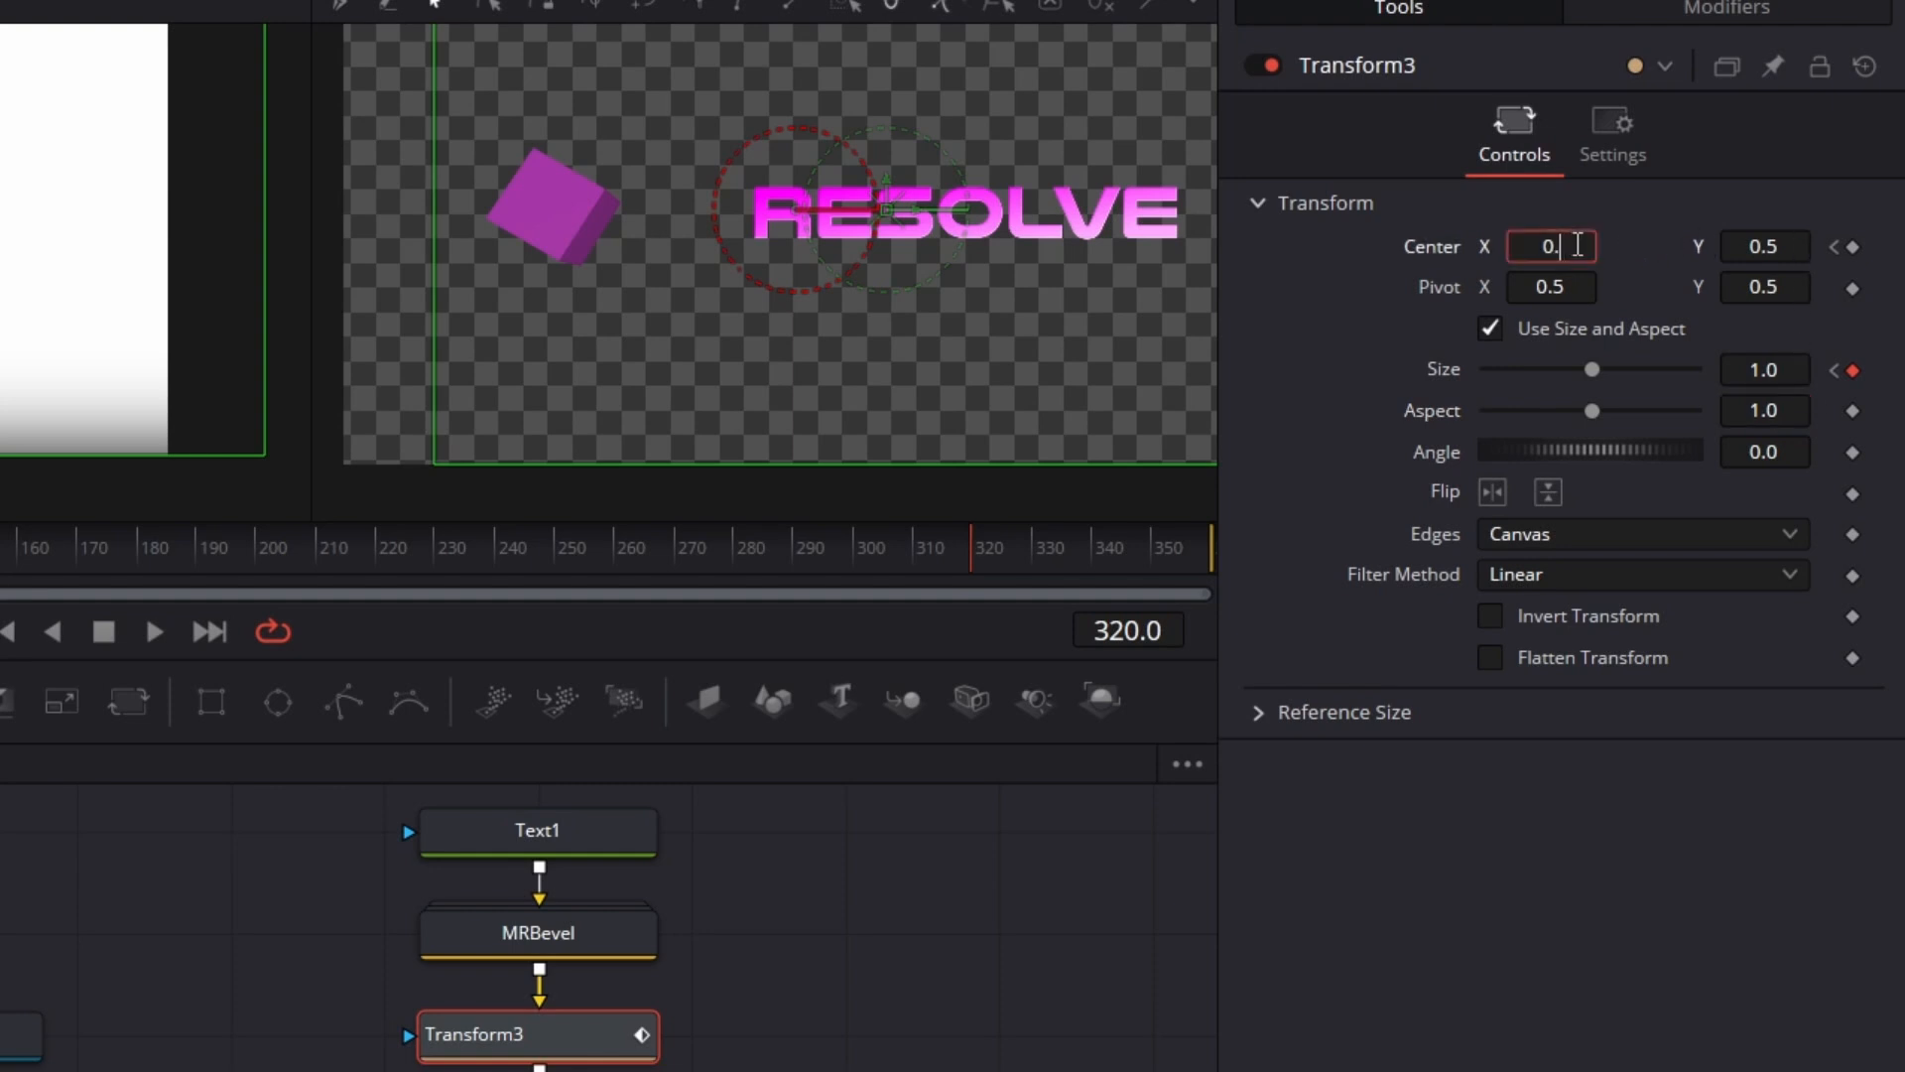
type("5")
key("Tab")
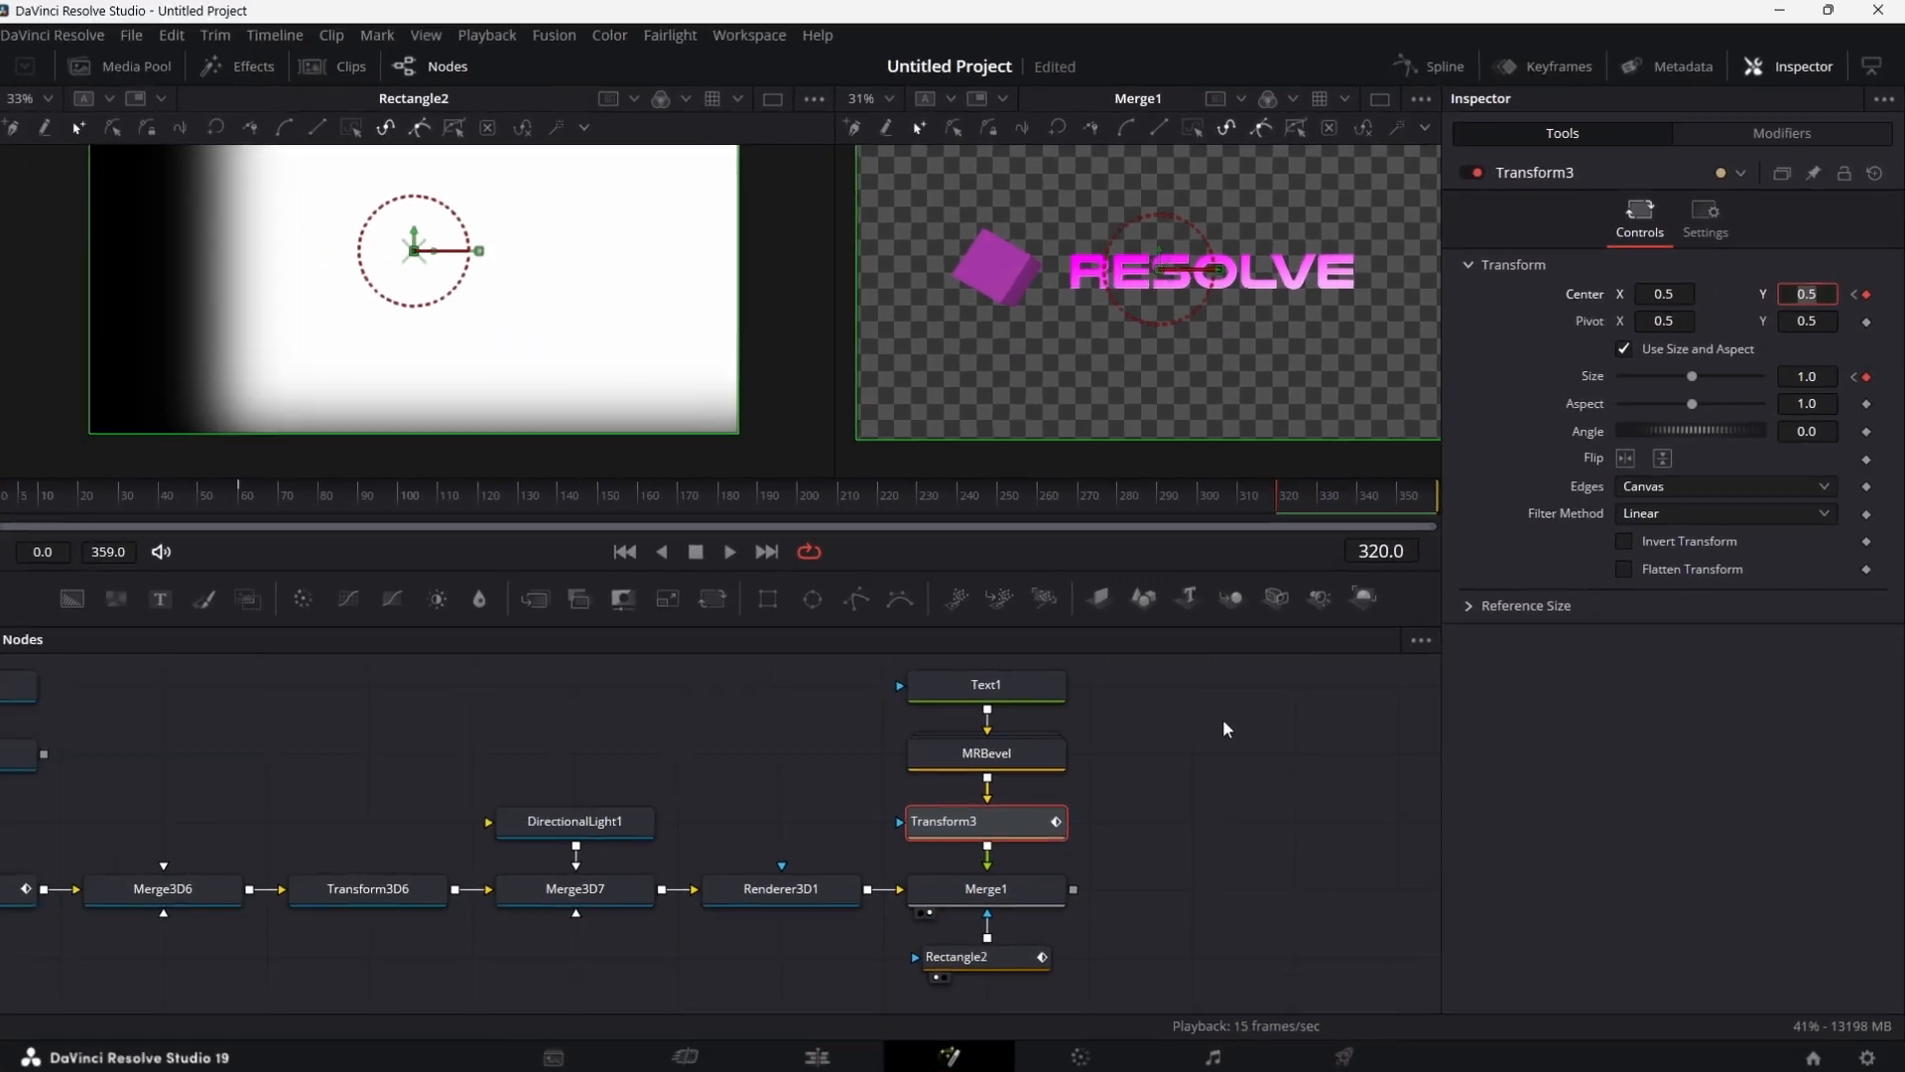
Step: Flatten all Transform3 displacement and size keyframes in the Spline editor, set Ease In to 74.8, and close the editor
left_click(1025, 830)
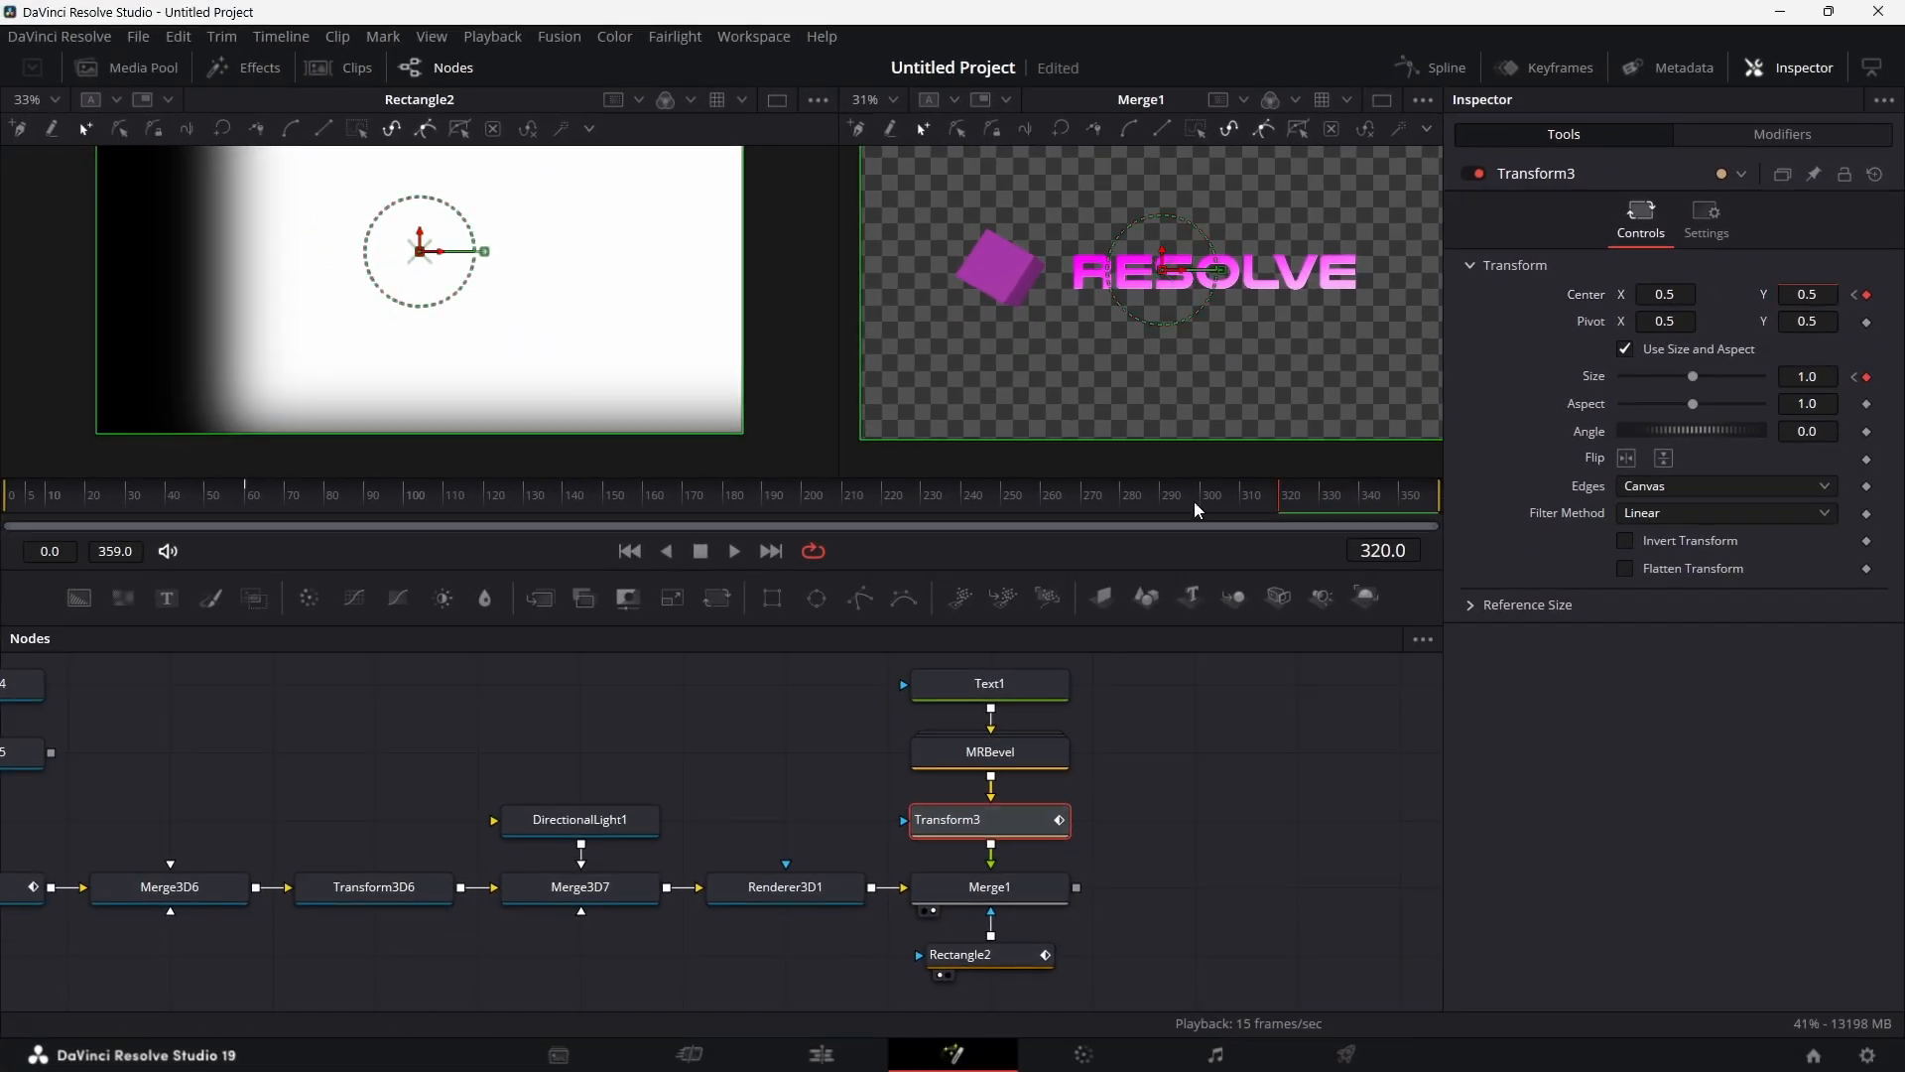
left_click(1457, 73)
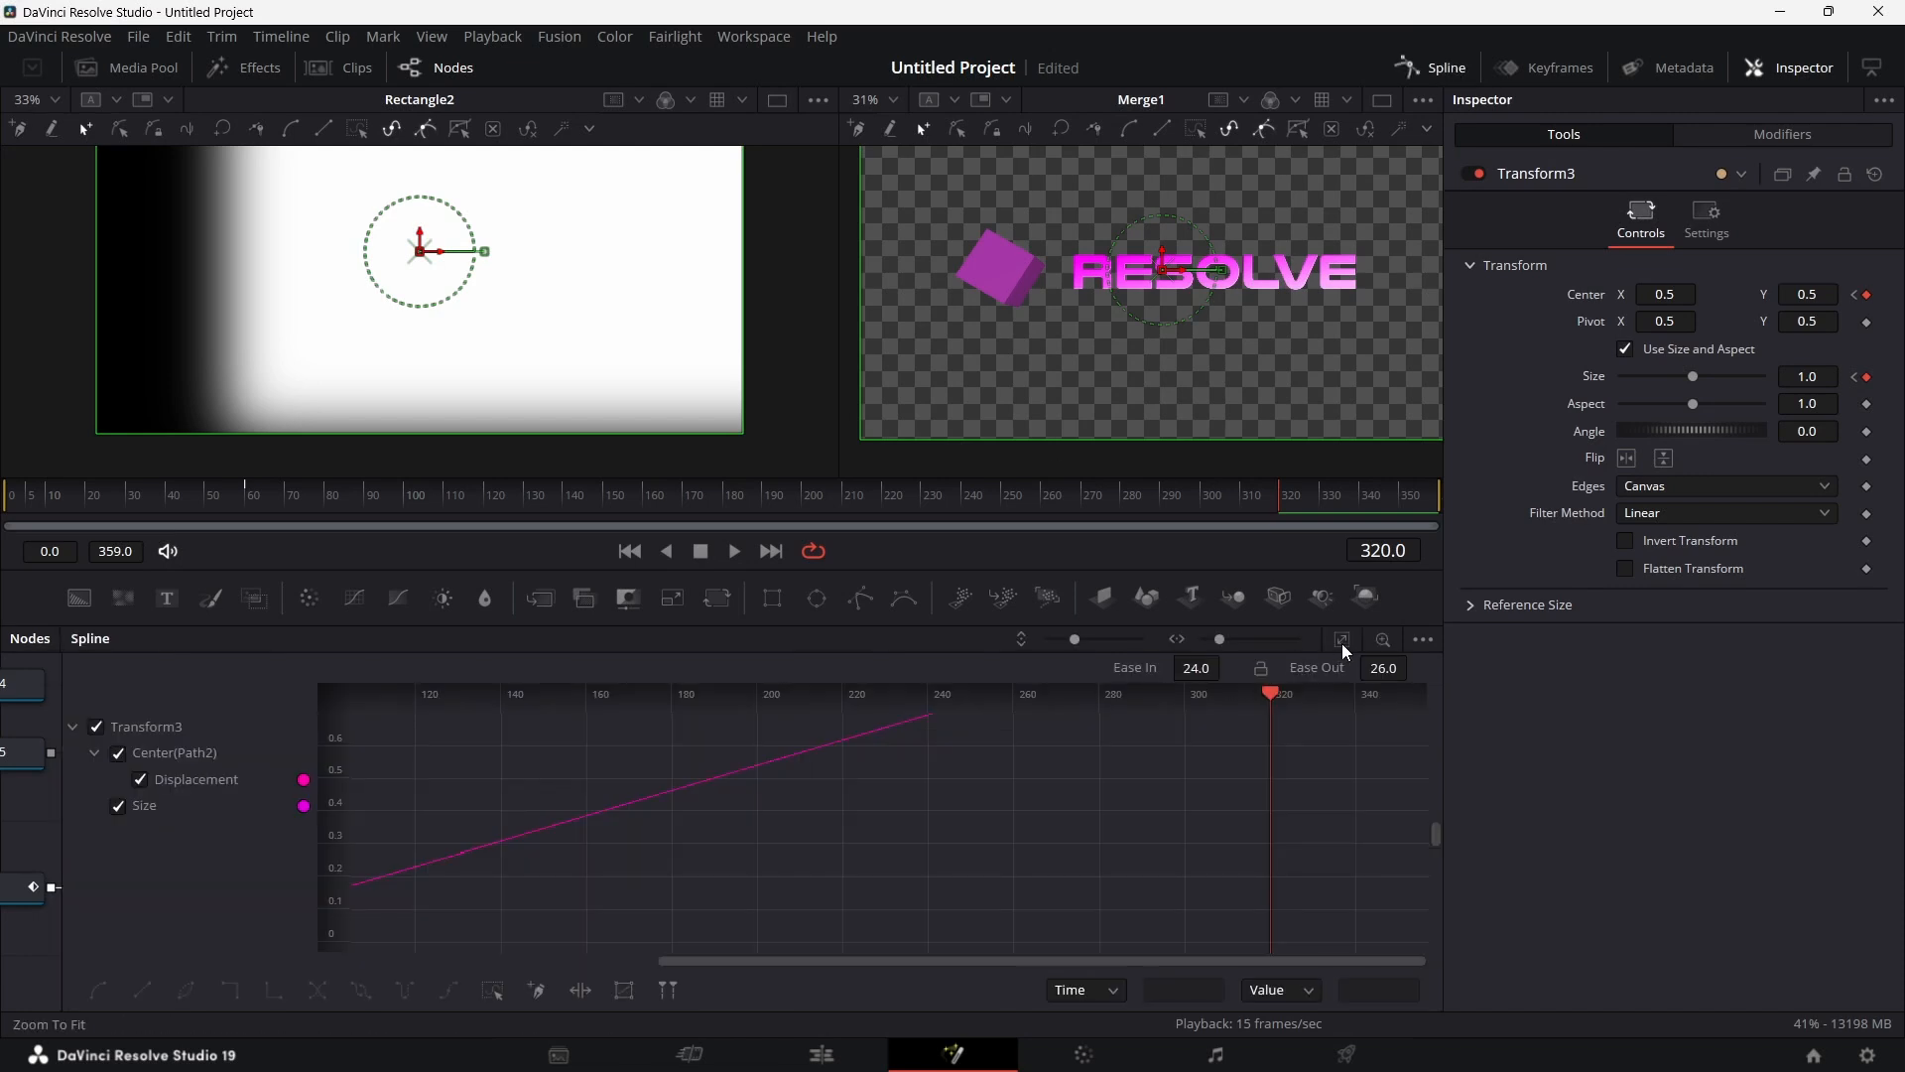
left_click(1343, 641)
left_click(491, 991)
key("f")
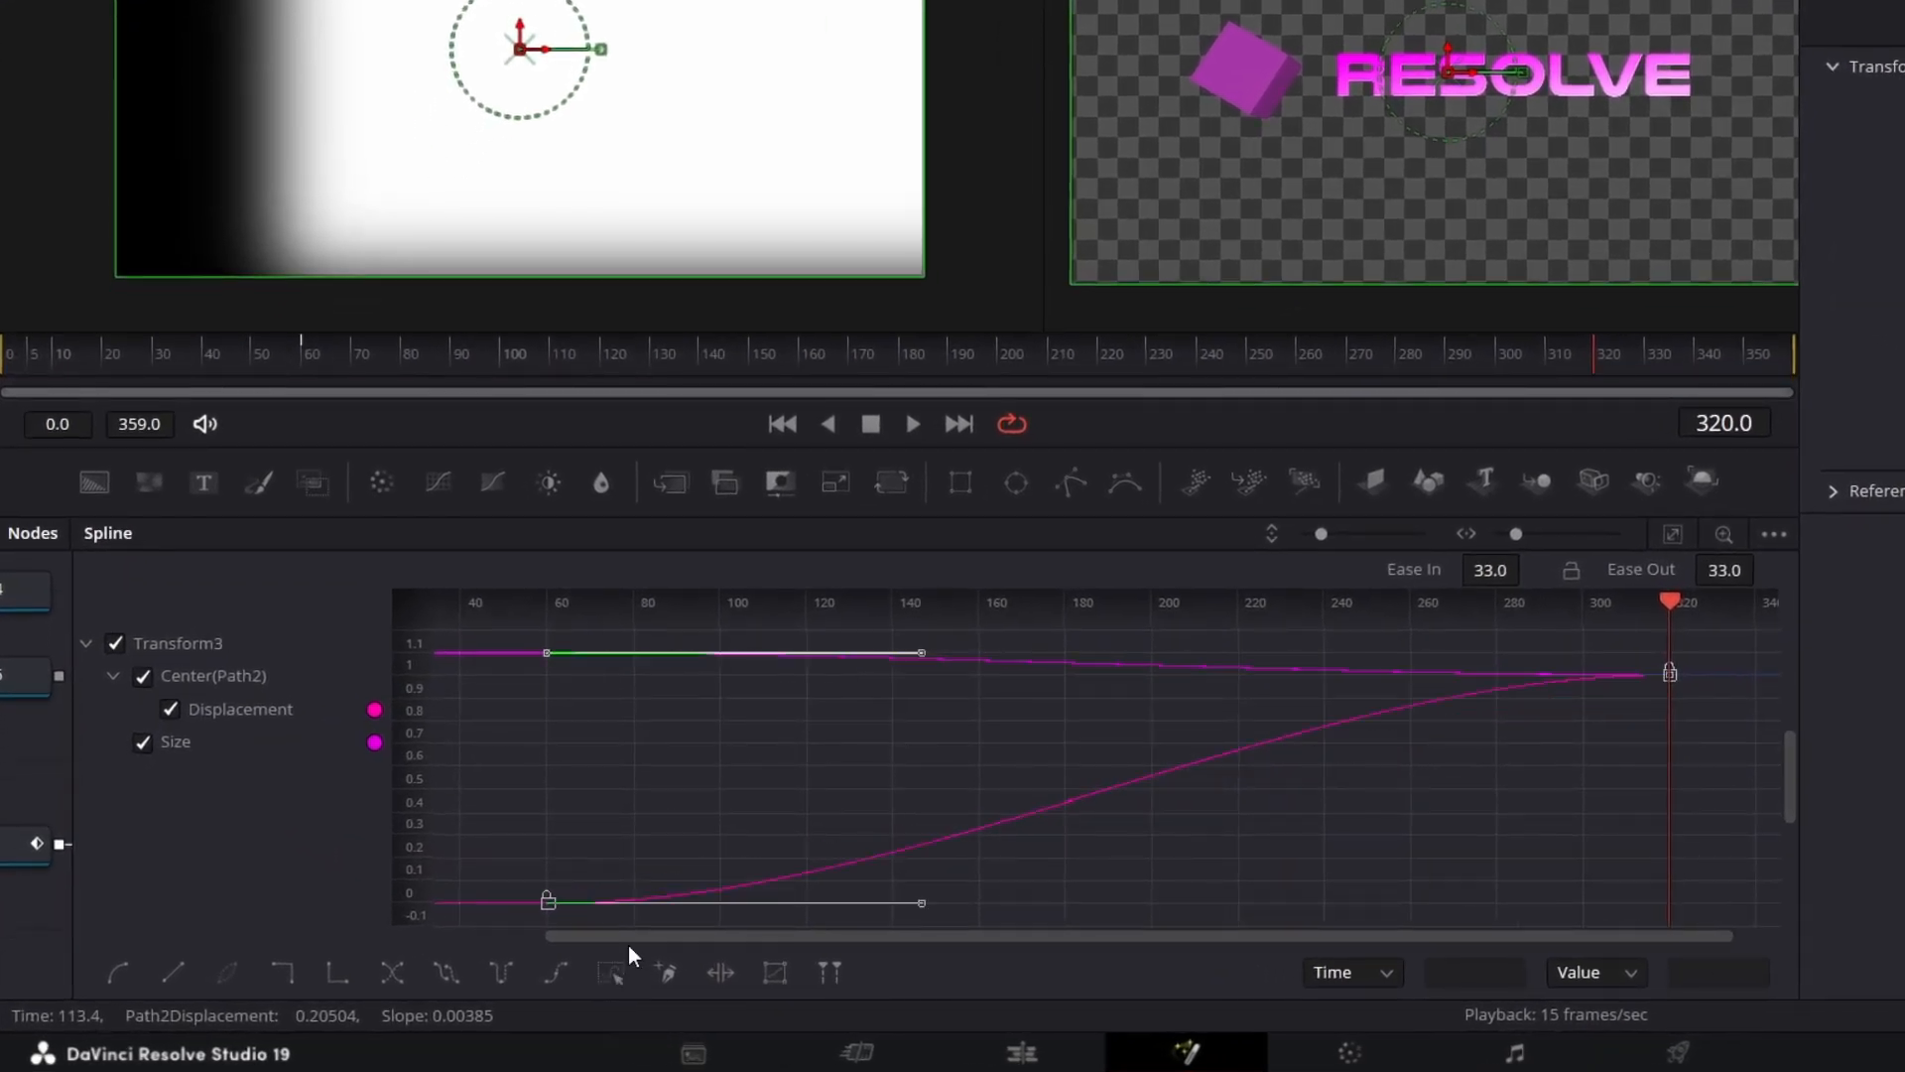
mouse_move(1490, 571)
left_mouse_down()
mouse_move(1554, 567)
mouse_move(1491, 570)
left_mouse_up()
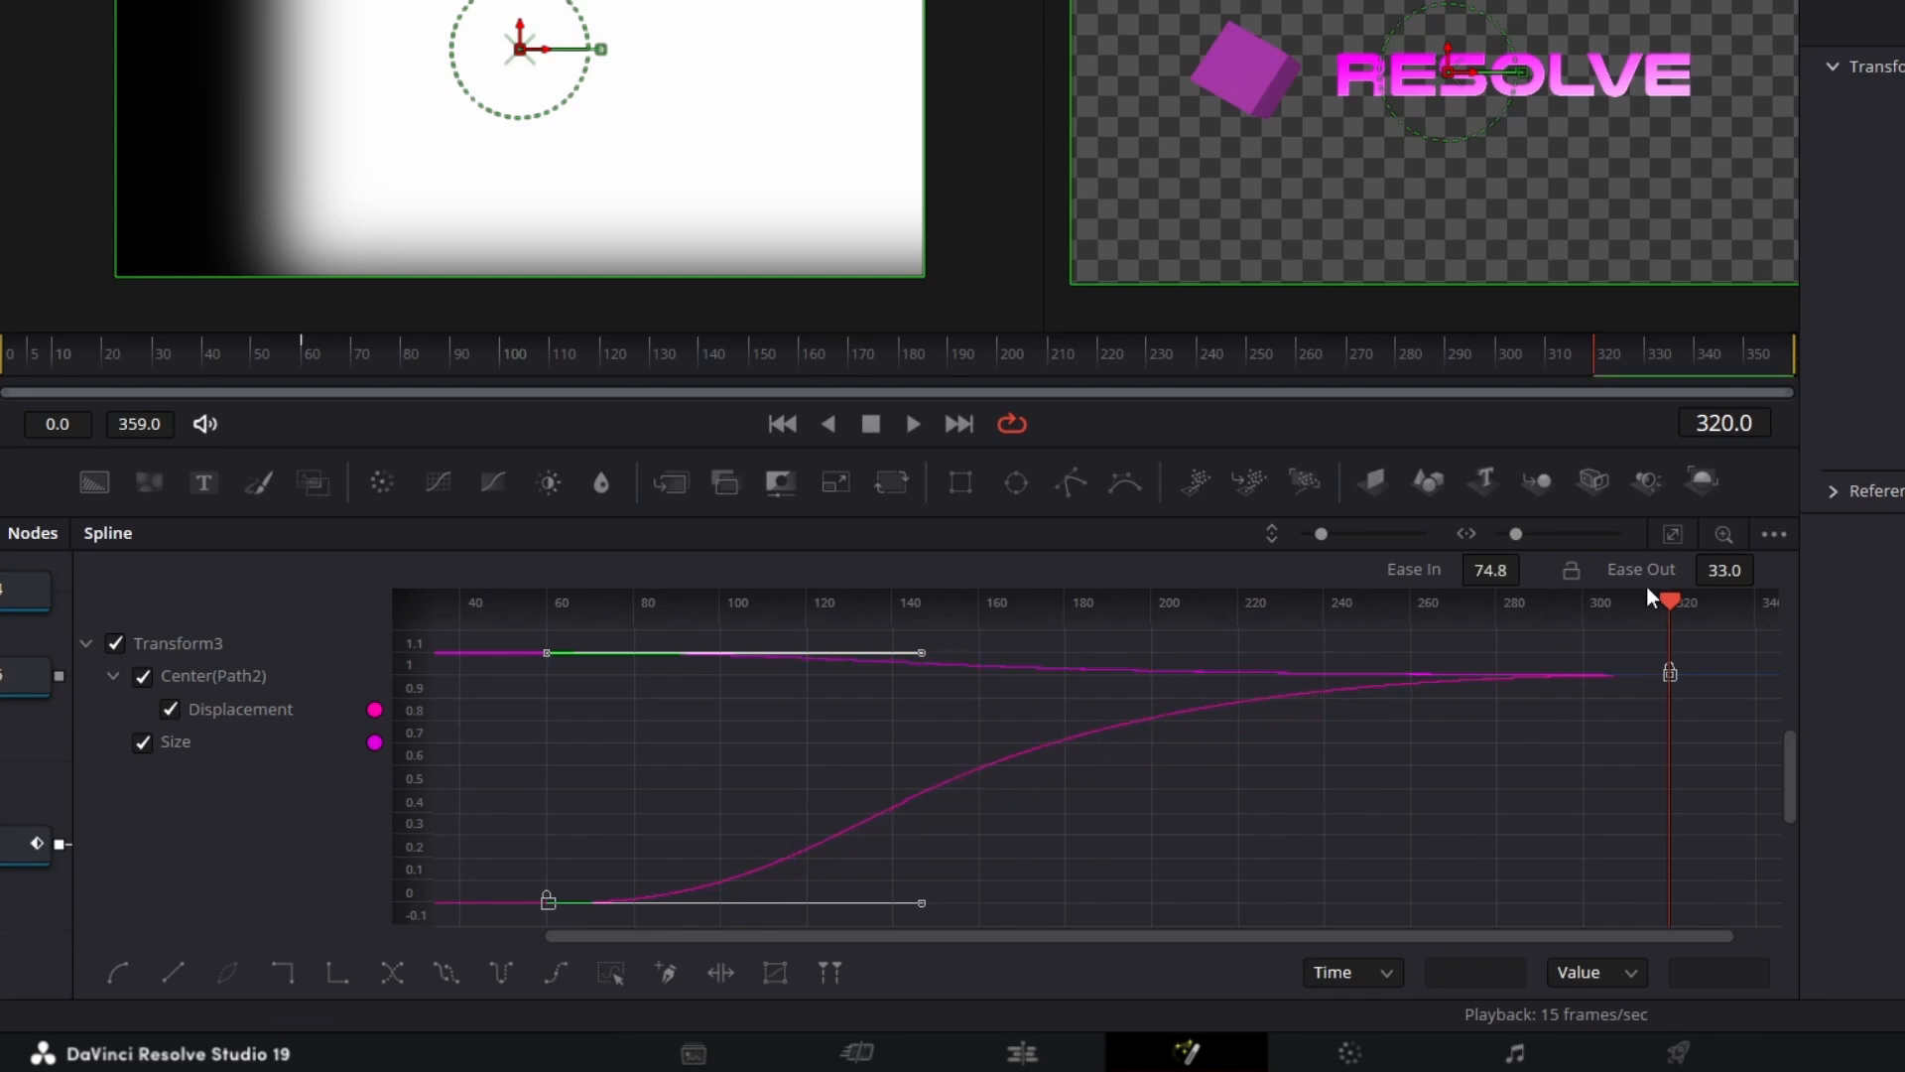
left_click(1904, 0)
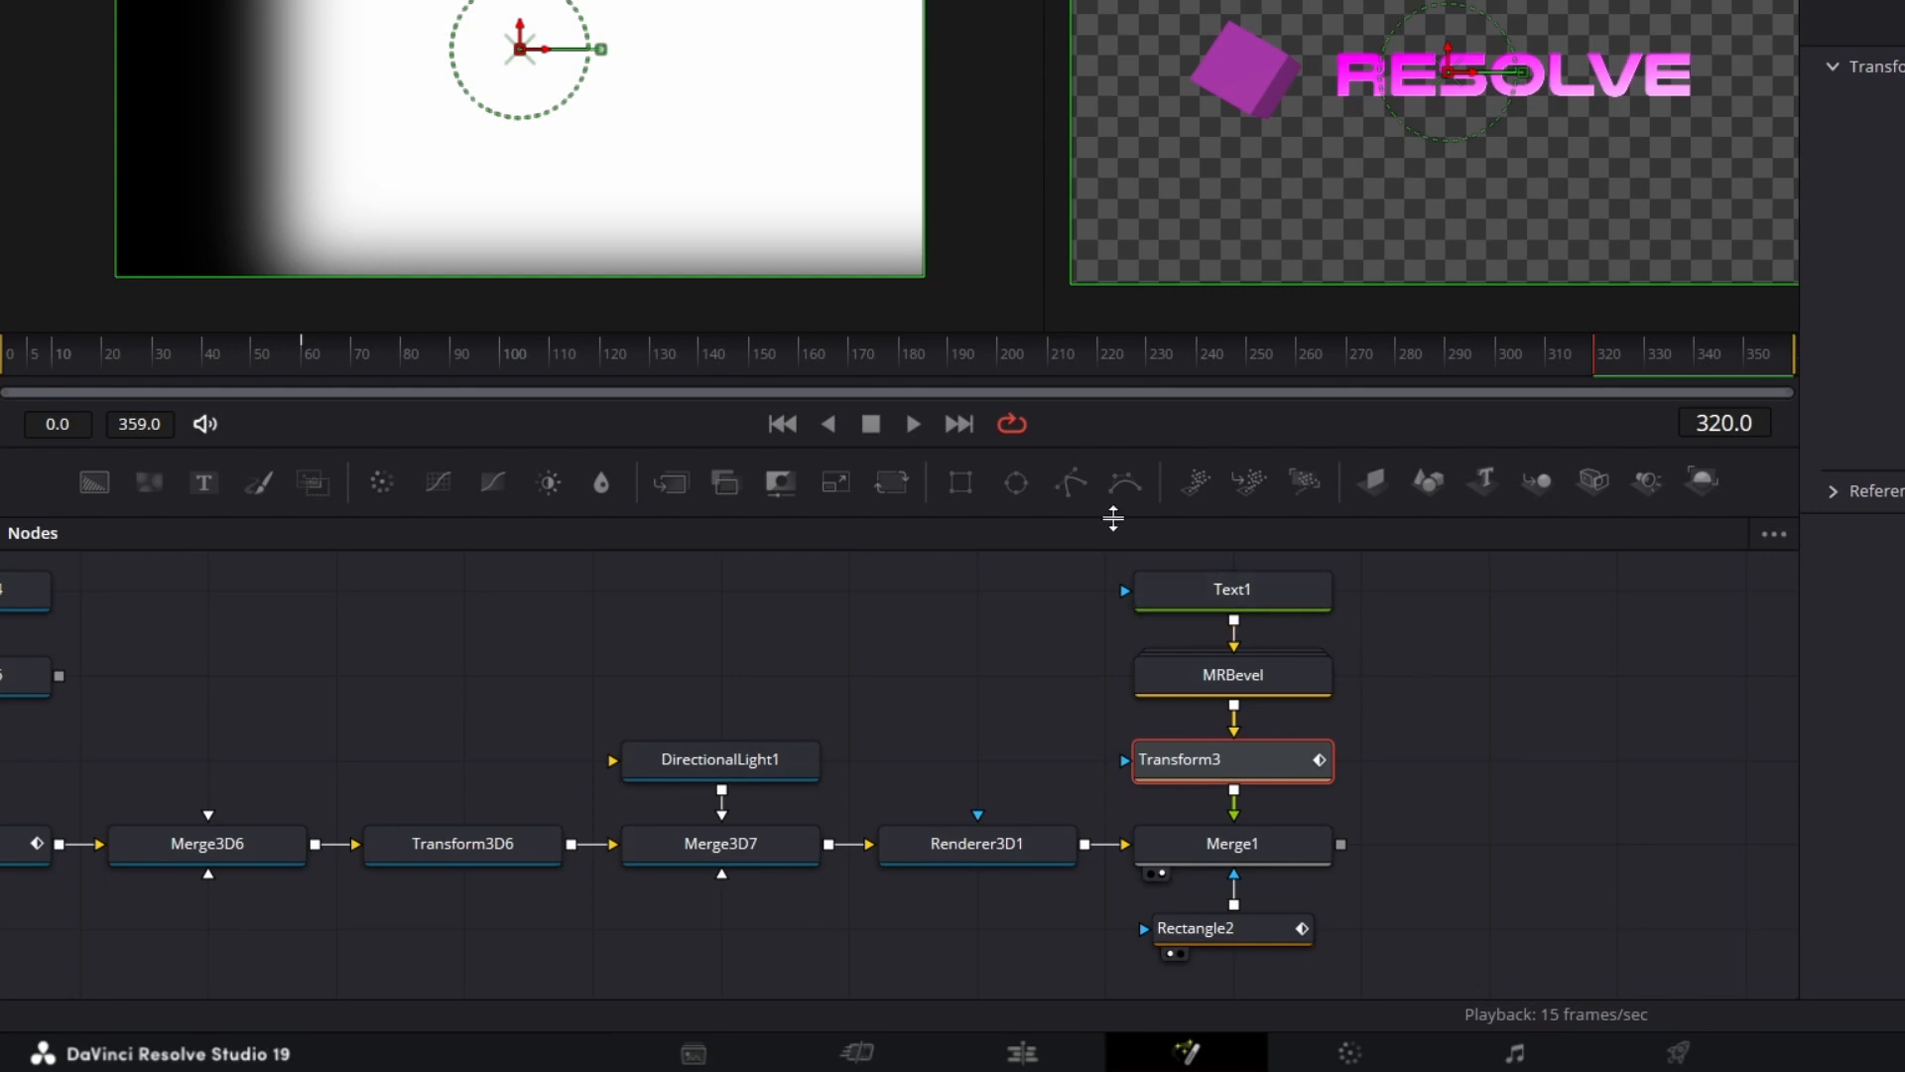
Step: Keyframe the Text1 tracking at frame 60 with a value of 1.1
left_click(1272, 591)
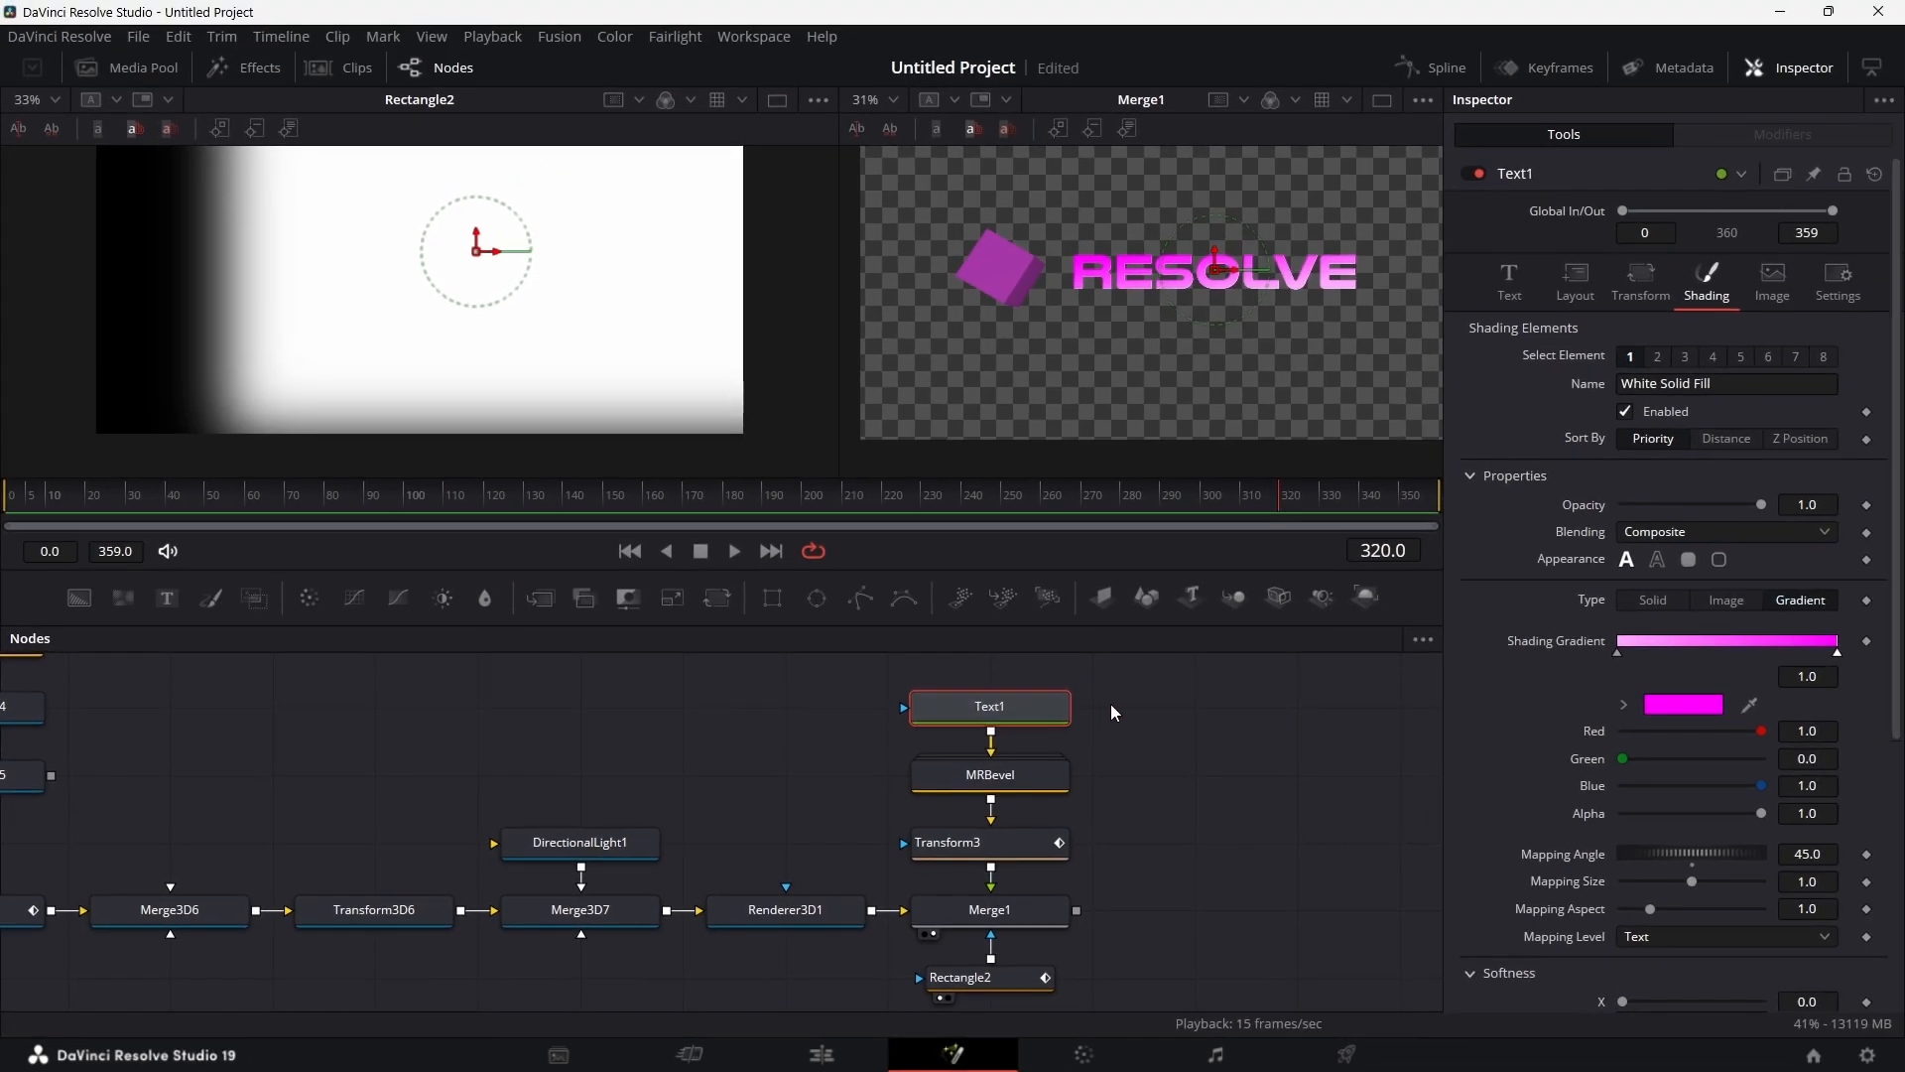
left_click(1517, 277)
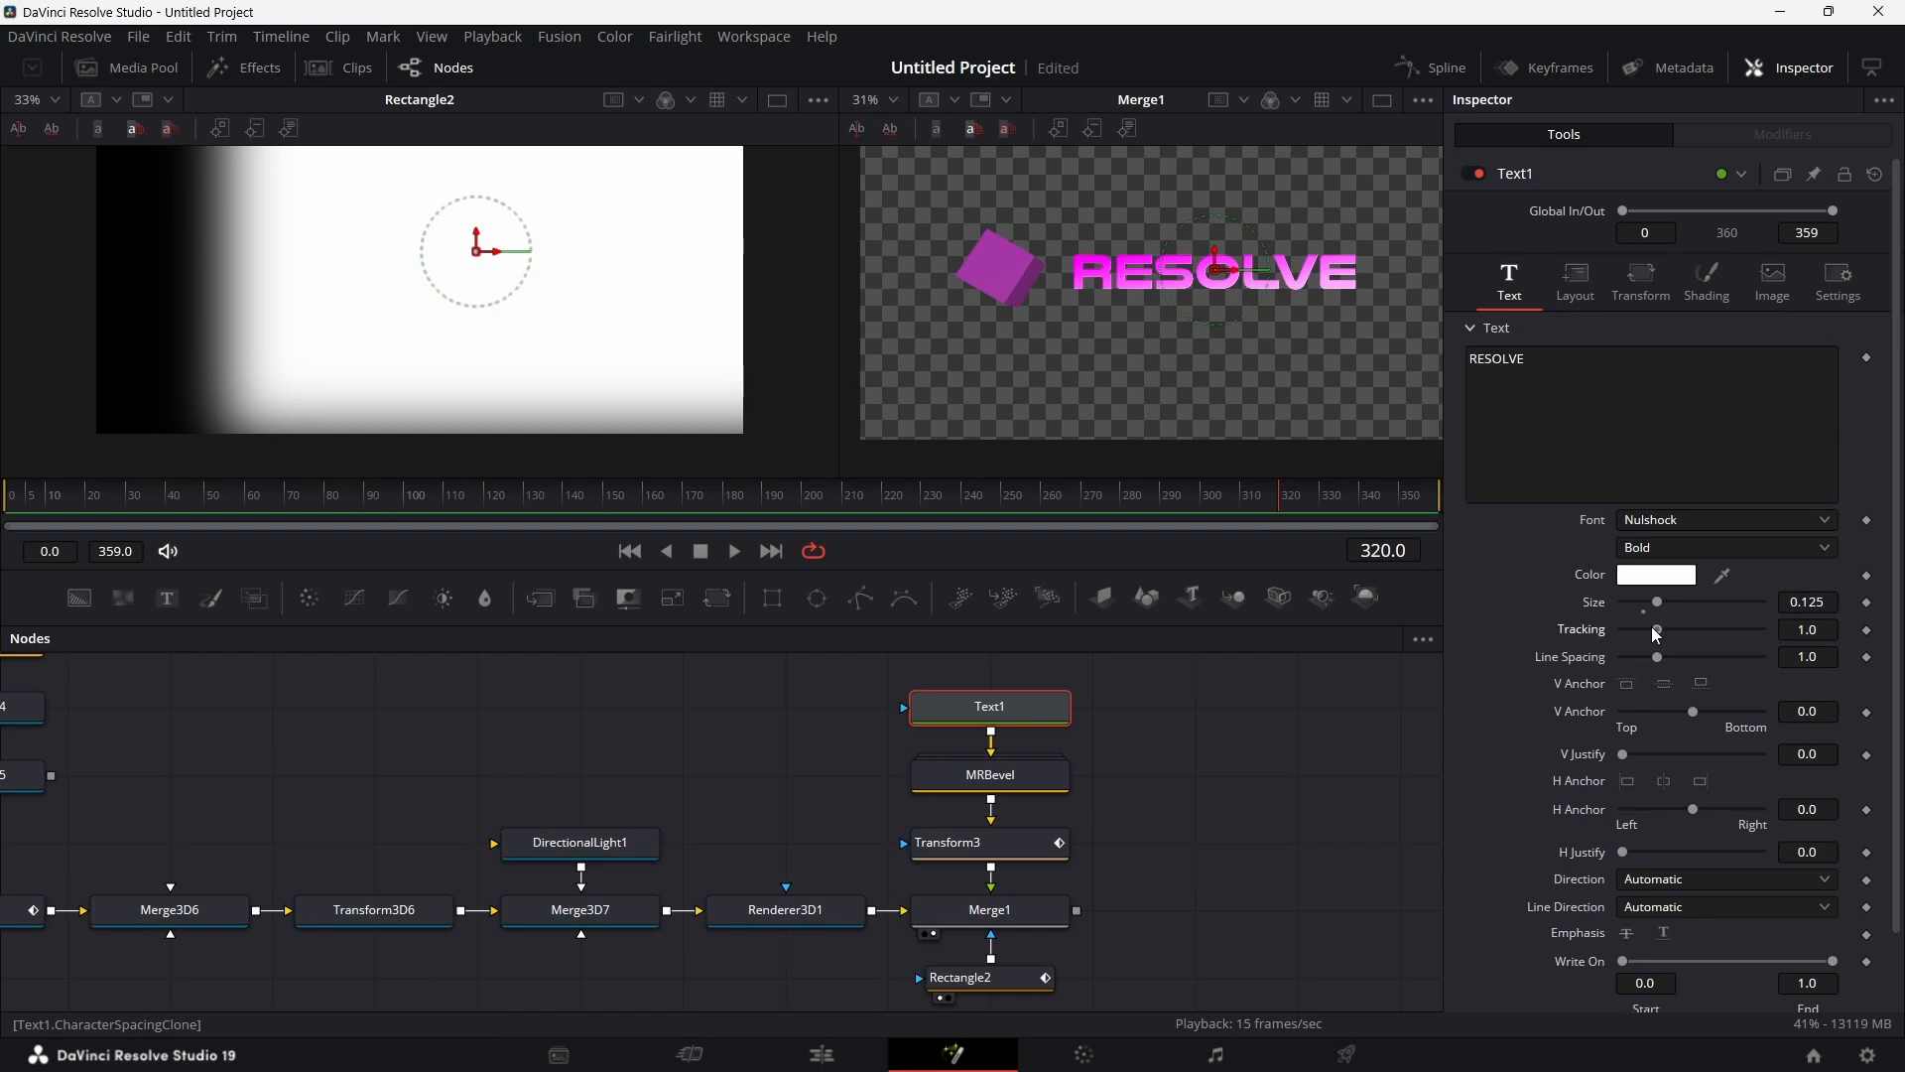
mouse_move(1657, 635)
left_mouse_down()
mouse_move(1681, 628)
mouse_move(1653, 640)
left_mouse_up()
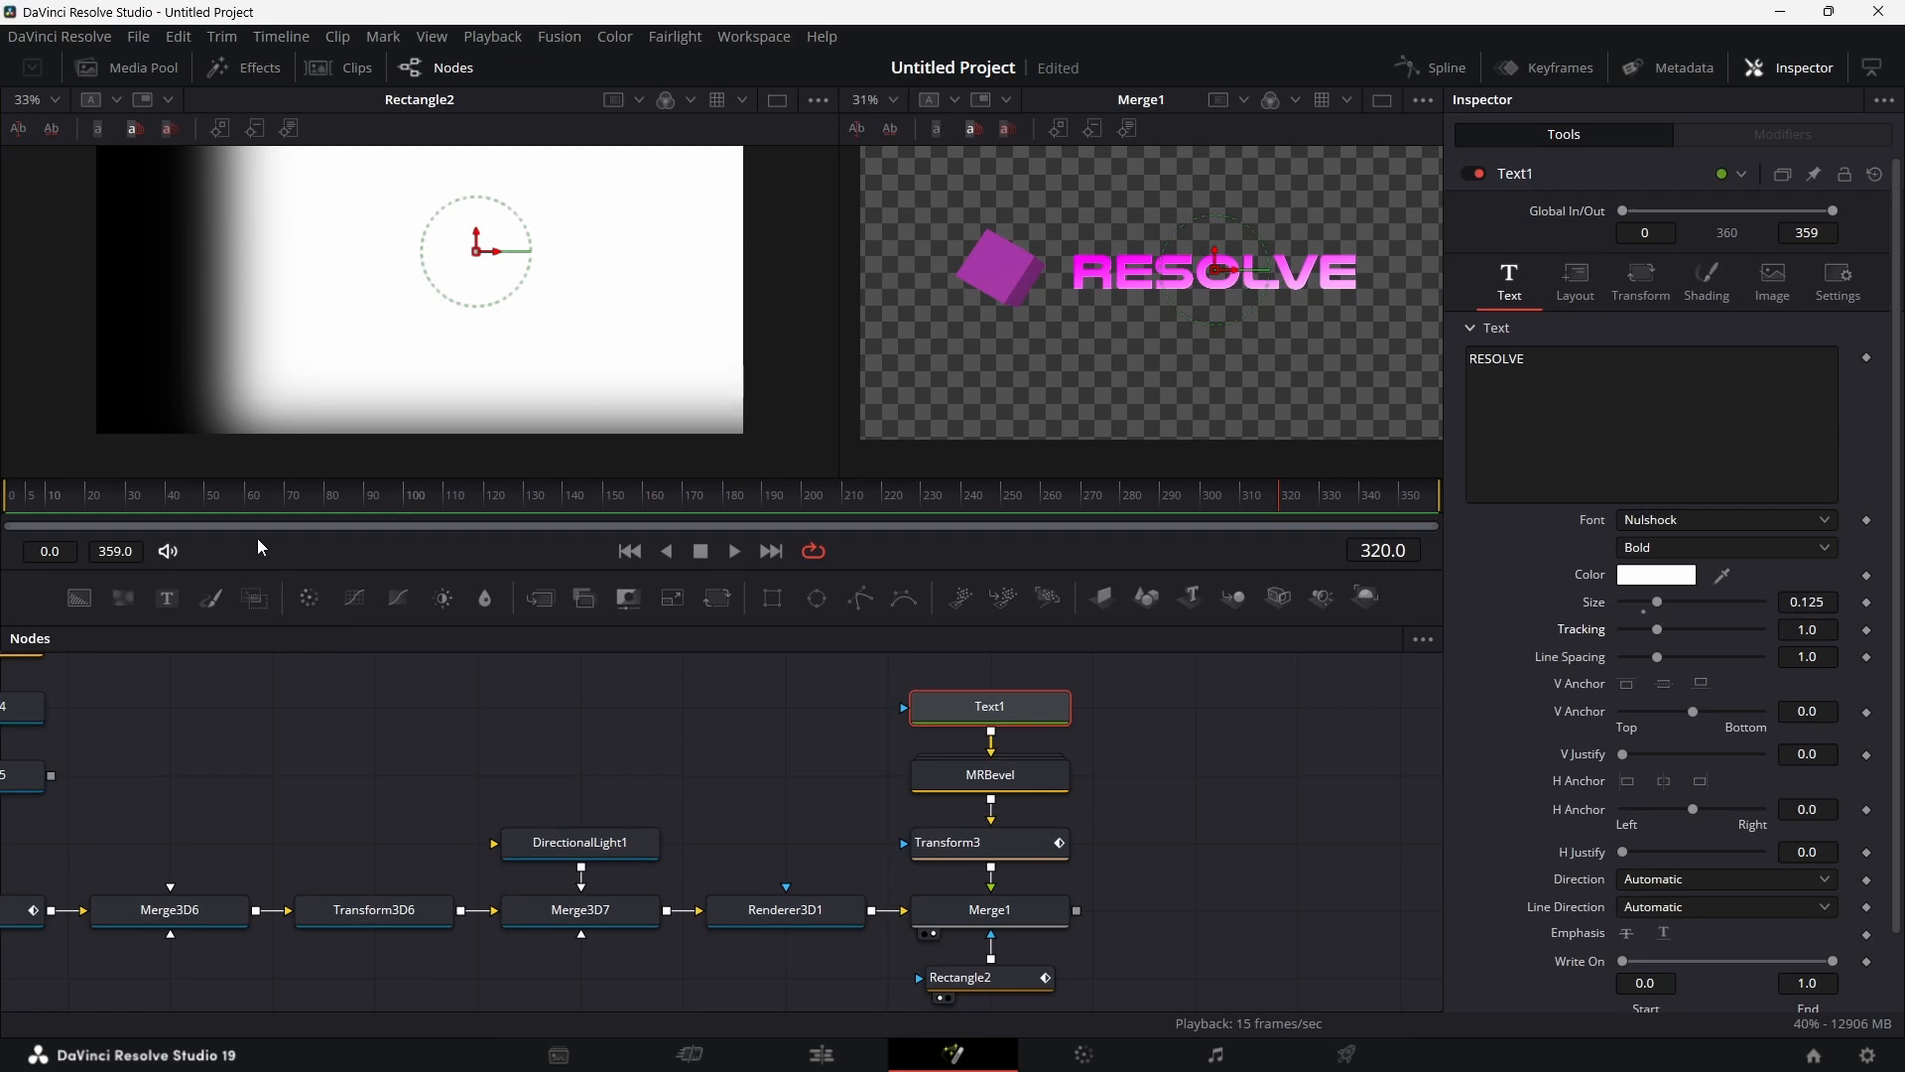
left_click(247, 492)
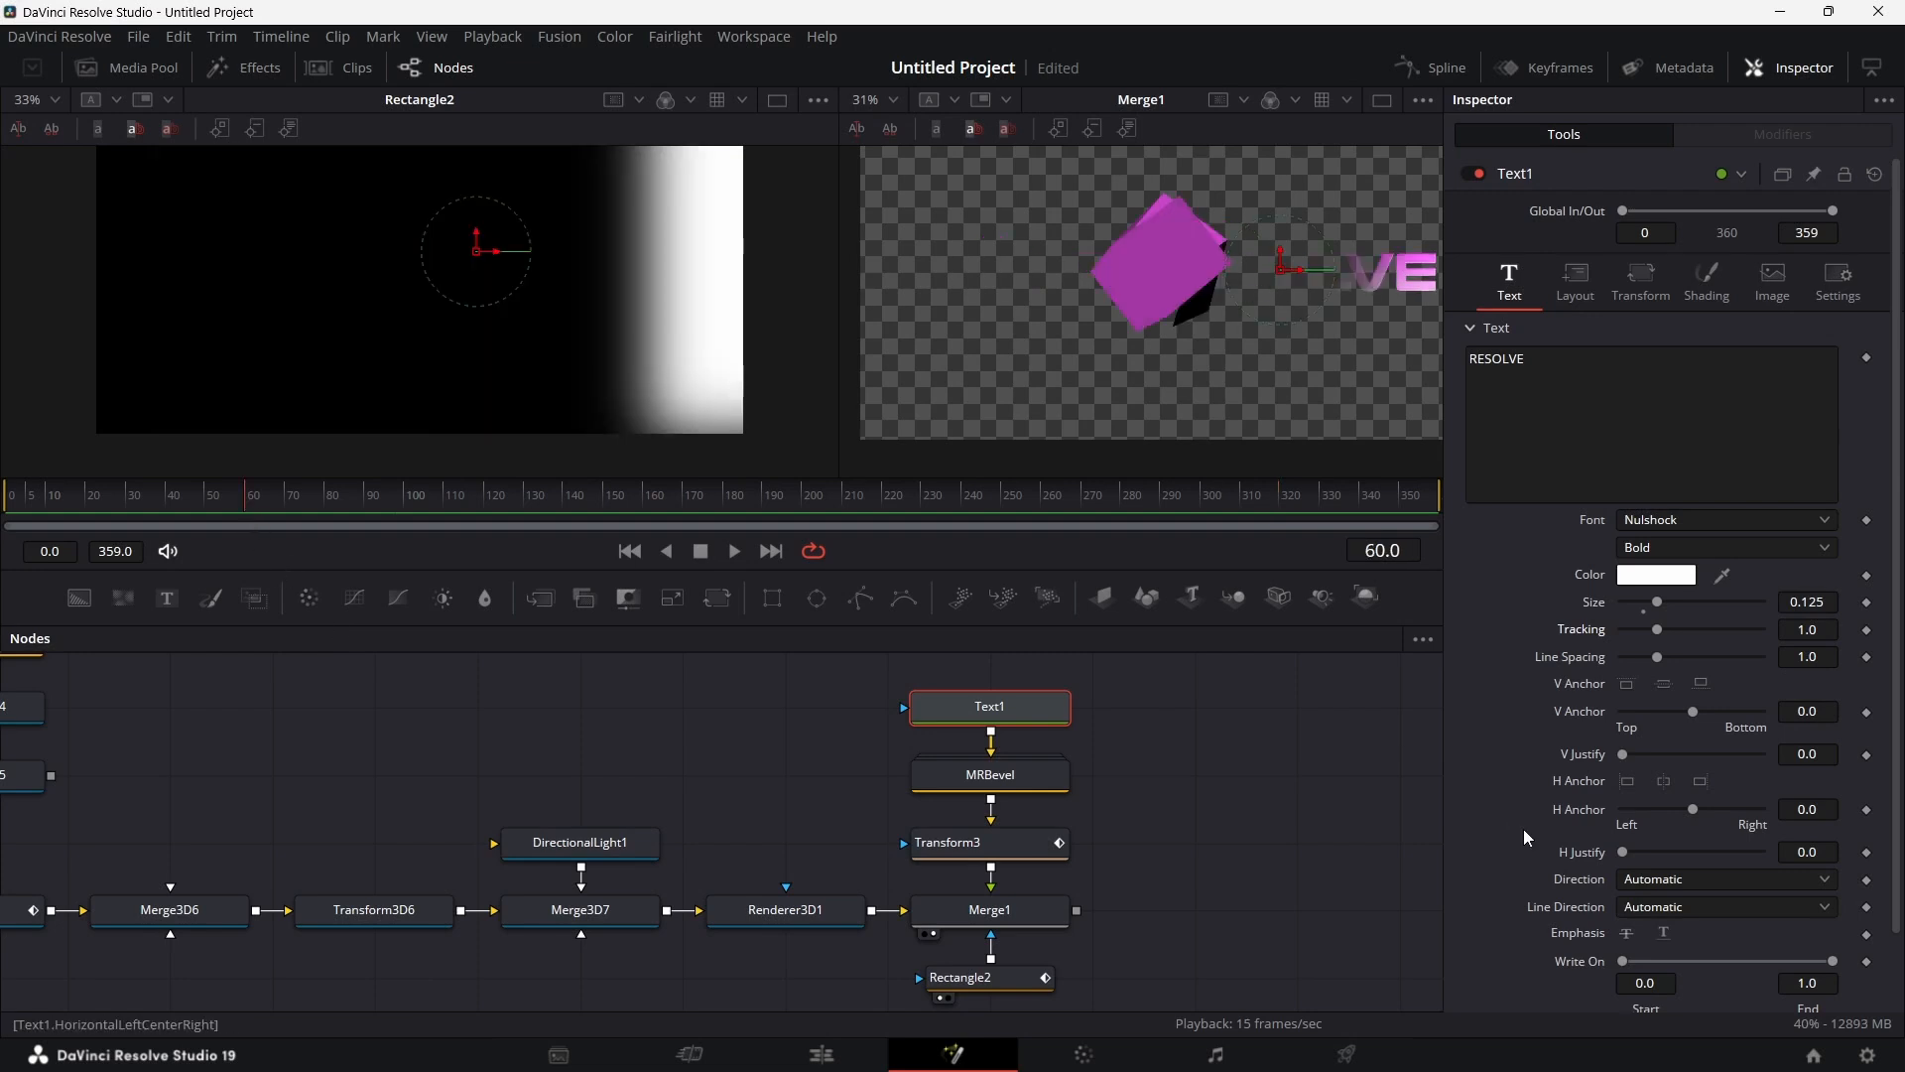
left_click(1869, 631)
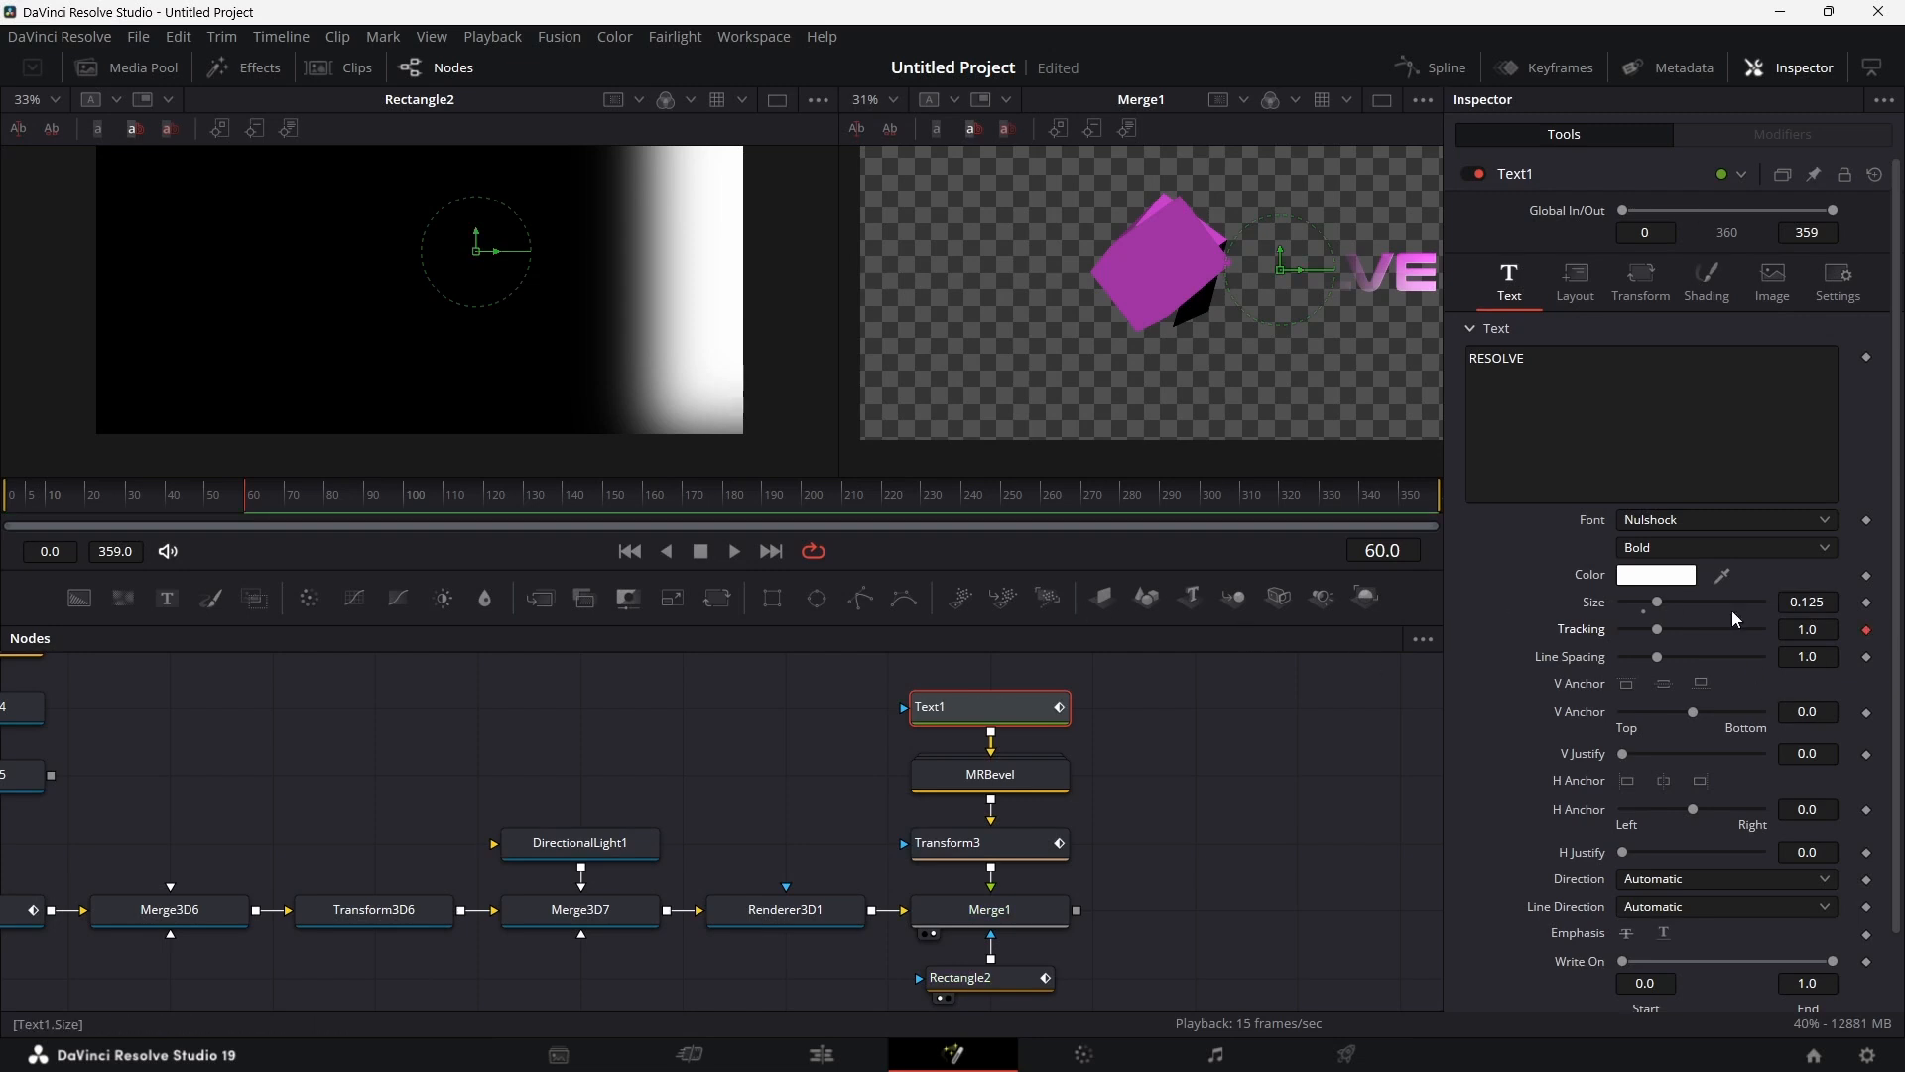
left_click(1826, 629)
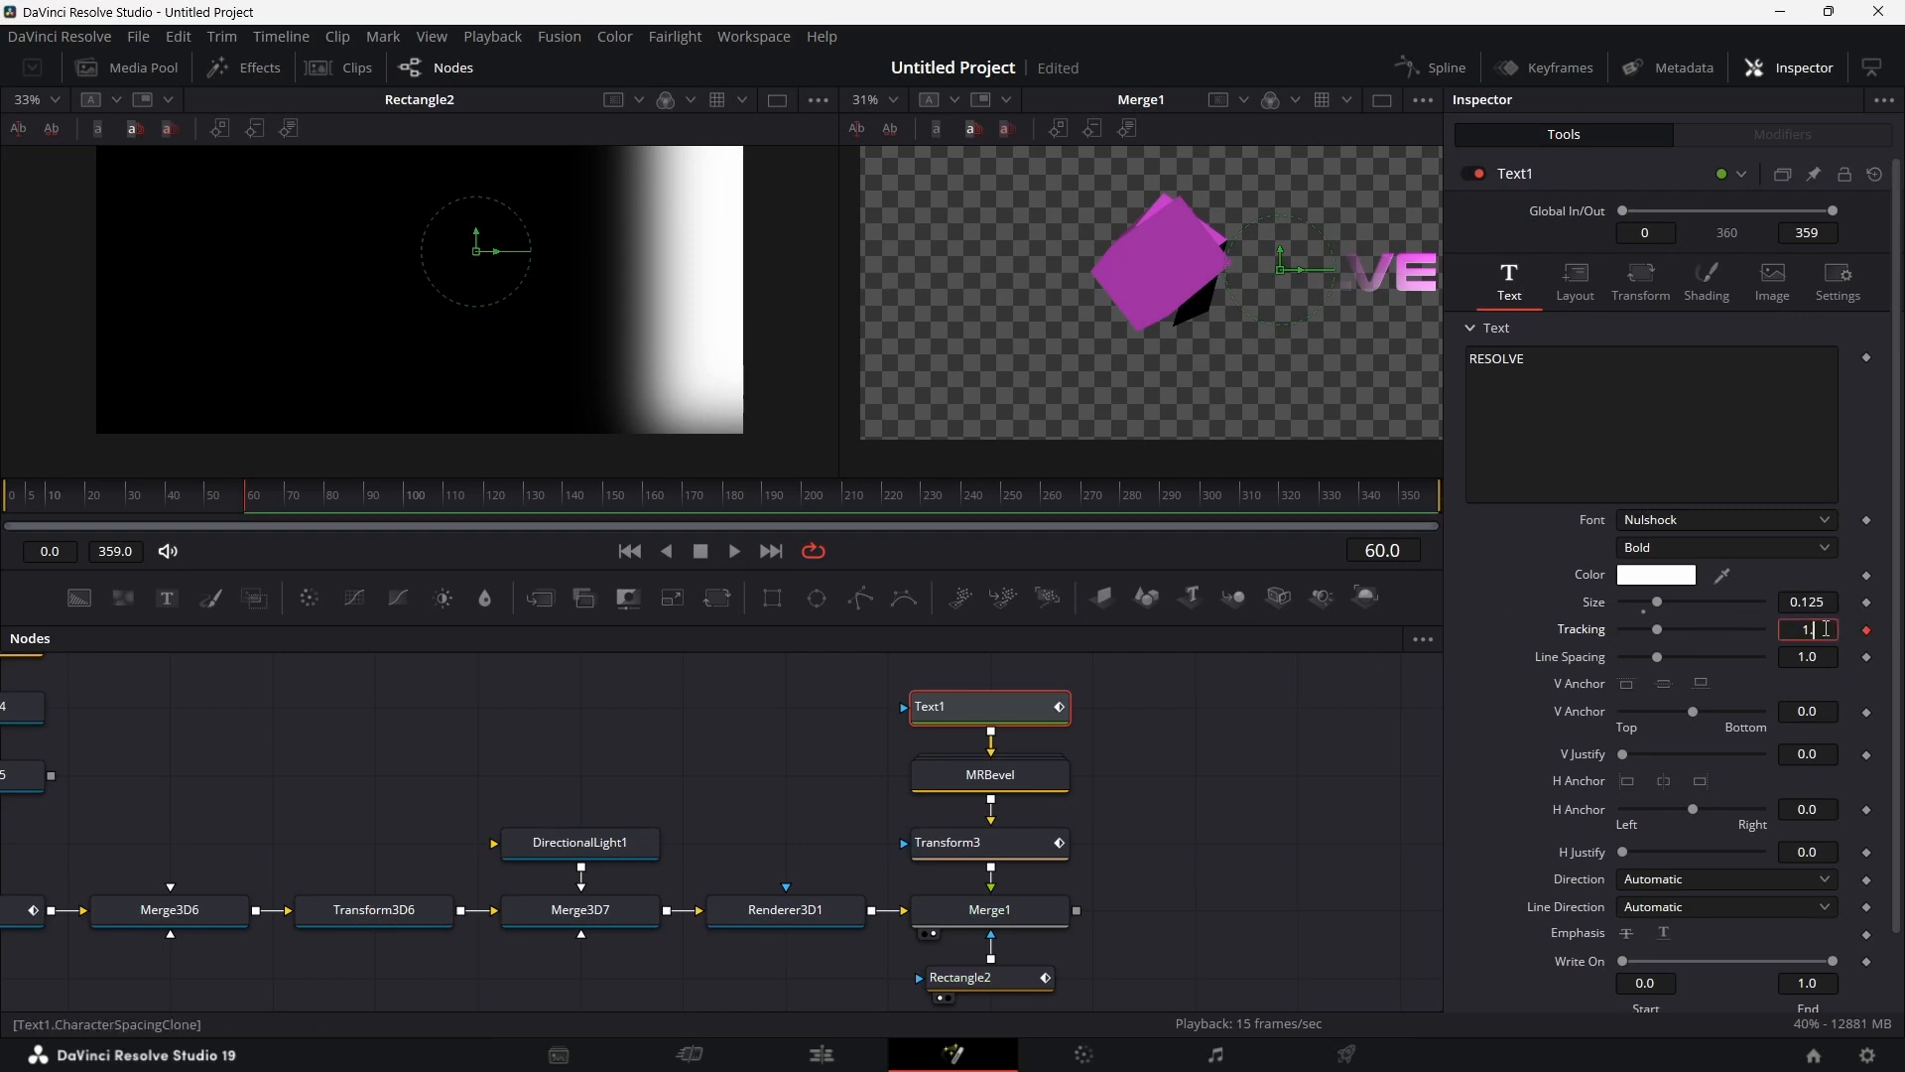
key("Tab")
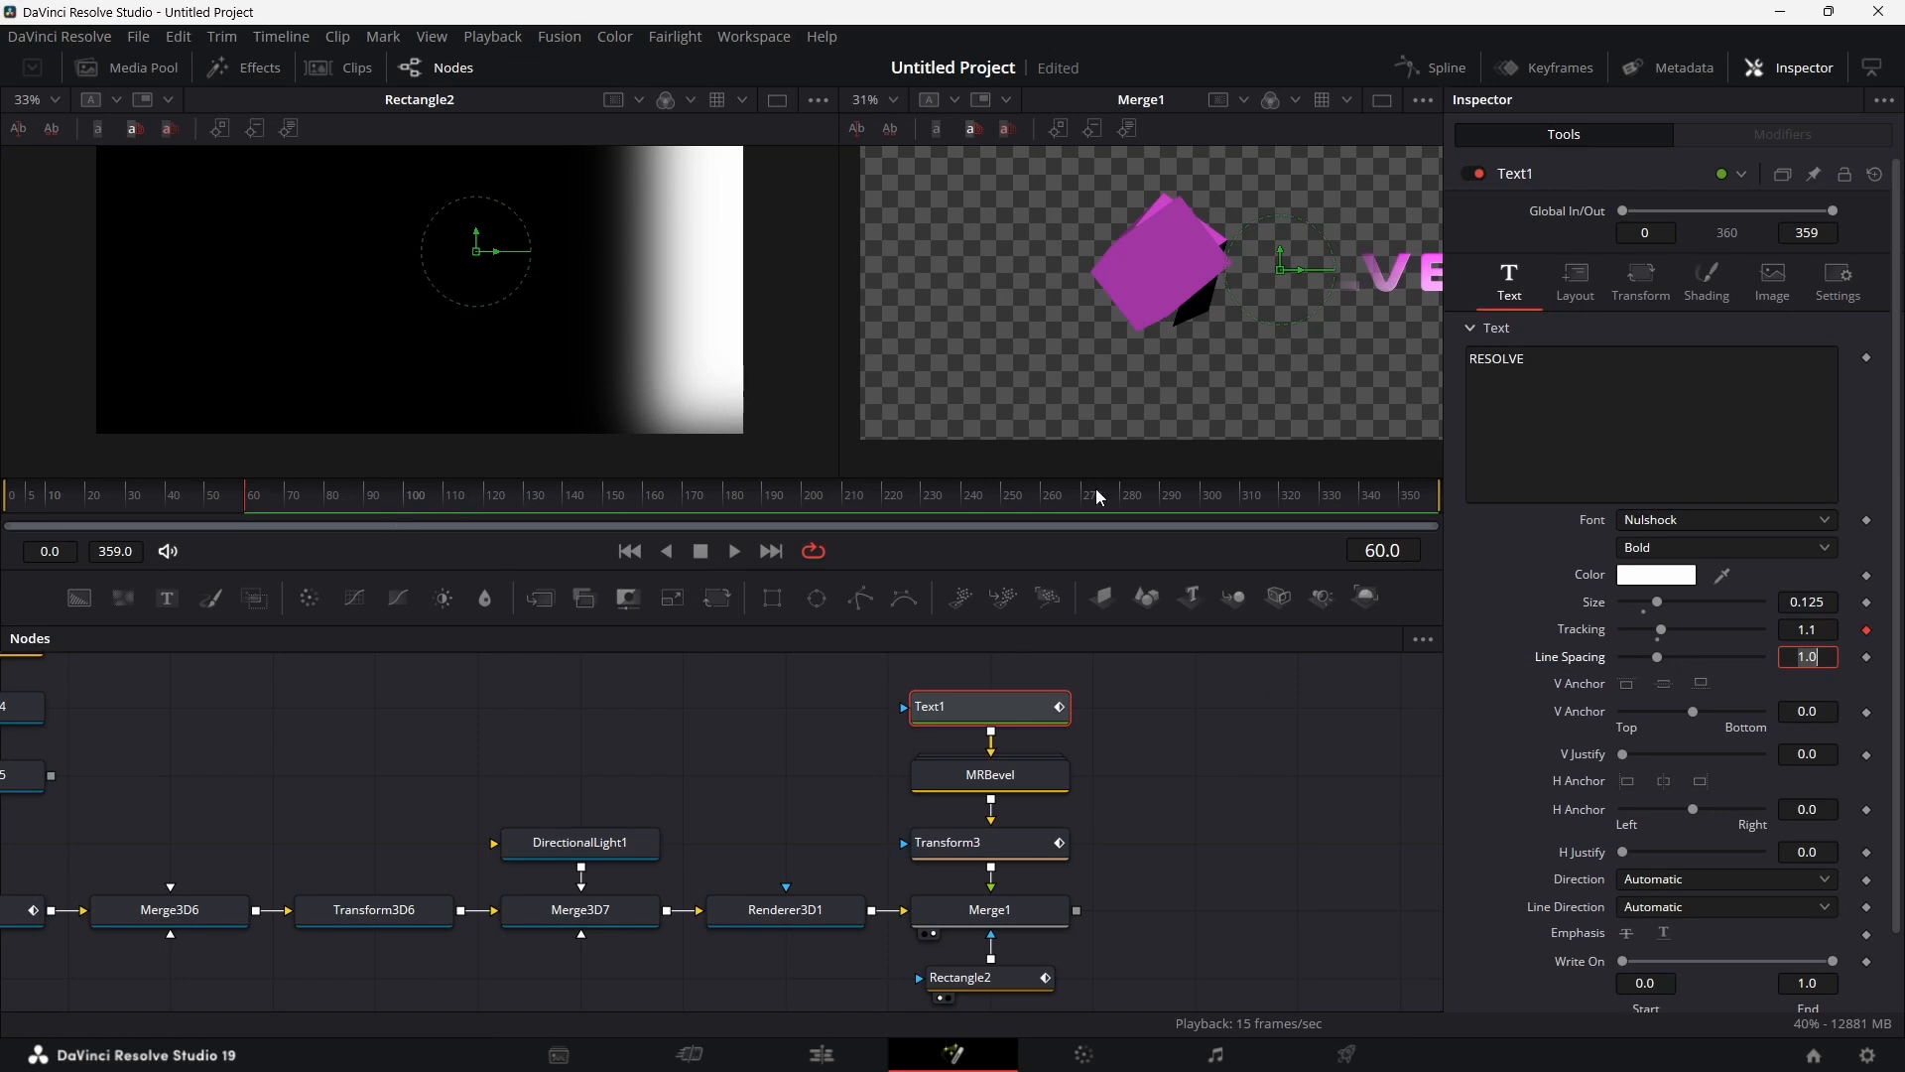
Step: At frame 320, set the Text1 tracking to 1.0
left_click(1282, 501)
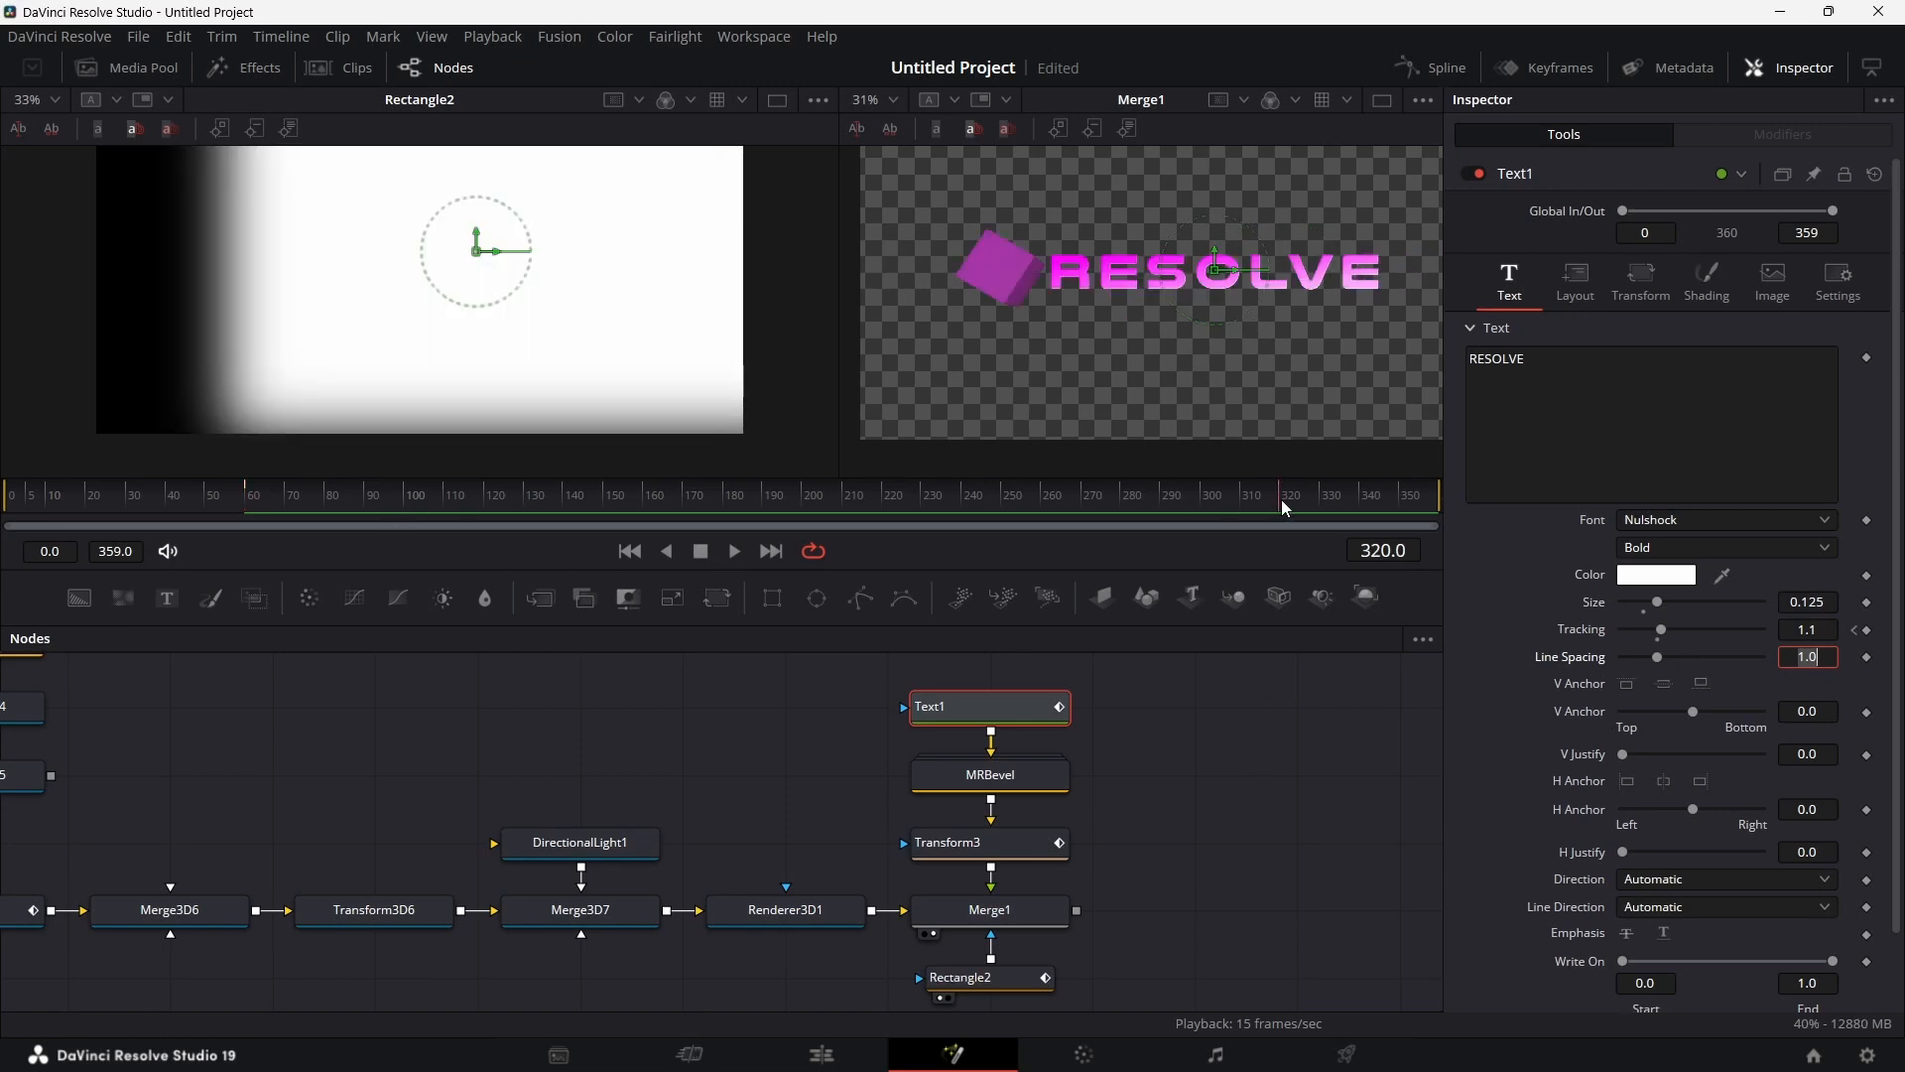
left_click(1828, 629)
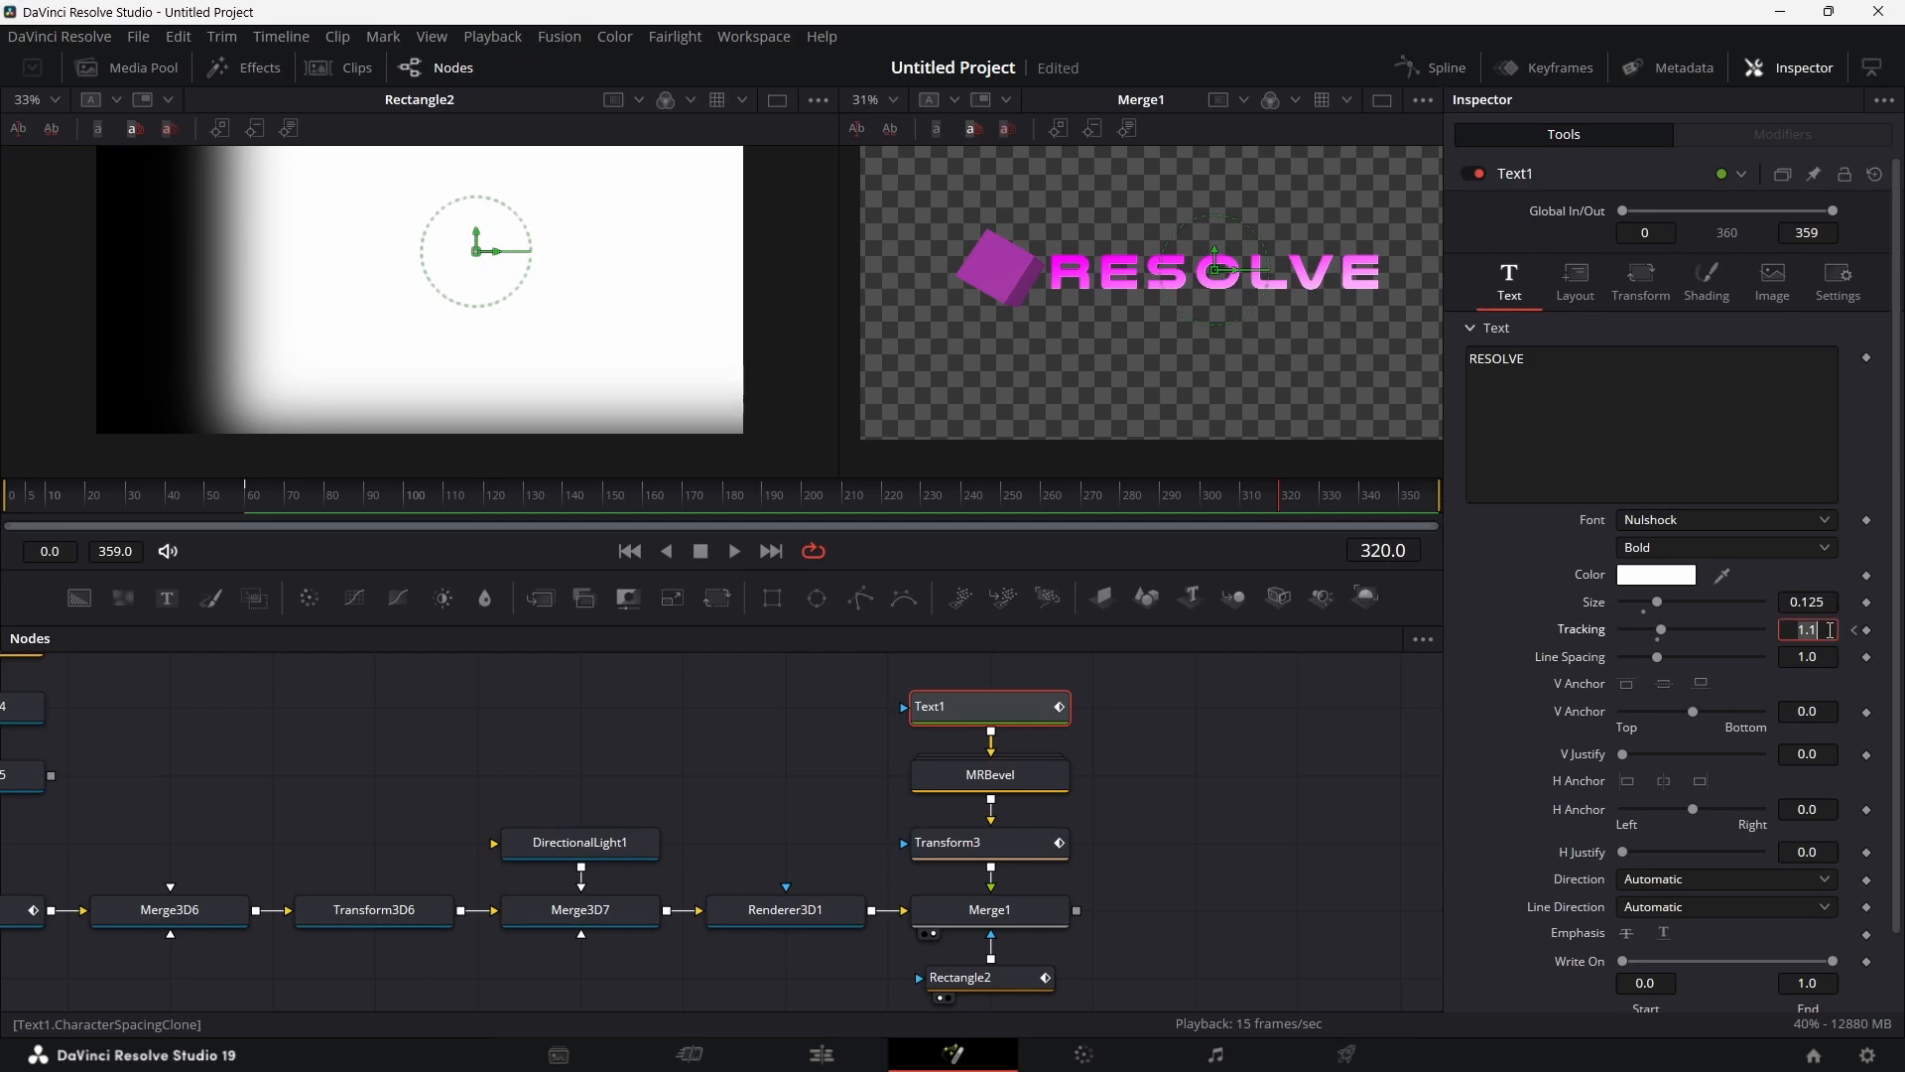
key("BackSpace")
key("BackSpace")
key("Tab")
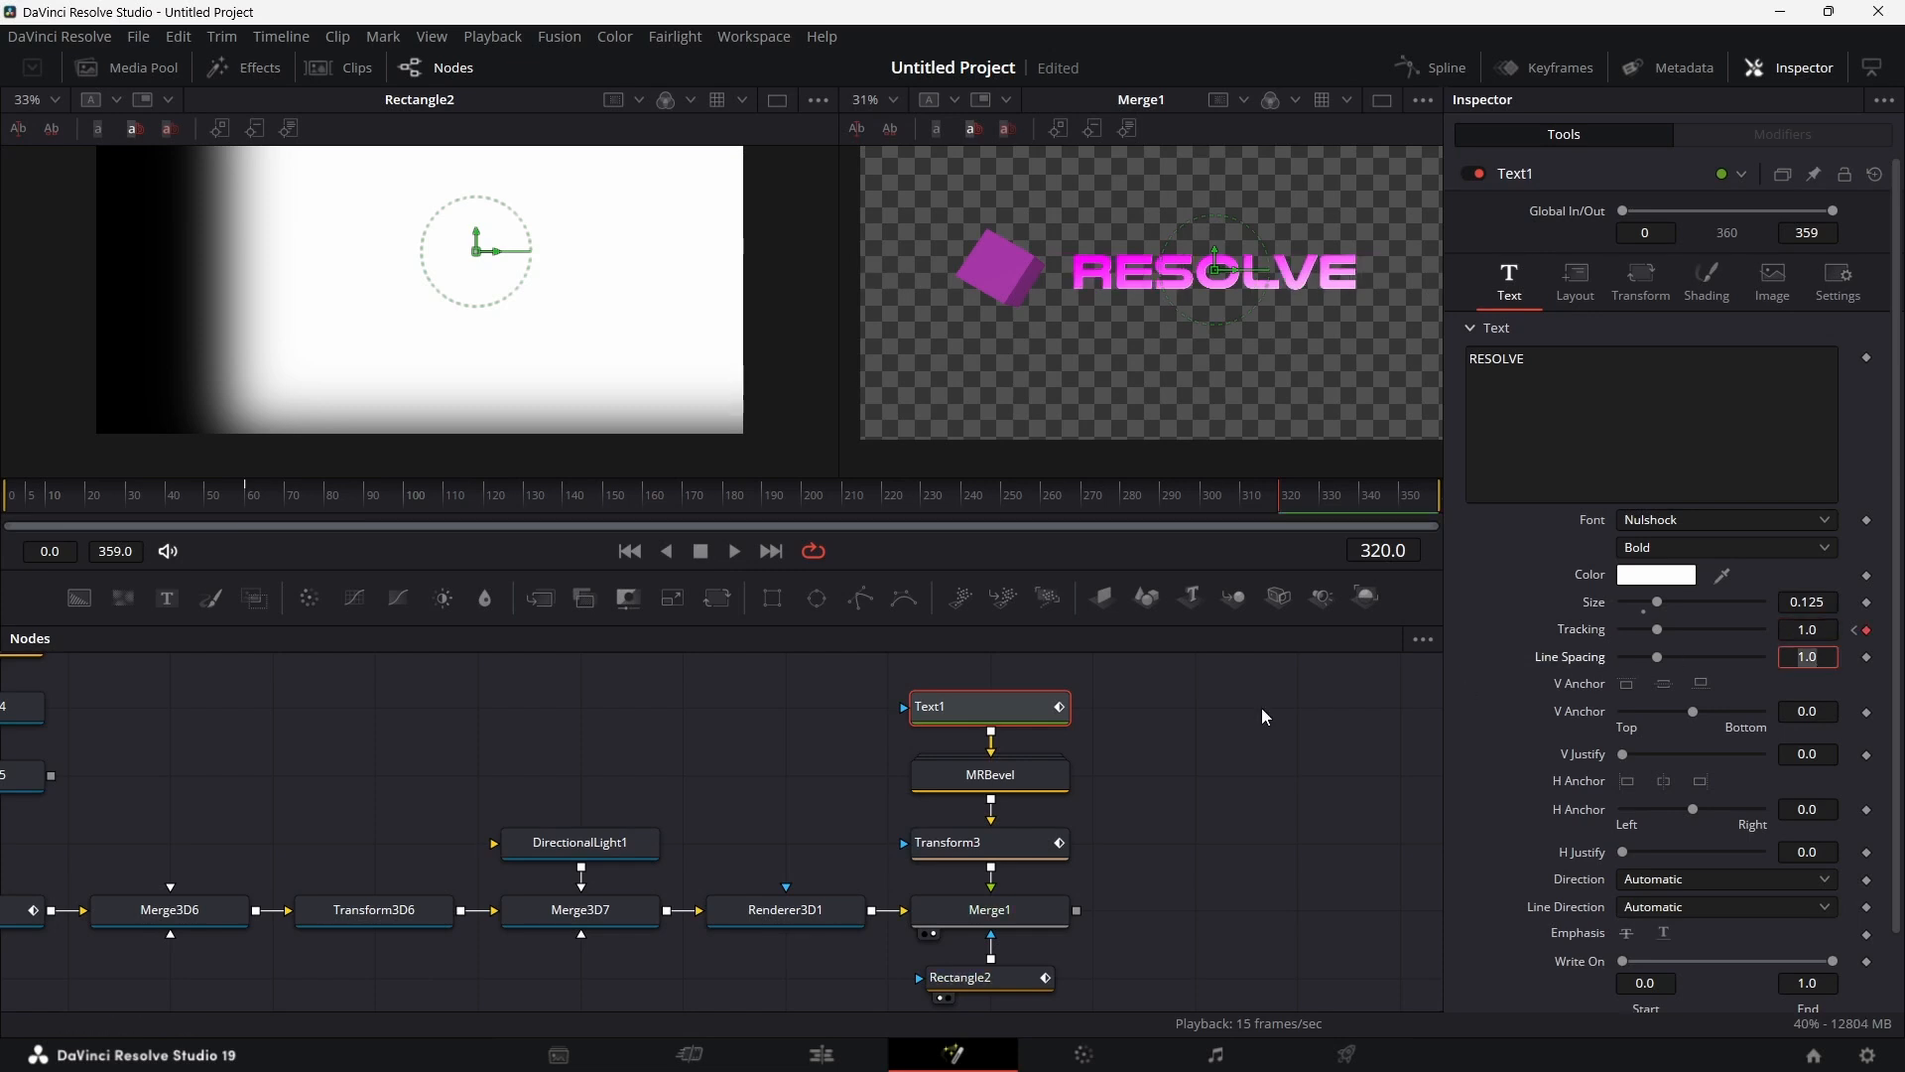
Step: Flatten the Text1 Character Spacing curve in the Spline editor, raise Ease In to about 77, and close the editor
left_click(1015, 707)
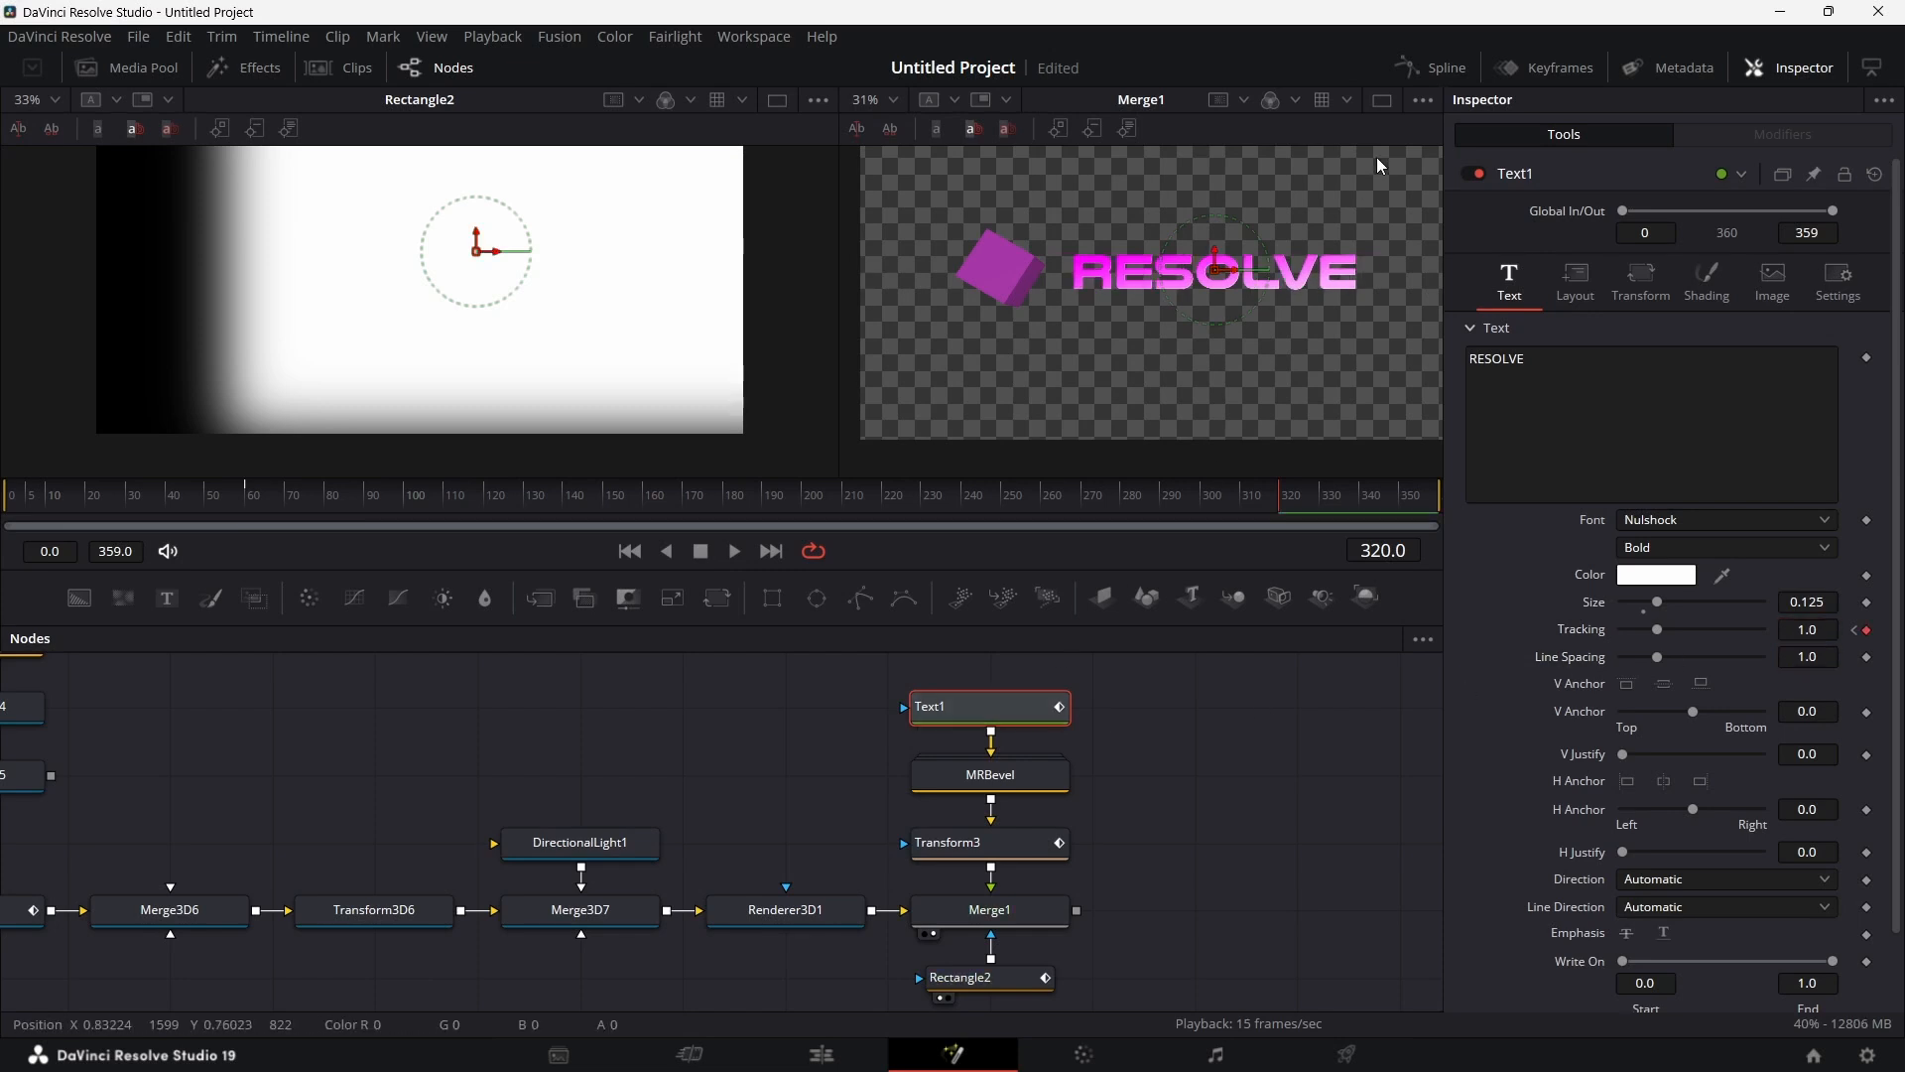
left_click(1437, 69)
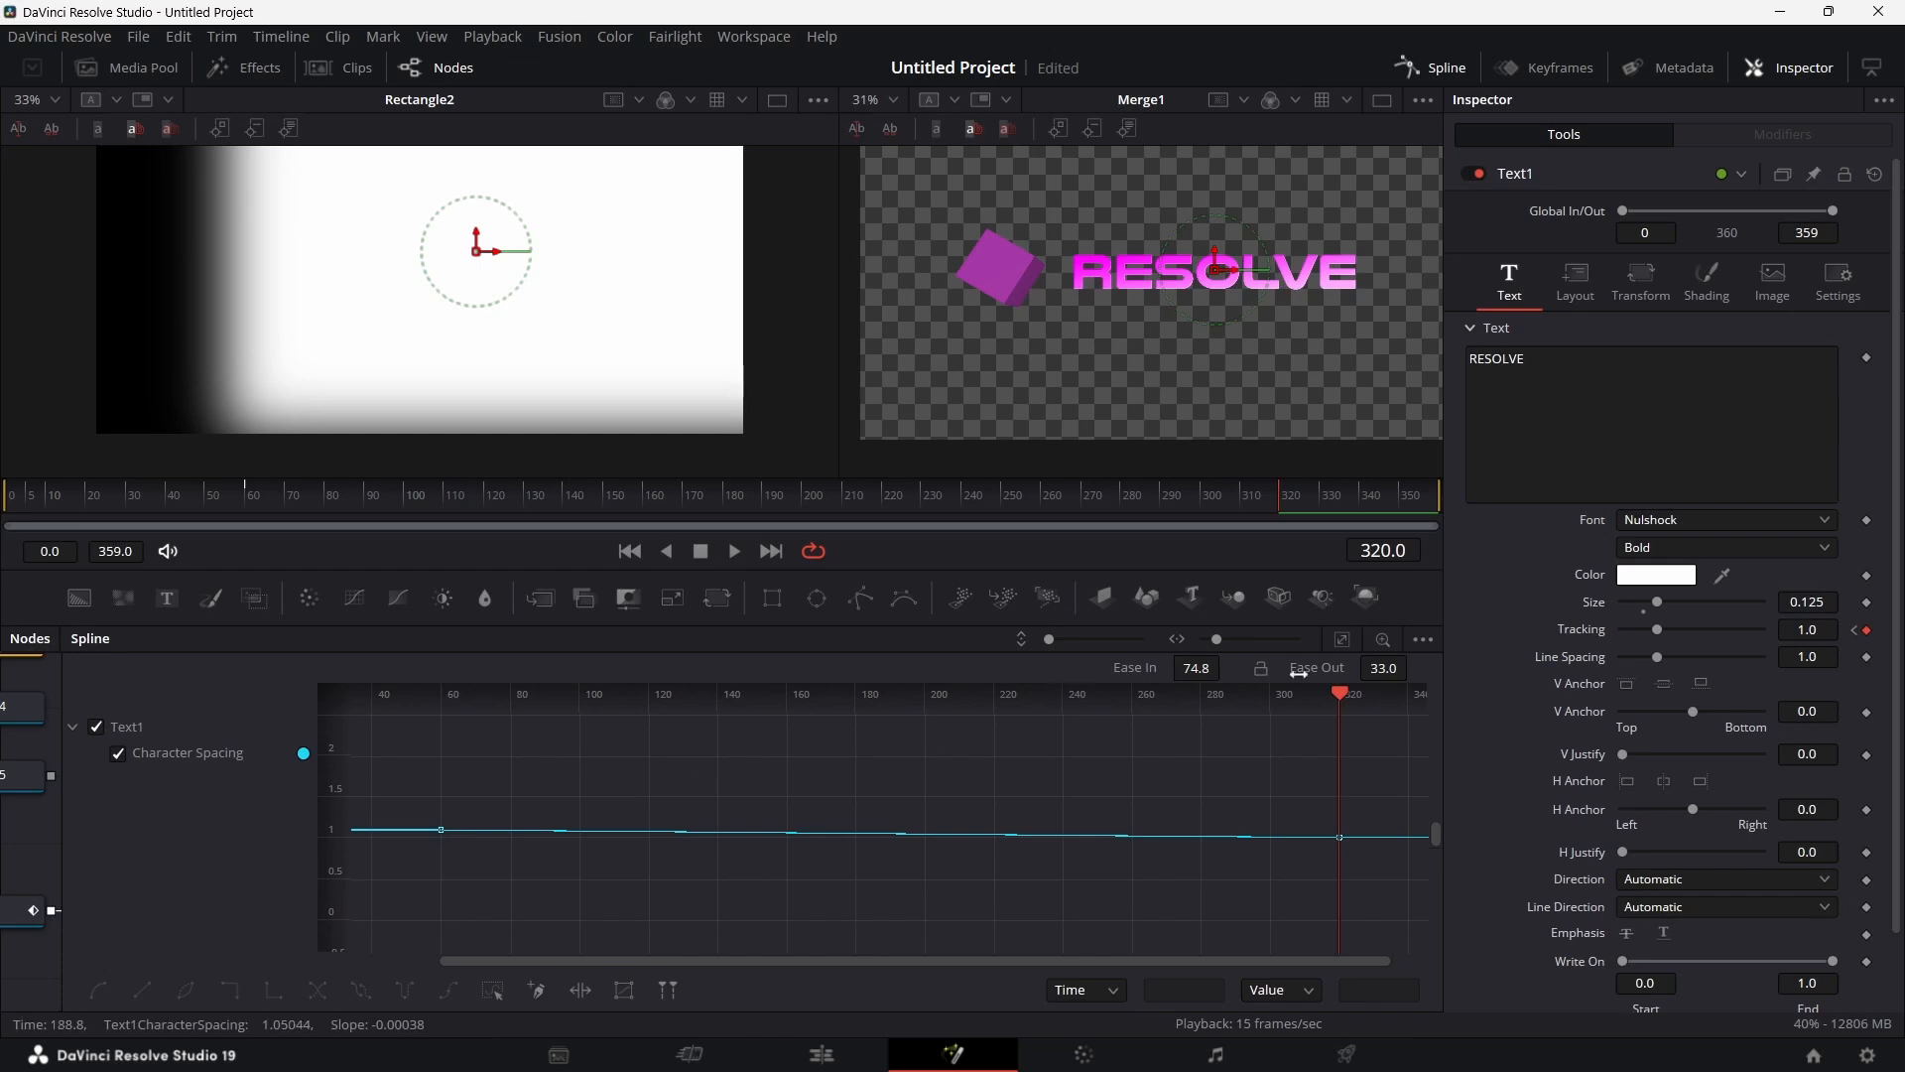
left_click(1340, 641)
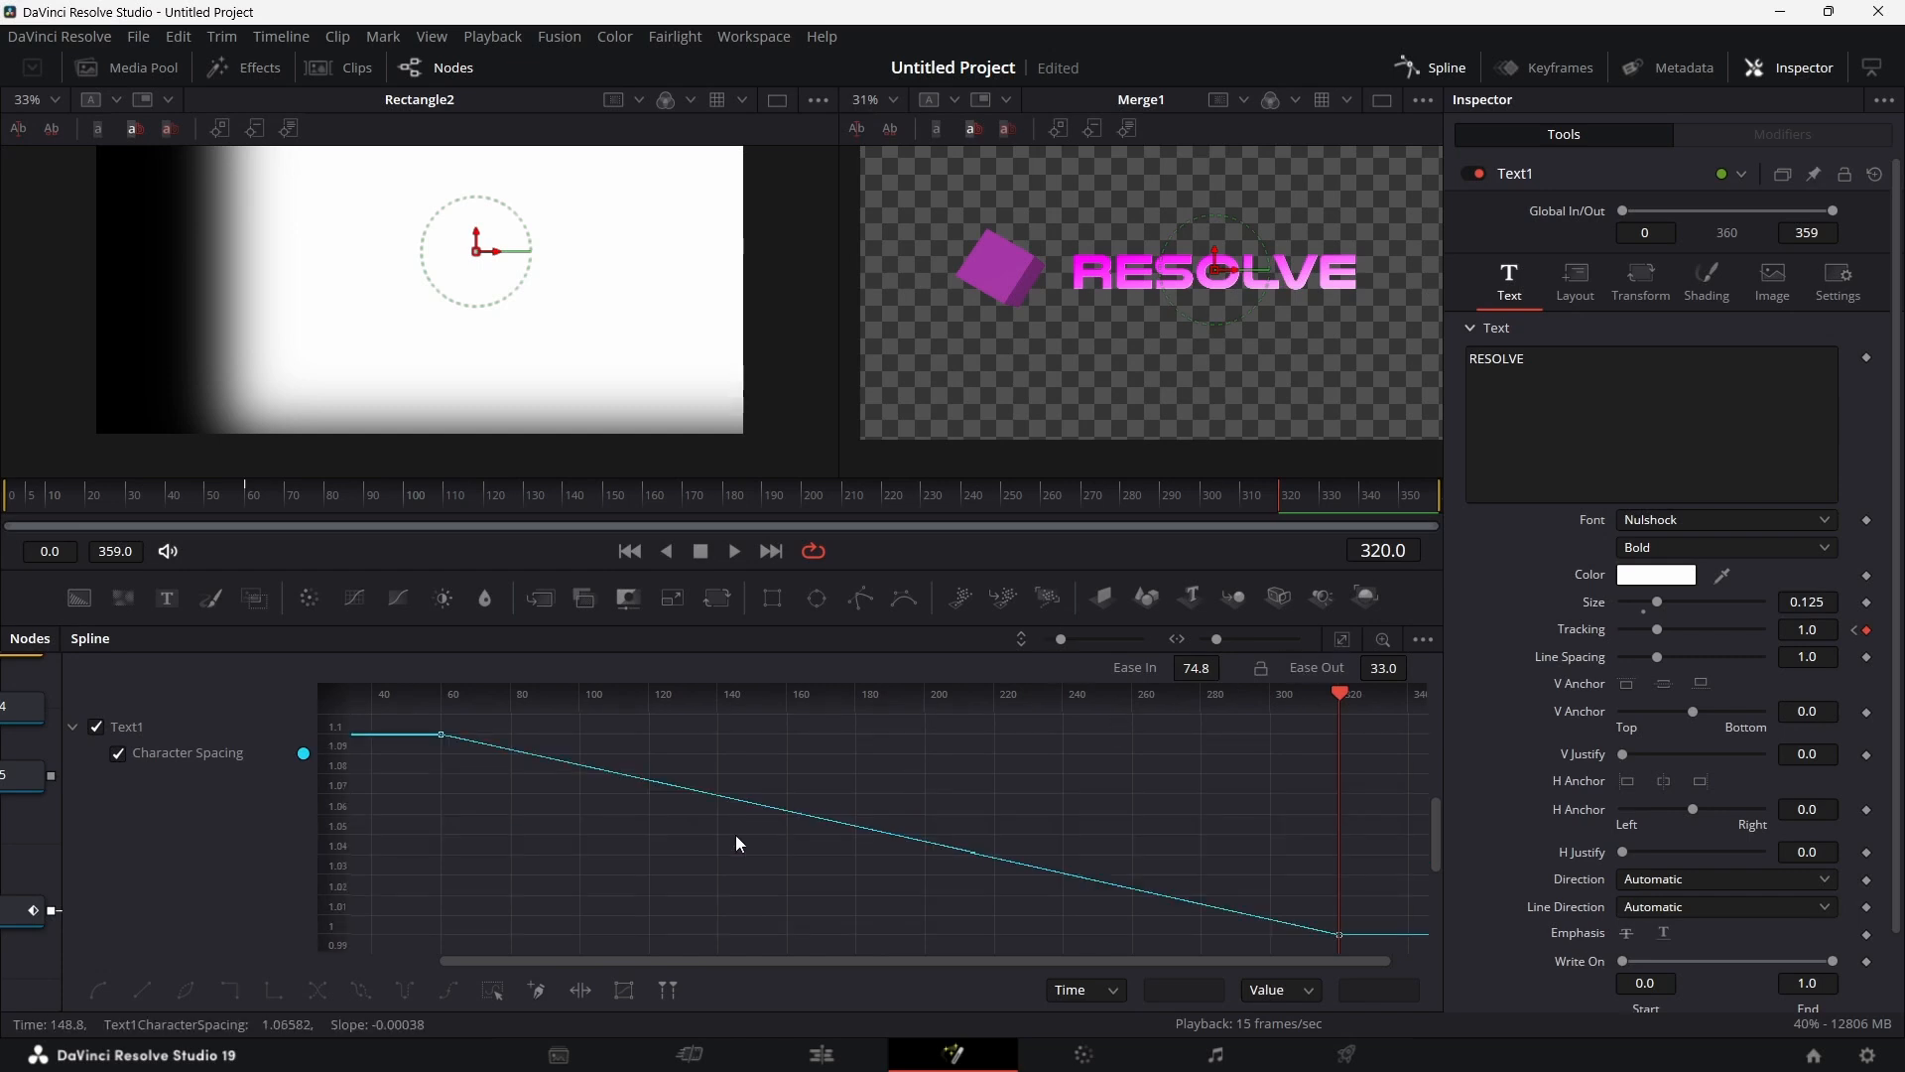
left_click(497, 986)
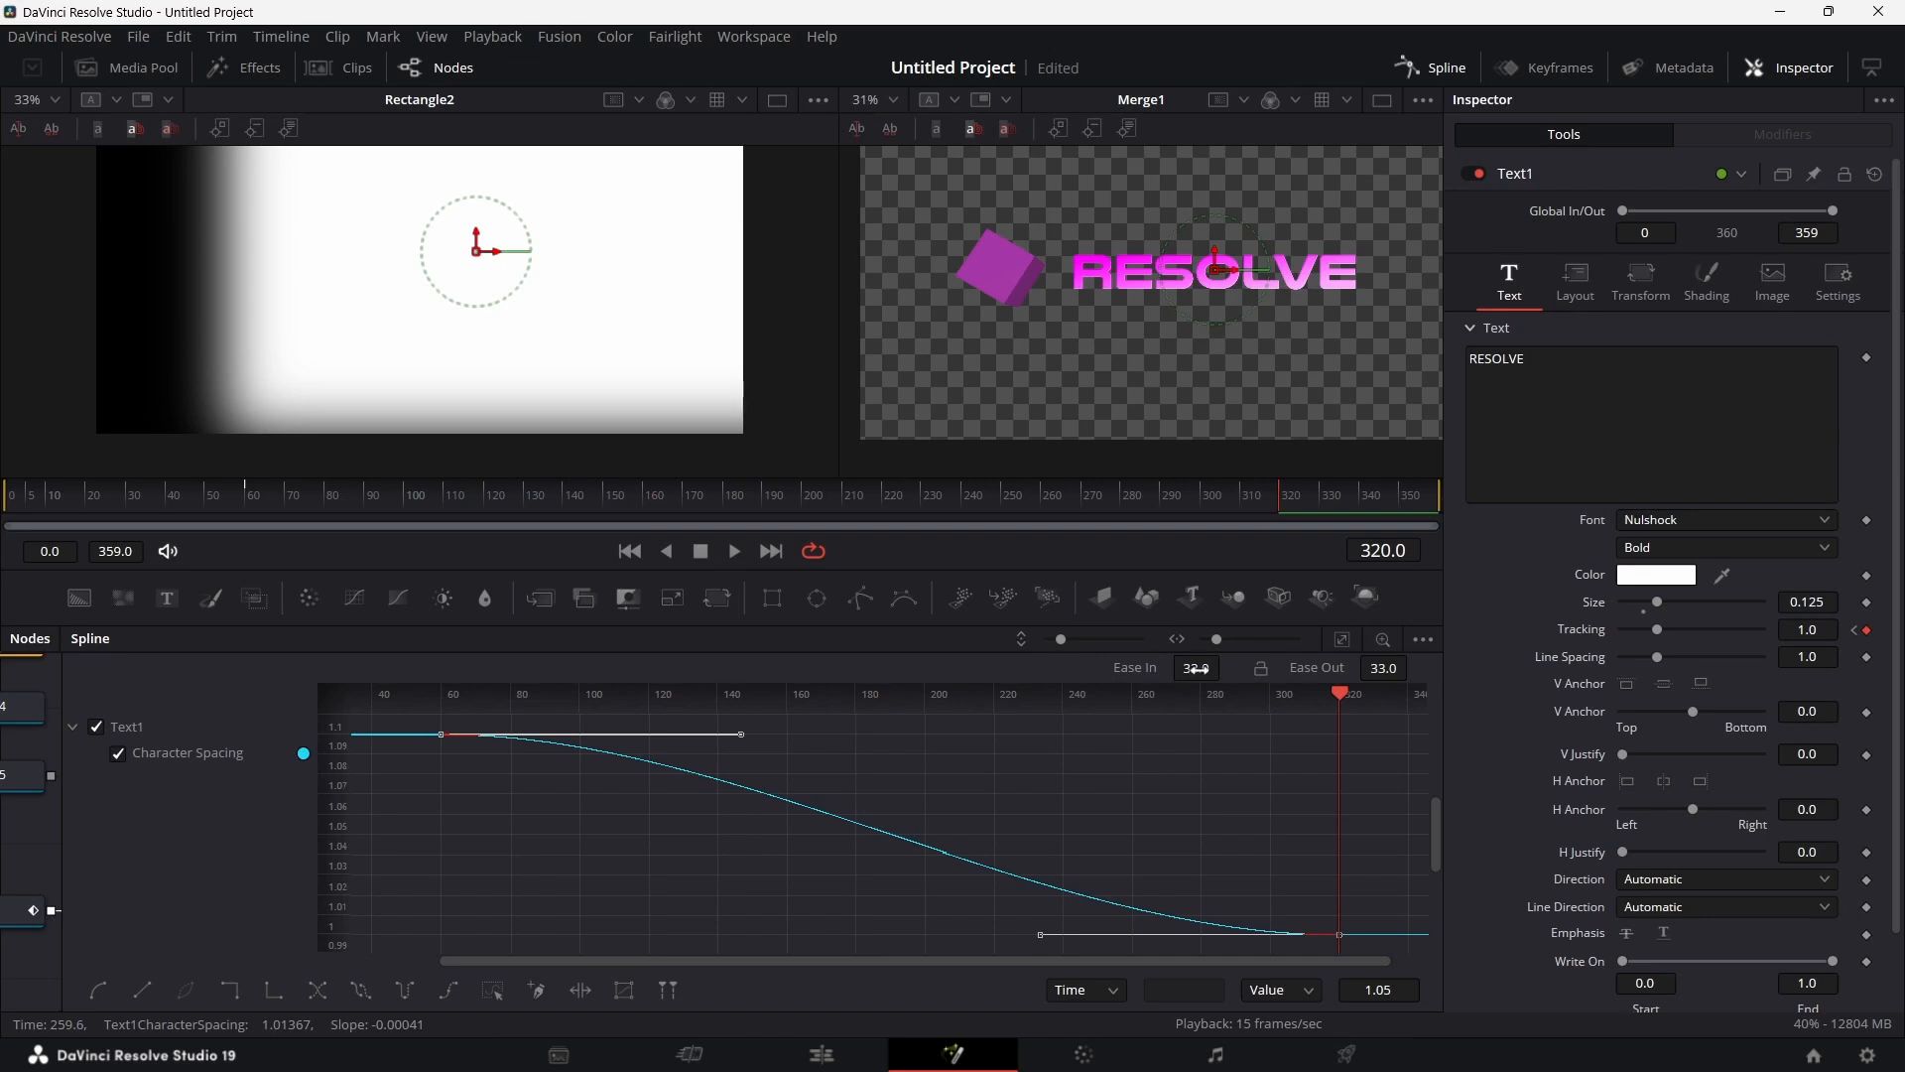
left_click_drag(1198, 668, 1225, 668)
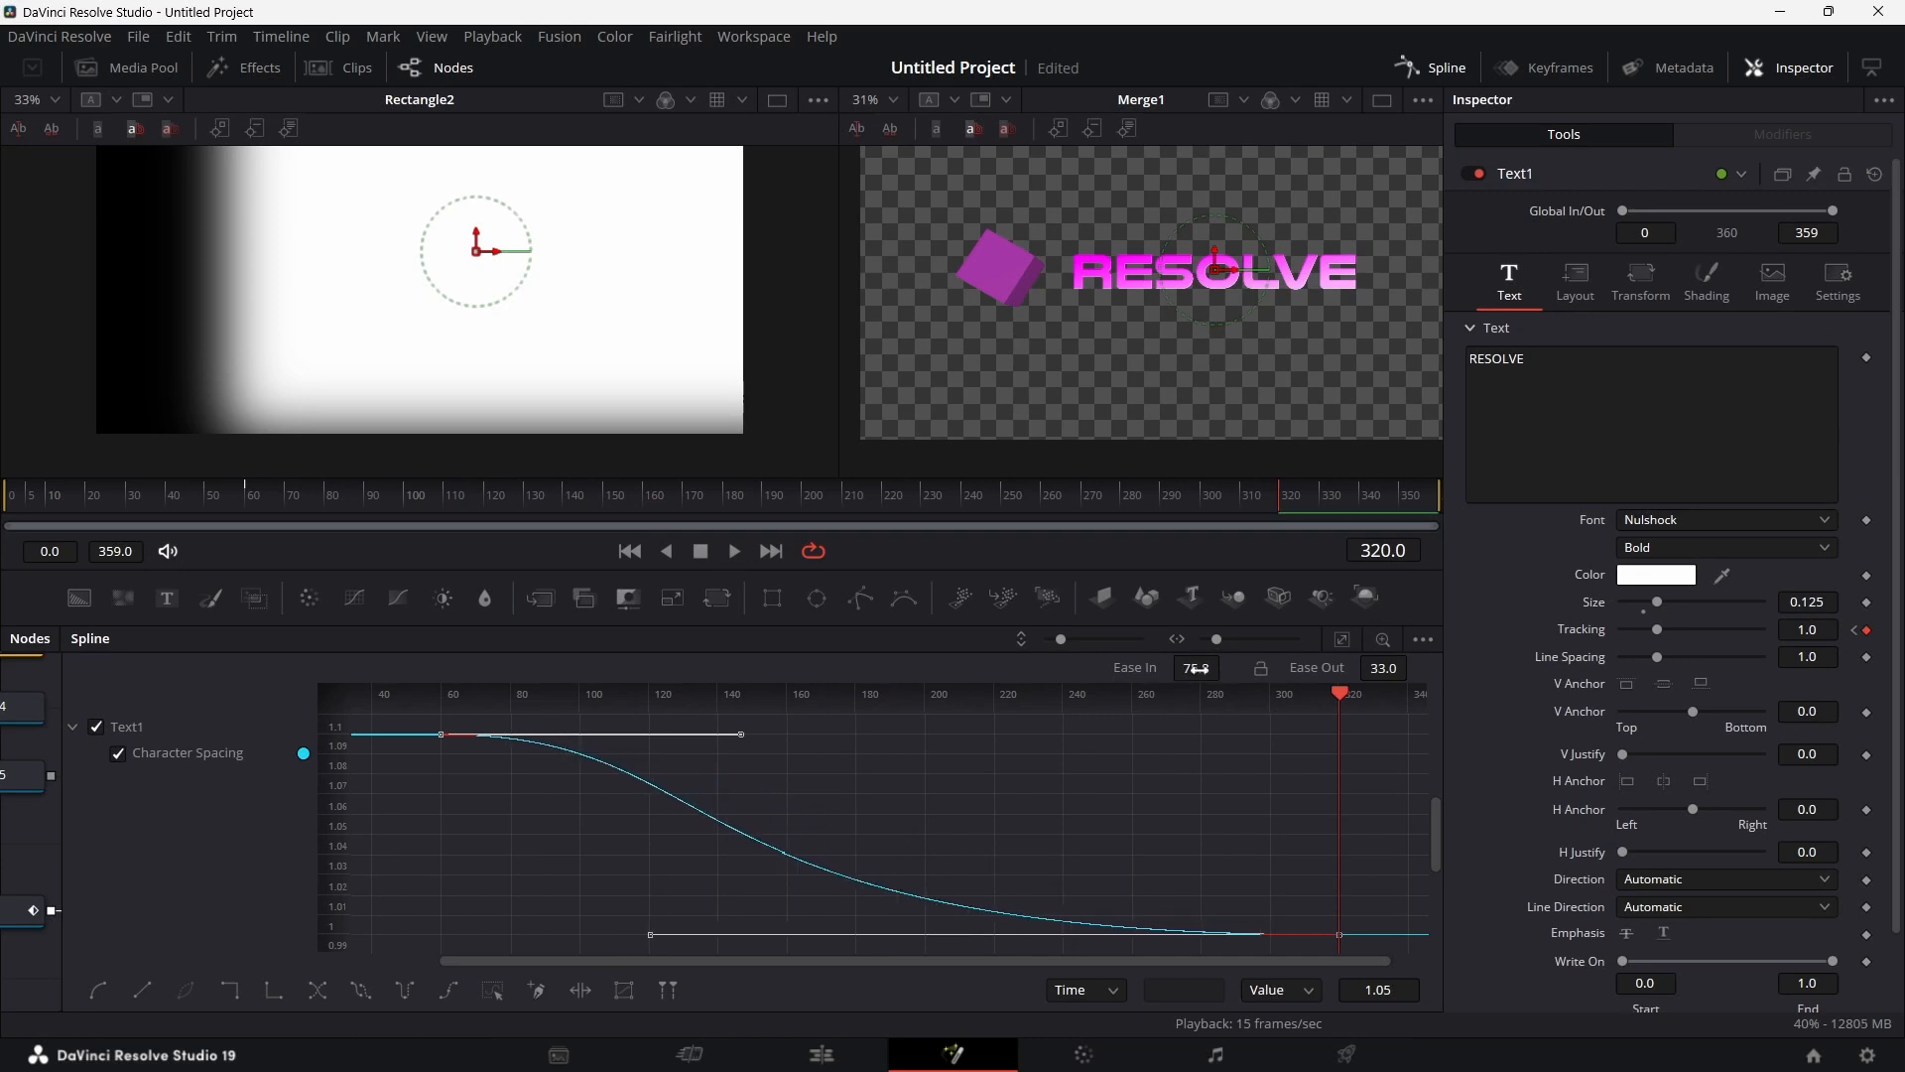
left_click(1441, 68)
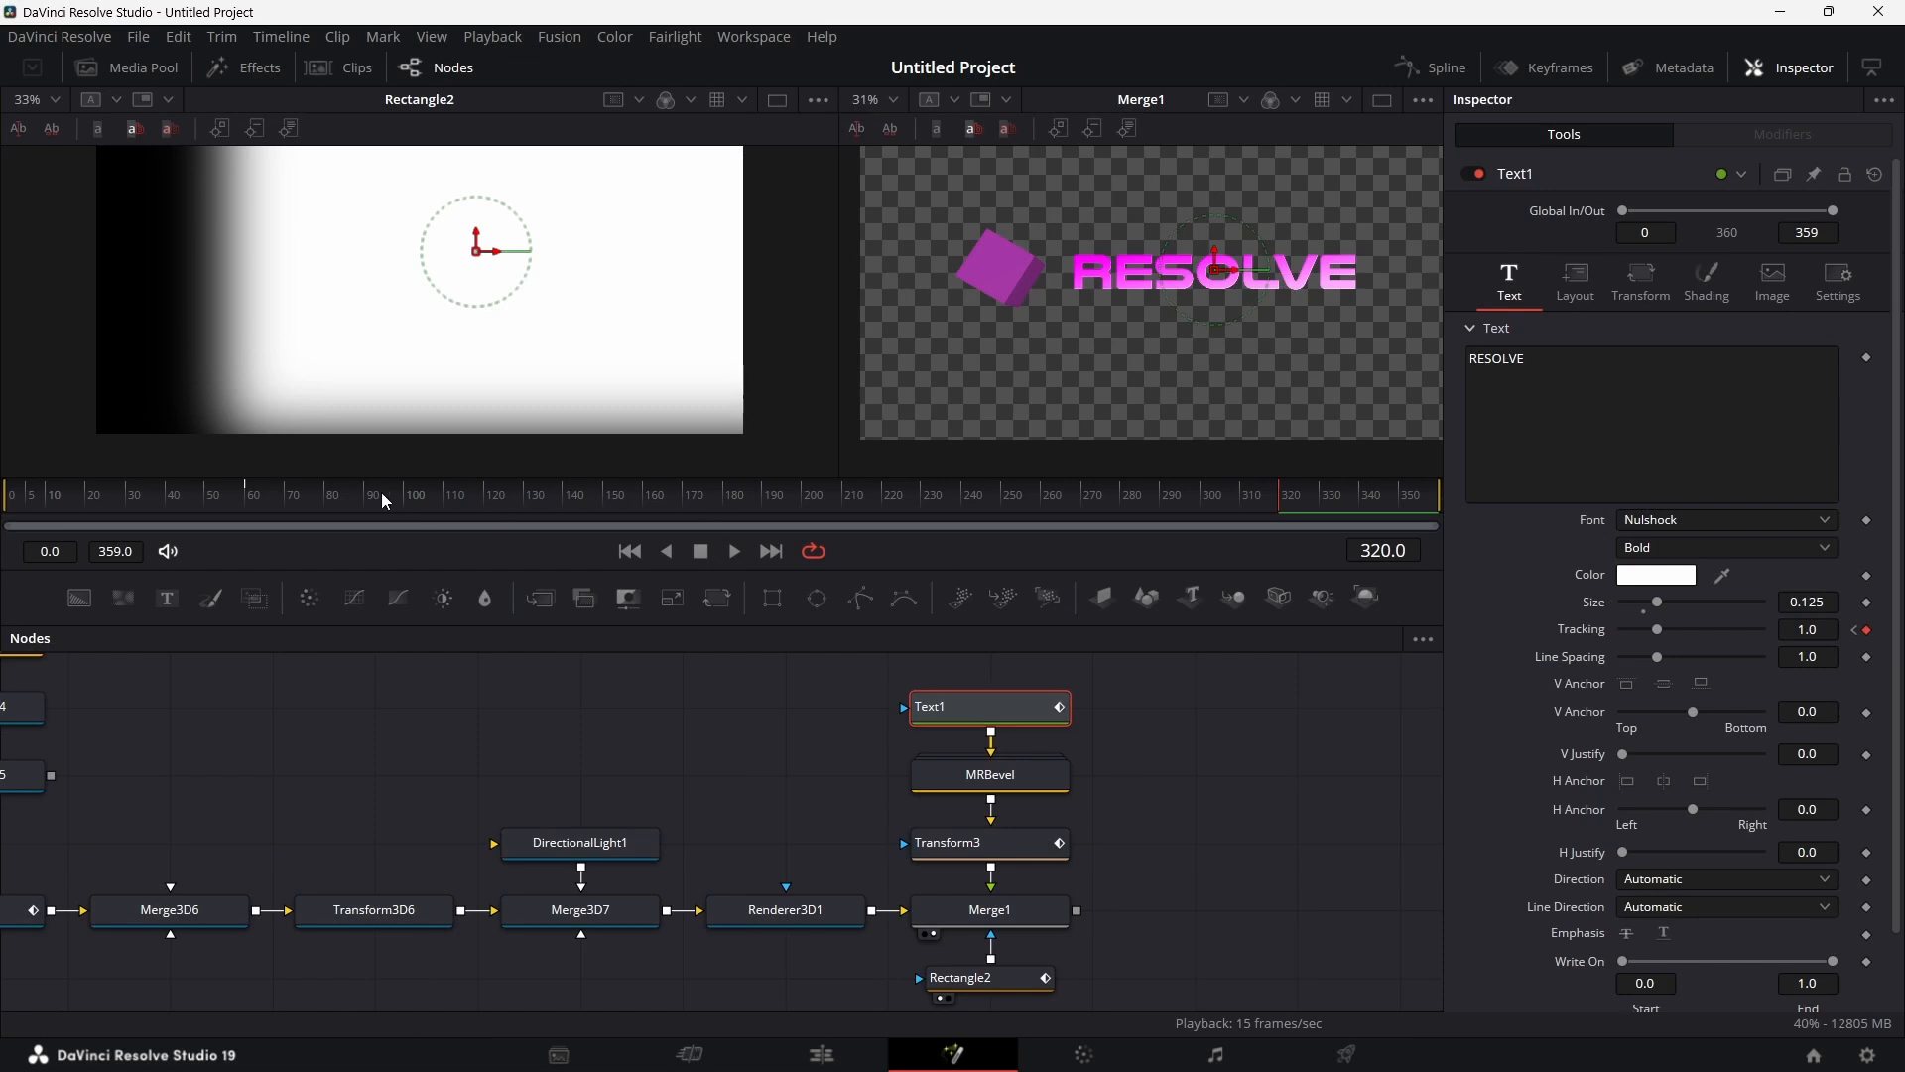
Step: Anchor the Text1 text horizontally at its left edge, move it back beside the cube, and scrub the animation
left_click_drag(381, 492, 780, 503)
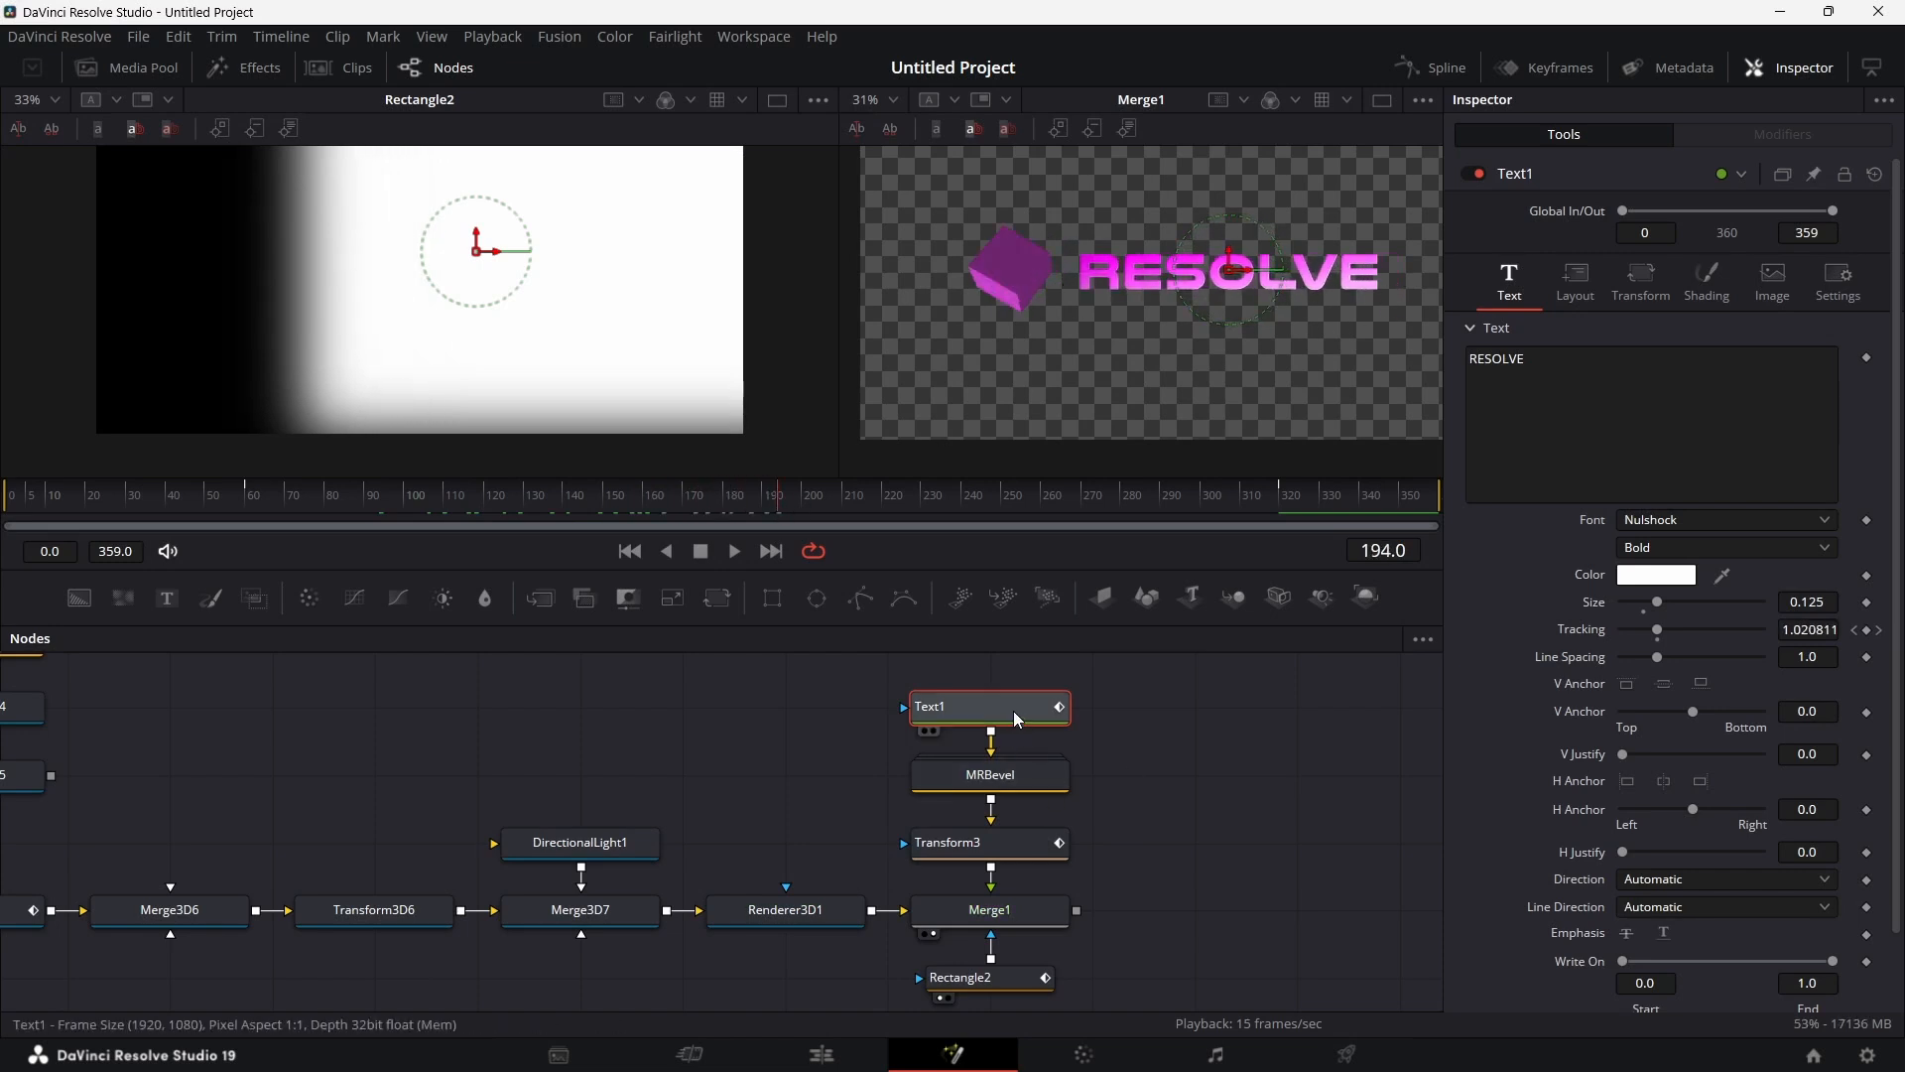
left_click(1629, 789)
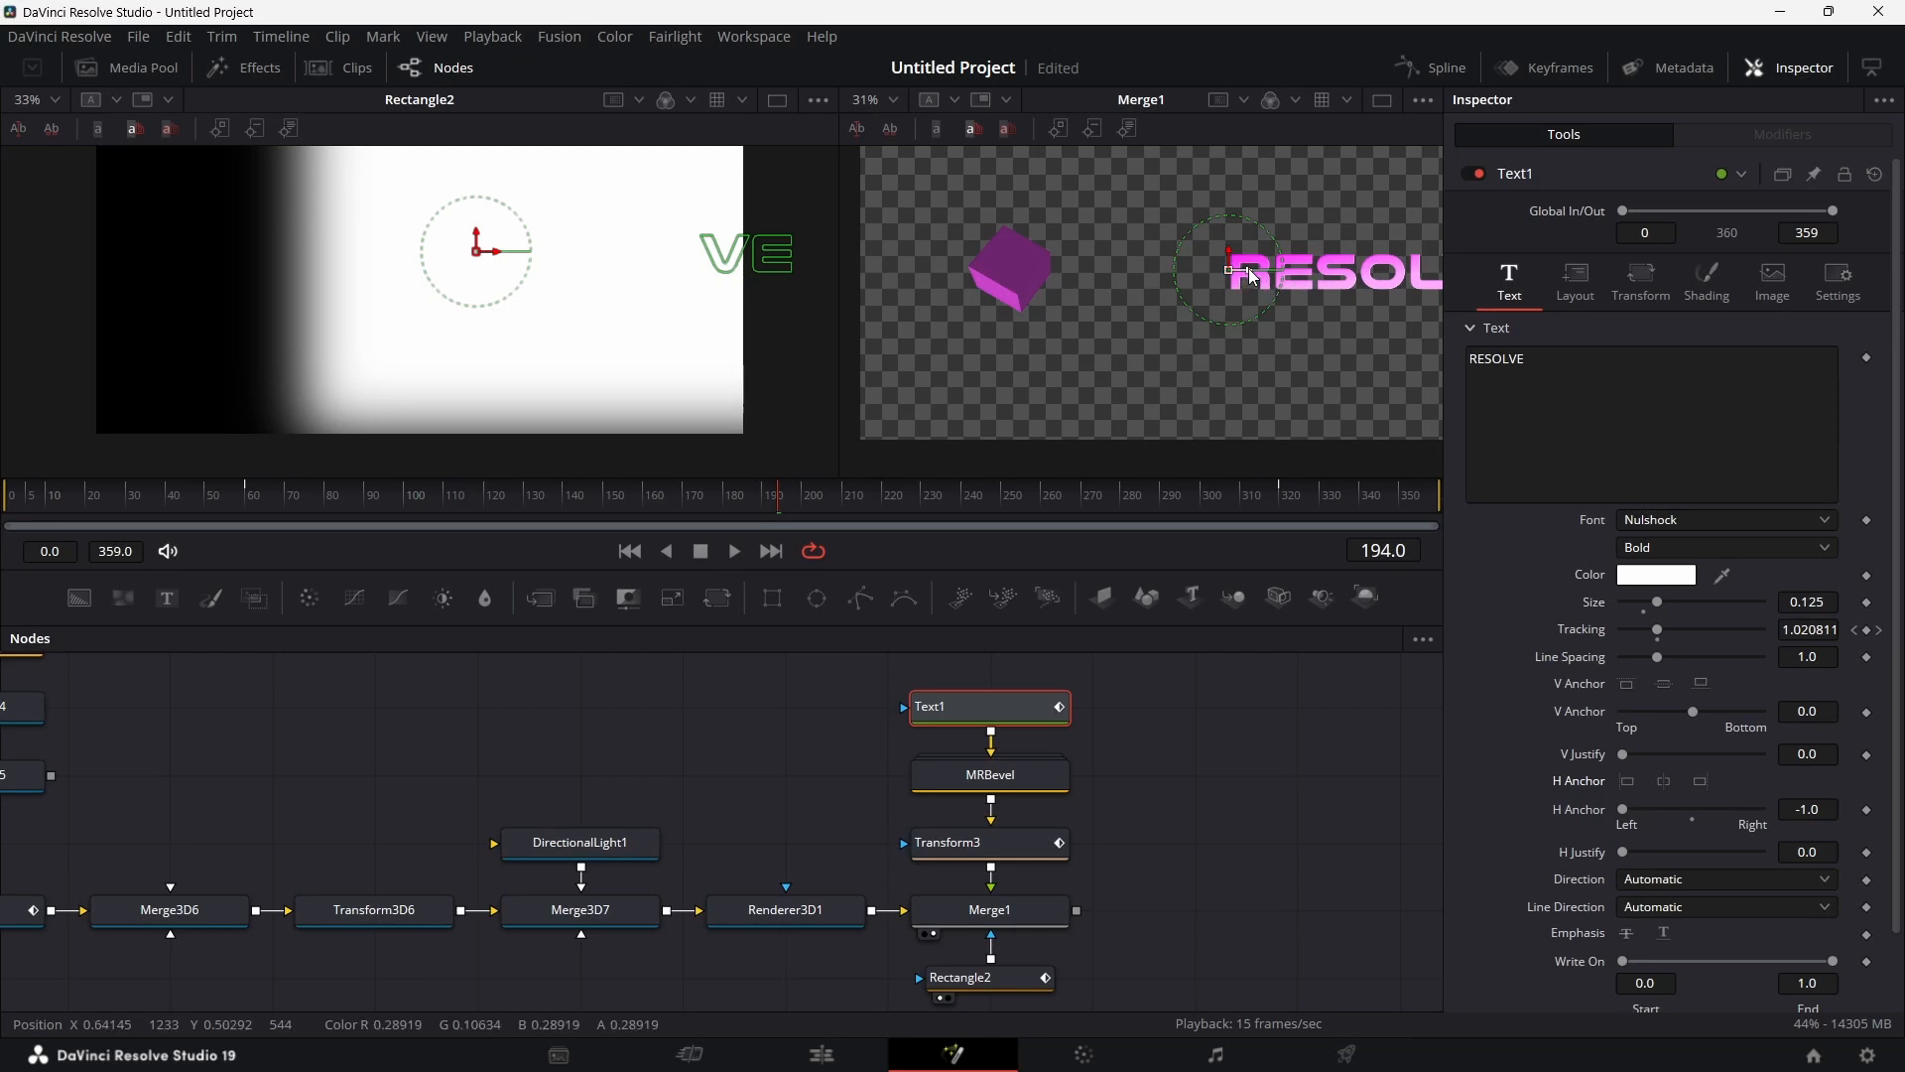
left_click_drag(1246, 268, 1092, 272)
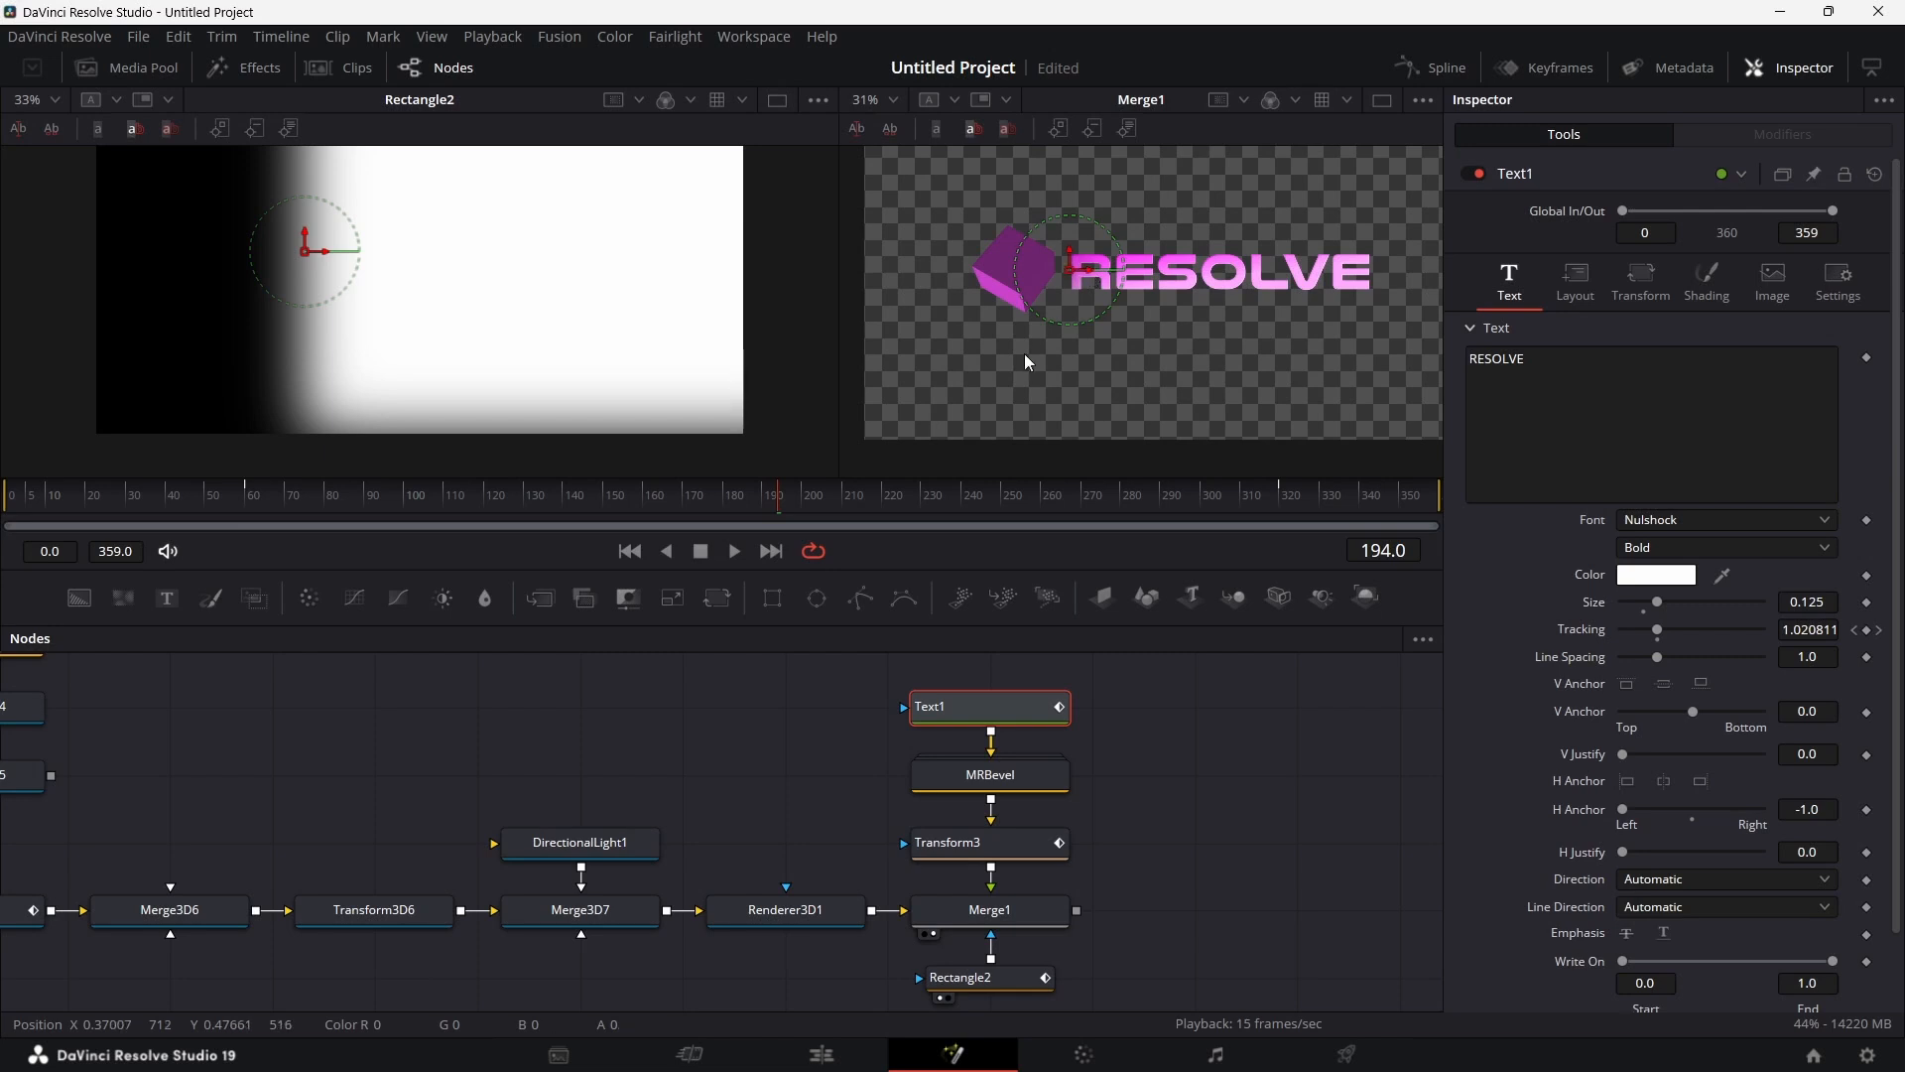
left_click_drag(233, 497, 898, 492)
Step: Move the text node chain up and insert a Soft Glow node between Transform3 and Merge1
left_click_drag(871, 685, 1063, 774)
left_click(1064, 774)
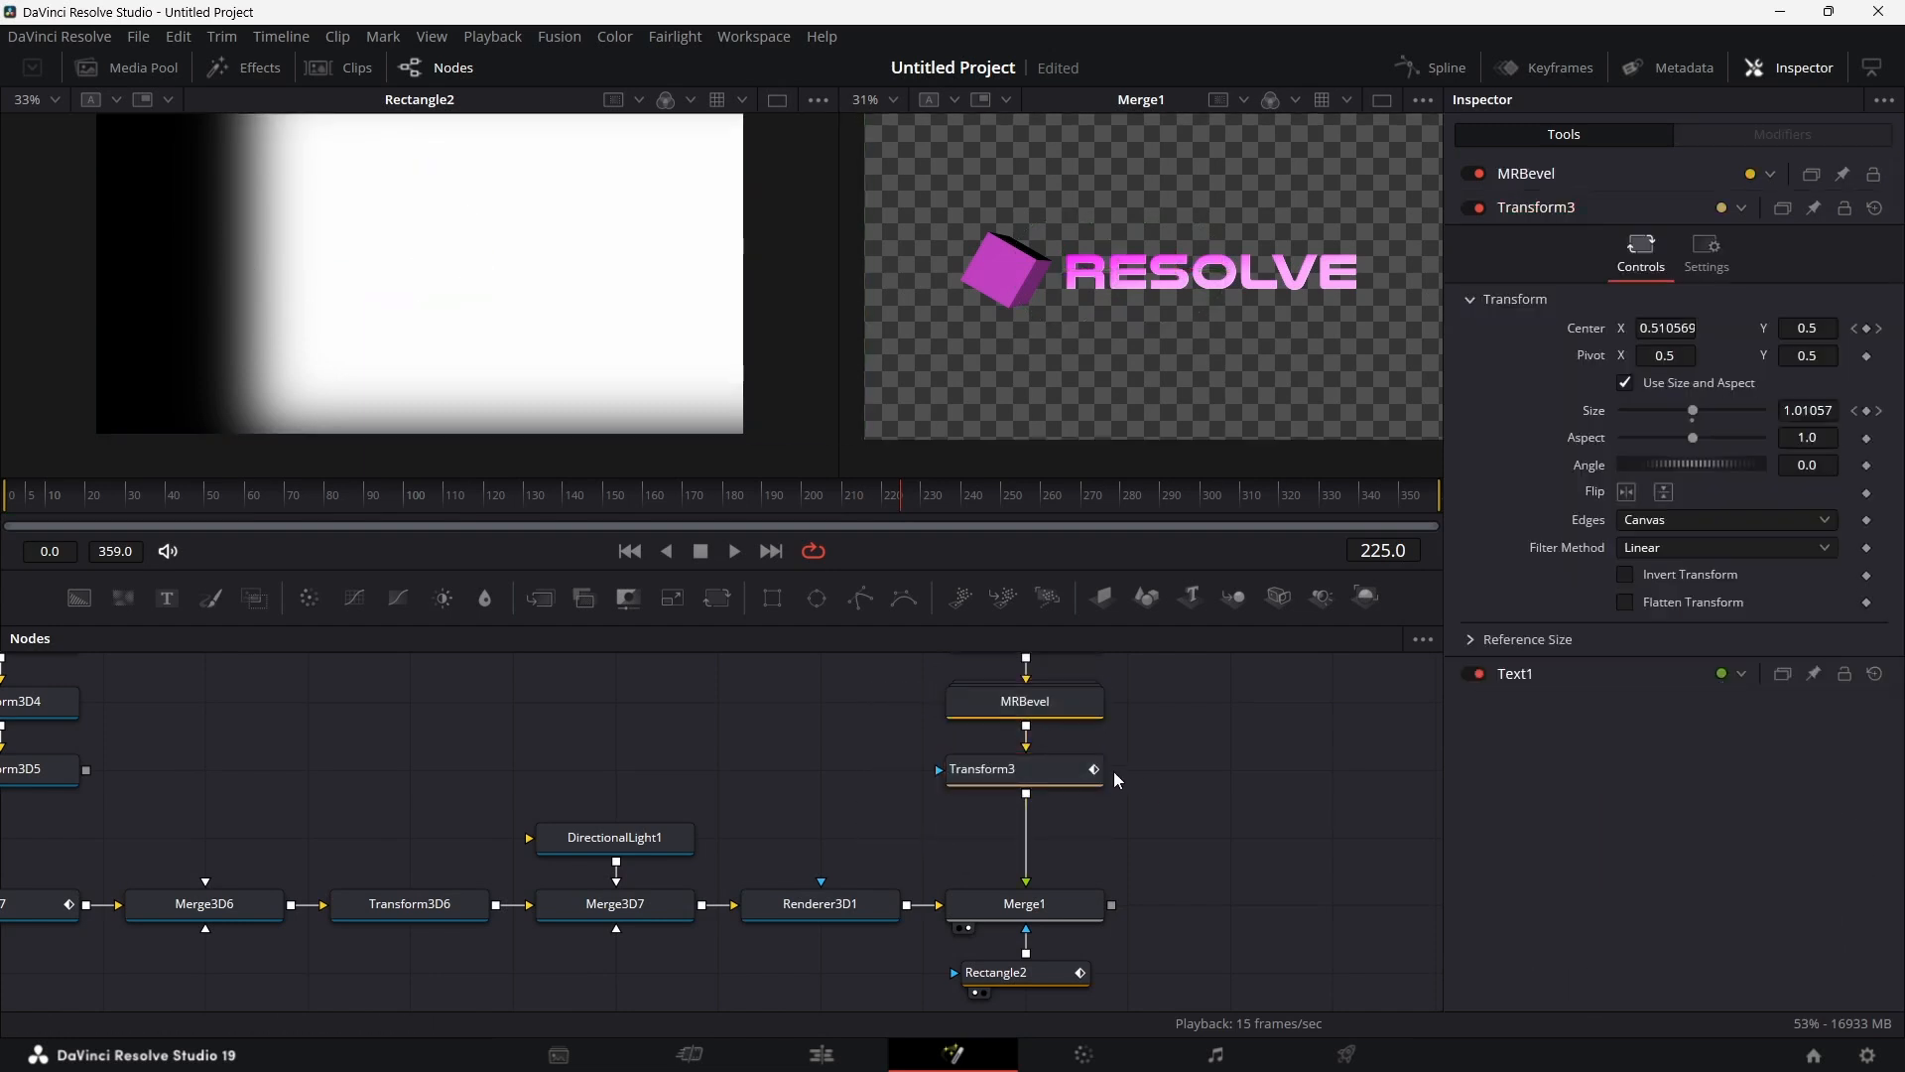
key("shift+space")
type("SOFT")
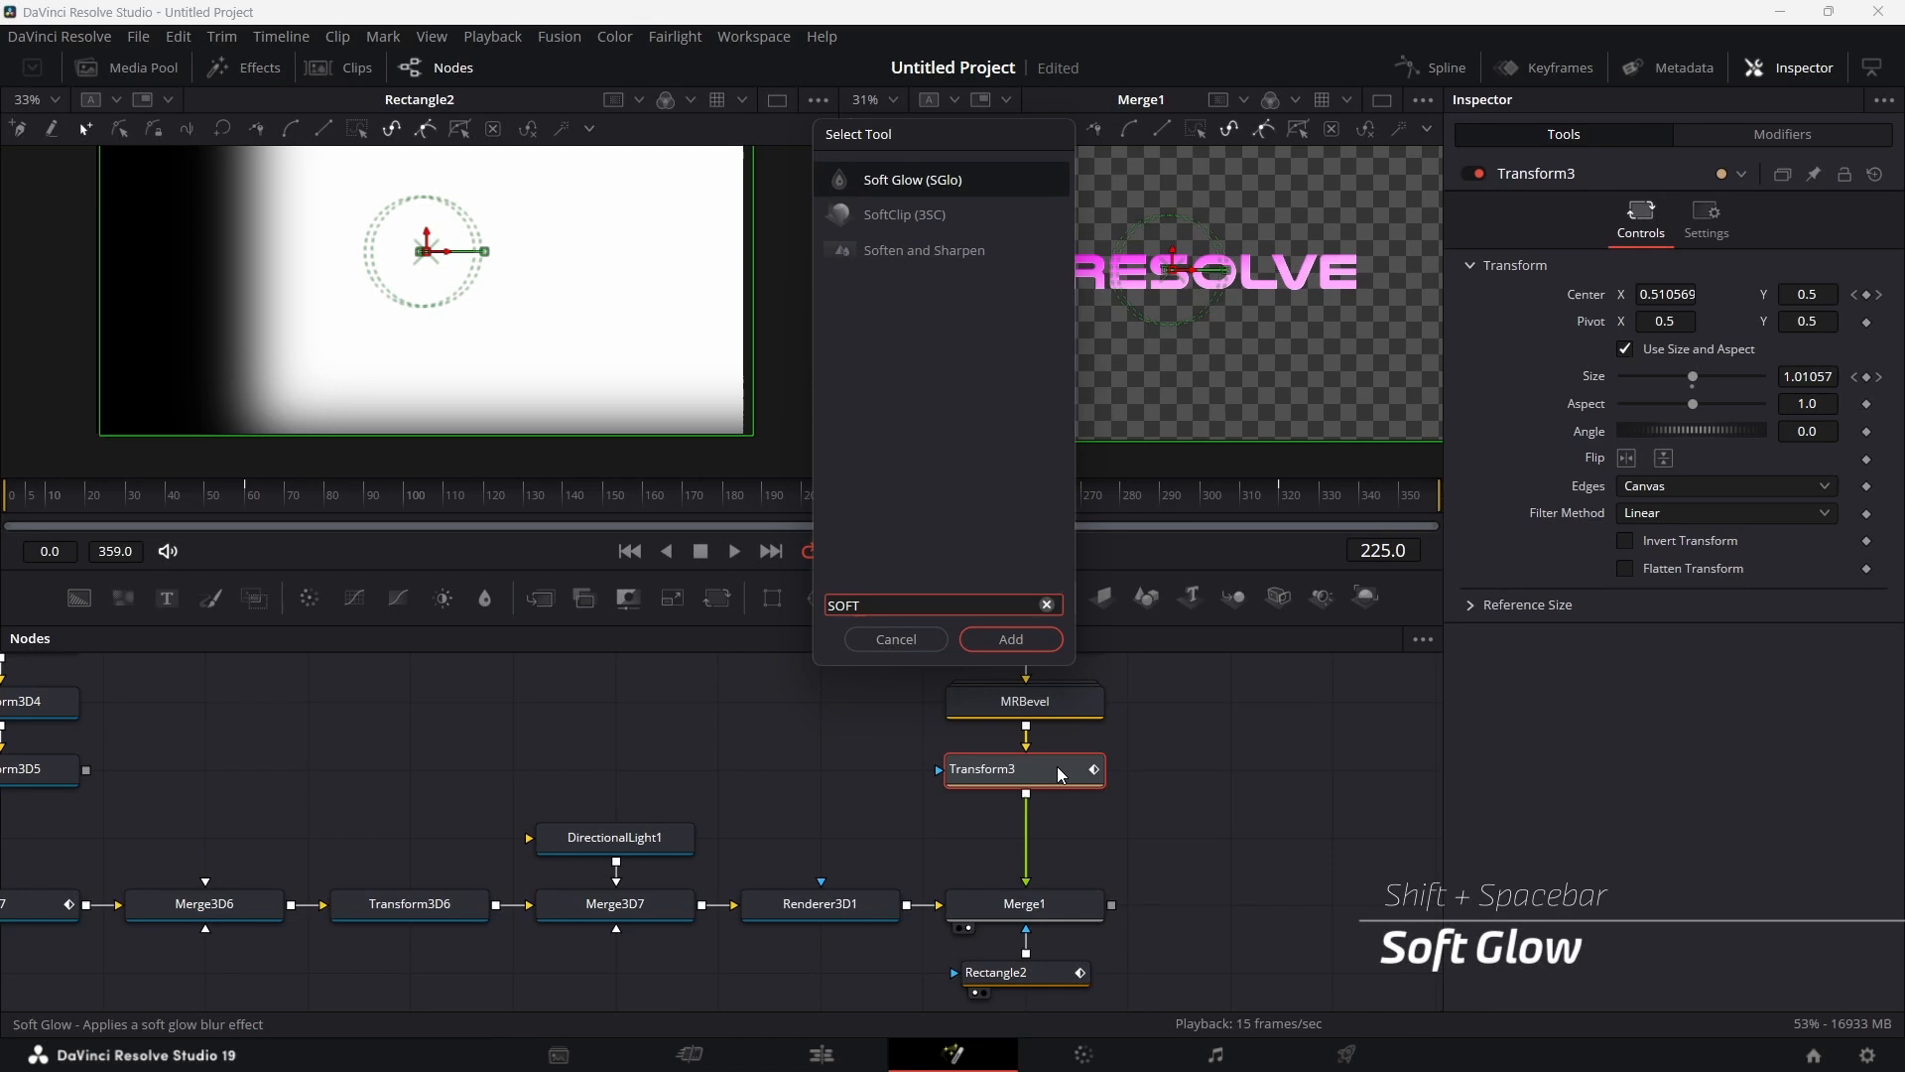
key("Return")
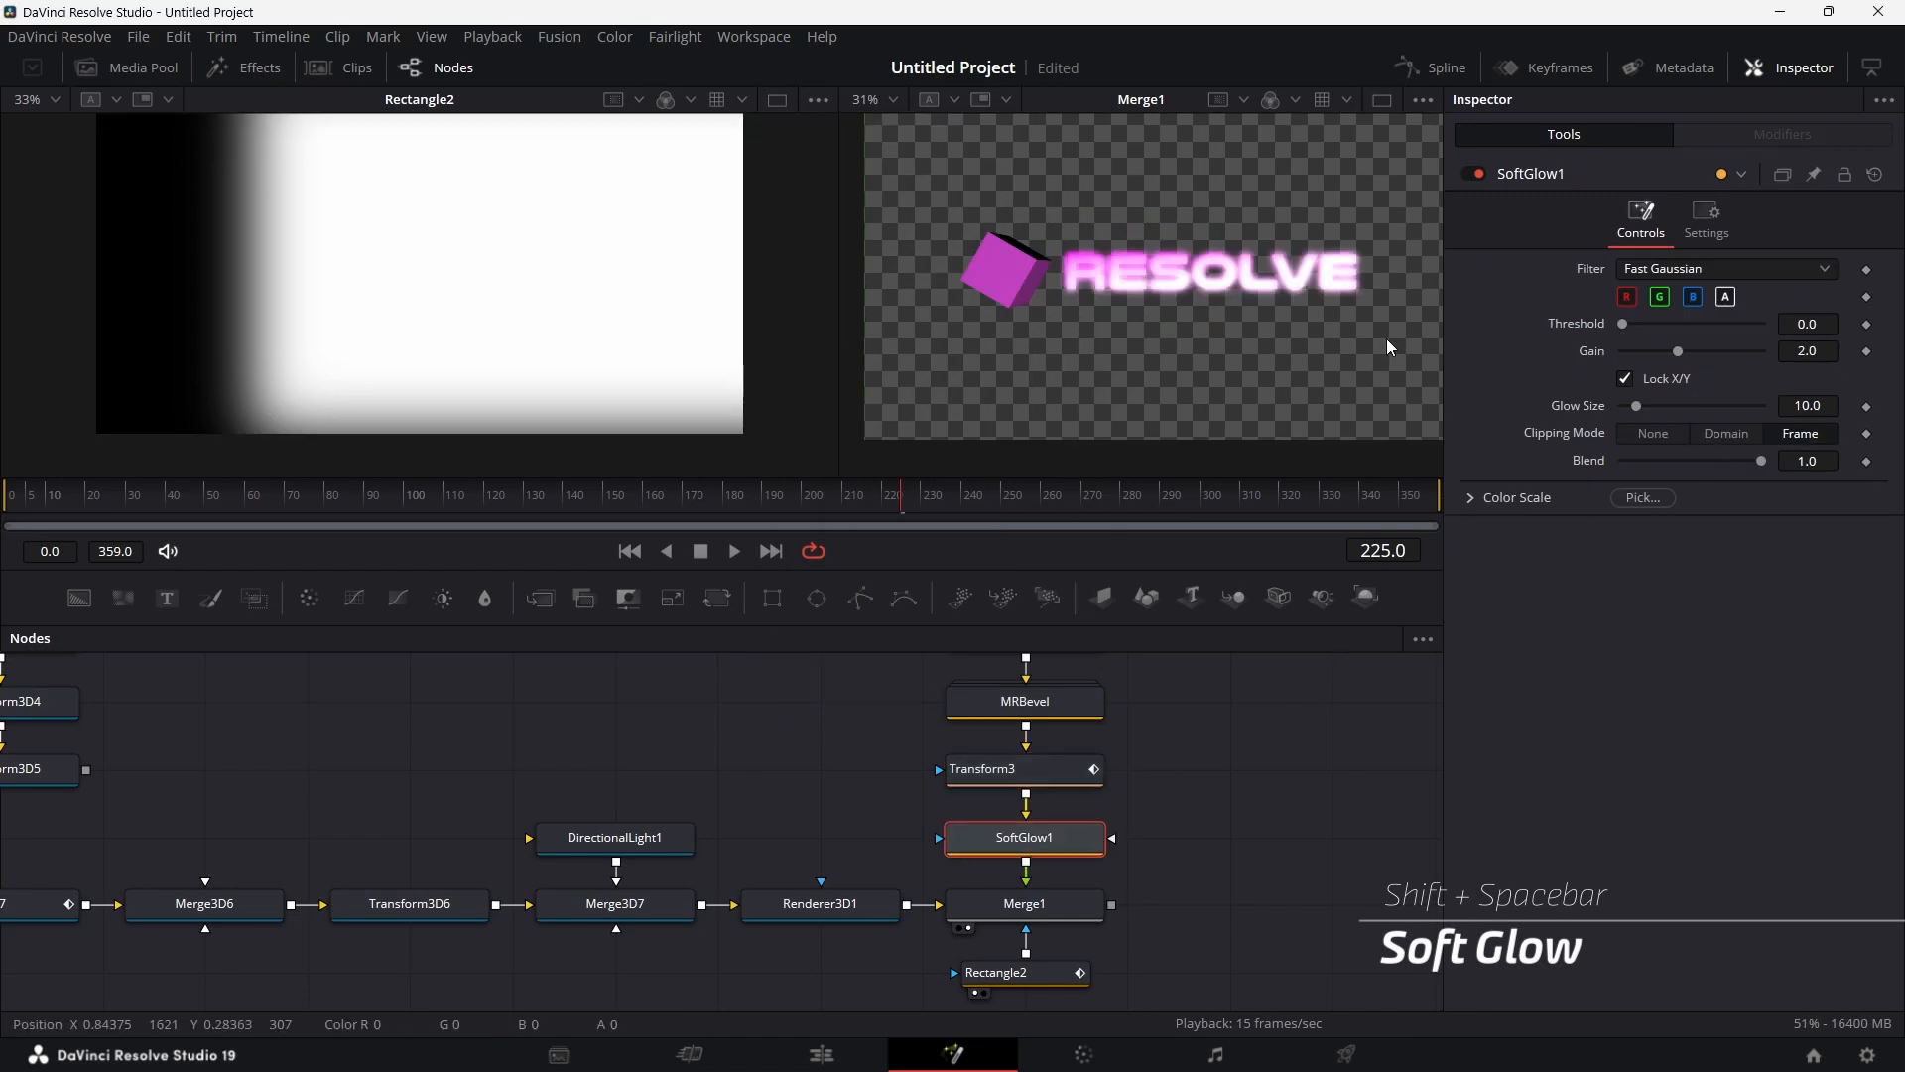
Step: Set the SoftGlow1 glow size to 100 and its blend to 0.2
left_click_drag(1638, 404, 1763, 405)
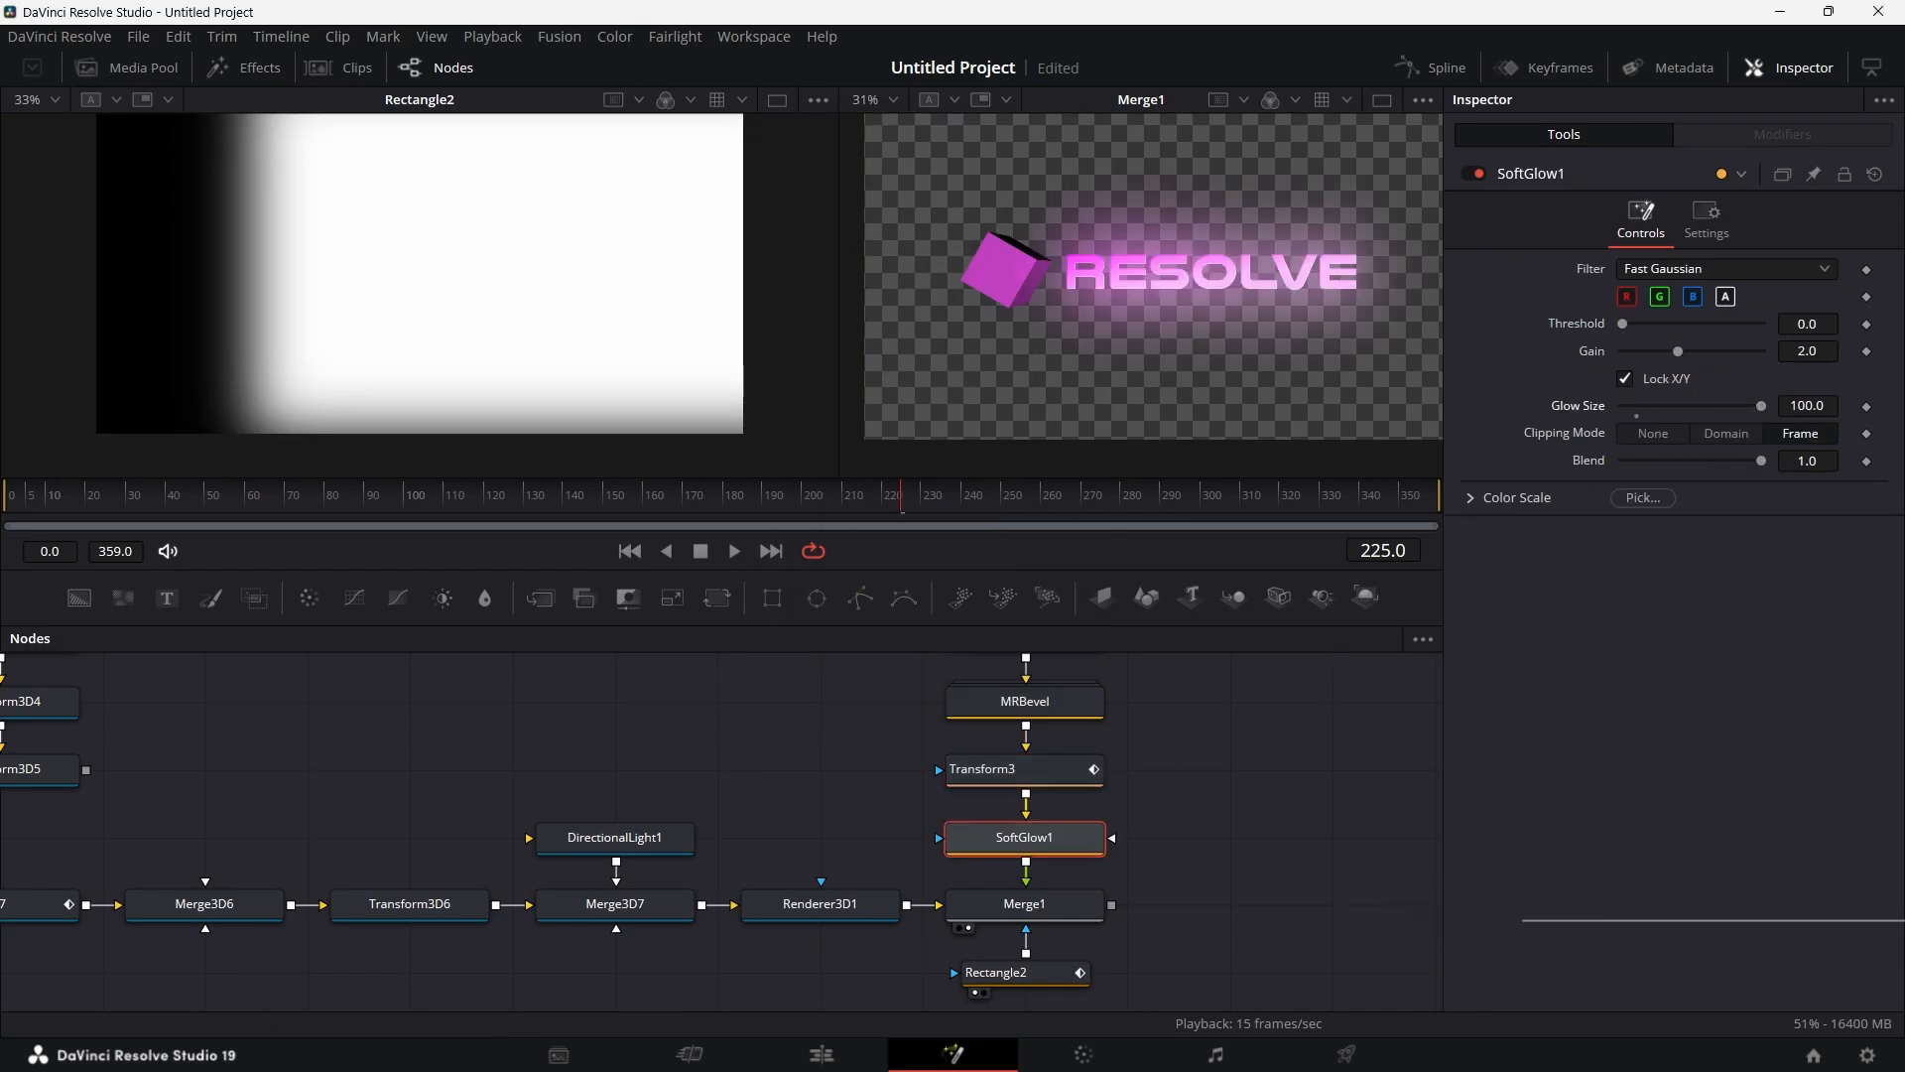
left_click(1829, 462)
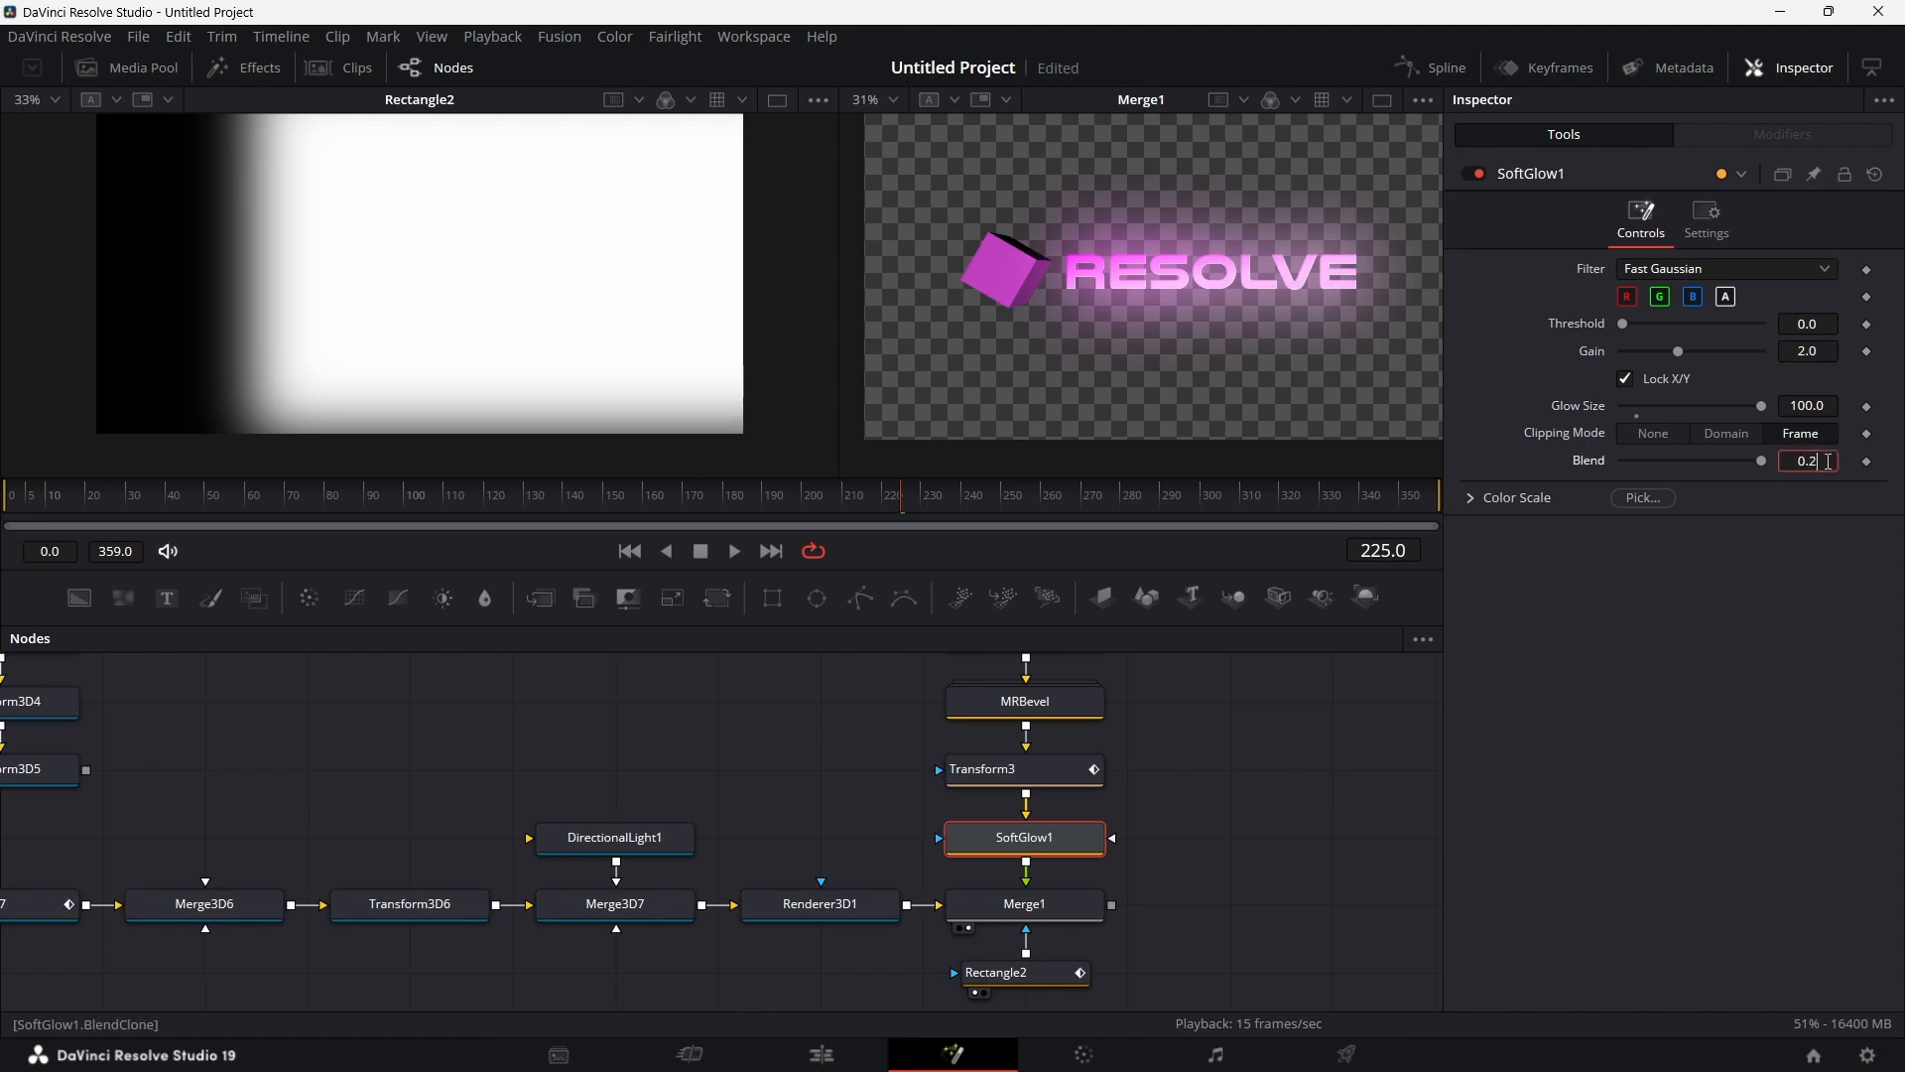
type("0.2")
key("Tab")
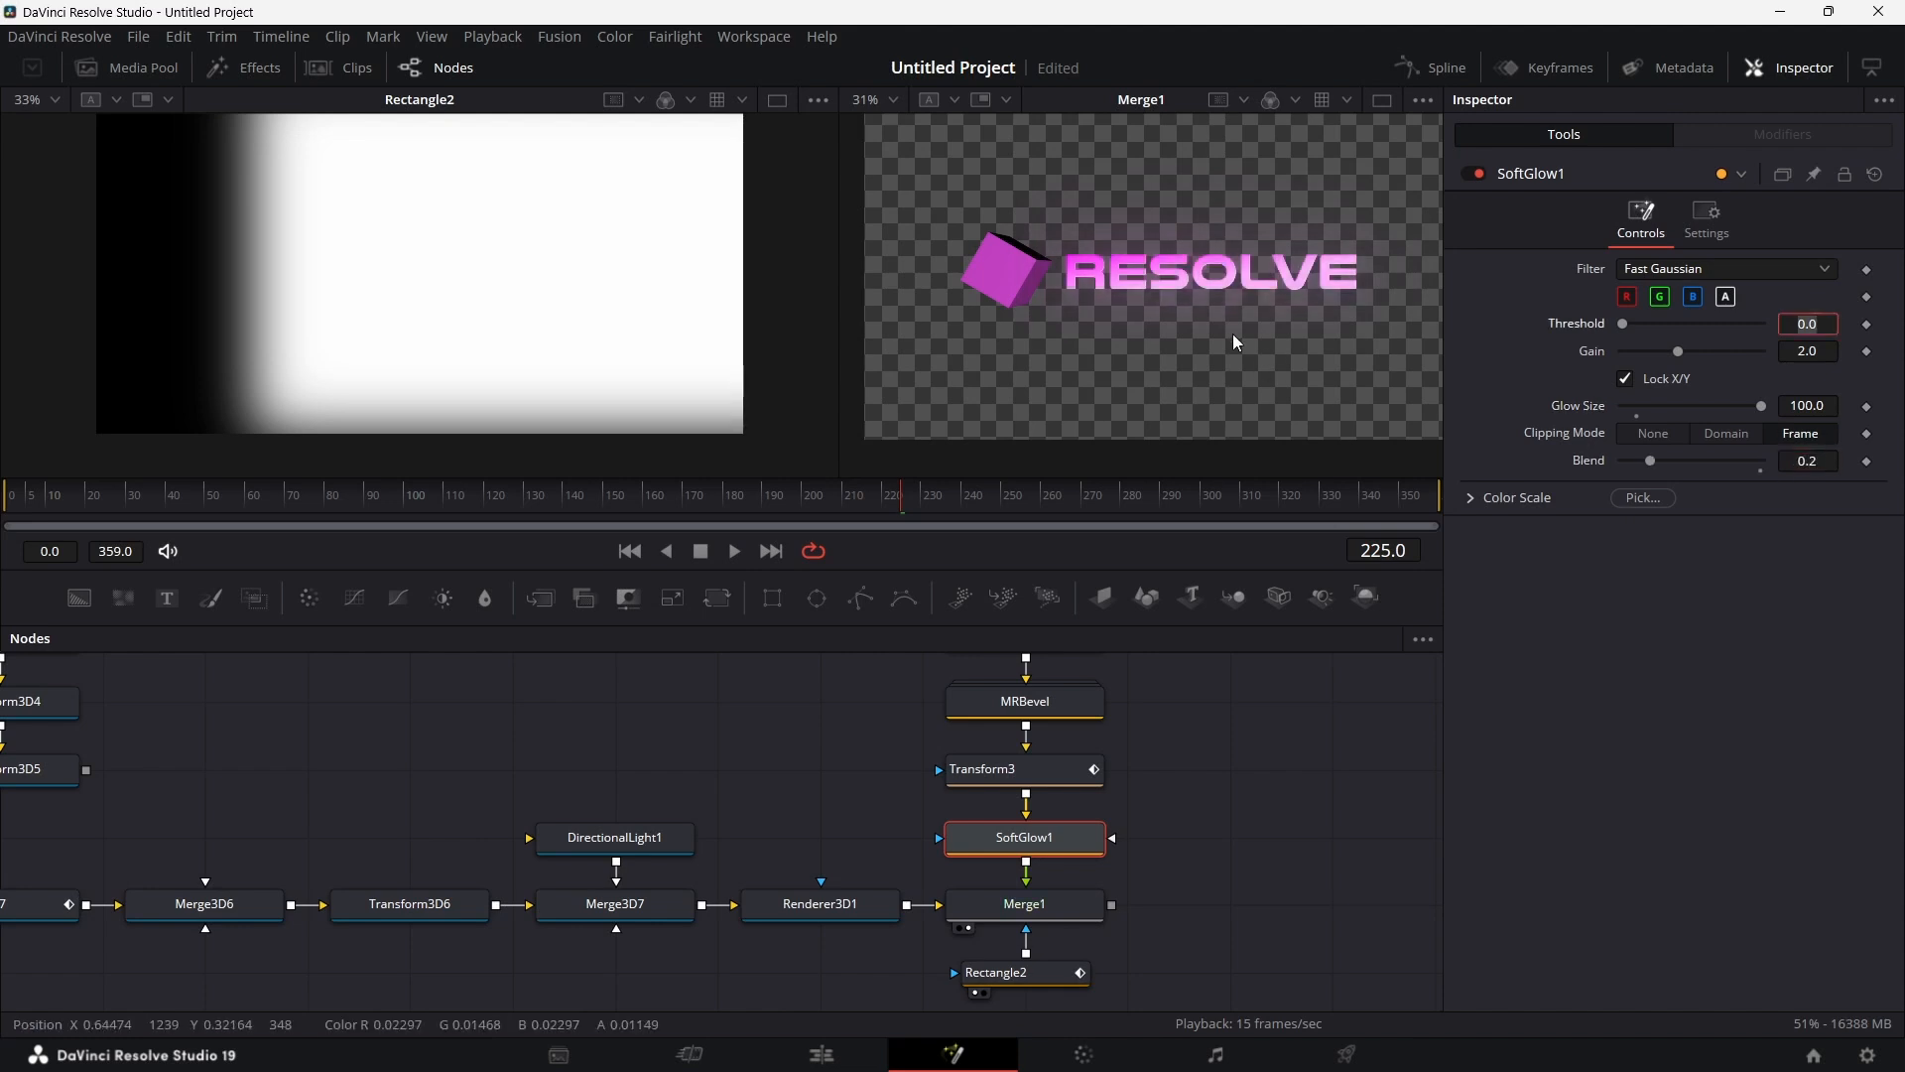
Step: Add a Background node and a Merge node in the free space beside SoftGlow1 and Merge1
scroll(1278, 855, "right", 2)
scroll(1278, 856, "down", 1)
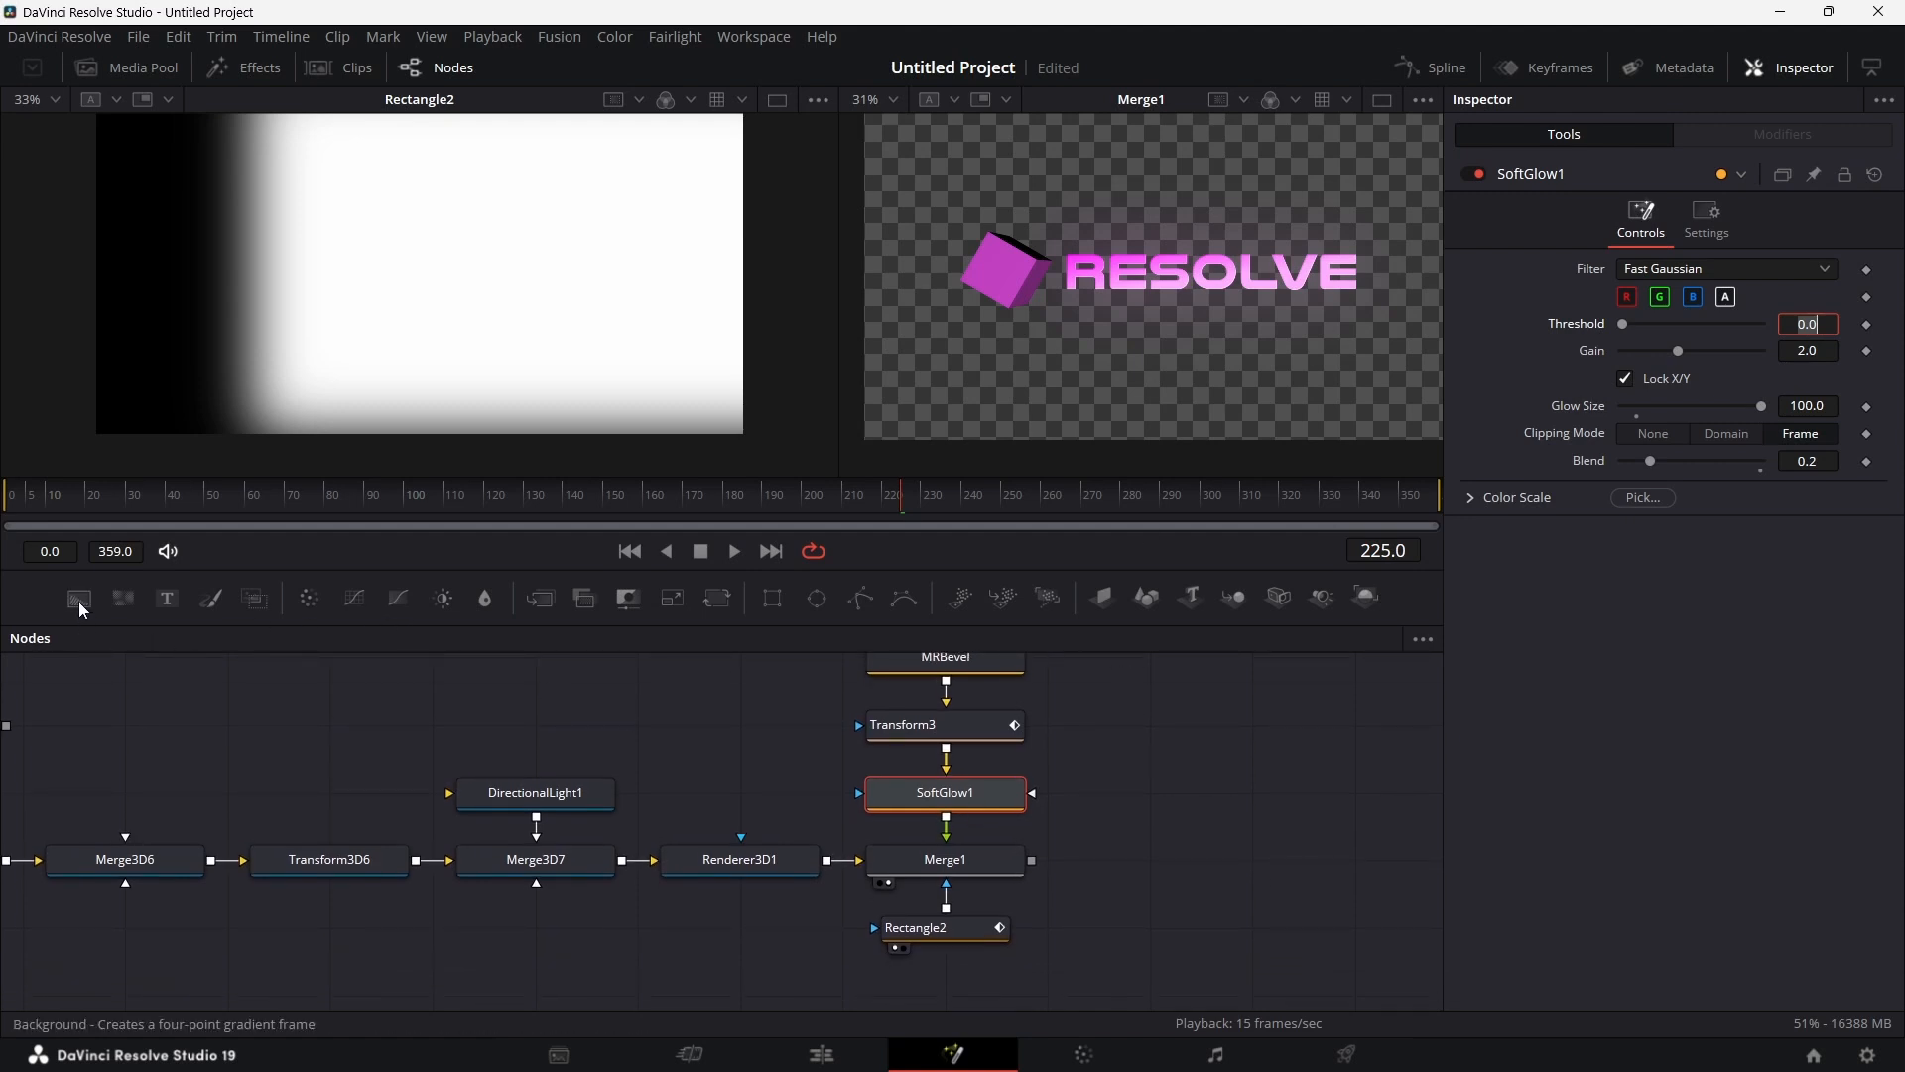
left_click_drag(83, 610, 1187, 800)
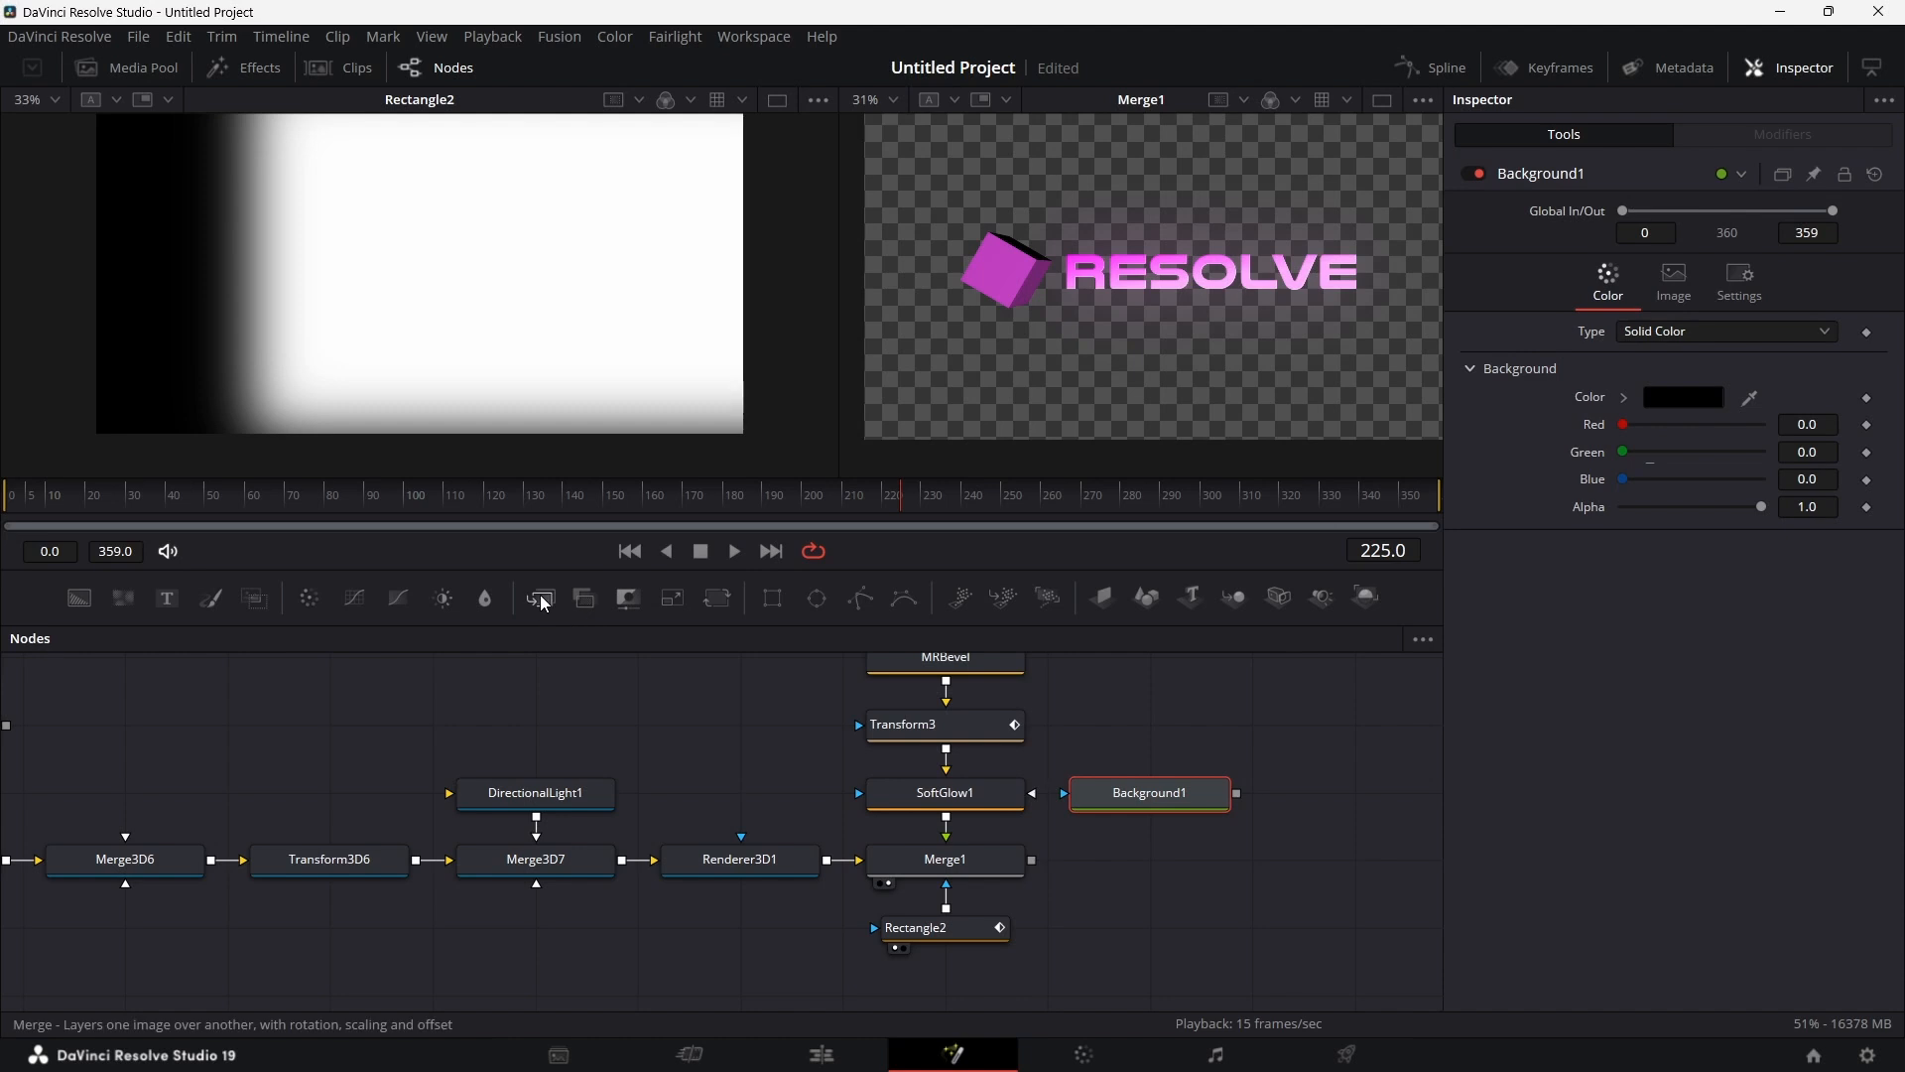
left_click_drag(544, 603, 1163, 875)
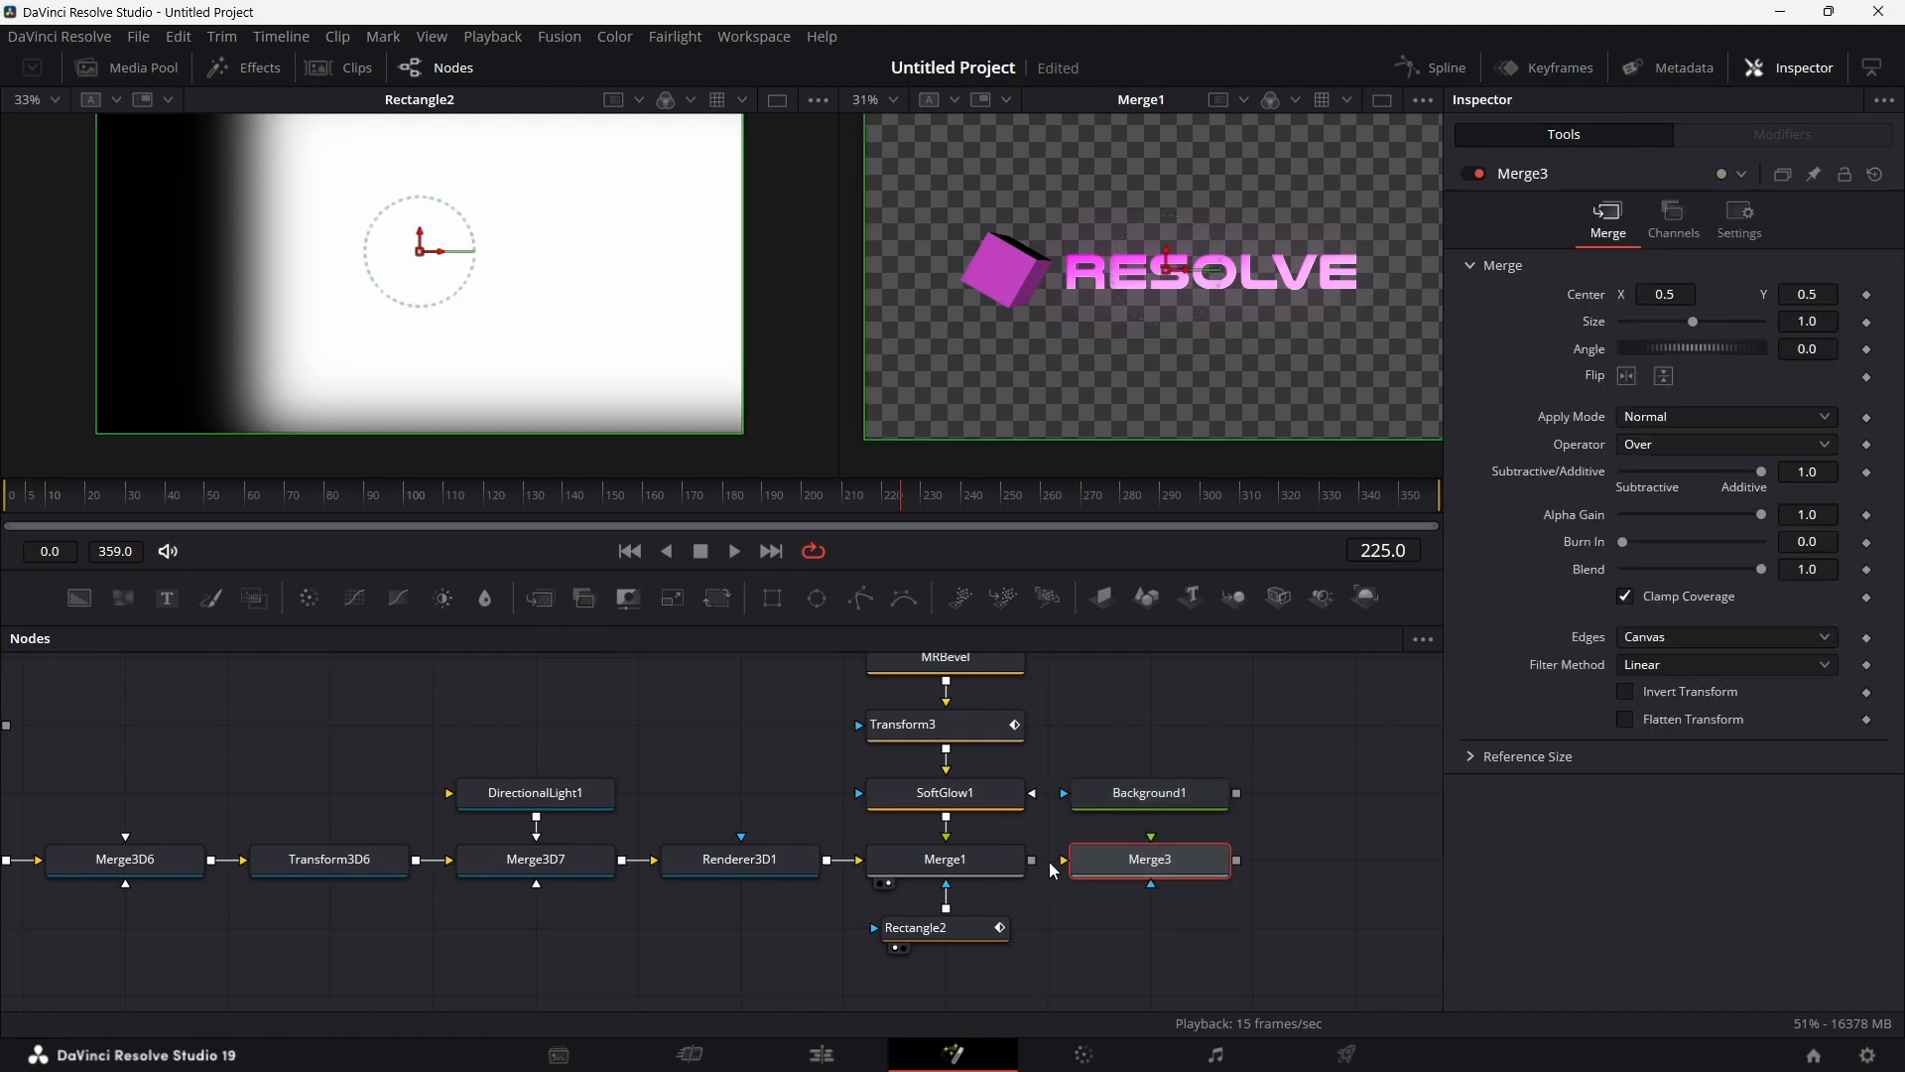
Step: Connect Merge1 to the foreground input of Merge3 and Background1 to its background input
left_click_drag(1031, 861, 1152, 839)
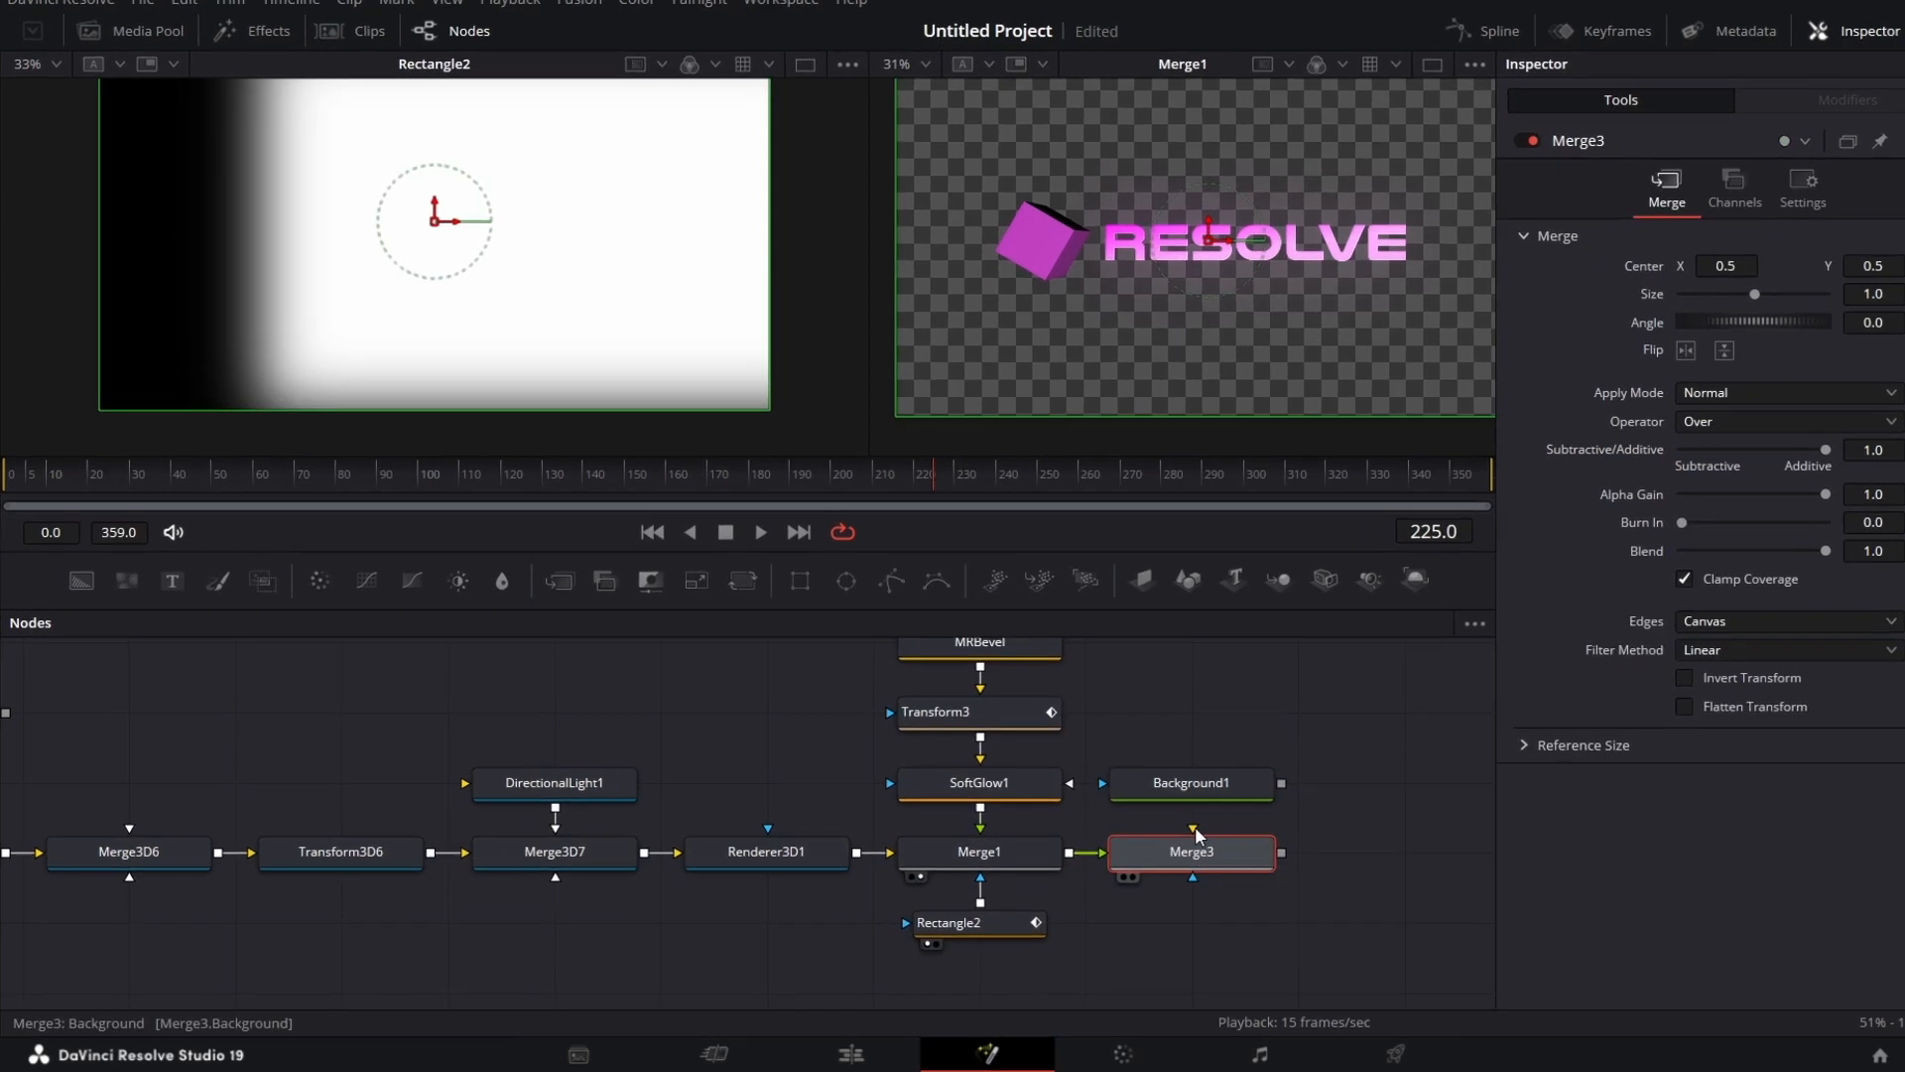
left_click_drag(1280, 784, 1368, 825)
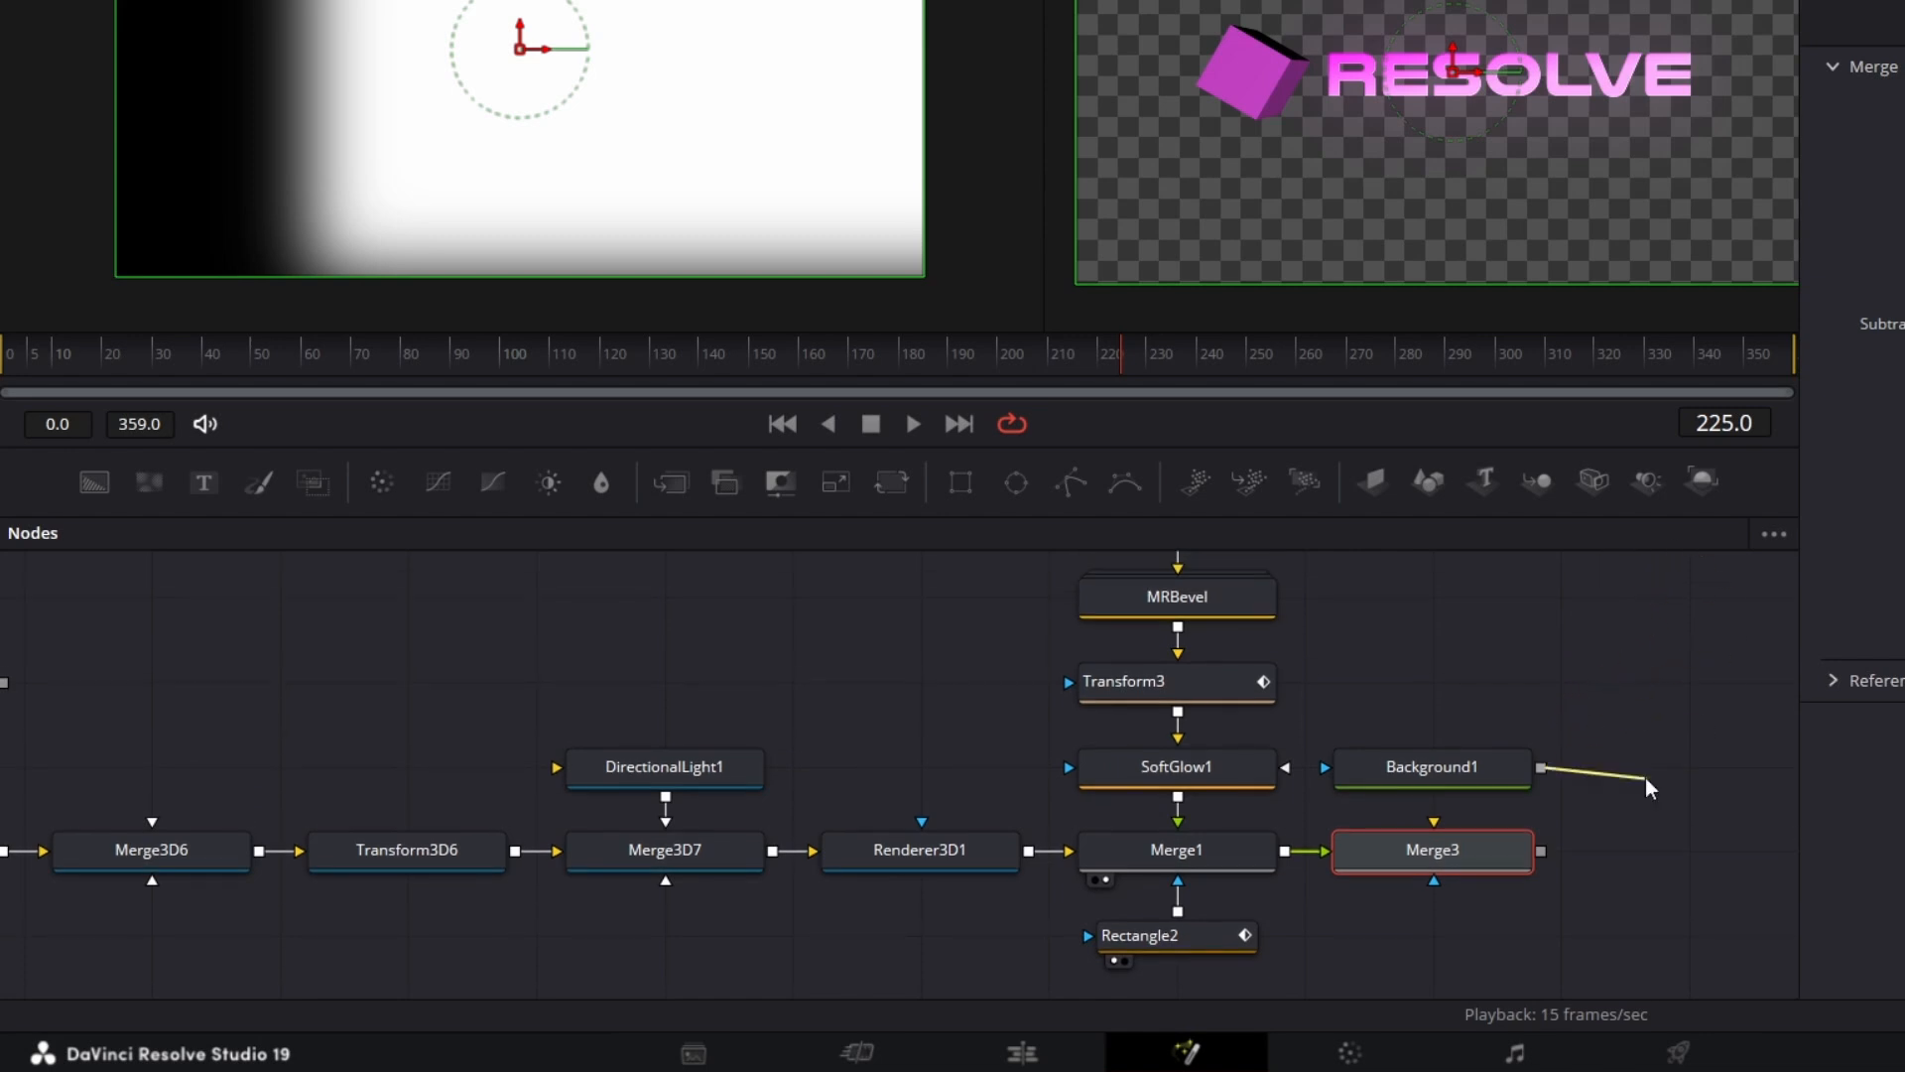
left_click_drag(1645, 777, 1430, 825)
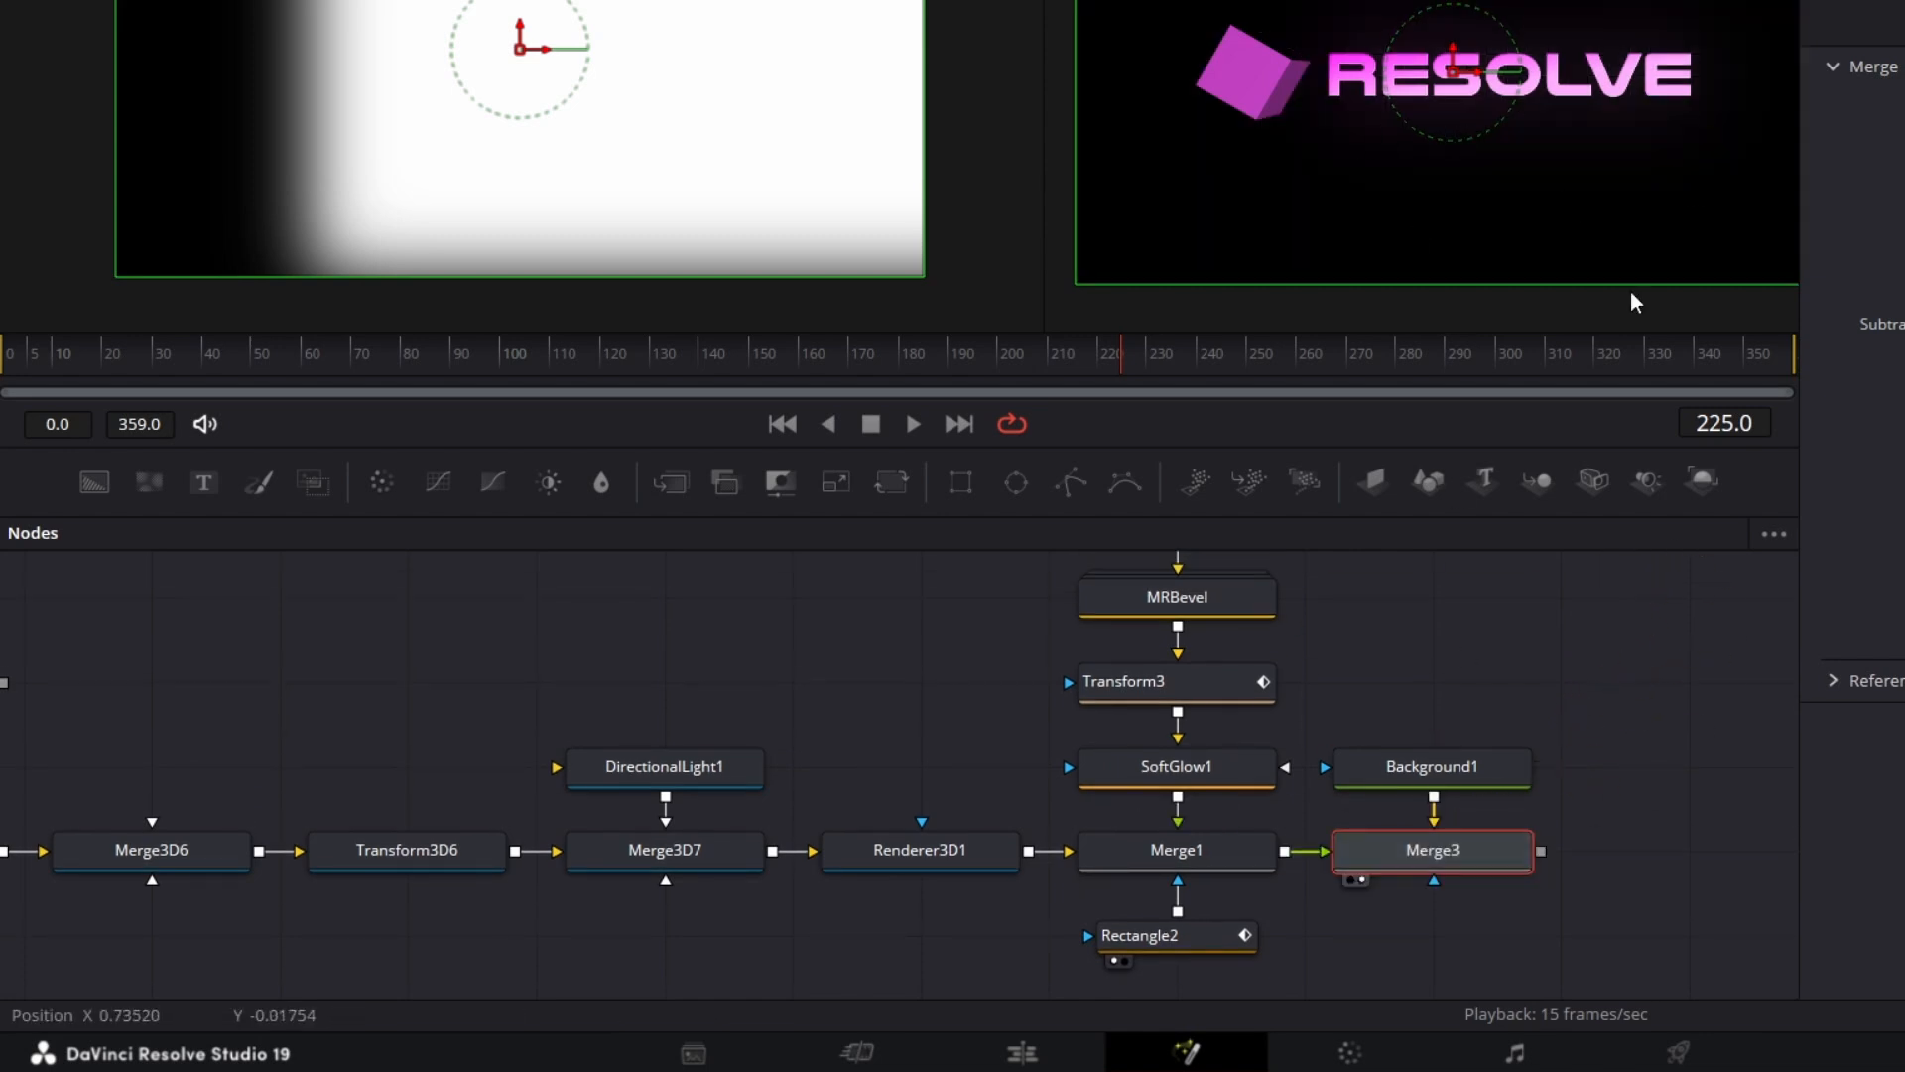
scroll(1657, 772, "down", 1)
scroll(1658, 772, "down", 1)
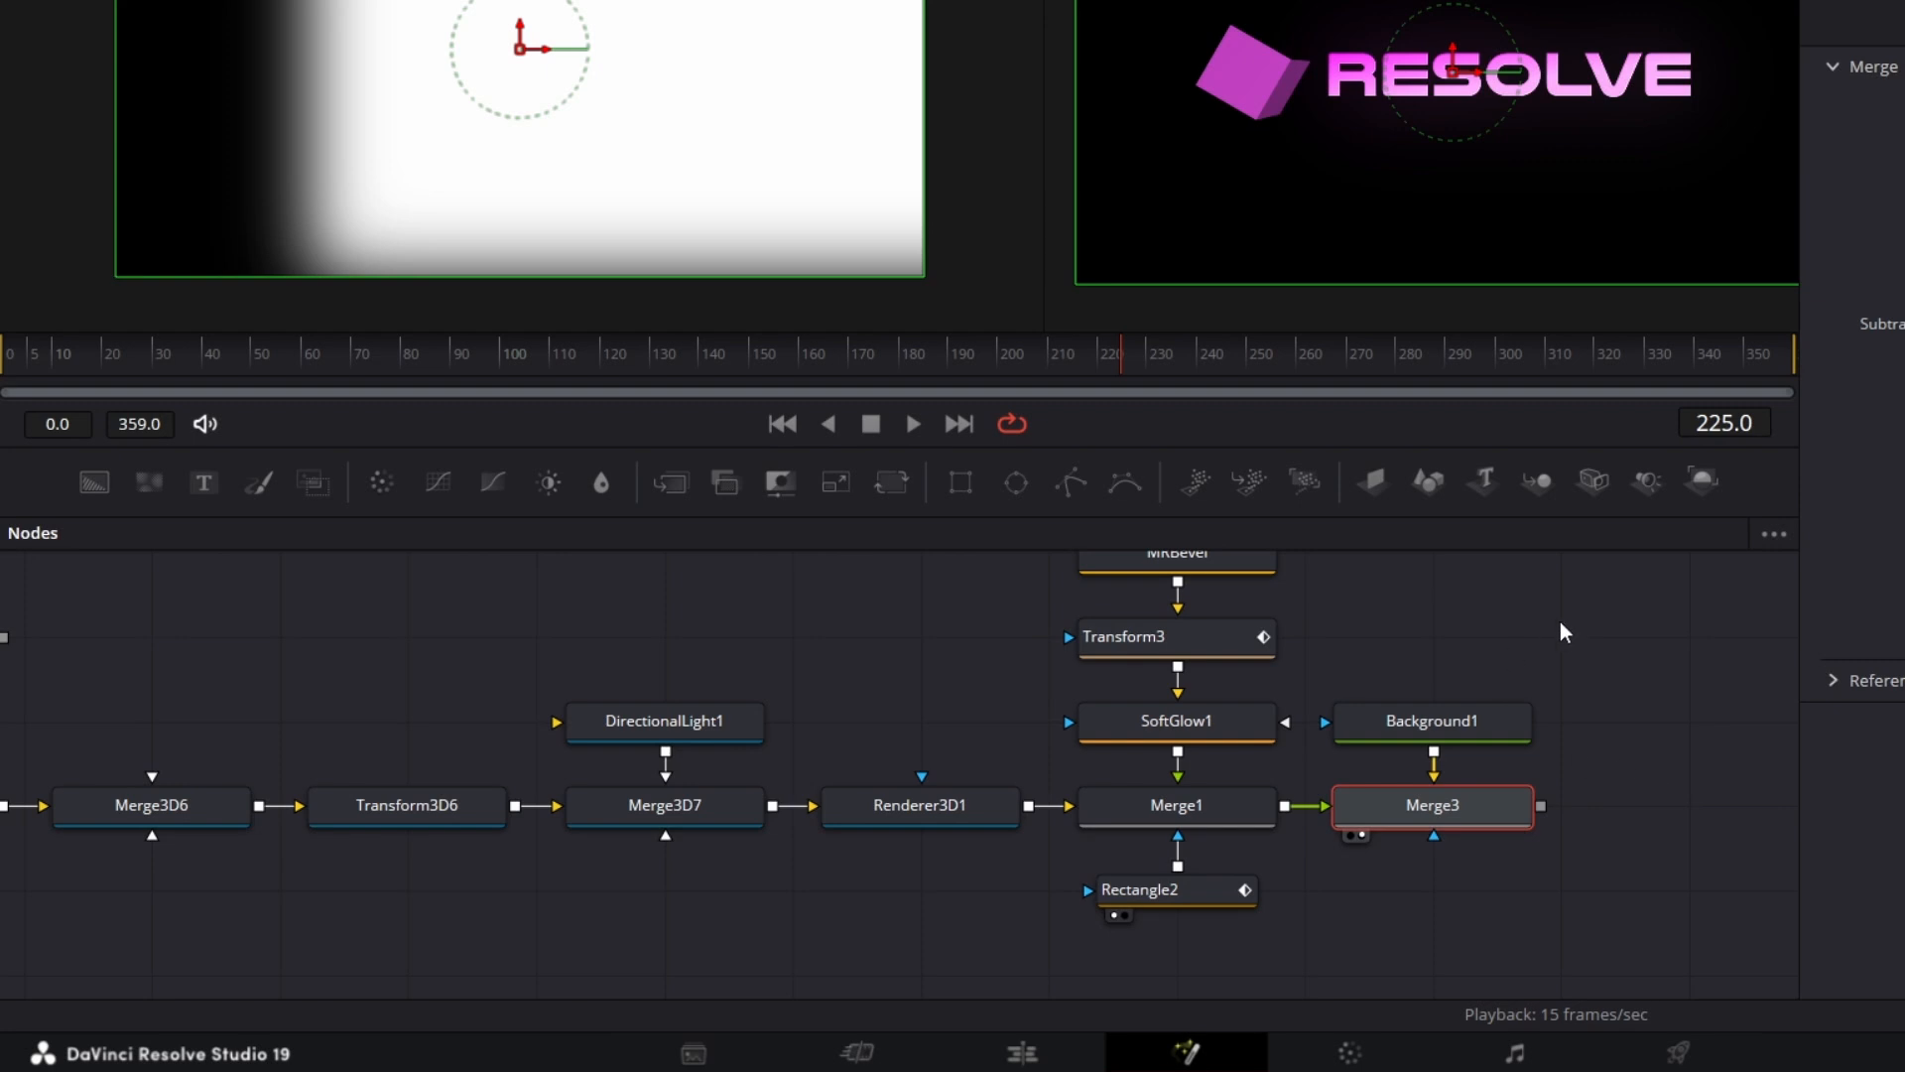
Step: Change Background1 from a solid color to a gradient with the Radial gradient type
left_click(1465, 732)
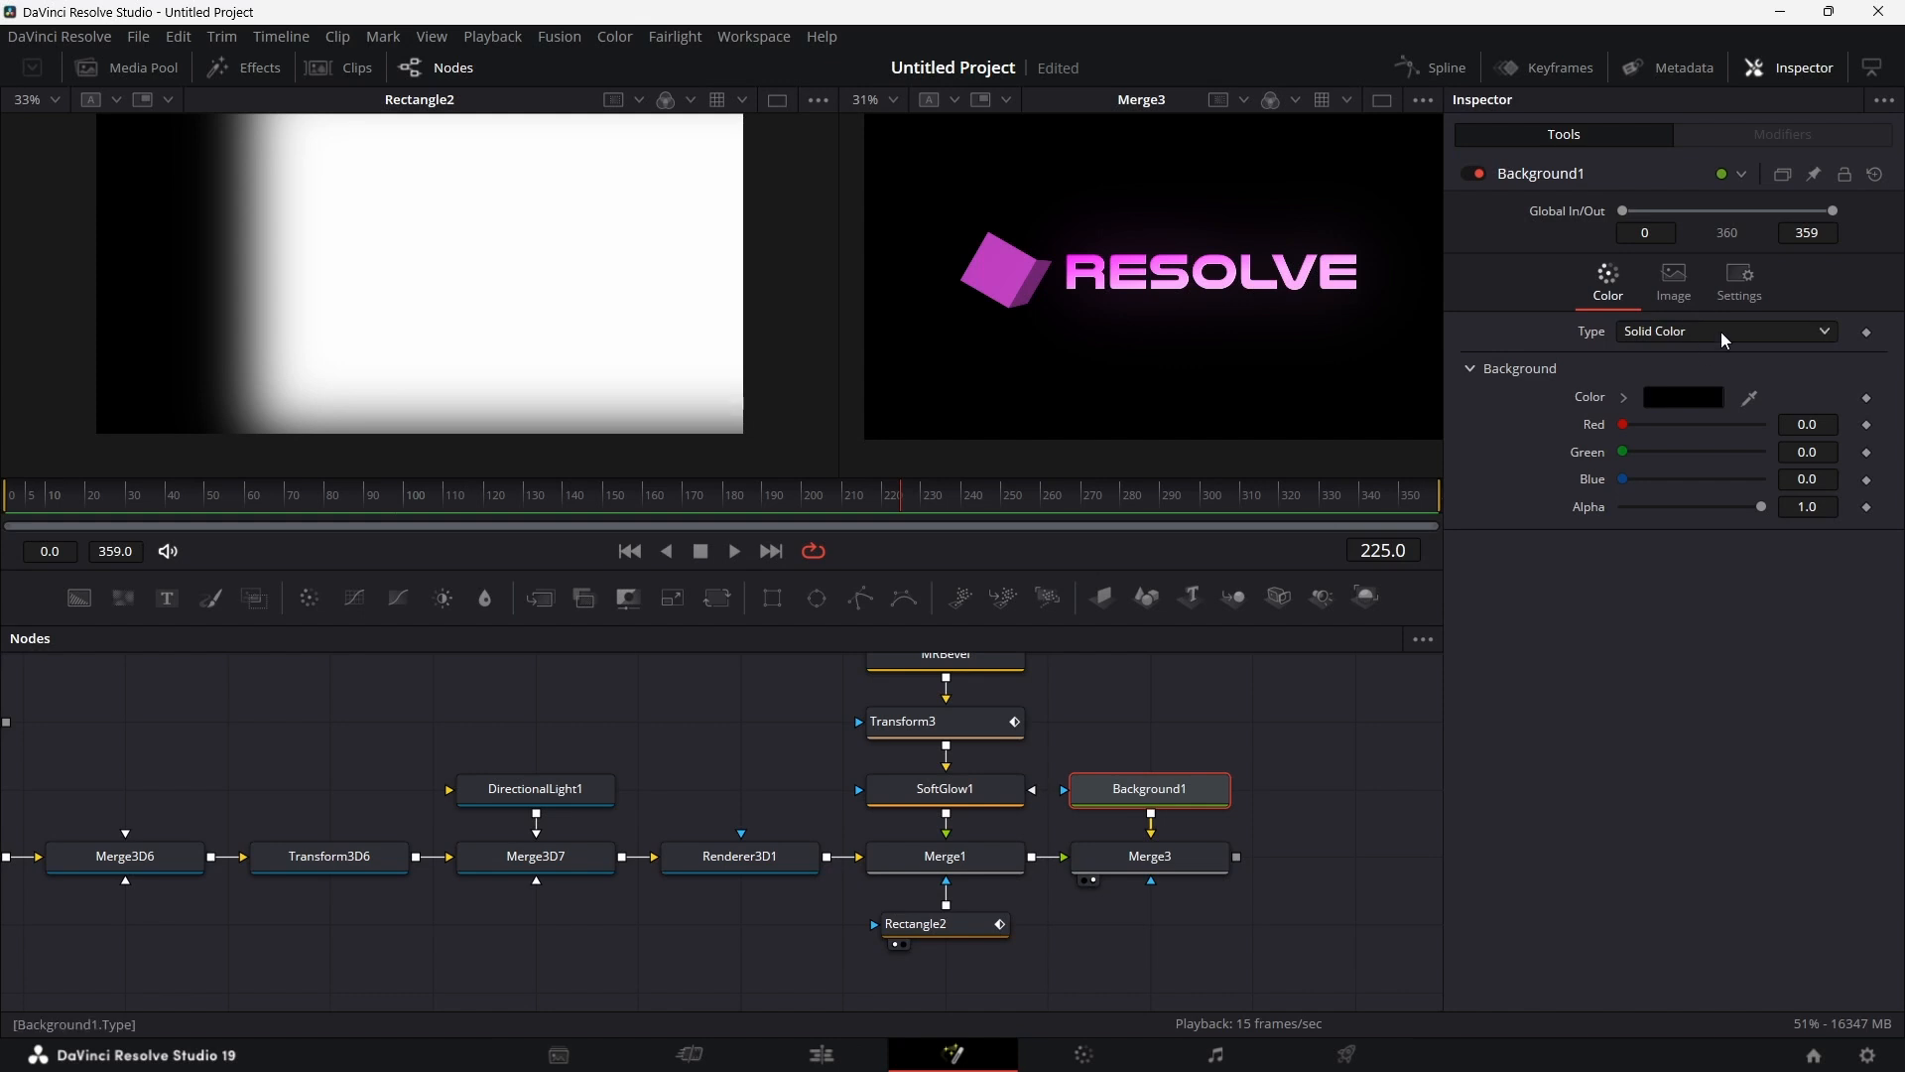
left_click(1721, 332)
left_click(1697, 455)
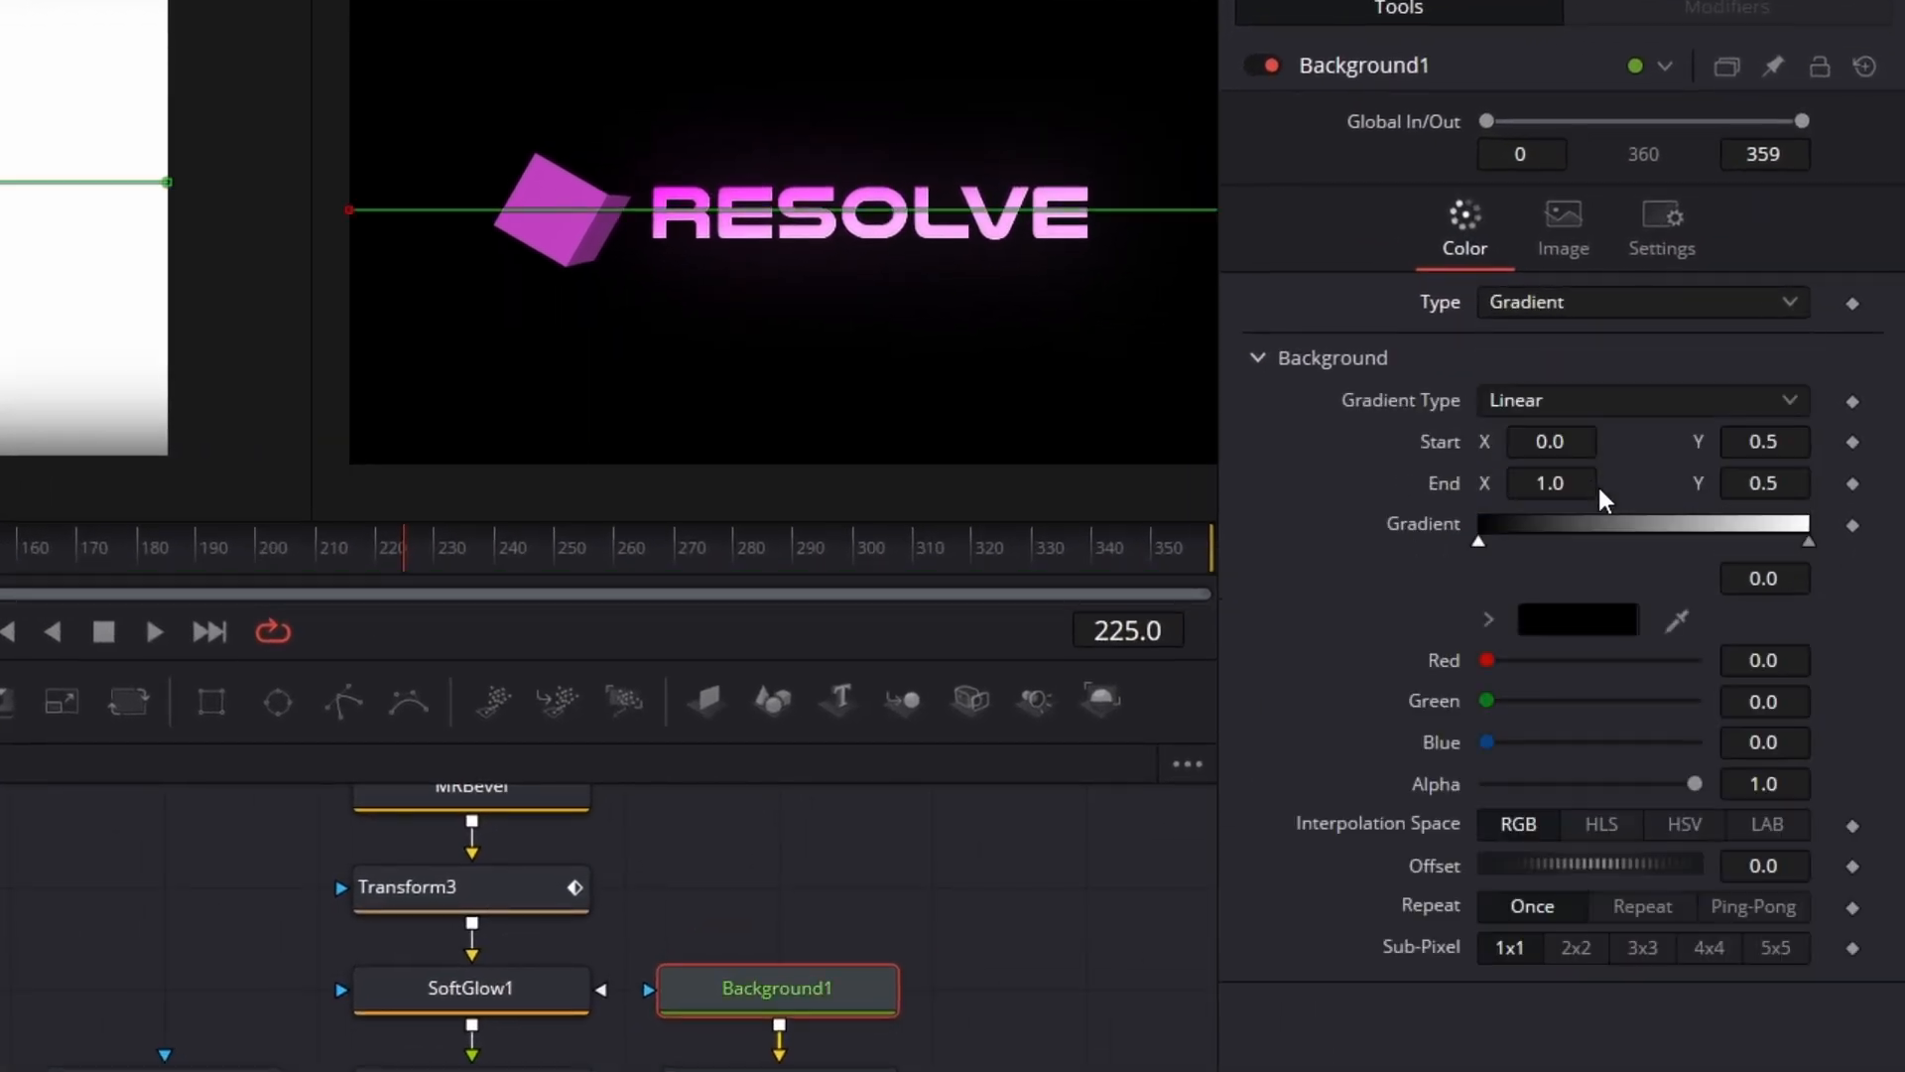
left_click(1665, 402)
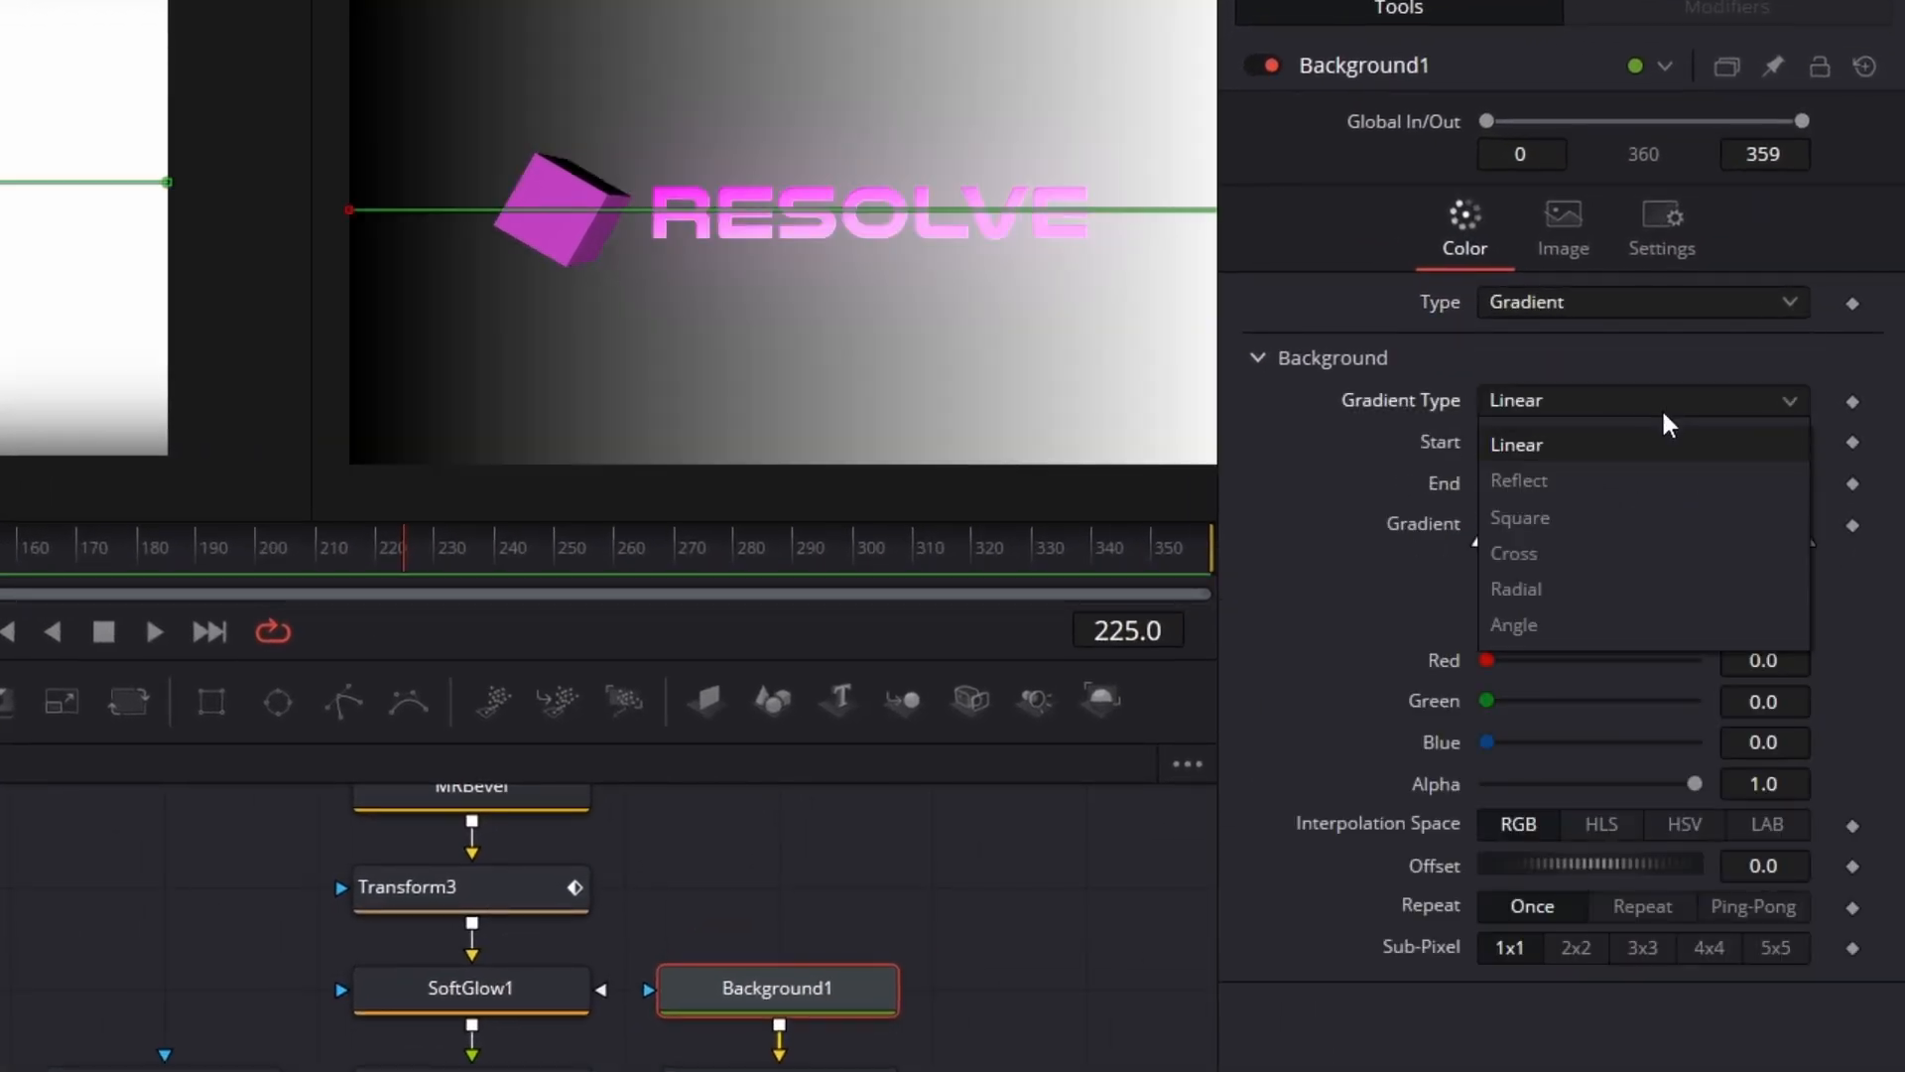
left_click(1594, 586)
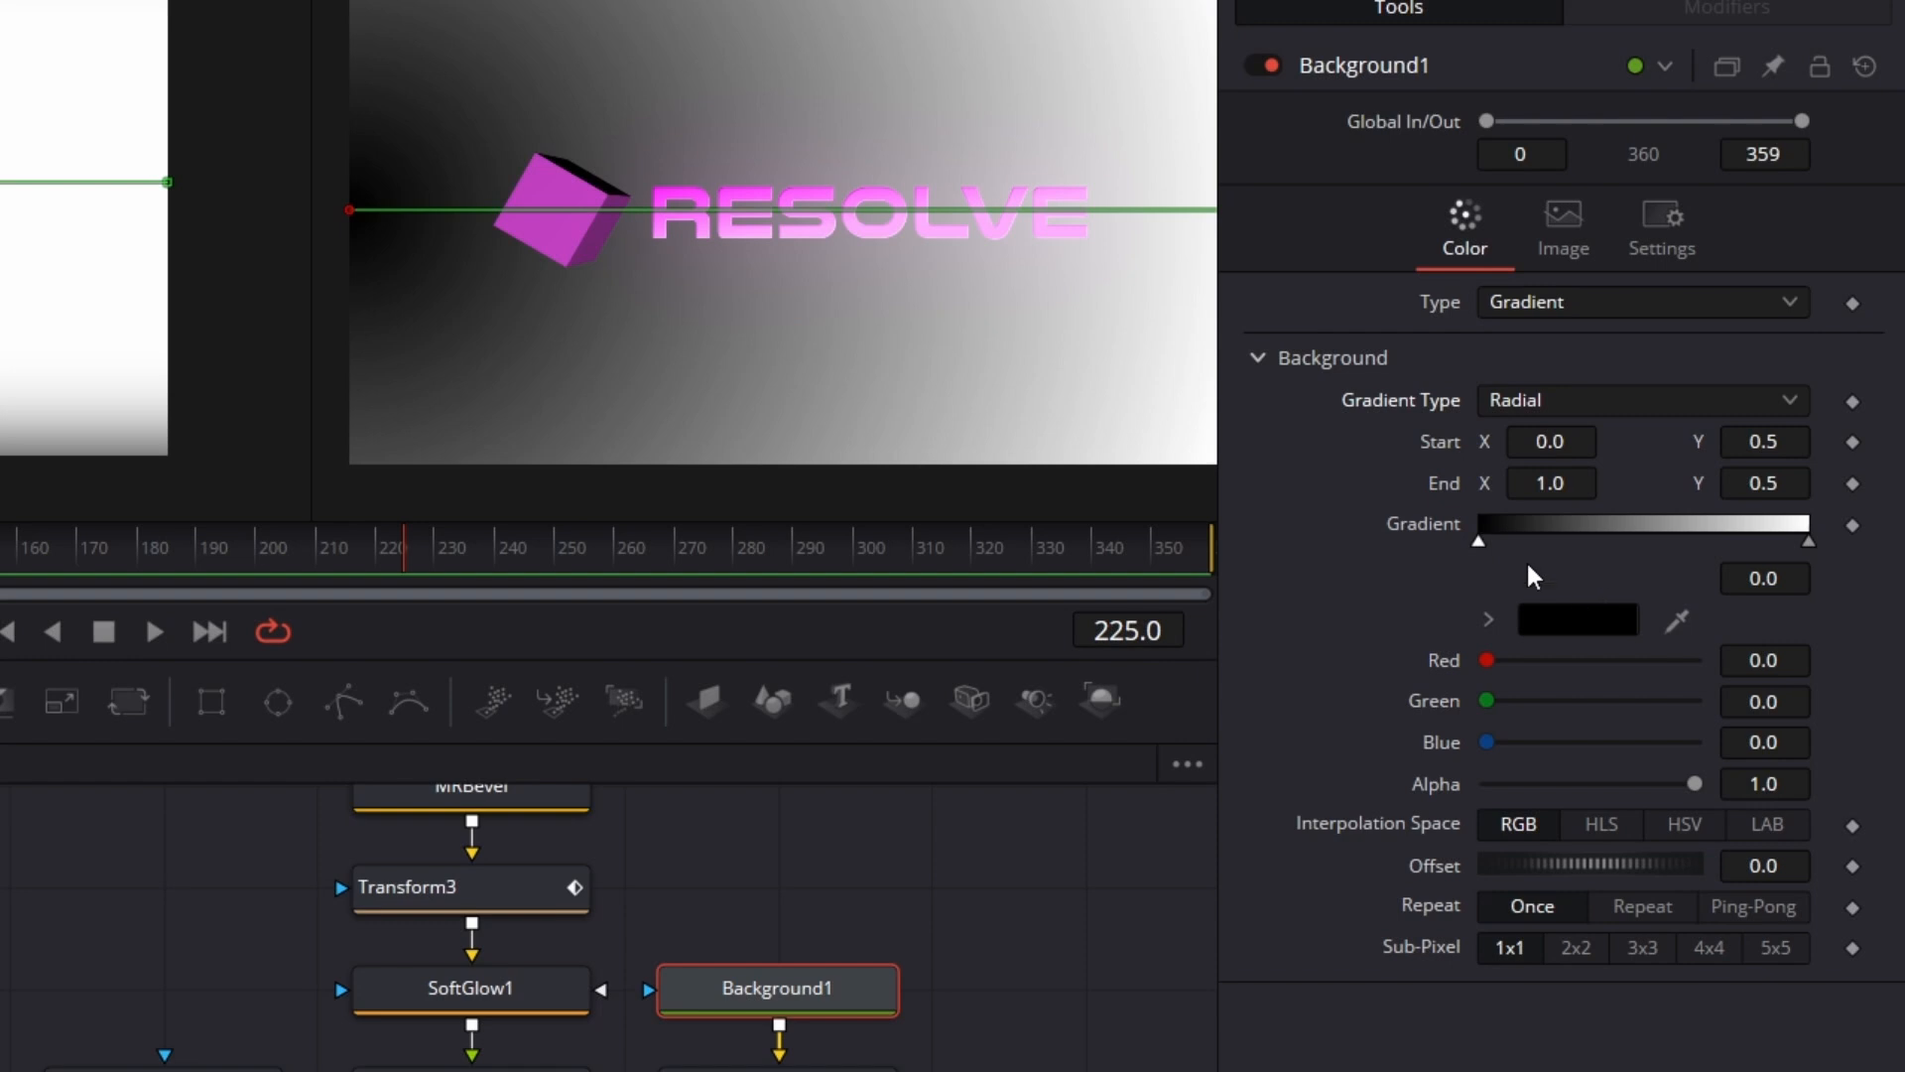
Step: Set the radial gradient's start to X 0.5, Y 0.0 and its end to X 0.5, Y 1.0
left_click(1573, 438)
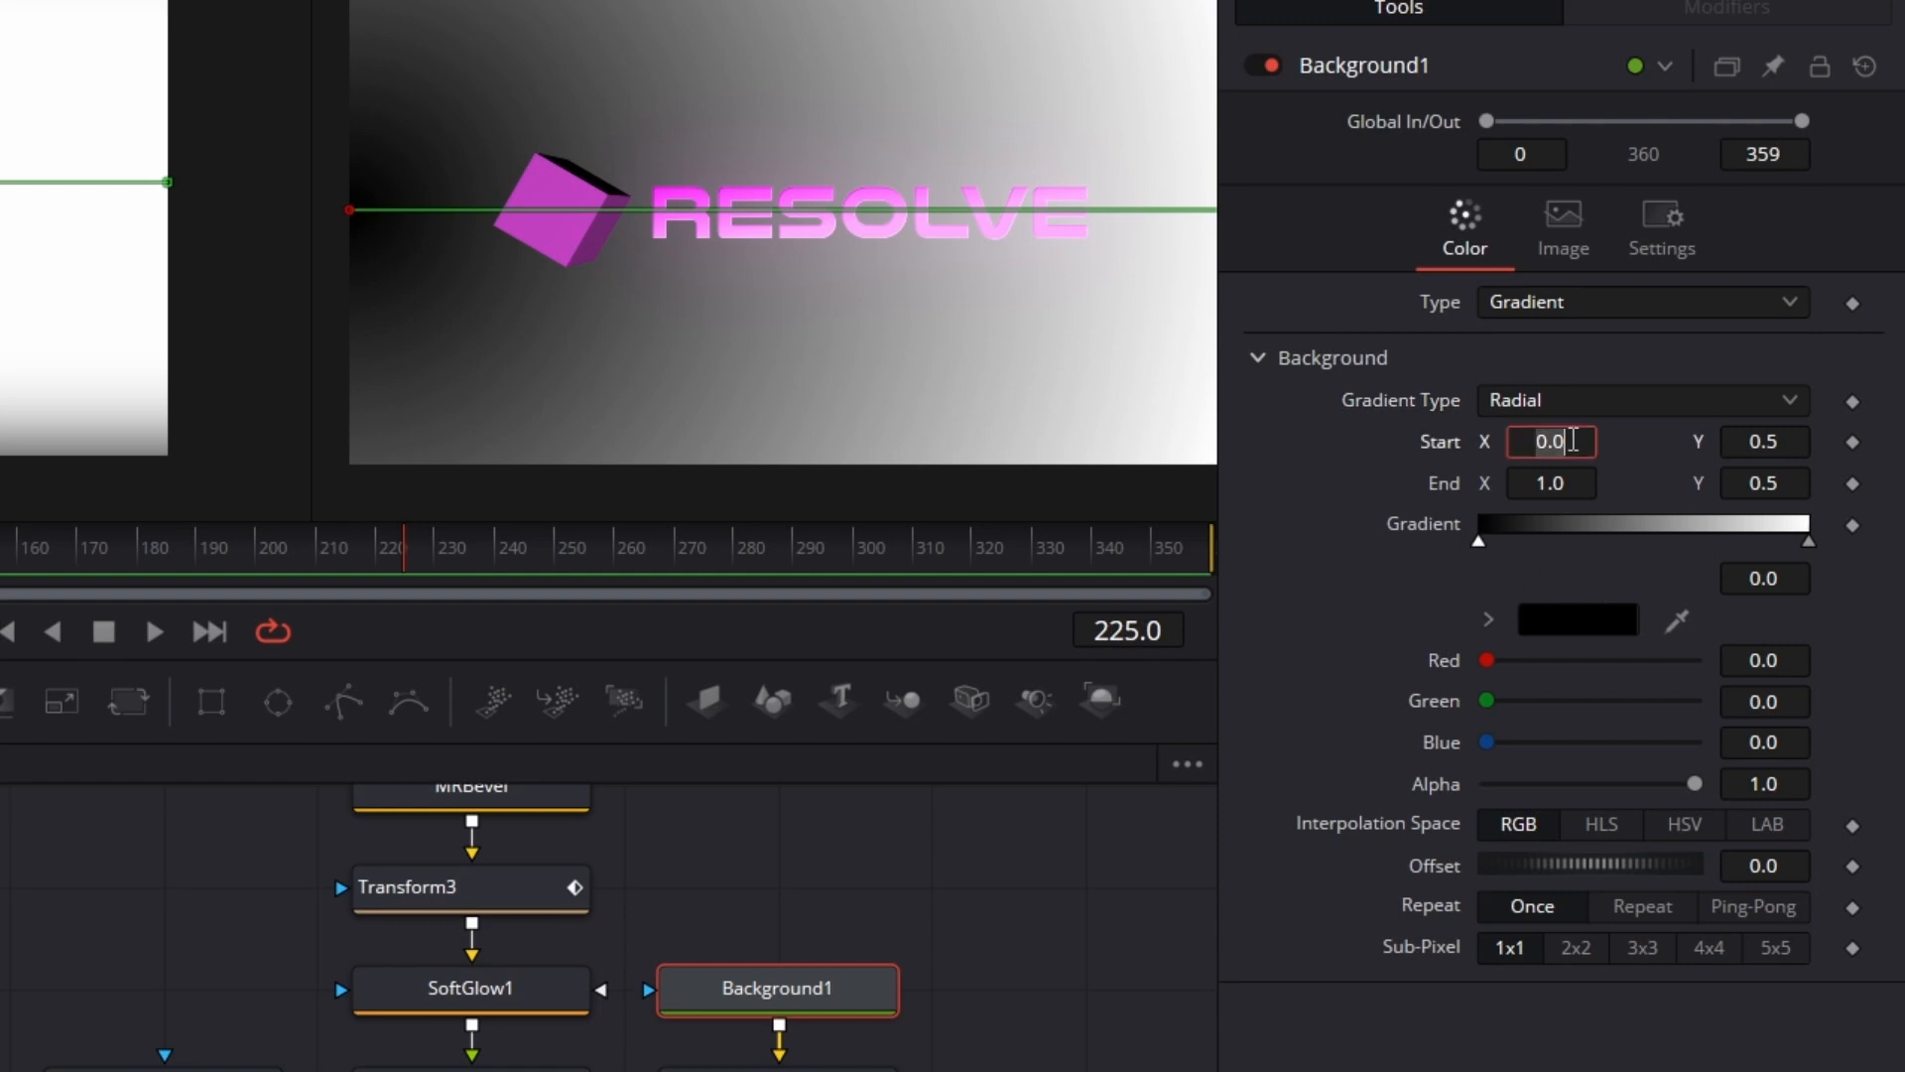
type("0")
key("Tab")
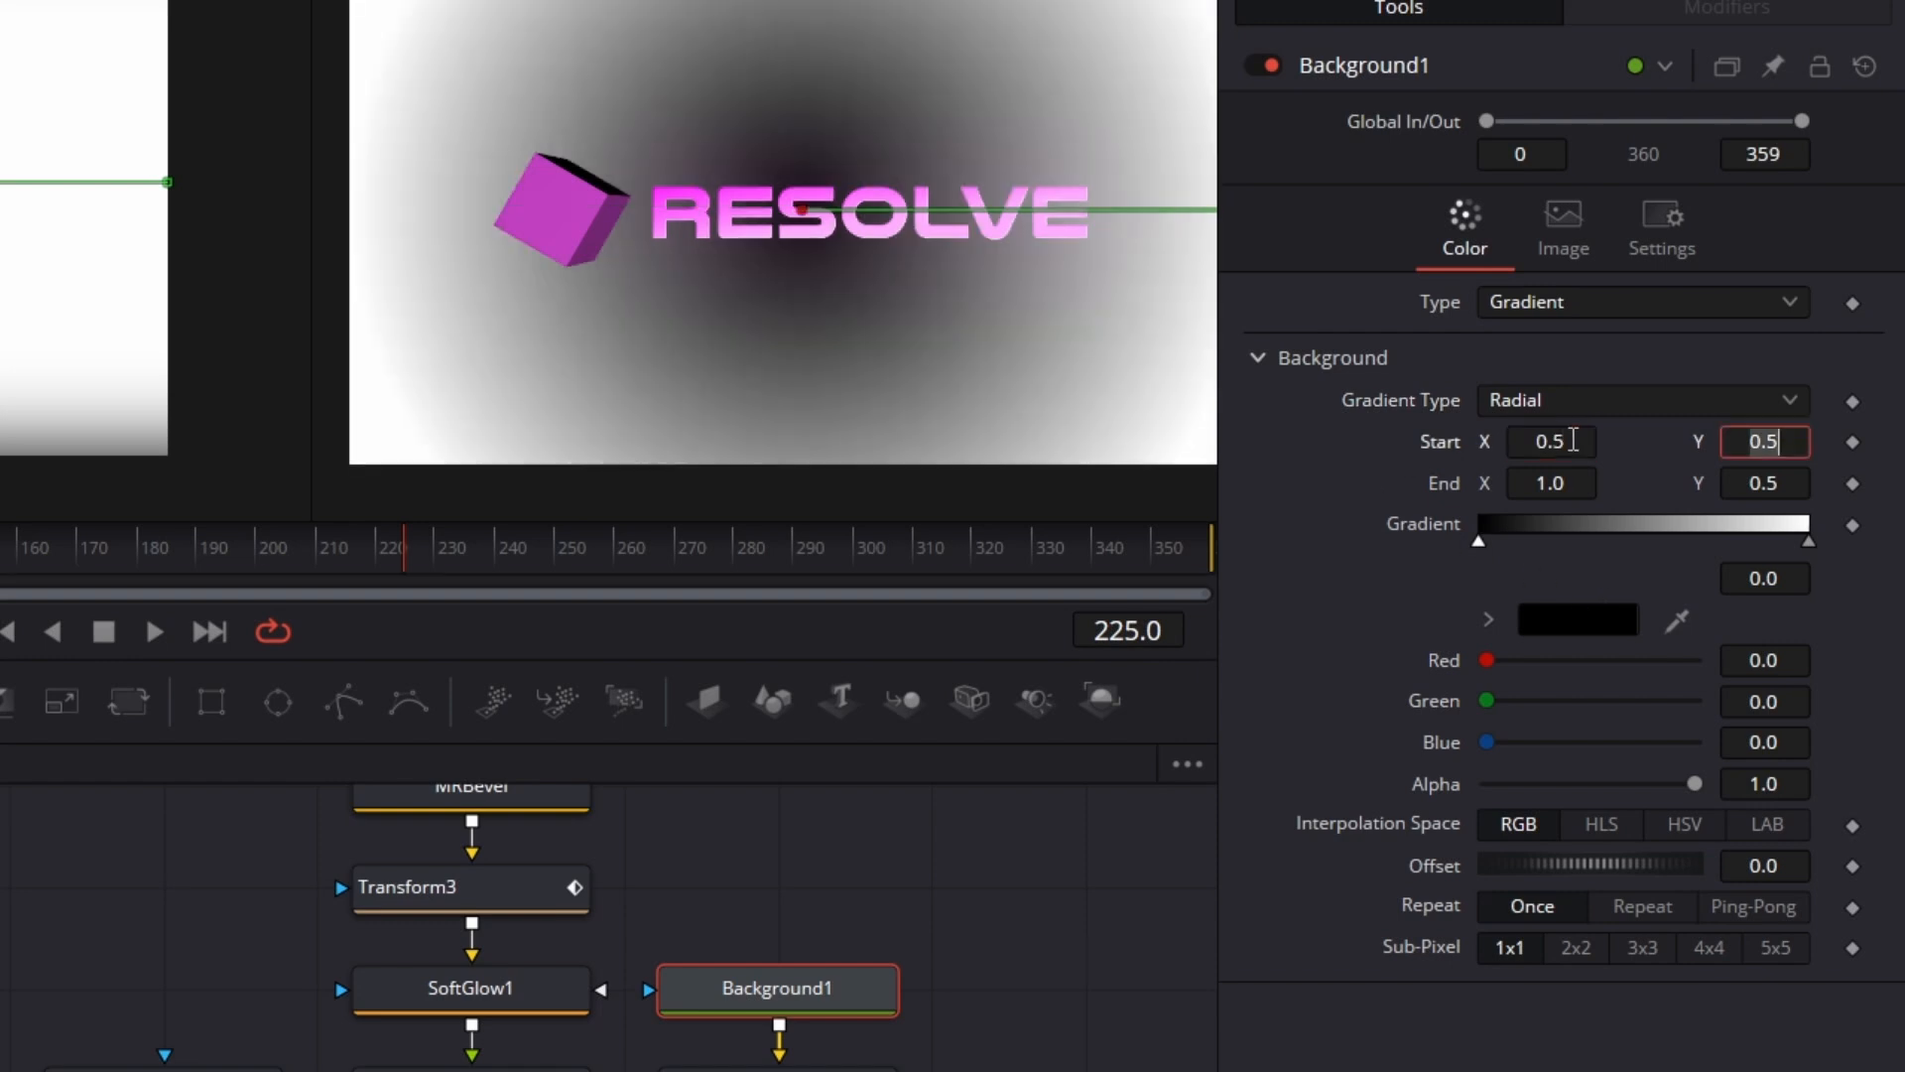
key("Tab")
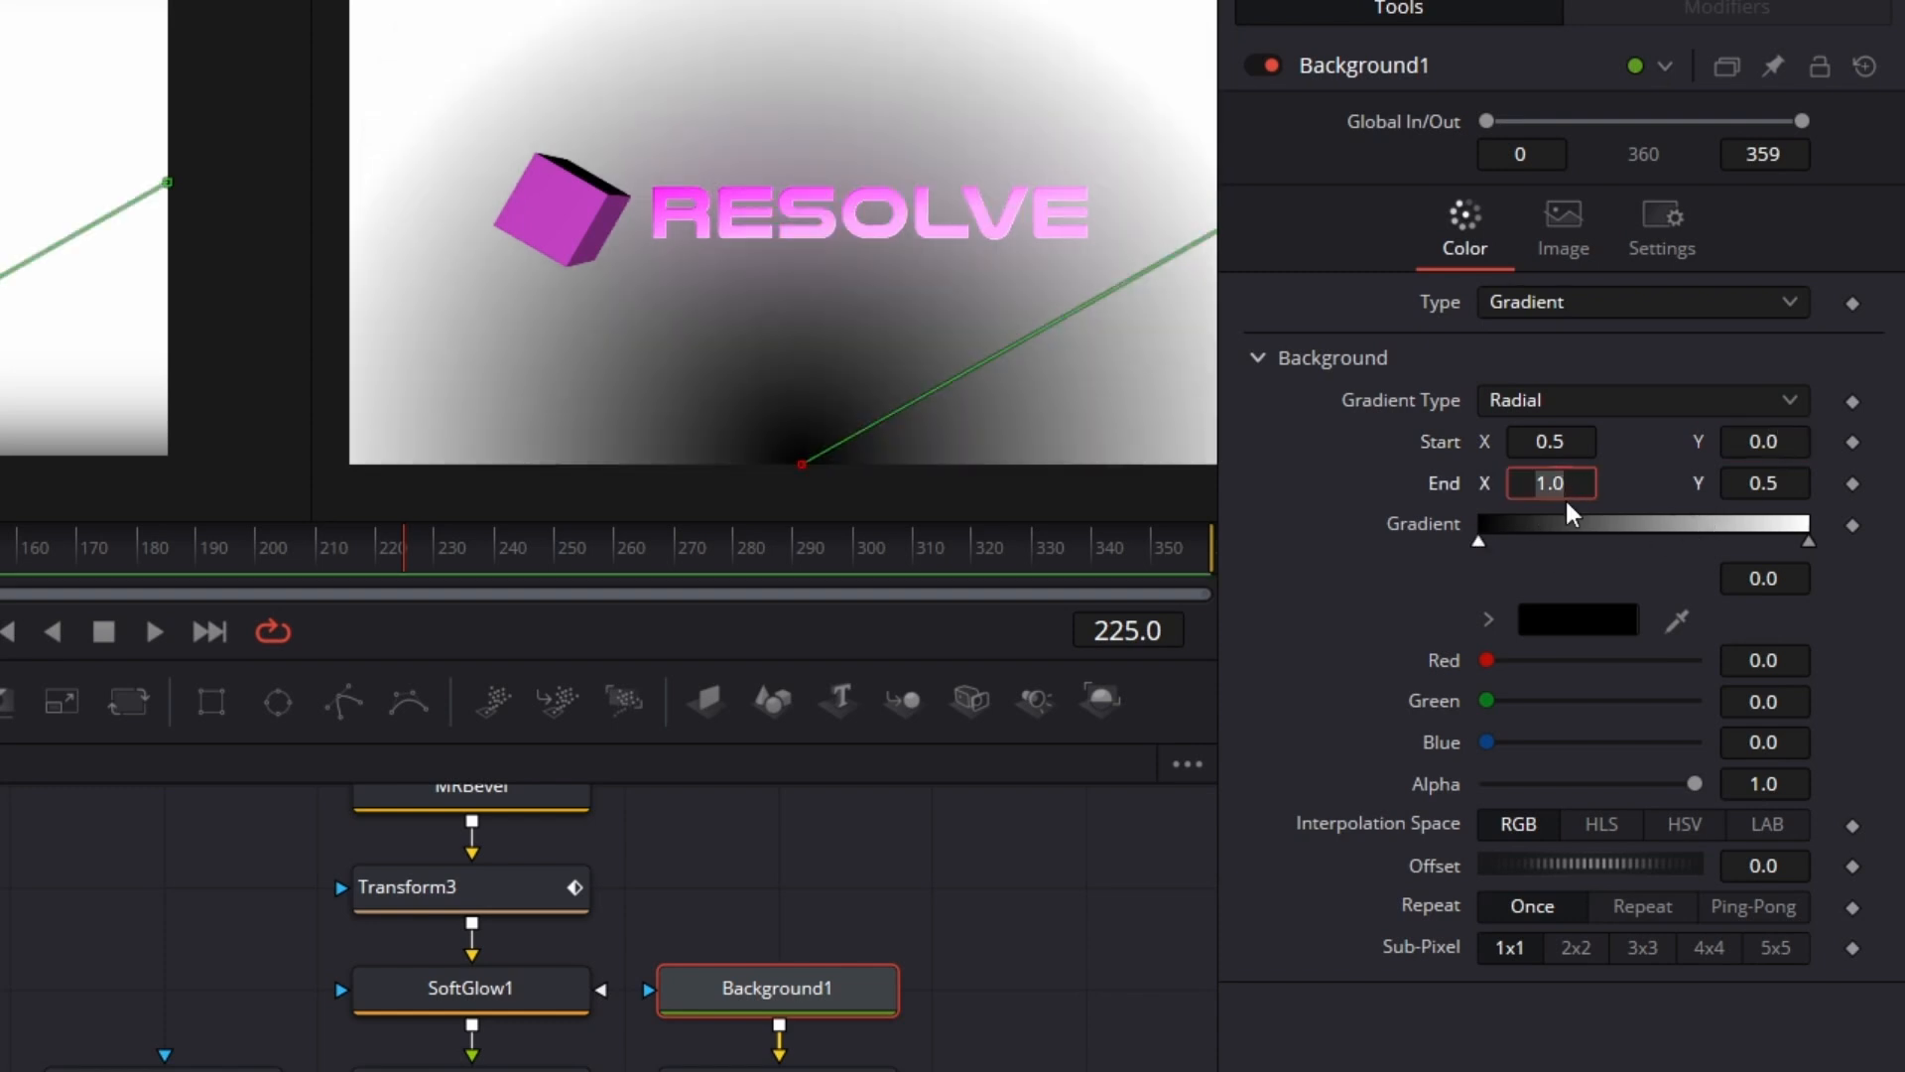
key("Tab")
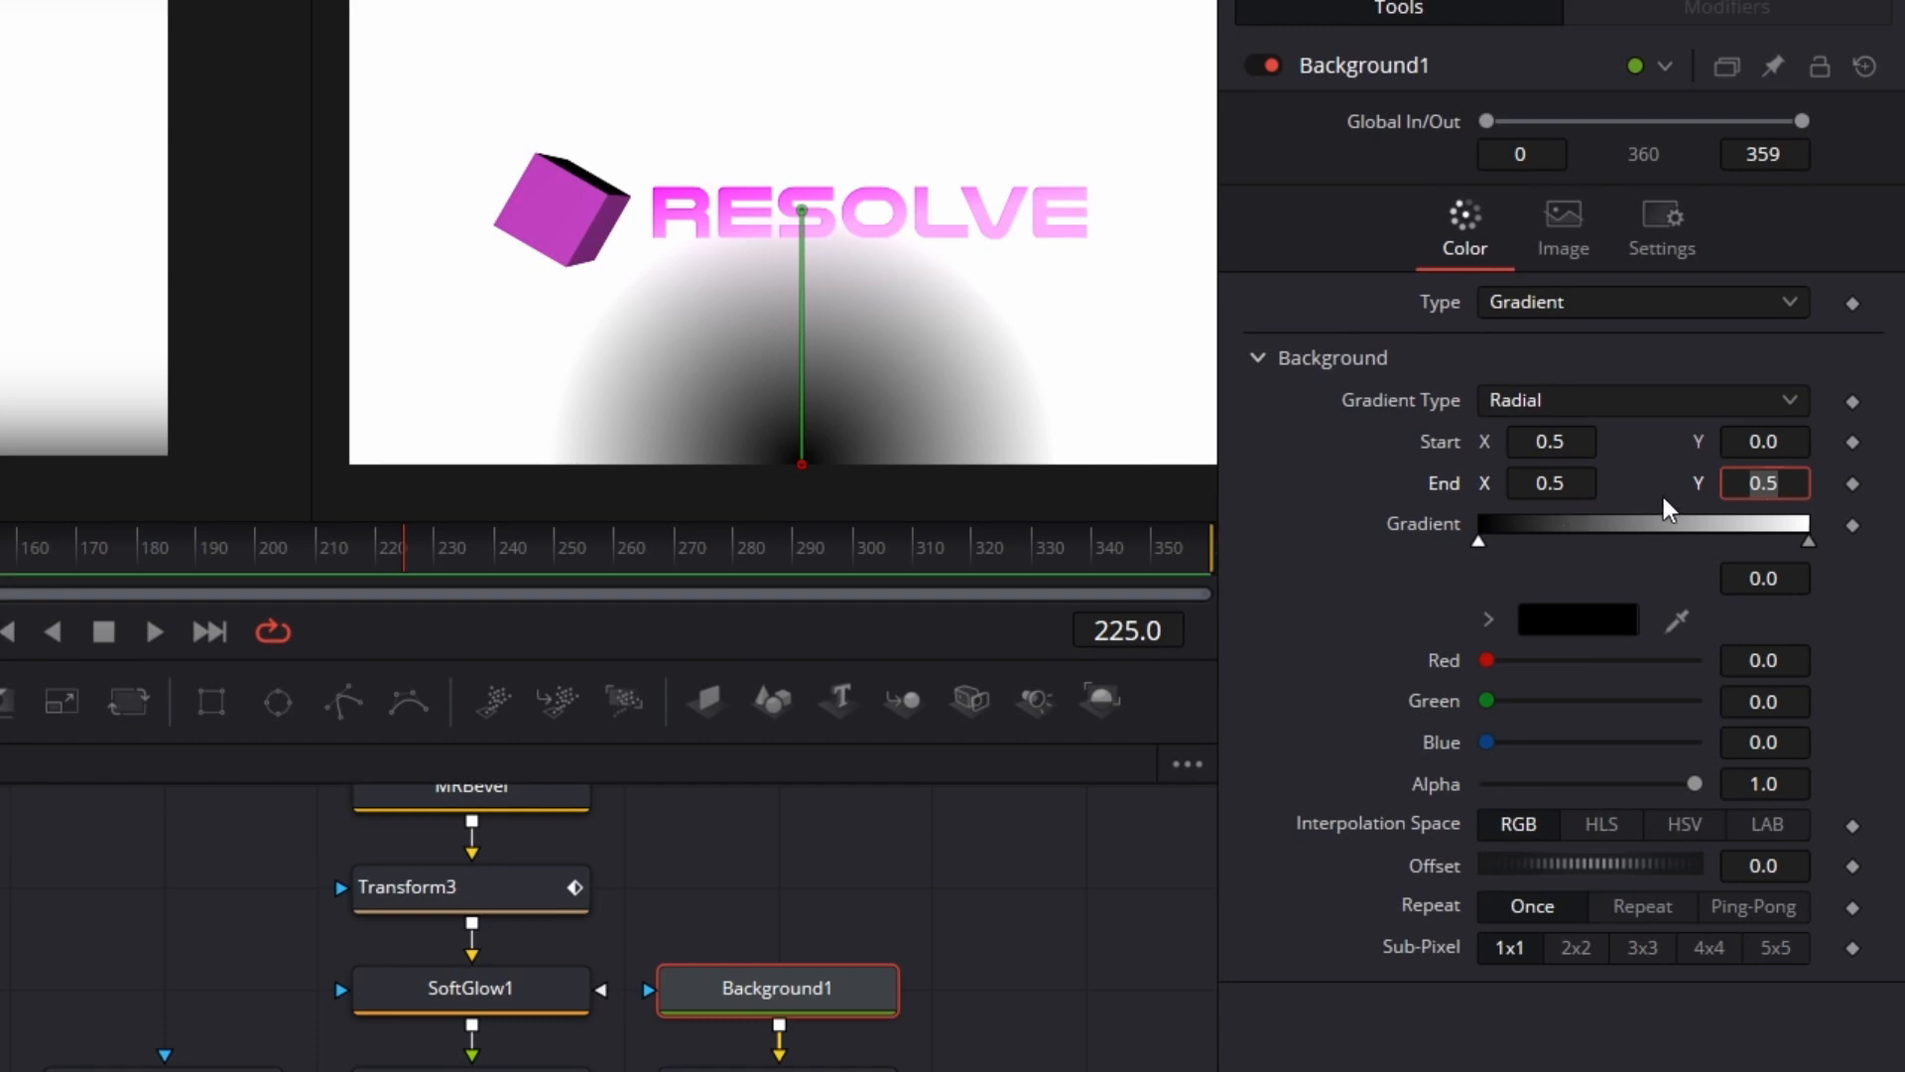
type("1")
key("Tab")
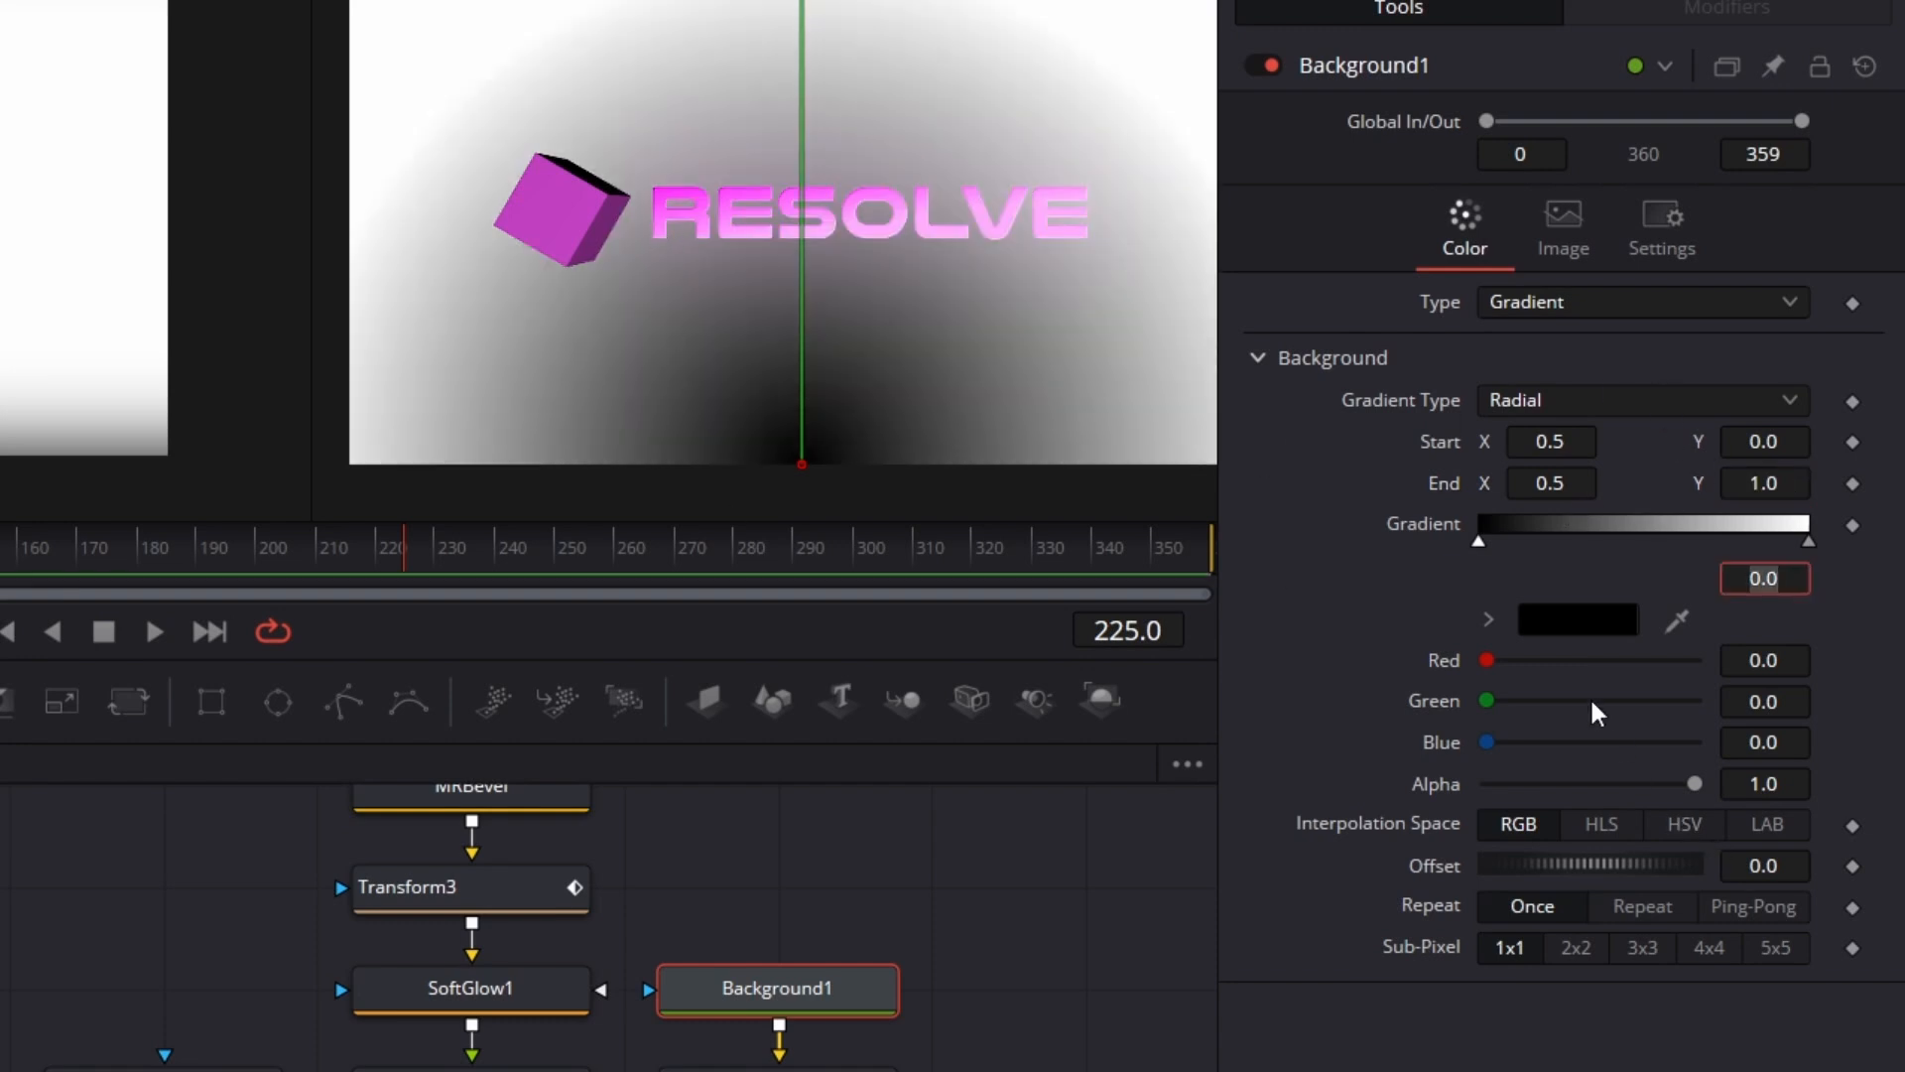
Step: Set the start color of Background1's radial gradient to a very dark pink, #260013
left_click(1479, 540)
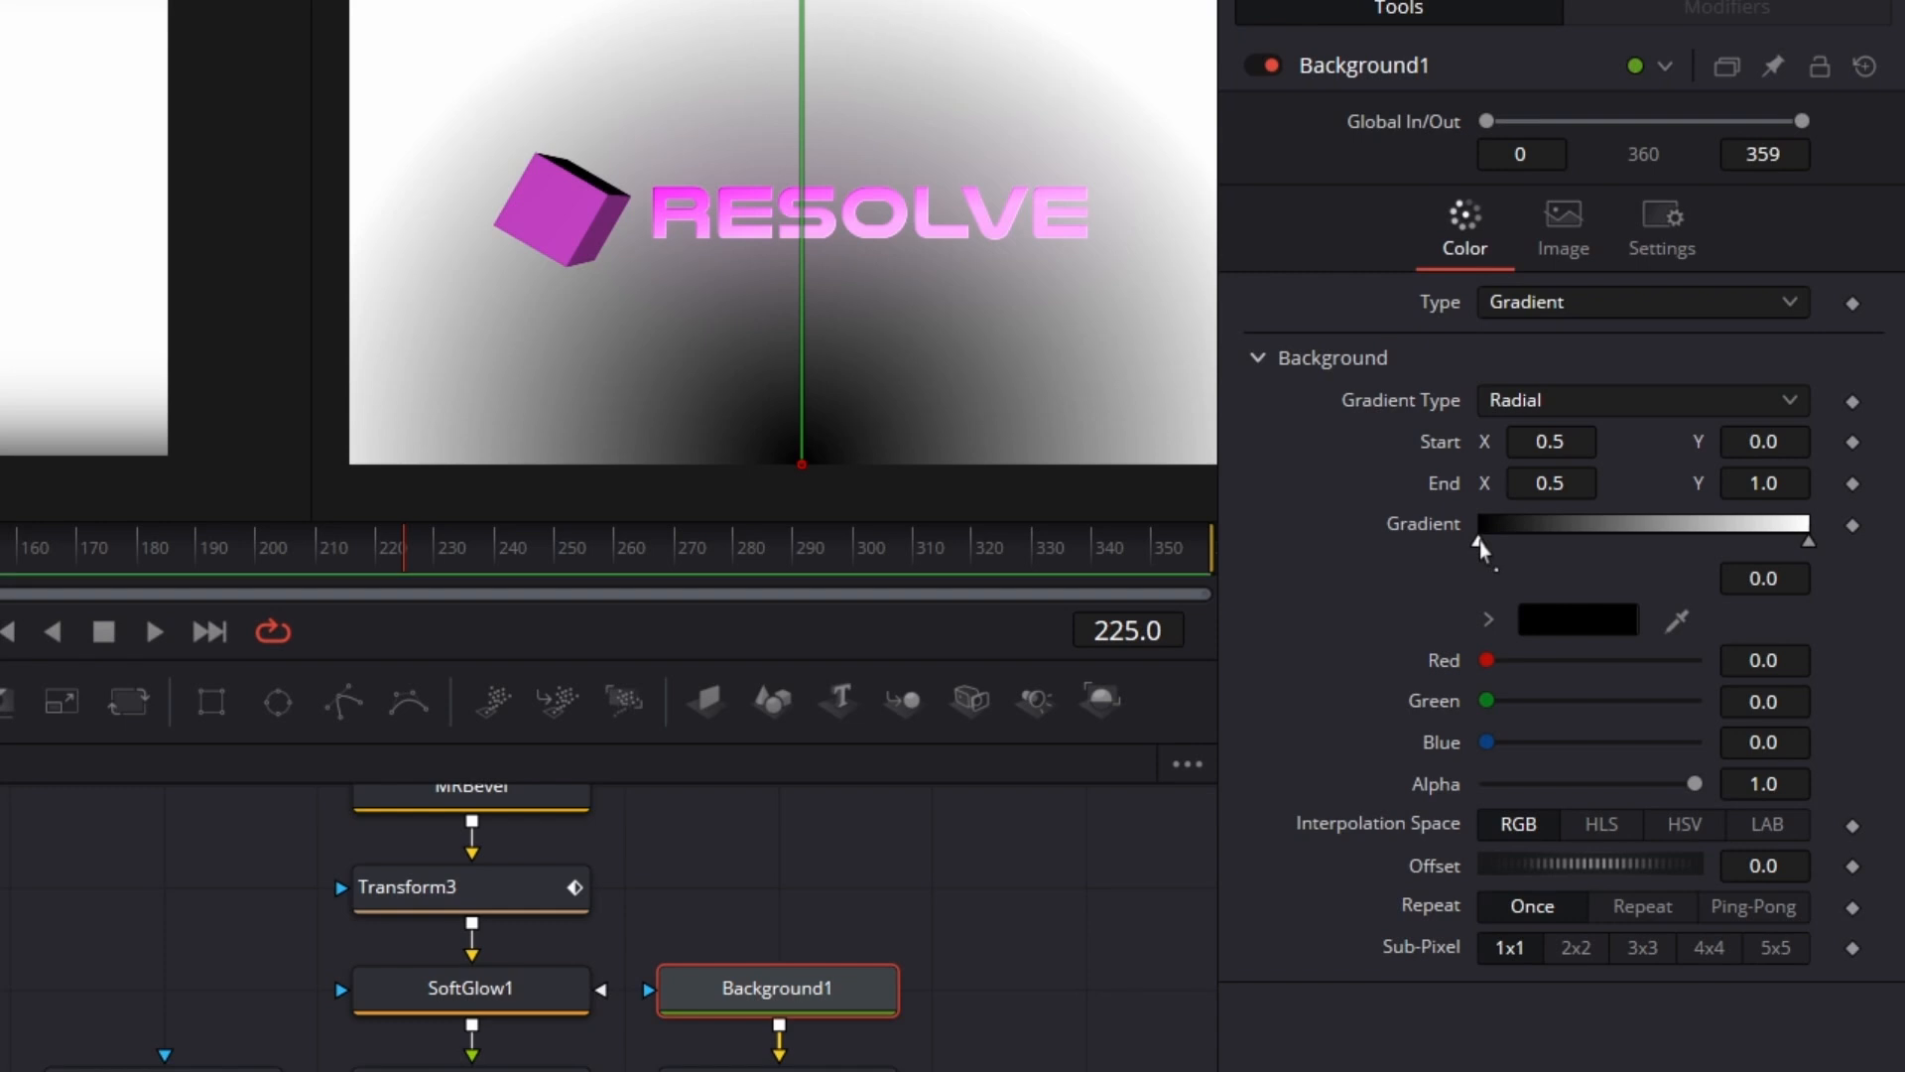
left_click(1594, 619)
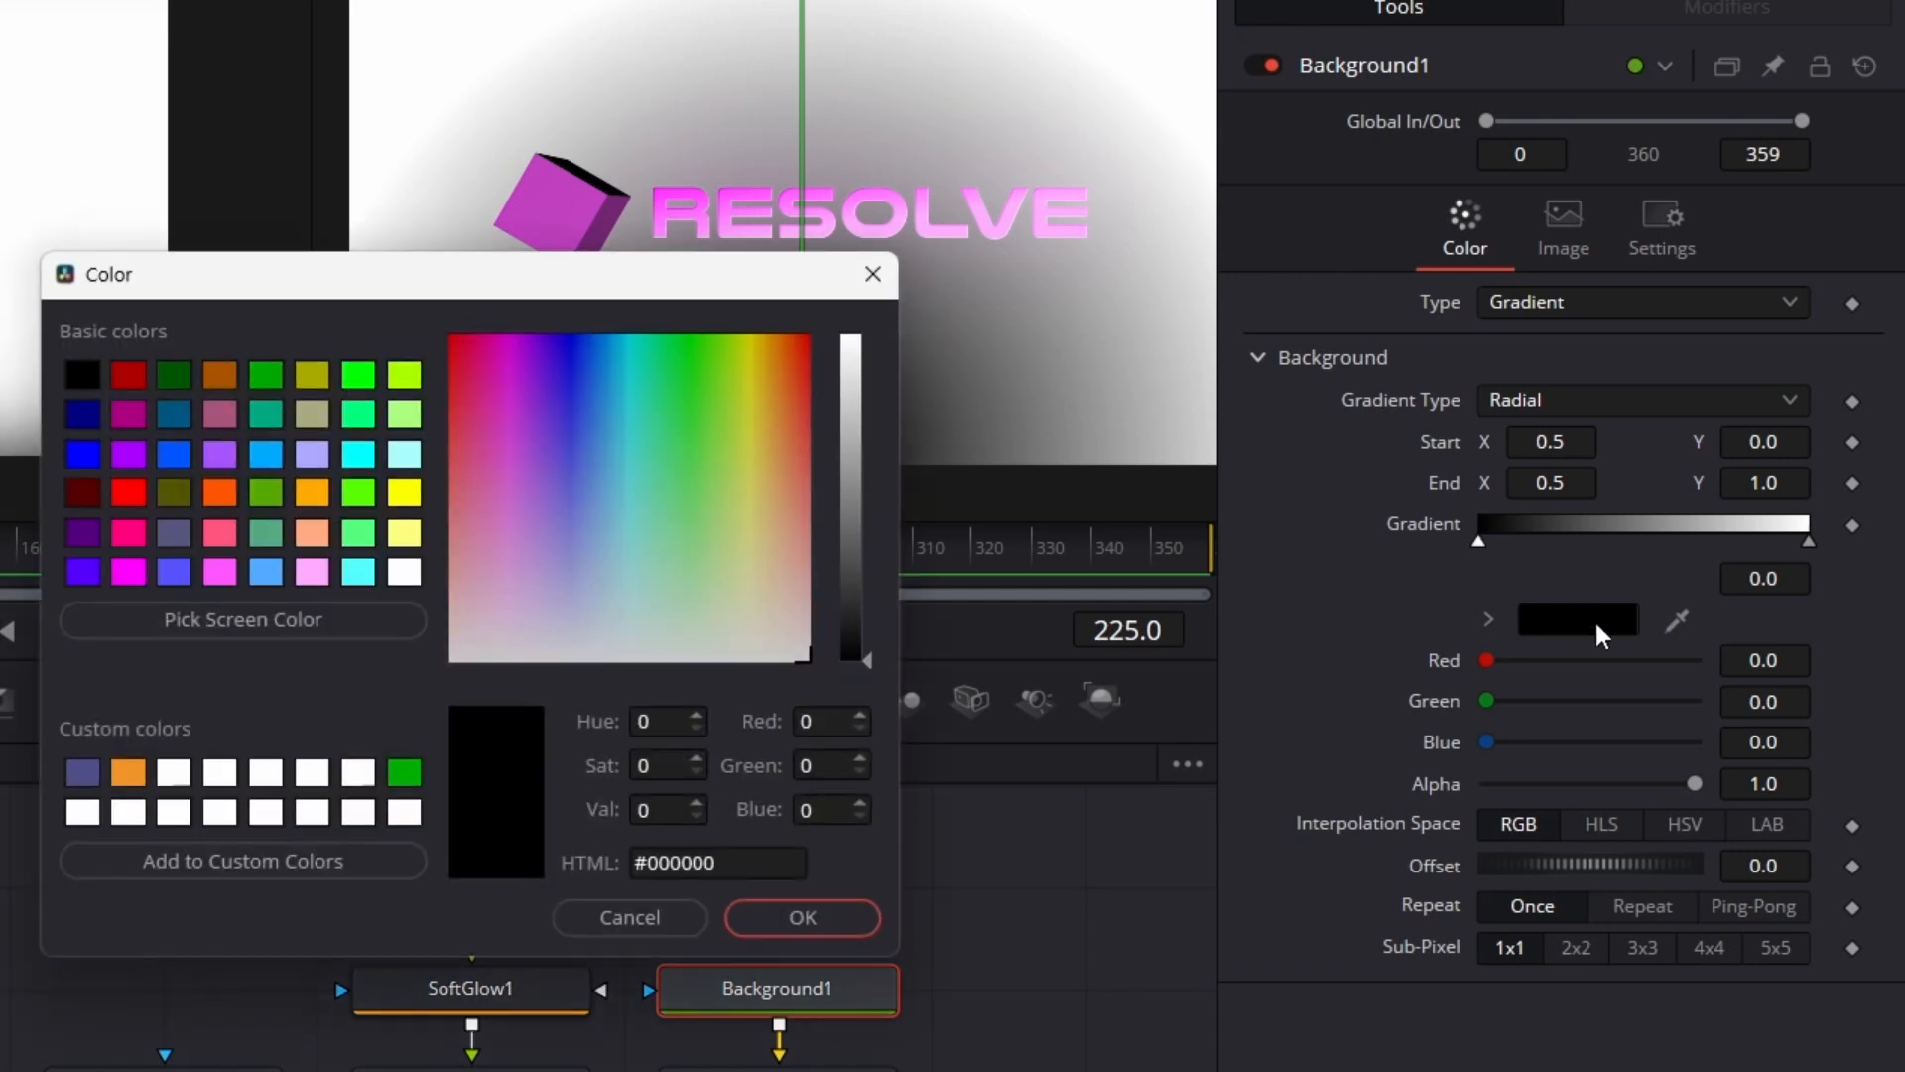
left_click(124, 534)
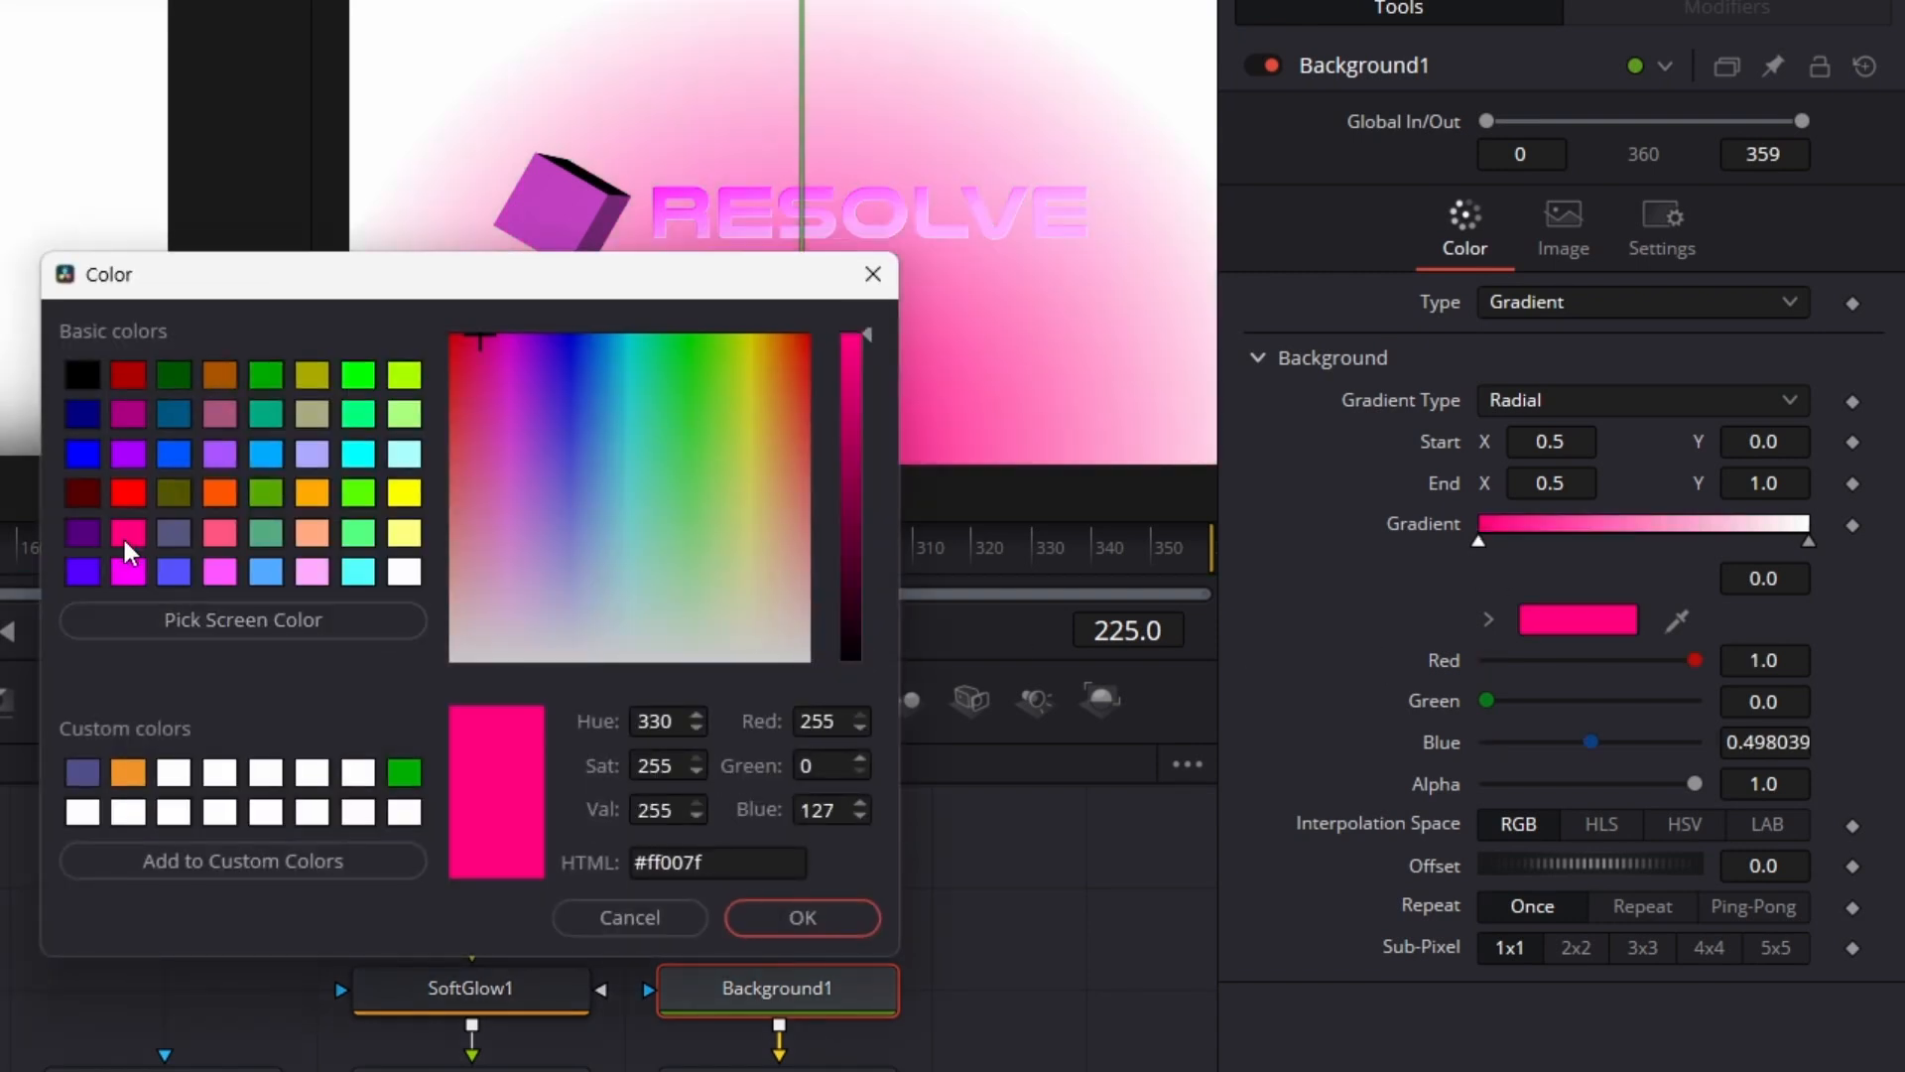
left_click(848, 591)
left_click(849, 611)
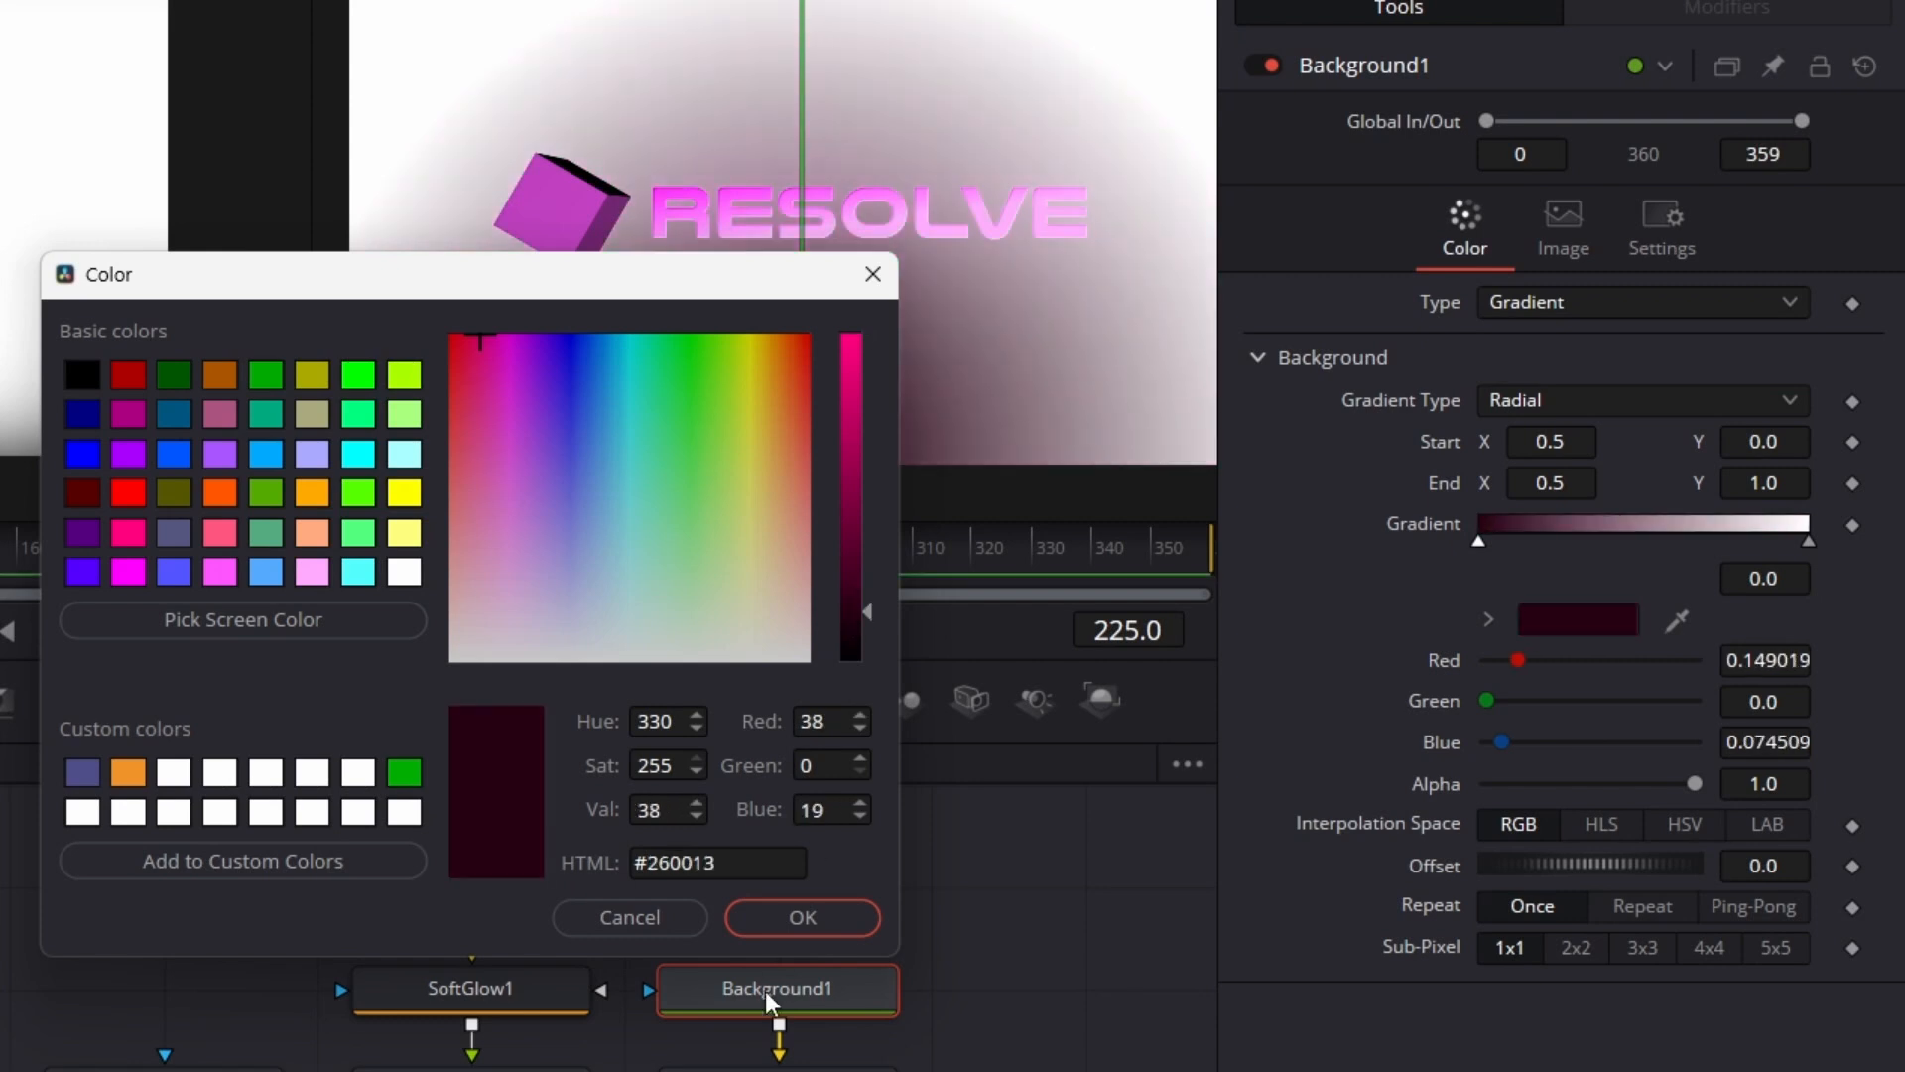
left_click(821, 917)
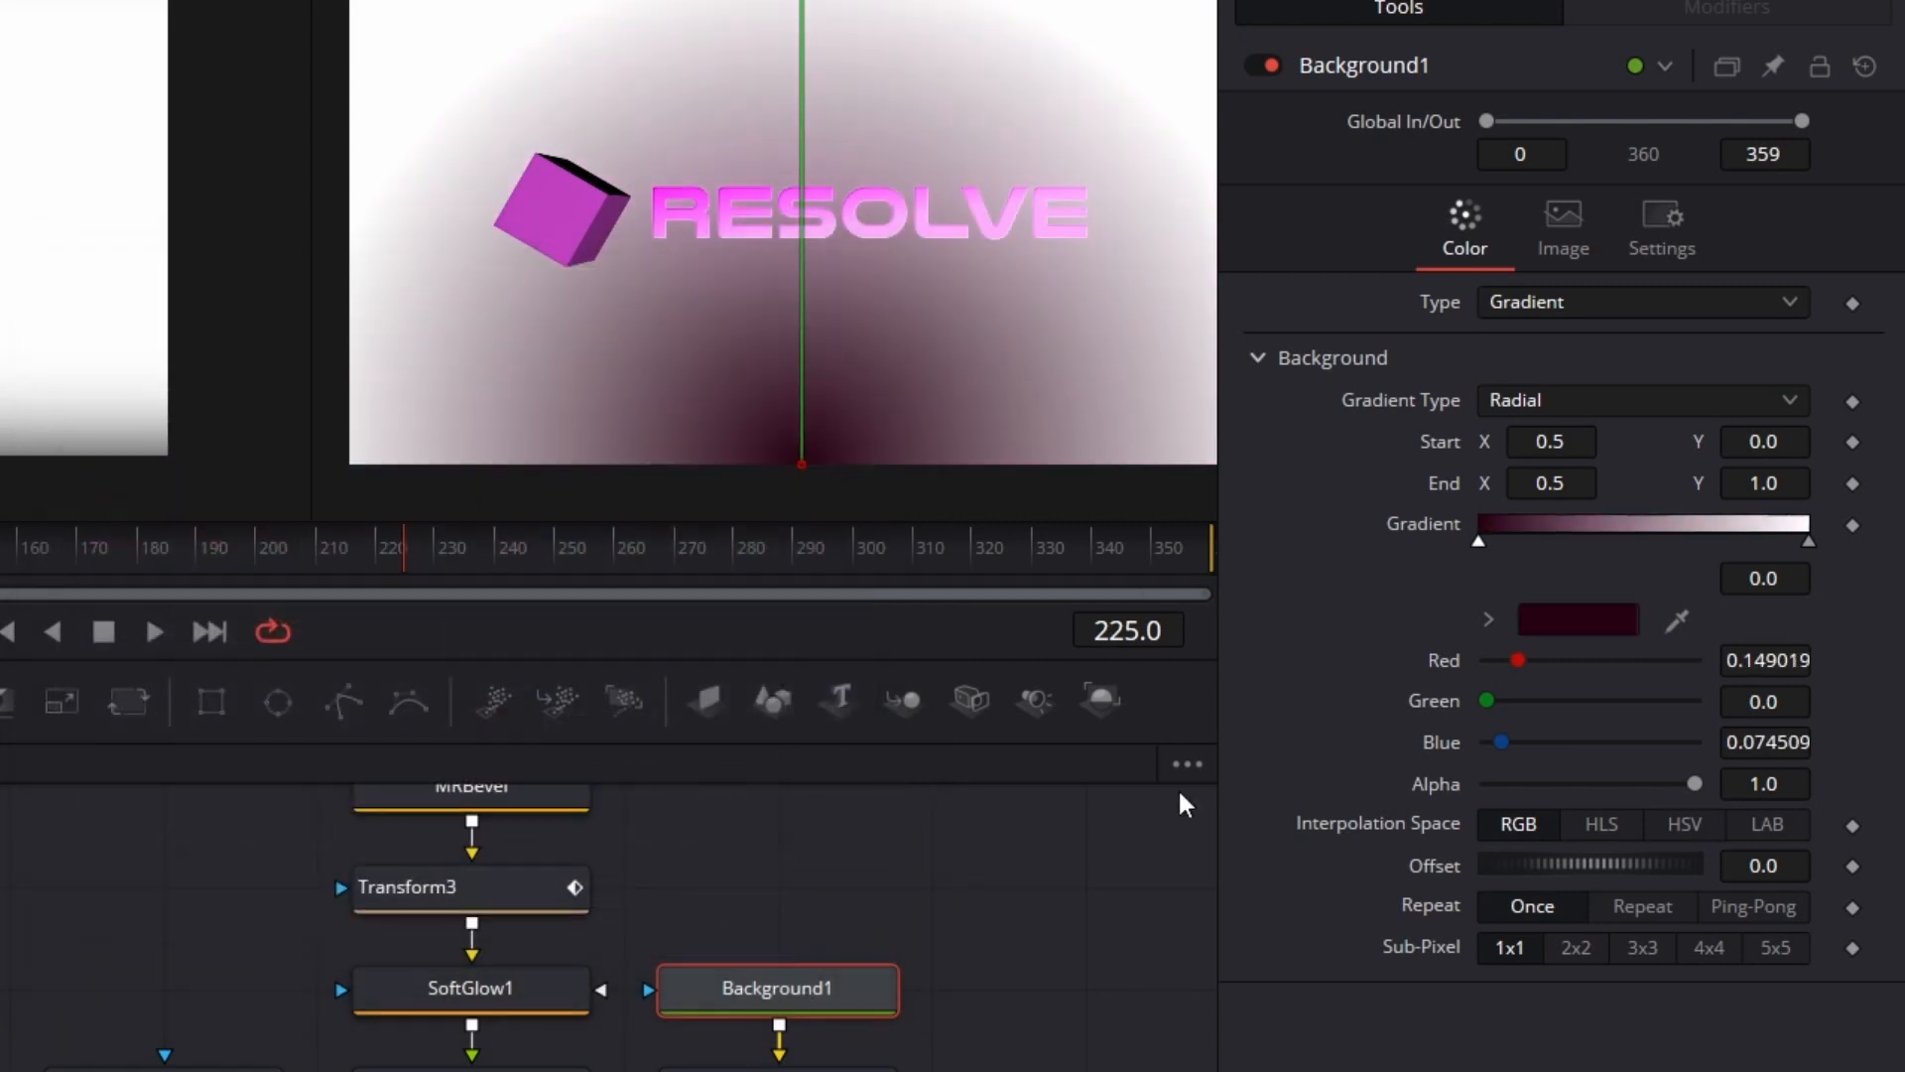
Step: Set the end color of Background1's radial gradient to a darkened pink, #680034
left_click(1808, 542)
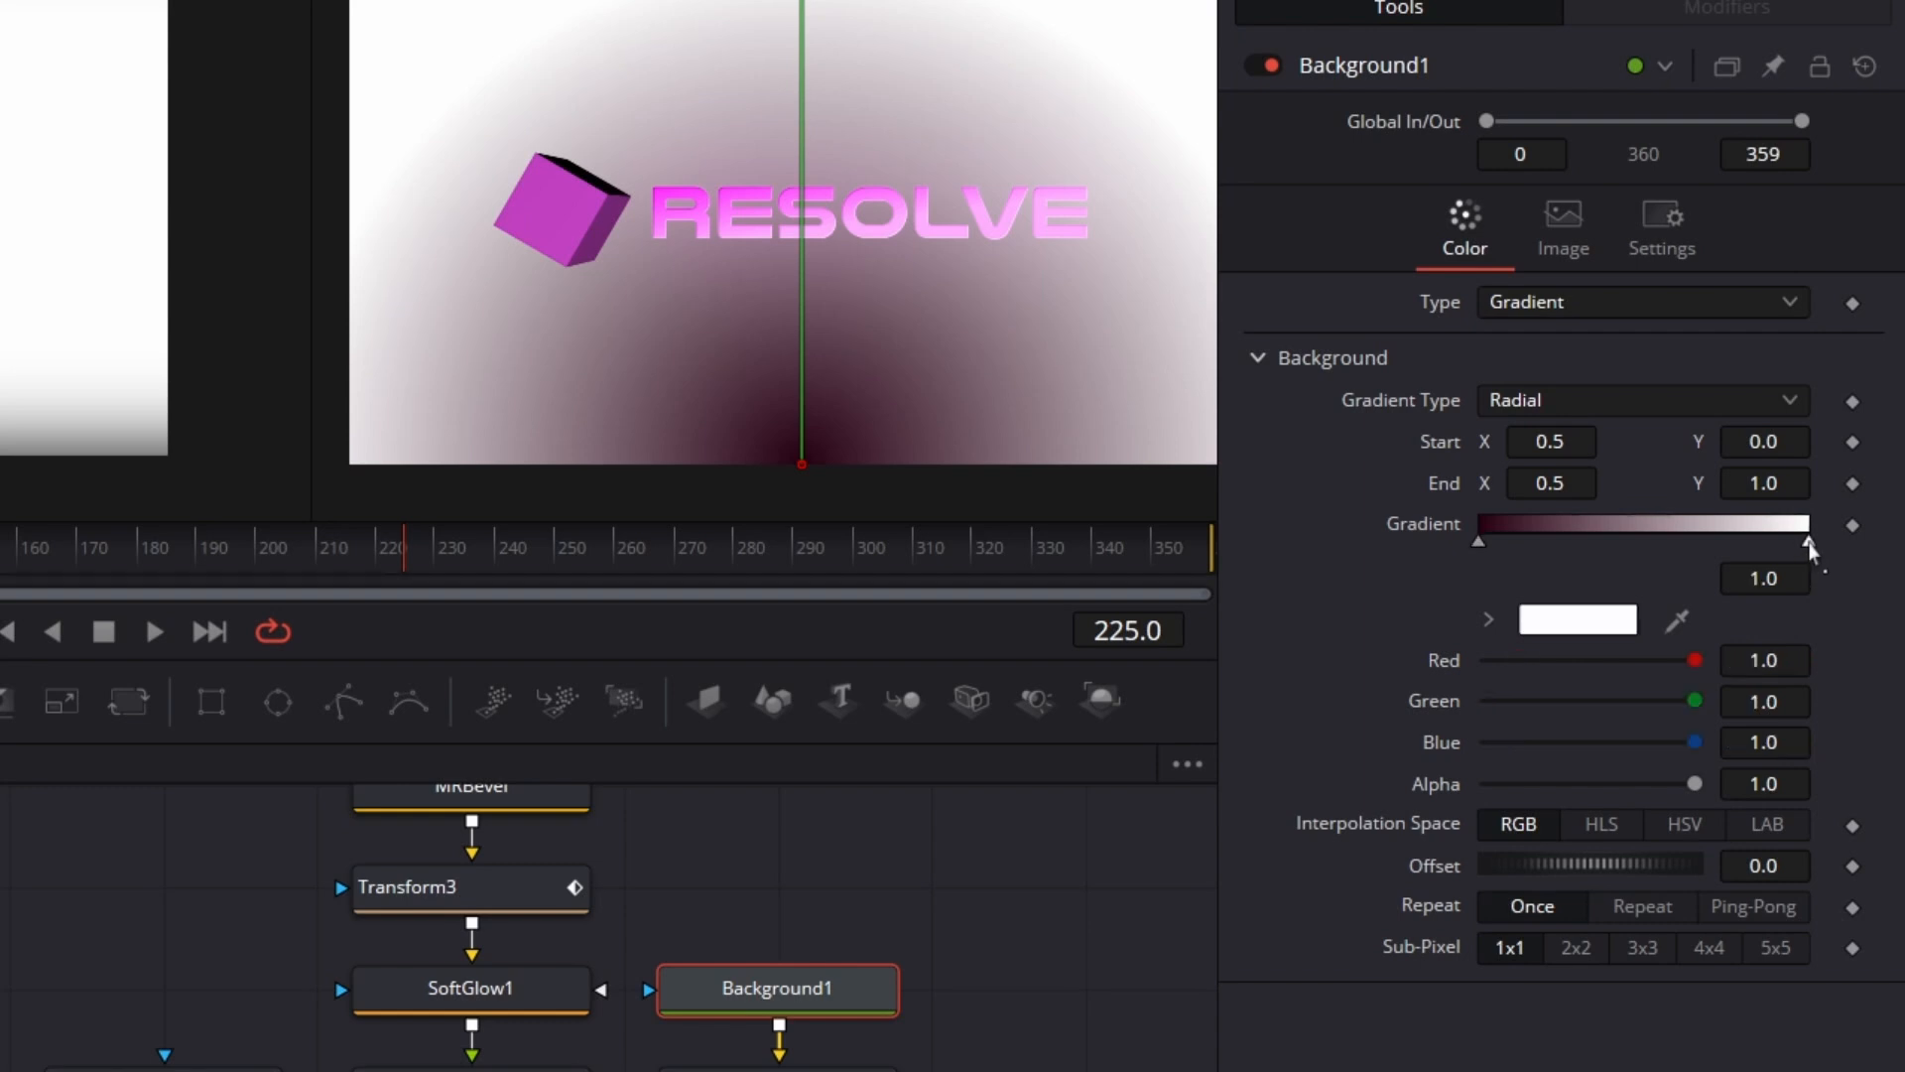
left_click(1561, 621)
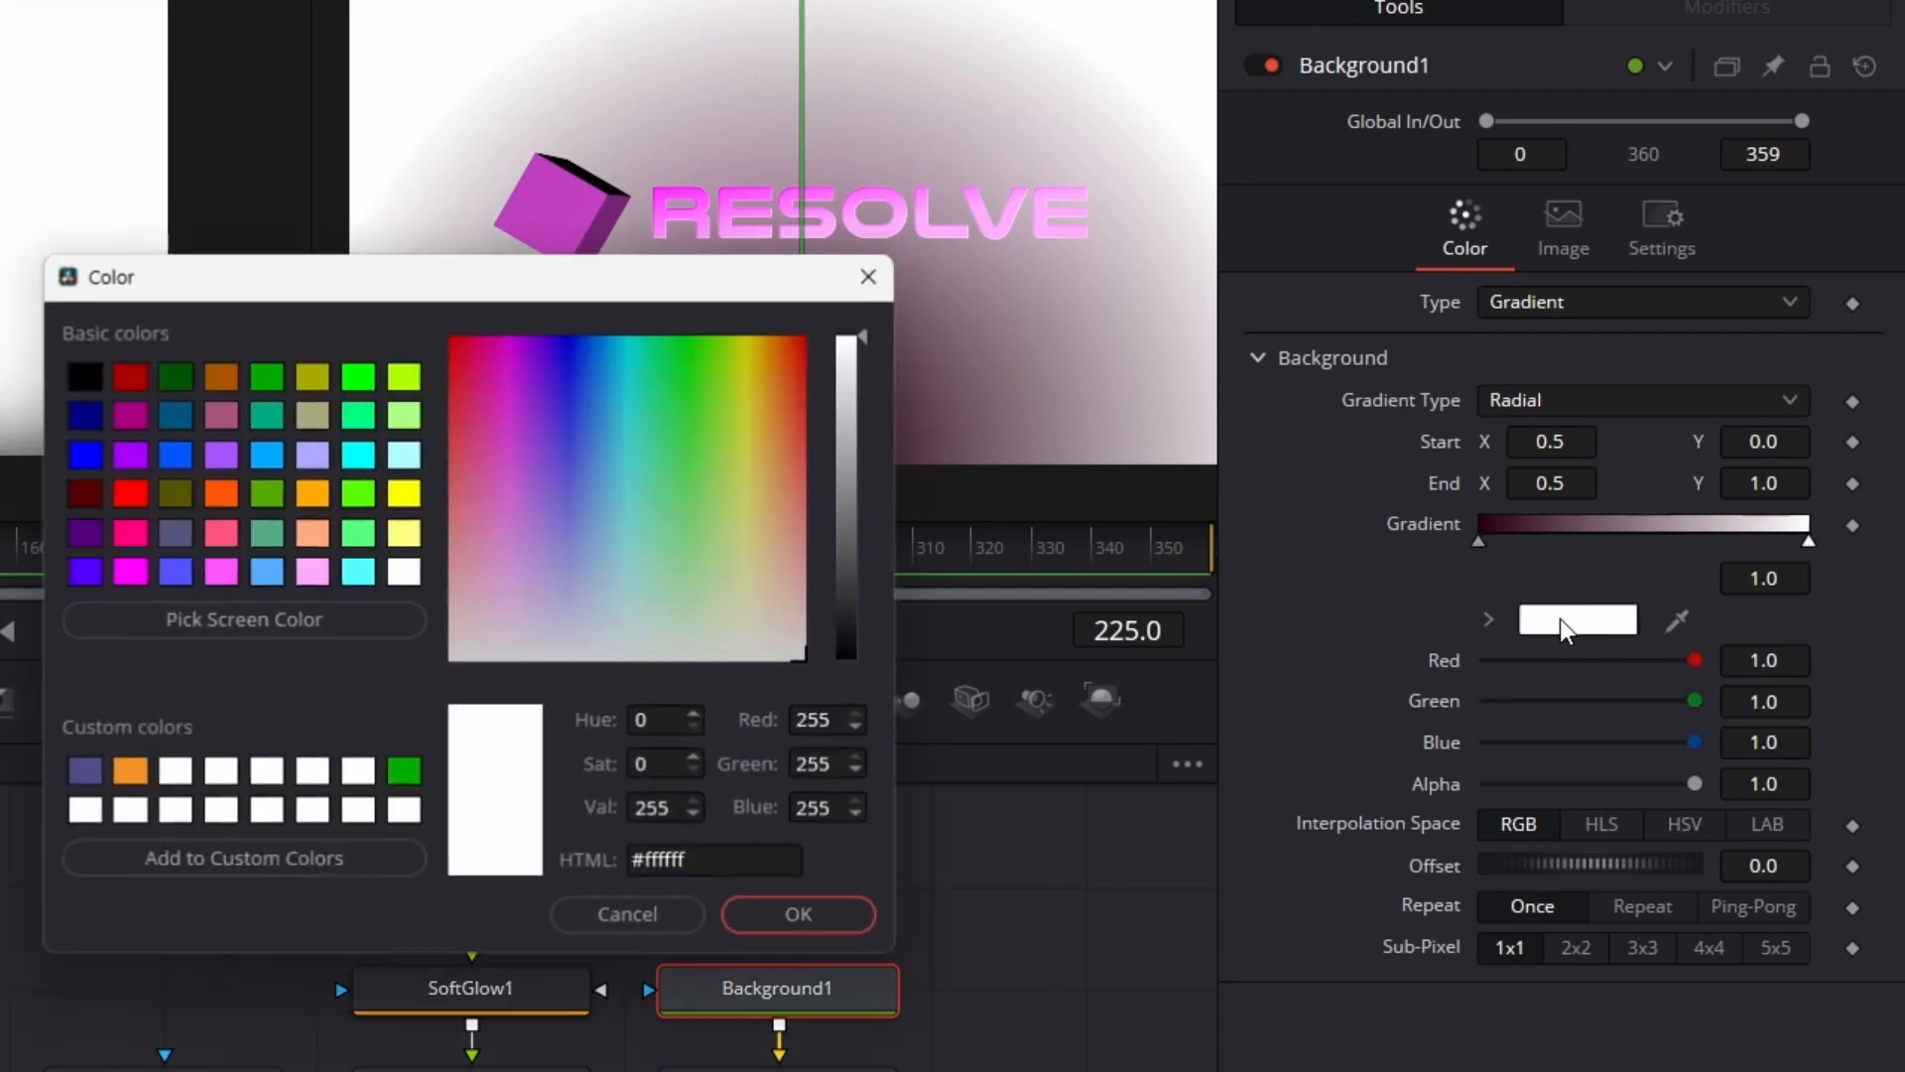
left_click(133, 533)
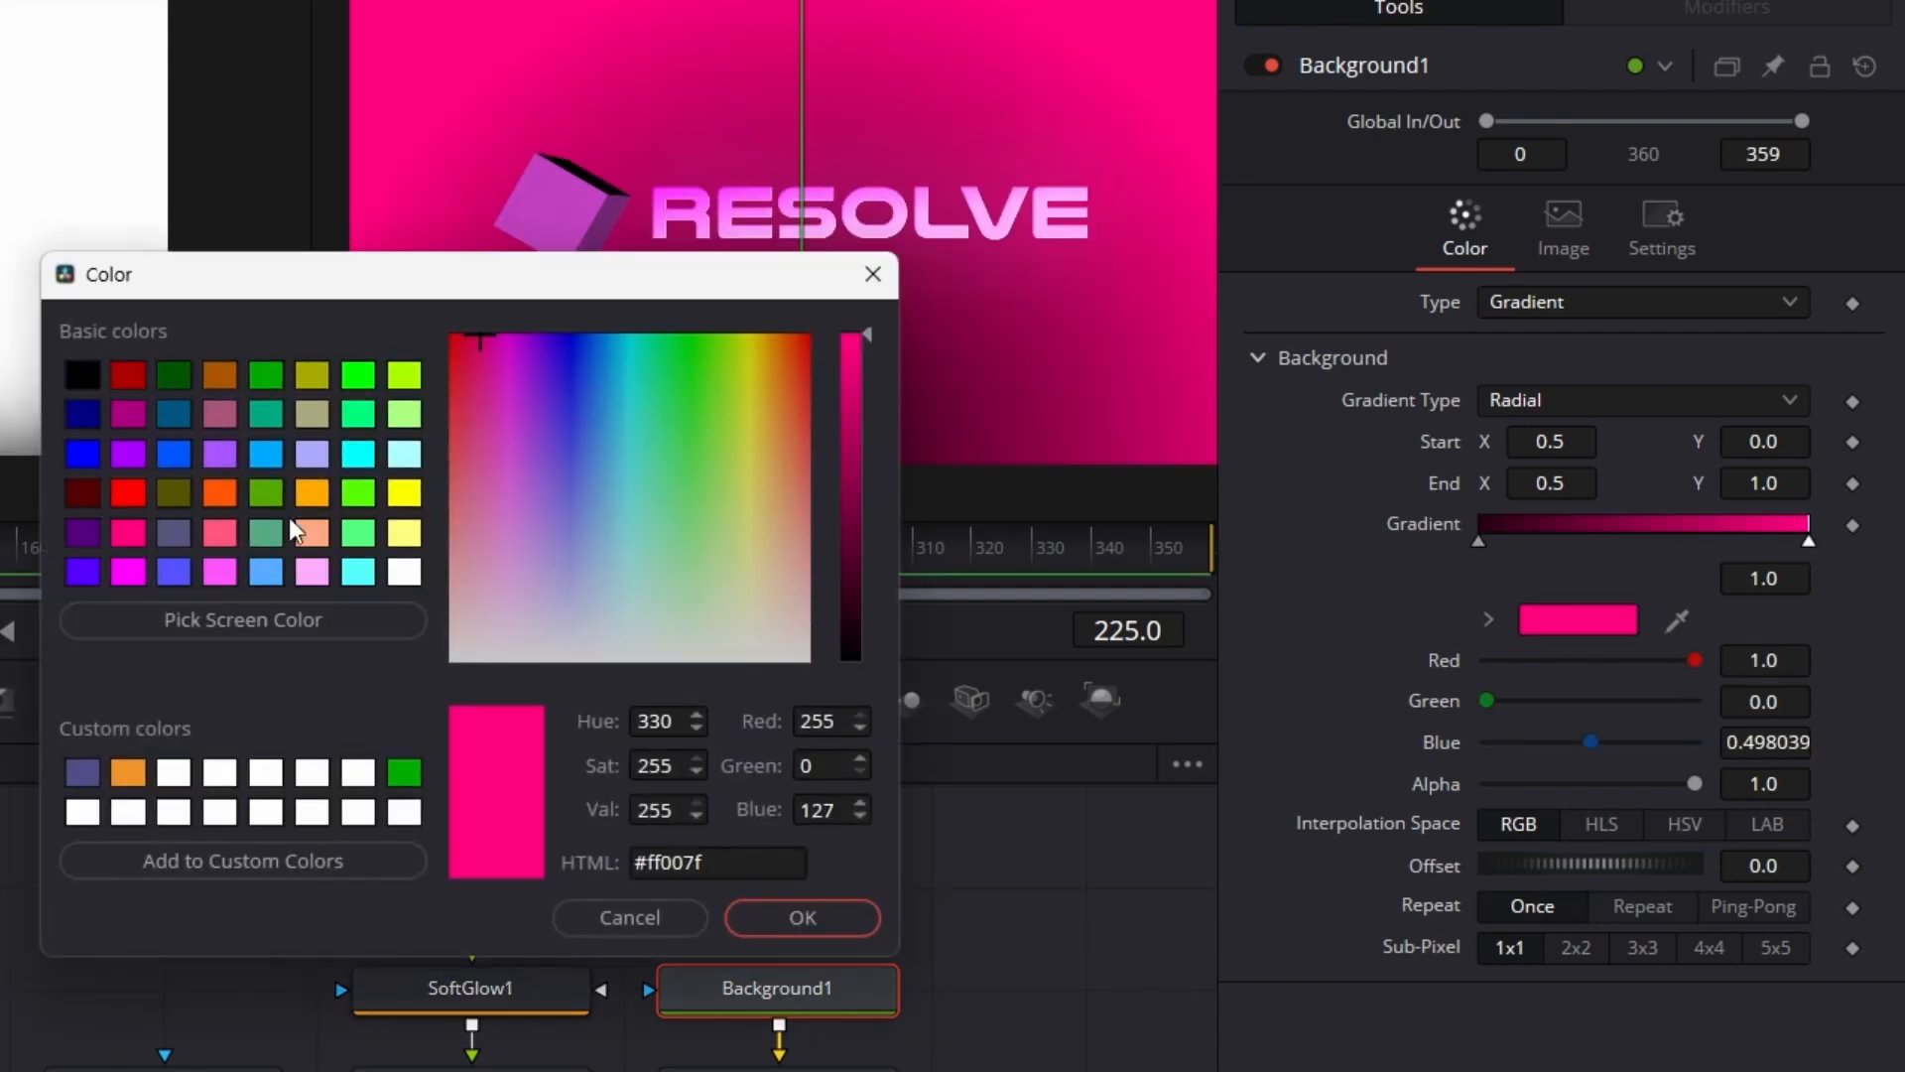
left_click(847, 529)
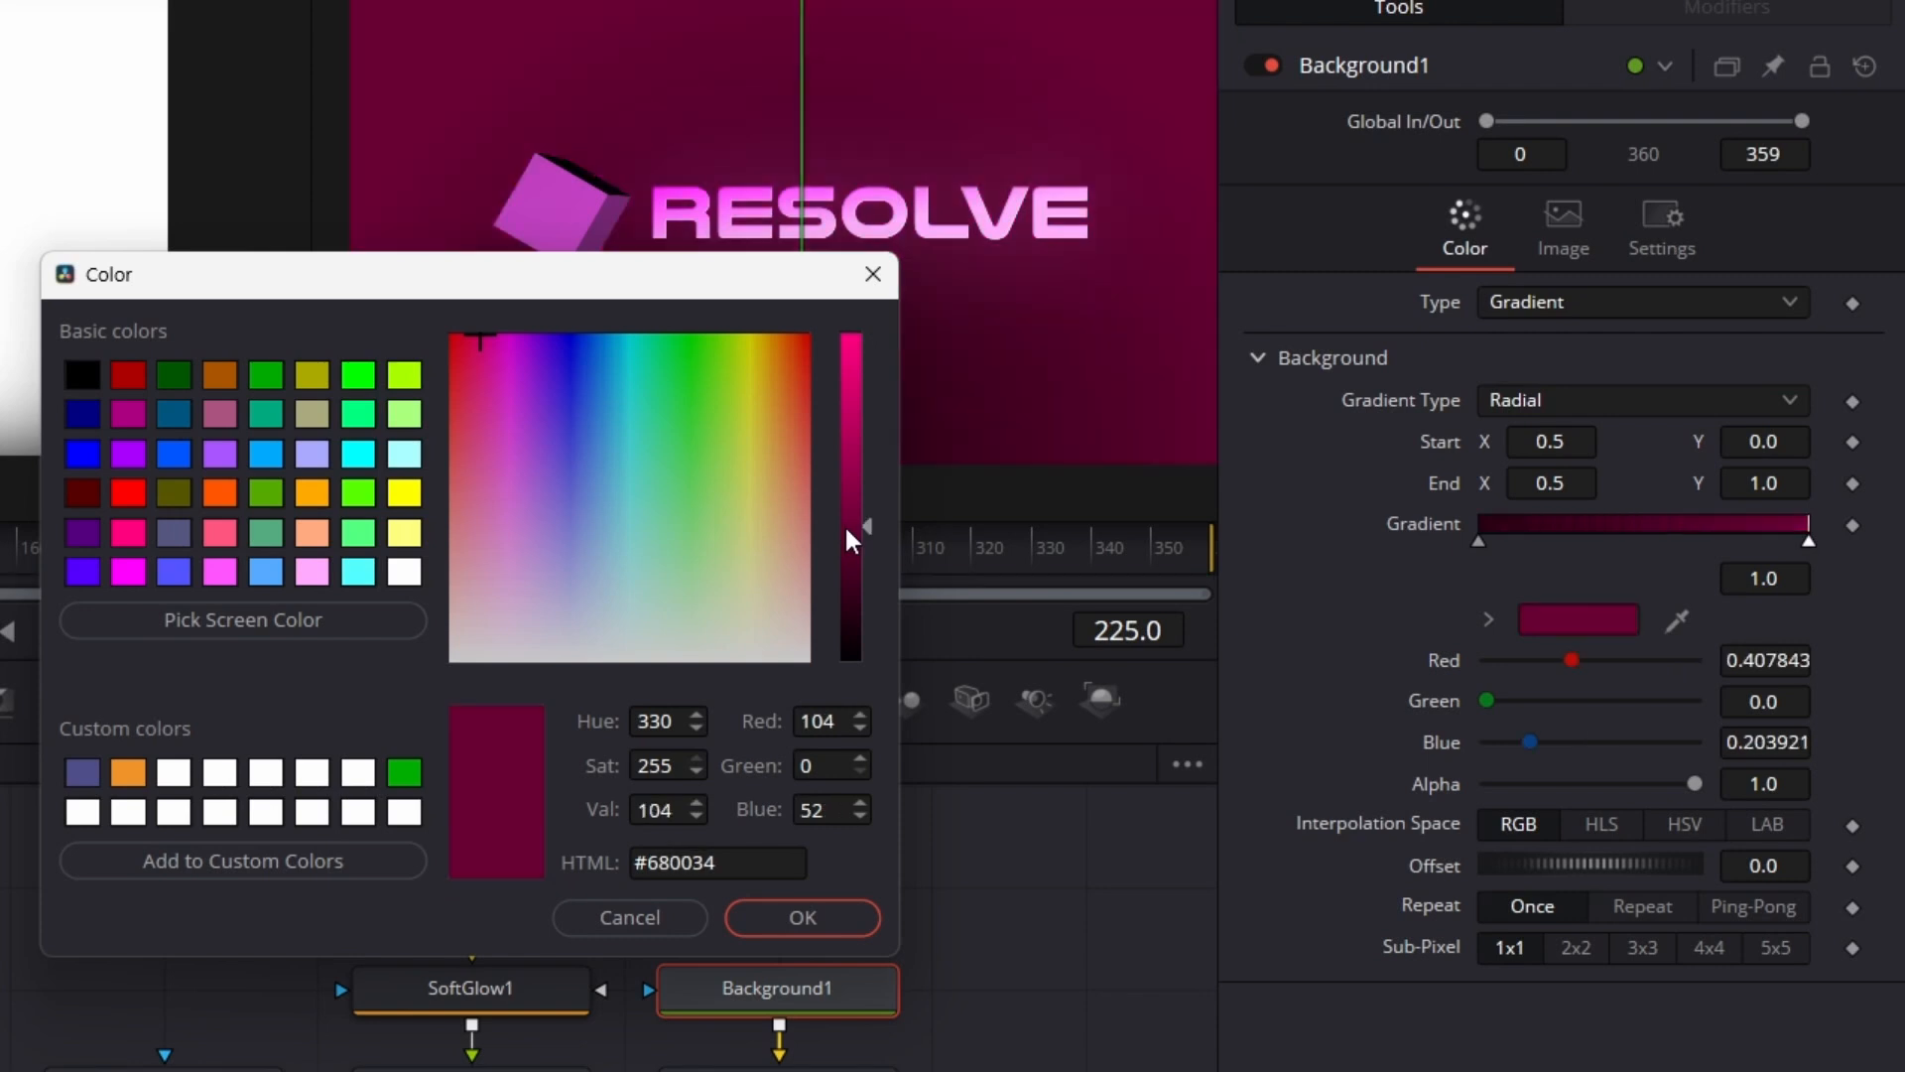
left_click(826, 927)
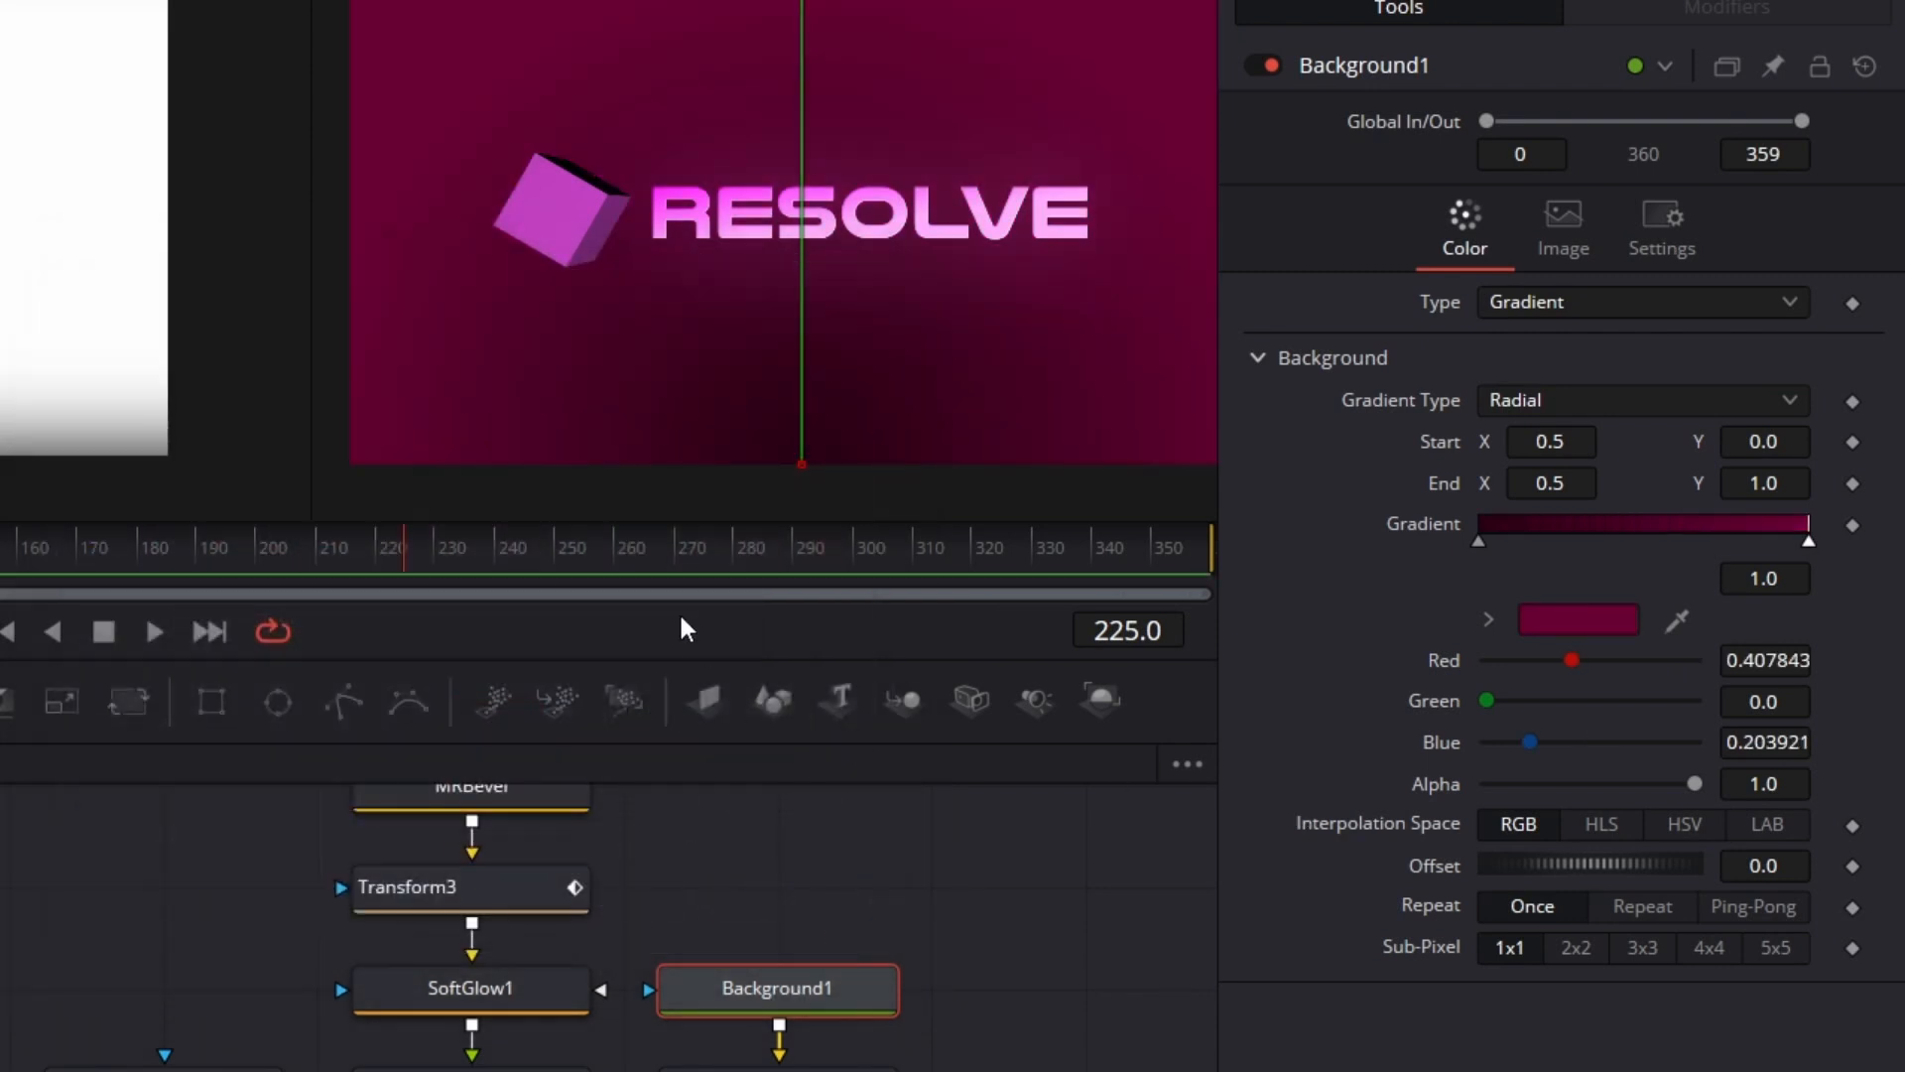
Step: Move Background1 up one row and insert a Film Grain node between it and Merge3
left_click_drag(828, 997, 830, 896)
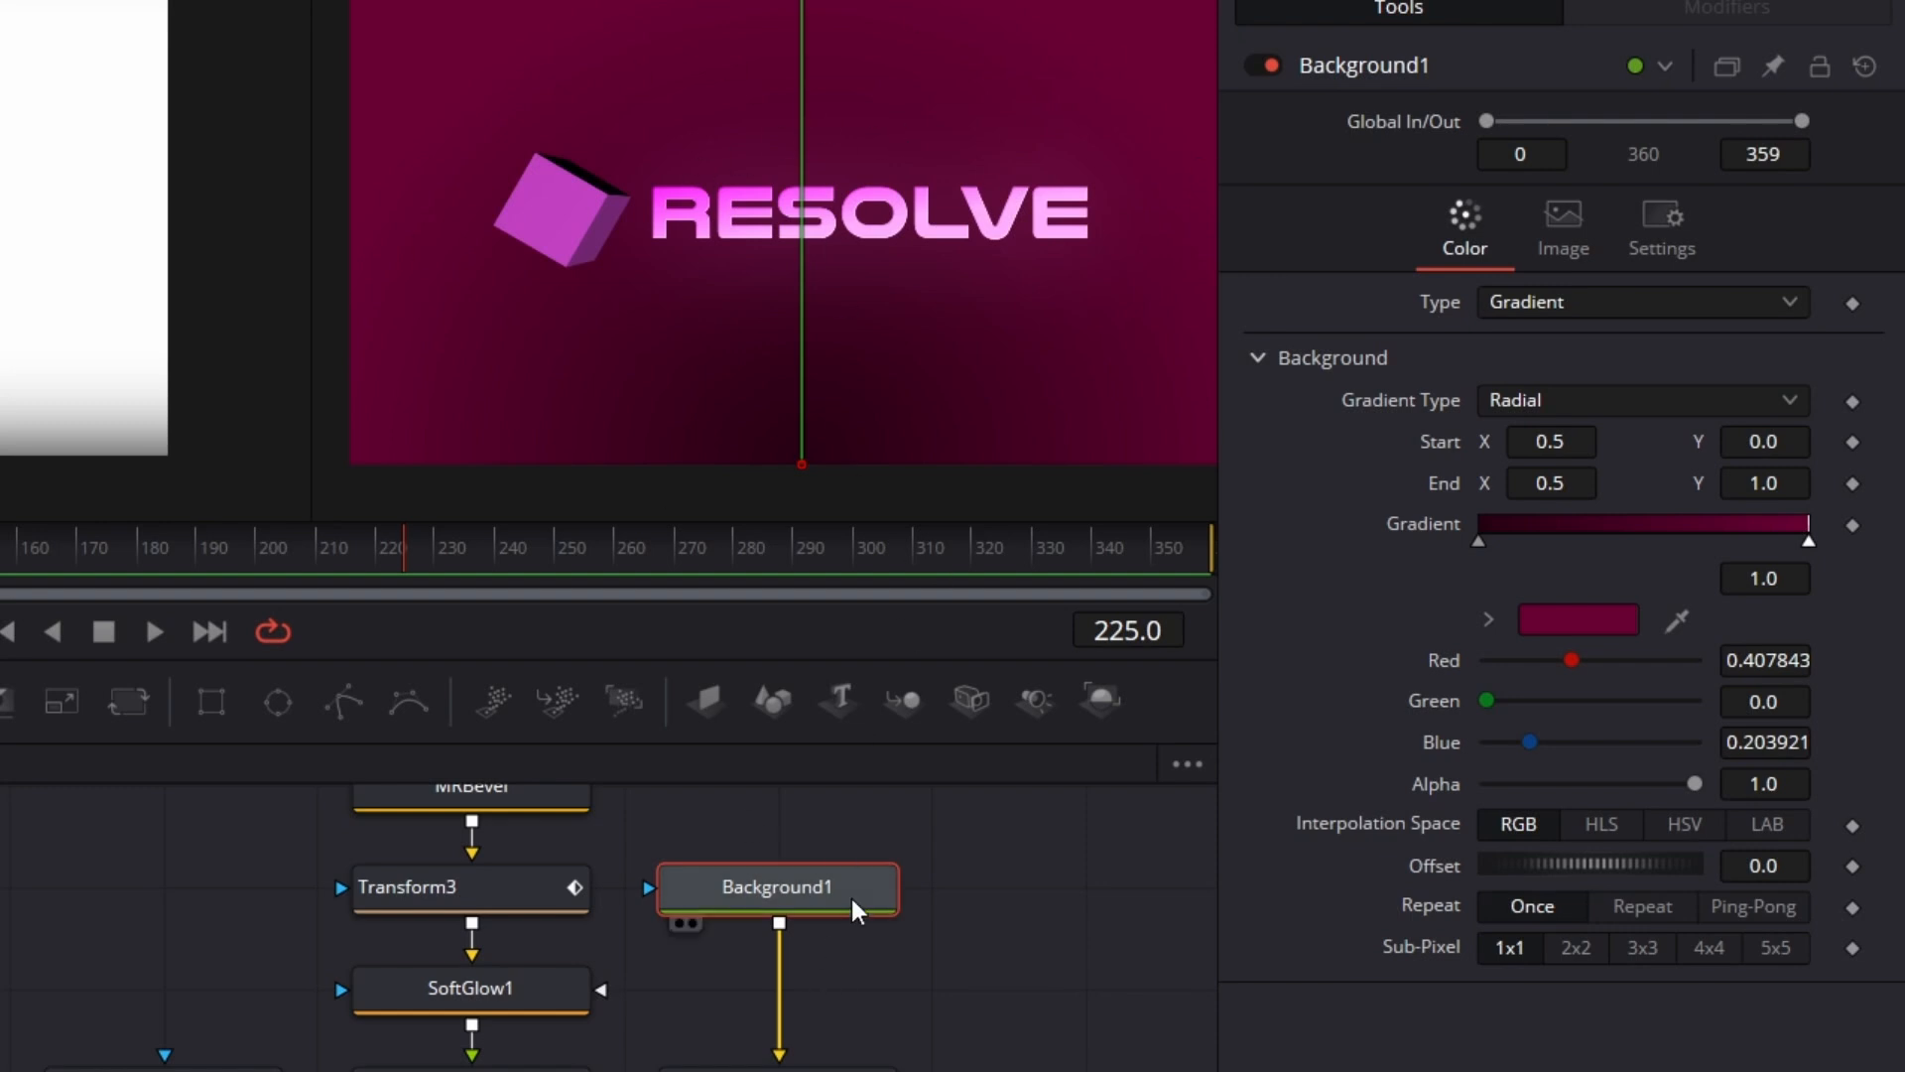
key("shift+space")
type("FILM")
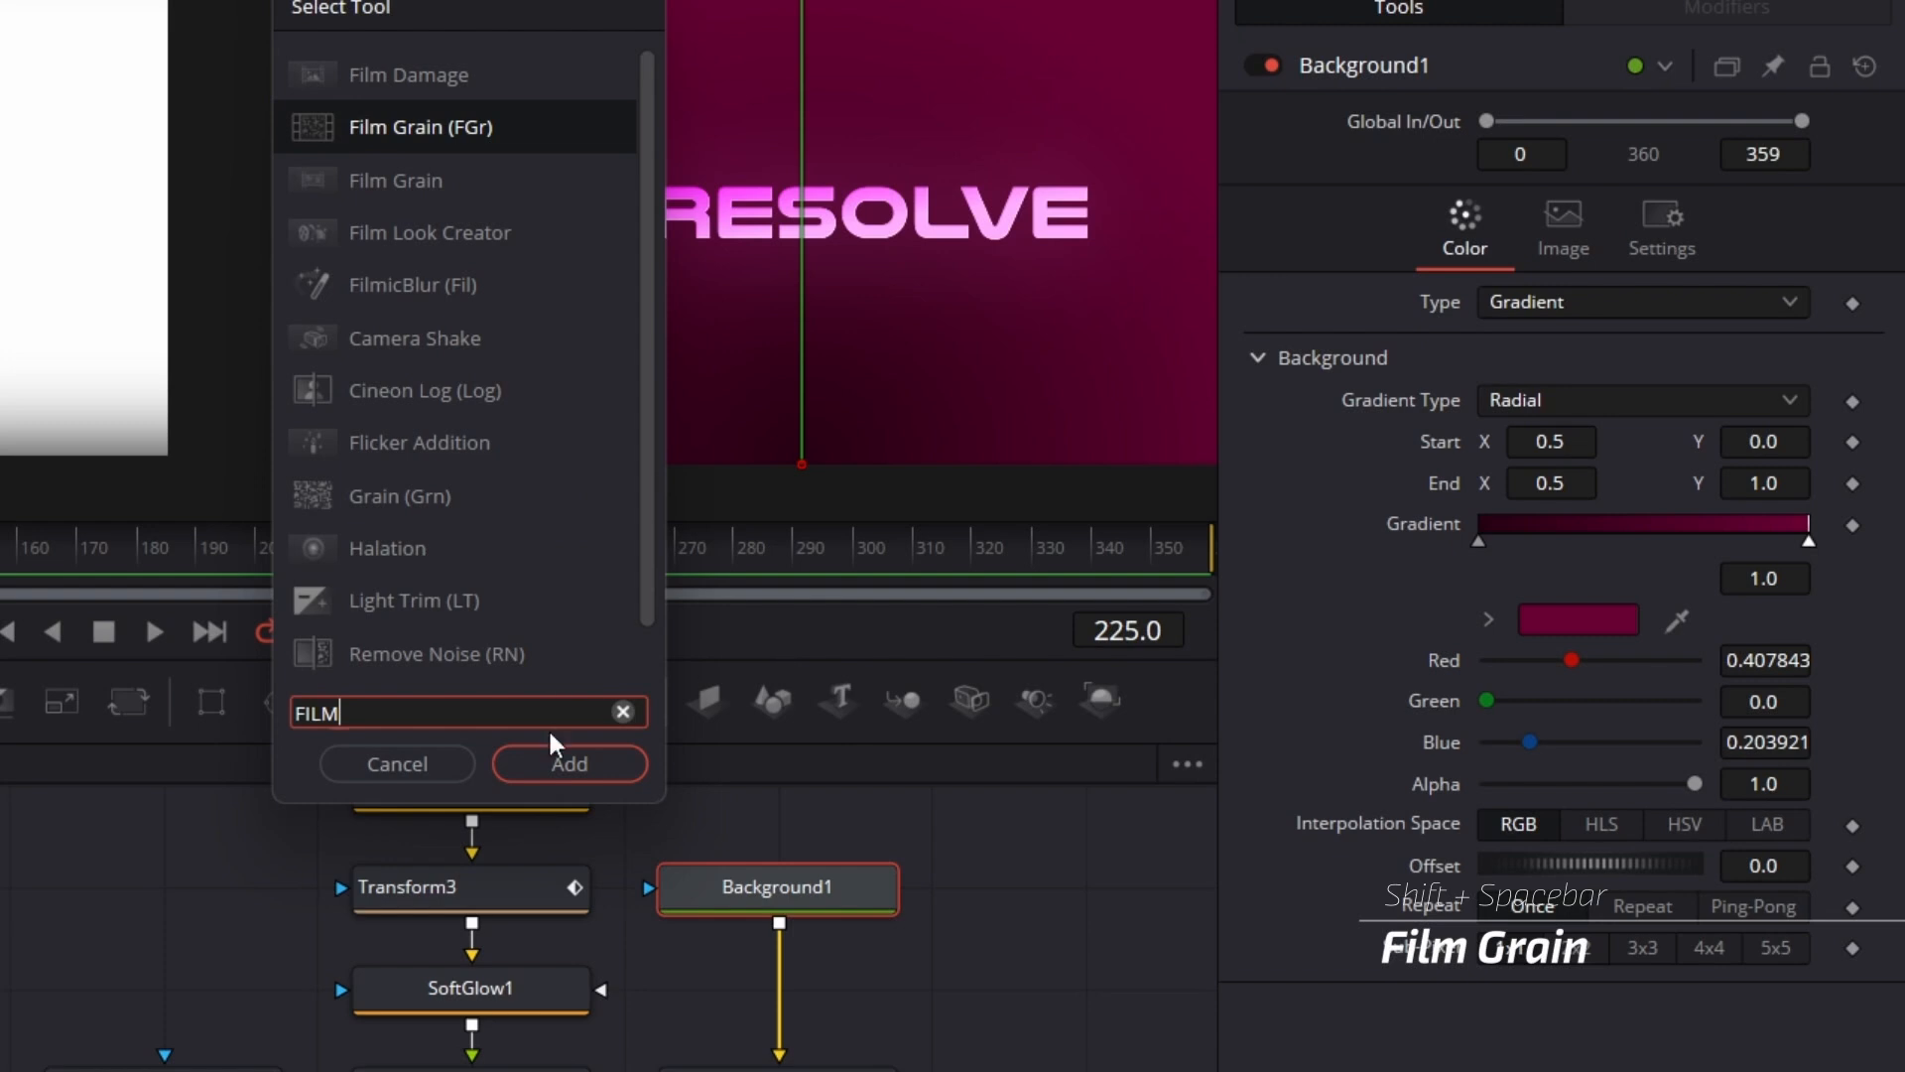
left_click(552, 766)
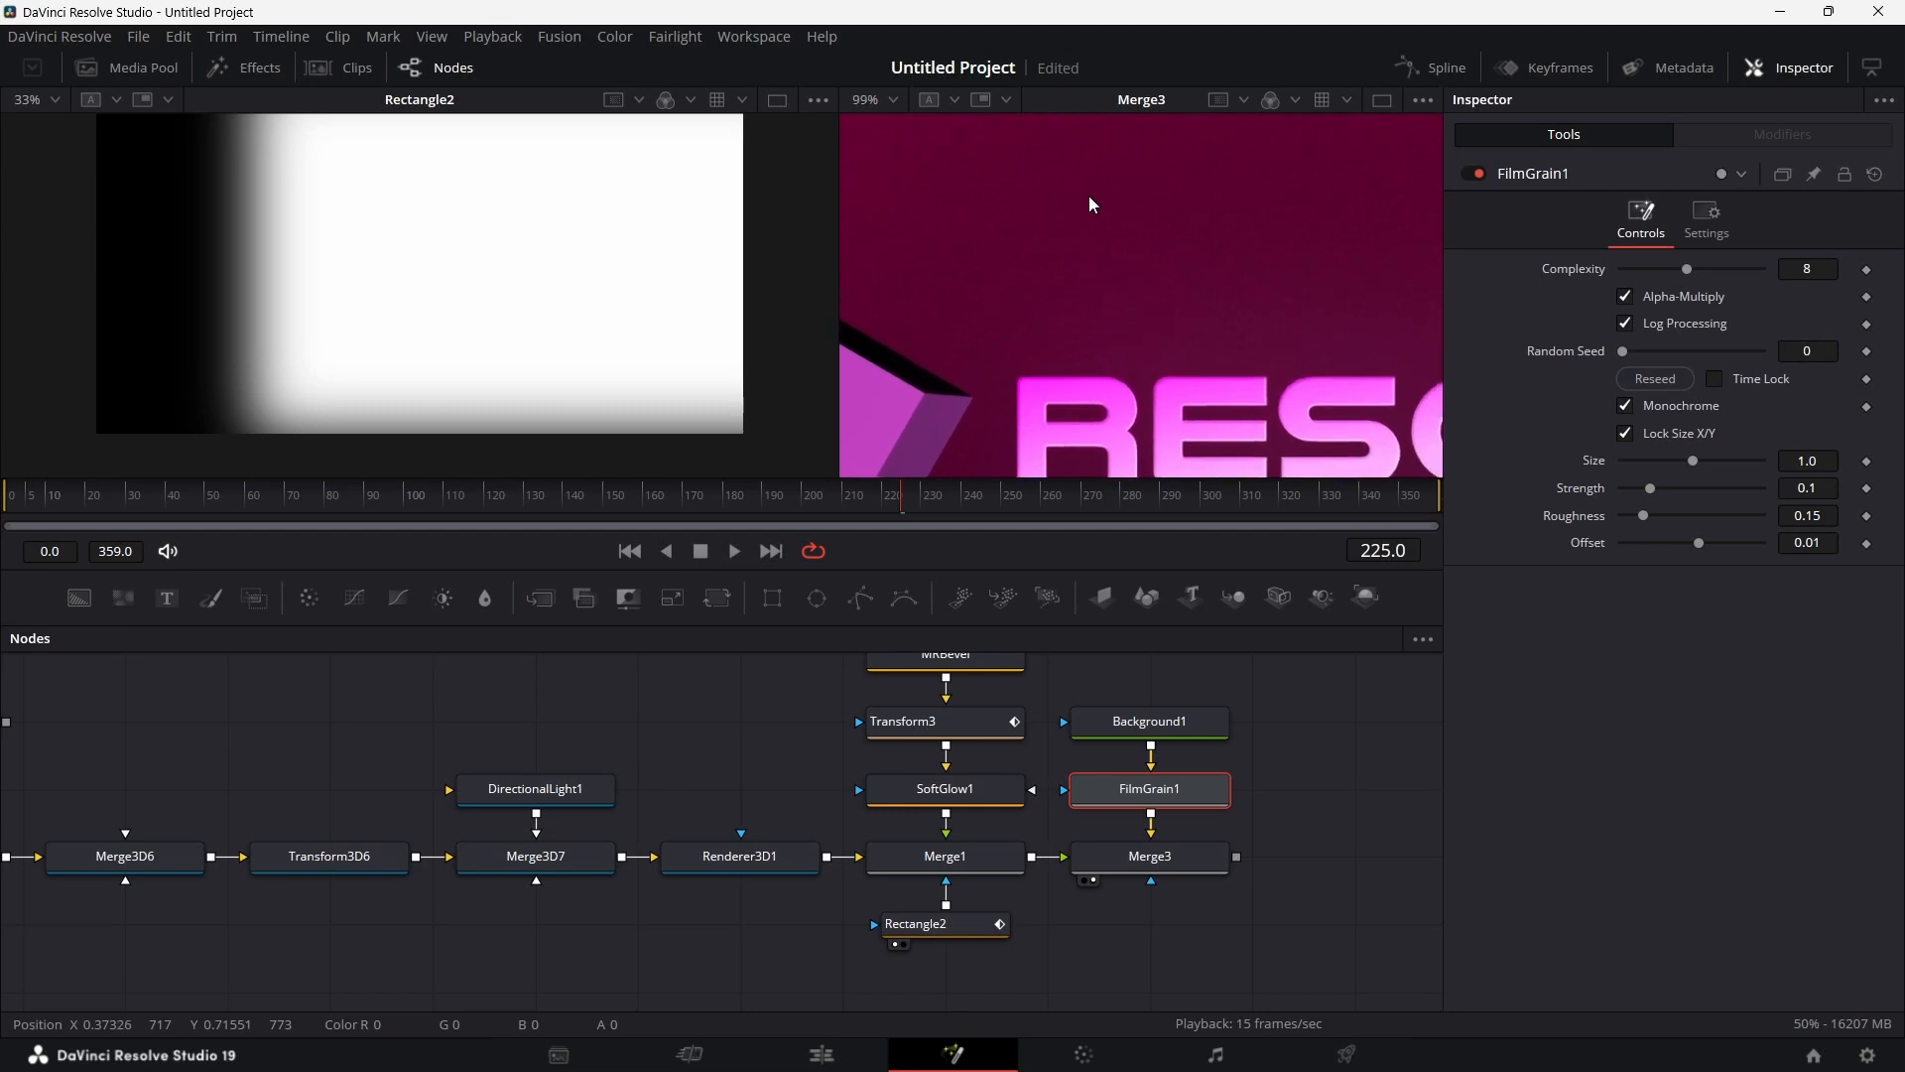
scroll(1087, 194, "down", 5)
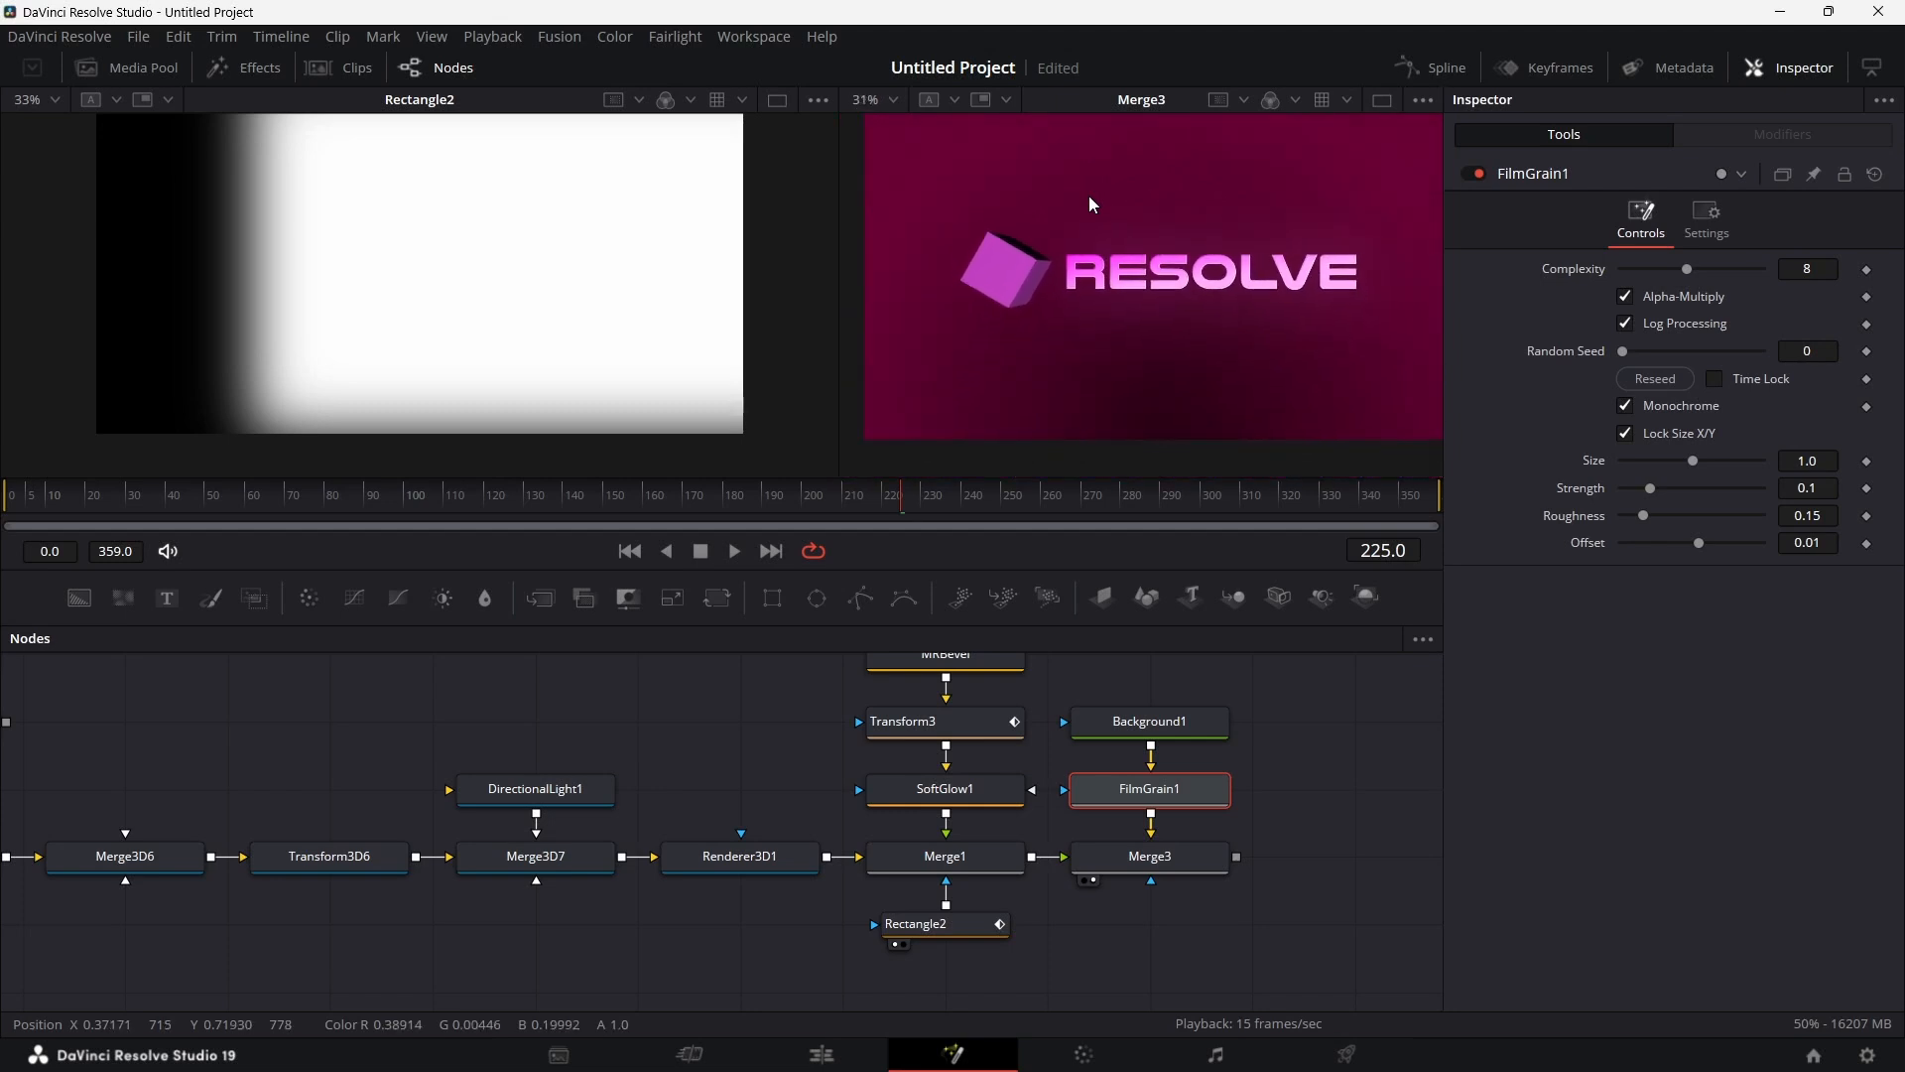
scroll(1224, 240, "right", 2)
scroll(1224, 240, "up", 1)
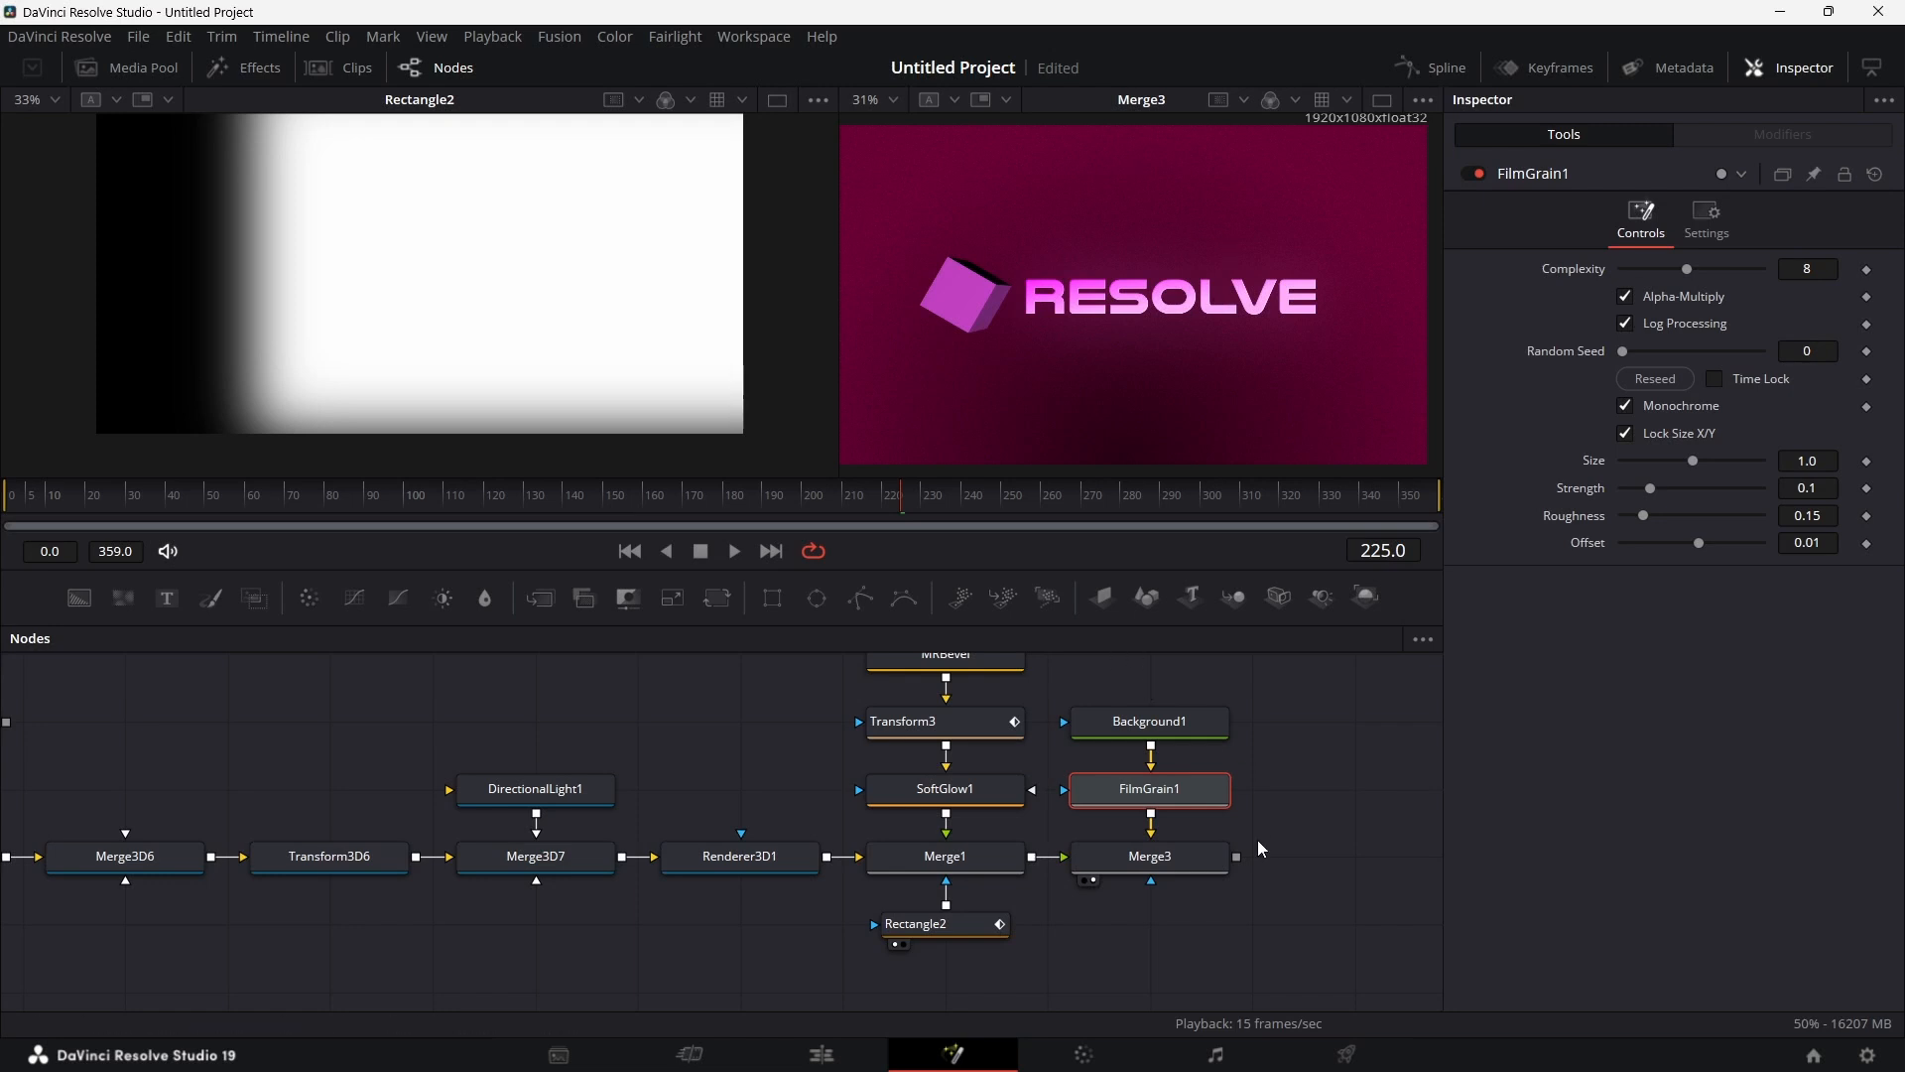
scroll(1213, 877, "right", 3)
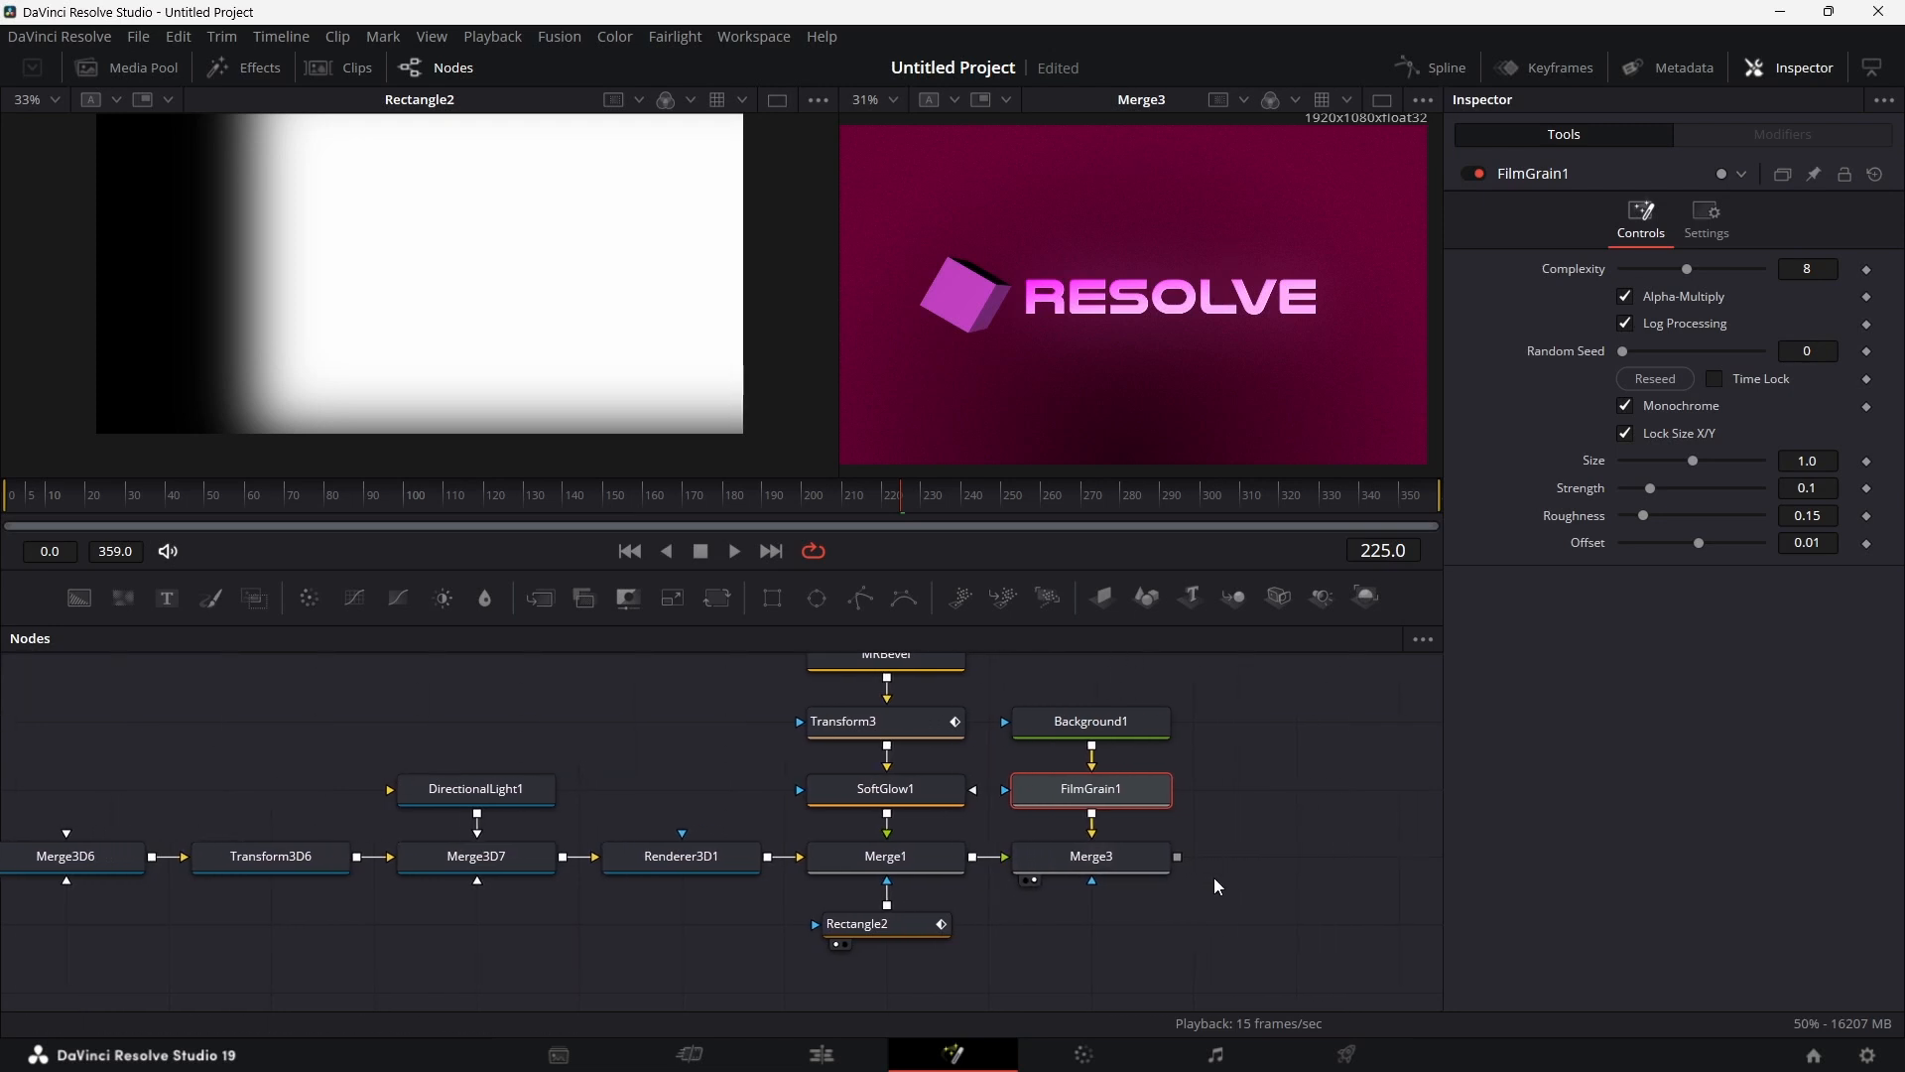
scroll(1069, 835, "left", 3)
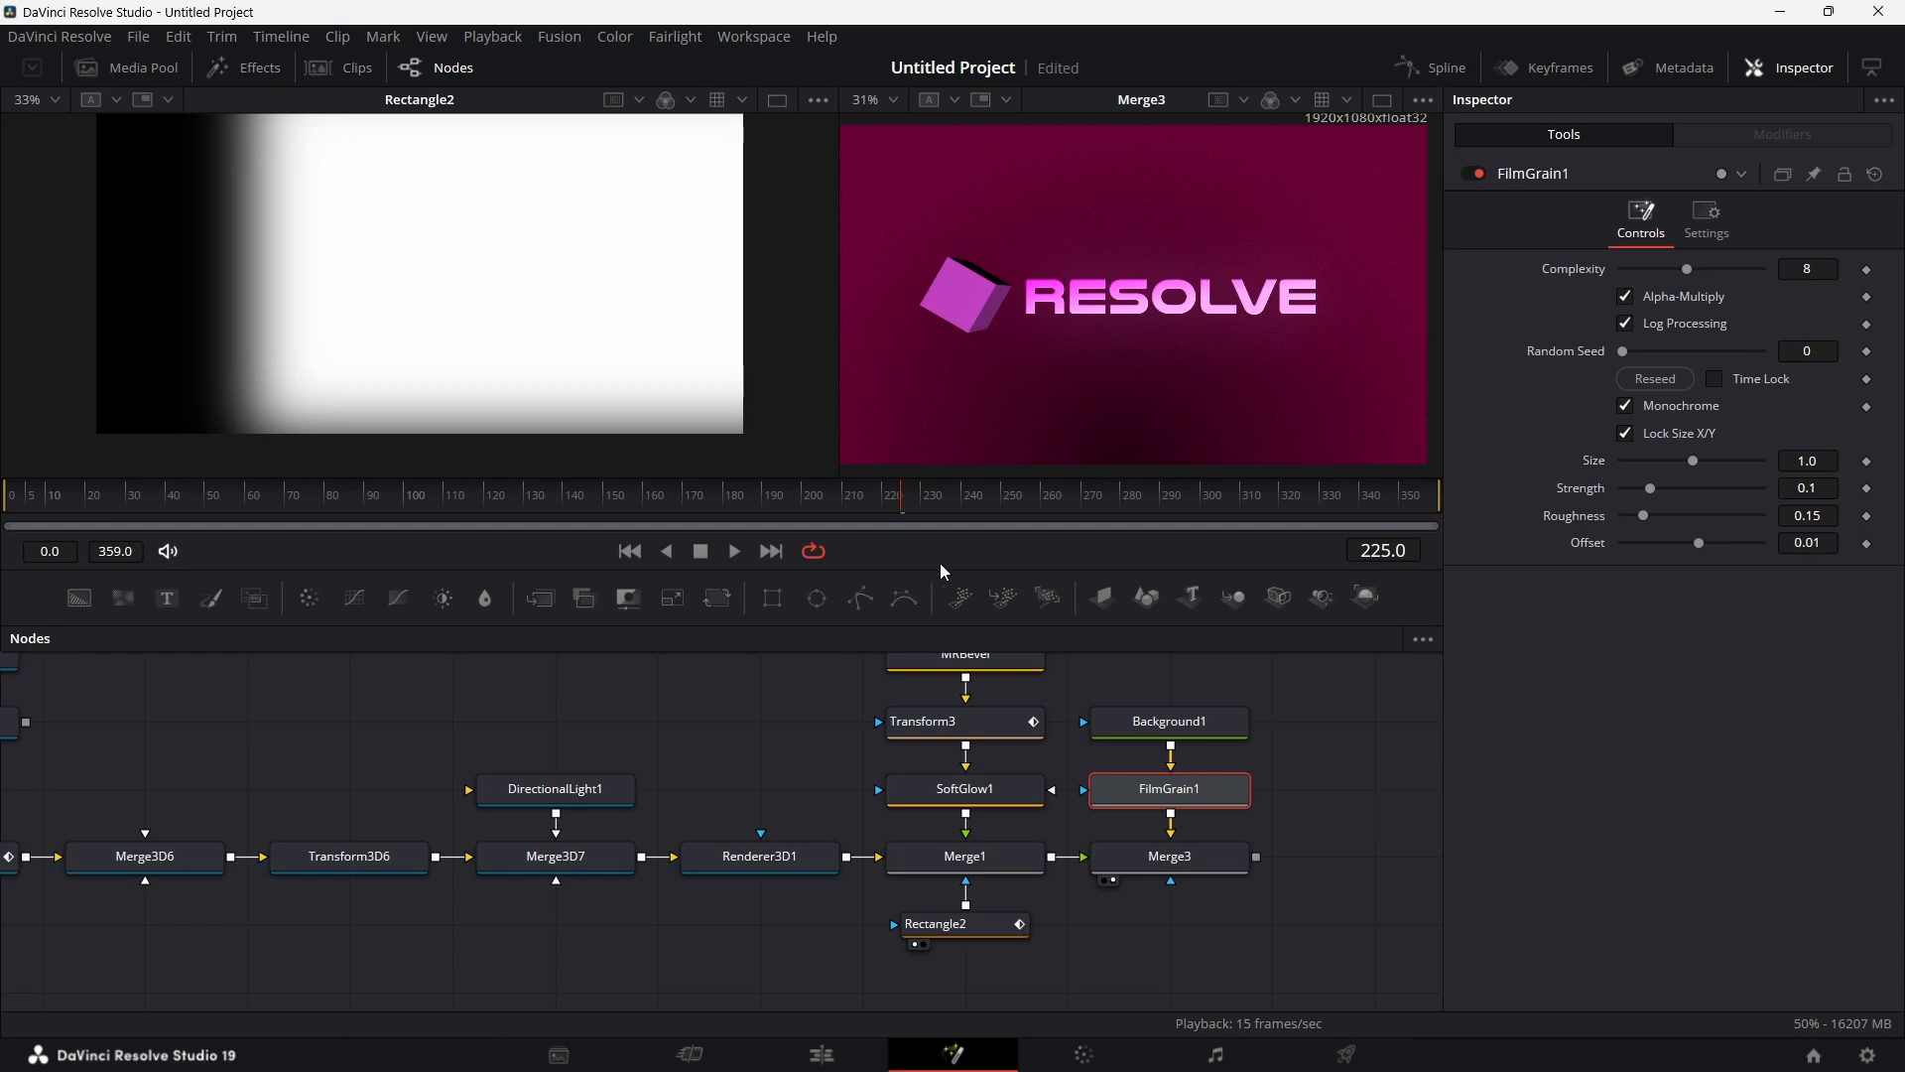
Step: Move the MediaIn2 to Transform3D5 node chain above Merge3D6 and connect Transform3D5's output to Merge3D6
left_click_drag(846, 495, 906, 496)
scroll(313, 748, "left", 8)
scroll(313, 752, "up", 3)
scroll(314, 757, "up", 4)
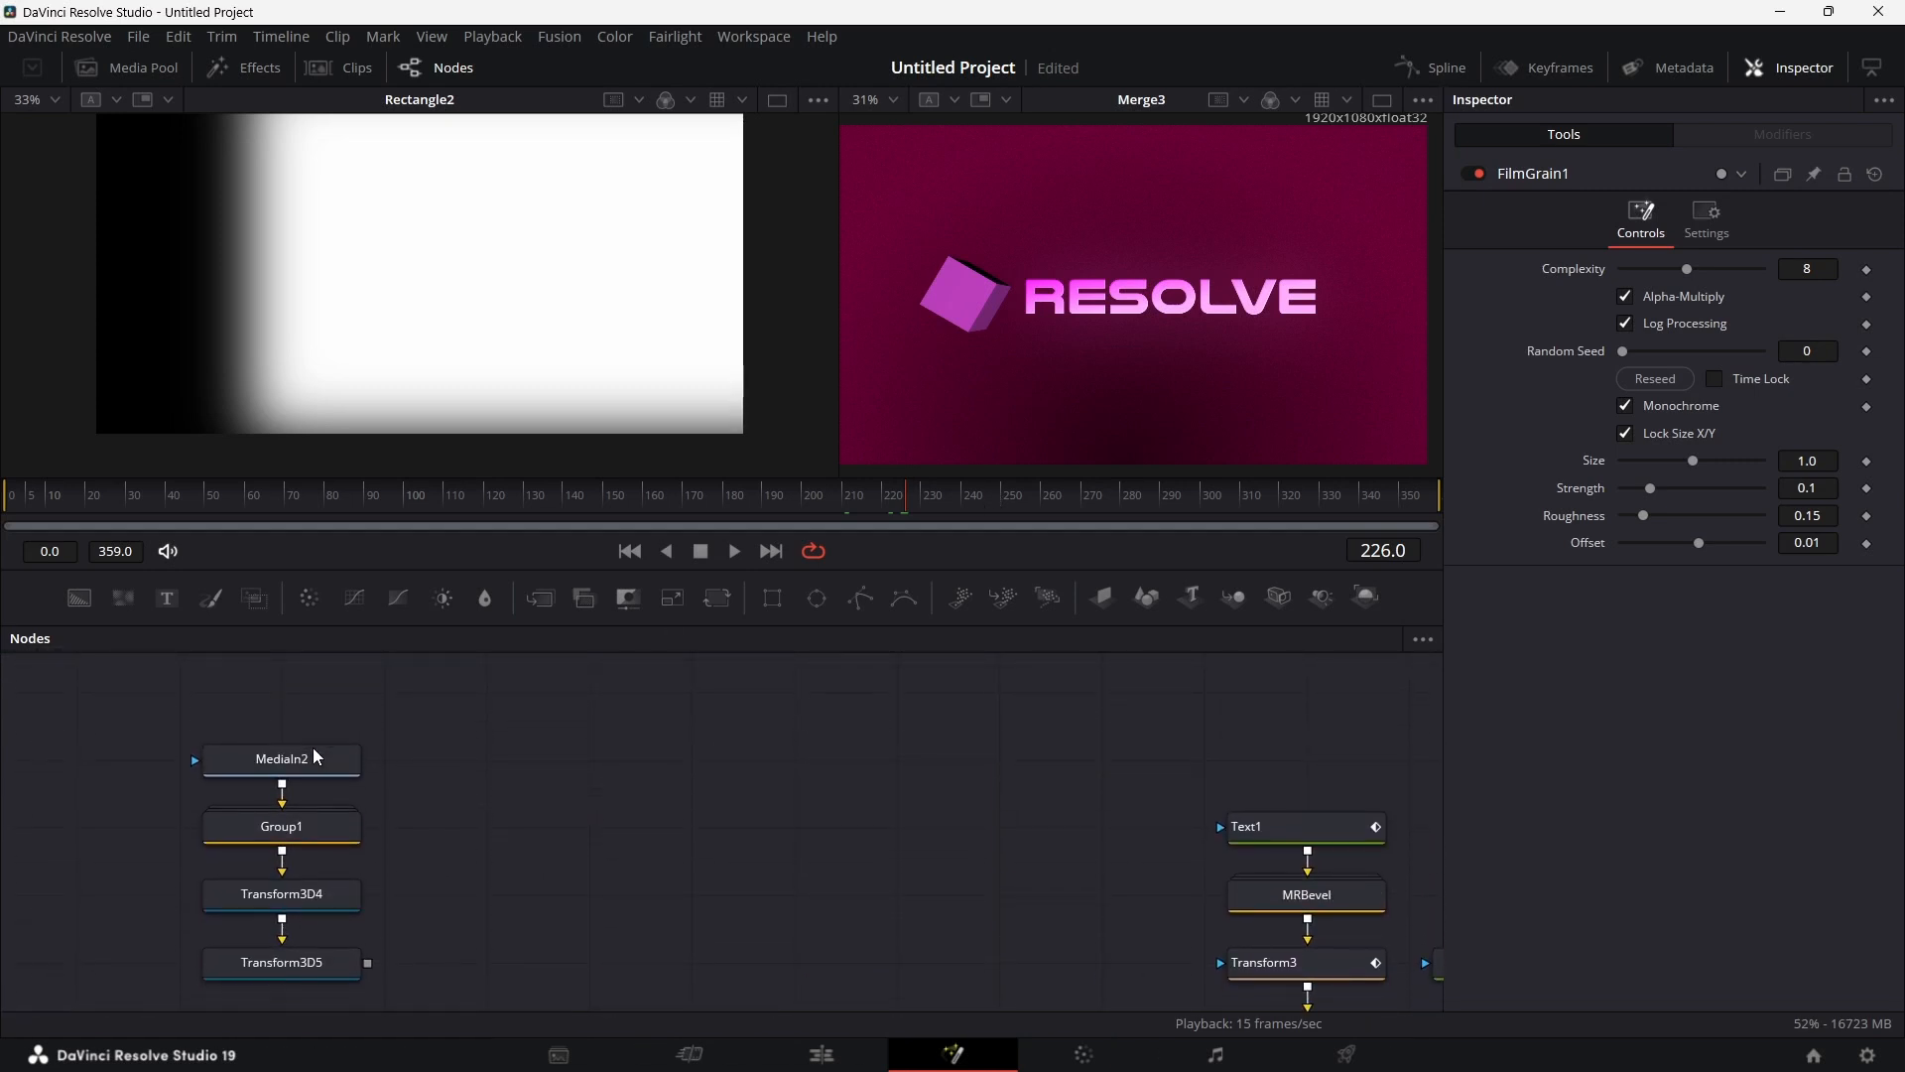
scroll(516, 919, "down", 5)
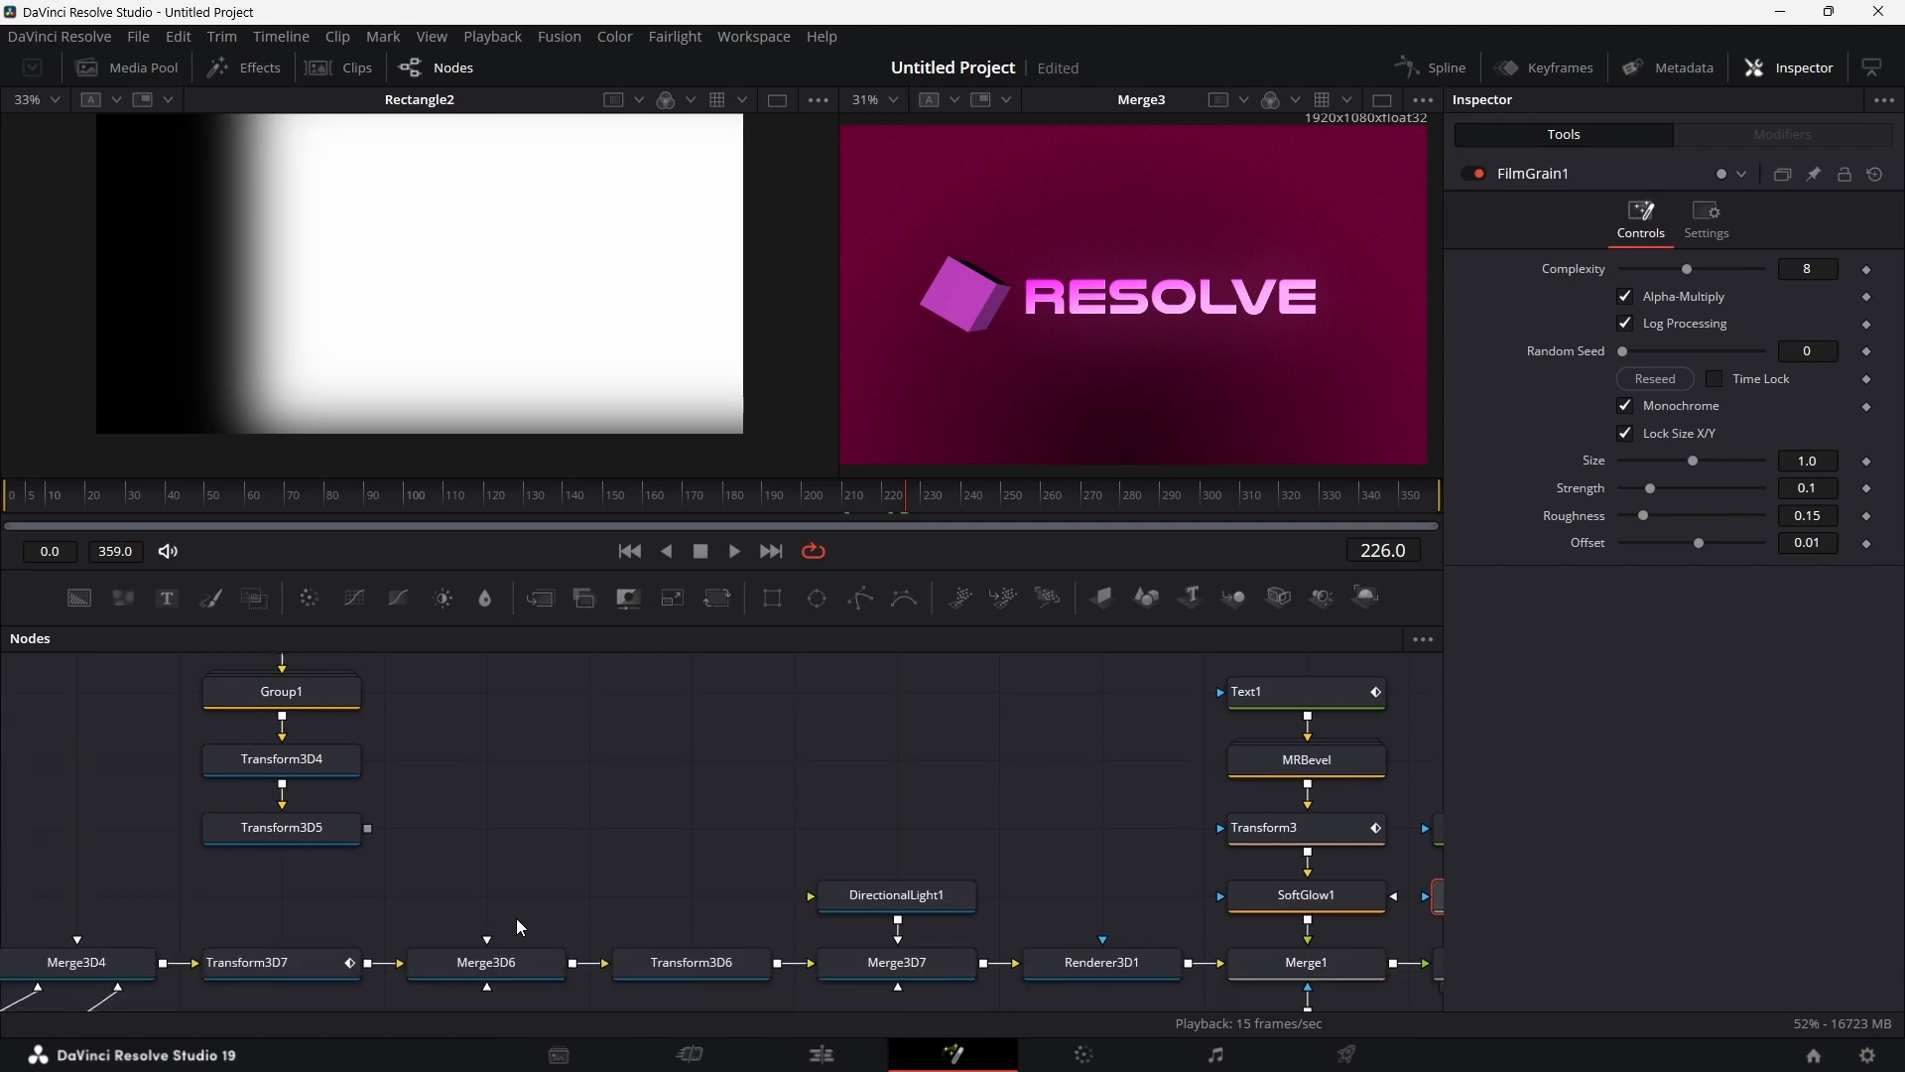
scroll(131, 795, "up", 2)
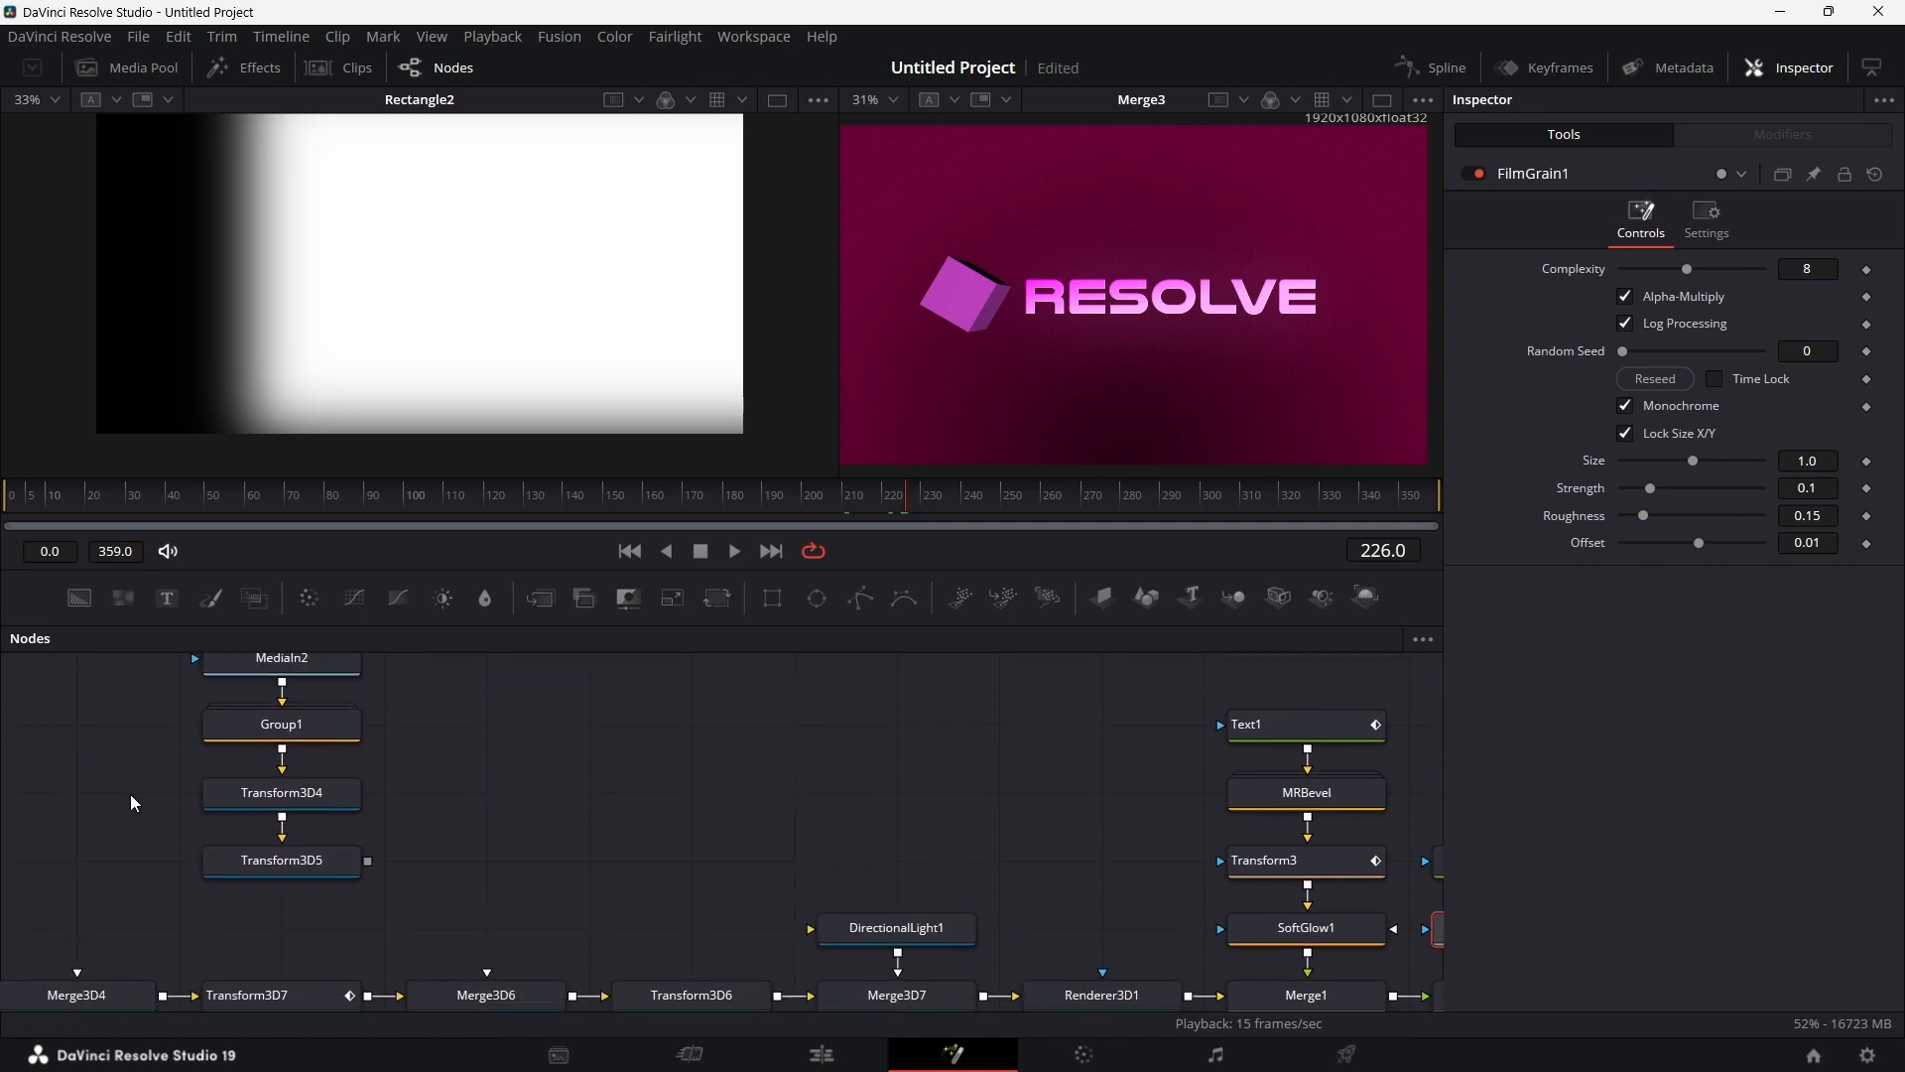
left_click_drag(137, 688, 491, 879)
scroll(540, 908, "down", 2)
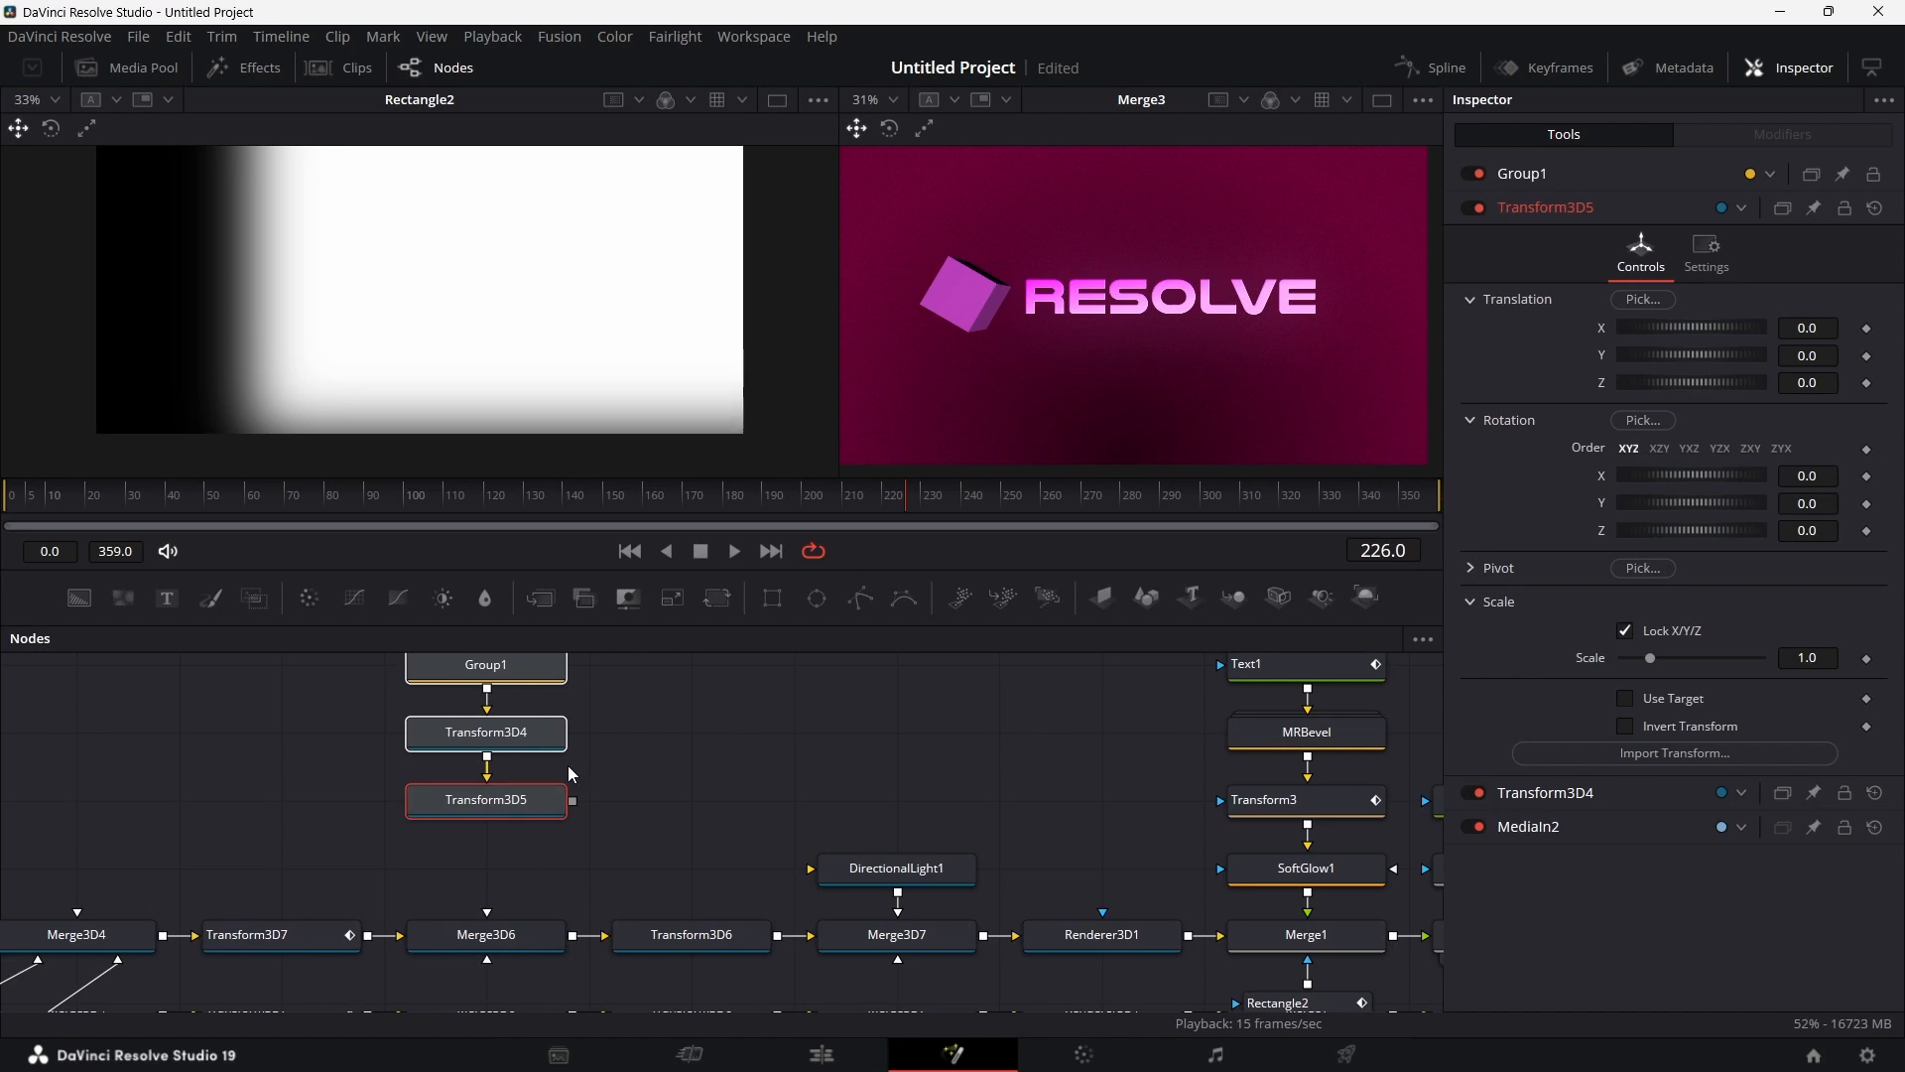
left_click(627, 794)
left_click_drag(572, 801, 485, 943)
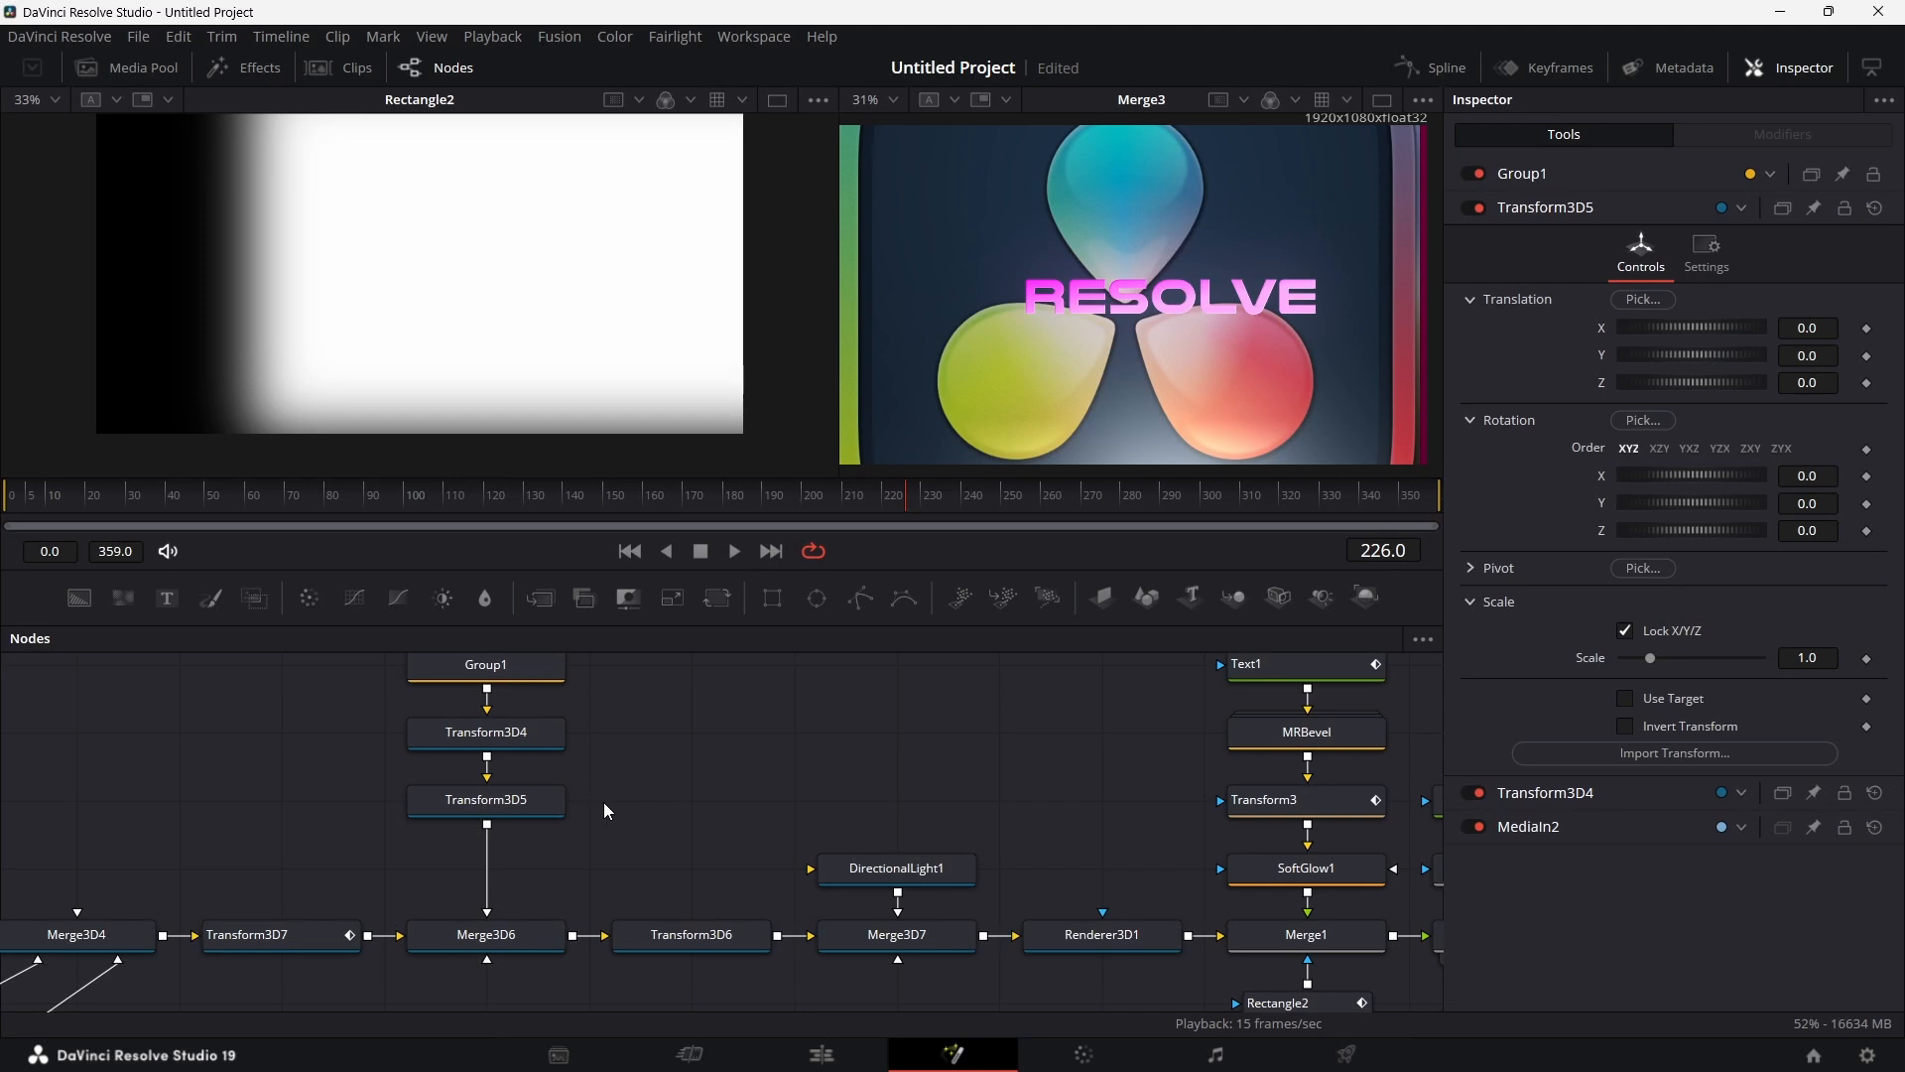
Step: Scale the logo down with Transform3D4 and, with Merge3D6 shown in the 3D viewer, move it along the X axis onto the cube
scroll(647, 806, "up", 1)
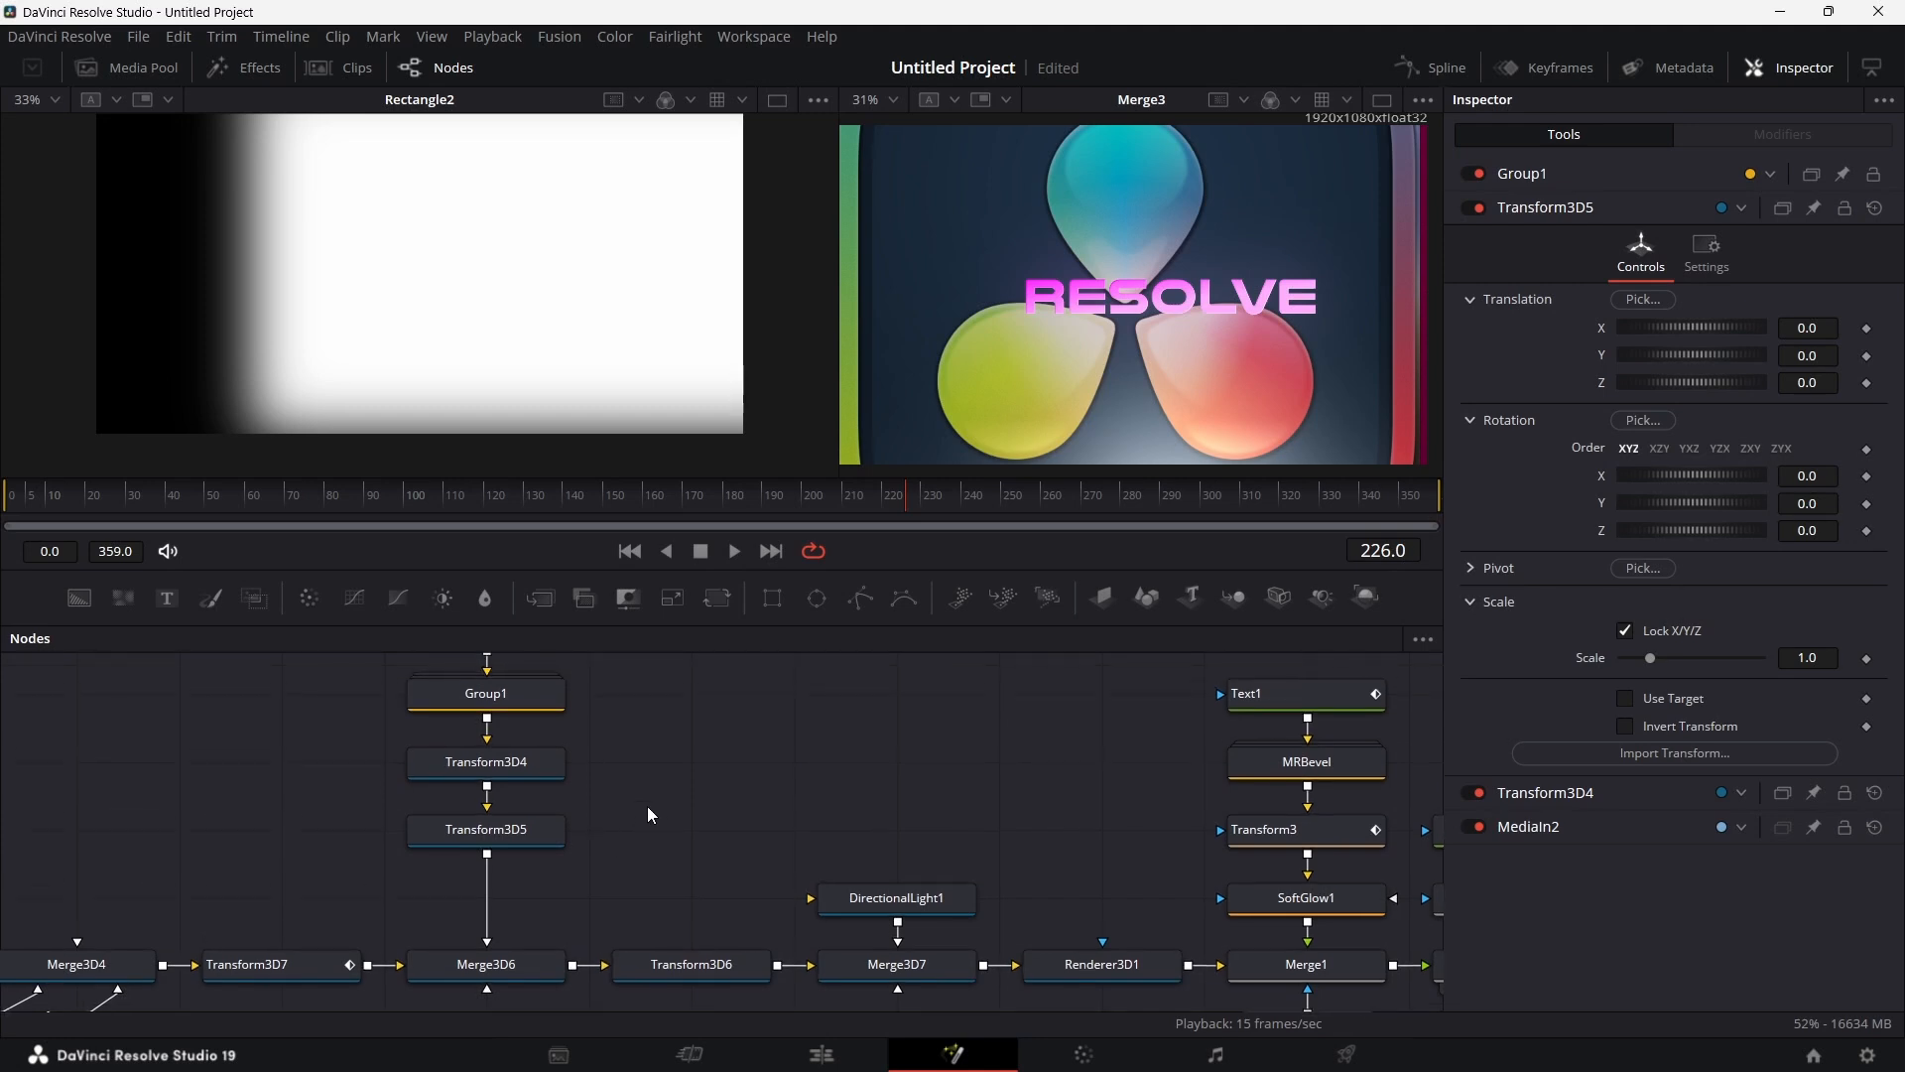
left_click(530, 766)
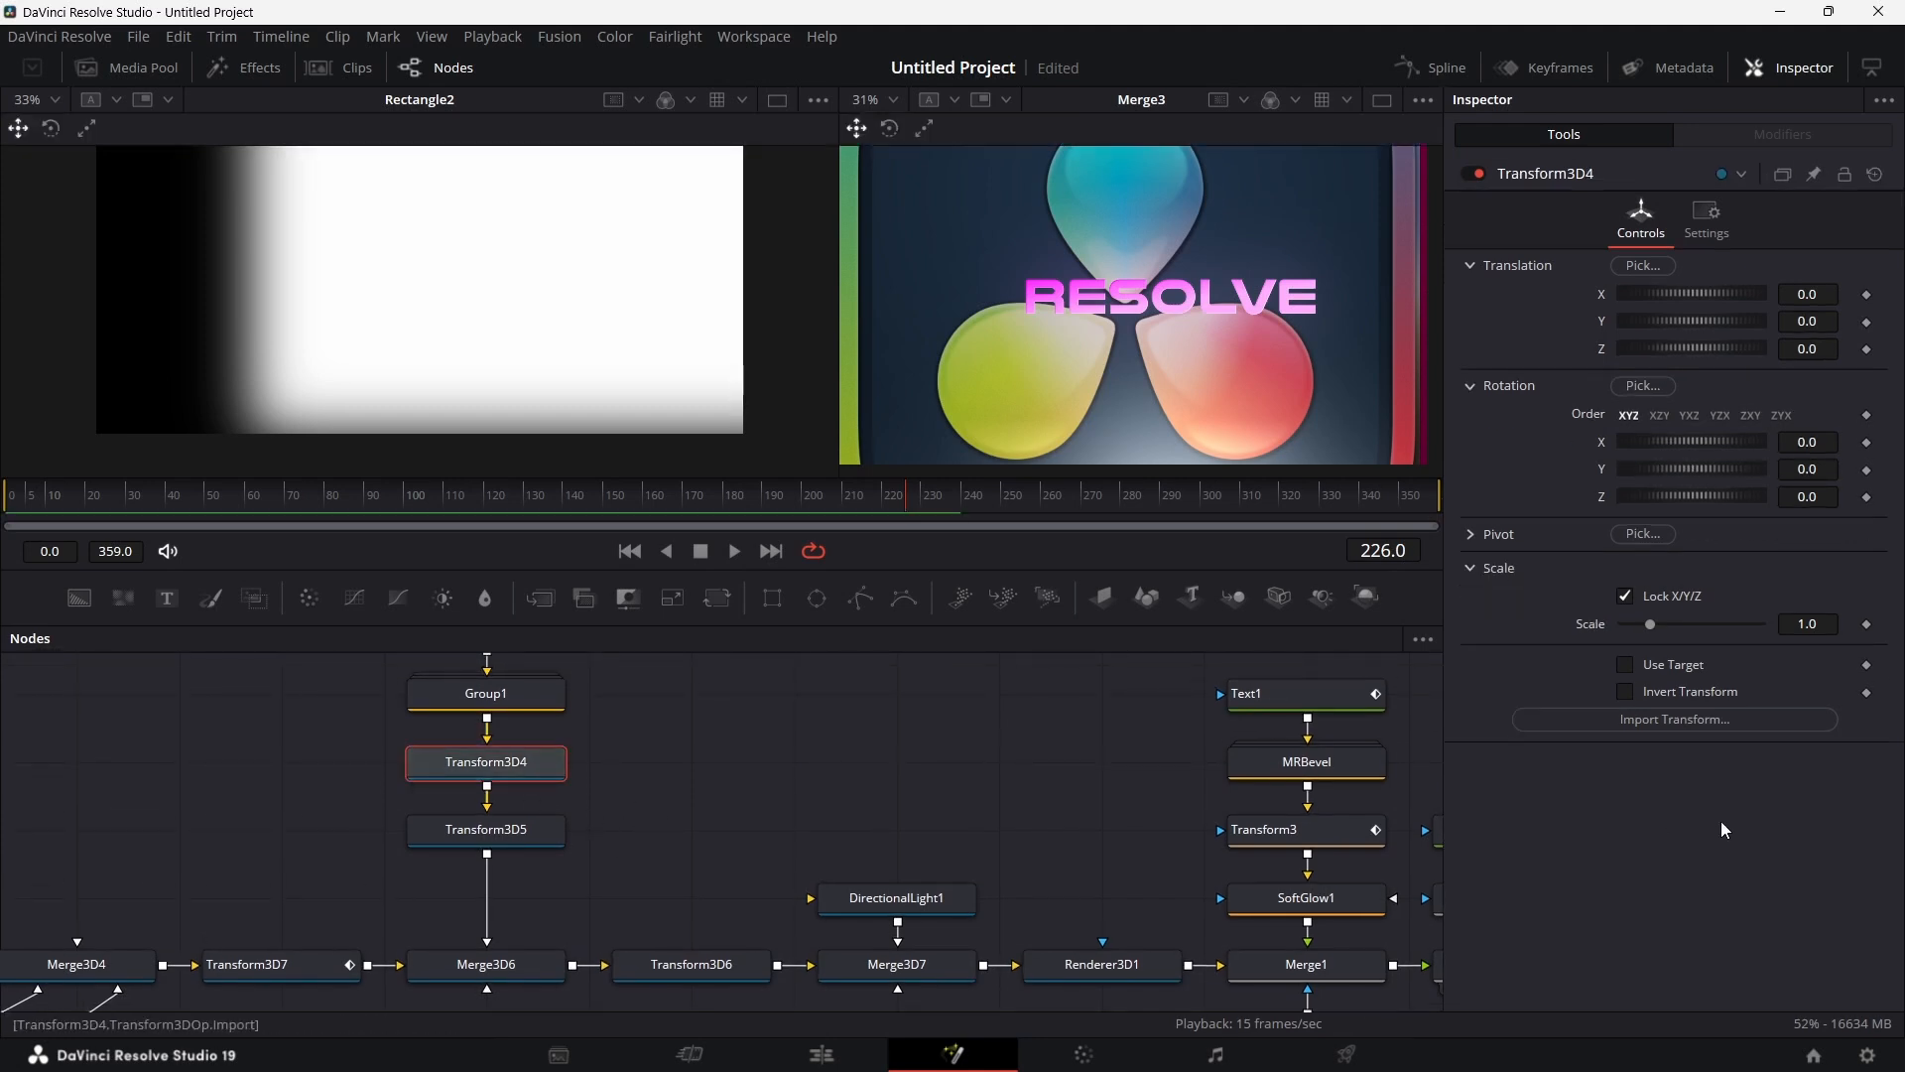
left_click_drag(1814, 620, 1715, 620)
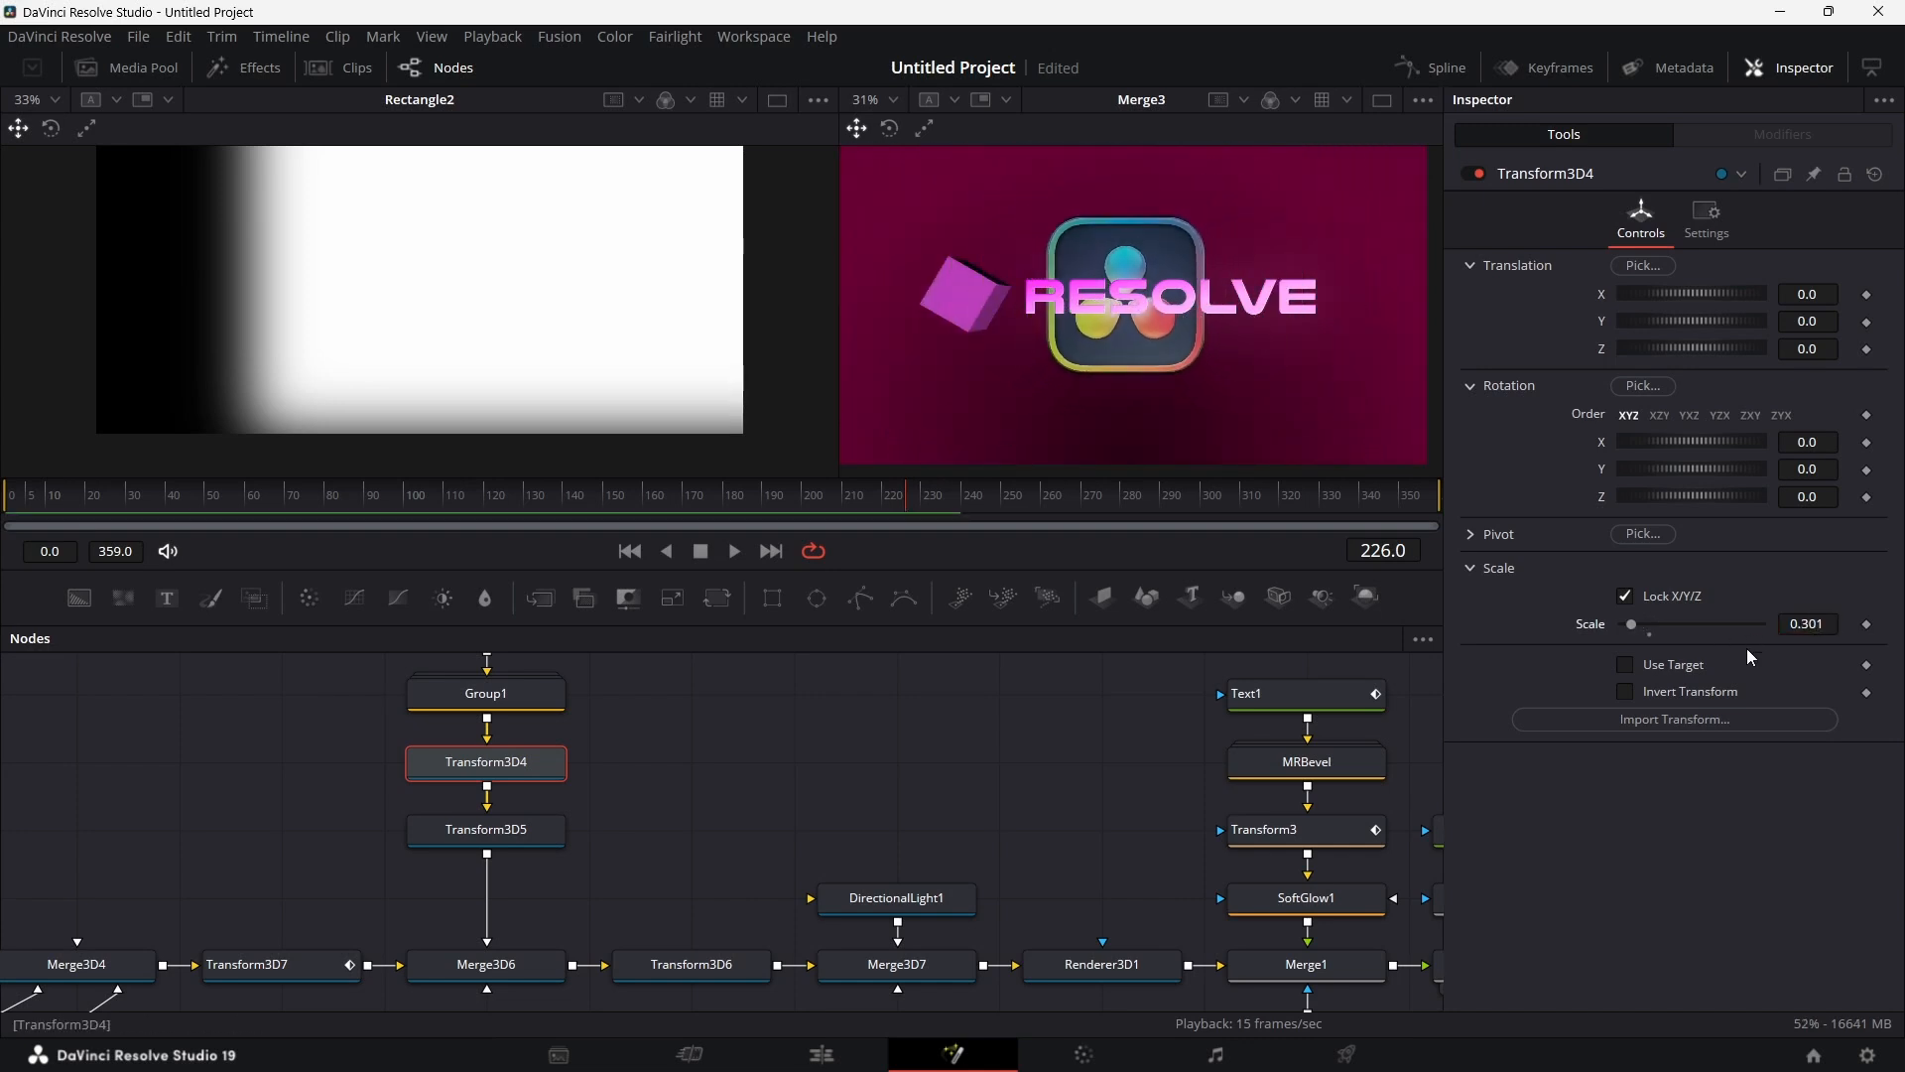
mouse_move(516, 973)
left_mouse_down()
mouse_move(551, 778)
mouse_move(572, 272)
left_mouse_up()
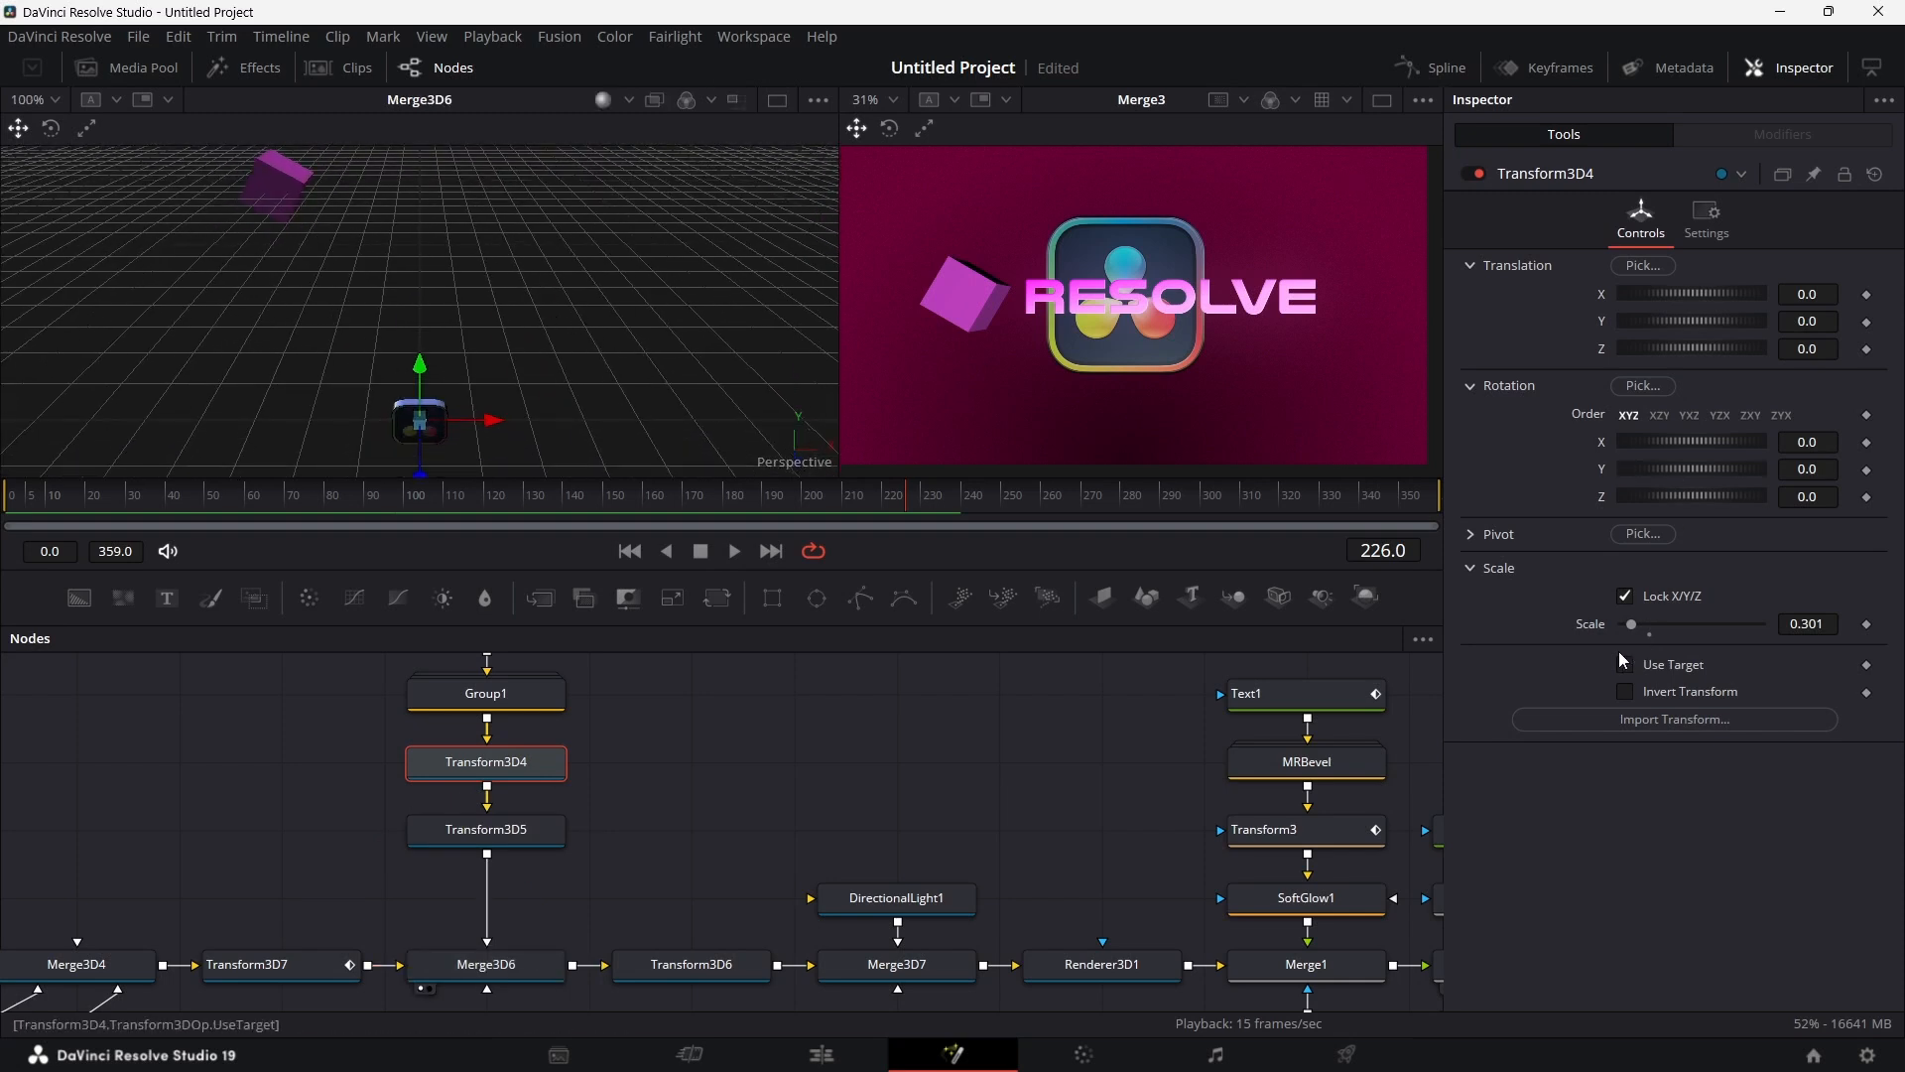
double_click(1595, 622)
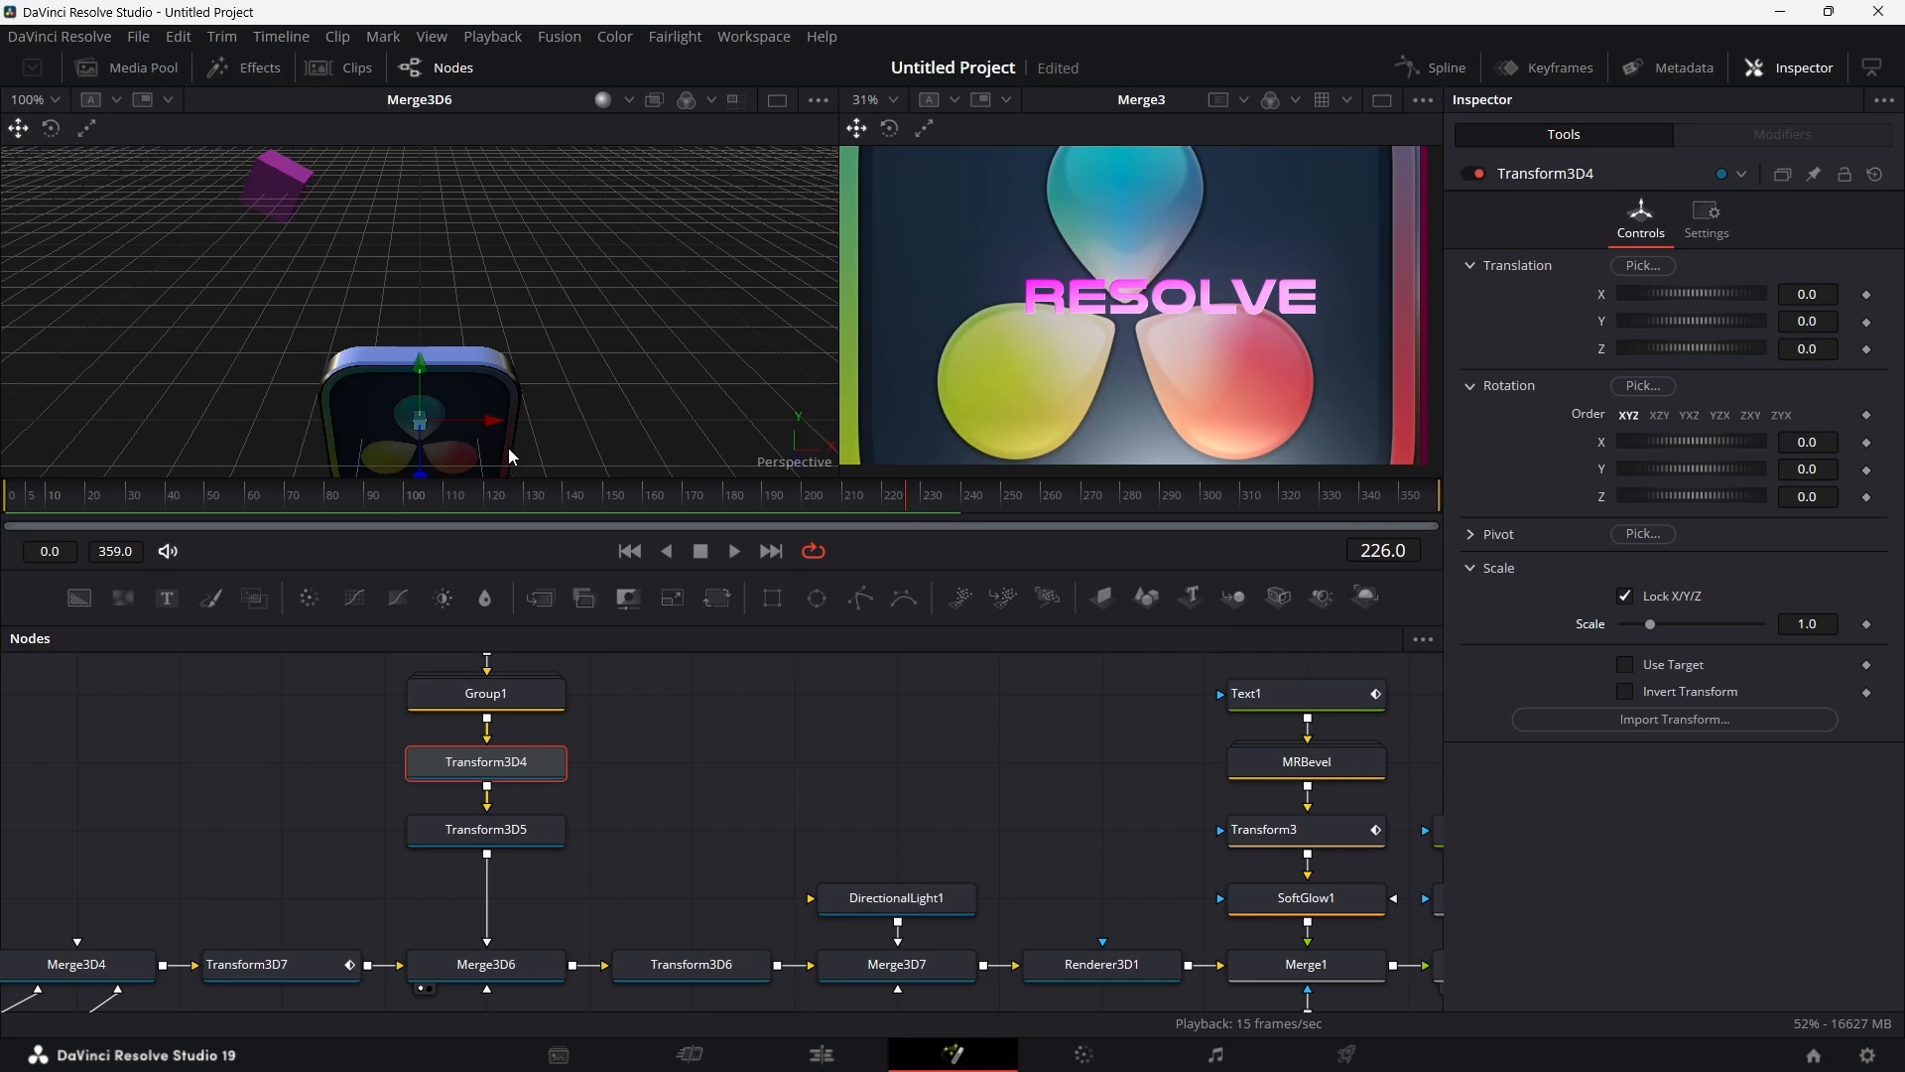
left_click_drag(419, 470, 461, 337)
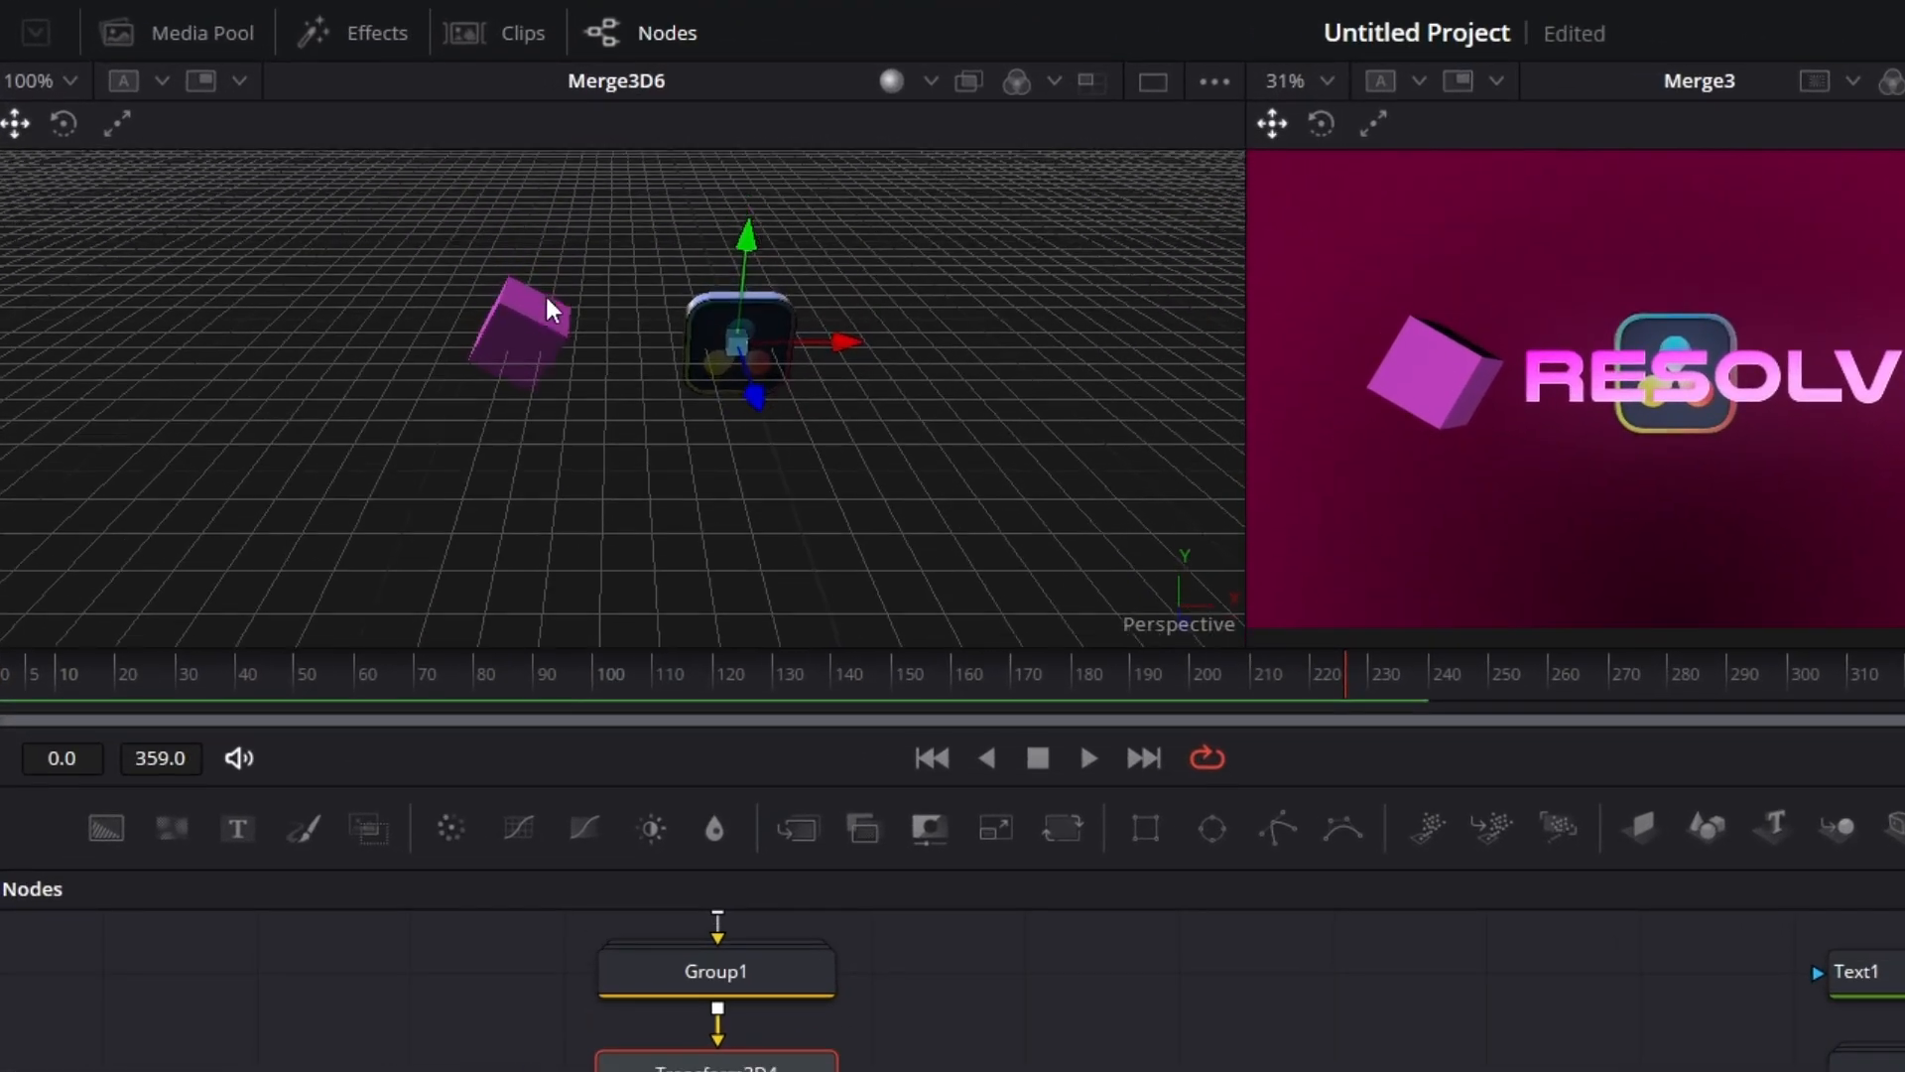
scroll(749, 373, "up", 3)
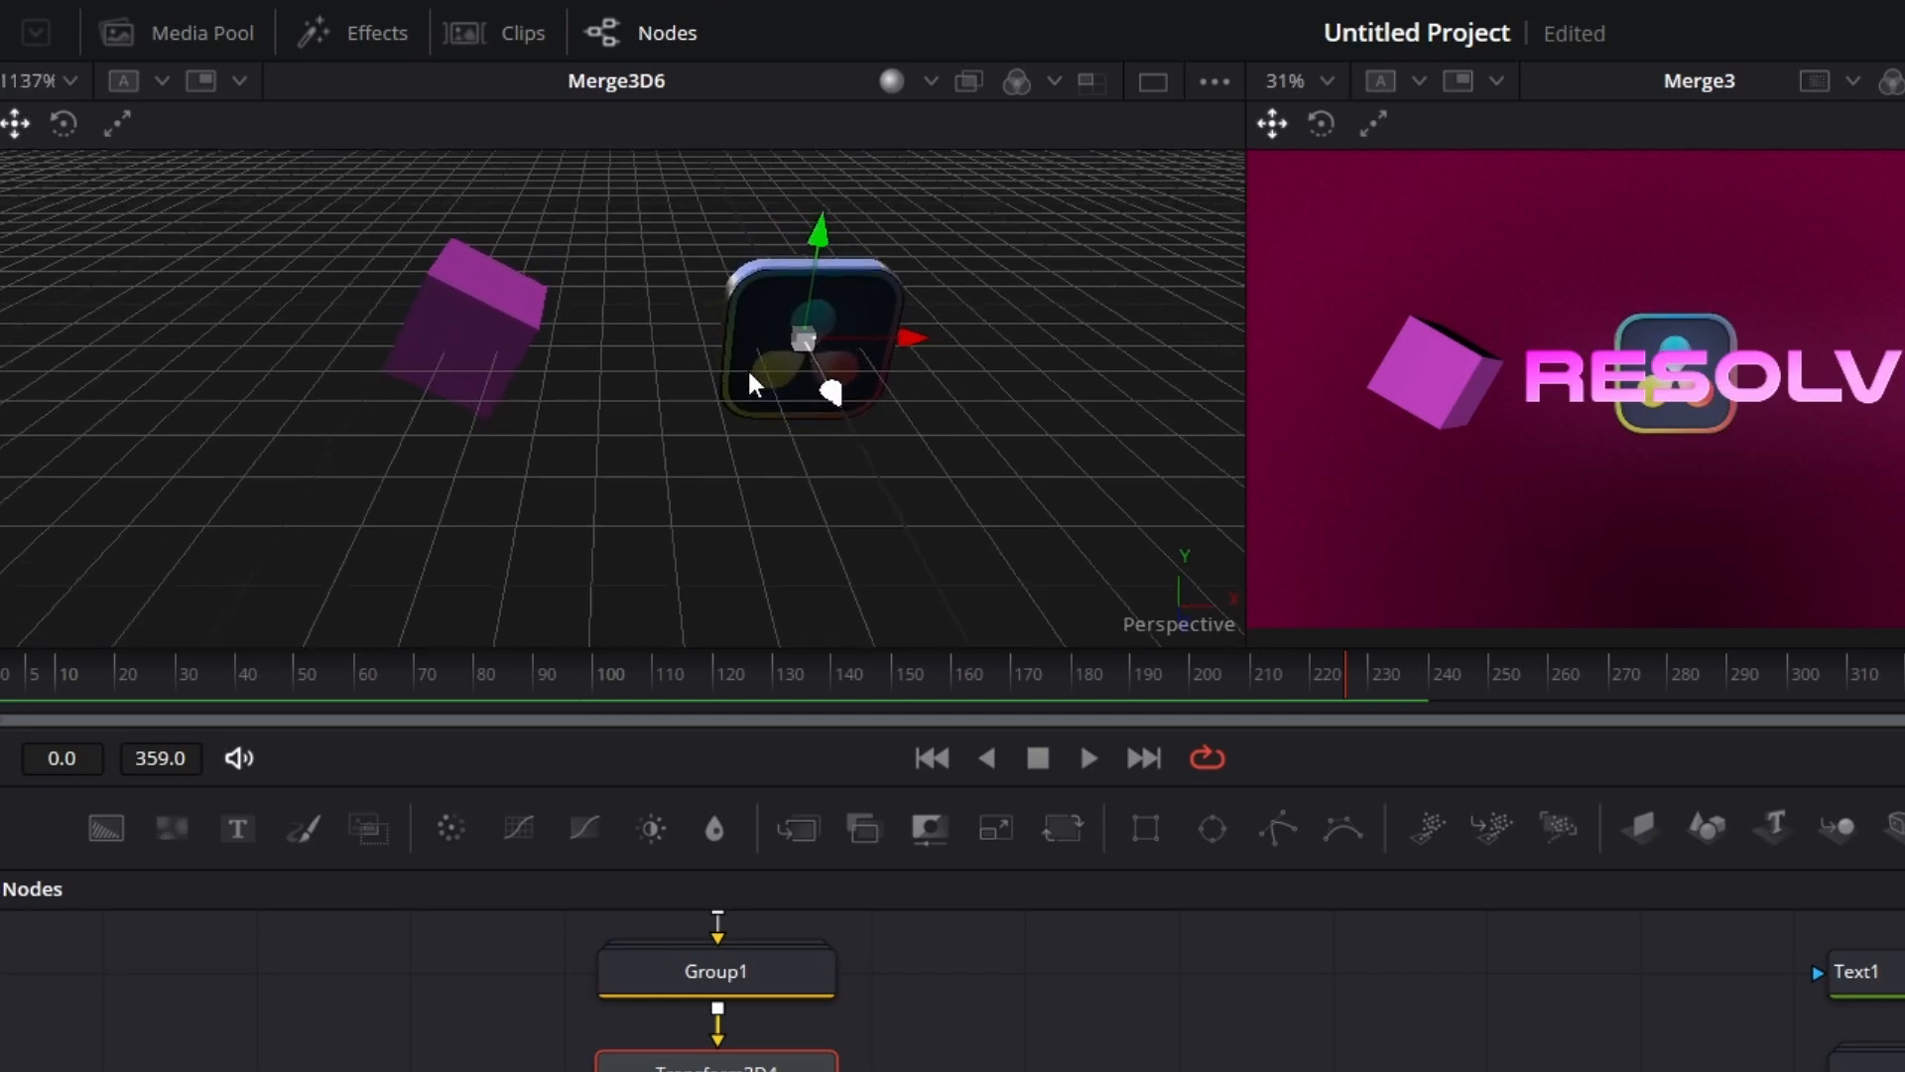
left_click_drag(917, 352, 577, 347)
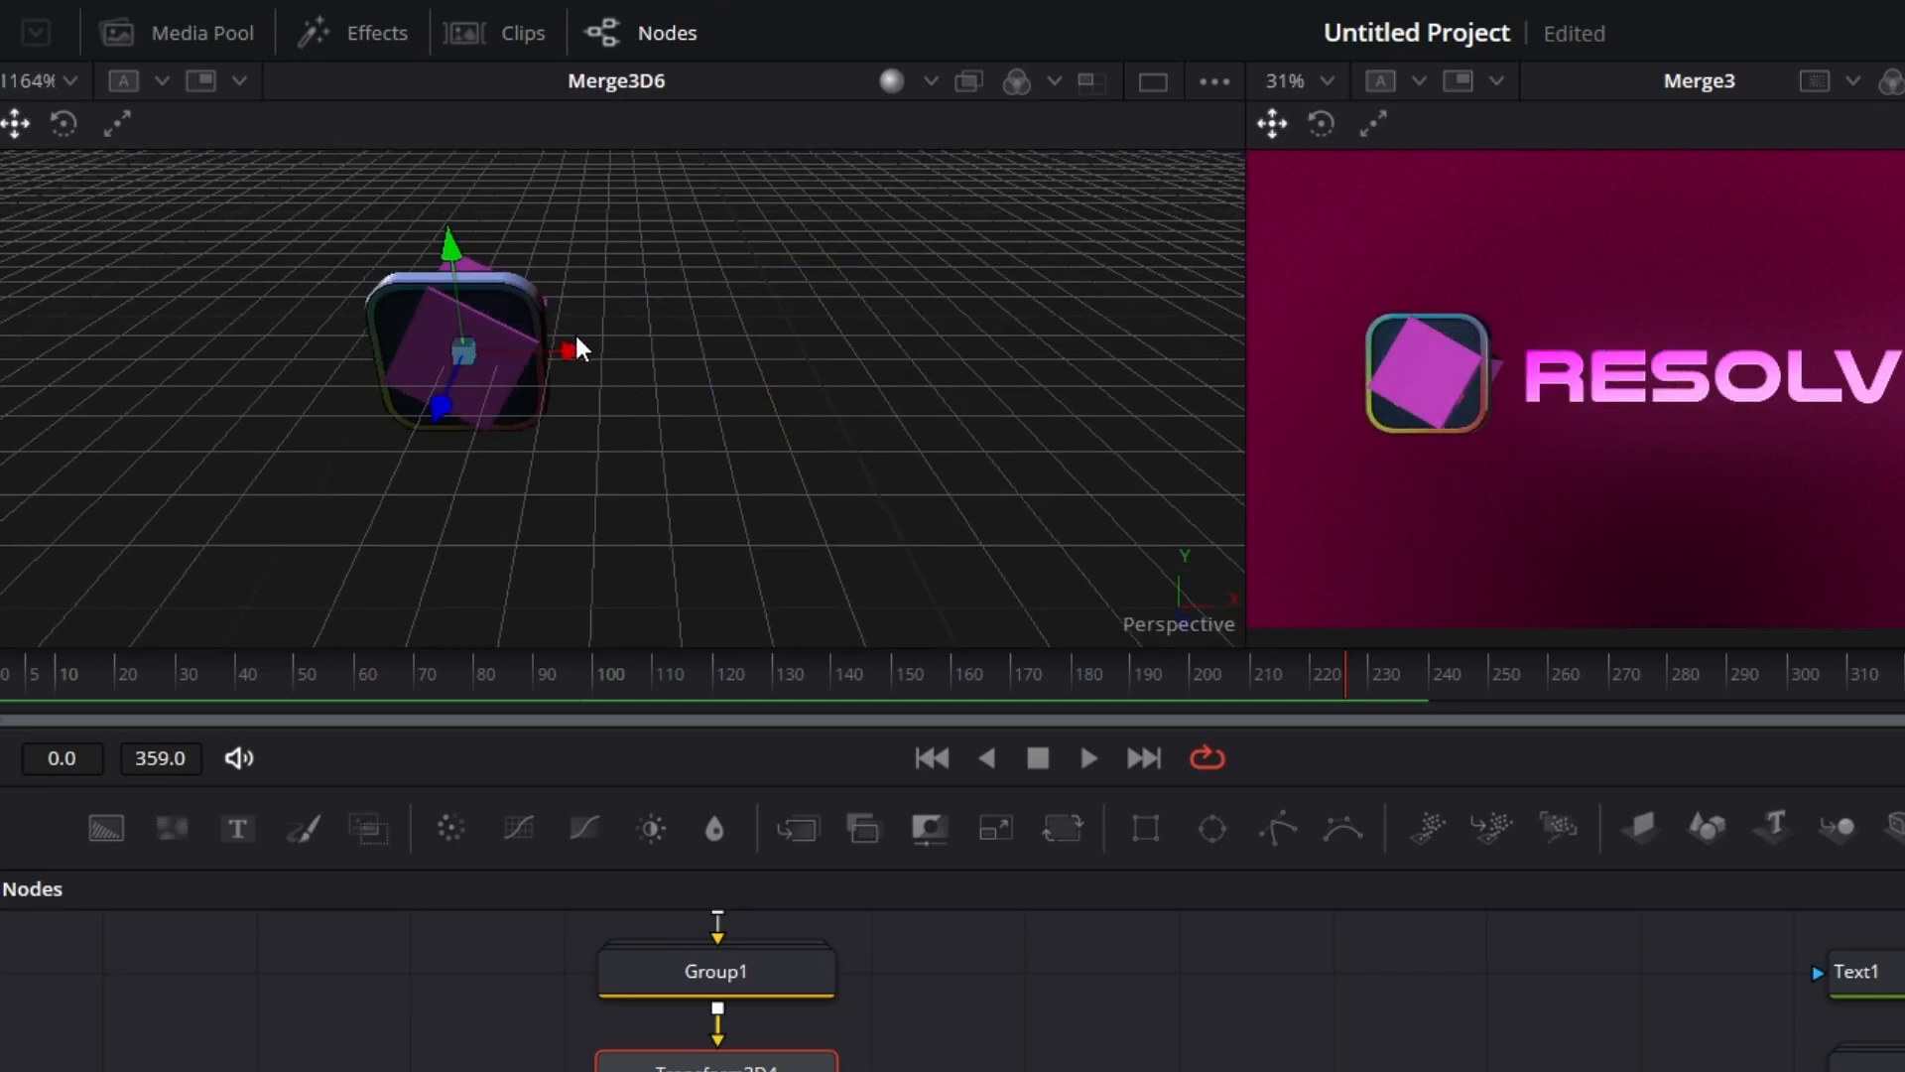
Step: Examine how the logo and the cube overlap in Merge3D6 from closer up and from the side
scroll(575, 338, "up", 4)
scroll(576, 338, "down", 5)
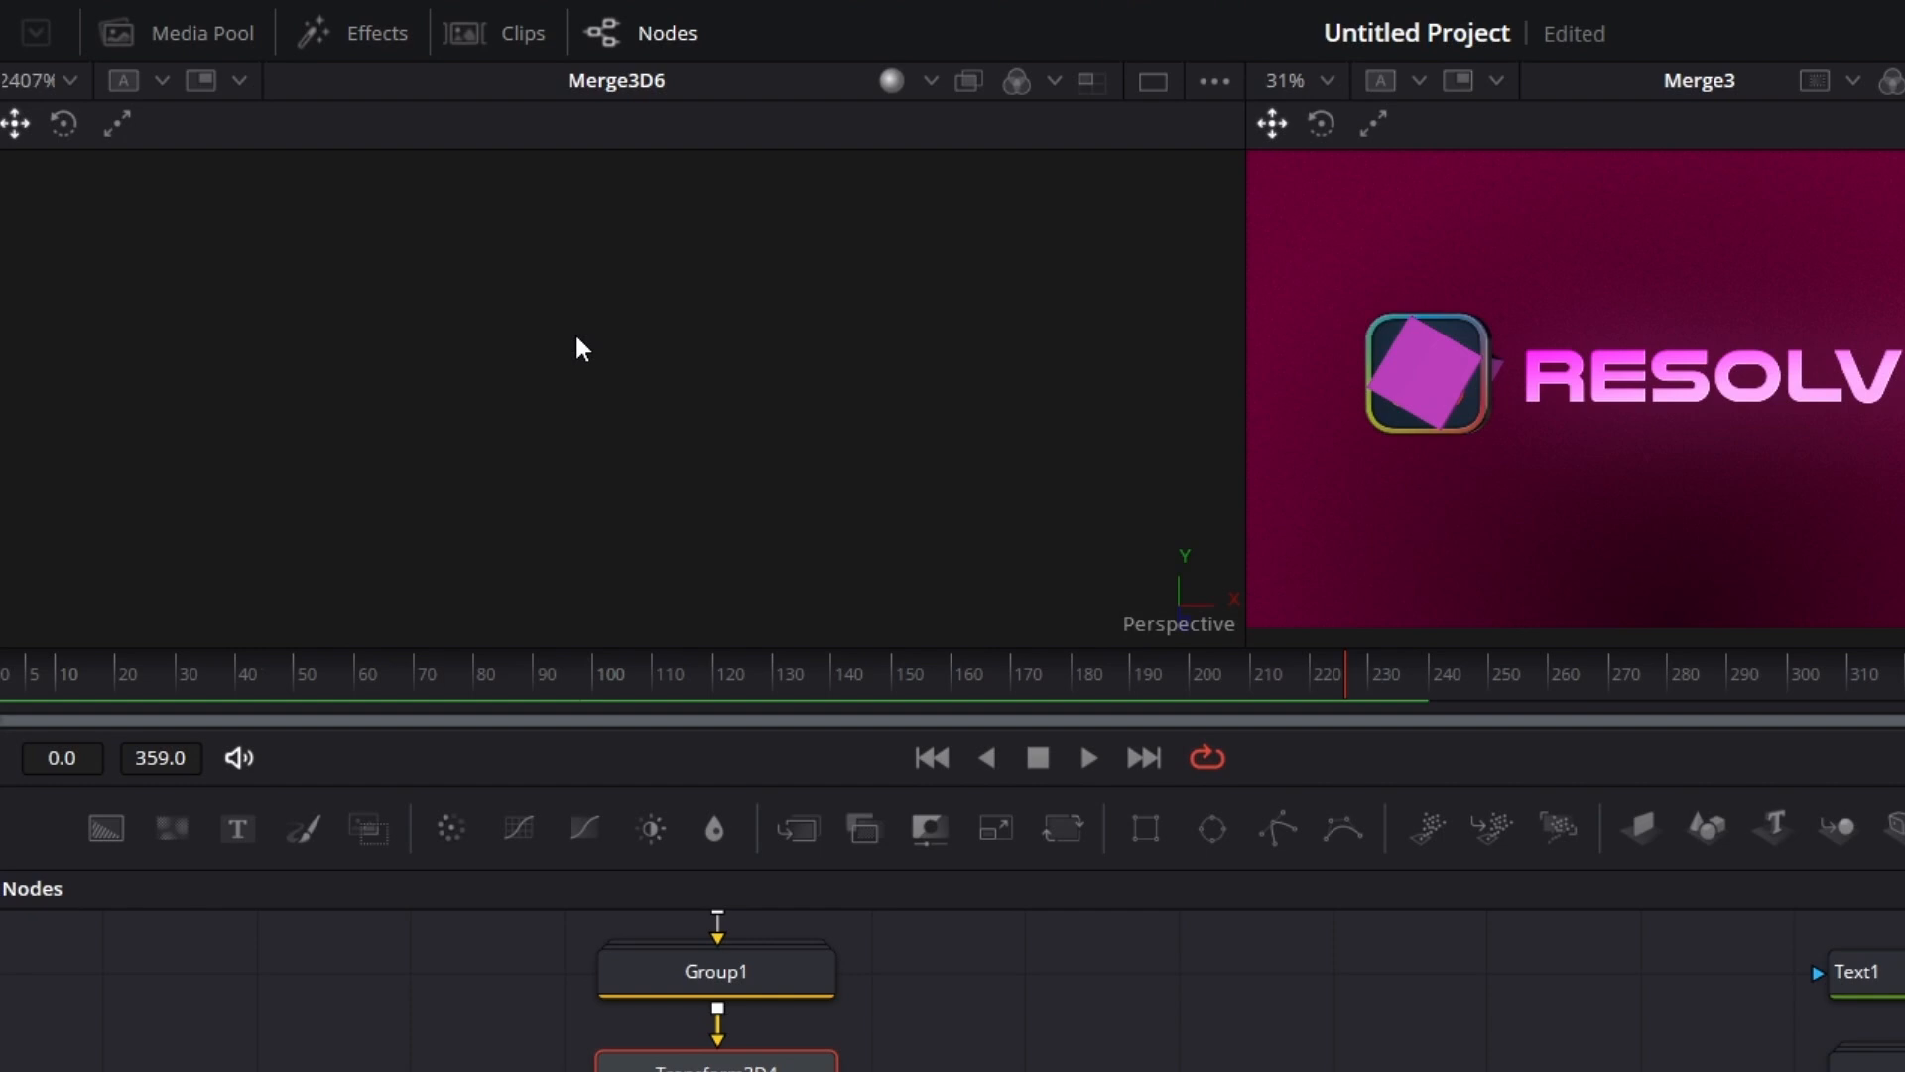
scroll(575, 337, "down", 10)
scroll(575, 337, "up", 4)
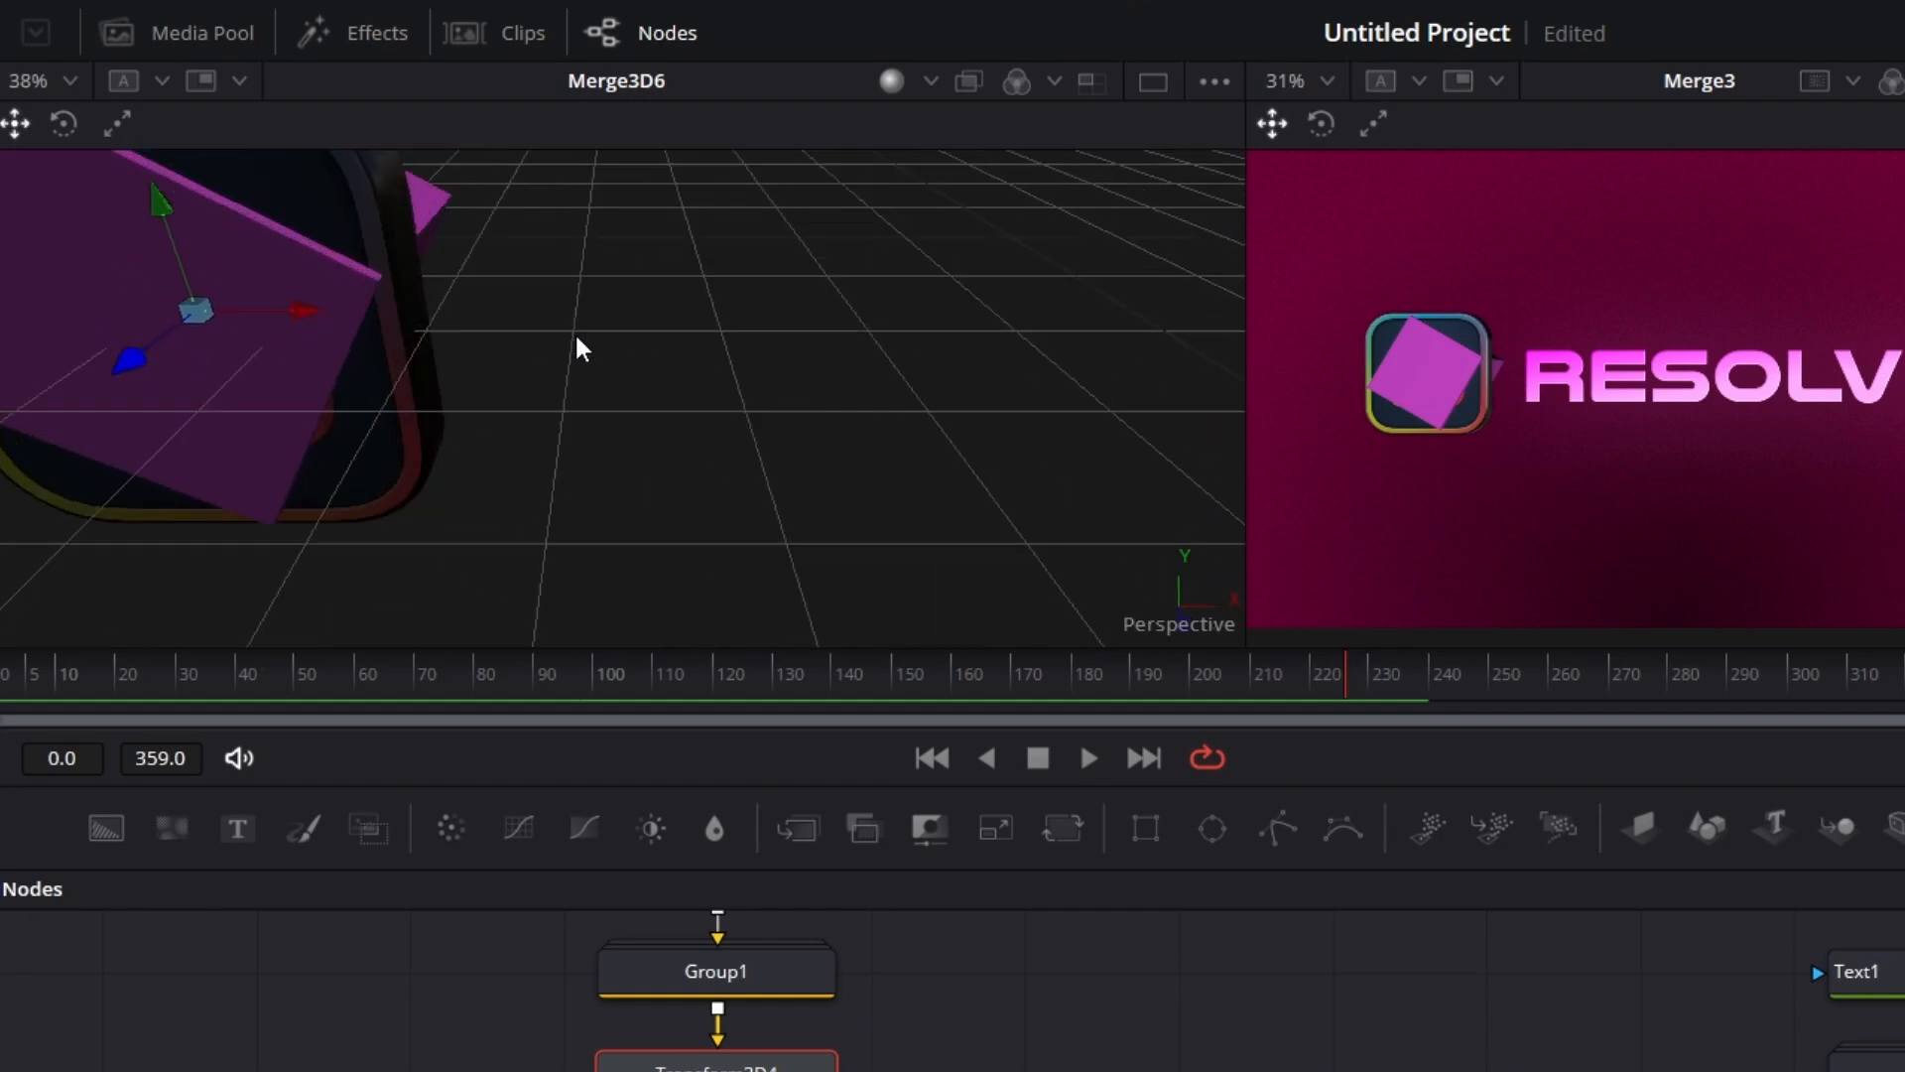
scroll(576, 337, "down", 2)
scroll(577, 348, "down", 1)
right_click(578, 348)
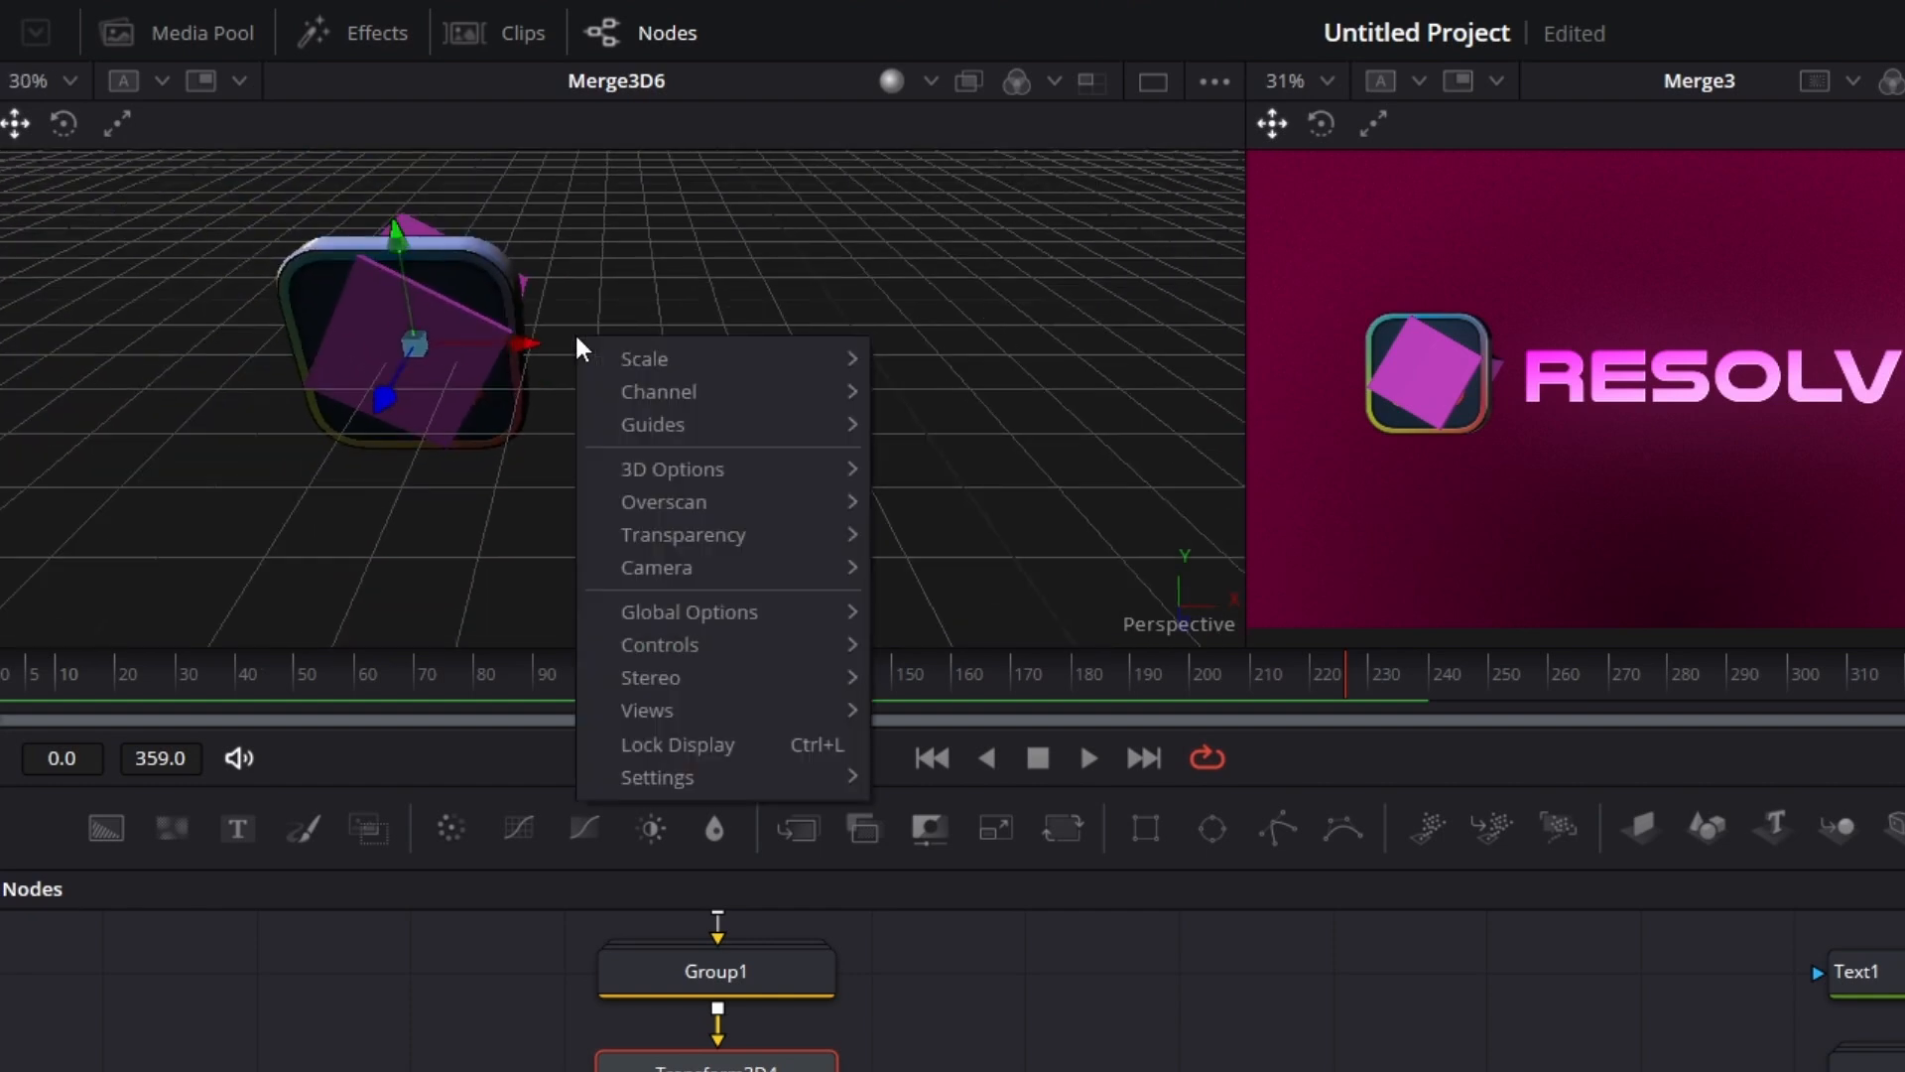
left_click(443, 453)
scroll(443, 451, "left", 3)
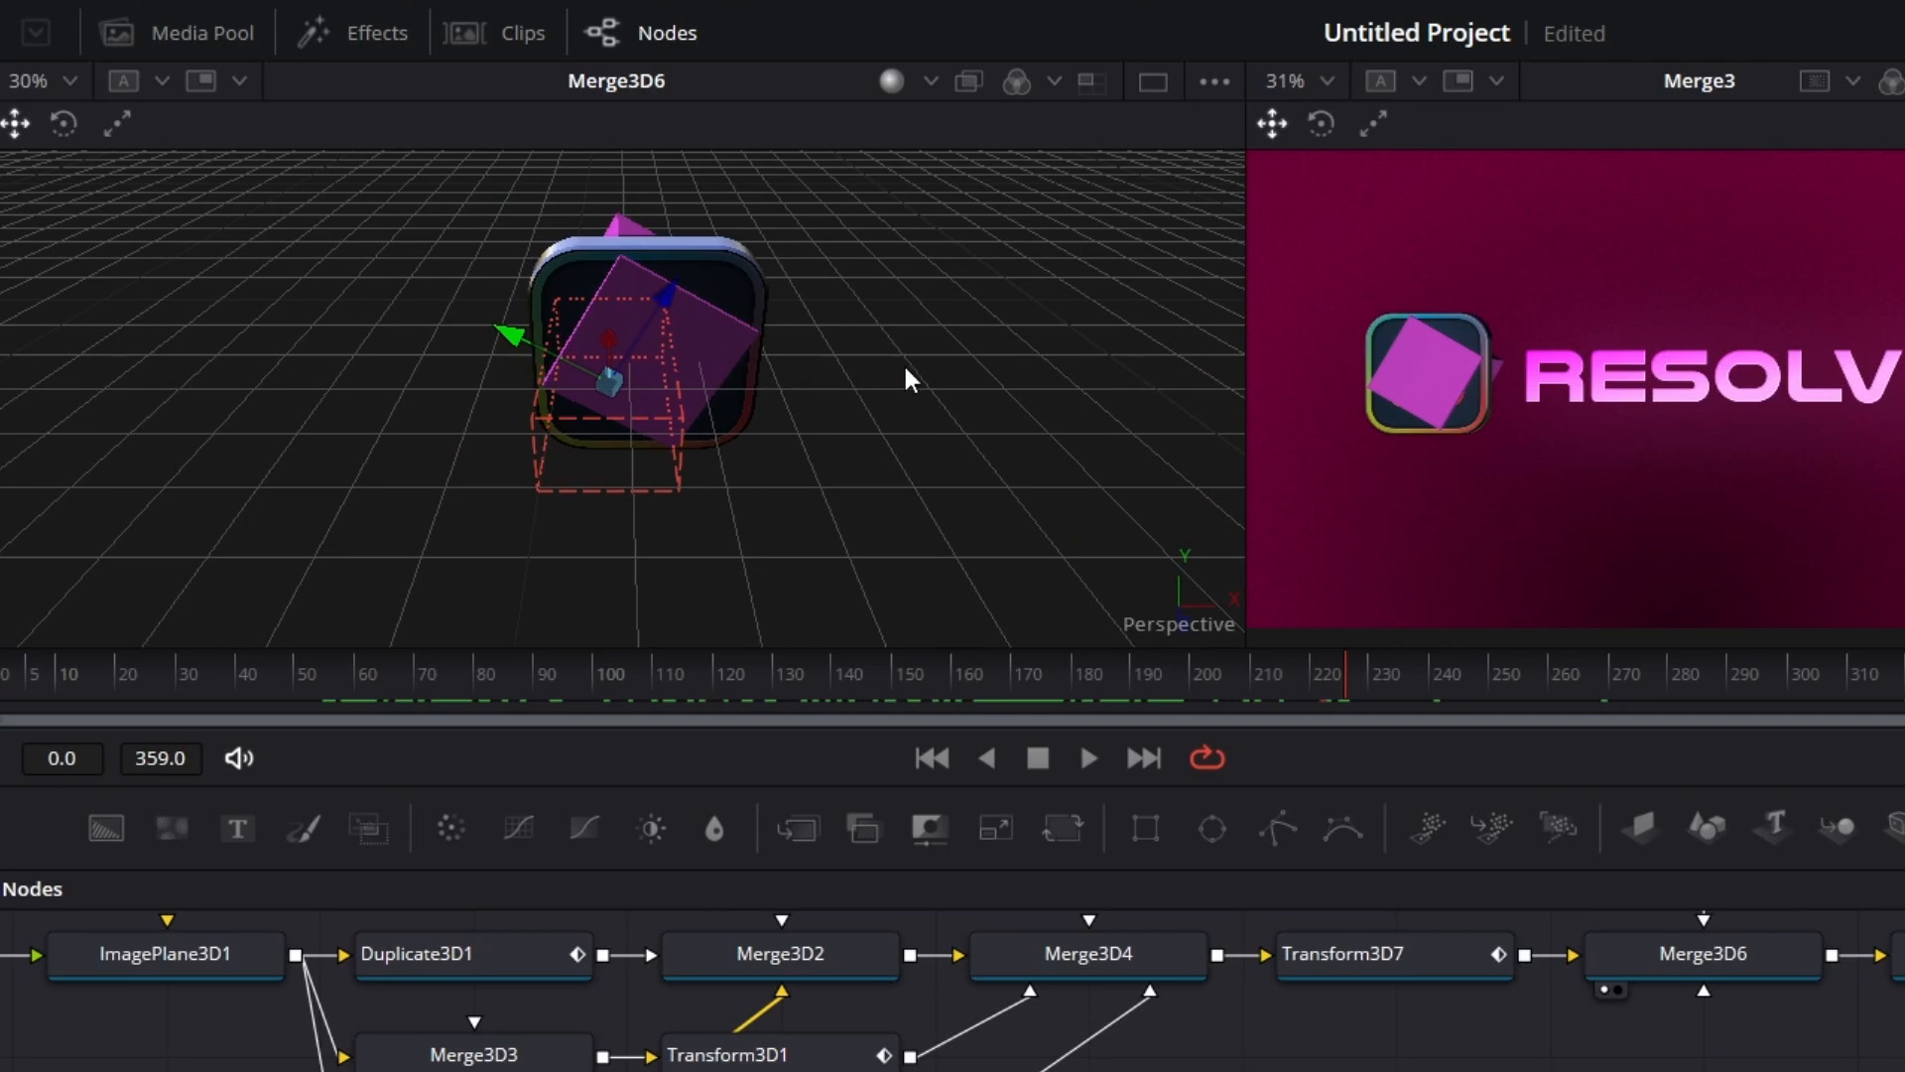
left_click_drag(905, 368, 905, 369)
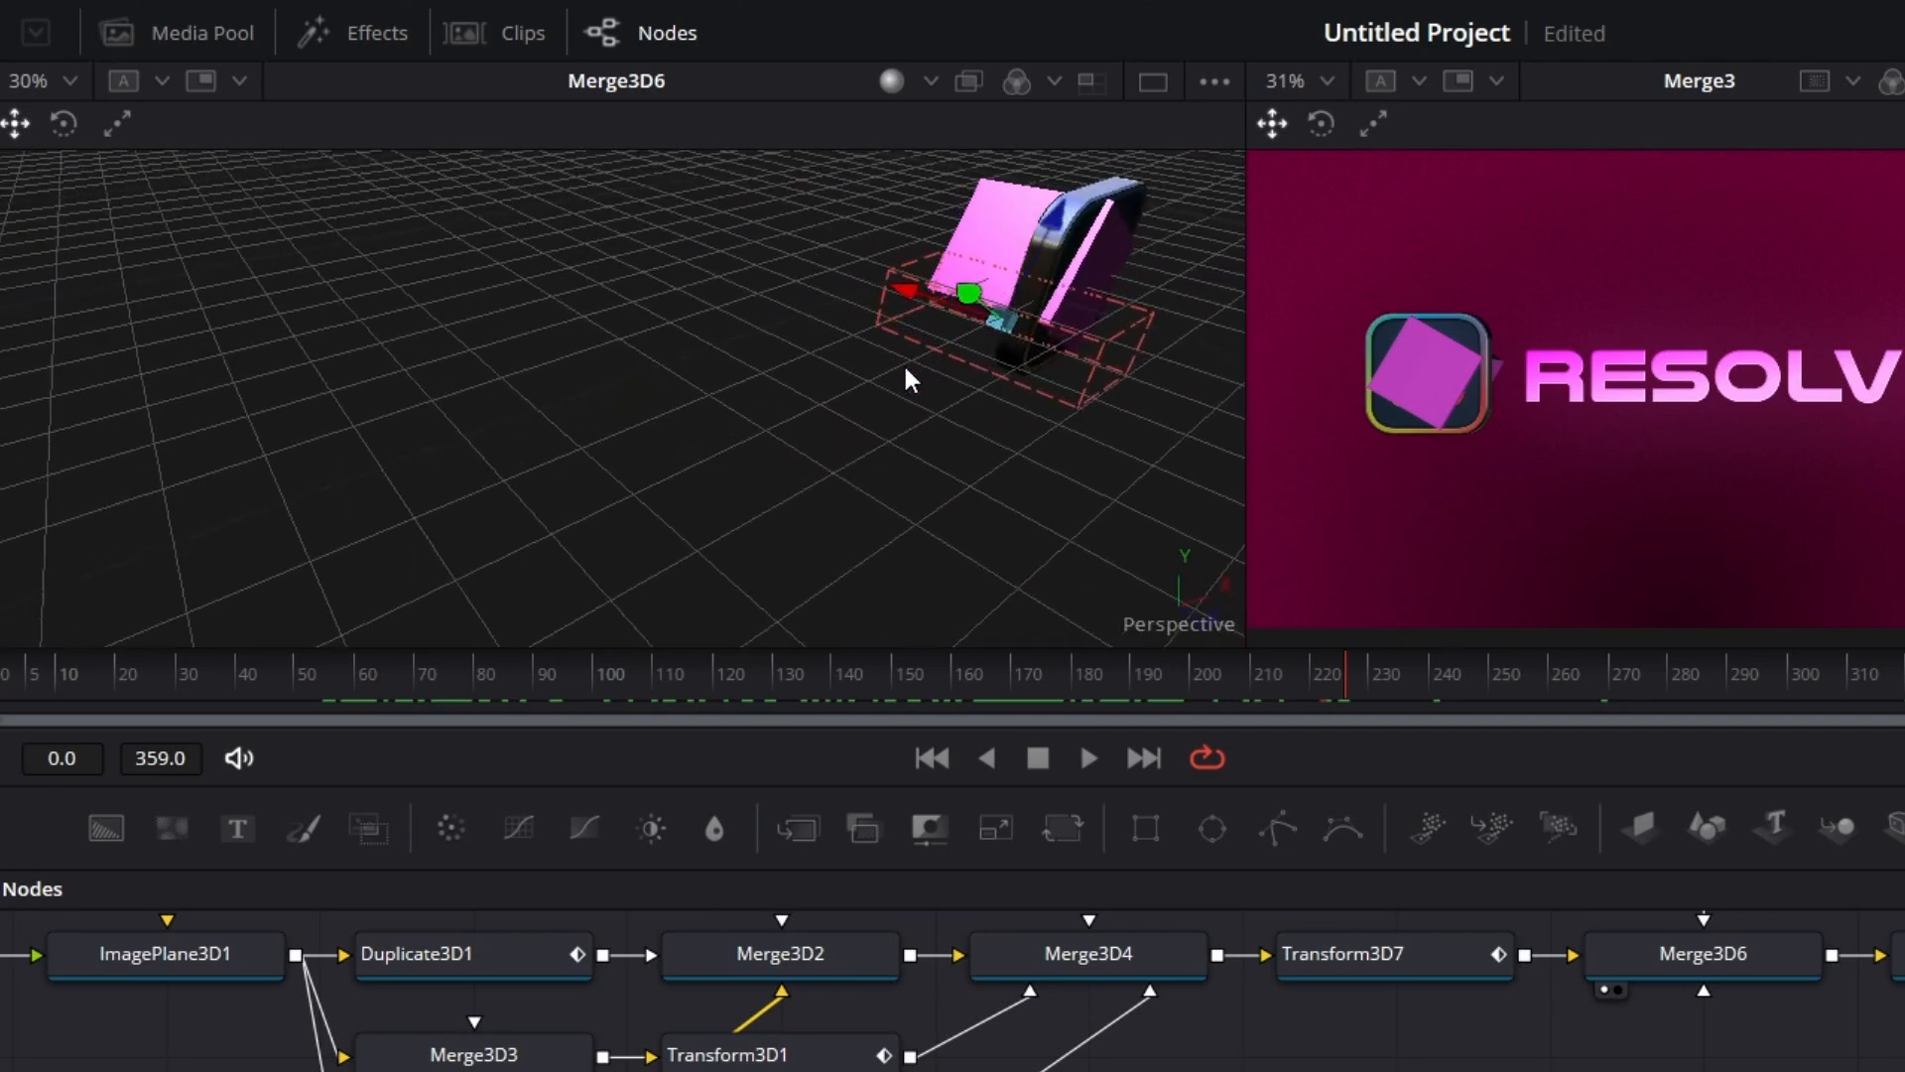
Step: Move the logo along the Z axis into the middle of the cube and scale it down to 0.526 with Transform3D4
left_click(1041, 260)
left_click_drag(1189, 312, 1154, 305)
scroll(1051, 306, "right", 5)
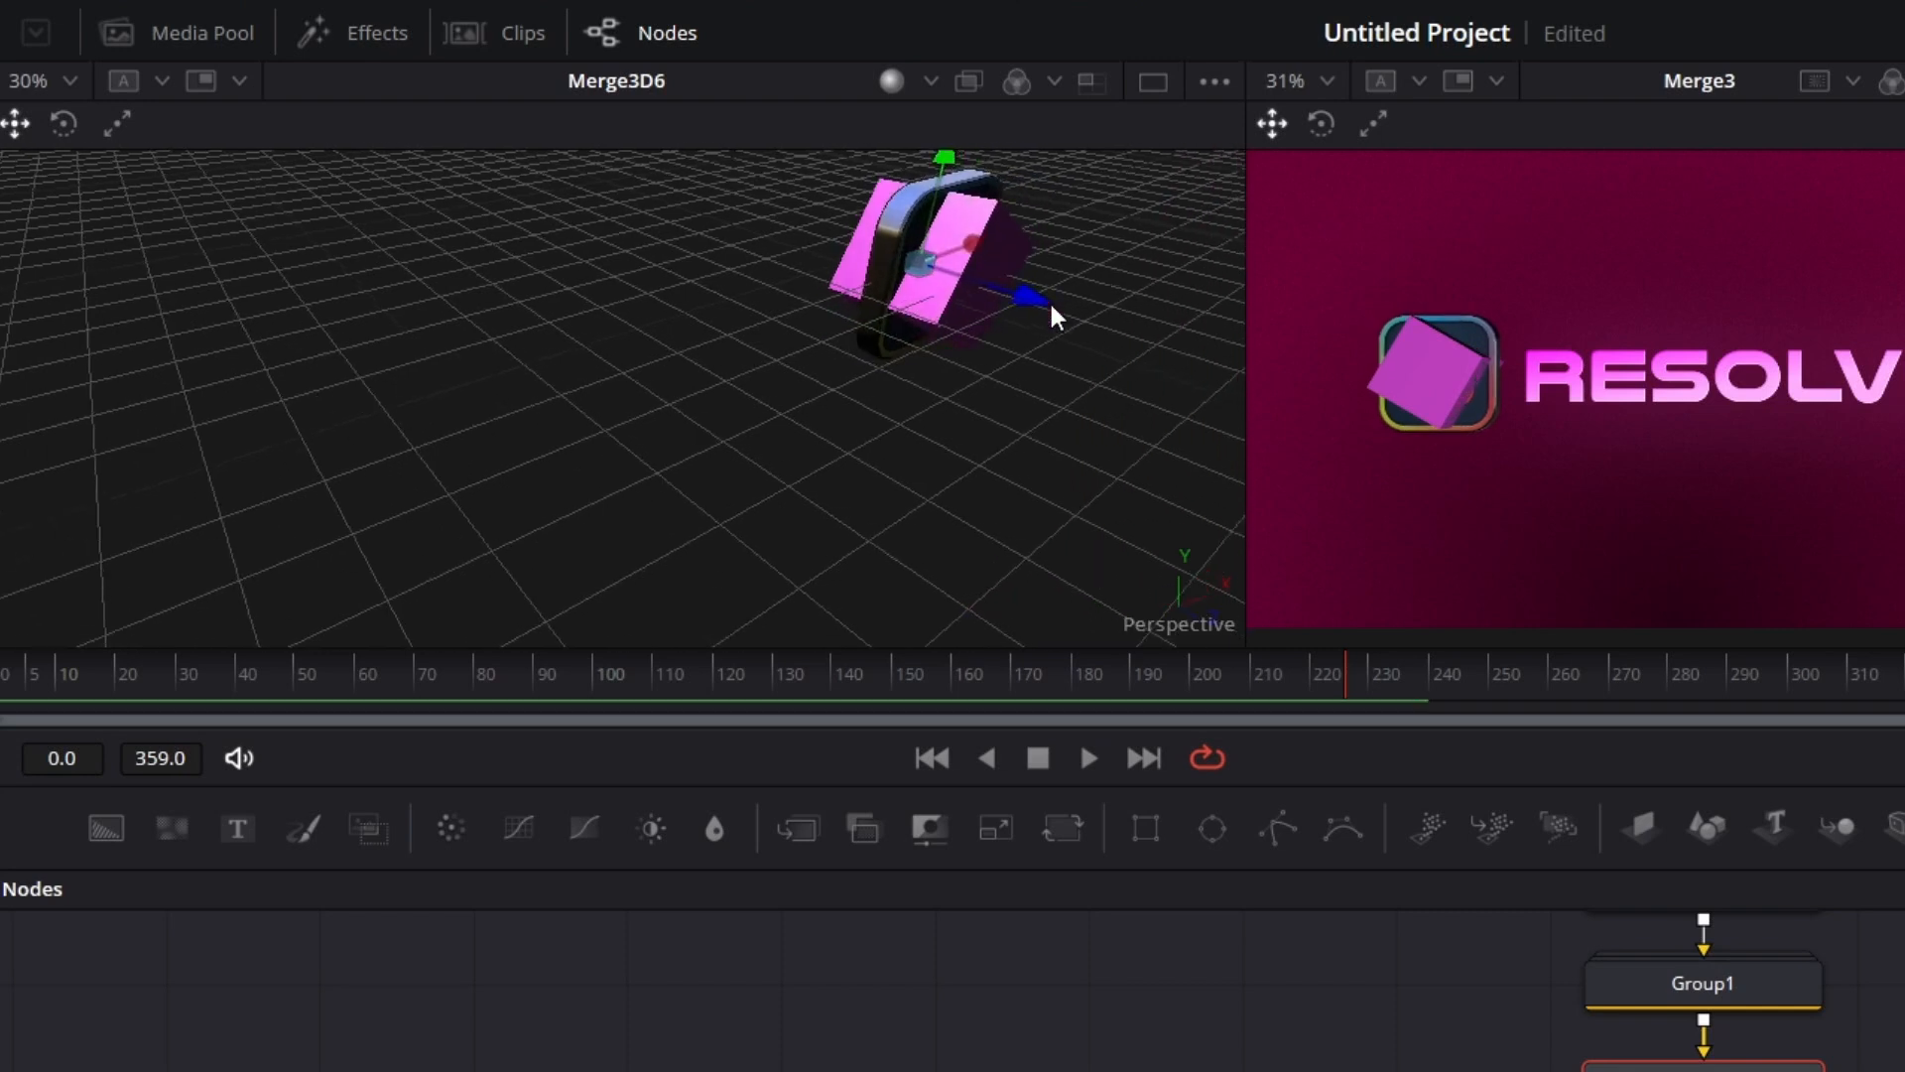
scroll(1056, 316, "right", 3)
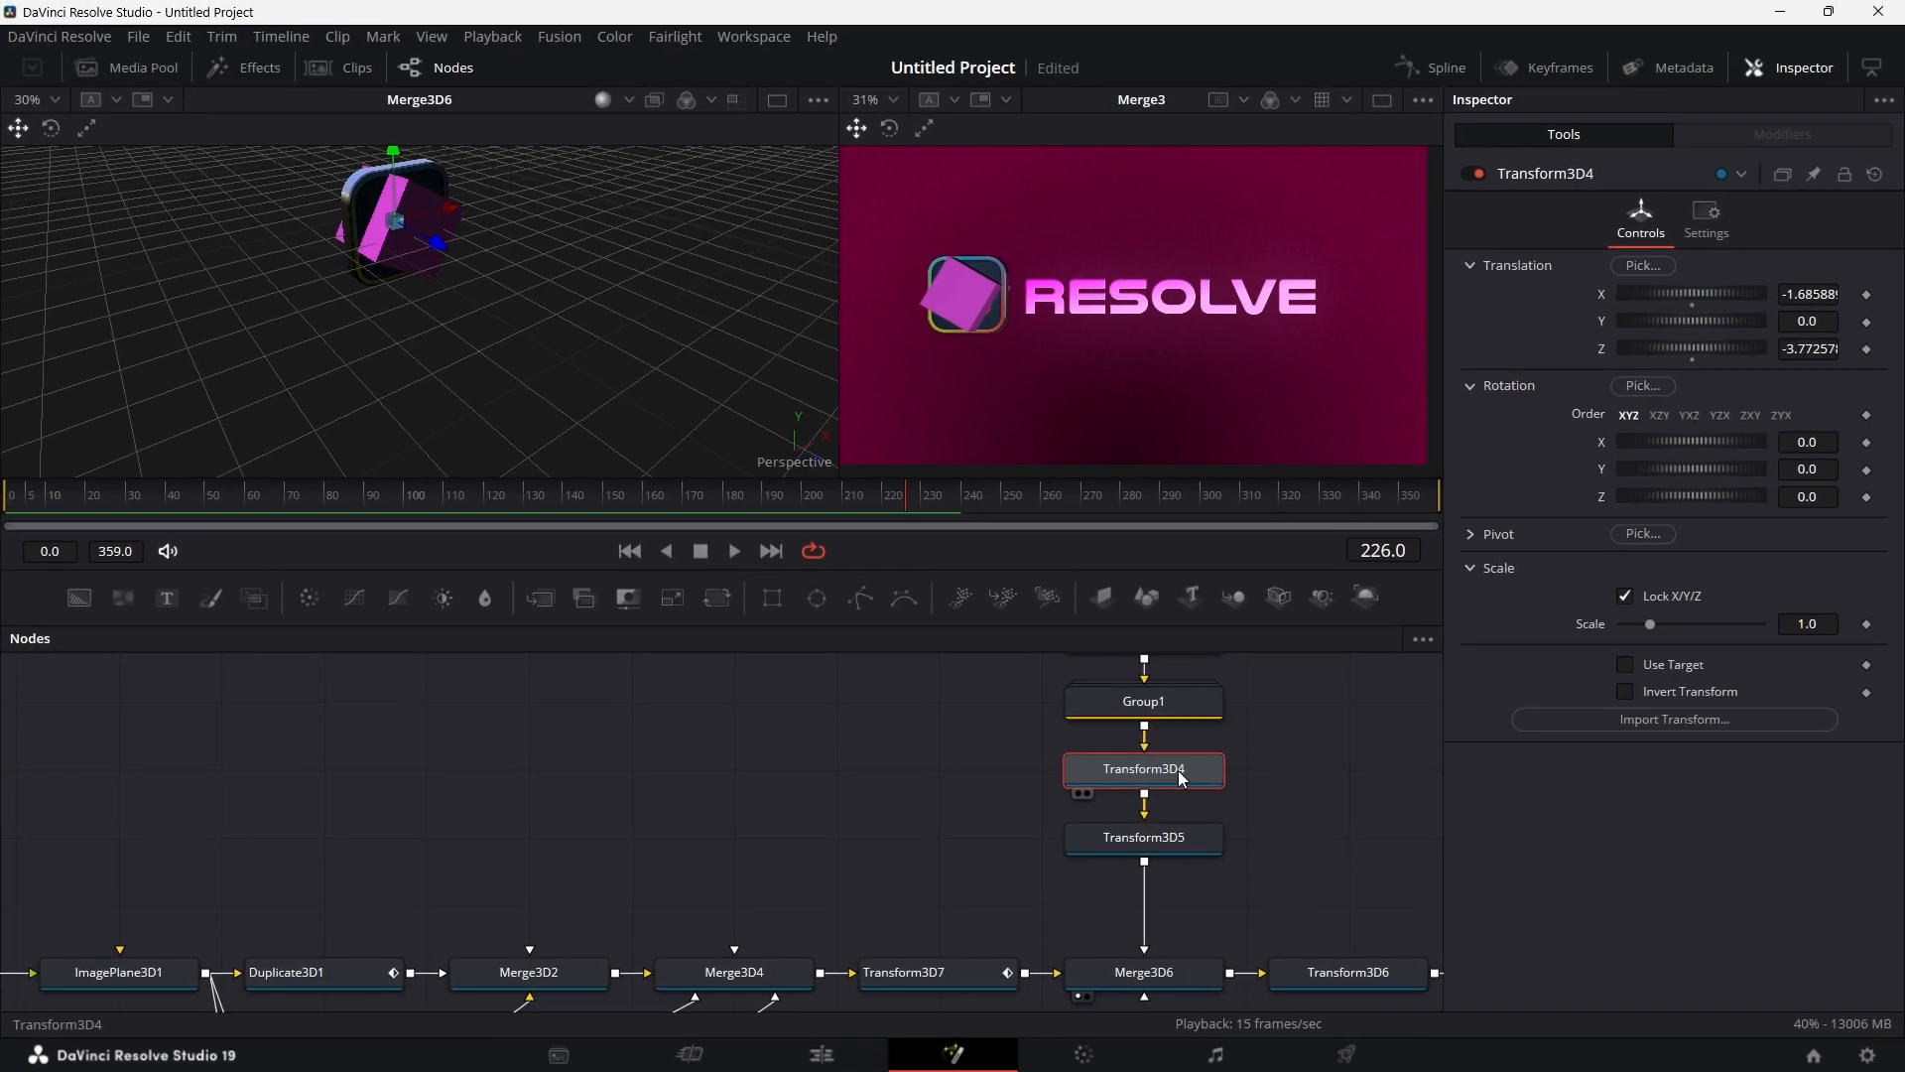
left_click_drag(1807, 623, 1747, 623)
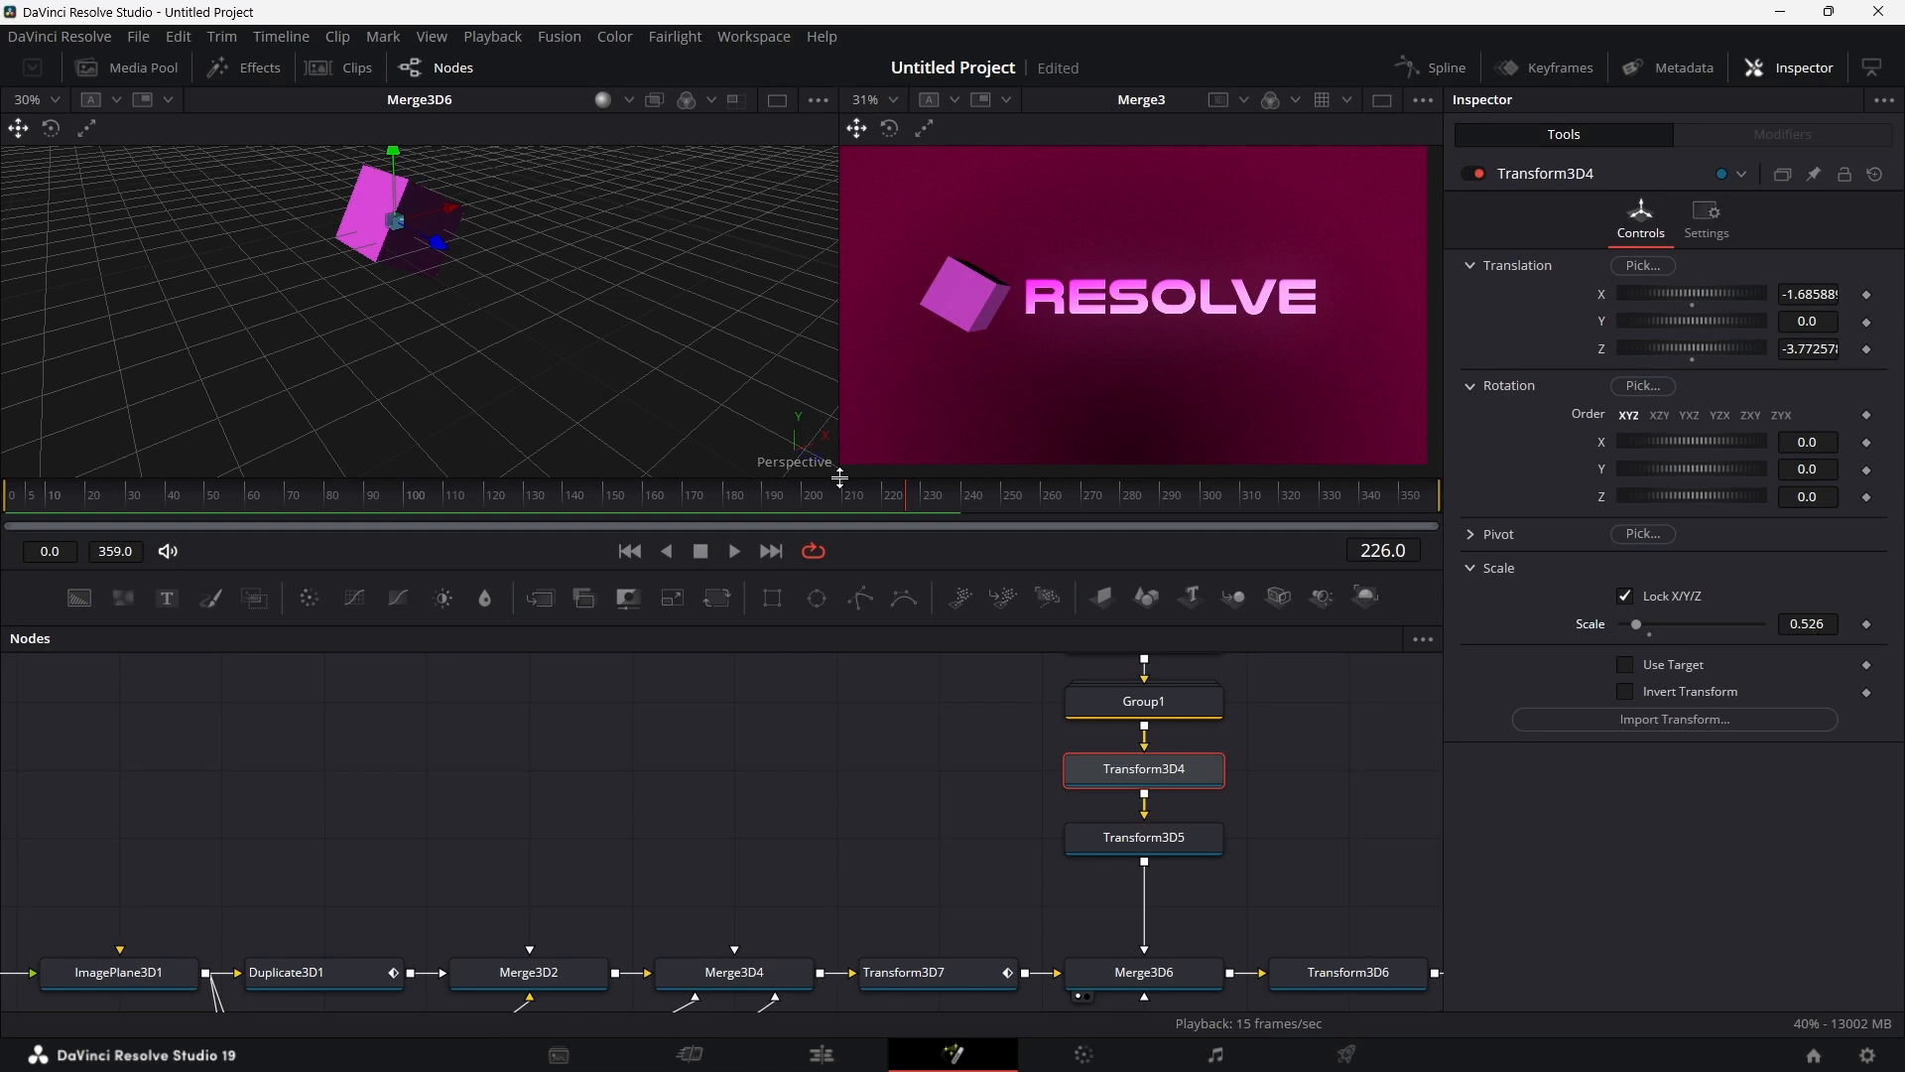
left_click_drag(433, 326, 332, 321)
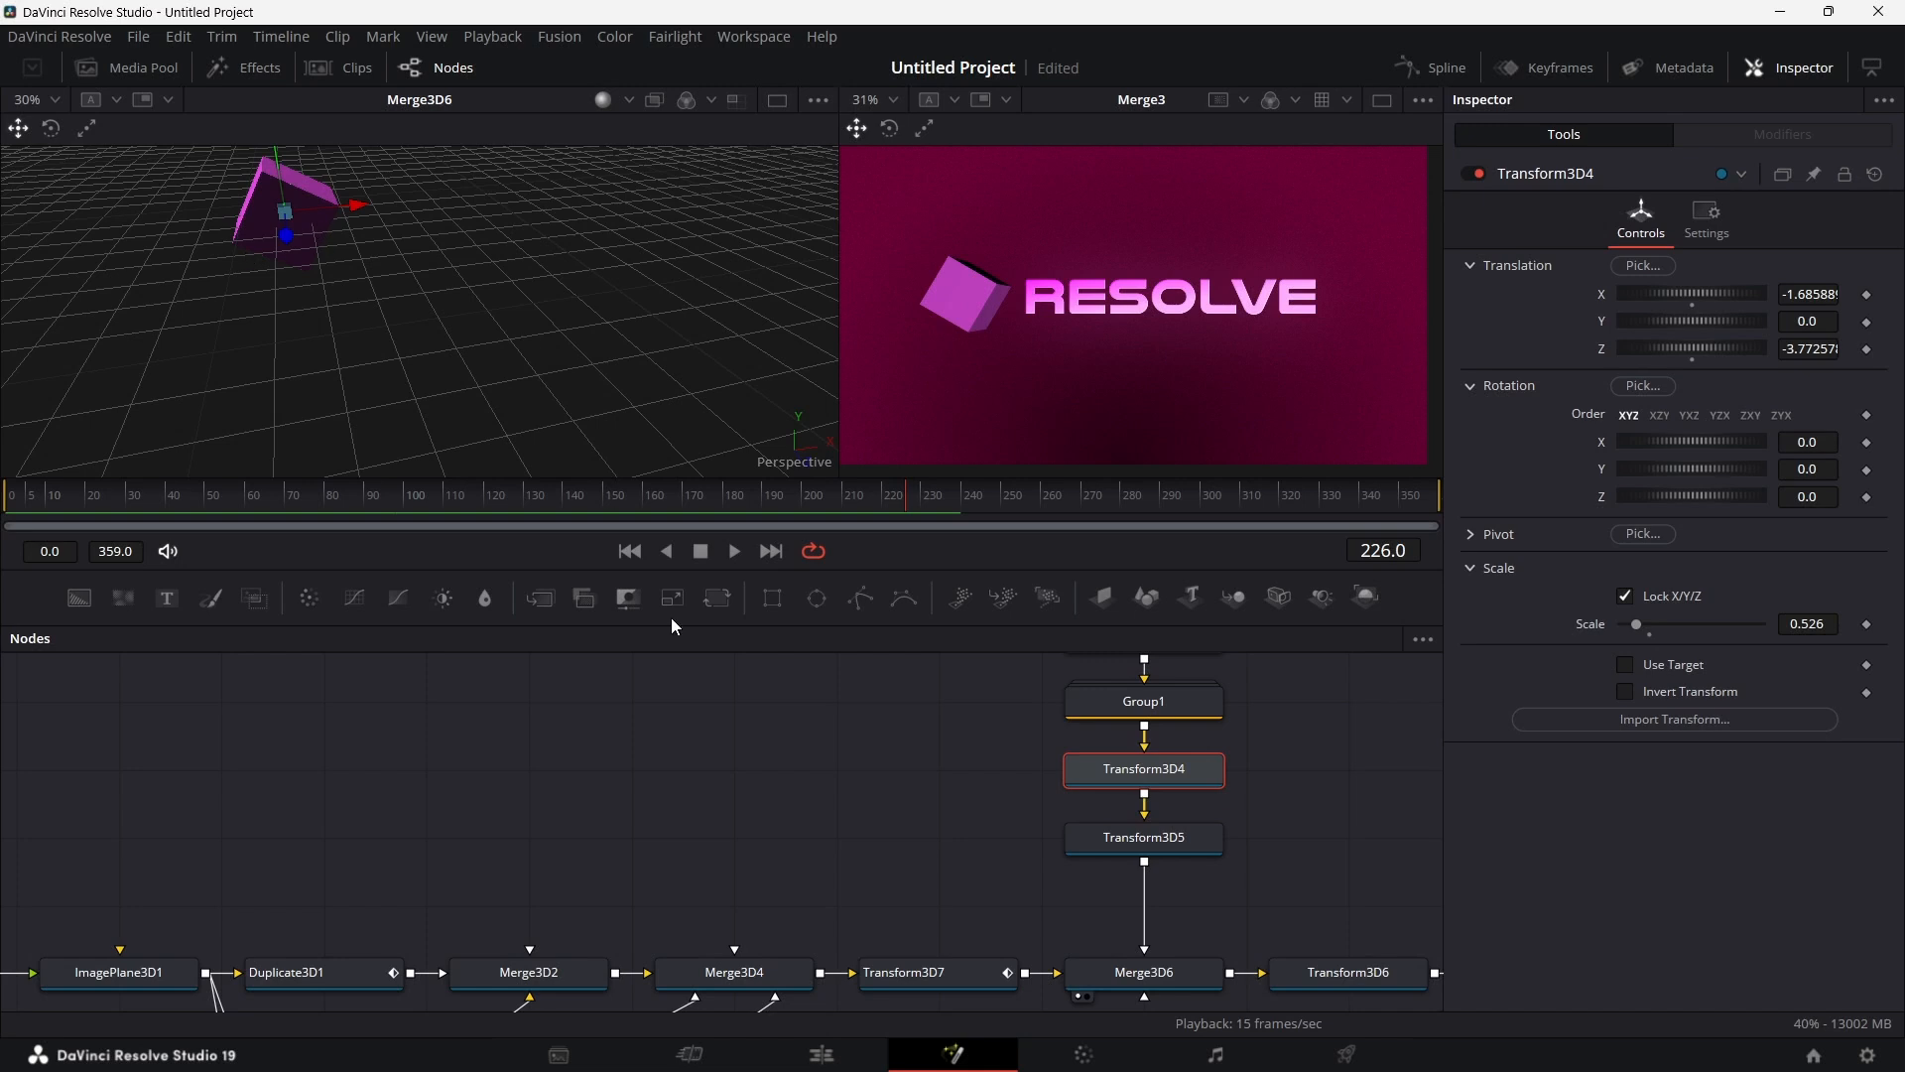
Step: Show Transform3D4 in the second viewer and frame the 3D logo up close
key("2")
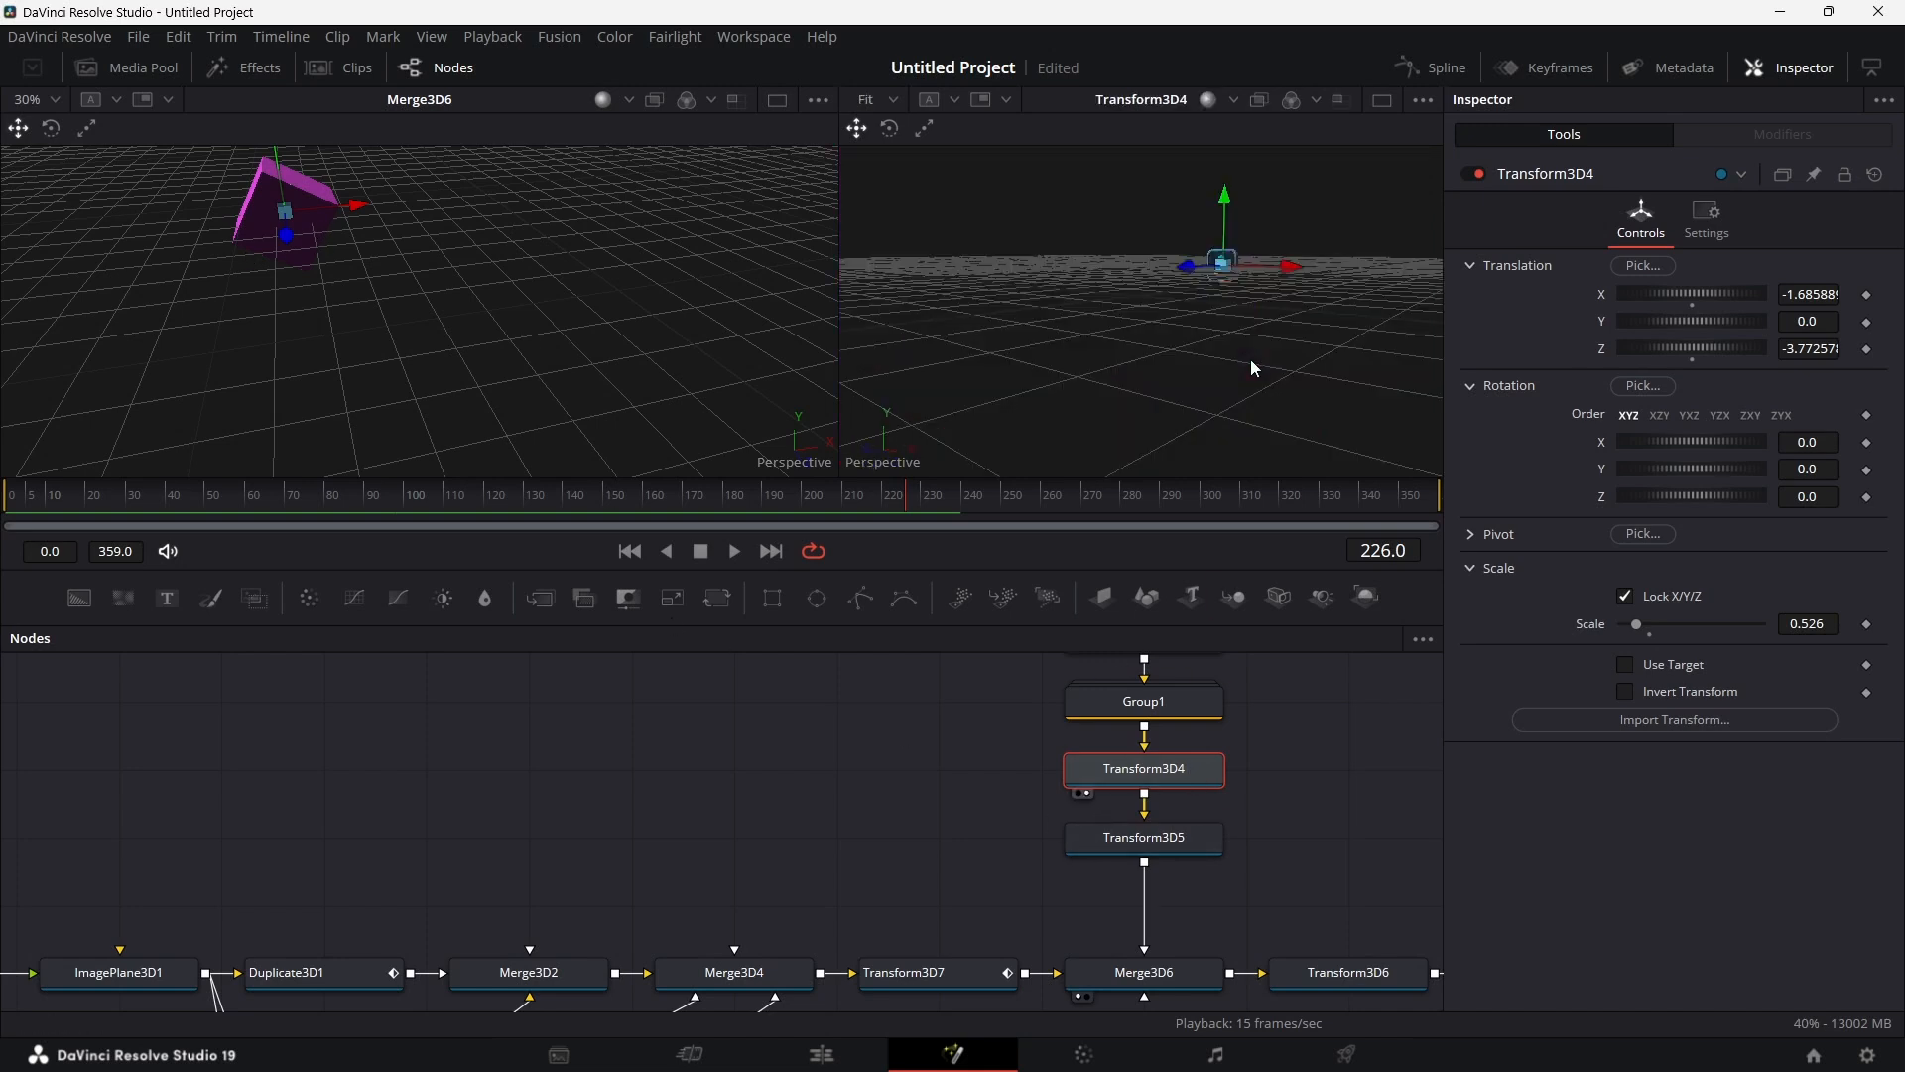
scroll(1294, 288, "up", 10)
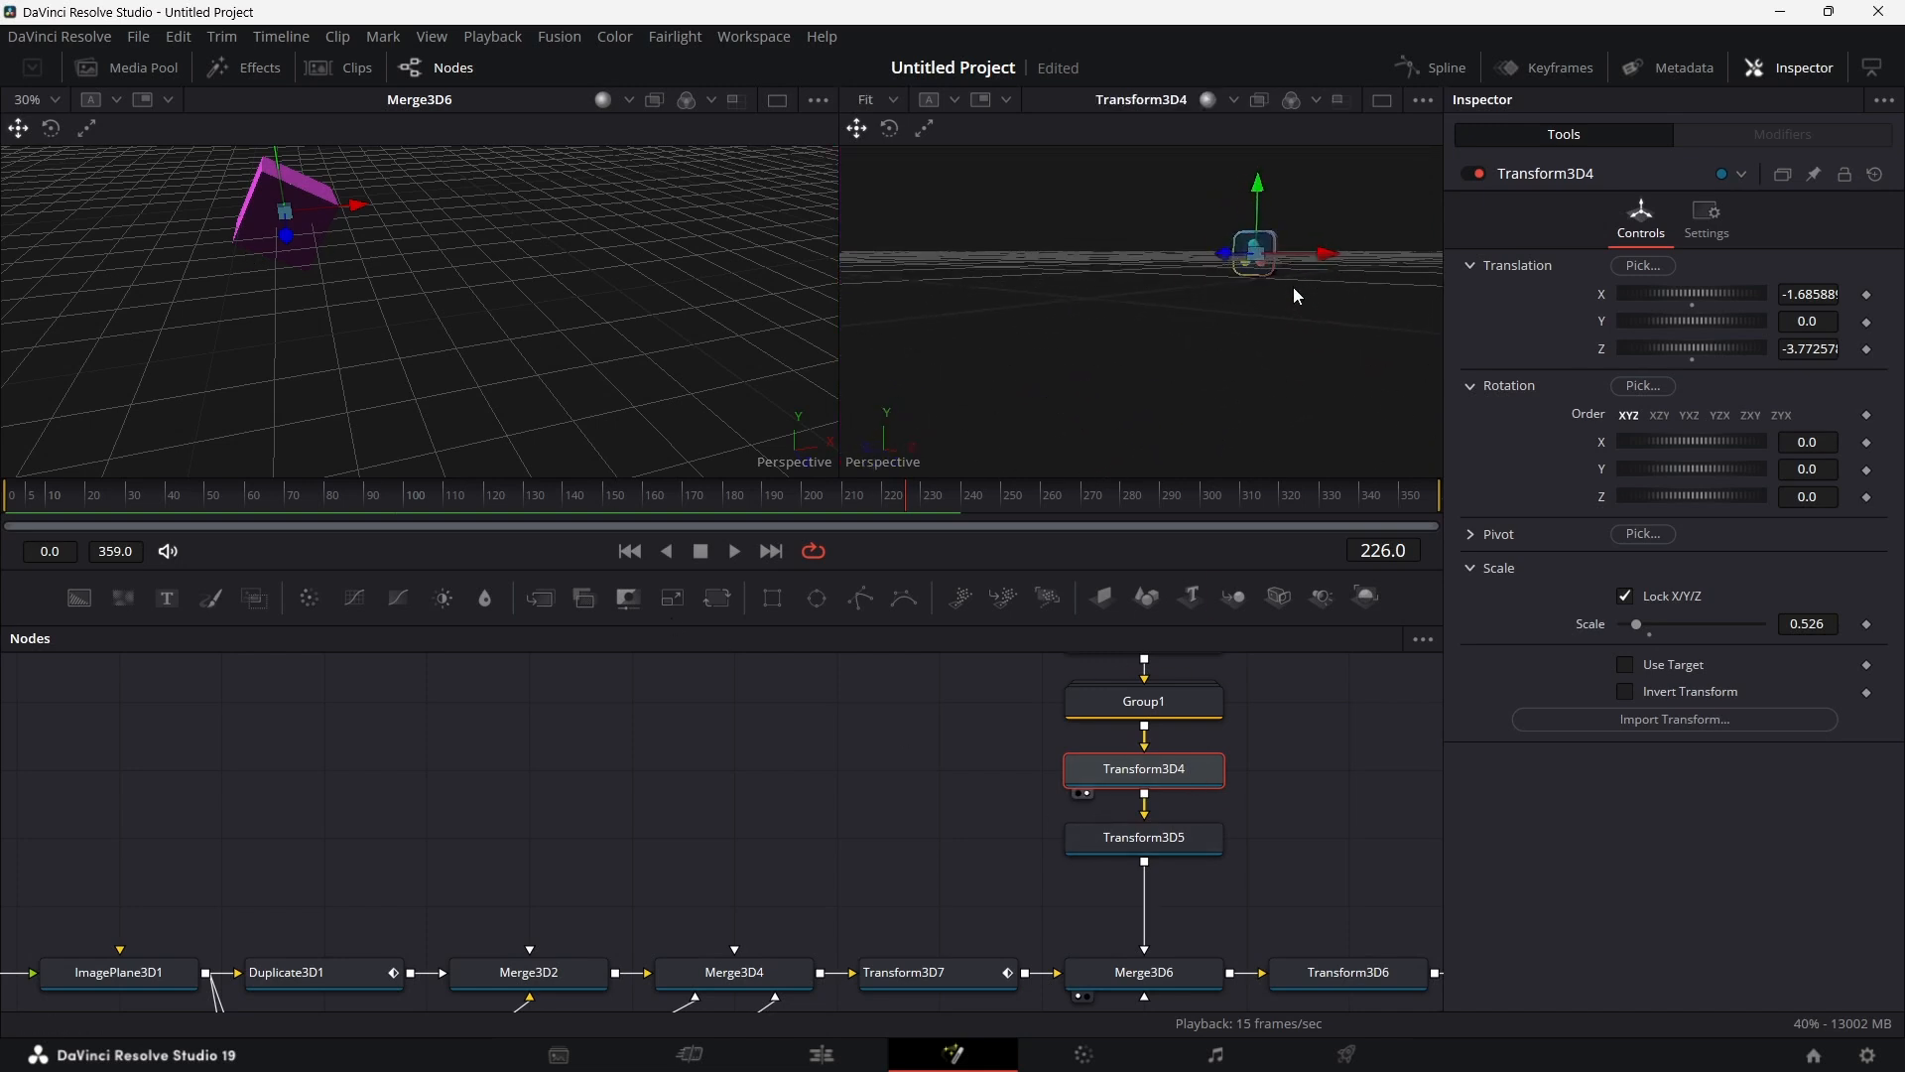
scroll(1294, 295, "up", 3)
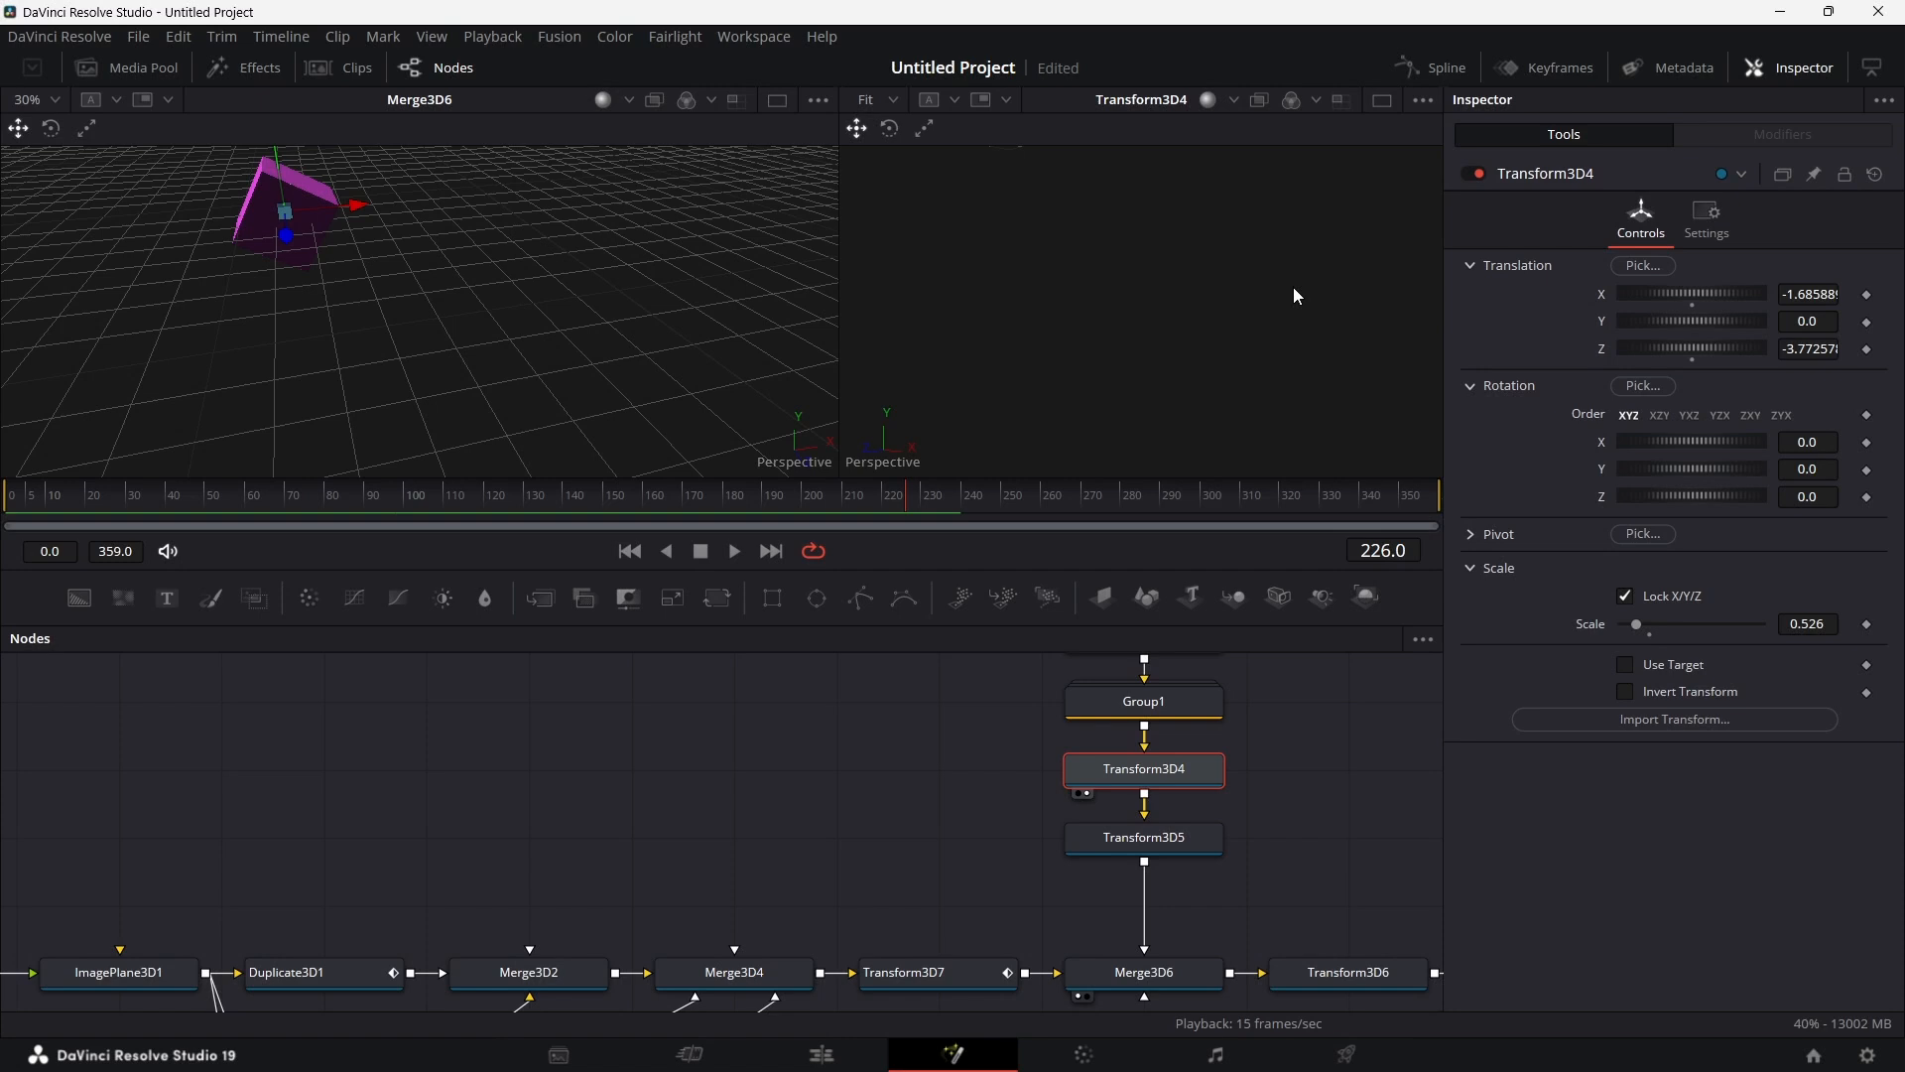
scroll(1294, 290, "down", 8)
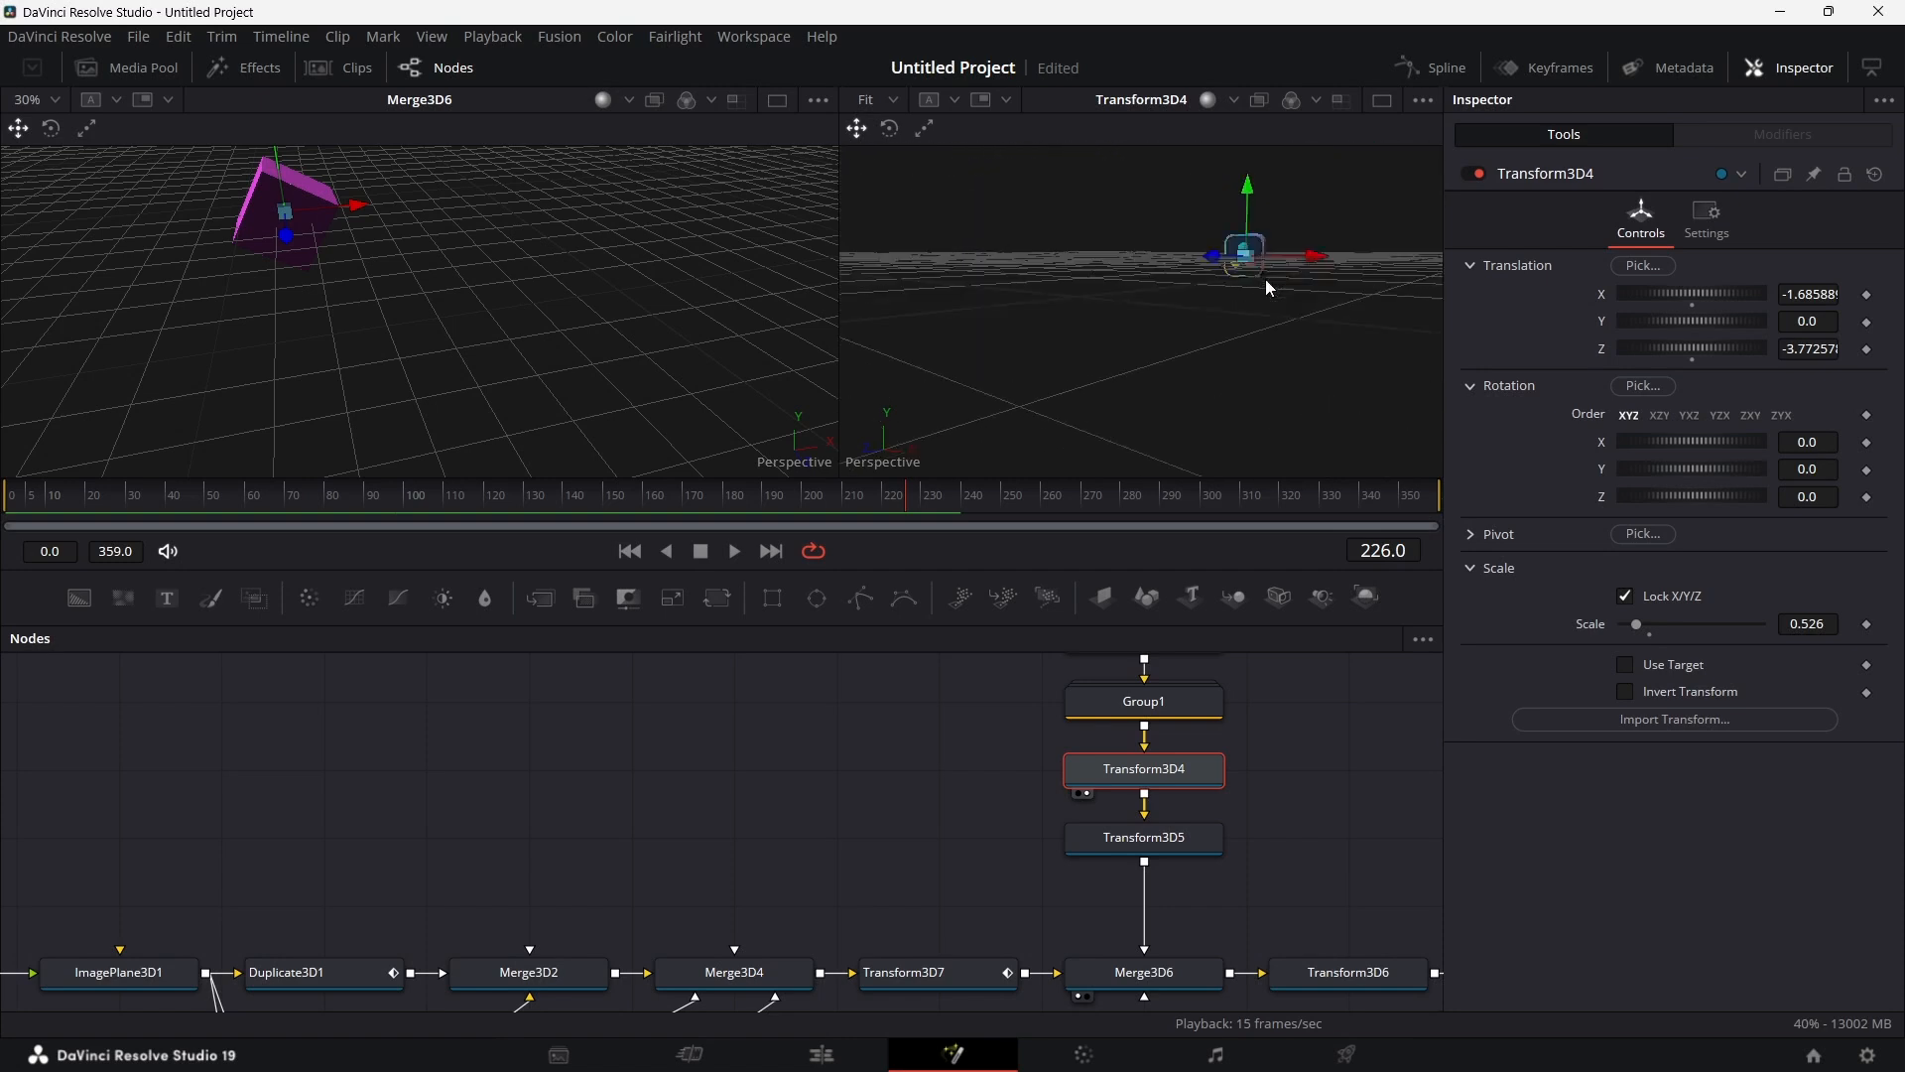
scroll(1267, 280, "up", 6)
scroll(1267, 288, "up", 5)
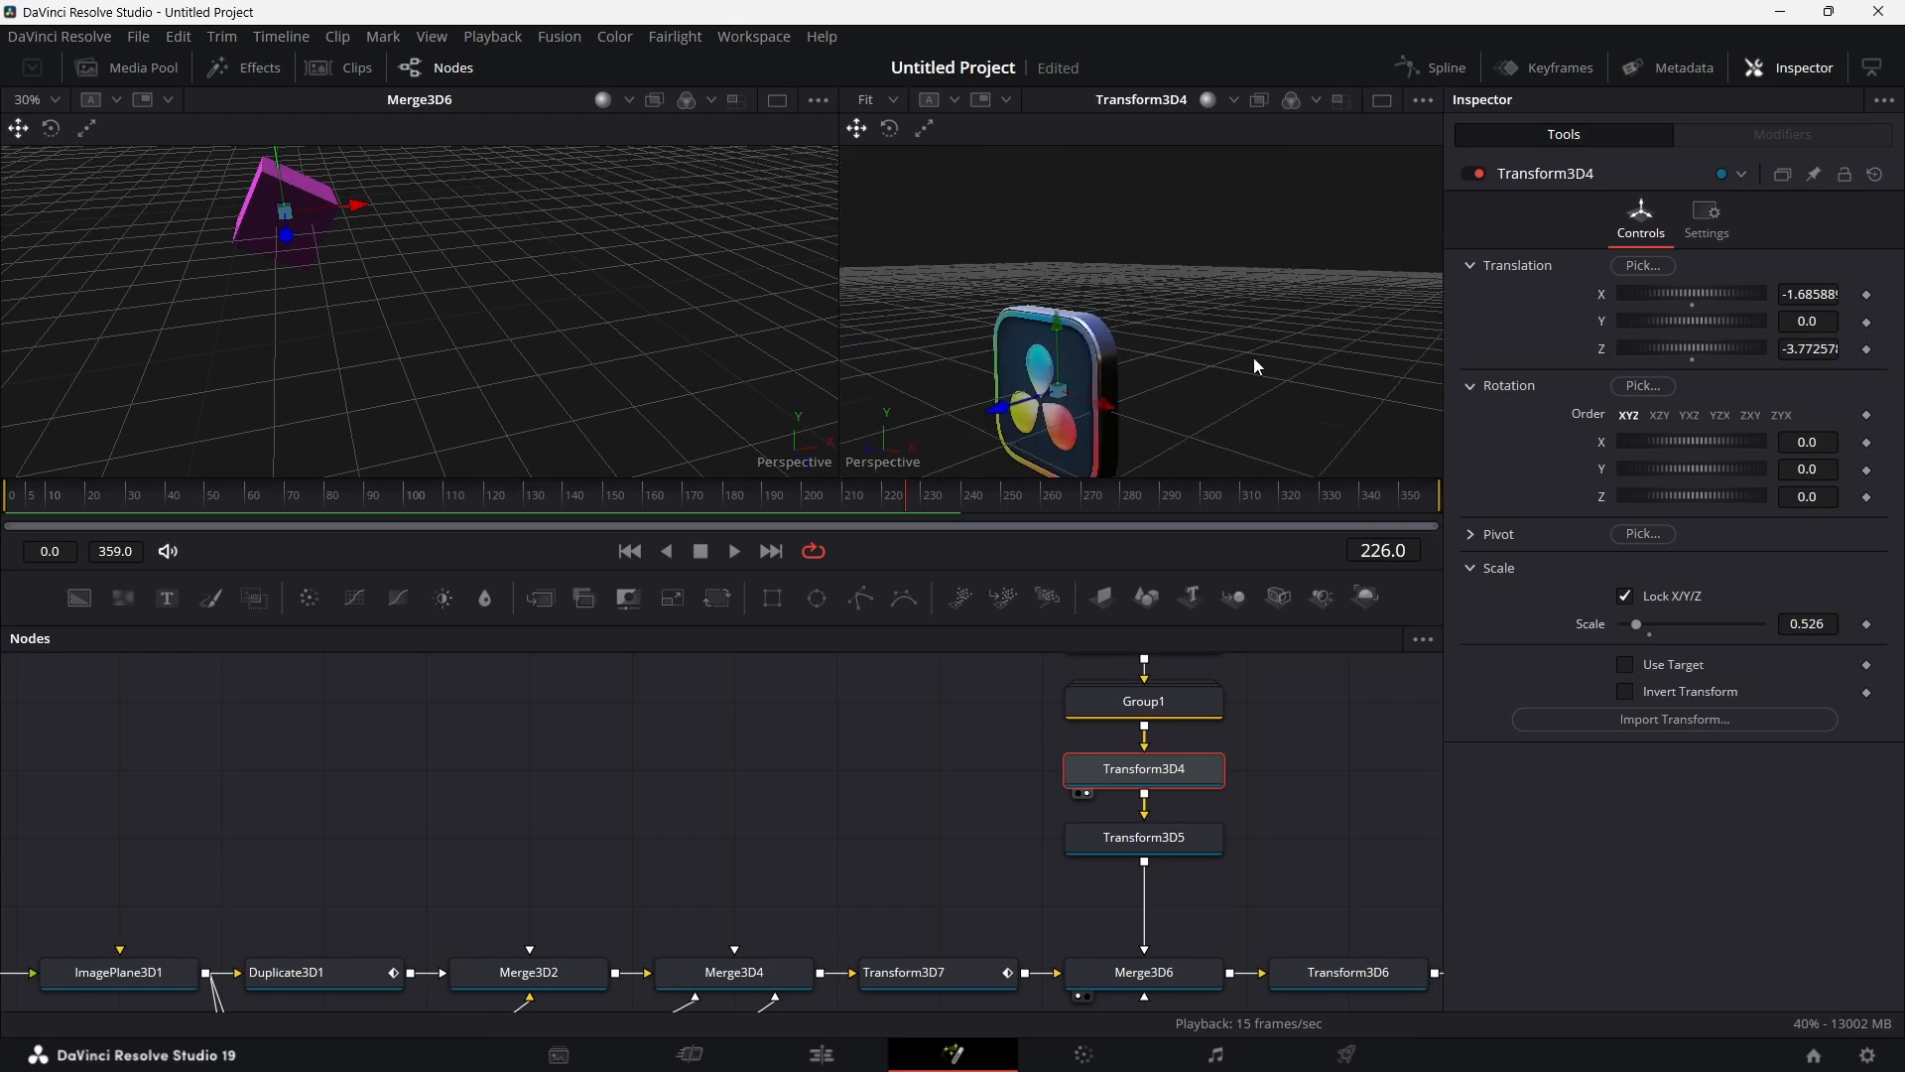
scroll(1254, 358, "down", 5)
scroll(1253, 359, "up", 3)
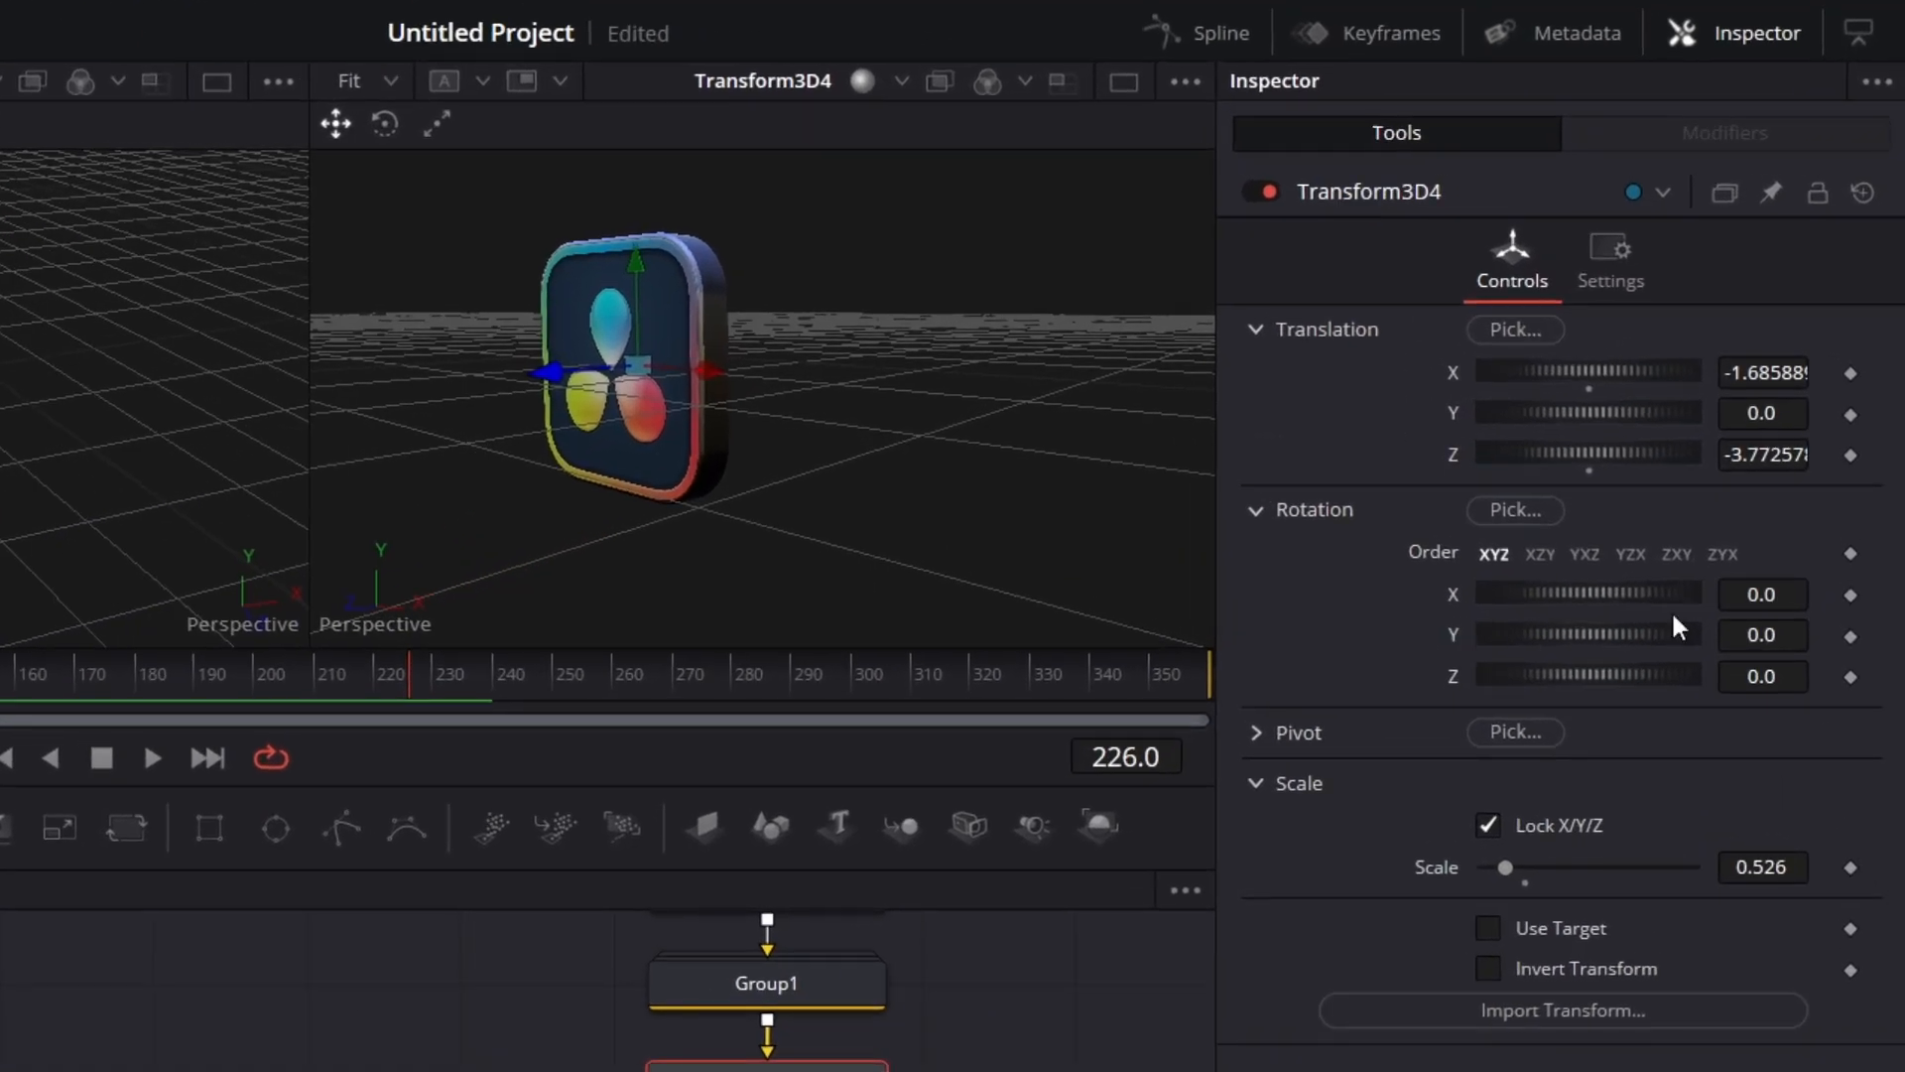
Step: Drive Transform3D4's Y rotation with the lowercase expression time
left_click(1782, 636)
type("=TIME")
key("Tab")
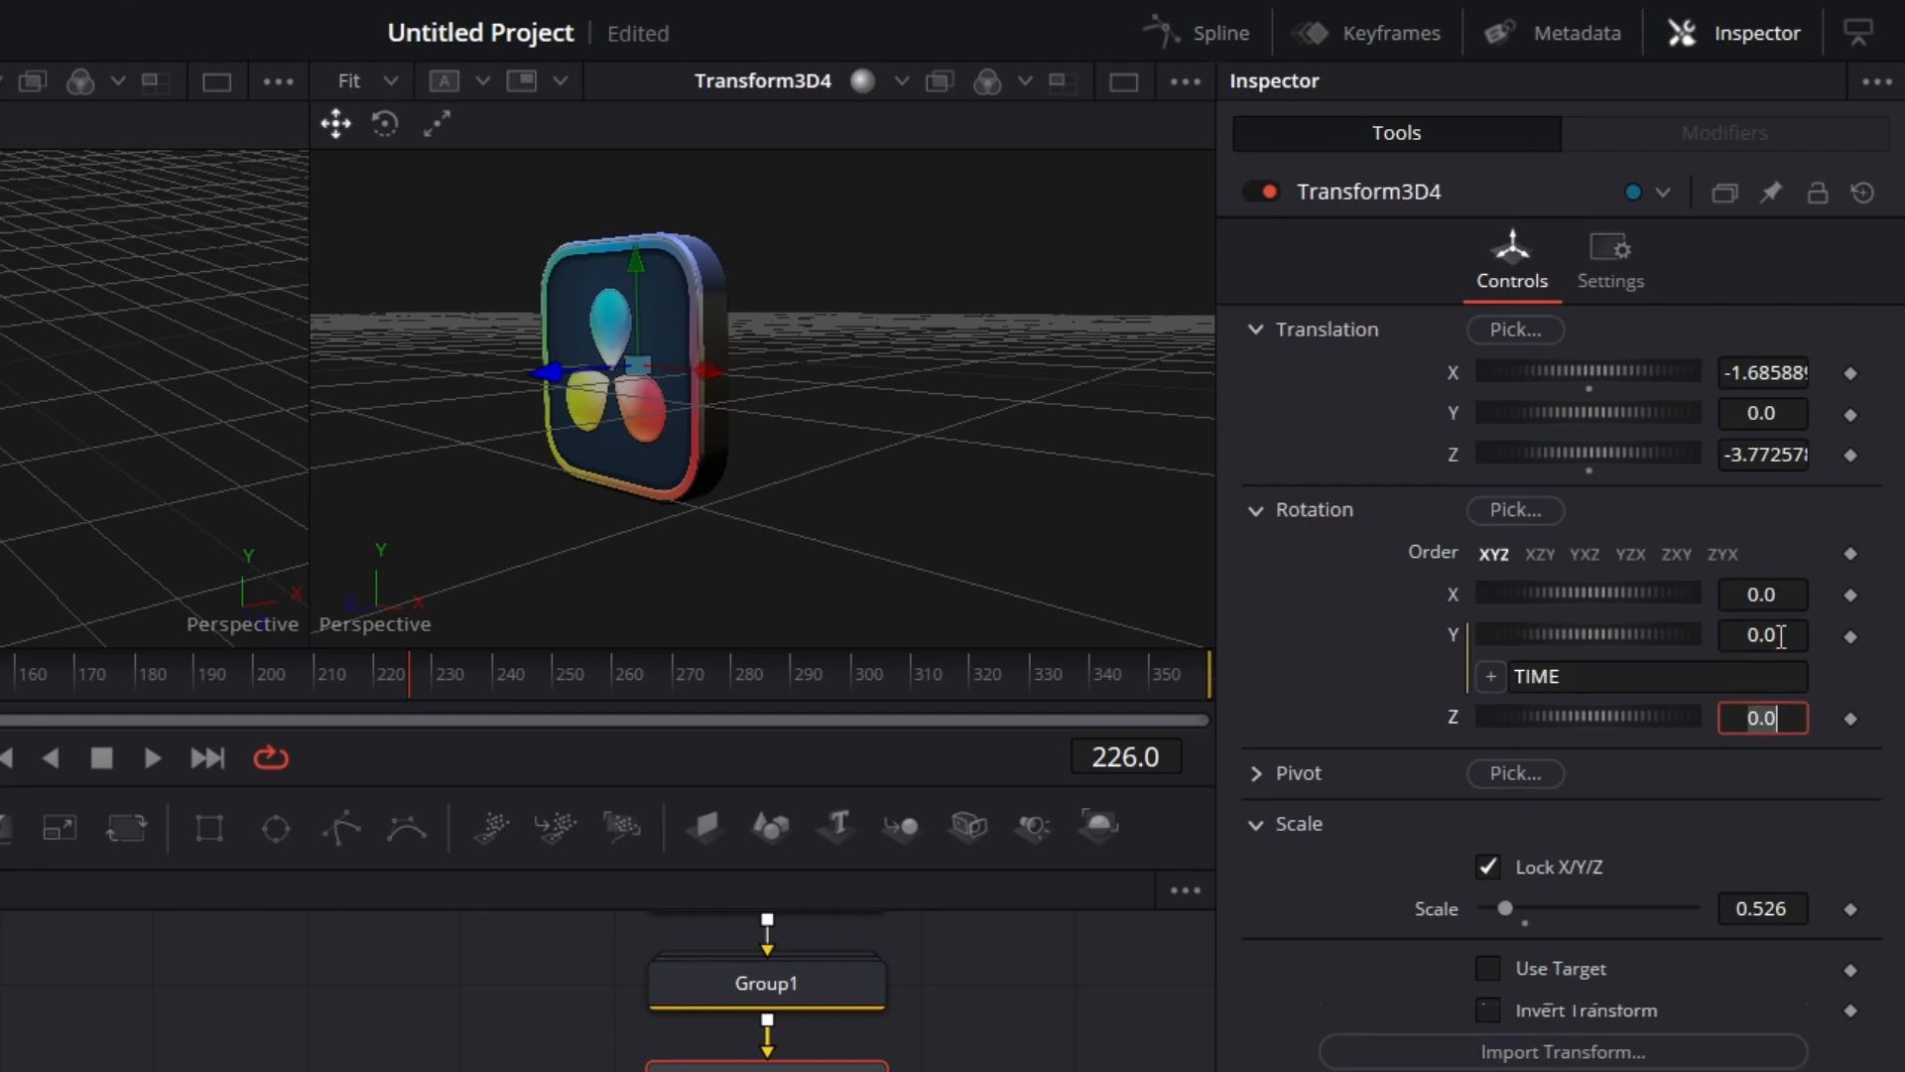
left_click(1628, 683)
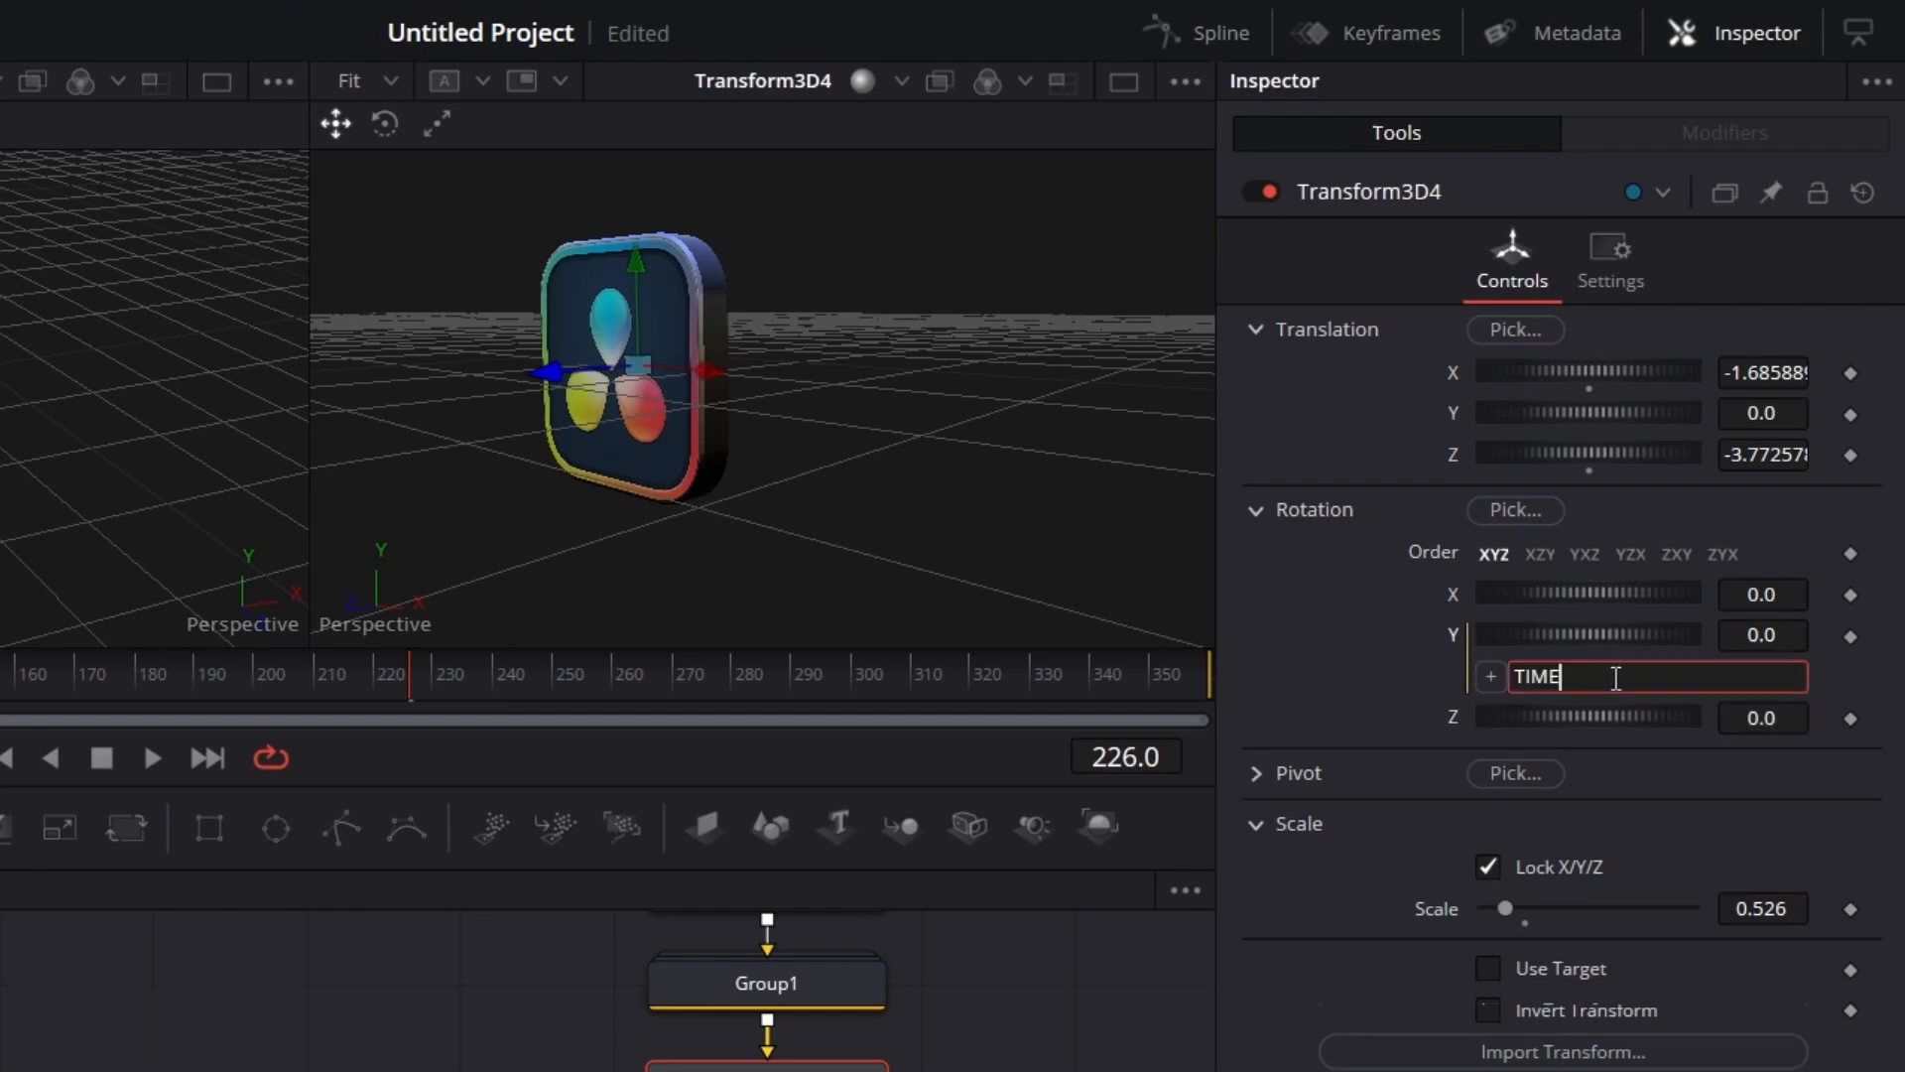
key("BackSpace")
key("BackSpace")
key("BackSpace")
key("BackSpace")
type("time")
key("Tab")
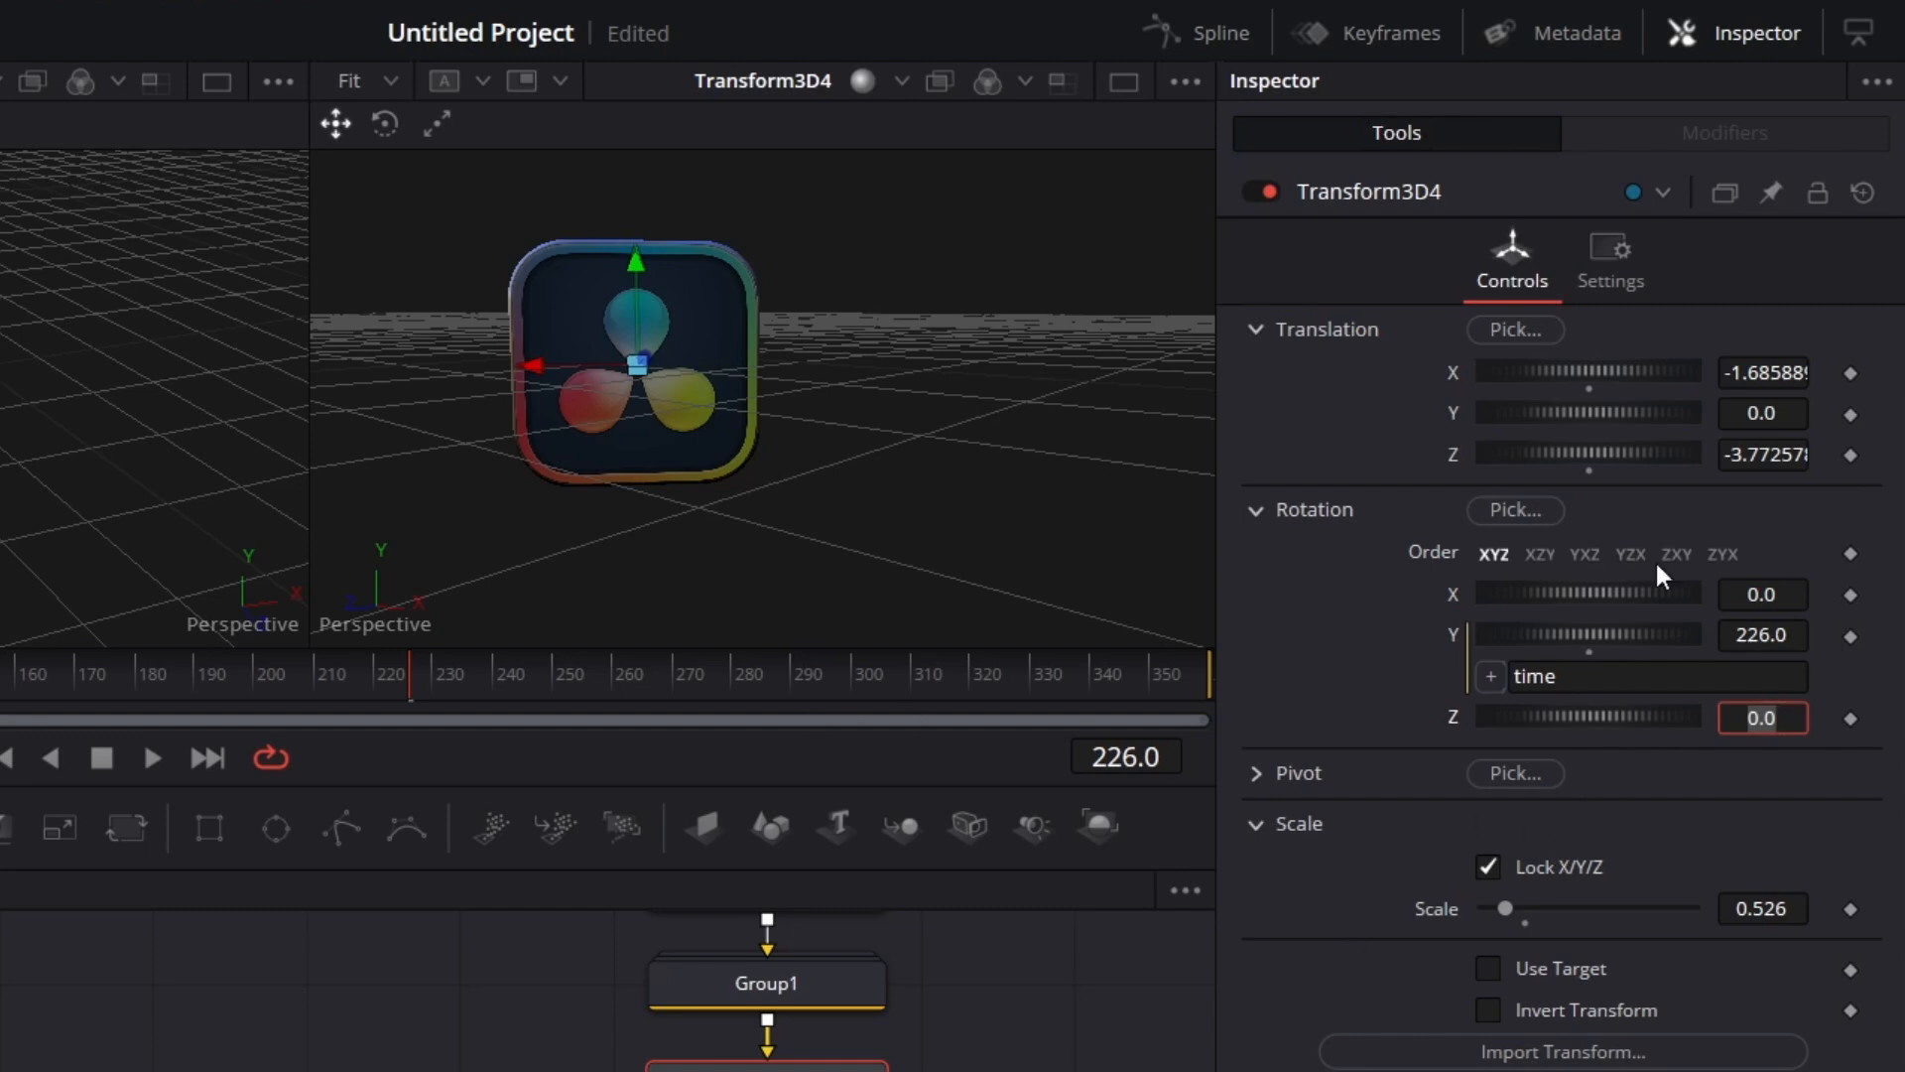
Step: Drive Transform3D4's X rotation with the expression time/5 and its Z rotation with time/3
left_click(1775, 592)
type("=t")
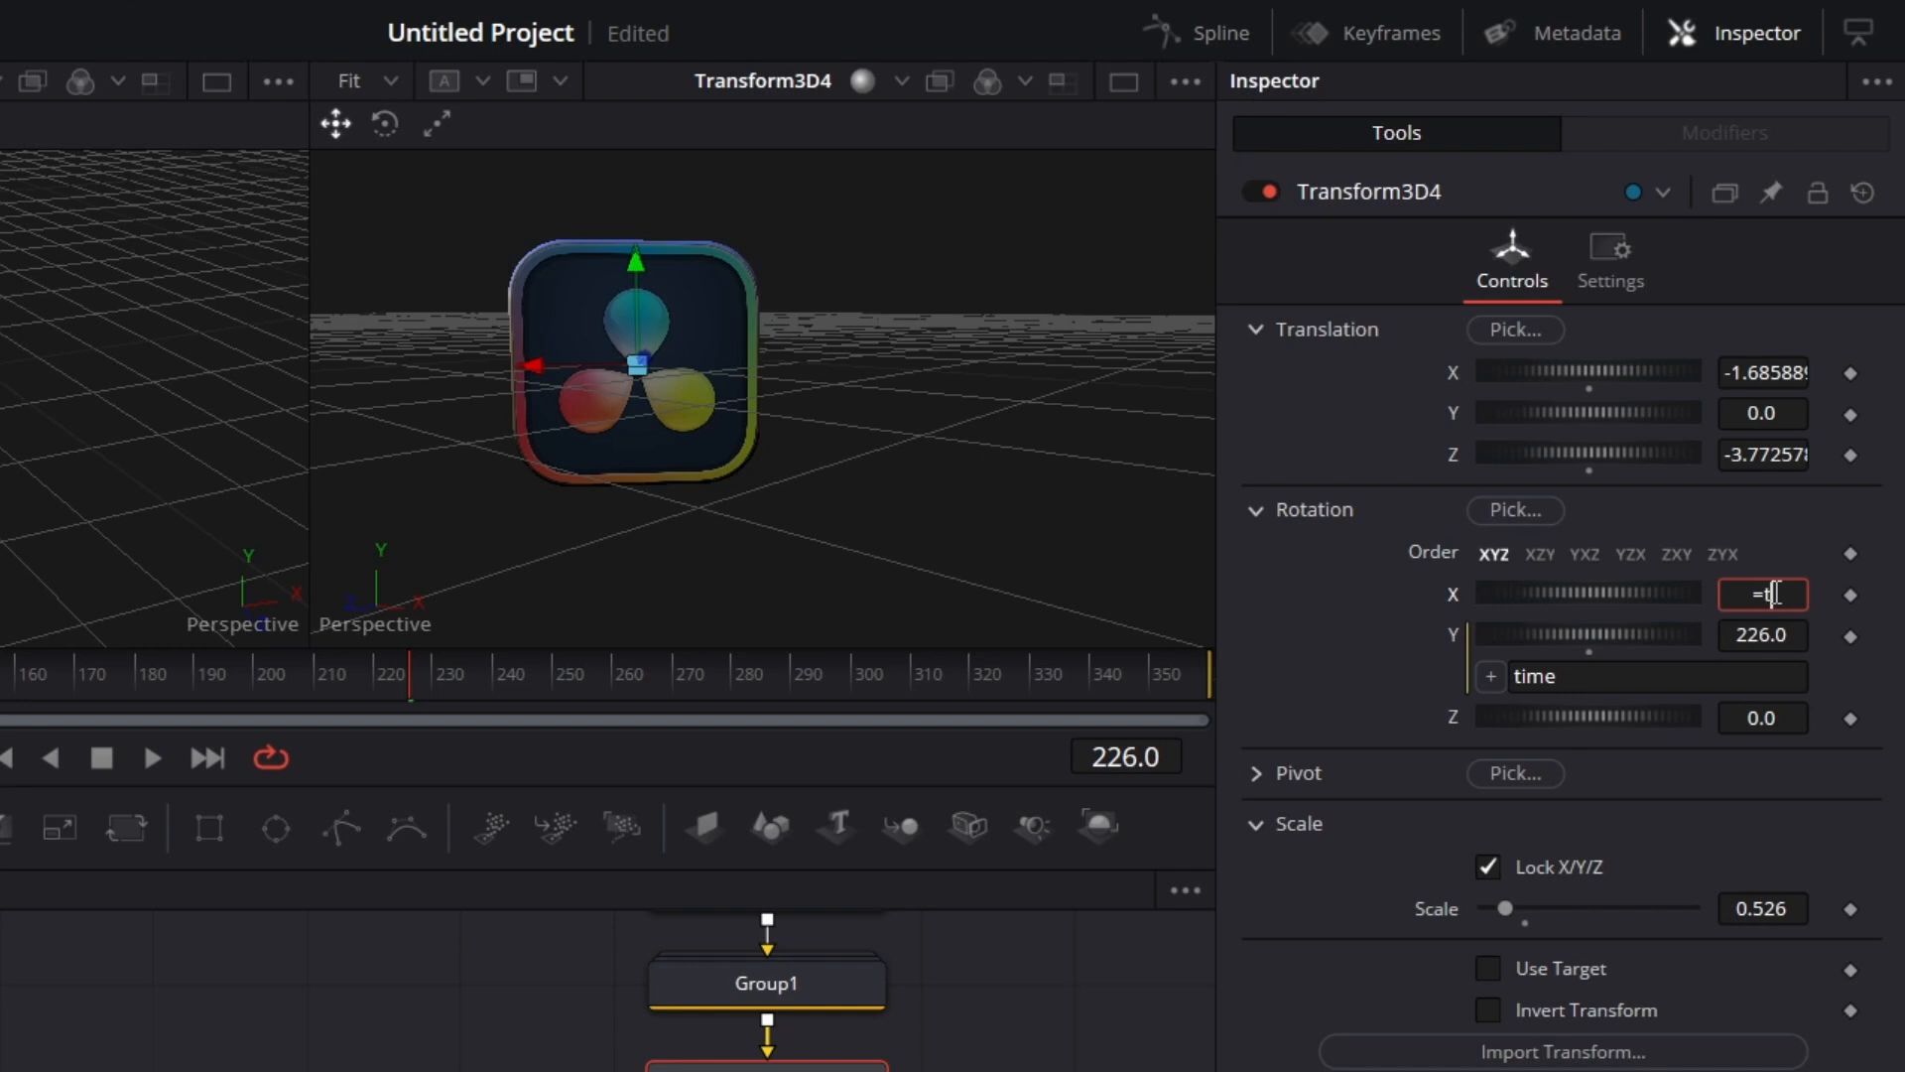
type("ime/5")
key("Return")
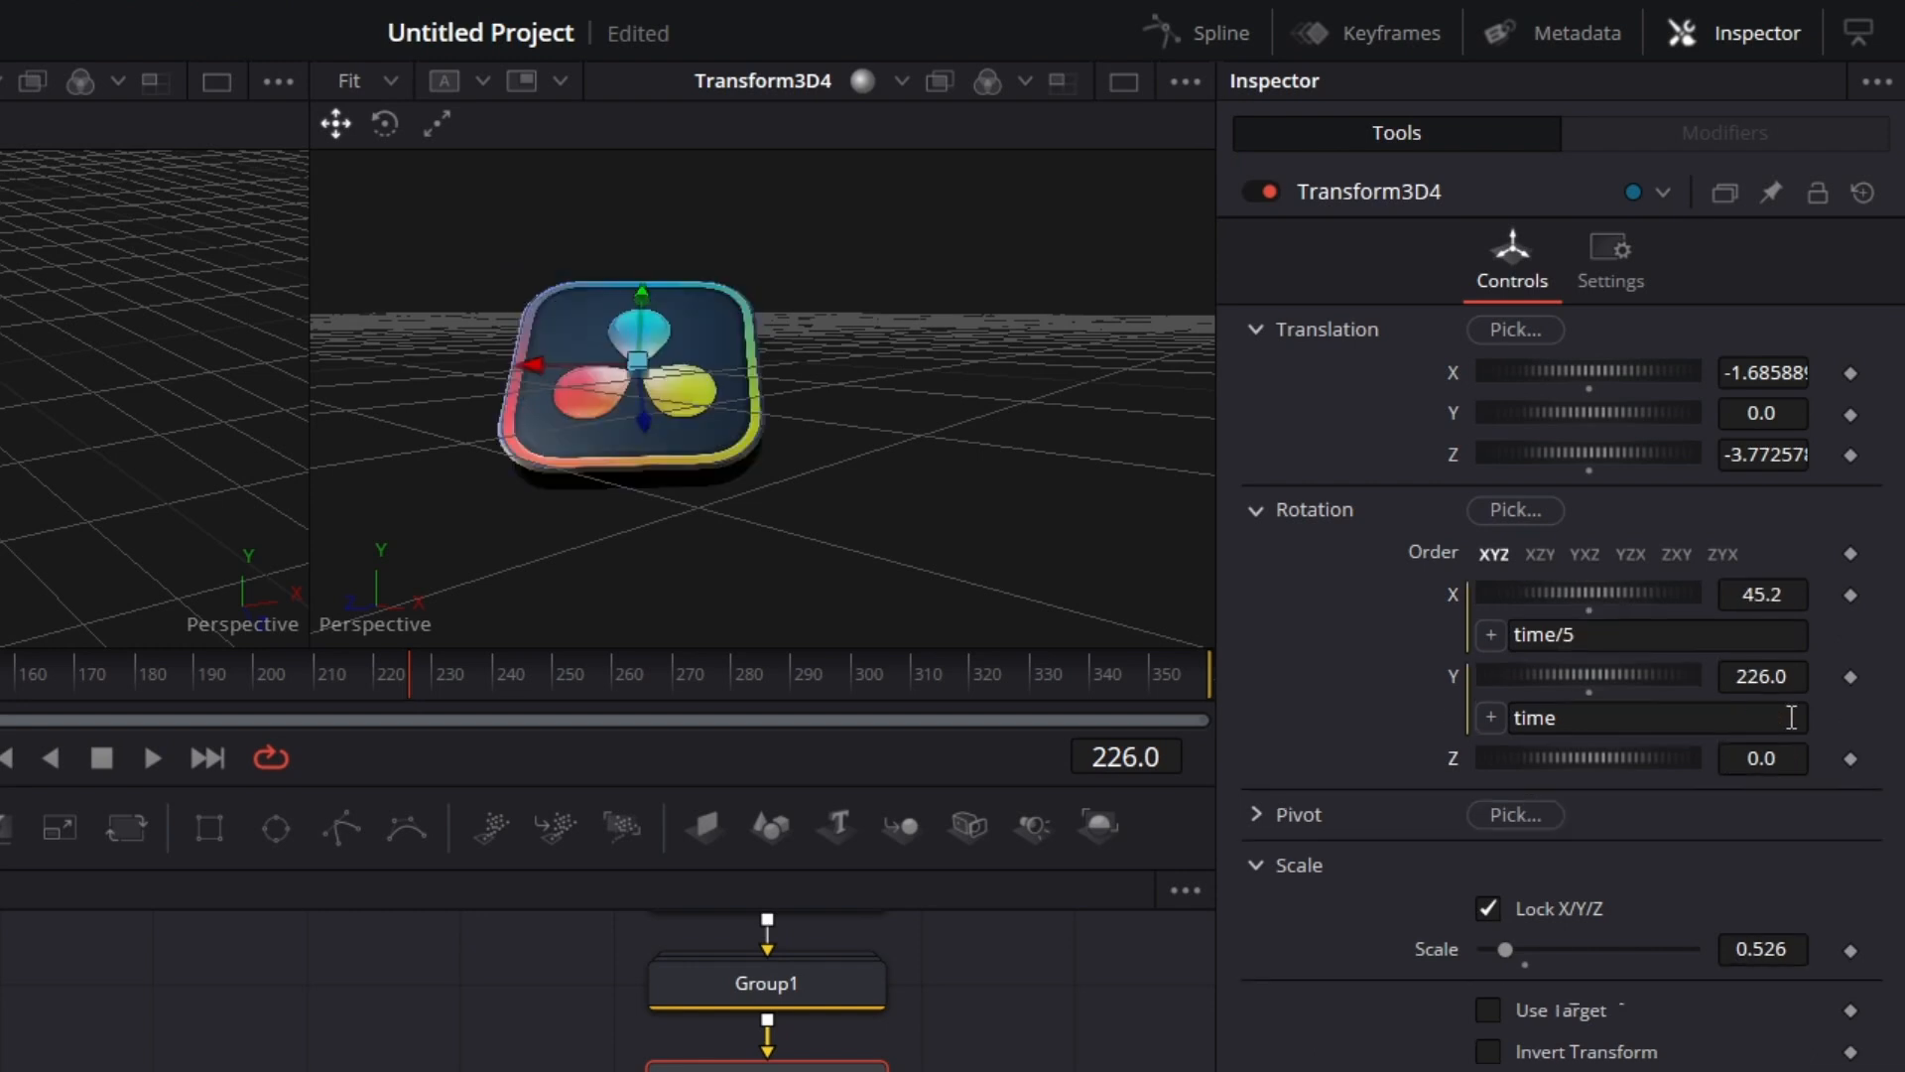
left_click(1788, 757)
type("=time/3")
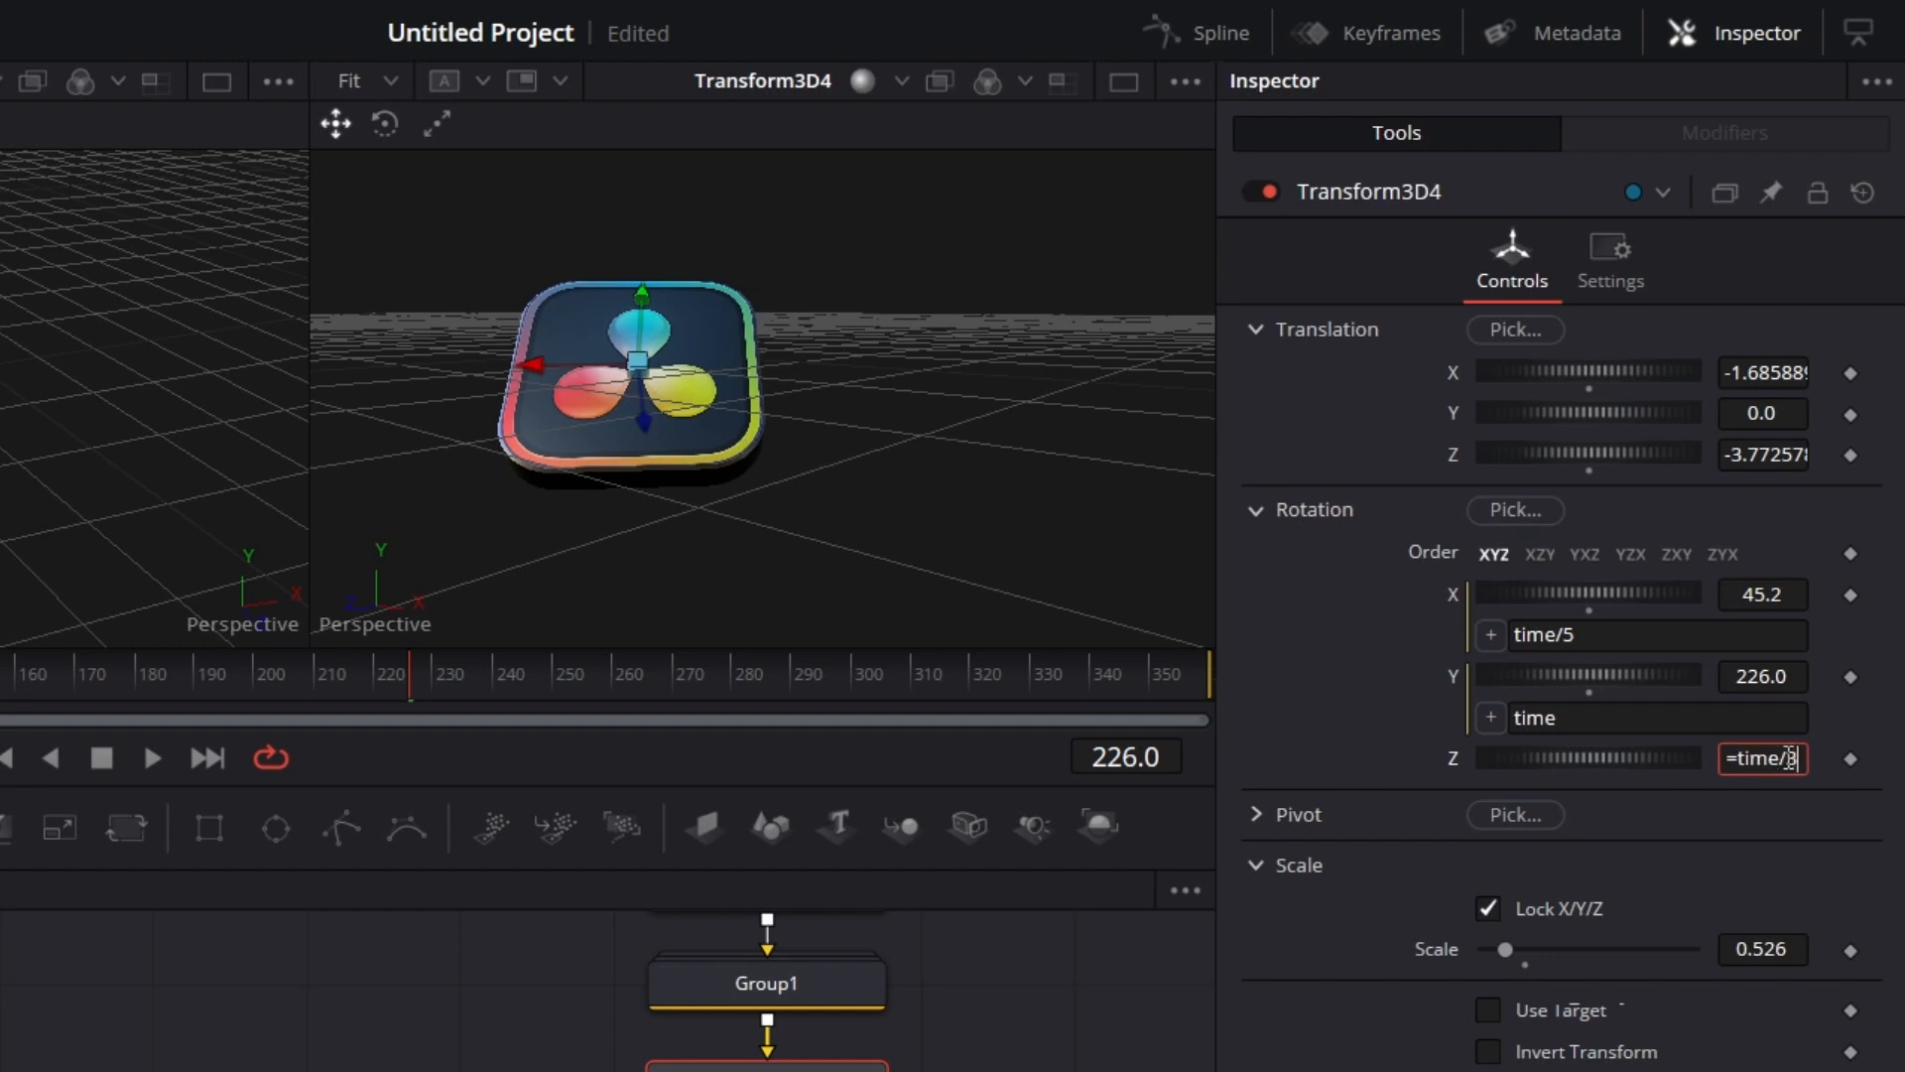
key("Return")
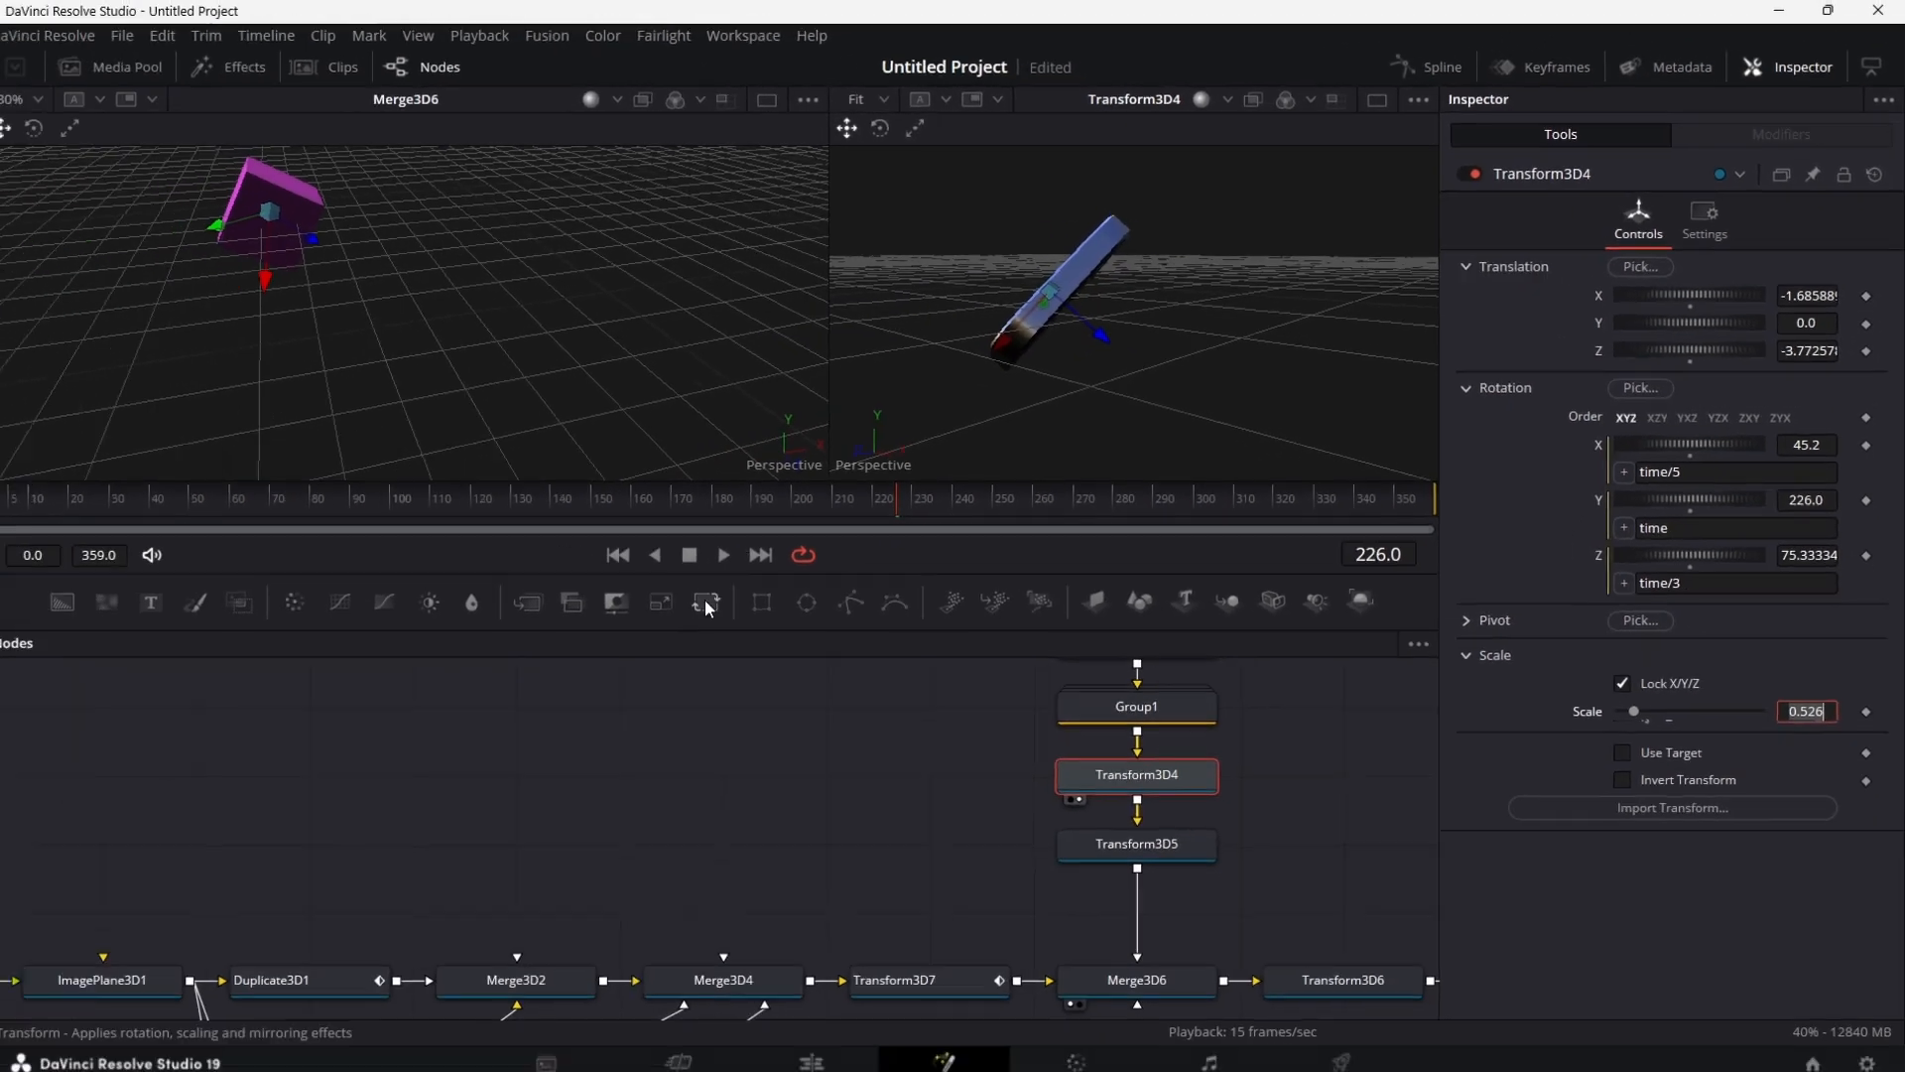
Step: Play back part of the animation to check how the logo spins
left_click(730, 557)
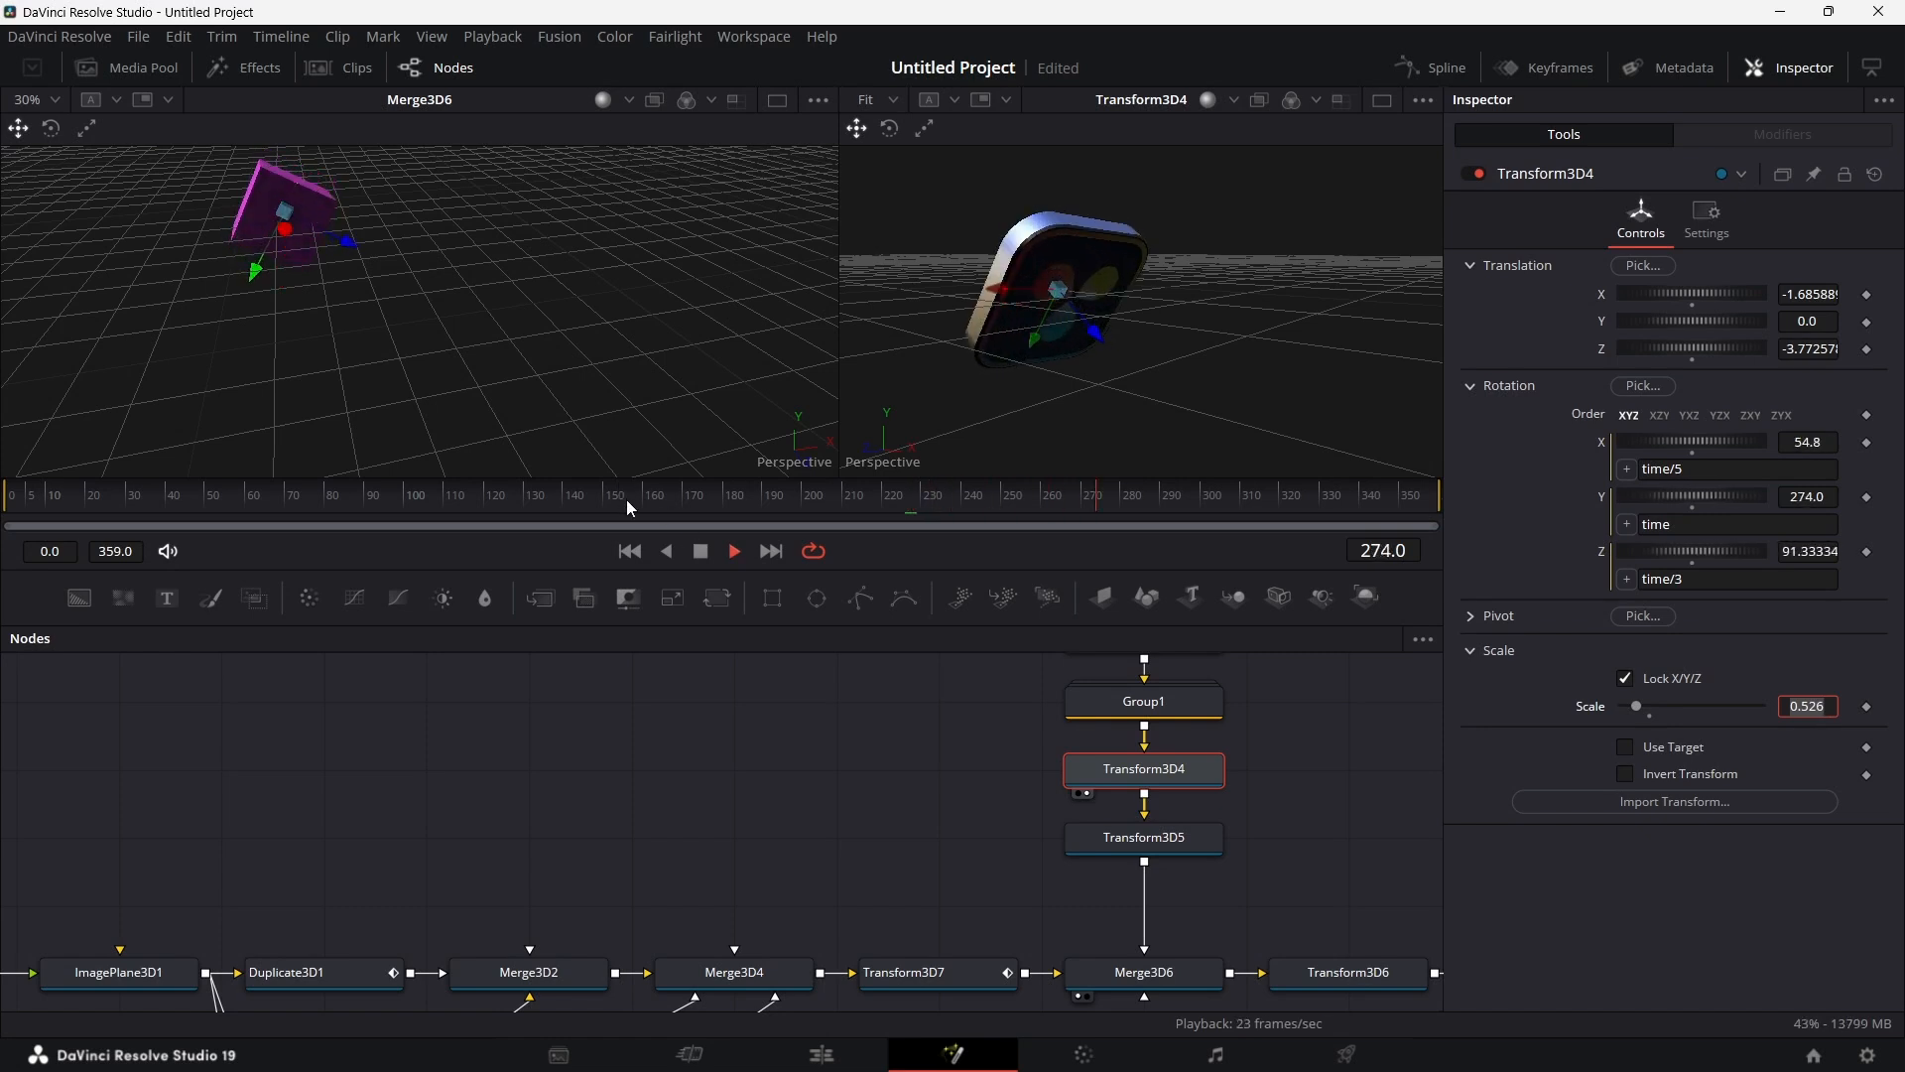
left_click(701, 551)
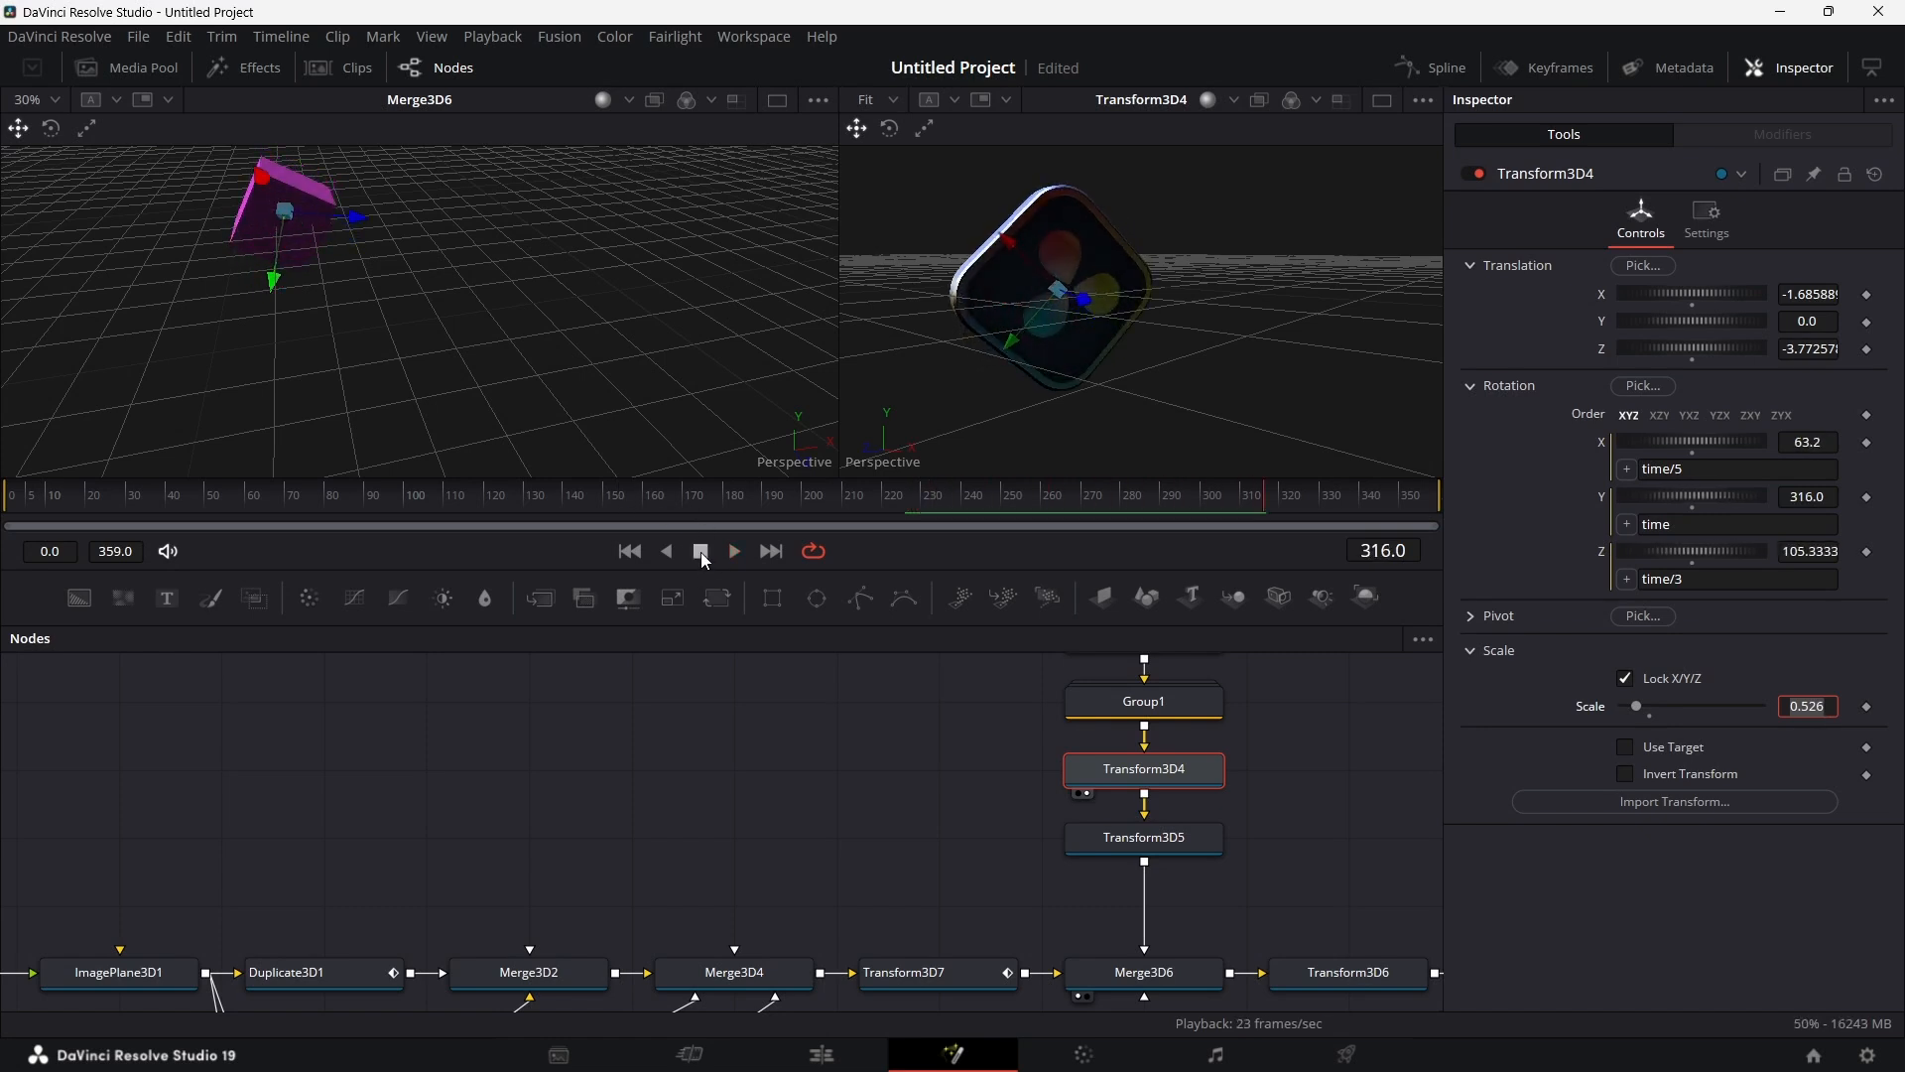
scroll(802, 789, "down", 1)
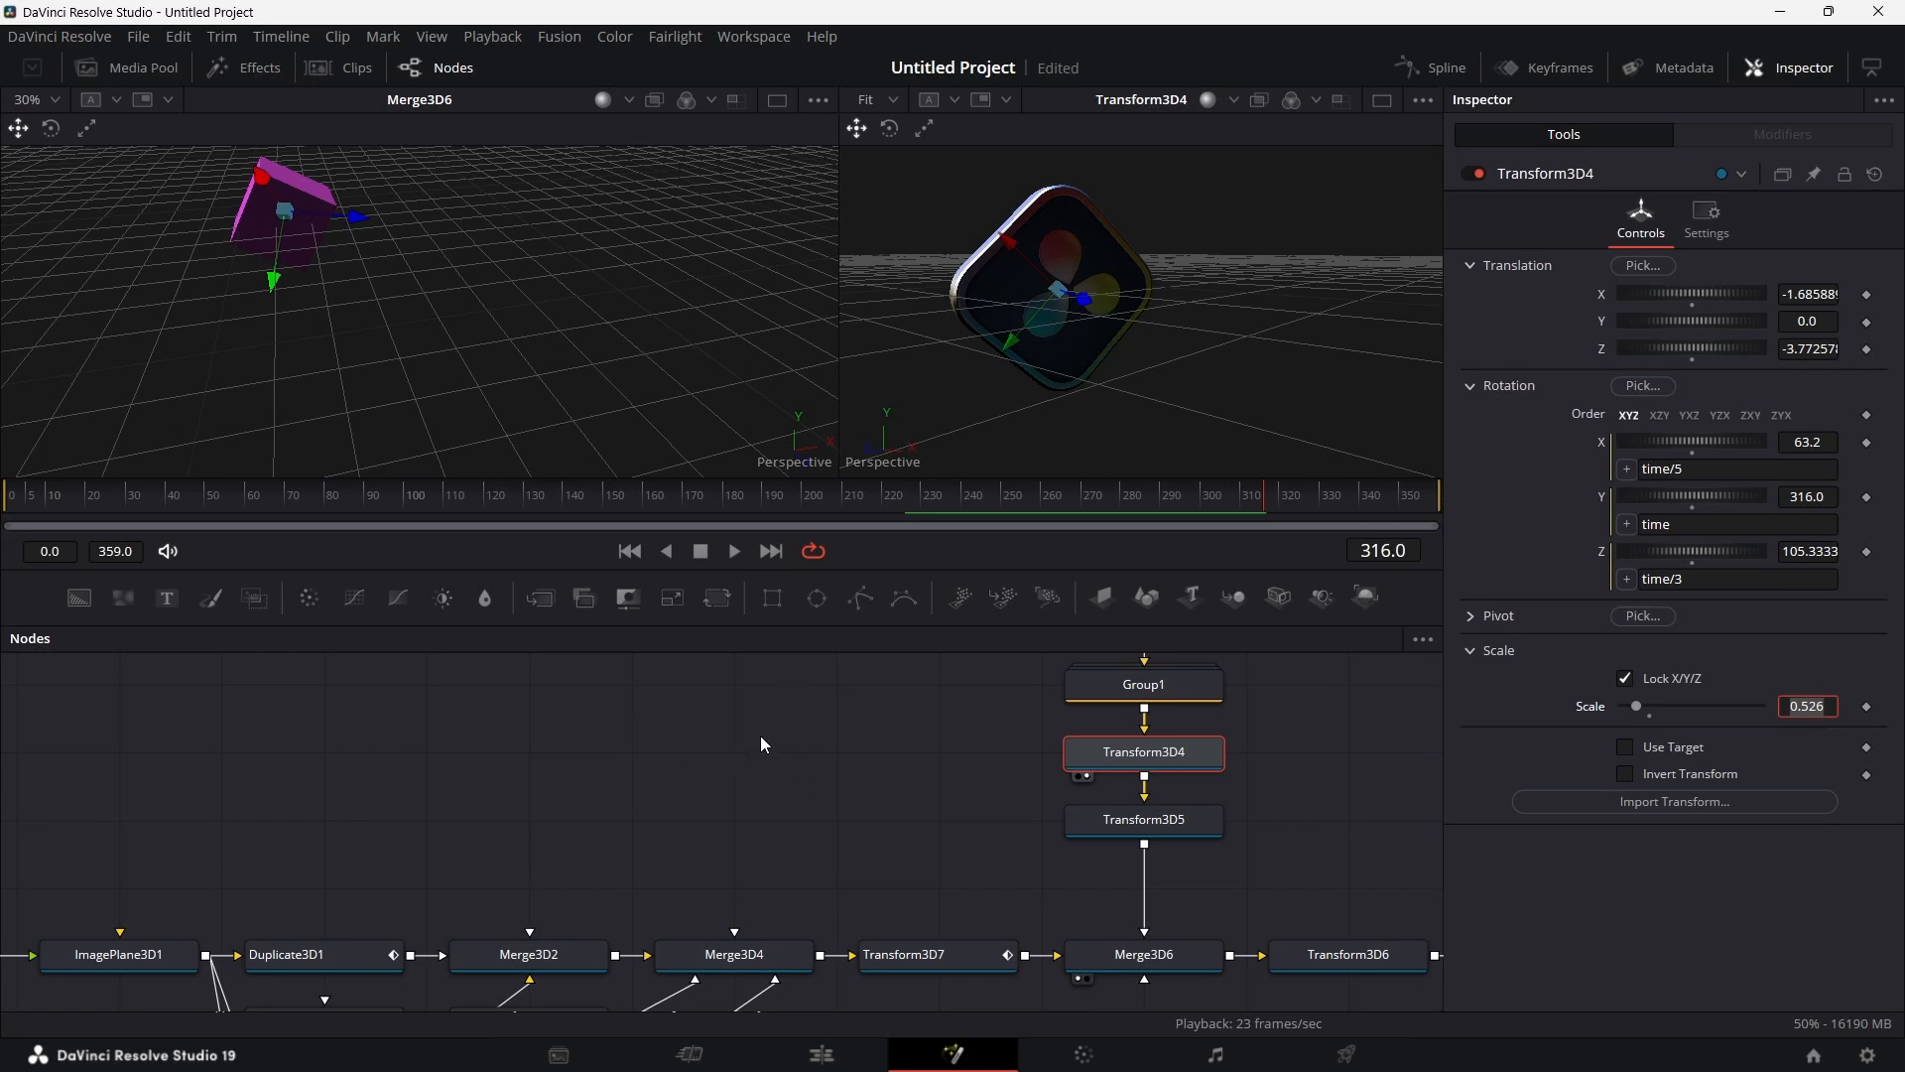
Step: Reverse the logo's spin by changing Transform3D4's rotation expressions to -time/5 for X, -time for Y and -time/3 for Z
left_click(1645, 467)
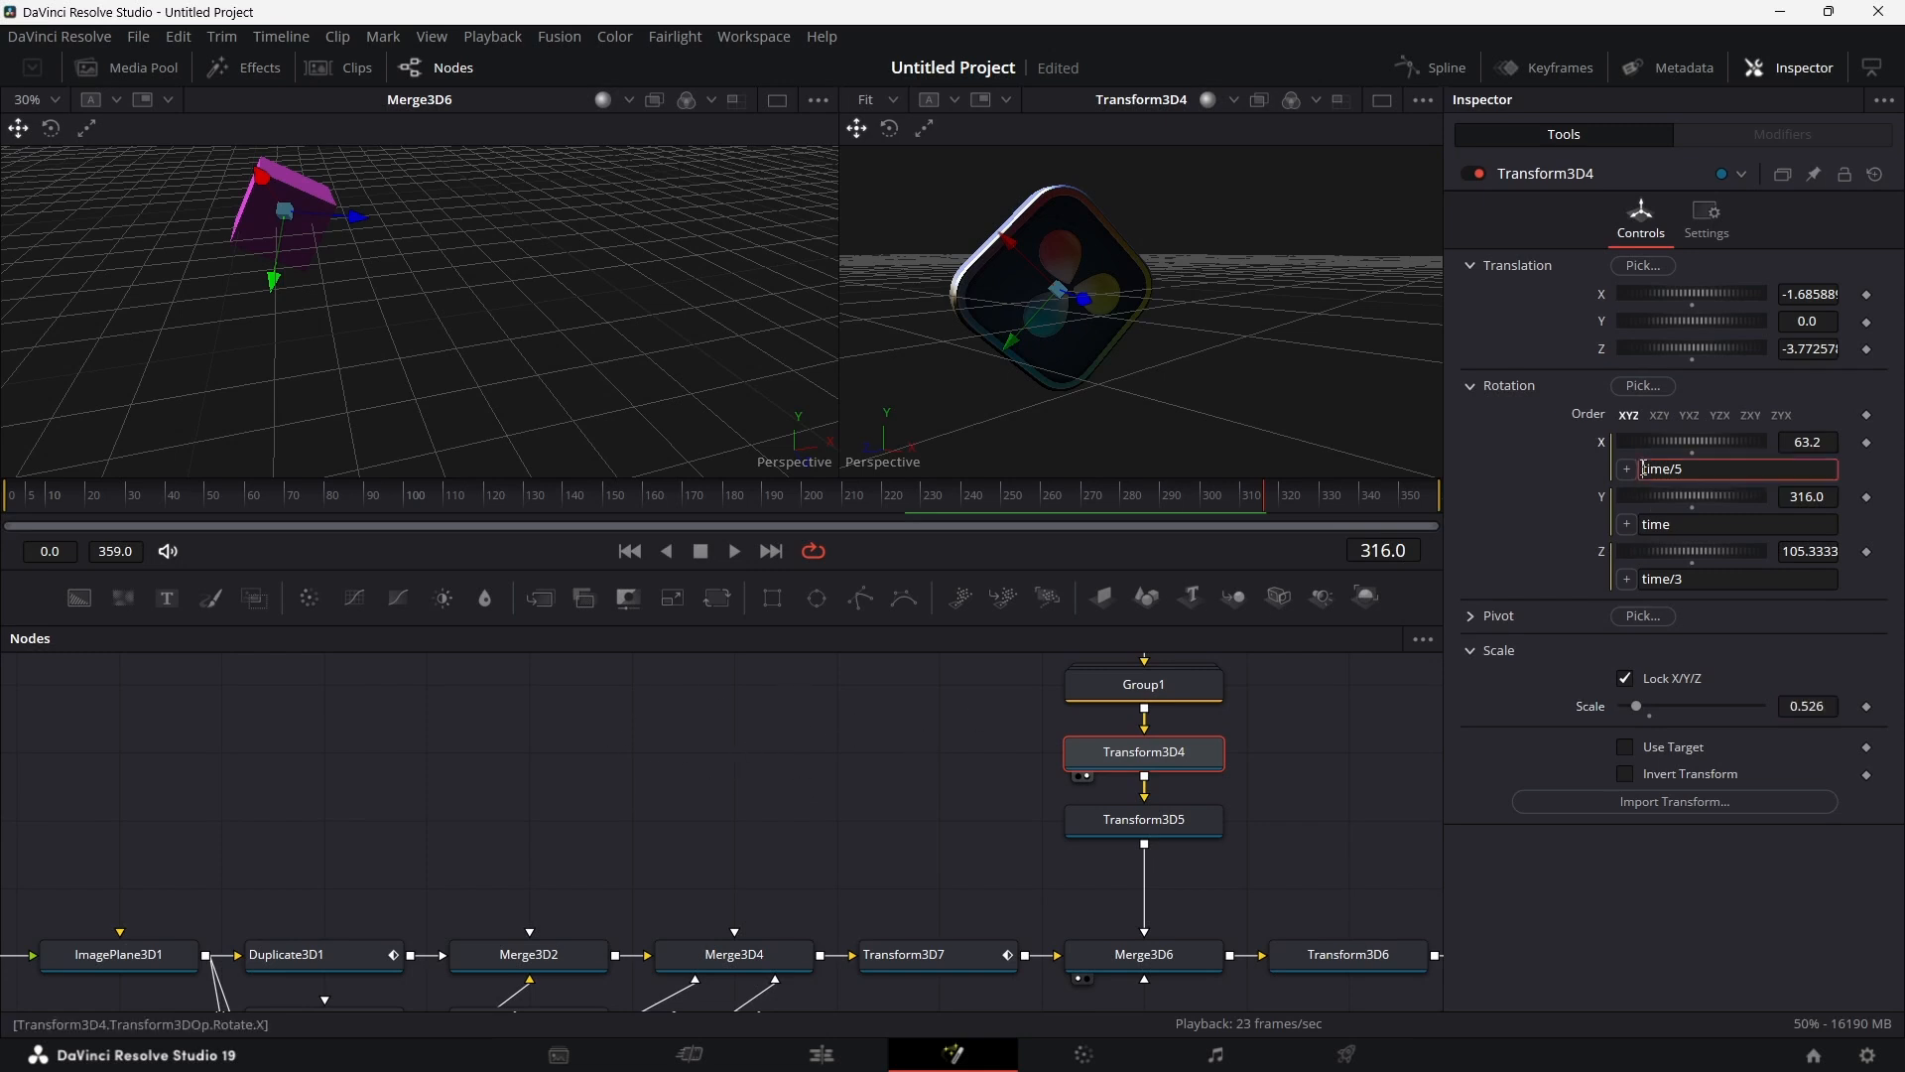
type("-")
key("Tab")
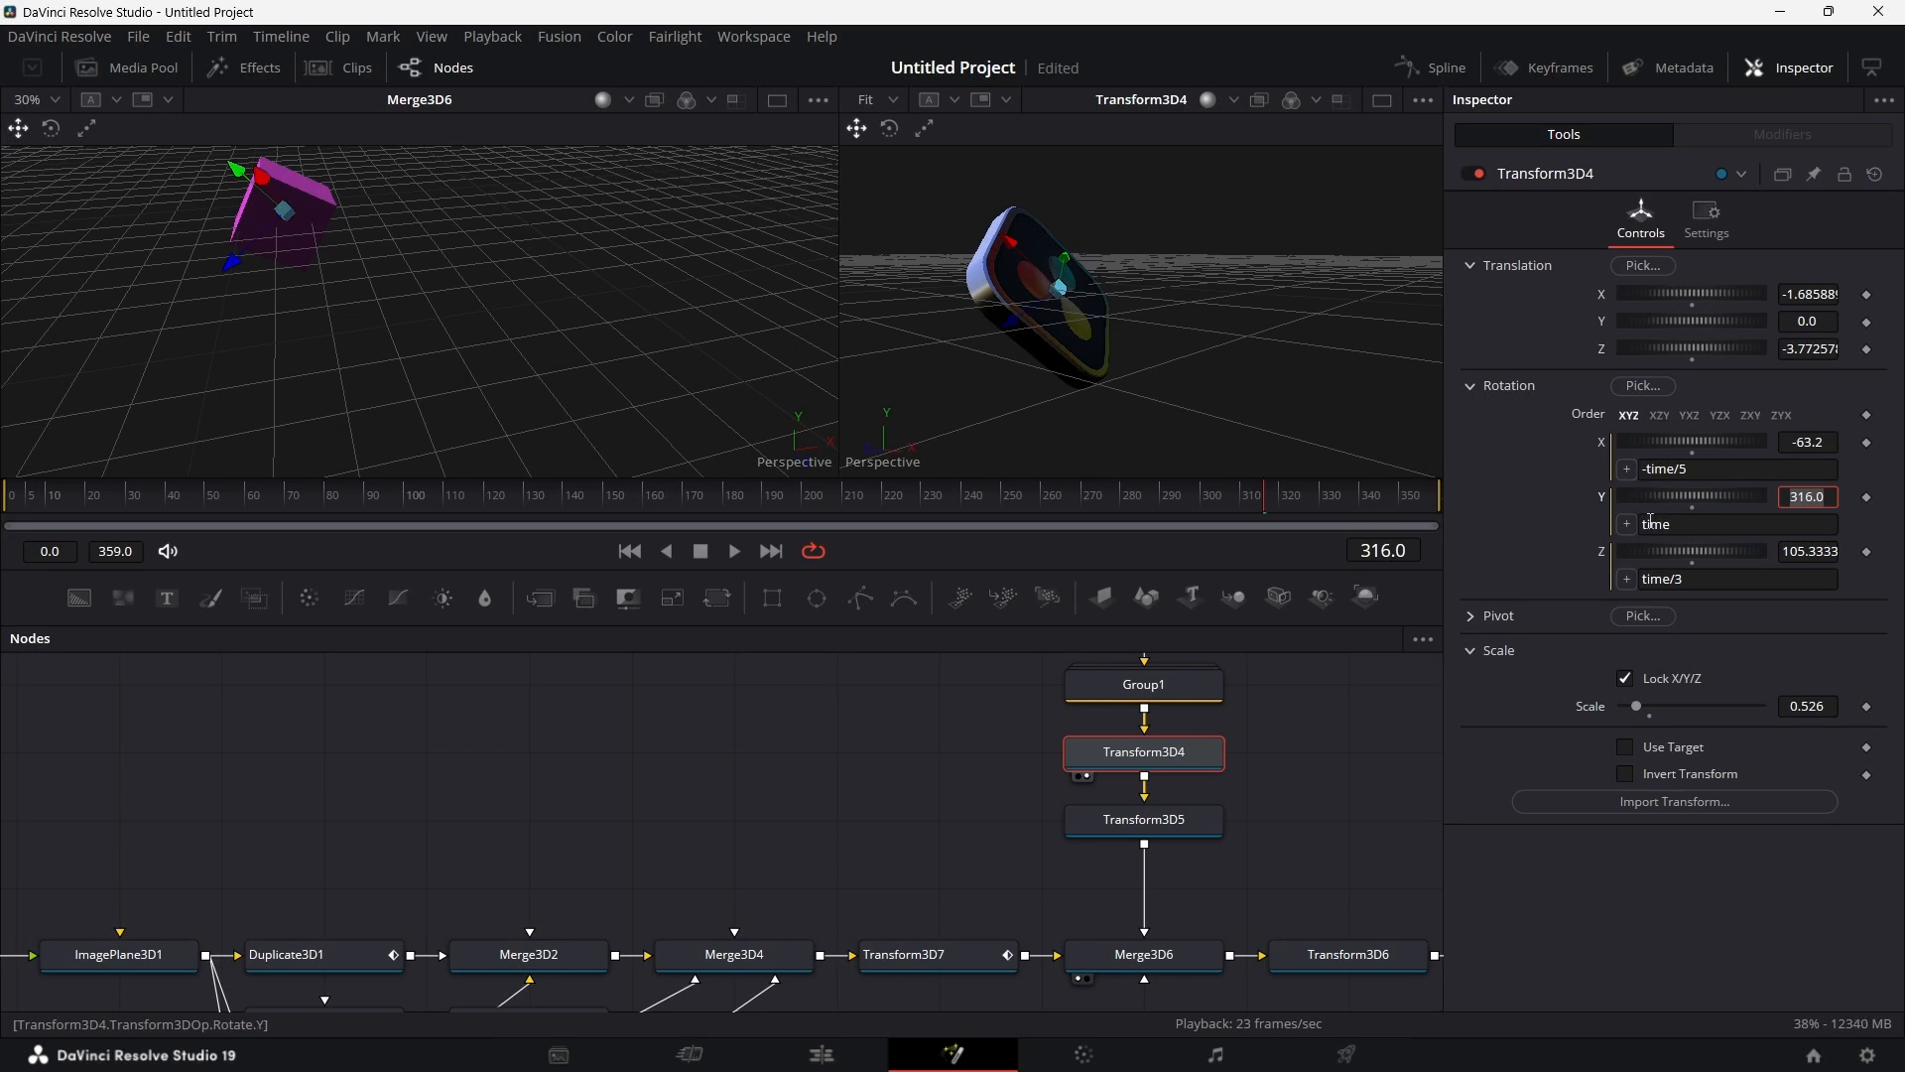
left_click(1644, 526)
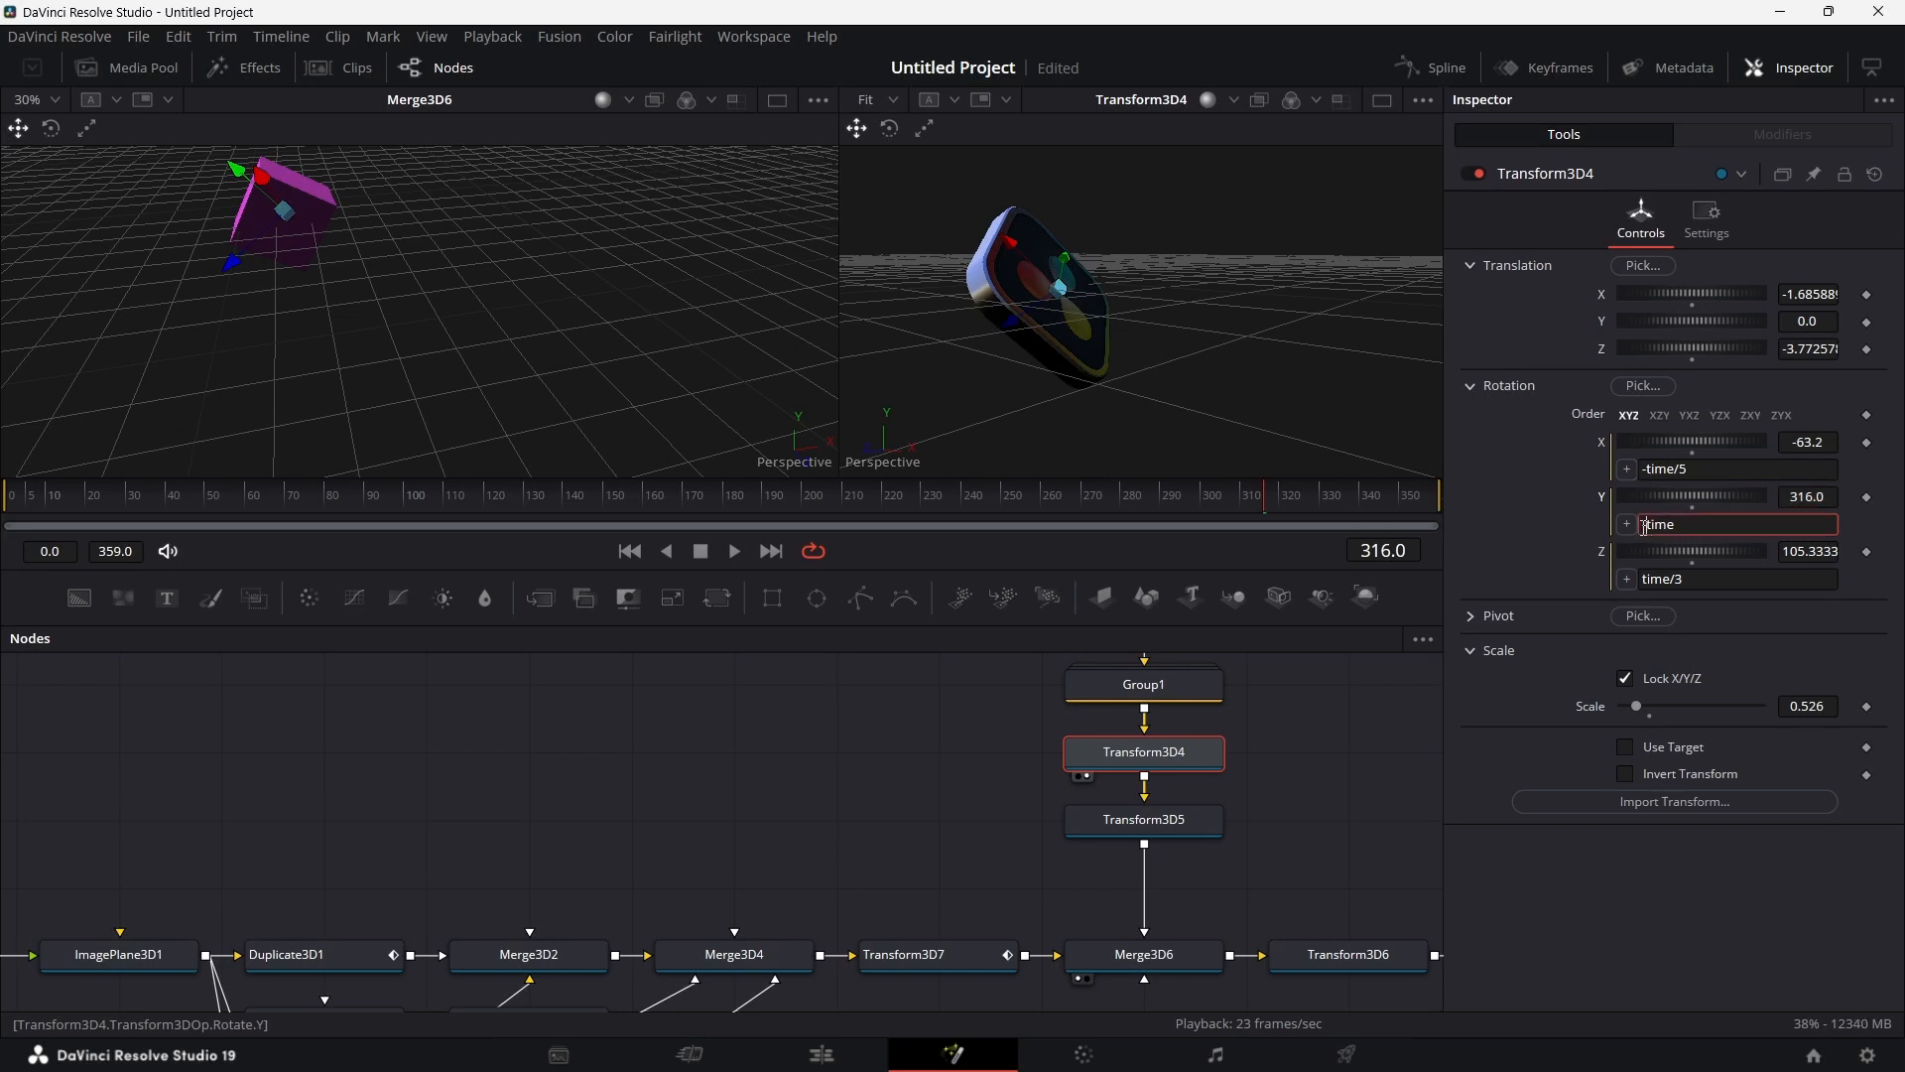
type("-")
left_click(1645, 583)
type("-")
key("Tab")
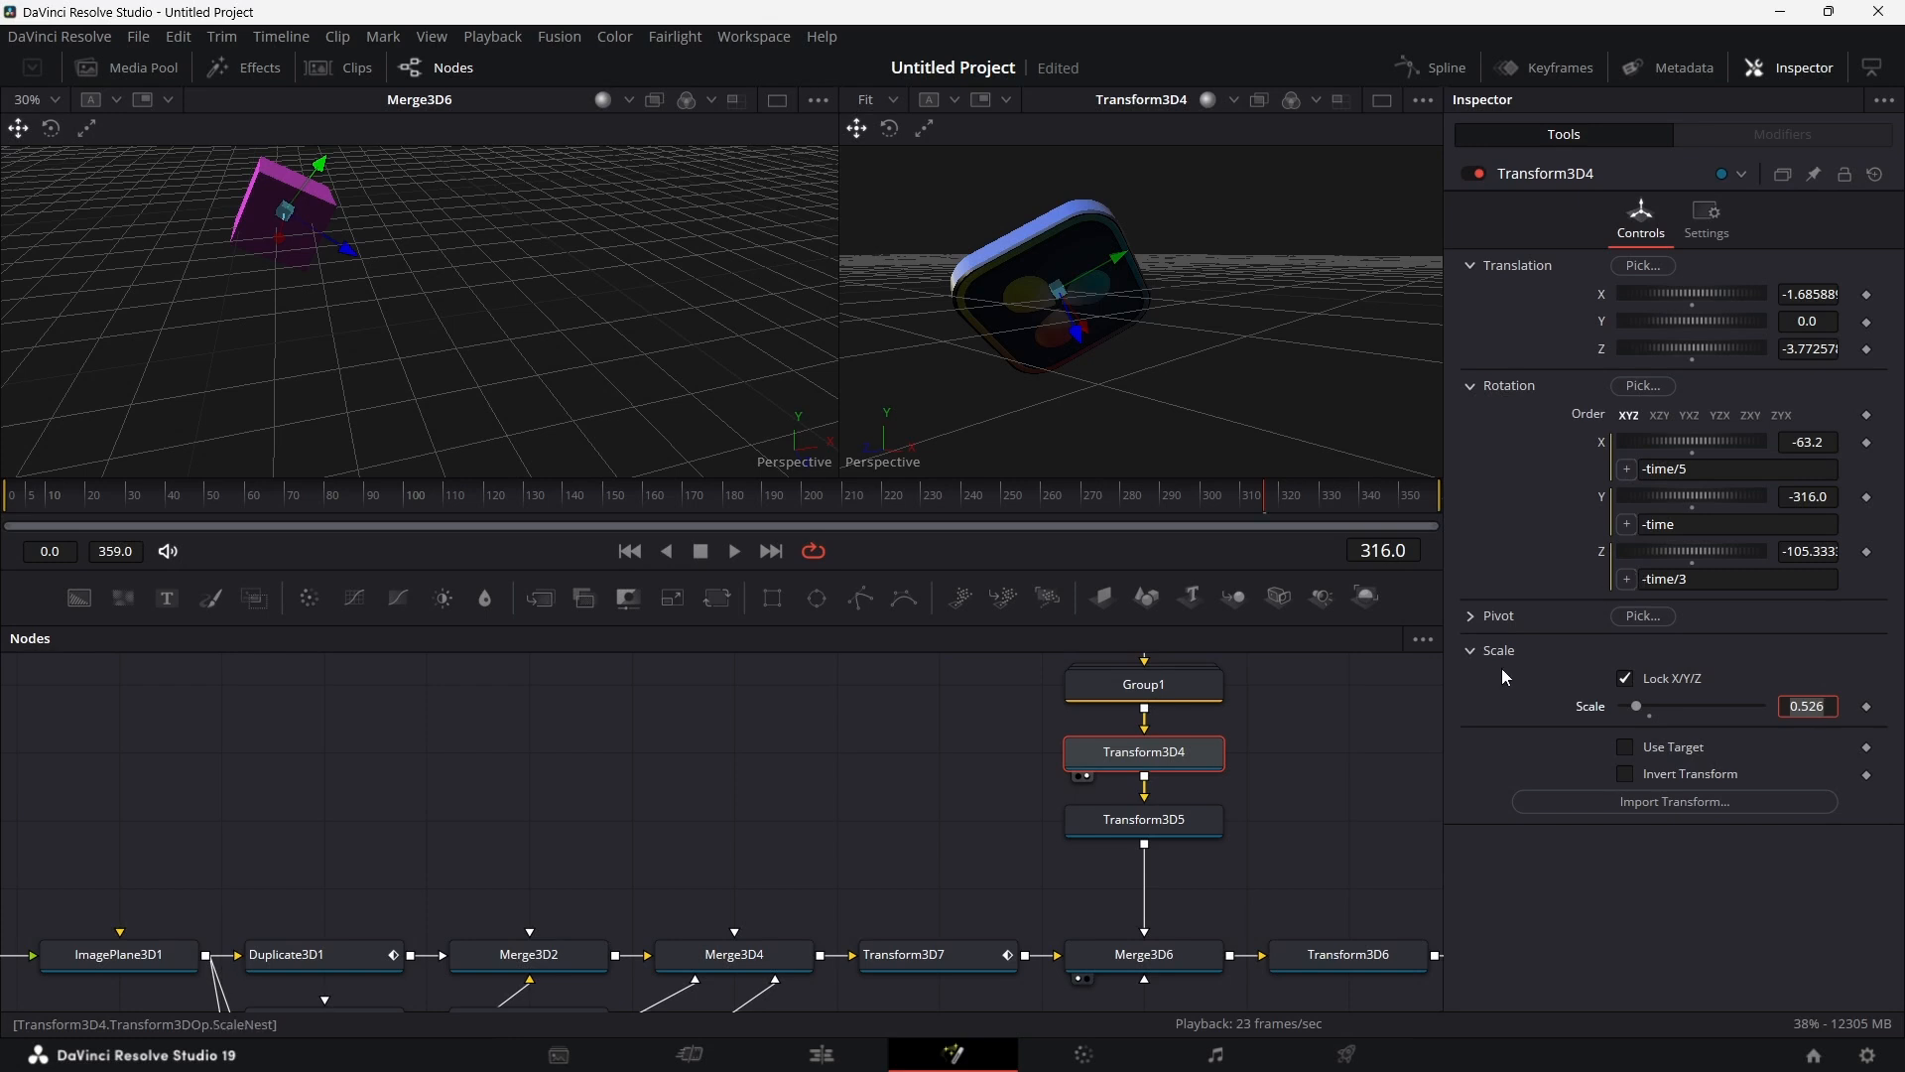
Step: Show the final composite from Merge3 in the second viewer
scroll(1226, 853, "right", 2)
scroll(1227, 853, "right", 7)
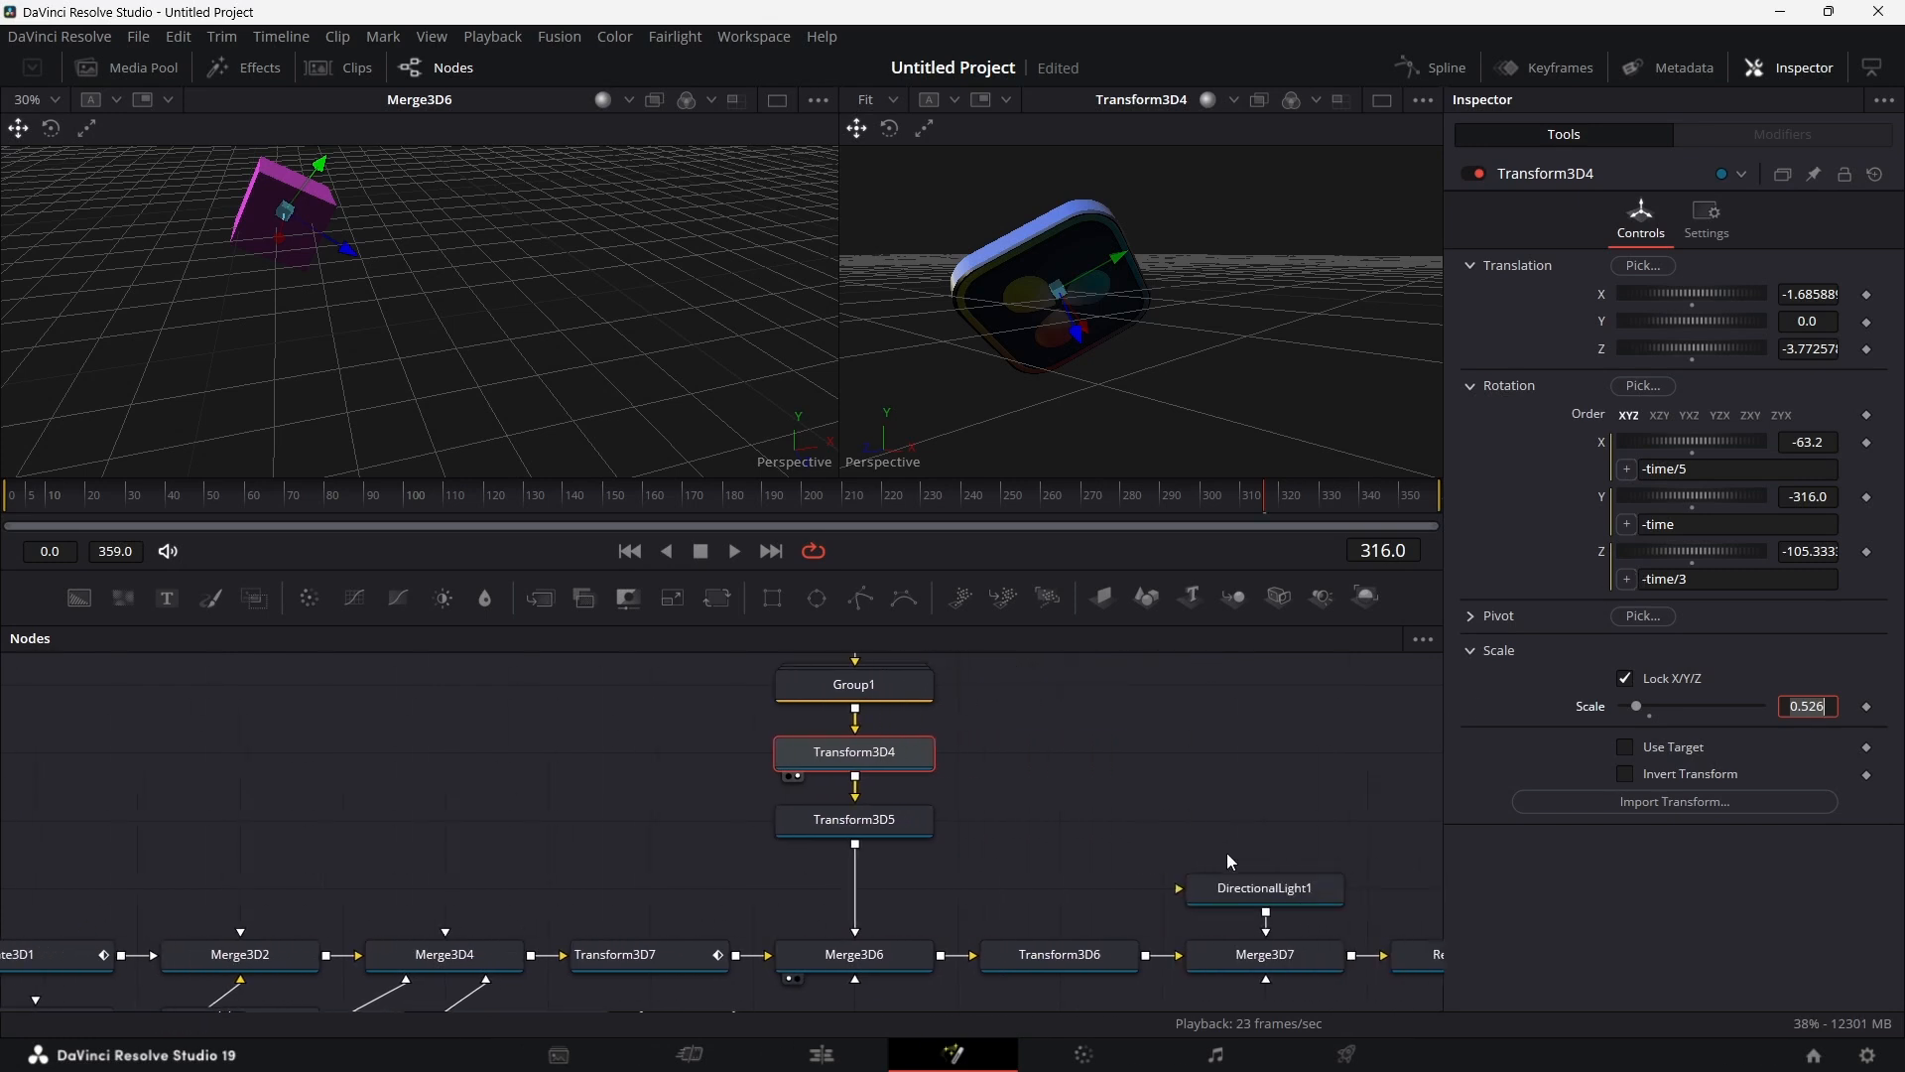
scroll(1226, 853, "right", 10)
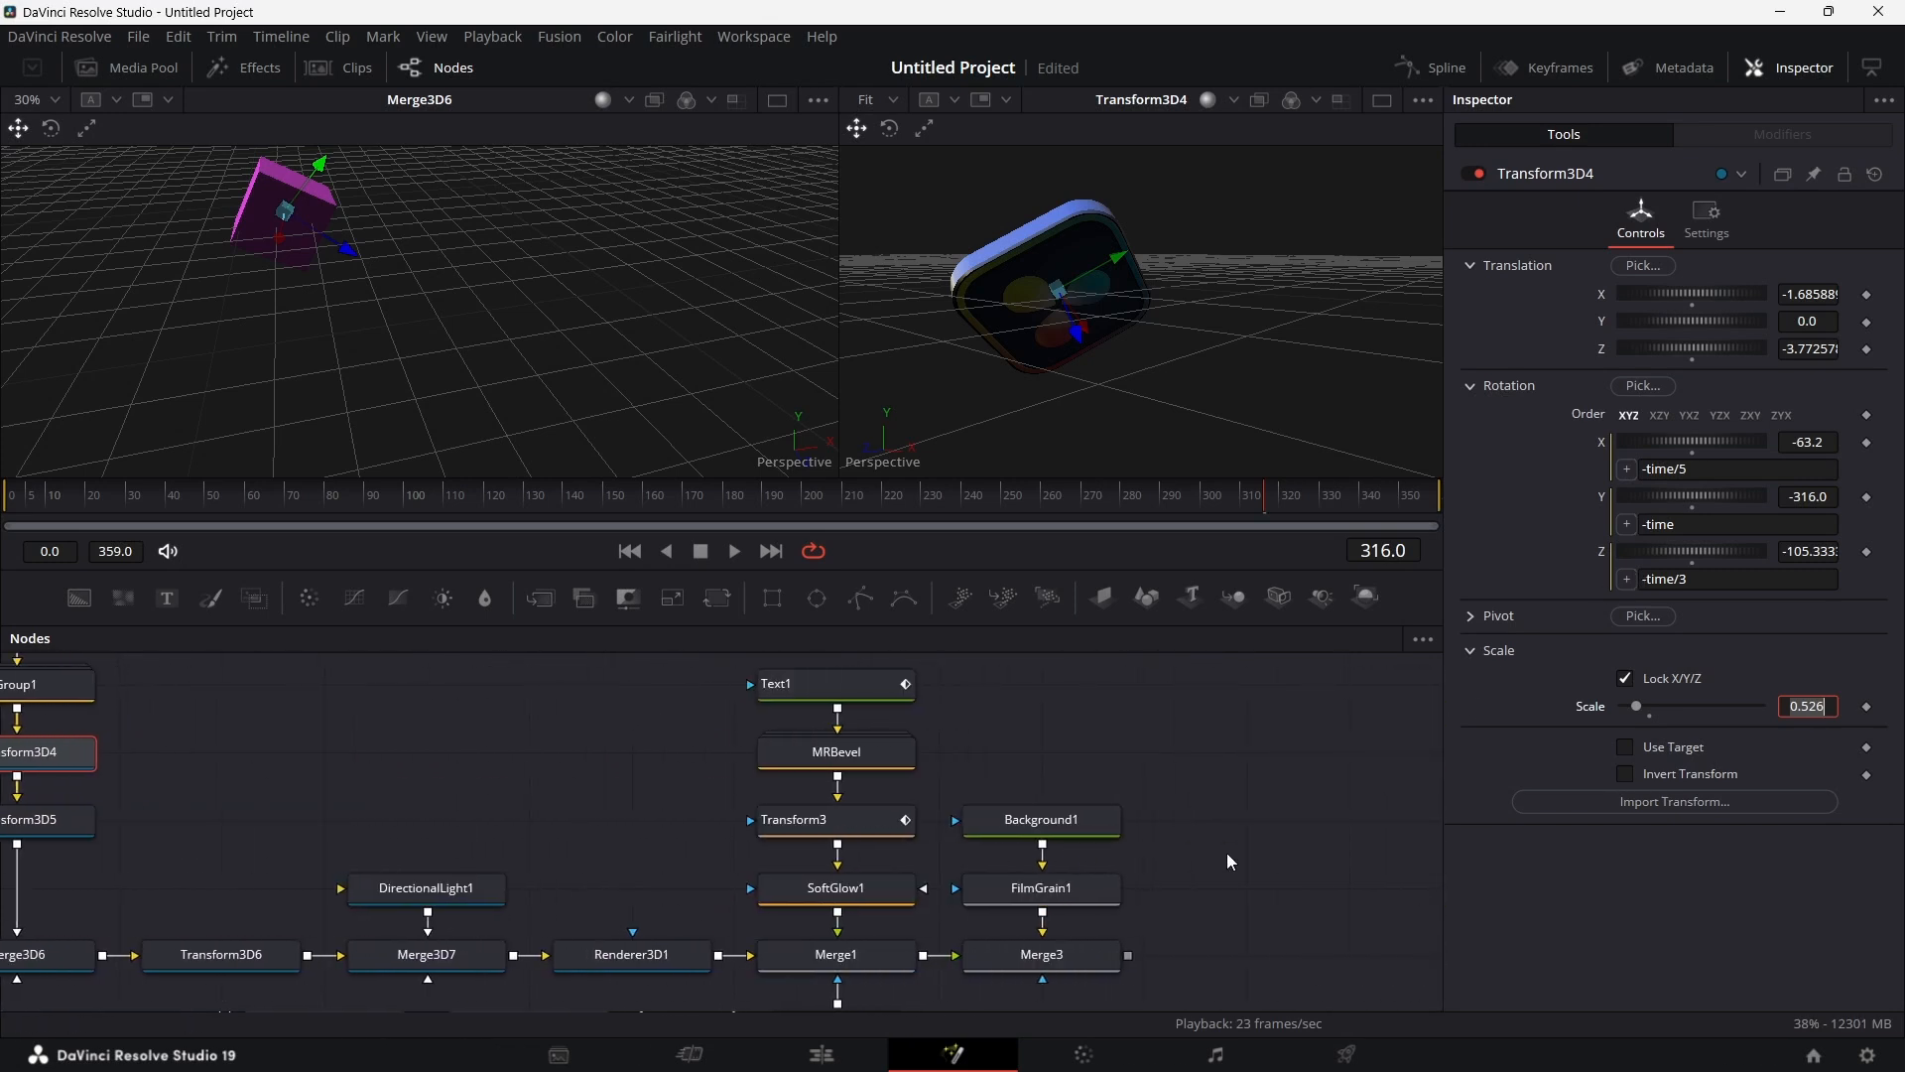
left_click(980, 979)
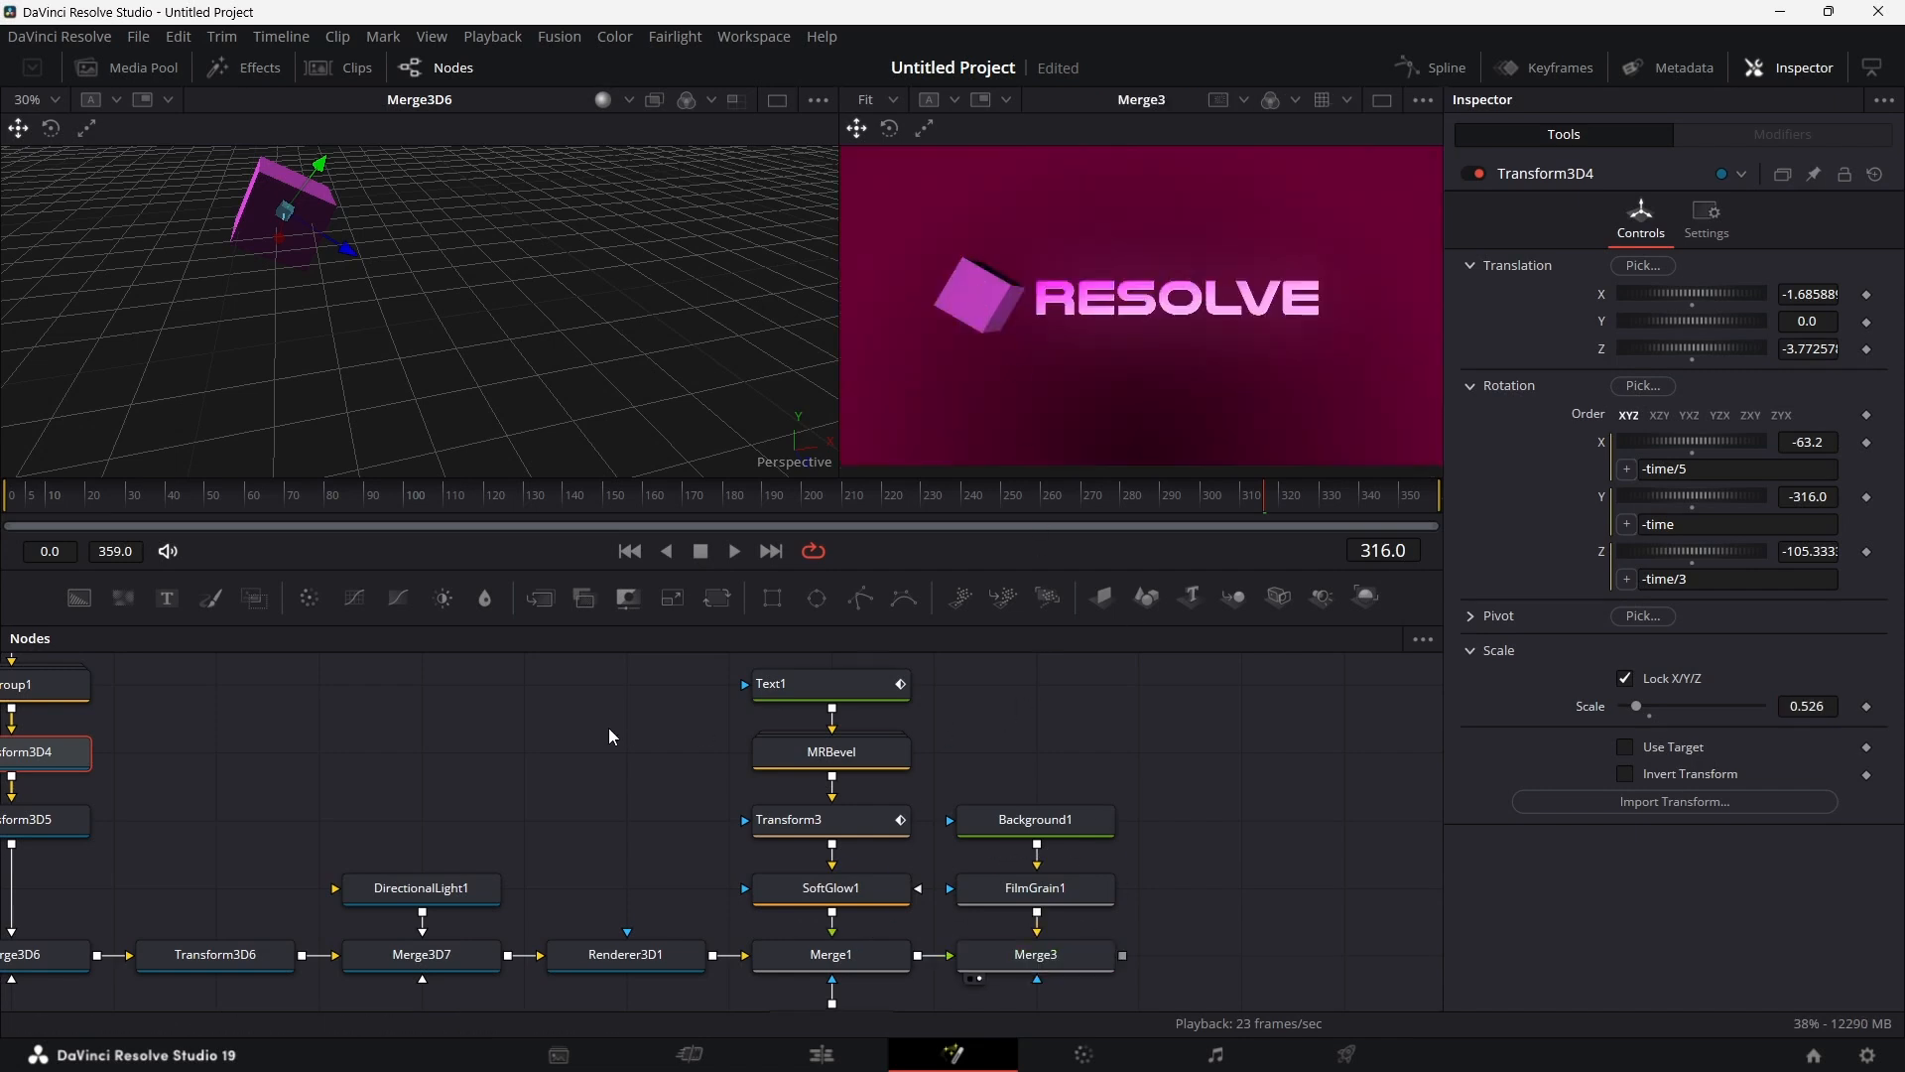
Step: Add a keyframe at frame 260 for Duplicate3D1's X rotation, keeping its existing value
scroll(629, 747, "left", 1)
scroll(632, 747, "left", 5)
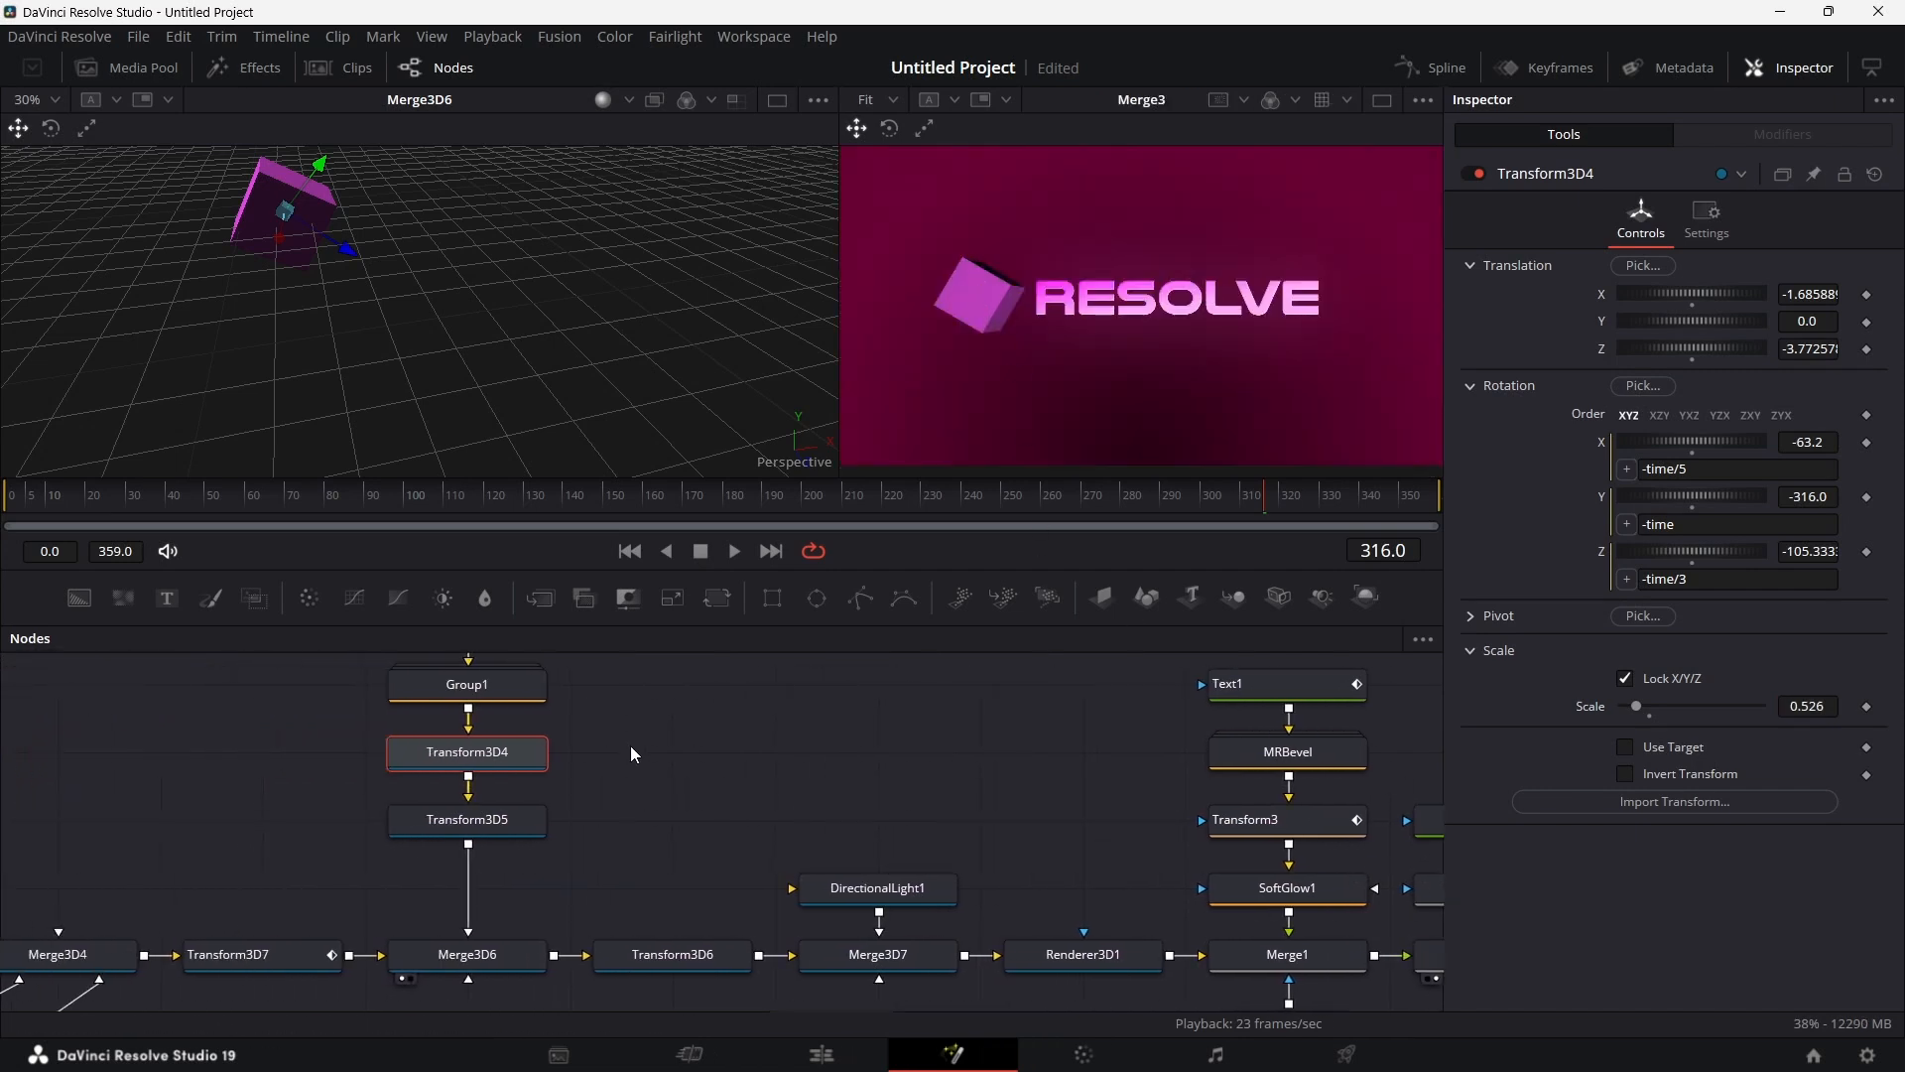
scroll(782, 754, "left", 1)
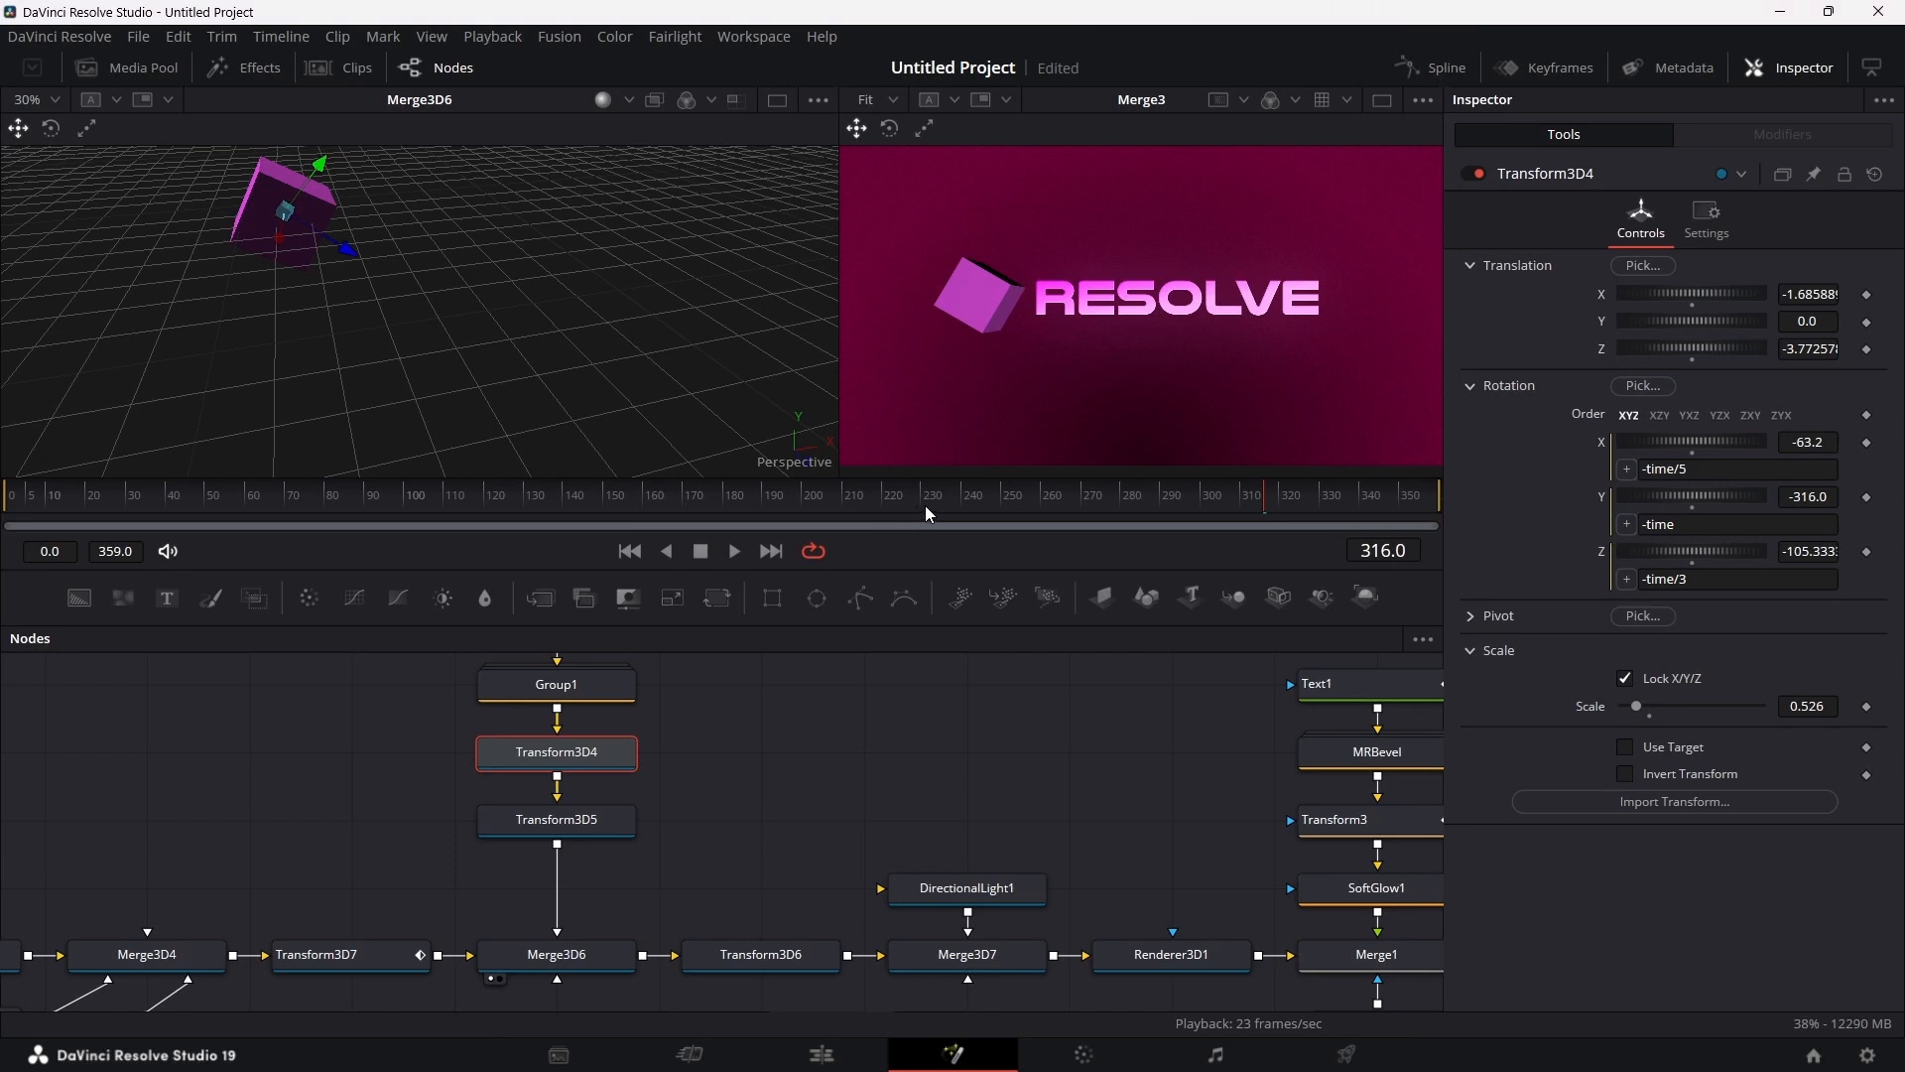
left_click(1045, 502)
scroll(699, 866, "left", 2)
scroll(698, 866, "left", 2)
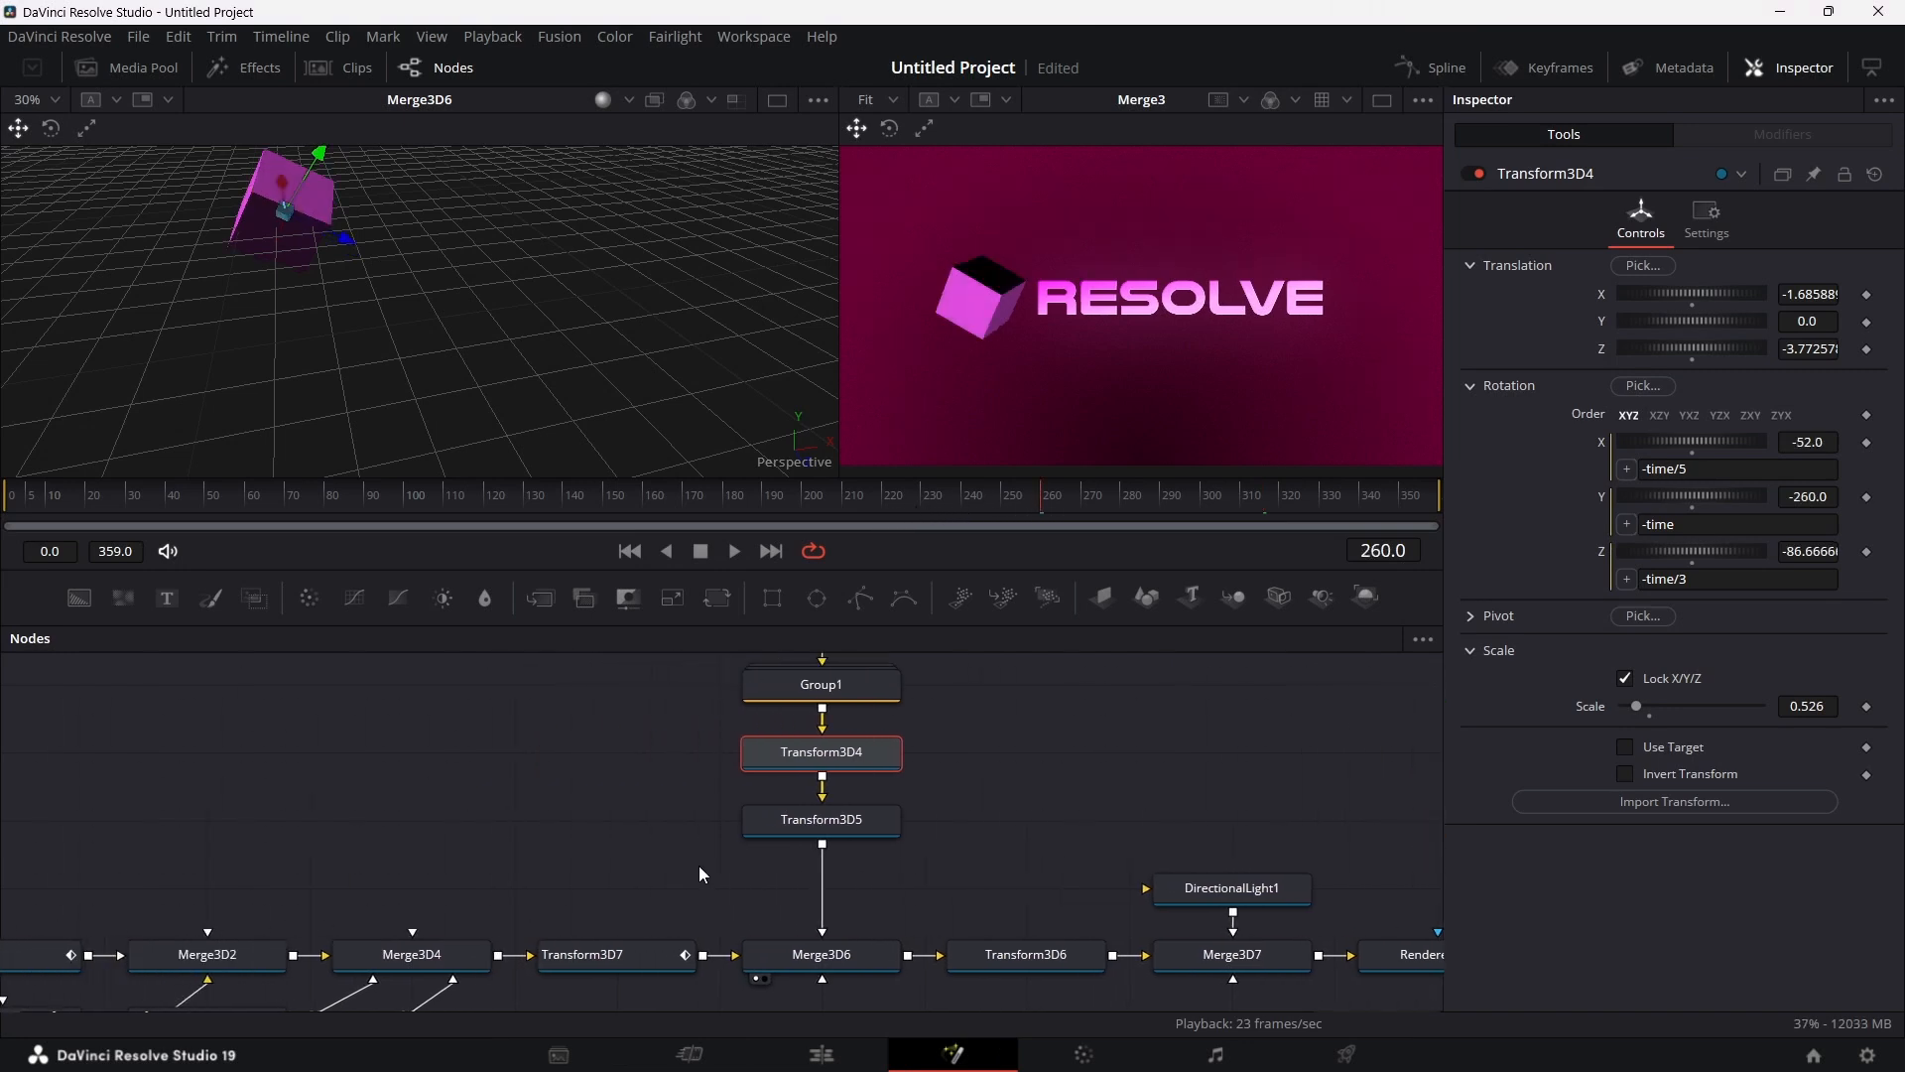
scroll(698, 866, "down", 3)
scroll(699, 865, "left", 1)
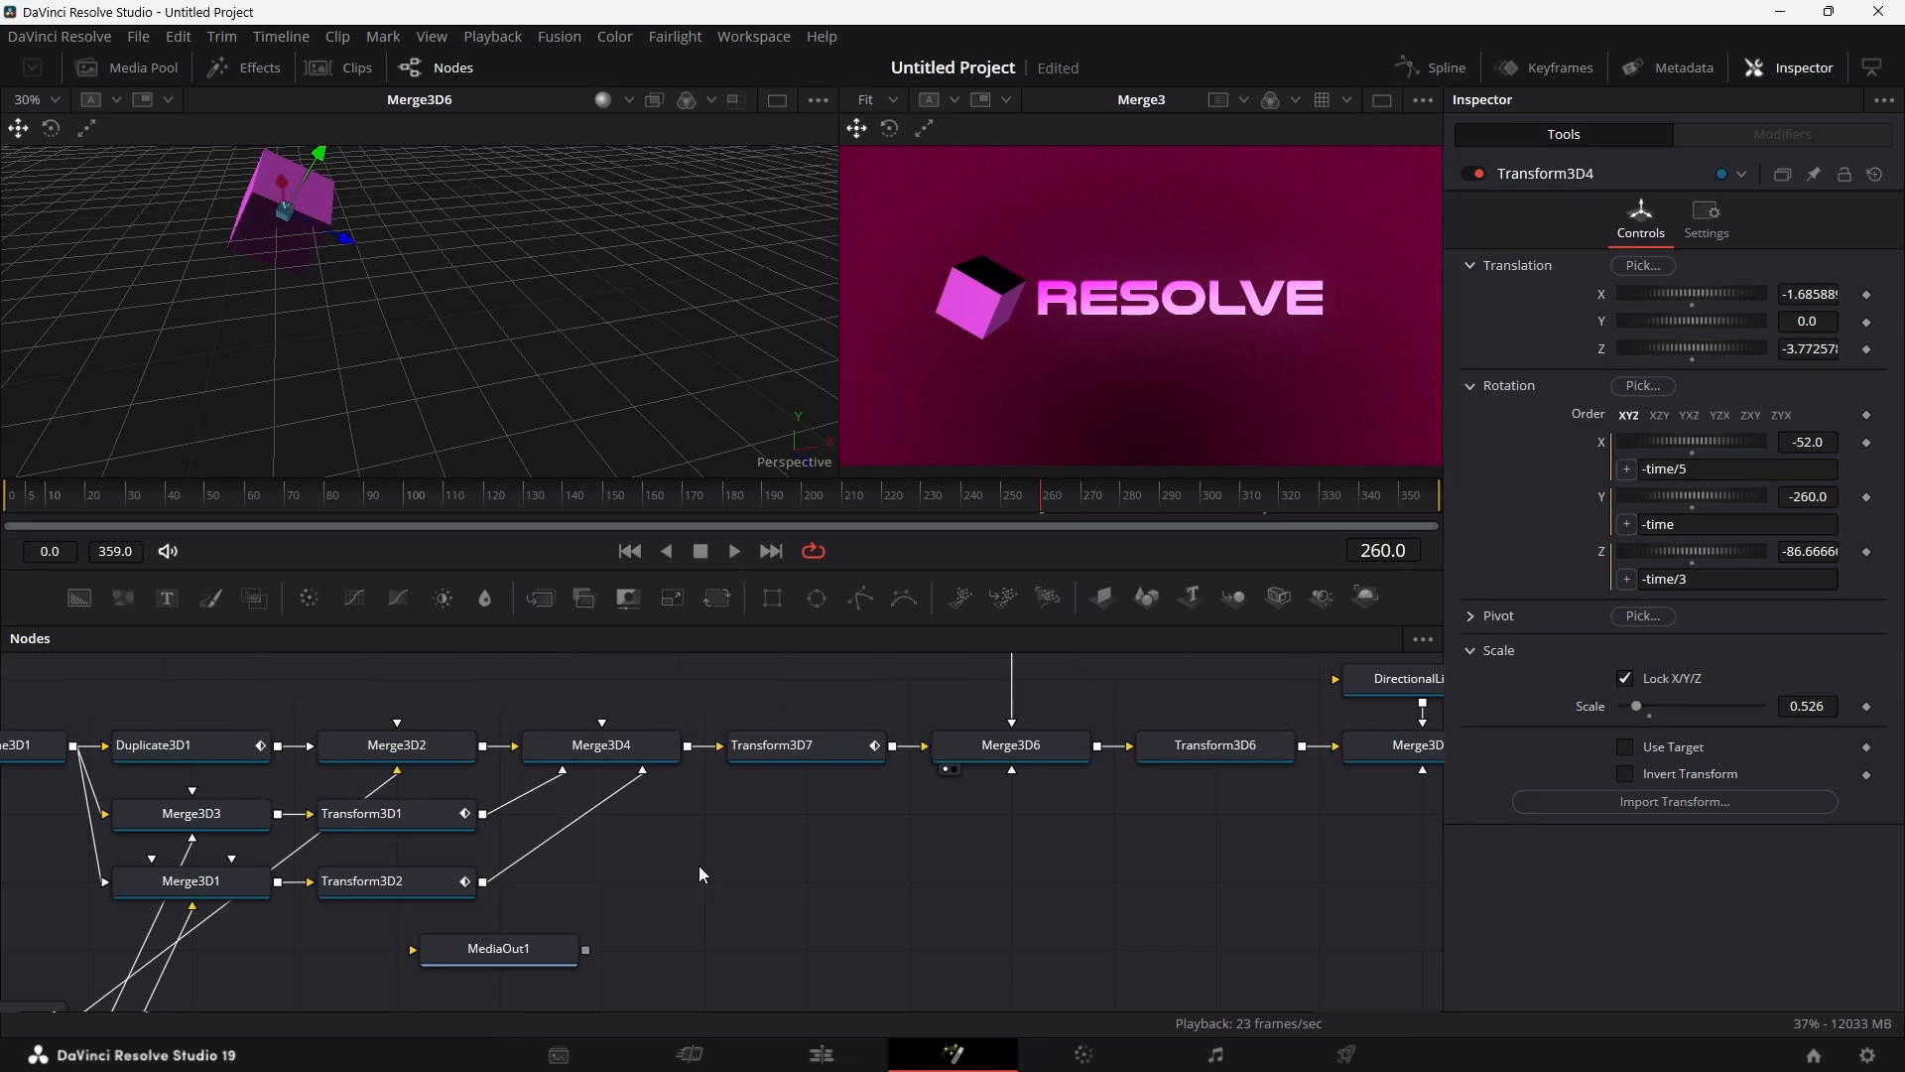
left_click(216, 750)
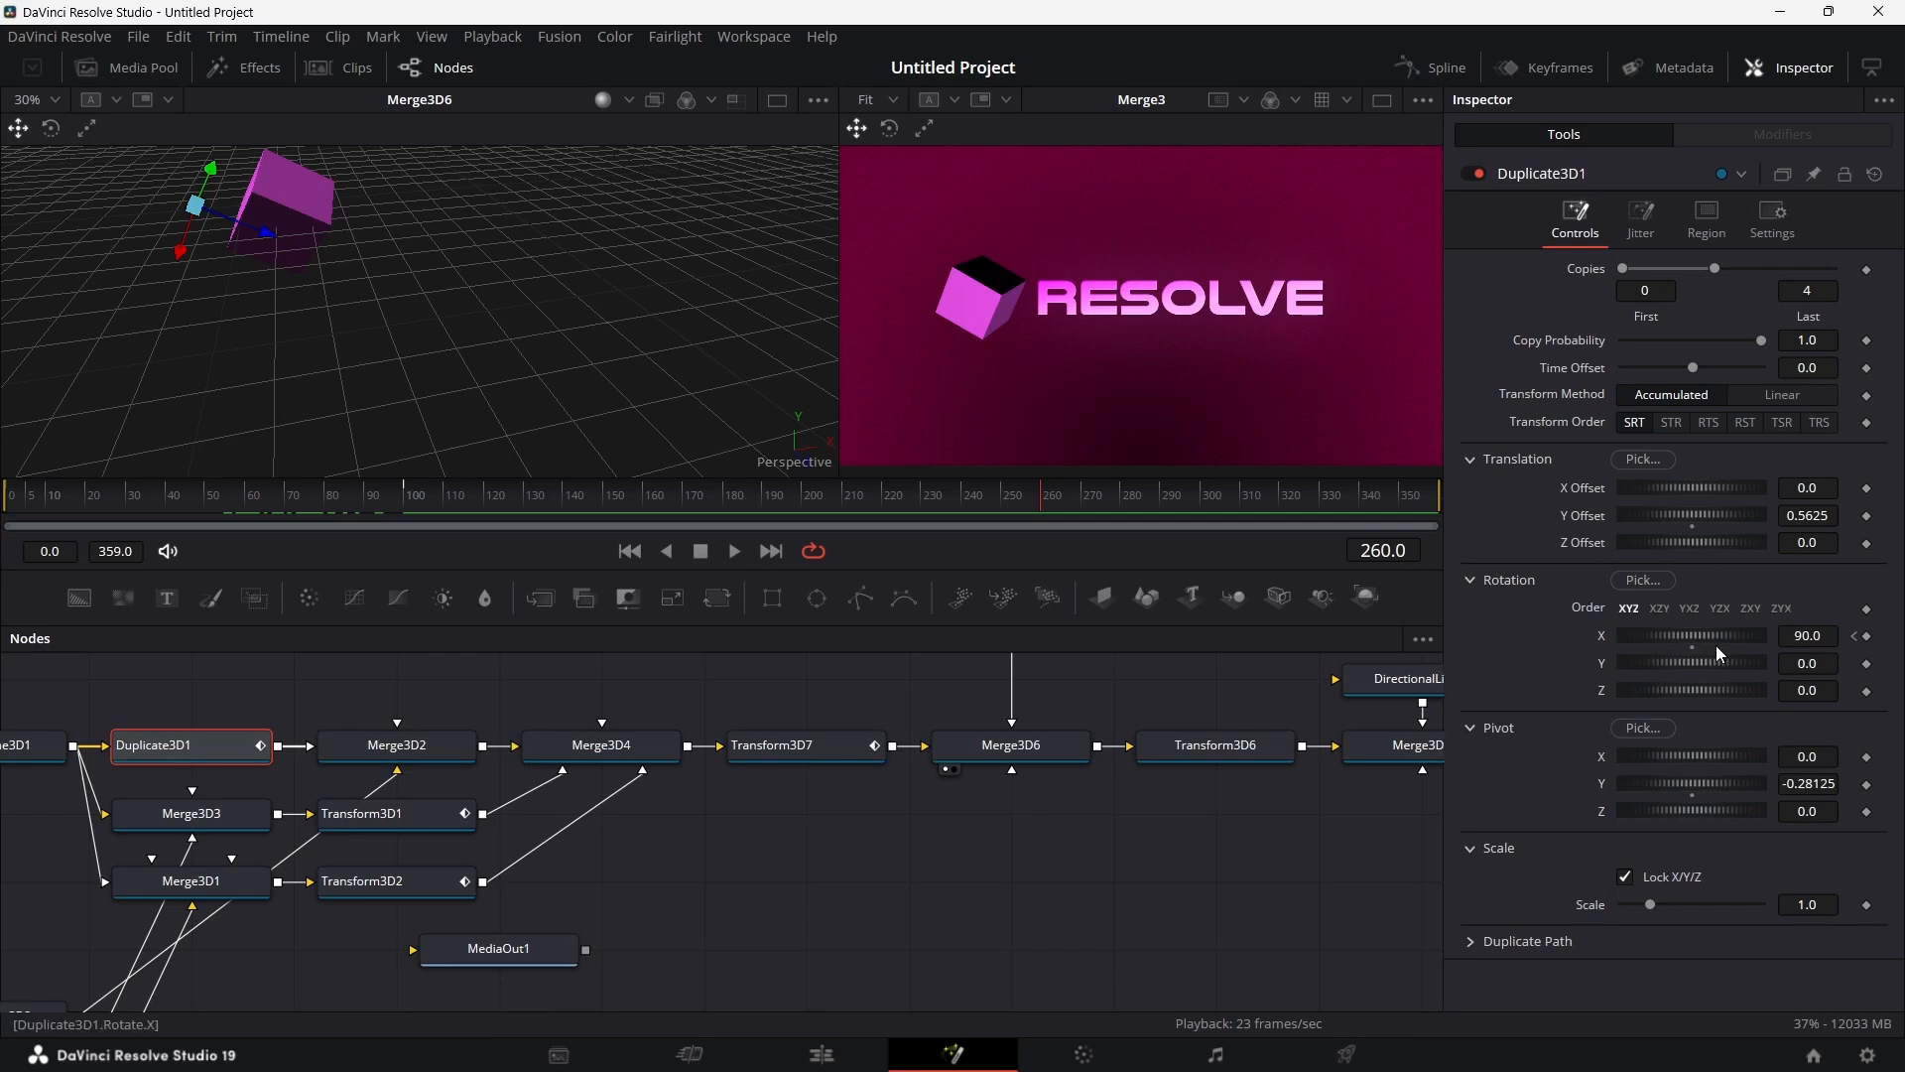
left_click(1867, 637)
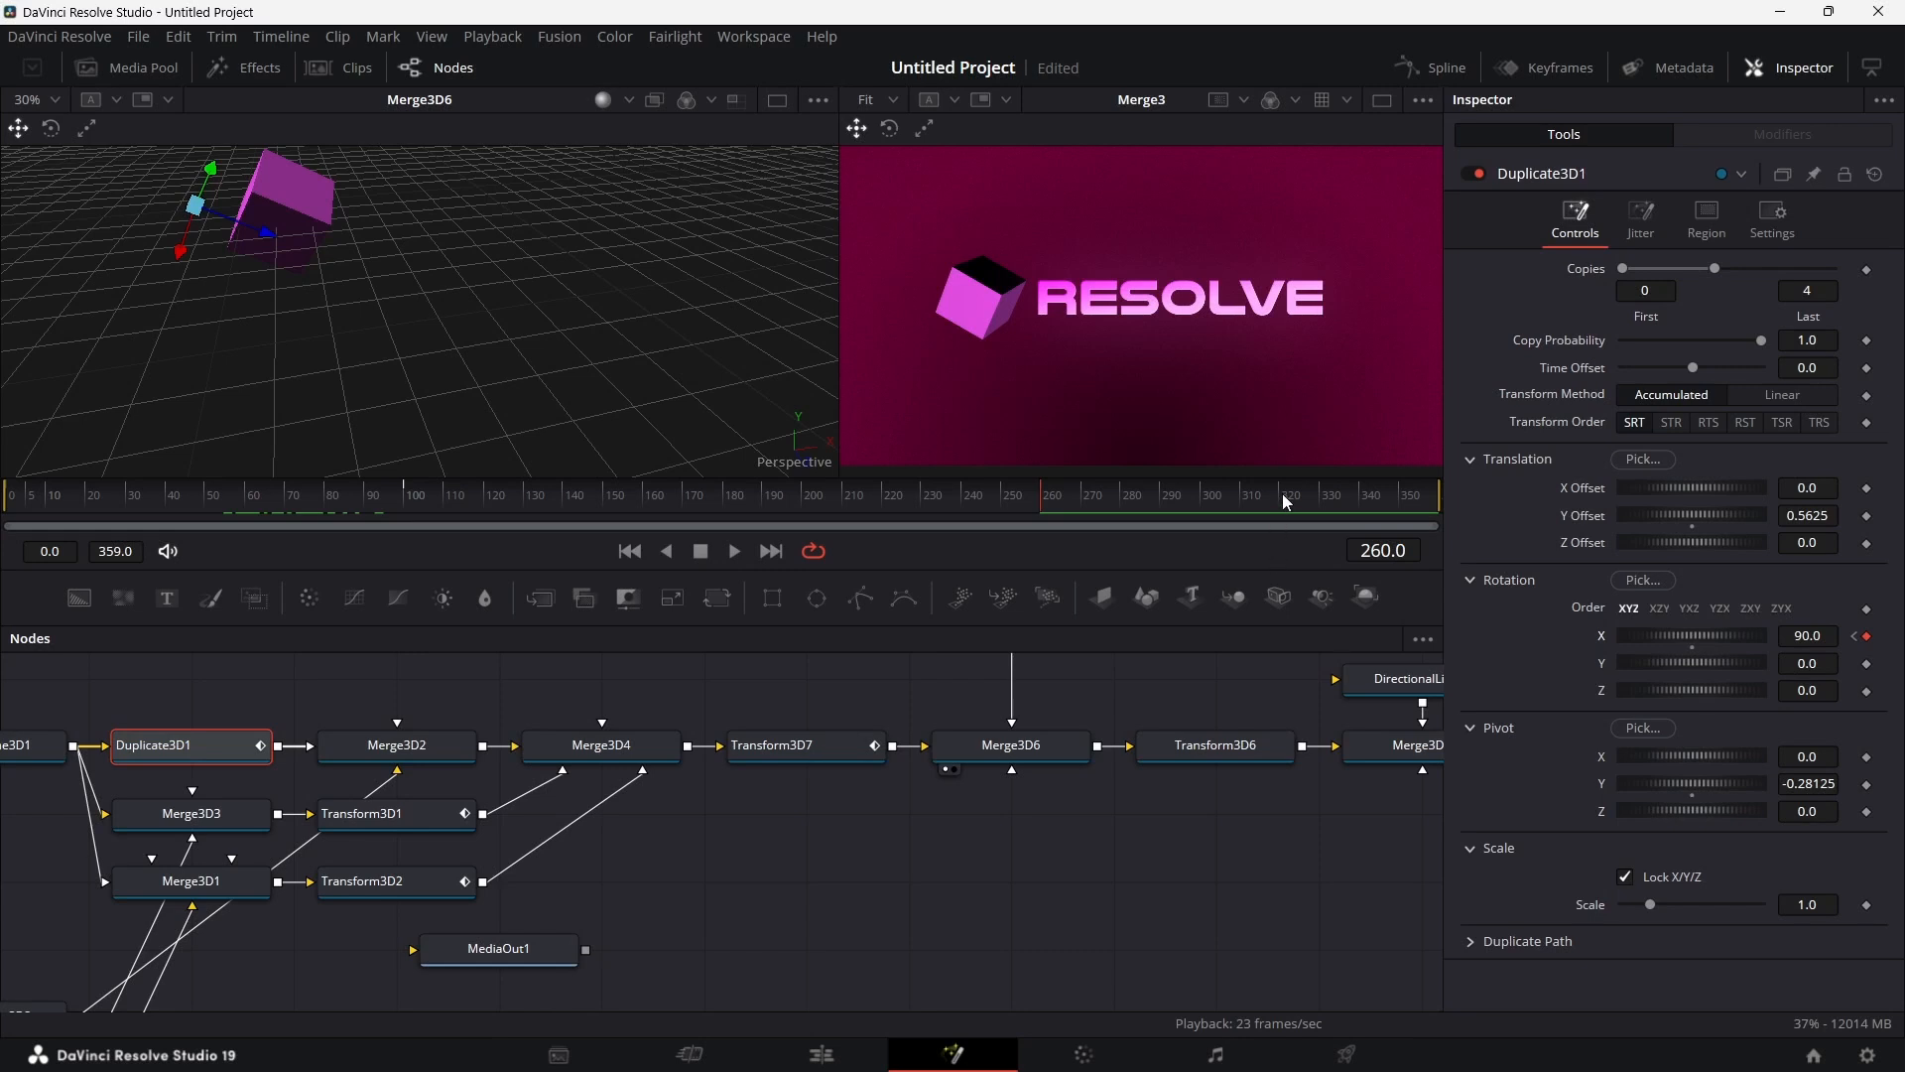
Step: Set Duplicate3D1's X rotation to 0 at frame 320
left_click(1827, 639)
type("0")
key("Tab")
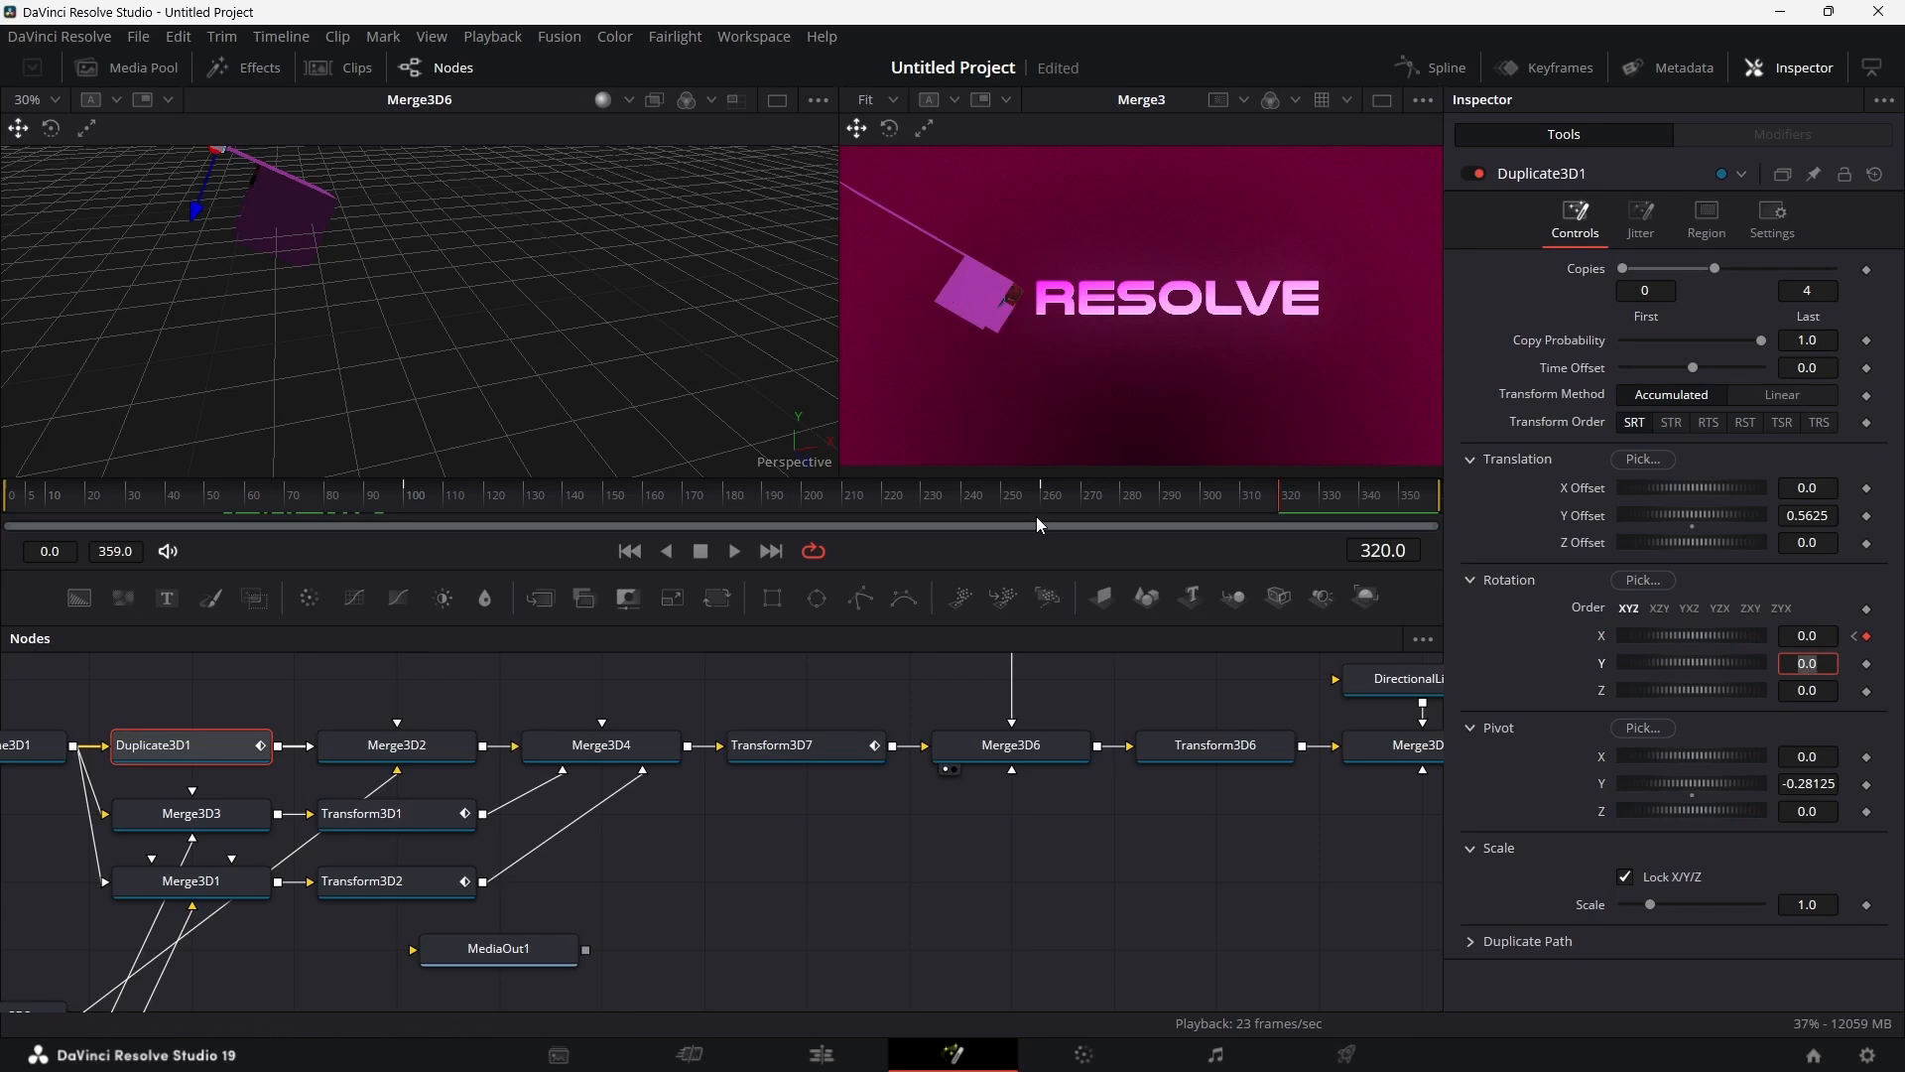
Step: Add Y rotation keyframes at frame 260 to Transform3D1 and Transform3D2, keeping their existing values
left_click(410, 836)
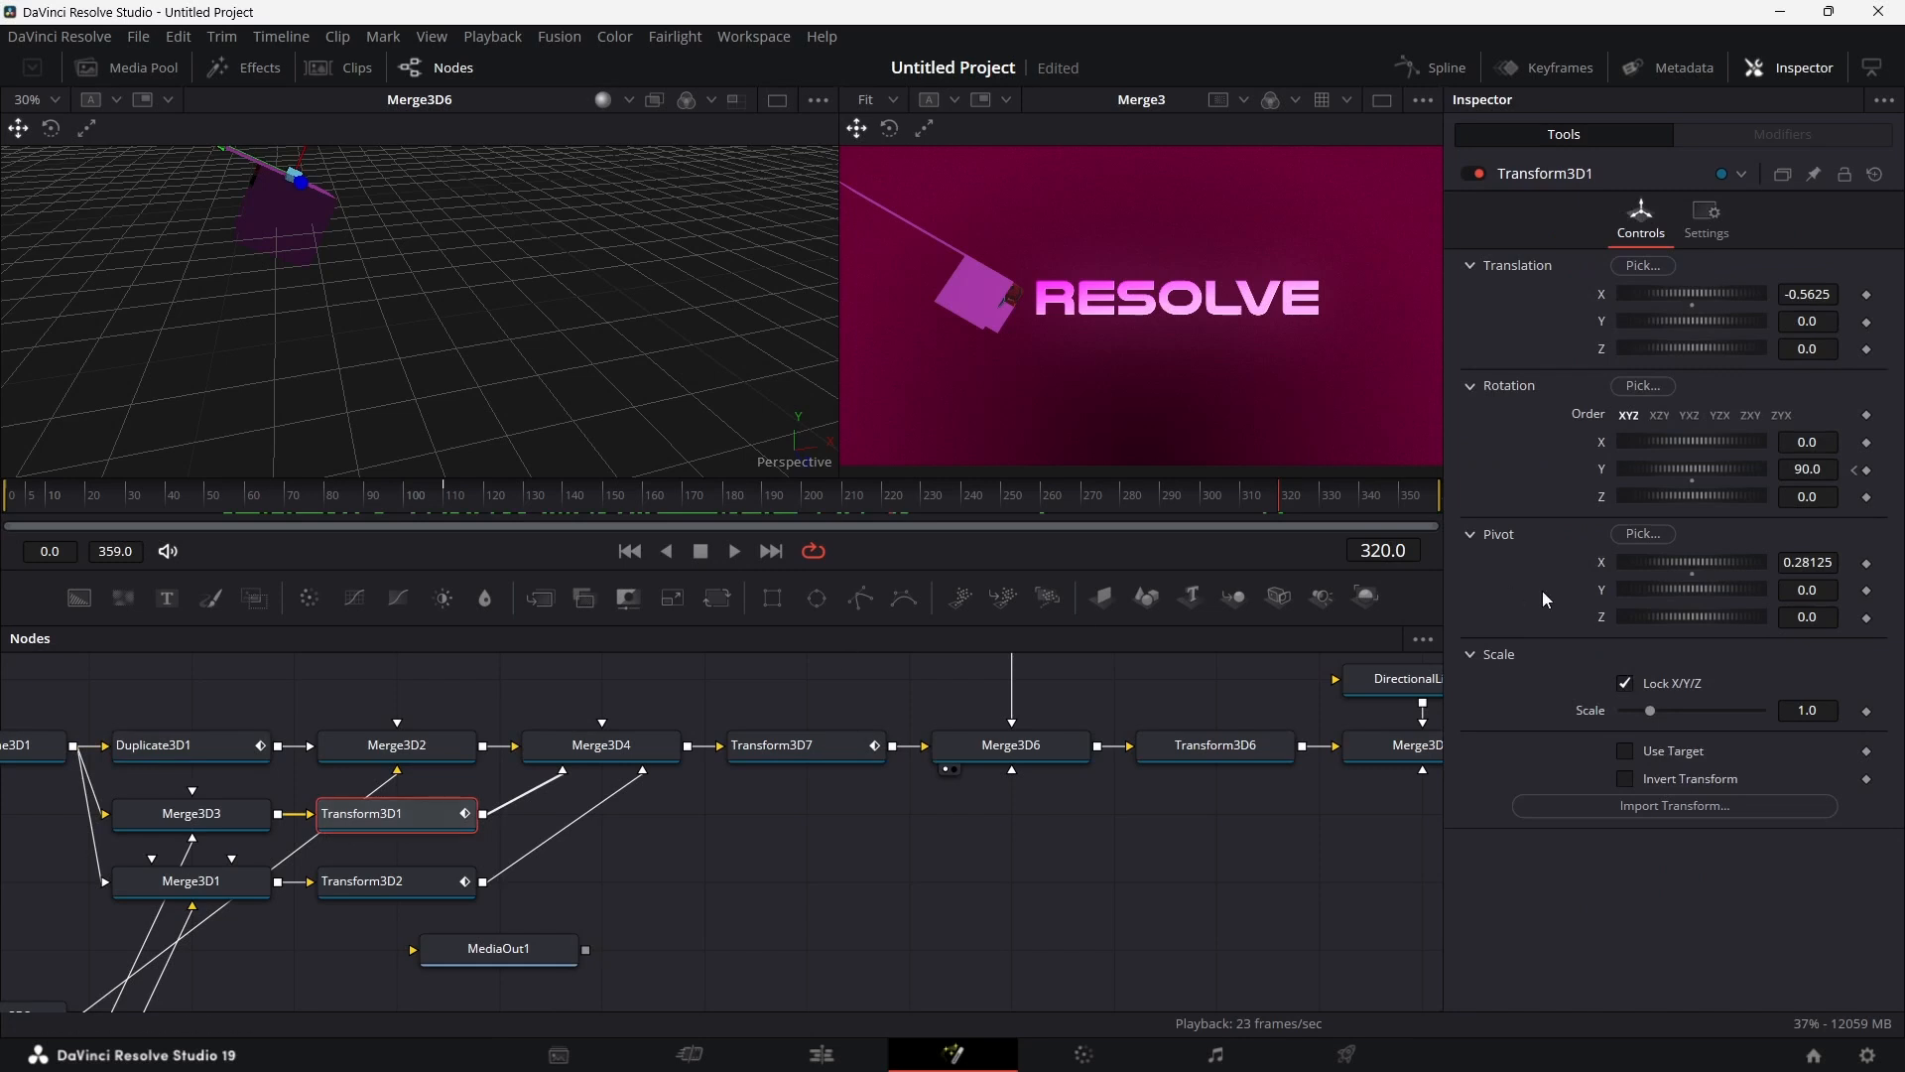
left_click(1831, 474)
left_click(1044, 498)
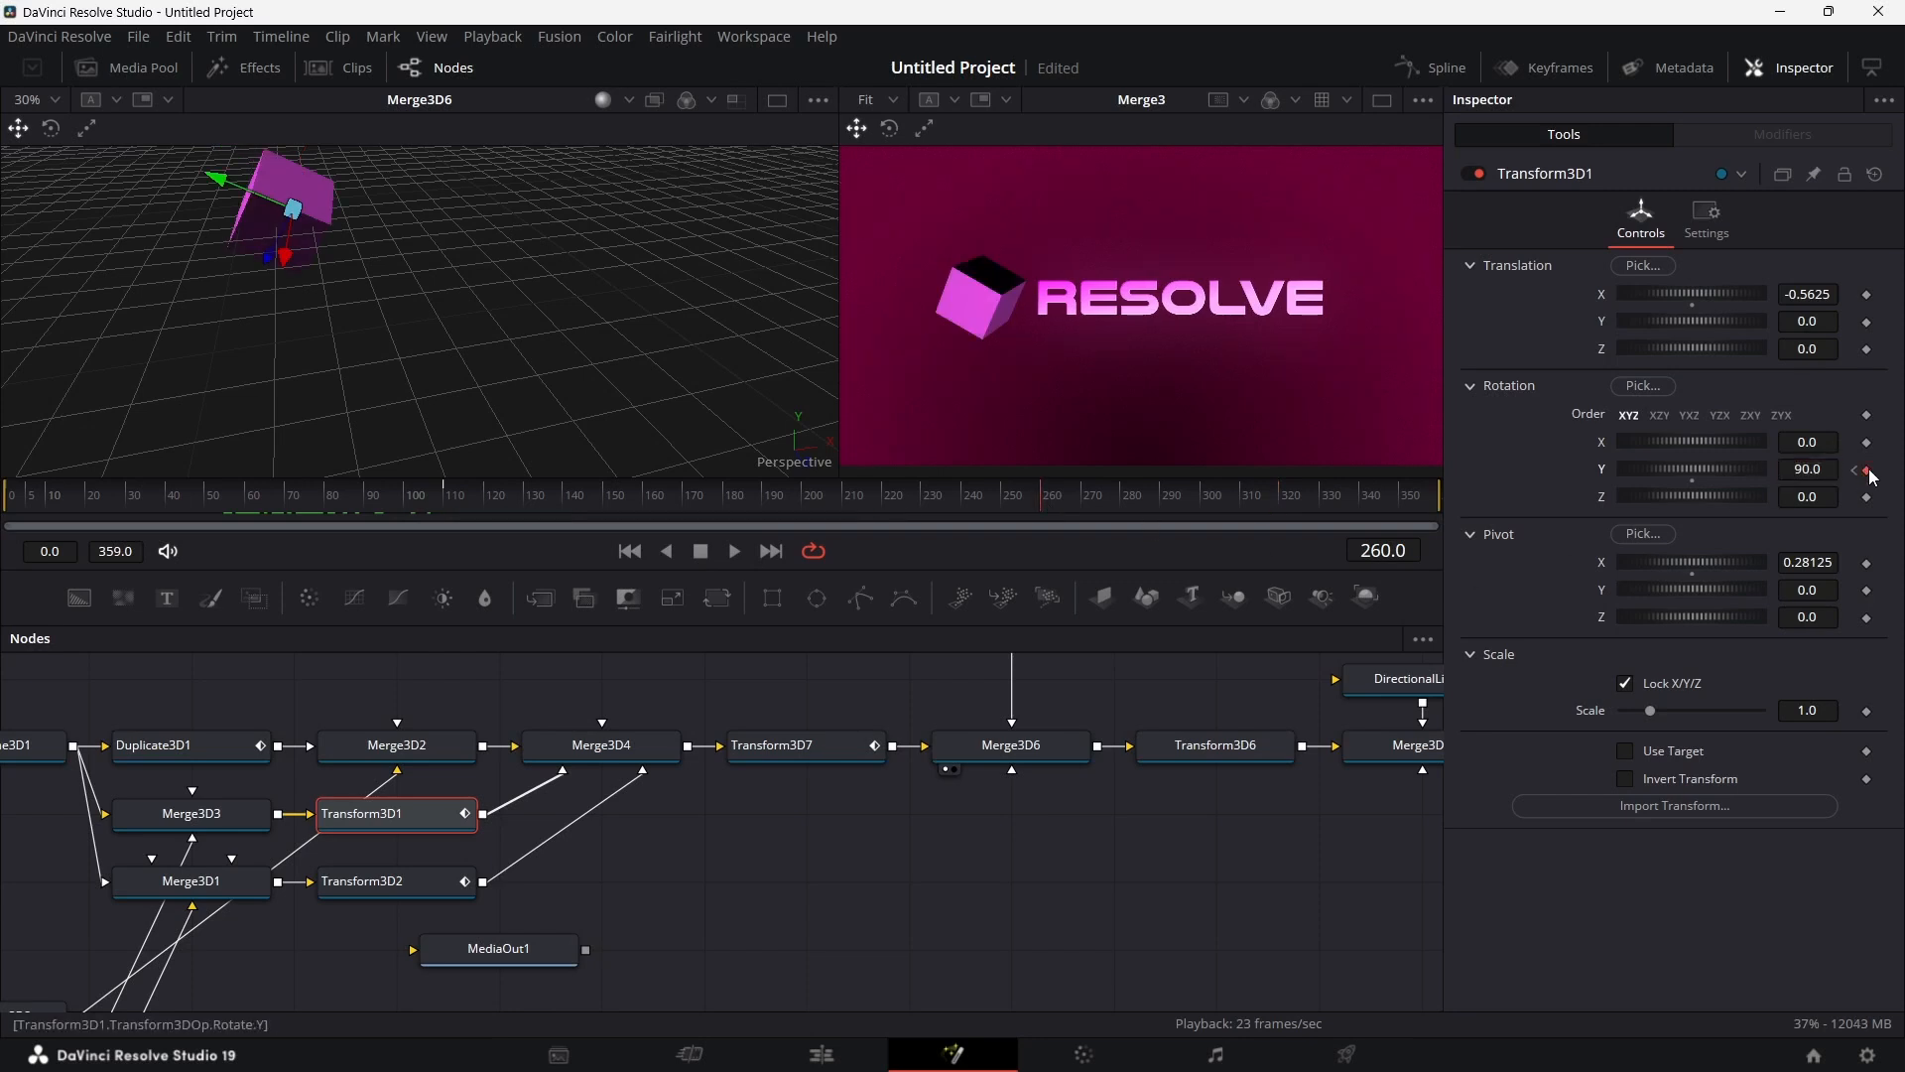
left_click(415, 891)
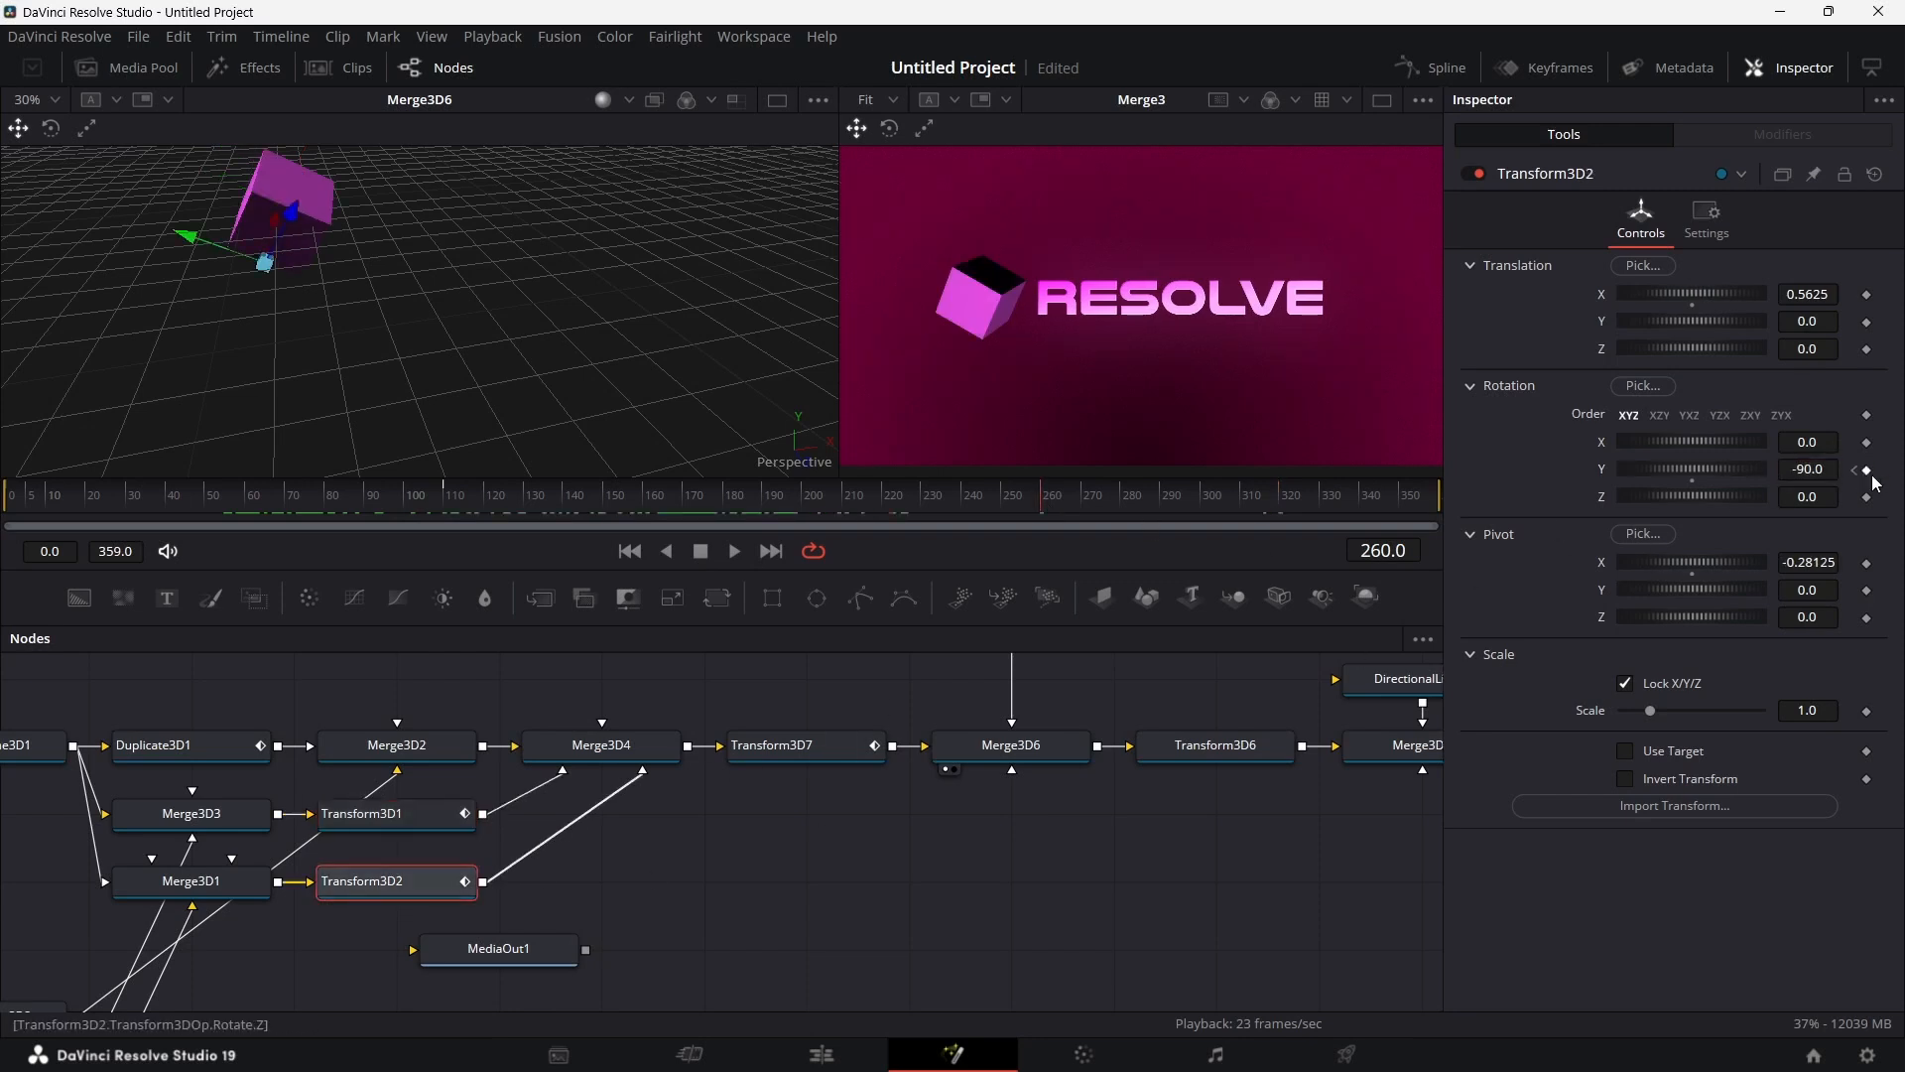
Step: Set Transform3D2's Y rotation to 0 at frame 320
left_click(1278, 496)
key("Right")
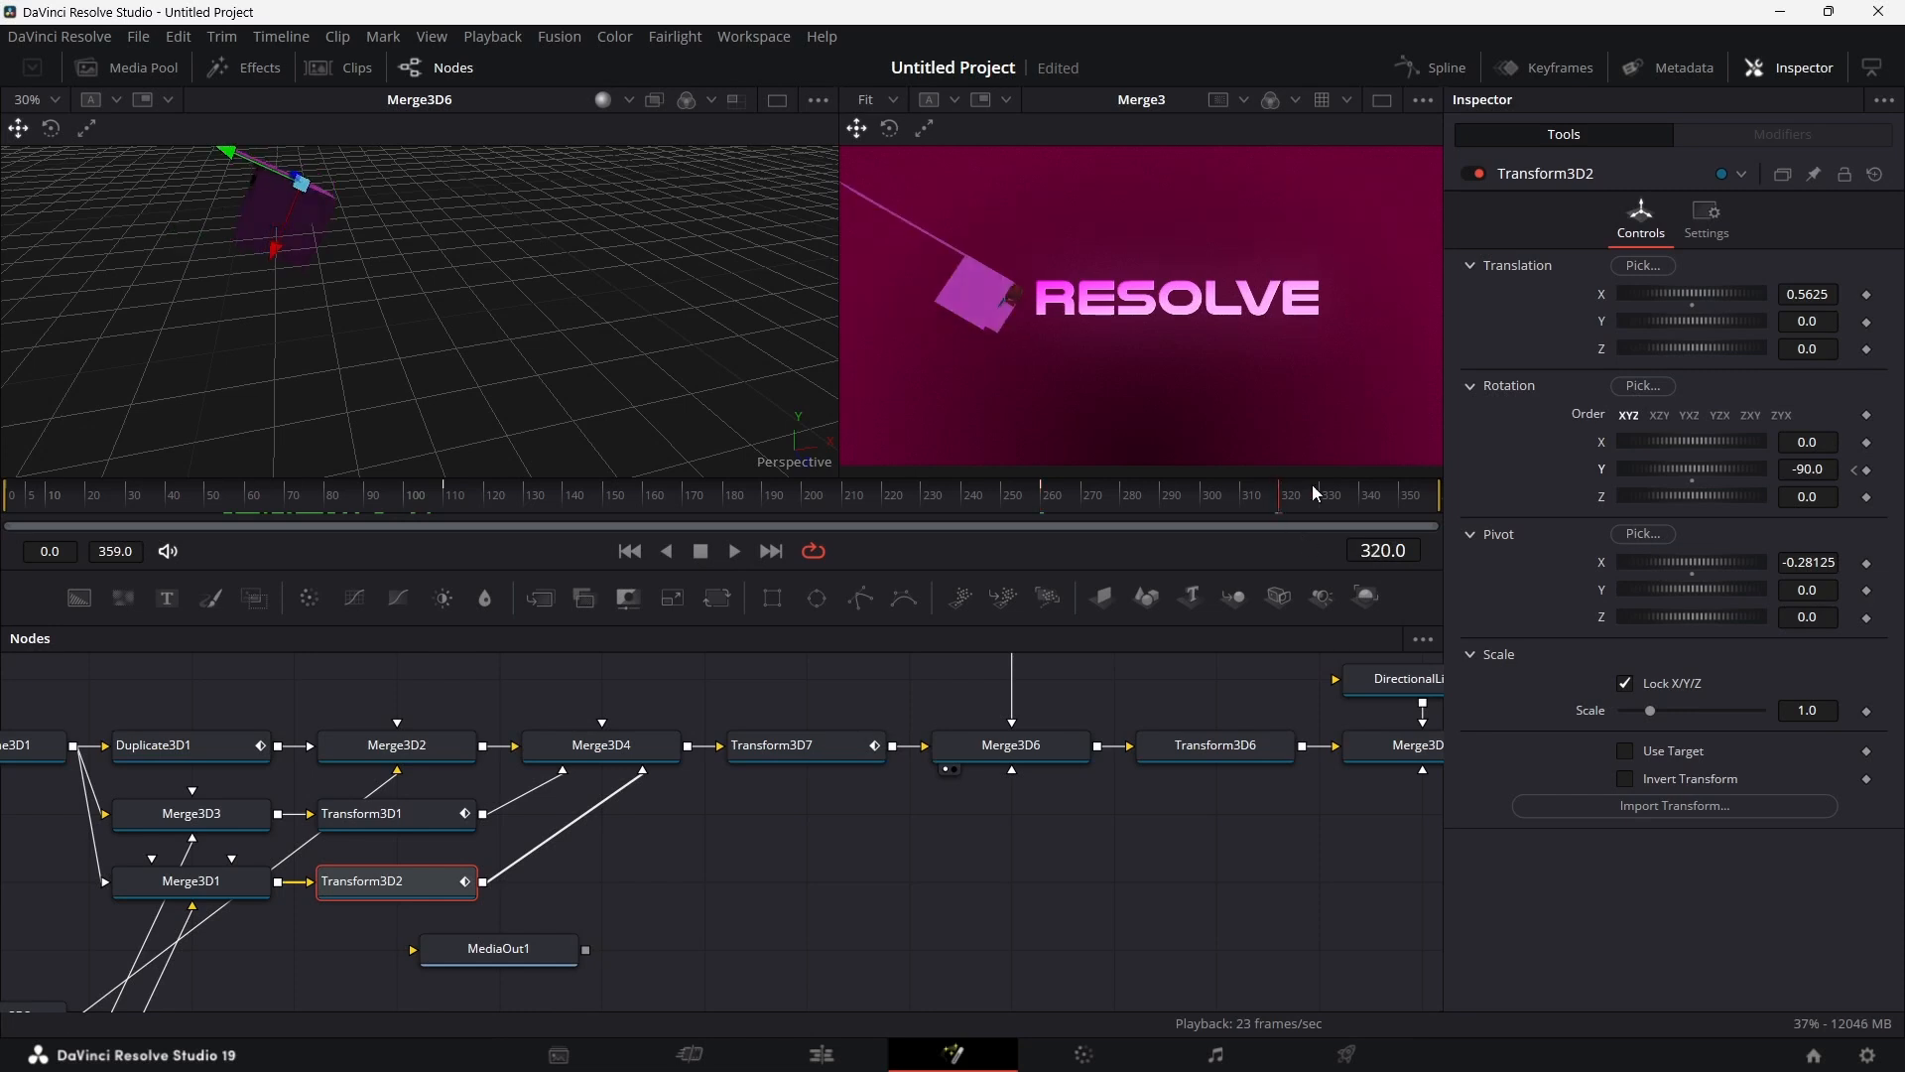
left_click(1827, 471)
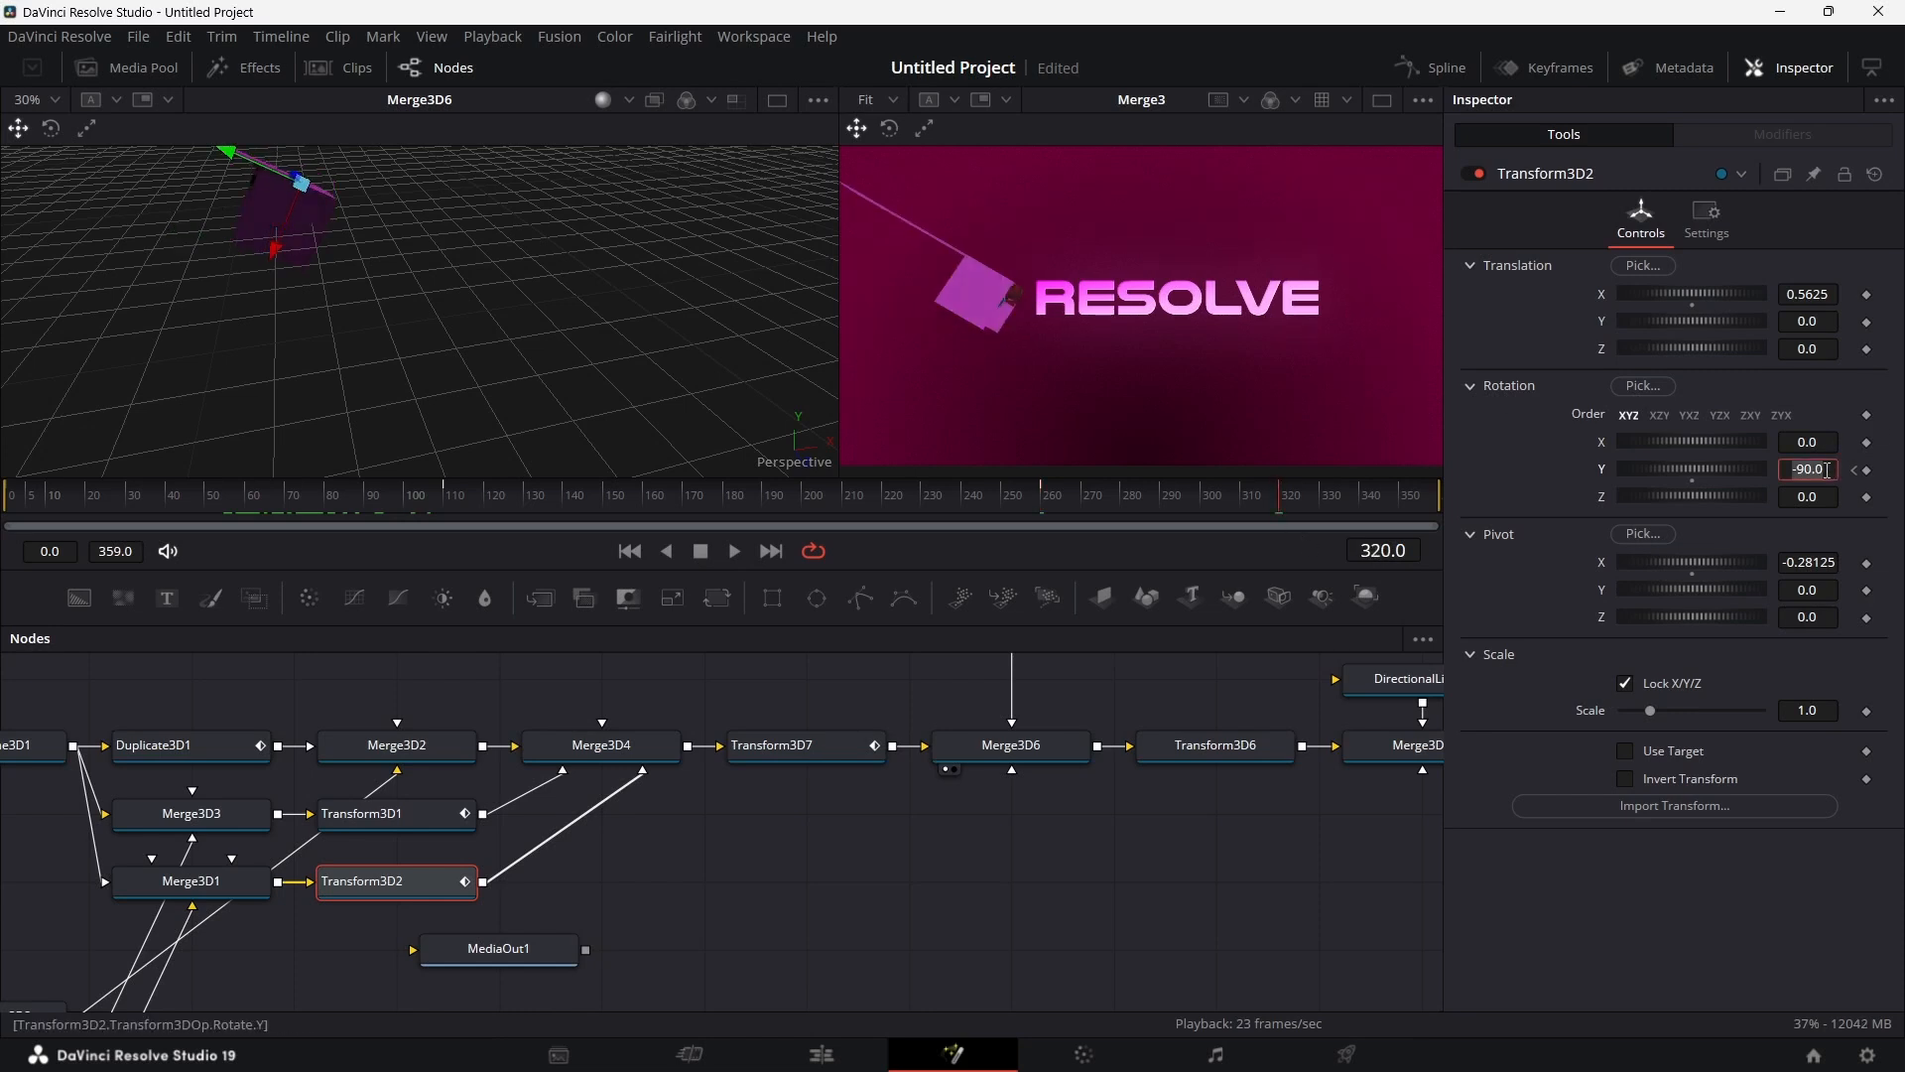
type("0")
key("Return")
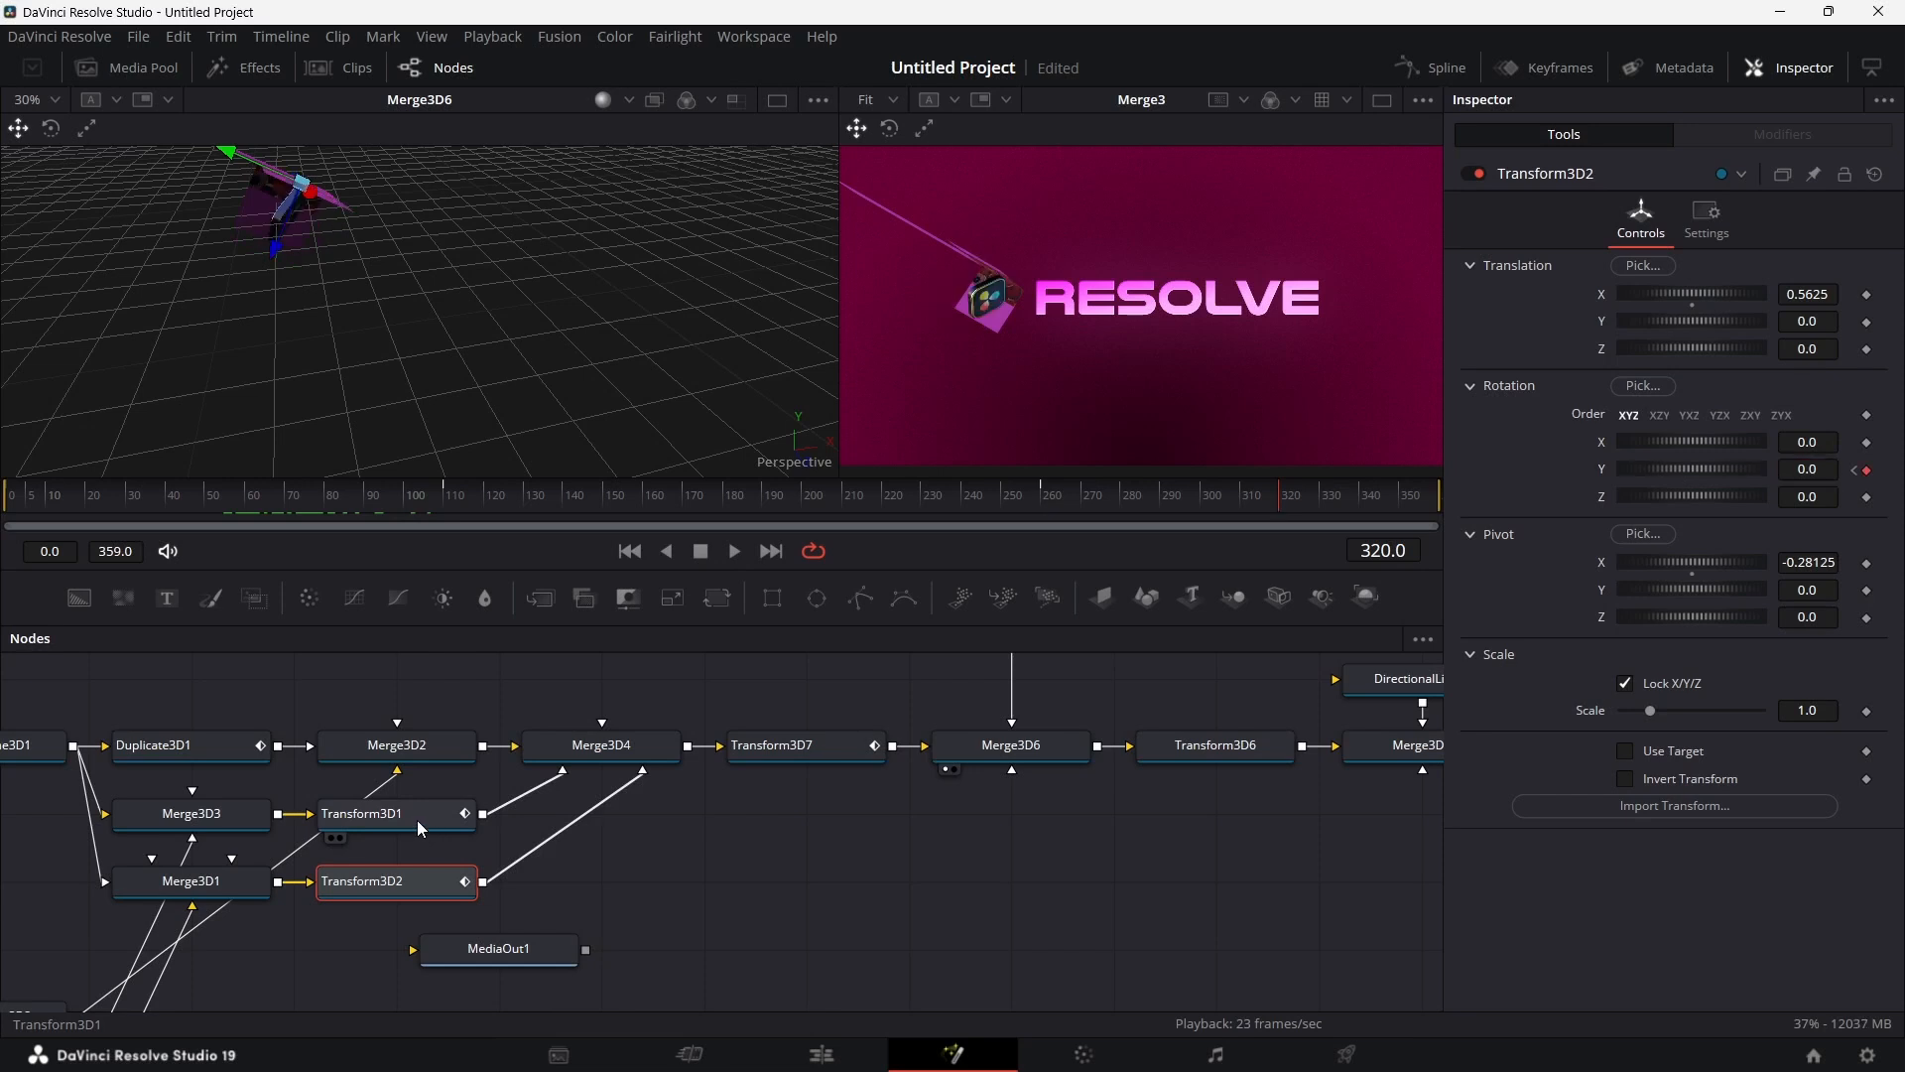
Step: Set Transform3D1's Y rotation to 0 at frame 320
left_click(420, 830)
left_click(1823, 464)
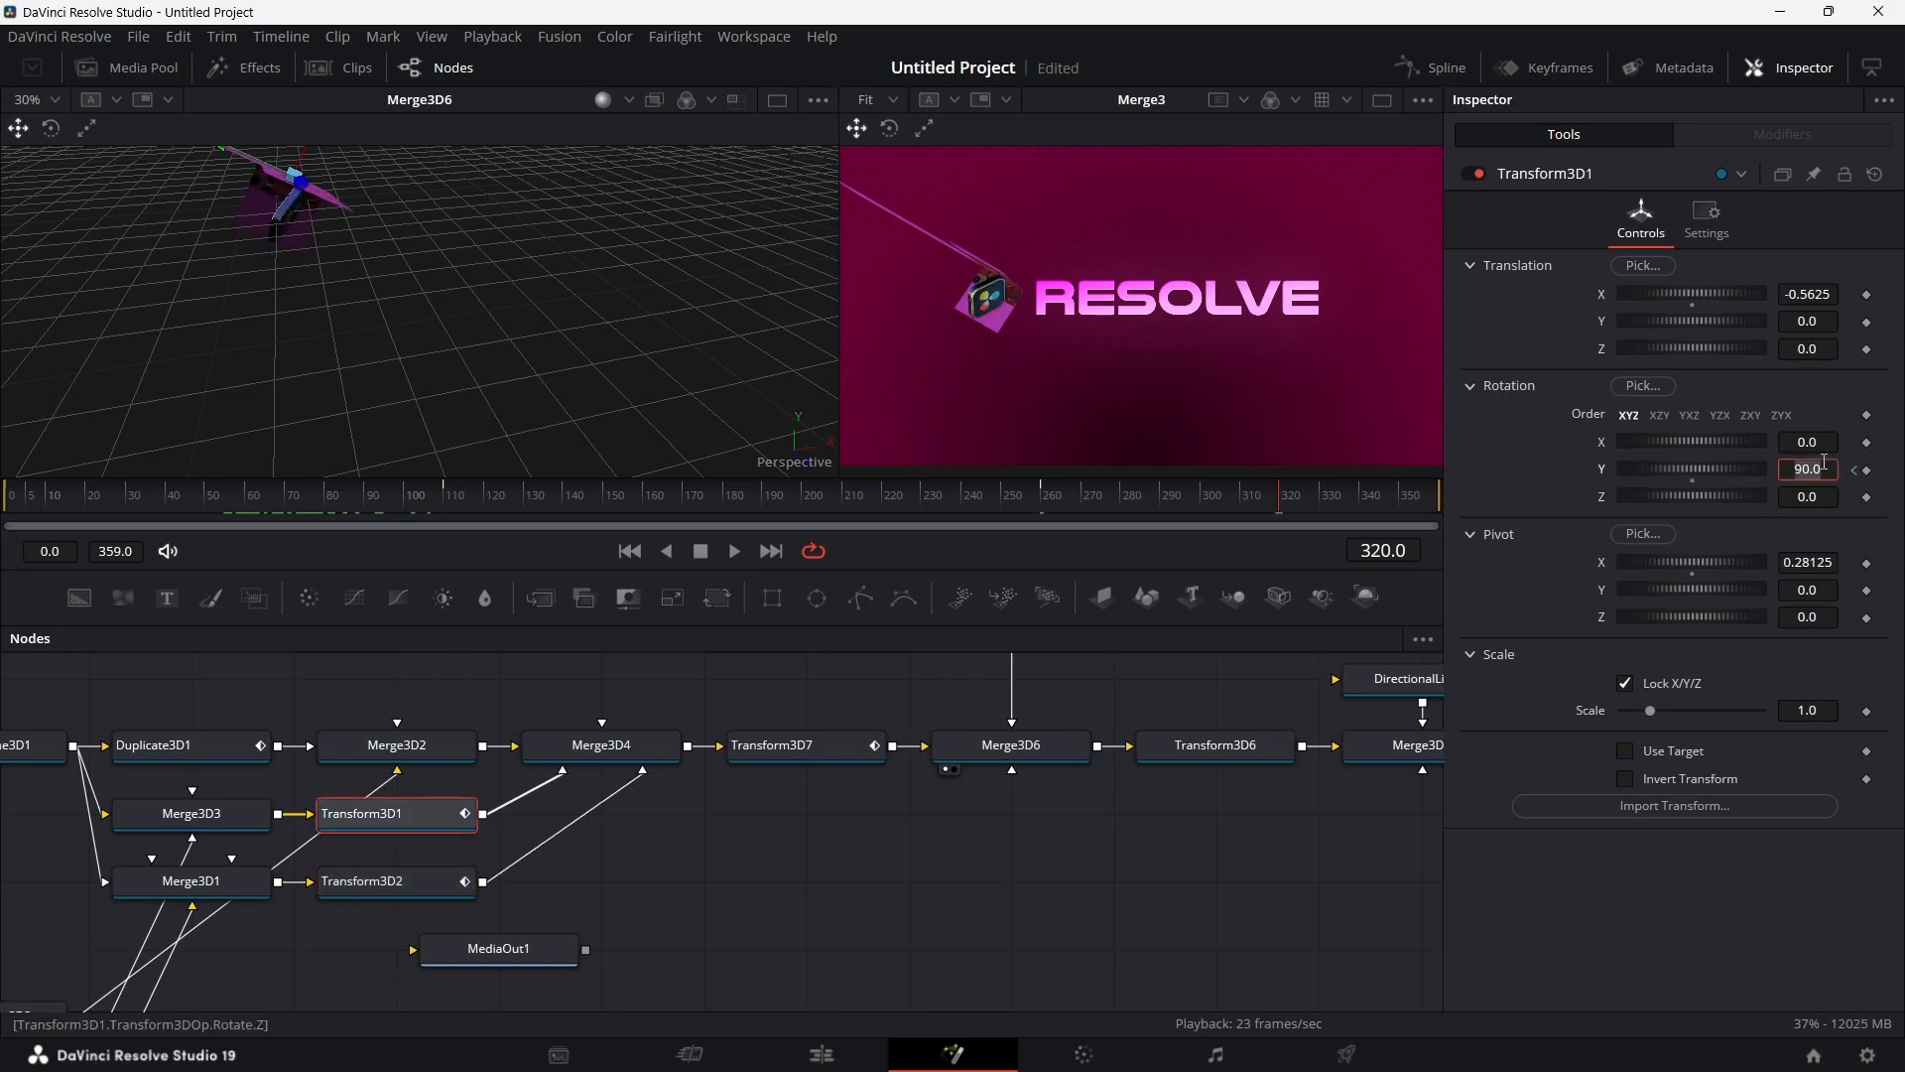
type("0")
key("Tab")
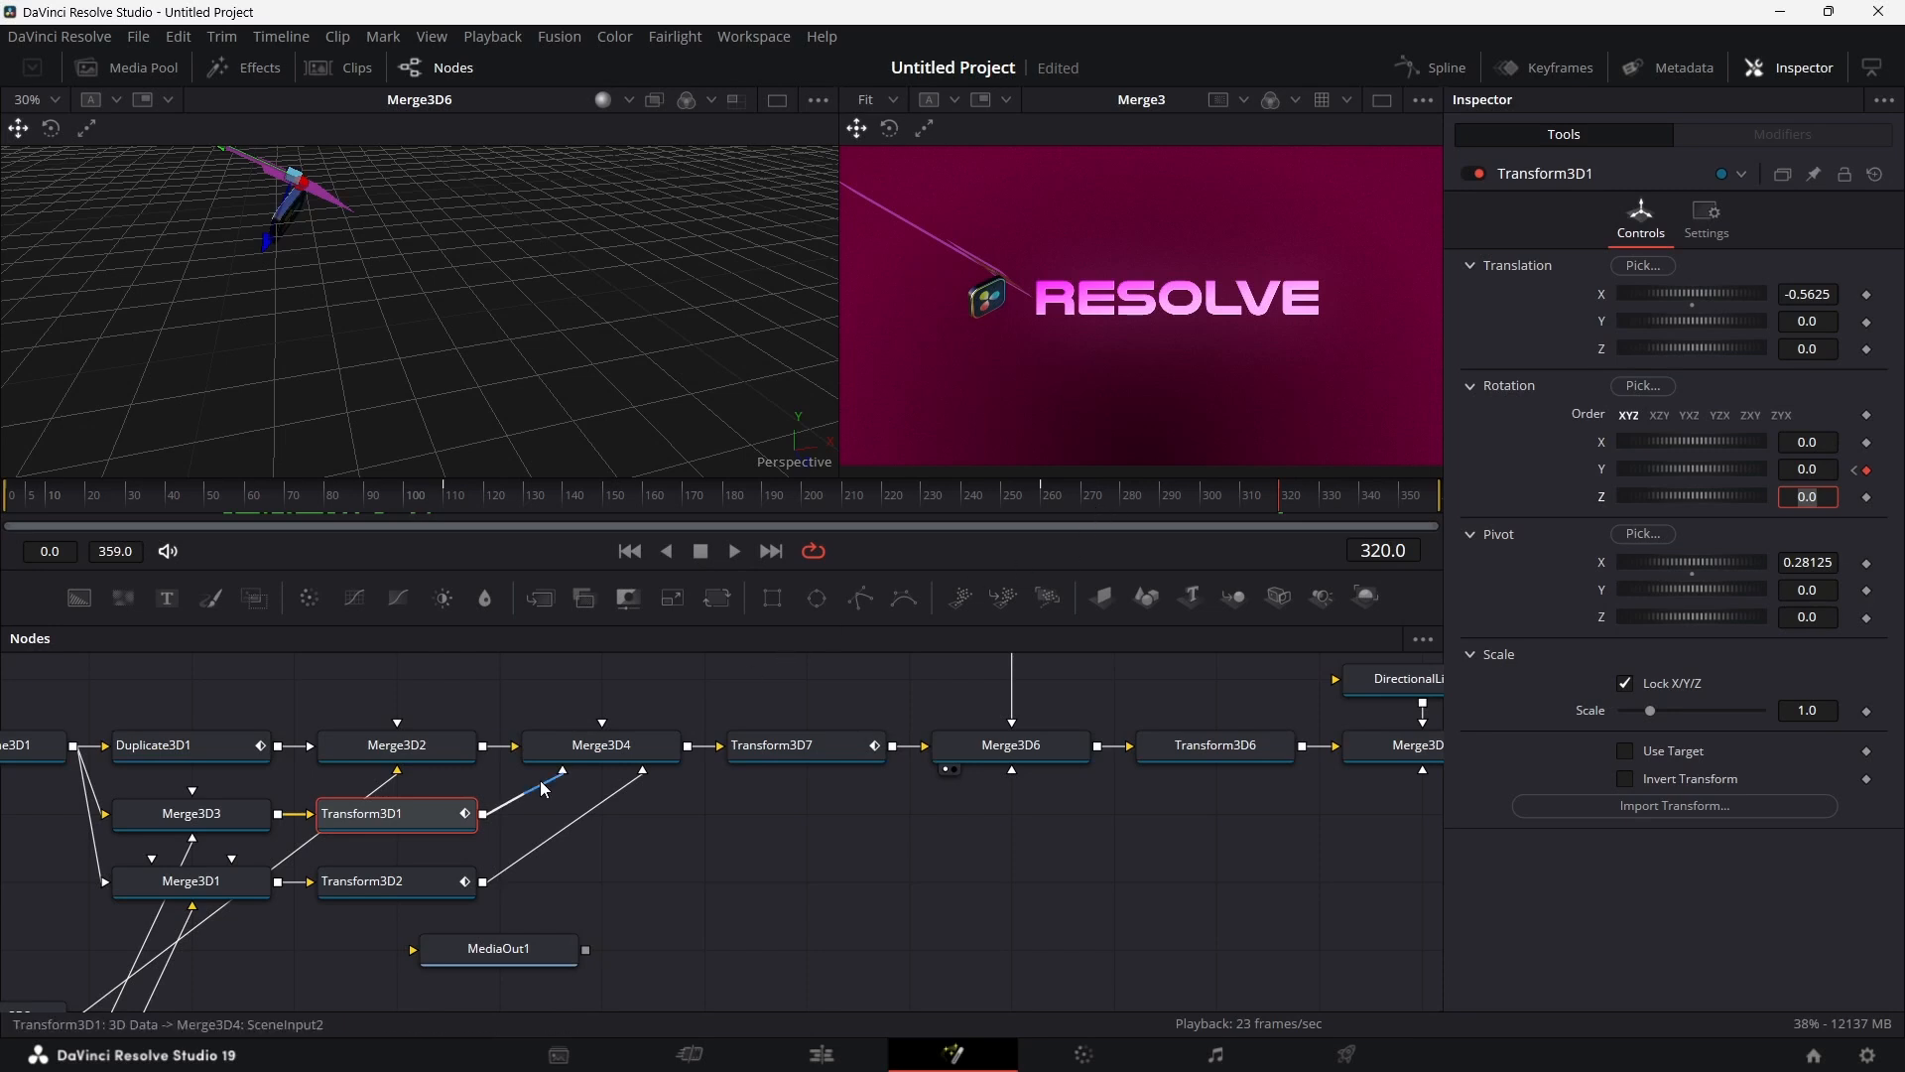
Step: Keyframe ImagePlane3D1's material opacity to fade from 1.0 at frame 300 to 0 at frame 320
scroll(248, 758, "left", 2)
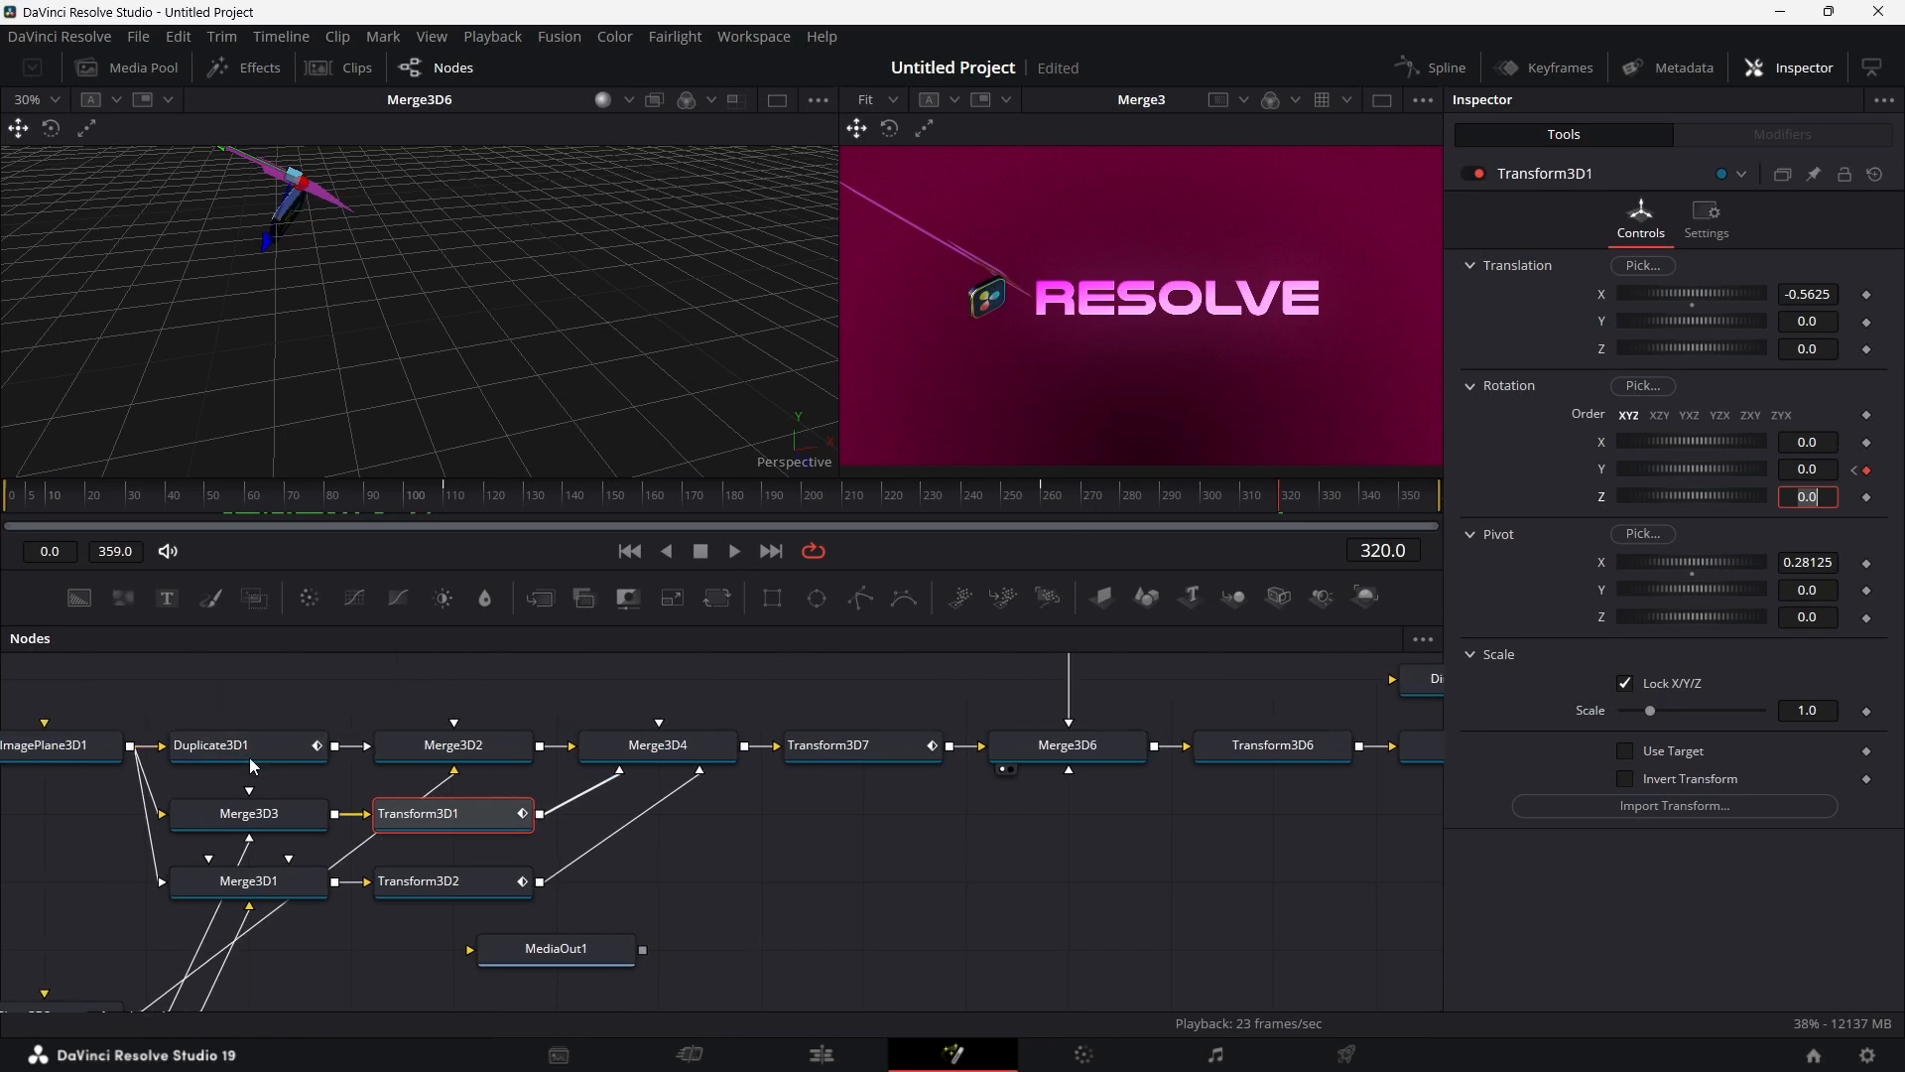
scroll(131, 752, "left", 1)
left_click(131, 752)
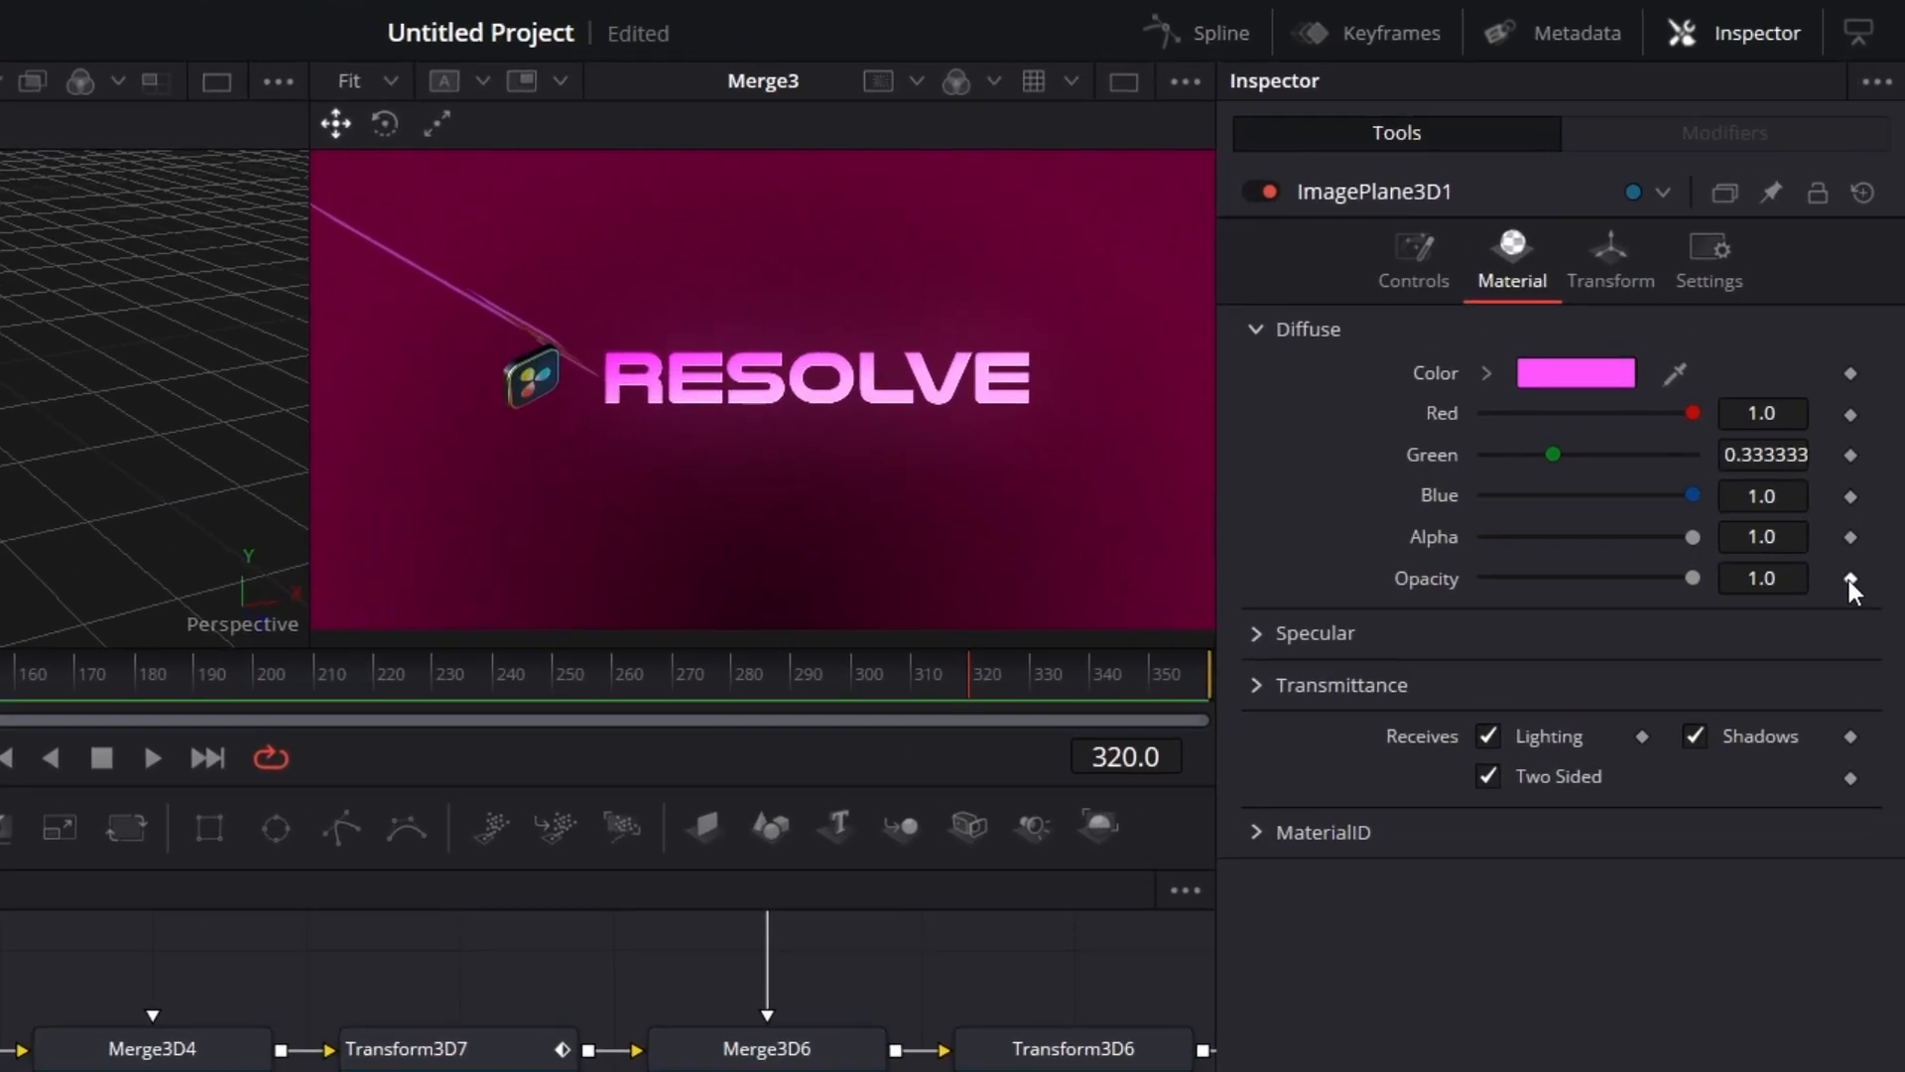
left_click(1849, 578)
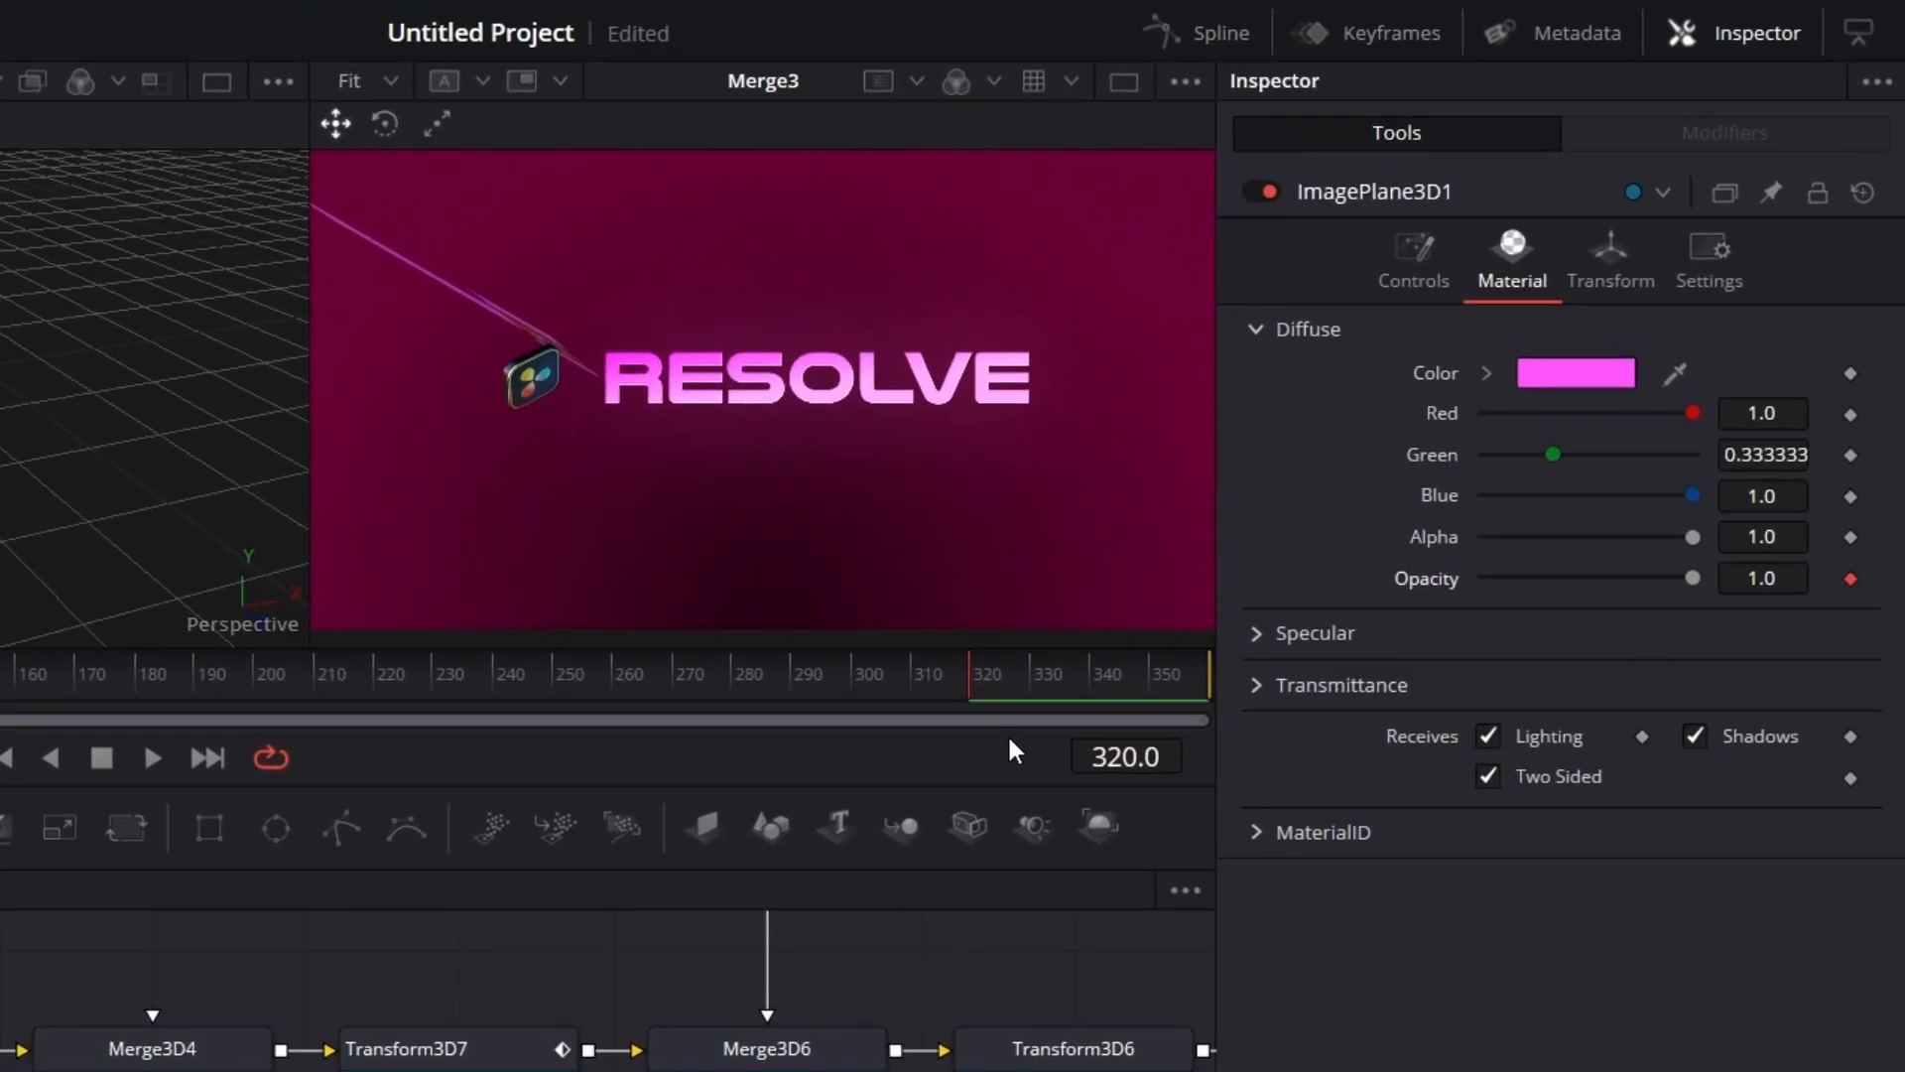
left_click(854, 674)
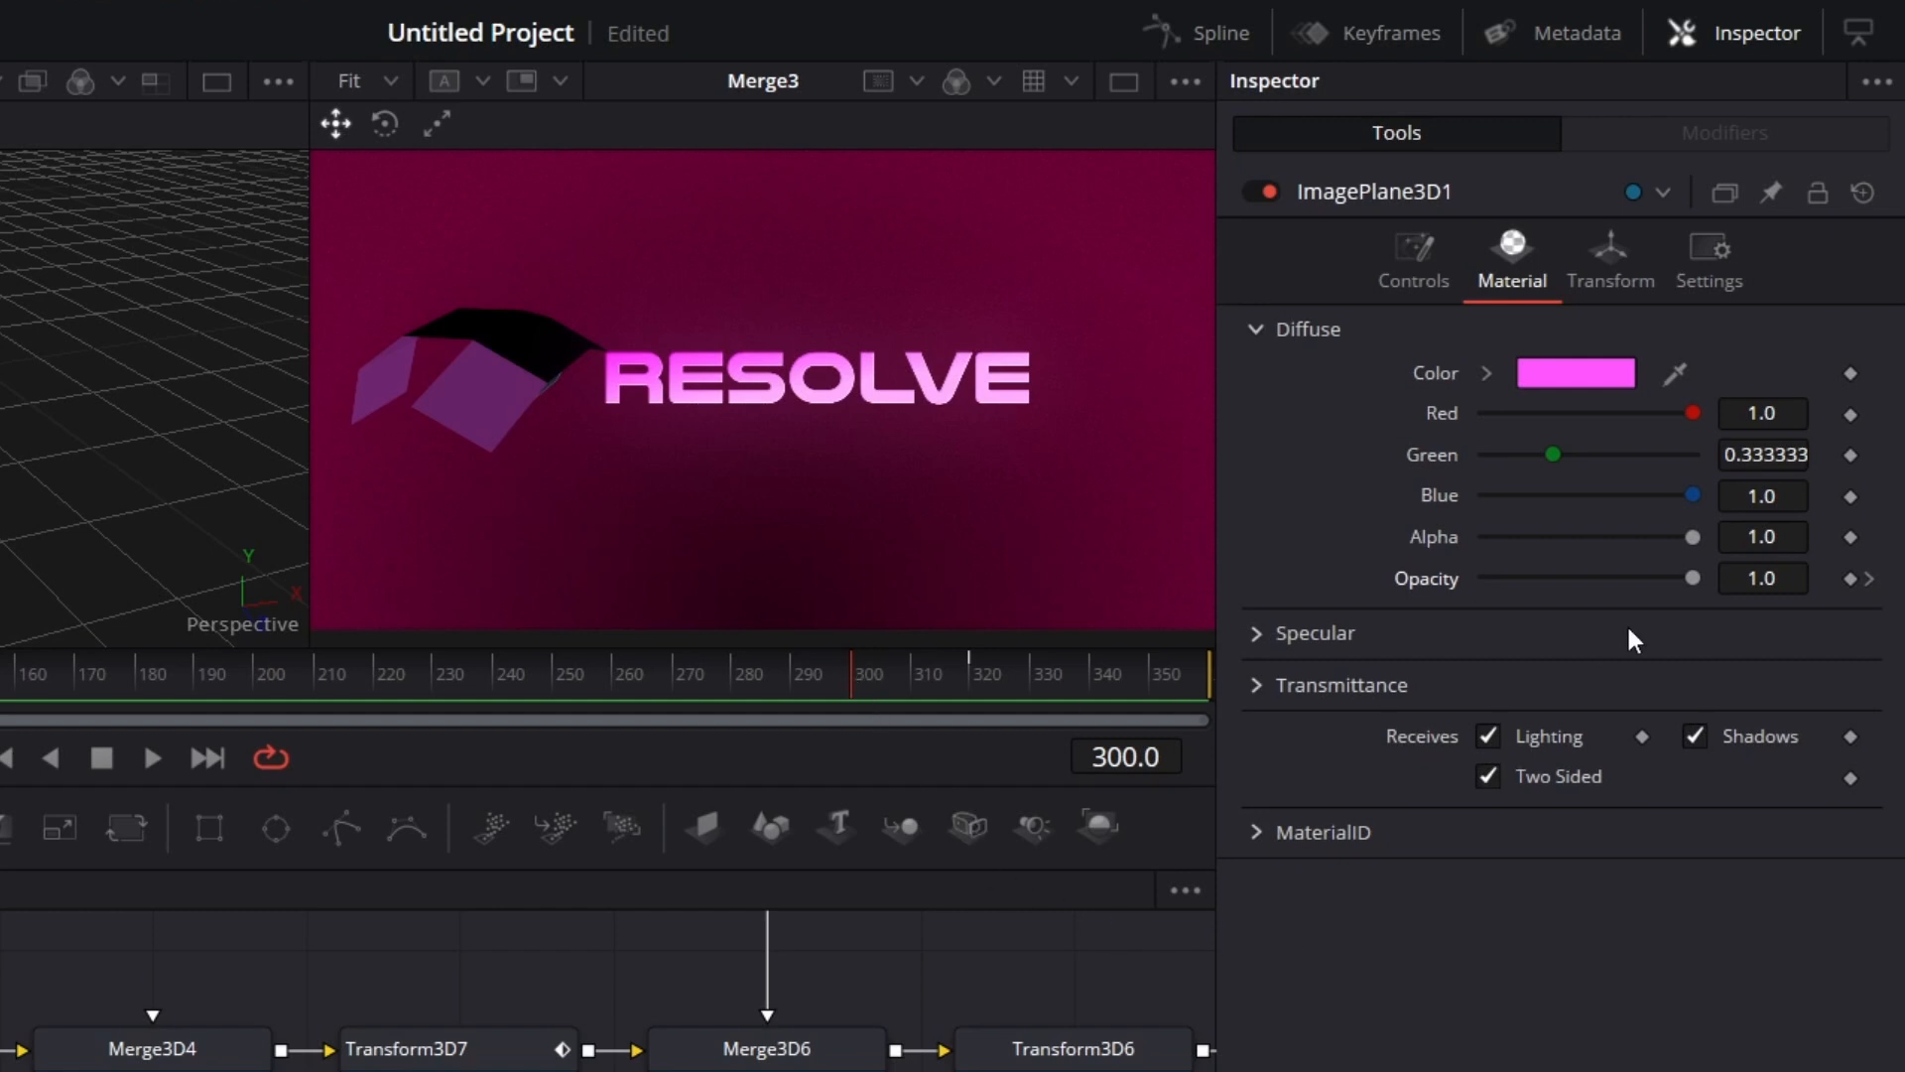
left_click(1849, 580)
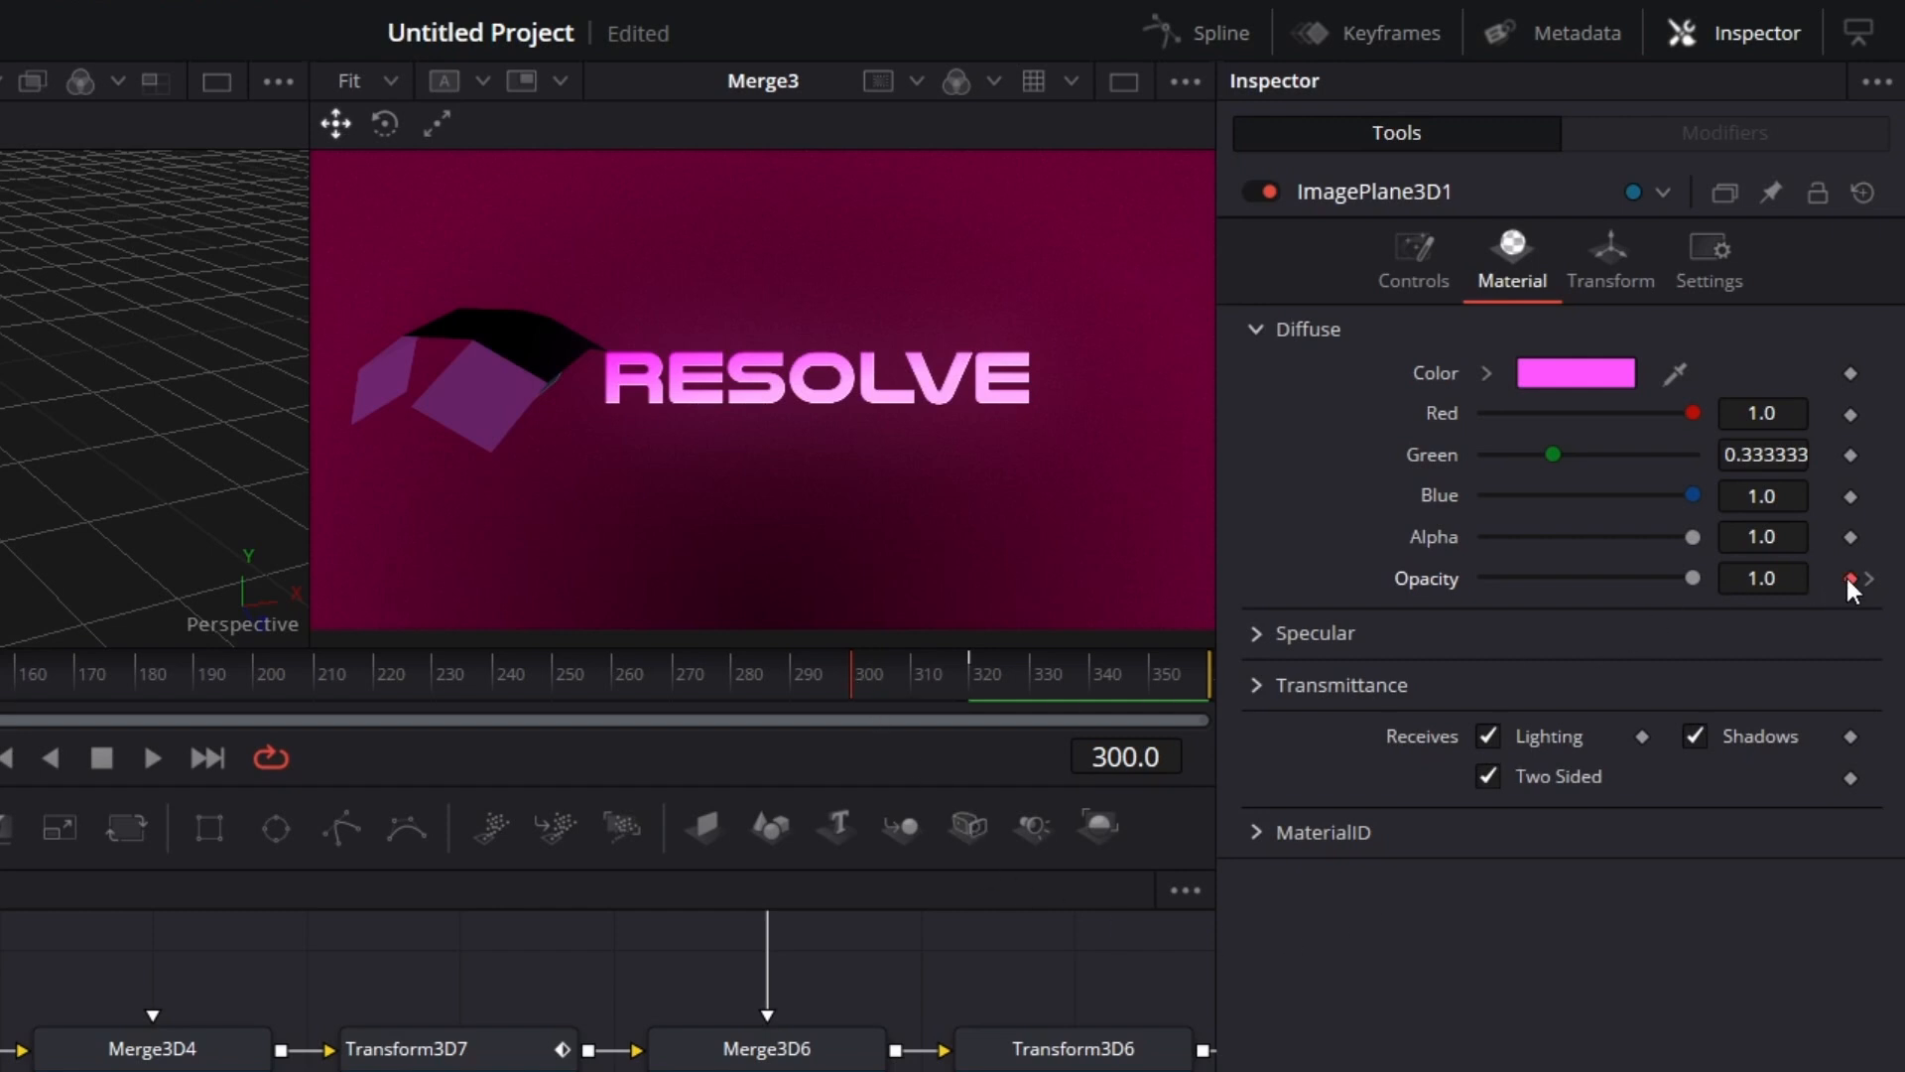
left_click(1870, 580)
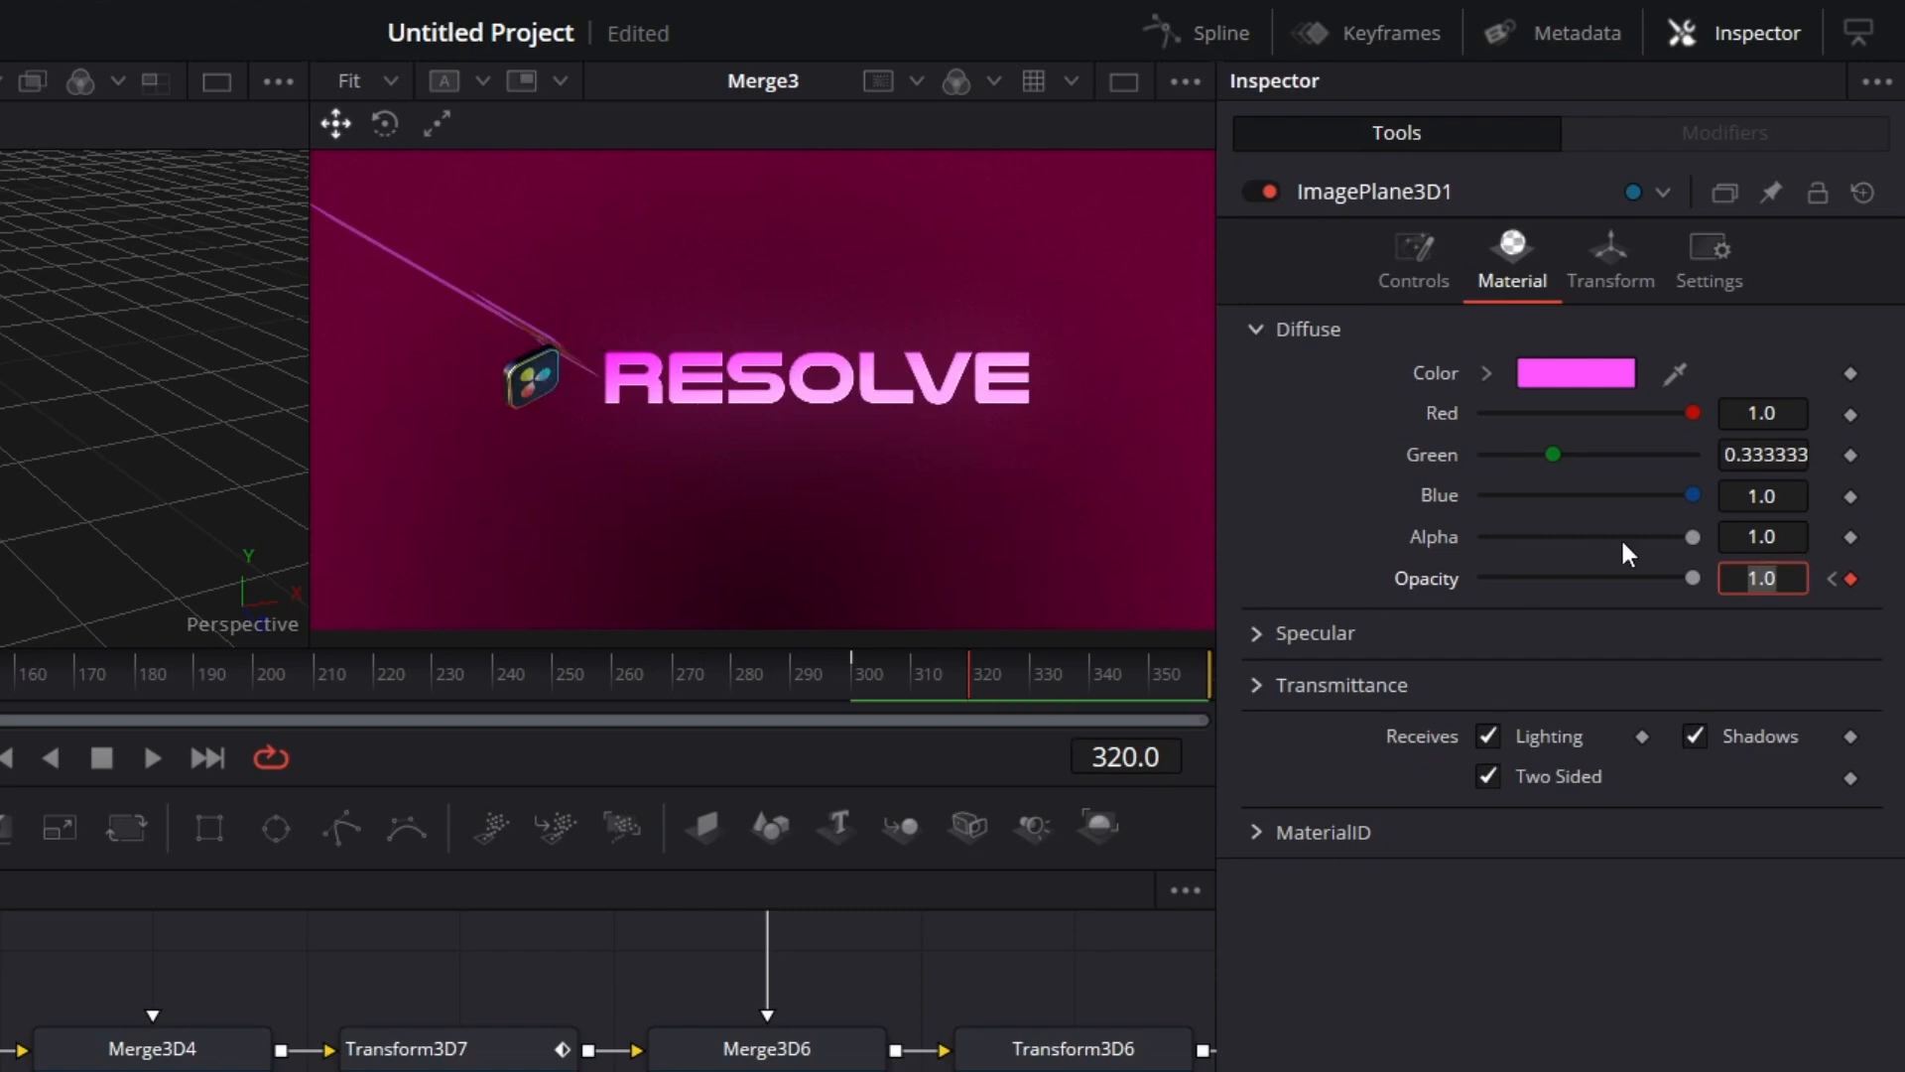
left_click_drag(1689, 576, 1381, 586)
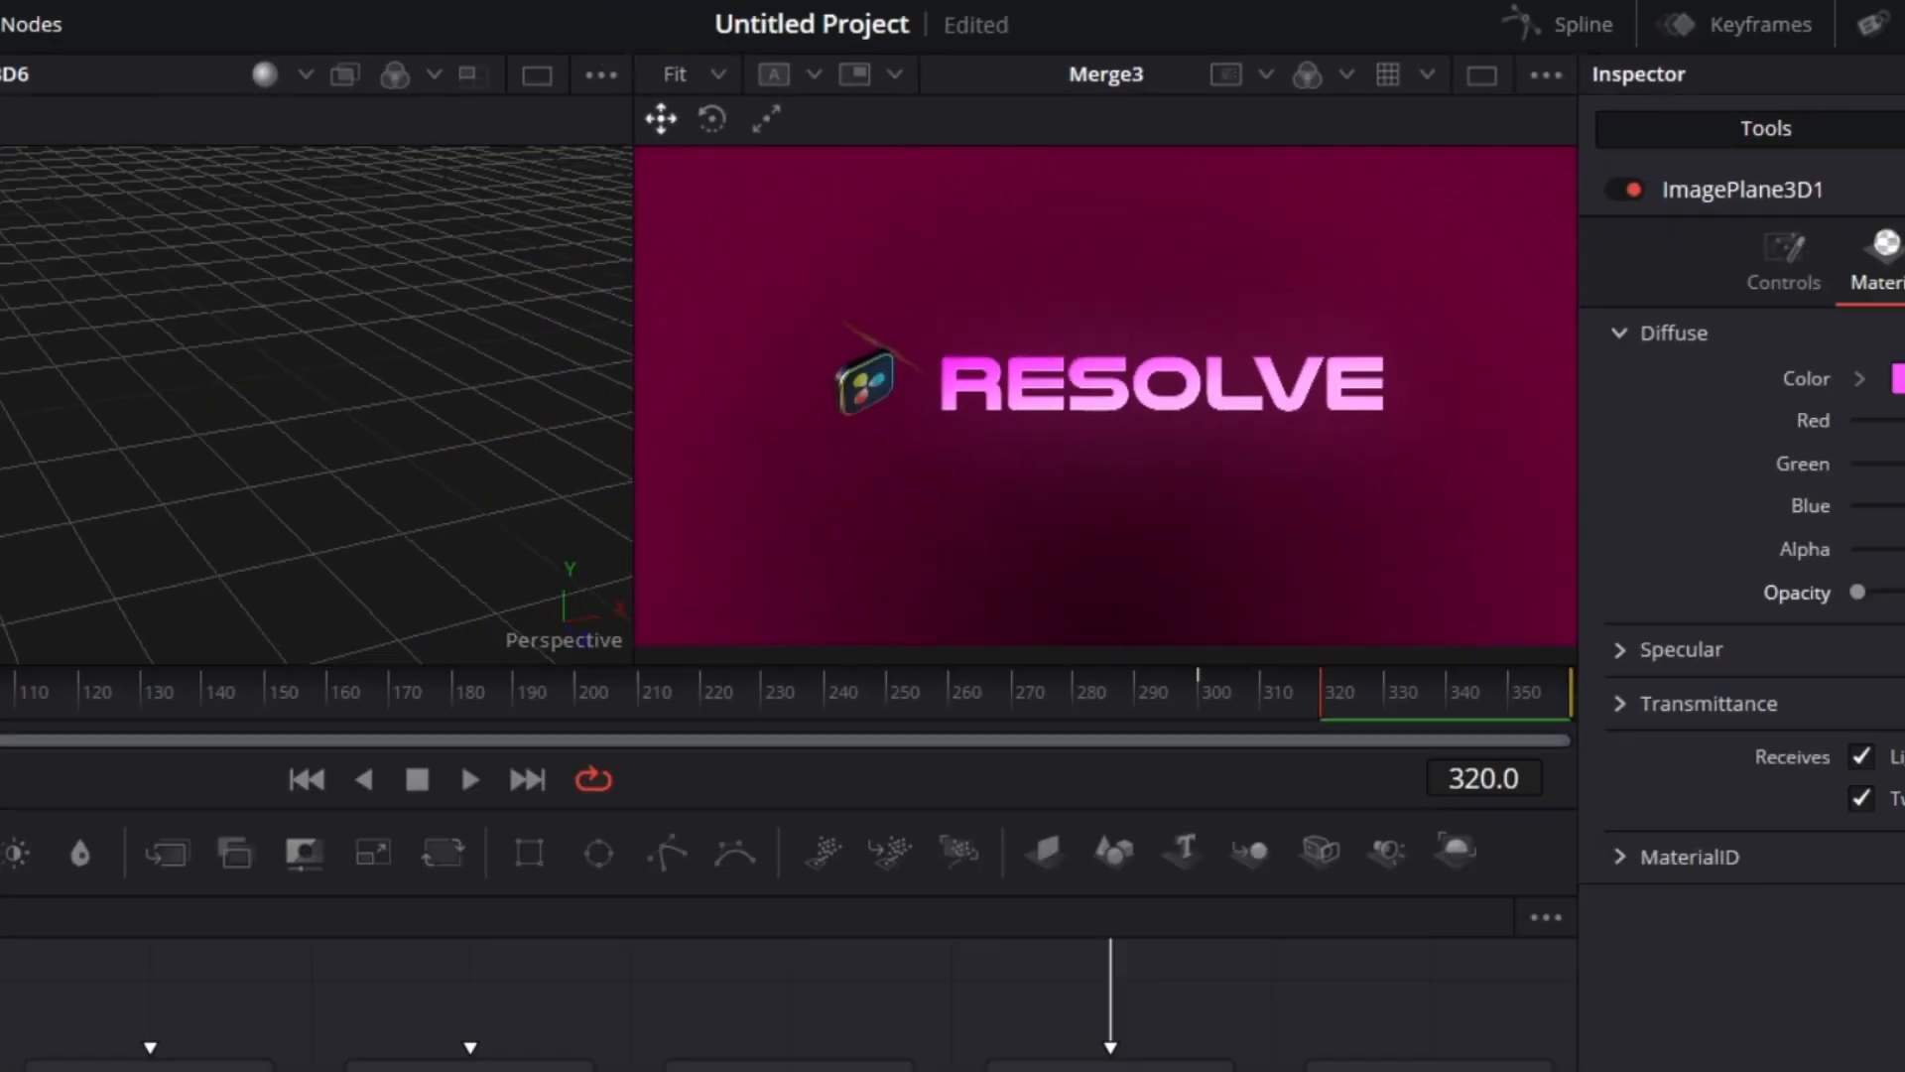
Step: Locate the nodes for the cube's other image planes and scrub the animation to examine when those faces are in view
scroll(914, 927, "down", 6)
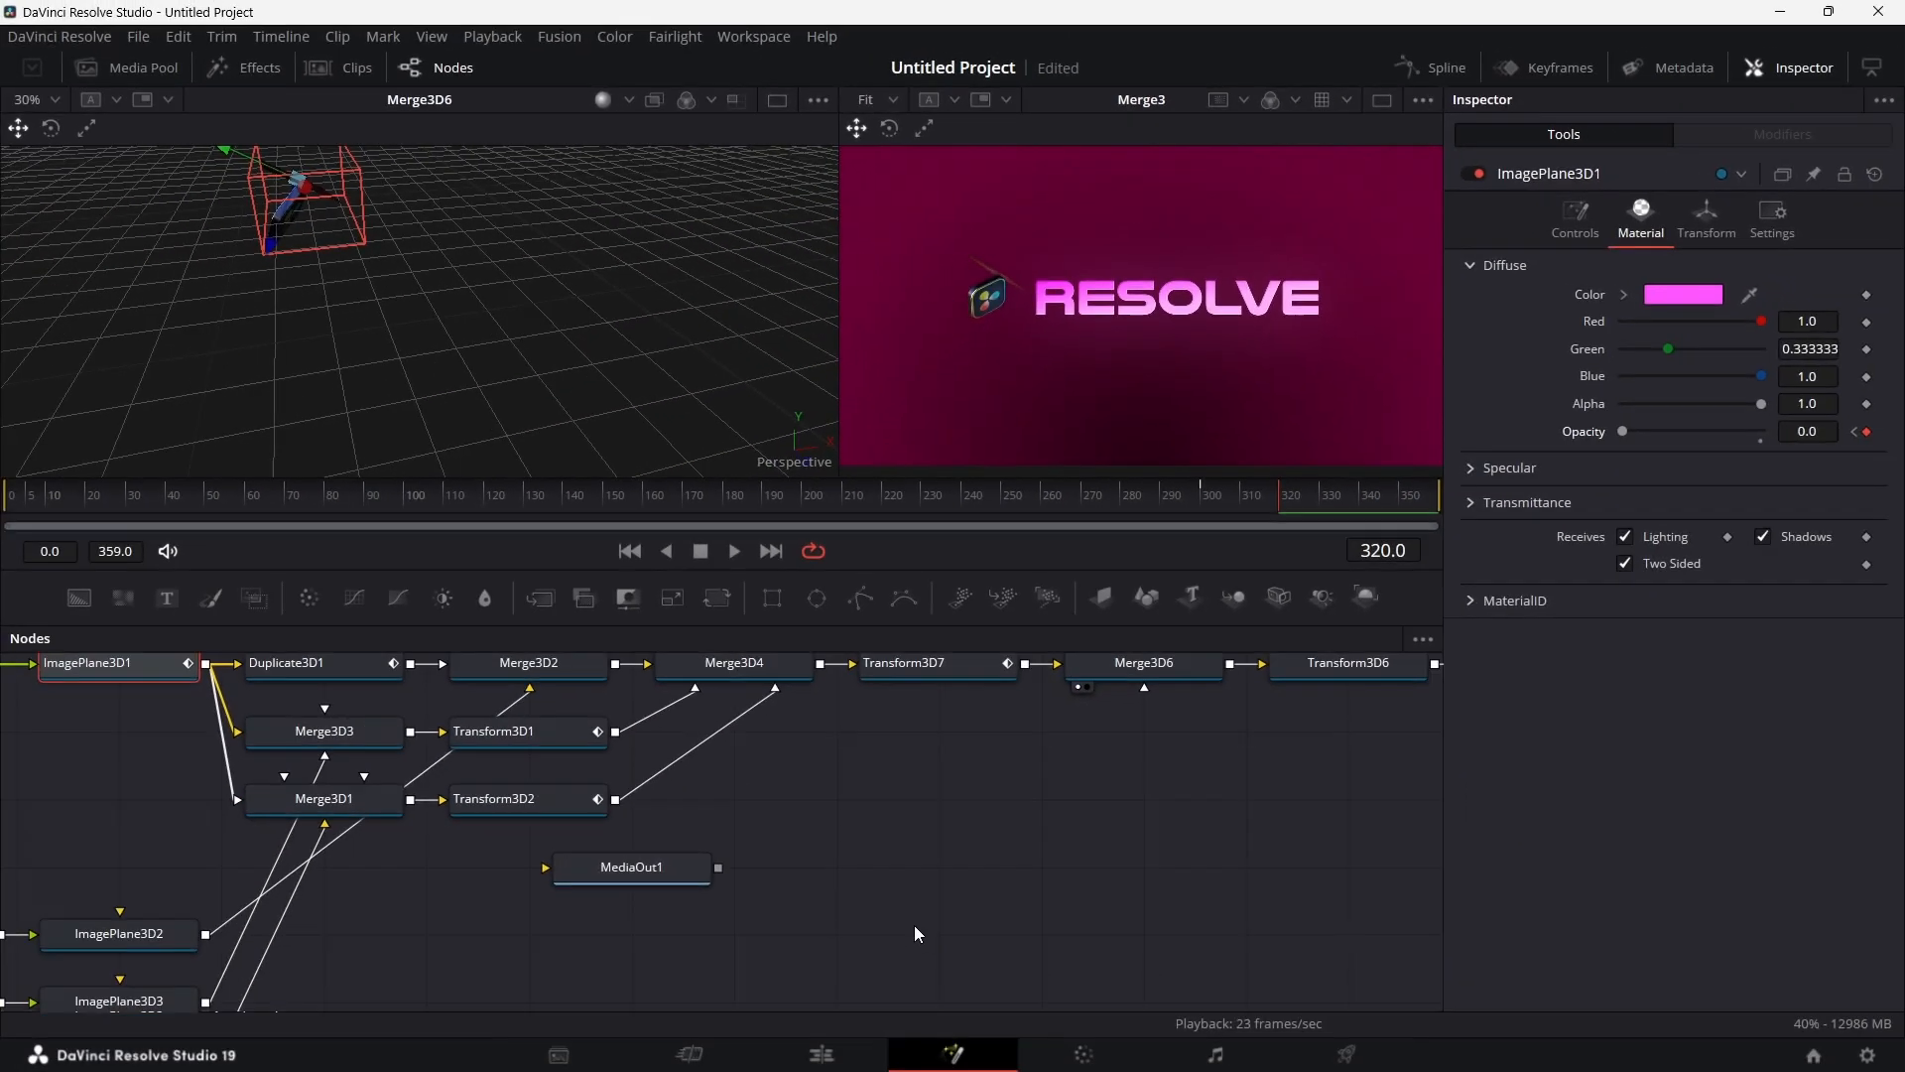
scroll(352, 885, "left", 6)
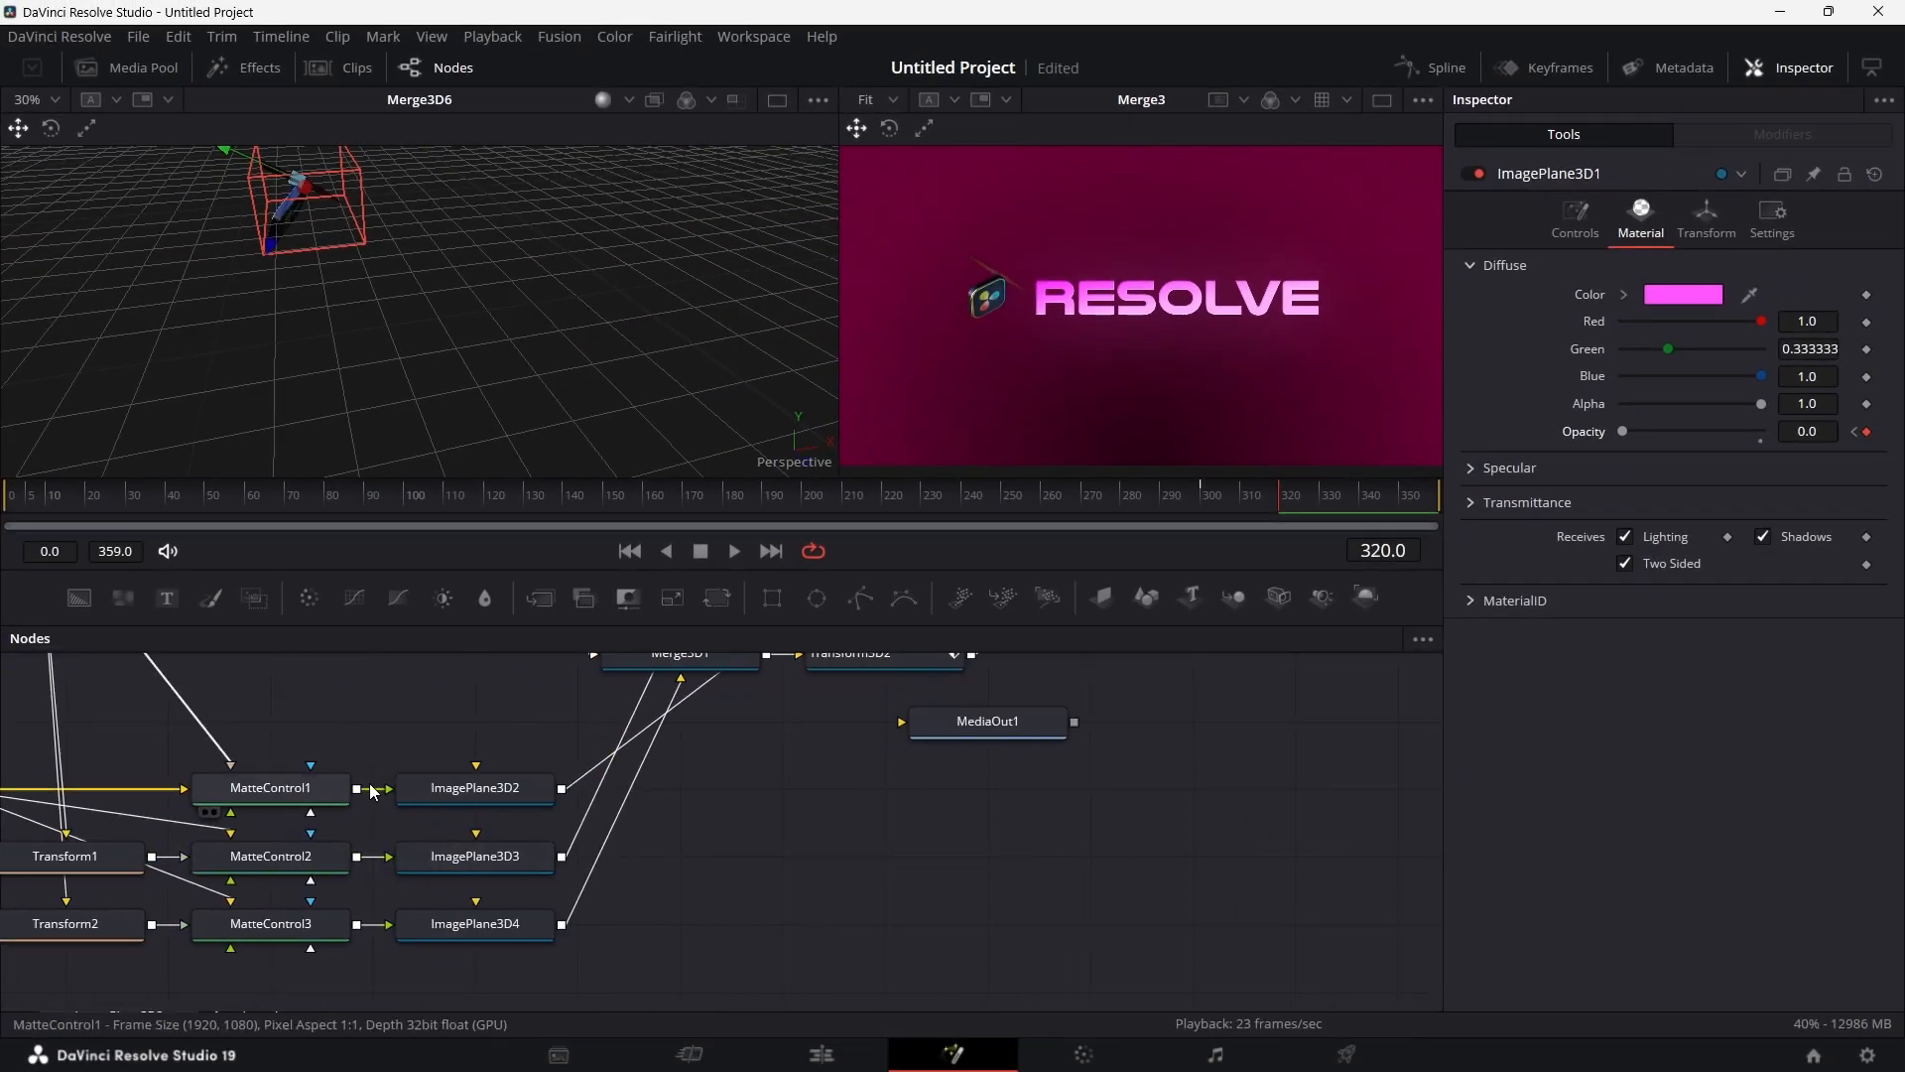
scroll(836, 890, "up", 3)
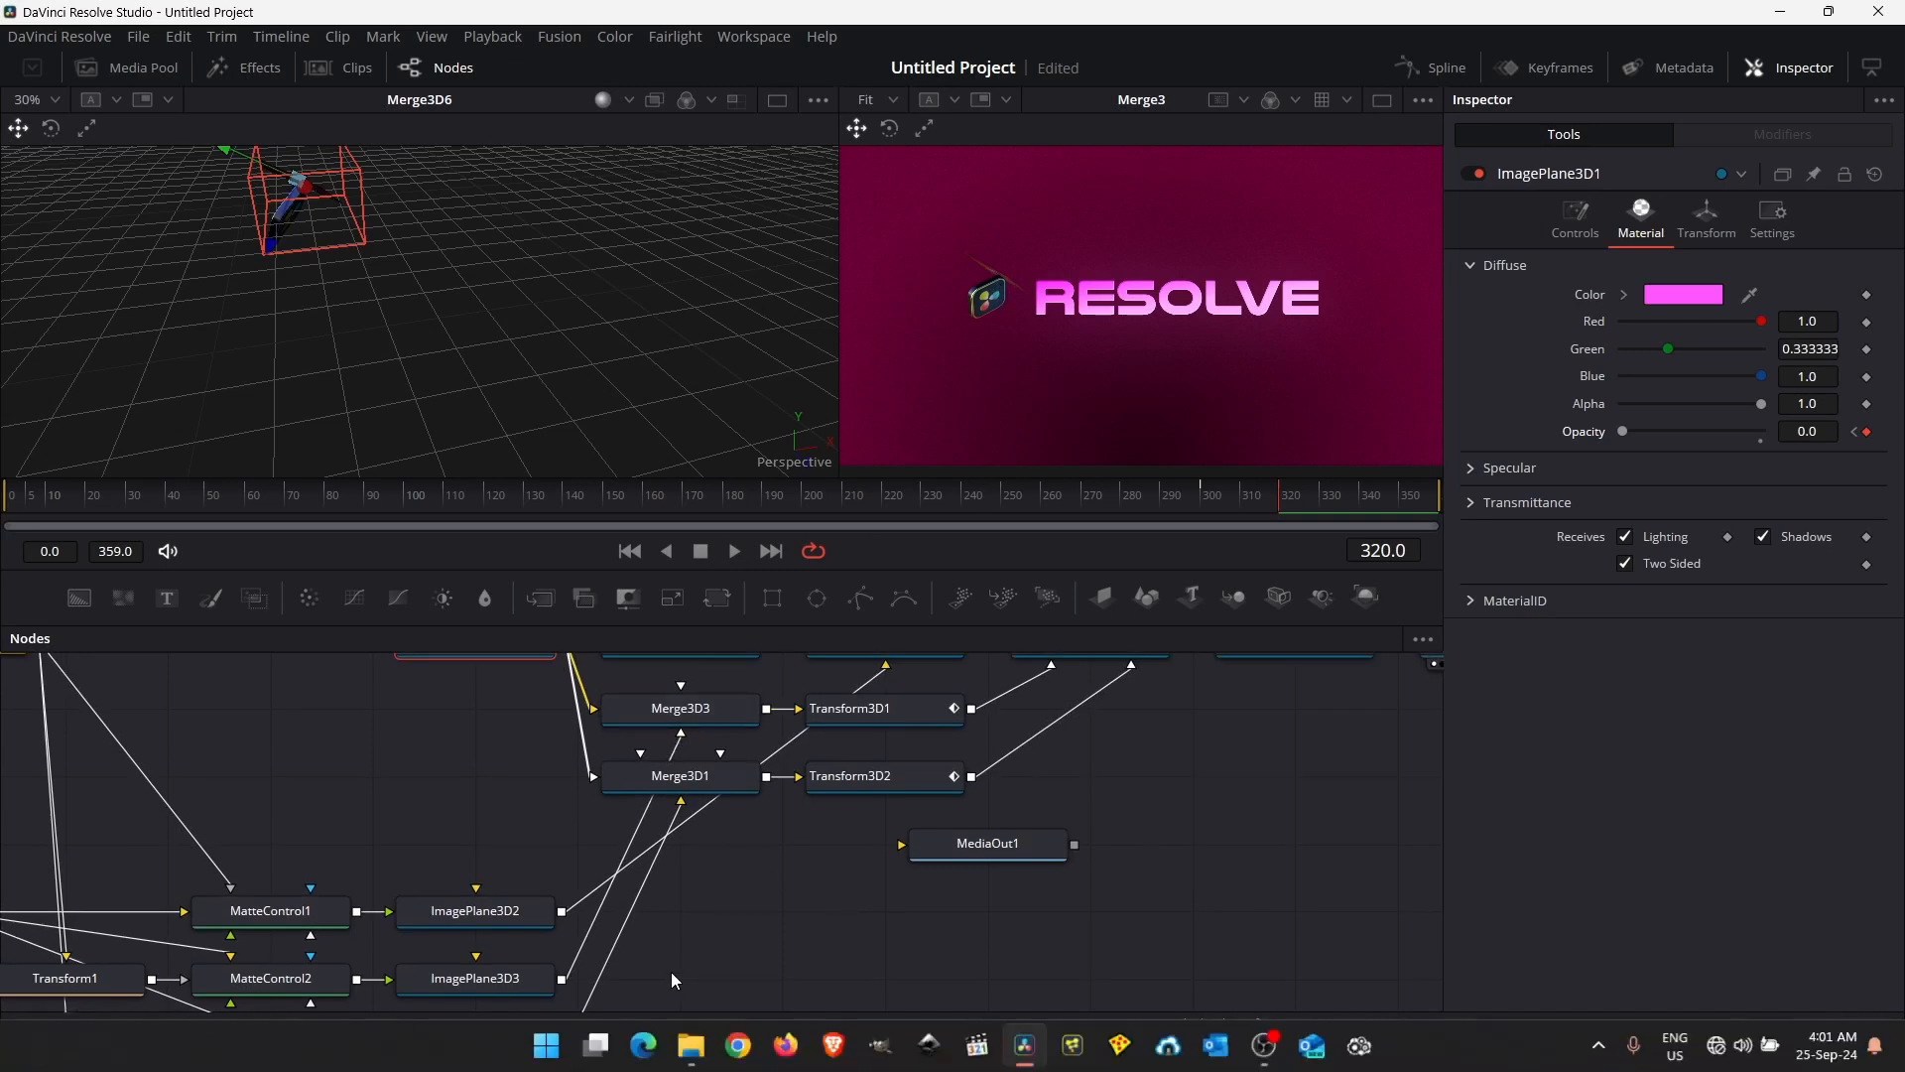
scroll(683, 915, "down", 3)
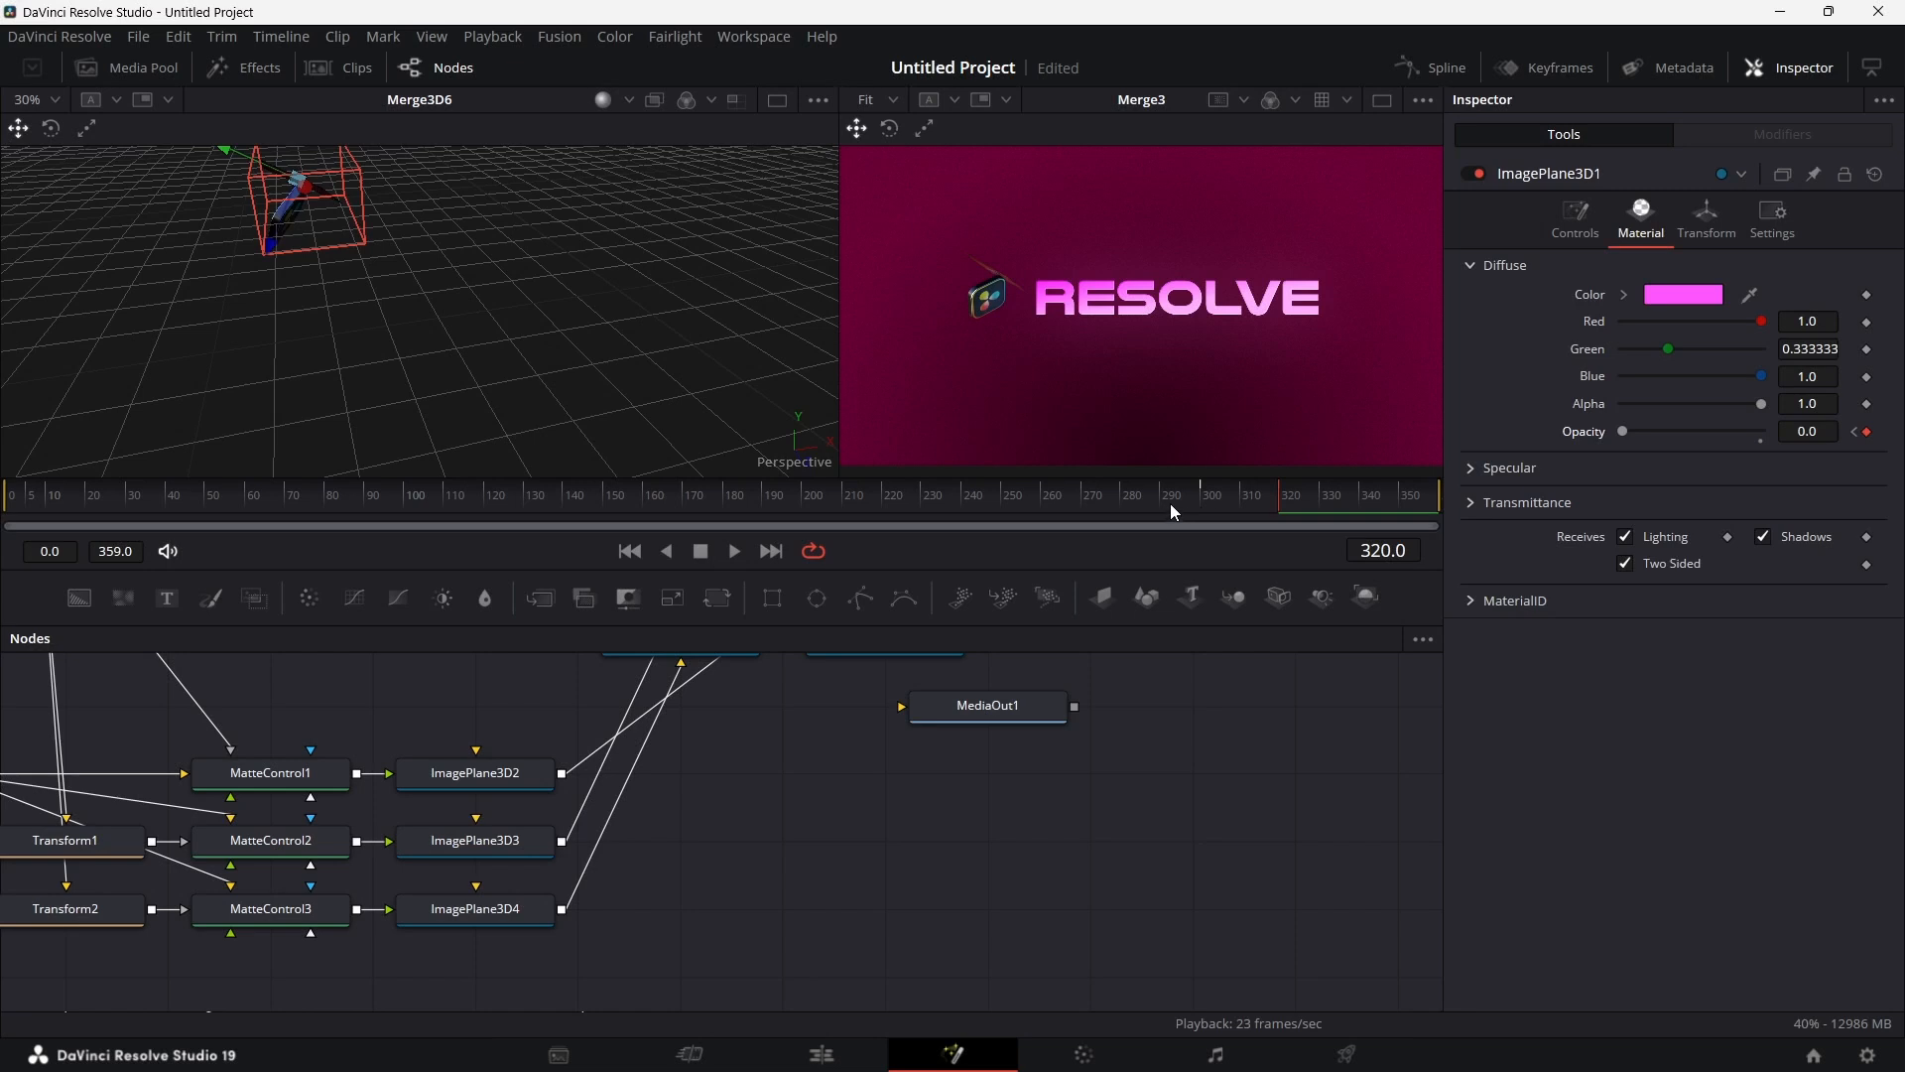
left_click(1198, 500)
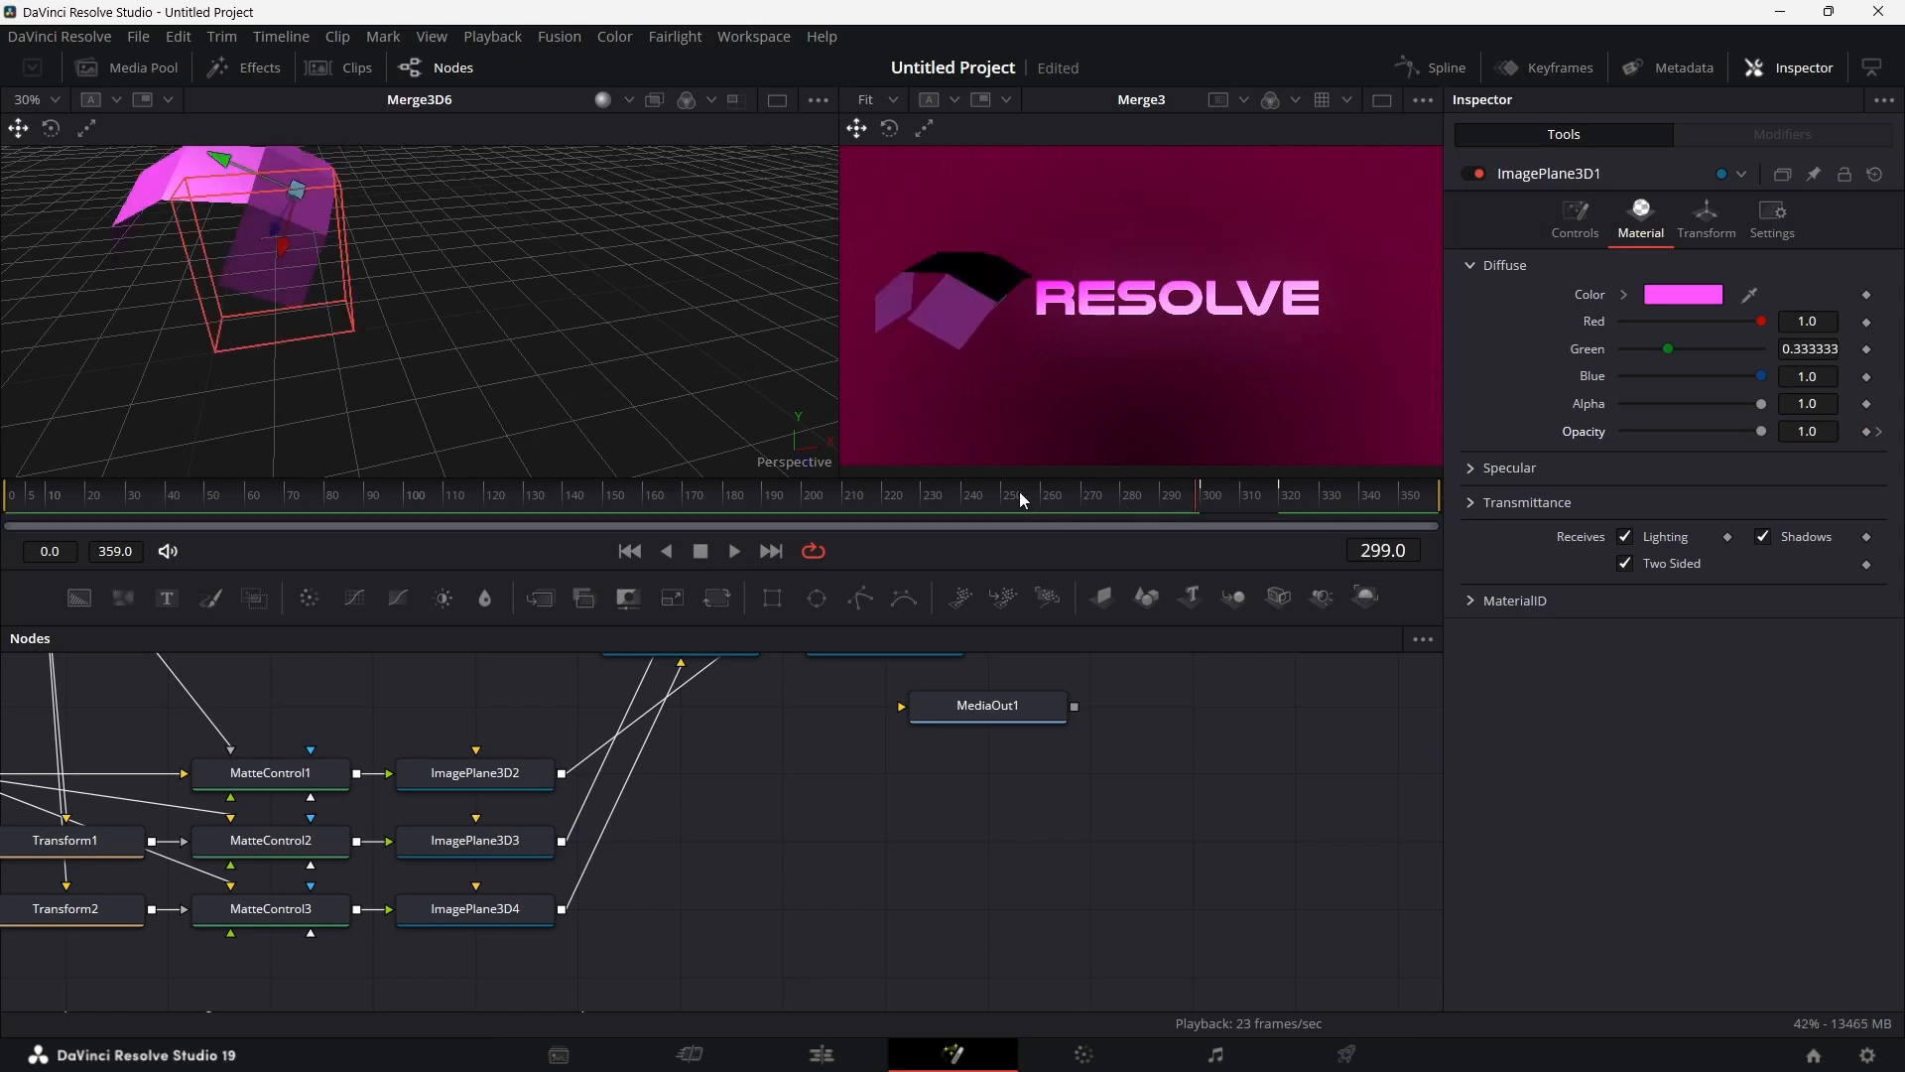
left_click_drag(1039, 492, 1045, 494)
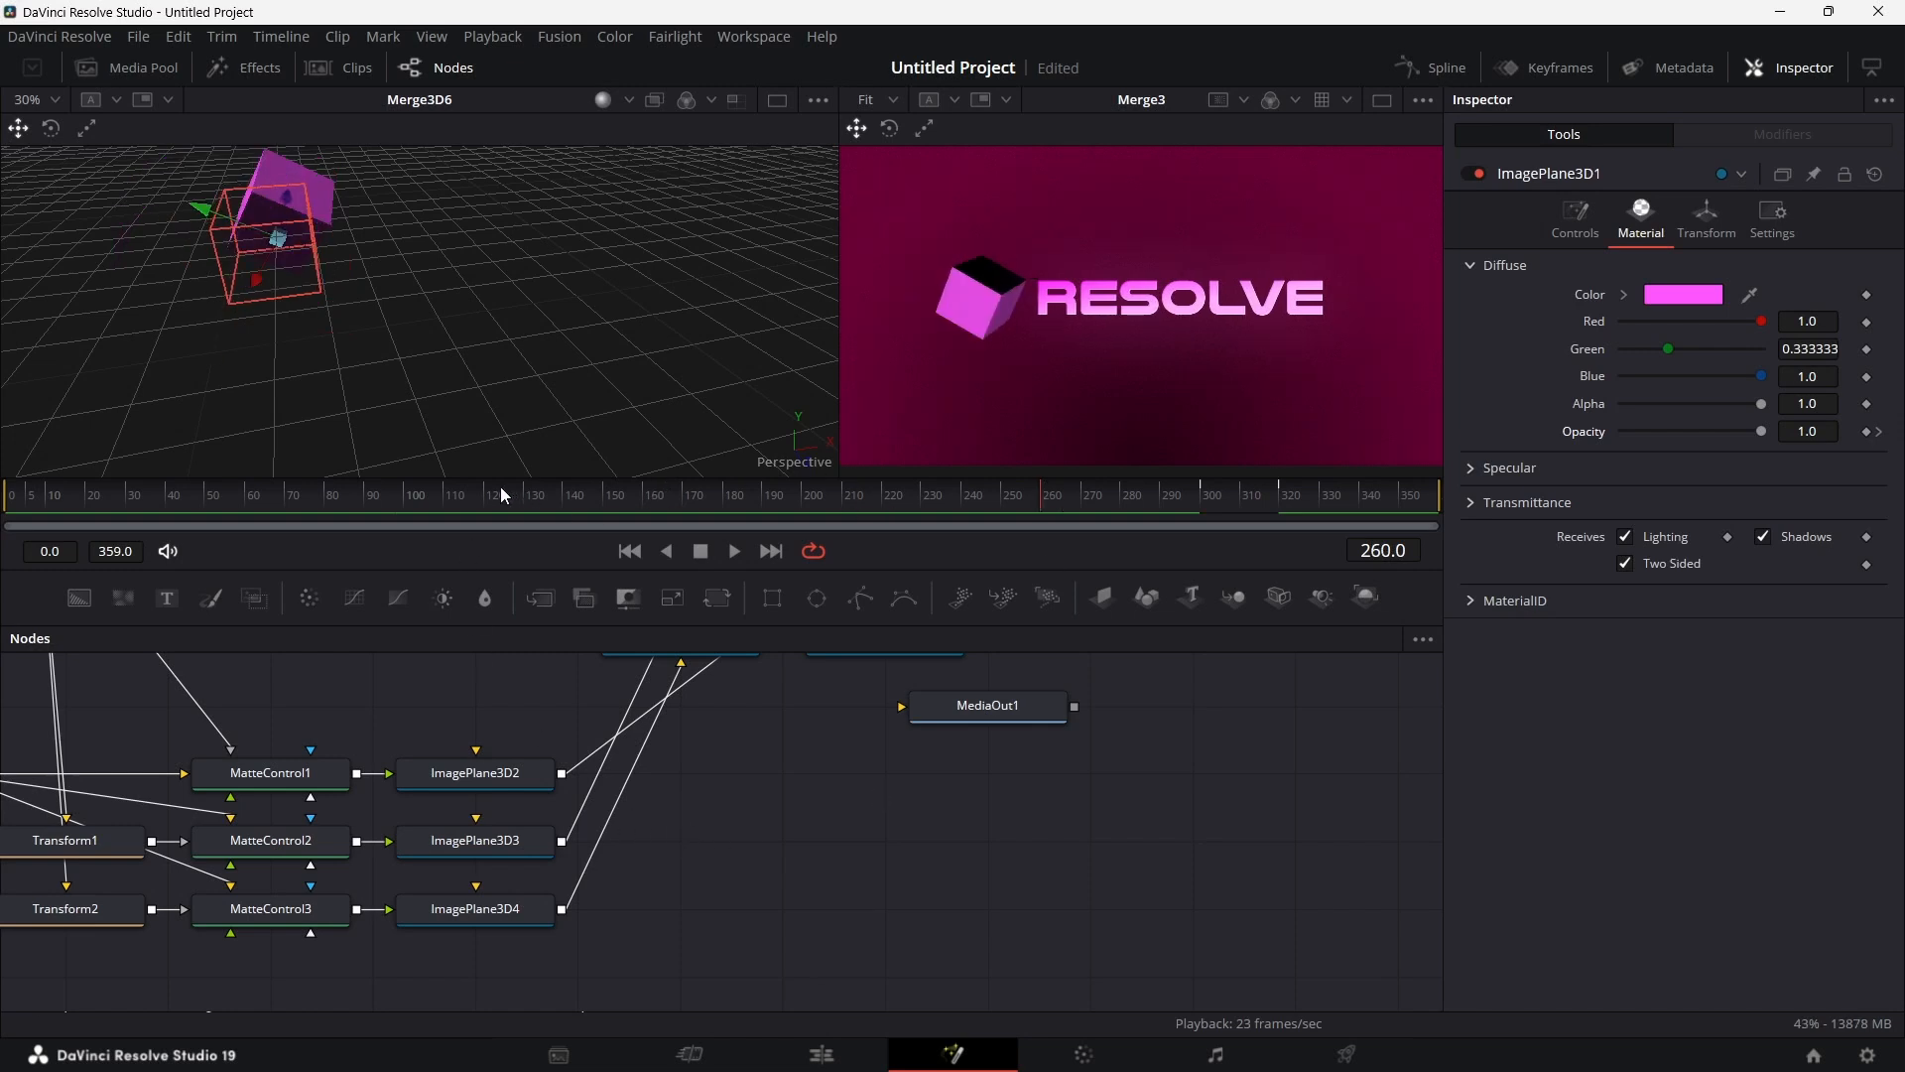
left_click_drag(484, 502, 484, 502)
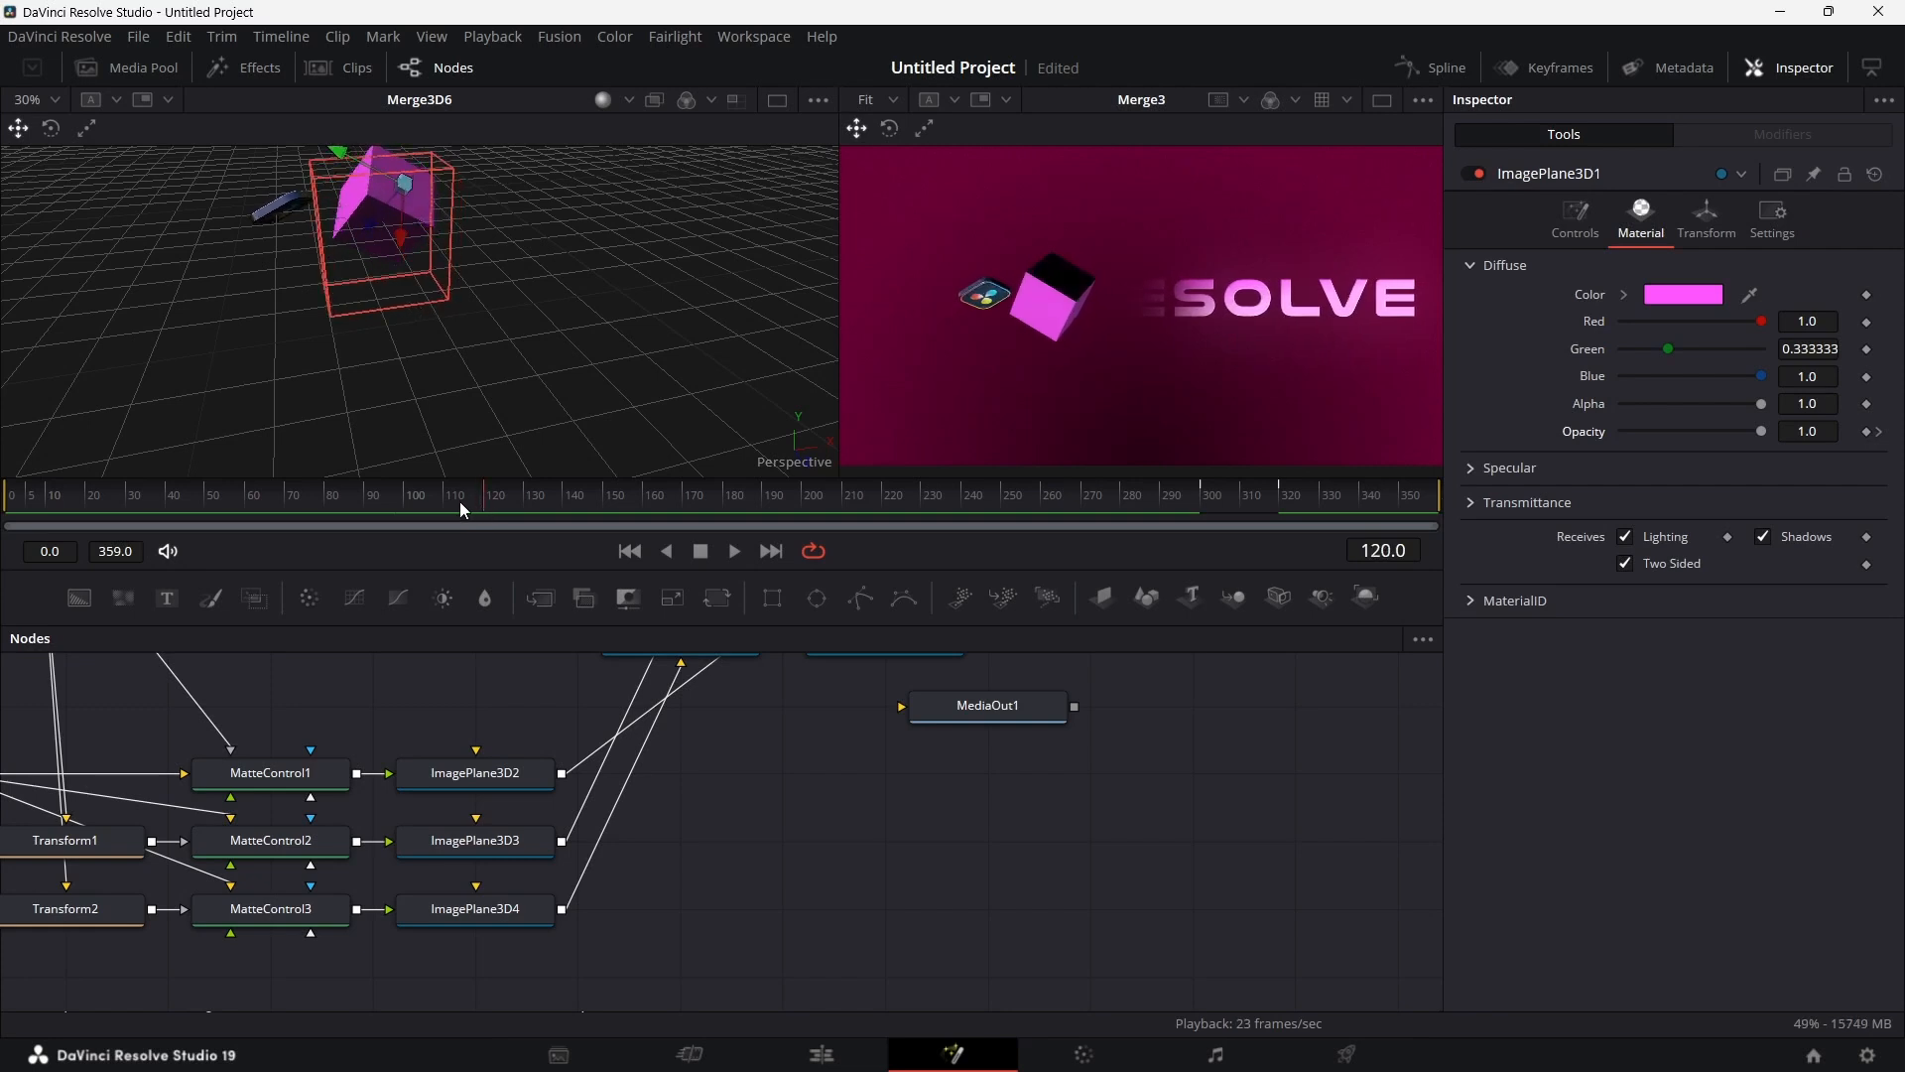
scroll(192, 750, "left", 4)
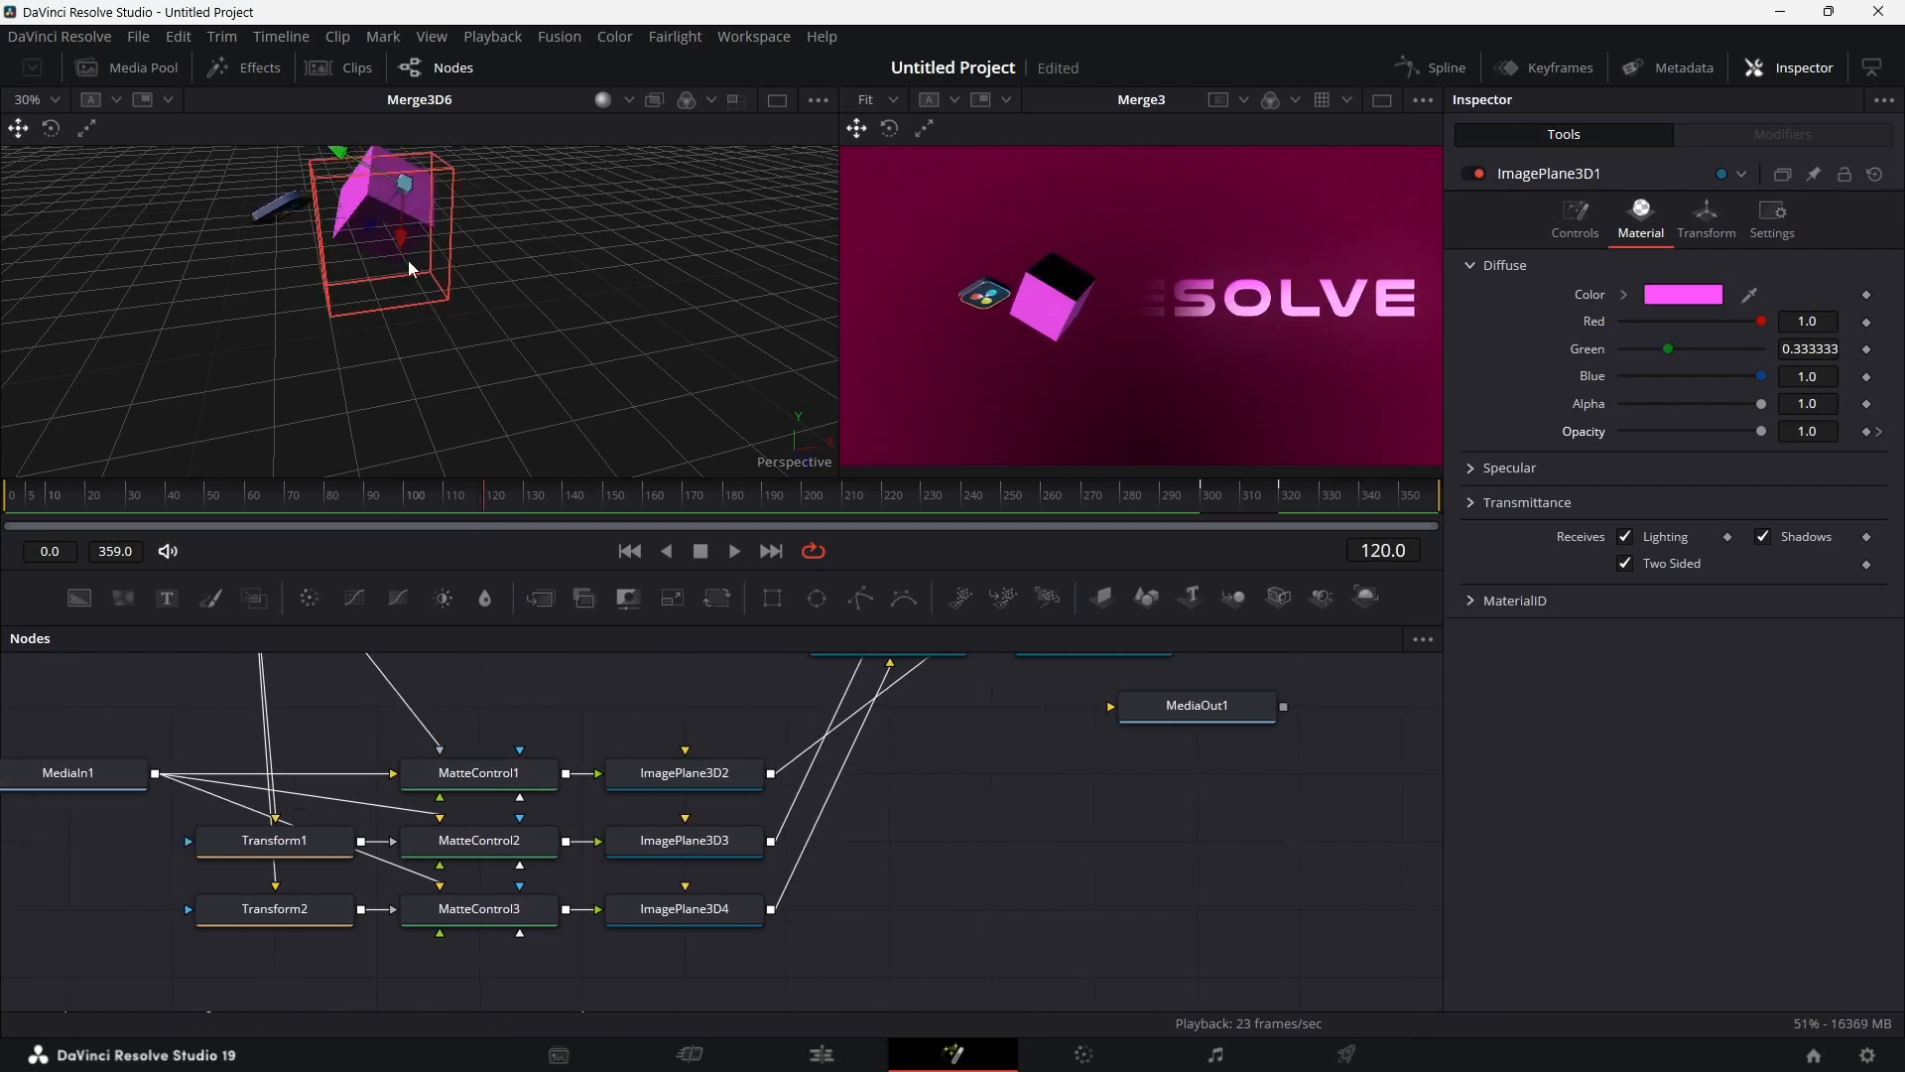
left_click(98, 506)
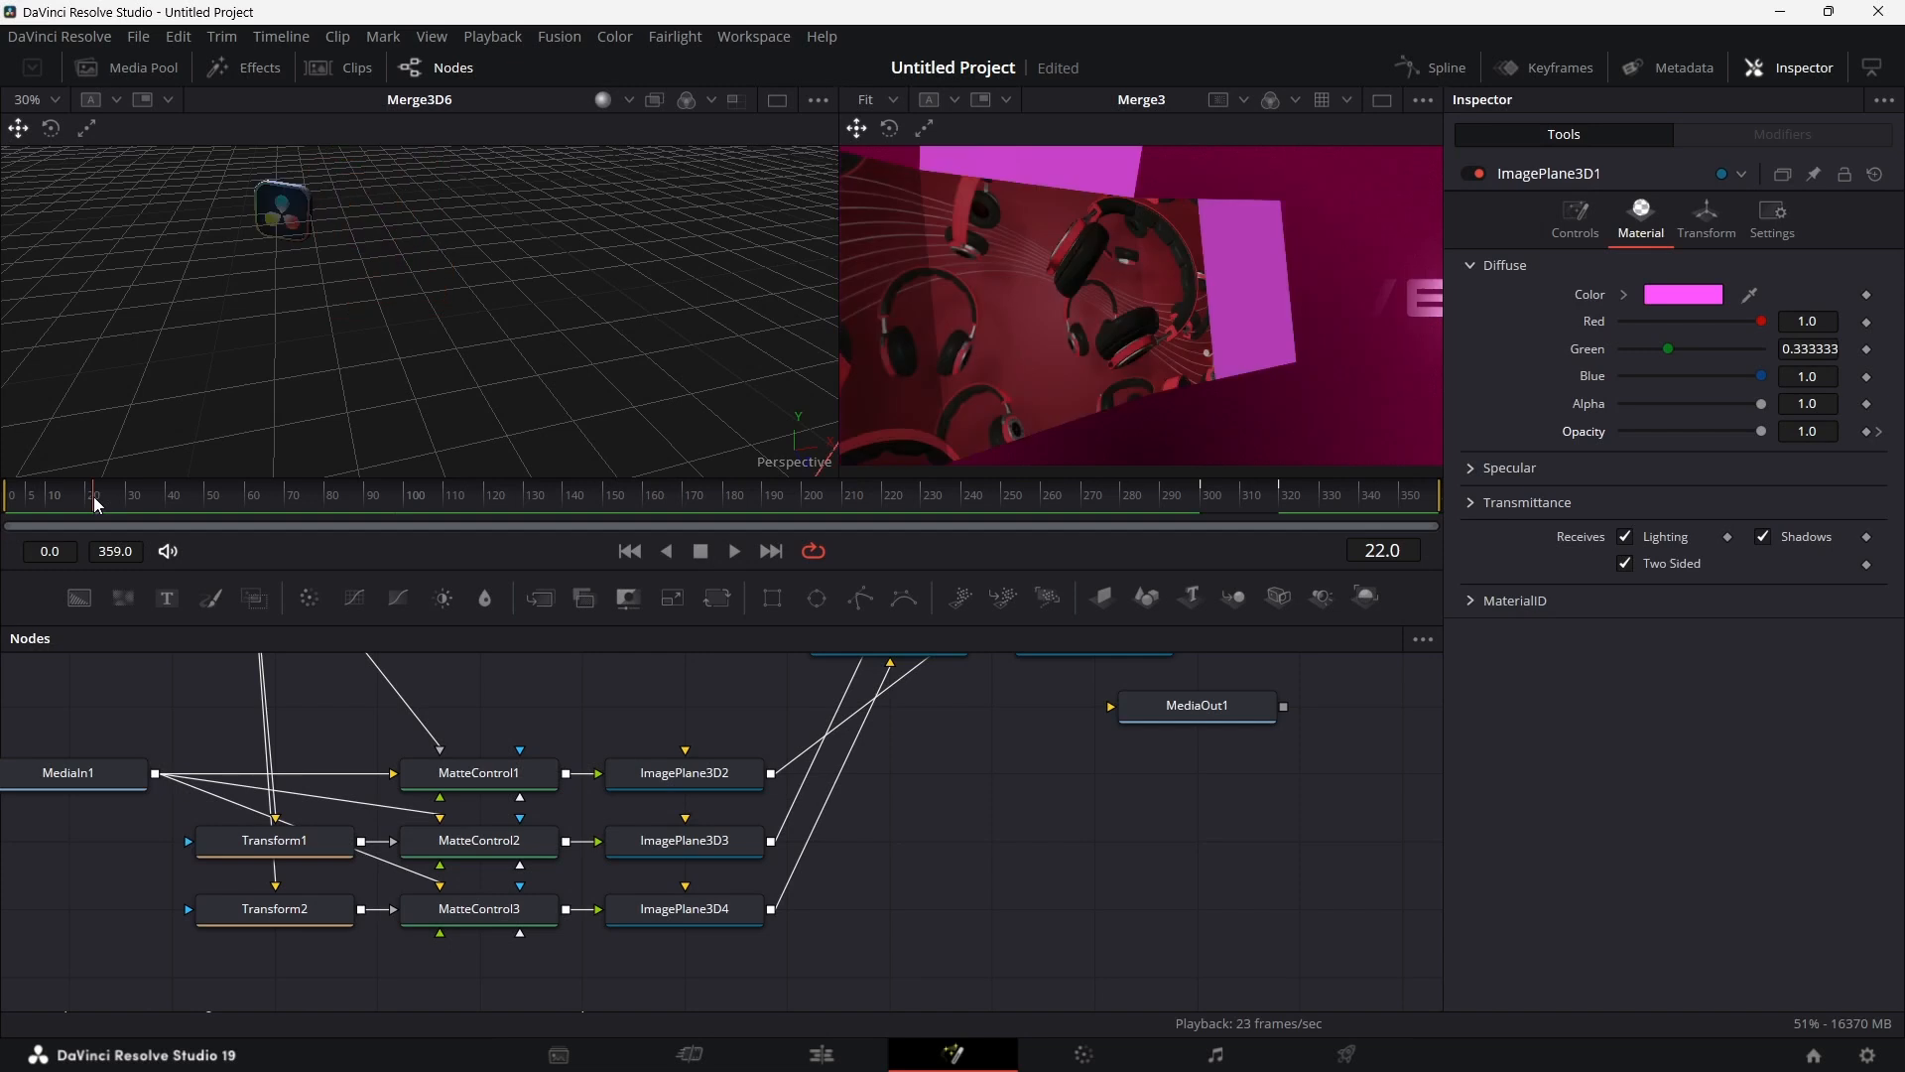
left_click(485, 496)
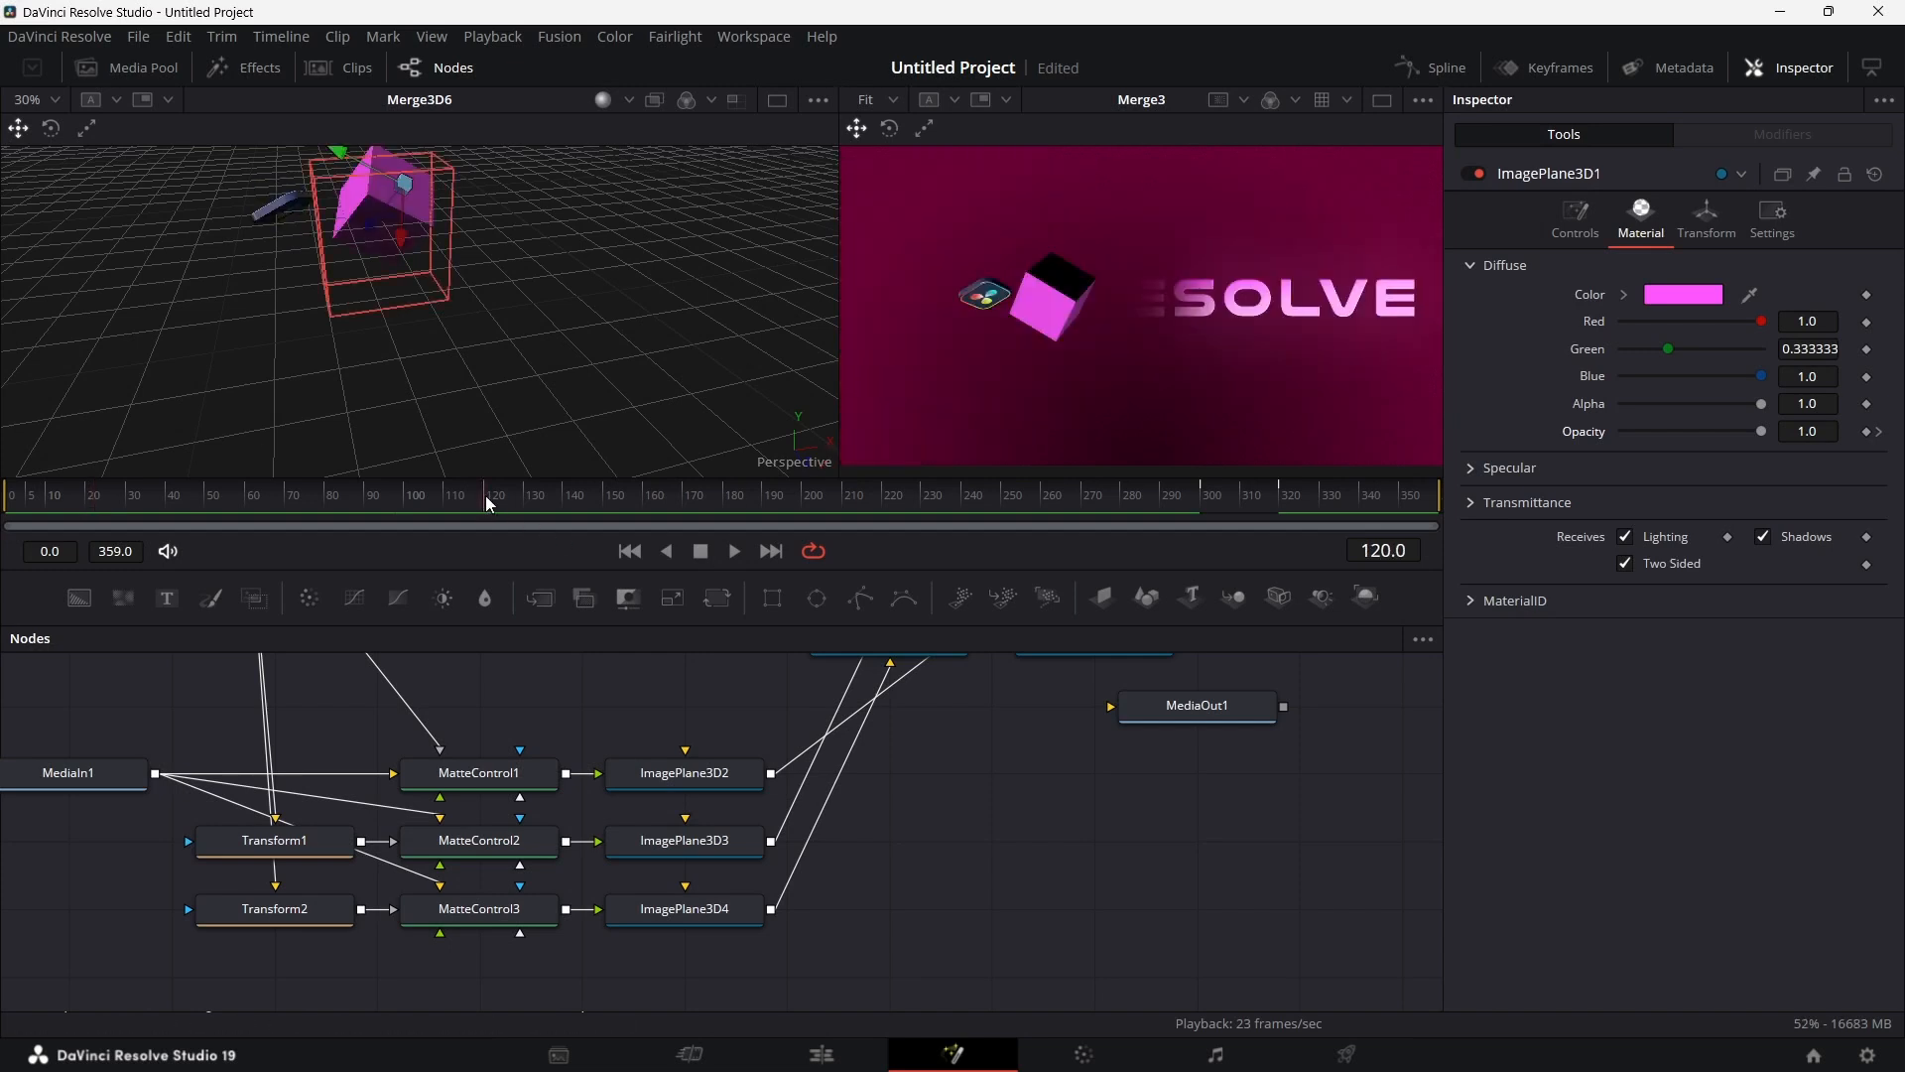
Step: Add material opacity keyframes of 1.0 at frame 100 to ImagePlane3D2 and ImagePlane3D3
left_click_drag(479, 497, 405, 506)
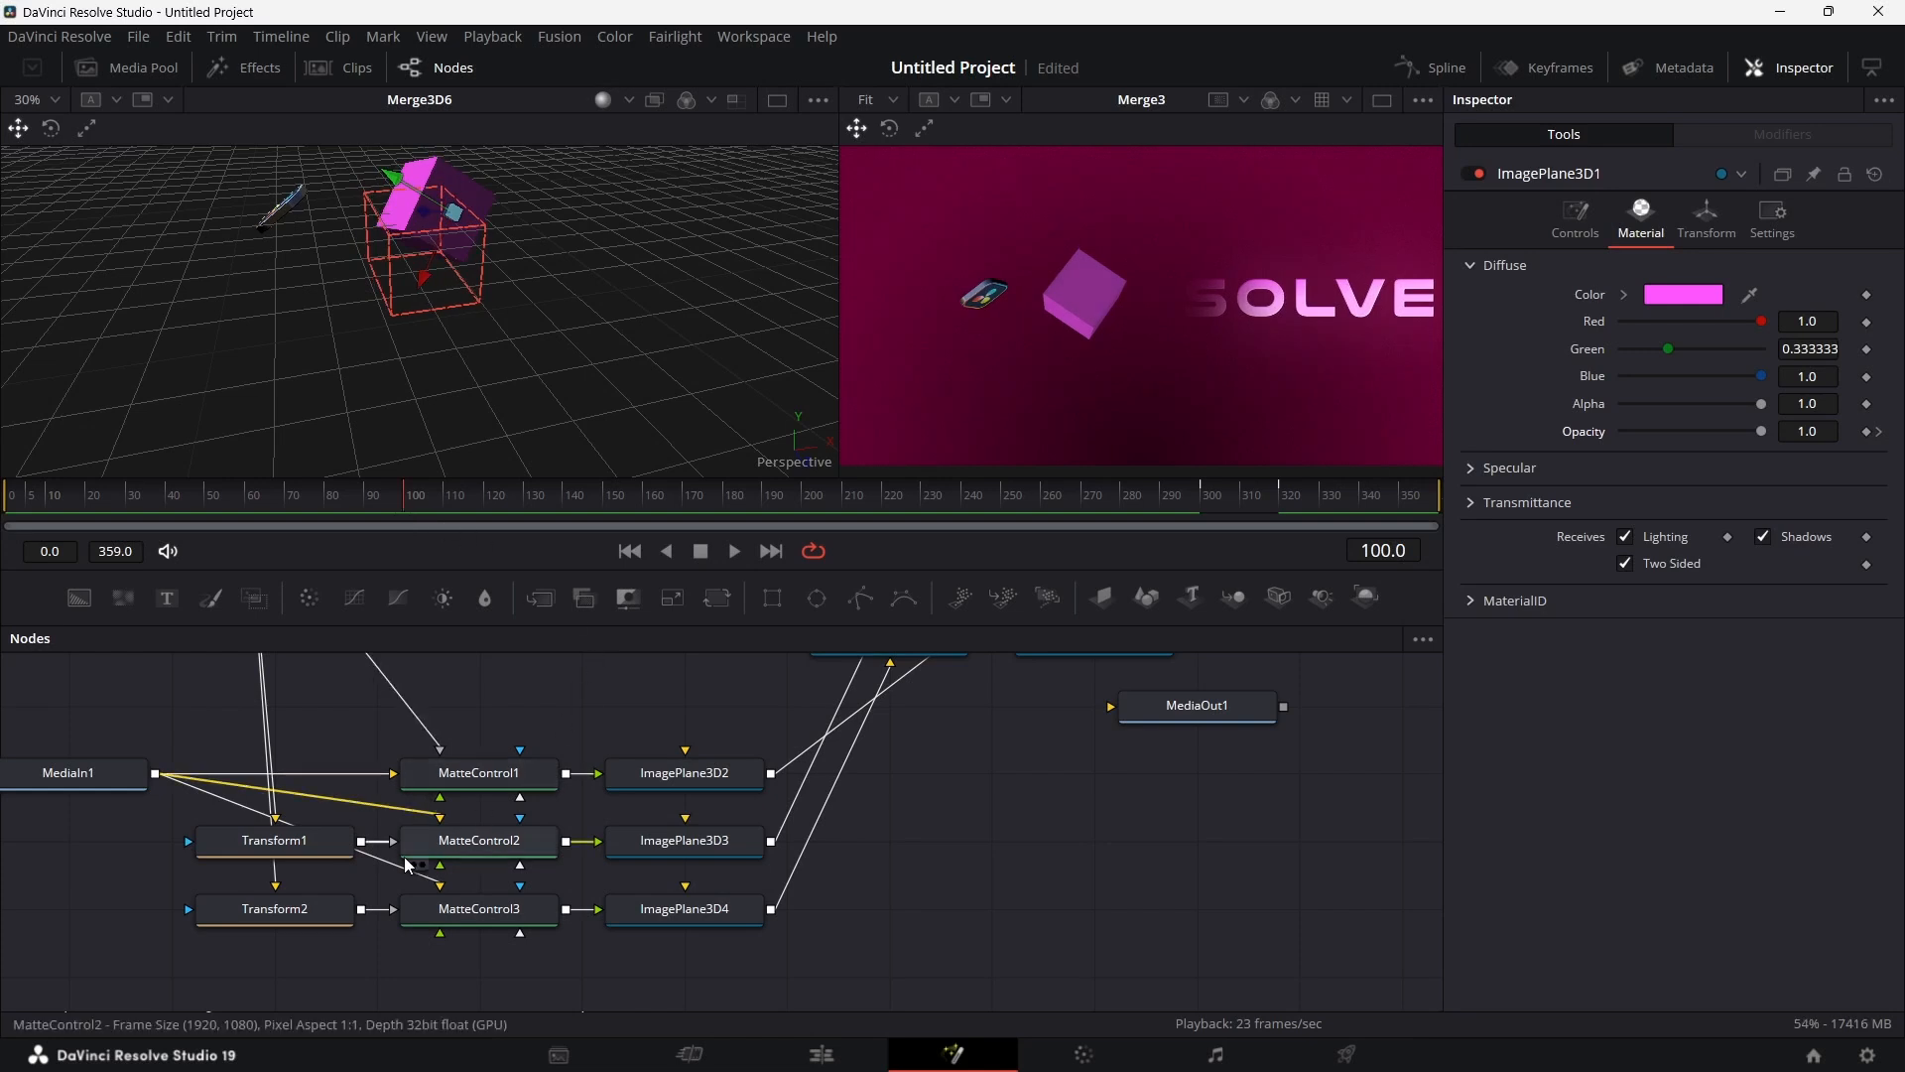
left_click(706, 770)
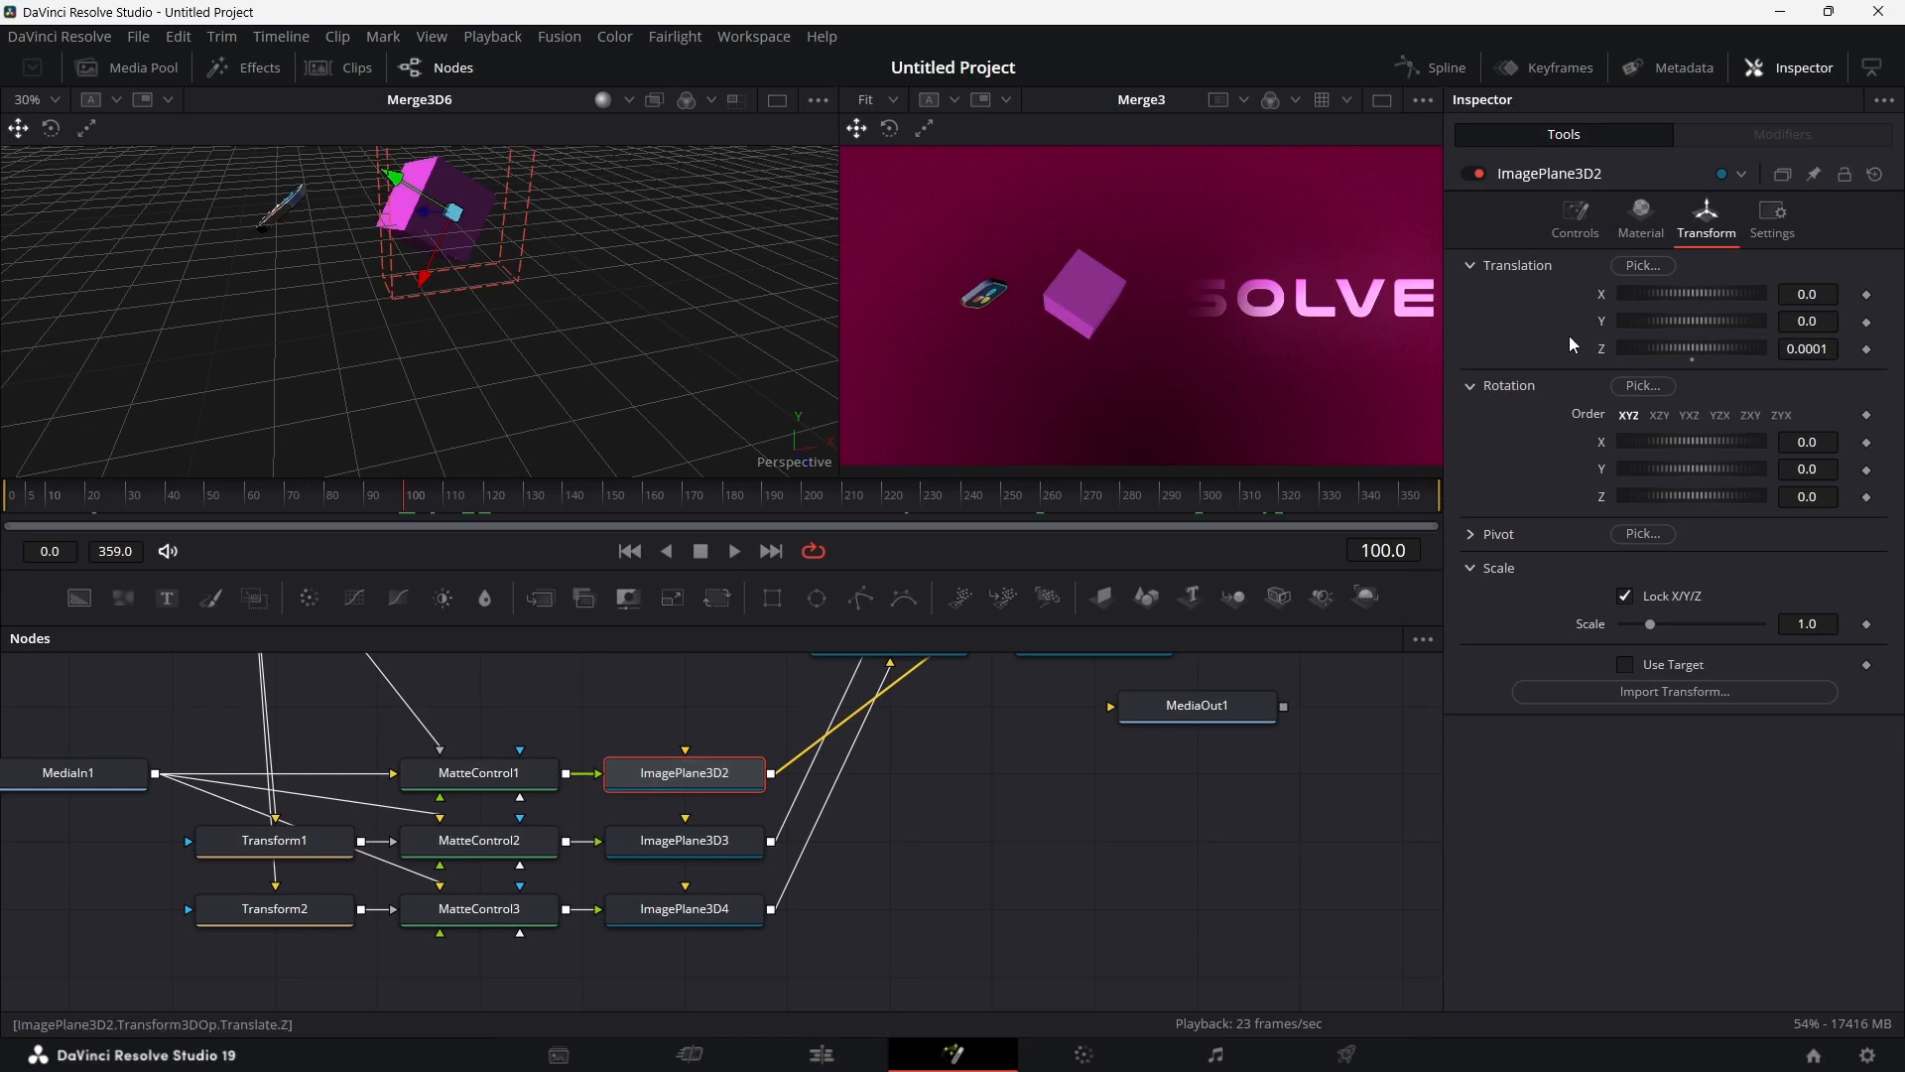
left_click(1640, 217)
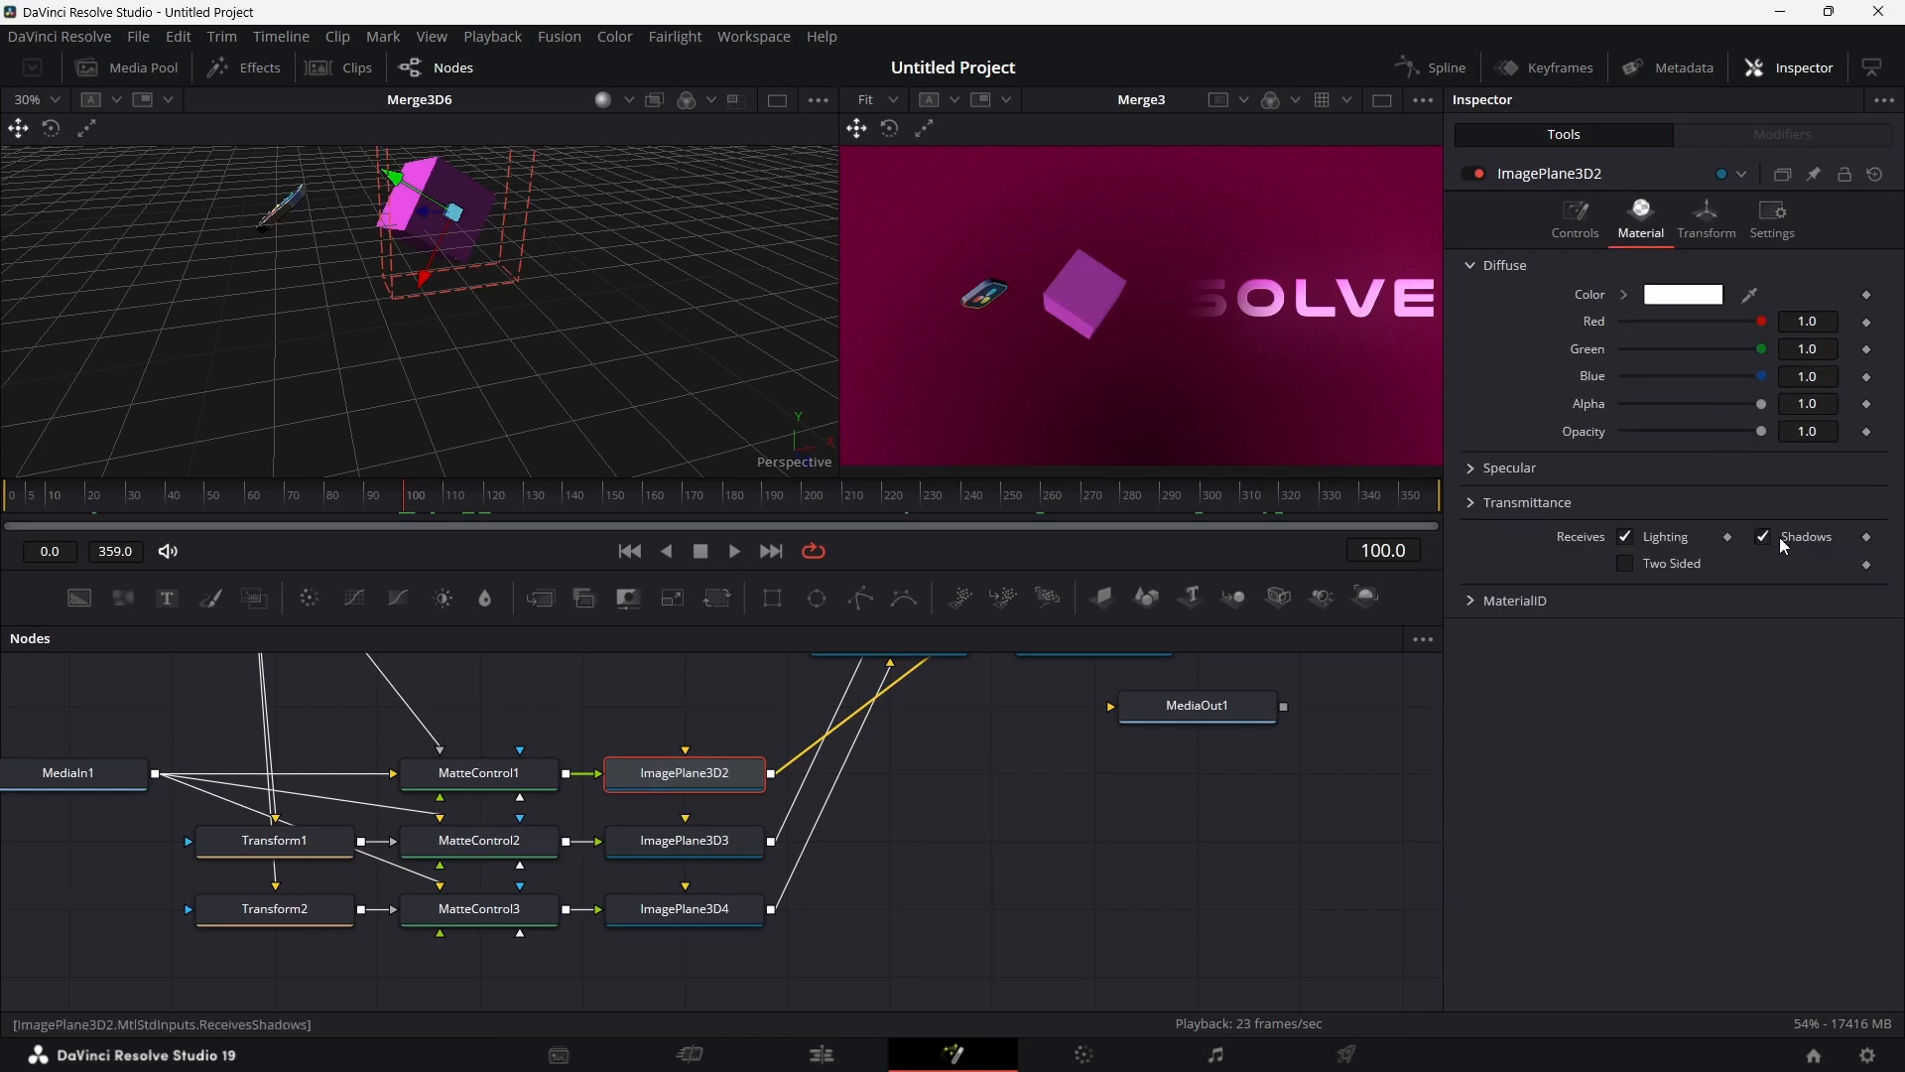
left_click(1866, 432)
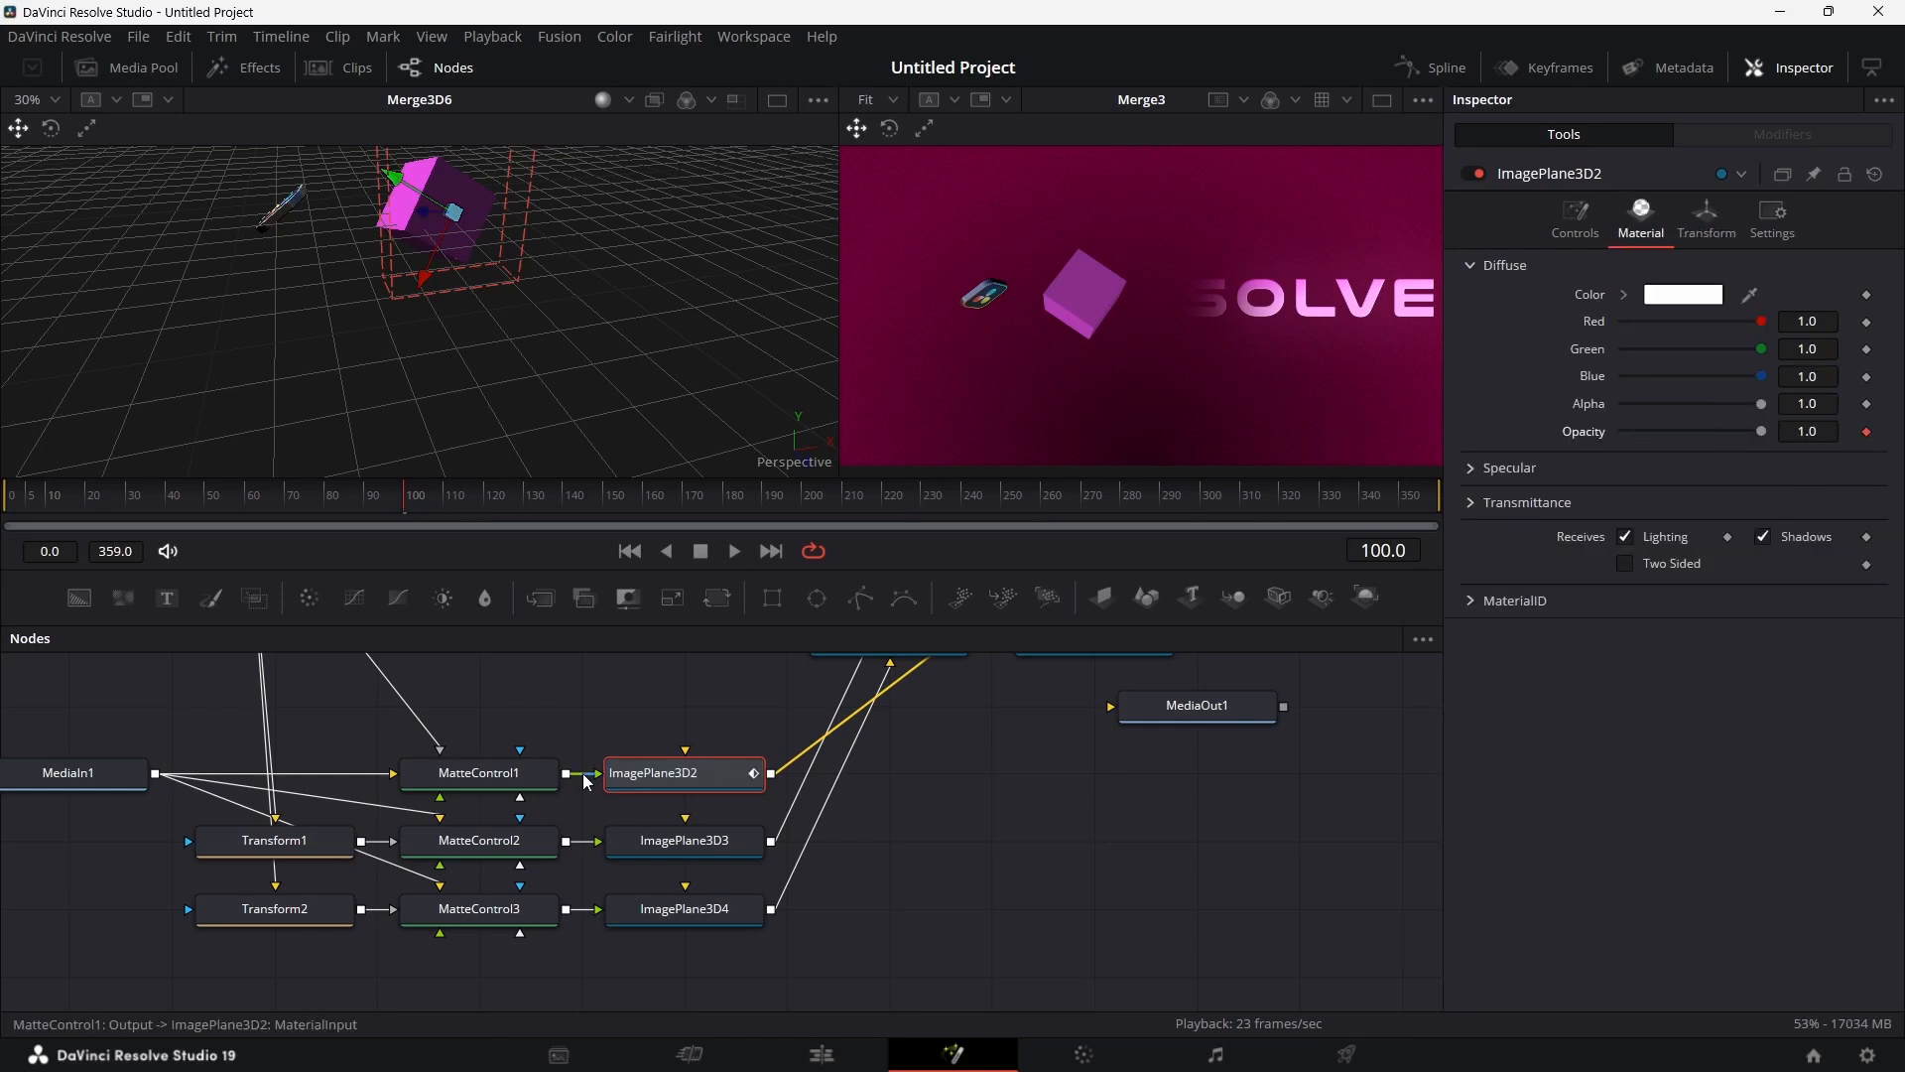
left_click(685, 840)
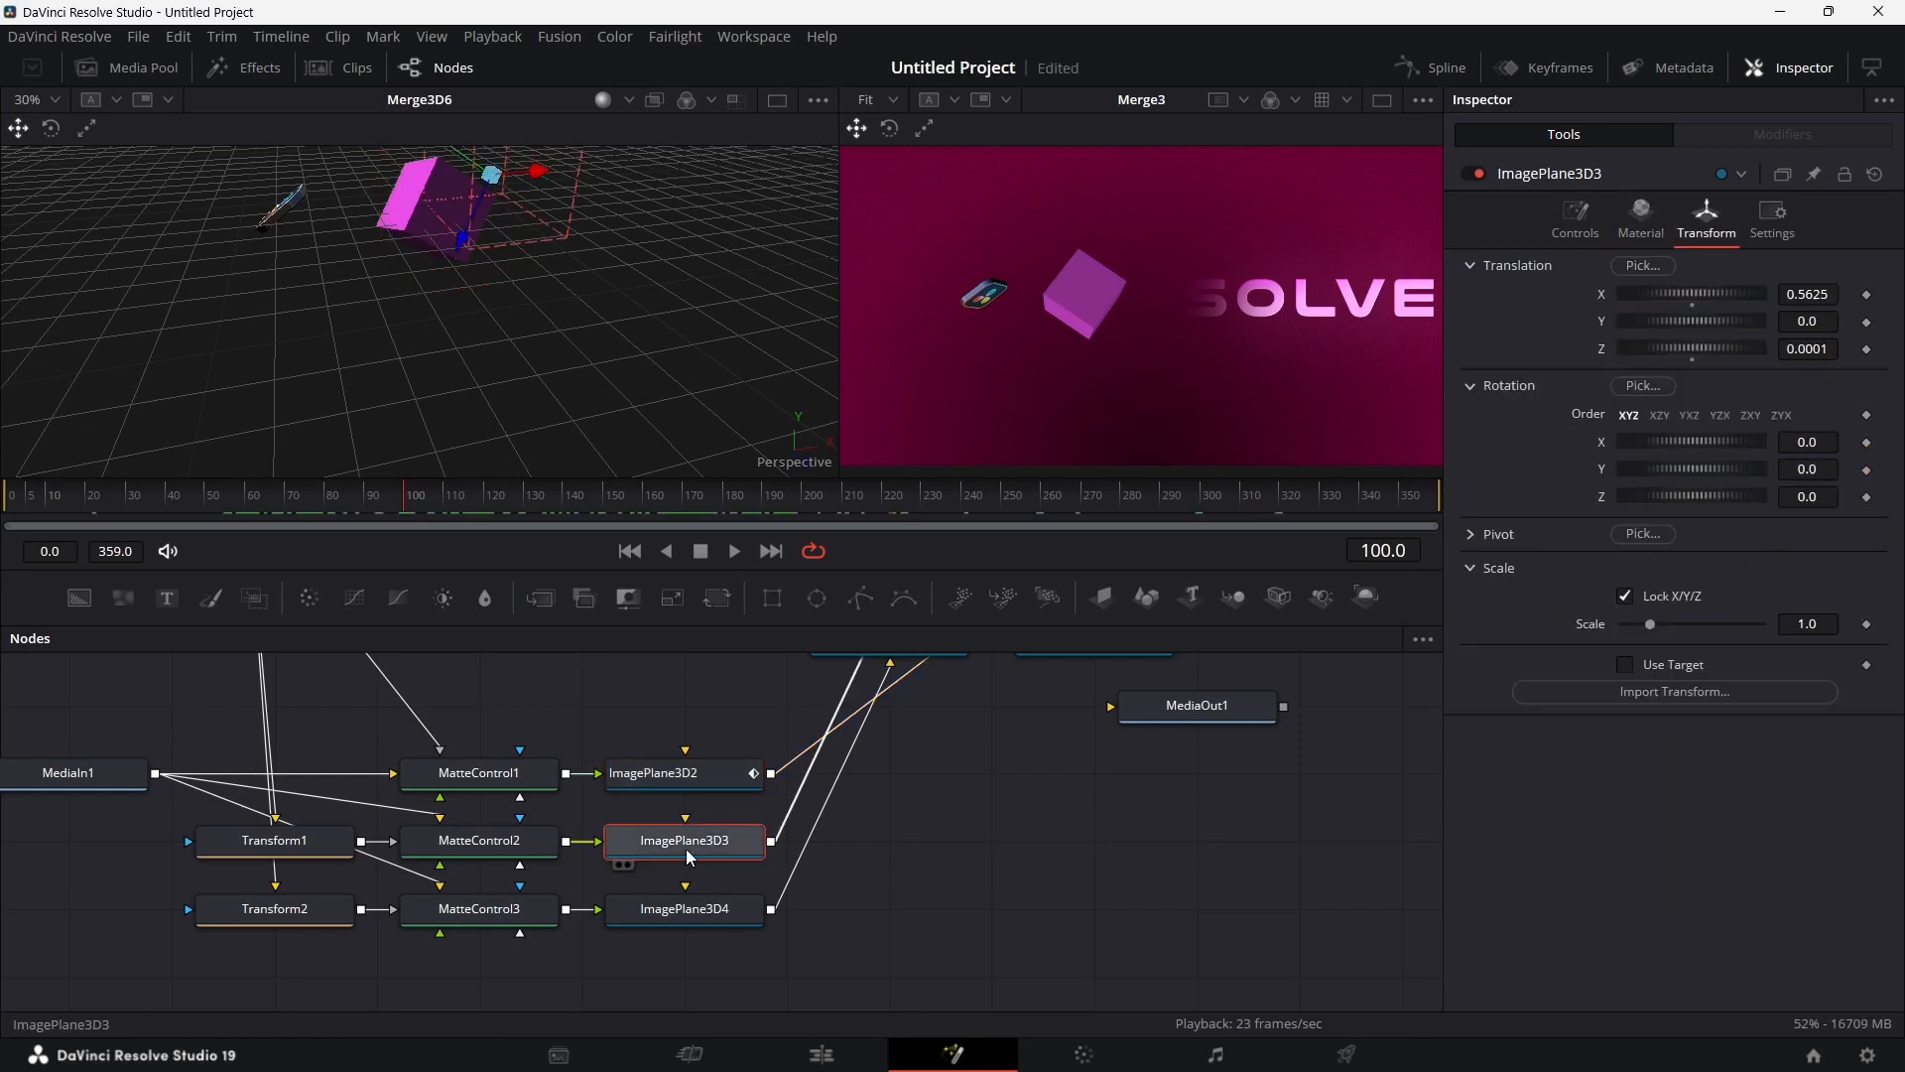
left_click(1632, 231)
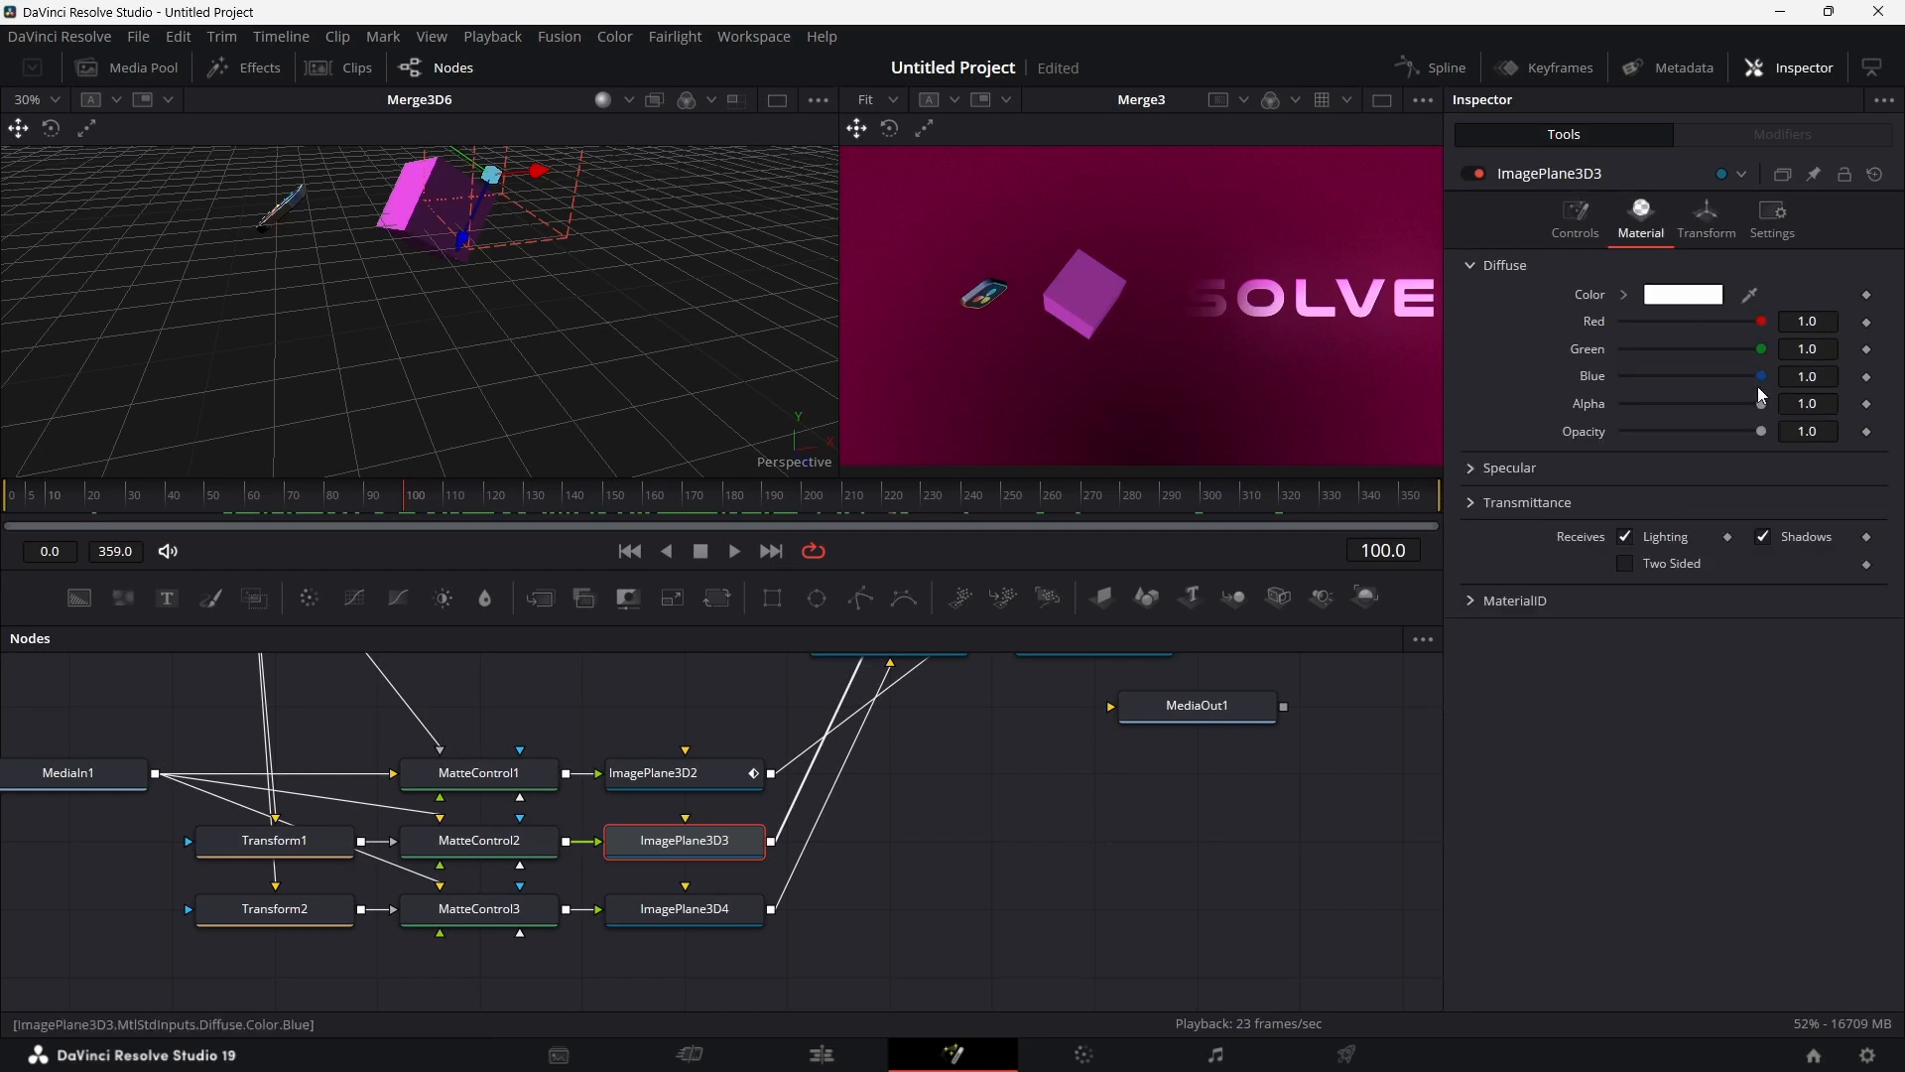
left_click(1867, 434)
Step: Keyframe ImagePlane3D4's material opacity to drop from 1.0 at frame 100 to 0 at frame 101
left_click(687, 925)
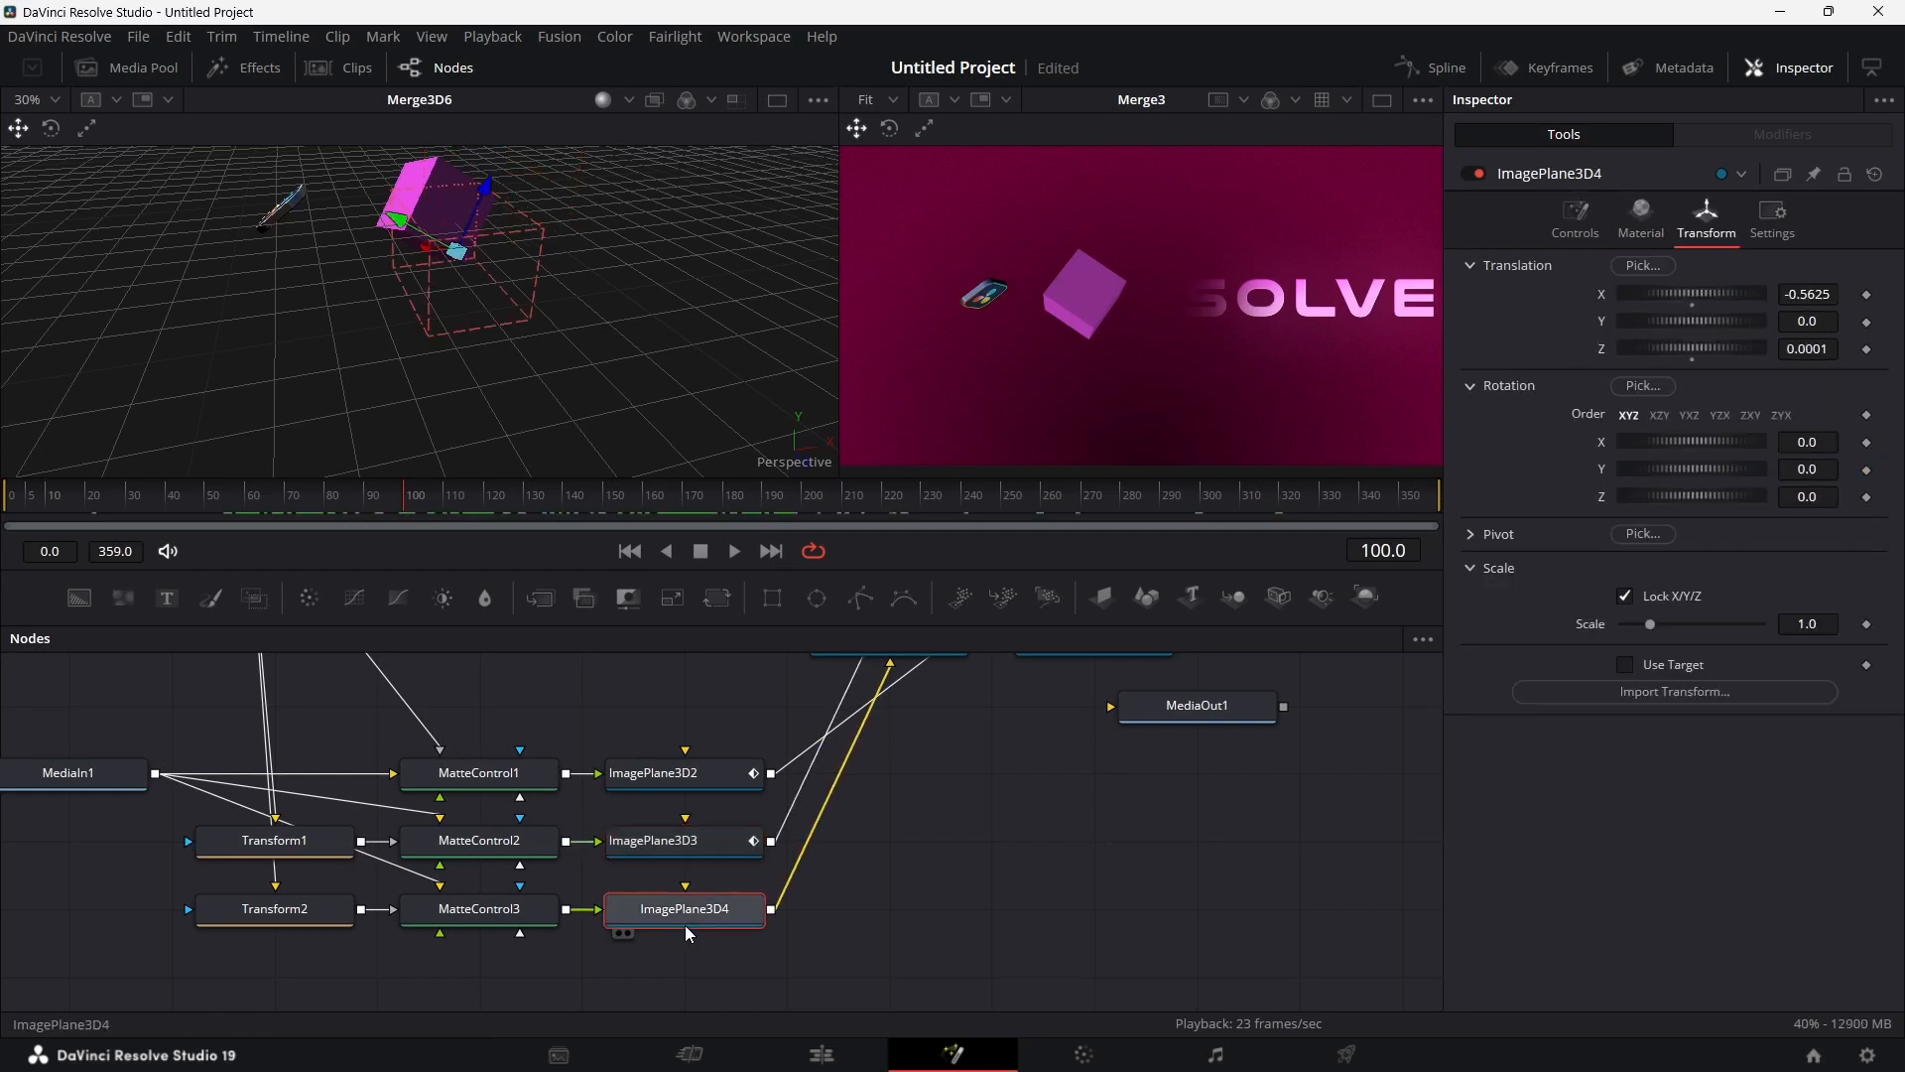
left_click(1640, 230)
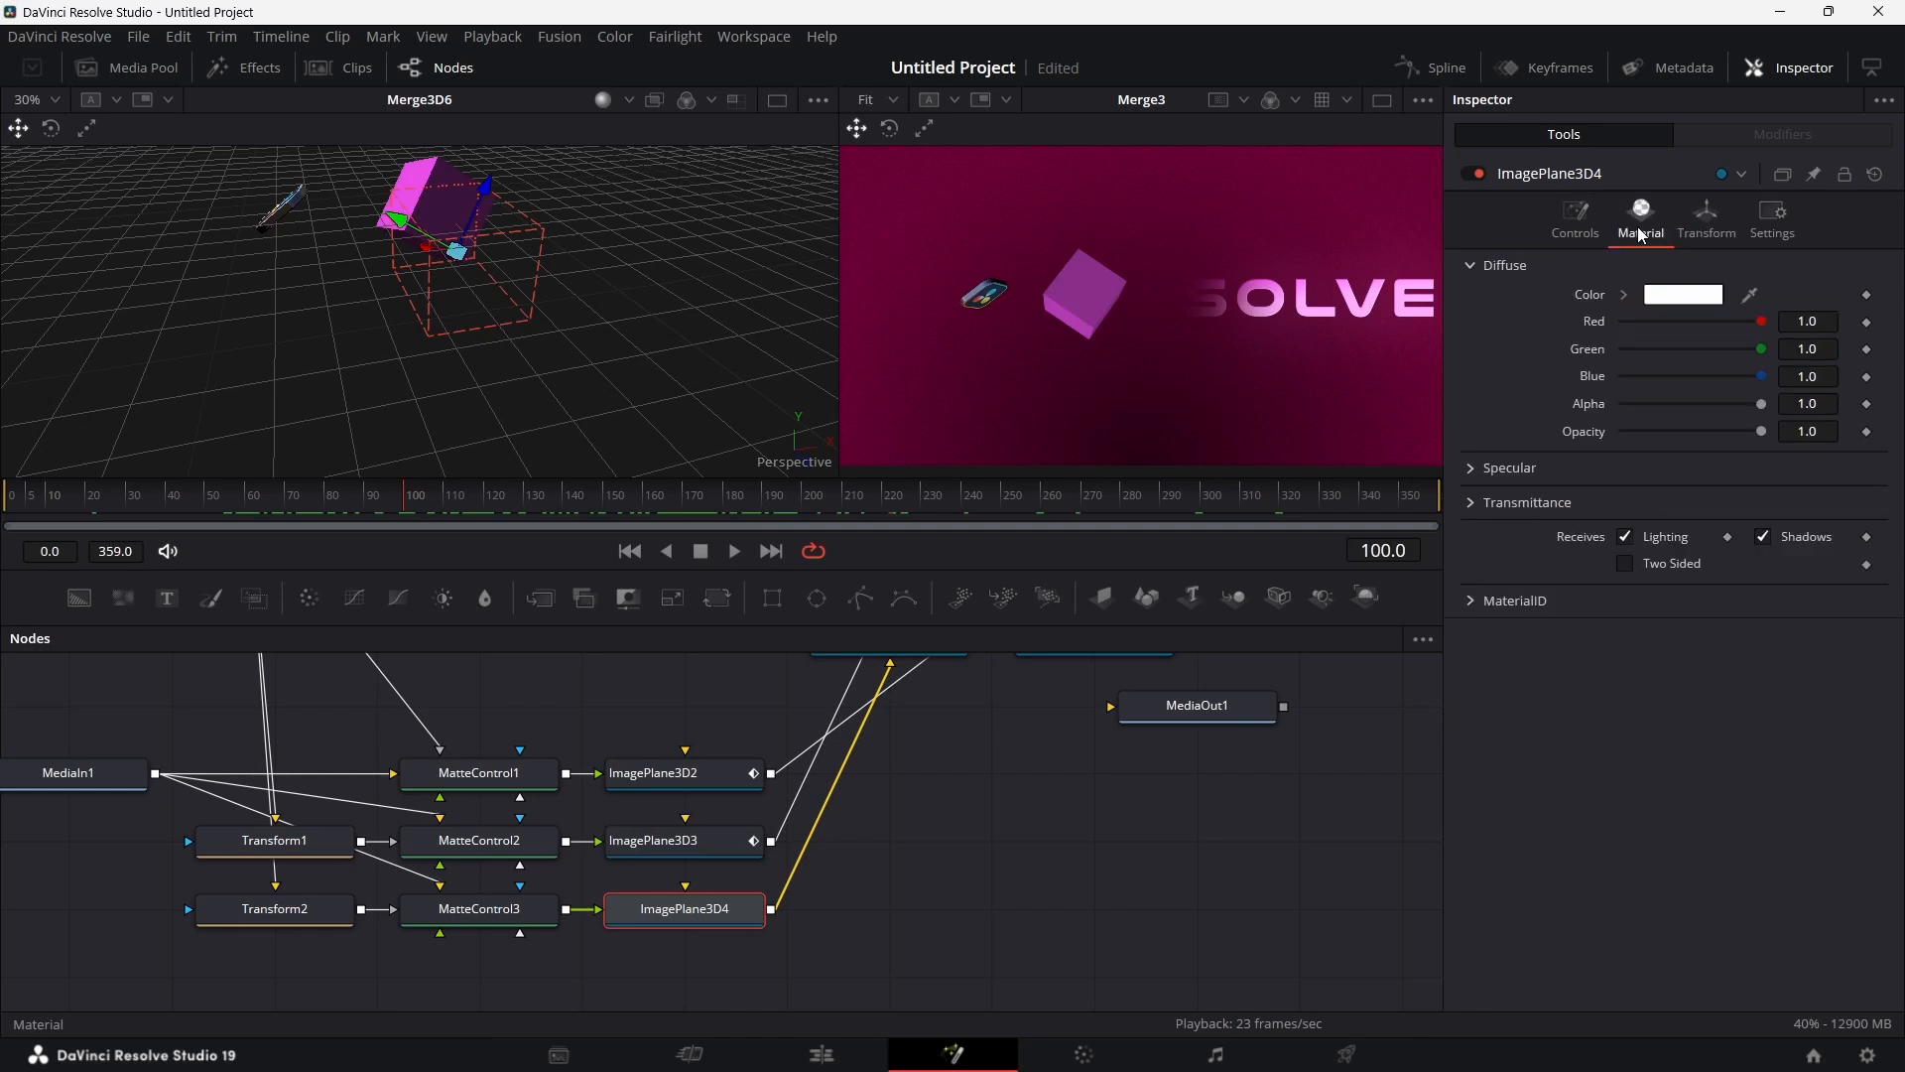
left_click(1867, 433)
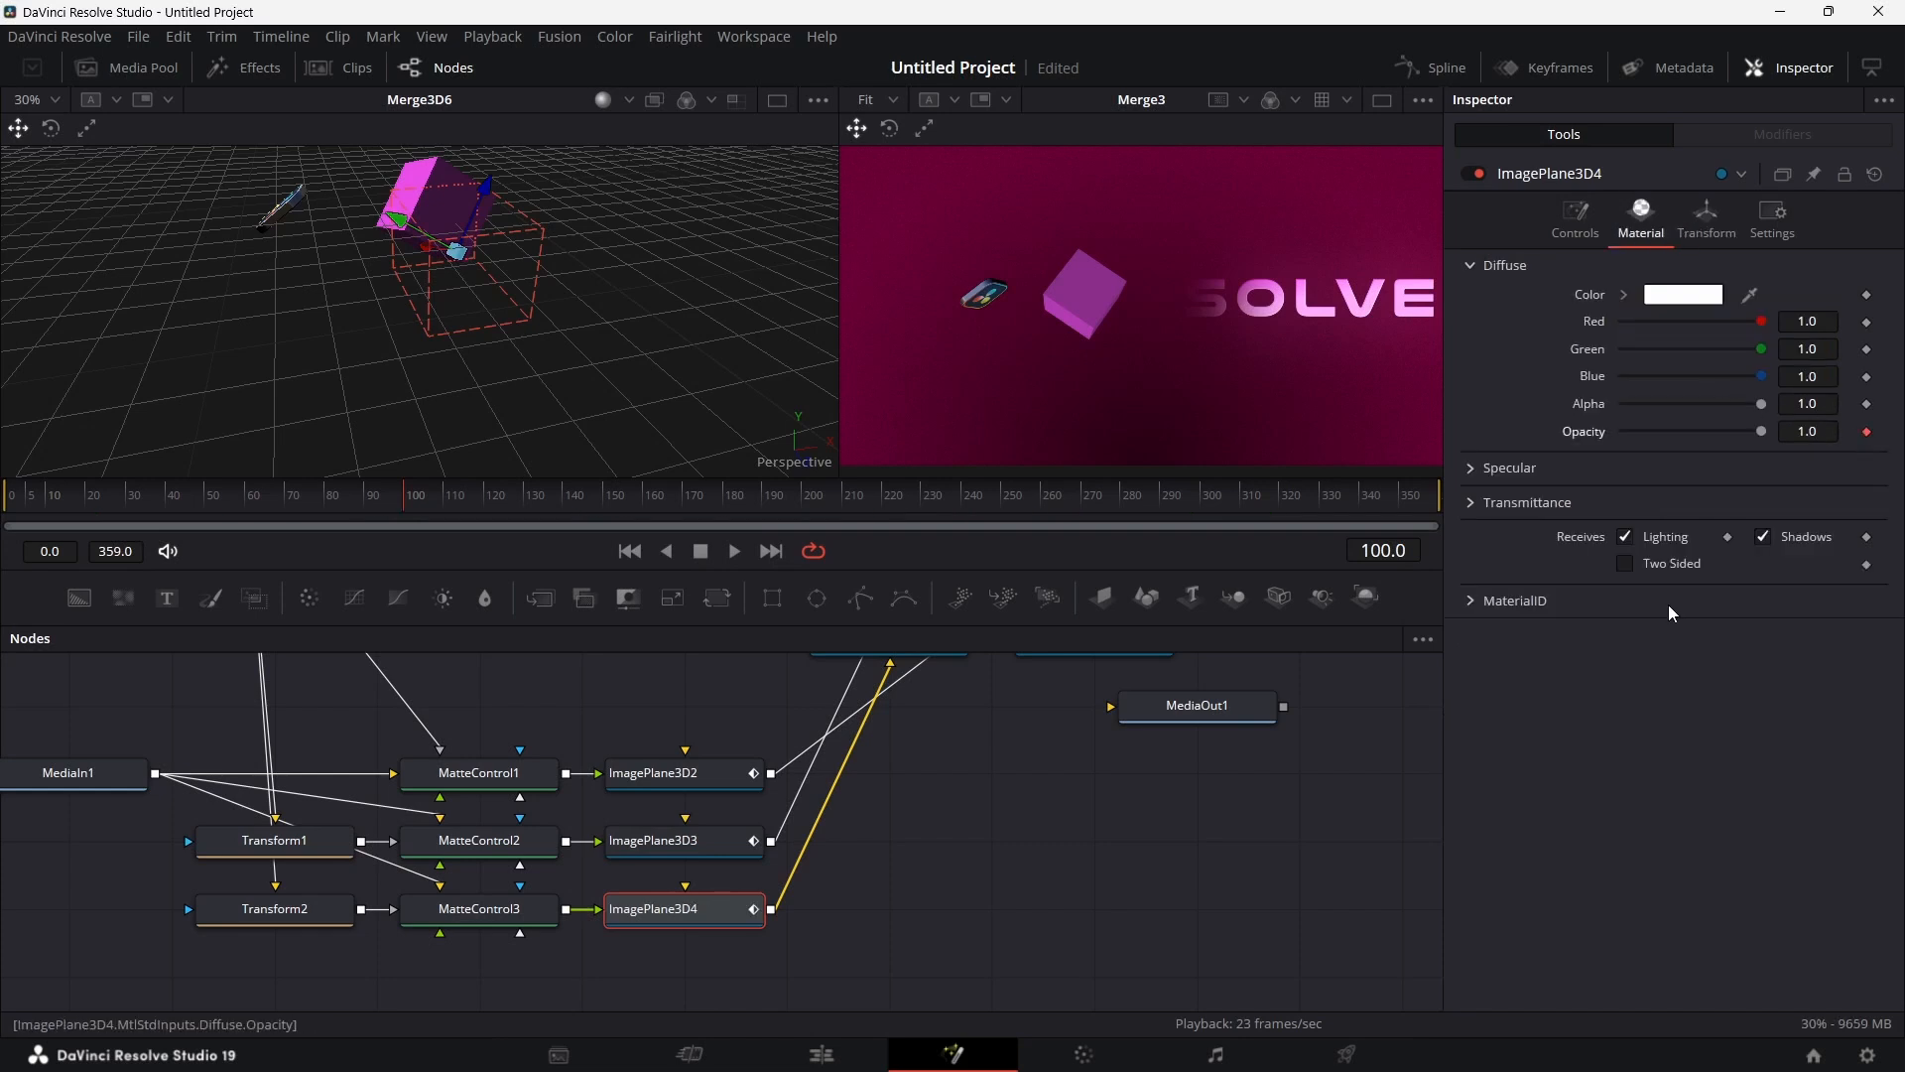
key("Right")
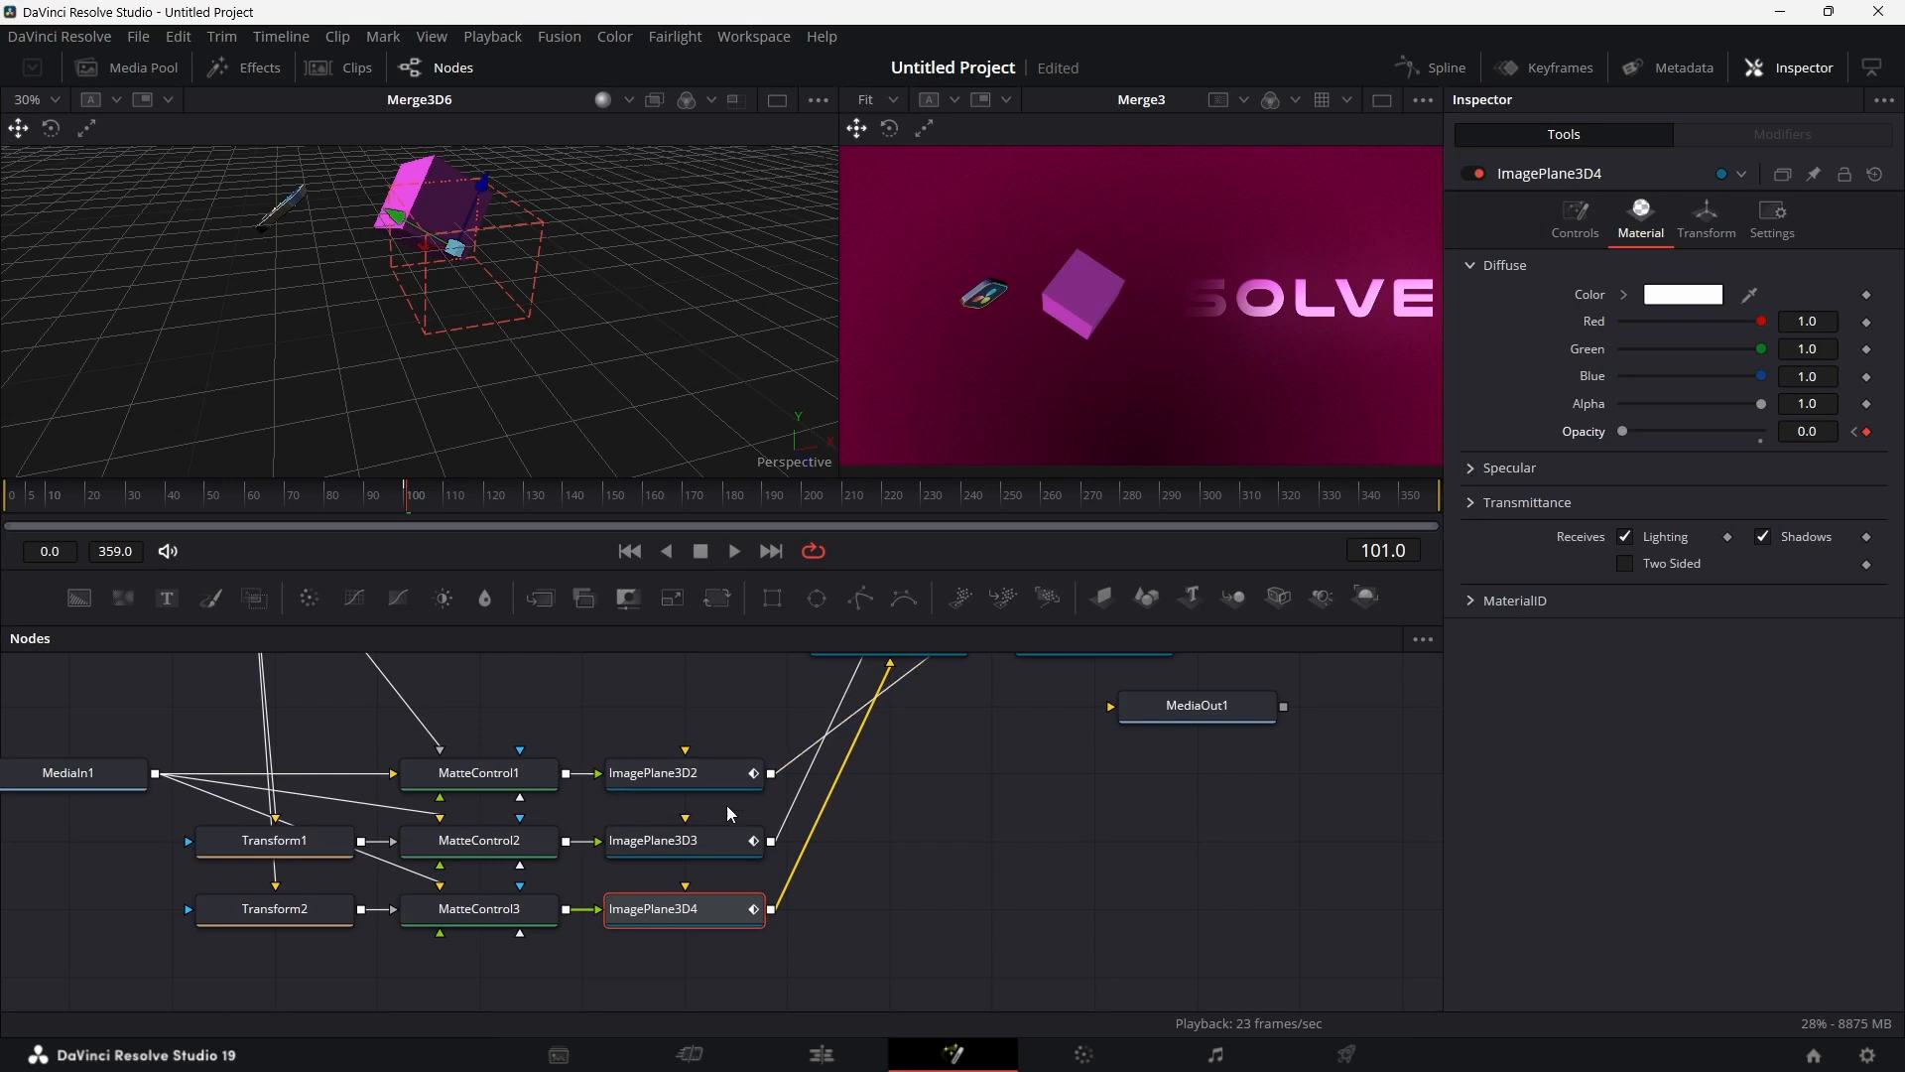
Step: Set the material opacity of ImagePlane3D3 and ImagePlane3D2 to 0 at frame 101
left_click(705, 842)
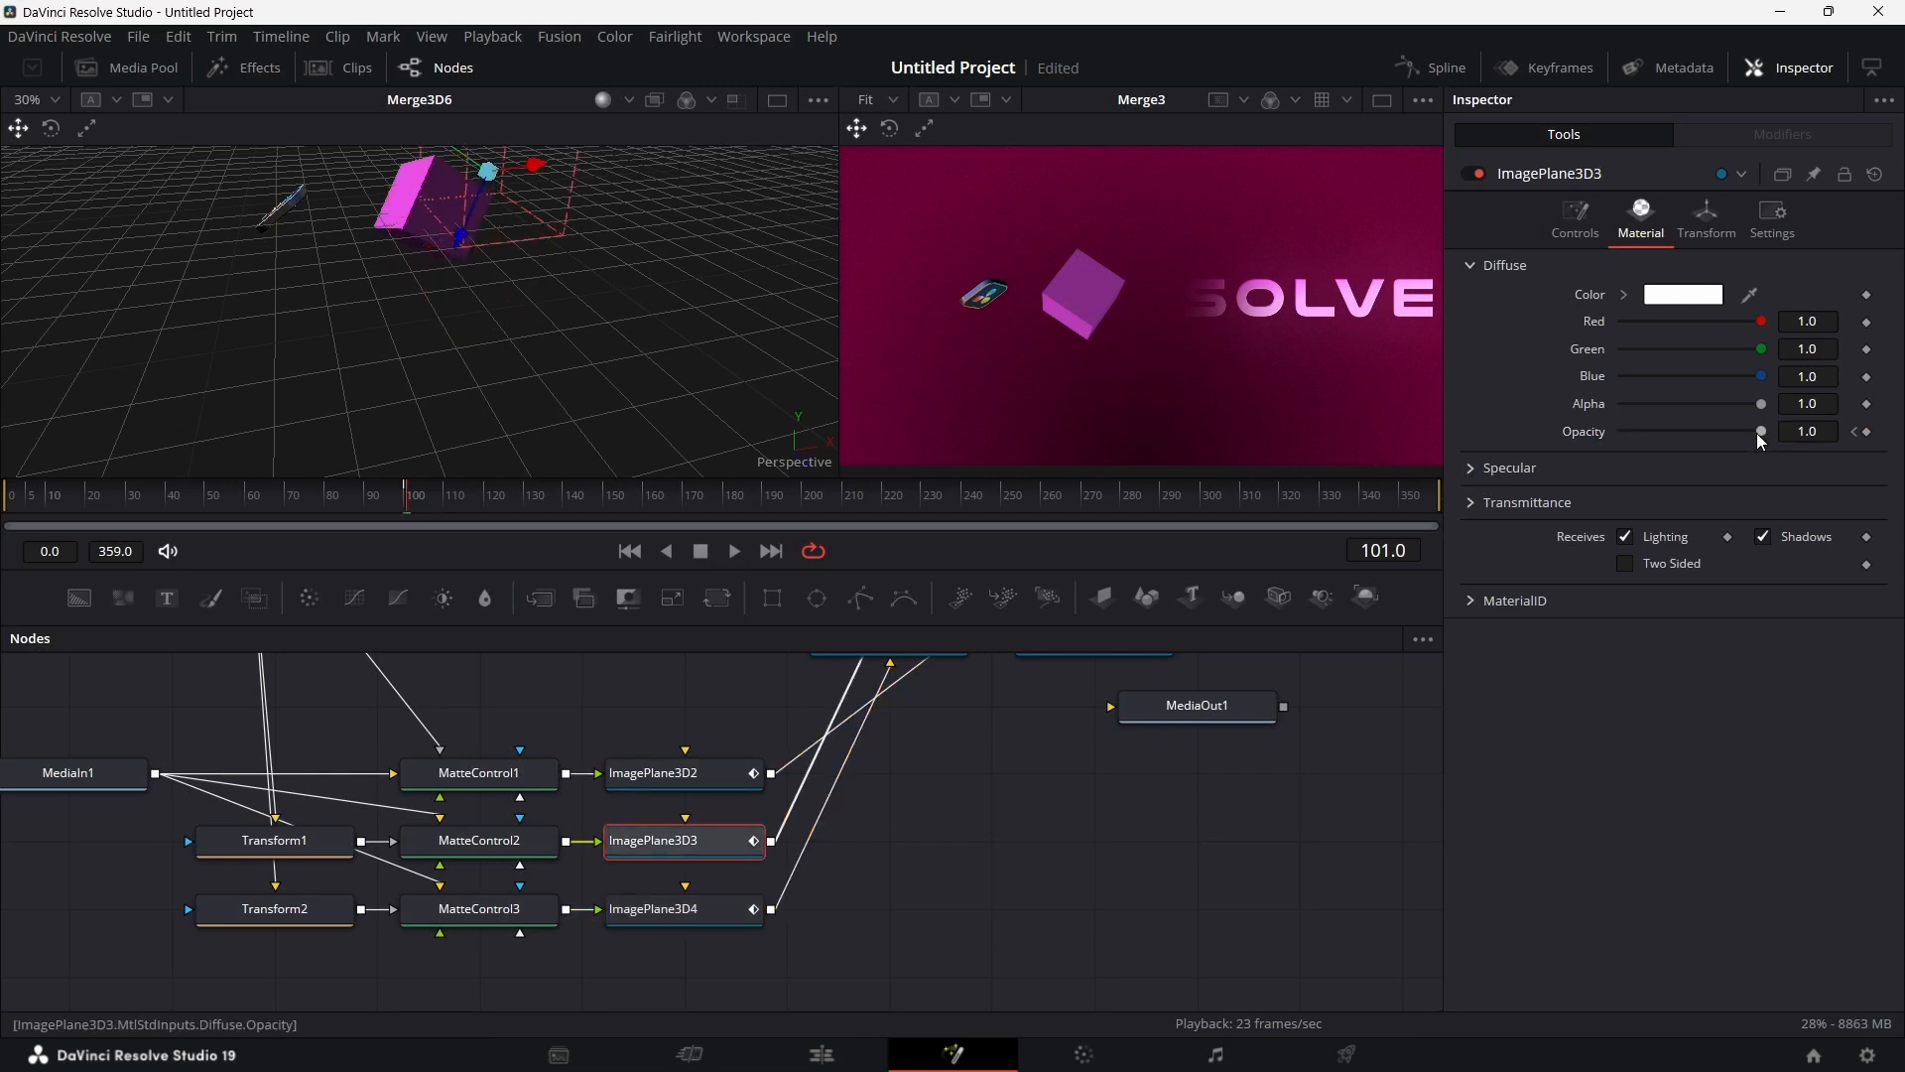
left_click_drag(1760, 431, 1459, 458)
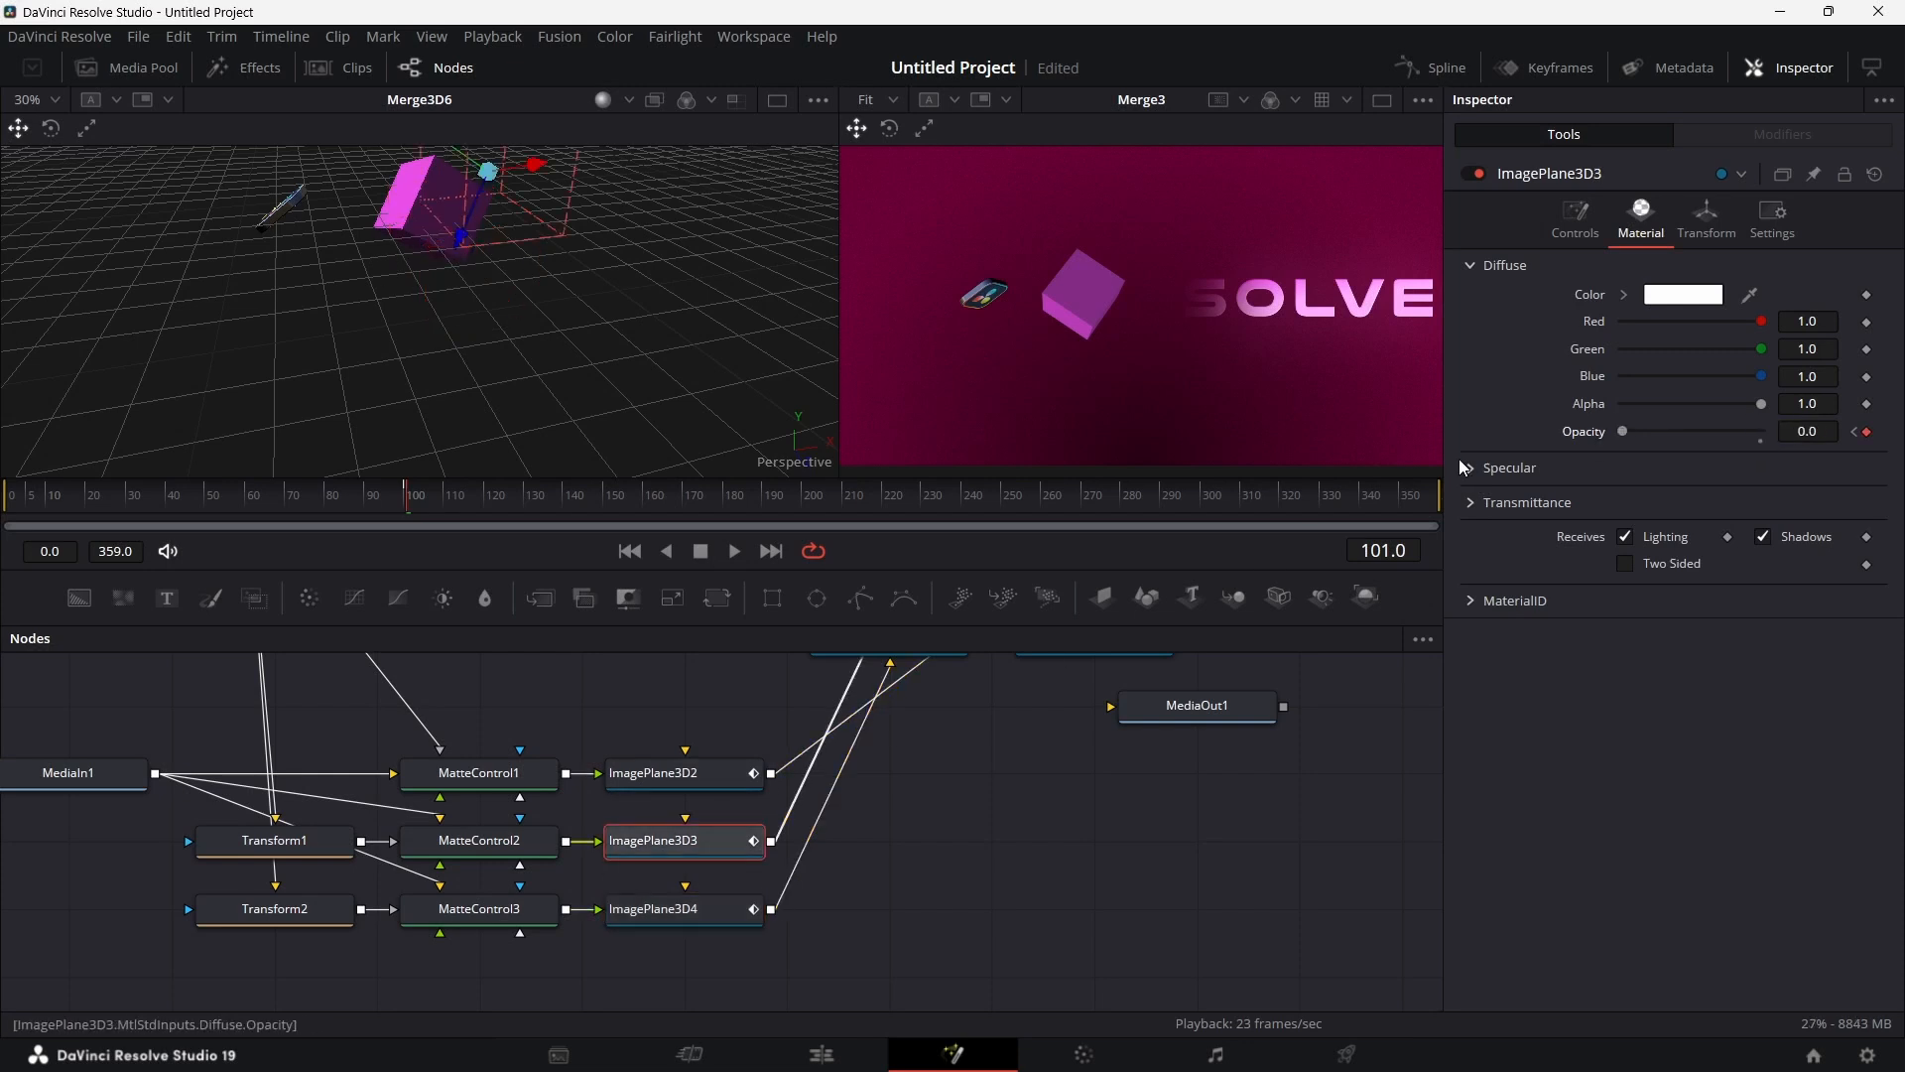
left_click(672, 774)
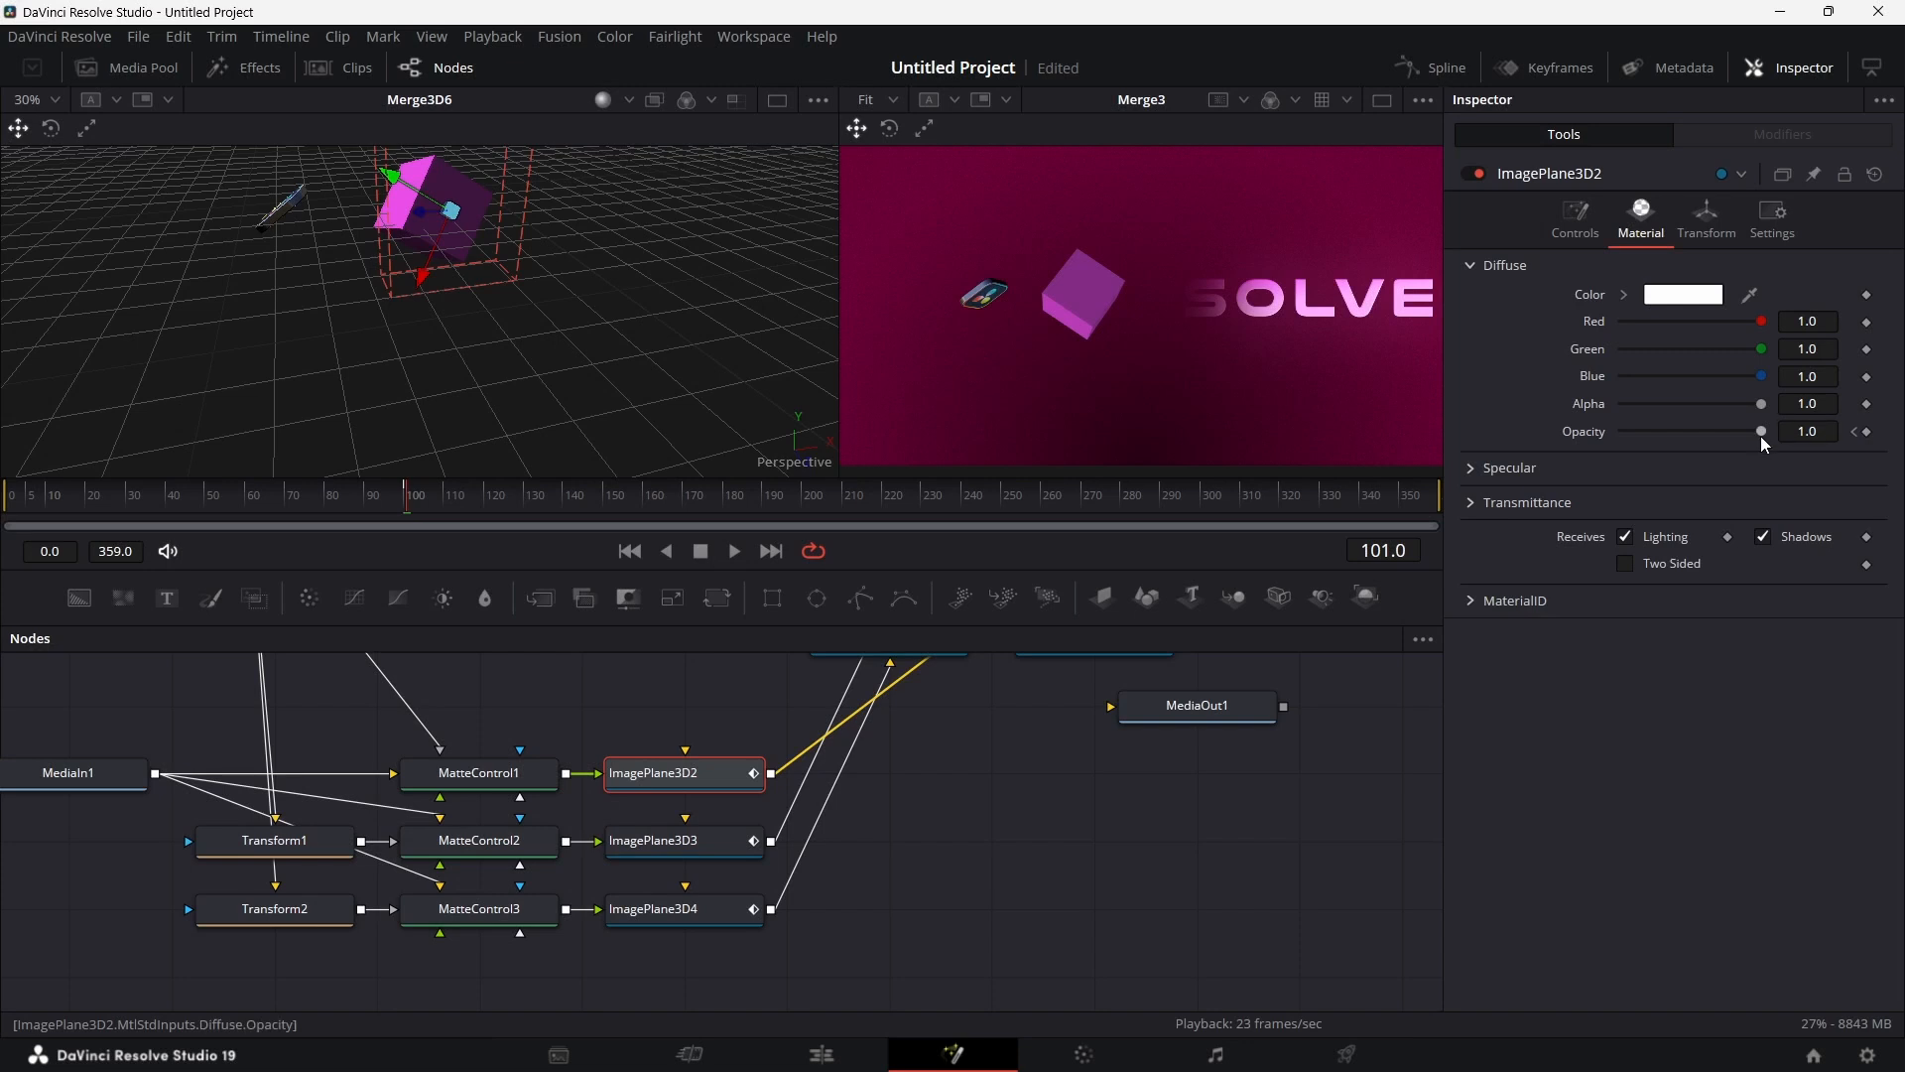
left_click_drag(1758, 429, 1515, 432)
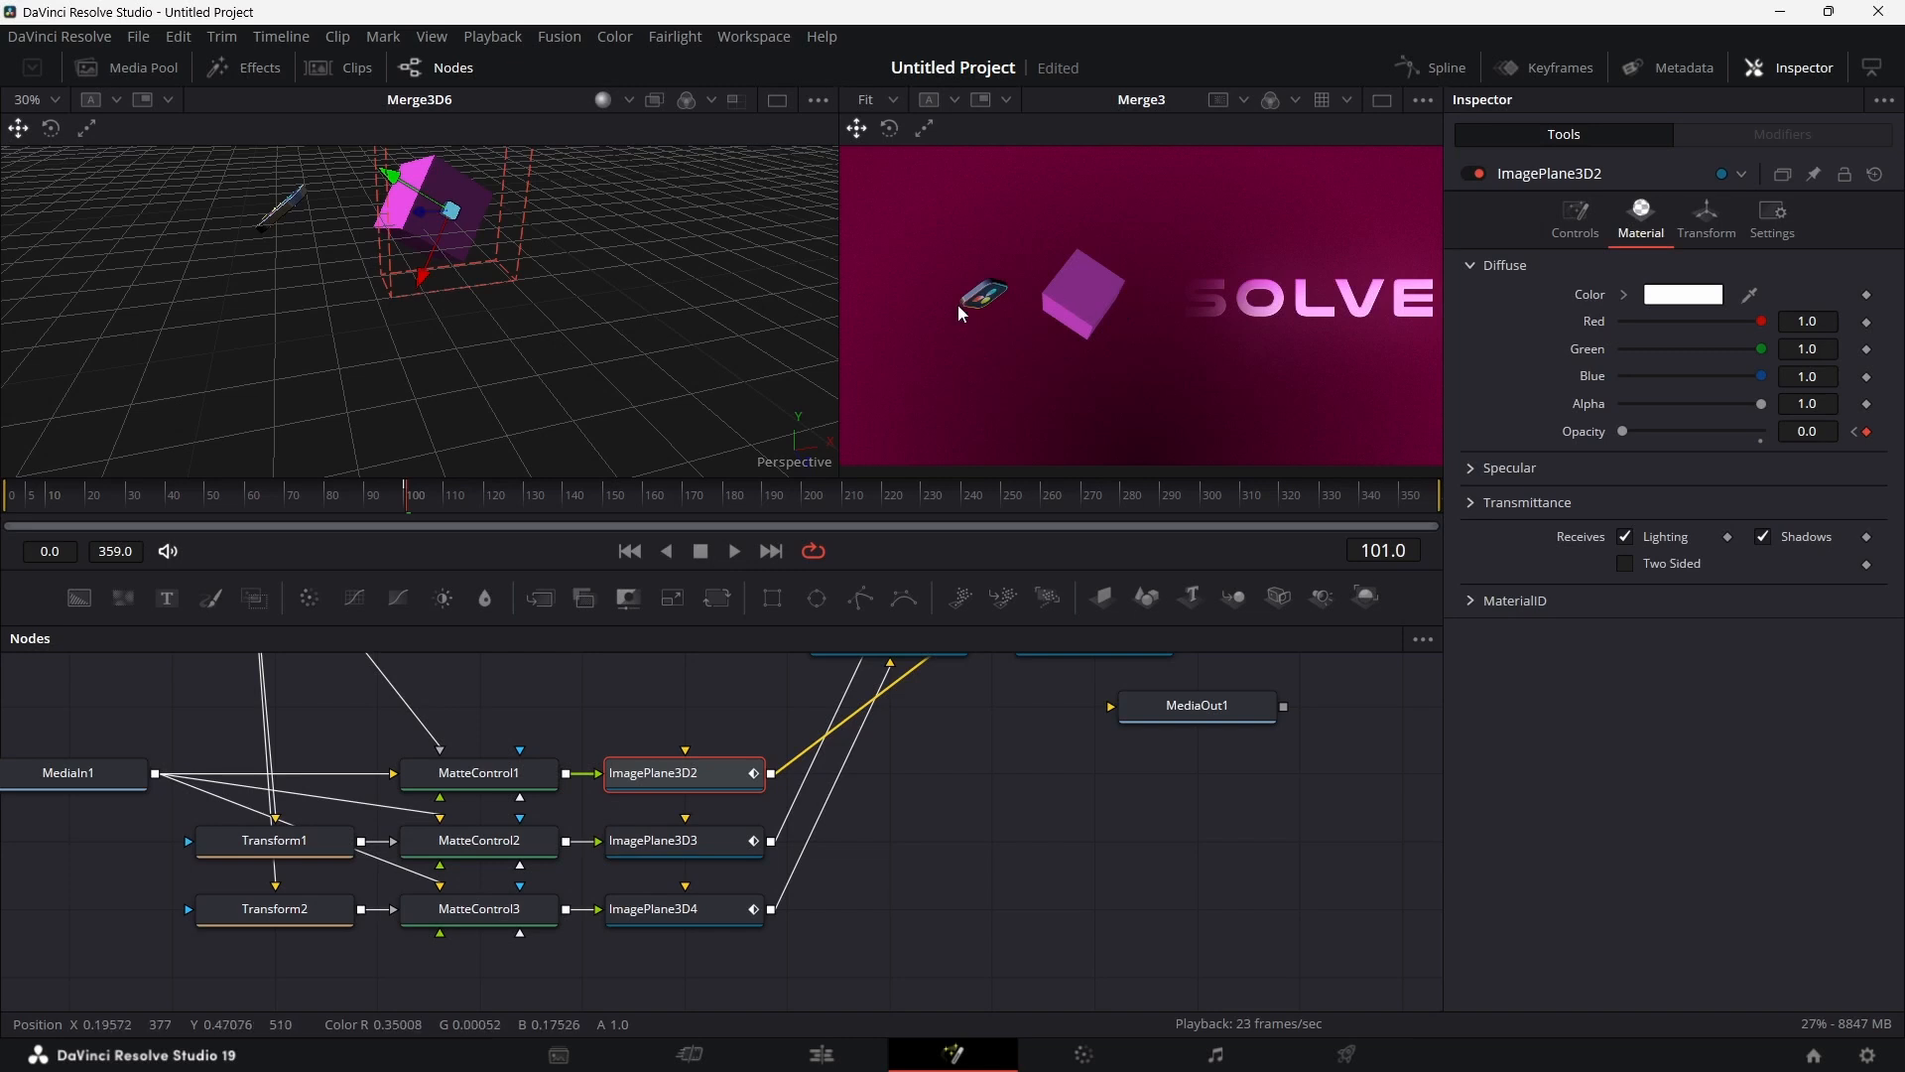
Step: Go to frame 260 and expand the Group1 node that feeds Transform3D4
scroll(1053, 792, "right", 3)
scroll(1053, 793, "up", 1)
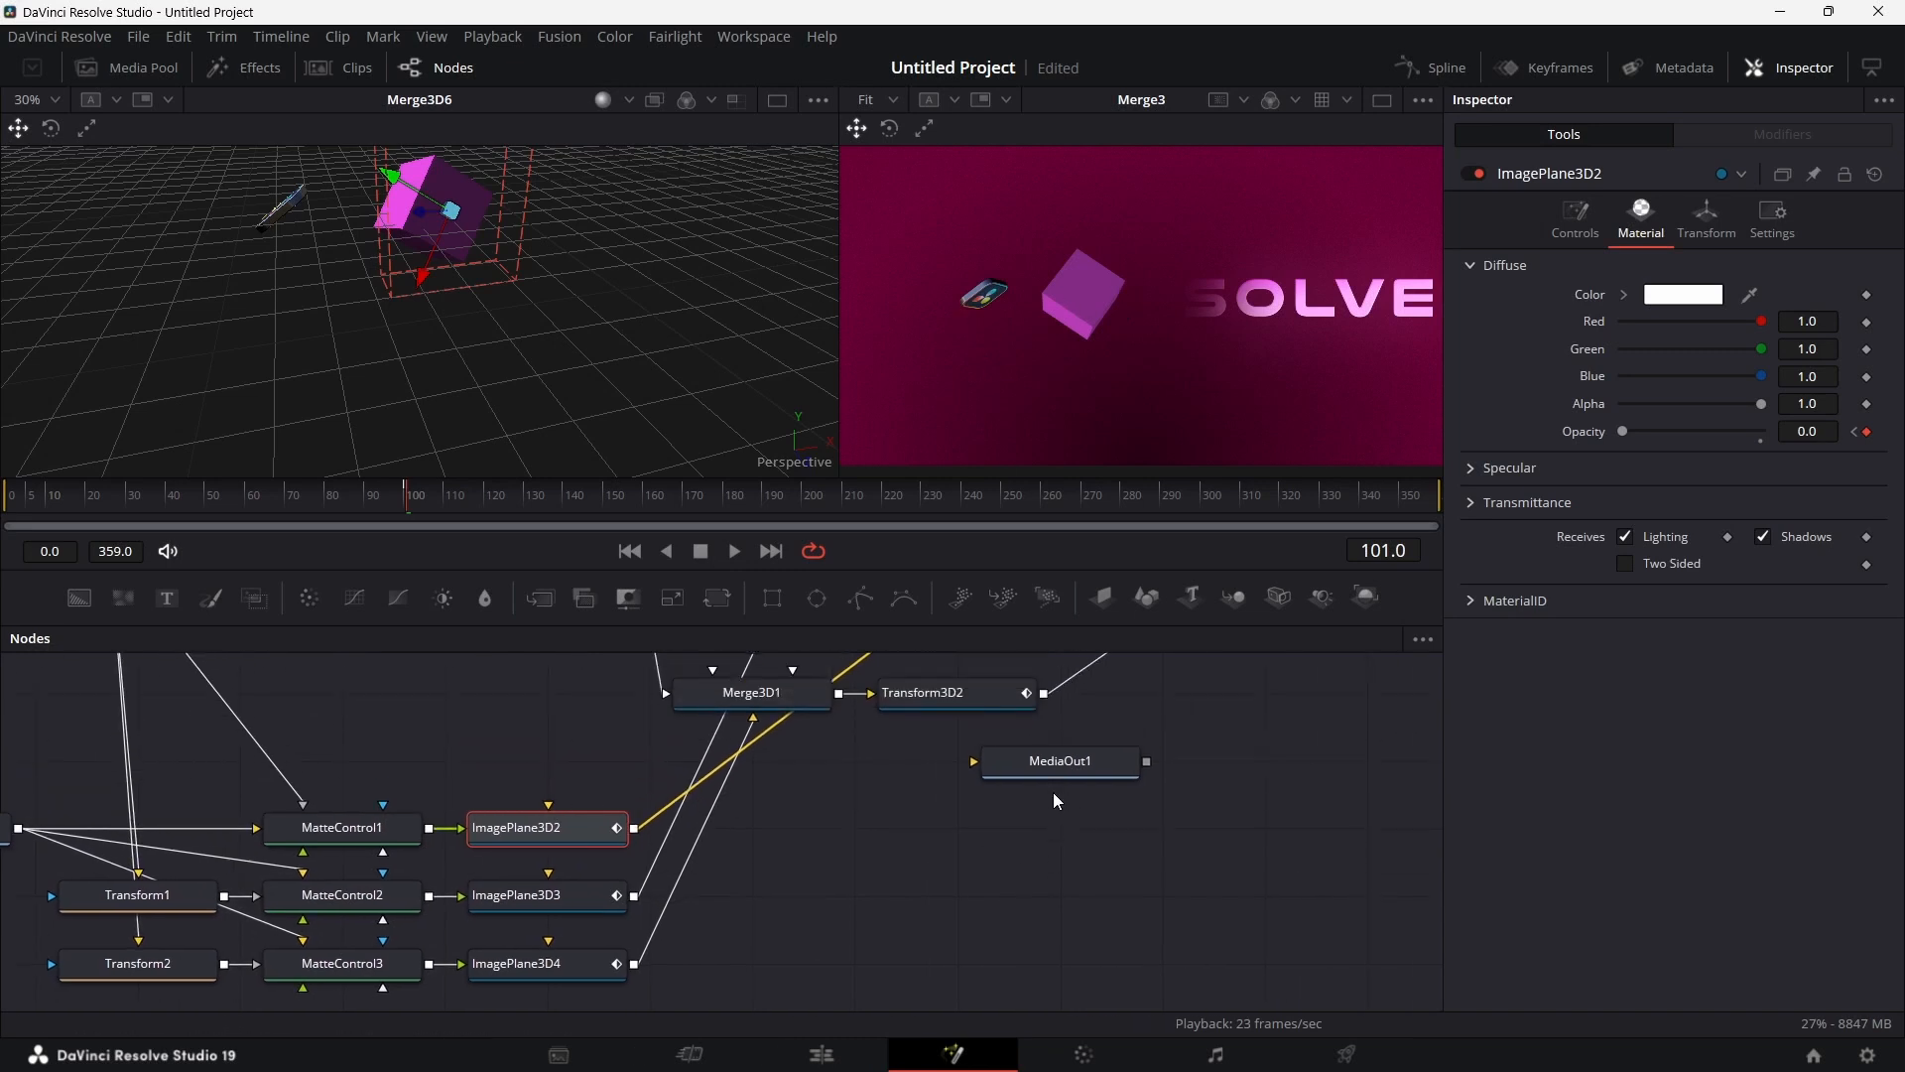
scroll(1053, 793, "up", 1)
left_click(1040, 524)
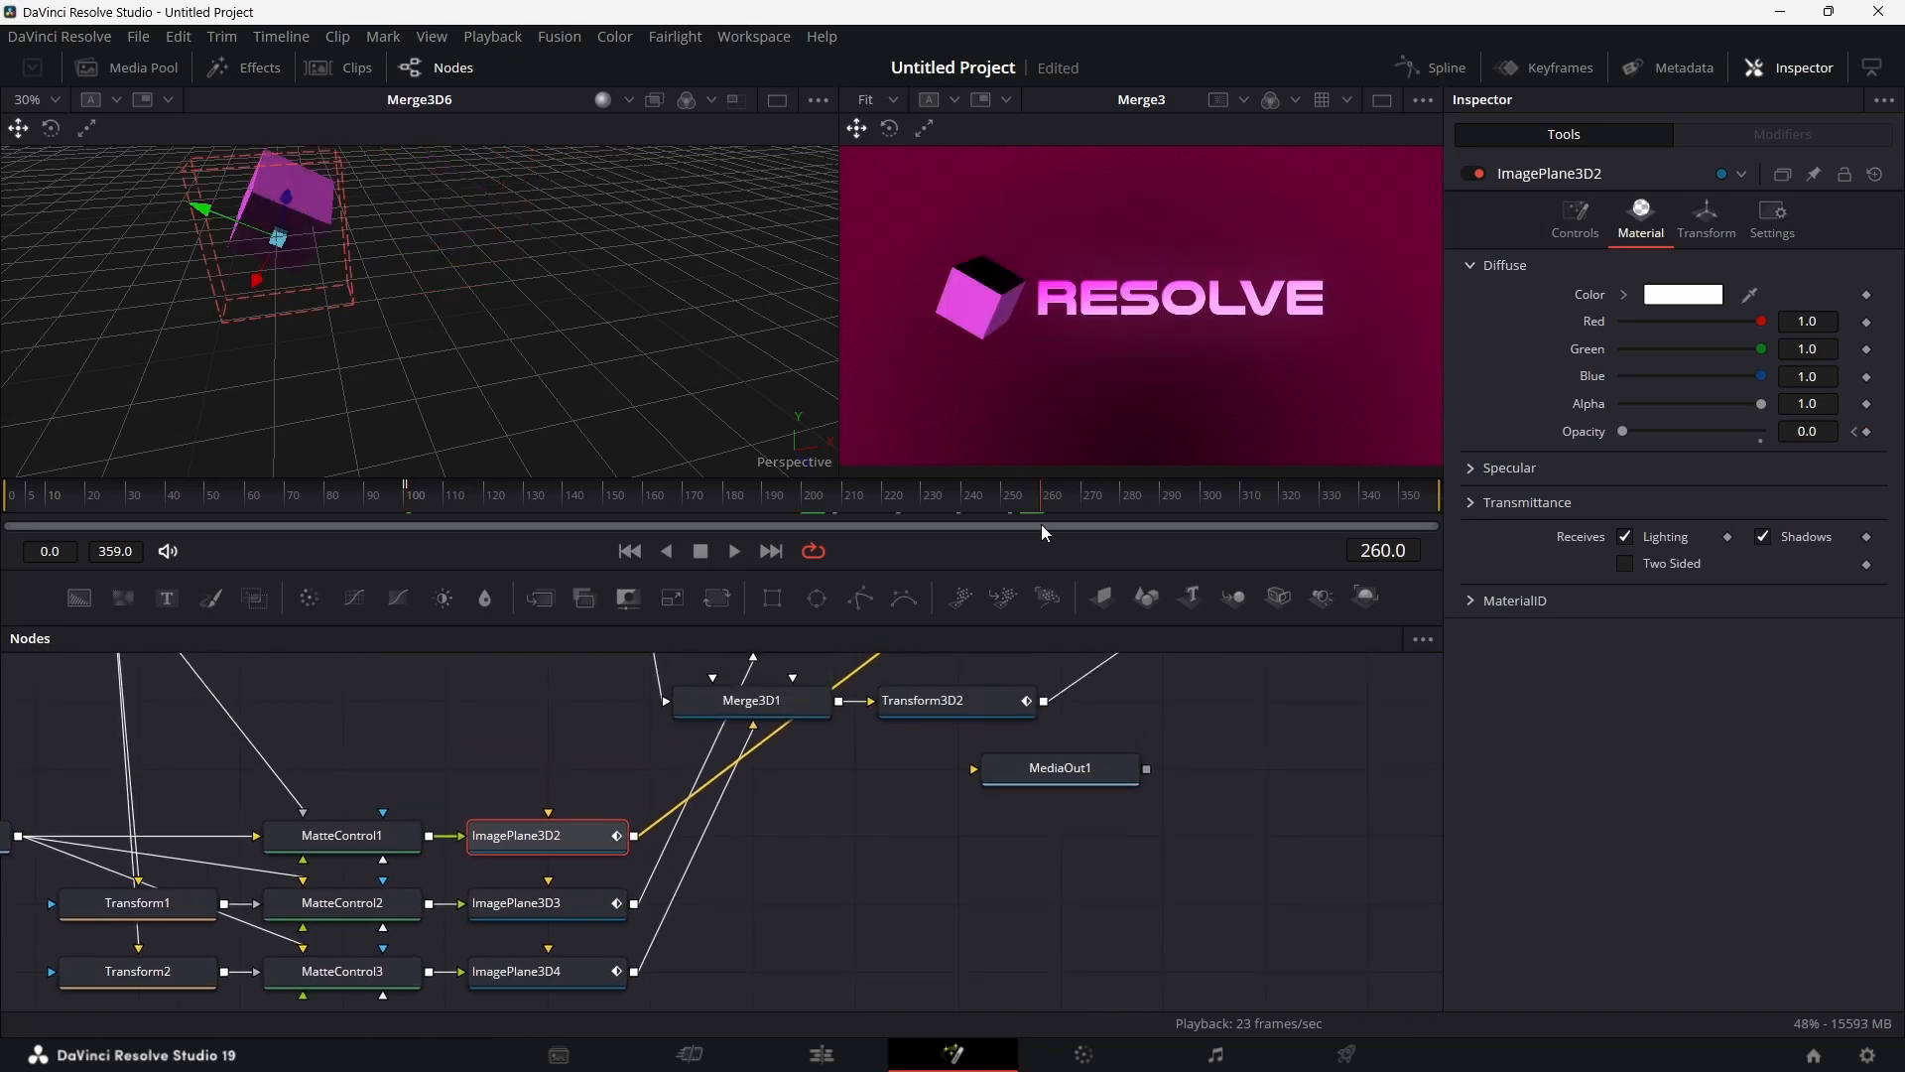
scroll(967, 802, "up", 4)
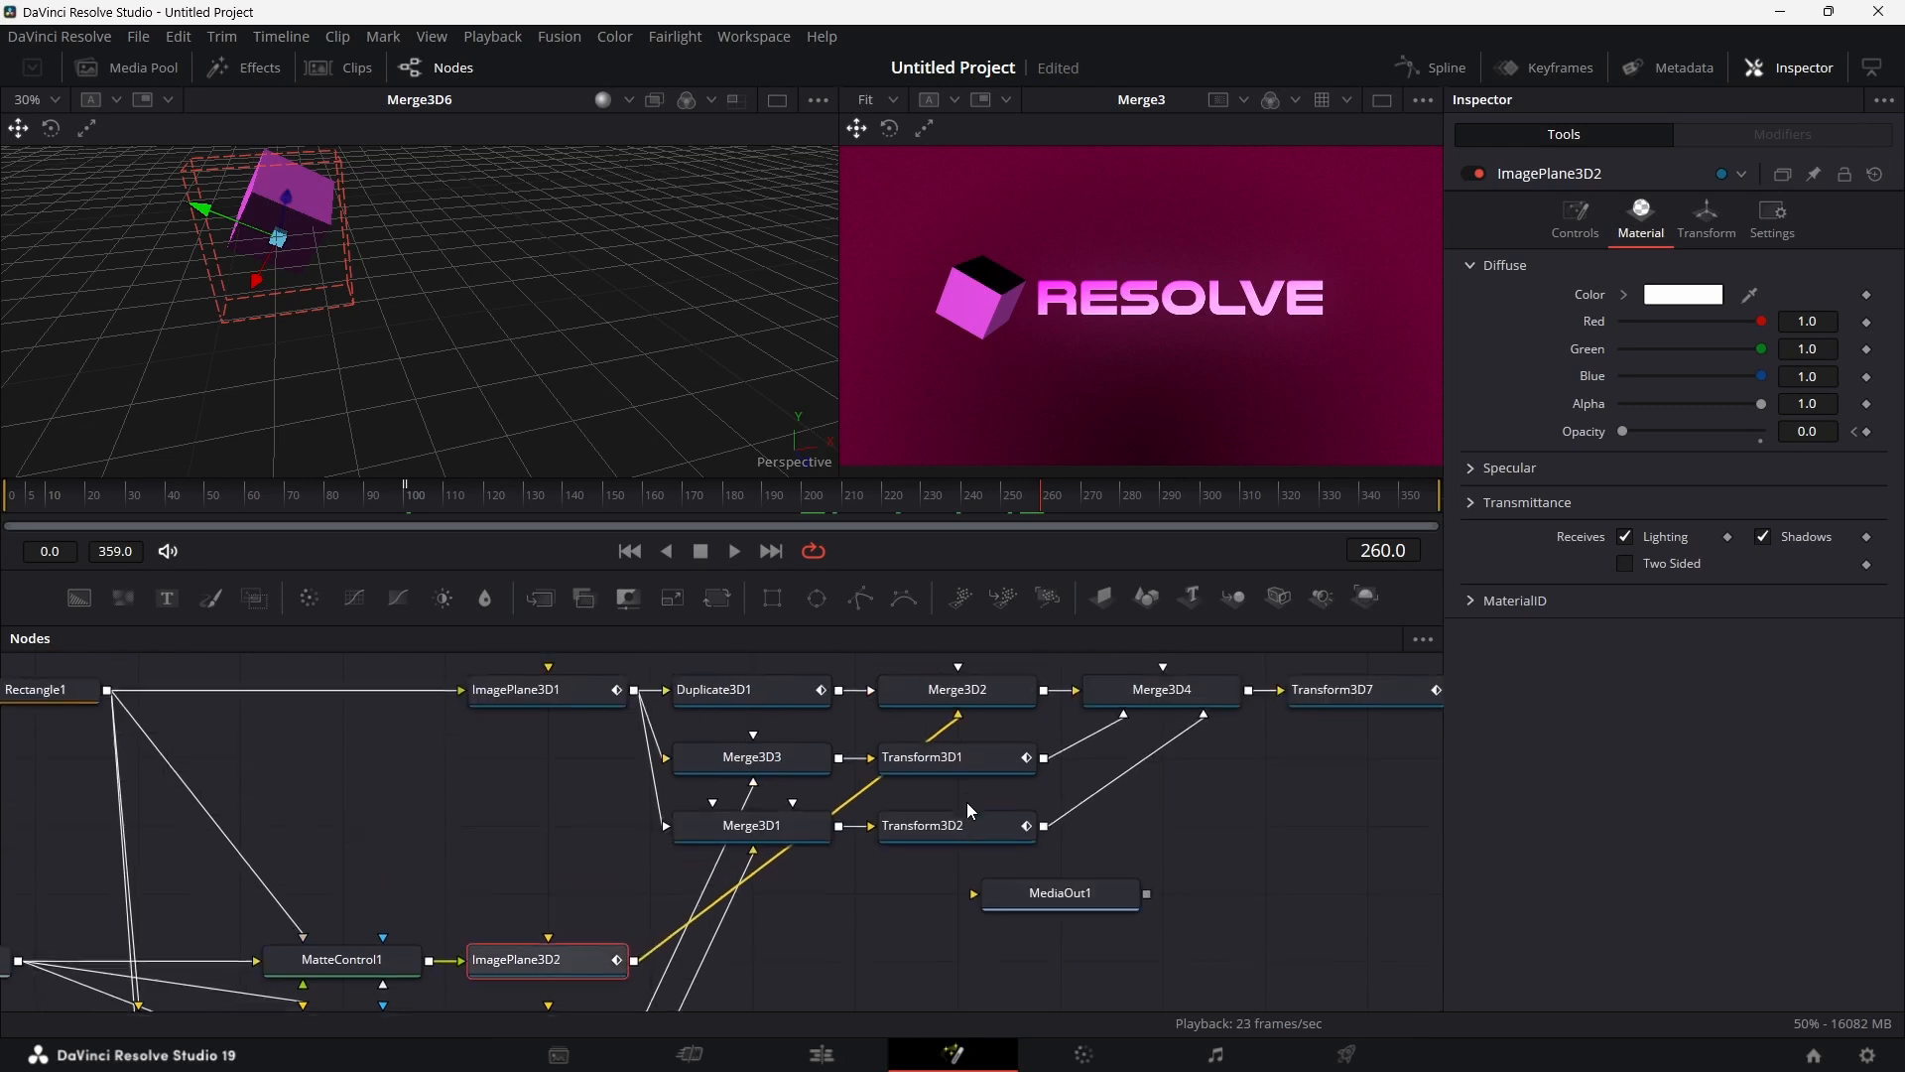
scroll(967, 801, "left", 5)
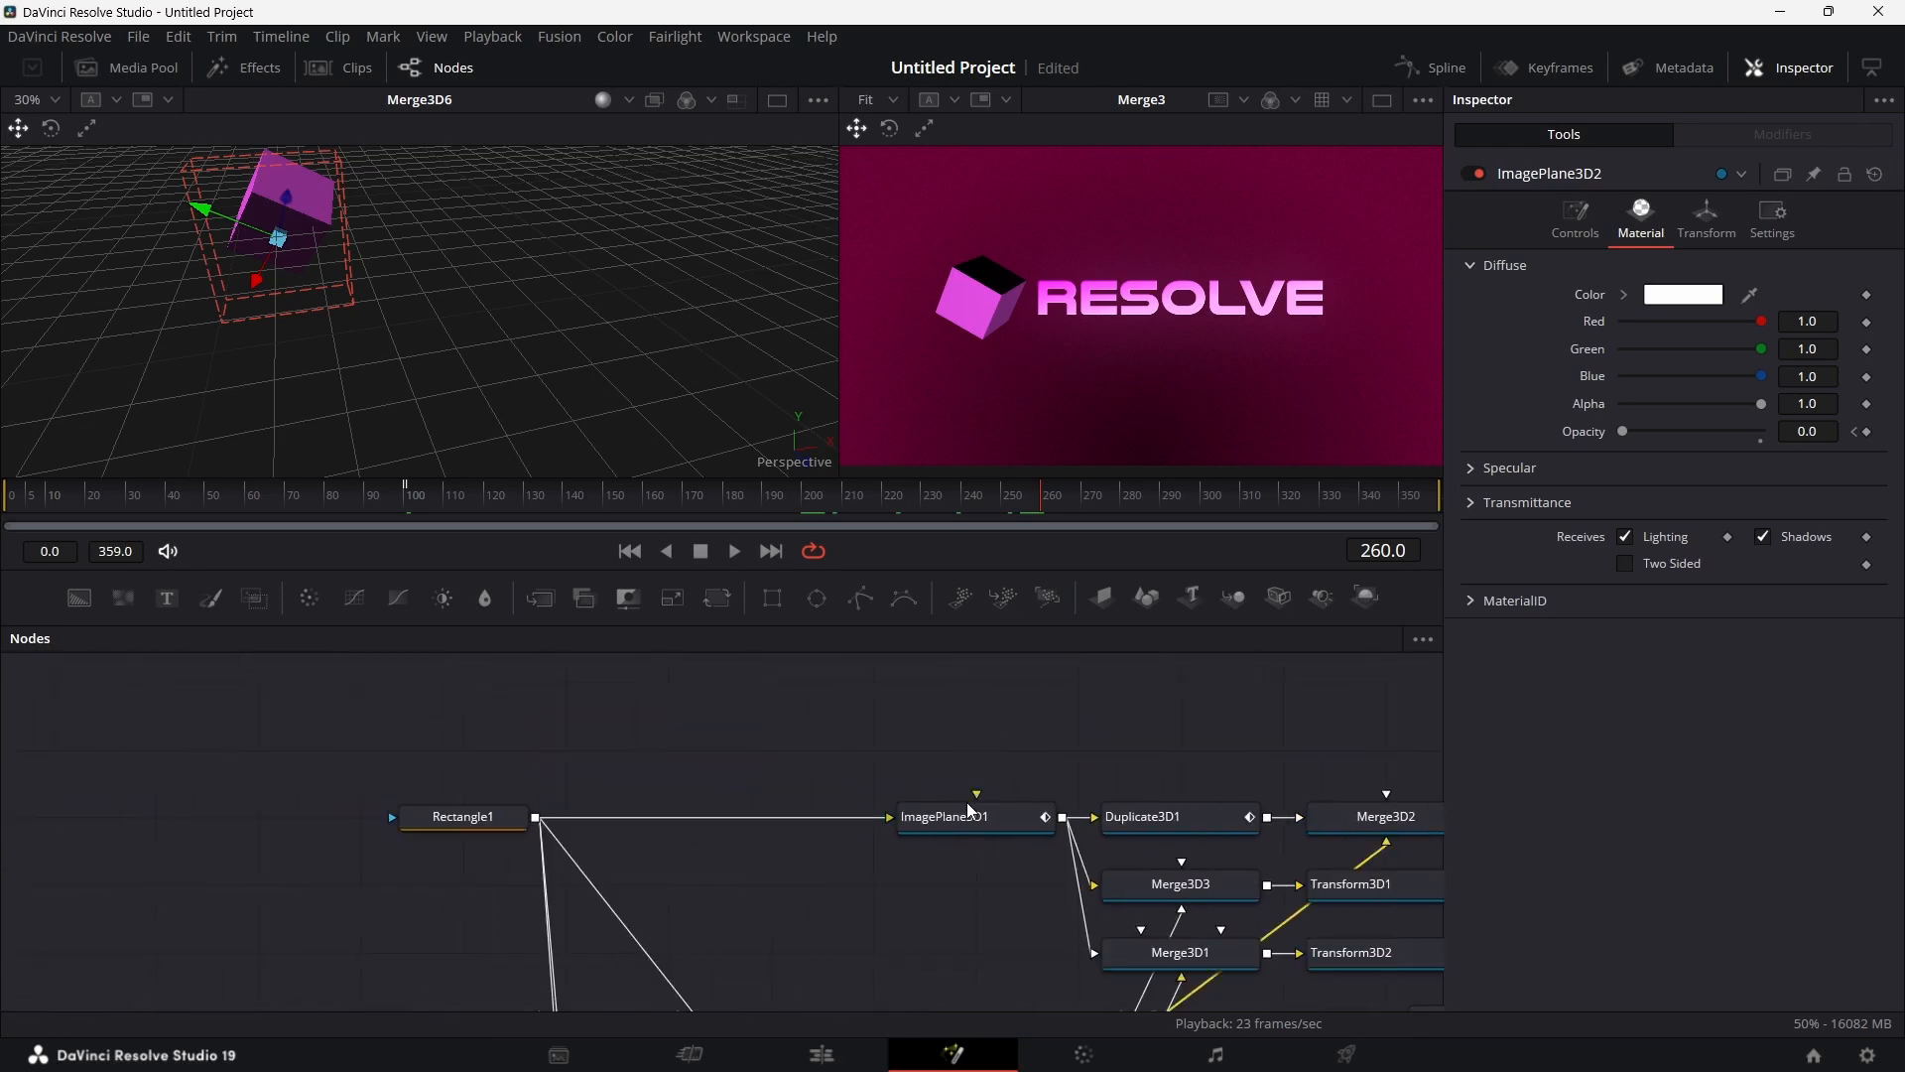
scroll(967, 802, "right", 10)
scroll(969, 810, "right", 5)
scroll(969, 810, "up", 3)
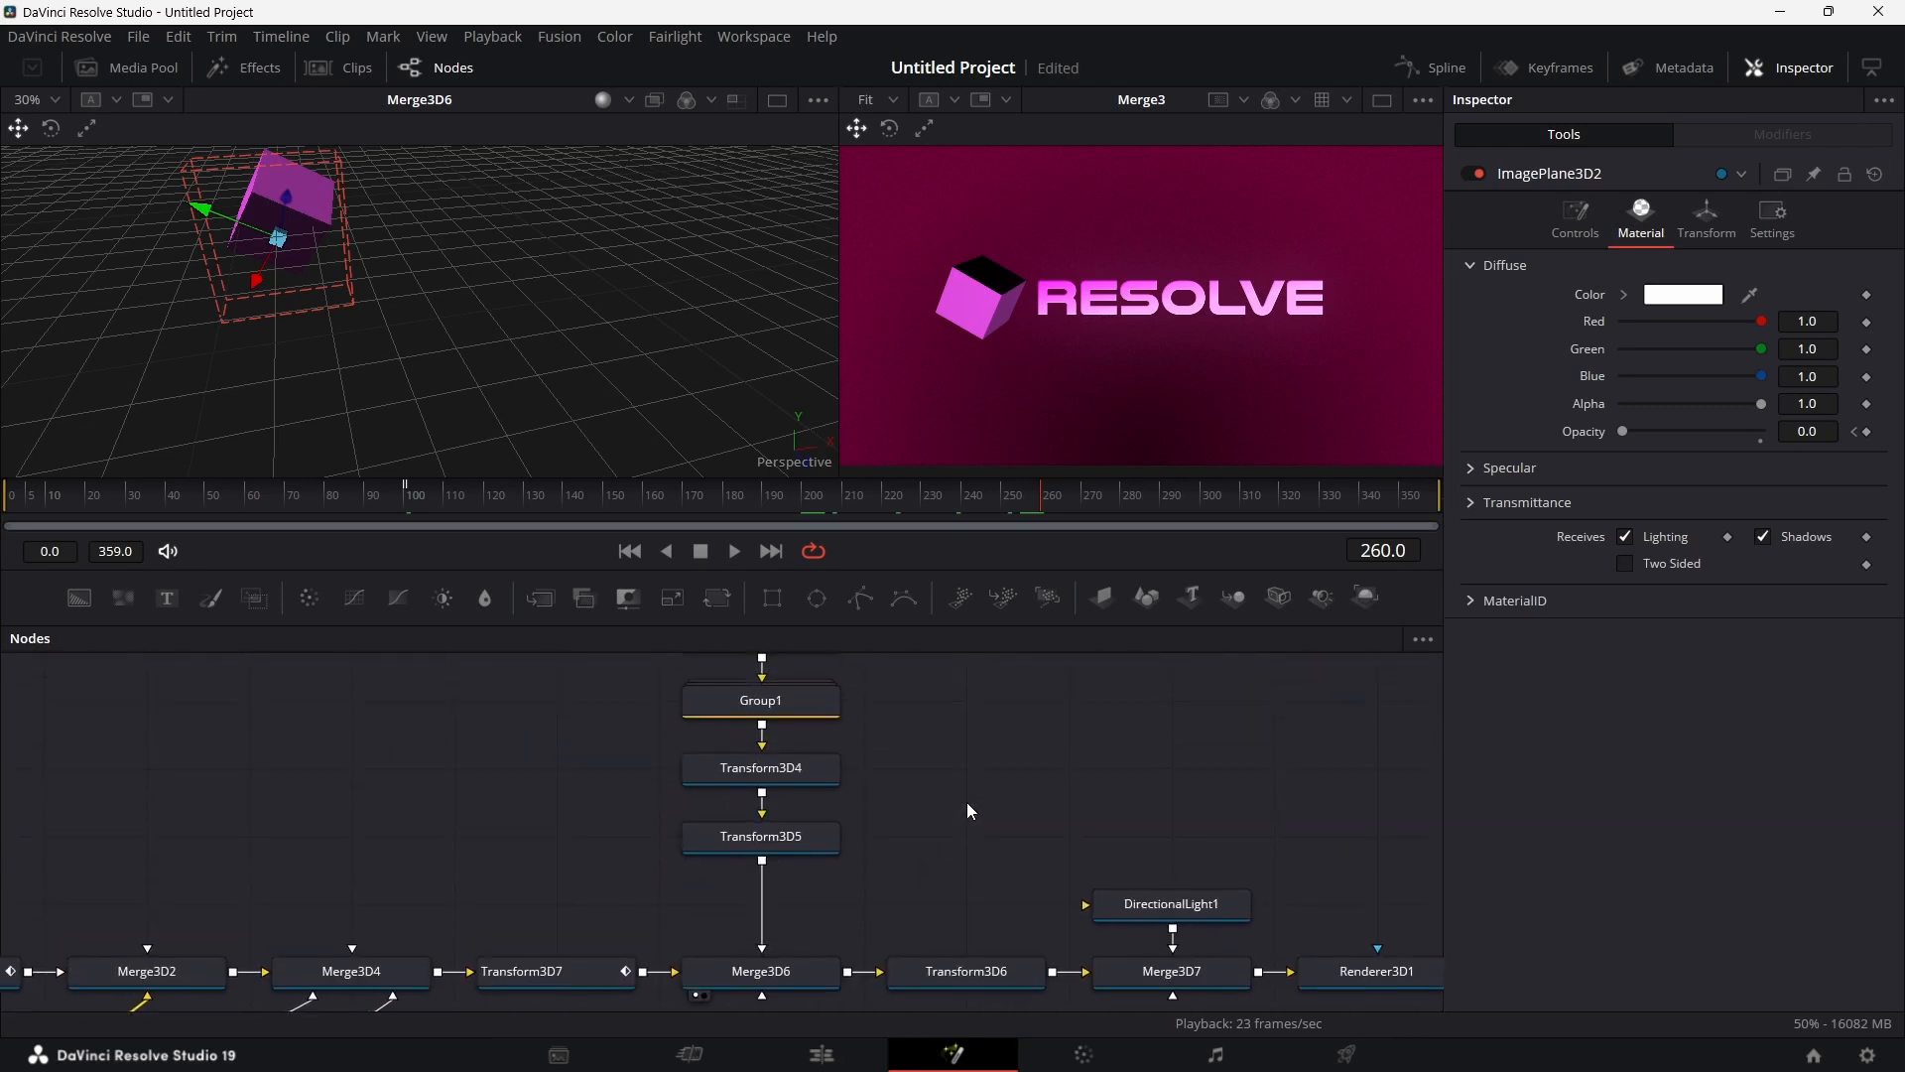
scroll(779, 821, "up", 1)
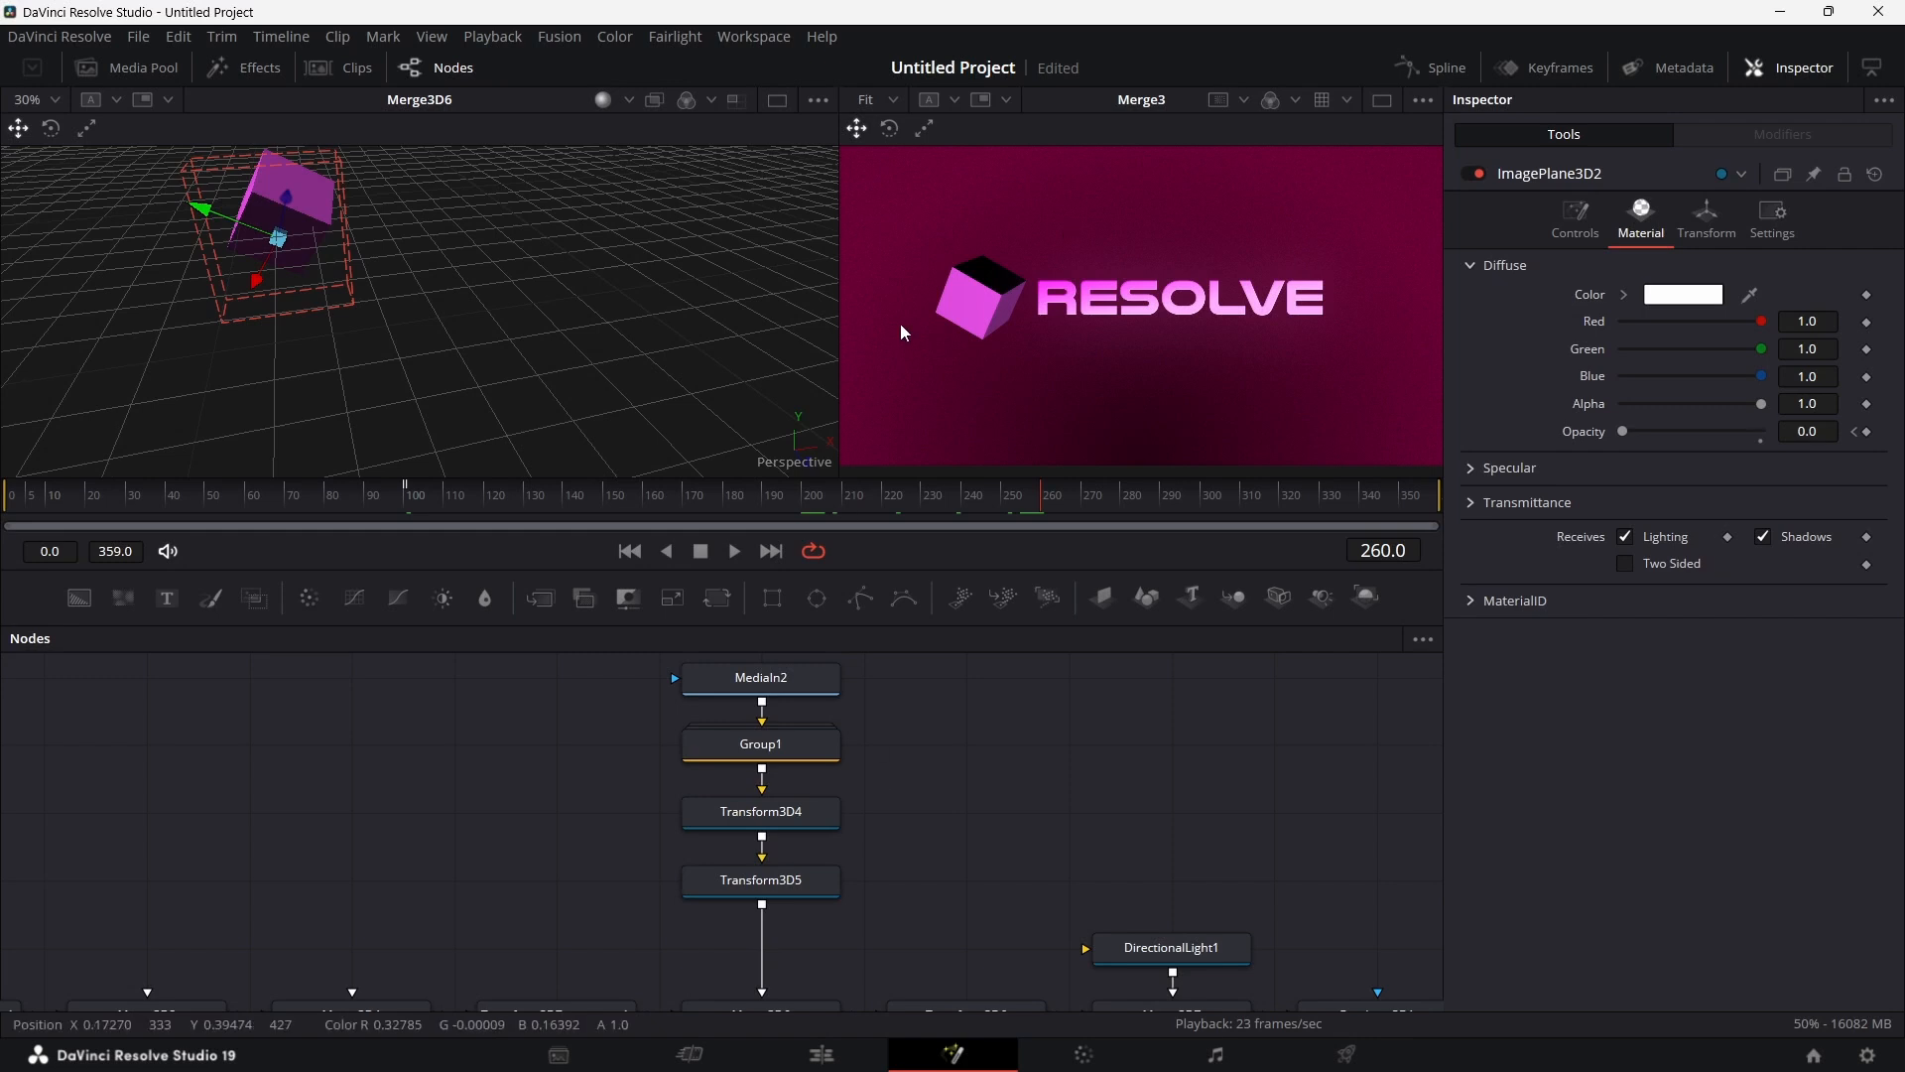
scroll(907, 763, "down", 1)
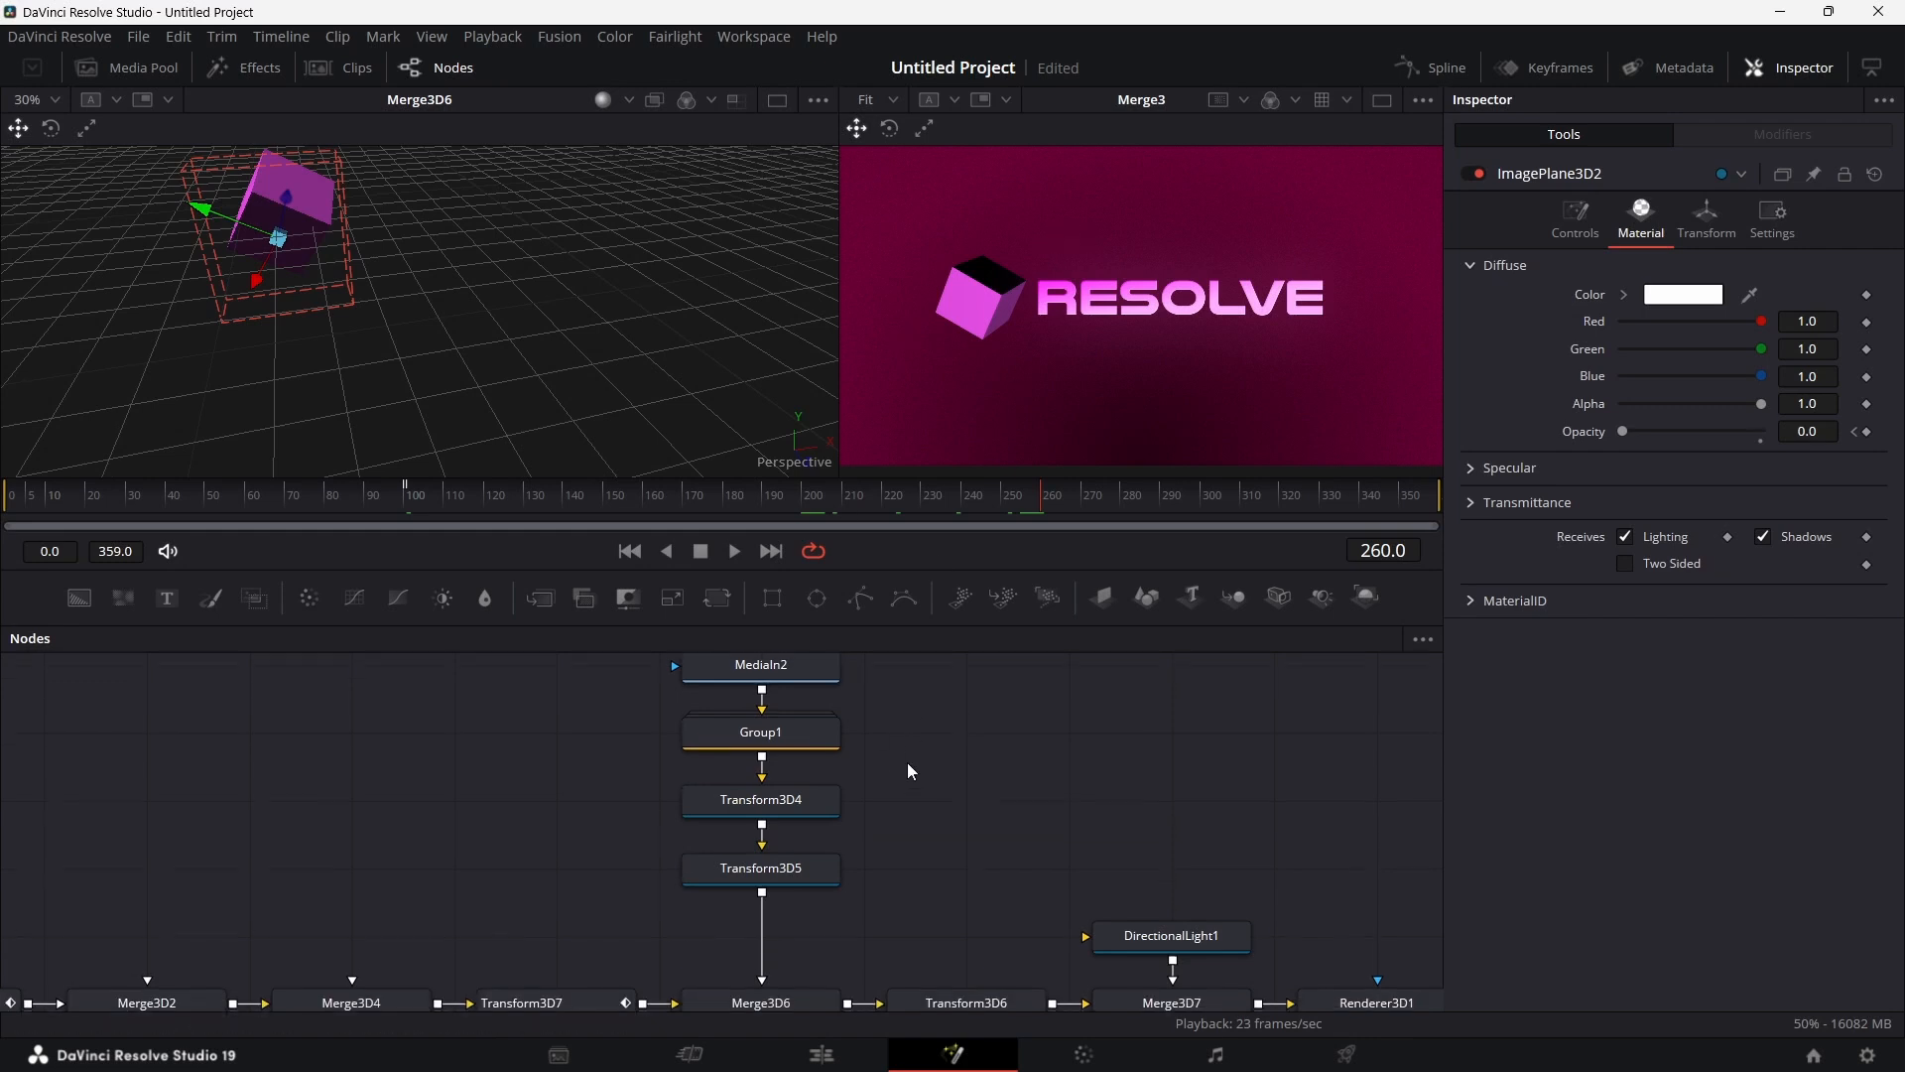
double_click(796, 723)
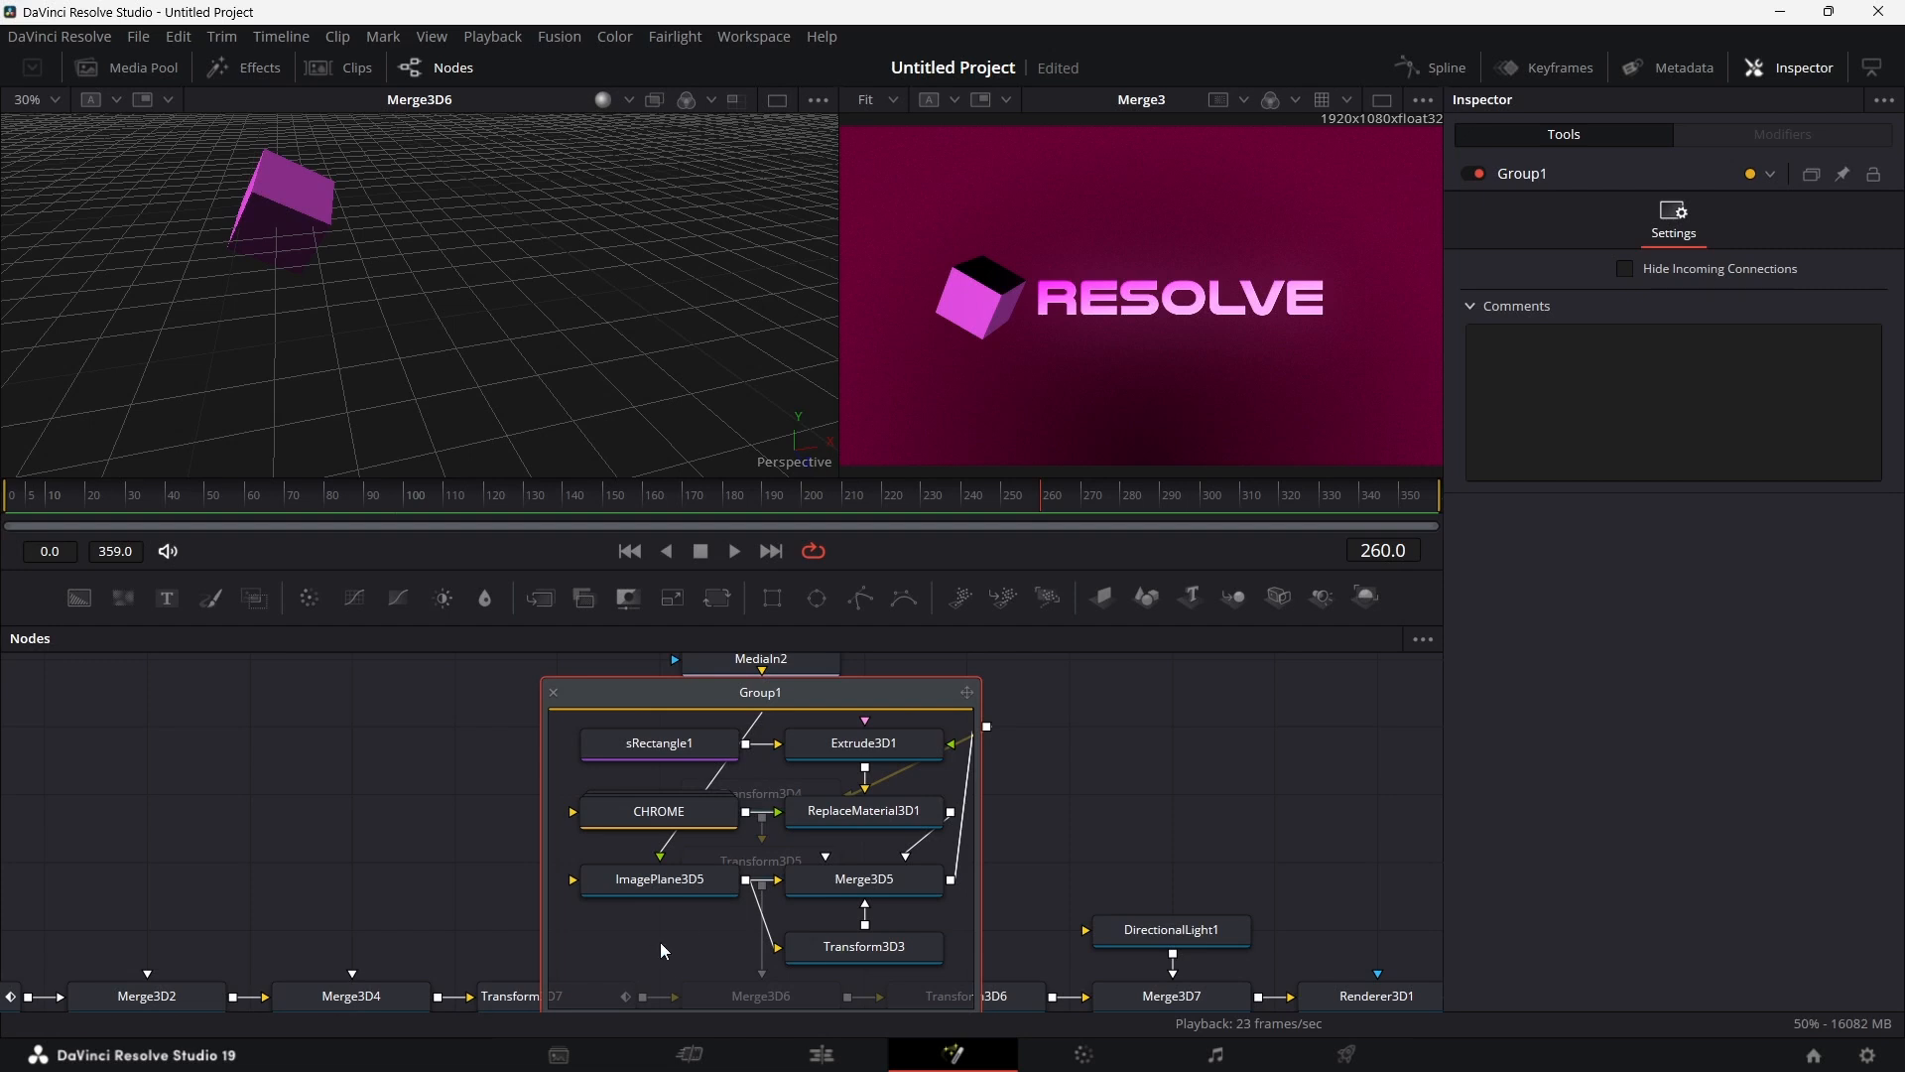
Step: Add opacity keyframes of 1.0 at frame 260 to the CHROME material and ImagePlane3D5 in Group1
left_click(664, 826)
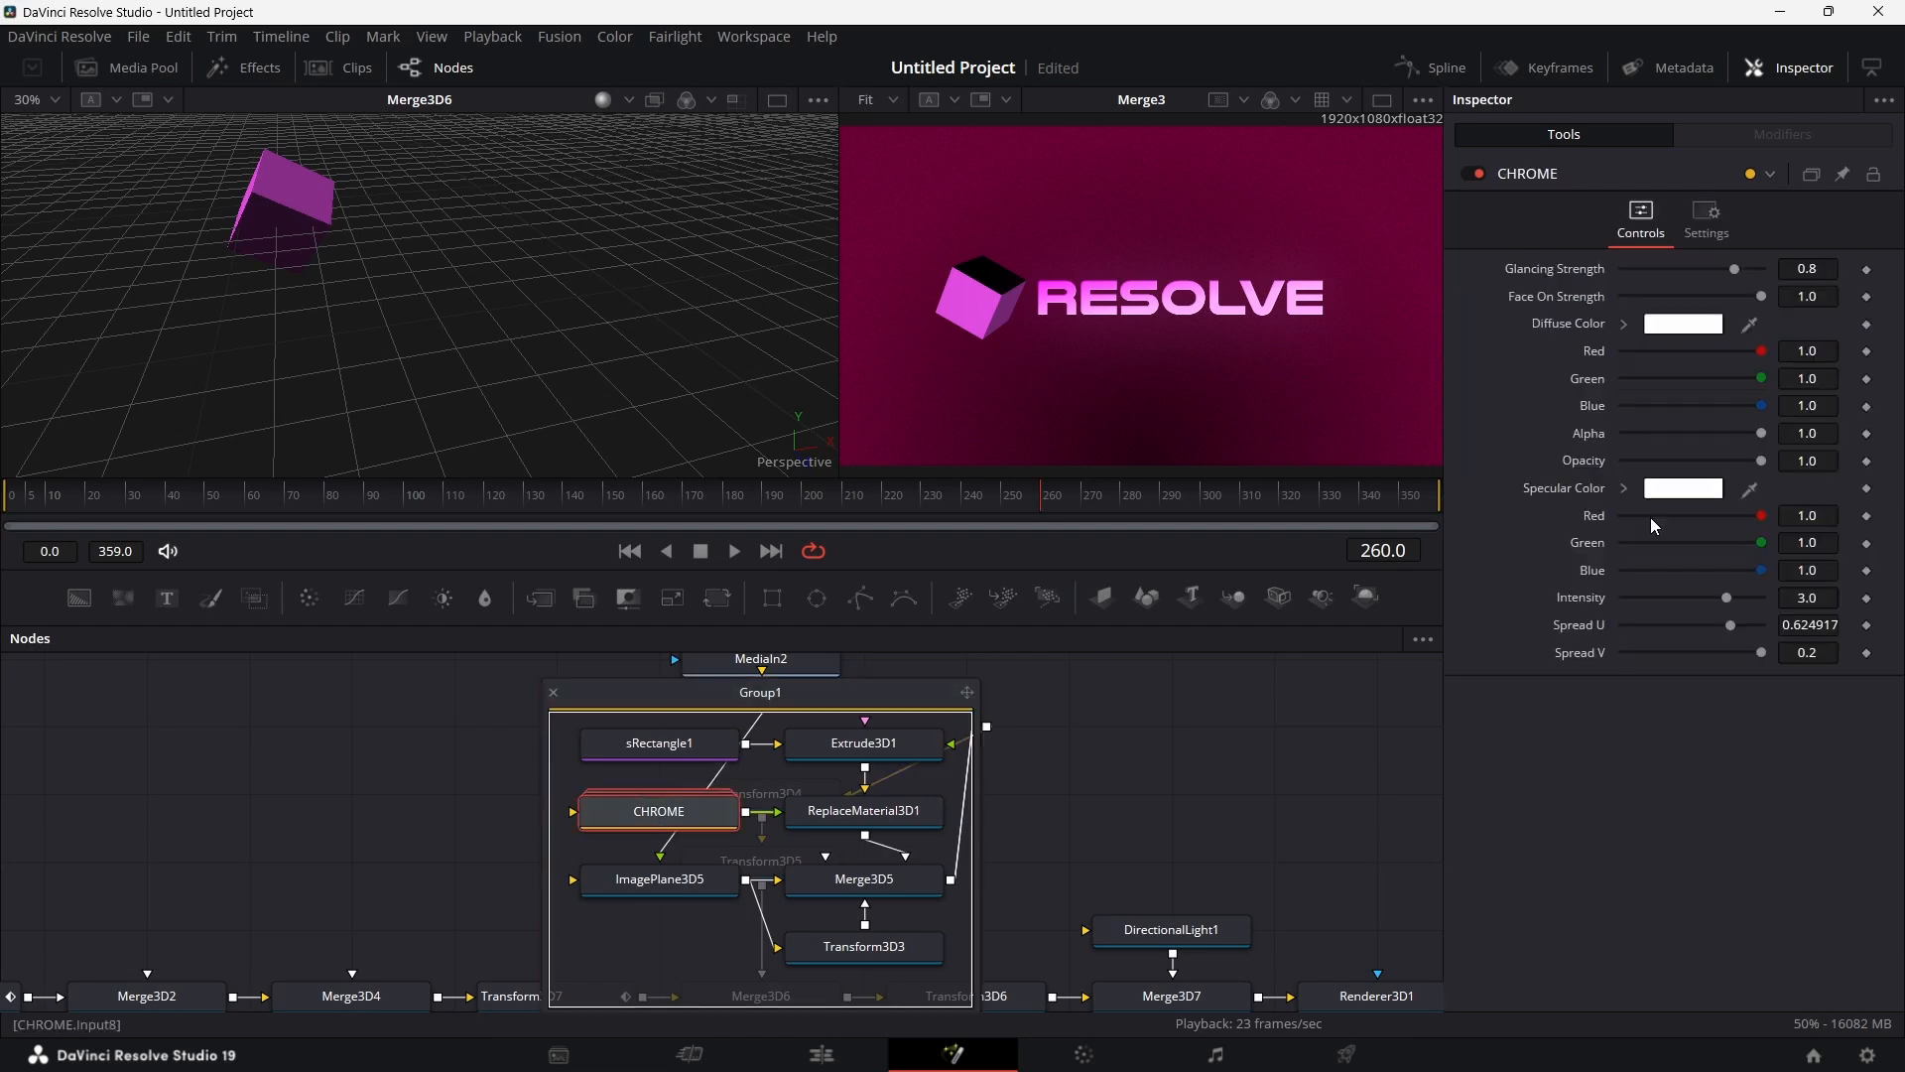
left_click(1867, 463)
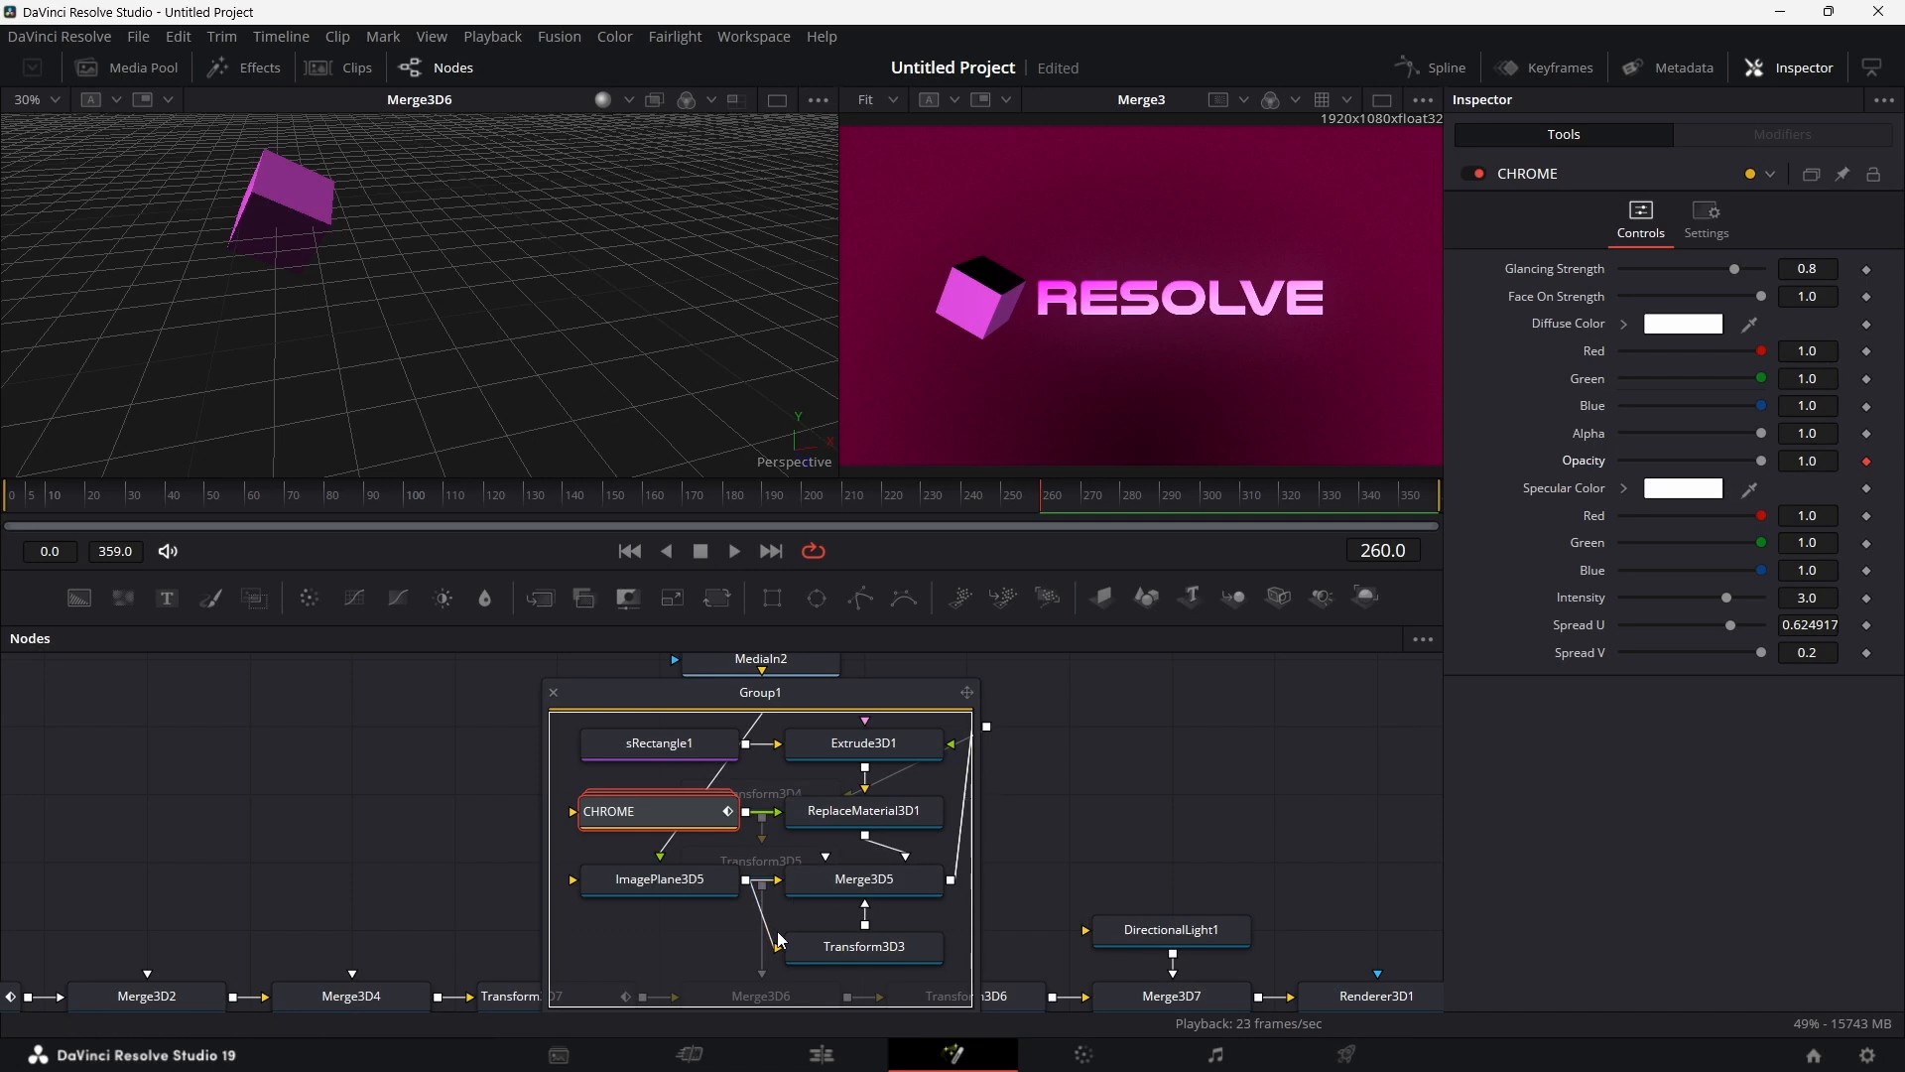
left_click(697, 885)
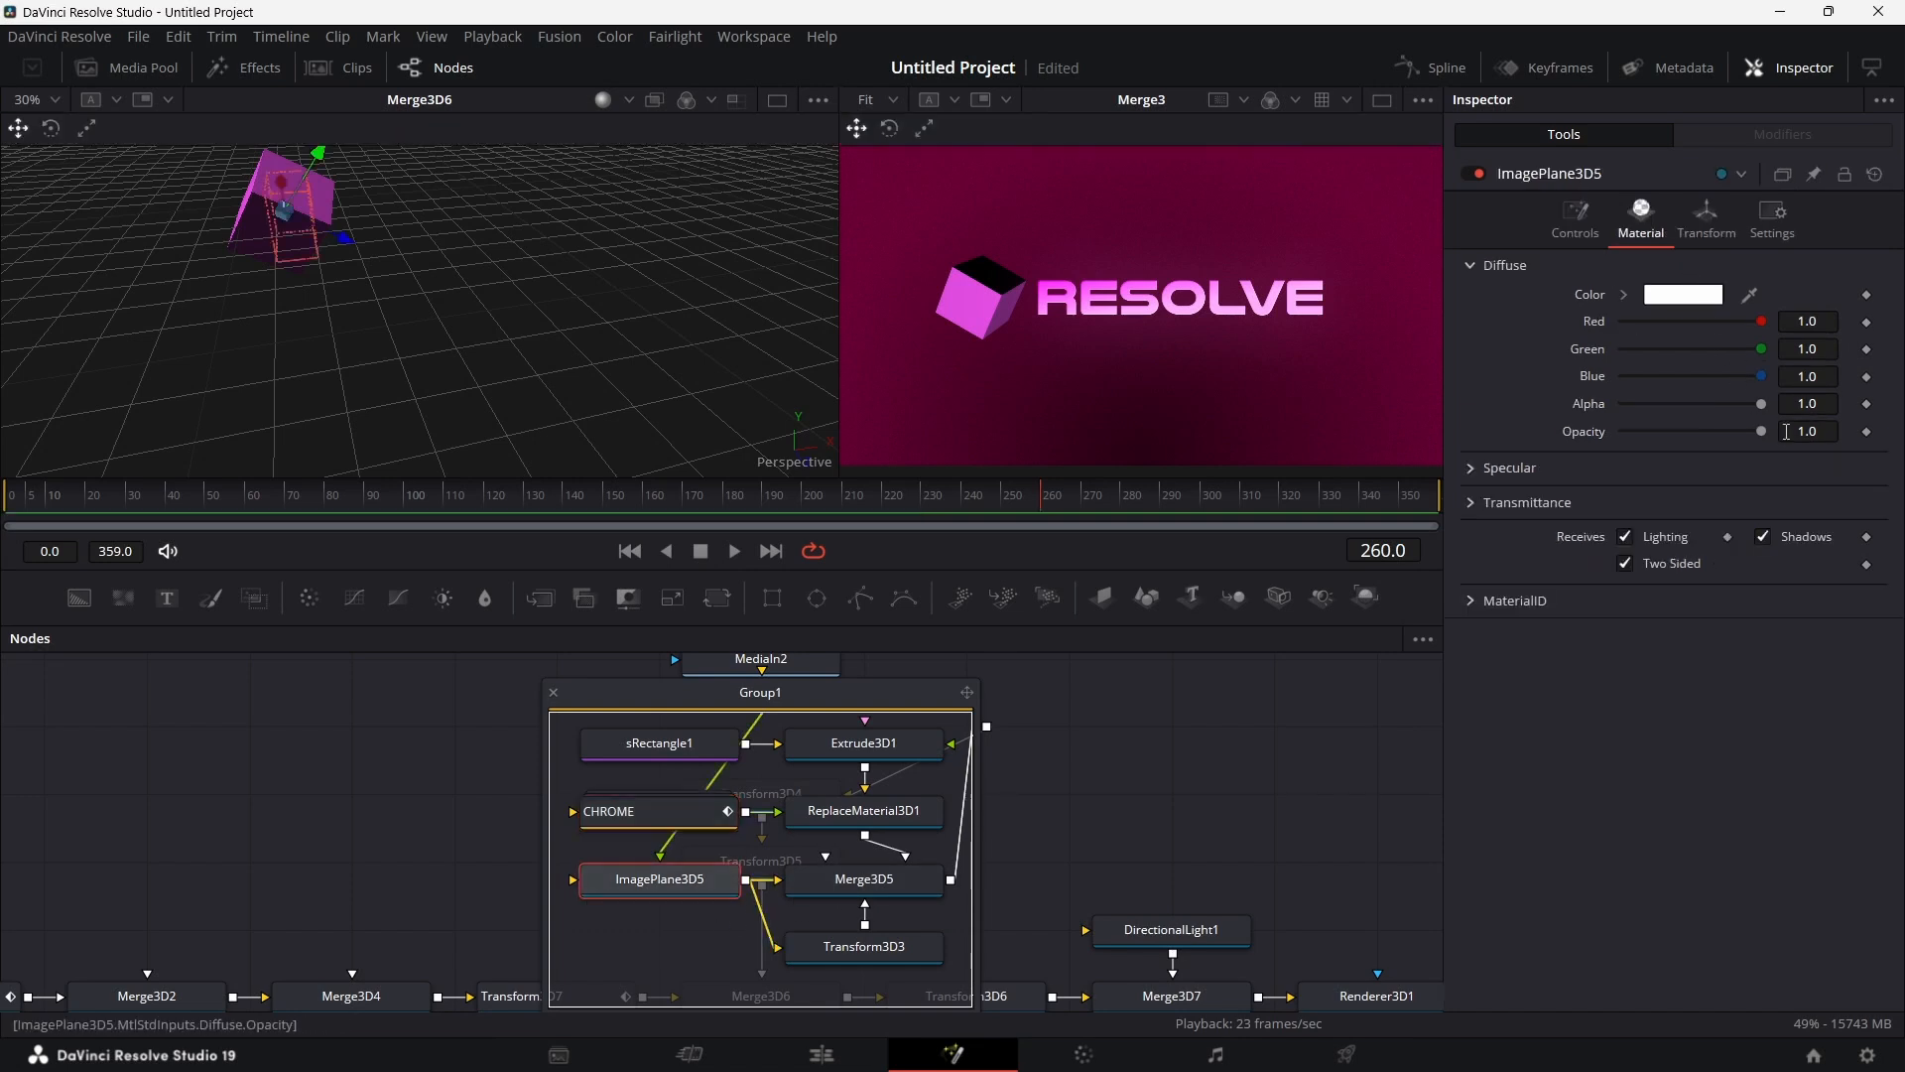
left_click(1868, 433)
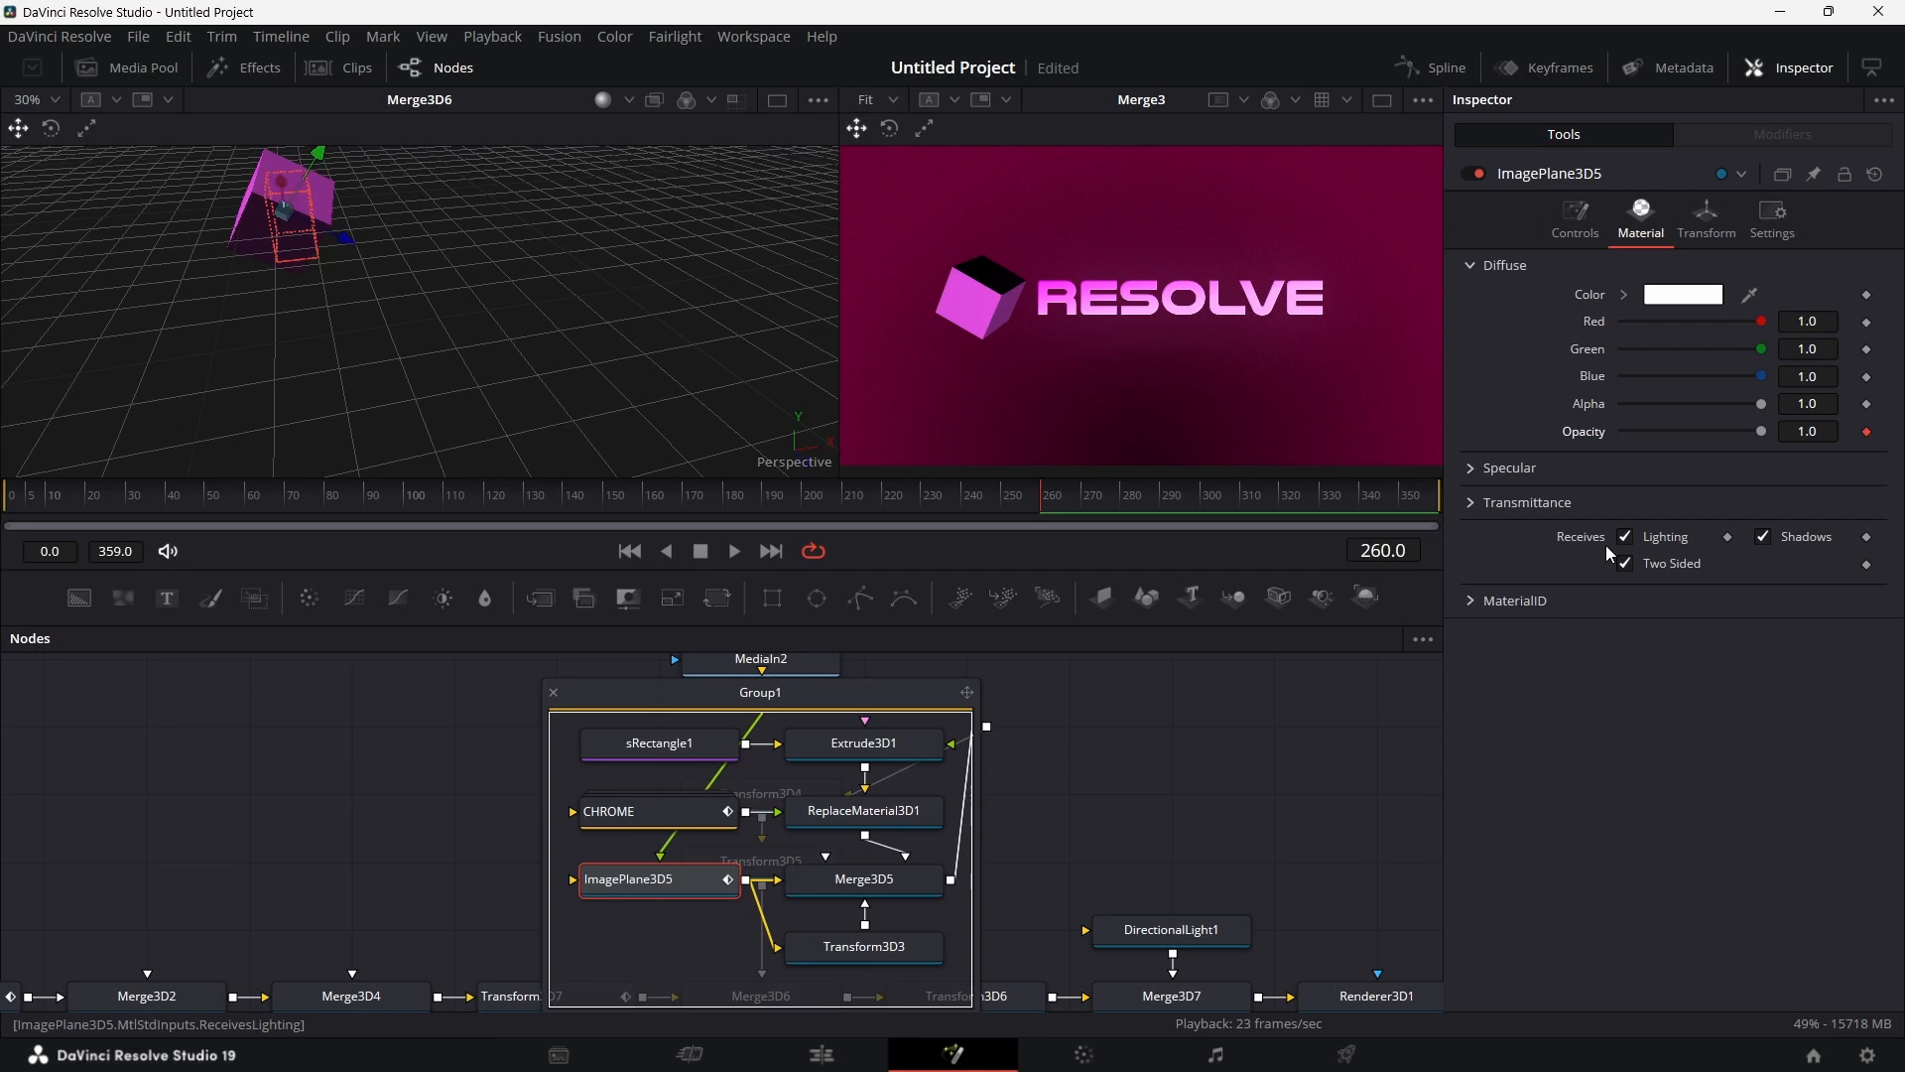
Step: Keyframe the opacity of ImagePlane3D5 and CHROME to 0 at frame 259, and close Group1
key("Left")
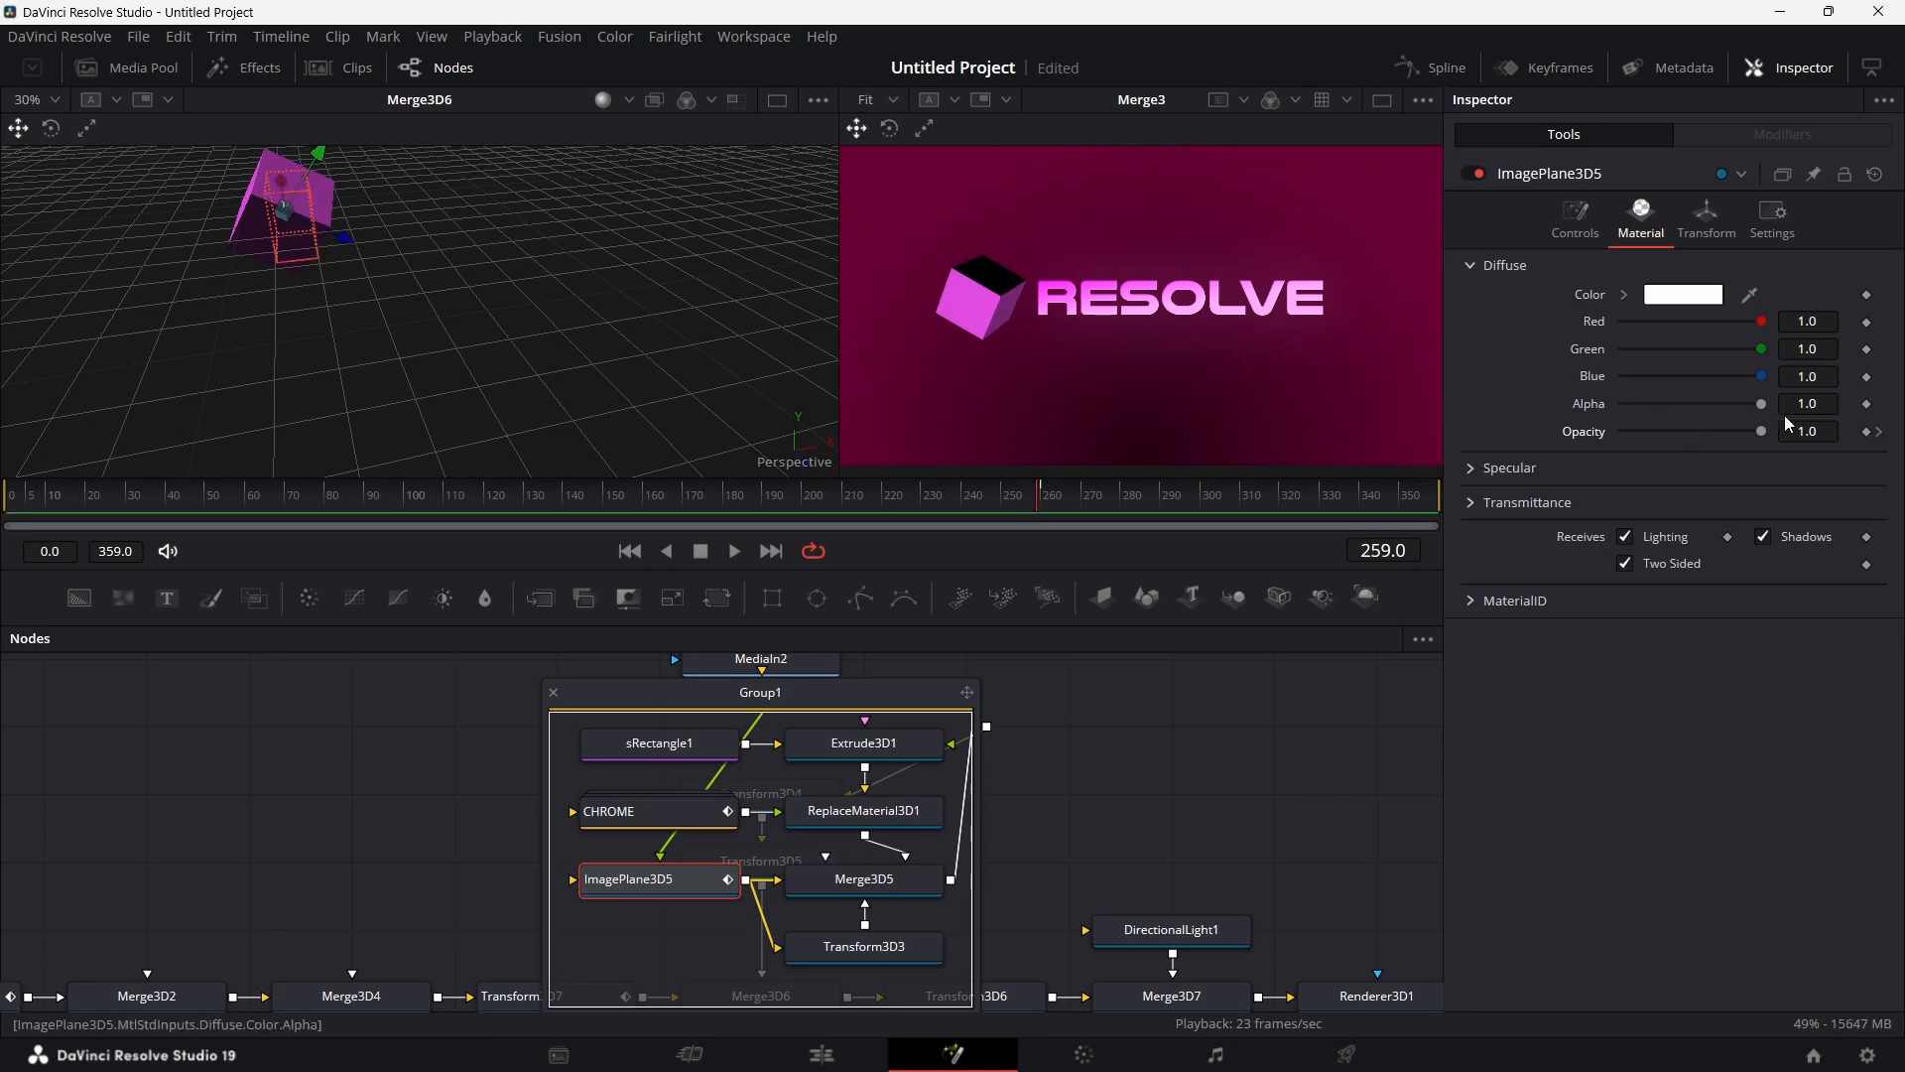
left_click_drag(1759, 431, 1460, 449)
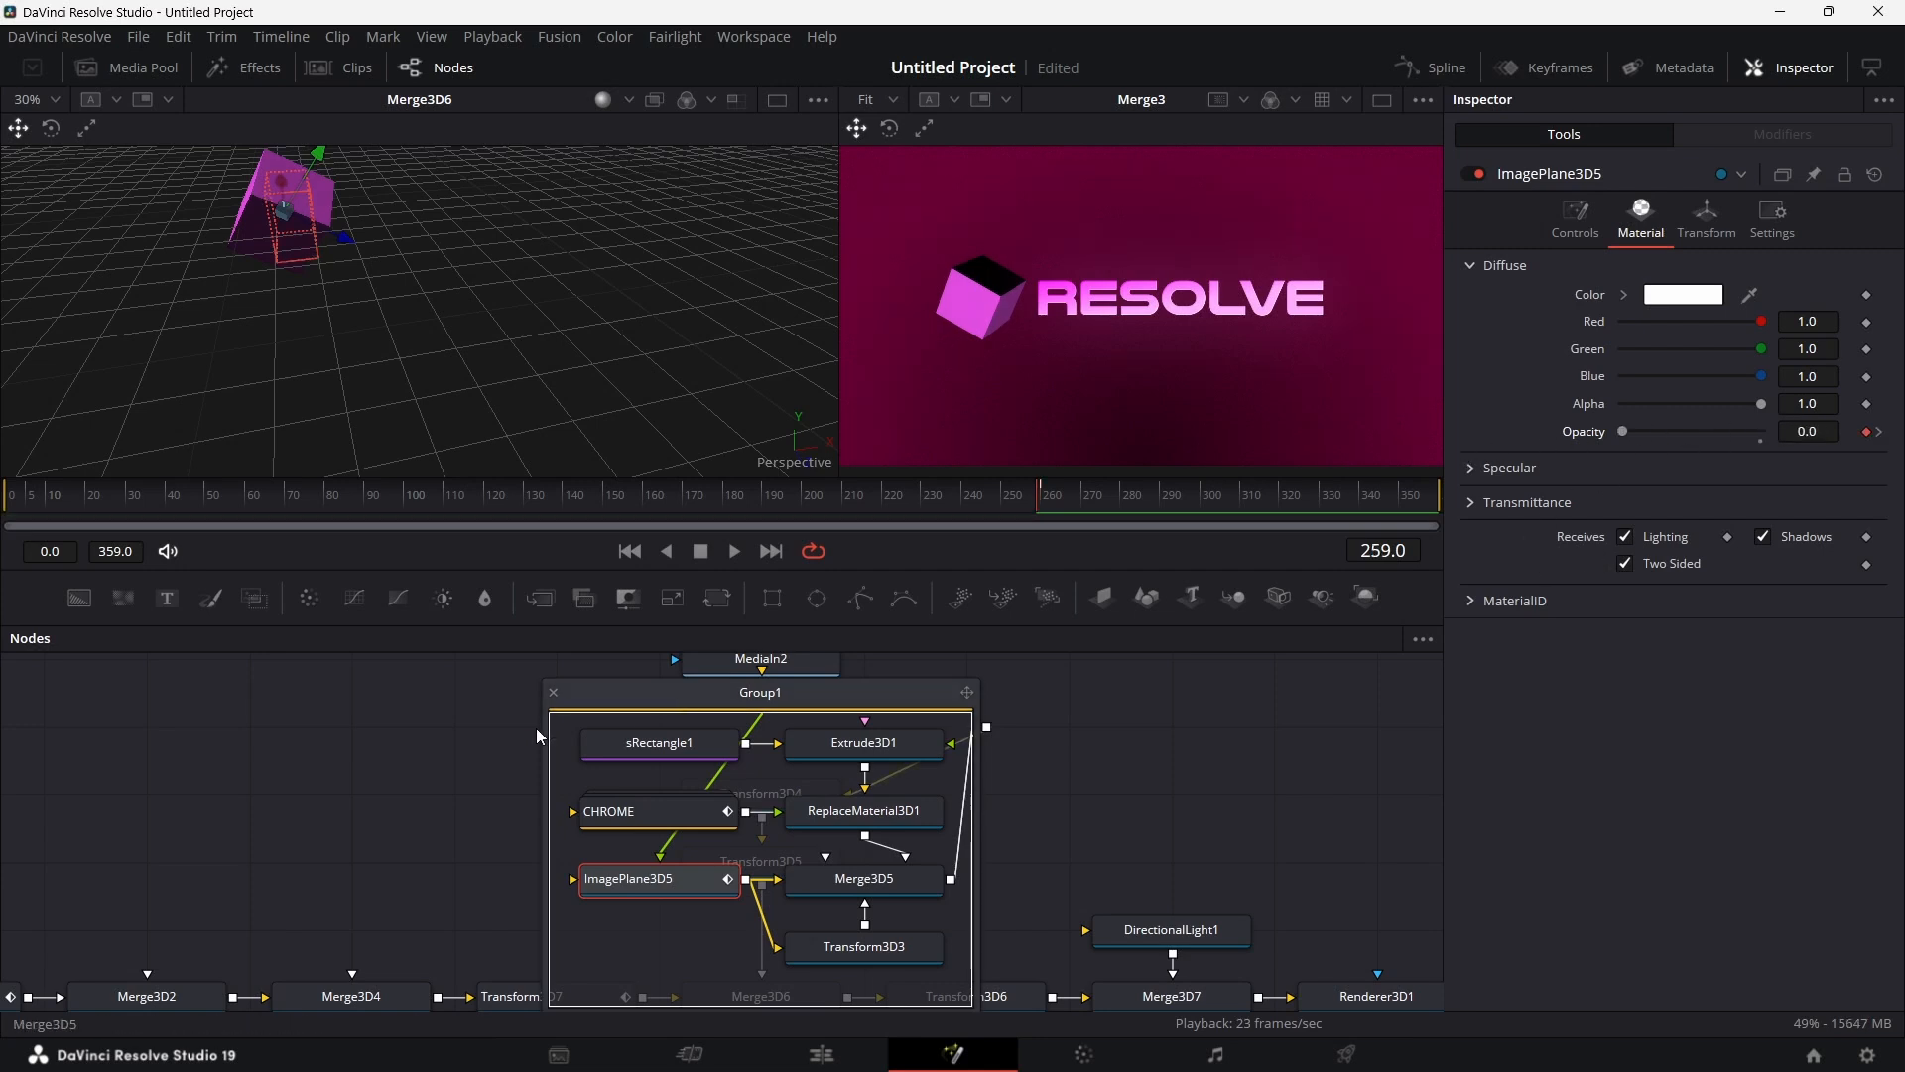
left_click(673, 823)
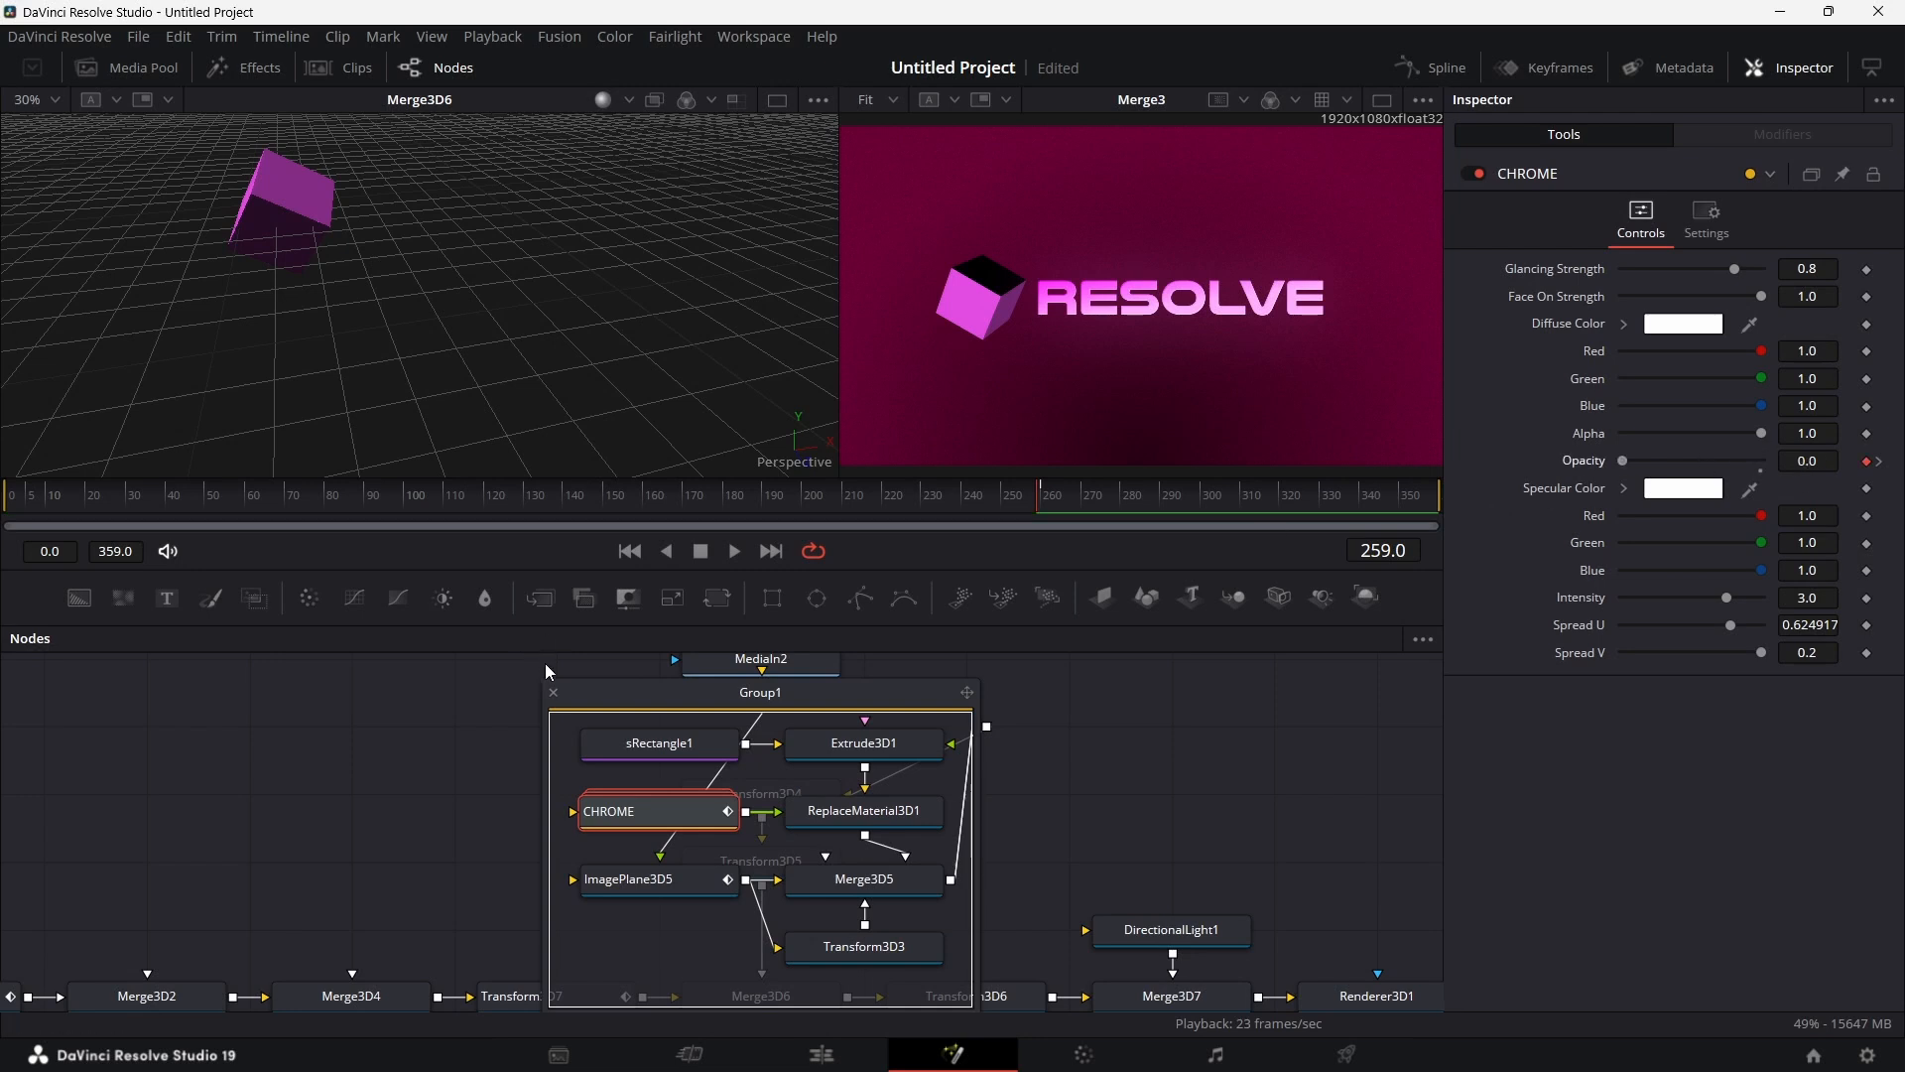
left_click(553, 690)
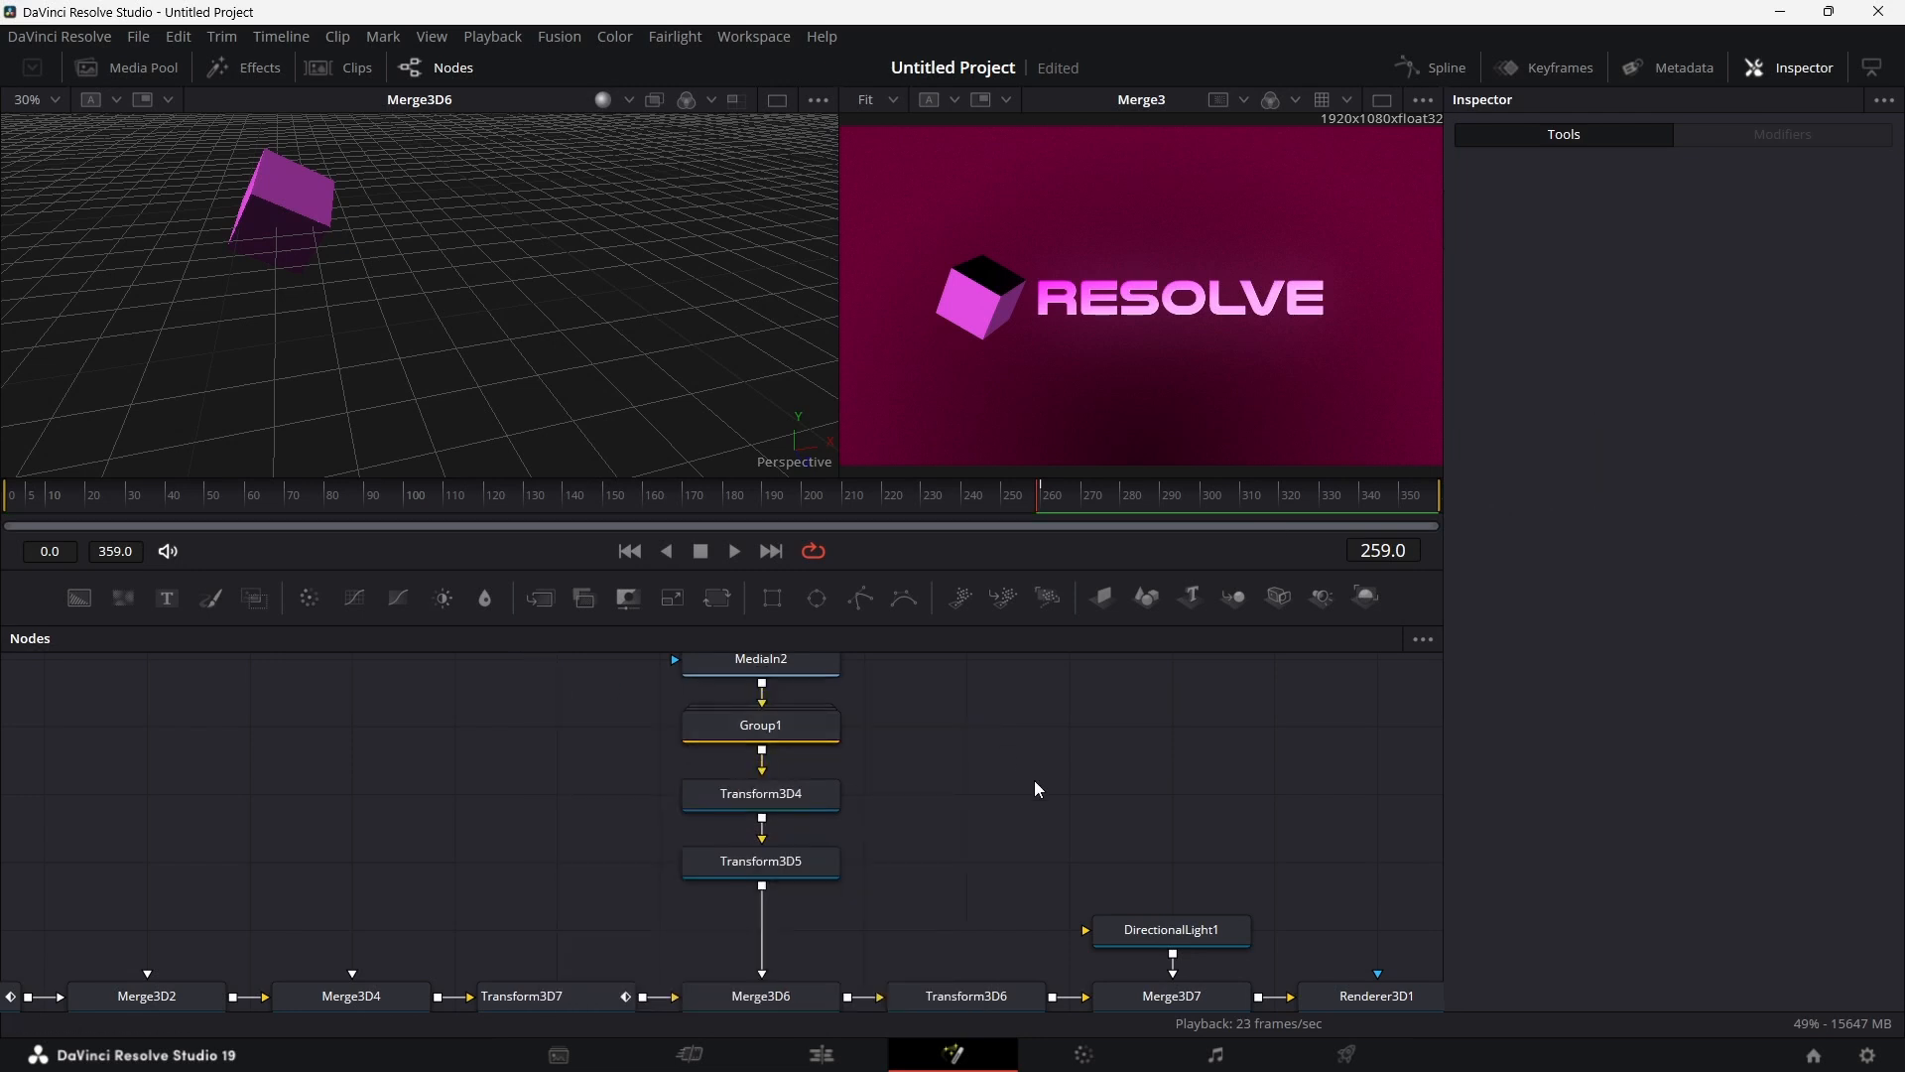
Step: Scrub from frame 259 to 340 to examine the icon's appearance and size beside the RESOLVE text
scroll(1020, 800, "right", 3)
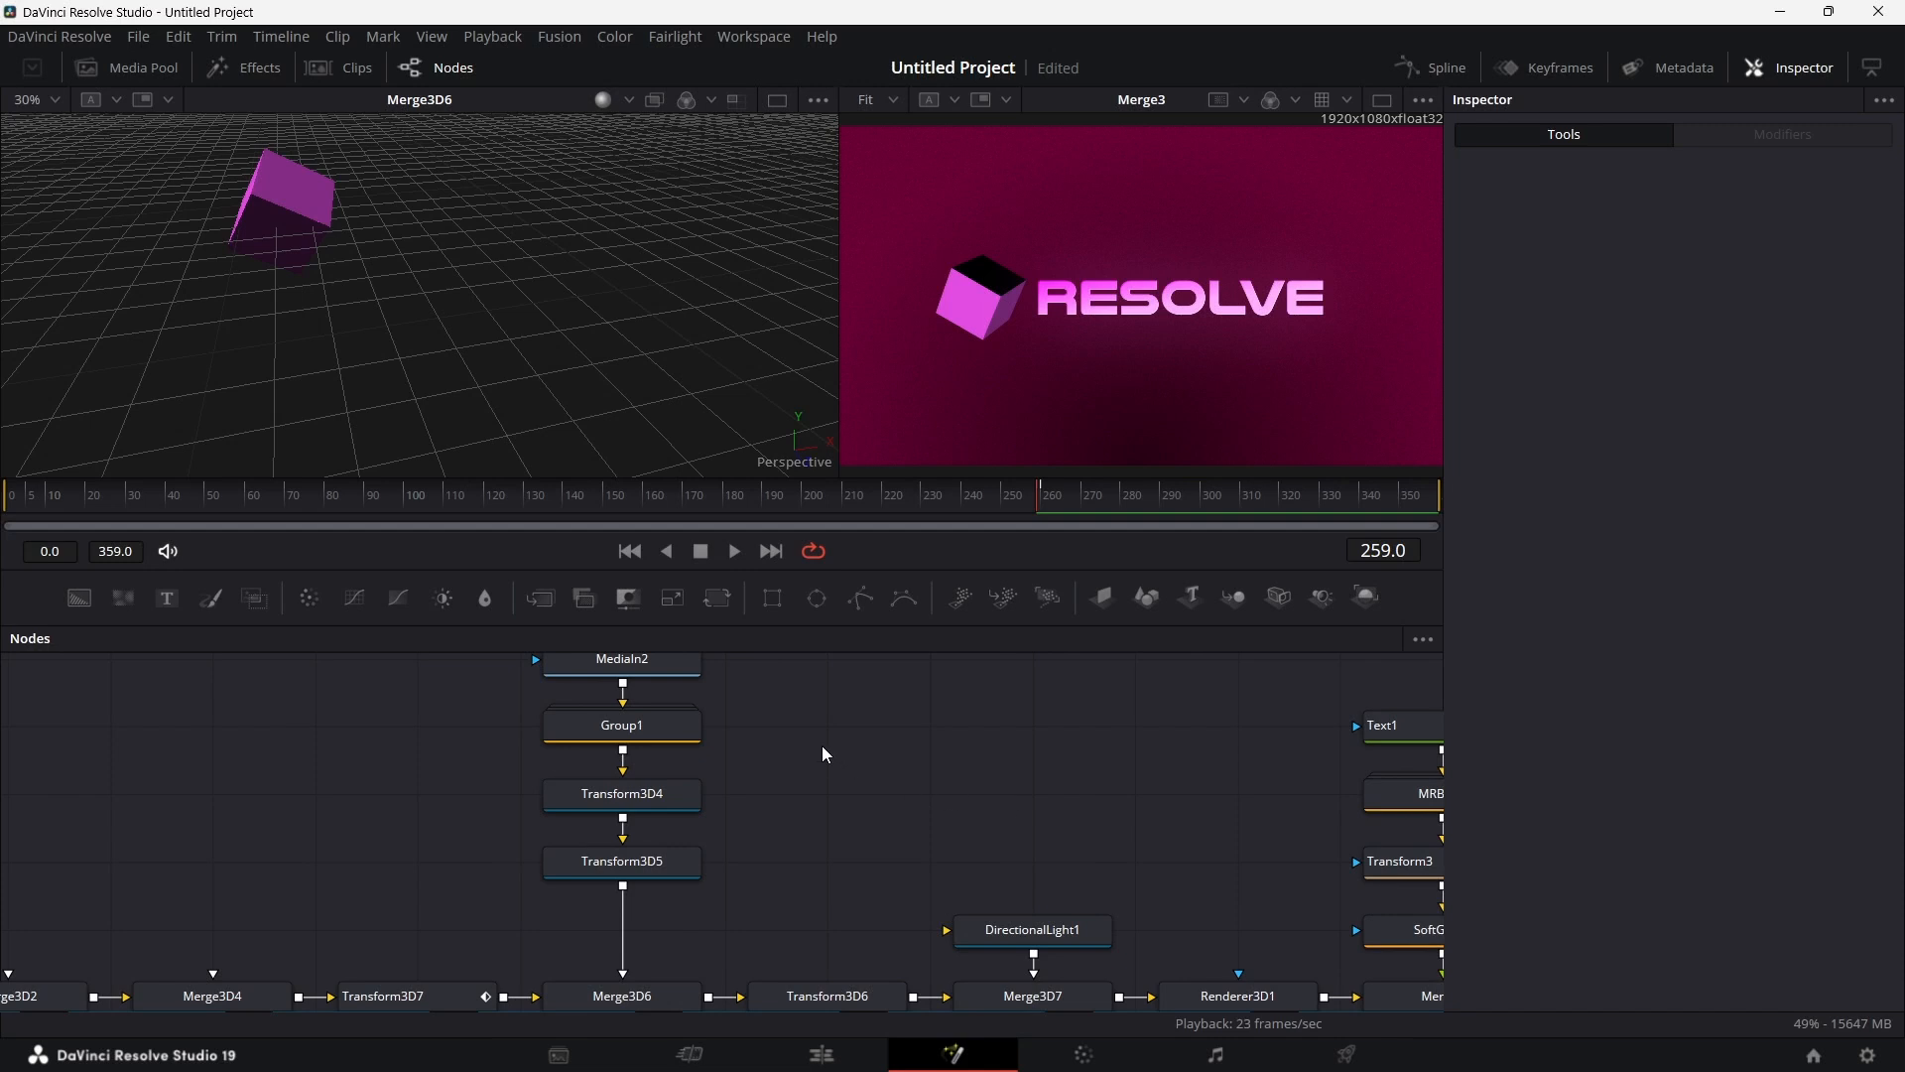
left_click_drag(1045, 498, 1324, 468)
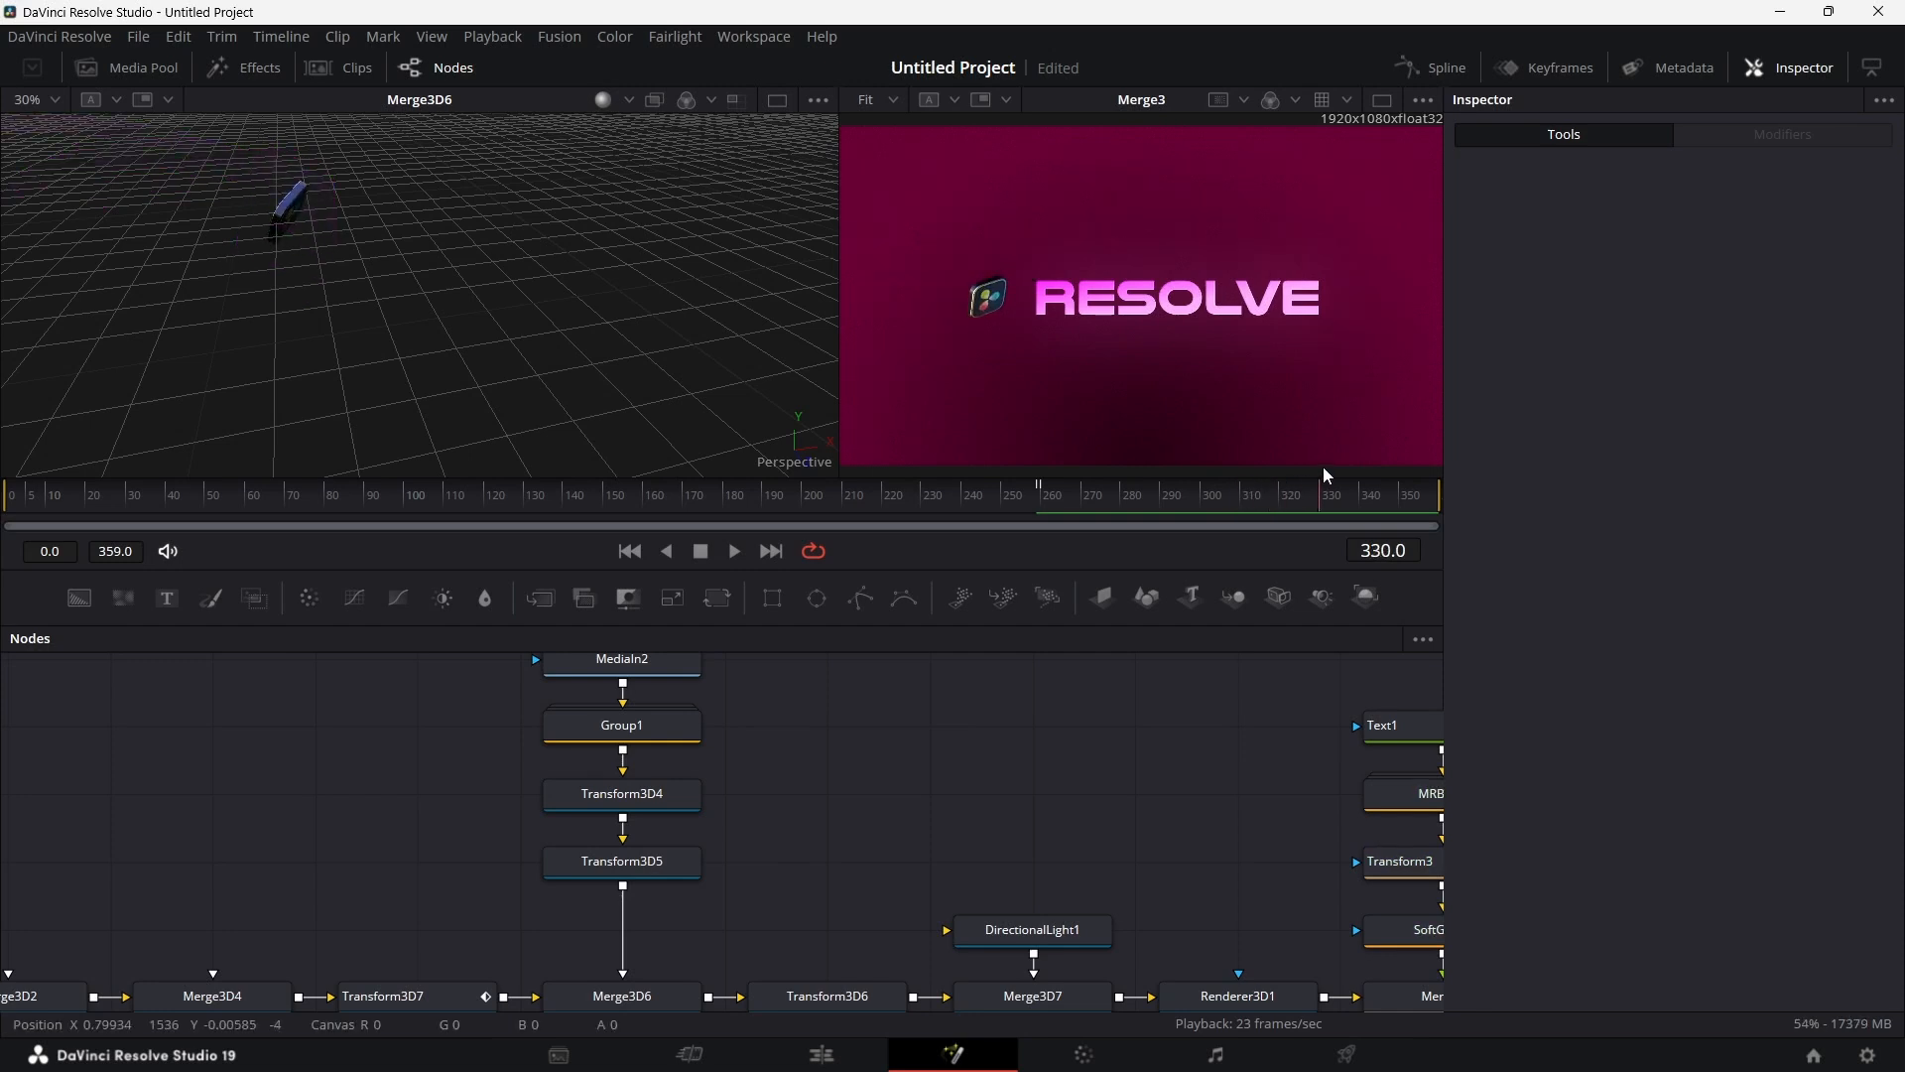
left_click_drag(1323, 466, 1363, 491)
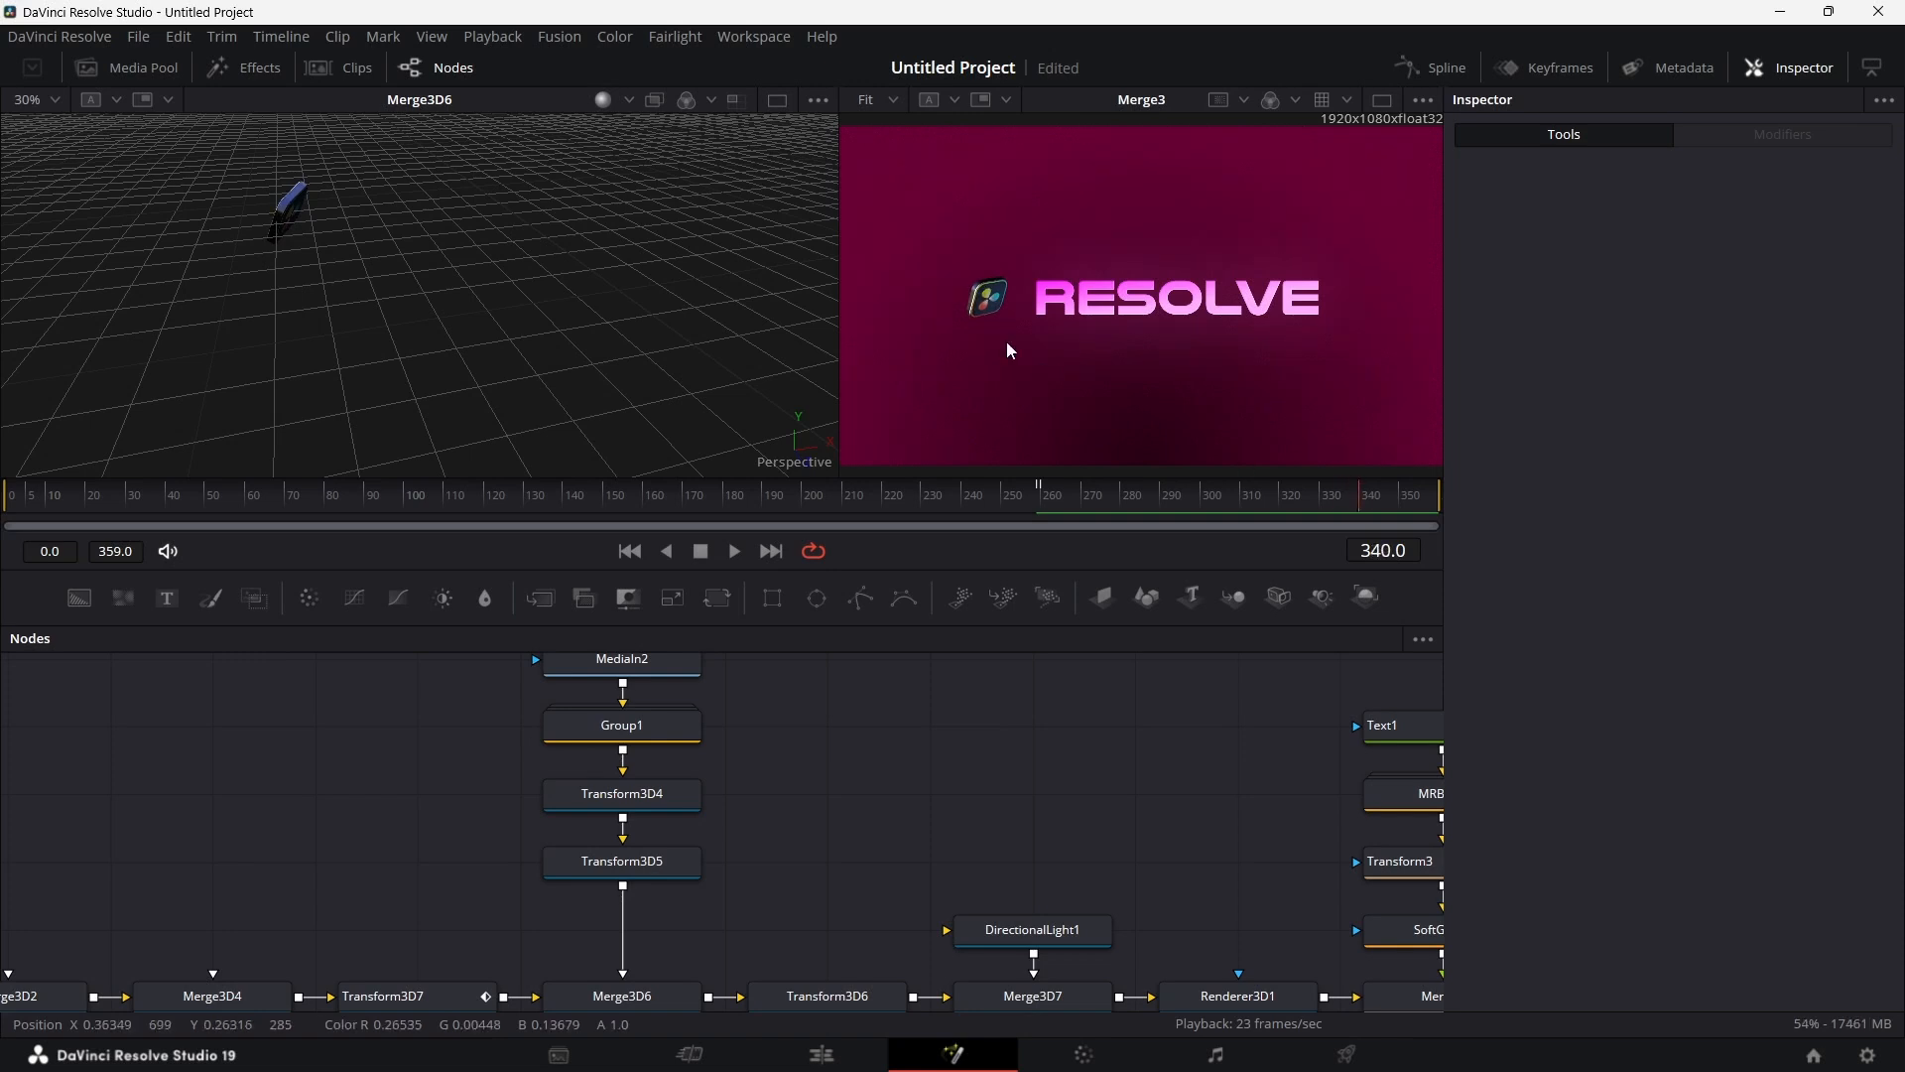
Step: Add a scale keyframe of 0.526 to Transform3D4 at frame 260
left_click(1042, 500)
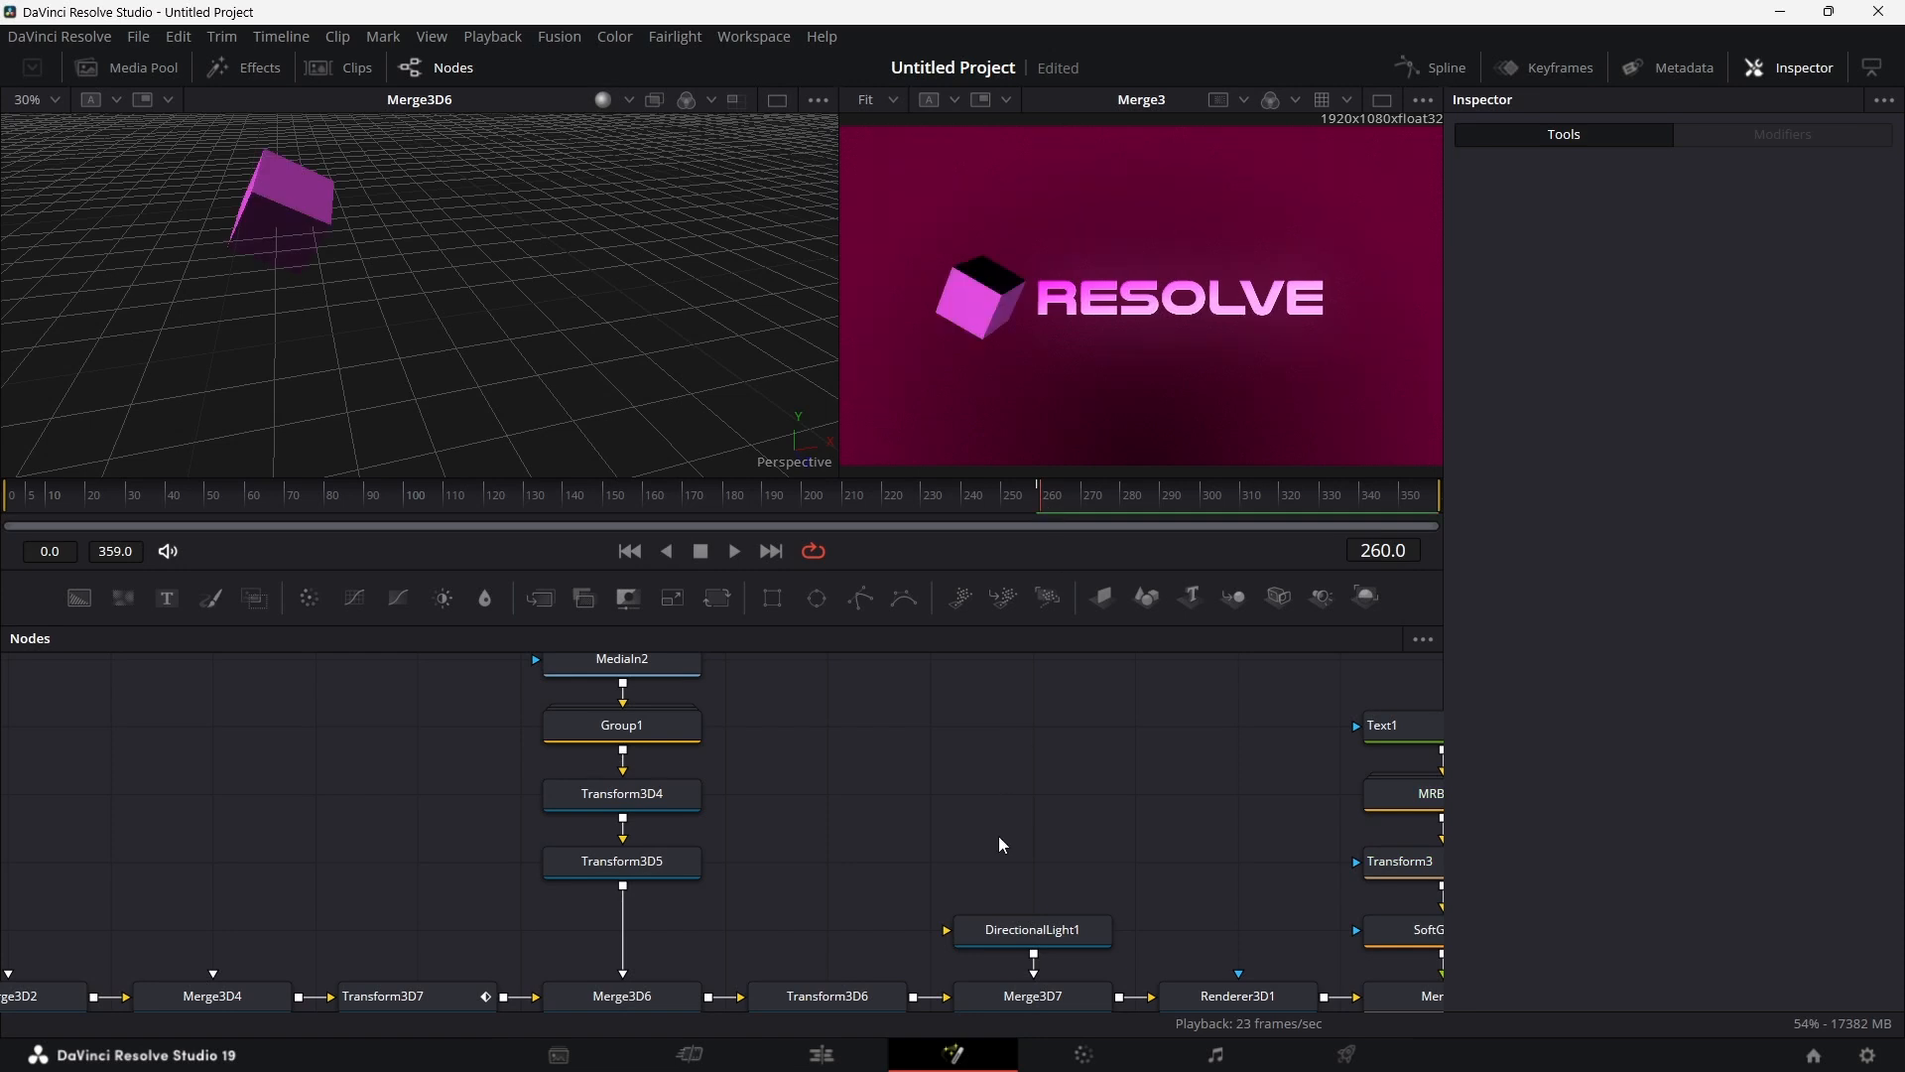
scroll(999, 836, "down", 2)
left_click(665, 722)
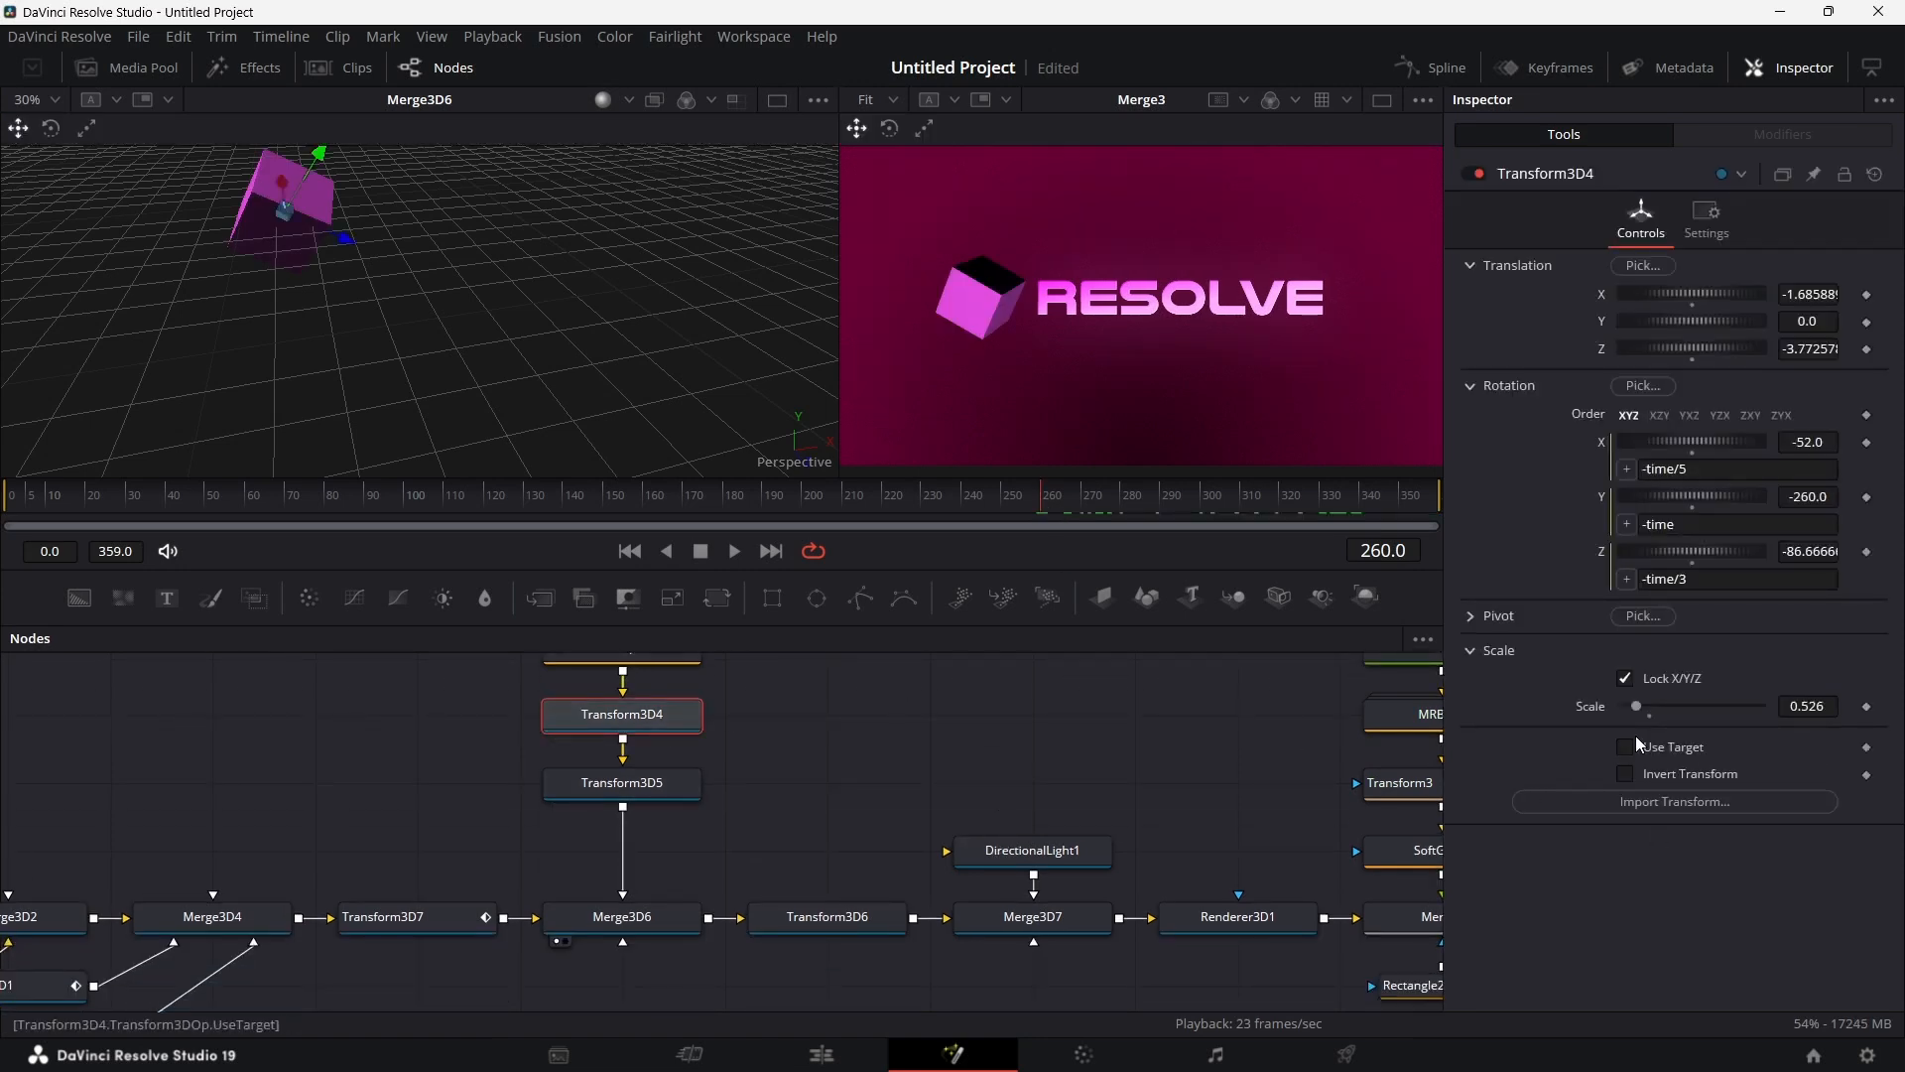
left_click(1867, 707)
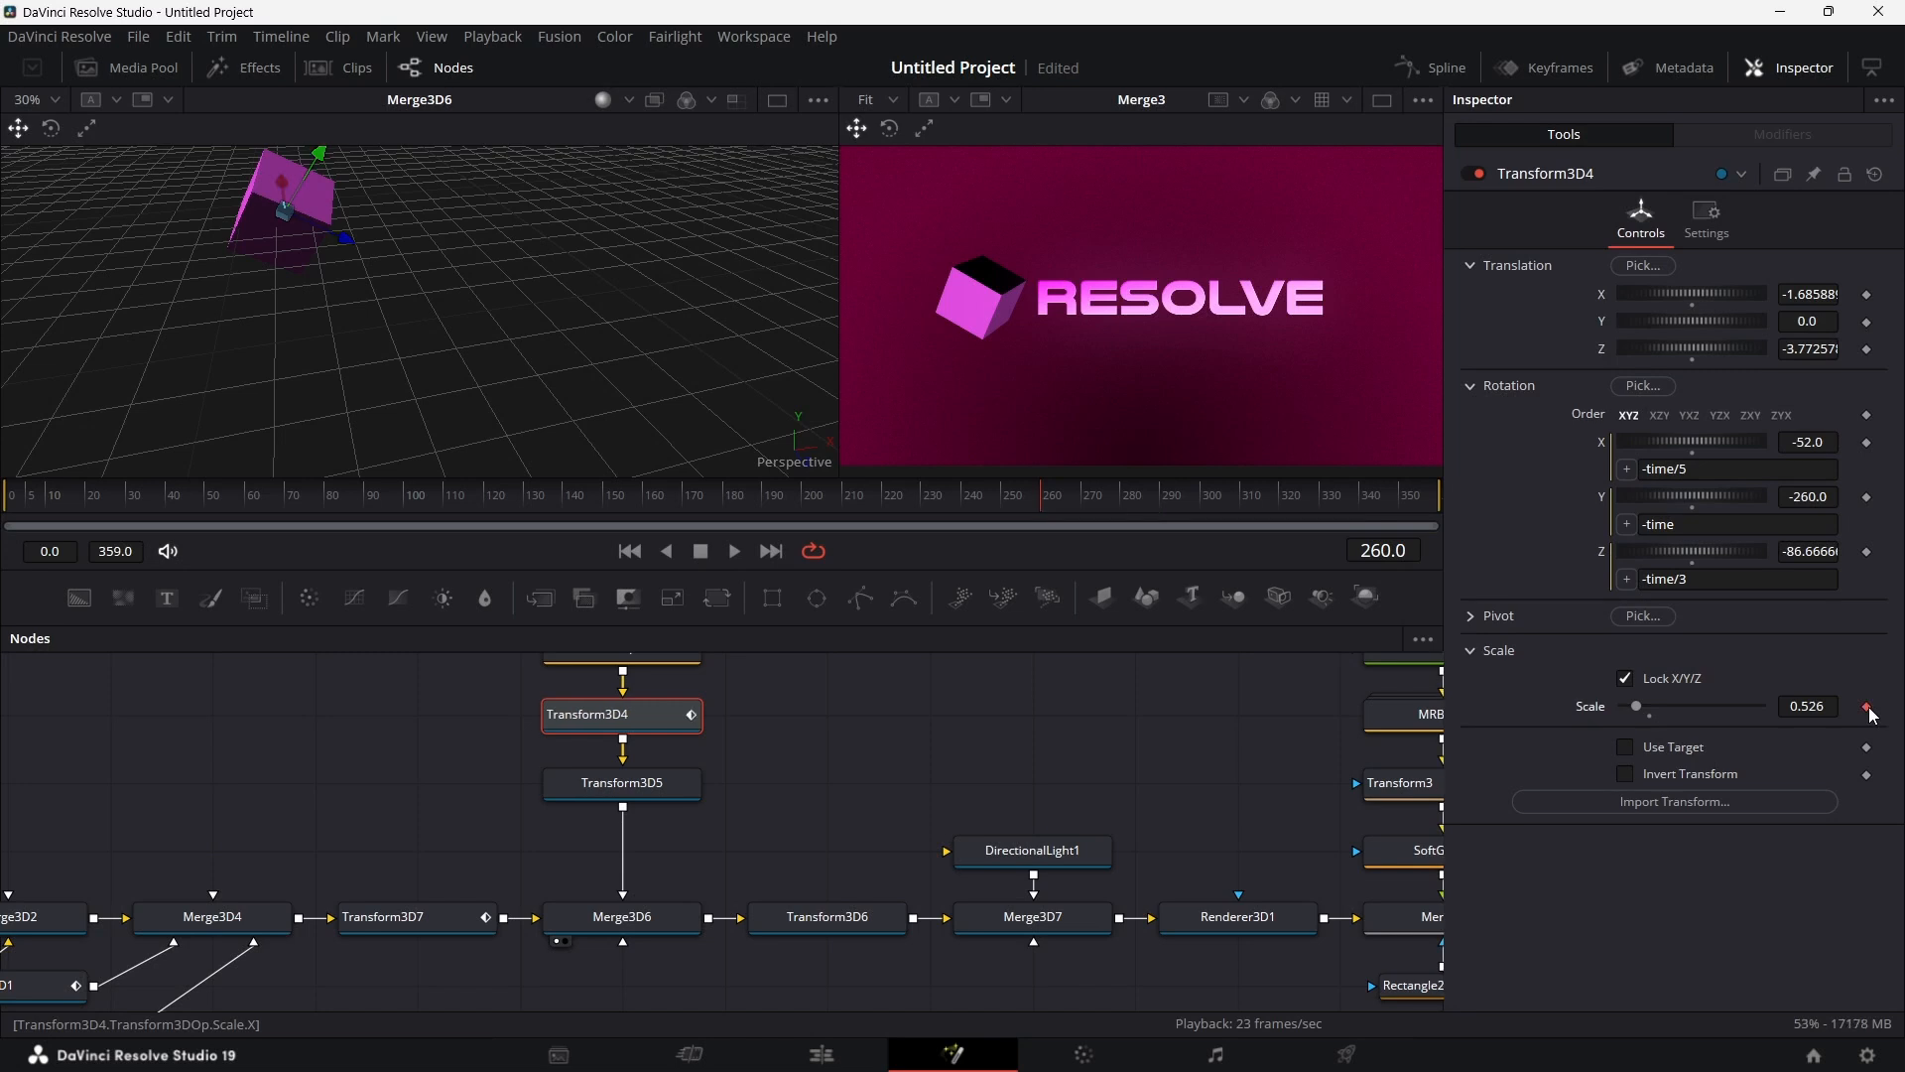
Step: Keyframe Transform3D4's scale at frame 320, trying 0.621 and 0.66 before settling on 0.7
left_click(1283, 504)
double_click(1804, 706)
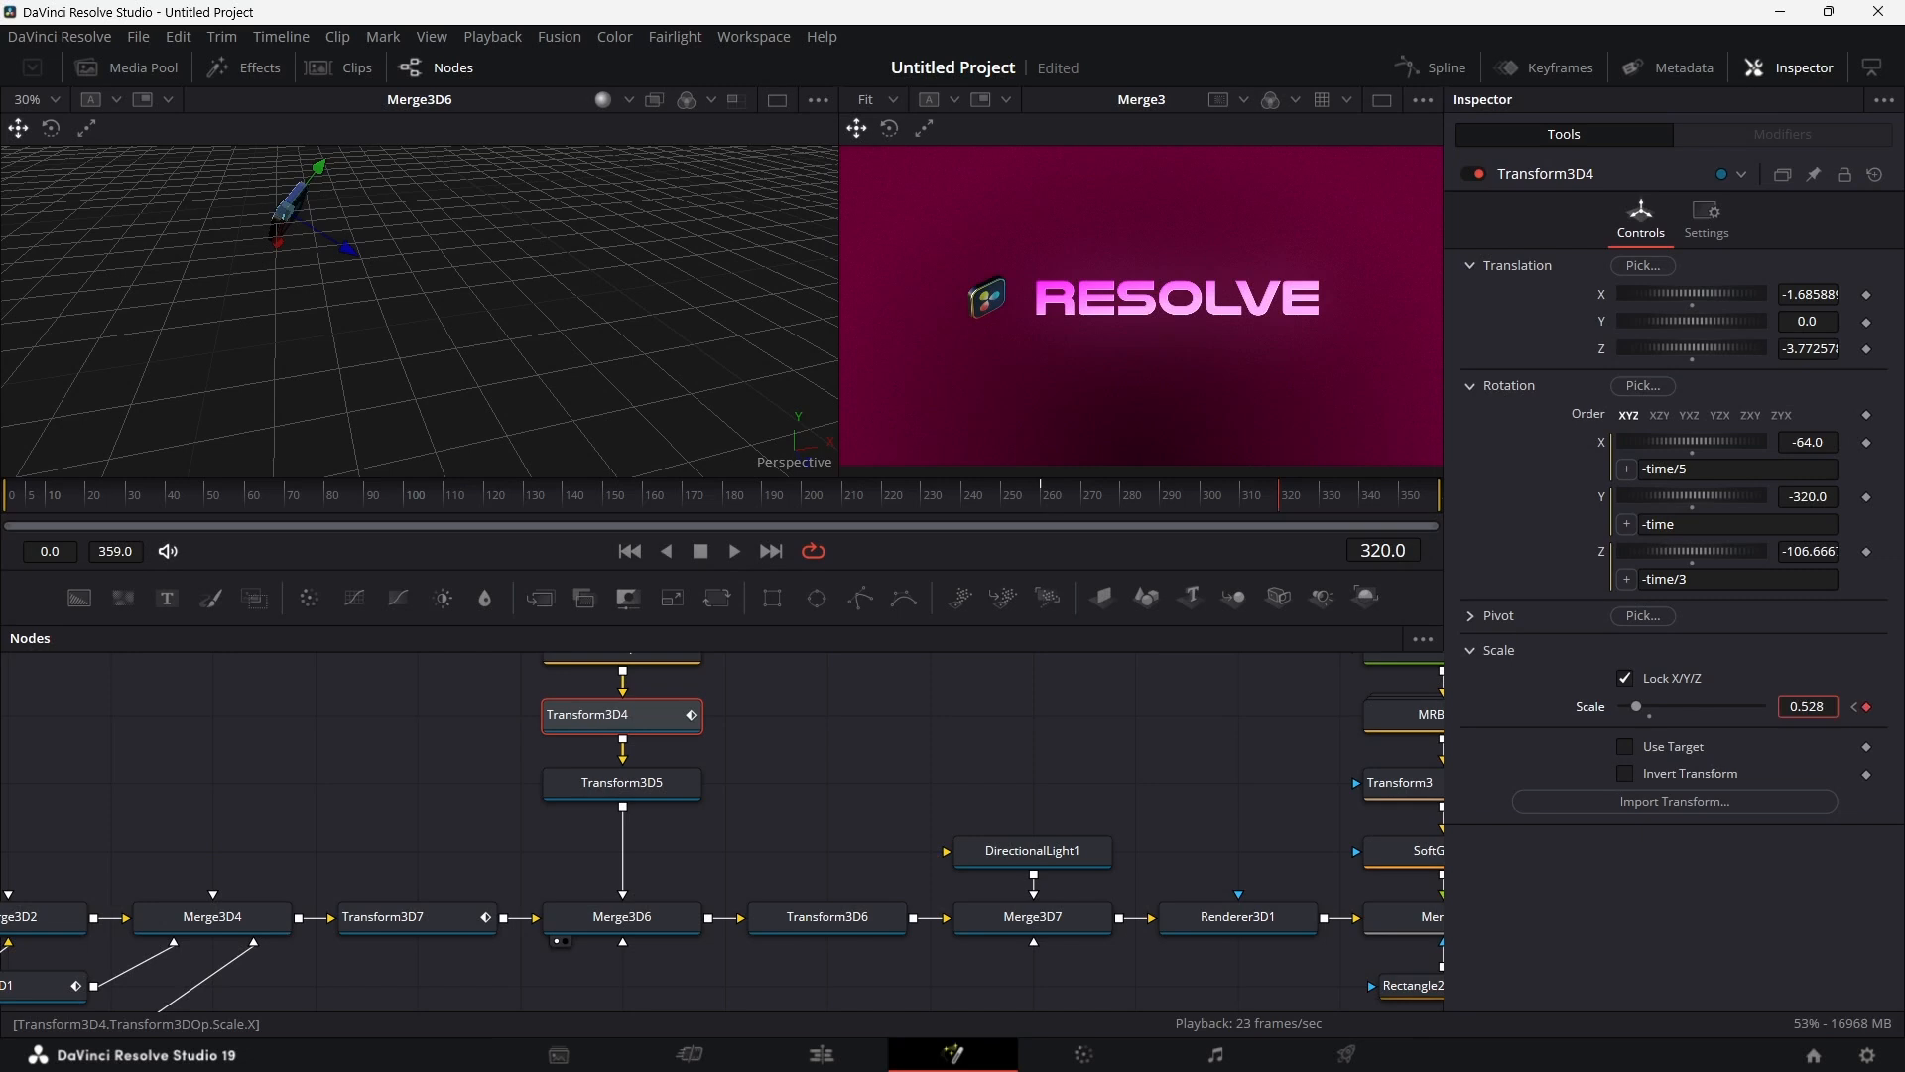
type("0.621")
key("Return")
double_click(1826, 709)
type("0.6")
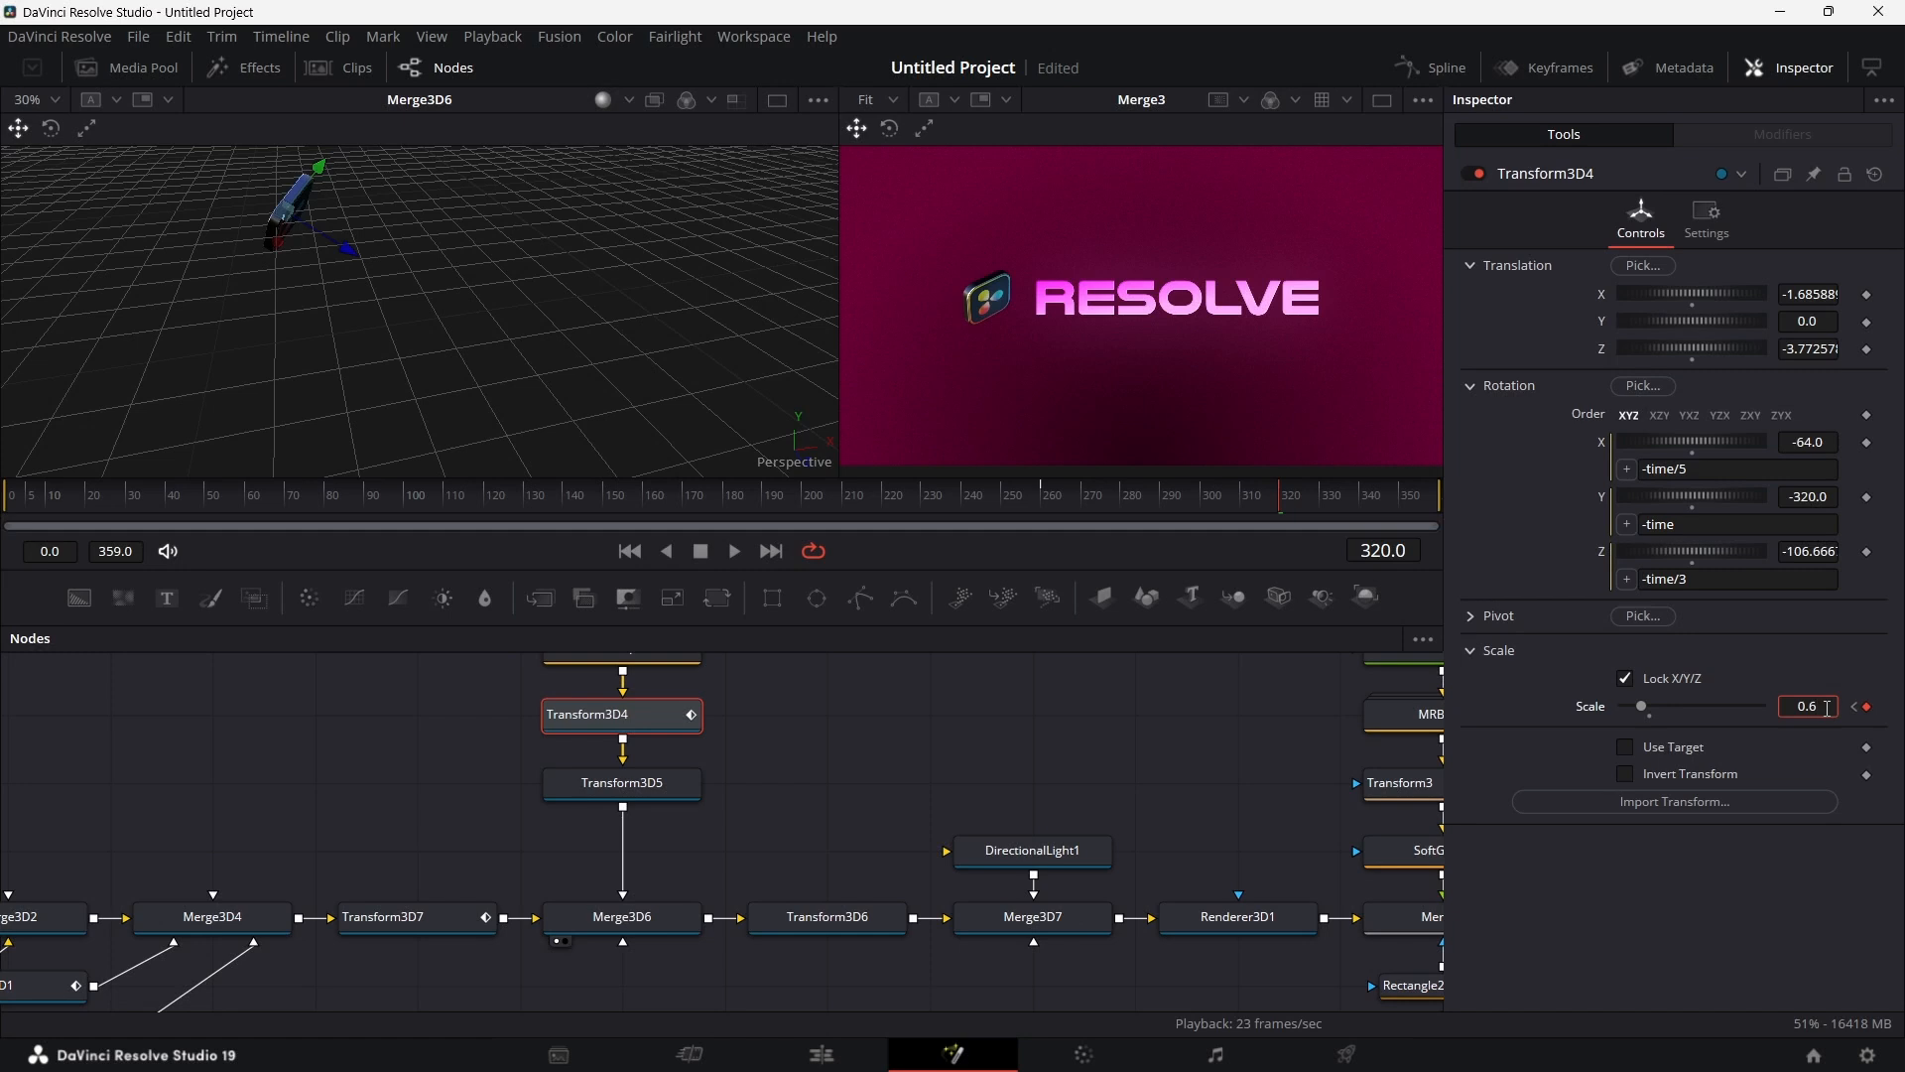
type("6")
key("Tab")
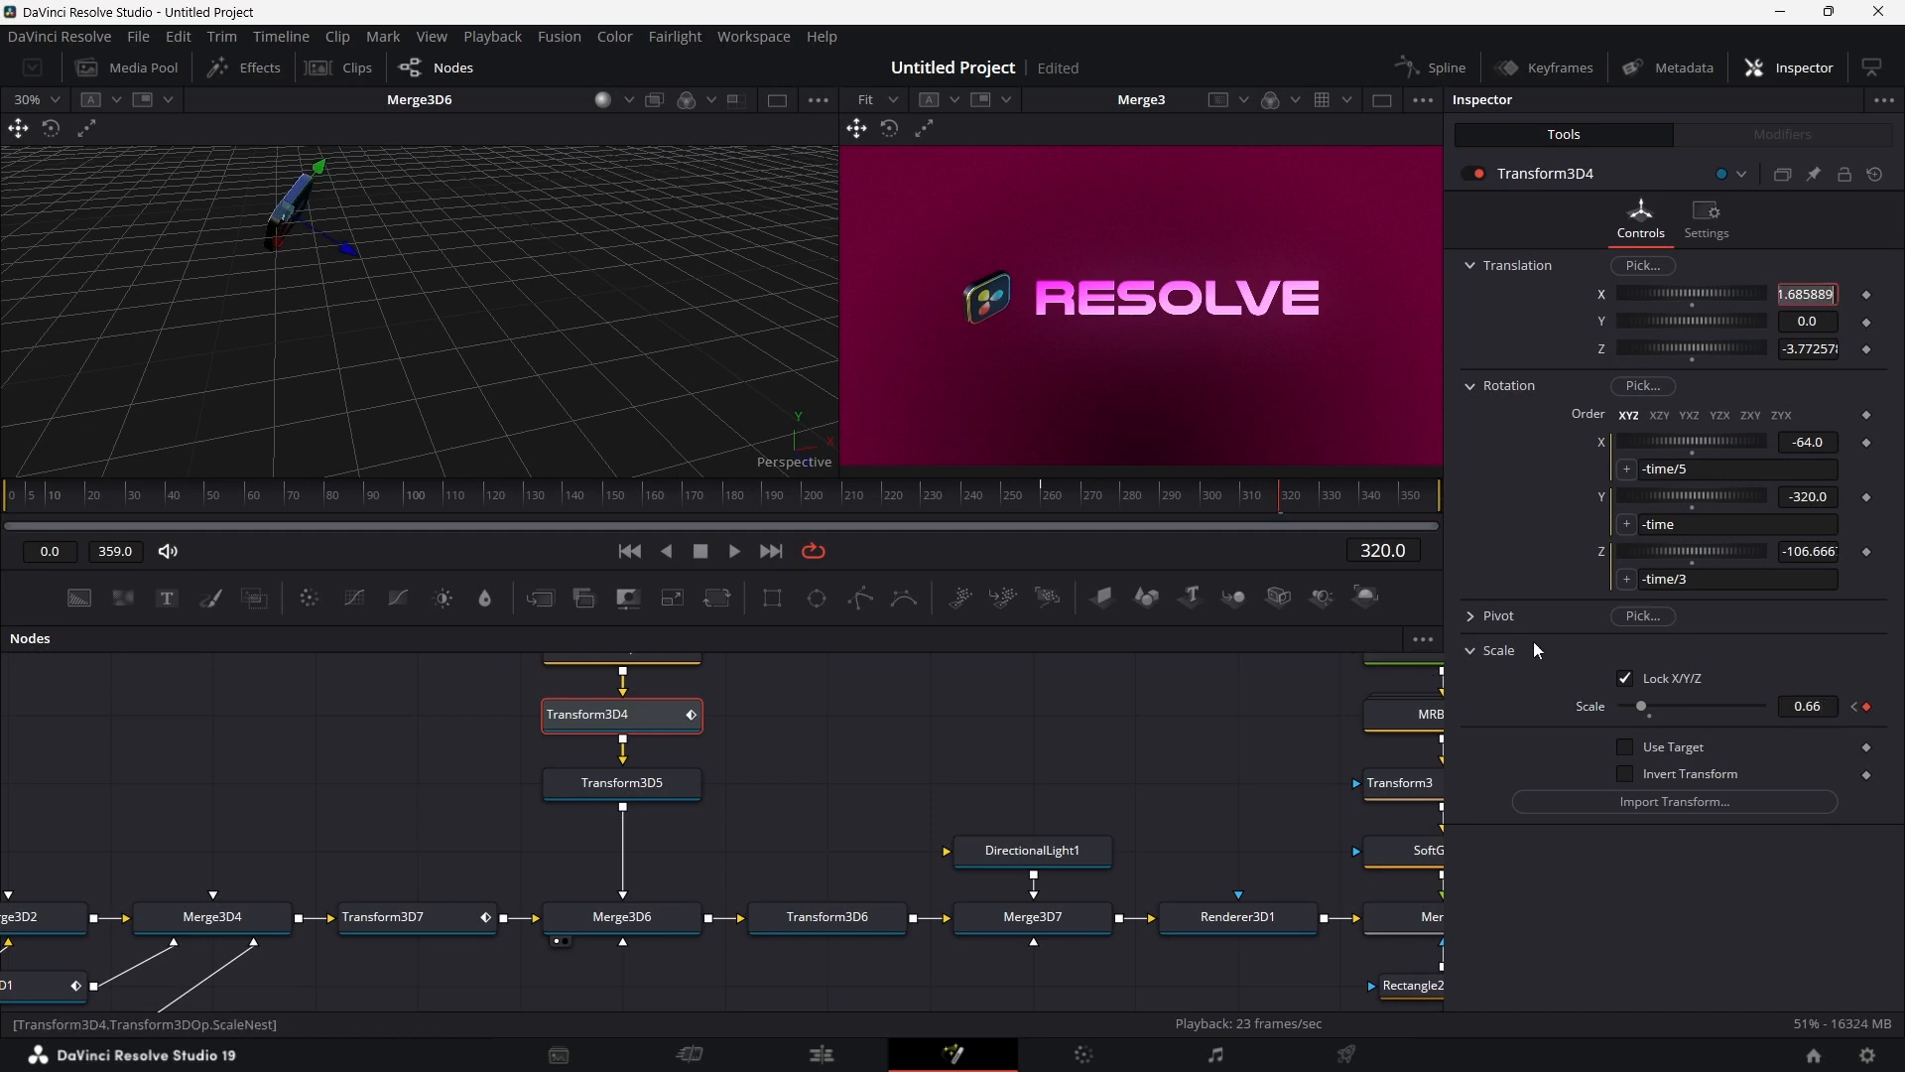
left_click(1826, 703)
key("BackSpace")
key("BackSpace")
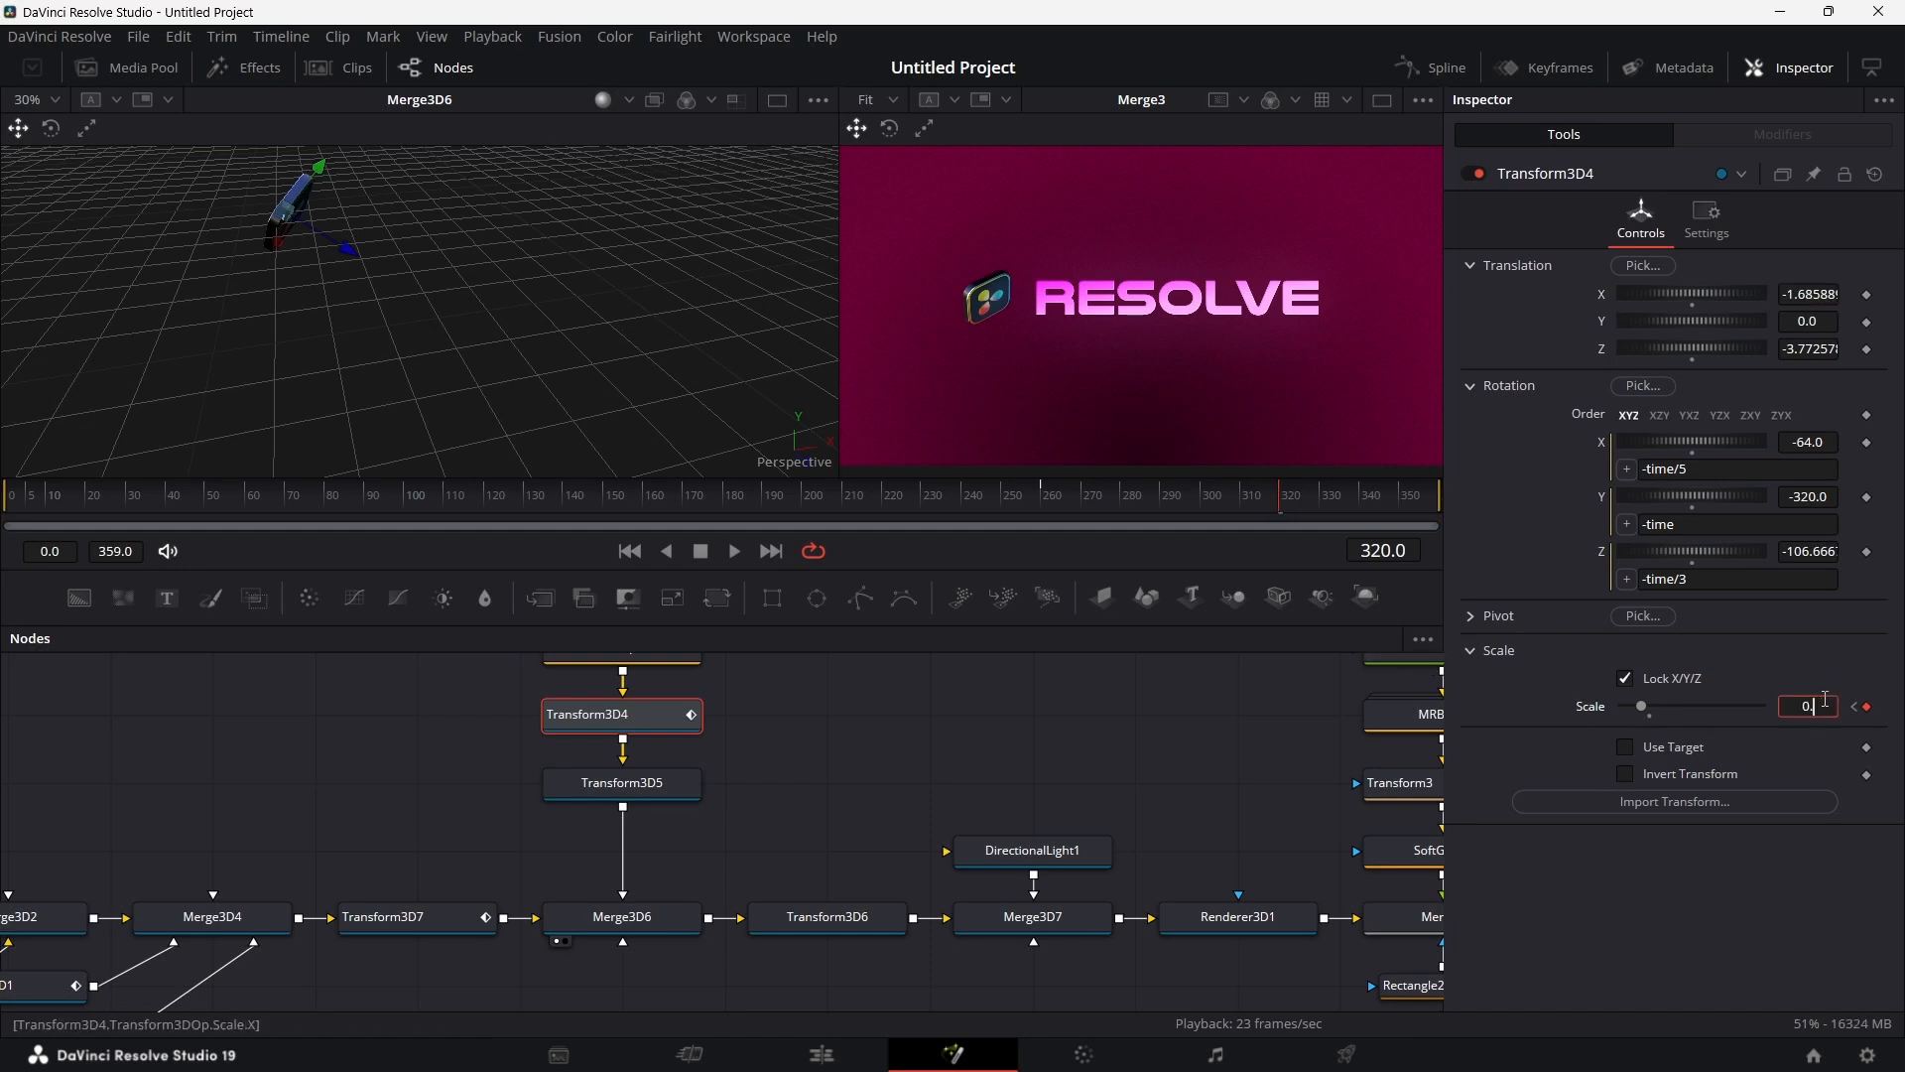
key("Tab")
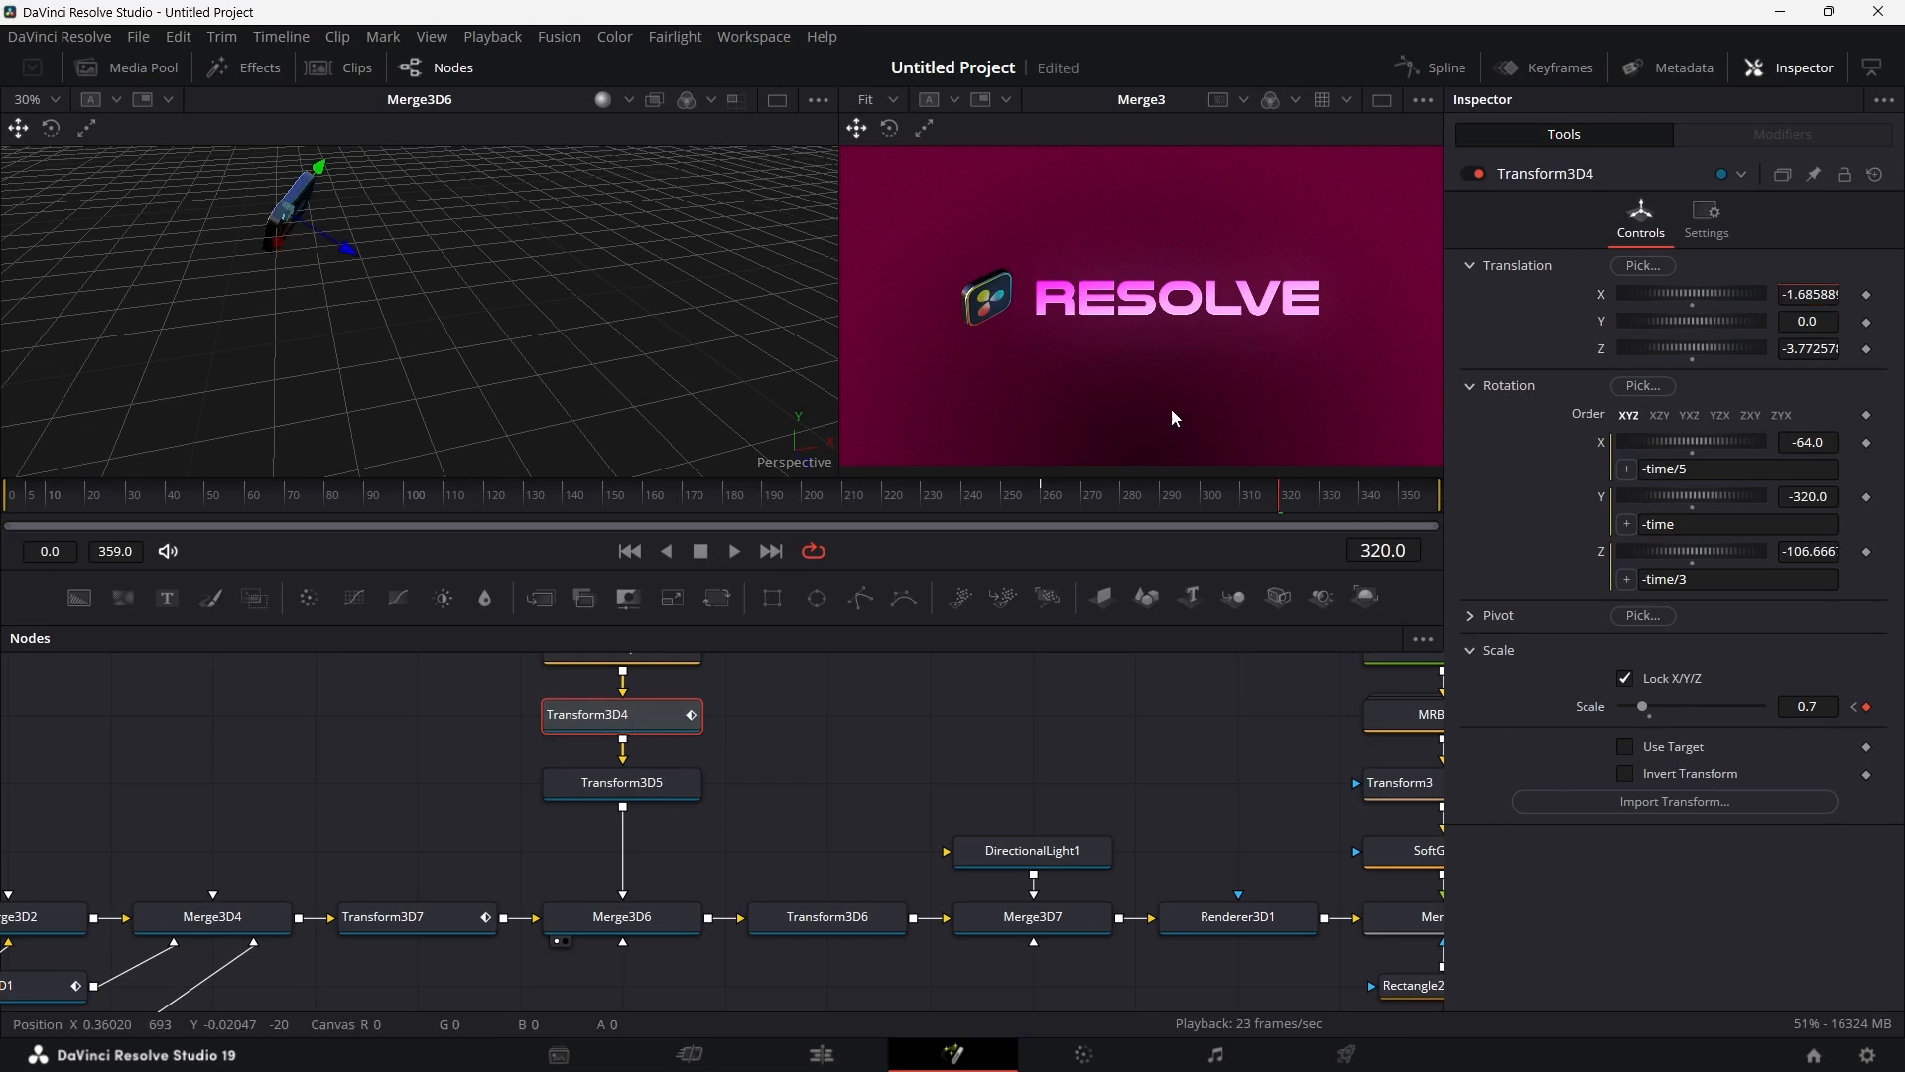
Step: Smooth both of Transform3D4's X Scale keyframes in the Spline editor and close the editor
left_click(1436, 71)
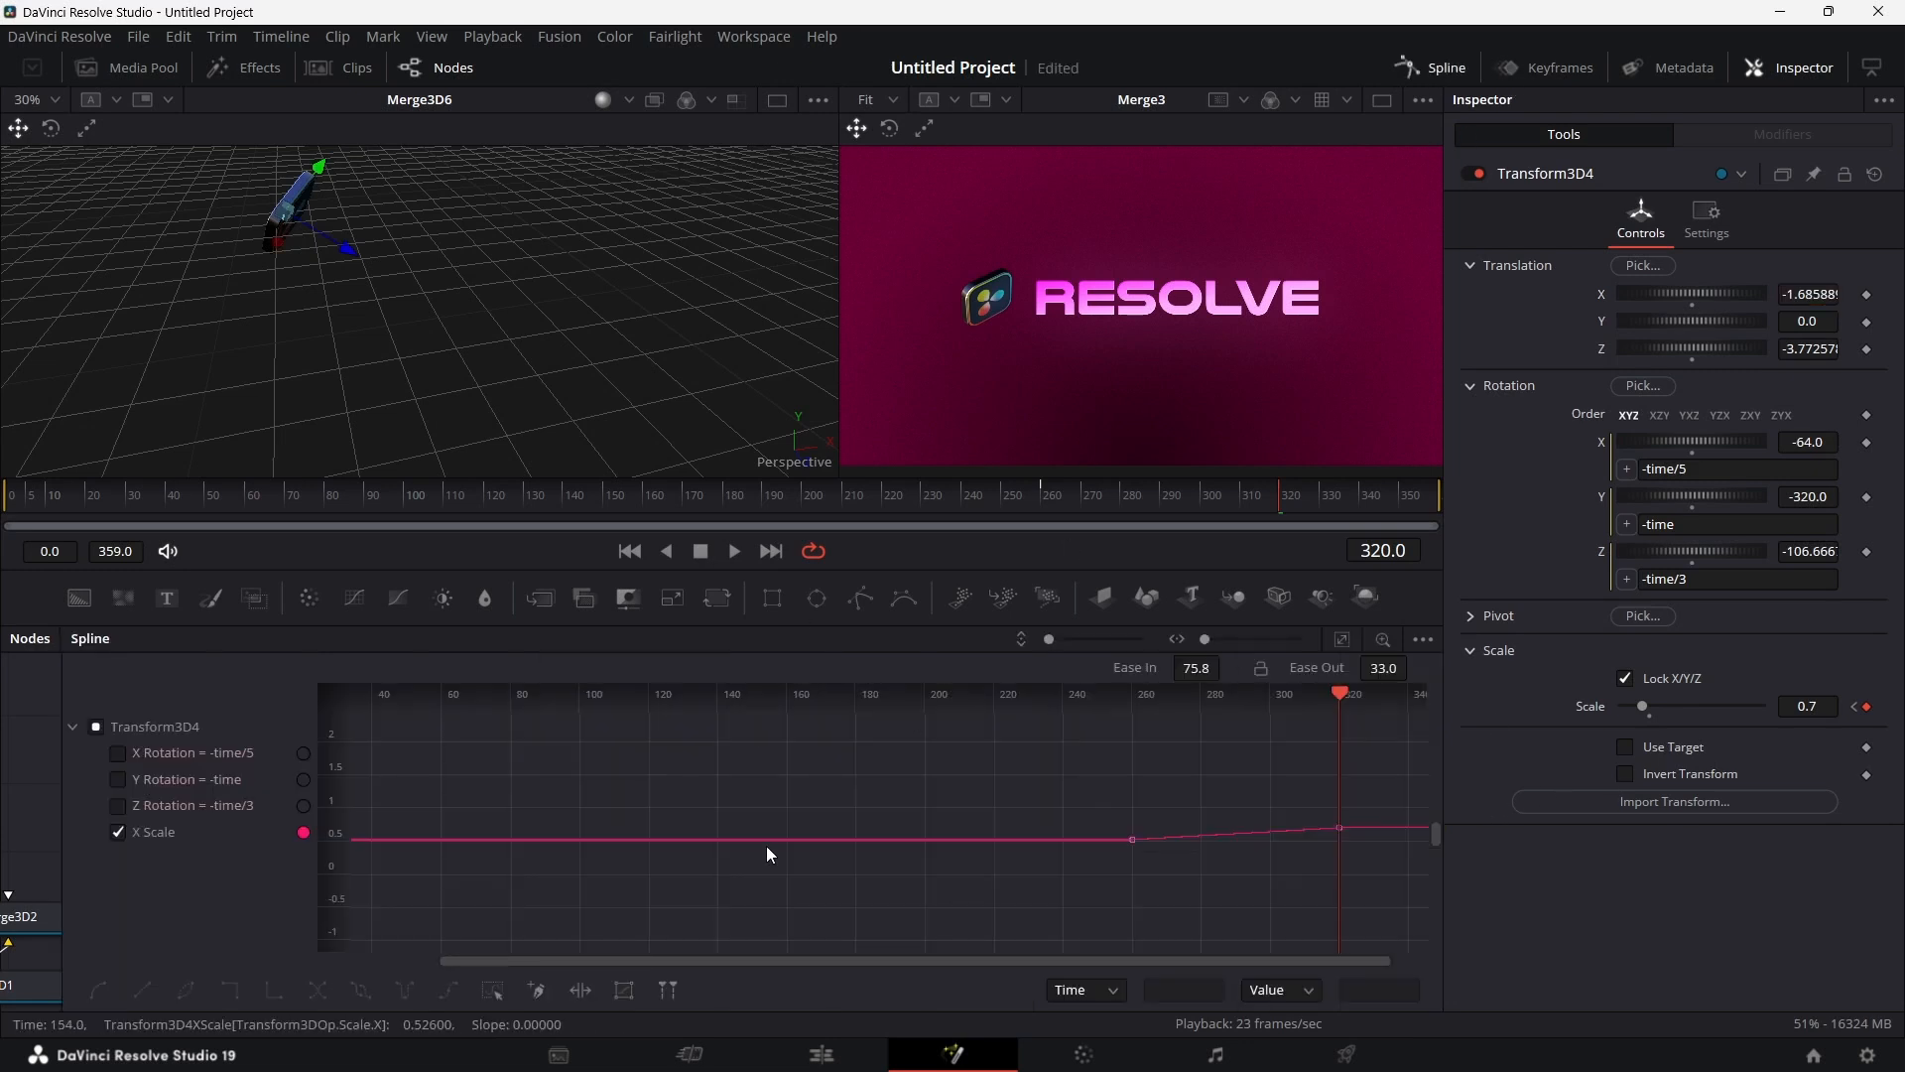
left_click_drag(1378, 786, 1085, 890)
key("s")
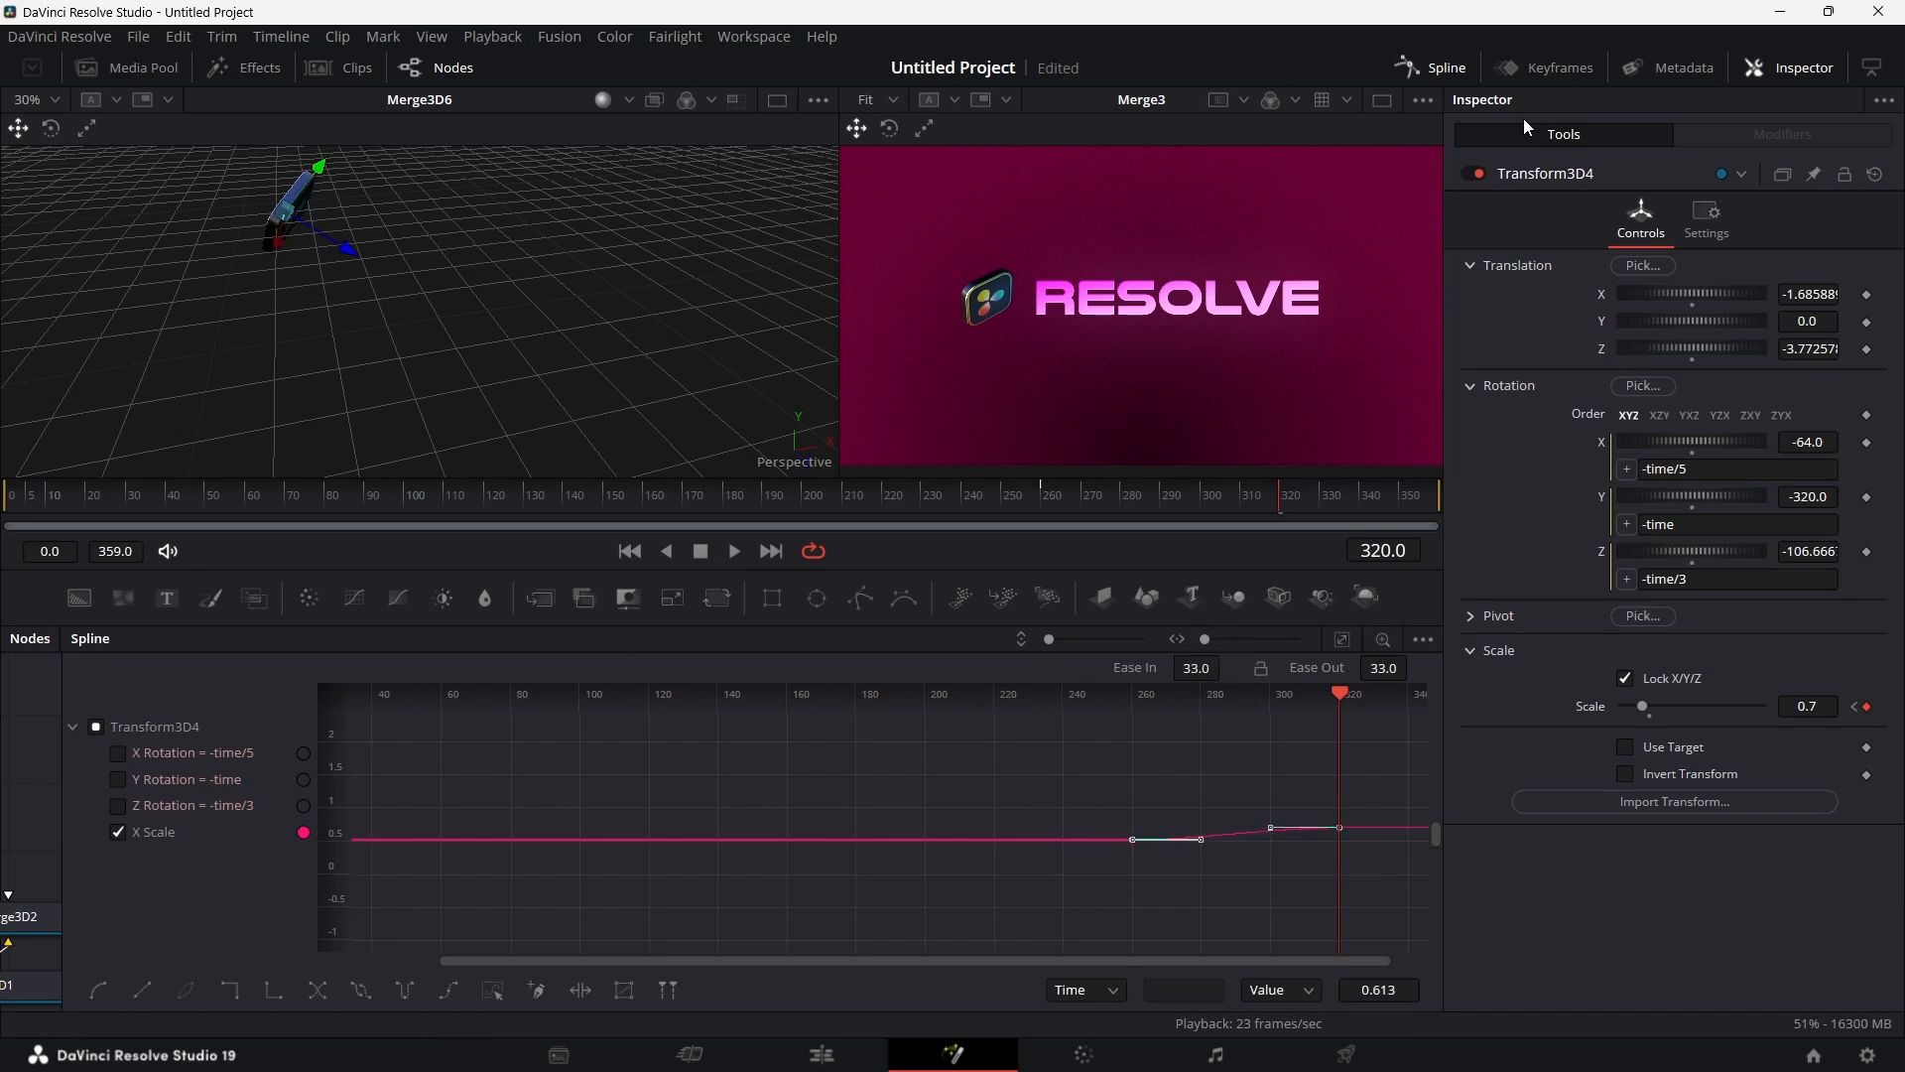
left_click(1444, 72)
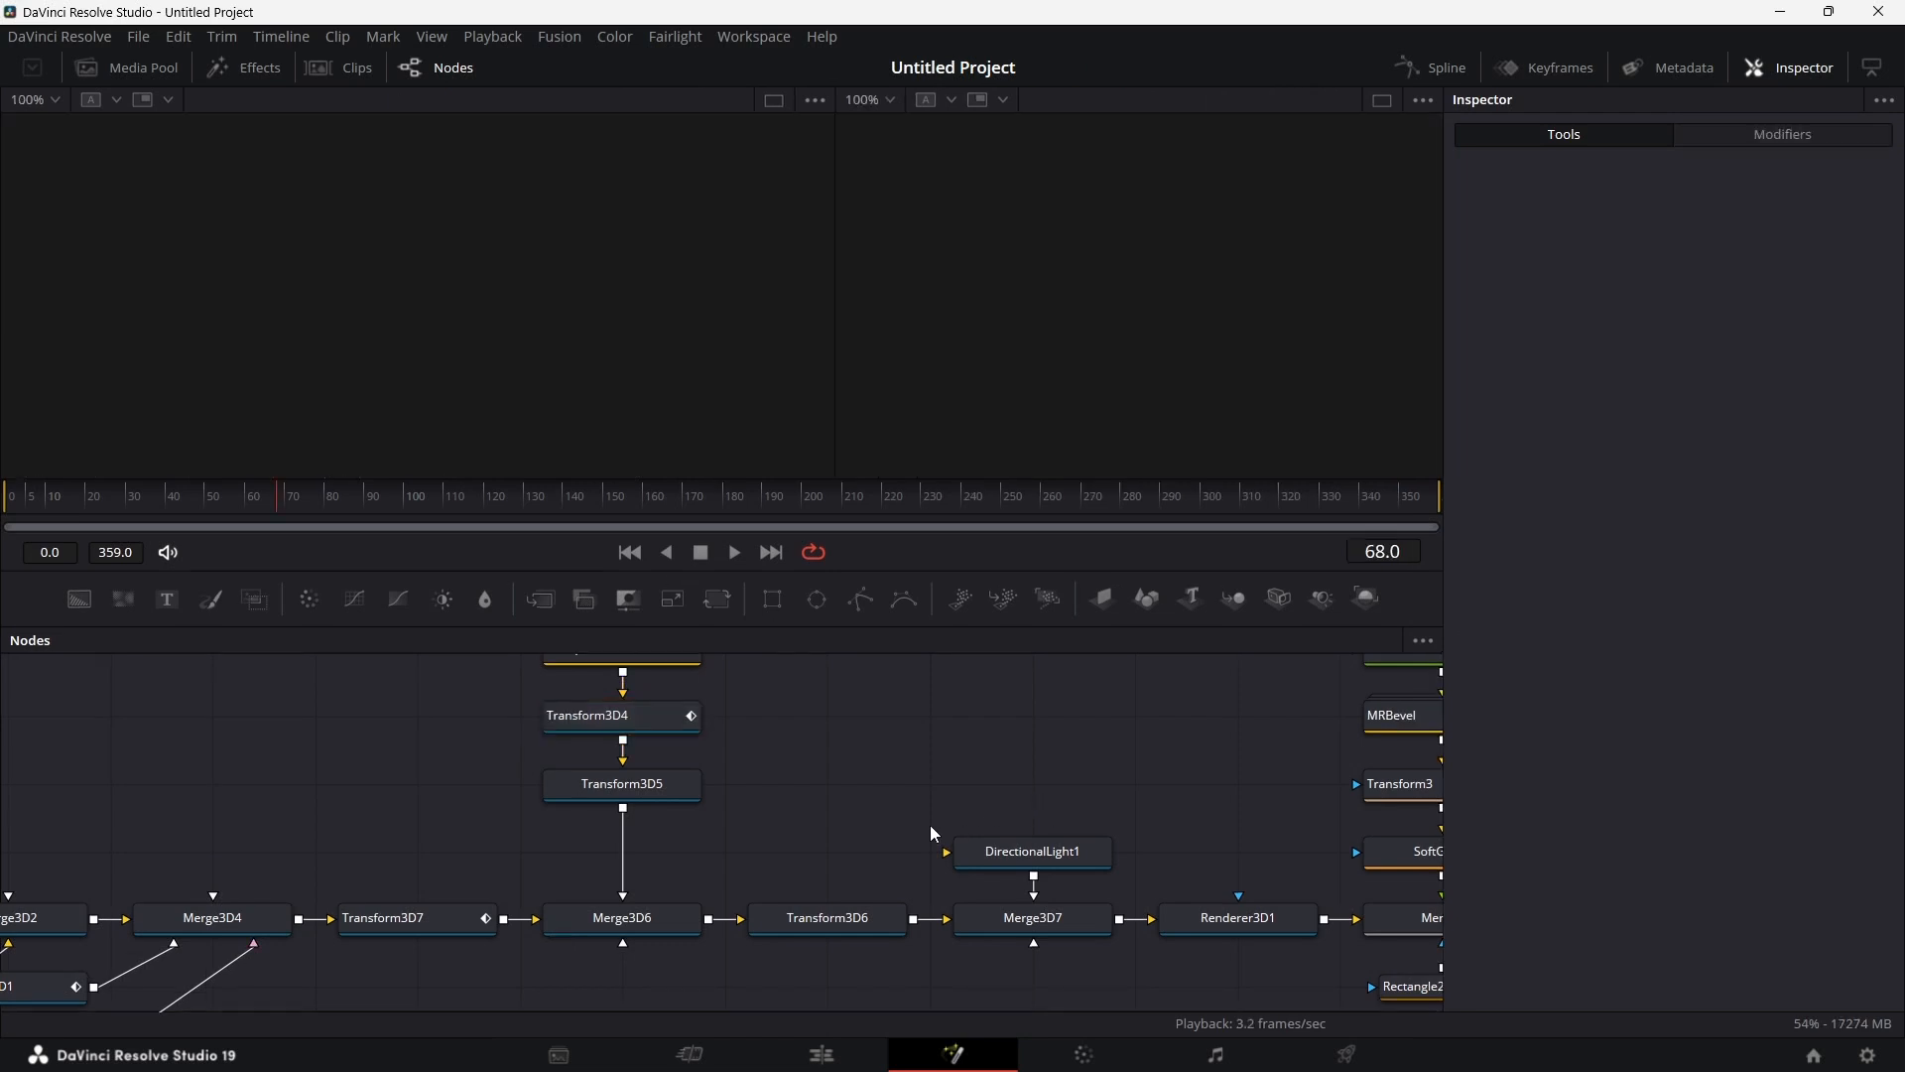
Step: Switch to the Edit page showing the Fusion Composition clip on Timeline 1
left_click(798, 1053)
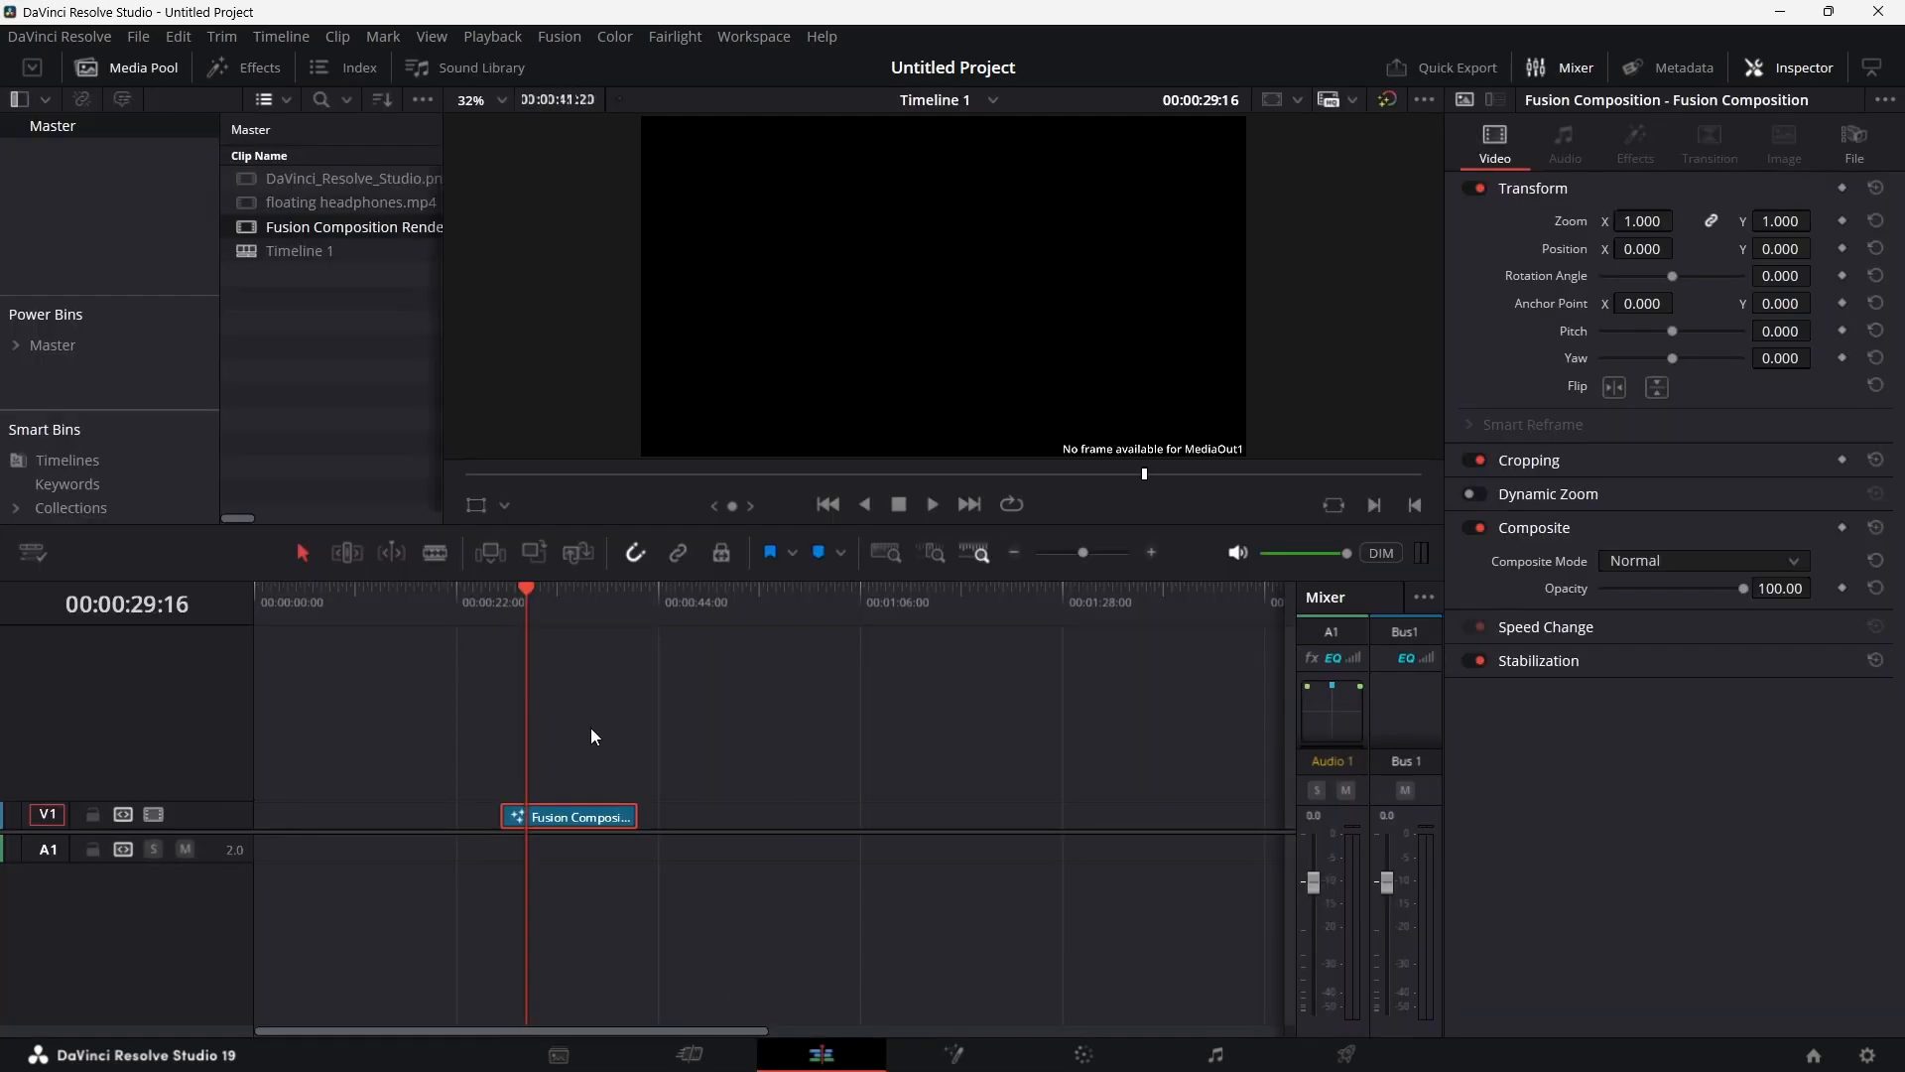
Step: Switch to the Fusion page, move MediaOut1 to the end of the node chain, and connect Merge3's output to it
left_click_drag(523, 592, 556, 622)
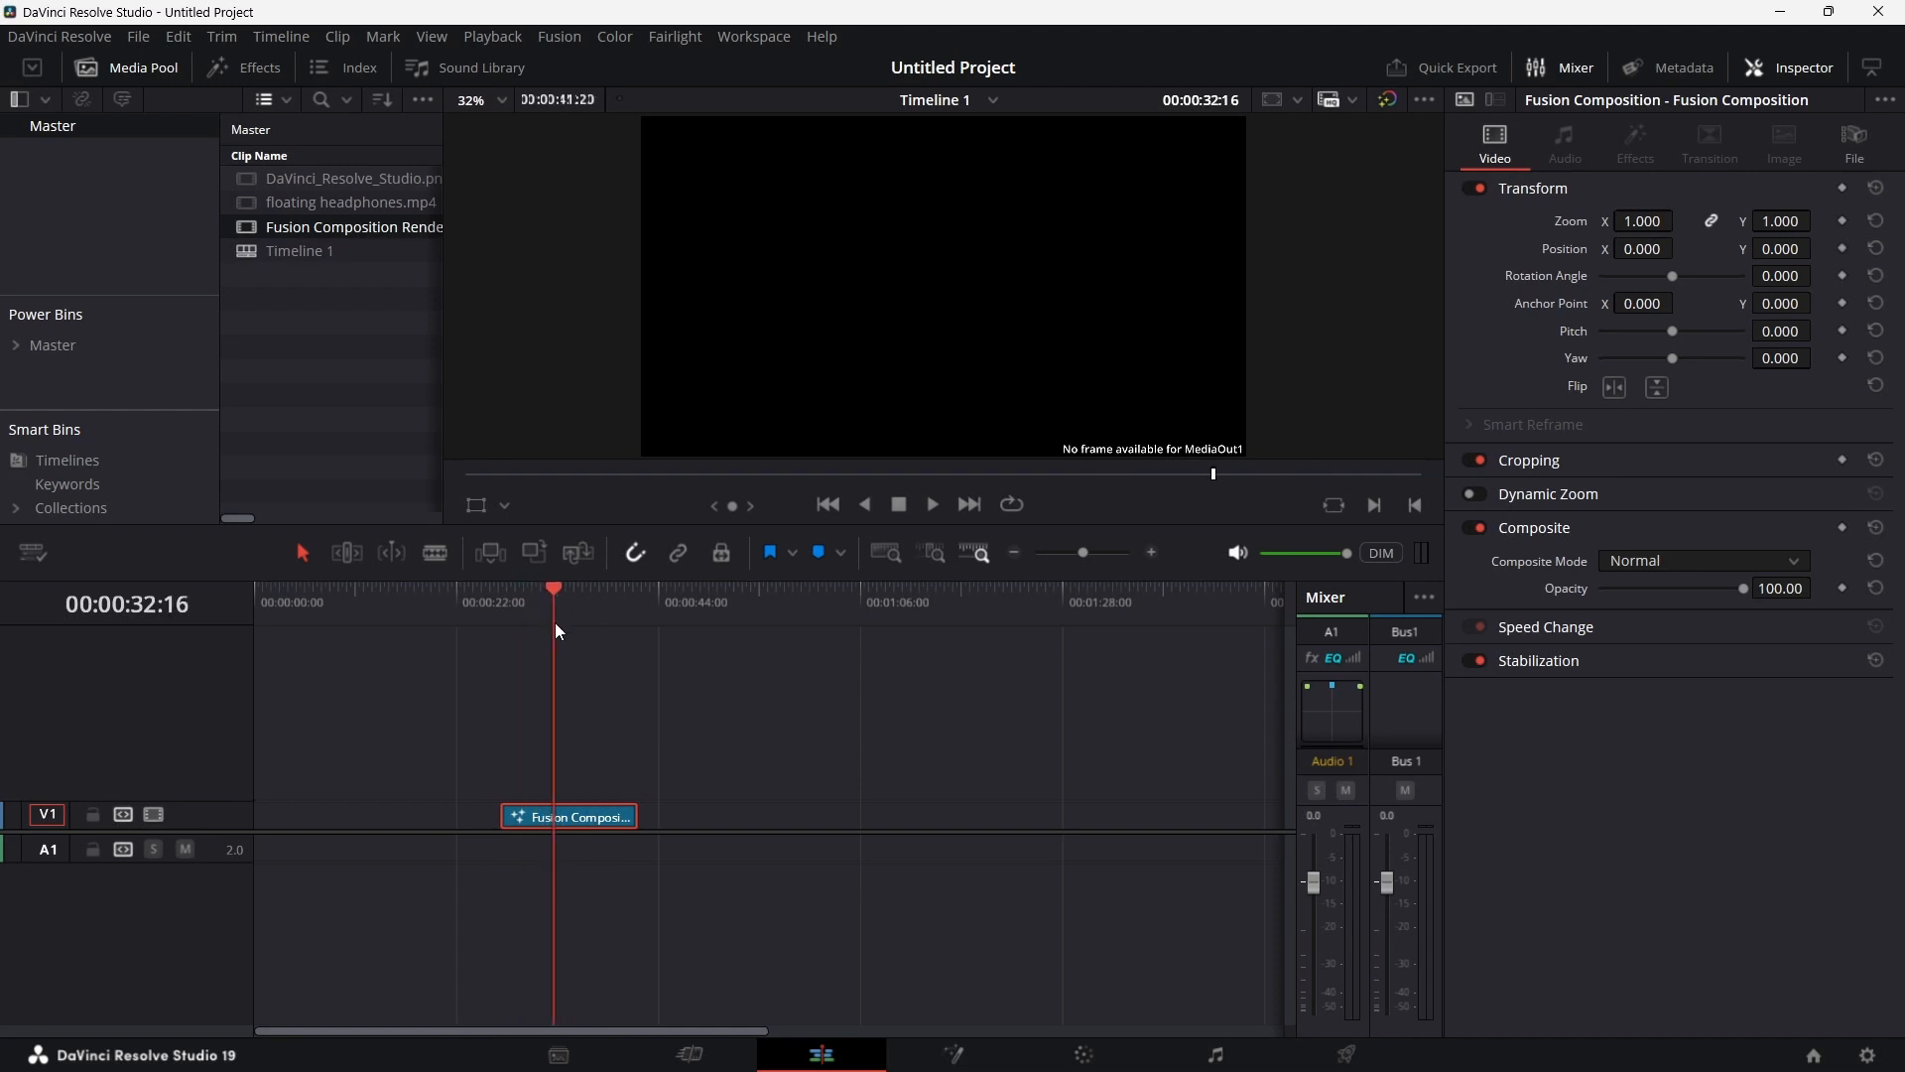
left_click(955, 1056)
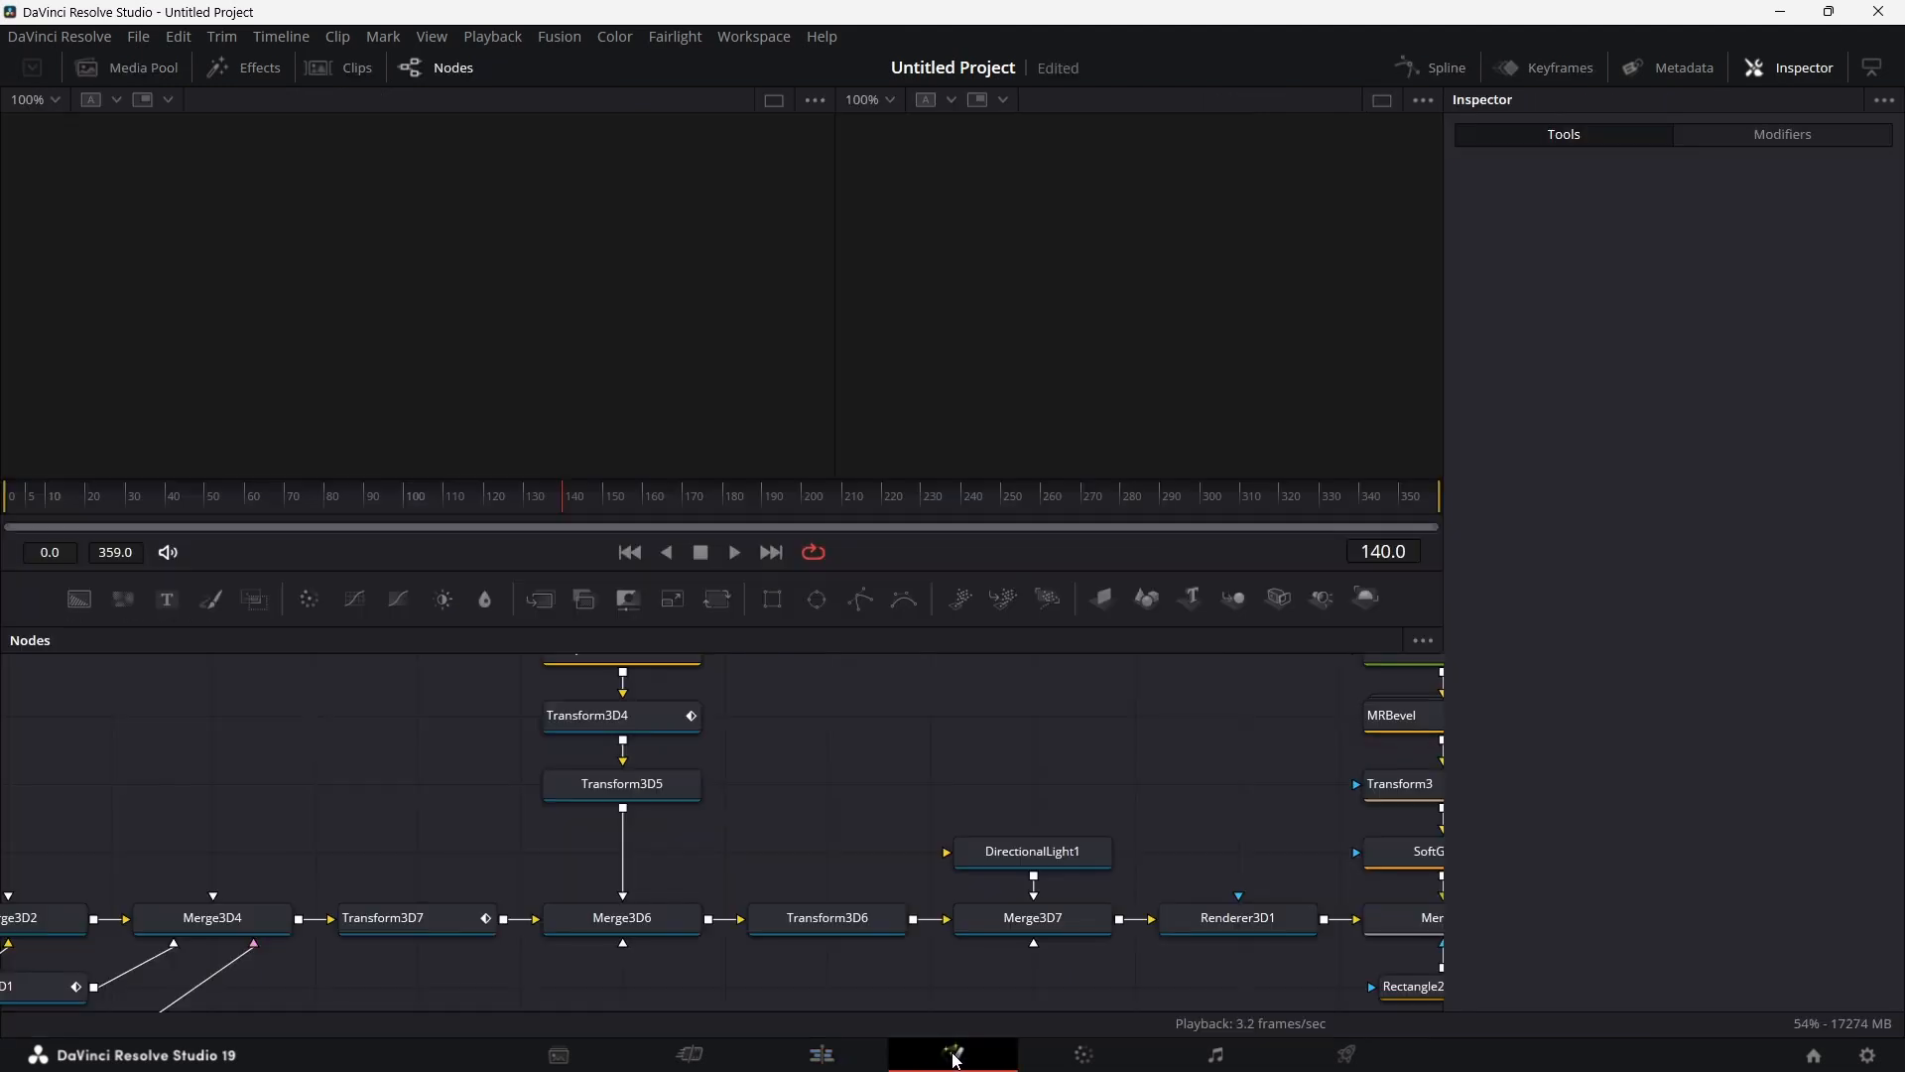
scroll(1164, 932, "right", 8)
scroll(1164, 933, "down", 4)
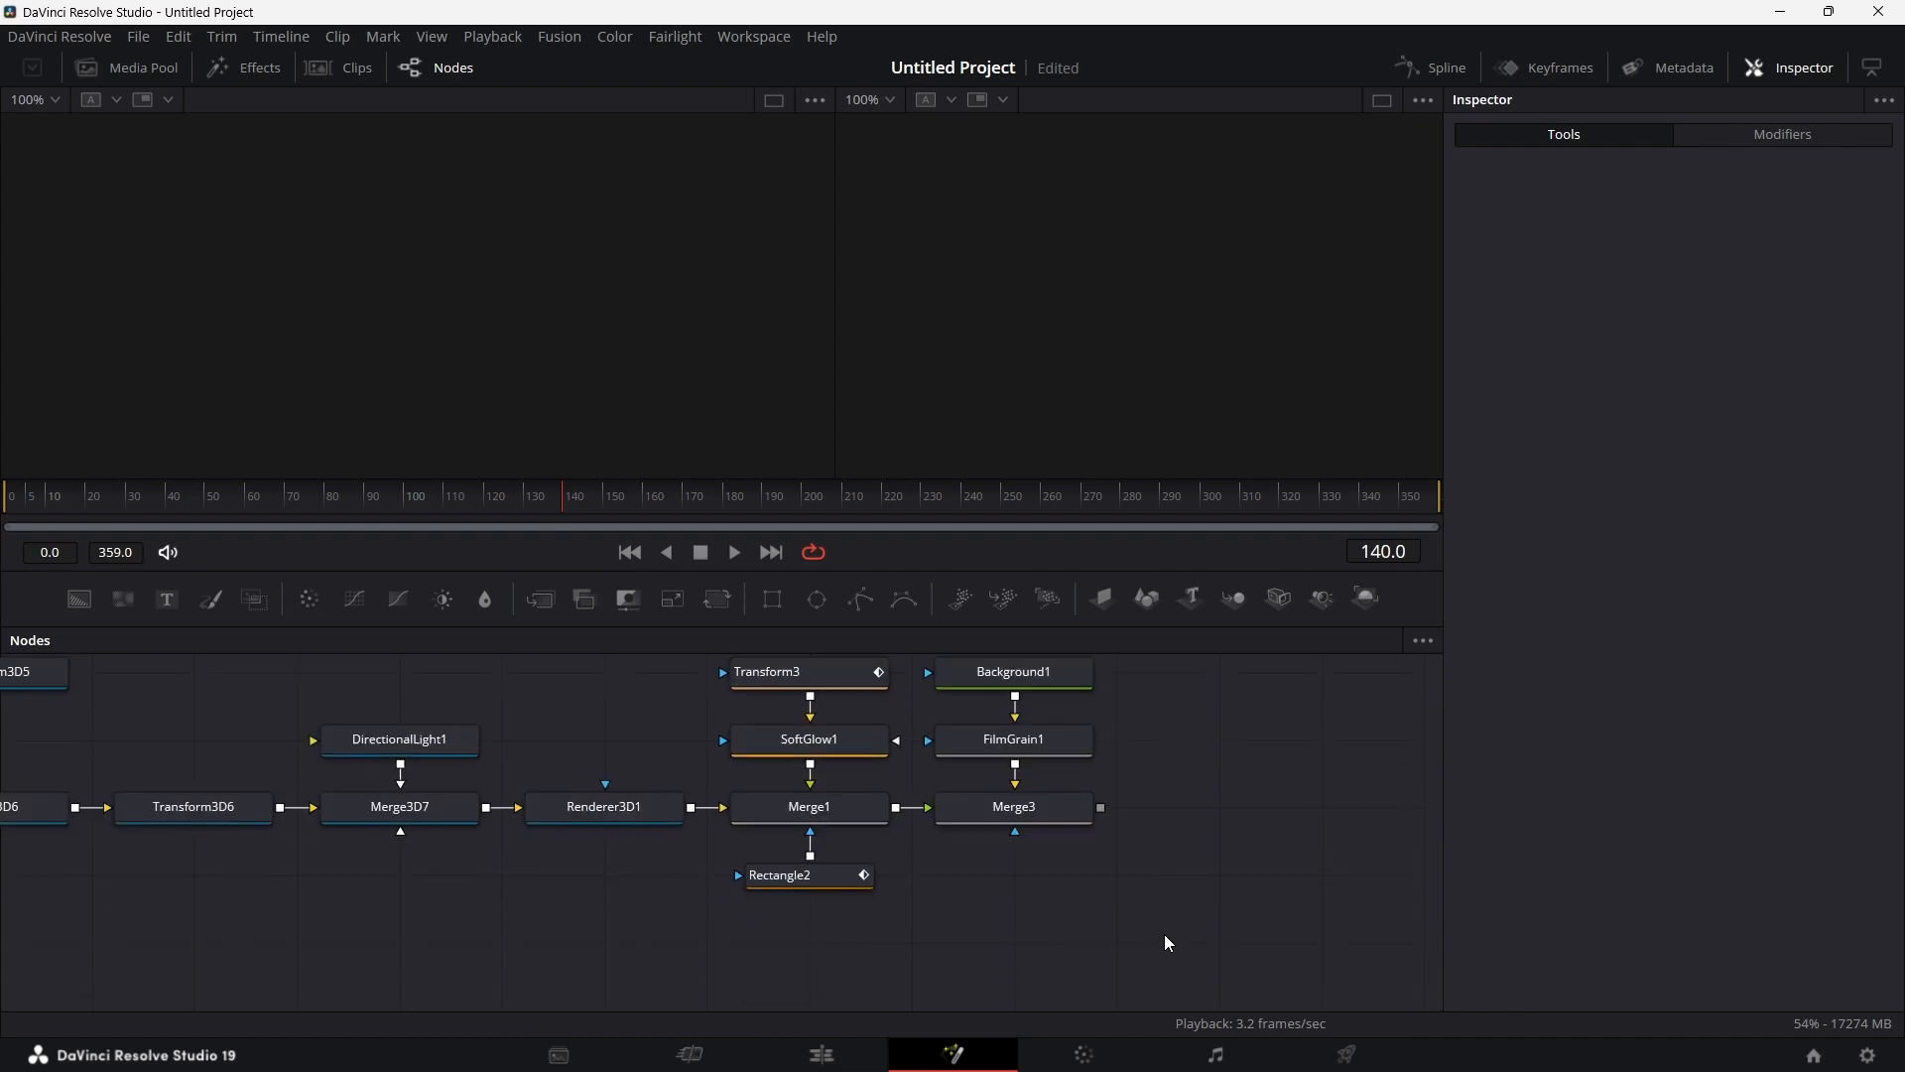
scroll(1165, 935, "up", 4)
scroll(1165, 935, "right", 8)
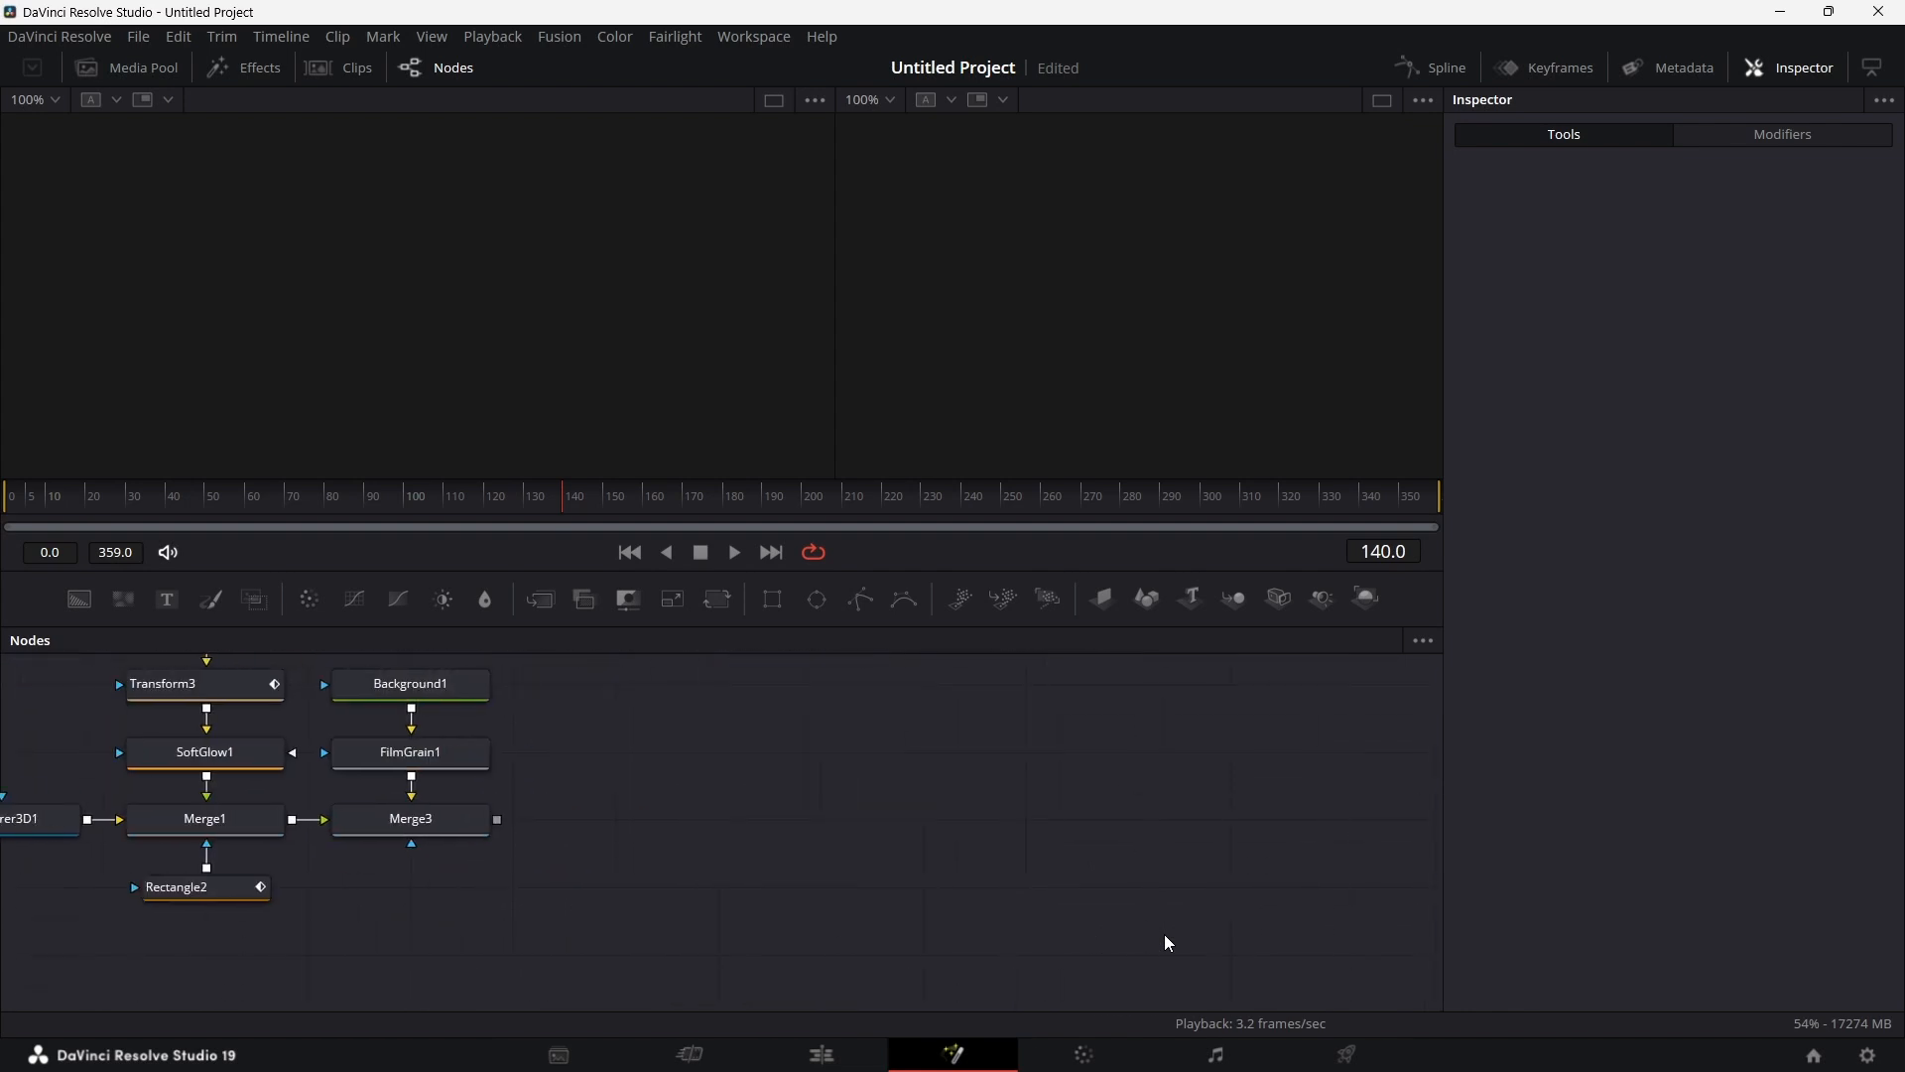
scroll(1167, 941, "left", 8)
scroll(1167, 942, "down", 2)
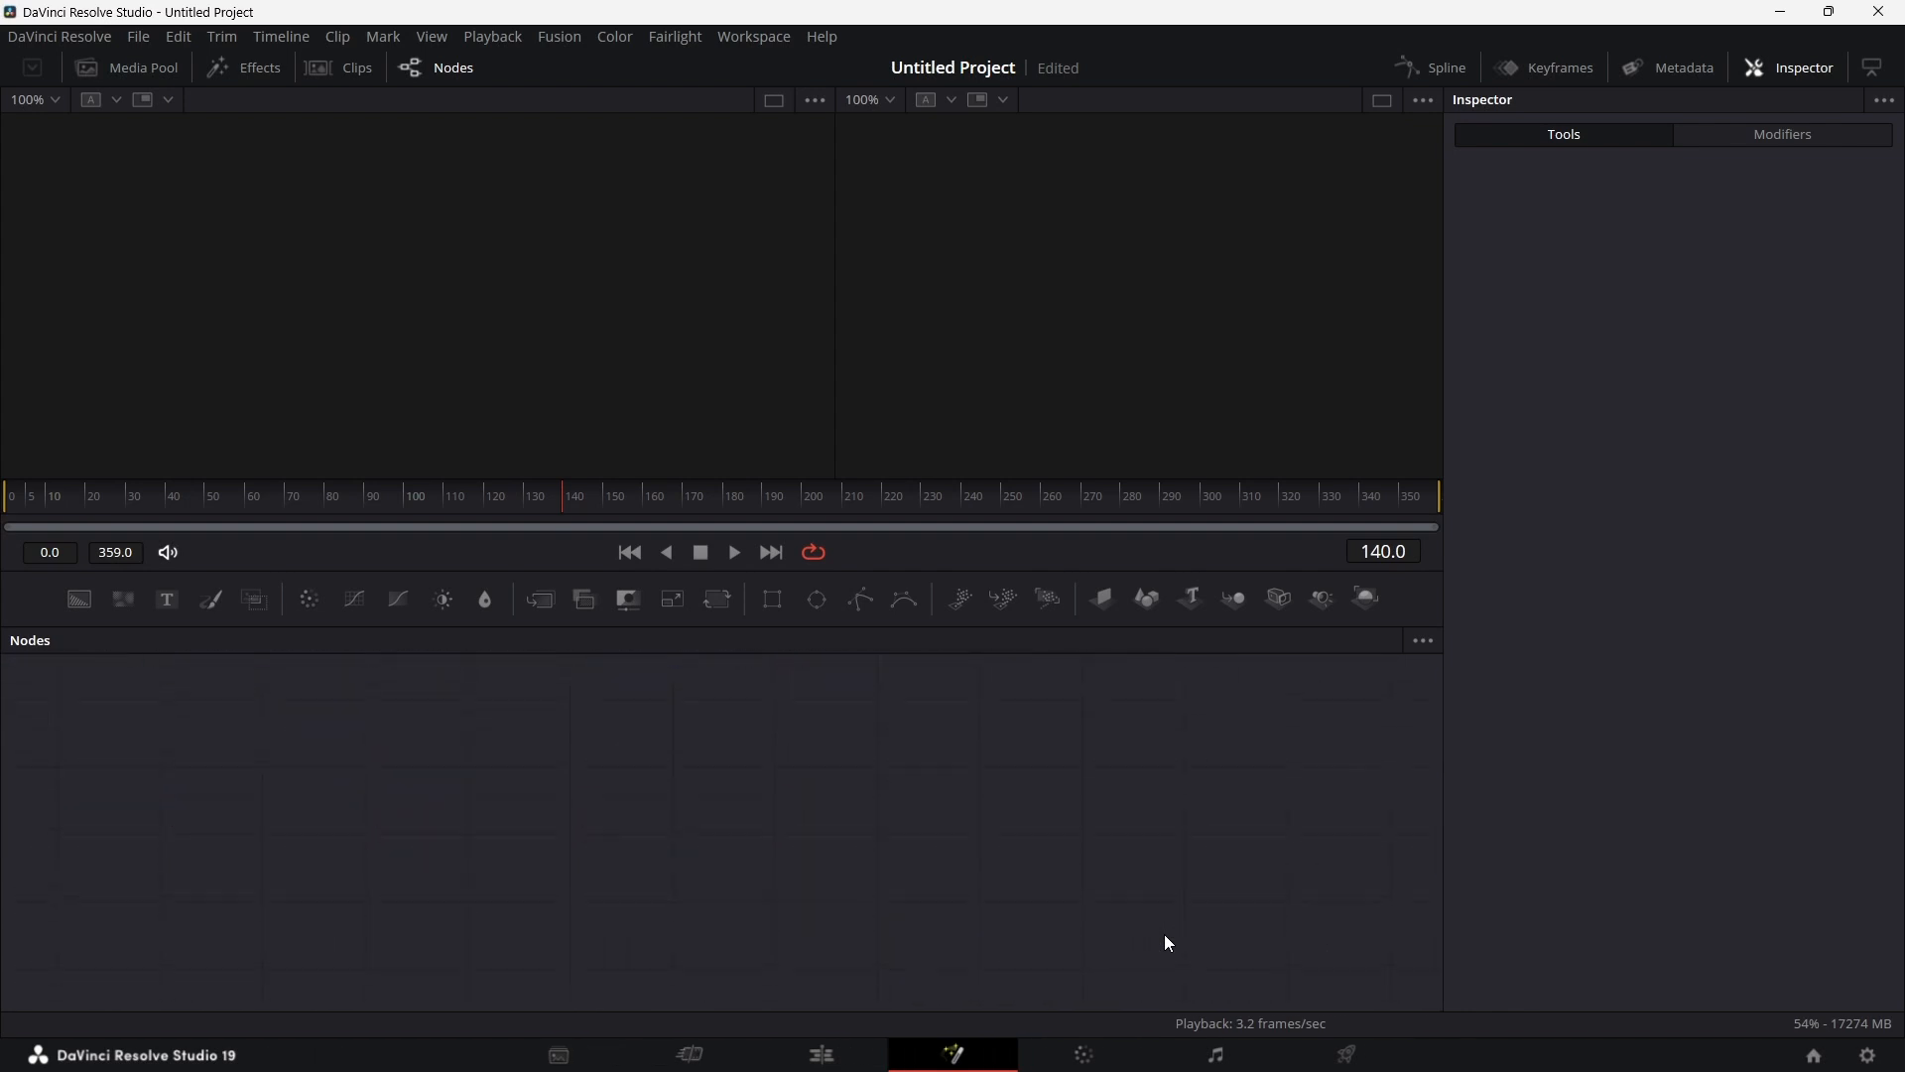
scroll(1165, 939, "down", 5)
scroll(1165, 940, "up", 1)
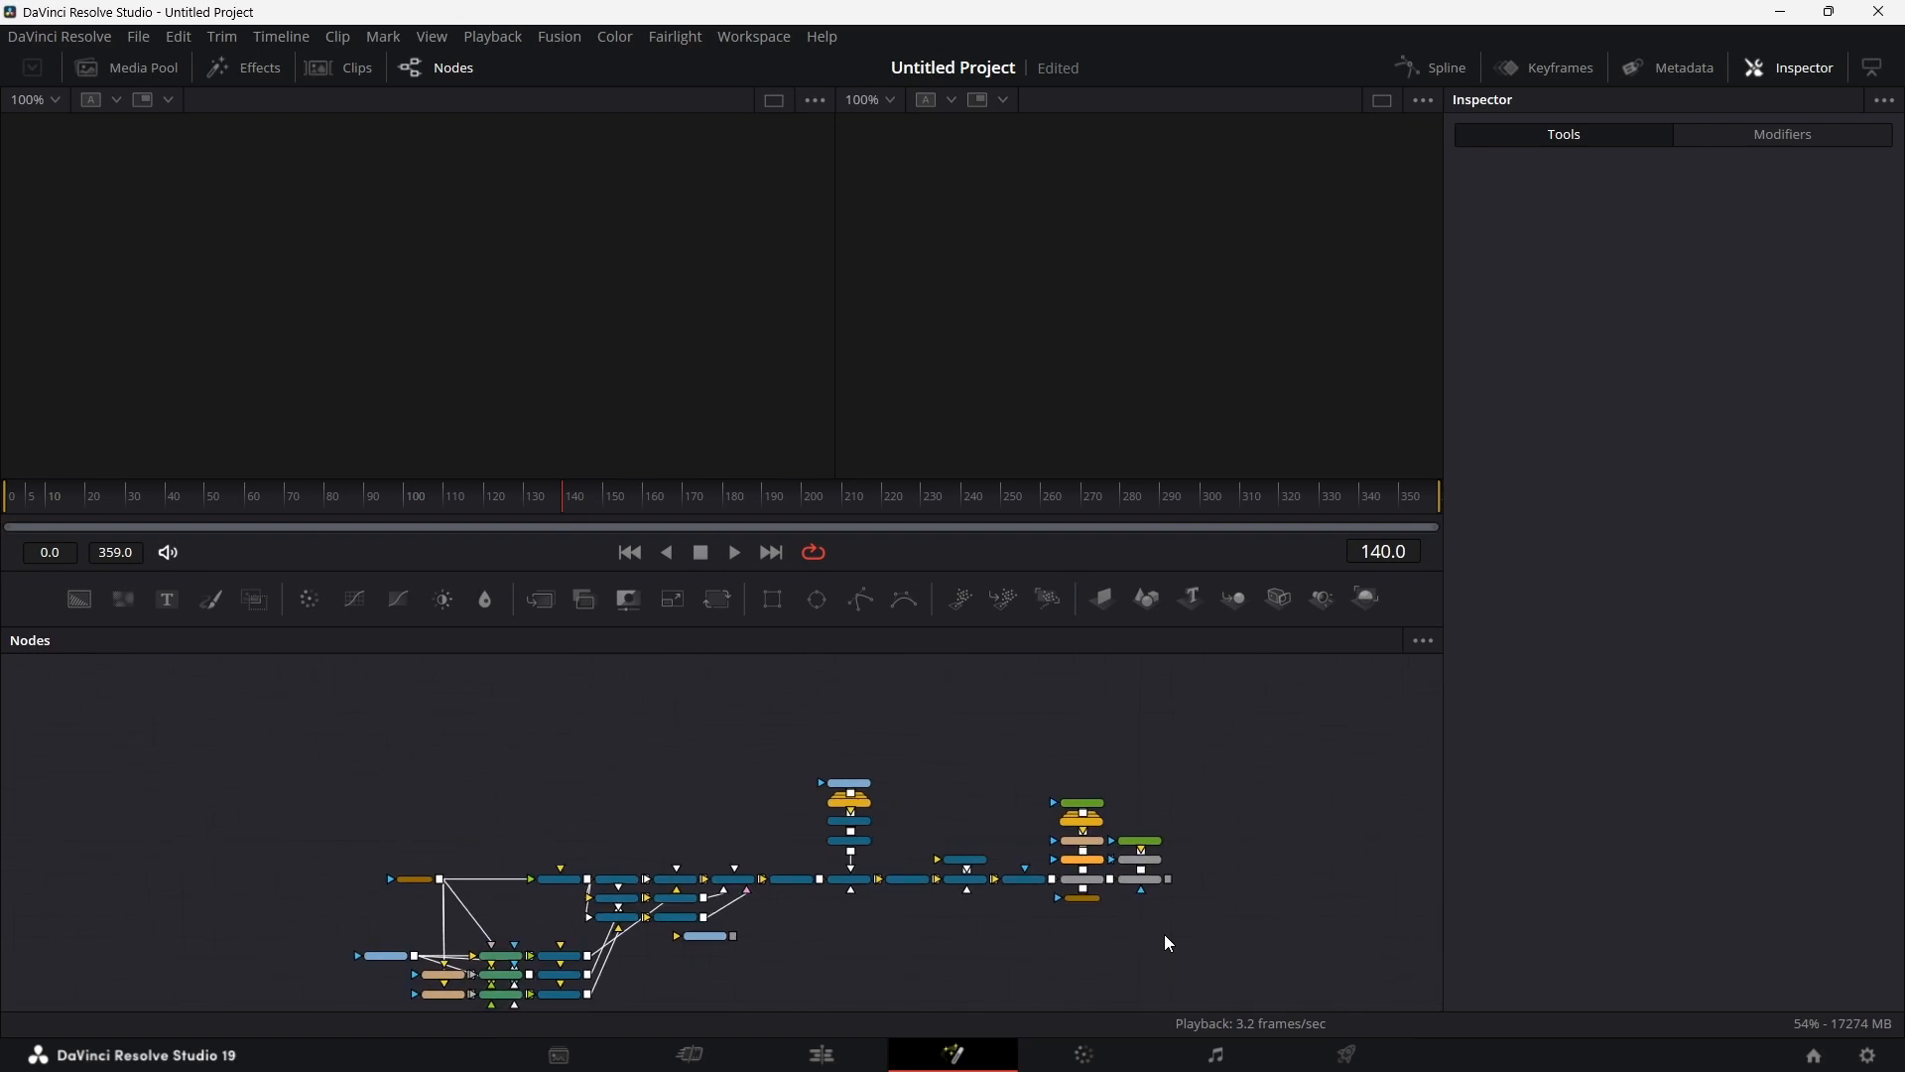
left_click_drag(711, 947, 1221, 890)
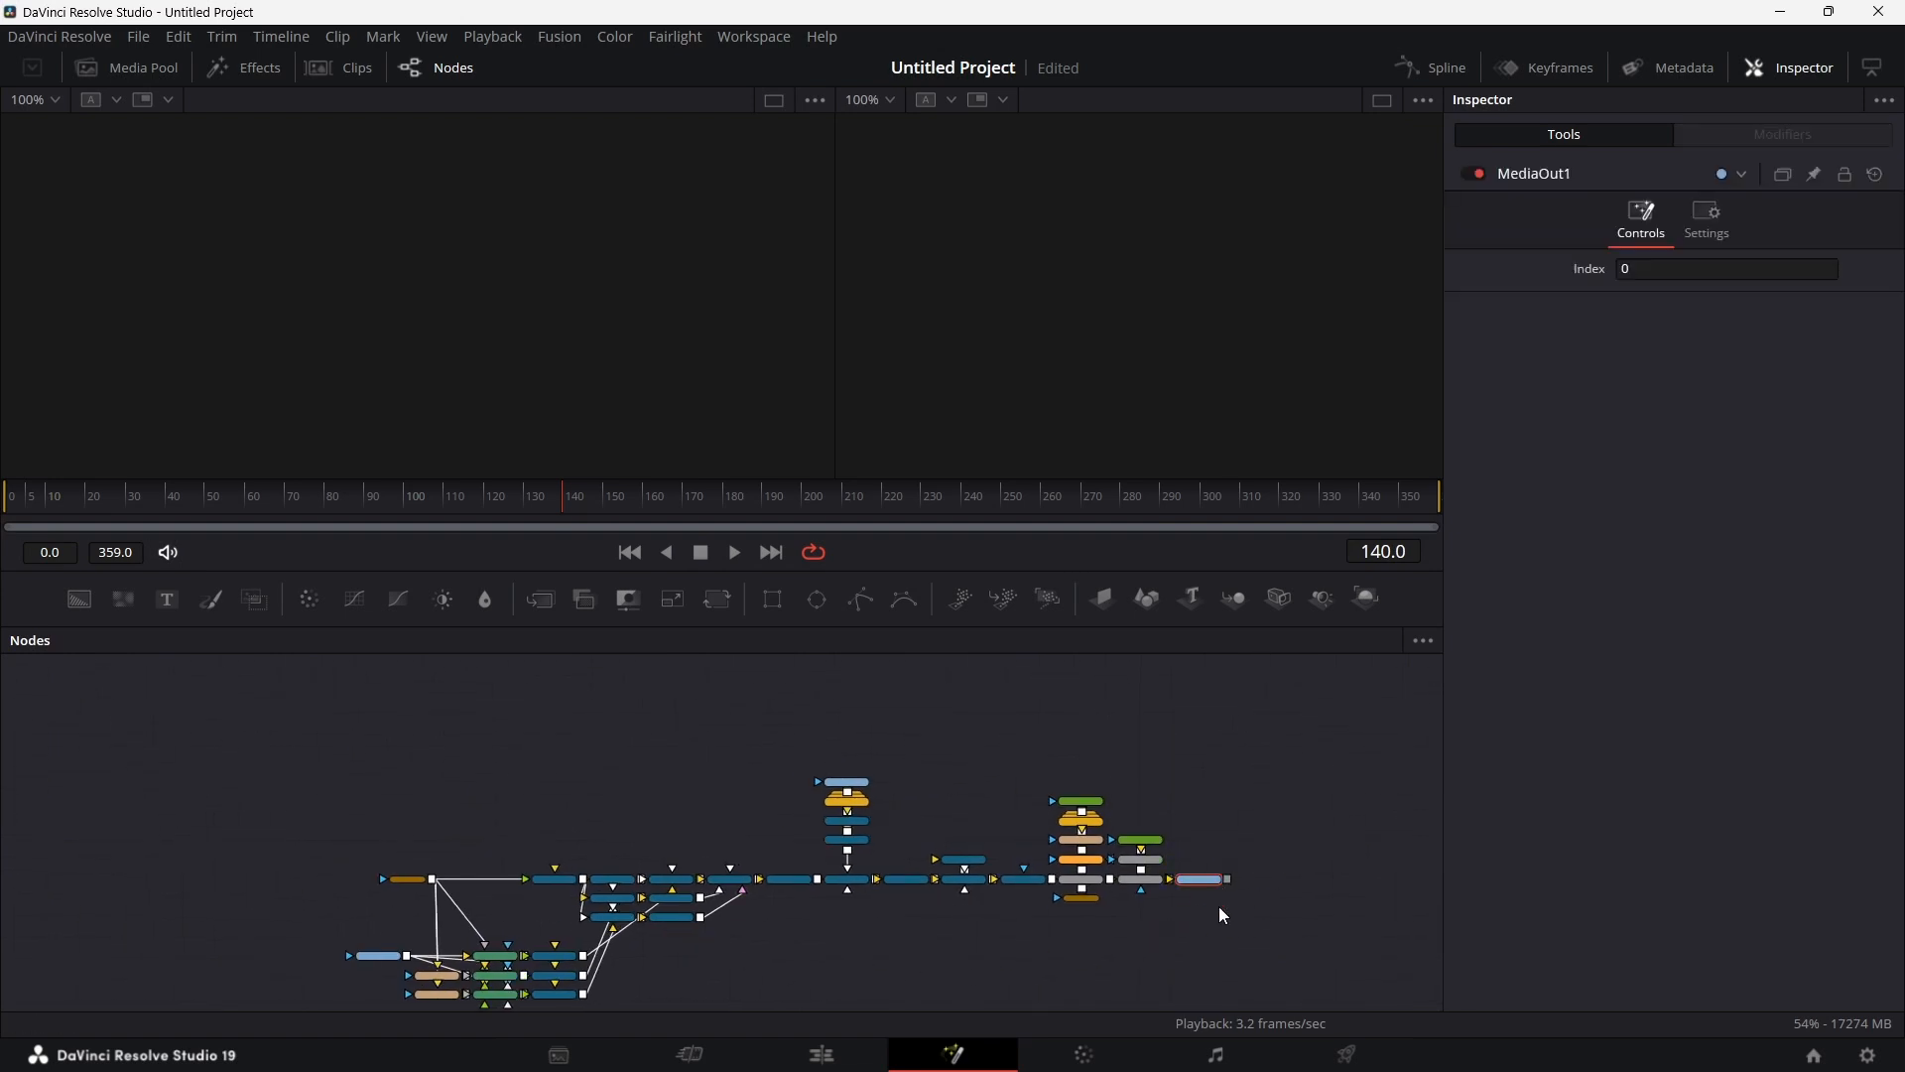
scroll(1218, 915, "up", 5)
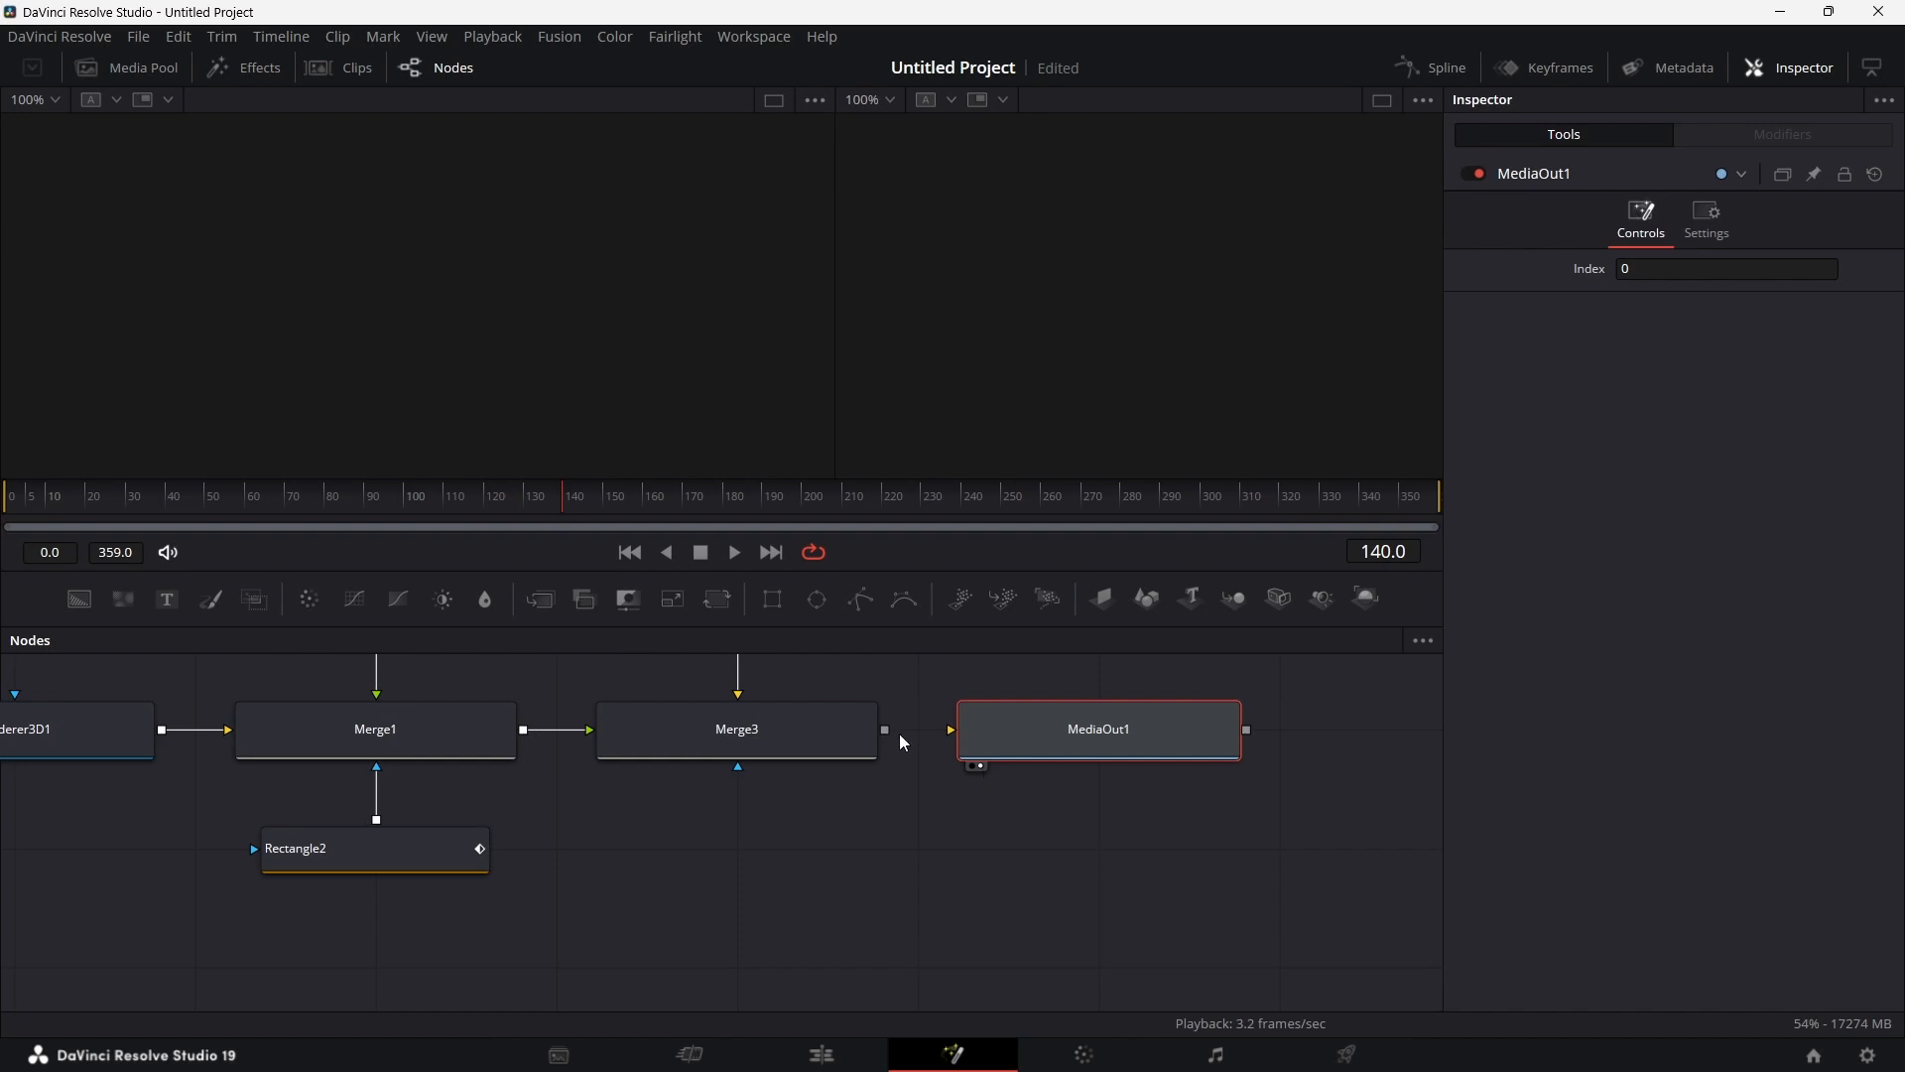
left_click_drag(885, 730, 970, 734)
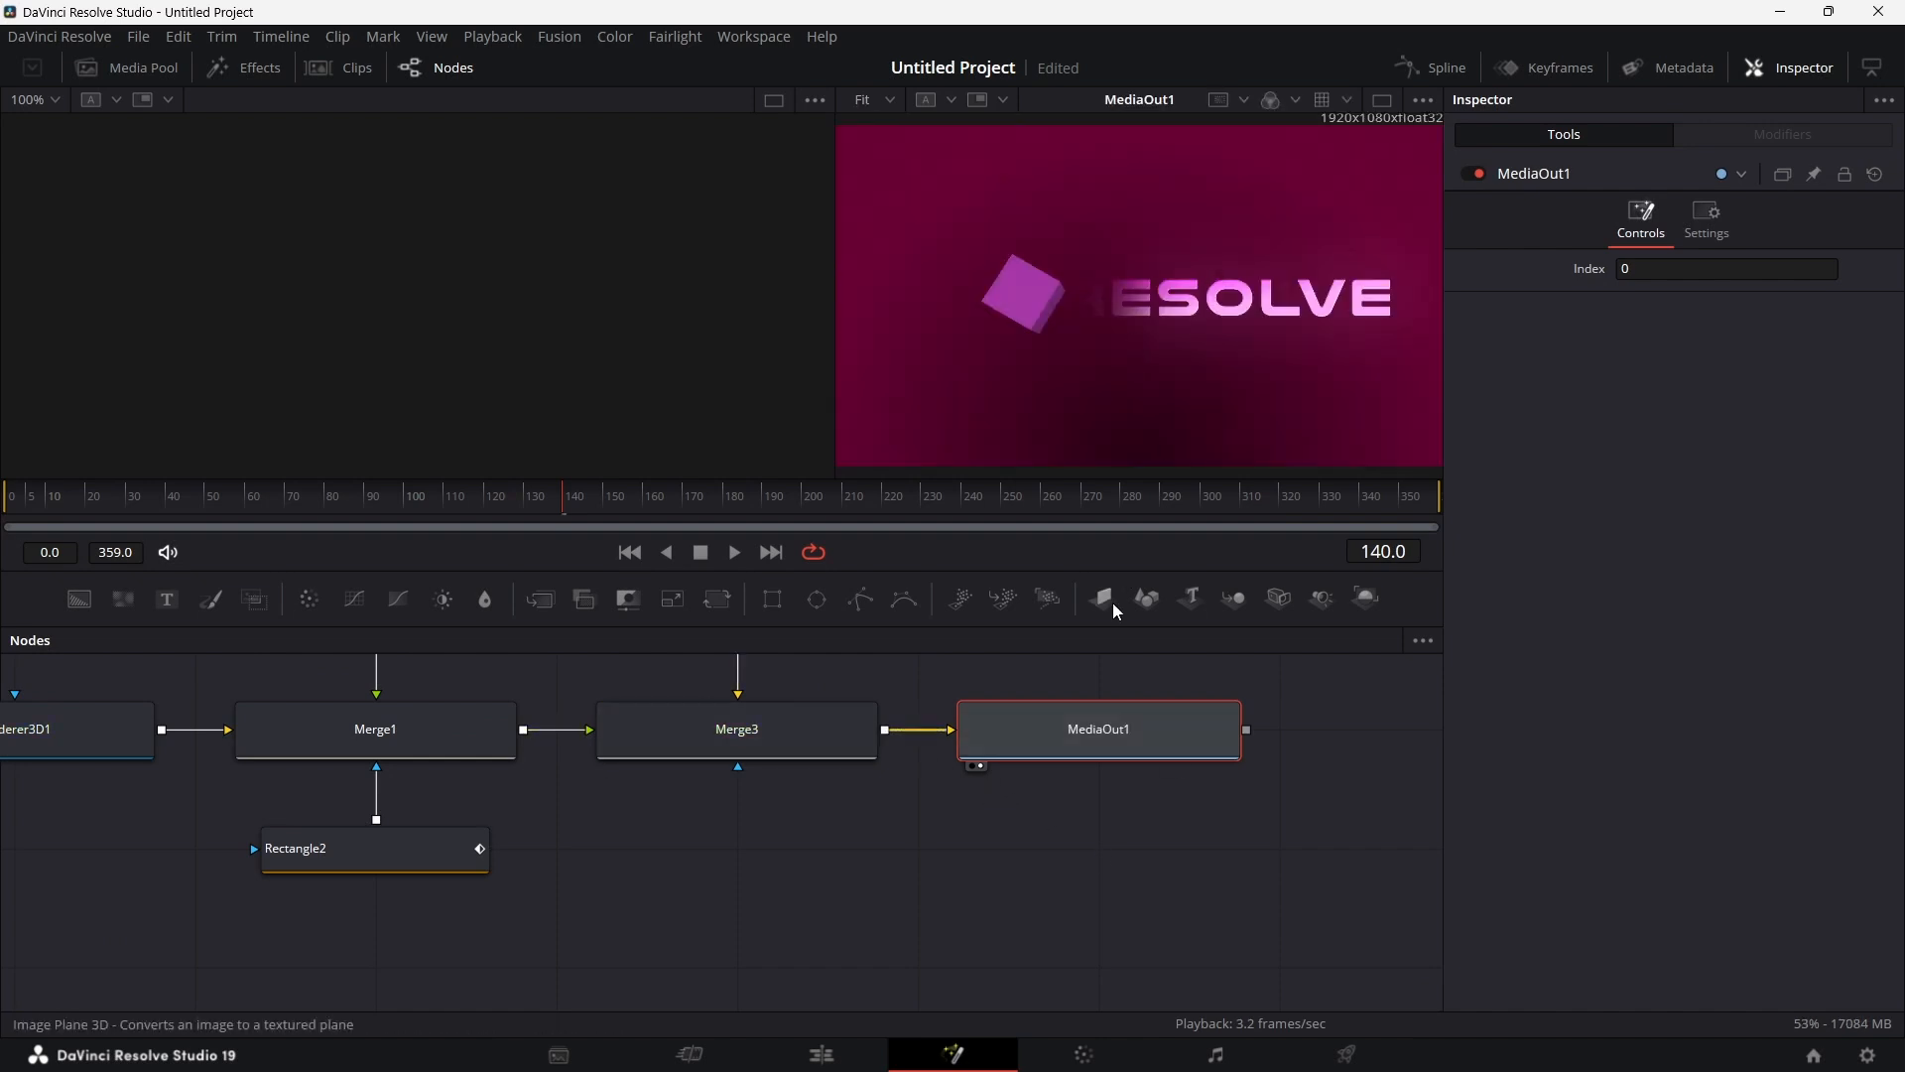
Step: Return to the Edit page and render the Fusion Composition clip in place as QuickTime H.265 with the NVIDIA encoder
left_click(822, 1055)
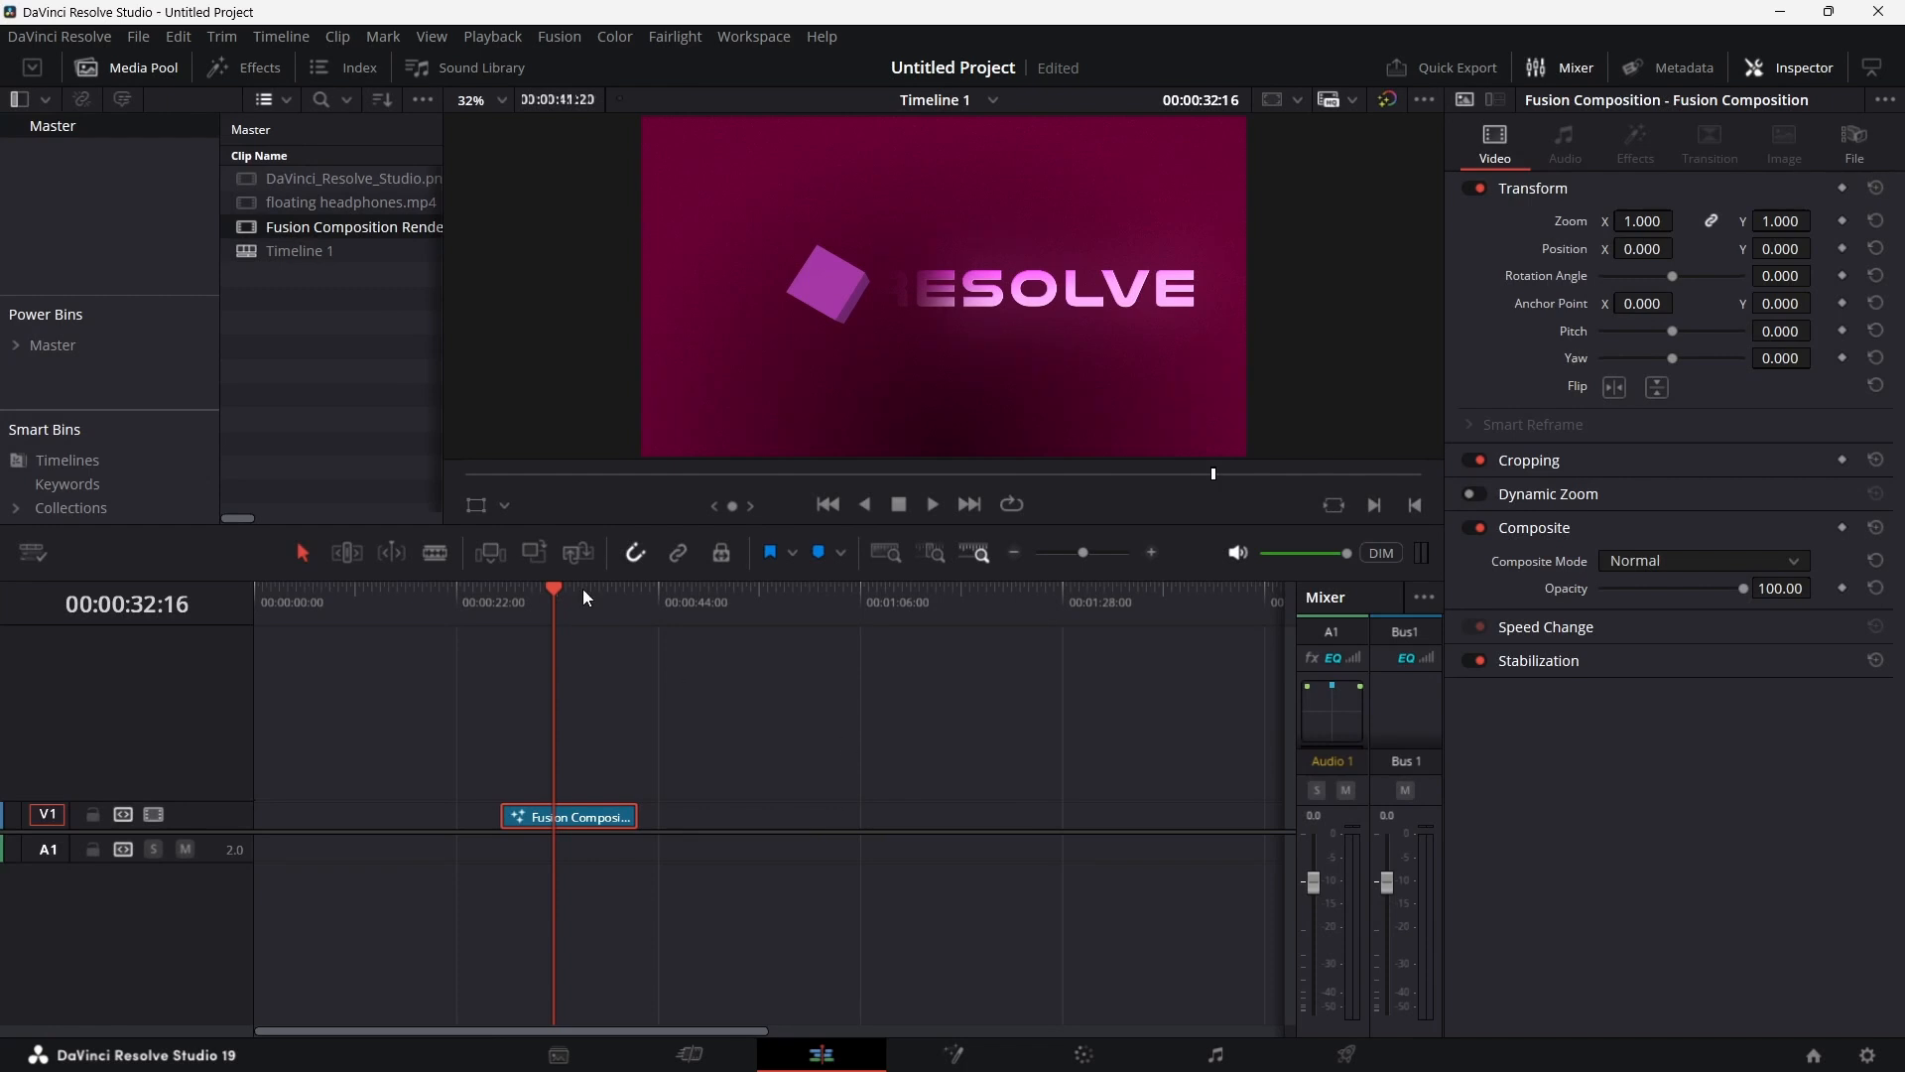
right_click(589, 826)
left_click(739, 459)
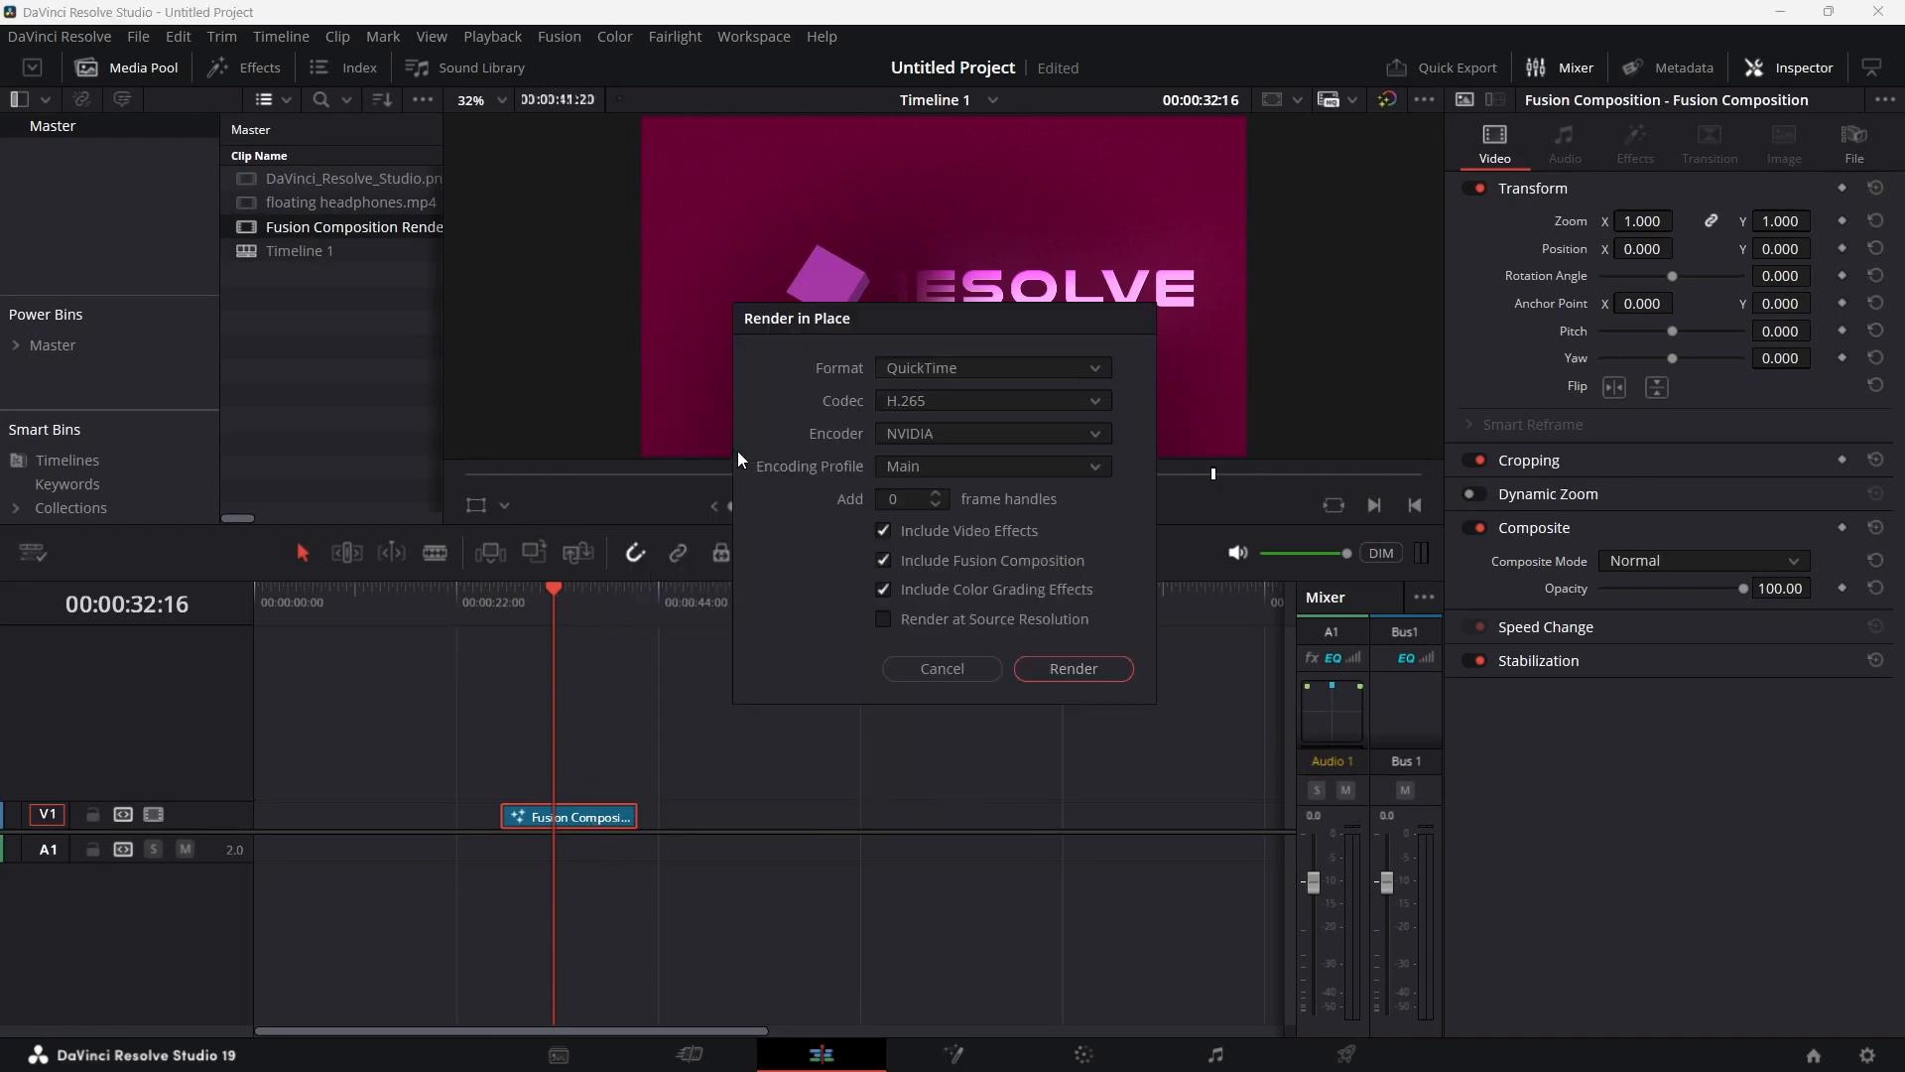
left_click(945, 395)
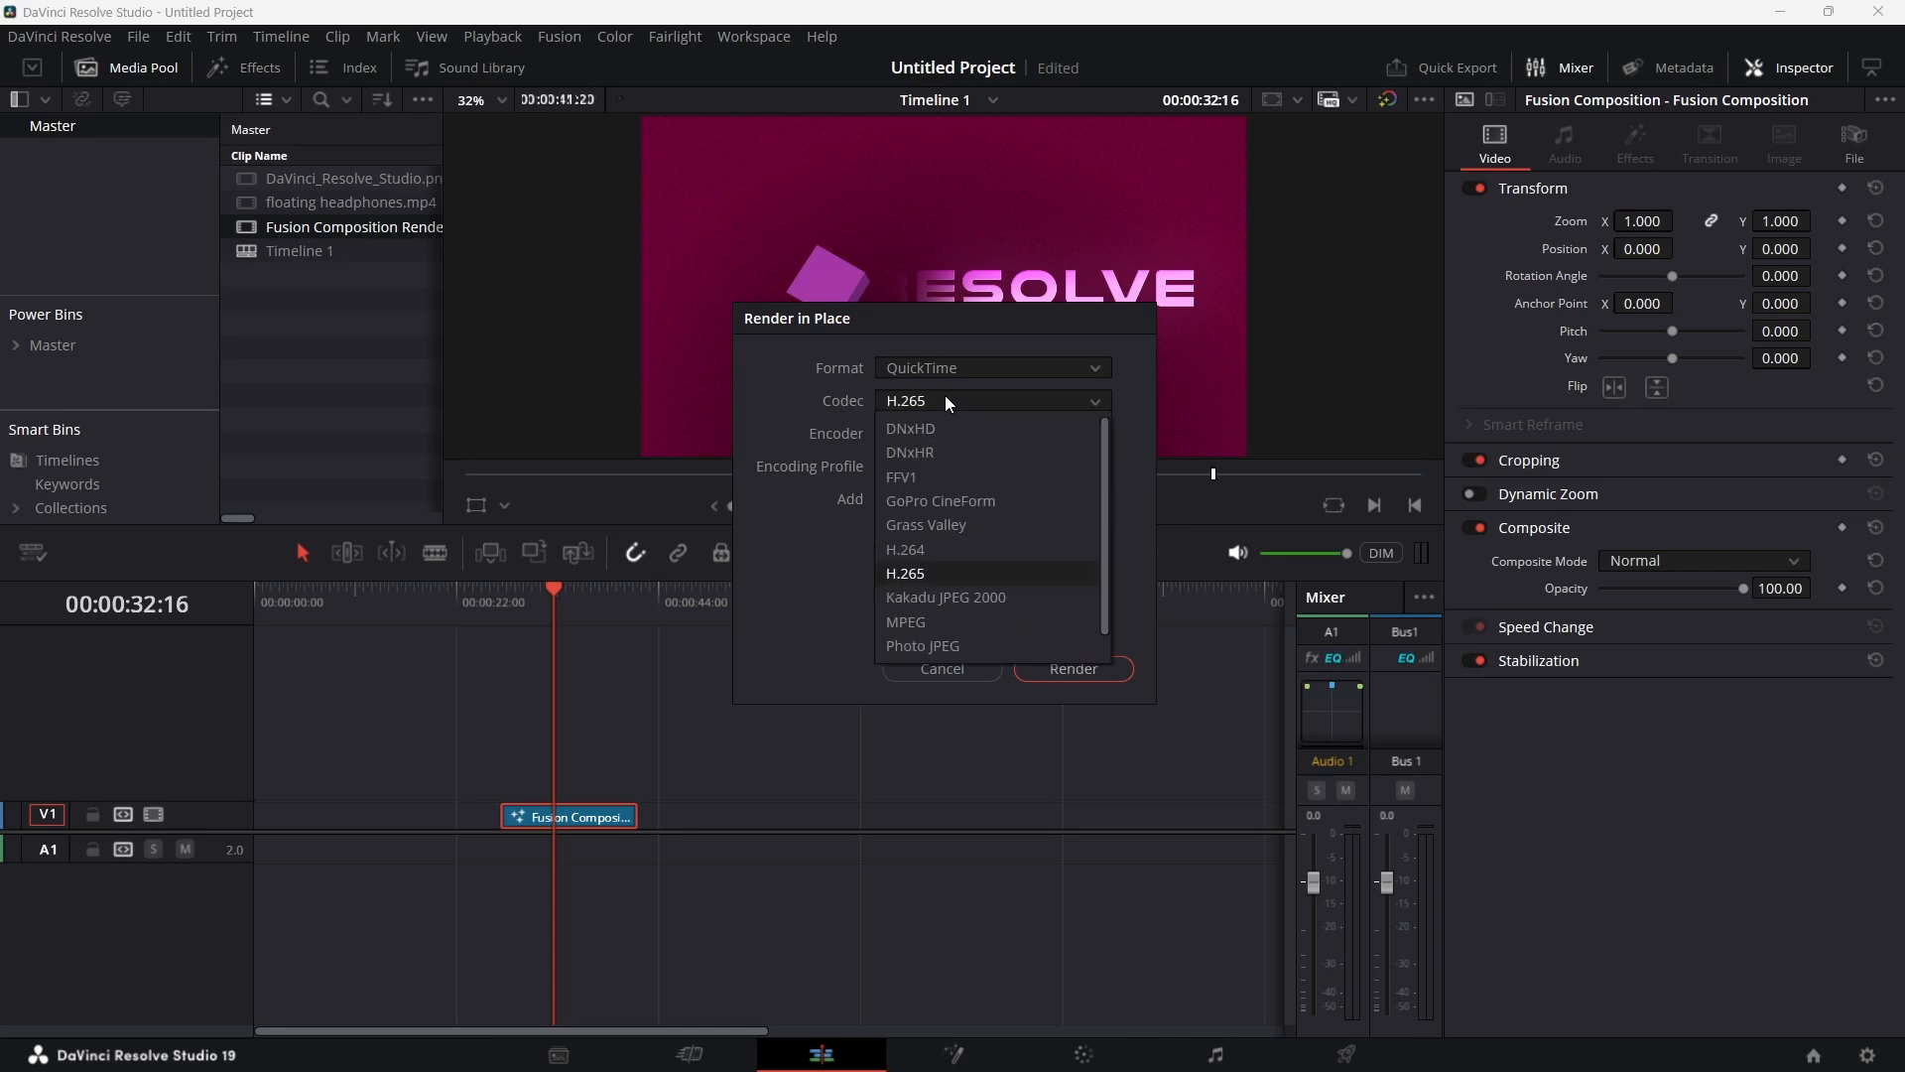
left_click(945, 395)
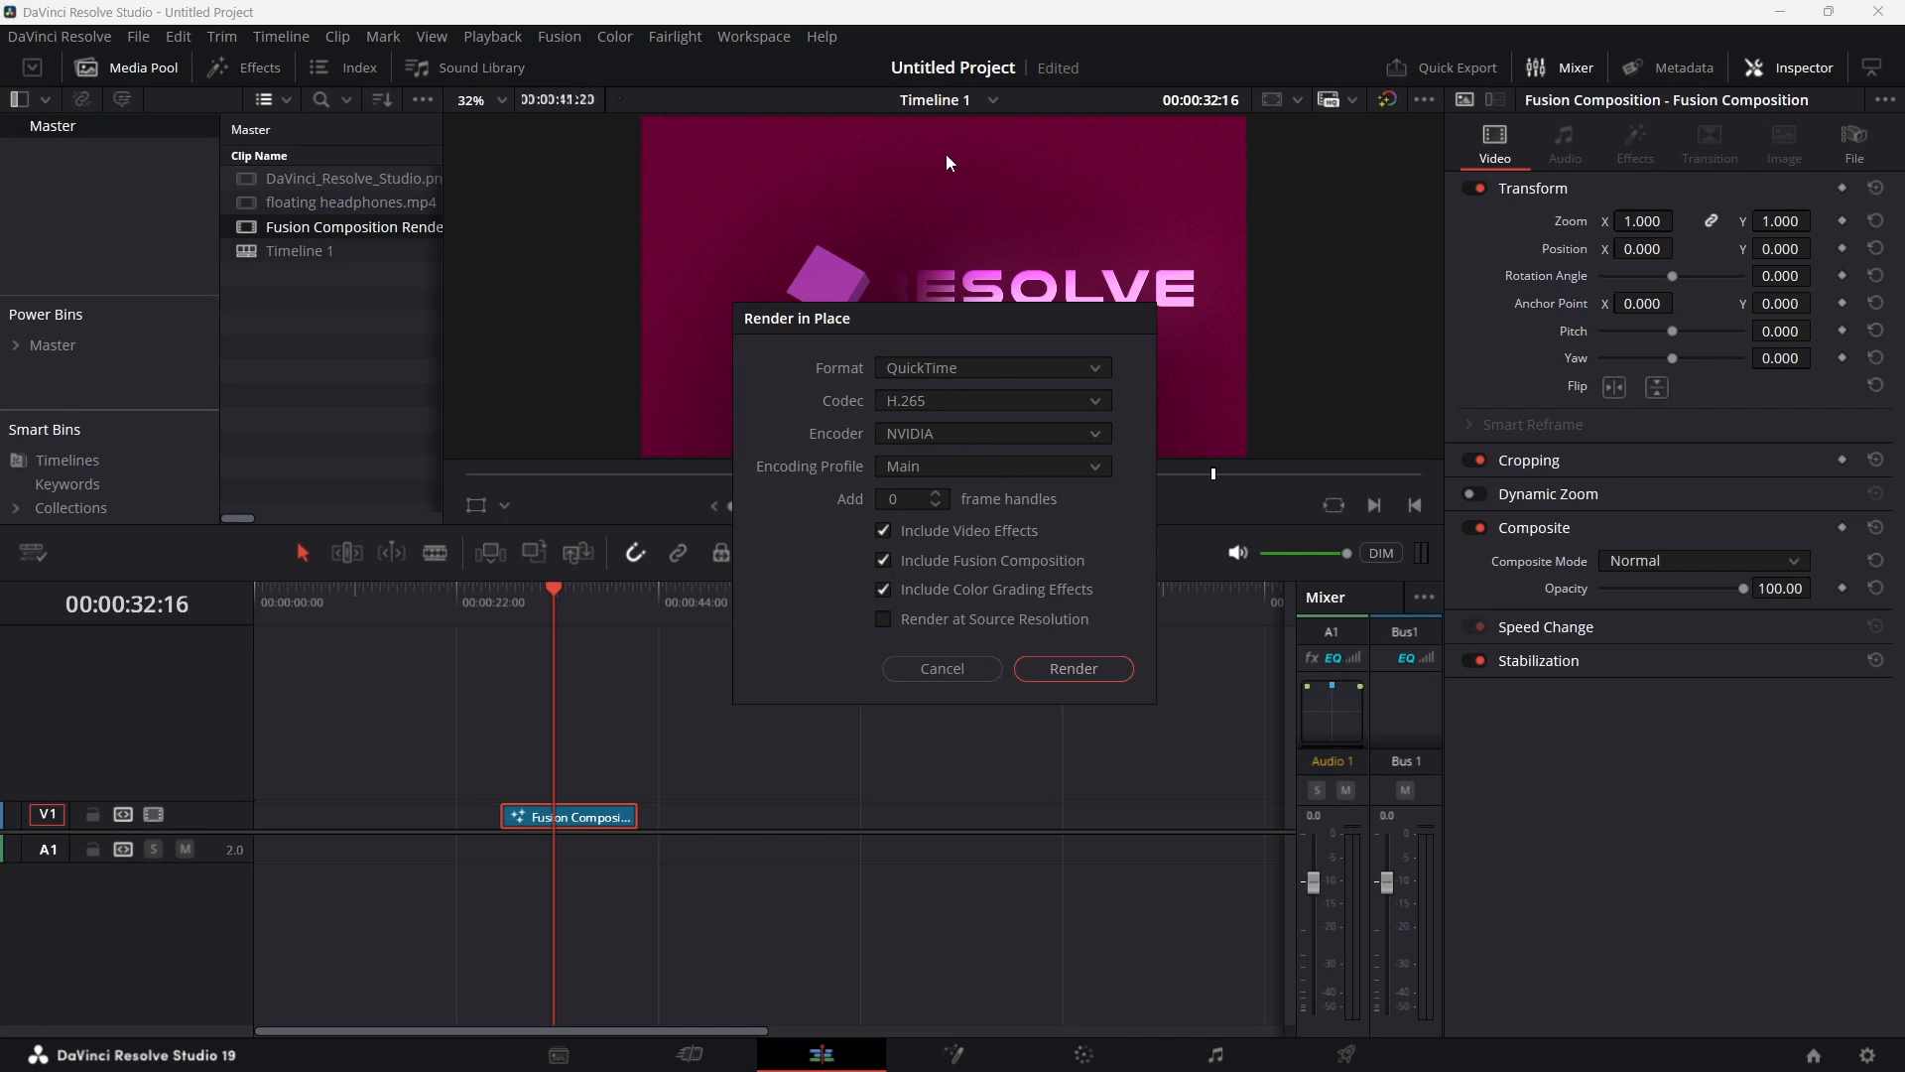
left_click(1057, 670)
left_click(528, 558)
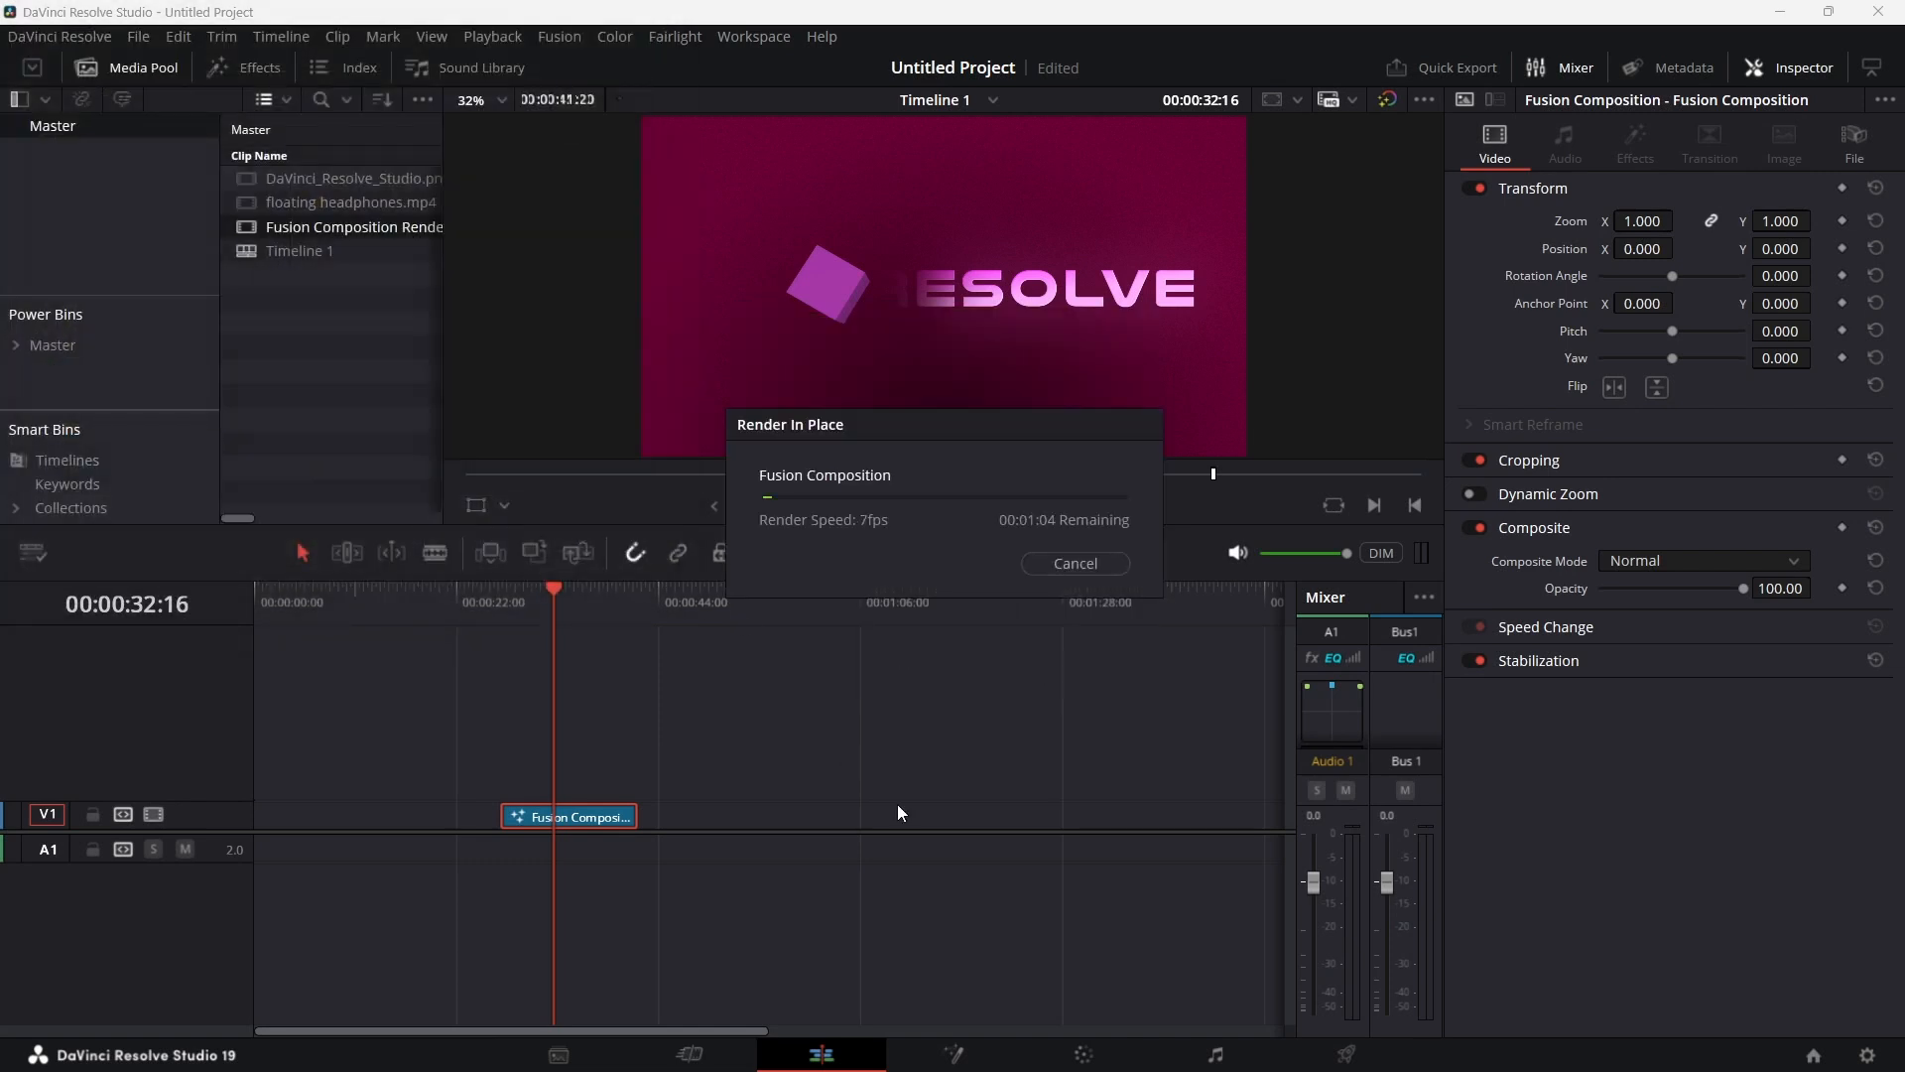
Step: Mark an in point at the rendered clip's start, 00:00:26:20, and an out point at its end, 00:00:41:20
left_click(503, 601)
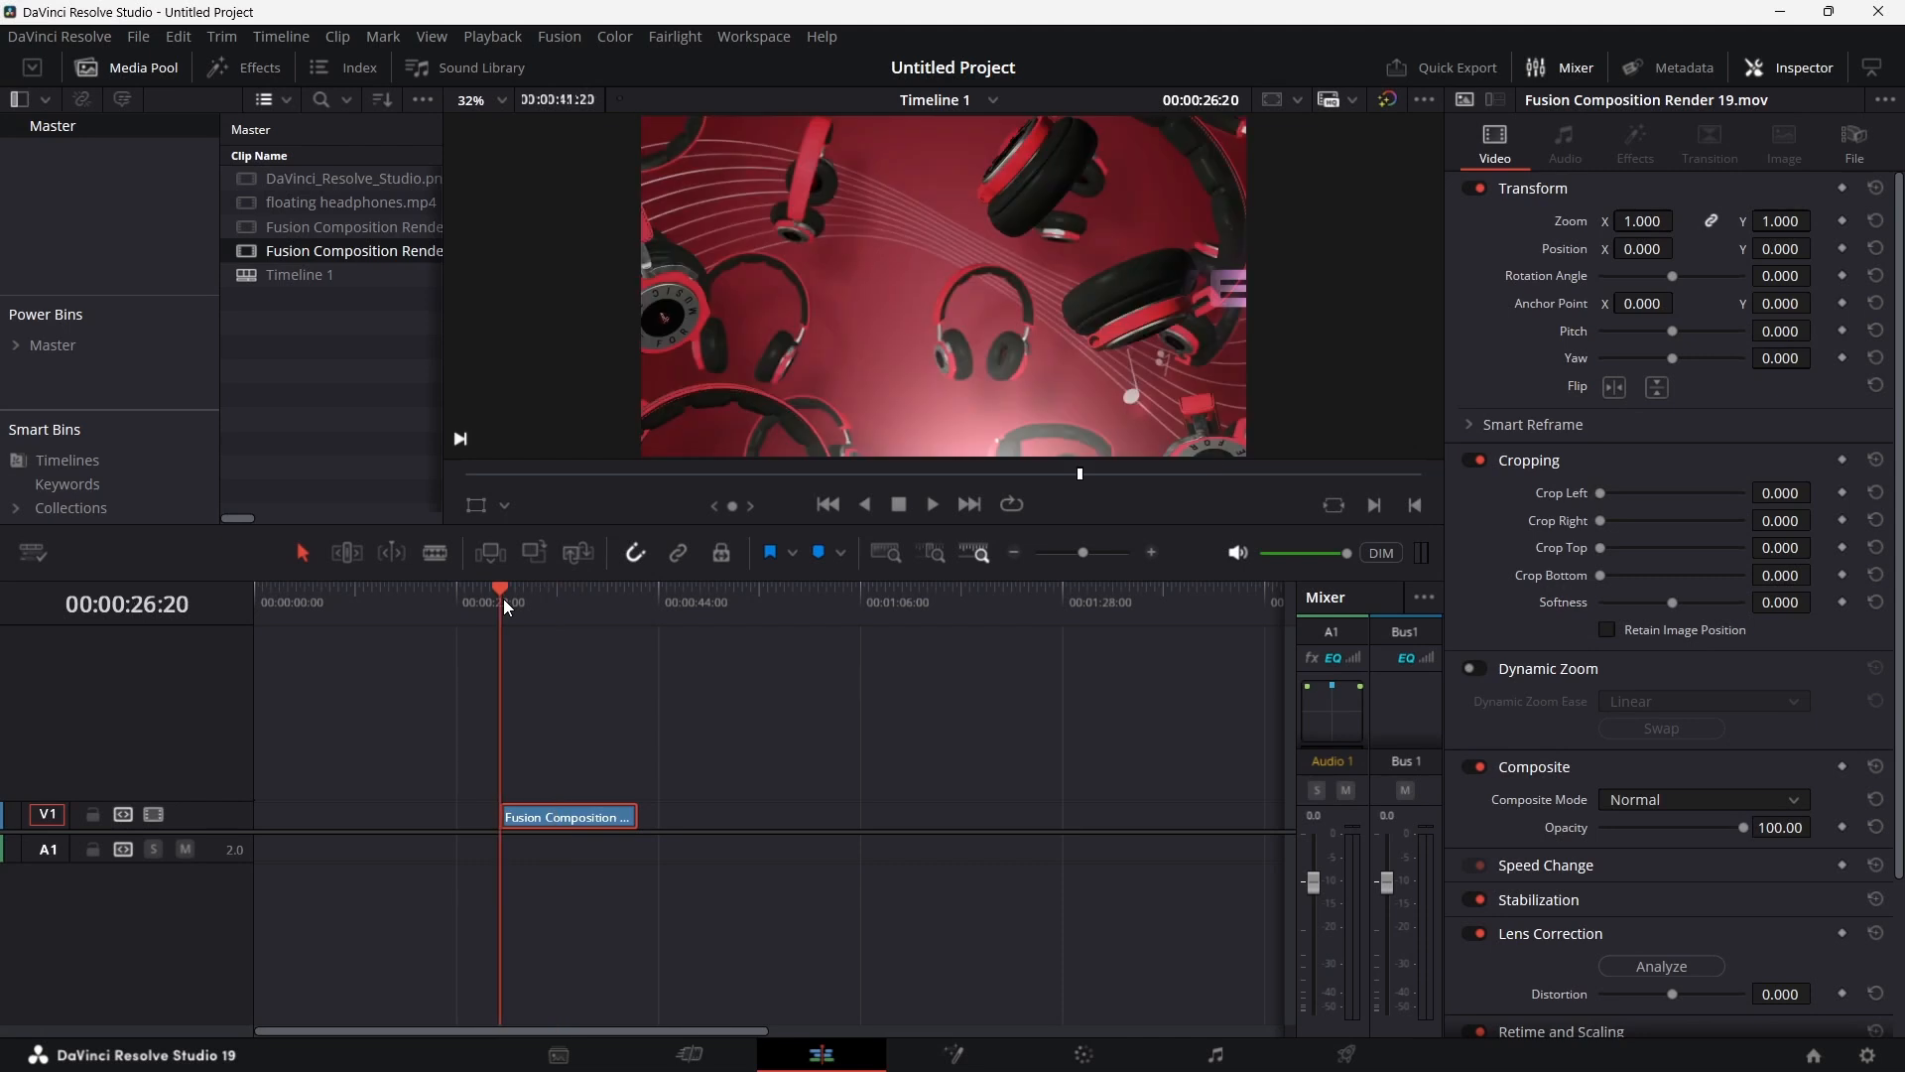
key("i")
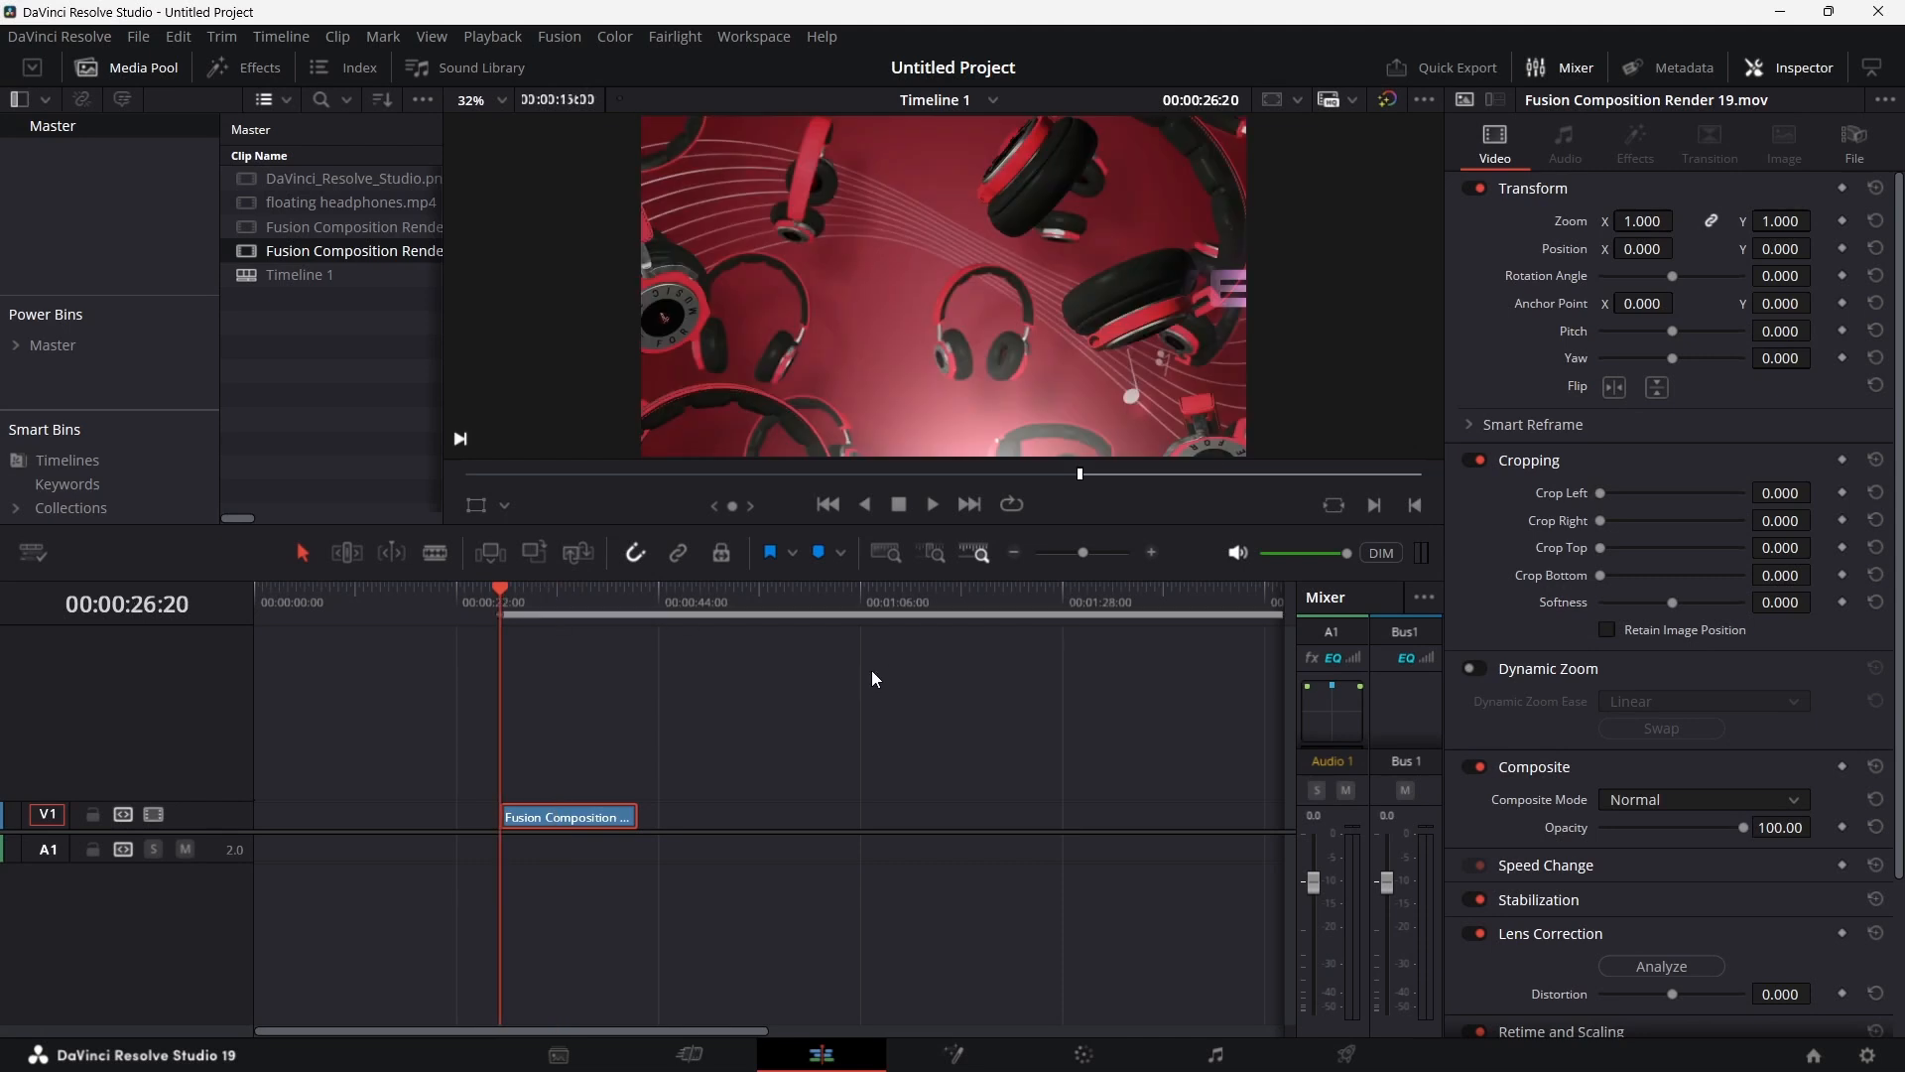
left_click(640, 601)
key("o")
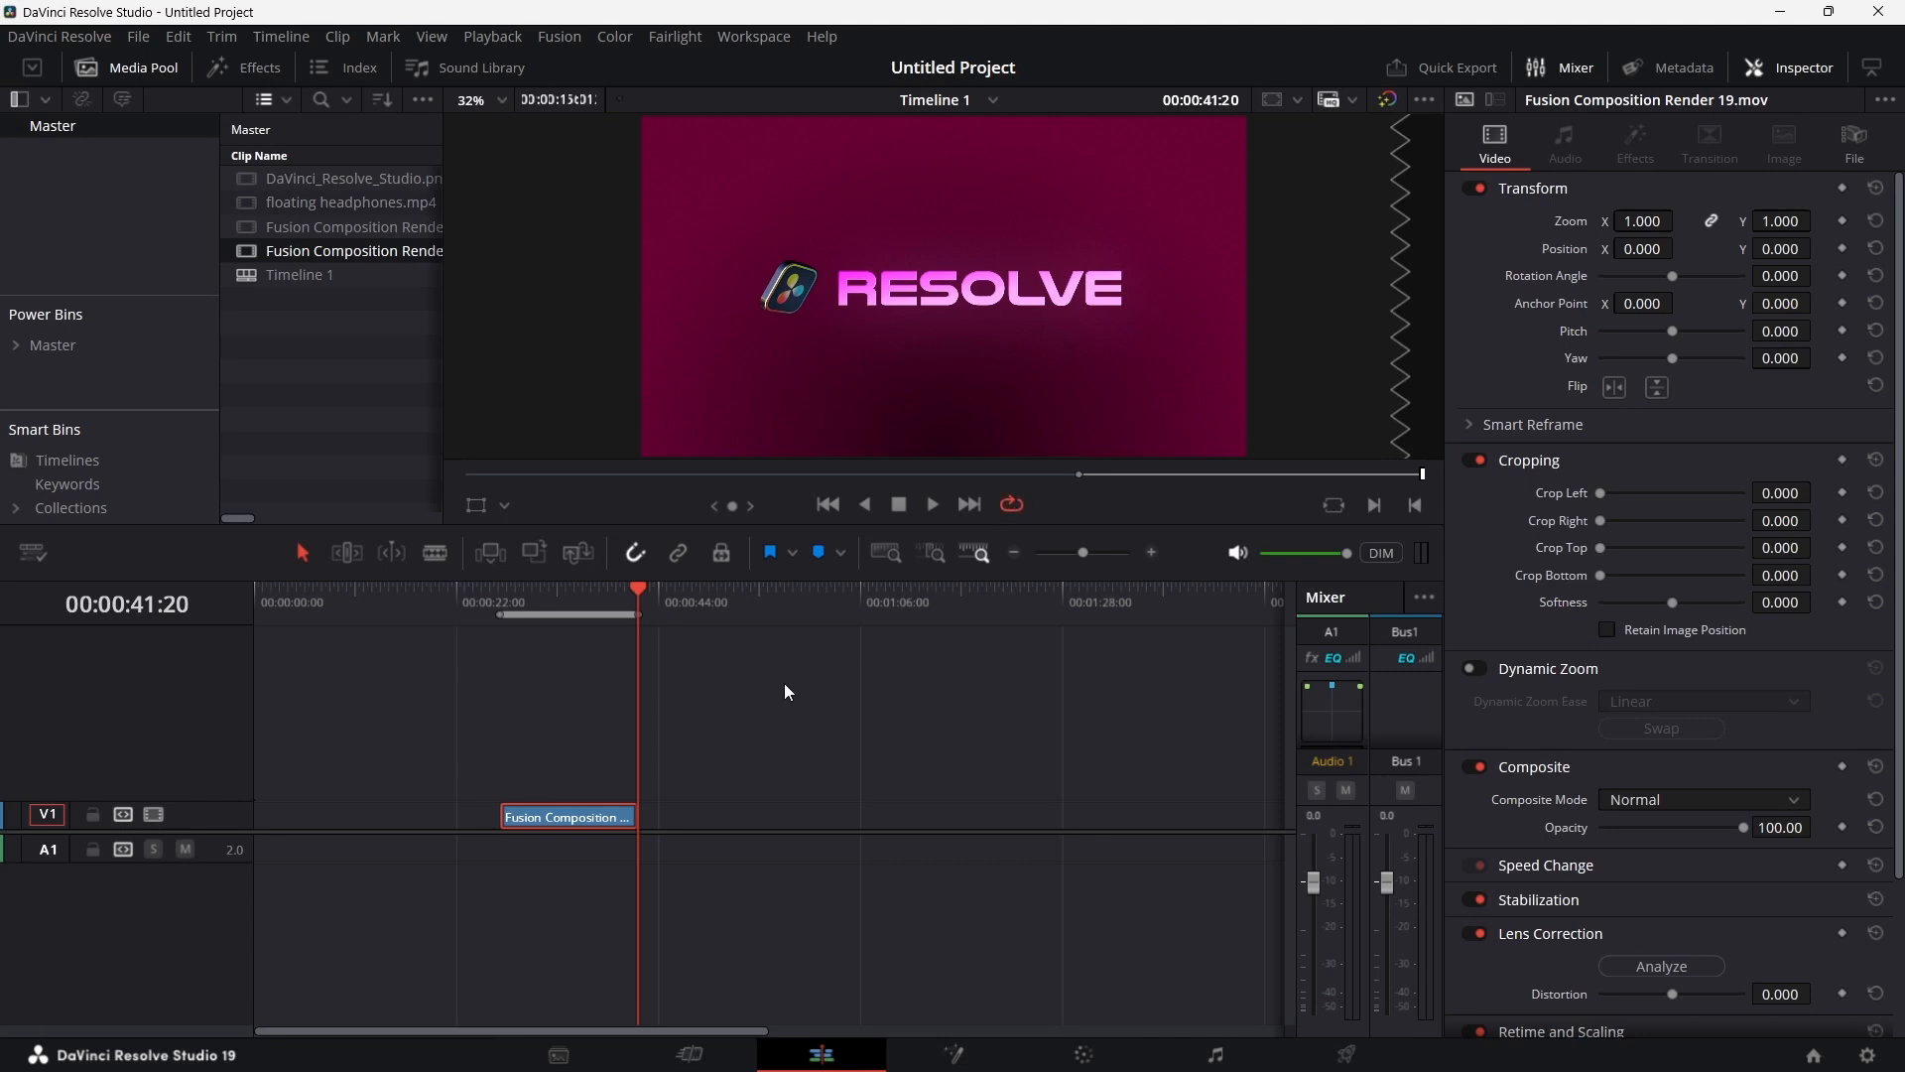
Step: Play the rendered clip full screen from its start to review the logo reveal
left_click(500, 593)
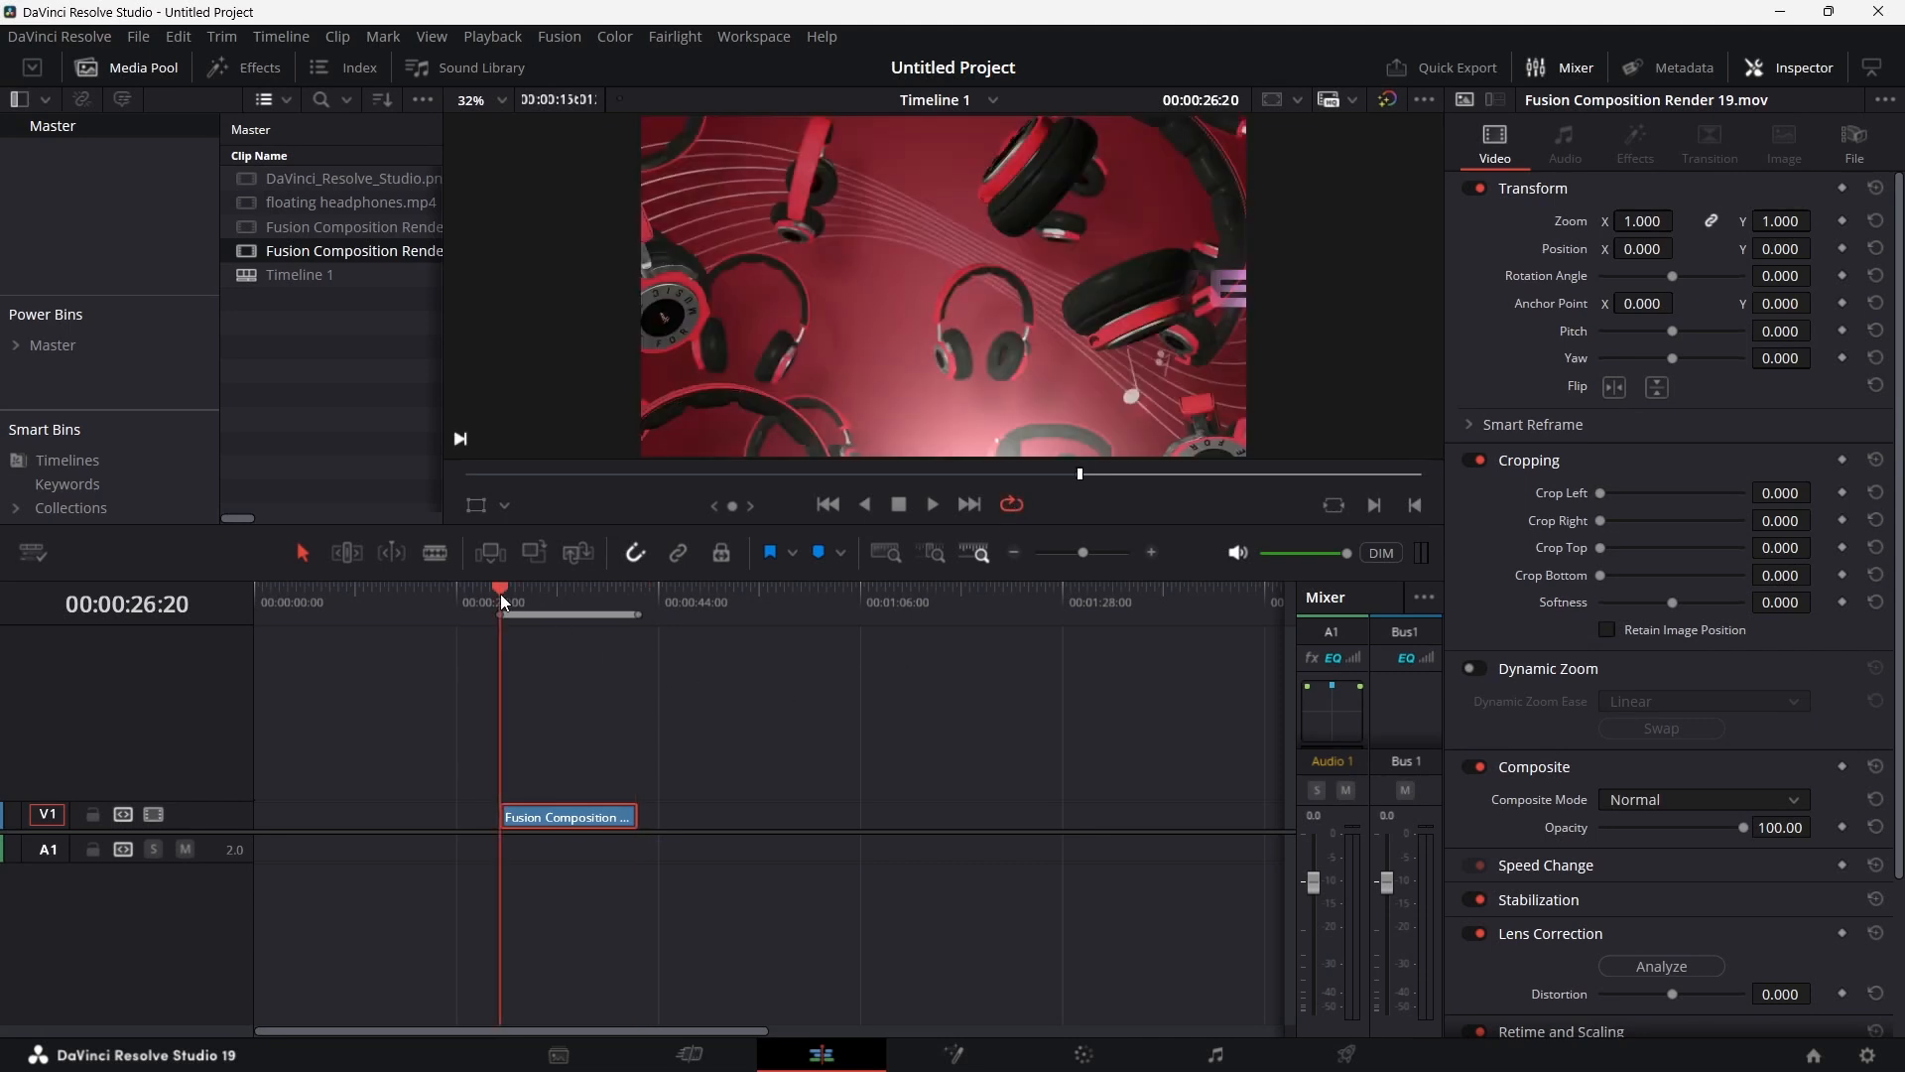
key("p")
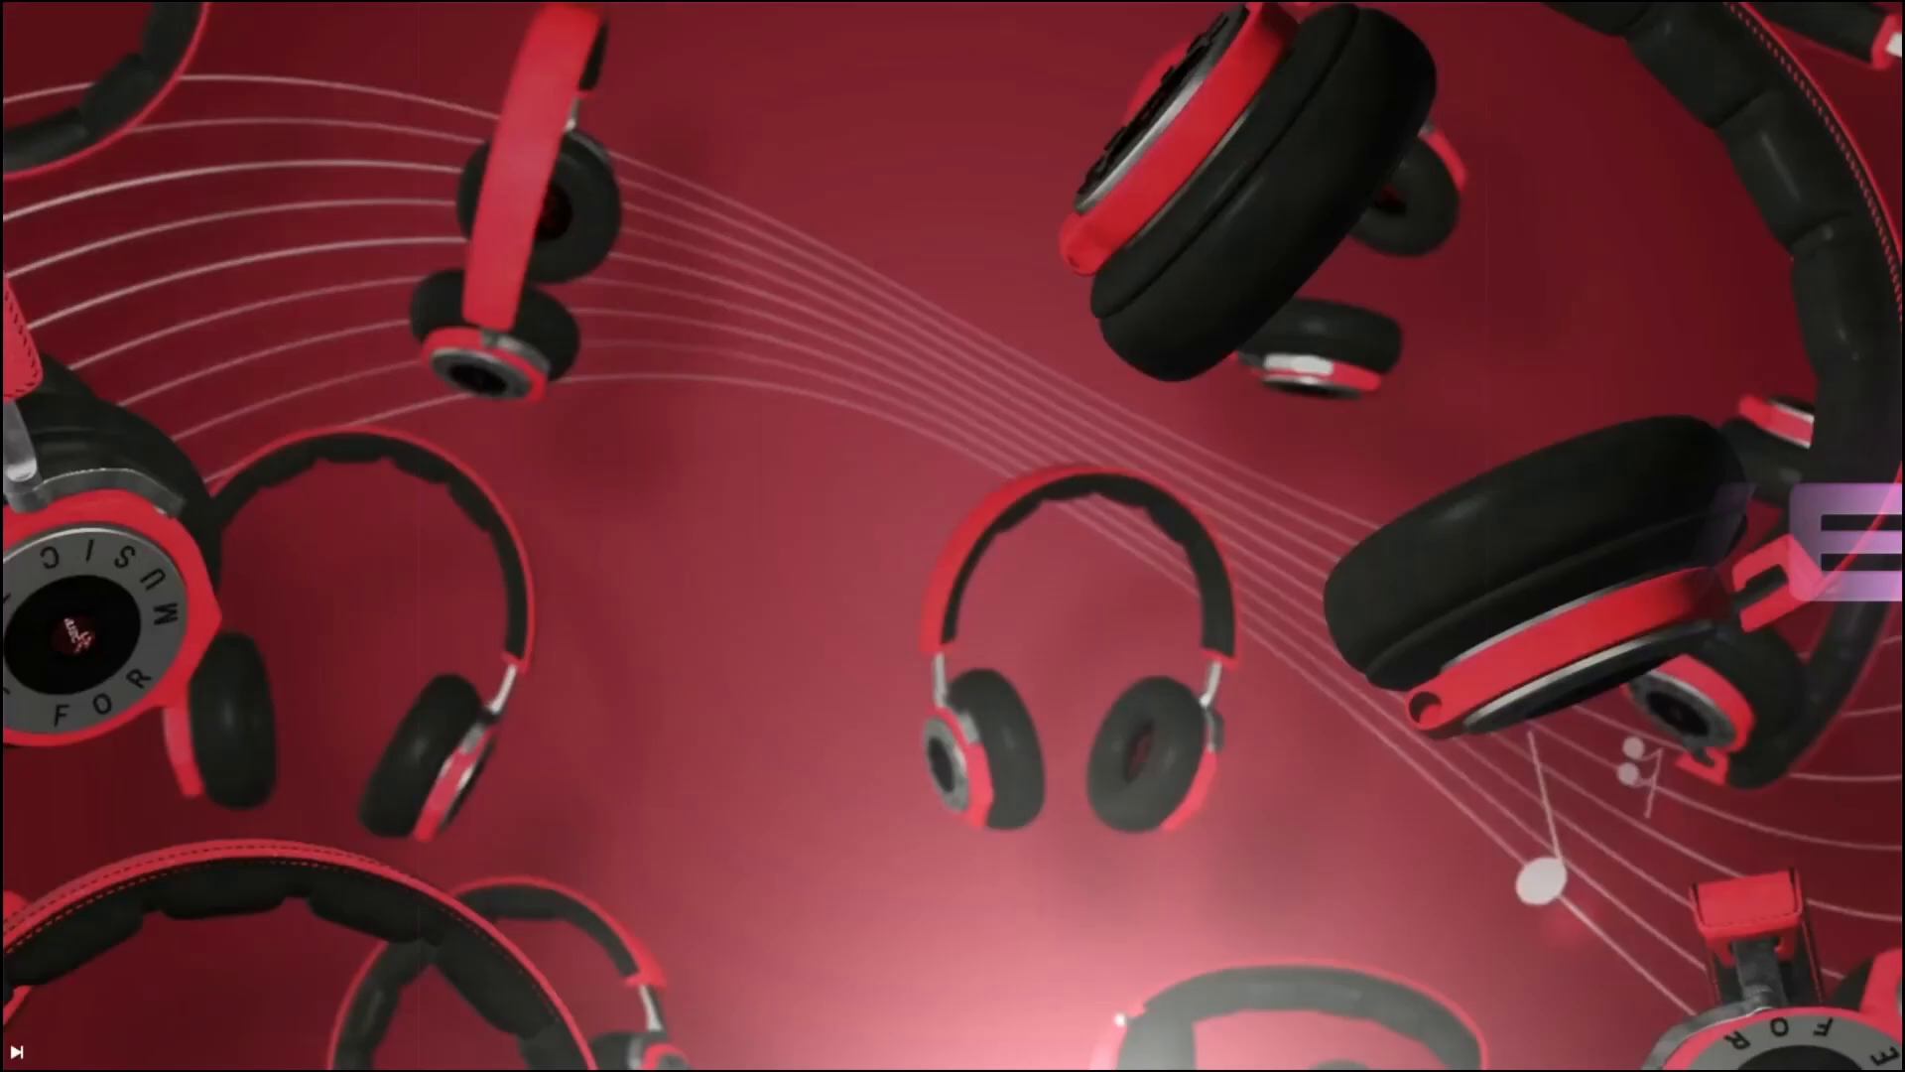
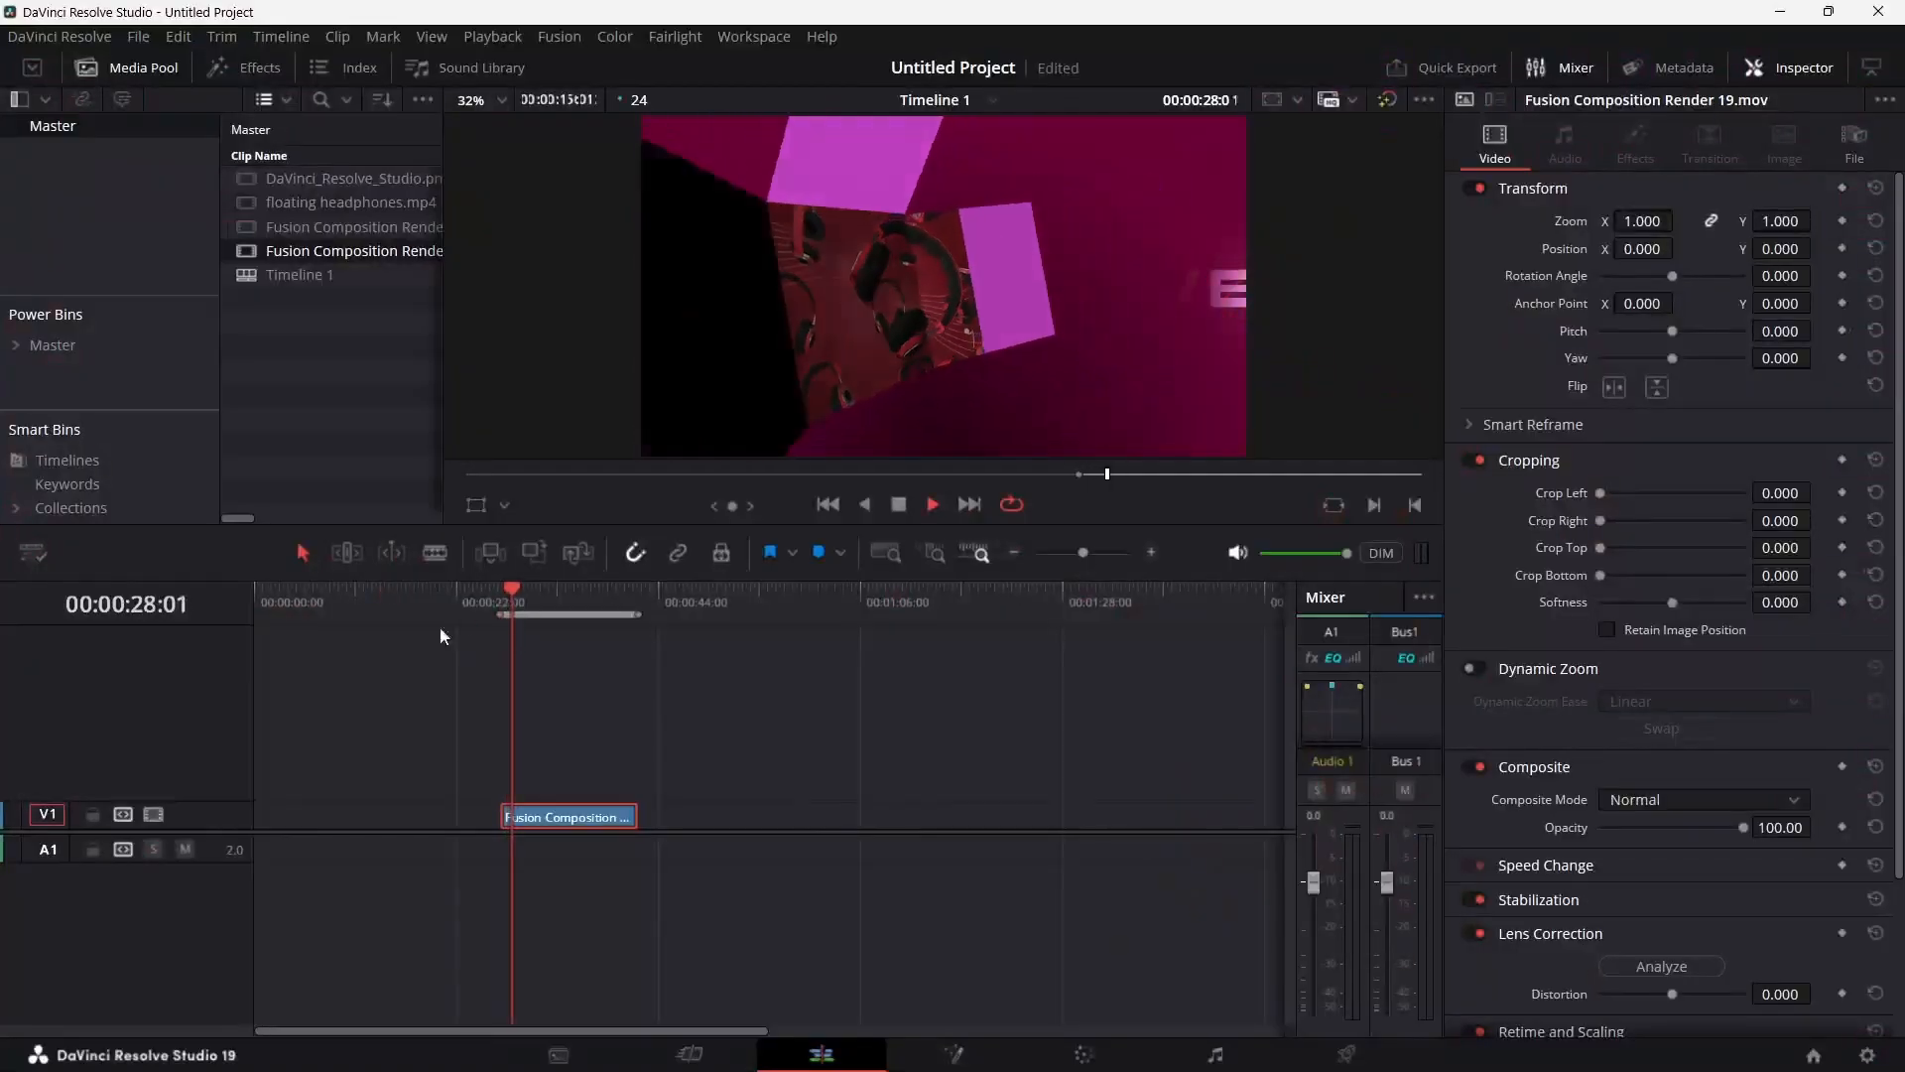
key("space")
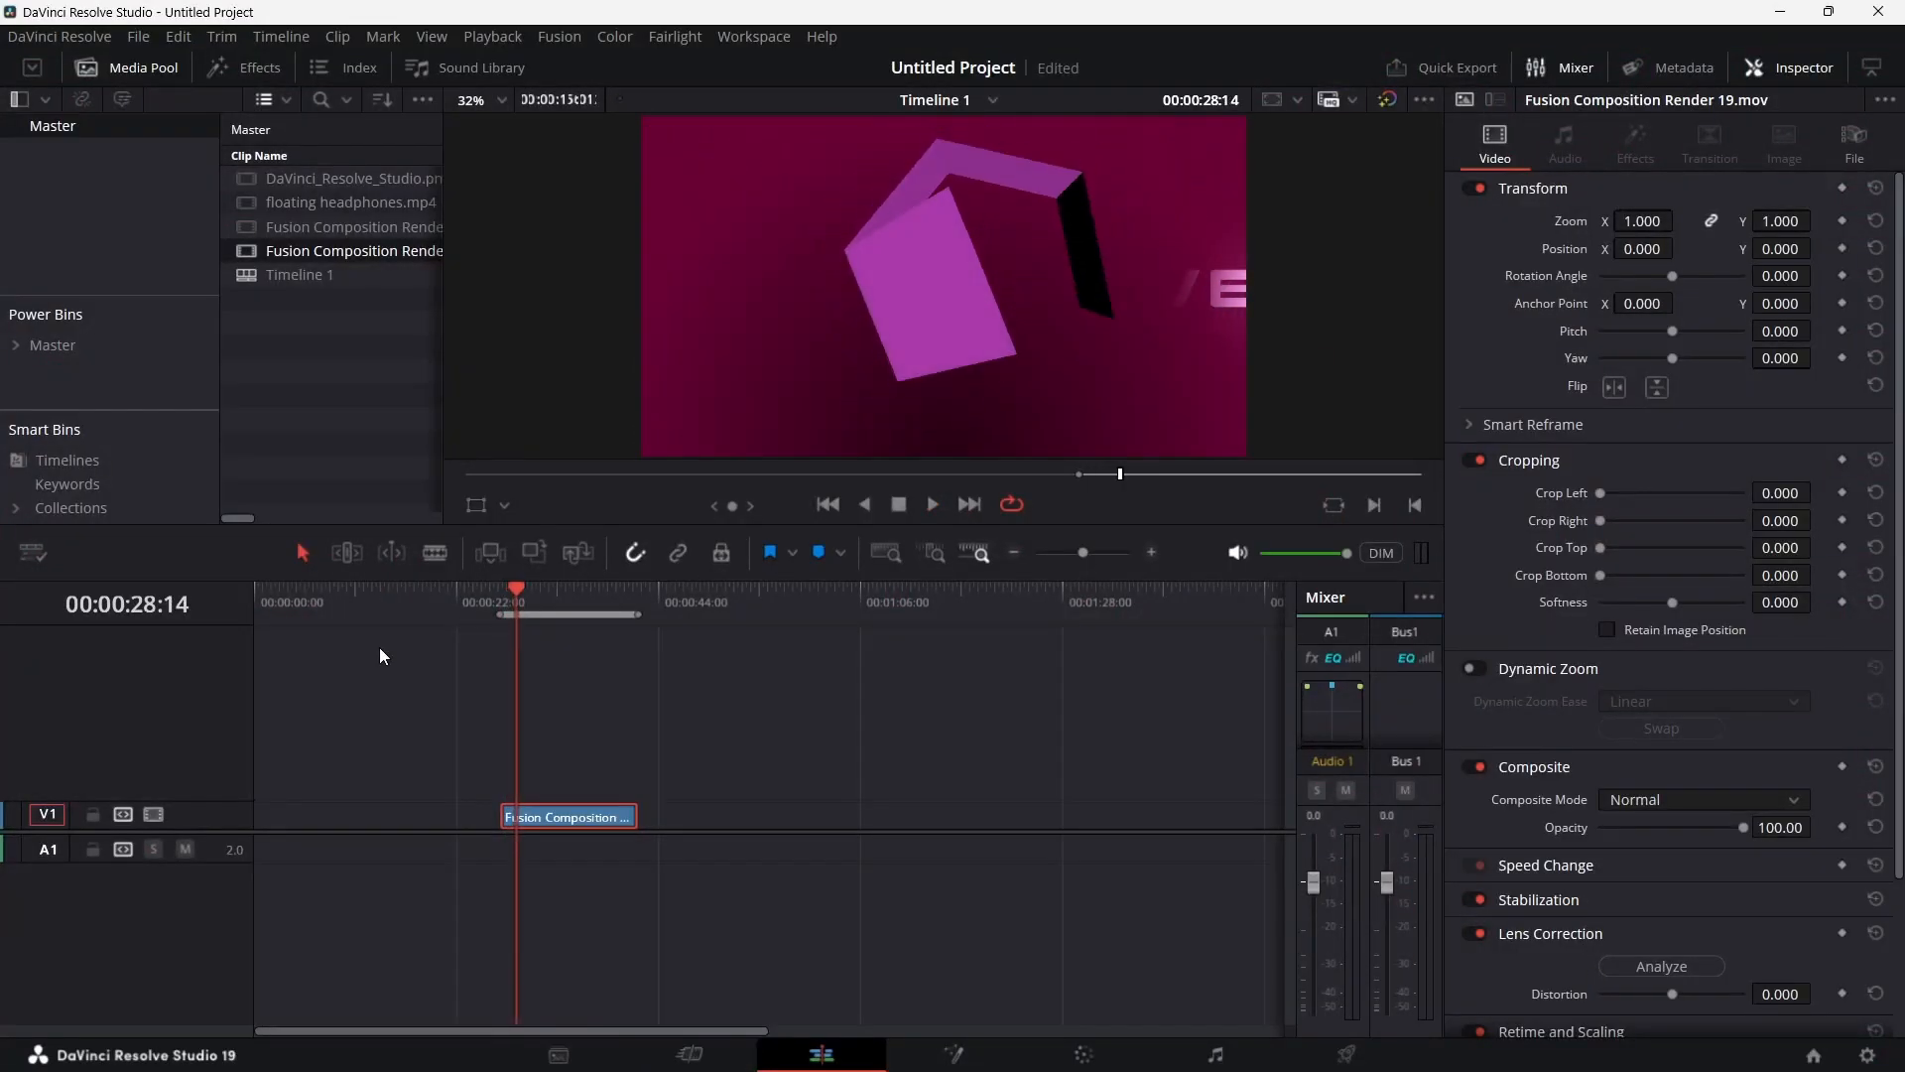
Step: Revert the rendered clip to its original Fusion composition and open it on the Fusion page
right_click(586, 822)
left_click(762, 204)
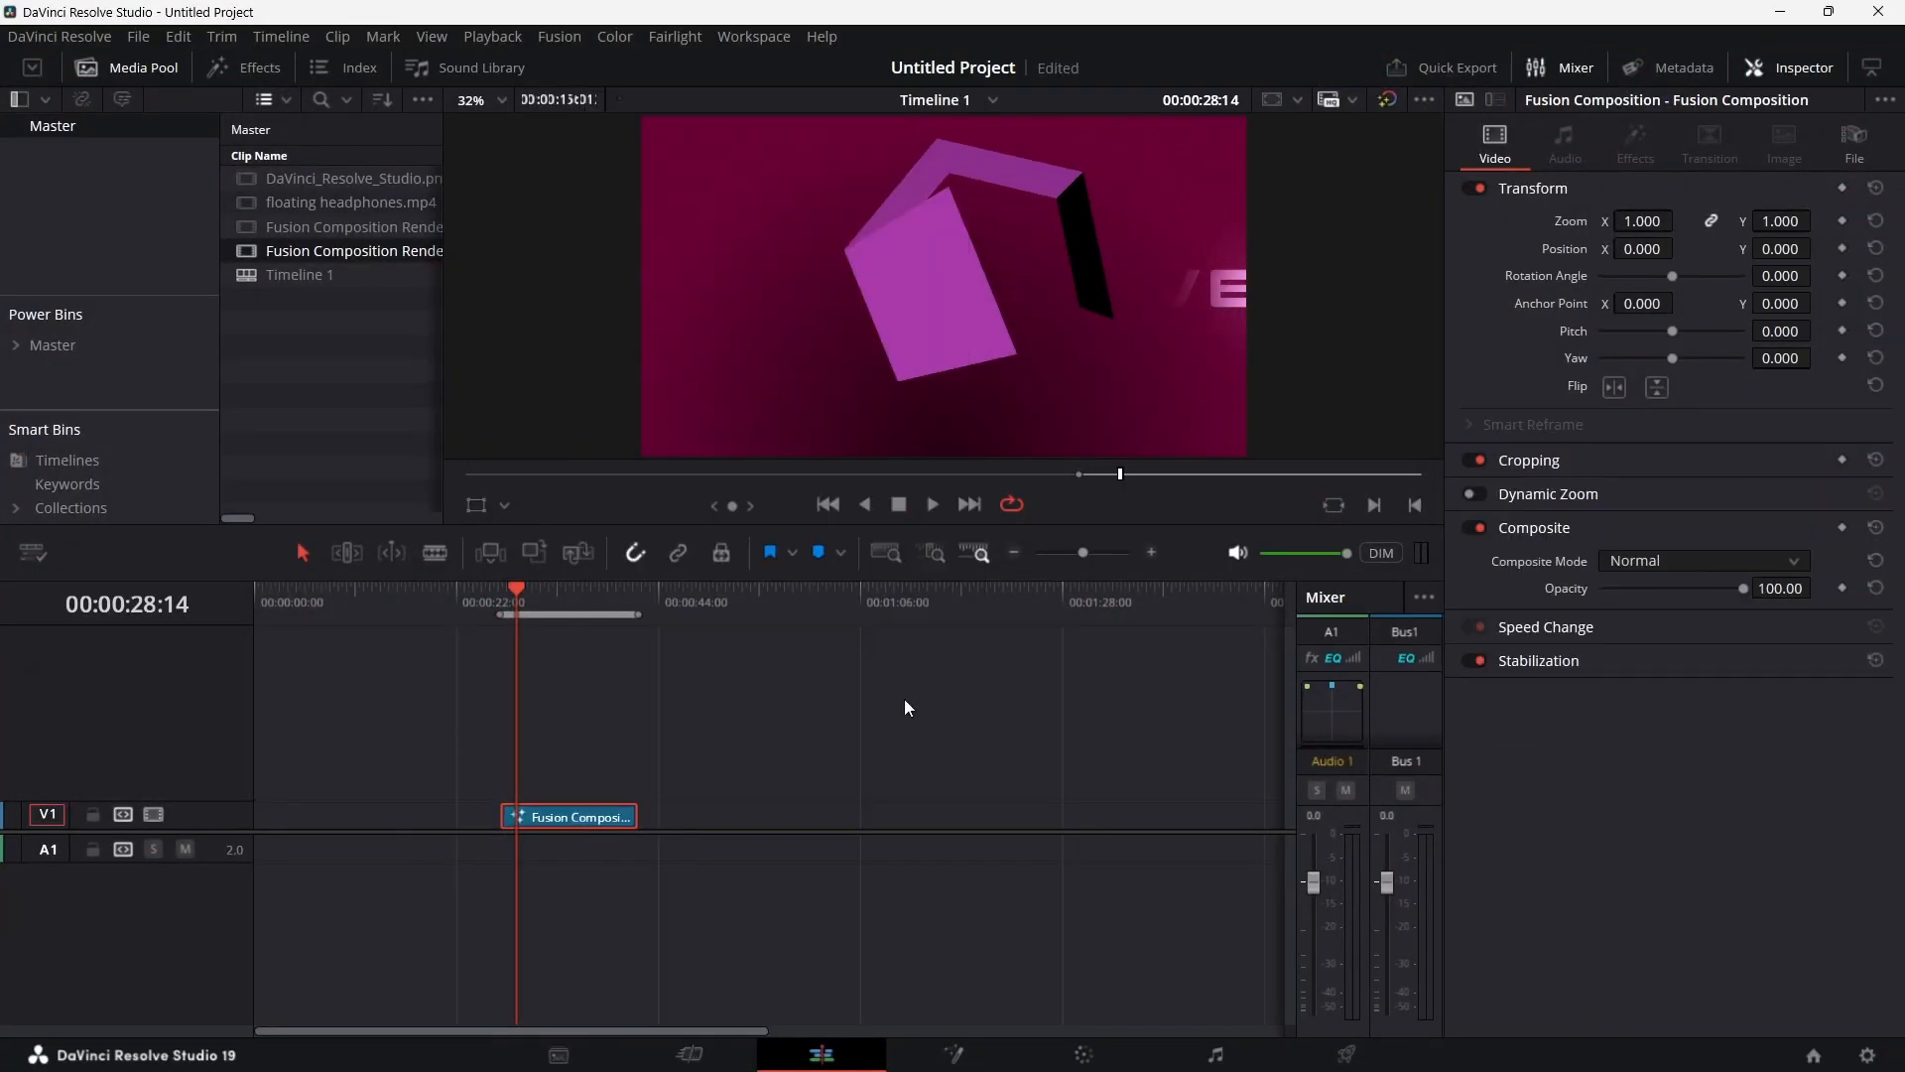
left_click(953, 1053)
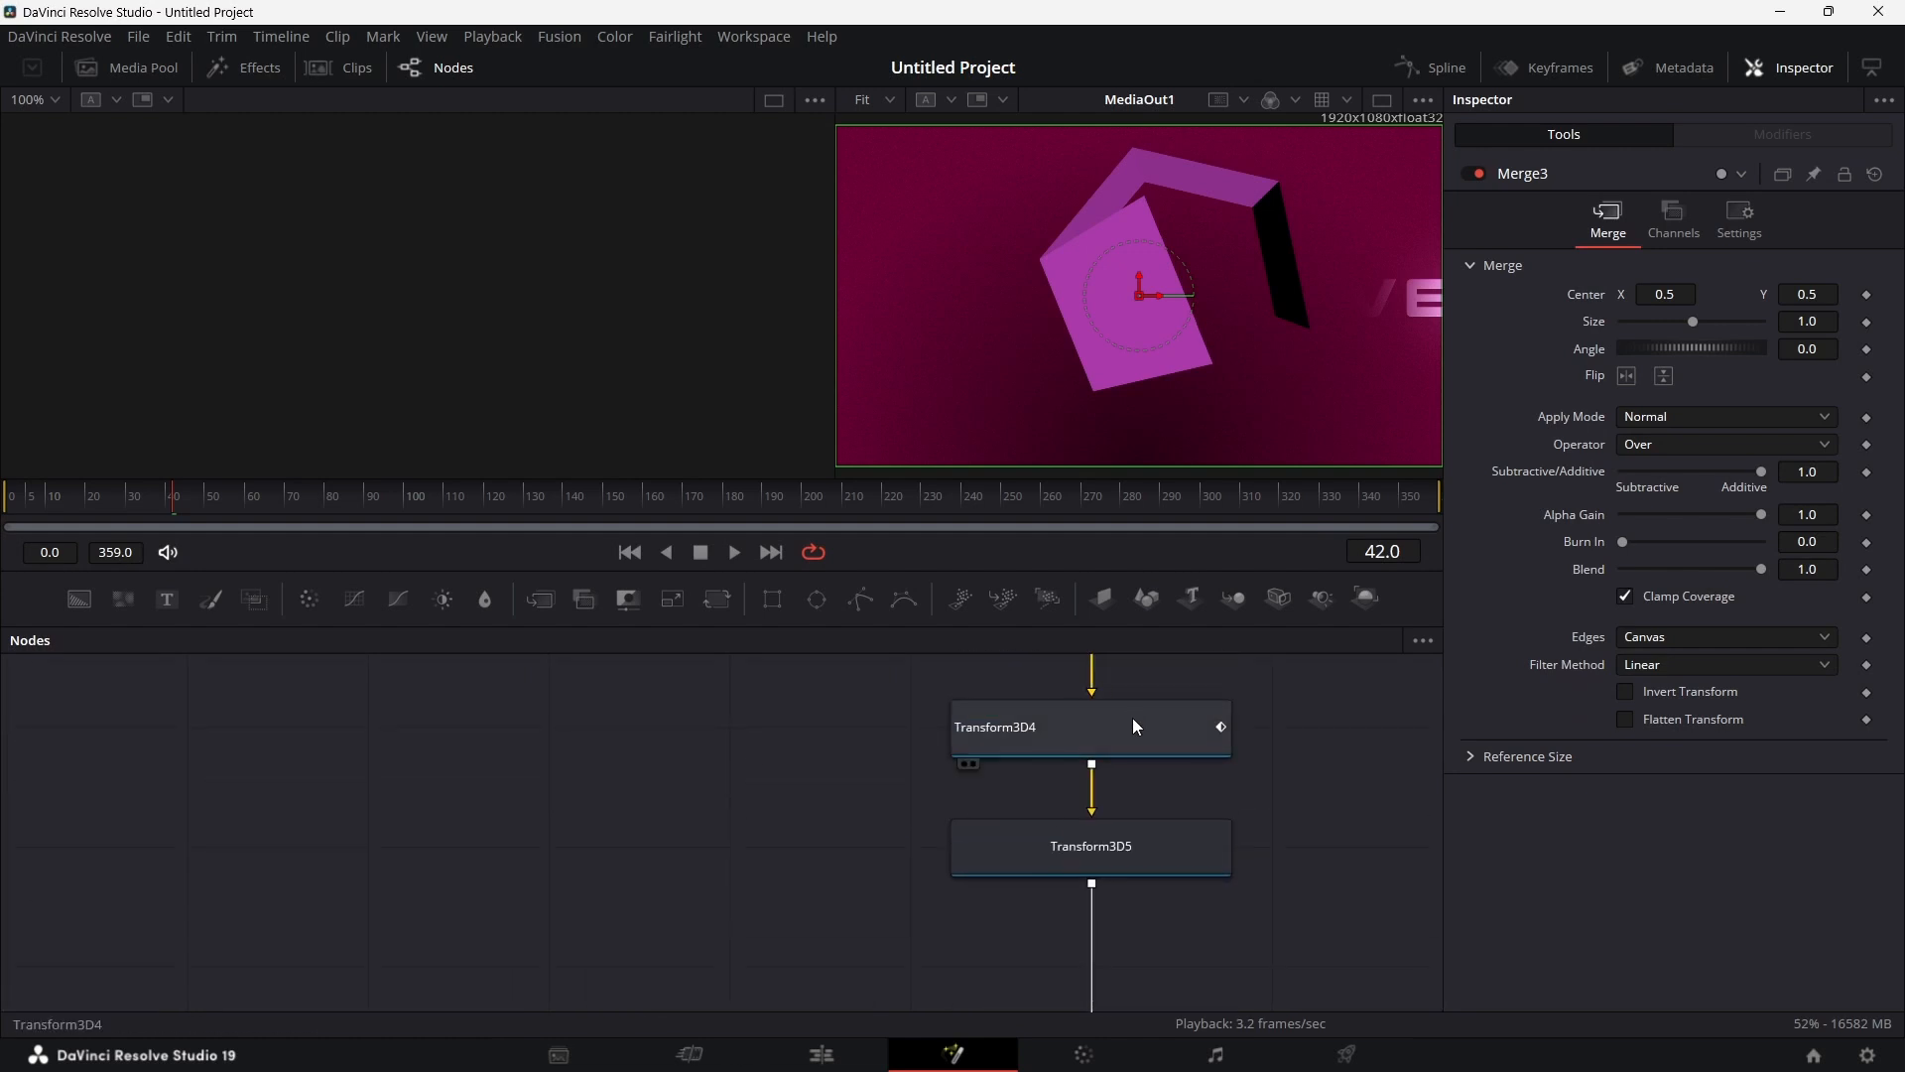
Step: Delete the Transform3D5 node below Transform3D4
left_click(1134, 725)
left_click(1152, 843)
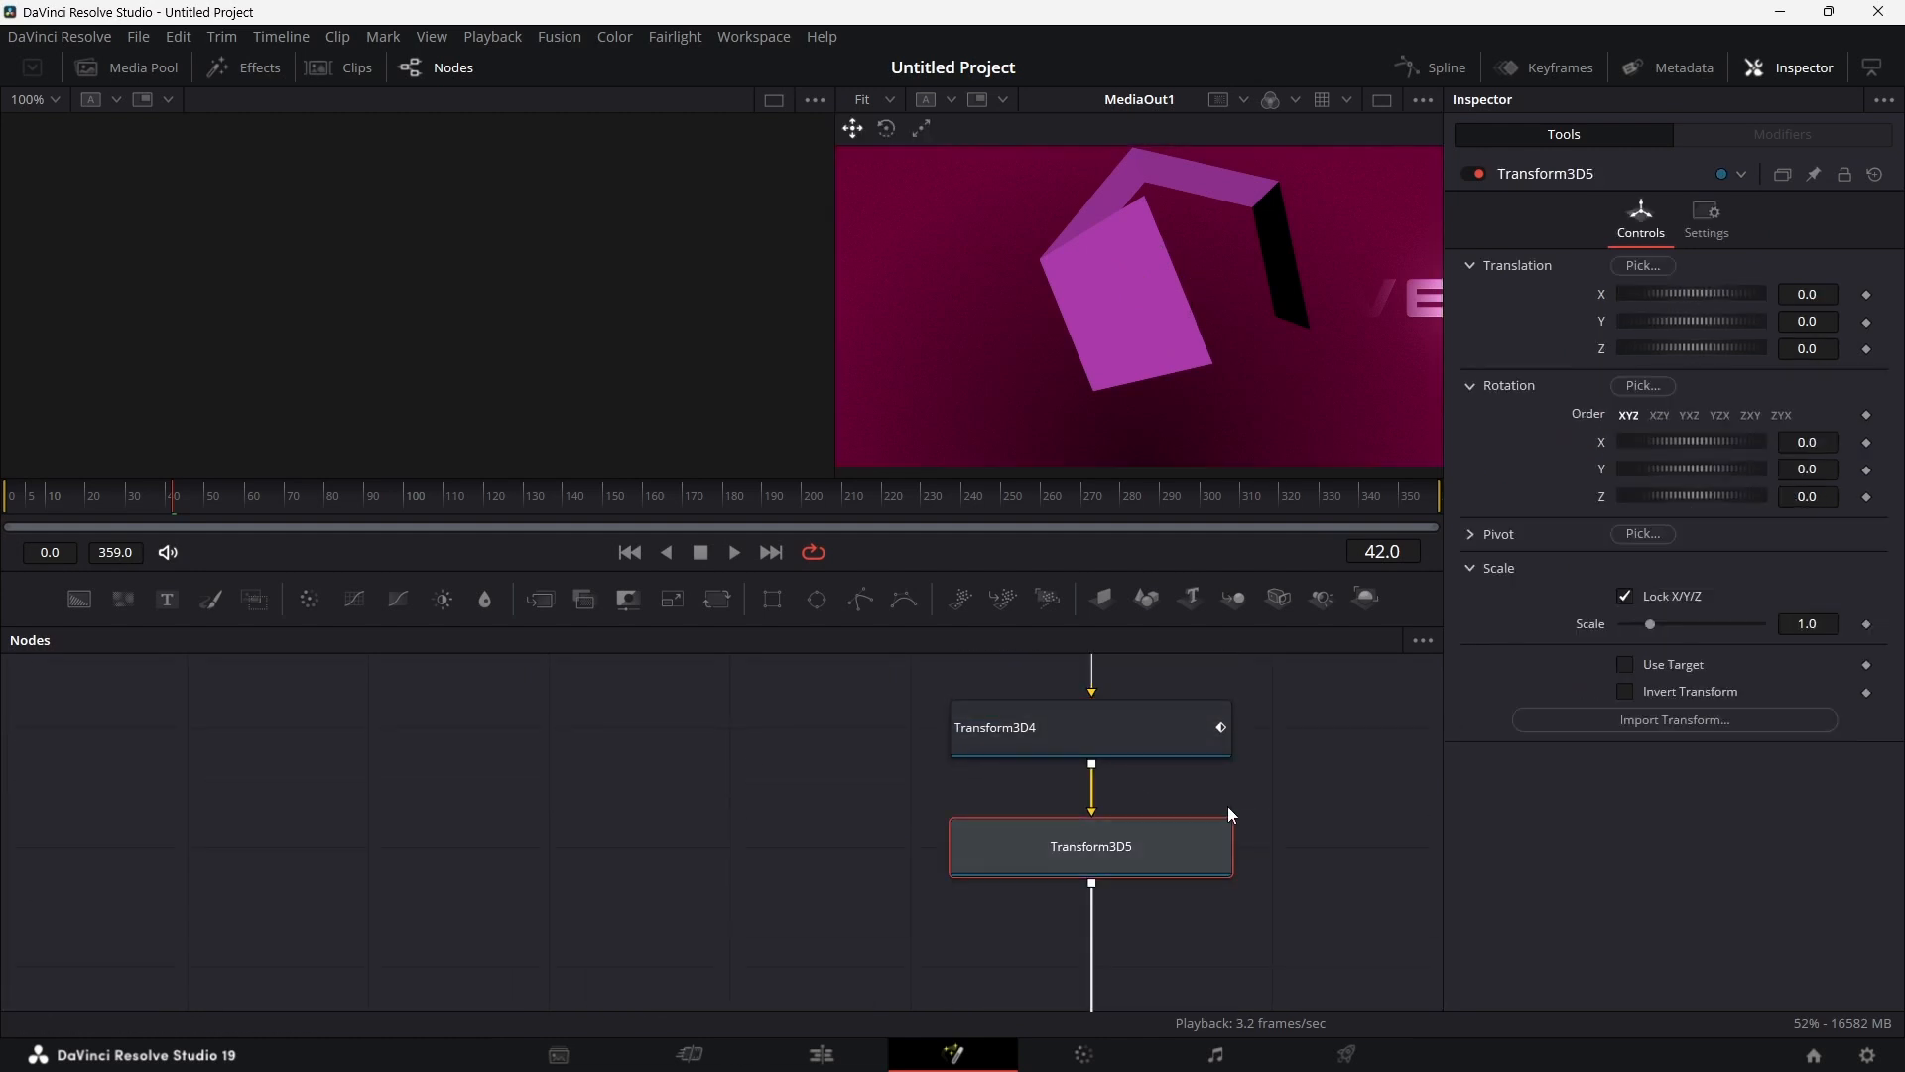
key("Delete")
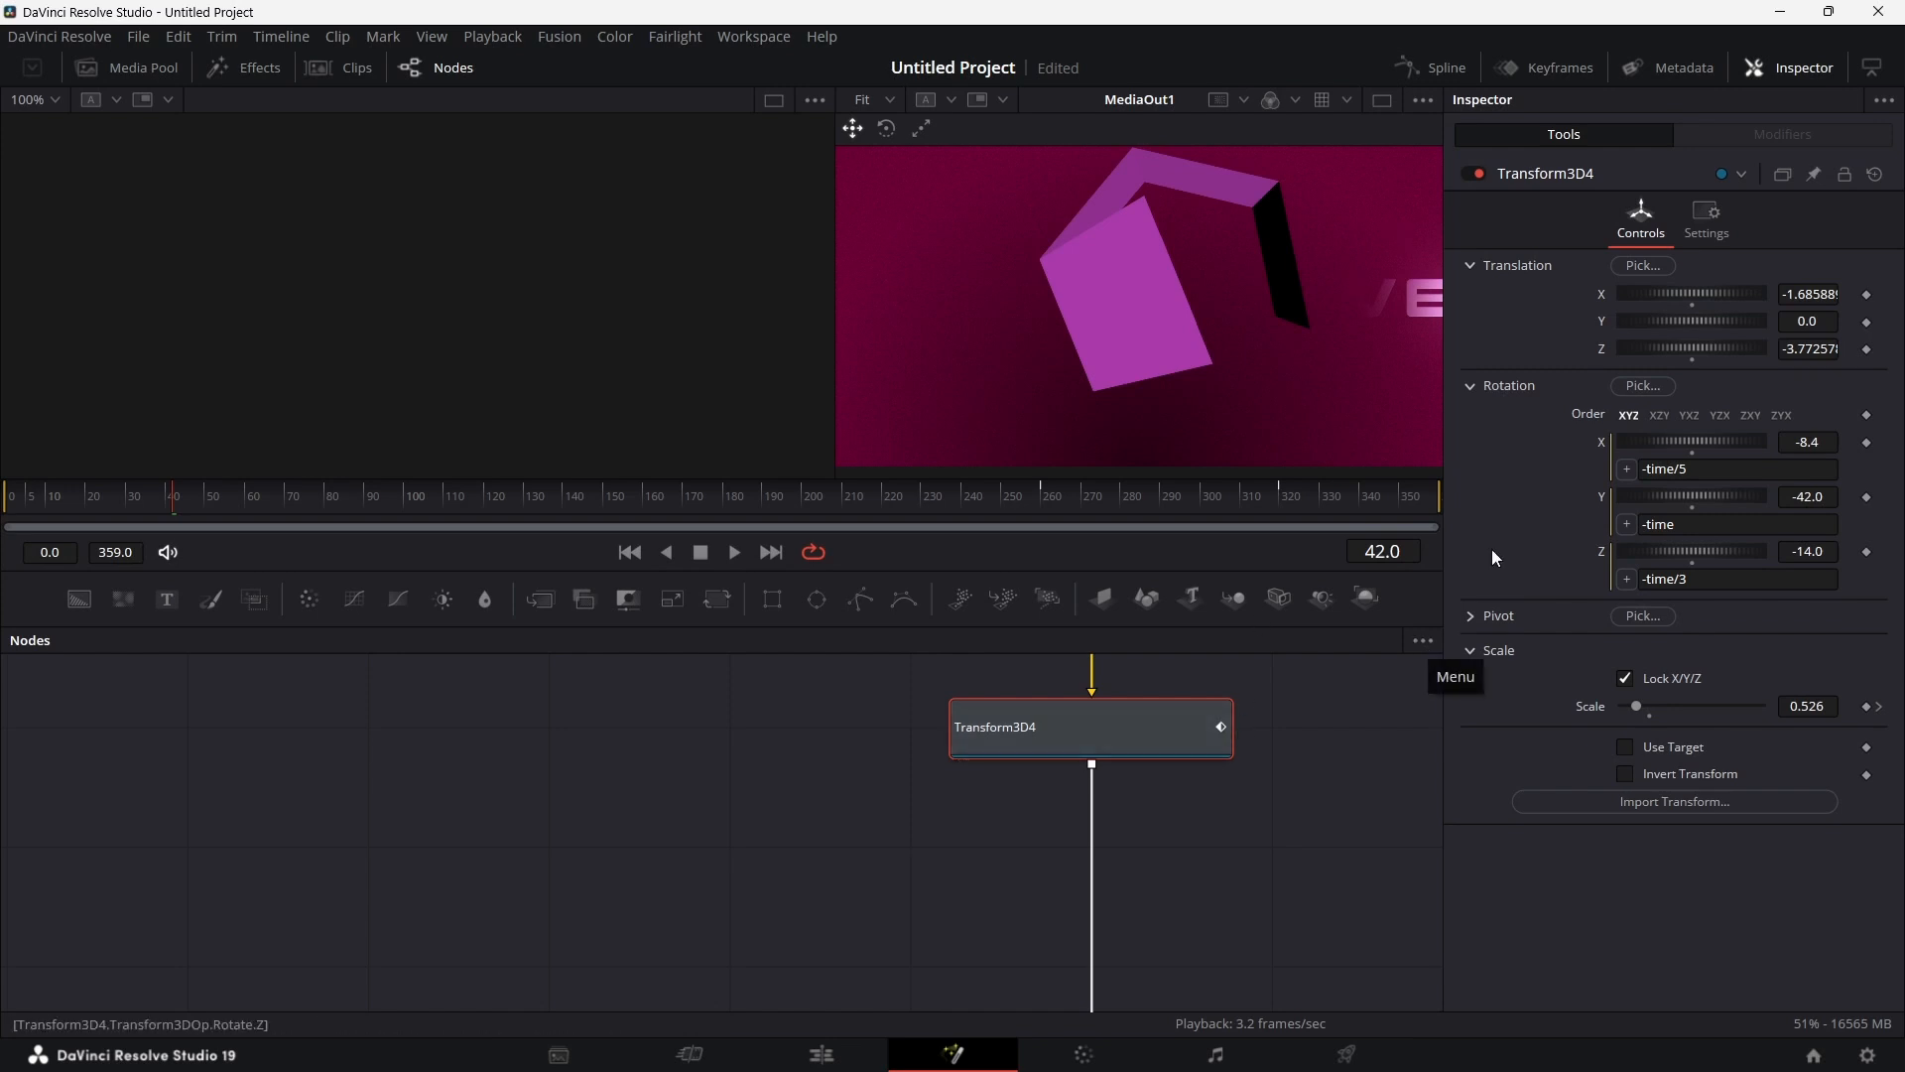
Step: Apply In Cubic easing to both of Transform3D4's X Scale keyframes in the Spline editor, and scrub through to frame 359 to check it
left_click(1452, 68)
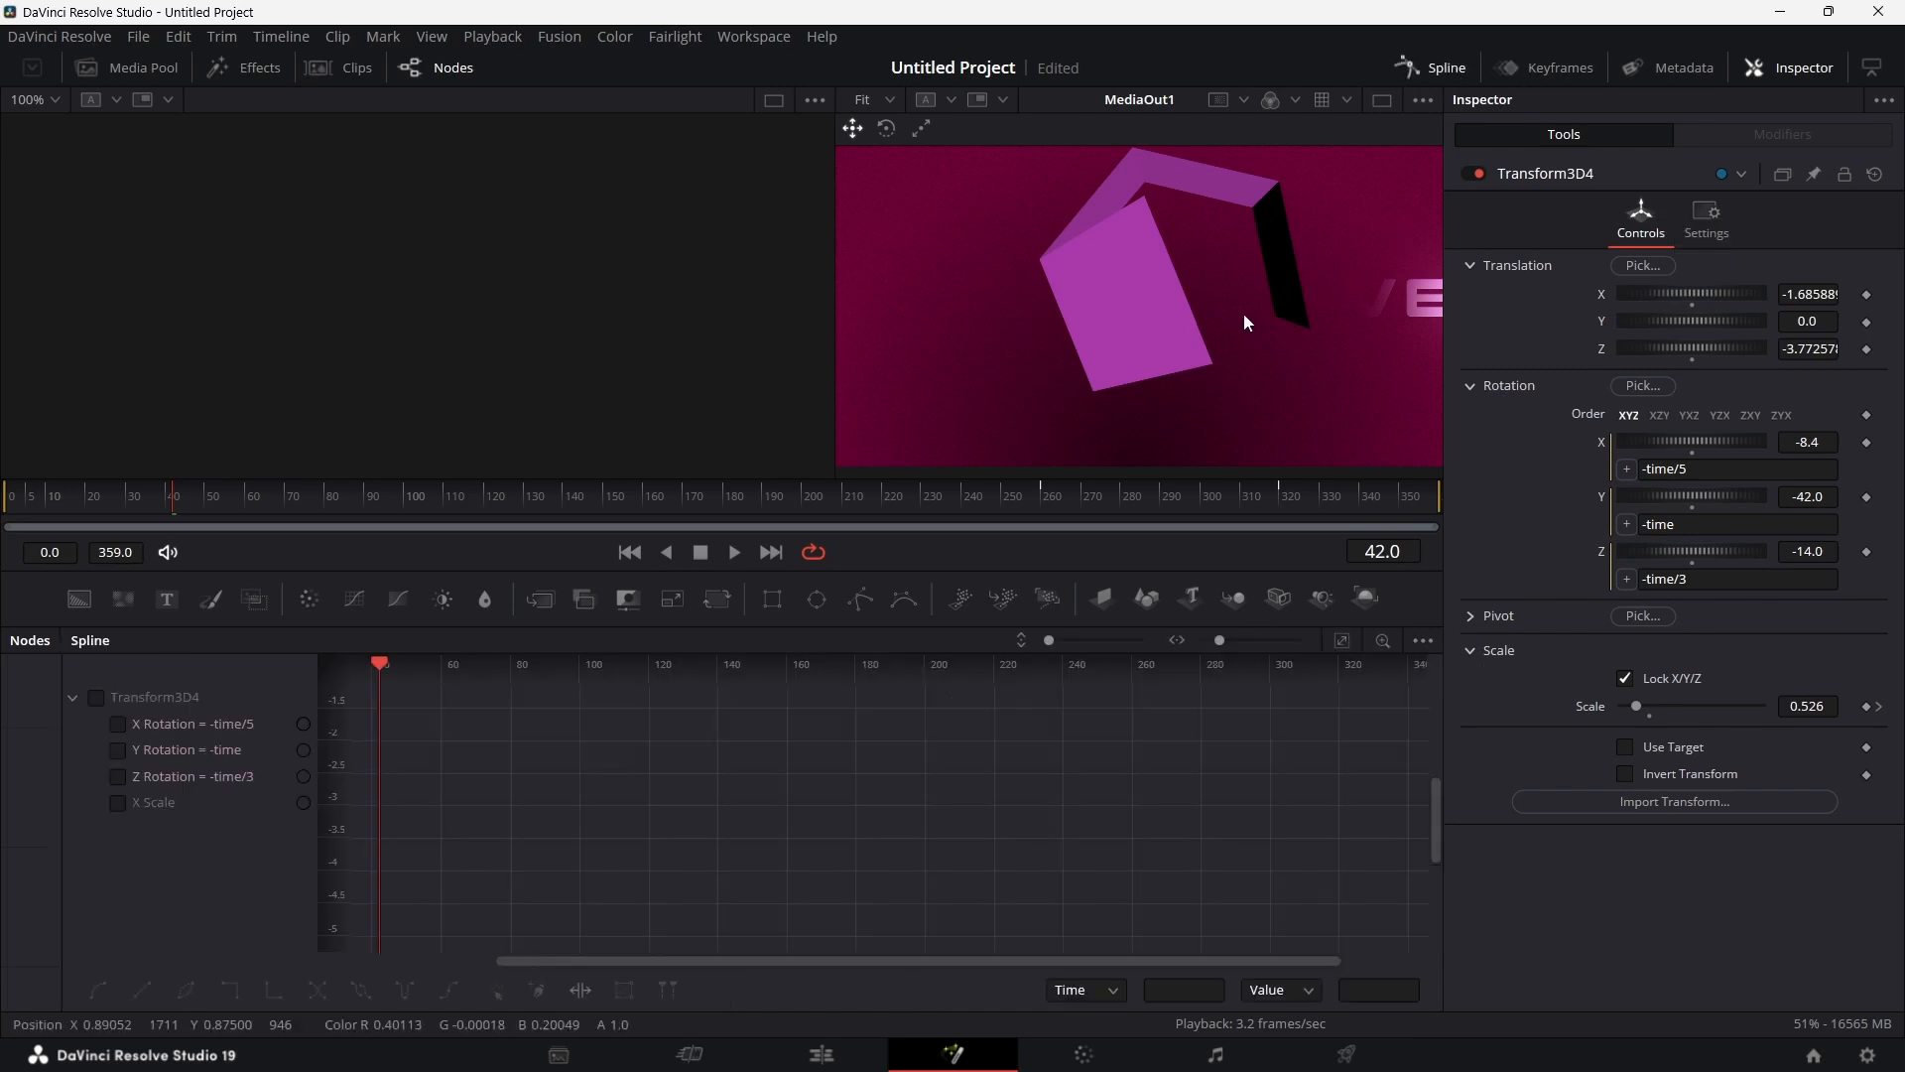
left_click(118, 804)
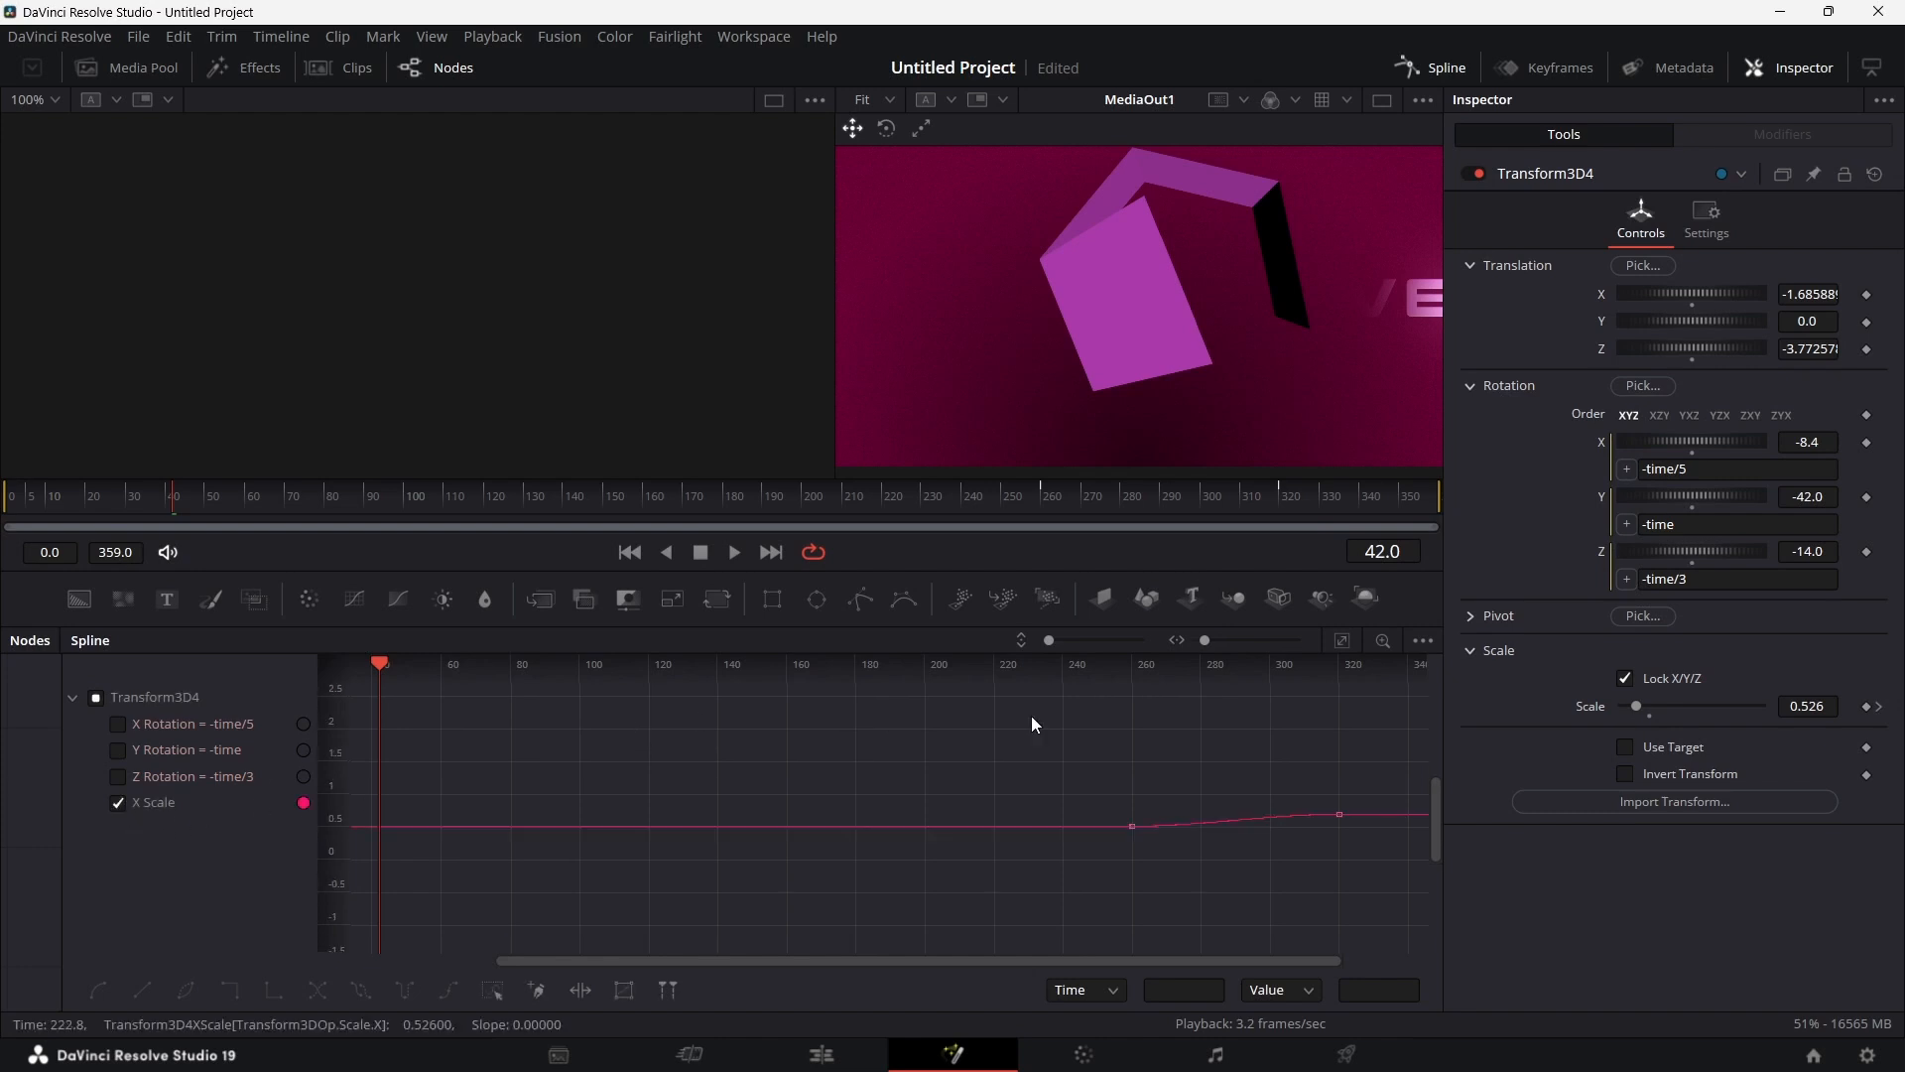
left_click(1342, 641)
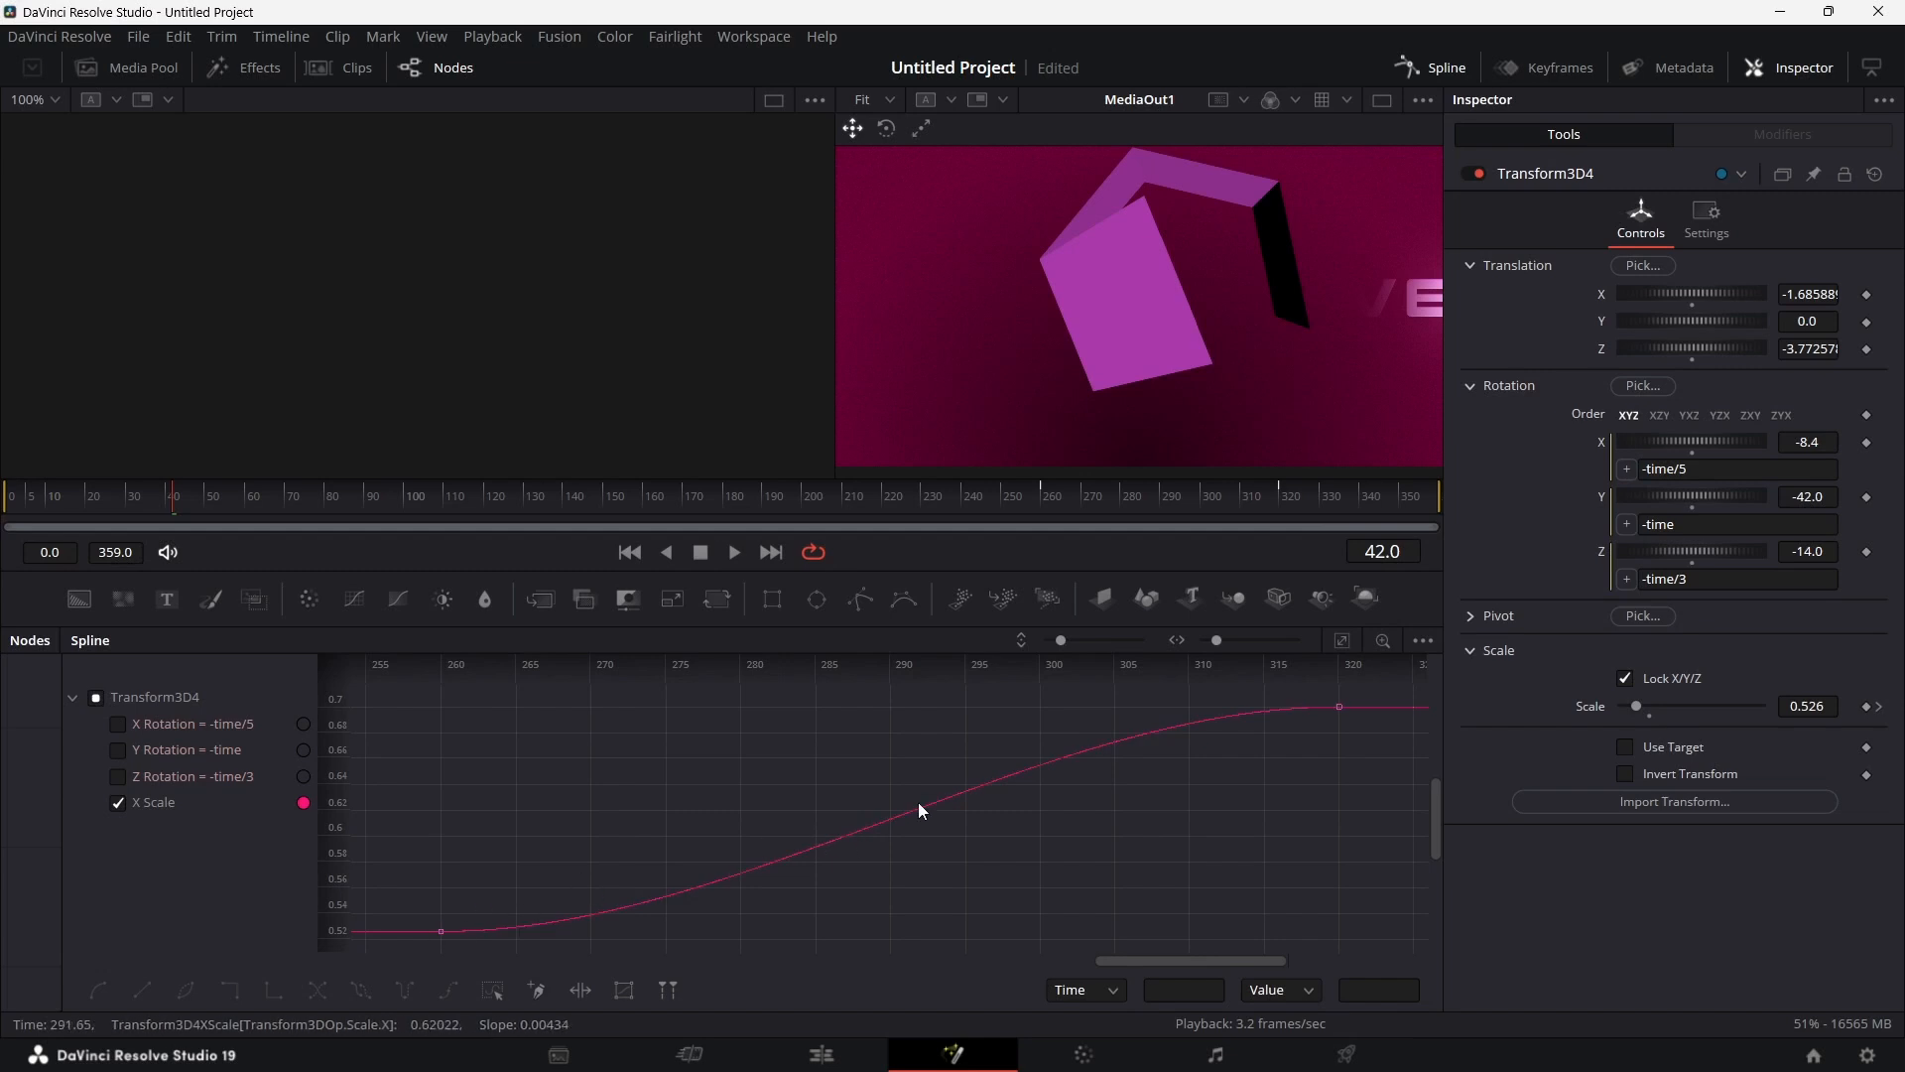
right_click(902, 772)
left_click(701, 783)
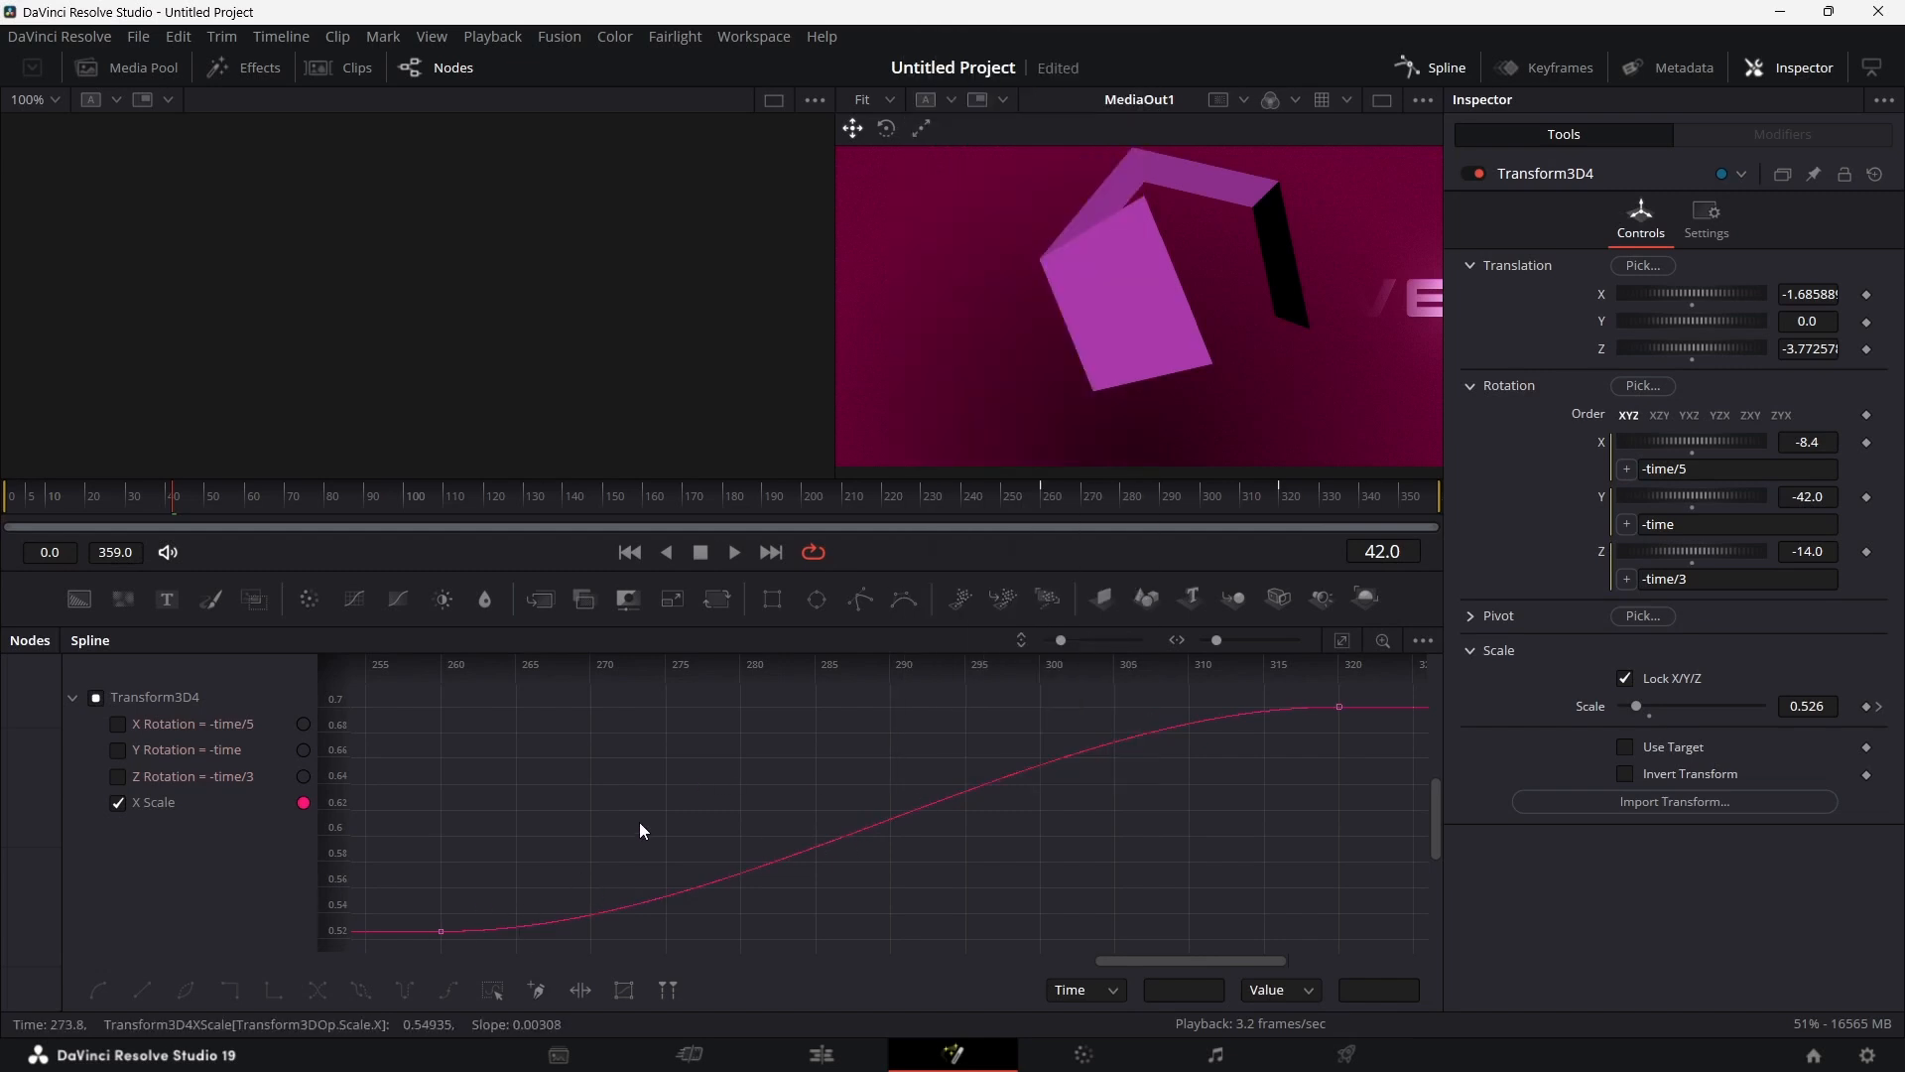
left_click(490, 989)
right_click(714, 780)
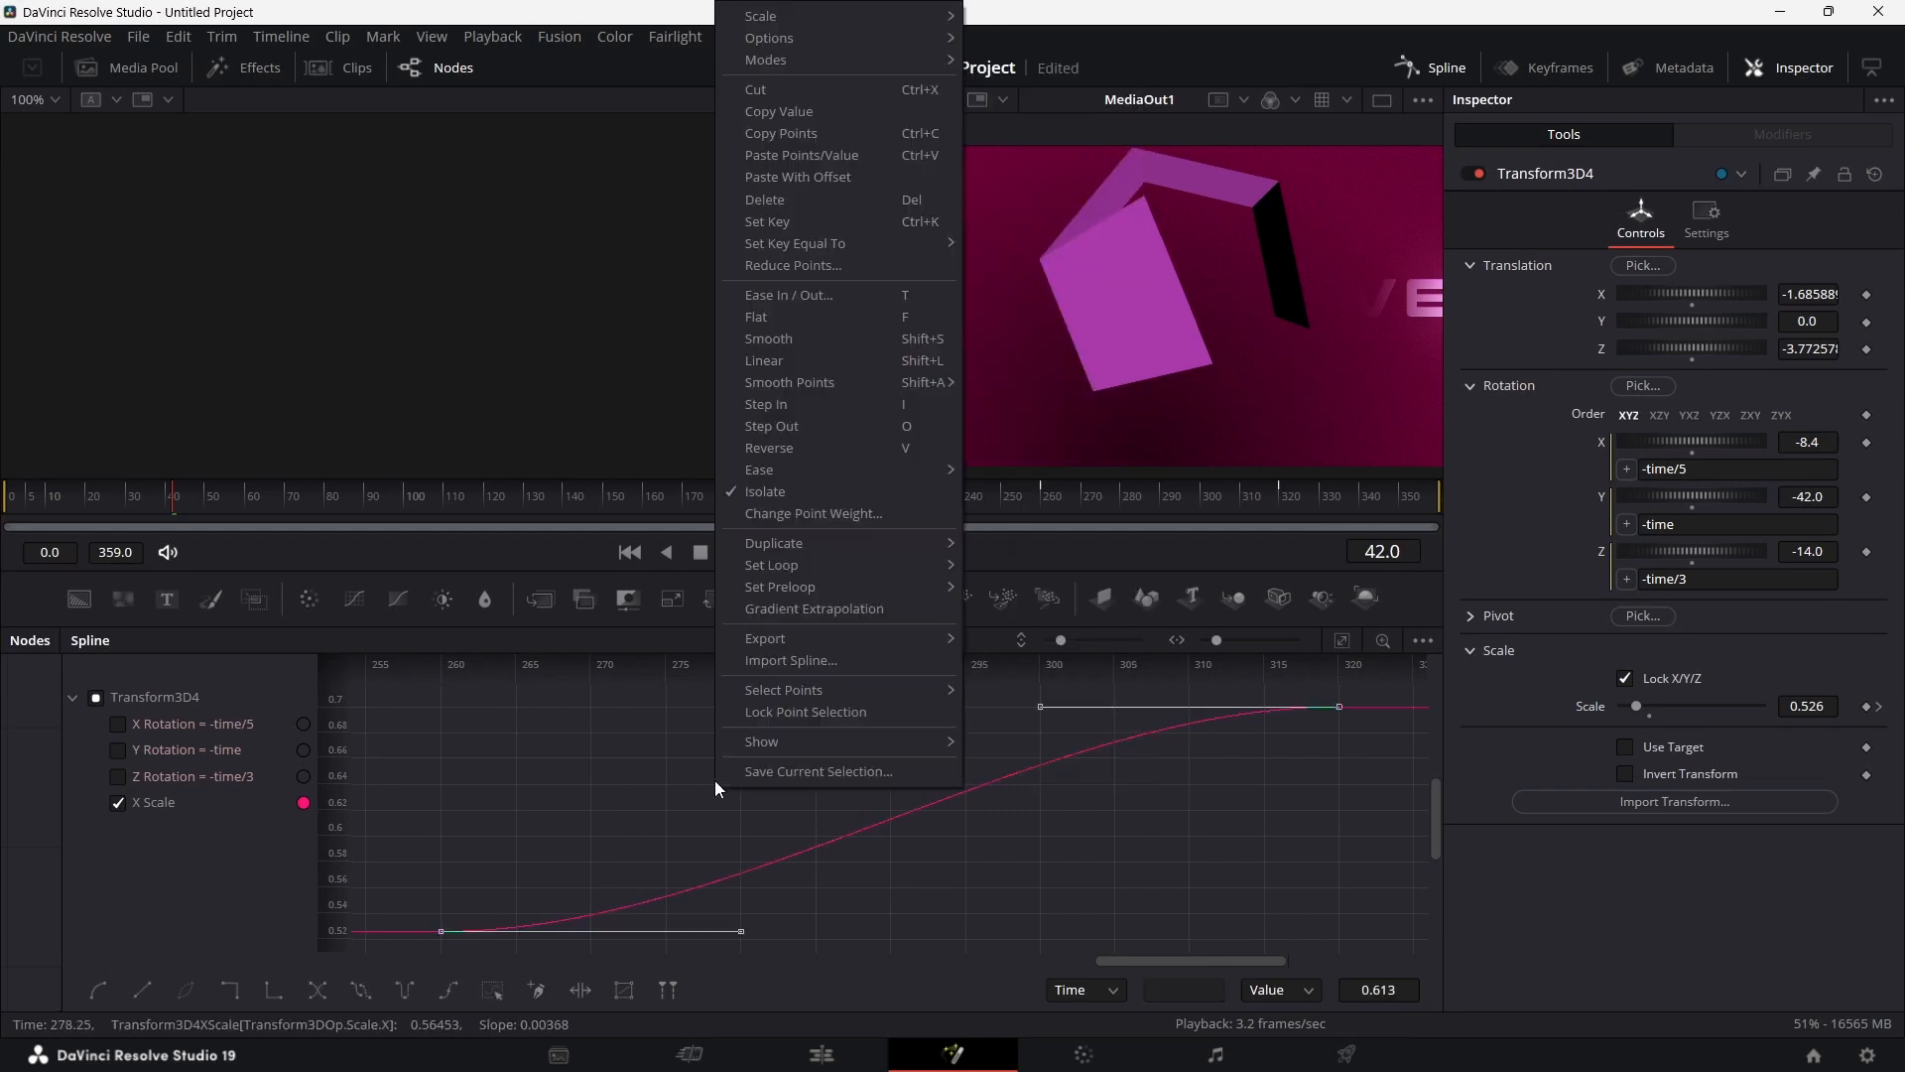
mouse_move(897, 473)
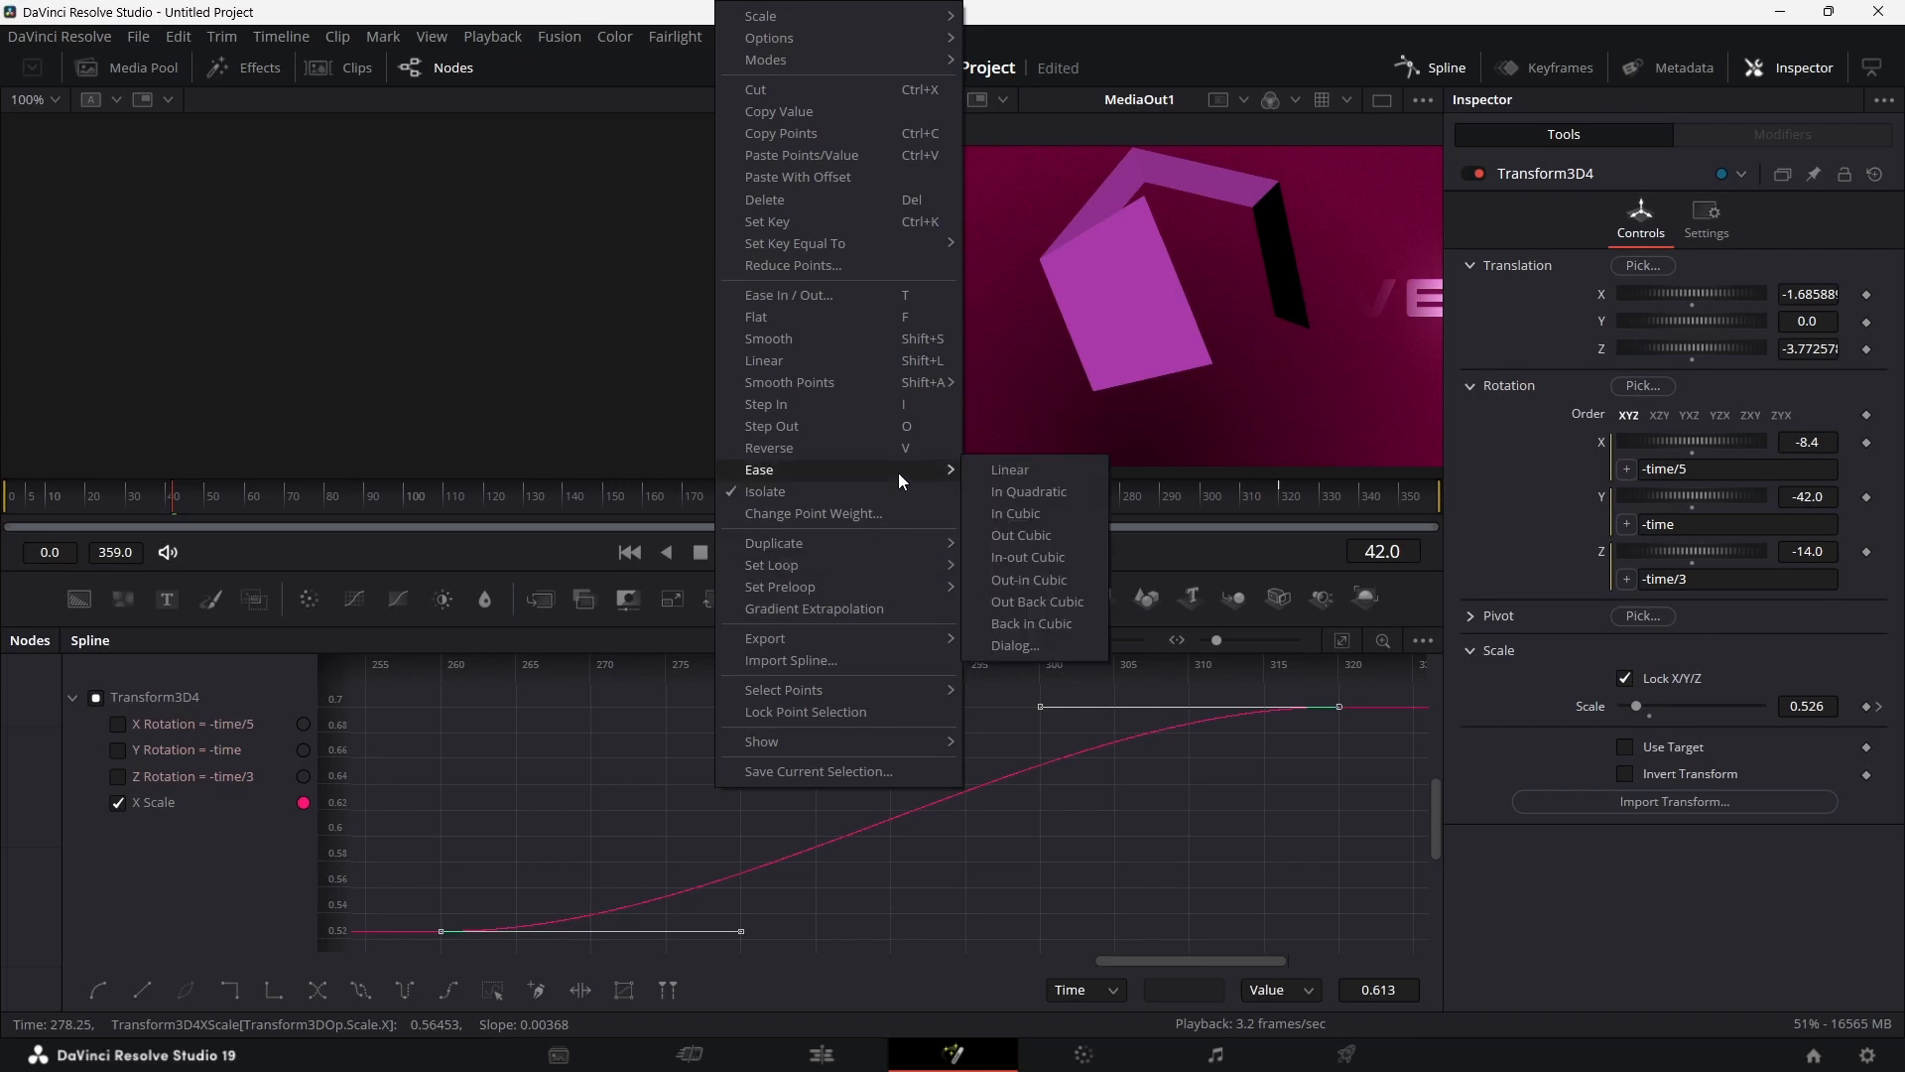
left_click(1032, 516)
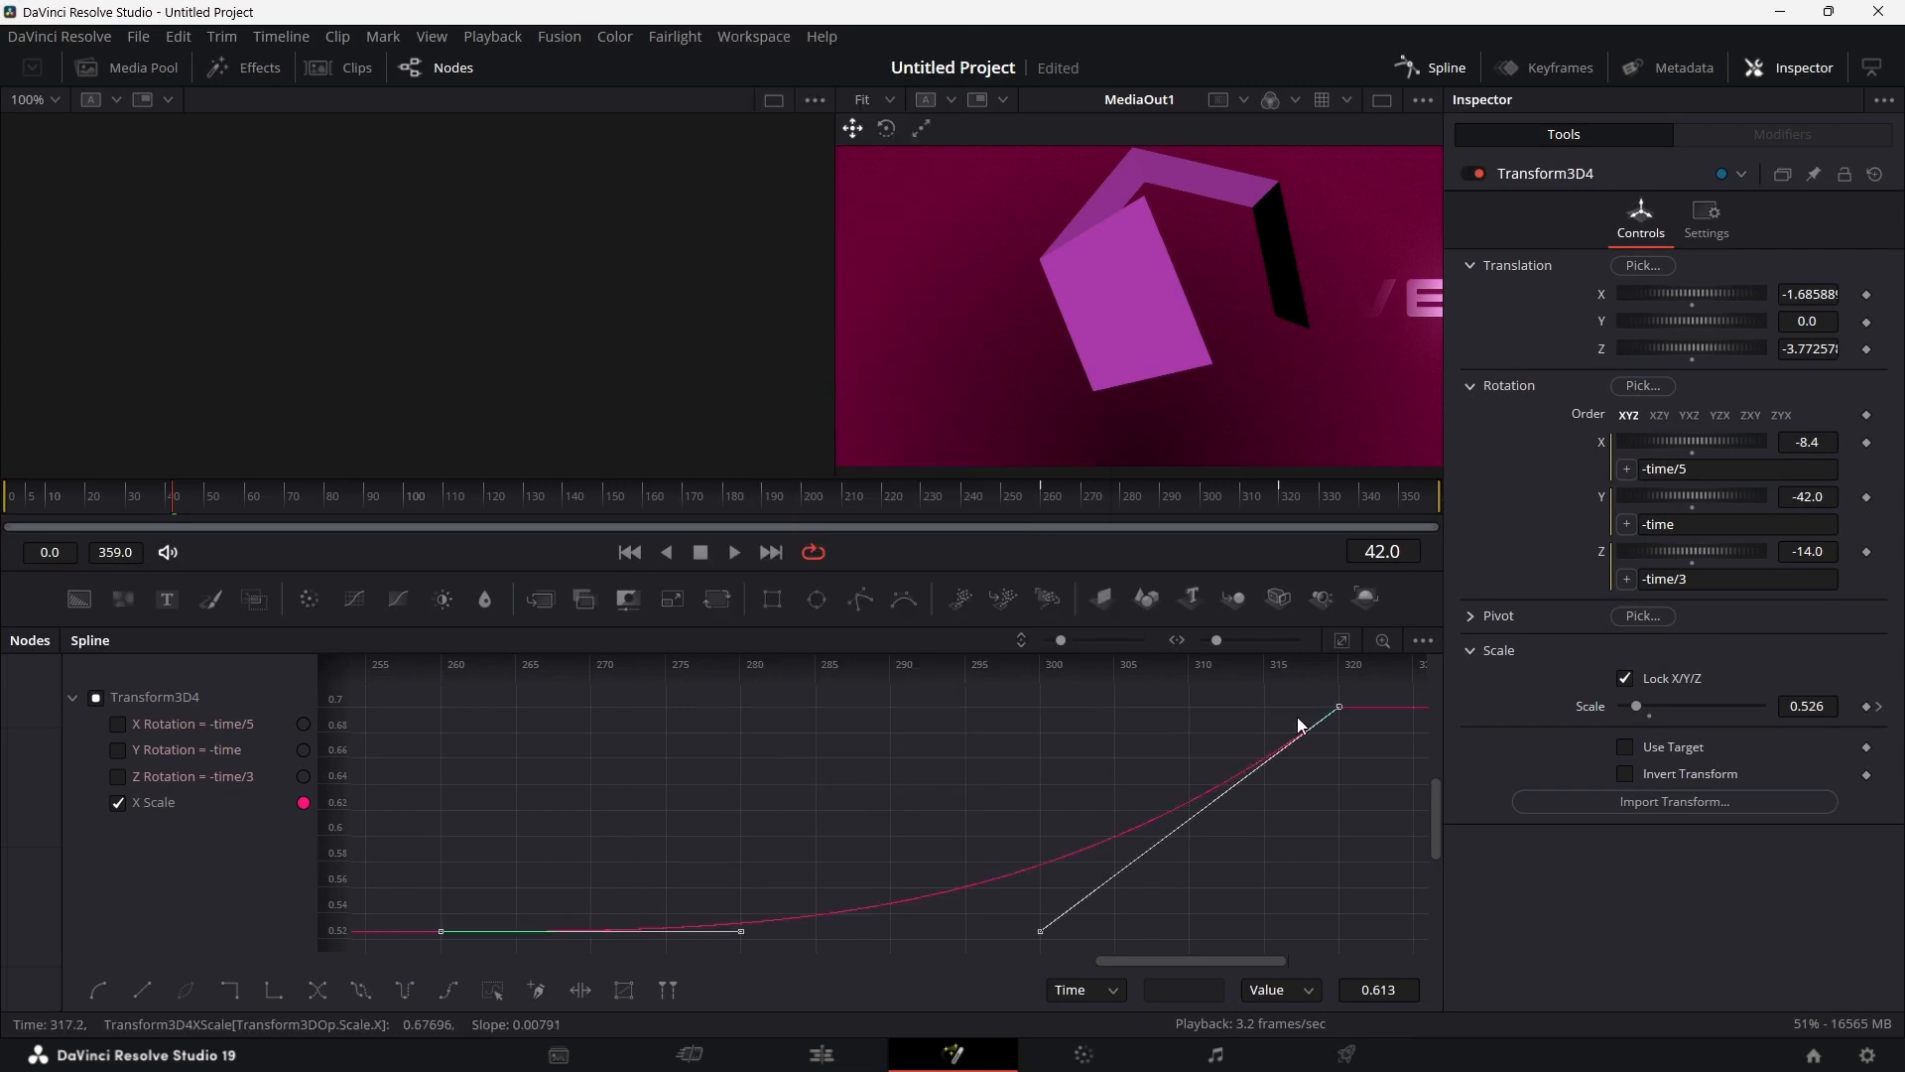
left_click(991, 497)
left_click_drag(984, 497, 1441, 497)
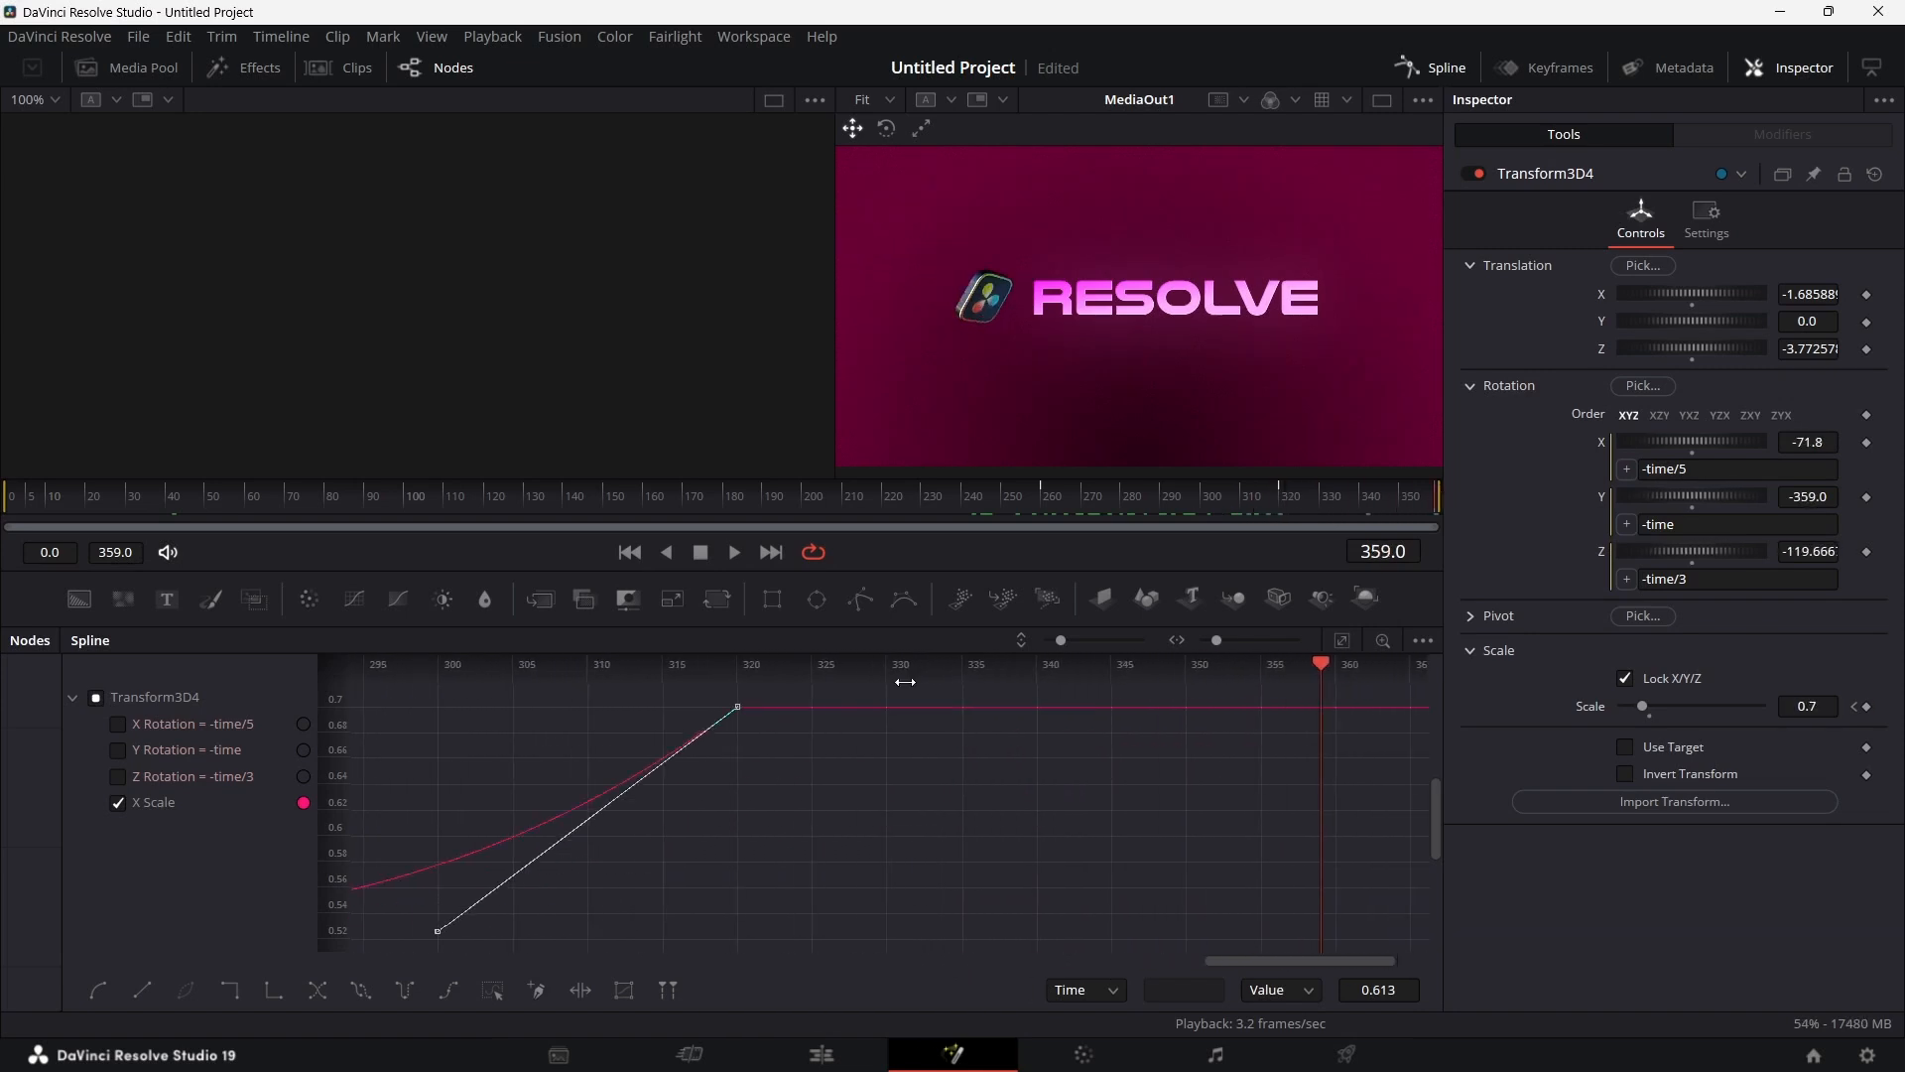
left_click(822, 1057)
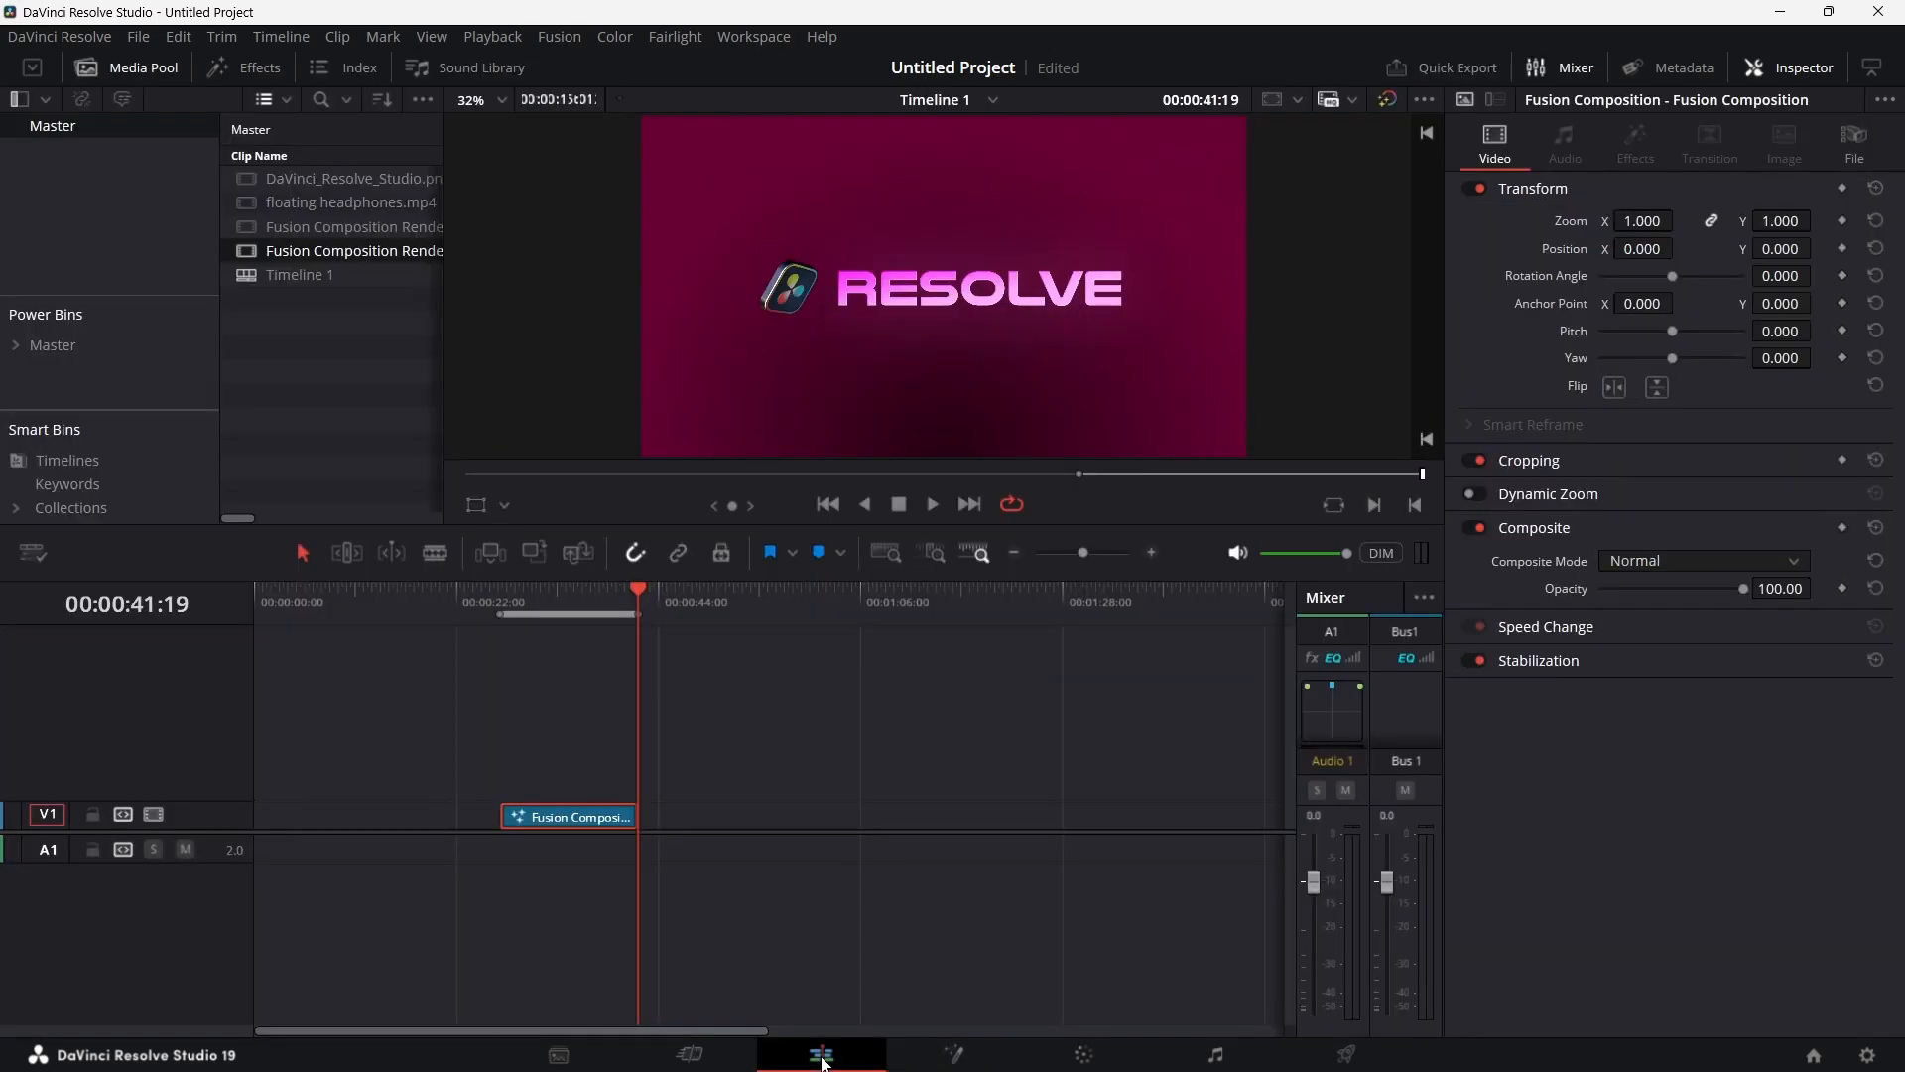
right_click(542, 820)
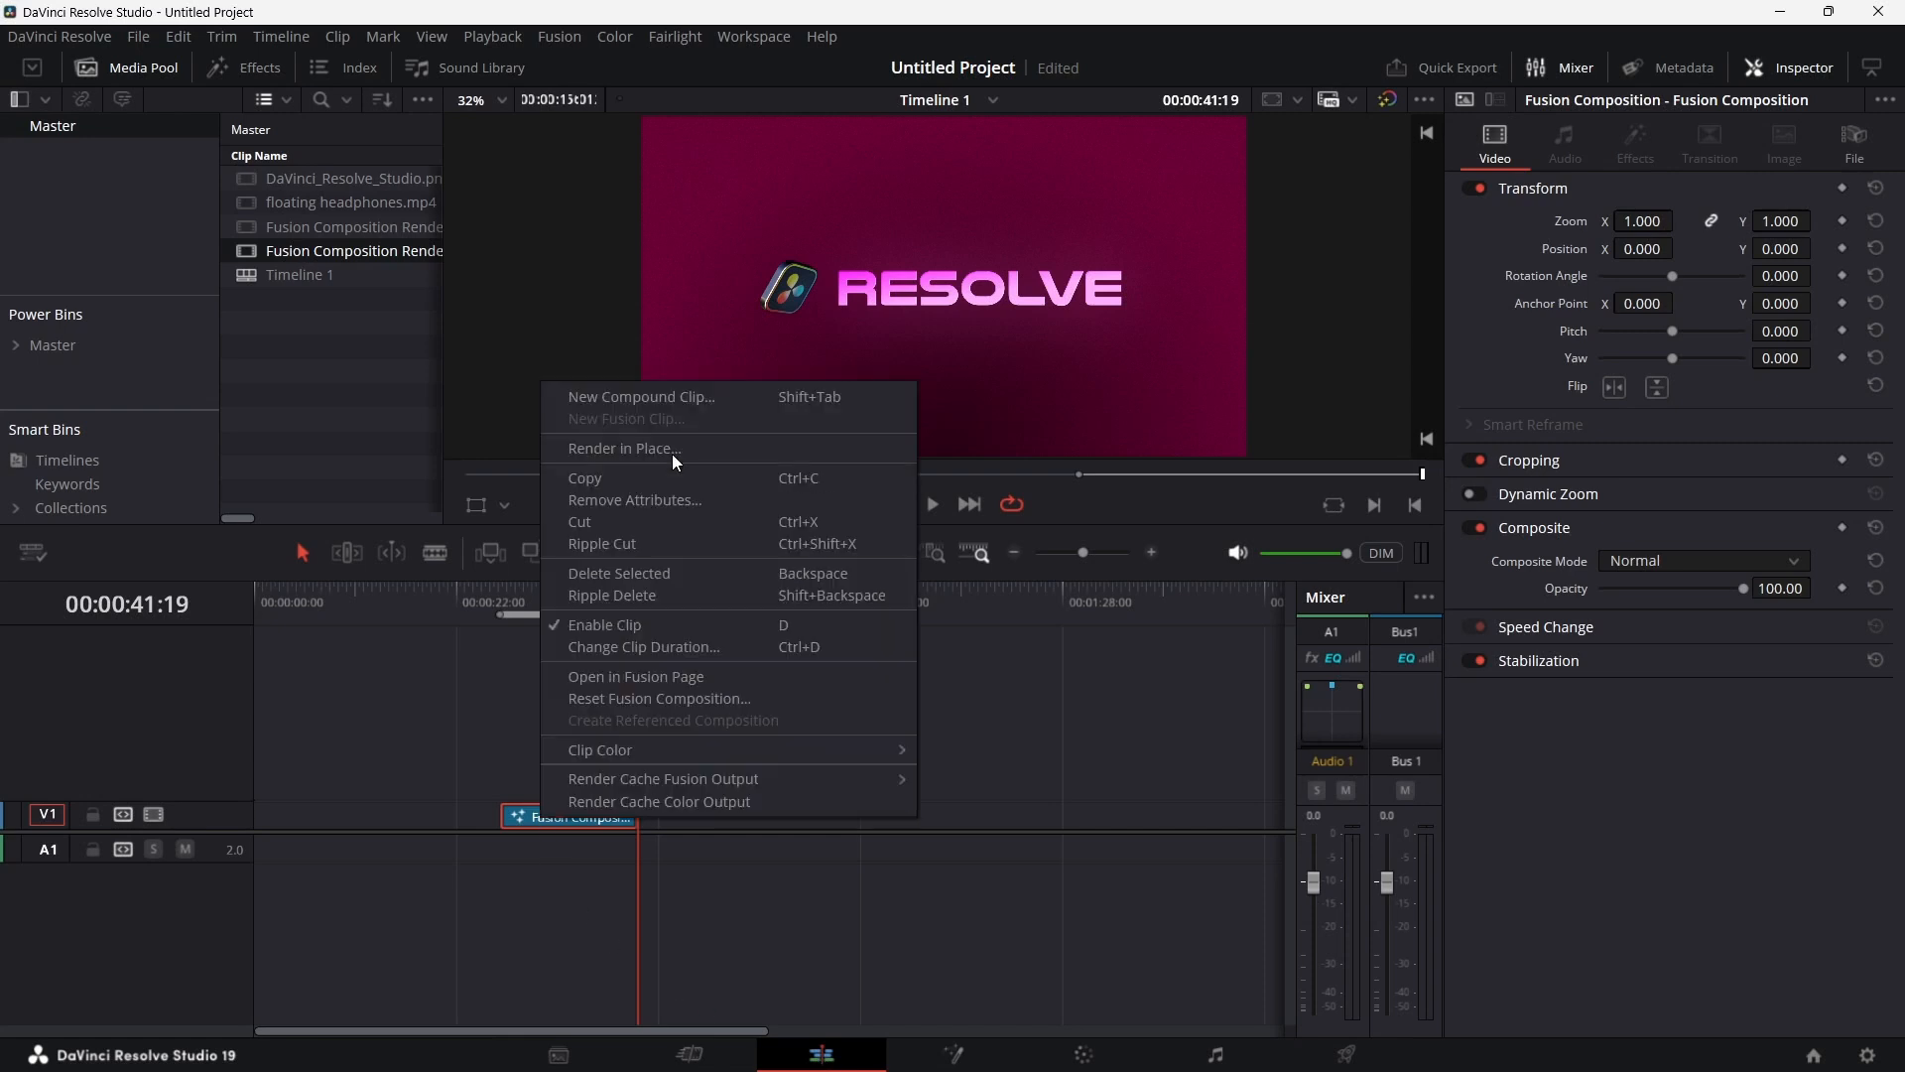
left_click(701, 446)
key("Return")
key("Return")
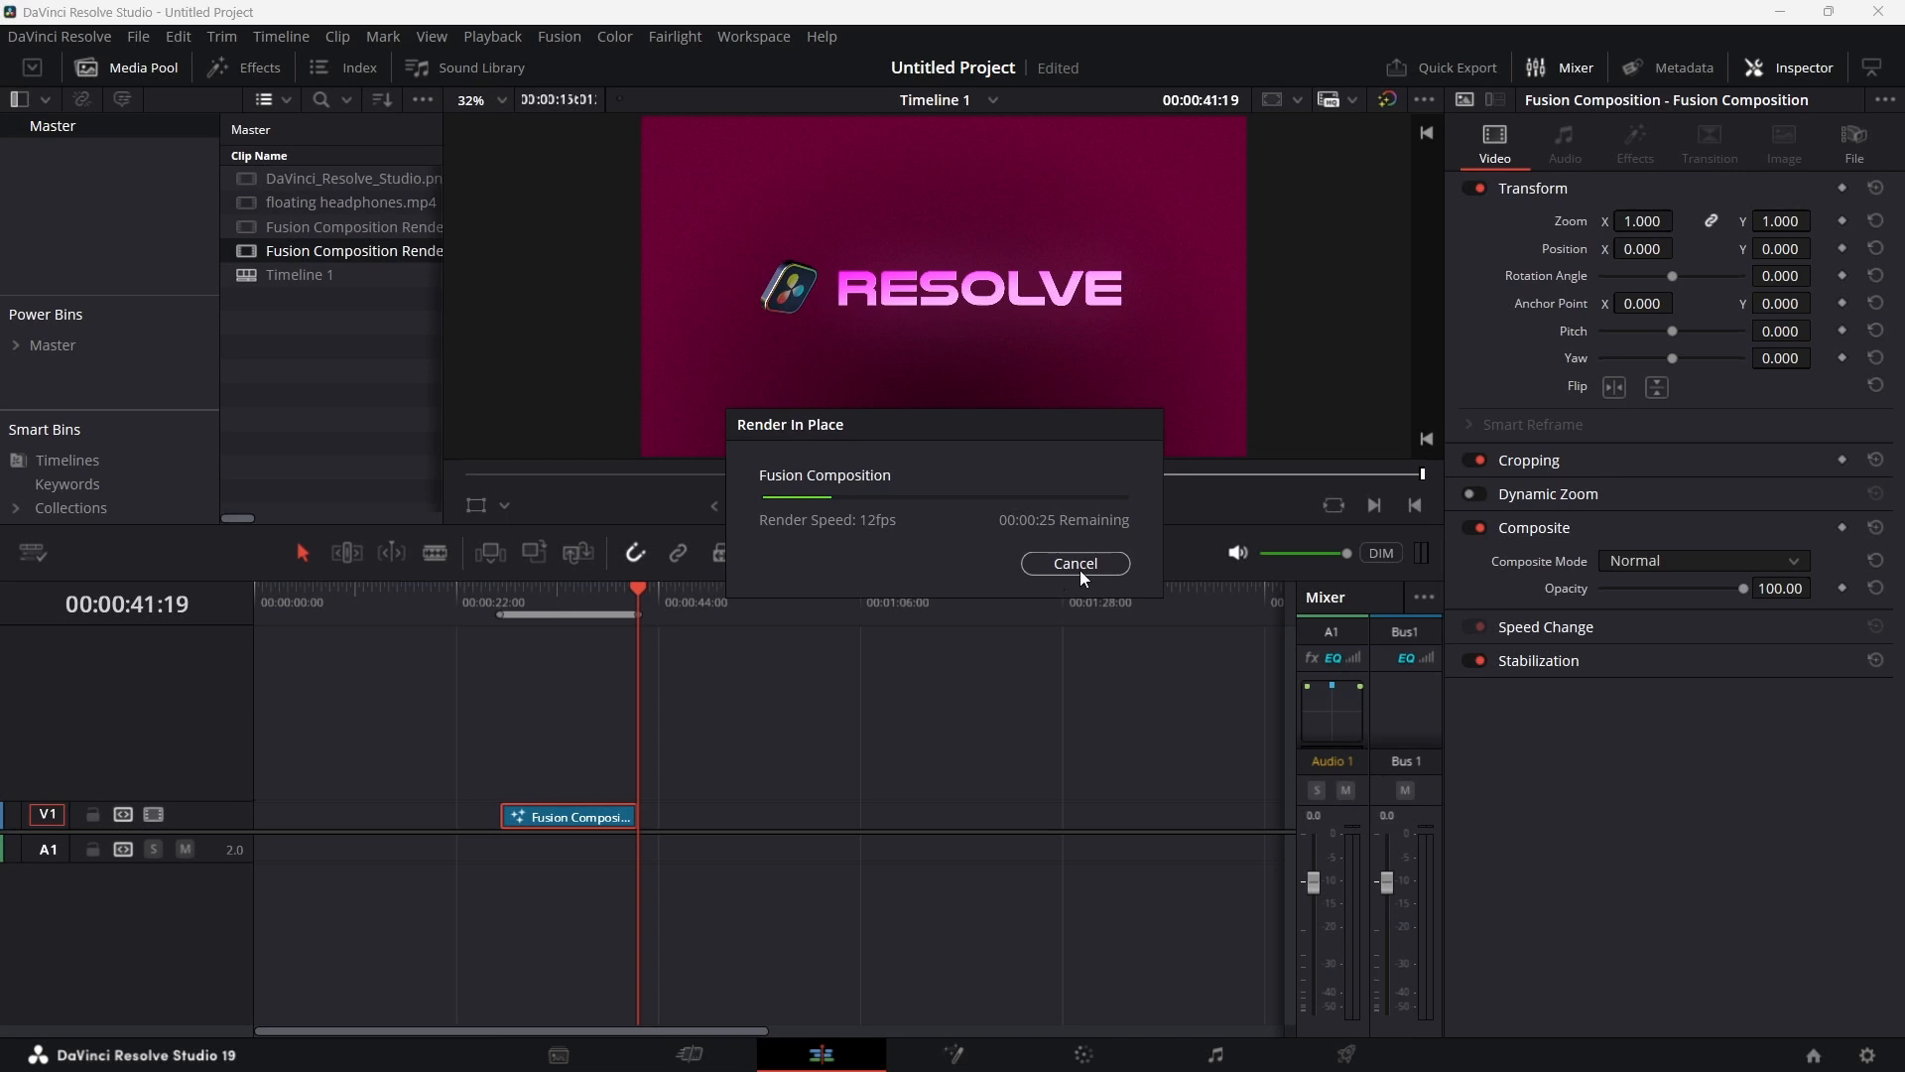
left_click(1079, 564)
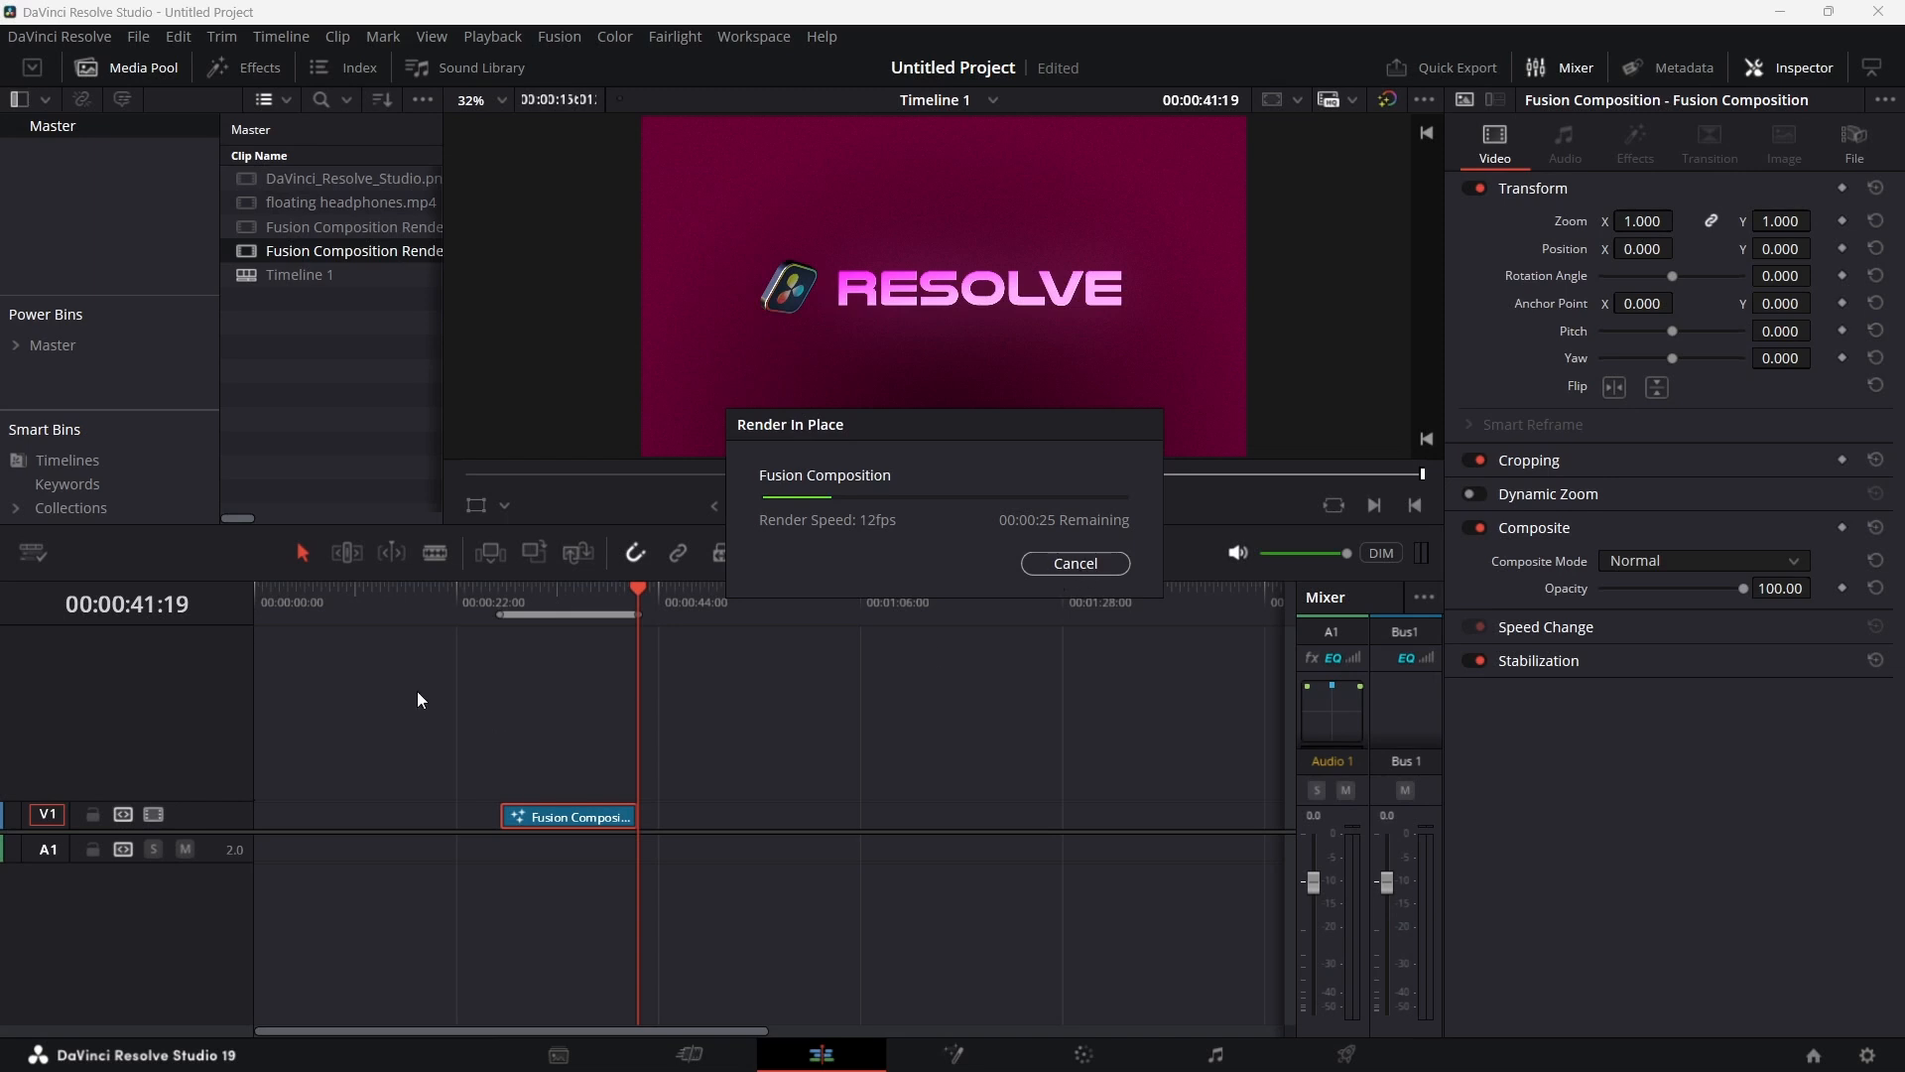
Step: Park the playhead inside the clip at composition frame 168, return to the Fusion page and hide the Spline editor
left_click(566, 597)
left_click(967, 1061)
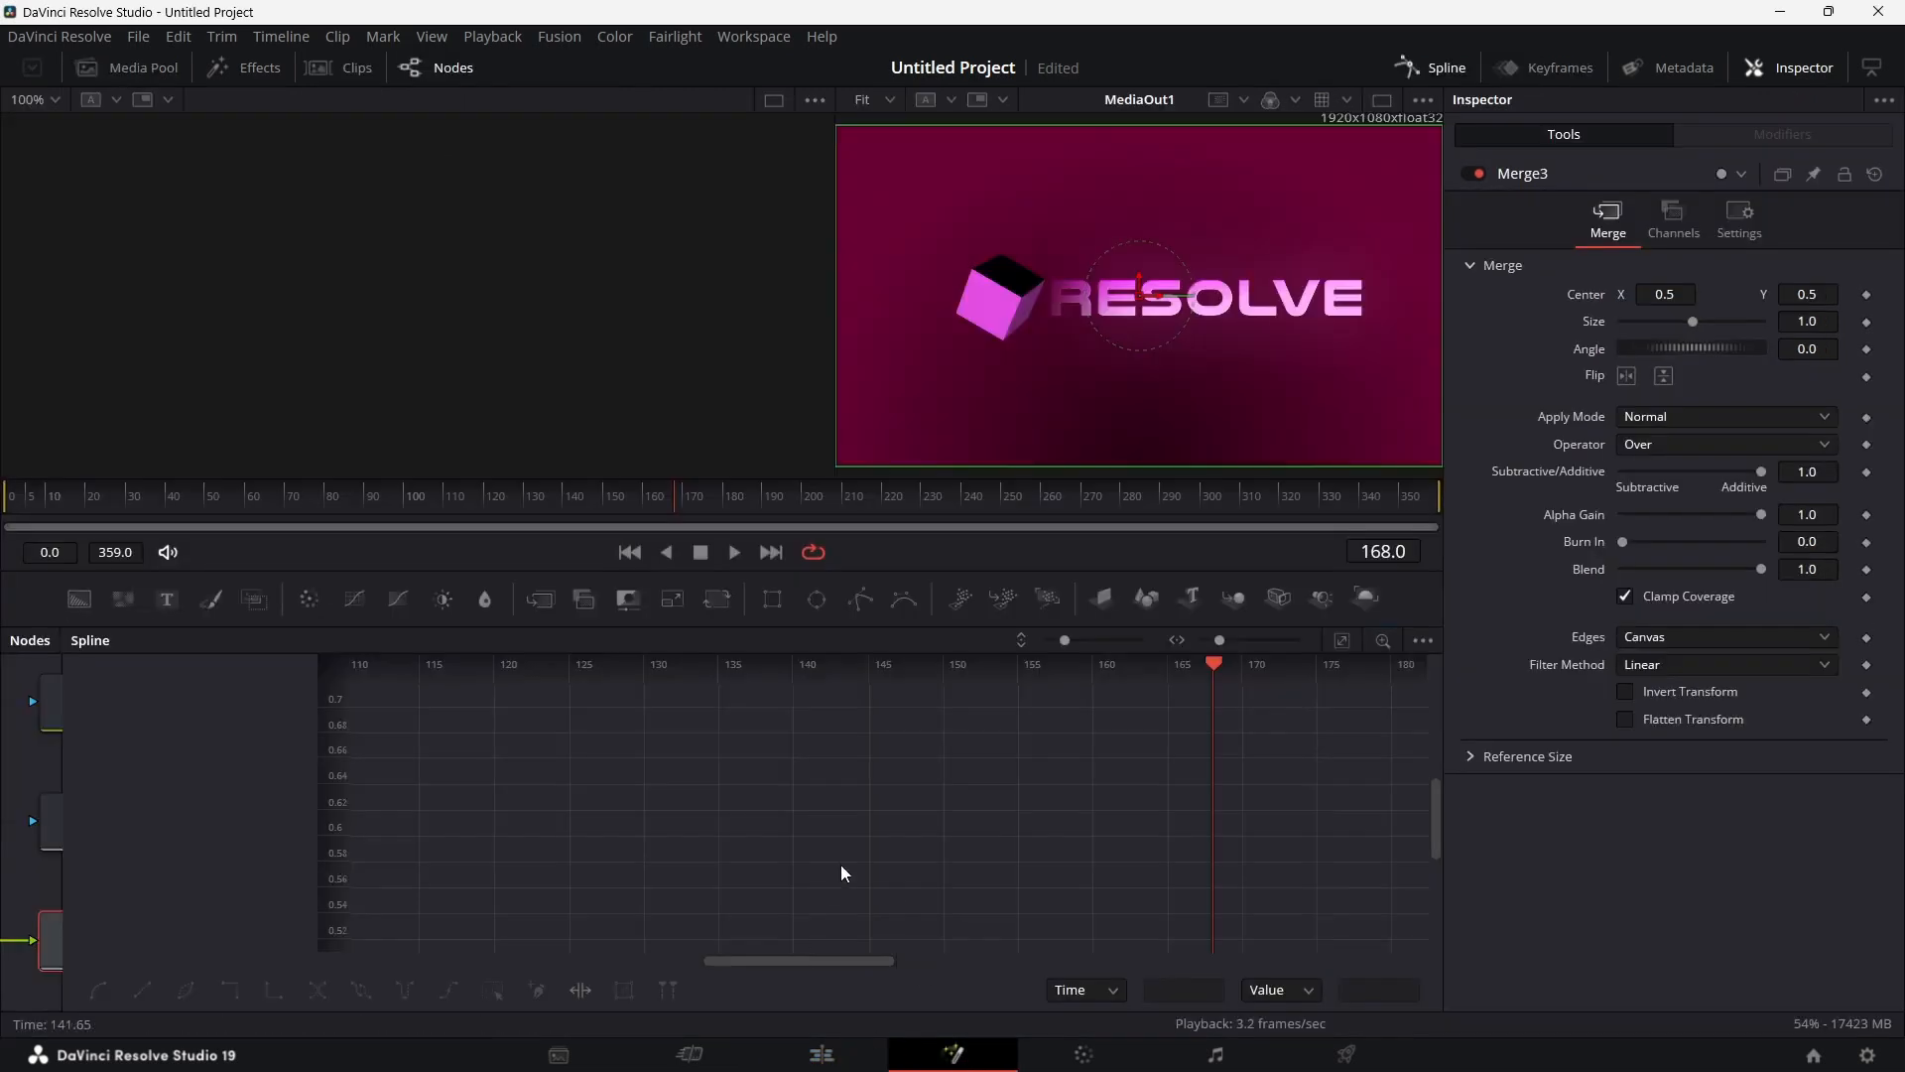
left_click(1441, 69)
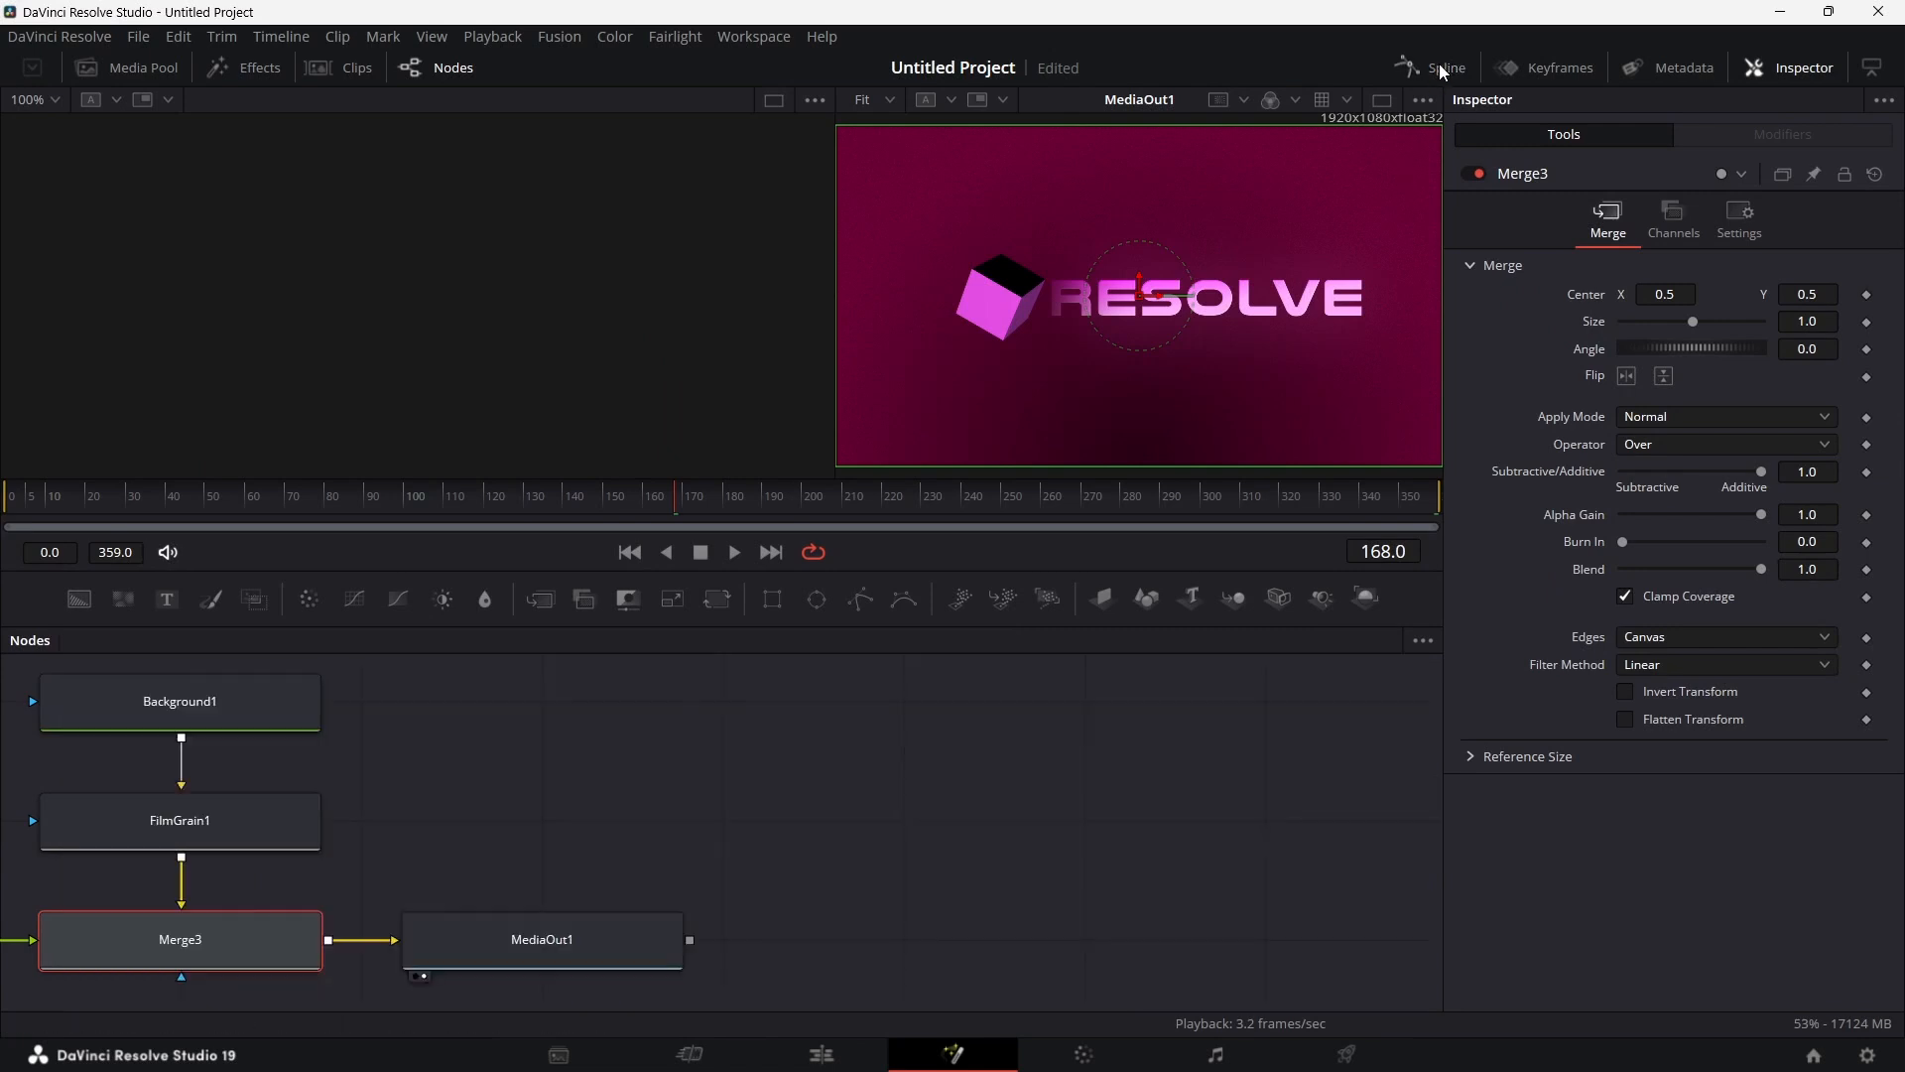
Step: Shift the text, Merge1, Rectangle2, background, Merge3 and MediaOut1 nodes together to leave one node's gap after Renderer3D1
scroll(623, 819, "left", 6)
scroll(623, 818, "up", 1)
scroll(623, 819, "left", 6)
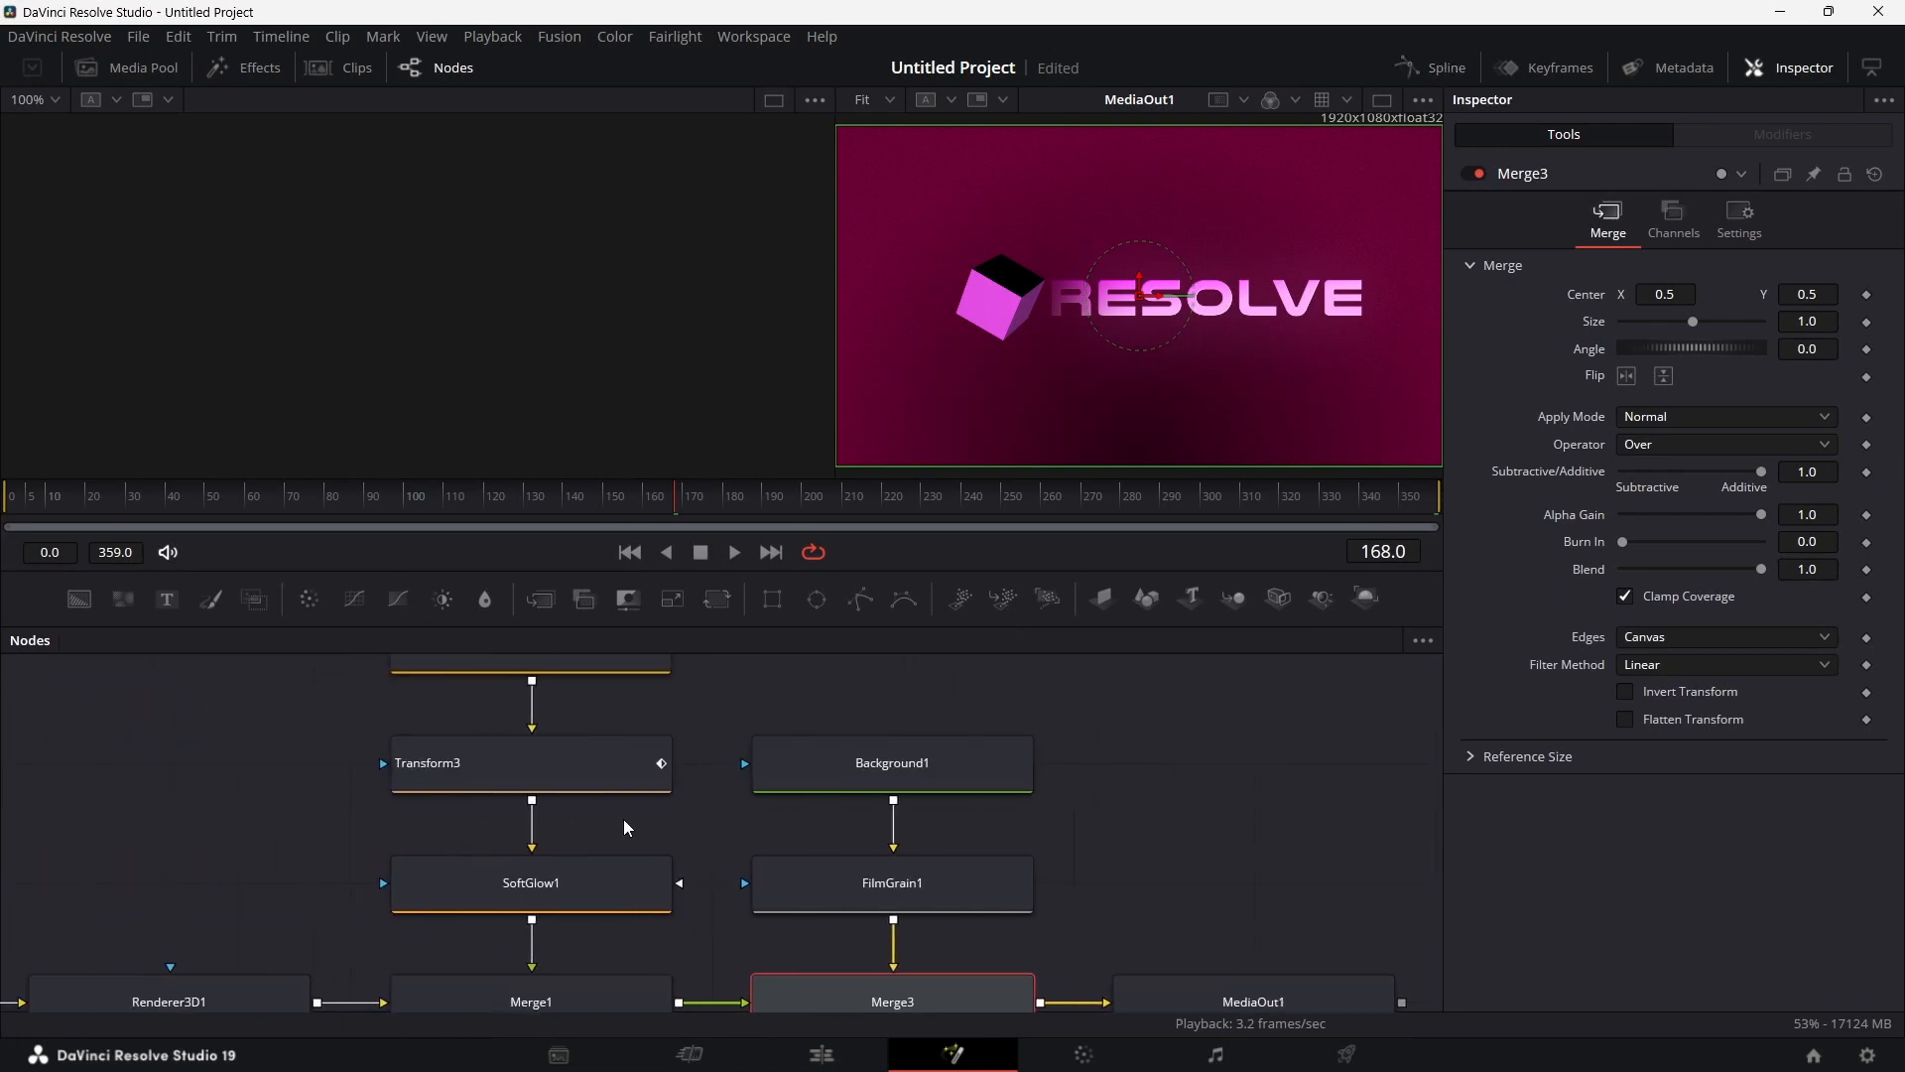
scroll(623, 819, "down", 2)
scroll(623, 819, "left", 2)
scroll(623, 819, "up", 2)
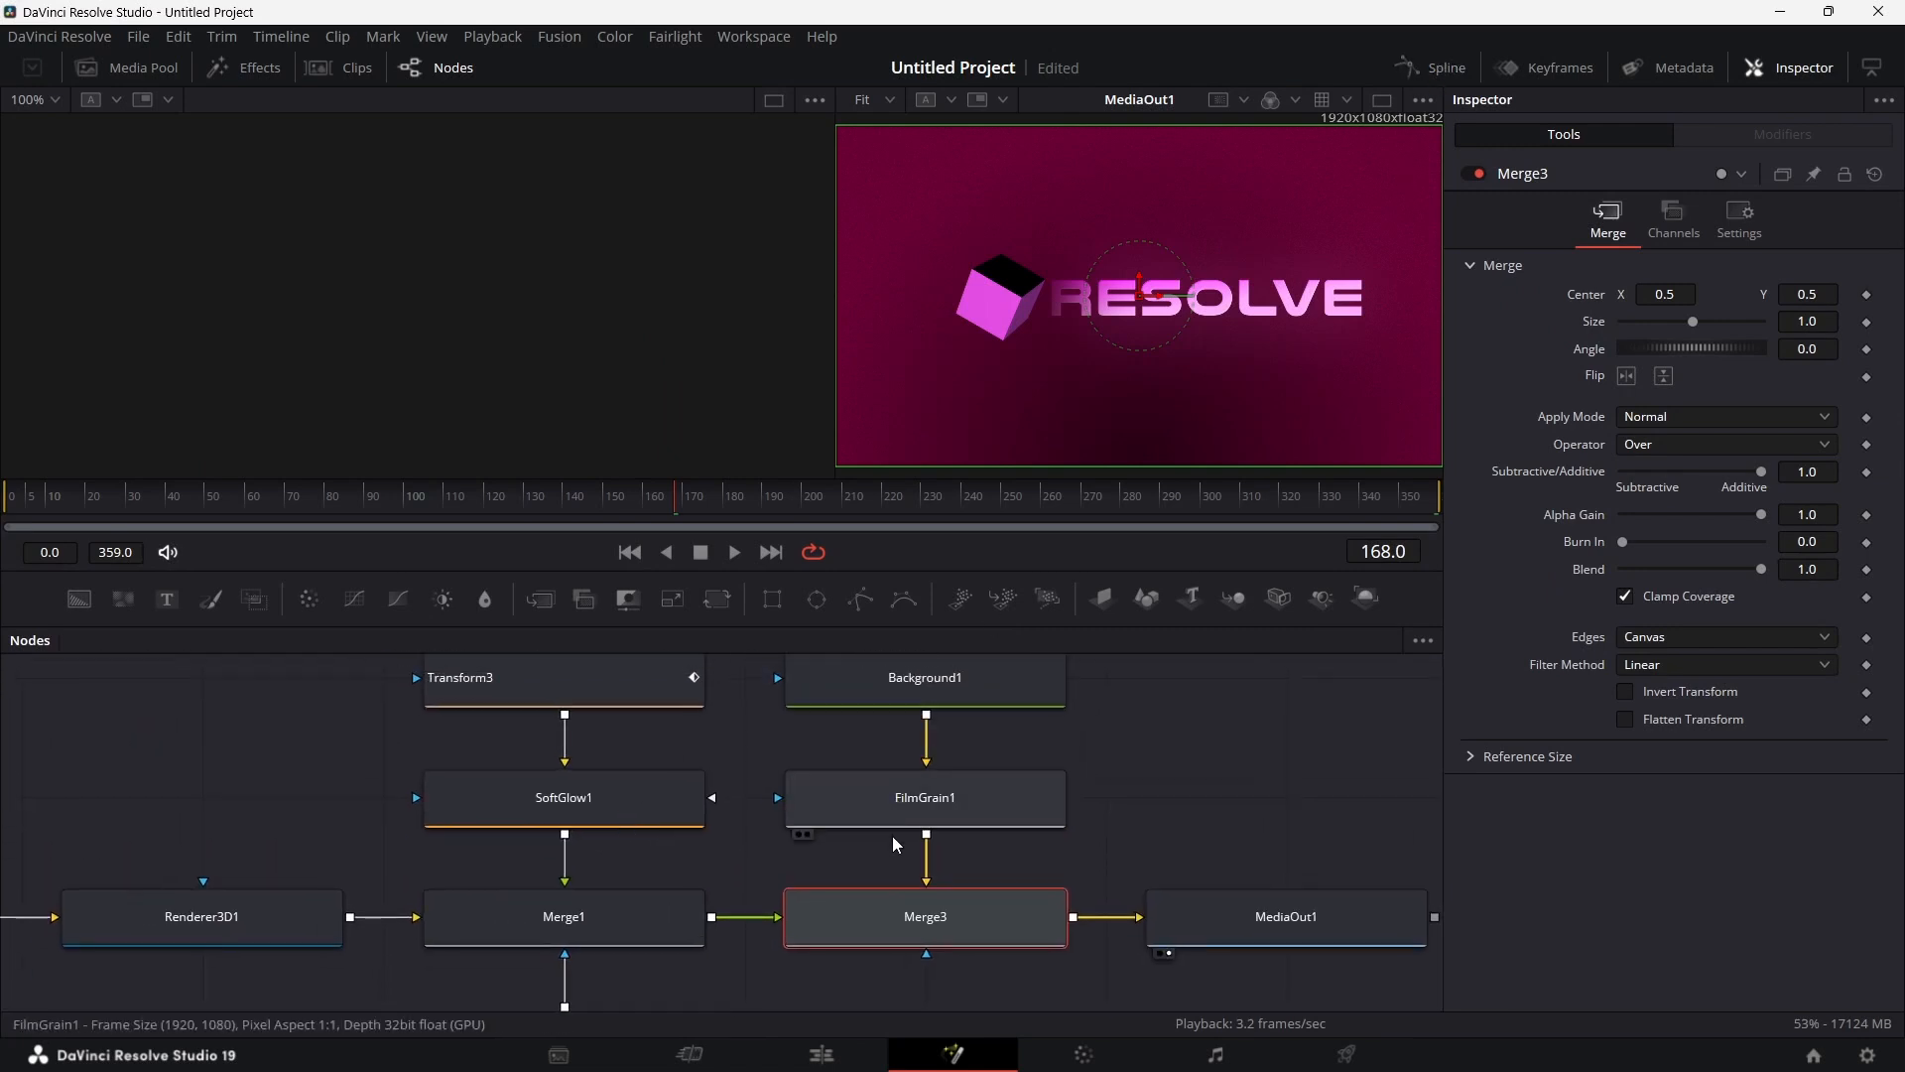
scroll(892, 835, "down", 3)
scroll(892, 836, "left", 6)
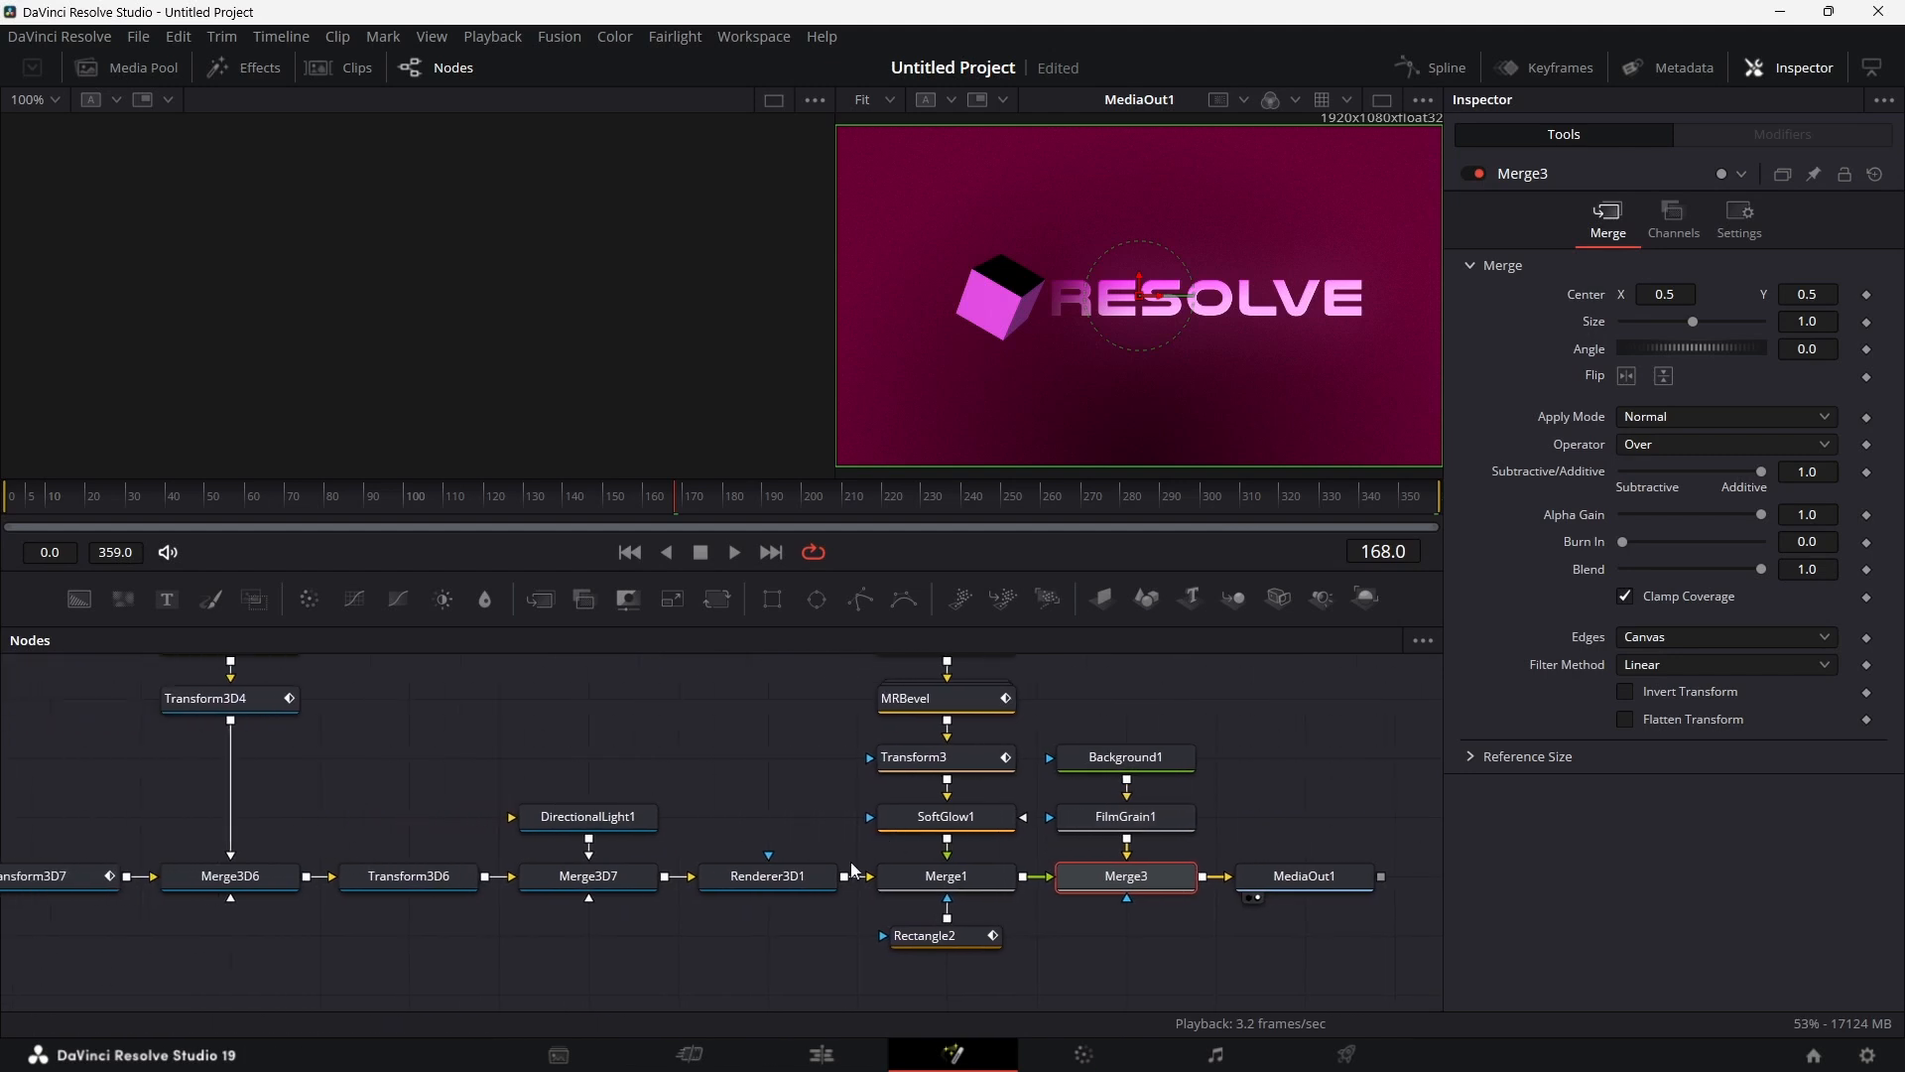
scroll(961, 866, "up", 2)
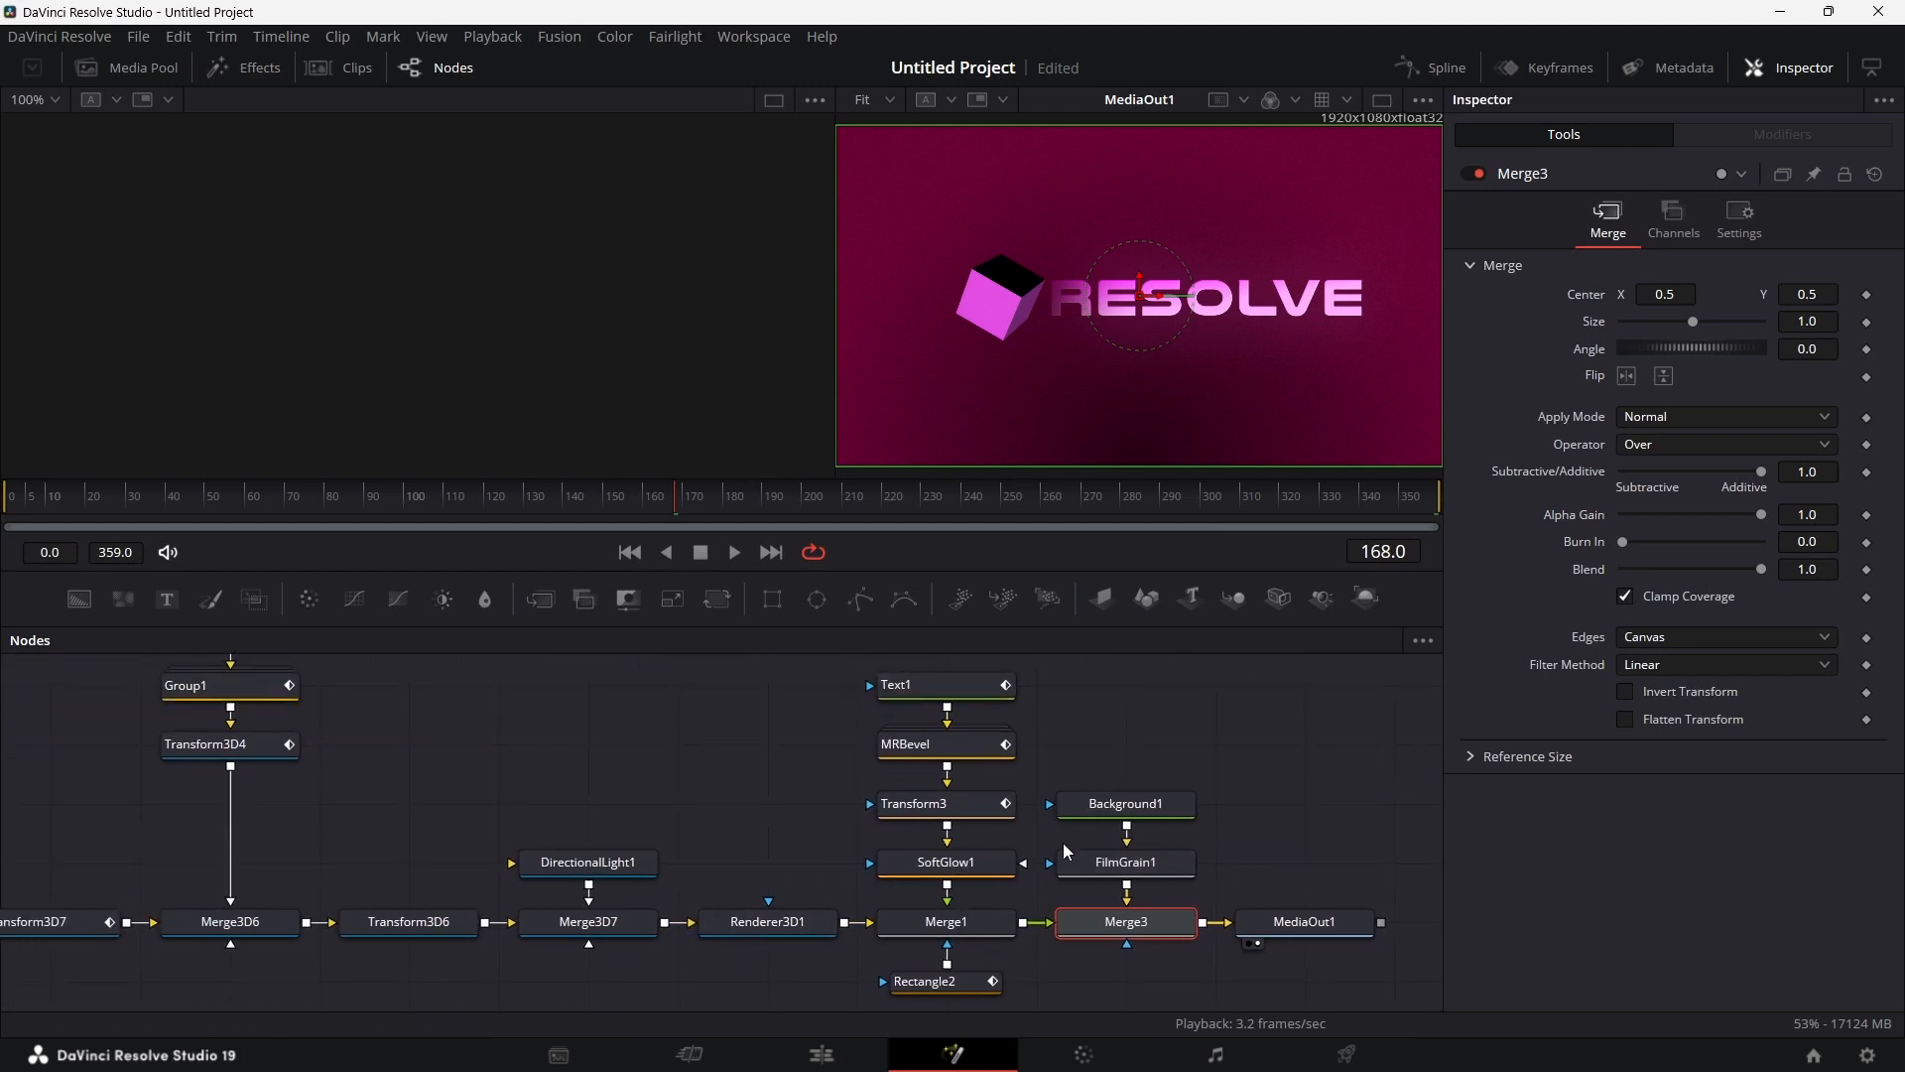
scroll(983, 886, "down", 2)
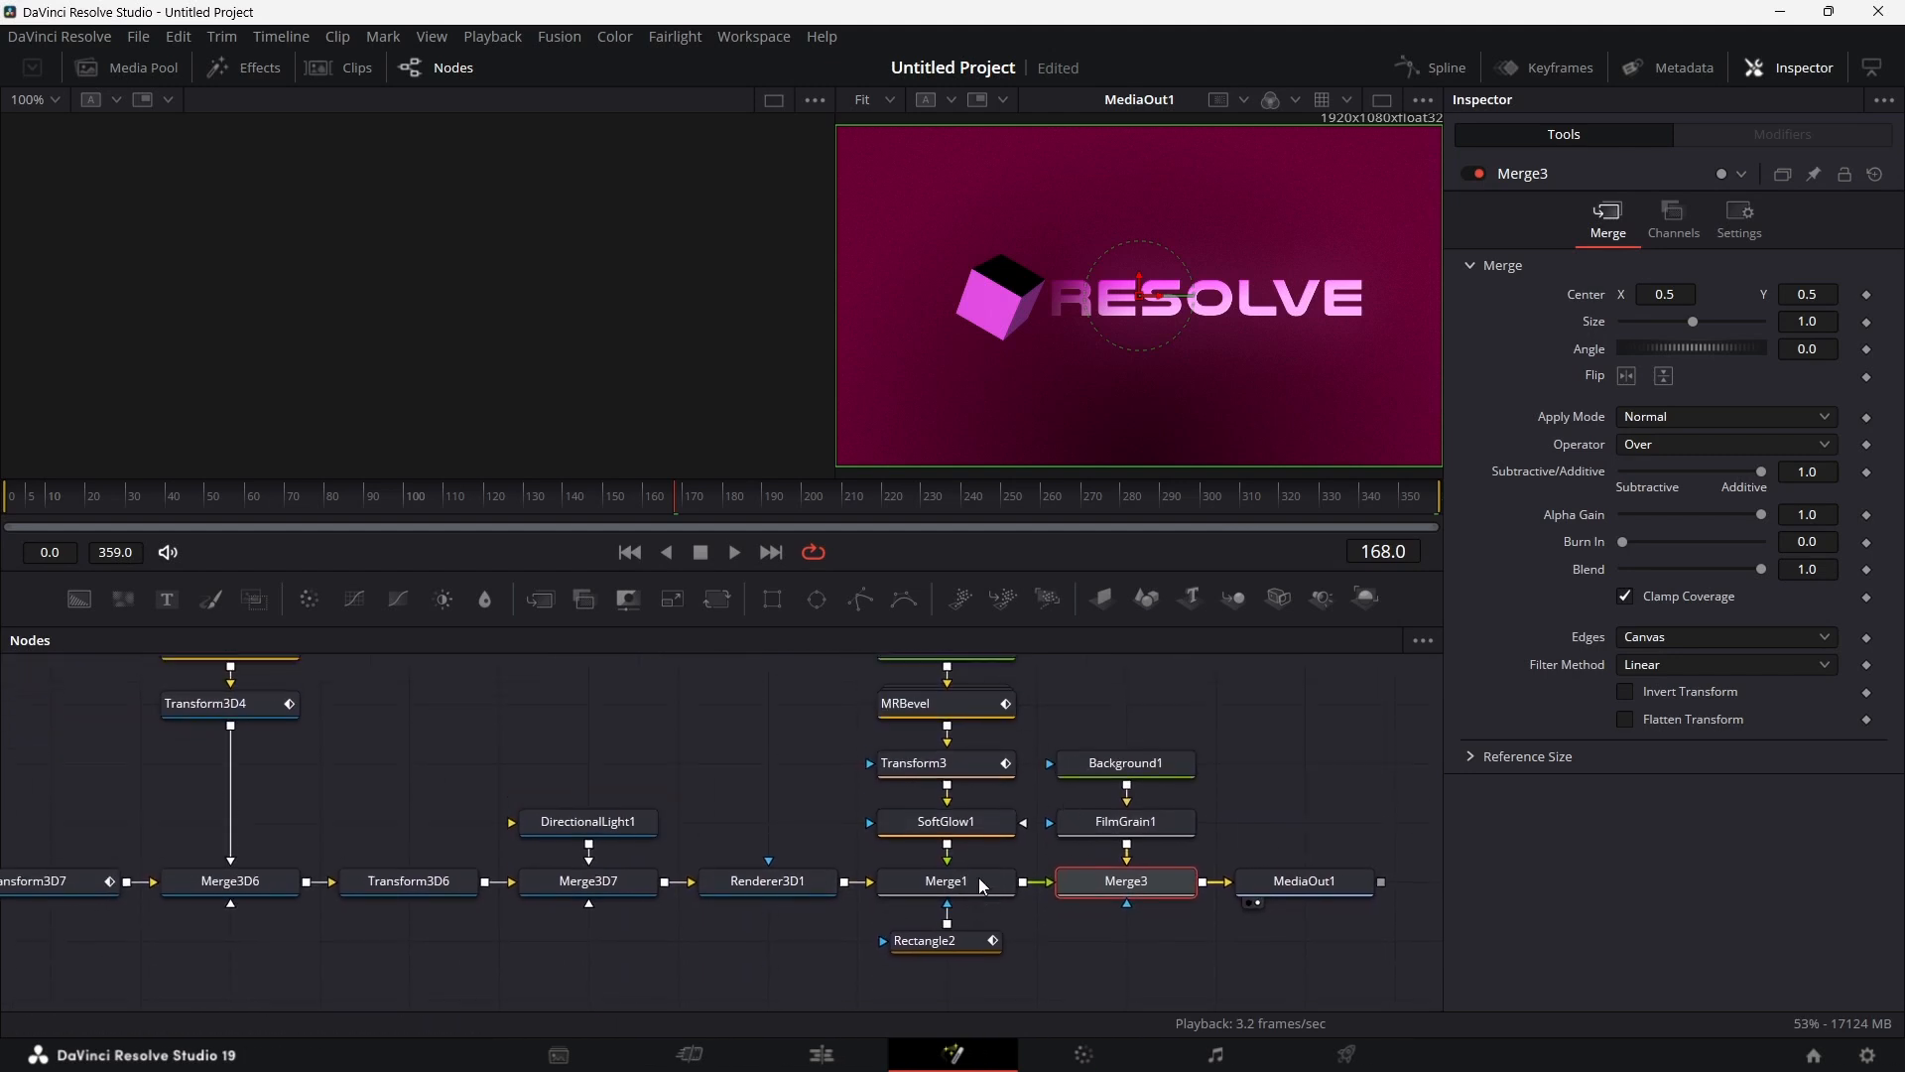
scroll(982, 886, "up", 1)
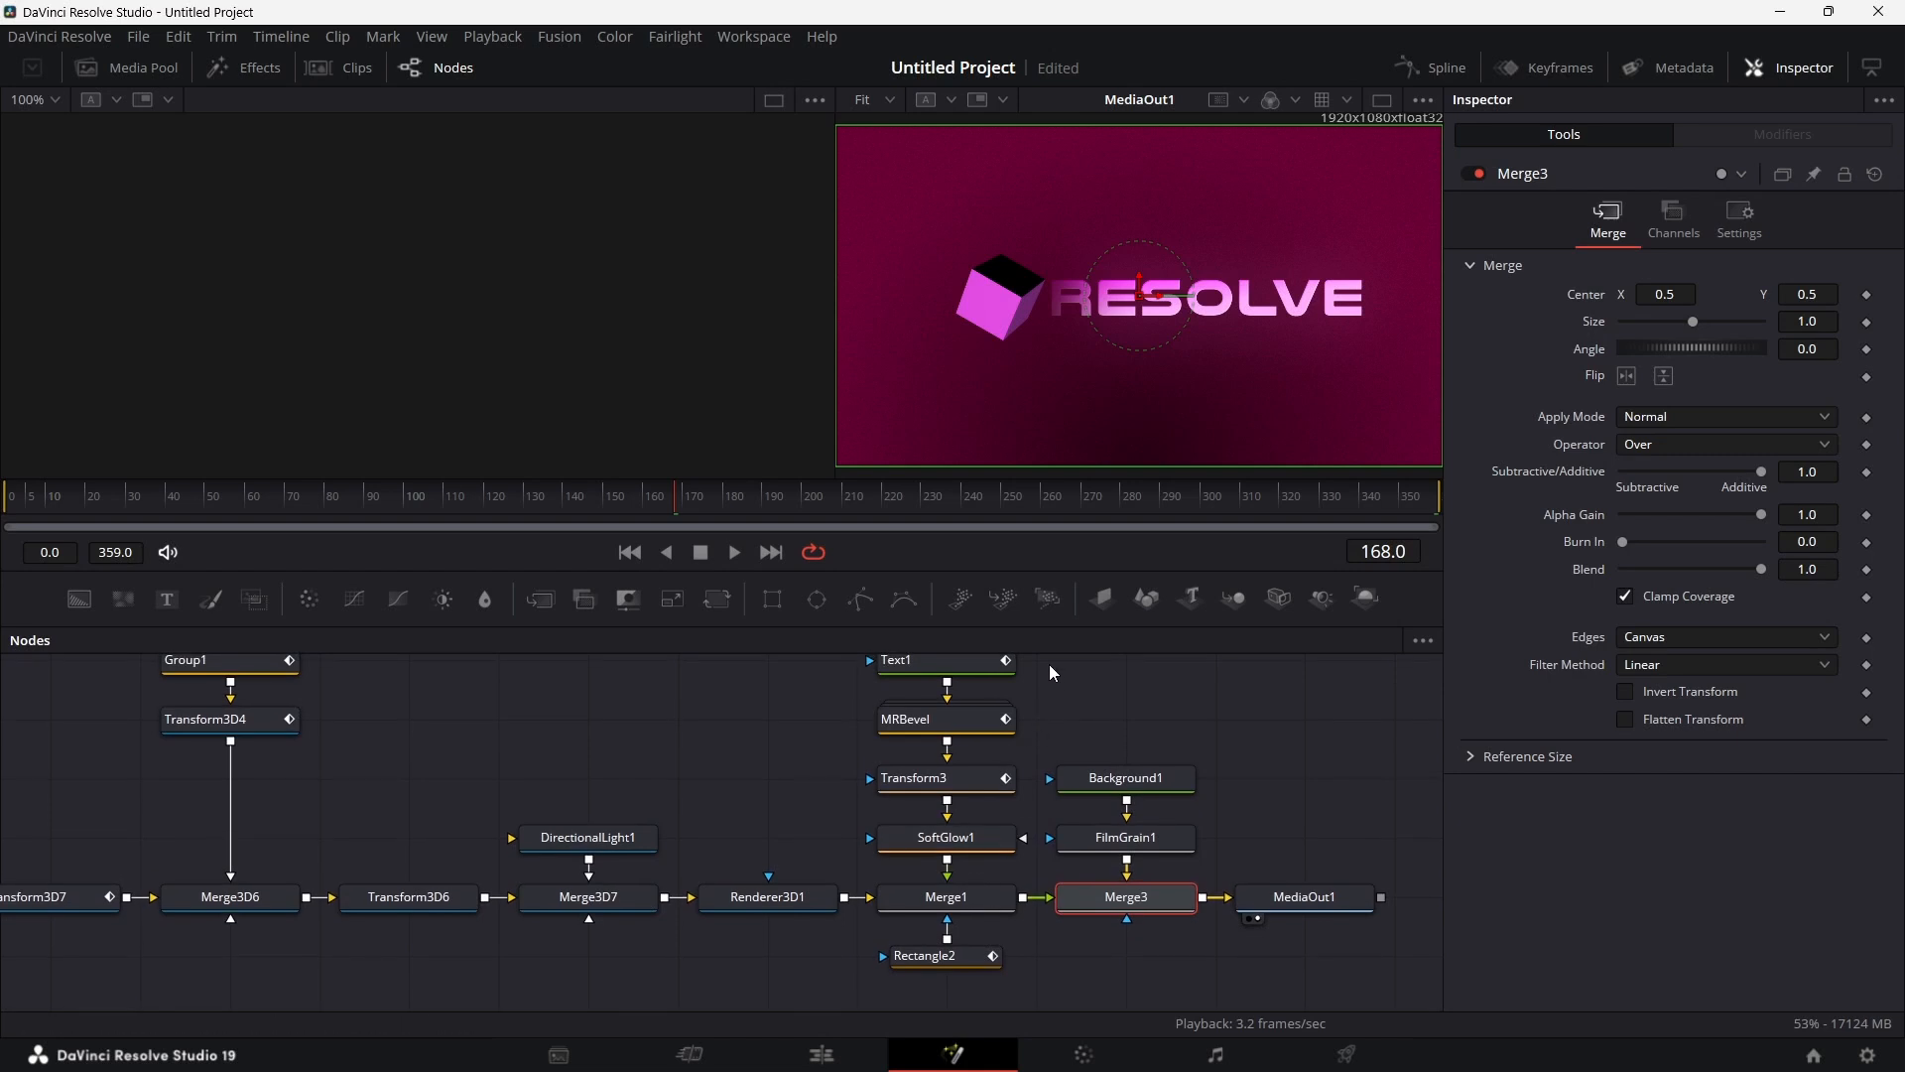
left_click_drag(1306, 689, 921, 971)
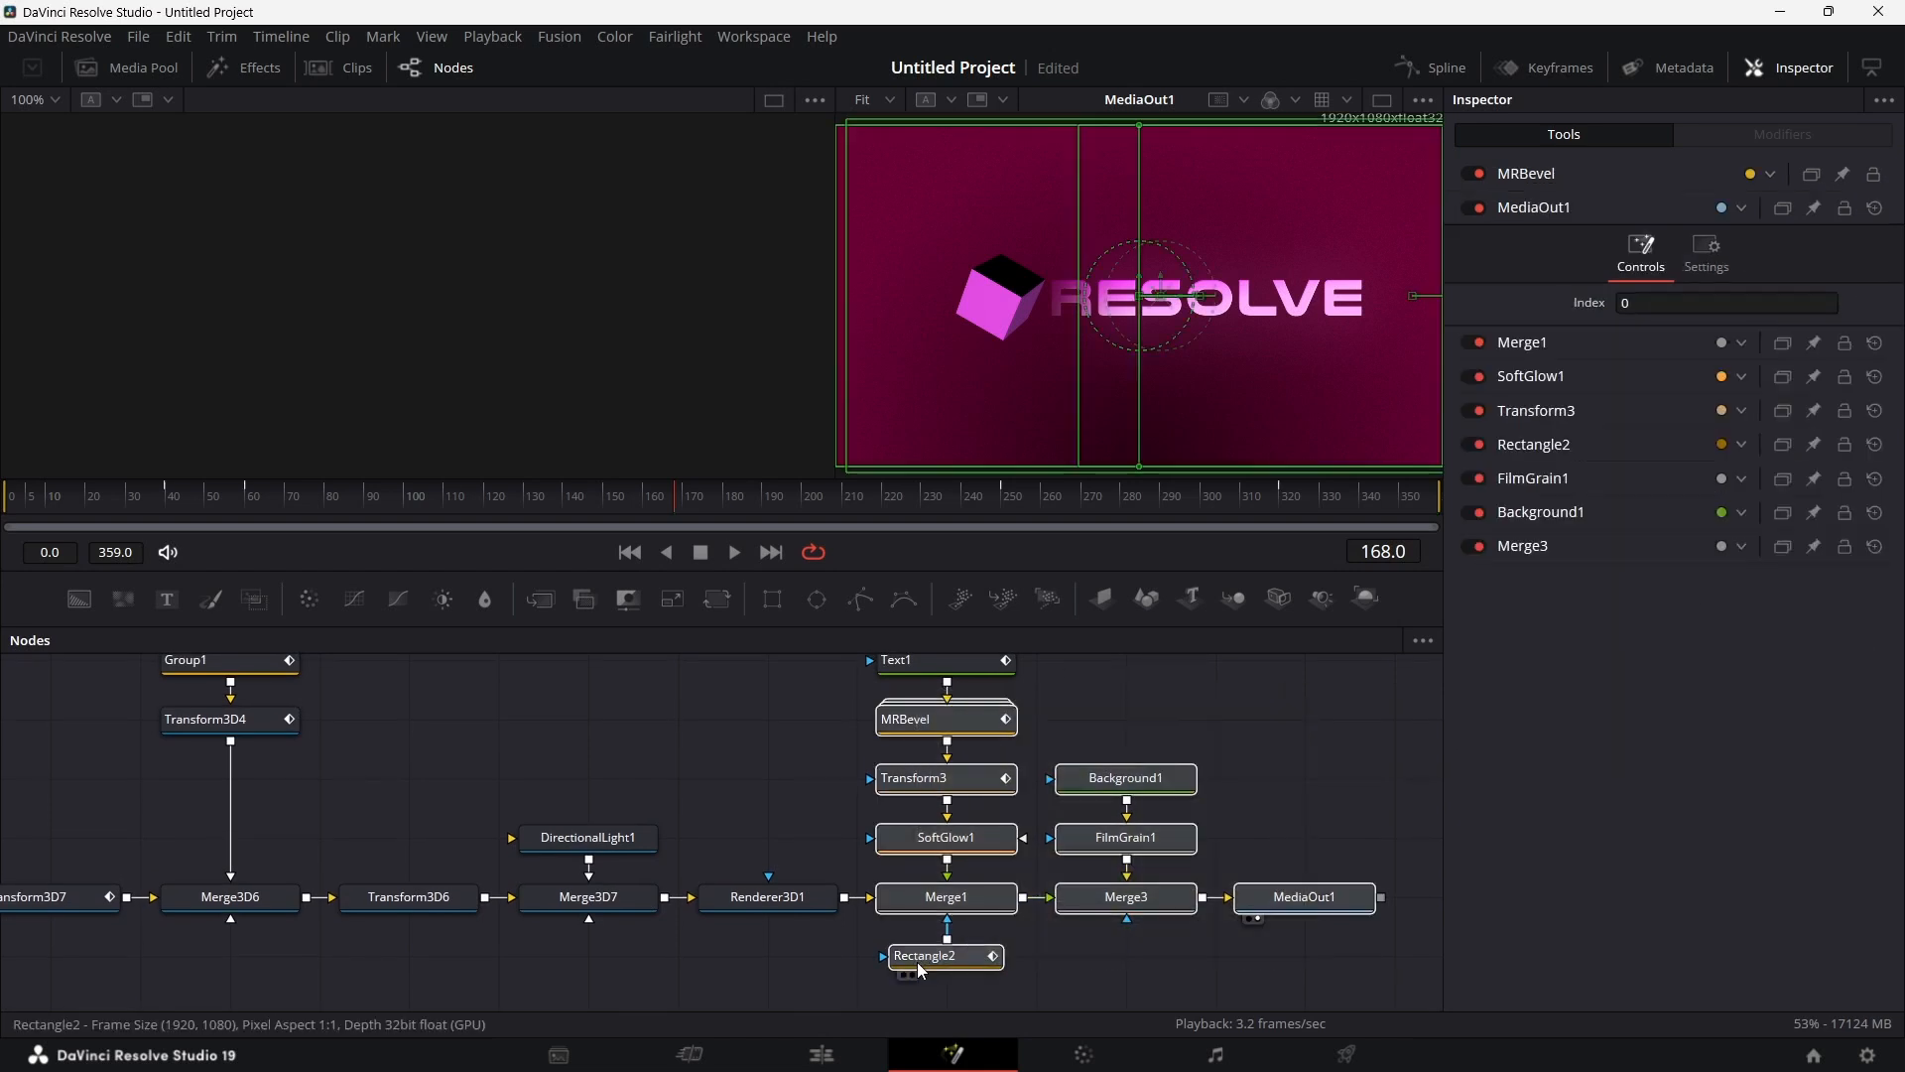
left_click(961, 665, "ctrl")
left_click_drag(892, 727, 1072, 727)
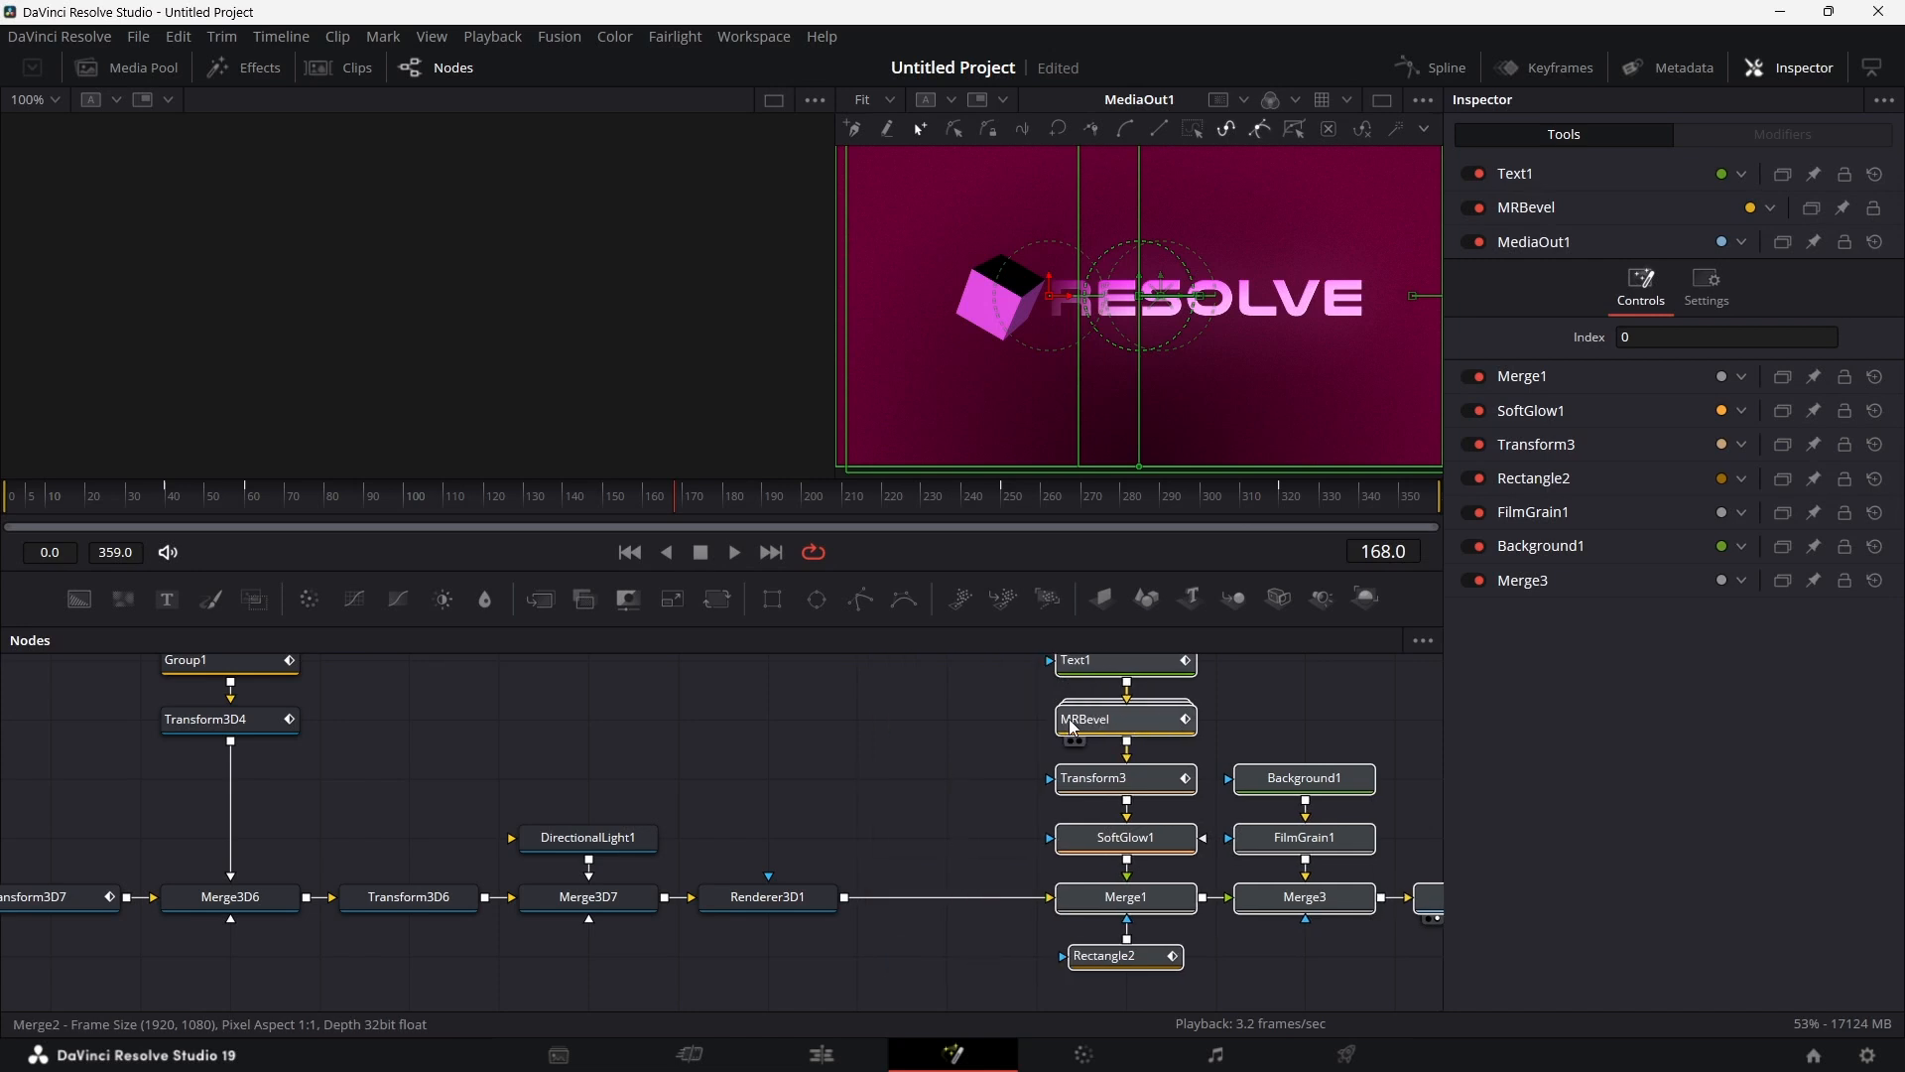
Step: Insert a Drop Shadow node between Renderer3D1 and Merge1
left_click(790, 899)
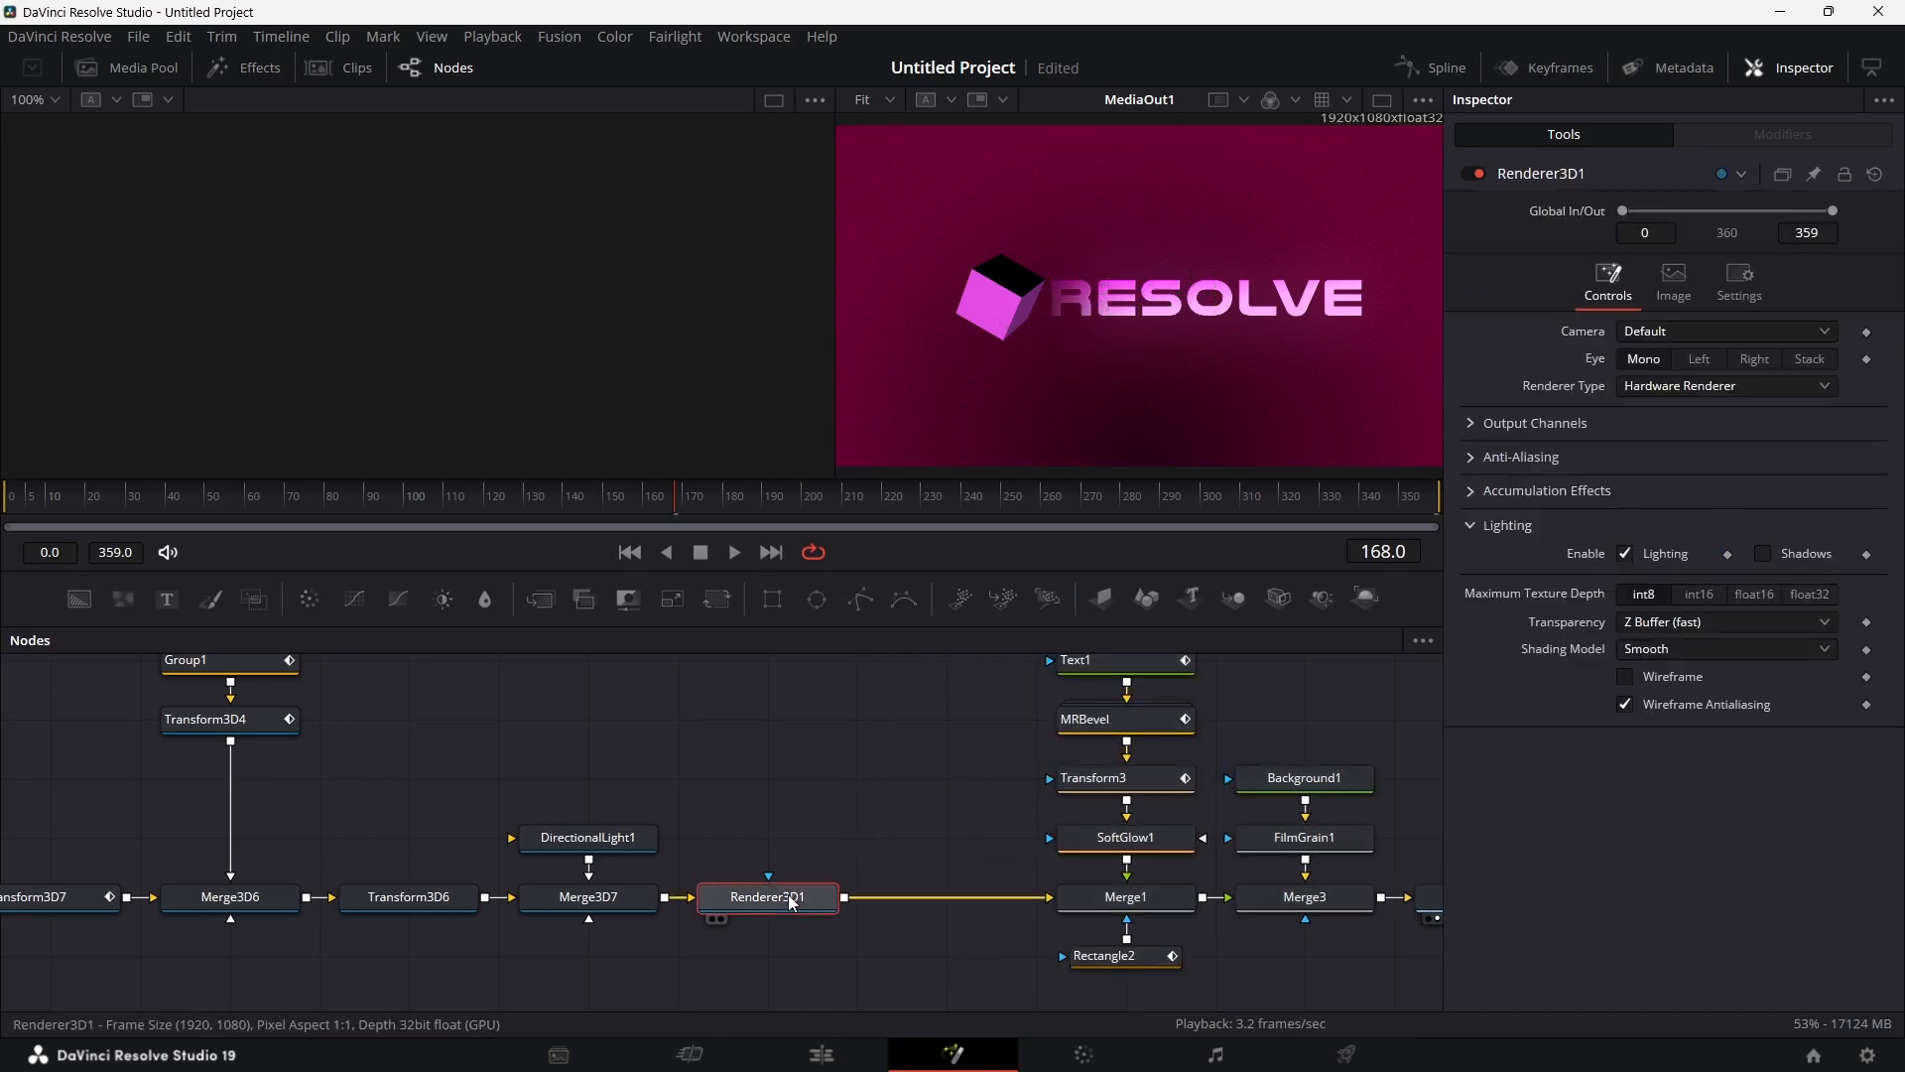
key("shift+space")
type("drop")
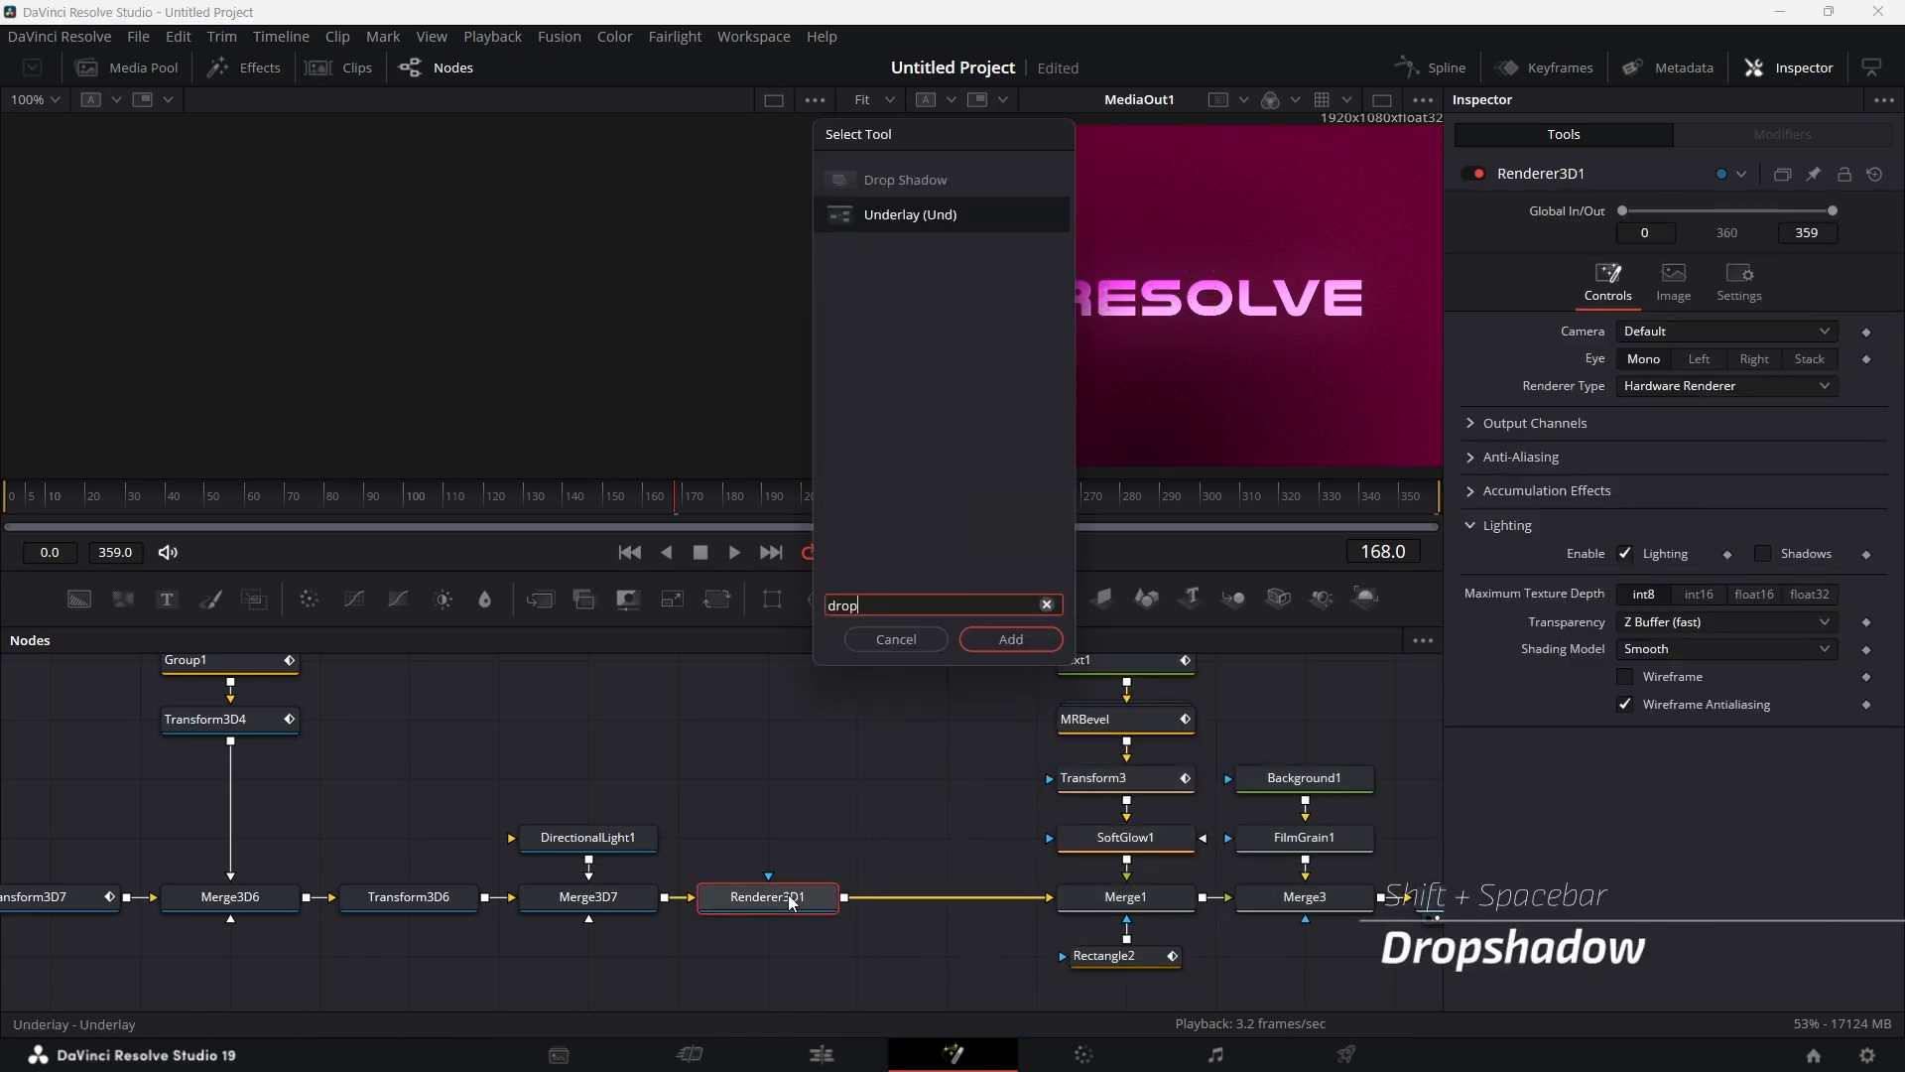
type("sh")
key("Return")
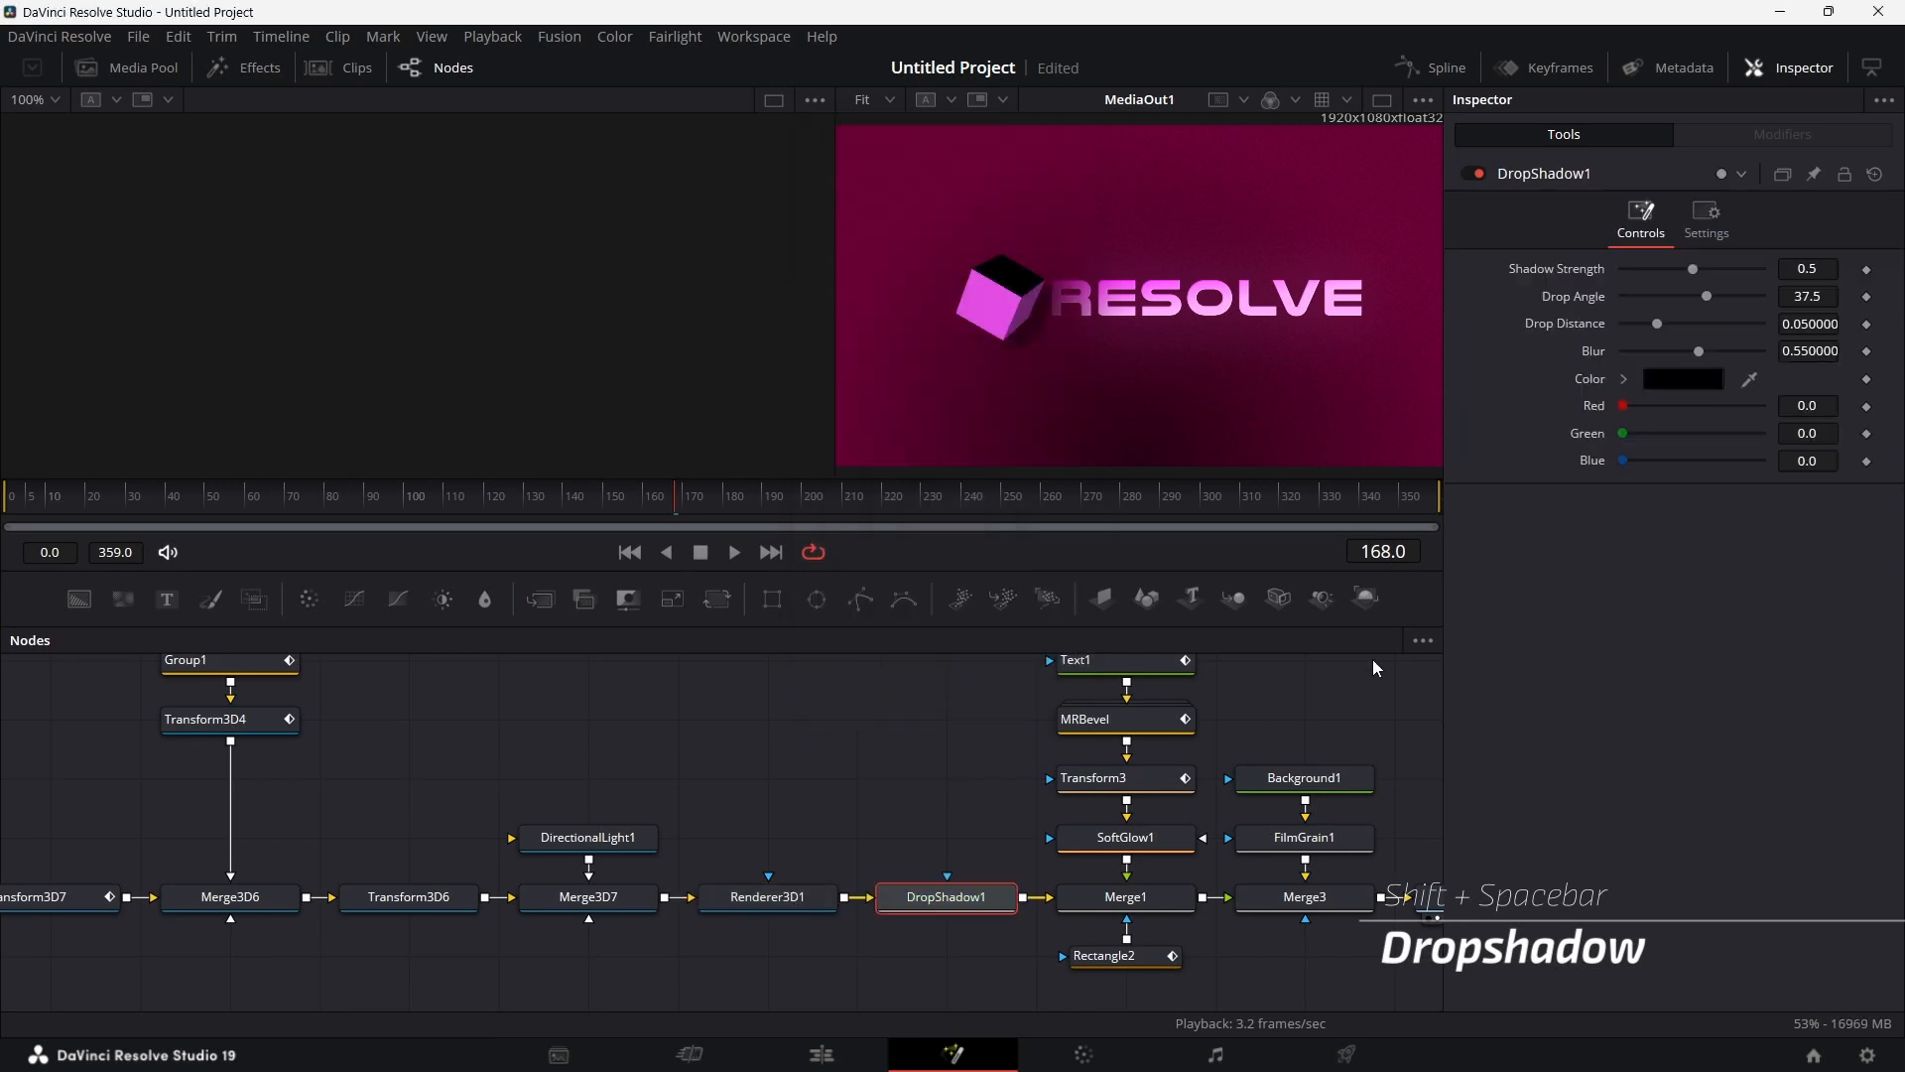
Step: Set DropShadow1's Drop Distance to 0.1102 and its Blur to 0.85
left_click(1805, 323)
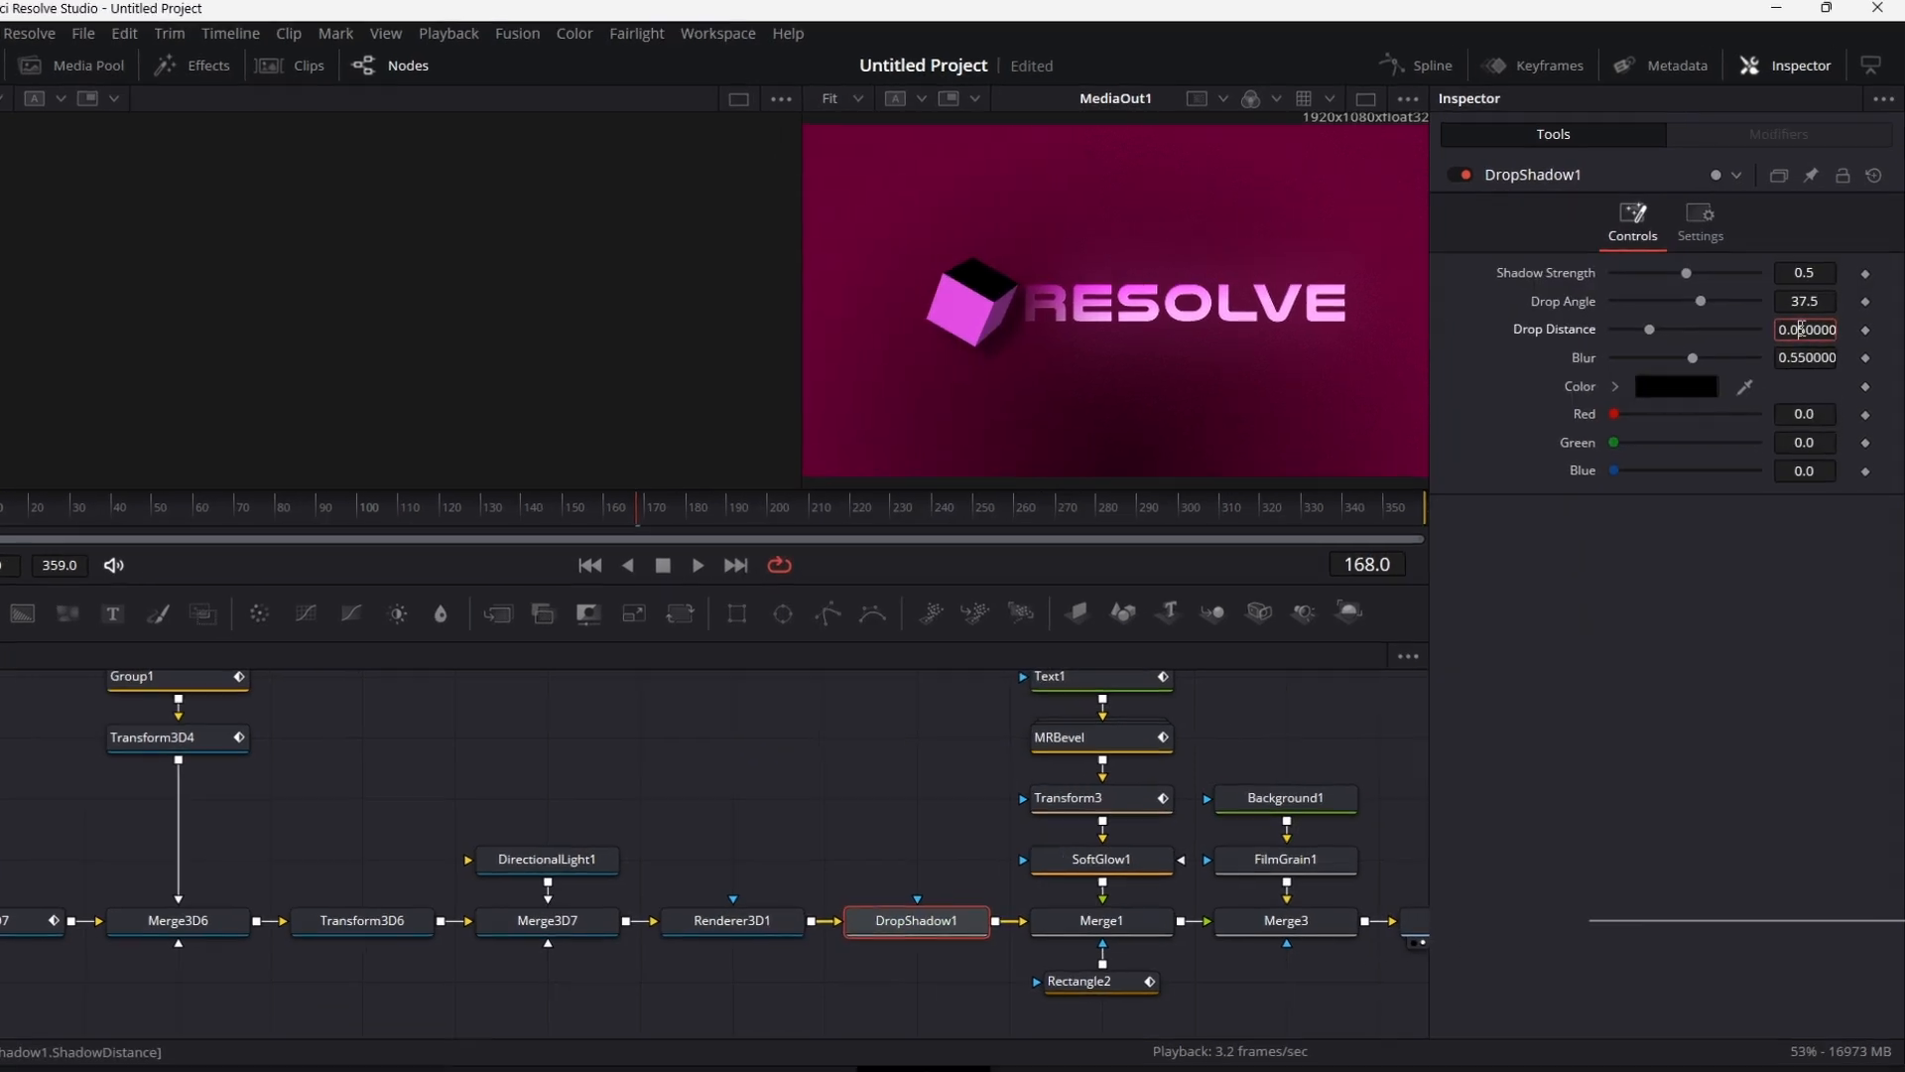
type("2")
key("Tab")
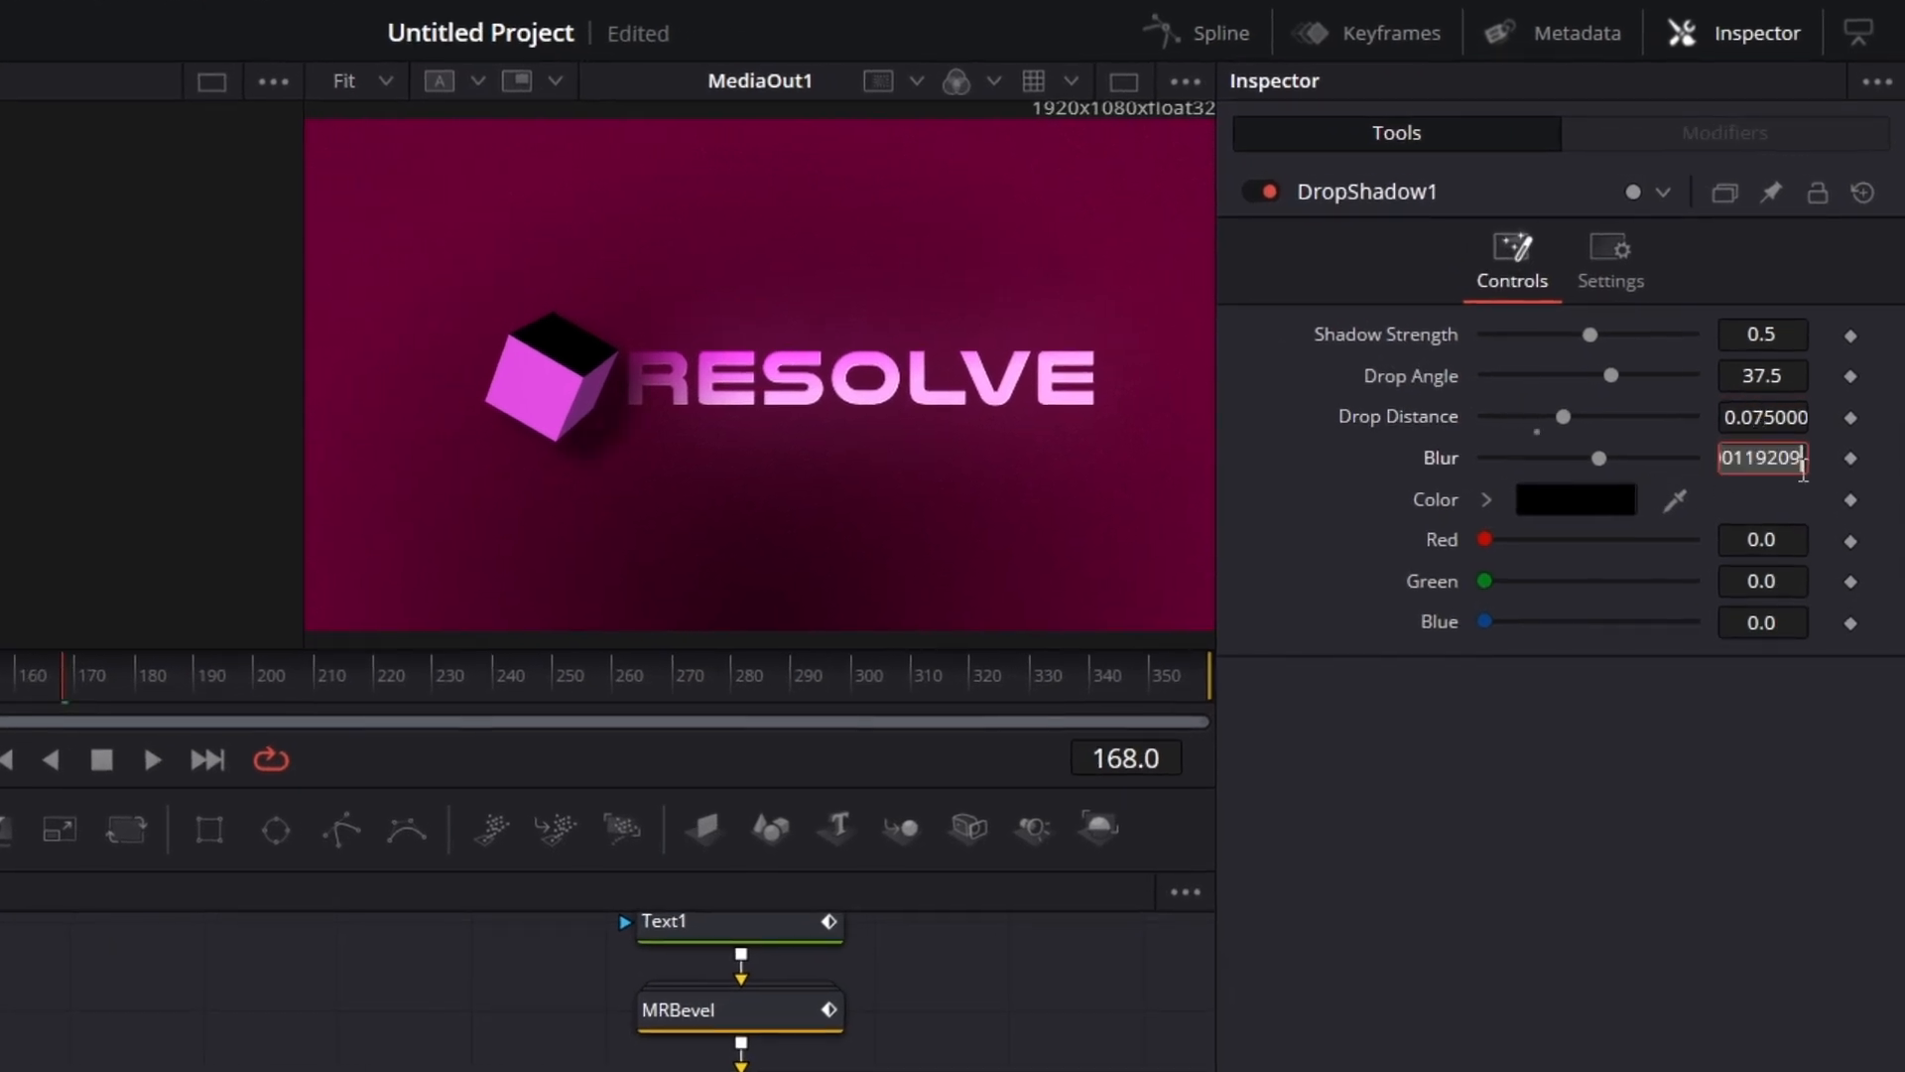
type("0")
type(".8")
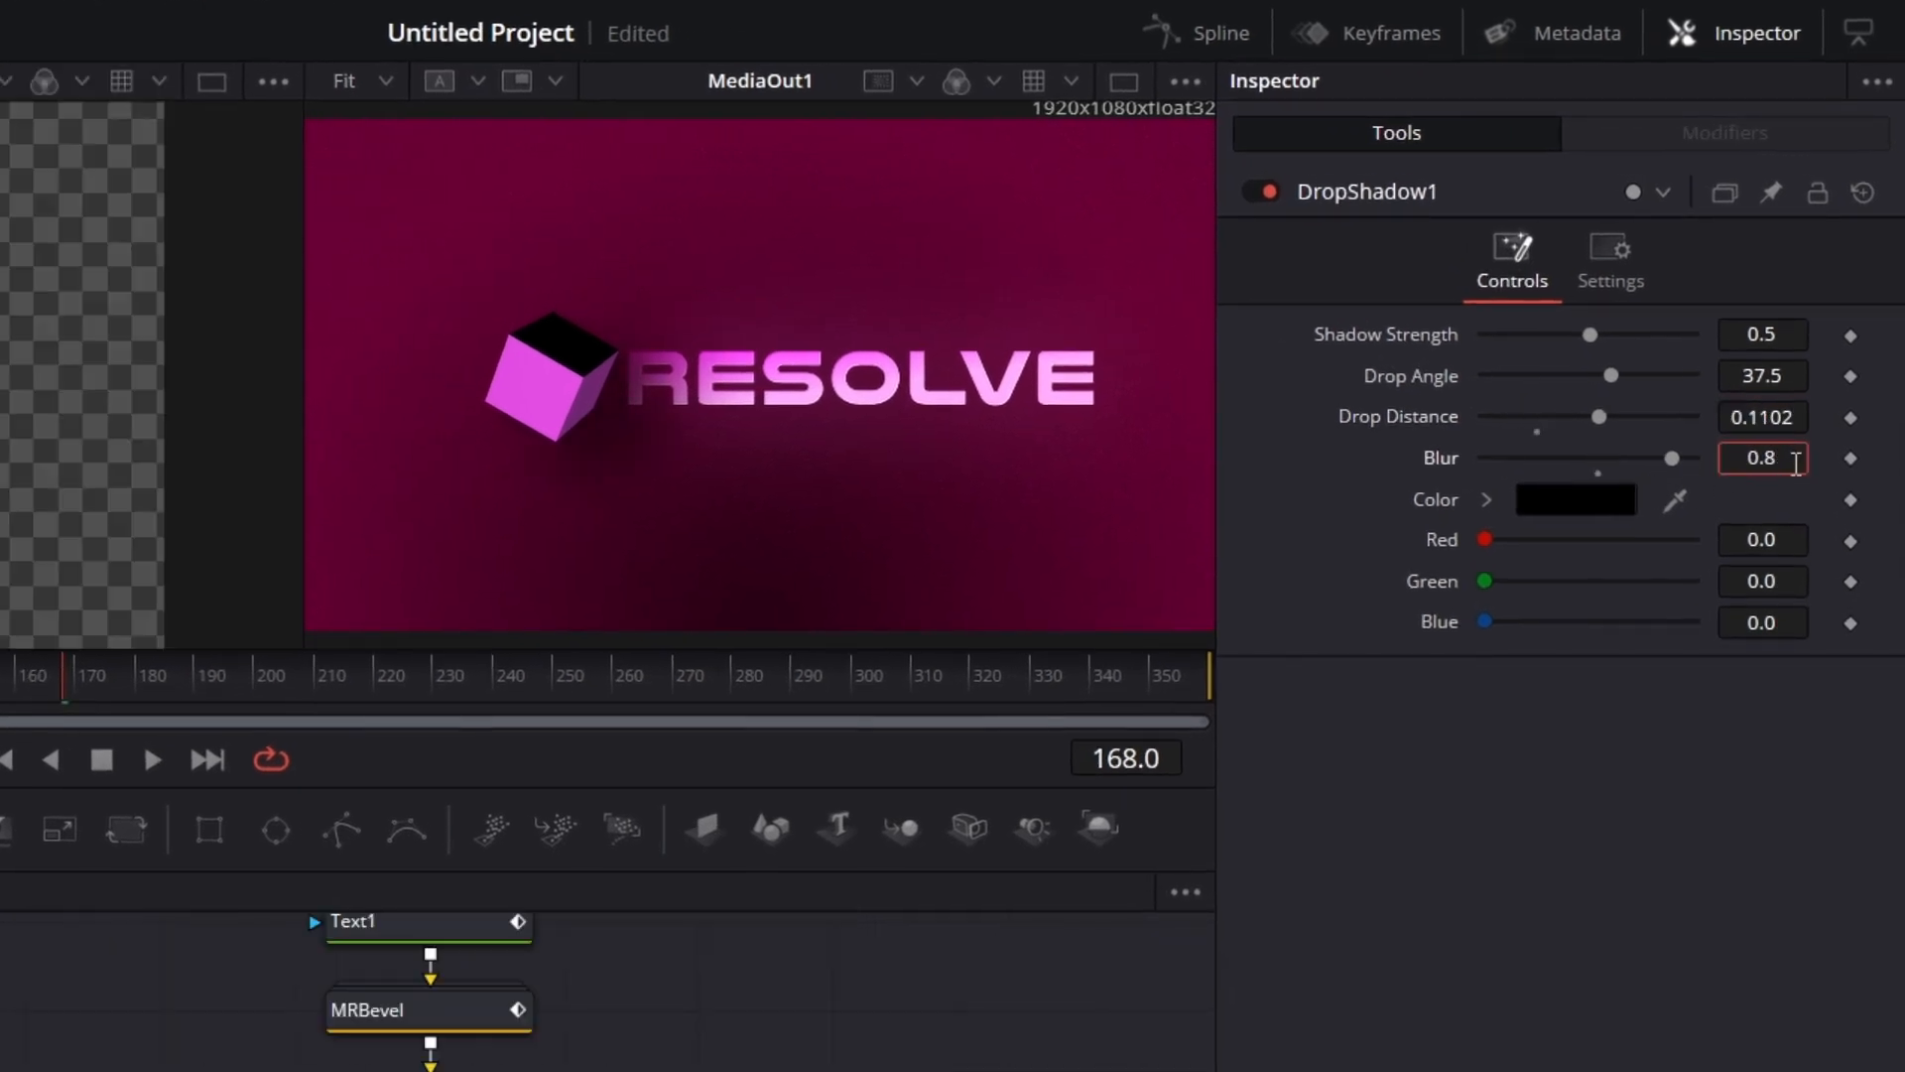
key("Tab")
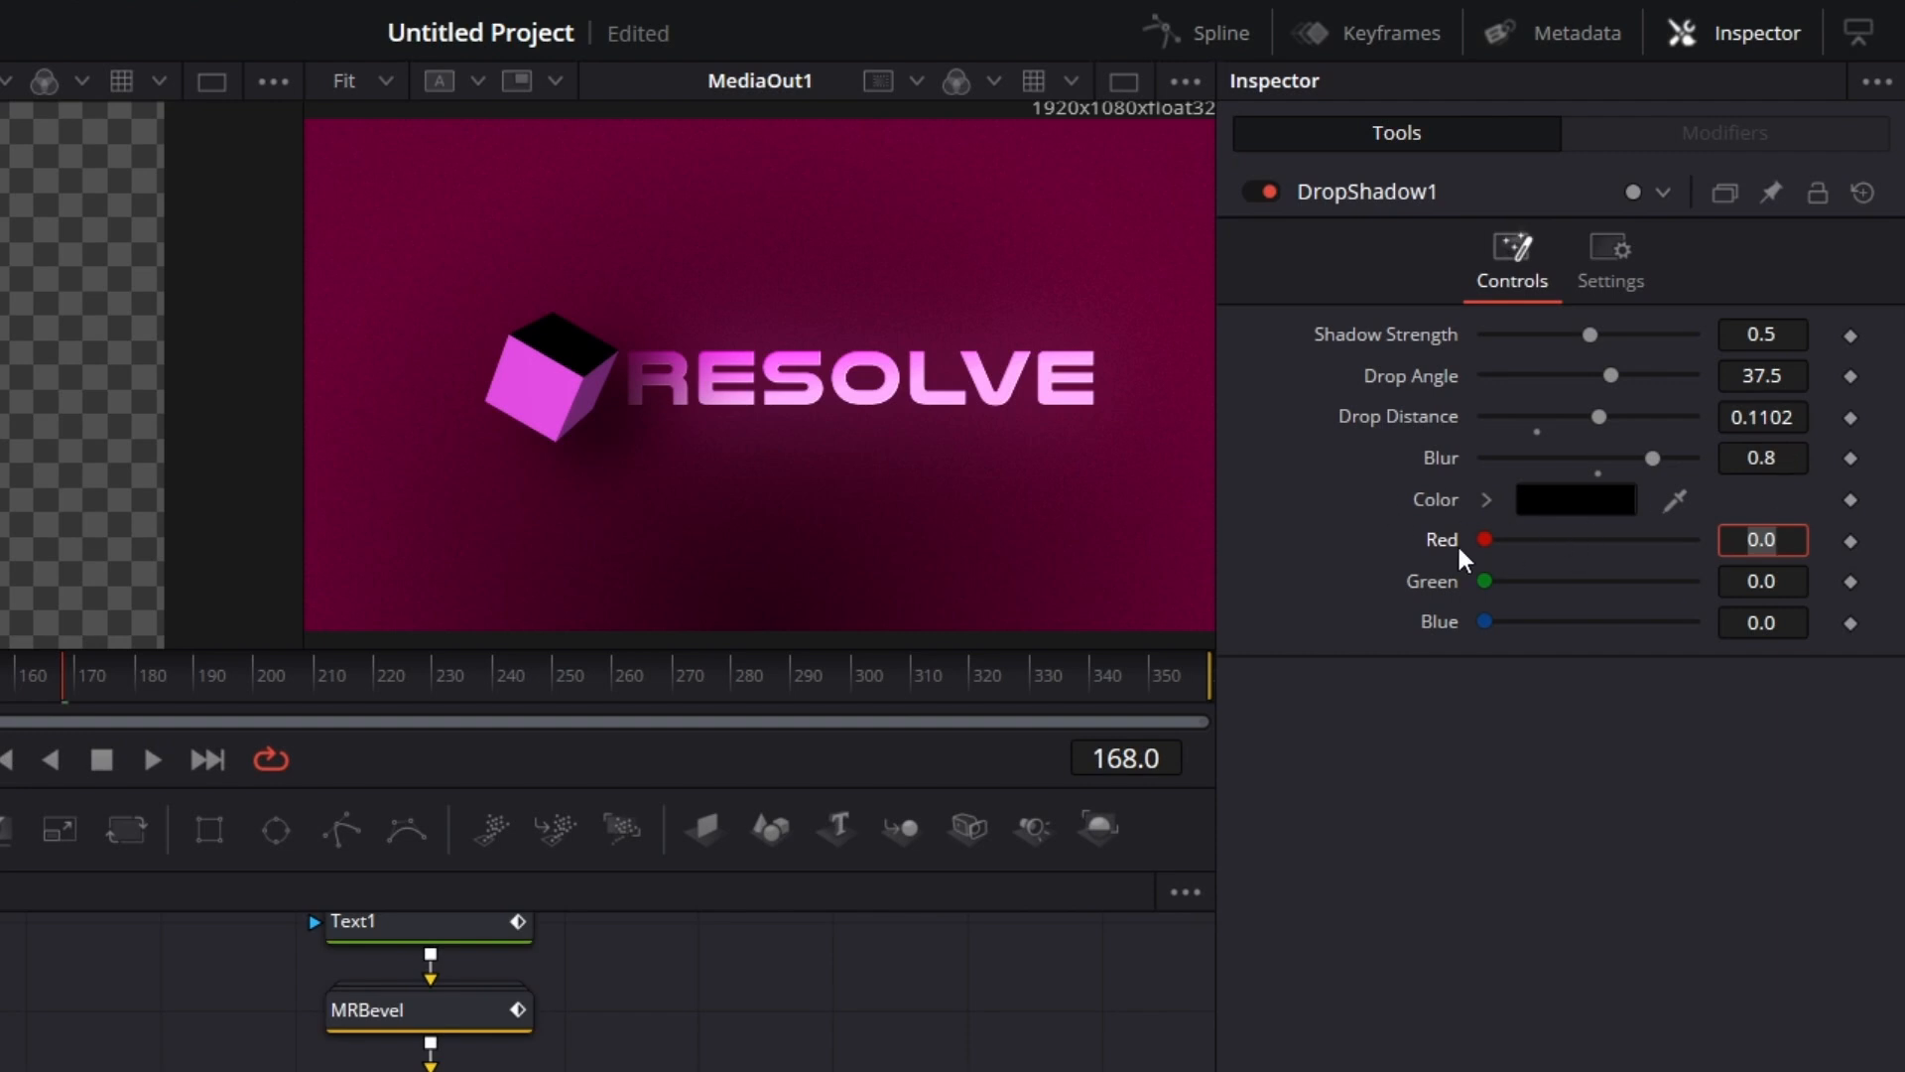
left_click(1790, 461)
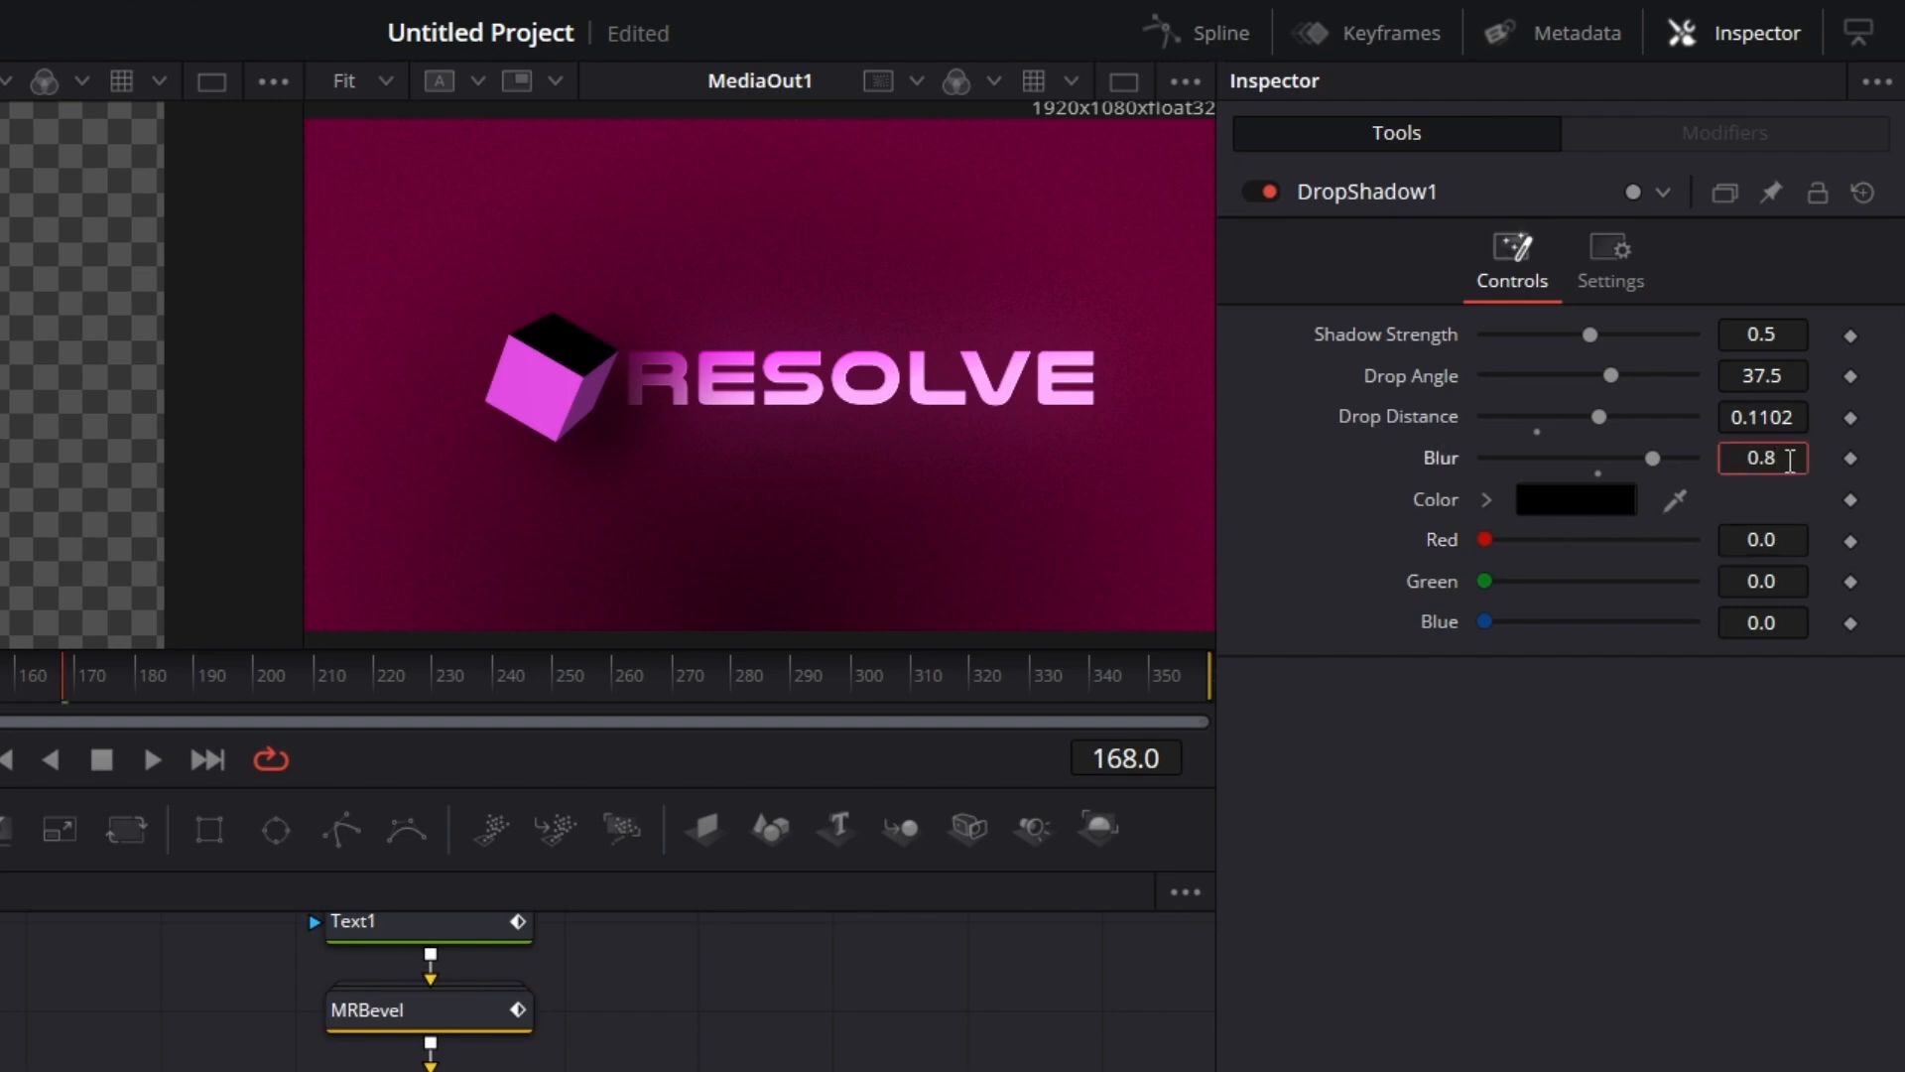
type("5")
key("Tab")
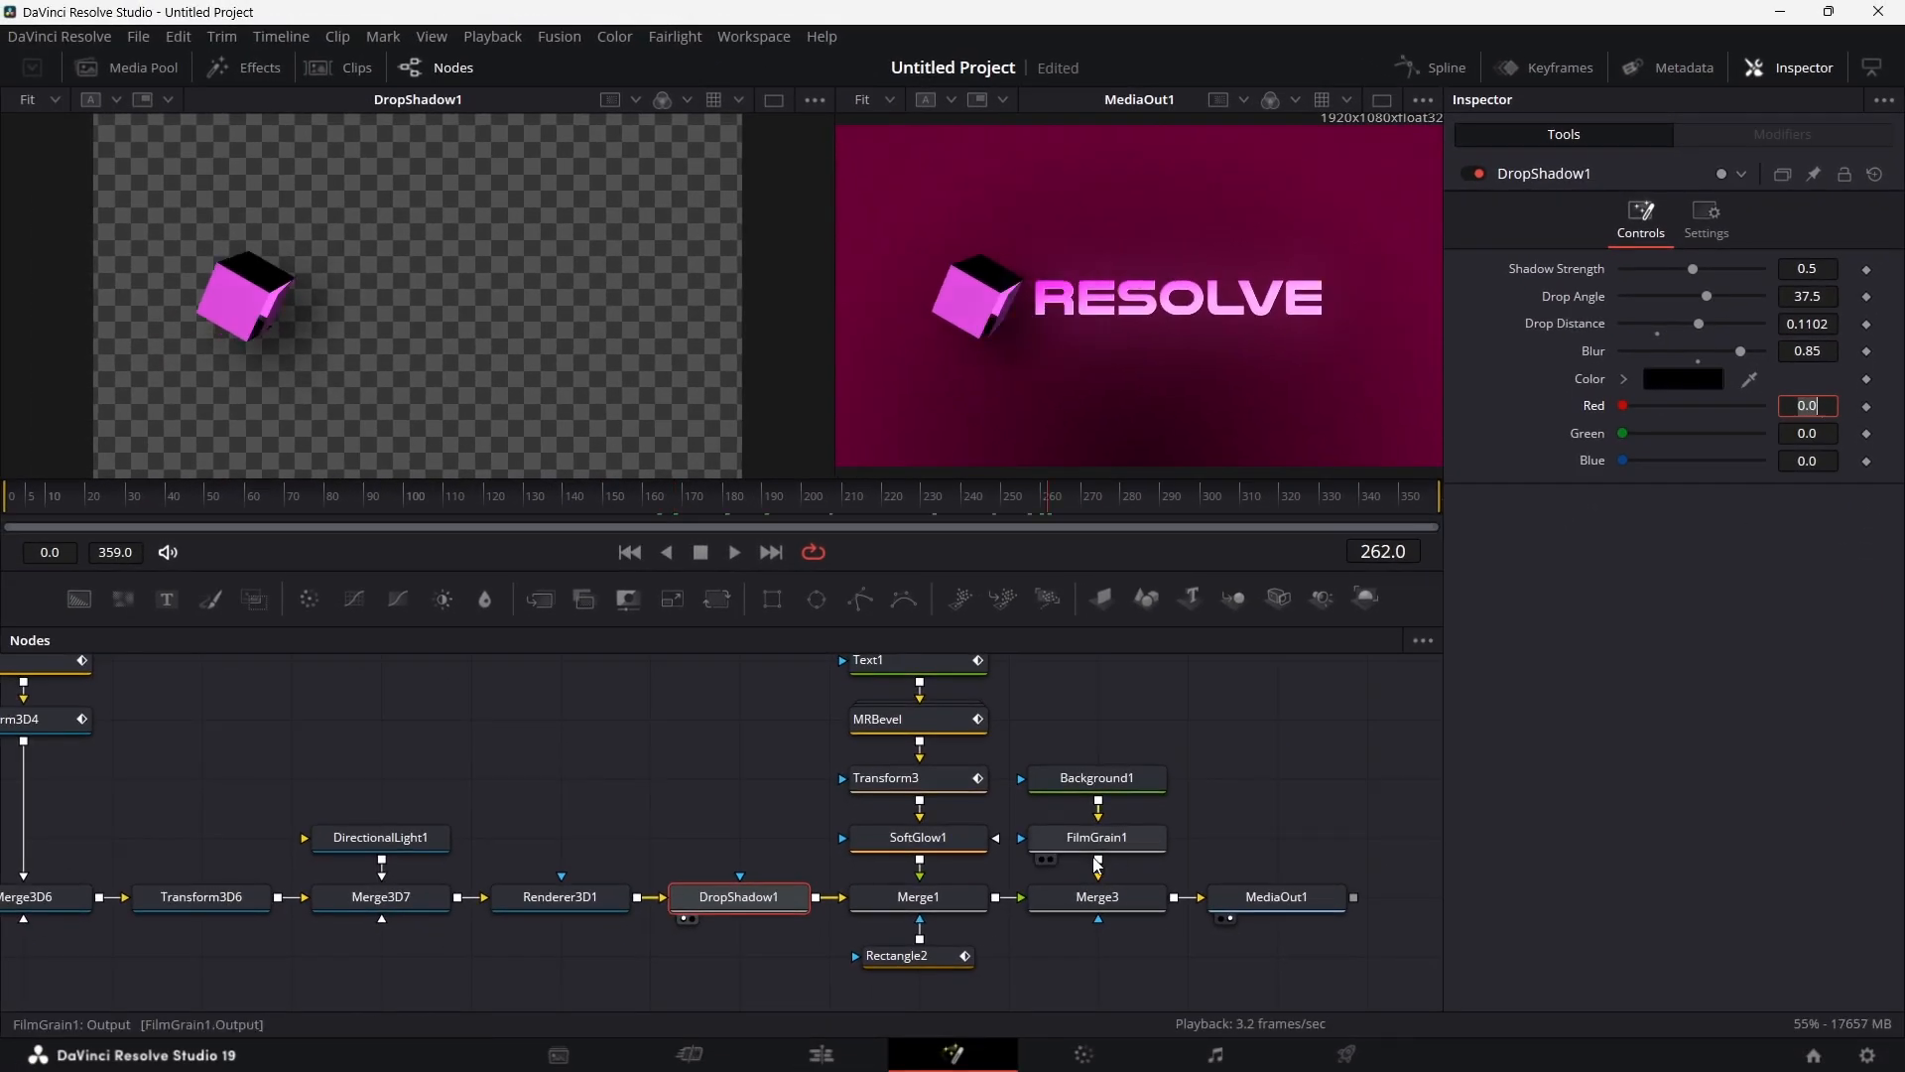
Step: Make room after Merge1, relocate DropShadow1 between Merge1 and Merge3, and scrub to frame 230 to check the shadow
scroll(1081, 867, "right", 3)
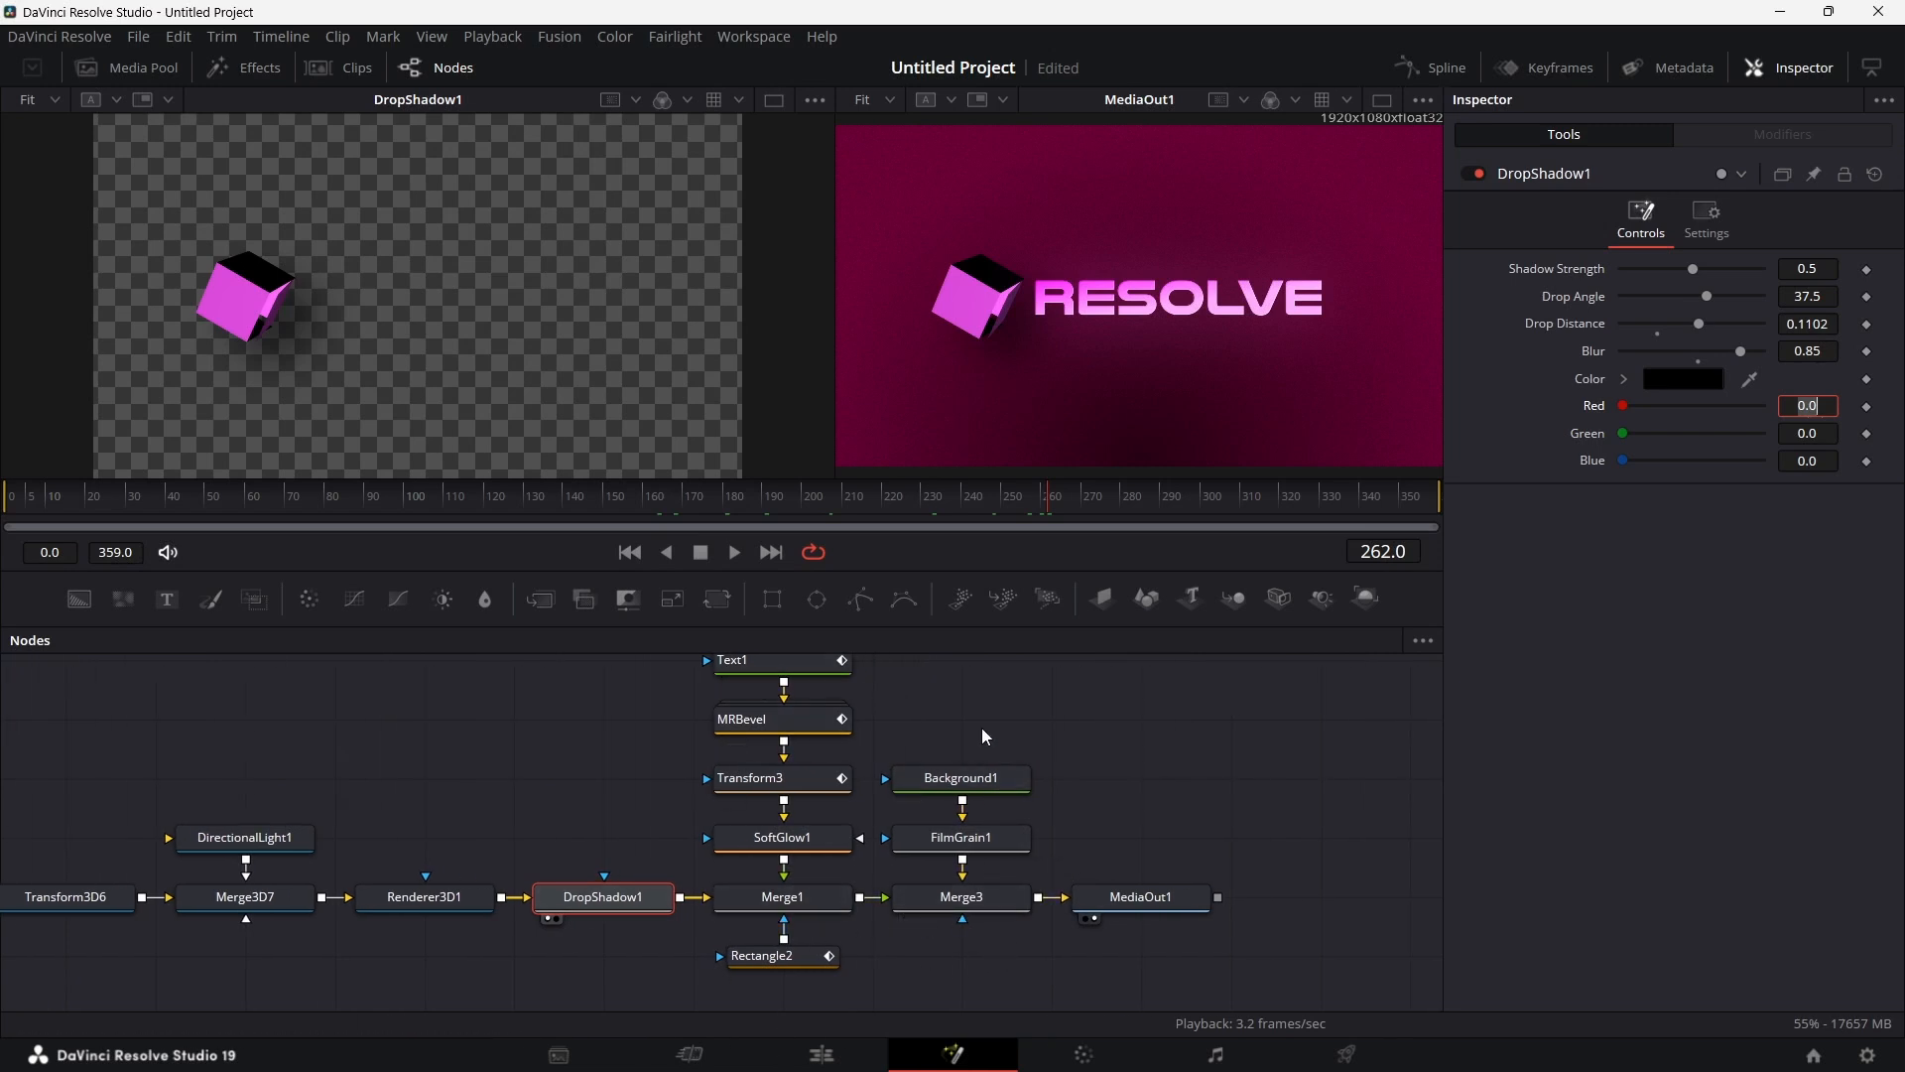
left_click_drag(980, 728, 1179, 900)
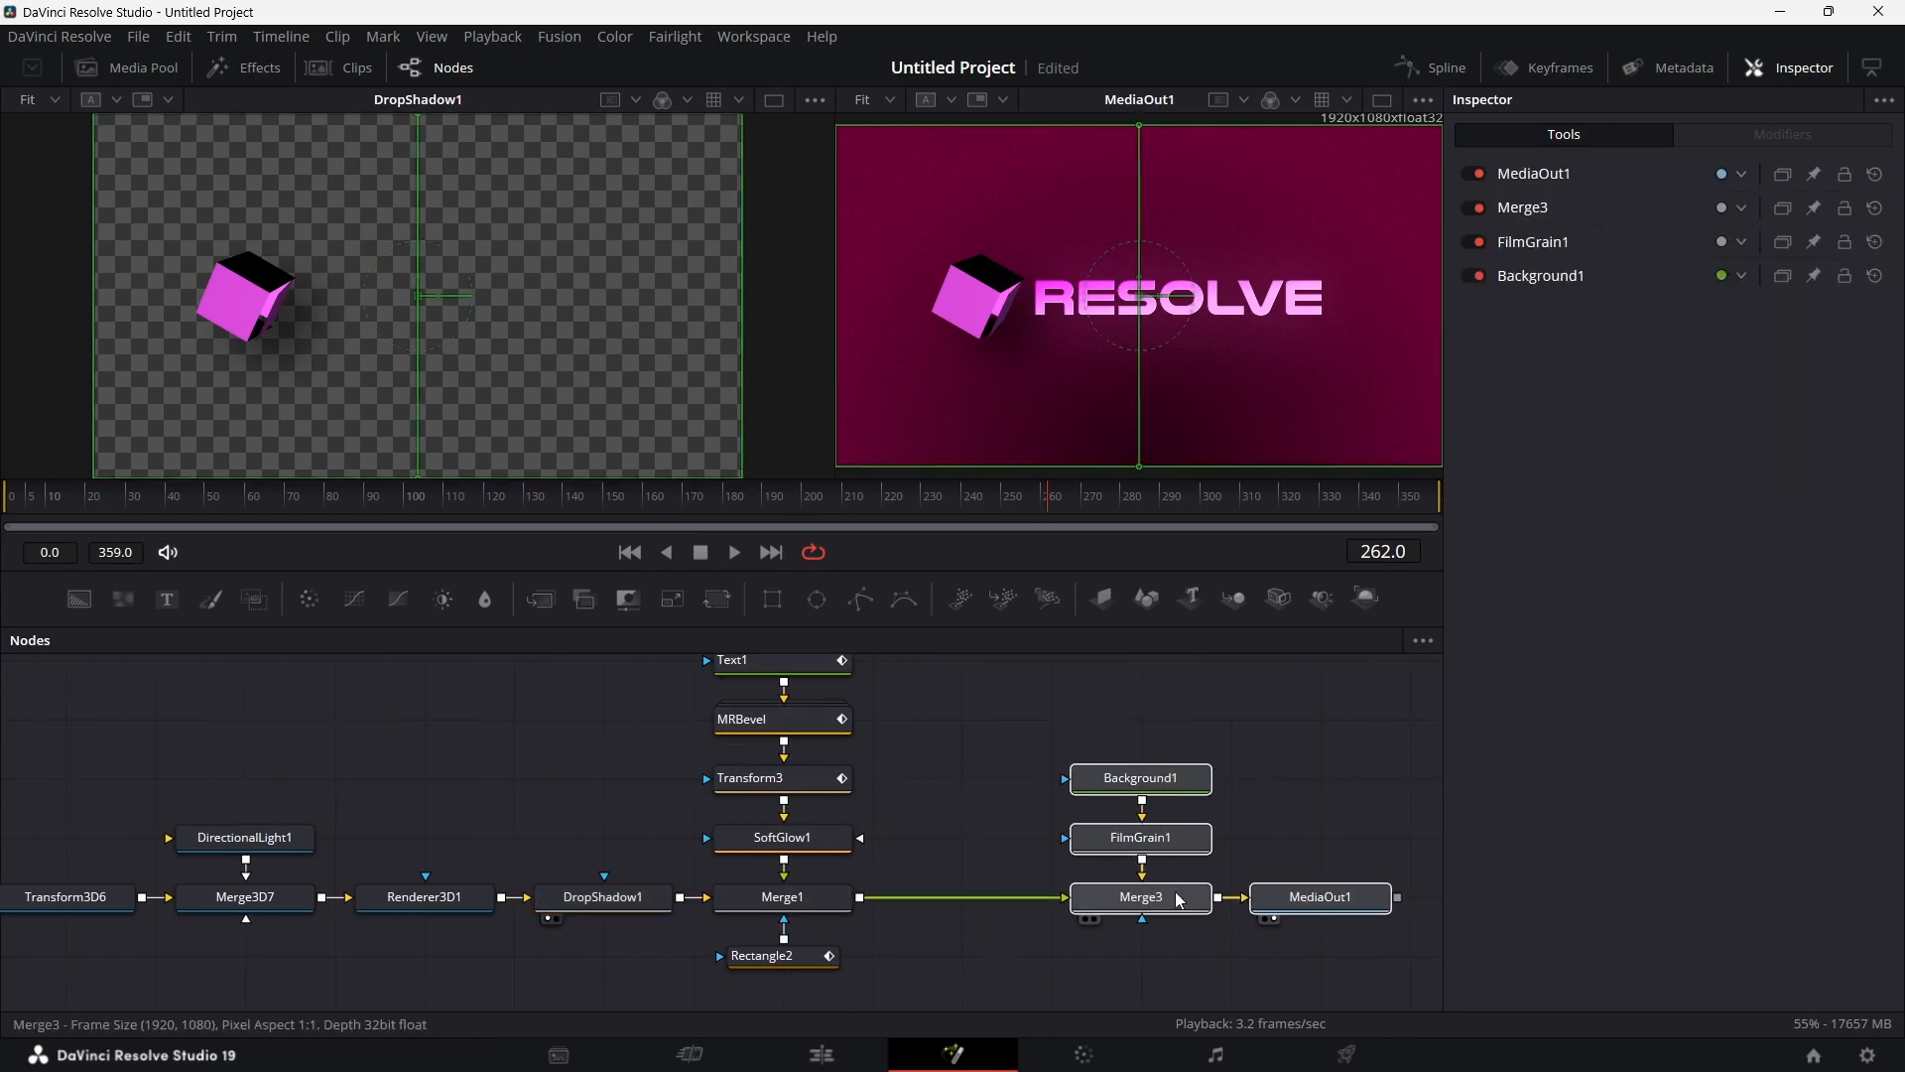
left_click(1179, 900)
left_click(609, 907)
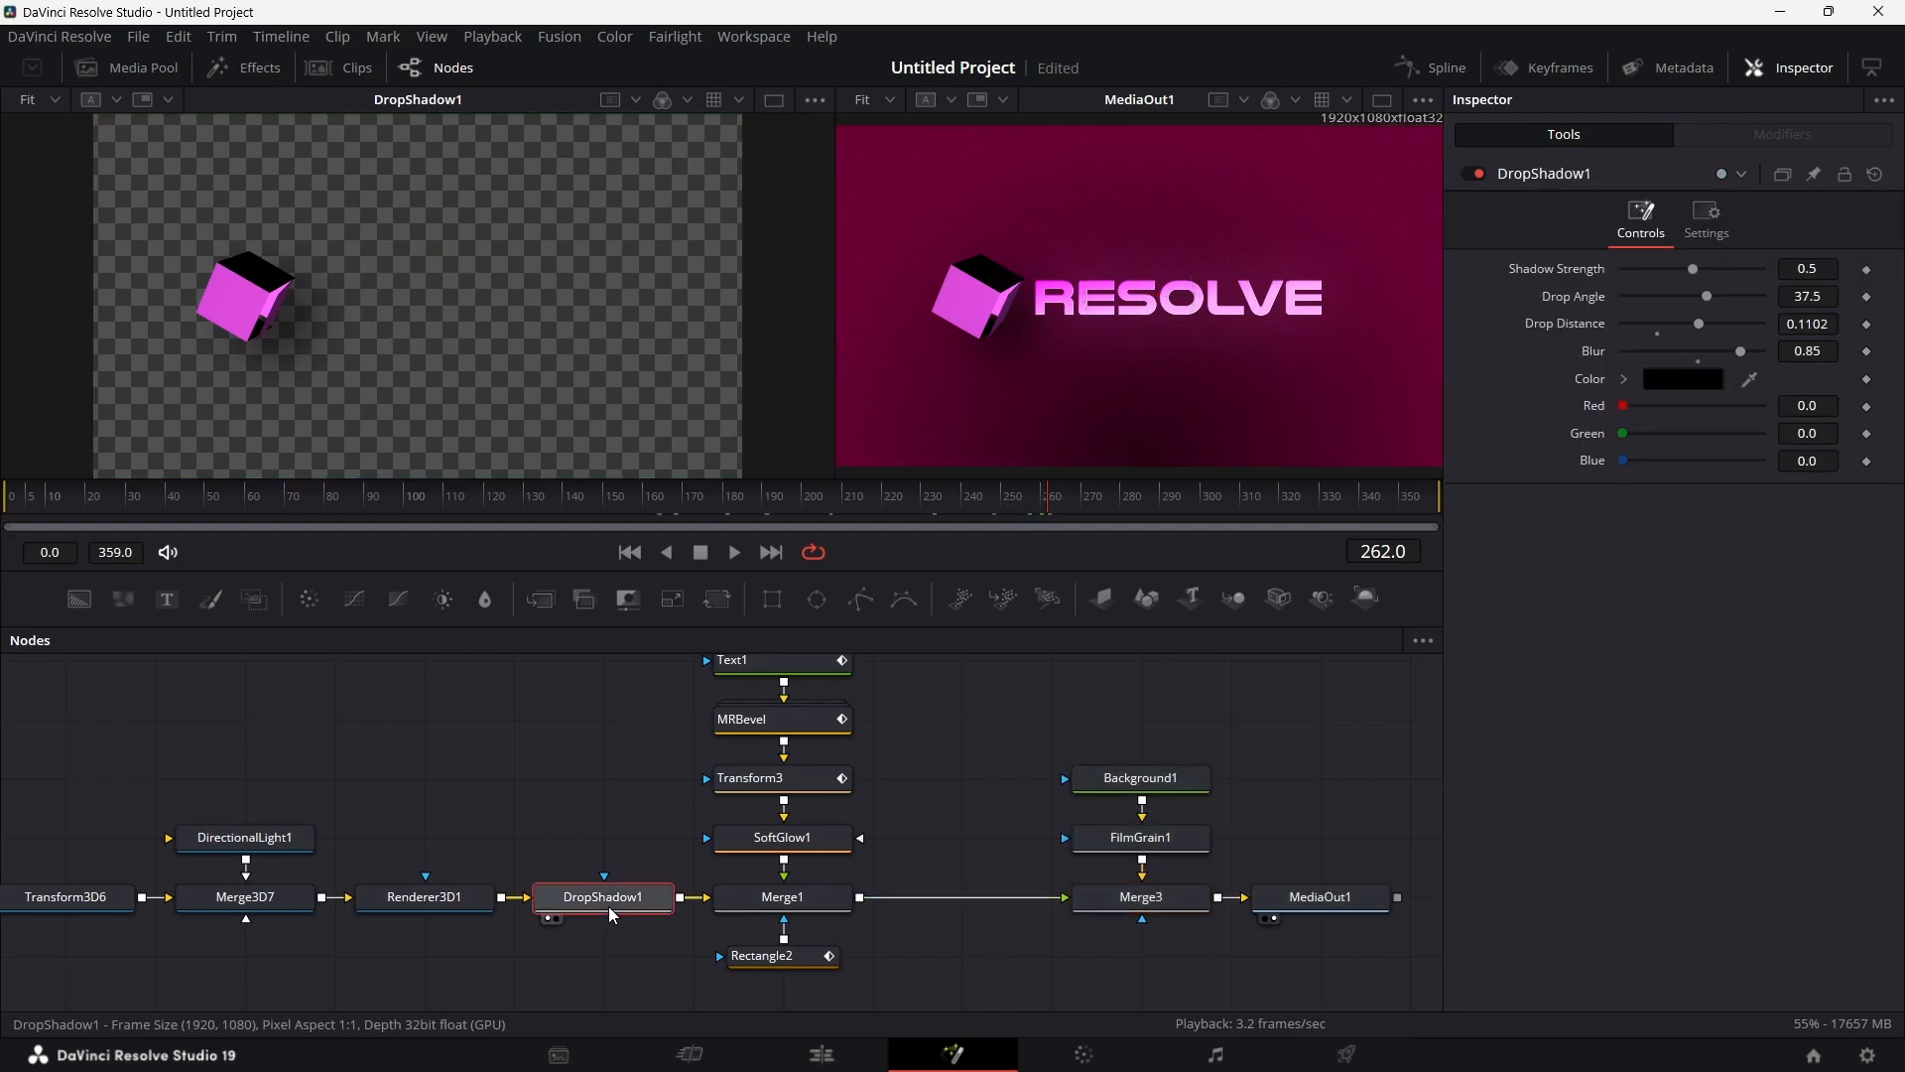
left_click_drag(609, 907, 956, 901)
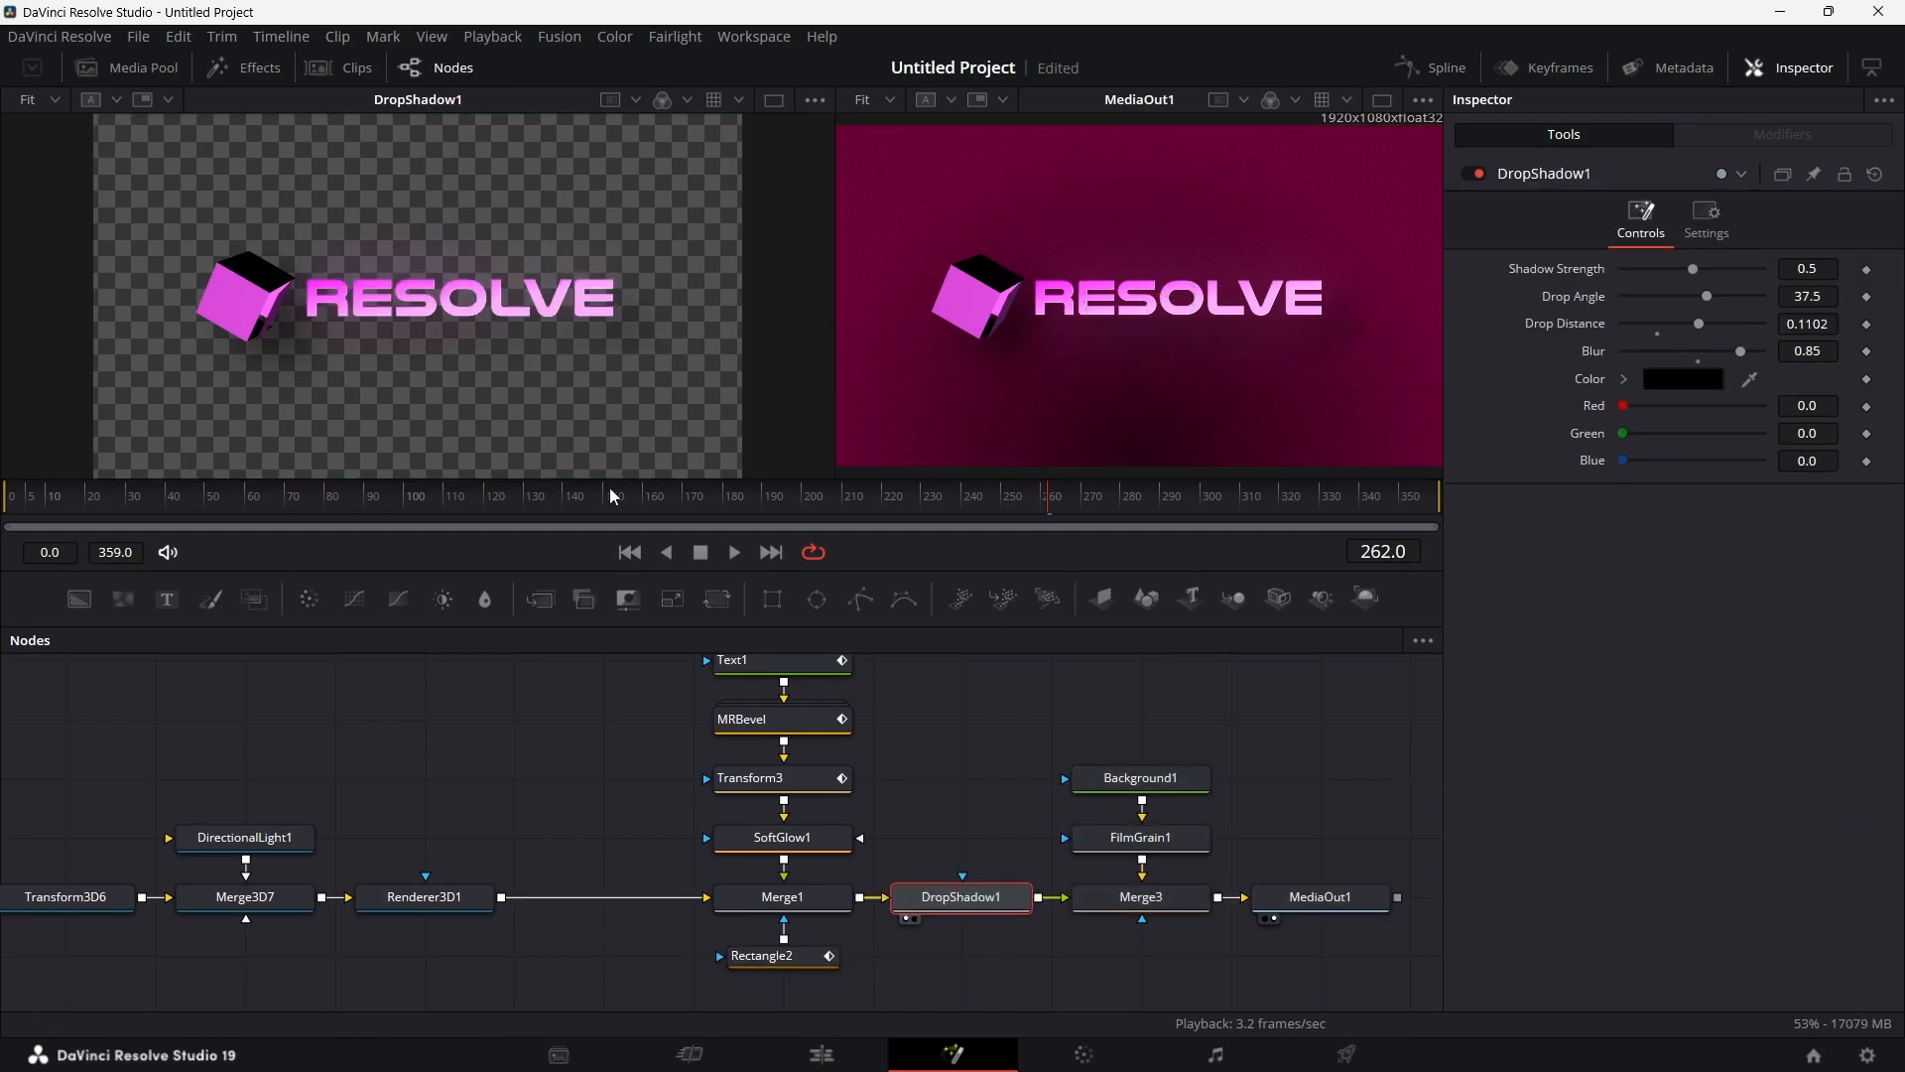
left_click_drag(629, 496, 924, 493)
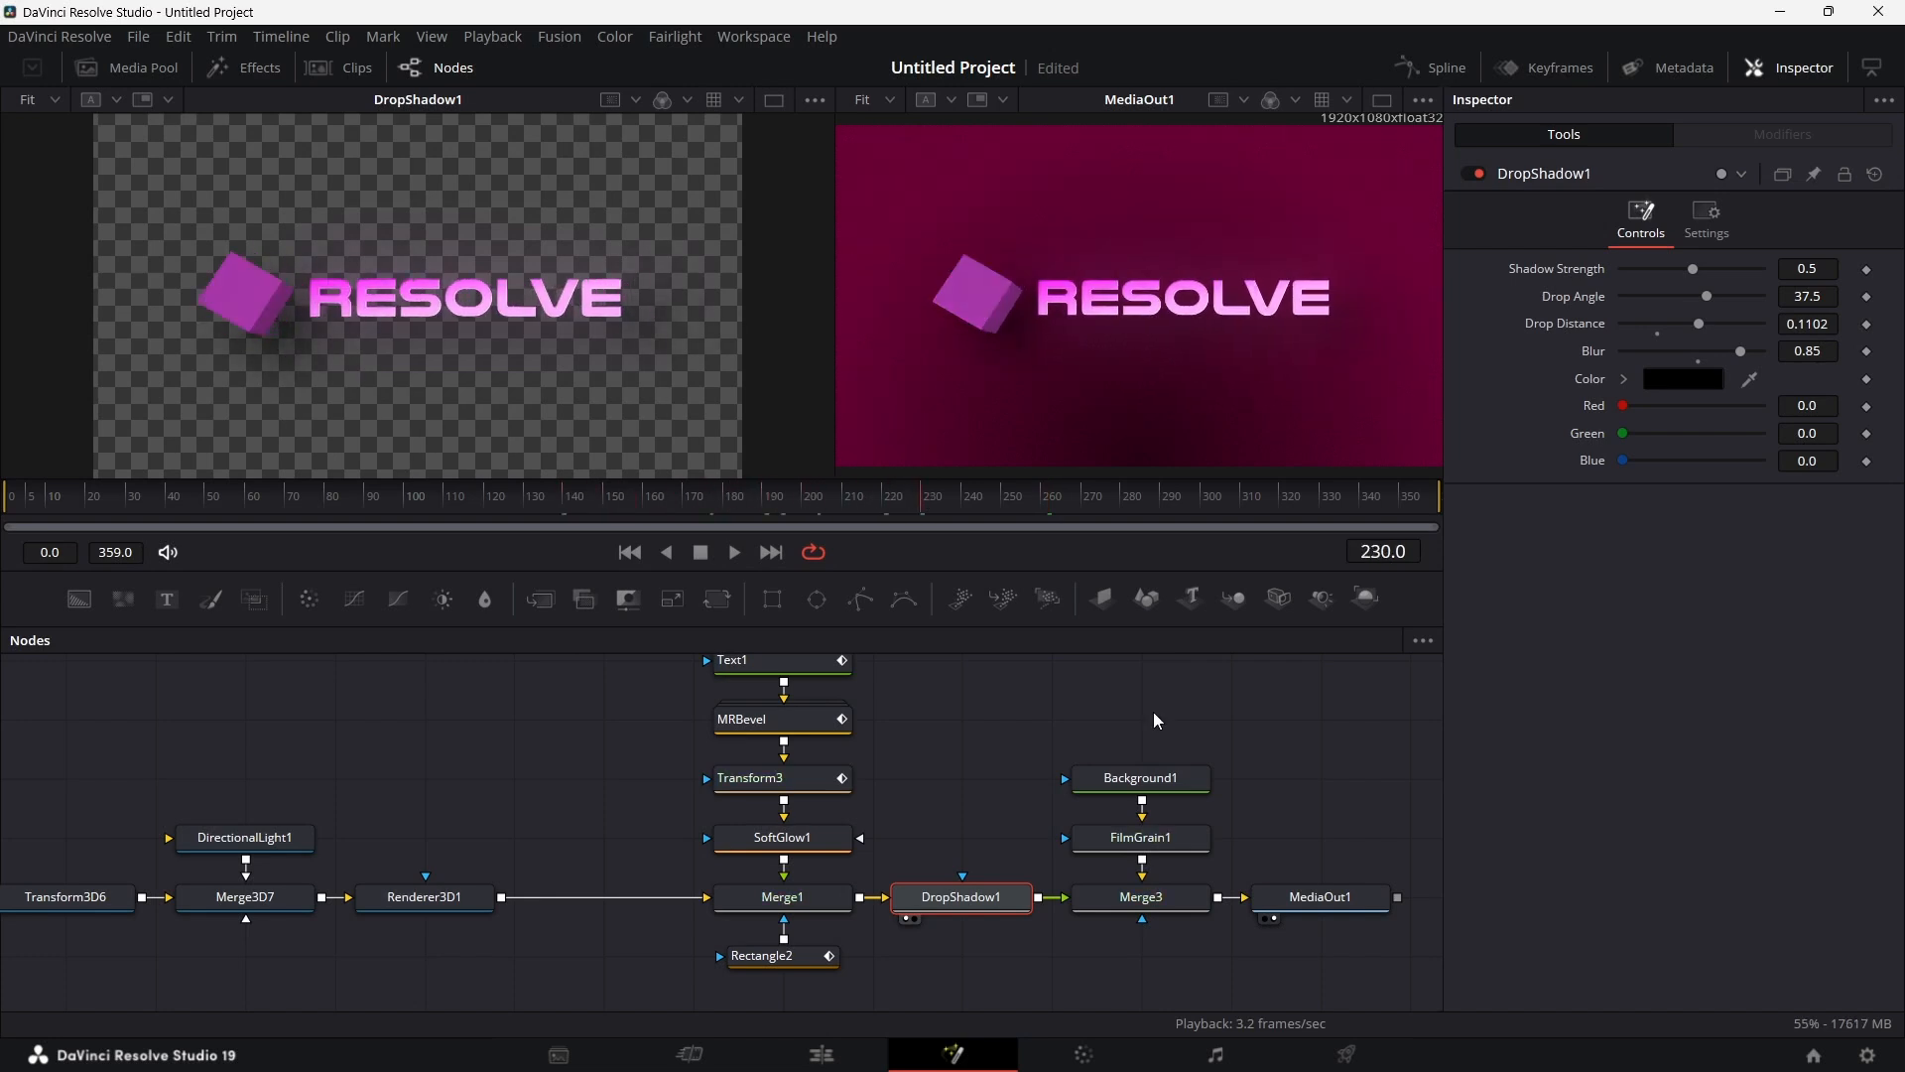
left_click_drag(1153, 719, 1090, 722)
Step: Return to the Edit page and start rendering the Fusion composition clip in place as QuickTime H.265
left_click(828, 1053)
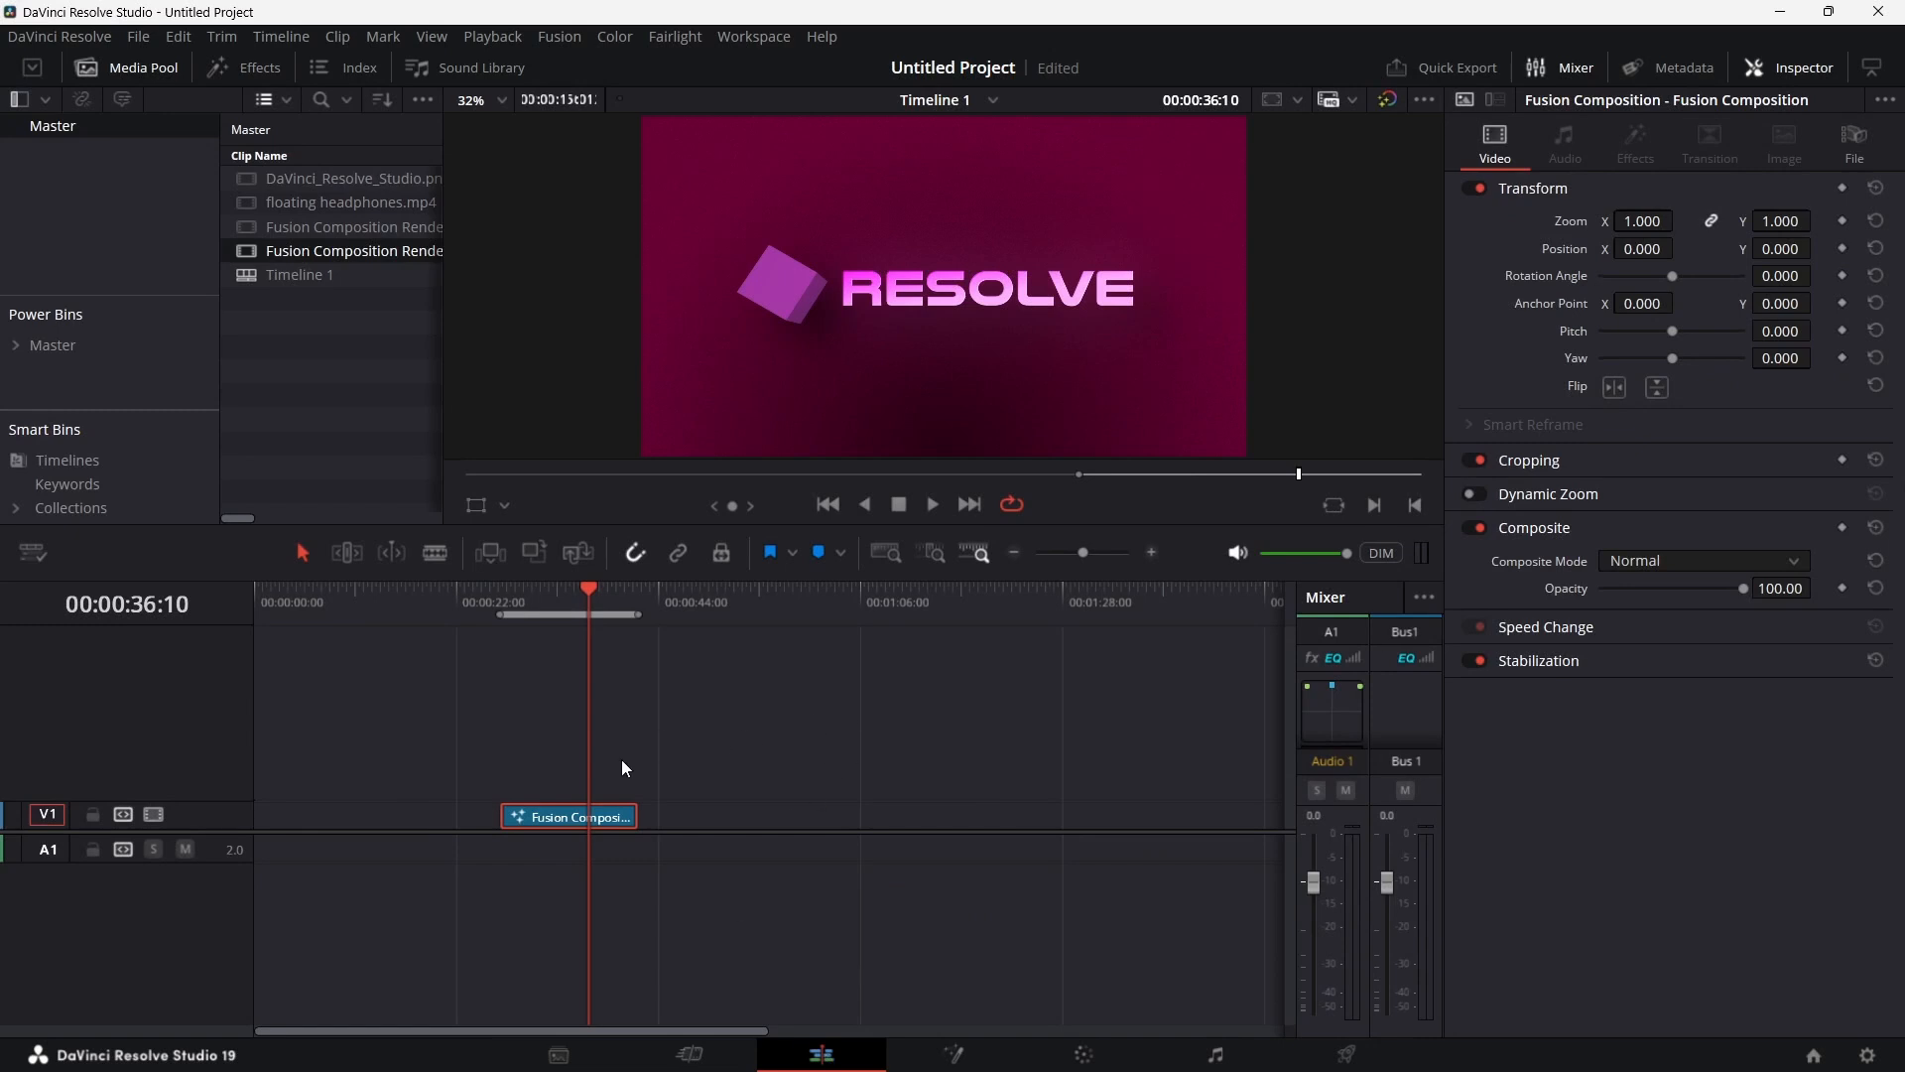
right_click(539, 822)
left_click(716, 467)
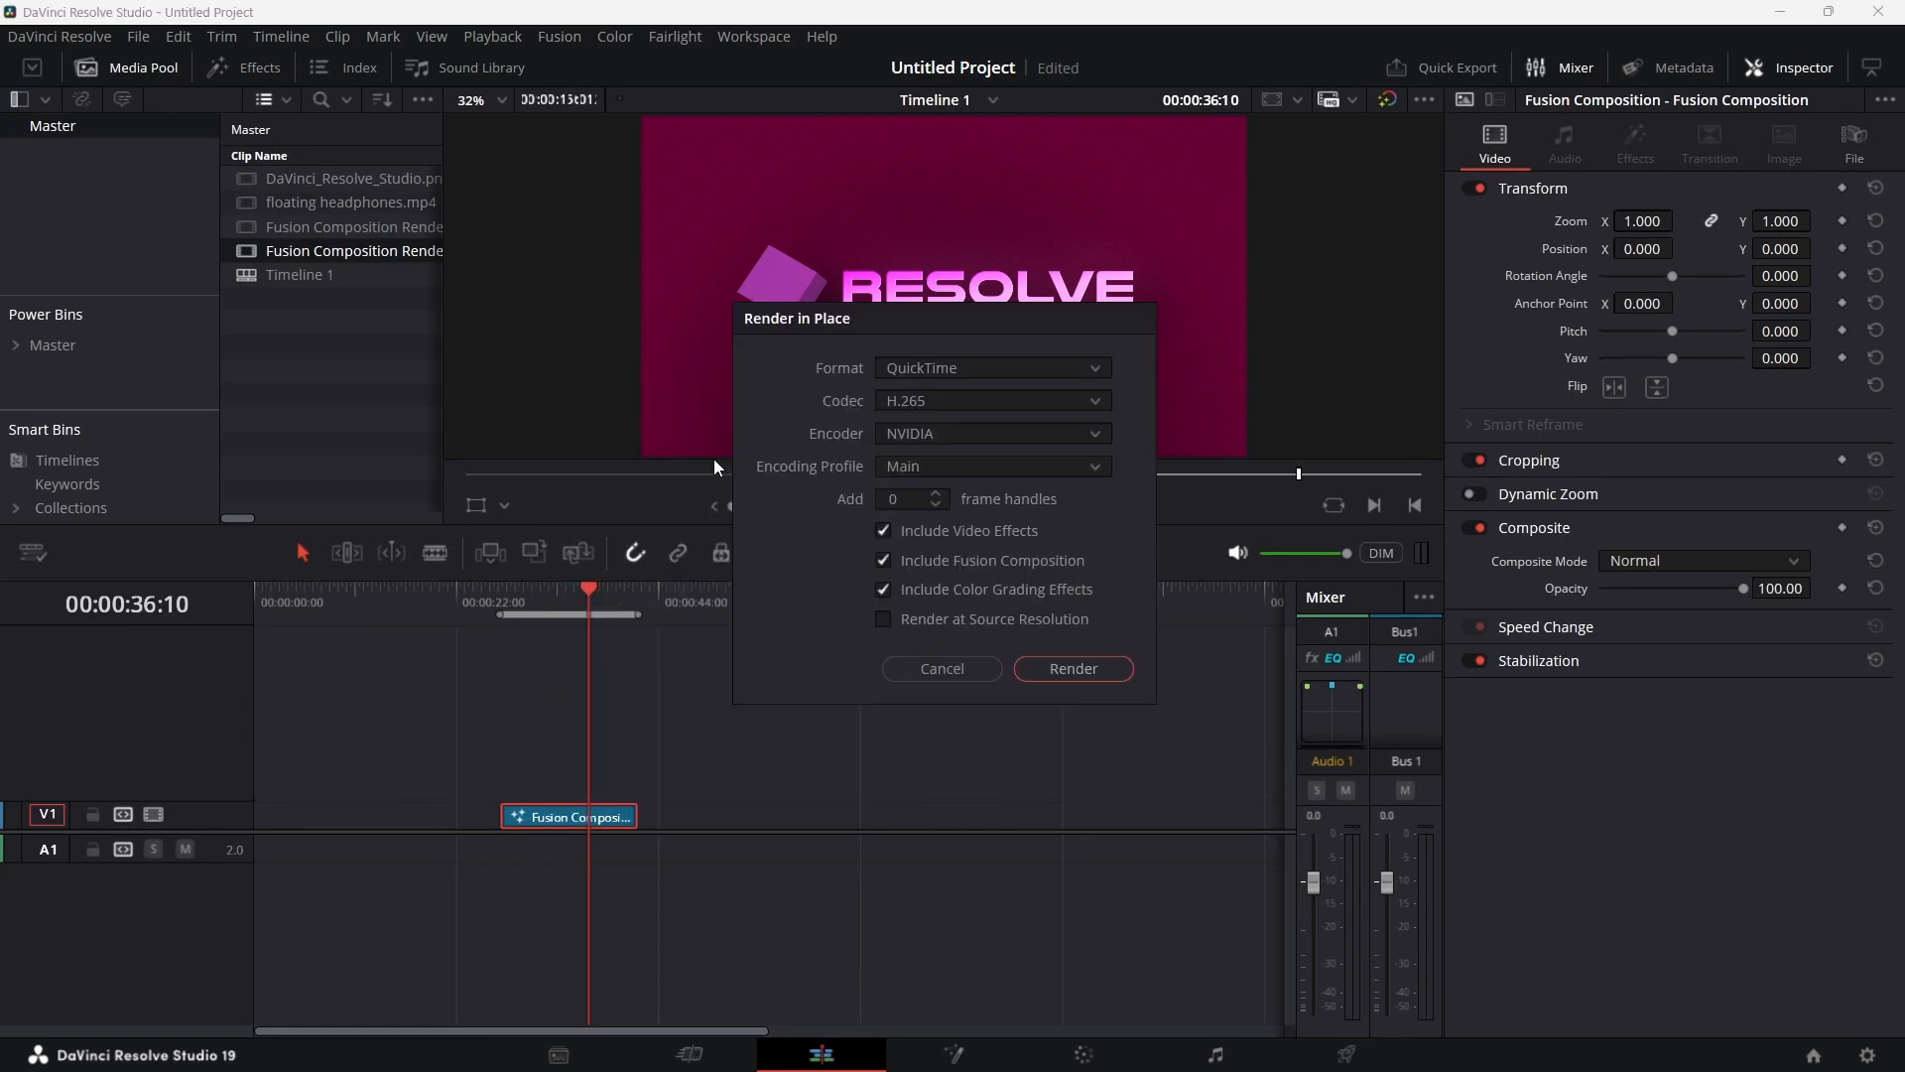
left_click(1075, 663)
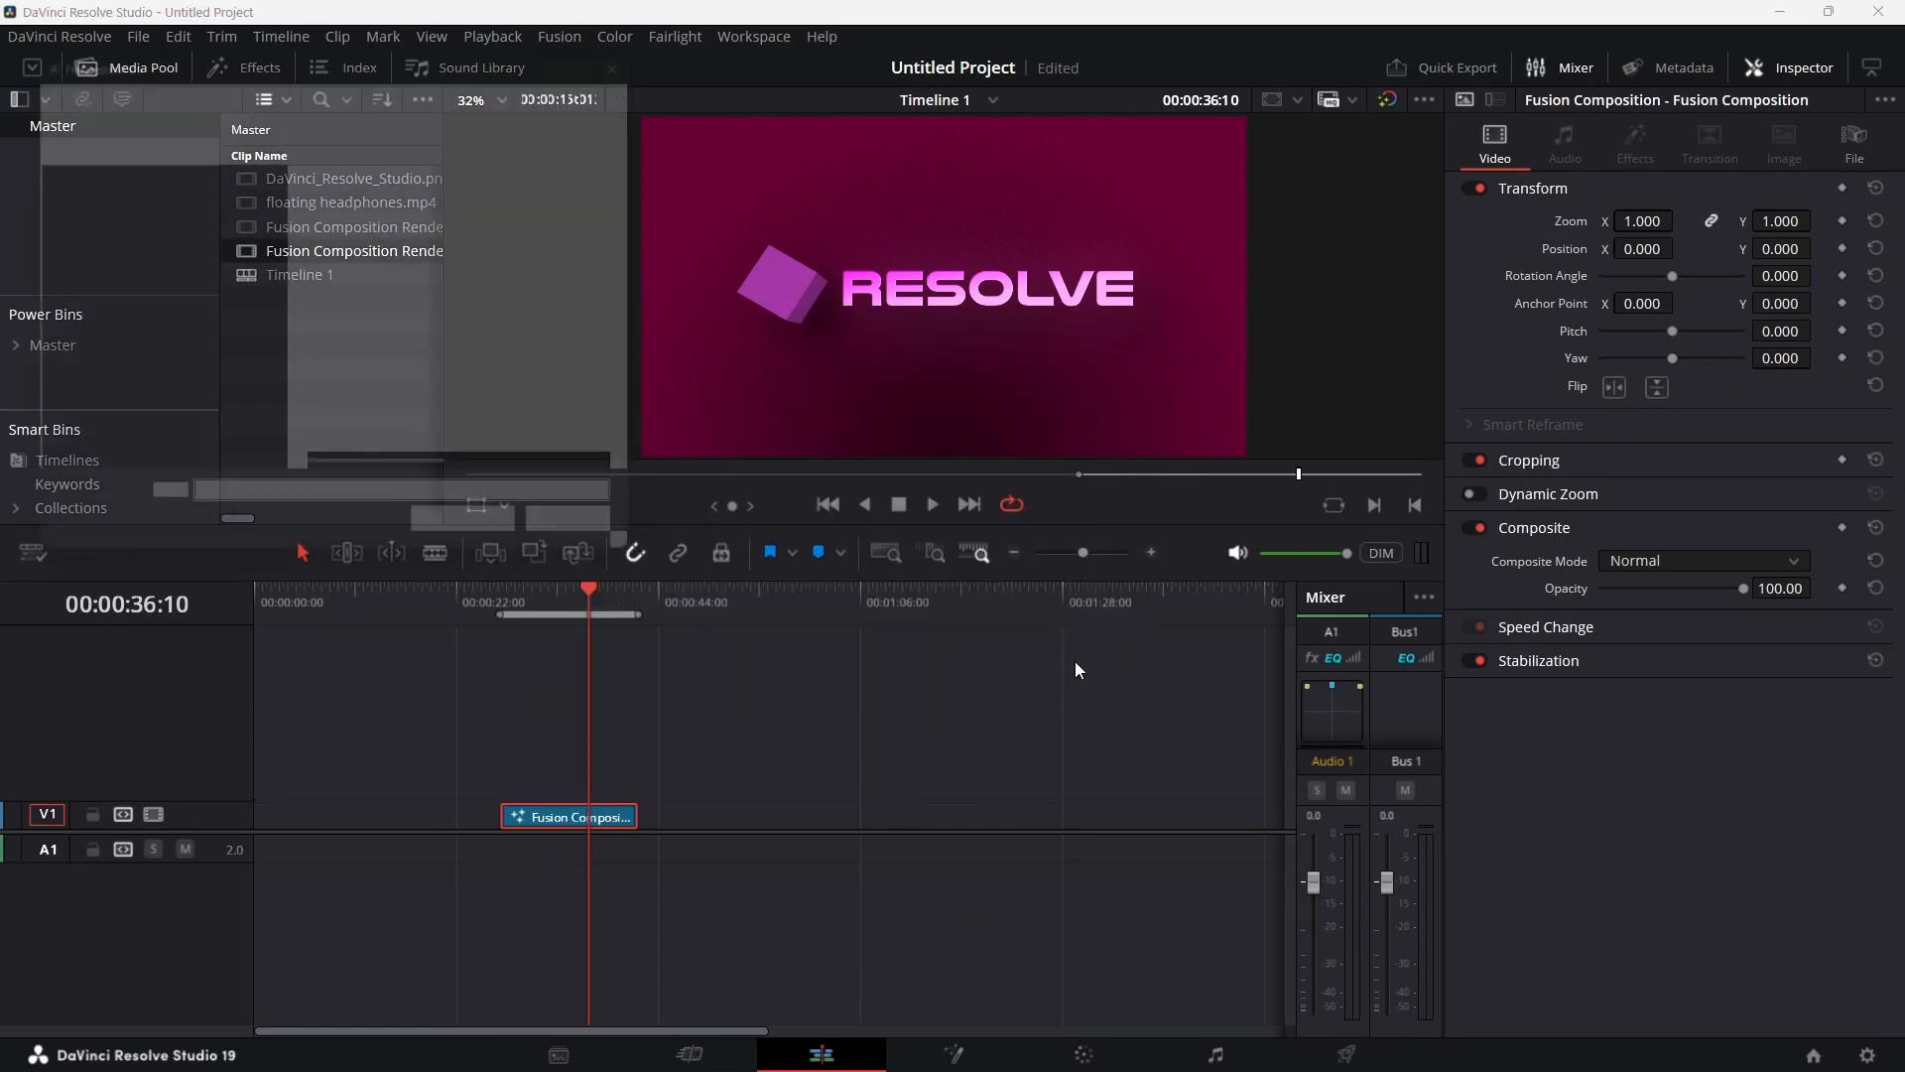